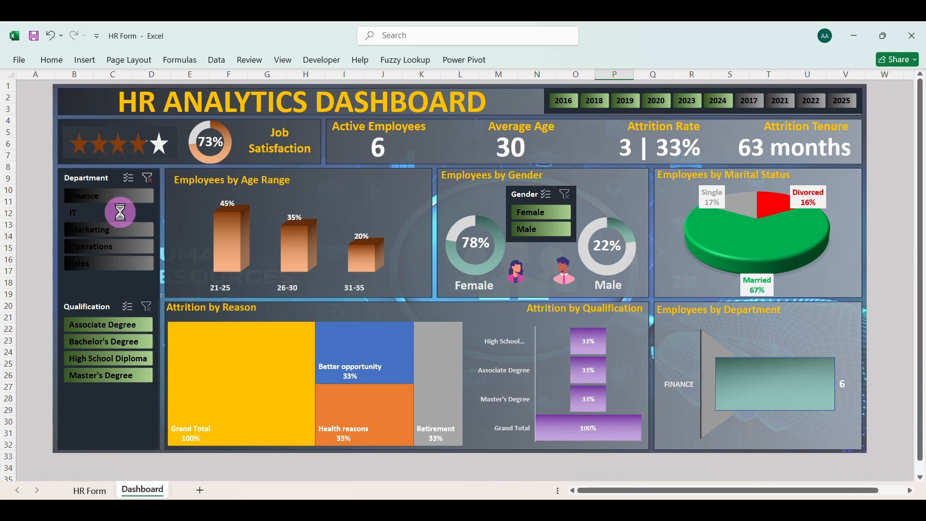
# Filter the dashboard by the Marketing department and by the Associate Degree and High School Diploma qualifications, clearing each filter
pyautogui.click(119, 224)
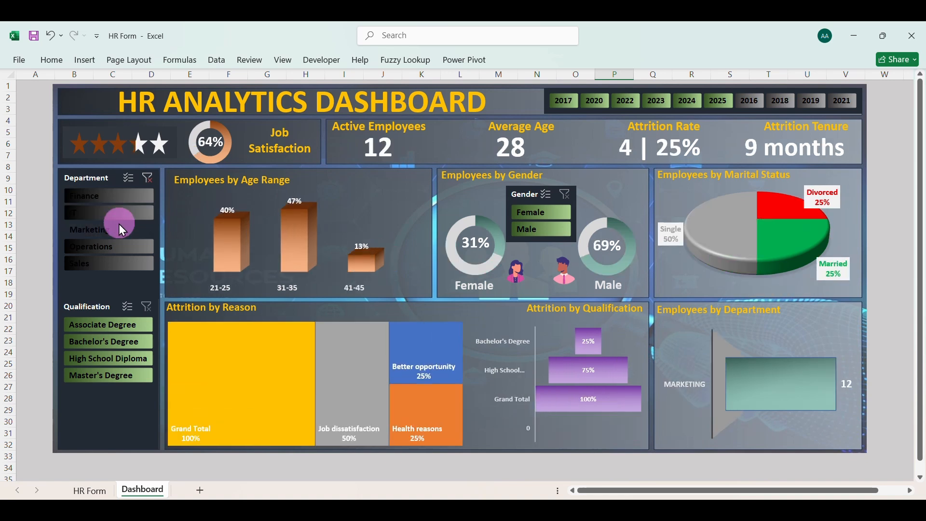
pyautogui.click(118, 224)
pyautogui.click(112, 323)
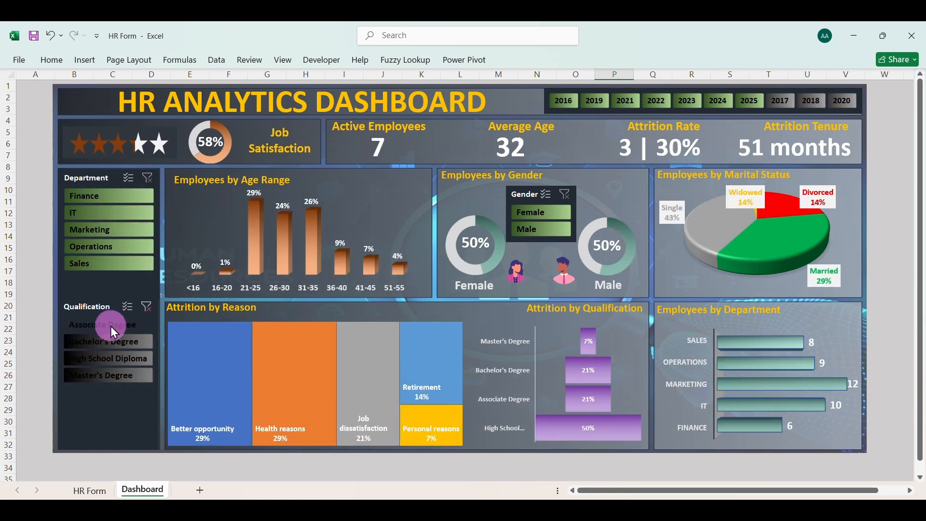
pyautogui.click(109, 341)
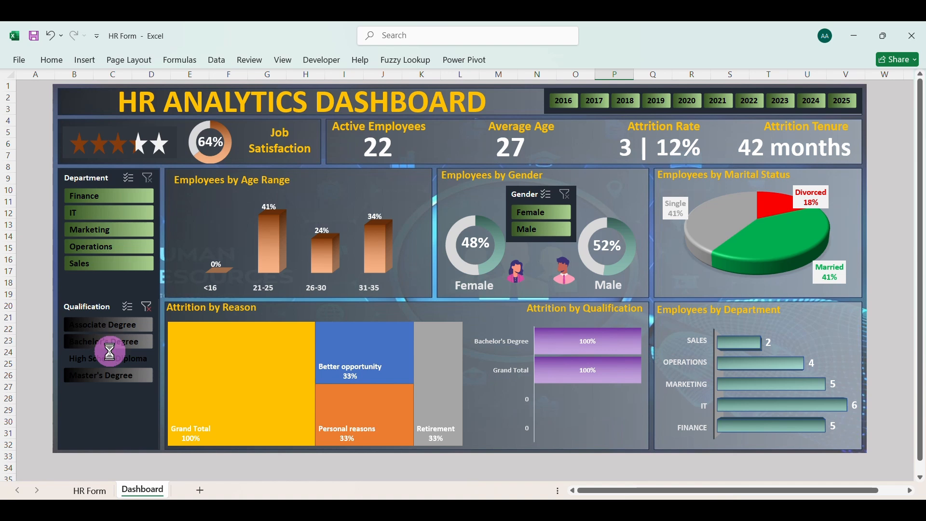
pyautogui.click(146, 307)
# Filter the dashboard by Female and by Male employees, and clear the gender filter
pyautogui.click(539, 220)
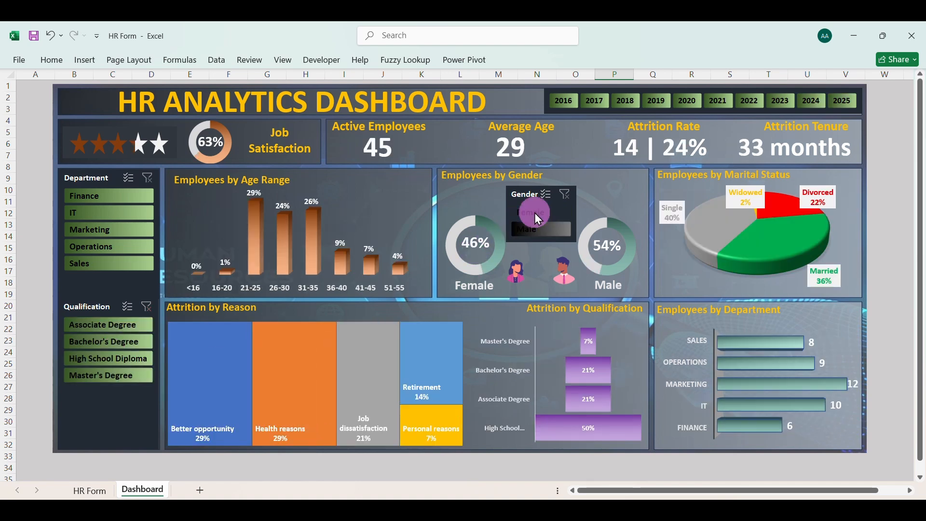
pyautogui.click(540, 230)
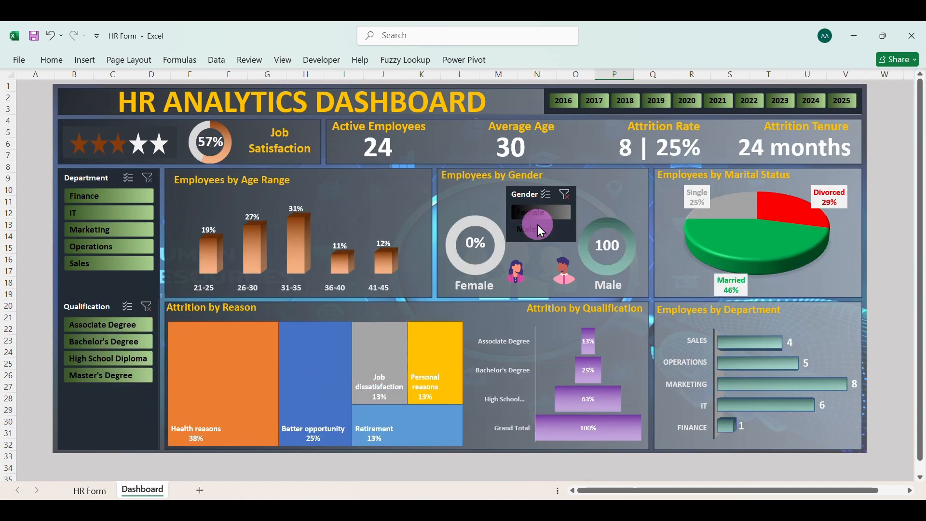
pyautogui.click(540, 231)
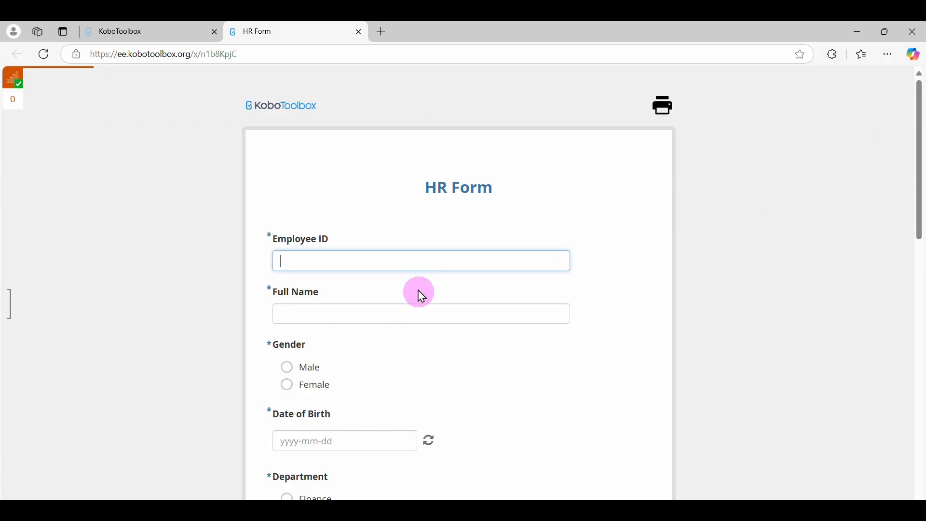
# In the KoboToolbox HR Form in the browser, enter the employee ID and full name and set the gender to Male
pyautogui.write('AWER45F')
pyautogui.click(376, 314)
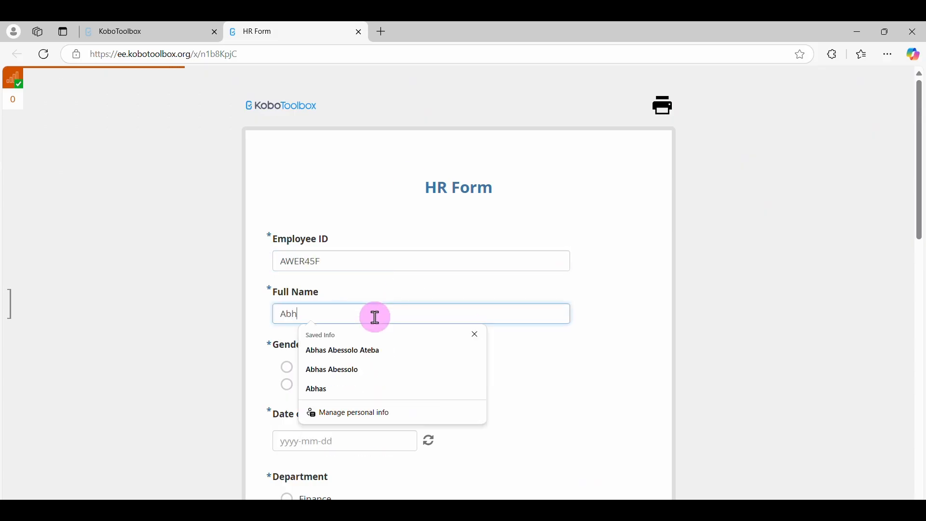
pyautogui.click(502, 368)
# Fill in the employee's date of birth by picking the year, month and day in the calendar
pyautogui.click(355, 440)
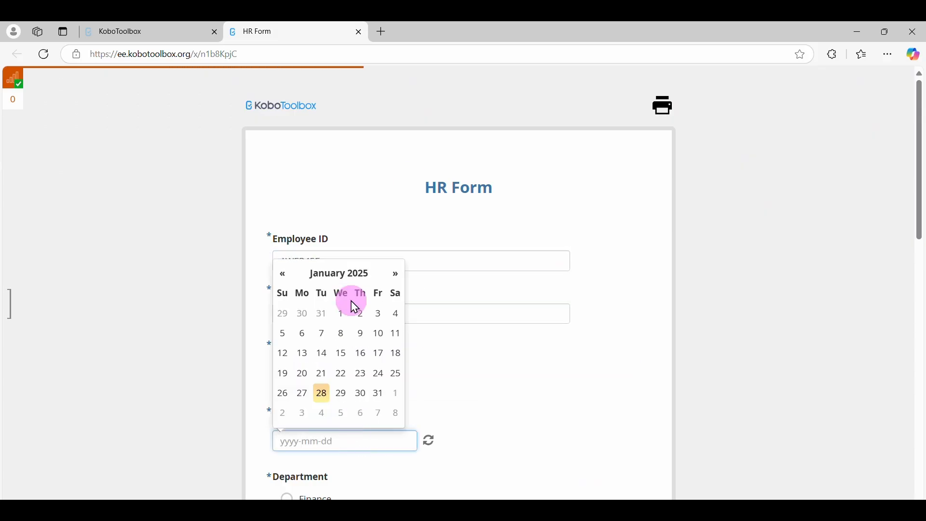
pyautogui.click(346, 275)
pyautogui.click(331, 303)
pyautogui.click(281, 302)
pyautogui.click(280, 303)
pyautogui.click(281, 303)
pyautogui.click(290, 402)
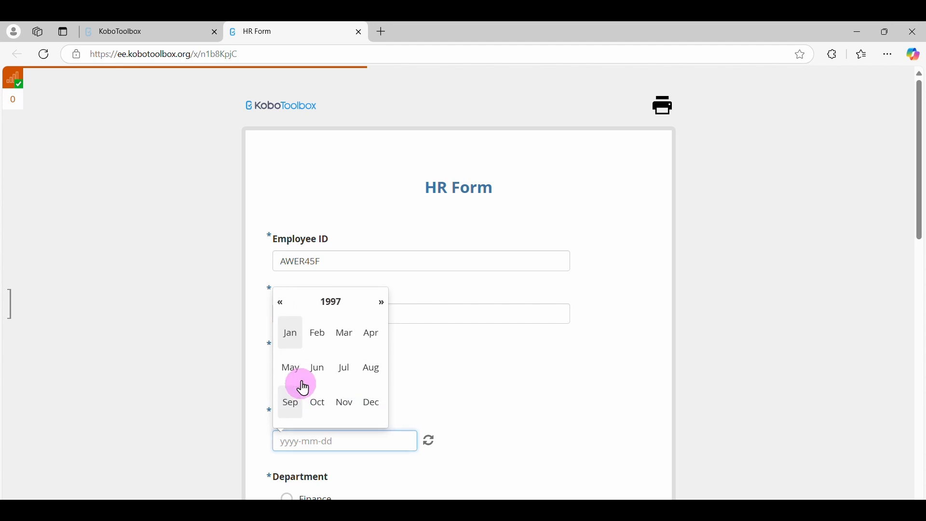
pyautogui.click(289, 367)
pyautogui.click(287, 335)
# Set the department to Sales, the qualification to Bachelor's Degree and the marital status to Married
pyautogui.scroll(-3, 397, 414)
pyautogui.click(325, 428)
pyautogui.scroll(-3, 328, 410)
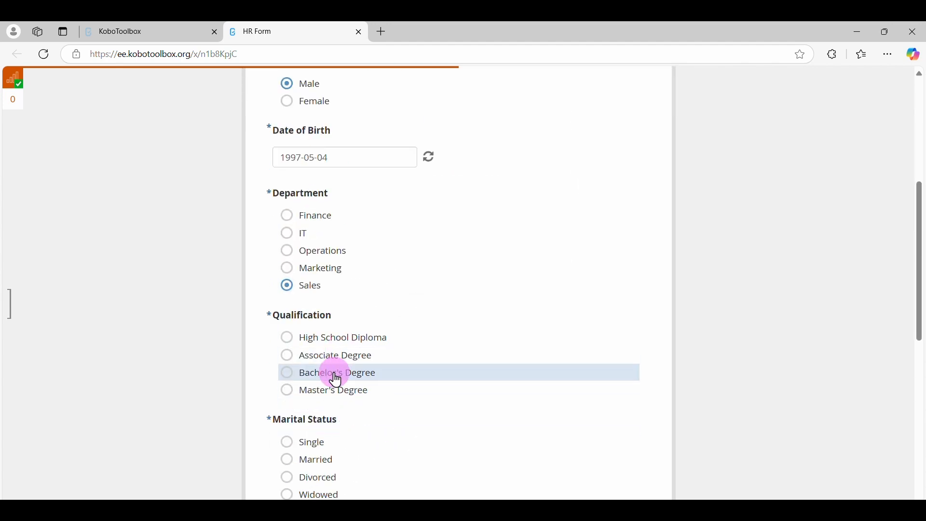
pyautogui.click(334, 374)
pyautogui.scroll(-1, 323, 396)
pyautogui.click(315, 391)
# Rate the job satisfaction 5 and set the date of joining to 2023-03-15
pyautogui.scroll(-1, 317, 403)
pyautogui.scroll(-1, 317, 403)
pyautogui.click(311, 464)
pyautogui.scroll(-3, 314, 435)
pyautogui.click(320, 386)
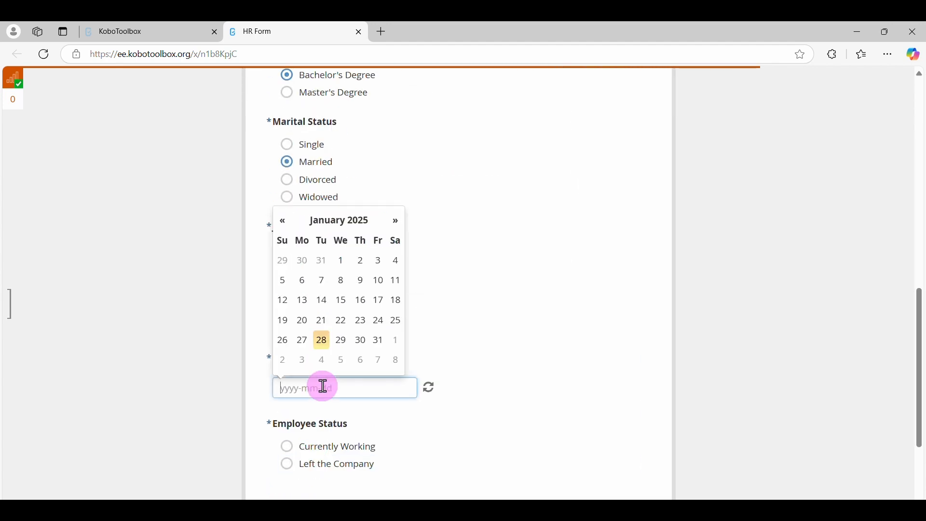
pyautogui.click(333, 221)
pyautogui.click(277, 252)
pyautogui.click(277, 251)
pyautogui.click(345, 280)
pyautogui.click(347, 314)
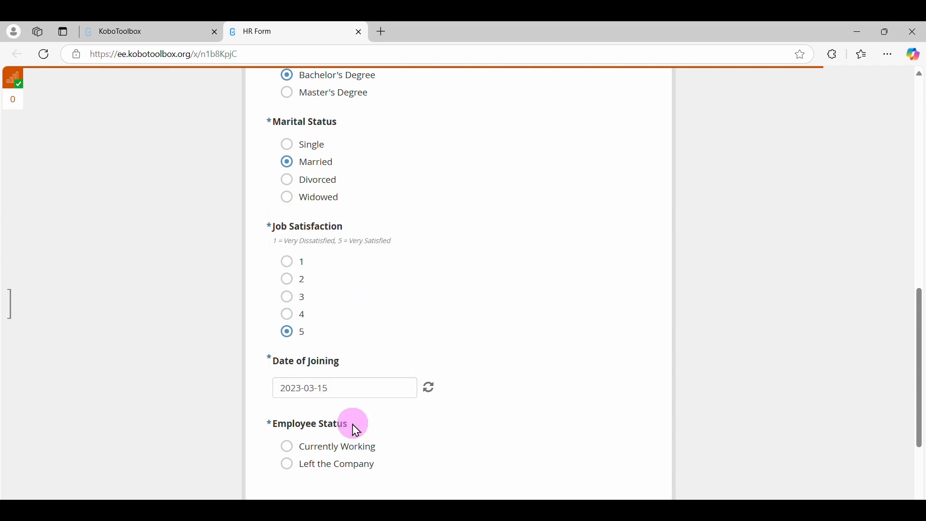
# Set the employee status to Currently Working after trying Left the Company, and submit the form
pyautogui.scroll(-3, 352, 426)
pyautogui.click(343, 311)
pyautogui.click(296, 329)
pyautogui.scroll(-3, 299, 289)
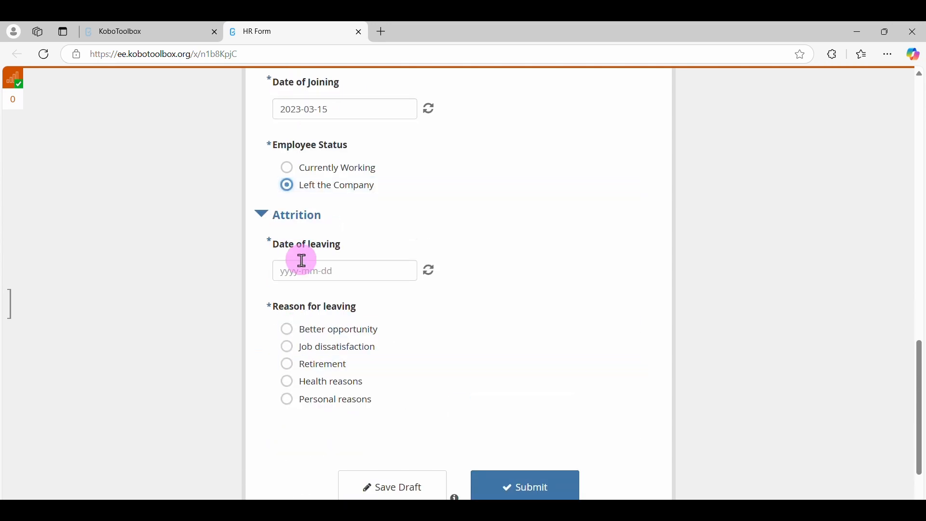
pyautogui.click(298, 166)
pyautogui.click(524, 413)
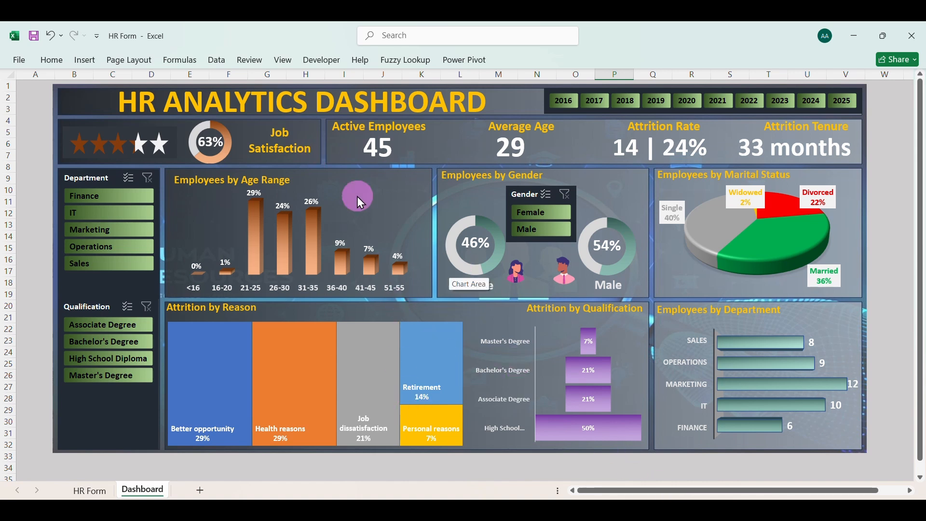
# In the Excel workbook, refresh all data from the HR Form sheet and return to the Dashboard sheet
pyautogui.click(86, 491)
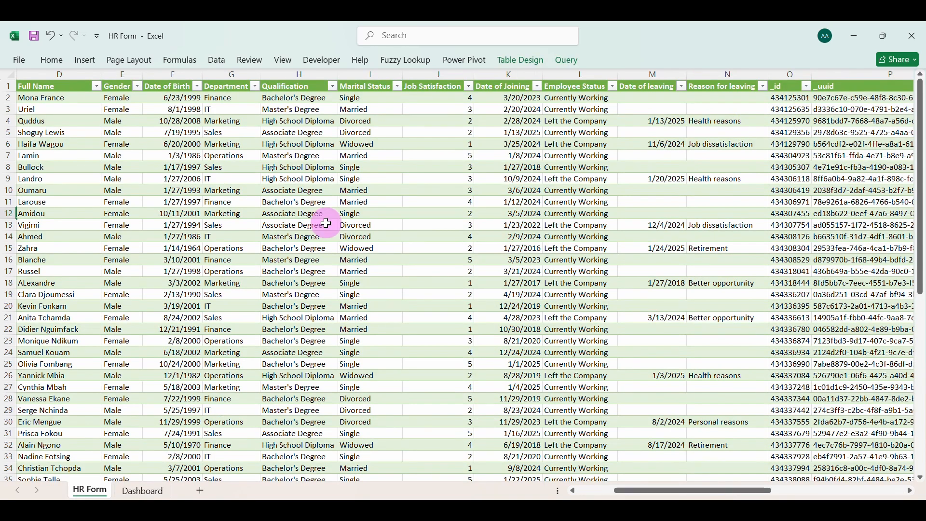
pyautogui.click(186, 284)
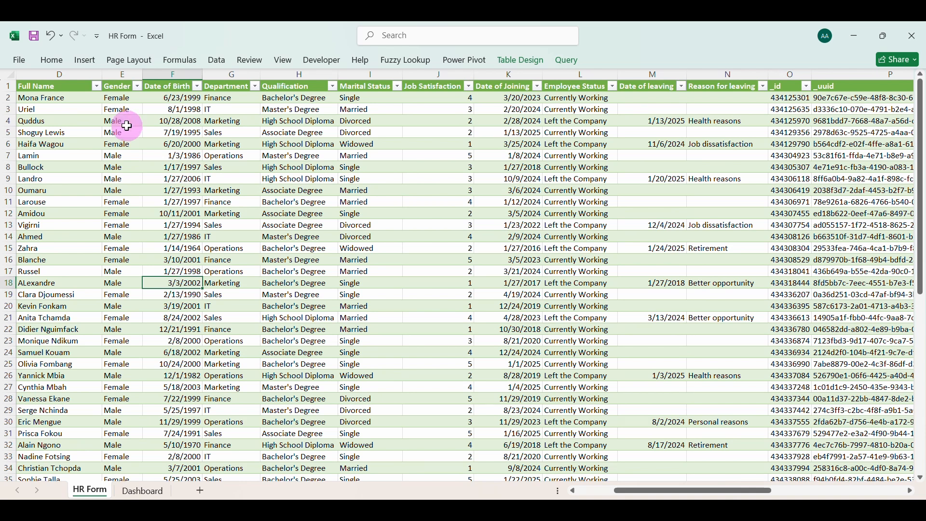
pyautogui.click(216, 60)
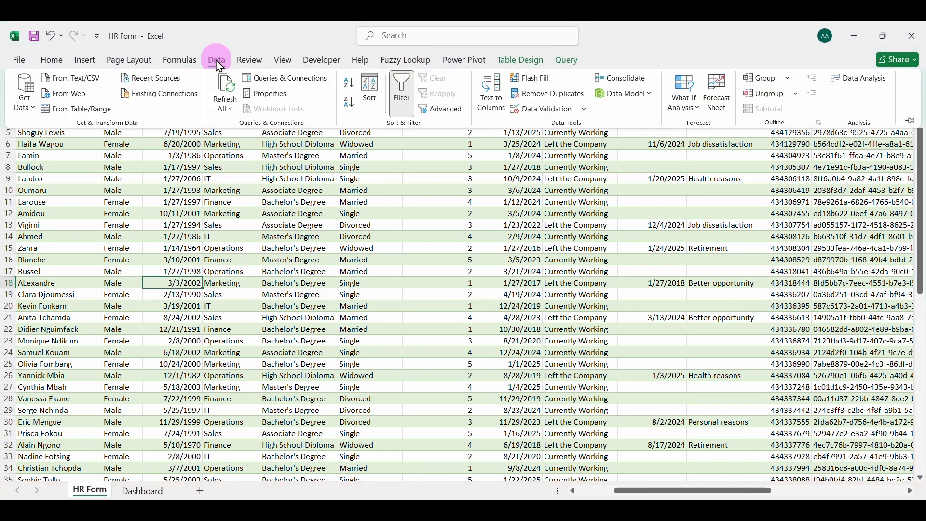
pyautogui.click(228, 87)
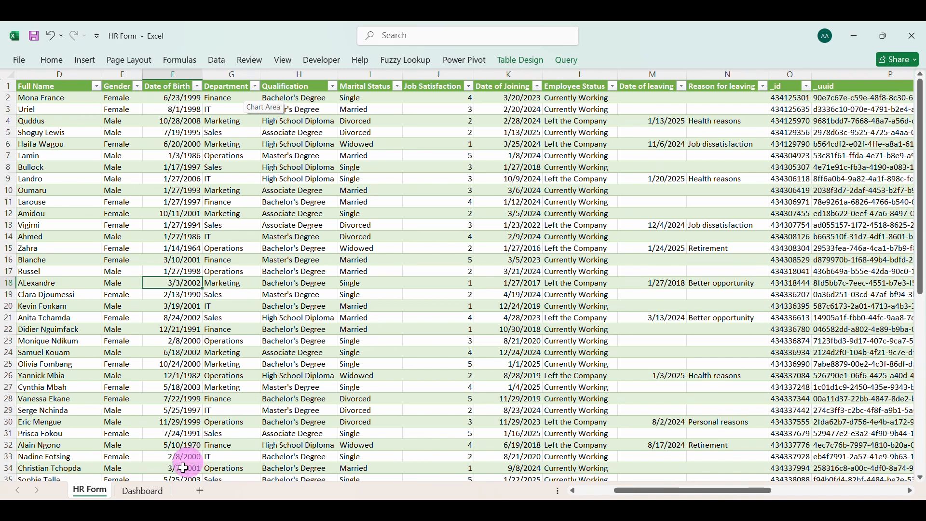
pyautogui.click(145, 491)
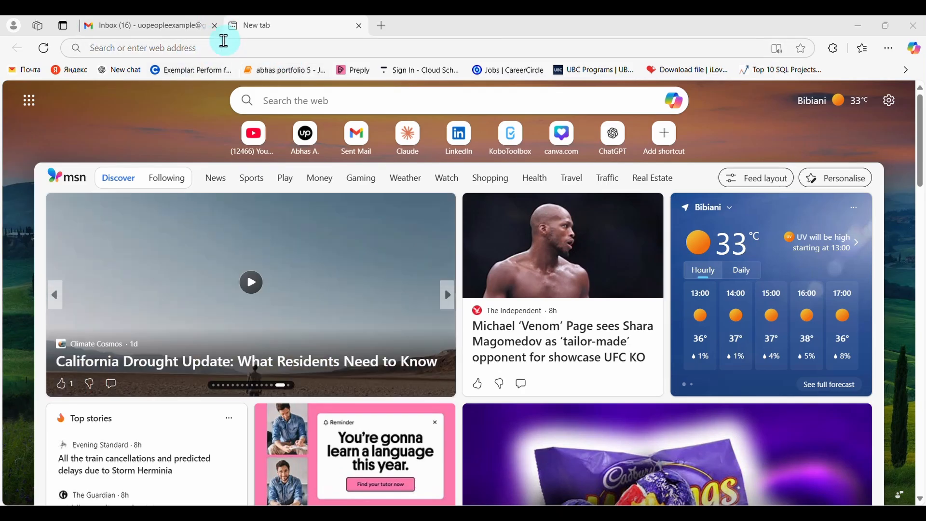
# Search the web for "Kobo toolbox" in the browser
pyautogui.click(225, 50)
pyautogui.write('Ko')
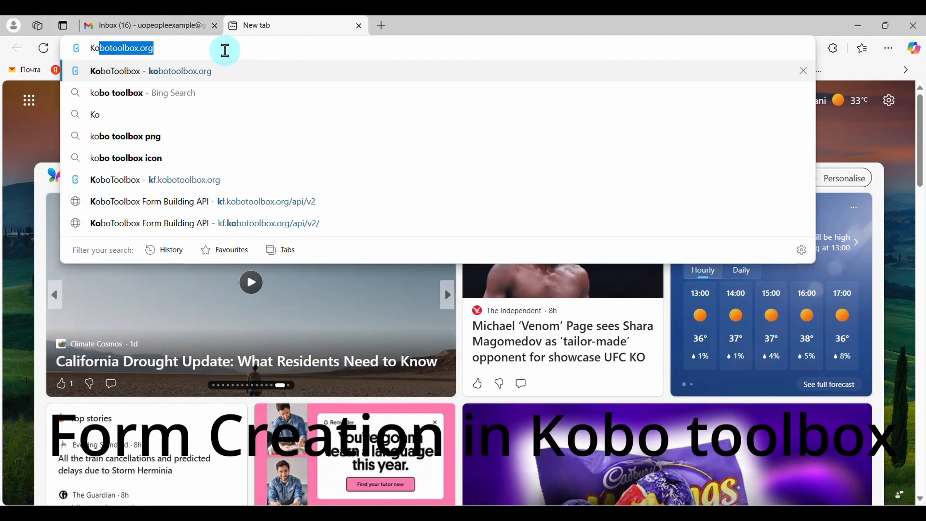
pyautogui.write('bo toolbox')
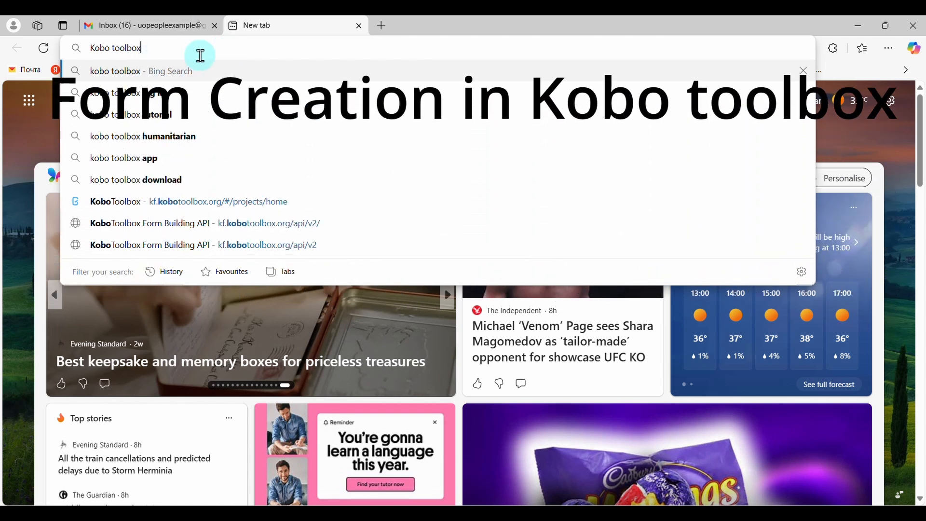
pyautogui.press('Return')
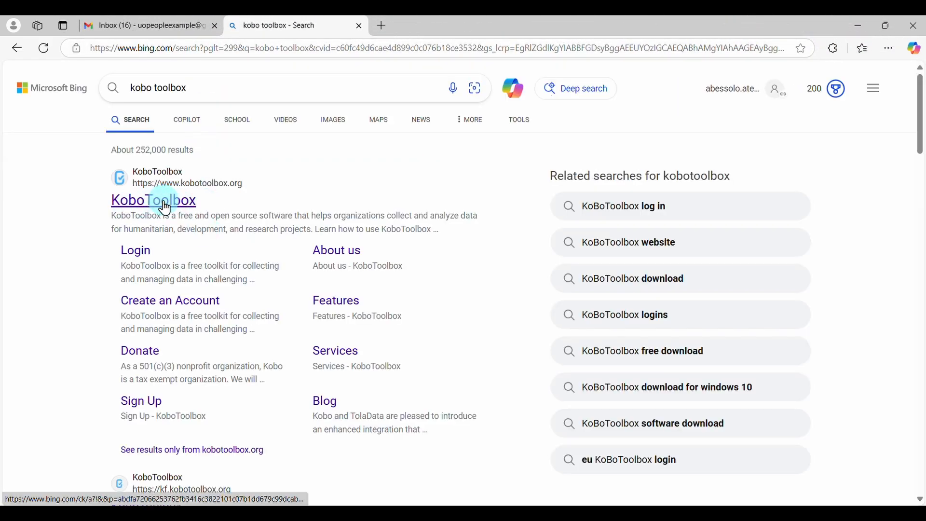
# Open the KoboToolbox website and start creating an account on the Global KoboToolbox Server
pyautogui.click(163, 206)
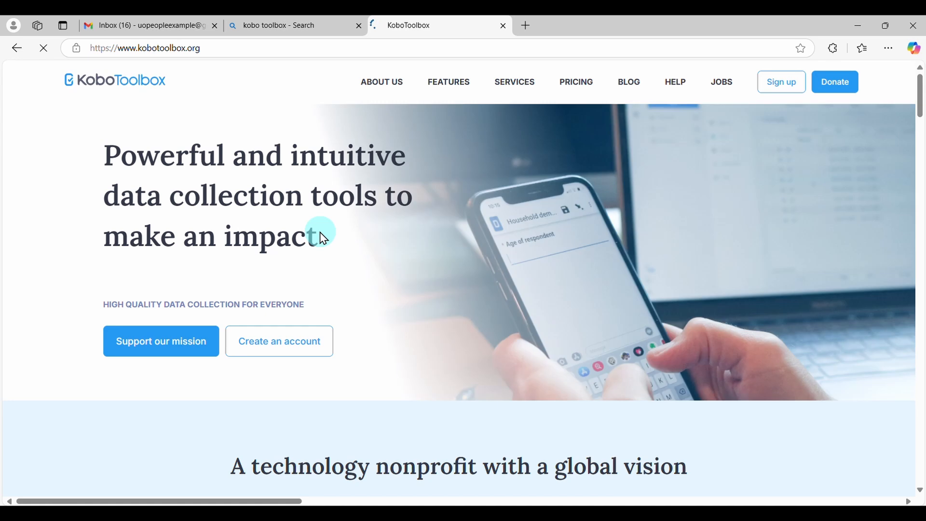
pyautogui.click(316, 350)
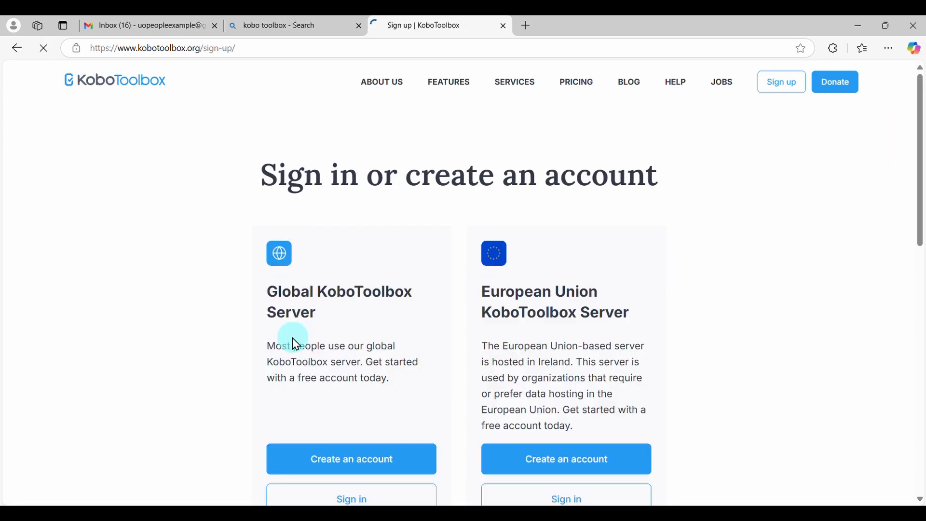
pyautogui.click(355, 467)
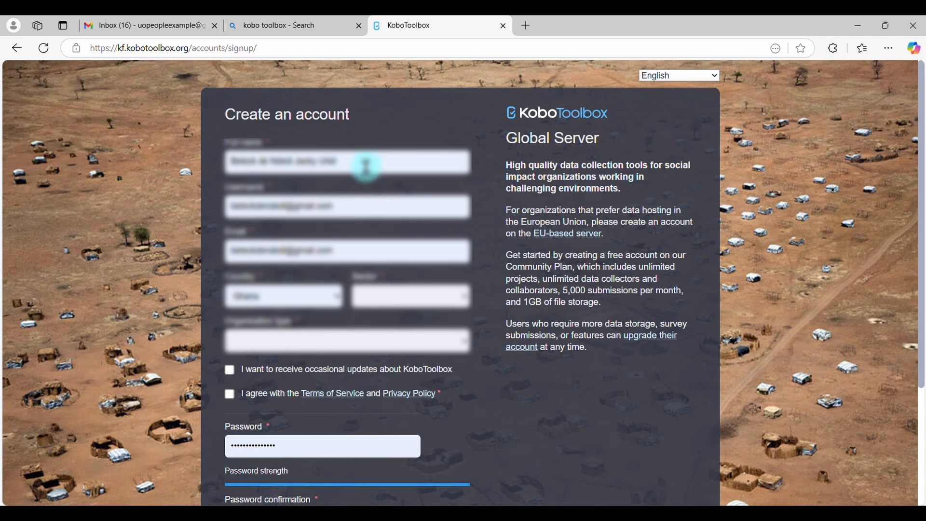
# Clear the autofilled full name, username, email and password from the sign-up form
pyautogui.click(244, 164)
pyautogui.press('Escape')
pyautogui.click(362, 206)
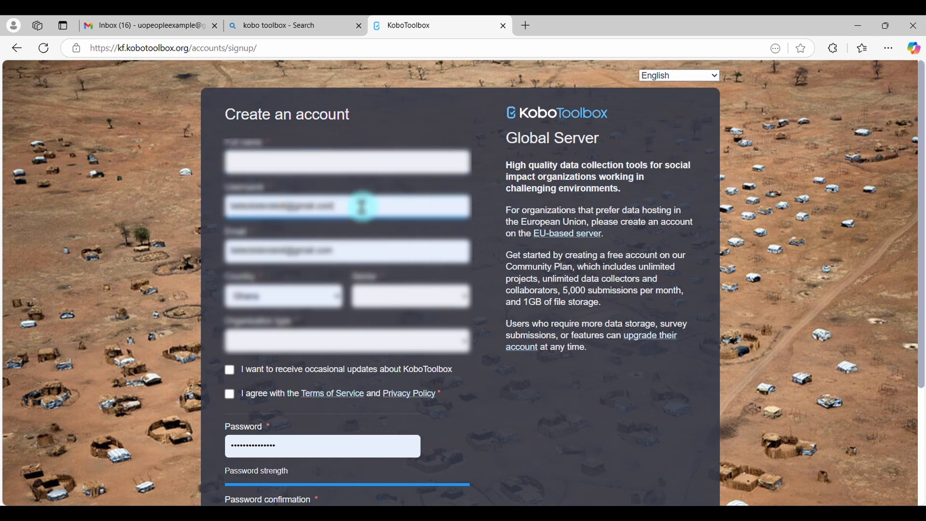
pyautogui.moveTo(338, 251); pyautogui.dragTo(211, 243)
pyautogui.press('BackSpace')
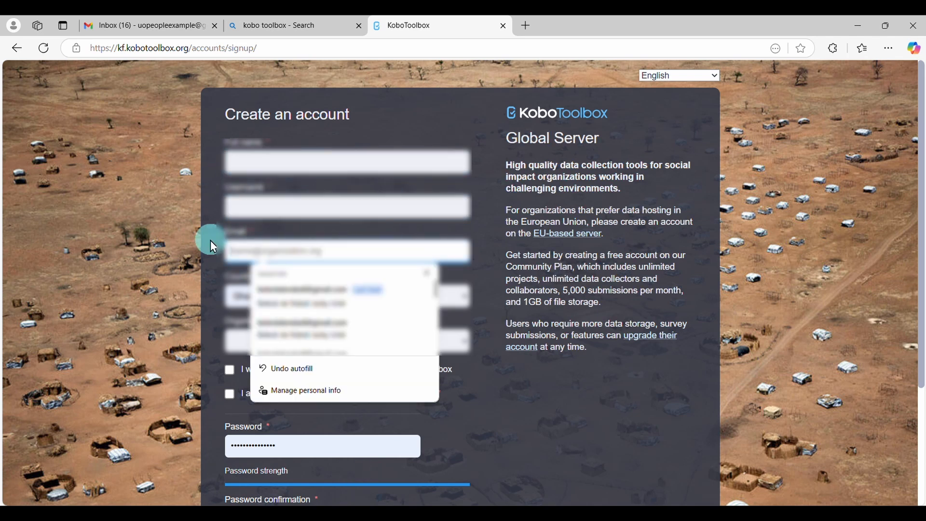
pyautogui.click(302, 445)
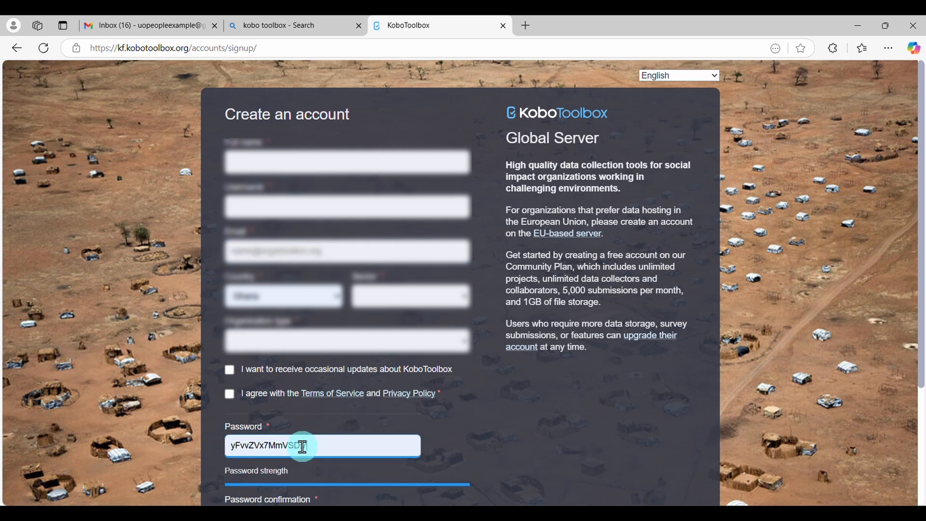
pyautogui.press('Delete')
pyautogui.scroll(-2, 314, 447)
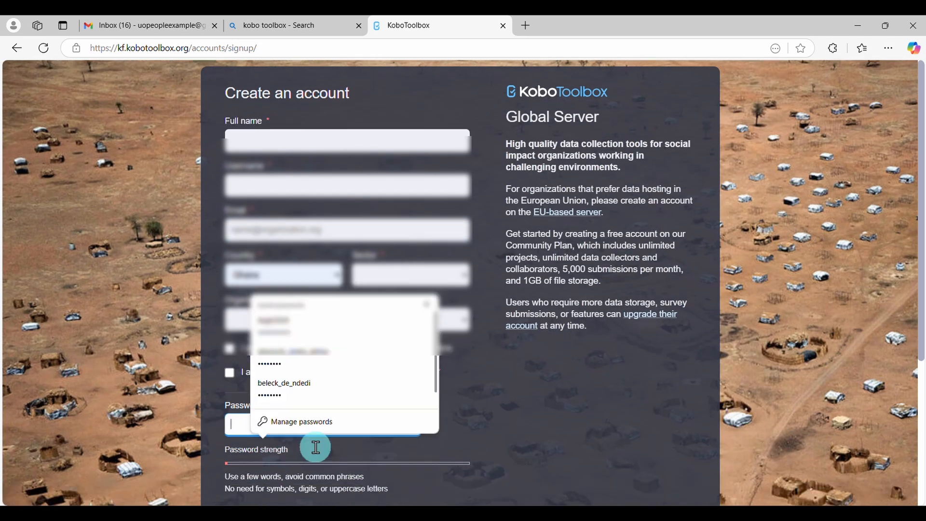
# Enter "Data Professionals" as the full name and "data_professionals" as the username
pyautogui.scroll(2, 316, 447)
pyautogui.click(313, 170)
pyautogui.write('D')
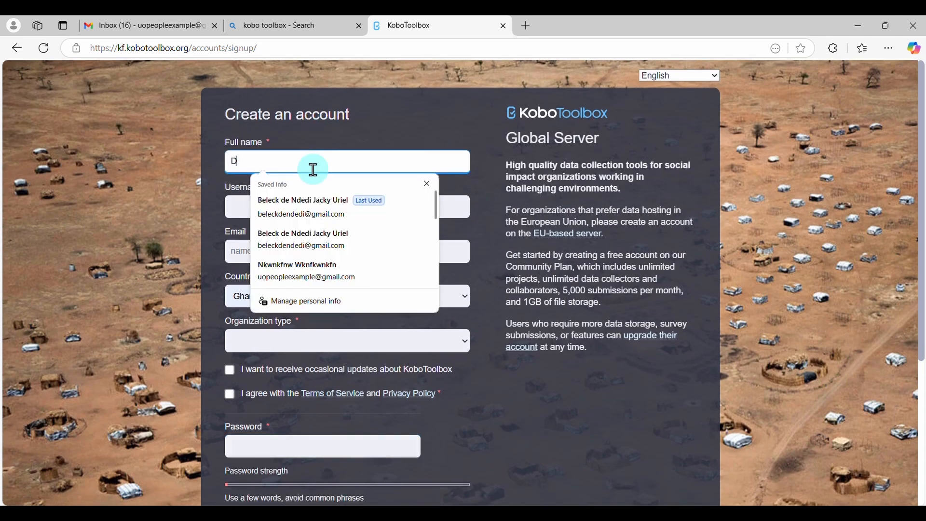
pyautogui.write('ata Professionals')
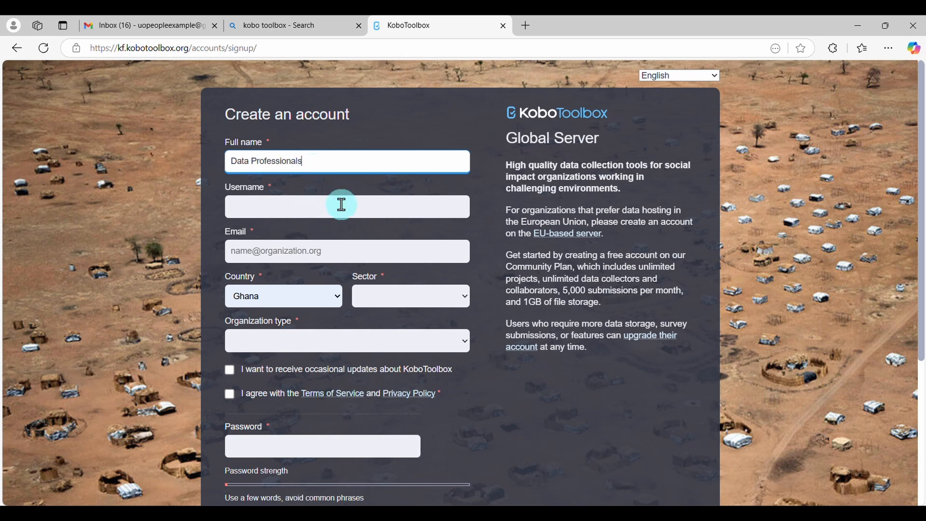
pyautogui.click(342, 205)
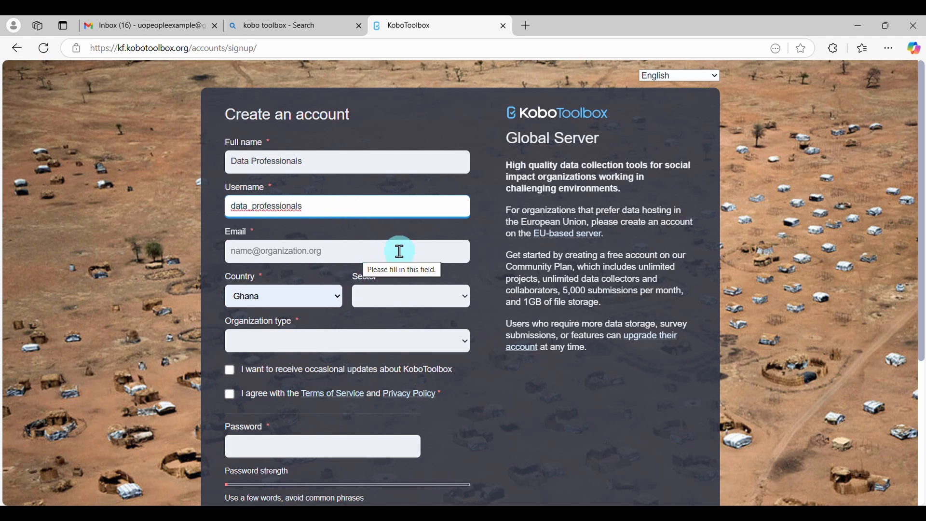
# Fill in the account's email address using the saved suggestion
pyautogui.write('u')
pyautogui.click(413, 253)
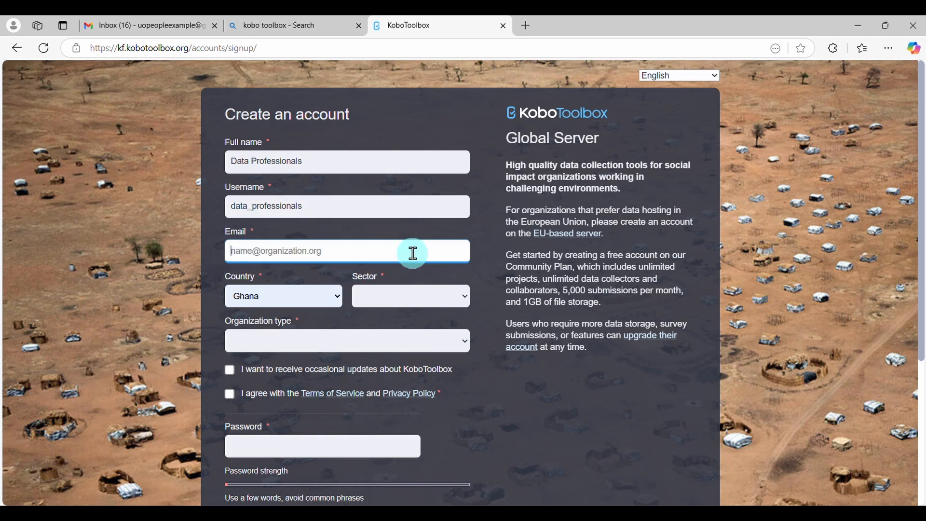
pyautogui.click(361, 291)
pyautogui.click(270, 254)
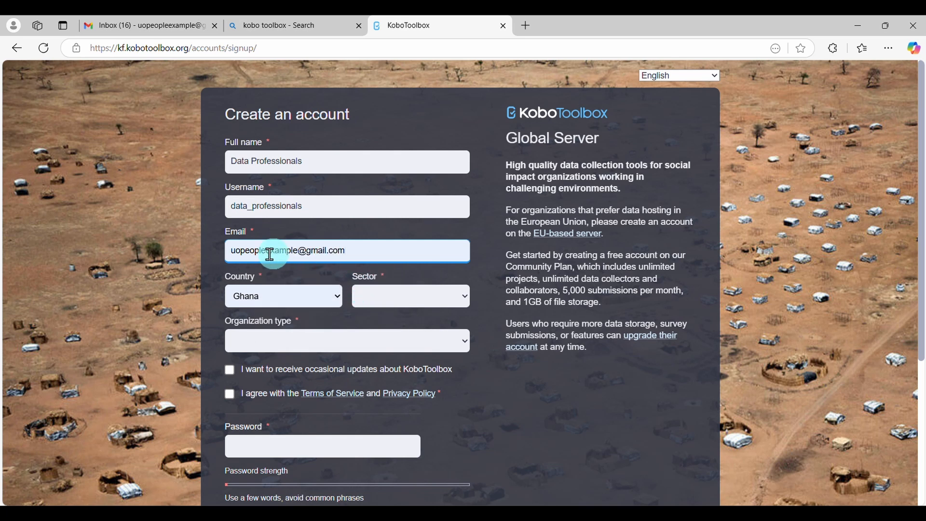
# Set the sign-up form's sector to Other and the organization type to "I am not associated with any organization"
pyautogui.click(465, 296)
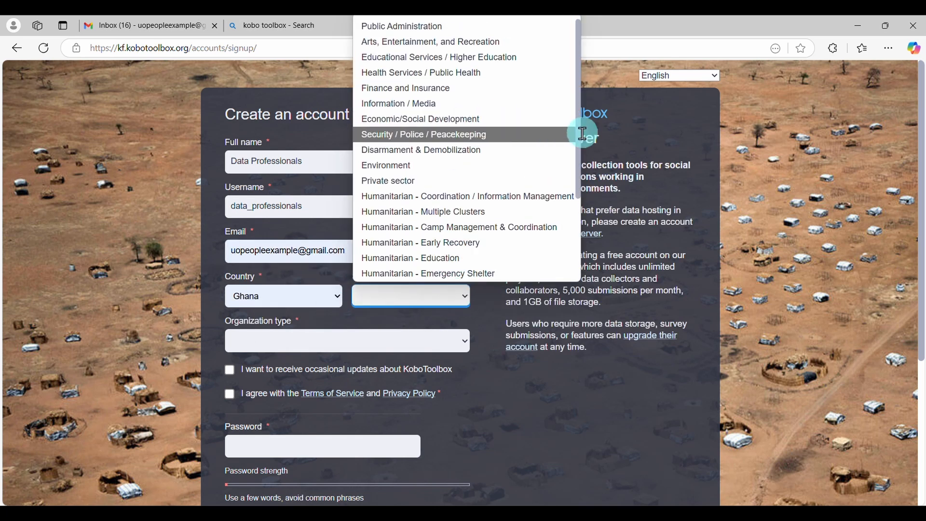
pyautogui.scroll(-3, 558, 160)
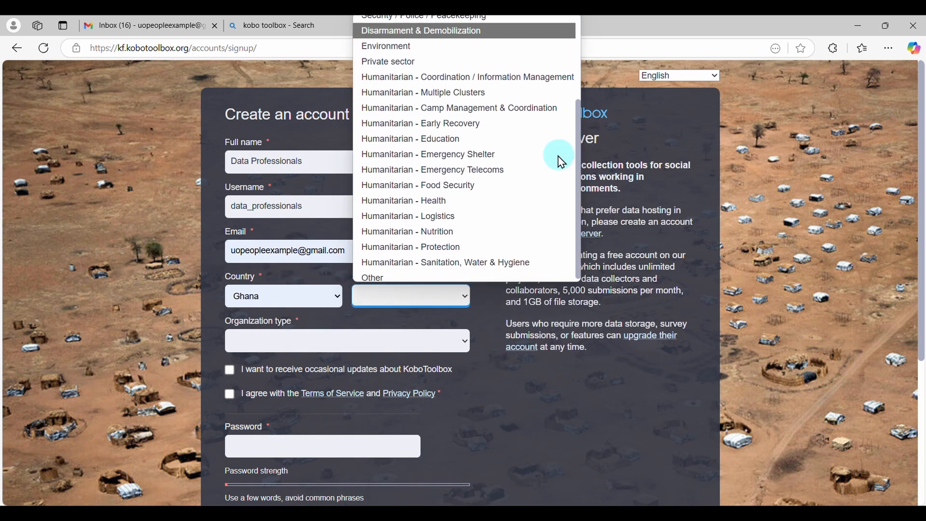
pyautogui.click(407, 271)
pyautogui.click(436, 345)
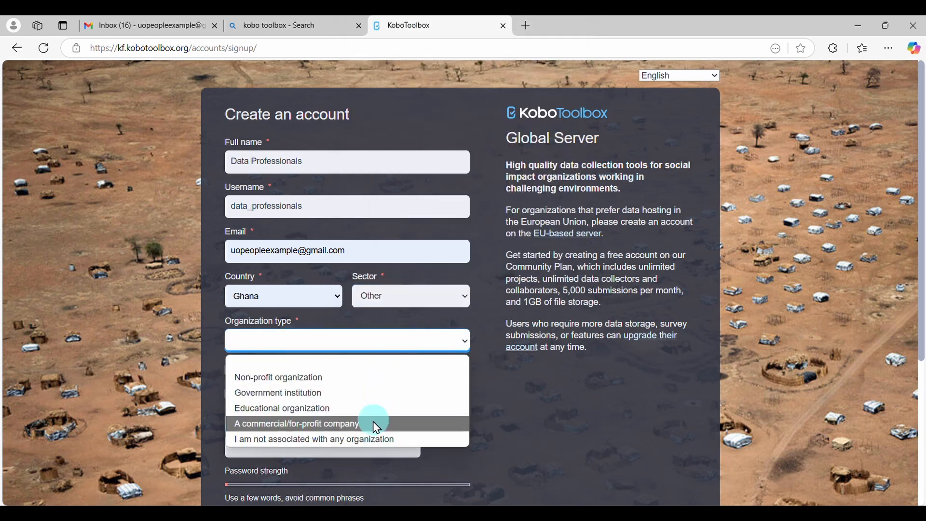
pyautogui.click(372, 440)
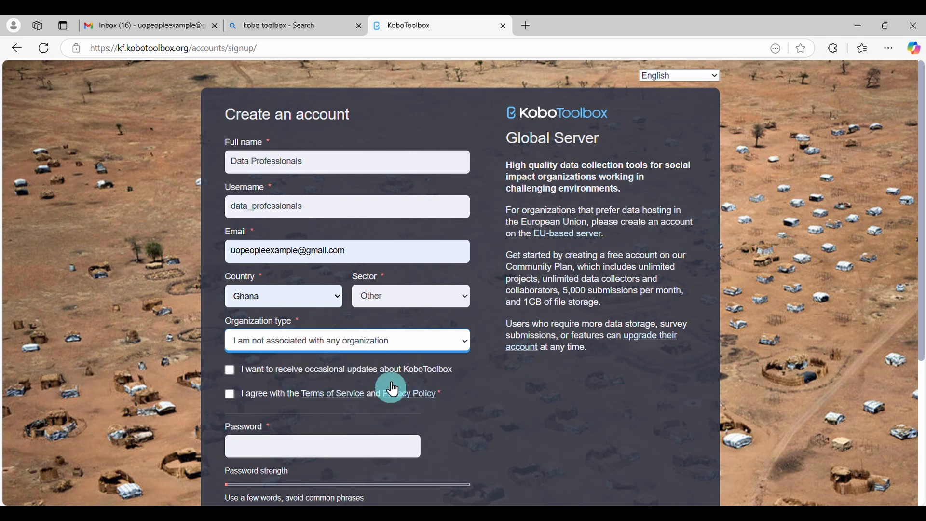
# Open the Terms of Service and accept them together with the Privacy Policy on the sign-up form
pyautogui.click(340, 396)
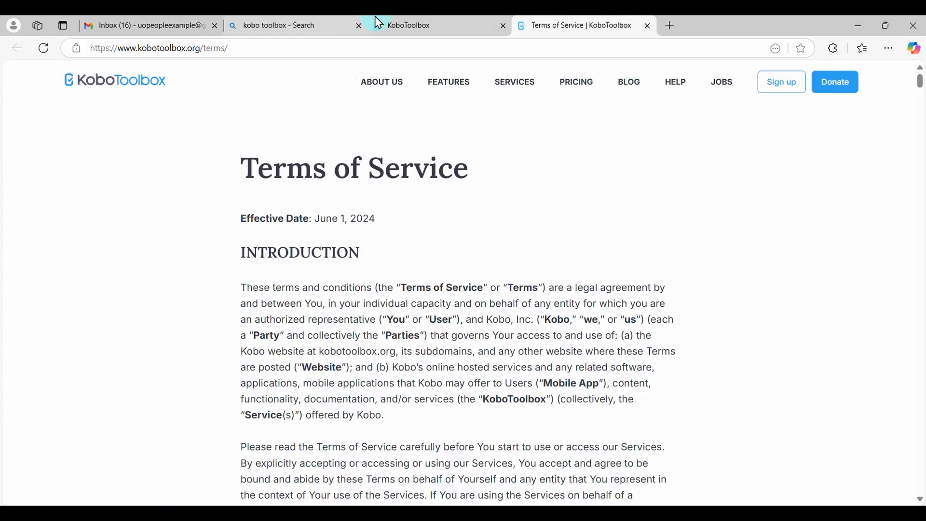
pyautogui.click(385, 29)
pyautogui.click(231, 396)
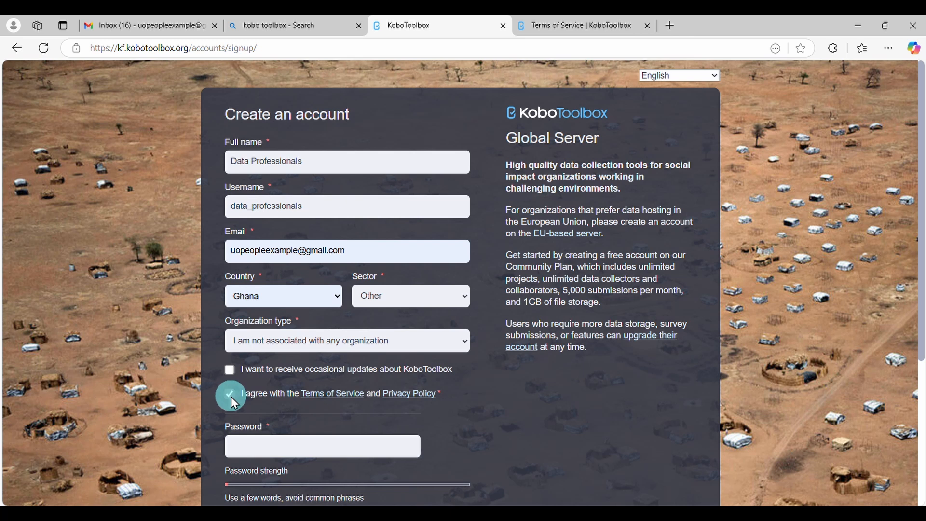
# Enter and confirm the account password, and submit the form to create the account
pyautogui.click(322, 446)
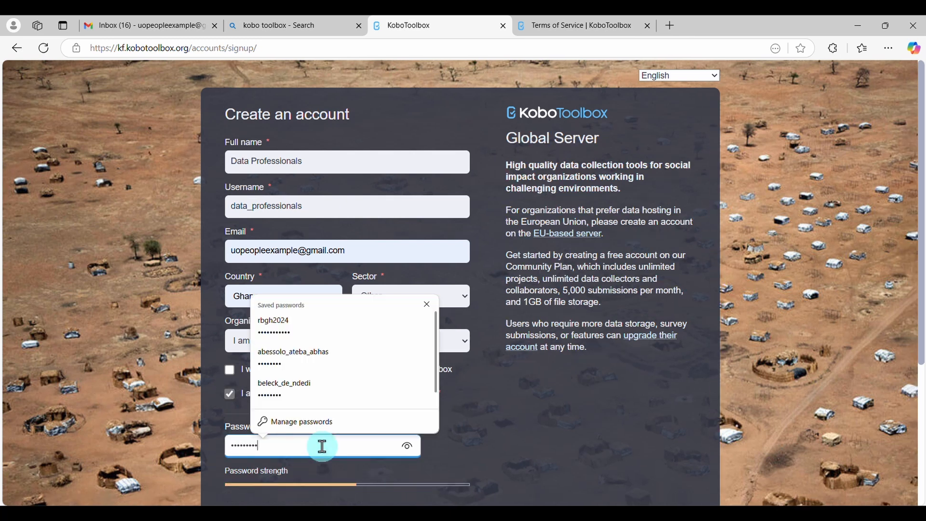
pyautogui.write('••')
pyautogui.scroll(-1, 323, 449)
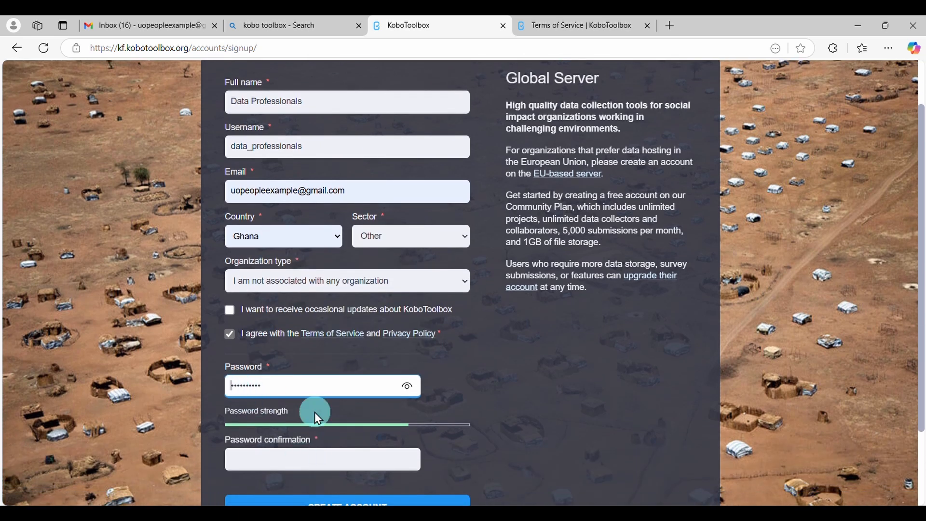
pyautogui.click(314, 460)
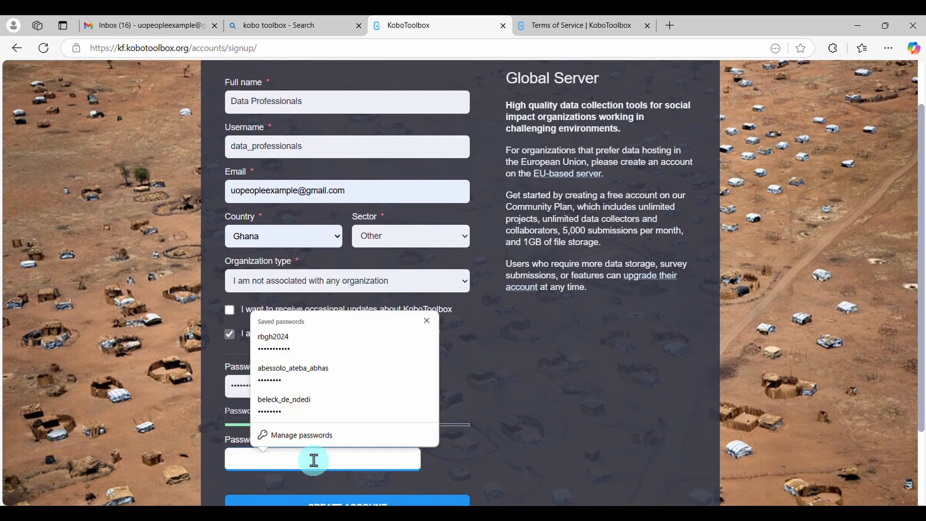
pyautogui.write('•')
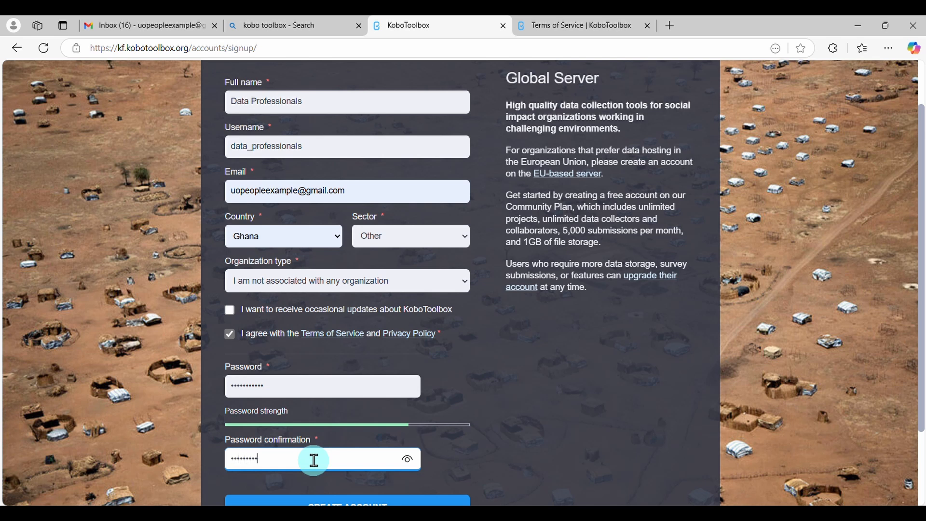
pyautogui.scroll(-2, 314, 460)
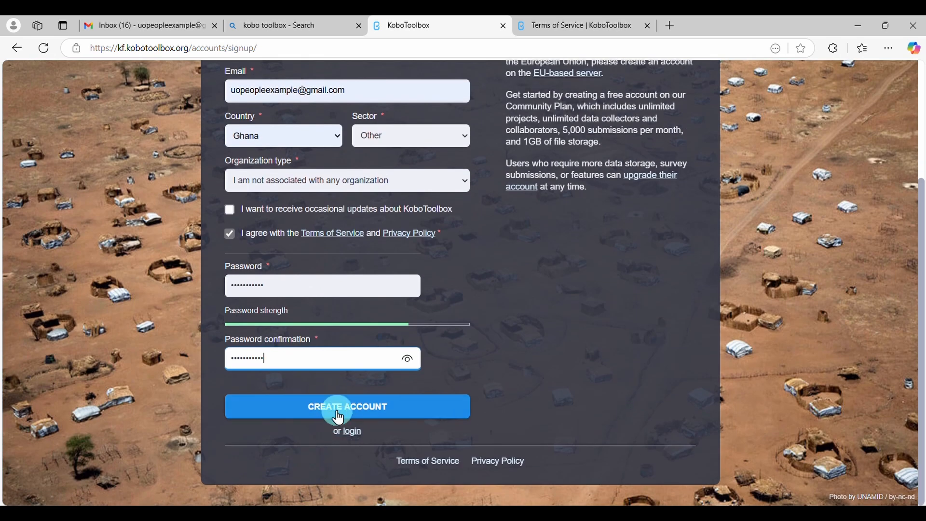
pyautogui.click(336, 414)
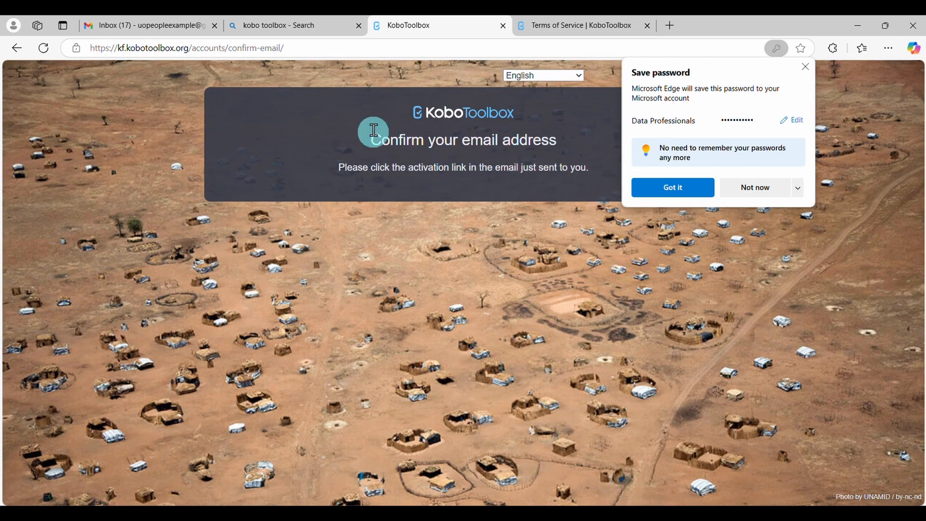
# Switch to Gmail, follow the link in the "Activate your KoboToolbox Account" email, and confirm the account's email address
pyautogui.click(178, 30)
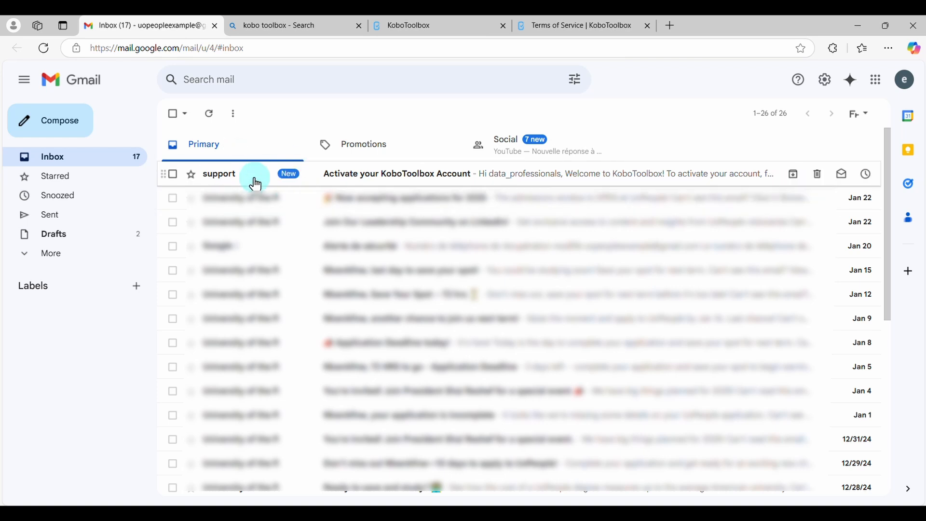
pyautogui.click(359, 180)
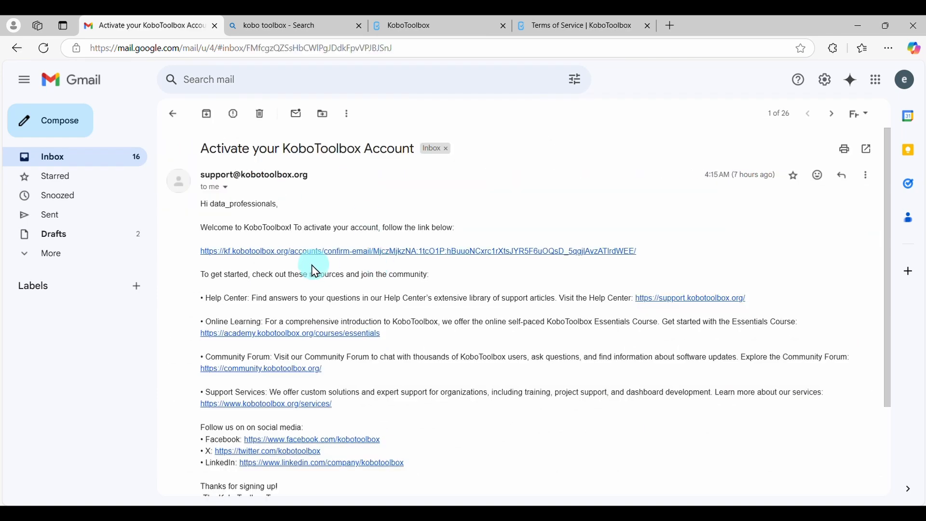
pyautogui.scroll(-3, 404, 389)
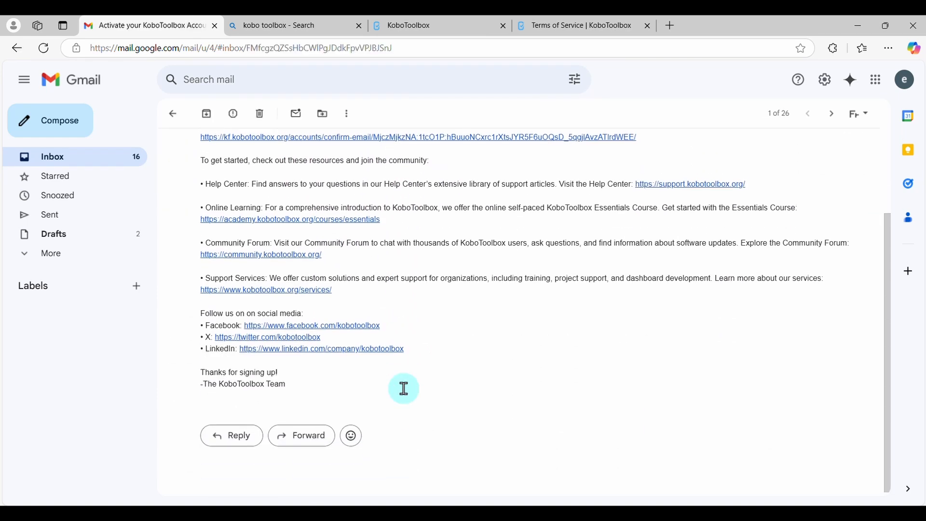
pyautogui.scroll(1, 404, 388)
pyautogui.scroll(1, 404, 389)
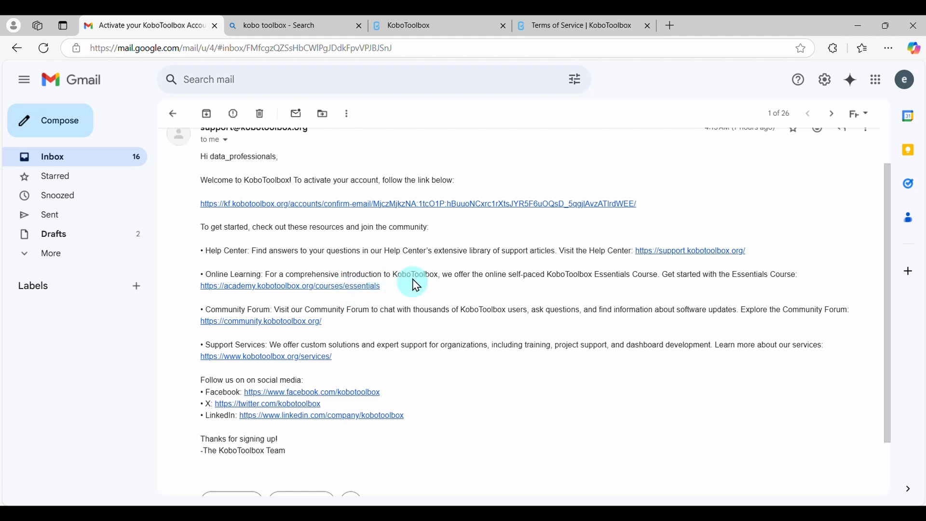
pyautogui.click(369, 205)
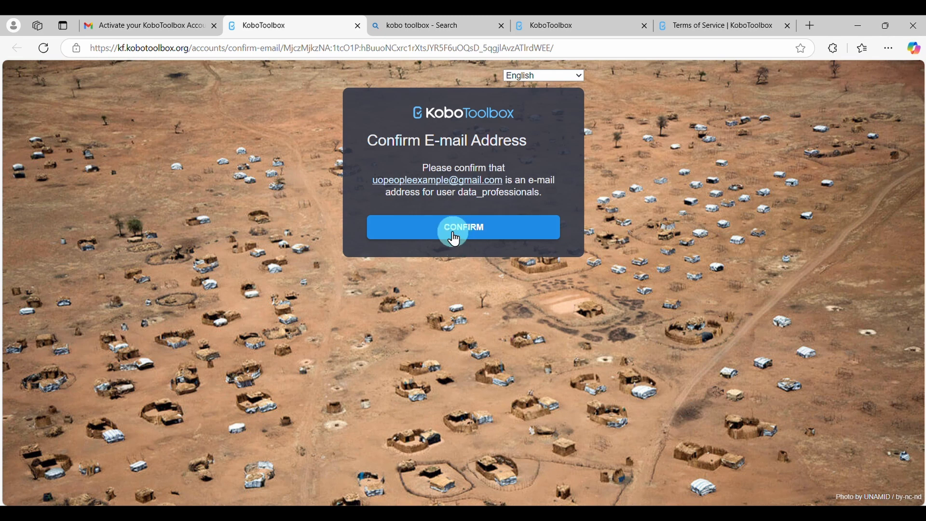
pyautogui.click(458, 241)
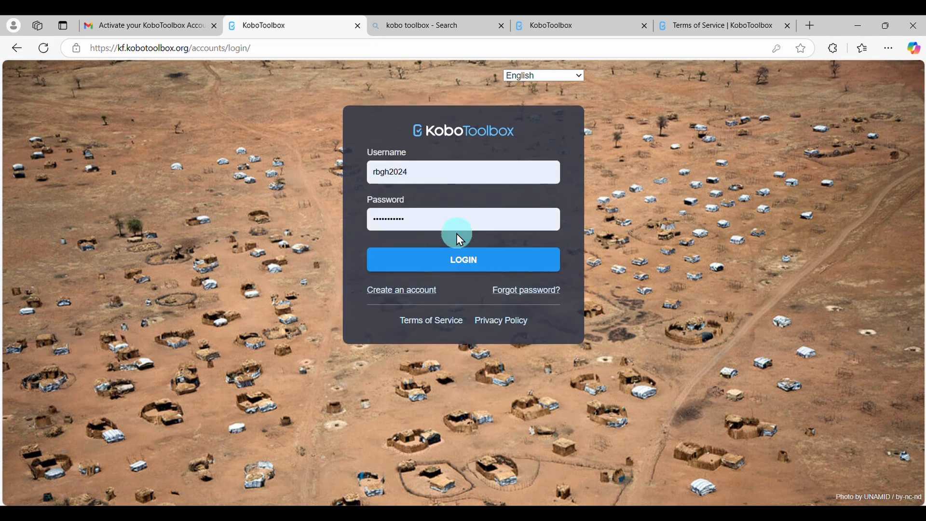
# Replace the autofilled login username with "data_professionals"
pyautogui.moveTo(416, 178); pyautogui.dragTo(393, 176)
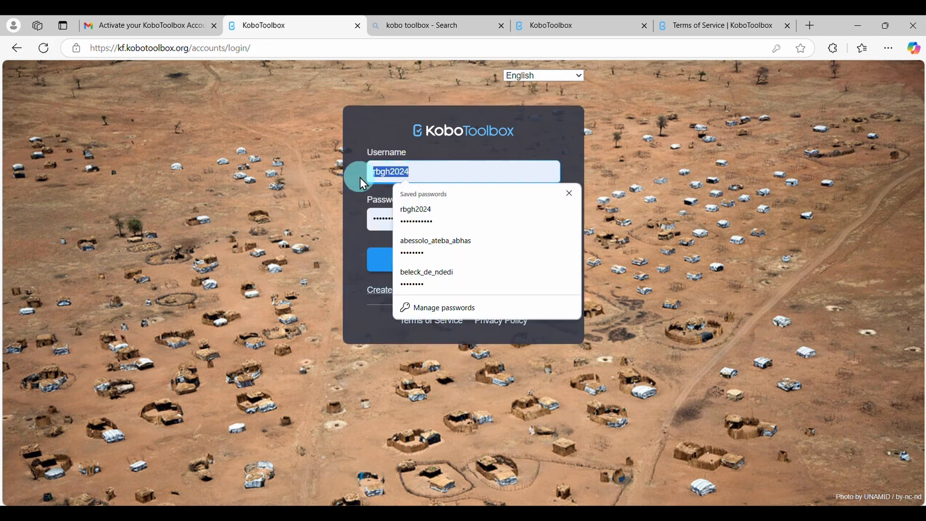
pyautogui.press('BackSpace')
pyautogui.write('data')
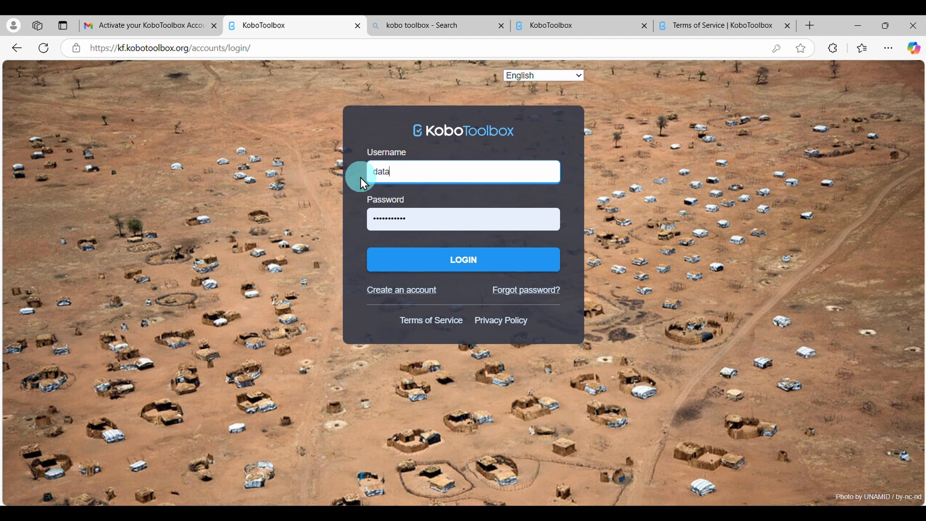
pyautogui.write('_professionals')
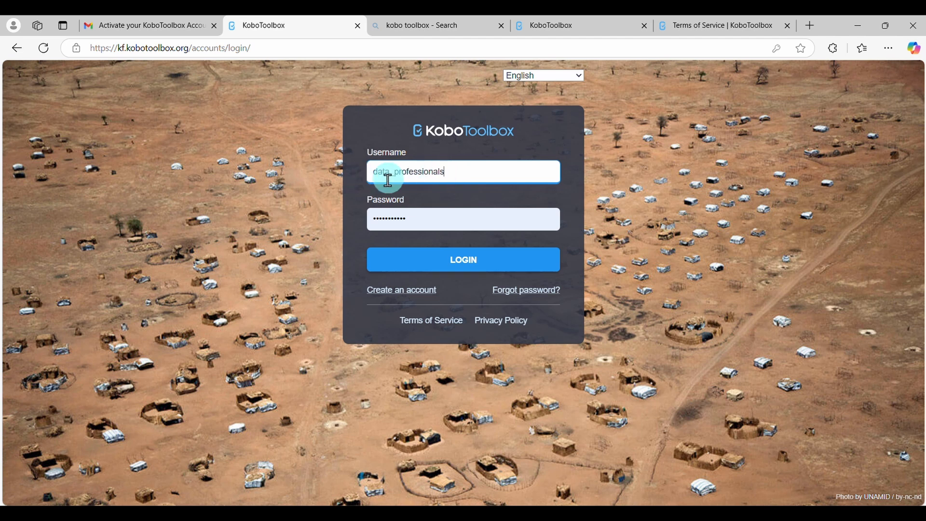
# Replace the autofilled login password with the new account's password, log in, and dismiss the offer to save it
pyautogui.click(445, 226)
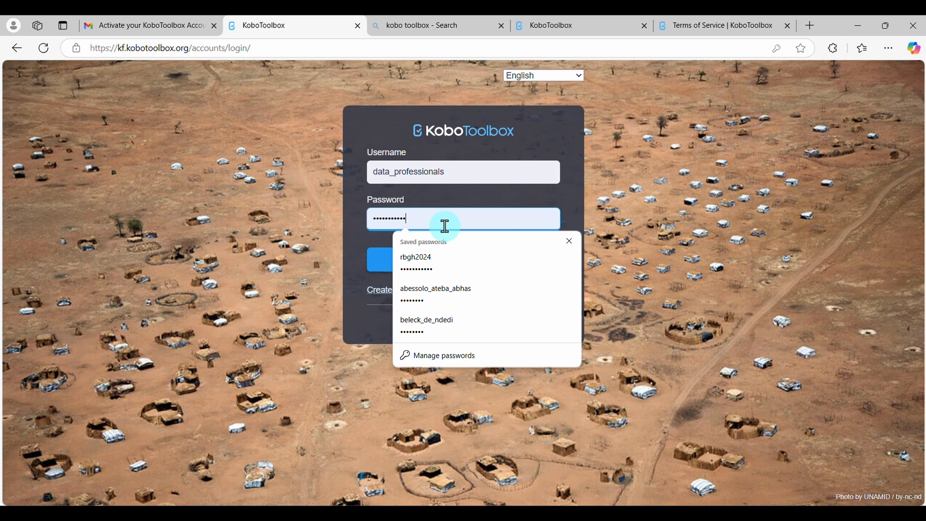
pyautogui.hotkey('ctrl', 'a')
pyautogui.press('BackSpace')
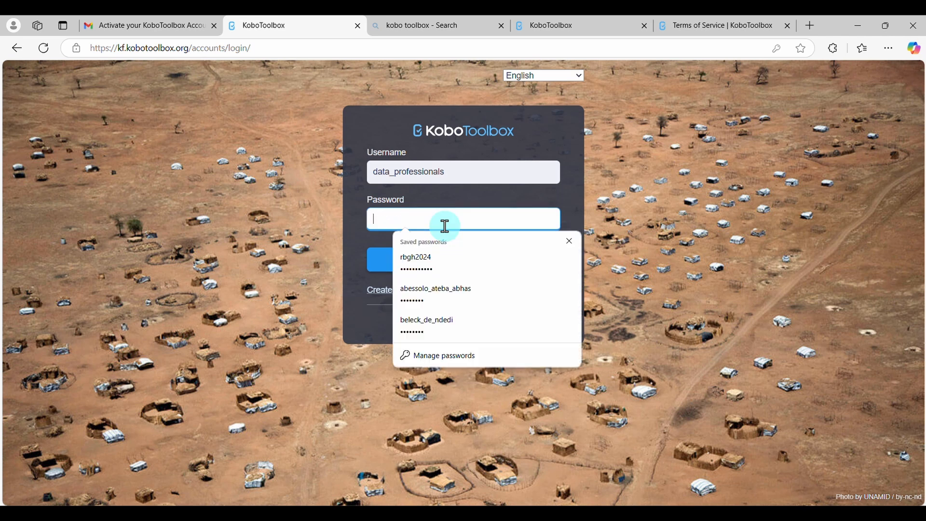
pyautogui.write('•')
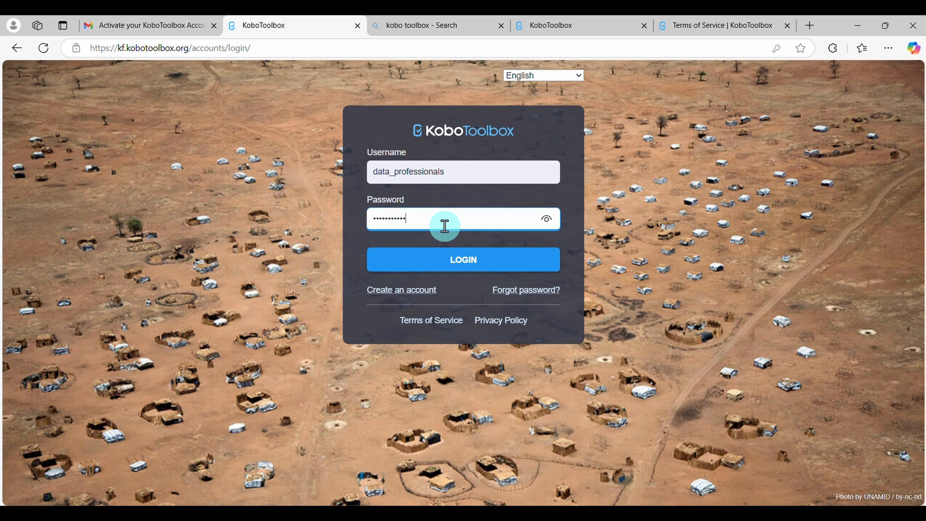
pyautogui.click(454, 266)
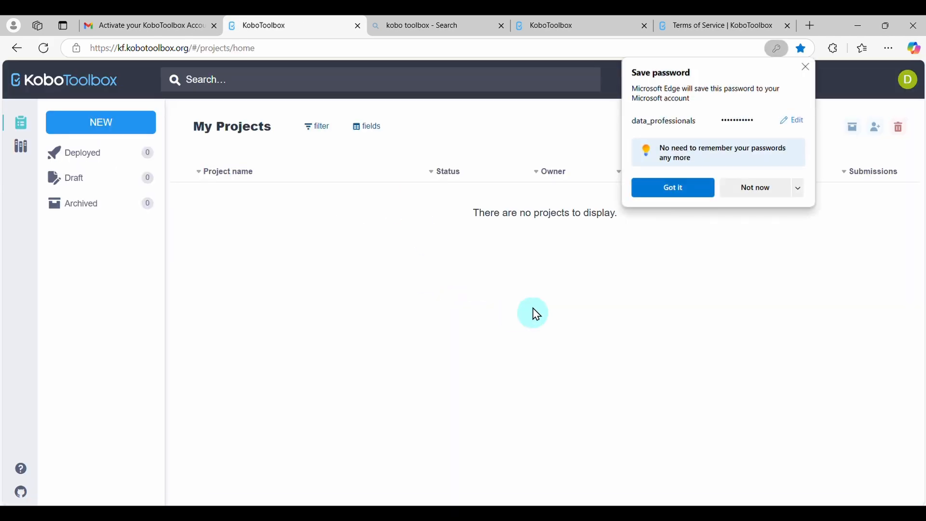
pyautogui.click(809, 68)
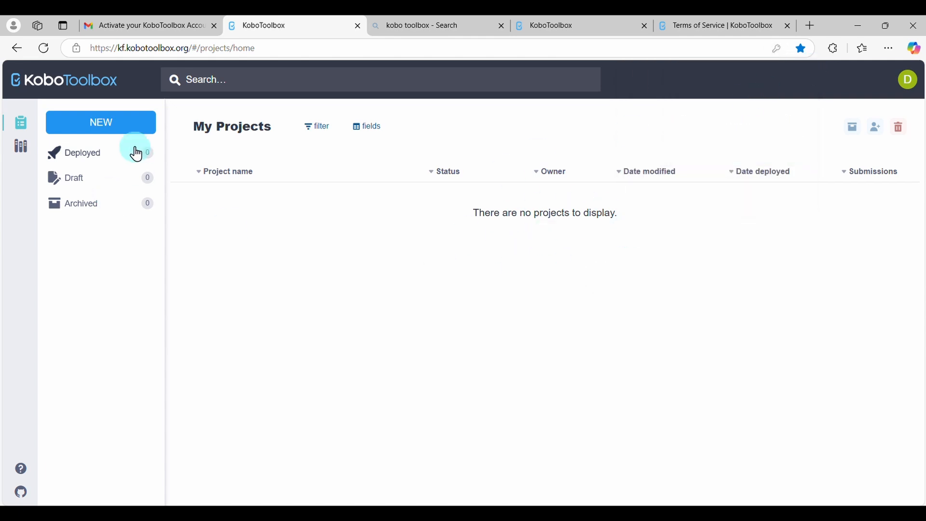
# Start a new project built from scratch and name it "HR Form", leaving the description empty
pyautogui.click(109, 135)
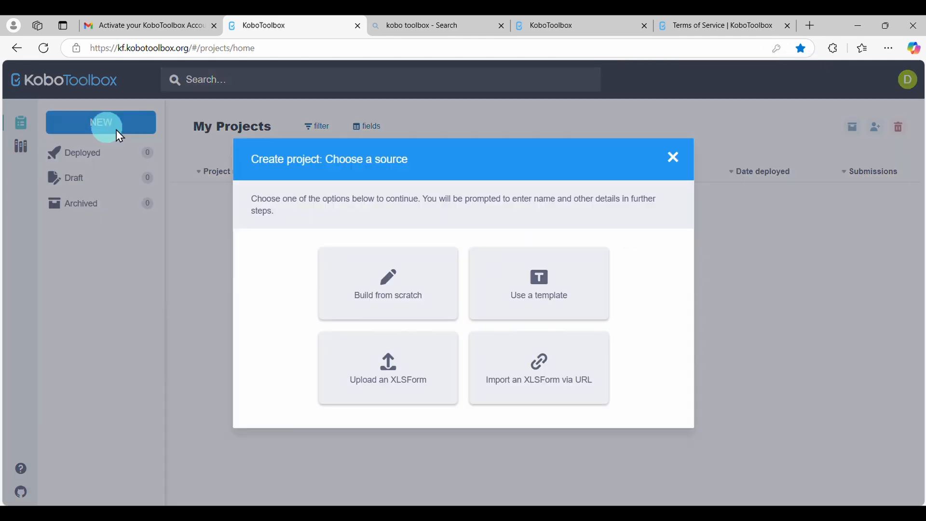
pyautogui.click(396, 319)
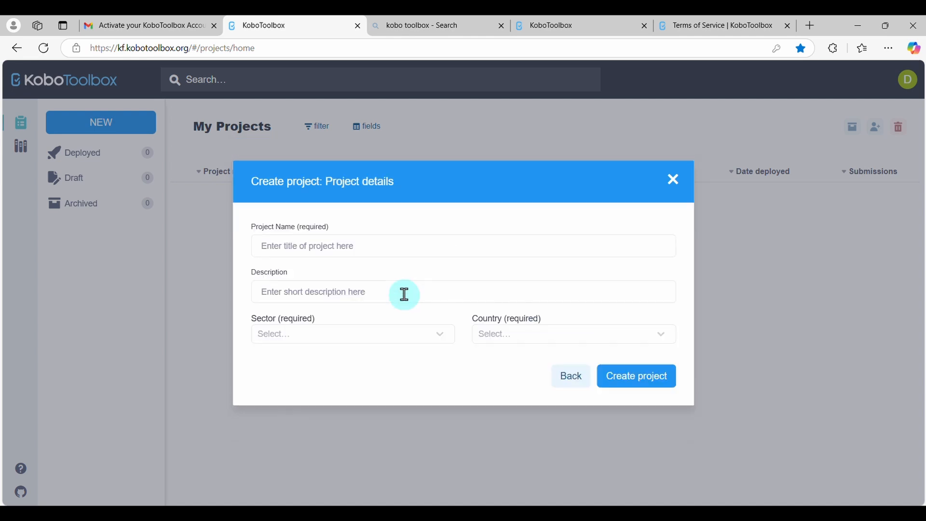
pyautogui.click(361, 251)
pyautogui.write('HR Form')
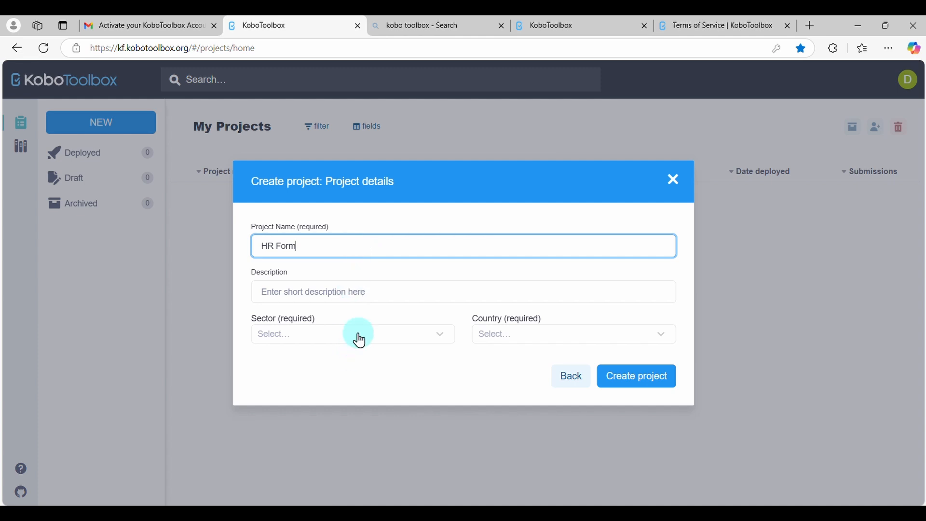
pyautogui.click(331, 294)
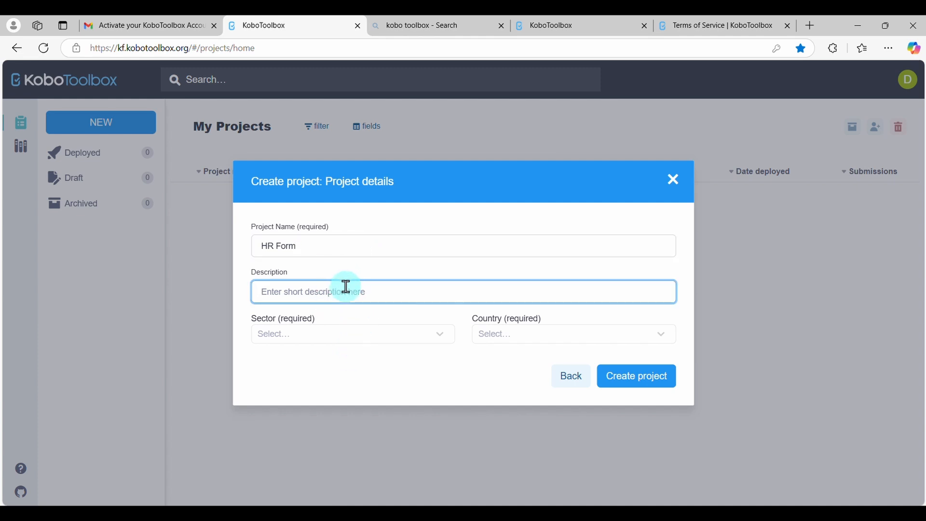
# Set the project's sector to Other and its country to Ghana, and create the project
pyautogui.click(352, 338)
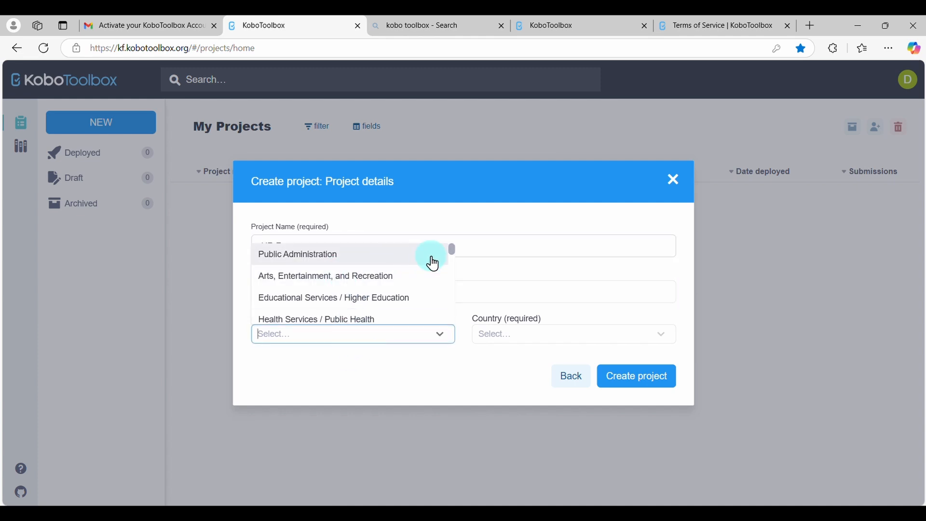
pyautogui.moveTo(456, 255); pyautogui.dragTo(453, 334)
pyautogui.click(372, 314)
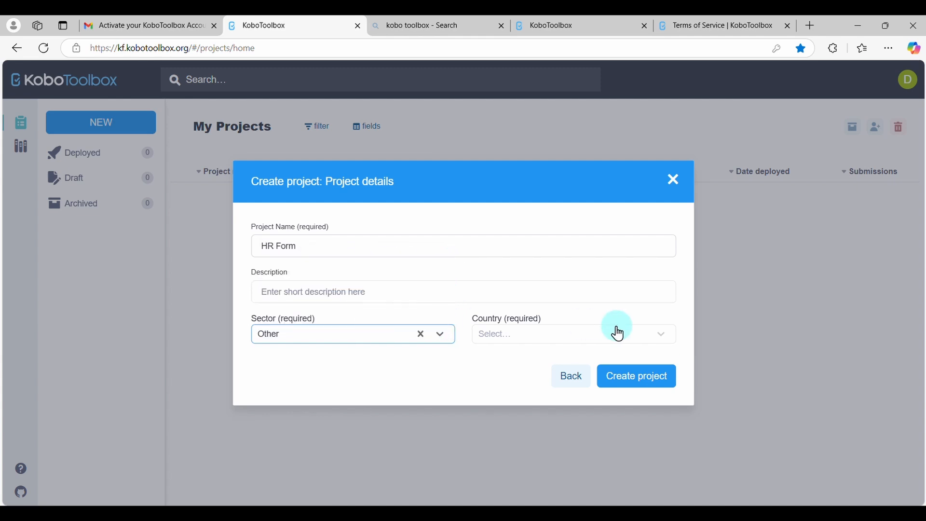
pyautogui.click(664, 336)
pyautogui.write('gh')
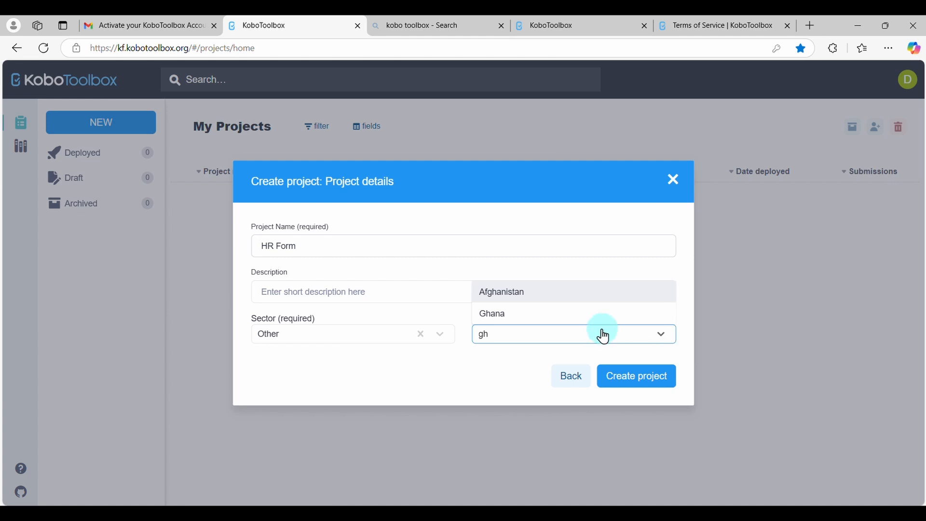
pyautogui.click(586, 314)
pyautogui.click(635, 384)
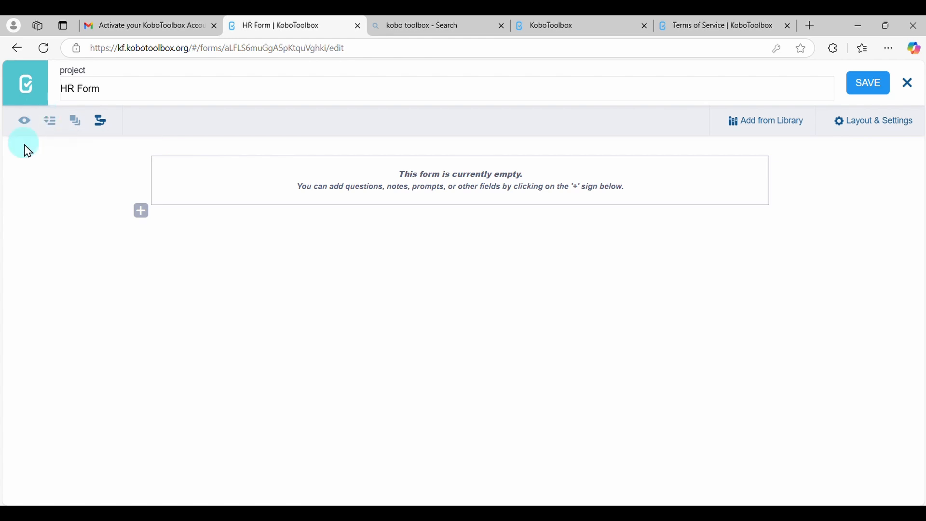
# Add a Text question labelled "Employee ID" as the form's first question
pyautogui.click(140, 211)
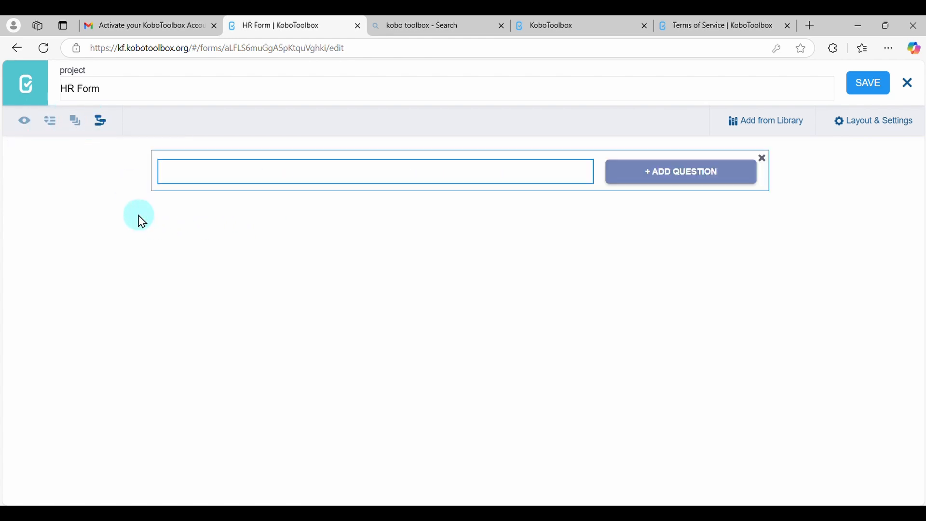
pyautogui.write('Name')
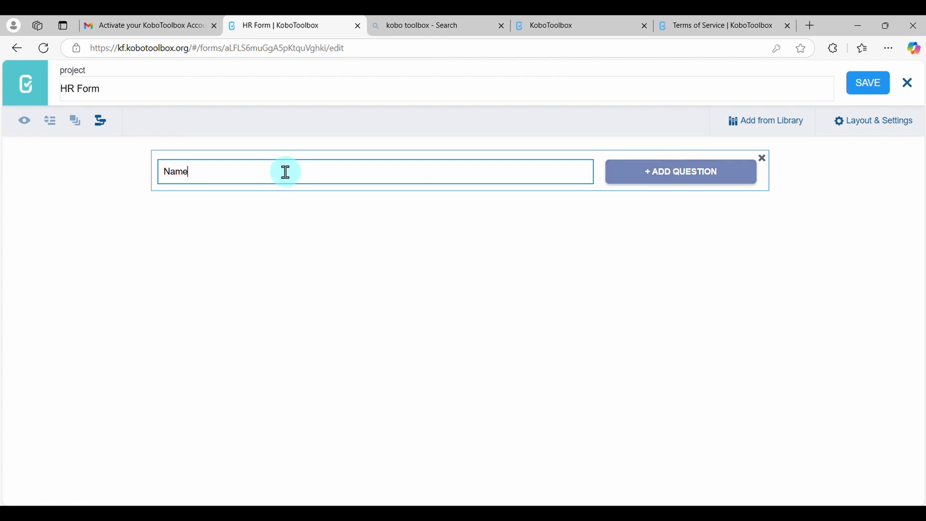
pyautogui.press('BackSpace')
pyautogui.press('BackSpace')
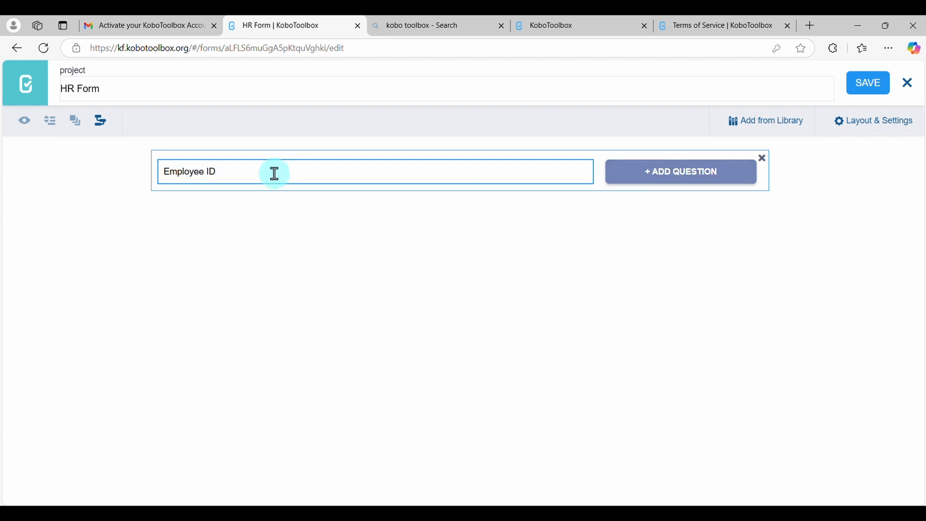
pyautogui.click(640, 178)
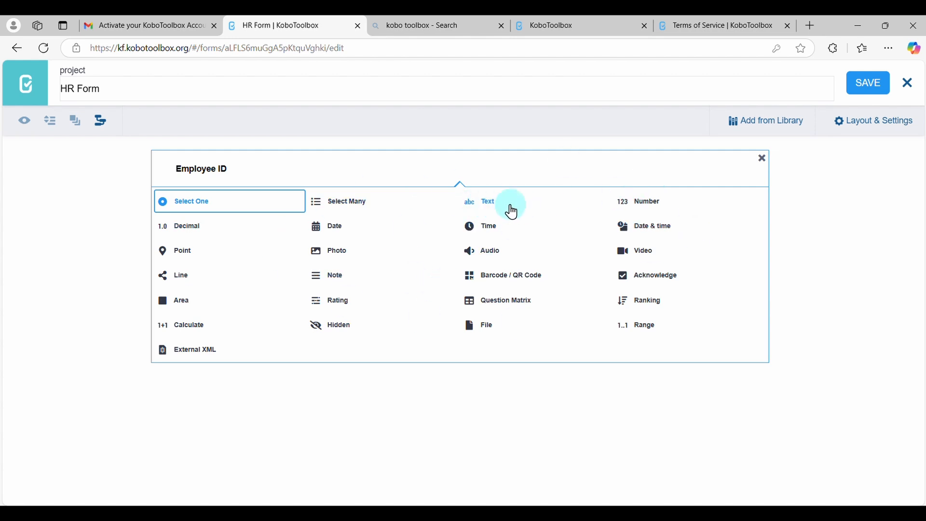
pyautogui.click(490, 209)
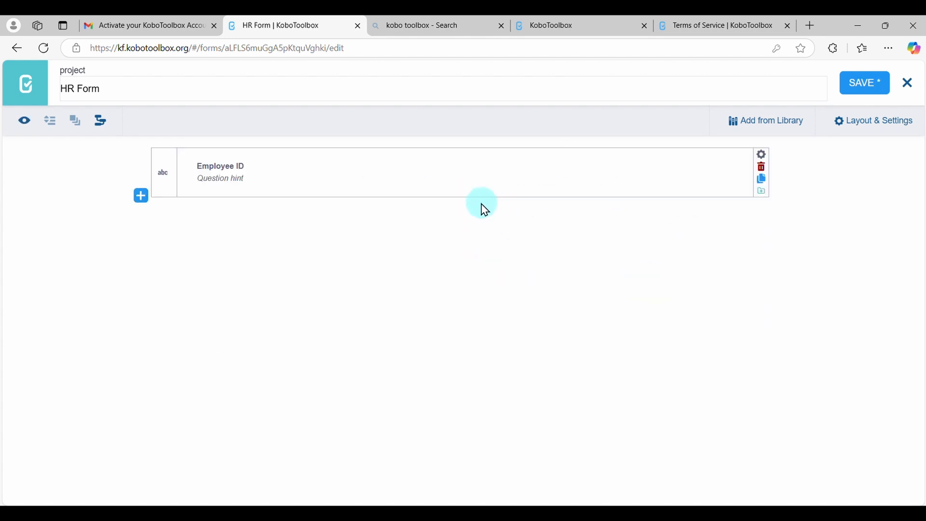
# Add a Text question labelled "Name" below Employee ID and relabel it "Full Name"
pyautogui.click(141, 196)
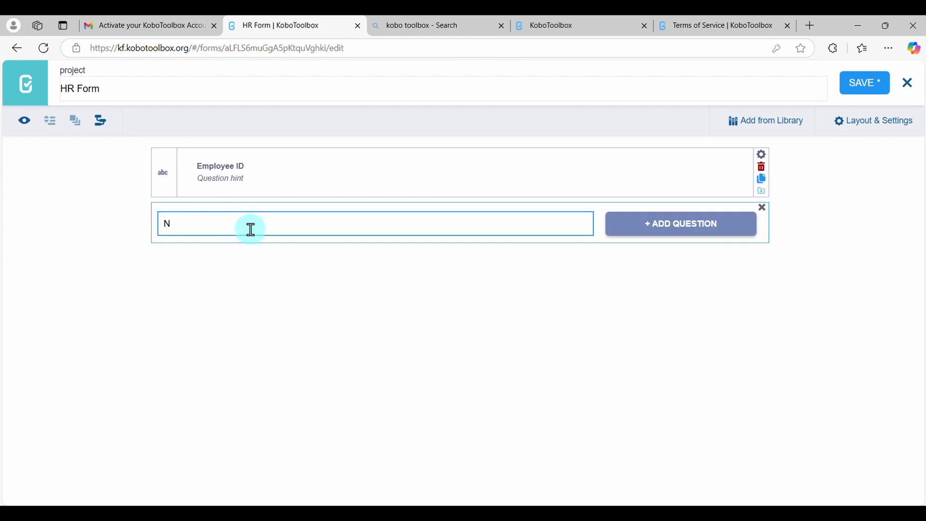
pyautogui.write('Name')
pyautogui.click(664, 230)
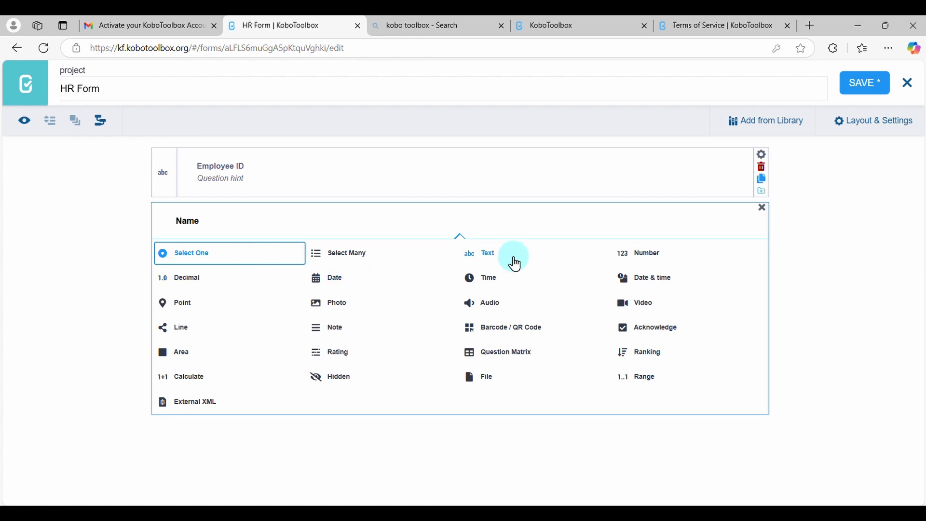
pyautogui.click(493, 255)
pyautogui.click(207, 221)
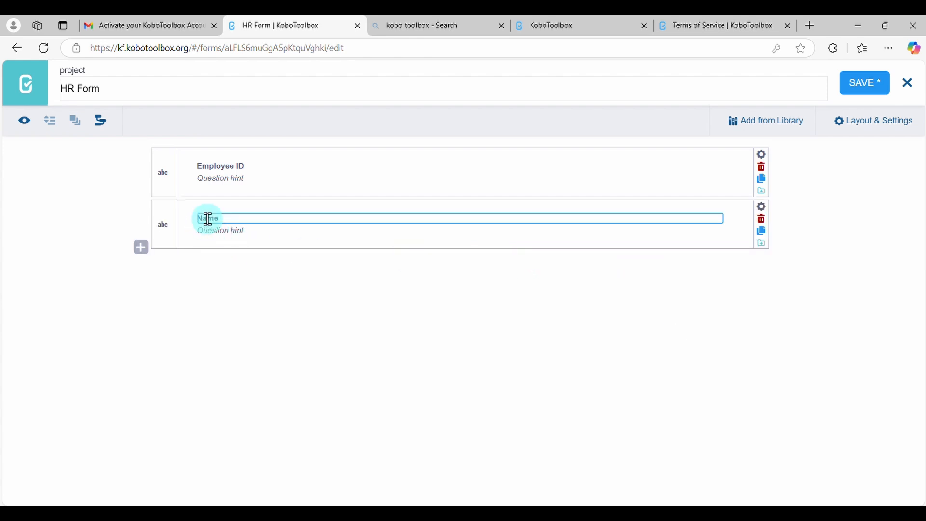
pyautogui.click(200, 219)
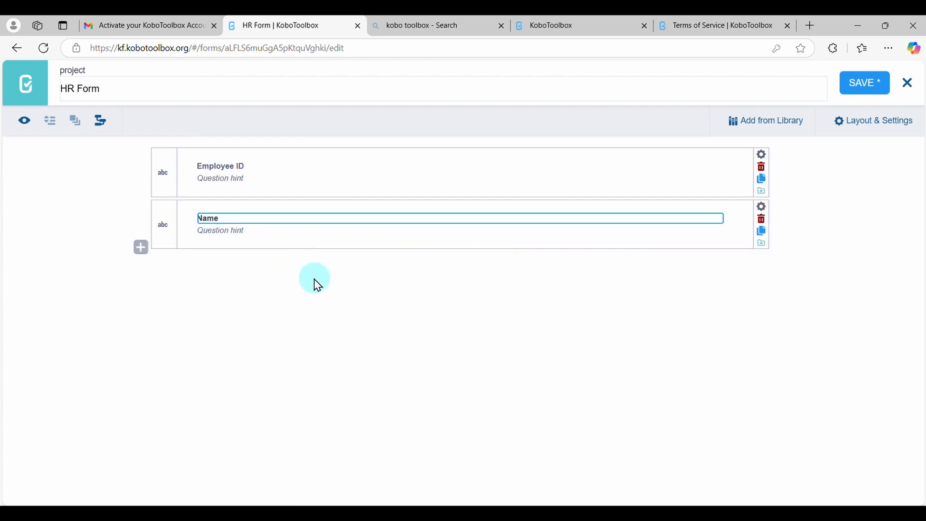
pyautogui.write('Full')
pyautogui.press('Return')
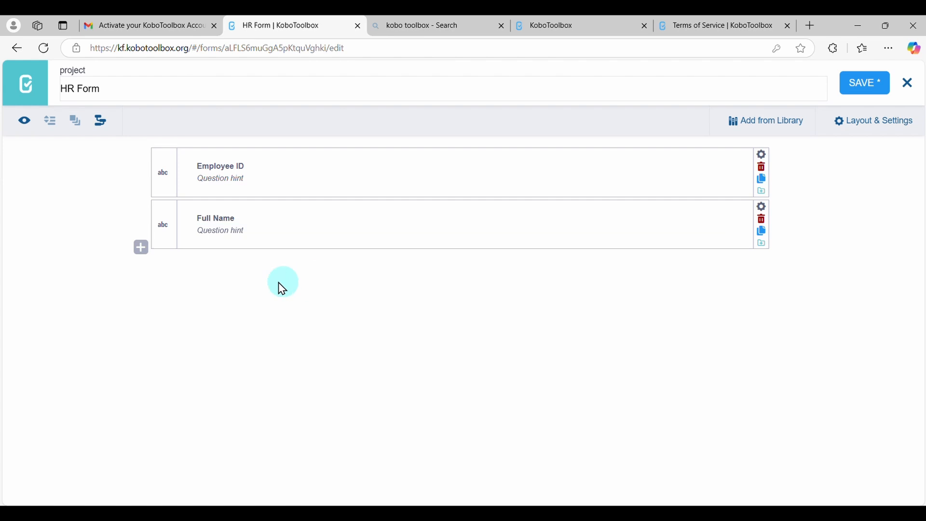
# Add a Select One question labelled "Gender" with the responses Male and Female
pyautogui.click(140, 251)
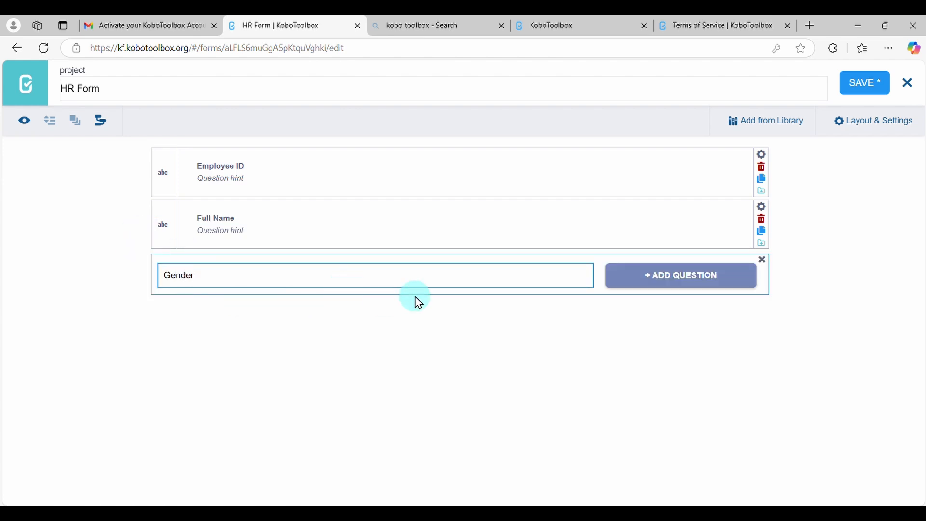
pyautogui.click(661, 278)
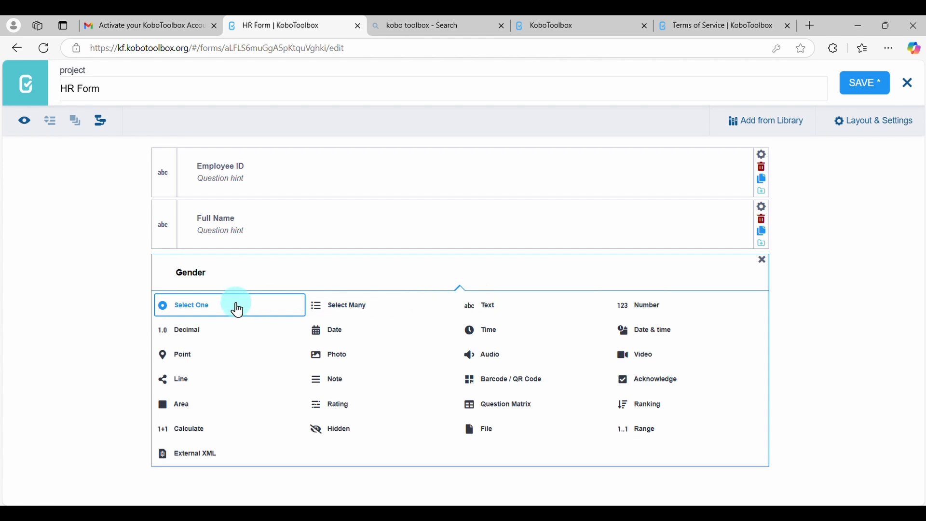
pyautogui.click(199, 306)
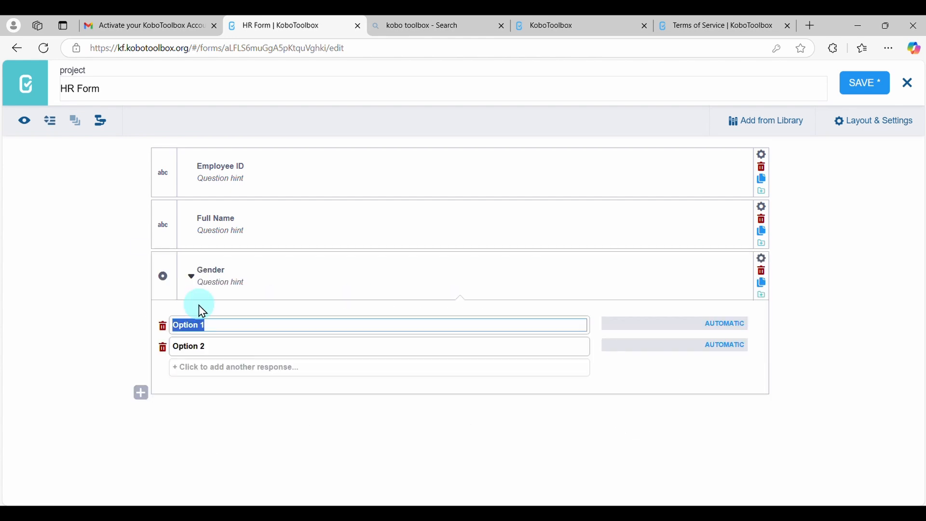
pyautogui.write('Ma')
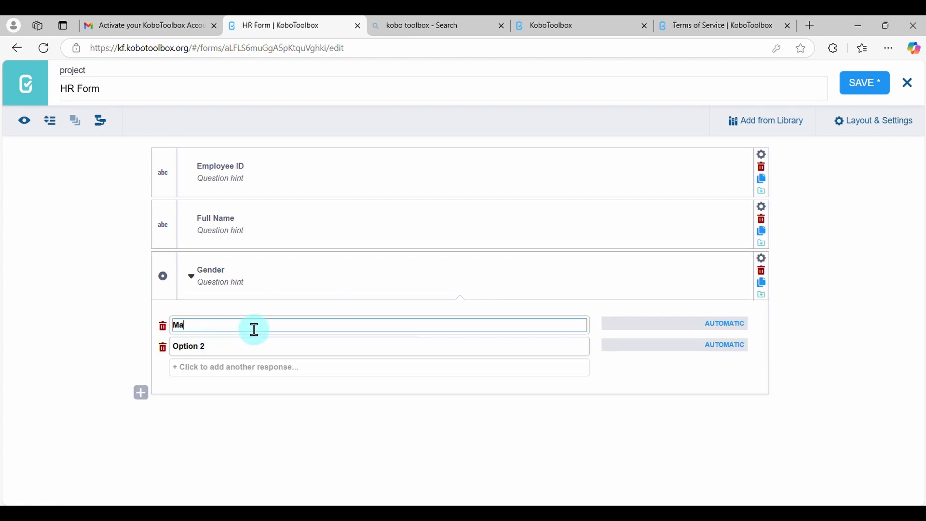
pyautogui.write('le')
pyautogui.click(228, 347)
pyautogui.press('BackSpace')
pyautogui.press('BackSpace')
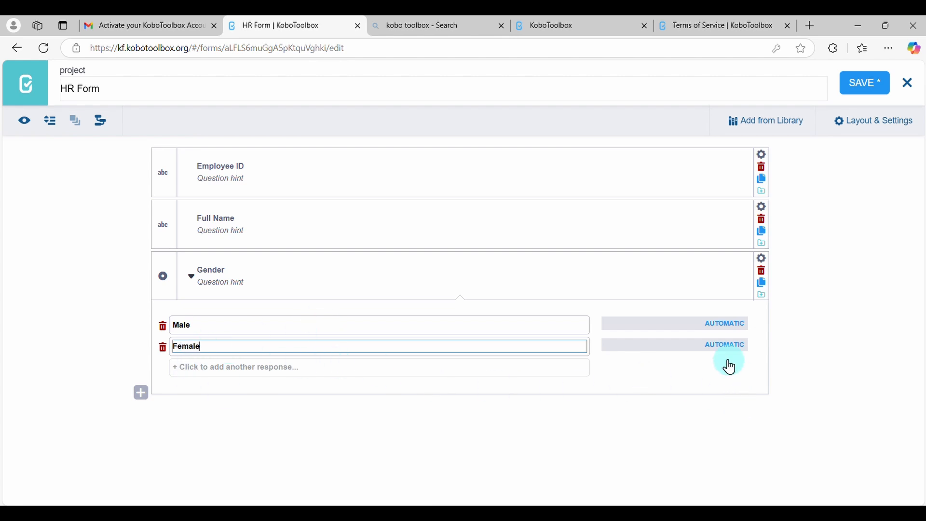
# Add a question labelled "Age" below Gender, using the Date question type
pyautogui.click(141, 394)
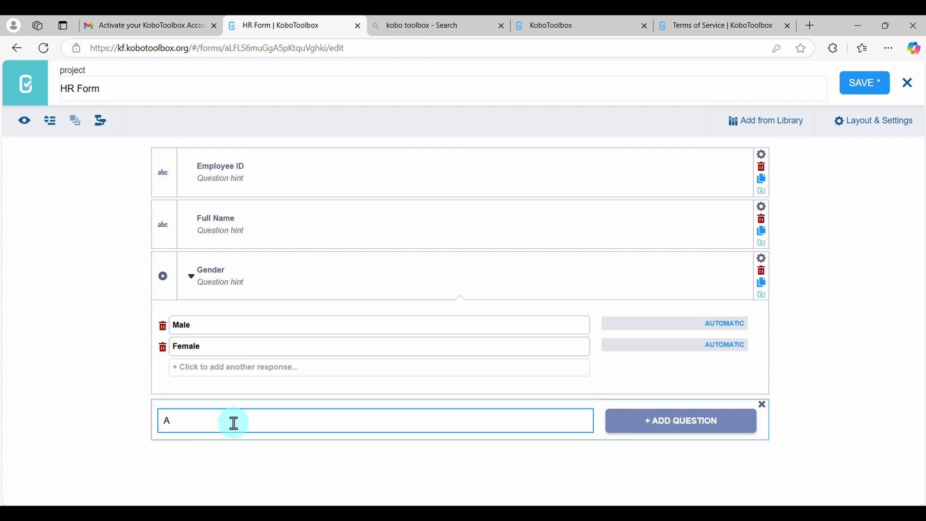
pyautogui.click(696, 422)
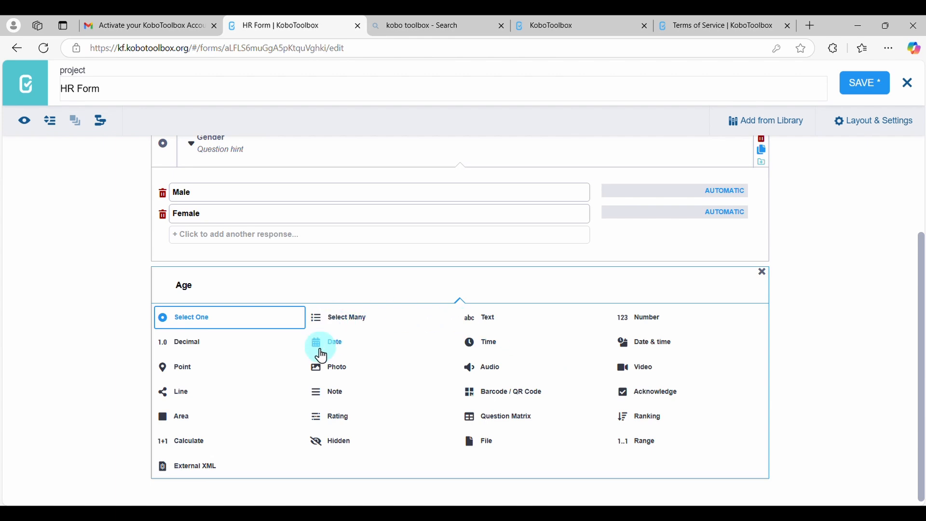
pyautogui.click(341, 348)
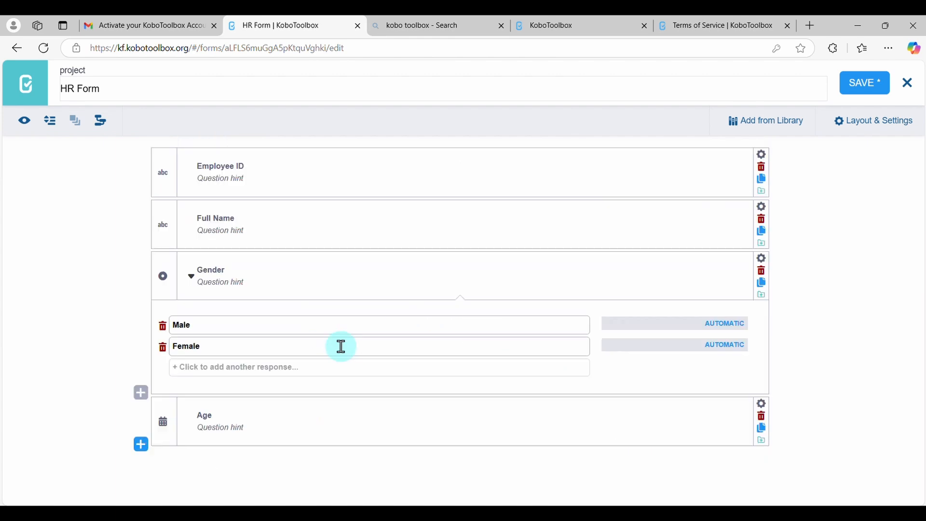
# Add a Select One question labelled "Department" and set its first two responses to Finance and IT
pyautogui.click(141, 446)
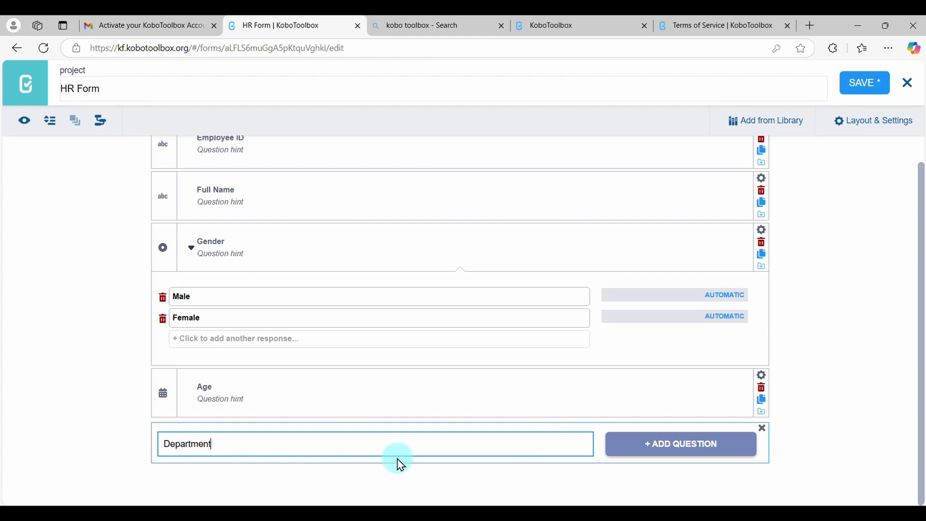
pyautogui.click(679, 443)
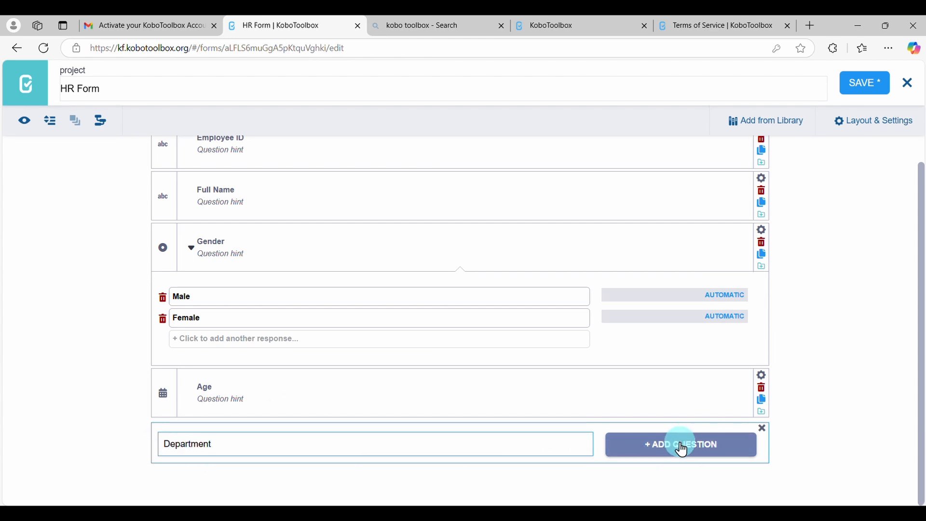
pyautogui.click(235, 356)
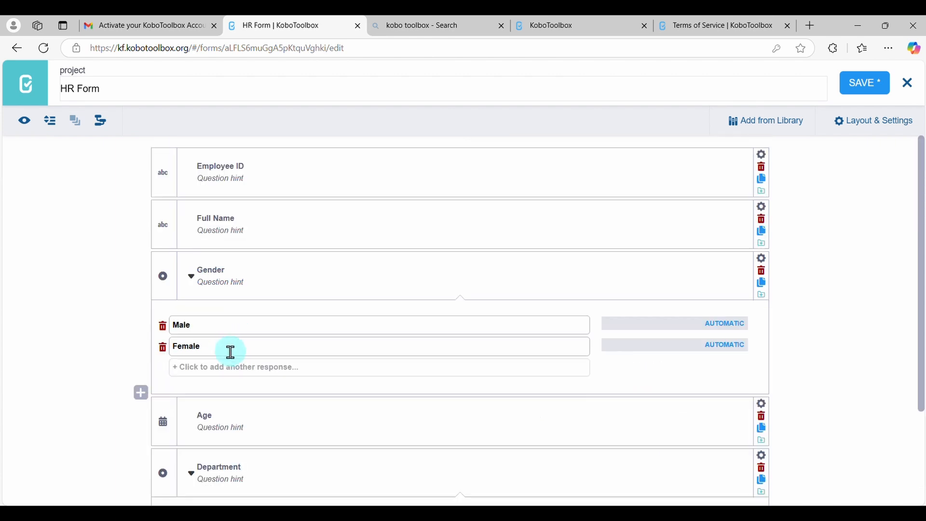
pyautogui.scroll(-3, 324, 467)
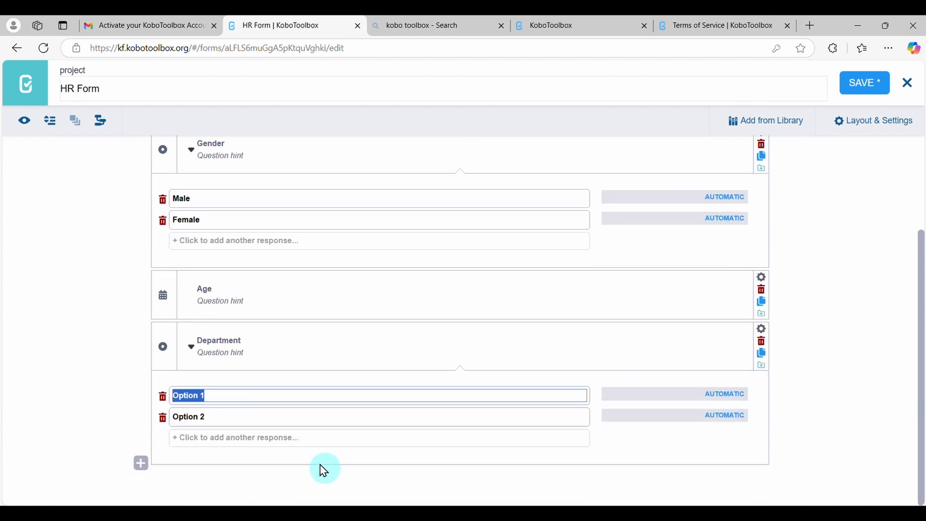
pyautogui.write('Finance')
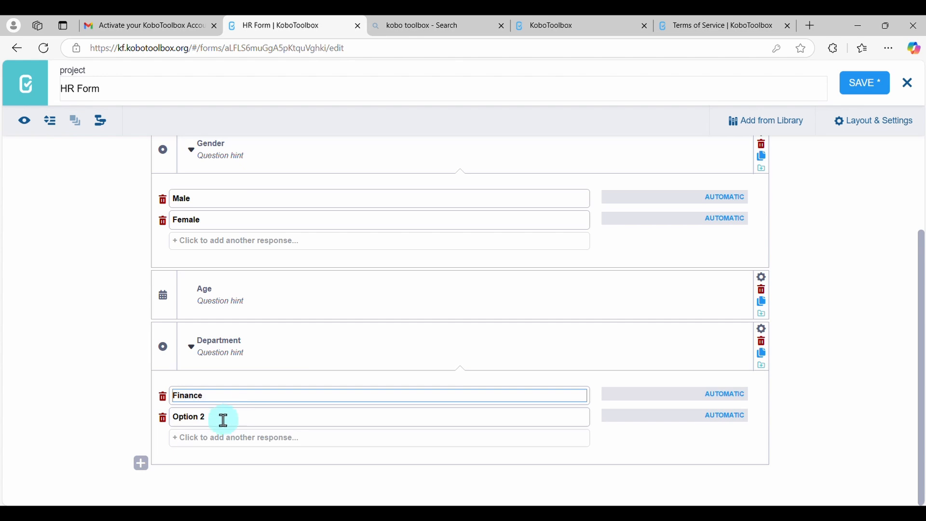
pyautogui.click(218, 420)
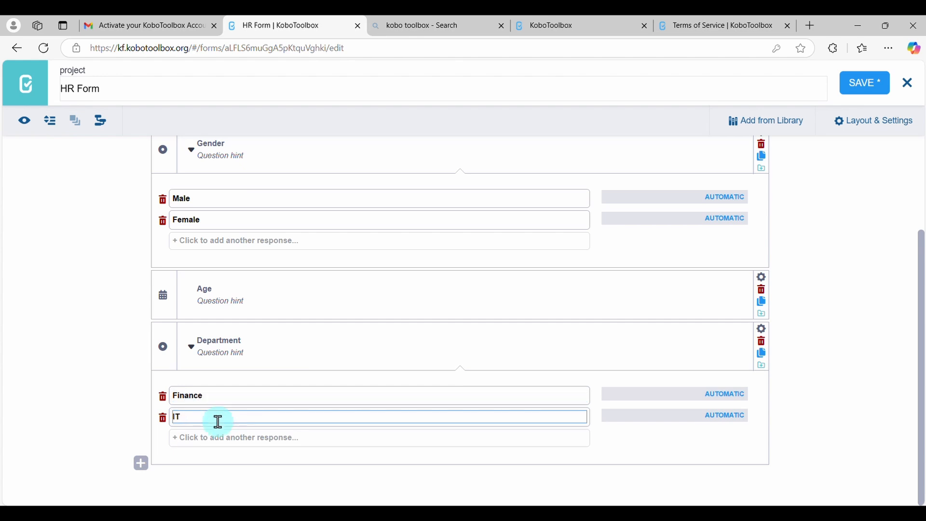
# Add Operations, Marketing and Sales as further responses to the Department question
pyautogui.click(220, 438)
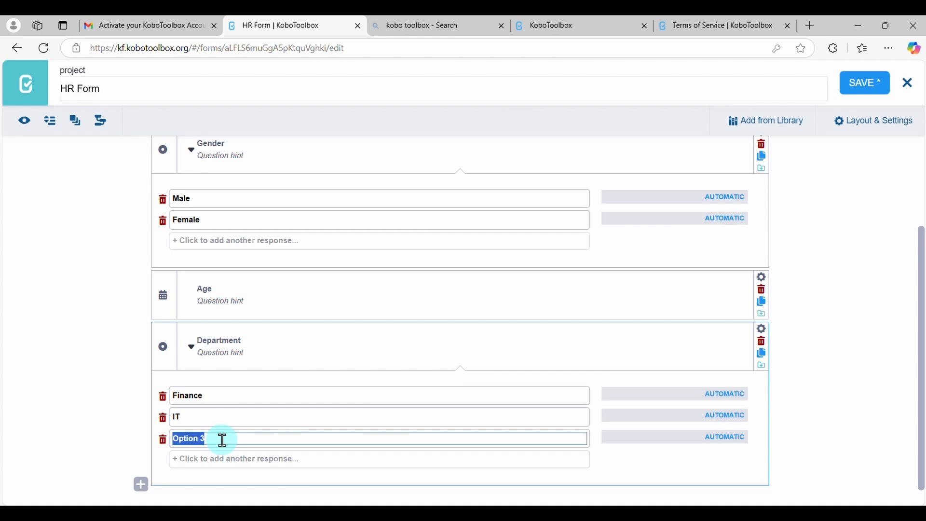
pyautogui.write('O')
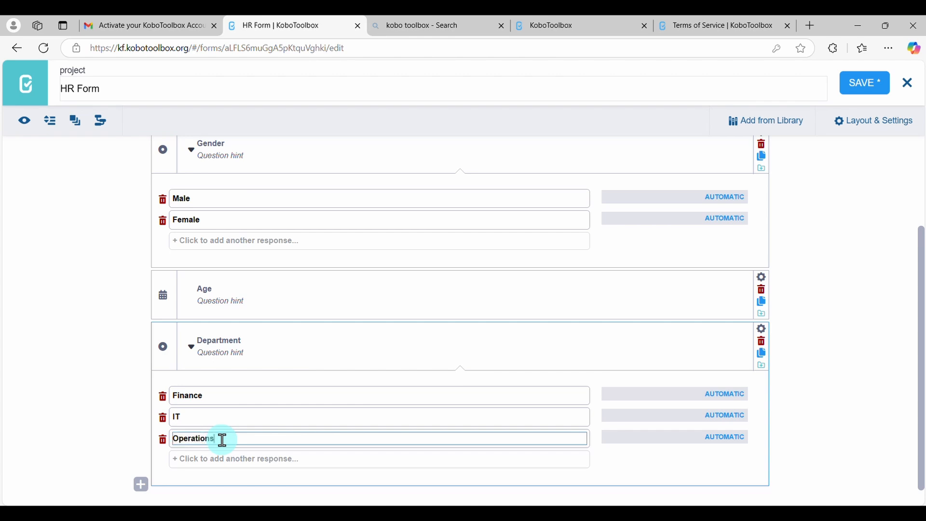
pyautogui.click(269, 464)
pyautogui.write('Marketing')
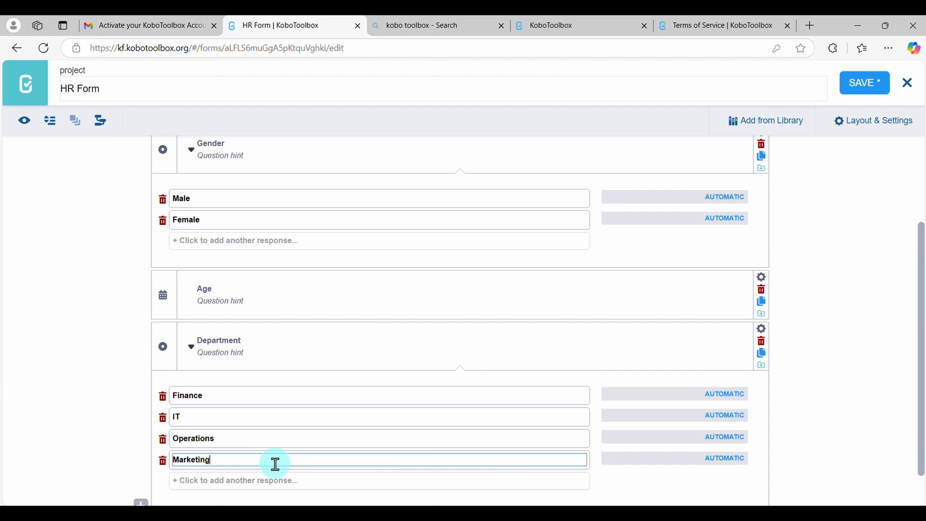
pyautogui.click(284, 487)
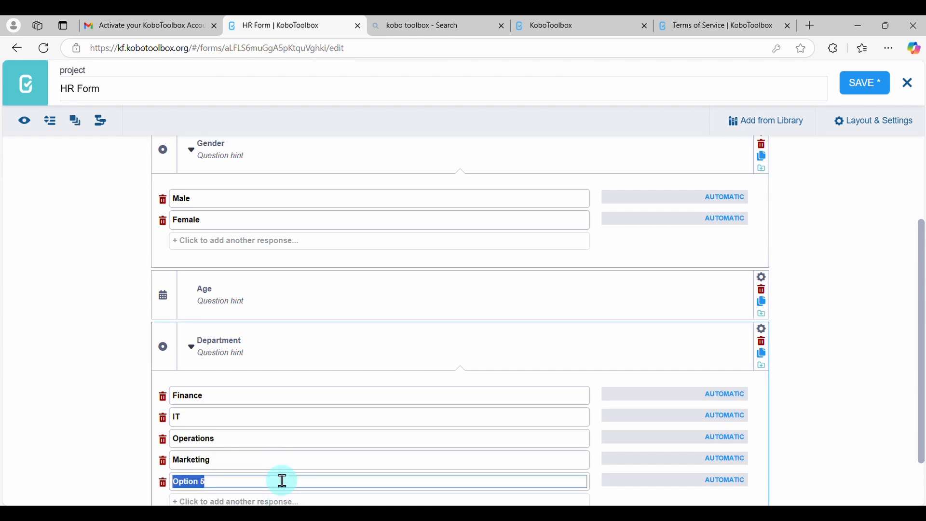
pyautogui.write('Sales')
pyautogui.scroll(-1, 282, 481)
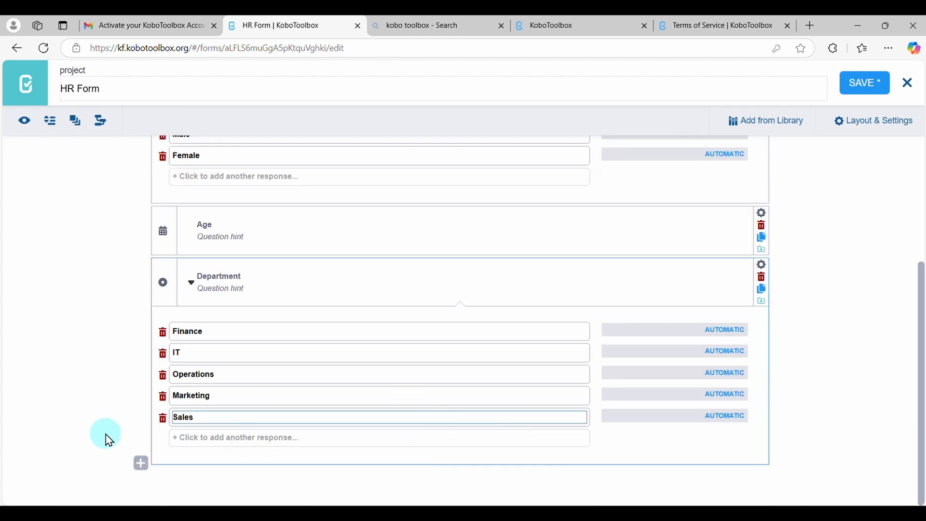
# Open the form preview and test the Gender question by choosing Male
pyautogui.scroll(2, 293, 348)
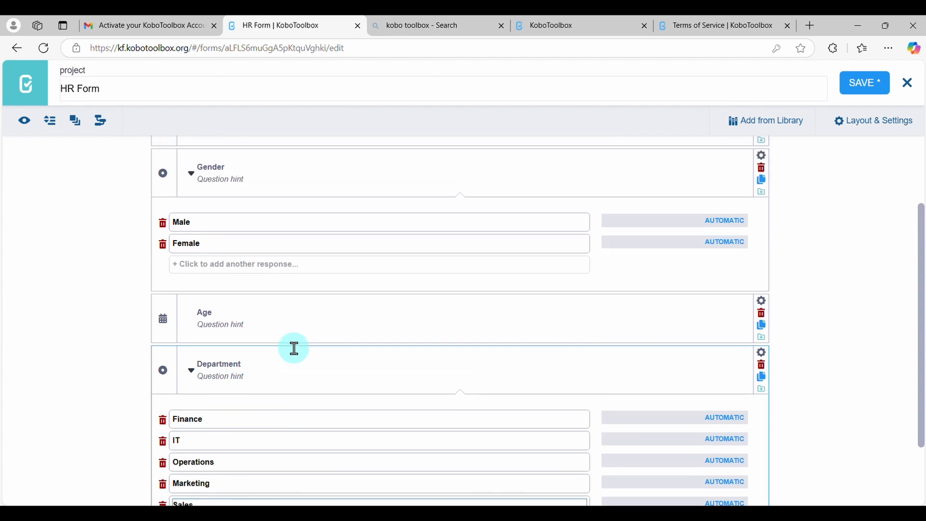
pyautogui.scroll(-2, 293, 347)
pyautogui.scroll(3, 224, 311)
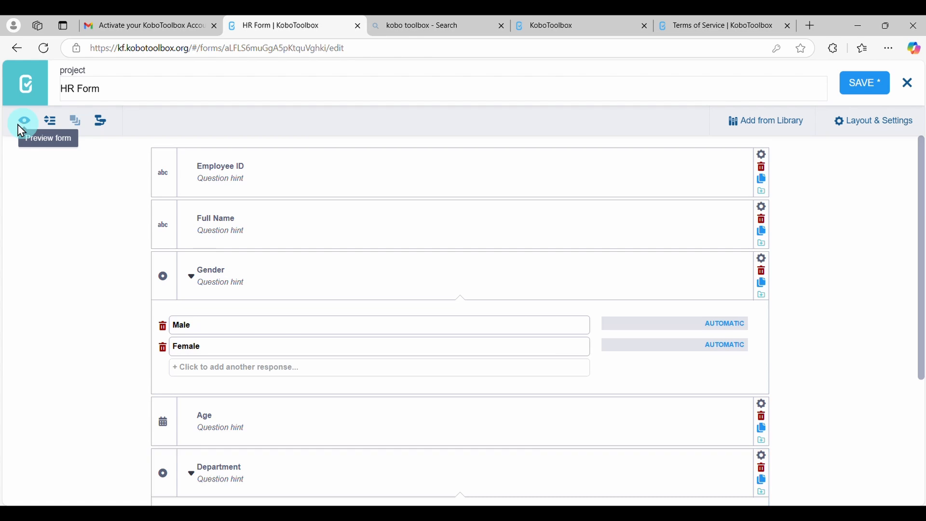
pyautogui.click(24, 126)
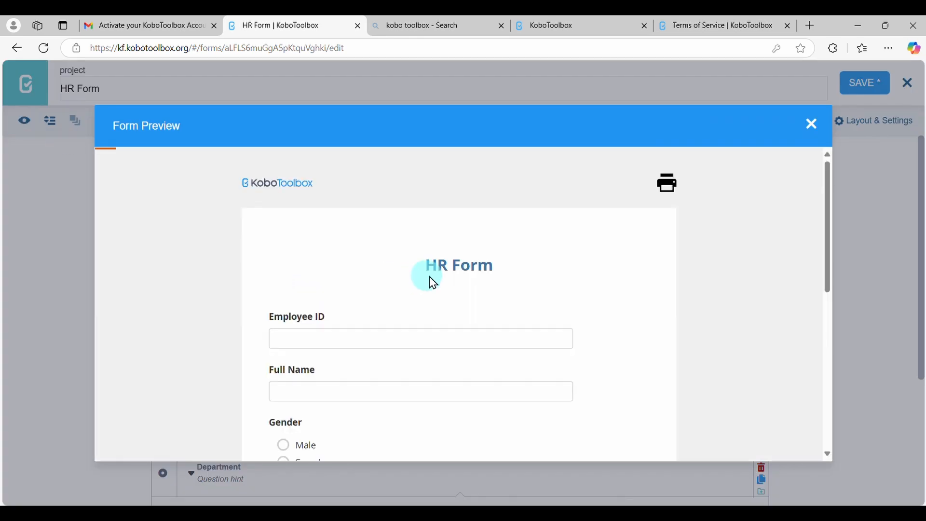
pyautogui.scroll(-2, 549, 289)
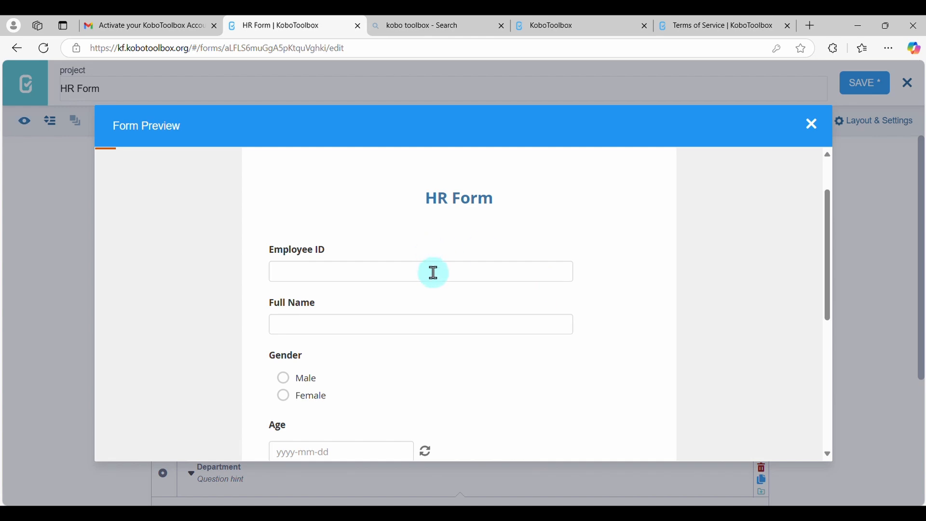
pyautogui.click(450, 325)
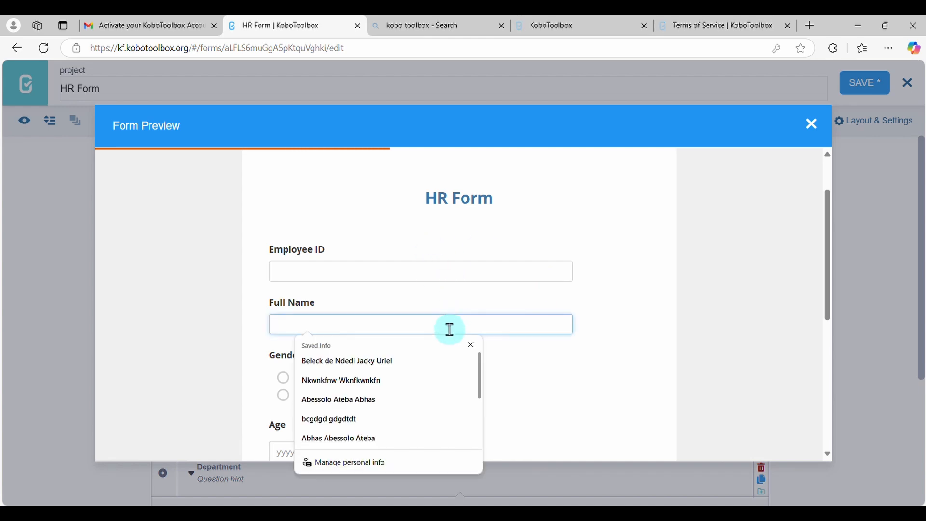
pyautogui.scroll(-4, 542, 381)
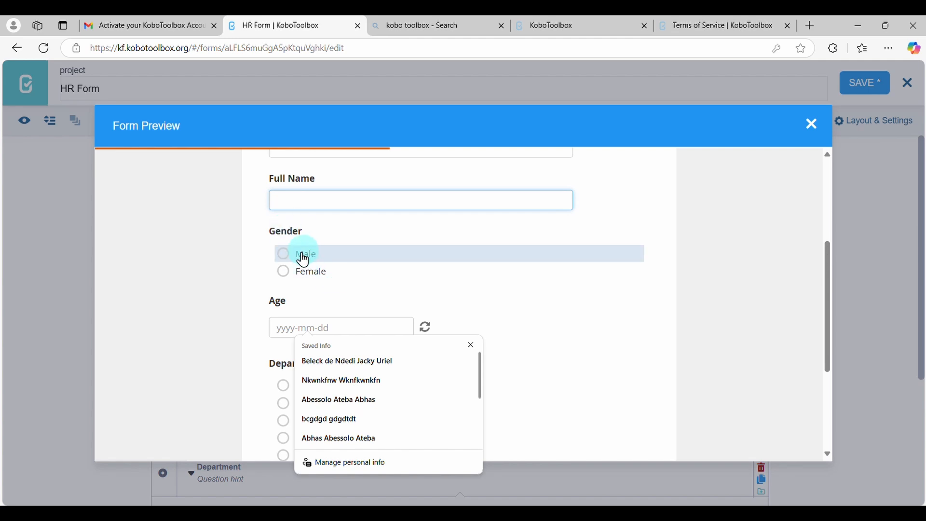
pyautogui.click(304, 260)
pyautogui.click(287, 257)
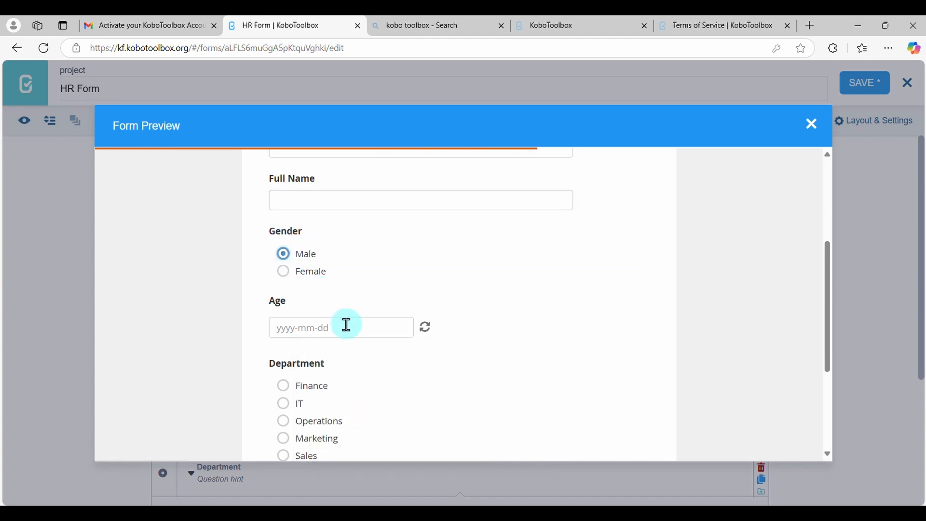
# Test the Age question's date picker in the preview by browsing back through earlier years, and dismiss it without choosing a date
pyautogui.click(346, 324)
pyautogui.click(335, 354)
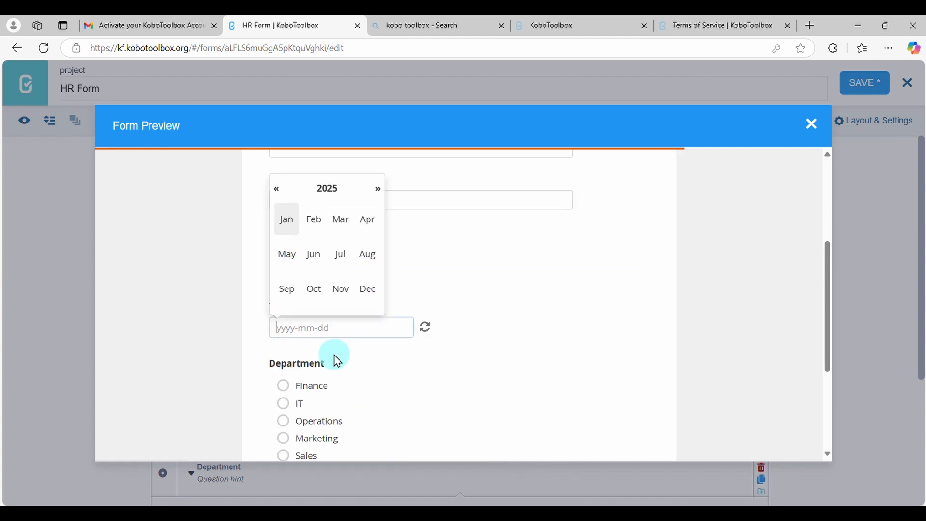
pyautogui.click(327, 197)
pyautogui.click(282, 192)
pyautogui.click(345, 227)
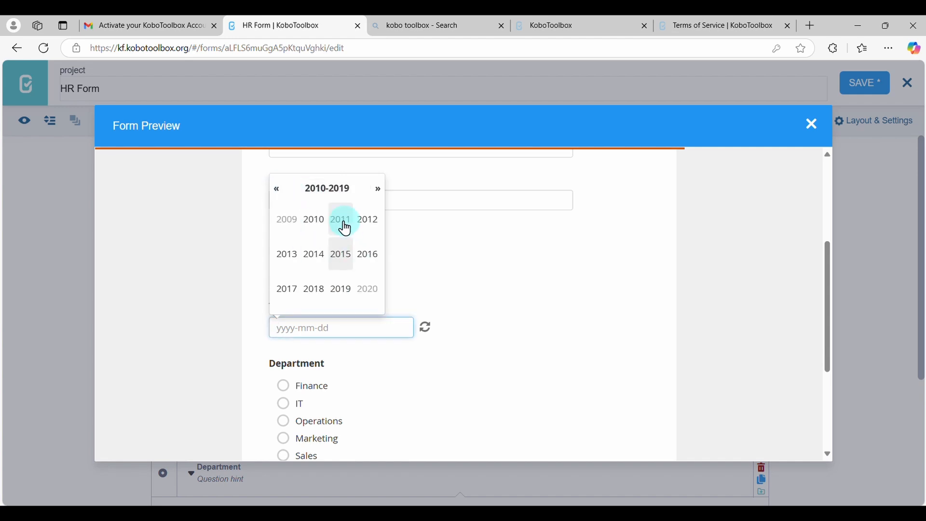
pyautogui.click(277, 189)
pyautogui.click(480, 363)
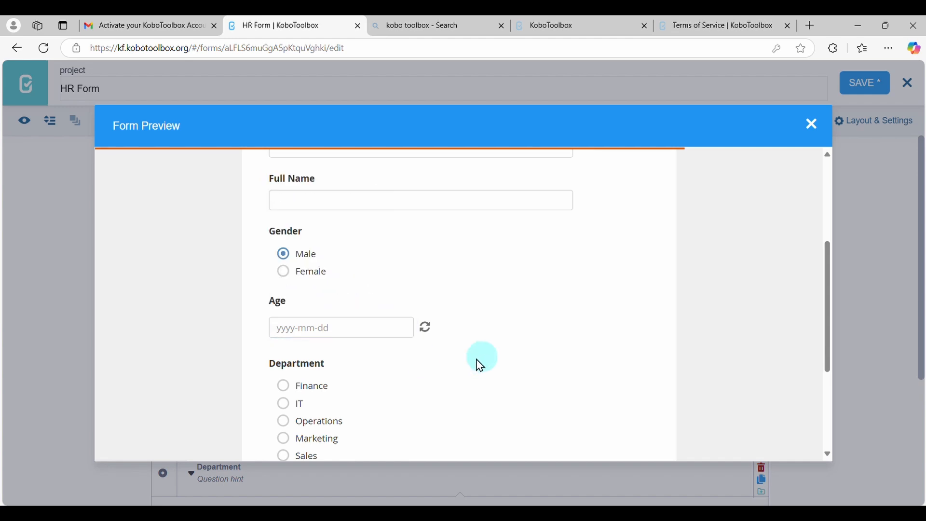
# Test the Department choices Finance, IT and Operations in the preview, and close the preview
pyautogui.scroll(-2, 477, 367)
pyautogui.click(303, 309)
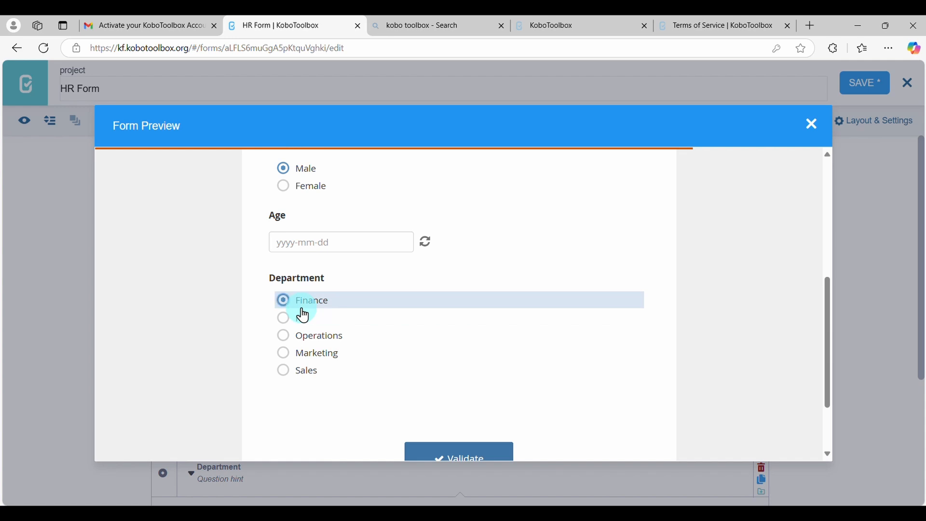
pyautogui.click(304, 318)
pyautogui.click(310, 338)
pyautogui.scroll(-1, 307, 338)
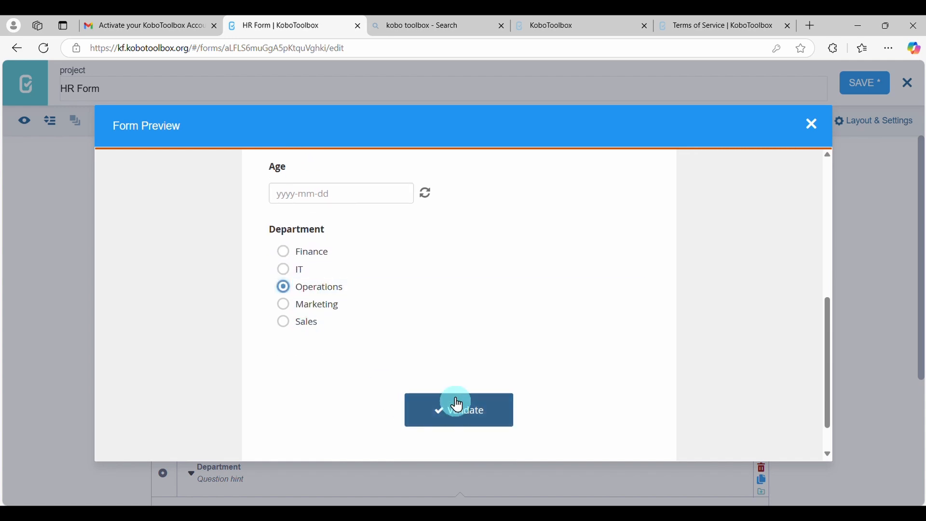
pyautogui.click(822, 137)
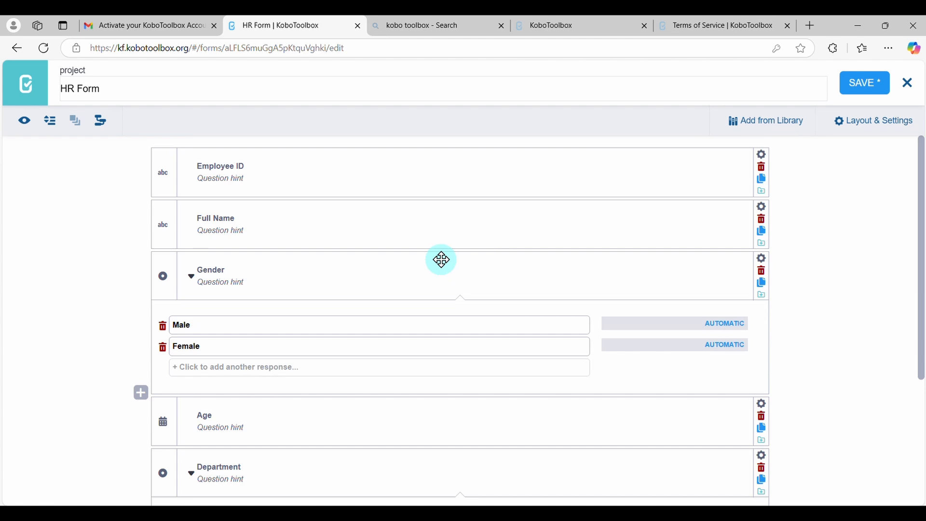
# Add a Select One question labelled "Qualification" below Department, with High School Diploma and Associate Degree as its first two responses
pyautogui.scroll(-4, 434, 299)
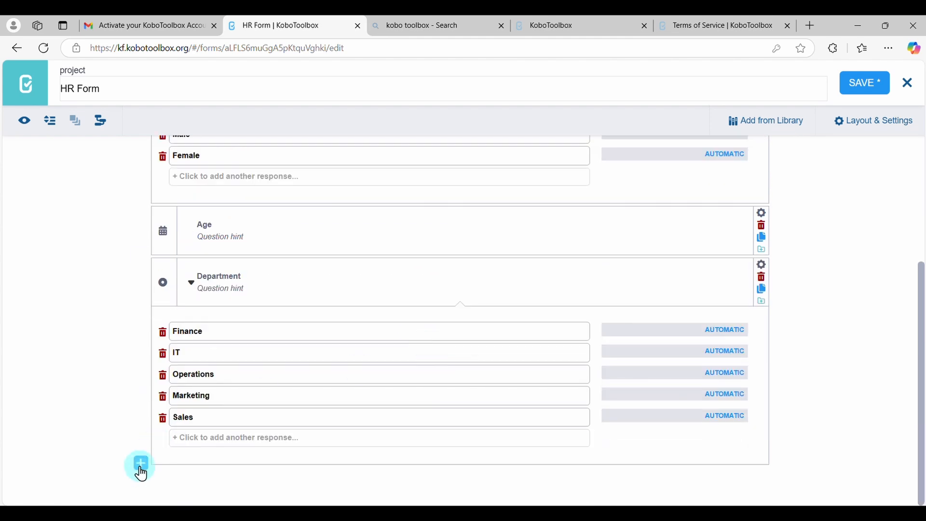
pyautogui.click(140, 469)
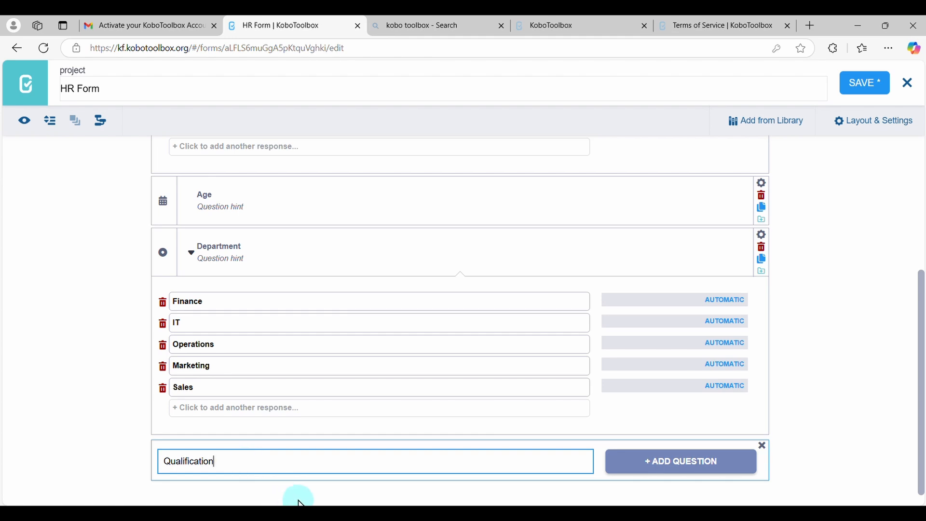
pyautogui.scroll(-1, 309, 468)
pyautogui.click(662, 447)
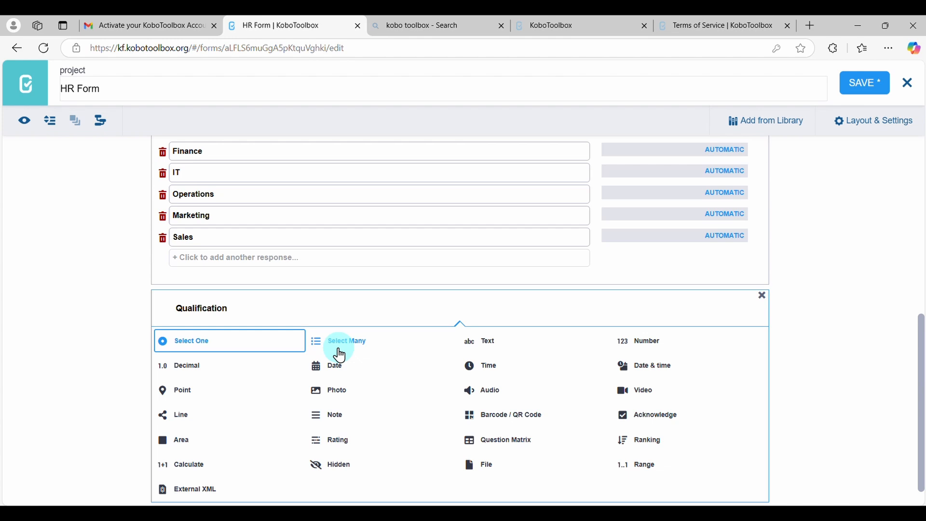
pyautogui.click(193, 343)
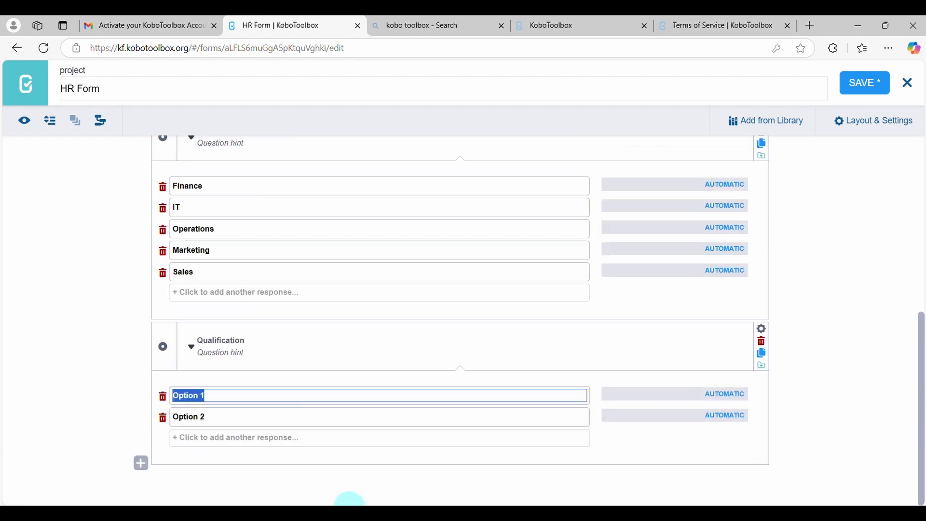
pyautogui.write('High School Diploma')
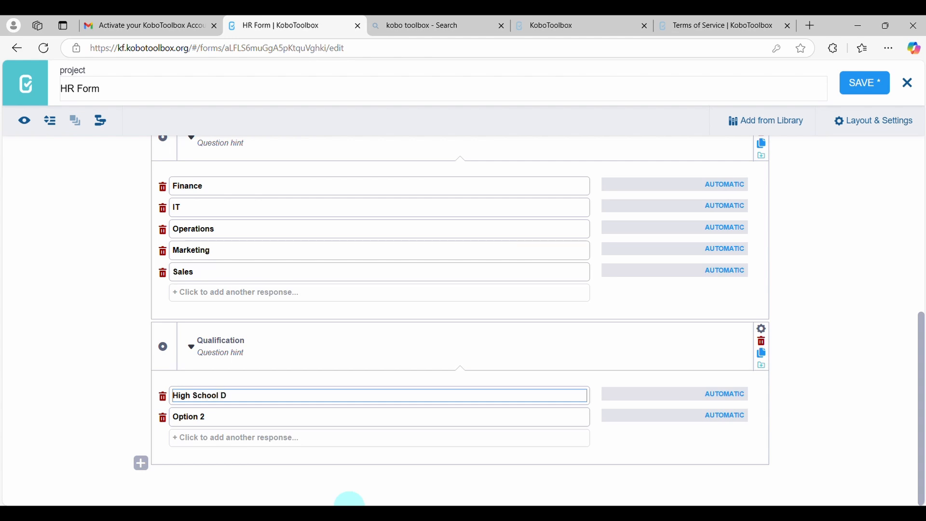
pyautogui.click(244, 418)
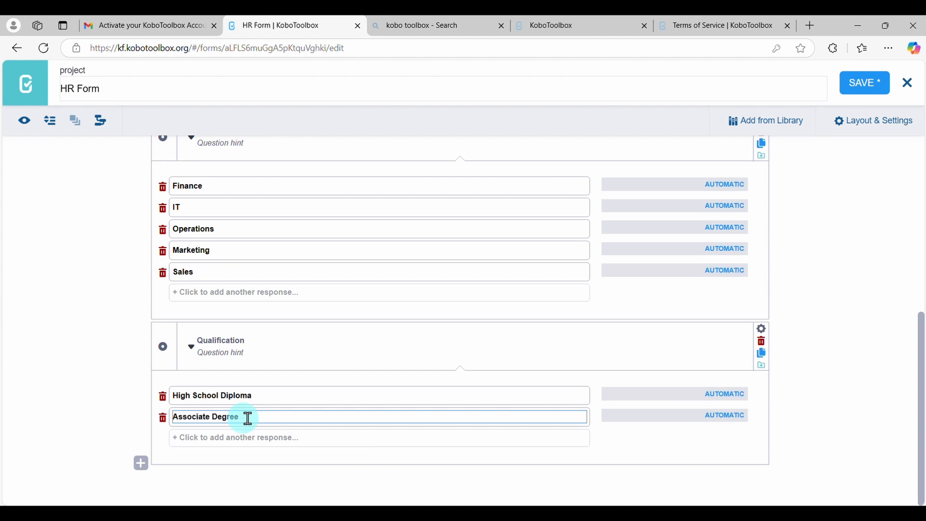
# Add Bachelor's Degree and Master's Degree as further responses to the Qualification question
pyautogui.click(226, 439)
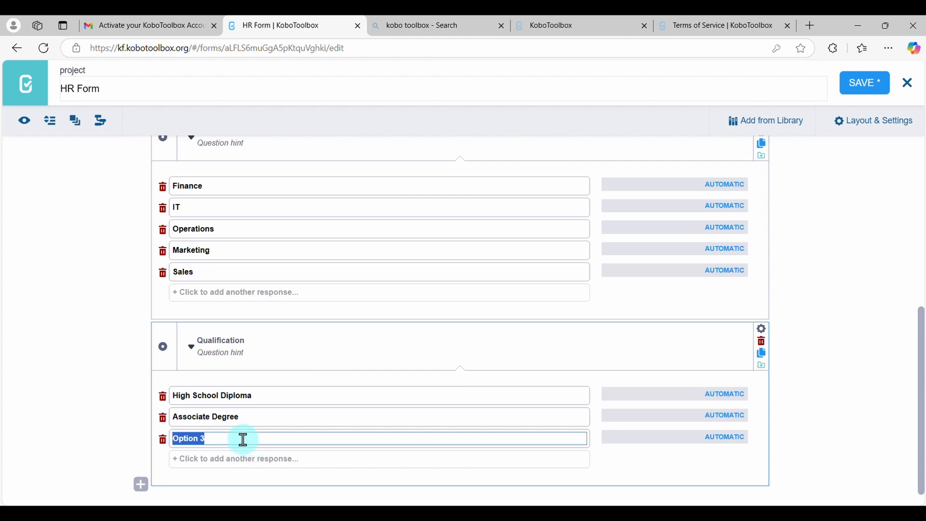
pyautogui.write('Bache')
pyautogui.write('lor')
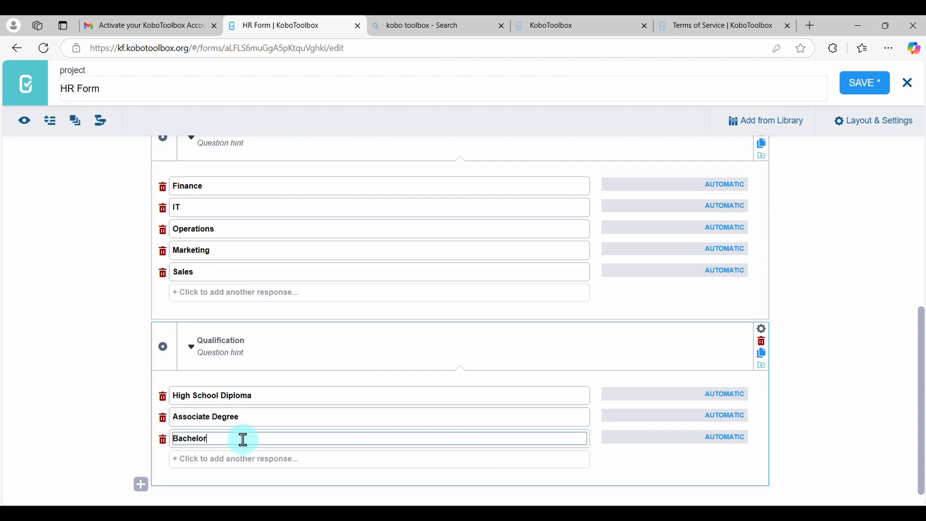
pyautogui.write("'s Degree")
pyautogui.click(224, 460)
pyautogui.write('Mas')
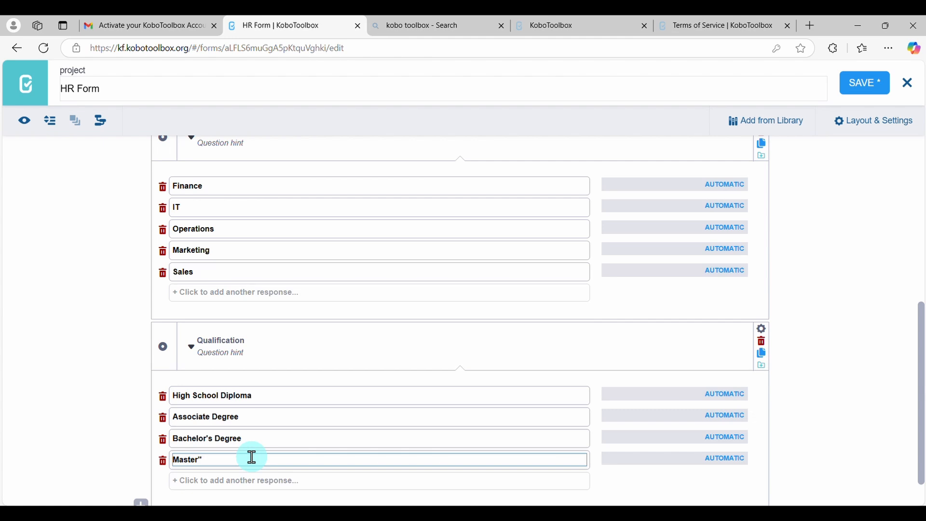
pyautogui.write("ter's Degree")
# Add a Select One question labelled "Marital Status" below Qualification
pyautogui.scroll(-1, 269, 433)
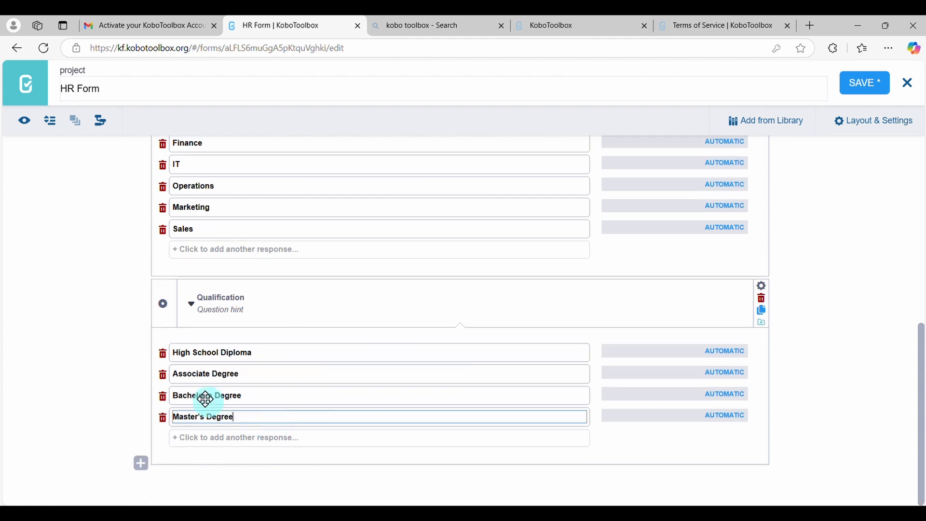
pyautogui.click(141, 469)
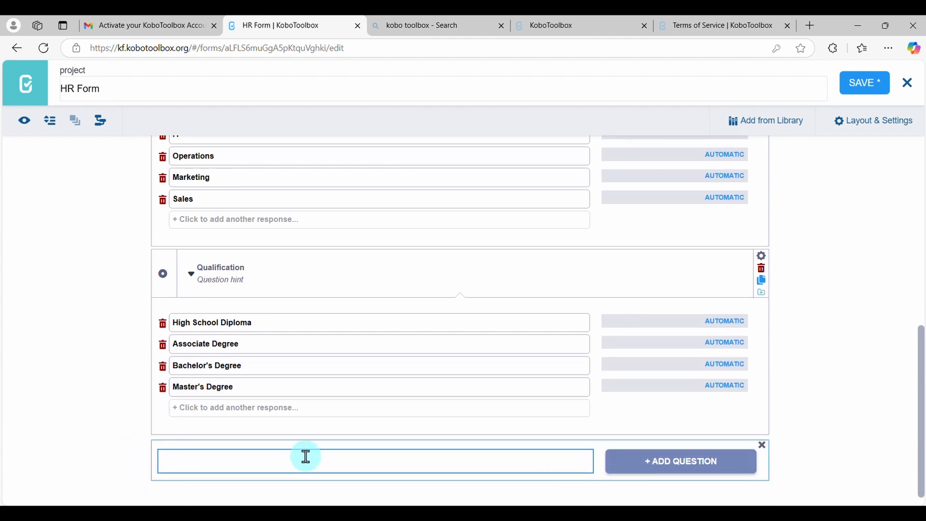
pyautogui.write('Marital Status')
pyautogui.click(705, 462)
pyautogui.scroll(-2, 706, 458)
pyautogui.scroll(-1, 554, 460)
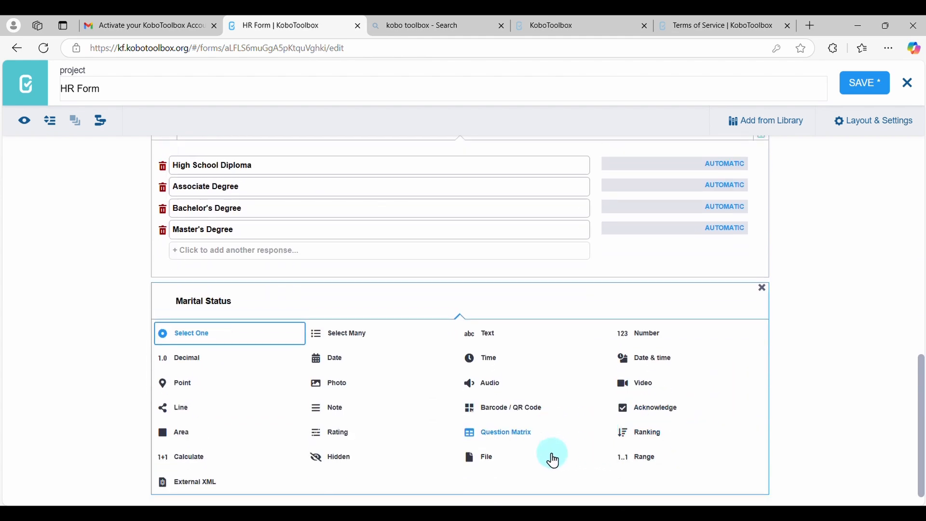
pyautogui.click(220, 324)
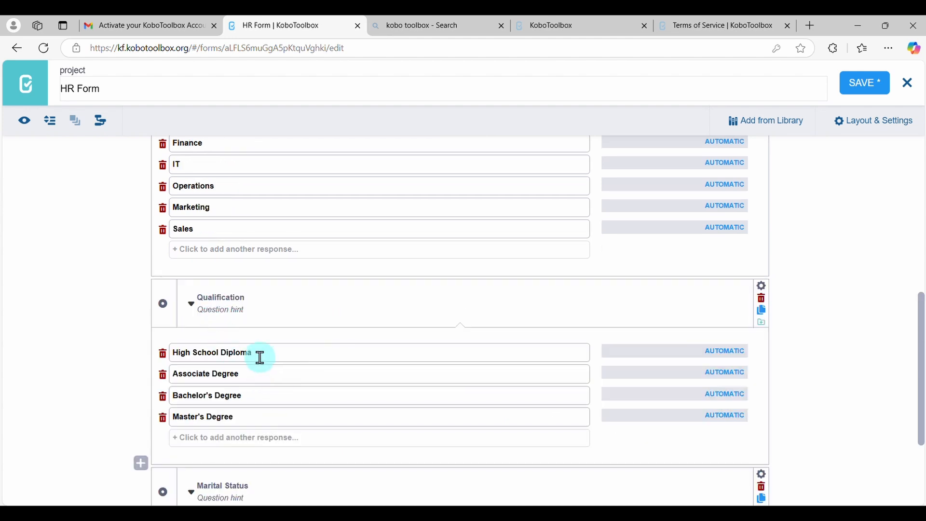
# Set the Marital Status responses to Single, Married, Divorced and Widowed
pyautogui.write('Single')
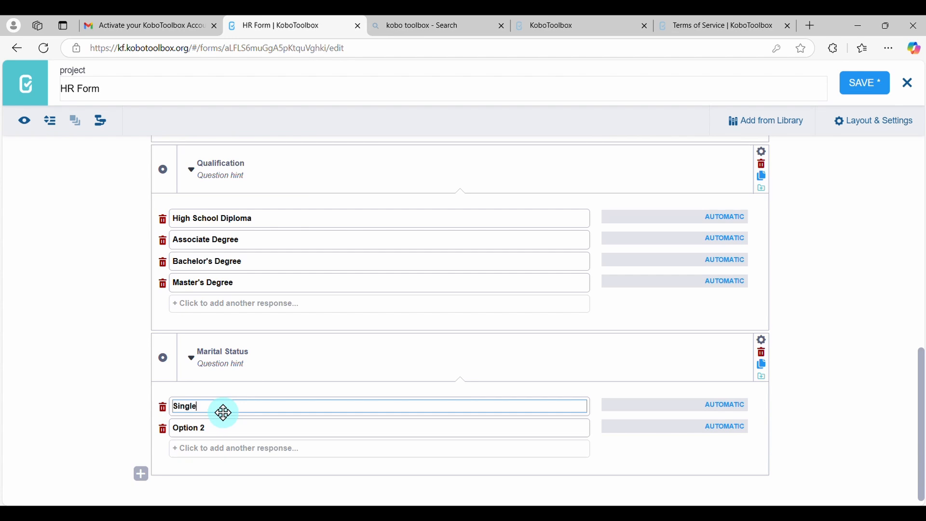
pyautogui.click(212, 428)
pyautogui.moveTo(211, 428); pyautogui.dragTo(166, 436)
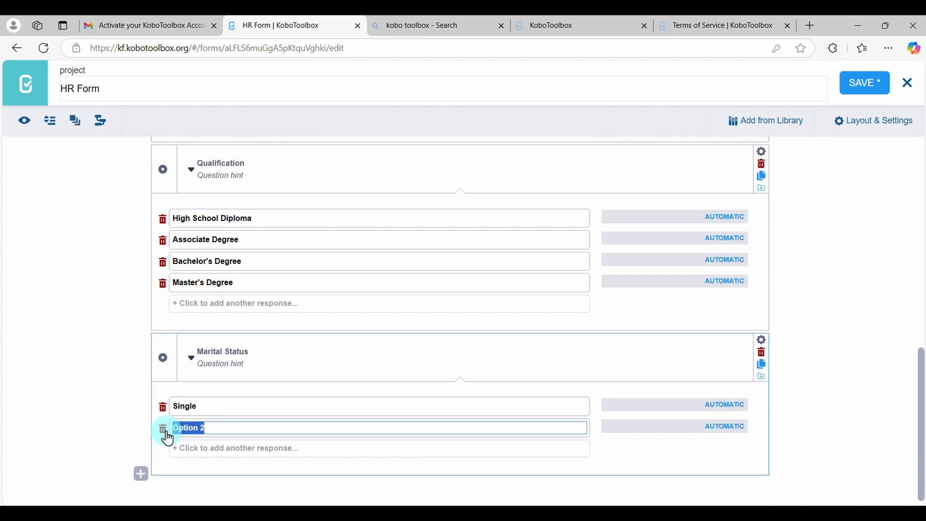
pyautogui.write('Married')
pyautogui.click(227, 449)
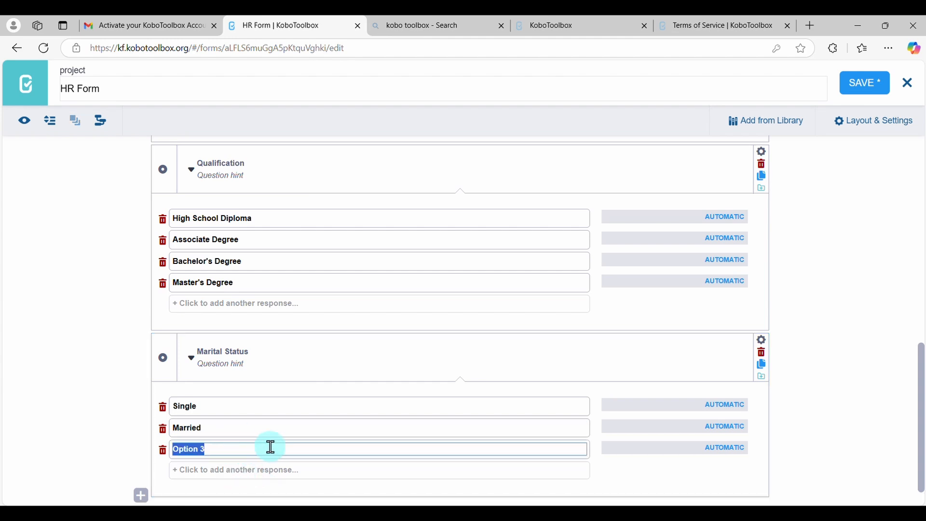
pyautogui.press('BackSpace')
pyautogui.write('Div')
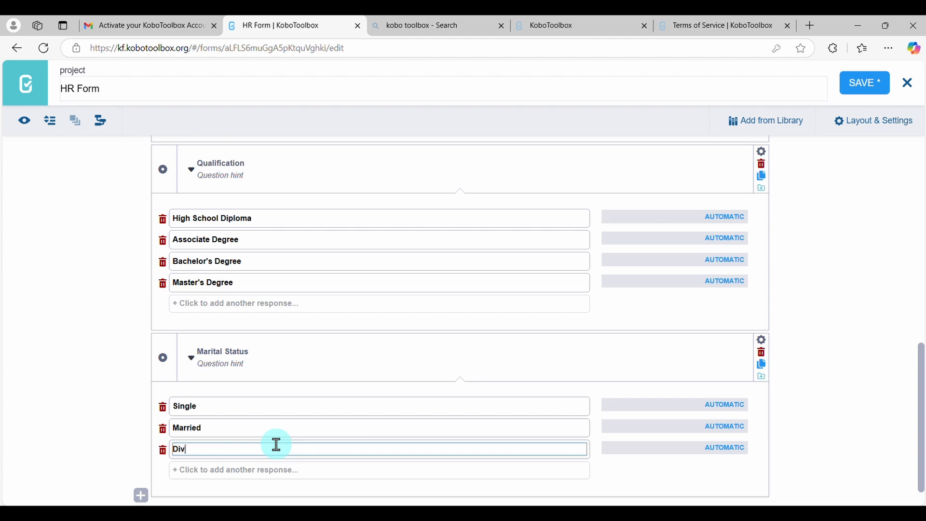
pyautogui.write('orced')
pyautogui.click(256, 471)
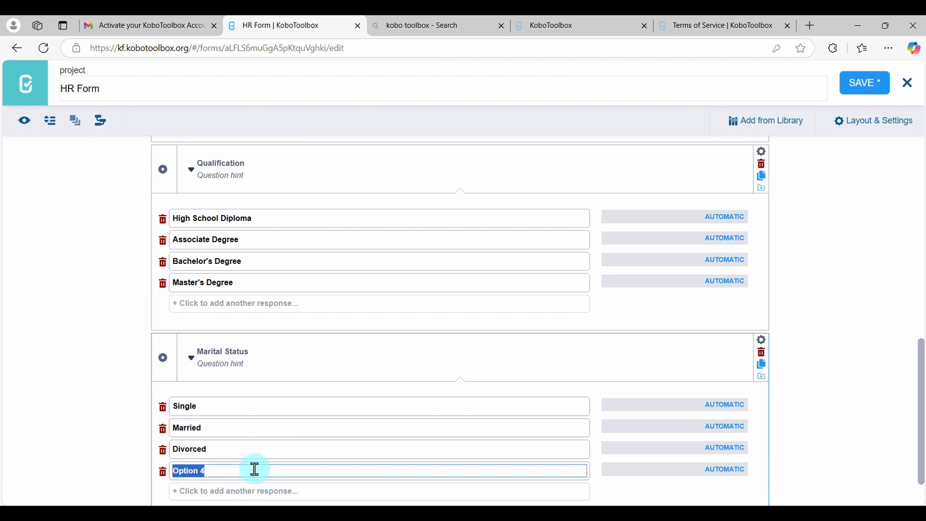
pyautogui.write('Widowed')
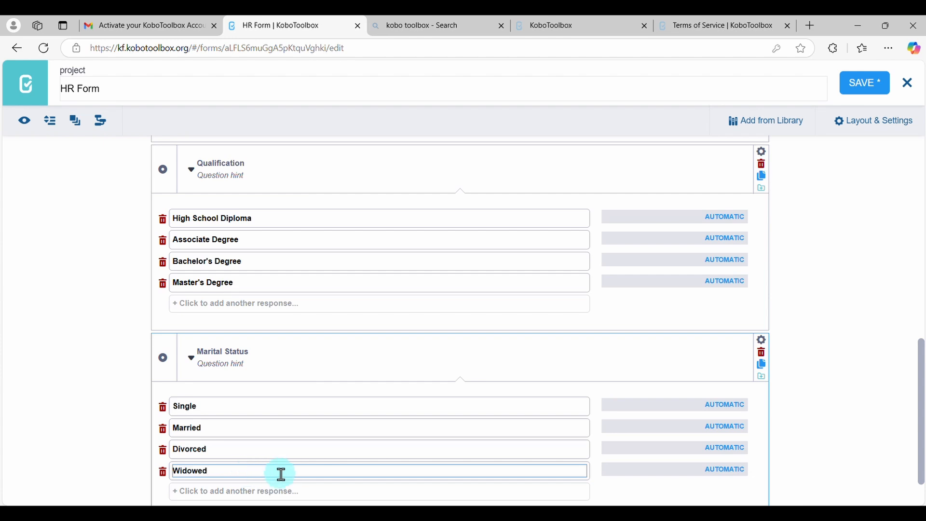
# Add a Select One question labelled "Job Satisfaction" below Marital Status
pyautogui.scroll(-2, 290, 475)
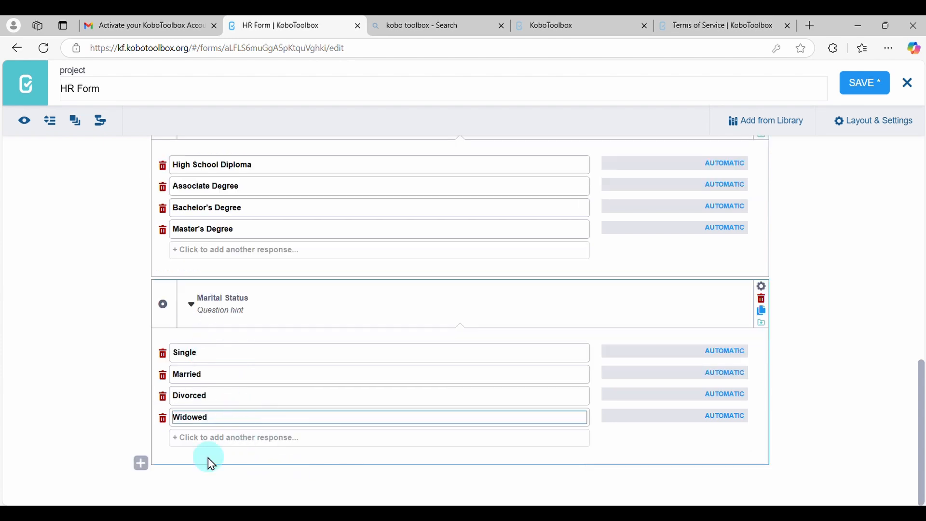
pyautogui.click(142, 464)
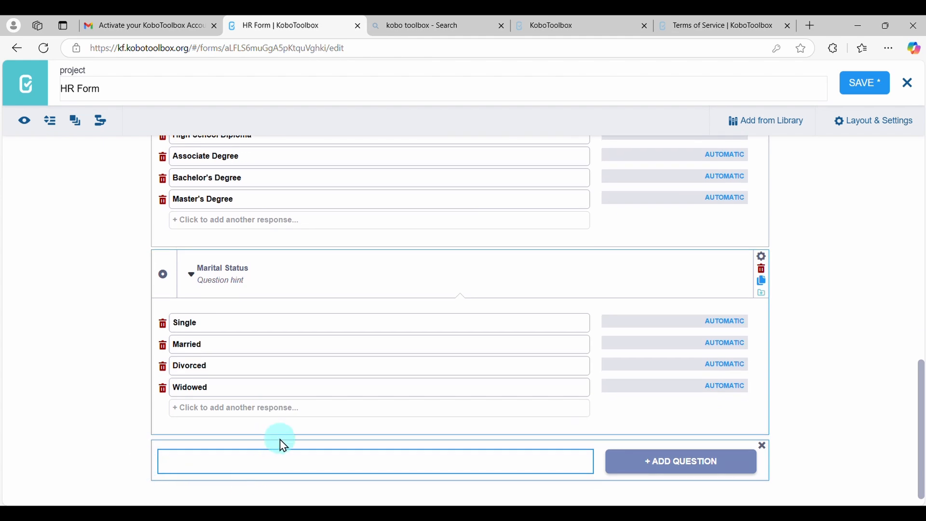
pyautogui.scroll(-1, 416, 471)
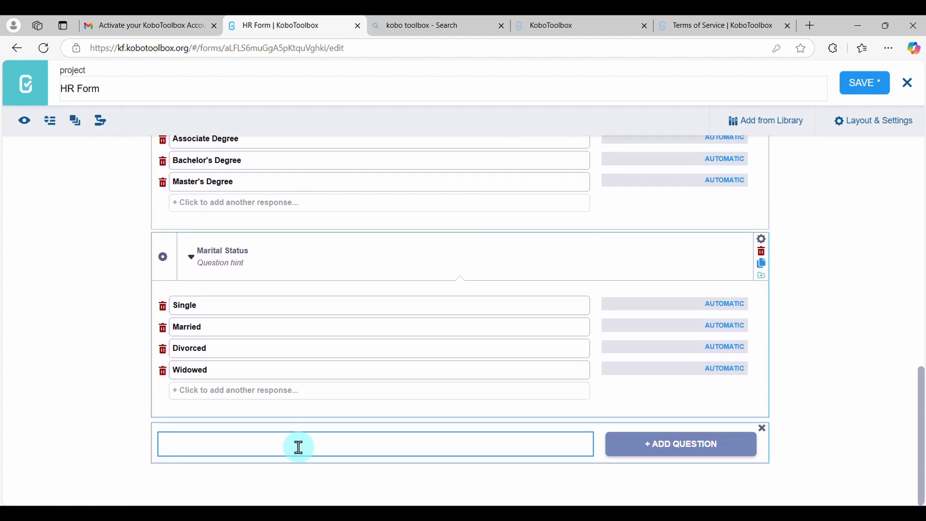
pyautogui.write('Job Satisfaction')
pyautogui.click(639, 437)
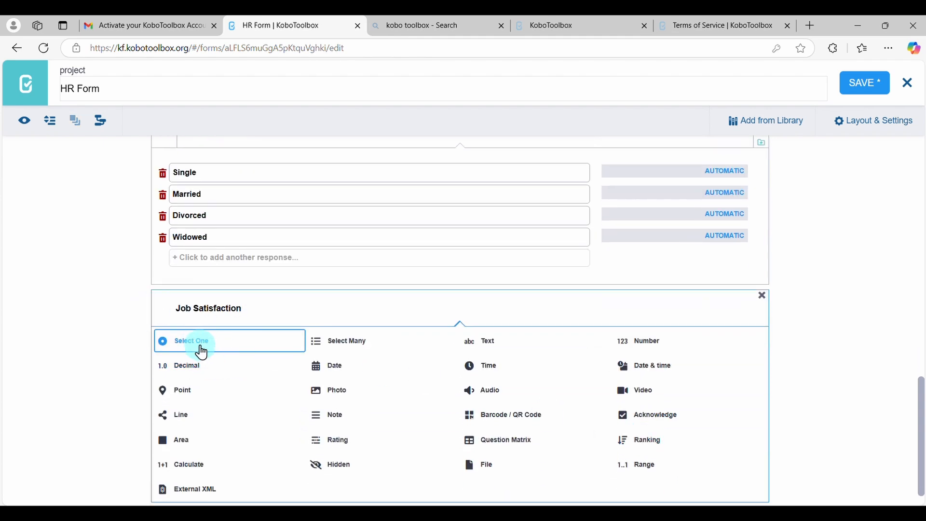
pyautogui.click(201, 352)
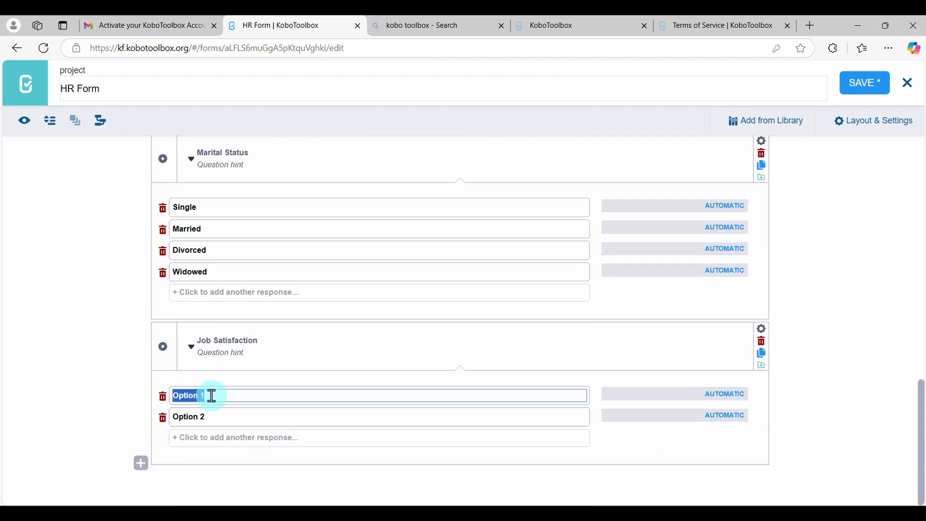
# Set the Job Satisfaction responses to 1, 2, 3, 4 and 5
pyautogui.write('1')
pyautogui.click(217, 418)
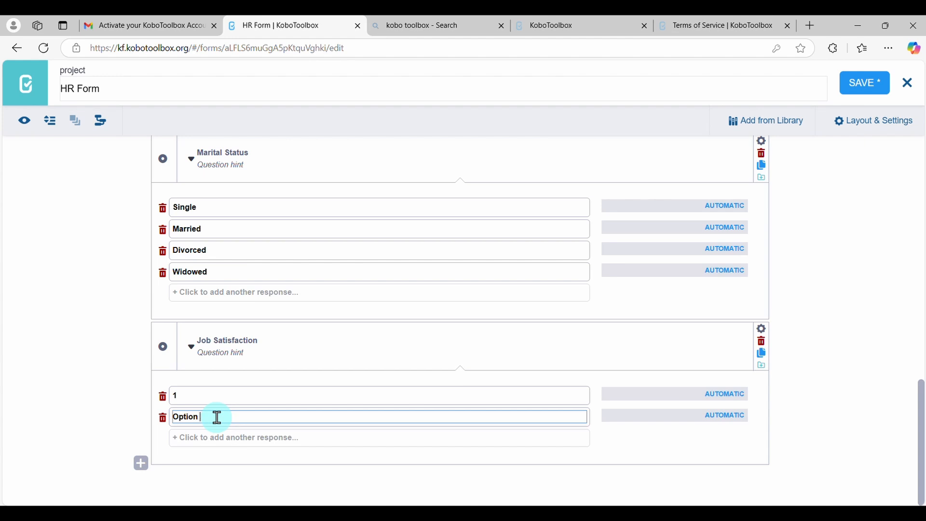
pyautogui.press('BackSpace')
pyautogui.press('BackSpace')
pyautogui.press('BackSpace')
pyautogui.press('BackSpace')
pyautogui.press('BackSpace')
pyautogui.press('BackSpace')
pyautogui.press('BackSpace')
pyautogui.write('2')
pyautogui.click(213, 439)
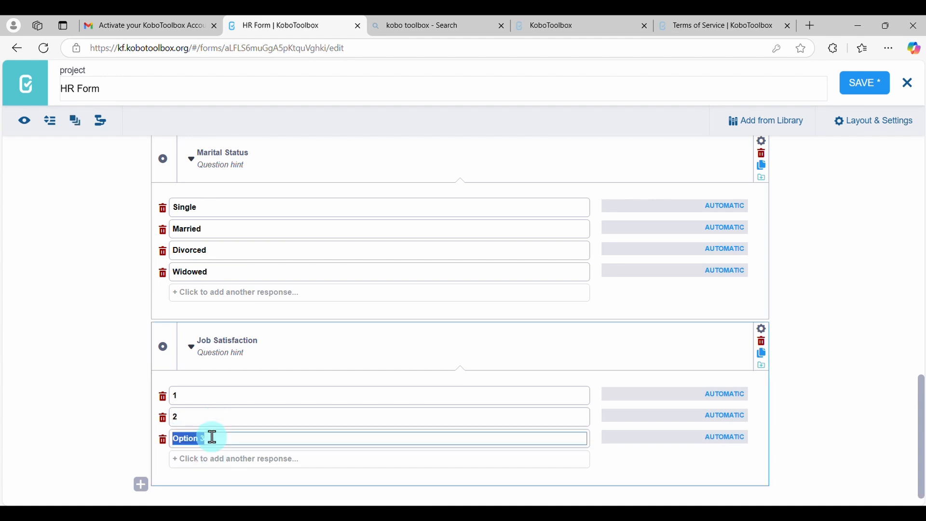
pyautogui.write('3')
pyautogui.click(212, 459)
pyautogui.write('4')
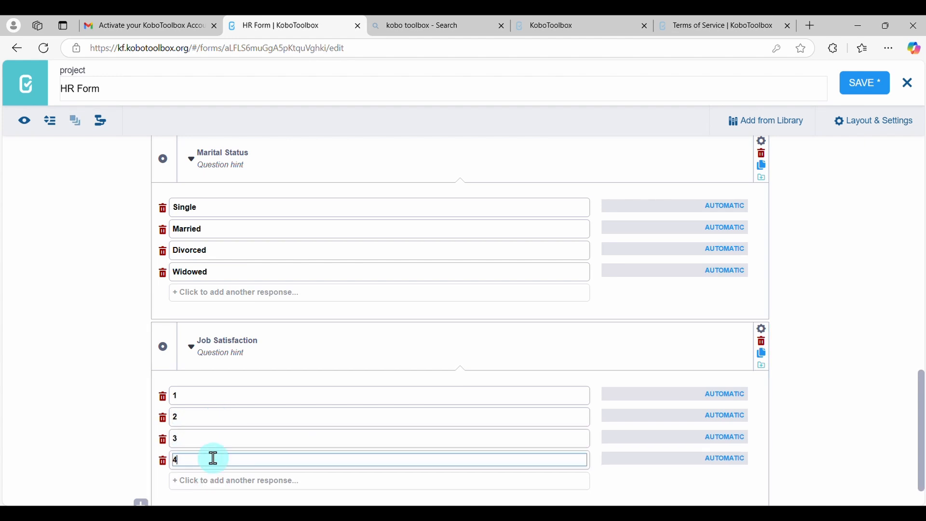
pyautogui.click(213, 480)
pyautogui.write('5')
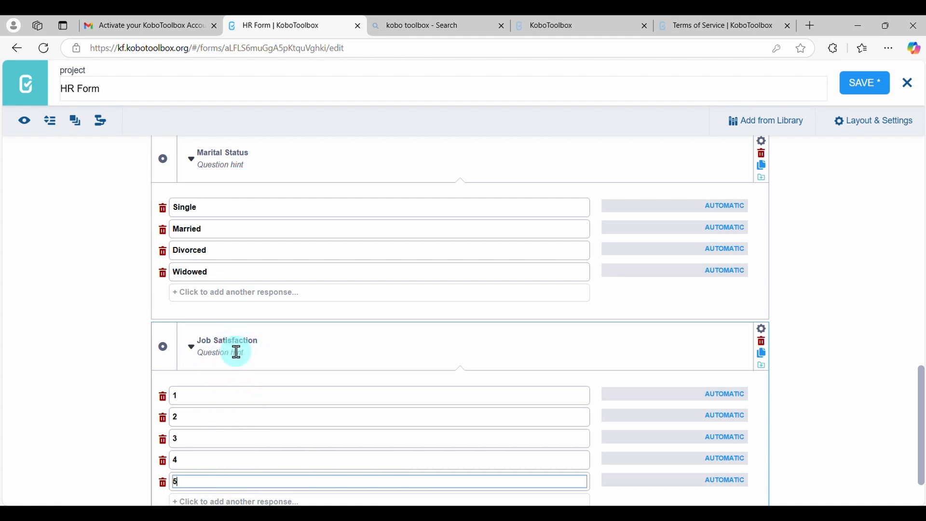
# Give the Job Satisfaction question the hint "1 = Very Dissatisfied, 5 = Very Satisfied", correcting the spelling of Dissatisfied
pyautogui.click(272, 353)
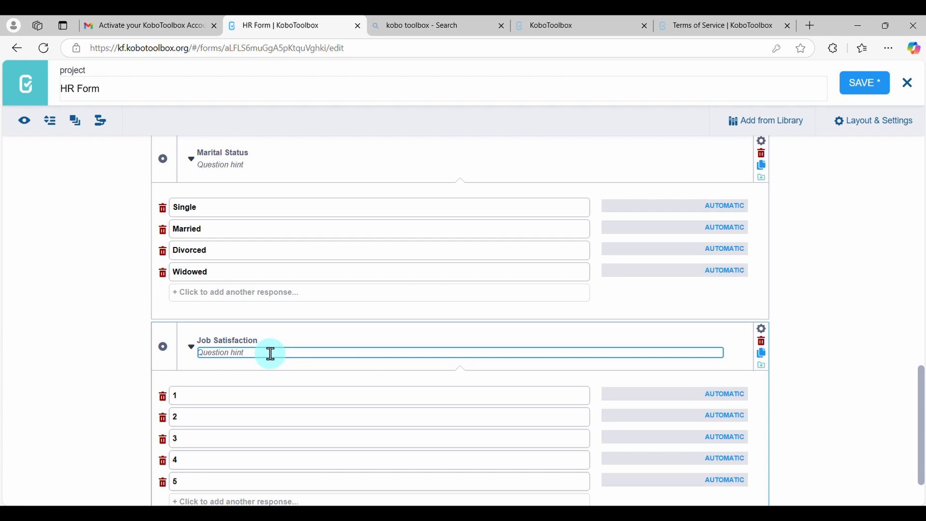
pyautogui.write('1 = Very')
pyautogui.press('BackSpace')
pyautogui.write('Disatisfied')
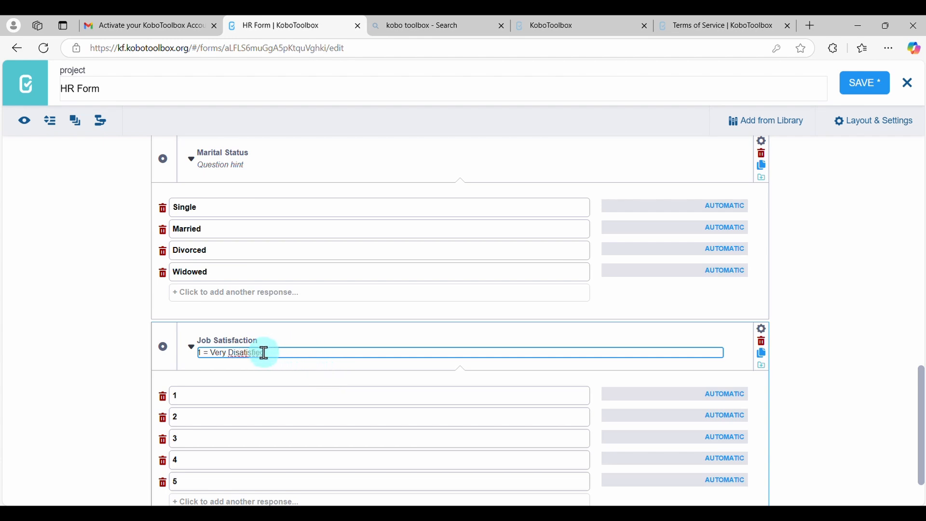
pyautogui.click(248, 353)
pyautogui.rightClick(247, 354)
pyautogui.click(277, 367)
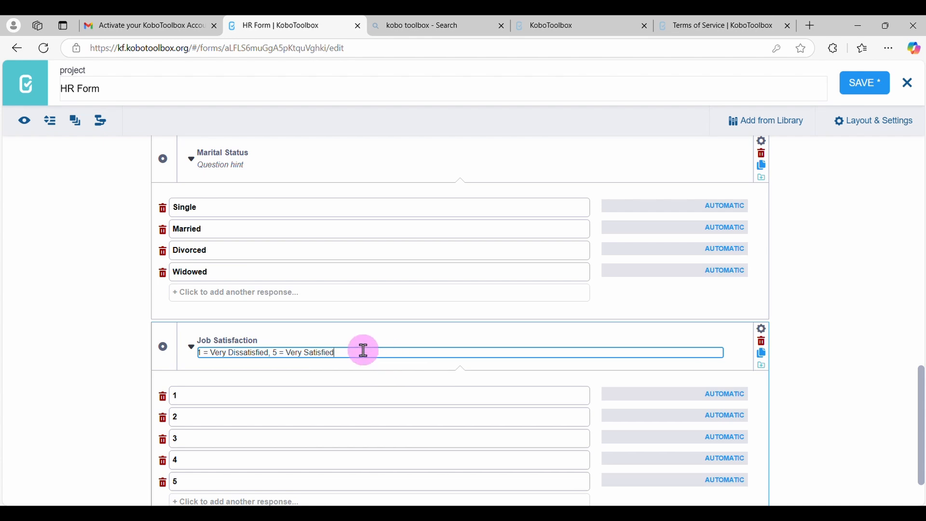
pyautogui.click(387, 362)
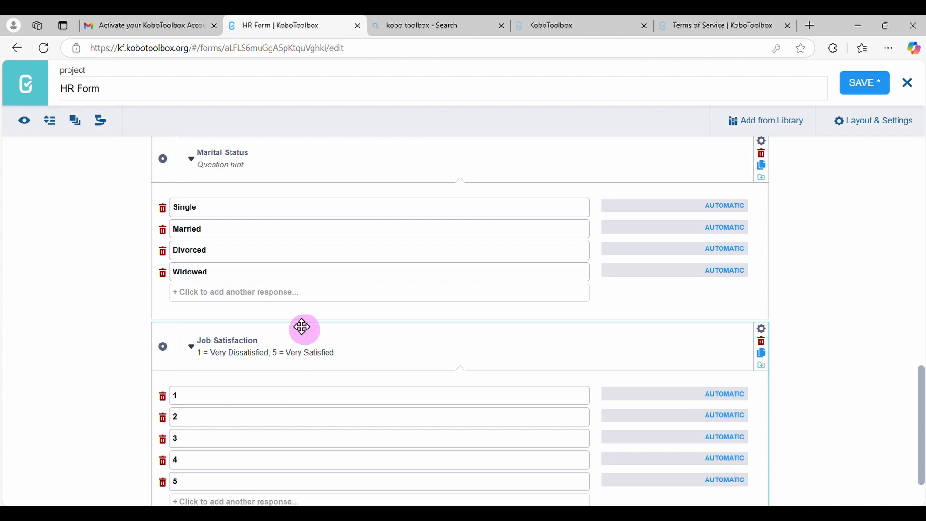
# Preview the form, try out different ratings up to 5 in the Job Satisfaction question, and close the preview
pyautogui.click(24, 121)
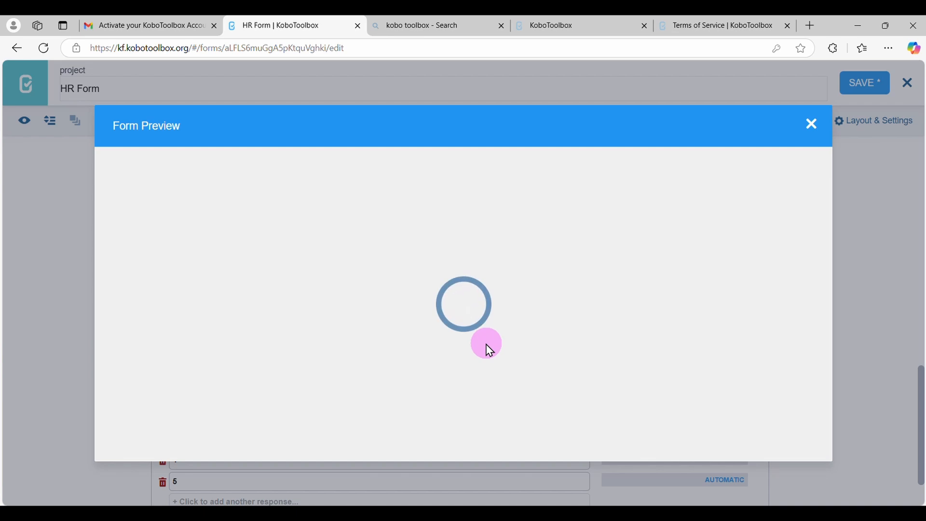
pyautogui.scroll(-14, 487, 345)
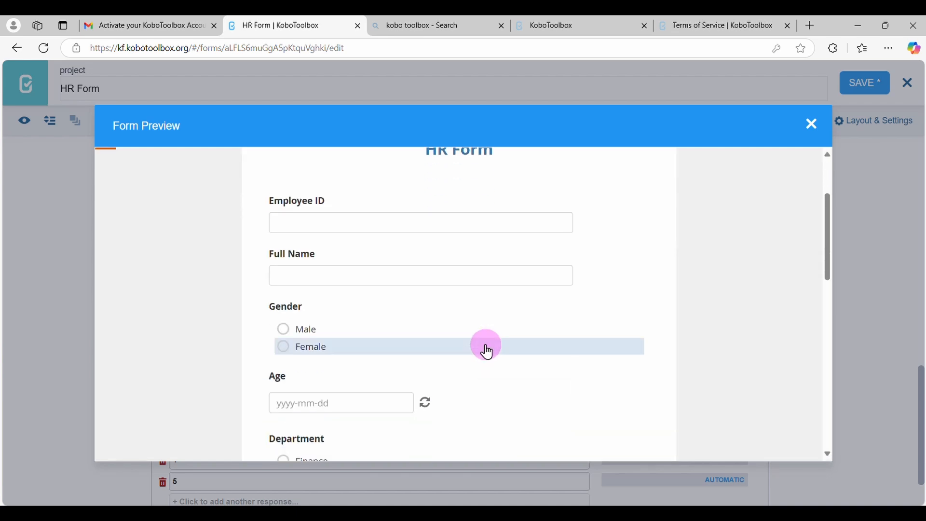
pyautogui.scroll(-8, 487, 351)
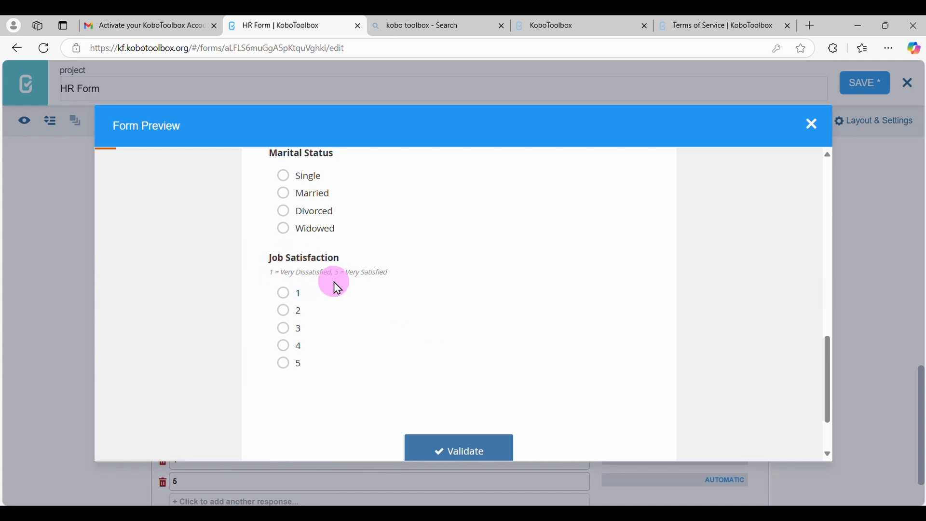
pyautogui.click(285, 294)
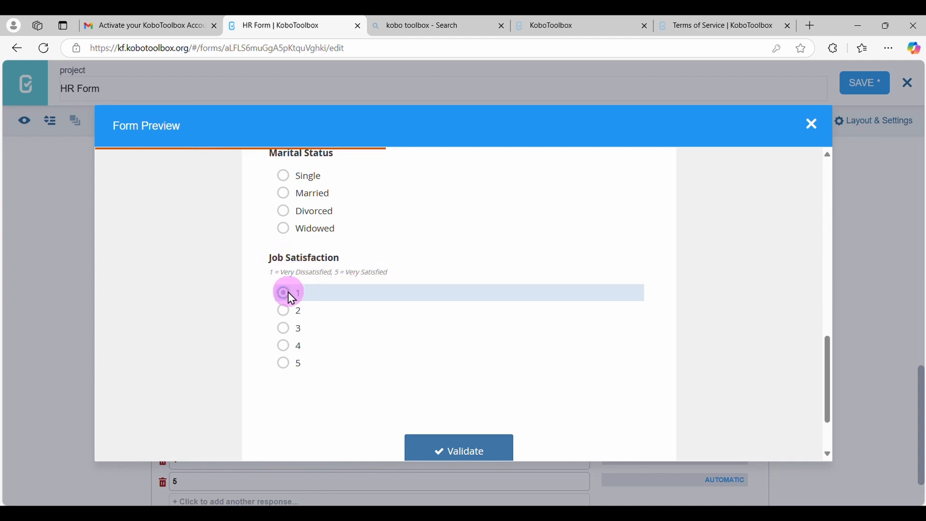
pyautogui.click(287, 313)
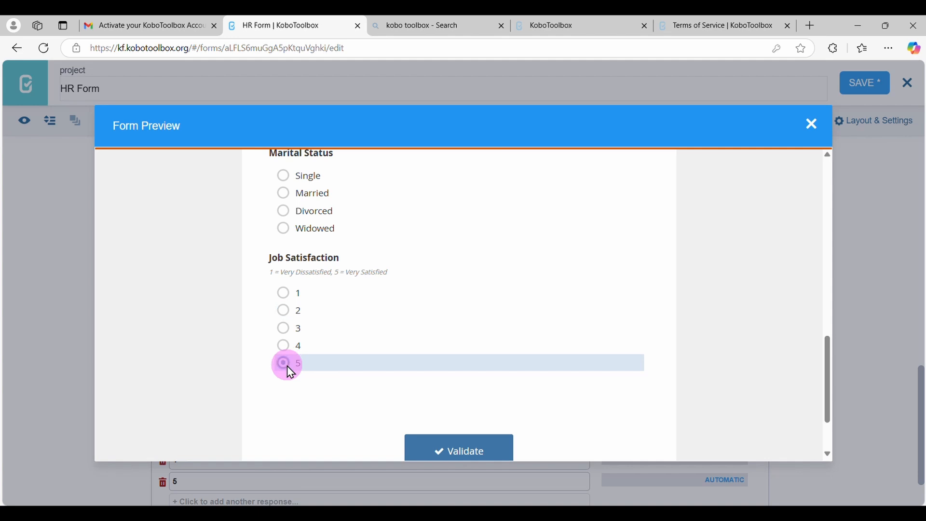
pyautogui.click(287, 364)
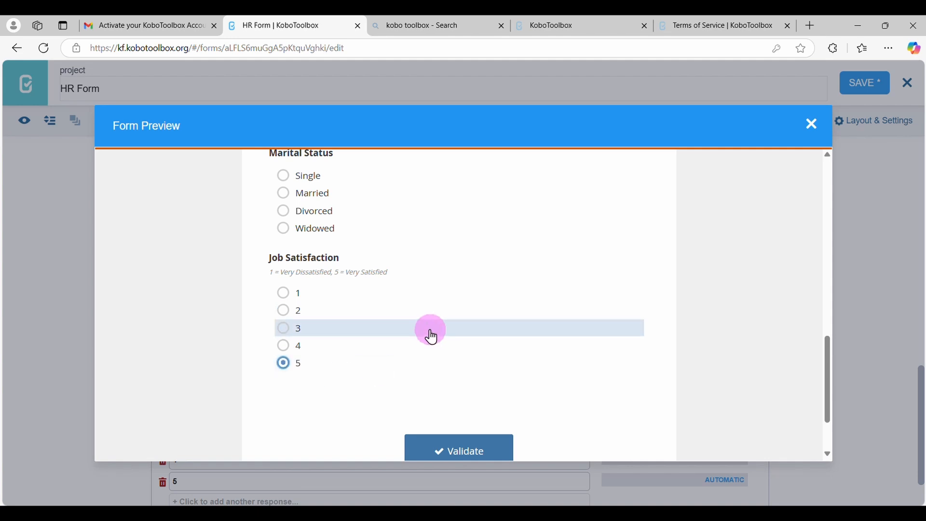
pyautogui.click(811, 125)
# Add a Select One question labelled "Employee Status" below Job Satisfaction
pyautogui.scroll(-2, 461, 372)
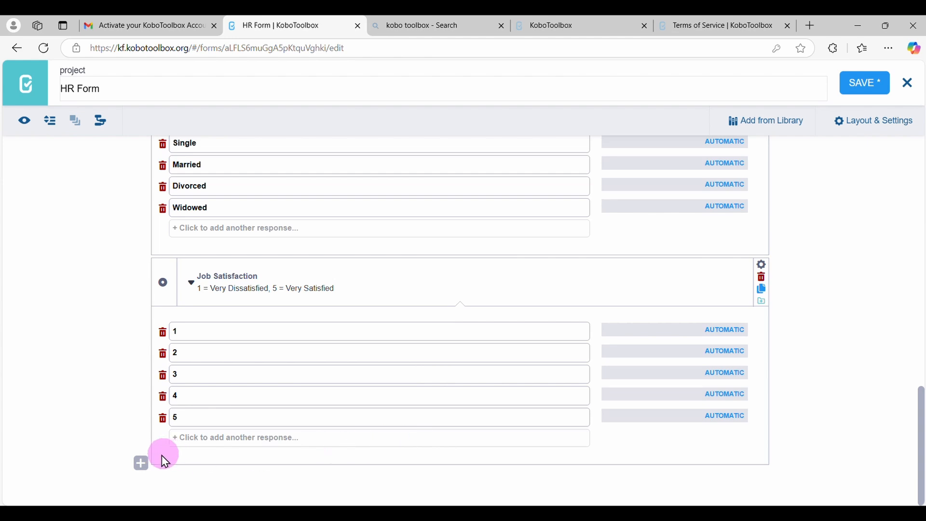
pyautogui.click(149, 464)
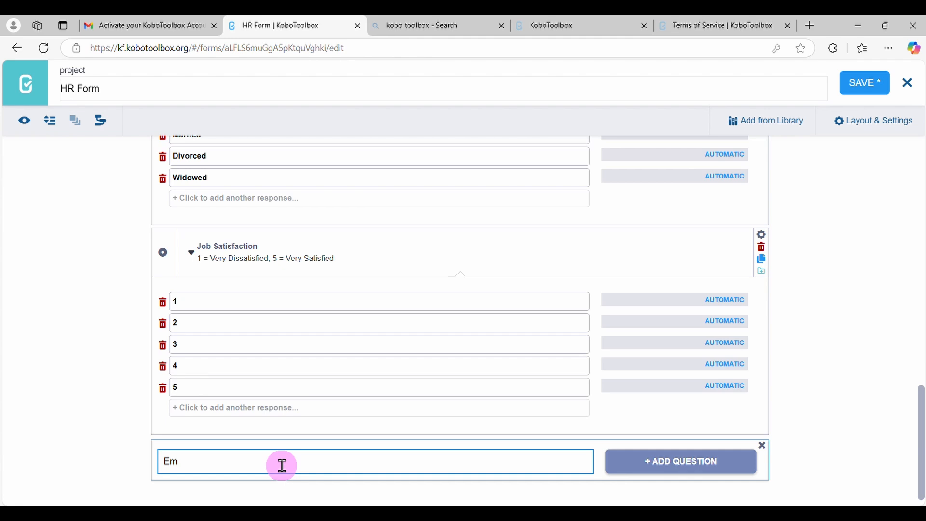
pyautogui.write('ployee Status')
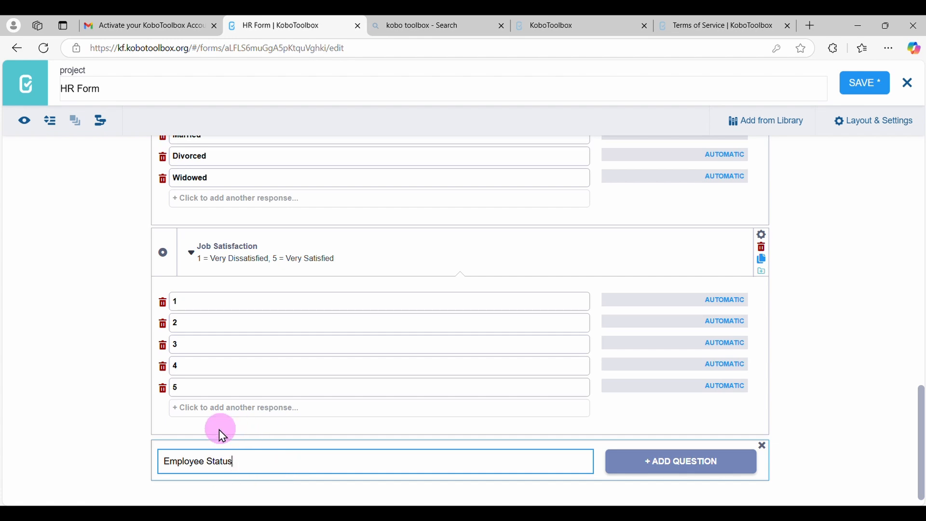
pyautogui.click(685, 460)
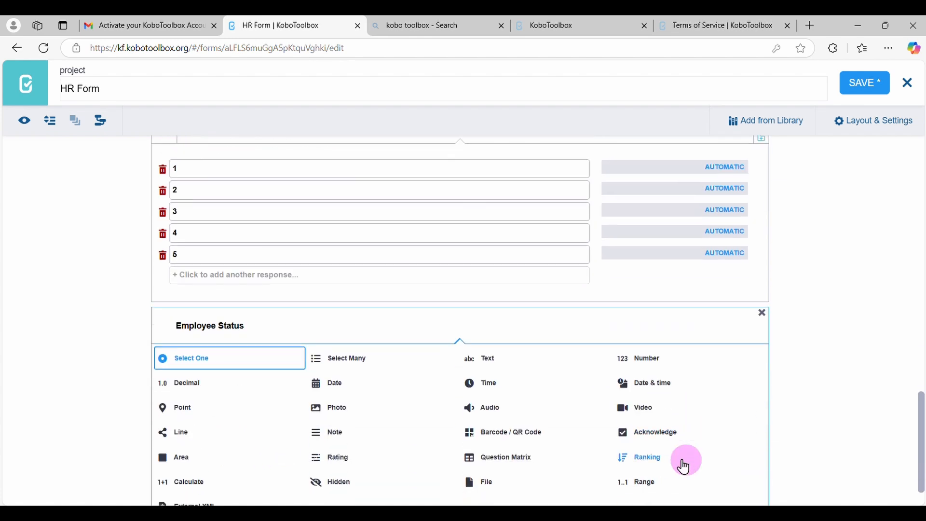
pyautogui.click(218, 367)
# Set the Employee Status responses to Currently Working and Left the Company
pyautogui.scroll(-4, 295, 451)
pyautogui.click(279, 401)
pyautogui.write('C')
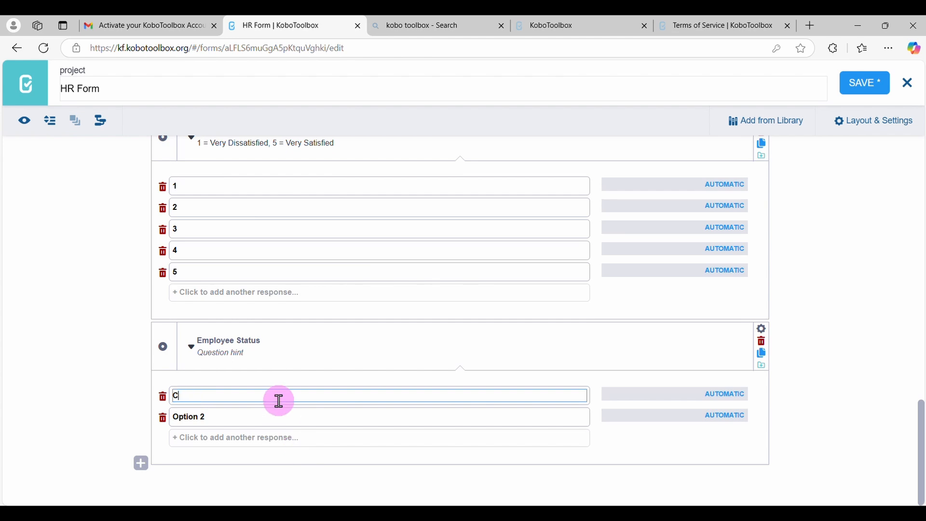
pyautogui.write('urrently Working')
pyautogui.click(242, 420)
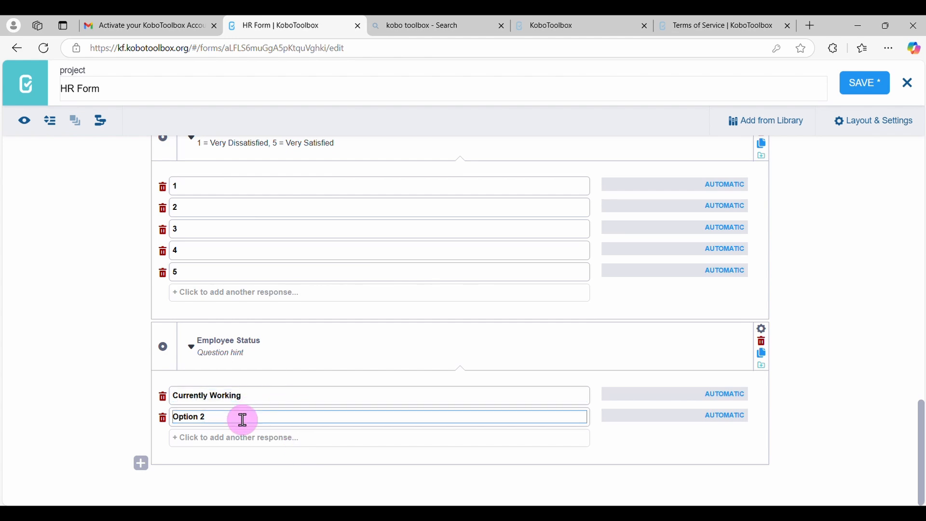
pyautogui.press('BackSpace')
pyautogui.press('BackSpace')
pyautogui.press('BackSpace')
pyautogui.press('BackSpace')
pyautogui.press('BackSpace')
pyautogui.press('BackSpace')
pyautogui.write('Left the Company')
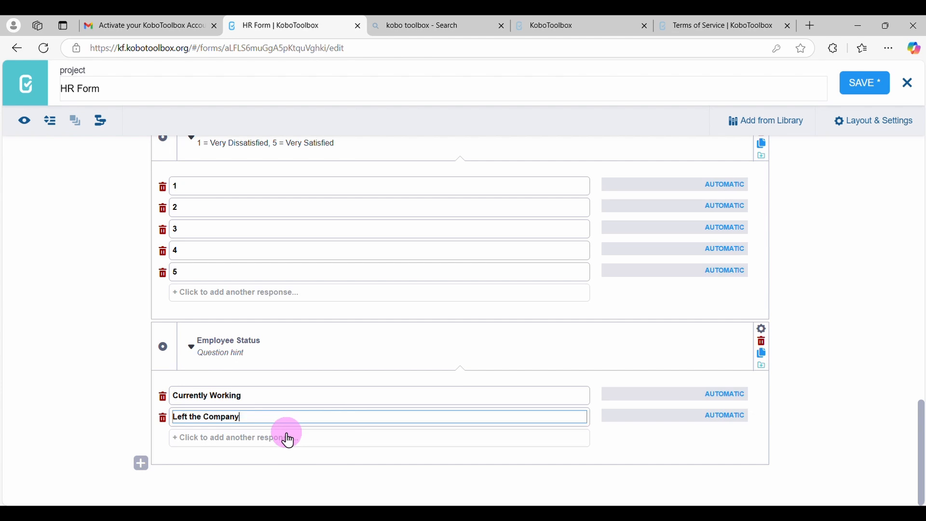
# Insert a Date question labelled "Date of Joining" between Job Satisfaction and Employee Status
pyautogui.click(141, 473)
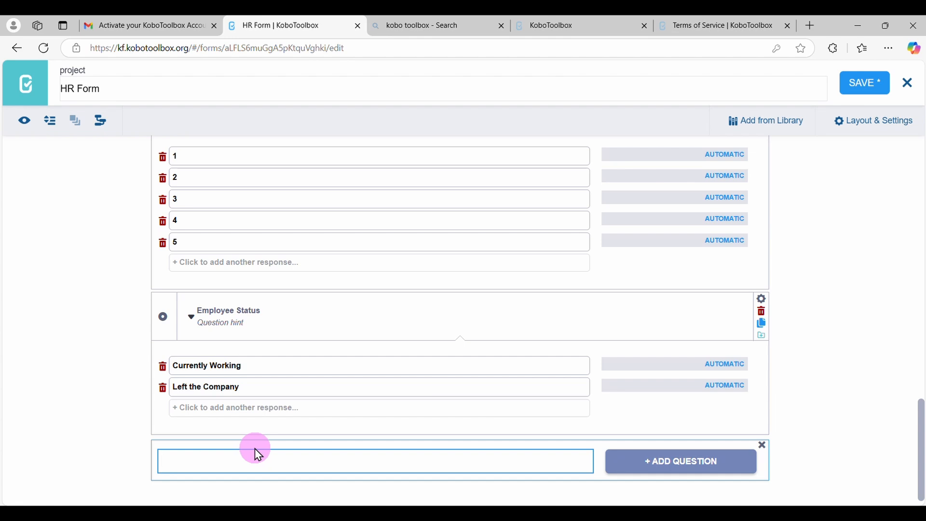
pyautogui.scroll(-1, 266, 450)
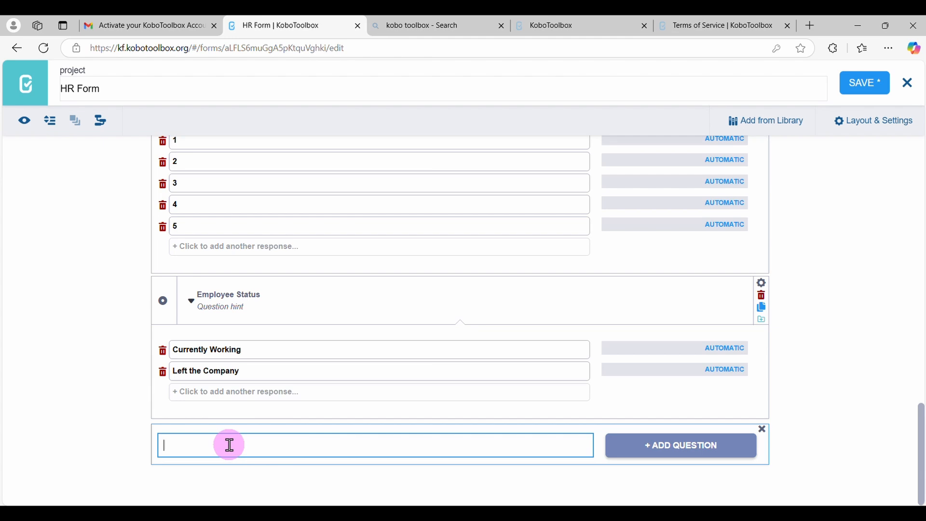
pyautogui.moveTo(159, 266)
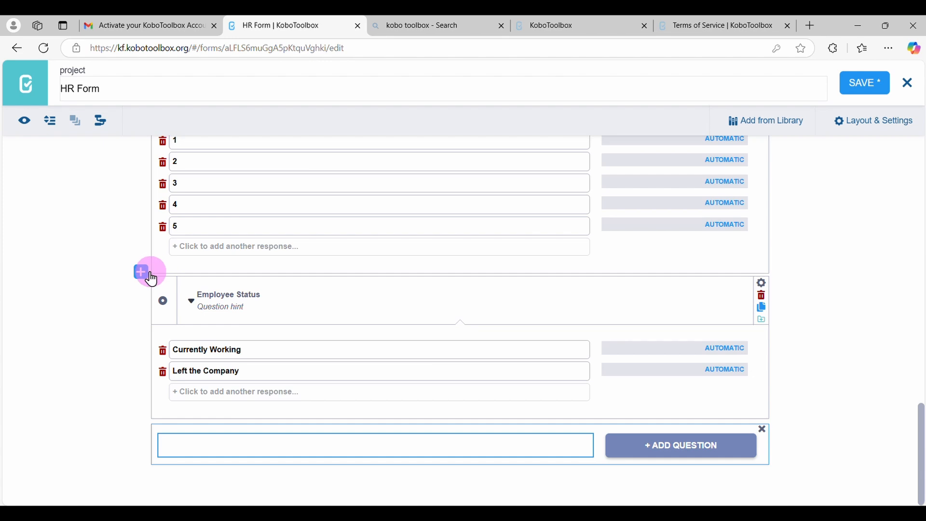
pyautogui.click(144, 273)
pyautogui.write('D')
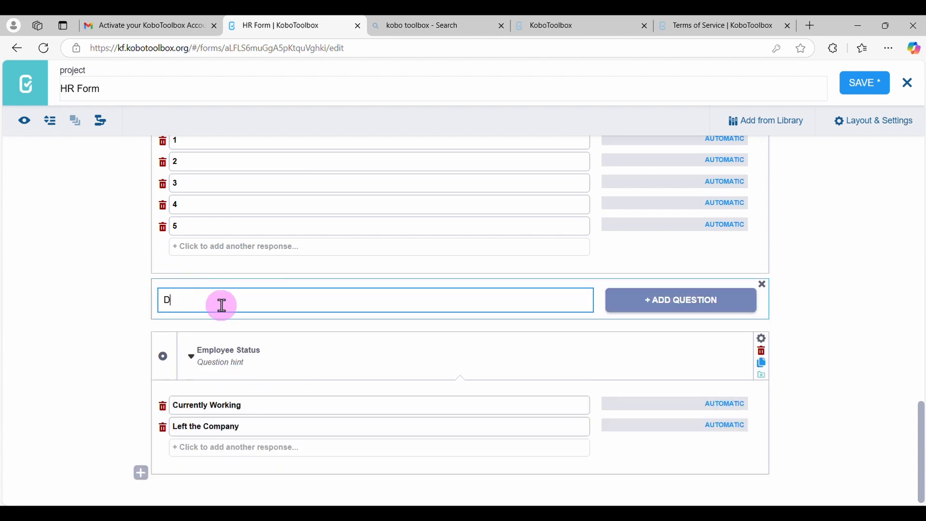
pyautogui.write('ate of Joining')
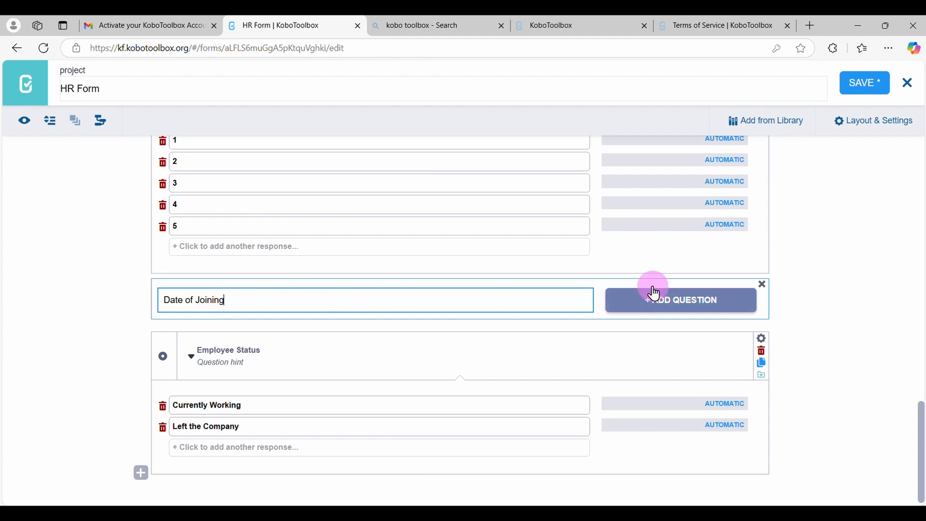
pyautogui.click(648, 305)
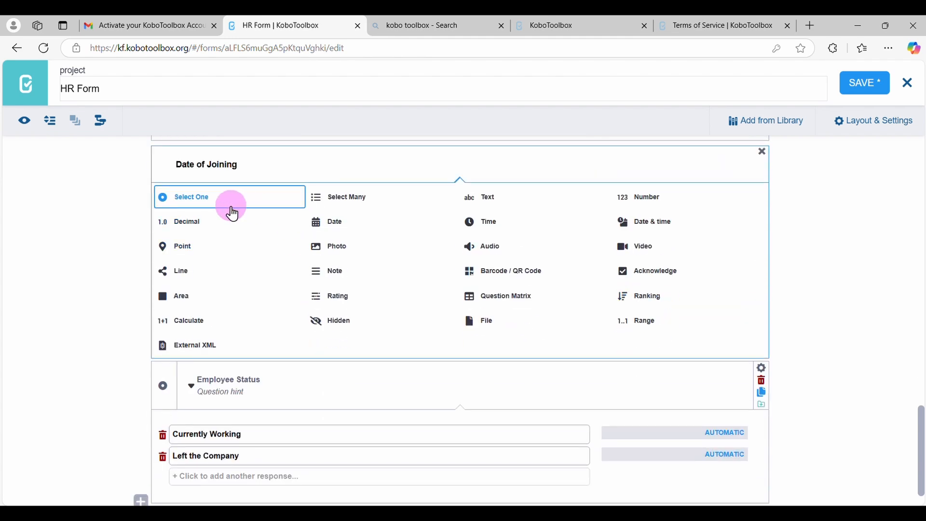
pyautogui.click(325, 223)
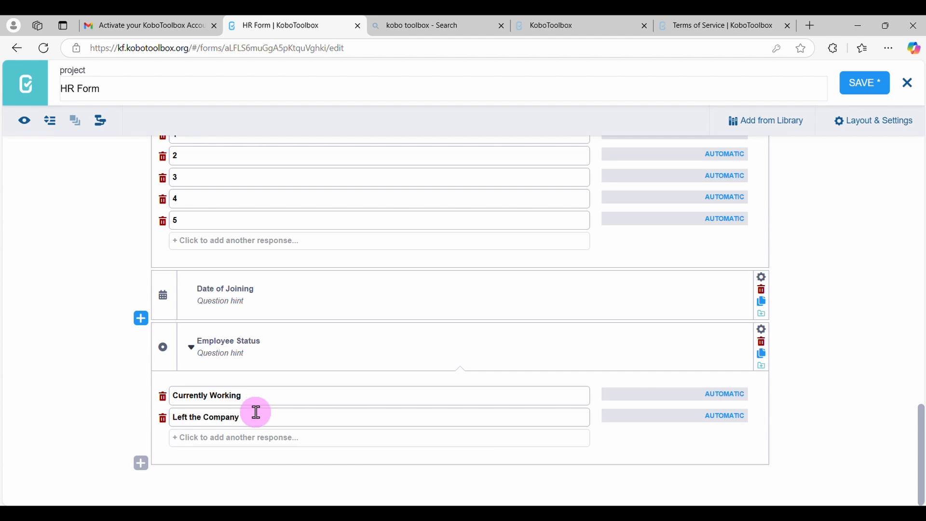
# Add a Date question labelled "Date of leaving" below the Employee Status question
pyautogui.click(140, 464)
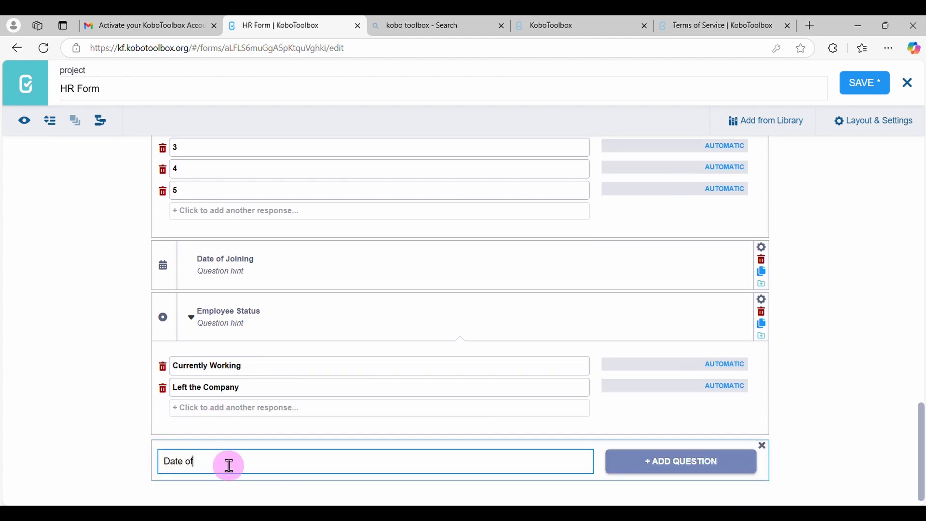
pyautogui.write('Date of leaving')
pyautogui.click(682, 464)
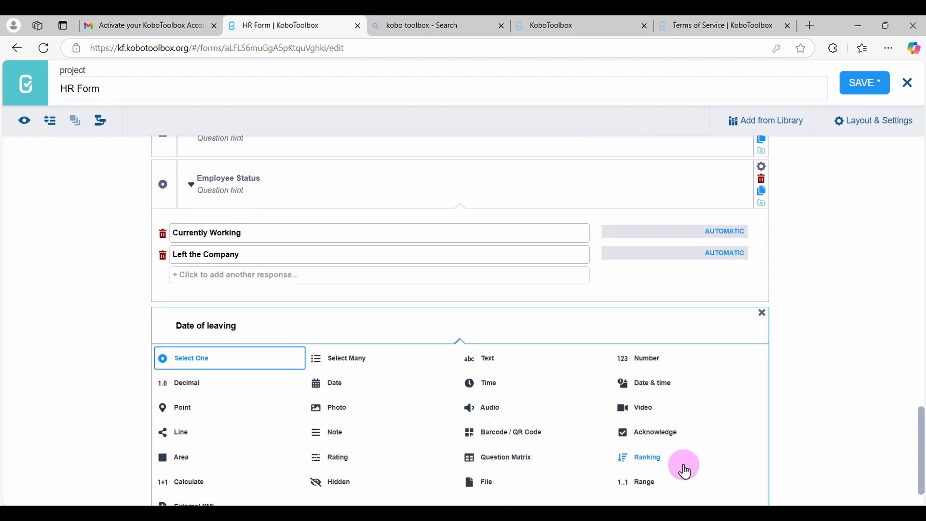
pyautogui.click(333, 384)
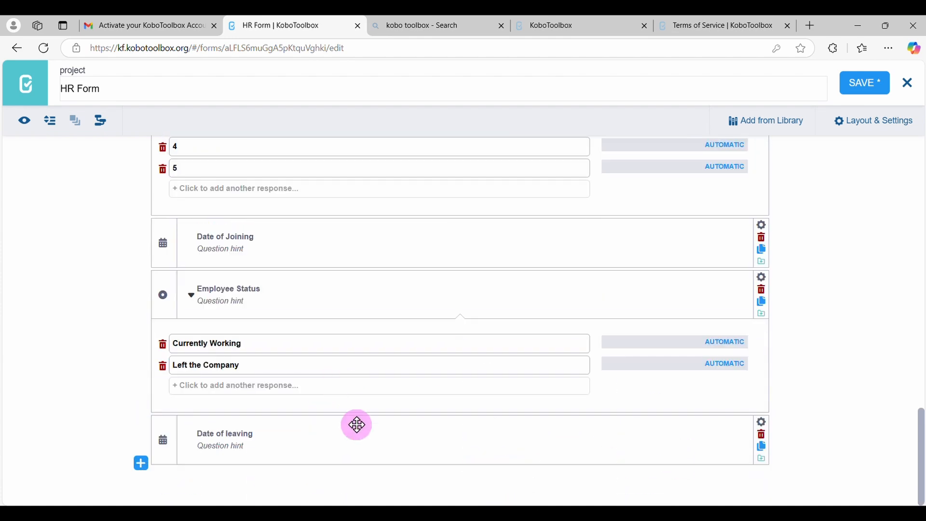
# Add a Select One question labelled "Reason for leaving" below Date of leaving, with "Better opportunity" as its first response
pyautogui.click(141, 464)
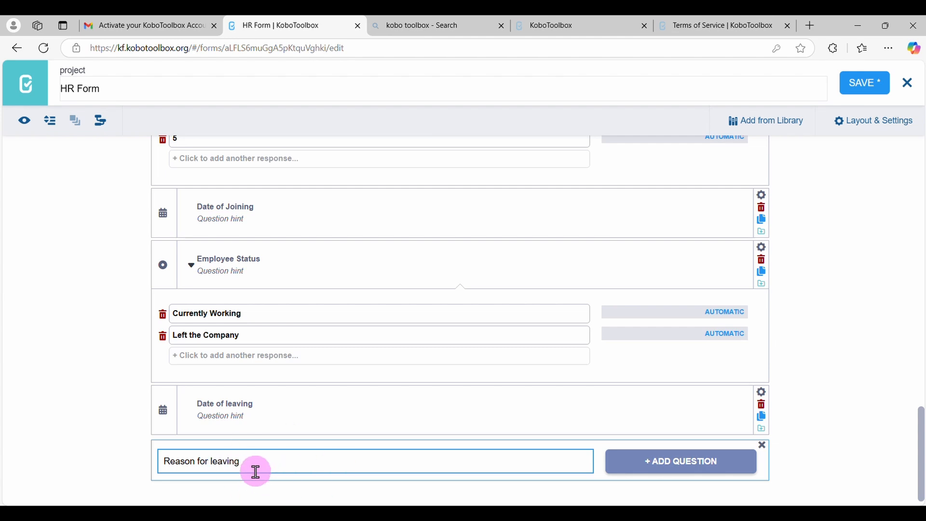
pyautogui.click(620, 456)
pyautogui.scroll(-3, 391, 470)
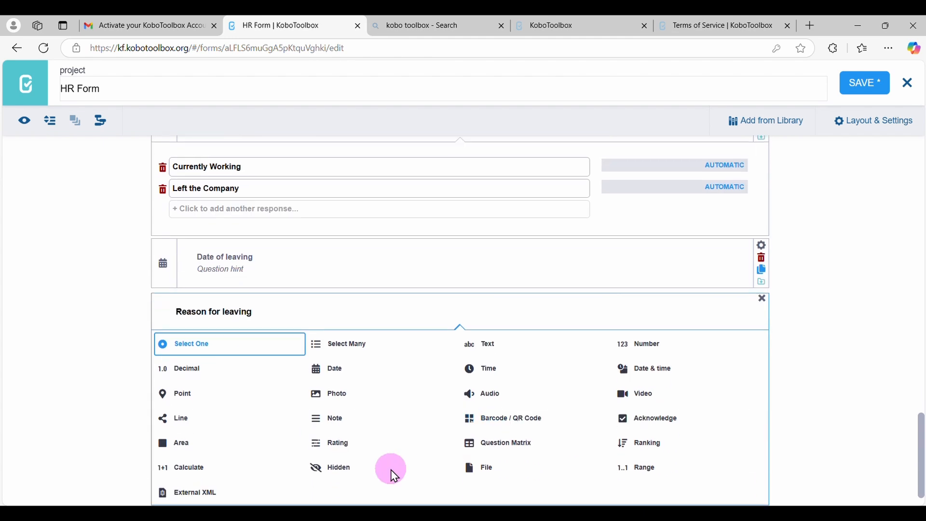
pyautogui.click(213, 313)
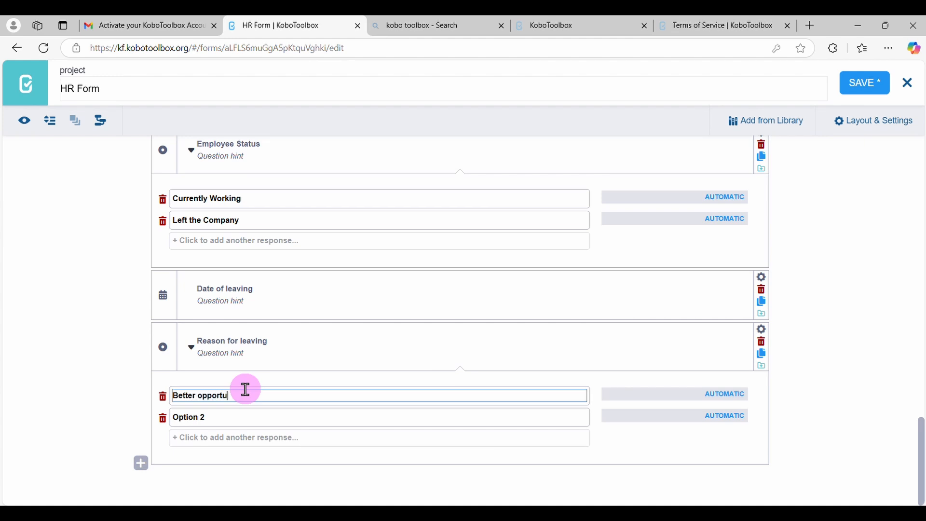
# Set the second and third Reason for leaving responses to "Job dissatisfaction" and "Retirement"
pyautogui.click(216, 418)
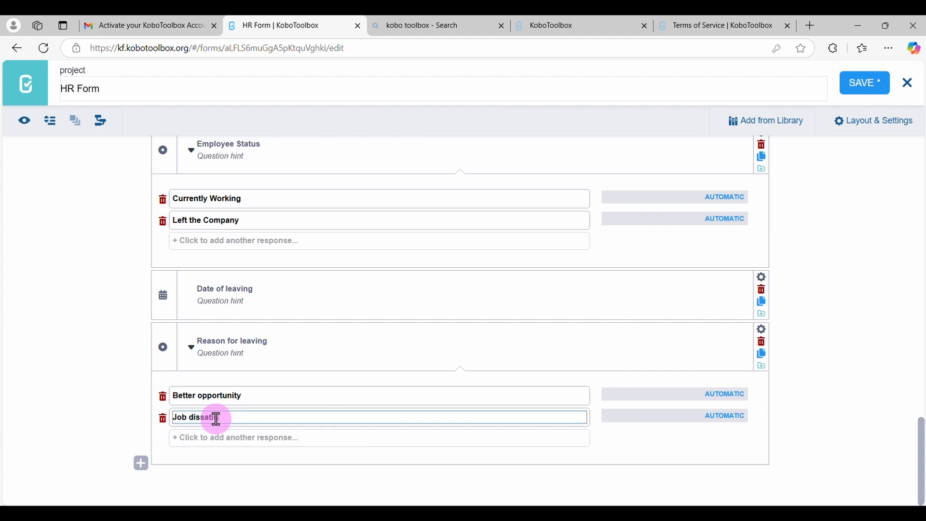
pyautogui.write('Job dissatisfaction')
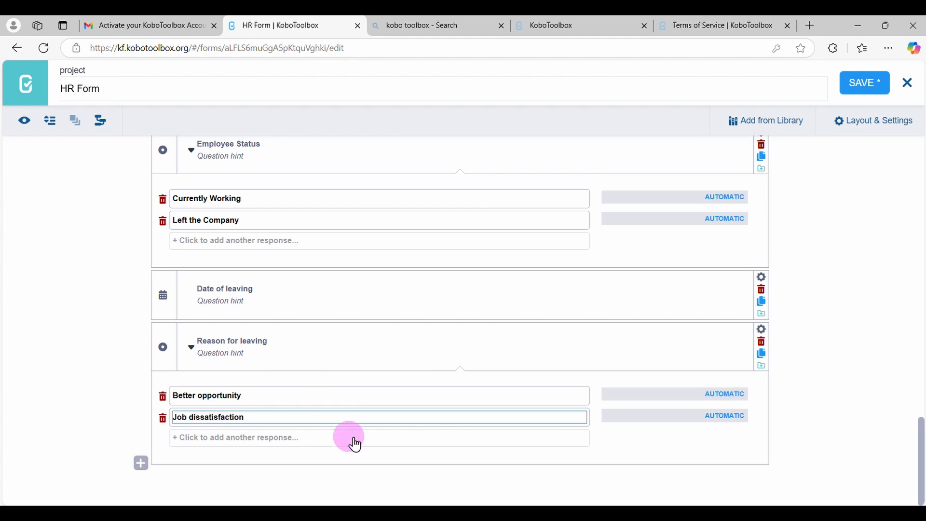
pyautogui.click(273, 438)
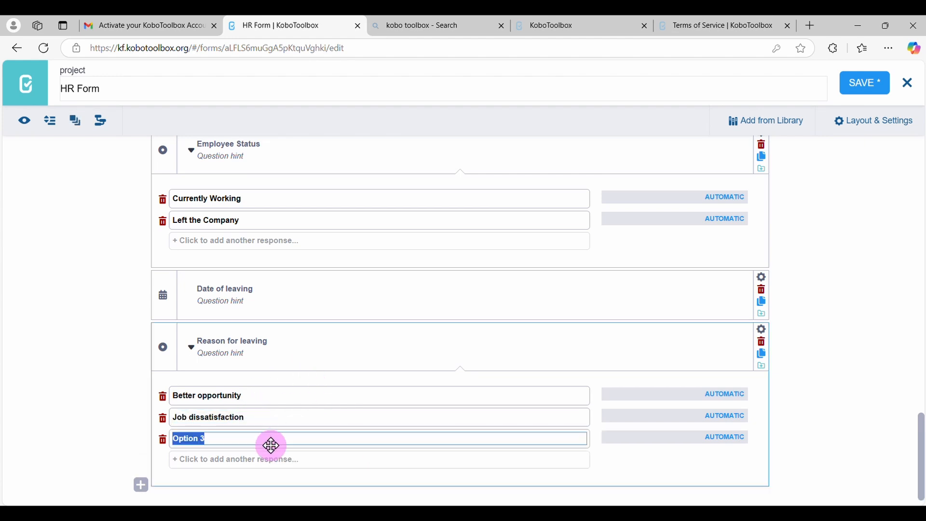
pyautogui.write('Retired')
pyautogui.click(265, 460)
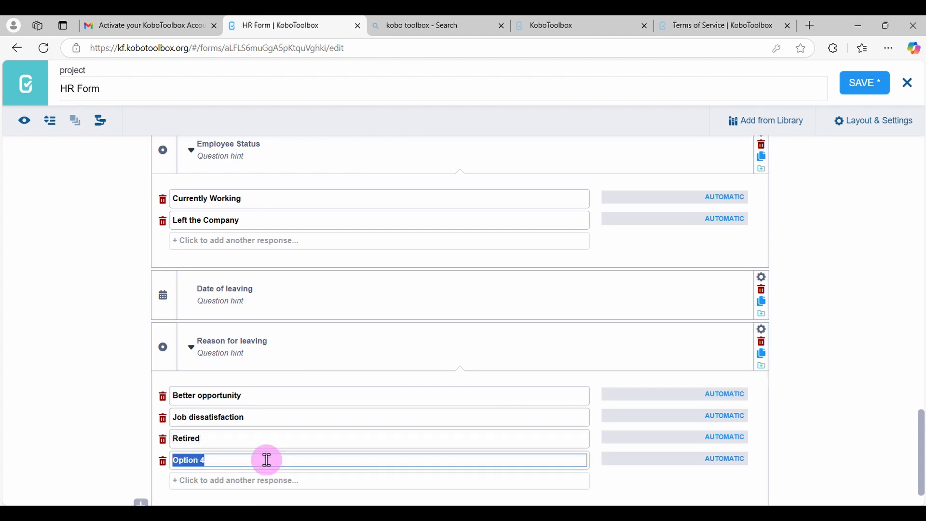
pyautogui.click(218, 439)
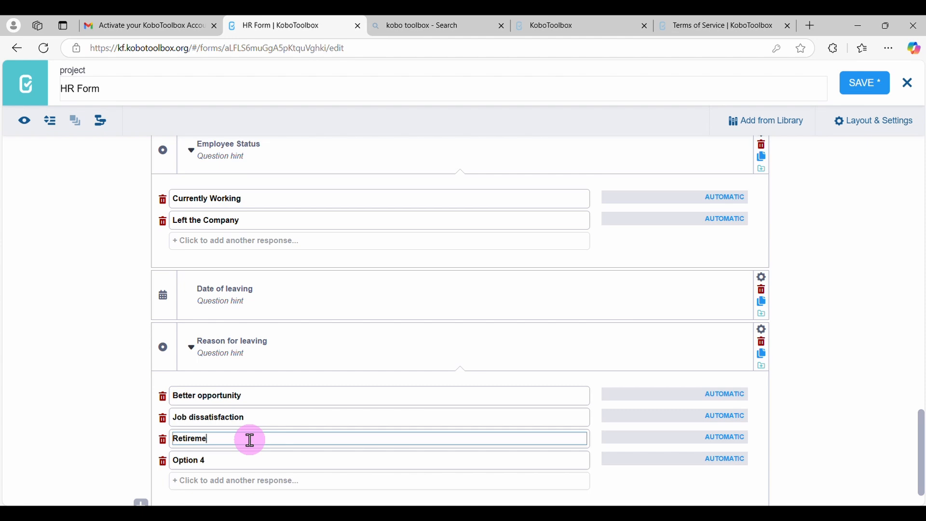
# Set the fourth and fifth Reason for leaving responses to "Health reasons" and "Personal reasons"
pyautogui.click(228, 464)
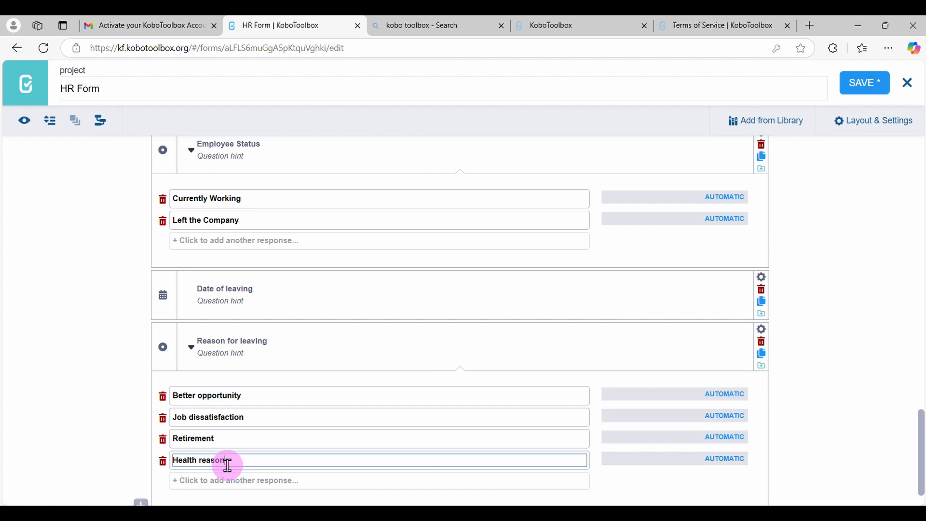
pyautogui.click(249, 484)
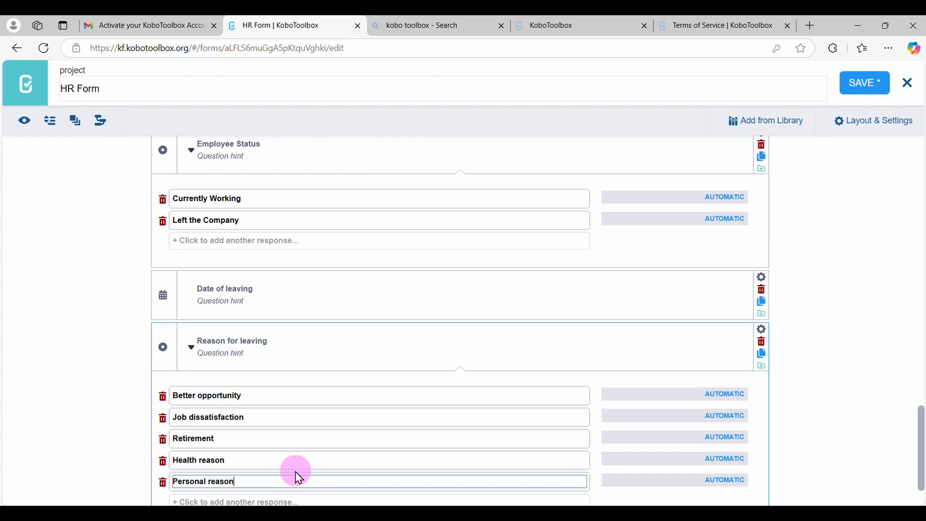
pyautogui.click(261, 459)
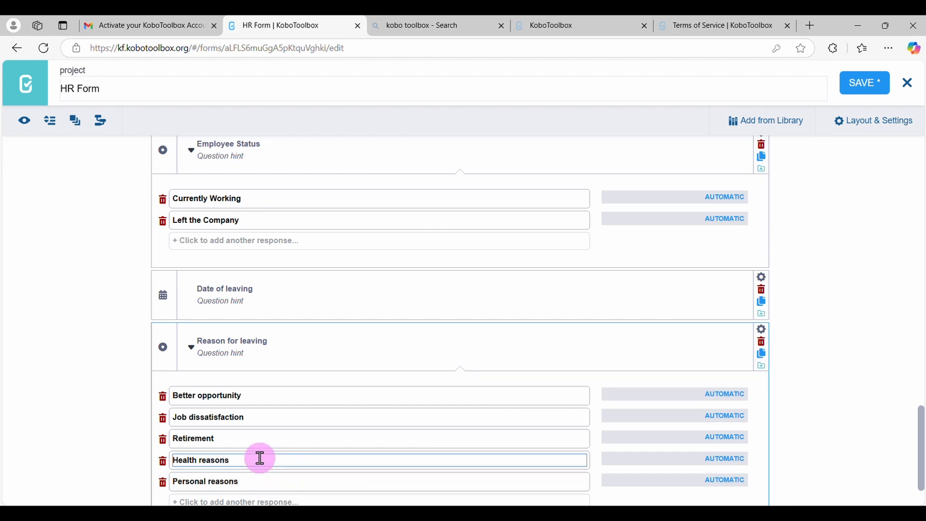
pyautogui.click(279, 482)
pyautogui.scroll(-2, 302, 444)
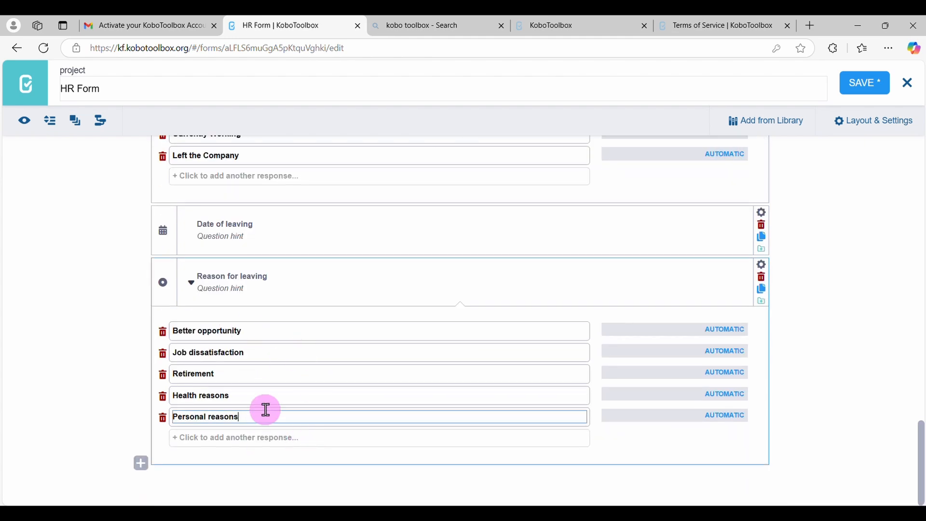
# Preview the form and test its first questions with placeholder text for Employee ID and Full Name and Male as Gender
pyautogui.scroll(8, 288, 362)
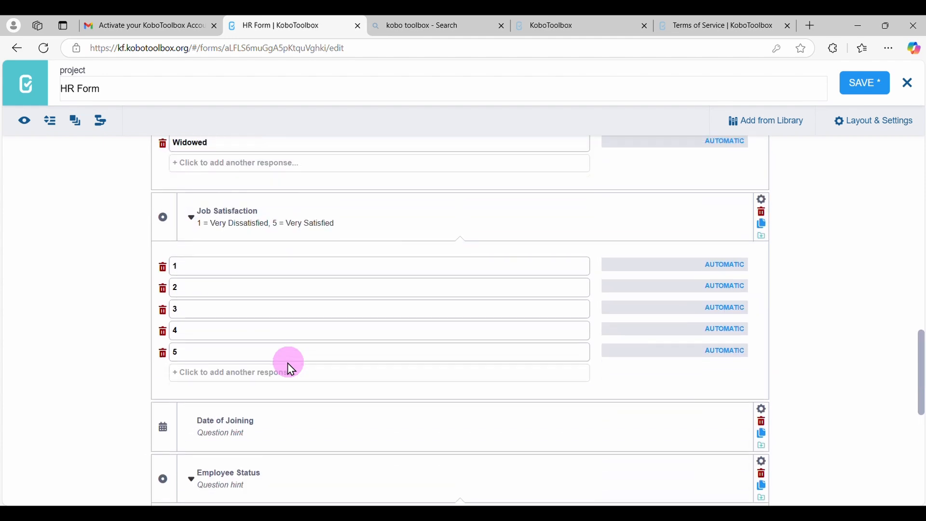
pyautogui.scroll(10, 287, 362)
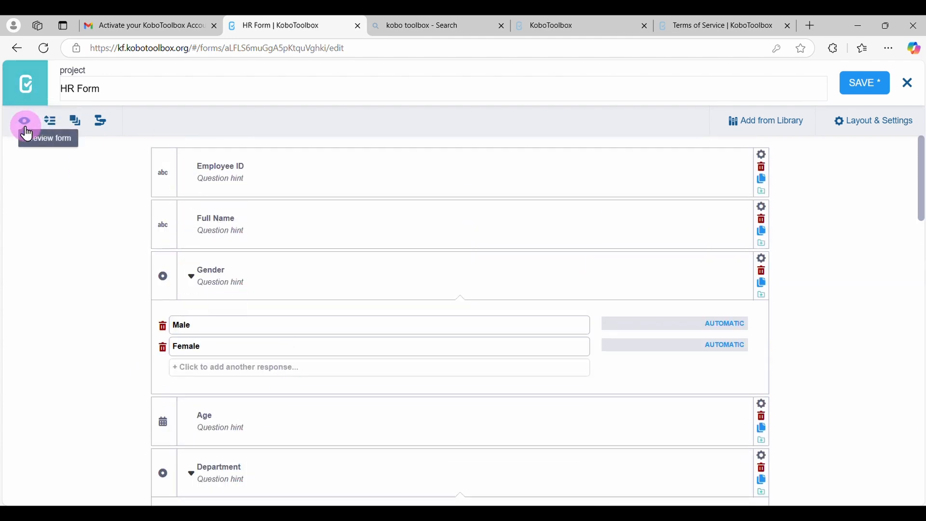
pyautogui.click(27, 129)
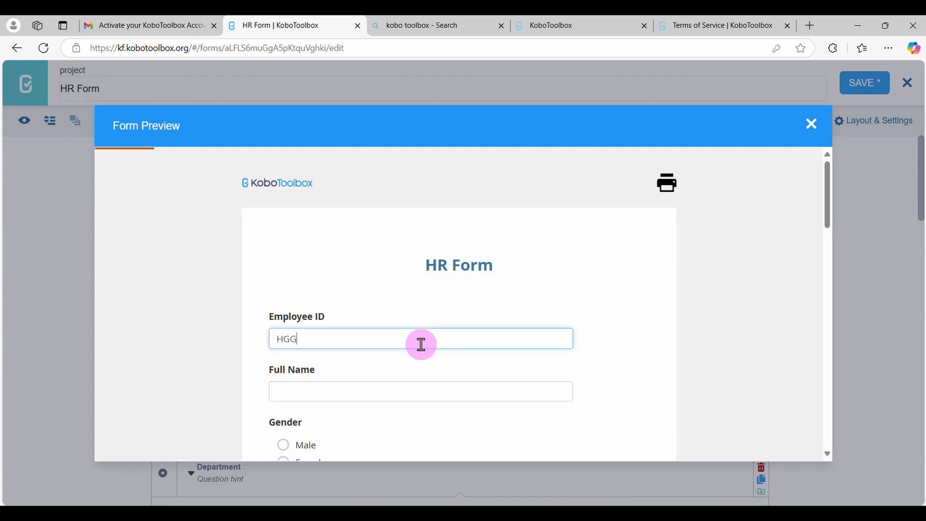
pyautogui.click(365, 393)
pyautogui.write('KGIHGIGI')
pyautogui.scroll(-3, 362, 391)
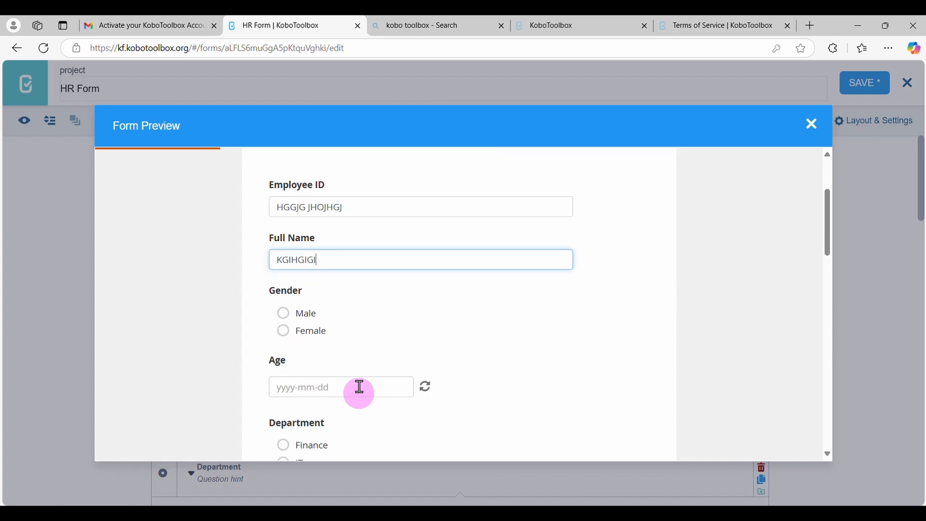
pyautogui.click(305, 316)
# Test the date picker of the Age question in the preview by choosing a full date from an earlier decade
pyautogui.click(326, 386)
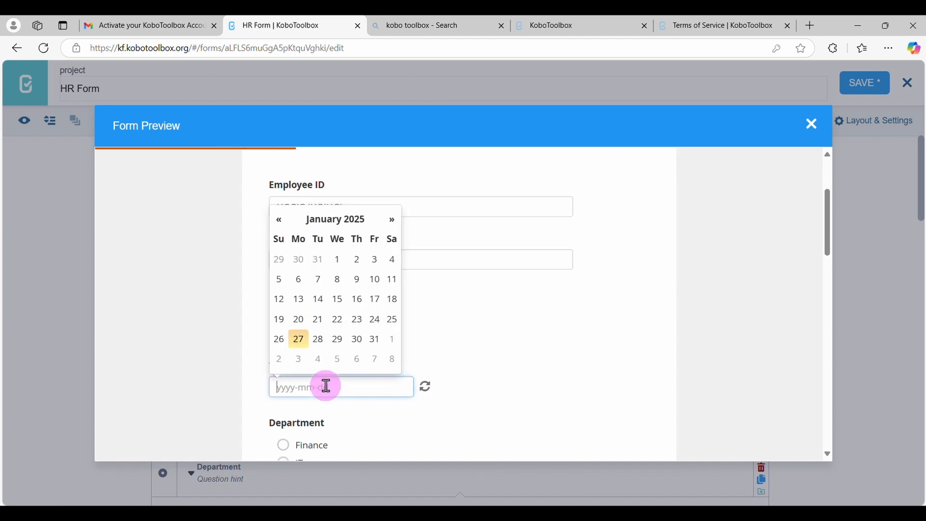
pyautogui.click(325, 230)
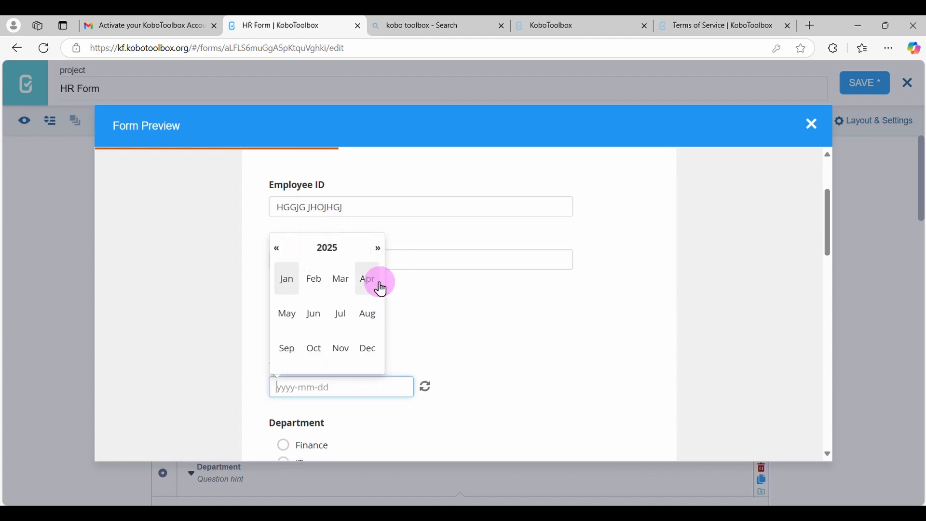
pyautogui.click(321, 248)
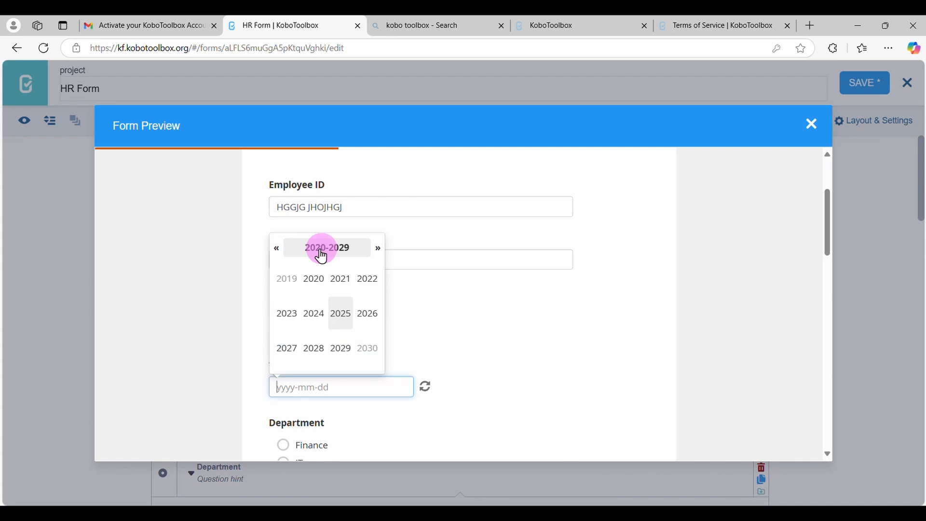
pyautogui.click(277, 249)
pyautogui.click(283, 261)
pyautogui.click(283, 261)
pyautogui.click(283, 261)
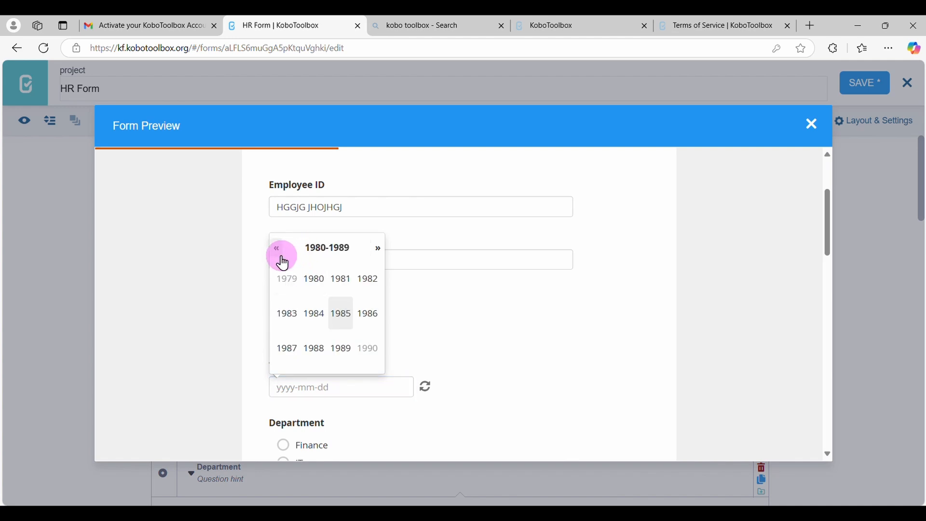
pyautogui.click(284, 261)
pyautogui.click(336, 288)
pyautogui.click(341, 348)
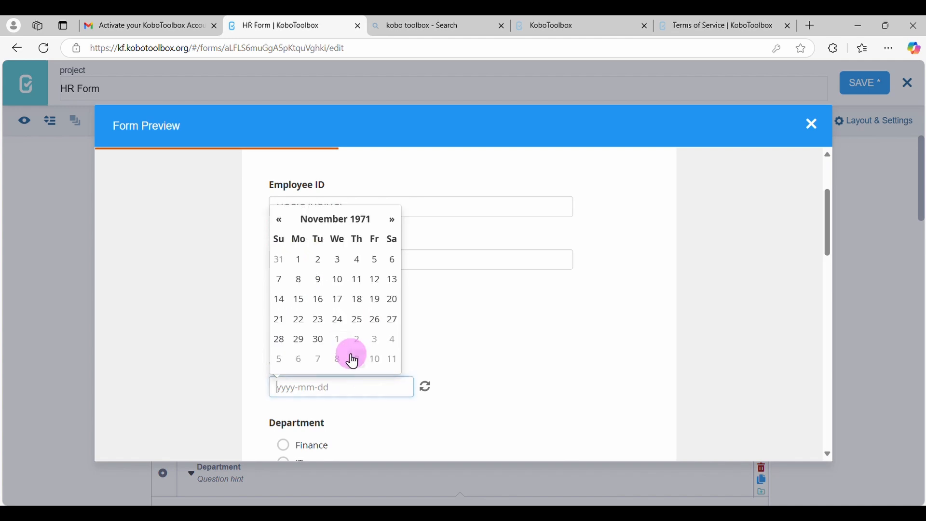
pyautogui.click(320, 320)
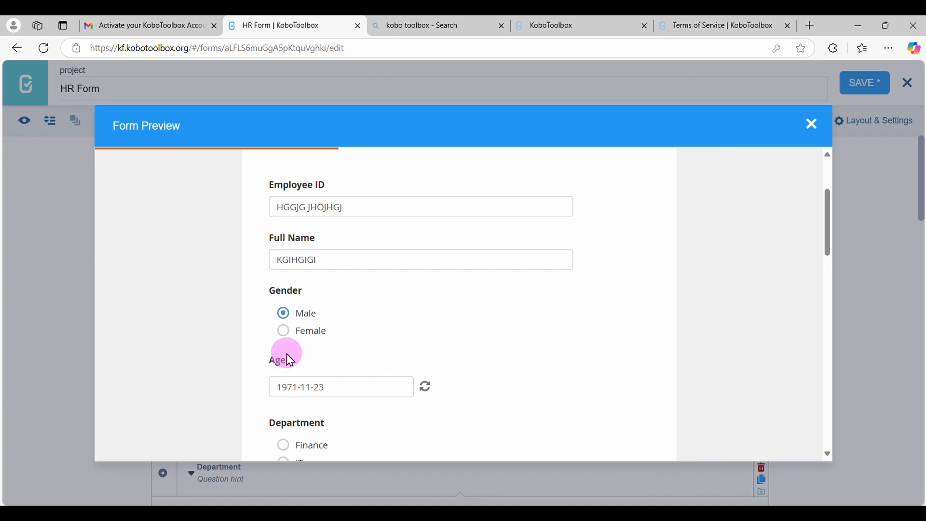
# Test the preview's choice questions with Finance as Department, Associate Degree as Qualification, Married as Marital Status and 2 as Job Satisfaction
pyautogui.scroll(-1, 343, 386)
pyautogui.scroll(-1, 341, 387)
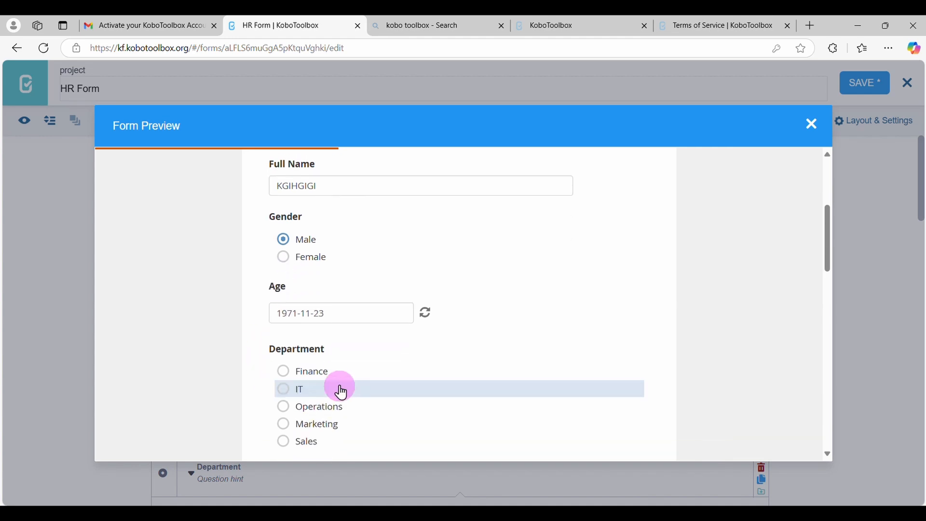
pyautogui.click(316, 376)
pyautogui.scroll(-2, 369, 414)
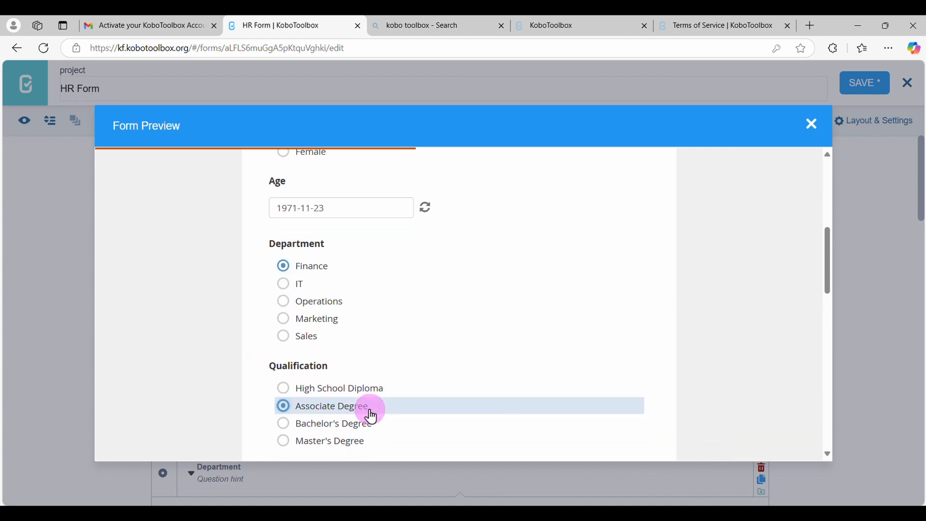
pyautogui.scroll(-2, 371, 416)
pyautogui.click(370, 414)
pyautogui.scroll(-3, 371, 416)
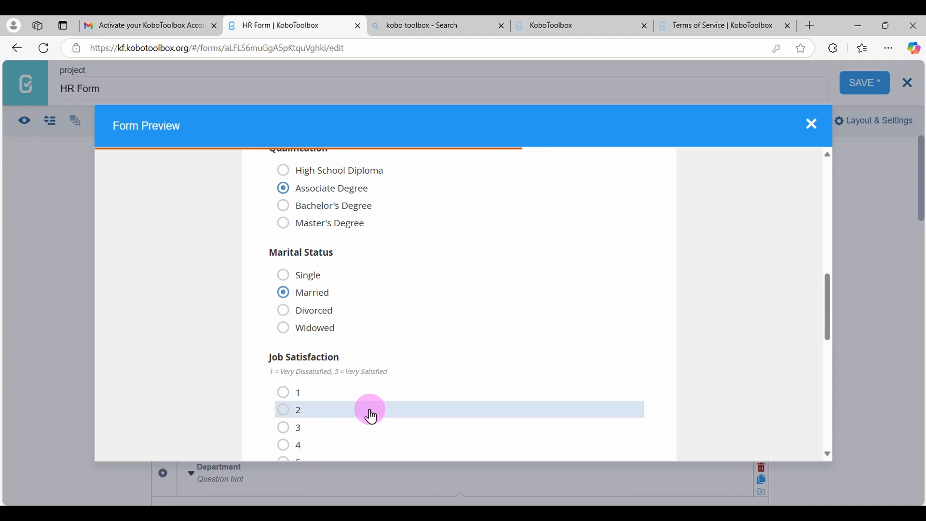
pyautogui.click(371, 414)
# Set the Date of Joining answer in the preview to 2022-03-09
pyautogui.scroll(-3, 370, 411)
pyautogui.click(345, 375)
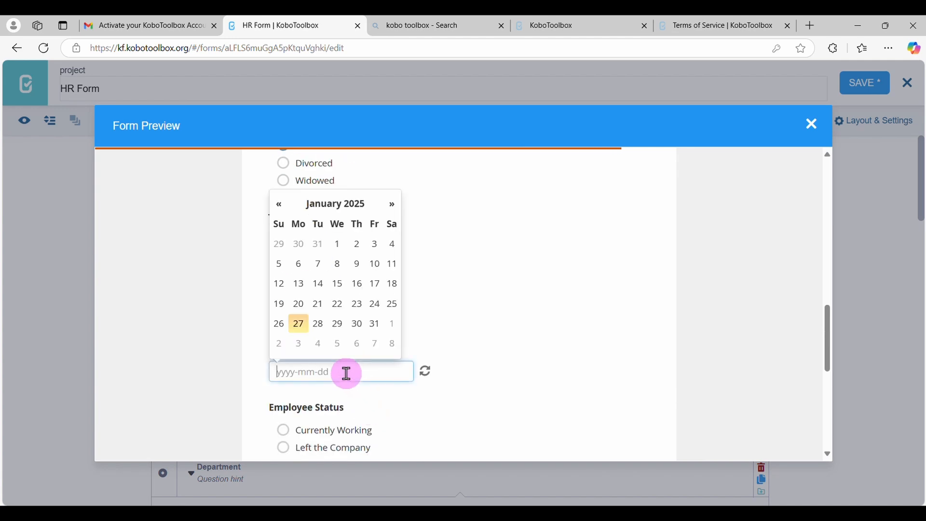
pyautogui.click(325, 218)
pyautogui.click(283, 235)
pyautogui.click(278, 234)
pyautogui.click(277, 234)
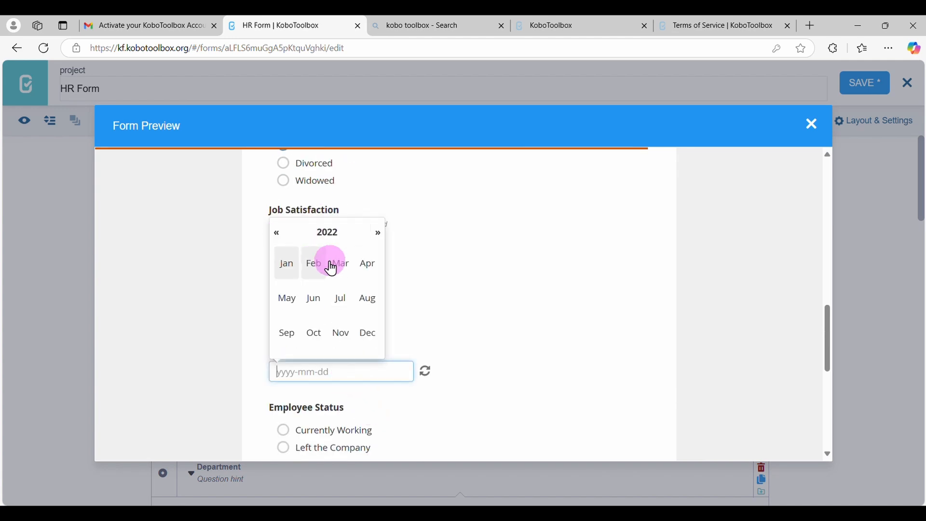
pyautogui.click(332, 269)
pyautogui.click(337, 264)
# Test the remaining preview questions with Currently Working as Employee Status, 2025-01-07 as Date of leaving and Job dissatisfaction as Reason for leaving
pyautogui.scroll(-2, 342, 273)
pyautogui.click(343, 339)
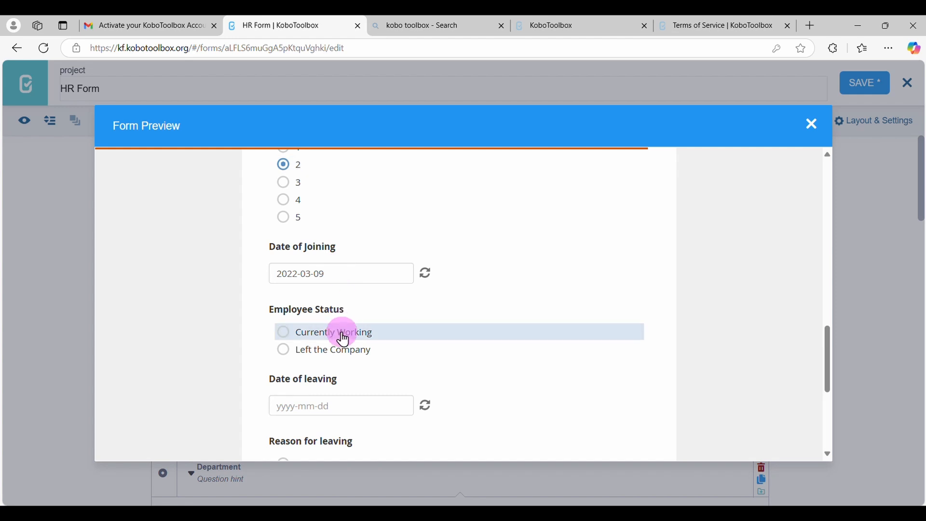
pyautogui.scroll(-1, 341, 333)
pyautogui.click(337, 361)
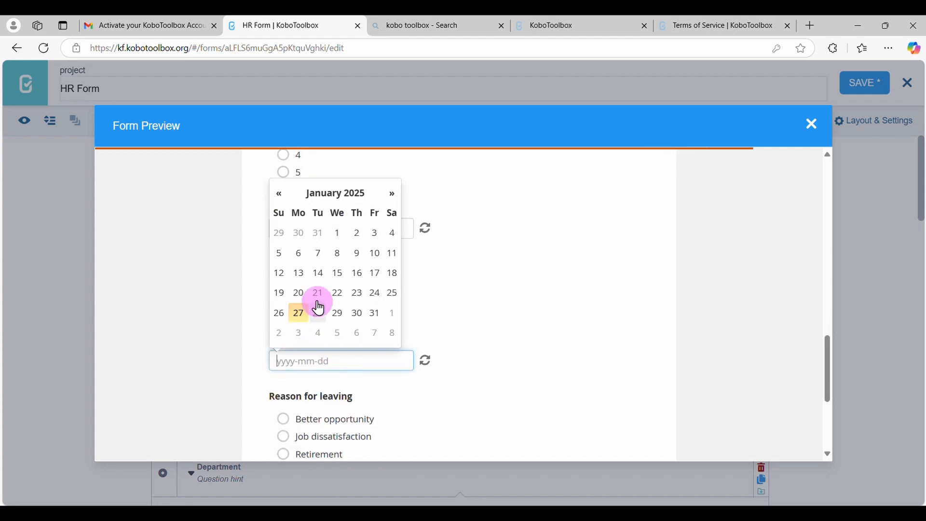
pyautogui.click(315, 253)
pyautogui.scroll(-2, 347, 323)
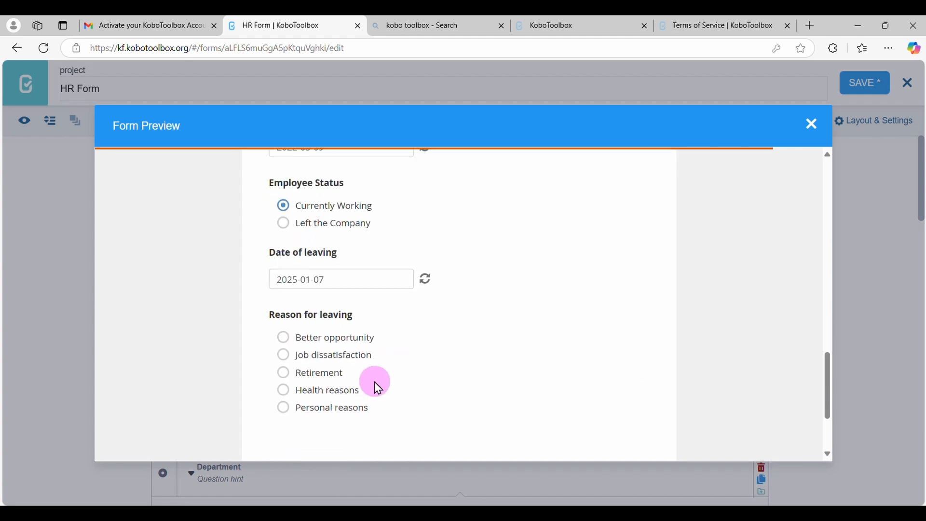
pyautogui.click(335, 353)
pyautogui.scroll(-3, 336, 352)
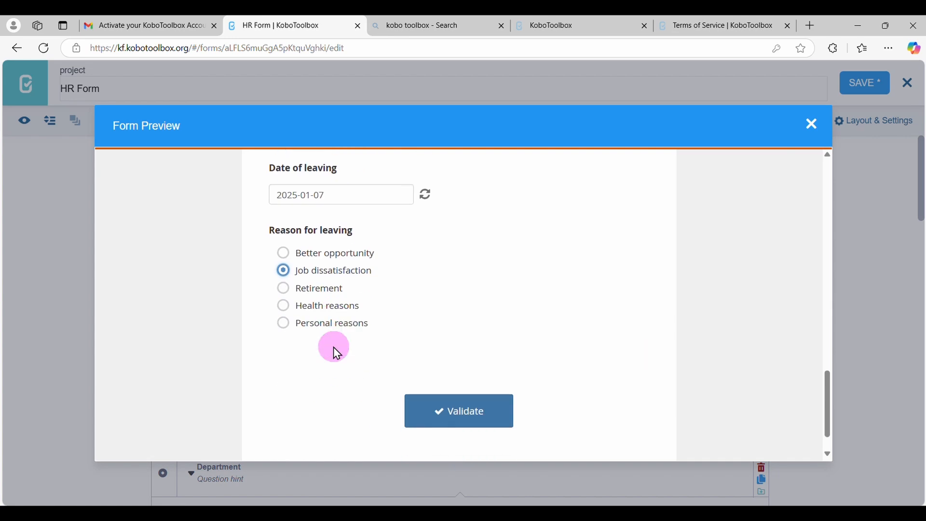
pyautogui.scroll(3, 513, 283)
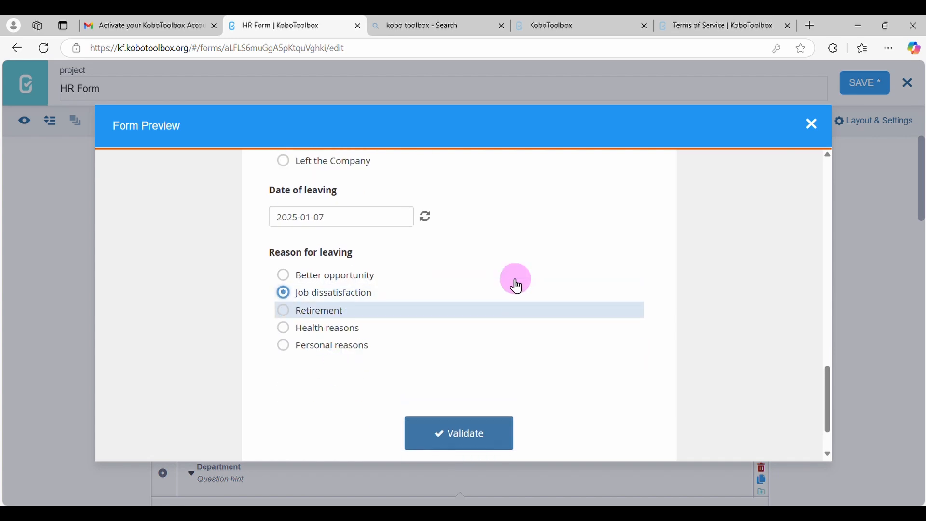
# Close the form preview and rename the Age question as Date of Birth
pyautogui.click(814, 124)
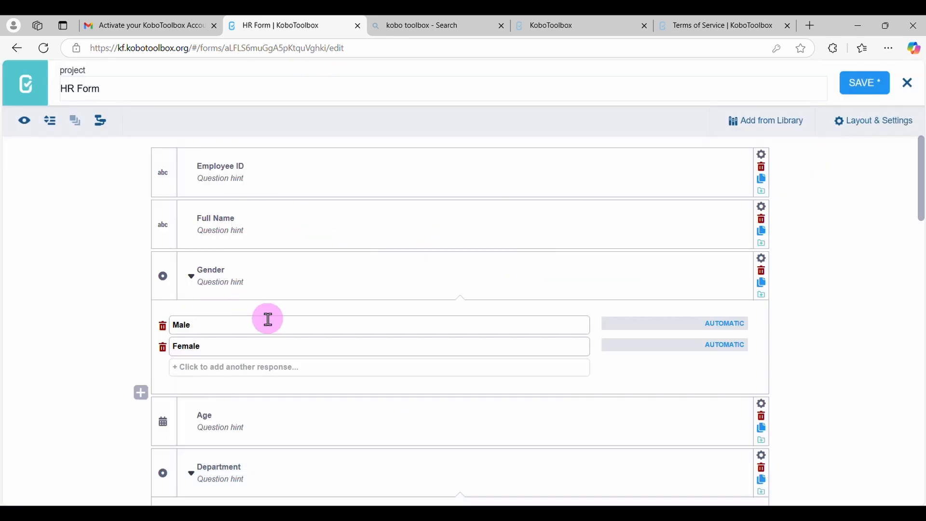
pyautogui.scroll(-1, 269, 318)
pyautogui.click(207, 361)
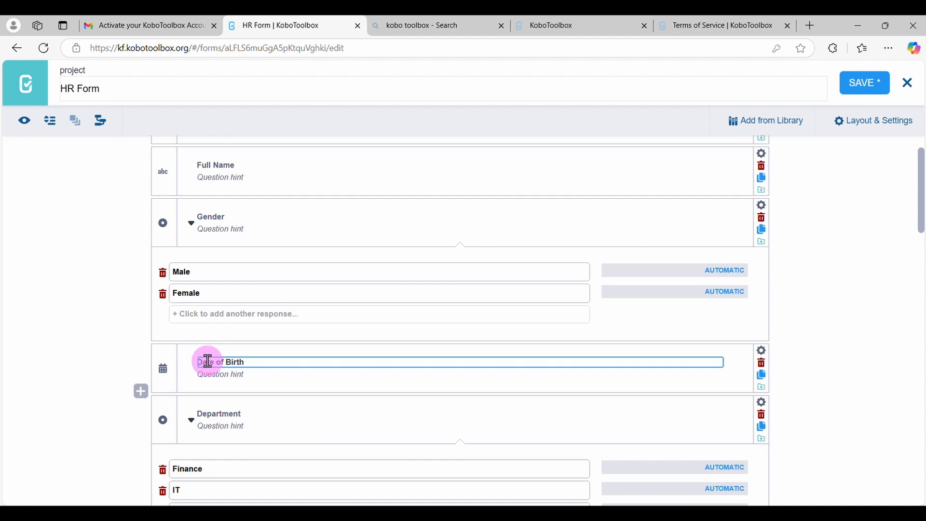
pyautogui.click(359, 370)
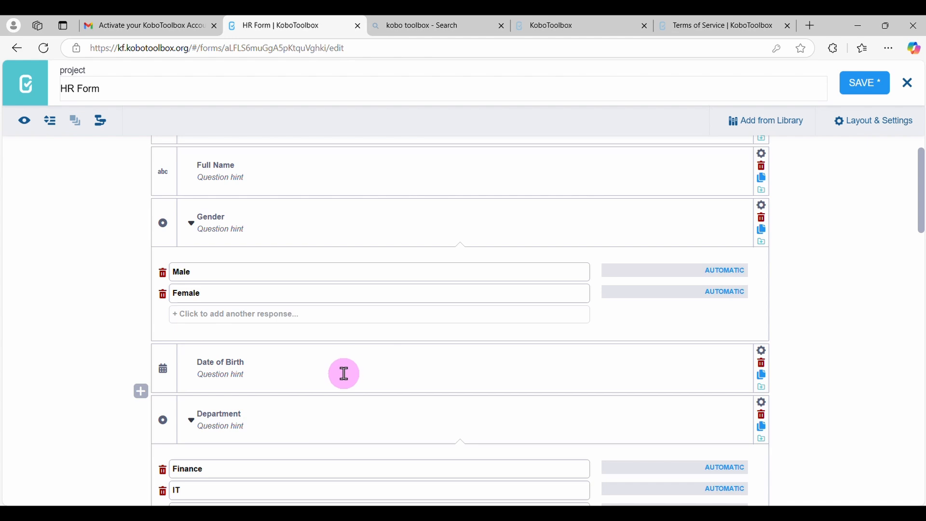
# Review the form's questions and response options from Date of Birth through Reason for leaving, and return to the start of the form
pyautogui.scroll(-3, 340, 373)
pyautogui.scroll(1, 339, 373)
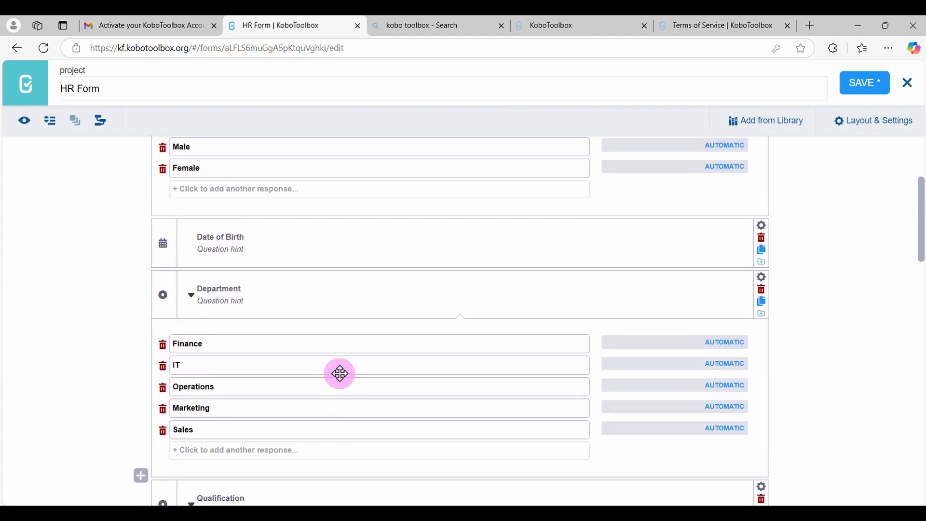
pyautogui.scroll(-1, 341, 373)
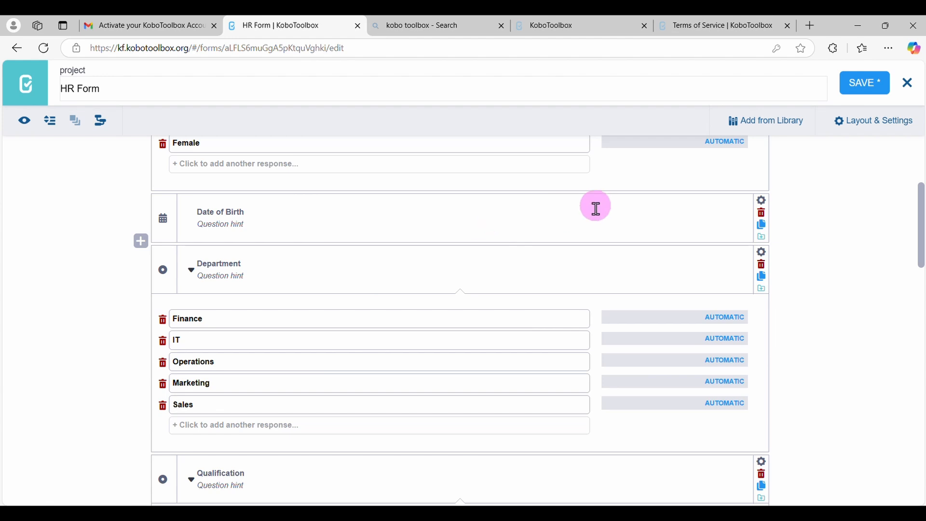
pyautogui.scroll(-12, 473, 253)
pyautogui.scroll(-8, 475, 254)
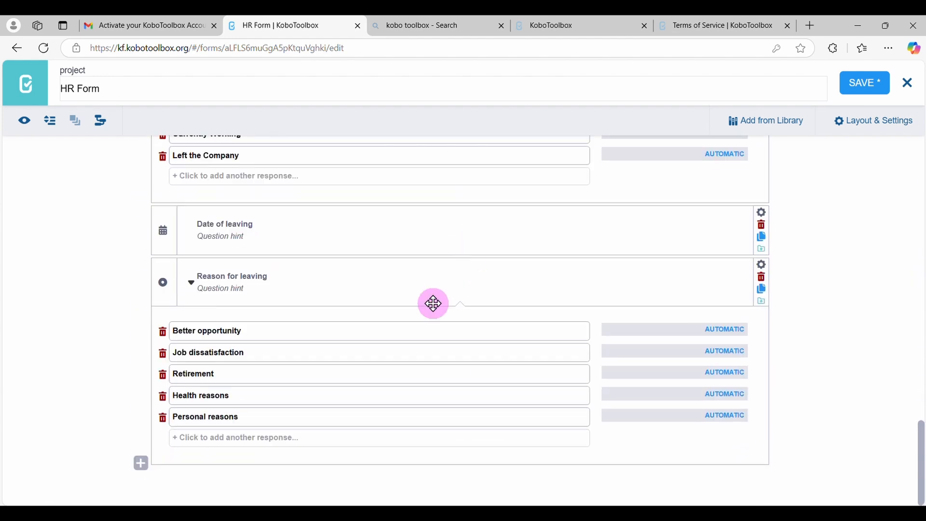
pyautogui.scroll(20, 425, 284)
pyautogui.scroll(5, 425, 285)
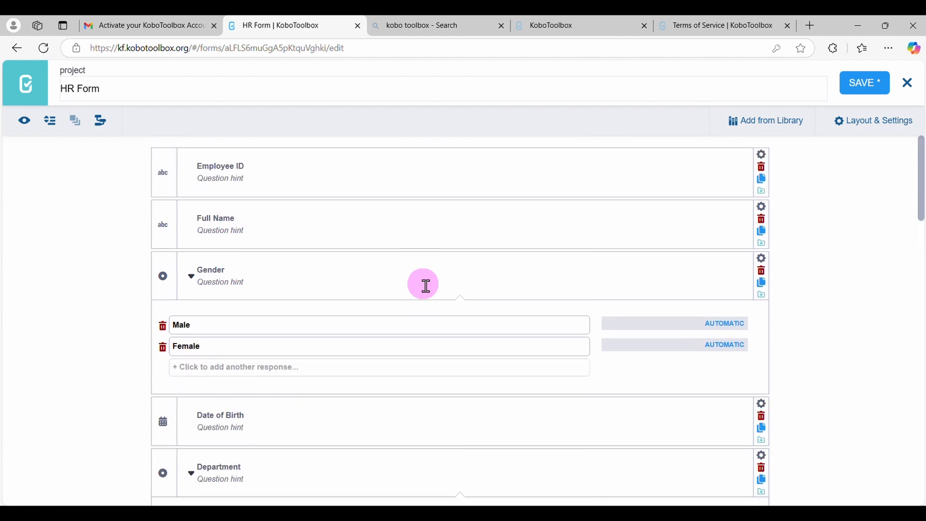
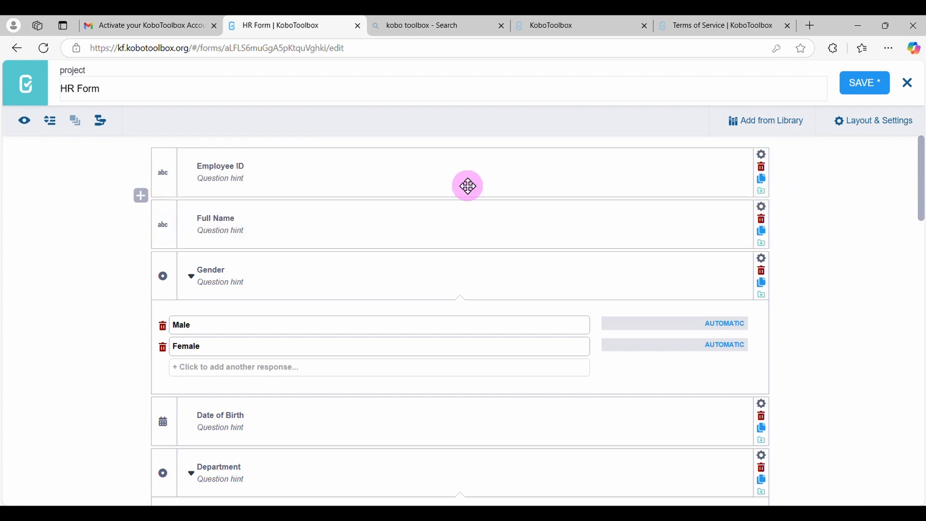
# Make the Employee ID question's response mandatory and close its settings
pyautogui.click(764, 159)
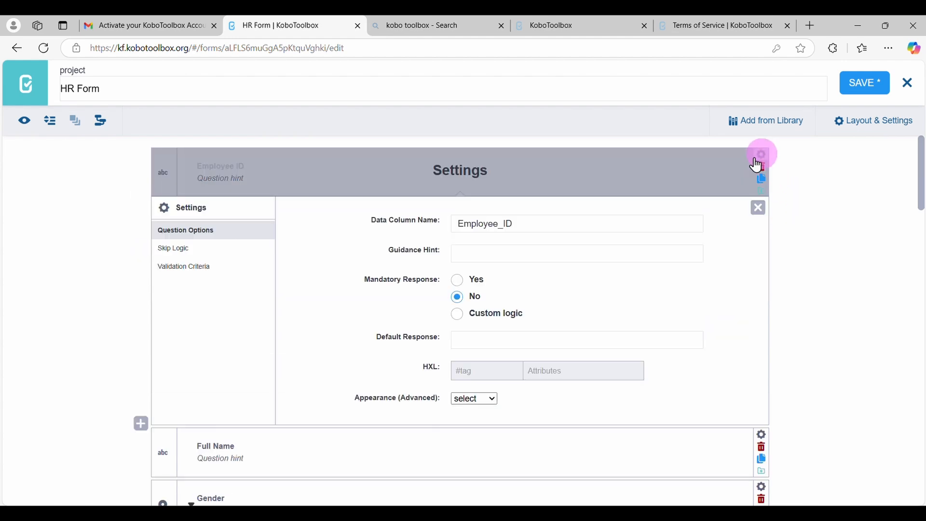
pyautogui.click(202, 253)
pyautogui.click(200, 267)
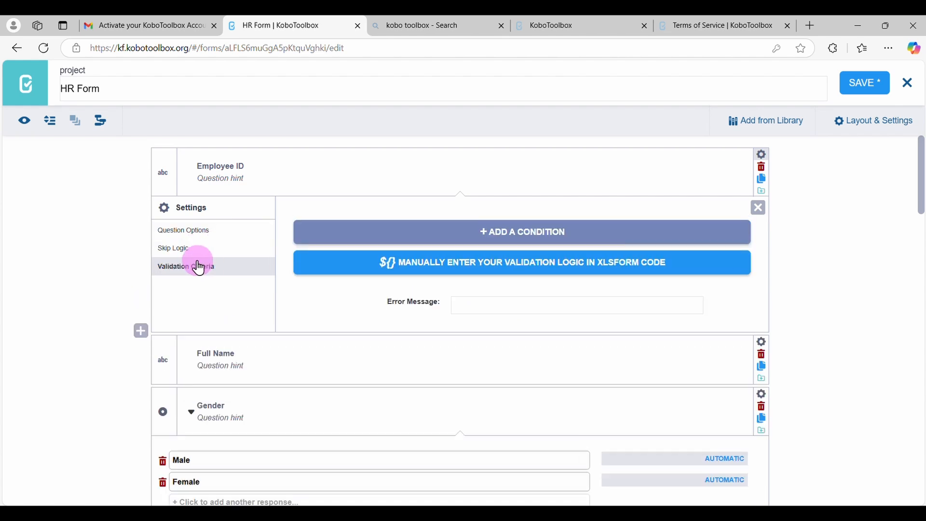
pyautogui.click(190, 235)
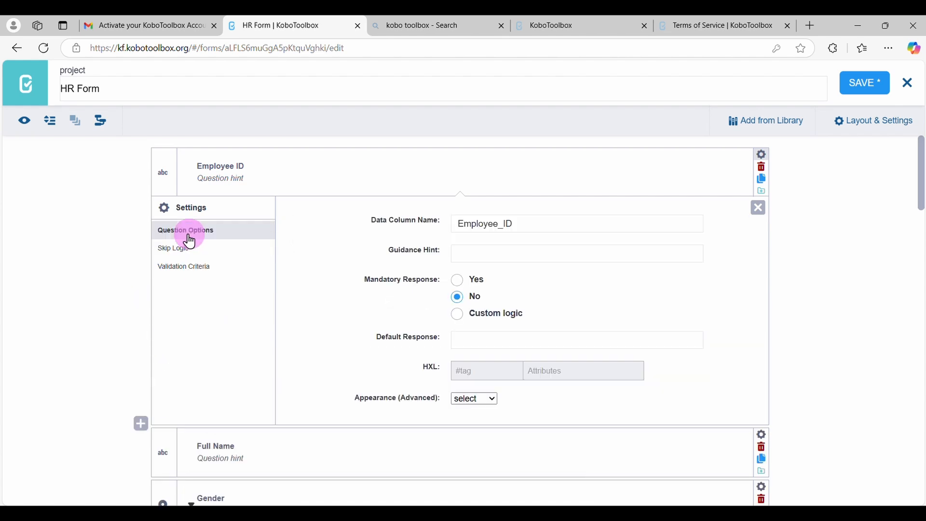
pyautogui.click(461, 282)
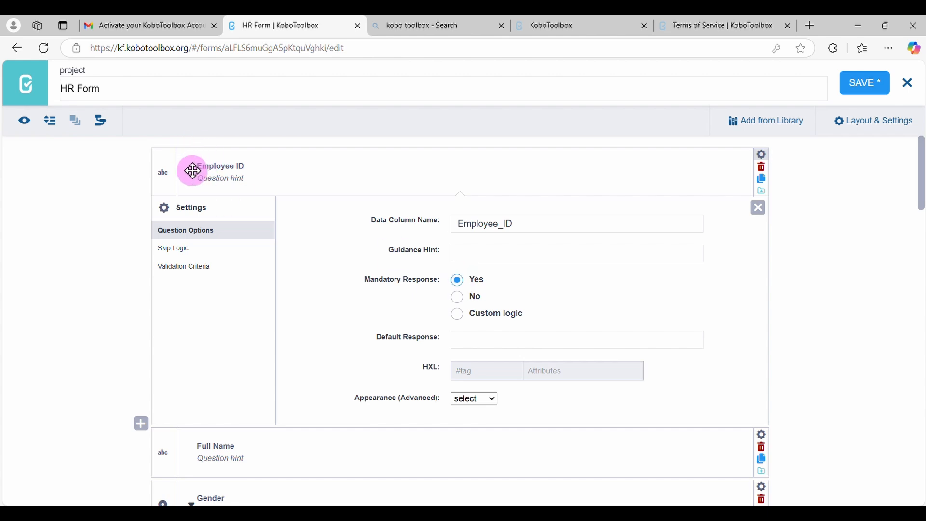
pyautogui.click(758, 208)
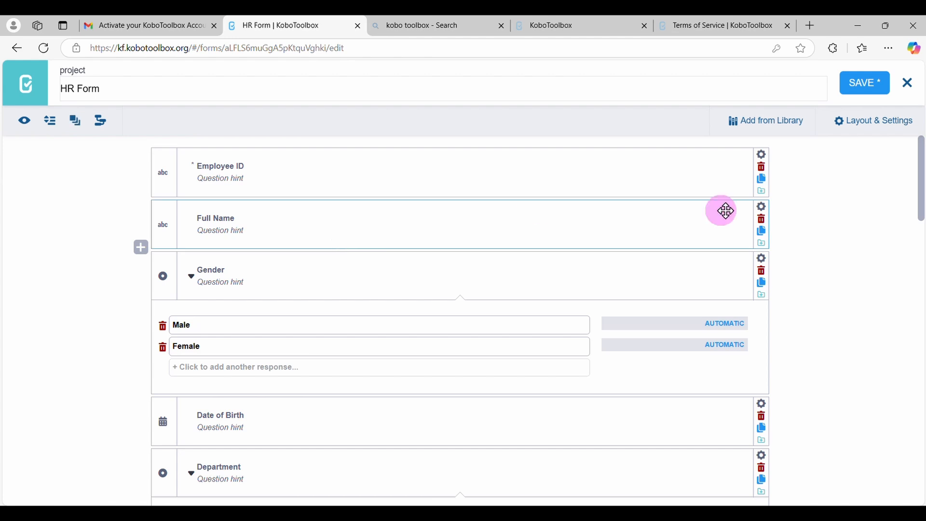
# Make the Full Name and Gender questions mandatory
pyautogui.click(761, 208)
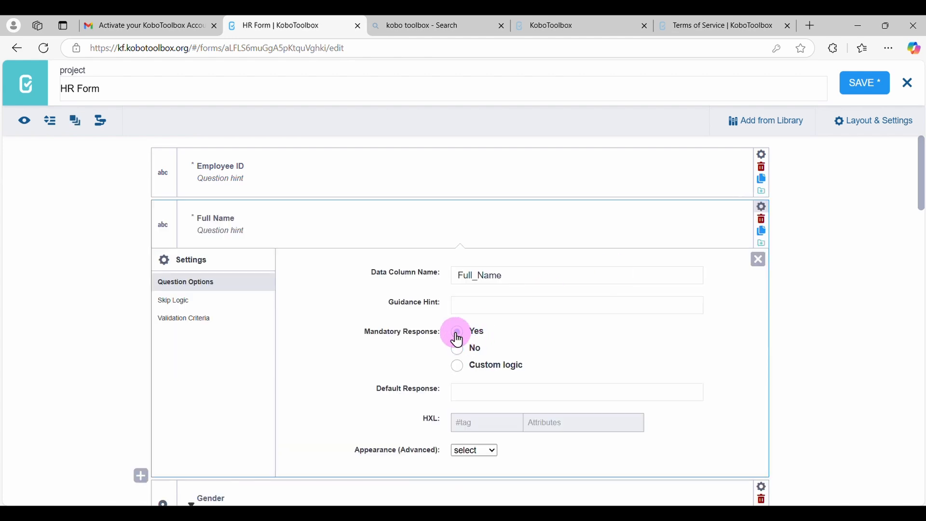
pyautogui.click(756, 259)
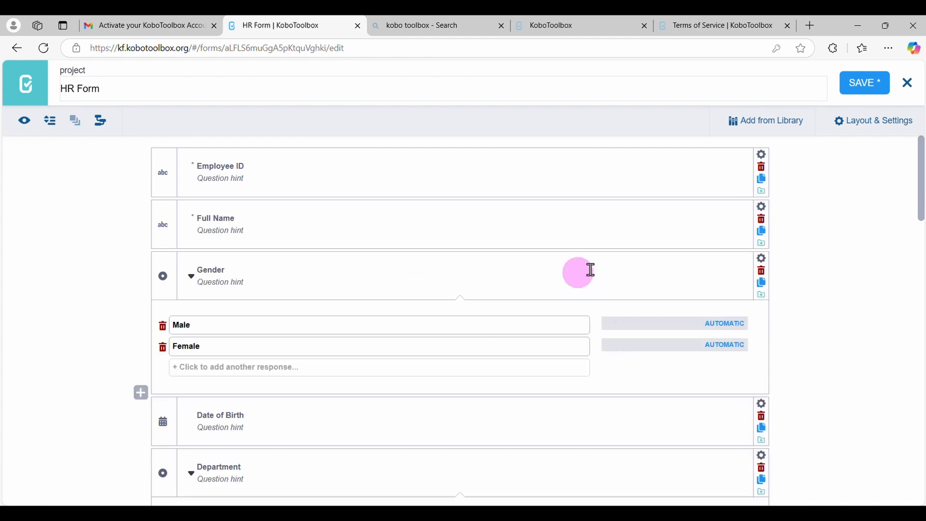
pyautogui.click(762, 258)
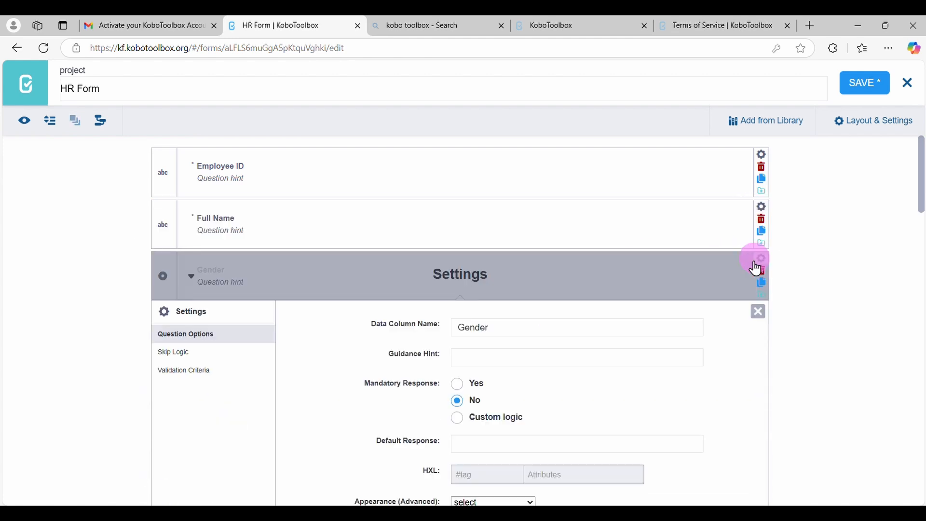
pyautogui.click(459, 386)
pyautogui.click(759, 312)
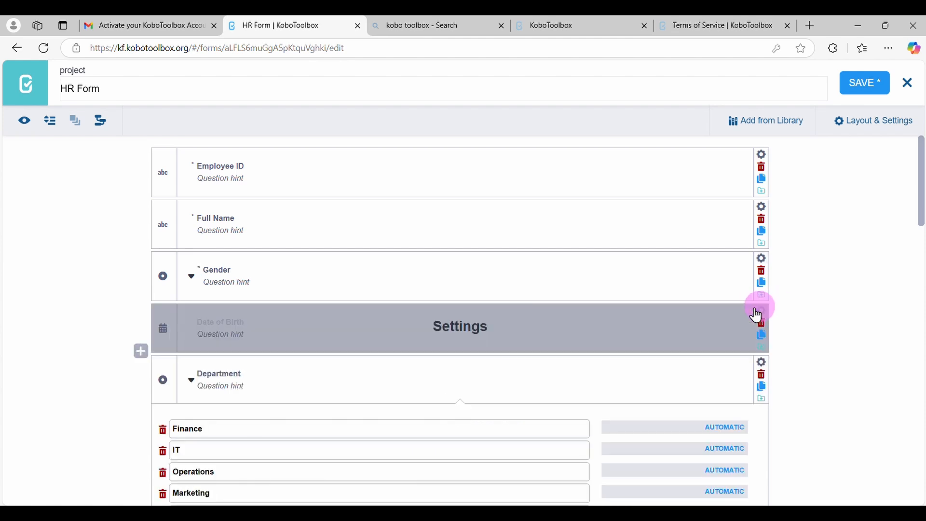
# Set Mandatory Response to Yes for the Date of Birth and Department questions
pyautogui.click(761, 312)
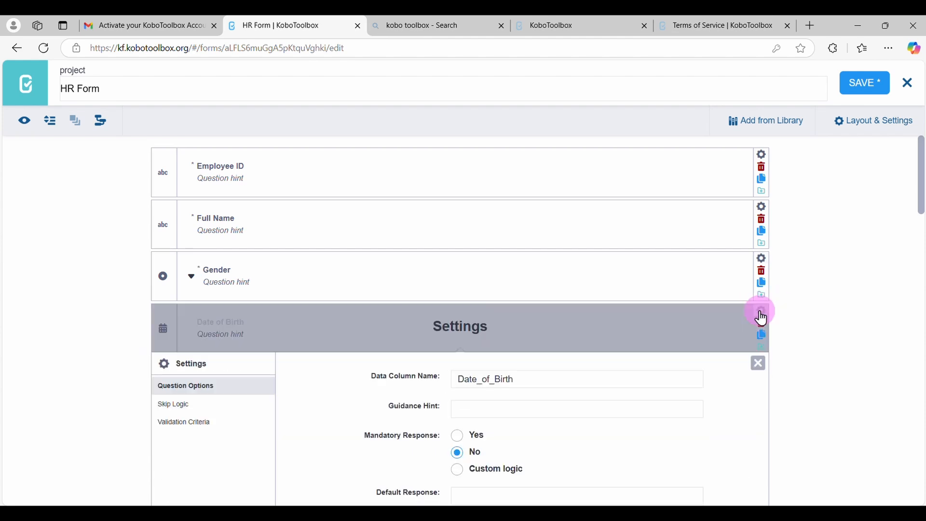
pyautogui.click(471, 437)
pyautogui.click(759, 363)
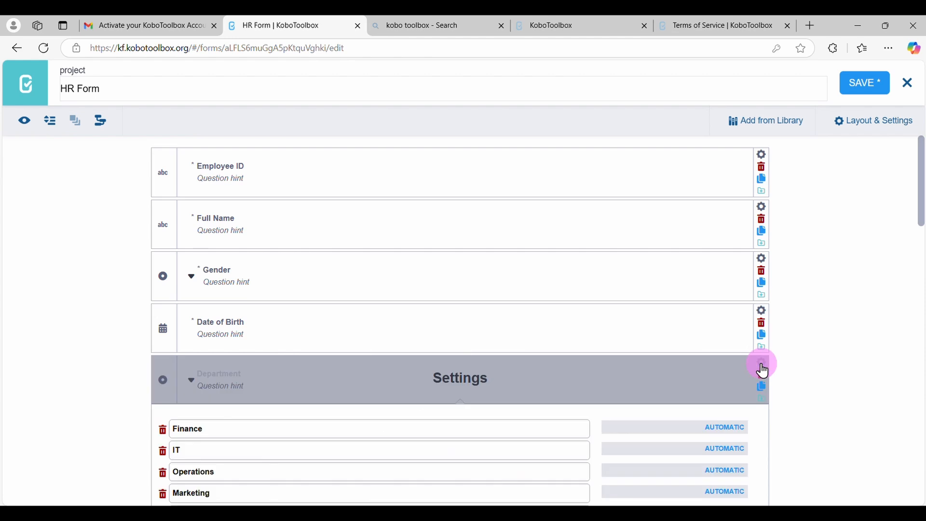
pyautogui.scroll(-2, 763, 371)
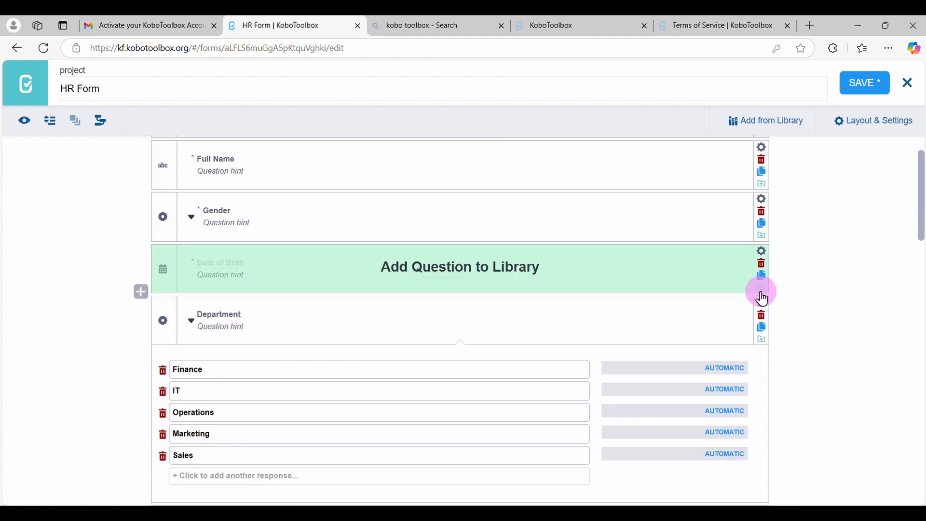
pyautogui.click(763, 302)
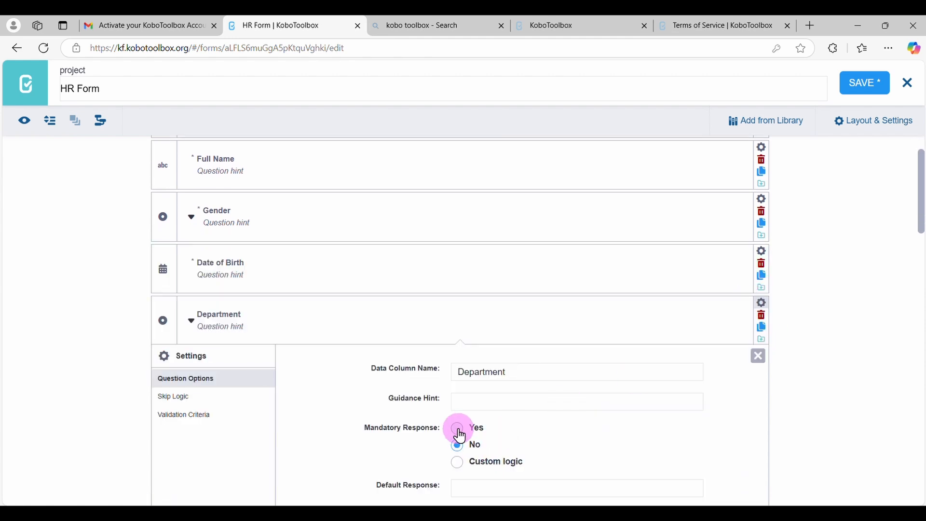
pyautogui.click(459, 431)
pyautogui.click(760, 357)
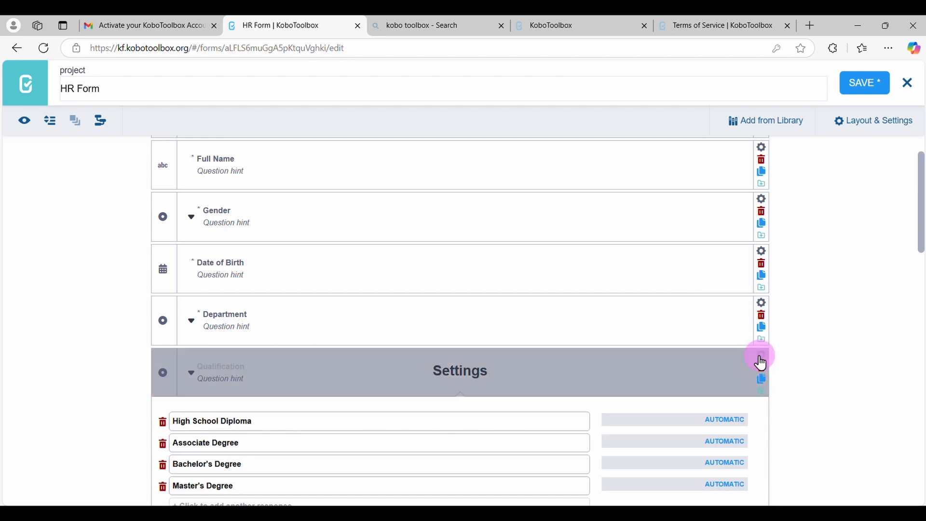
# Set Mandatory Response to Yes for the Qualification and Marital Status questions
pyautogui.click(762, 363)
pyautogui.click(459, 480)
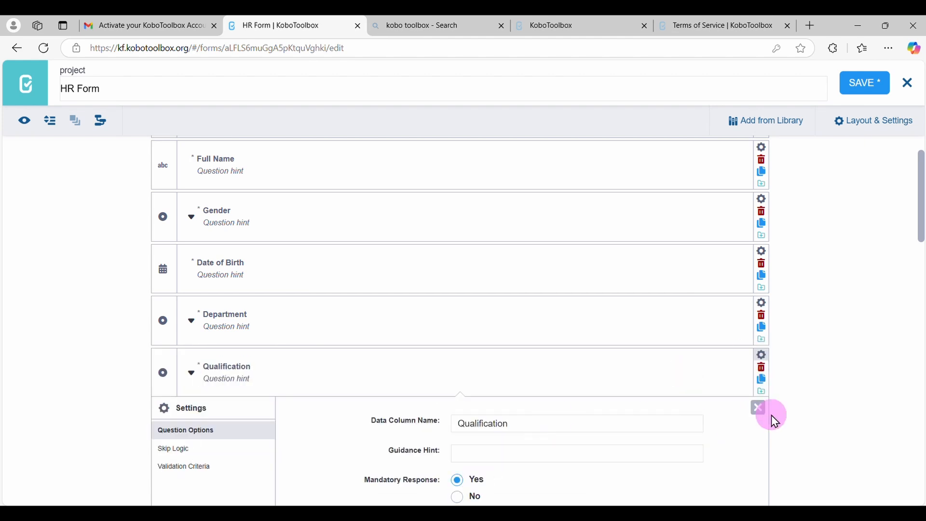
pyautogui.click(759, 408)
pyautogui.scroll(-2, 760, 412)
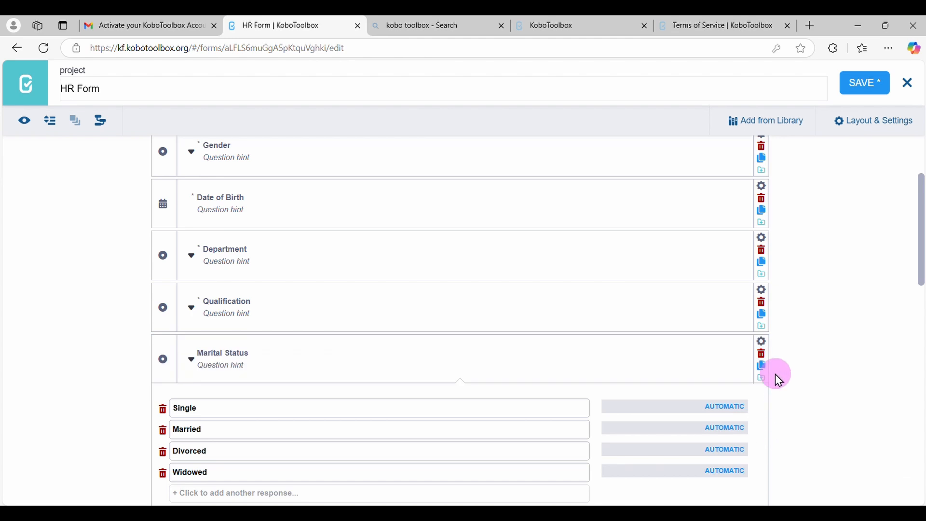
pyautogui.click(759, 344)
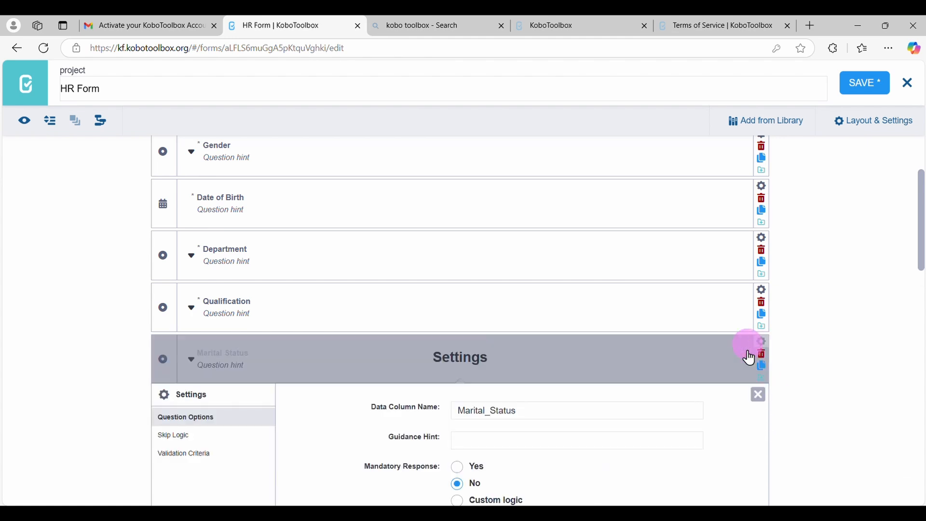
pyautogui.click(457, 480)
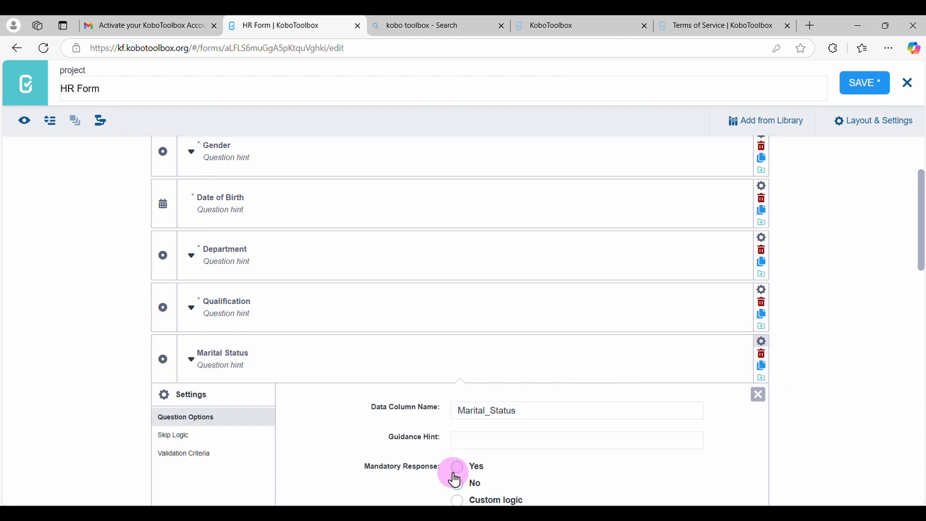
pyautogui.click(758, 394)
# Set Mandatory Response to Yes for the Job Satisfaction and Date of Joining questions
pyautogui.scroll(-2, 757, 405)
pyautogui.click(762, 327)
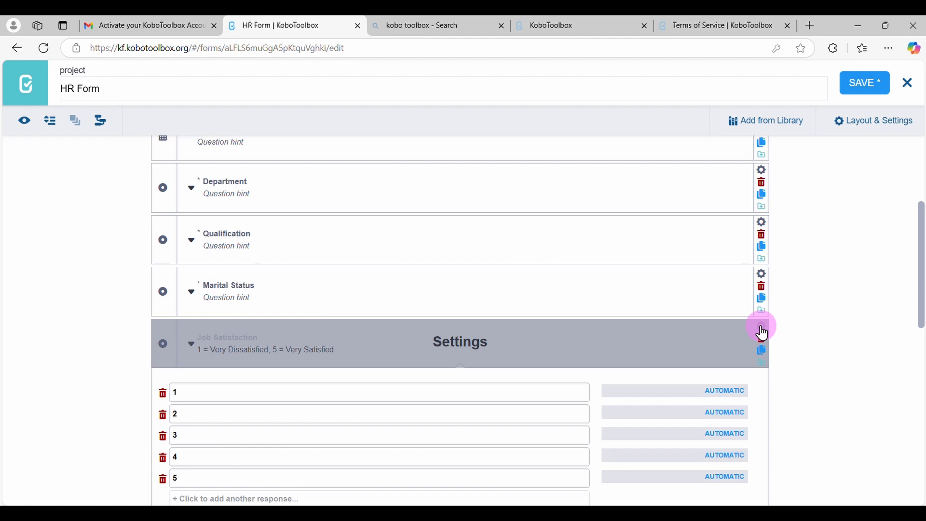
pyautogui.click(461, 452)
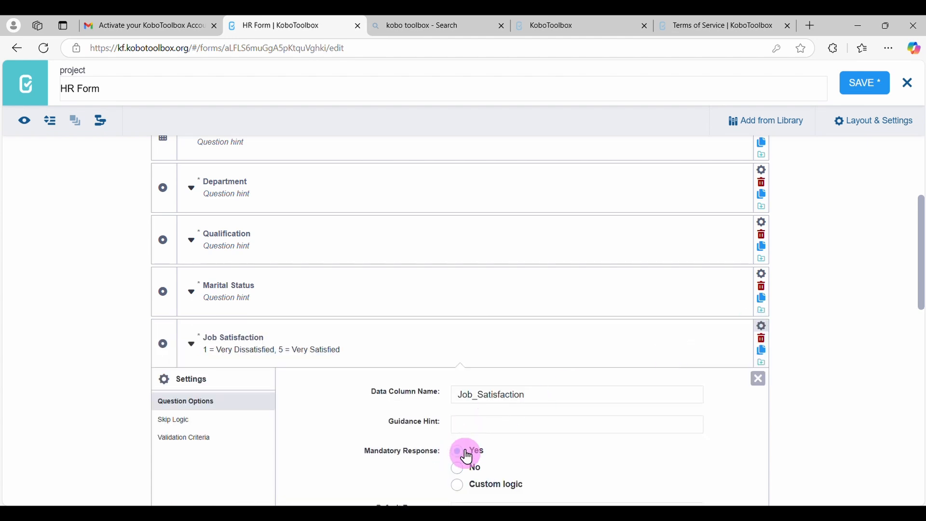
pyautogui.scroll(-2, 758, 418)
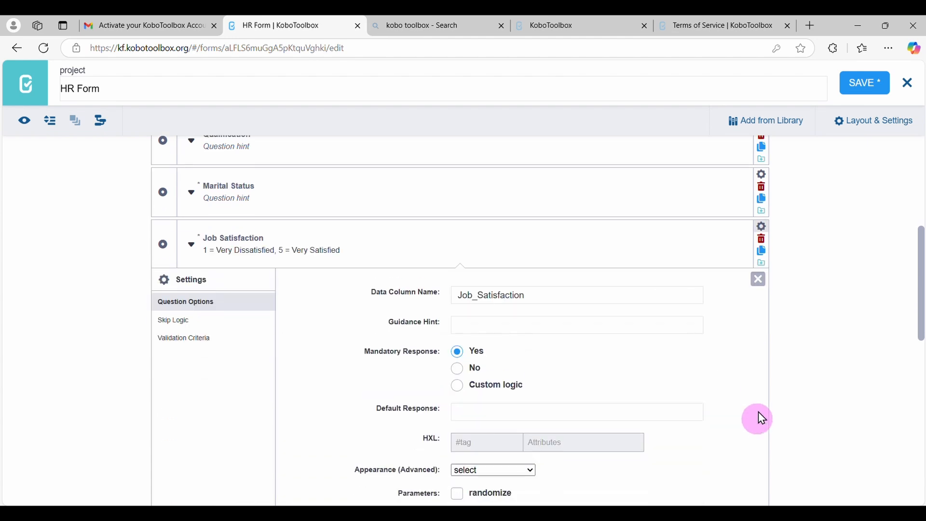
pyautogui.click(760, 290)
pyautogui.click(761, 282)
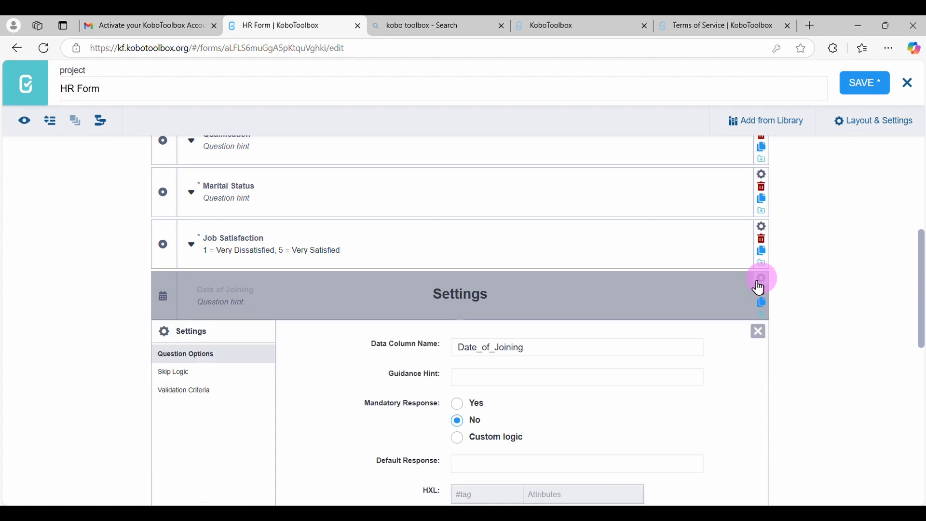
pyautogui.click(458, 405)
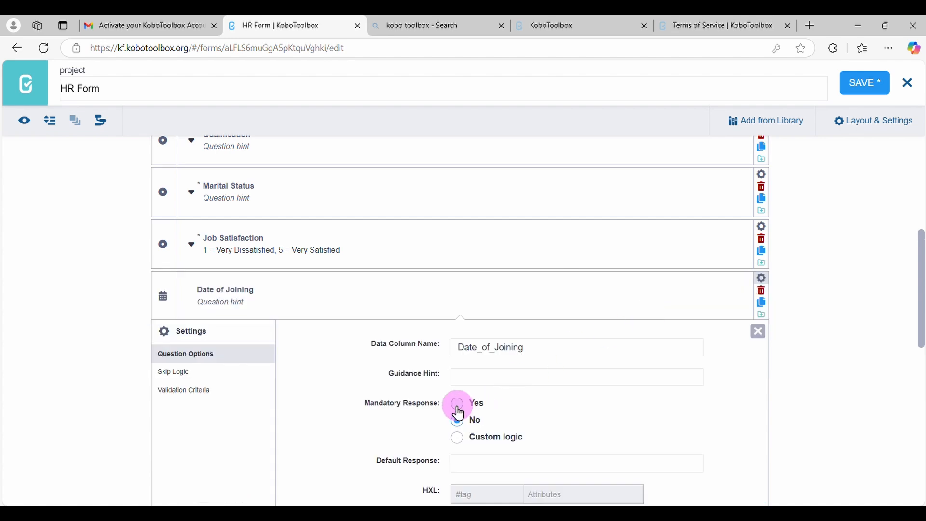
pyautogui.click(744, 334)
# Make the Employee Status question's response mandatory and close its settings
pyautogui.scroll(-2, 751, 371)
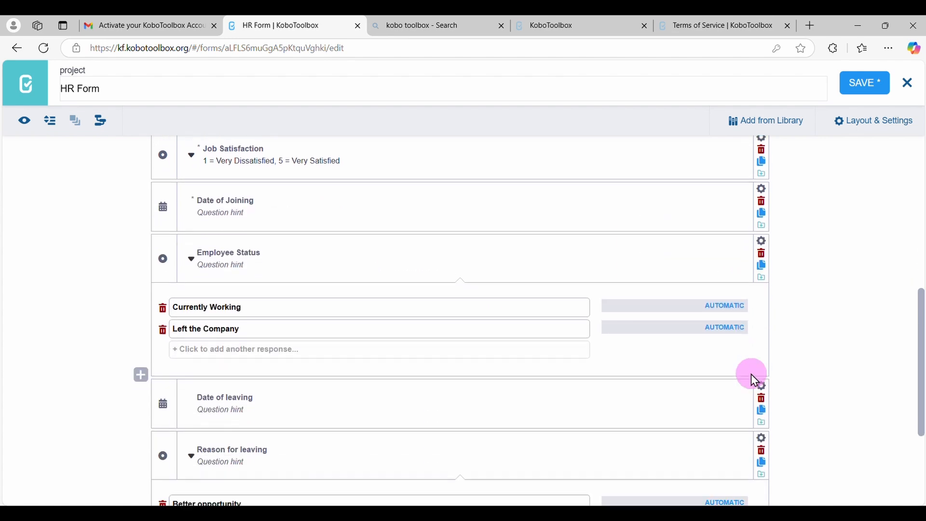
pyautogui.click(762, 241)
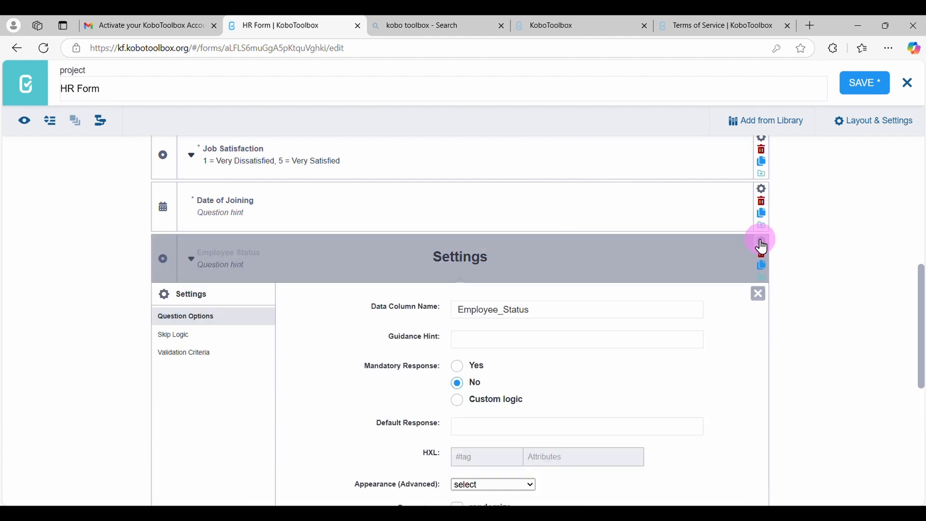
pyautogui.click(463, 372)
pyautogui.click(759, 294)
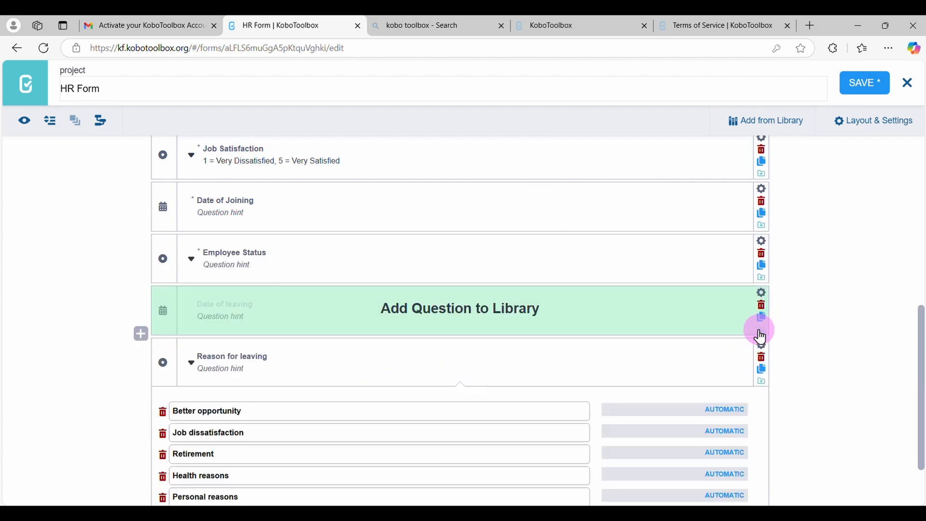
# Set Mandatory Response to Yes for the Date of leaving and Reason for leaving questions
pyautogui.click(763, 295)
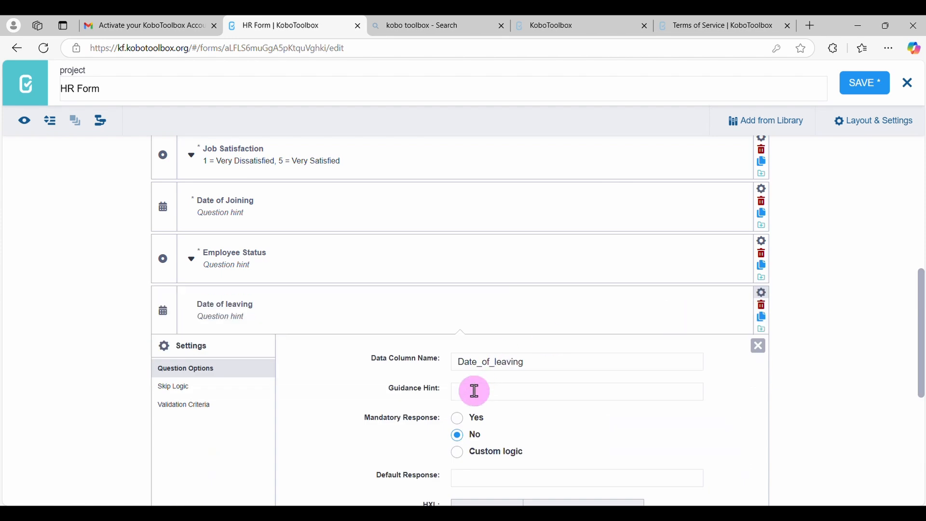
pyautogui.click(759, 348)
pyautogui.click(762, 347)
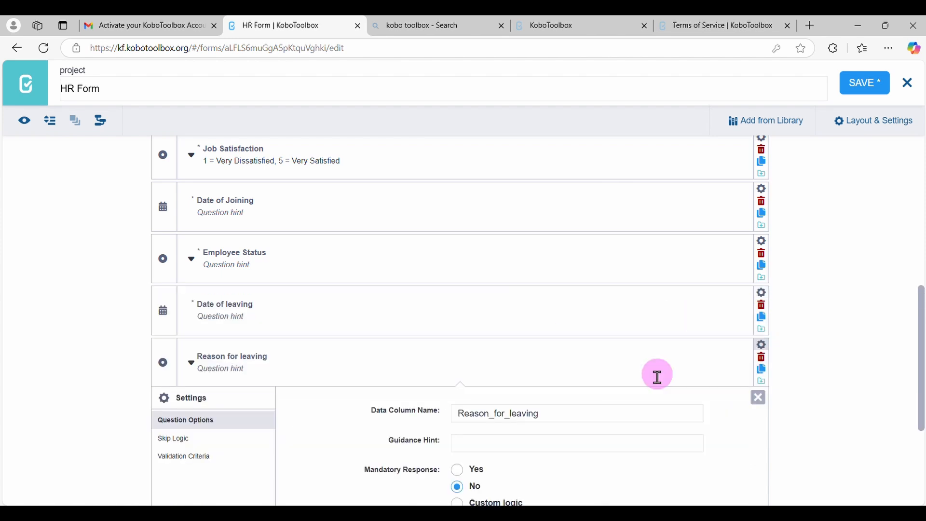
pyautogui.click(463, 475)
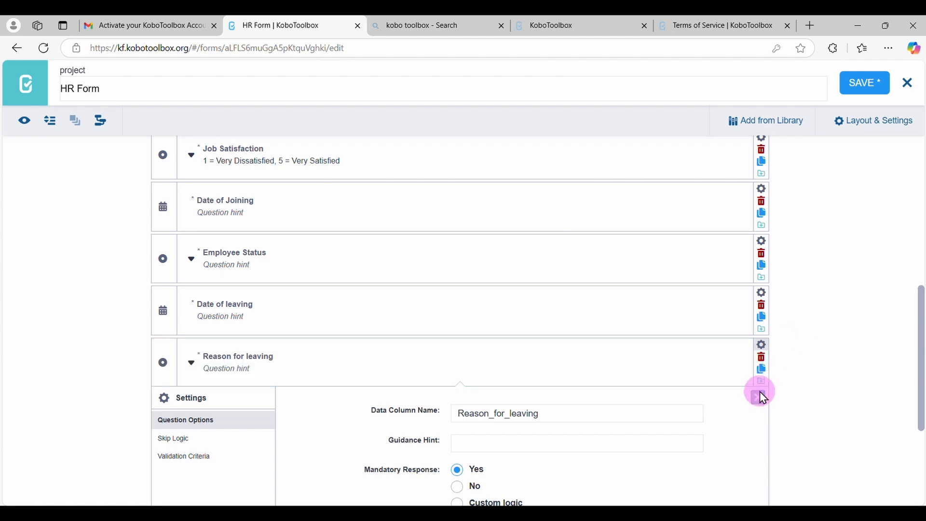
pyautogui.click(761, 394)
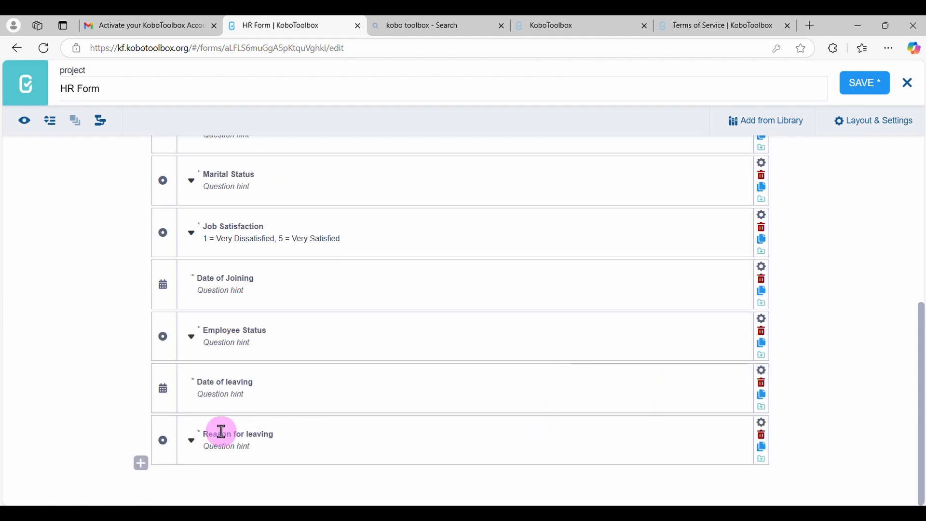
# Review the mandatory markers on the form's questions and expand the Employee Status response options above the two leaving questions
pyautogui.scroll(2, 381, 364)
pyautogui.scroll(-3, 381, 364)
pyautogui.scroll(2, 412, 338)
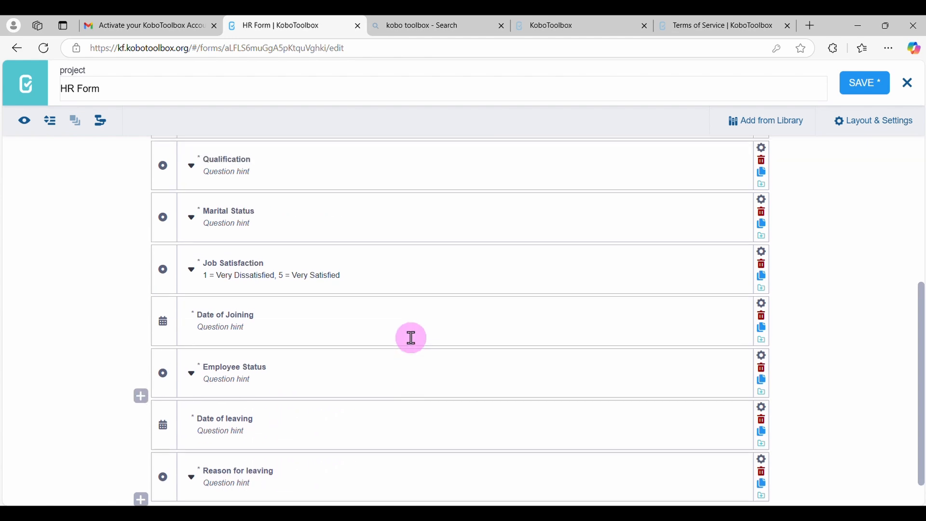
pyautogui.scroll(1, 411, 337)
pyautogui.scroll(-2, 412, 337)
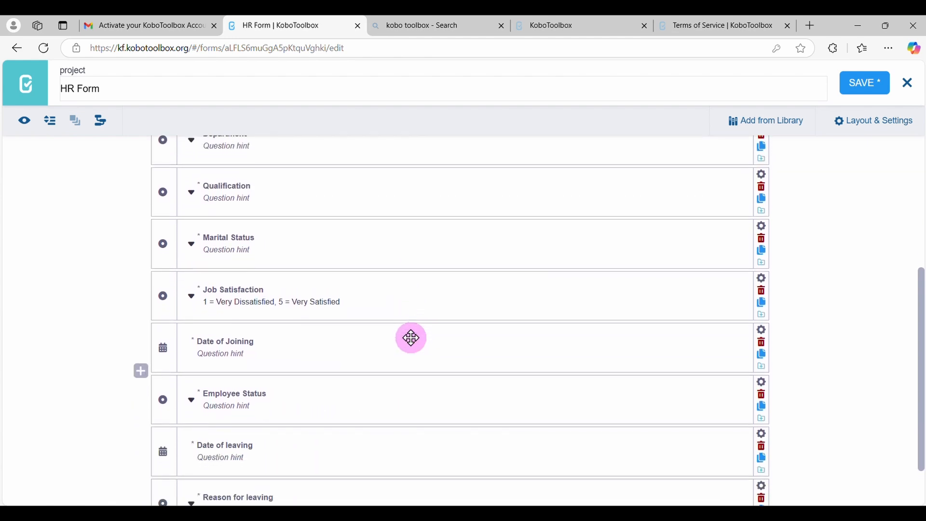
pyautogui.scroll(-1, 412, 337)
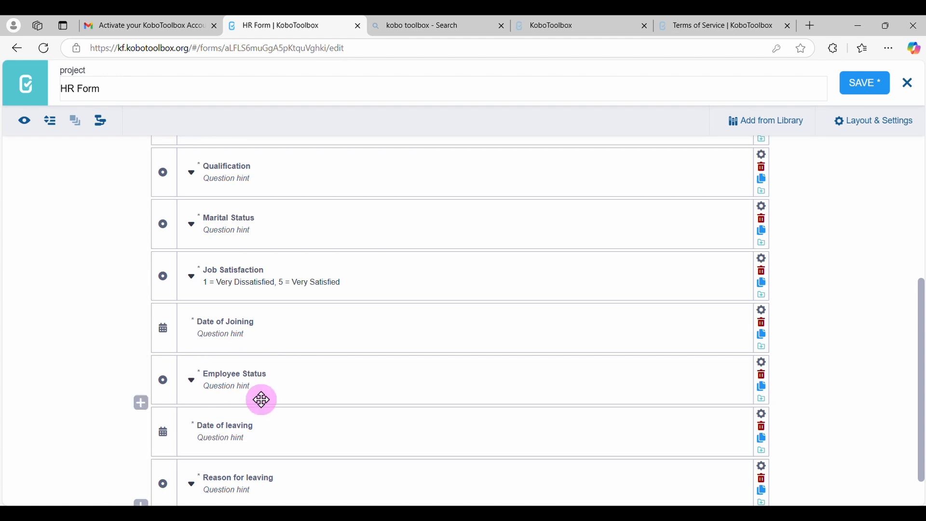
pyautogui.click(193, 381)
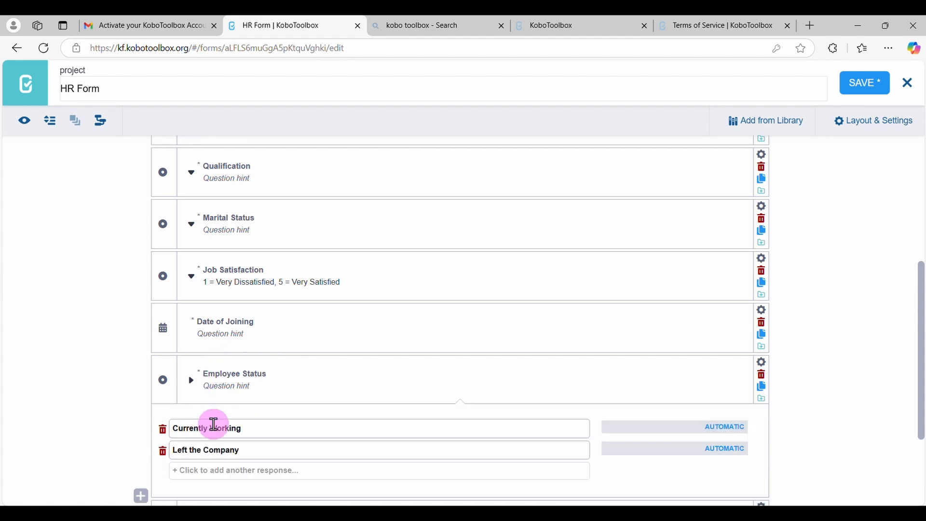
pyautogui.scroll(-3, 228, 448)
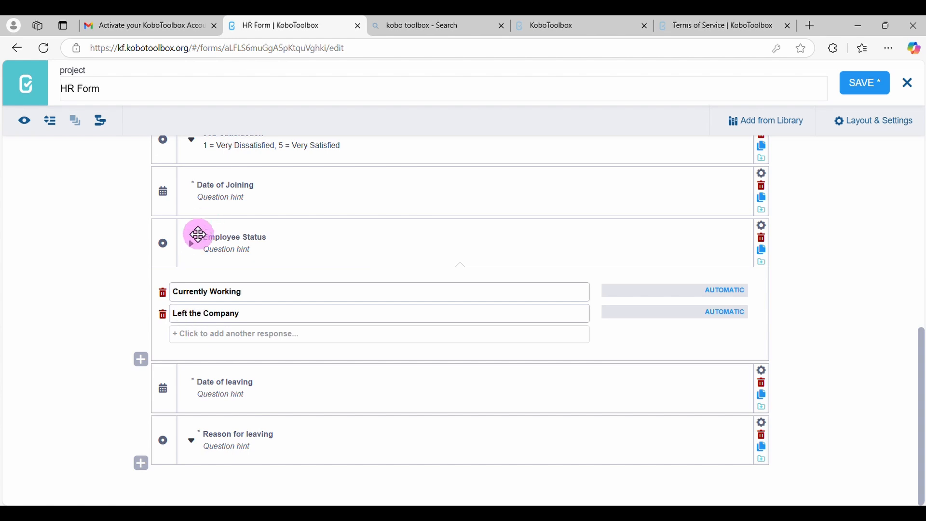
# Collapse the Employee Status response options and inspect the Date of leaving question's validation criteria settings
pyautogui.click(193, 251)
pyautogui.click(271, 395)
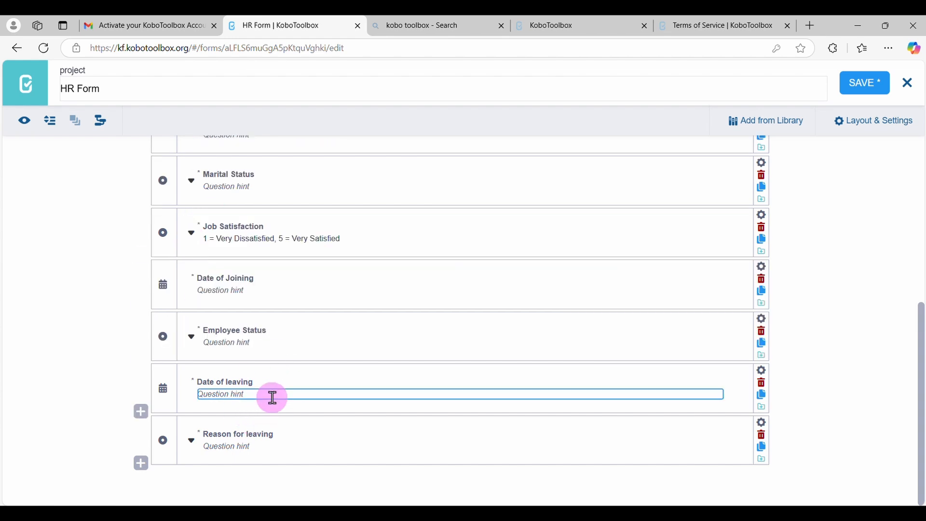
pyautogui.click(289, 381)
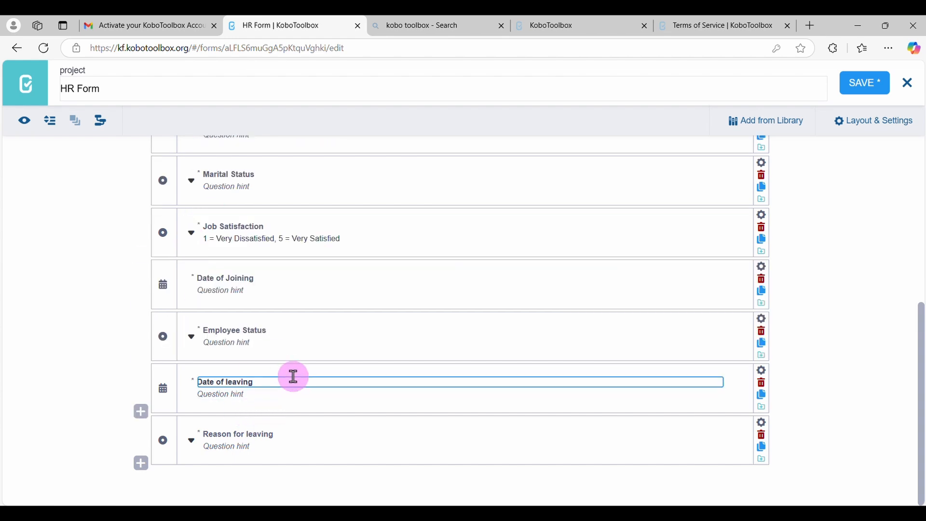
pyautogui.click(763, 376)
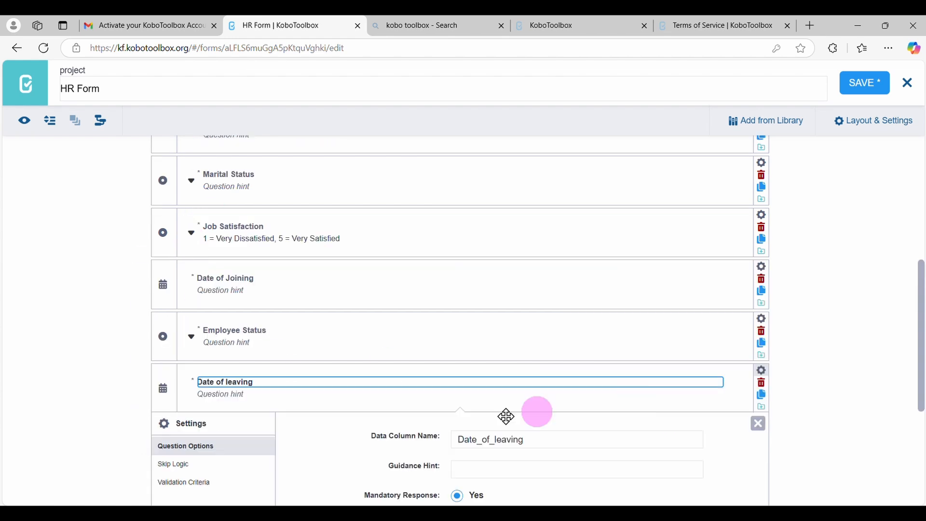
pyautogui.click(187, 482)
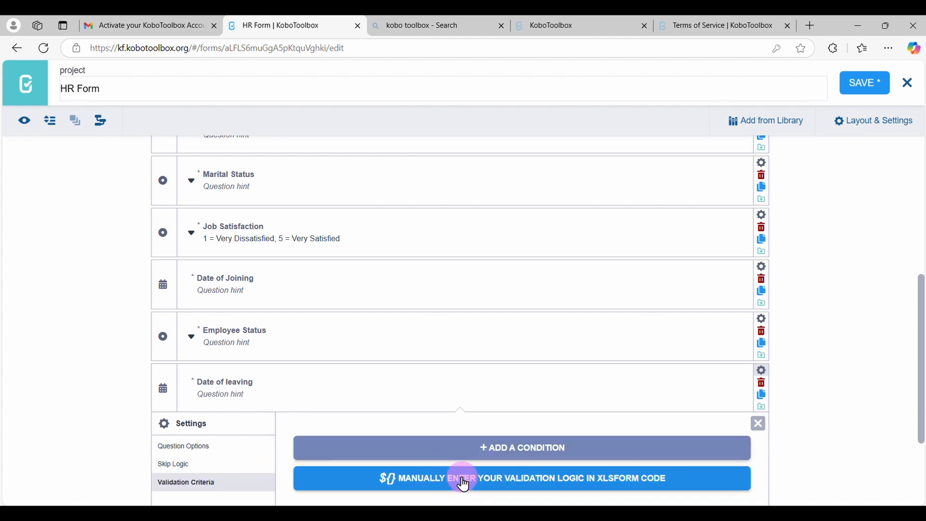
pyautogui.click(761, 425)
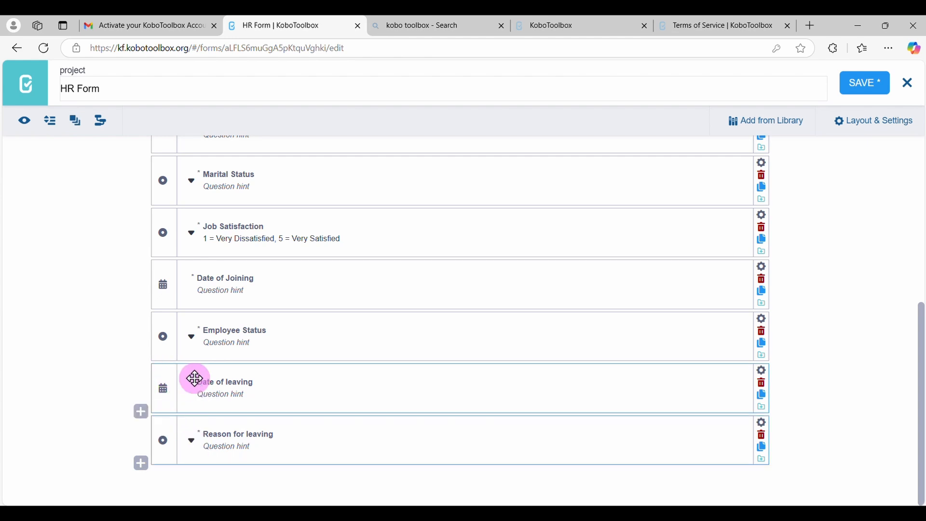
# Group the Date of leaving and Reason for leaving questions and name the group "Attrition"
pyautogui.click(77, 130)
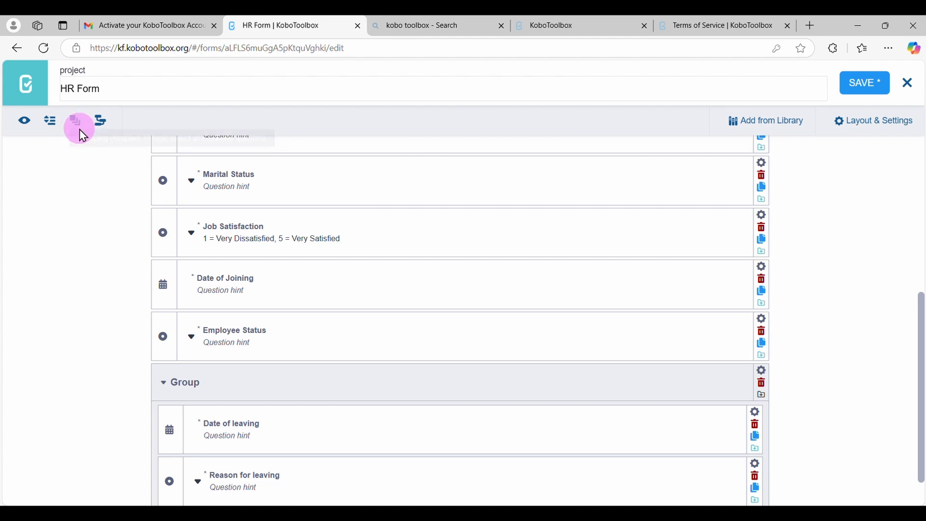
pyautogui.click(193, 380)
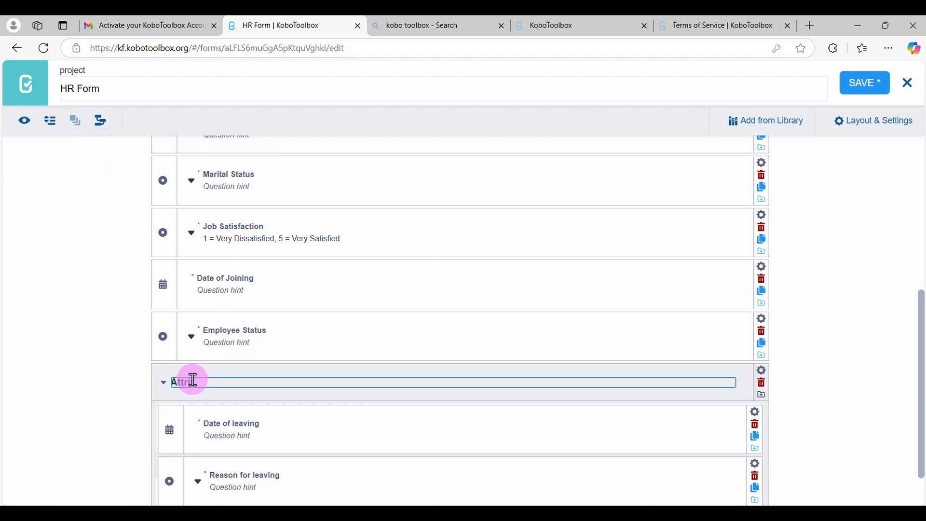
pyautogui.write('Attrition')
pyautogui.click(303, 392)
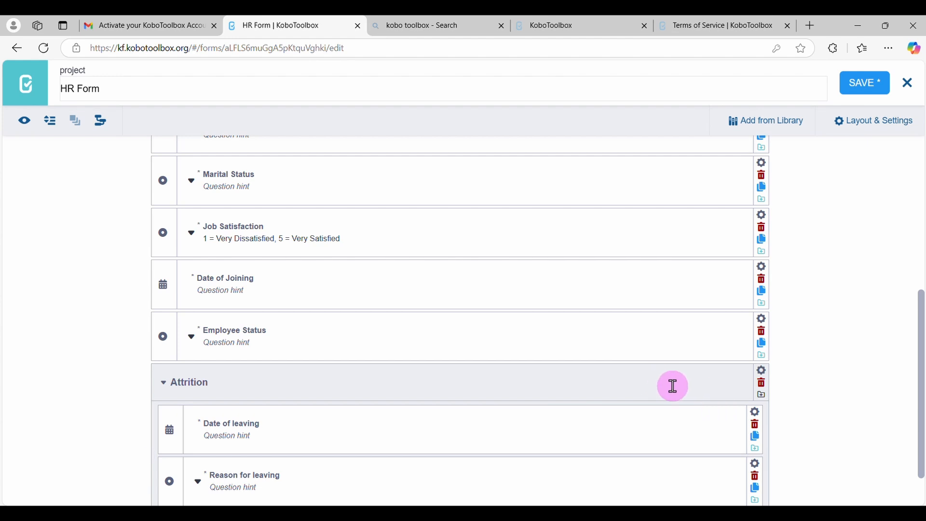
# Add skip logic to the Attrition group so it displays only if Employee Status = Left the Company, and close its settings
pyautogui.click(763, 373)
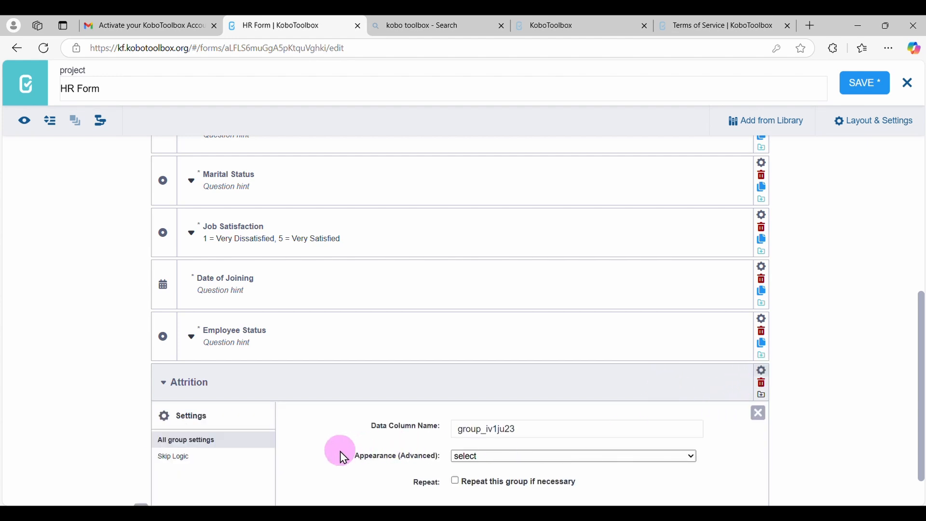
pyautogui.click(183, 458)
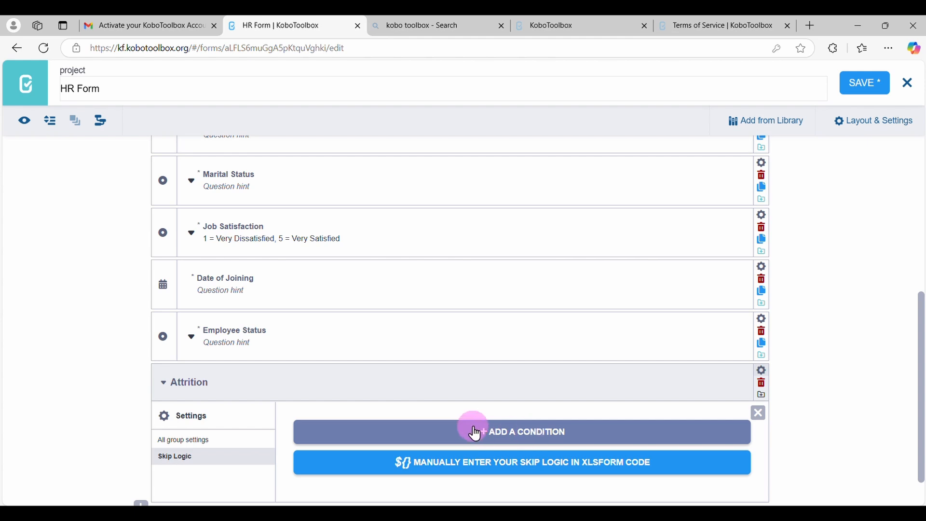
pyautogui.click(520, 433)
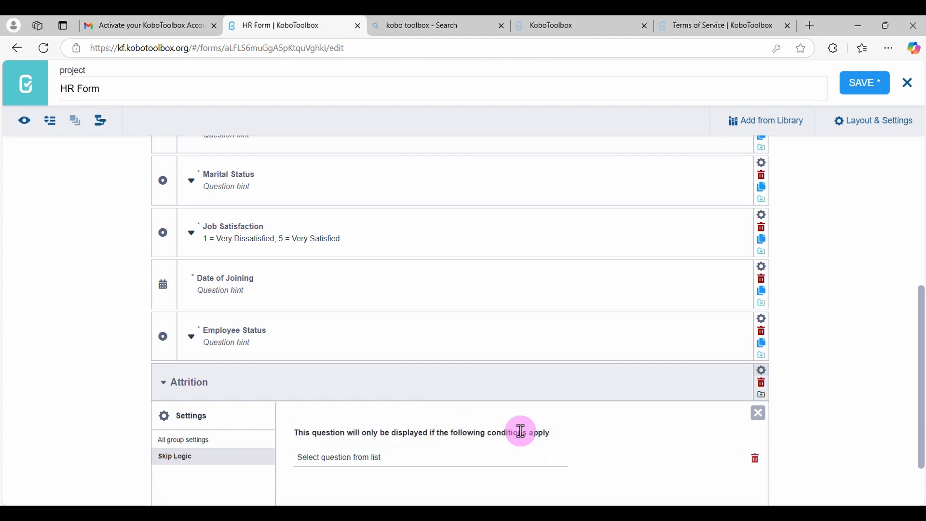
pyautogui.click(364, 461)
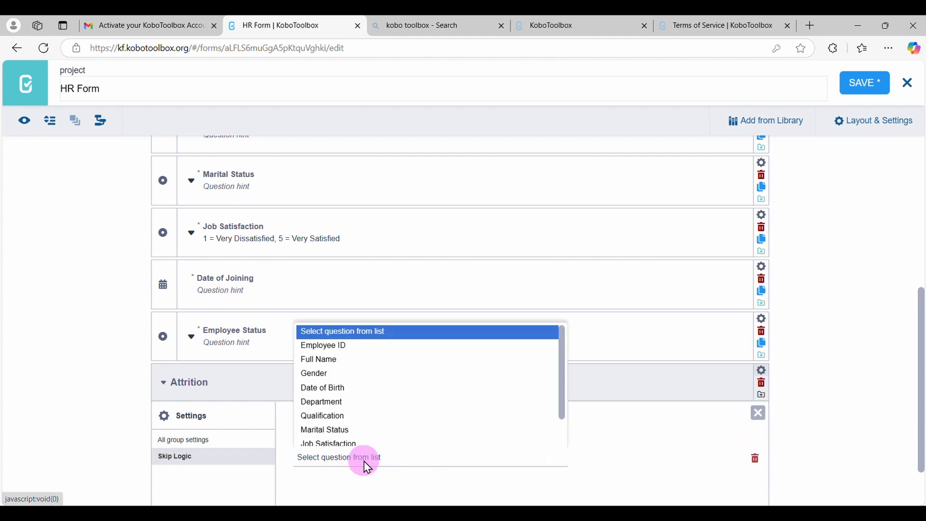
pyautogui.scroll(-2, 386, 435)
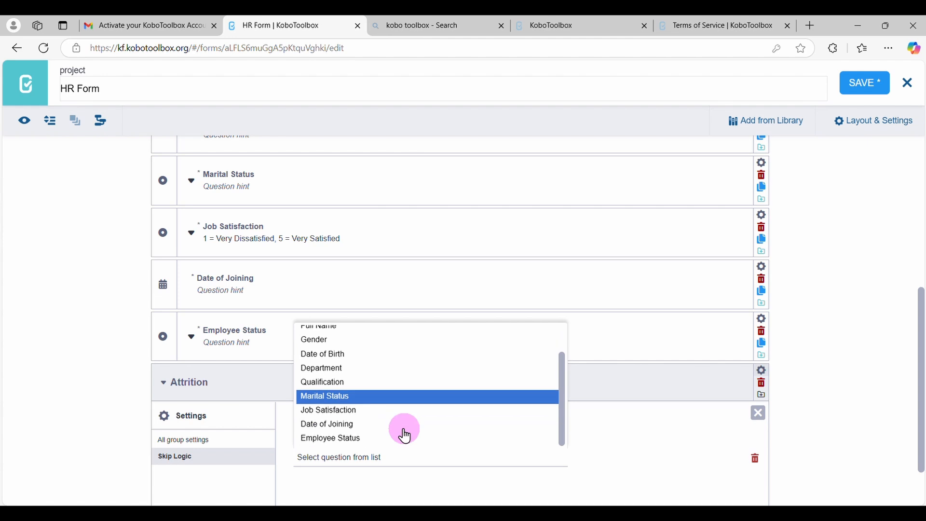
pyautogui.click(345, 439)
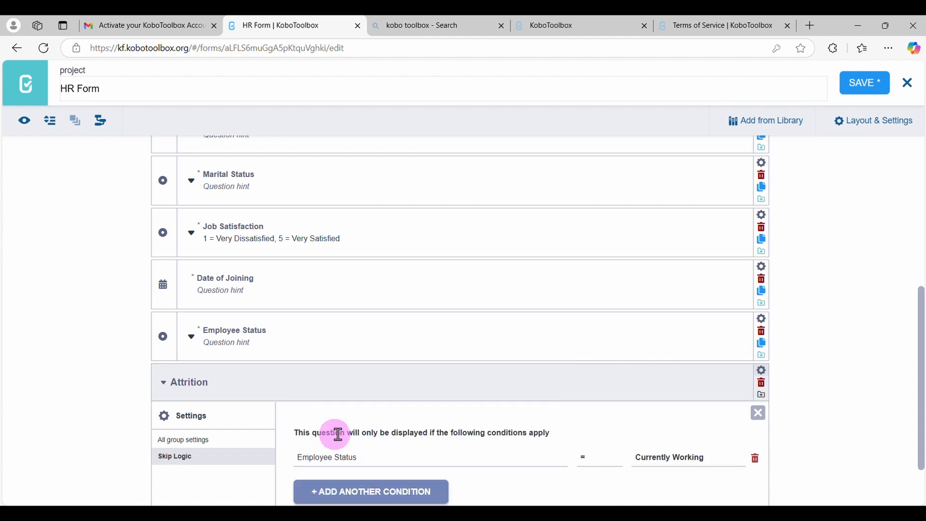
pyautogui.click(680, 457)
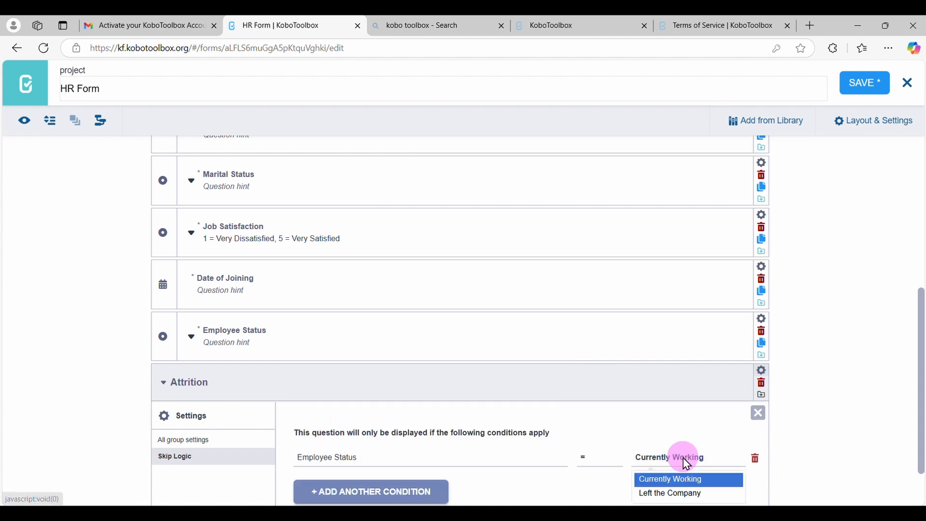
pyautogui.click(663, 496)
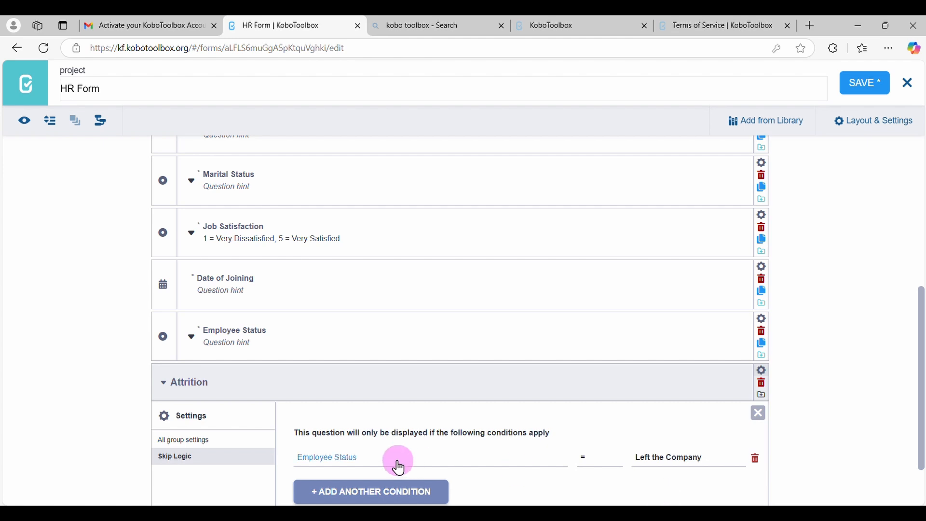
pyautogui.scroll(-2, 579, 473)
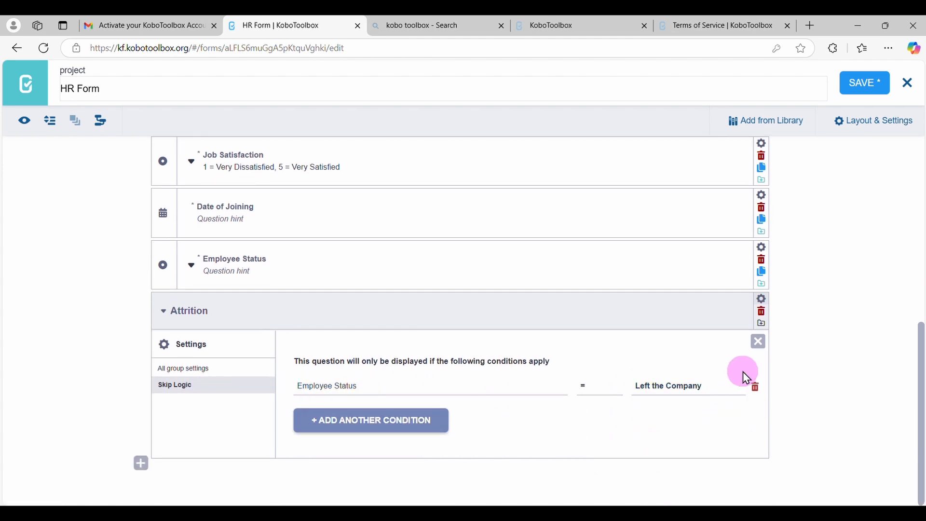
pyautogui.click(758, 345)
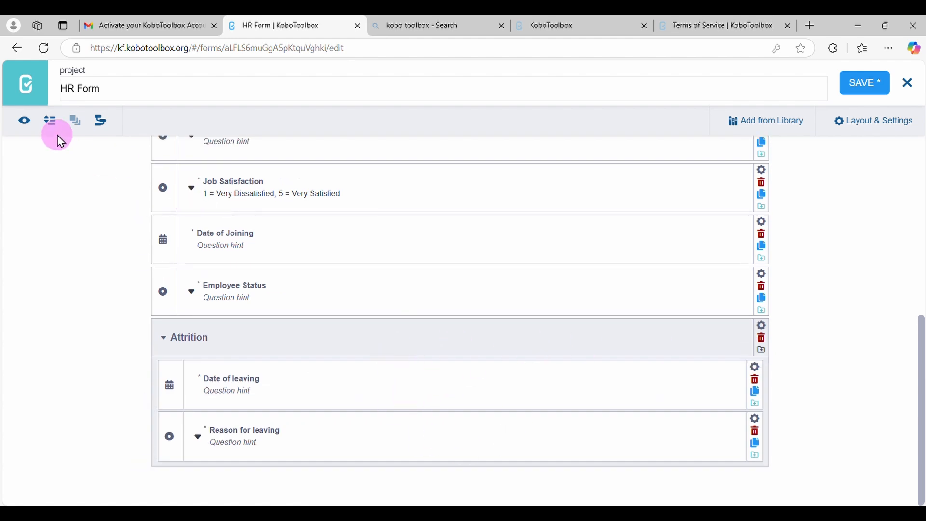
# Preview the form and fill in a test employee ID, full name, Female as gender and a date of birth
pyautogui.click(25, 122)
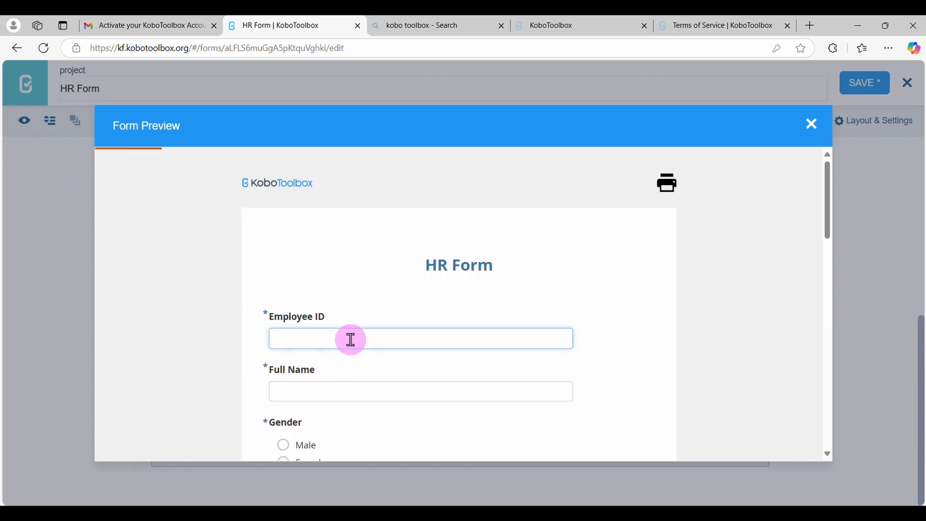
pyautogui.click(335, 394)
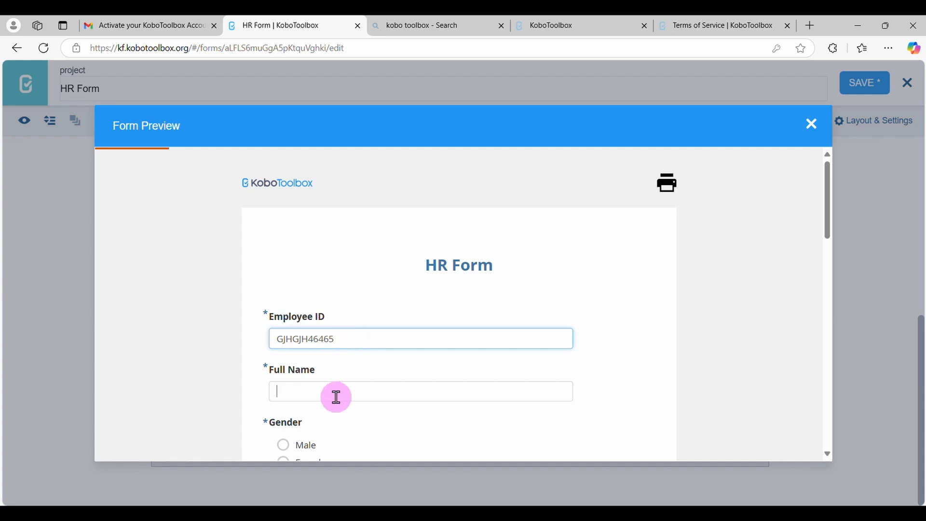
pyautogui.write('HGHGH kg')
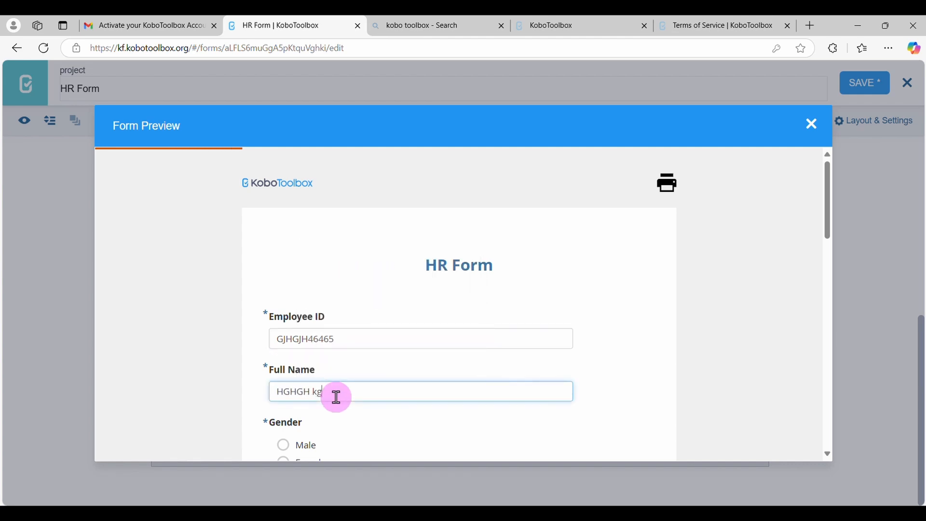
pyautogui.scroll(-3, 328, 391)
pyautogui.click(320, 387)
pyautogui.scroll(-1, 320, 388)
pyautogui.click(320, 387)
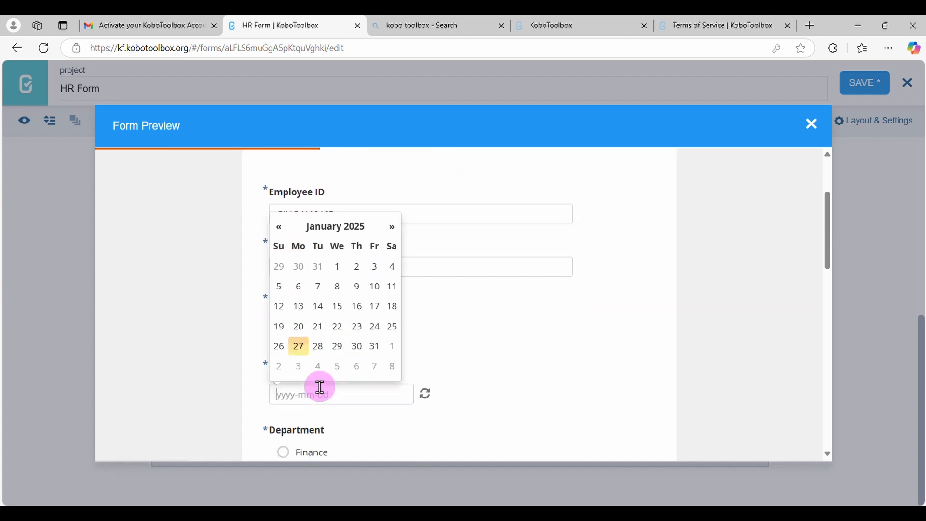
pyautogui.click(320, 288)
# Answer the preview with department Operations, qualification High School Diploma, marital status Single and job satisfaction 1
pyautogui.scroll(-2, 372, 393)
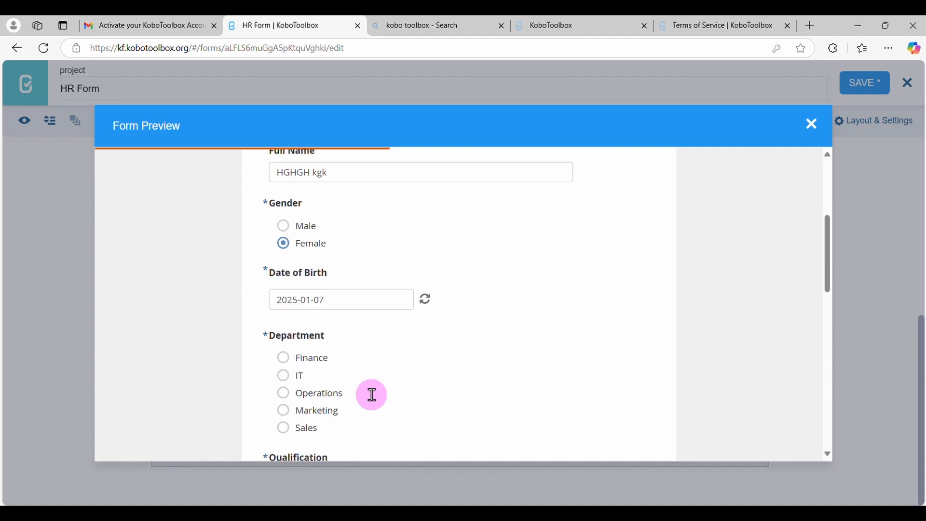
pyautogui.click(315, 393)
pyautogui.scroll(-2, 314, 393)
pyautogui.click(315, 393)
pyautogui.scroll(-2, 315, 394)
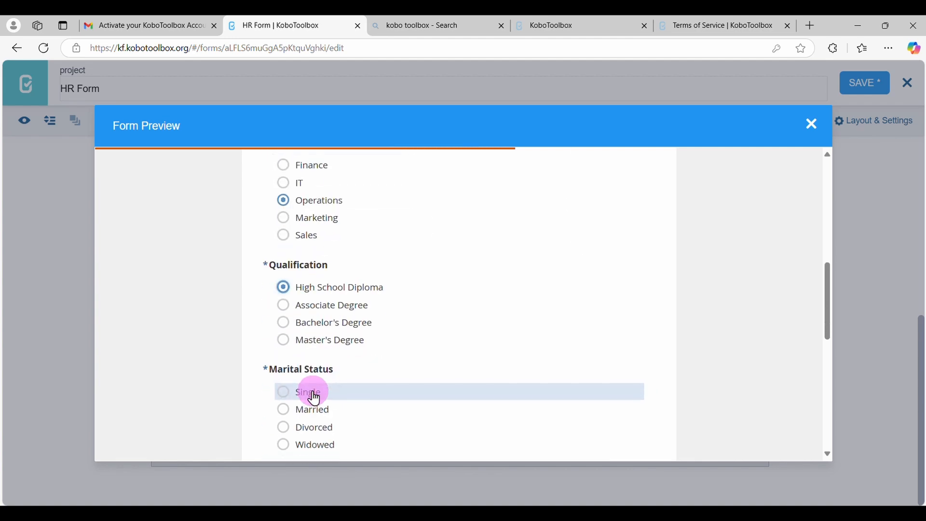
pyautogui.click(314, 394)
pyautogui.scroll(-2, 313, 393)
pyautogui.click(312, 394)
# Enter 2025-01-20 as the preview's Date of Joining and choose Currently Working to test the Attrition group's skip logic
pyautogui.scroll(-2, 313, 393)
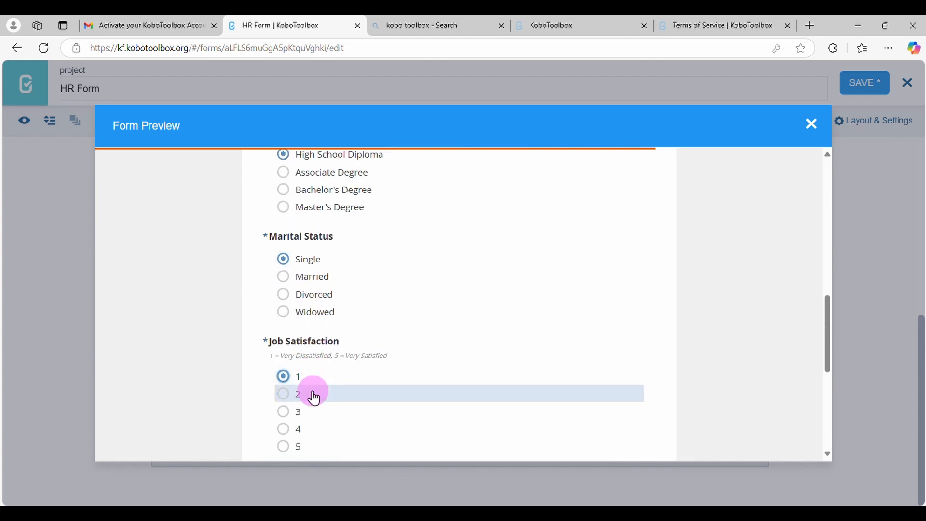
pyautogui.click(316, 398)
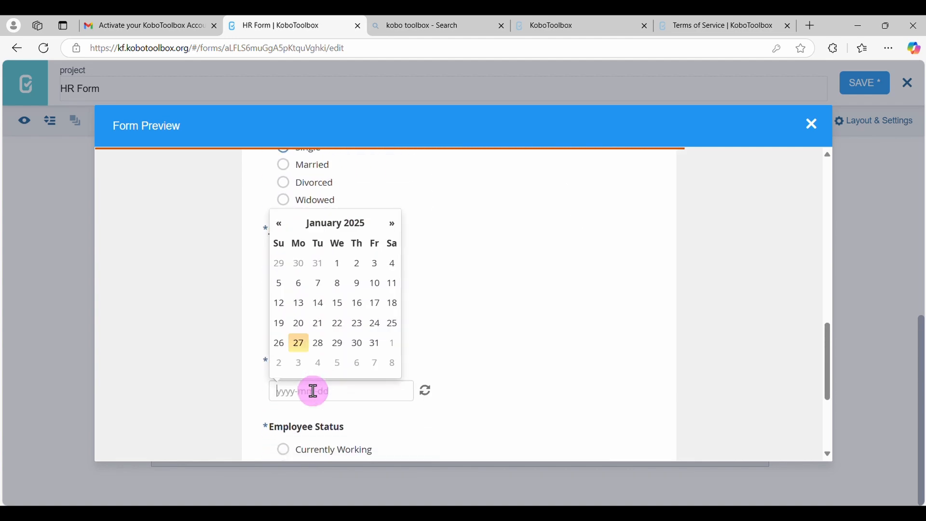
pyautogui.click(300, 323)
pyautogui.scroll(-2, 346, 381)
pyautogui.click(346, 384)
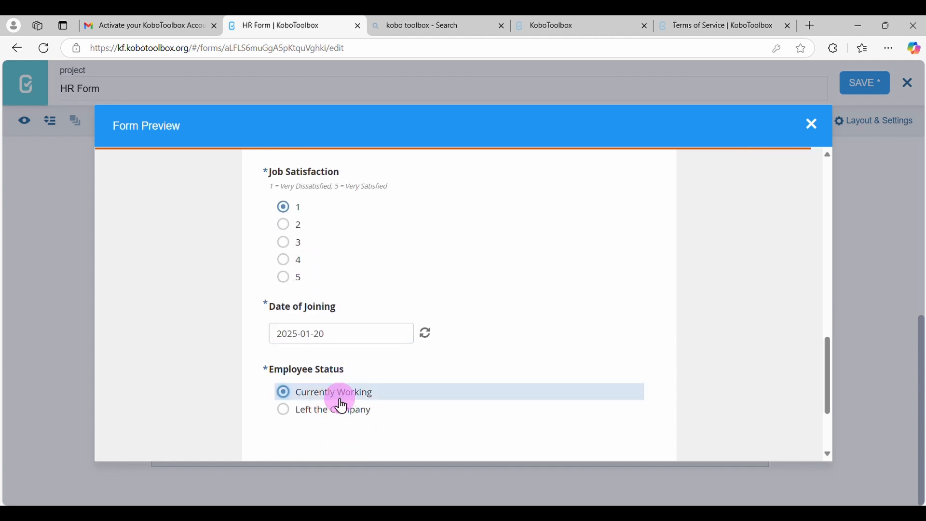
pyautogui.scroll(-2, 342, 407)
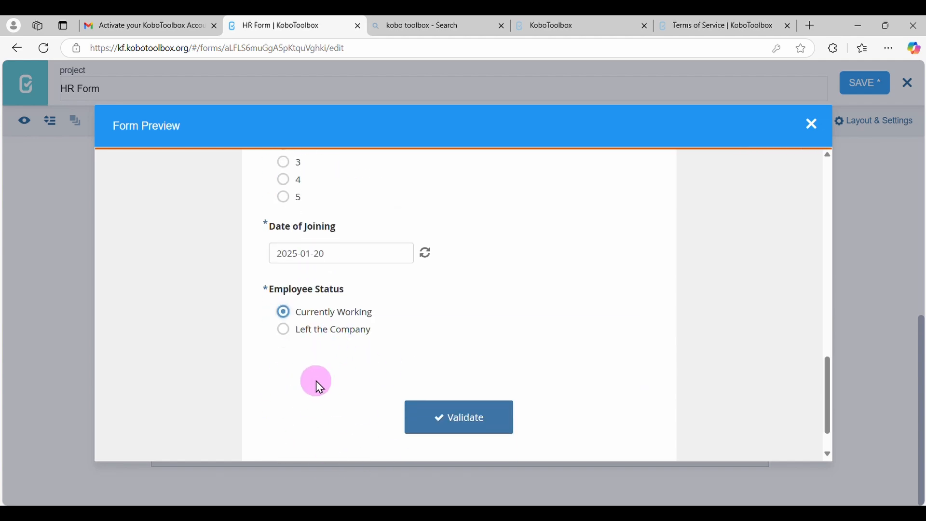
# Switch the previewed Employee Status to Left the Company and answer the Attrition questions with 2025-01-27 and Retirement
pyautogui.click(290, 332)
pyautogui.scroll(-2, 334, 389)
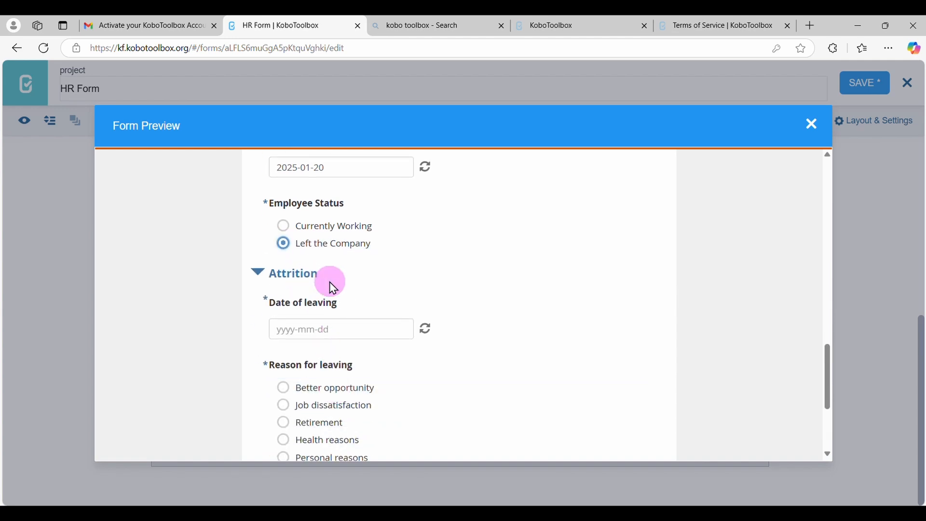
pyautogui.click(291, 337)
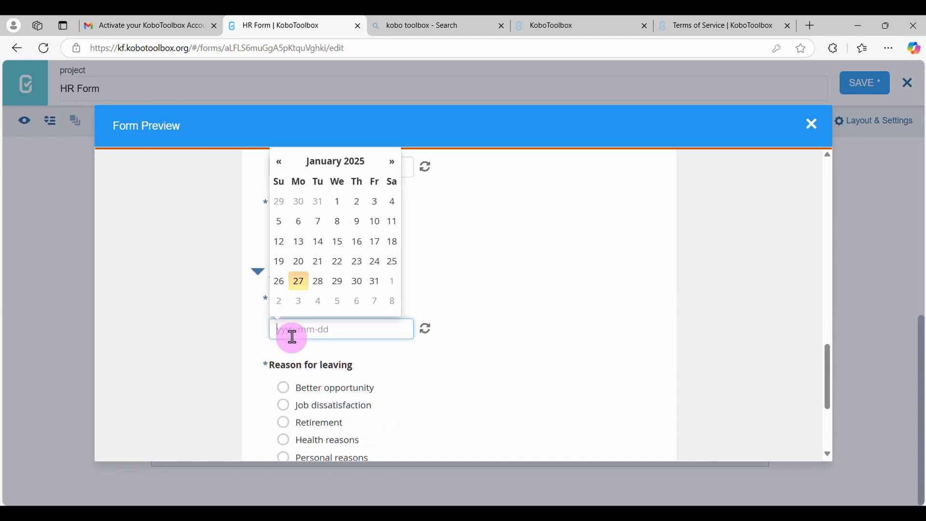
pyautogui.click(299, 283)
pyautogui.scroll(-2, 357, 353)
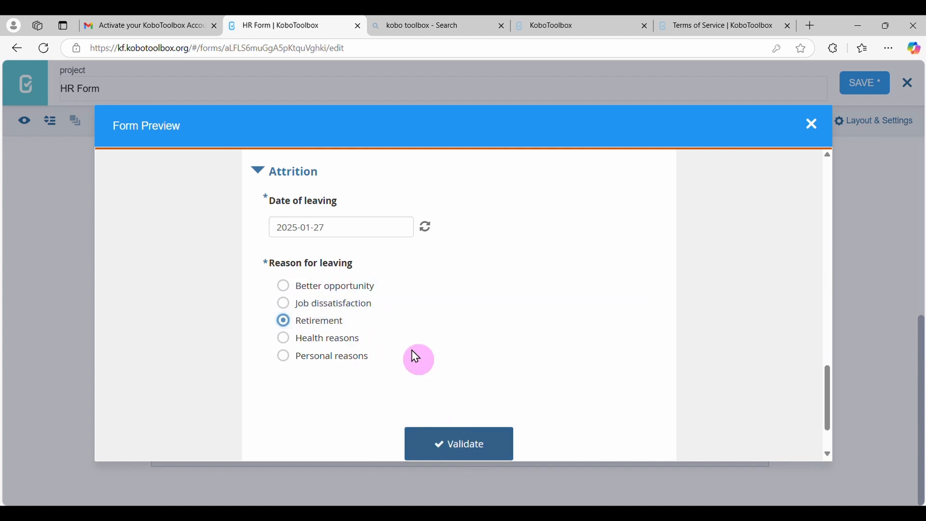
# Clear the Job Satisfaction answer in the preview to test its mandatory response rule
pyautogui.scroll(2, 384, 318)
pyautogui.scroll(5, 384, 314)
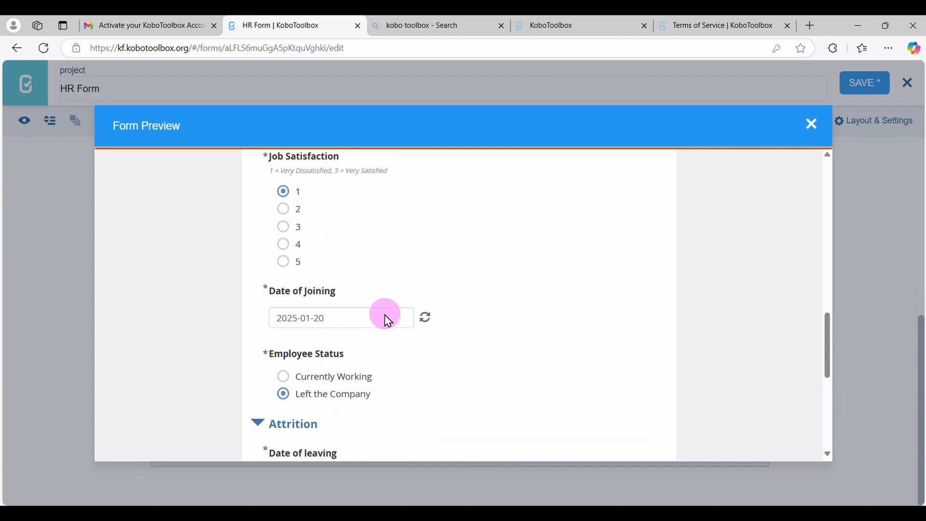
pyautogui.click(286, 197)
pyautogui.click(286, 197)
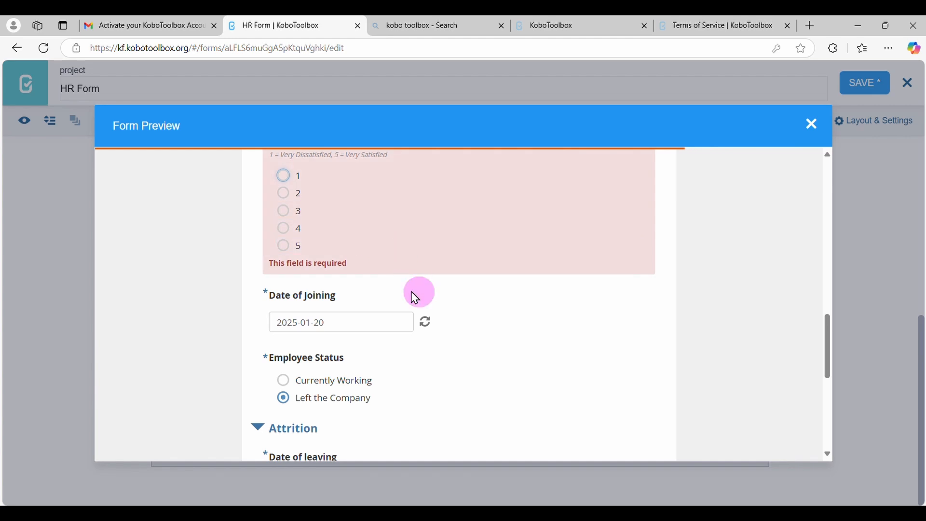
pyautogui.scroll(2, 457, 274)
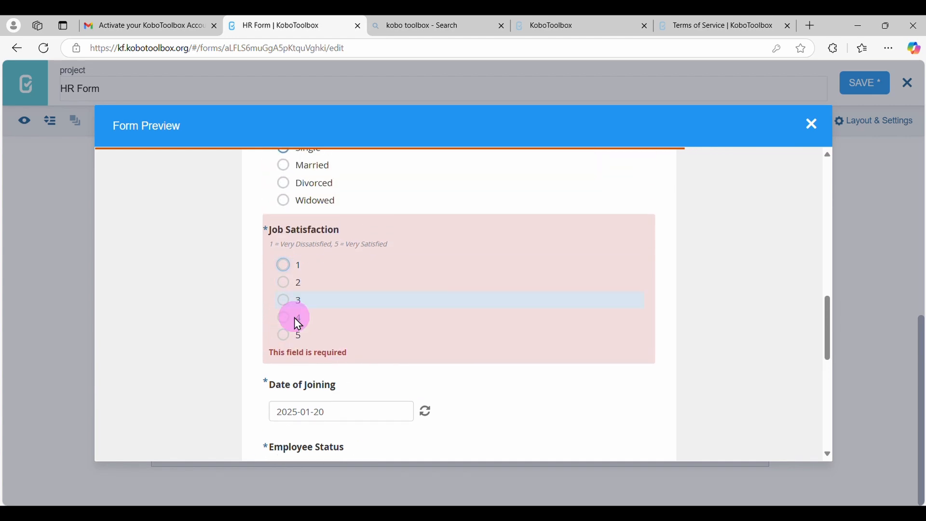
# Close the form preview and save the HR Form
pyautogui.click(816, 136)
pyautogui.scroll(10, 535, 306)
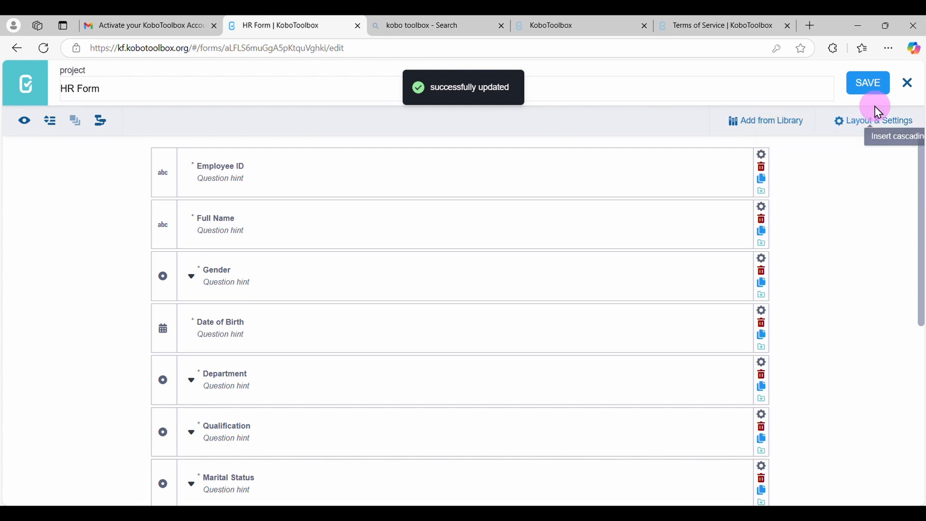
# Exit the form editor and deploy the HR Form
pyautogui.click(913, 85)
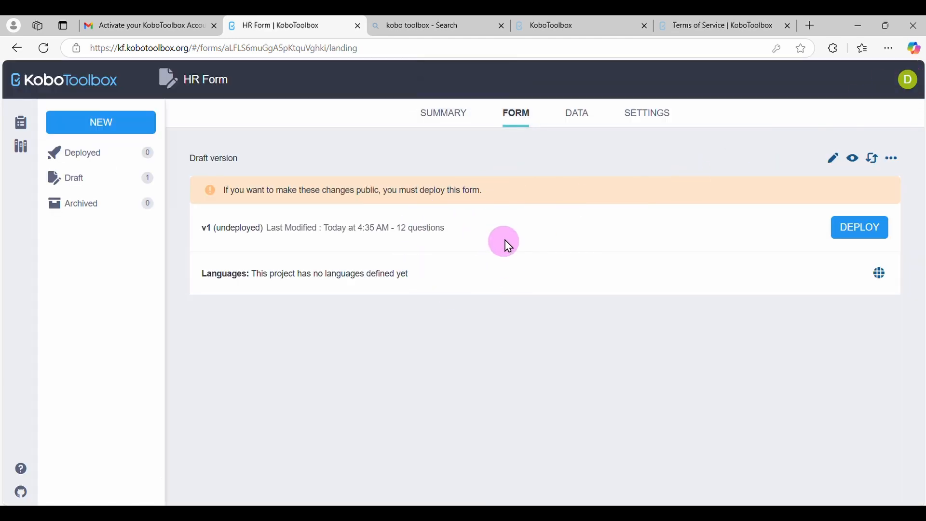
pyautogui.click(588, 115)
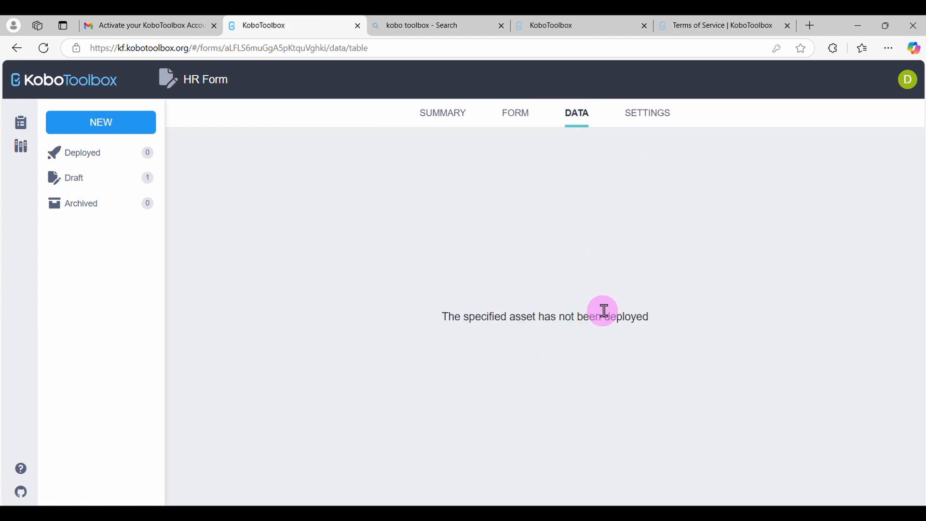
pyautogui.click(441, 125)
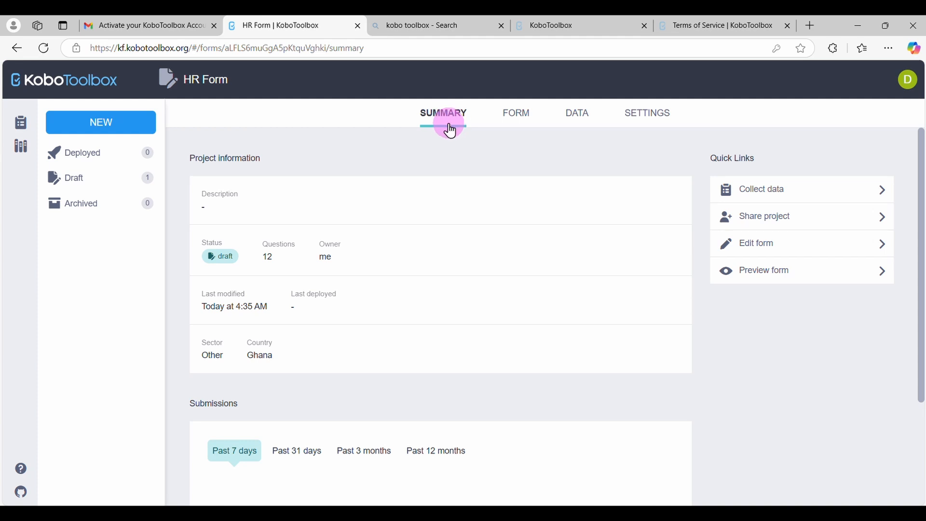
pyautogui.click(658, 119)
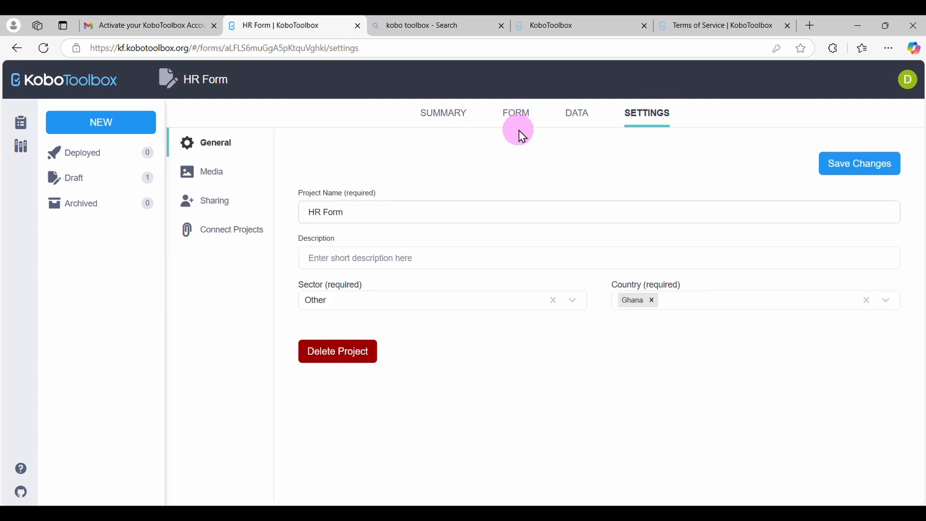
pyautogui.click(516, 118)
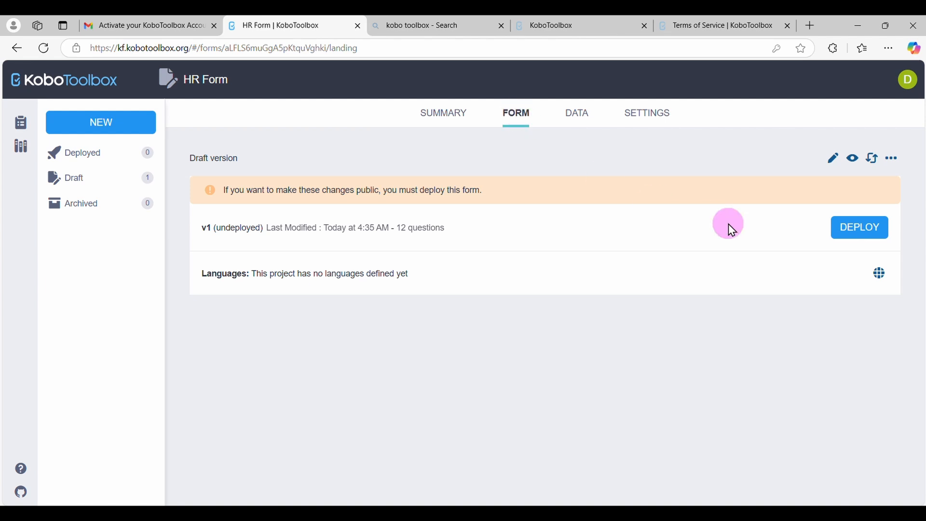
pyautogui.click(864, 231)
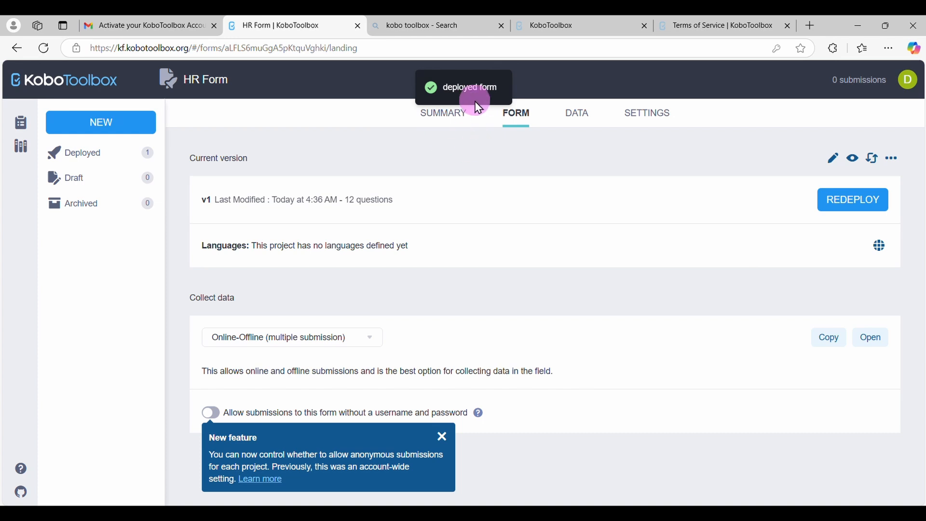
# Dismiss the new-feature notice and choose Online-Offline (multiple submission) as the form's data collection mode
pyautogui.click(584, 131)
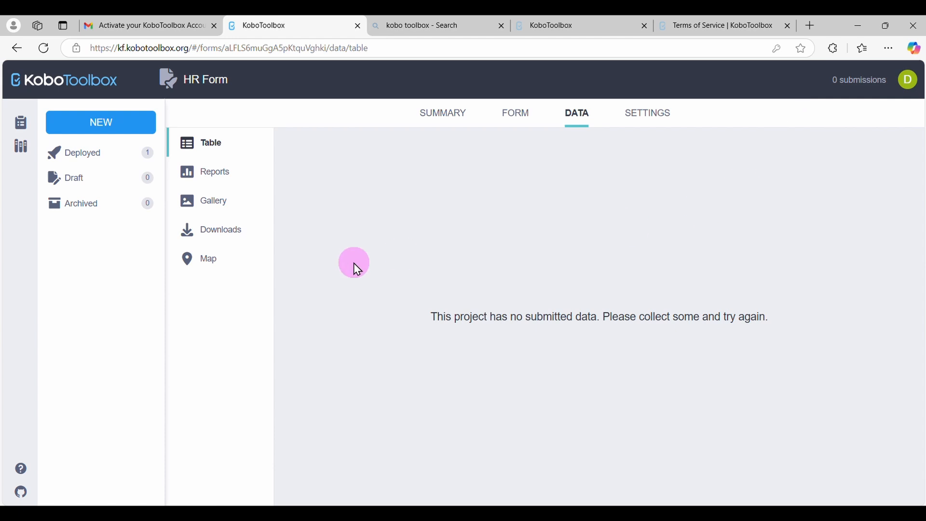
pyautogui.click(517, 125)
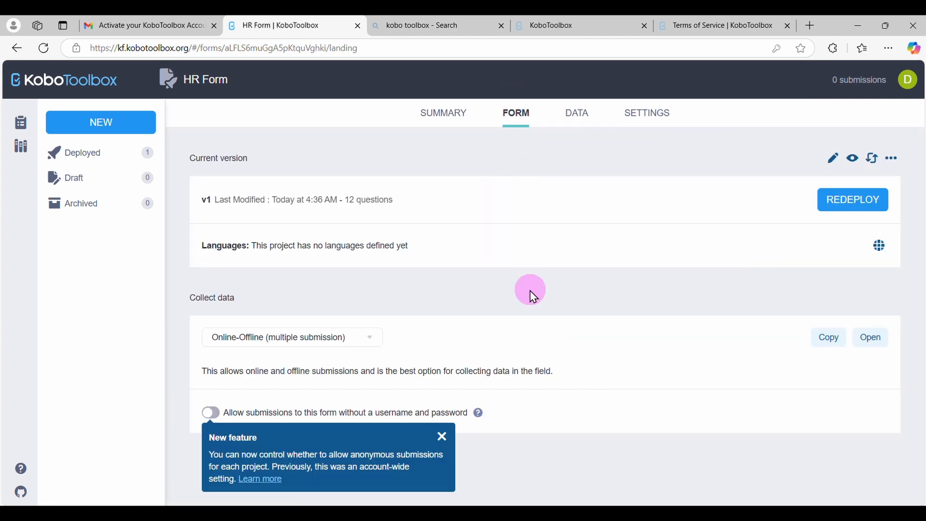
pyautogui.click(444, 438)
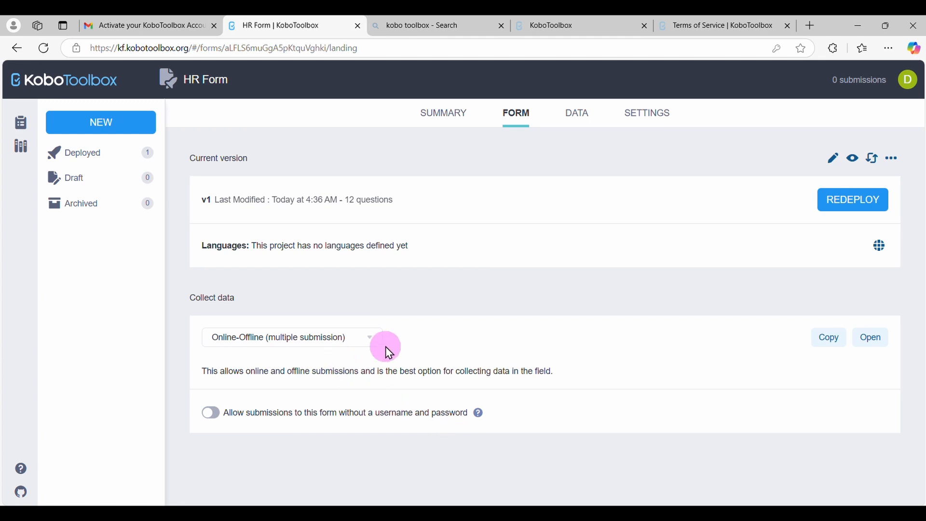
pyautogui.click(369, 343)
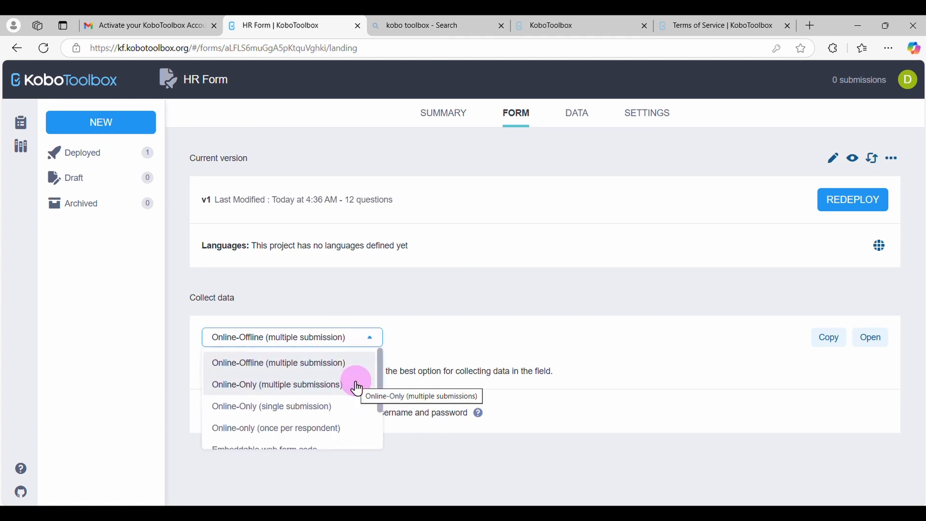
pyautogui.scroll(-1, 340, 428)
pyautogui.scroll(-1, 339, 427)
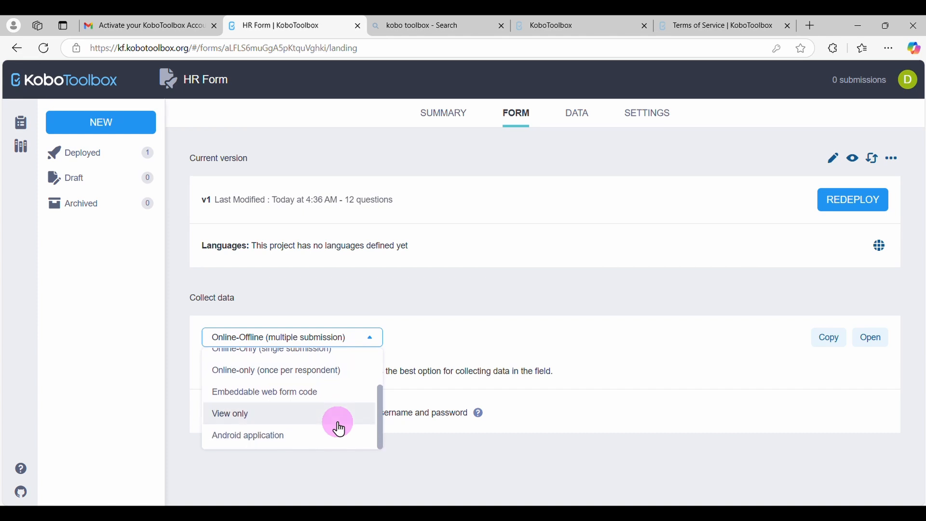
pyautogui.scroll(2, 337, 427)
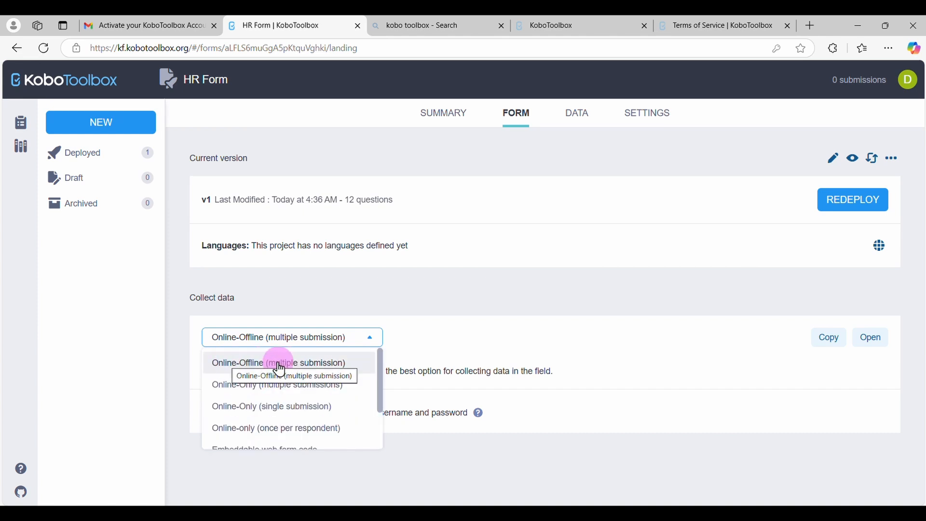
pyautogui.click(305, 369)
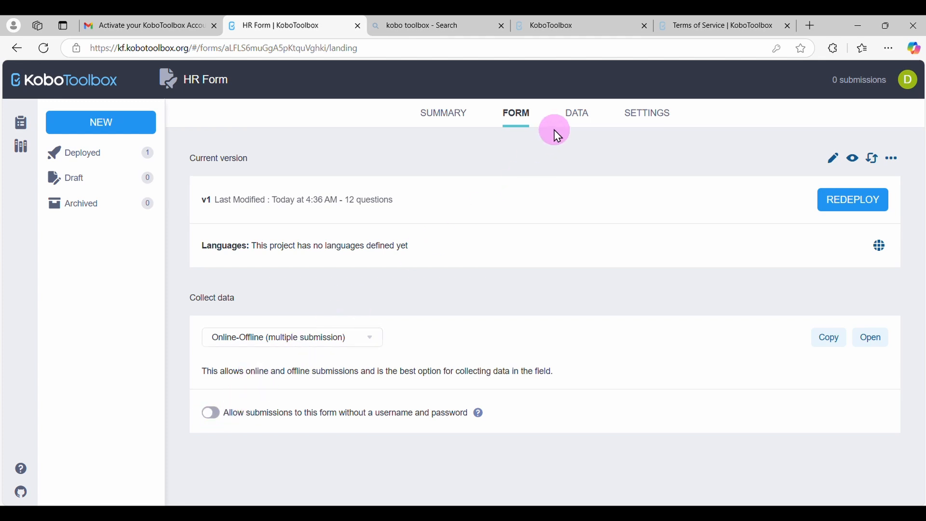
# Open the HR Form's sharing permissions from the project summary
pyautogui.click(446, 119)
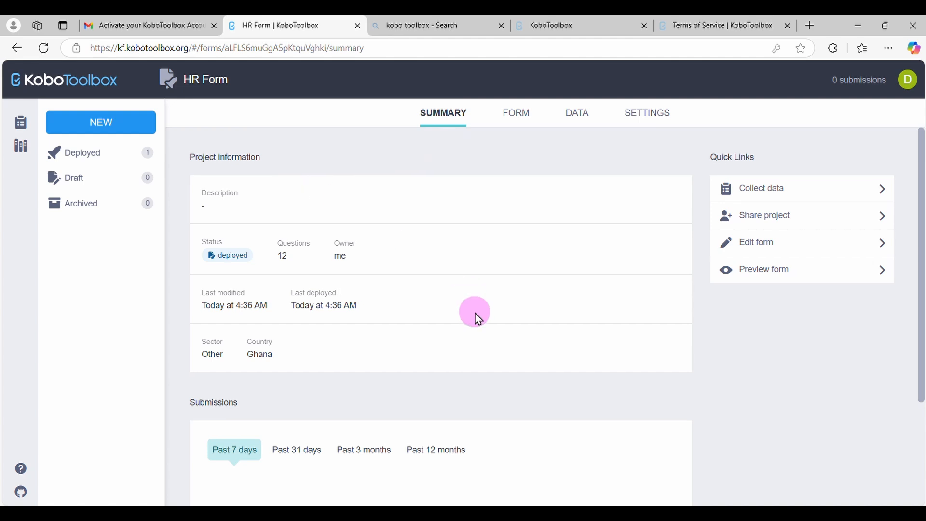
pyautogui.scroll(-1, 478, 319)
pyautogui.scroll(1, 477, 318)
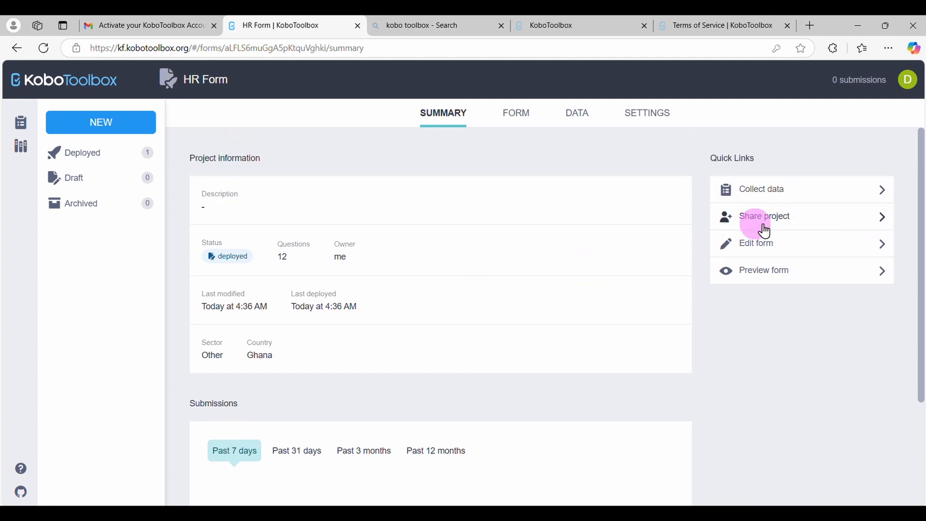
pyautogui.click(796, 226)
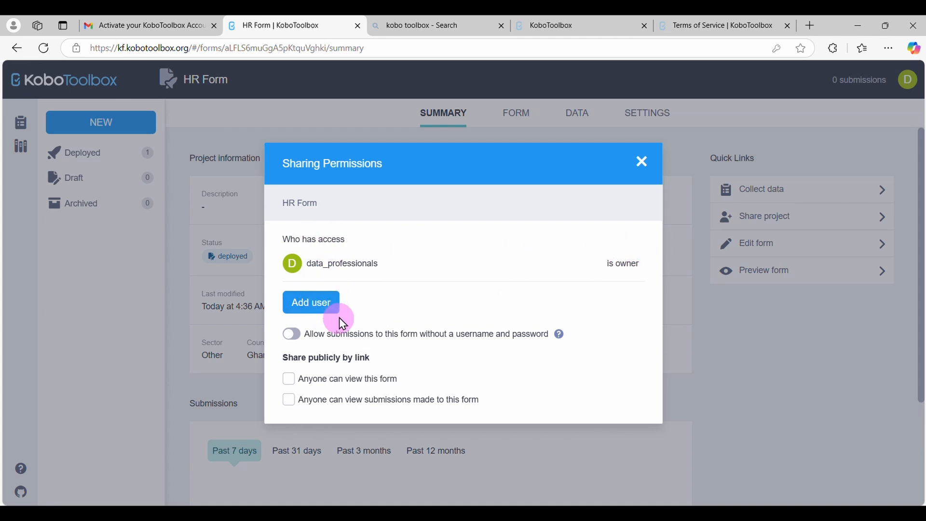
# Draft a new user entry with the Manage project permission and discard it without granting access
pyautogui.click(317, 310)
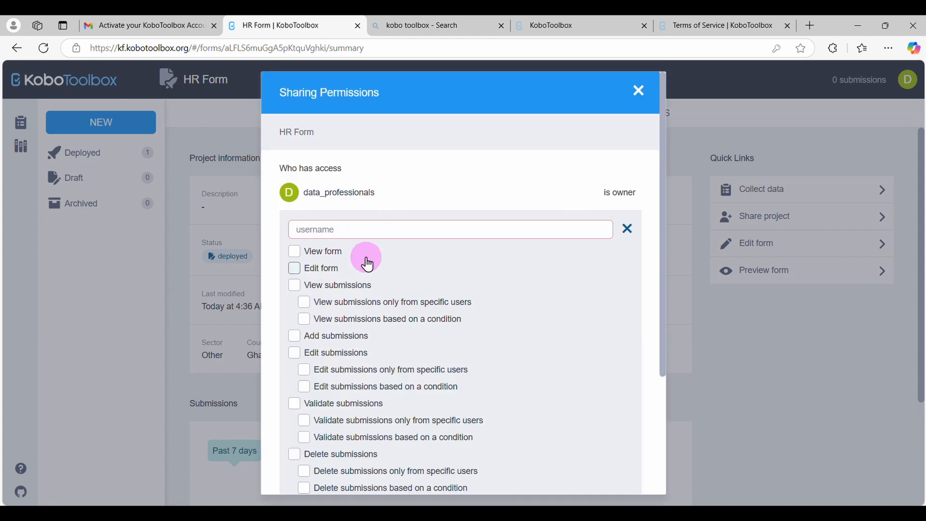
pyautogui.click(345, 235)
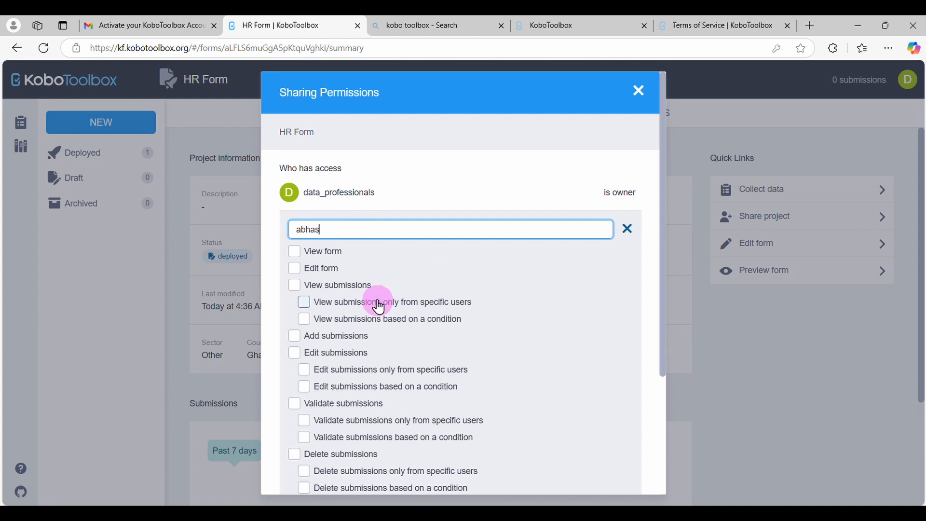
pyautogui.scroll(-2, 385, 367)
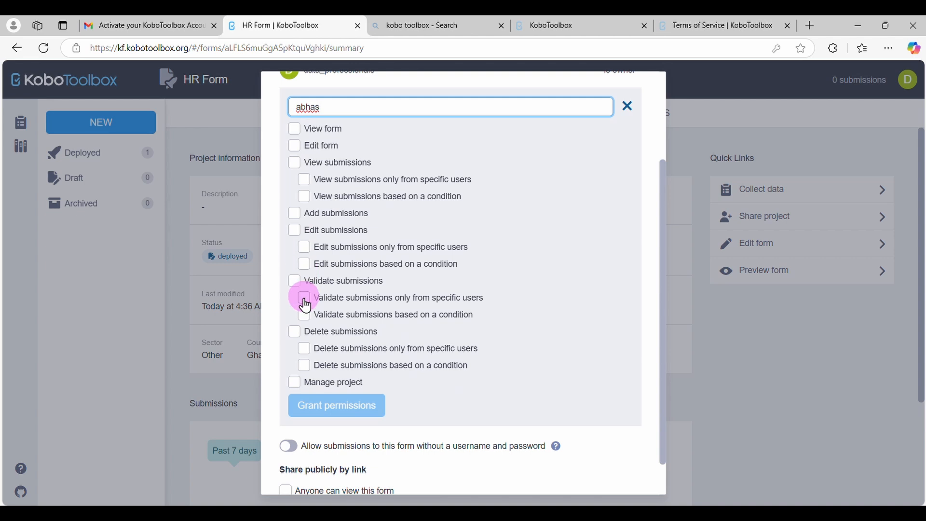
pyautogui.click(299, 389)
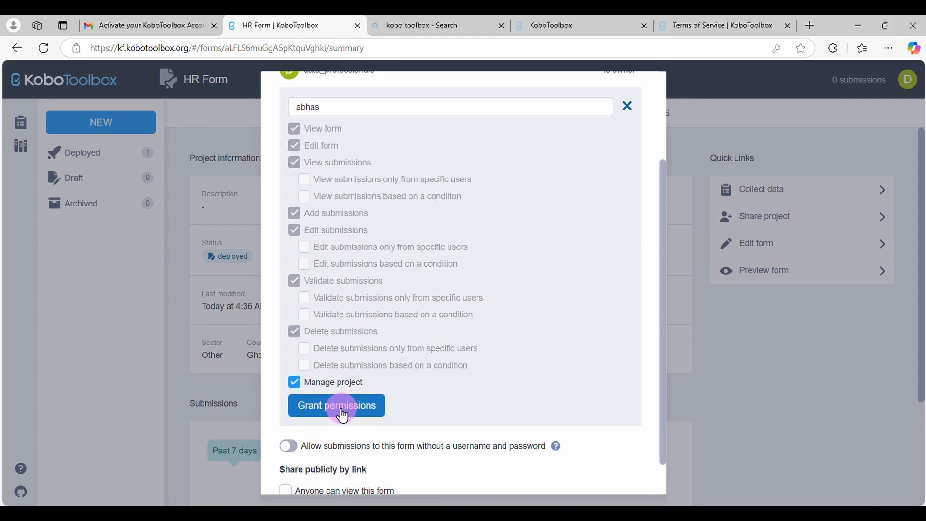
pyautogui.click(628, 107)
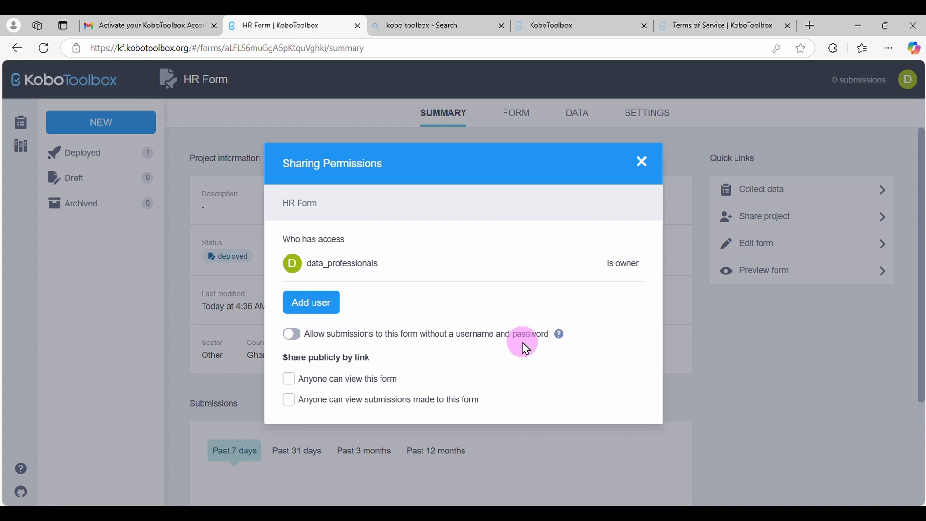
# Allow submissions without a username and password, and let anyone view the form and its submissions
pyautogui.click(292, 340)
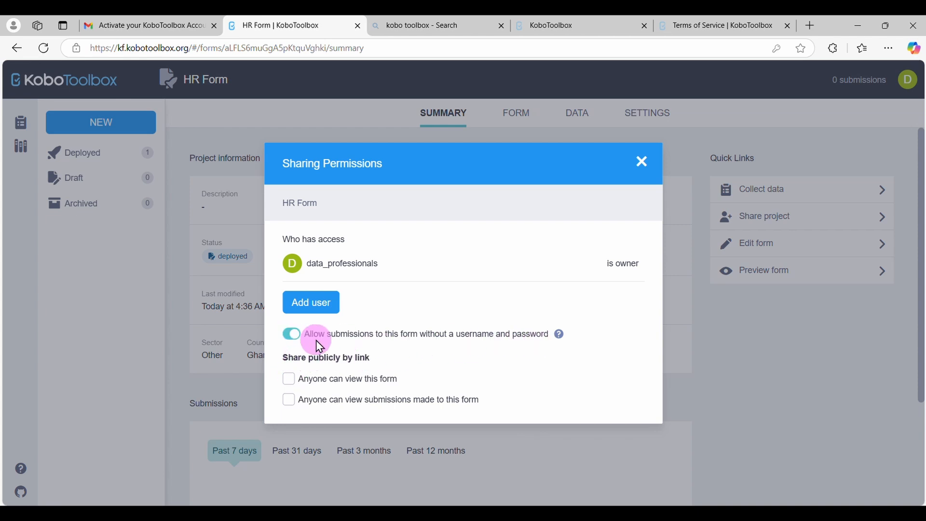
pyautogui.click(296, 385)
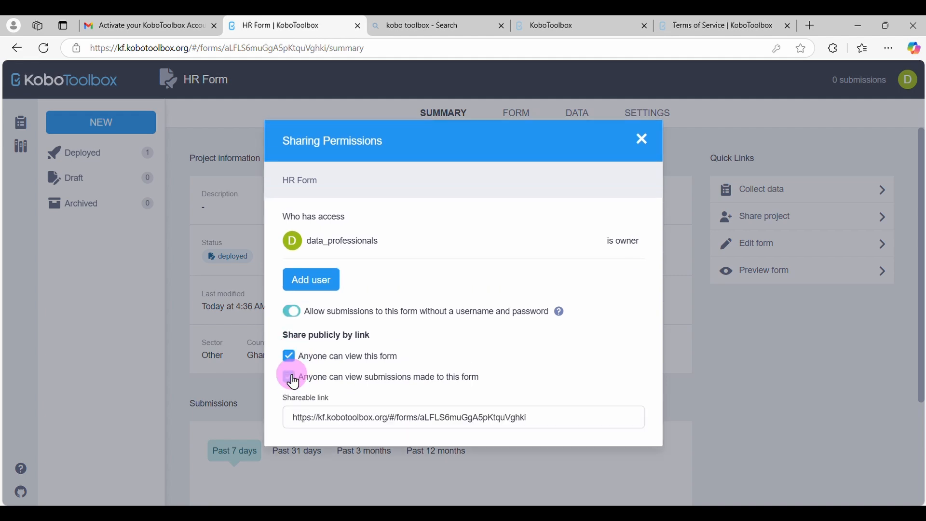
# Check the project's shareable link in a new browser tab, close that tab and exit the sharing permissions
pyautogui.click(542, 416)
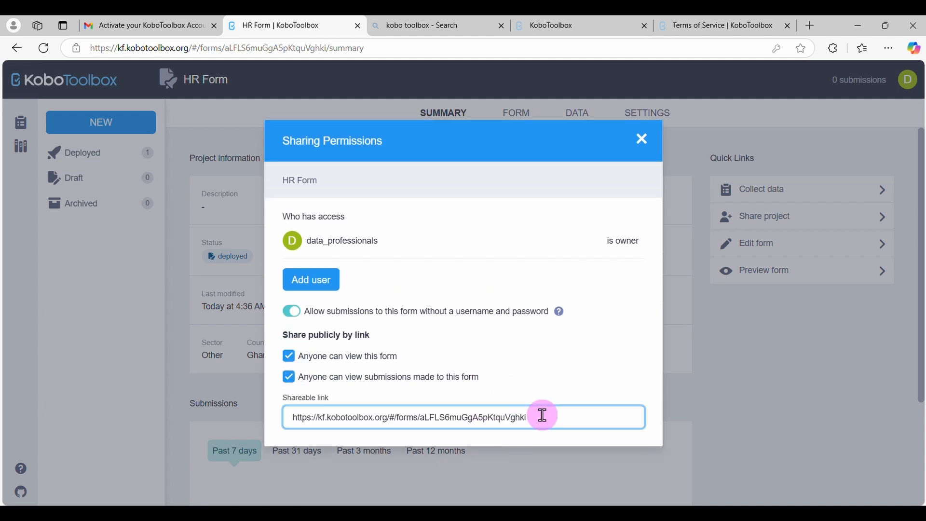
pyautogui.tripleClick(543, 416)
pyautogui.hotkey('ctrl', 'c')
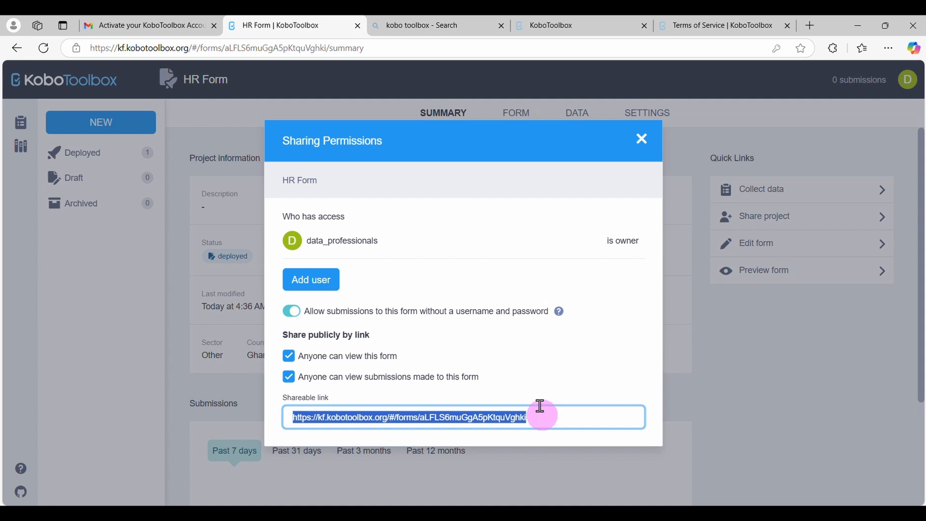
pyautogui.click(813, 24)
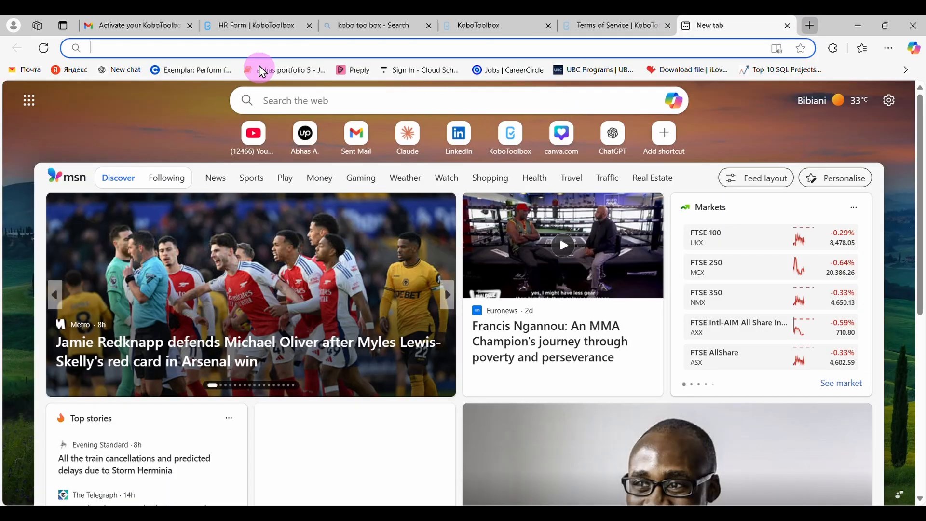
pyautogui.hotkey('ctrl', 'v')
pyautogui.press('Return')
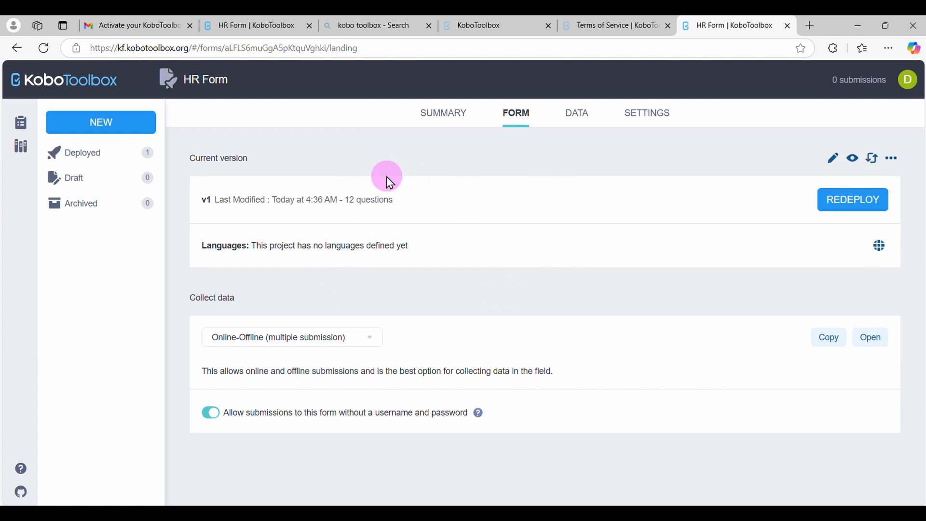
pyautogui.click(789, 25)
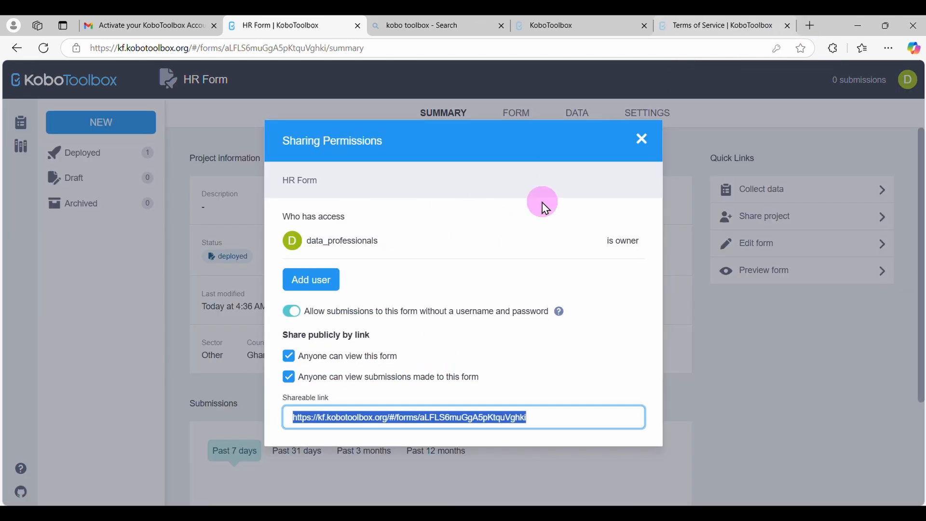
pyautogui.click(569, 415)
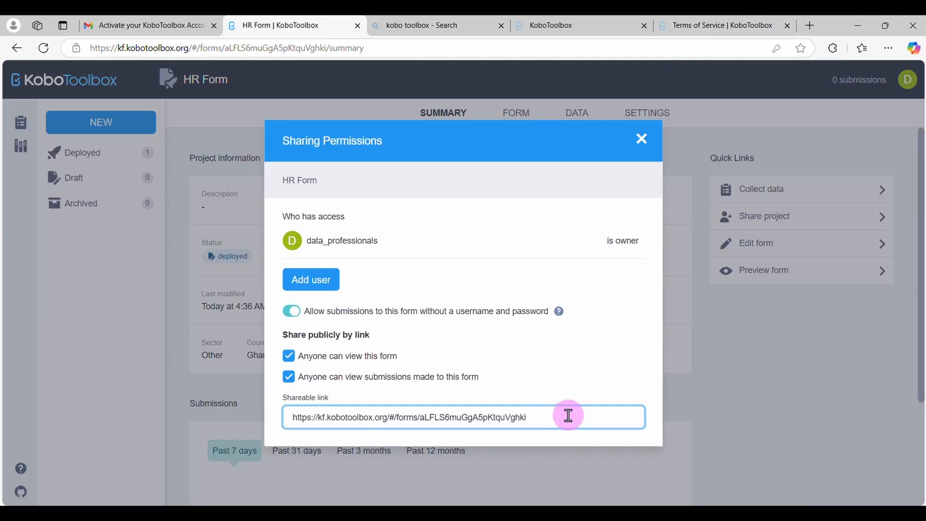
pyautogui.click(641, 145)
pyautogui.click(642, 145)
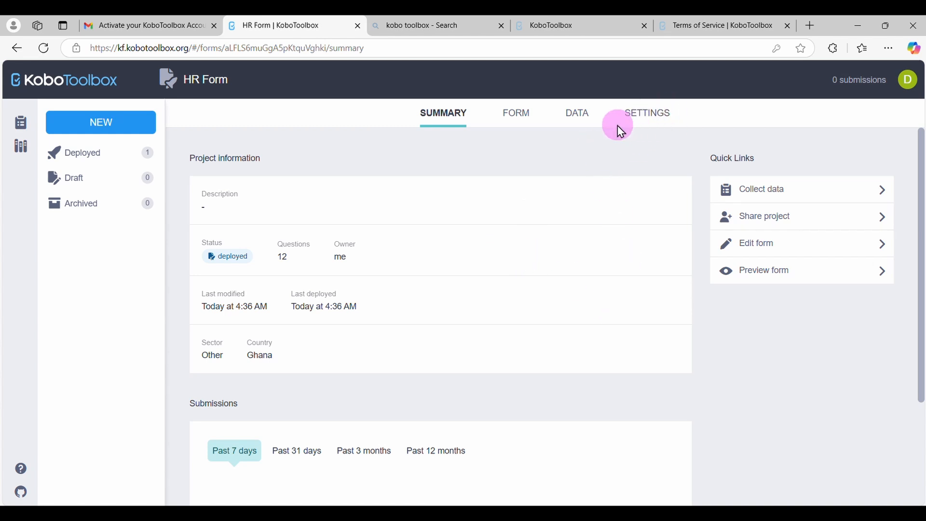
# Copy the form's Online-Offline data collection link and open the live HR Form for data entry
pyautogui.click(516, 116)
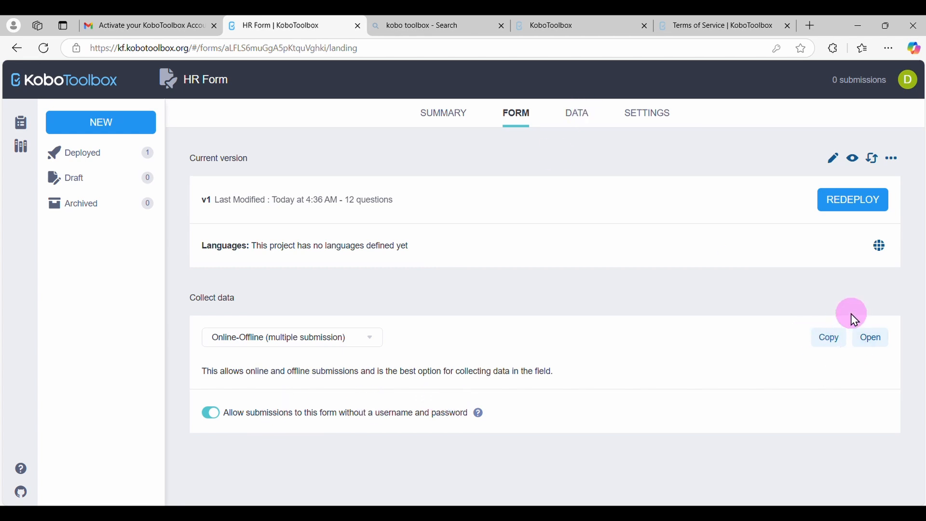
pyautogui.click(830, 341)
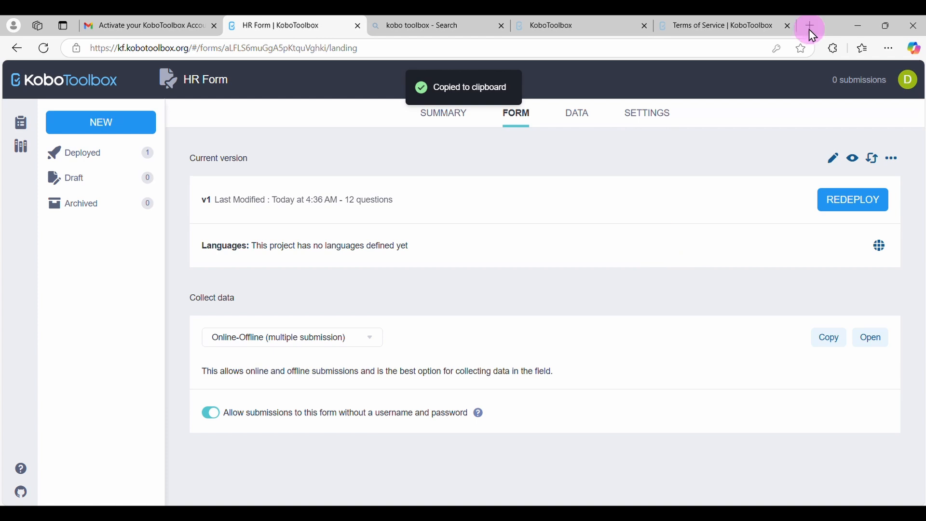
pyautogui.click(877, 340)
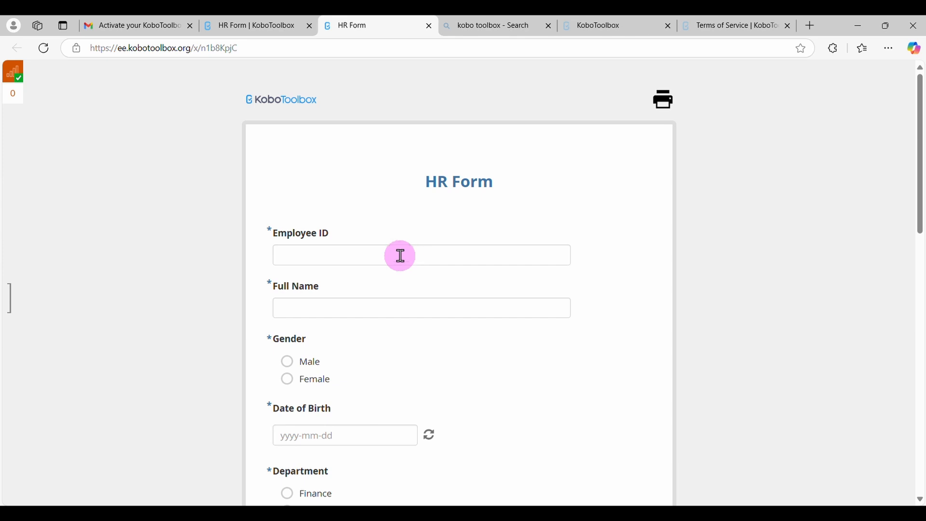
# Fill in the first submission's Employee ID and the employee's full name, and choose Female as the gender
pyautogui.click(401, 256)
pyautogui.write('QWERTY123')
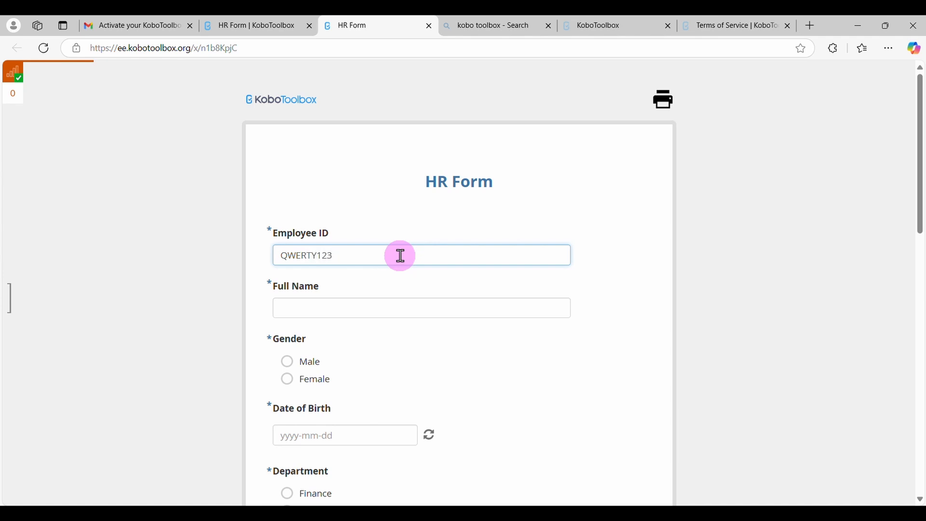
pyautogui.click(374, 307)
pyautogui.write('A')
pyautogui.press('BackSpace')
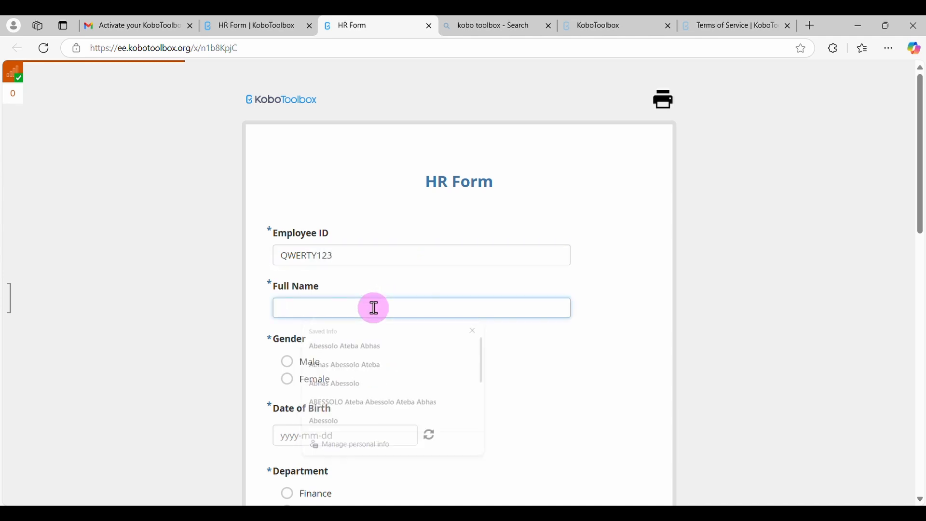
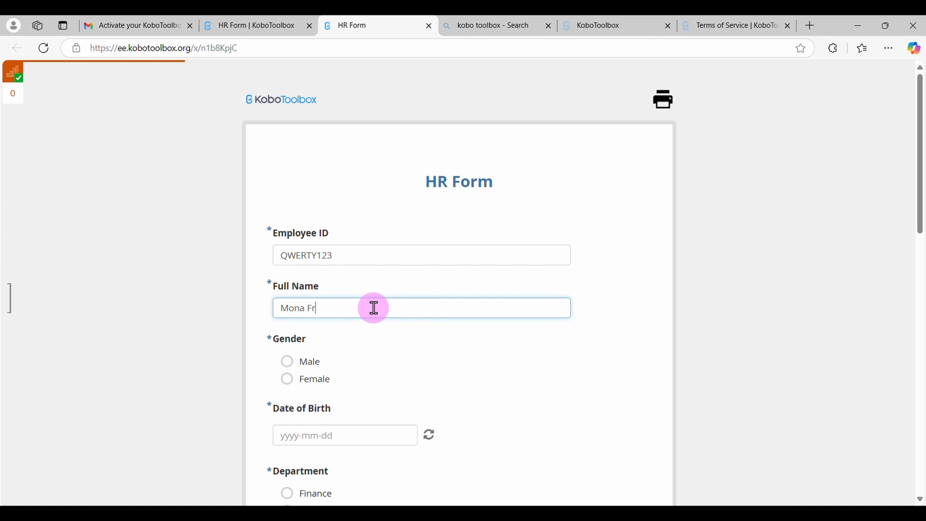
pyautogui.click(320, 381)
# Pick the employee's date of birth in the Date of Birth question
pyautogui.click(345, 437)
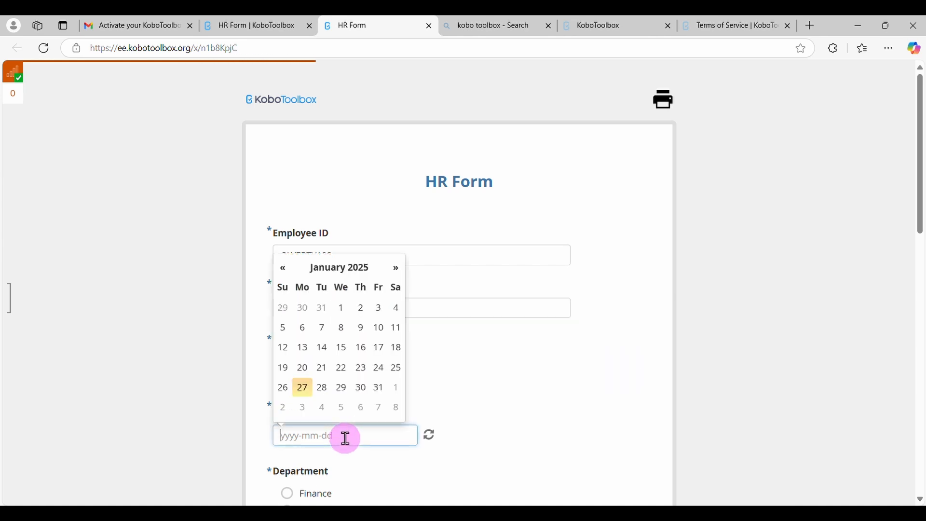
pyautogui.click(337, 268)
pyautogui.click(331, 296)
pyautogui.click(284, 298)
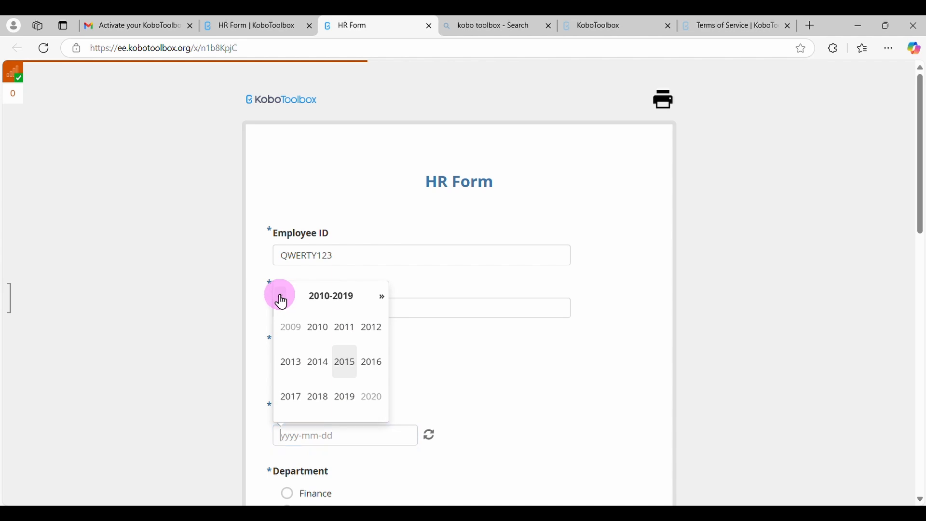
pyautogui.click(286, 300)
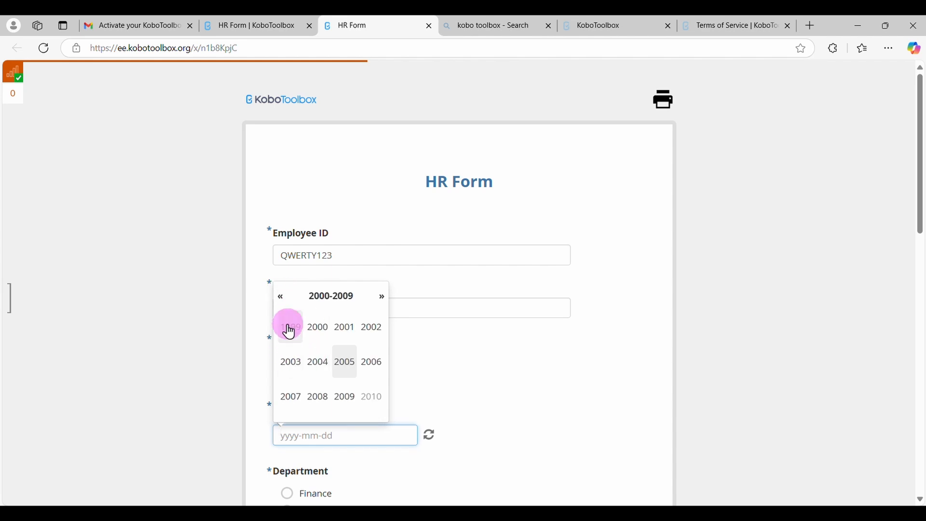
pyautogui.click(289, 327)
pyautogui.click(319, 363)
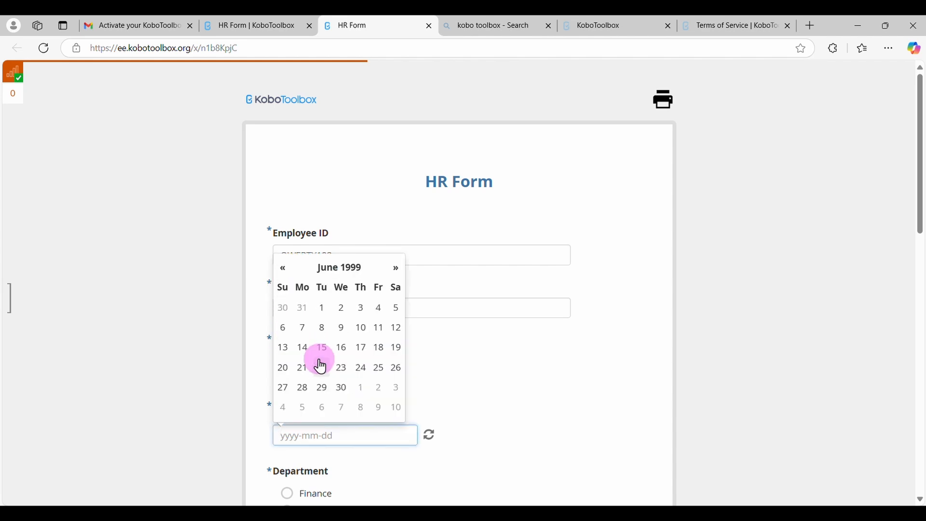
pyautogui.click(341, 371)
# Answer Finance for Department, Bachelor's Degree for Qualification, Single for Marital Status and 4 for Job Satisfaction
pyautogui.scroll(-3, 378, 445)
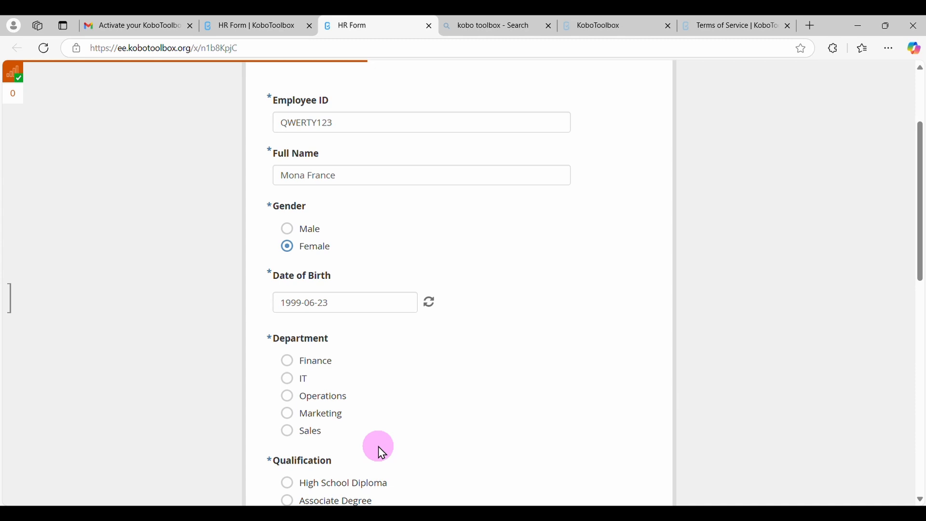
pyautogui.click(305, 368)
pyautogui.scroll(-2, 375, 412)
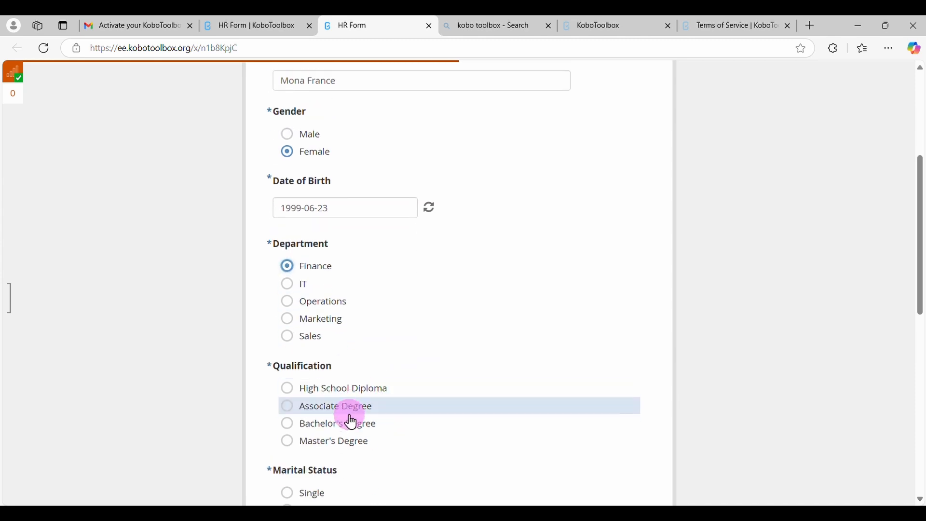
pyautogui.scroll(-3, 352, 423)
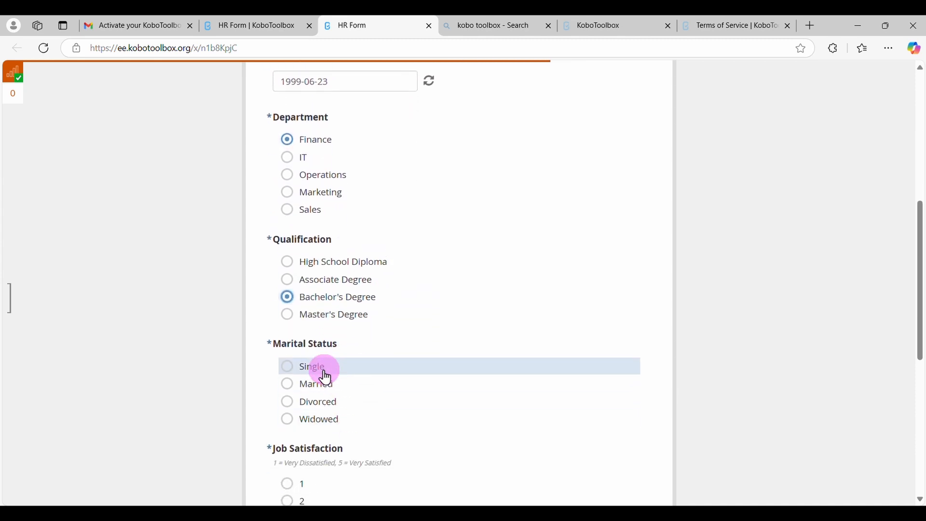
pyautogui.scroll(-2, 382, 418)
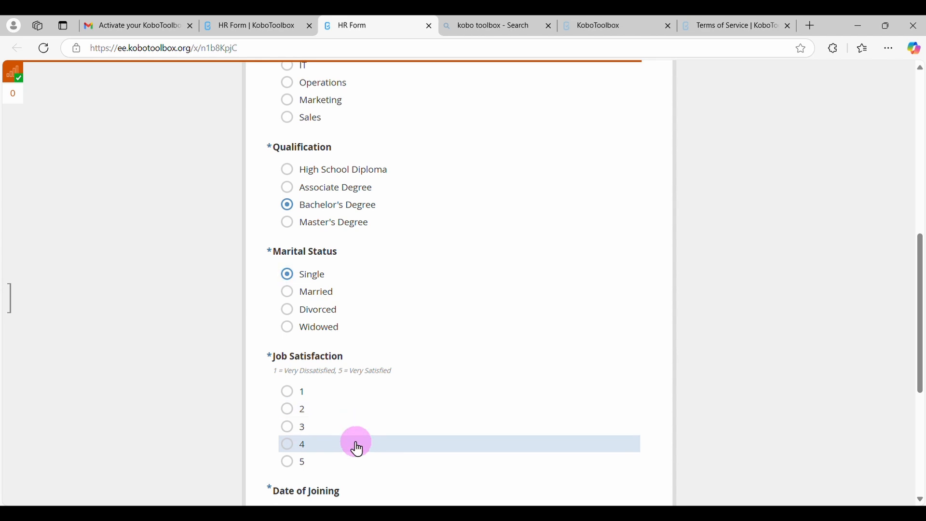
pyautogui.scroll(-3, 356, 441)
# Set the Date of Joining to 2023-03-20
pyautogui.click(325, 392)
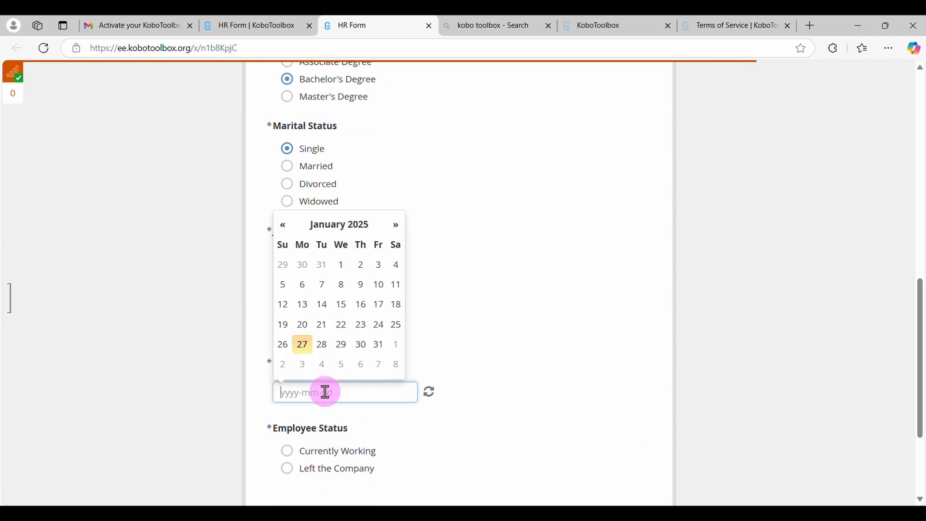
pyautogui.click(328, 227)
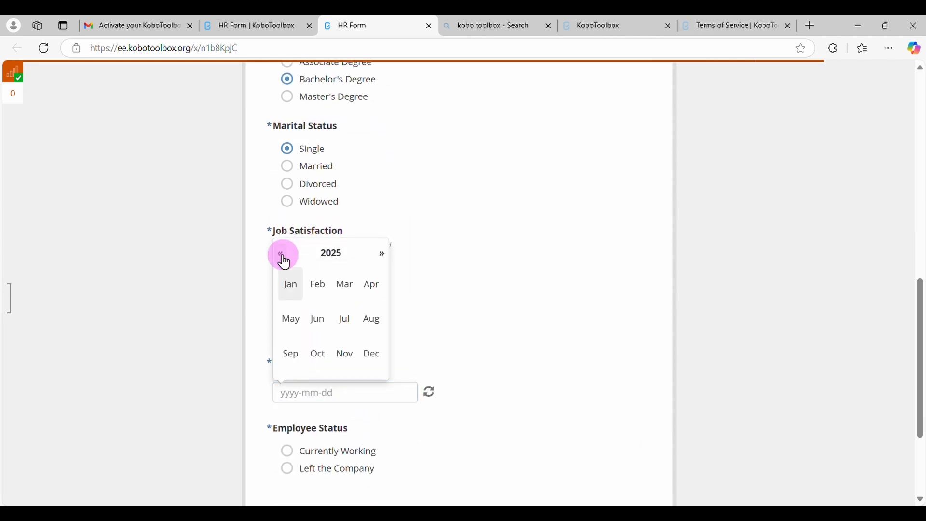
pyautogui.click(283, 255)
pyautogui.click(283, 254)
pyautogui.click(343, 285)
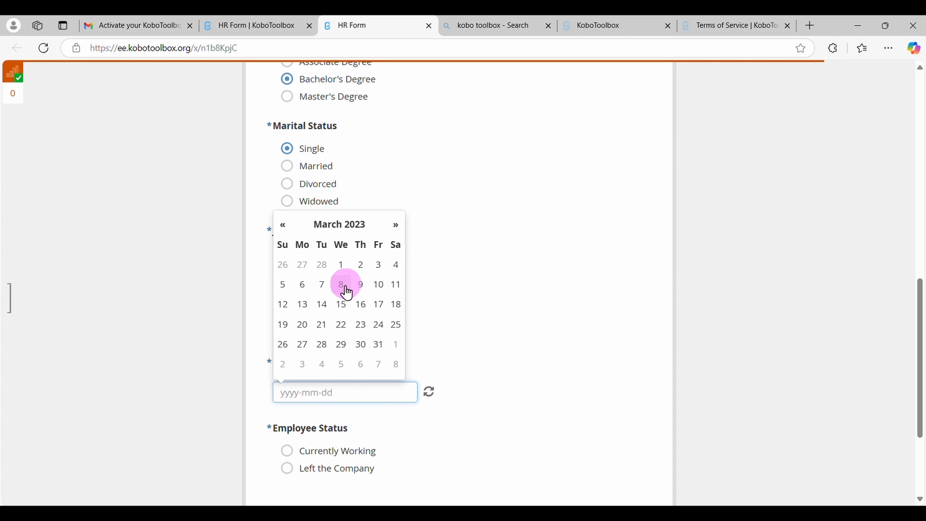
pyautogui.scroll(-1, 387, 436)
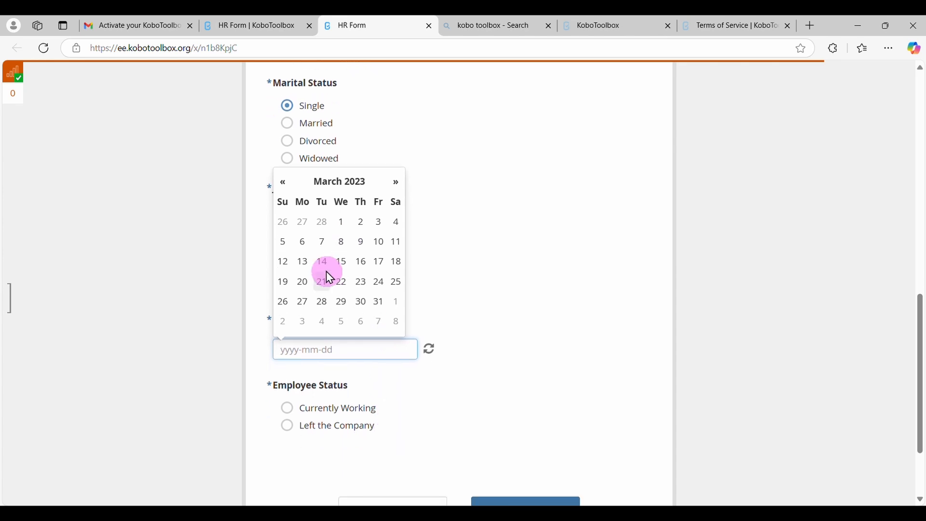
pyautogui.click(303, 282)
# Set the Employee Status to Currently Working and submit the first form entry
pyautogui.scroll(-1, 381, 400)
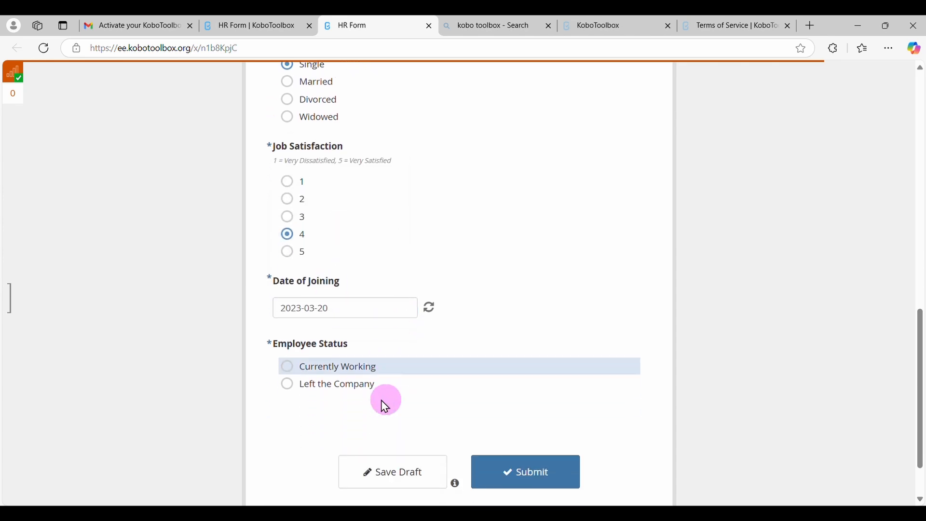
pyautogui.click(340, 377)
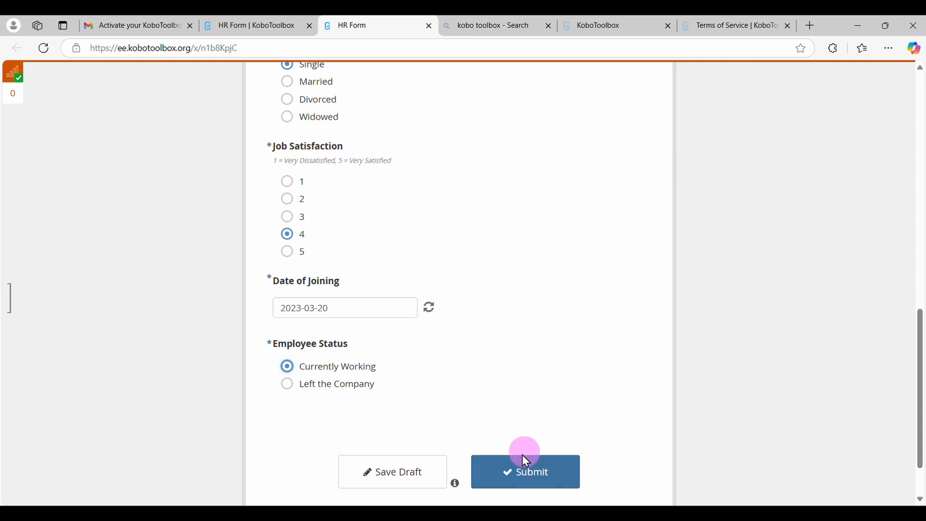
pyautogui.click(532, 468)
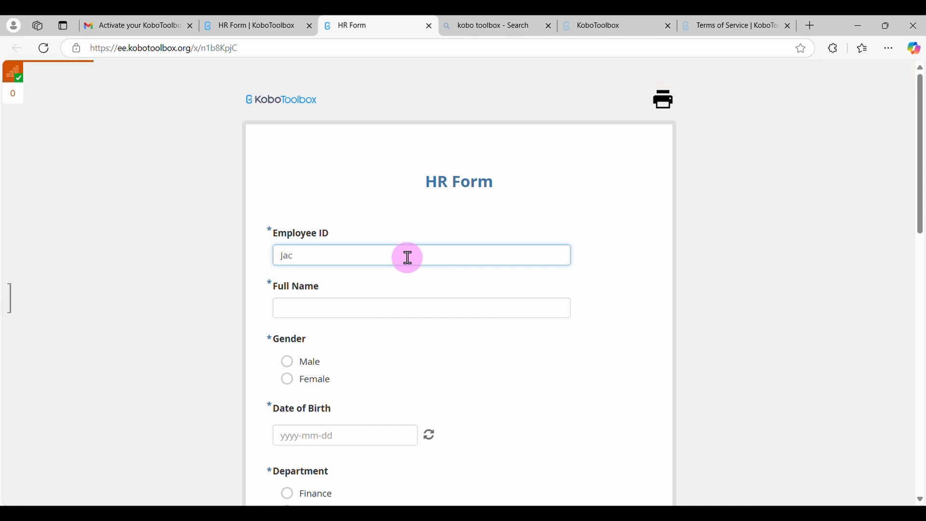
# Start a second submission with the employee's ID and full name, and choose Female as the gender
pyautogui.click(375, 314)
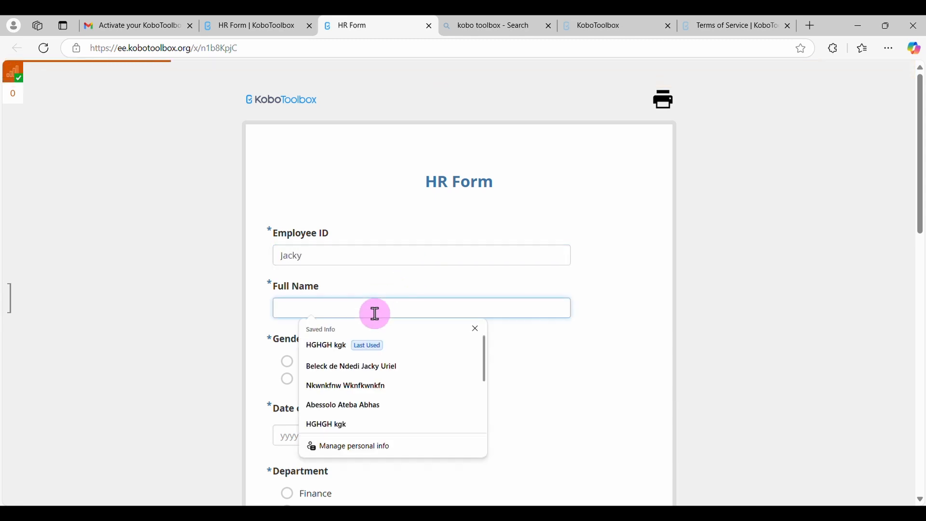
pyautogui.write('Uriel')
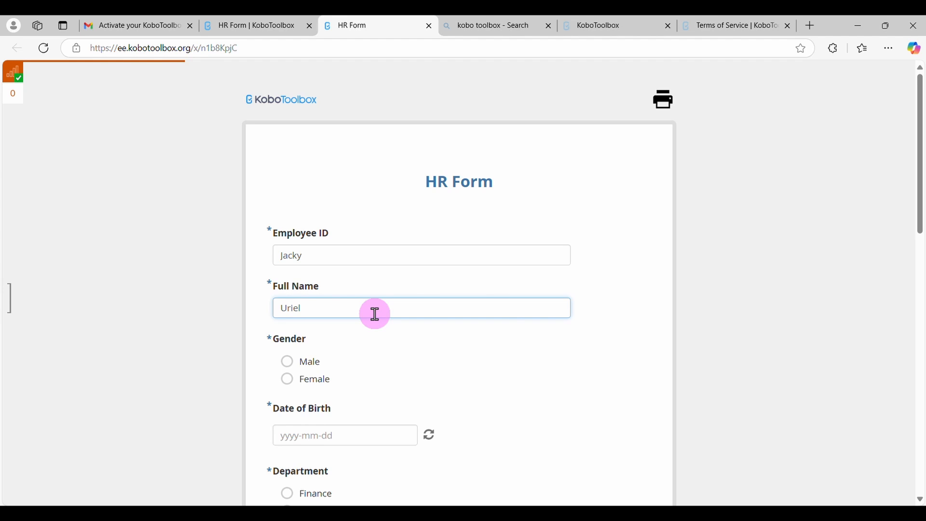
pyautogui.click(318, 380)
# Pick the second employee's date of birth in the Date of Birth question
pyautogui.scroll(-2, 318, 381)
pyautogui.click(317, 352)
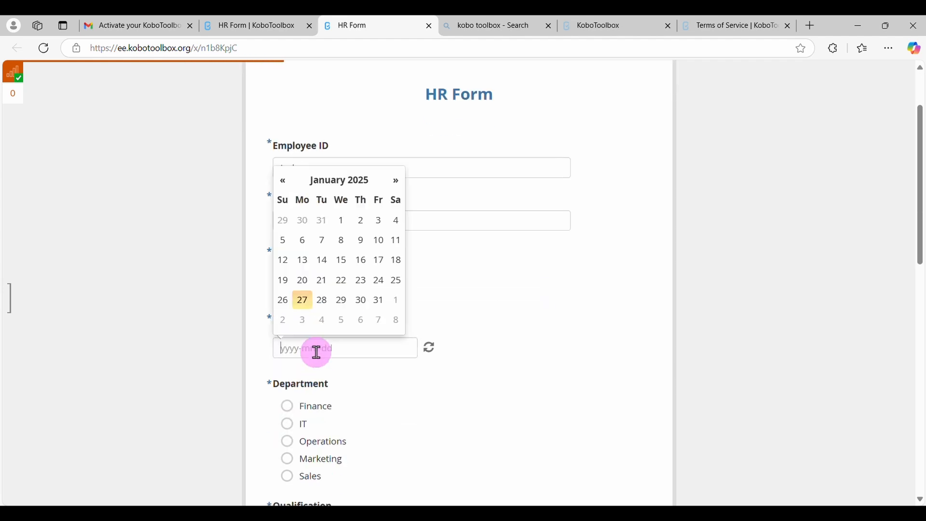
pyautogui.click(332, 183)
pyautogui.click(324, 215)
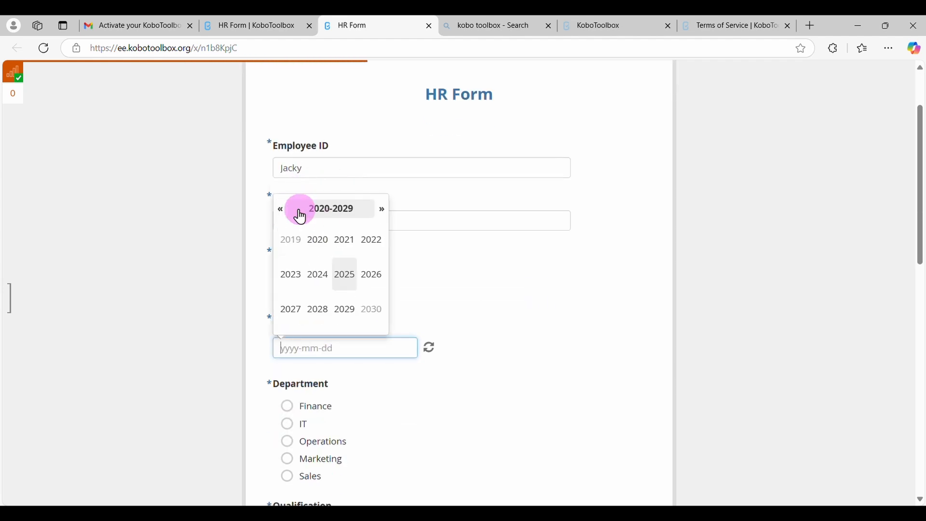
pyautogui.click(282, 211)
pyautogui.click(282, 212)
pyautogui.click(282, 211)
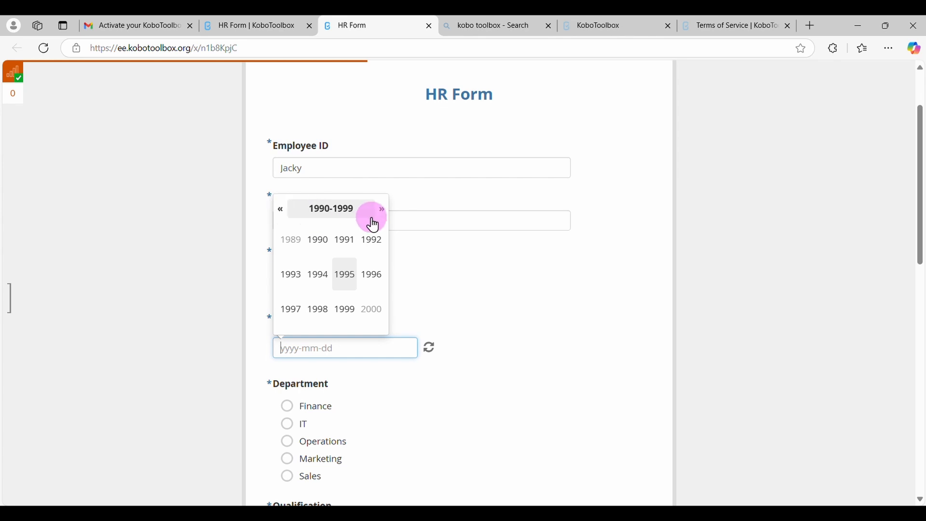
pyautogui.click(317, 312)
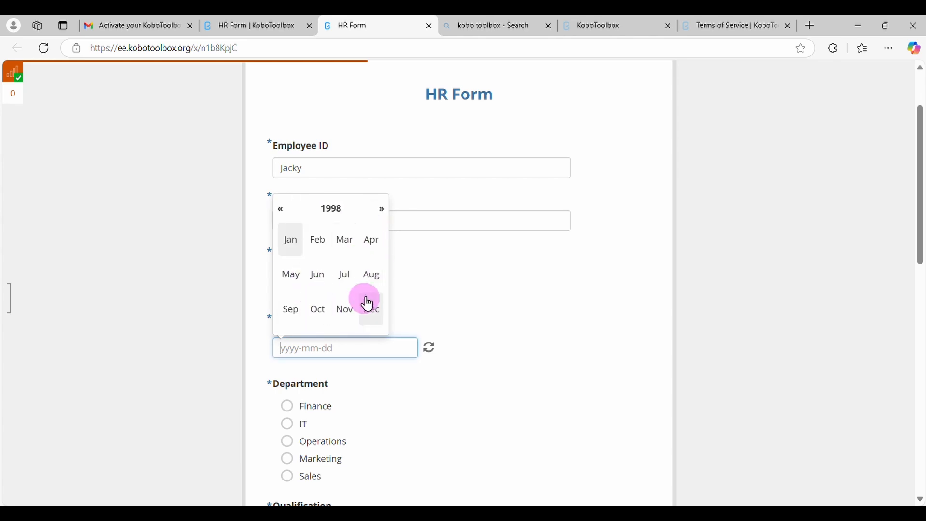
pyautogui.click(369, 277)
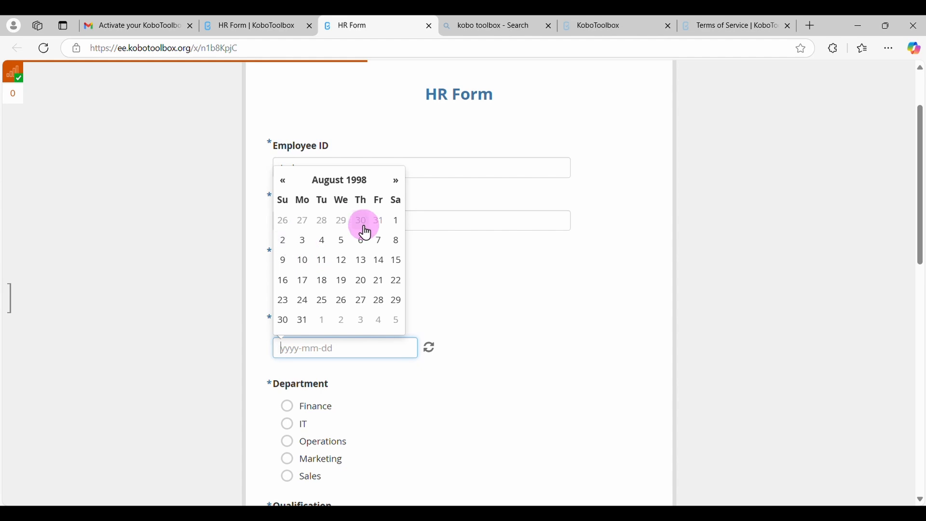
pyautogui.click(398, 222)
# Answer IT for Department, Master's Degree for Qualification, Married for Marital Status and 3 for Job Satisfaction
pyautogui.scroll(-1, 390, 388)
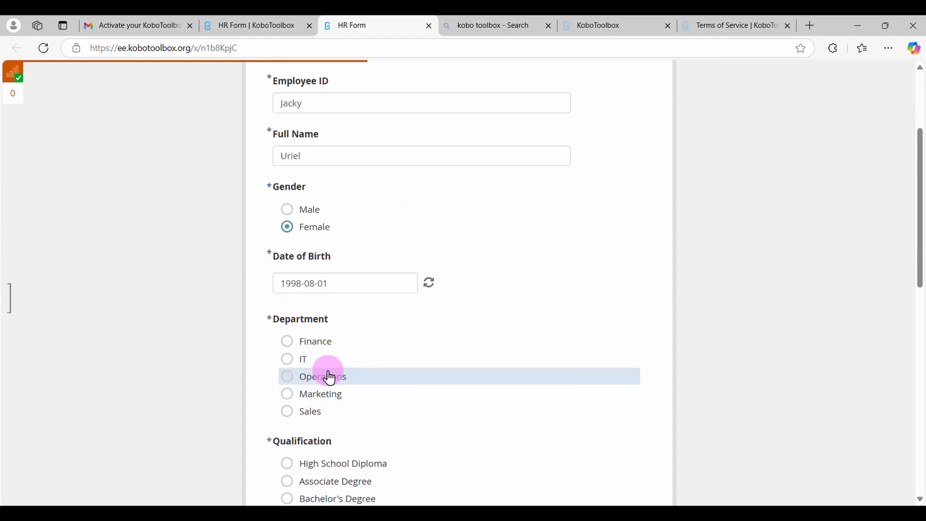
pyautogui.click(306, 369)
pyautogui.scroll(-2, 305, 369)
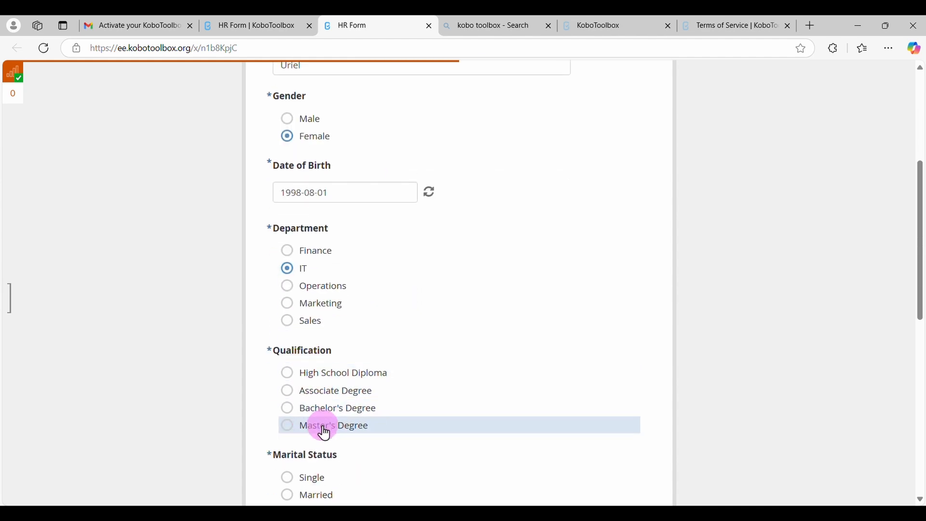
pyautogui.click(321, 425)
pyautogui.scroll(-1, 325, 429)
pyautogui.click(324, 433)
pyautogui.scroll(-2, 325, 433)
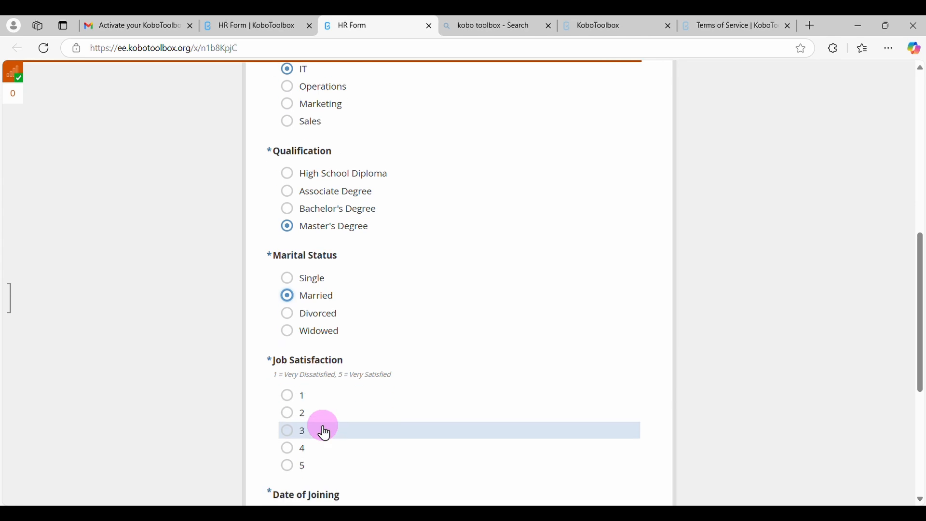
pyautogui.scroll(-2, 323, 429)
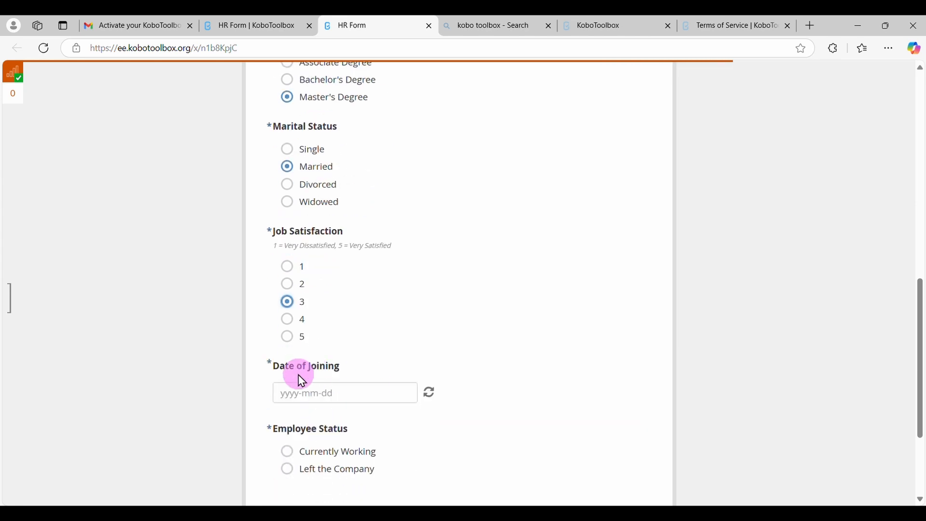
# Set the second employee's Date of Joining to 2024-02-20
pyautogui.click(303, 392)
pyautogui.click(331, 226)
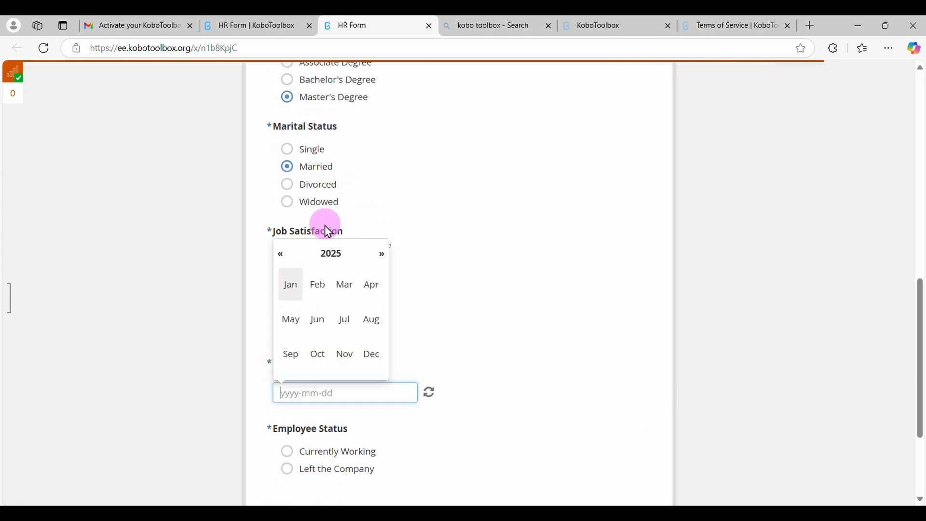
pyautogui.click(282, 254)
pyautogui.click(323, 286)
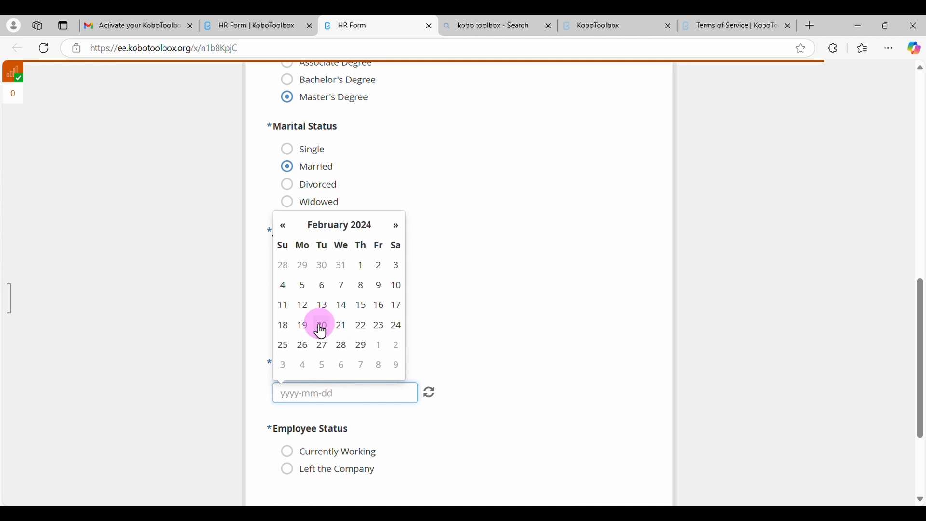
pyautogui.click(321, 325)
# Mark the second employee as Currently Working and submit the form entry
pyautogui.scroll(-2, 355, 430)
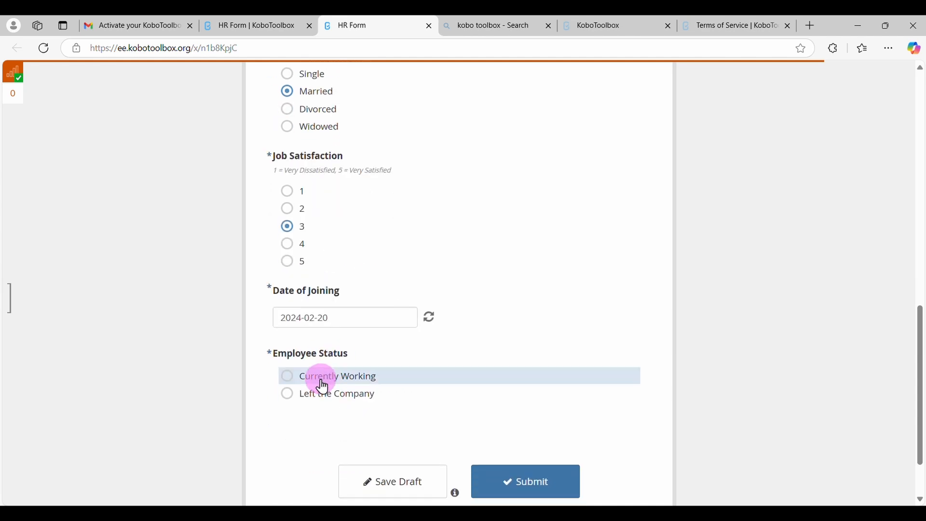
pyautogui.click(322, 381)
pyautogui.click(511, 487)
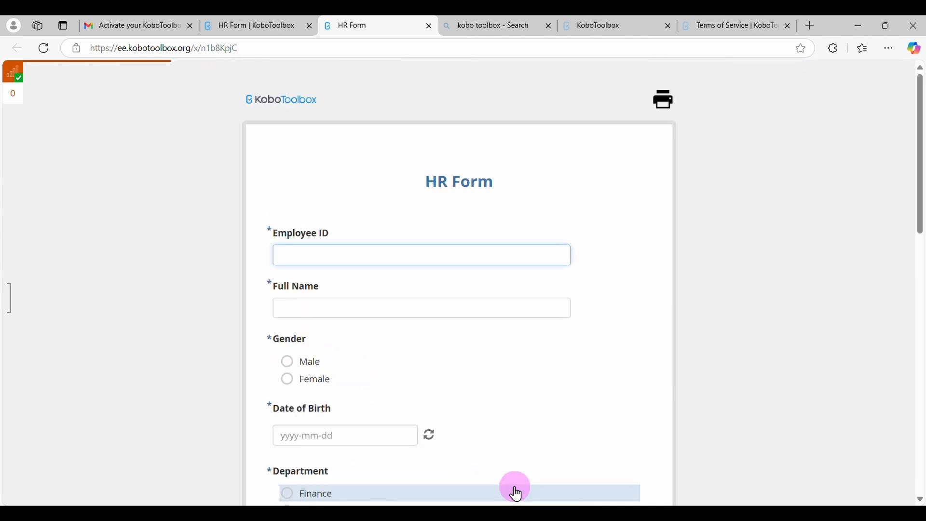
# Enter the third employee's Employee ID and full name, and answer Male for Gender
pyautogui.click(315, 254)
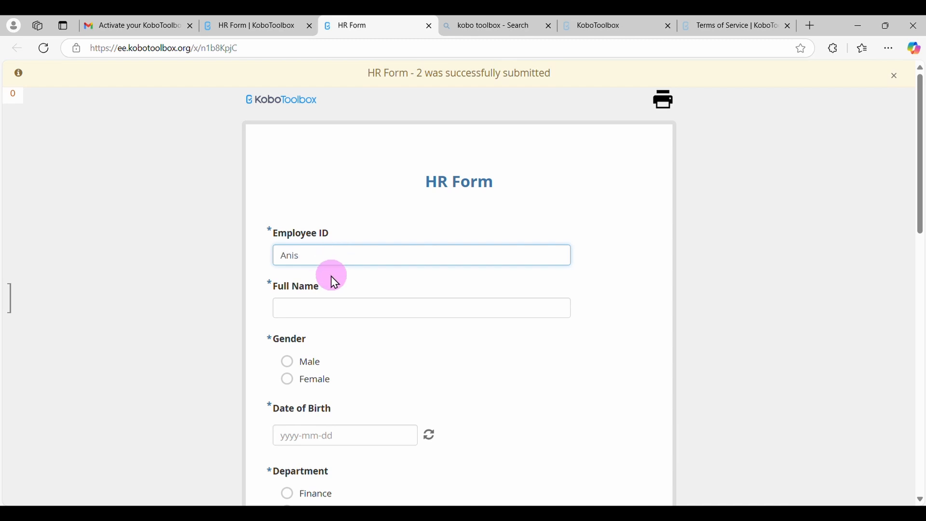
pyautogui.click(328, 306)
pyautogui.write('Quddus')
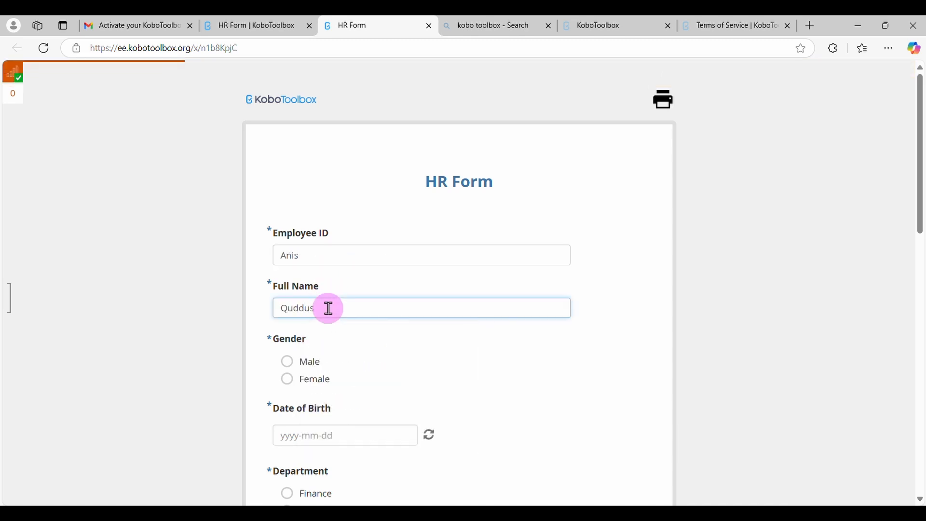
pyautogui.click(318, 365)
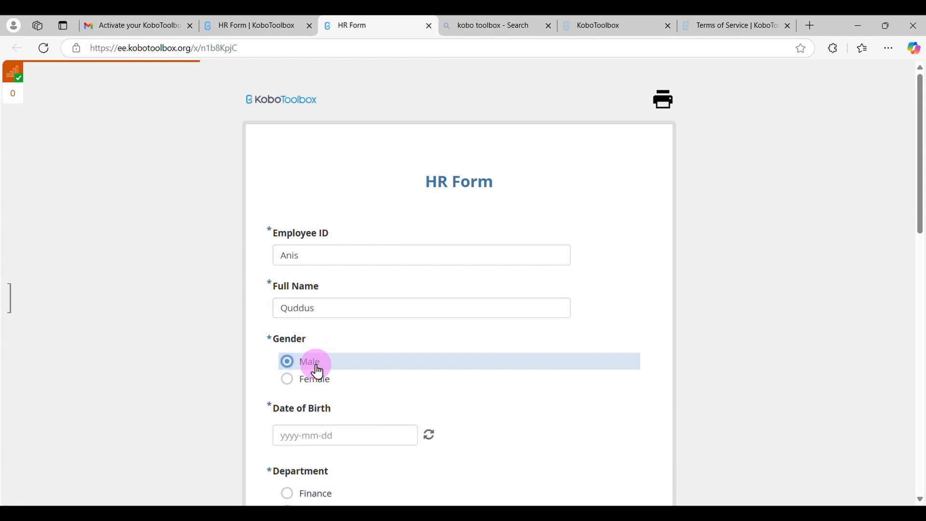
# Pick the third employee's date of birth in the Date of Birth question
pyautogui.click(363, 435)
pyautogui.click(331, 269)
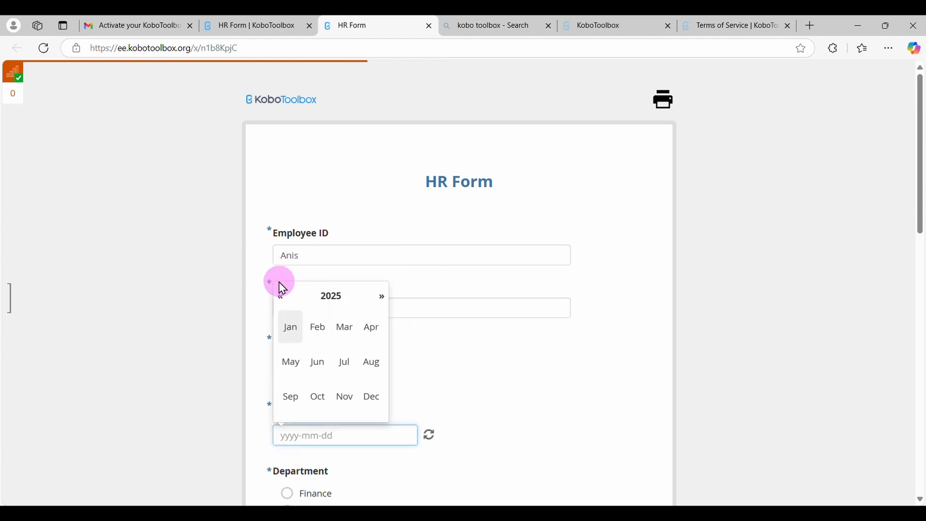
pyautogui.doubleClick(279, 298)
pyautogui.click(332, 298)
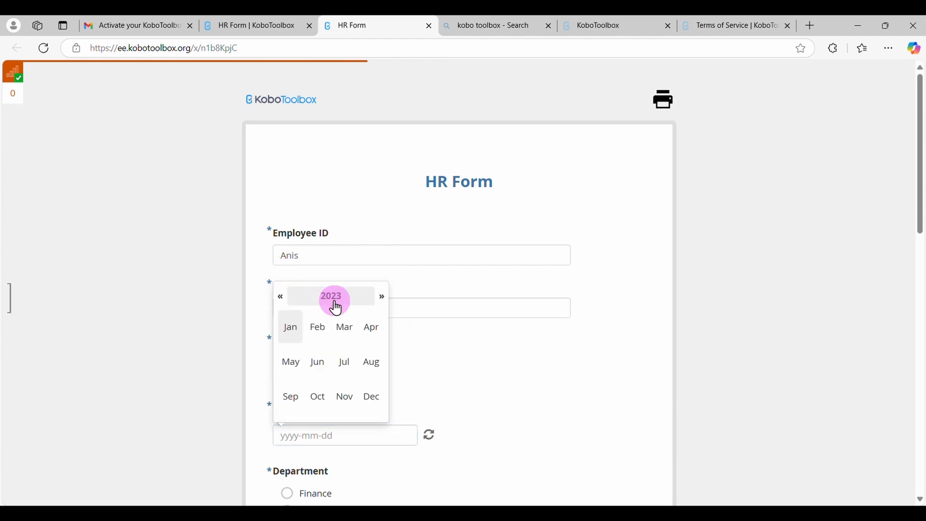
pyautogui.click(282, 298)
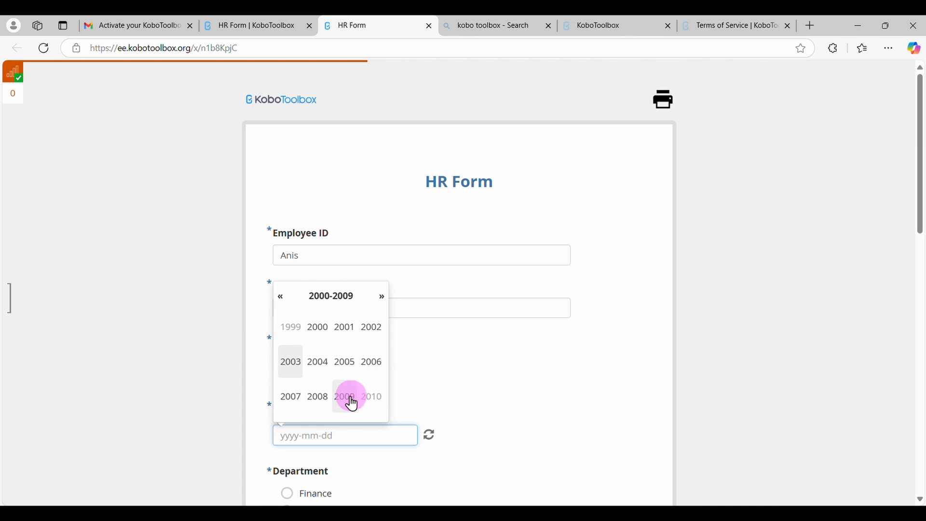
pyautogui.click(319, 397)
pyautogui.click(320, 397)
pyautogui.click(321, 397)
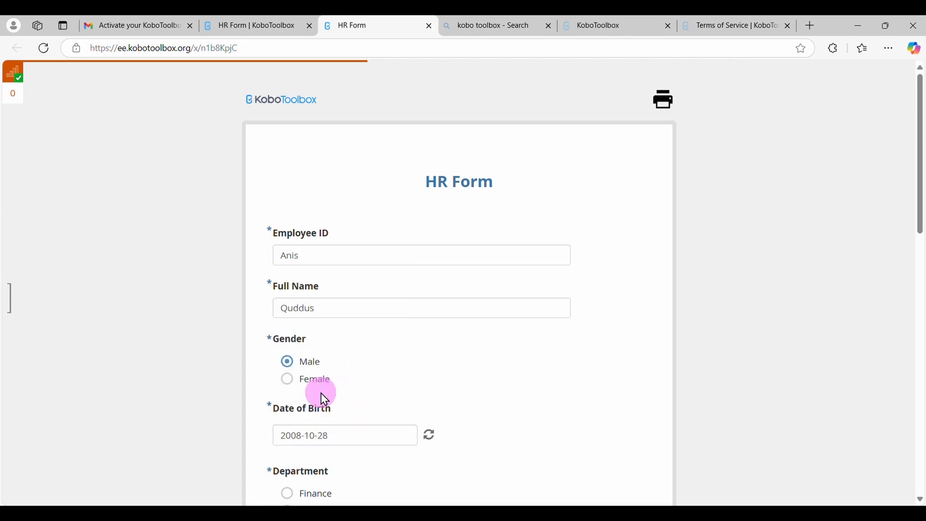
# Answer Marketing for Department, High School Diploma for Qualification, Divorced for Marital Status and 2 for Job Satisfaction
pyautogui.scroll(-3, 323, 397)
pyautogui.click(322, 398)
pyautogui.scroll(-3, 323, 397)
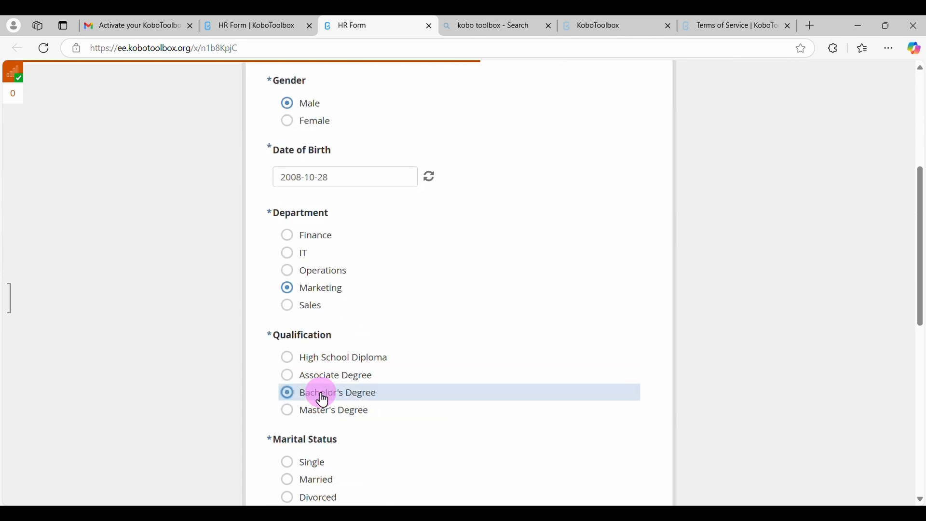
pyautogui.click(310, 355)
pyautogui.scroll(-2, 310, 356)
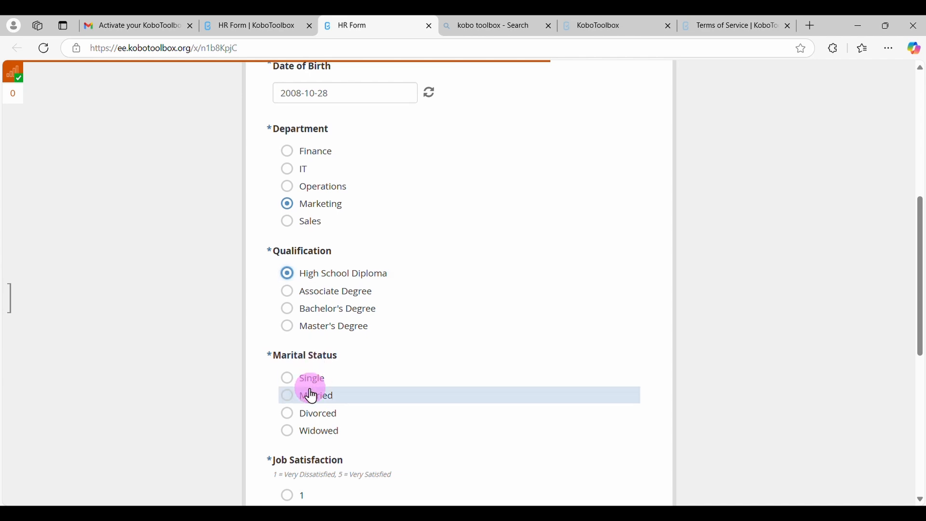
pyautogui.scroll(-2, 314, 422)
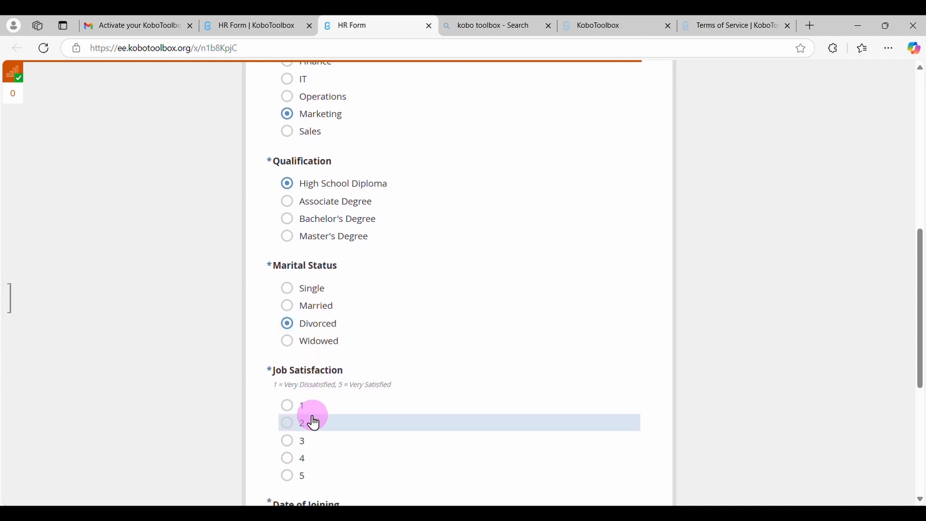
pyautogui.click(311, 421)
# Set the third employee's Date of Joining to 2024-02-28
pyautogui.scroll(-3, 311, 415)
pyautogui.click(314, 401)
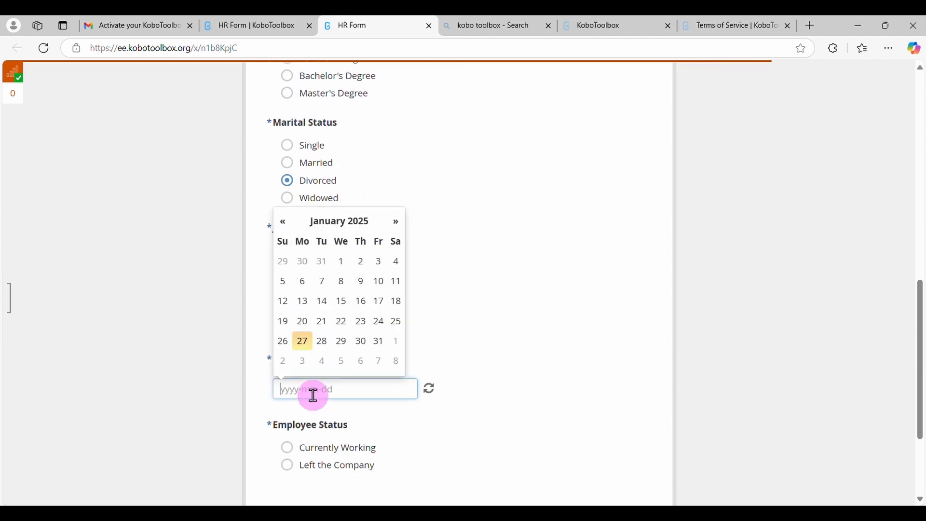
pyautogui.click(325, 230)
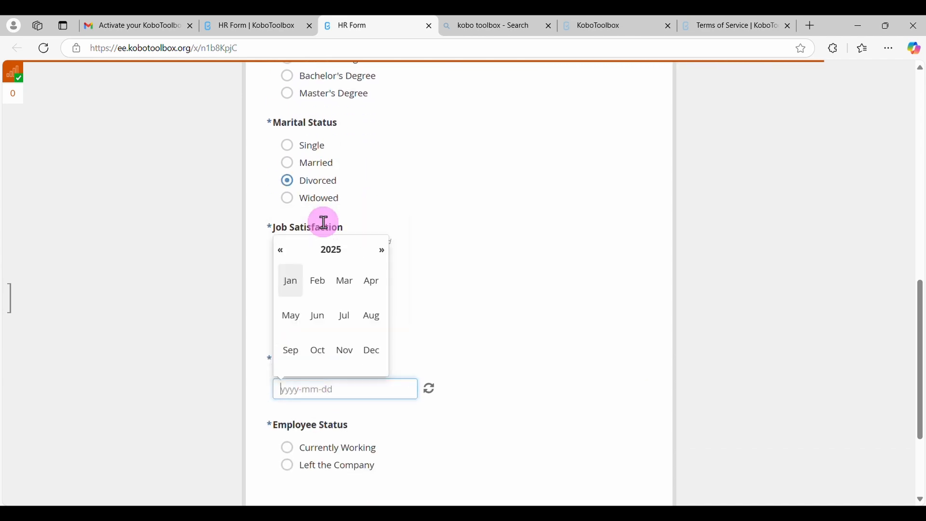
pyautogui.click(286, 256)
pyautogui.click(320, 283)
pyautogui.click(344, 342)
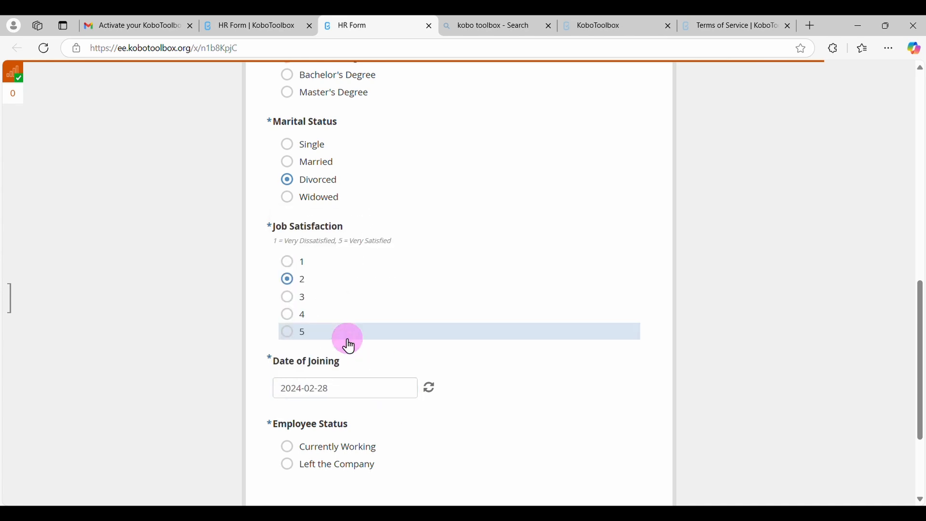
# Mark the third employee as Left the Company and set the Date of leaving to 2025-01-13
pyautogui.scroll(-3, 348, 343)
pyautogui.click(317, 332)
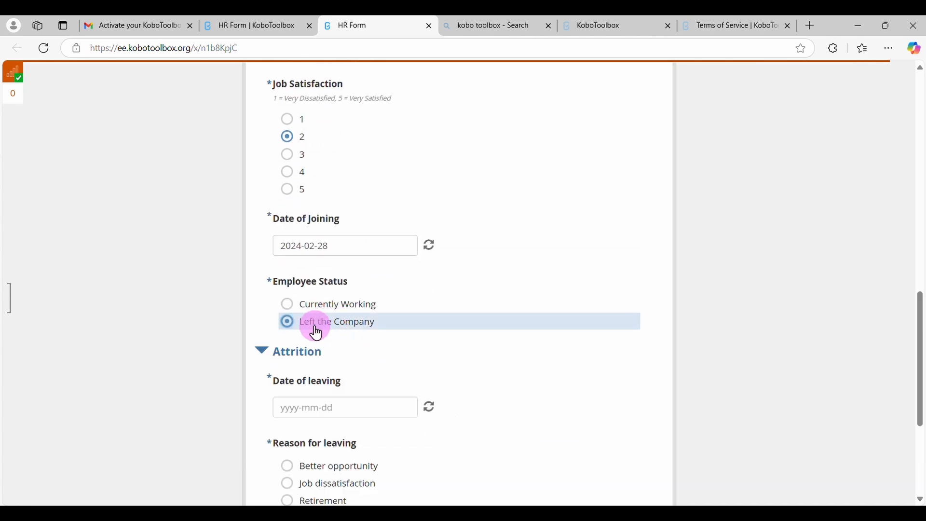
pyautogui.click(347, 410)
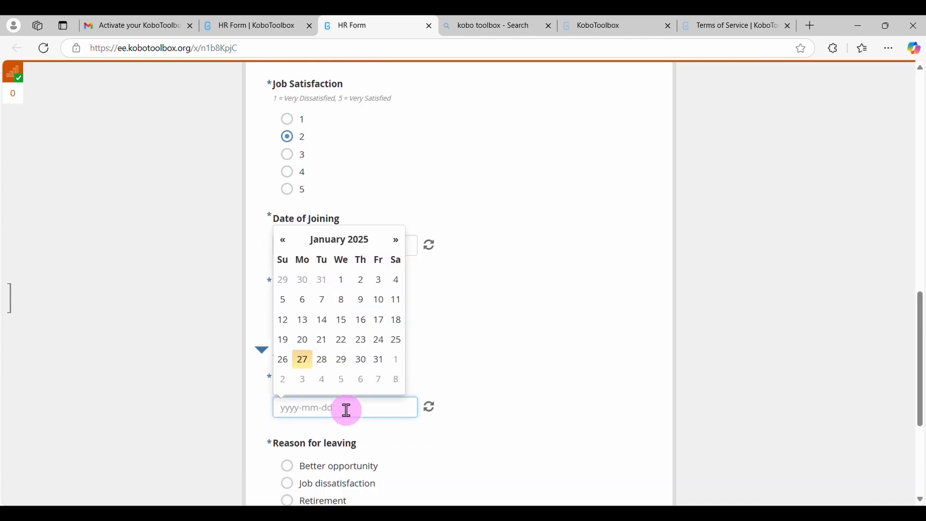
pyautogui.click(304, 322)
# Choose Health reasons as the Reason for leaving and submit the form entry
pyautogui.scroll(-2, 352, 441)
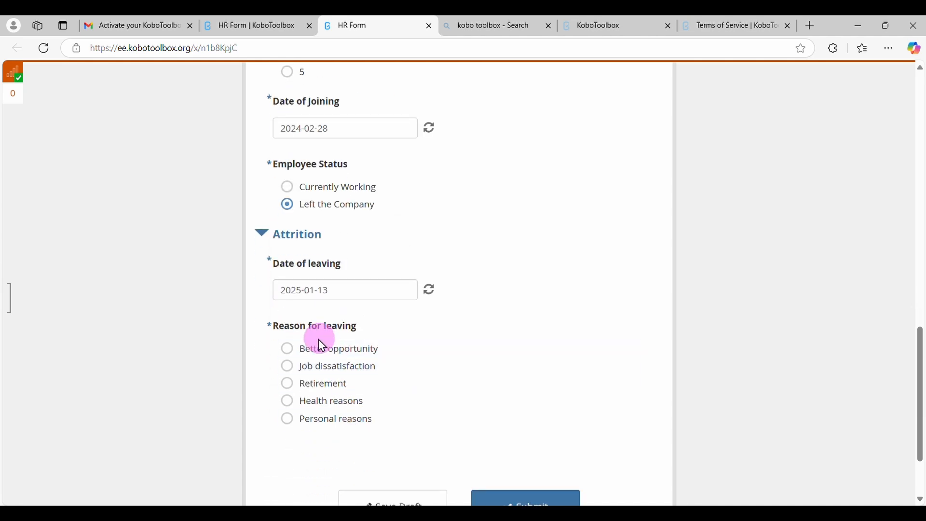
pyautogui.click(317, 402)
pyautogui.scroll(-2, 317, 401)
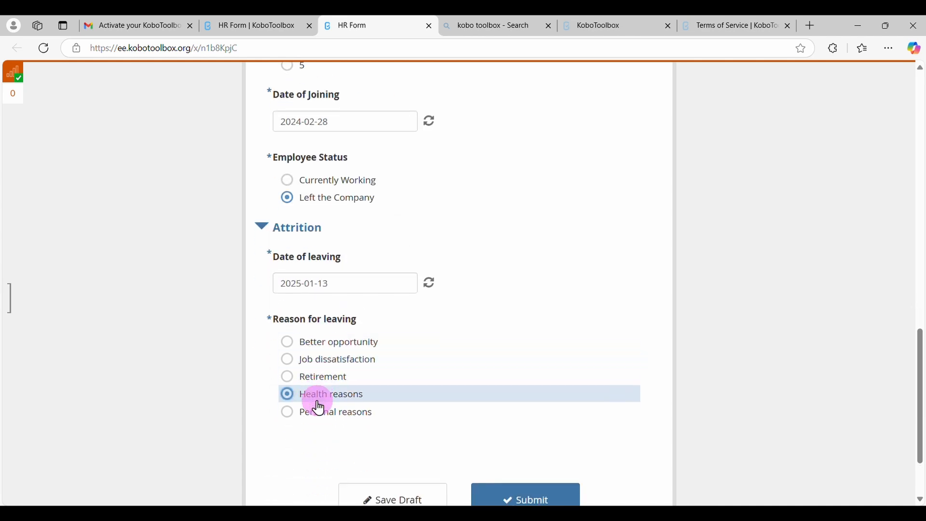
pyautogui.click(533, 411)
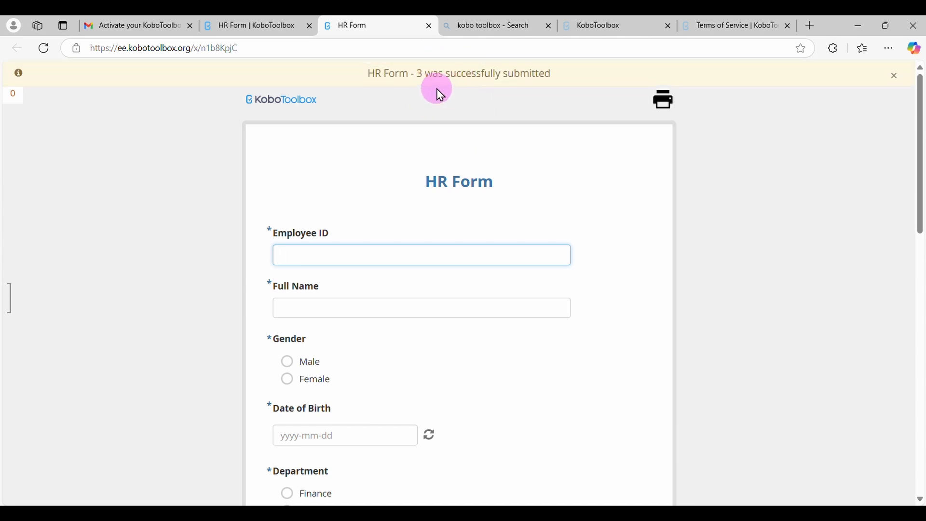
# Open the HR Form project's data table and review the submitted answers across all columns
pyautogui.click(248, 32)
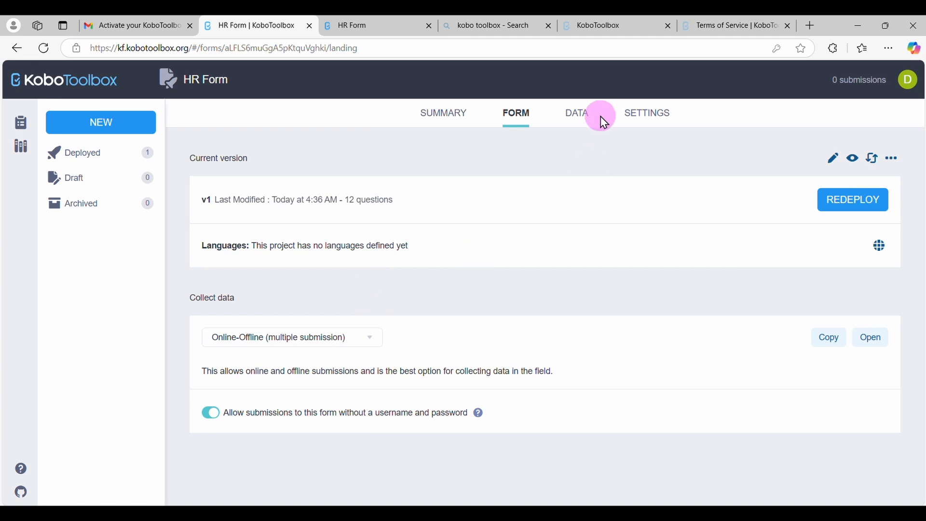
pyautogui.click(582, 114)
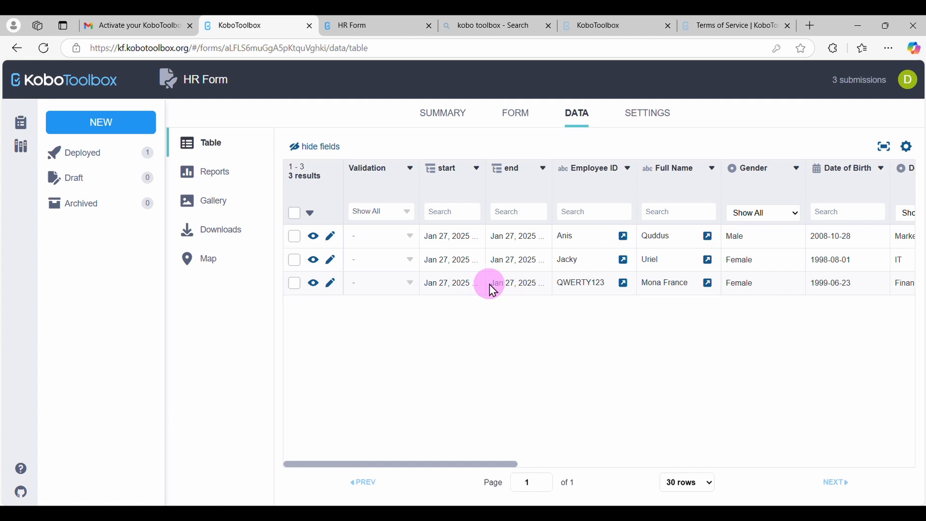
pyautogui.hscroll(3, 493, 291)
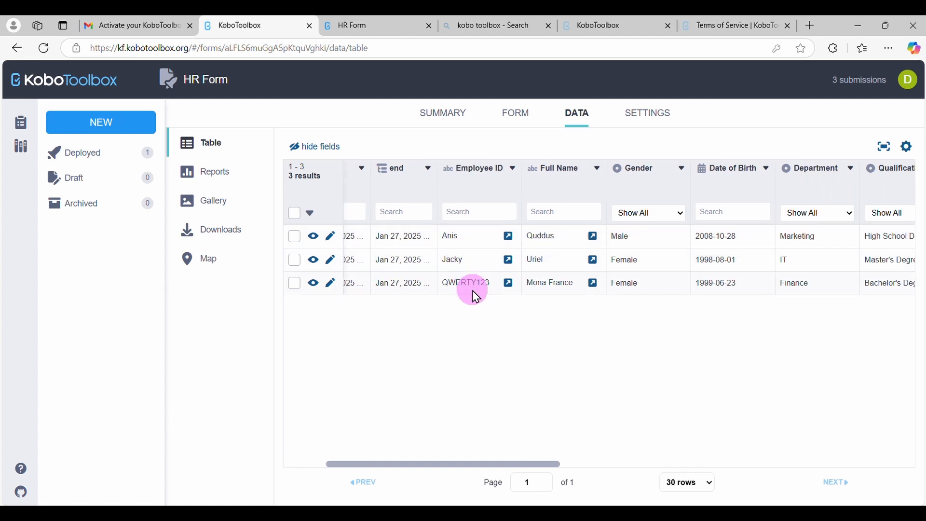
pyautogui.hscroll(3, 476, 295)
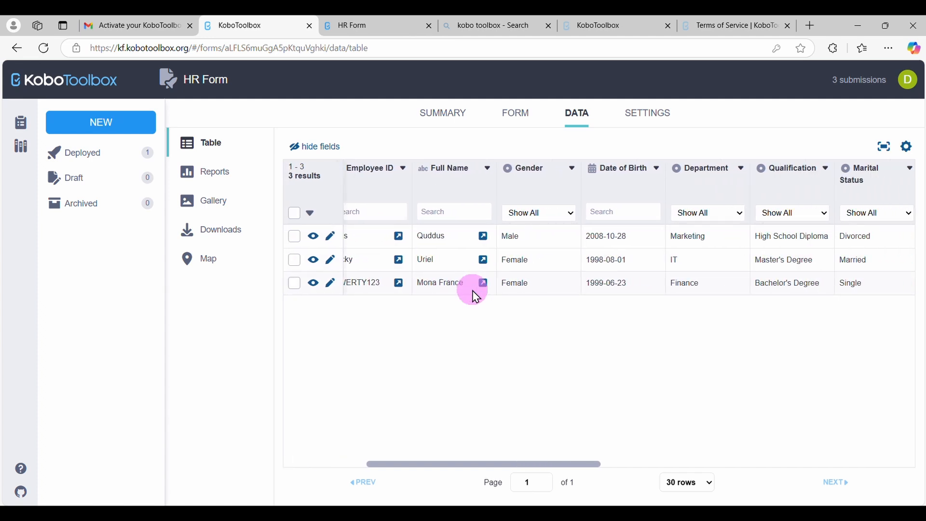
pyautogui.hscroll(-3, 475, 295)
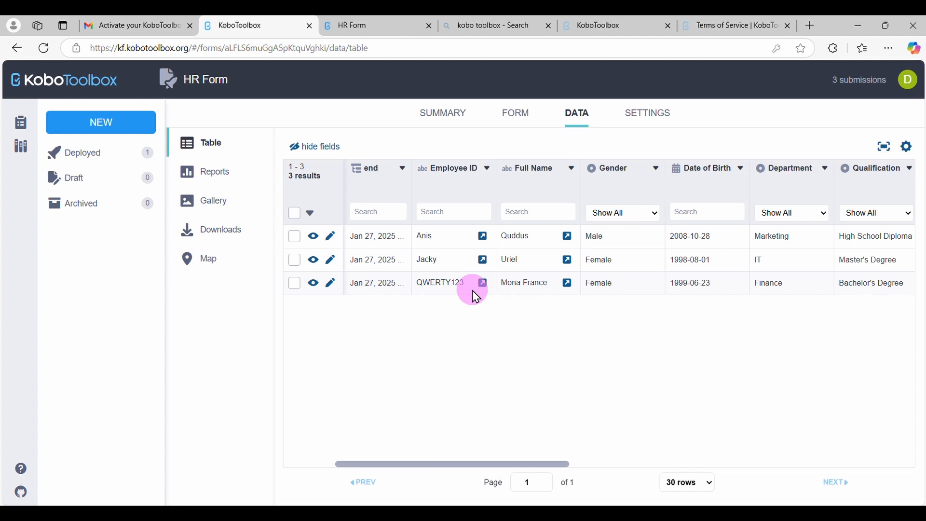
pyautogui.hscroll(6, 475, 295)
pyautogui.hscroll(9, 475, 296)
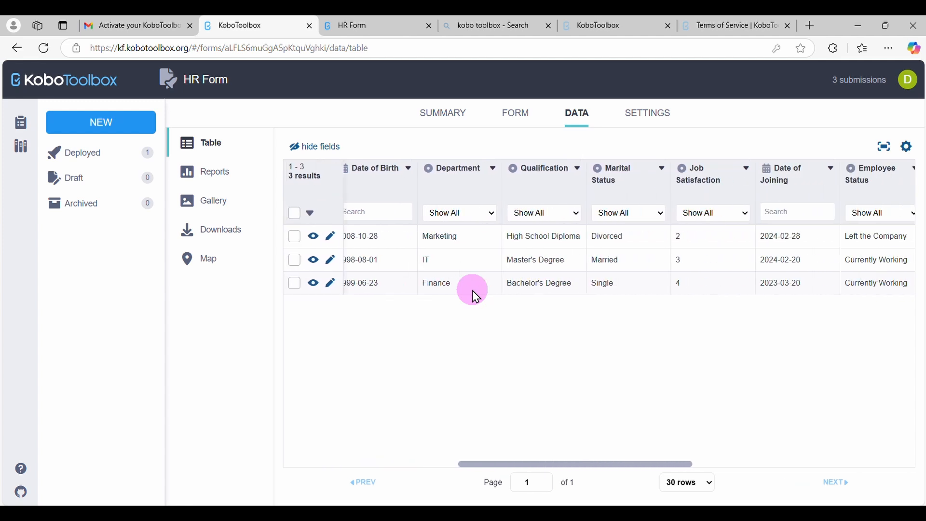
pyautogui.hscroll(9, 475, 296)
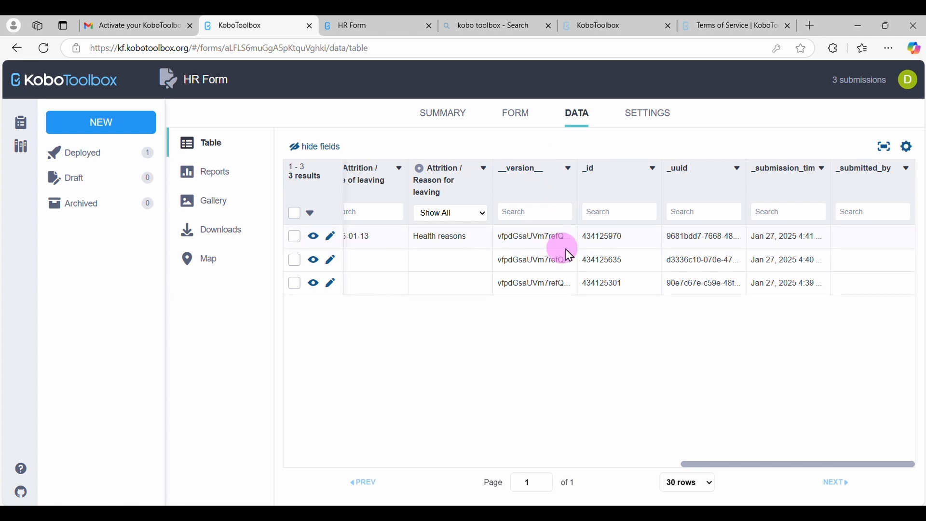
pyautogui.hscroll(-3, 511, 285)
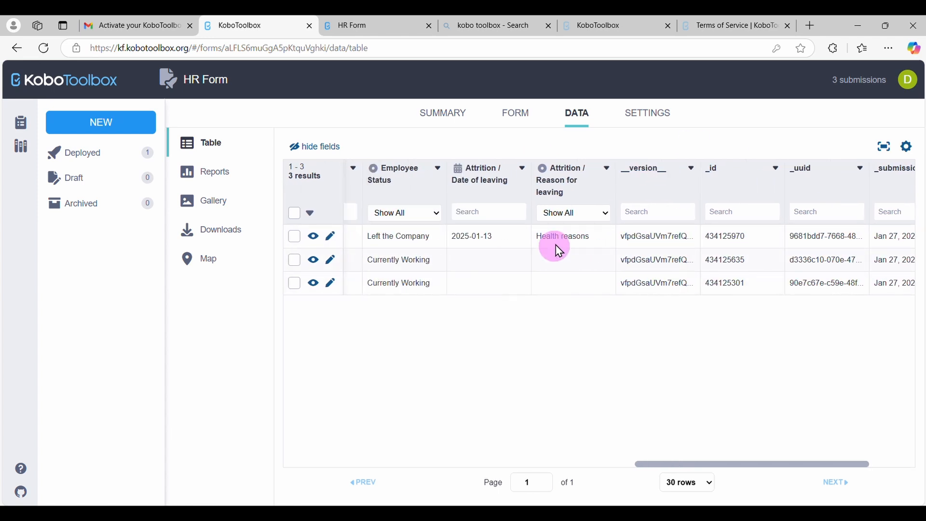
pyautogui.hscroll(-12, 455, 275)
pyautogui.hscroll(-10, 453, 272)
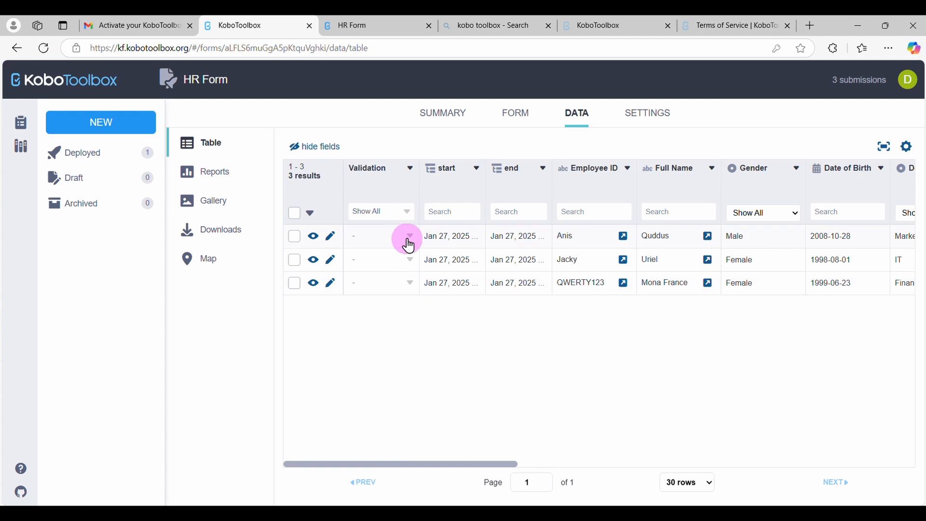
# Set the validation status to Not approved for the first submission, Approved for the second and On hold for the third
pyautogui.click(375, 281)
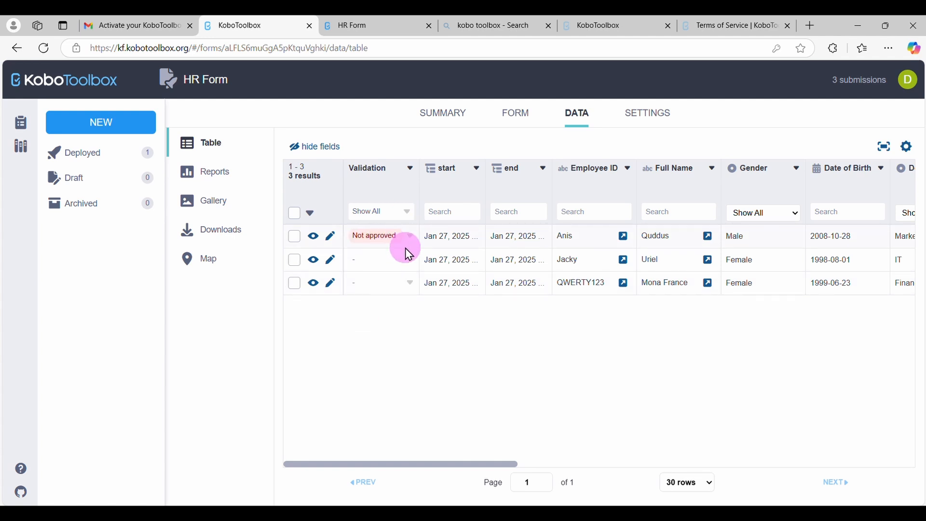
pyautogui.click(375, 323)
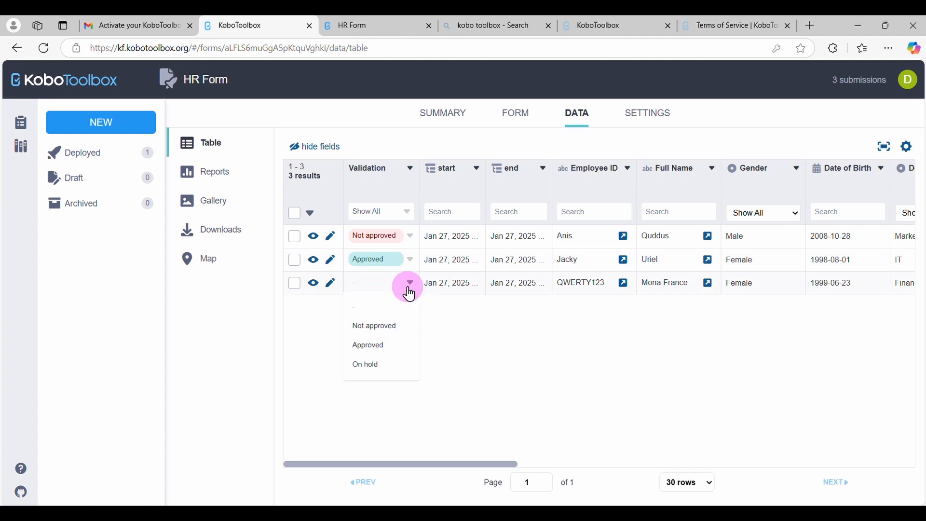
pyautogui.click(379, 370)
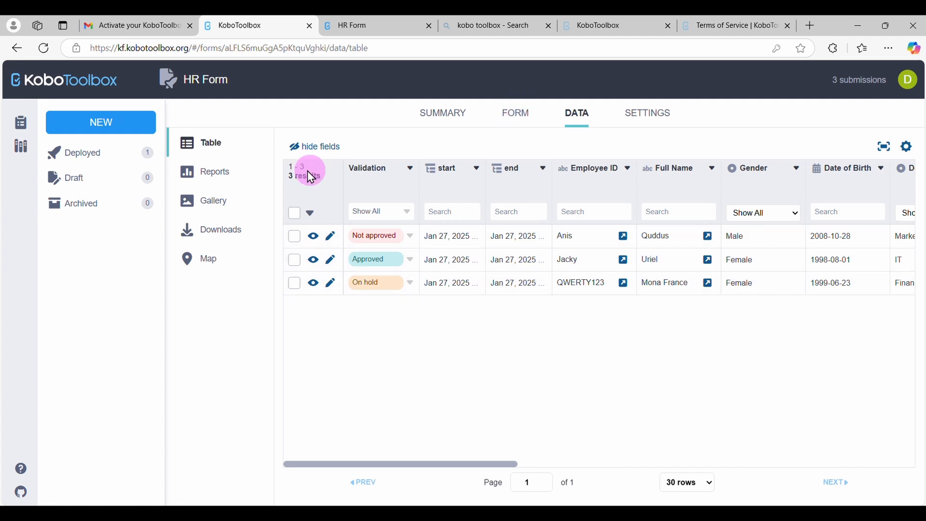
# Open the default report of the HR Form data and look through the charts and frequency tables for each question
pyautogui.click(217, 173)
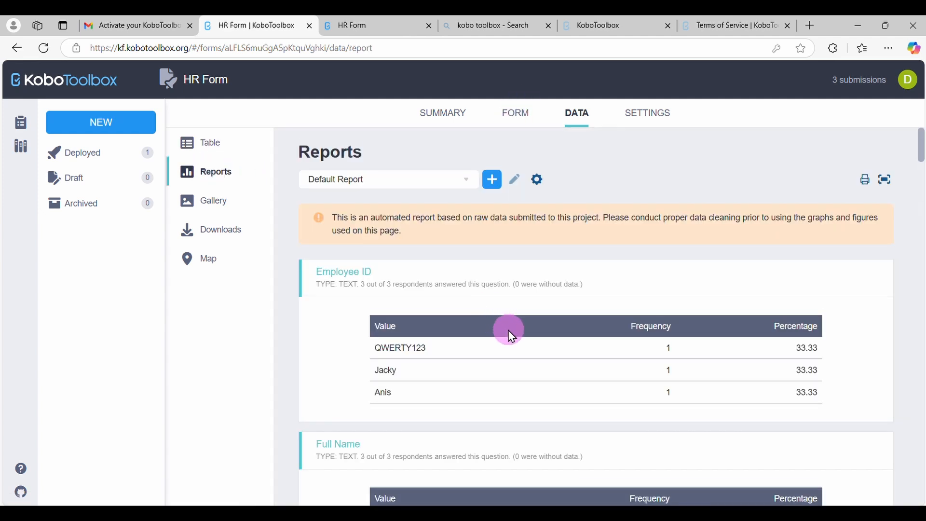
pyautogui.scroll(-4, 507, 328)
pyautogui.scroll(-4, 508, 330)
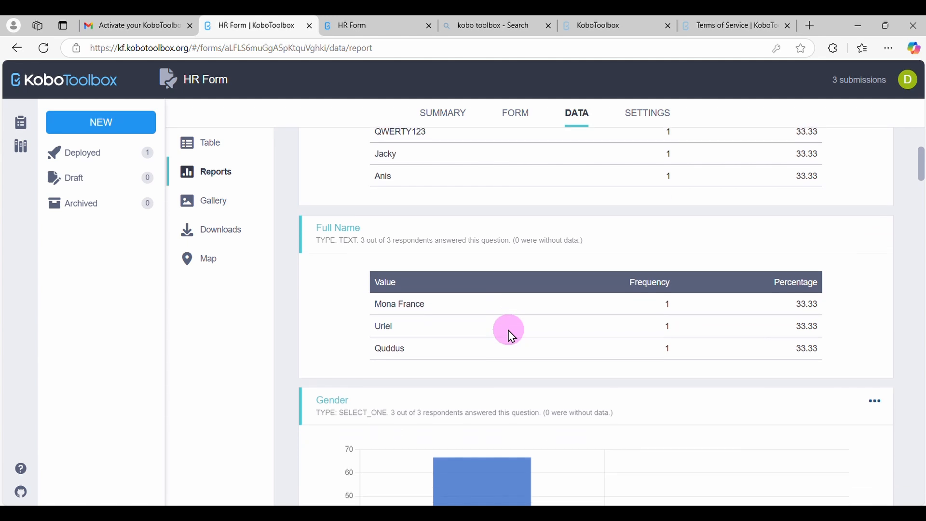
pyautogui.scroll(-15, 508, 330)
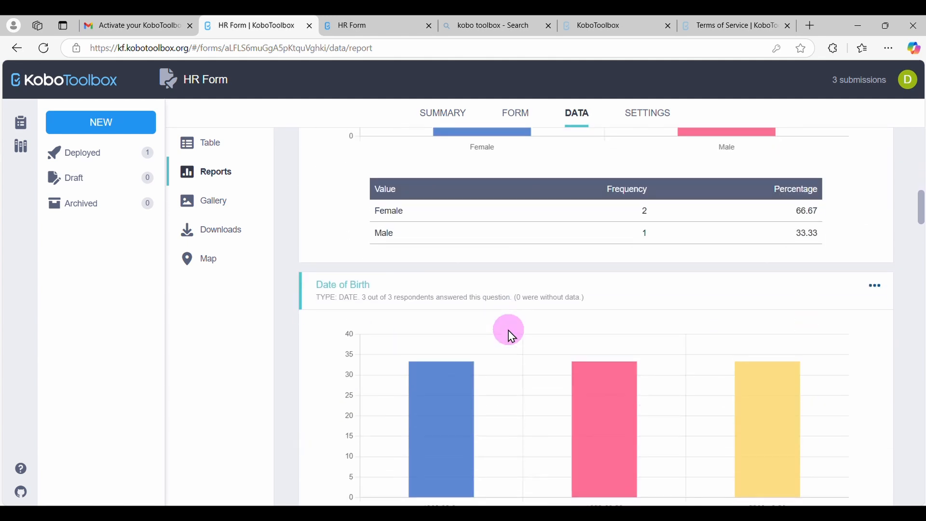
pyautogui.scroll(-20, 512, 337)
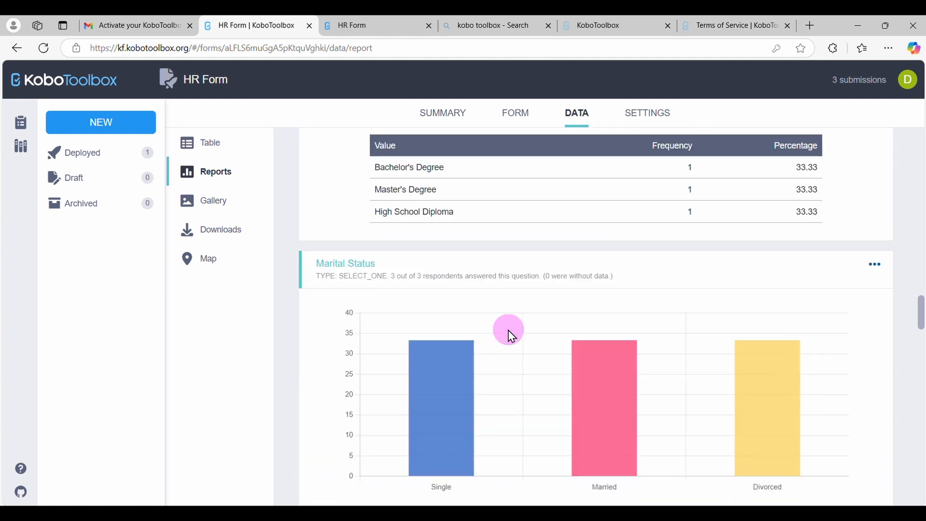
pyautogui.scroll(-20, 512, 335)
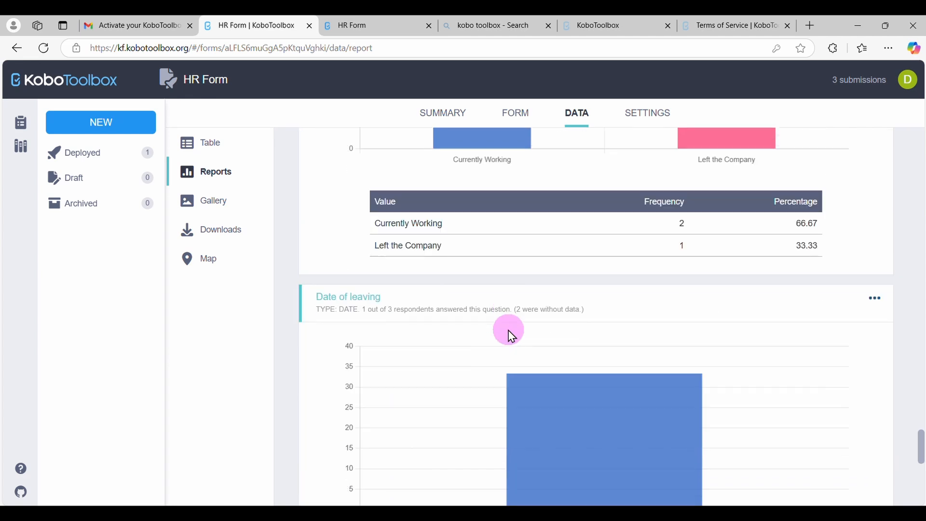
# Open the HR Form's download settings, show the advanced options and save the export selection as data_professionals
pyautogui.scroll(20, 508, 330)
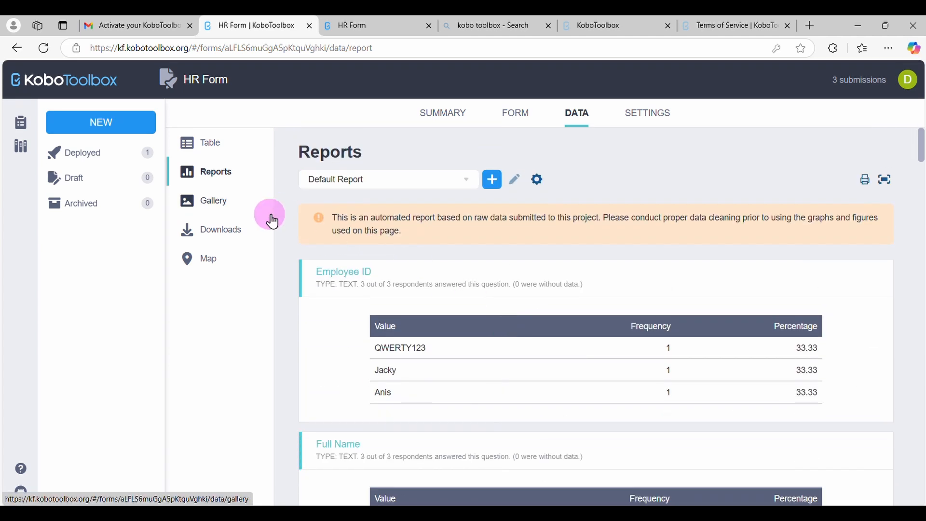
pyautogui.click(230, 240)
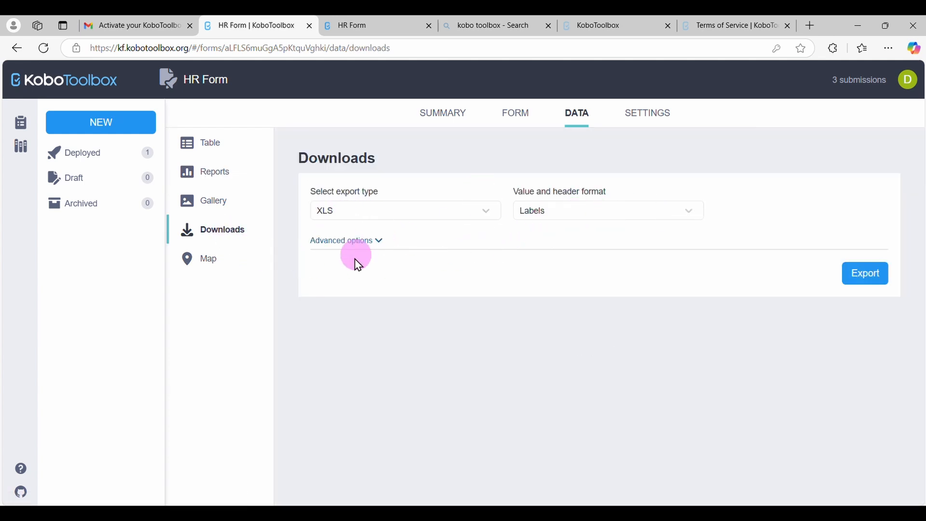
pyautogui.click(375, 242)
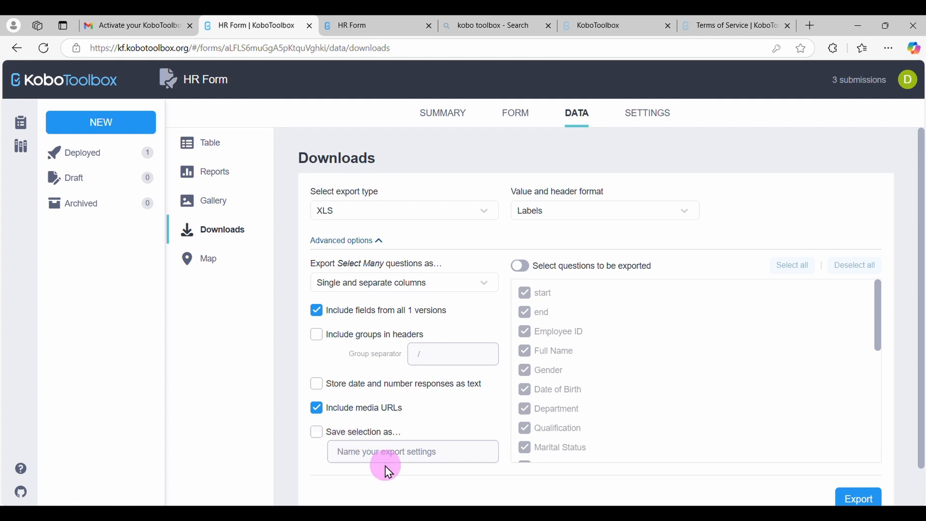
pyautogui.click(324, 437)
pyautogui.click(392, 453)
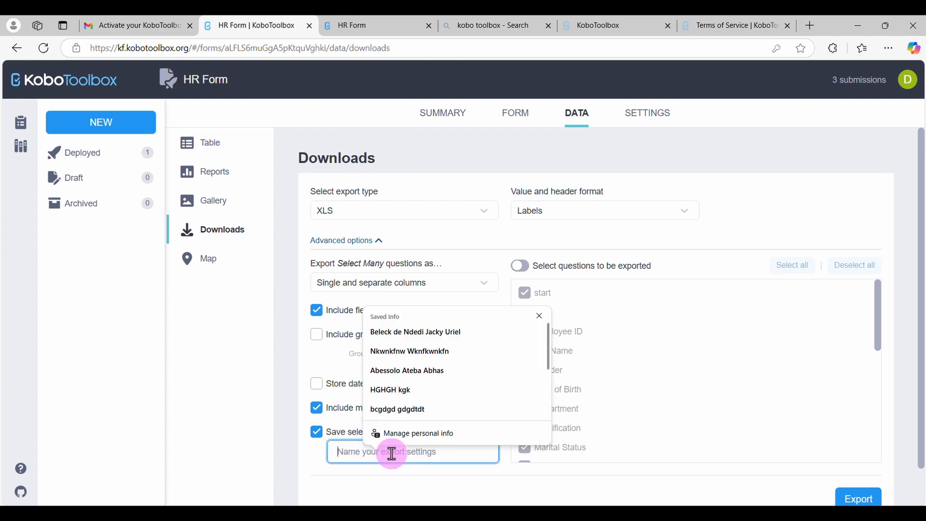
pyautogui.write('data')
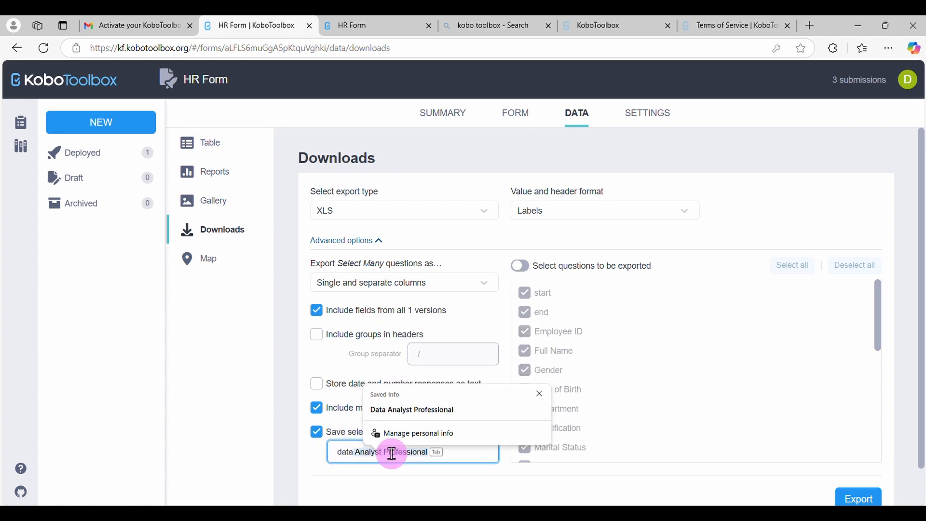
pyautogui.write('_professionals')
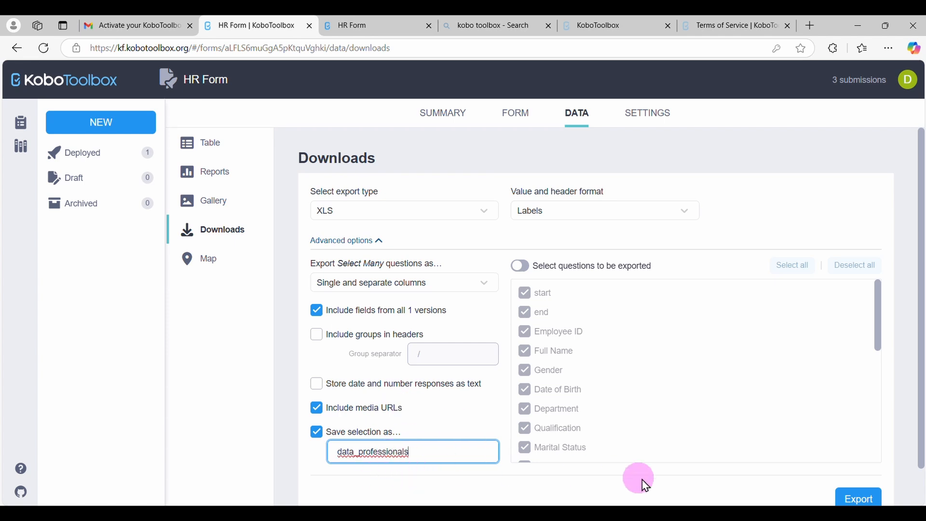
pyautogui.scroll(-2, 692, 422)
pyautogui.scroll(2, 733, 380)
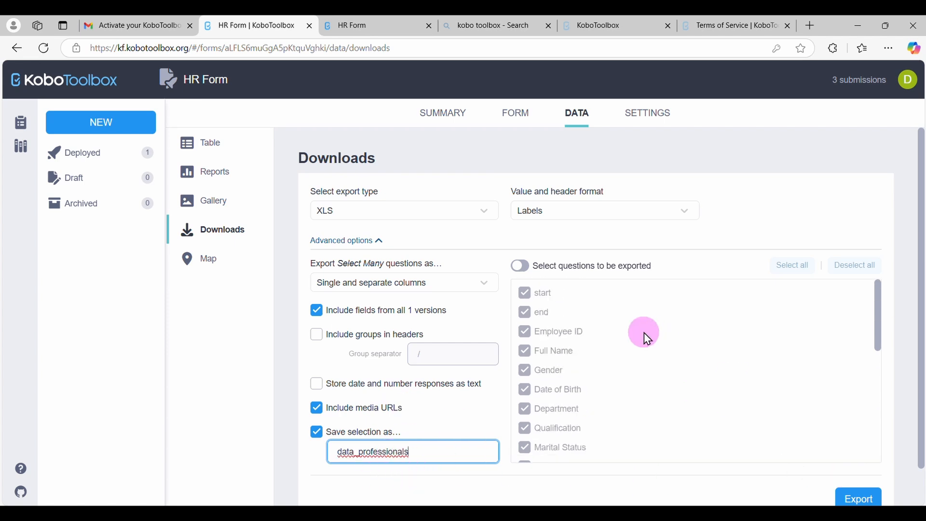
pyautogui.scroll(-8, 591, 421)
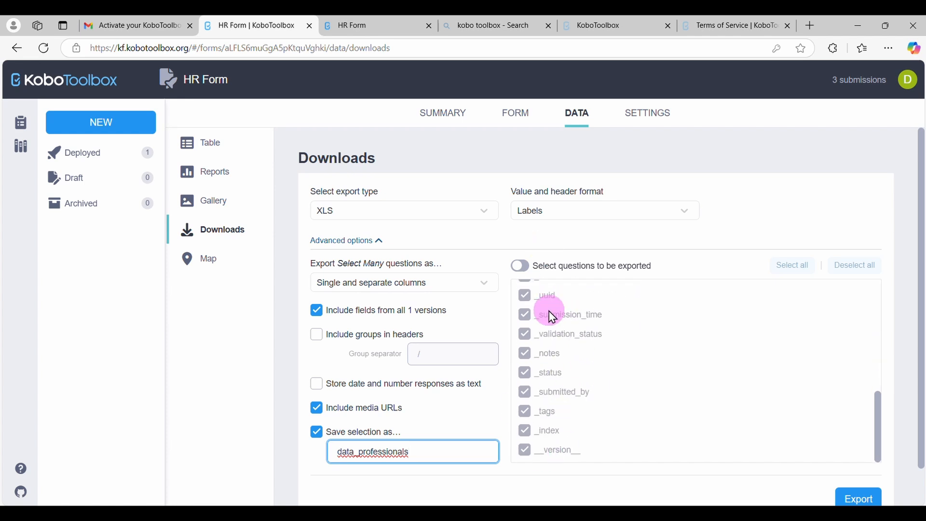
pyautogui.click(520, 266)
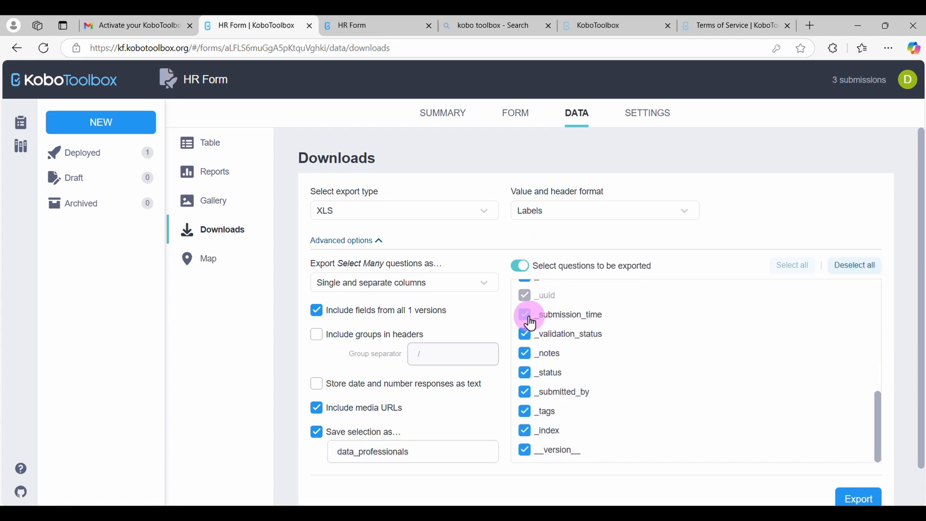
pyautogui.click(521, 266)
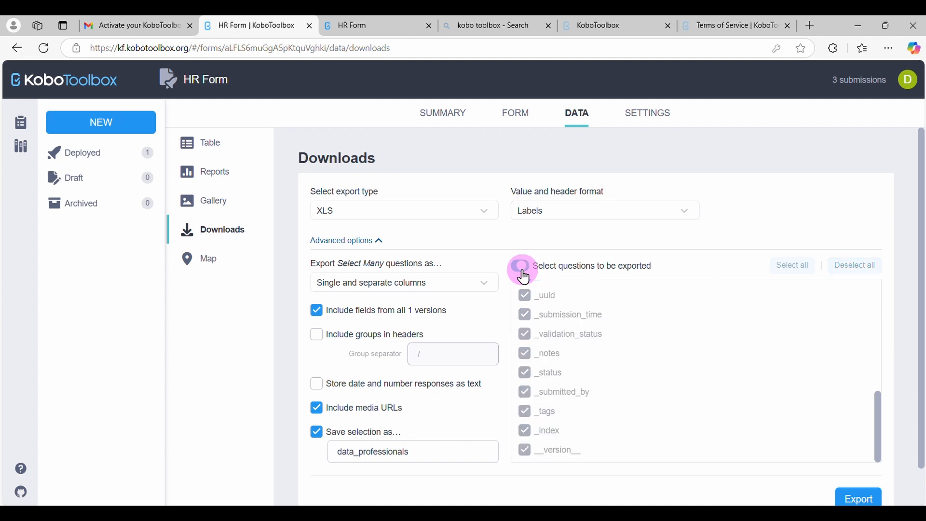
# Export the HR Form data as XLS with labels, download the file and open it in Excel for editing
pyautogui.click(865, 498)
pyautogui.scroll(-3, 882, 479)
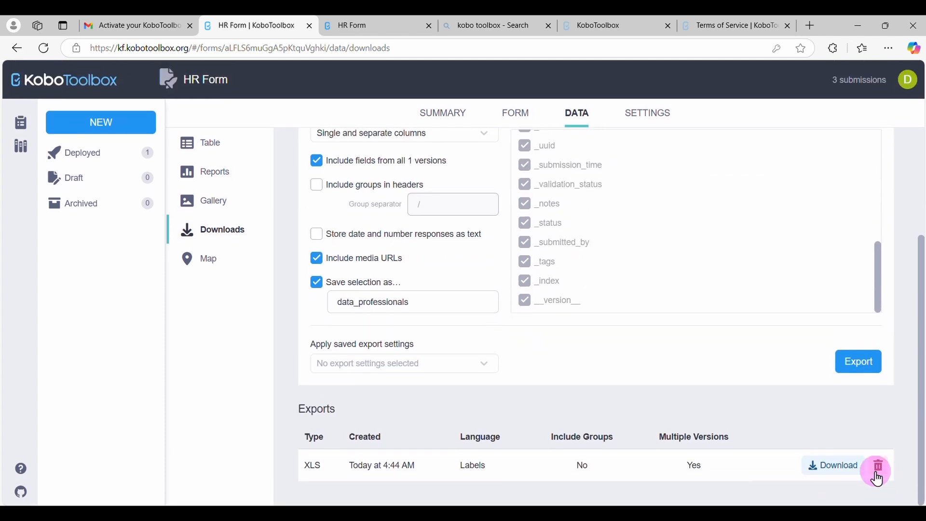
pyautogui.click(834, 467)
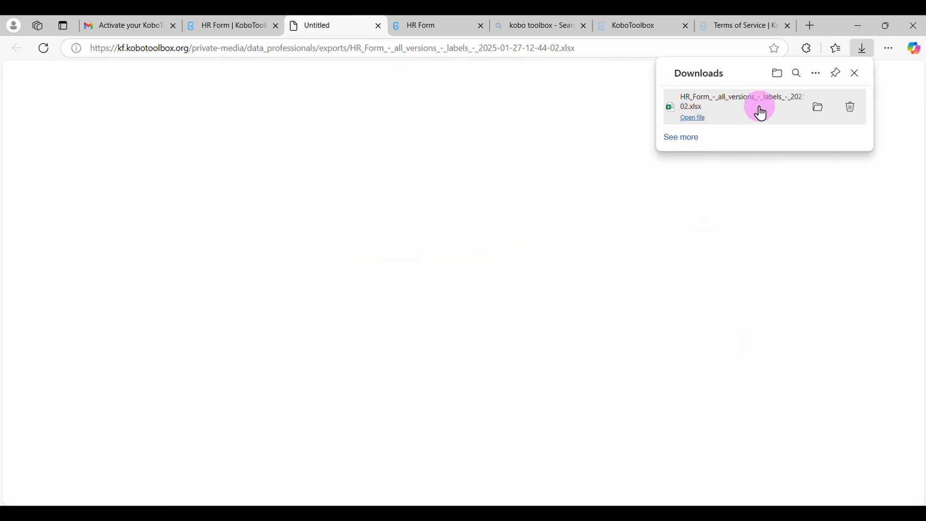
pyautogui.click(720, 118)
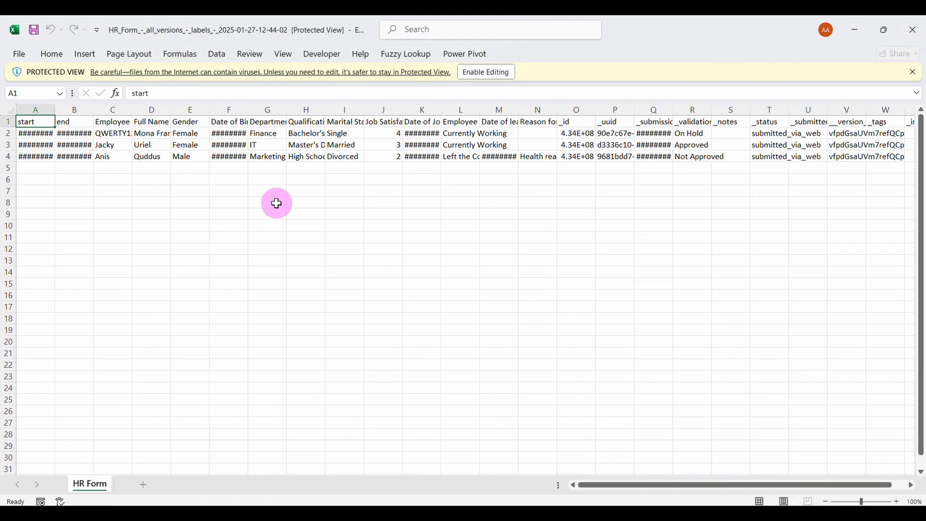
pyautogui.click(484, 73)
# Convert the exported range A1:X4 into a table with headers and autofit all column widths
pyautogui.click(302, 116)
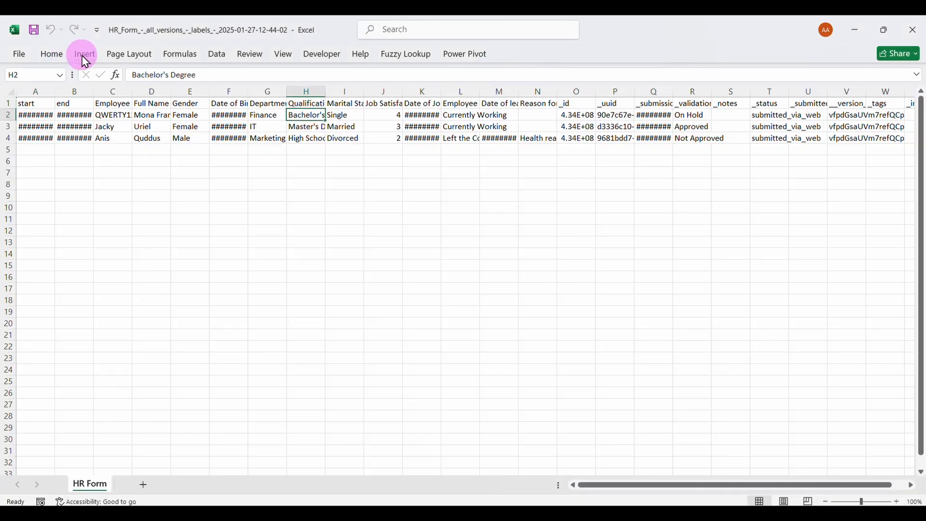
pyautogui.click(86, 62)
pyautogui.click(114, 90)
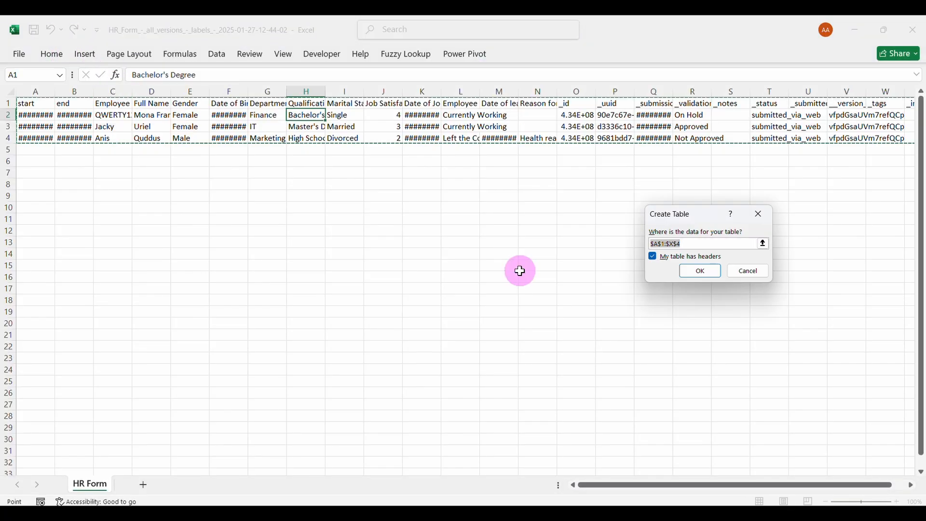
pyautogui.click(703, 271)
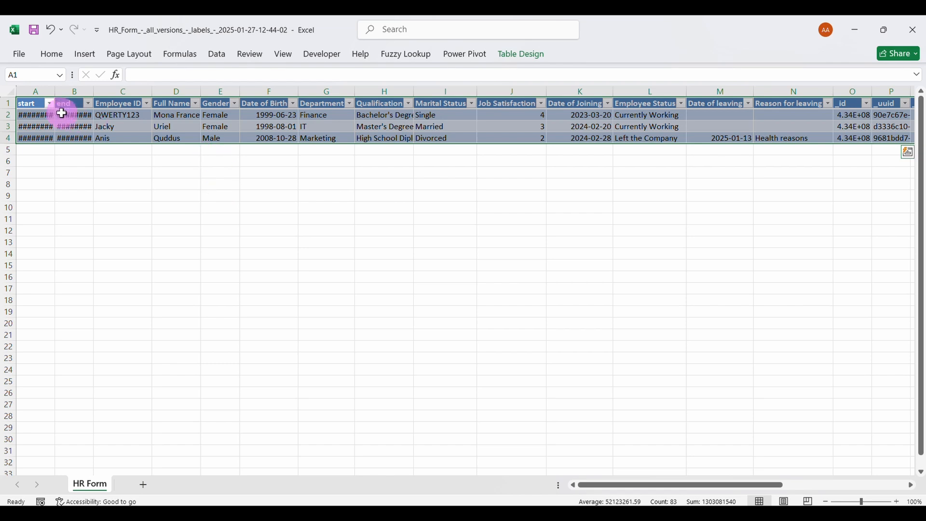
pyautogui.click(10, 91)
pyautogui.doubleClick(55, 89)
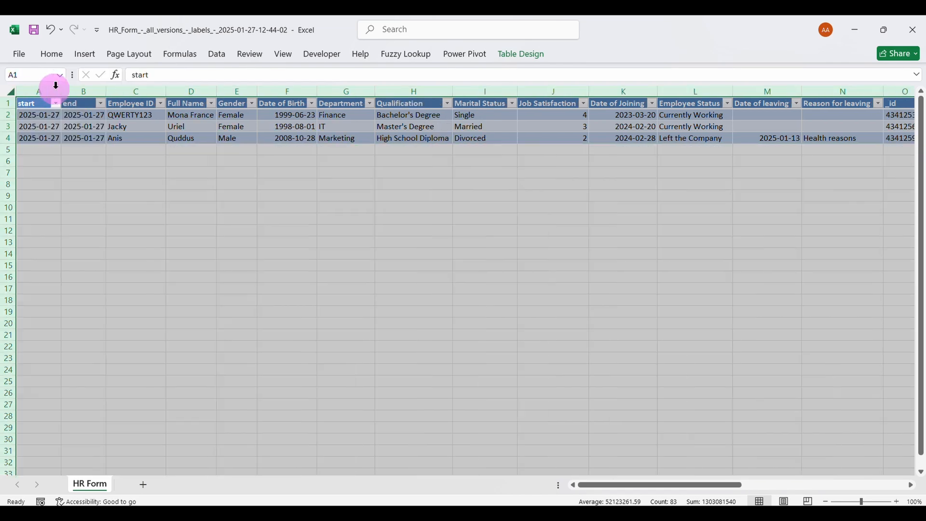
# Review the exported submissions across all table columns and close the exported workbook
pyautogui.click(190, 137)
pyautogui.hscroll(5, 192, 136)
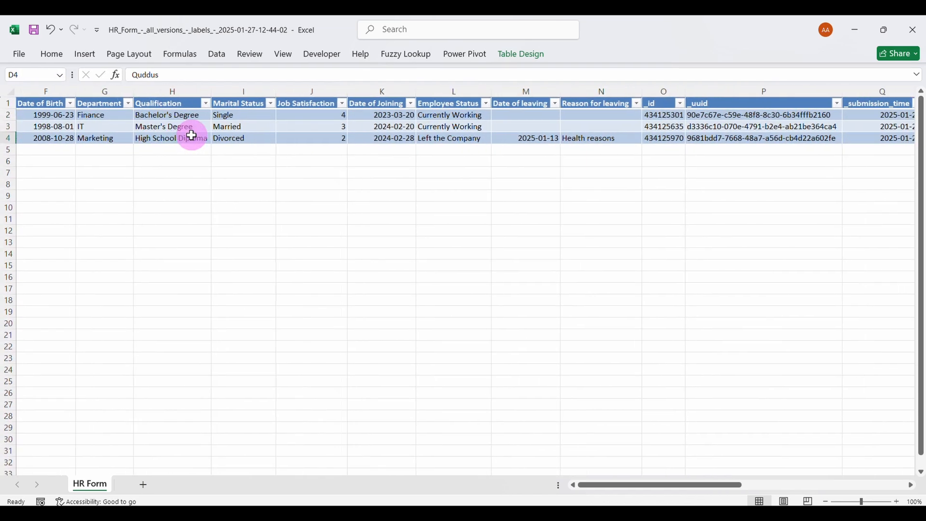
pyautogui.hscroll(3, 192, 135)
pyautogui.hscroll(-7, 192, 136)
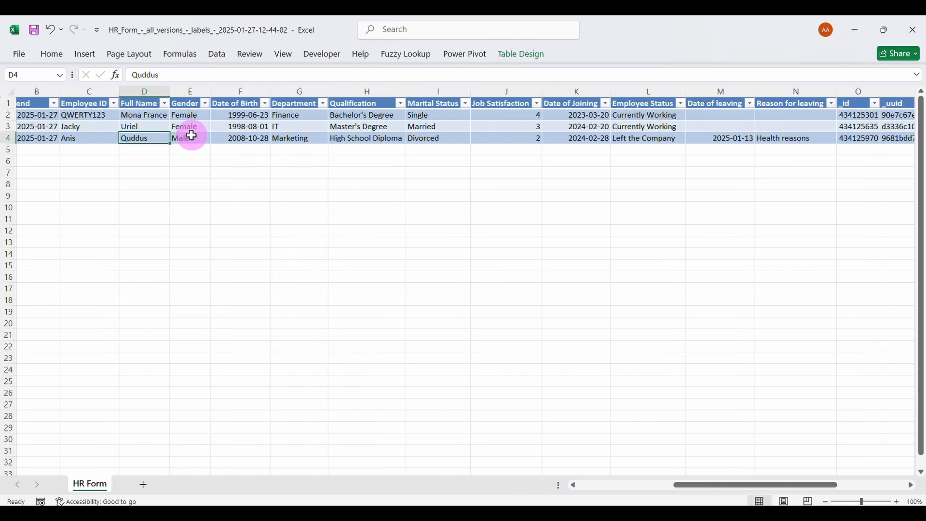
pyautogui.hscroll(-1, 192, 136)
pyautogui.click(913, 30)
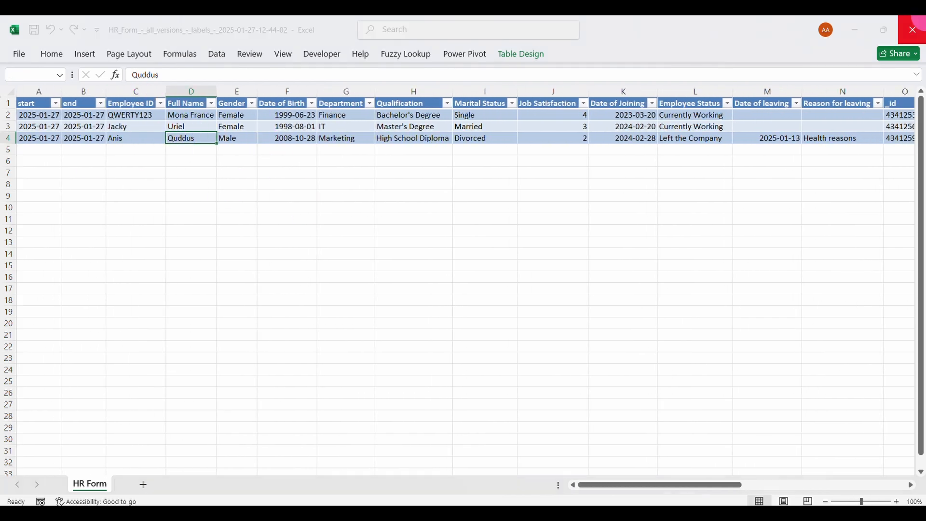
pyautogui.click(523, 358)
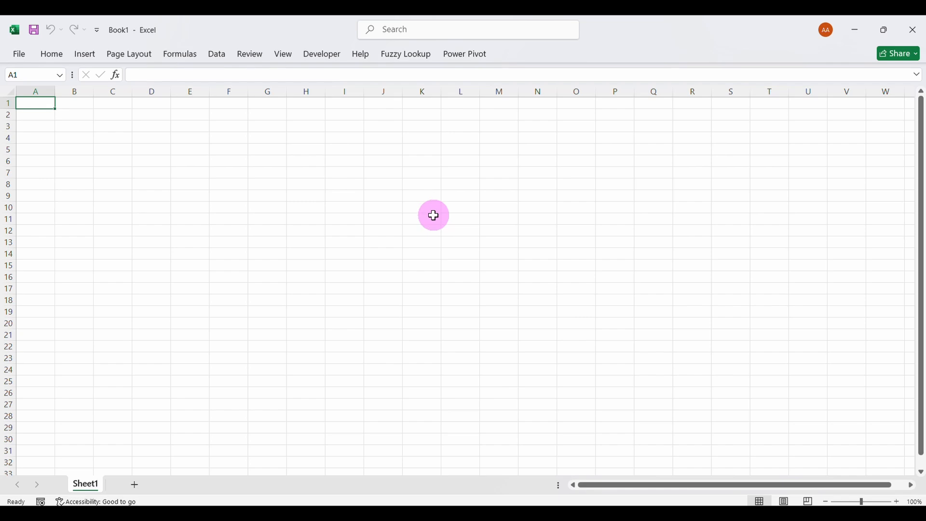
# Switch to the browser, close the blank download tab and paste the HR Form downloads page address into a new tab
pyautogui.click(502, 517)
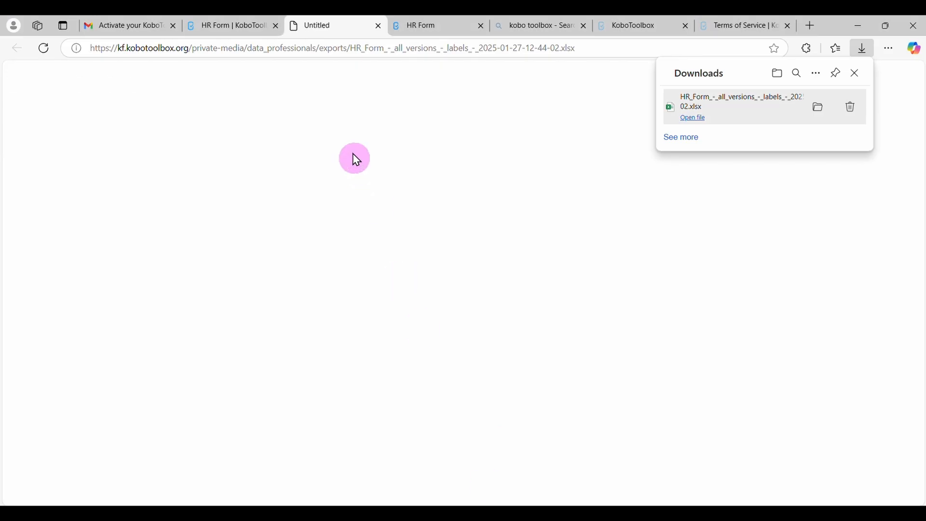
pyautogui.click(378, 26)
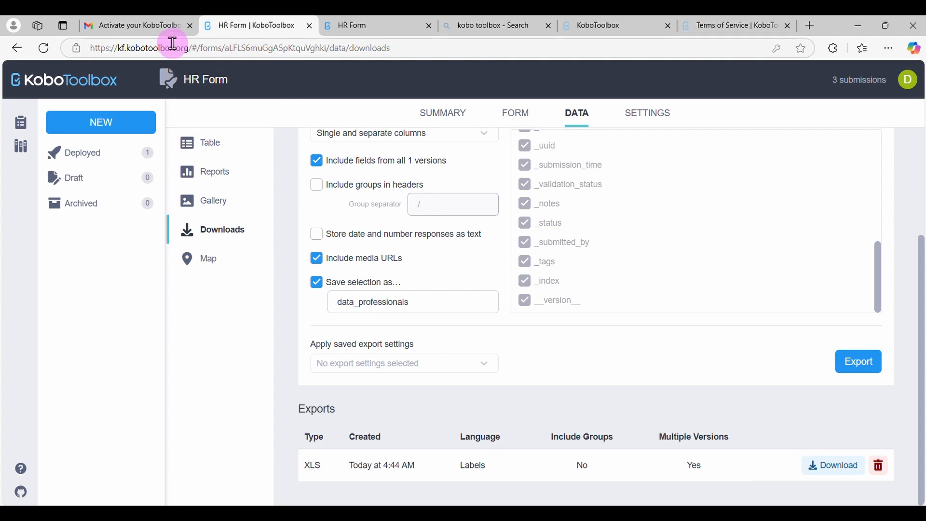
pyautogui.click(318, 48)
pyautogui.hotkey('ctrl', 'c')
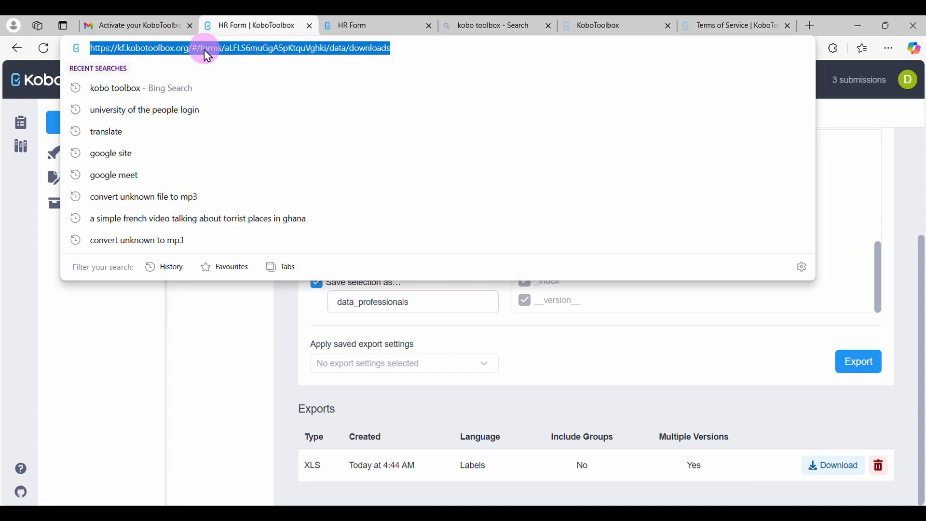
pyautogui.click(809, 25)
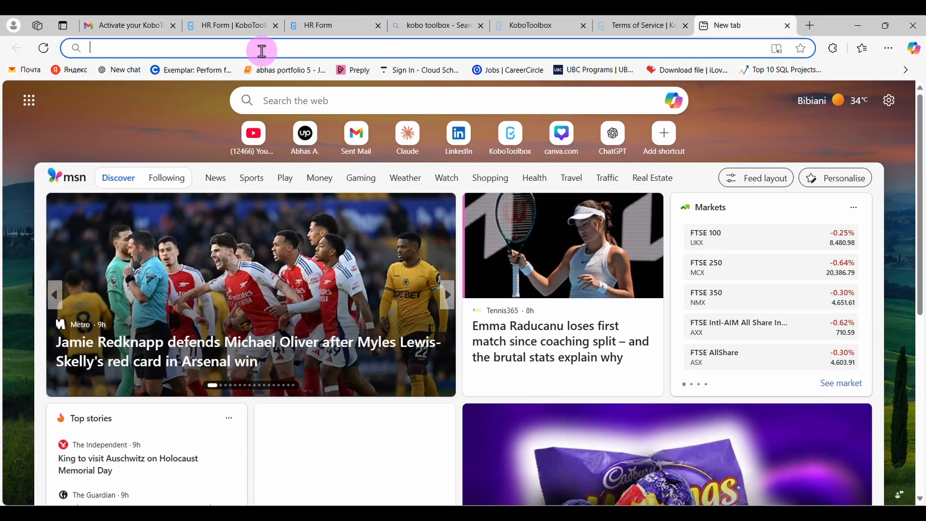
pyautogui.hotkey('ctrl', 'v')
pyautogui.press('Return')
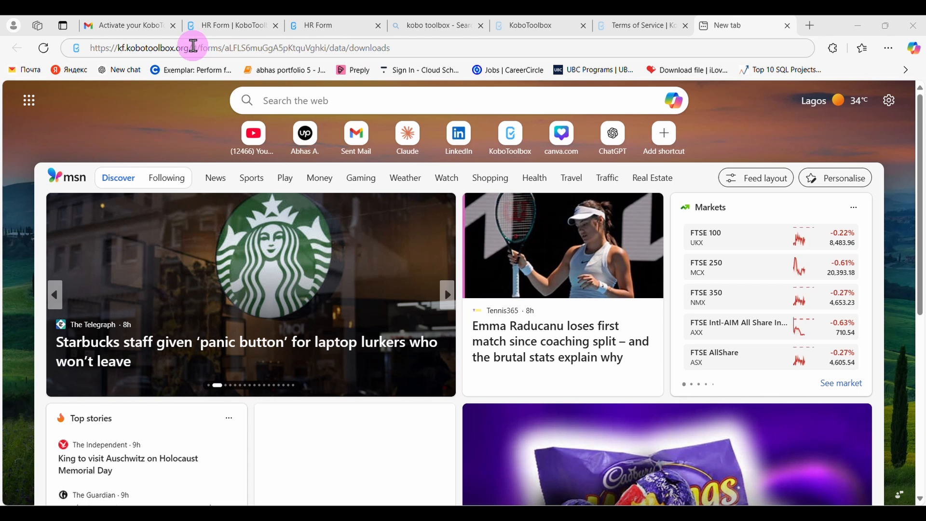
# Replace everything after kf.kobotoolbox.org/ in the pasted address with api/v2 and open the API root page
pyautogui.moveTo(194, 45); pyautogui.dragTo(403, 57)
pyautogui.press('BackSpace')
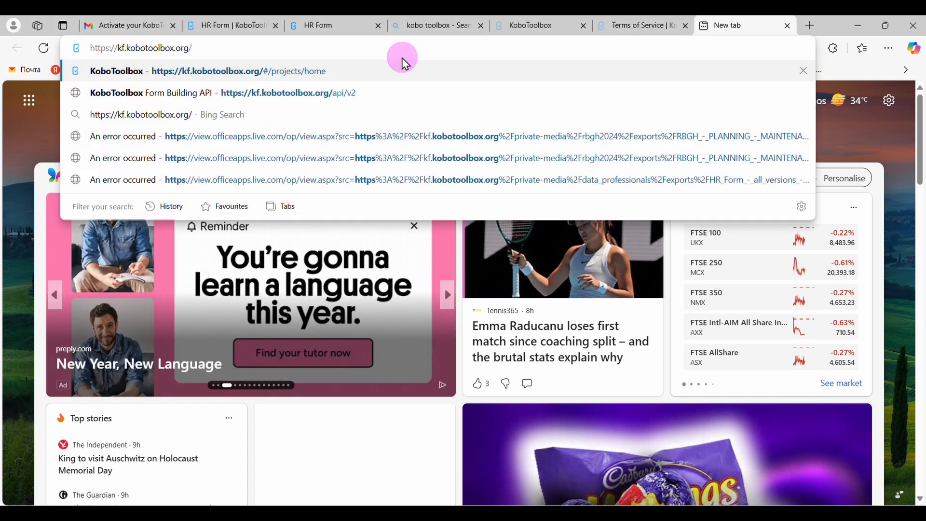
pyautogui.write('a')
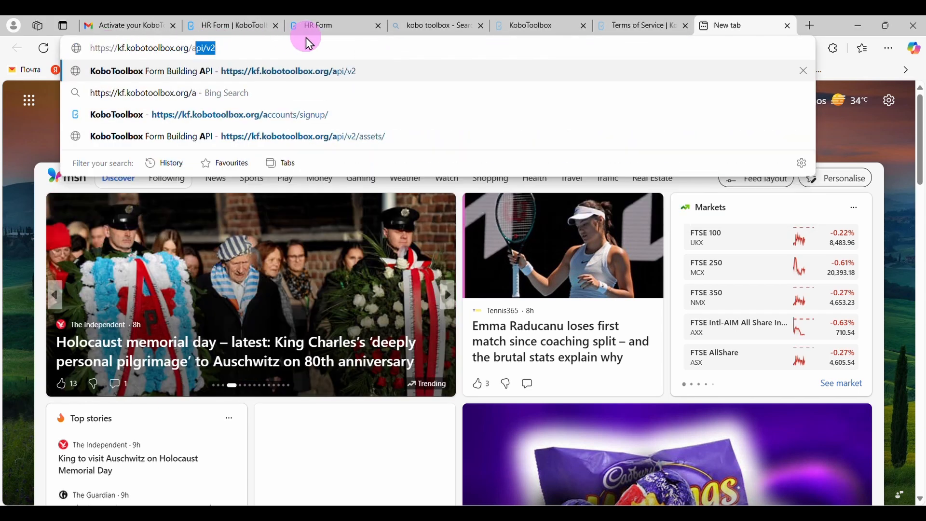
pyautogui.click(305, 37)
pyautogui.click(290, 44)
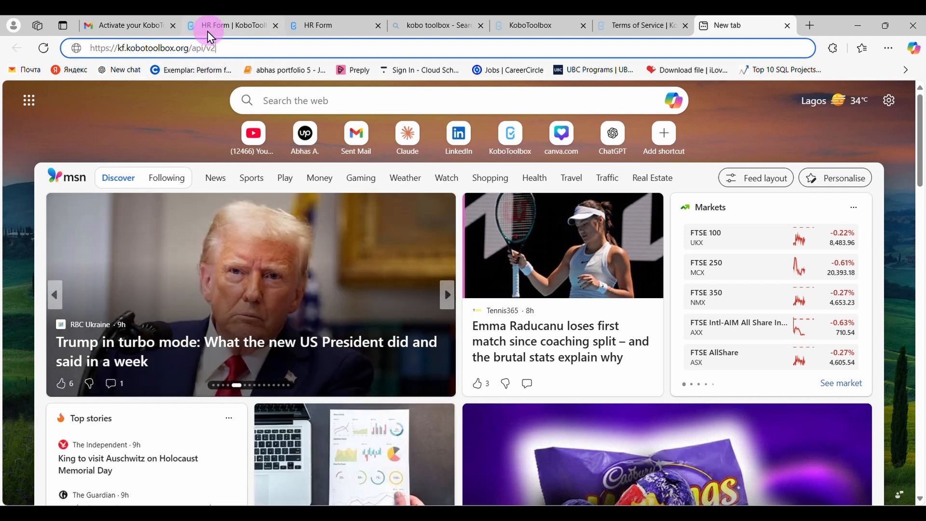
pyautogui.press('Return')
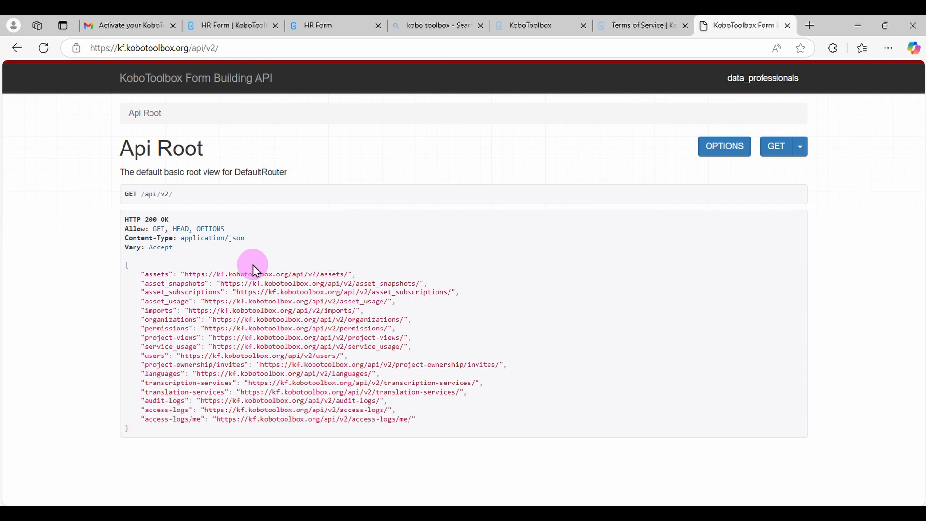
# Open the assets endpoint from the API root and skim its documentation
pyautogui.click(278, 275)
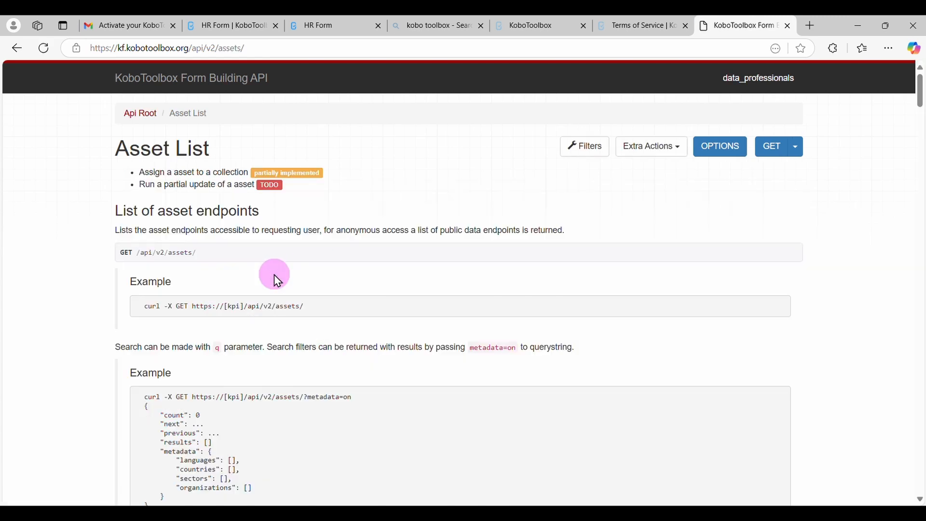
pyautogui.scroll(-12, 440, 372)
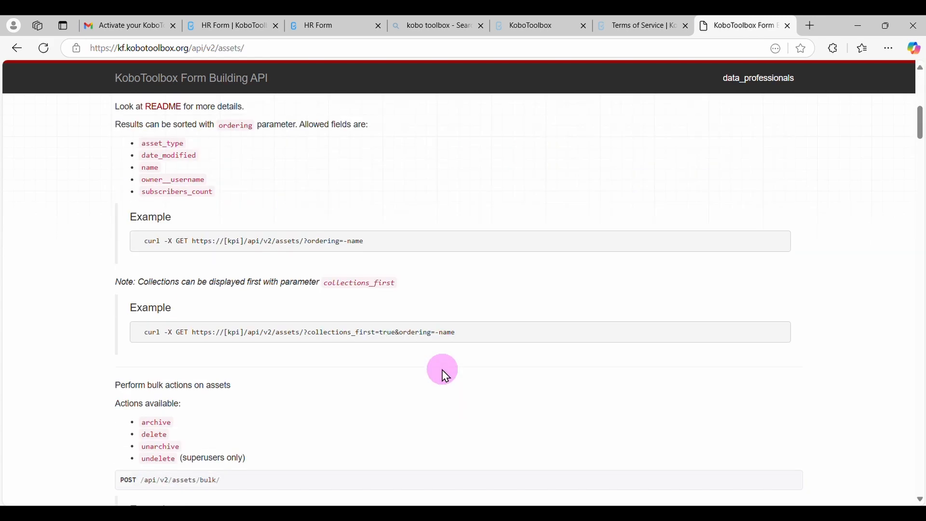
pyautogui.scroll(5, 443, 373)
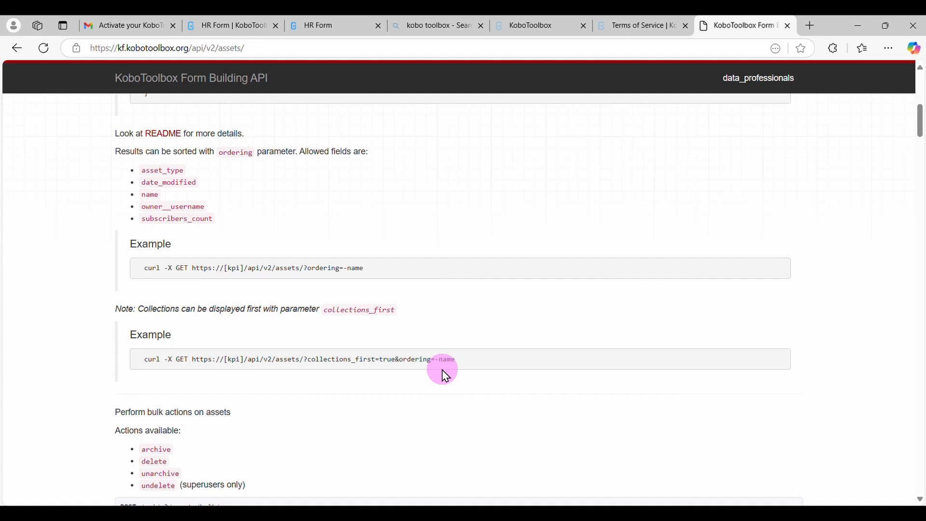
# Search the asset list page for data_professional and jump to the match in the endpoint's response
pyautogui.hotkey('ctrl', 'f')
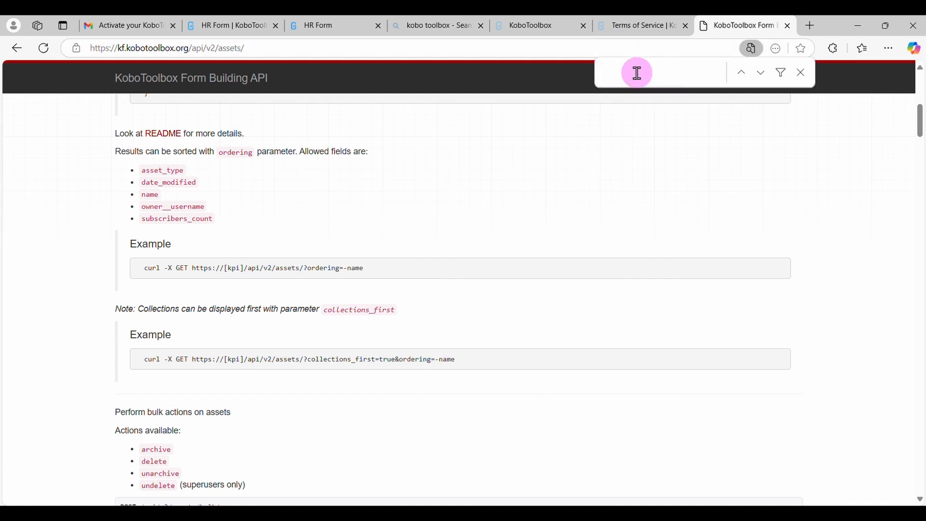
pyautogui.write('data_')
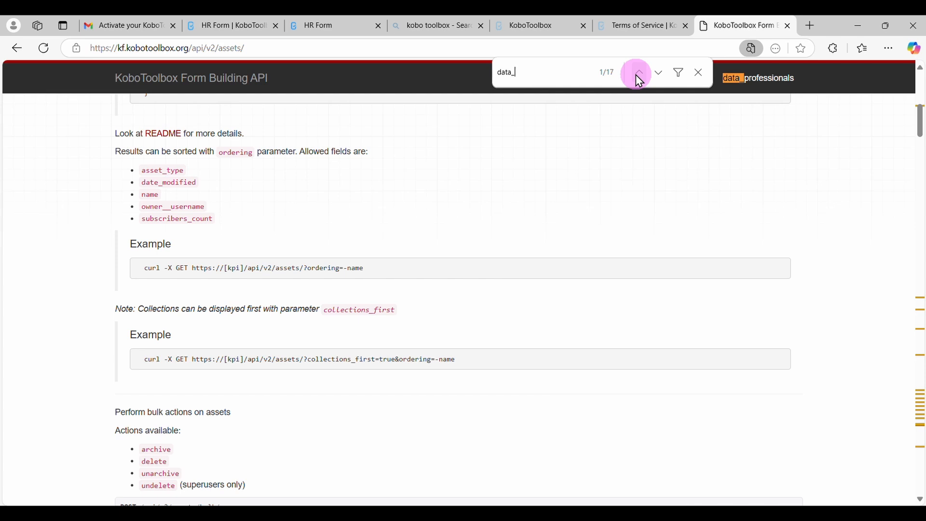
pyautogui.write('professional')
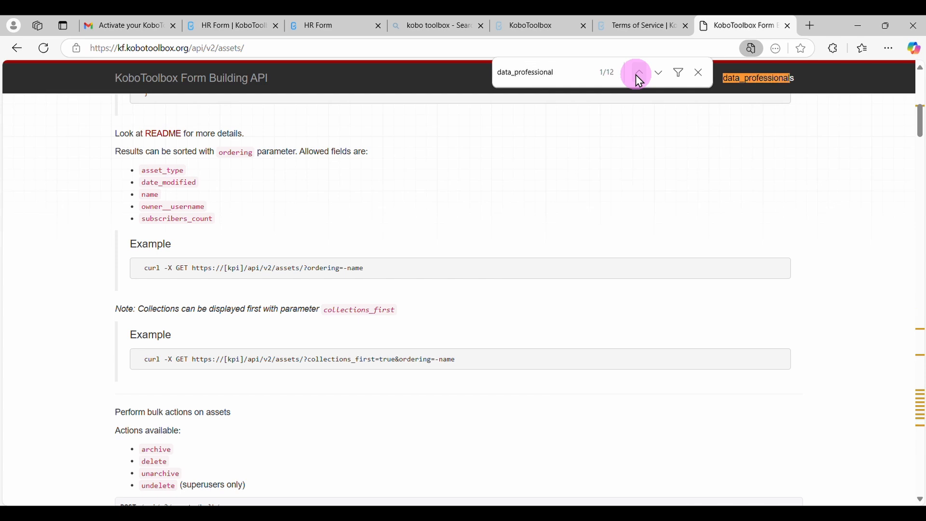
pyautogui.press('Return')
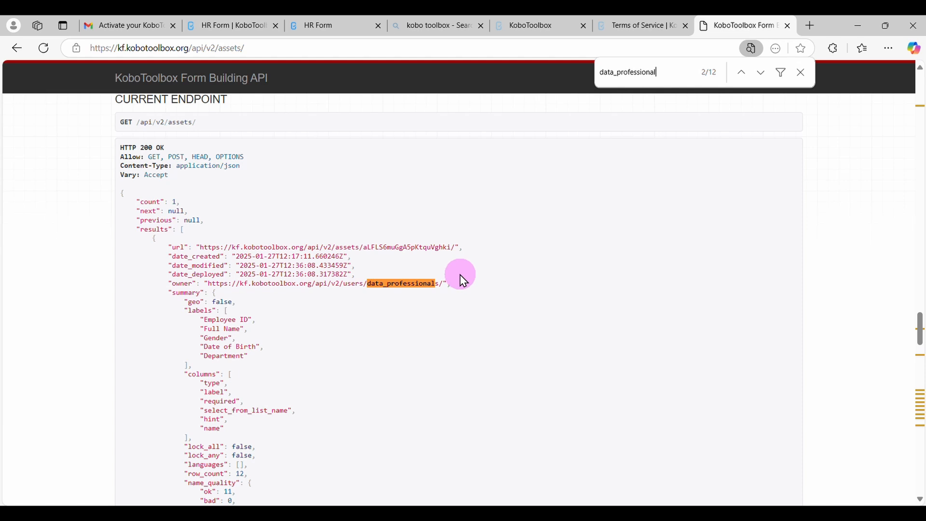
# Examine the HR Form asset's details and permission entries in the response, refining the page search to data_professionals
pyautogui.scroll(-1, 437, 330)
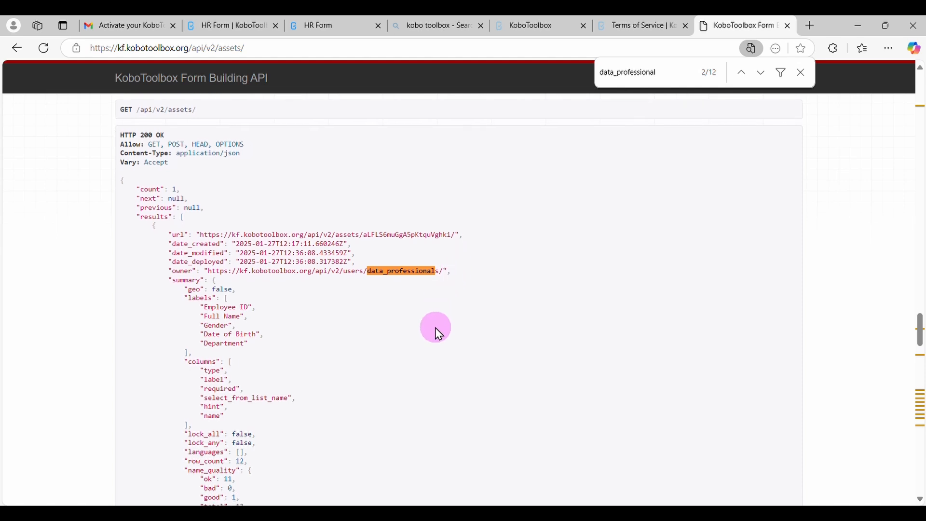
pyautogui.scroll(-3, 435, 328)
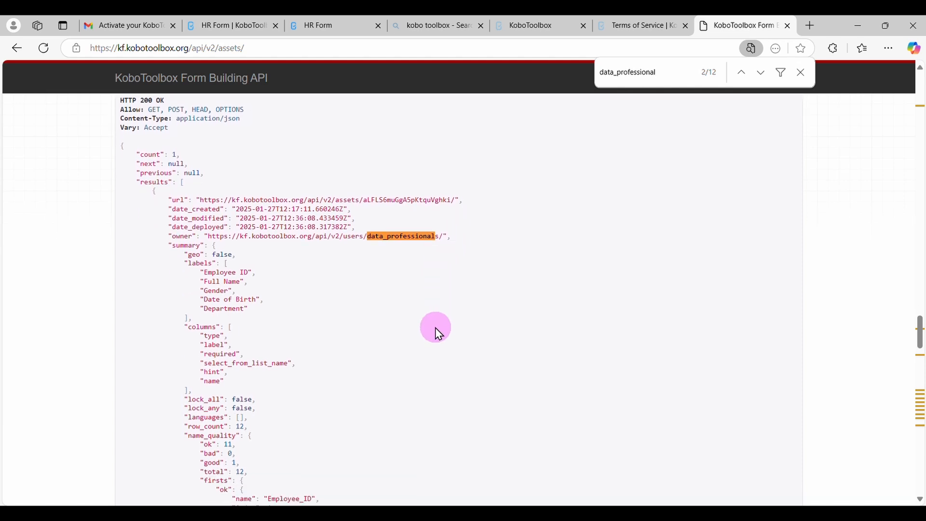
pyautogui.scroll(-12, 435, 328)
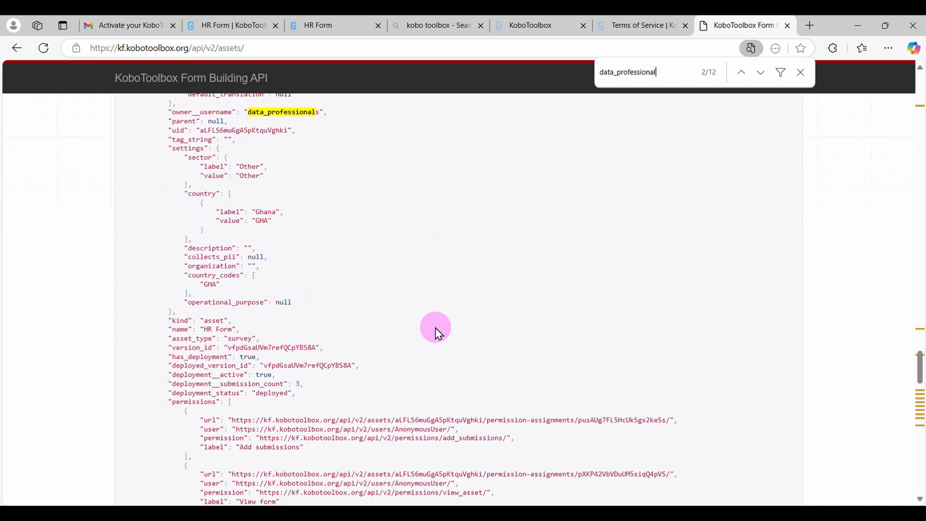
pyautogui.scroll(-6, 435, 328)
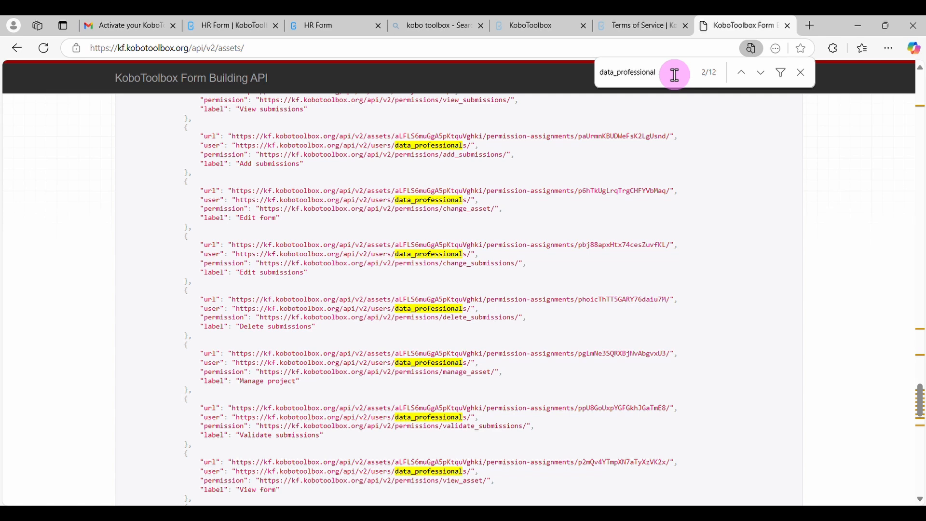
pyautogui.write('s')
pyautogui.press('Return')
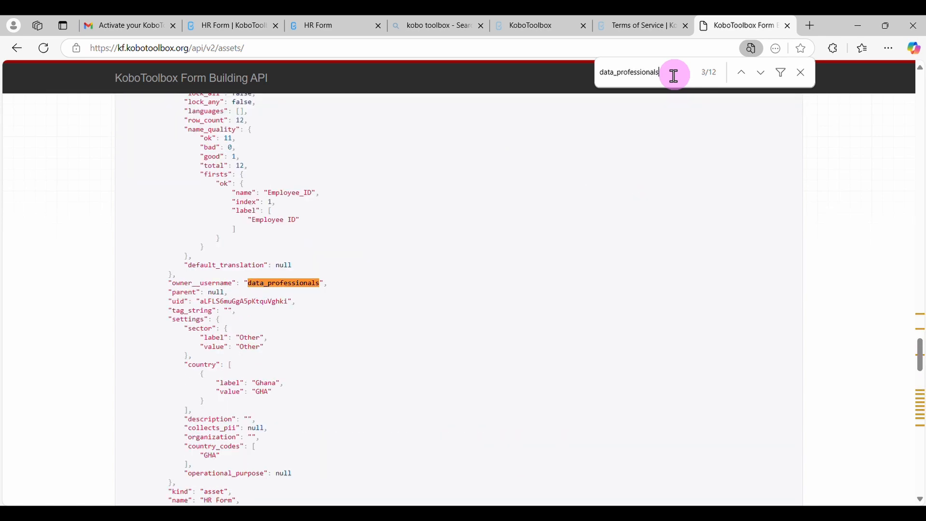
pyautogui.scroll(-7, 314, 350)
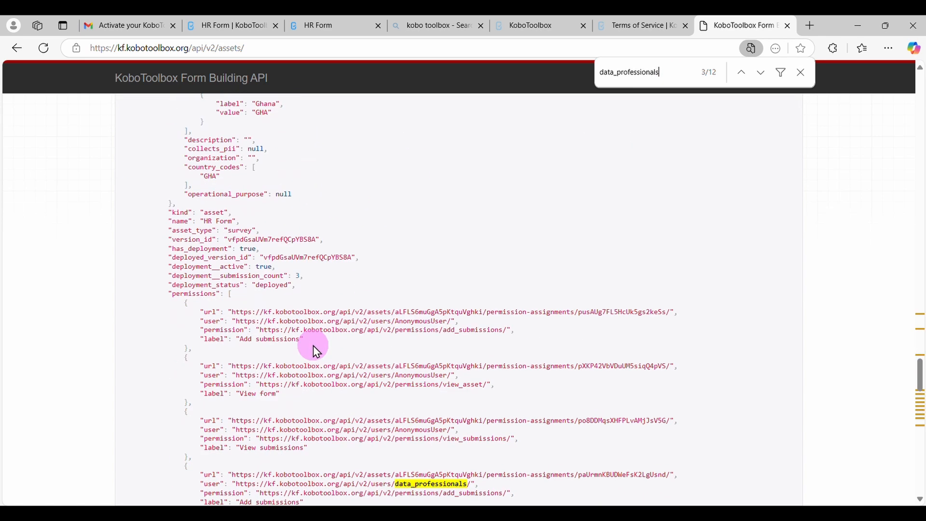
pyautogui.scroll(15, 315, 348)
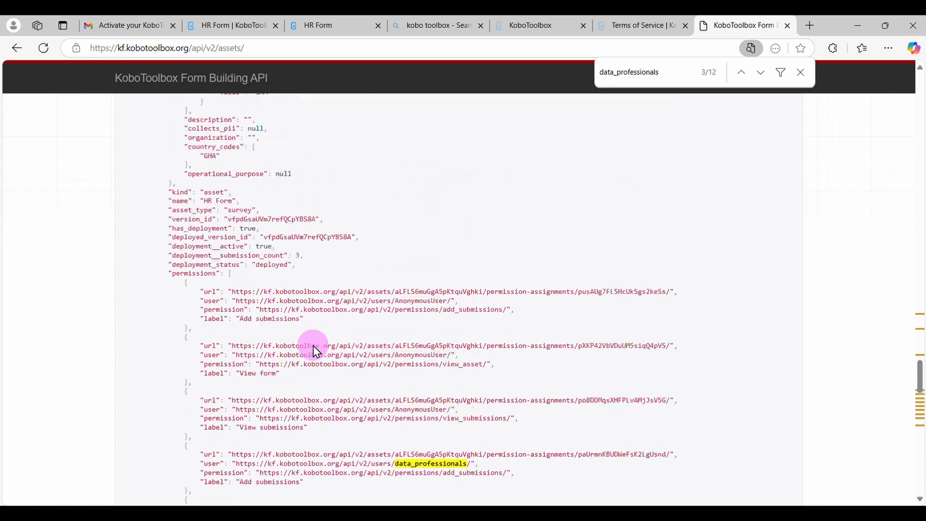
pyautogui.scroll(10, 313, 345)
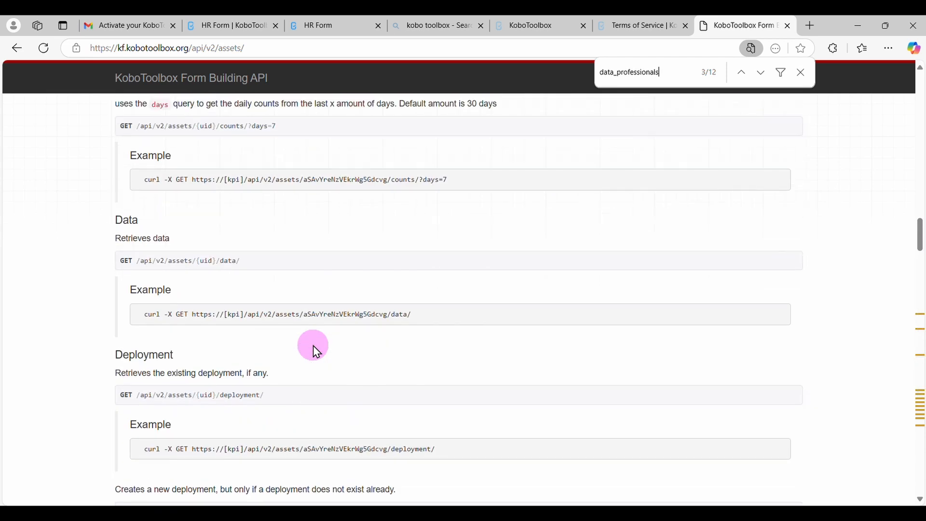
# Return to the HR Form downloads page, rename the saved export selection data_professionals123 and run a new XLS export
pyautogui.click(230, 22)
pyautogui.click(424, 301)
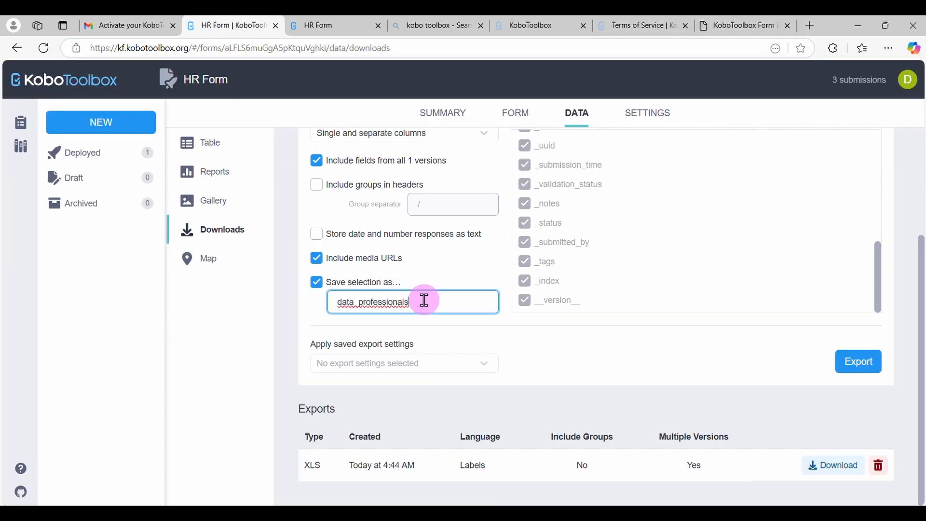
pyautogui.press('BackSpace')
pyautogui.click(866, 370)
pyautogui.scroll(-1, 813, 441)
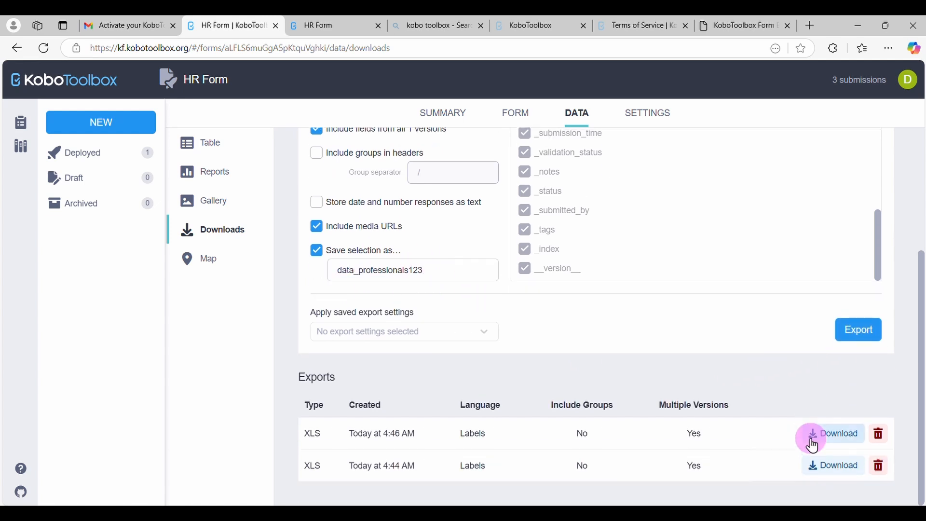
# Reload the assets API page and find the data_professionals123 entry in its export settings
pyautogui.click(320, 24)
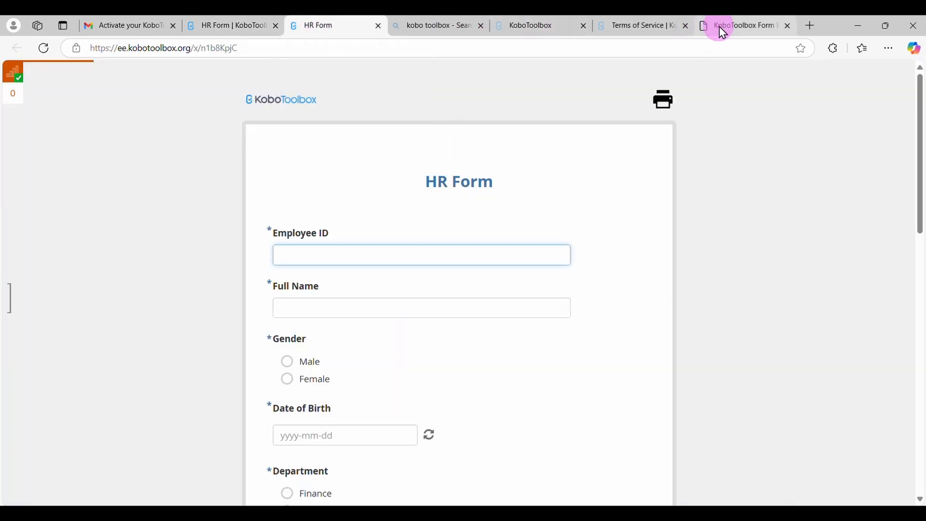
pyautogui.click(733, 24)
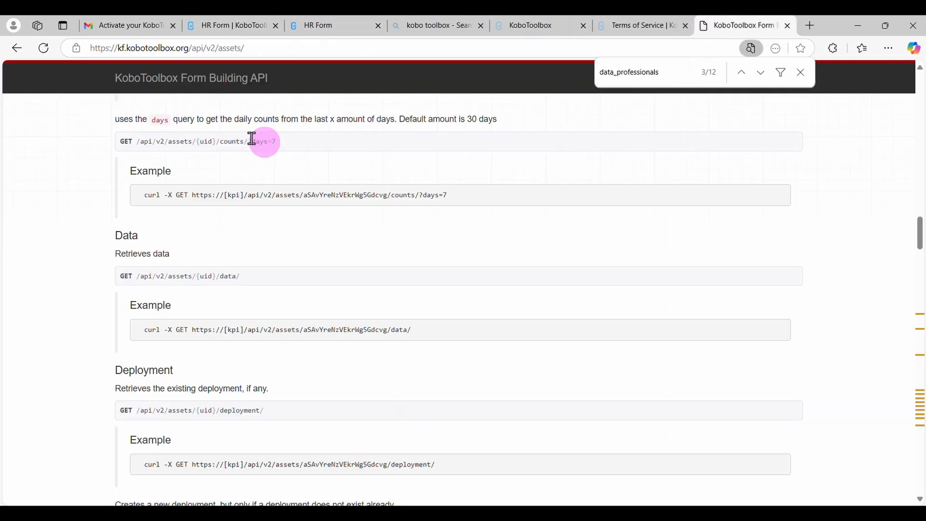
pyautogui.click(46, 50)
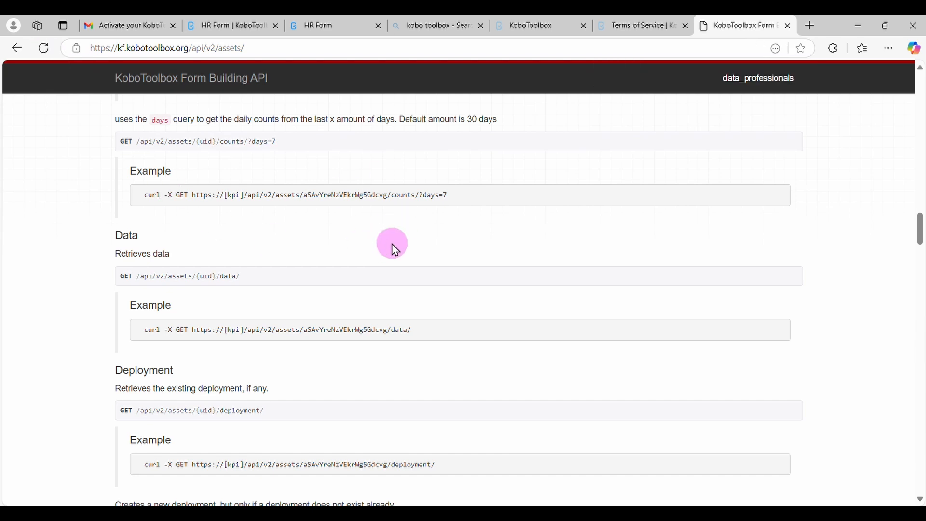
pyautogui.hotkey('ctrl', 'f')
pyautogui.click(672, 73)
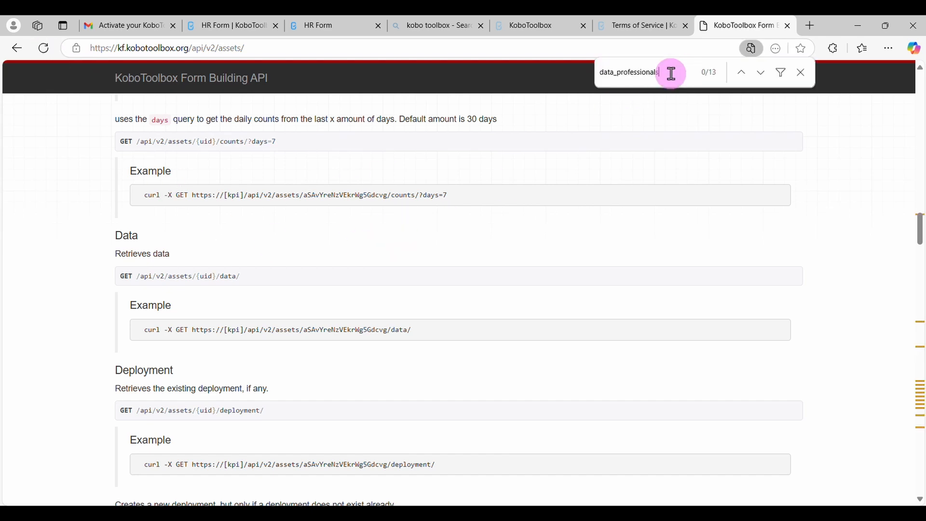
pyautogui.write('123')
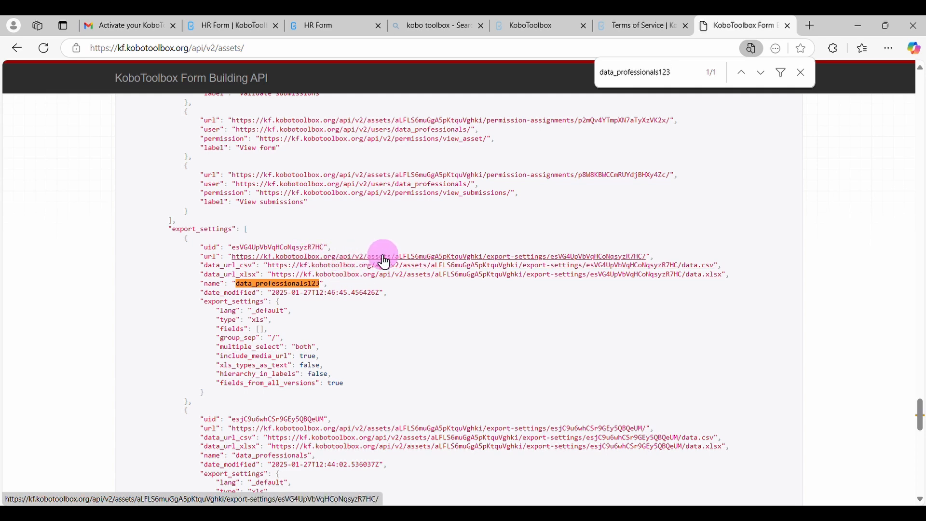
# Copy the data_url_xlsx link of data_professionals123 and connect to it as a web data source in the blank Excel workbook
pyautogui.rightClick(403, 275)
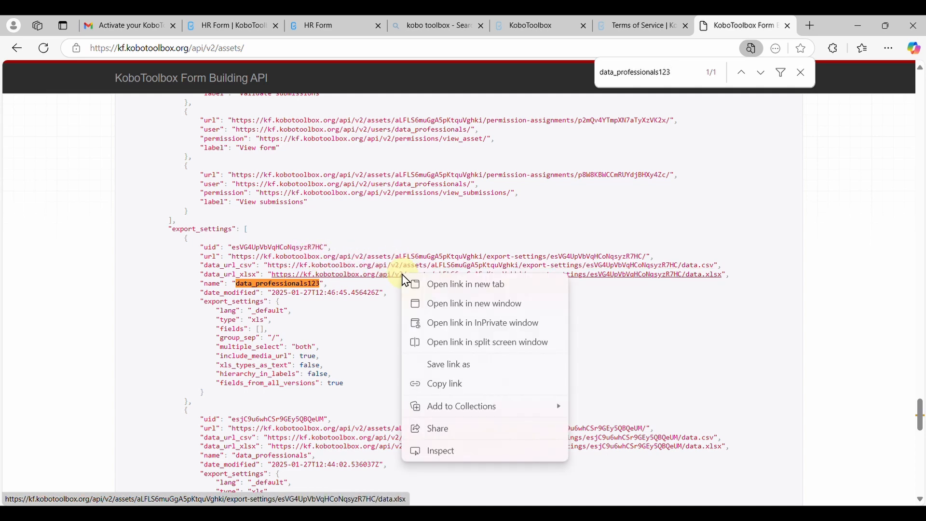
pyautogui.click(448, 384)
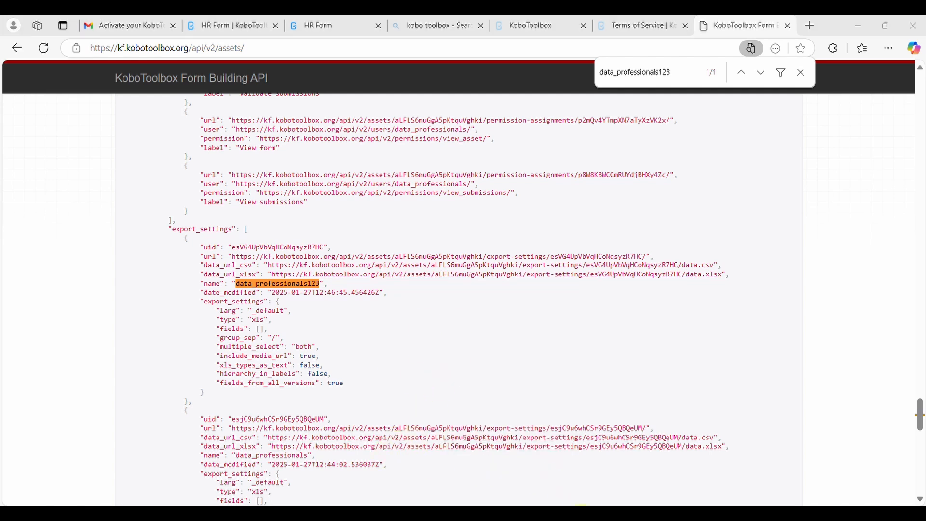
pyautogui.click(581, 504)
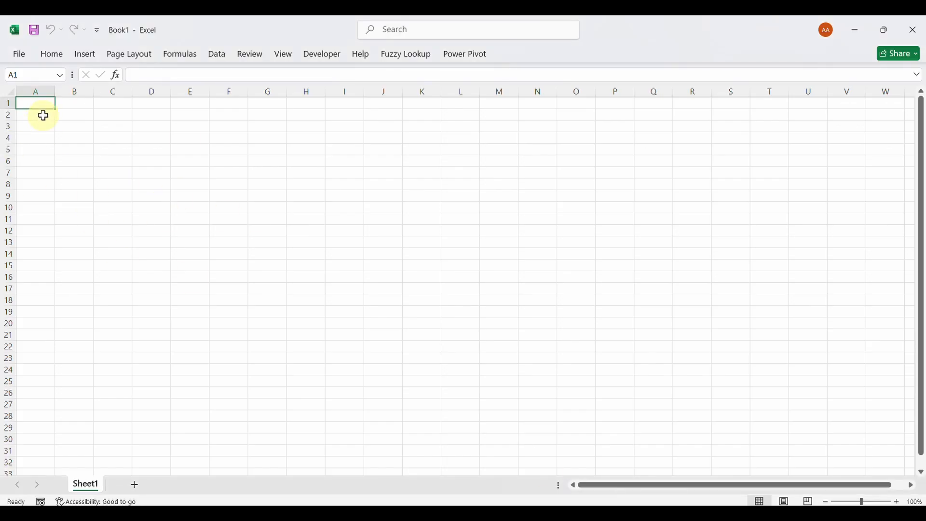
pyautogui.click(219, 56)
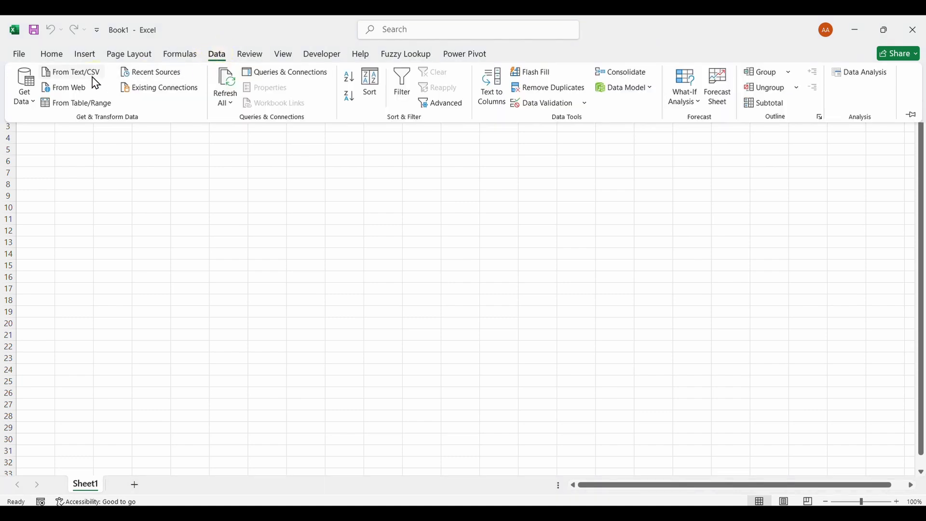
pyautogui.click(35, 107)
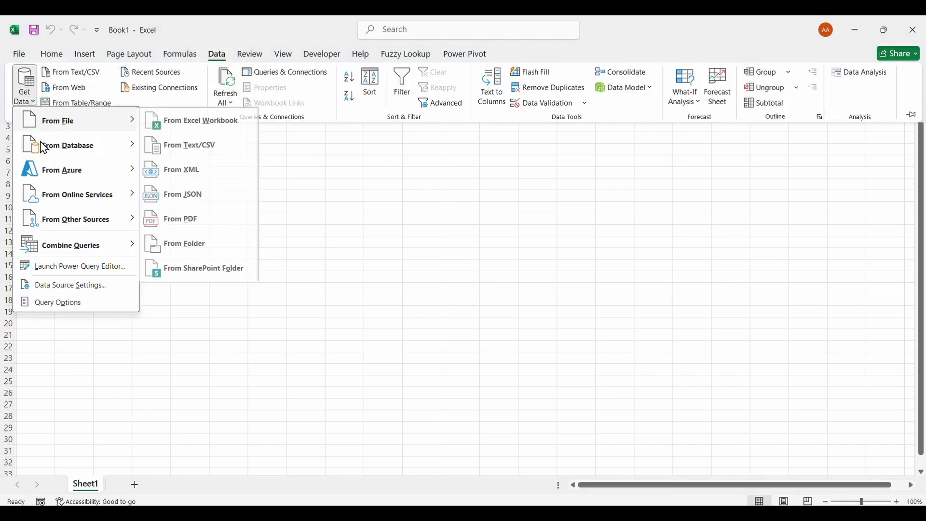
pyautogui.moveTo(82, 227)
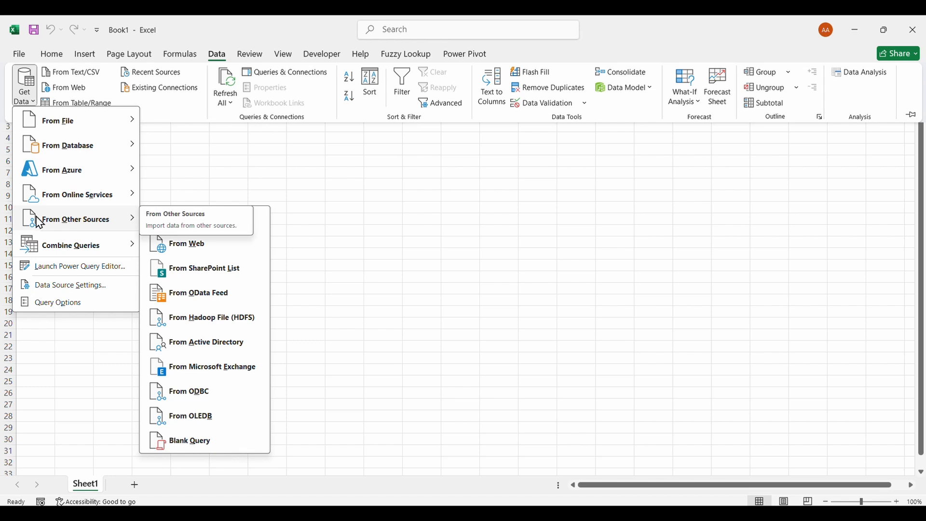
pyautogui.click(188, 246)
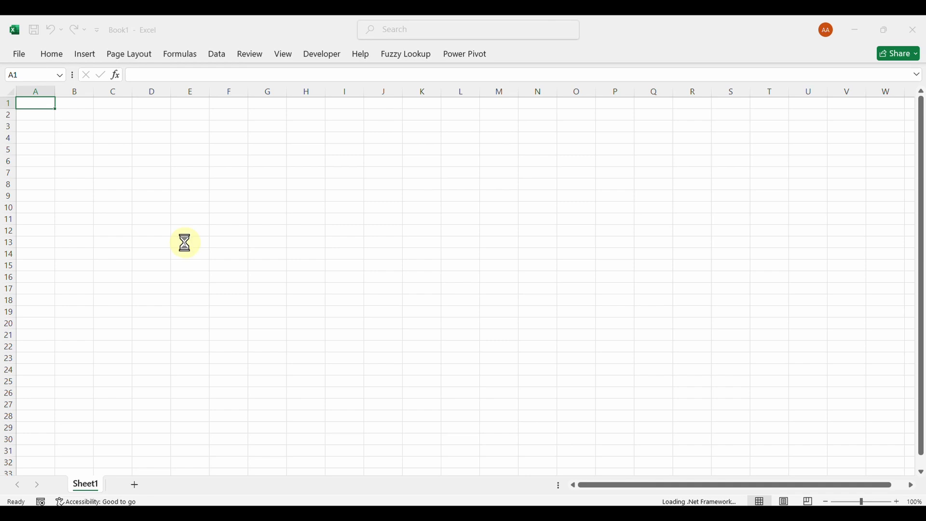
pyautogui.hotkey('ctrl', 'v')
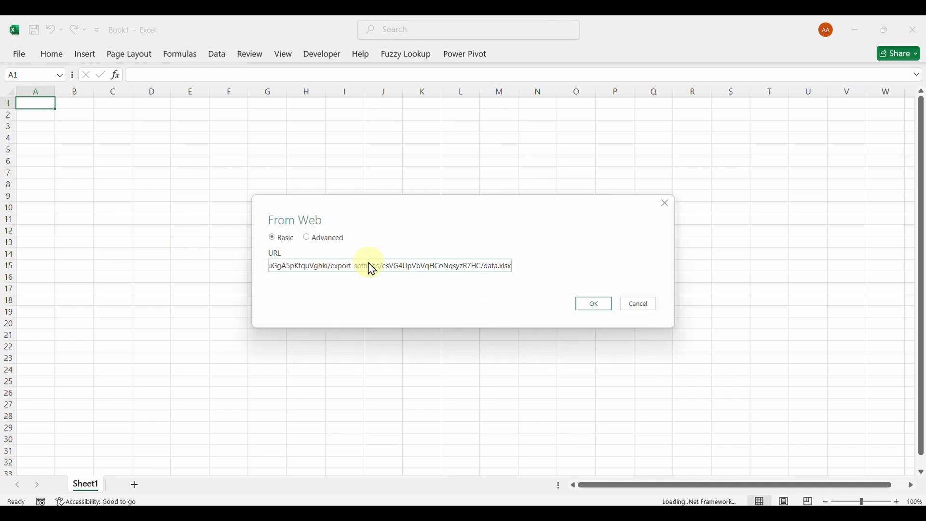
pyautogui.click(584, 315)
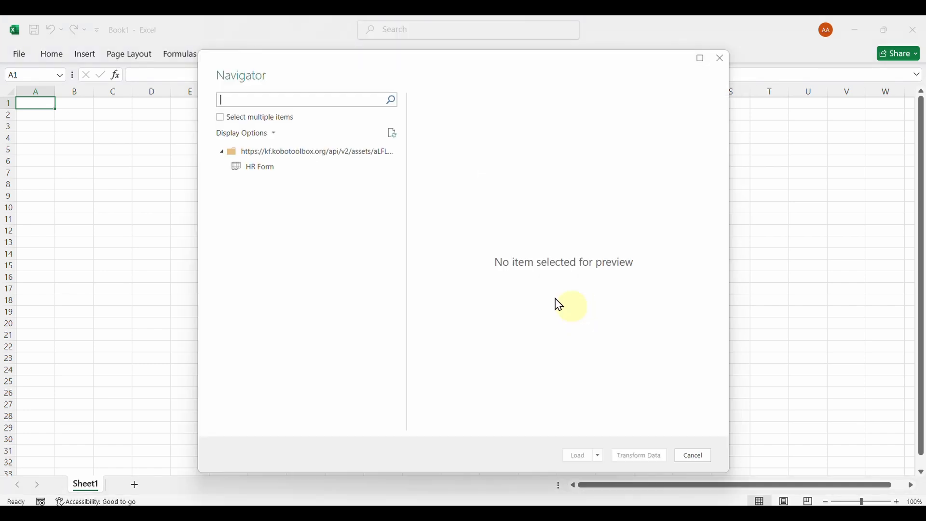
# Preview the HR Form table across its columns and load it into the workbook
pyautogui.click(261, 170)
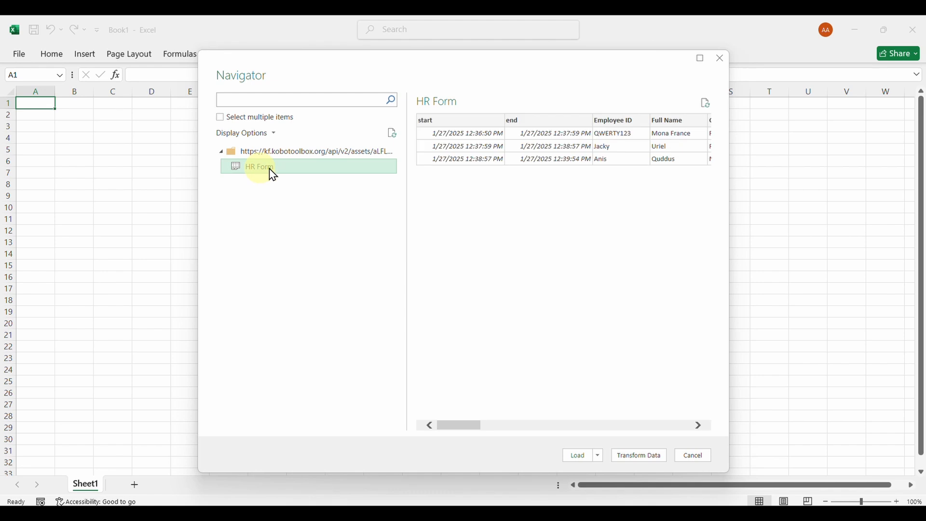
pyautogui.hscroll(10, 512, 153)
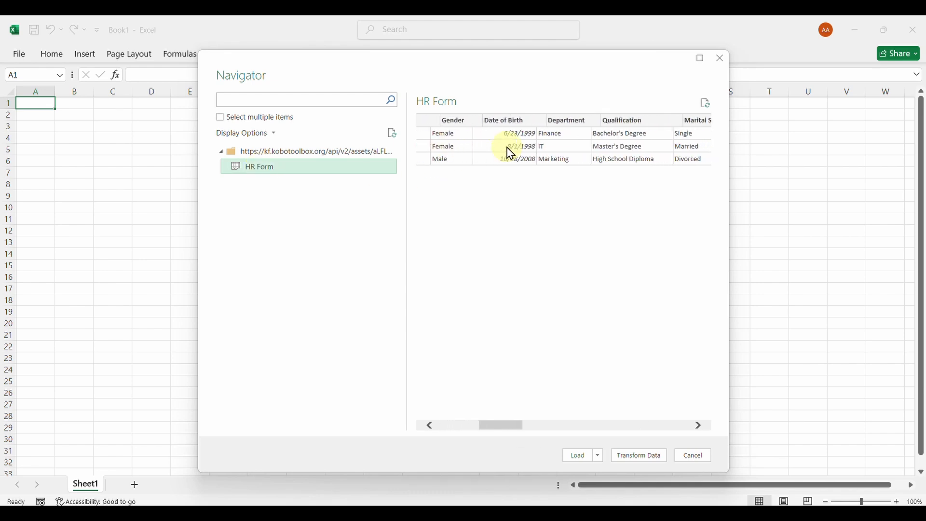
pyautogui.hscroll(3, 512, 154)
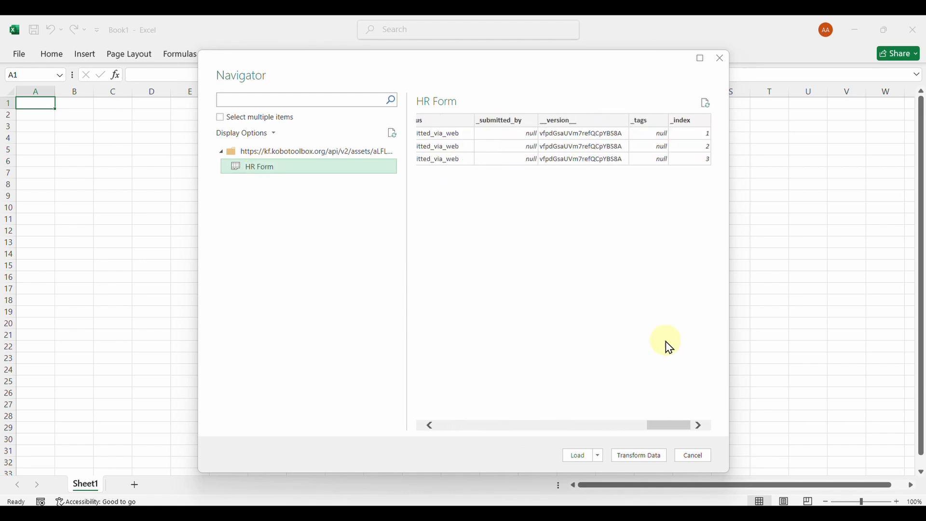
pyautogui.click(581, 456)
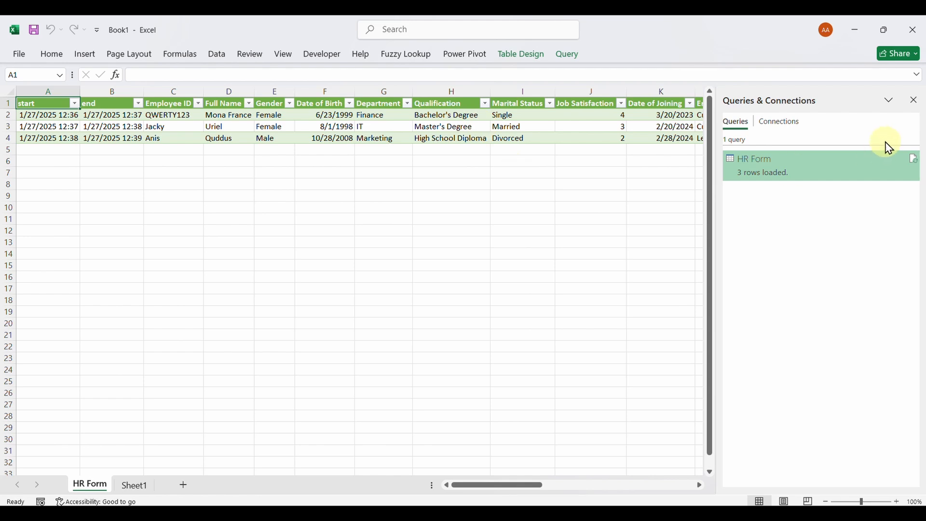
# Close the Queries & Connections view and enable updating links to other documents for Book1 in the advanced Excel options
pyautogui.click(915, 99)
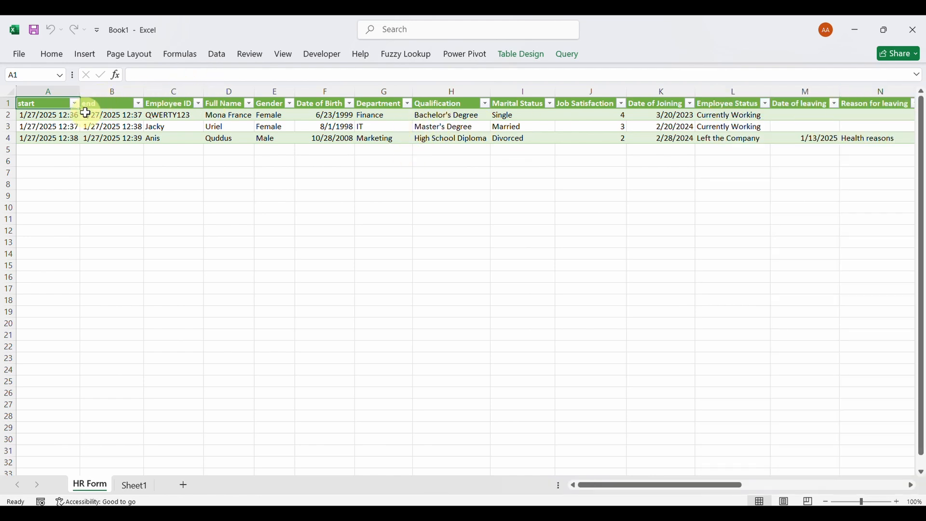
pyautogui.click(24, 56)
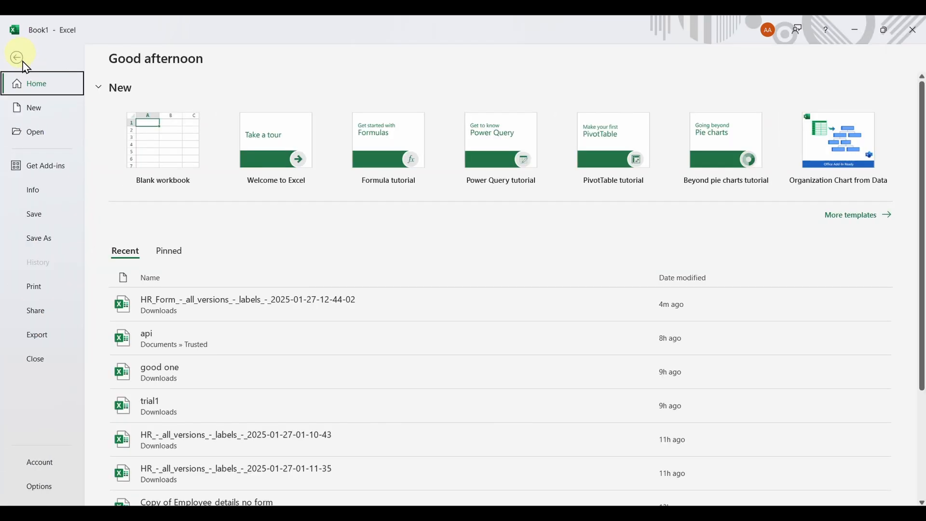
pyautogui.click(48, 489)
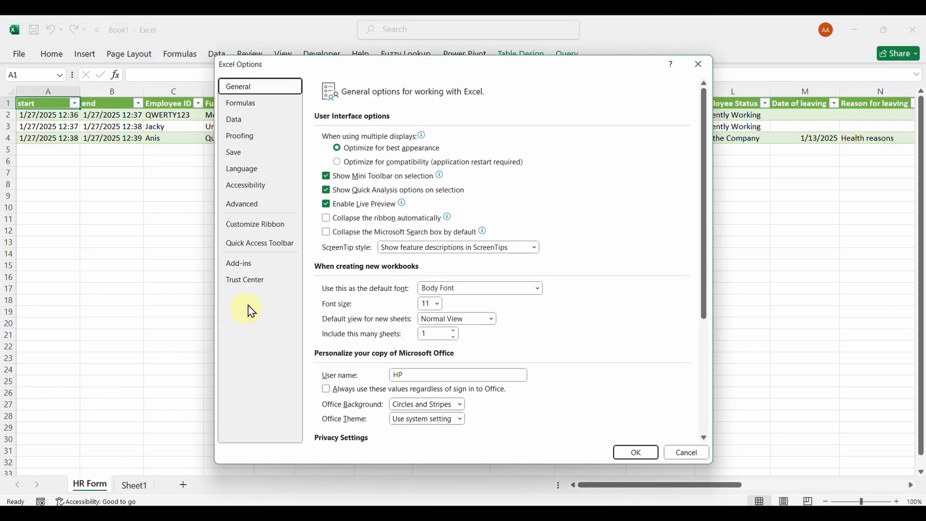
pyautogui.click(247, 209)
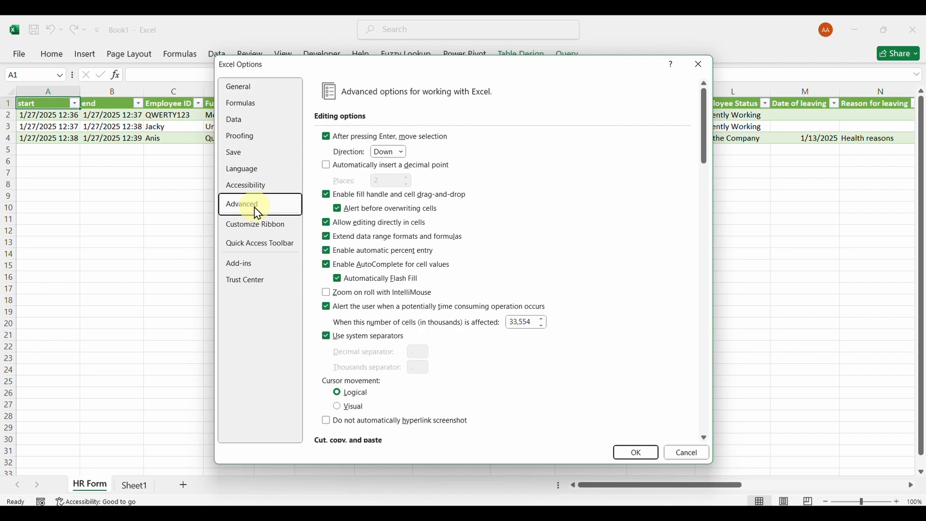
pyautogui.scroll(-15, 478, 275)
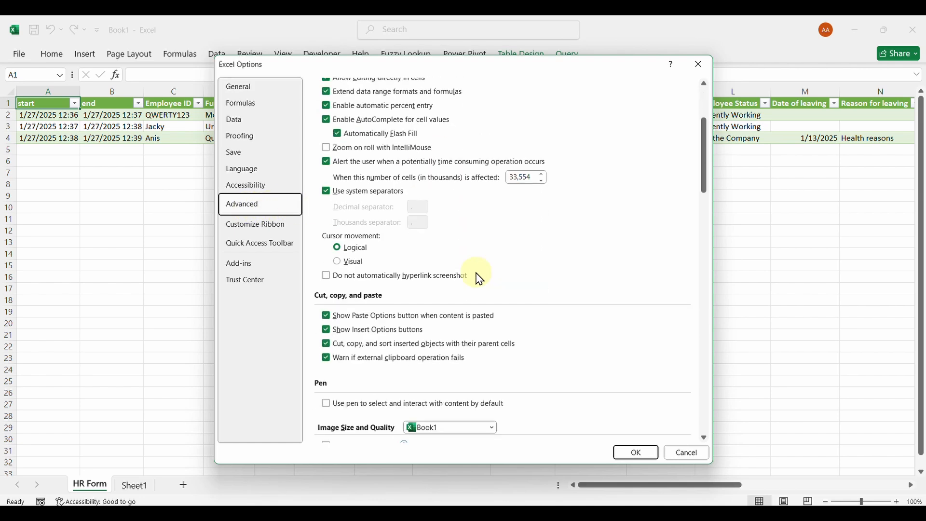
pyautogui.scroll(-5, 479, 279)
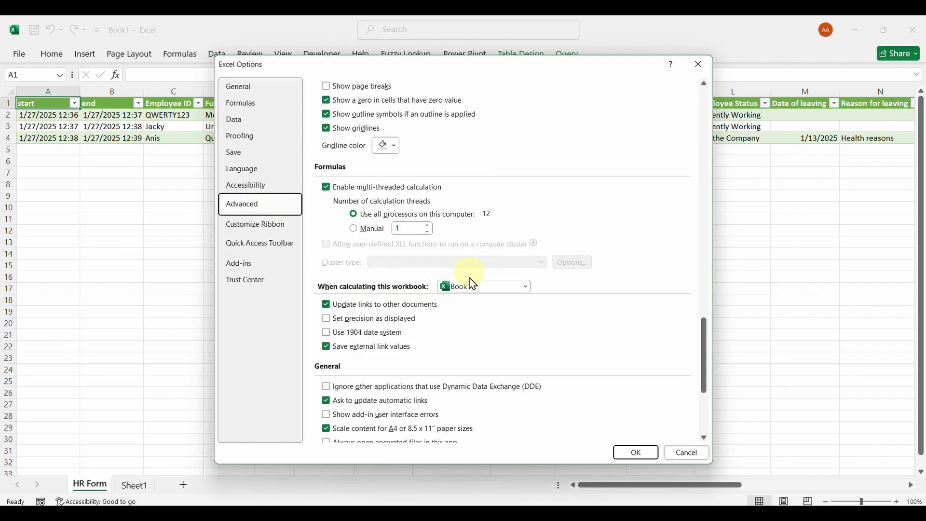
pyautogui.click(328, 304)
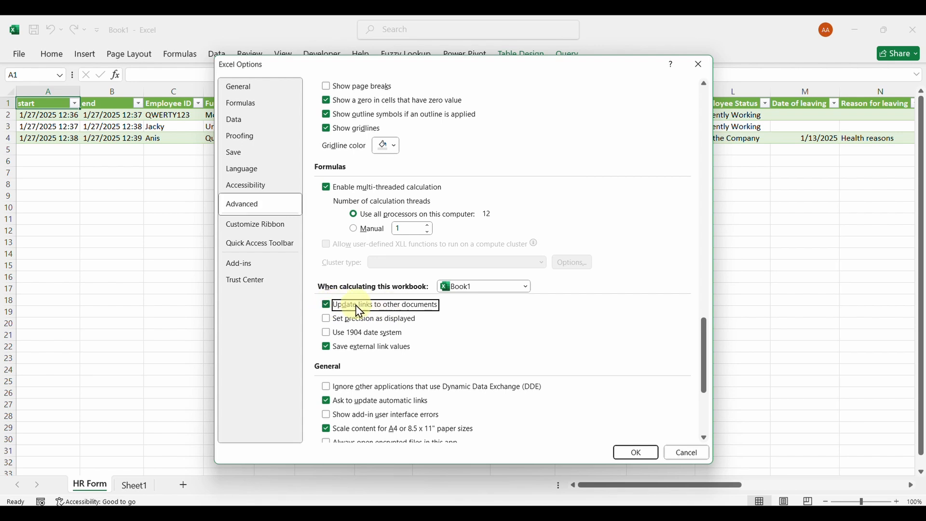
# In the Trust Center external content settings, enable automatic update for all Workbook Links and all Linked Data Types, and apply the options
pyautogui.click(263, 284)
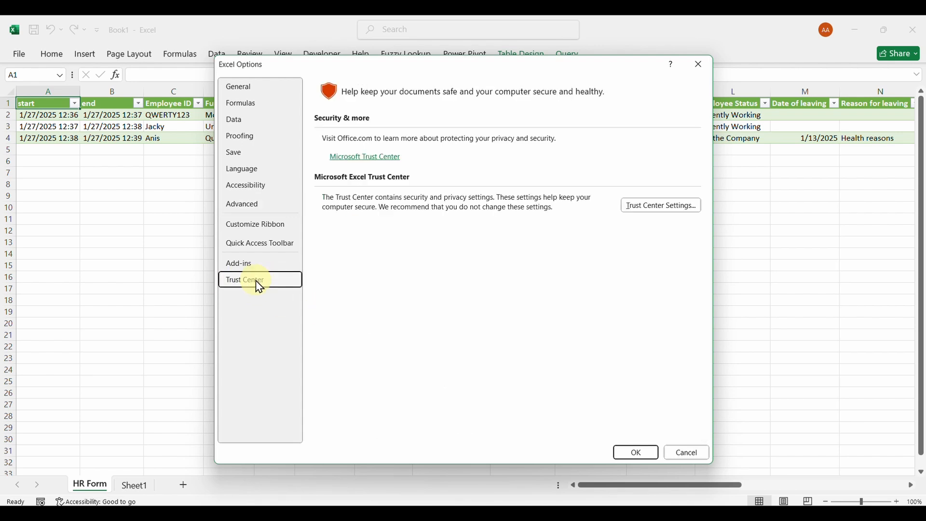
pyautogui.click(637, 215)
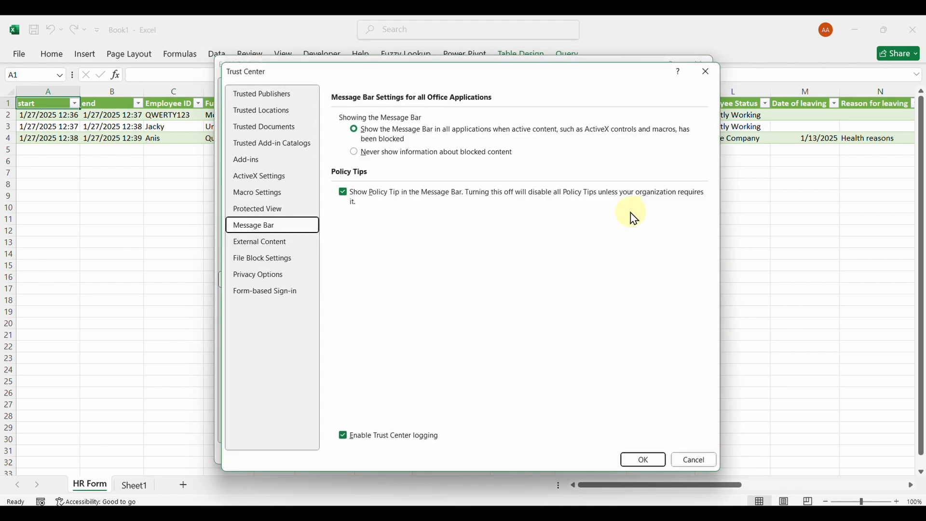
pyautogui.click(261, 239)
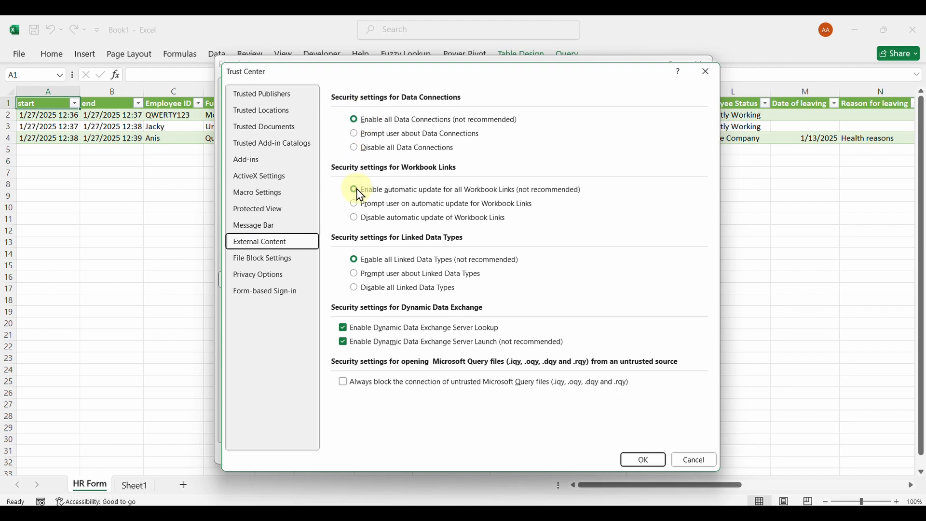
pyautogui.click(360, 190)
pyautogui.click(356, 258)
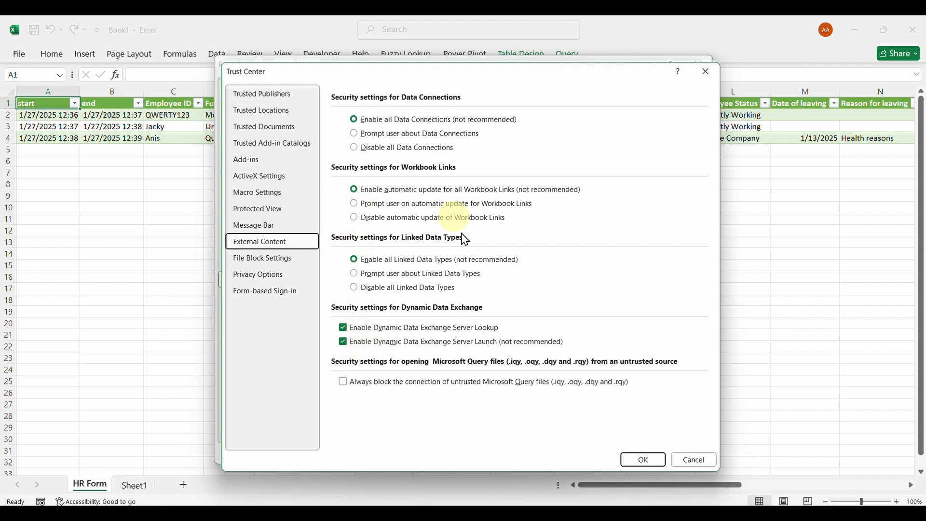
pyautogui.click(645, 462)
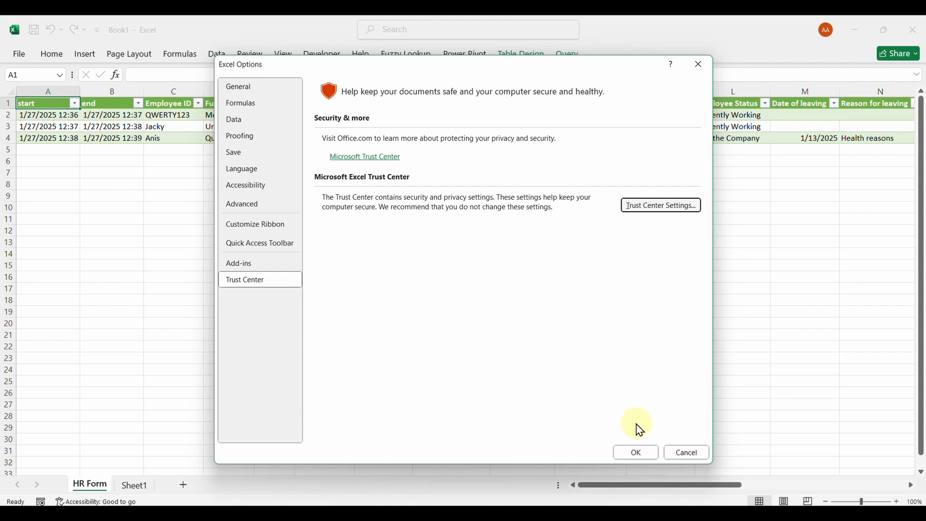
pyautogui.click(634, 454)
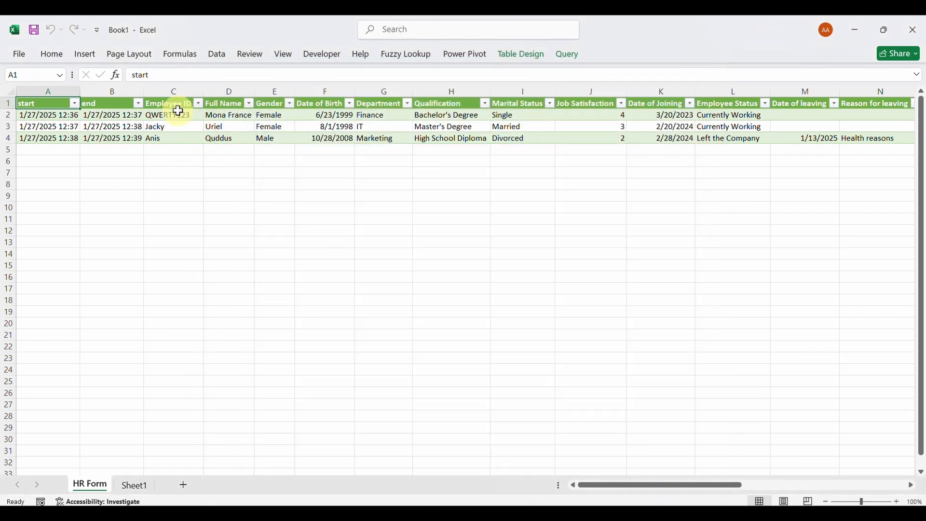
# Switch to the HR Form in the browser and enter the employee ID, the employee's full name and gender Male
pyautogui.click(172, 124)
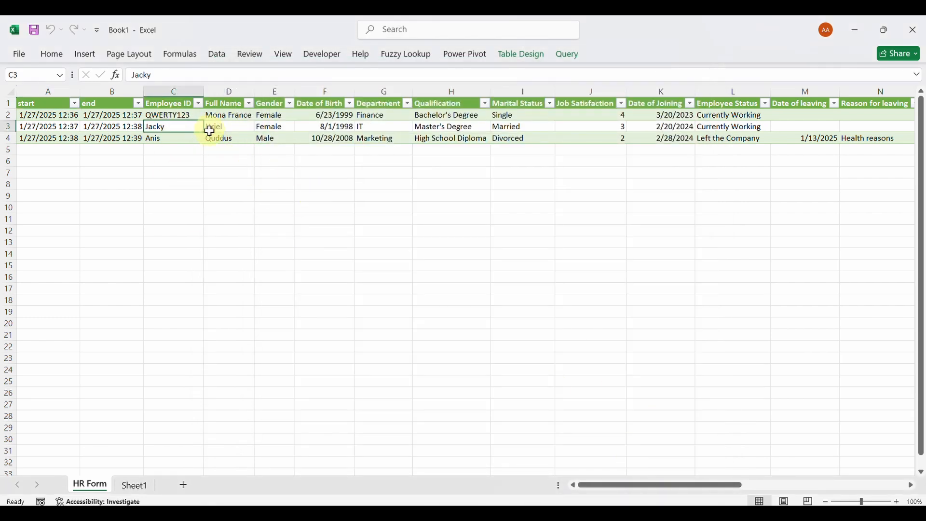
pyautogui.click(504, 514)
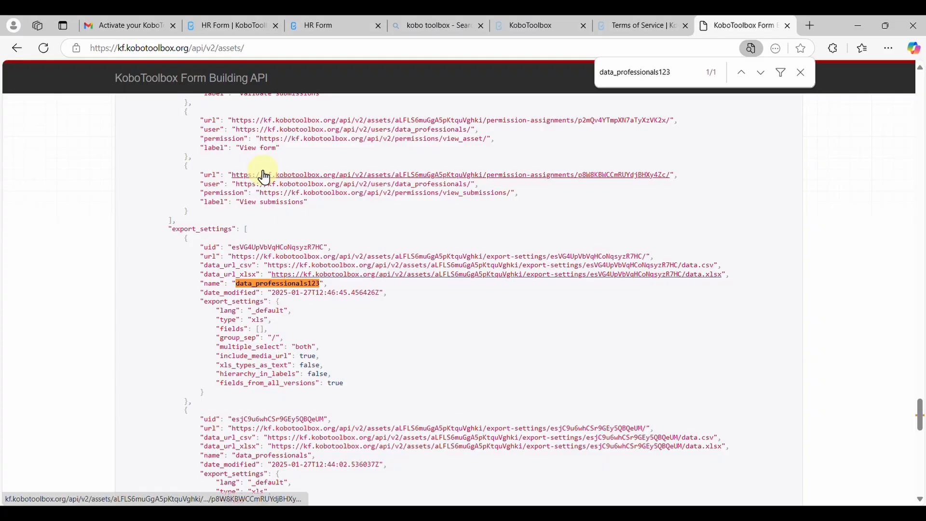
pyautogui.click(321, 24)
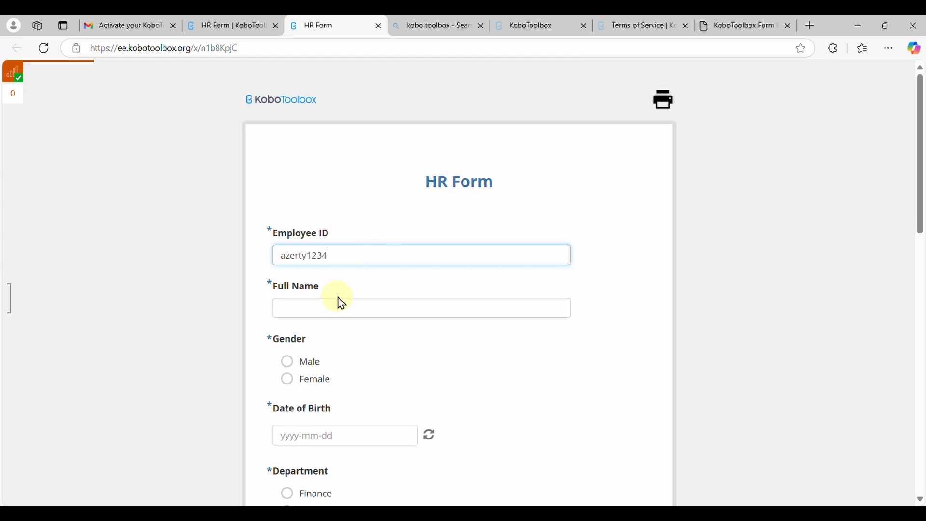
pyautogui.click(342, 309)
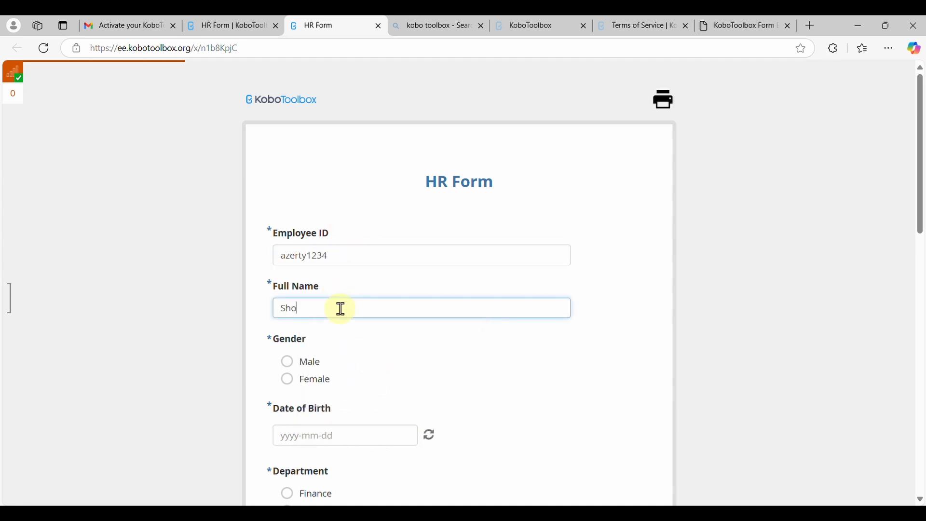
pyautogui.click(307, 308)
pyautogui.press('BackSpace')
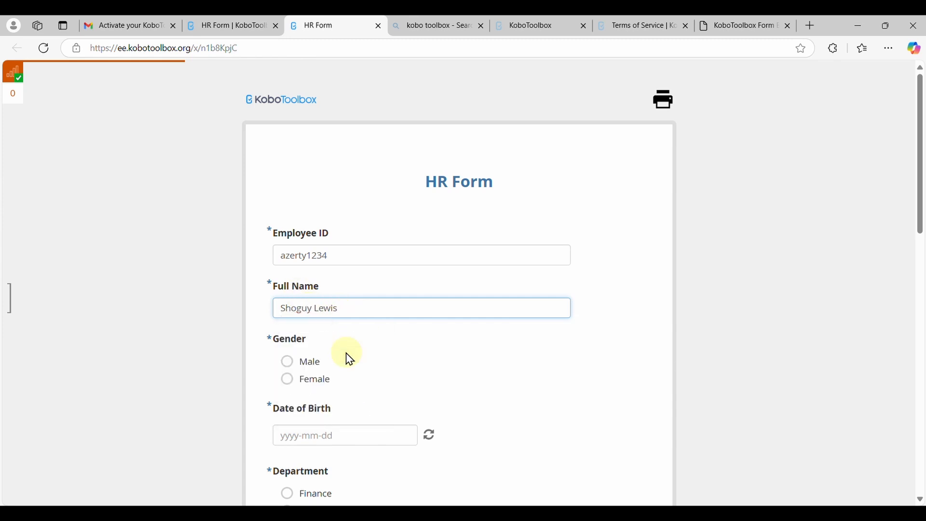
pyautogui.click(312, 365)
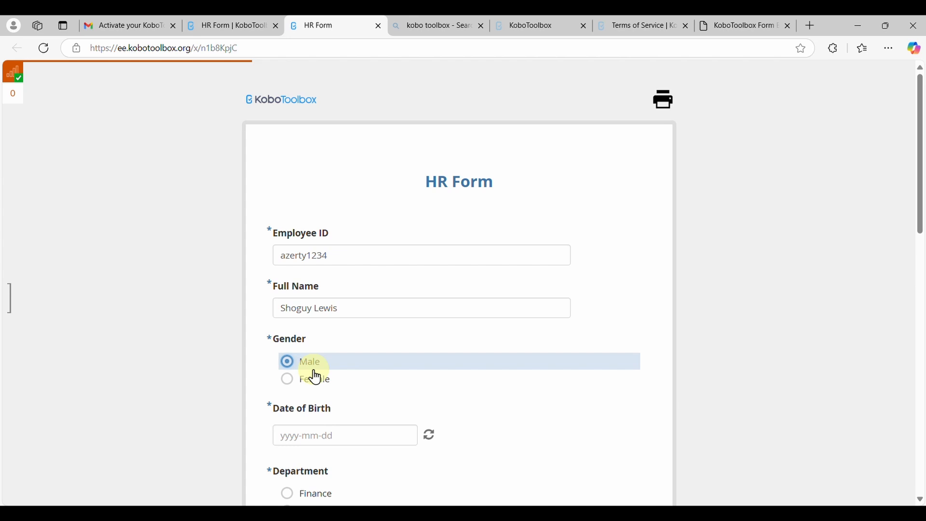
# Fill in the employee's date of birth using the calendar
pyautogui.click(357, 437)
pyautogui.click(340, 268)
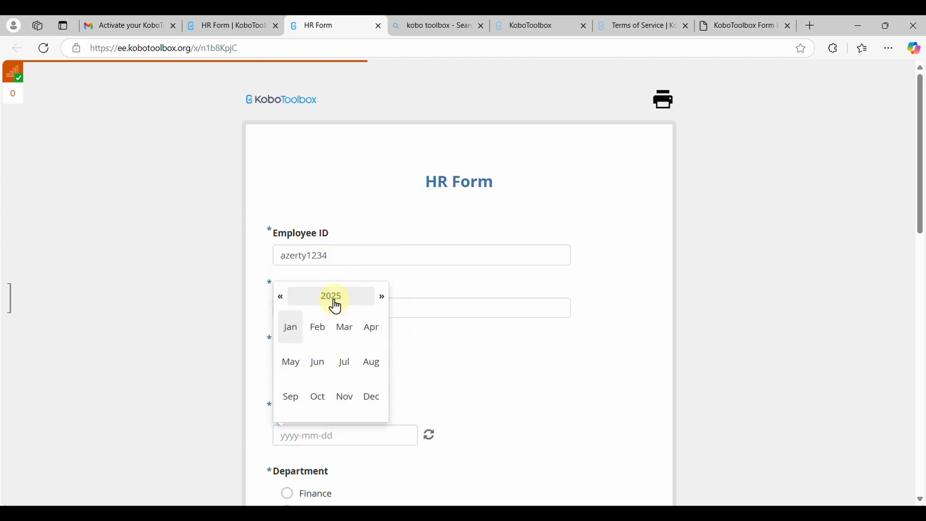
pyautogui.click(336, 300)
pyautogui.click(283, 299)
pyautogui.click(283, 299)
pyautogui.click(283, 299)
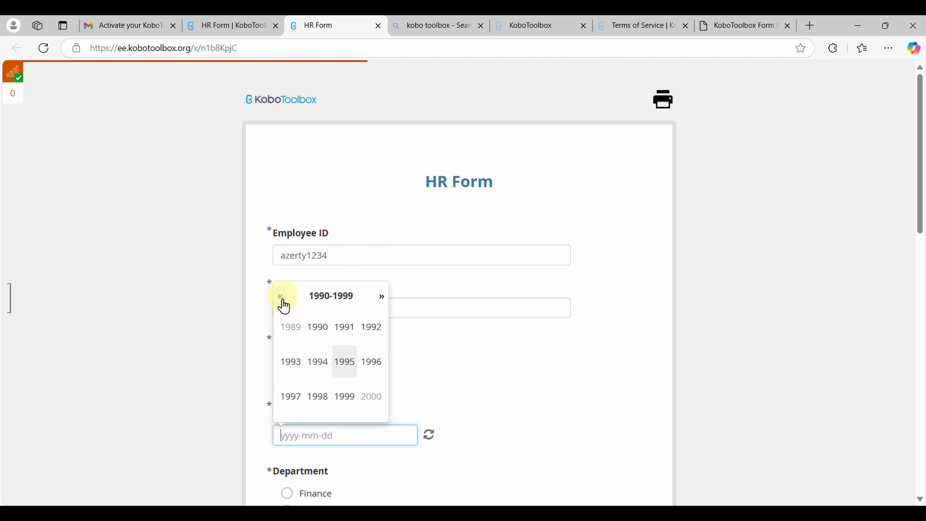
pyautogui.click(349, 369)
pyautogui.click(347, 364)
pyautogui.click(348, 368)
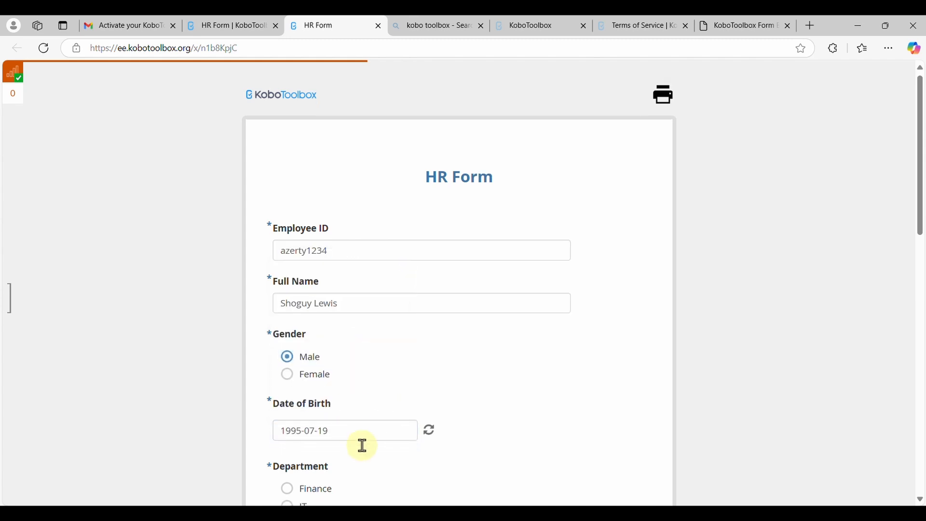
# Choose department Sales, qualification Associate Degree, marital status Divorced and job satisfaction 2 in the HR Form
pyautogui.scroll(-2, 352, 420)
pyautogui.click(325, 439)
pyautogui.scroll(-2, 326, 440)
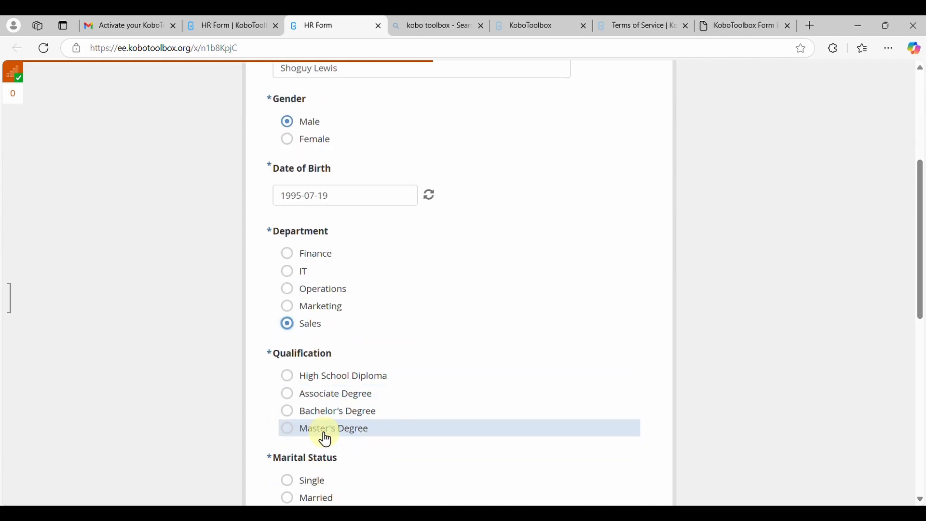
pyautogui.scroll(-1, 326, 439)
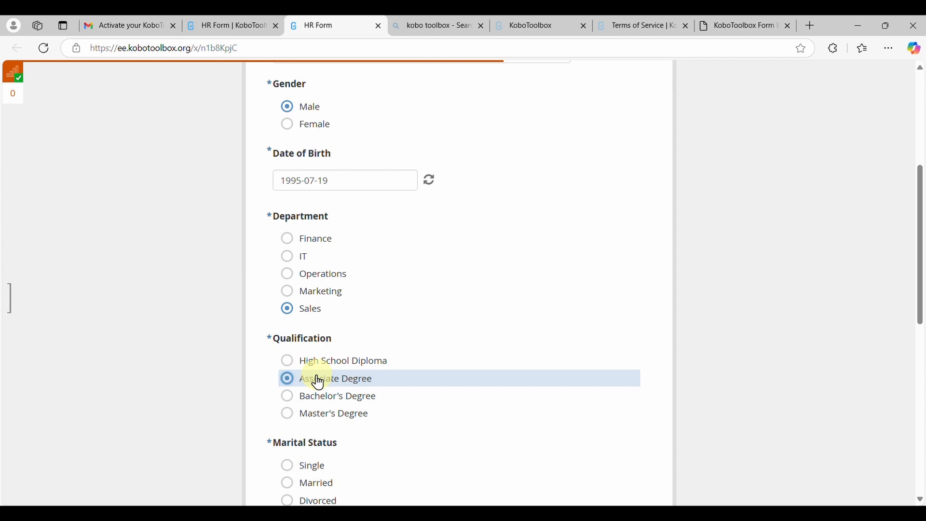
pyautogui.scroll(-3, 319, 382)
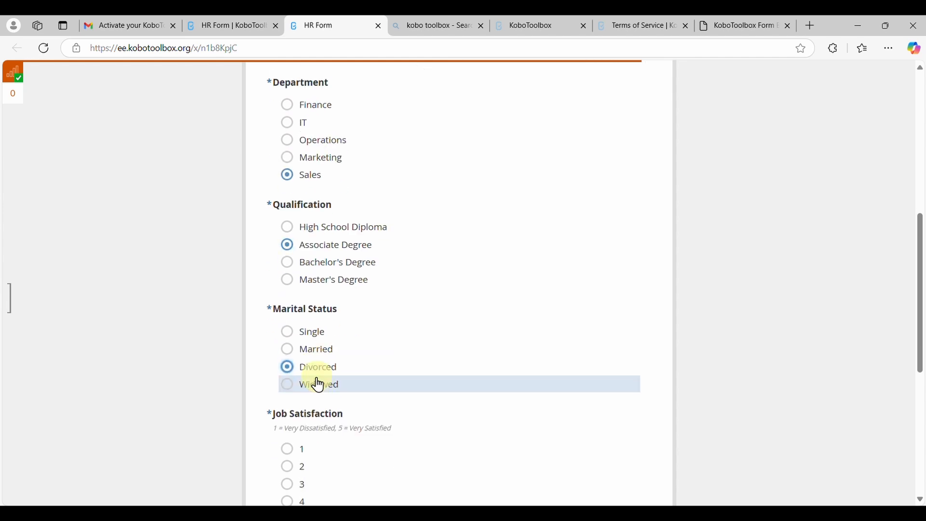
pyautogui.scroll(-2, 366, 425)
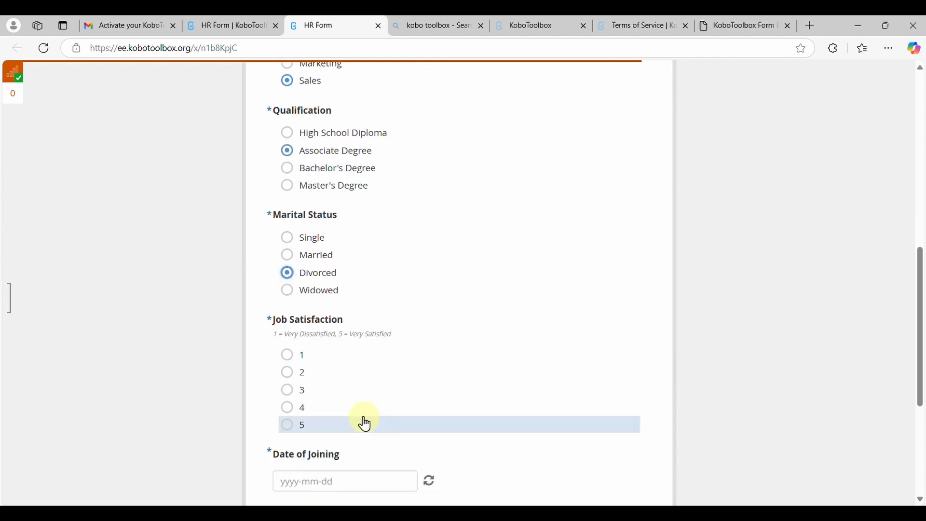
# Set the date of joining to 2025-01-13 and the employee status to Currently Working, and submit the form
pyautogui.scroll(-3, 316, 376)
pyautogui.click(314, 364)
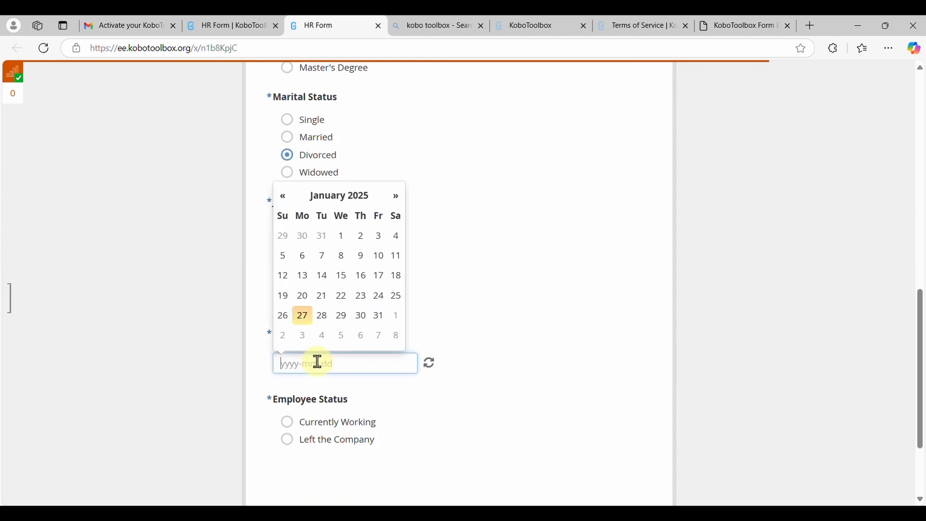
pyautogui.click(304, 289)
pyautogui.scroll(-2, 338, 348)
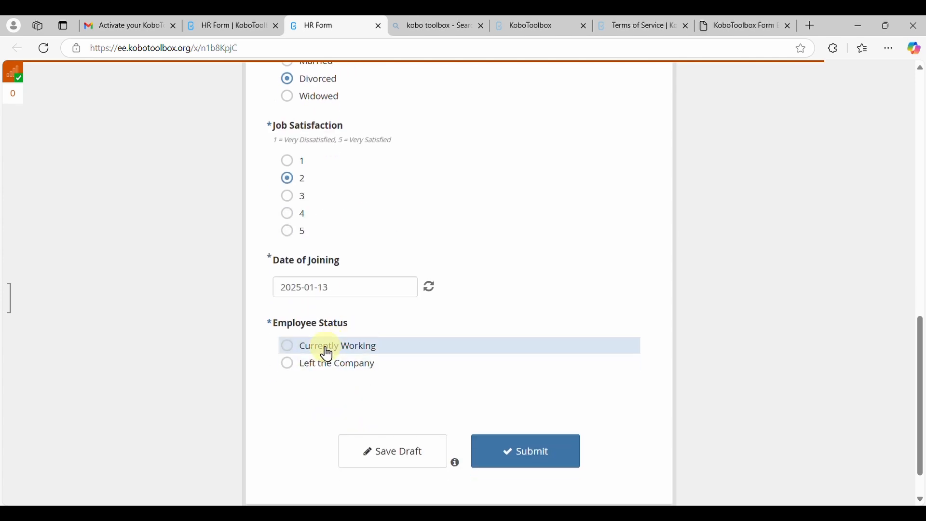
pyautogui.click(523, 451)
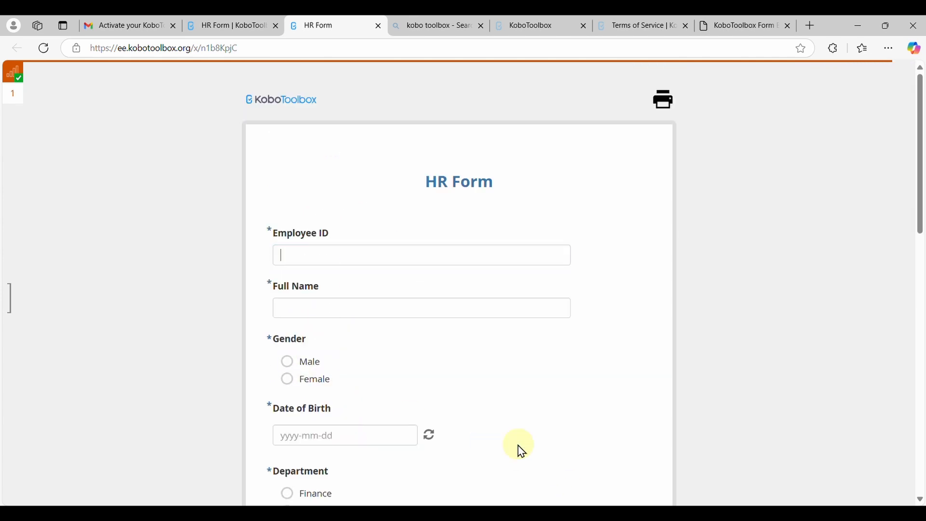
# Start another HR Form submission with a new employee ID, the employee's full name and gender Female
pyautogui.click(419, 255)
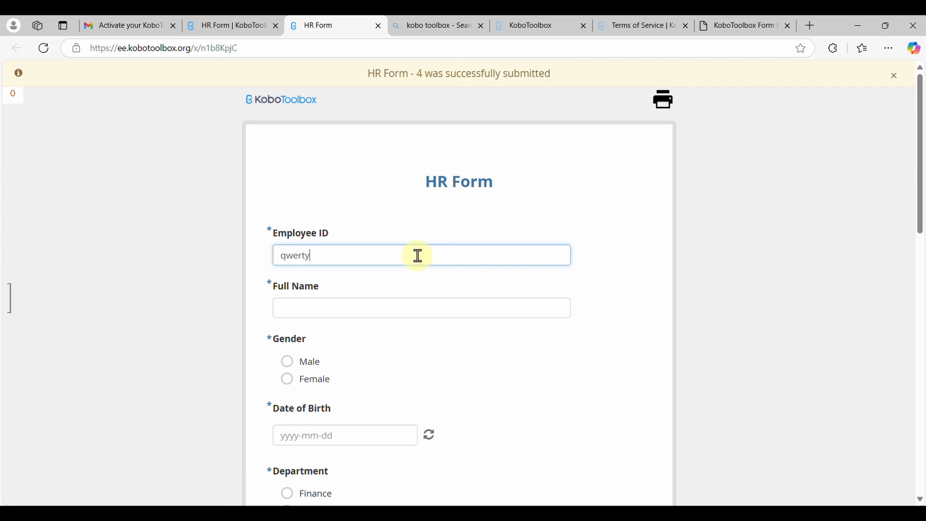
pyautogui.write('qwertyuiop123456')
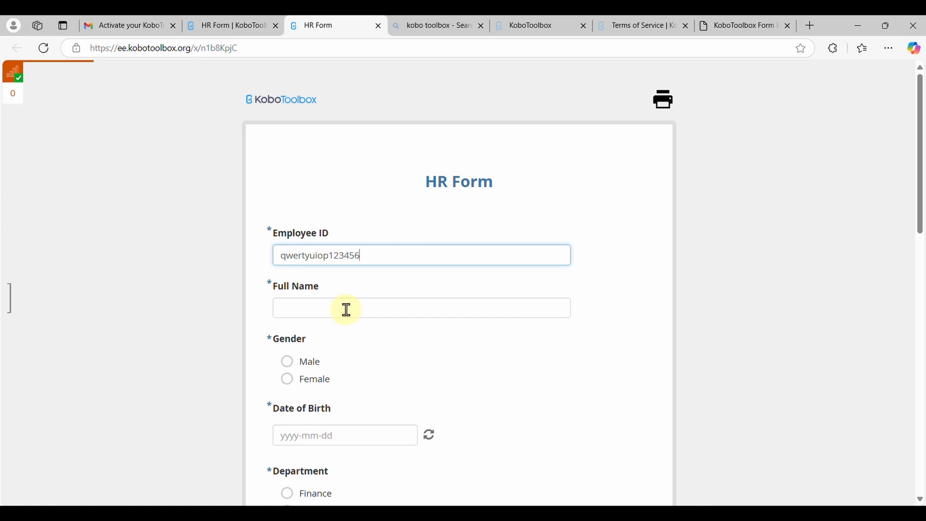
pyautogui.click(347, 309)
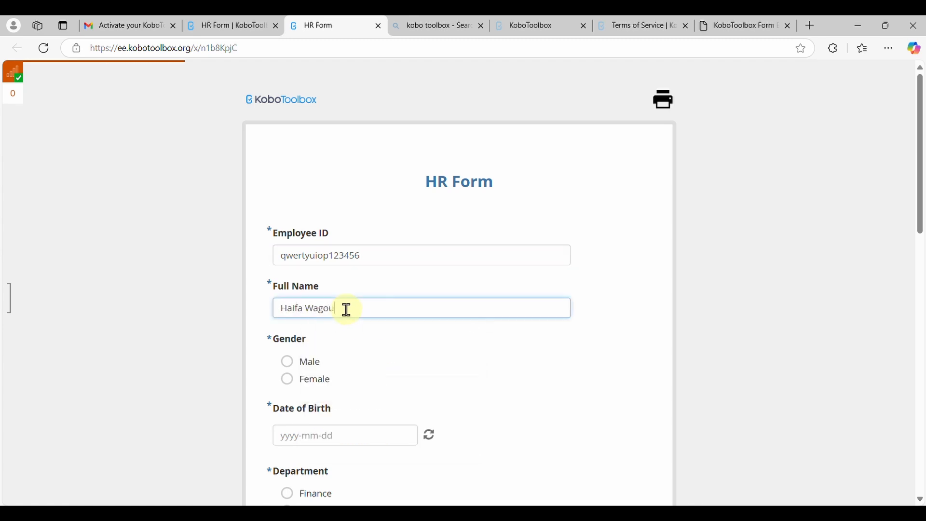
pyautogui.click(323, 380)
# Enter the second employee's date of birth and continue to the department question
pyautogui.click(324, 431)
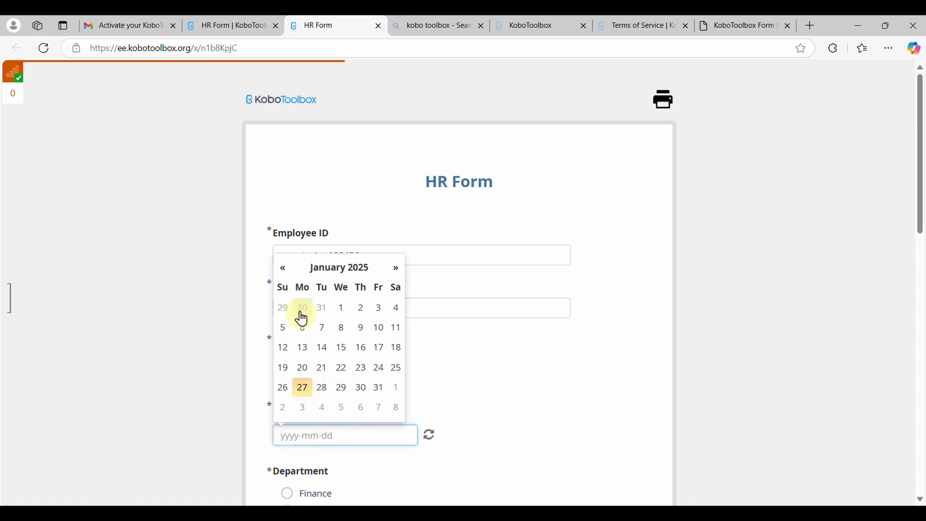
pyautogui.click(337, 268)
pyautogui.click(283, 299)
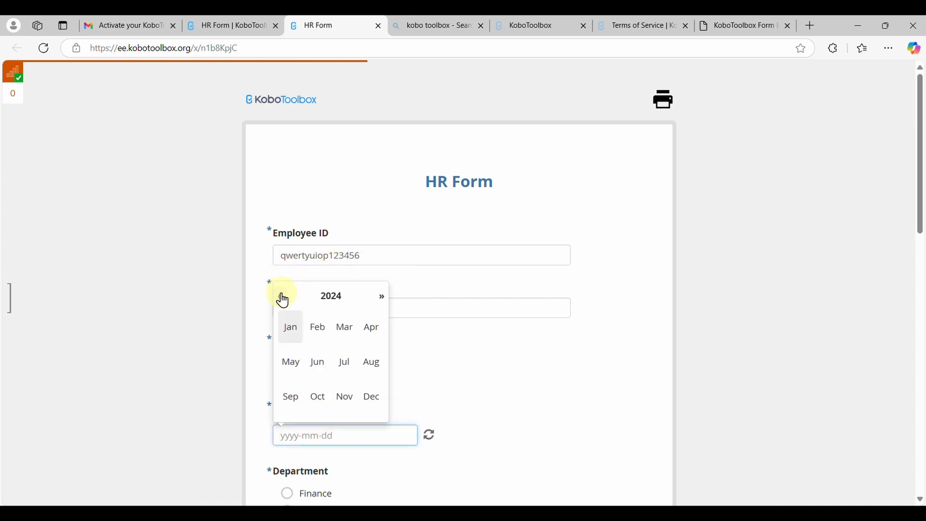
pyautogui.click(329, 298)
pyautogui.click(282, 299)
pyautogui.click(282, 299)
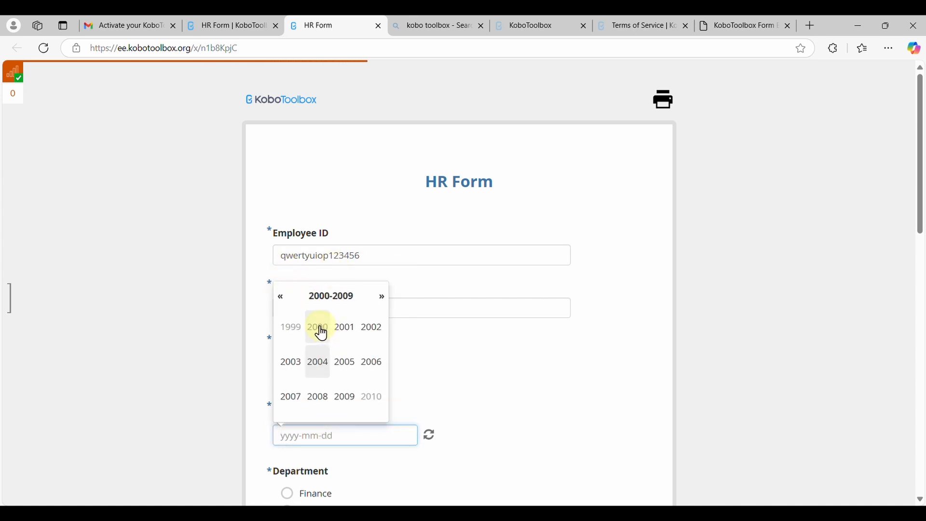
pyautogui.click(319, 329)
pyautogui.click(324, 368)
pyautogui.click(326, 370)
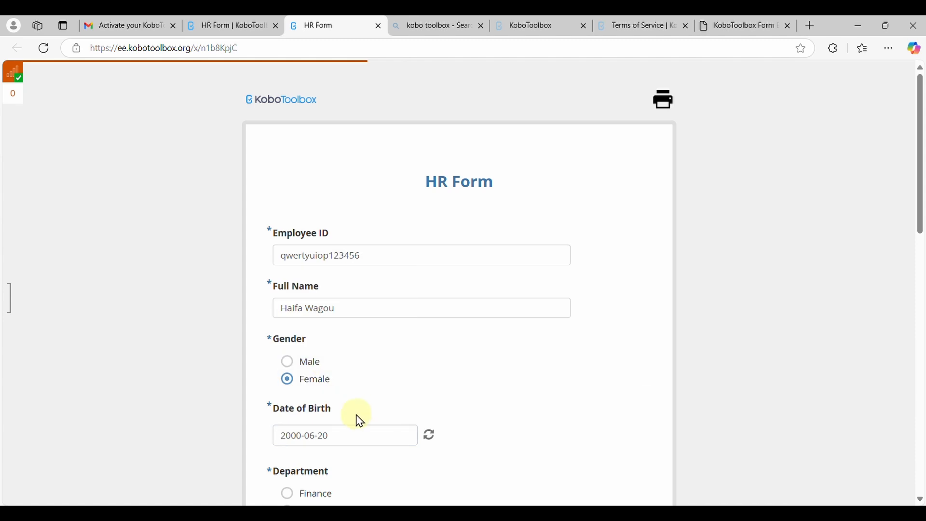
pyautogui.scroll(-2, 355, 450)
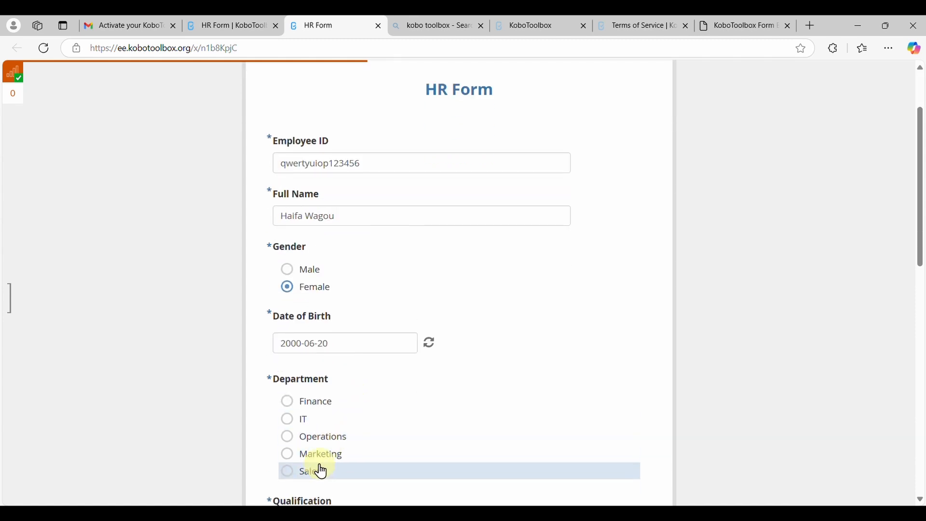
# Choose department Marketing, qualification High School Diploma, marital status Widowed and job satisfaction 1 for the second employee
pyautogui.click(294, 453)
pyautogui.scroll(-2, 296, 456)
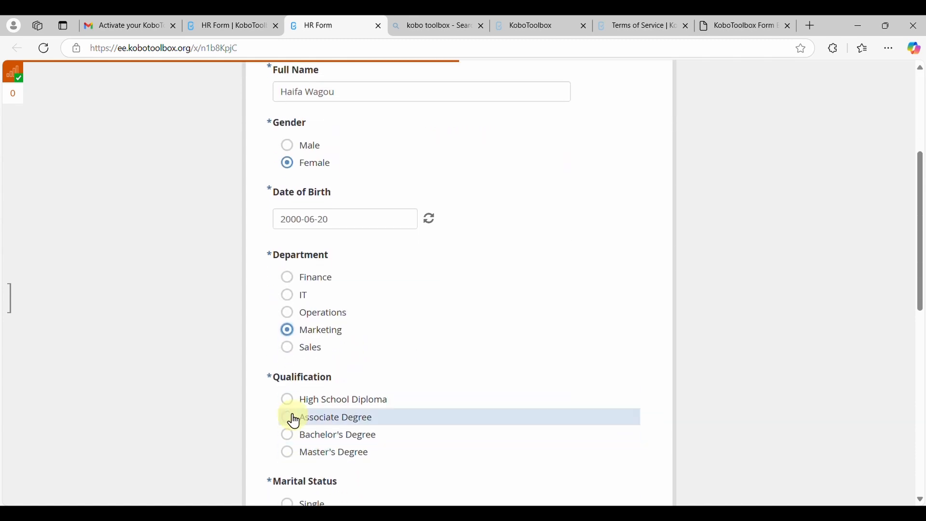
pyautogui.click(288, 397)
pyautogui.scroll(-2, 285, 401)
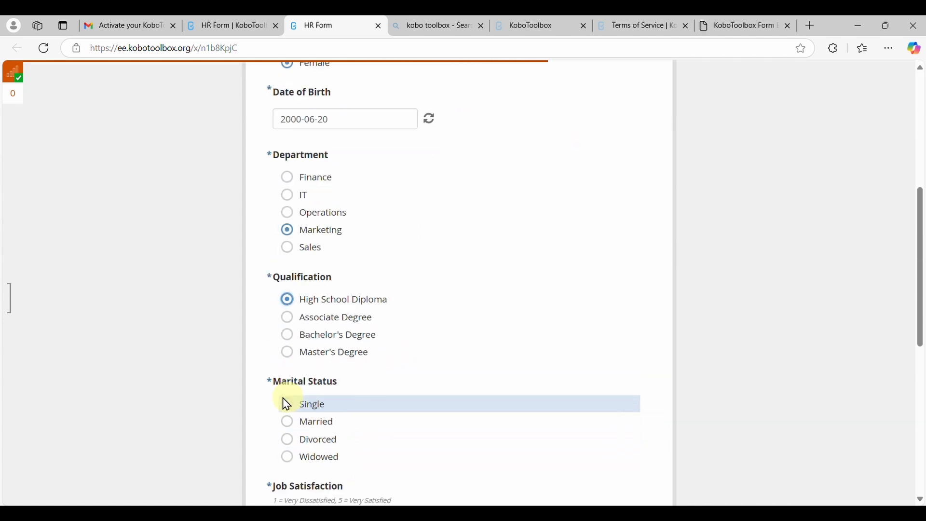
pyautogui.click(289, 456)
pyautogui.scroll(-3, 289, 458)
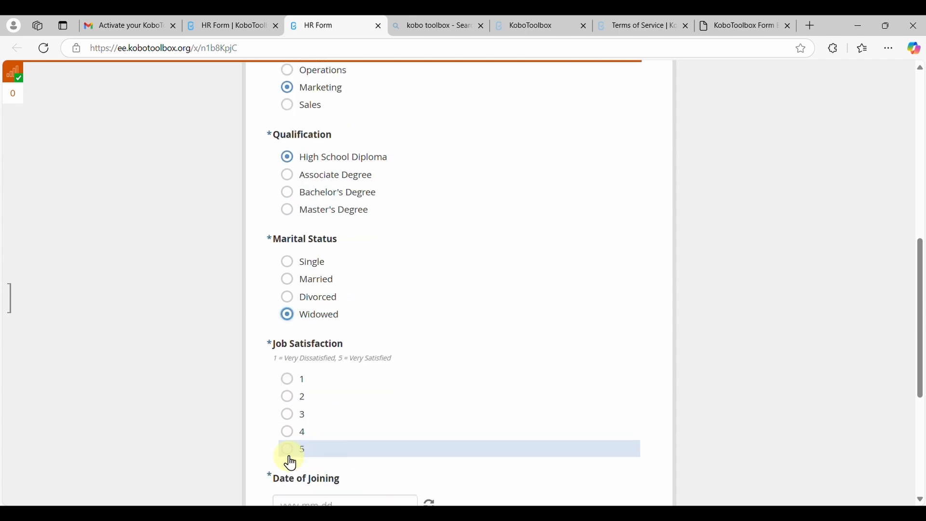
pyautogui.click(288, 381)
# Set the date of joining to 2025-03-25 and the employee status to Left the Company
pyautogui.scroll(-2, 320, 414)
pyautogui.click(322, 390)
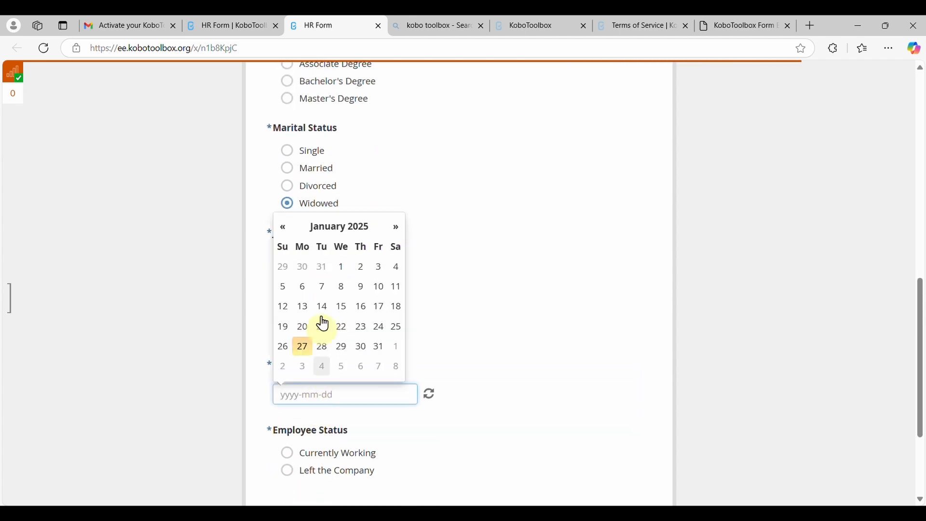
pyautogui.click(326, 228)
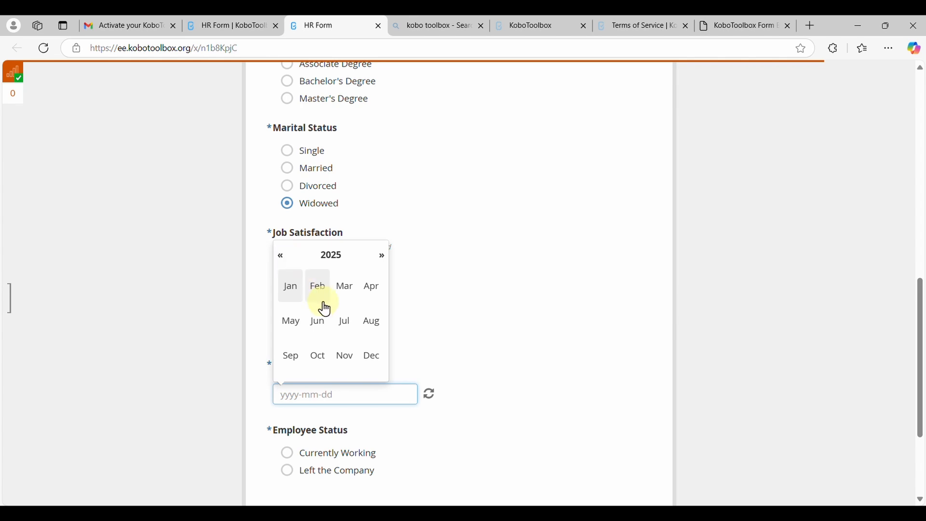
pyautogui.click(347, 295)
pyautogui.click(323, 347)
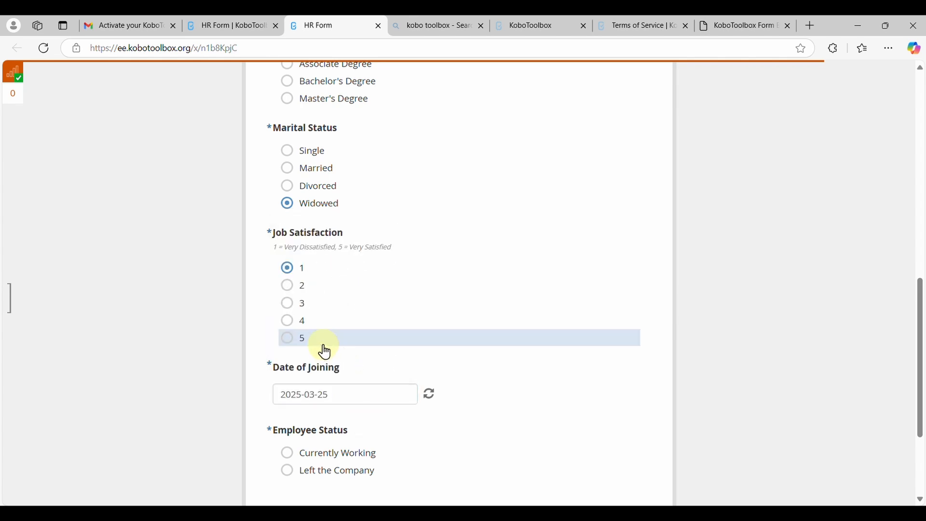
pyautogui.scroll(-2, 358, 424)
pyautogui.click(337, 386)
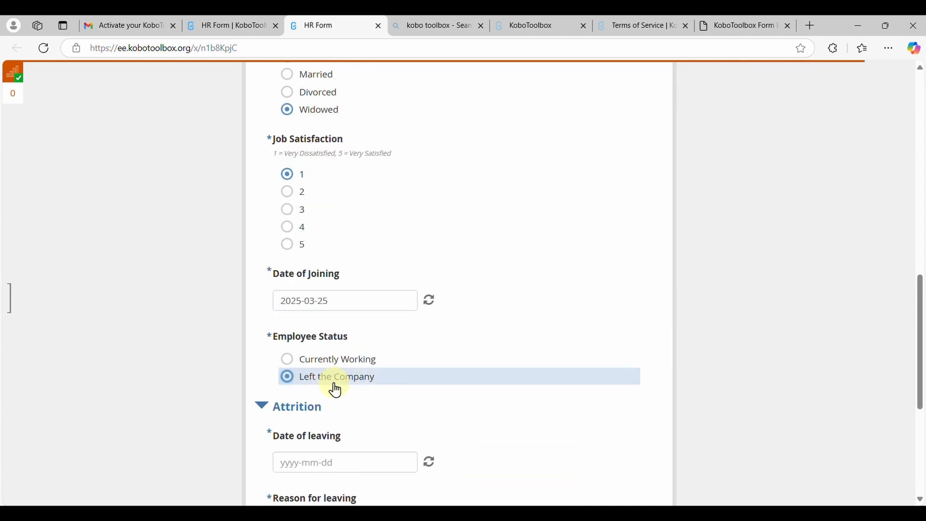
# Complete the Attrition section with date of leaving 2024-11-06 and a reason for leaving, and submit the form
pyautogui.scroll(-2, 335, 384)
pyautogui.click(335, 359)
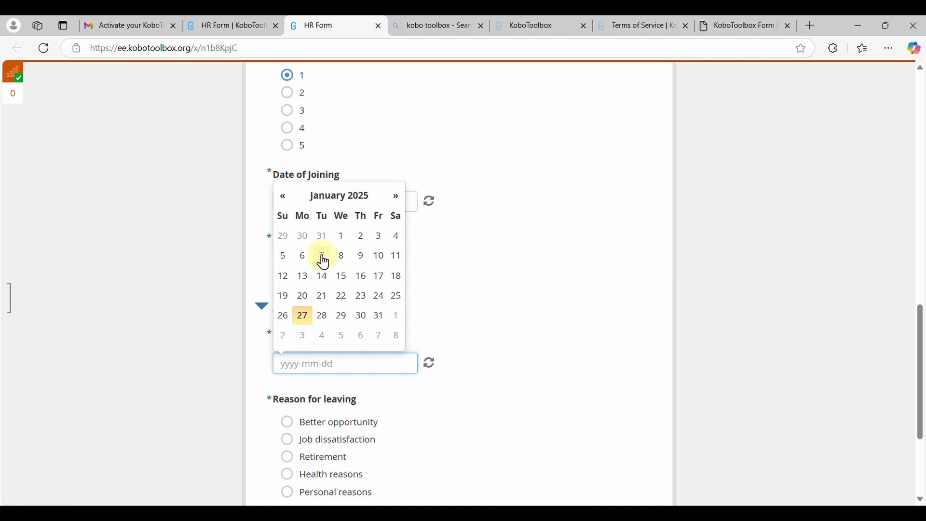
pyautogui.click(285, 198)
pyautogui.click(284, 197)
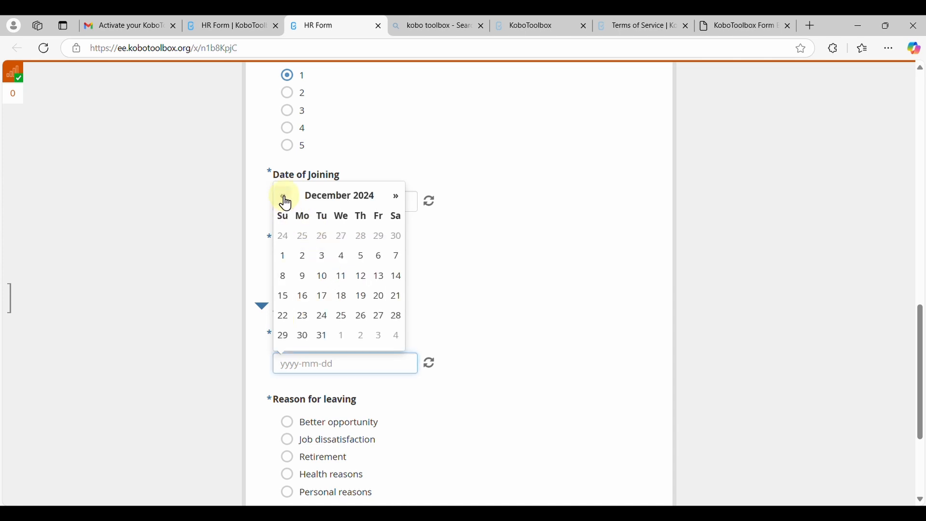
pyautogui.click(284, 197)
pyautogui.scroll(-3, 352, 393)
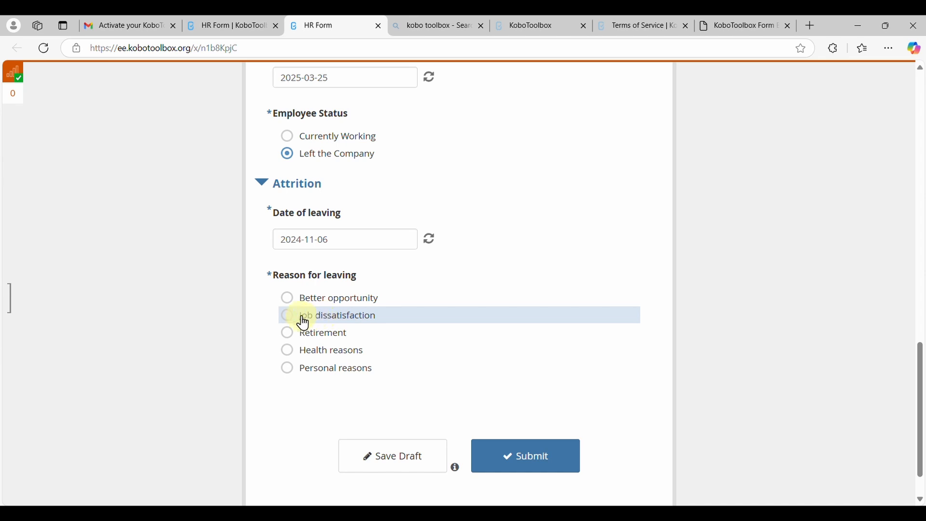
pyautogui.click(521, 462)
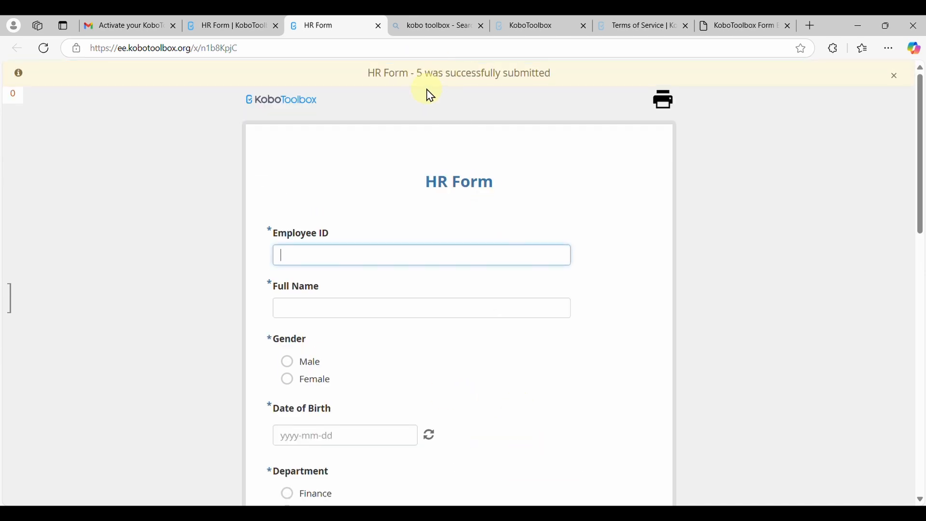
# Return to the HR Form project and view its submissions in the data table
pyautogui.click(234, 27)
pyautogui.scroll(4, 451, 249)
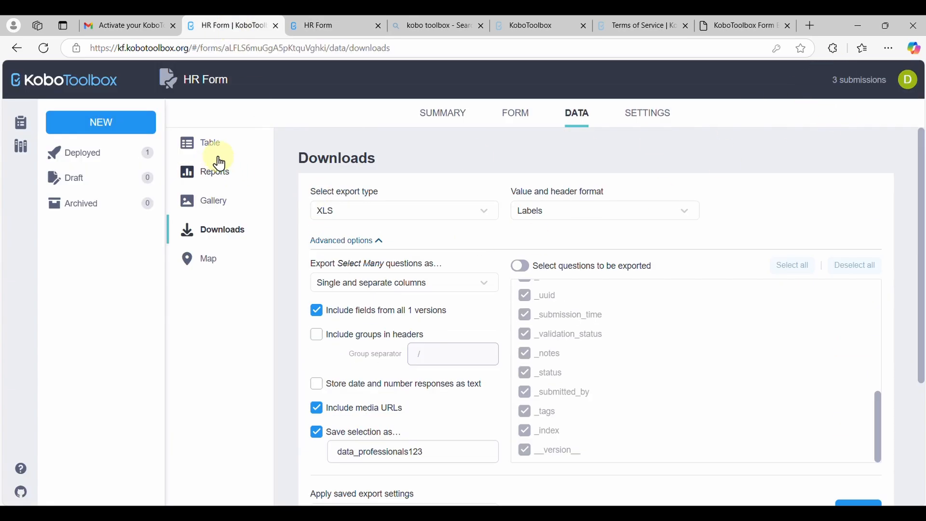
pyautogui.click(207, 145)
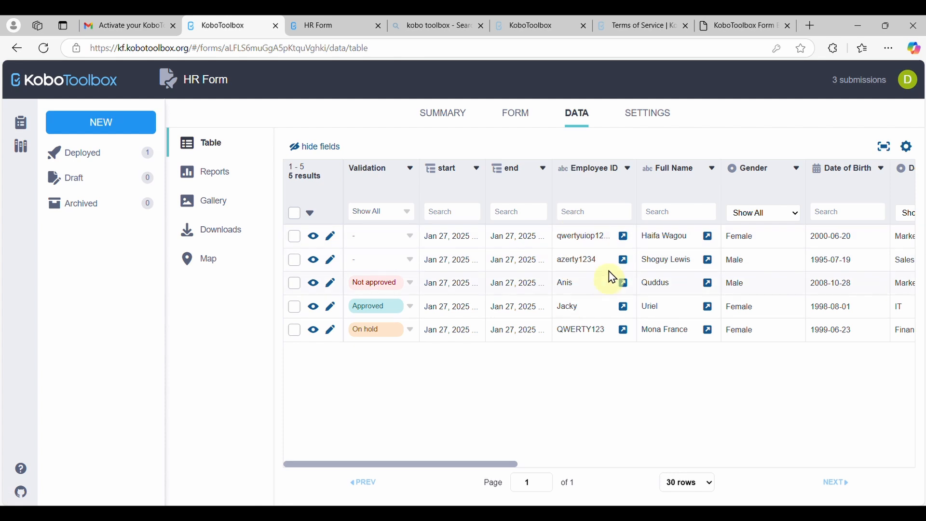
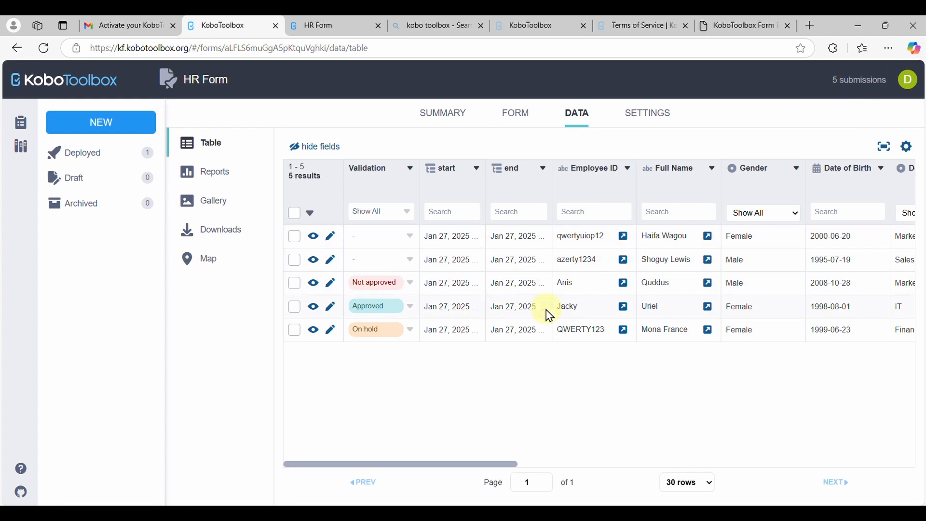
# Set the validation status of the two newest submissions to Approved and review their remaining columns
pyautogui.click(409, 259)
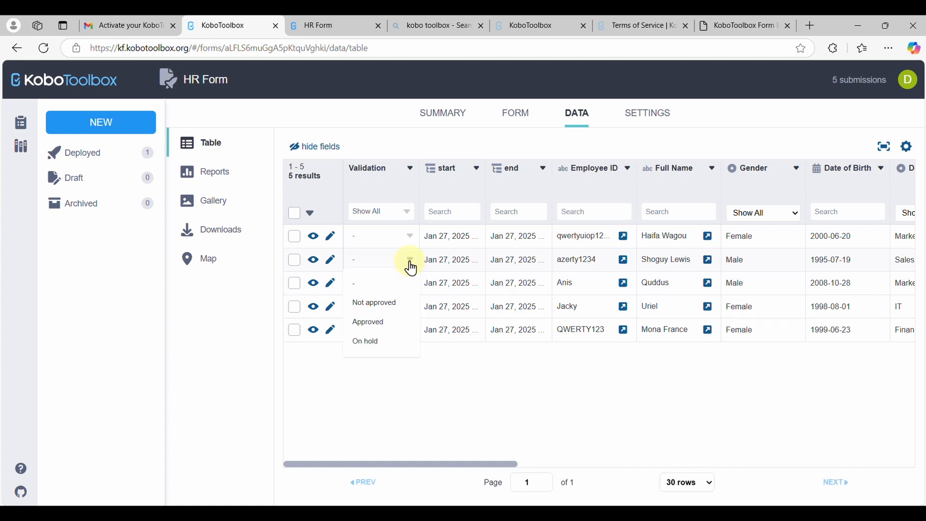
pyautogui.click(377, 324)
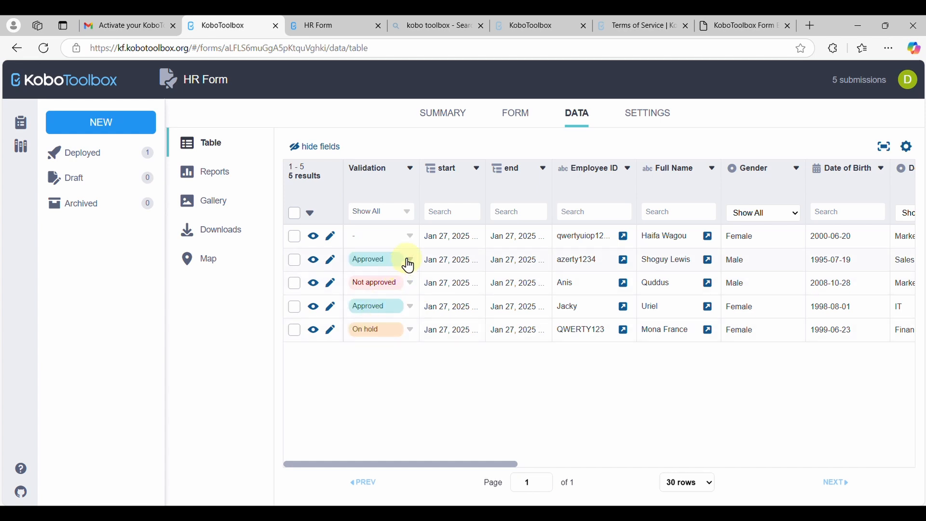
pyautogui.click(409, 237)
pyautogui.click(409, 237)
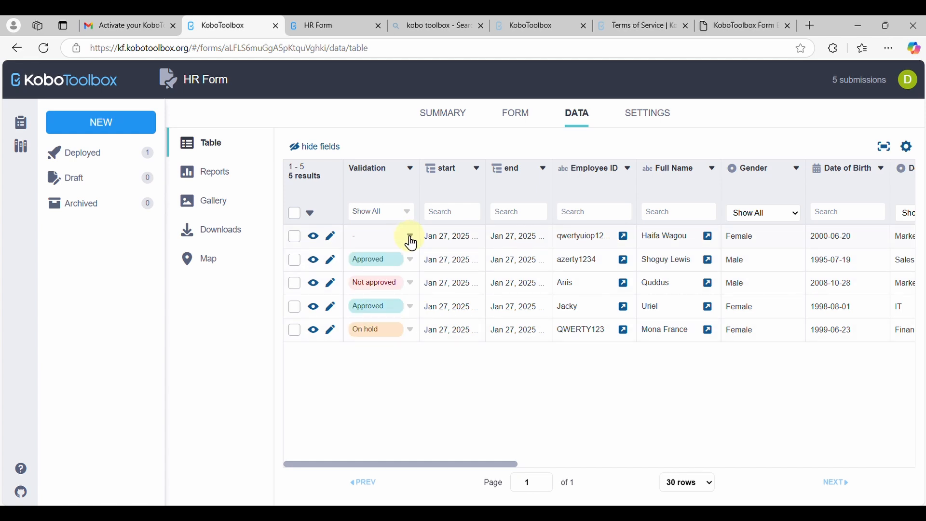
pyautogui.click(409, 238)
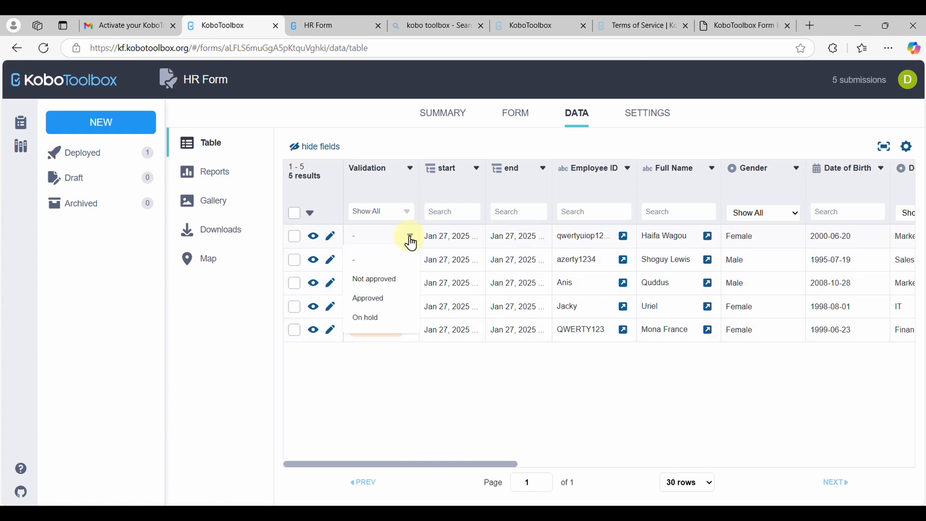
pyautogui.click(372, 302)
pyautogui.hscroll(15, 584, 310)
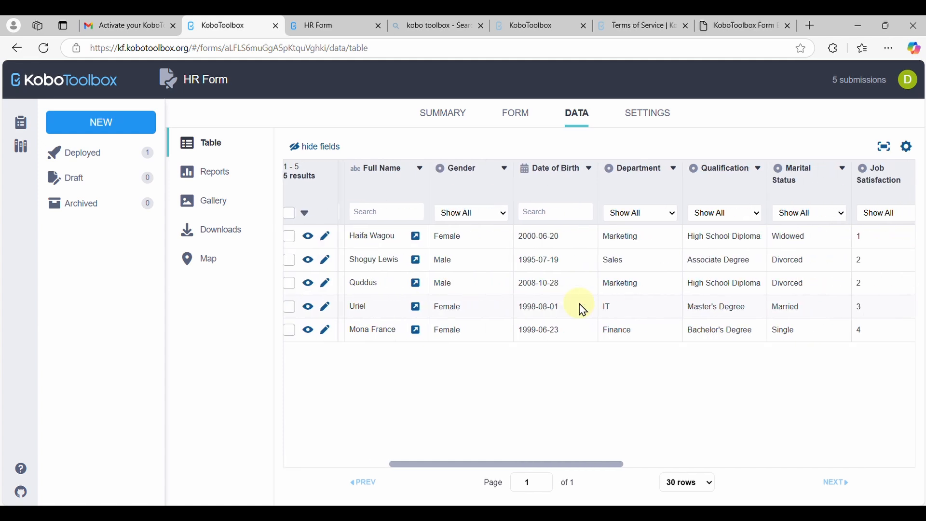
pyautogui.hscroll(-20, 584, 310)
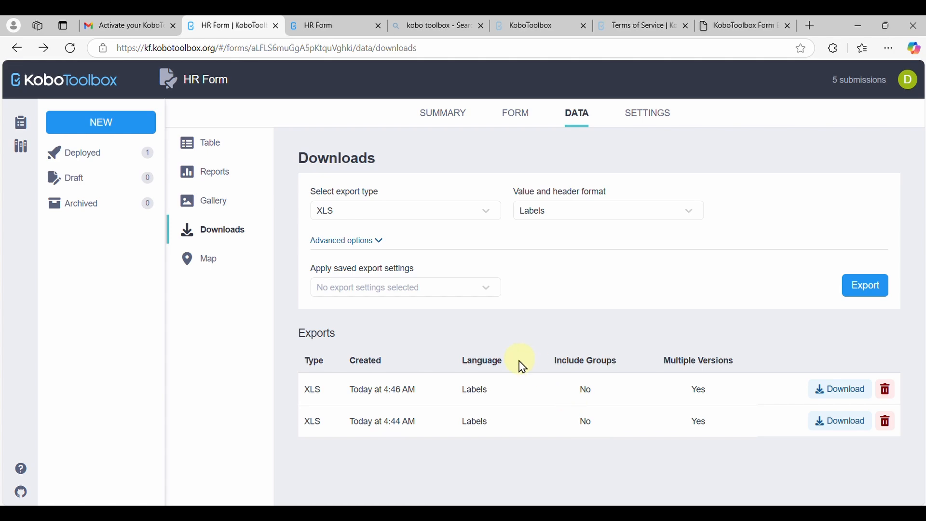
# Switch to the Excel workbook and inspect the HR Form query's refresh settings in its connection properties, leaving them as they are
pyautogui.click(584, 455)
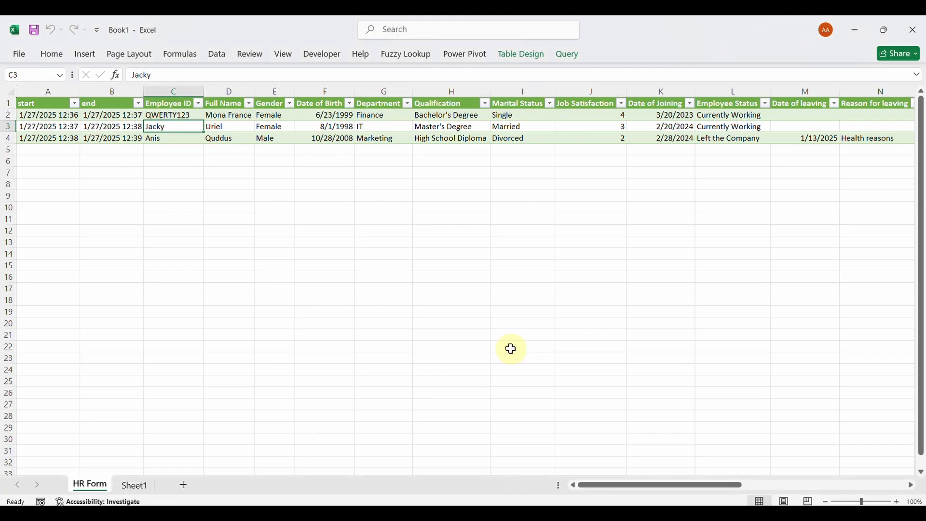
pyautogui.click(132, 127)
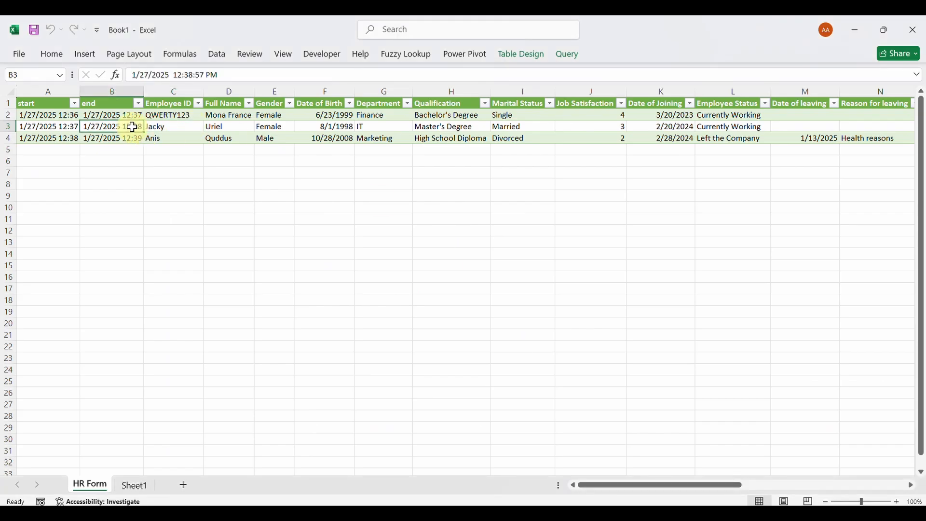
pyautogui.click(217, 54)
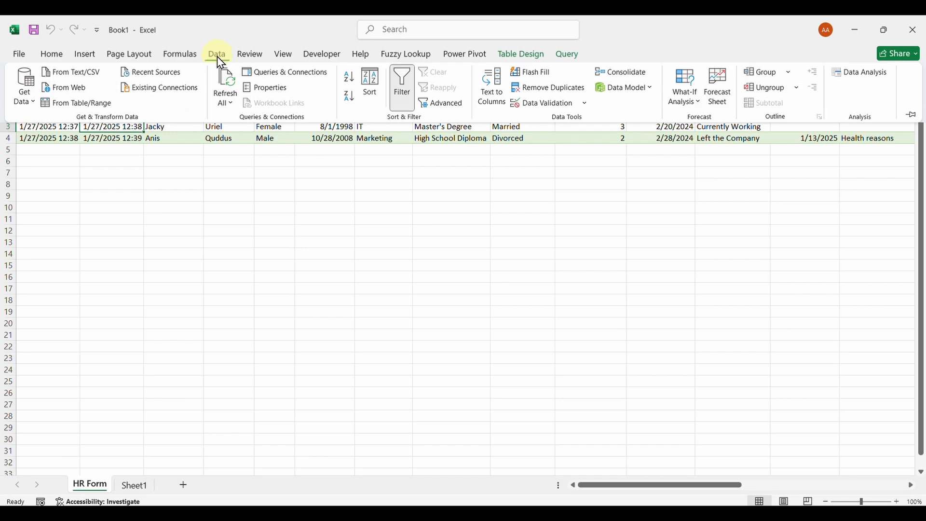
pyautogui.click(234, 107)
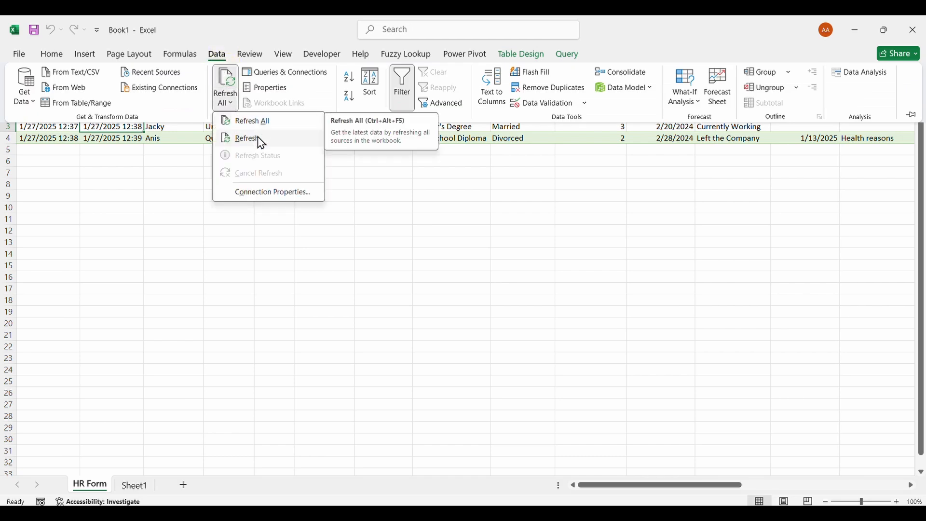
pyautogui.click(272, 192)
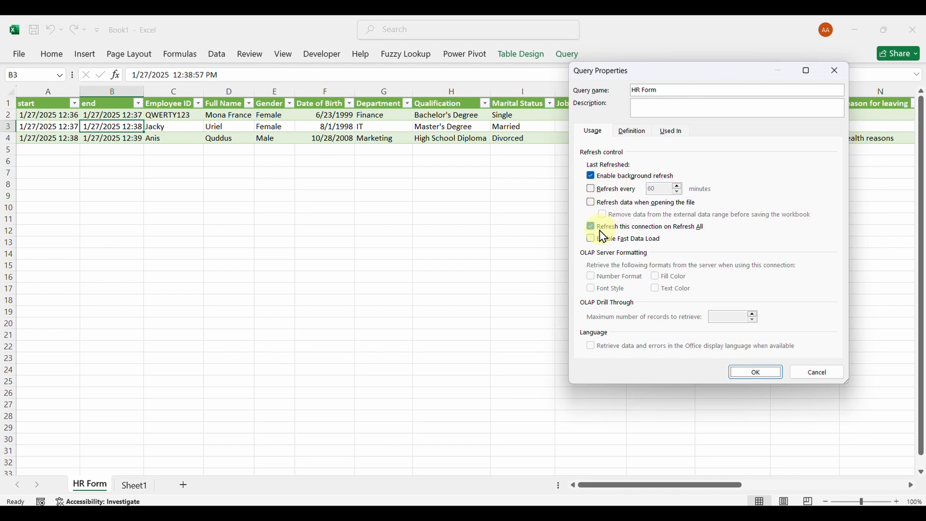
pyautogui.click(805, 371)
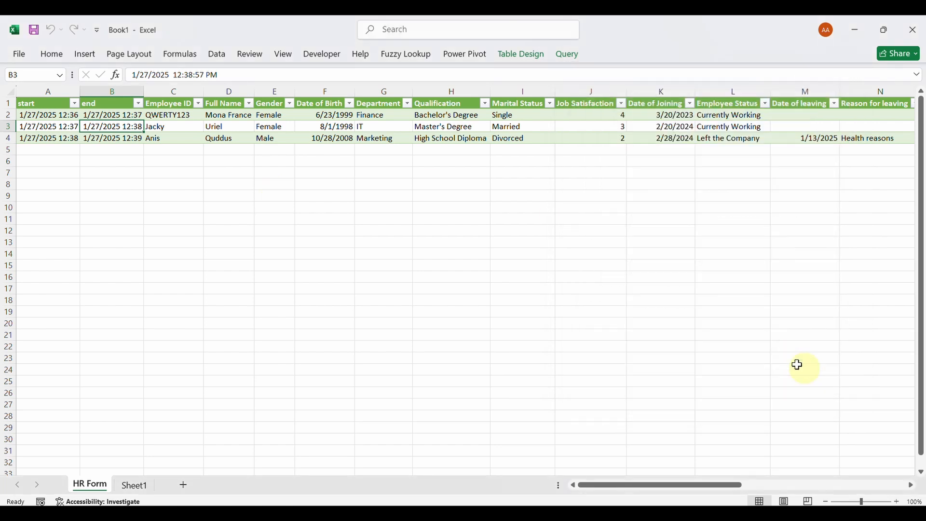
# Refresh all data connections in the workbook and review every column of the HR Form table
pyautogui.click(329, 140)
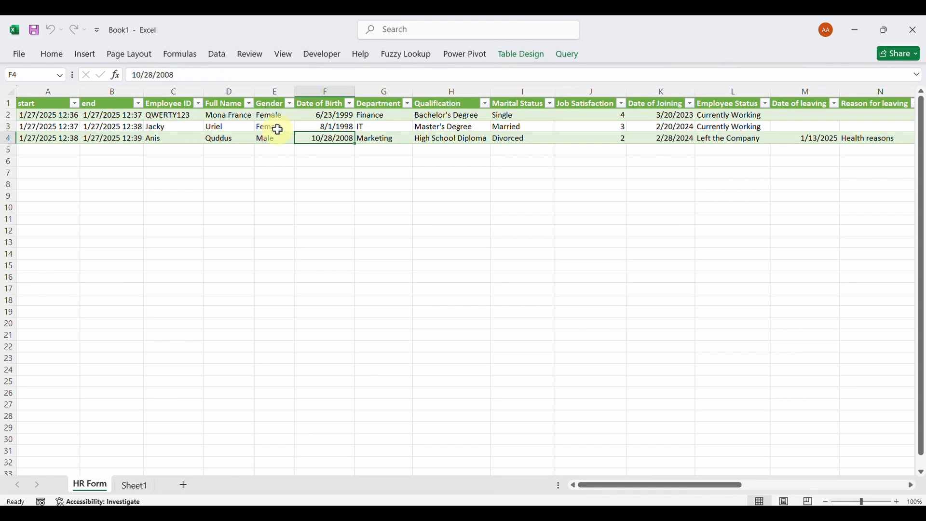
pyautogui.click(216, 62)
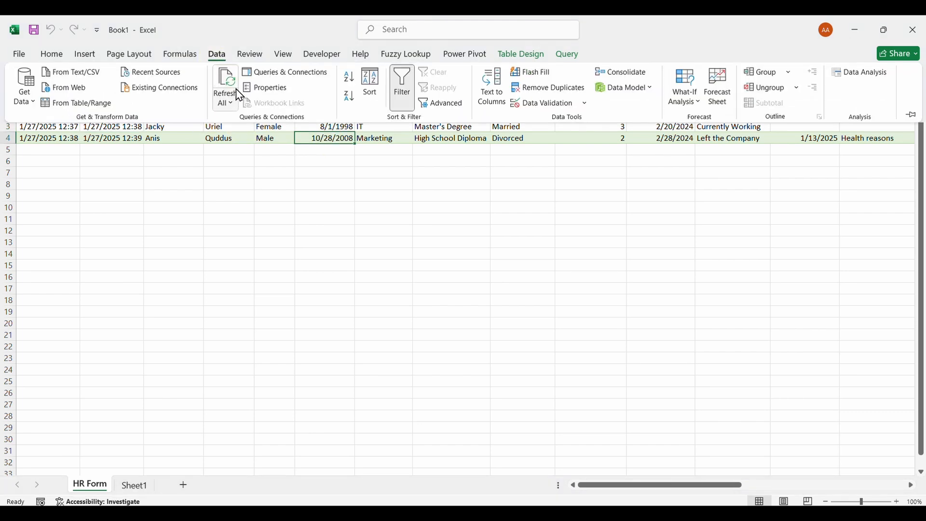
pyautogui.click(162, 138)
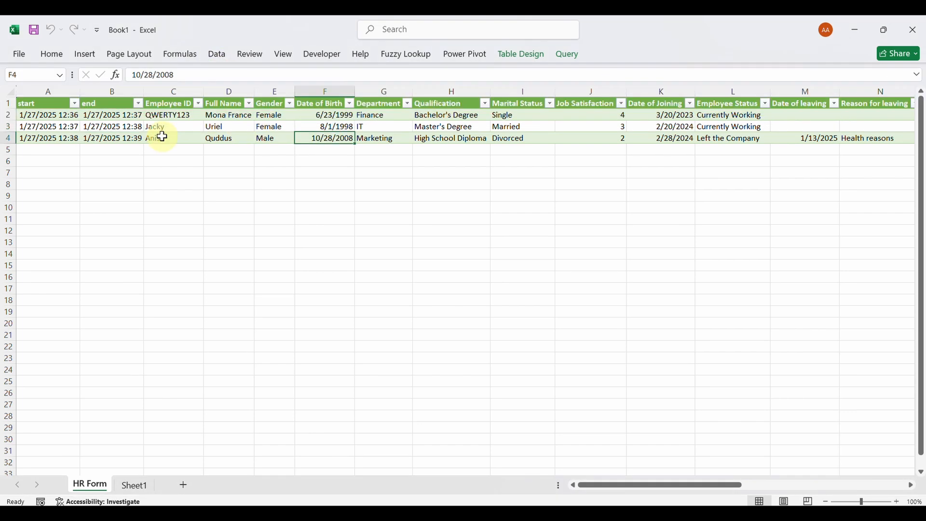
pyautogui.click(163, 138)
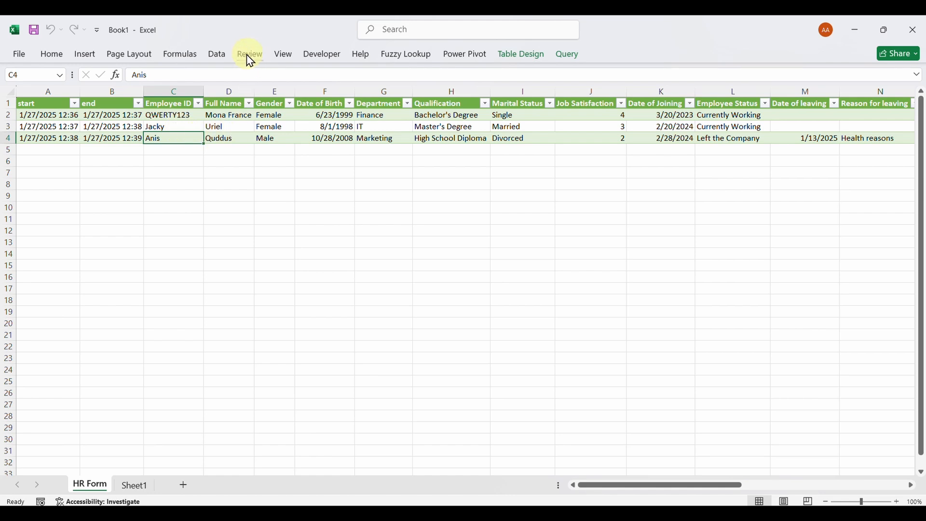
pyautogui.click(219, 58)
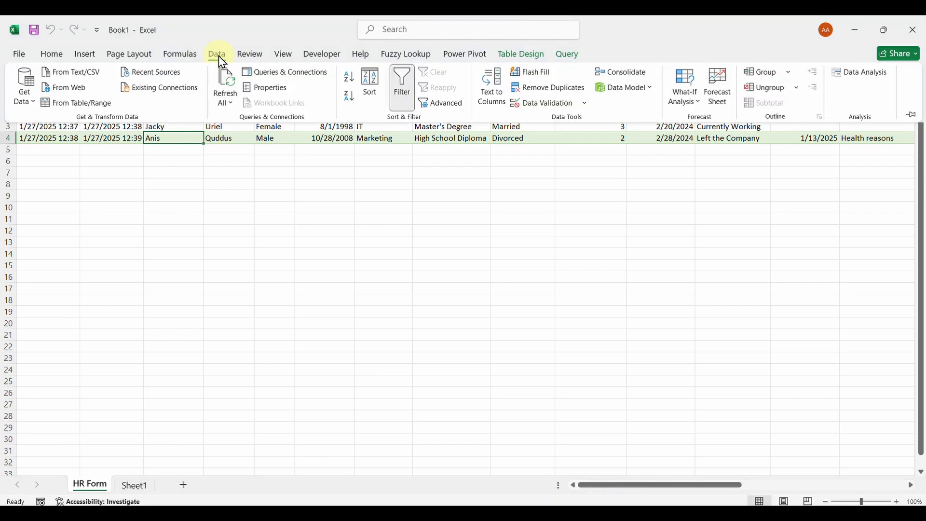
pyautogui.click(227, 89)
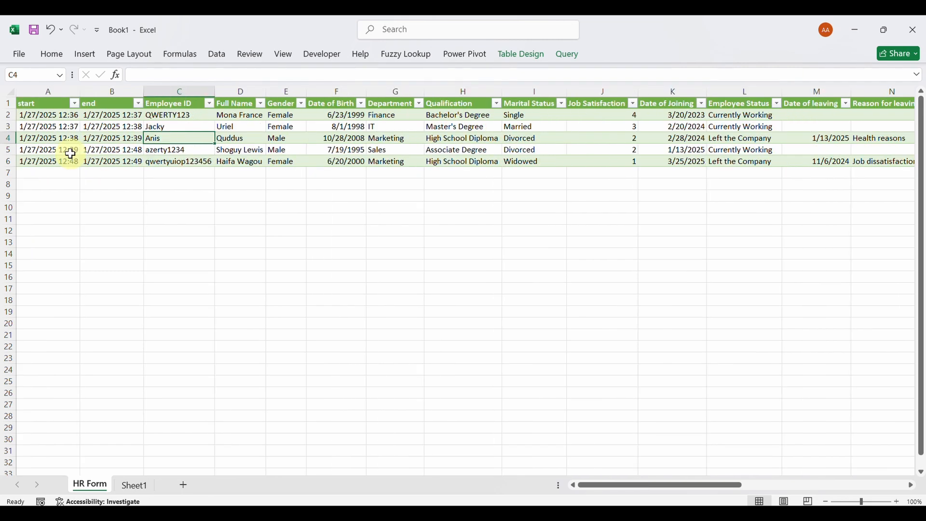
pyautogui.hscroll(3, 70, 153)
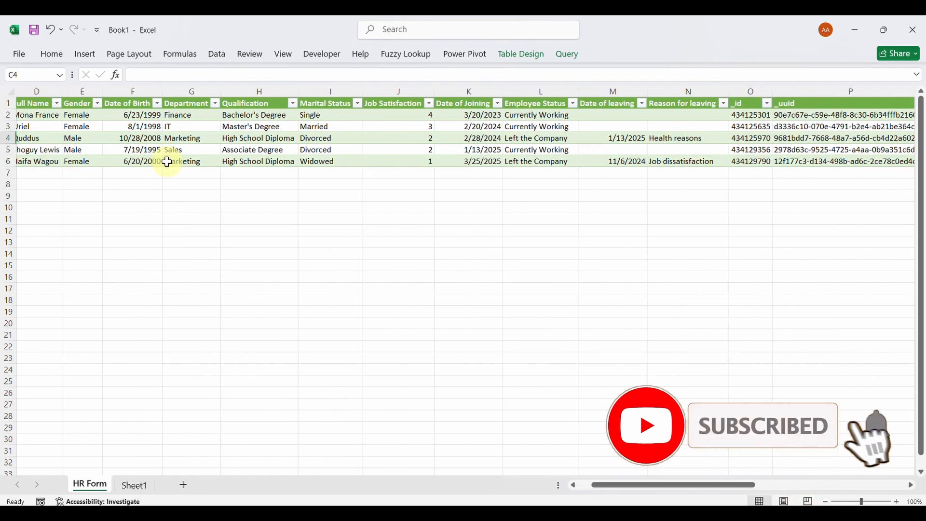
pyautogui.hscroll(5, 167, 162)
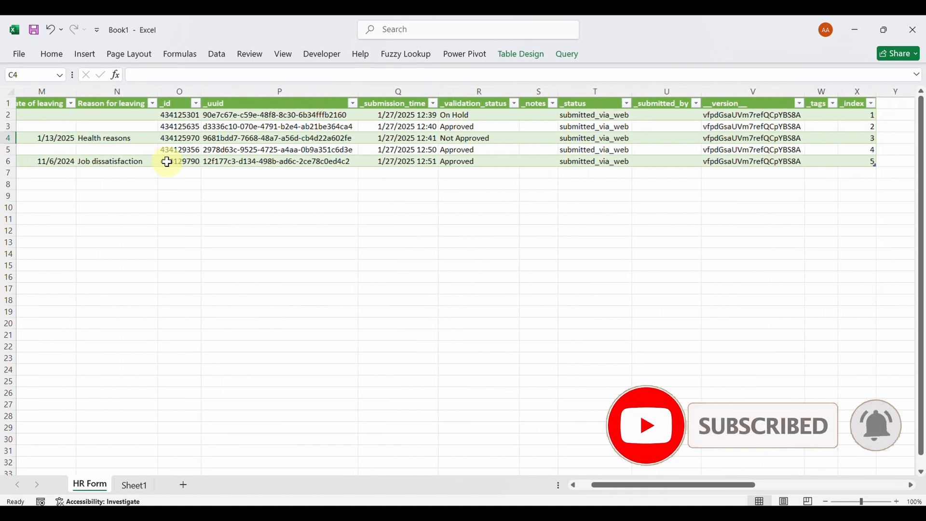
pyautogui.hscroll(-8, 167, 162)
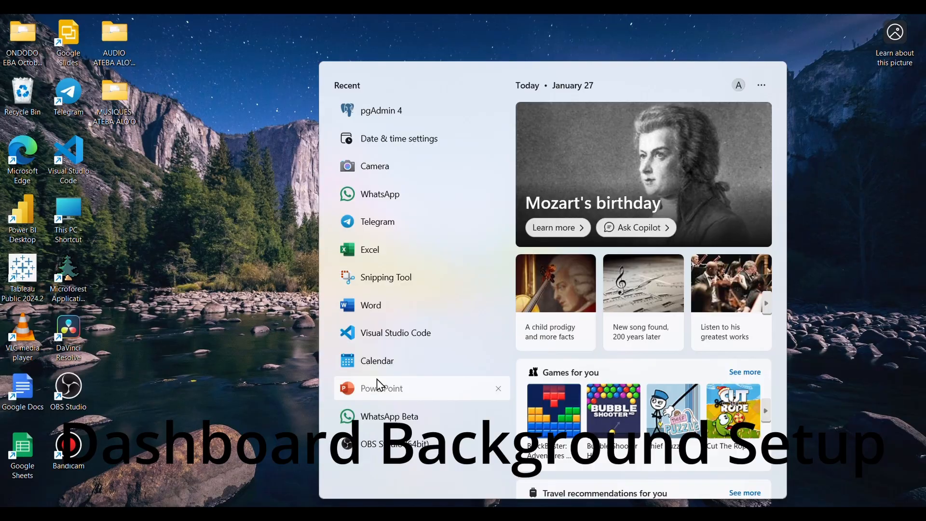
# Switch to a blank PowerPoint presentation and set the slide size to Widescreen (16:9)
pyautogui.click(378, 385)
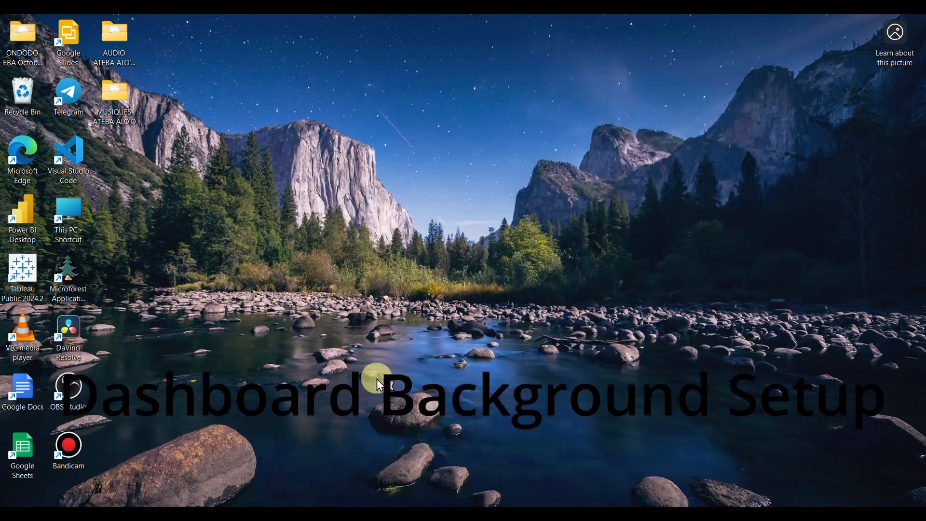
pyautogui.click(180, 146)
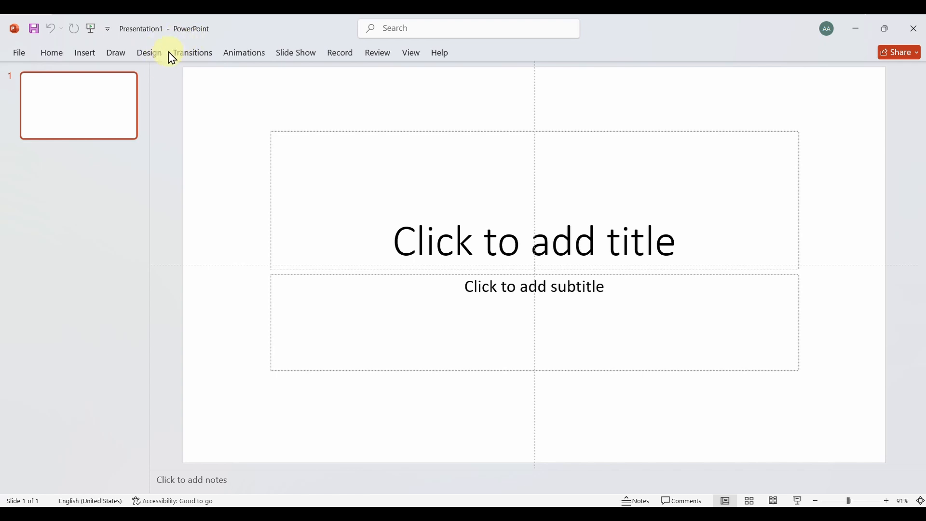
pyautogui.click(149, 53)
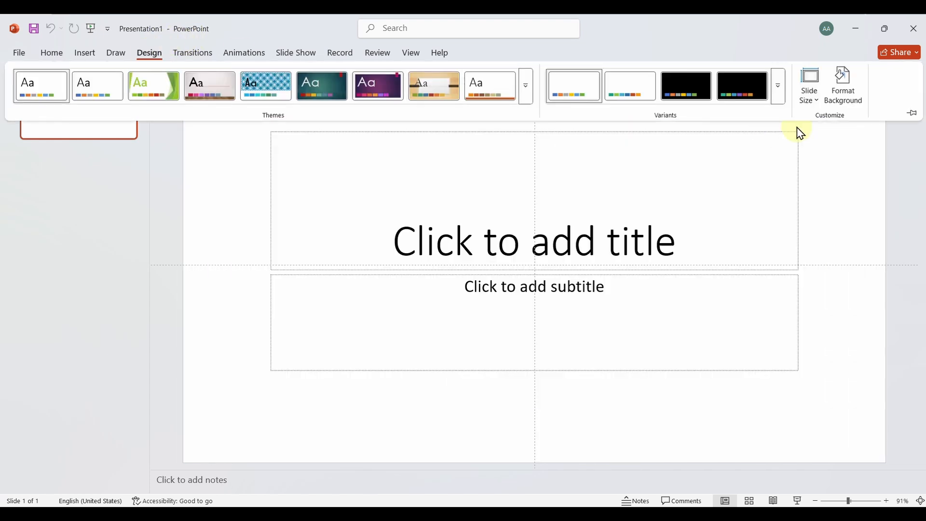
pyautogui.click(818, 103)
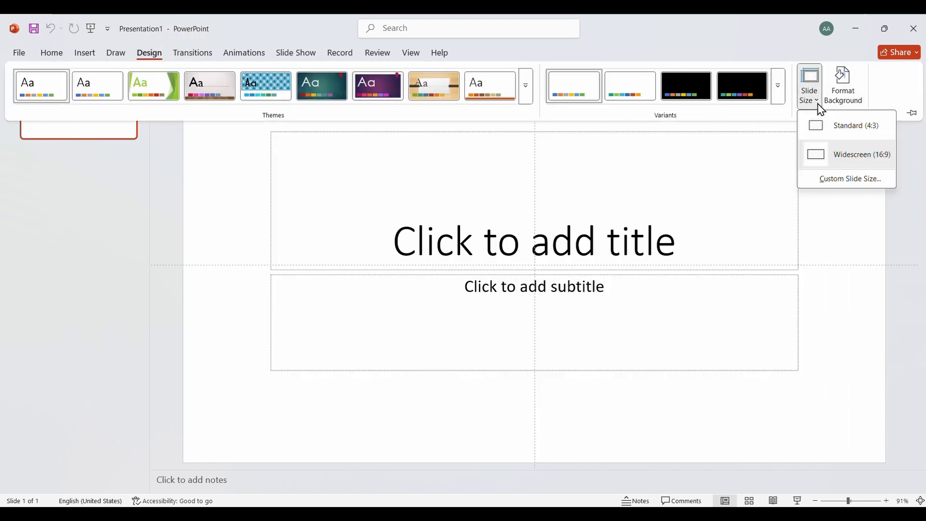
pyautogui.click(824, 160)
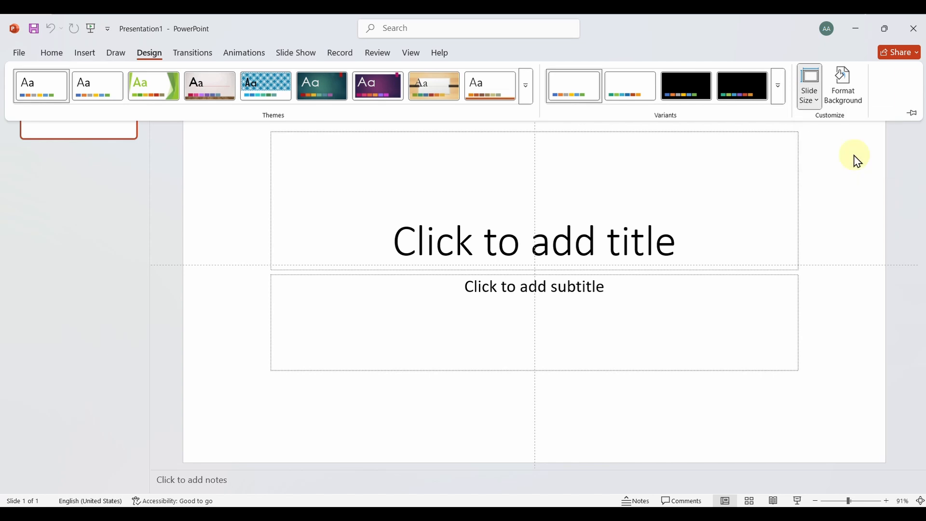
pyautogui.click(856, 160)
# Delete the title and subtitle placeholders from the slide
pyautogui.click(421, 137)
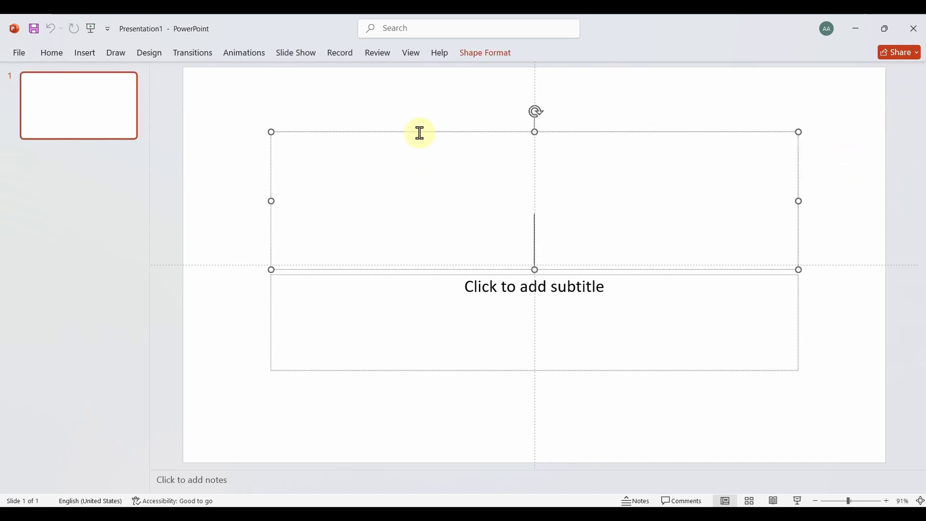
pyautogui.click(425, 132)
pyautogui.press('Delete')
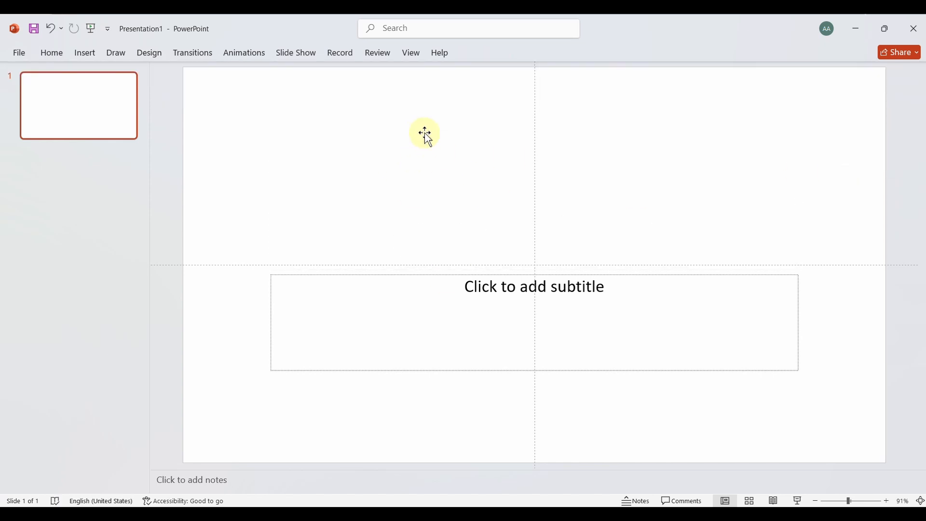
pyautogui.click(433, 277)
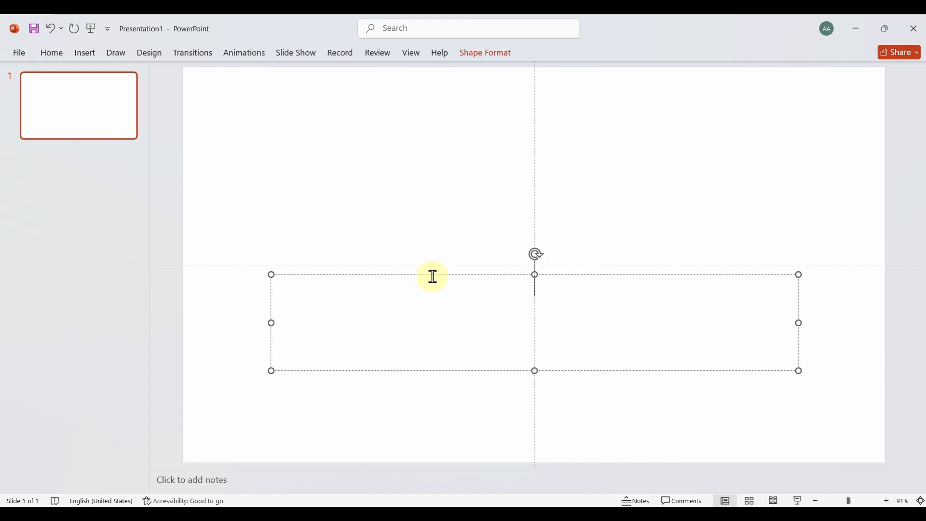
pyautogui.click(436, 275)
pyautogui.press('Delete')
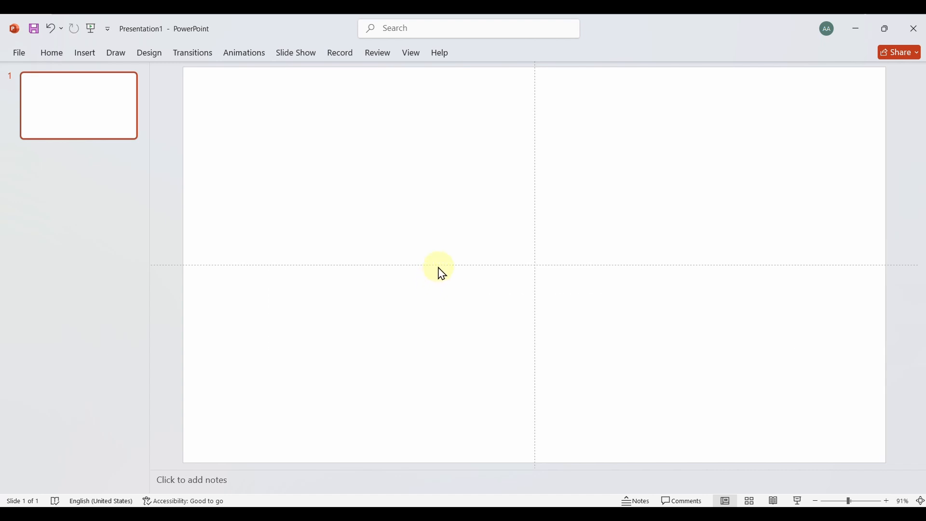
# Delete the horizontal and vertical guides crossing the slide
pyautogui.rightClick(431, 265)
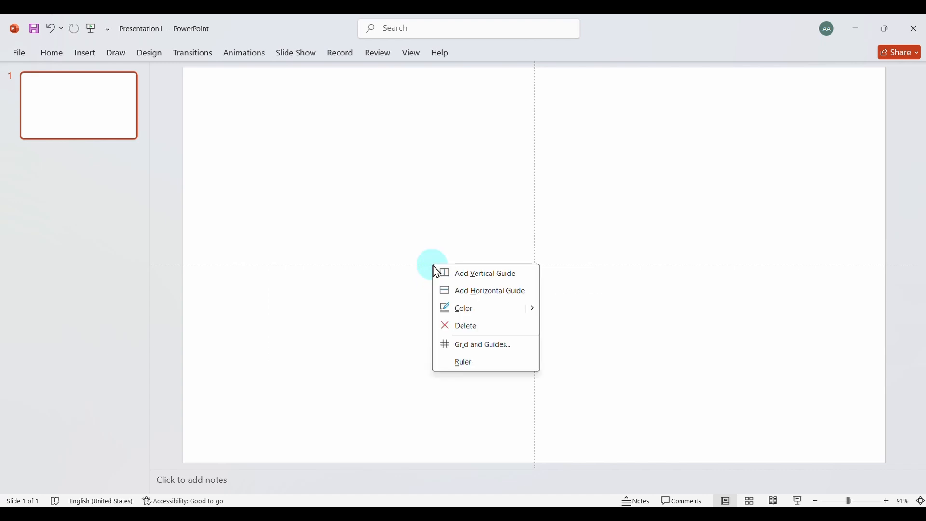
pyautogui.click(472, 325)
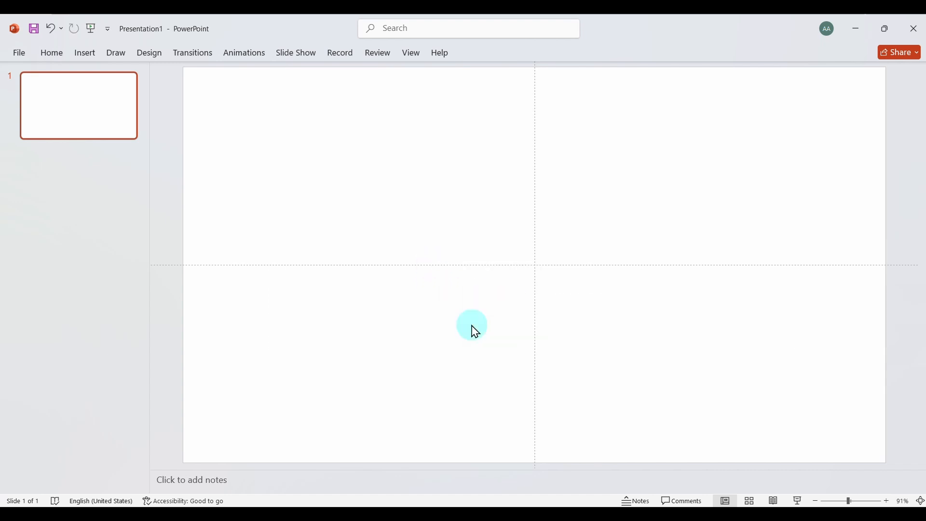
pyautogui.rightClick(534, 265)
pyautogui.click(576, 328)
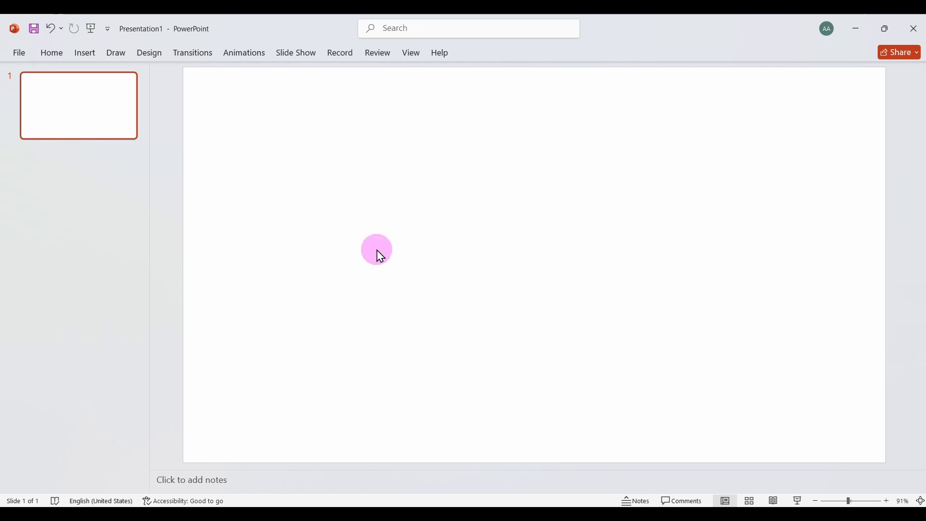
# Insert the picture R (2) from the Excel Background folder in Excel projects and stretch it to the slide's full width
pyautogui.click(84, 53)
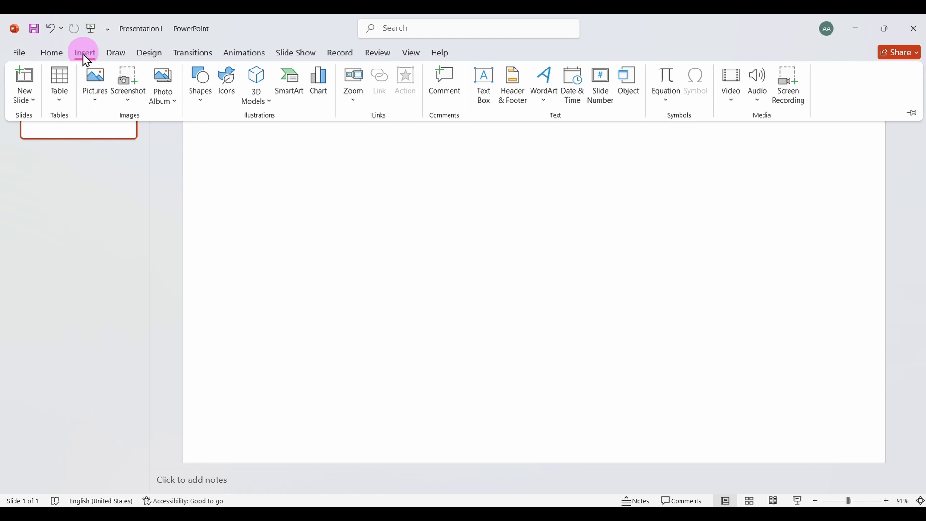
pyautogui.click(99, 101)
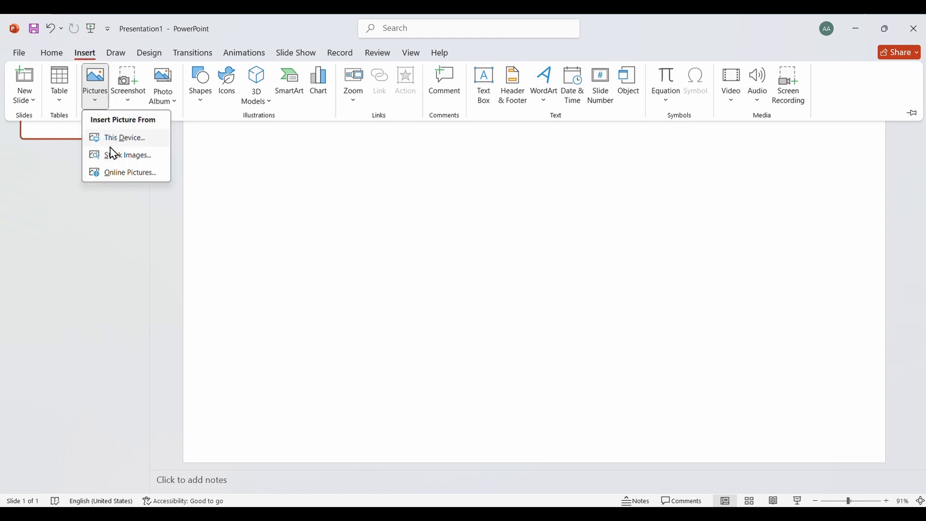
pyautogui.click(122, 140)
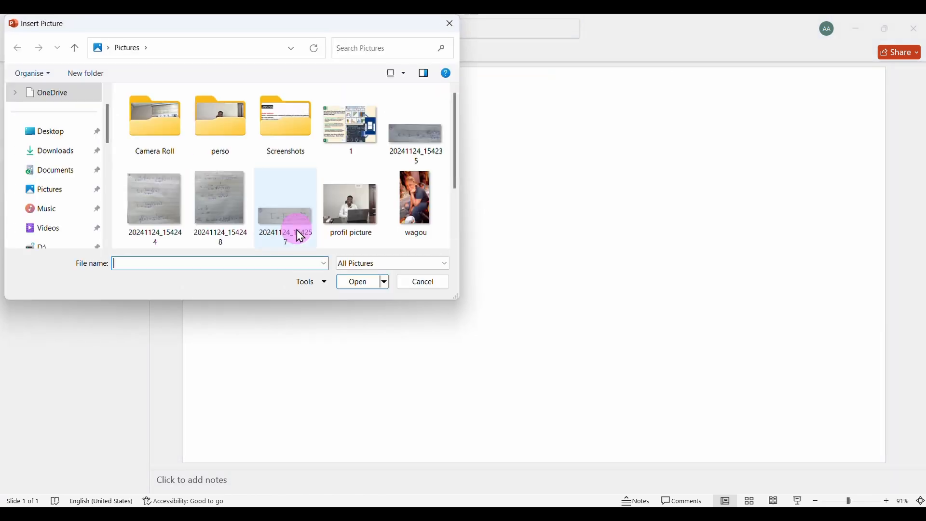
pyautogui.click(58, 173)
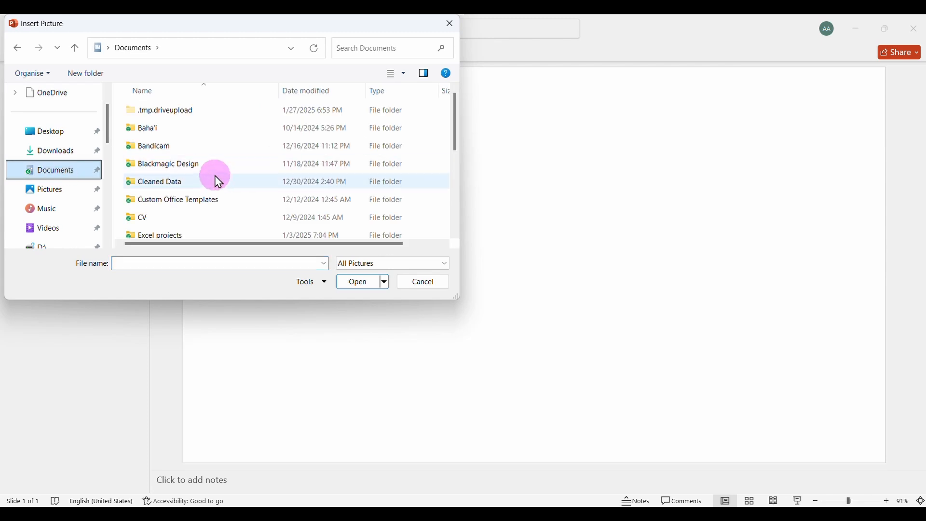
pyautogui.doubleClick(165, 236)
pyautogui.doubleClick(184, 202)
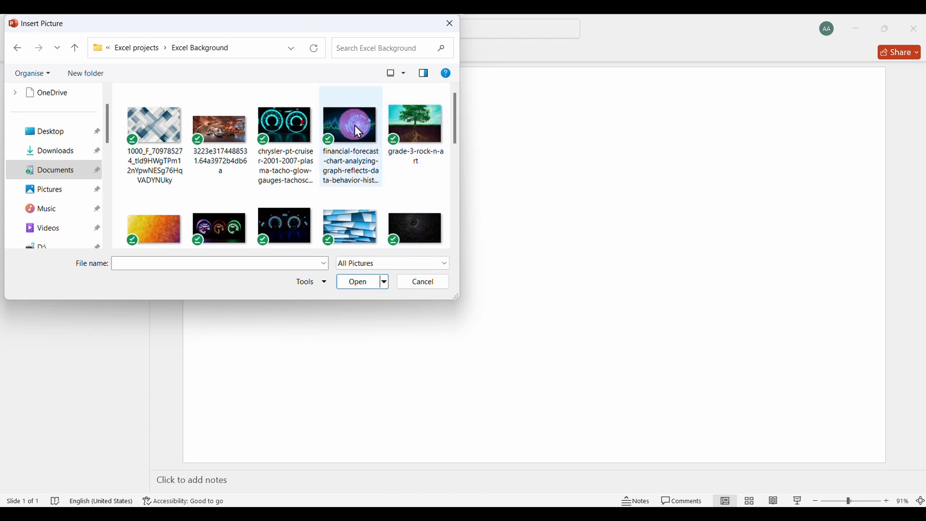
pyautogui.click(455, 244)
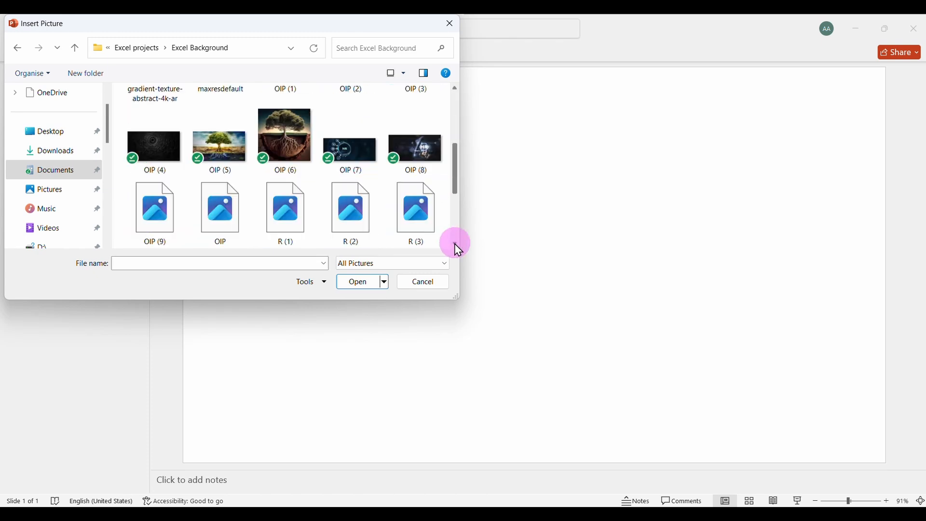
pyautogui.click(345, 213)
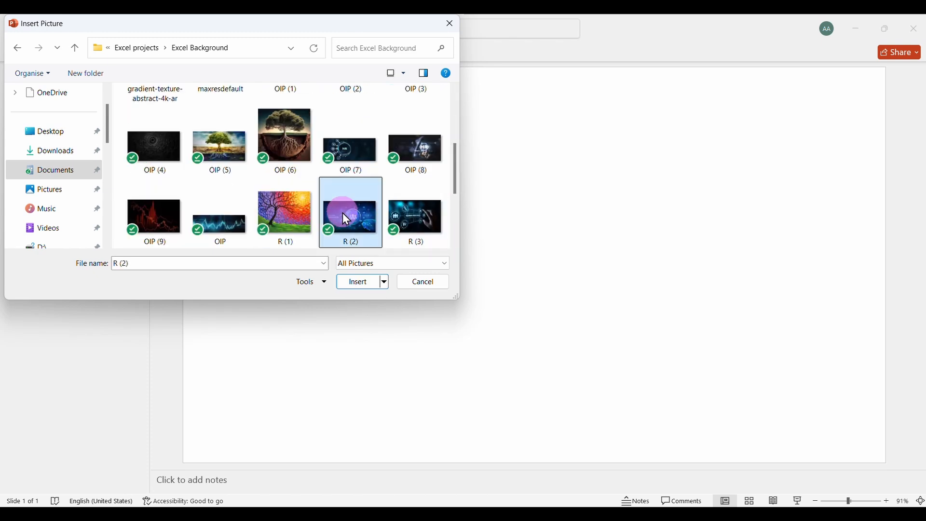
pyautogui.click(362, 283)
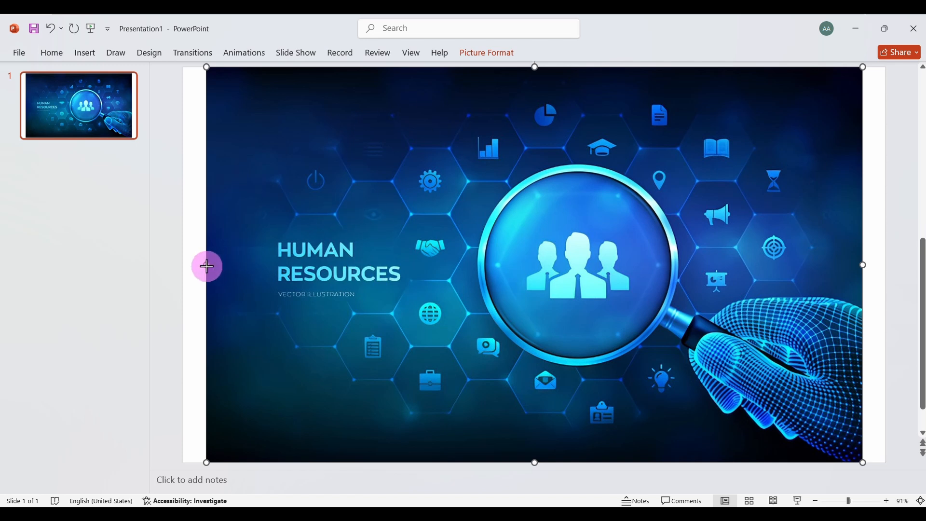
pyautogui.moveTo(205, 265); pyautogui.dragTo(183, 264)
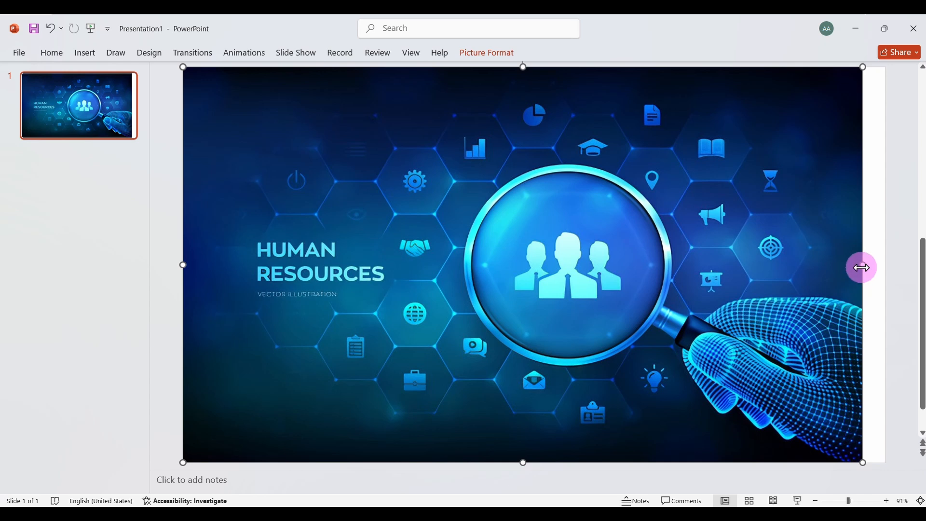
pyautogui.moveTo(863, 266); pyautogui.dragTo(887, 265)
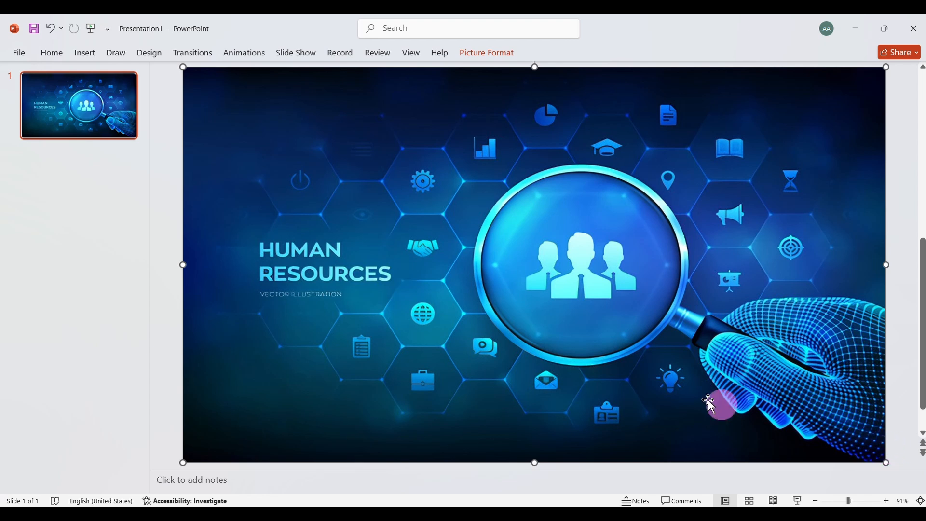
# Set the transparency of the Human Resources picture to 30%
pyautogui.rightClick(650, 372)
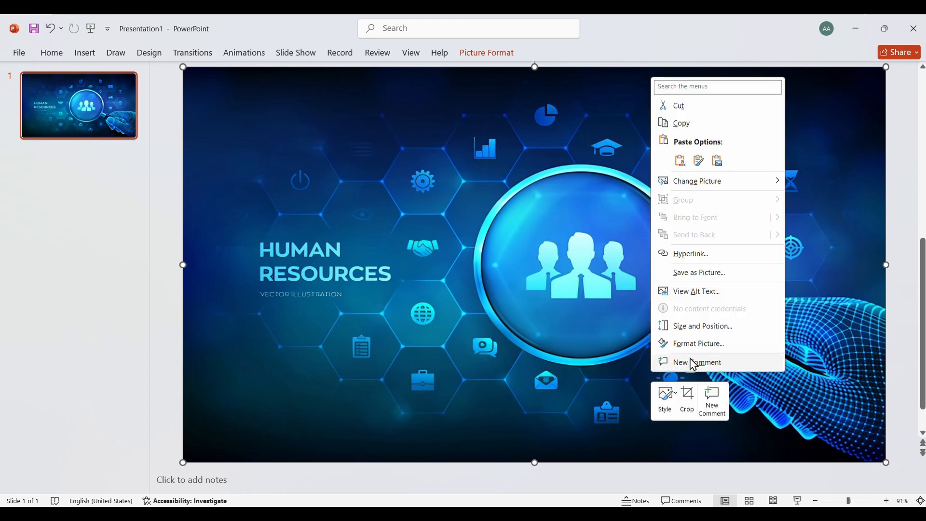
pyautogui.click(695, 342)
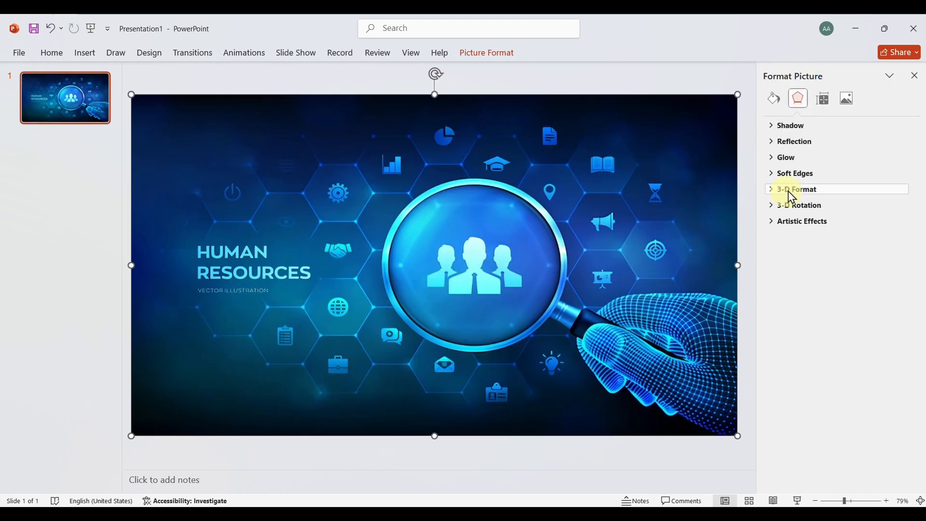
pyautogui.click(849, 98)
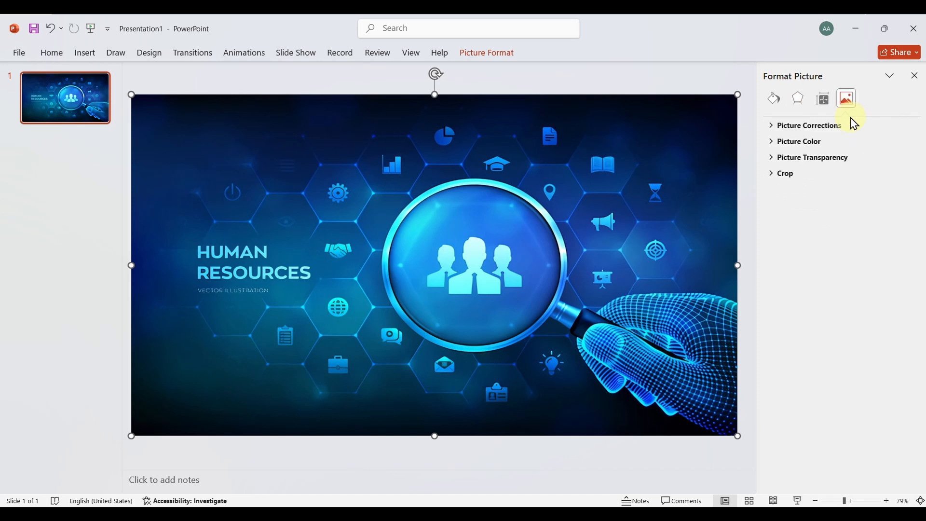
pyautogui.click(773, 160)
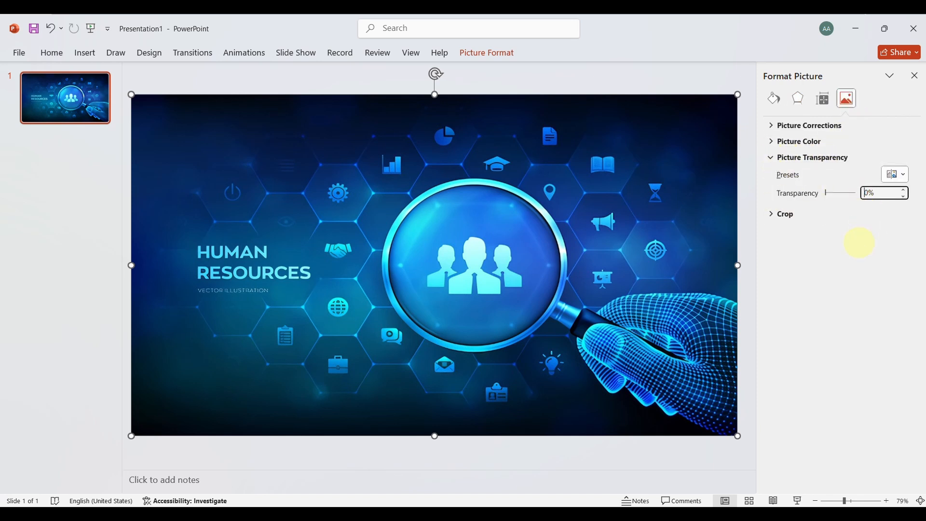
pyautogui.write('3')
pyautogui.press('Return')
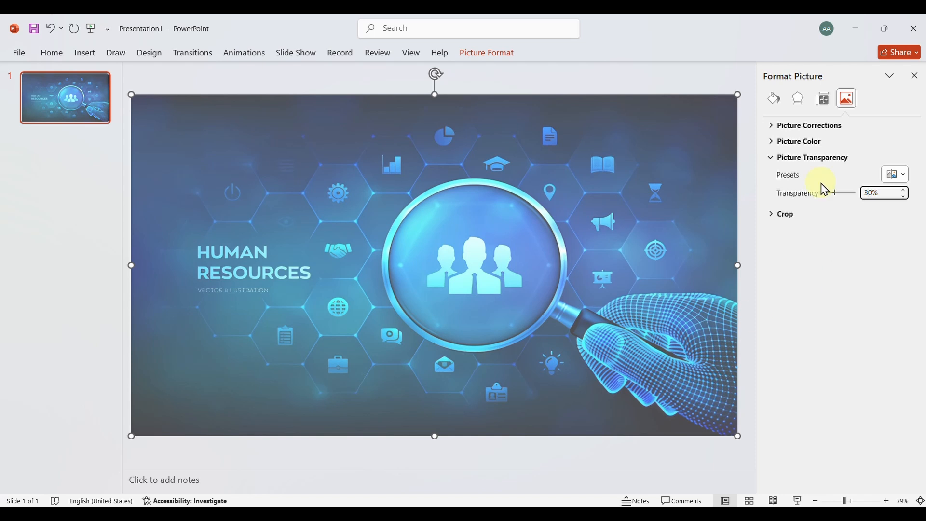
pyautogui.click(916, 76)
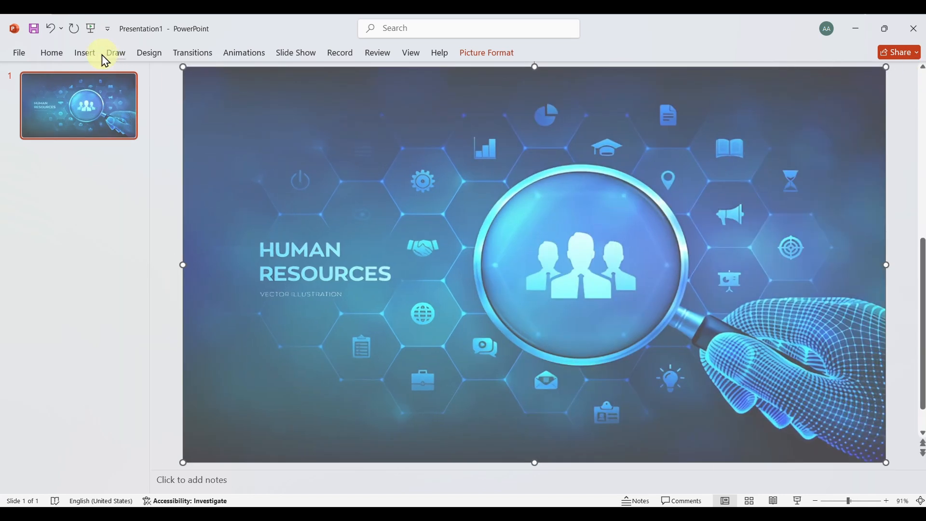
# Draw a rectangle about 7.34" high and 13.17" wide over the picture, leaving a thin margin around the slide's edges
pyautogui.click(85, 54)
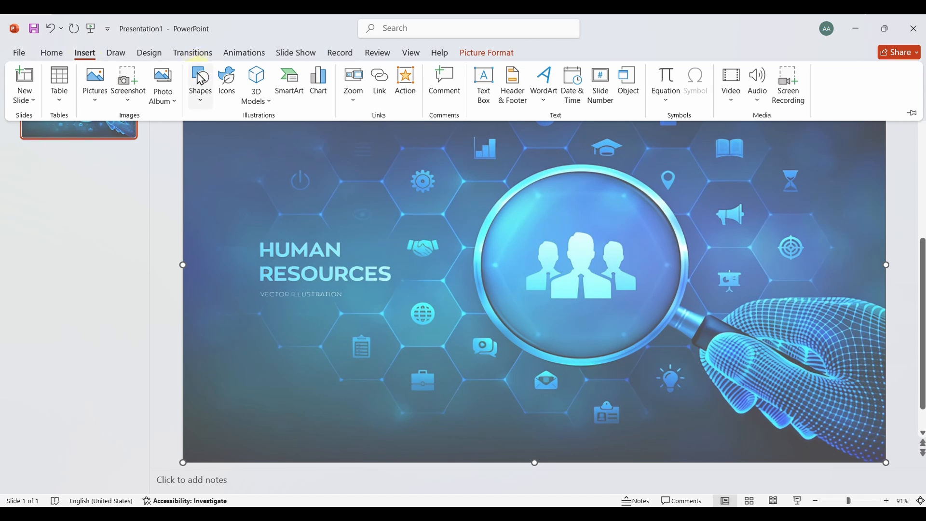
pyautogui.click(207, 102)
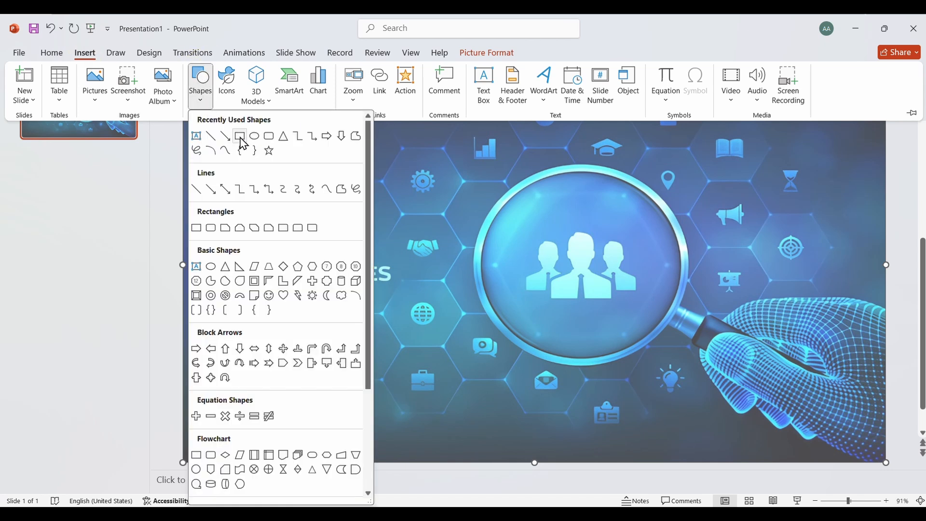
pyautogui.click(240, 137)
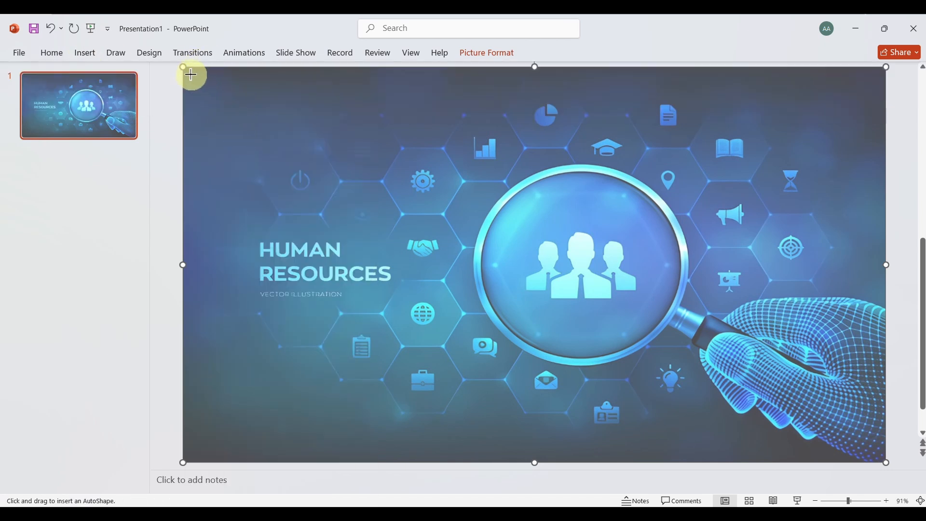
pyautogui.moveTo(189, 73)
pyautogui.mouseDown()
pyautogui.moveTo(598, 216)
pyautogui.moveTo(821, 331)
pyautogui.moveTo(875, 393)
pyautogui.moveTo(883, 459)
pyautogui.mouseUp()
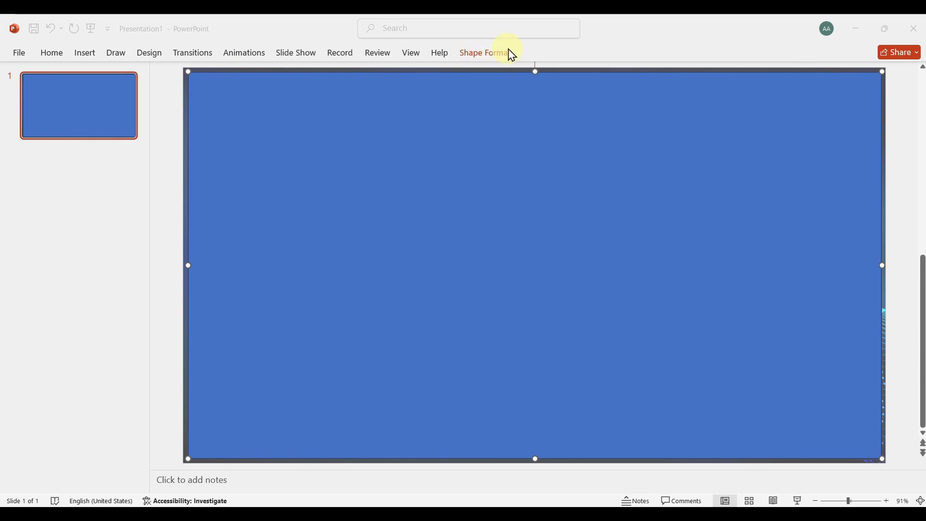
# Align the large rectangle to the slide's center and distribute it horizontally relative to the slide
pyautogui.click(444, 62)
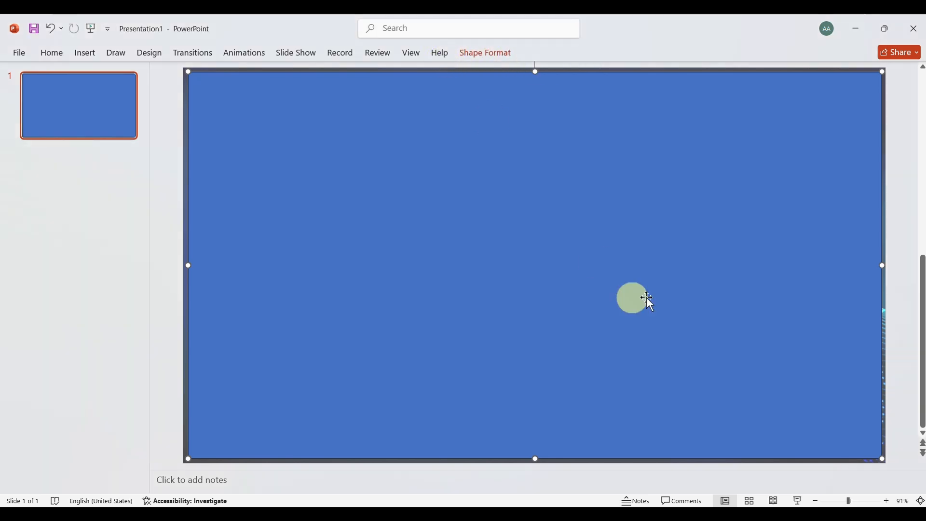
pyautogui.click(908, 296)
pyautogui.click(469, 105)
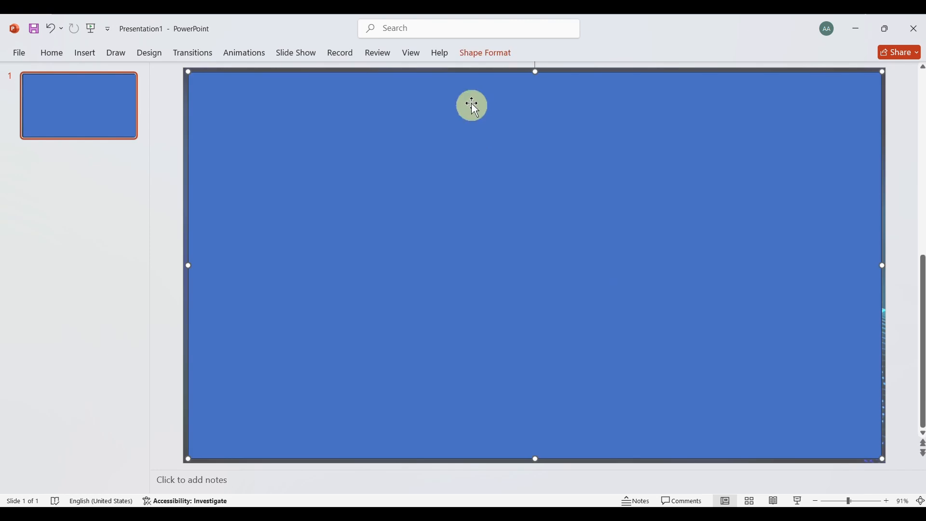
pyautogui.click(484, 53)
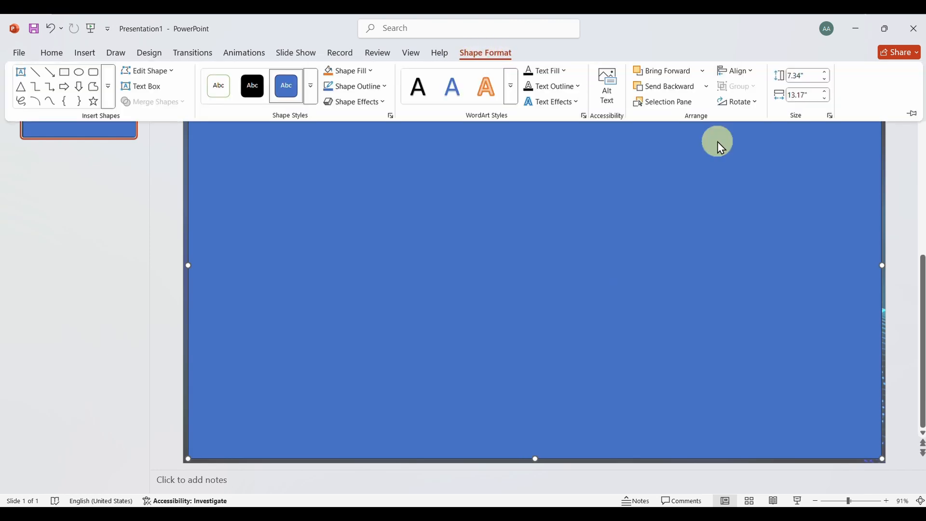
pyautogui.click(753, 77)
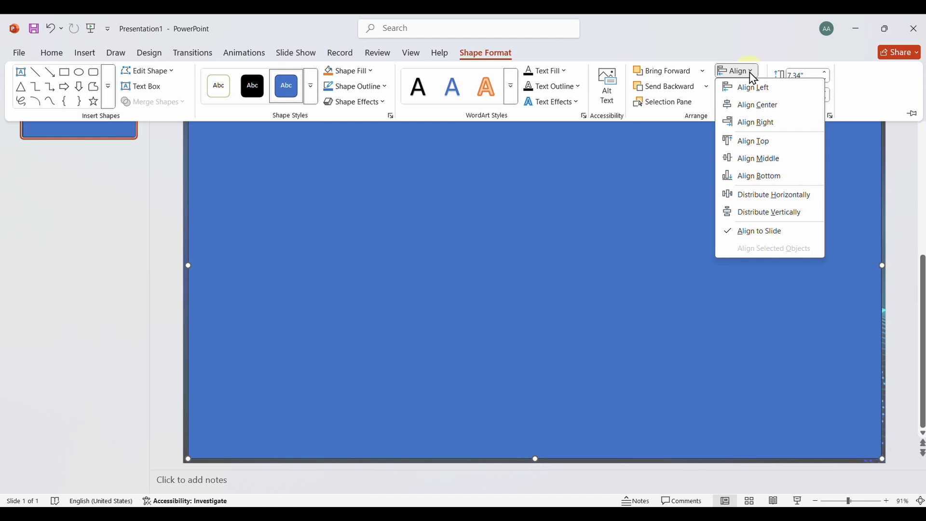
pyautogui.click(751, 107)
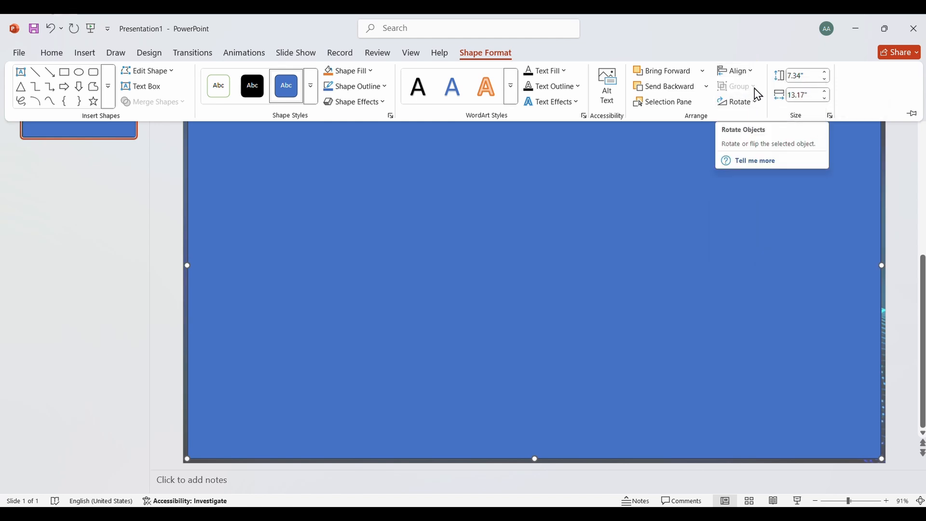
pyautogui.click(750, 73)
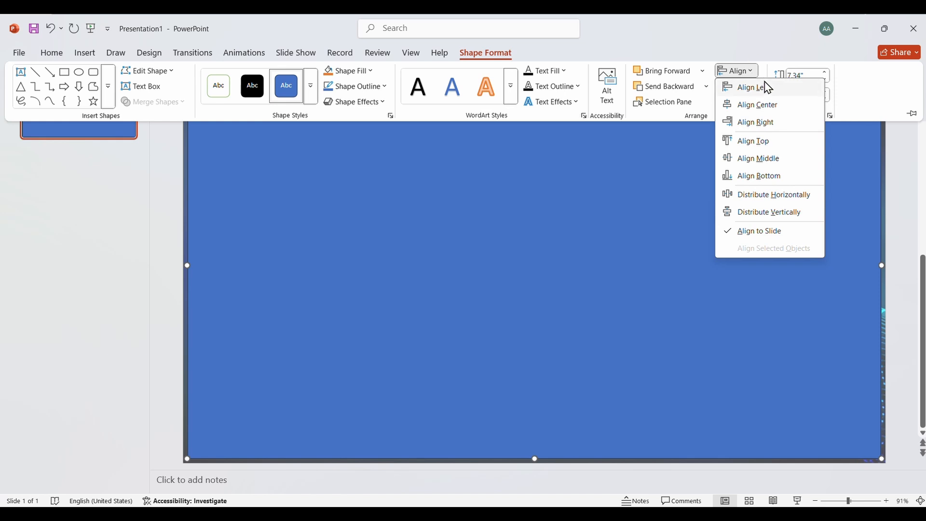
pyautogui.click(774, 195)
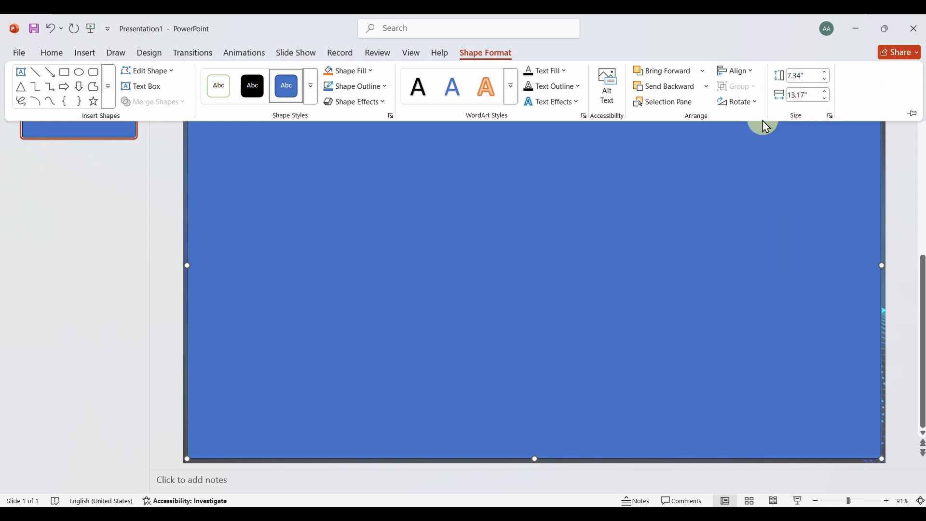
pyautogui.click(586, 310)
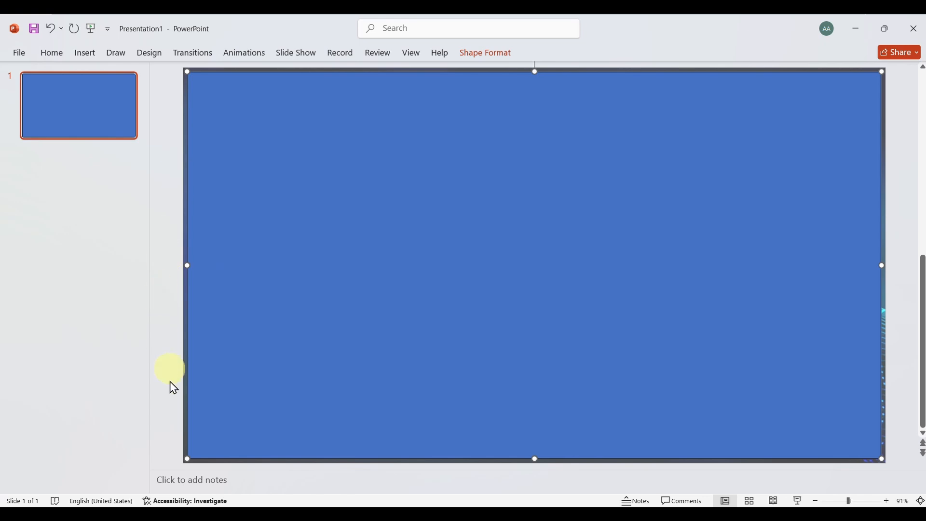
# Add a horizontal guide and move it up to slightly below the rectangle's upper edge
pyautogui.rightClick(160, 246)
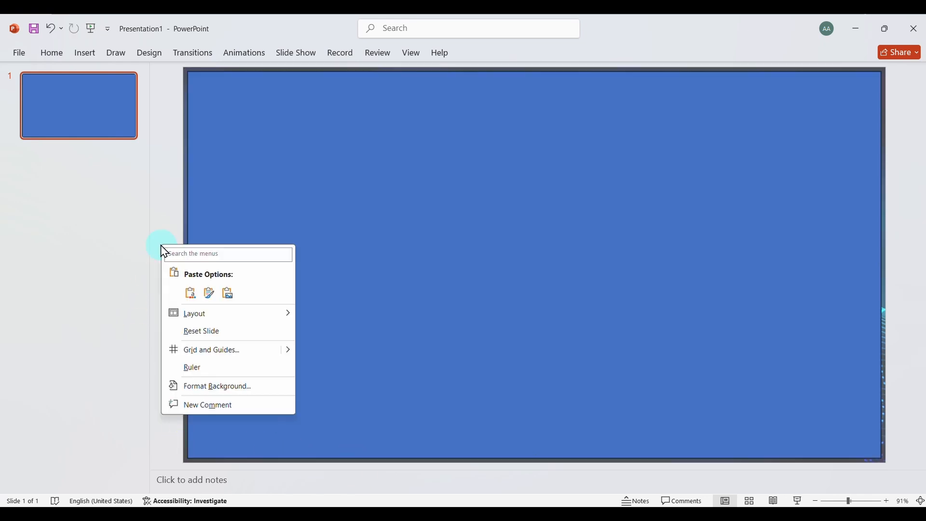
pyautogui.moveTo(298, 357)
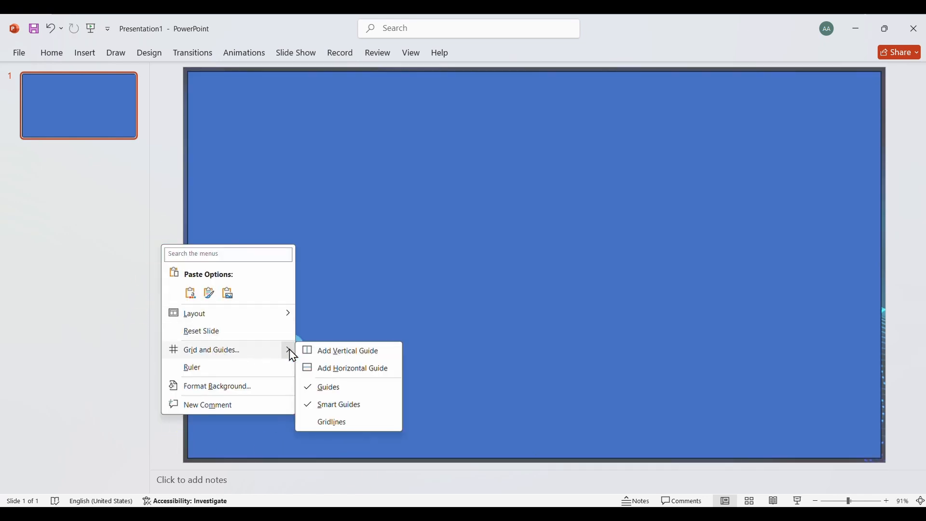
pyautogui.click(336, 369)
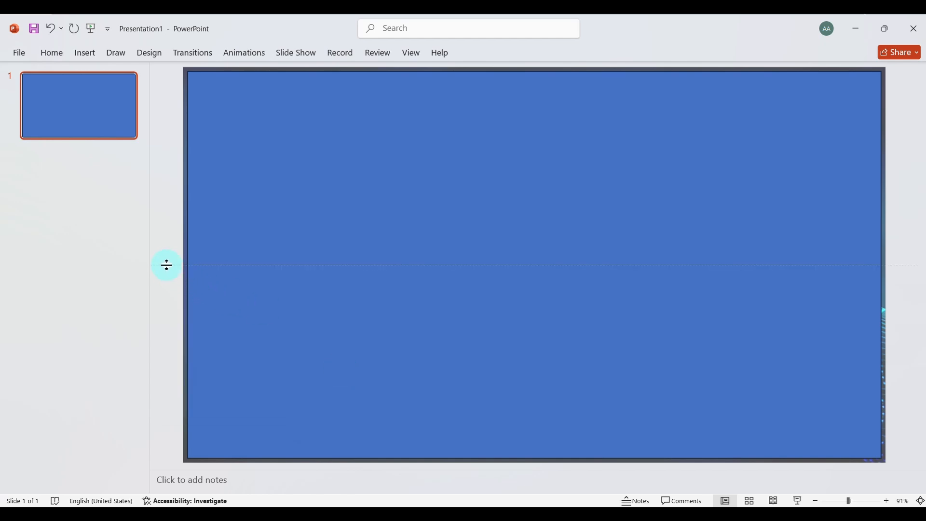
pyautogui.moveTo(166, 264); pyautogui.dragTo(153, 102)
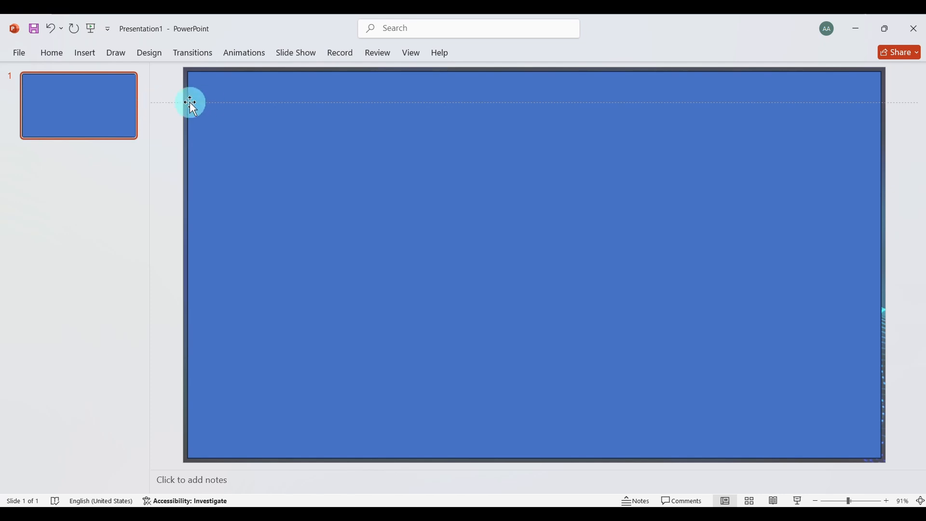
# Add a second horizontal guide and place it a short distance below the first, within the slide's upper quarter
pyautogui.rightClick(163, 271)
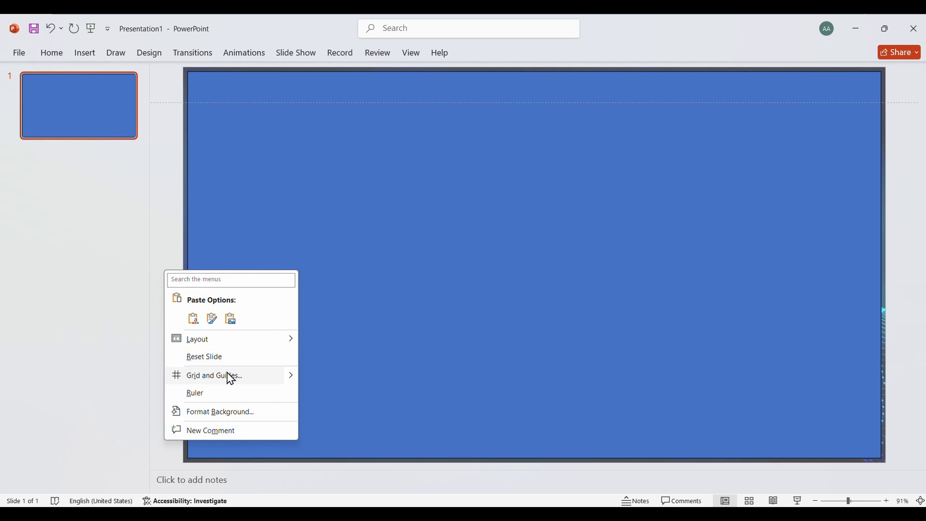
pyautogui.moveTo(293, 378)
pyautogui.click(355, 391)
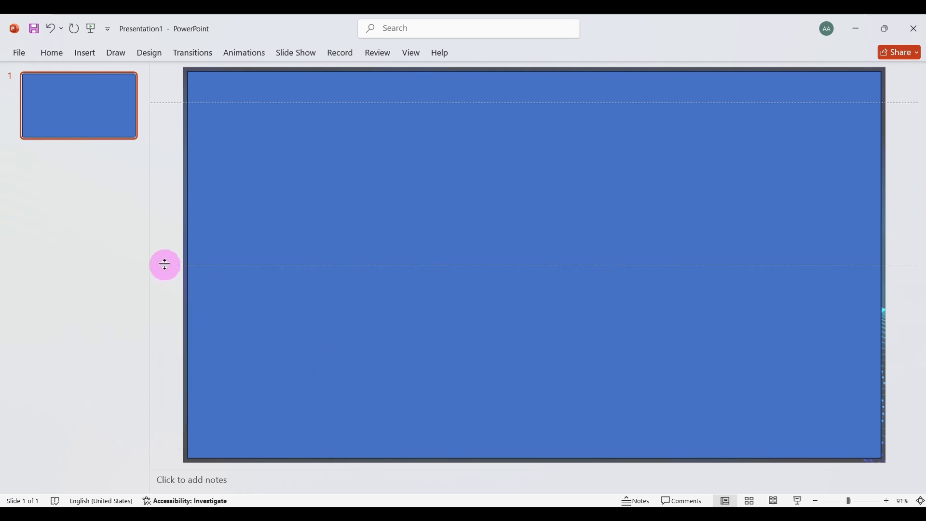
pyautogui.moveTo(164, 265); pyautogui.dragTo(160, 156)
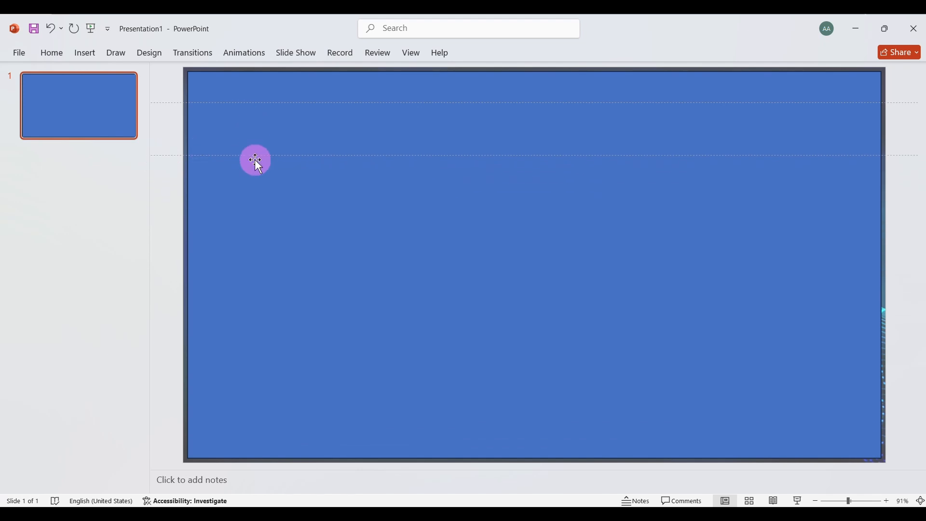
# Add a third horizontal guide and move it to about 0.6" below the slide's center
pyautogui.rightClick(165, 320)
pyautogui.click(299, 425)
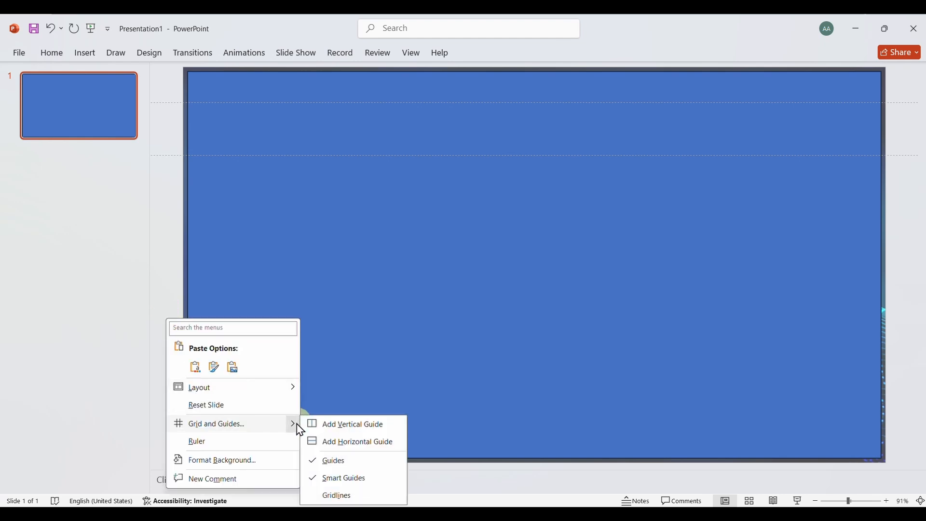
pyautogui.click(354, 442)
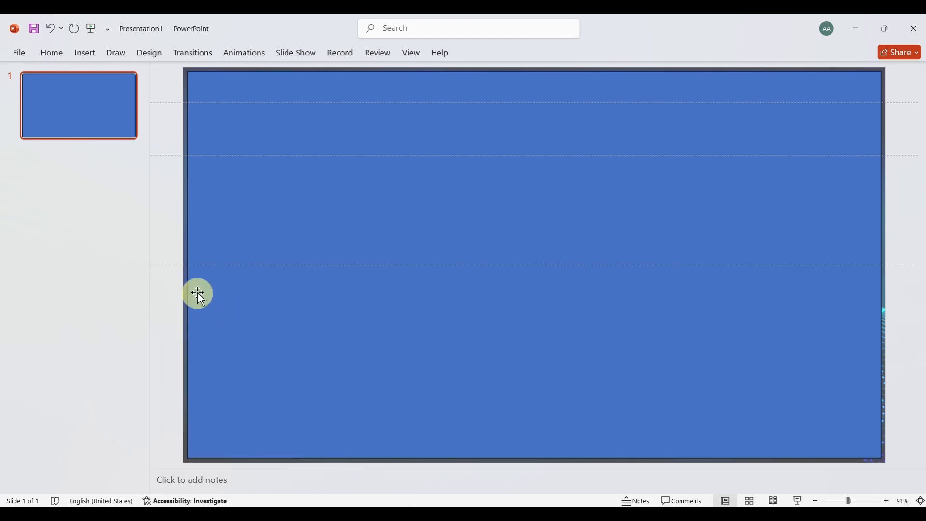
pyautogui.moveTo(160, 266); pyautogui.dragTo(163, 295)
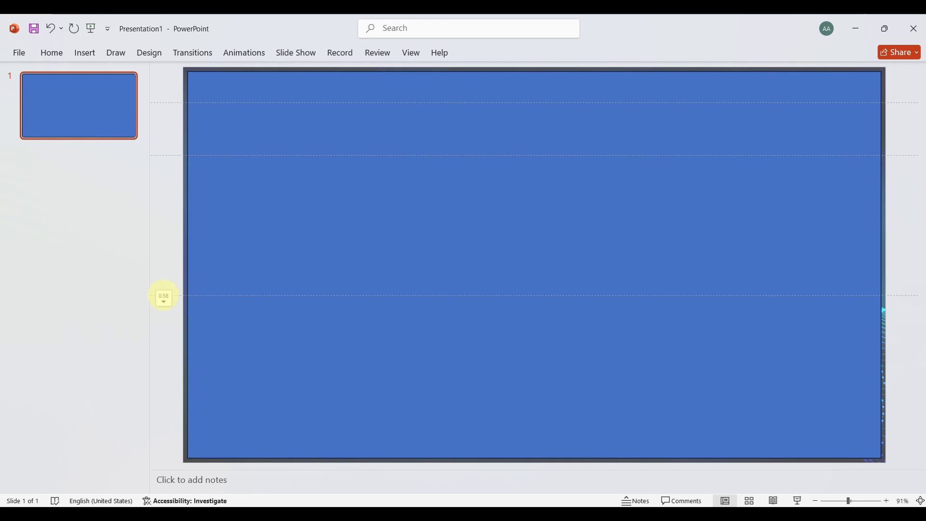
pyautogui.moveTo(163, 296); pyautogui.dragTo(164, 298)
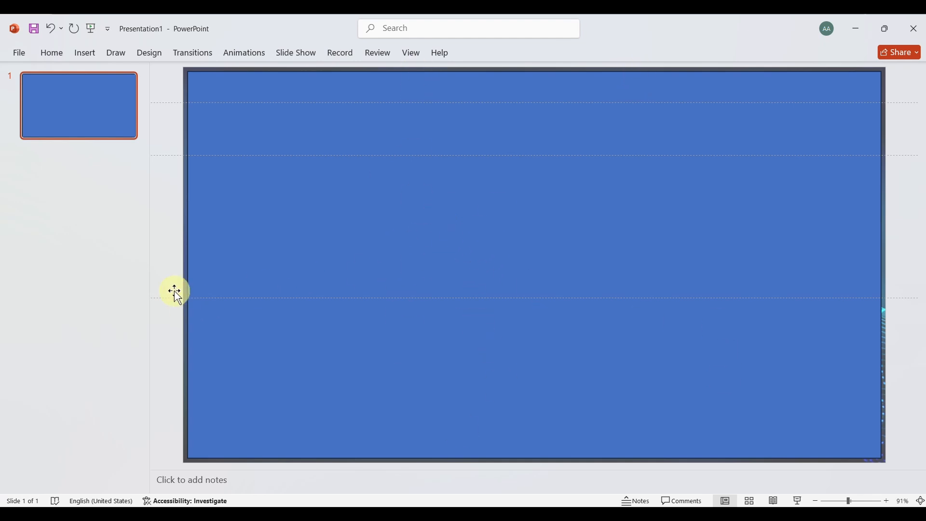
# Add a vertical guide and move it to about 4.88" left of the slide's center
pyautogui.rightClick(167, 262)
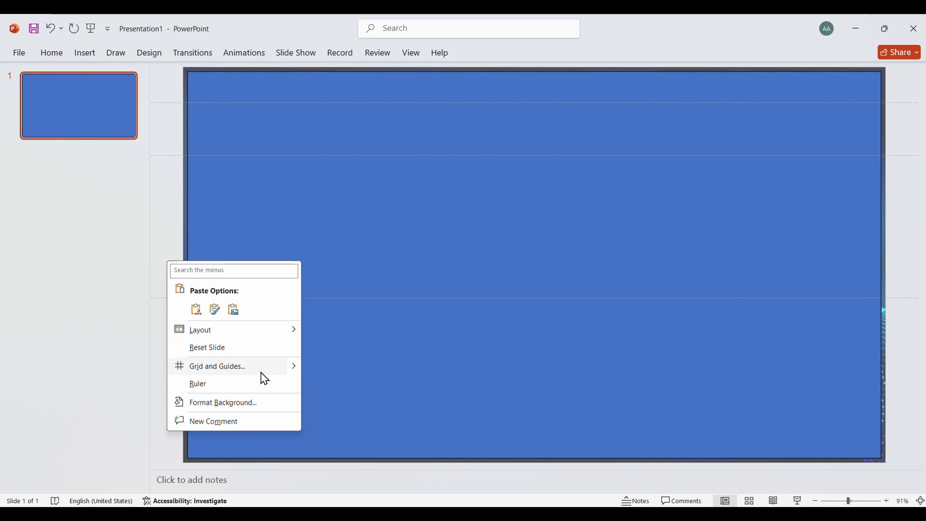
pyautogui.click(293, 368)
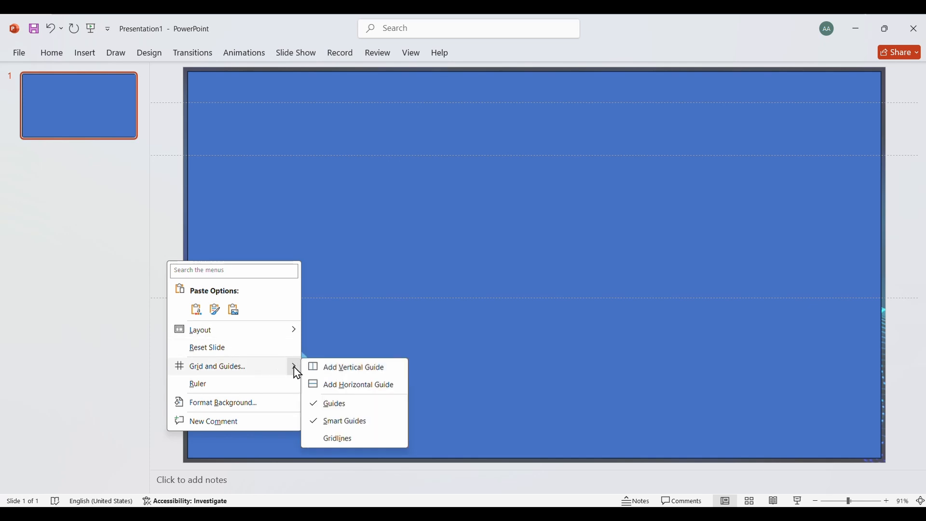
pyautogui.click(352, 368)
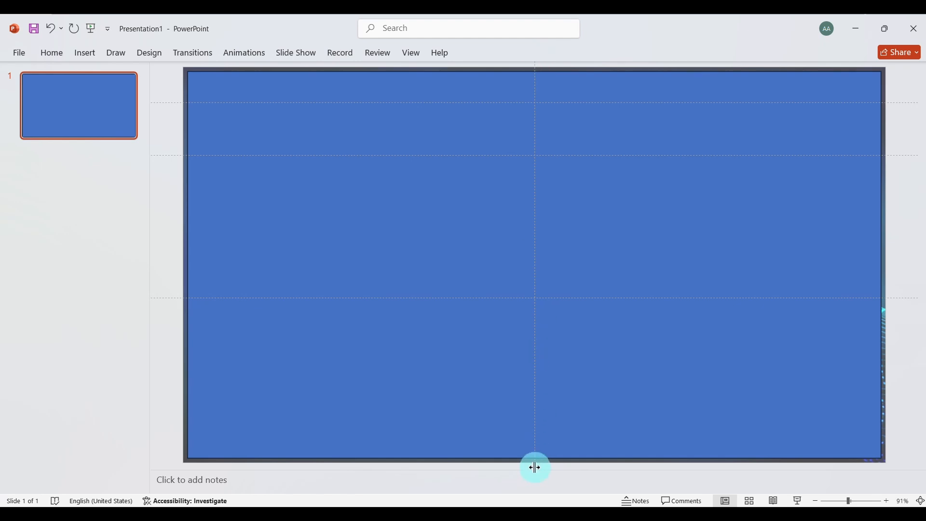
pyautogui.moveTo(533, 463); pyautogui.dragTo(280, 468)
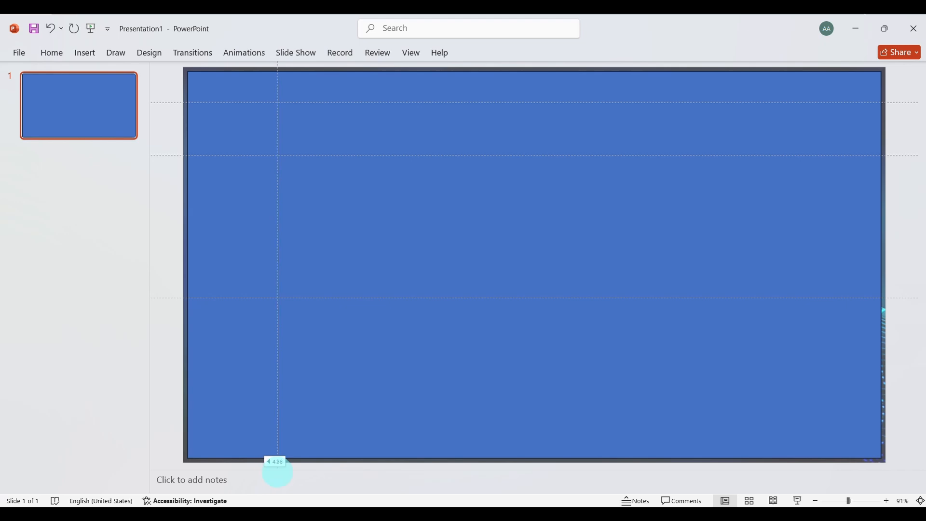
pyautogui.moveTo(277, 472); pyautogui.dragTo(279, 472)
pyautogui.click(507, 463)
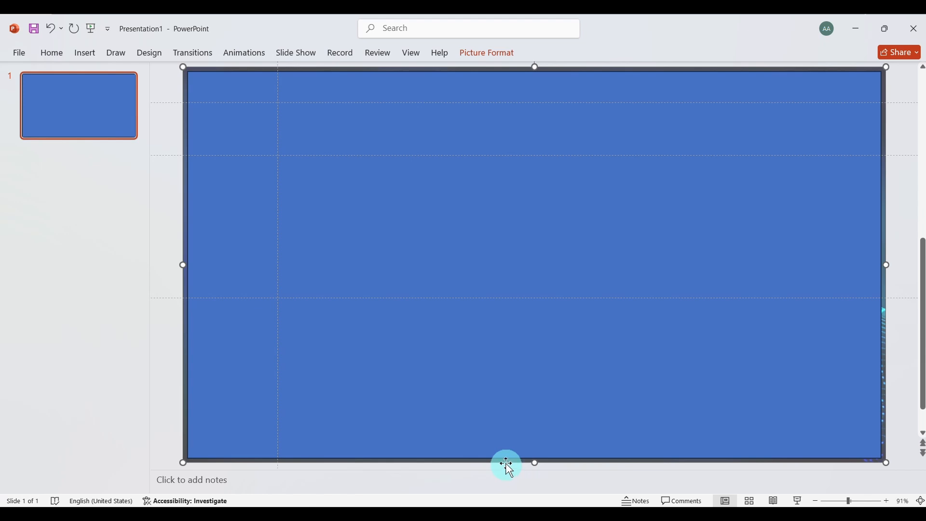
# Add a second vertical guide and shift it slightly left of the slide's center
pyautogui.rightClick(175, 358)
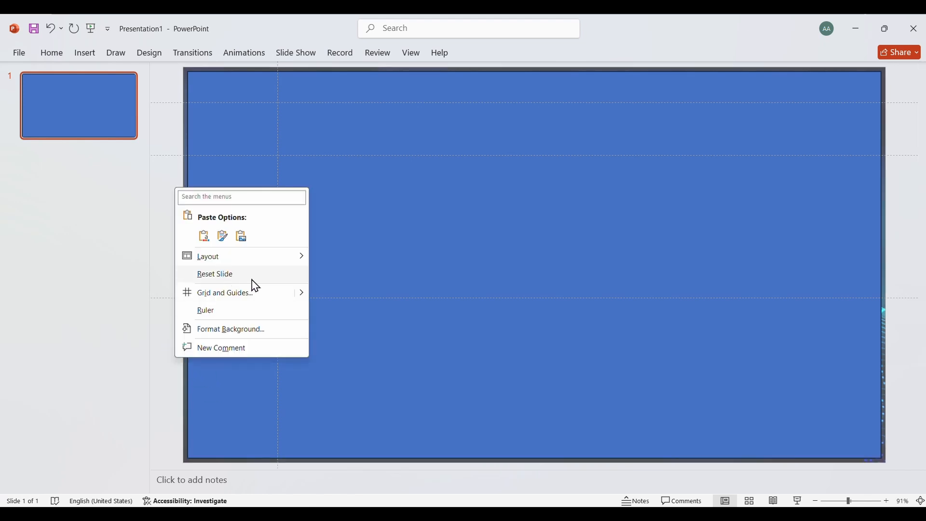
pyautogui.moveTo(304, 293)
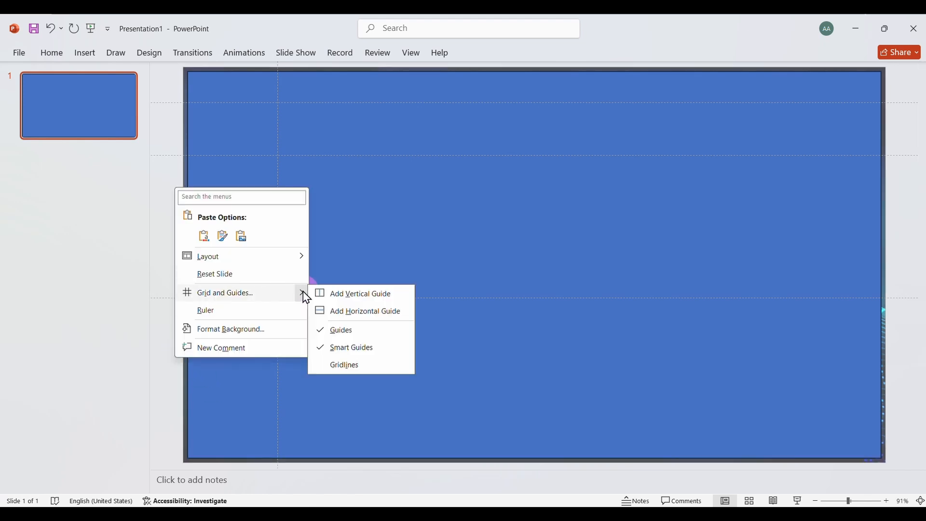
pyautogui.click(354, 295)
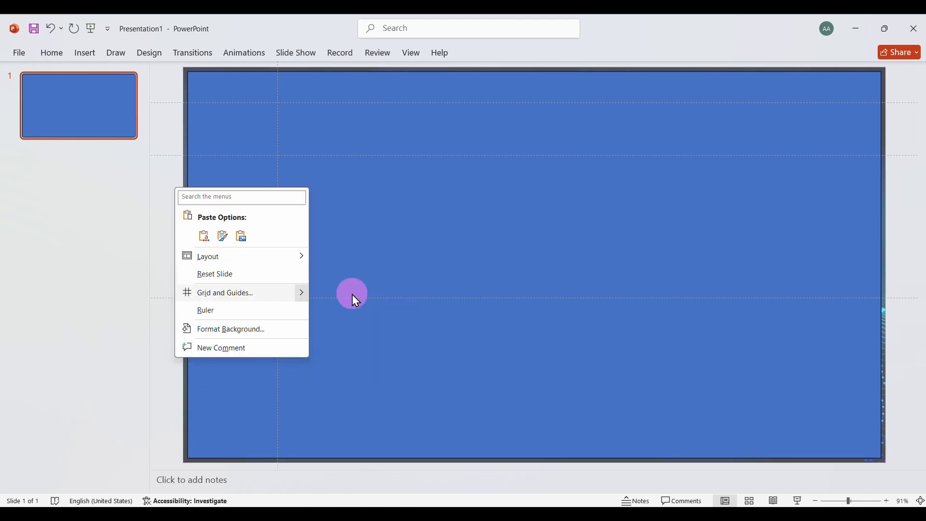
pyautogui.click(535, 462)
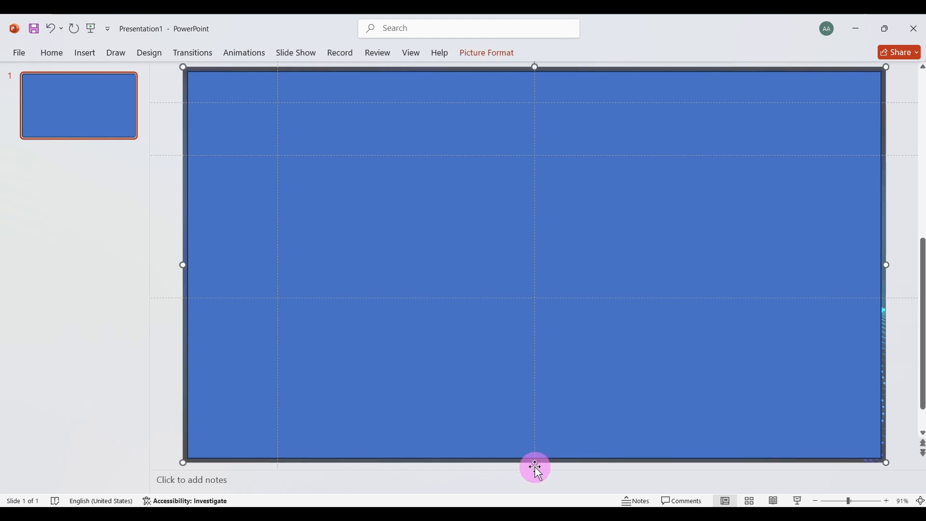
pyautogui.click(535, 447)
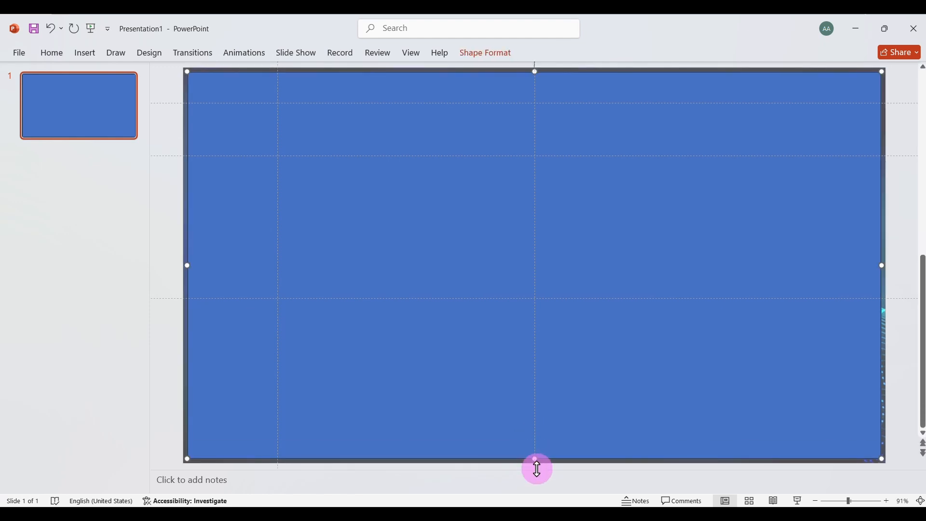
pyautogui.click(536, 463)
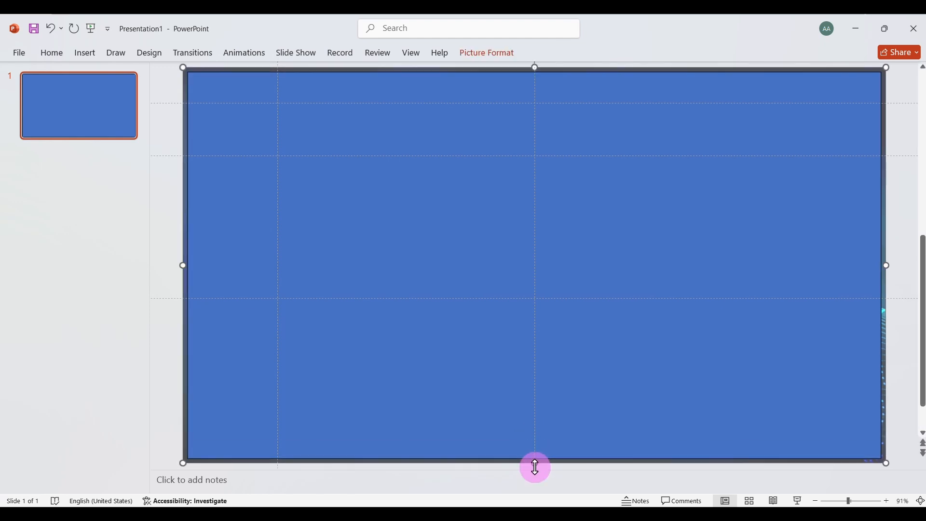
pyautogui.click(596, 419)
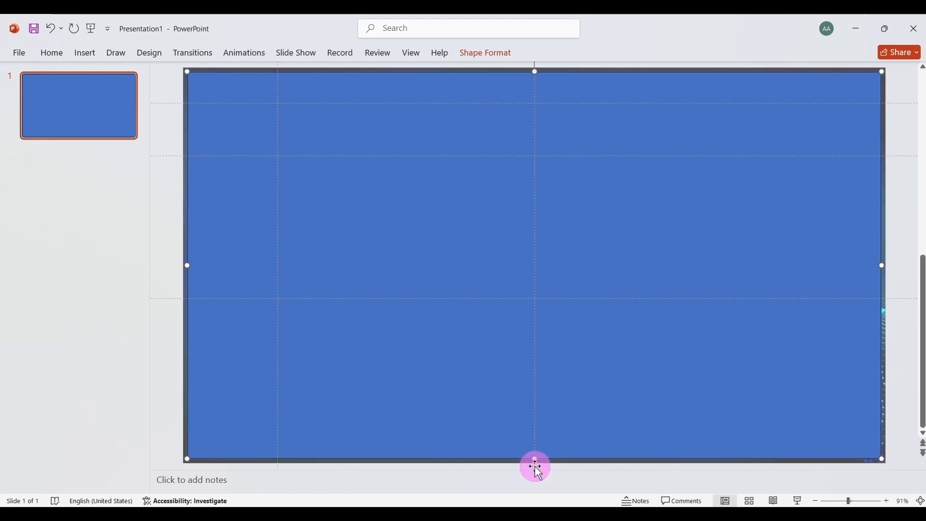
pyautogui.click(536, 466)
pyautogui.click(536, 445)
pyautogui.moveTo(535, 459); pyautogui.dragTo(513, 480)
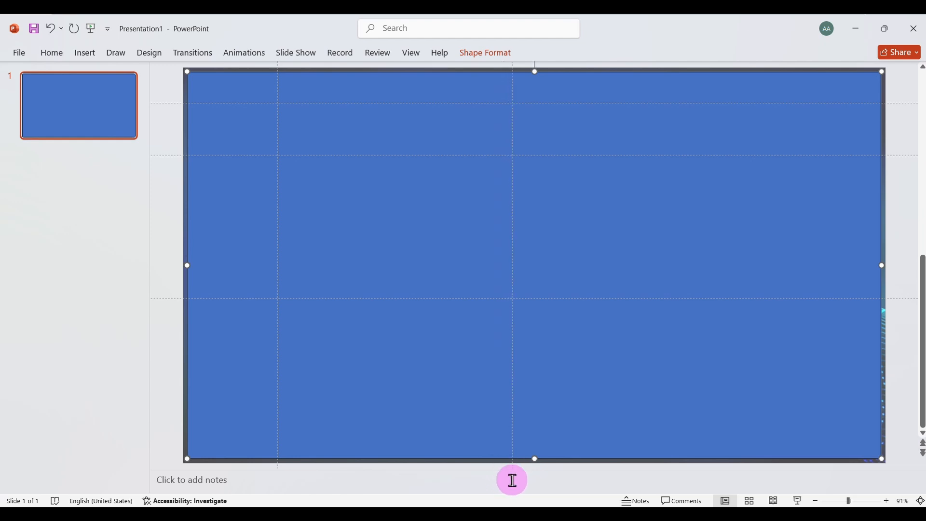
# Add a third vertical guide and place it about midway between the slide's center and its right edge
pyautogui.rightClick(167, 375)
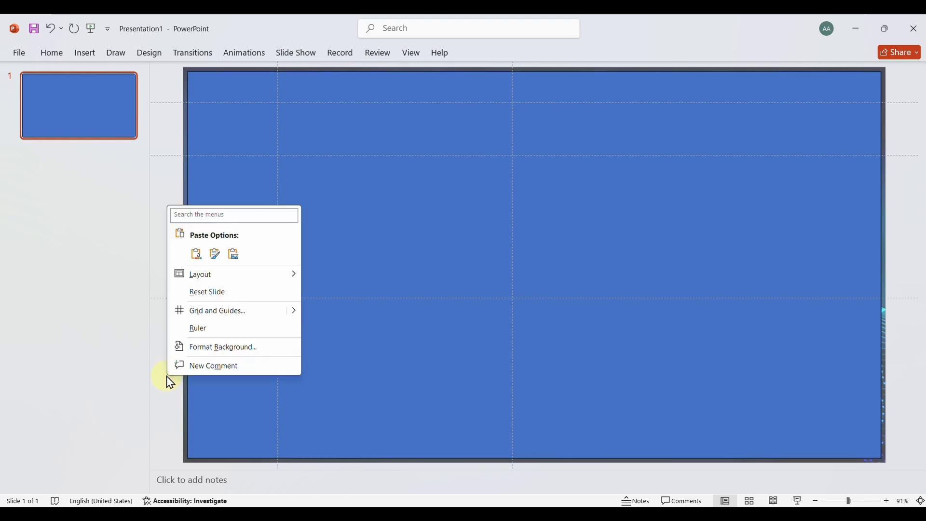
pyautogui.moveTo(298, 316)
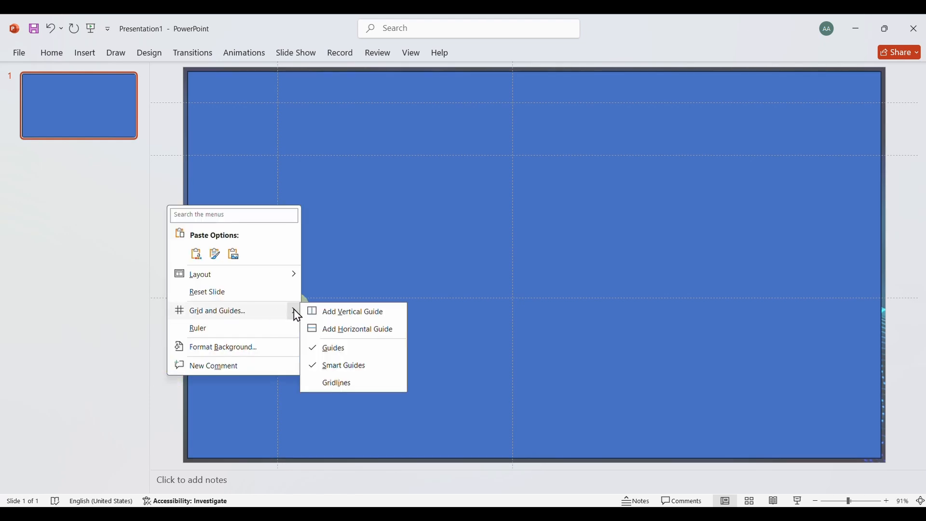
pyautogui.click(348, 311)
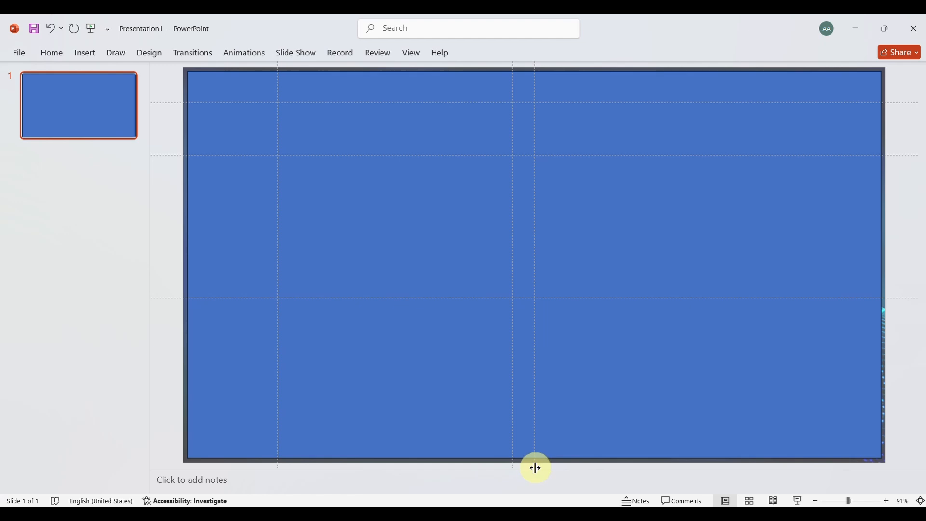
pyautogui.moveTo(536, 467); pyautogui.dragTo(693, 463)
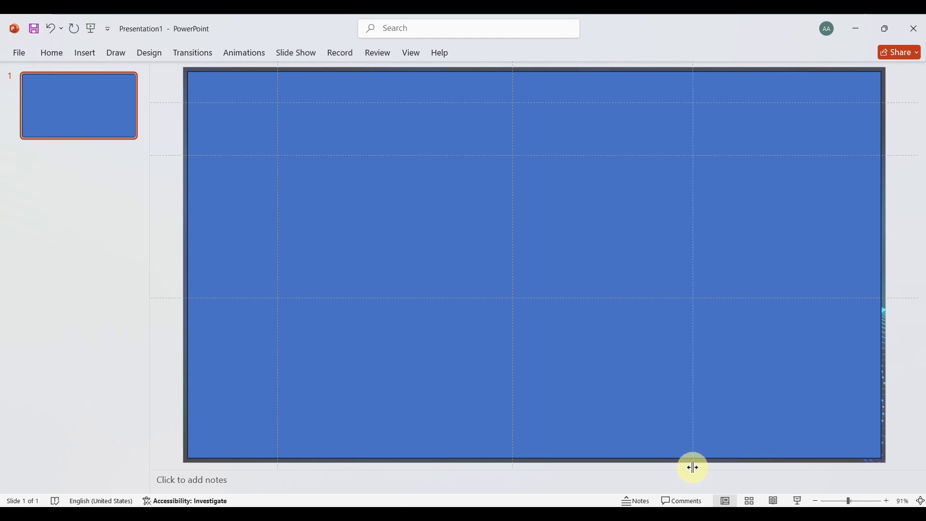
pyautogui.moveTo(693, 467); pyautogui.dragTo(699, 468)
# Draw a thin rectangle about 0.07" high and 13.96" wide along the uppermost horizontal guide, extending past both slide edges
pyautogui.click(85, 52)
pyautogui.click(206, 107)
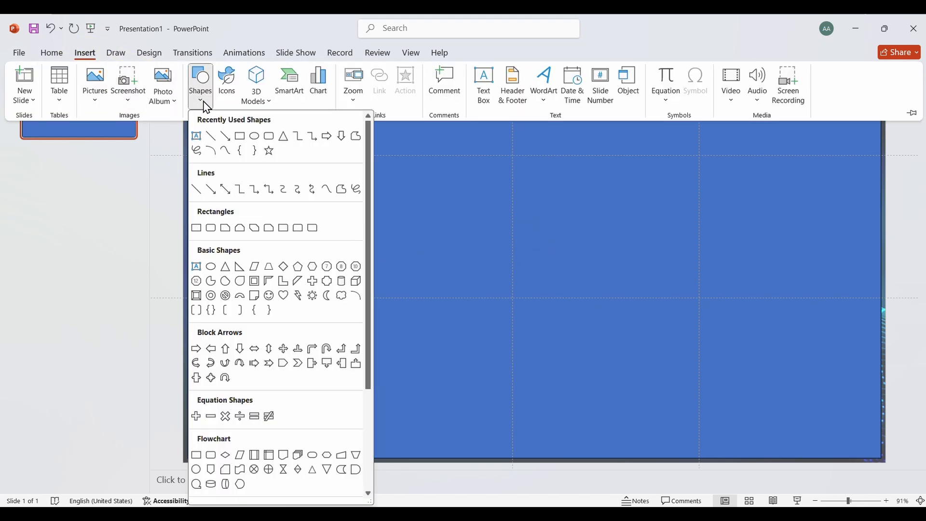
pyautogui.click(241, 137)
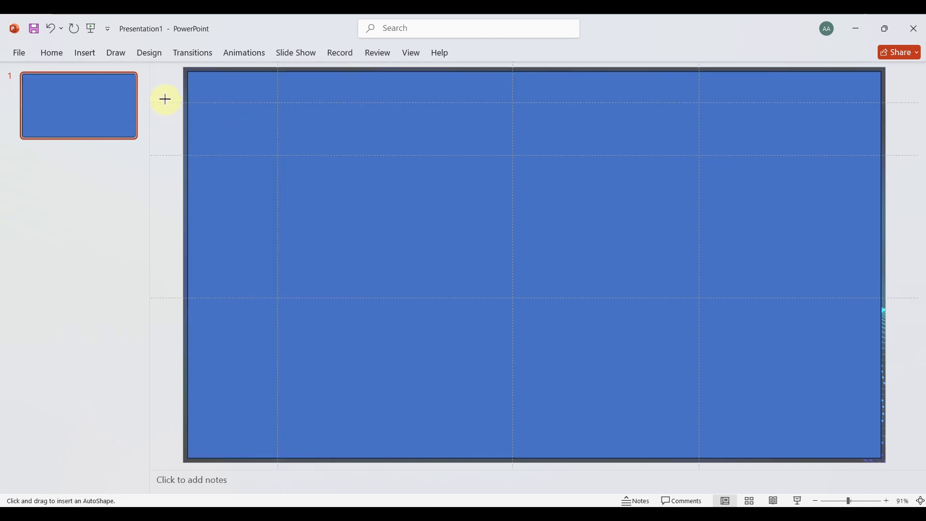
pyautogui.moveTo(177, 102); pyautogui.dragTo(902, 105)
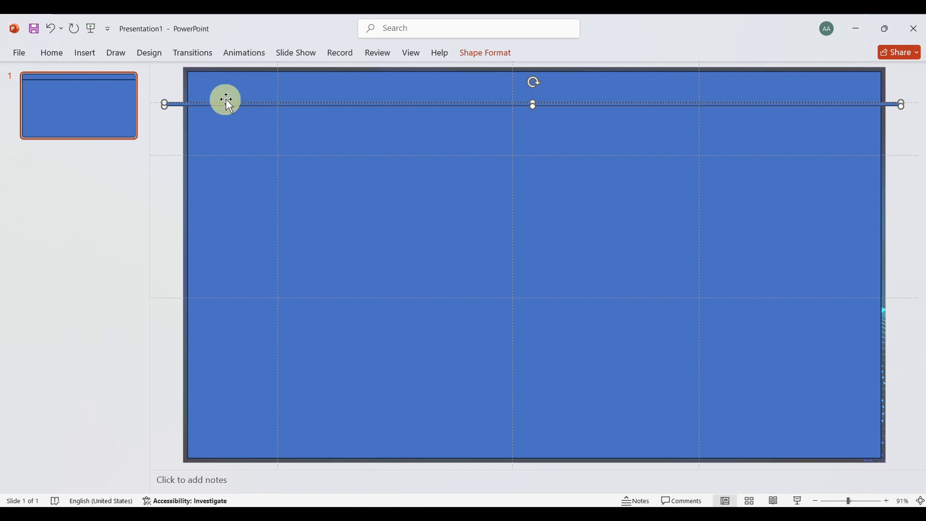
# Fill the thin horizontal bar with white
pyautogui.click(476, 59)
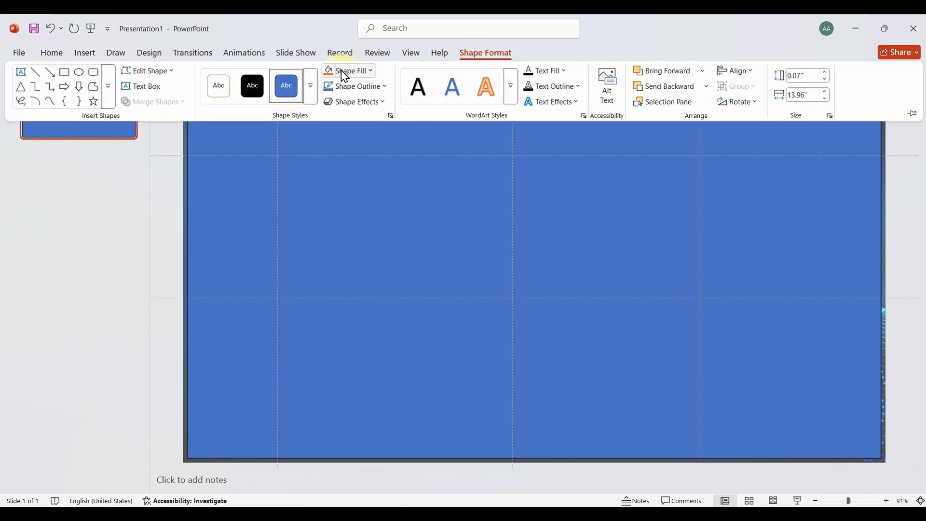
pyautogui.click(372, 73)
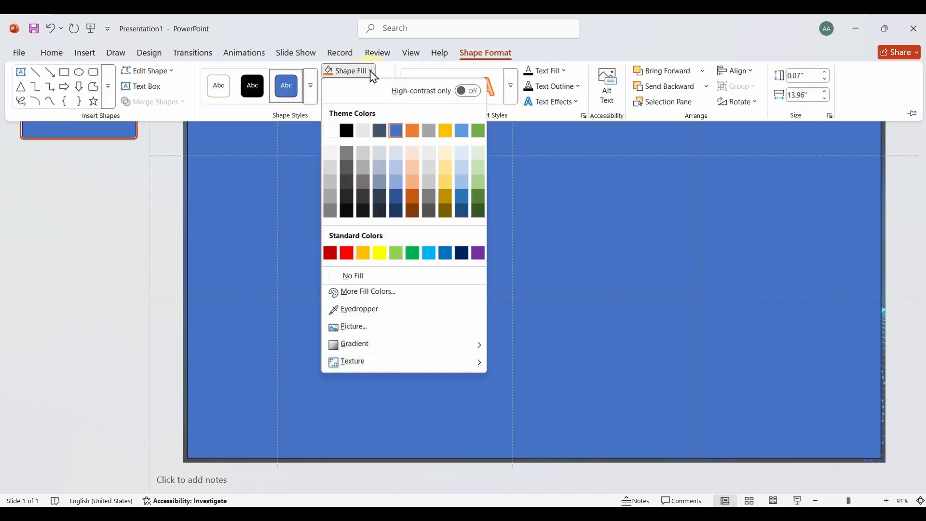
pyautogui.click(331, 130)
pyautogui.click(276, 174)
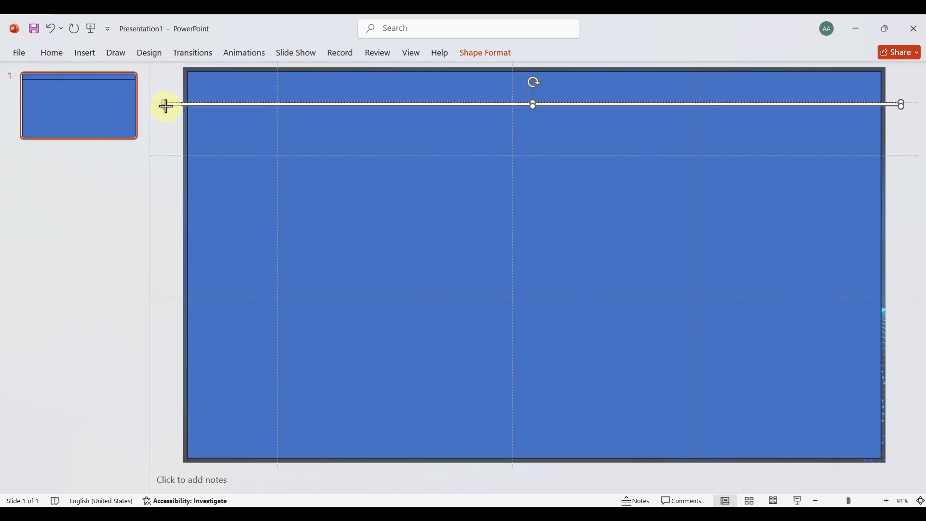
# Widen the white bar slightly at both ends and center it on the uppermost horizontal guide
pyautogui.moveTo(166, 106); pyautogui.dragTo(152, 108)
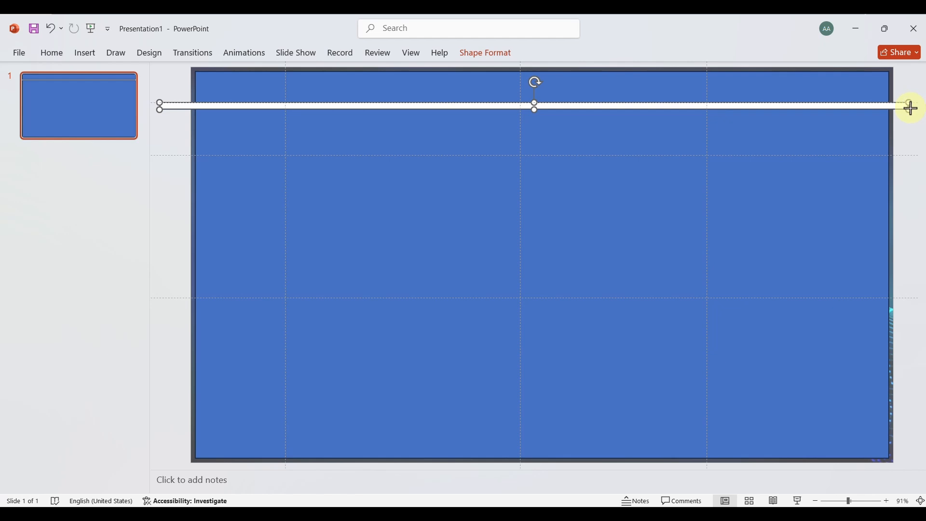
pyautogui.moveTo(912, 107); pyautogui.dragTo(919, 107)
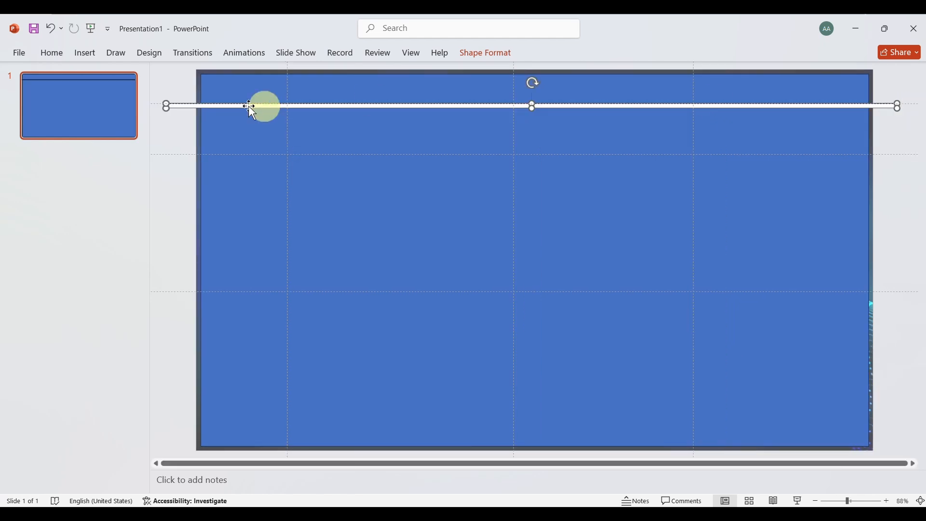
pyautogui.moveTo(181, 107); pyautogui.dragTo(180, 104)
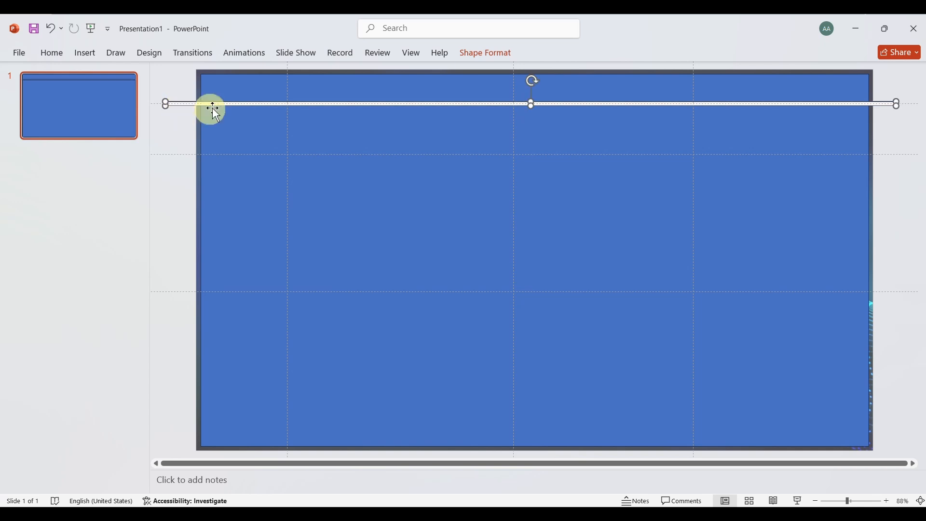
# Duplicate the white bar twice and place the copies on the second and third horizontal guides
pyautogui.hotkey('ctrl', 'c')
pyautogui.hotkey('ctrl', 'v')
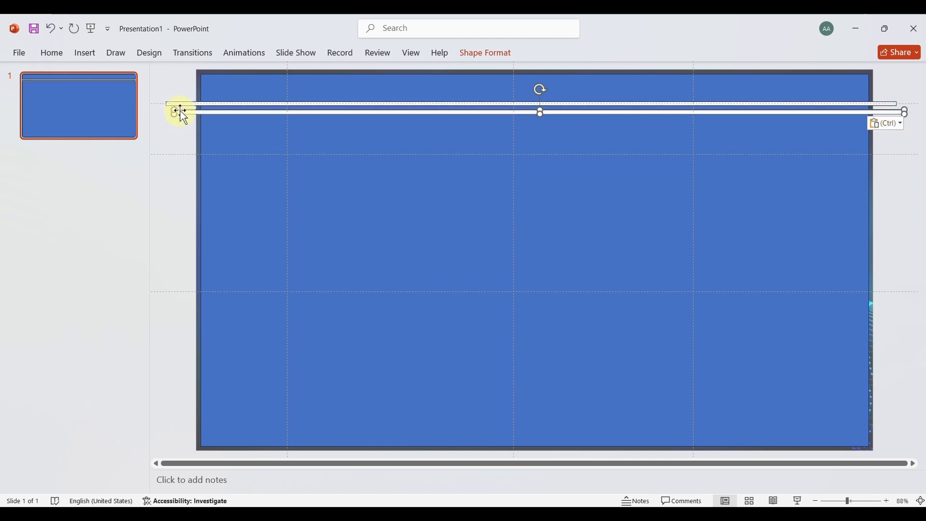
pyautogui.moveTo(187, 113); pyautogui.dragTo(173, 294)
pyautogui.hotkey('ctrl', 'v')
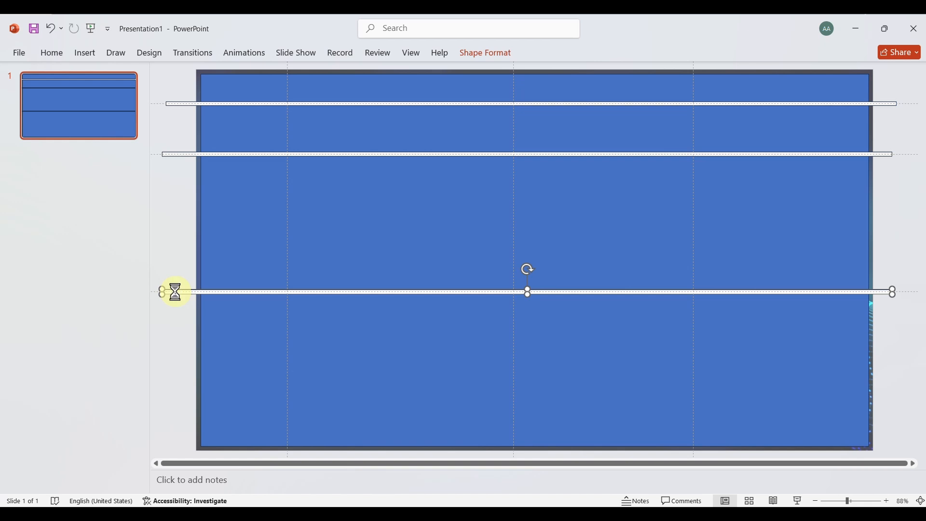
# Paste another copy of the white bar, rotate it 90° to vertical and place it on the rightmost vertical guide
pyautogui.hotkey('ctrl', 'v')
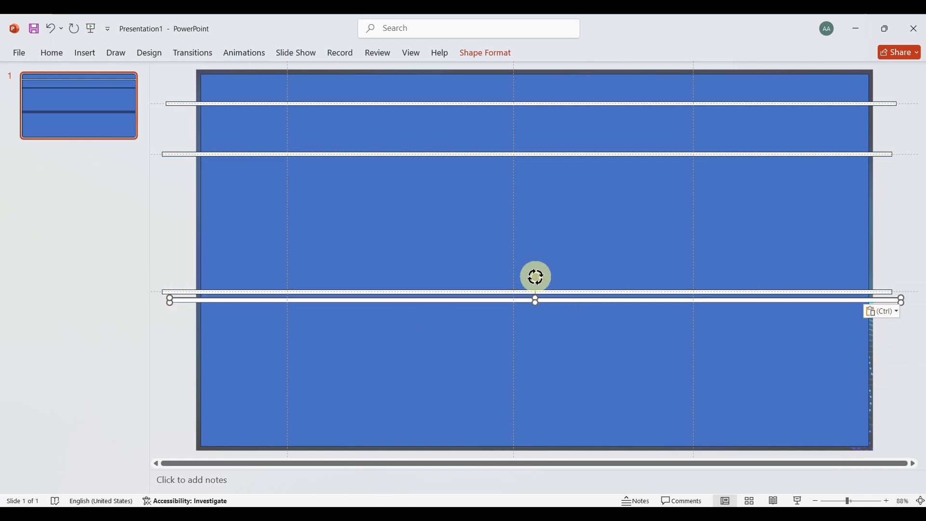
pyautogui.moveTo(536, 277); pyautogui.dragTo(824, 287)
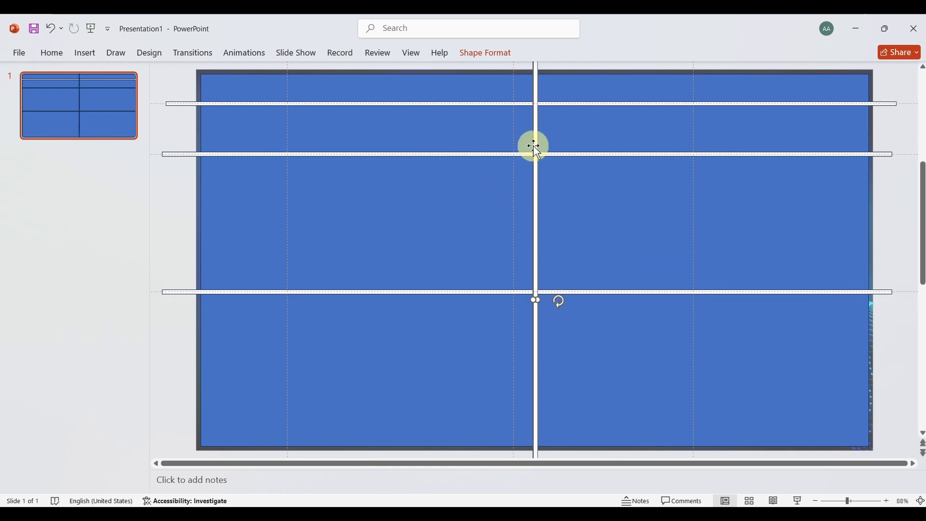
pyautogui.moveTo(536, 363); pyautogui.dragTo(694, 365)
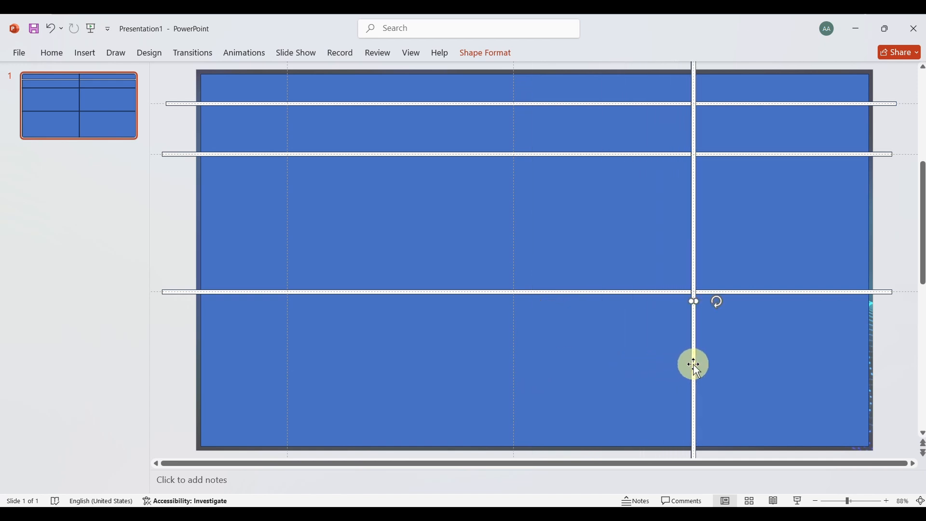
# Paste two more copies of the vertical white bar and place them on the leftmost and middle vertical guides
pyautogui.hotkey('ctrl', 'v')
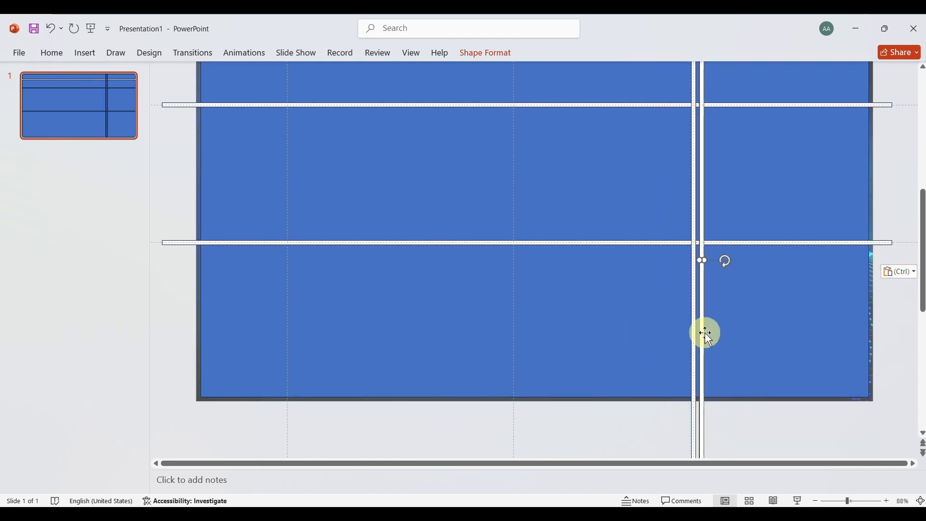
pyautogui.moveTo(705, 332); pyautogui.dragTo(287, 330)
pyautogui.hotkey('ctrl', 'v')
# Shorten the upper ends of the three vertical white bars so they start at the uppermost horizontal bar
pyautogui.scroll(3, 404, 338)
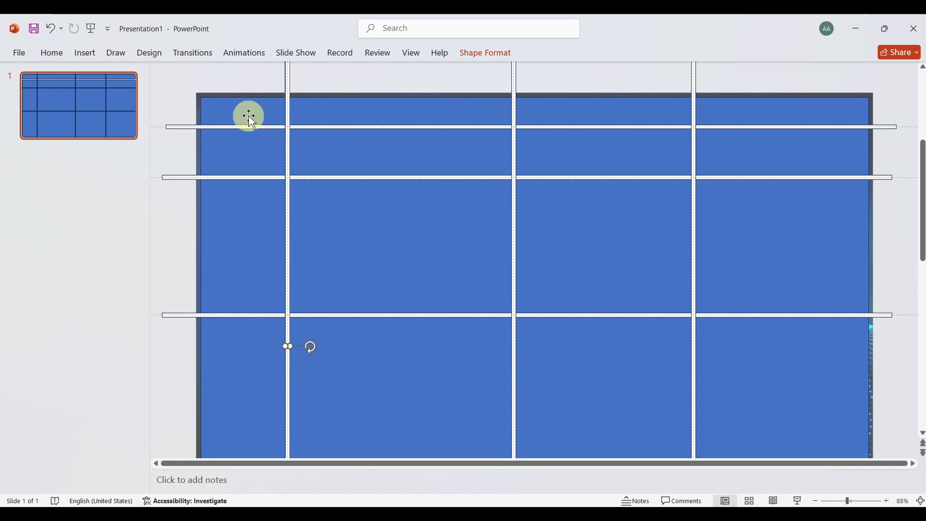
pyautogui.scroll(5, 375, 131)
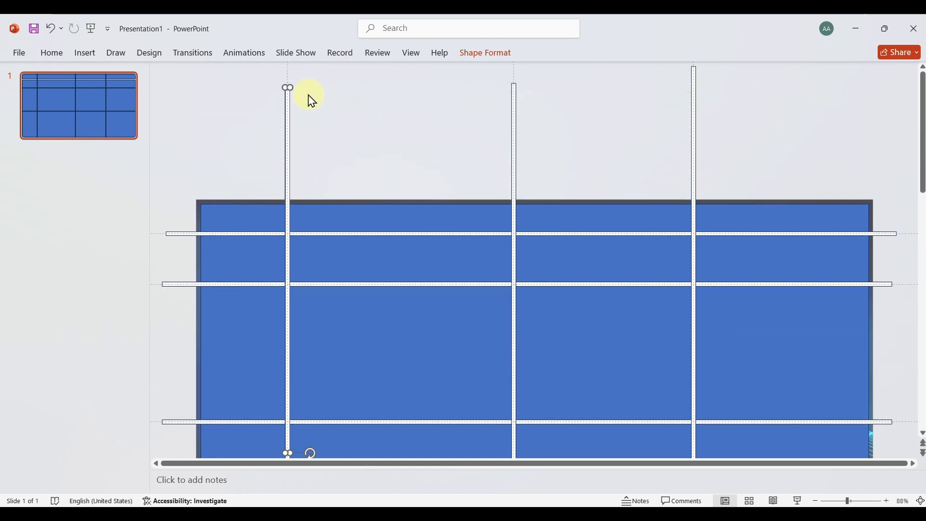
pyautogui.moveTo(288, 87); pyautogui.dragTo(289, 128)
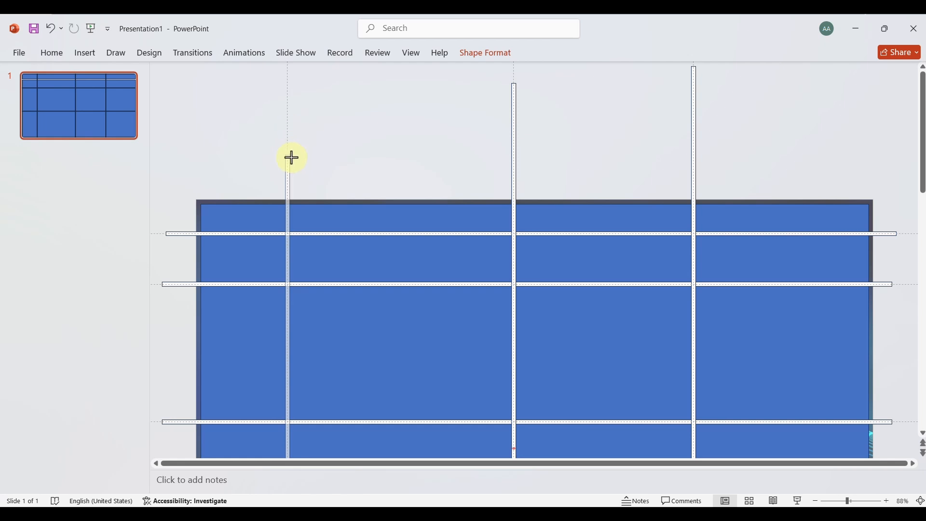
pyautogui.moveTo(291, 194); pyautogui.dragTo(291, 233)
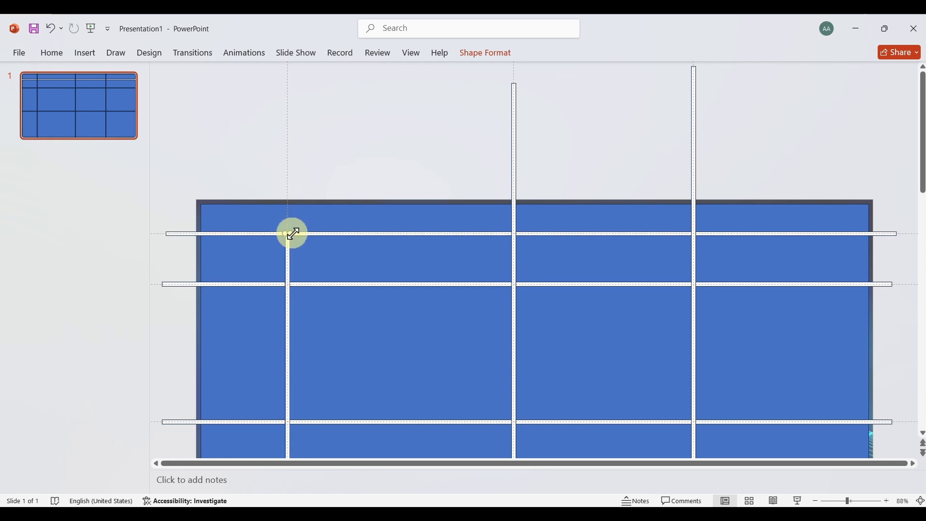
pyautogui.click(514, 86)
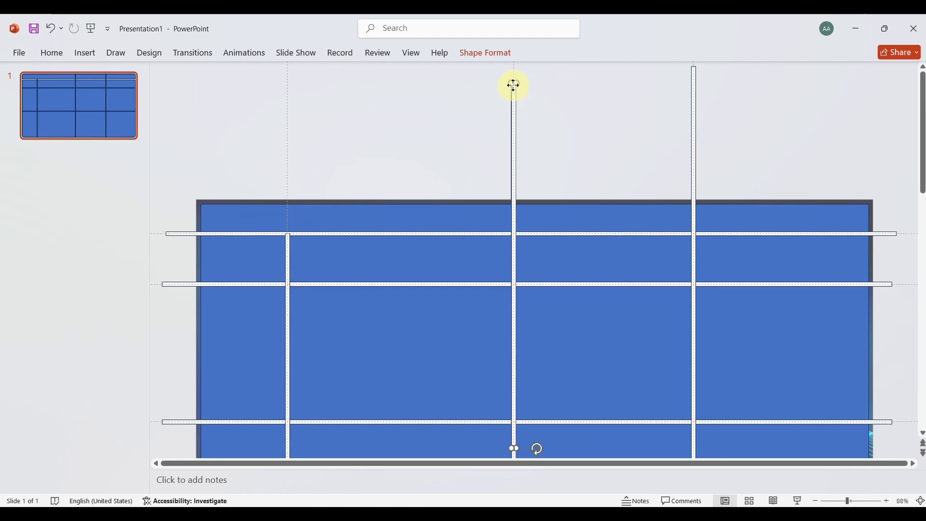
pyautogui.moveTo(514, 84); pyautogui.dragTo(516, 95)
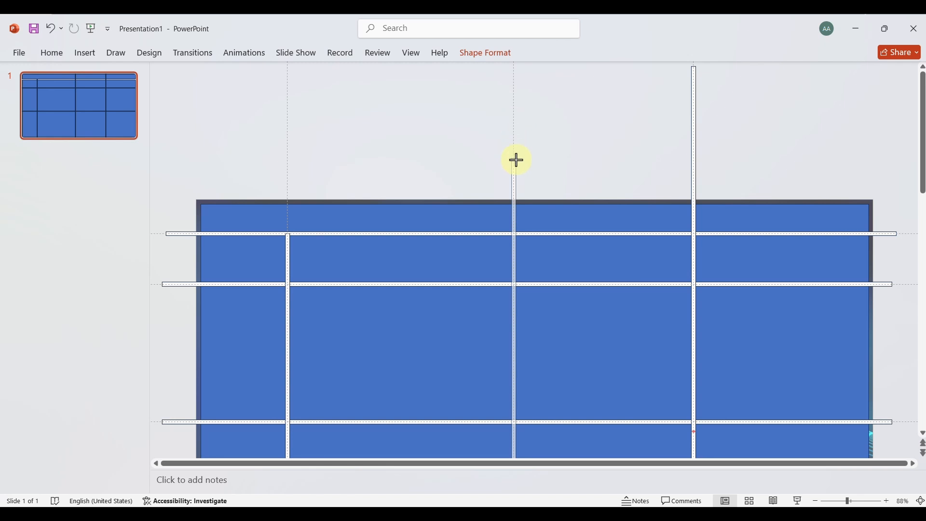
pyautogui.moveTo(516, 160); pyautogui.dragTo(515, 232)
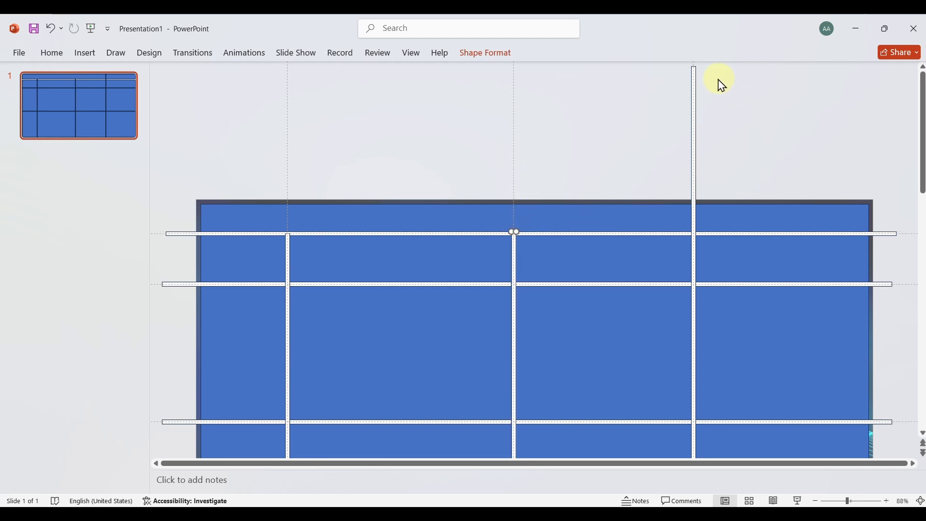
pyautogui.click(695, 70)
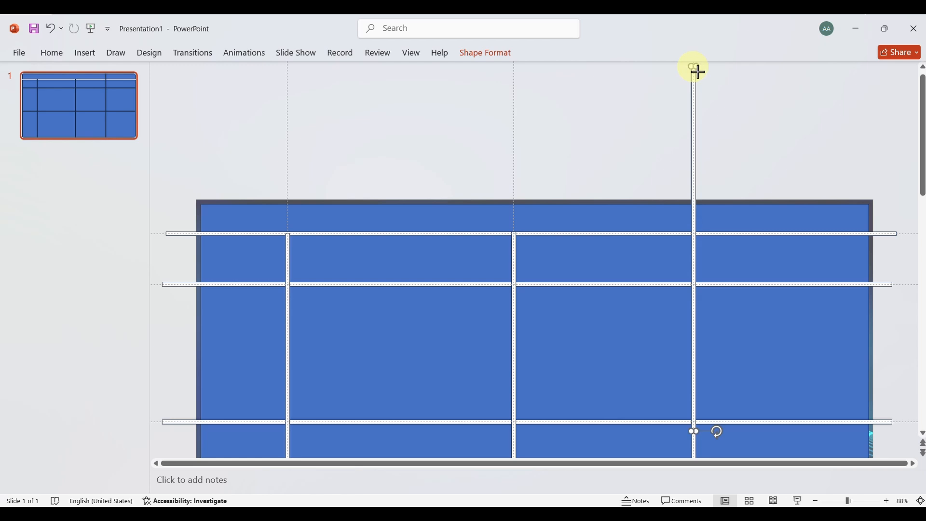
pyautogui.moveTo(698, 72); pyautogui.dragTo(694, 234)
pyautogui.scroll(-3, 695, 234)
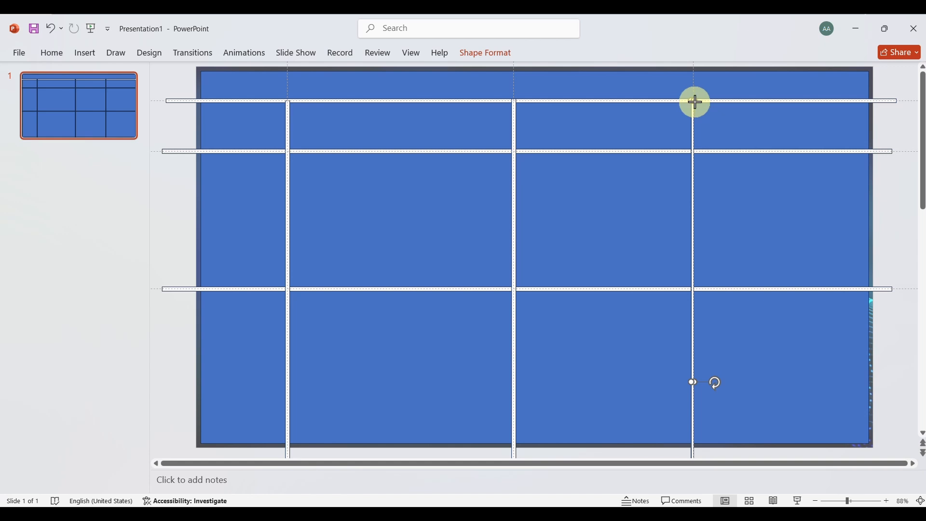
pyautogui.moveTo(695, 102); pyautogui.dragTo(696, 100)
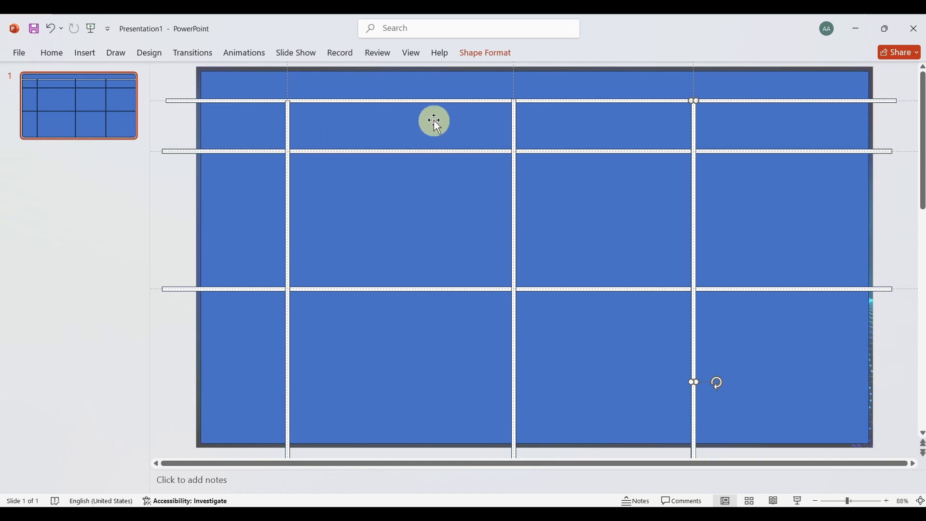
# Shorten the three vertical white bars further so their upper ends meet the second horizontal bar
pyautogui.click(288, 121)
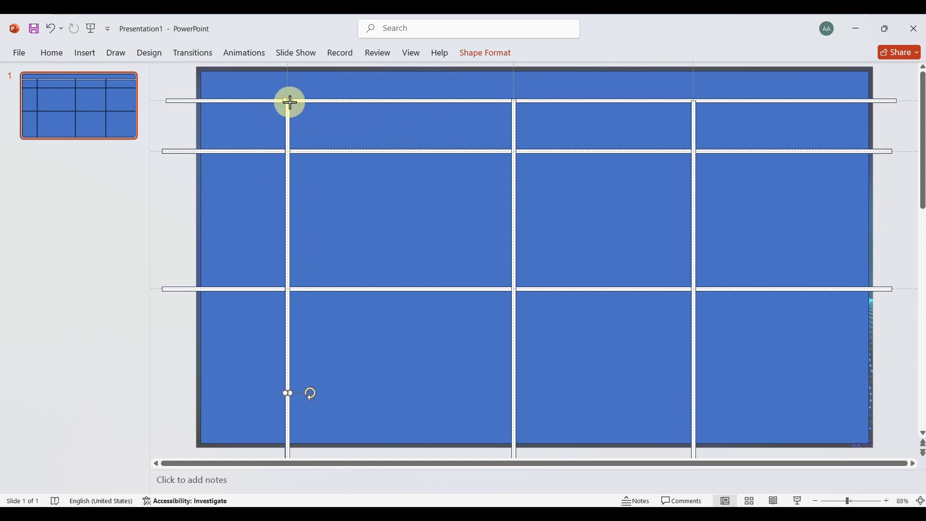
pyautogui.moveTo(289, 102); pyautogui.dragTo(291, 150)
pyautogui.click(341, 169)
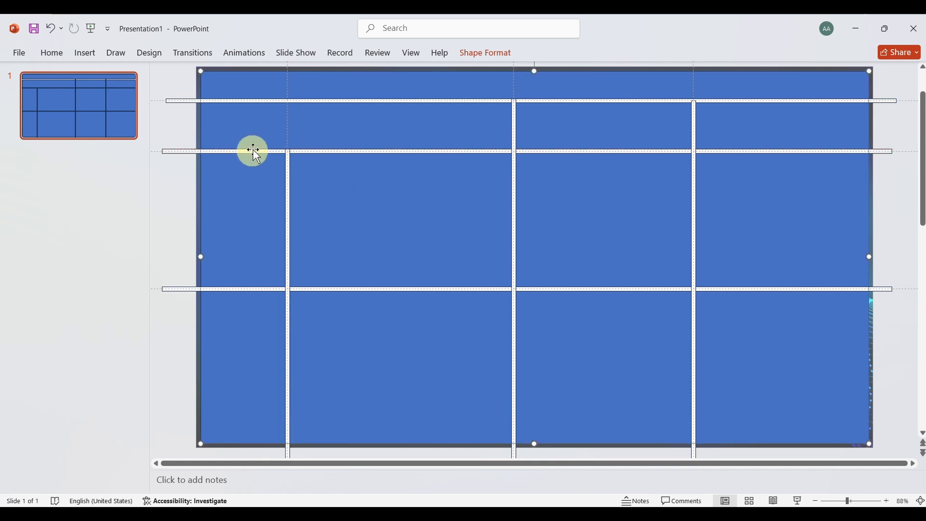
pyautogui.click(512, 112)
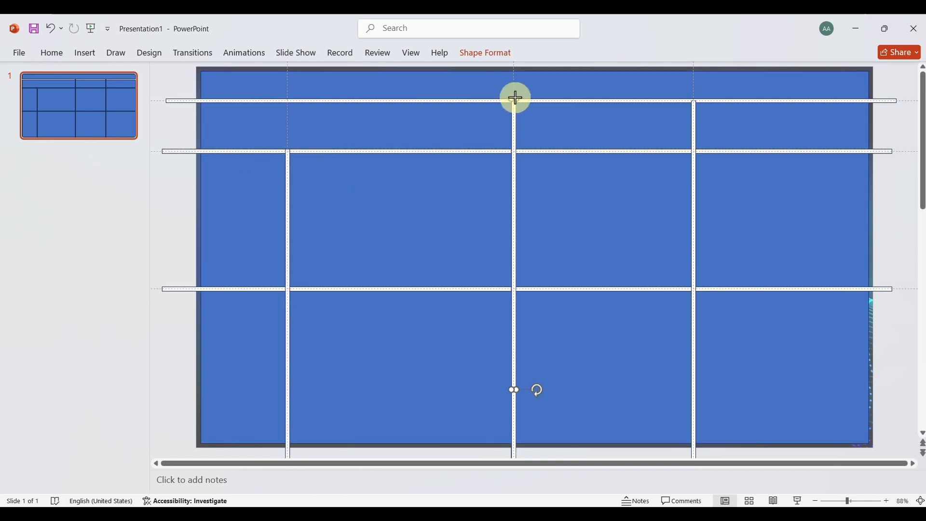
pyautogui.moveTo(513, 97); pyautogui.dragTo(515, 151)
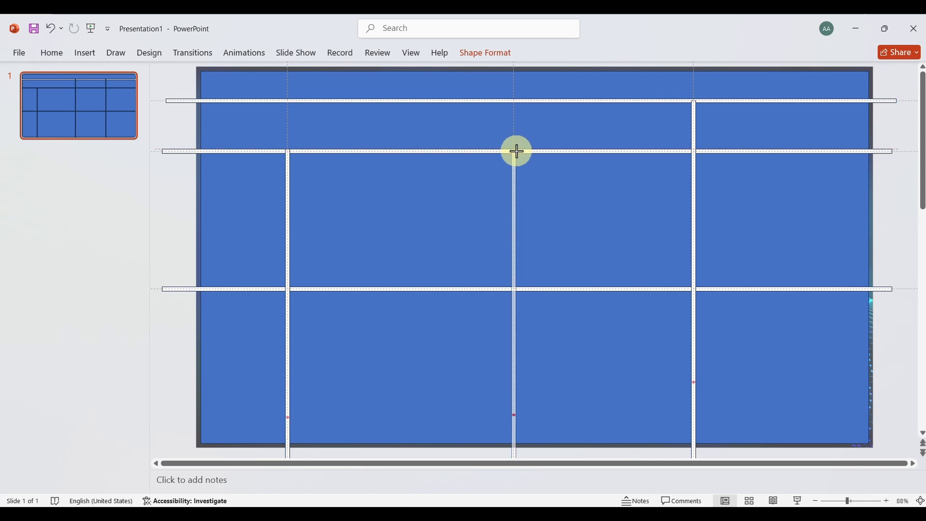
pyautogui.click(694, 103)
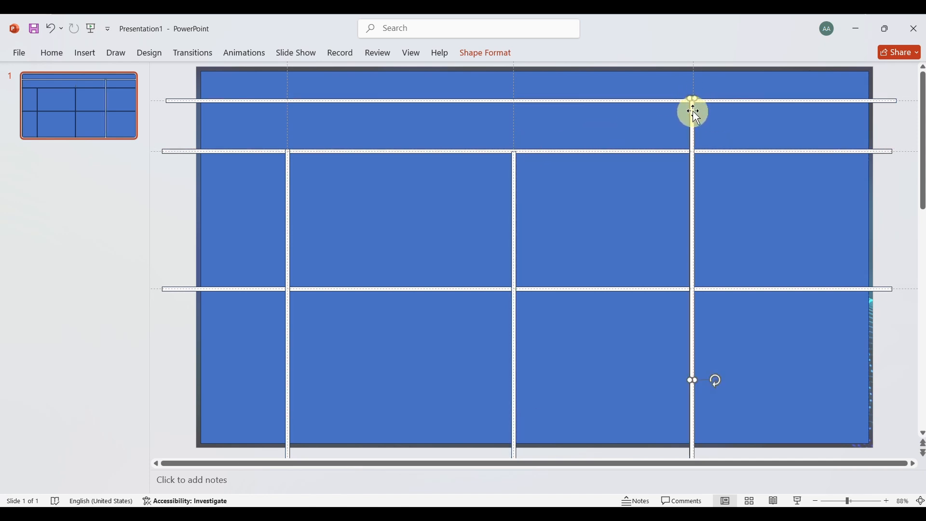
pyautogui.moveTo(694, 112); pyautogui.dragTo(696, 150)
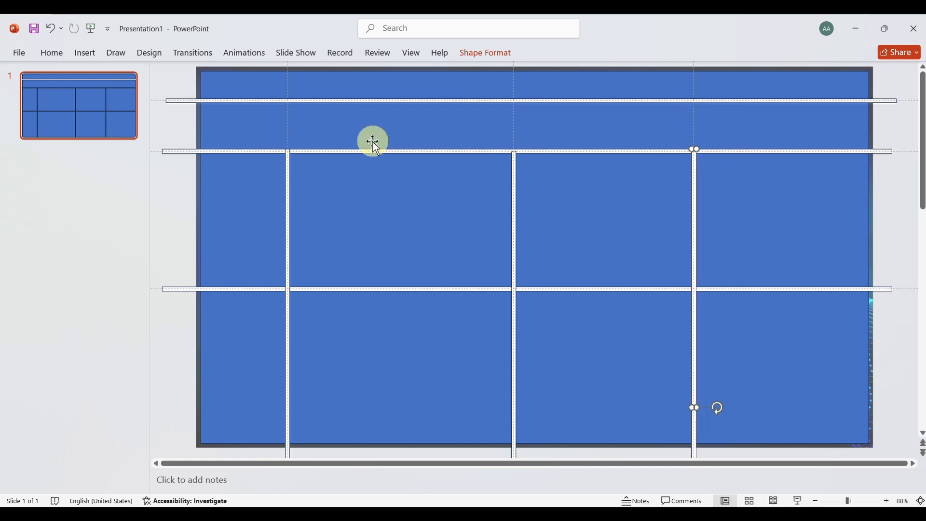
# Duplicate the leftmost vertical bar, then shorten and position the copy to span the first and second horizontal bars, left of the middle guide
pyautogui.click(289, 205)
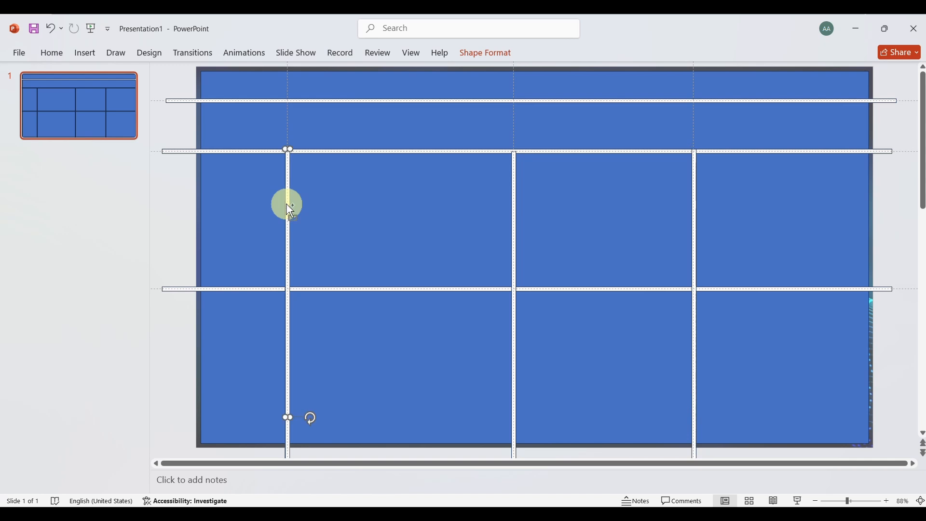
pyautogui.hotkey('ctrl', 'd')
pyautogui.scroll(-3, 287, 207)
pyautogui.scroll(-1, 346, 347)
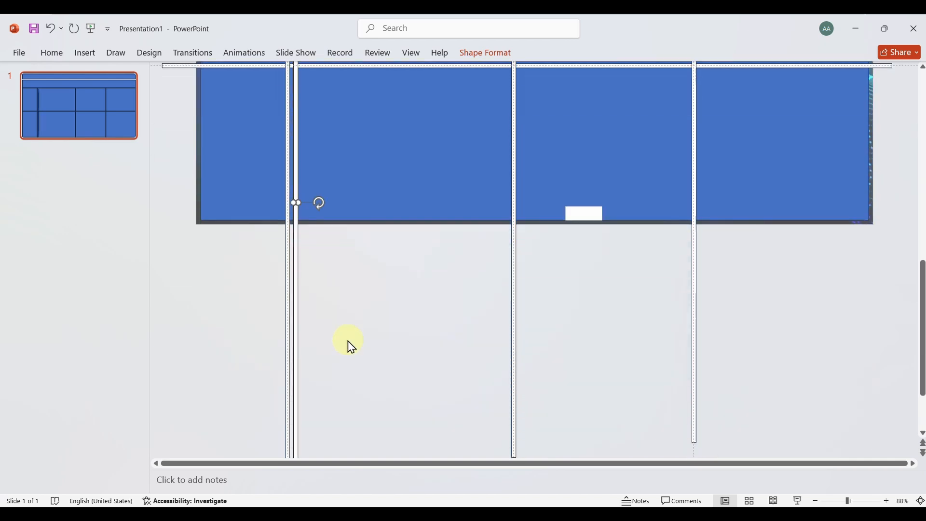
pyautogui.moveTo(297, 449); pyautogui.dragTo(424, 118)
pyautogui.scroll(2, 401, 172)
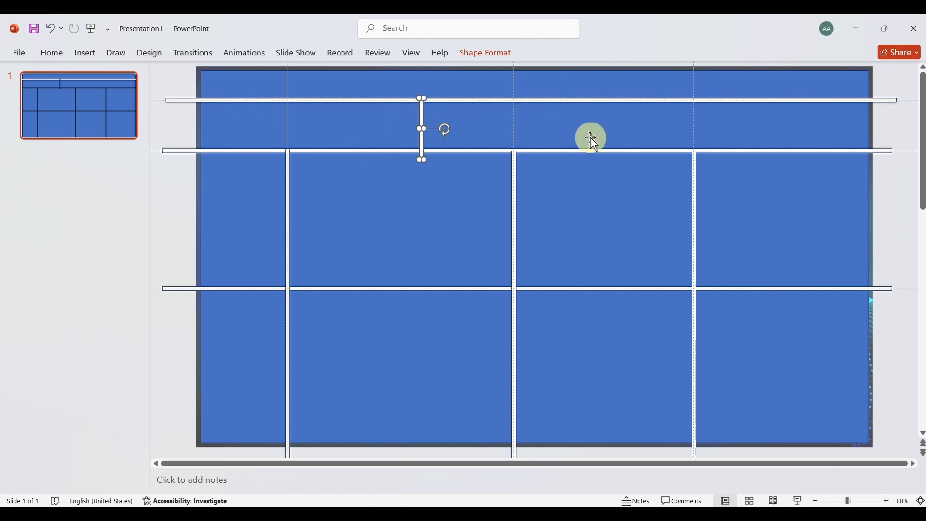
pyautogui.moveTo(422, 160); pyautogui.dragTo(423, 155)
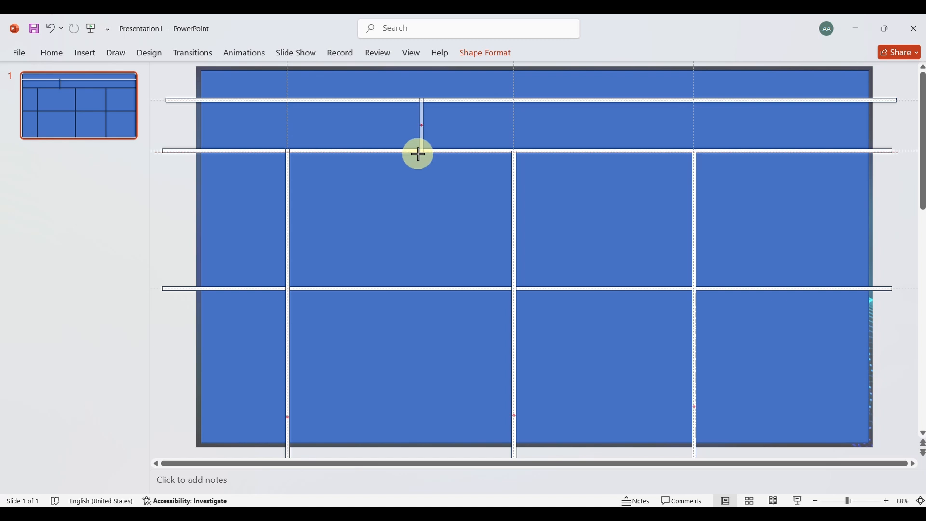
pyautogui.moveTo(419, 153); pyautogui.dragTo(418, 151)
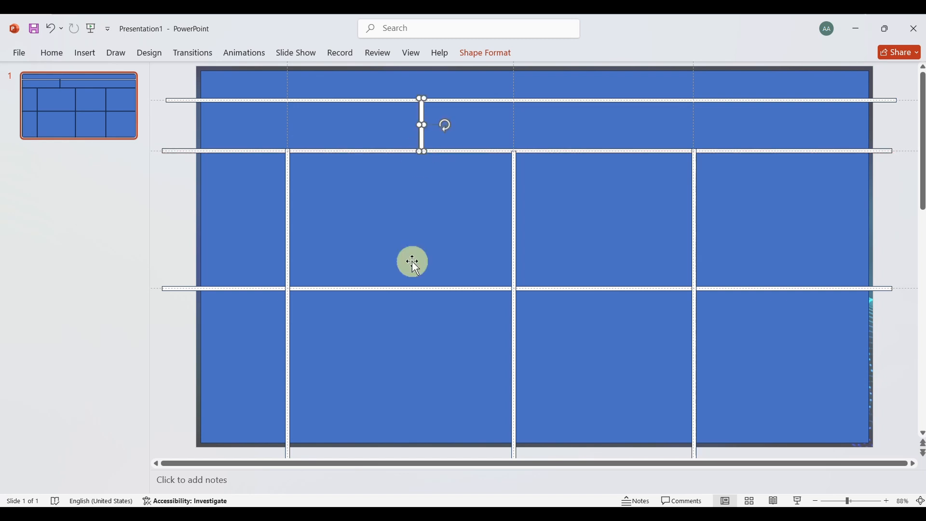
# Shorten the left end of the third horizontal bar so it starts at the leftmost vertical bar
pyautogui.click(413, 262)
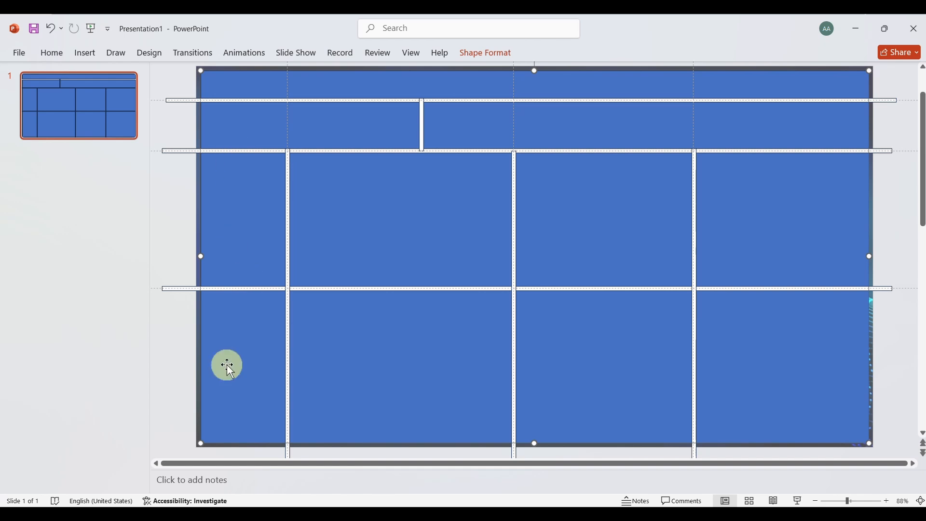
pyautogui.click(166, 289)
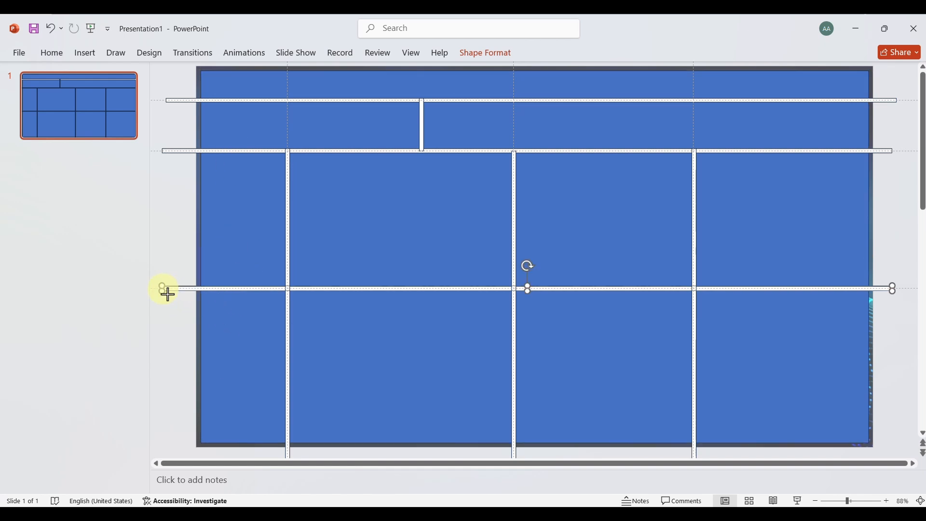
pyautogui.moveTo(165, 290); pyautogui.dragTo(284, 284)
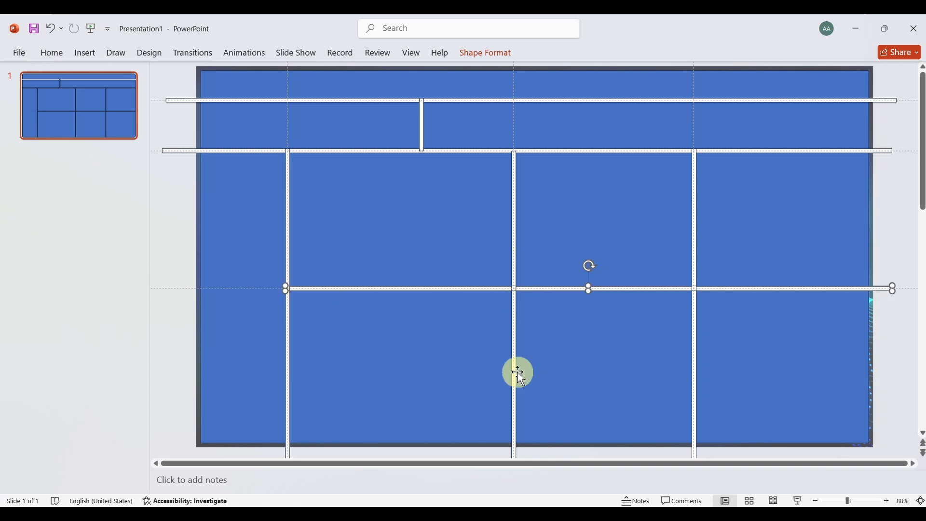
# Shorten the lower end of the middle vertical bar so it stops at the third horizontal bar
pyautogui.scroll(-3, 523, 424)
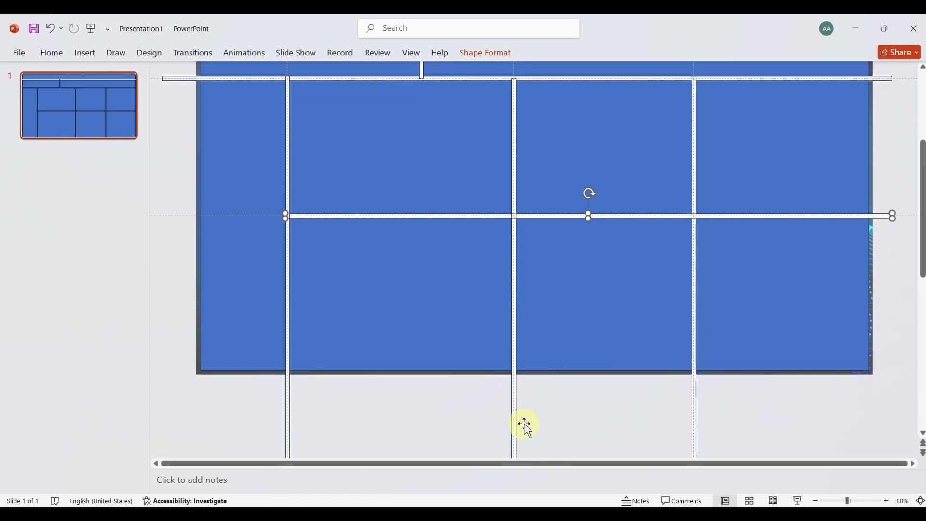
pyautogui.scroll(-6, 525, 424)
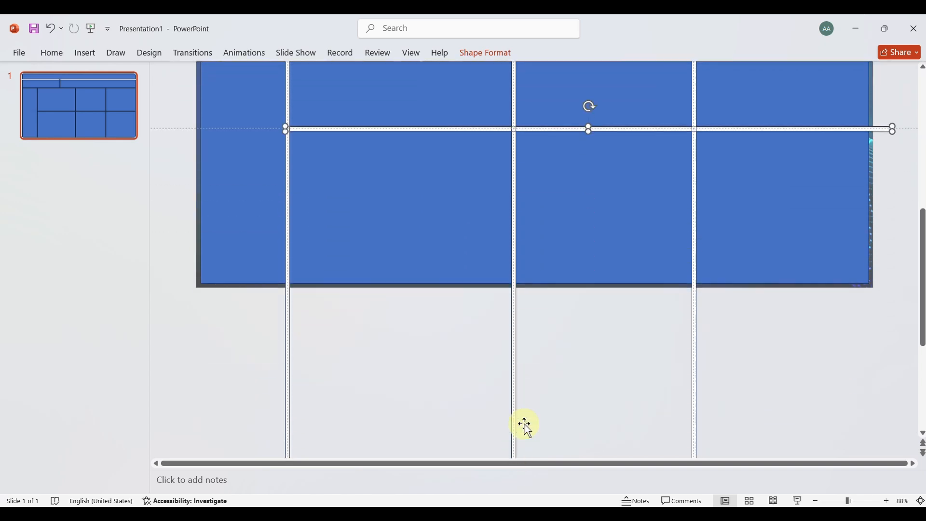
pyautogui.click(515, 447)
pyautogui.moveTo(520, 452); pyautogui.dragTo(515, 101)
pyautogui.scroll(3, 546, 129)
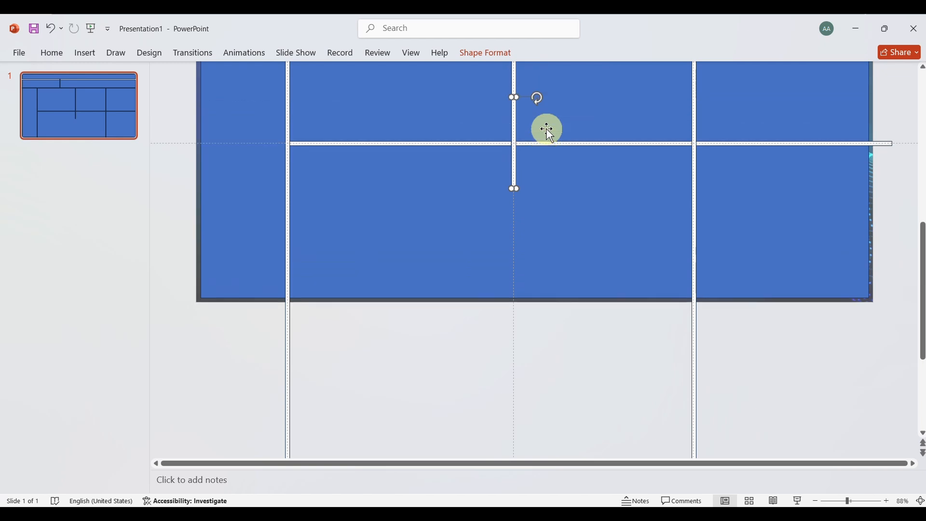
pyautogui.moveTo(519, 203); pyautogui.dragTo(517, 163)
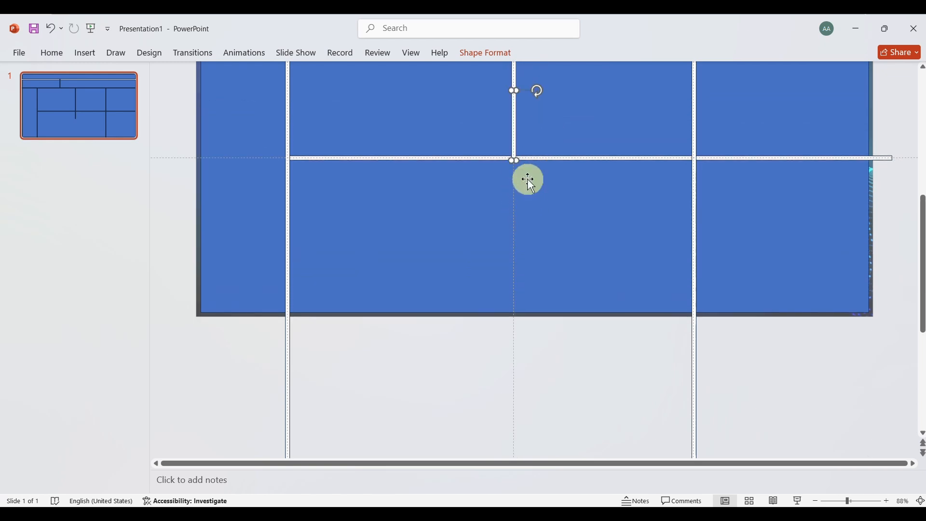
# Subtract all the white horizontal and vertical divider bars from the large blue rectangle to cut it into separate dashboard sections
pyautogui.click(560, 203)
pyautogui.scroll(4, 609, 235)
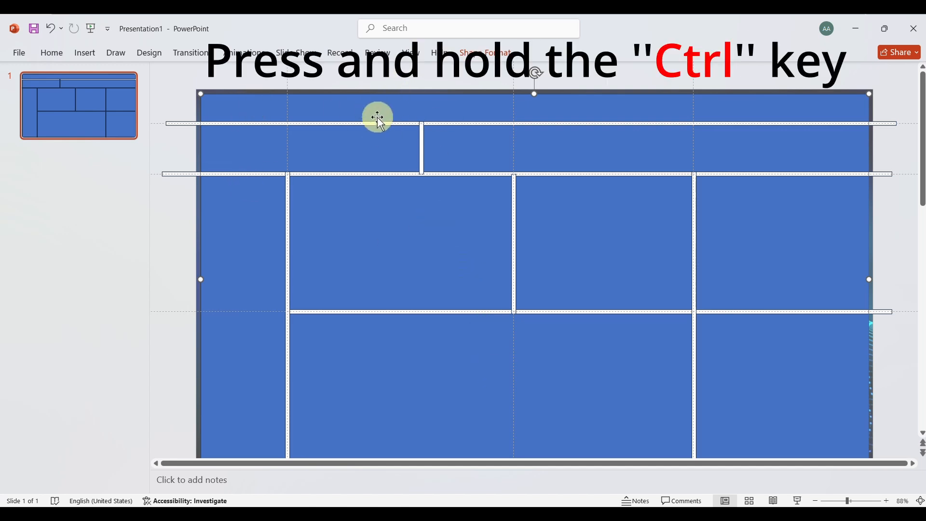
pyautogui.keyDown('ctrl'); pyautogui.click(275, 125); pyautogui.keyUp('ctrl')
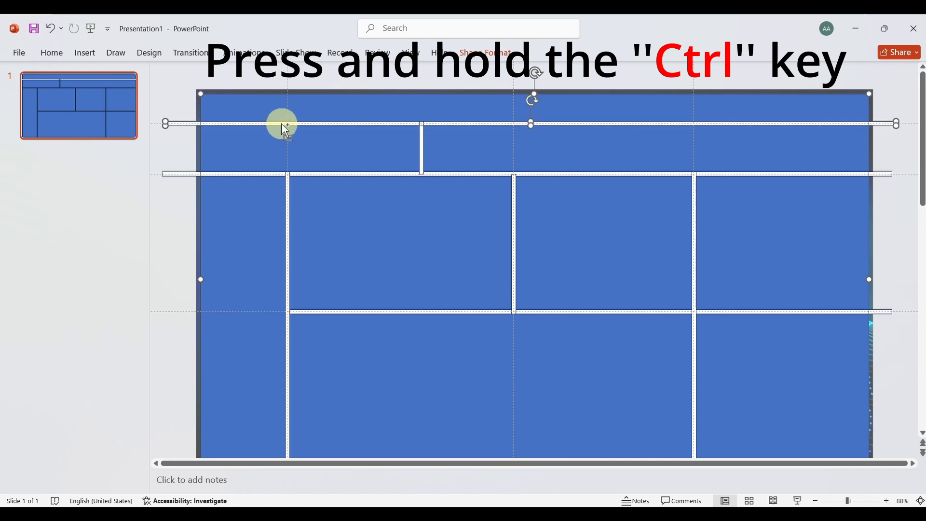
pyautogui.keyDown('ctrl'); pyautogui.click(423, 151); pyautogui.keyUp('ctrl')
pyautogui.keyDown('ctrl'); pyautogui.click(454, 174); pyautogui.keyUp('ctrl')
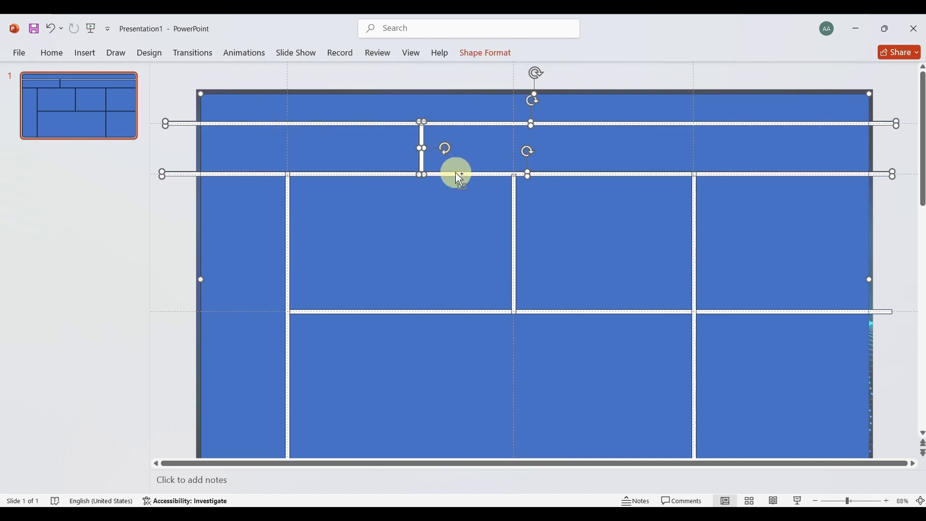
pyautogui.keyDown('ctrl'); pyautogui.click(697, 180); pyautogui.keyUp('ctrl')
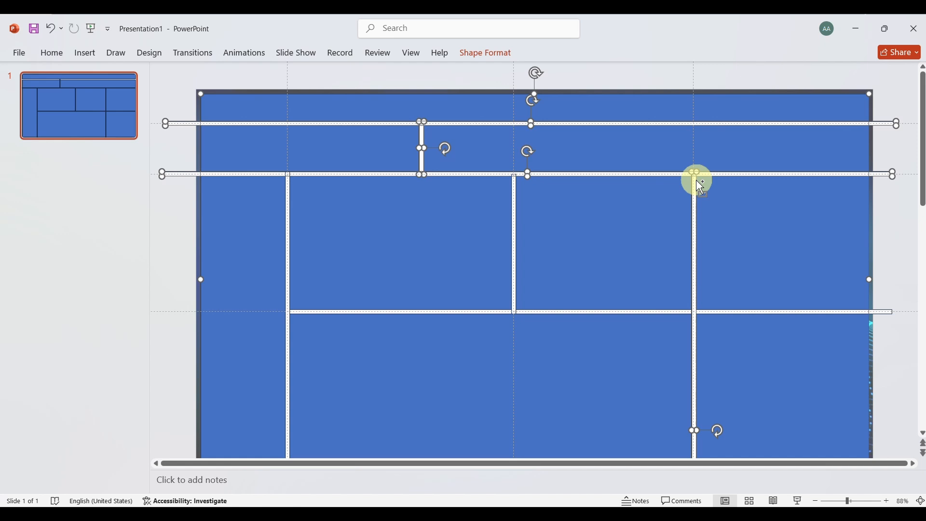
pyautogui.keyDown('ctrl'); pyautogui.click(514, 205); pyautogui.keyUp('ctrl')
pyautogui.keyDown('ctrl'); pyautogui.click(288, 231); pyautogui.keyUp('ctrl')
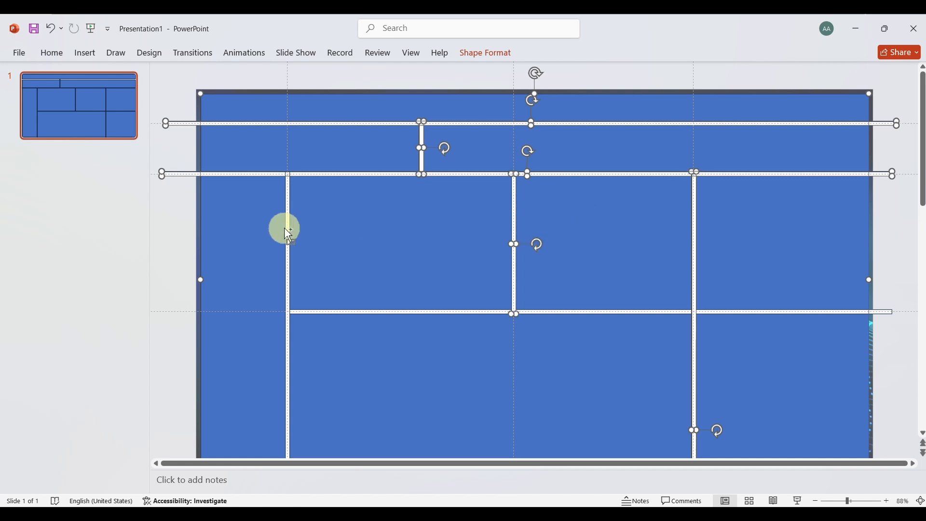
pyautogui.keyDown('ctrl'); pyautogui.click(334, 313); pyautogui.keyUp('ctrl')
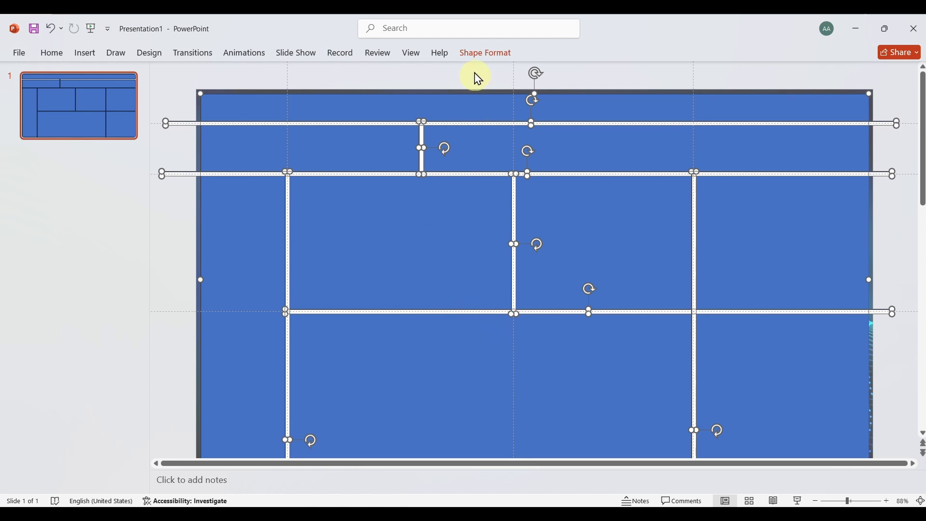
pyautogui.click(477, 57)
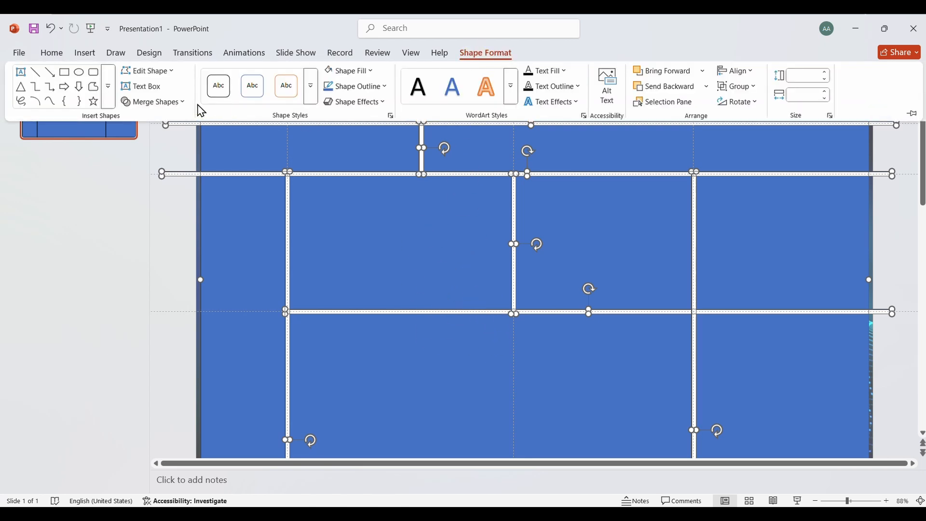
pyautogui.click(177, 102)
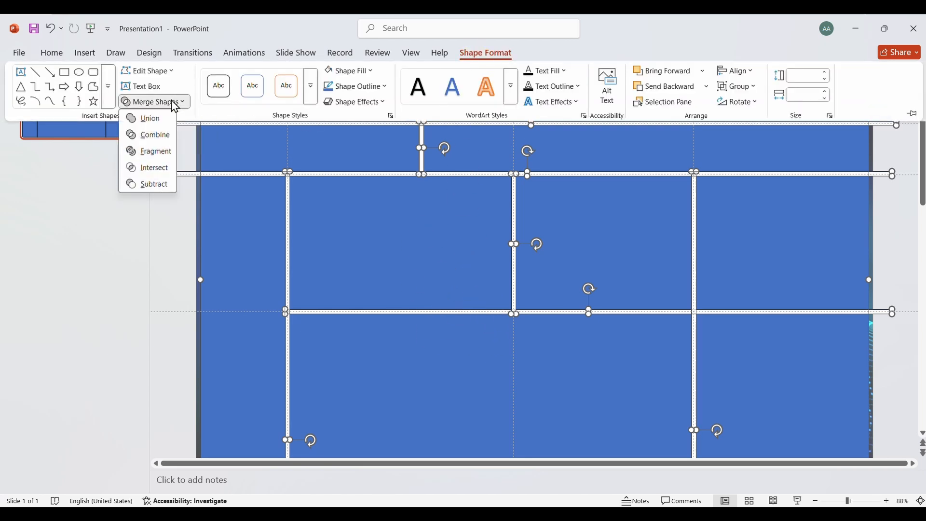
pyautogui.click(147, 186)
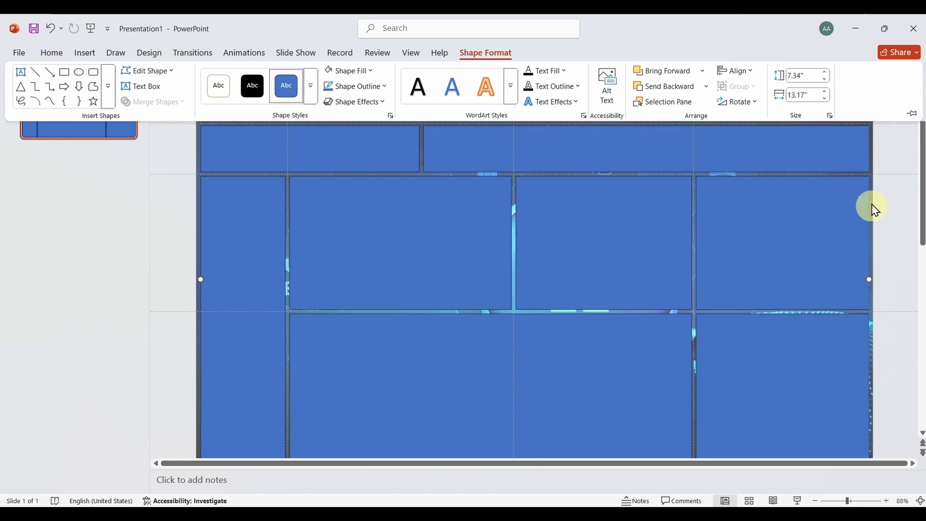
pyautogui.click(904, 196)
pyautogui.click(907, 198)
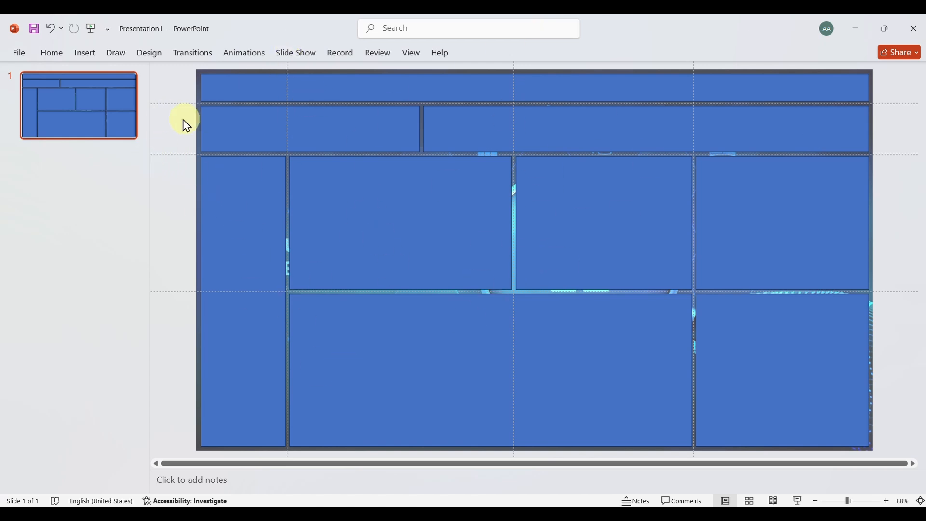
# Delete the three horizontal guides from the slide
pyautogui.rightClick(162, 104)
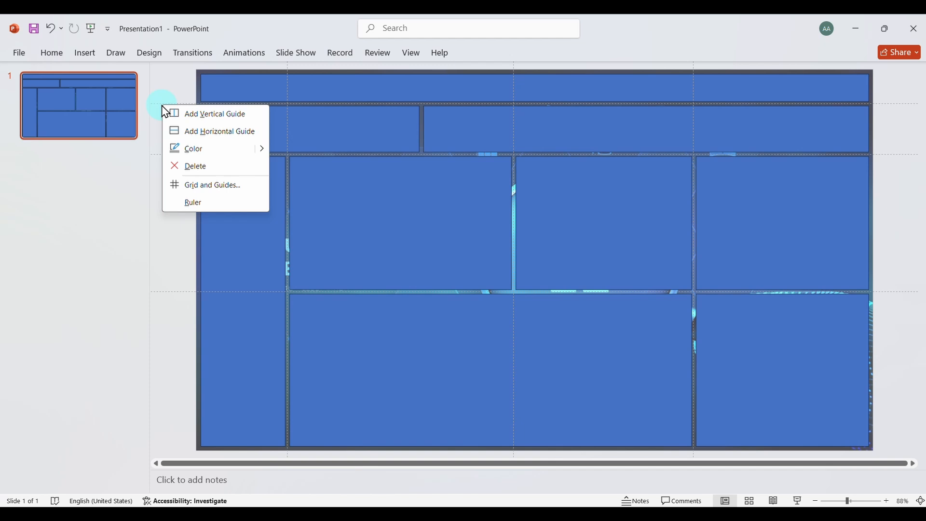
pyautogui.click(195, 166)
pyautogui.rightClick(159, 154)
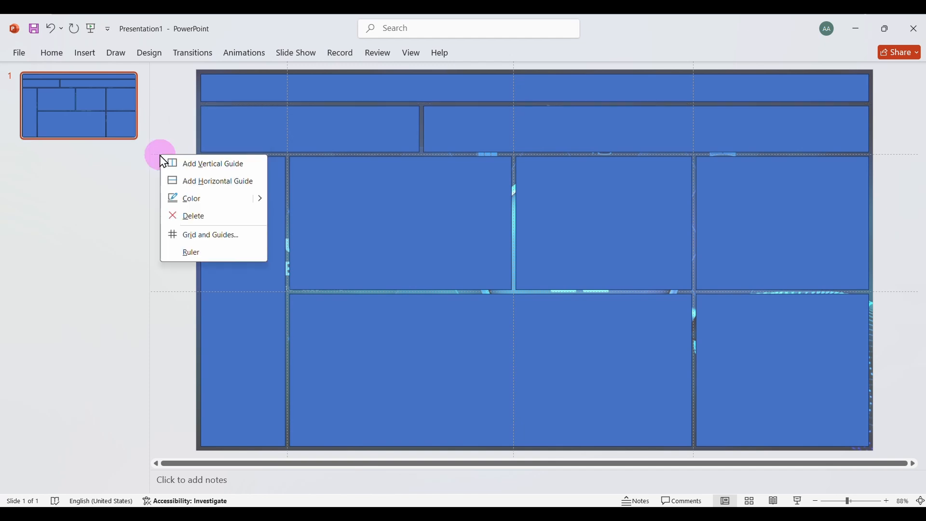
pyautogui.click(201, 222)
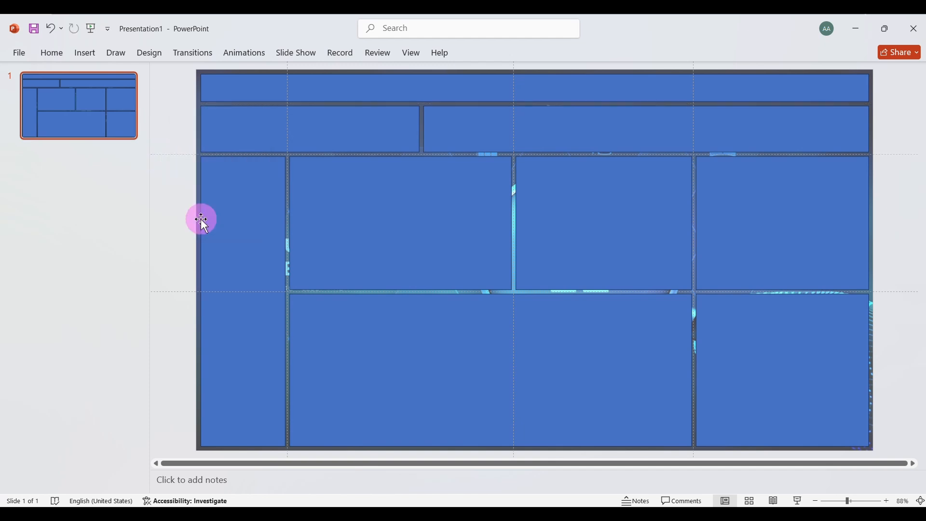
pyautogui.rightClick(180, 292)
pyautogui.click(224, 353)
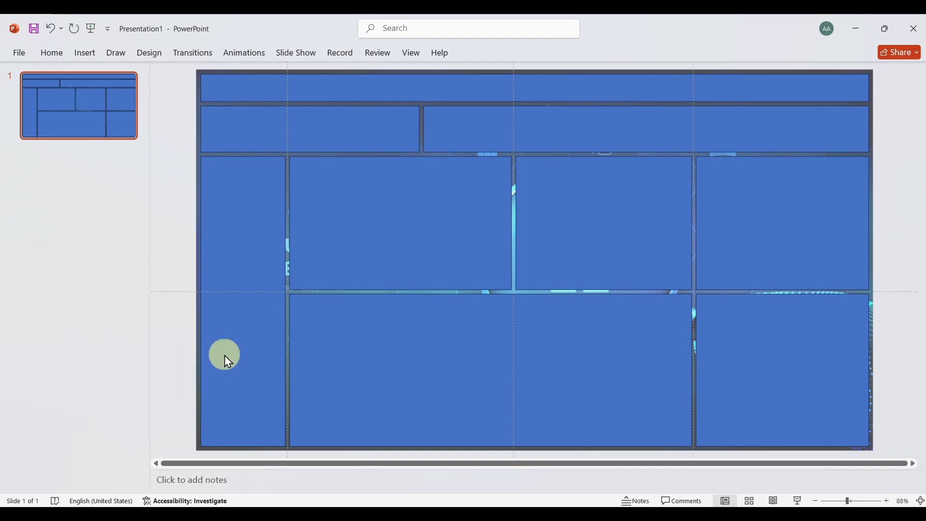
# Delete the three vertical guides from the slide
pyautogui.rightClick(288, 455)
pyautogui.click(317, 410)
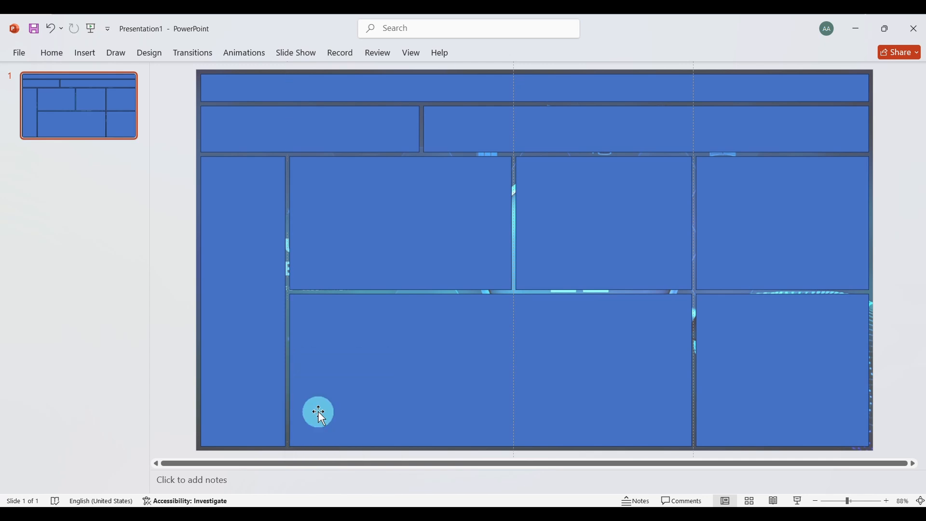
pyautogui.rightClick(514, 455)
pyautogui.click(550, 410)
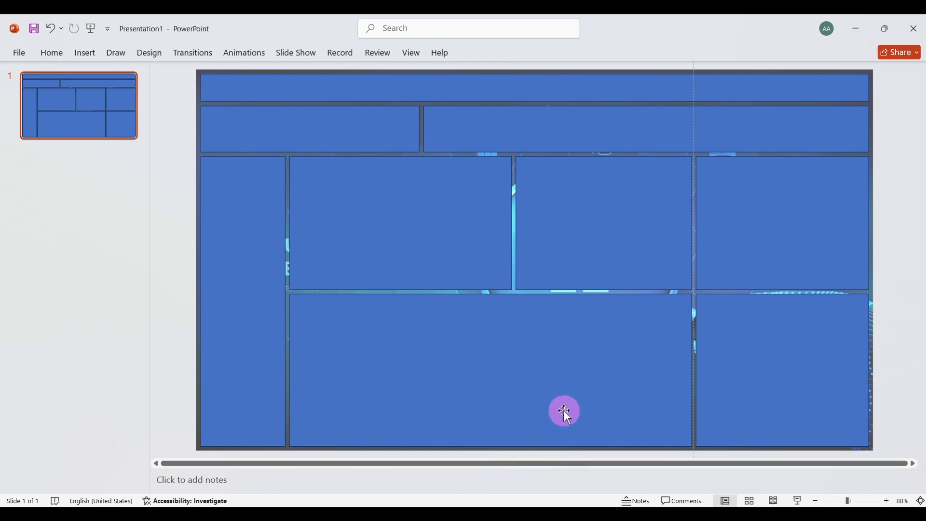
pyautogui.rightClick(694, 456)
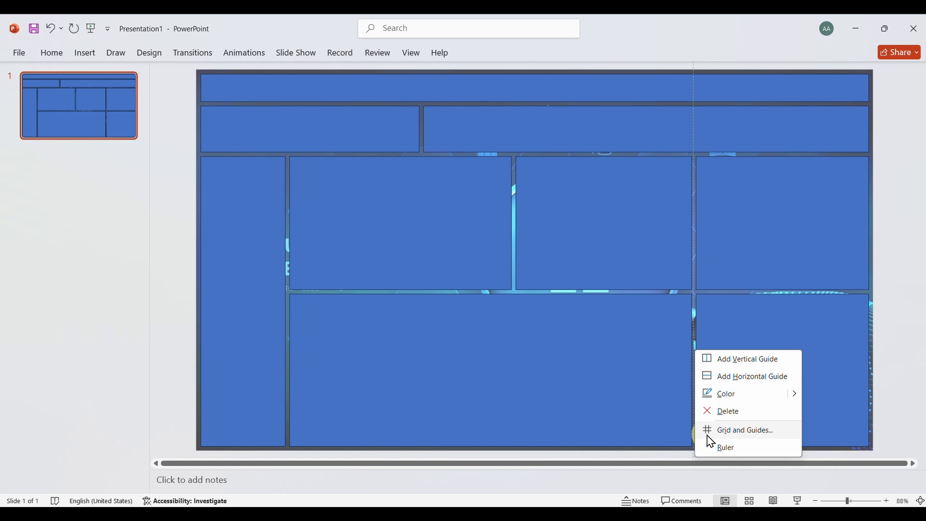
pyautogui.click(725, 413)
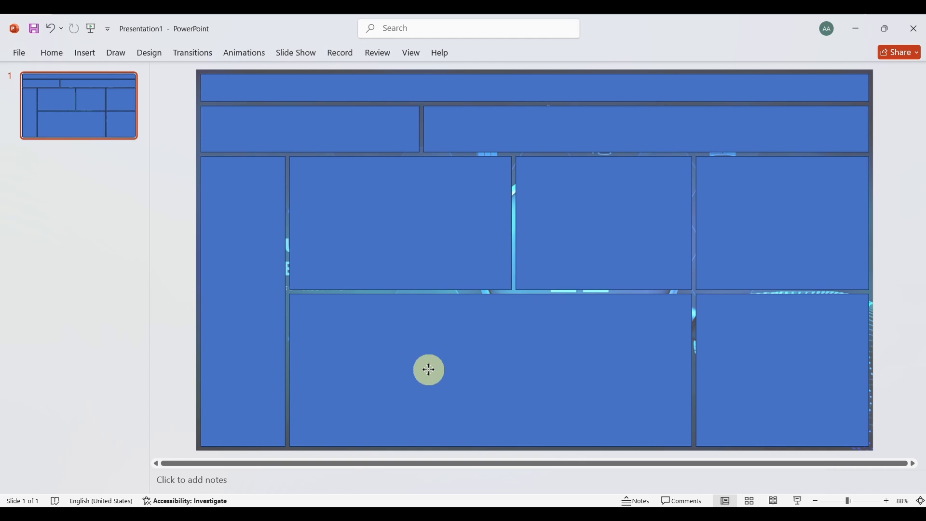
# Open the format settings of the sectioned blue shape and change its fill to a gradient fill
pyautogui.click(438, 366)
pyautogui.rightClick(411, 343)
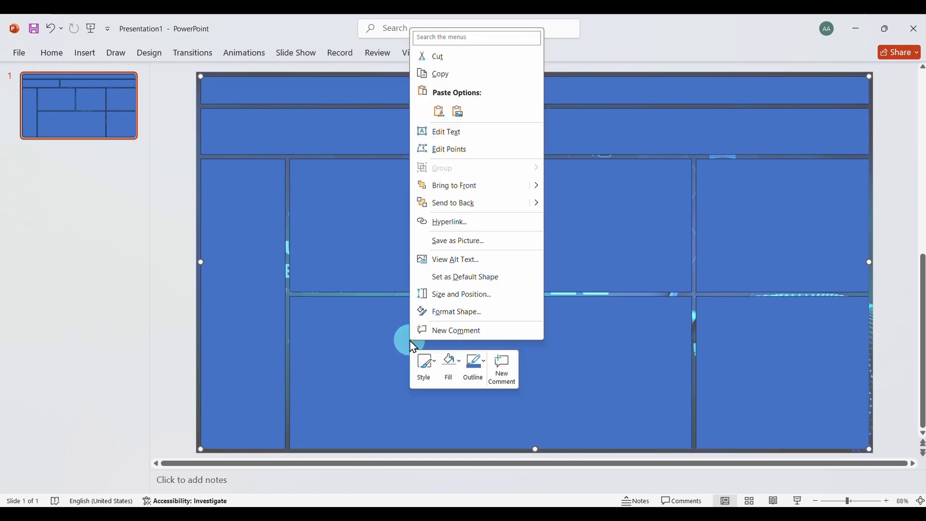
pyautogui.click(472, 313)
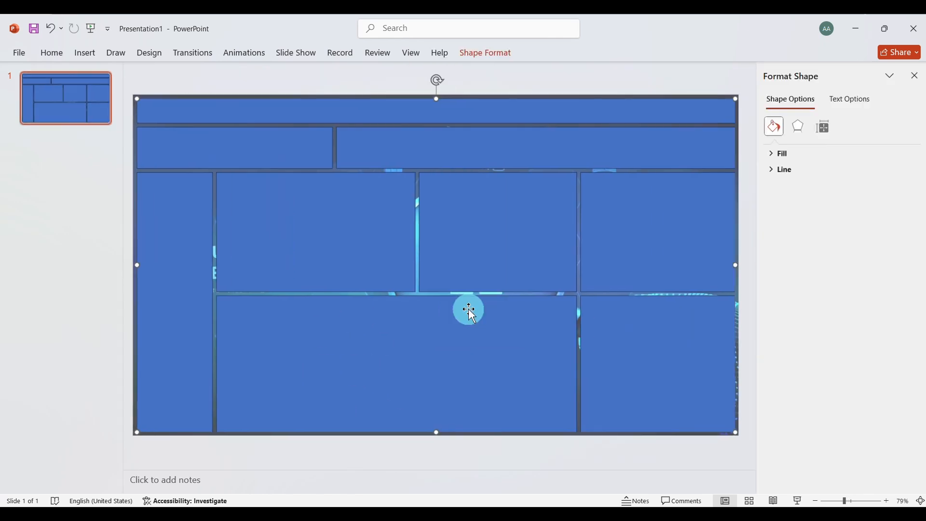
pyautogui.click(776, 155)
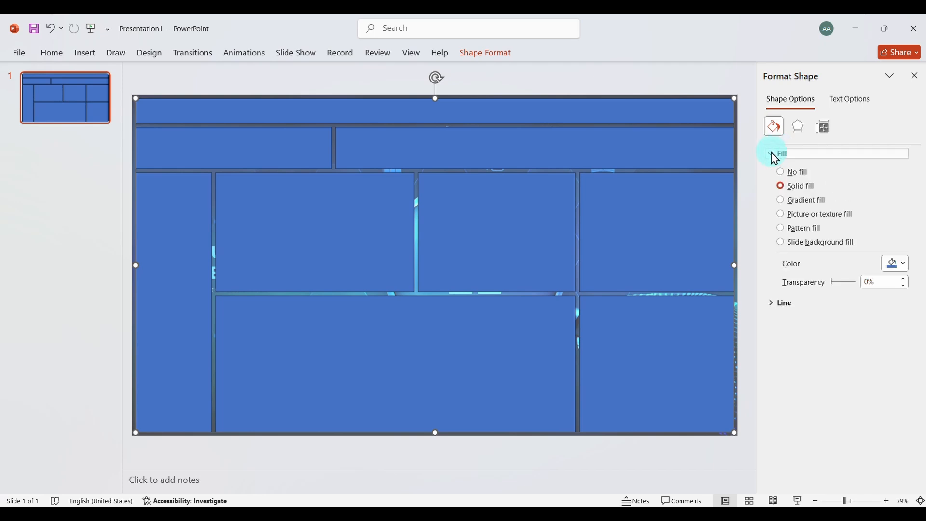
pyautogui.click(782, 201)
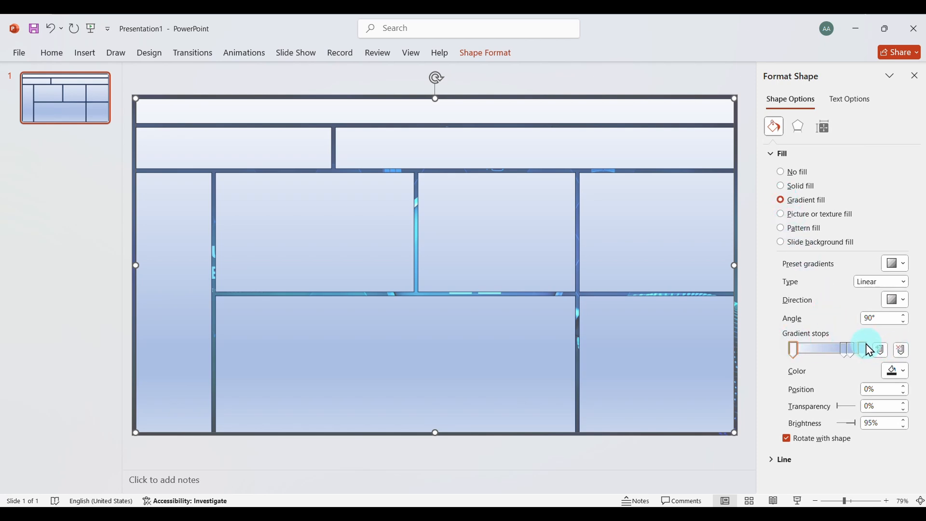
# Remove the two middle gradient stops at 74% and 83%, keeping only the first and last stops
pyautogui.click(843, 346)
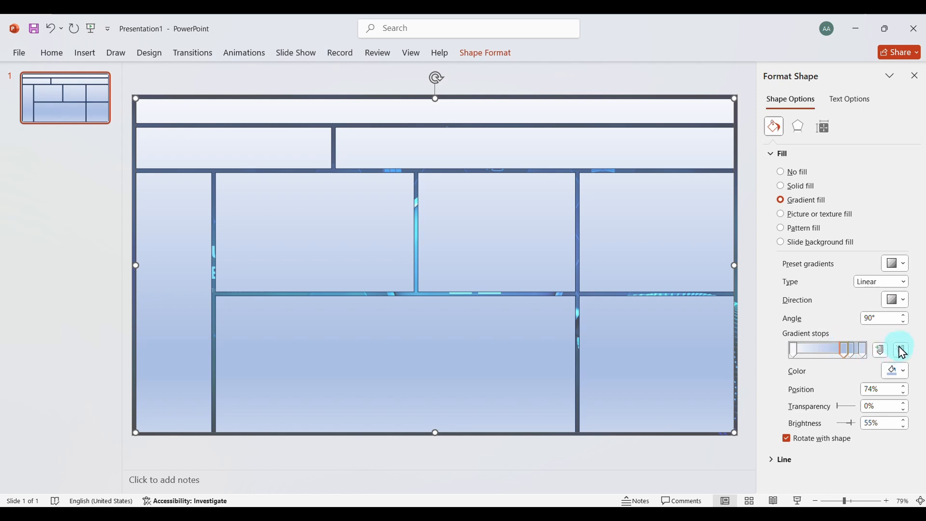
pyautogui.click(902, 351)
pyautogui.click(851, 352)
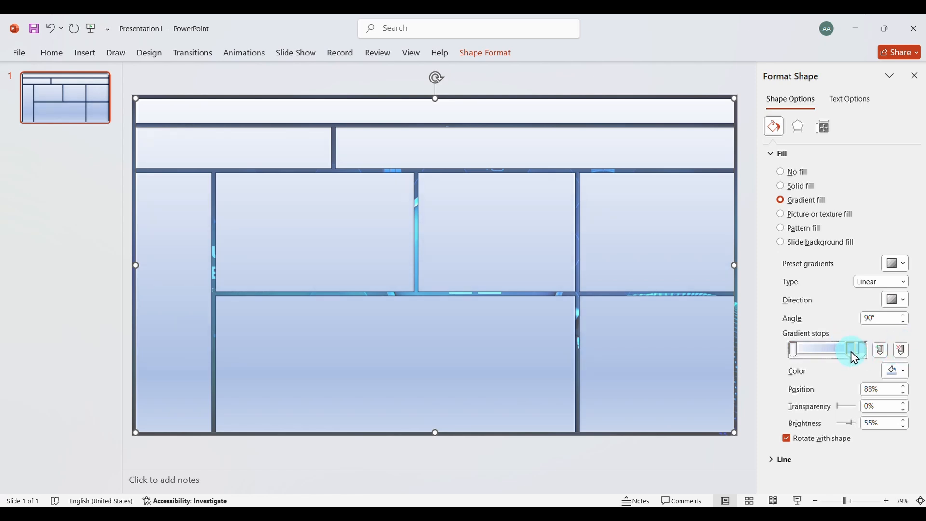
pyautogui.click(905, 352)
pyautogui.click(904, 351)
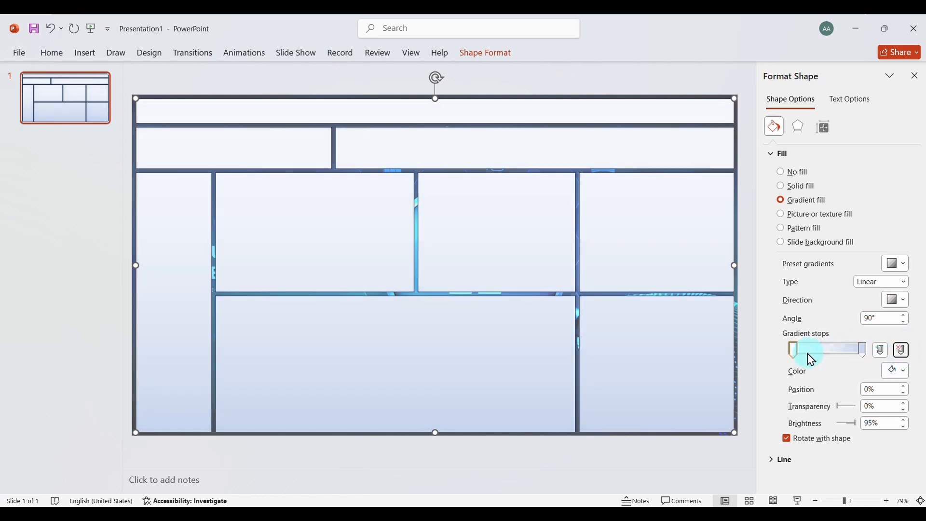
# Set the first gradient stop's colour to hex #23282D and its transparency to 5%
pyautogui.click(861, 350)
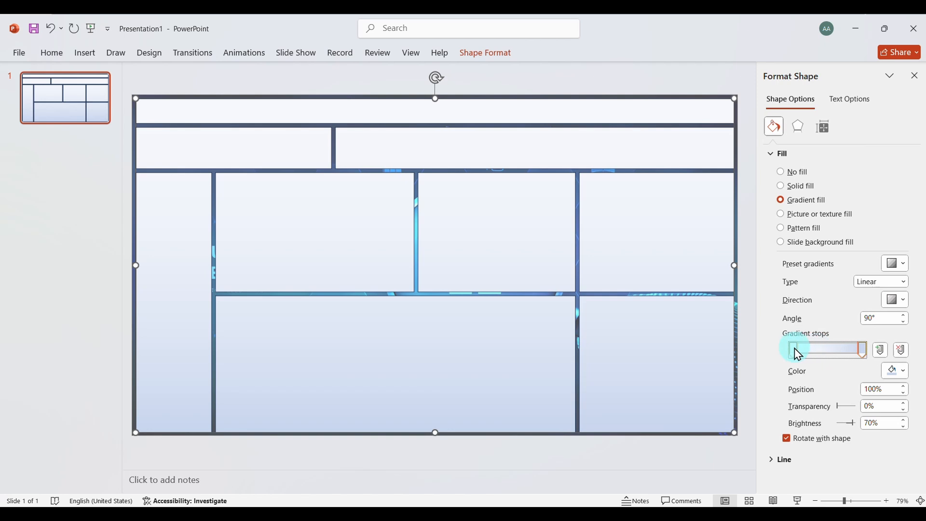
pyautogui.click(795, 349)
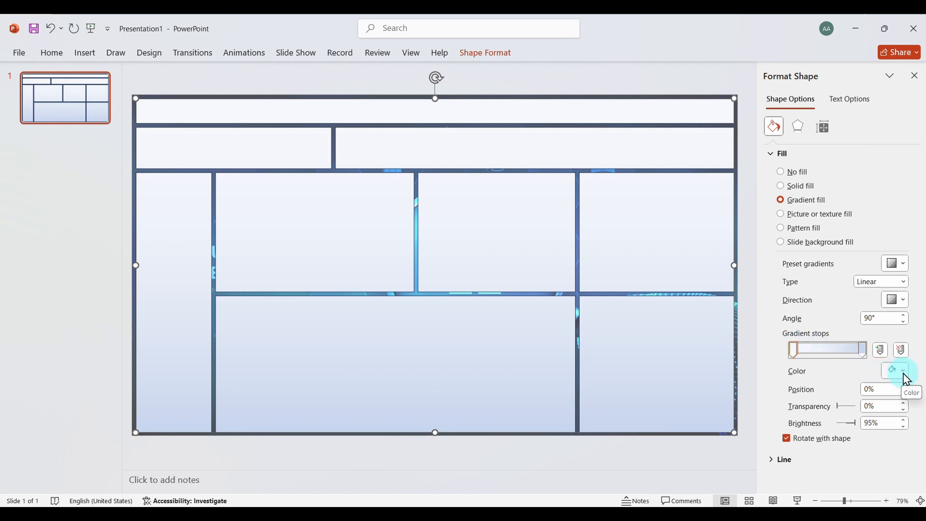
pyautogui.click(904, 371)
pyautogui.click(797, 338)
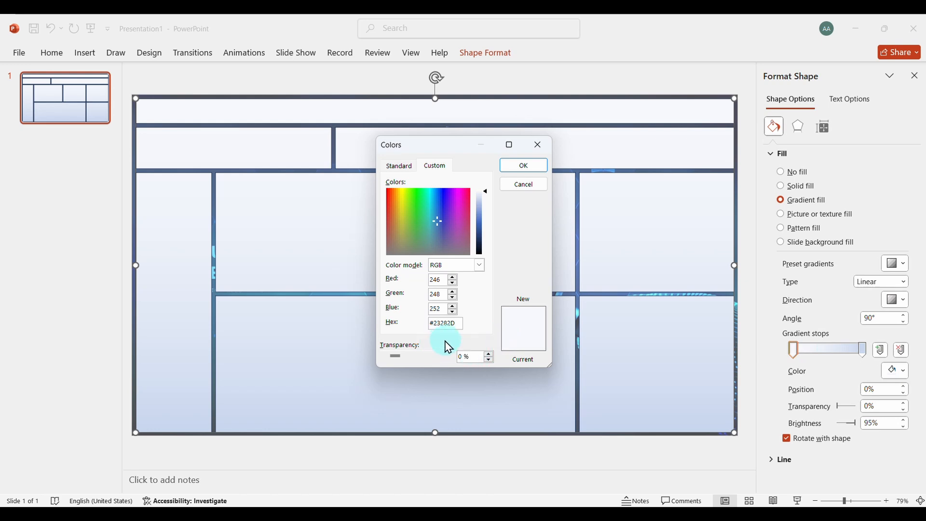
pyautogui.click(528, 165)
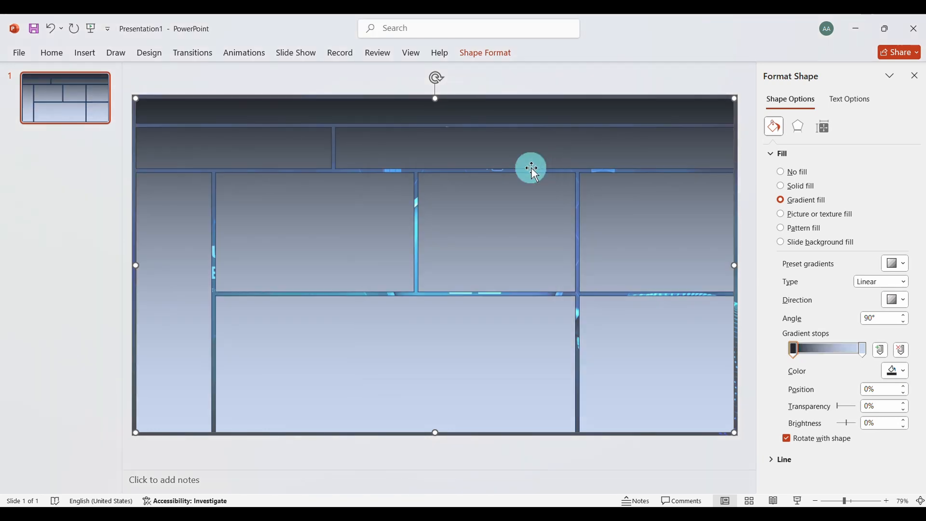
pyautogui.click(867, 405)
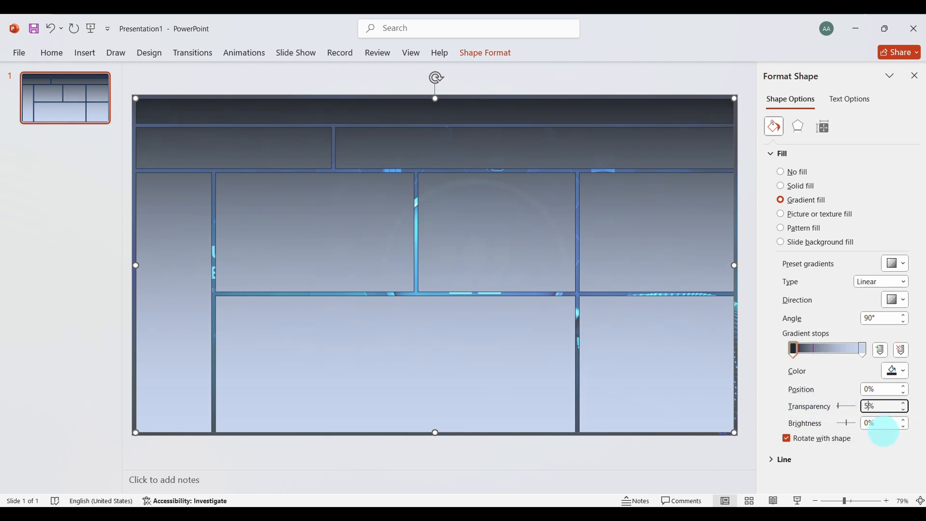
# Set the last gradient stop's colour to hex #23282D
pyautogui.click(862, 349)
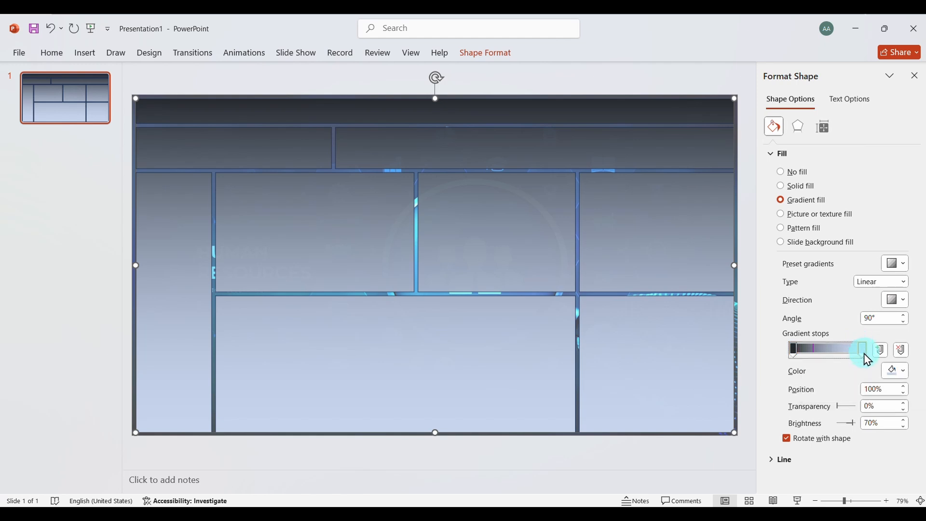
pyautogui.click(898, 370)
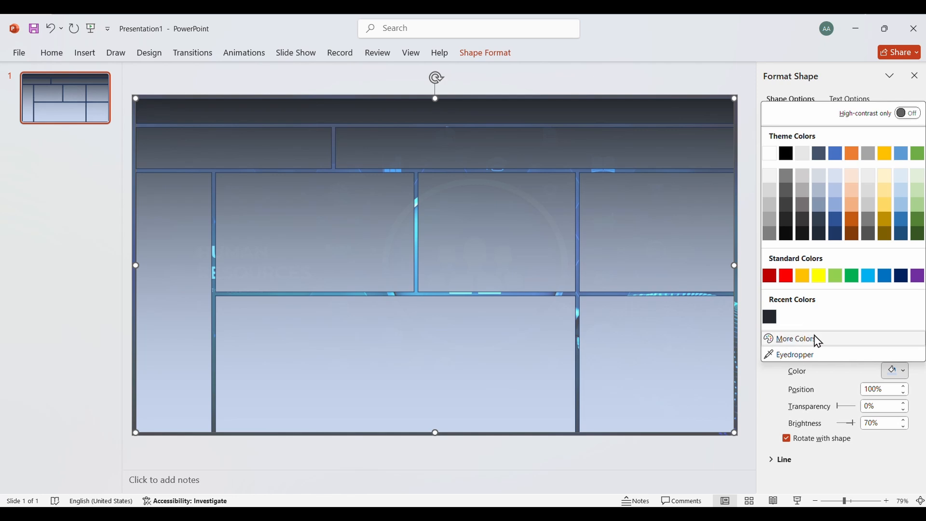
pyautogui.click(796, 338)
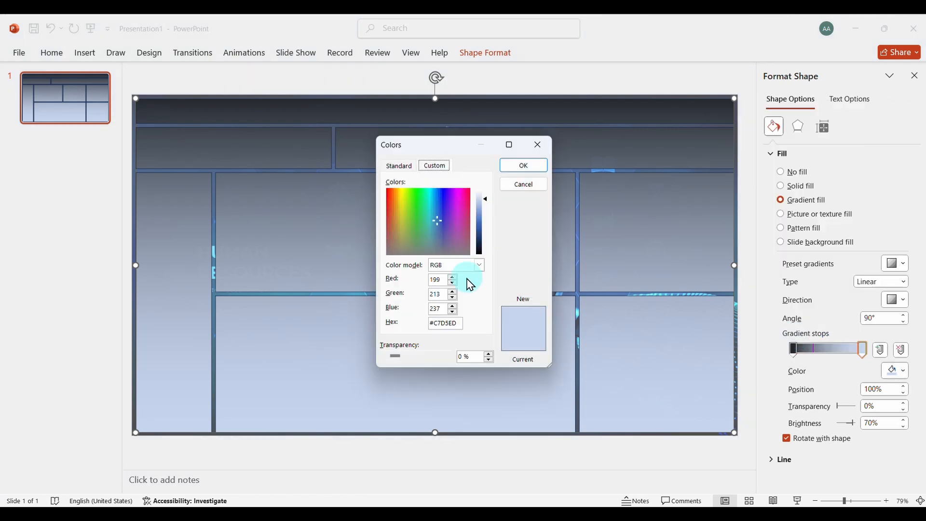
pyautogui.click(457, 323)
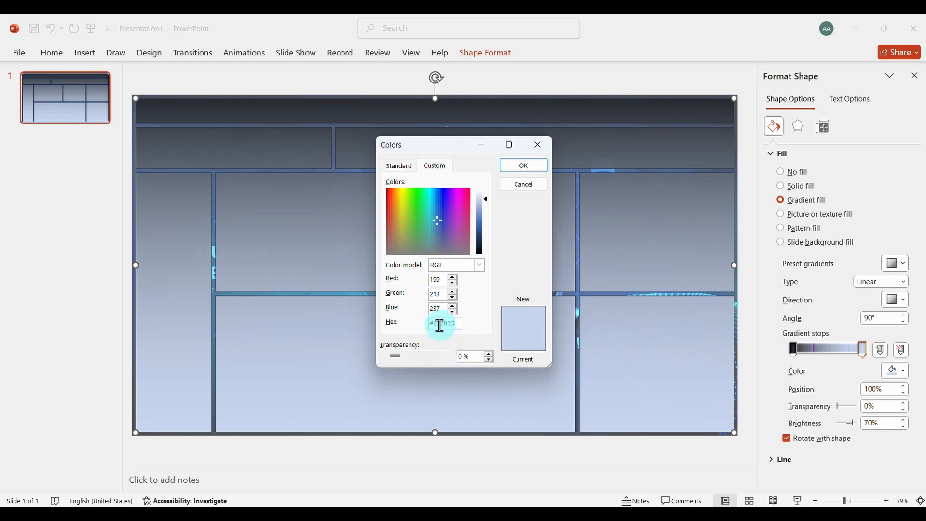
pyautogui.click(526, 166)
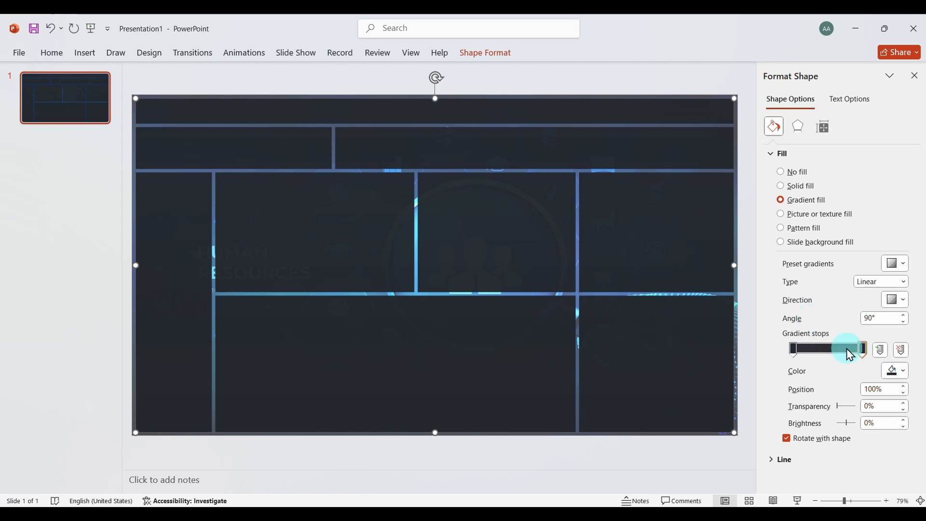
# Lighten the last gradient stop's custom colour to a light blue-grey using the luminosity slider
pyautogui.click(900, 372)
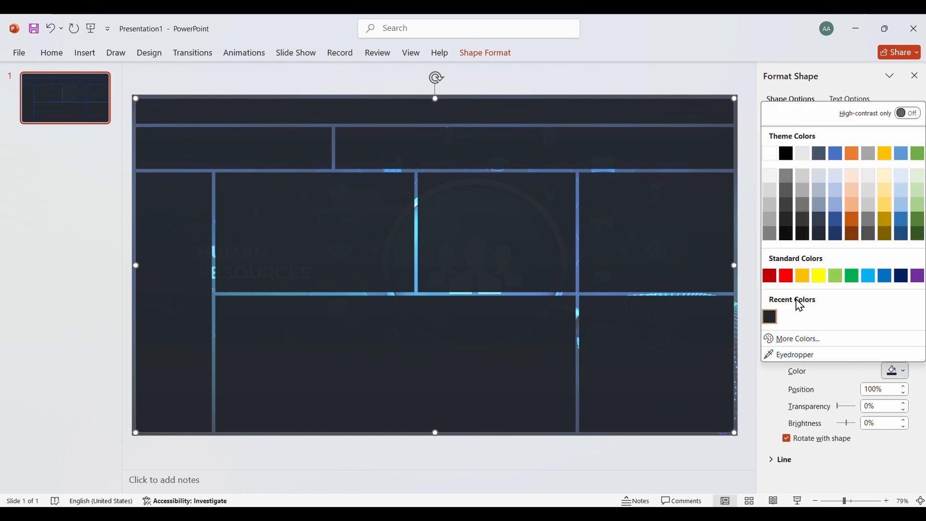
pyautogui.click(791, 339)
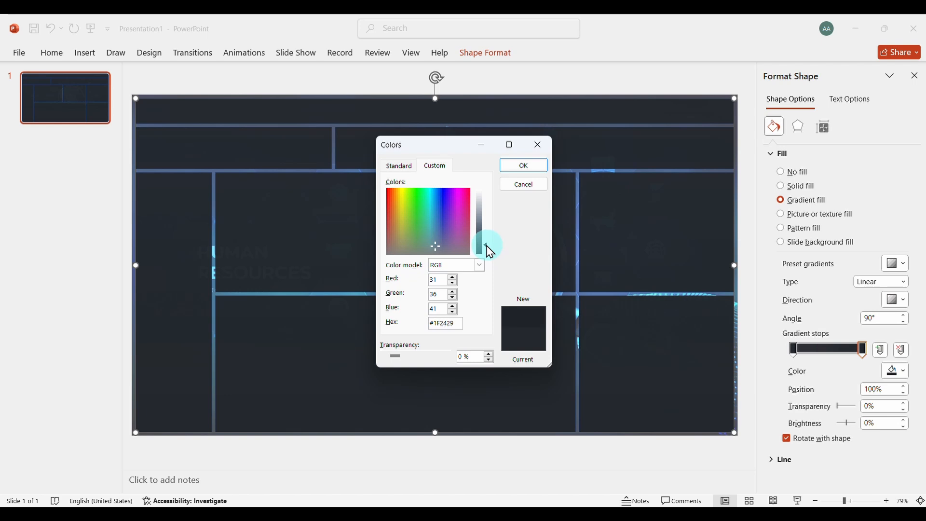
pyautogui.moveTo(490, 251); pyautogui.dragTo(487, 211)
pyautogui.click(537, 169)
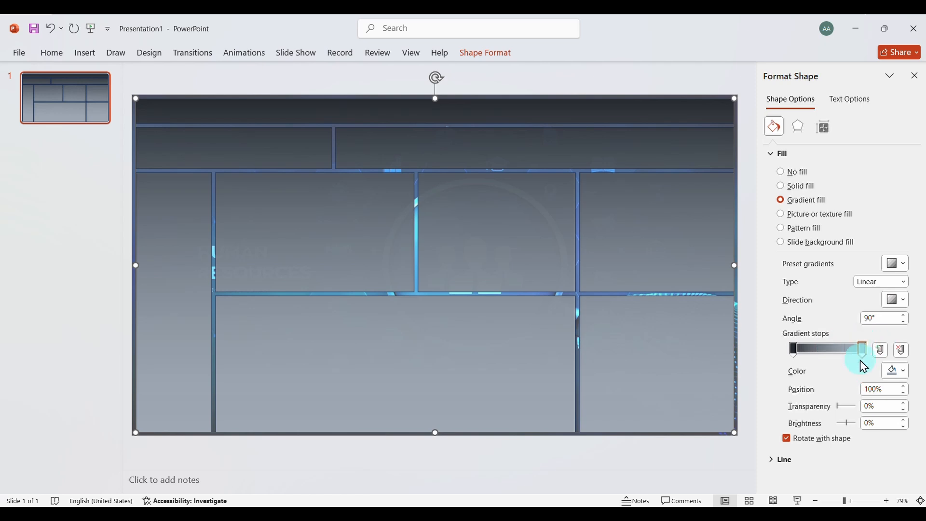
# Set the last gradient stop's transparency to 10%
pyautogui.click(894, 407)
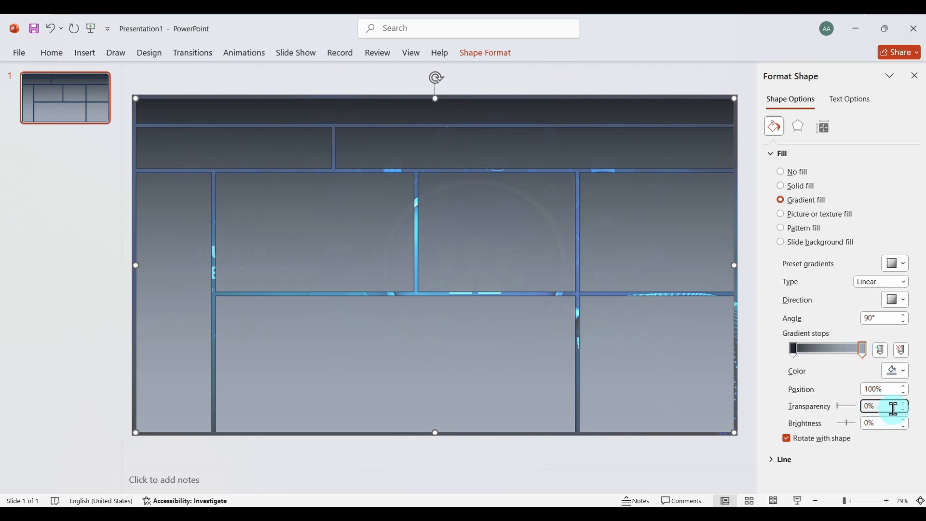
pyautogui.write('1')
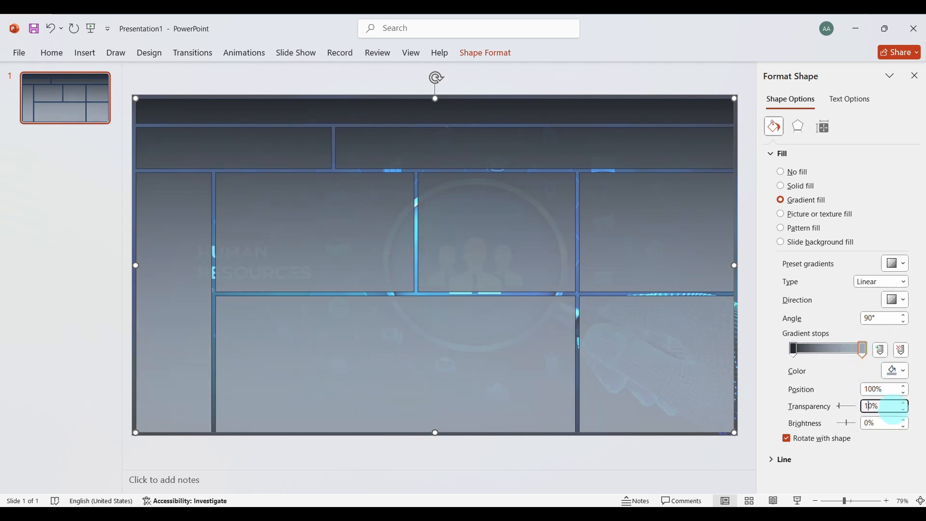
# Try the linear gradient at an angle of 180° and then at 95°
pyautogui.click(873, 318)
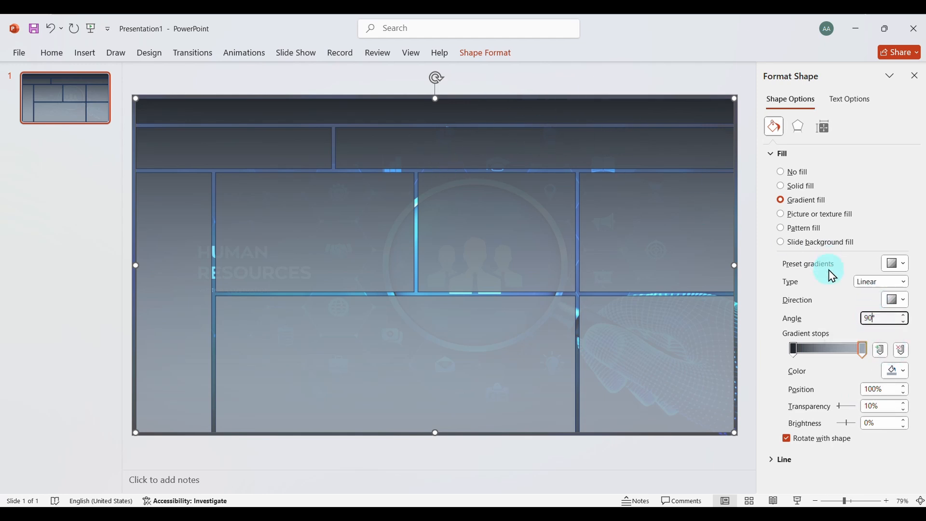
pyautogui.press('BackSpace')
pyautogui.press('BackSpace')
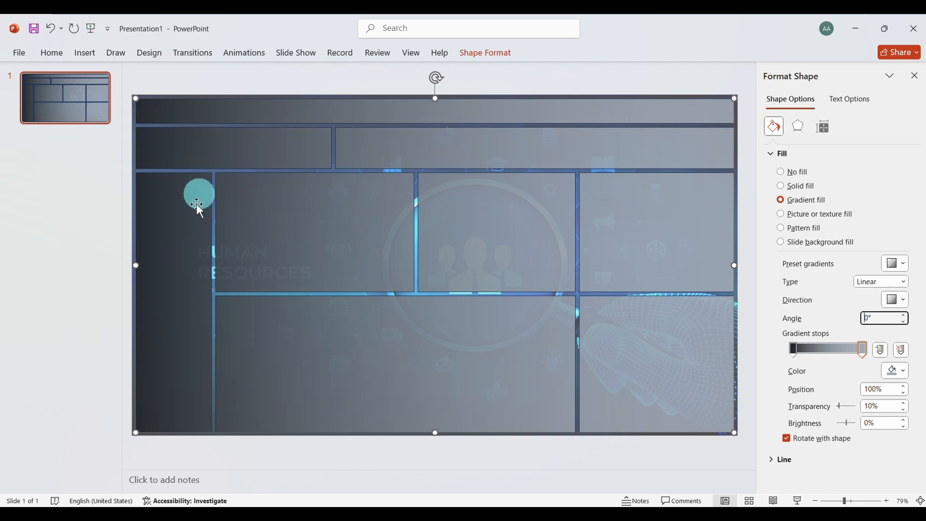
pyautogui.write('18')
pyautogui.press('Return')
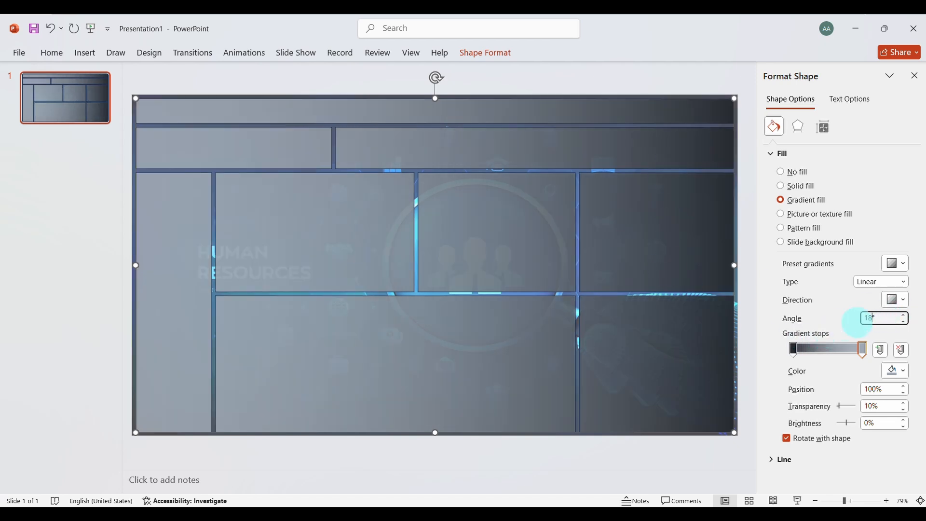
pyautogui.press('BackSpace')
pyautogui.press('BackSpace')
pyautogui.write('90')
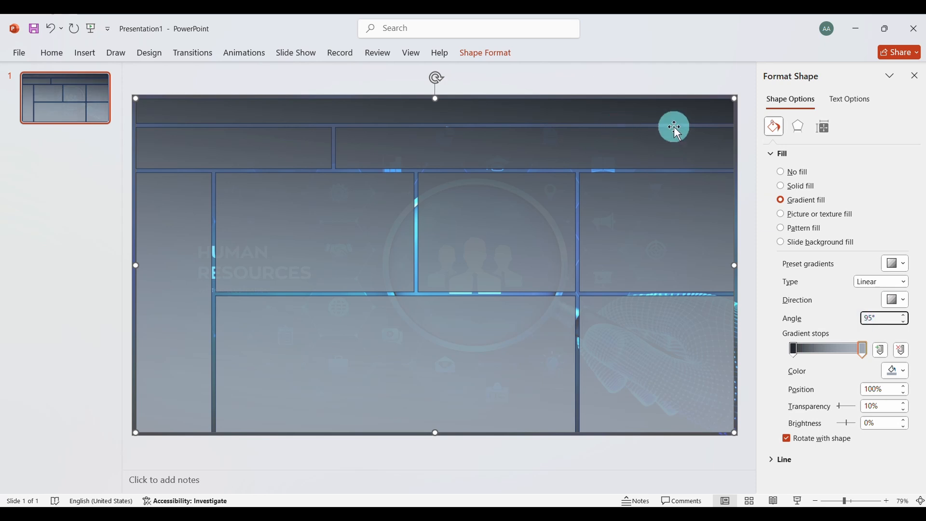
# Set the gradient angle to 0° and close the shape formatting options
pyautogui.press('BackSpace')
pyautogui.press('BackSpace')
pyautogui.write('0')
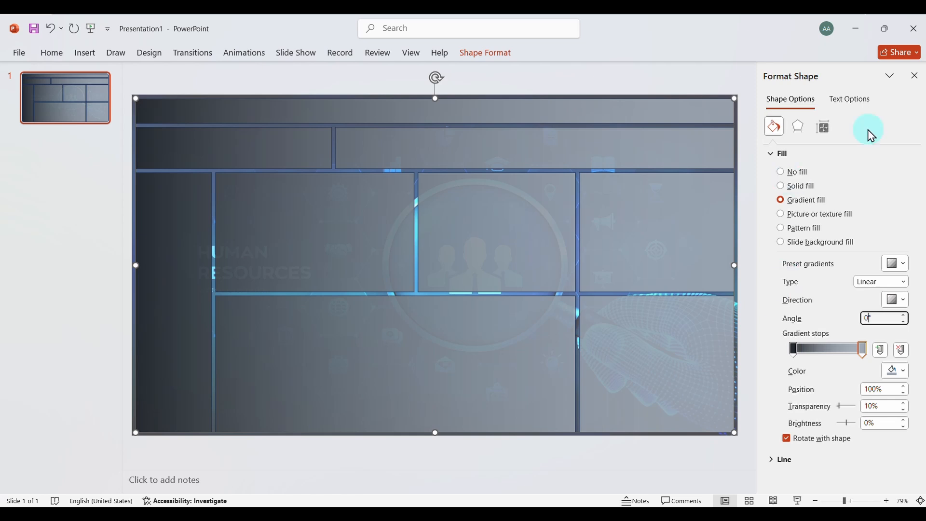
pyautogui.click(915, 80)
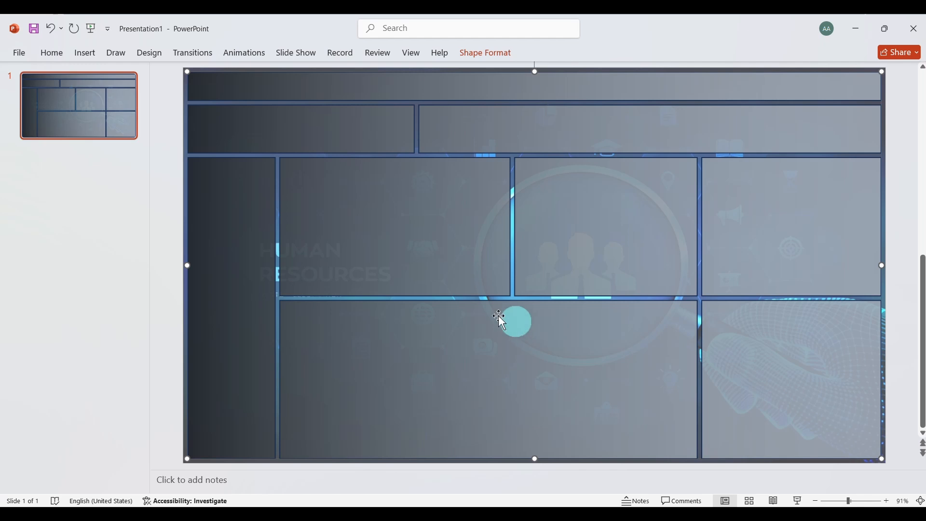
# Begin a Save As in Documents, creating and opening a new folder named HR Analytics Dashboard Background
pyautogui.click(16, 56)
pyautogui.click(35, 239)
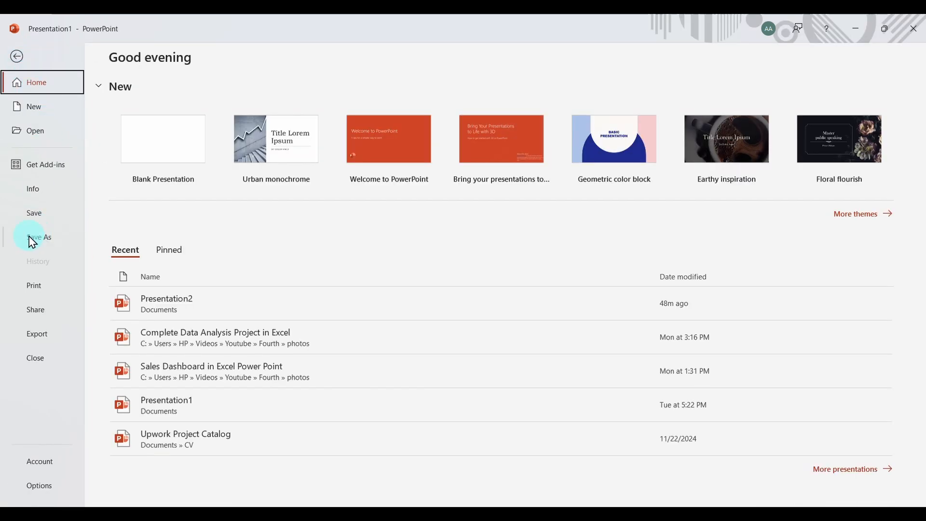
pyautogui.click(163, 316)
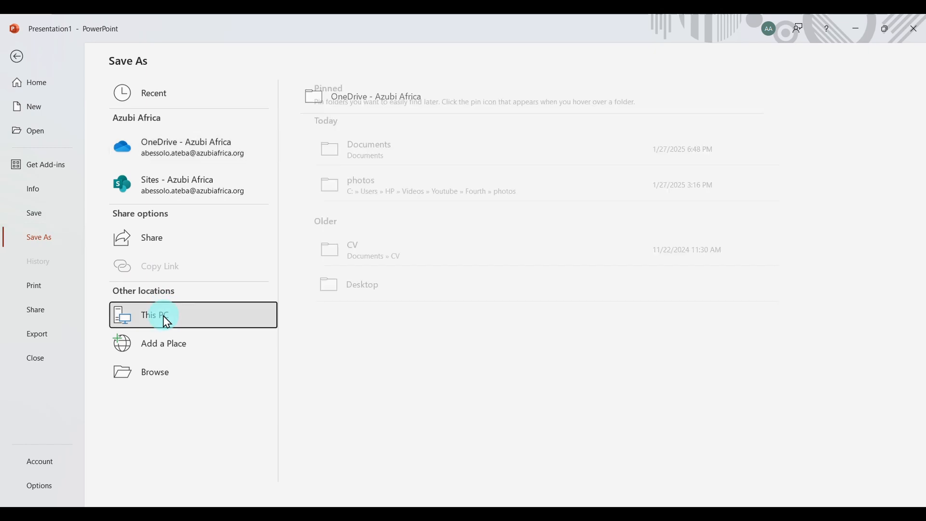
pyautogui.click(347, 162)
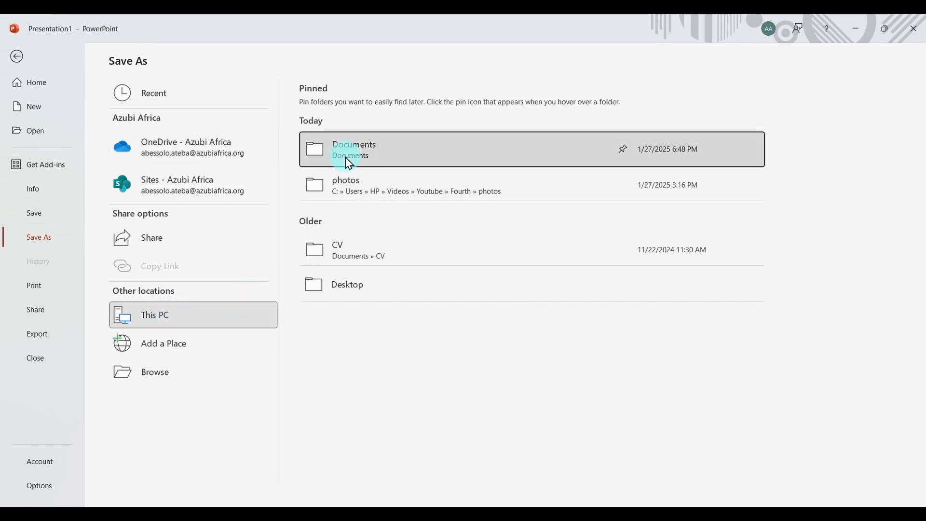
pyautogui.click(81, 76)
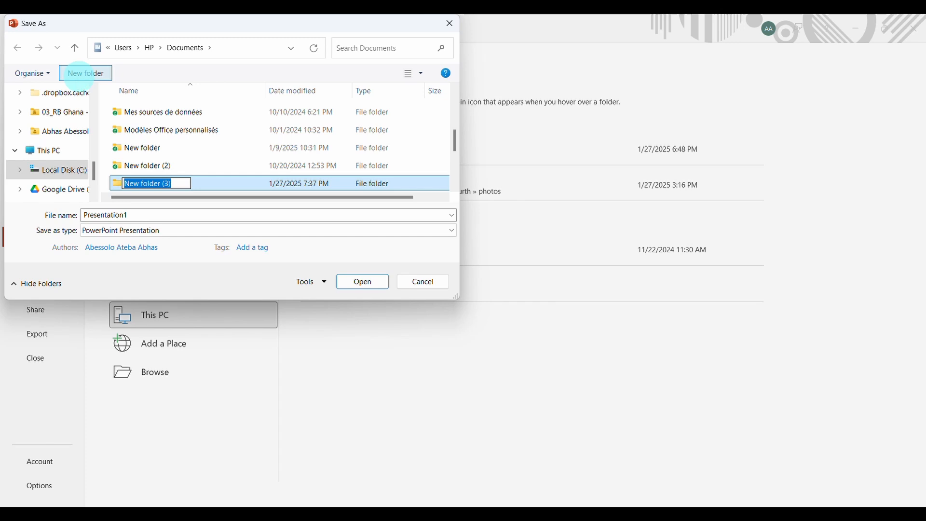
pyautogui.write('HR Anal')
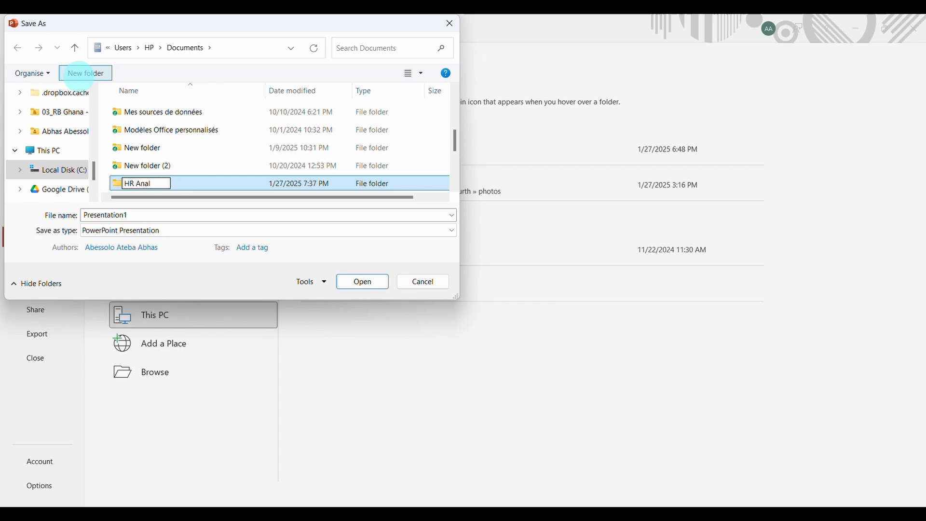
pyautogui.write('ytics Dashboard Background')
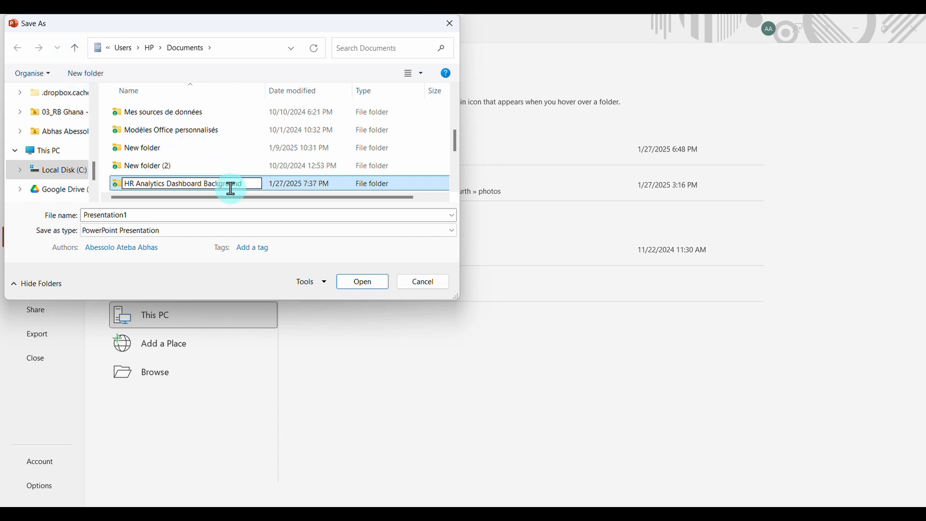
pyautogui.press('Return')
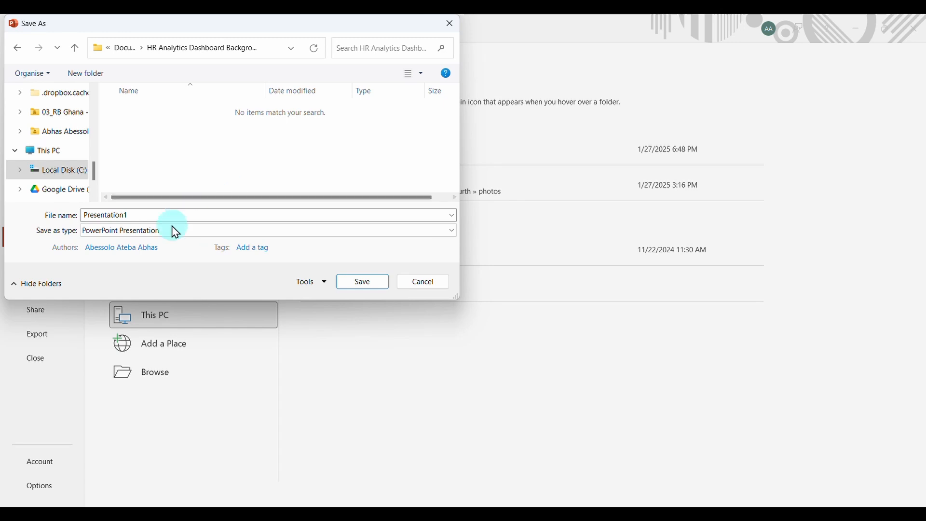
# Export only the current slide into that folder as a JPEG File Interchange Format image named Background
pyautogui.doubleClick(240, 215)
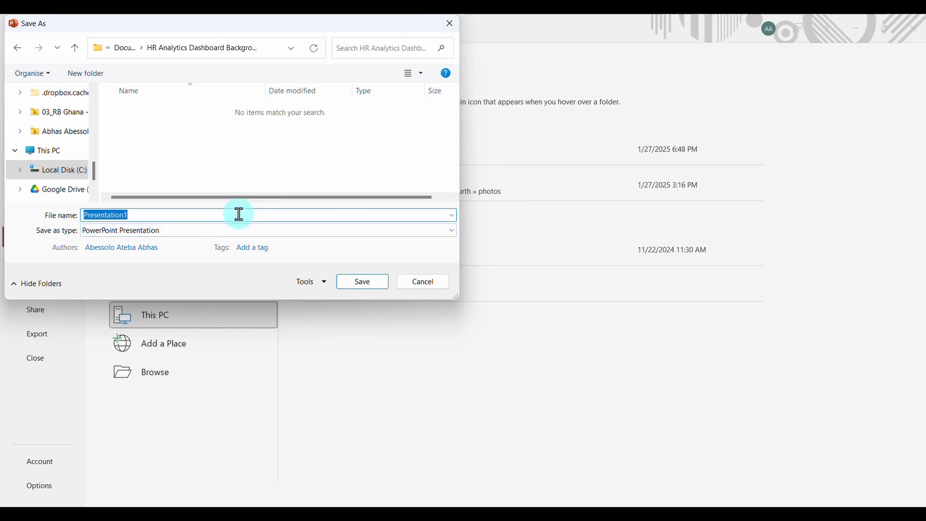
pyautogui.write('Background')
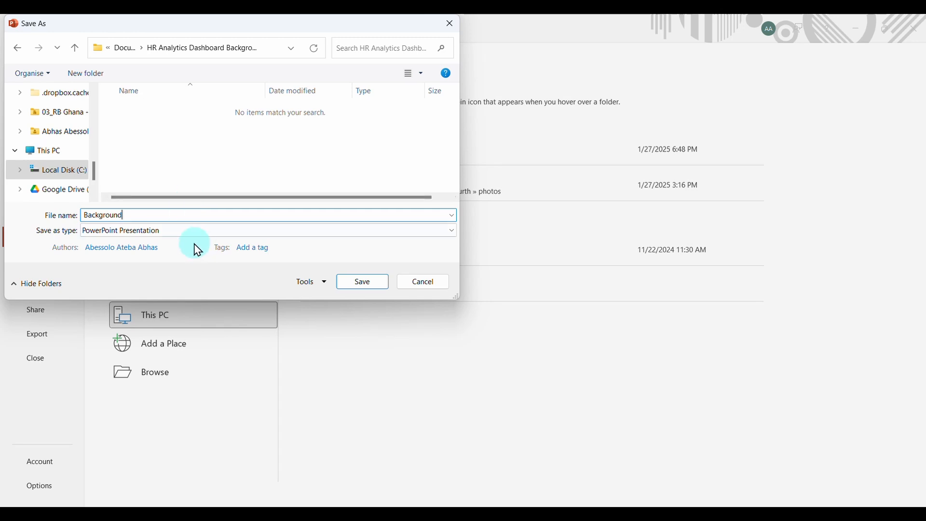
pyautogui.click(213, 231)
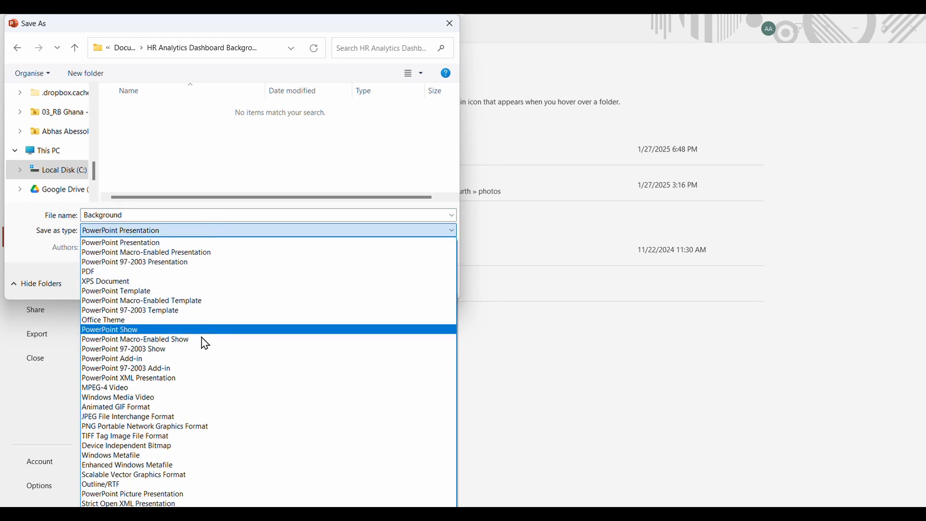
pyautogui.click(151, 417)
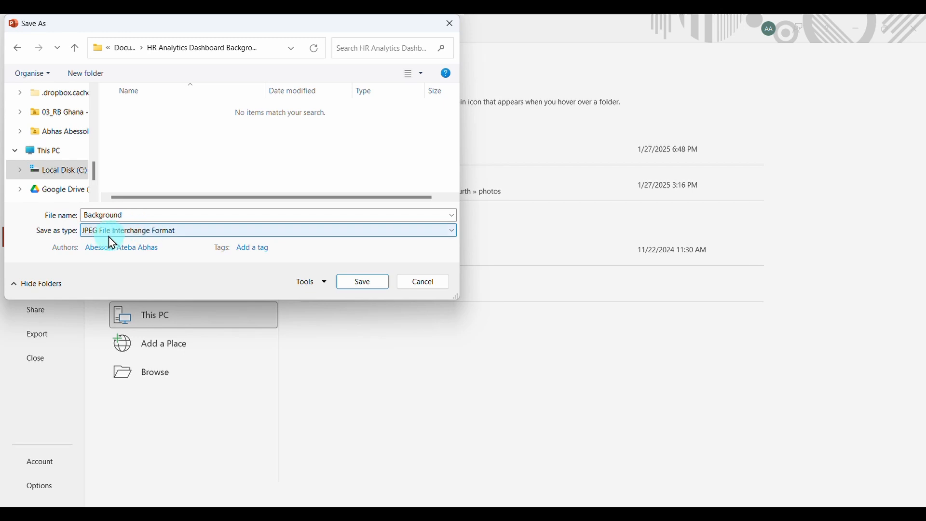
pyautogui.click(362, 282)
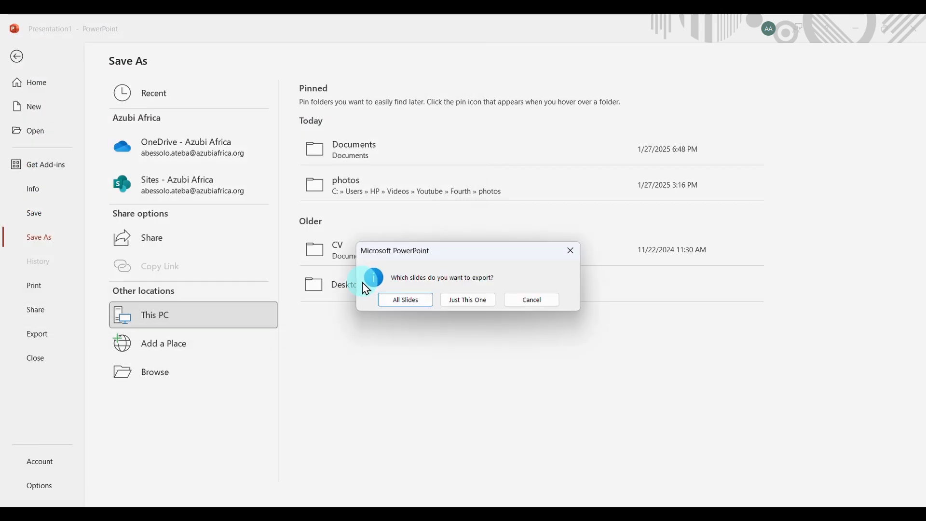
pyautogui.click(454, 300)
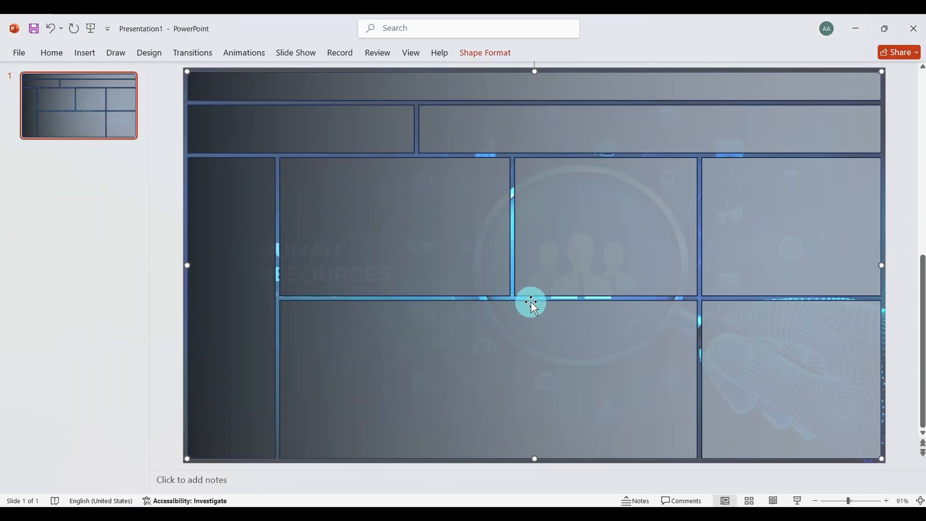
# Open another PowerPoint window and create a new blank presentation
pyautogui.click(372, 504)
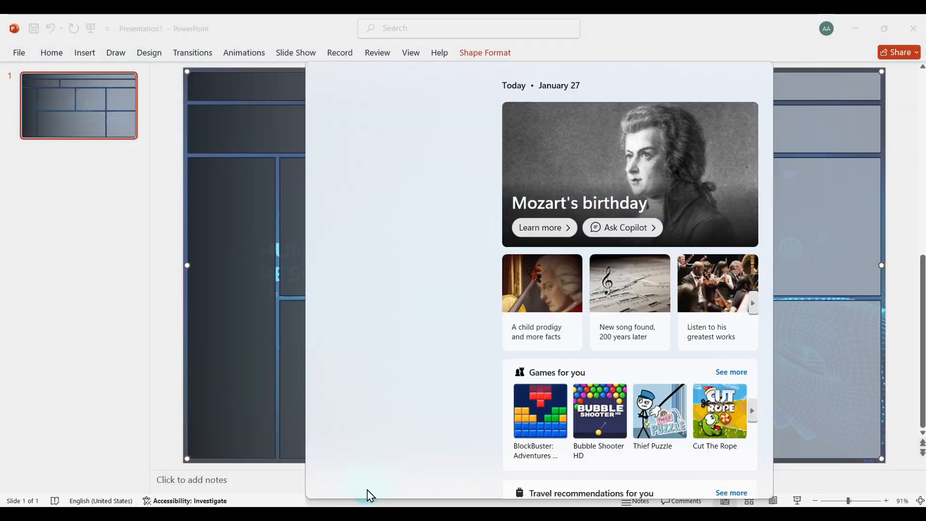
pyautogui.click(363, 392)
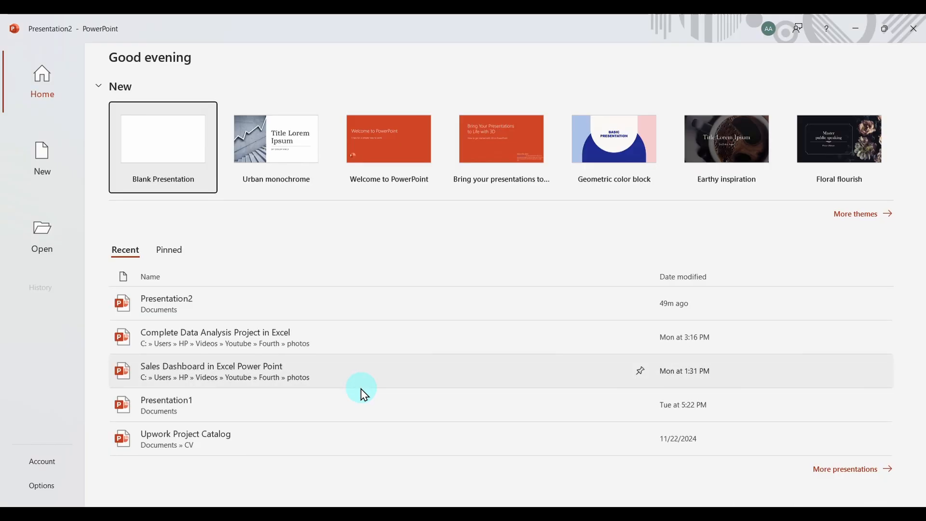
pyautogui.click(164, 133)
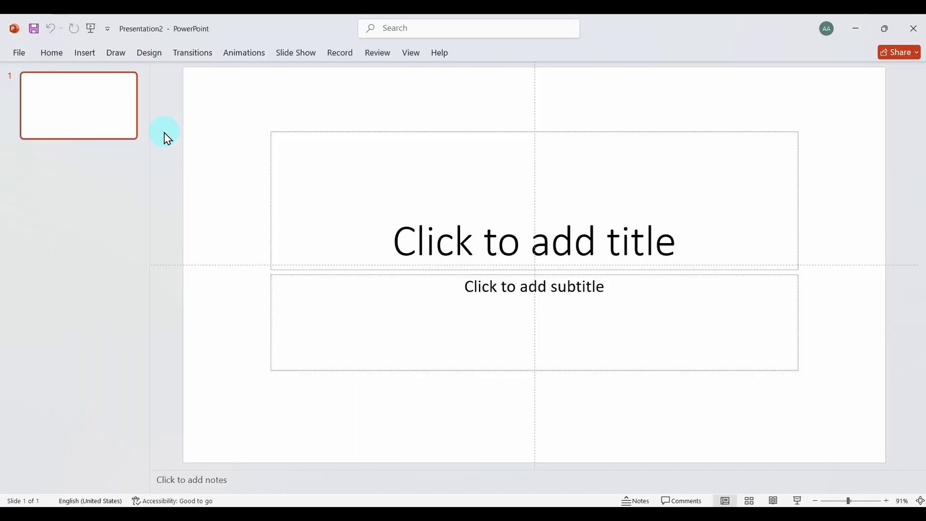
# Delete the title placeholder from the blank slide
pyautogui.click(325, 135)
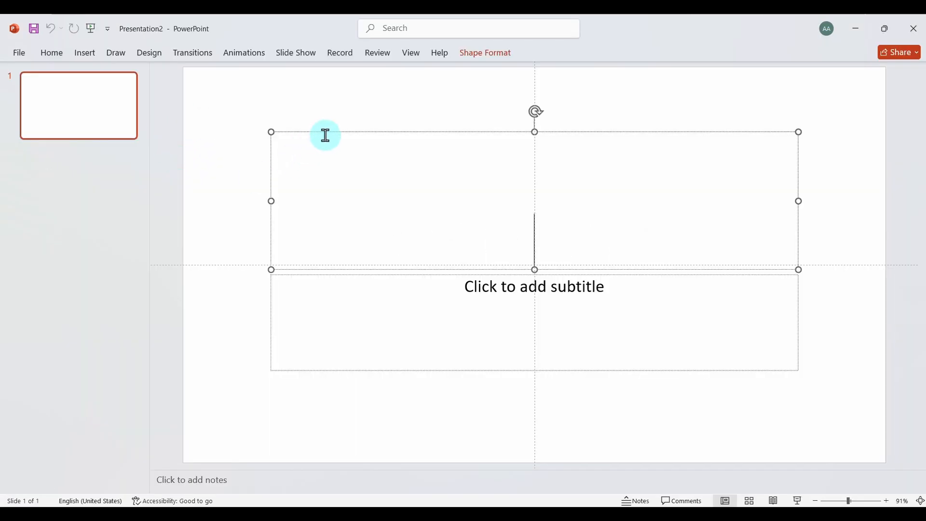
pyautogui.click(328, 132)
pyautogui.press('Delete')
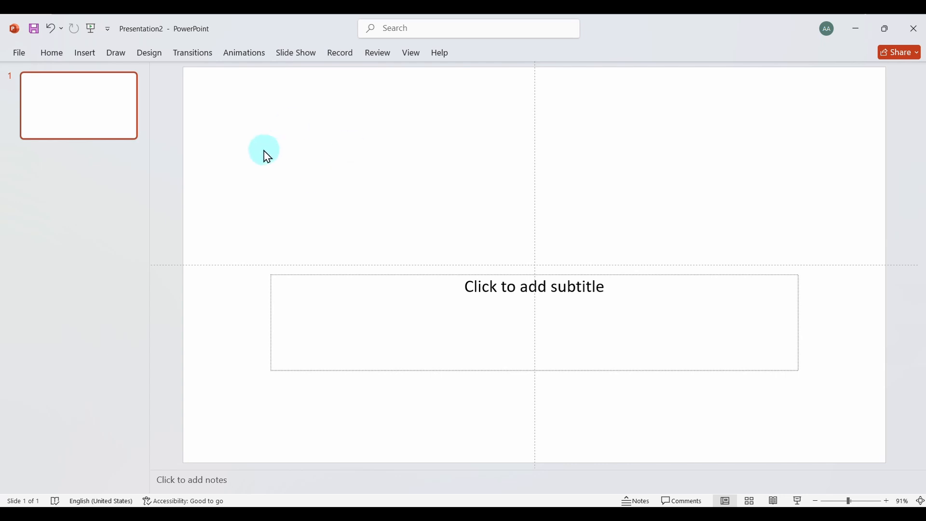
# Draw a small five-point star about 0.6" wide and 0.44" high in the upper left area of the slide
pyautogui.click(87, 48)
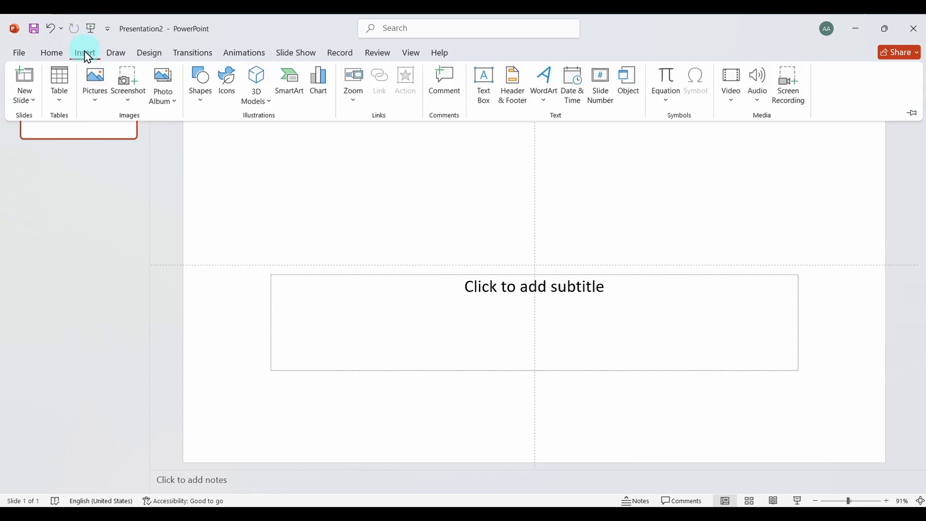
pyautogui.click(202, 94)
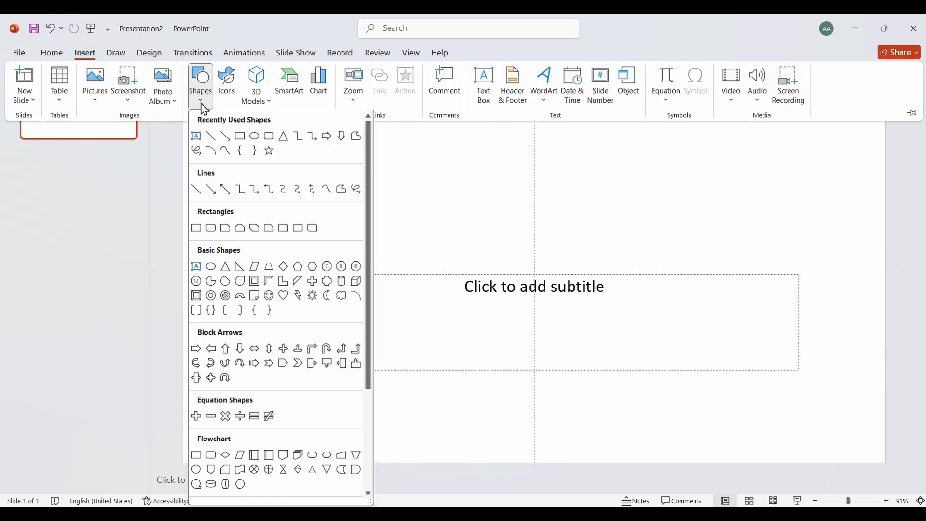
pyautogui.scroll(-3, 263, 331)
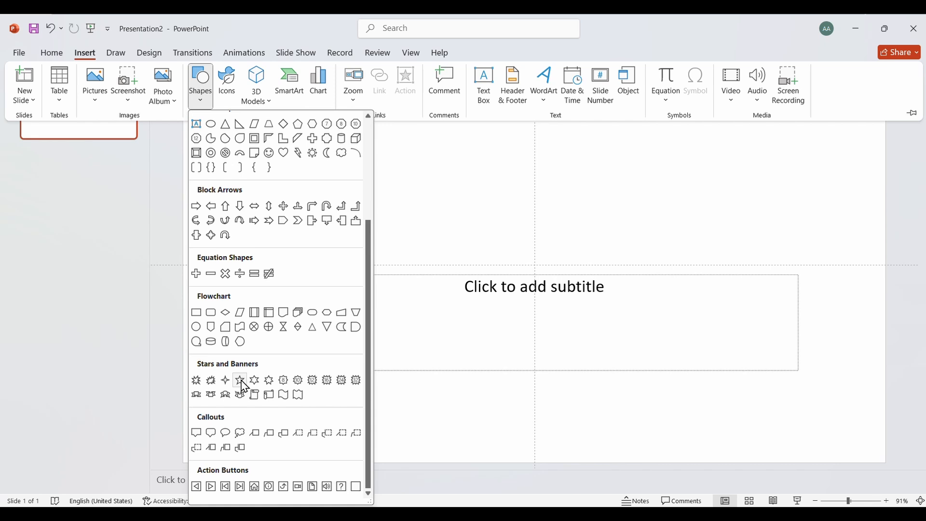
pyautogui.click(241, 381)
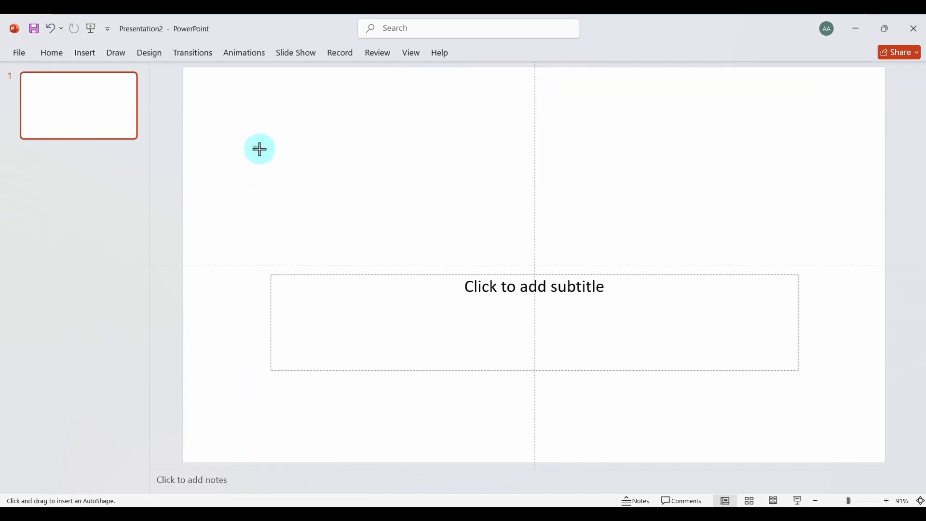
pyautogui.moveTo(260, 149); pyautogui.dragTo(288, 170)
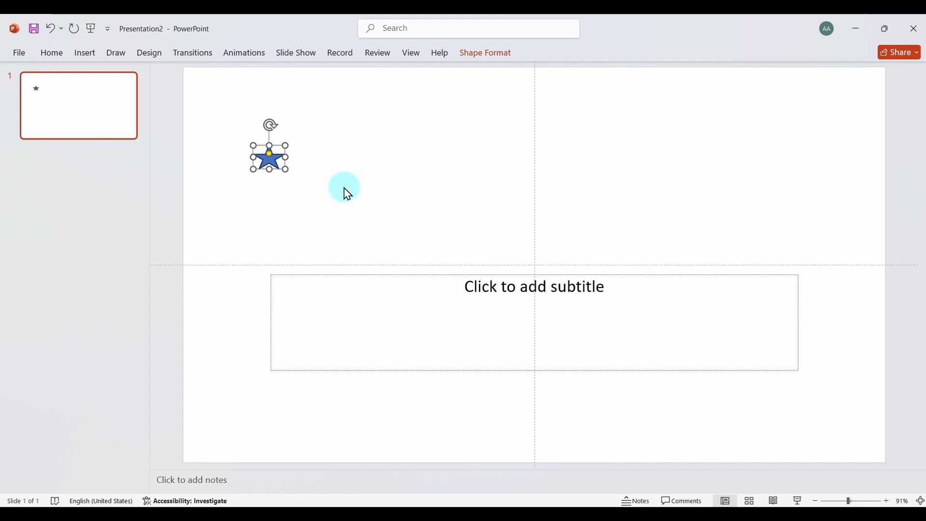
# Paste four copies of the star and move the last copy to the right, level with the first star
pyautogui.hotkey('ctrl', 'v')
pyautogui.hotkey('ctrl', 'v')
pyautogui.hotkey('ctrl', 'v')
pyautogui.hotkey('ctrl', 'v')
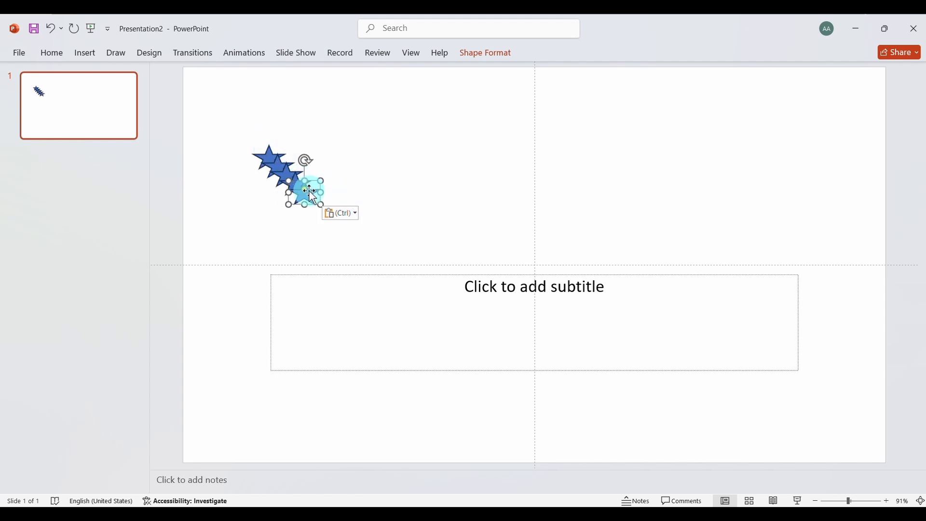
pyautogui.moveTo(310, 191); pyautogui.dragTo(370, 156)
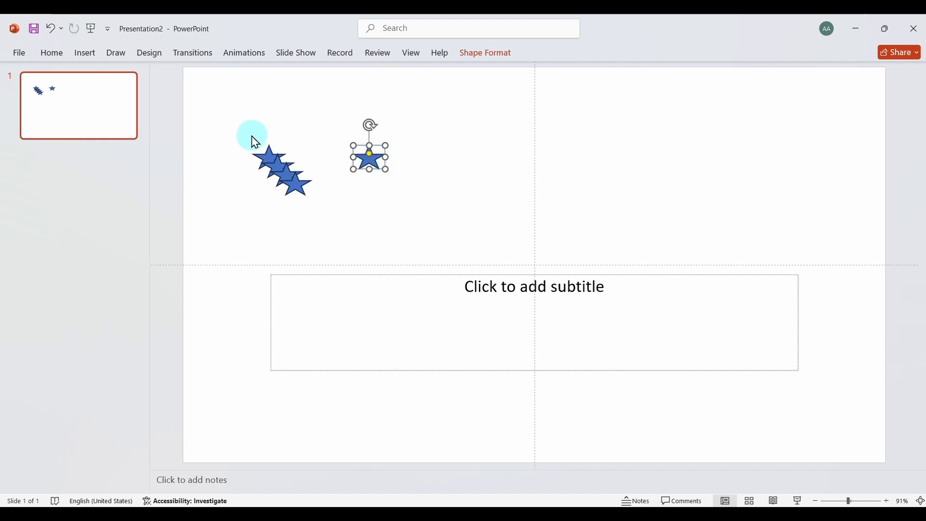
# Align all five stars to their middles and distribute them horizontally into an even row
pyautogui.moveTo(255, 140); pyautogui.dragTo(406, 209)
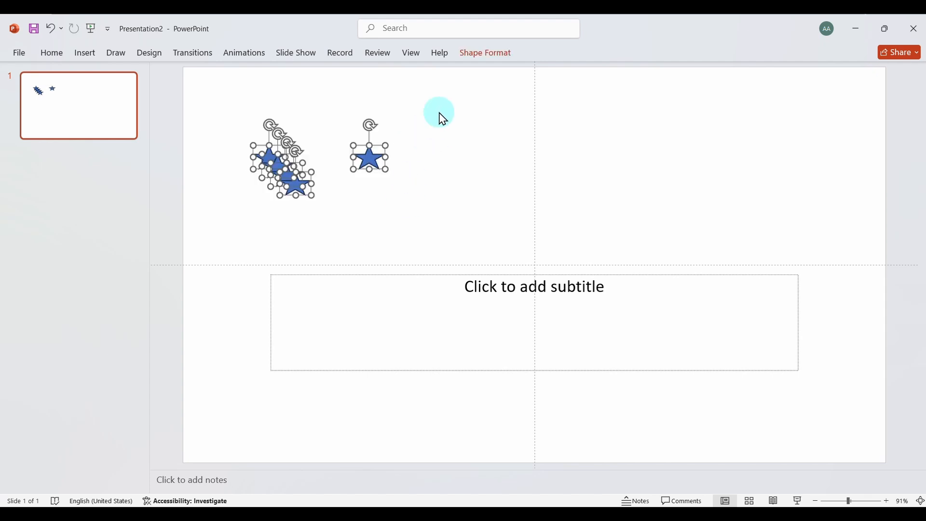
pyautogui.click(477, 54)
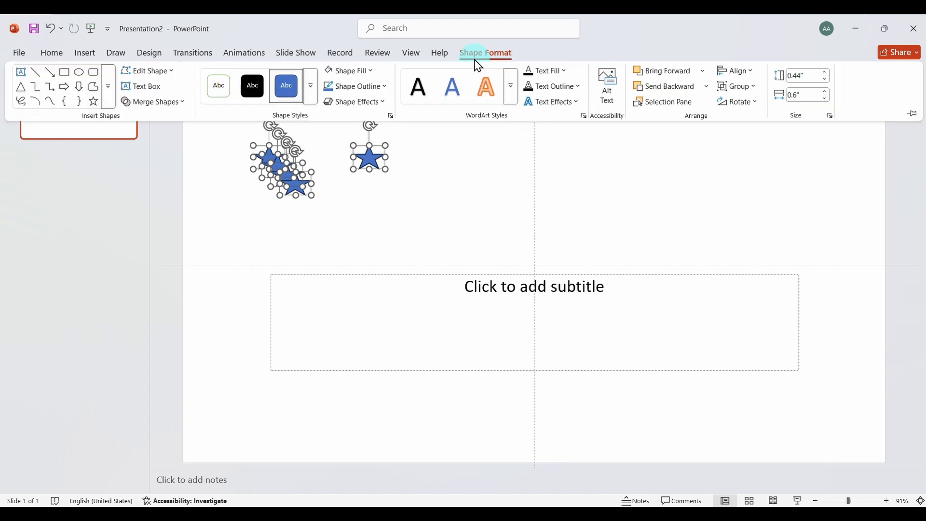
pyautogui.click(743, 73)
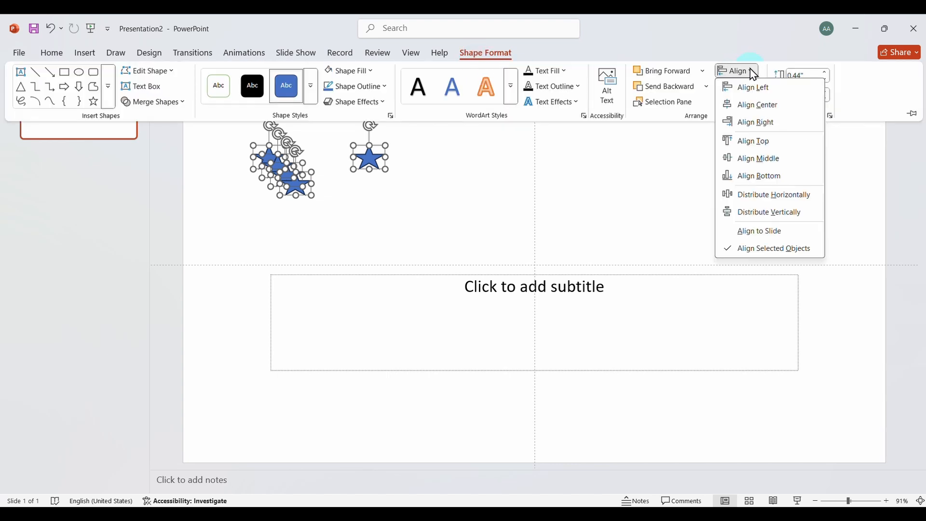
pyautogui.click(764, 158)
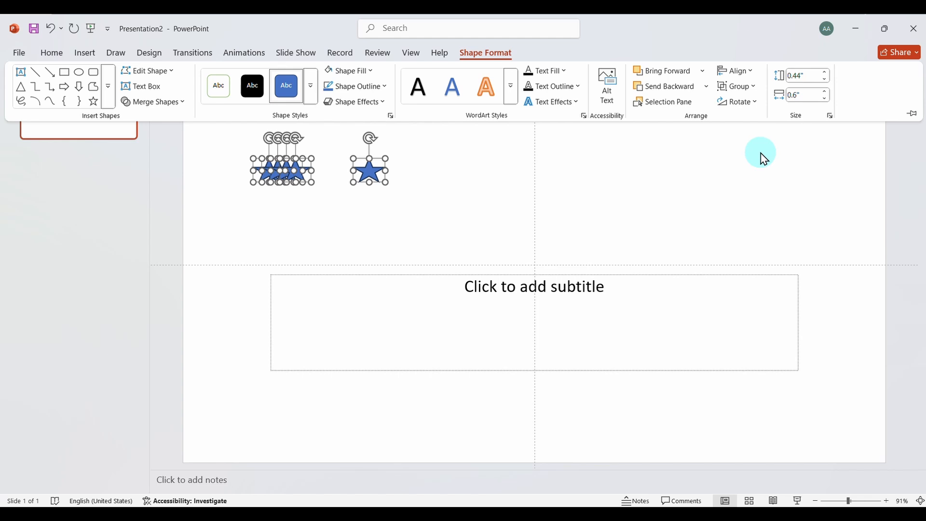
pyautogui.click(752, 73)
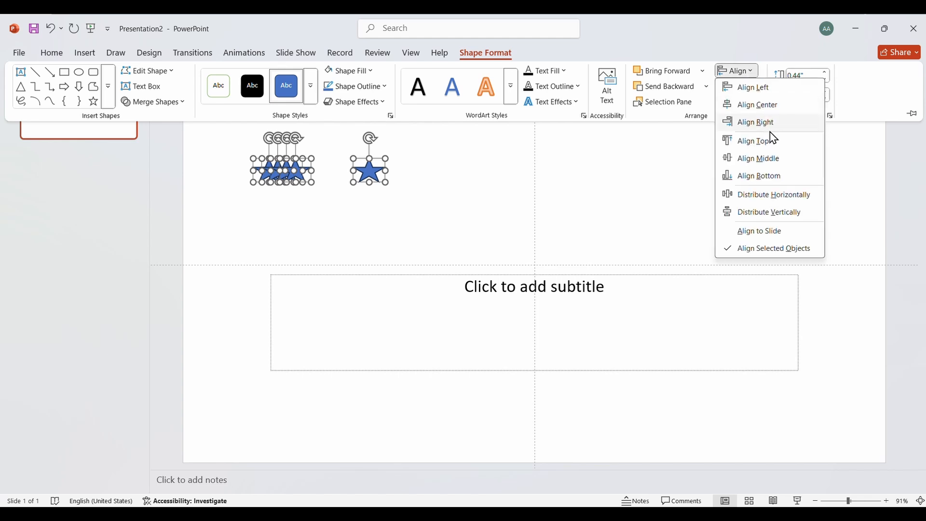
pyautogui.click(762, 195)
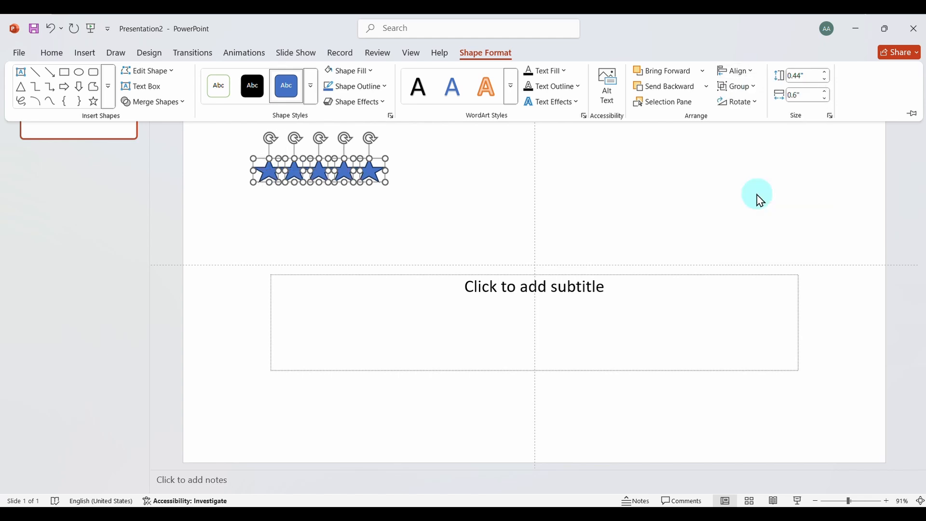
pyautogui.click(484, 193)
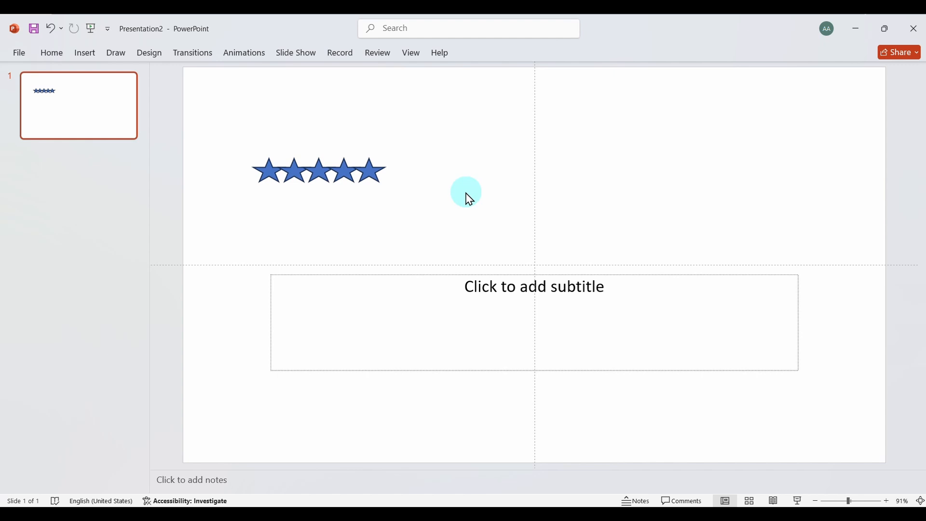
# Move the stars apart individually along the same row so neighbouring stars no longer overlap
pyautogui.click(373, 175)
pyautogui.moveTo(373, 175); pyautogui.dragTo(261, 170)
pyautogui.click(350, 172)
pyautogui.click(378, 173)
pyautogui.click(351, 172)
pyautogui.click(298, 170)
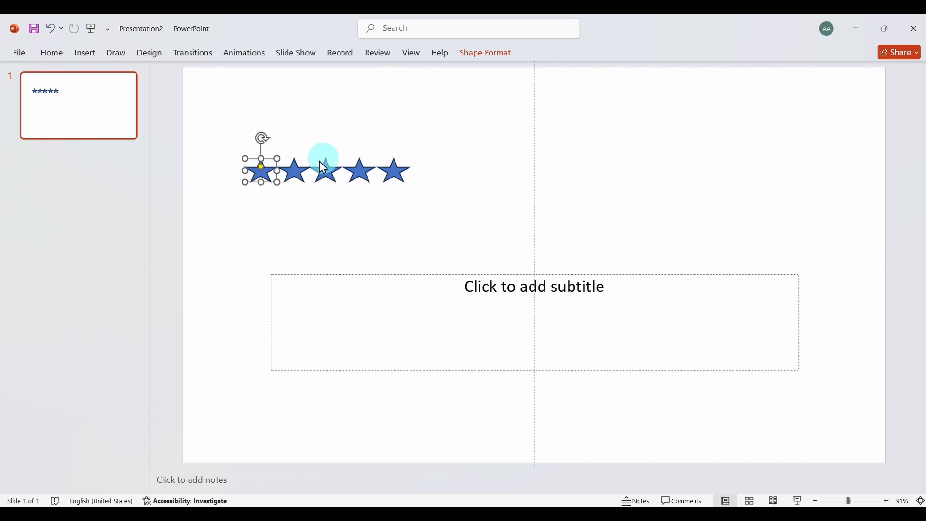
pyautogui.click(349, 224)
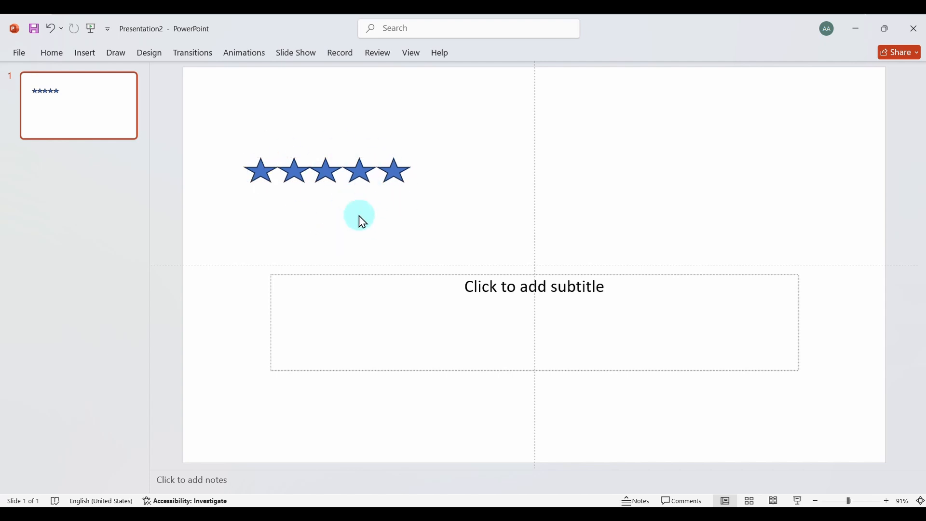
# Draw a rectangle about 3.62" wide and 0.63" high that covers the whole row of five stars
pyautogui.click(83, 52)
pyautogui.click(201, 92)
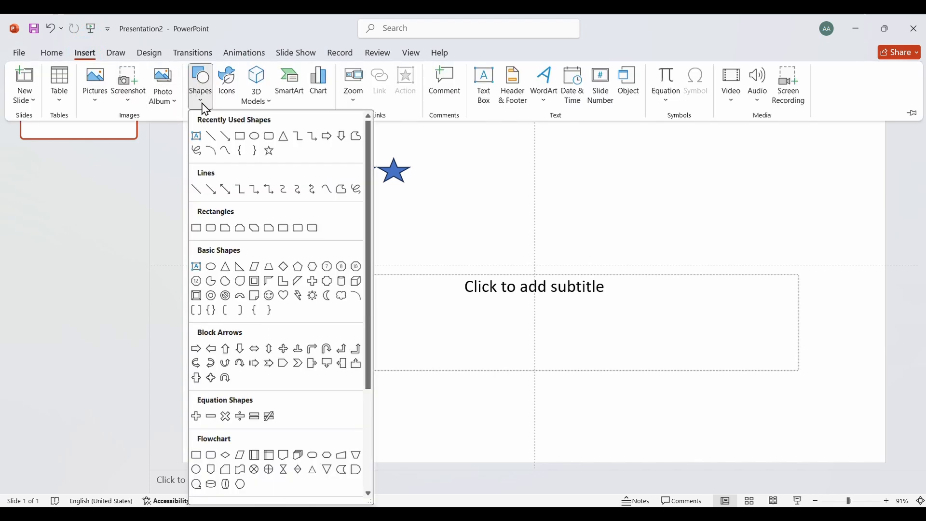
pyautogui.click(242, 139)
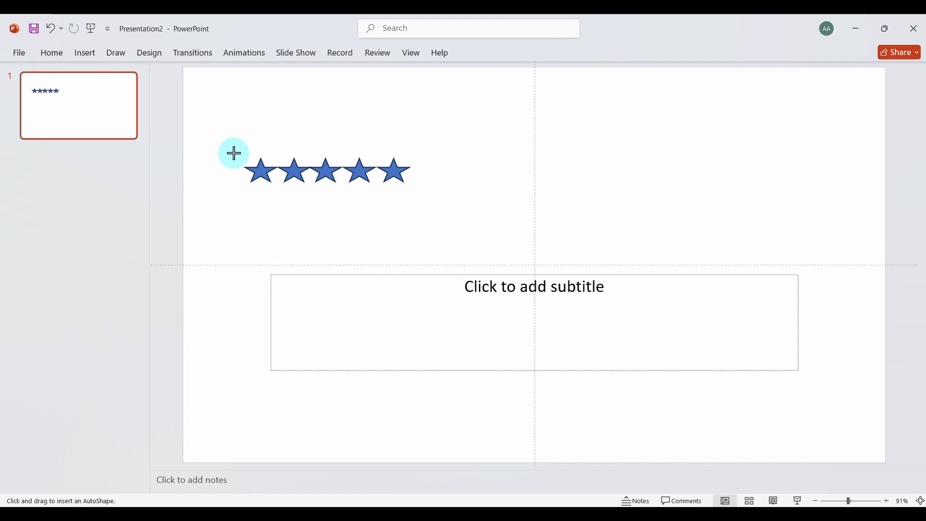
pyautogui.moveTo(234, 153); pyautogui.dragTo(424, 187)
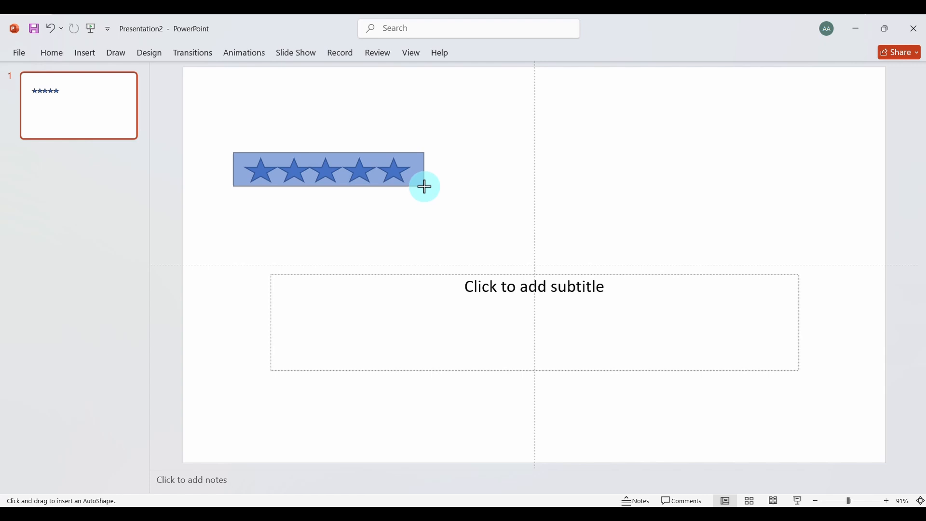
pyautogui.moveTo(425, 186); pyautogui.dragTo(423, 185)
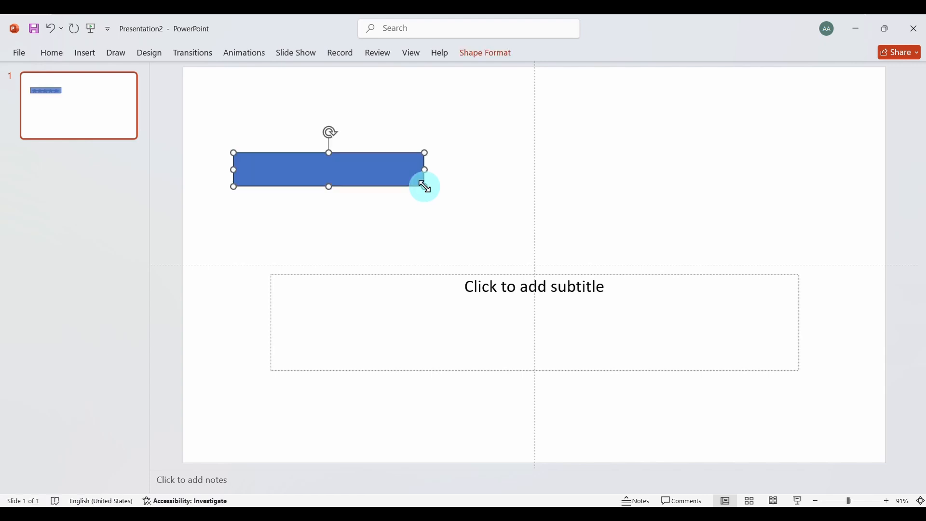
pyautogui.rightClick(353, 185)
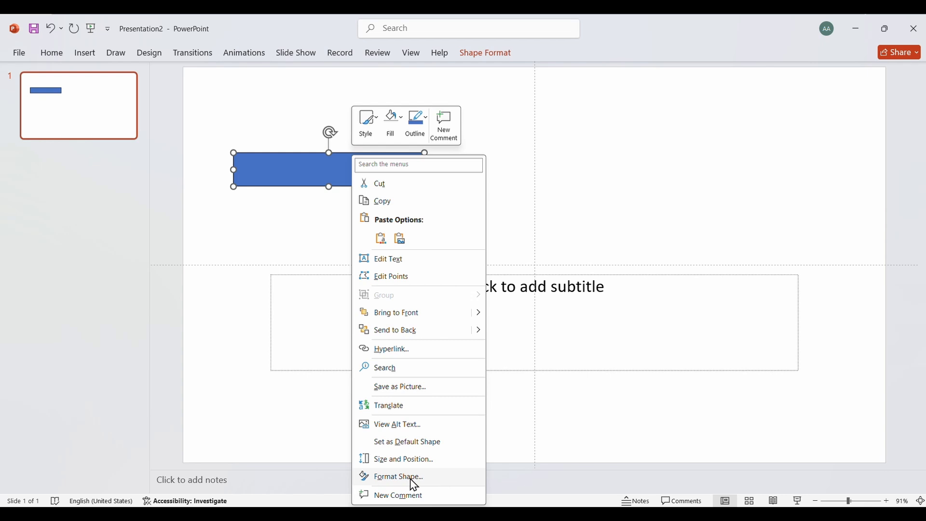
pyautogui.click(412, 480)
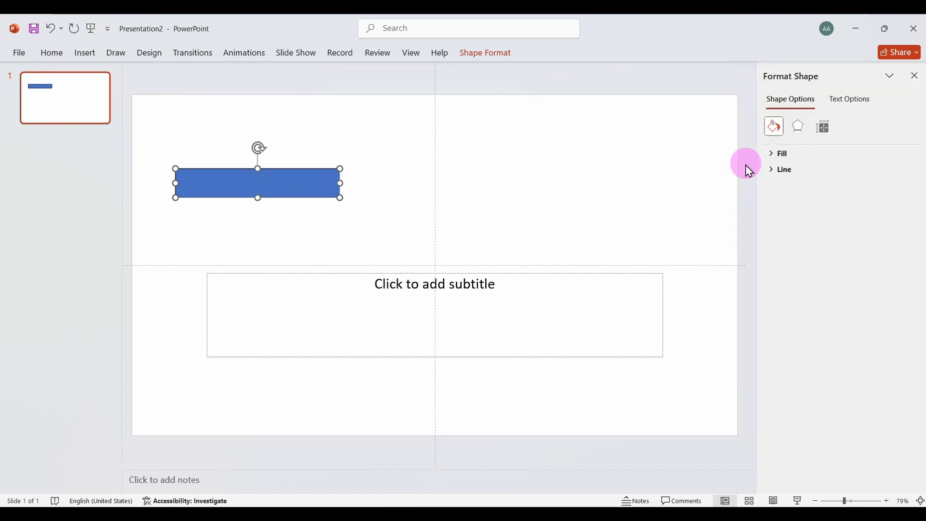
pyautogui.click(915, 75)
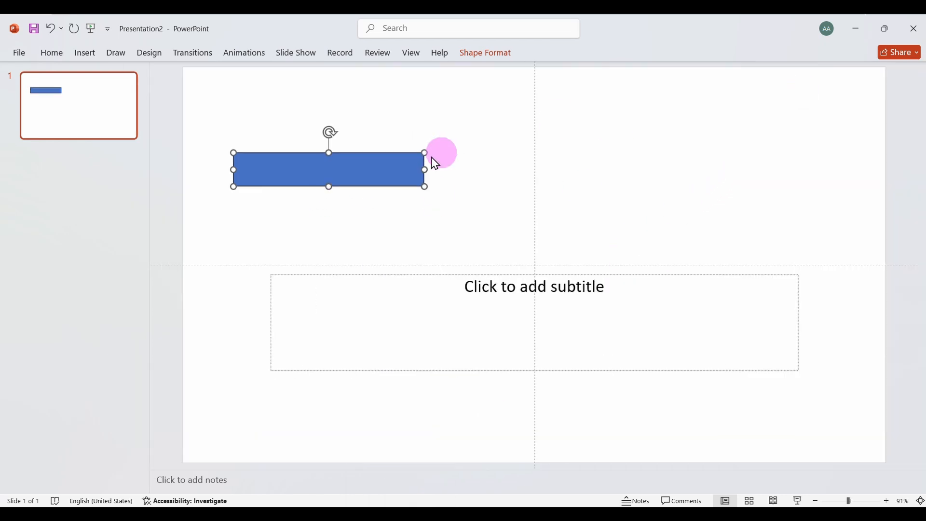
# Send the rectangle to the back, behind the five stars
pyautogui.rightClick(376, 181)
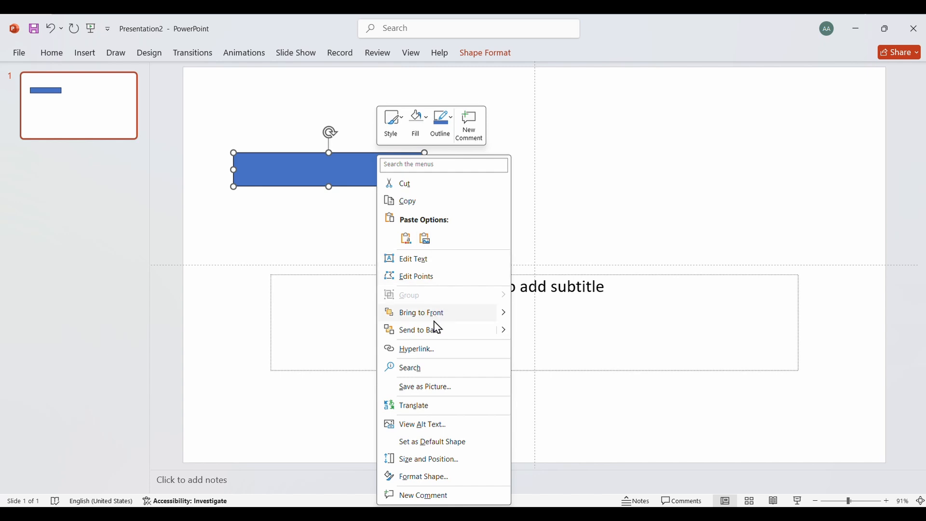
pyautogui.click(422, 328)
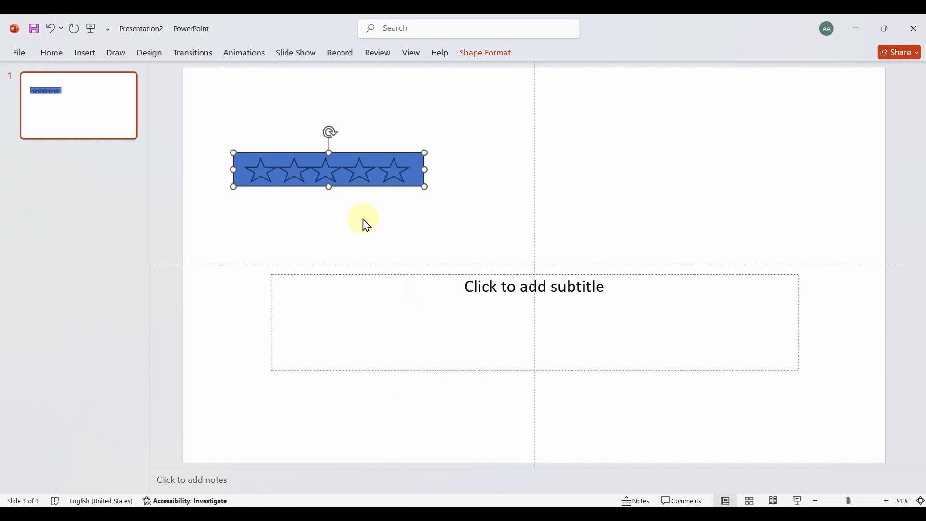
pyautogui.click(378, 219)
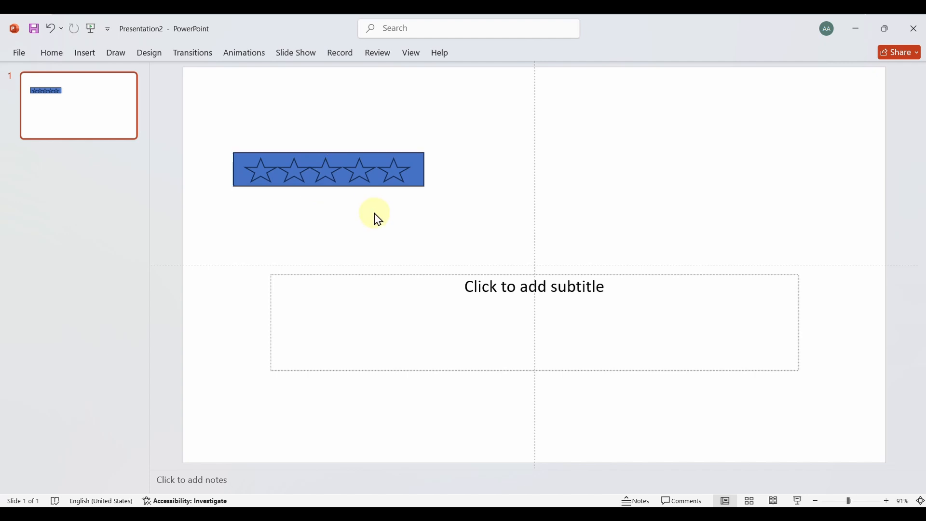
# Subtract the five stars from the rectangle with Merge Shapes to make star-shaped cutouts
pyautogui.click(282, 154)
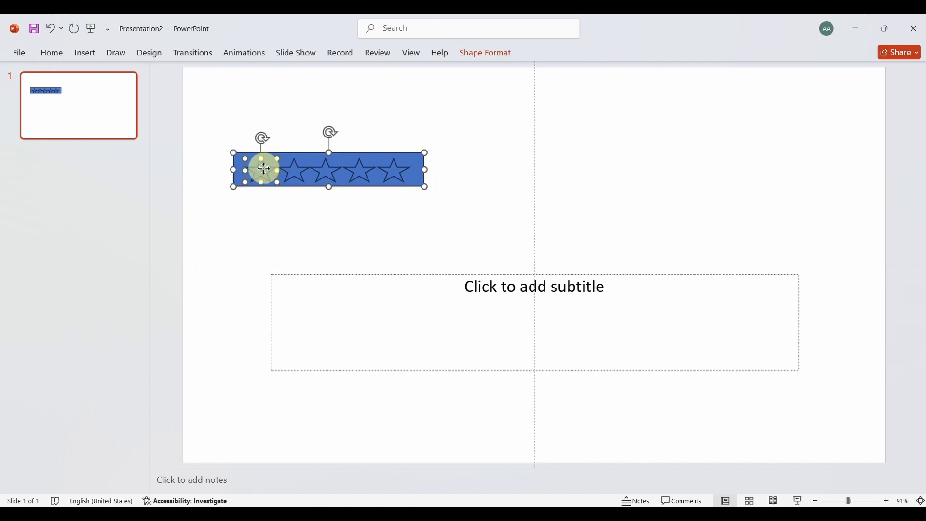
pyautogui.keyDown('shift'); pyautogui.click(292, 173); pyautogui.keyUp('shift')
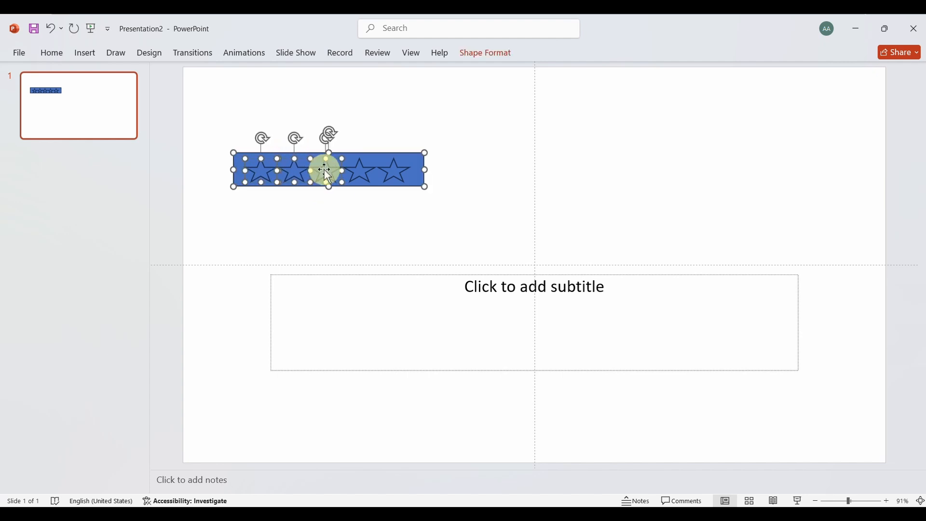
pyautogui.keyDown('shift'); pyautogui.click(363, 172); pyautogui.keyUp('shift')
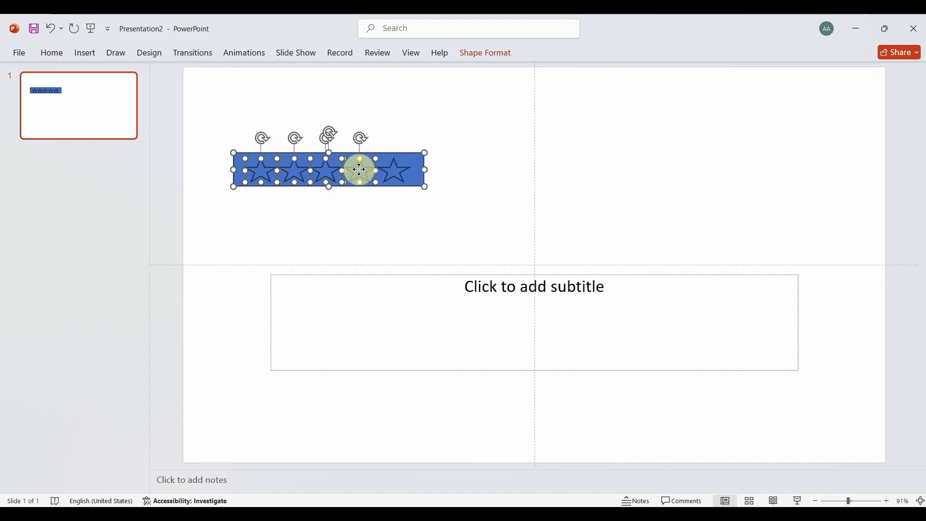
pyautogui.keyDown('shift'); pyautogui.click(396, 170); pyautogui.keyUp('shift')
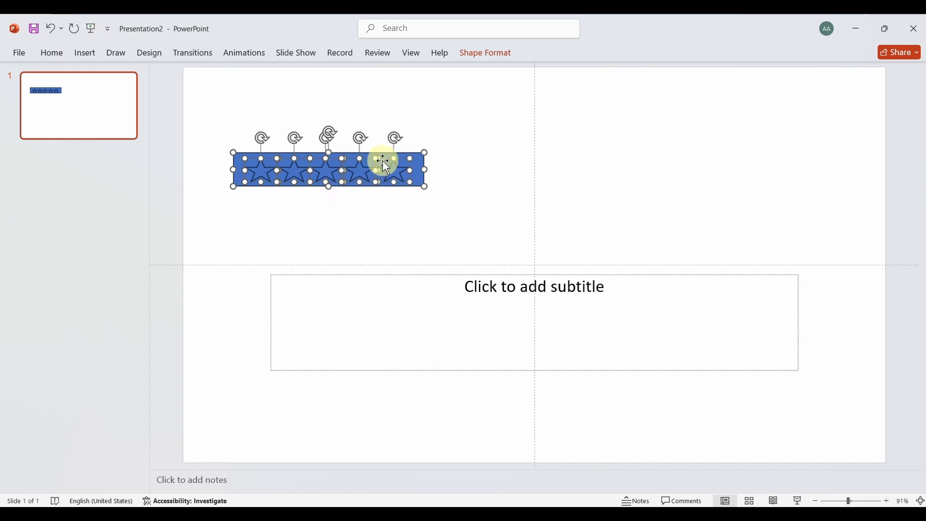
pyautogui.click(480, 59)
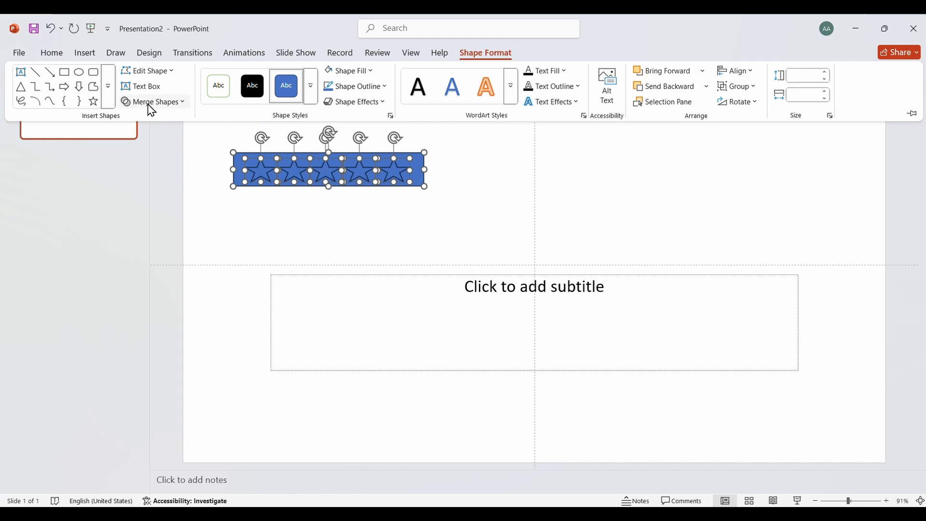
pyautogui.click(151, 102)
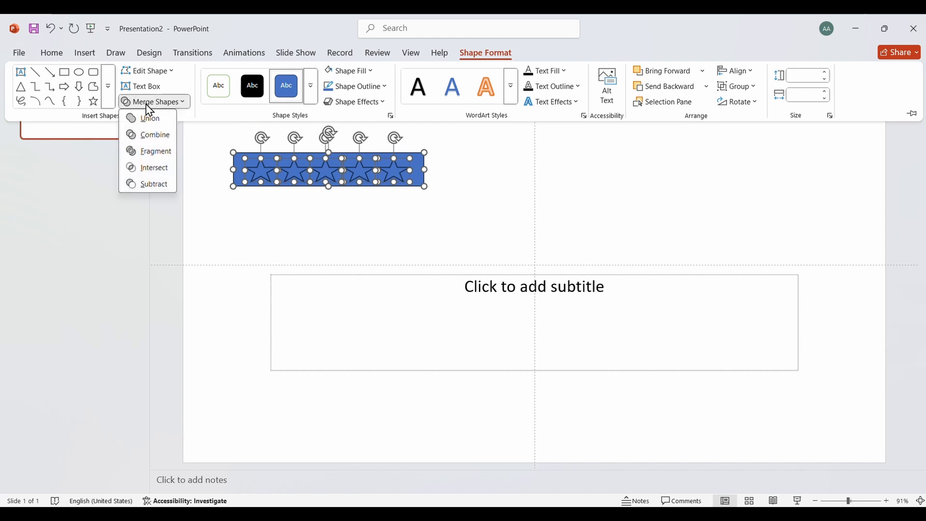
pyautogui.click(153, 185)
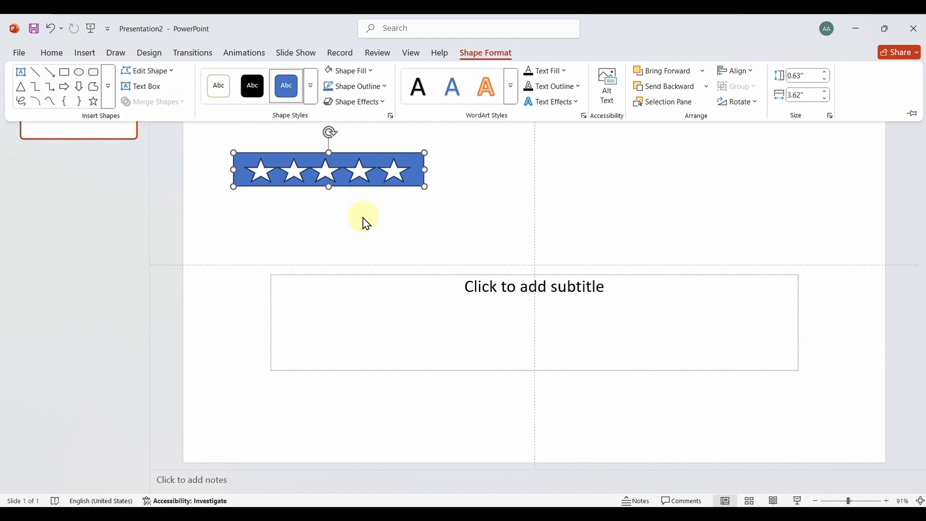
pyautogui.click(436, 240)
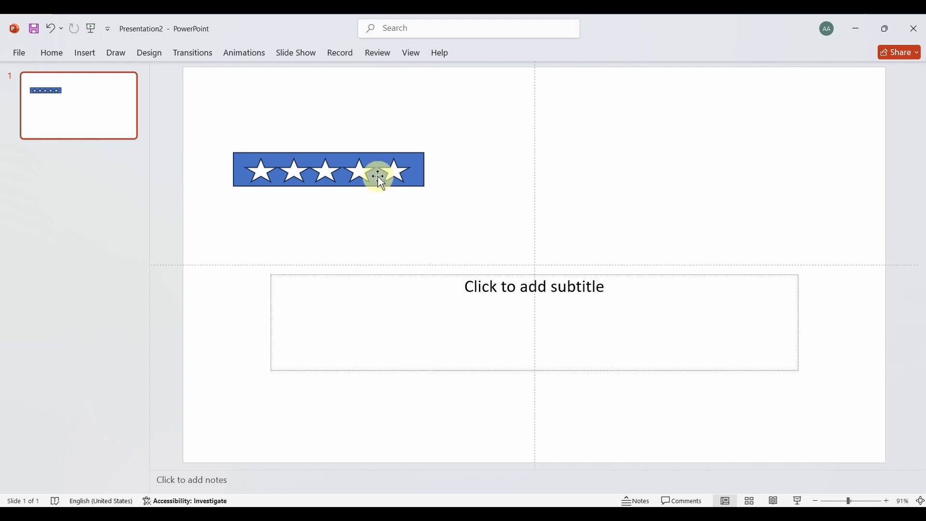
# Try the star cutout bar on the second-row narrow panel of Presentation1, delete it there and return to Presentation2
pyautogui.click(308, 155)
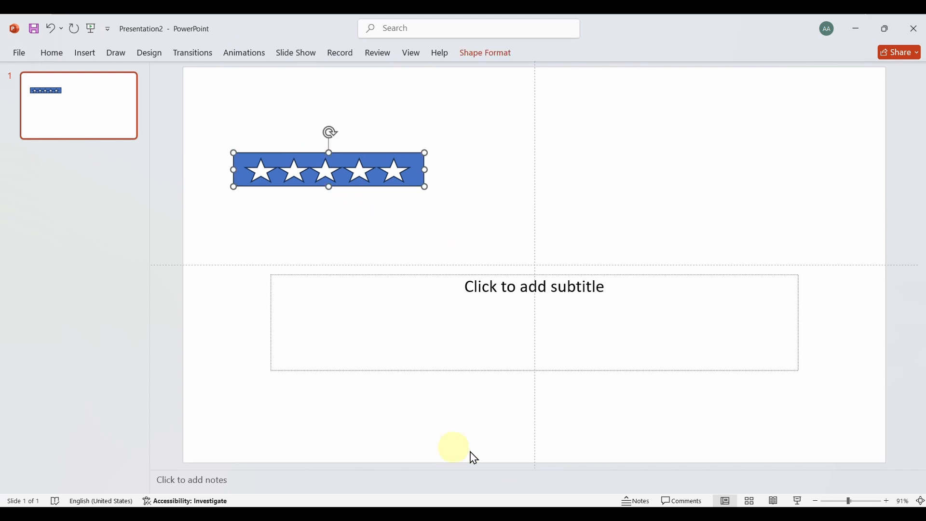
pyautogui.click(586, 470)
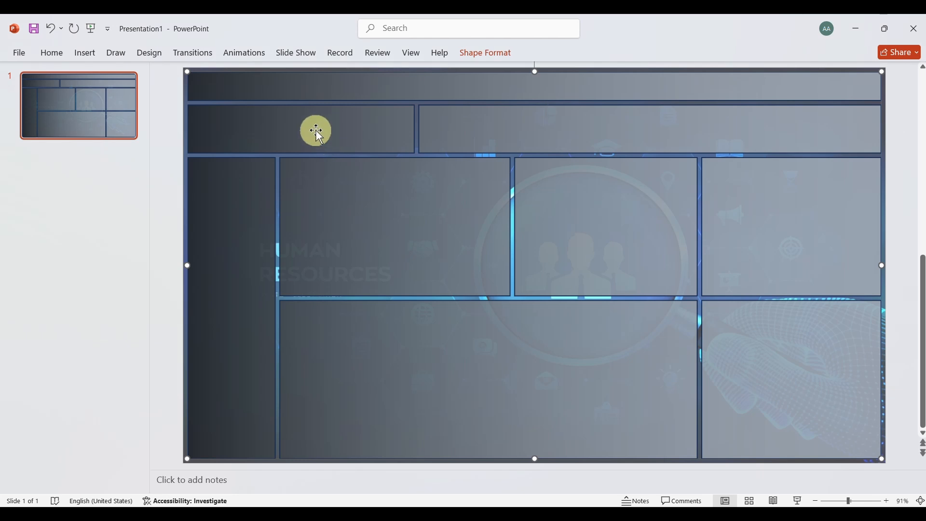
pyautogui.hotkey('ctrl', 'v')
pyautogui.moveTo(314, 157); pyautogui.dragTo(303, 116)
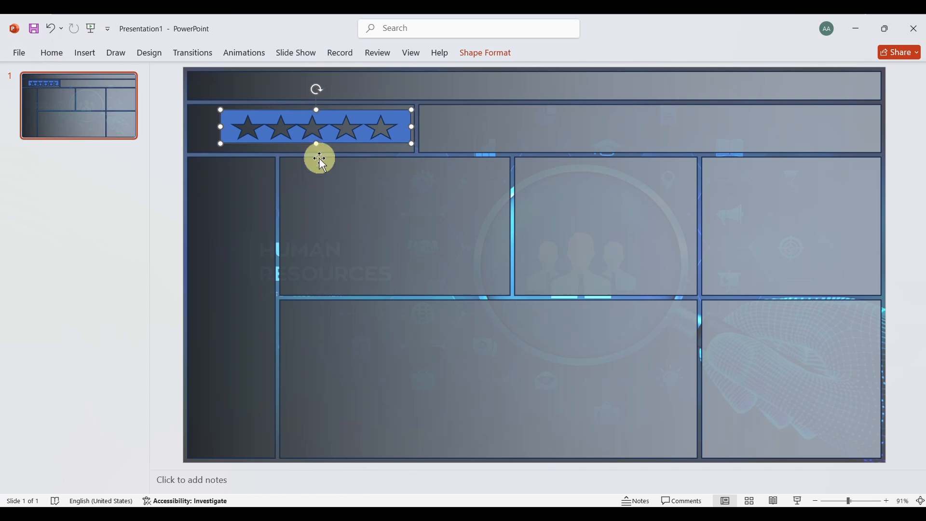
pyautogui.press('Delete')
pyautogui.moveTo(627, 502)
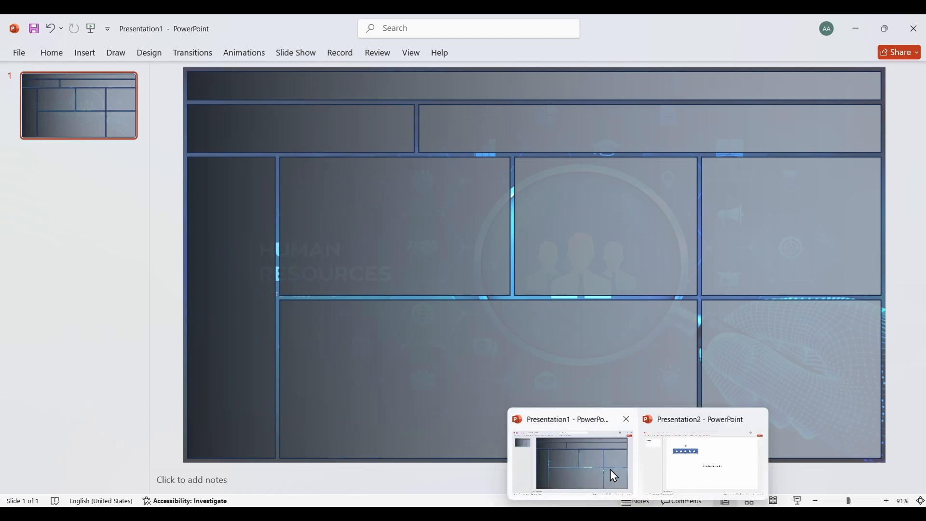
pyautogui.click(589, 446)
pyautogui.click(681, 468)
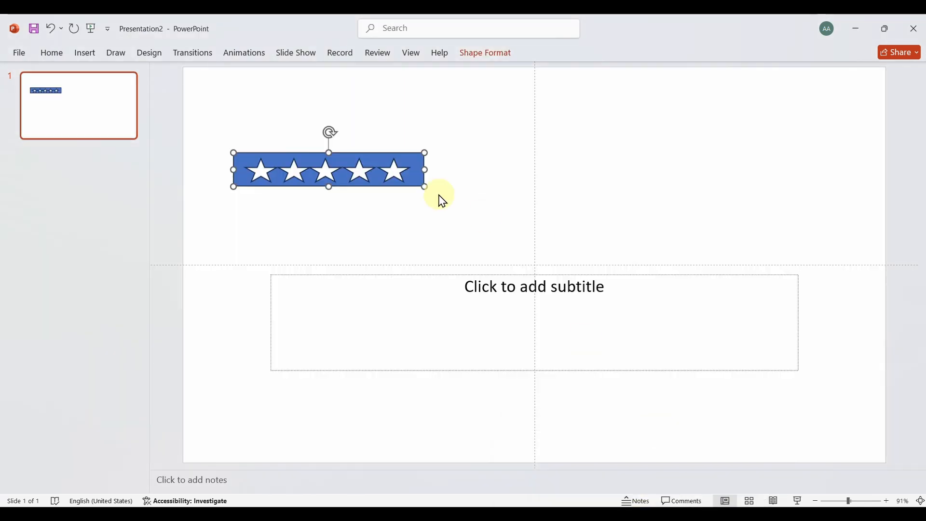
# Start saving a copy of Presentation2 on this PC in the HR Analytics Dashboard Background folder under Documents
pyautogui.click(361, 236)
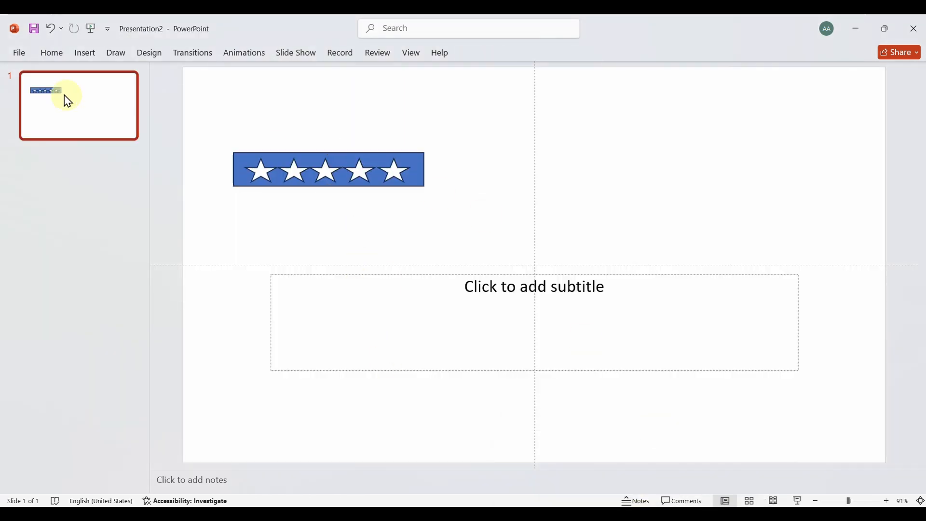
pyautogui.click(21, 63)
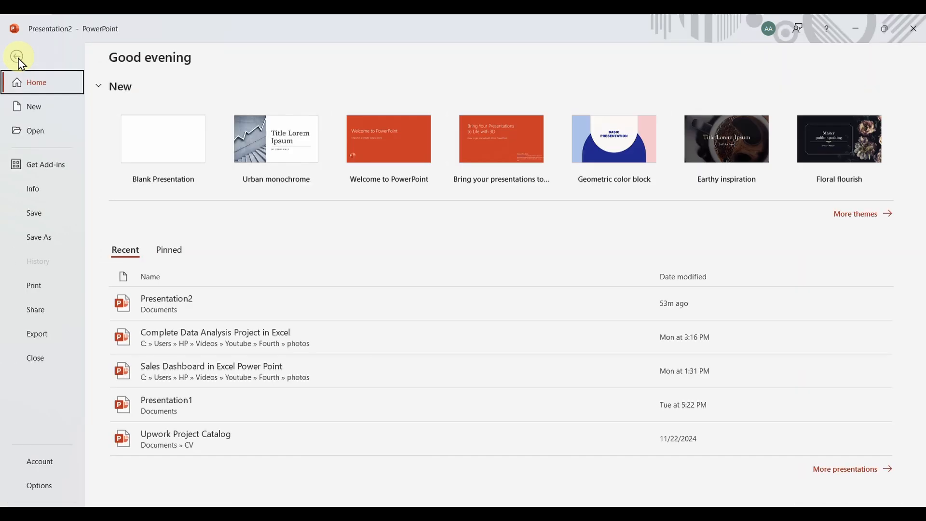
pyautogui.click(47, 239)
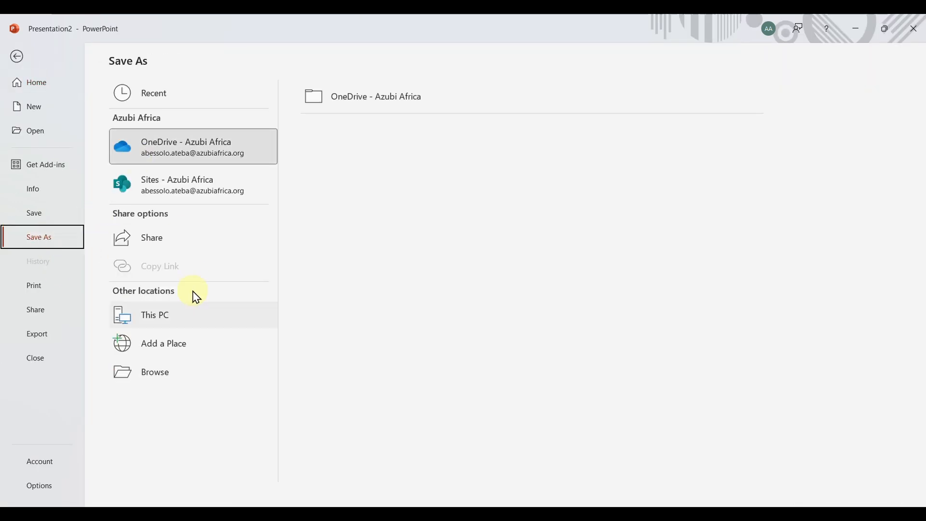
pyautogui.click(176, 315)
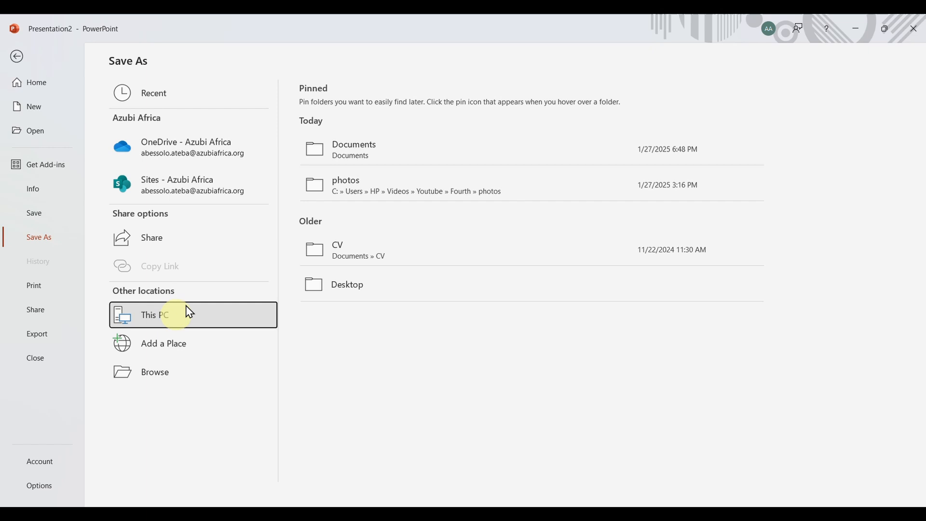
pyautogui.click(362, 153)
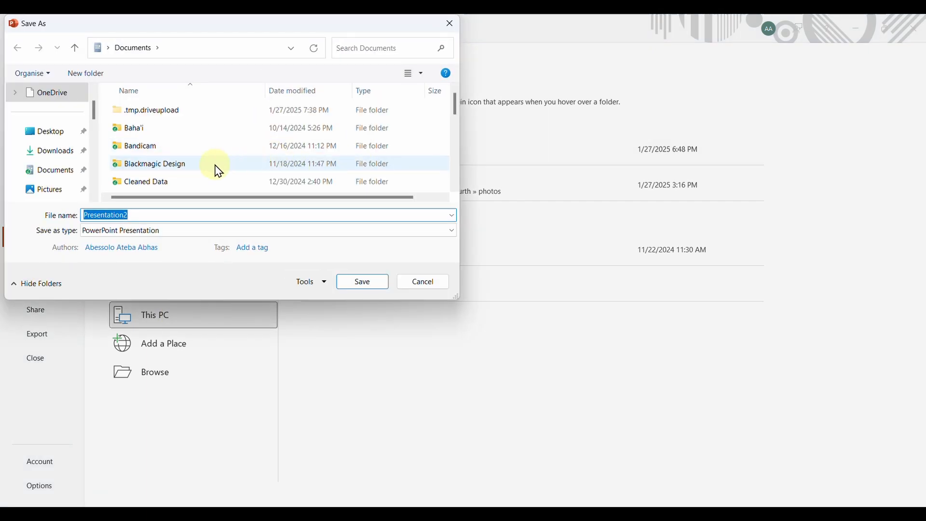
pyautogui.scroll(-2, 218, 170)
pyautogui.click(189, 154)
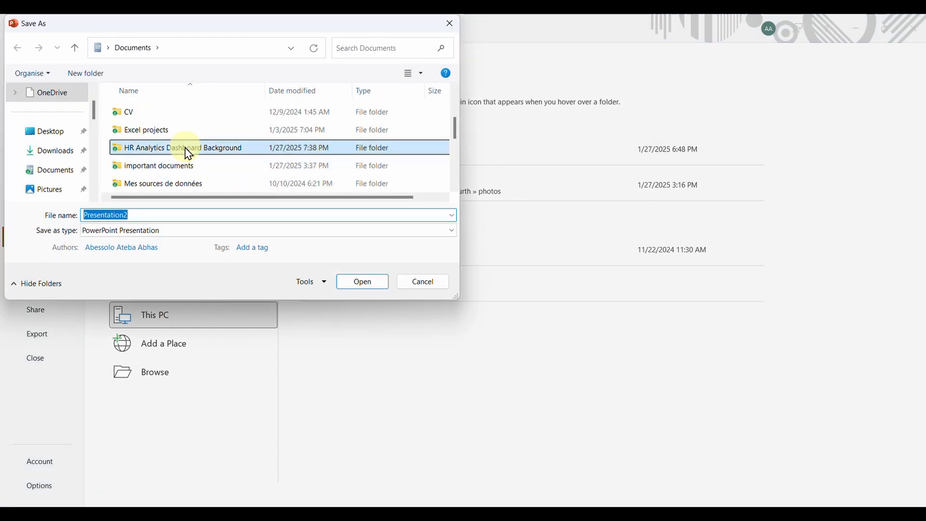
pyautogui.doubleClick(188, 153)
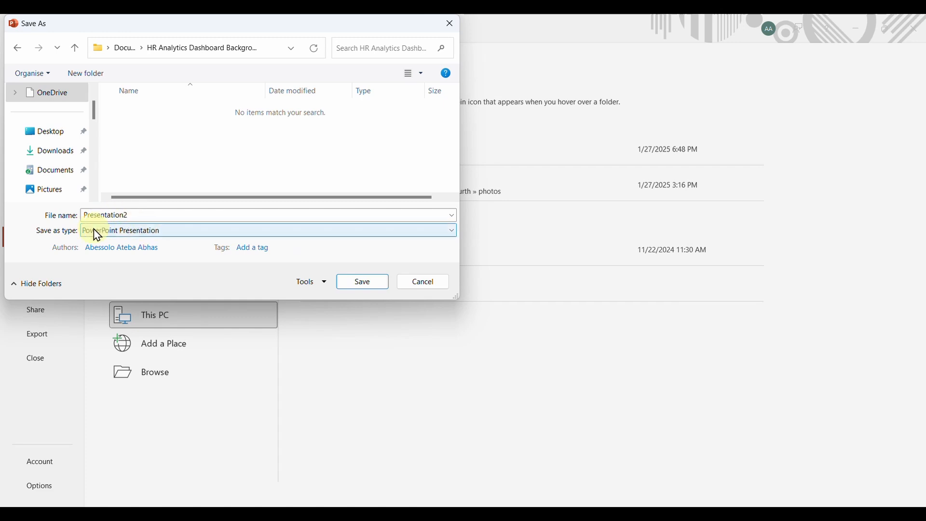
# Name the presentation file "job satisfaction rate" and save it as a PowerPoint Presentation
pyautogui.click(156, 210)
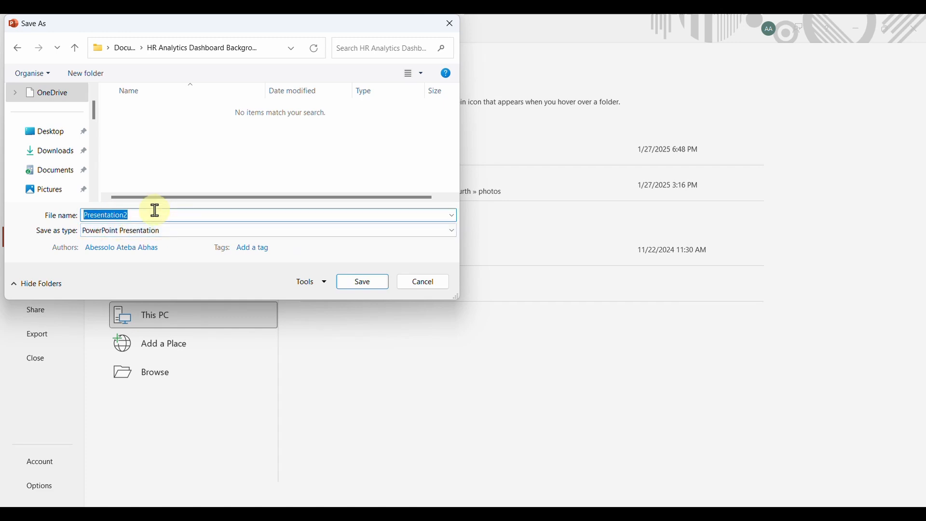
pyautogui.write('job sat')
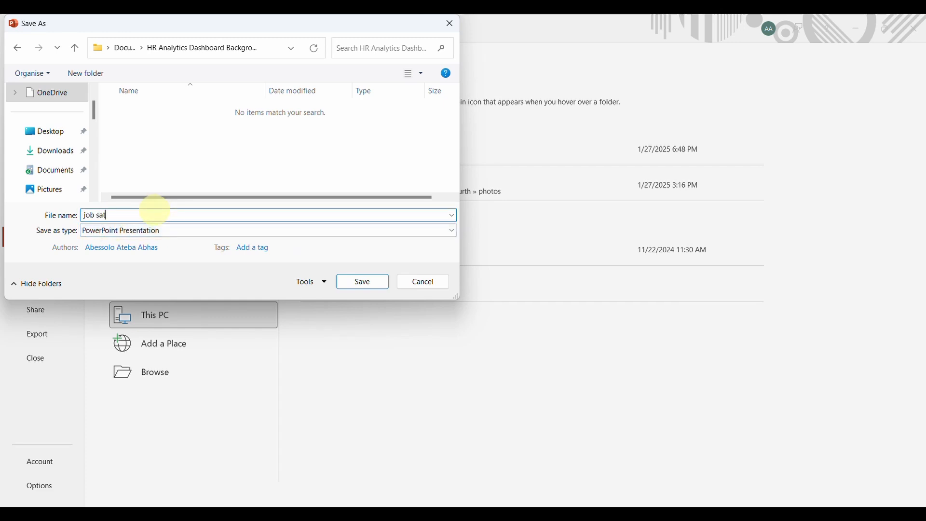
pyautogui.write('isfaction')
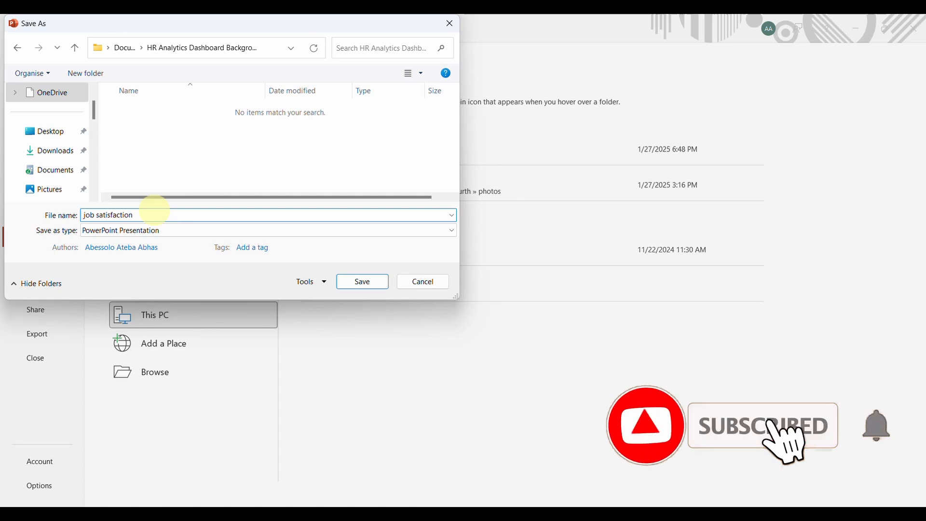
pyautogui.write(' rat')
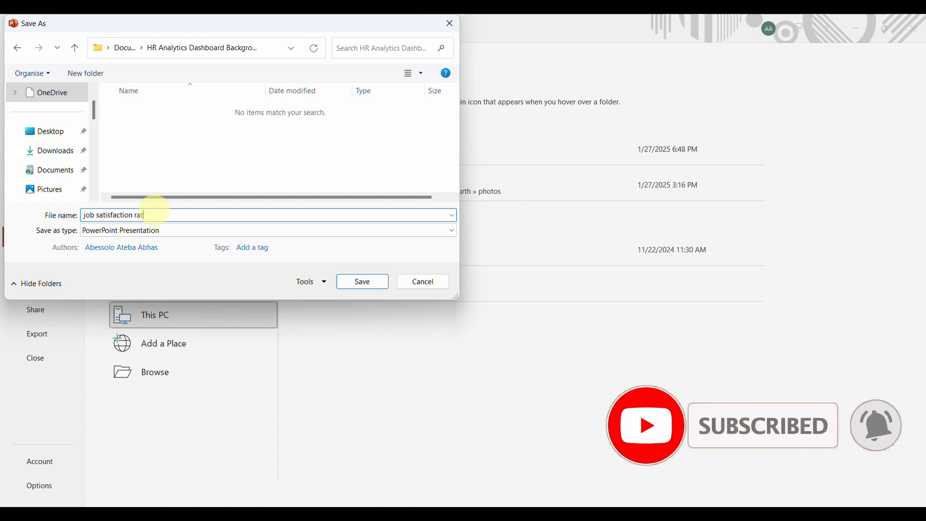
pyautogui.write('e')
pyautogui.press('Return')
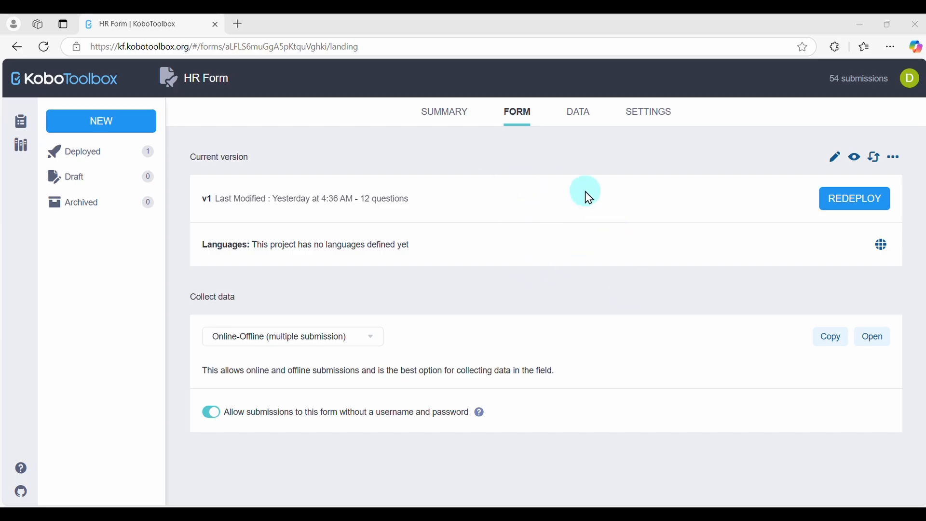
# Switch to KoboToolbox and examine the HR Form submissions table across its rows and columns
pyautogui.click(579, 115)
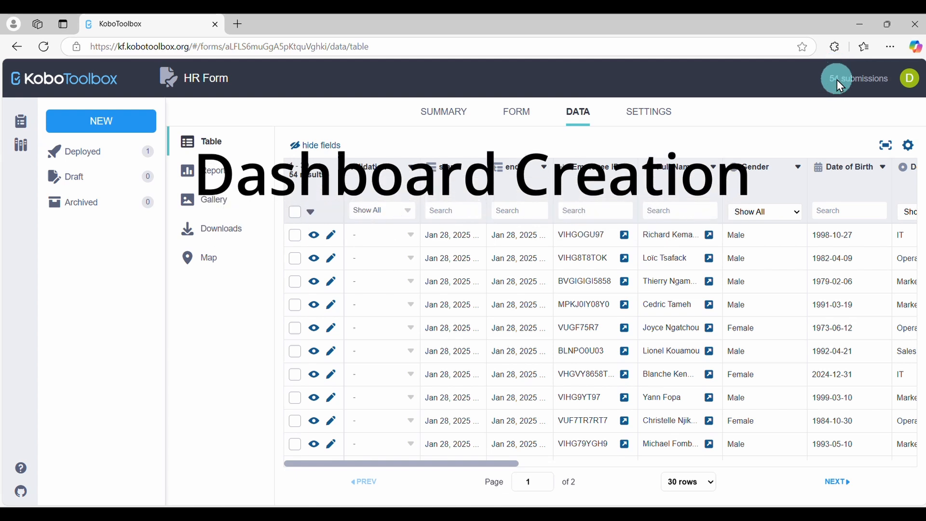
pyautogui.scroll(-3, 552, 308)
pyautogui.scroll(-3, 554, 318)
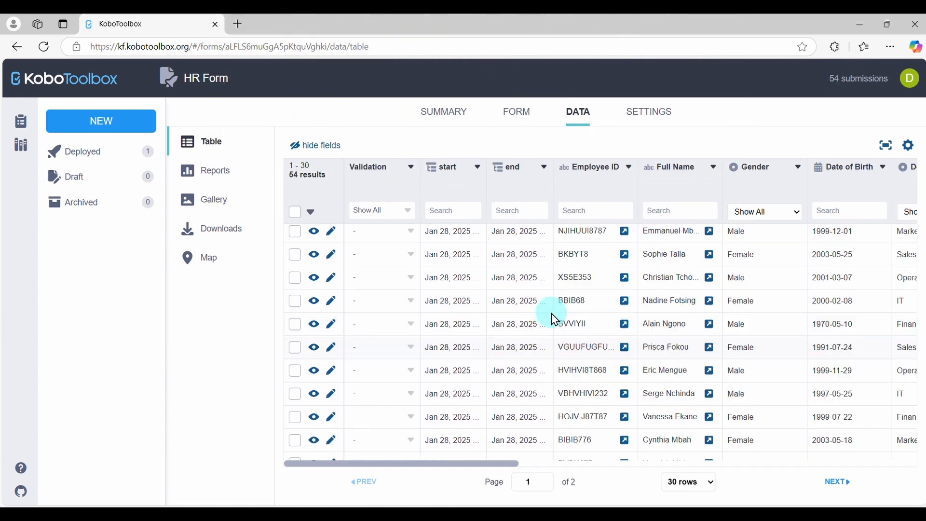
pyautogui.scroll(5, 553, 318)
pyautogui.hscroll(10, 554, 319)
pyautogui.hscroll(5, 553, 319)
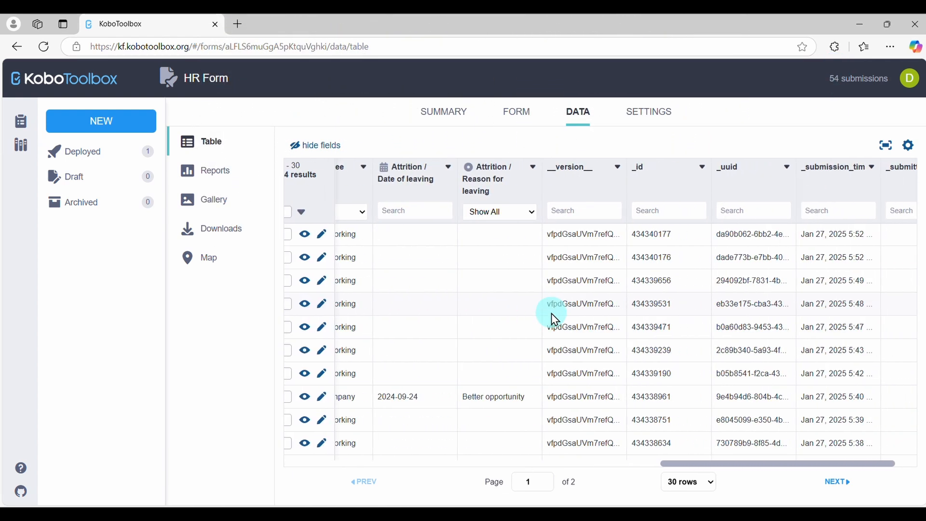
pyautogui.hscroll(-15, 554, 318)
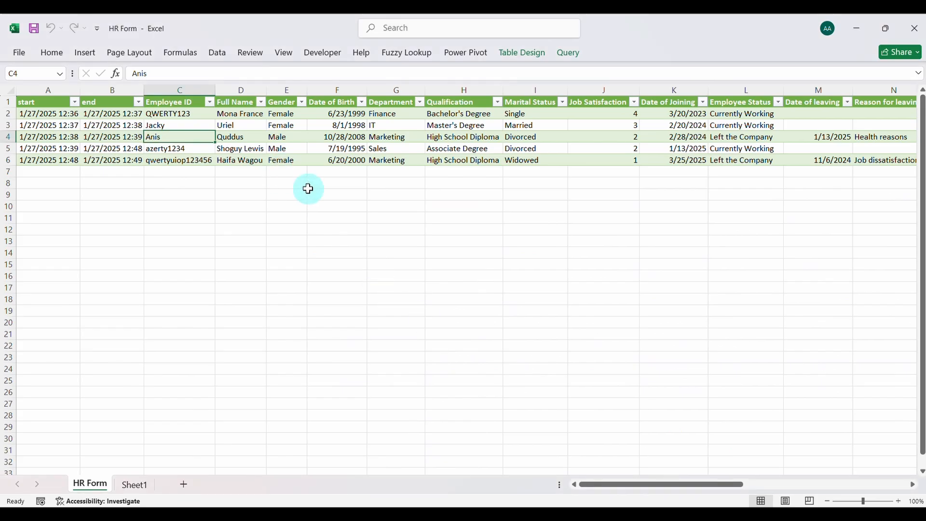
# Switch to the HR Form workbook in Excel, refresh its data connection and check the table down to its last row
pyautogui.click(217, 52)
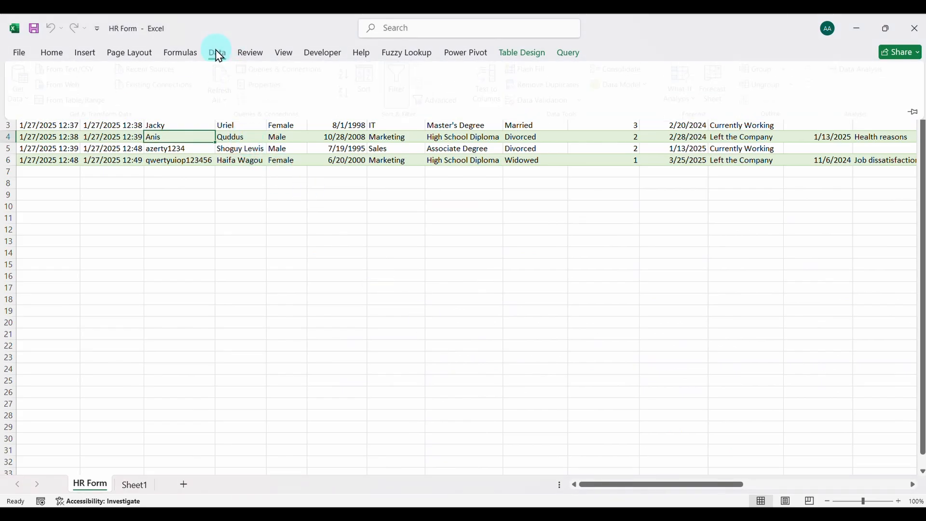
pyautogui.click(226, 73)
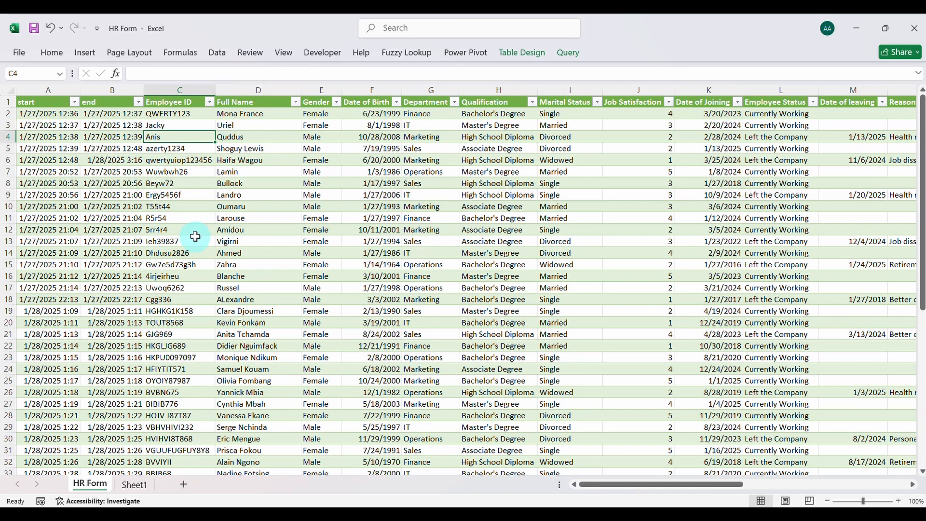
pyautogui.scroll(-4, 195, 236)
pyautogui.scroll(-12, 195, 237)
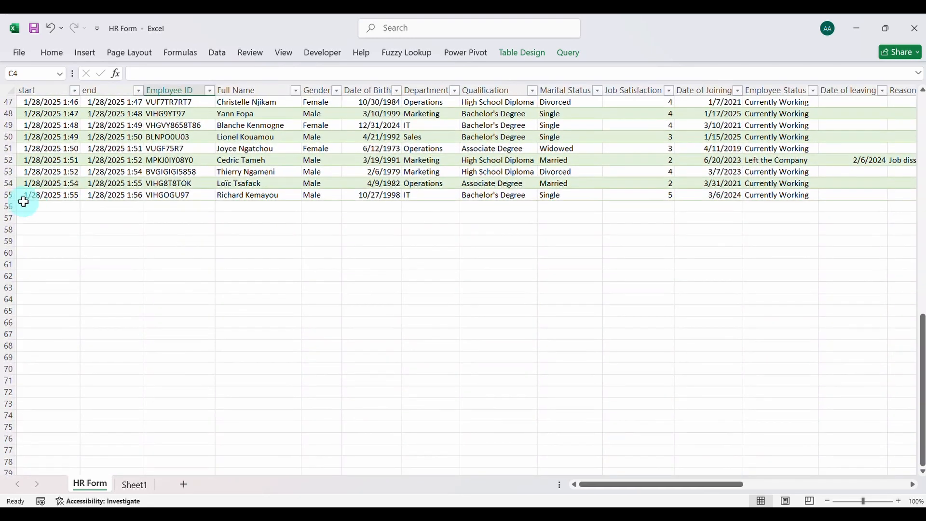
pyautogui.click(4, 195)
pyautogui.scroll(18, 58, 174)
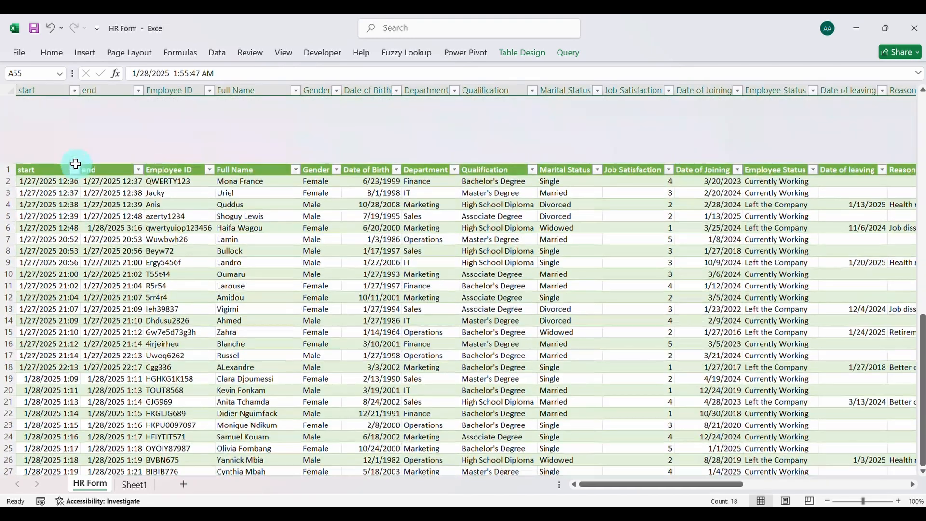
pyautogui.click(241, 251)
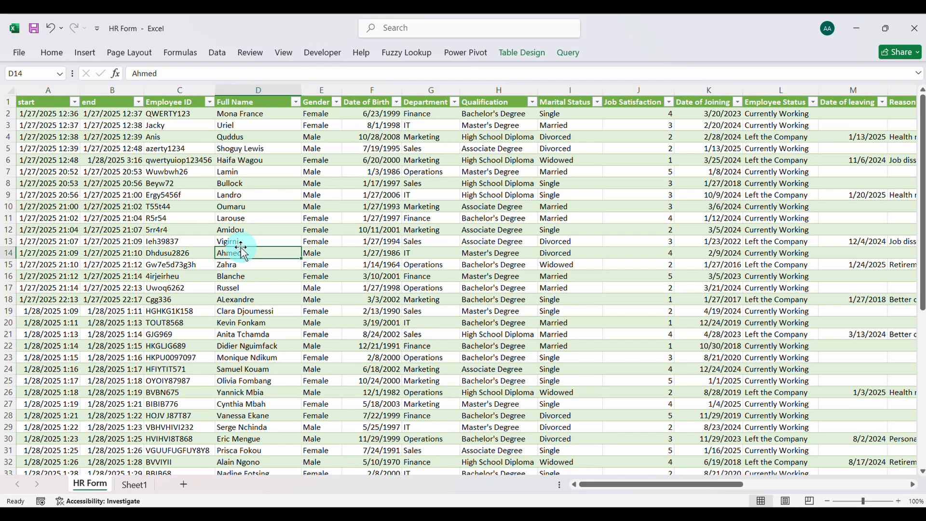
# Add a "Year of joining" column in Y1 beside the _index column and fit its width to the header
pyautogui.hscroll(10, 241, 251)
pyautogui.hscroll(-1, 244, 246)
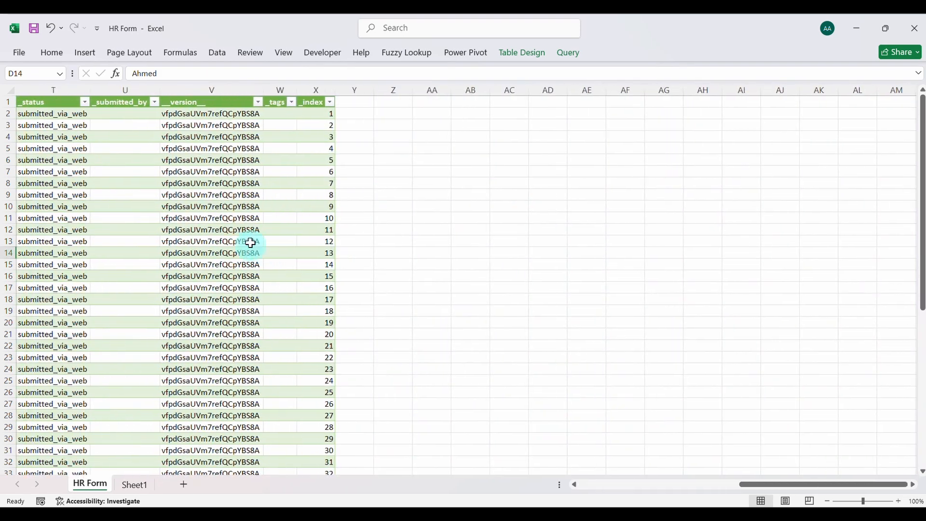
pyautogui.click(354, 103)
pyautogui.write('Year of joining')
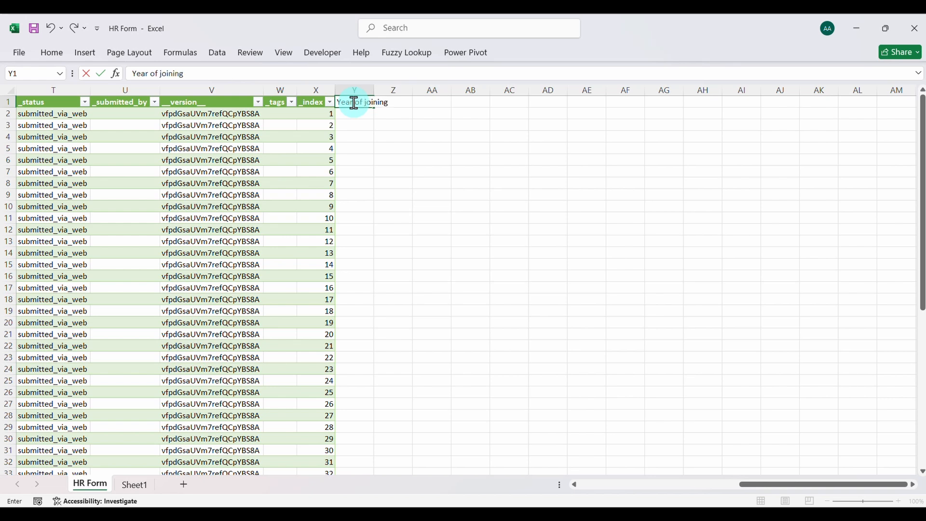
pyautogui.press('Return')
pyautogui.doubleClick(374, 90)
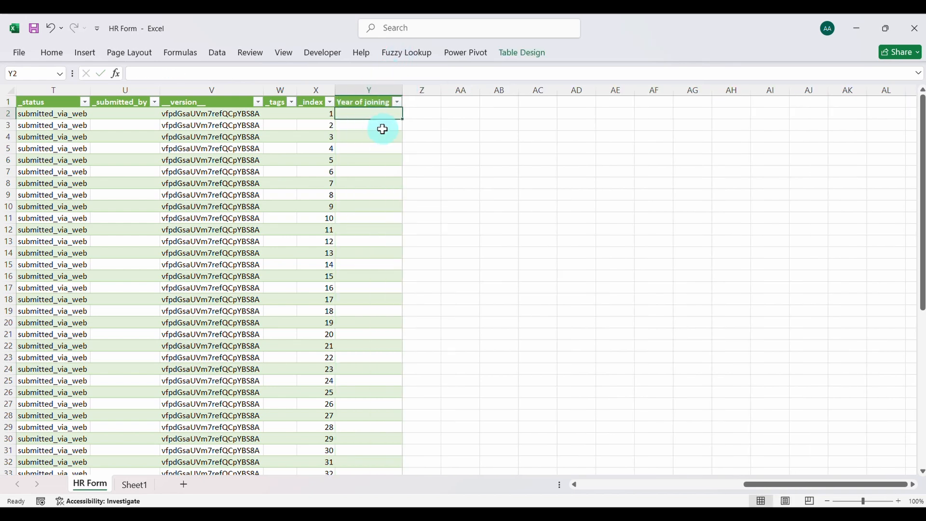
# Fill the Year of joining column from Date of Joining with the formula =TEXT(K2,"YYYY") entered in Y2
pyautogui.hscroll(-5, 153, 182)
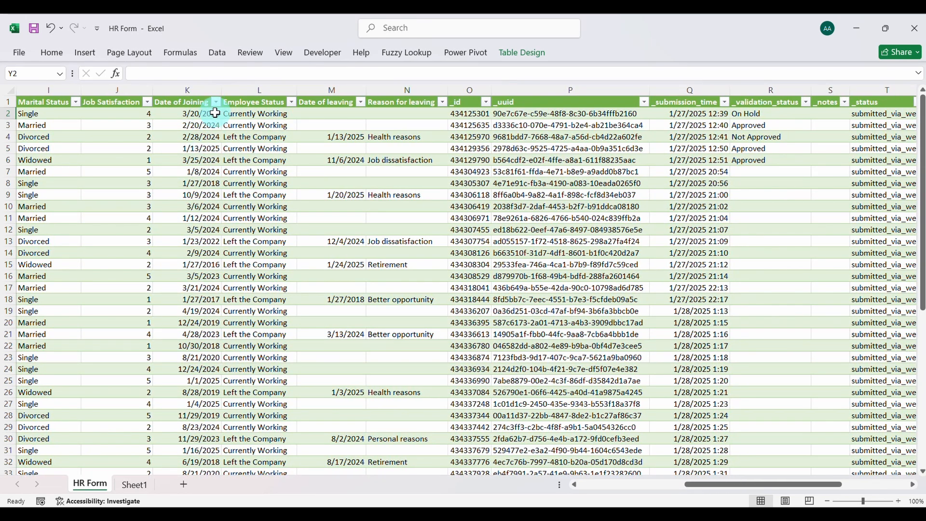
pyautogui.hscroll(6, 216, 126)
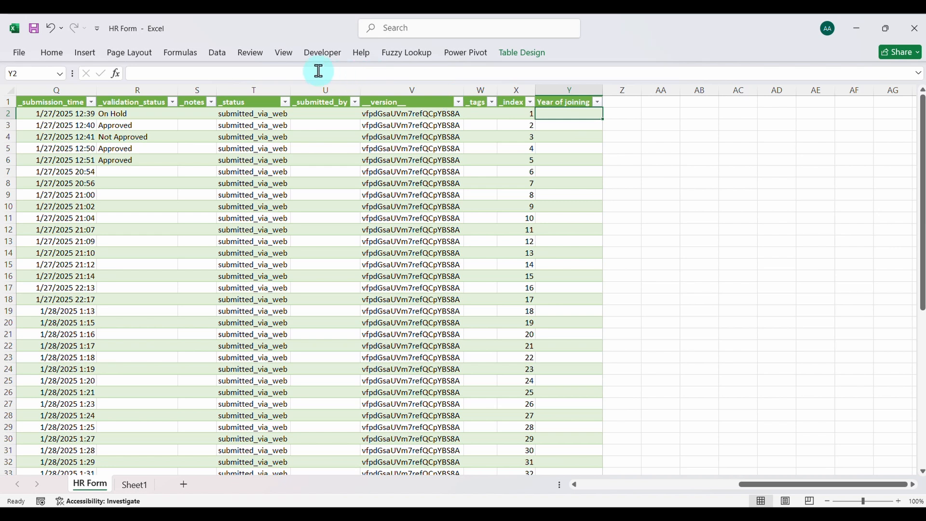
pyautogui.click(210, 72)
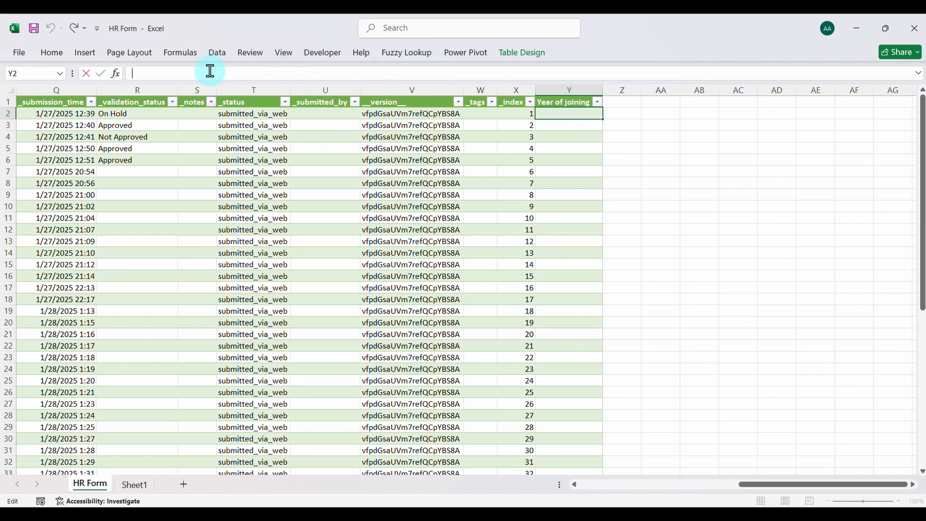
pyautogui.write('=Tex')
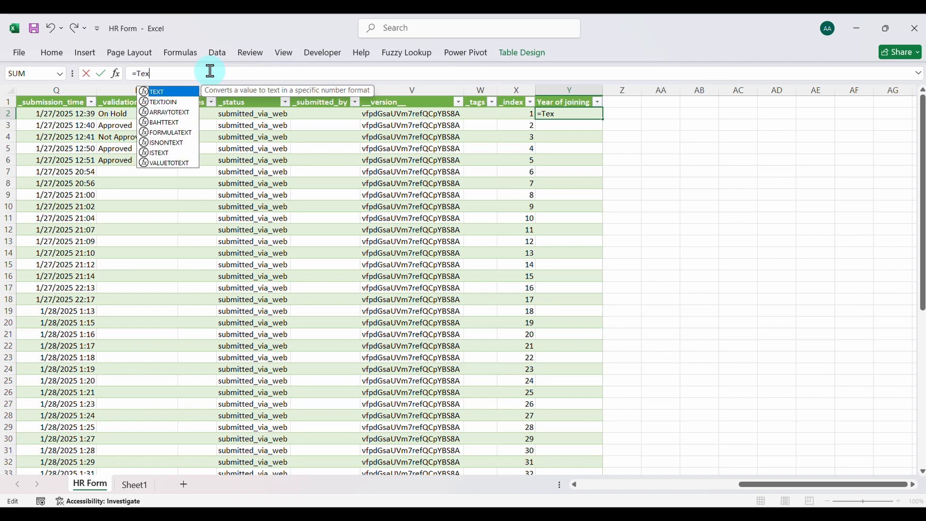
pyautogui.press('Tab')
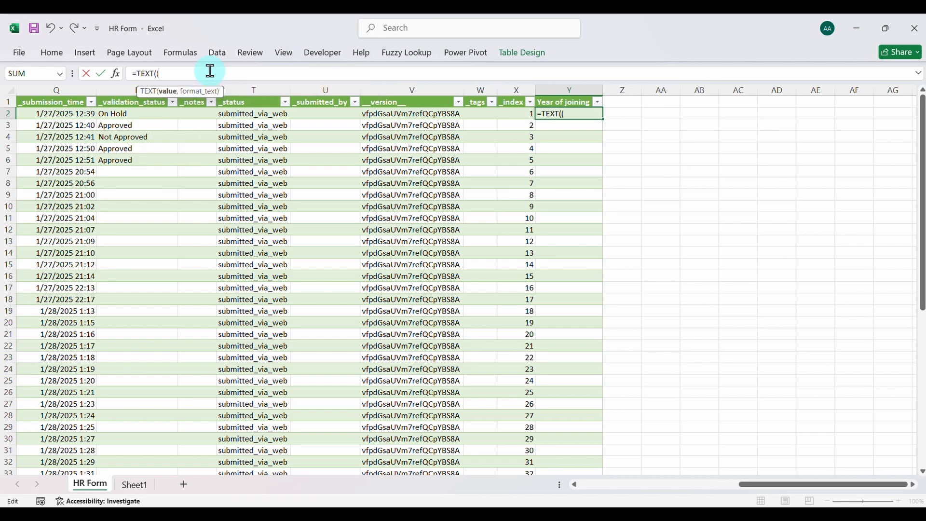
pyautogui.hscroll(-5, 183, 169)
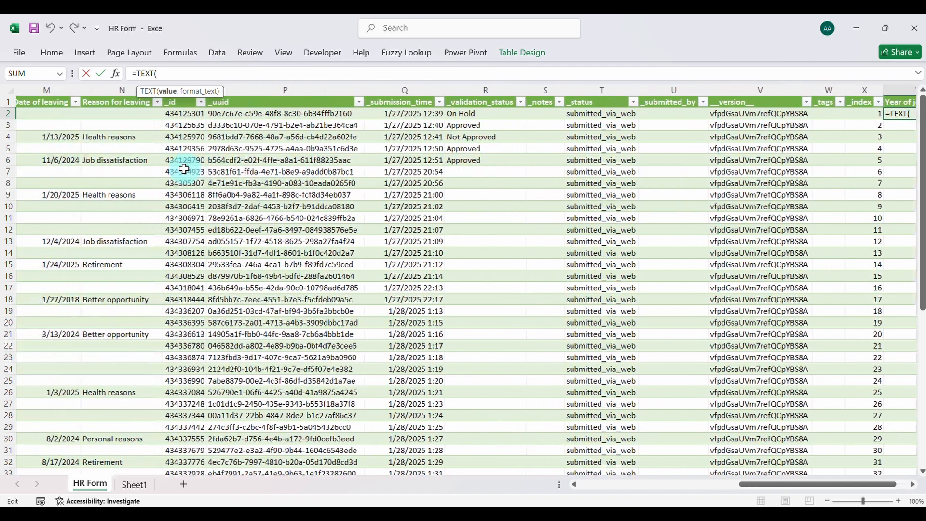
pyautogui.hscroll(-4, 184, 169)
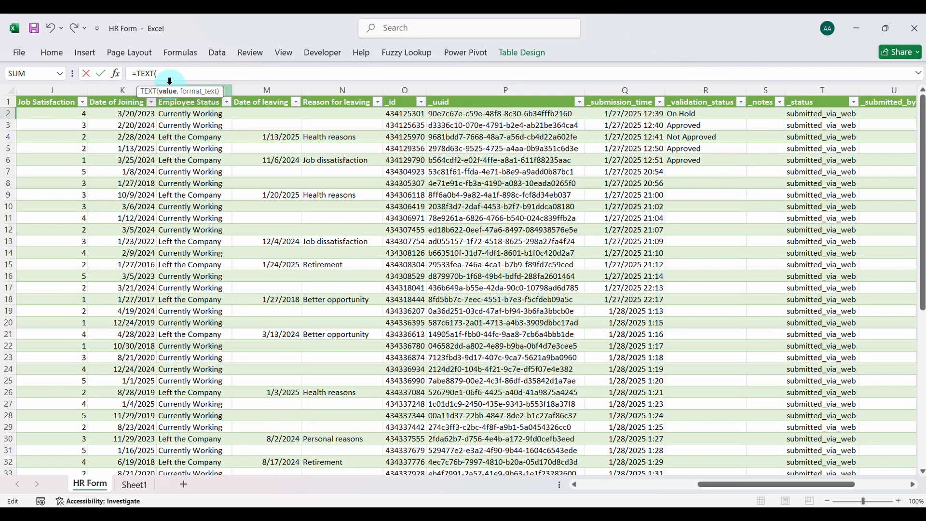
pyautogui.write('K2')
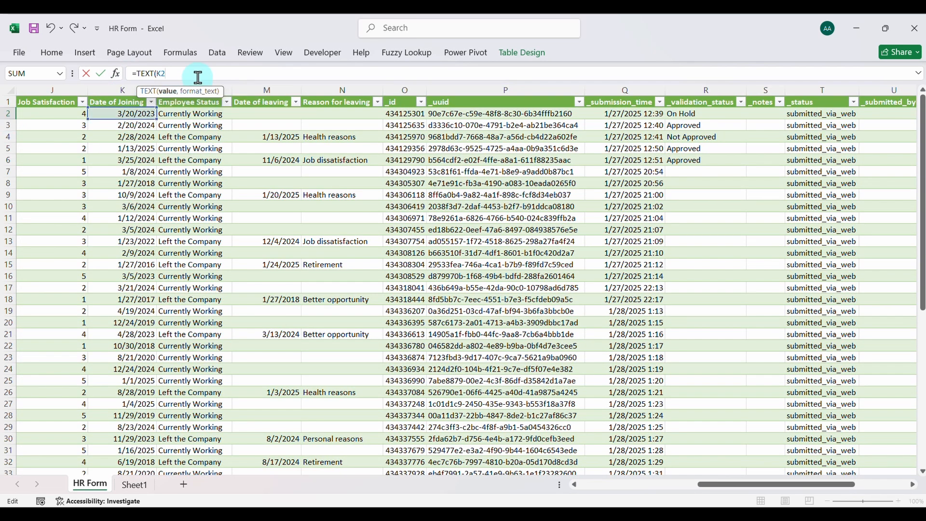
pyautogui.write(',')
pyautogui.write('"YYYY")')
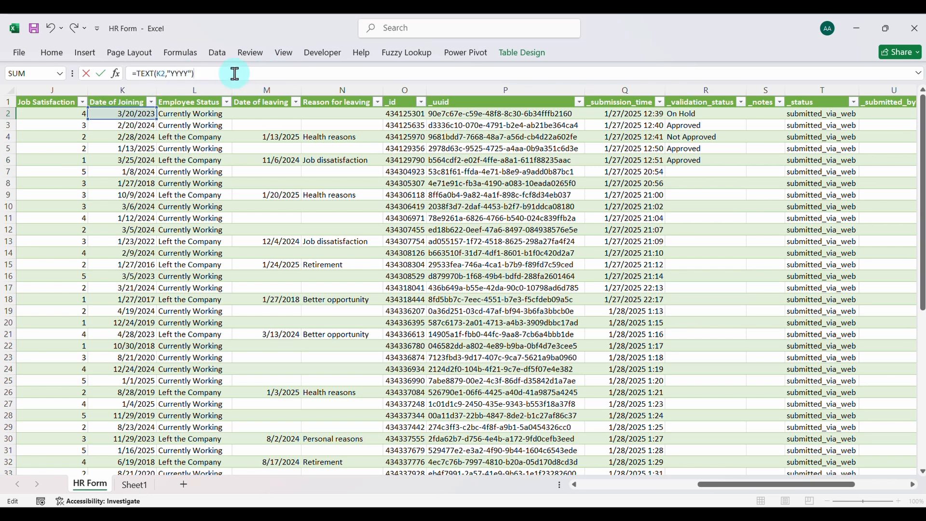
pyautogui.press('Return')
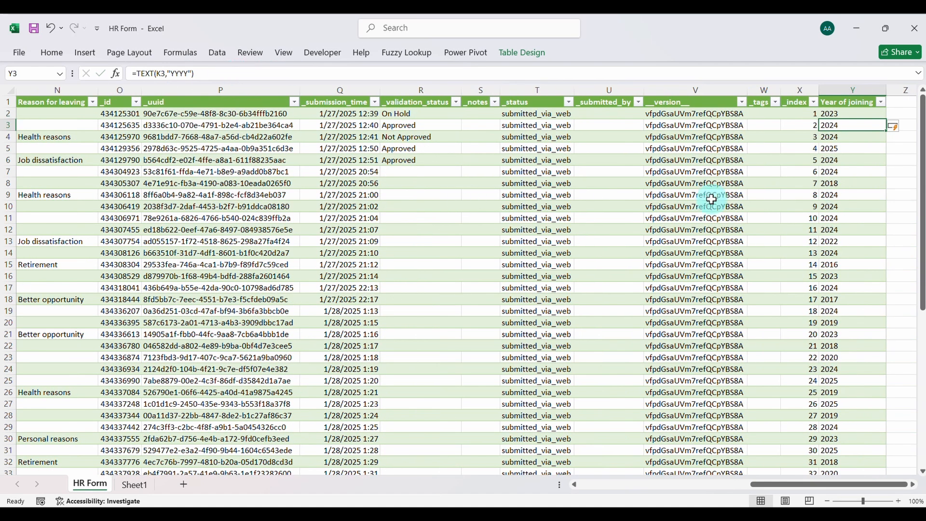
pyautogui.hscroll(3, 709, 197)
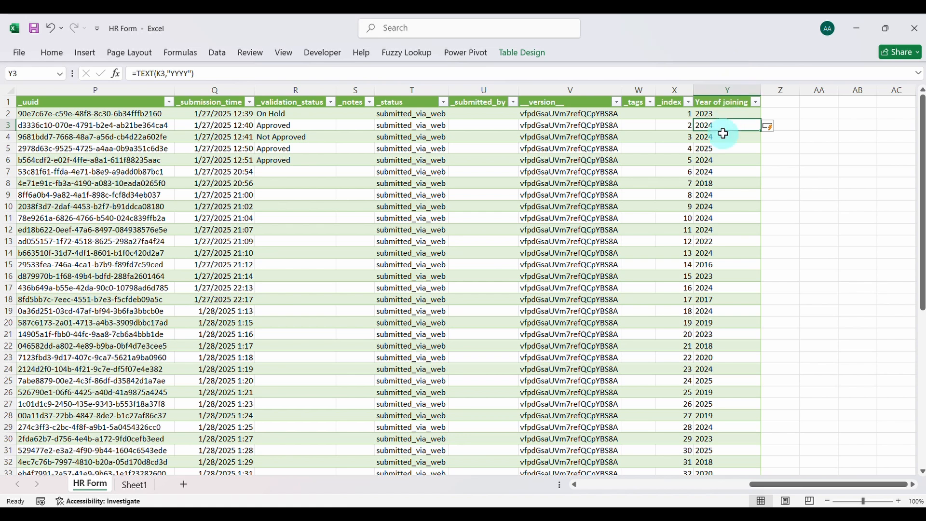
# Add an "Attrition Tenure" column in Z1 beside the Year of joining column and fit its width to the header
pyautogui.click(778, 104)
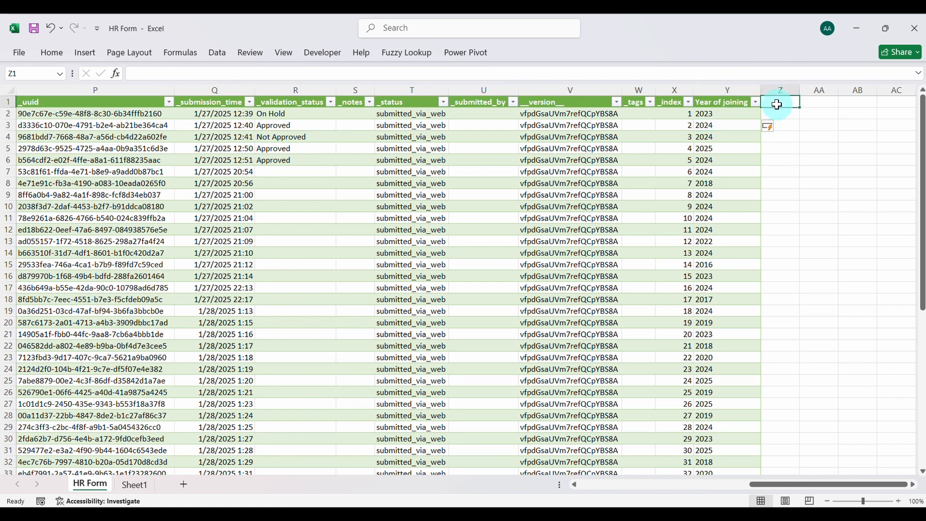
pyautogui.write('Attrition Tenure')
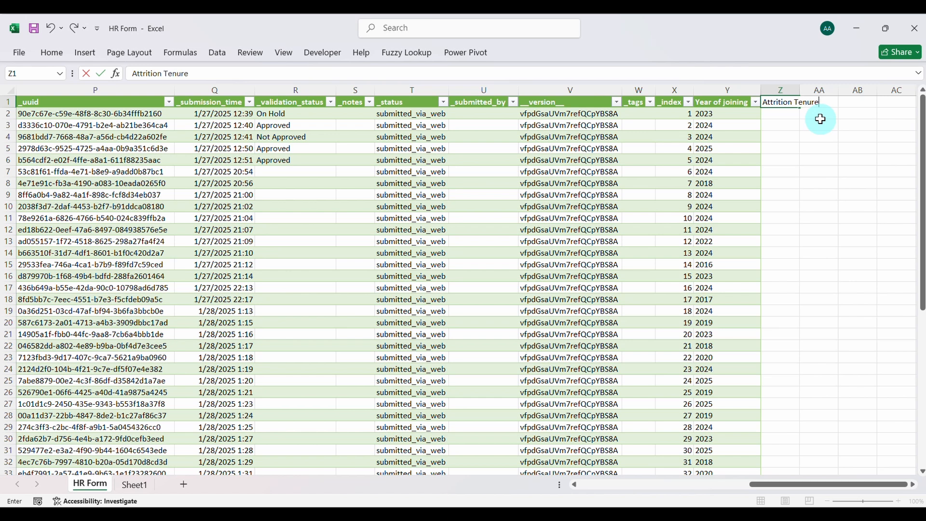
pyautogui.press('Return')
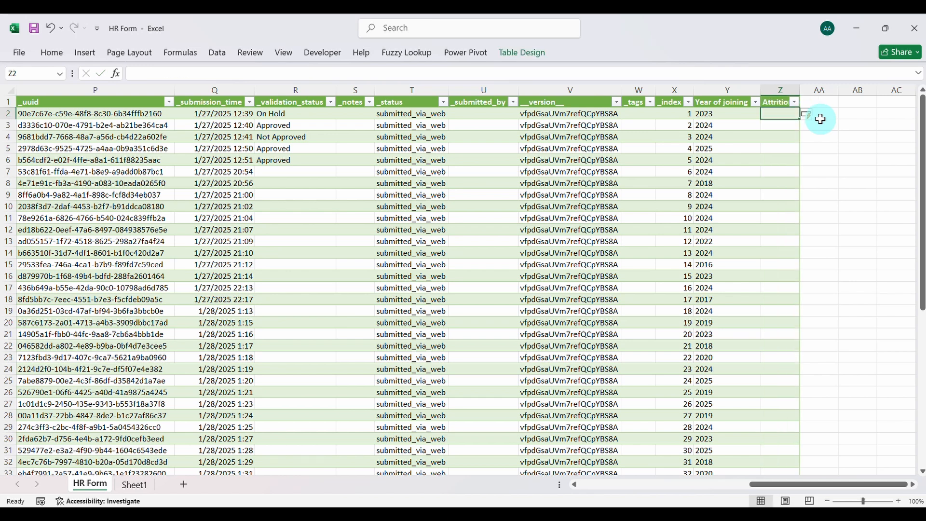
pyautogui.doubleClick(800, 89)
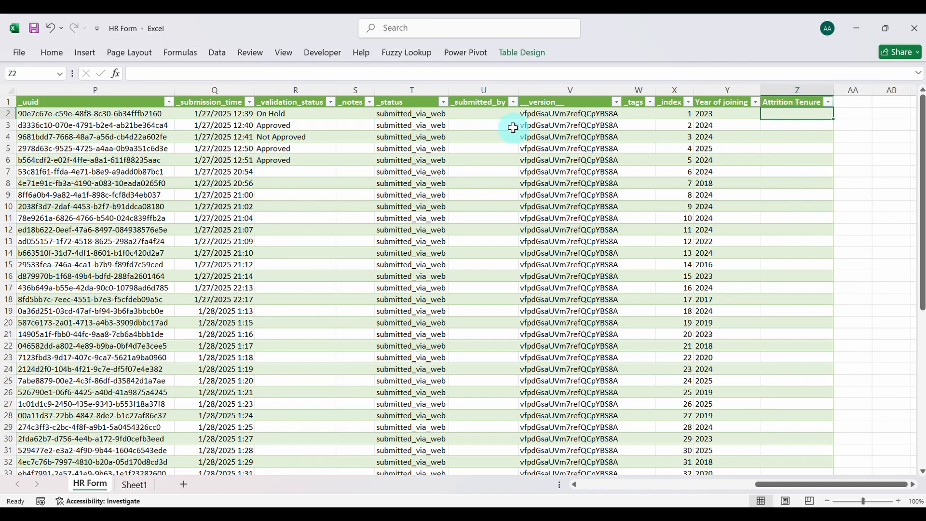
# Begin the Attrition Tenure formula in Z2 with IF(AND(K2, referring to the Date of Joining column
pyautogui.hscroll(-7, 513, 124)
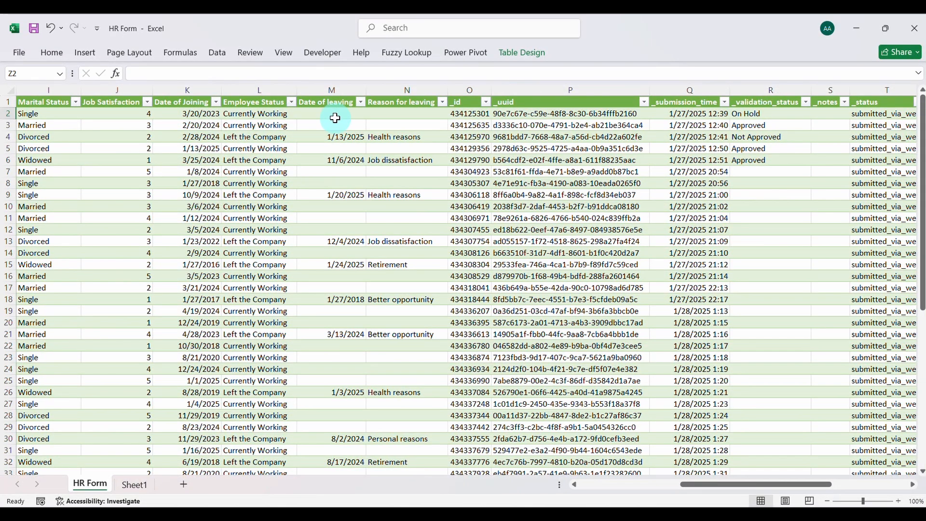
pyautogui.hscroll(9, 520, 184)
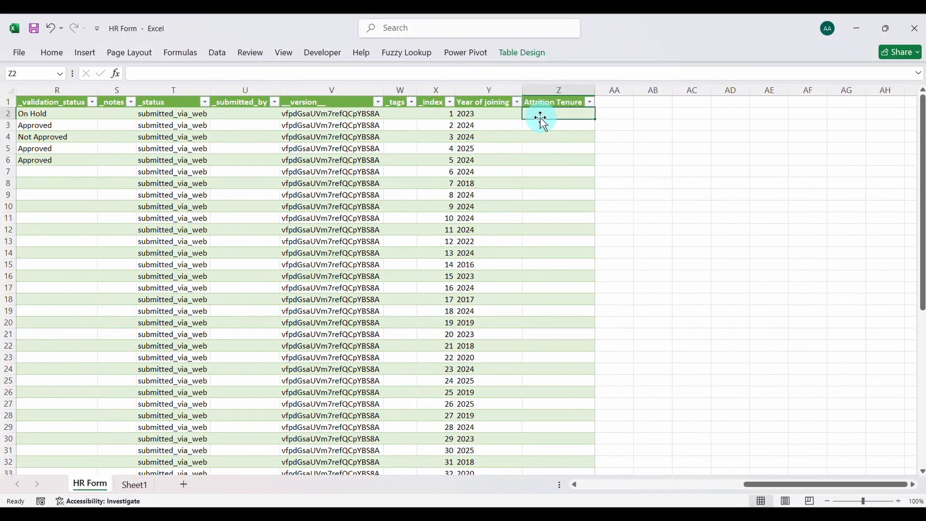
pyautogui.click(269, 75)
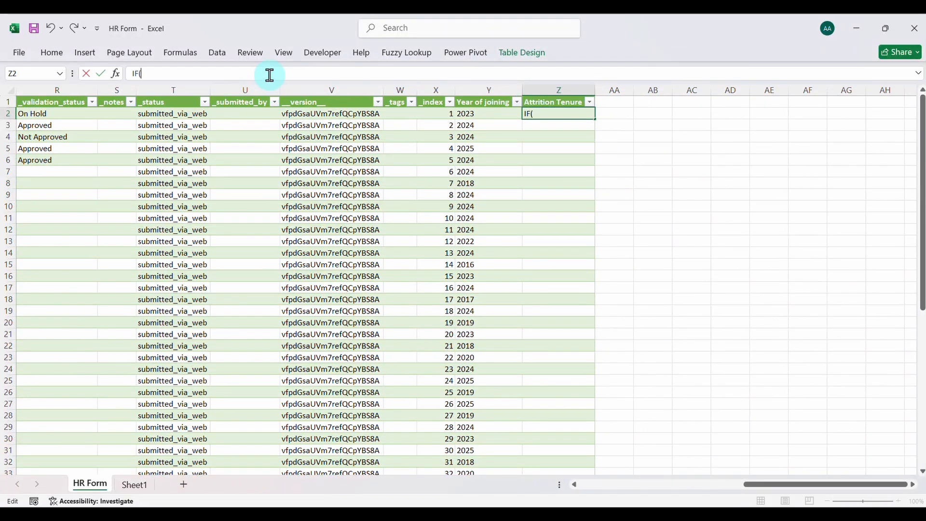
pyautogui.write('IF(AND(')
pyautogui.hscroll(-8, 258, 130)
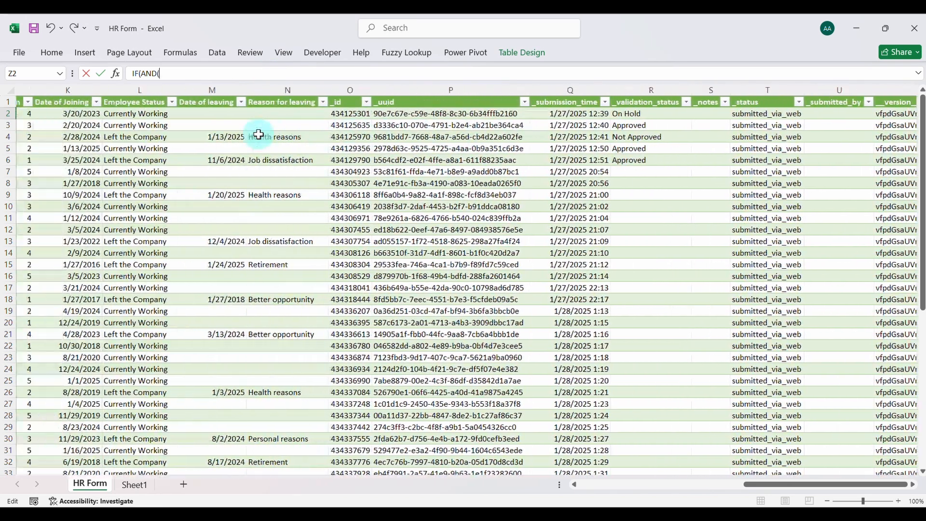
pyautogui.hscroll(-2, 259, 134)
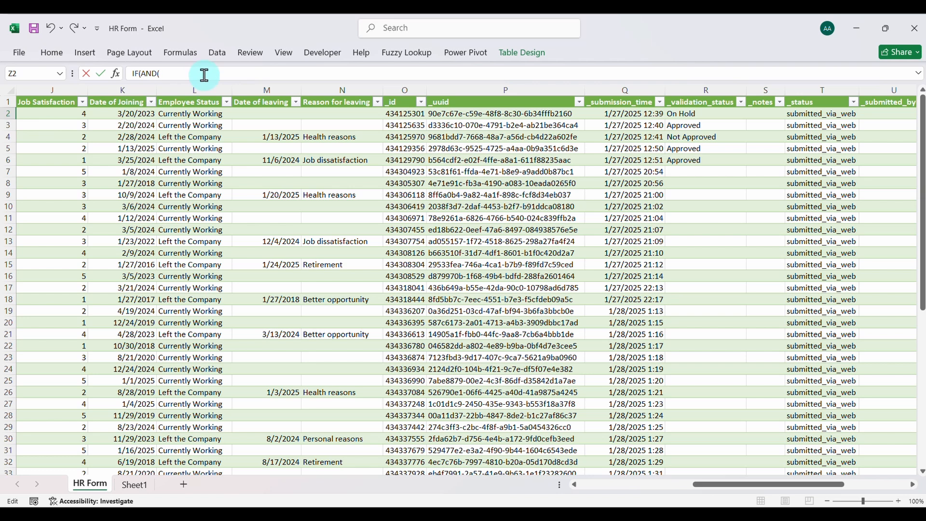
pyautogui.write('K2')
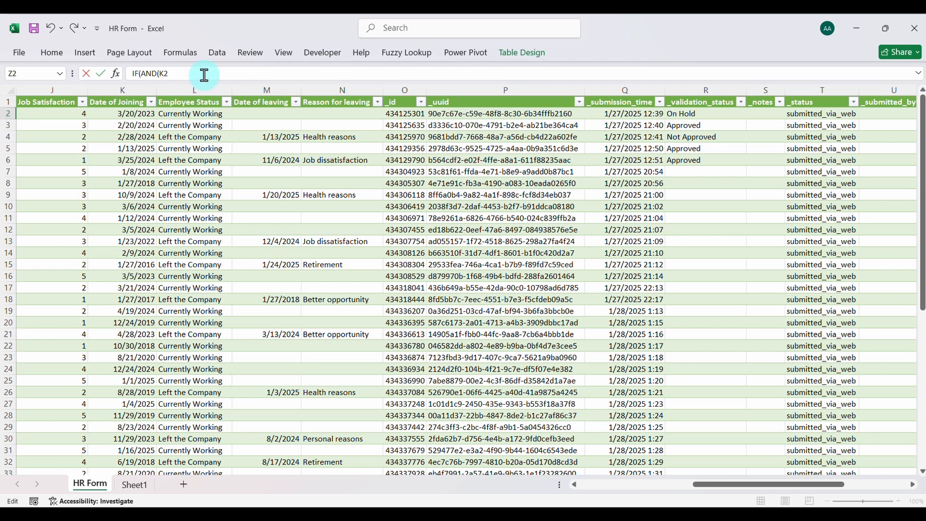
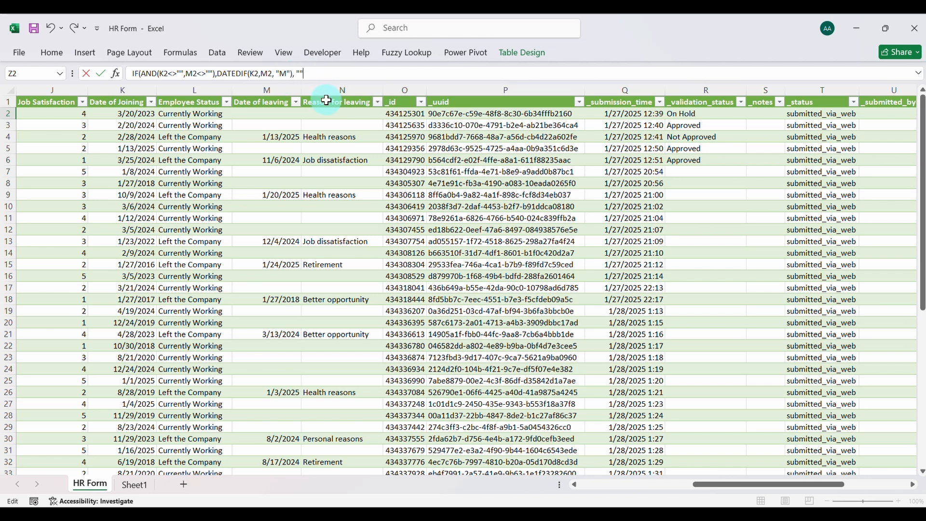
# Fill the Attrition Tenure column with =IF(AND(K2<>"",M2<>""),DATEDIF(K2,M2, "M"), "") and check row 4 against its joining and leaving dates
pyautogui.click(135, 73)
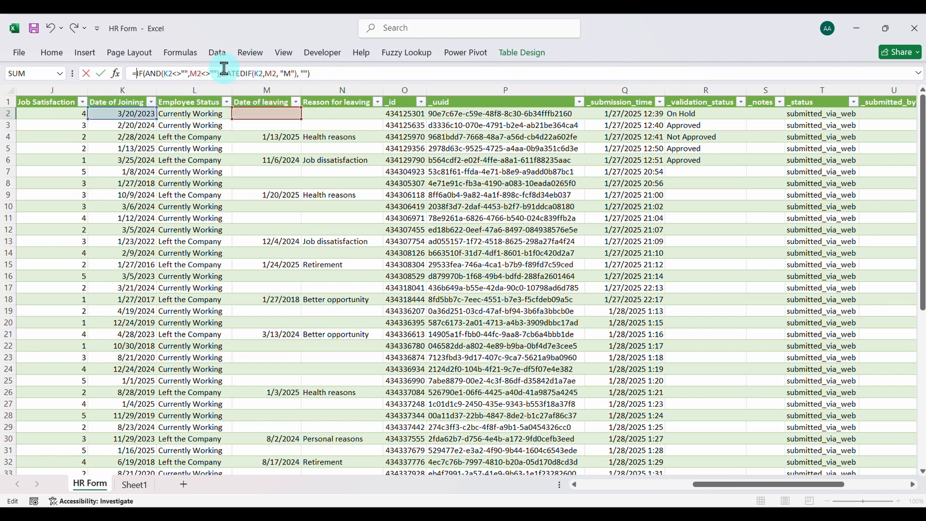
pyautogui.press('Return')
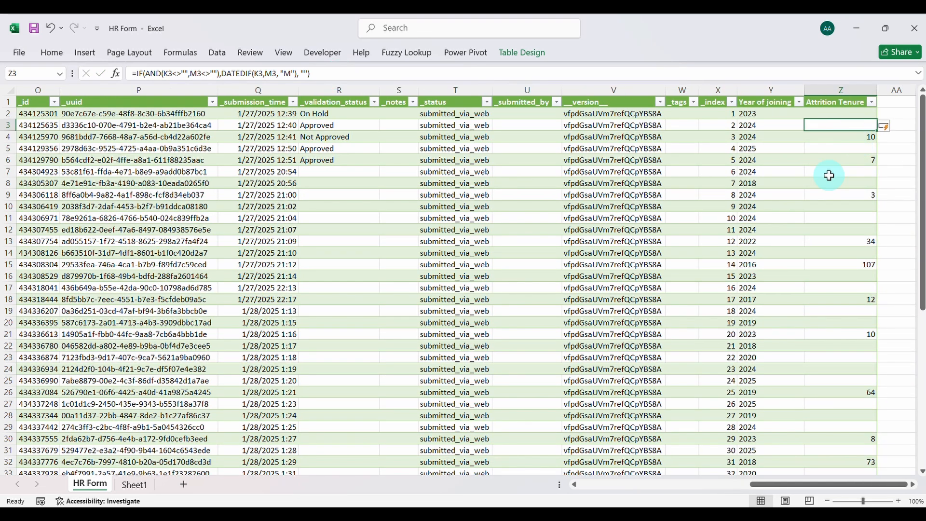
pyautogui.scroll(-2, 864, 306)
pyautogui.scroll(2, 863, 306)
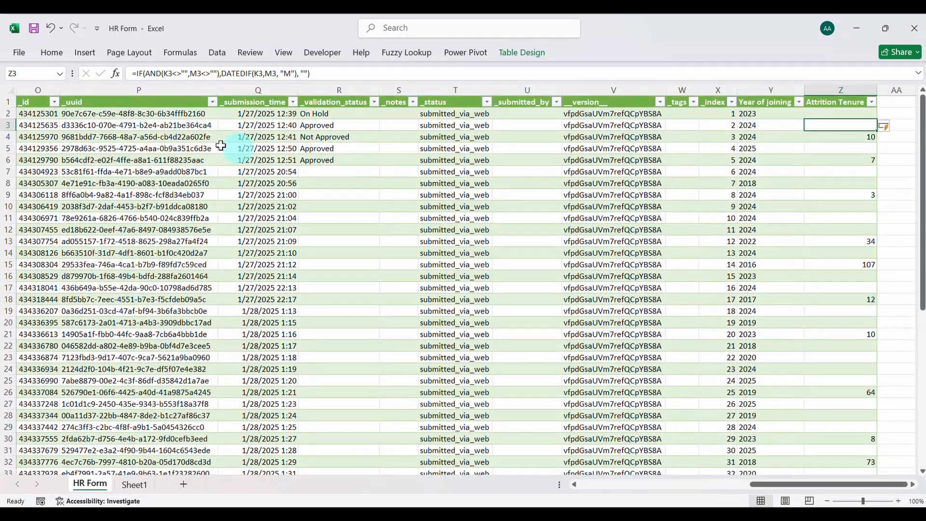
pyautogui.click(3, 138)
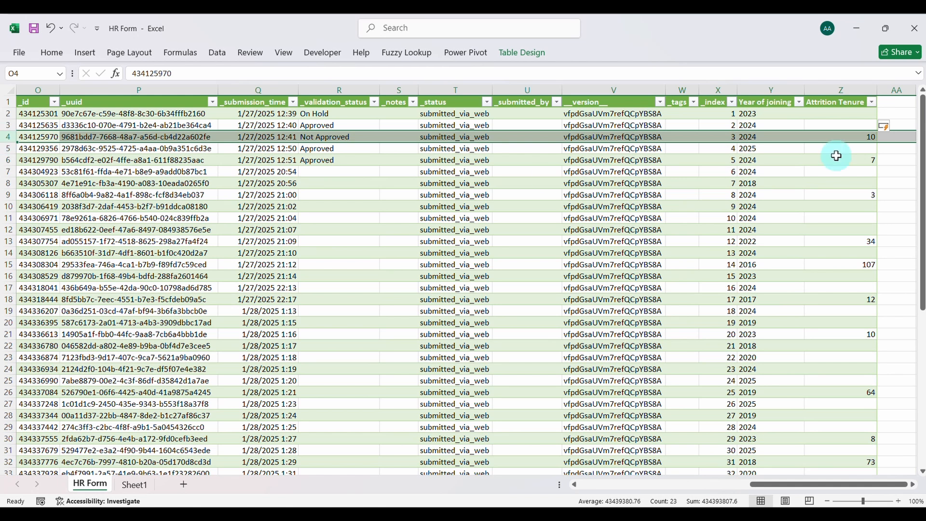
pyautogui.hscroll(-5, 218, 141)
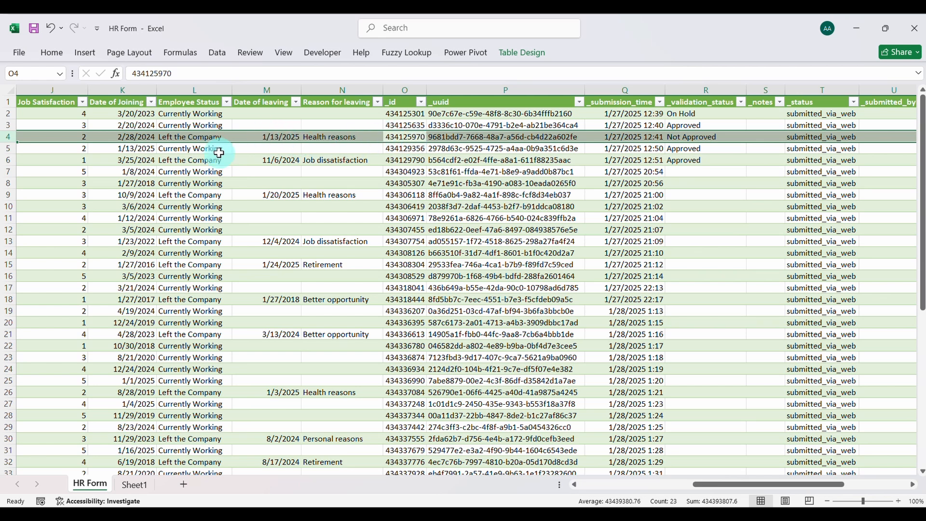
pyautogui.hscroll(5, 419, 168)
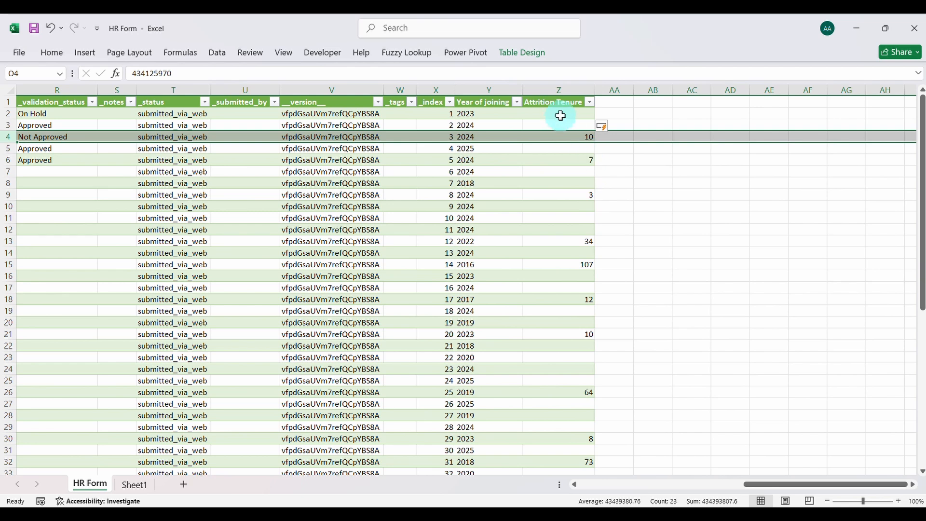
# Add an "Age" column in AA1 beside the Attrition Tenure column
pyautogui.click(610, 103)
pyautogui.write('A')
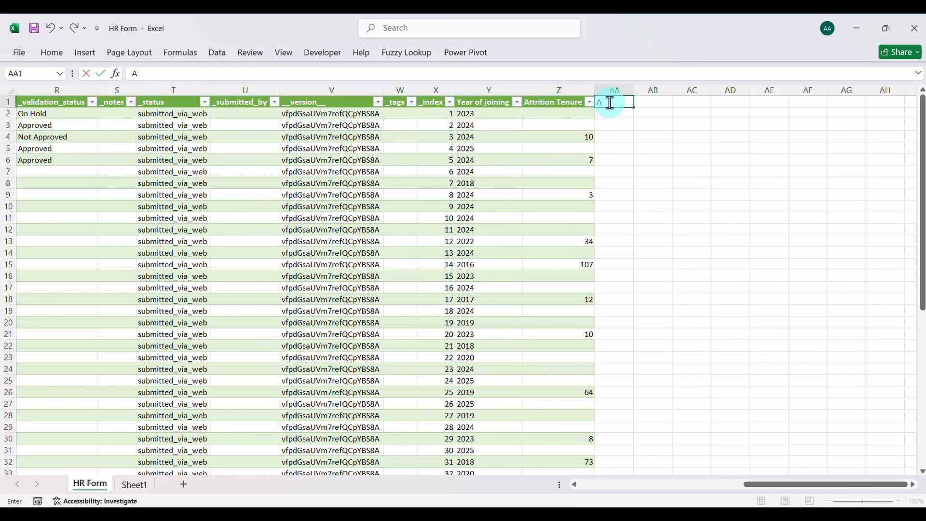
pyautogui.write('ge')
pyautogui.press('Return')
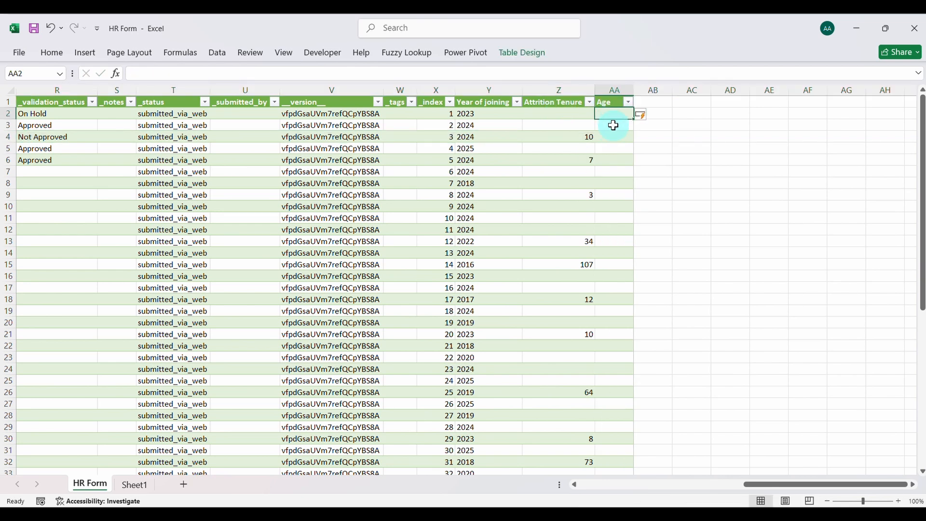
# Begin the Age formula in AA2 with the DATEDIF function
pyautogui.click(249, 74)
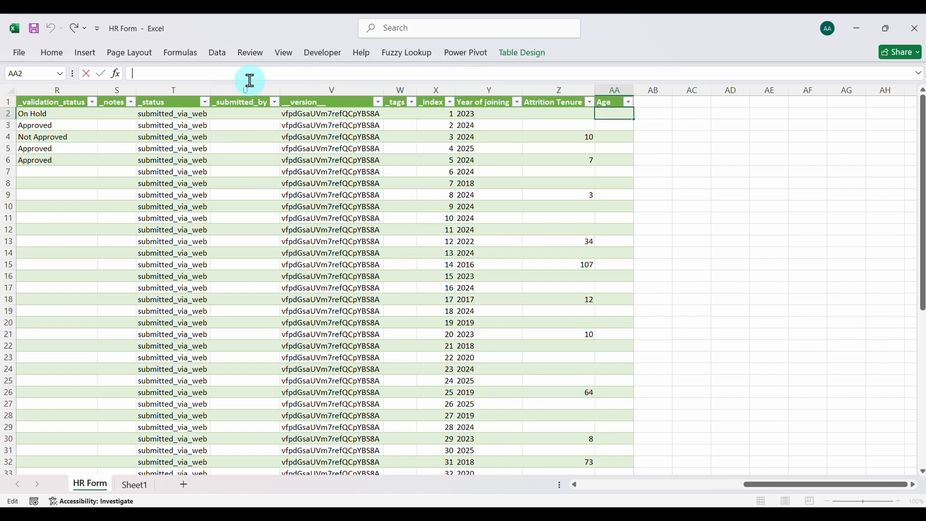
pyautogui.write('=Dated')
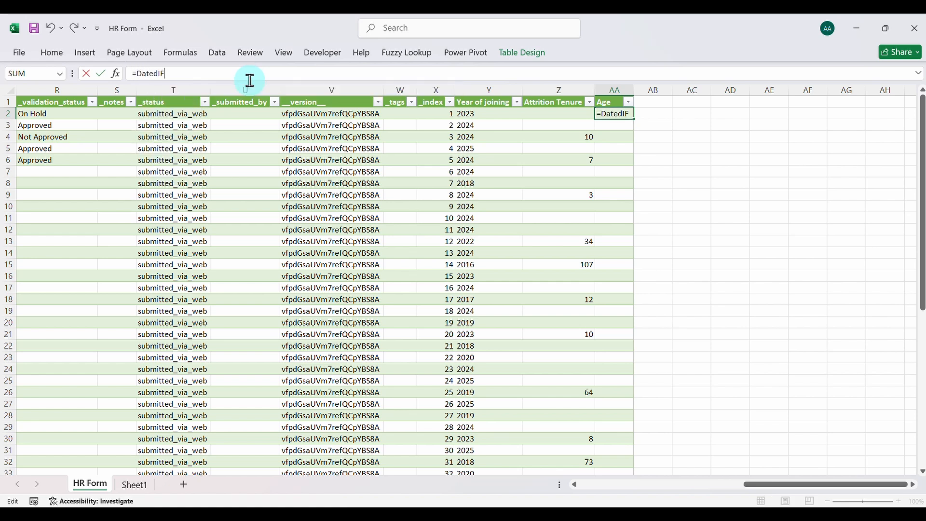
pyautogui.write('IF')
pyautogui.press('BackSpace')
pyautogui.press('BackSpace')
pyautogui.press('BackSpace')
pyautogui.press('BackSpace')
pyautogui.press('BackSpace')
pyautogui.press('BackSpace')
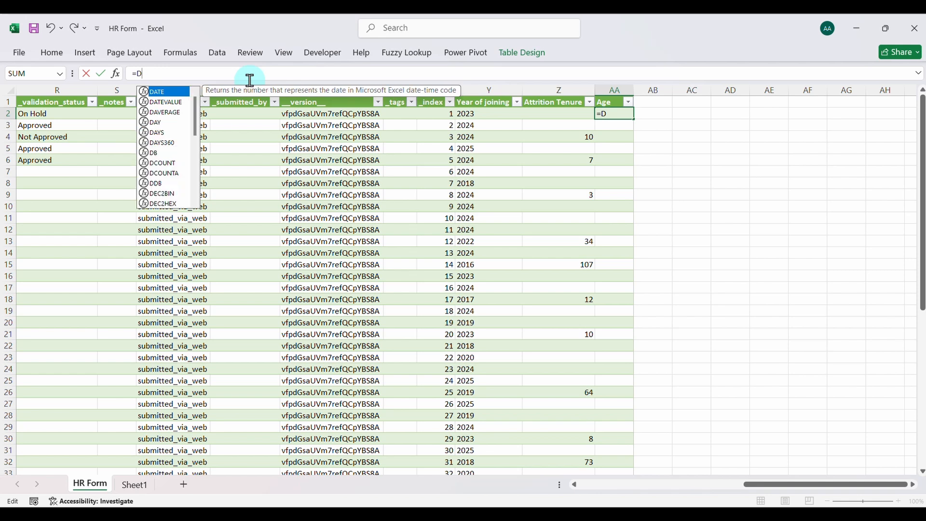
pyautogui.write('ATEDIF')
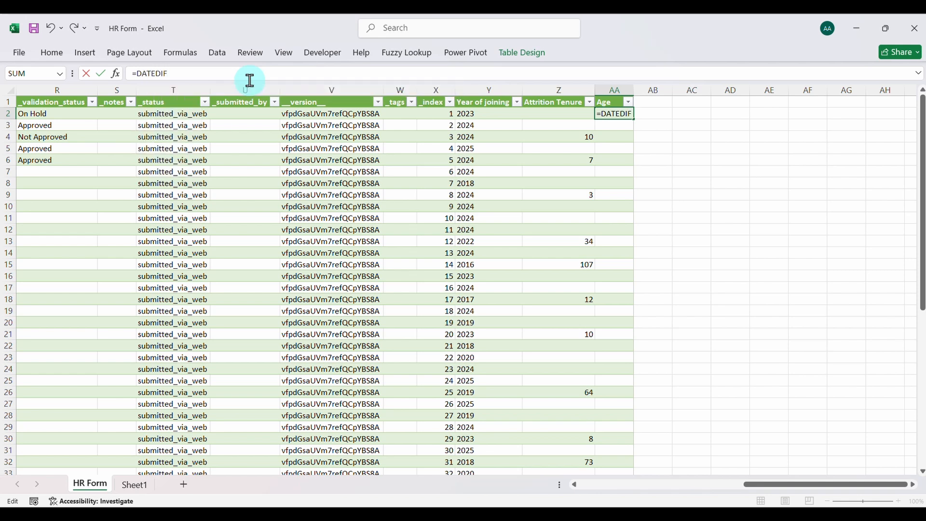
pyautogui.write('(')
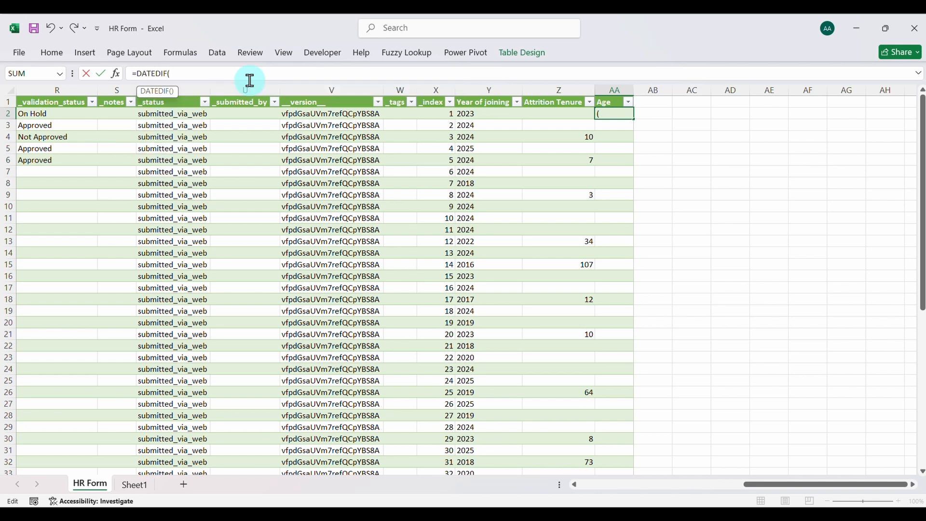
# Complete the Age formula as =DATEDIF(F2,TODAY(), "Y"), counting full years from Date of Birth, and fill the column with it
pyautogui.hscroll(-5, 134, 168)
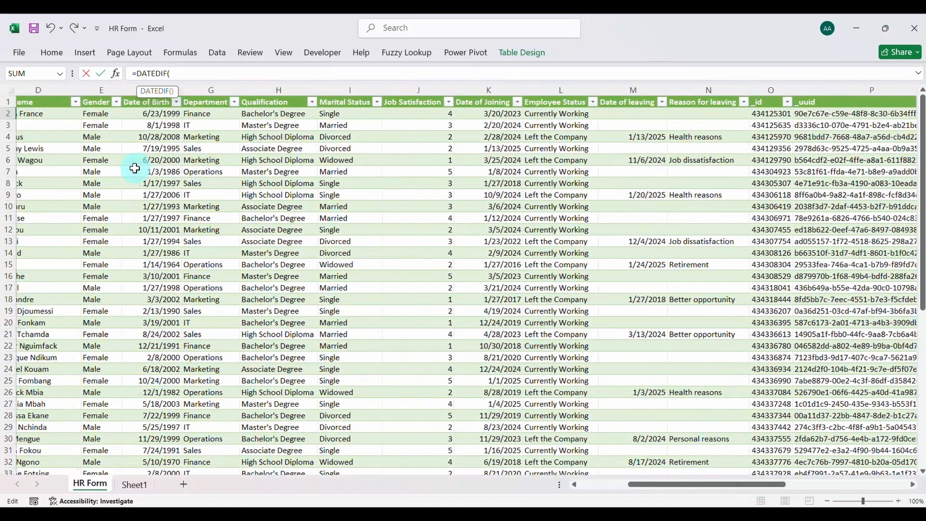
pyautogui.hscroll(-1, 134, 168)
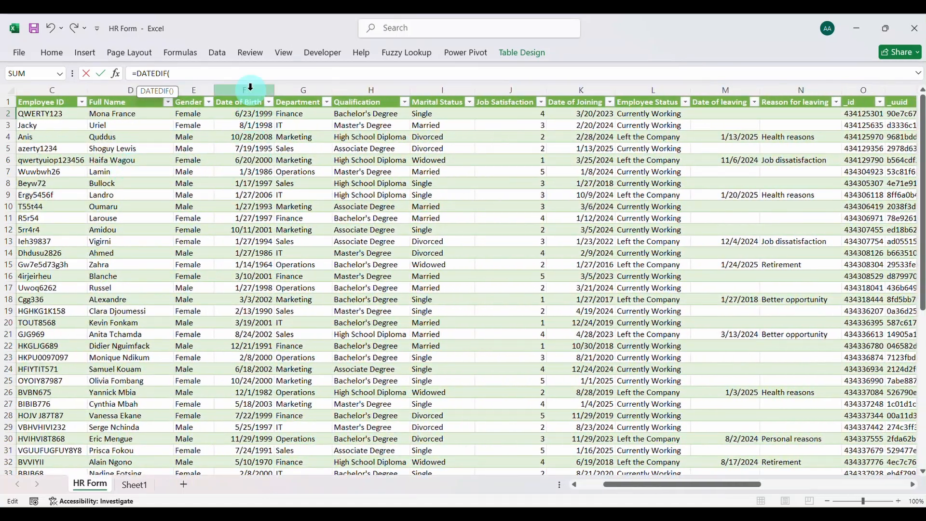
pyautogui.write('F')
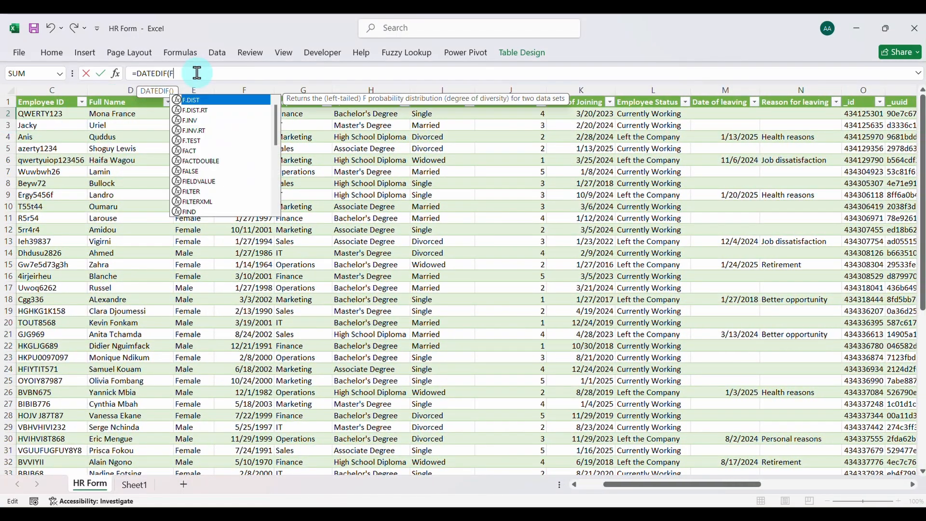
pyautogui.write('2,')
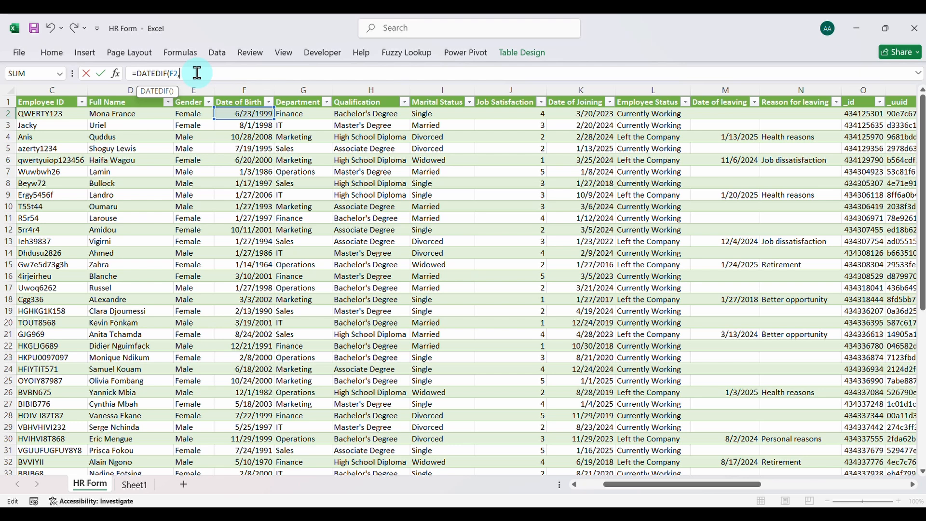
pyautogui.write('TOD')
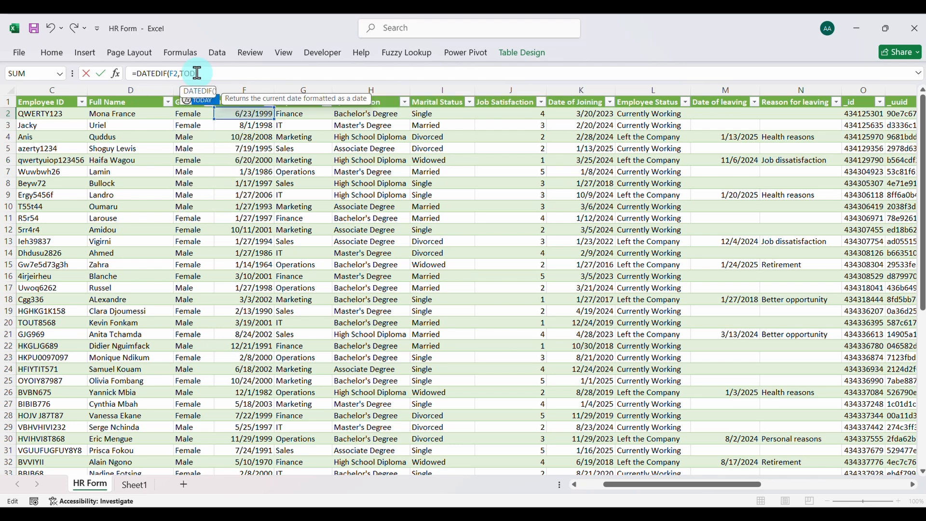
pyautogui.press('Tab')
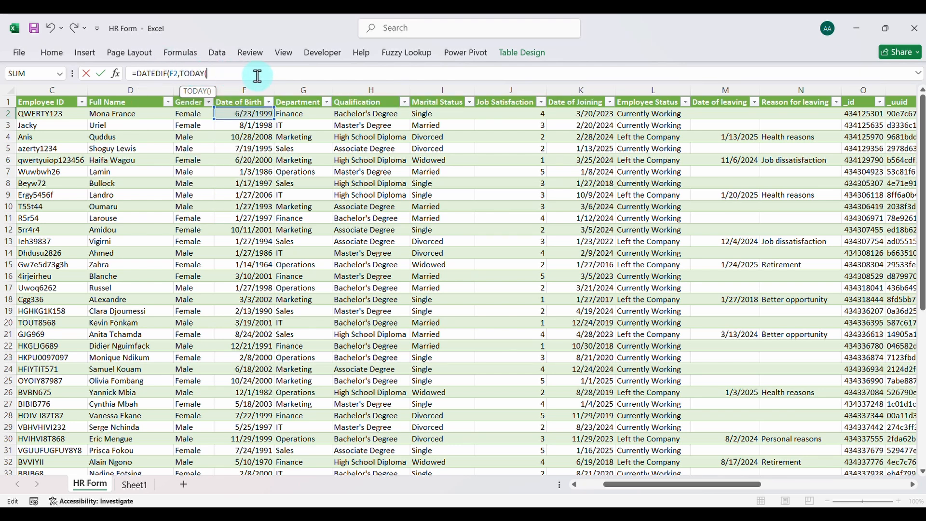
pyautogui.write('), "Y')
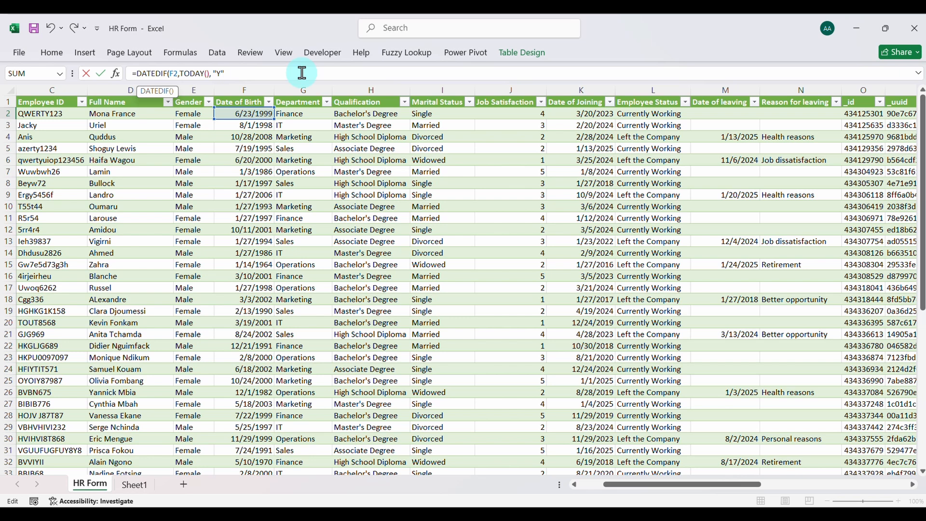
pyautogui.write(')')
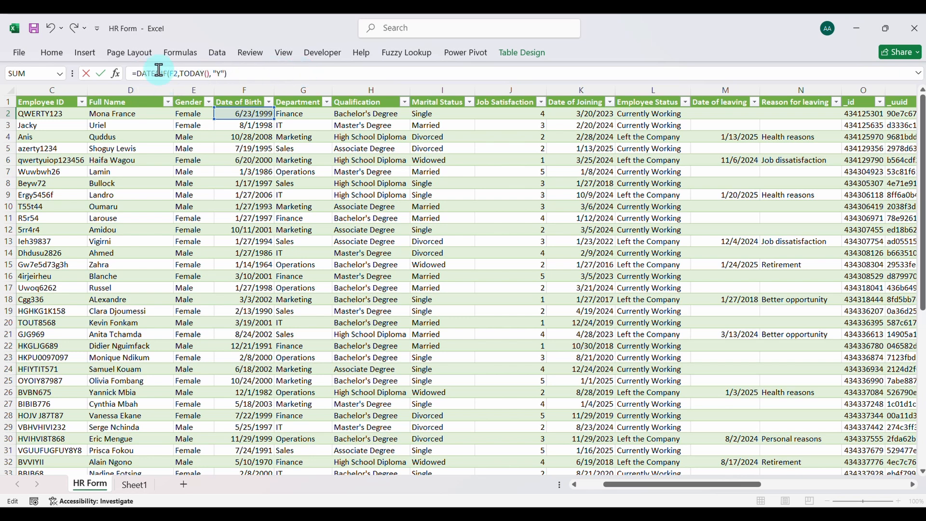
pyautogui.press('Return')
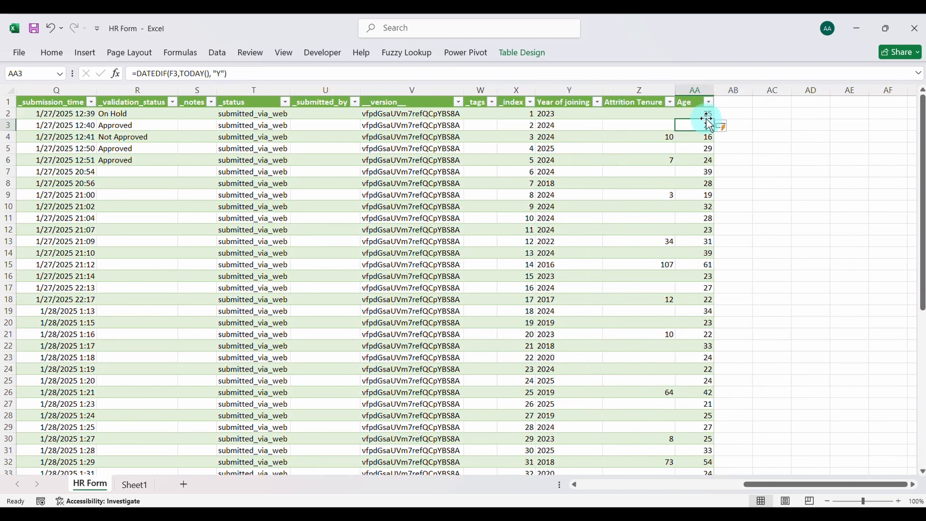
# Review the calculated ages and compare row 2's age with its Date of Birth entry
pyautogui.scroll(-14, 706, 116)
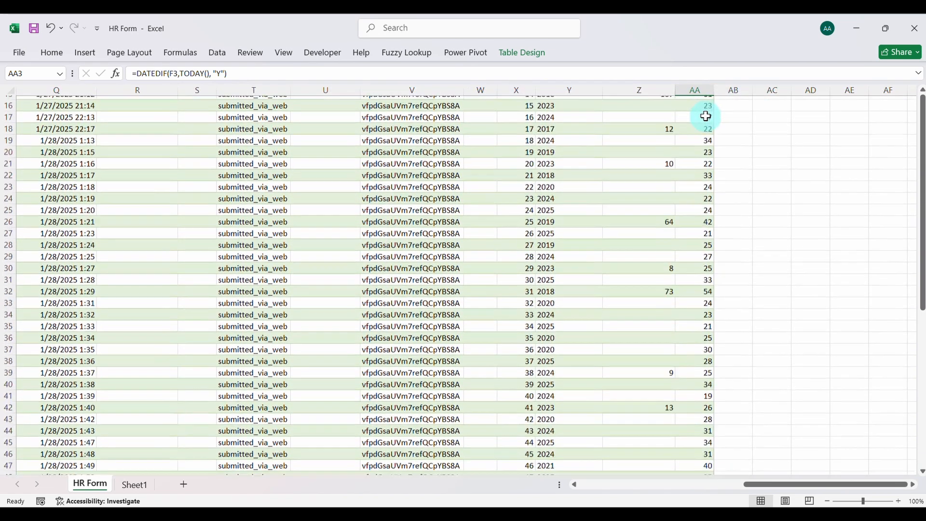
pyautogui.scroll(14, 705, 116)
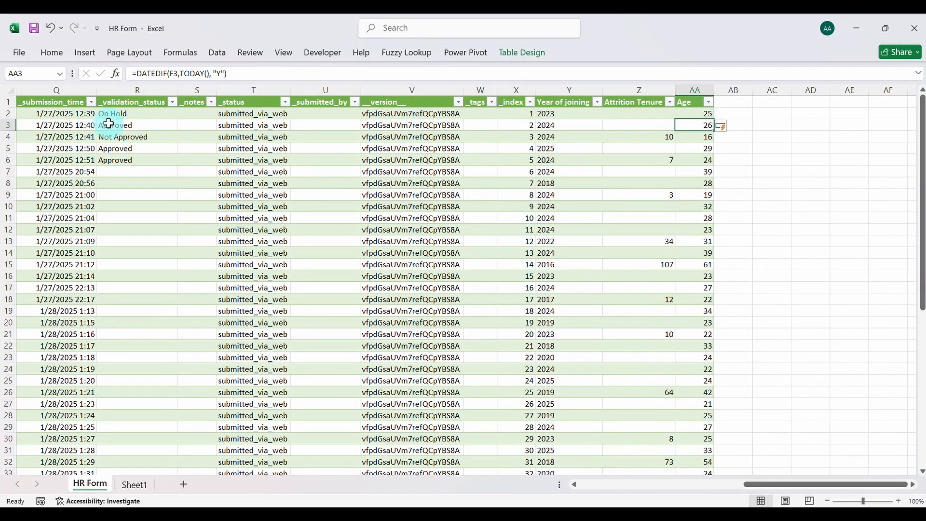
pyautogui.click(7, 114)
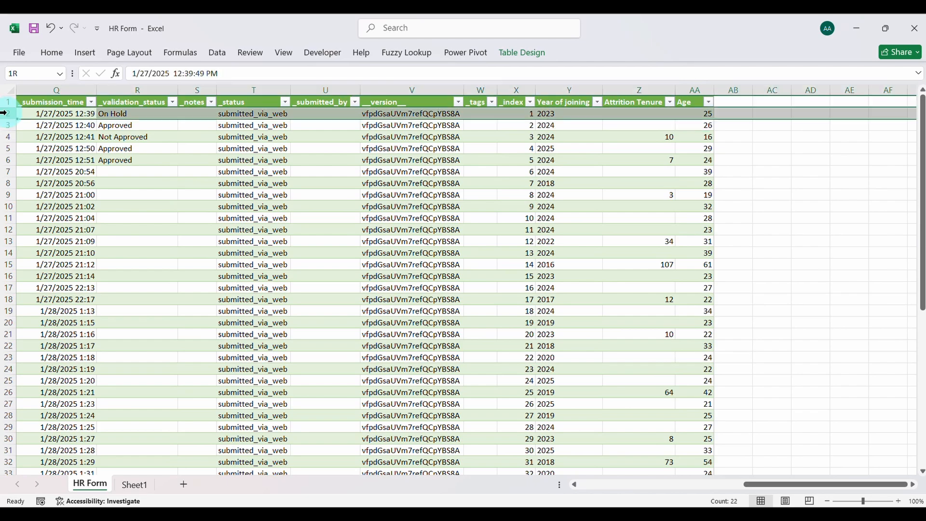
pyautogui.hscroll(-3, 118, 120)
pyautogui.hscroll(-4, 116, 120)
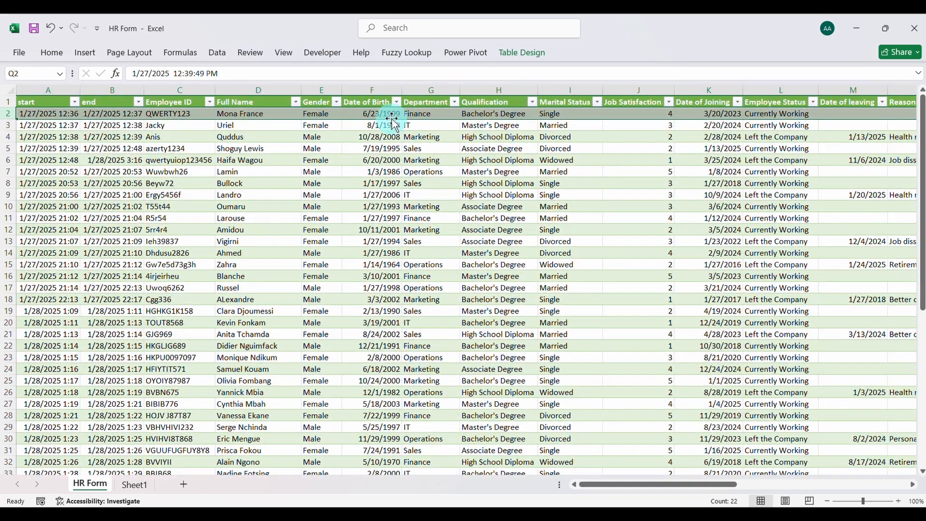
pyautogui.click(440, 136)
pyautogui.hscroll(8, 441, 135)
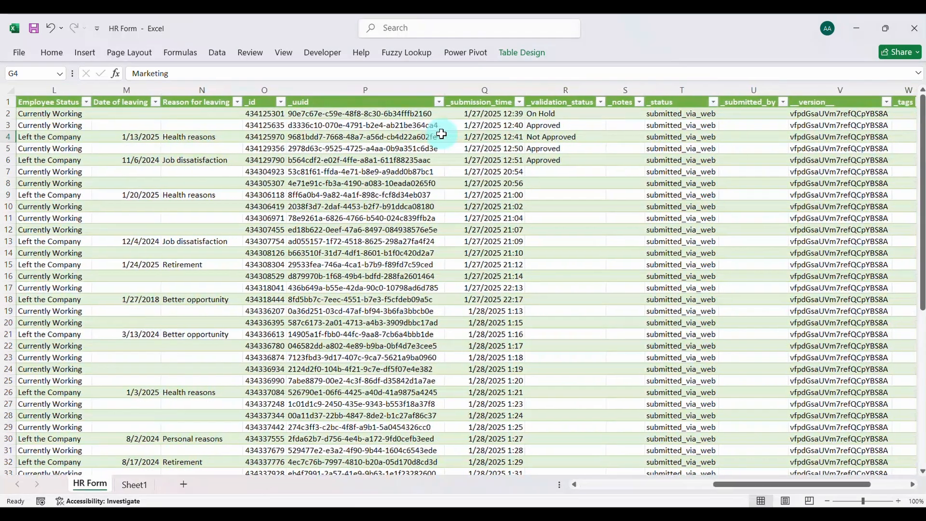
pyautogui.hscroll(5, 441, 135)
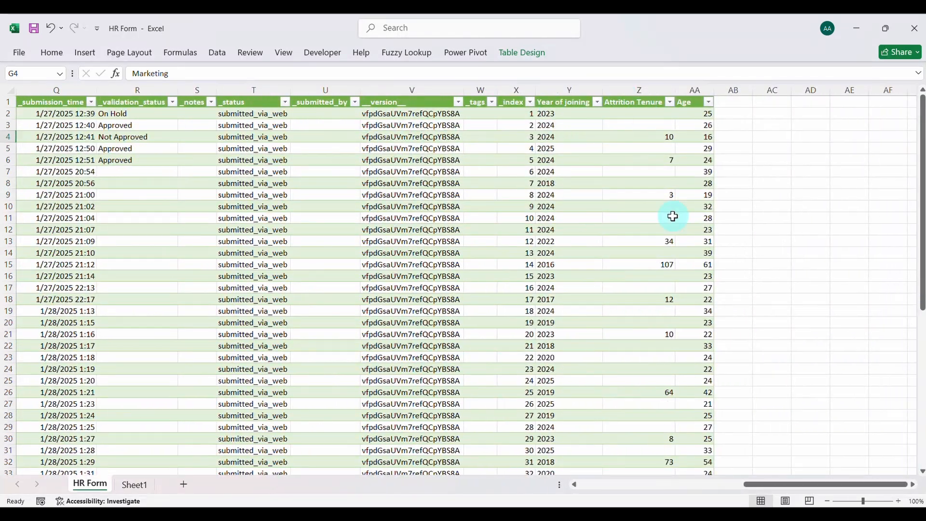
# Insert a PivotTable based on the HR_Form table on a new worksheet
pyautogui.click(354, 184)
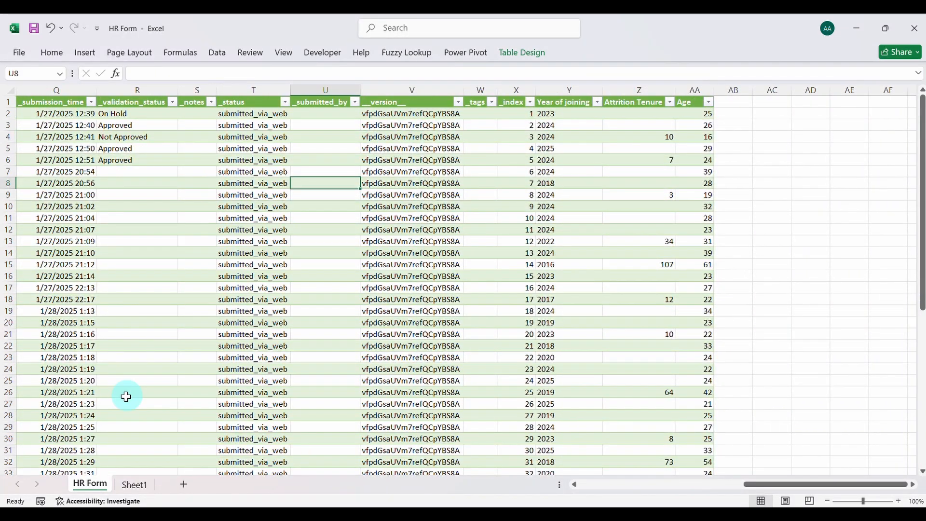
pyautogui.click(82, 53)
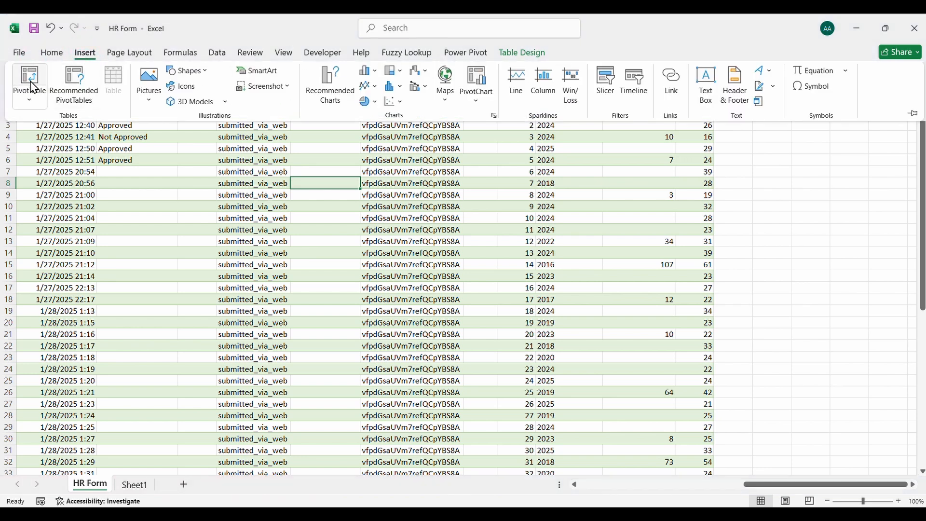
pyautogui.click(32, 81)
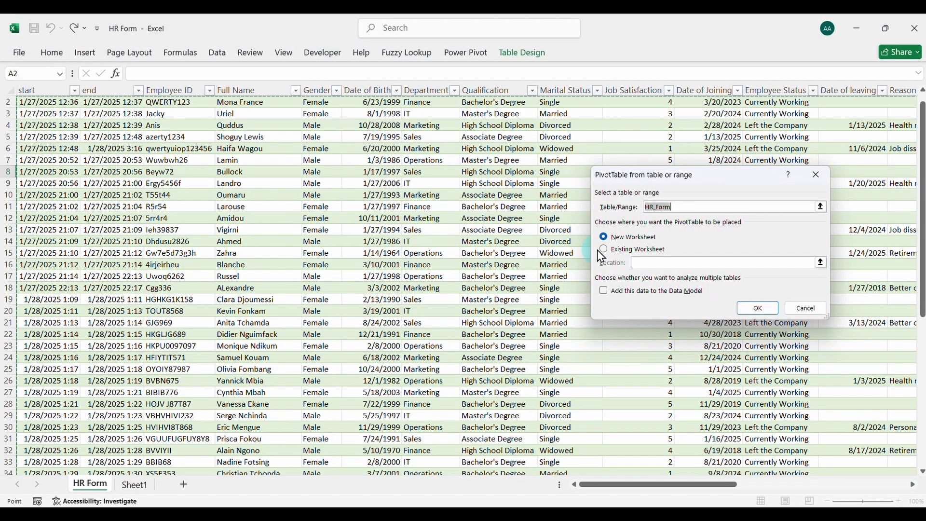
pyautogui.click(757, 307)
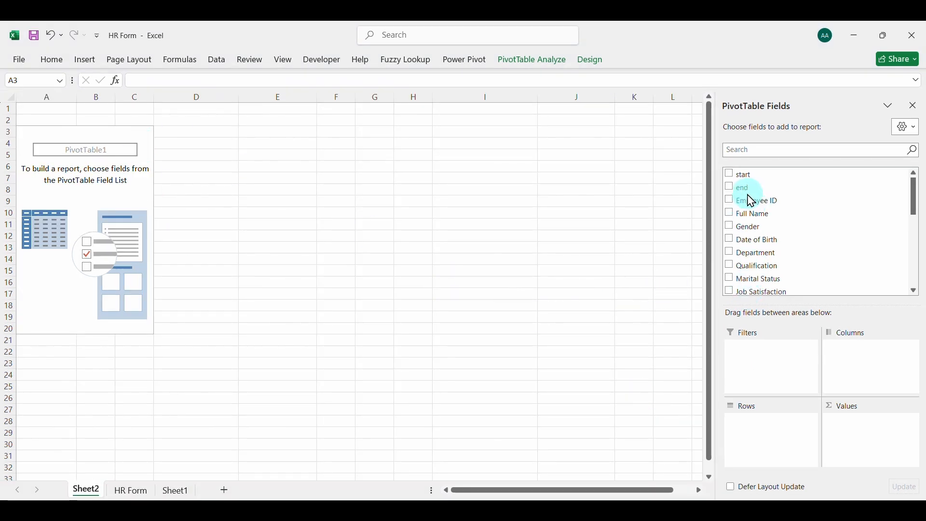
# Add the Employee ID field to the PivotTable's values as a count
pyautogui.moveTo(754, 205); pyautogui.dragTo(865, 443)
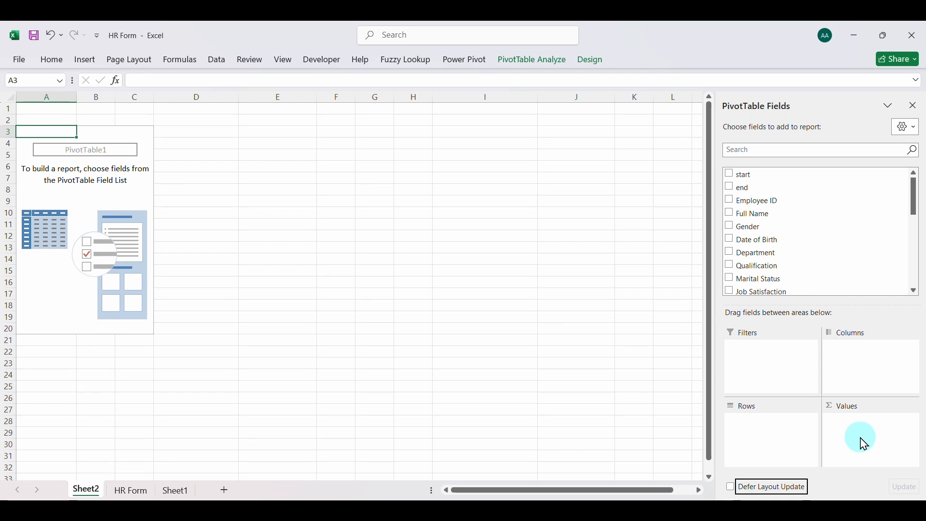
pyautogui.moveTo(754, 205); pyautogui.dragTo(864, 419)
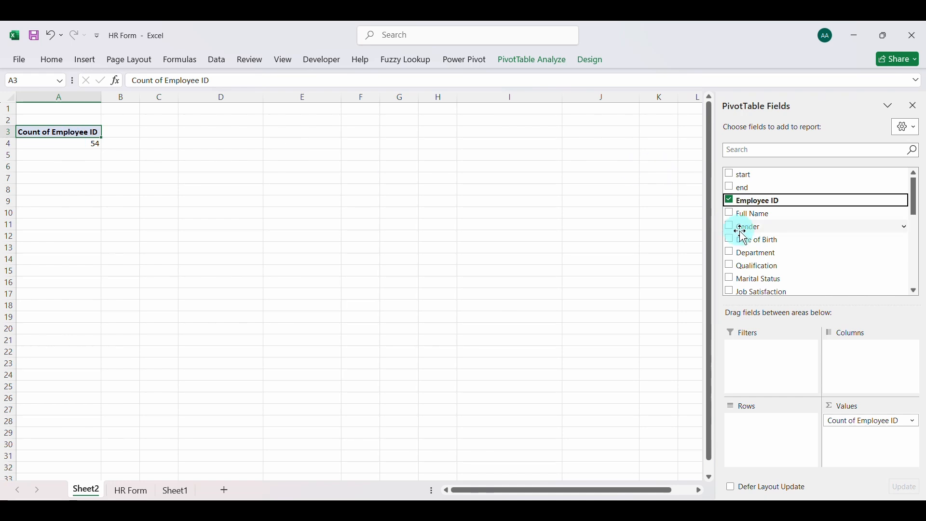
pyautogui.scroll(-1, 748, 263)
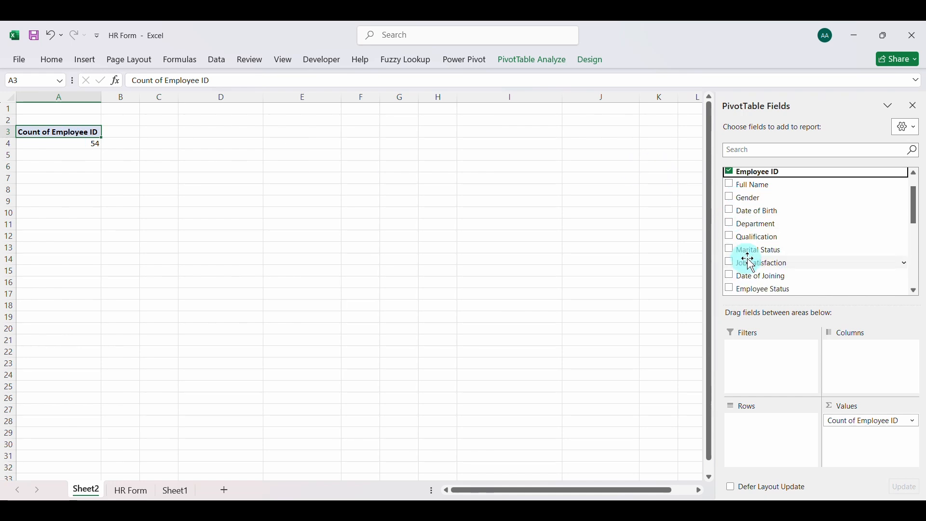
# Add Employee Status as a report filter on the PivotTable and filter it to Currently Working only
pyautogui.scroll(-2, 772, 258)
pyautogui.moveTo(762, 232); pyautogui.dragTo(780, 348)
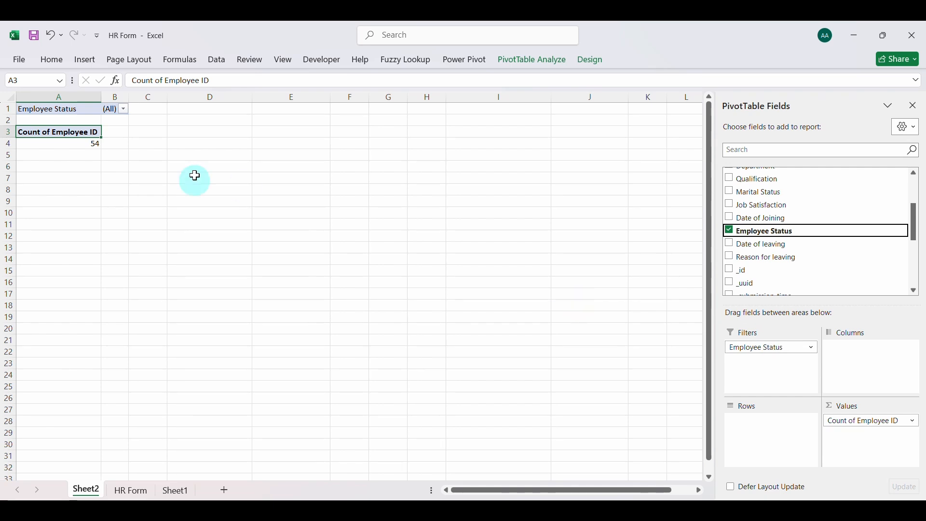
pyautogui.click(124, 109)
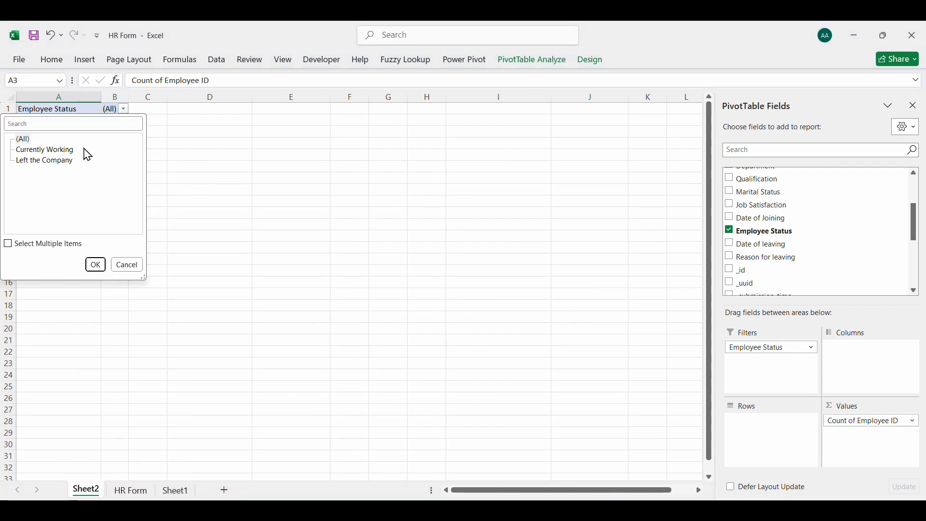
pyautogui.click(8, 245)
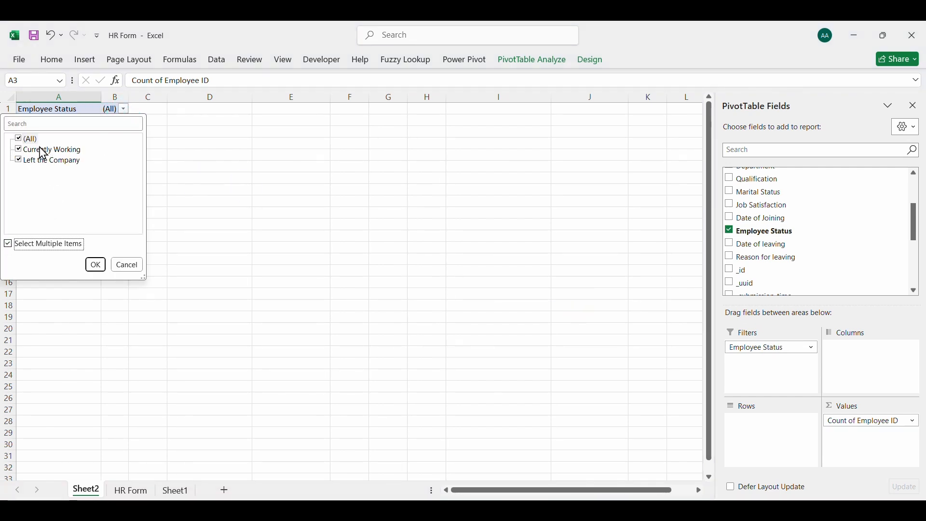
pyautogui.click(20, 163)
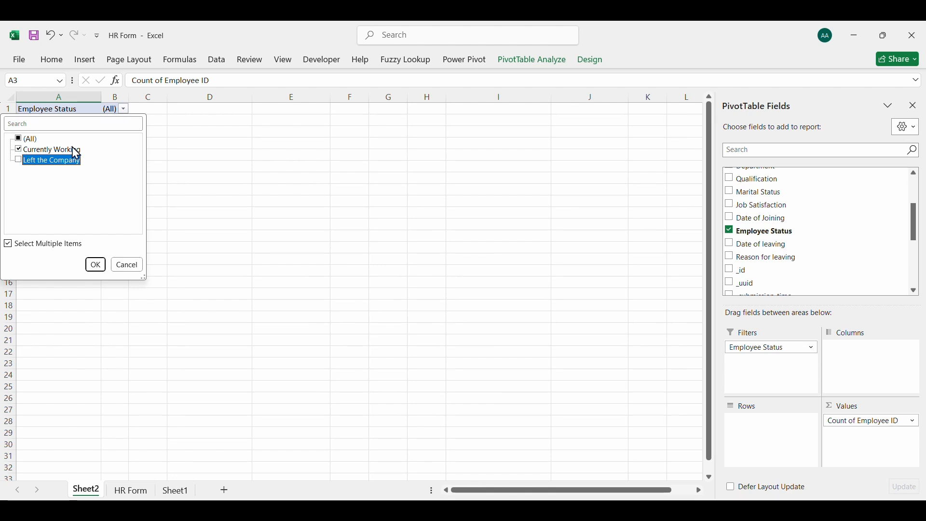
pyautogui.click(95, 265)
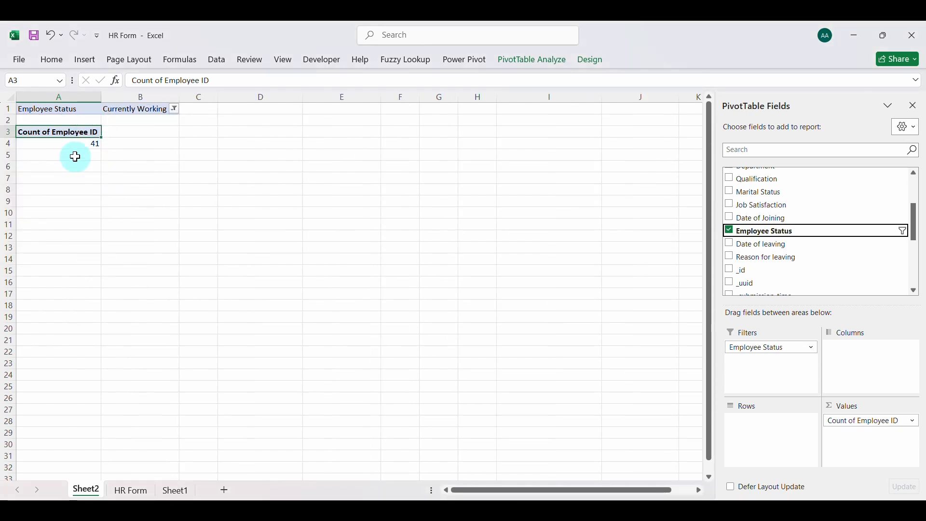
# Duplicate the Currently Working PivotTable at cell D1 and filter the copy to Left the Company only
pyautogui.moveTo(60, 111); pyautogui.dragTo(172, 136)
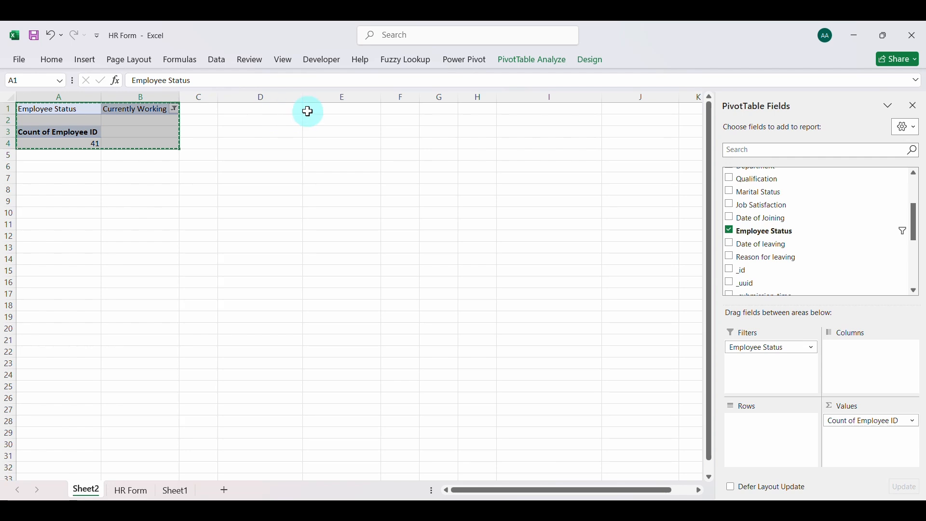
pyautogui.click(290, 111)
pyautogui.hotkey('ctrl', 'v')
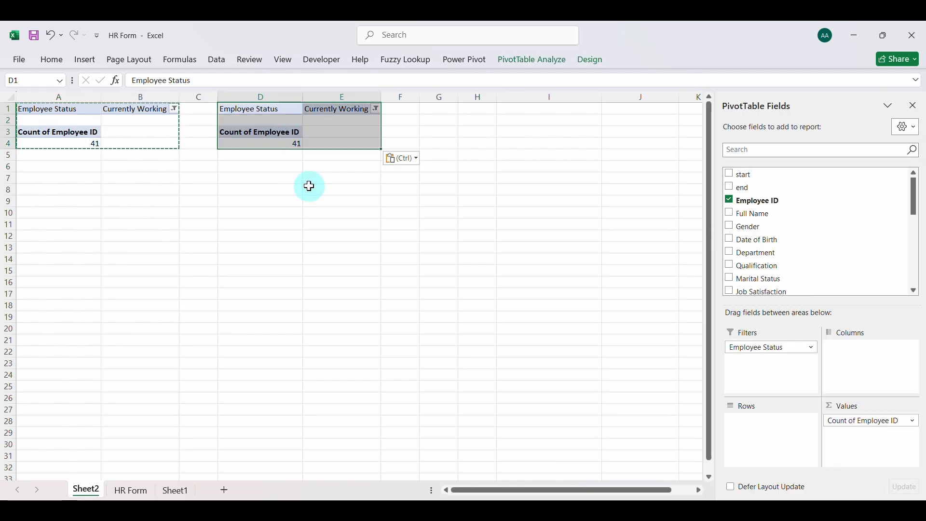
pyautogui.click(376, 109)
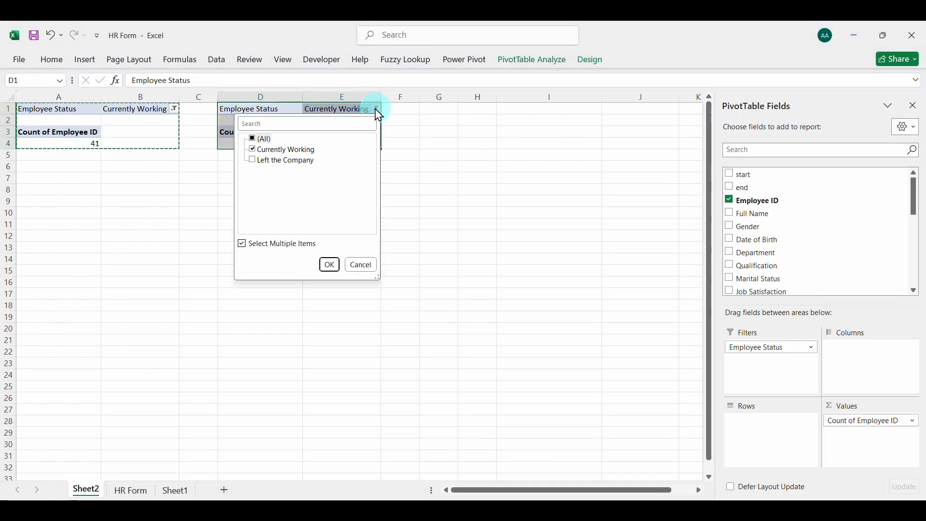
pyautogui.click(253, 150)
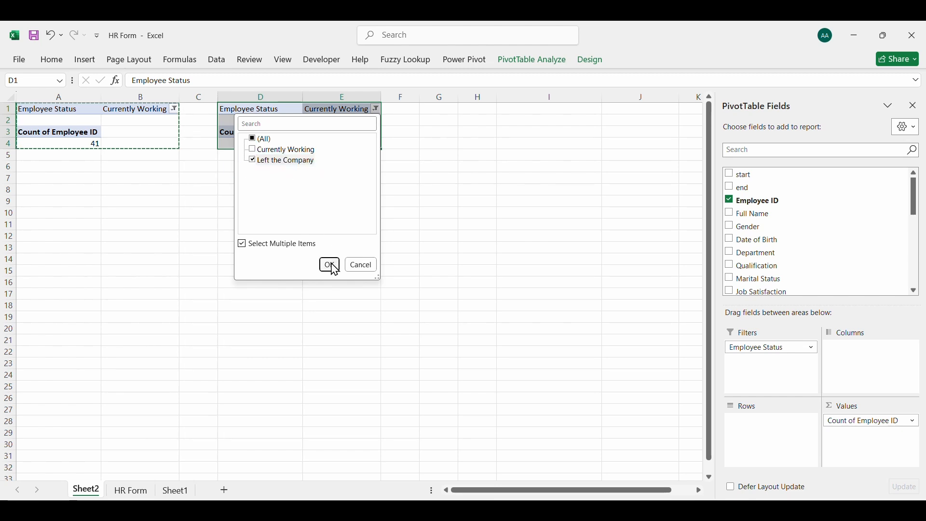
pyautogui.click(330, 265)
pyautogui.click(282, 179)
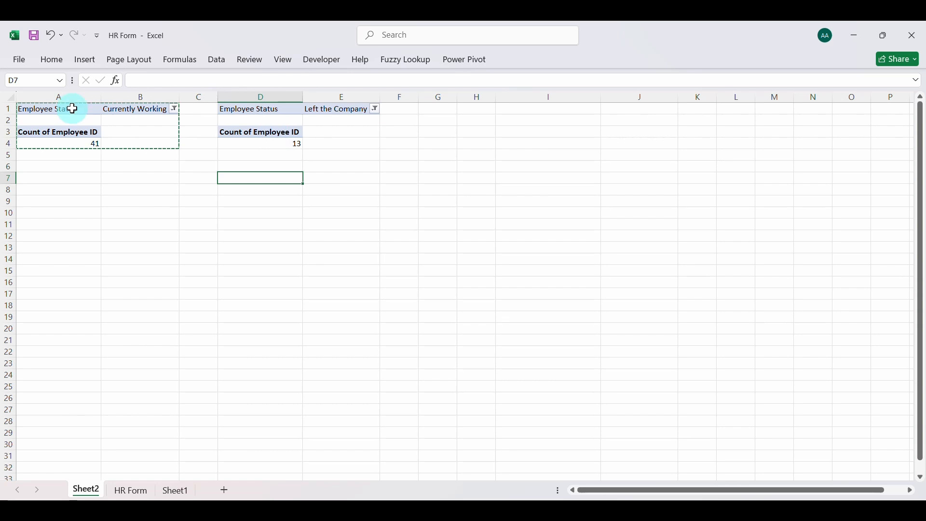
# Copy the Currently Working PivotTable to cell I1 and remove the Employee Status and Employee ID fields from the copy
pyautogui.moveTo(72, 109); pyautogui.dragTo(127, 141)
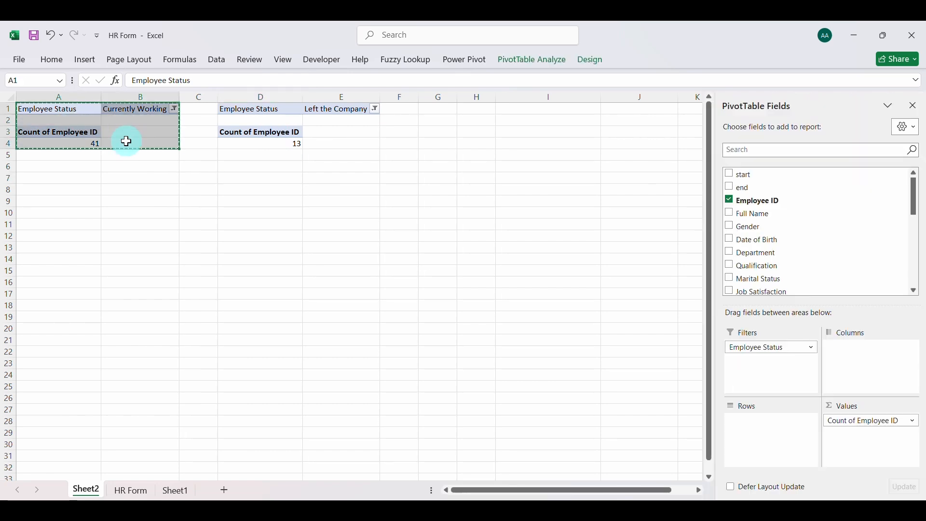
pyautogui.click(523, 109)
pyautogui.hotkey('ctrl', 'v')
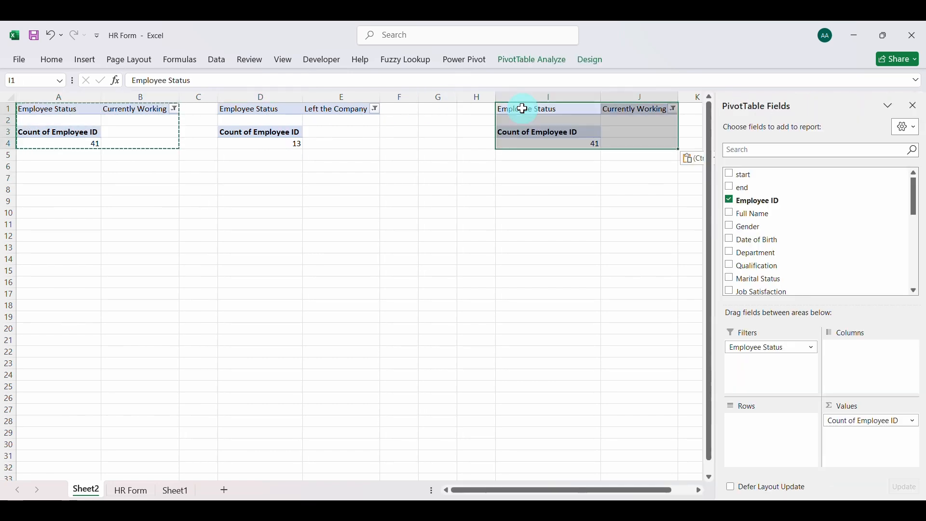
pyautogui.click(759, 352)
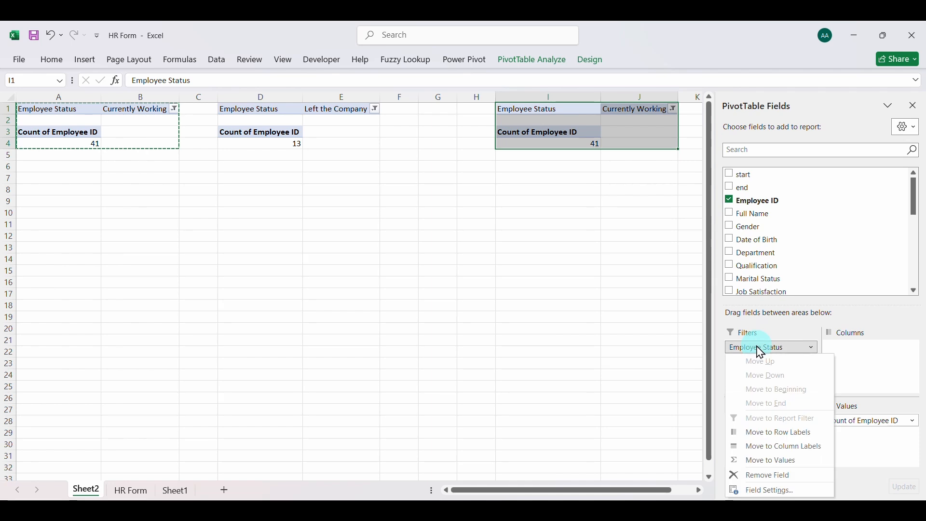
pyautogui.click(775, 475)
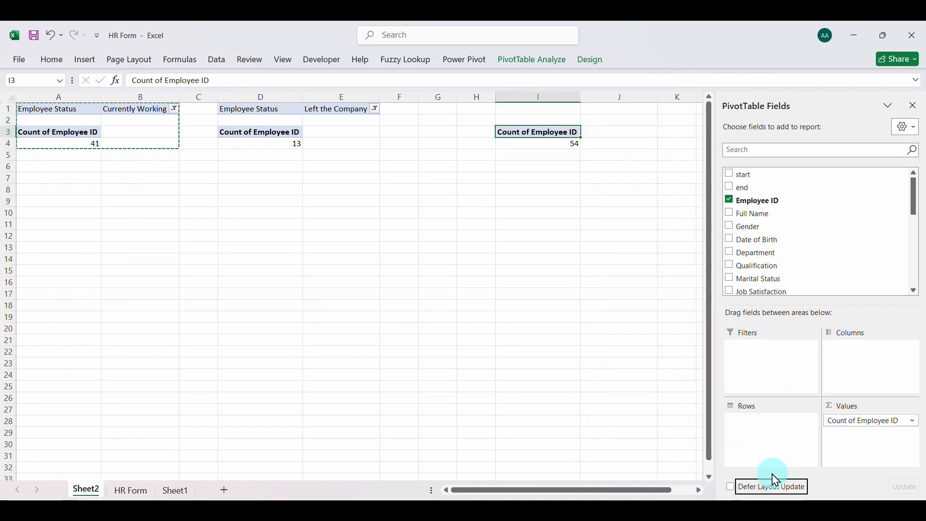
pyautogui.click(846, 424)
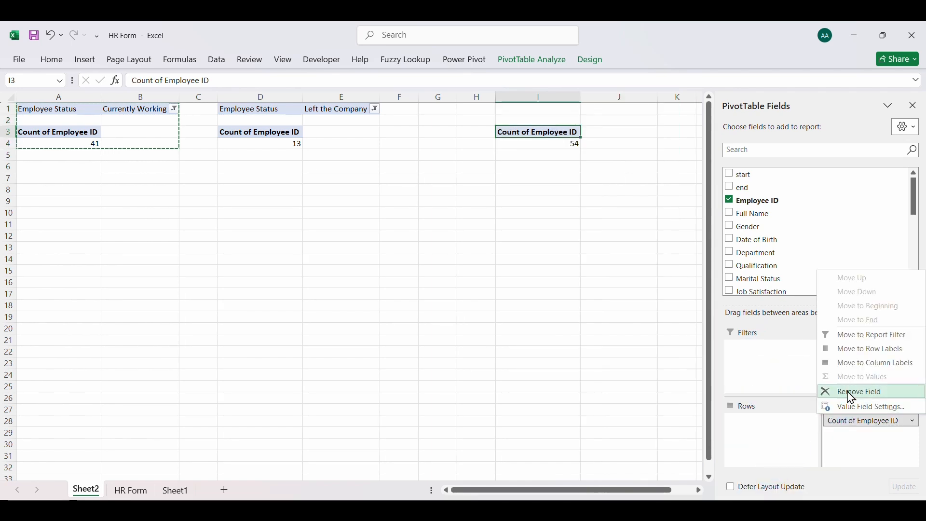
pyautogui.click(852, 395)
# Add the Age field to the empty PivotTable's values and summarize it by Average
pyautogui.scroll(-10, 791, 241)
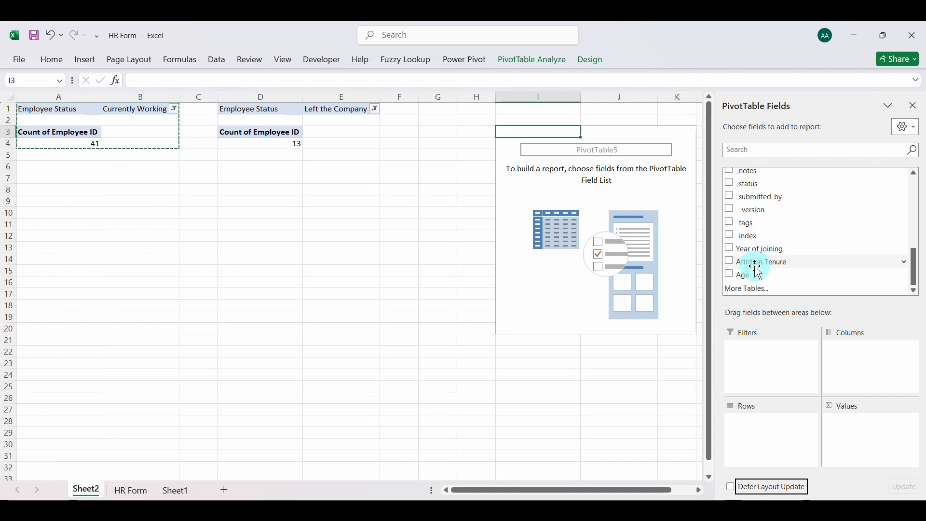
pyautogui.moveTo(759, 273); pyautogui.dragTo(875, 435)
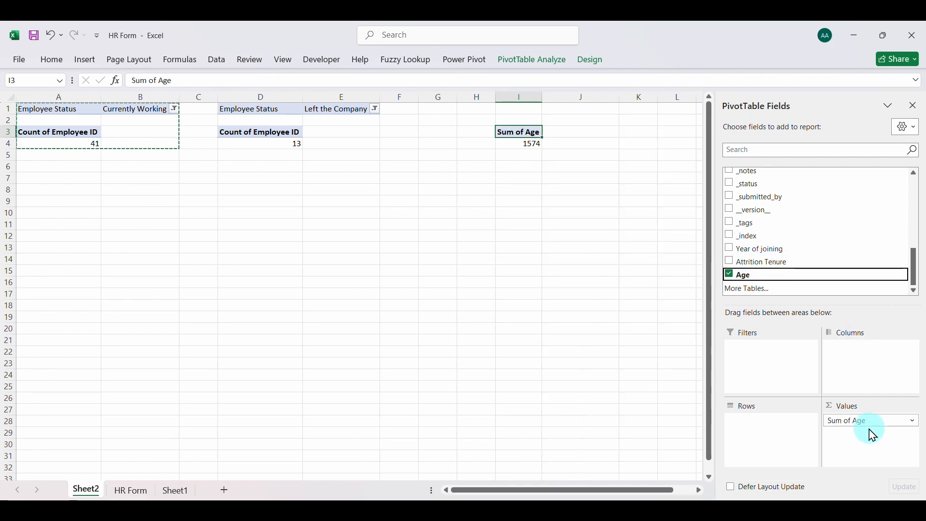
pyautogui.click(874, 423)
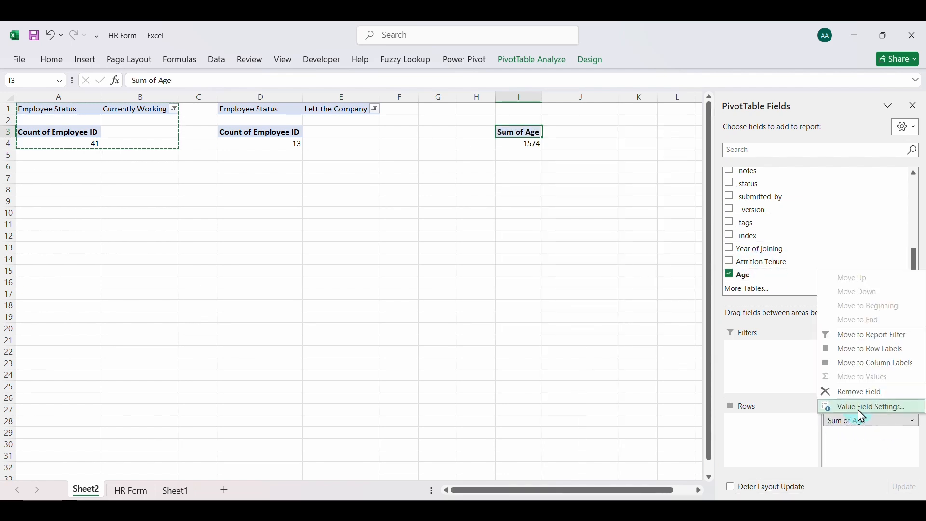
pyautogui.click(869, 409)
pyautogui.click(624, 258)
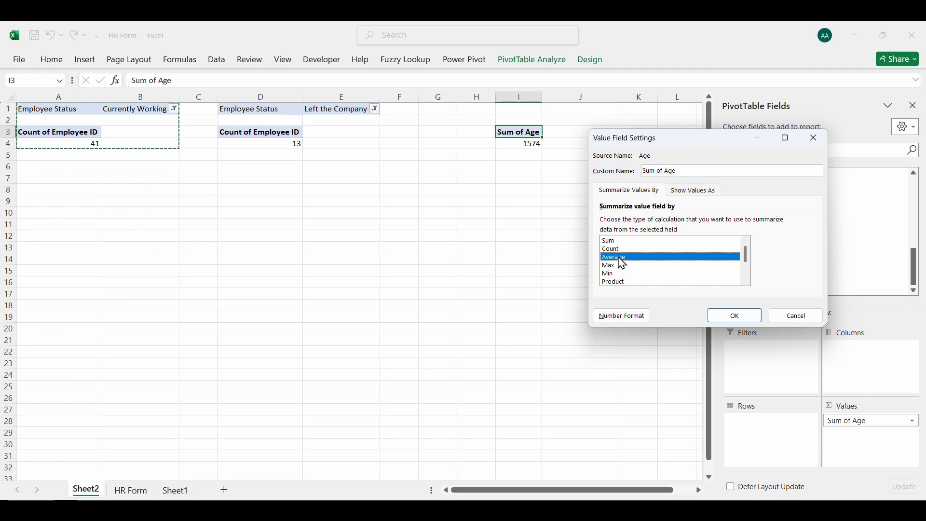
pyautogui.click(730, 317)
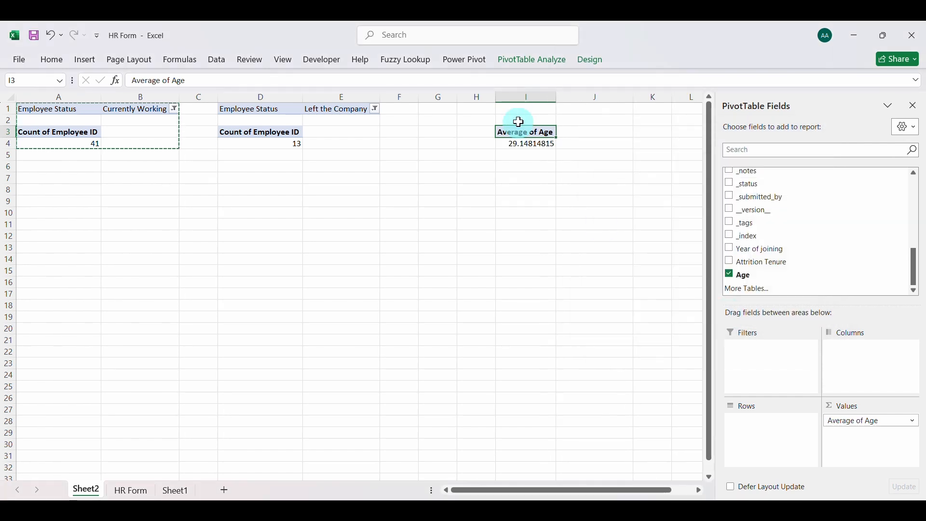
# Copy the Average of Age PivotTable to cell K3 and remove the age value field from the copy
pyautogui.moveTo(519, 131); pyautogui.dragTo(539, 142)
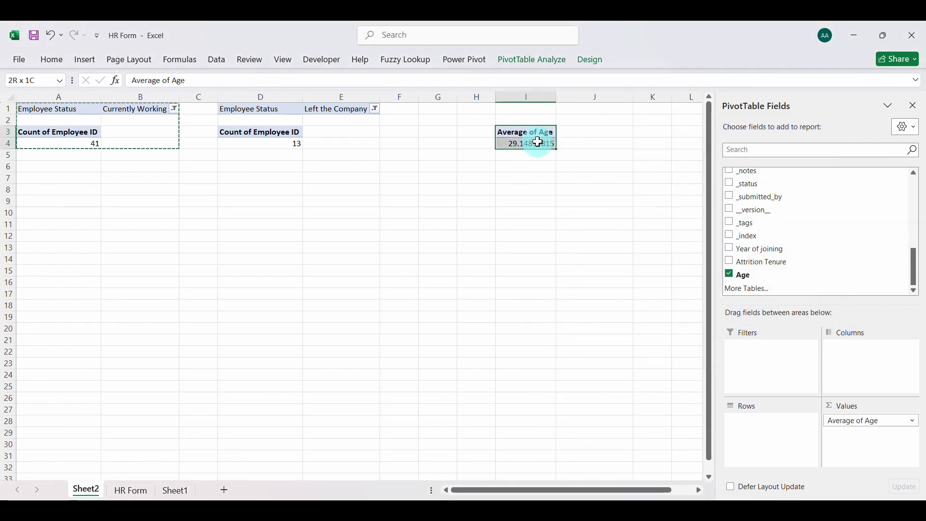
pyautogui.hotkey('ctrl', 'c')
pyautogui.hscroll(3, 535, 142)
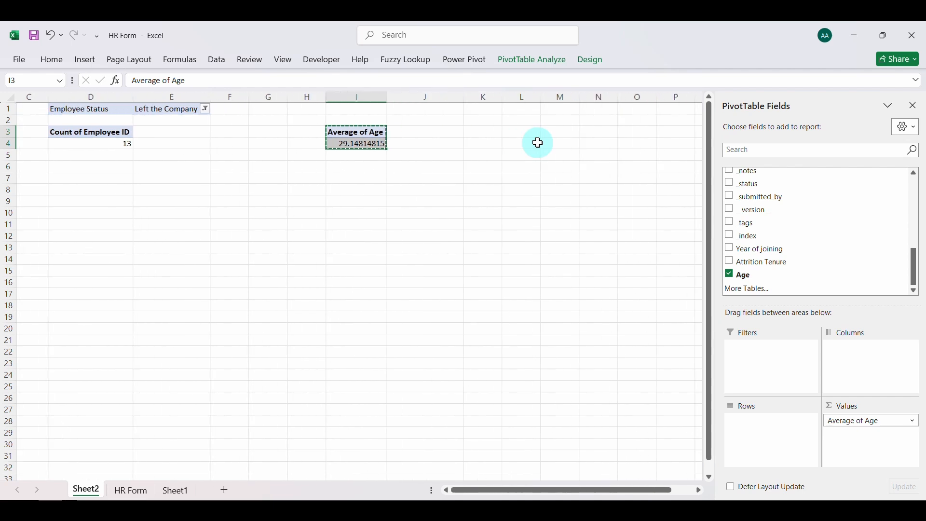
pyautogui.click(457, 134)
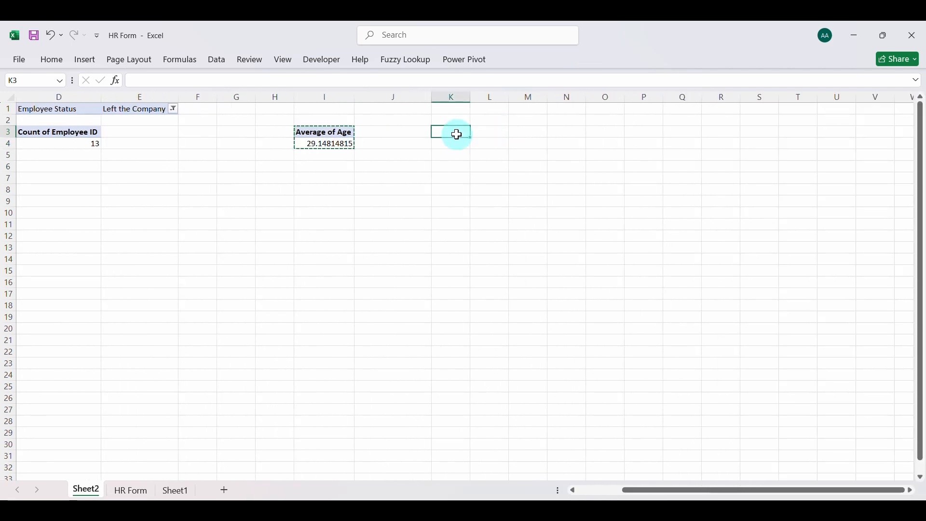
pyautogui.hotkey('ctrl', 'v')
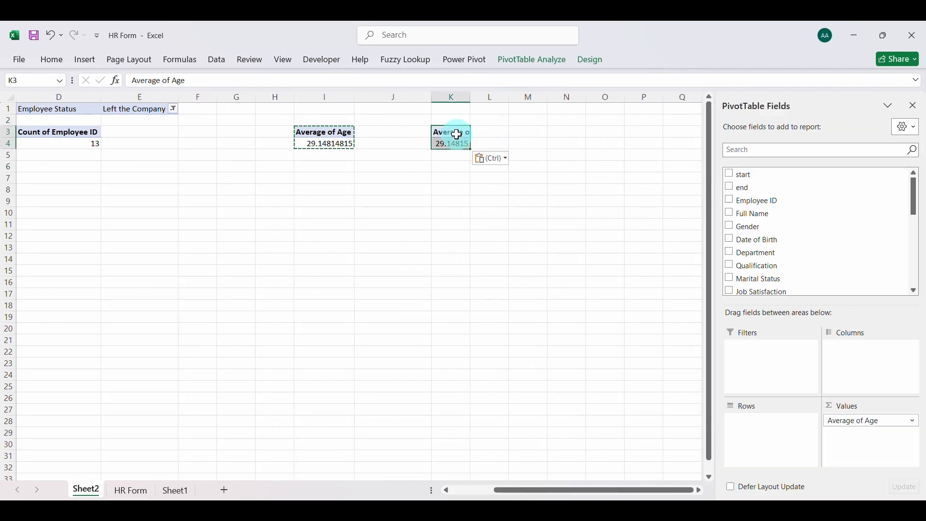
pyautogui.click(852, 423)
pyautogui.click(854, 392)
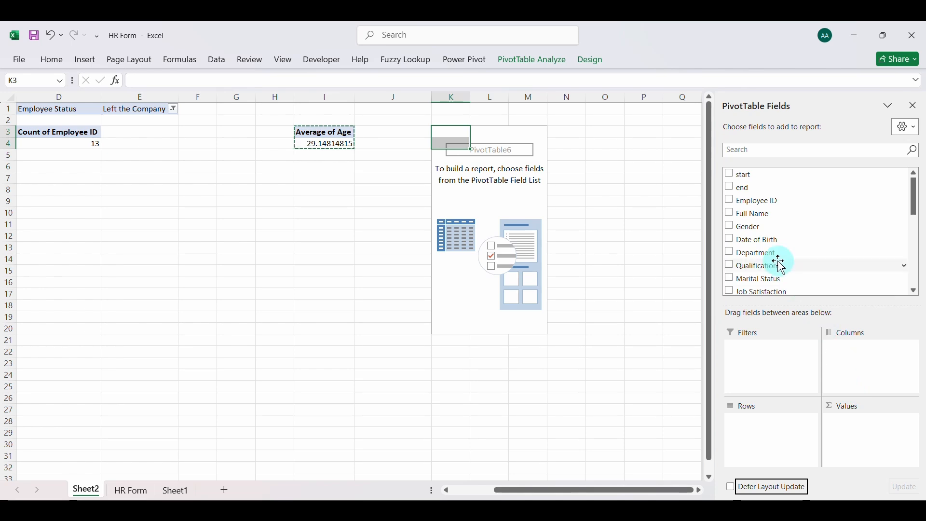
# Add the Attrition Tenure field to the values of the PivotTable at K3 and summarize it by Average
pyautogui.scroll(-10, 782, 266)
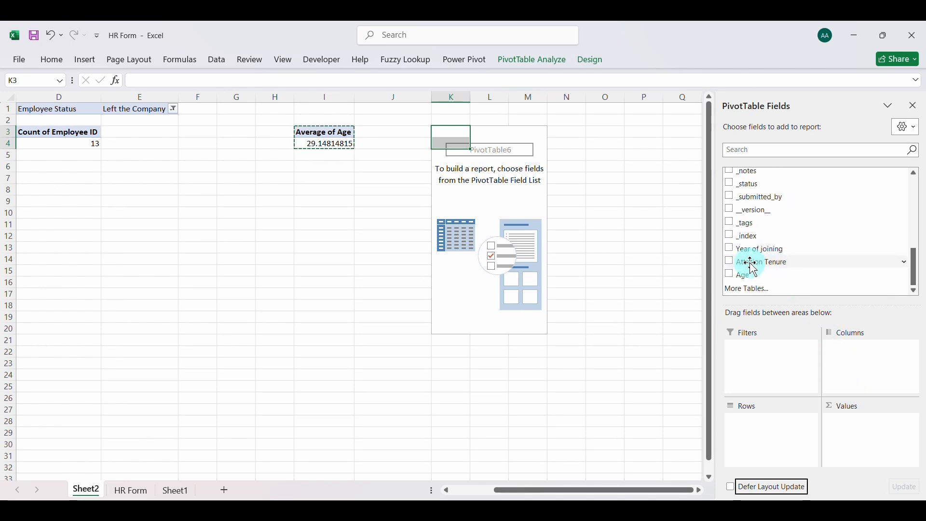
pyautogui.moveTo(754, 266); pyautogui.dragTo(867, 433)
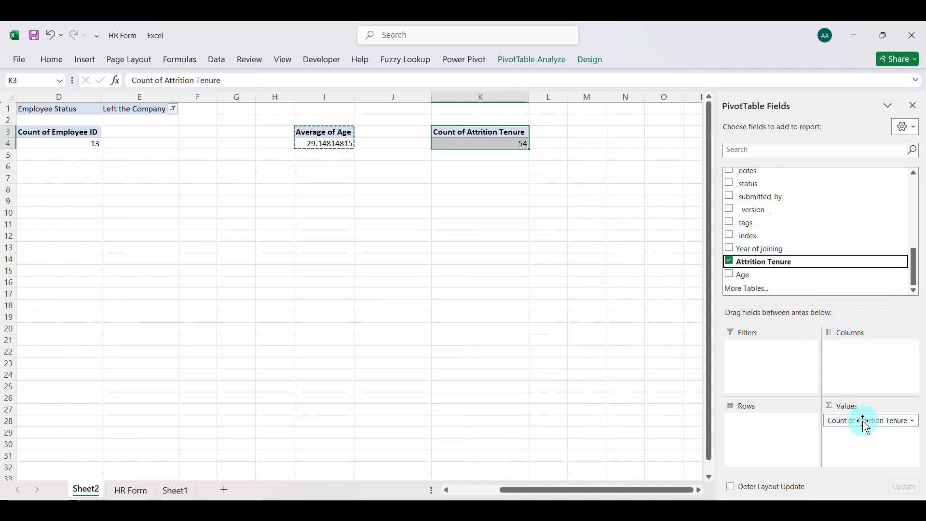
pyautogui.click(863, 422)
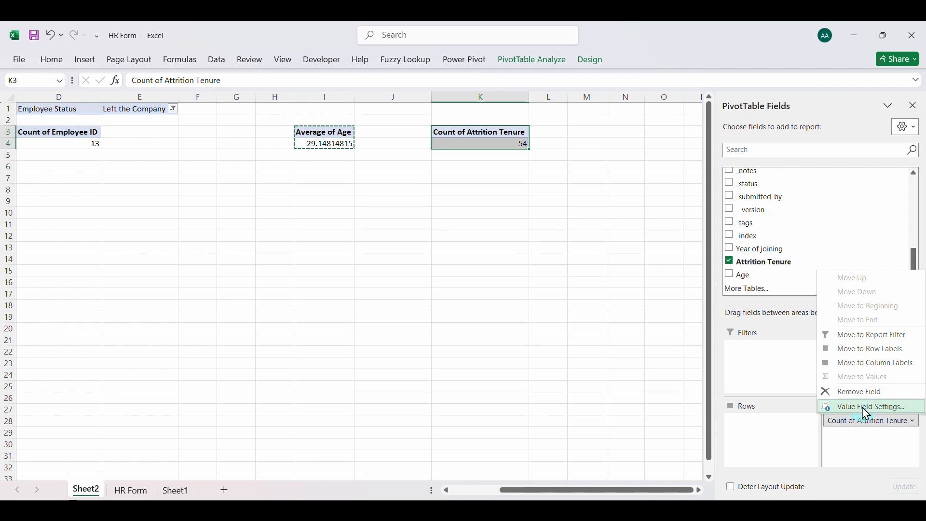
pyautogui.click(867, 409)
pyautogui.click(621, 260)
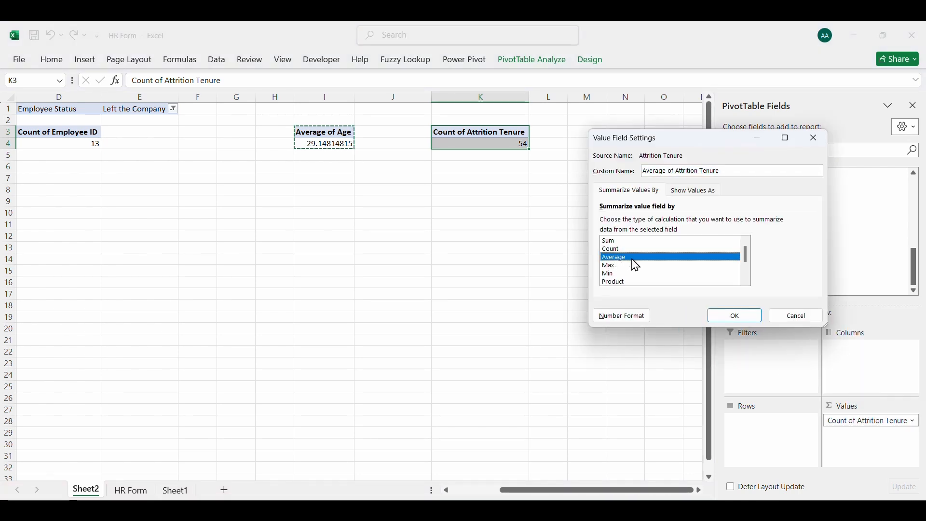
pyautogui.click(718, 317)
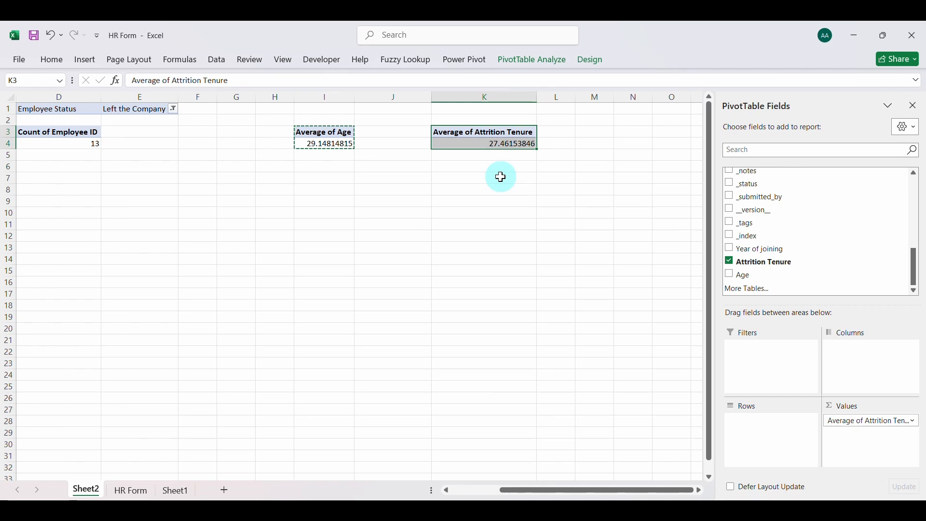
pyautogui.click(501, 177)
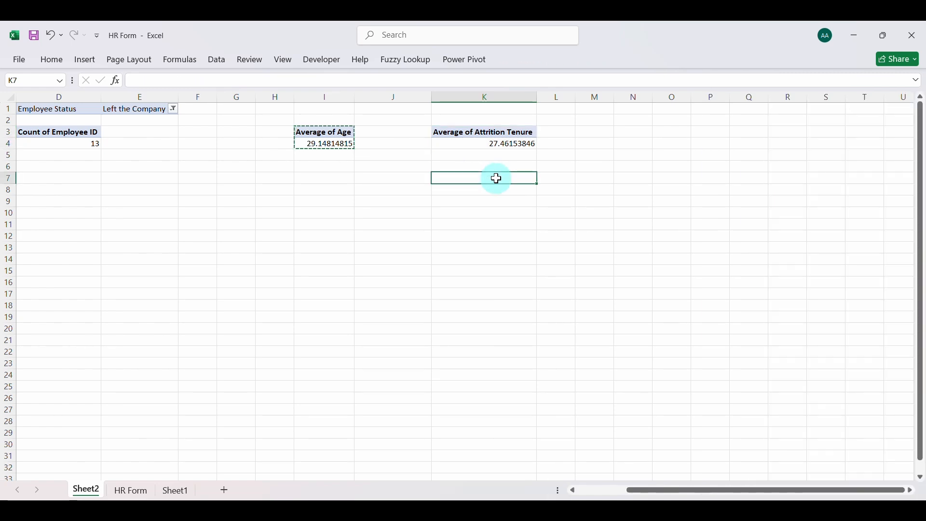
# Rename the PivotTable that counts the Currently Working employees
pyautogui.hscroll(-3, 289, 206)
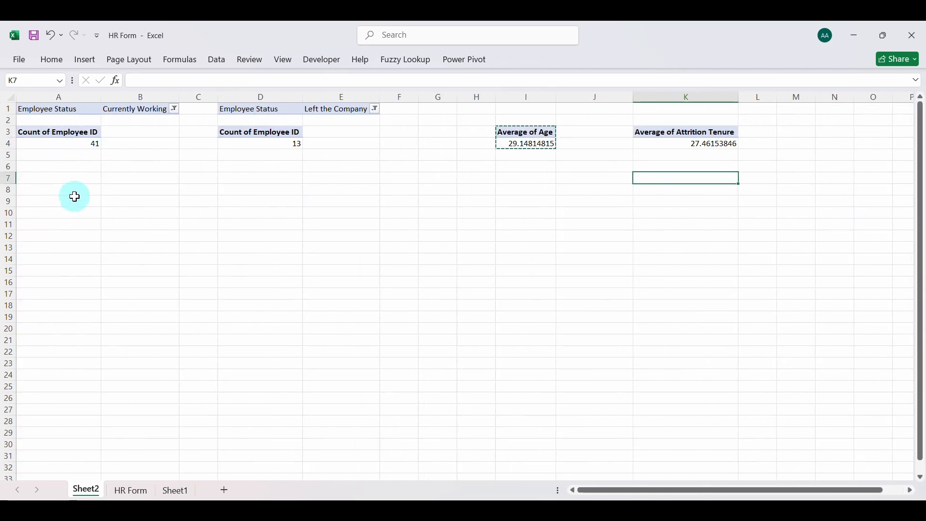
pyautogui.click(51, 109)
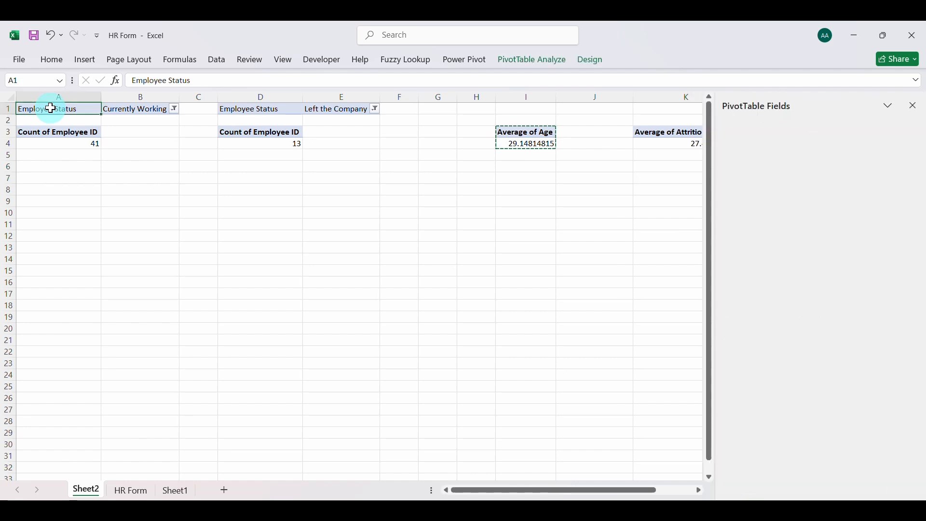
pyautogui.click(533, 63)
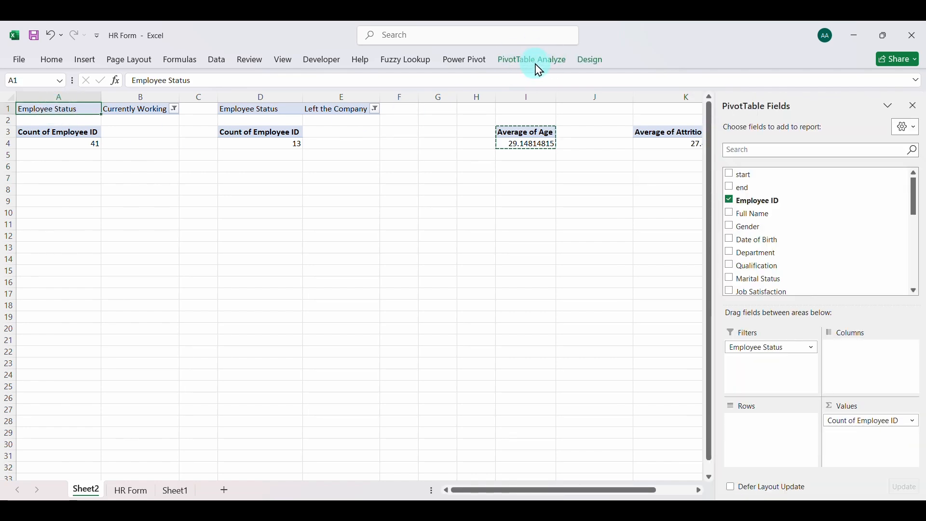
pyautogui.click(536, 66)
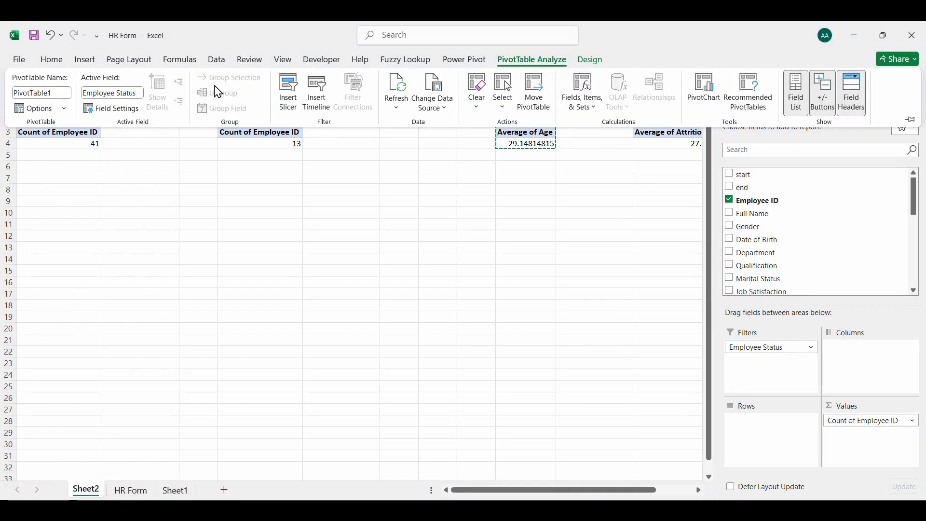
pyautogui.click(39, 93)
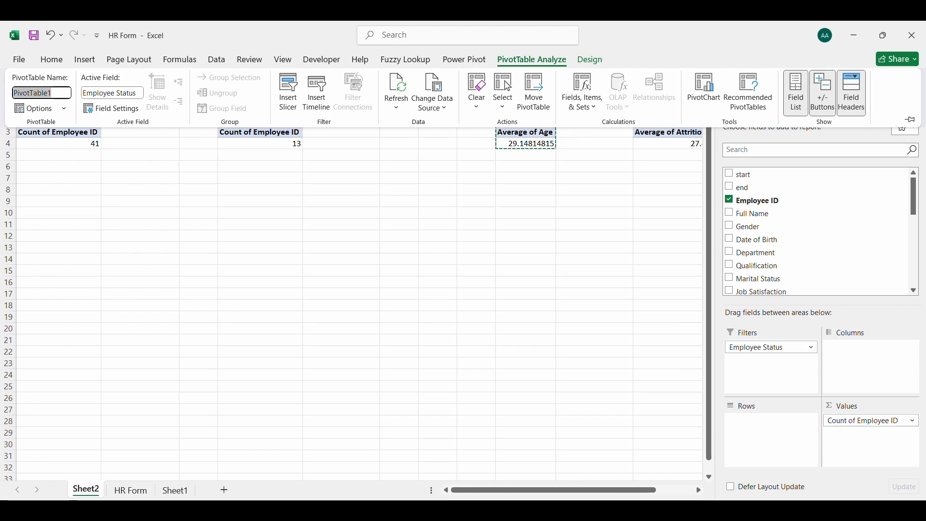
pyautogui.press('Return')
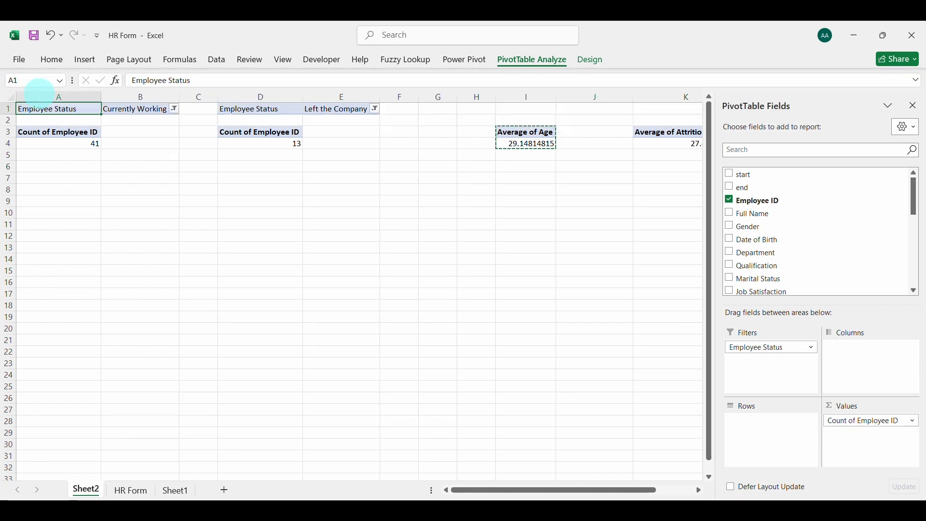
# Rename the Left the Company PivotTable to KPI2 and give the Average of Age PivotTable a name in the same KPI series
pyautogui.click(250, 109)
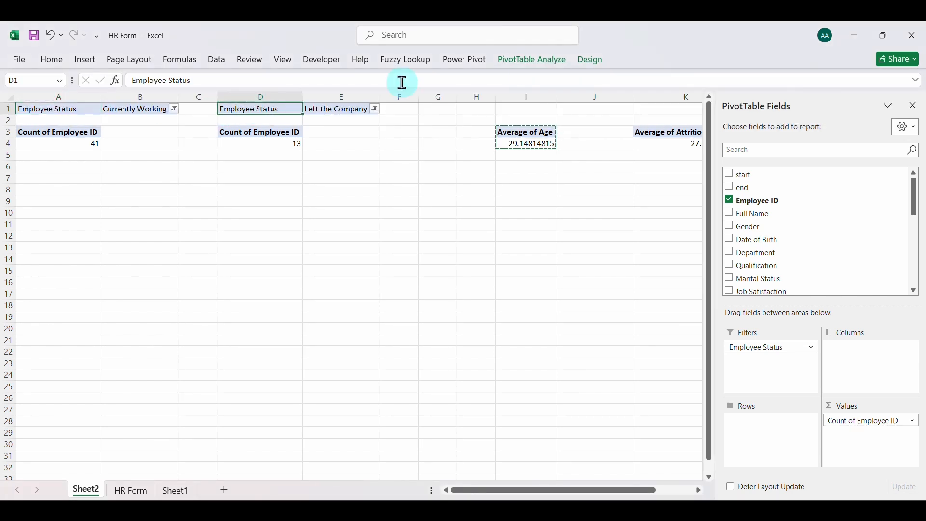
pyautogui.click(539, 68)
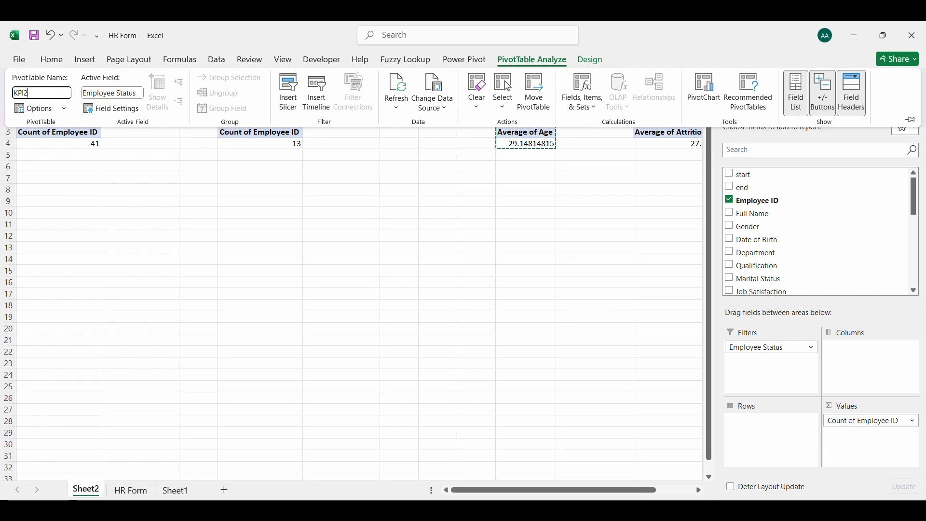
pyautogui.press('Return')
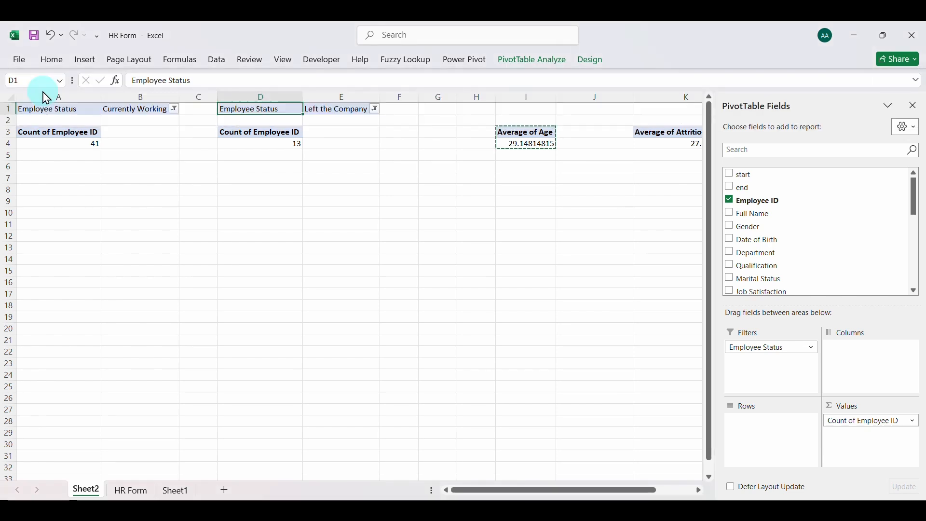
pyautogui.click(503, 128)
pyautogui.click(539, 72)
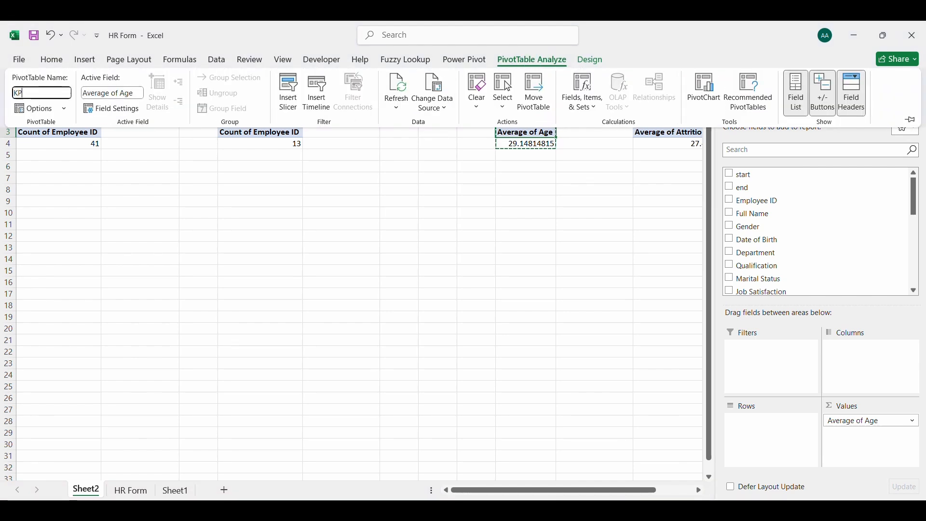
pyautogui.press('Return')
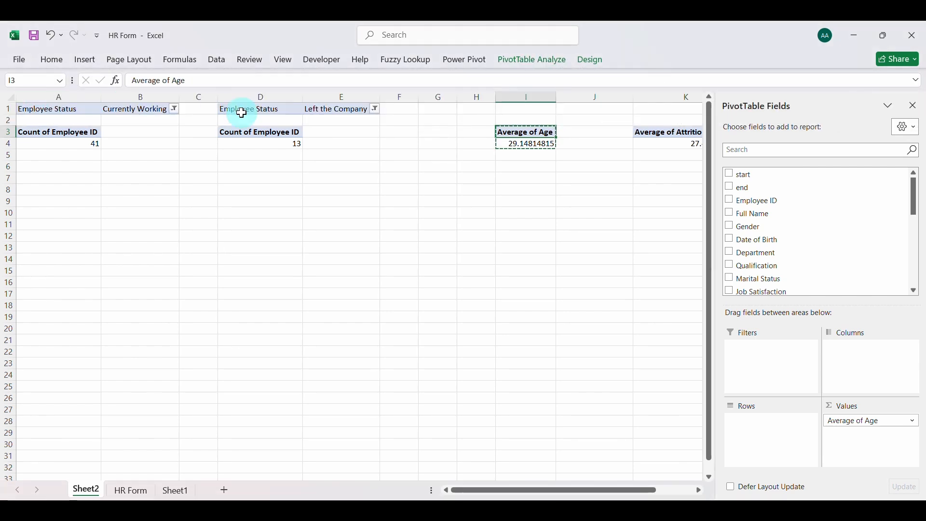
# Rename the Average of Attrition Tenure PivotTable at K3, continuing the KPI naming series
pyautogui.click(653, 134)
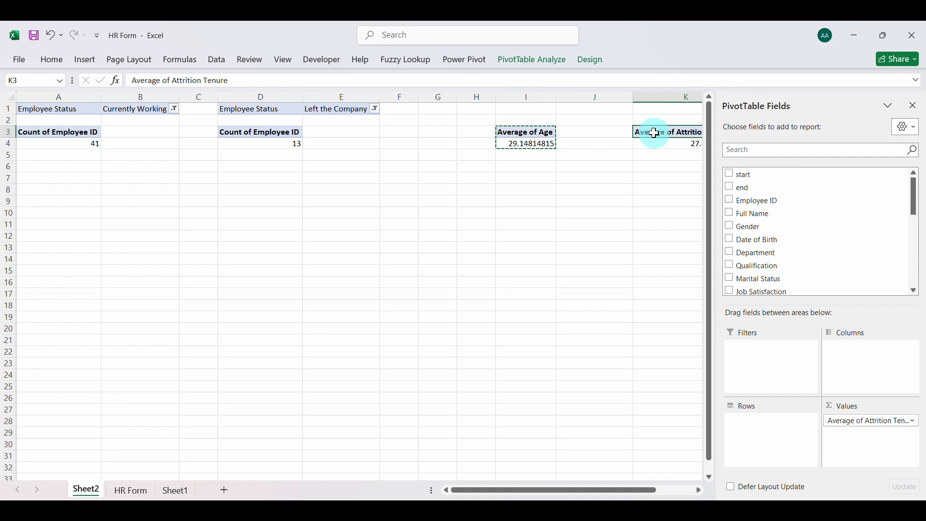
pyautogui.click(542, 62)
pyautogui.click(32, 92)
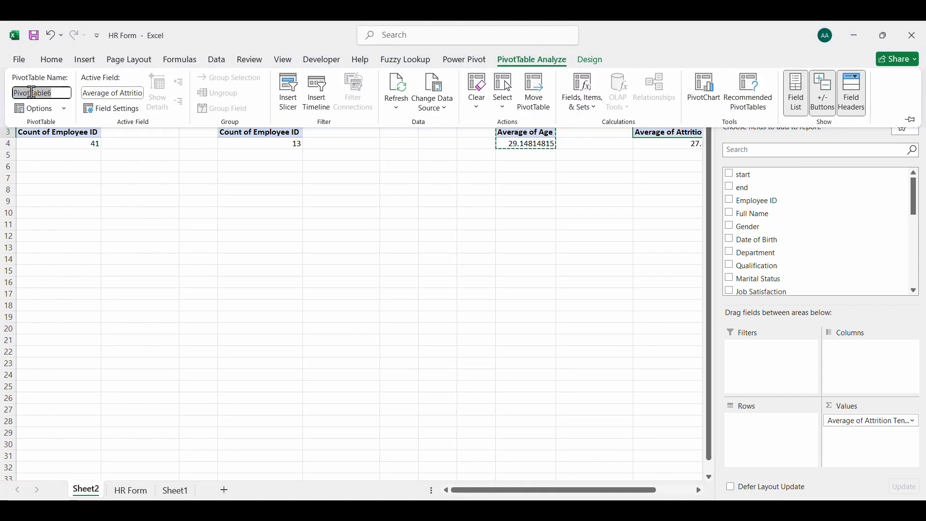
pyautogui.write('KPI4')
pyautogui.press('Return')
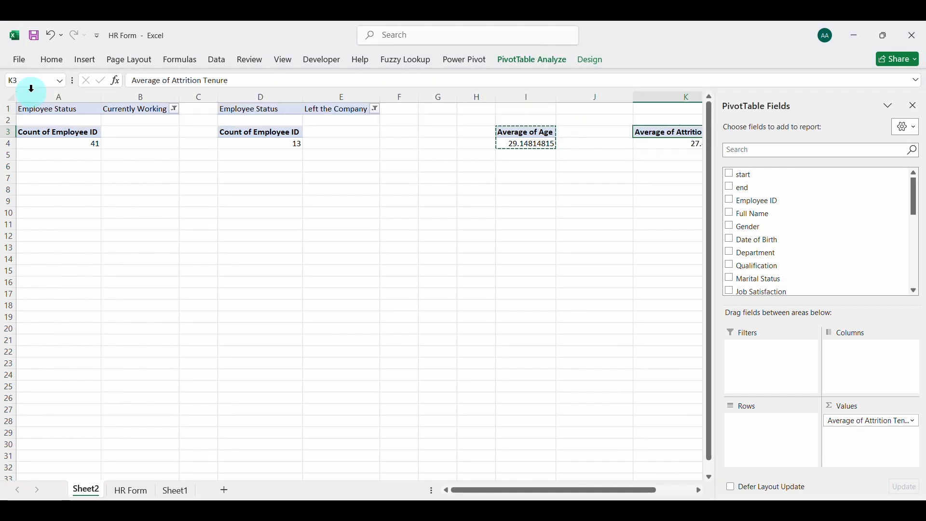
# Enter the label Active Employees in A6 and link A7 to the Currently Working count in A4
pyautogui.click(63, 170)
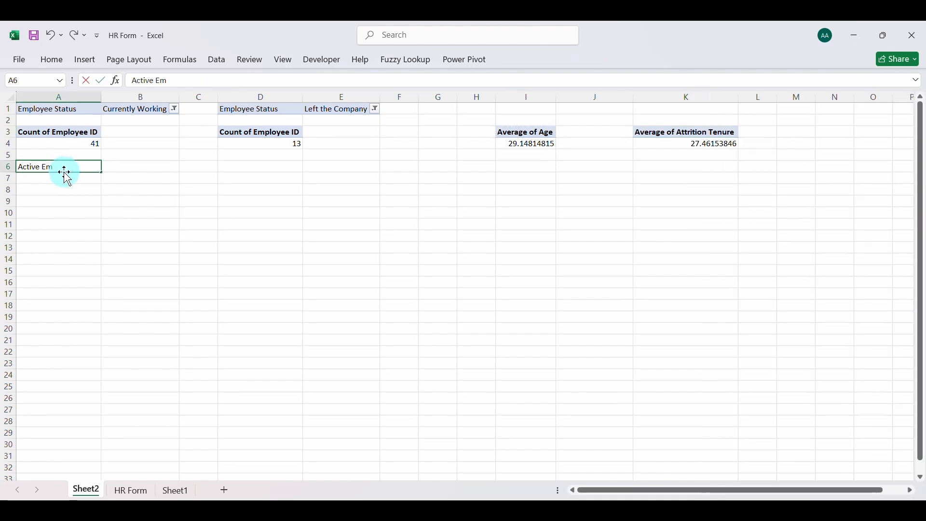
pyautogui.click(72, 179)
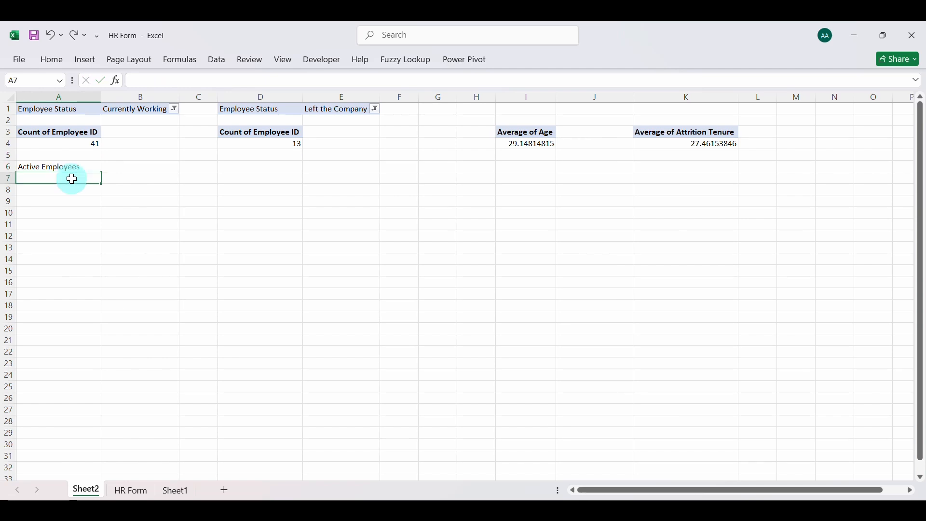
pyautogui.write('=')
pyautogui.click(68, 143)
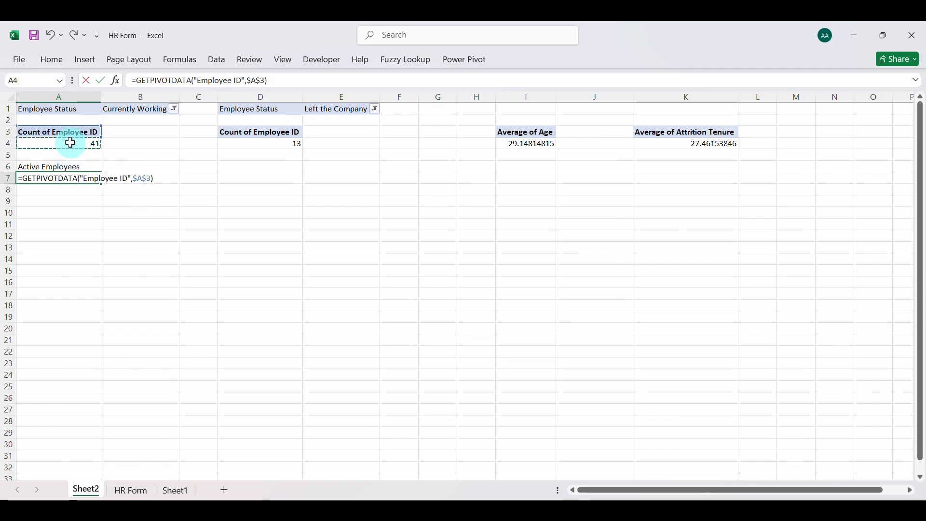
pyautogui.press('Return')
# Enter the label Attrition in D6 and link D7 to the Left the Company count in D4
pyautogui.click(242, 167)
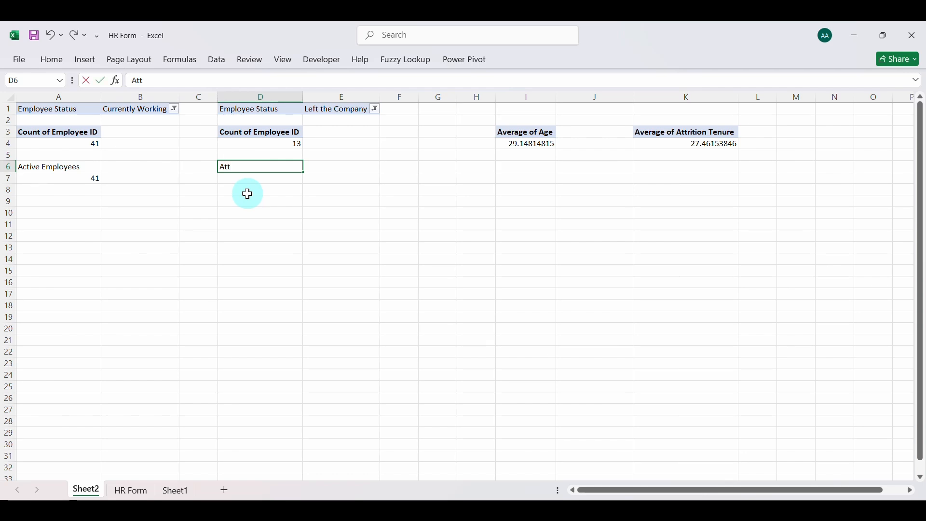
pyautogui.write('Attrition')
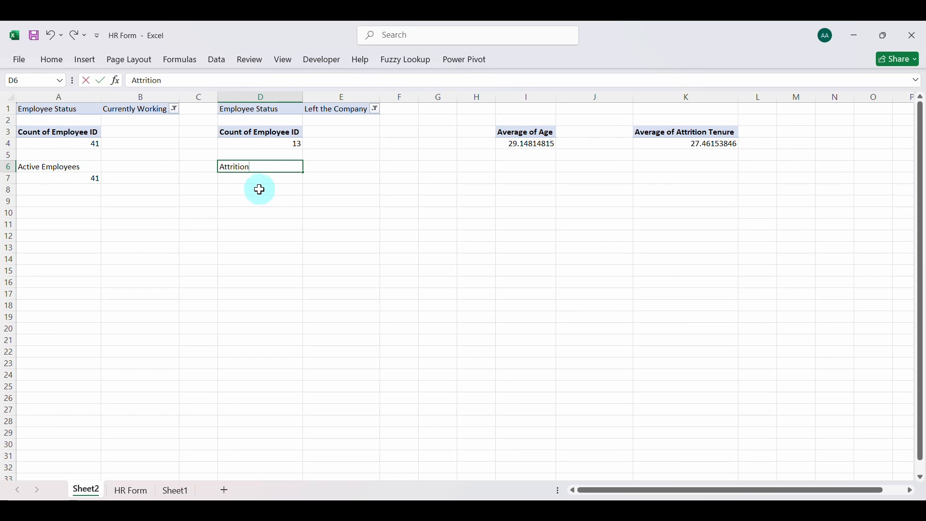
pyautogui.click(265, 179)
pyautogui.write('=')
pyautogui.click(270, 144)
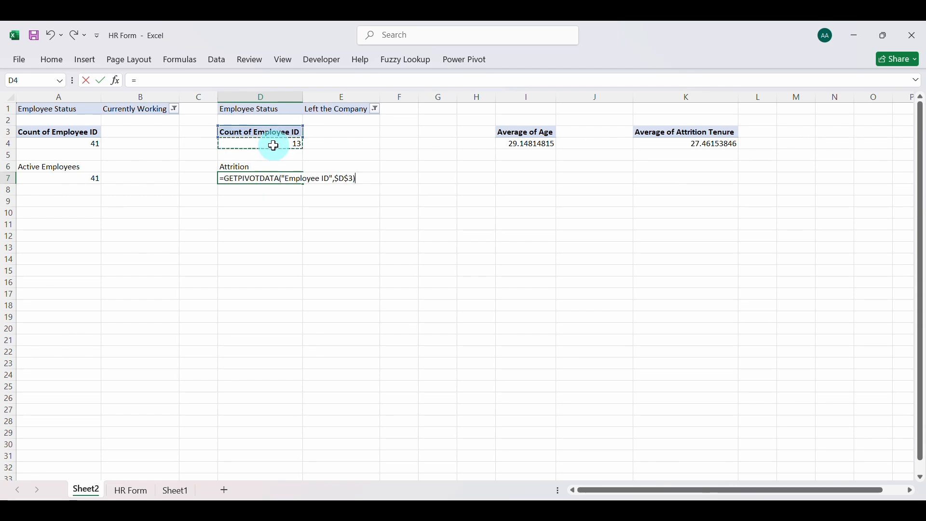
pyautogui.press('Return')
# Enter the label Avg Age in I6 and link I7 to the PivotTable's average age in I4
pyautogui.click(519, 171)
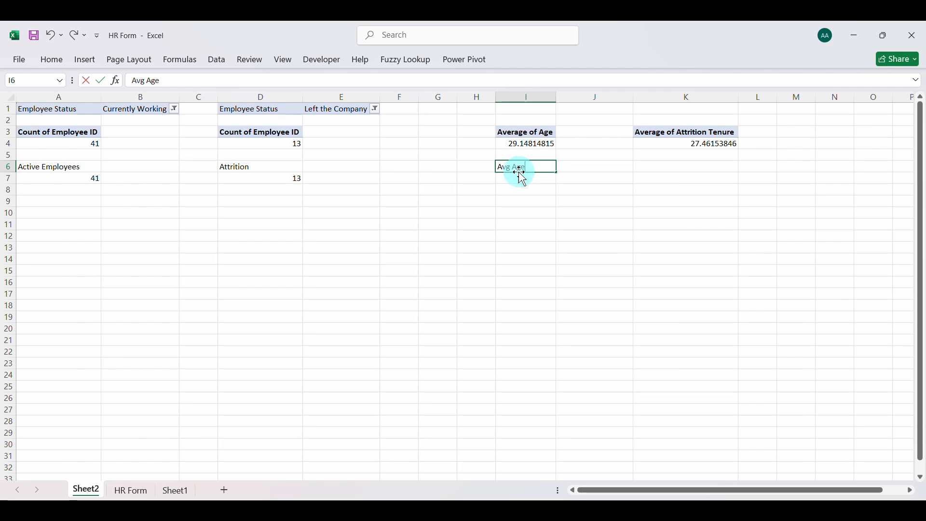
pyautogui.click(523, 179)
pyautogui.write('=')
pyautogui.click(525, 145)
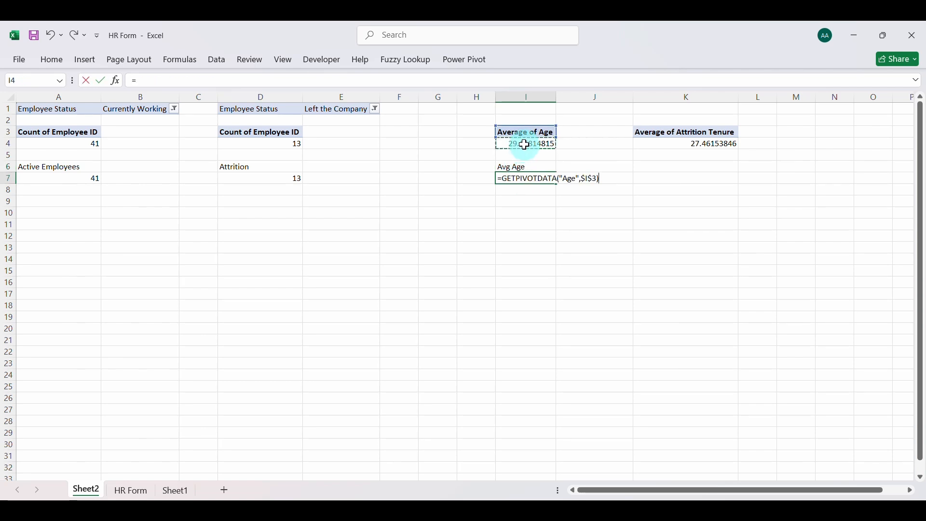
pyautogui.press('Return')
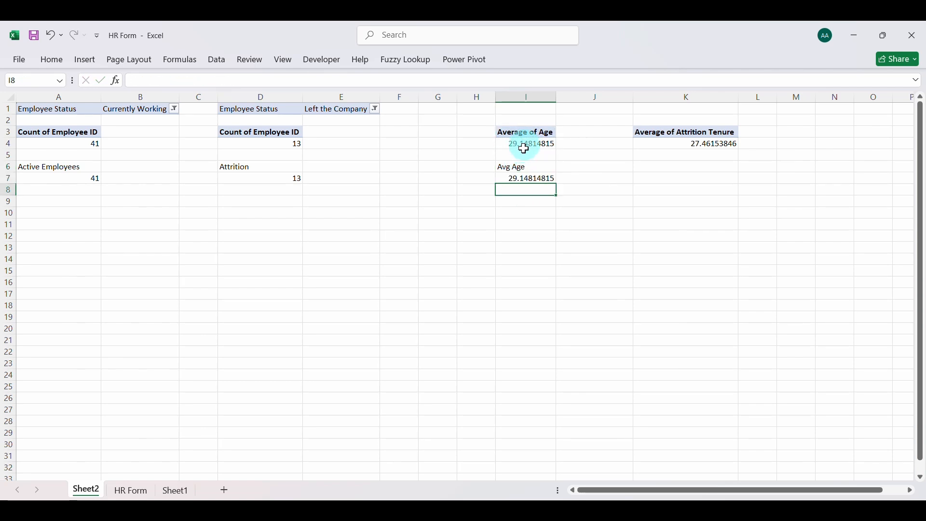
# Format the Avg Age value in I7 to show no decimal places
pyautogui.click(522, 179)
pyautogui.click(52, 60)
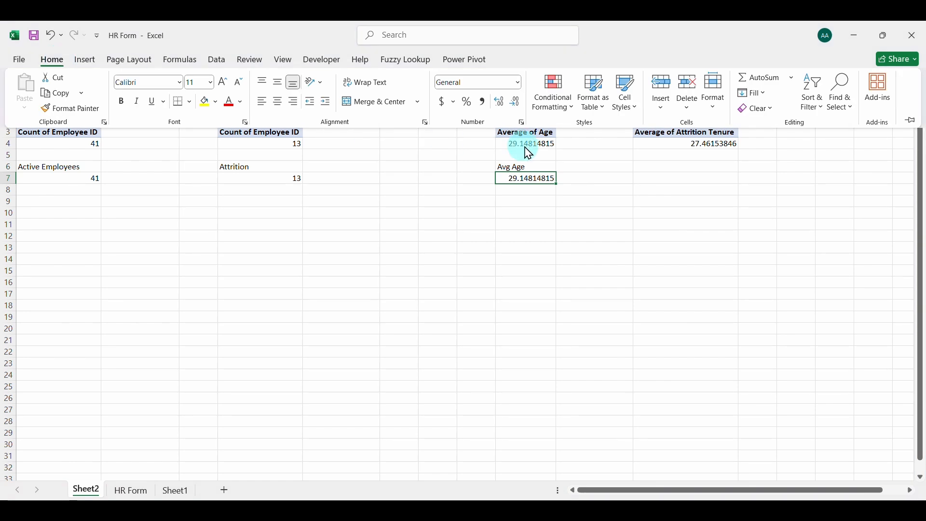
pyautogui.click(512, 110)
pyautogui.click(512, 109)
pyautogui.click(512, 110)
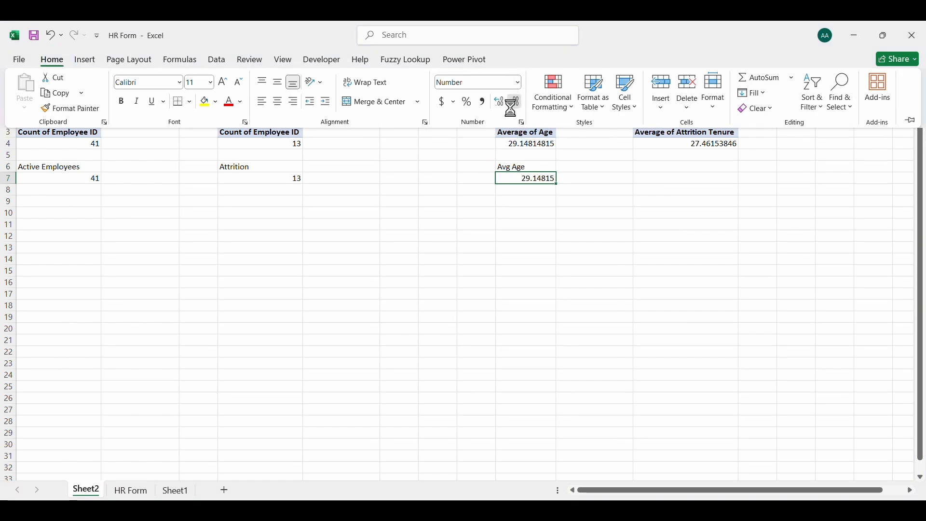
pyautogui.click(512, 109)
pyautogui.click(512, 109)
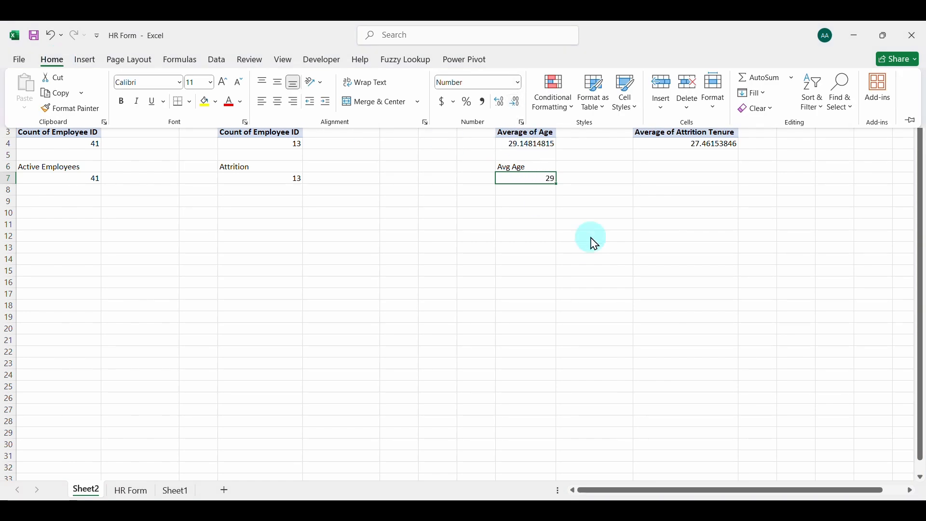
# Enter the label Attrition Tenure in K6 and link K7 to the PivotTable's average attrition tenure in K4
pyautogui.click(688, 167)
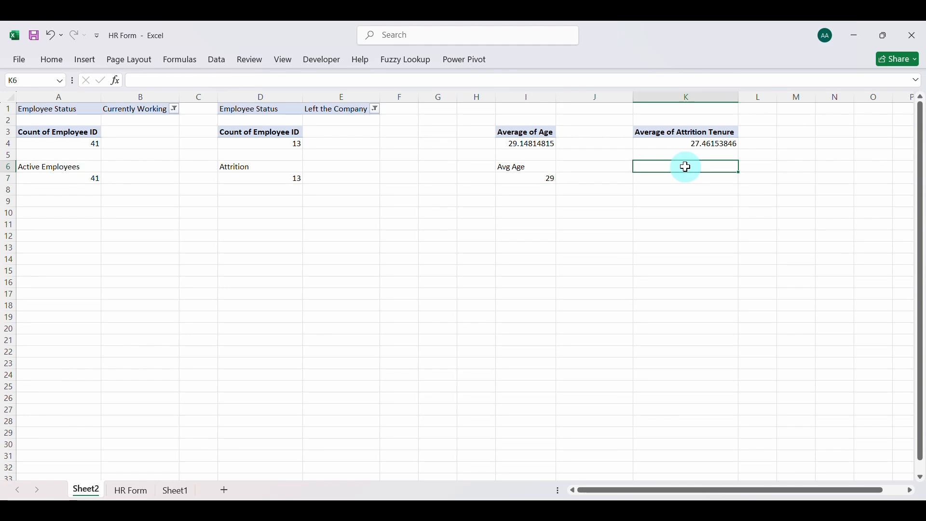
pyautogui.write('Attrition Tenure')
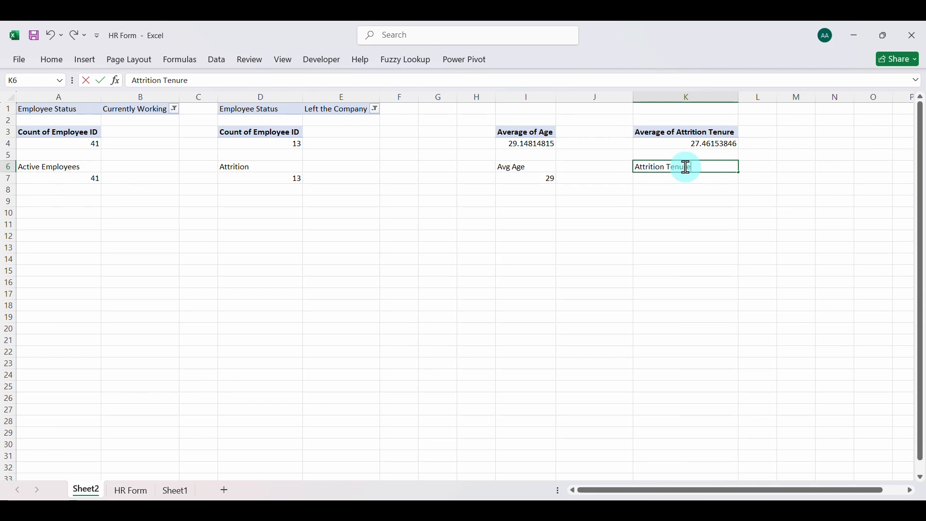
pyautogui.press('Return')
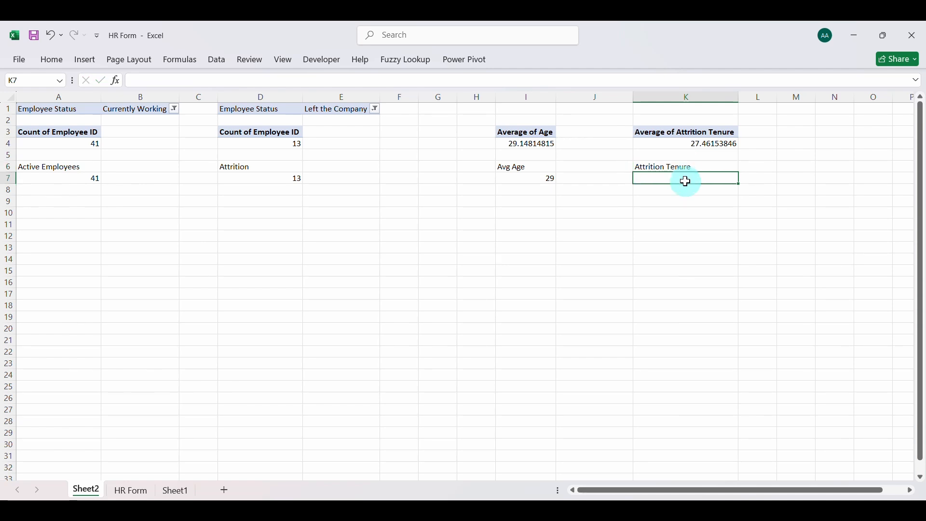
pyautogui.write('=')
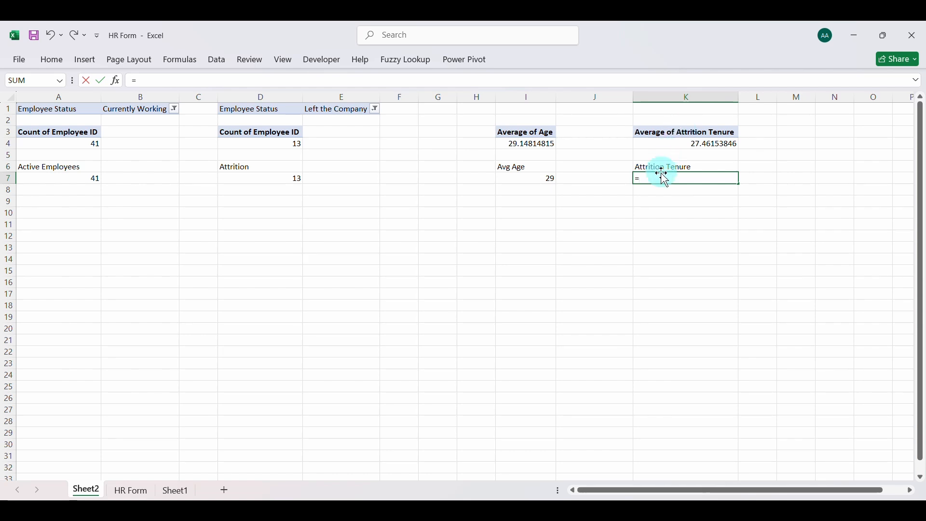
pyautogui.click(674, 146)
pyautogui.press('Return')
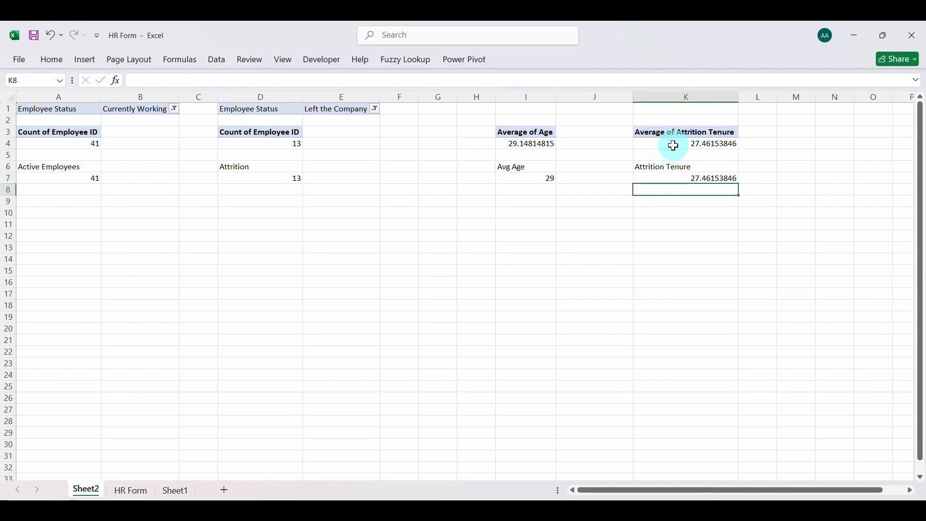
# Format the Attrition Tenure value in K7 to show no decimal places
pyautogui.click(661, 177)
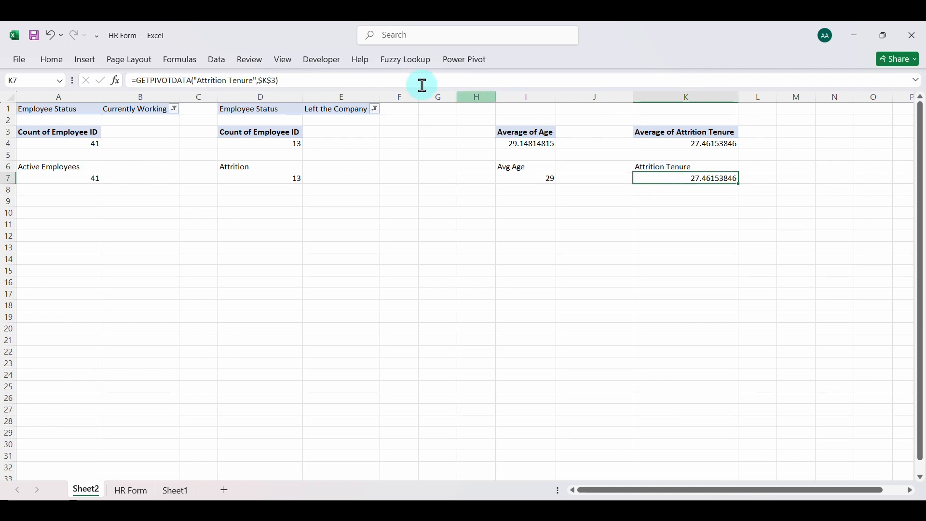
pyautogui.click(53, 60)
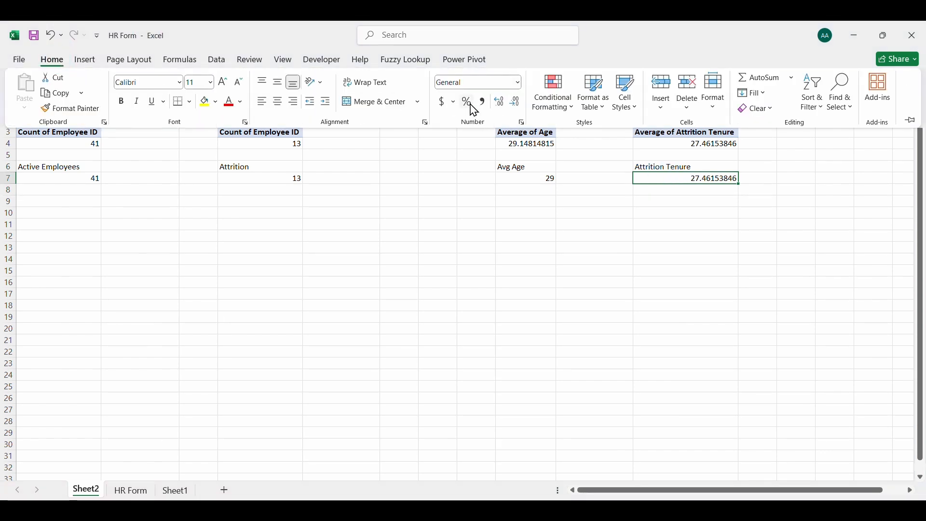
pyautogui.click(516, 102)
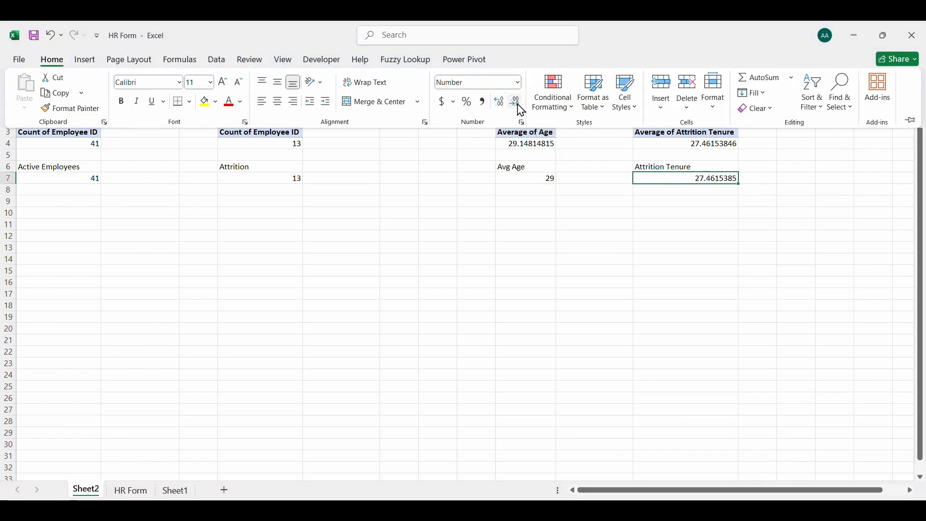
pyautogui.click(517, 102)
pyautogui.click(516, 101)
pyautogui.click(517, 102)
pyautogui.click(516, 101)
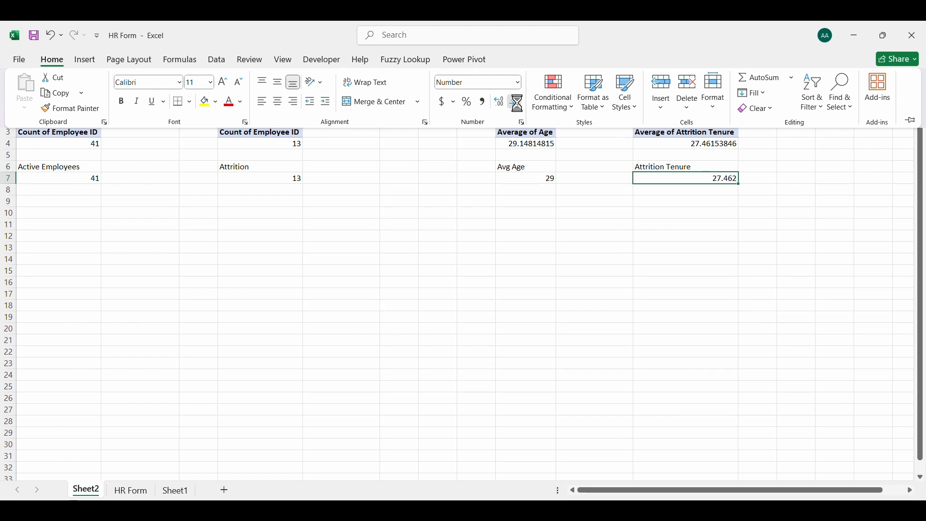
pyautogui.click(516, 102)
pyautogui.click(517, 101)
pyautogui.click(516, 101)
pyautogui.click(456, 191)
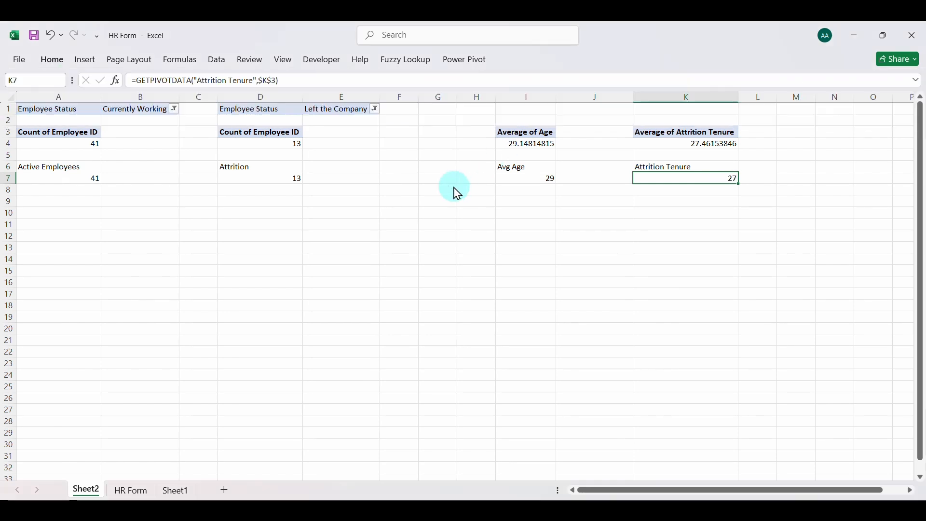
pyautogui.click(438, 180)
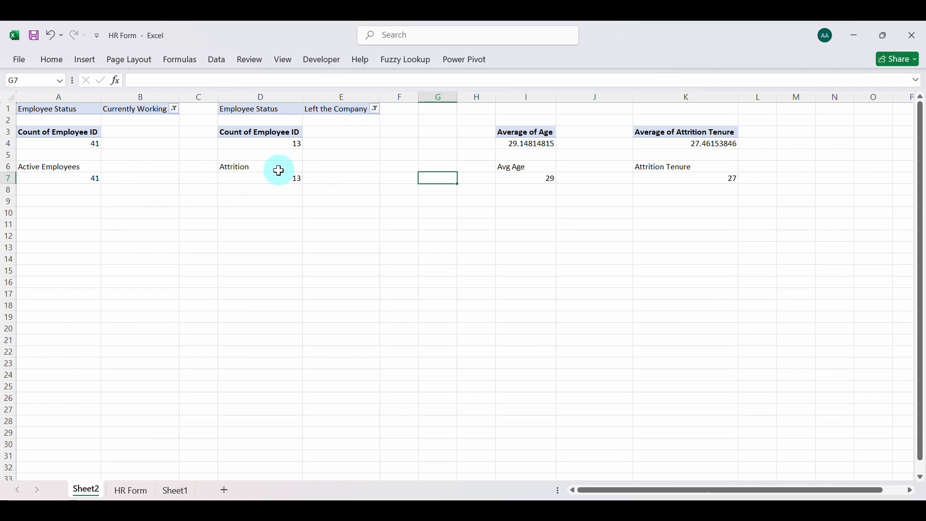
# Enter the label Percentage in E6, beside the Attrition label
pyautogui.click(342, 168)
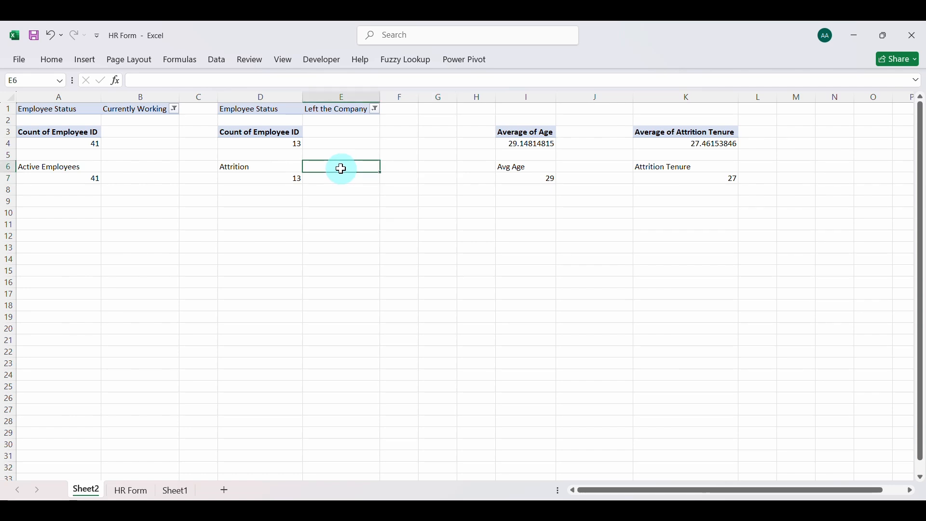
pyautogui.write('Percentage')
pyautogui.press('Return')
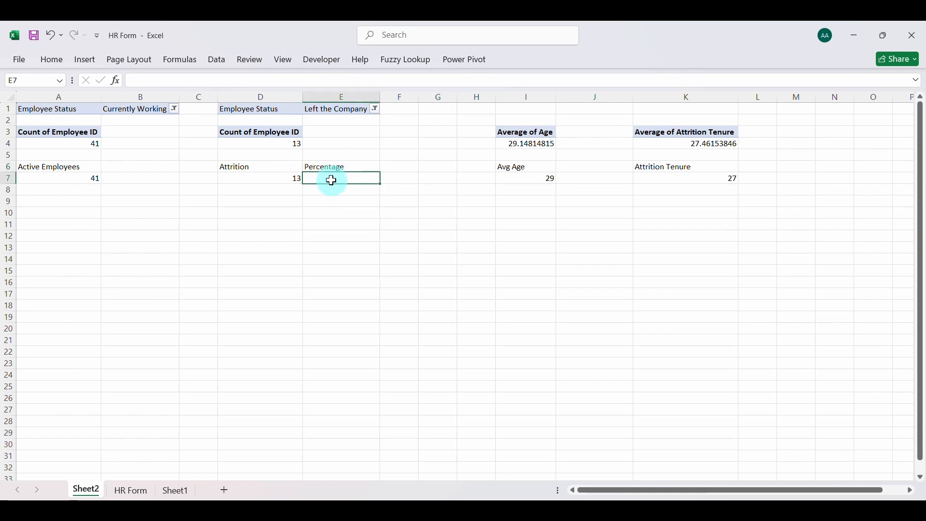
# Calculate the attrition share of all employees in E7 with the formula =D7/(D7+A7)
pyautogui.write('=')
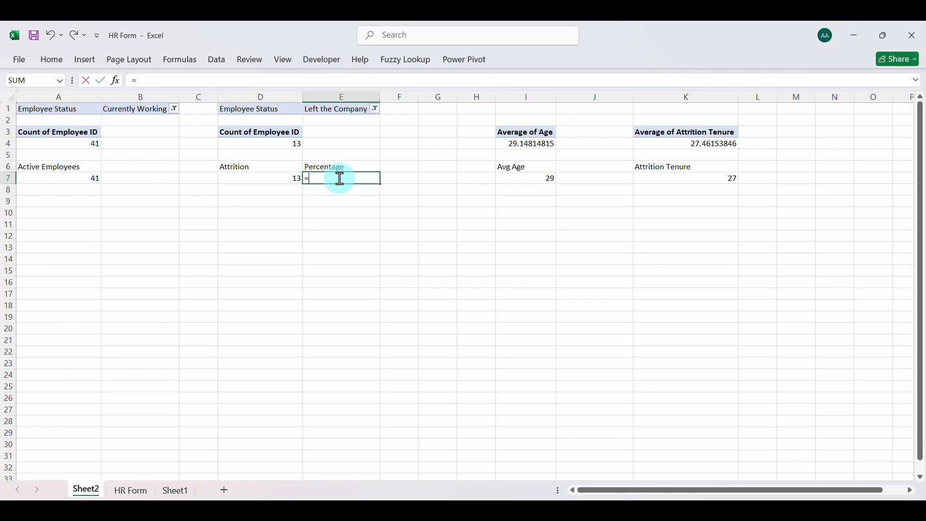
pyautogui.click(278, 179)
pyautogui.write('/')
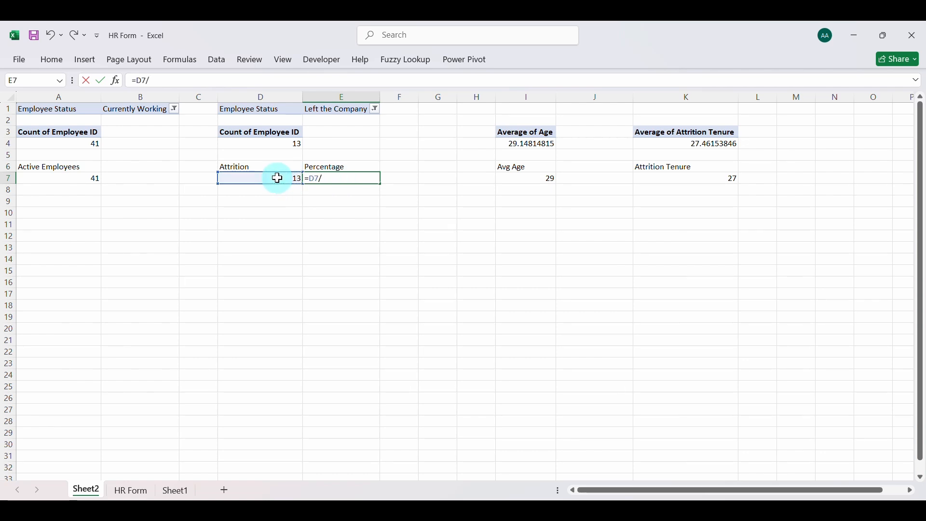
pyautogui.write('(')
pyautogui.click(248, 180)
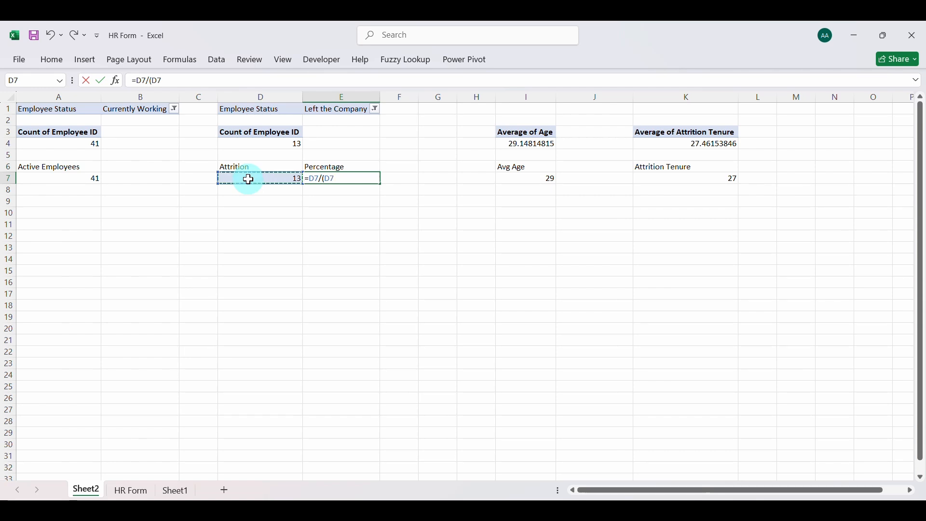
pyautogui.write('+')
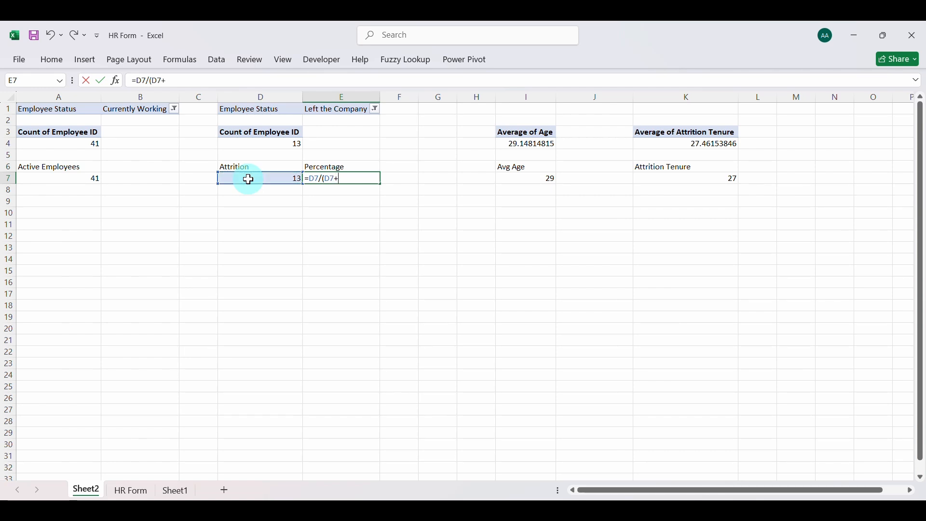
pyautogui.click(91, 181)
pyautogui.write(')')
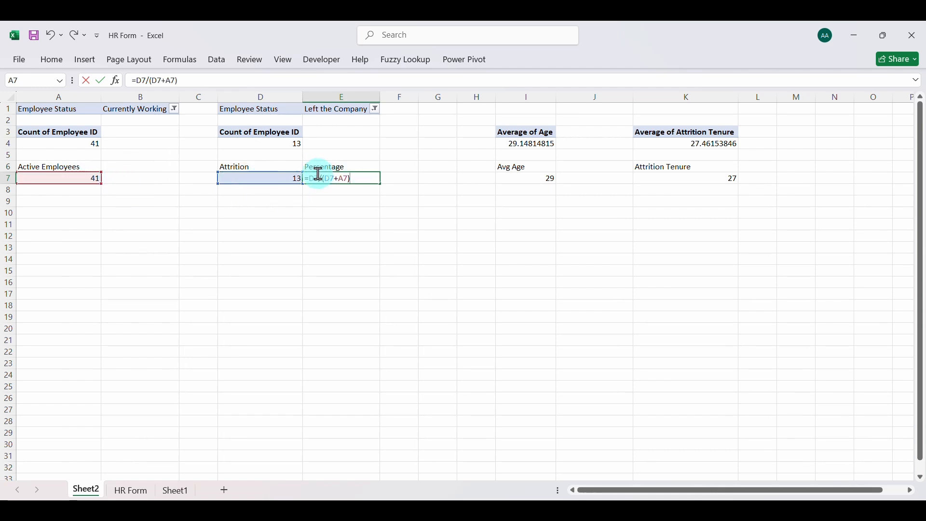
pyautogui.hotkey('ctrl', 'Return')
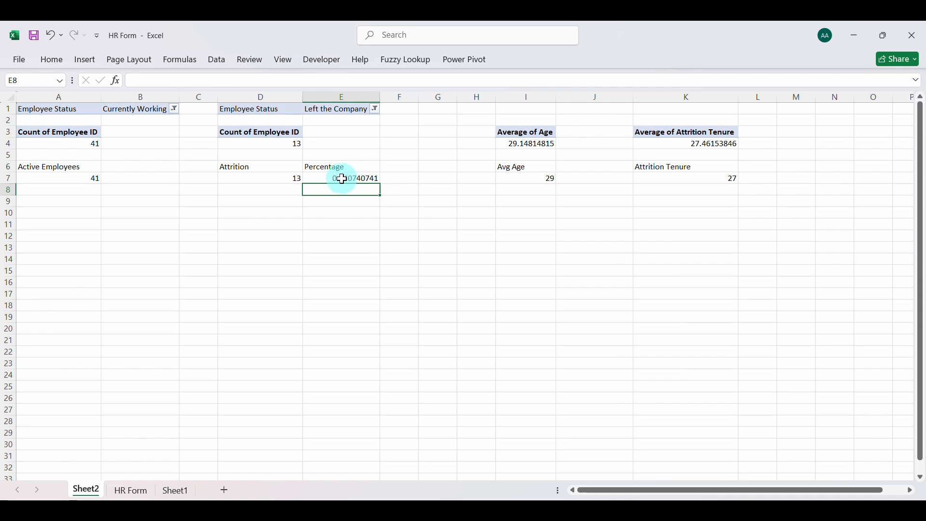
# Format the attrition share in E7 as a percentage
pyautogui.click(51, 60)
pyautogui.click(467, 103)
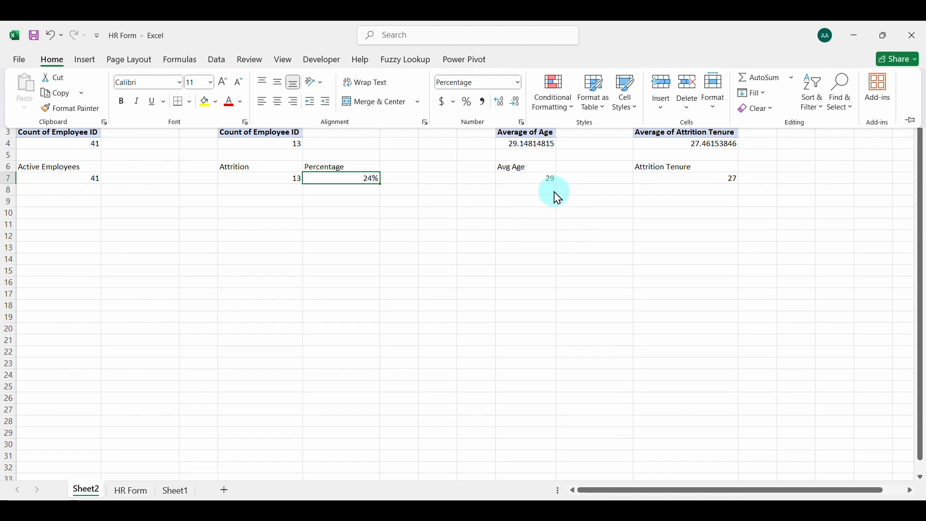
pyautogui.click(539, 185)
# Enter the label Final Attrition Rate in F6
pyautogui.click(392, 168)
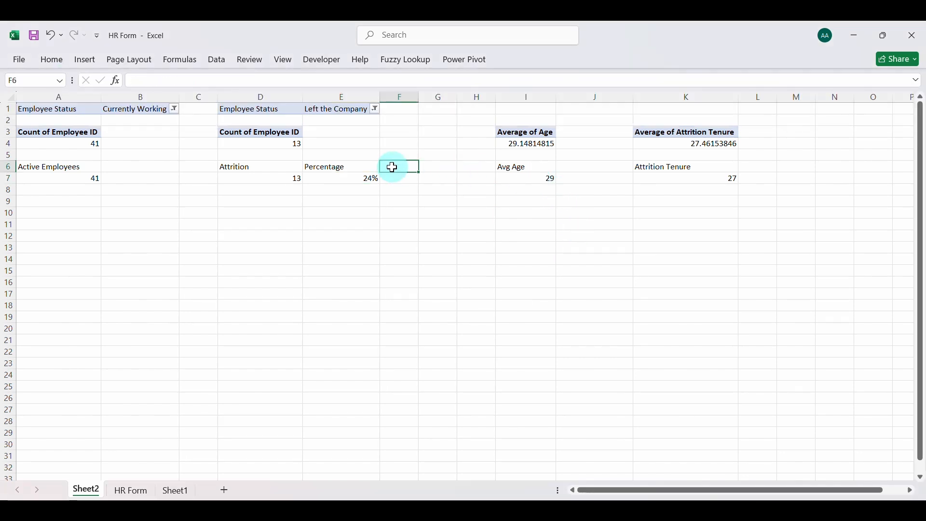
pyautogui.write('Final Attrition')
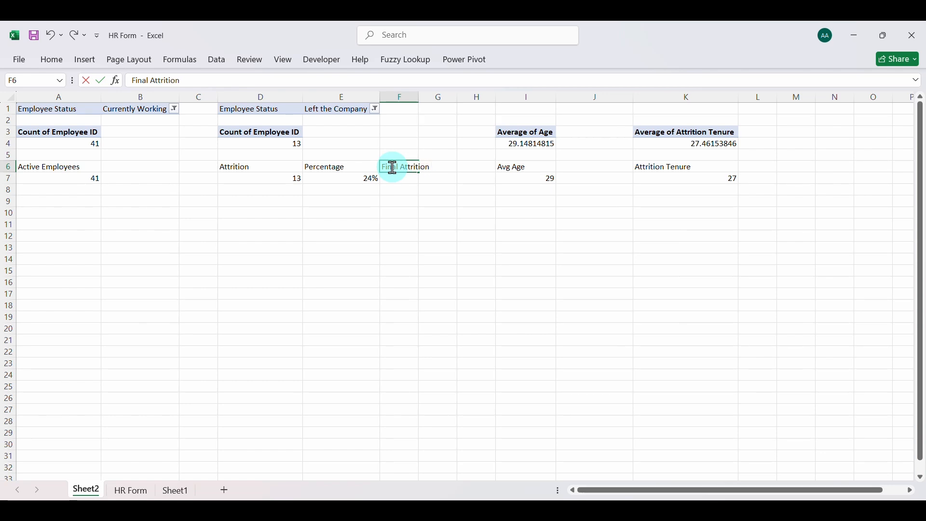
pyautogui.write(' Rate')
pyautogui.click(398, 176)
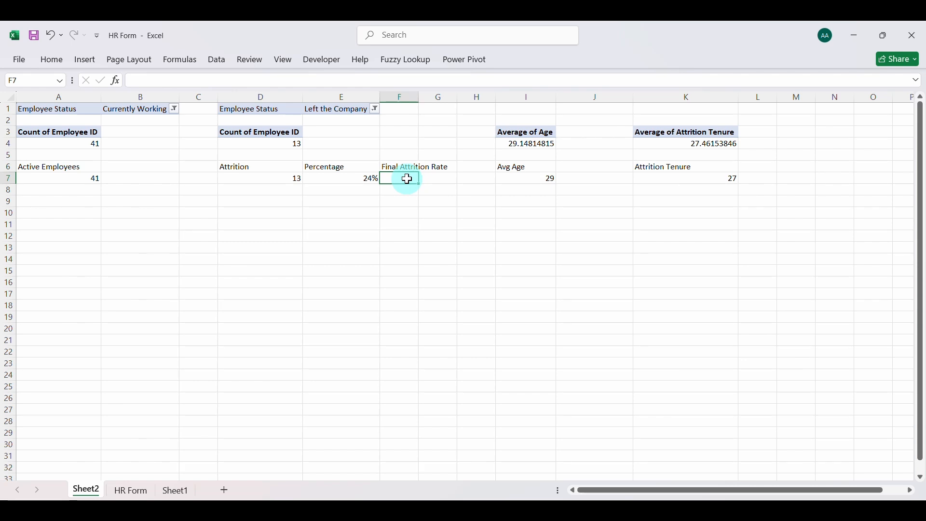
# Combine the attrition count and percentage in F7 with the formula =D7&" | "&E7
pyautogui.write('=')
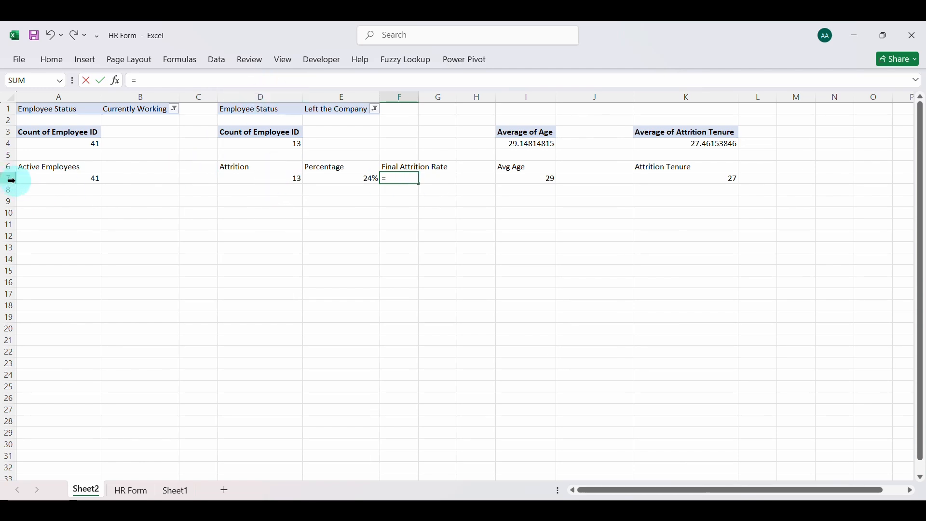
pyautogui.write('D7')
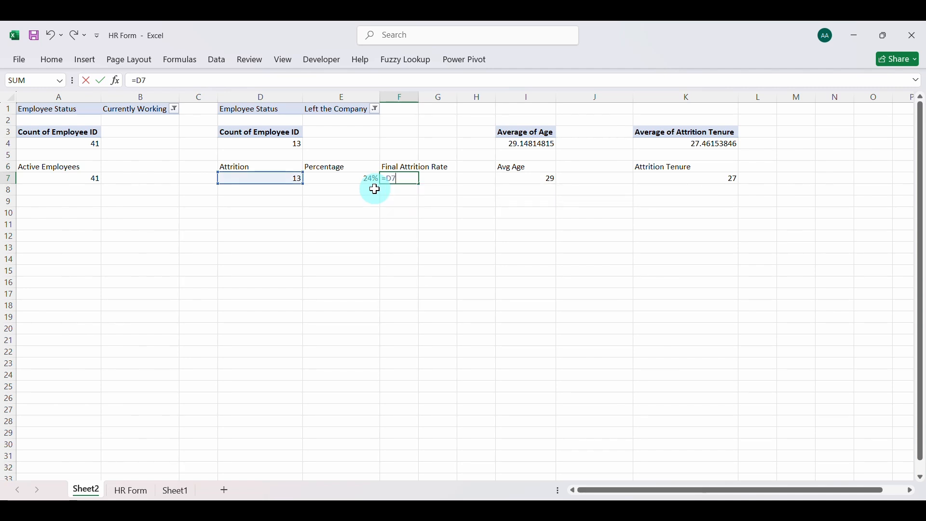
pyautogui.write('&')
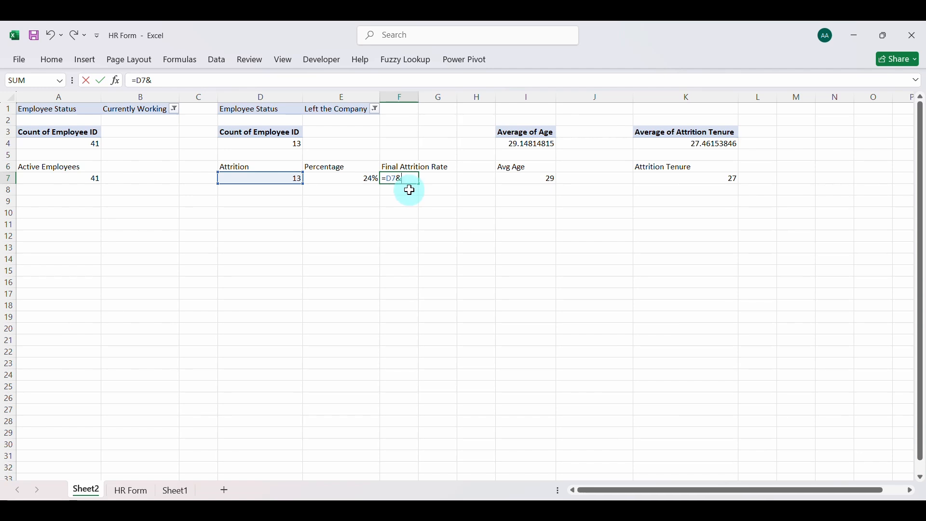
pyautogui.write('" ')
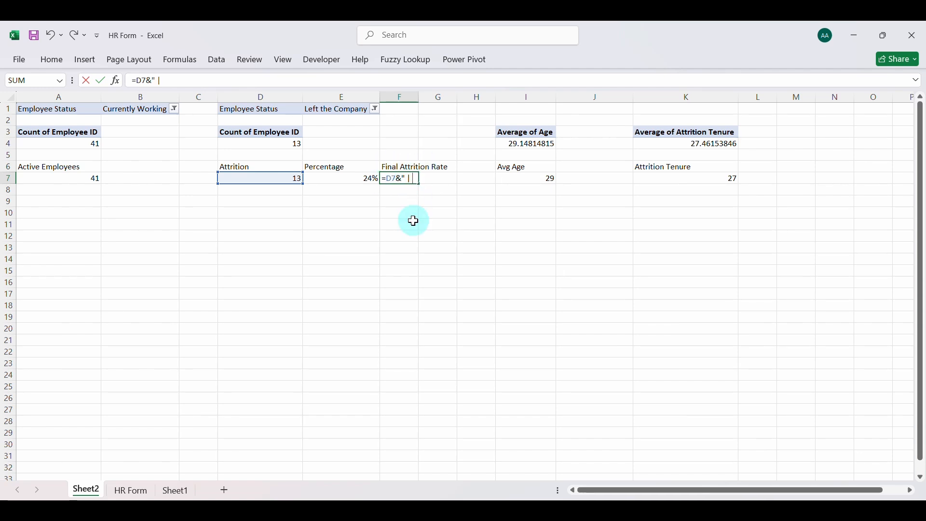
pyautogui.write('| "')
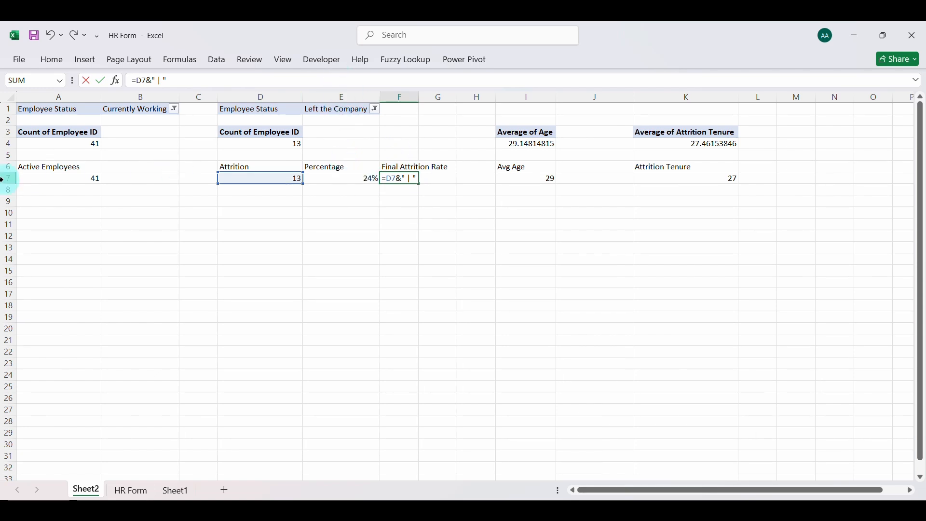
pyautogui.write('E7&')
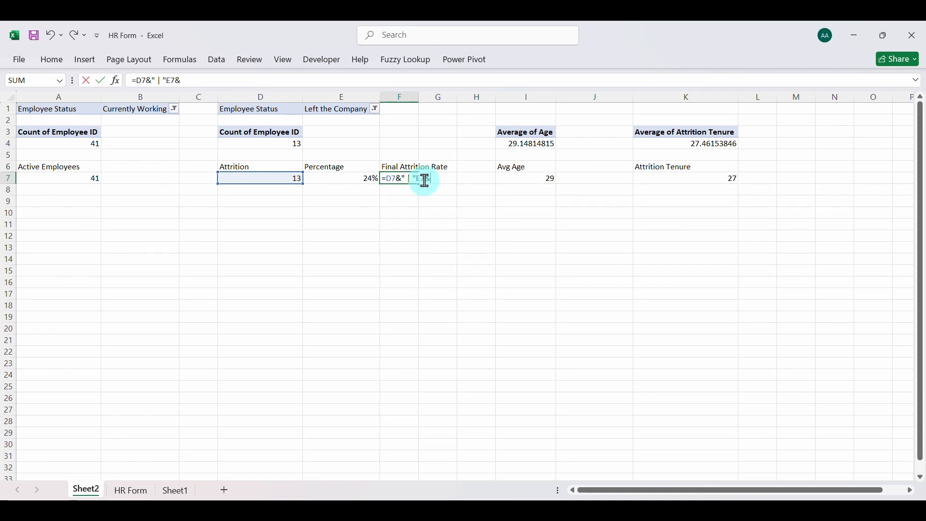
pyautogui.press('BackSpace')
pyautogui.press('BackSpace')
pyautogui.press('BackSpace')
pyautogui.write('&E7')
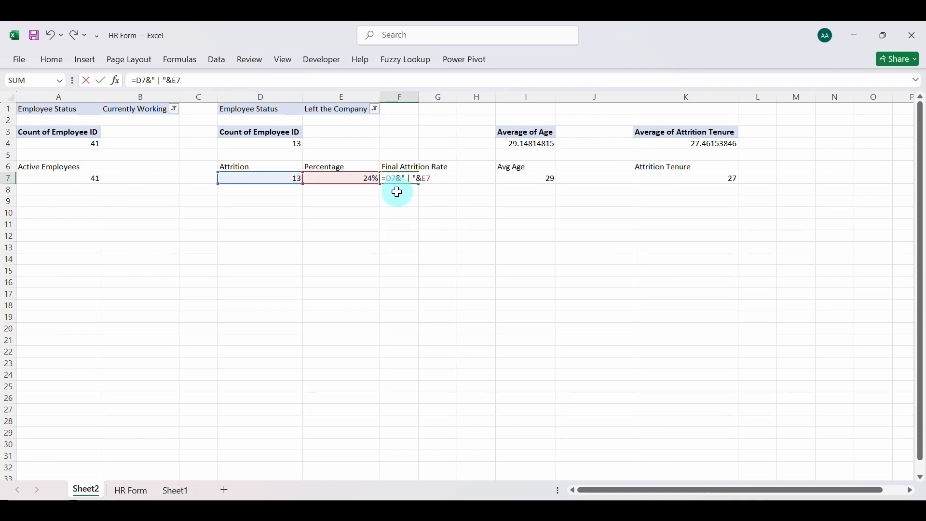
pyautogui.press('Return')
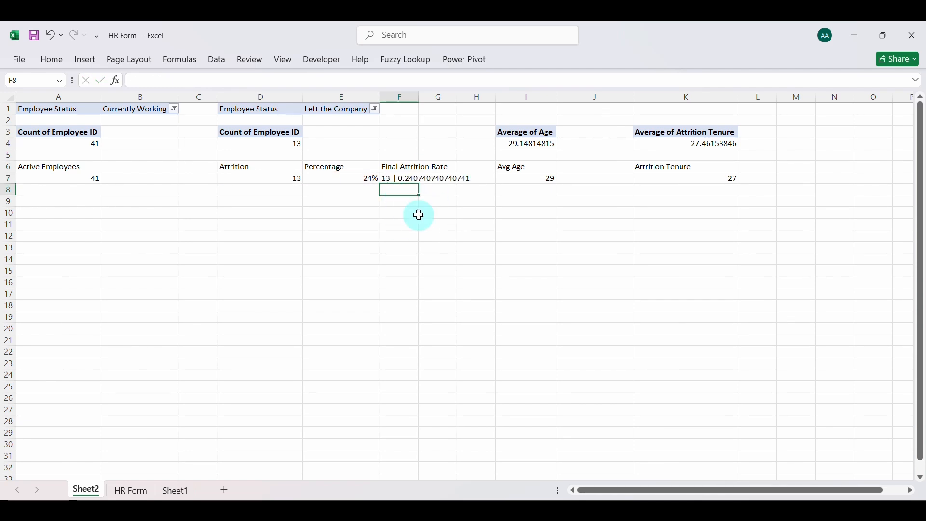
# Change the Final Attrition Rate formula in F7 to =D7&" | "&TEXT(E7, "0%")
pyautogui.click(411, 179)
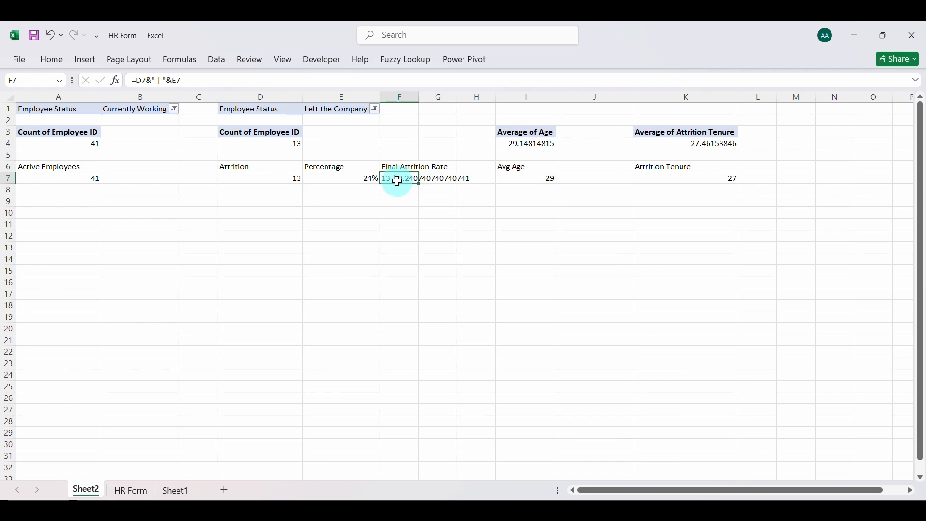
pyautogui.doubleClick(403, 180)
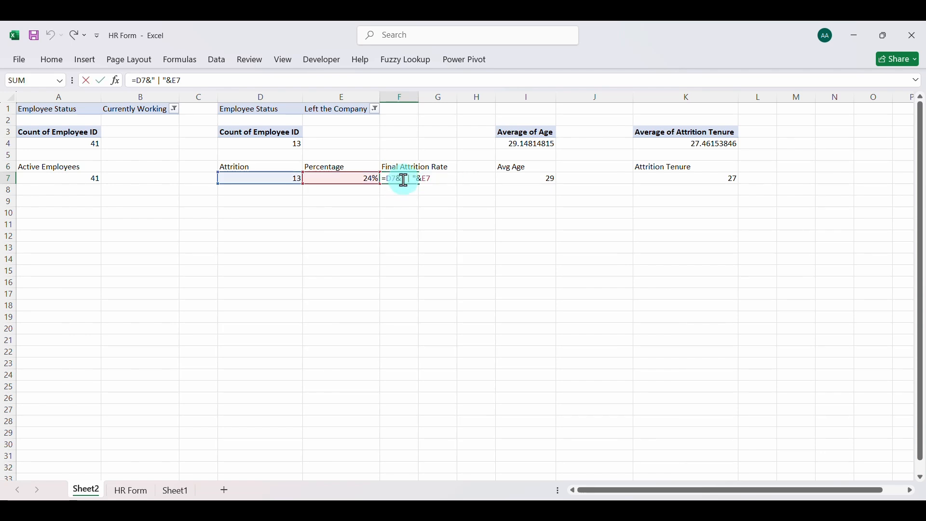
pyautogui.click(434, 180)
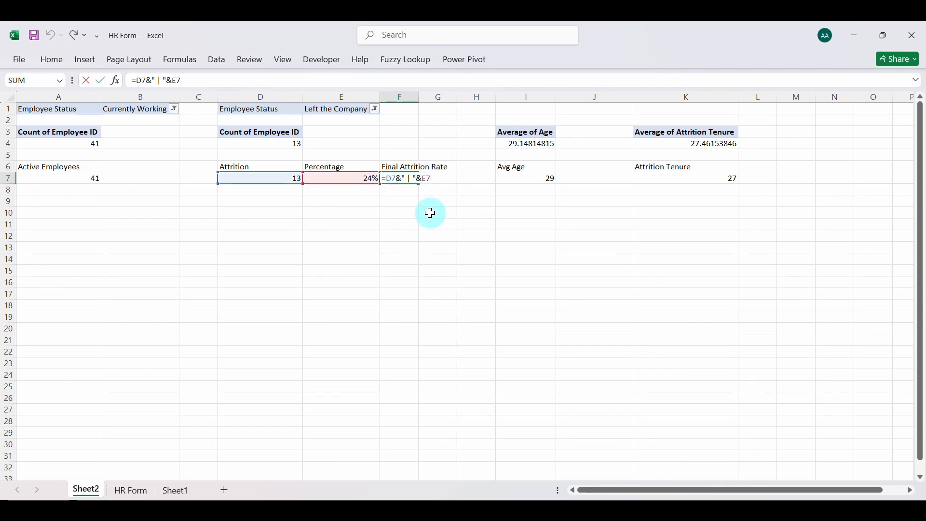
pyautogui.press('BackSpace')
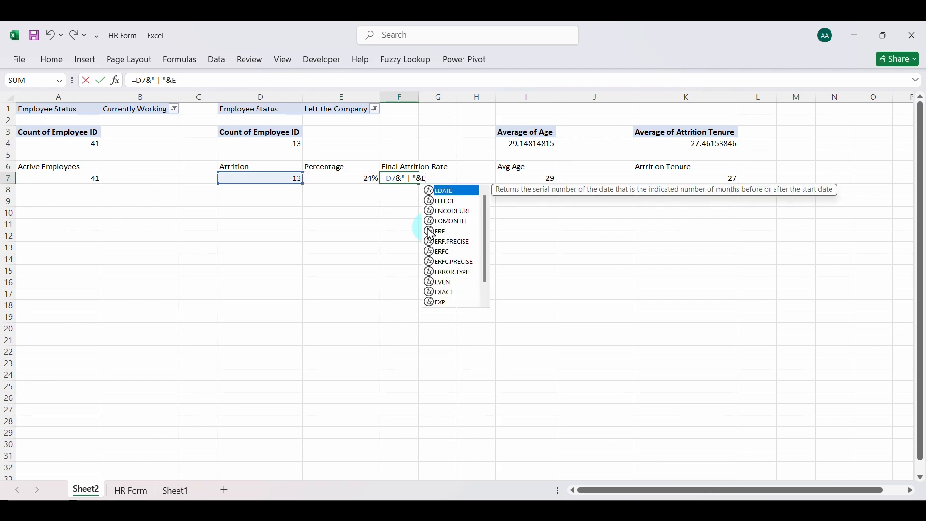
pyautogui.press('BackSpace')
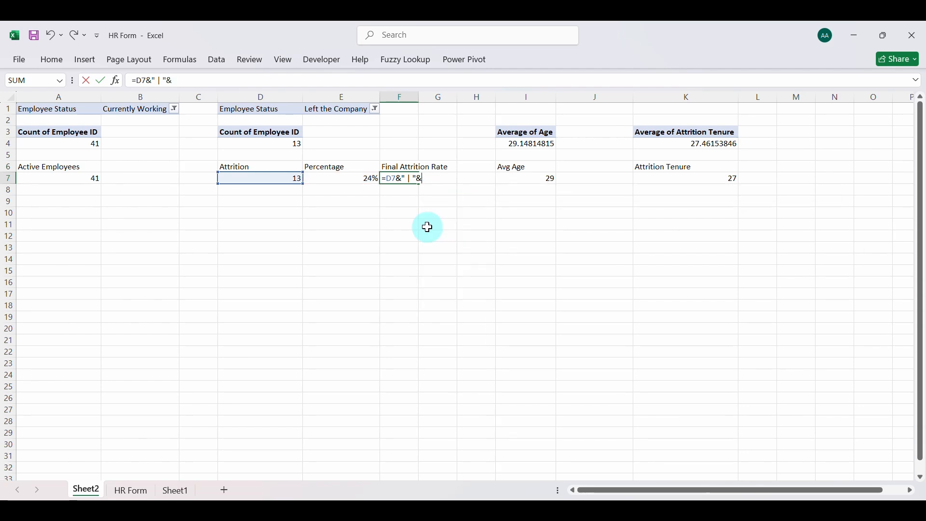
pyautogui.write('TE')
pyautogui.press('Tab')
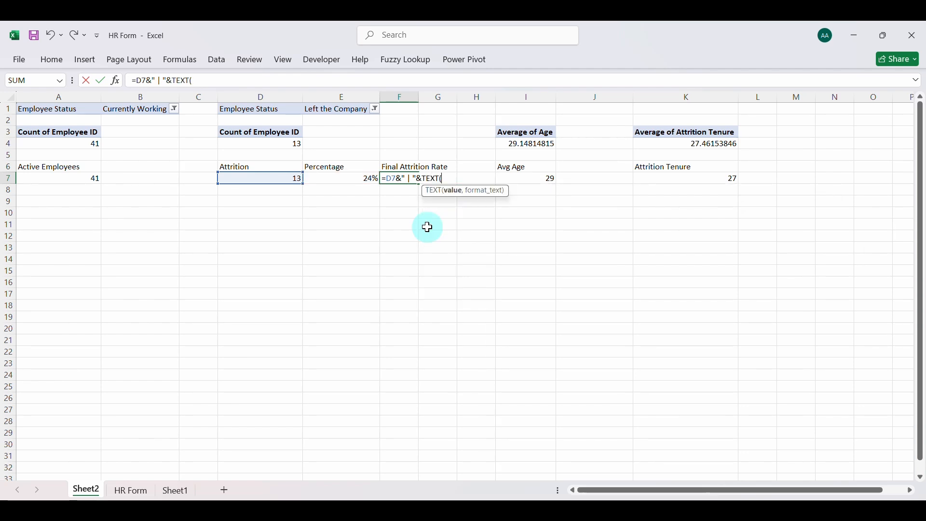
pyautogui.write('(')
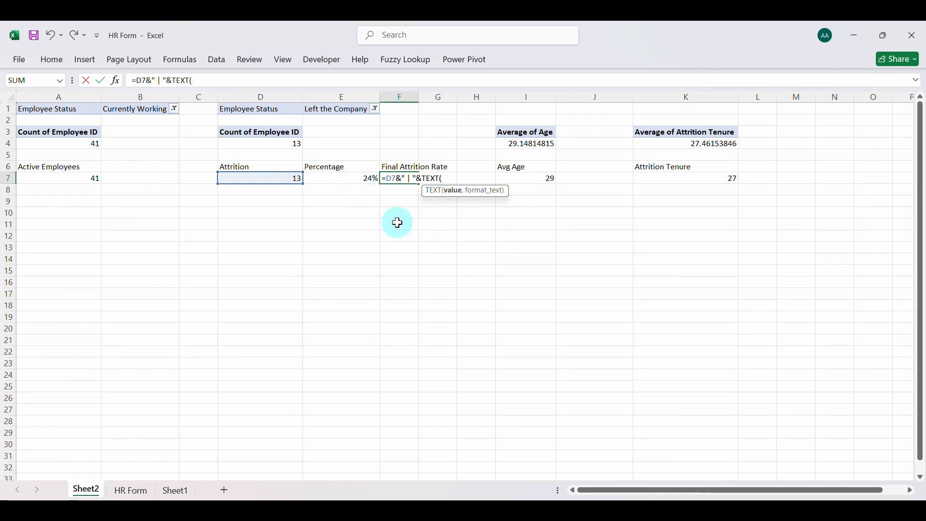
pyautogui.write('E')
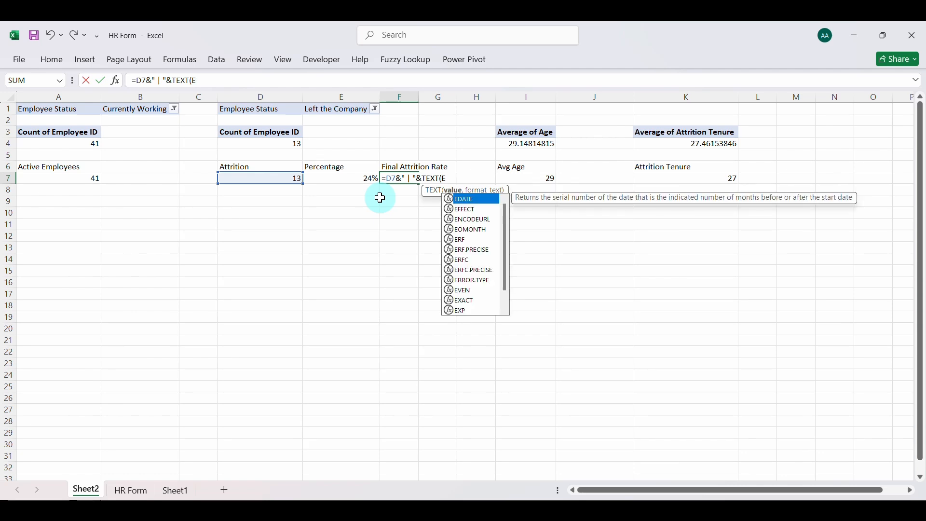
pyautogui.write('7')
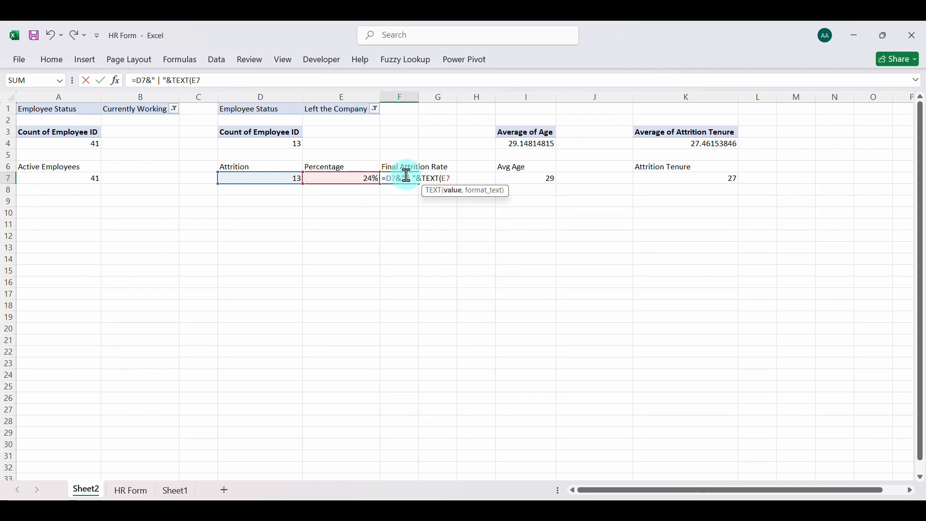
pyautogui.write(', "')
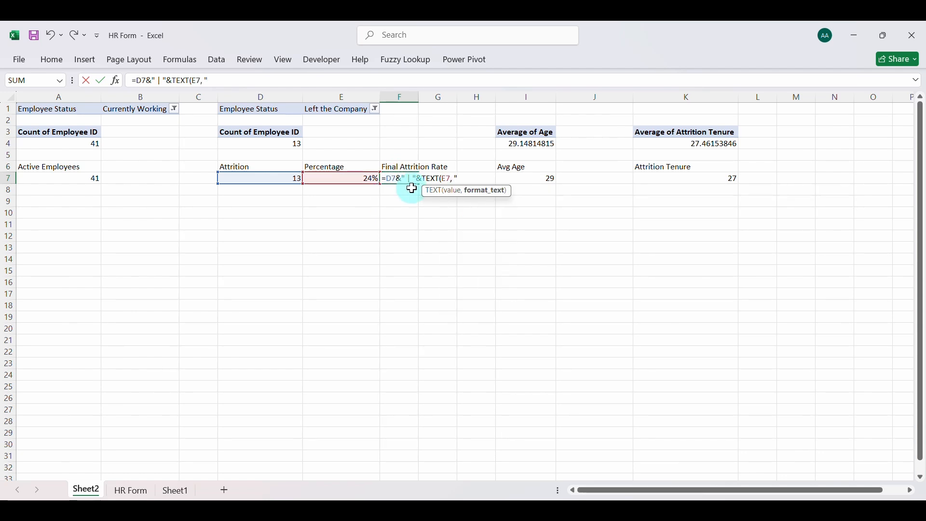
pyautogui.write('0%")')
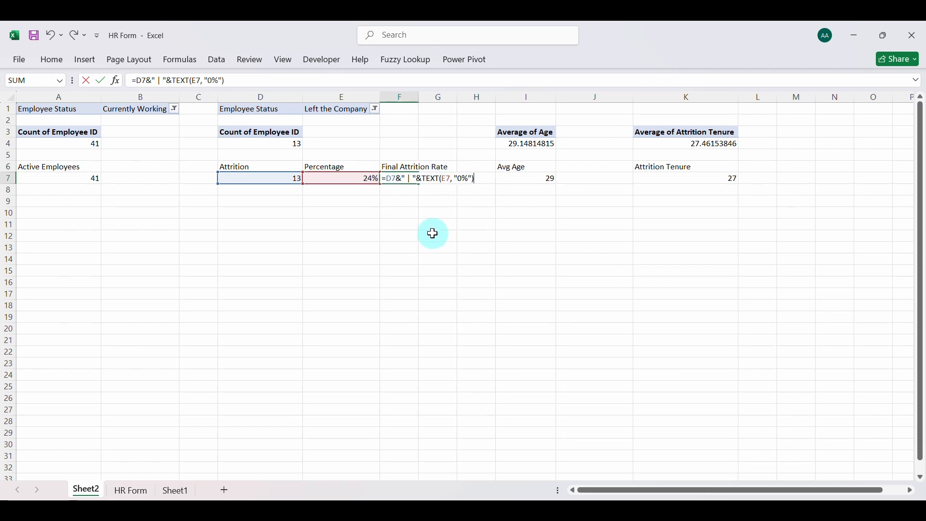
pyautogui.press('Return')
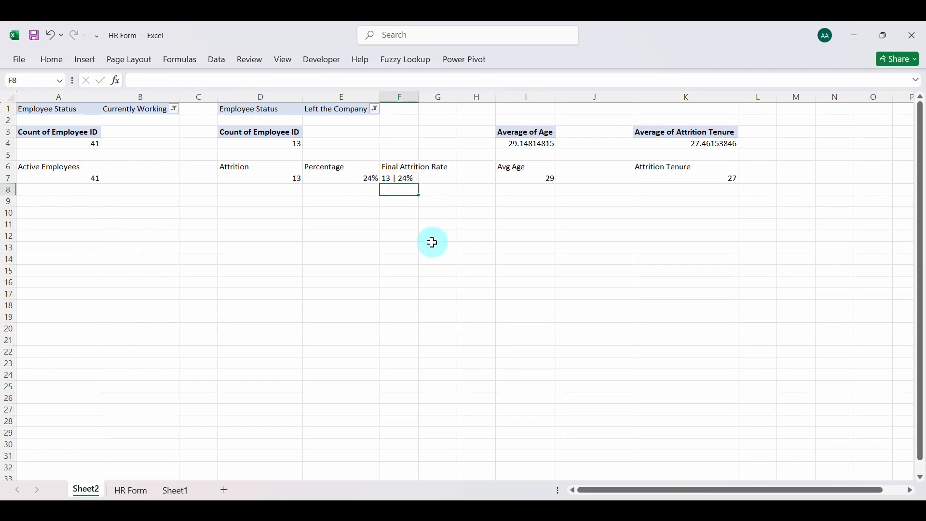
pyautogui.click(400, 177)
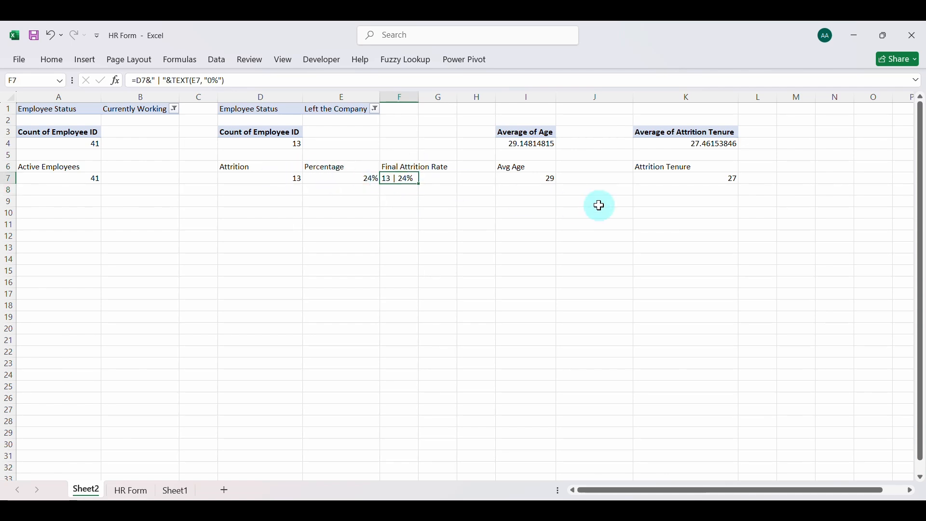
# Try to add a unit to the attrition tenure by replacing the K7 formula with =K4&" months"
pyautogui.click(684, 180)
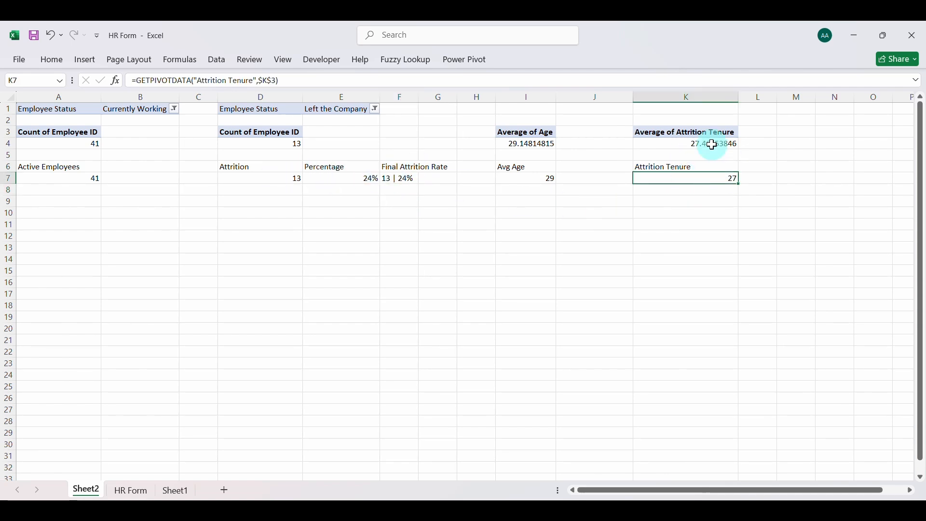
pyautogui.doubleClick(699, 180)
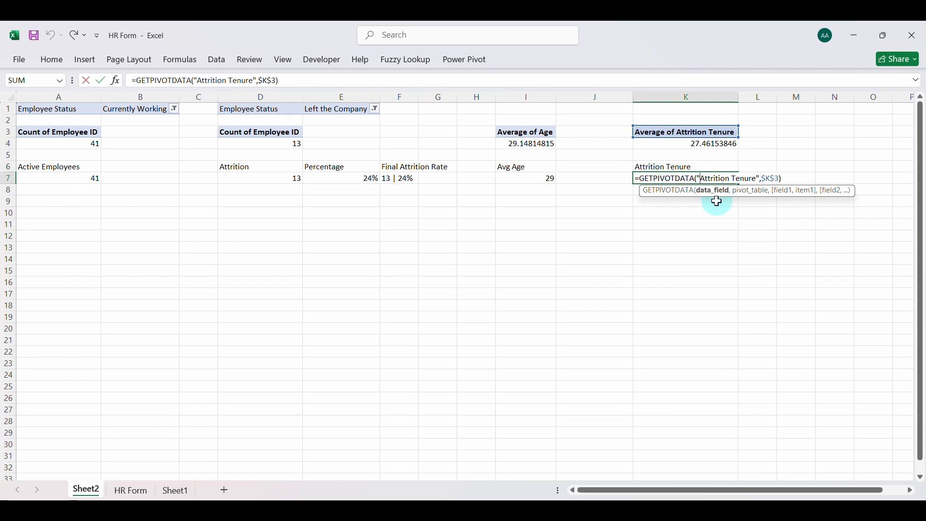
pyautogui.click(787, 179)
pyautogui.press('BackSpace')
pyautogui.press('BackSpace')
pyautogui.press('BackSpace')
pyautogui.press('BackSpace')
pyautogui.press('BackSpace')
pyautogui.press('BackSpace')
pyautogui.press('BackSpace')
pyautogui.press('BackSpace')
pyautogui.press('BackSpace')
pyautogui.press('BackSpace')
pyautogui.press('BackSpace')
pyautogui.press('BackSpace')
pyautogui.press('BackSpace')
pyautogui.press('BackSpace')
pyautogui.press('BackSpace')
pyautogui.press('BackSpace')
pyautogui.press('BackSpace')
pyautogui.press('BackSpace')
pyautogui.press('BackSpace')
pyautogui.press('BackSpace')
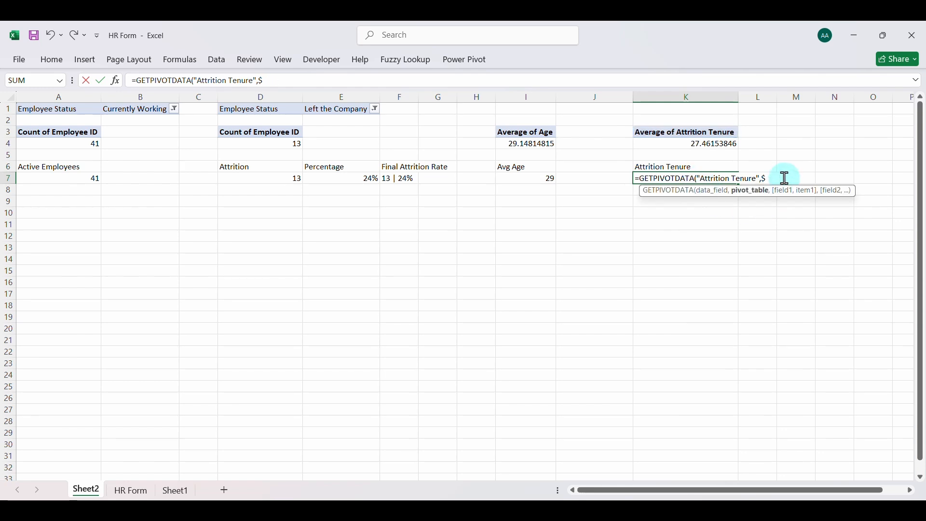
pyautogui.press('BackSpace')
pyautogui.press('BackSpace')
pyautogui.press('BackSpace')
pyautogui.press('BackSpace')
pyautogui.press('BackSpace')
pyautogui.press('BackSpace')
pyautogui.press('BackSpace')
pyautogui.press('BackSpace')
pyautogui.press('BackSpace')
pyautogui.press('BackSpace')
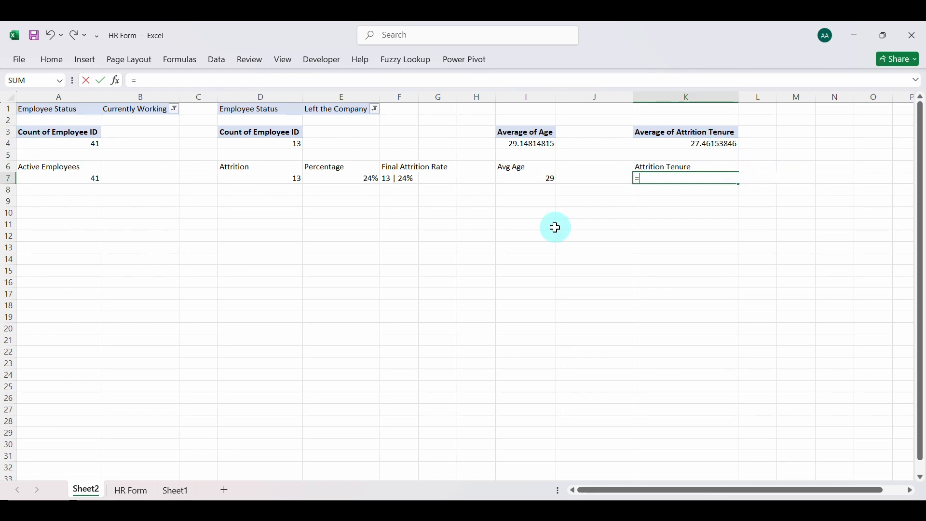
pyautogui.write('K4')
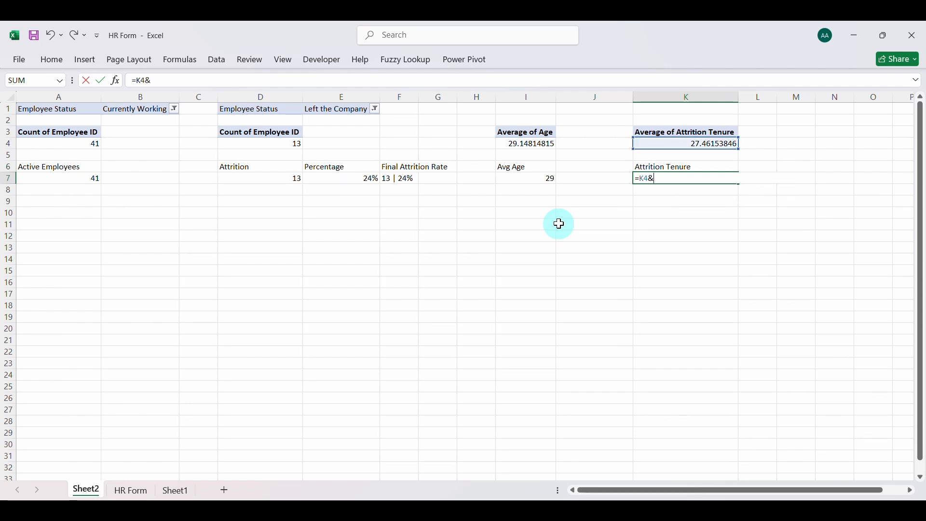
pyautogui.write('&"')
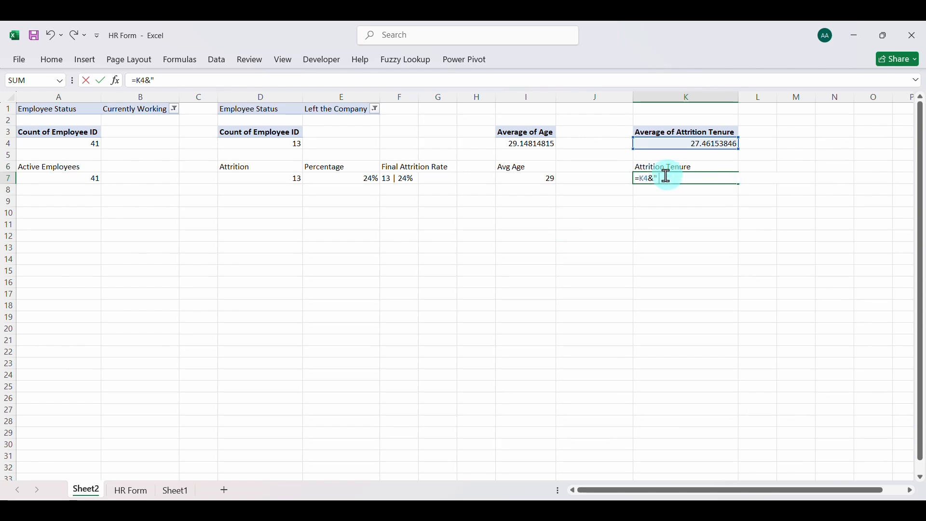
pyautogui.write(' mon')
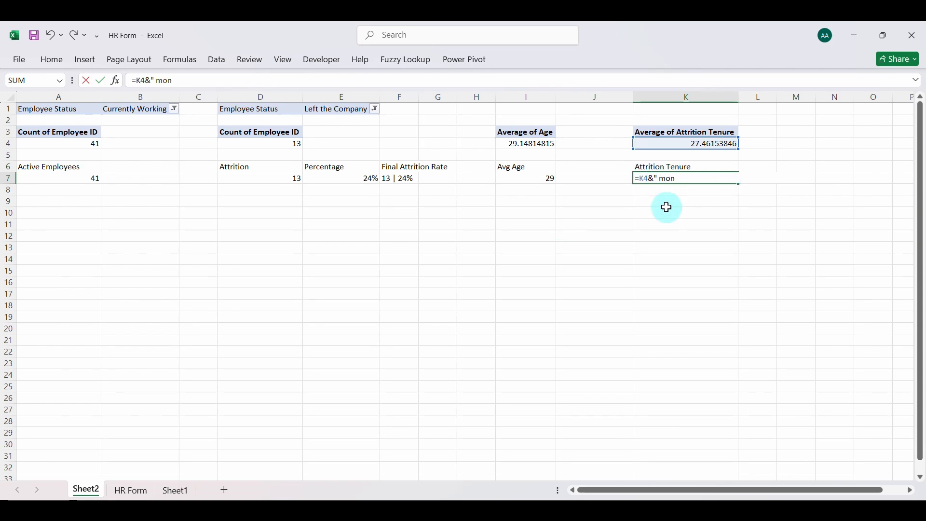
pyautogui.write('ths')
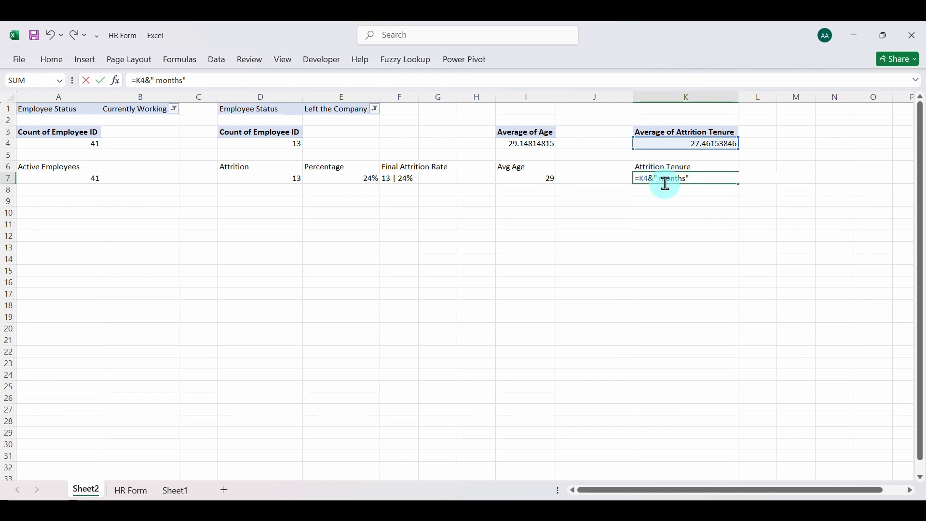
pyautogui.click(686, 193)
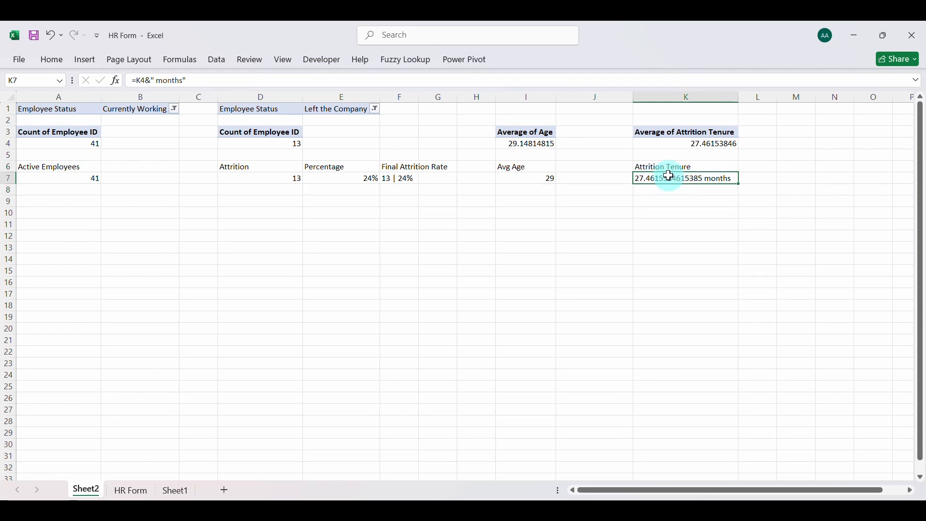
# Format the average attrition tenure in K4 to display no decimal places
pyautogui.click(669, 144)
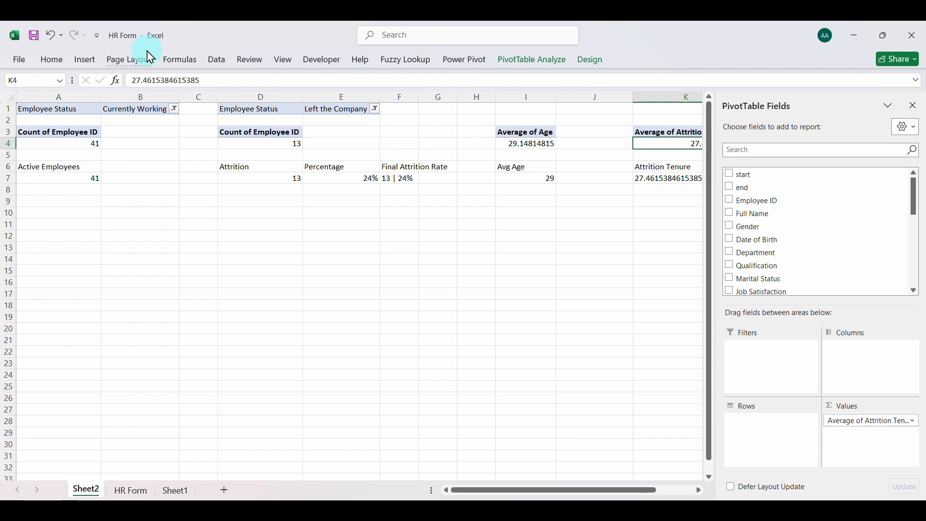
pyautogui.click(57, 59)
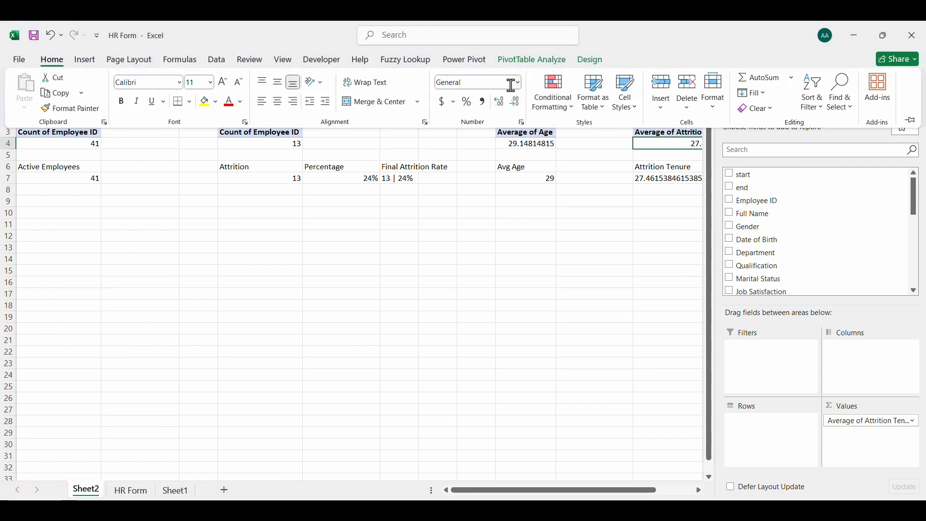
pyautogui.click(515, 102)
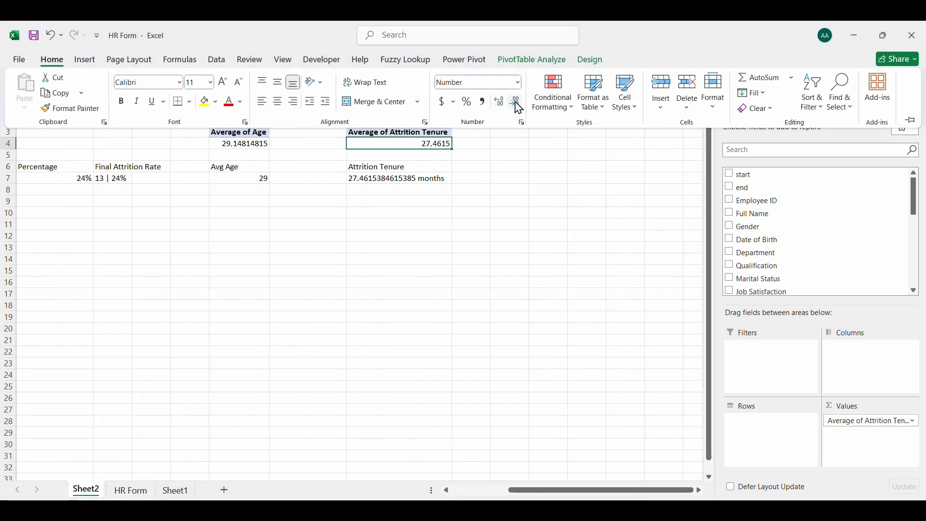
# Restore the attrition tenure in K7 with the pivot reference =GETPIVOTDATA("Attrition Tenure",$K$3)
pyautogui.click(397, 178)
pyautogui.doubleClick(397, 178)
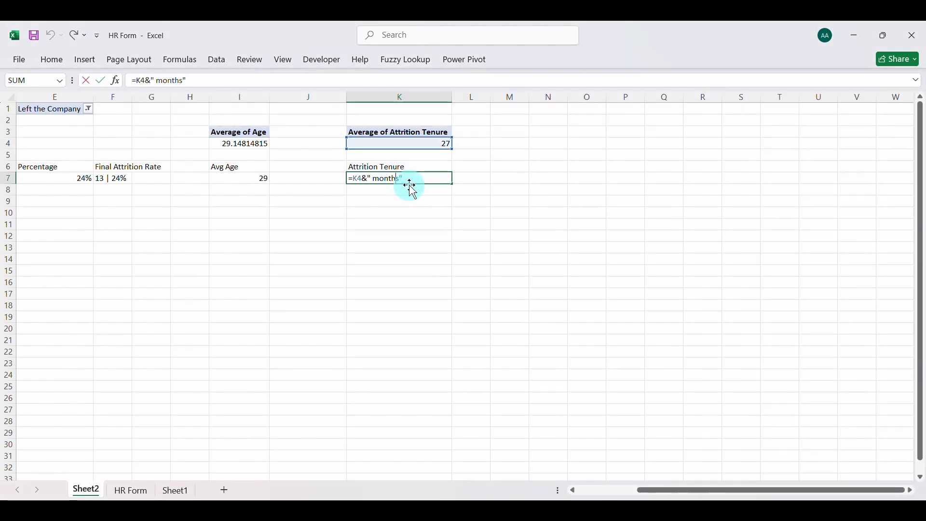
pyautogui.press('Return')
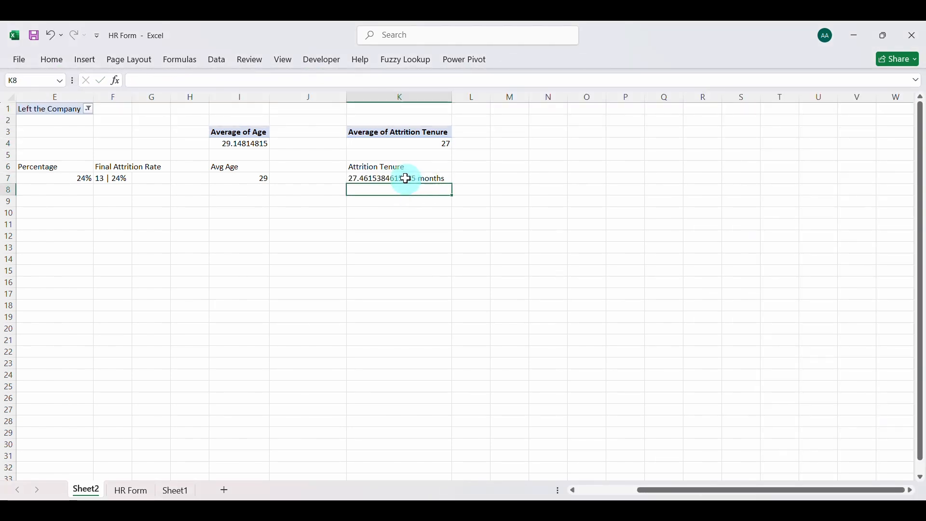
pyautogui.doubleClick(411, 180)
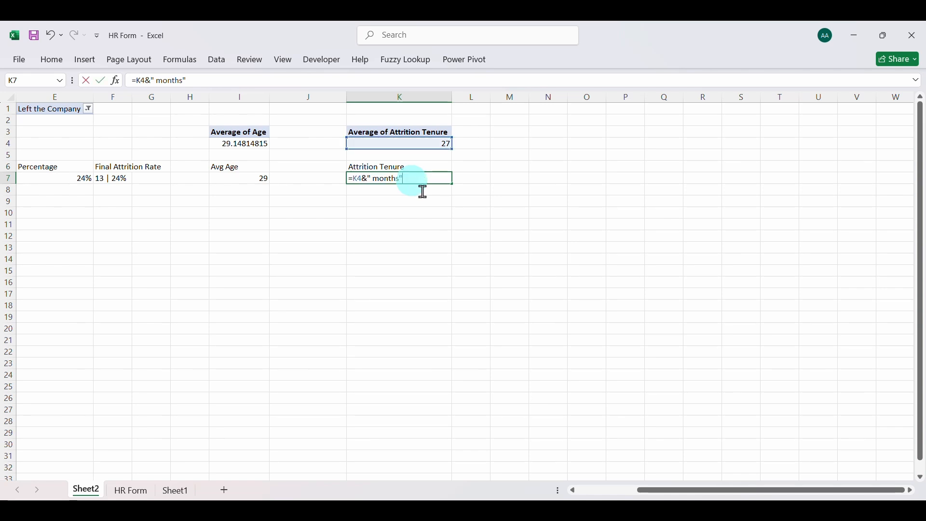
pyautogui.press('BackSpace')
pyautogui.press('BackSpace')
pyautogui.press('BackSpace')
pyautogui.press('BackSpace')
pyautogui.press('BackSpace')
pyautogui.press('BackSpace')
pyautogui.press('BackSpace')
pyautogui.press('BackSpace')
pyautogui.press('BackSpace')
pyautogui.press('BackSpace')
pyautogui.press('BackSpace')
pyautogui.press('BackSpace')
pyautogui.press('BackSpace')
pyautogui.hotkey('ctrl', 'Return')
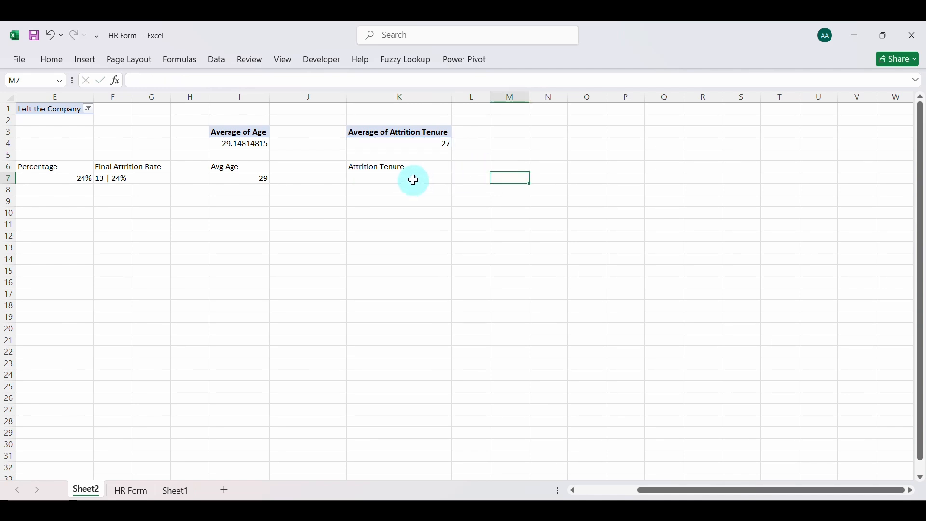
pyautogui.write('=')
pyautogui.click(399, 144)
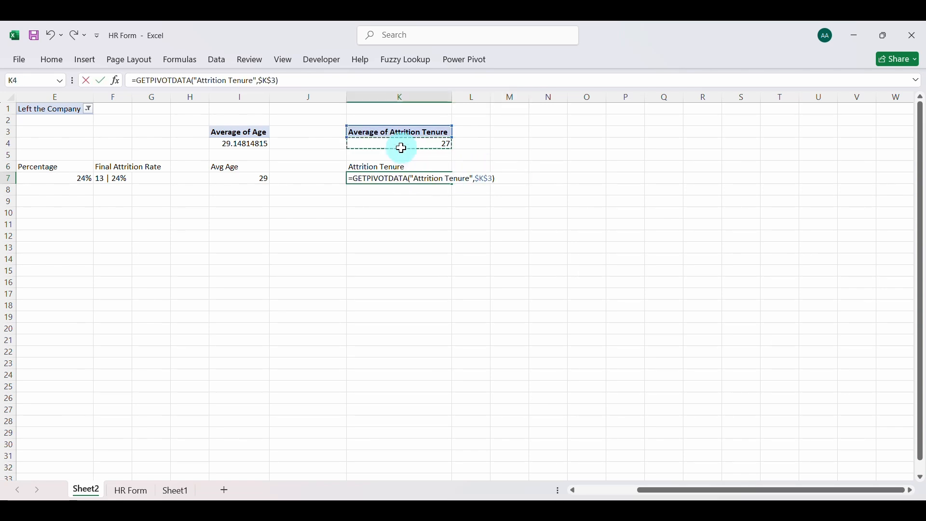
pyautogui.press('Return')
# Try to show the attrition tenure with its unit in L7 using the formula =K7&" months"
pyautogui.click(476, 177)
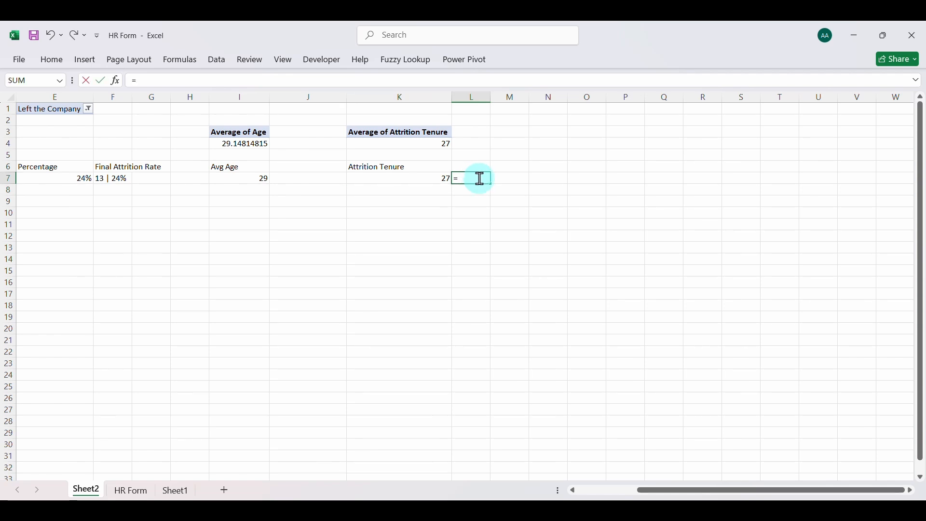
pyautogui.write('=')
pyautogui.click(430, 179)
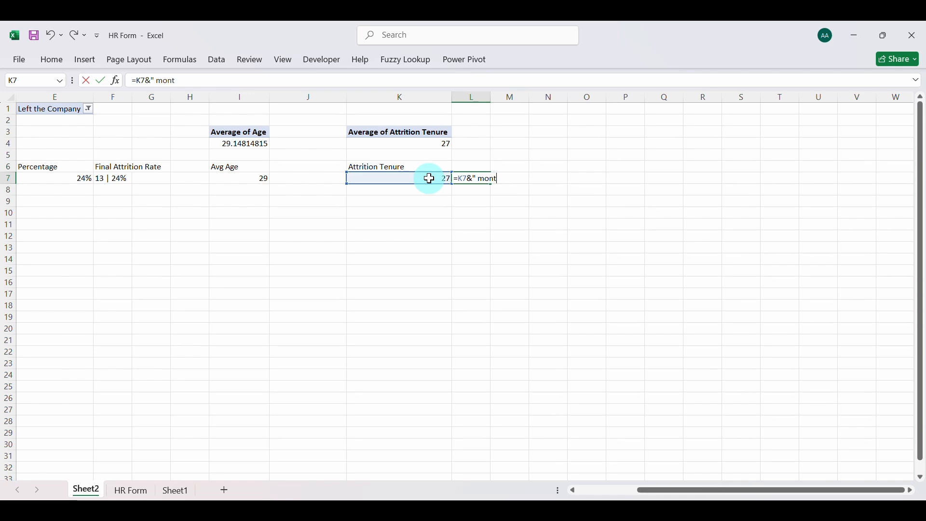
pyautogui.write('hs"')
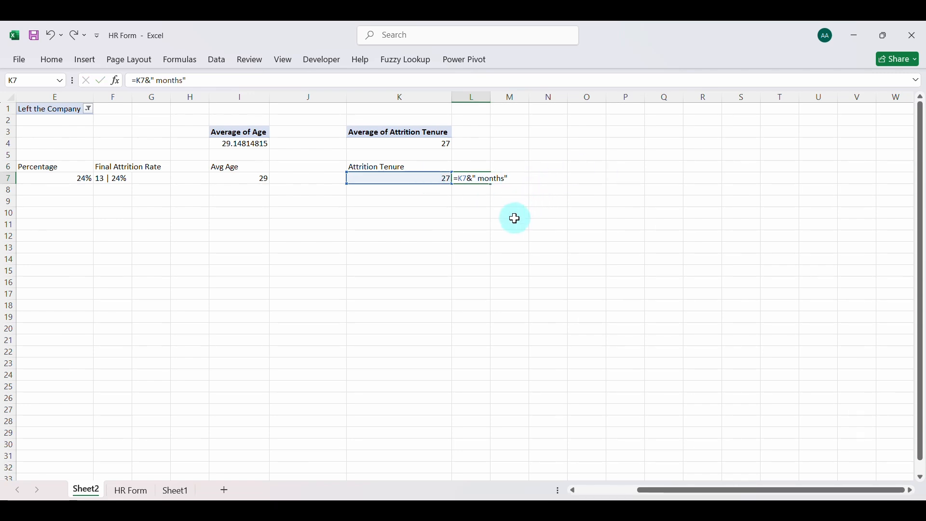
pyautogui.press('Return')
pyautogui.click(483, 179)
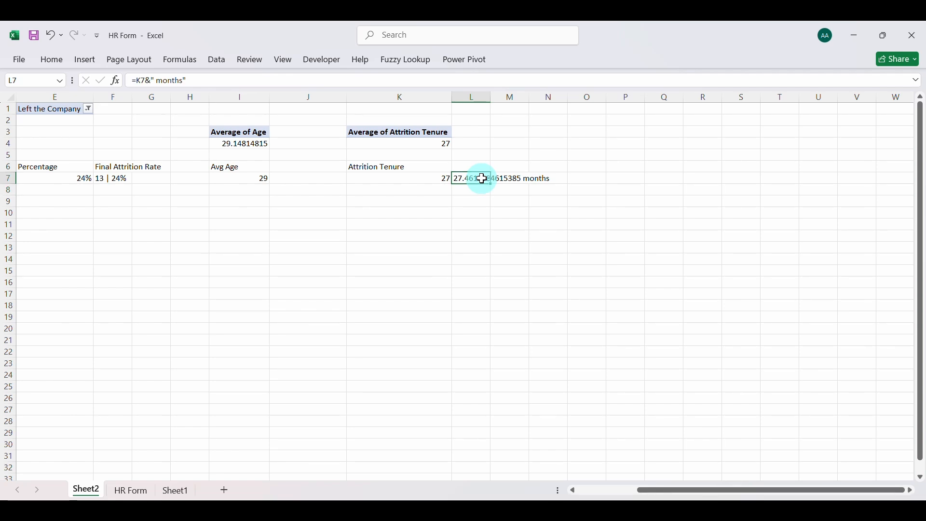
pyautogui.hotkey('ctrl', 'z')
pyautogui.click(467, 212)
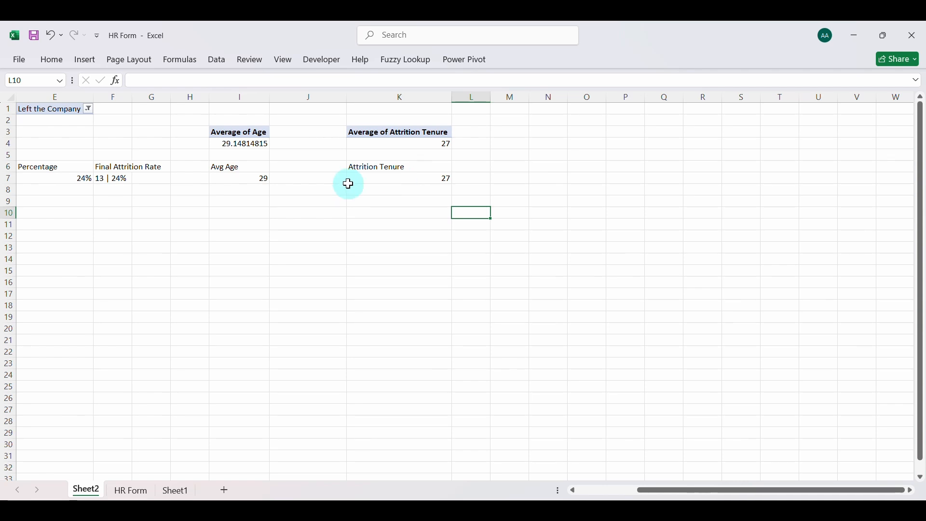
# Rename the empty Sheet1 worksheet as Dashboard
pyautogui.hscroll(-4, 347, 182)
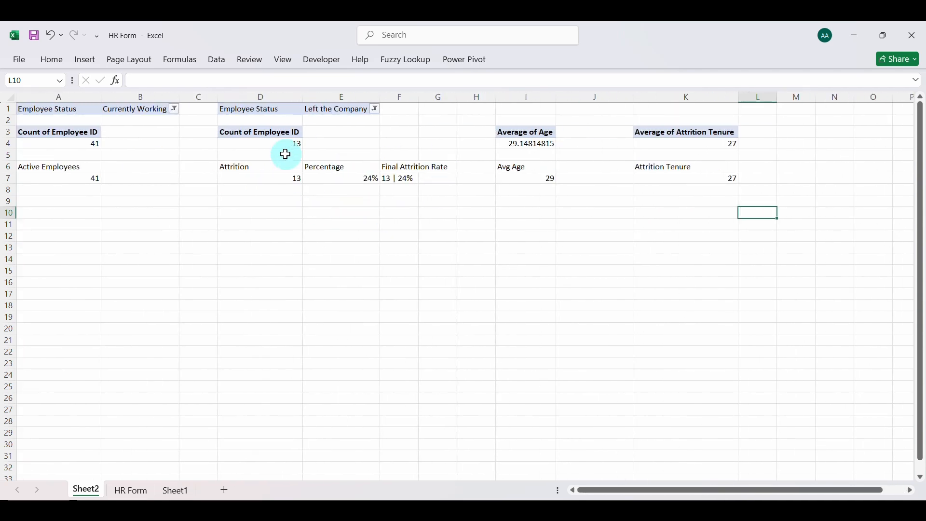
pyautogui.click(171, 493)
pyautogui.doubleClick(179, 492)
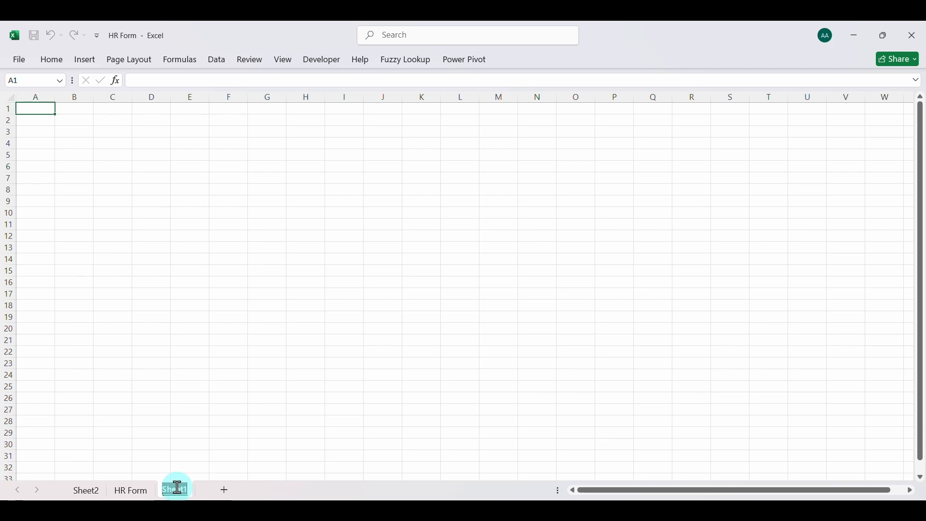
pyautogui.write('Data')
pyautogui.press('Return')
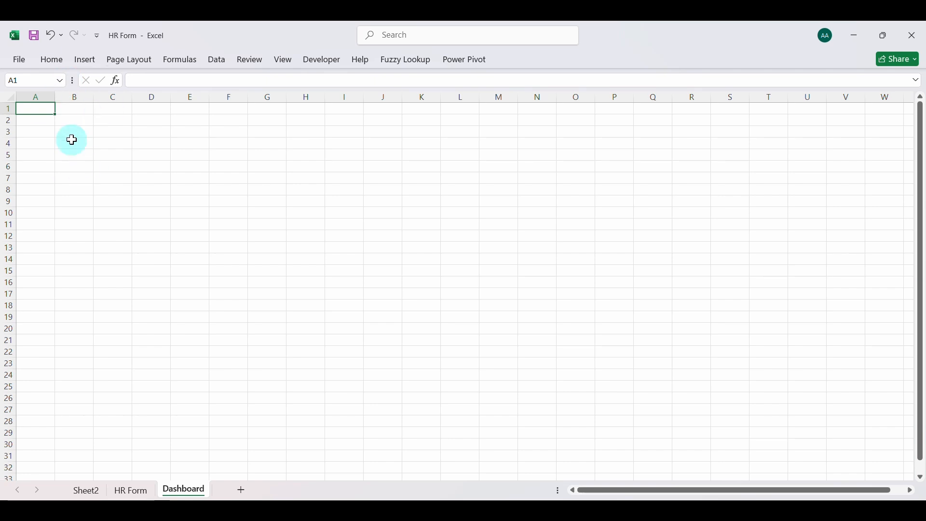
# Hide the gridlines on the Dashboard sheet
pyautogui.click(109, 174)
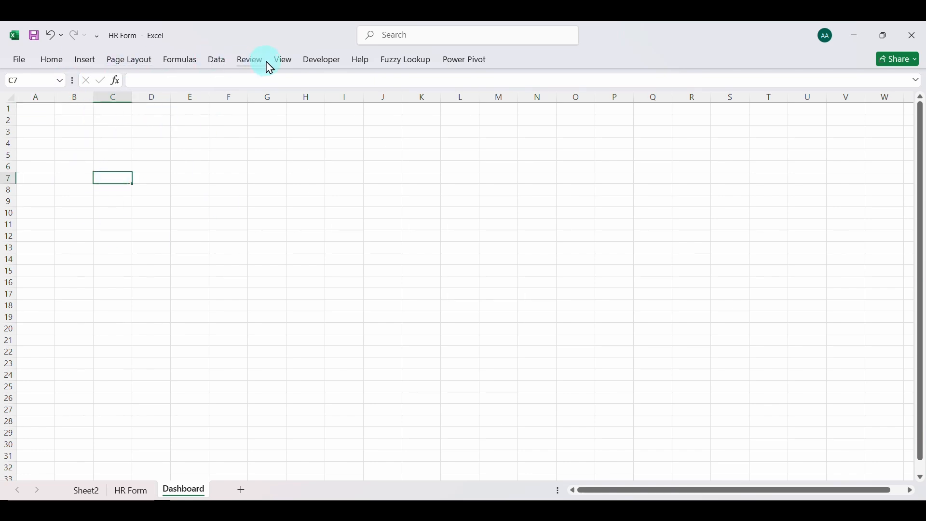
pyautogui.click(285, 60)
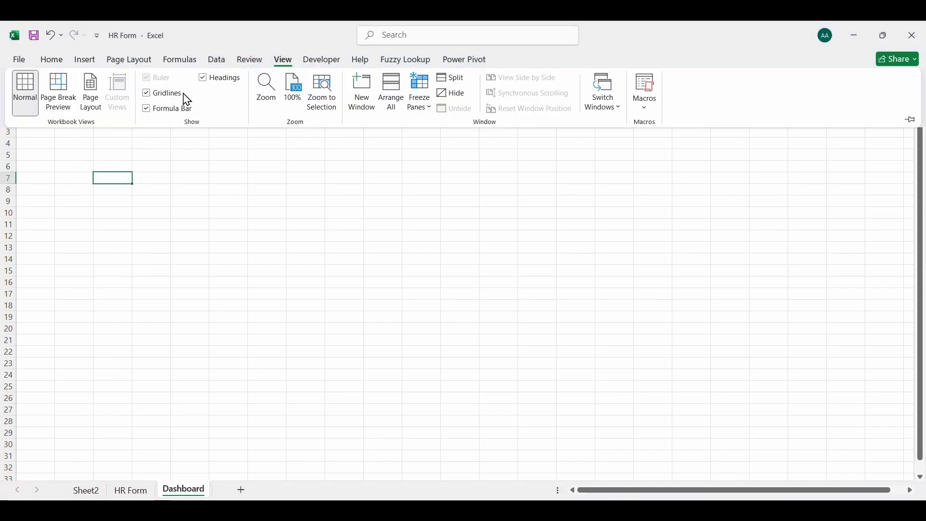
pyautogui.click(152, 97)
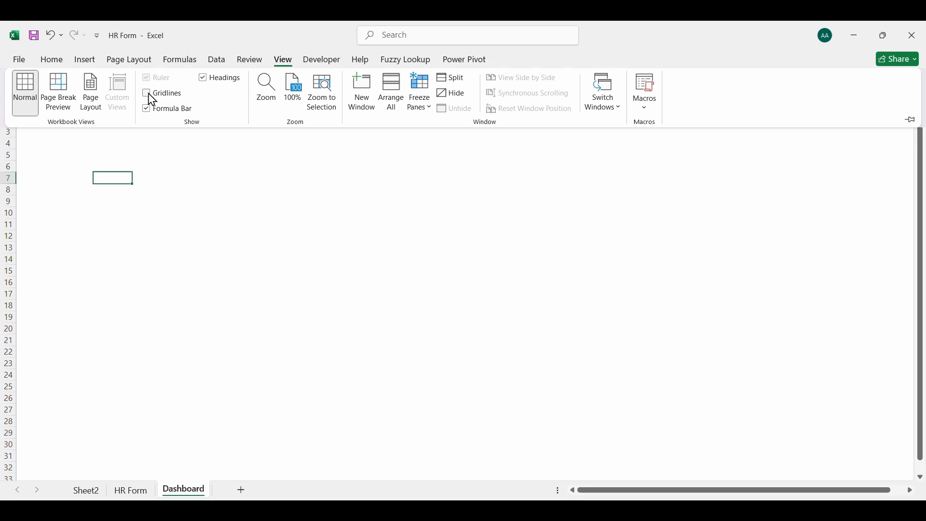
# Fill all cells of the Dashboard sheet with a light gray theme colour
pyautogui.click(168, 192)
pyautogui.hotkey('ctrl', 'a')
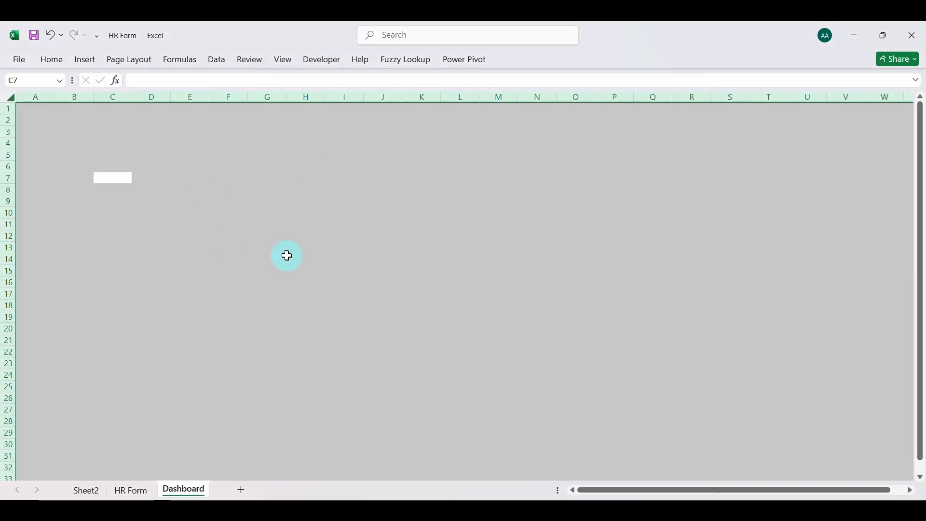
pyautogui.click(54, 61)
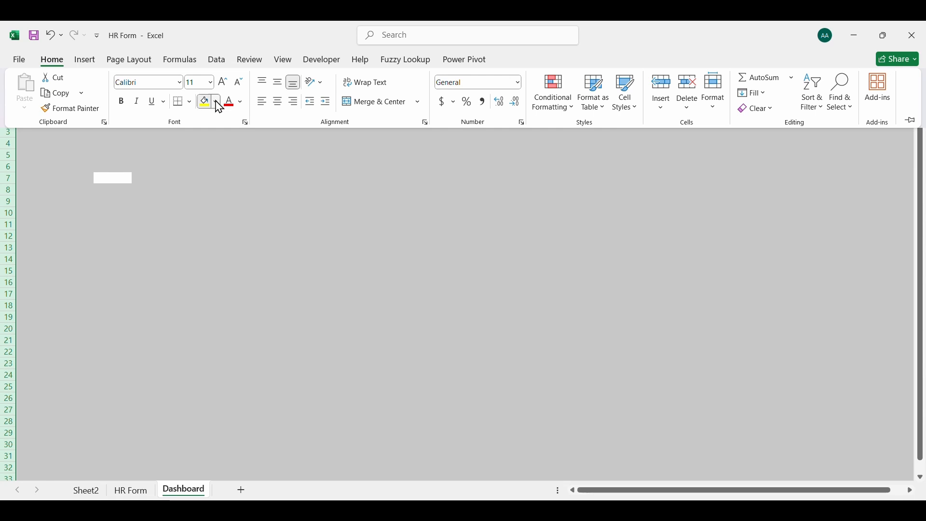
pyautogui.click(218, 102)
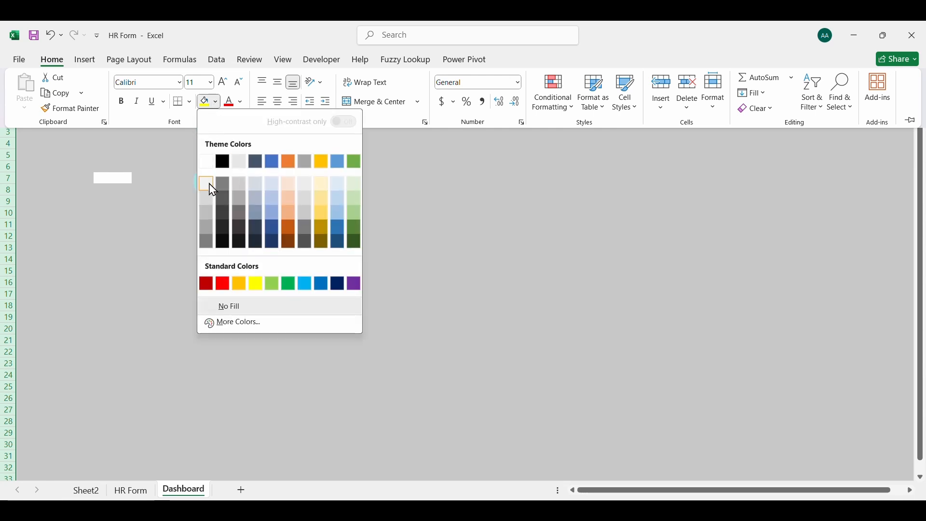
pyautogui.click(238, 184)
pyautogui.click(276, 248)
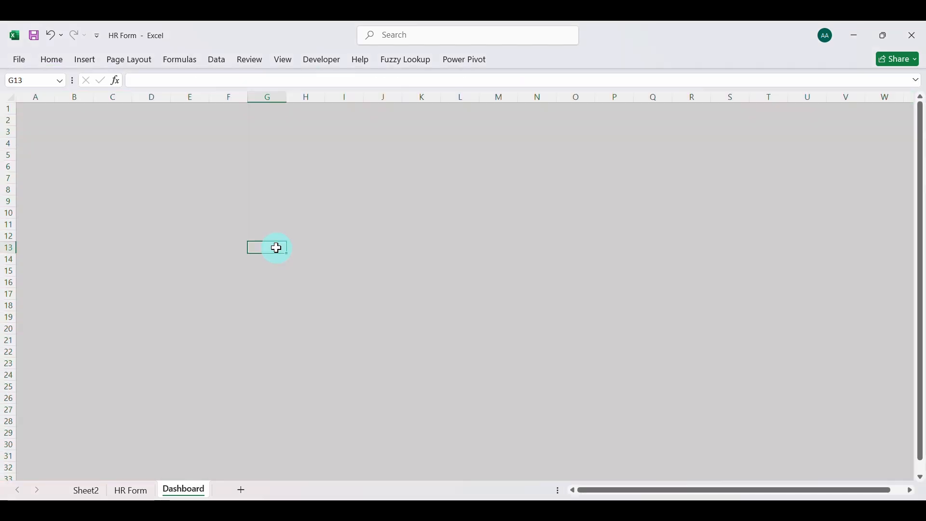
# Insert the Background picture from the Videos folder Youtube > Fith > HR Analytics Dashboard Background into the Dashboard sheet
pyautogui.click(86, 65)
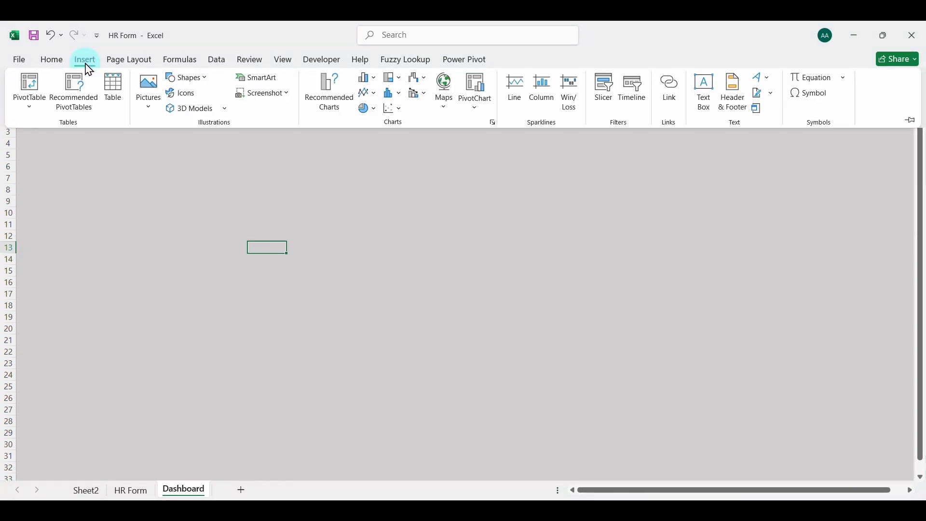
pyautogui.click(149, 111)
pyautogui.click(173, 146)
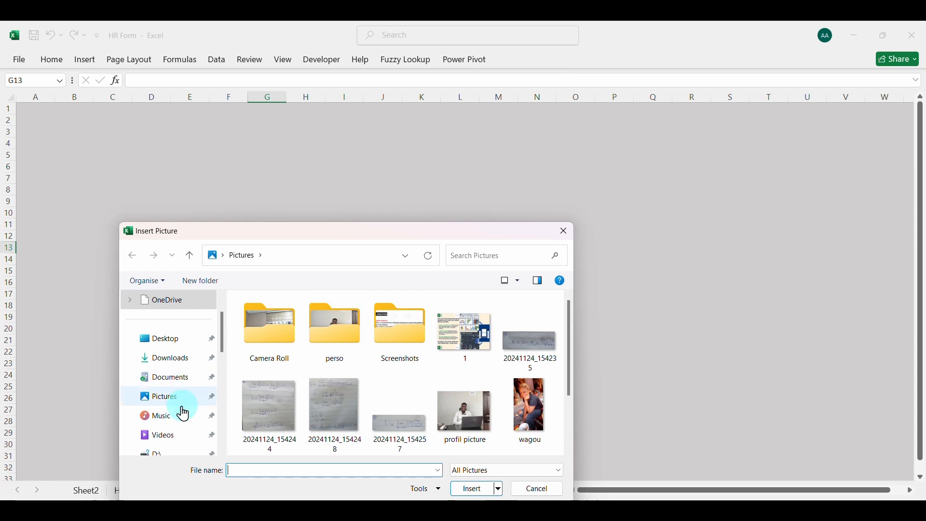
pyautogui.click(169, 435)
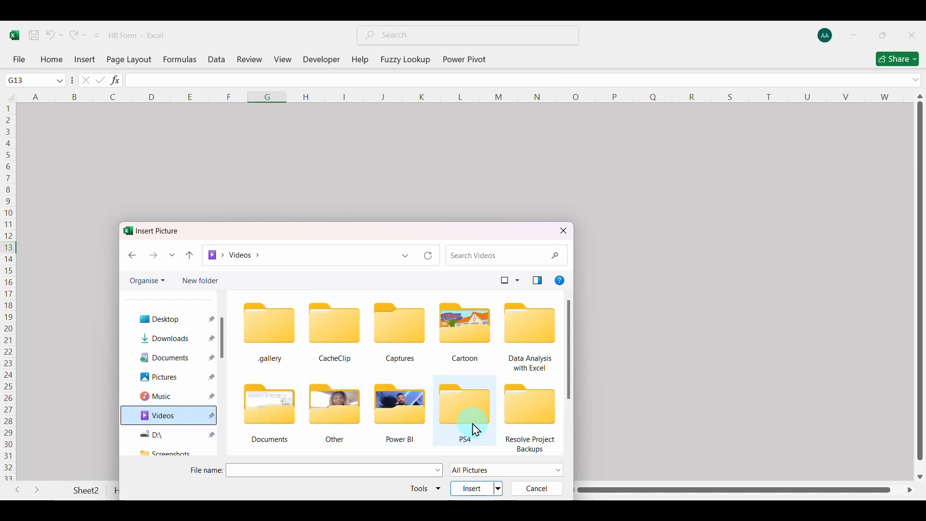
pyautogui.scroll(-2, 476, 428)
pyautogui.doubleClick(419, 424)
pyautogui.doubleClick(393, 363)
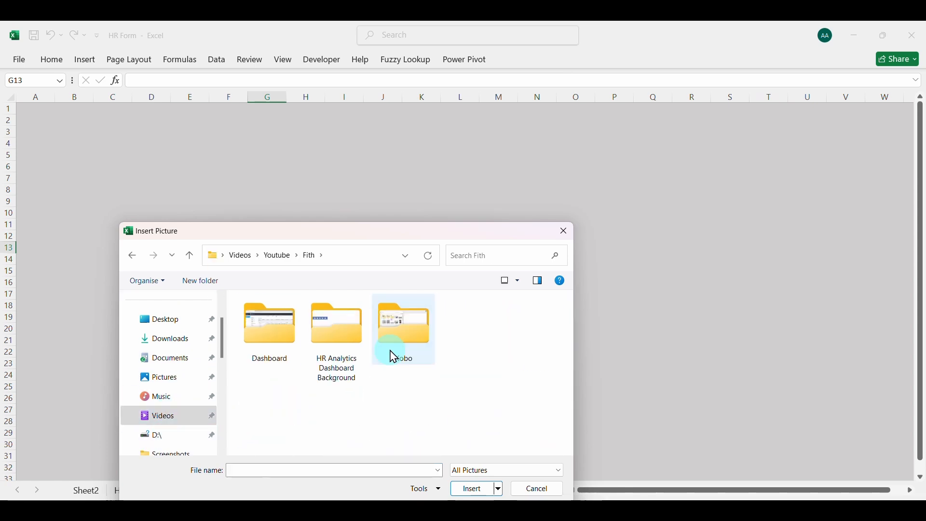
pyautogui.click(337, 343)
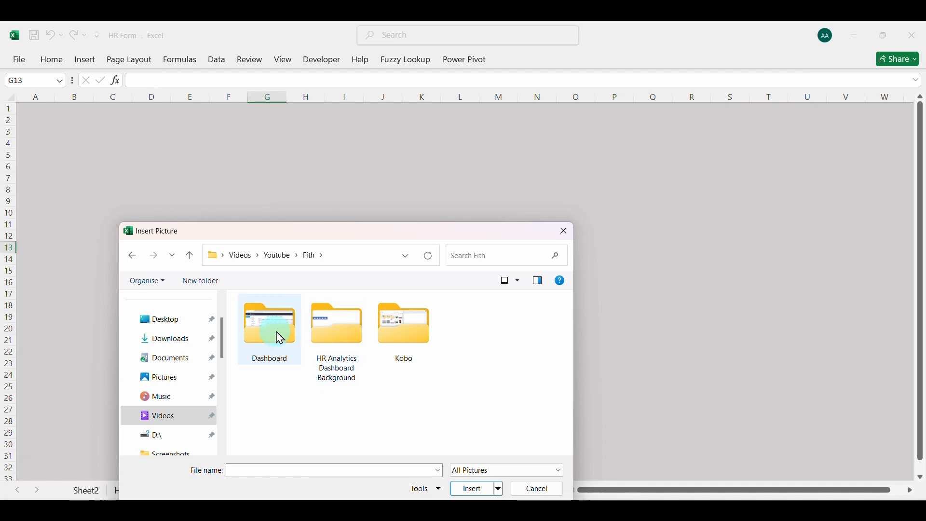
pyautogui.doubleClick(331, 333)
pyautogui.click(399, 354)
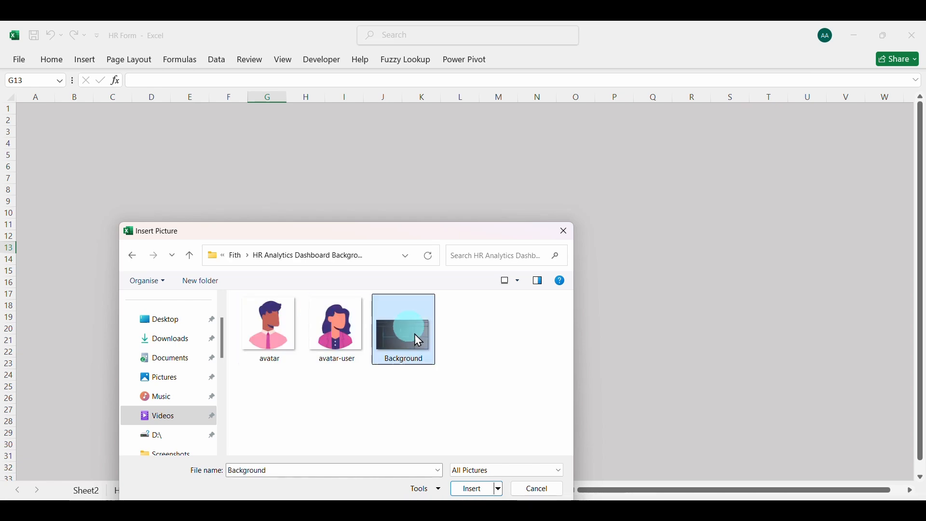
pyautogui.click(477, 491)
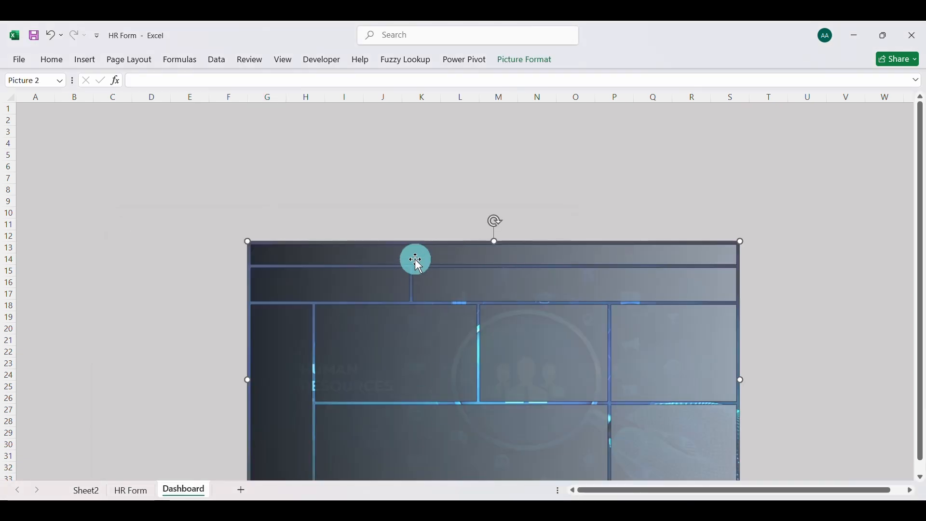
# Move and enlarge the background picture so it spans about columns B to V and rows 1 to 32
pyautogui.moveTo(412, 254); pyautogui.dragTo(259, 134)
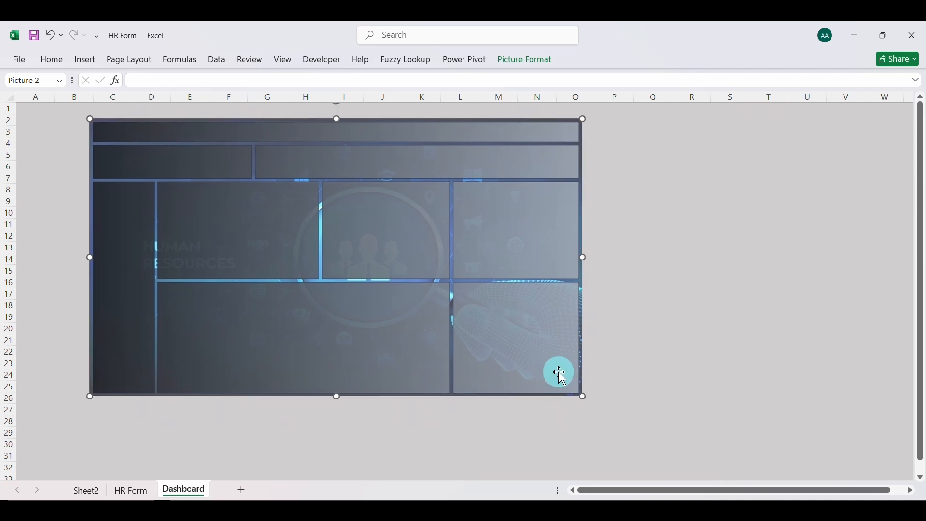
pyautogui.moveTo(584, 395); pyautogui.dragTo(705, 364)
pyautogui.moveTo(705, 296); pyautogui.dragTo(850, 265)
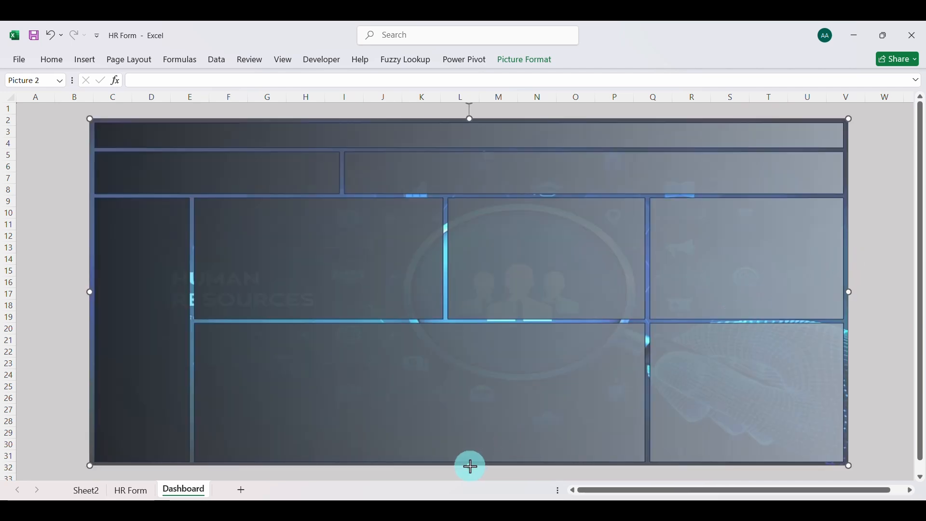
pyautogui.moveTo(471, 466); pyautogui.dragTo(468, 442)
pyautogui.scroll(2, 469, 384)
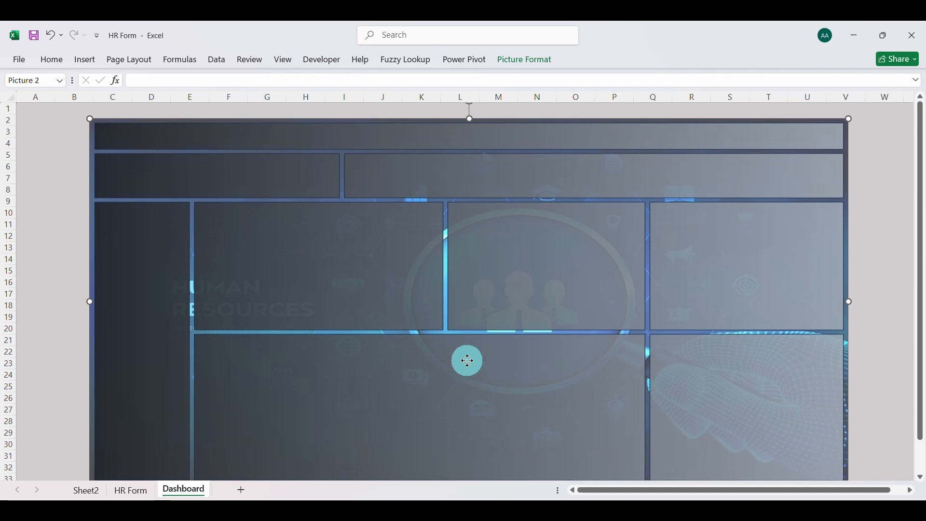
pyautogui.moveTo(468, 360); pyautogui.dragTo(430, 349)
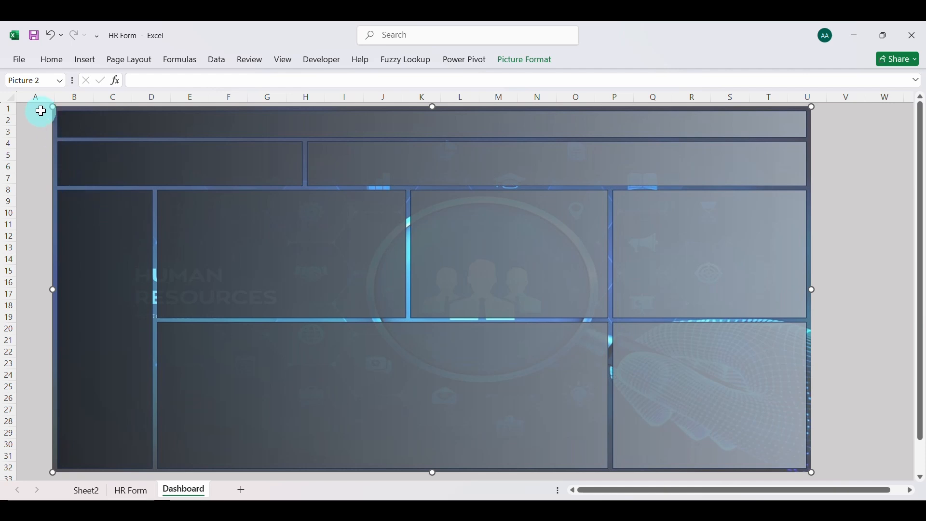
pyautogui.moveTo(813, 290); pyautogui.dragTo(867, 280)
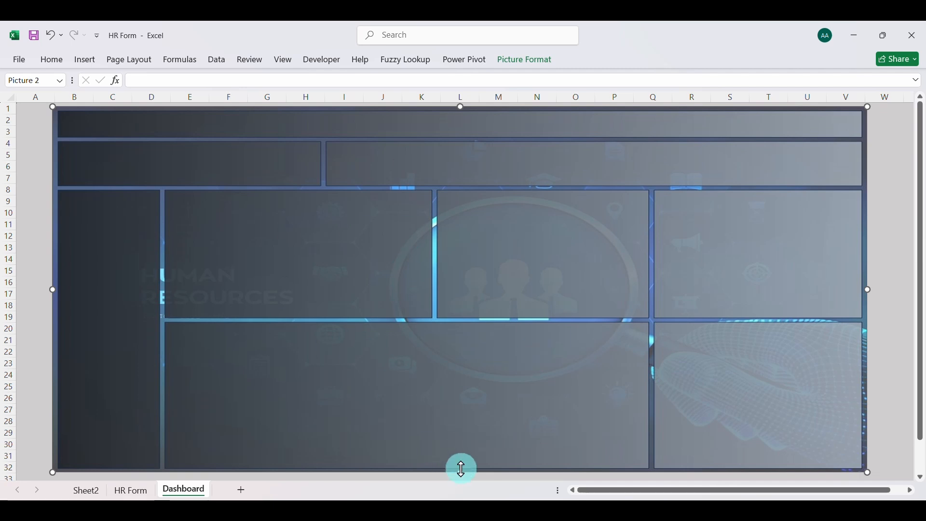
pyautogui.moveTo(462, 472); pyautogui.dragTo(465, 477)
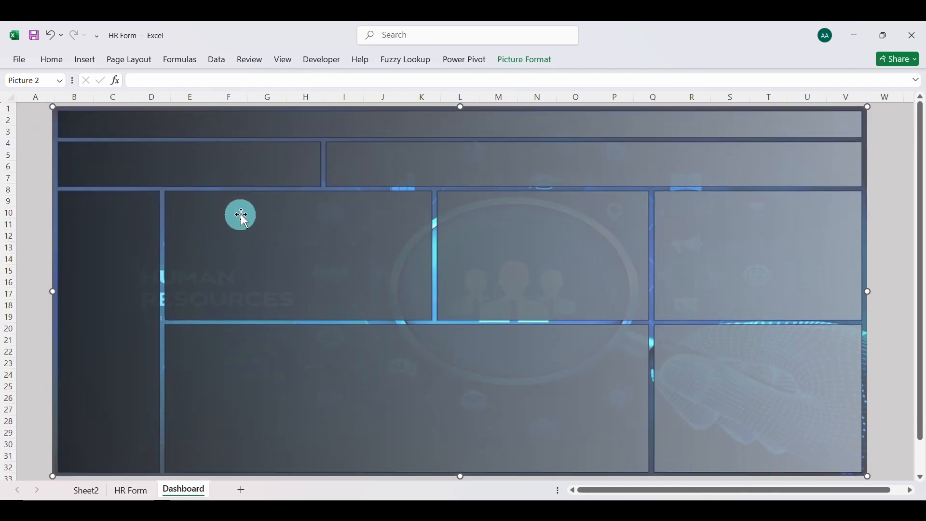
# Add a text box in the background's first panel below the header and link it to the active employees value with =Sheet2!A7
pyautogui.click(86, 62)
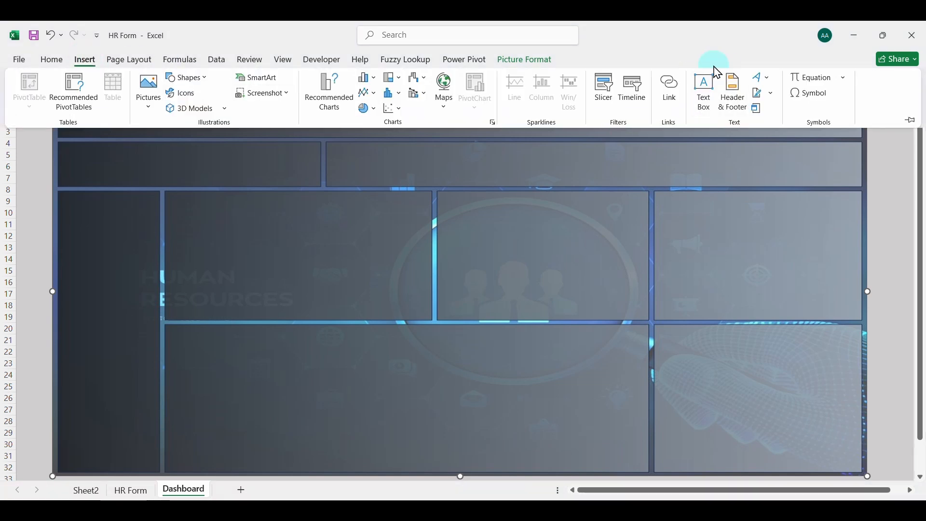
pyautogui.click(705, 94)
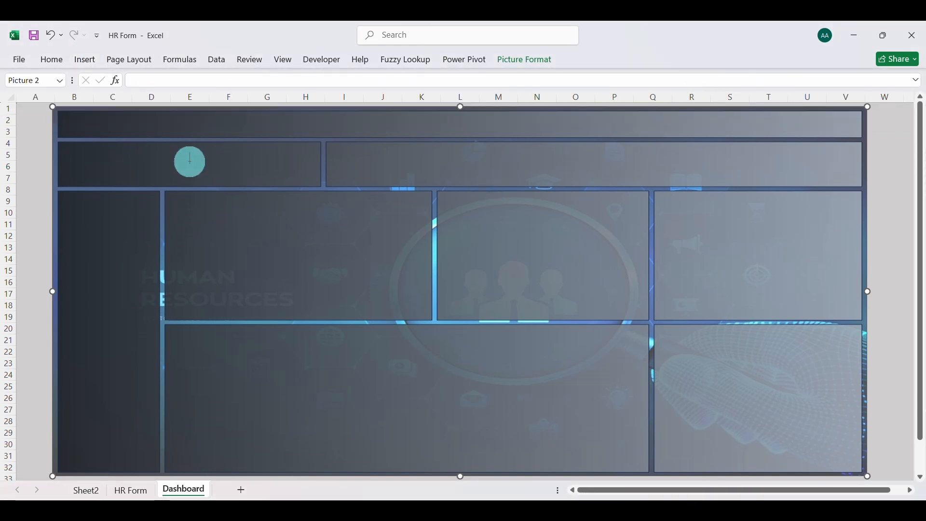
pyautogui.moveTo(190, 158); pyautogui.dragTo(279, 172)
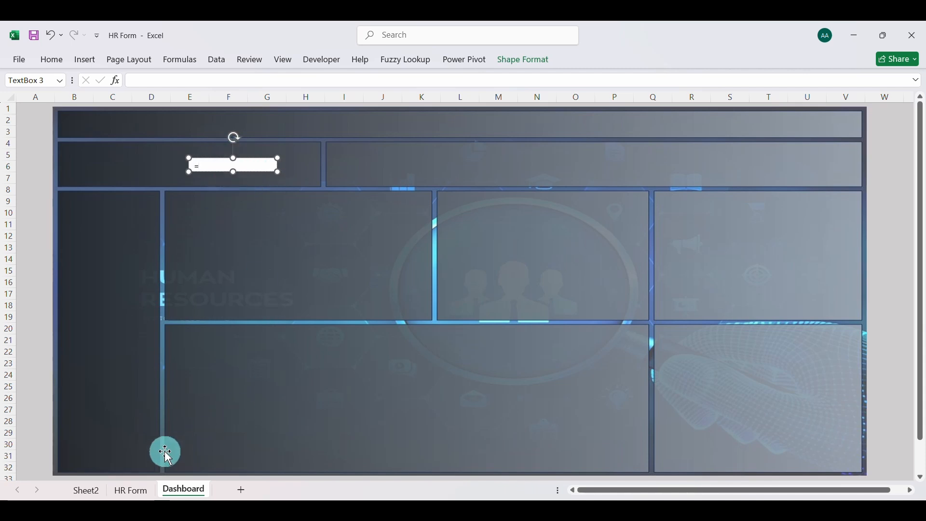
pyautogui.press('BackSpace')
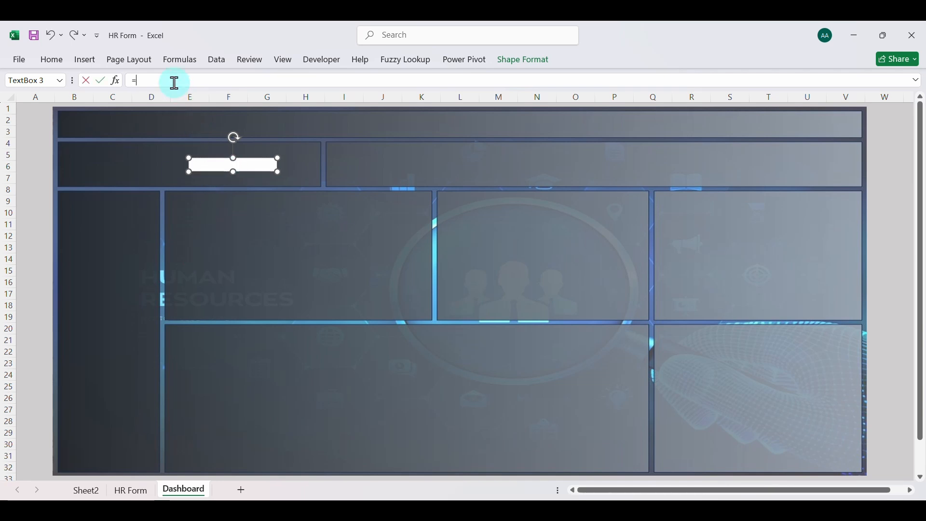
pyautogui.click(89, 490)
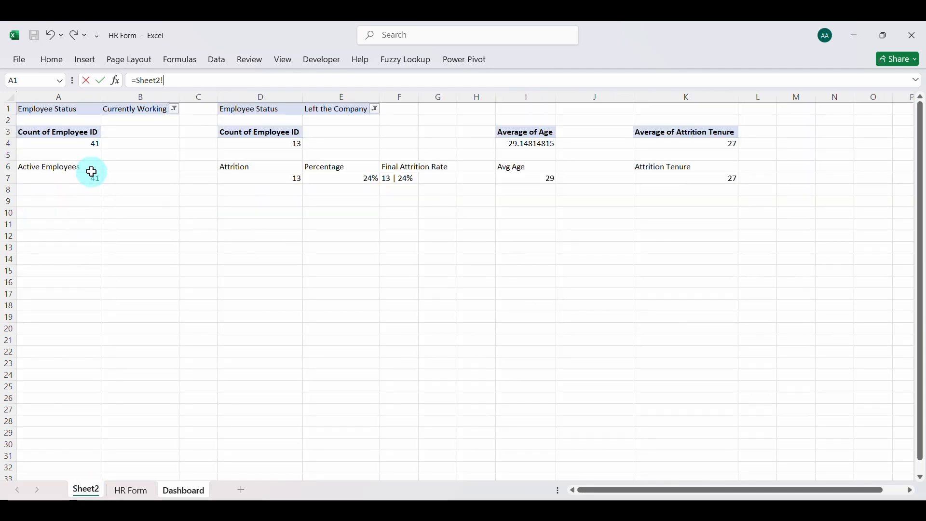
pyautogui.click(78, 177)
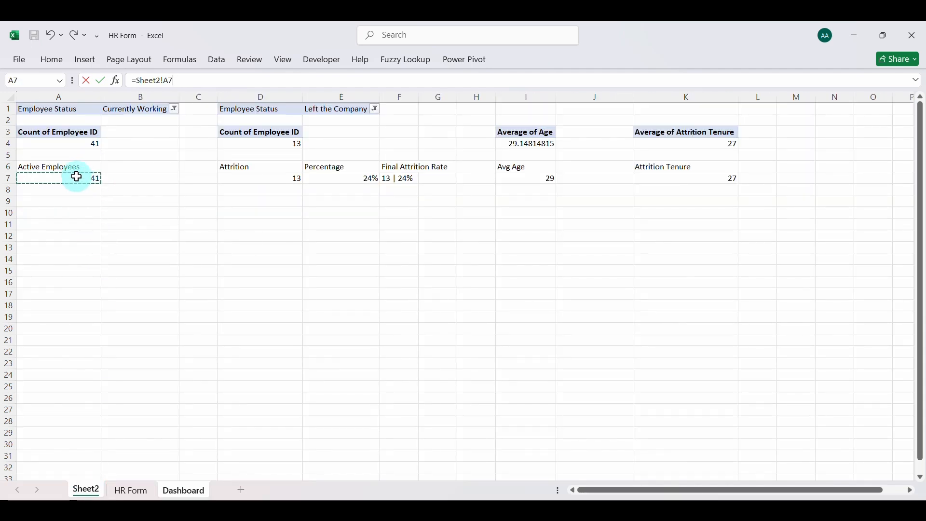
pyautogui.press('Return')
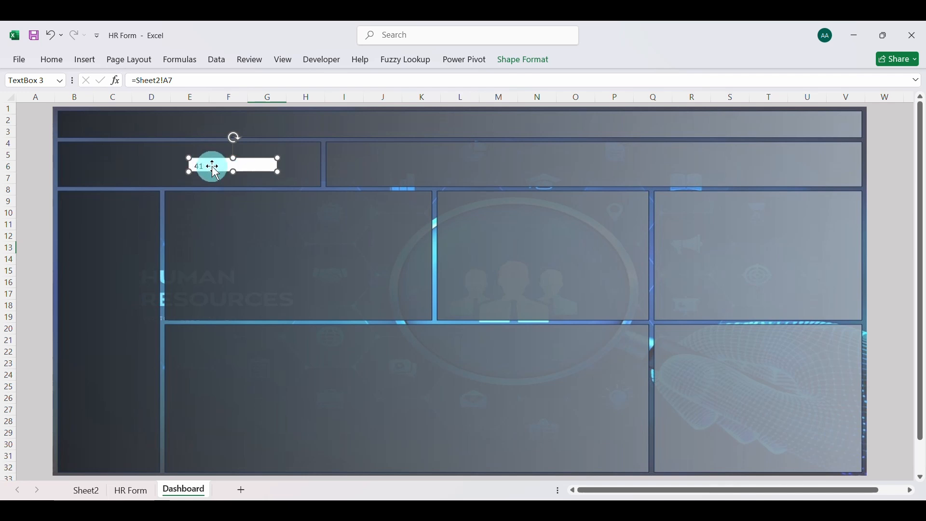
# Set the active employees text box to font size 20 and increase its height to fit the number
pyautogui.click(51, 60)
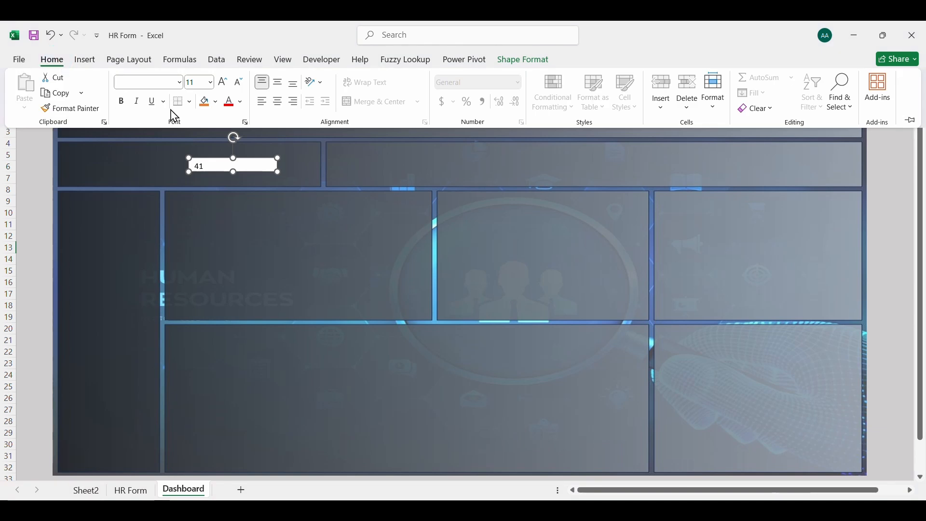
pyautogui.click(234, 162)
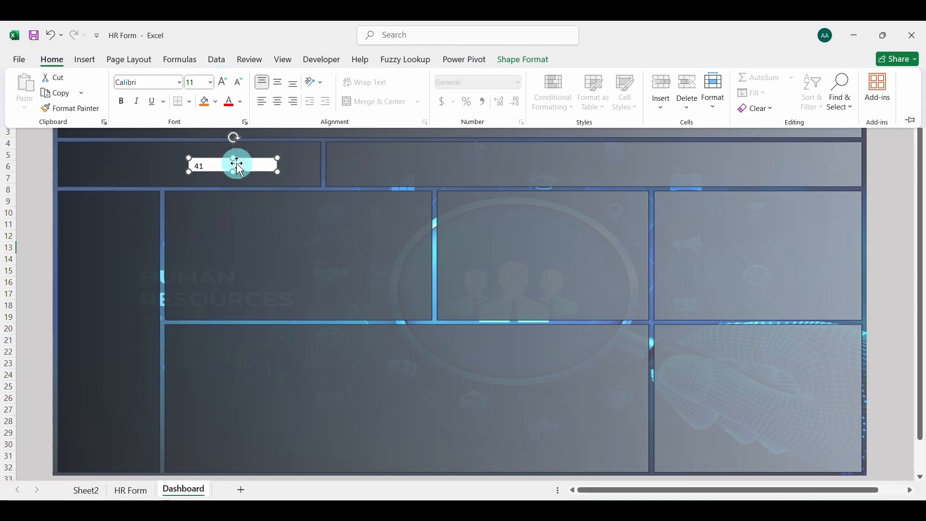
pyautogui.click(52, 60)
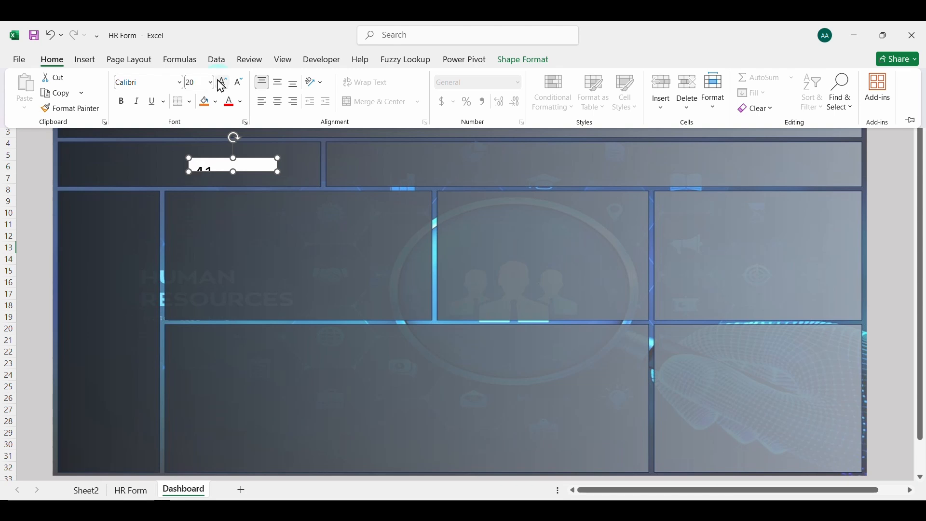
pyautogui.click(236, 165)
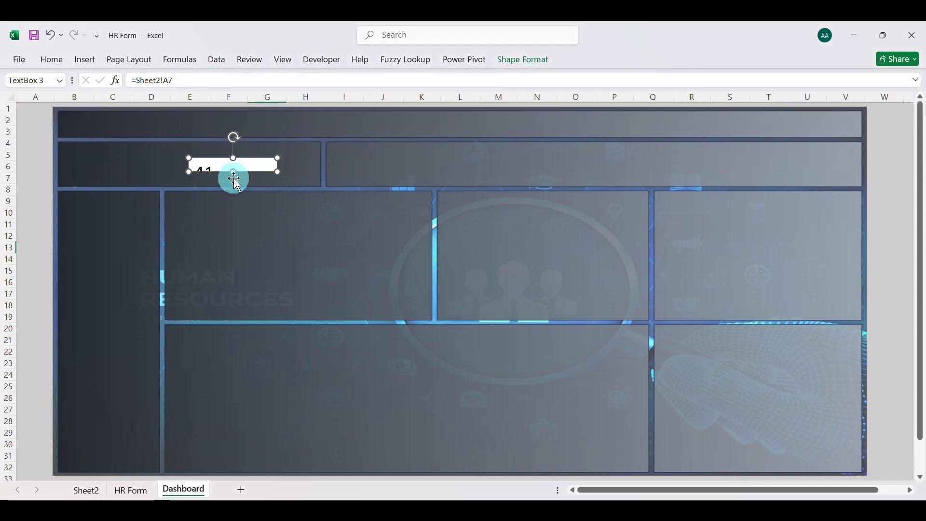
pyautogui.moveTo(235, 170); pyautogui.dragTo(235, 180)
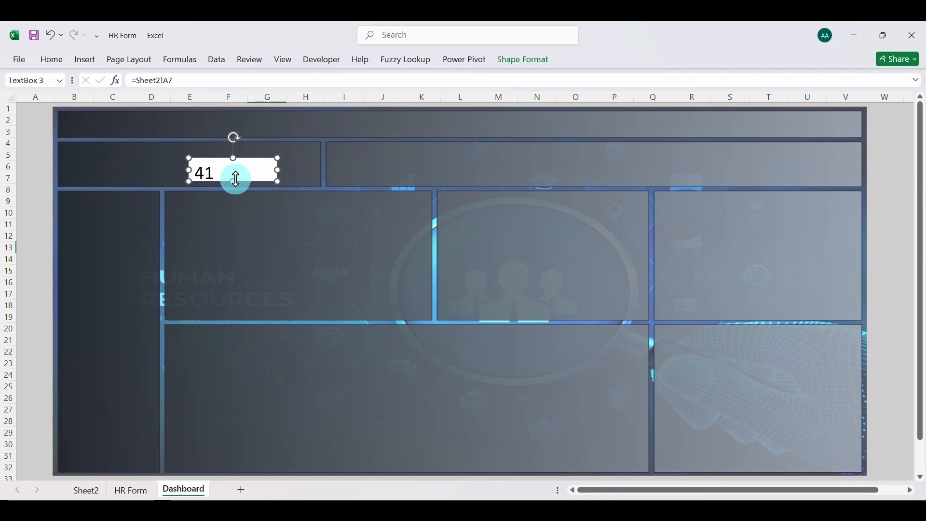
# Make the active employees number bold at font size 24 and center it horizontally and vertically in its text box
pyautogui.click(57, 59)
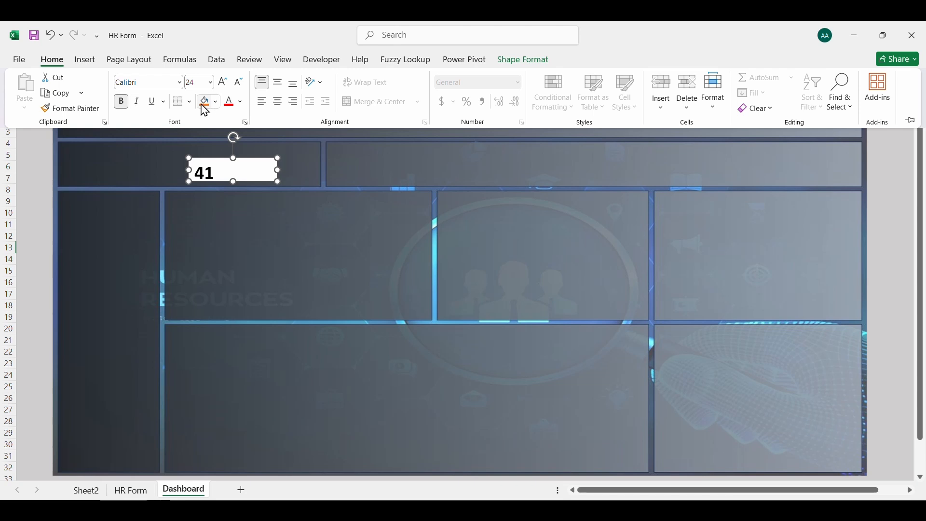
pyautogui.click(256, 158)
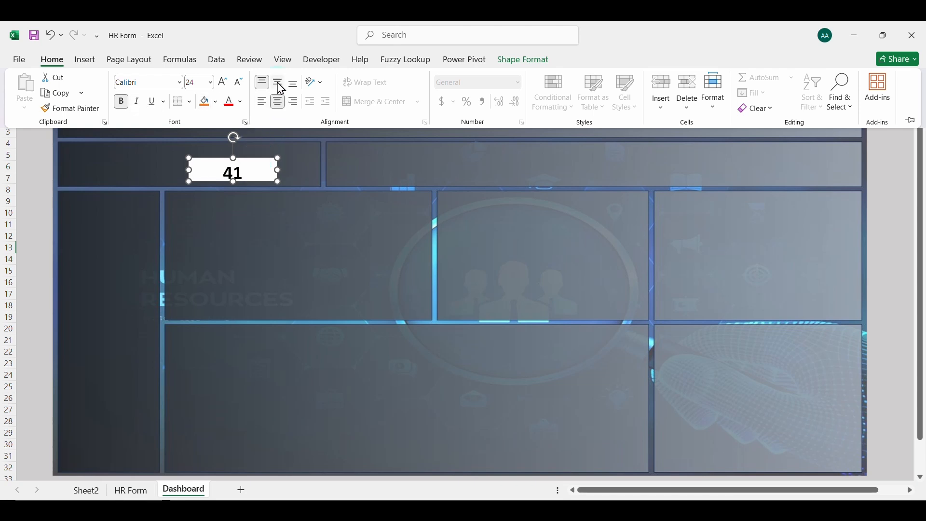
pyautogui.click(261, 160)
# Remove the fill and outline from the active employees number's text box
pyautogui.rightClick(263, 161)
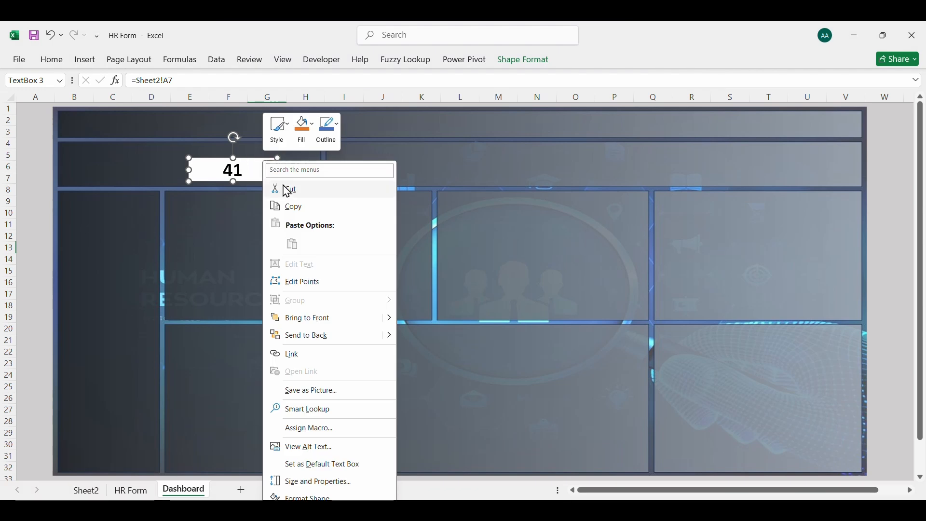
pyautogui.click(314, 497)
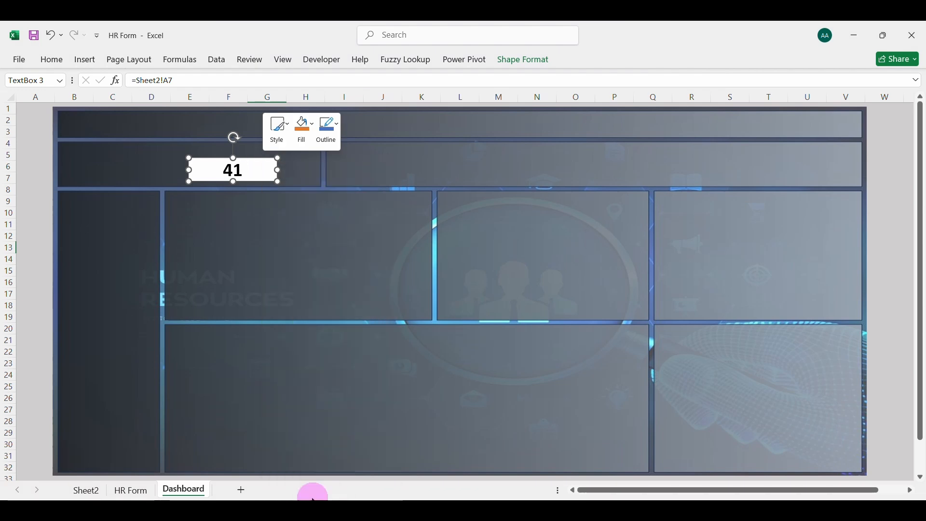
pyautogui.click(361, 293)
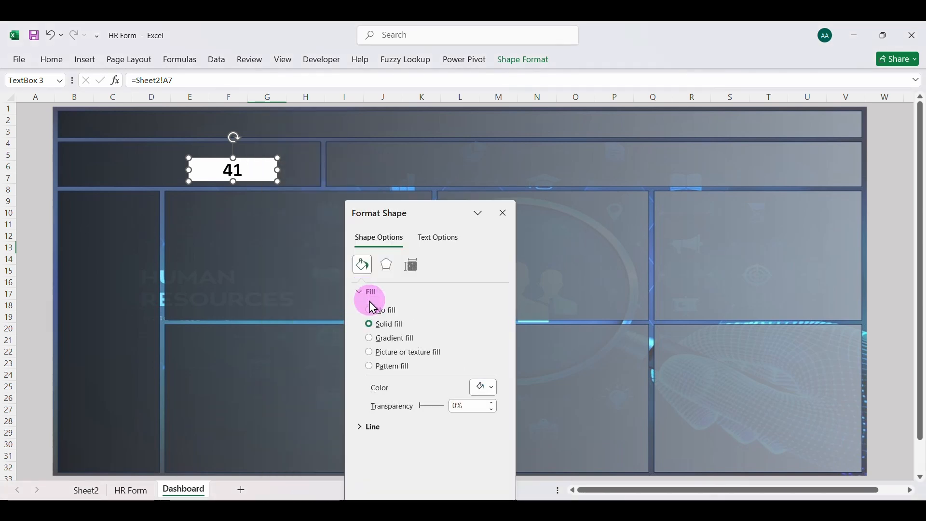
pyautogui.click(370, 310)
pyautogui.click(360, 385)
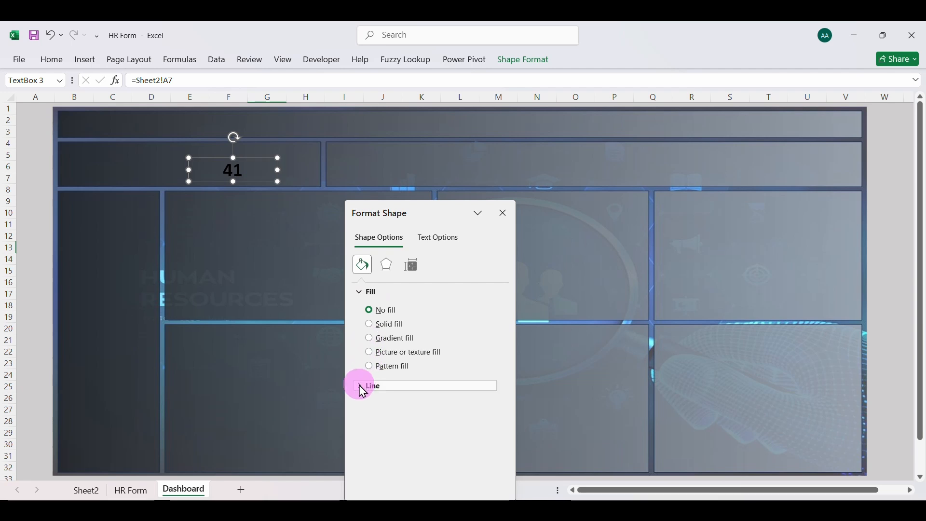
pyautogui.click(373, 406)
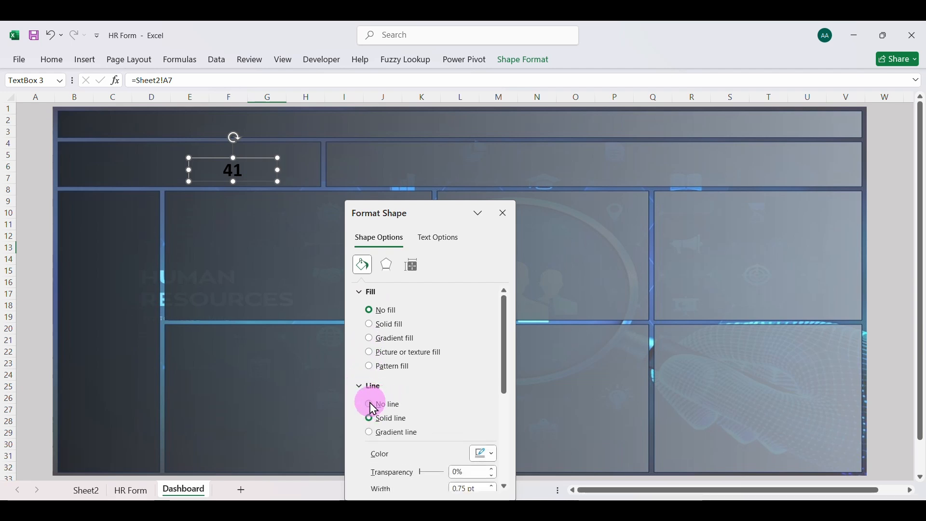
pyautogui.click(504, 220)
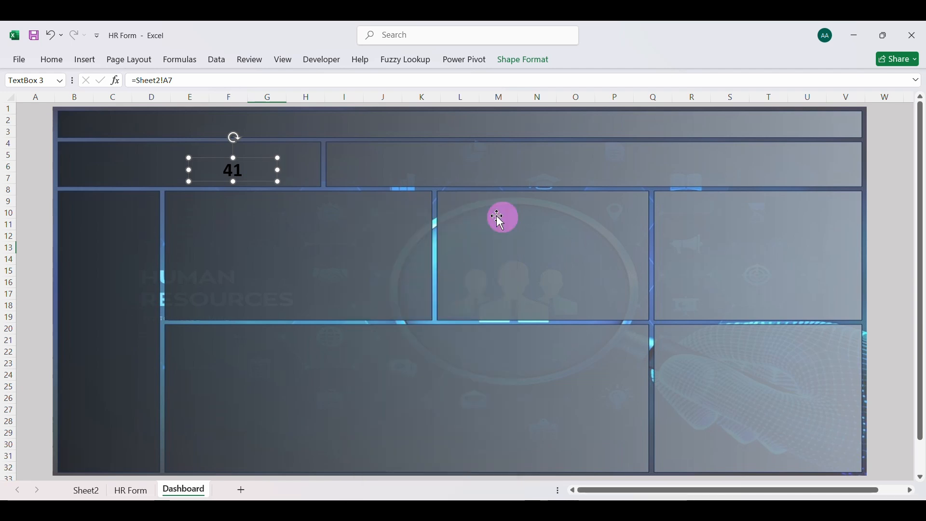
# Set the active employees number's font color to white
pyautogui.click(57, 60)
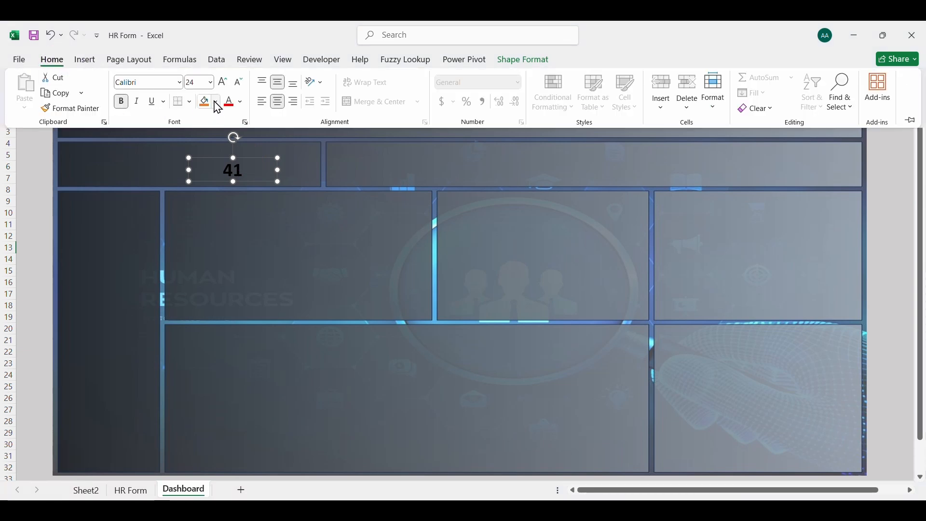
pyautogui.click(216, 102)
pyautogui.click(240, 102)
pyautogui.click(240, 101)
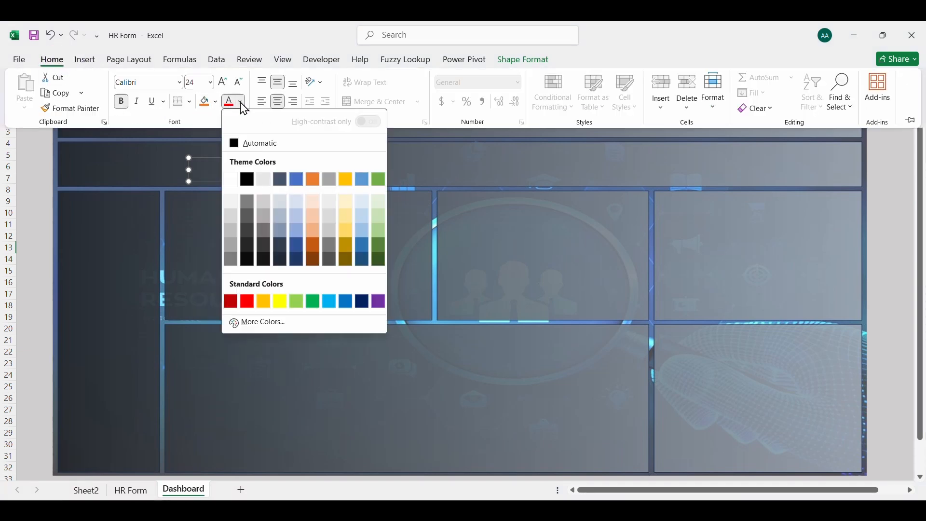
pyautogui.click(229, 181)
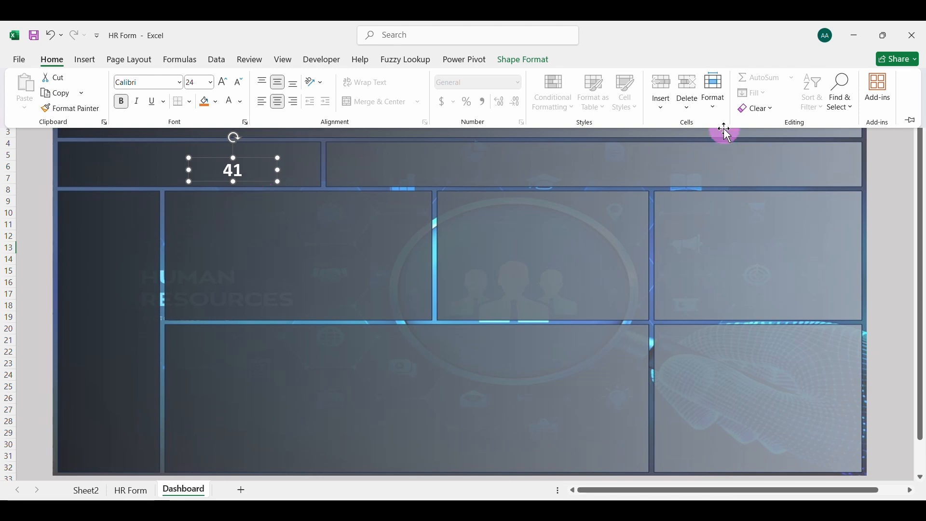
# Duplicate the active employees number box, place the copy just below the original, and clear its linked cell formula
pyautogui.click(260, 178)
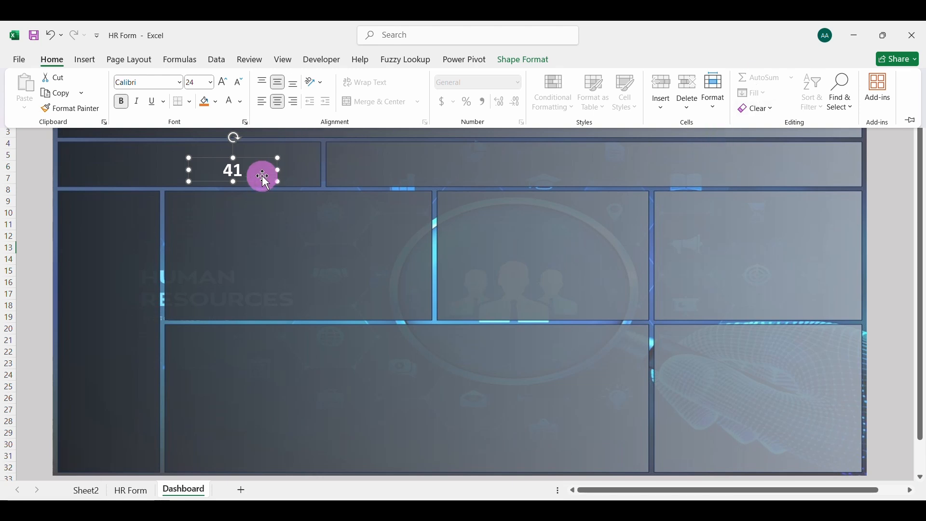
pyautogui.hotkey('ctrl', 'd')
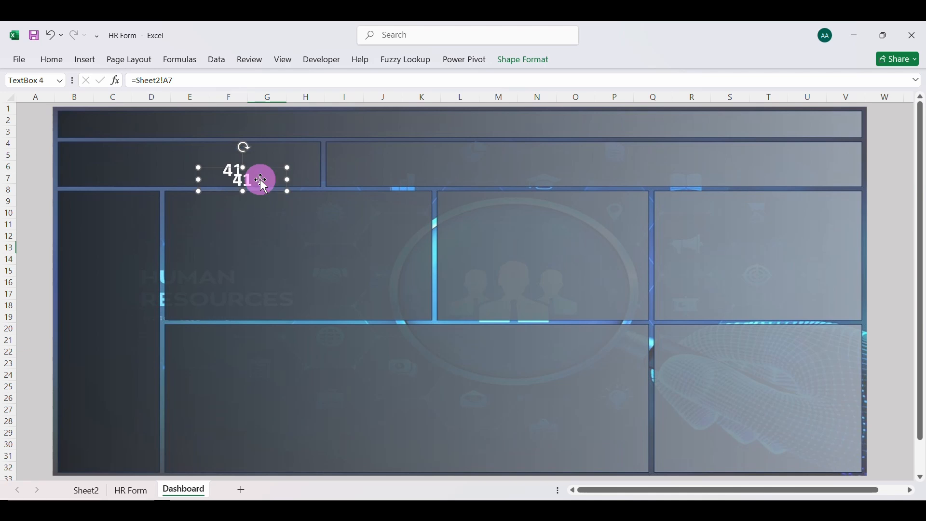
pyautogui.moveTo(264, 193); pyautogui.dragTo(267, 209)
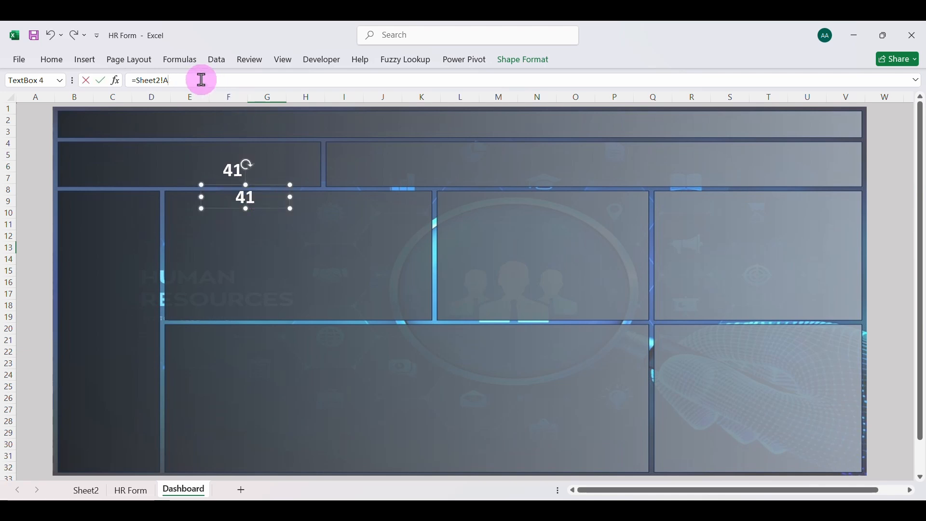
pyautogui.press('BackSpace')
pyautogui.press('BackSpace')
pyautogui.press('BackSpace')
pyautogui.press('BackSpace')
pyautogui.press('BackSpace')
pyautogui.press('BackSpace')
pyautogui.press('BackSpace')
pyautogui.press('BackSpace')
pyautogui.press('BackSpace')
pyautogui.press('Return')
# Enter the label "Active Employees" in the duplicated text box and widen it so the text fits on one line
pyautogui.click(267, 196)
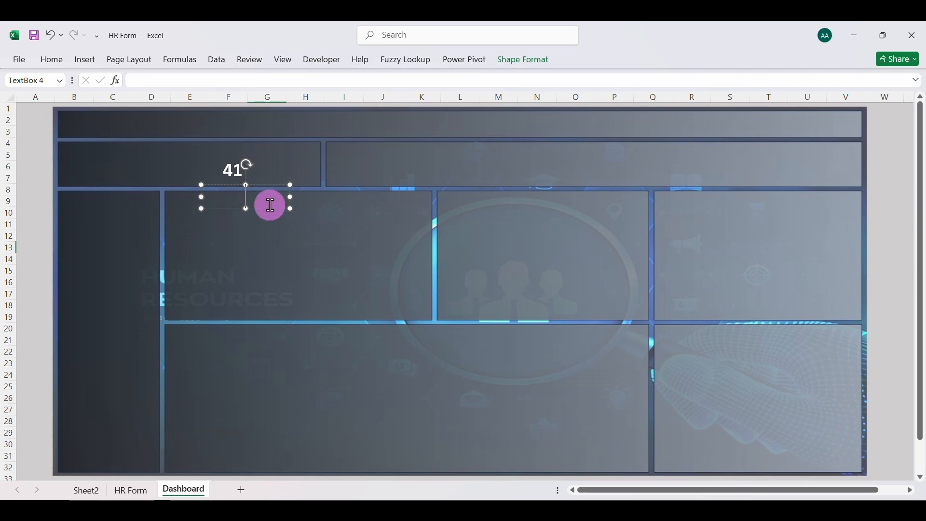
pyautogui.write('Active Employees')
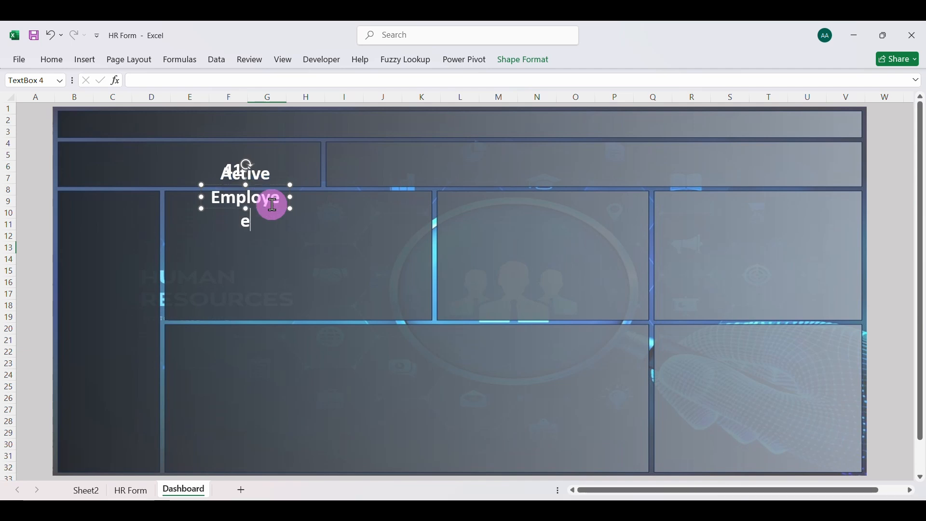
pyautogui.moveTo(287, 194); pyautogui.dragTo(368, 200)
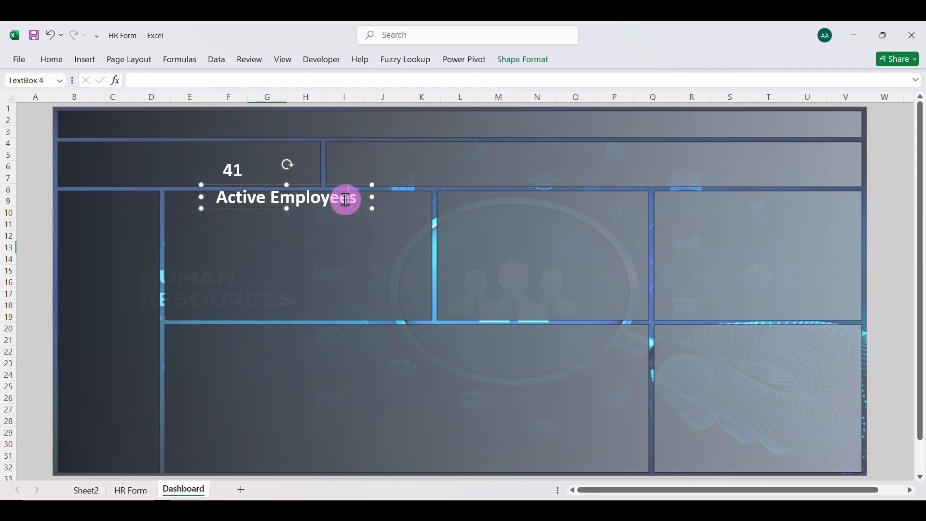
# Format the Active Employees label with font size 16 and the gold theme color
pyautogui.tripleClick(347, 200)
pyautogui.click(52, 59)
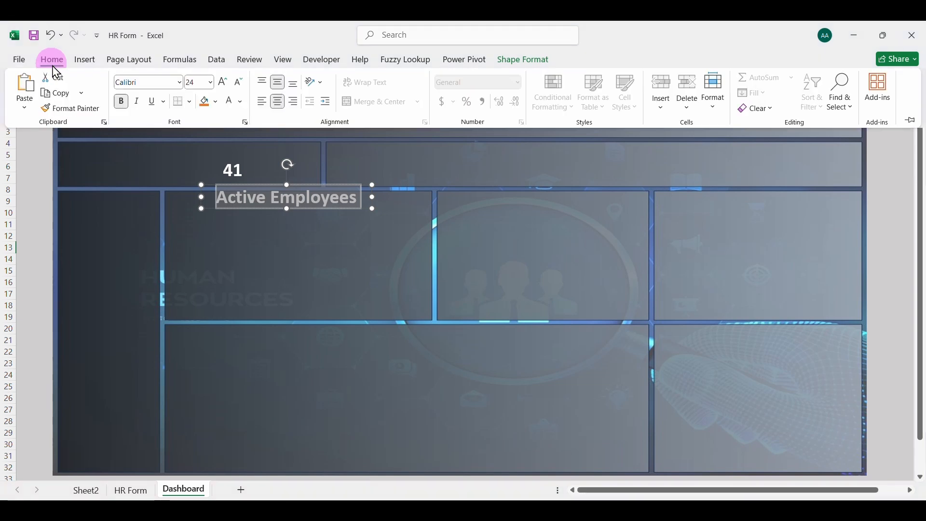
pyautogui.click(239, 82)
pyautogui.click(238, 82)
pyautogui.click(238, 82)
pyautogui.click(239, 82)
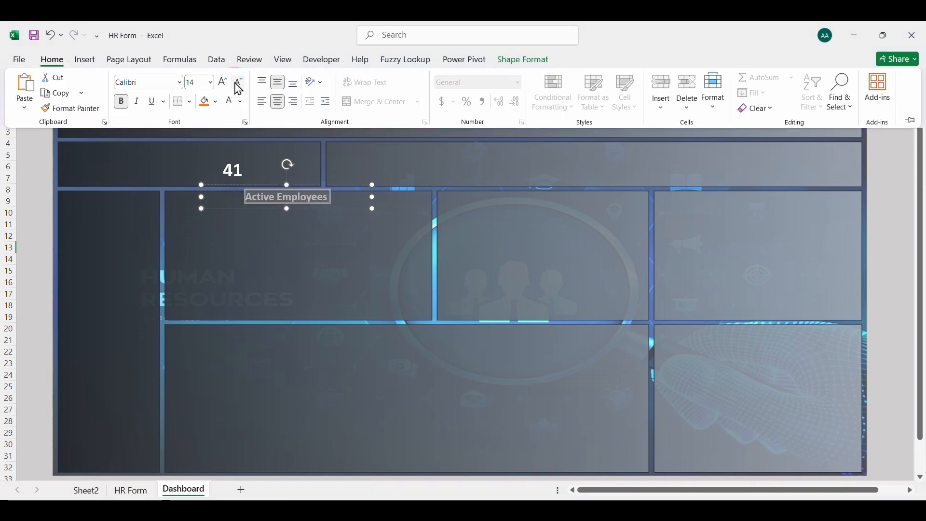
pyautogui.click(223, 83)
pyautogui.click(355, 213)
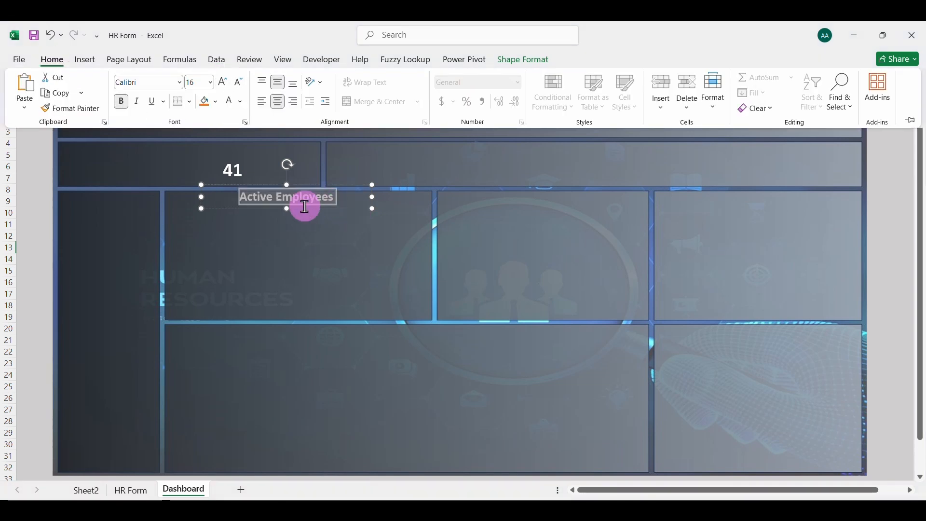
pyautogui.click(240, 102)
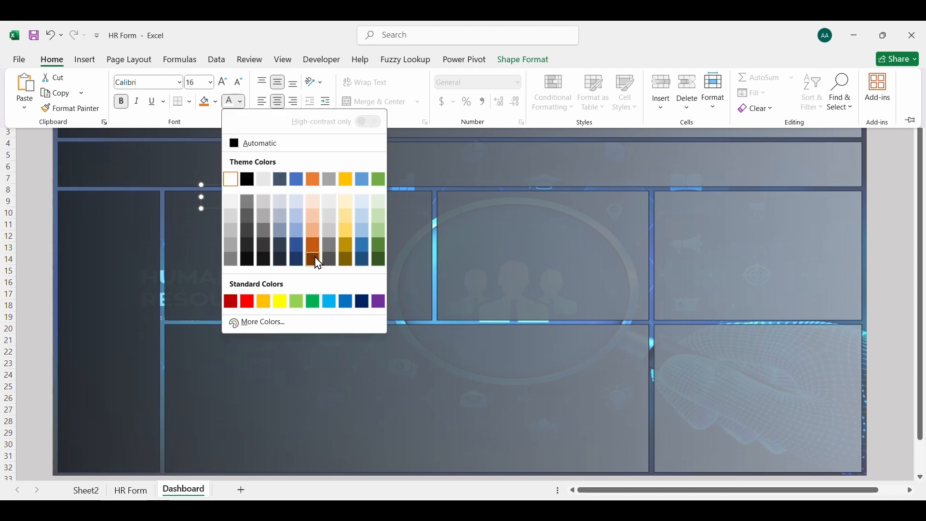
pyautogui.click(347, 180)
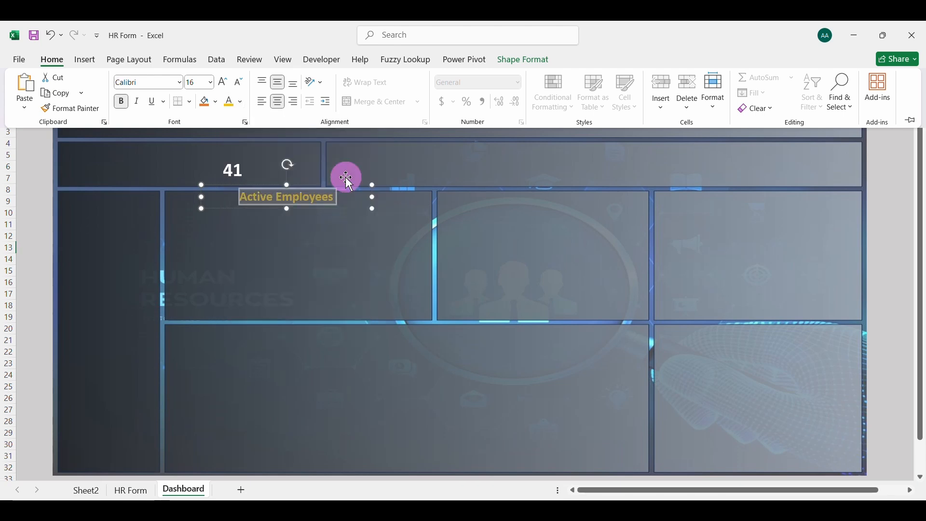
# Shrink the Active Employees label box and move it to the upper-left corner of the wide panel below the header
pyautogui.click(207, 197)
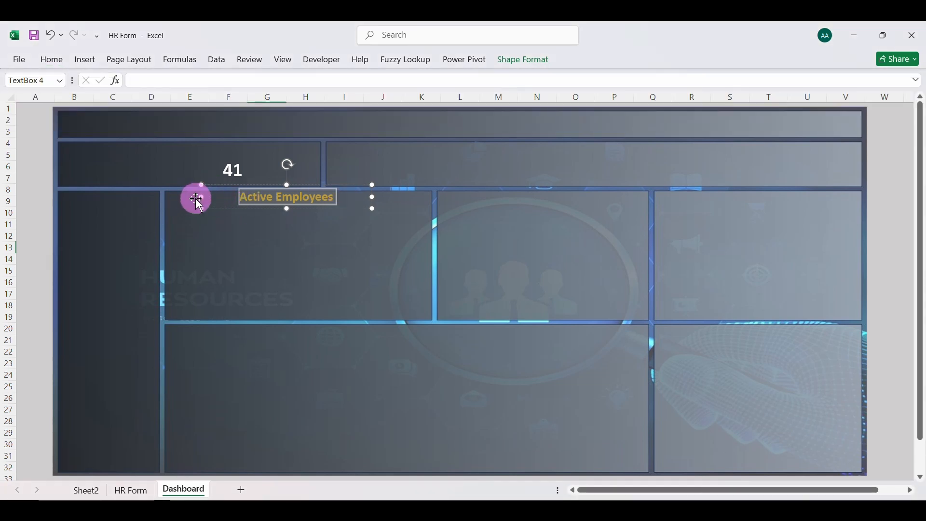
pyautogui.moveTo(196, 199); pyautogui.dragTo(401, 159)
pyautogui.hotkey('ctrl', 'z')
pyautogui.click(341, 203)
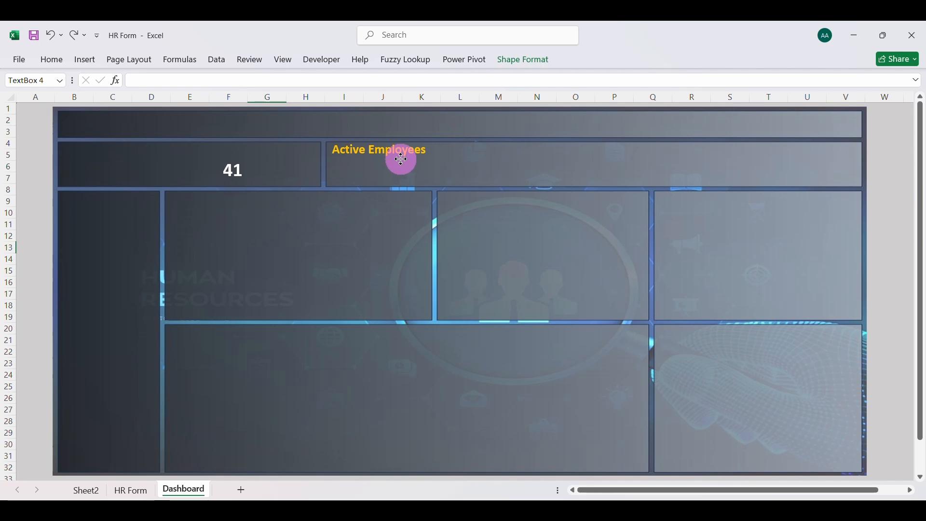
# Move the active employees number directly beneath its label in the wide panel and enlarge it to font size 36
pyautogui.click(236, 166)
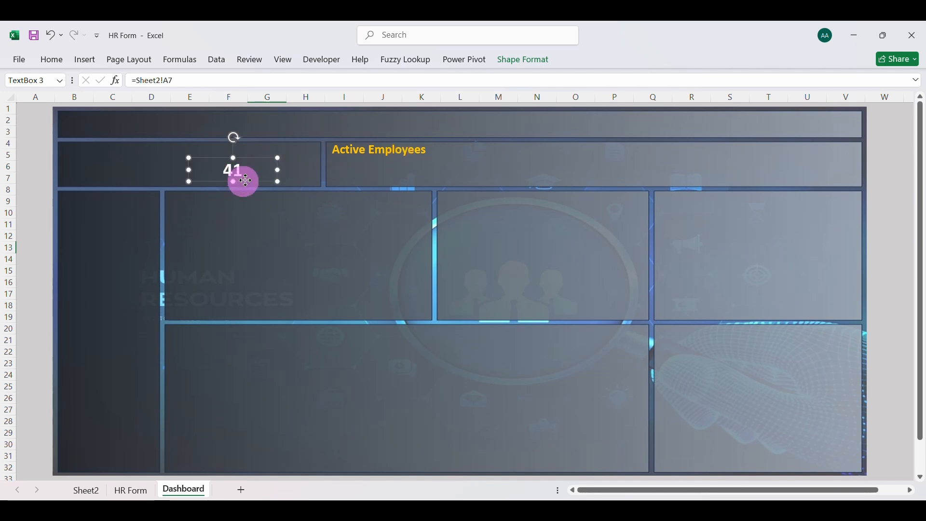
pyautogui.moveTo(245, 181); pyautogui.dragTo(380, 186)
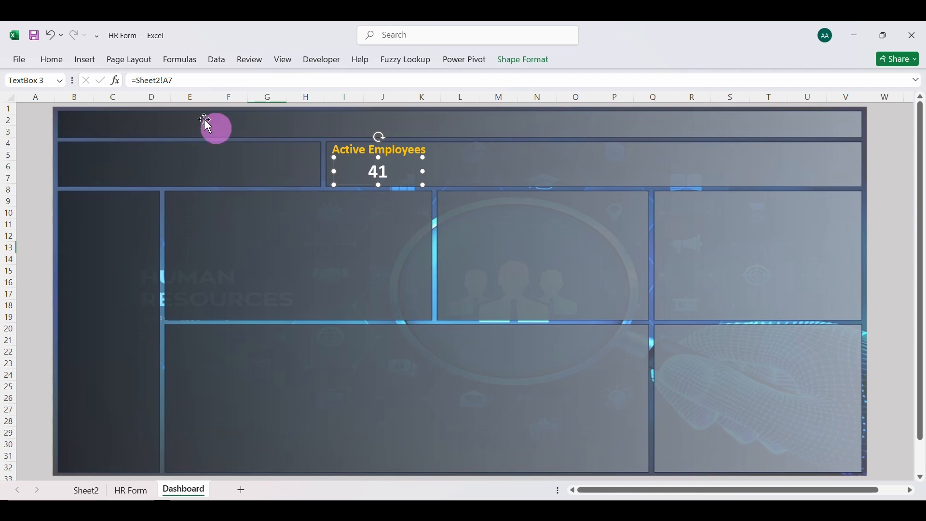
pyautogui.click(52, 60)
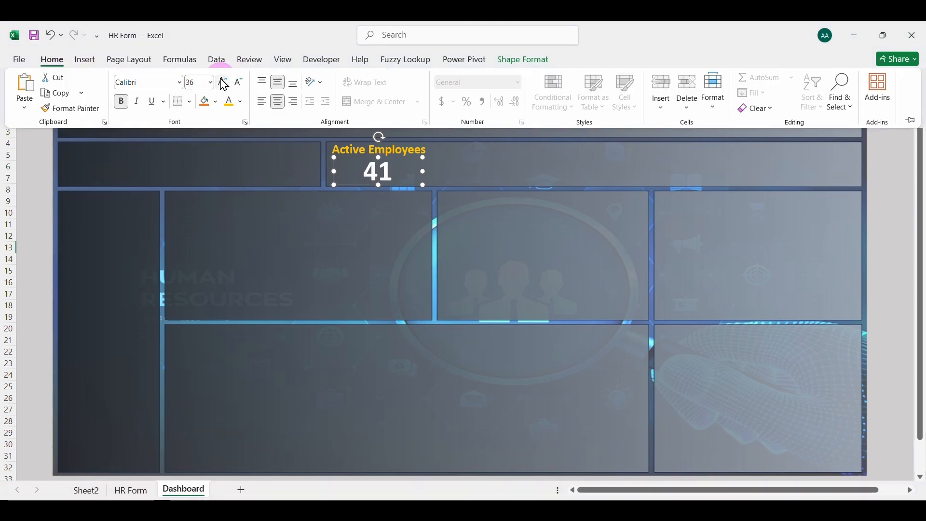
pyautogui.click(373, 242)
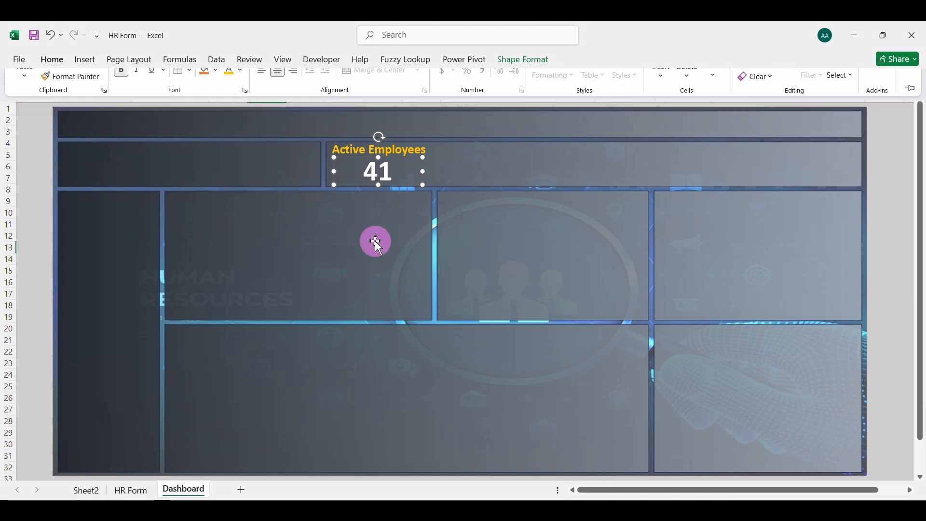
# Duplicate the Active Employees label three times and place one copy at the far right end of the wide panel
pyautogui.click(389, 153)
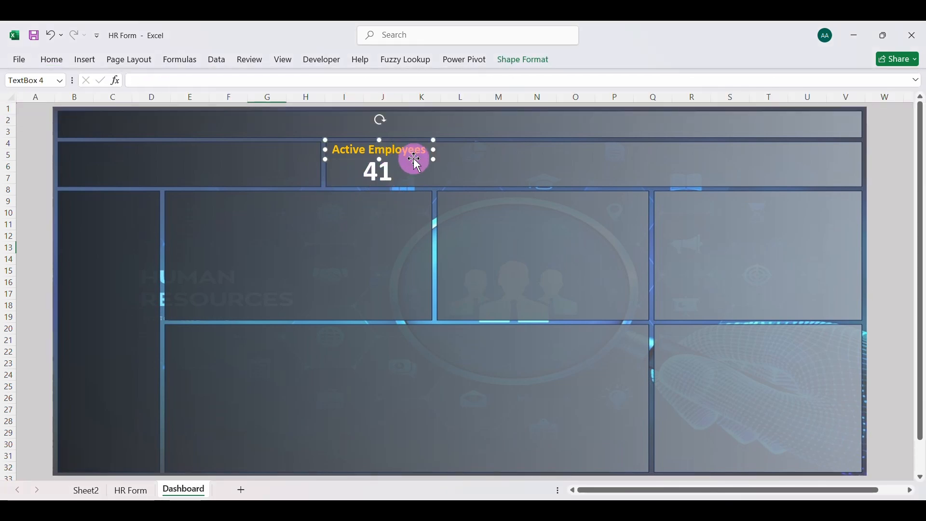
pyautogui.hotkey('ctrl', 'd')
pyautogui.hotkey('ctrl', 'd')
pyautogui.hotkey('ctrl', 'd')
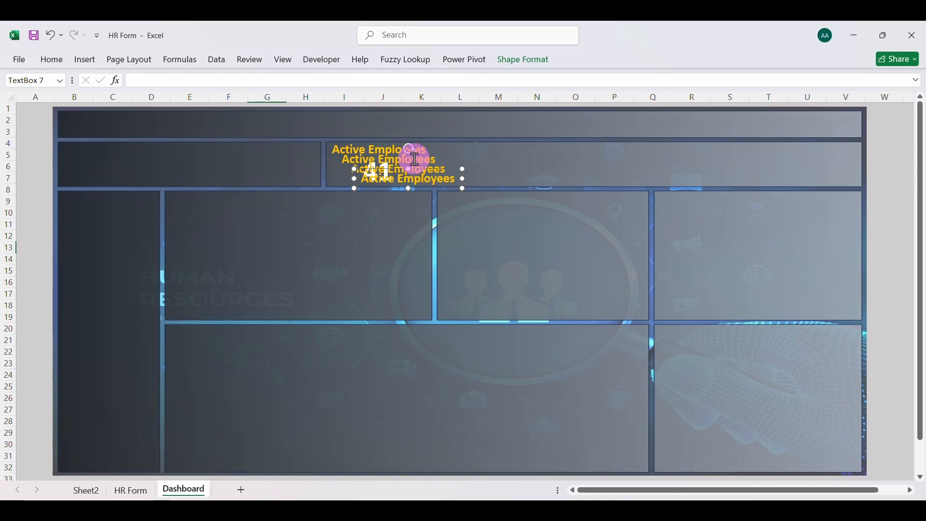
pyautogui.moveTo(437, 187); pyautogui.dragTo(833, 159)
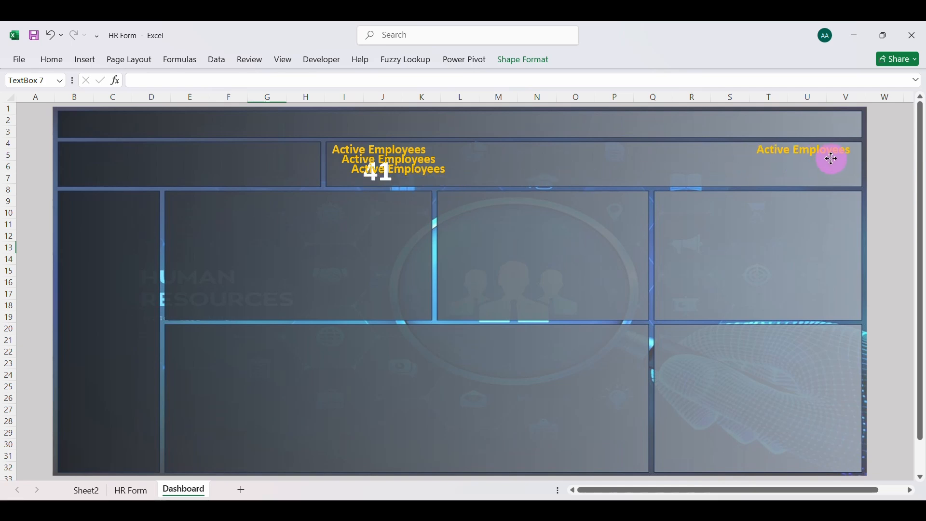
pyautogui.click(424, 176)
pyautogui.click(429, 181)
pyautogui.moveTo(429, 181); pyautogui.dragTo(541, 191)
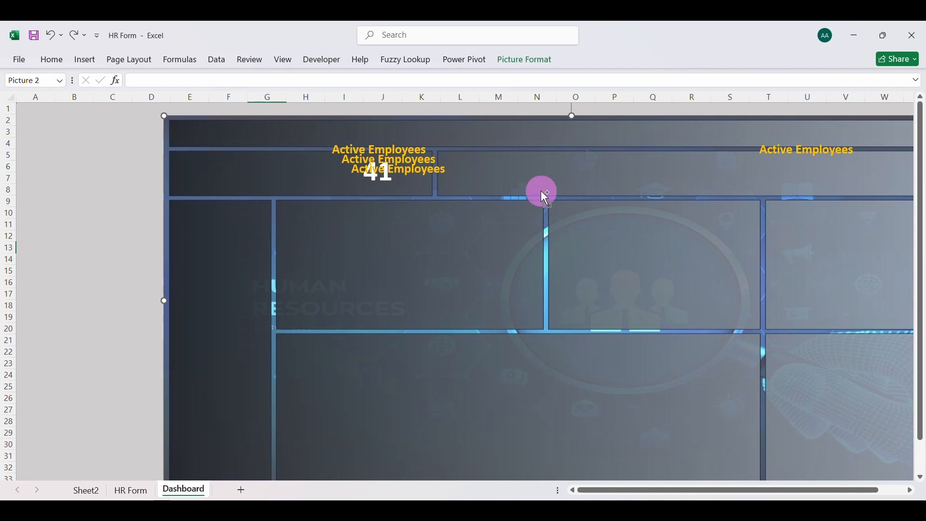
pyautogui.hotkey('ctrl', 'z')
# Spread the other two Active Employees label copies along the wide panel, one around columns P–Q and one around columns L–N
pyautogui.click(444, 171)
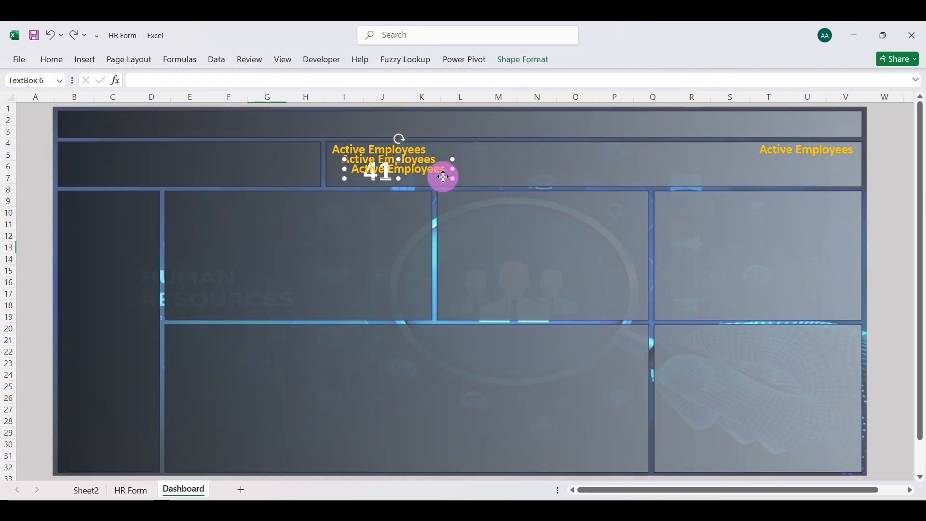
pyautogui.moveTo(445, 177); pyautogui.dragTo(689, 154)
pyautogui.click(415, 170)
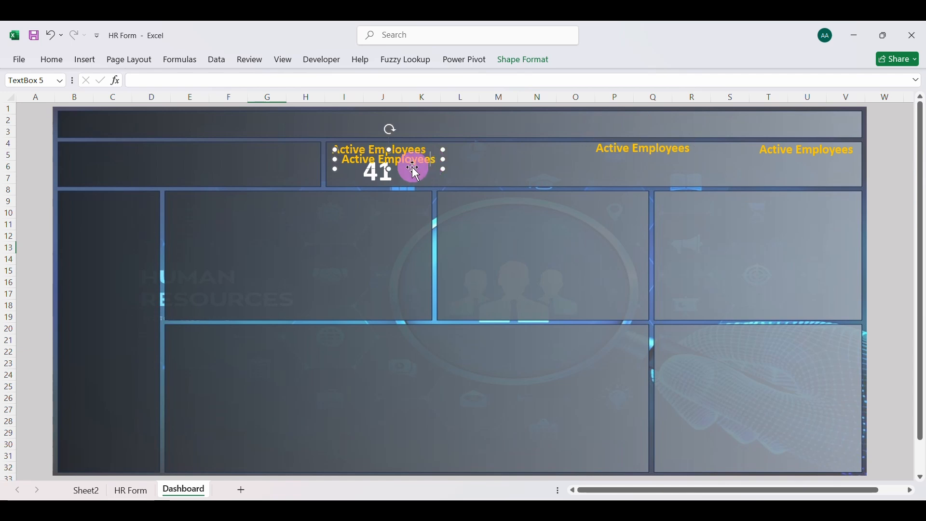
pyautogui.moveTo(411, 167); pyautogui.dragTo(513, 162)
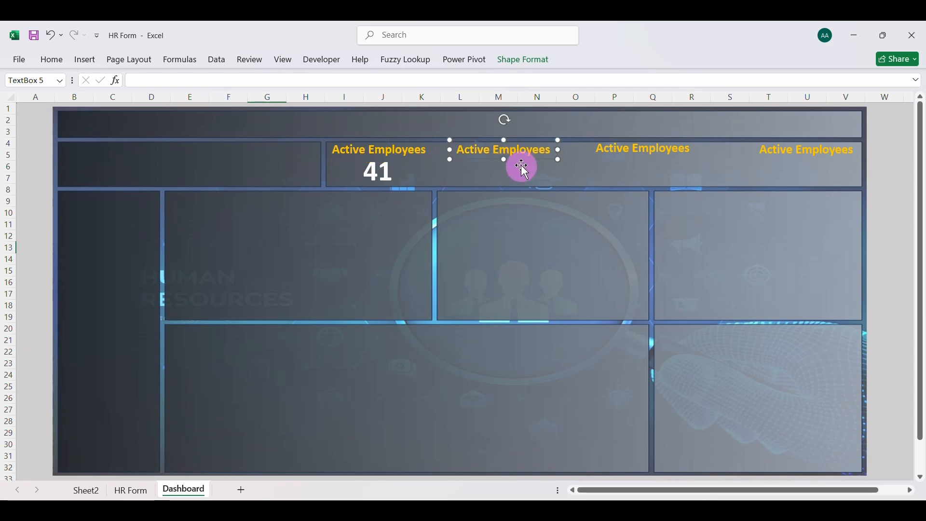
# Align the four Active Employees labels in the wide panel by their middles and distribute them horizontally
pyautogui.keyDown('shift'); pyautogui.click(394, 147); pyautogui.keyUp('shift')
pyautogui.keyDown('shift'); pyautogui.click(627, 148); pyautogui.keyUp('shift')
pyautogui.keyDown('shift'); pyautogui.click(786, 151); pyautogui.keyUp('shift')
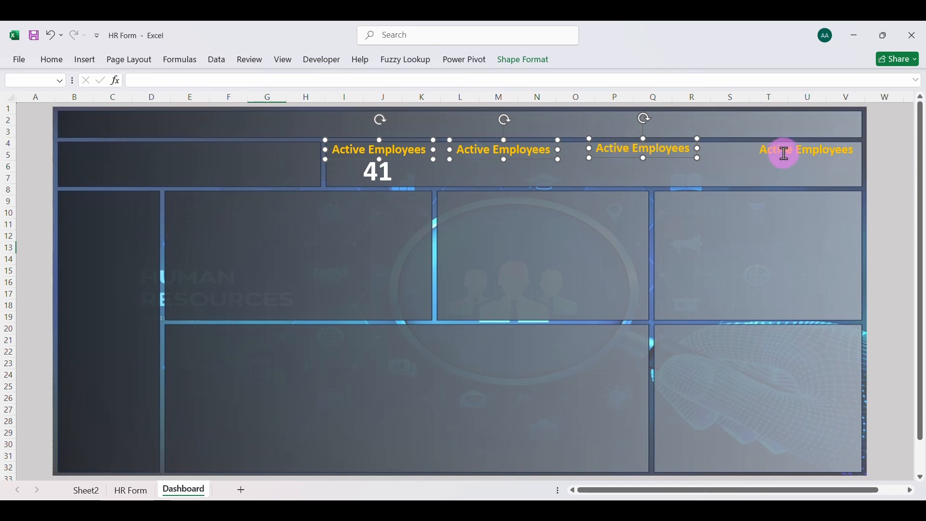
pyautogui.click(498, 65)
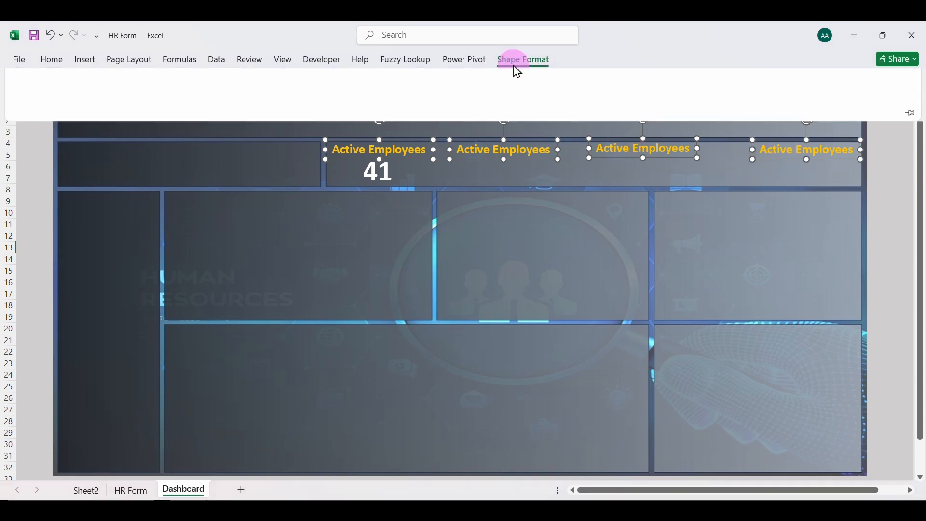
pyautogui.click(740, 78)
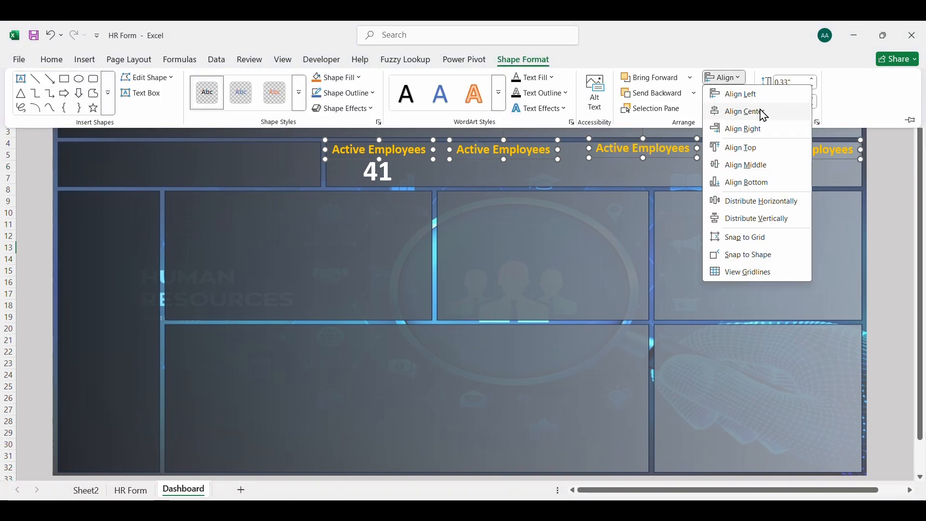
pyautogui.click(751, 164)
pyautogui.click(743, 81)
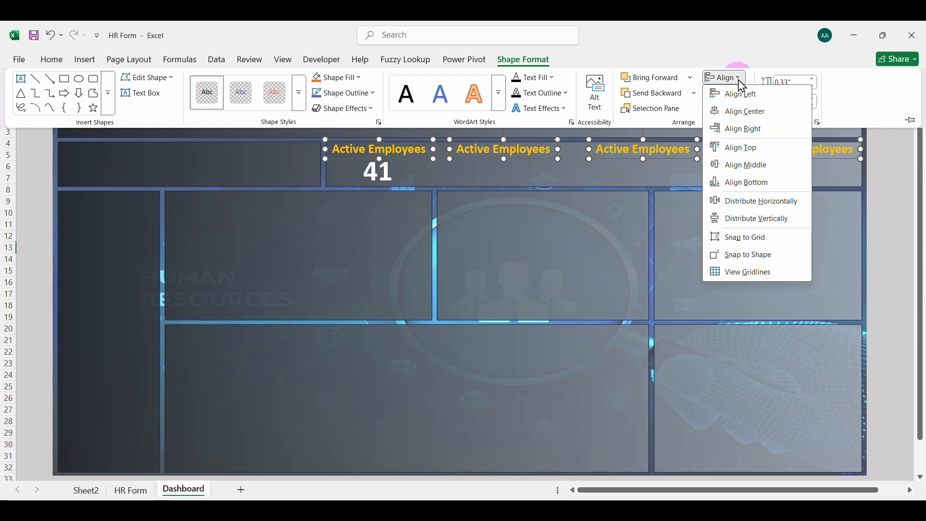
pyautogui.click(747, 199)
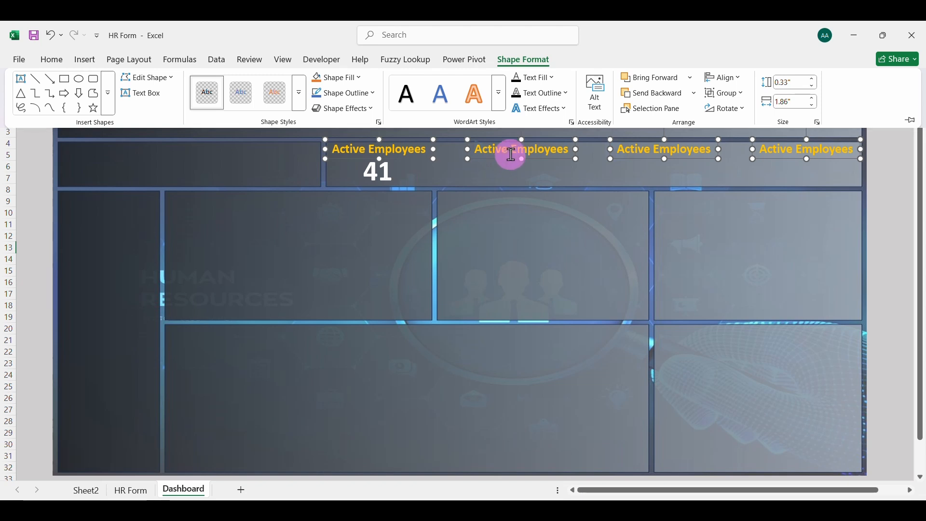
# Replace the text of the second label in the wide panel with "Attrition Rate"
pyautogui.click(511, 155)
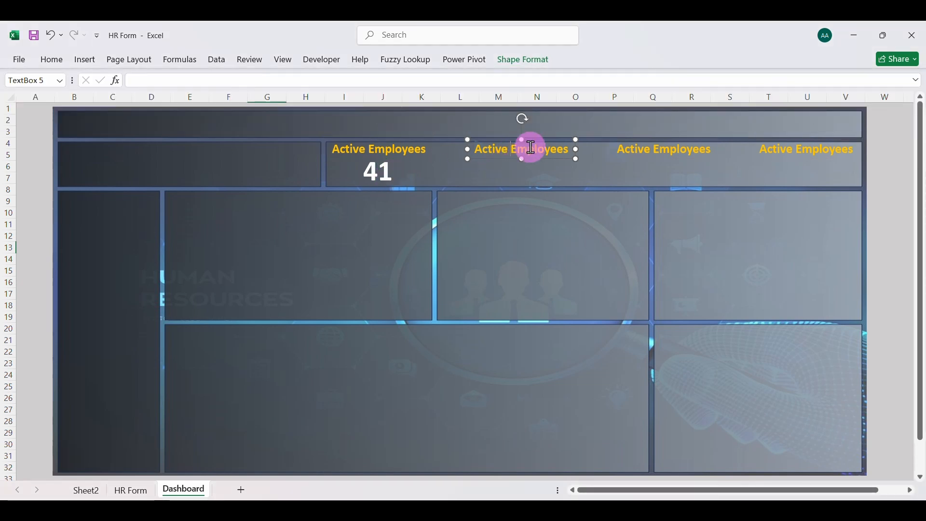
pyautogui.click(571, 149)
pyautogui.press('BackSpace')
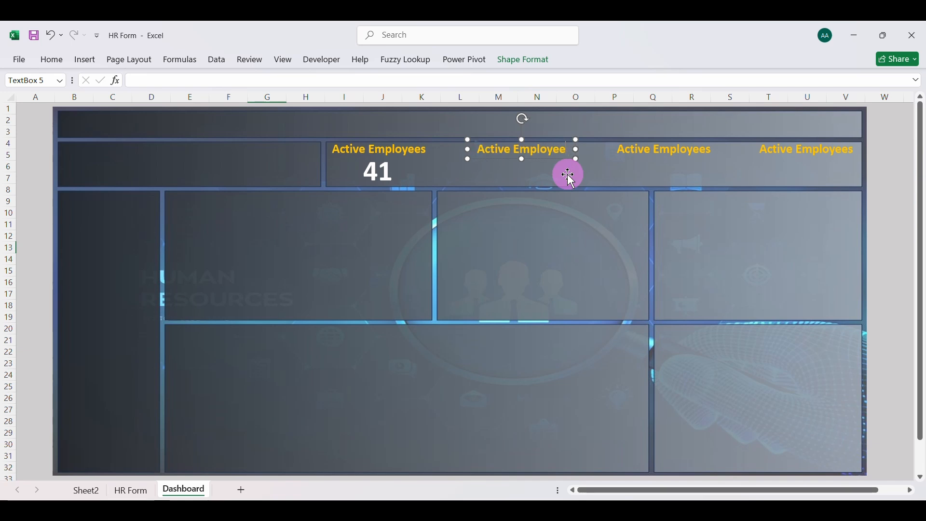
pyautogui.press('BackSpace')
pyautogui.press('BackSpace')
pyautogui.press('BackSpace')
pyautogui.press('BackSpace')
pyautogui.press('BackSpace')
pyautogui.press('BackSpace')
pyautogui.press('BackSpace')
pyautogui.press('BackSpace')
pyautogui.press('BackSpace')
pyautogui.write('Attrition Rate')
# Change the text of the second label in the wide panel to "Average Age"
pyautogui.click(700, 148)
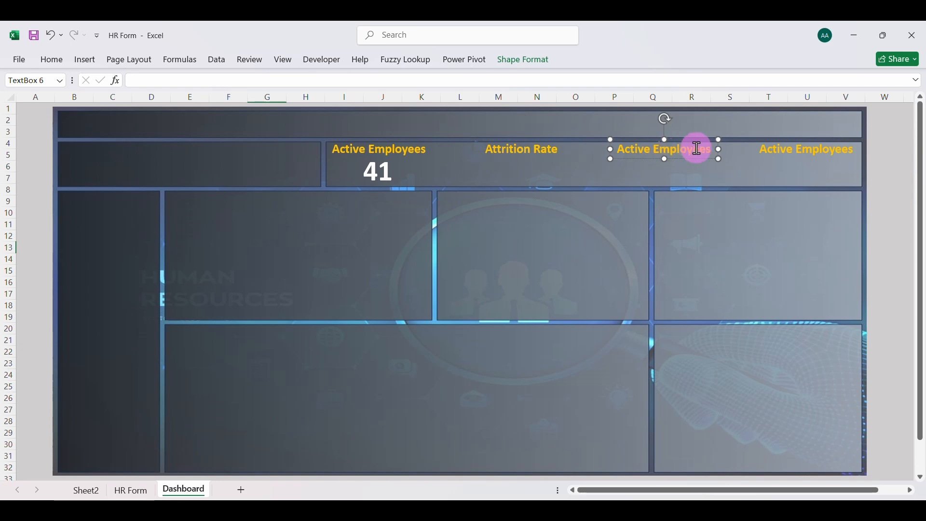
pyautogui.click(713, 148)
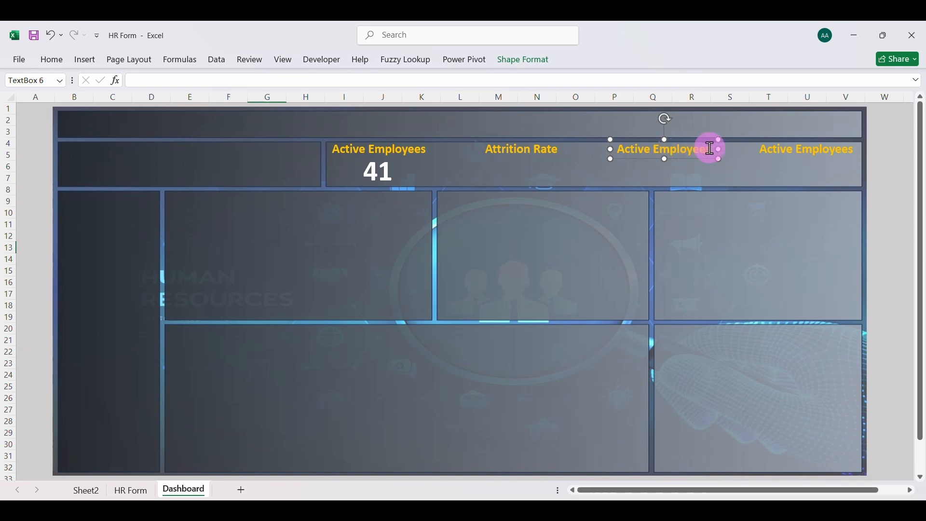
pyautogui.click(558, 151)
pyautogui.press('BackSpace')
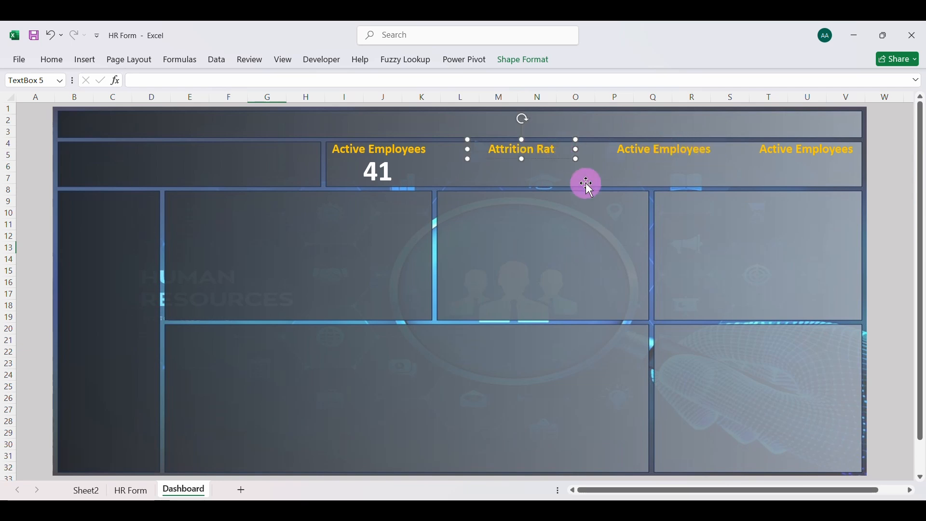
pyautogui.write('verage Age')
# Change the text of the third label in the wide panel to "Attrition Rate"
pyautogui.click(659, 150)
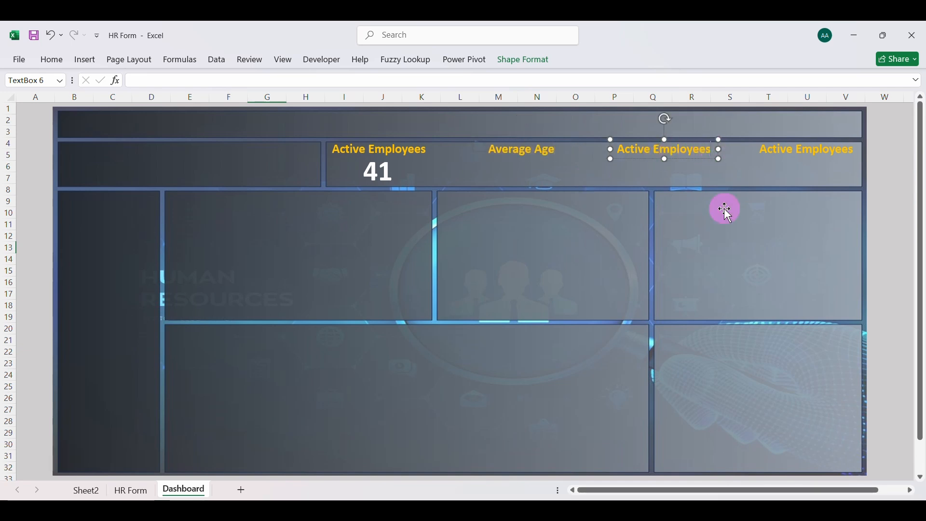
pyautogui.press('BackSpace')
pyautogui.press('BackSpace')
pyautogui.press('BackSpace')
pyautogui.press('BackSpace')
pyautogui.press('BackSpace')
pyautogui.press('BackSpace')
pyautogui.press('BackSpace')
pyautogui.press('BackSpace')
pyautogui.press('BackSpace')
pyautogui.press('BackSpace')
pyautogui.press('BackSpace')
pyautogui.press('BackSpace')
pyautogui.press('BackSpace')
pyautogui.press('BackSpace')
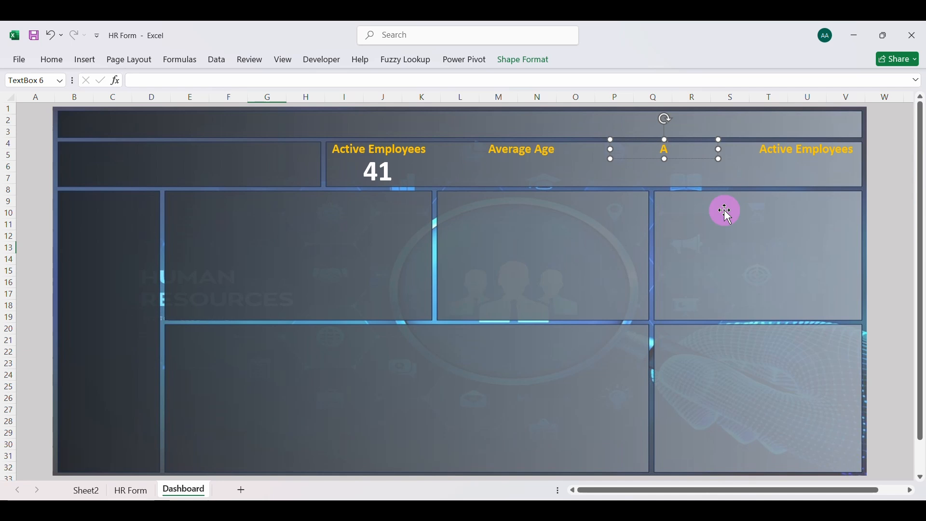
pyautogui.write('ttritio')
# Delete the Active Employees text from the fourth label at the far right end of the wide panel
pyautogui.click(830, 153)
pyautogui.press('BackSpace')
pyautogui.press('BackSpace')
pyautogui.press('BackSpace')
pyautogui.press('BackSpace')
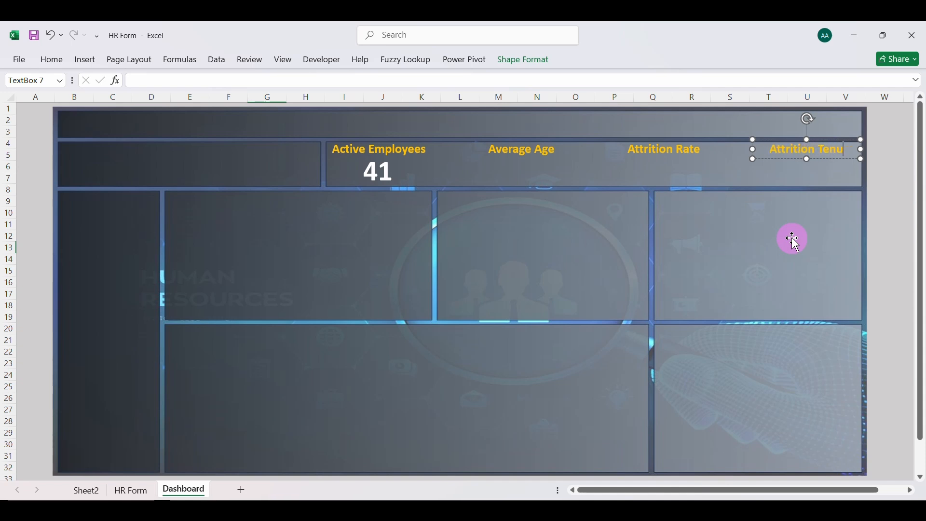
# Complete the fourth card heading so that it reads "Attrition Tenure"
pyautogui.write('re')
pyautogui.click(631, 174)
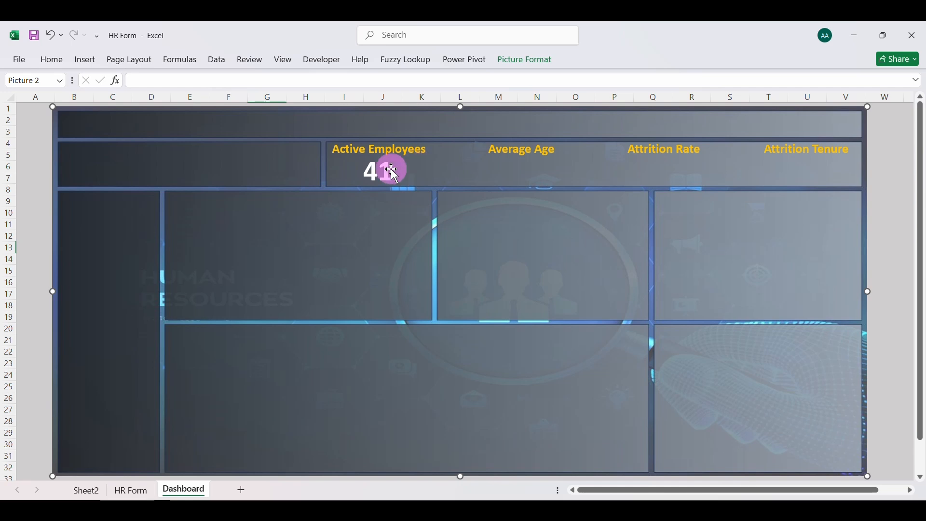
# Duplicate the Active Employees value box, place the copy under the Average Age heading and link it to cell I7 on Sheet2
pyautogui.click(393, 172)
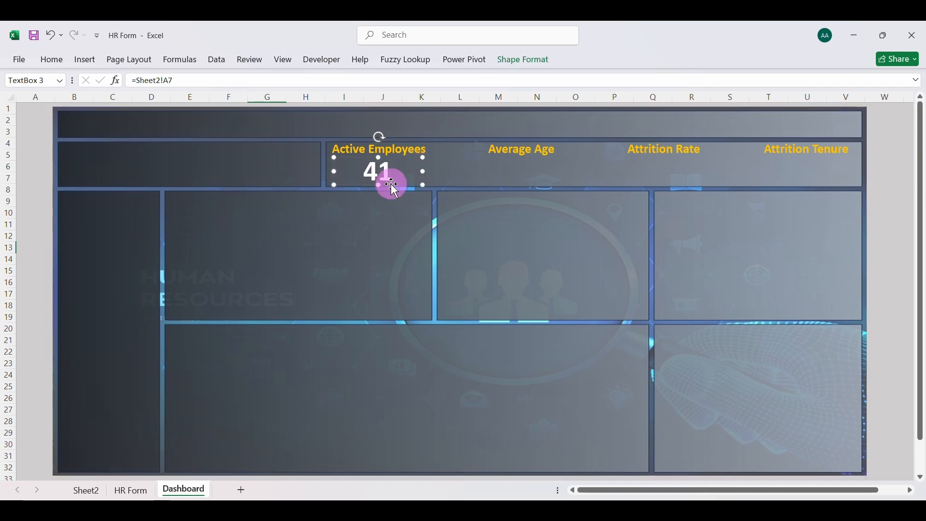
pyautogui.moveTo(393, 186); pyautogui.dragTo(534, 173)
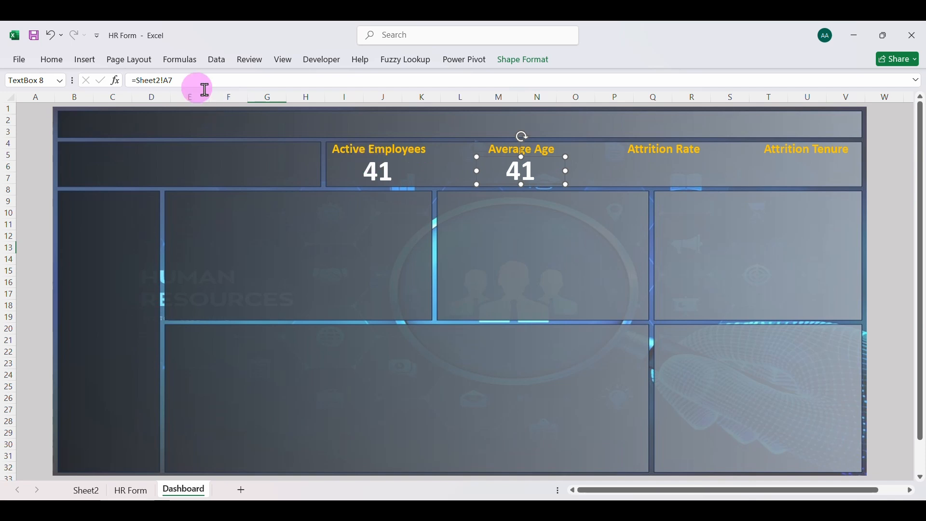
pyautogui.click(188, 79)
pyautogui.press('BackSpace')
pyautogui.press('BackSpace')
pyautogui.press('BackSpace')
pyautogui.press('BackSpace')
pyautogui.press('BackSpace')
pyautogui.press('BackSpace')
pyautogui.press('BackSpace')
pyautogui.press('BackSpace')
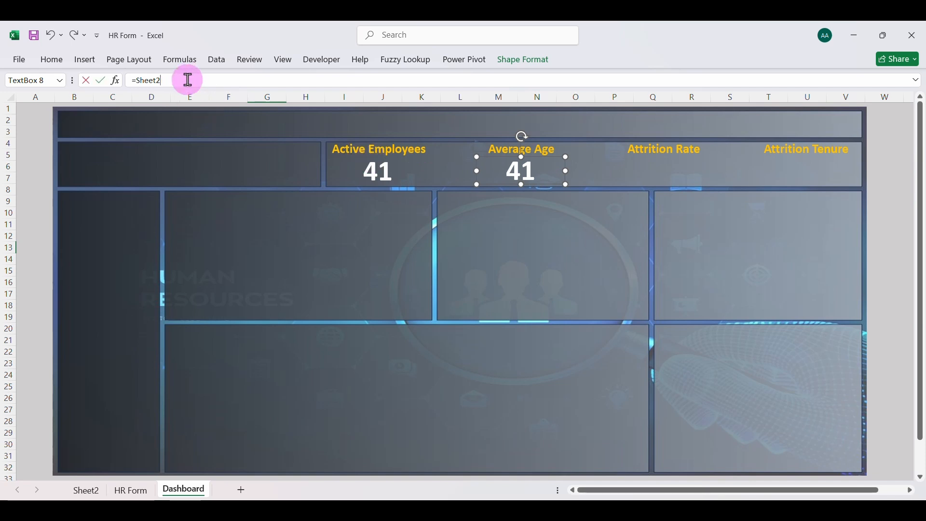
pyautogui.press('BackSpace')
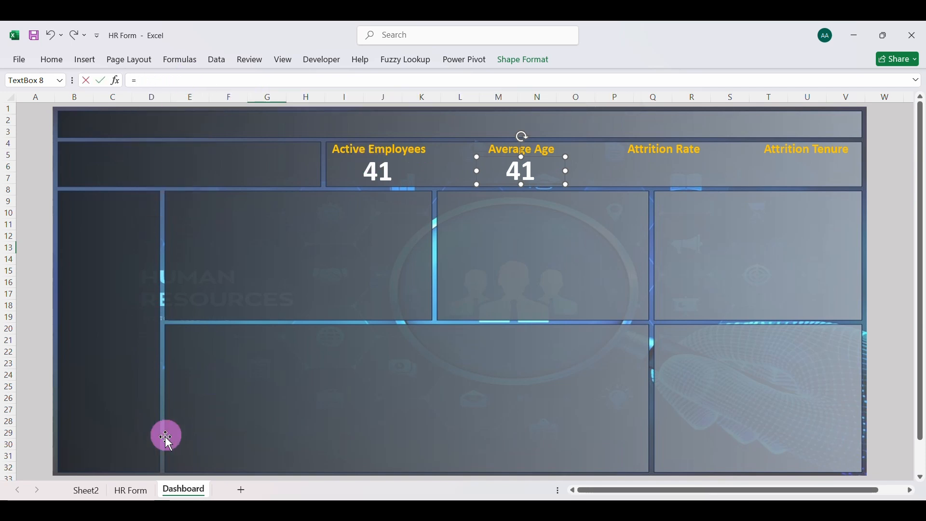
pyautogui.click(87, 491)
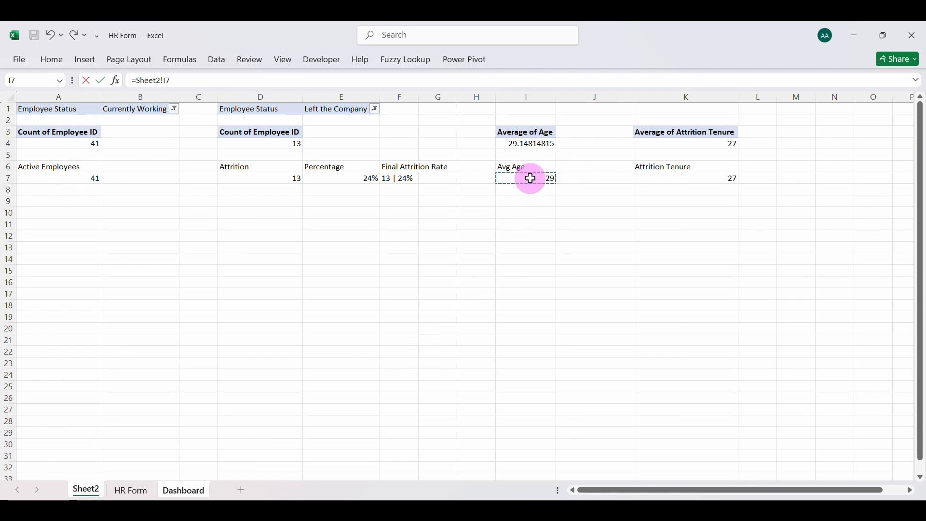
pyautogui.press('Return')
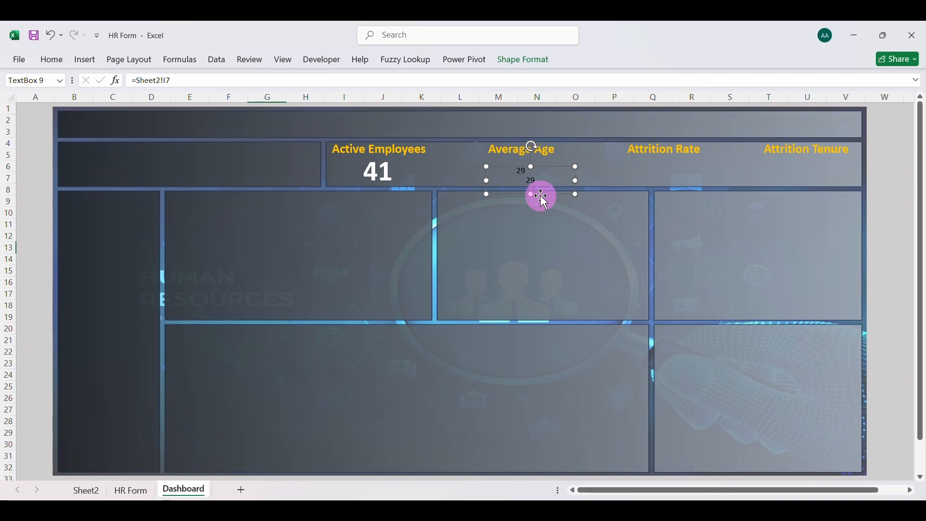
pyautogui.moveTo(541, 196); pyautogui.dragTo(605, 202)
pyautogui.press('Delete')
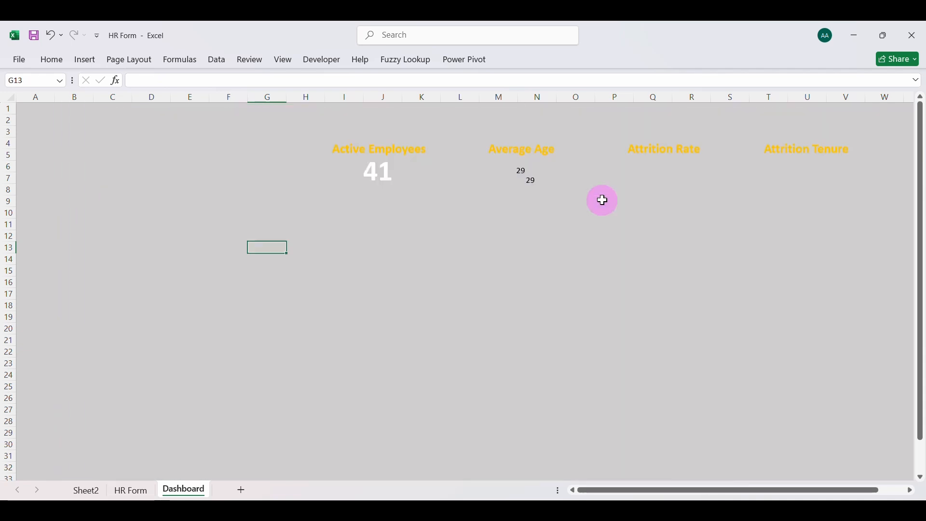
pyautogui.hotkey('ctrl', 'z')
# Move the duplicated average age value box under the Attrition Rate heading and link it to cell F7 on Sheet2
pyautogui.click(533, 178)
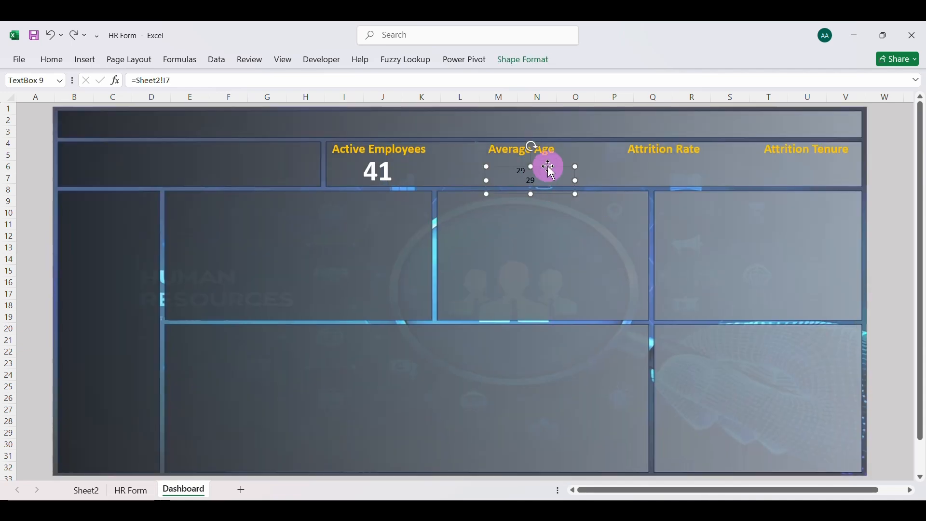
pyautogui.moveTo(550, 165); pyautogui.dragTo(678, 153)
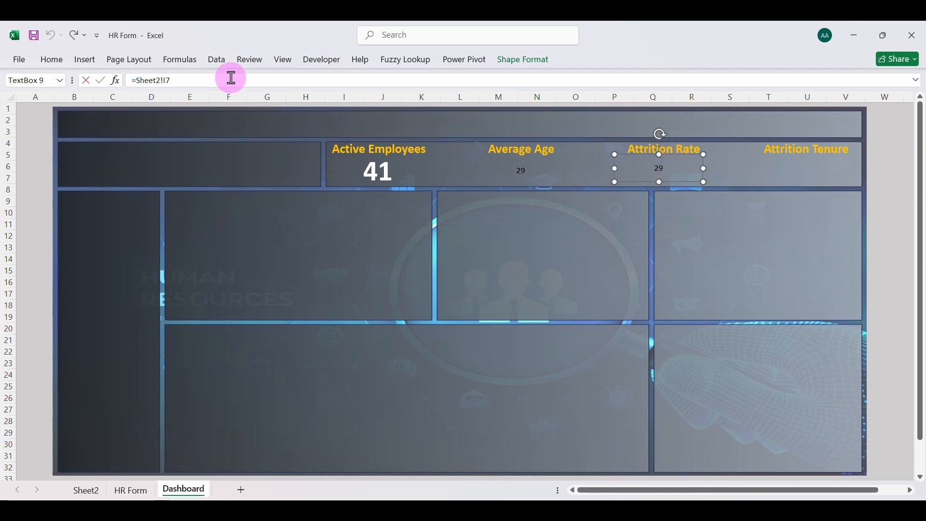
pyautogui.press('BackSpace')
pyautogui.press('BackSpace')
pyautogui.press('BackSpace')
pyautogui.press('BackSpace')
pyautogui.press('BackSpace')
pyautogui.press('BackSpace')
pyautogui.press('BackSpace')
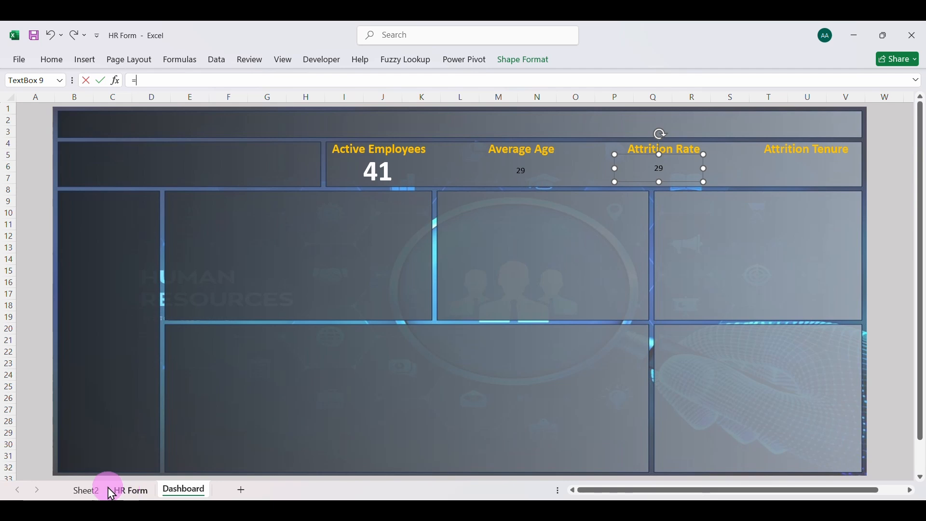
pyautogui.click(92, 491)
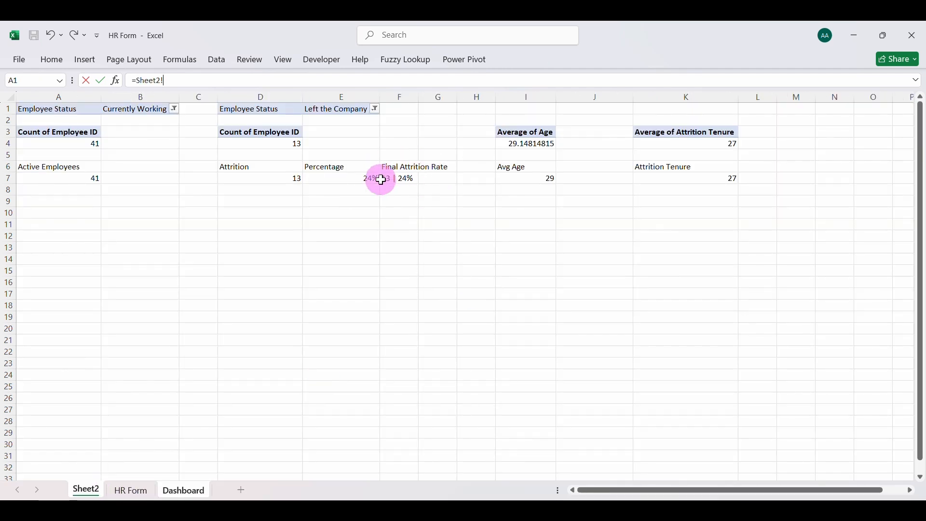
pyautogui.press('Return')
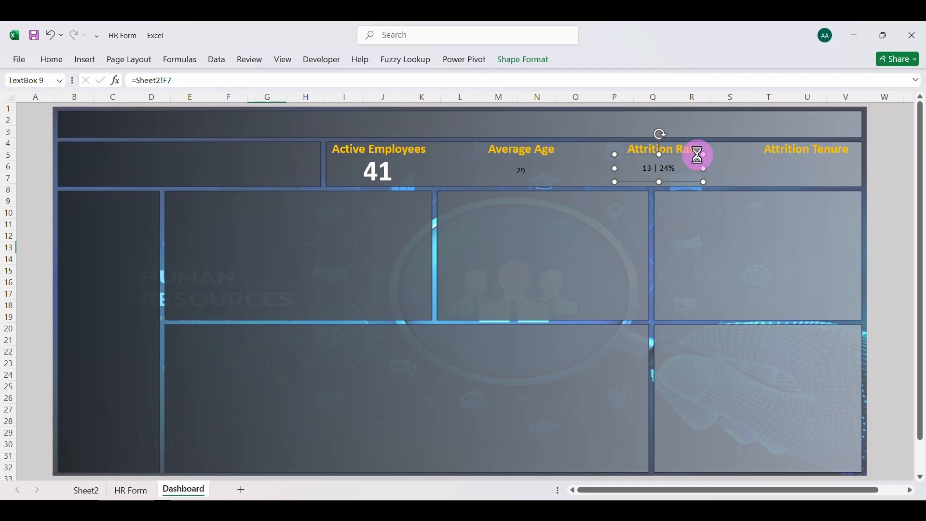
# Duplicate the Attrition Rate value box, place the copy under the Attrition Tenure heading and link it to cell K7 on Sheet2
pyautogui.hotkey('ctrl', 'd')
pyautogui.moveTo(676, 192); pyautogui.dragTo(818, 179)
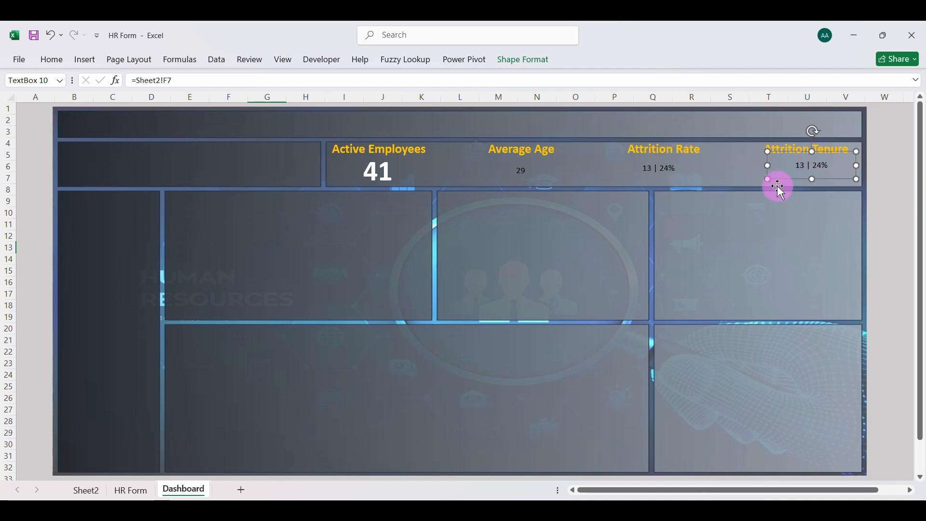
pyautogui.click(226, 80)
pyautogui.press('BackSpace')
pyautogui.press('BackSpace')
pyautogui.press('BackSpace')
pyautogui.press('BackSpace')
pyautogui.press('BackSpace')
pyautogui.press('BackSpace')
pyautogui.press('BackSpace')
pyautogui.press('BackSpace')
pyautogui.press('BackSpace')
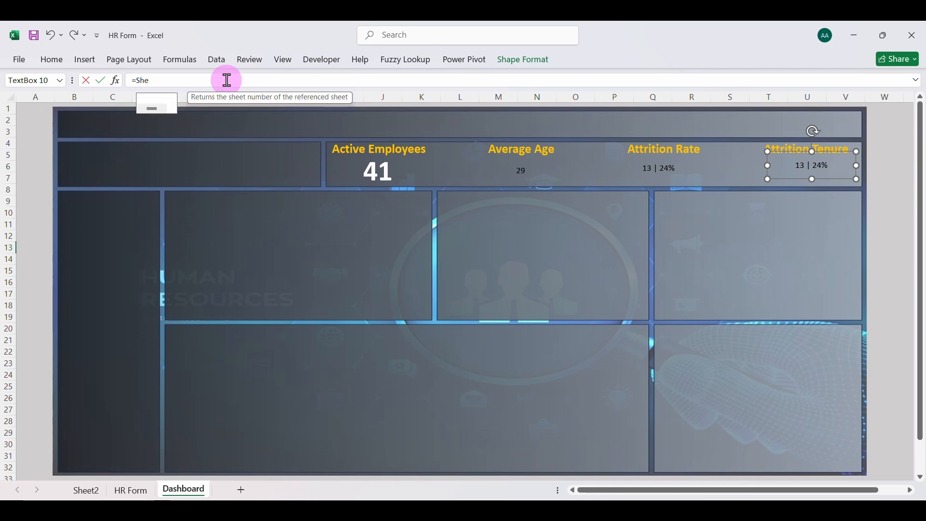
pyautogui.click(83, 489)
pyautogui.click(693, 178)
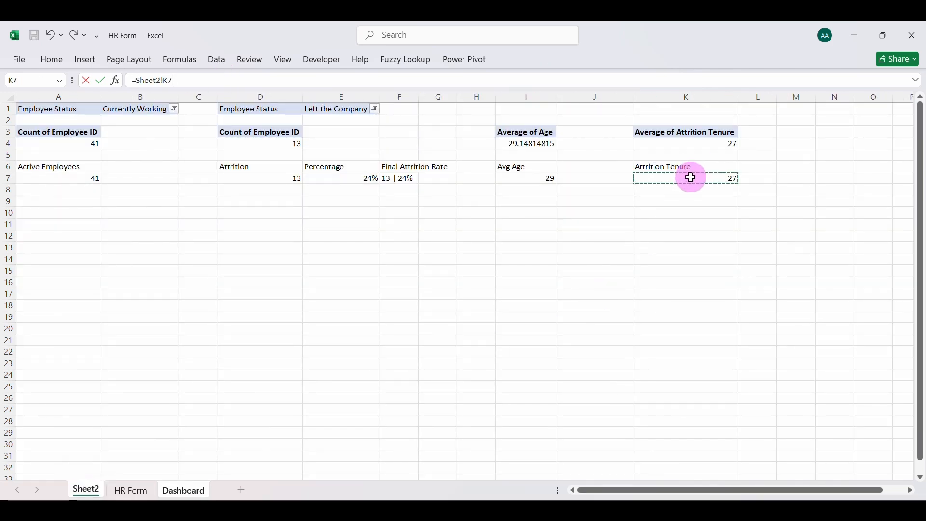
pyautogui.press('Return')
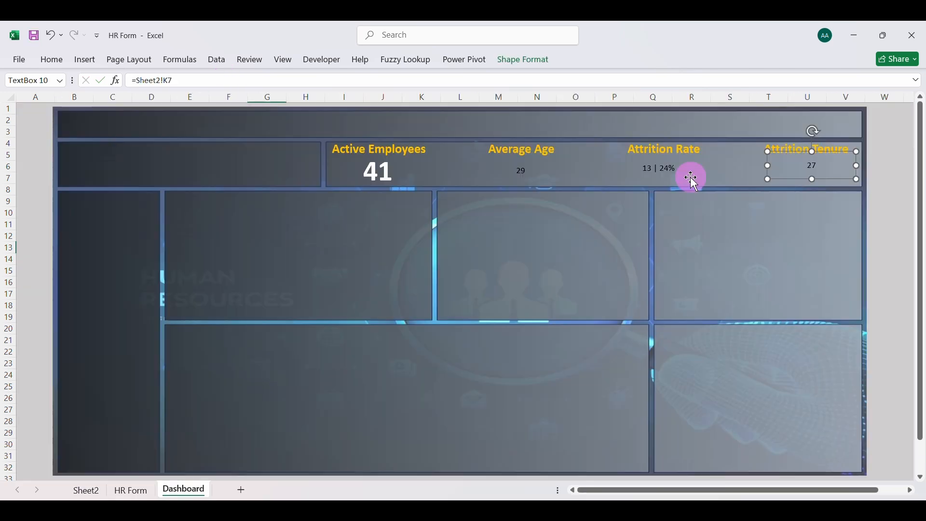
# Copy the Active Employees value's formatting onto the Average Age, Attrition Rate and Attrition Tenure values with Format Painter
pyautogui.click(393, 173)
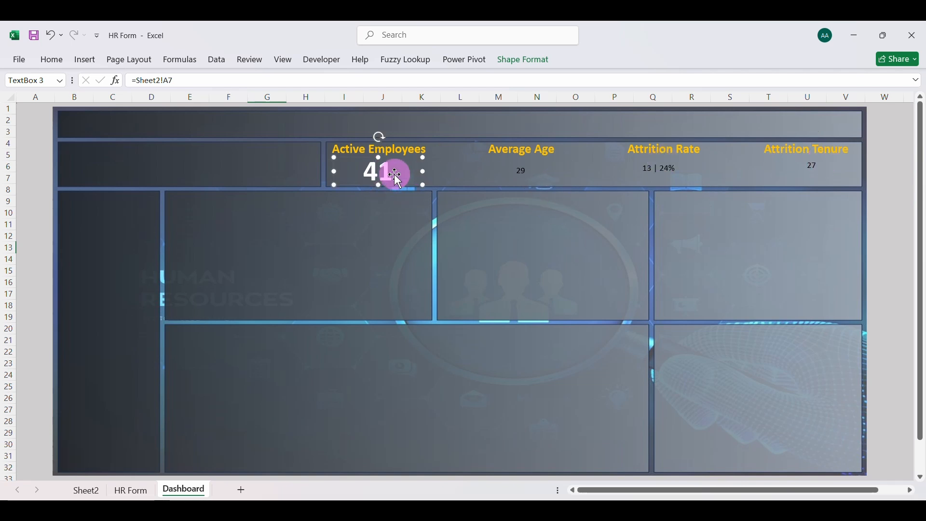
pyautogui.click(52, 60)
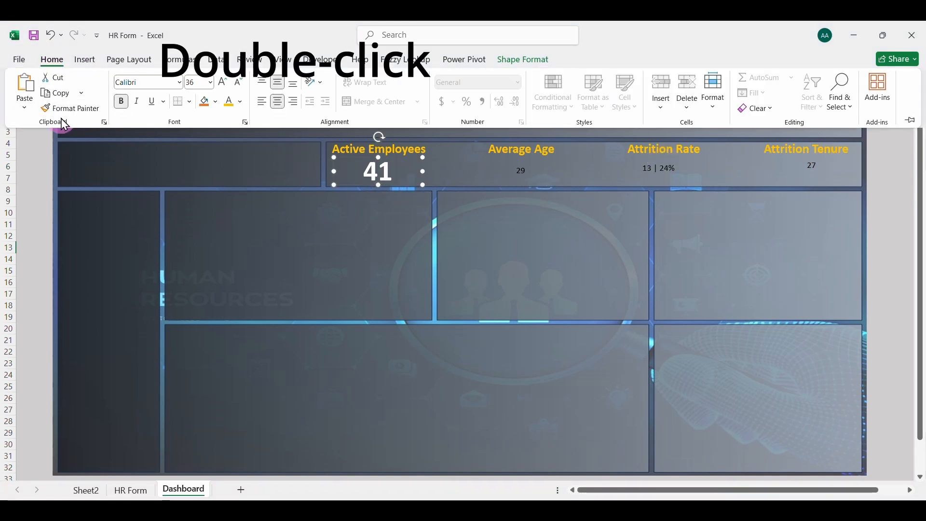
pyautogui.doubleClick(67, 109)
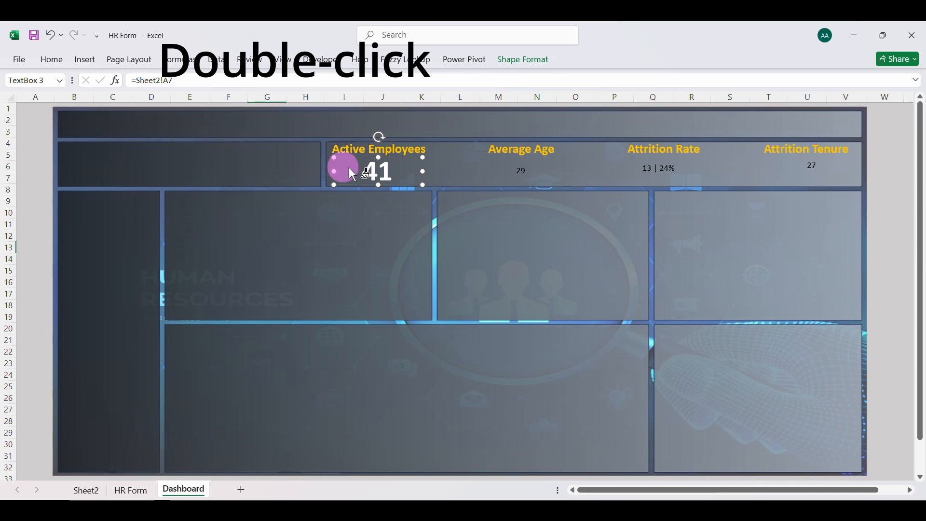
pyautogui.click(525, 175)
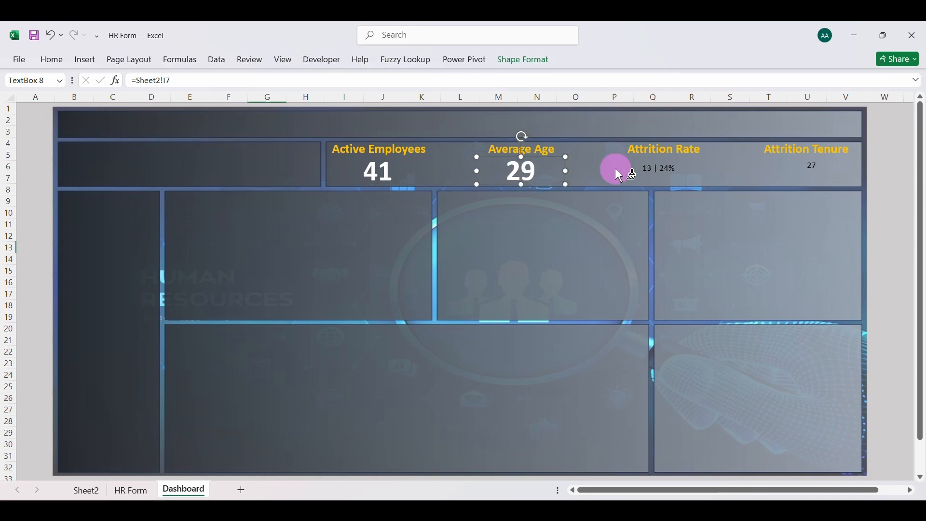
pyautogui.click(657, 172)
pyautogui.click(812, 170)
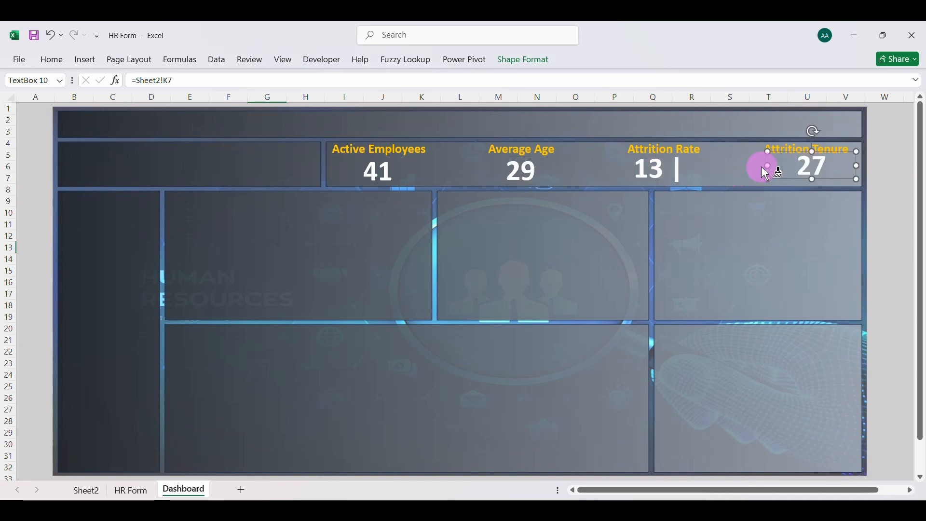
pyautogui.press('Escape')
# Widen the Attrition Rate value box to fit its full text under its heading, and adjust the Attrition Tenure value's position
pyautogui.click(668, 168)
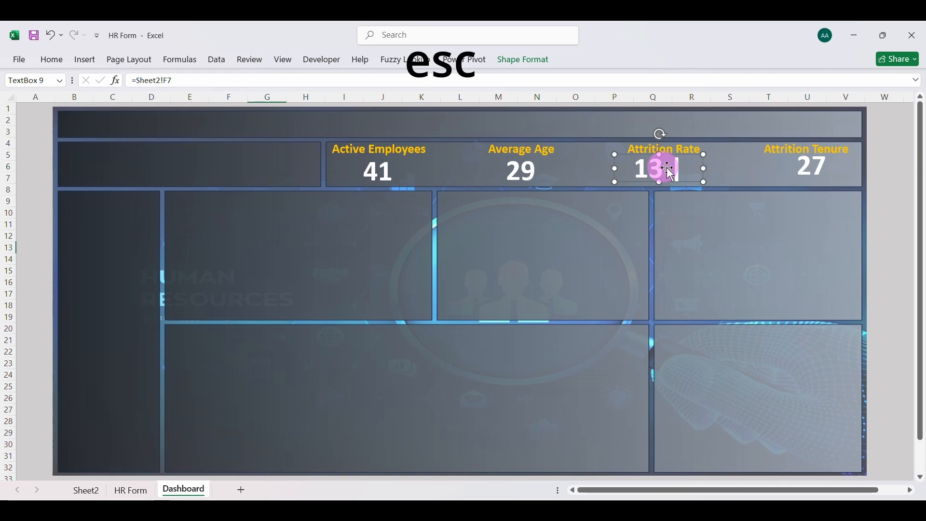
pyautogui.moveTo(703, 168); pyautogui.dragTo(675, 184)
pyautogui.click(816, 168)
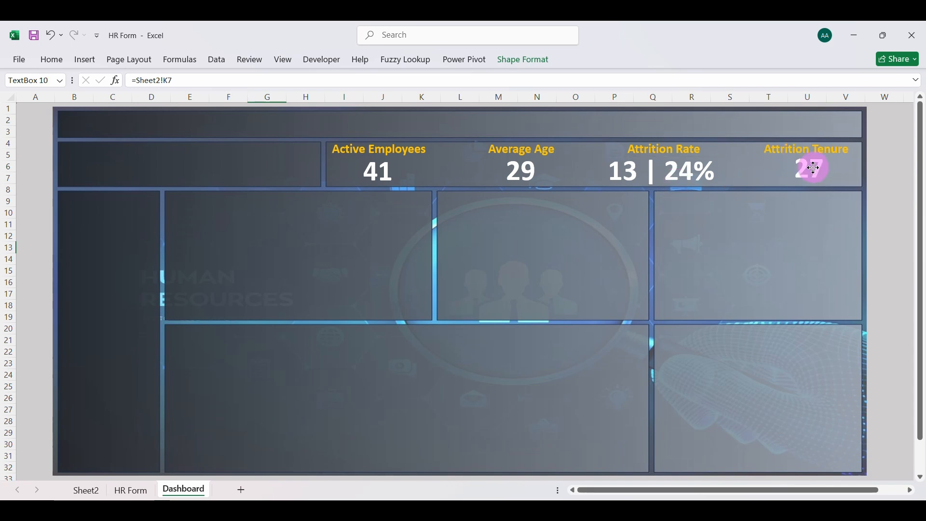
# Align all four card values with Align Middle and space them evenly with Distribute Horizontally
pyautogui.click(391, 179)
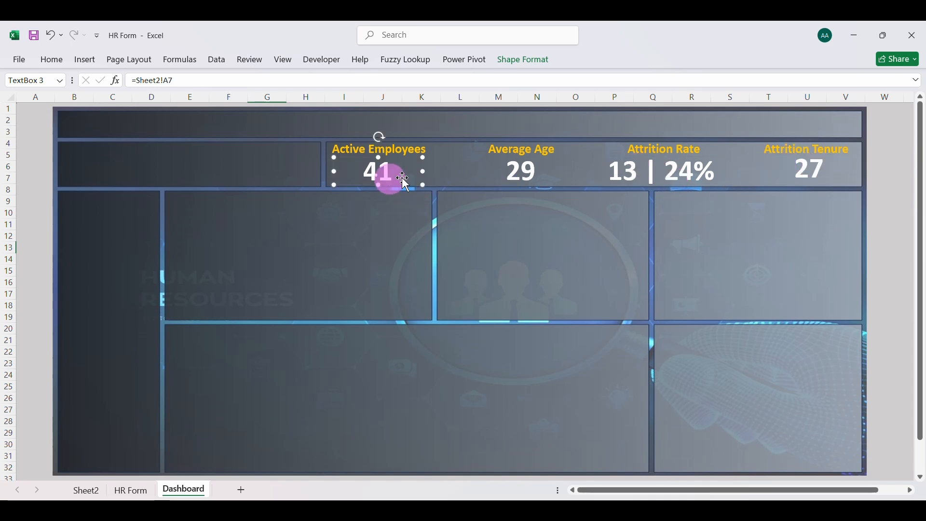
pyautogui.keyDown('shift'); pyautogui.click(523, 169); pyautogui.keyUp('shift')
pyautogui.keyDown('shift'); pyautogui.click(667, 169); pyautogui.keyUp('shift')
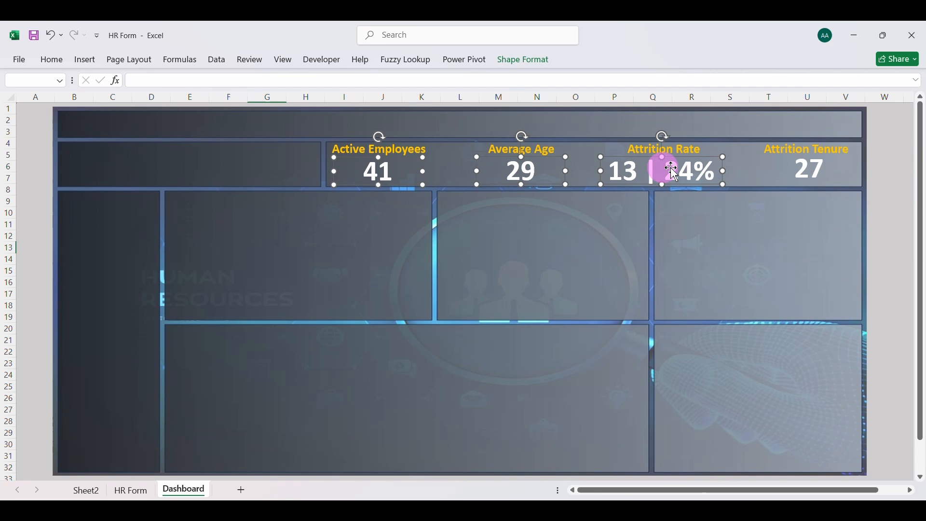
pyautogui.keyDown('shift'); pyautogui.click(808, 170); pyautogui.keyUp('shift')
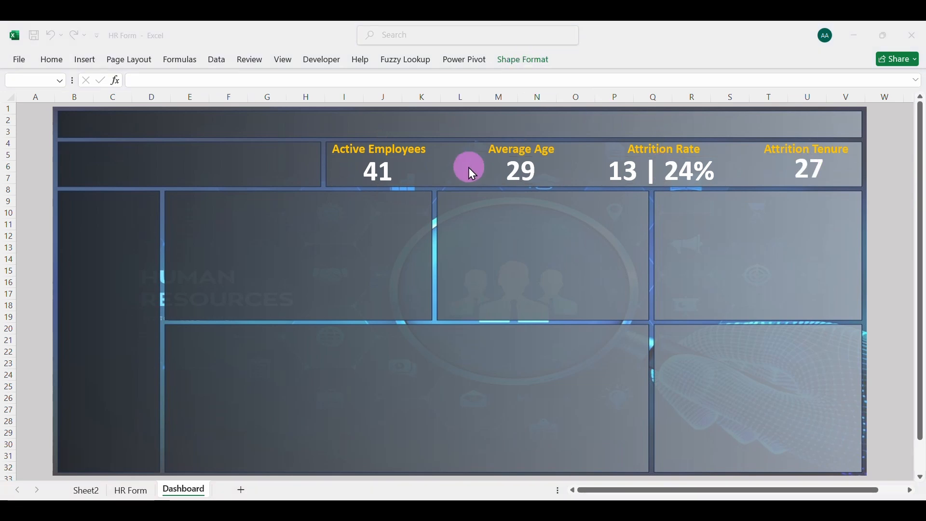
pyautogui.click(517, 67)
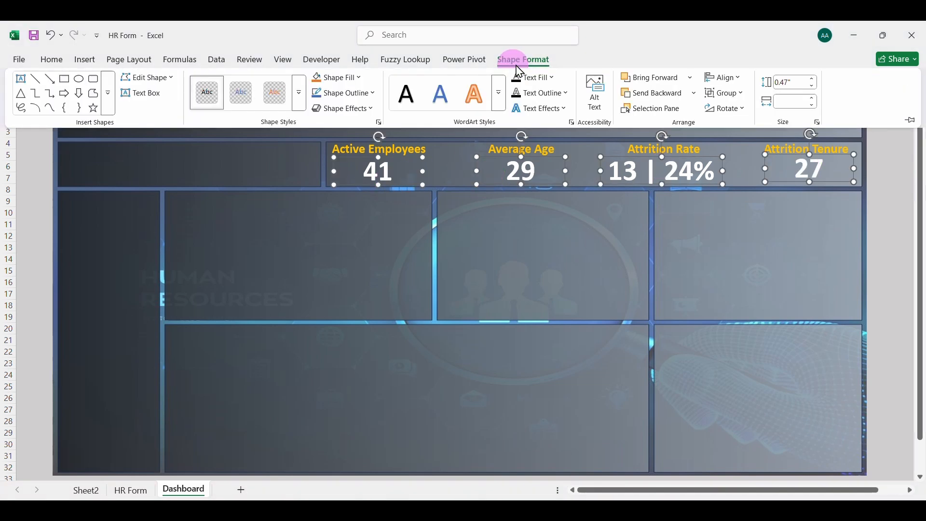
pyautogui.click(743, 79)
pyautogui.click(749, 166)
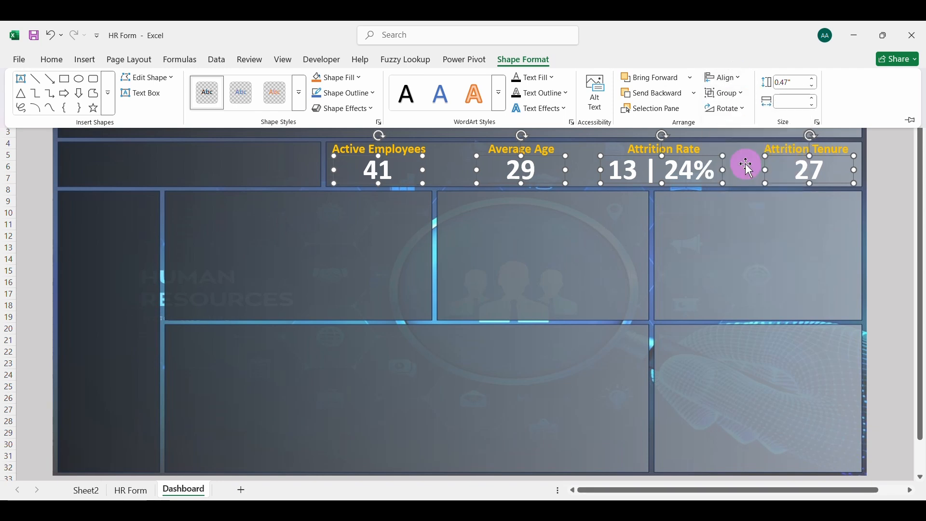
pyautogui.click(725, 77)
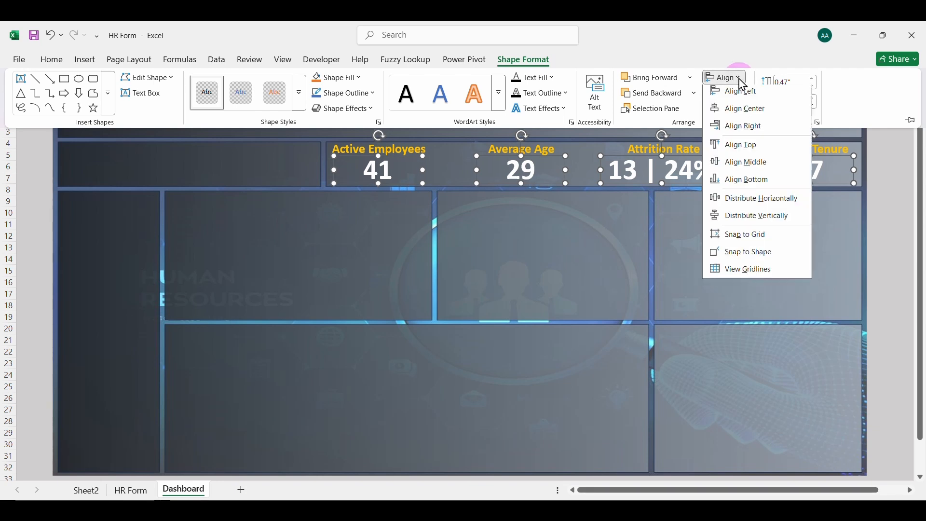
pyautogui.click(748, 199)
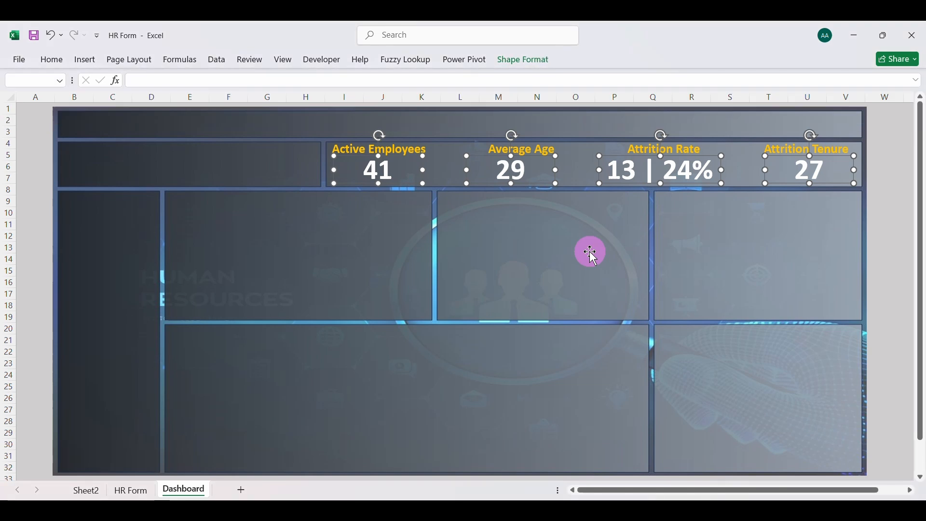
pyautogui.click(591, 253)
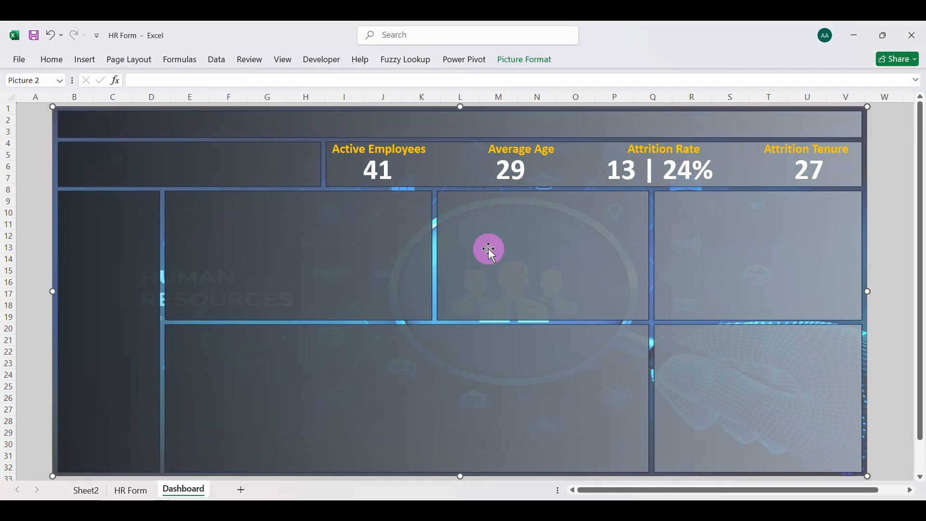
# Duplicate the Active Employees heading, move the copy into the dashboard's title banner and enlarge its text box there
pyautogui.click(396, 150)
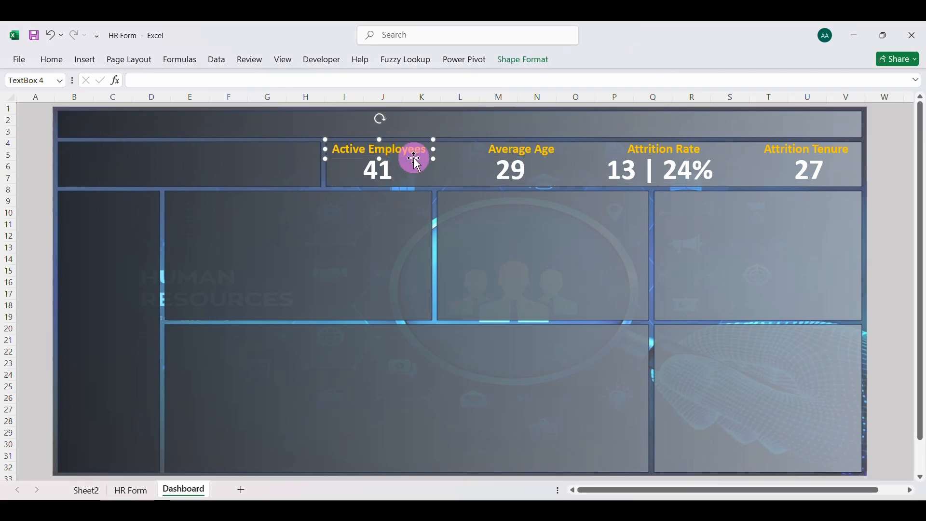
pyautogui.hotkey('ctrl', 'd')
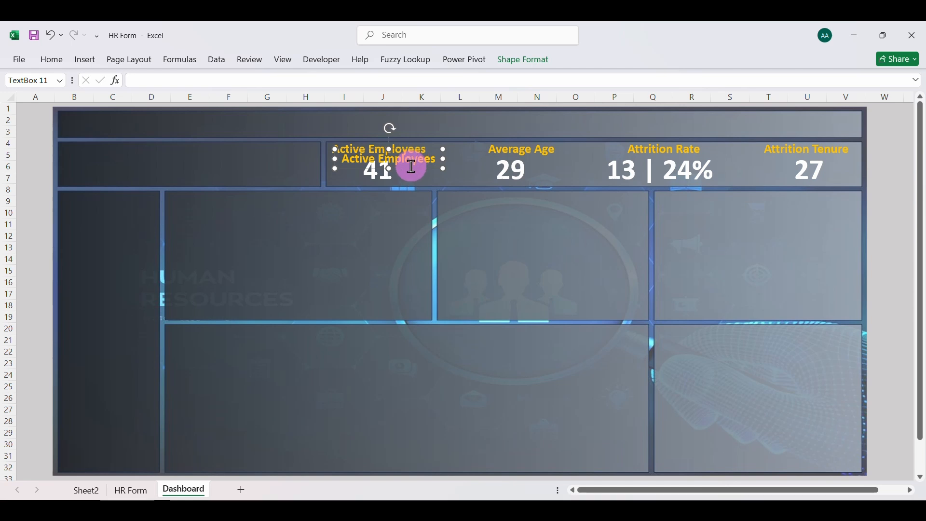
pyautogui.moveTo(411, 167); pyautogui.dragTo(268, 159)
pyautogui.moveTo(322, 133); pyautogui.dragTo(656, 115)
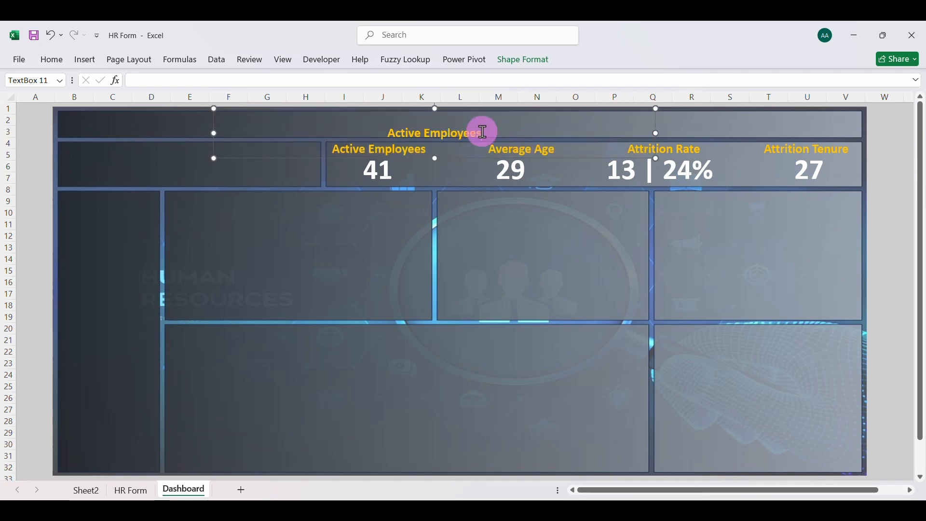
# Replace the duplicated heading's text in the title banner with HR ANALYTICS DASHBOARD
pyautogui.press('BackSpace')
pyautogui.press('BackSpace')
pyautogui.press('BackSpace')
pyautogui.press('BackSpace')
pyautogui.press('BackSpace')
pyautogui.press('BackSpace')
pyautogui.press('BackSpace')
pyautogui.press('BackSpace')
pyautogui.press('BackSpace')
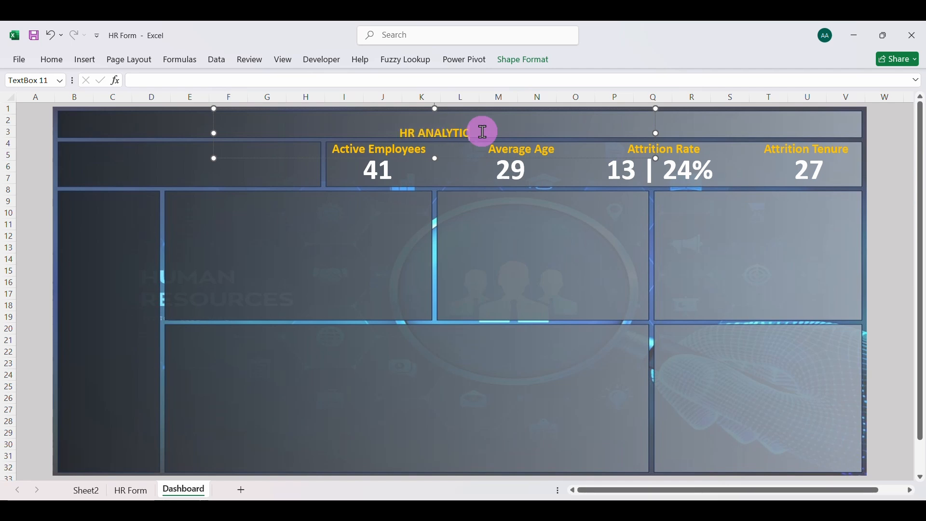
pyautogui.write('S DASHBO')
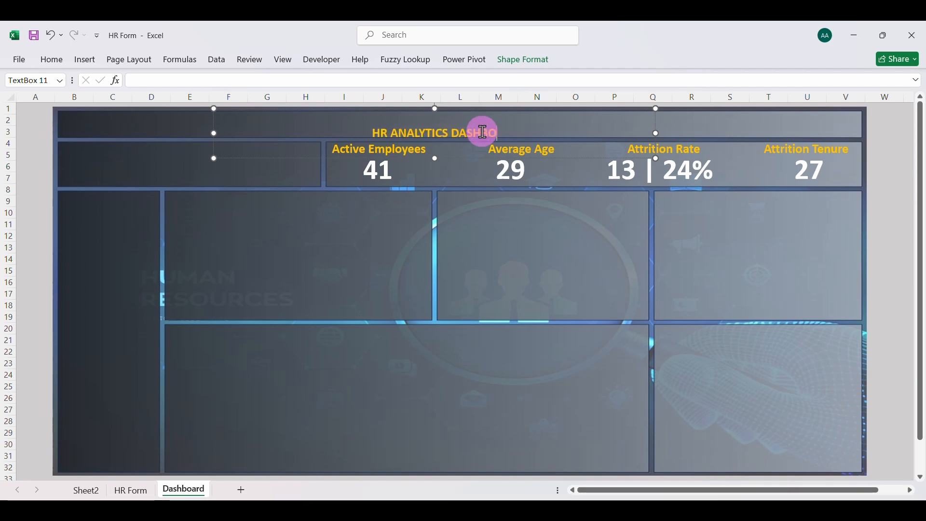
pyautogui.write('ARD')
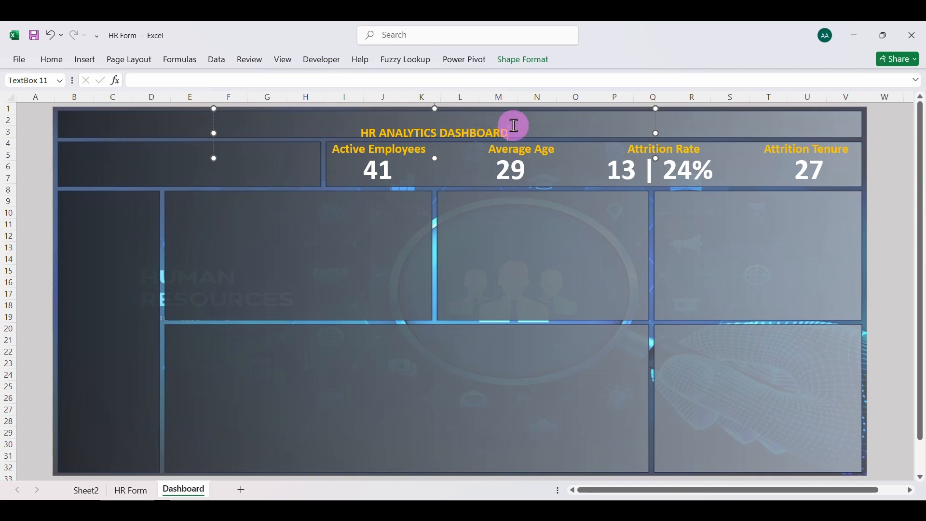
# Enlarge the font of the whole dashboard title by several sizes so it fills the banner's height
pyautogui.hotkey('ctrl', 'a')
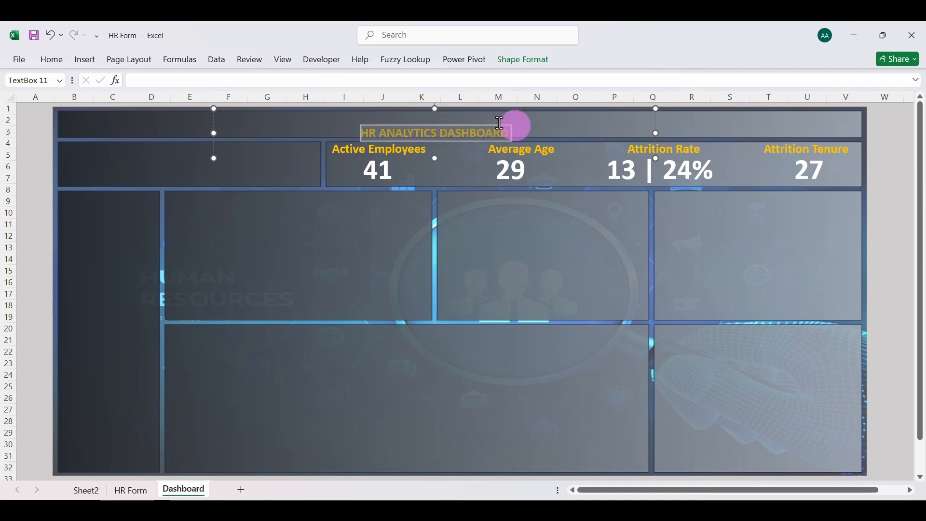
pyautogui.click(52, 60)
pyautogui.click(224, 83)
pyautogui.click(224, 83)
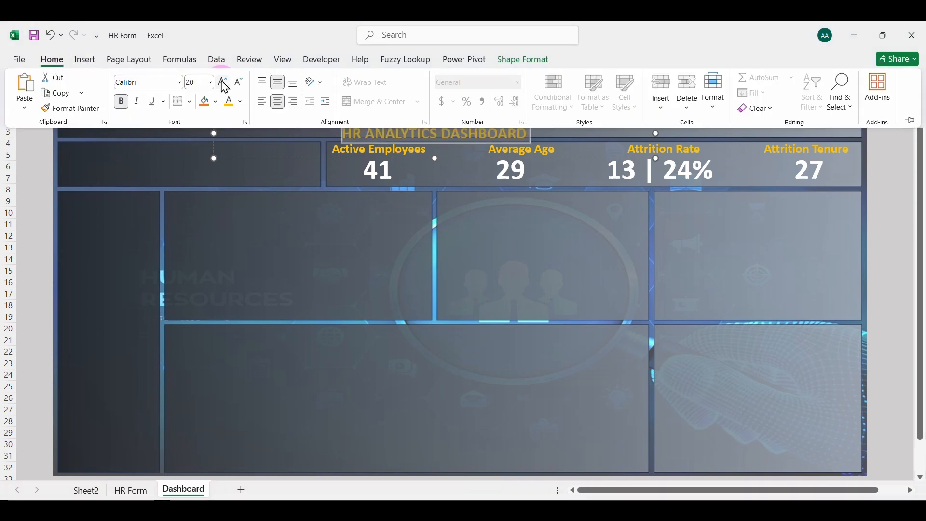
pyautogui.click(223, 83)
pyautogui.click(224, 83)
pyautogui.click(224, 83)
pyautogui.click(224, 83)
pyautogui.click(224, 83)
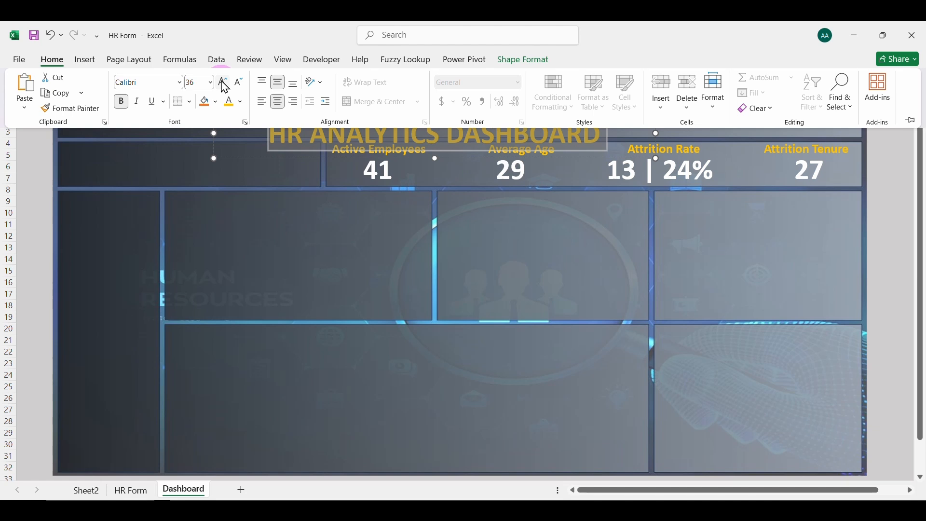
pyautogui.click(317, 155)
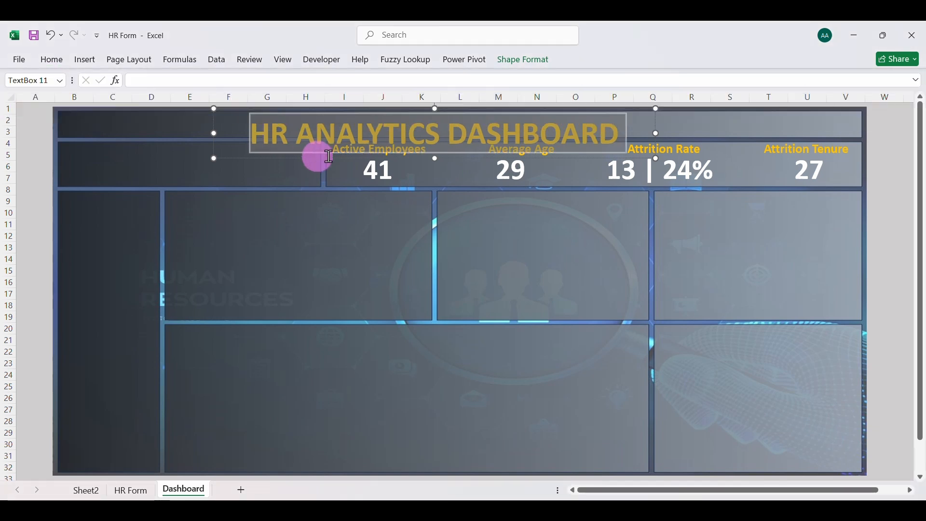
pyautogui.click(625, 136)
pyautogui.click(578, 151)
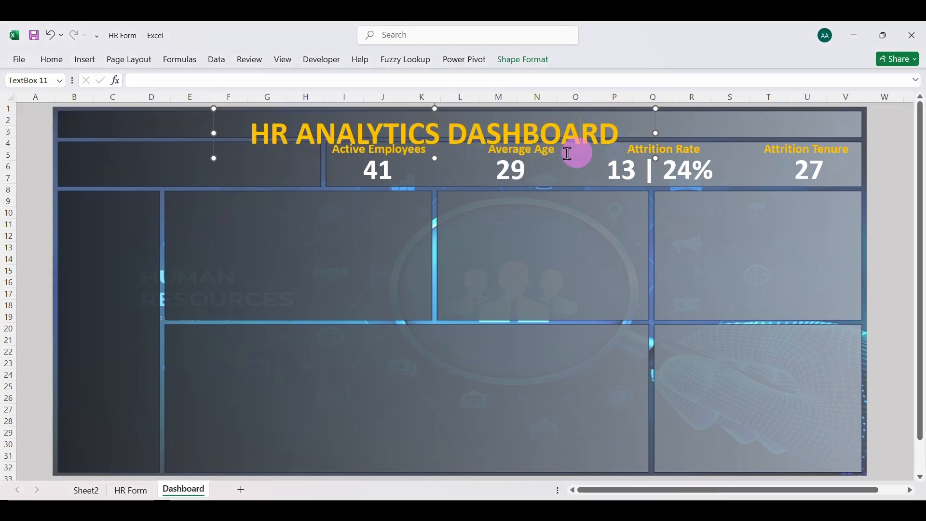
# Slightly shrink the title's text box and move it up and to the left so the text sits inside the banner
pyautogui.moveTo(253, 159); pyautogui.dragTo(224, 141)
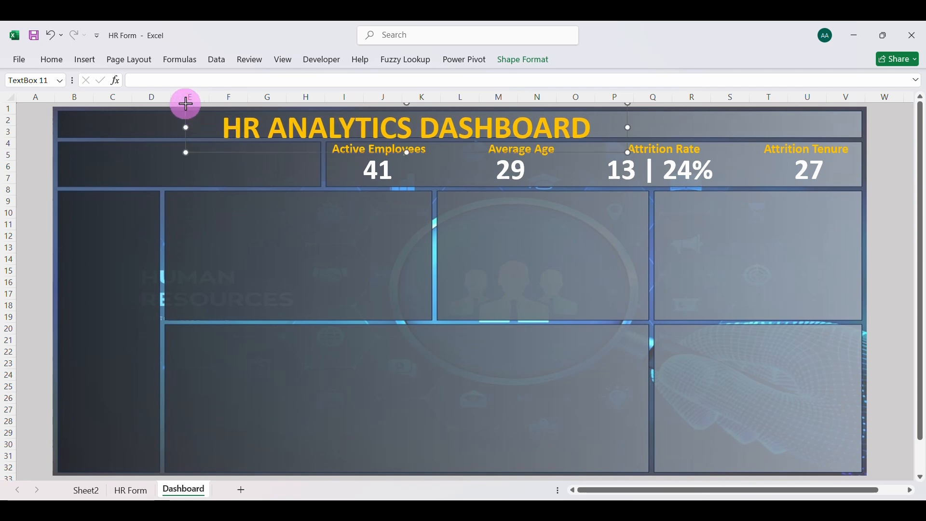
pyautogui.moveTo(187, 104); pyautogui.dragTo(193, 109)
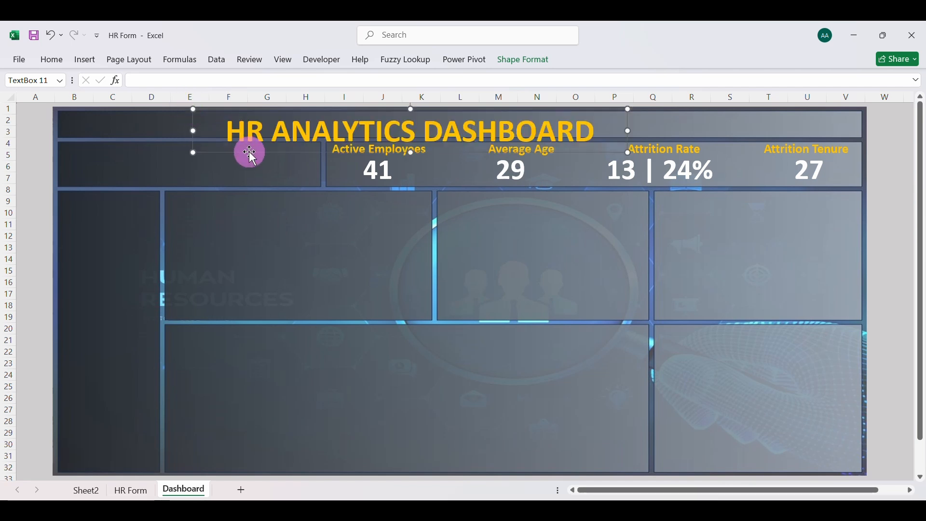
pyautogui.moveTo(251, 151); pyautogui.dragTo(202, 127)
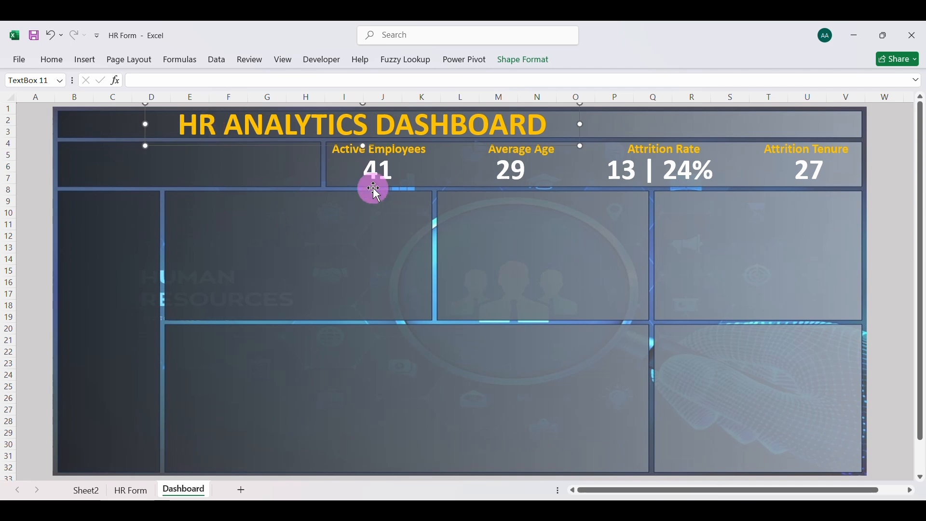
pyautogui.click(408, 212)
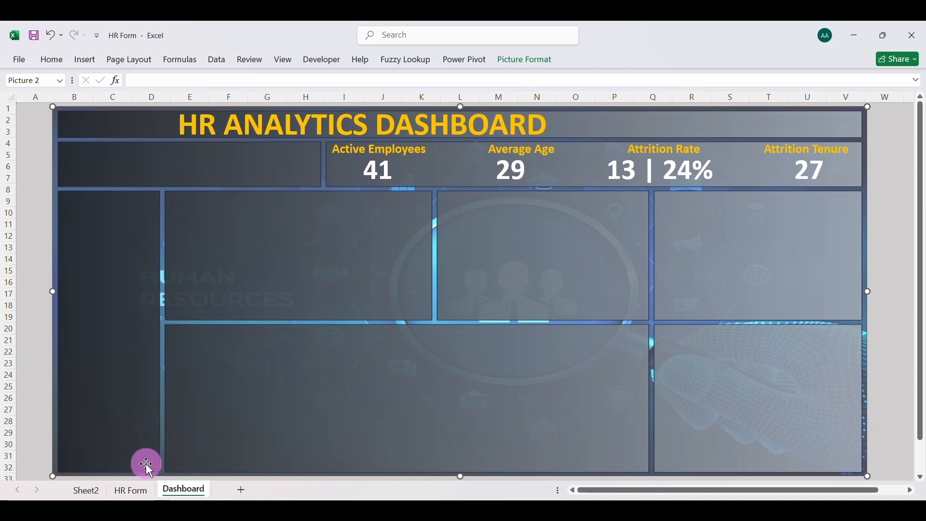
# Insert a Gender slicer for the Left the Company employee count PivotTable on Sheet2
pyautogui.click(124, 491)
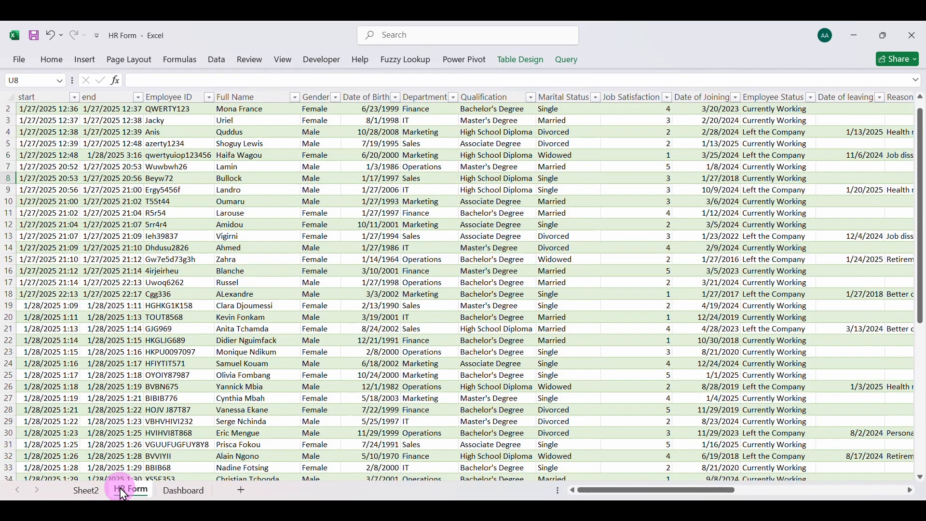
pyautogui.click(85, 489)
pyautogui.click(268, 143)
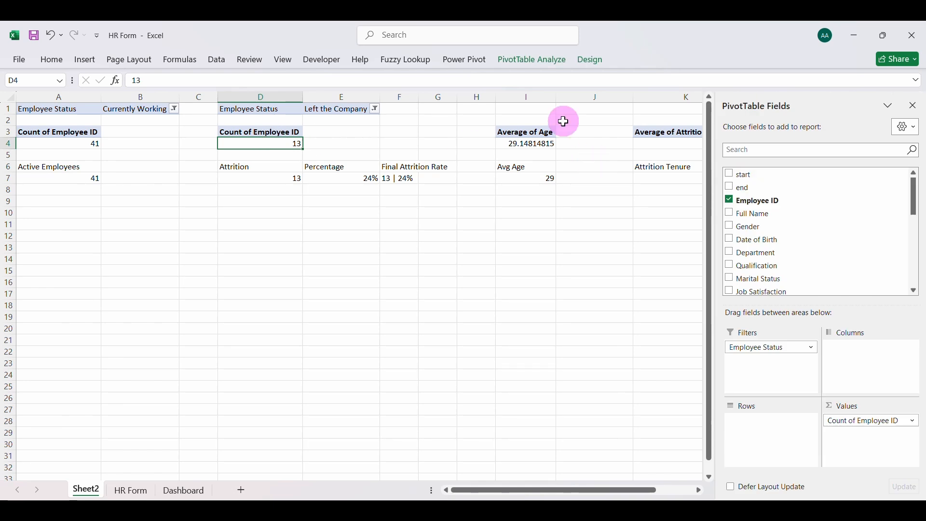
pyautogui.click(84, 62)
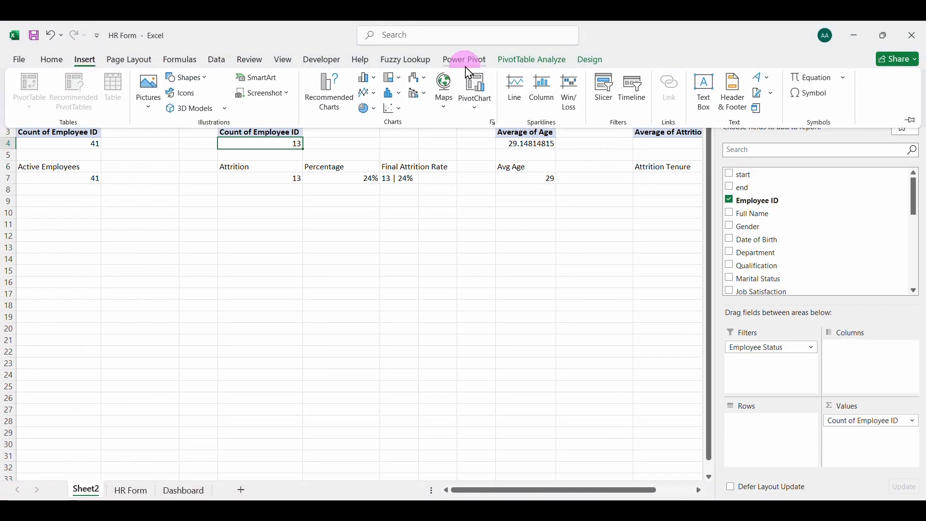
pyautogui.click(605, 89)
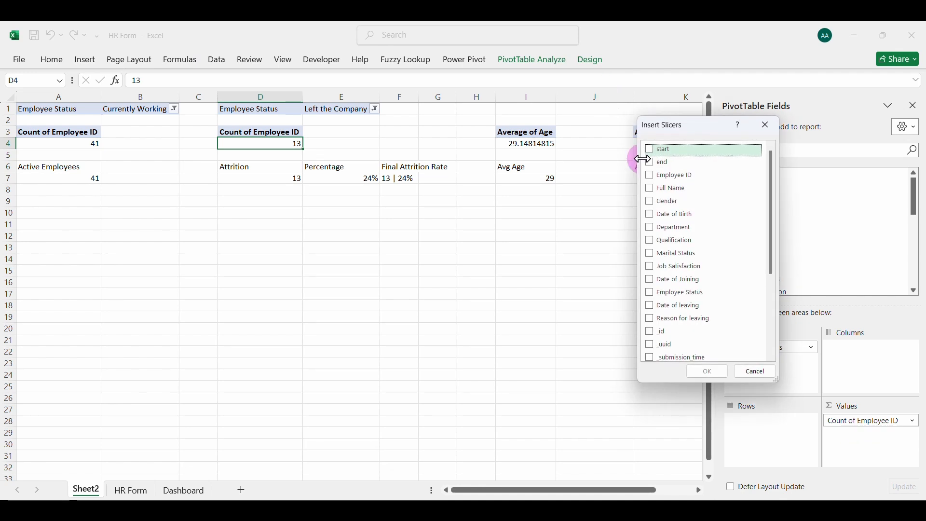
pyautogui.click(654, 207)
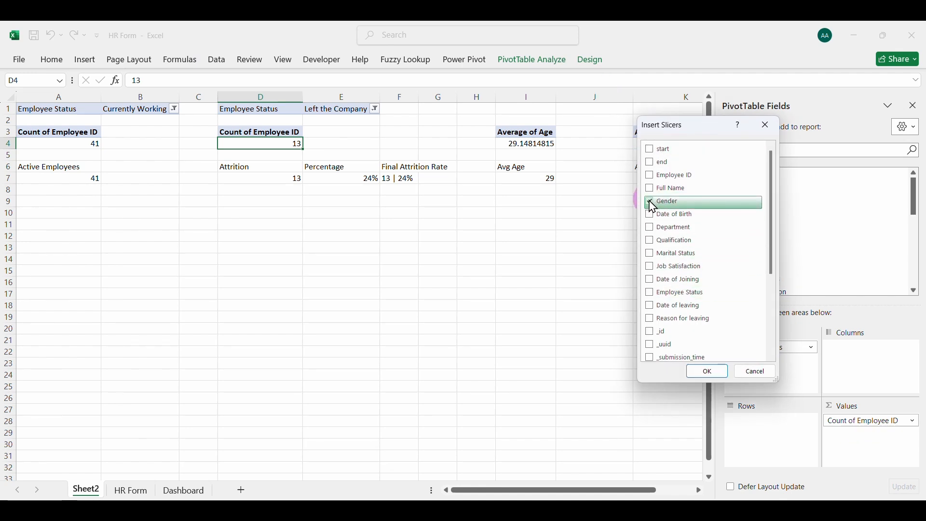
pyautogui.click(708, 371)
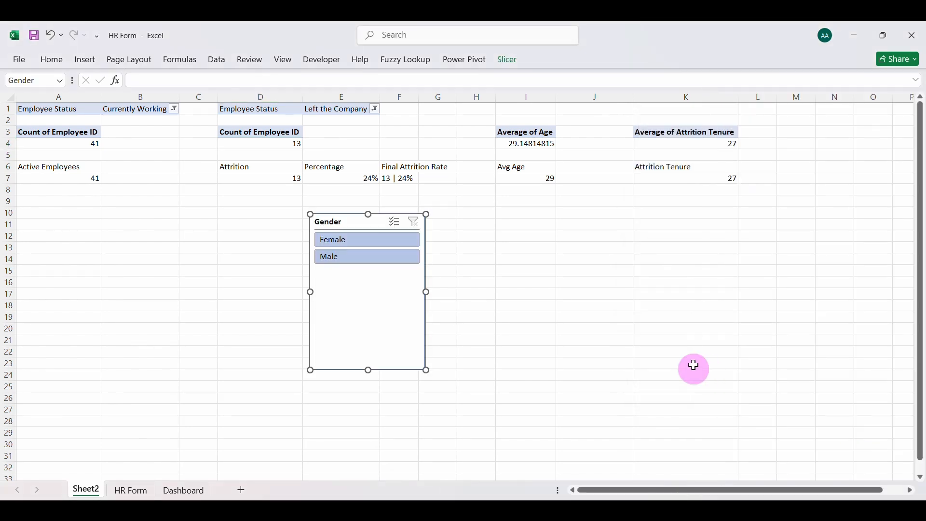
# Connect the Gender slicer to the KPI1, KPI3 and KPI4 PivotTables as well through Report Connections
pyautogui.rightClick(352, 220)
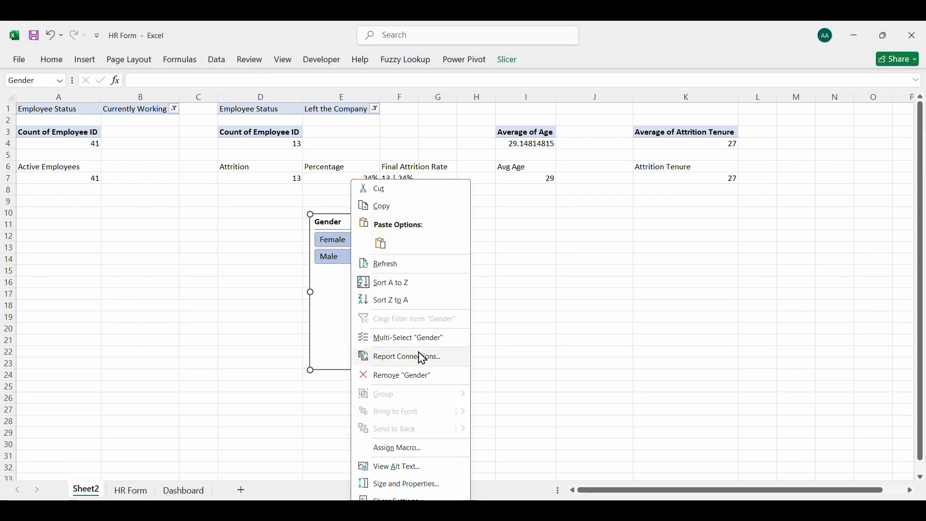
pyautogui.click(403, 358)
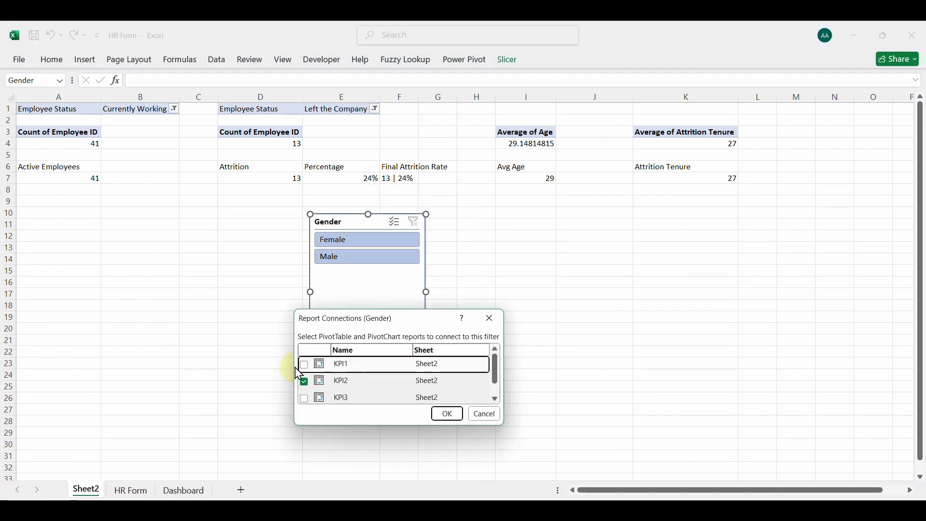
pyautogui.click(305, 365)
pyautogui.click(305, 400)
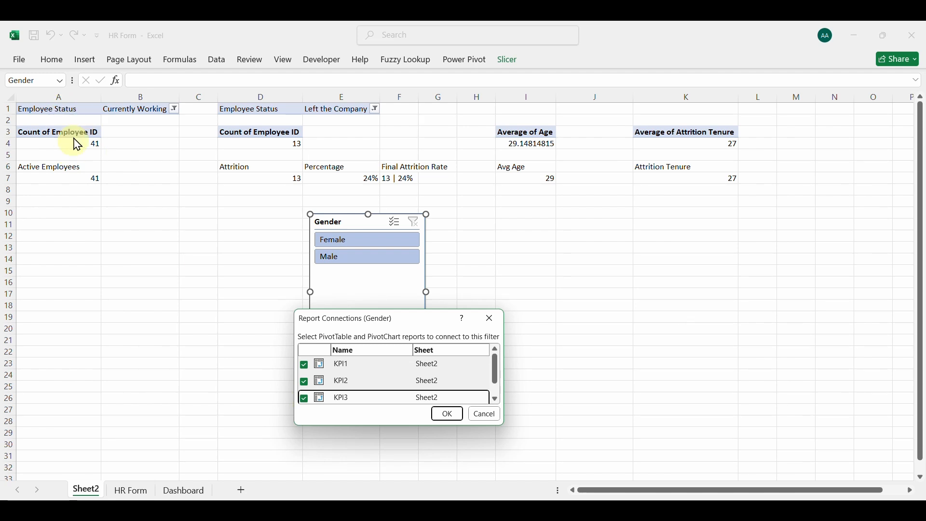
pyautogui.click(497, 401)
pyautogui.click(305, 402)
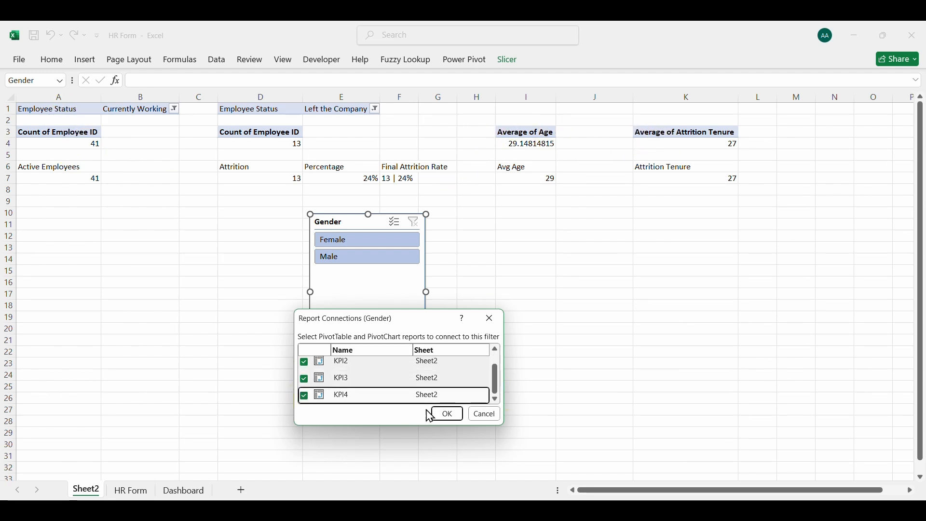
pyautogui.click(447, 414)
# Test the Gender slicer on Sheet2 by filtering for Female and Male, and clear the filter
pyautogui.click(345, 243)
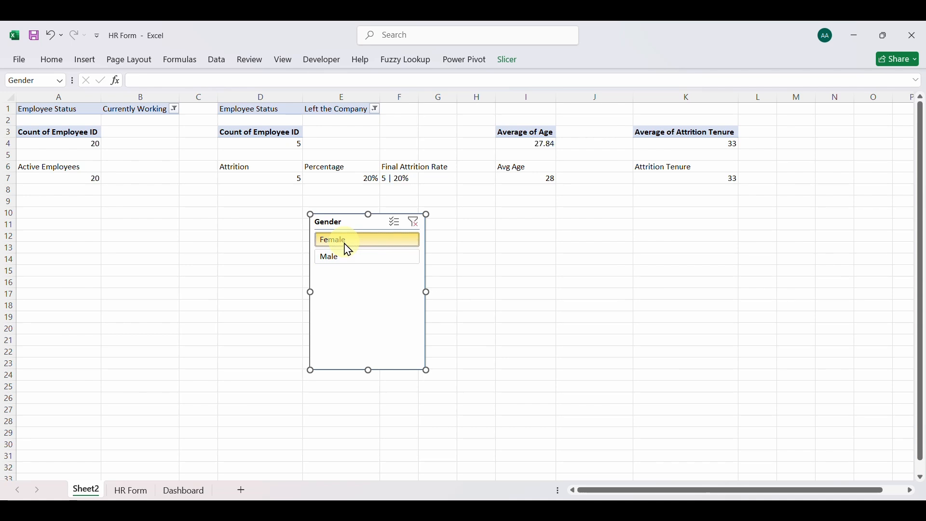
pyautogui.click(346, 256)
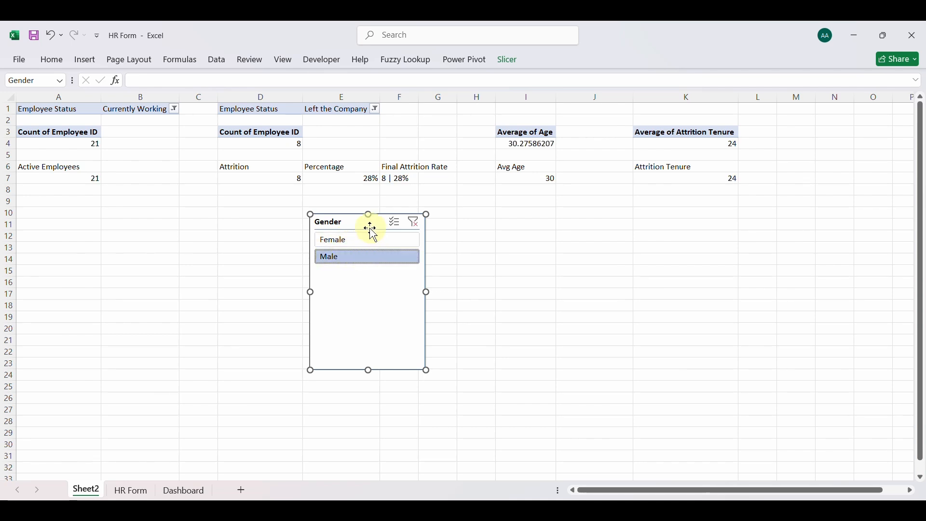
pyautogui.click(414, 223)
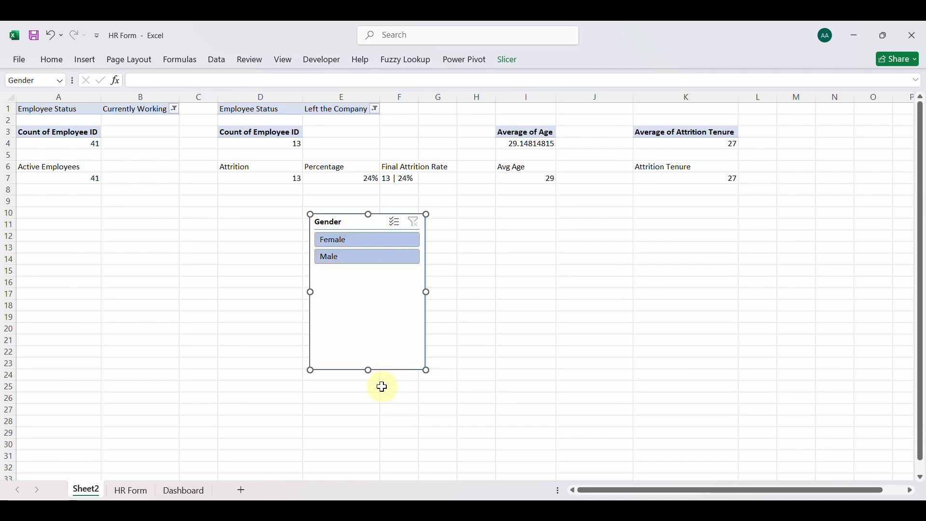
# Shorten the Gender slicer to fit its two options and place a copy in the Dashboard's upper-left chart panel
pyautogui.moveTo(369, 370); pyautogui.dragTo(364, 273)
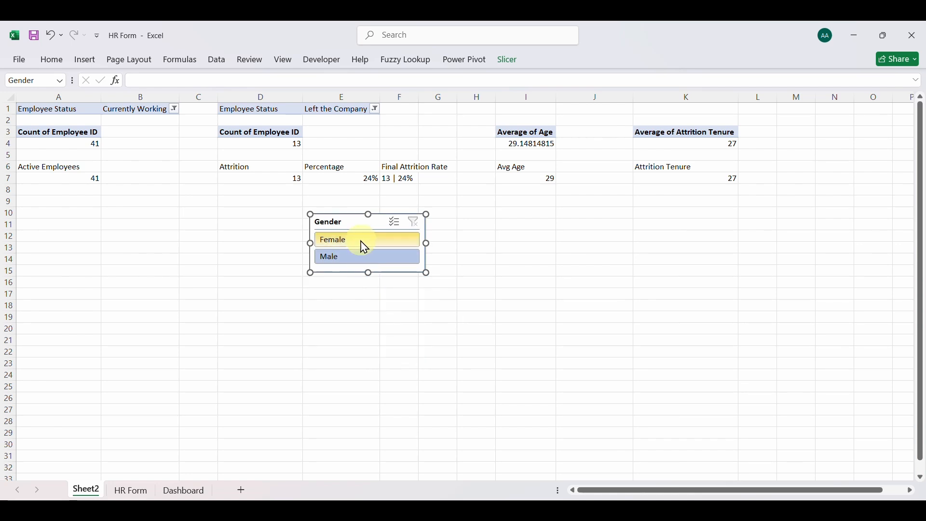
pyautogui.click(172, 492)
pyautogui.hotkey('ctrl', 'v')
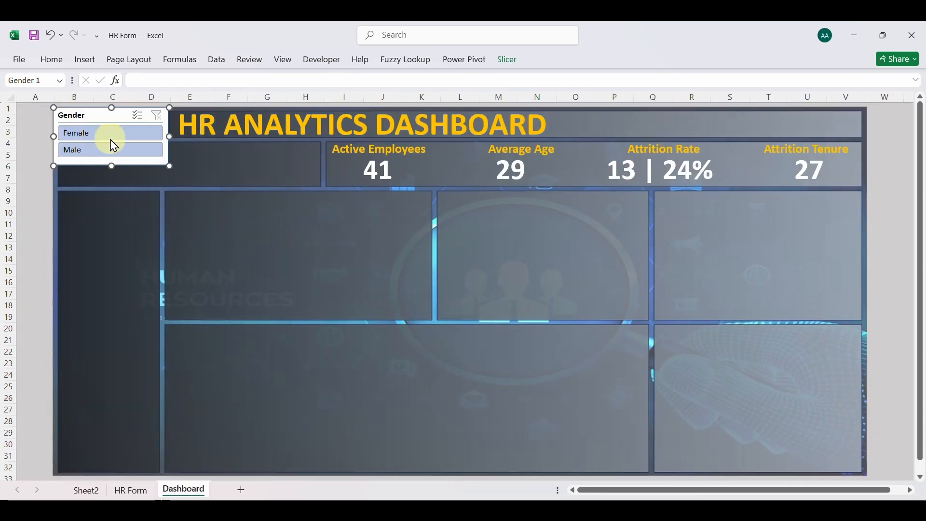
pyautogui.moveTo(99, 117); pyautogui.dragTo(224, 226)
# Check that the dashboard cards respond to the copied slicer's Female and Male filters, and clear the filter
pyautogui.click(223, 241)
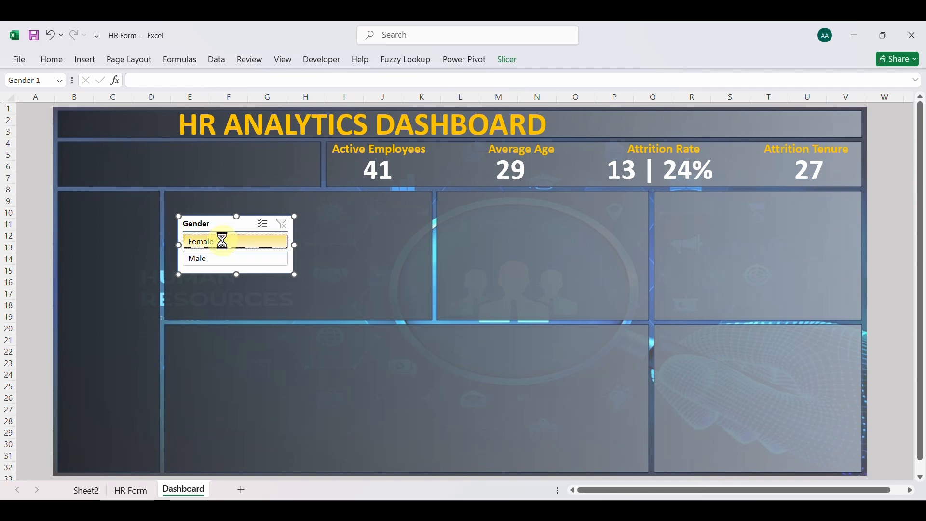
pyautogui.click(223, 261)
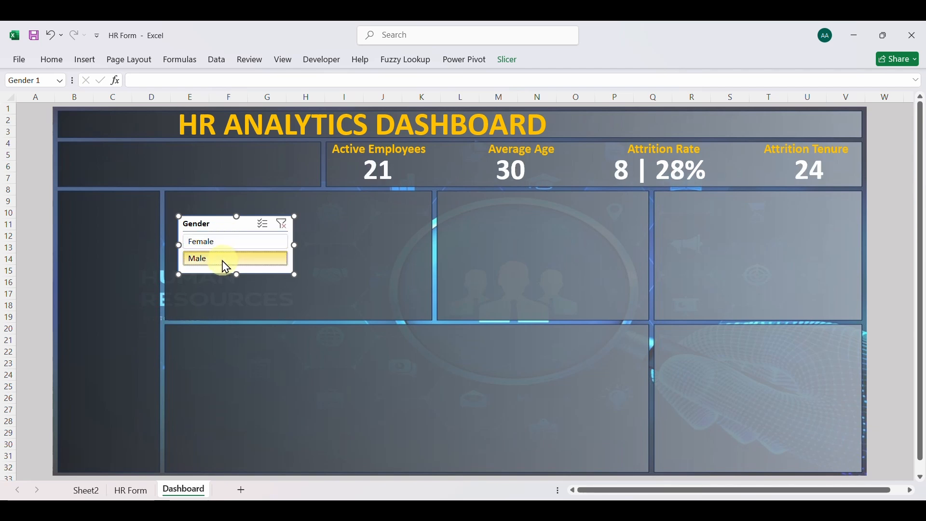
pyautogui.click(223, 251)
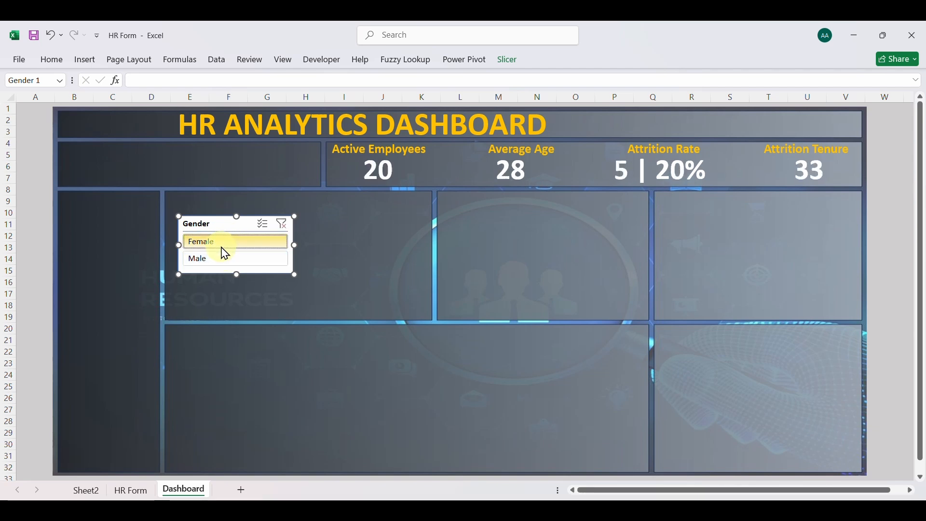
pyautogui.click(224, 260)
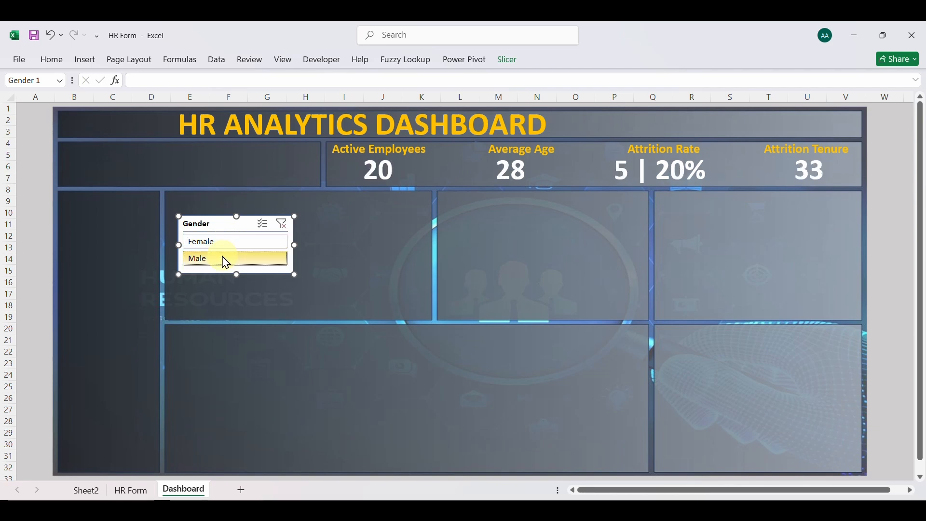
pyautogui.click(282, 223)
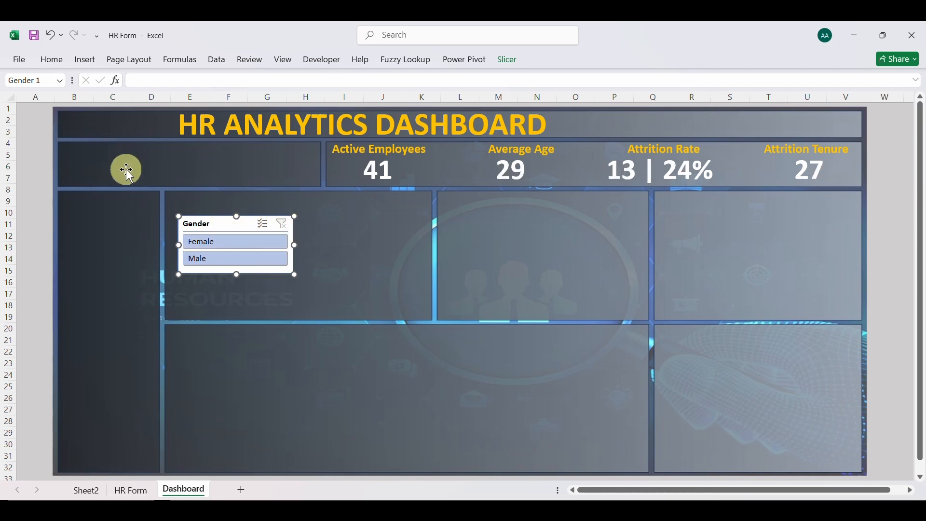
# Copy the Average of Attrition Tenure PivotTable on Sheet2 and paste it at cell A14
pyautogui.click(87, 491)
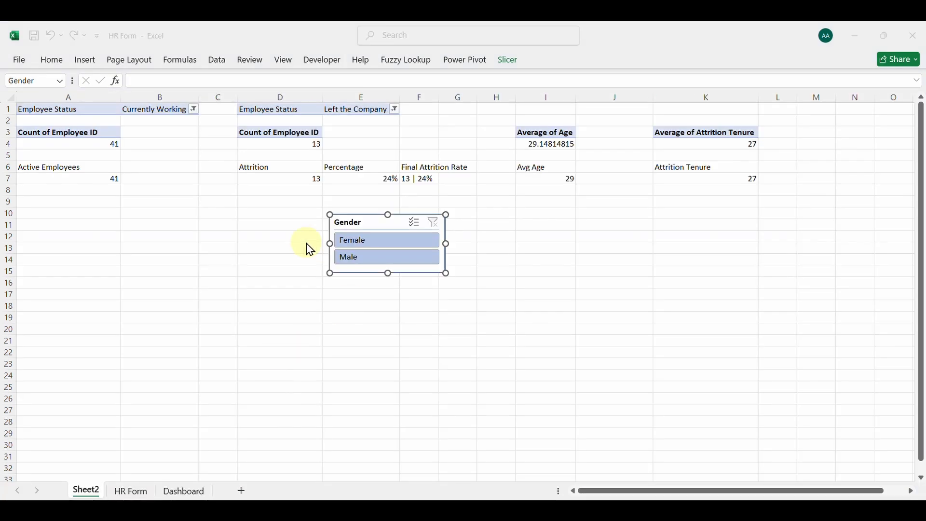
pyautogui.click(712, 132)
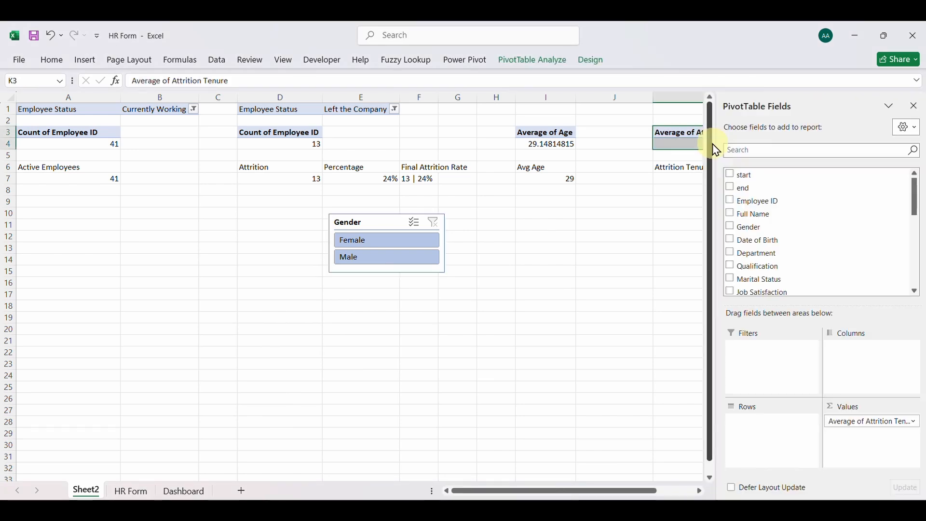
pyautogui.click(44, 261)
pyautogui.write('Average of Attrition Tenure 27')
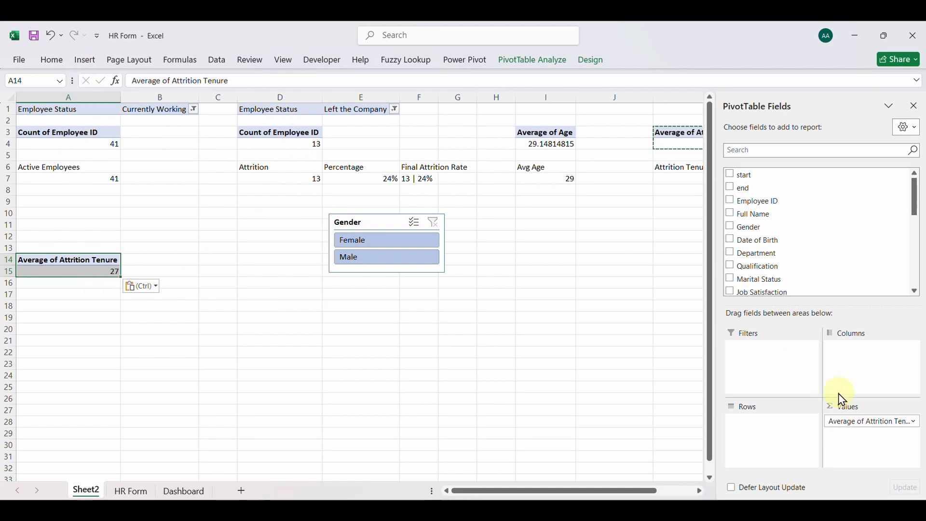
# In the PivotTable at A14, replace the Attrition Tenure value with Job Satisfaction and summarize it by Average
pyautogui.click(855, 422)
pyautogui.click(854, 391)
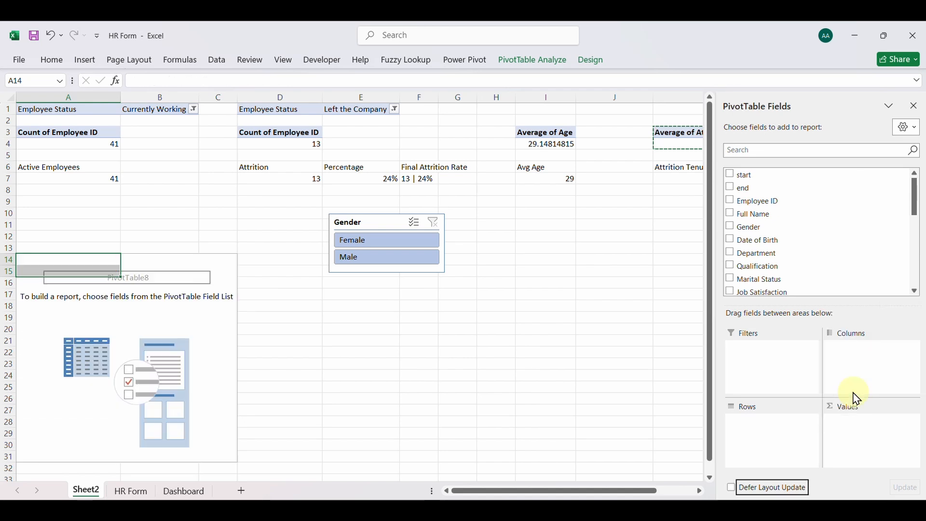
pyautogui.click(730, 290)
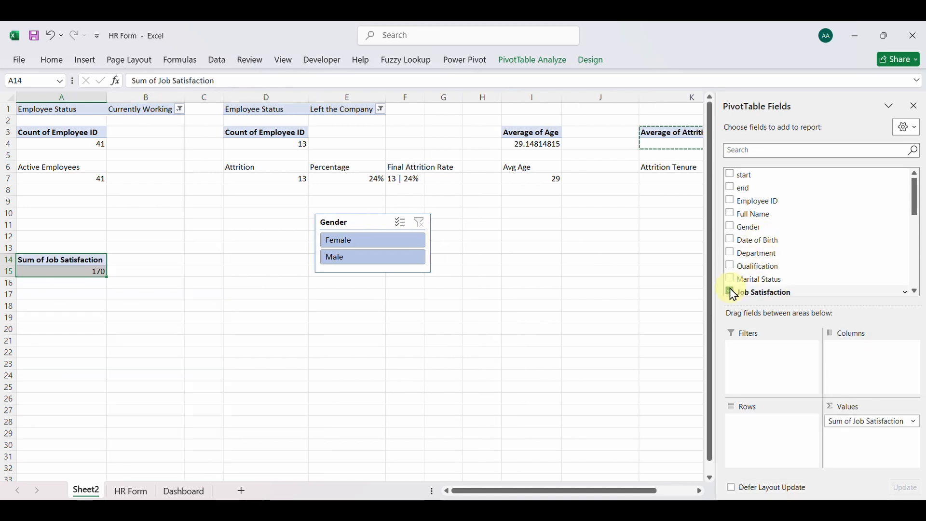
pyautogui.click(872, 423)
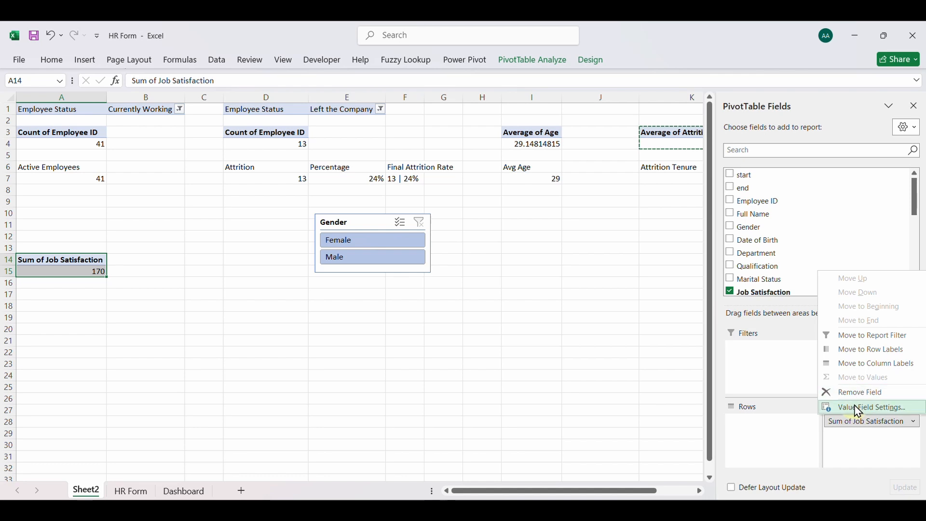
pyautogui.click(844, 408)
pyautogui.click(615, 252)
pyautogui.click(616, 258)
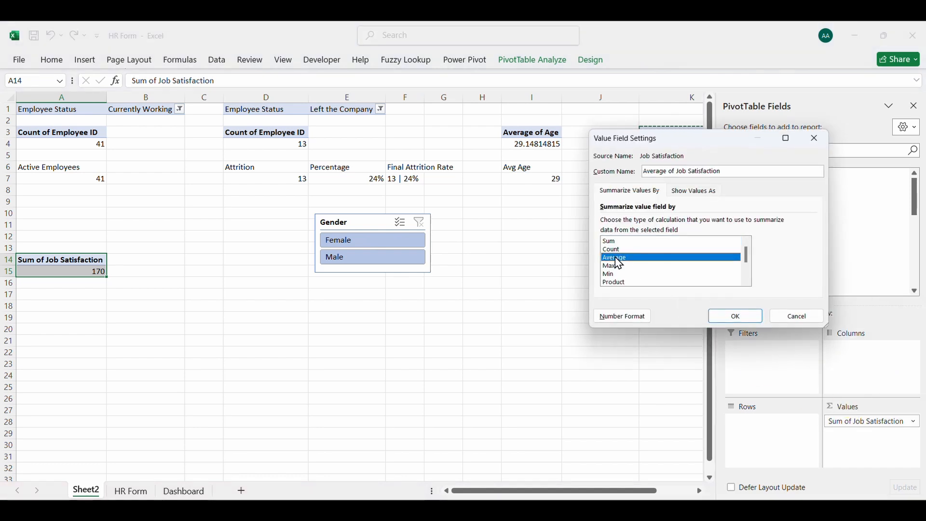
pyautogui.click(721, 320)
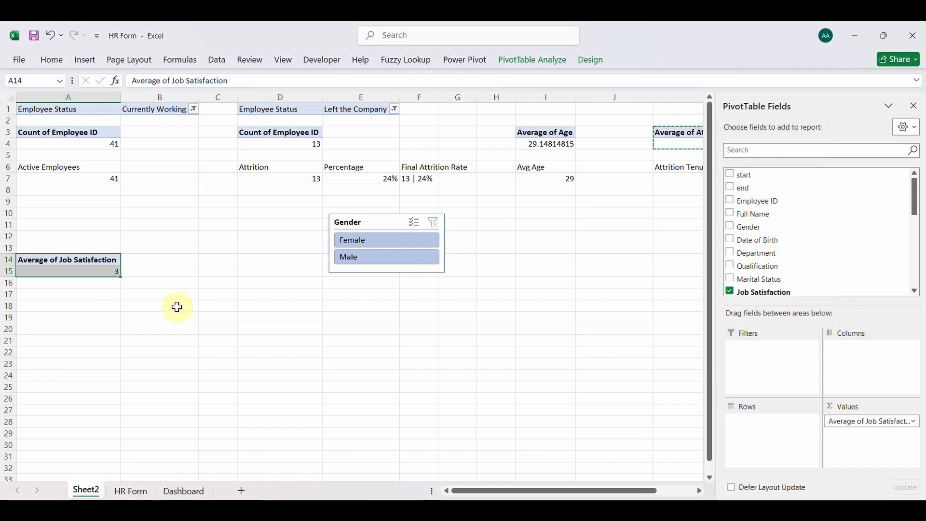
# Check which ratings the Job Satisfaction column on the HR Form sheet contains, and return to the PivotTable average on Sheet2
pyautogui.click(130, 491)
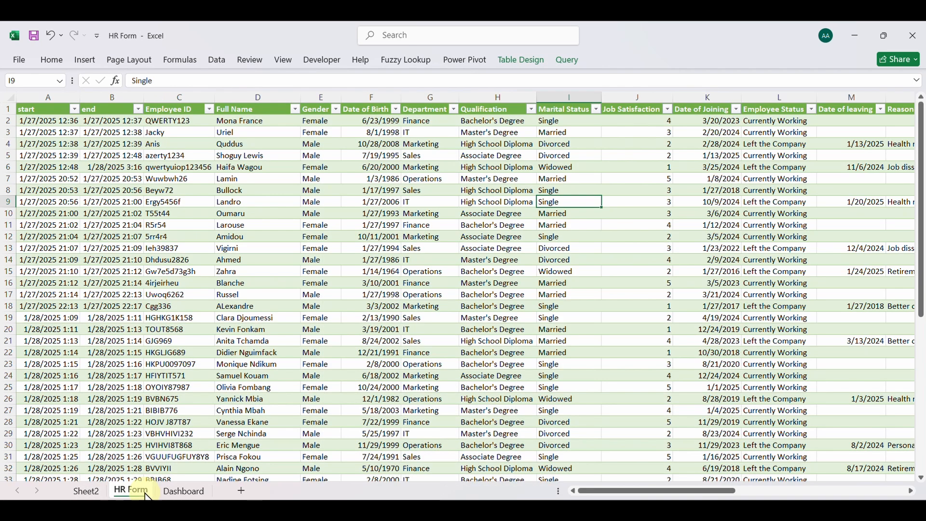
pyautogui.click(560, 169)
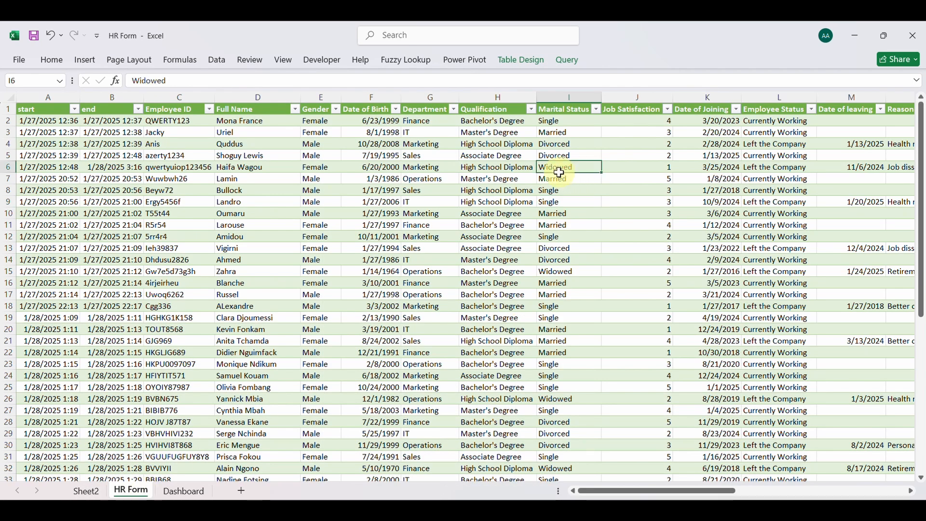
pyautogui.click(667, 110)
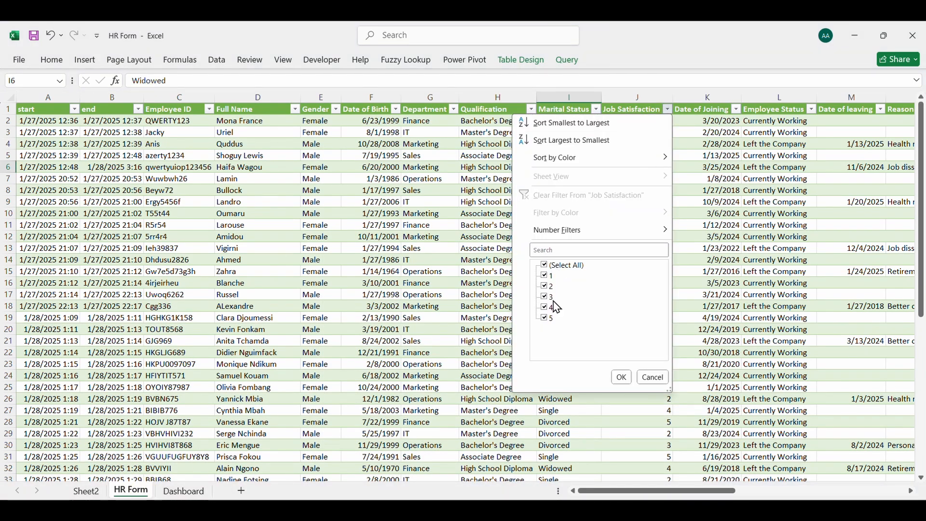
pyautogui.click(620, 377)
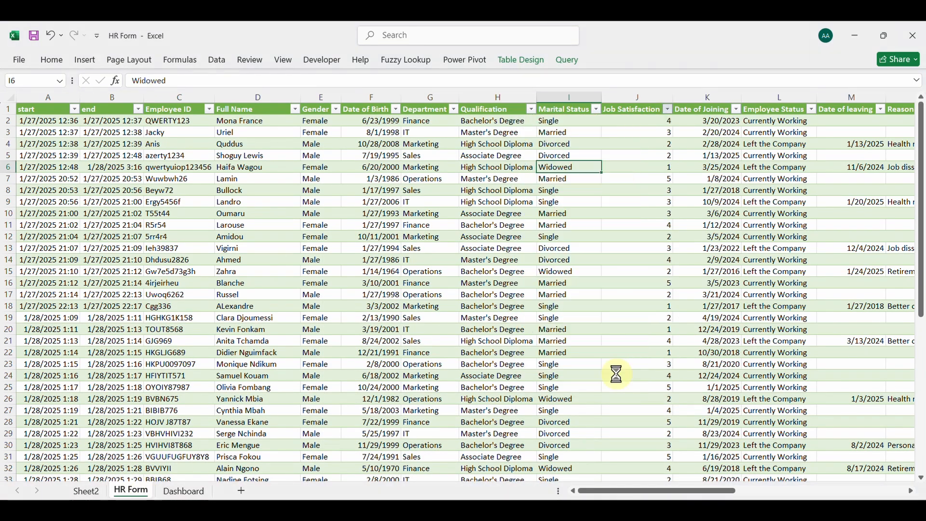
pyautogui.click(88, 491)
pyautogui.click(83, 271)
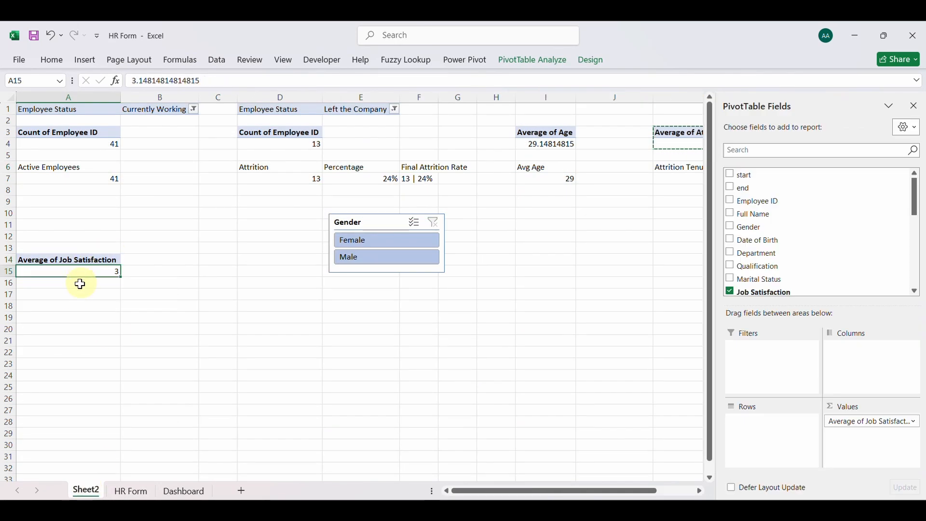
# Label cell A17 "Job satisfaction" and link A18 to the average job satisfaction value in A15
pyautogui.click(71, 305)
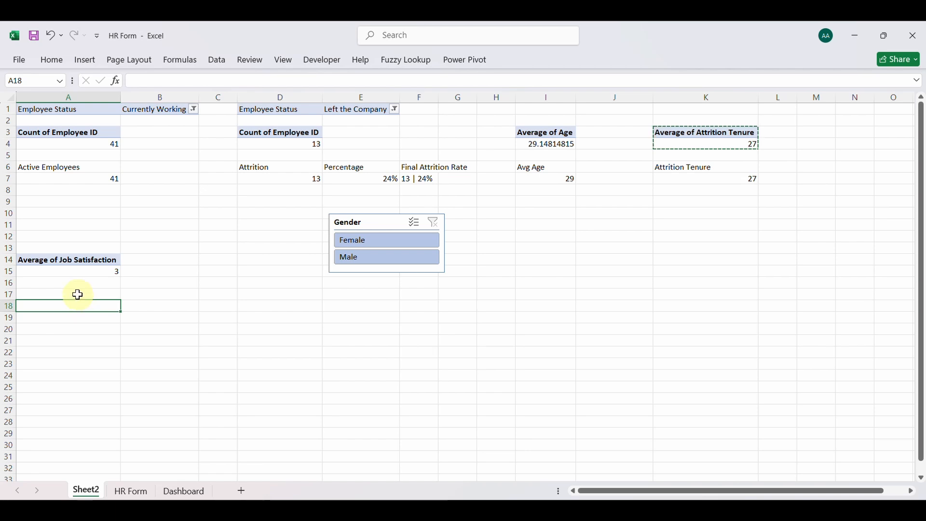
pyautogui.click(78, 293)
pyautogui.write('Job satisfaction')
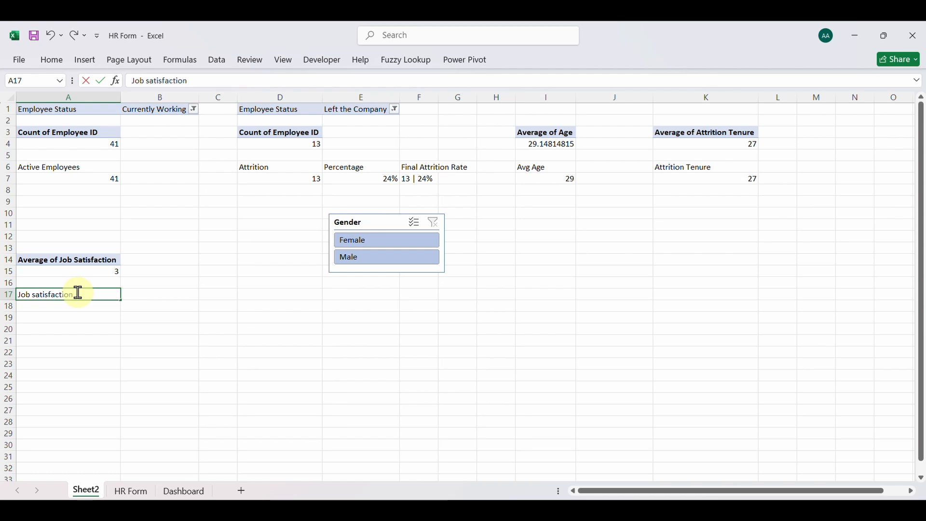
pyautogui.press('Return')
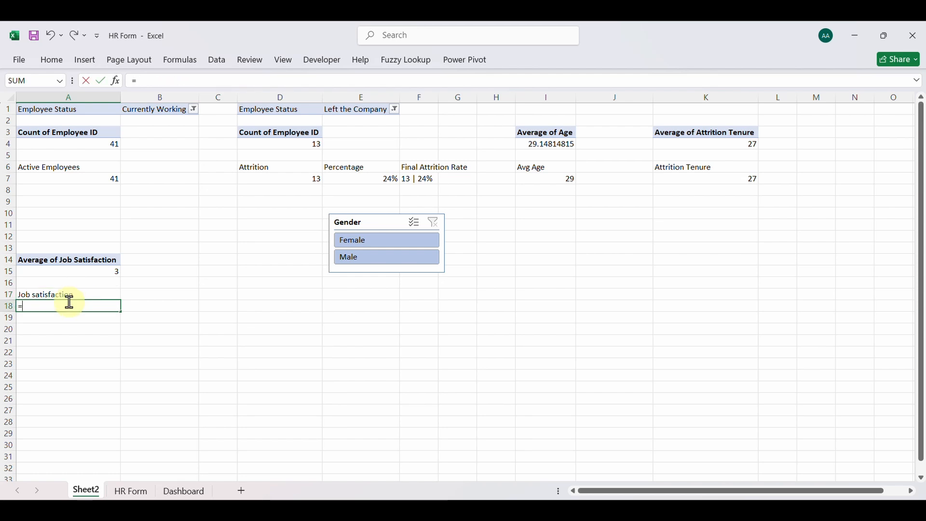
pyautogui.write('=')
pyautogui.click(78, 273)
pyautogui.press('Return')
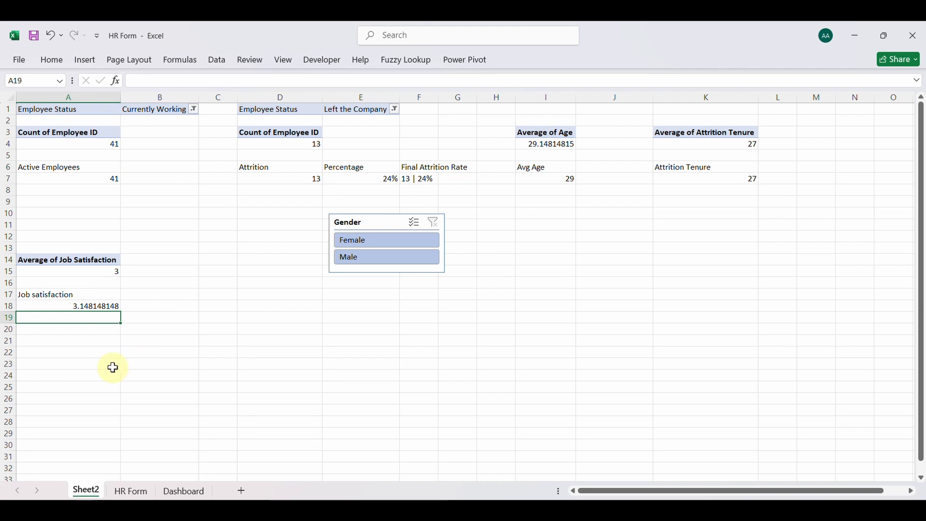
# Enter the label "Rate" in cell C17
pyautogui.click(105, 342)
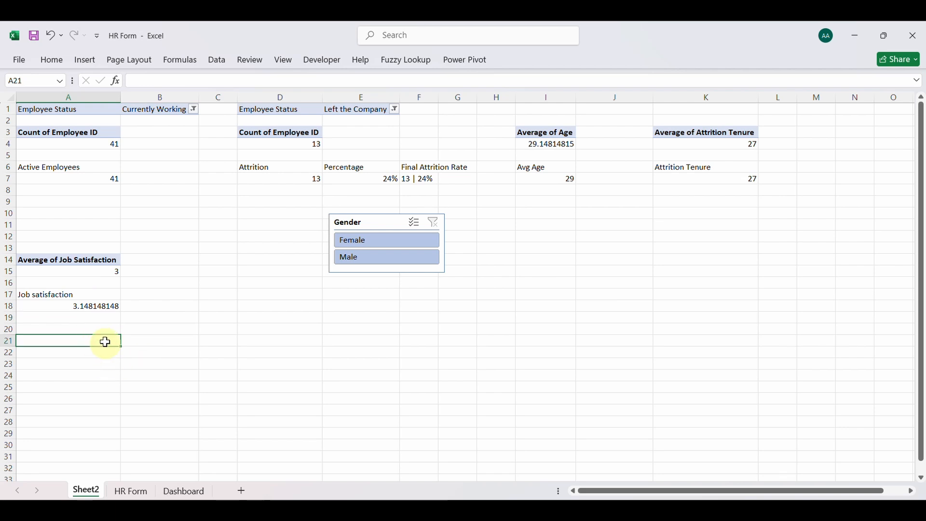
pyautogui.click(205, 295)
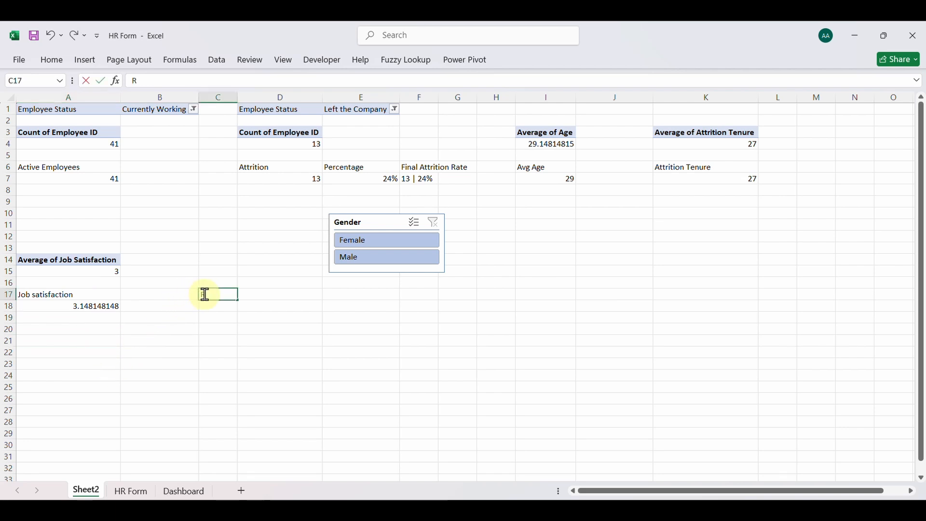
pyautogui.press('Return')
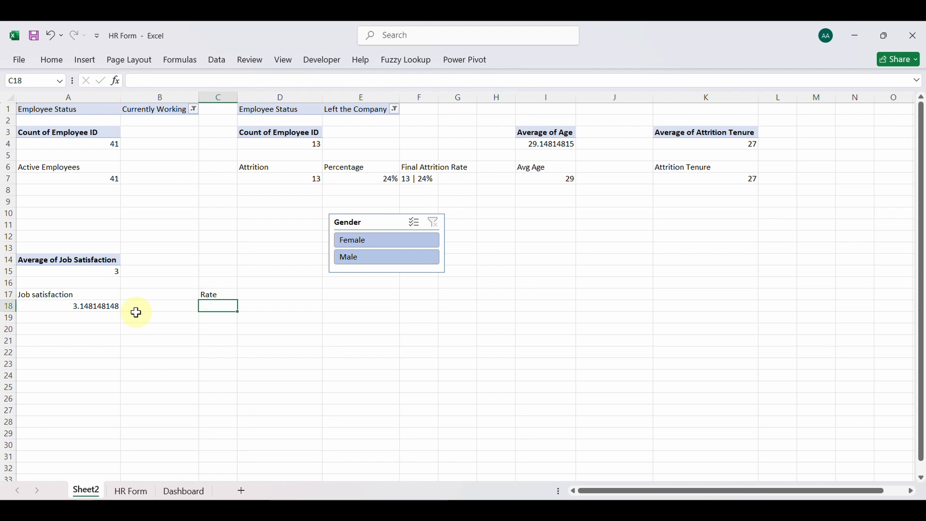
# Reduce the job satisfaction value in A18 to one decimal place
pyautogui.click(105, 309)
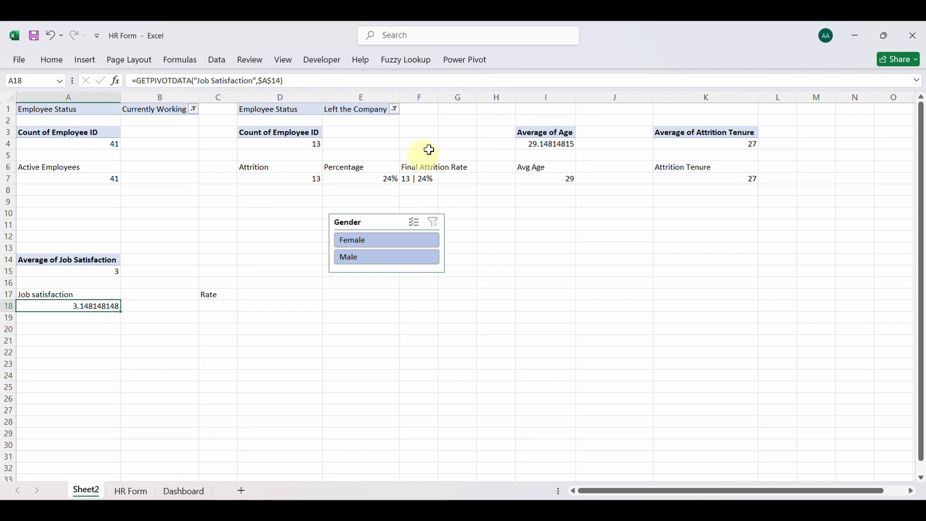
pyautogui.click(57, 60)
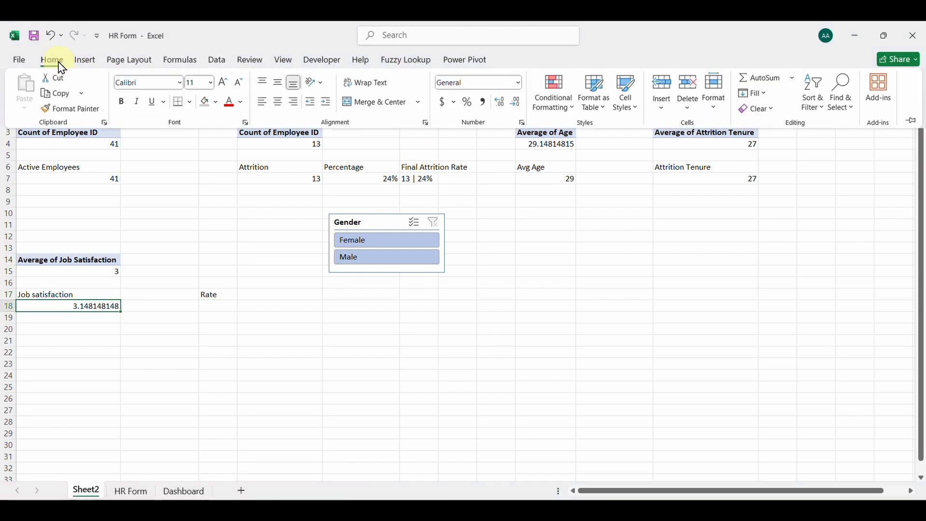
pyautogui.click(517, 103)
pyautogui.click(516, 103)
pyautogui.click(516, 102)
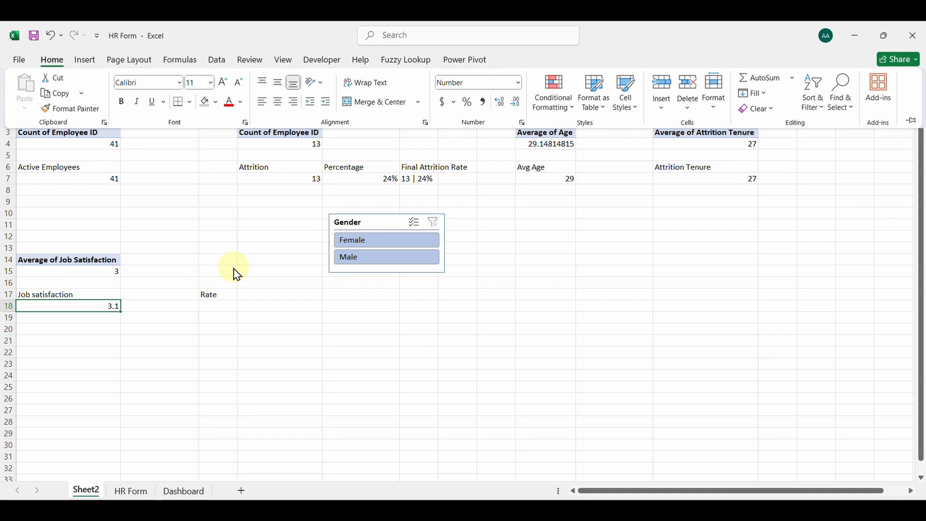
# Link D17 to the job satisfaction value in A18 and label cell C18 "Remaining"
pyautogui.click(243, 297)
pyautogui.click(242, 296)
pyautogui.write('=')
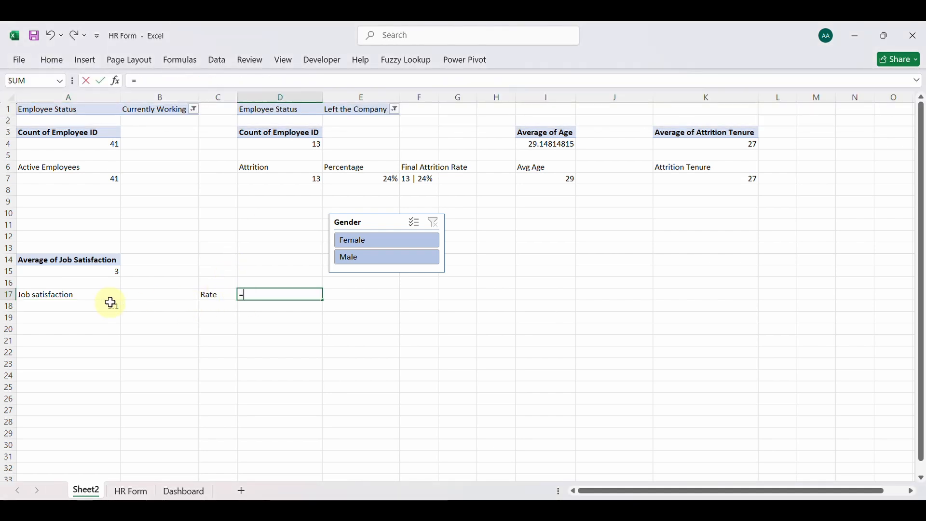
pyautogui.click(106, 308)
pyautogui.press('Return')
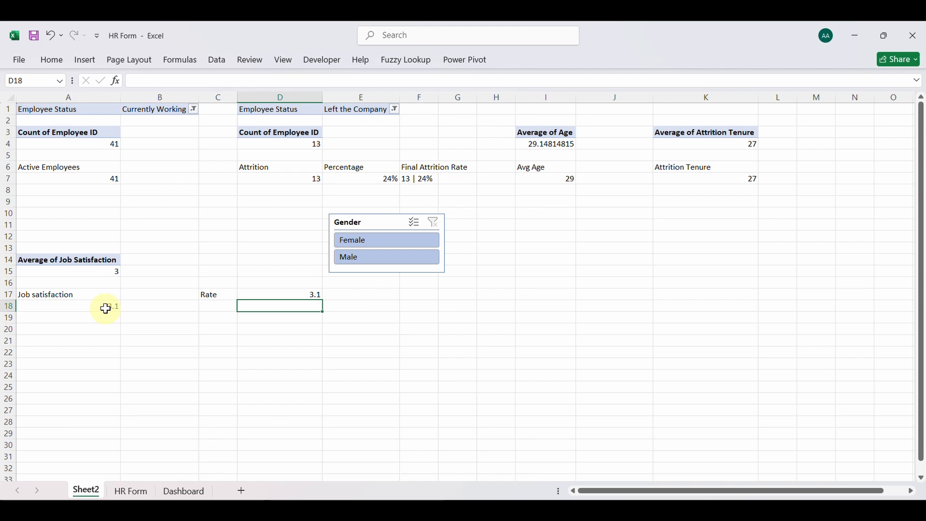
pyautogui.click(215, 308)
pyautogui.write('Rate')
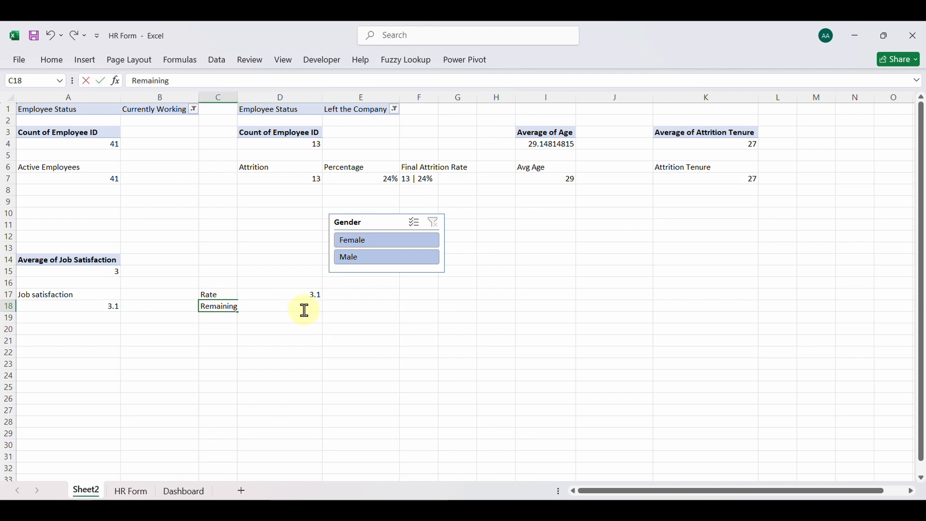
pyautogui.press('Return')
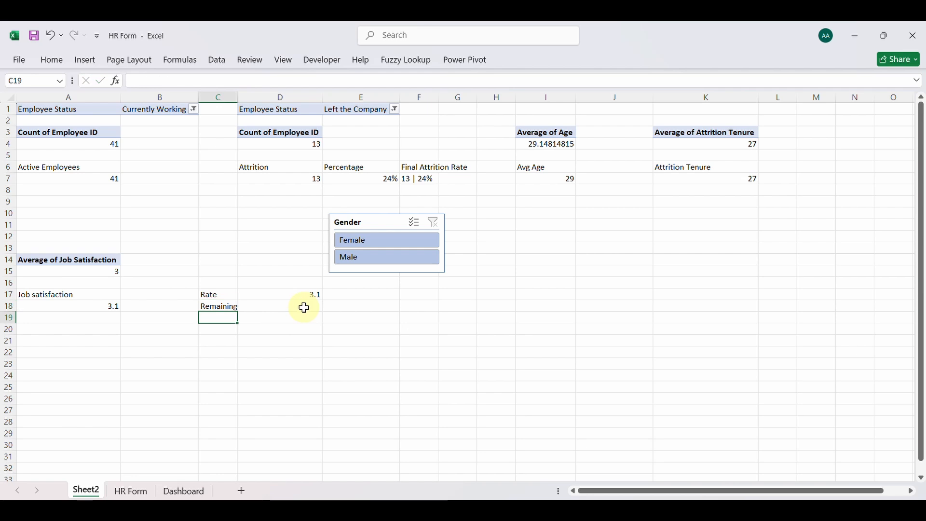
# Try calculating the remaining score in D18 with =5-A18, and undo the entry
pyautogui.click(301, 311)
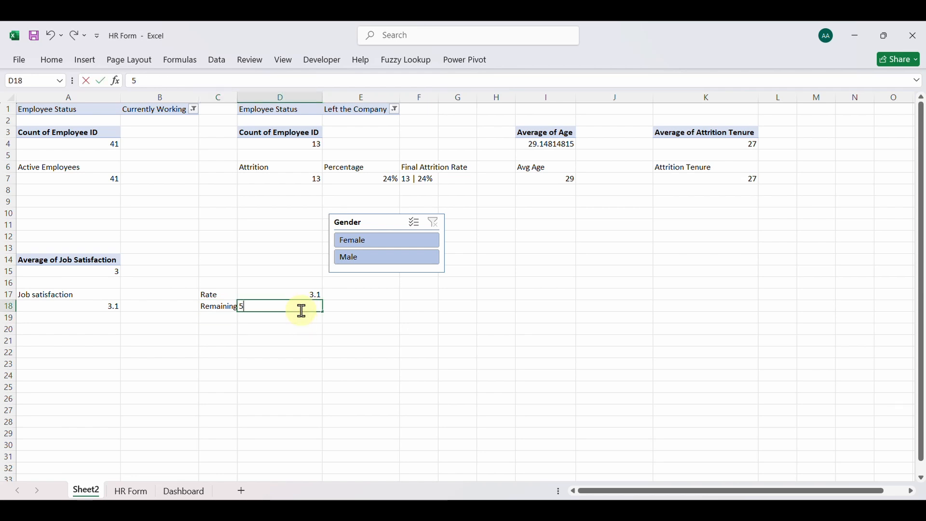
pyautogui.write('=5-')
pyautogui.click(104, 307)
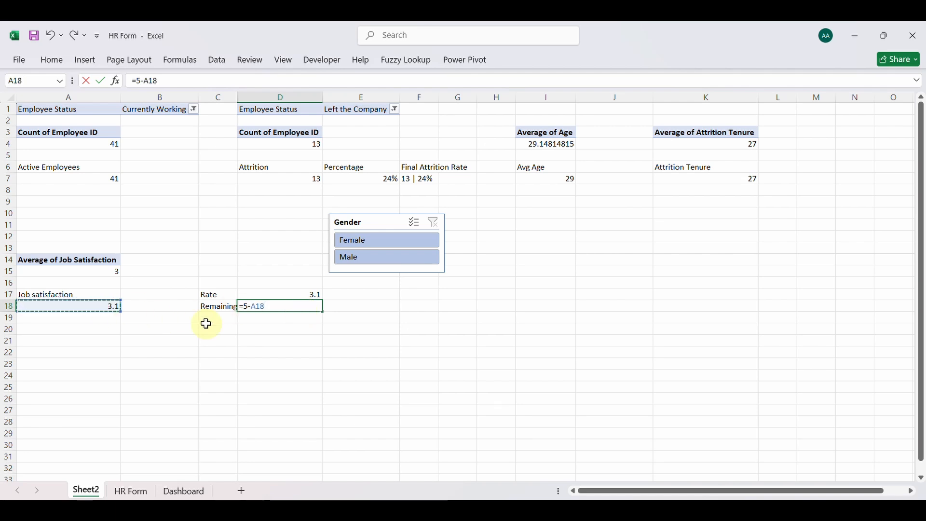
pyautogui.press('Return')
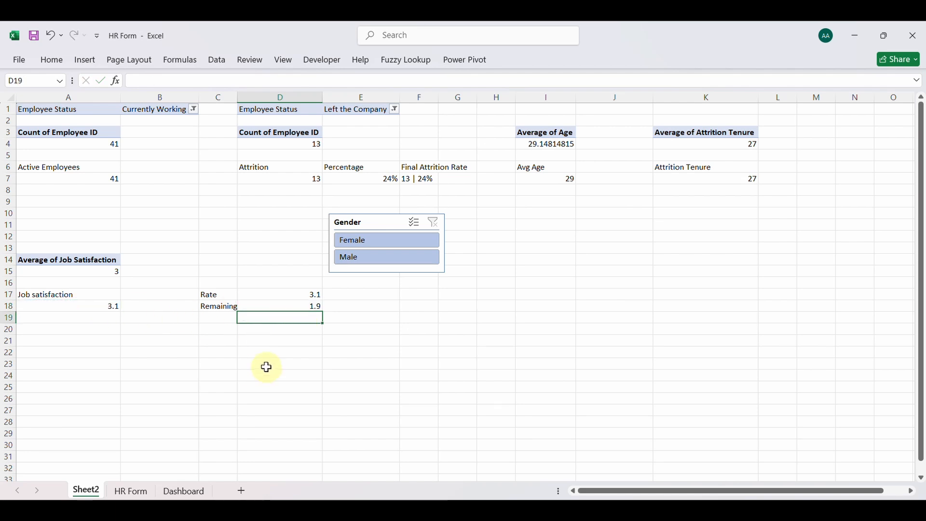
pyautogui.hotkey('ctrl', 'z')
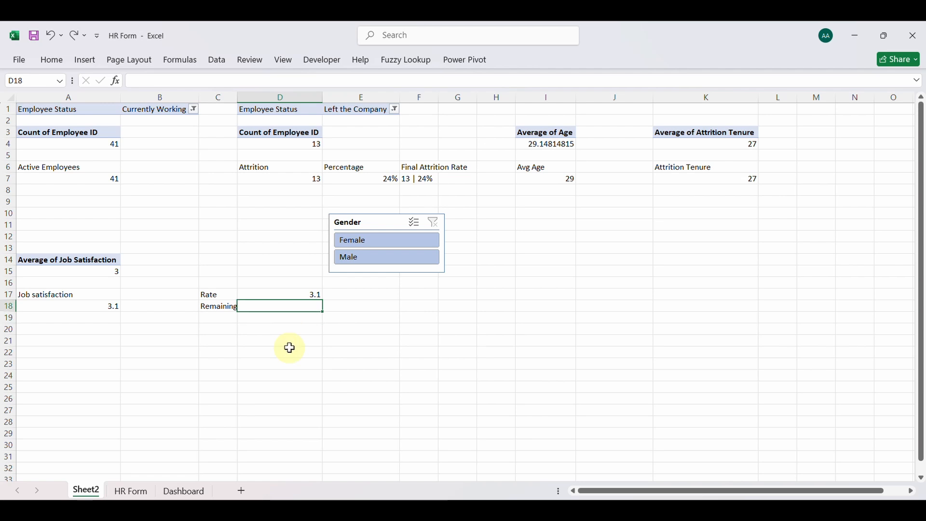
# Calculate the remaining score in D18 with the formula =5-D17
pyautogui.write('=5-')
pyautogui.click(296, 295)
pyautogui.press('Return')
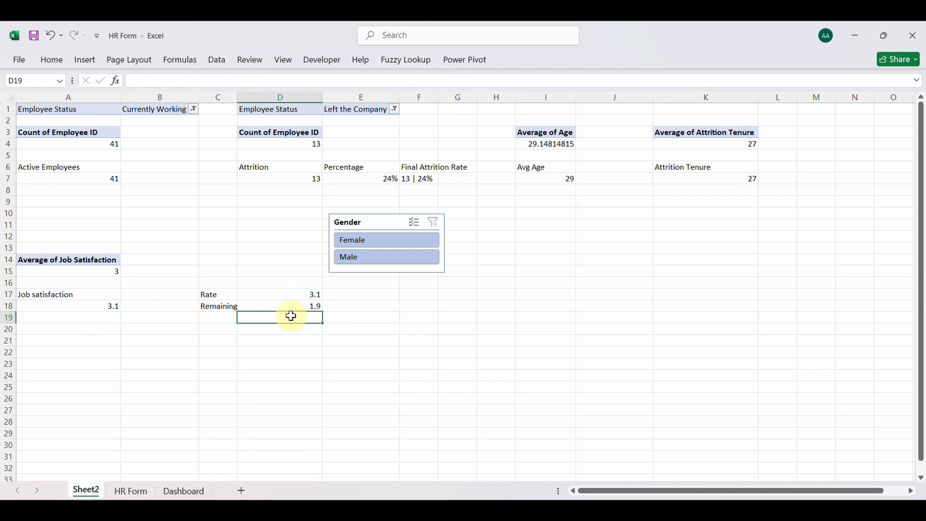
# Label cell E17 "Percentage" and calculate the rate's share of the maximum score in F17 with =D17/5
pyautogui.click(351, 298)
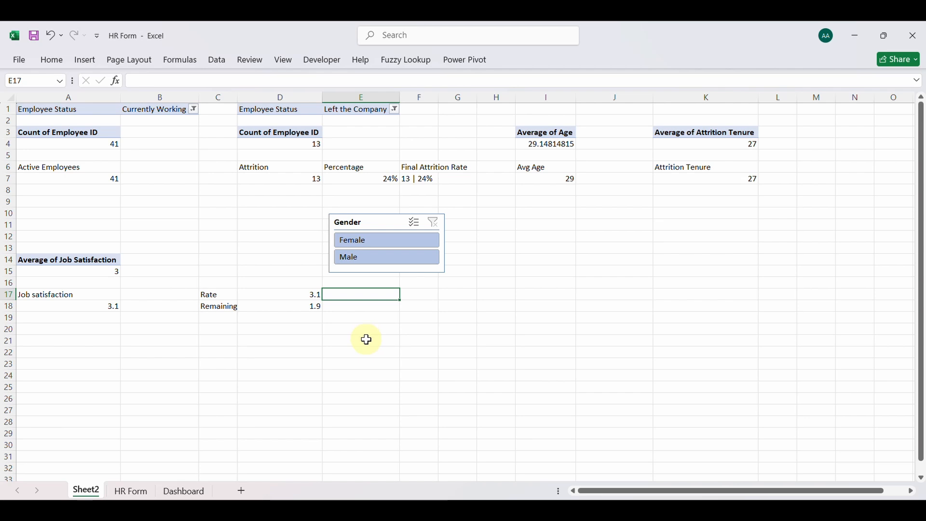
pyautogui.write('Percentage')
pyautogui.press('Return')
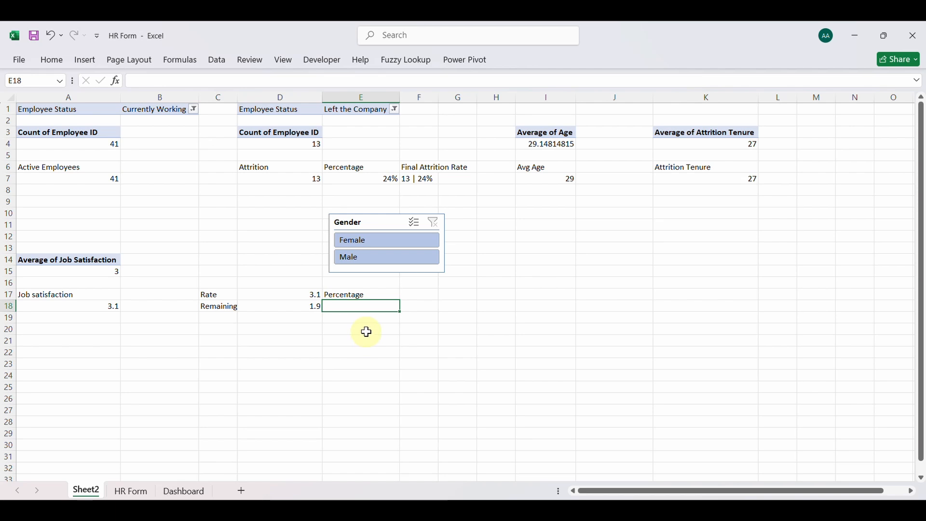
pyautogui.click(415, 300)
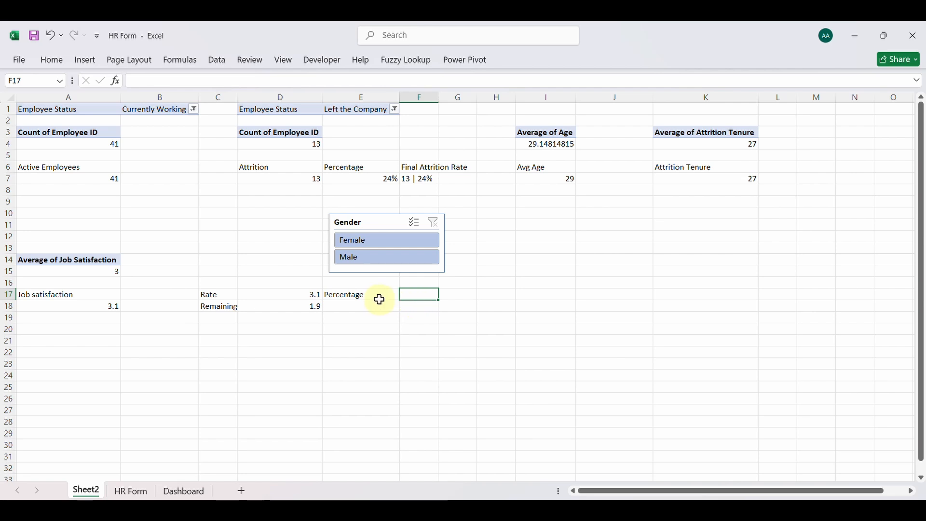
pyautogui.click(301, 294)
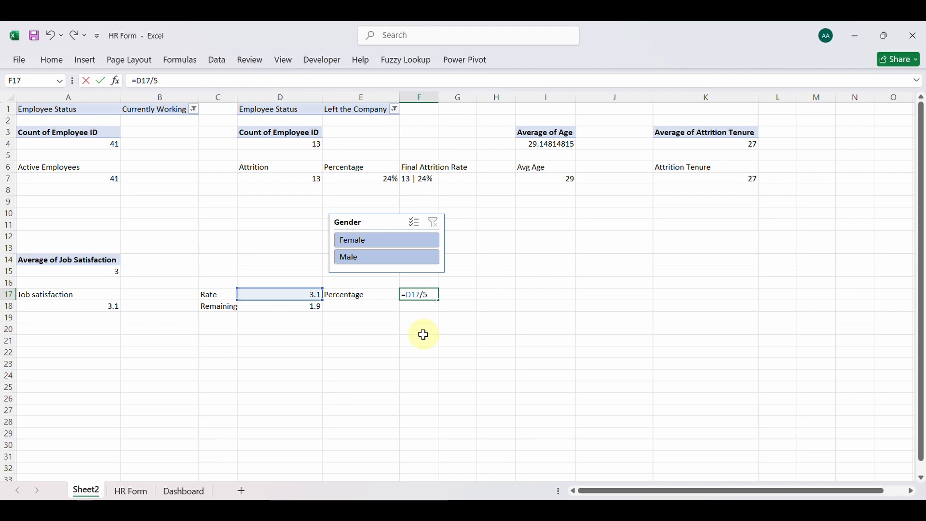
pyautogui.press('Return')
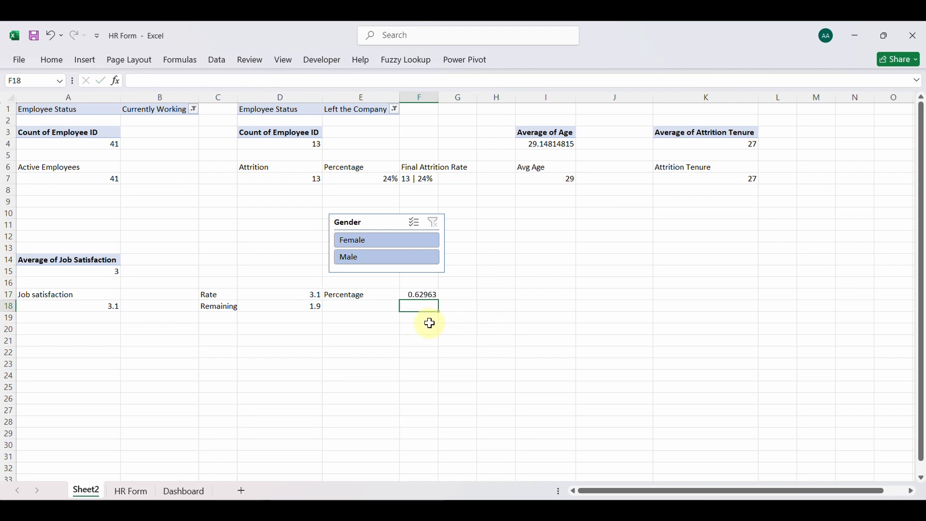
# Copy the percentage formula in F17 down to F18 and insert a doughnut chart based on F17:F18
pyautogui.click(428, 295)
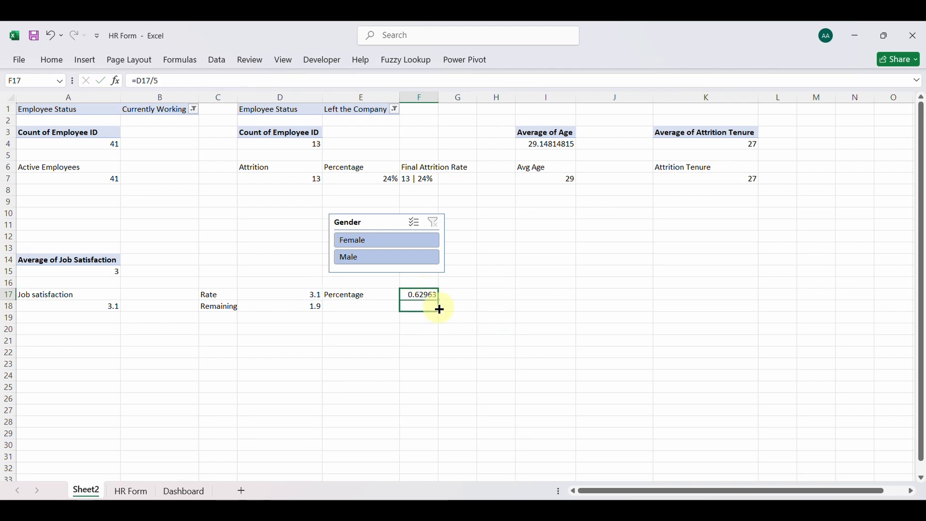
pyautogui.moveTo(440, 310); pyautogui.dragTo(440, 311)
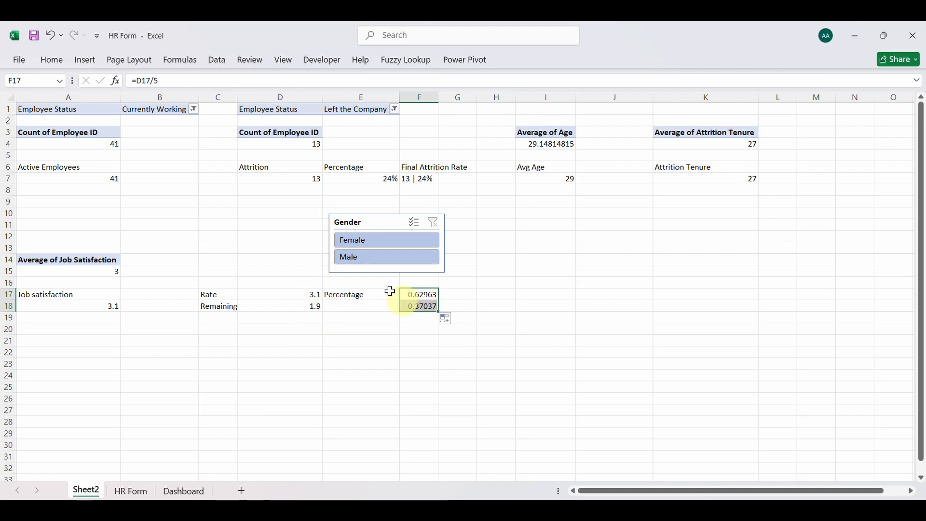
pyautogui.click(84, 60)
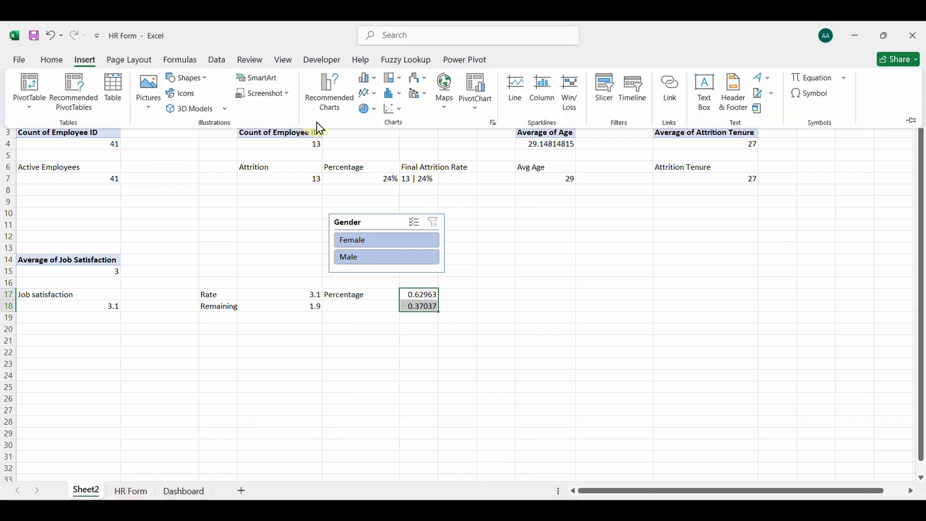
pyautogui.click(368, 108)
pyautogui.click(375, 267)
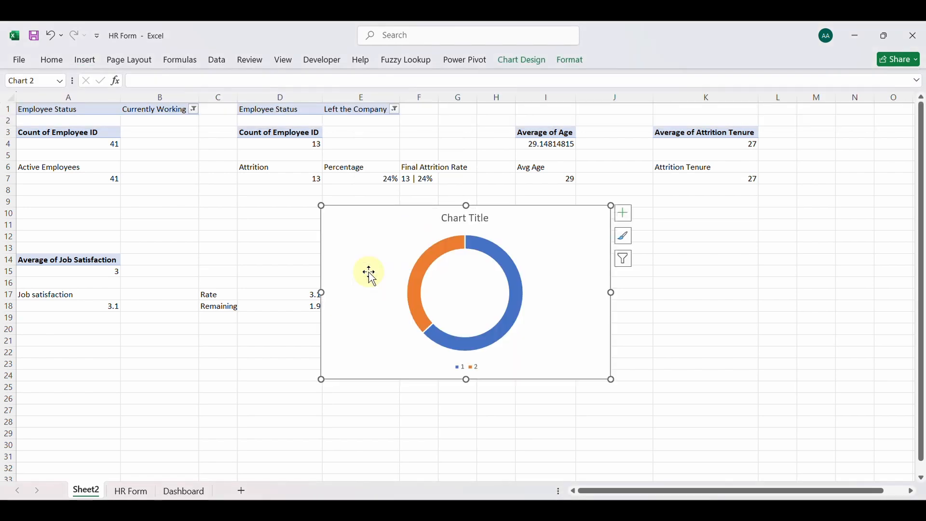
# Remove the doughnut chart's title and legend, then shrink the chart and place it below the rate and remaining values
pyautogui.click(449, 221)
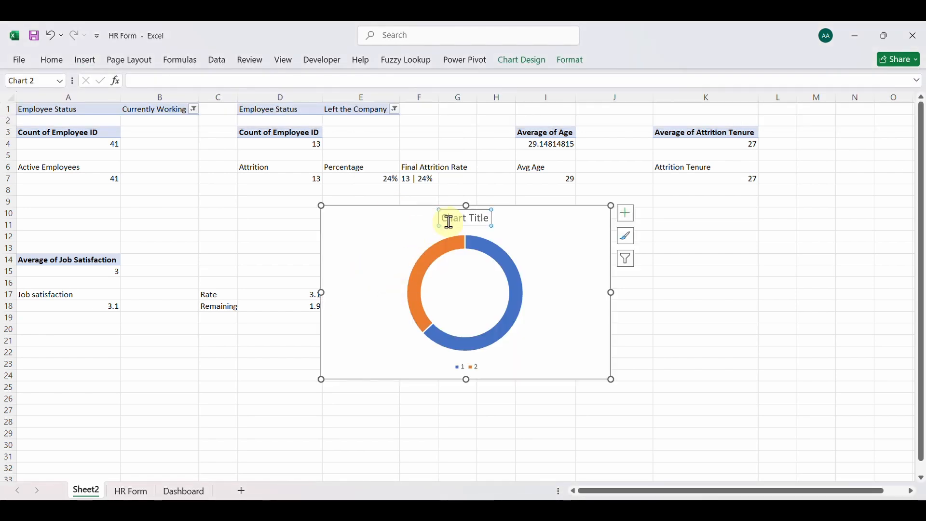
pyautogui.press('Delete')
pyautogui.click(470, 365)
pyautogui.press('Delete')
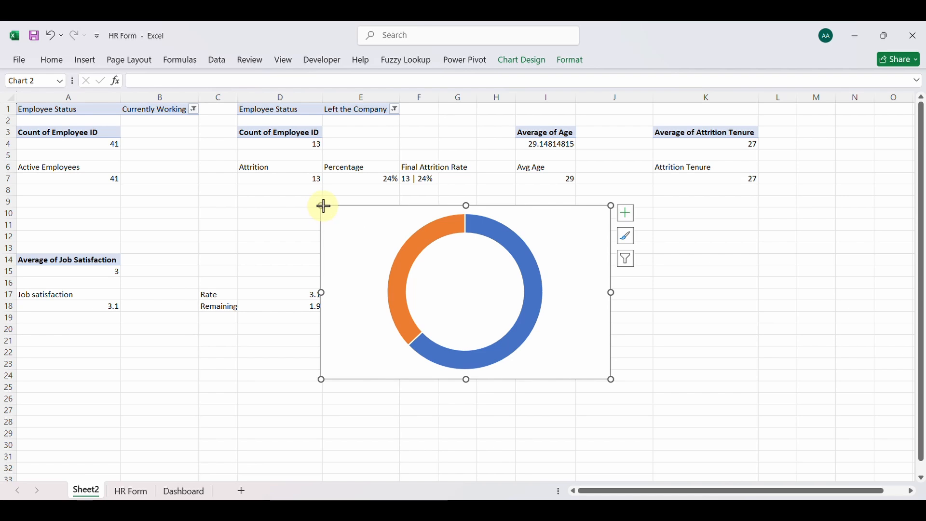
pyautogui.moveTo(325, 206); pyautogui.dragTo(244, 325)
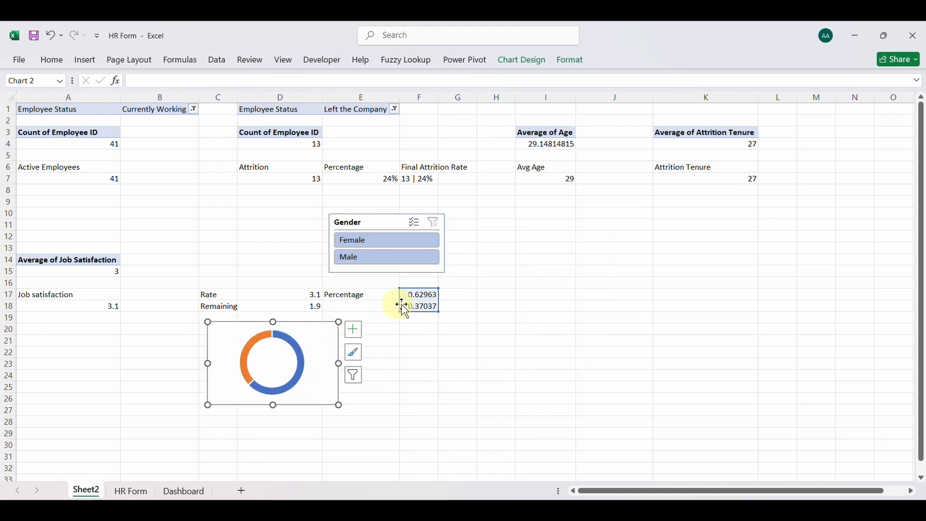
# Convert the doughnut chart to a 2-D stacked bar chart and shift it slightly up and to the left below the Remaining row
pyautogui.click(87, 60)
pyautogui.click(369, 78)
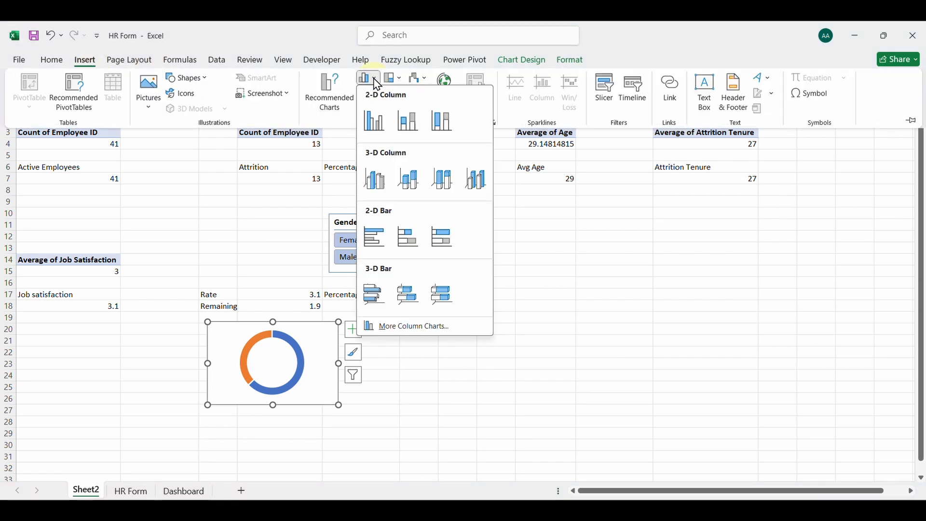
pyautogui.click(405, 236)
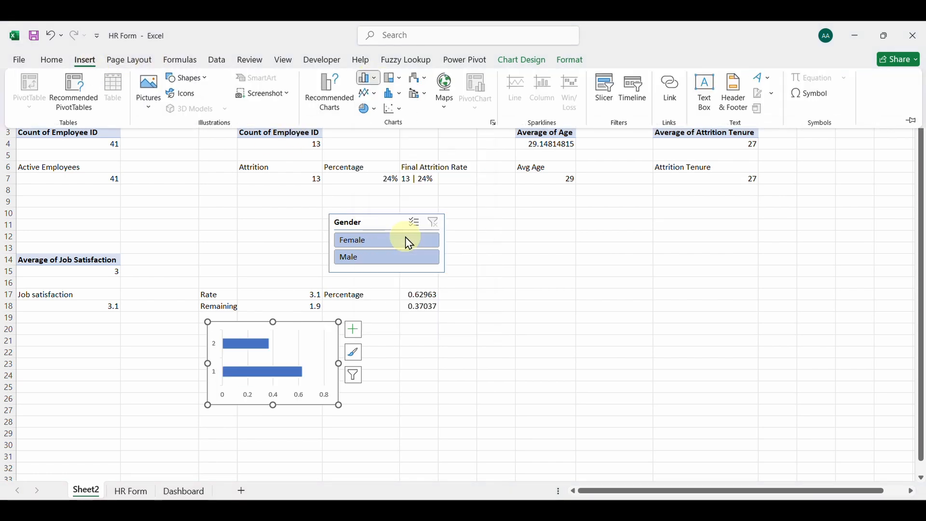
pyautogui.moveTo(306, 327)
pyautogui.mouseDown()
pyautogui.moveTo(453, 333)
pyautogui.moveTo(297, 322)
pyautogui.mouseUp()
pyautogui.click(509, 340)
# Insert another doughnut chart from F17:F18 and remove its title and legend
pyautogui.moveTo(428, 295); pyautogui.dragTo(424, 304)
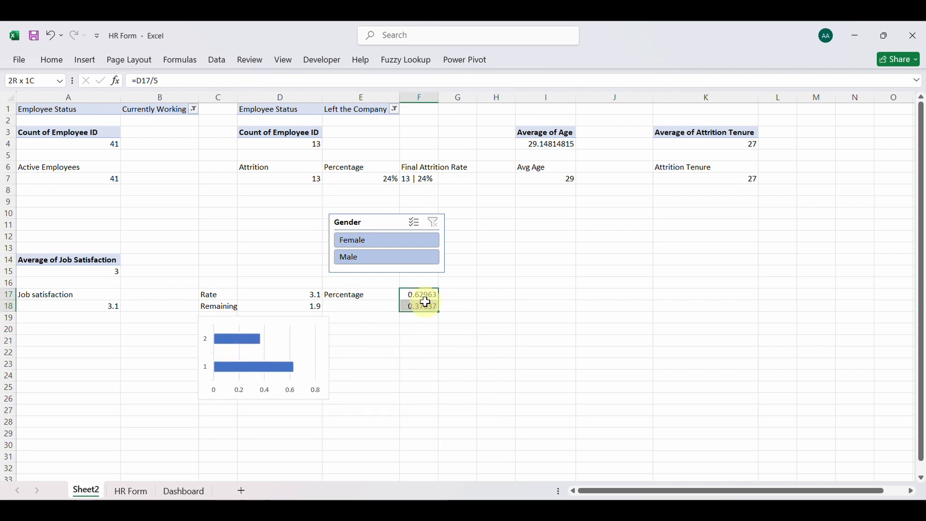
pyautogui.click(86, 61)
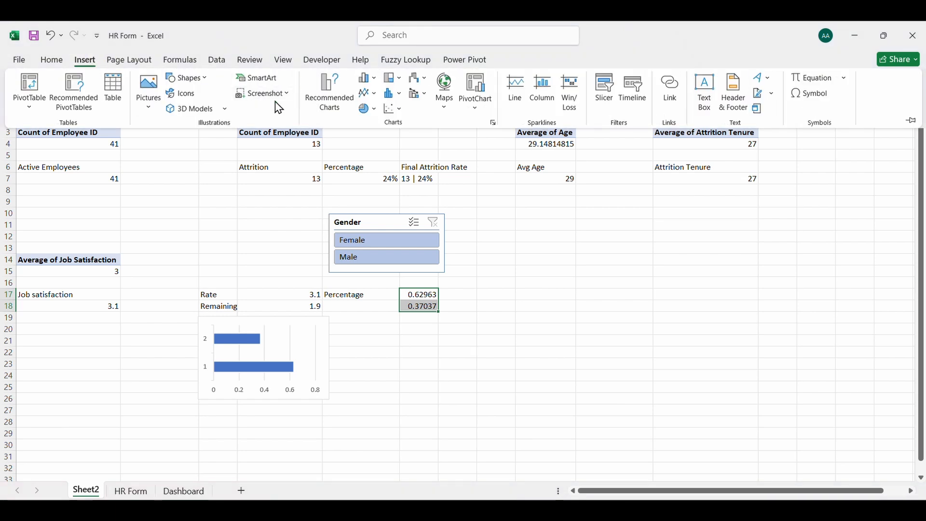
pyautogui.click(366, 108)
pyautogui.click(377, 271)
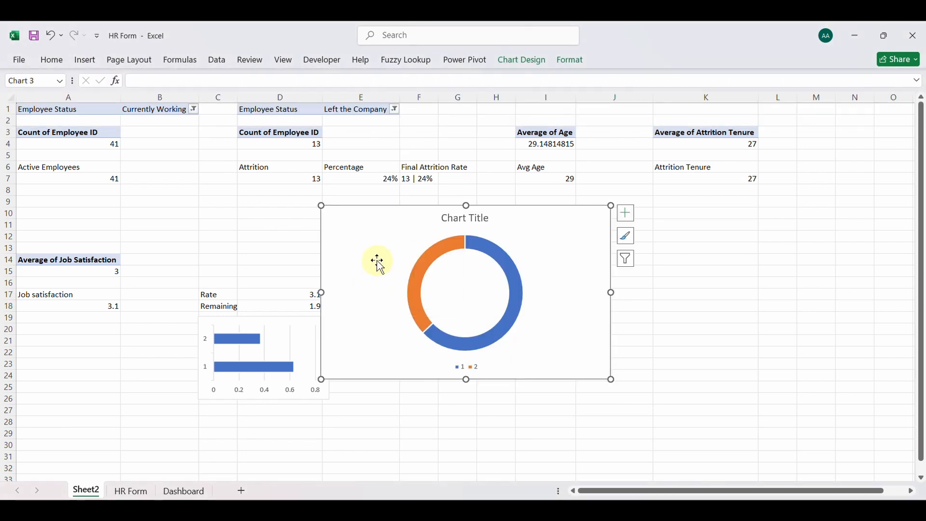
pyautogui.click(469, 217)
pyautogui.press('Delete')
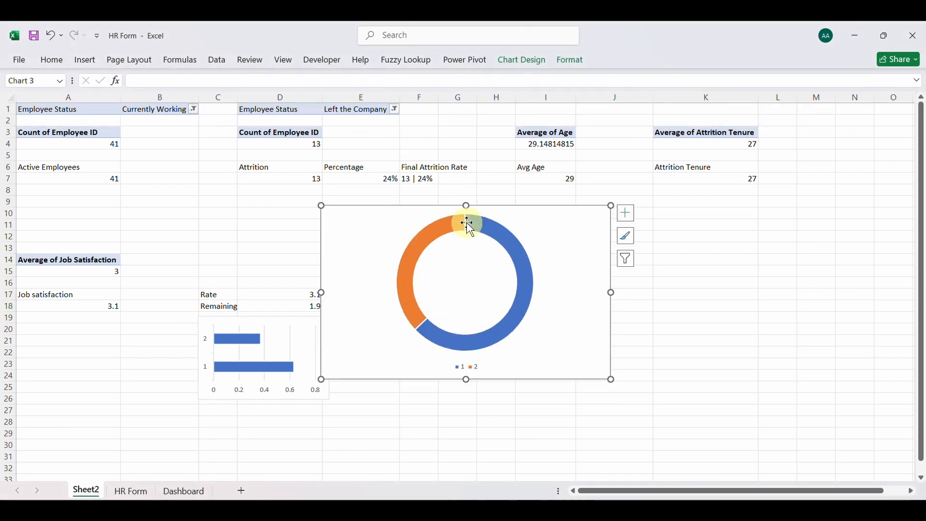
pyautogui.click(470, 367)
pyautogui.press('Delete')
# Shrink the new doughnut chart and place it below the percentage values, to the right of the bar chart
pyautogui.moveTo(321, 208); pyautogui.dragTo(462, 294)
pyautogui.click(493, 314)
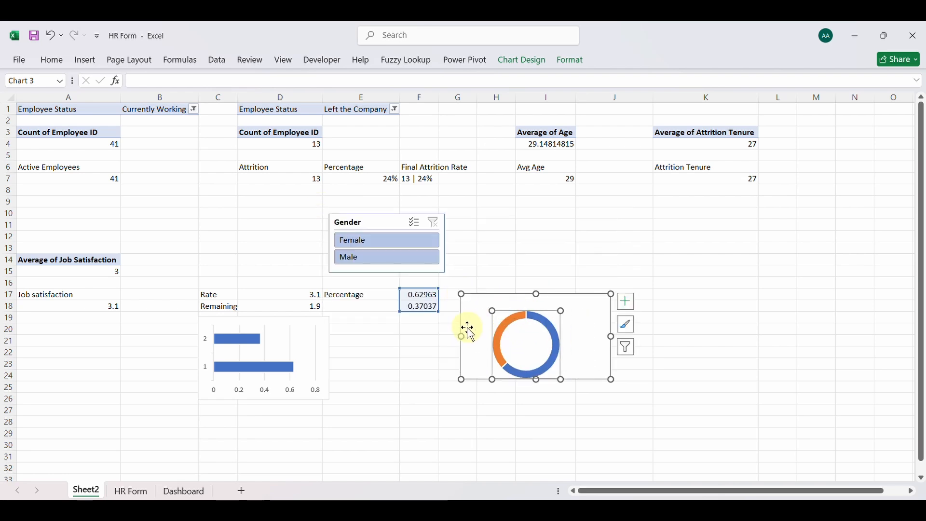
pyautogui.moveTo(477, 298); pyautogui.dragTo(397, 324)
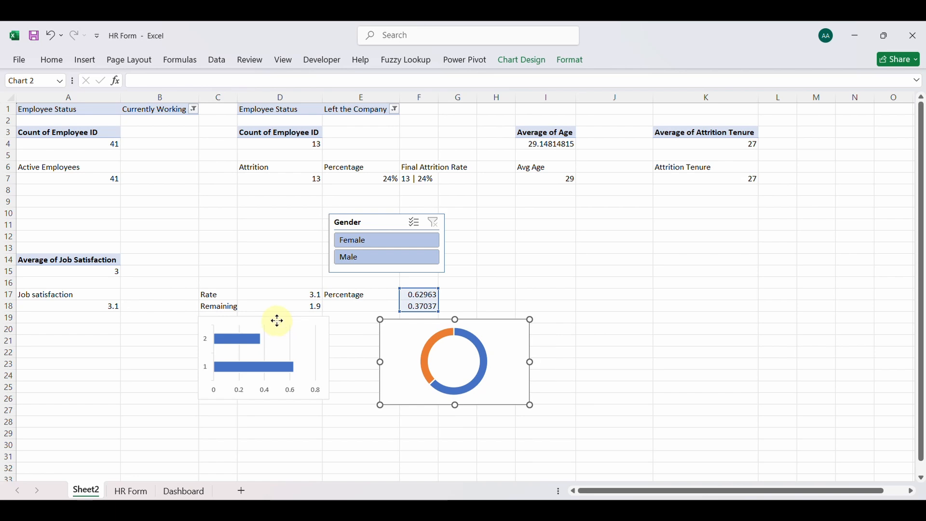
# Remove the vertical axis, gridlines and horizontal axis from the bar chart
pyautogui.click(241, 386)
pyautogui.click(207, 341)
pyautogui.press('Delete')
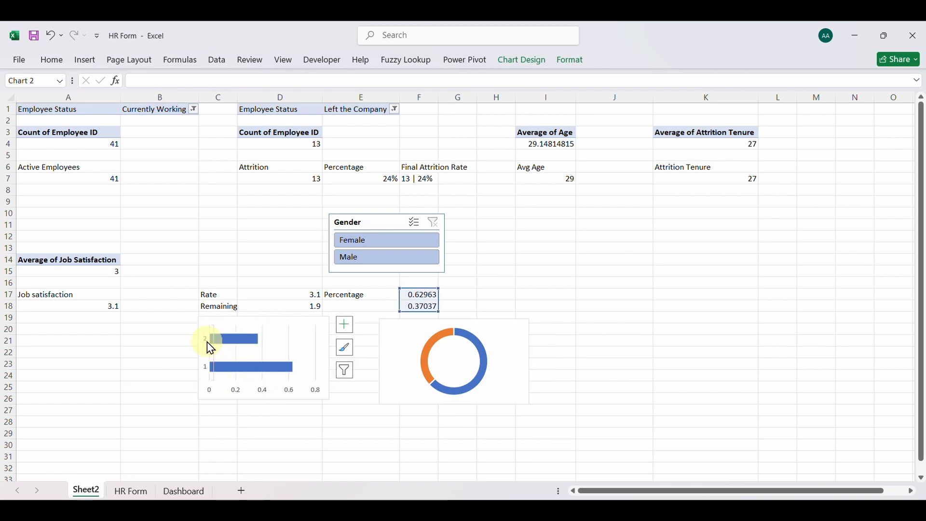
pyautogui.click(289, 337)
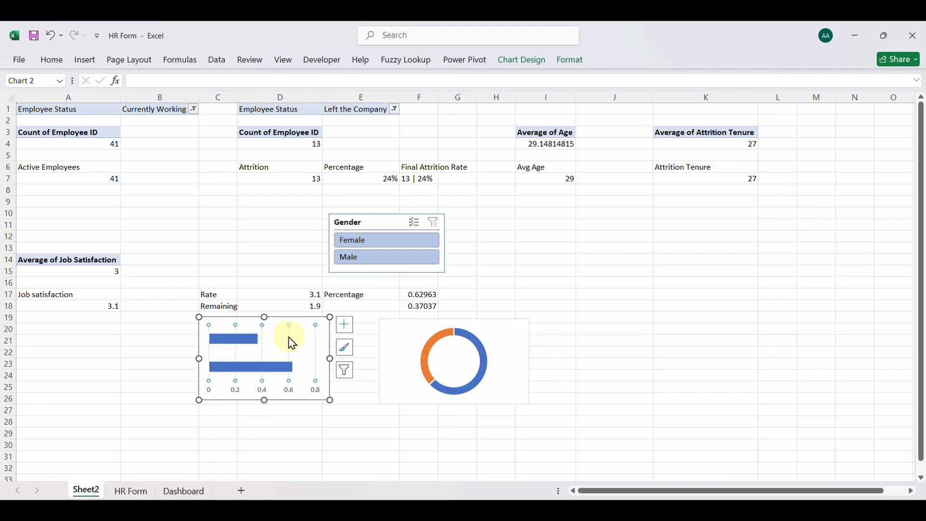
pyautogui.press('Delete')
pyautogui.click(292, 387)
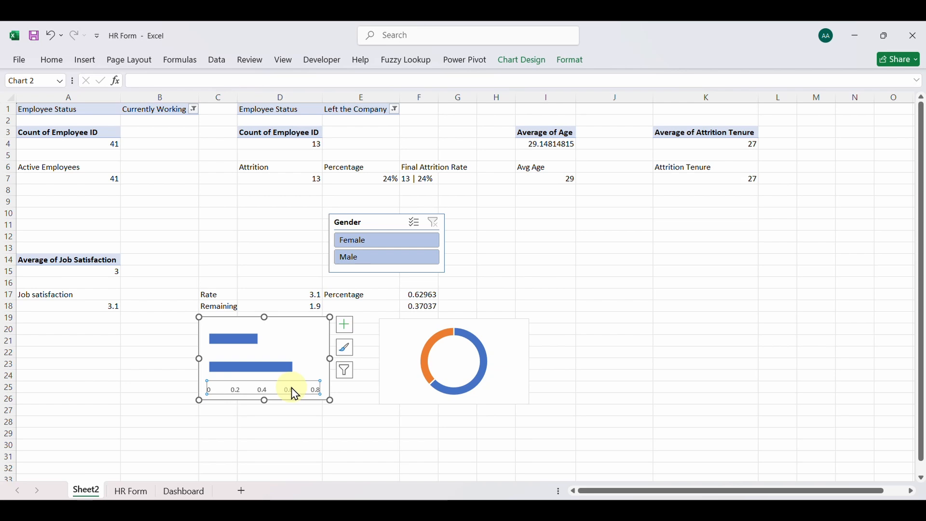
pyautogui.press('Delete')
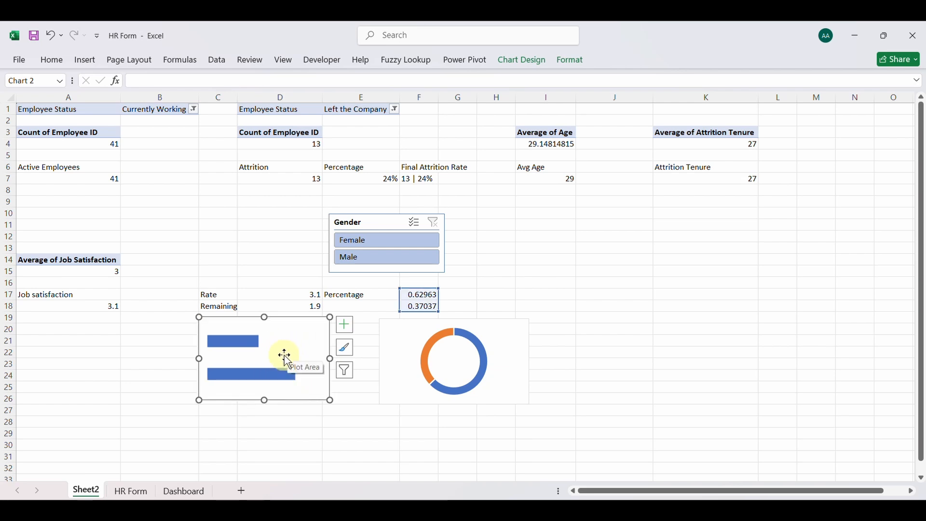
# Switch the rows and columns of the bar chart's data source so both percentages stack in a single bar
pyautogui.rightClick(294, 323)
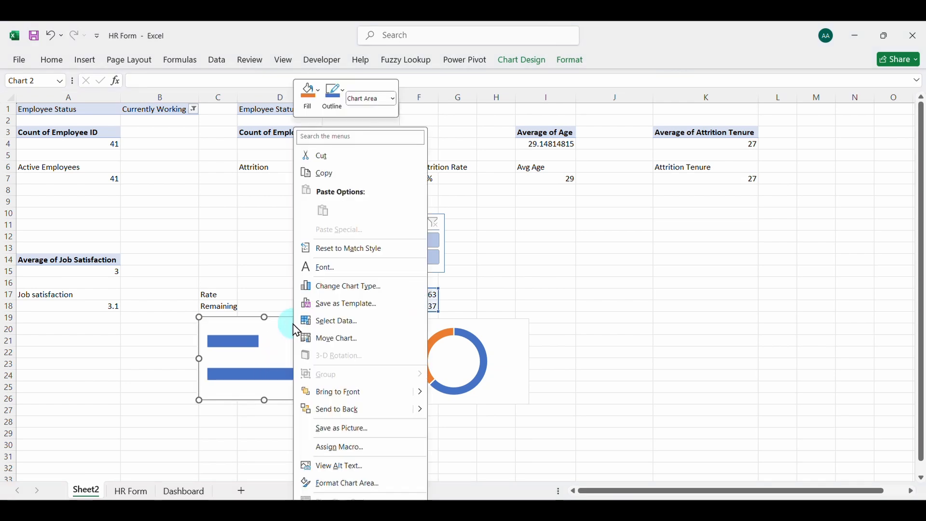
pyautogui.click(347, 322)
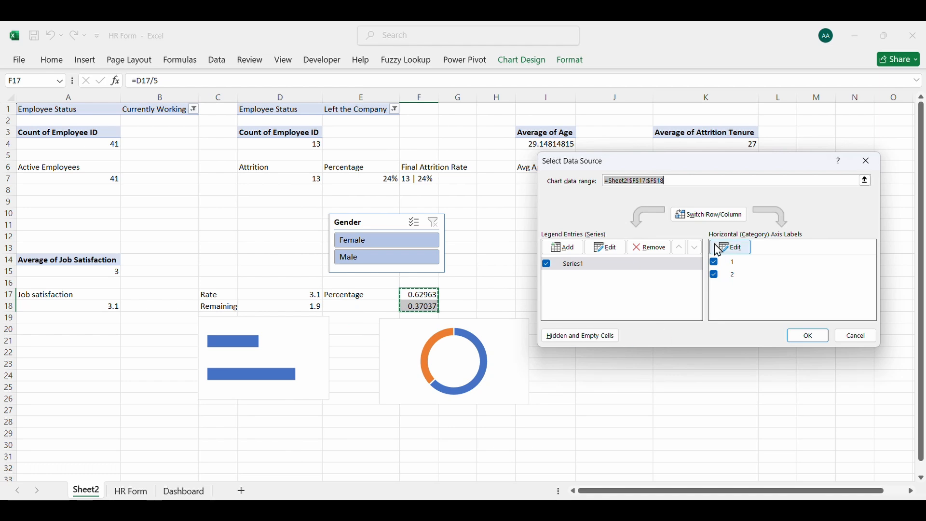
pyautogui.click(708, 220)
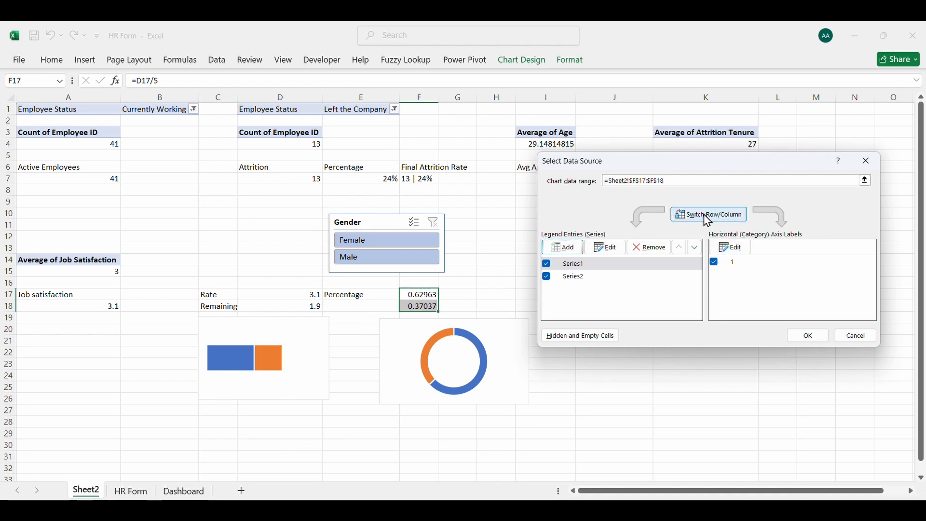
pyautogui.click(800, 335)
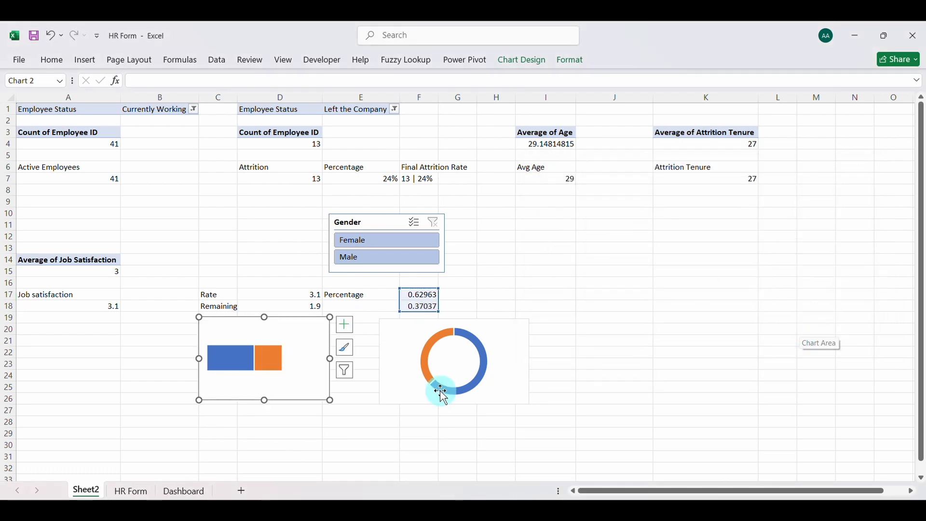
# Show the stacked bar chart's axes and set the horizontal axis maximum bound to 1
pyautogui.click(338, 326)
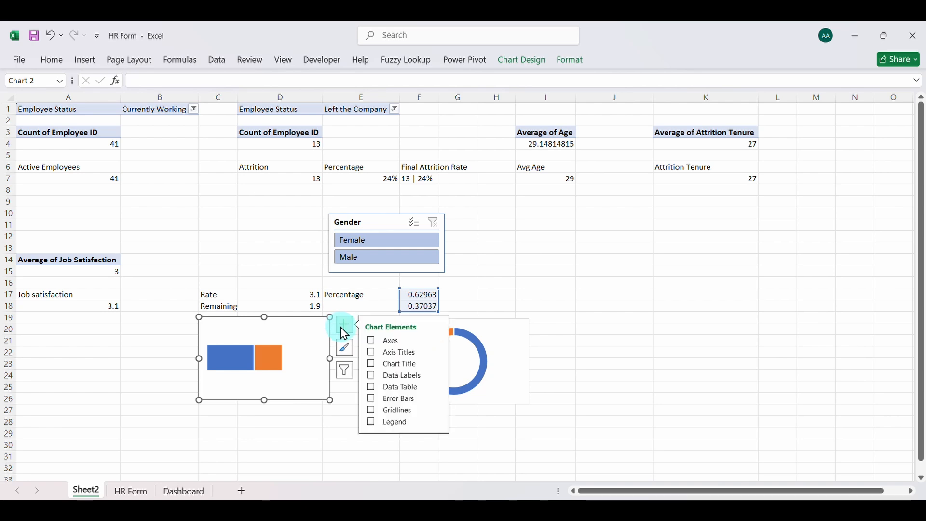
pyautogui.click(371, 340)
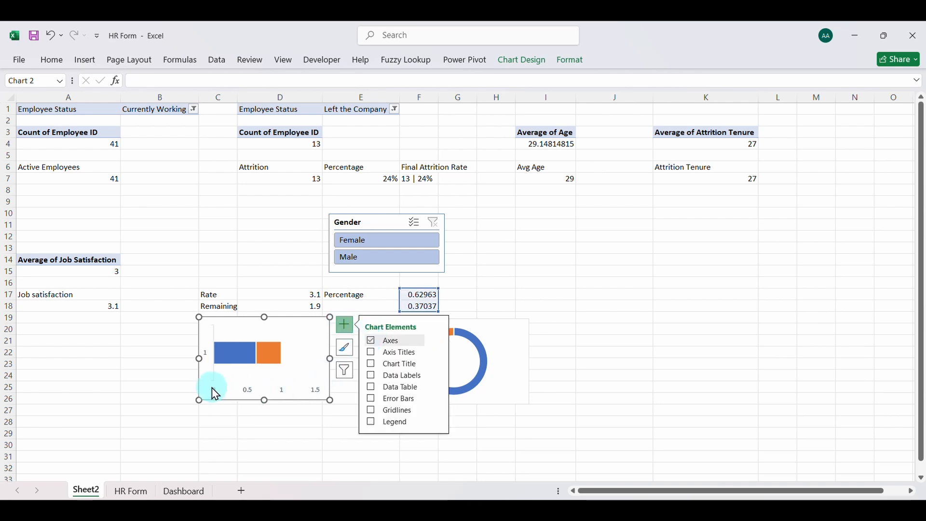
pyautogui.rightClick(259, 392)
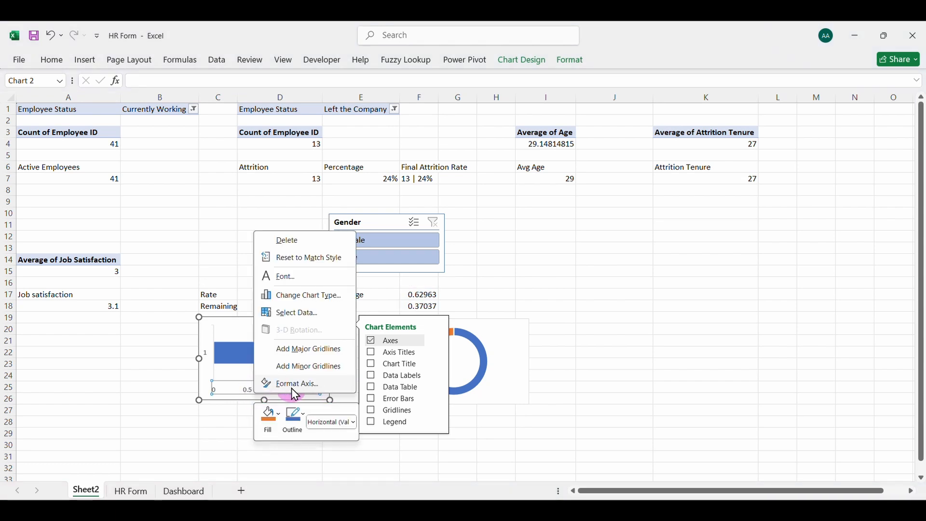
pyautogui.click(298, 385)
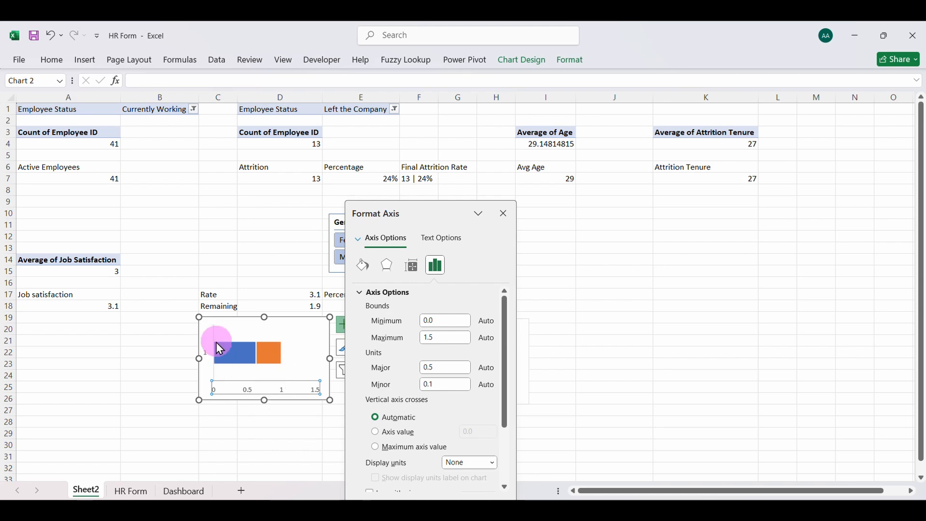
pyautogui.click(442, 338)
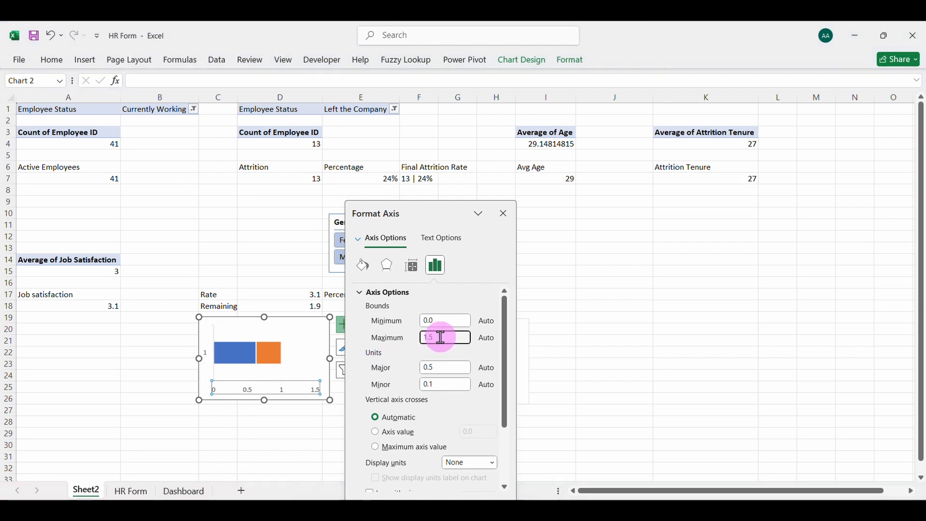
pyautogui.write('1')
pyautogui.press('Return')
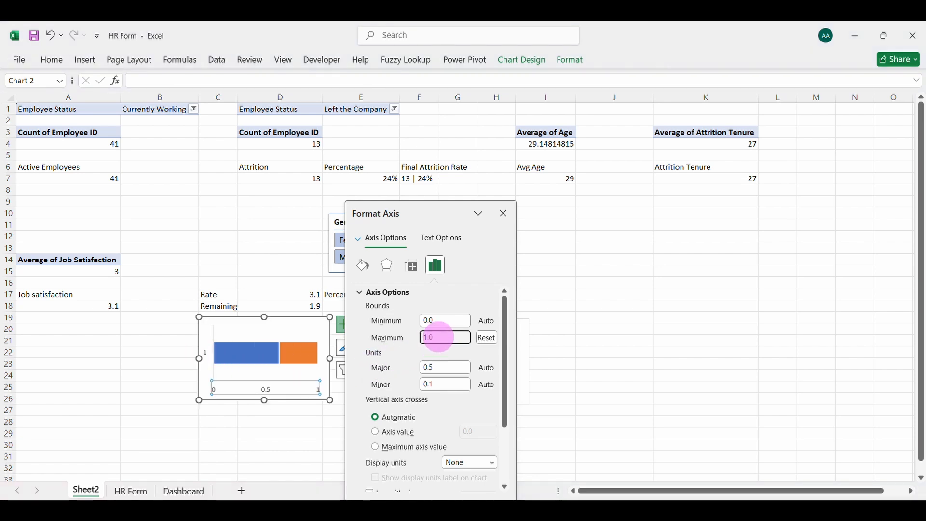
pyautogui.click(504, 214)
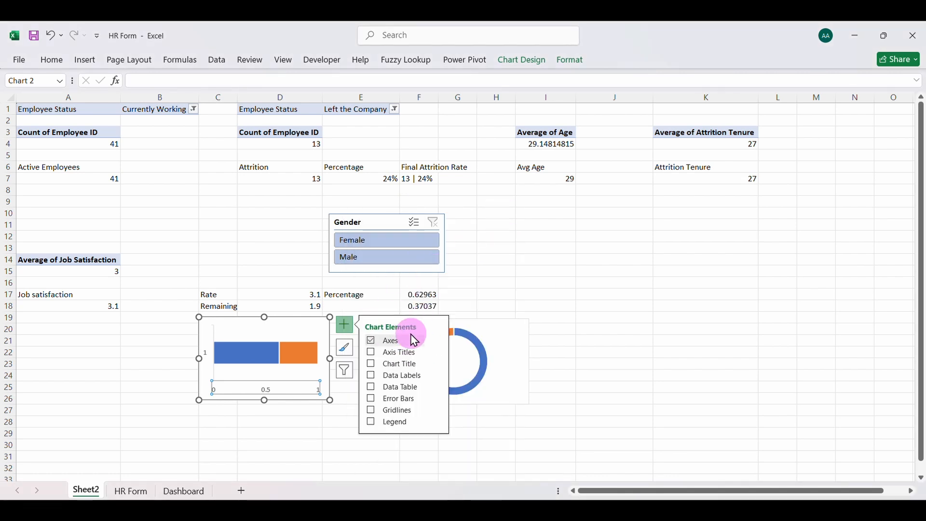
# Remove both axes from the stacked bar chart and reduce the chart's height by lowering its upper edge to about row 22
pyautogui.click(284, 390)
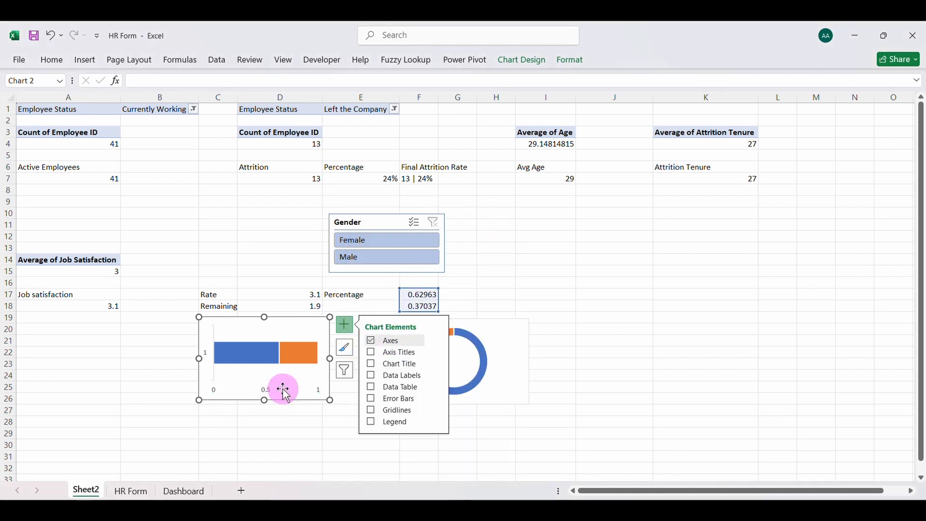
pyautogui.click(270, 390)
pyautogui.press('Delete')
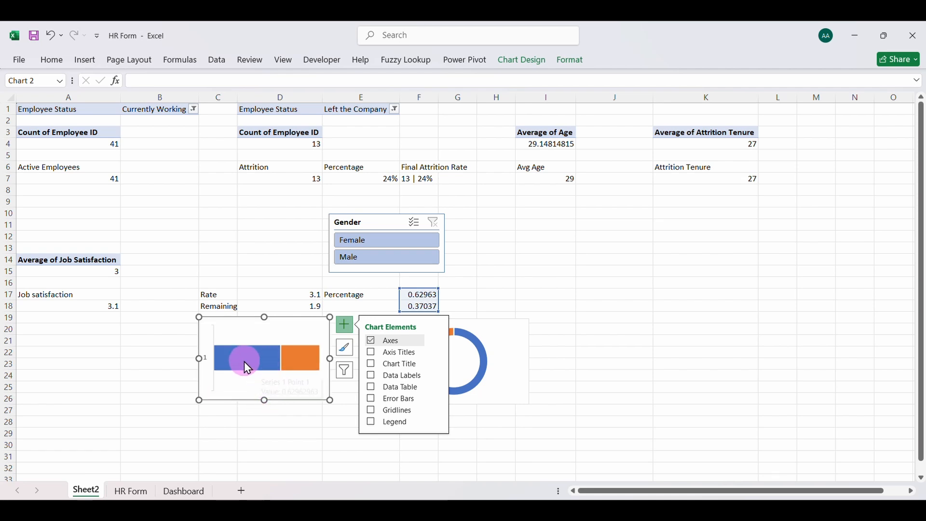
pyautogui.click(205, 356)
pyautogui.click(204, 356)
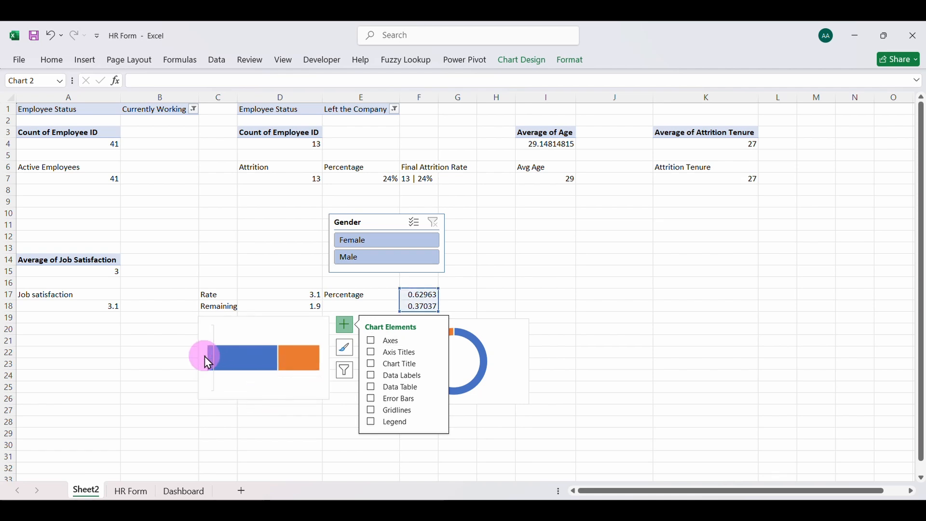
pyautogui.click(344, 325)
pyautogui.click(267, 331)
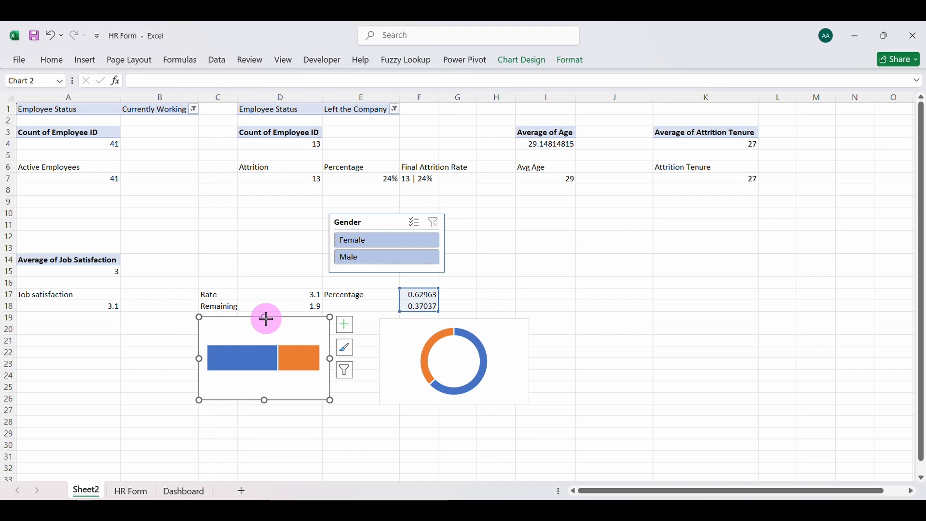
pyautogui.moveTo(265, 318); pyautogui.dragTo(267, 353)
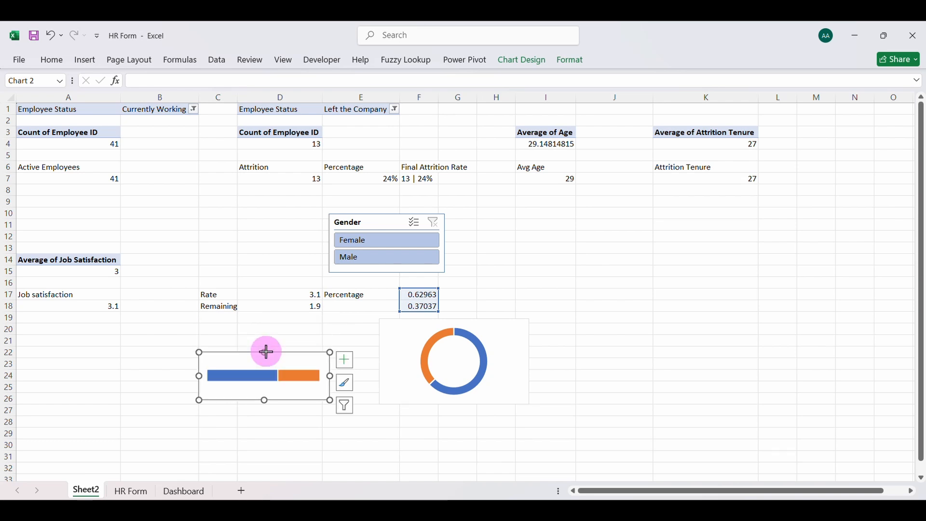
# Set the stacked bar chart's series gap width to 0% so the bar fills the chart's height
pyautogui.click(256, 378)
pyautogui.rightClick(256, 378)
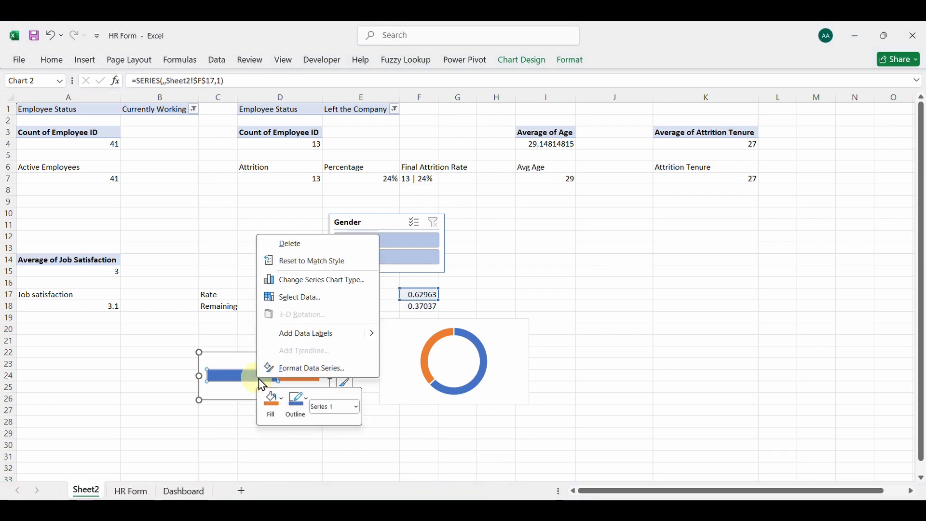
pyautogui.click(314, 369)
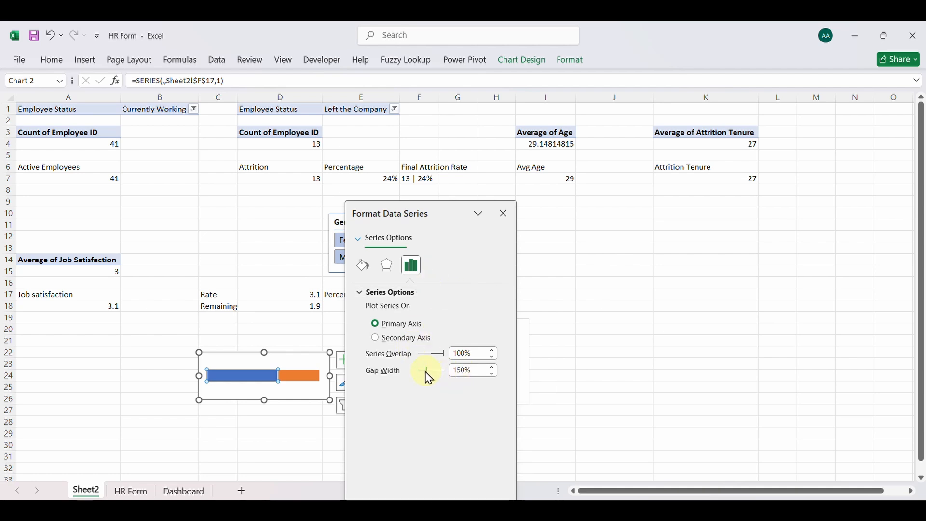
pyautogui.moveTo(427, 372); pyautogui.dragTo(404, 398)
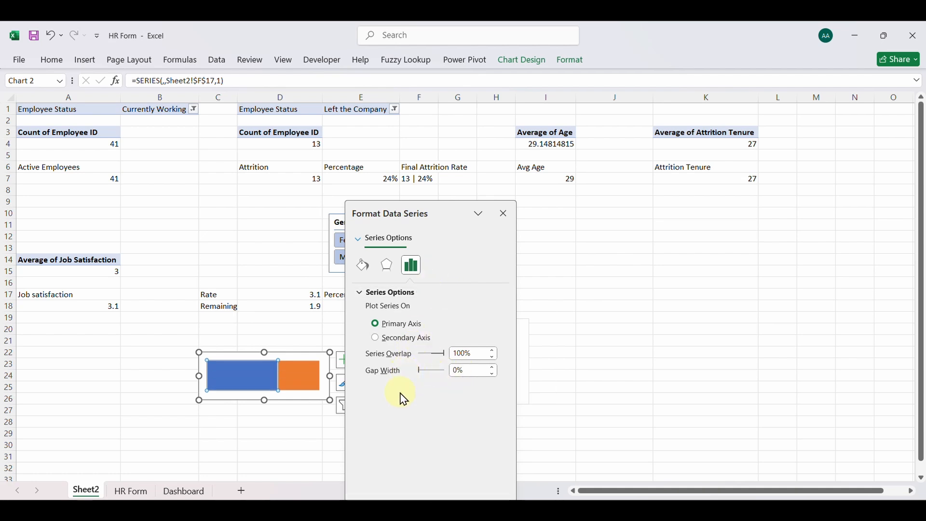
pyautogui.click(504, 215)
pyautogui.click(387, 421)
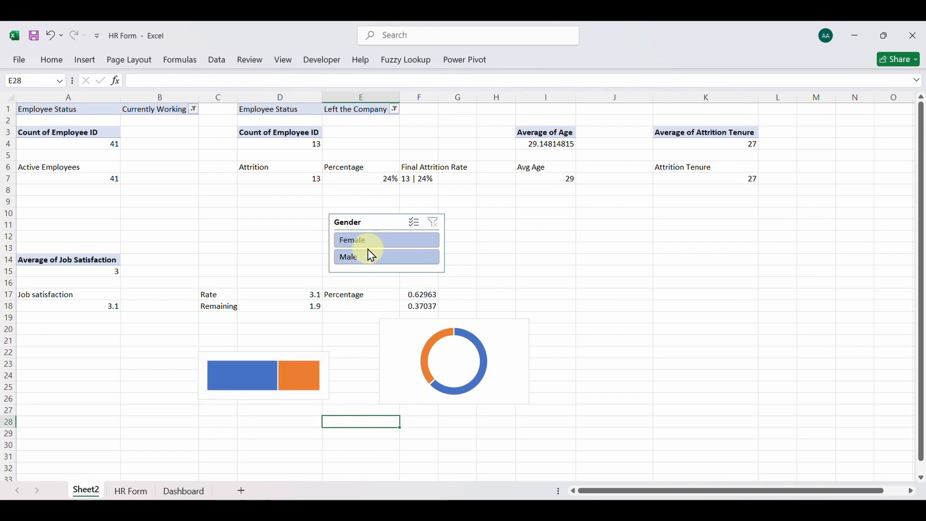
# Check the Gender slicer's report connections down to PivotTable8 and accept them
pyautogui.moveTo(369, 224); pyautogui.dragTo(373, 231)
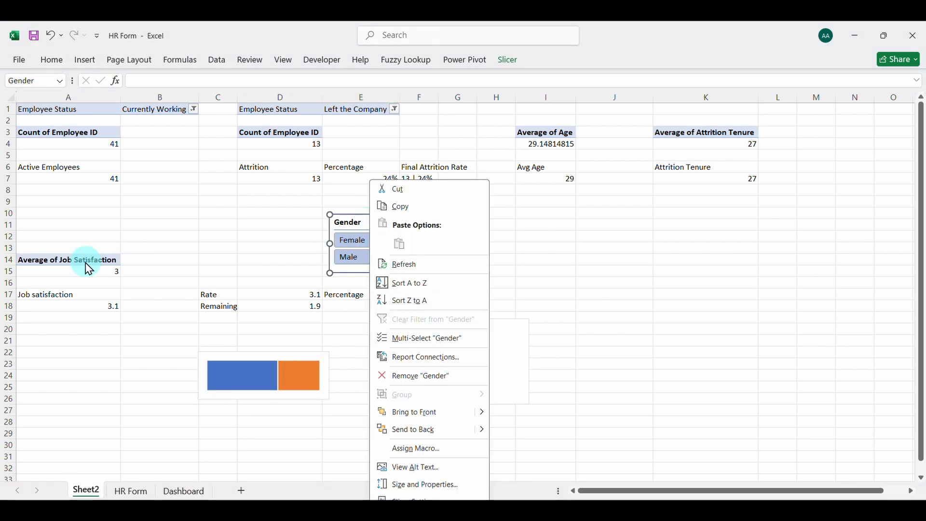
pyautogui.click(419, 358)
pyautogui.click(512, 401)
pyautogui.click(511, 401)
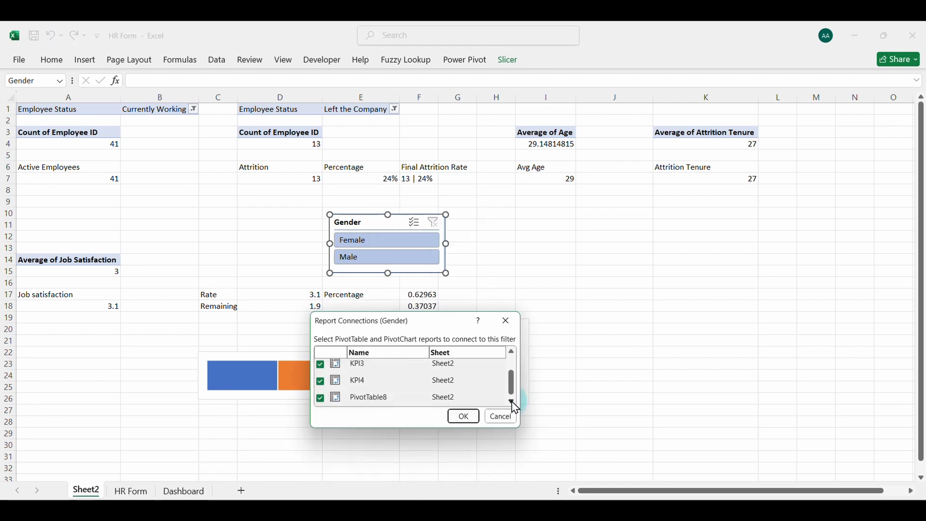
pyautogui.click(464, 417)
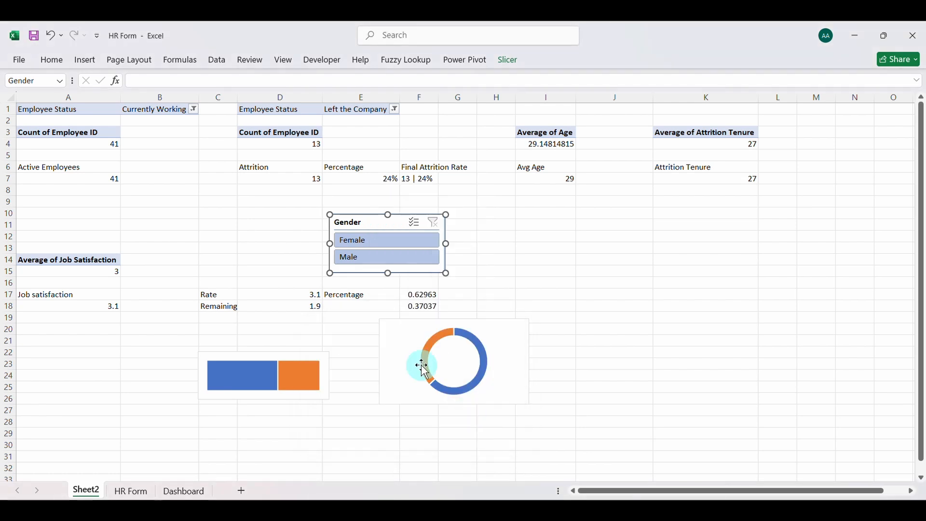
# Rename the Average of Job Satisfaction PivotTable as jobsatisfaction
pyautogui.click(81, 252)
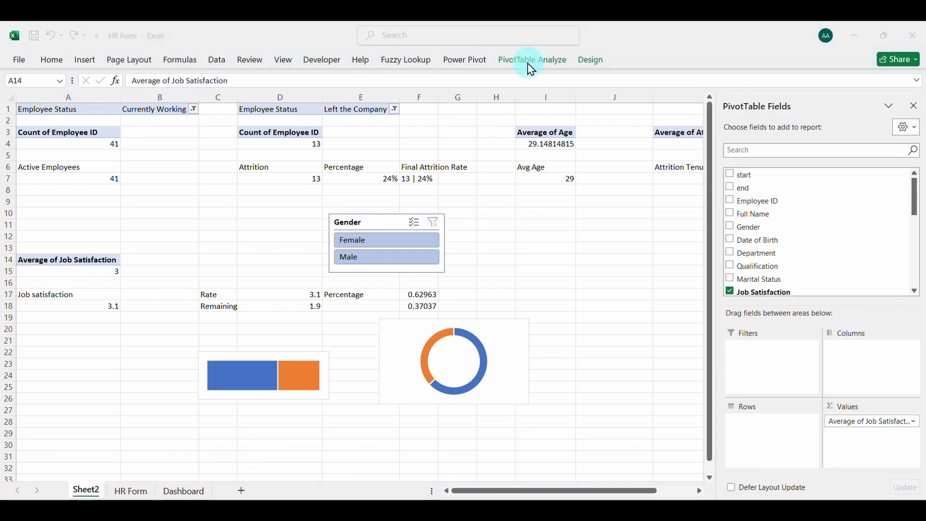
pyautogui.click(66, 259)
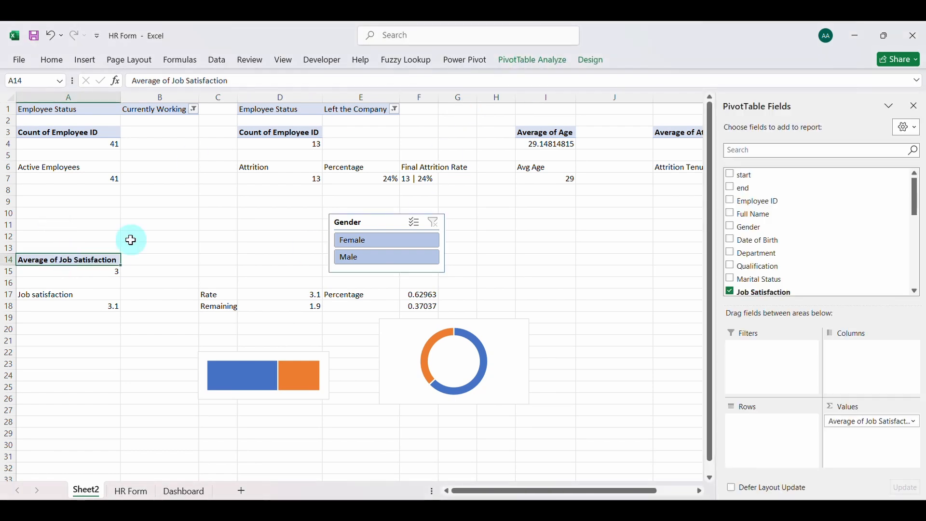
pyautogui.click(523, 73)
pyautogui.click(54, 95)
pyautogui.press('BackSpace')
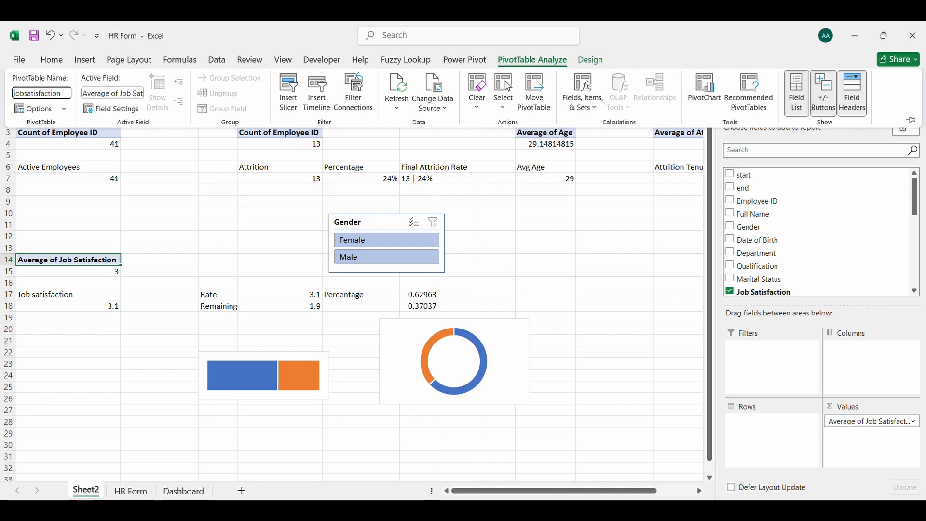
pyautogui.press('Return')
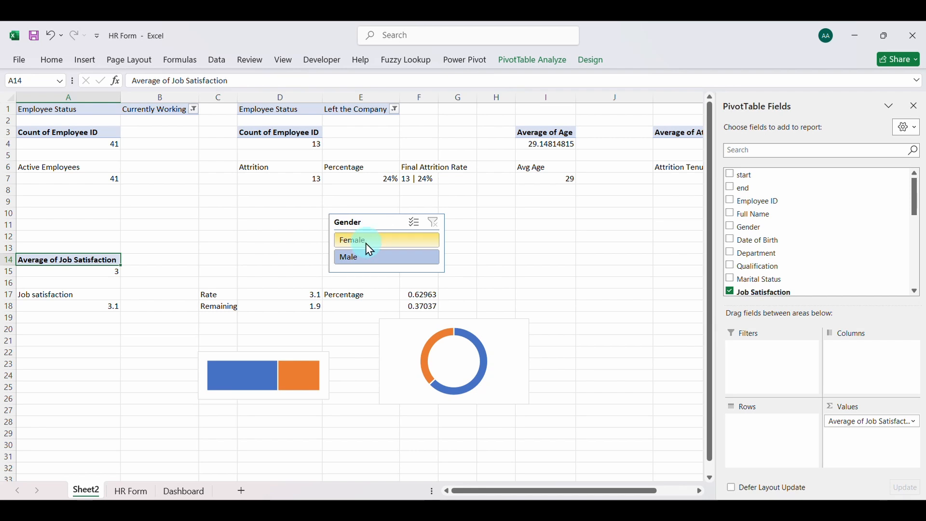
# Test the Gender slicer on both charts by filtering to Male and to Female, and clear the filter
pyautogui.click(371, 259)
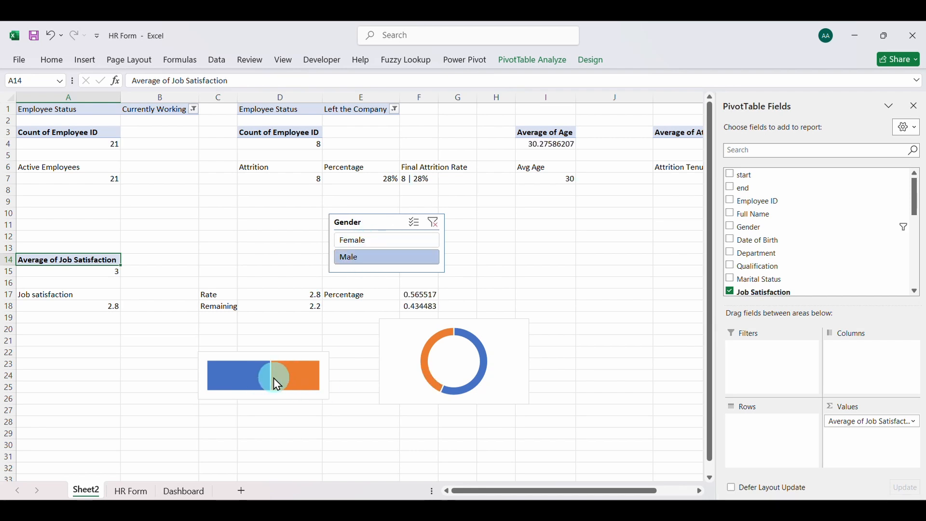
pyautogui.click(365, 243)
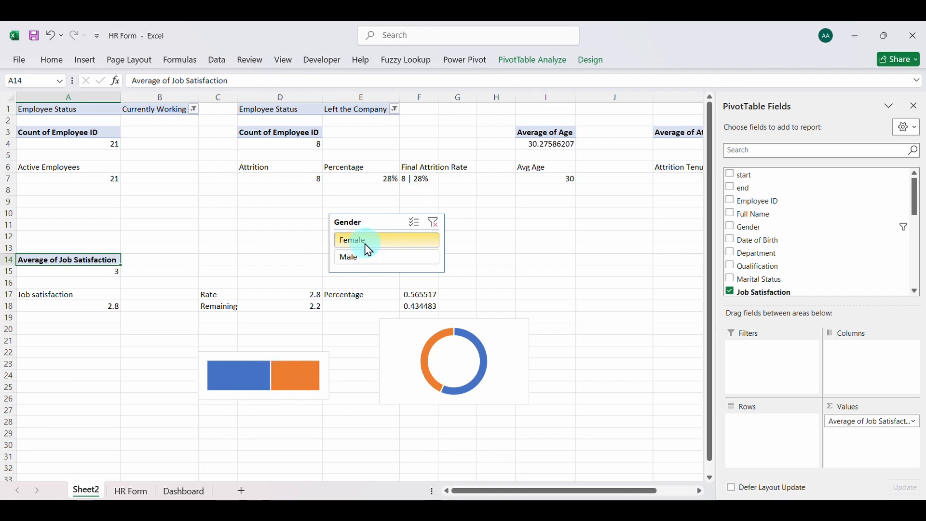
pyautogui.click(433, 224)
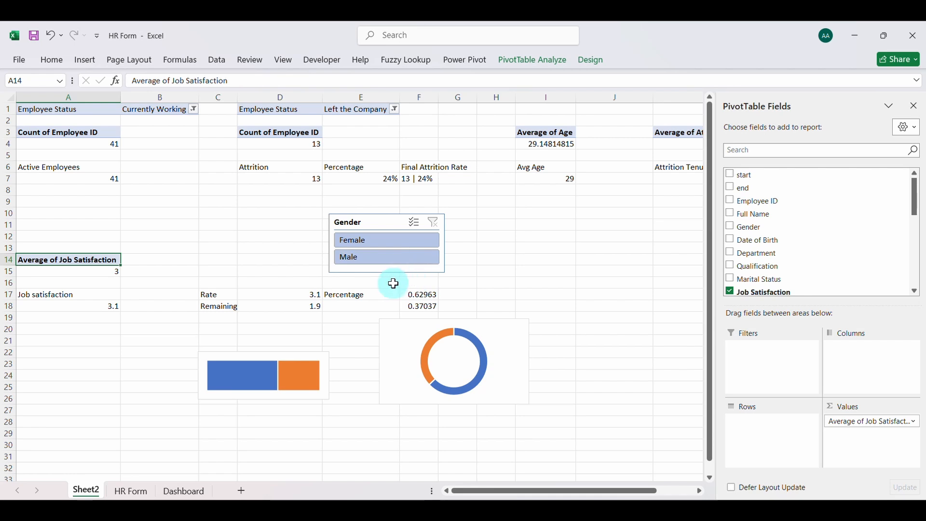
# Switch to the Dashboard sheet
pyautogui.click(183, 491)
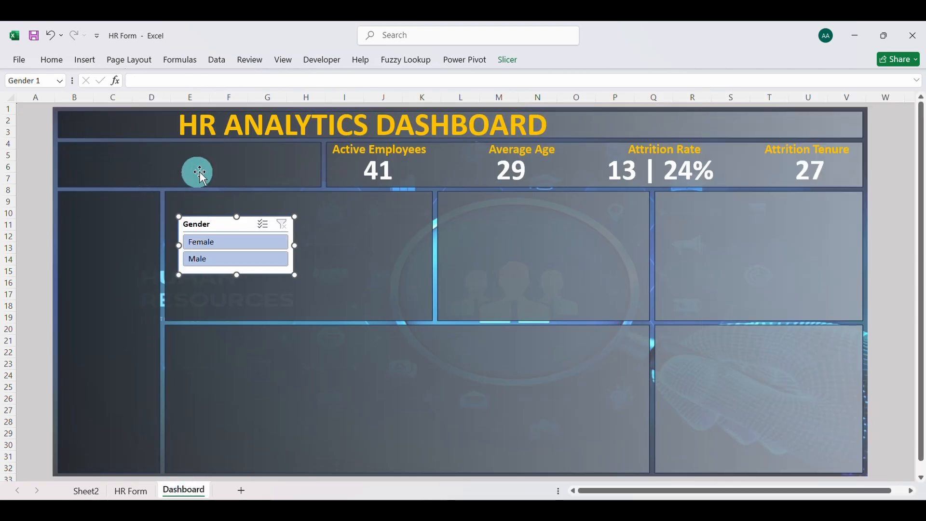
pyautogui.click(85, 61)
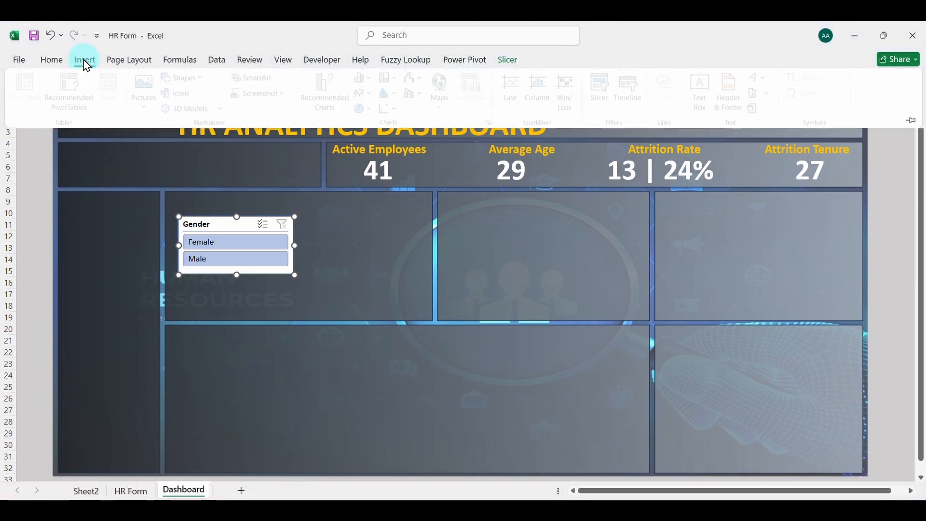
pyautogui.click(85, 60)
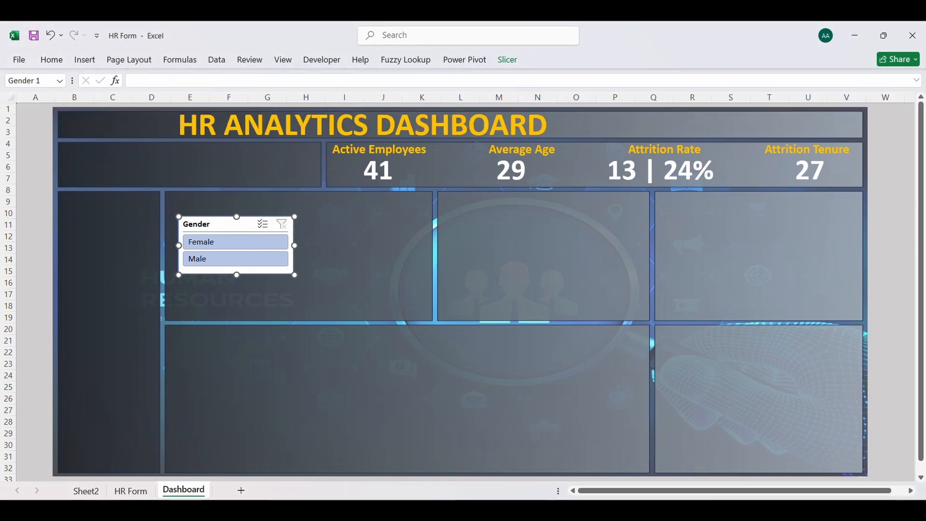
# In File Explorer, open the job satisfaction rate presentation from the HR Analytics Dashboard Background folder under Videos, Youtube, Fith
pyautogui.click(465, 511)
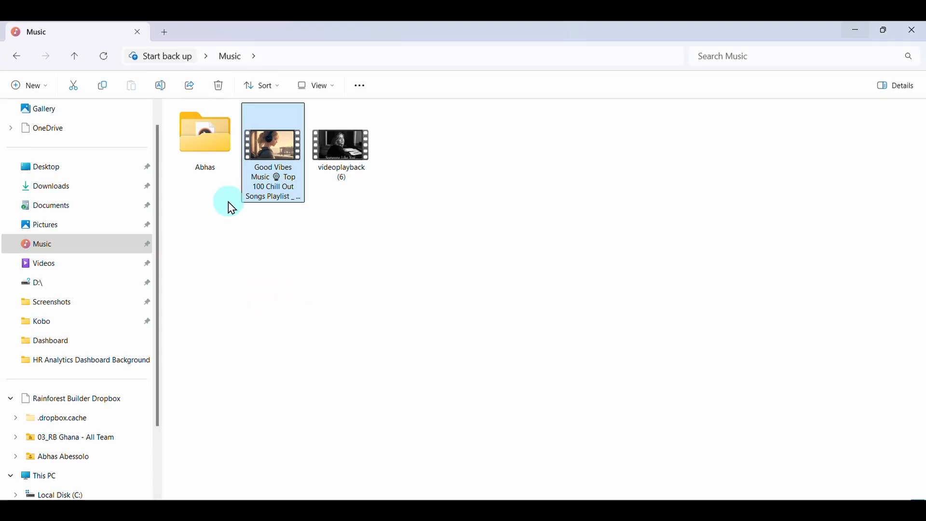
pyautogui.click(80, 266)
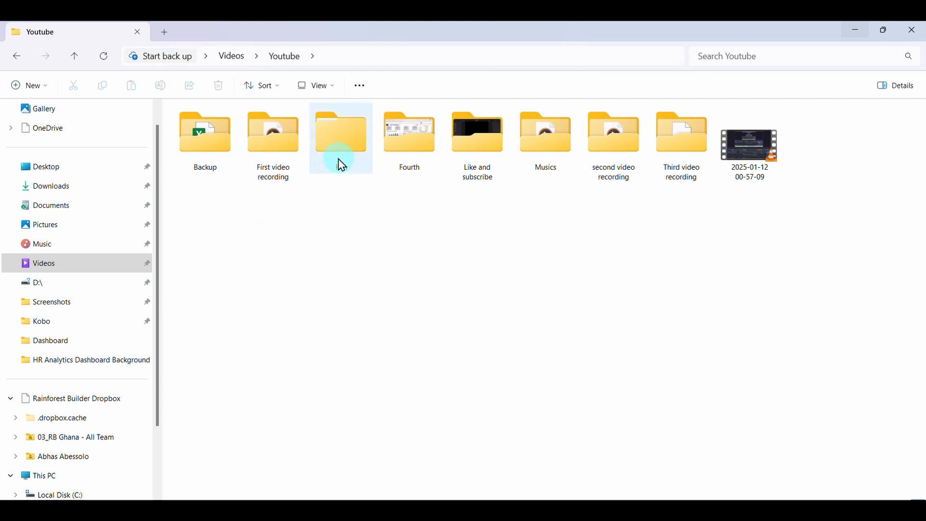
pyautogui.doubleClick(353, 155)
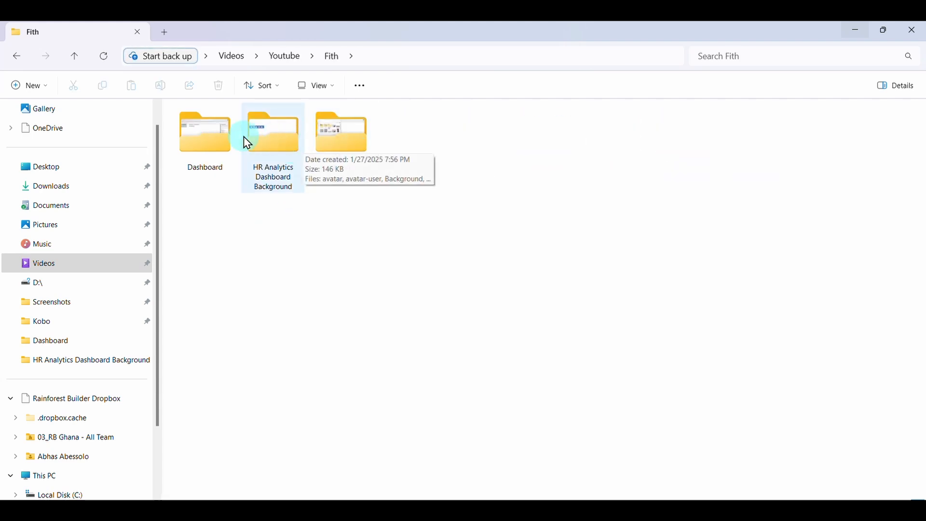
pyautogui.doubleClick(278, 147)
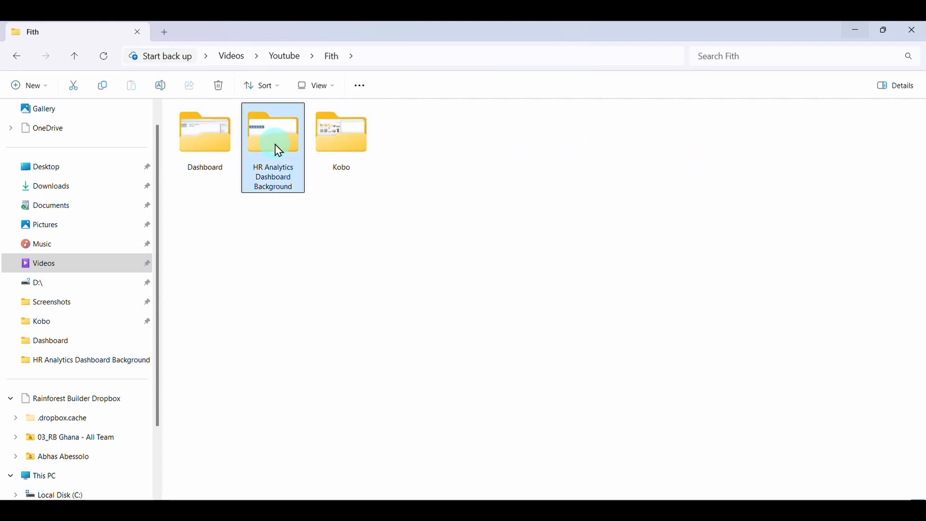
pyautogui.click(410, 150)
pyautogui.doubleClick(410, 150)
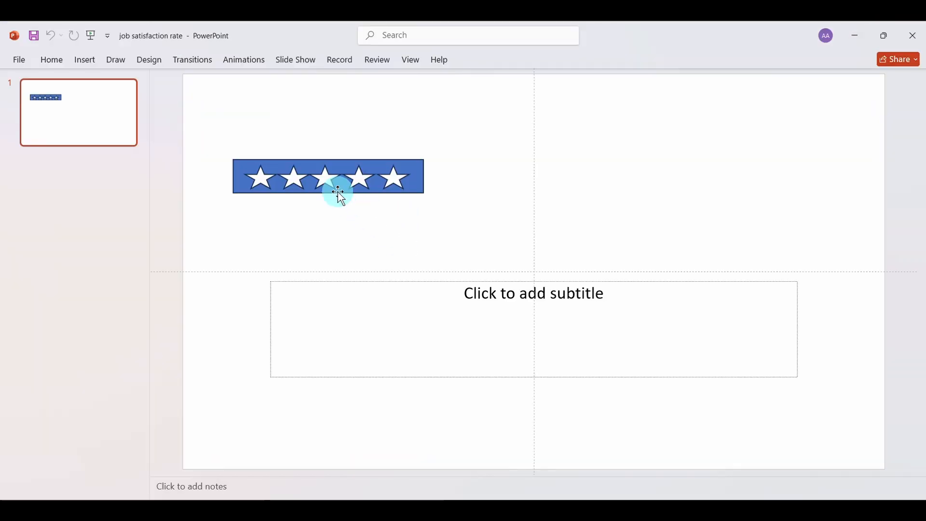
# Copy the five-star cutout shape from the slide to the Excel Dashboard sheet, shrink it and place it around C9:E11
pyautogui.click(299, 161)
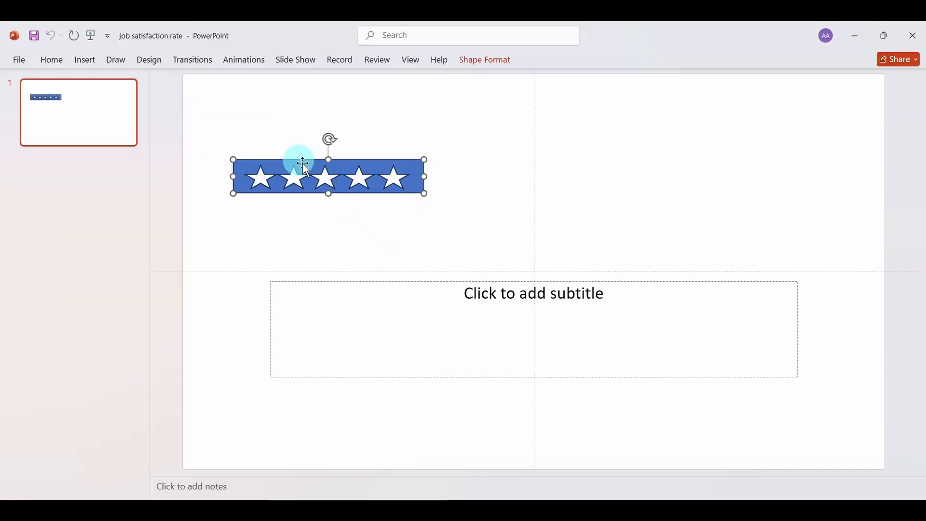
pyautogui.click(585, 471)
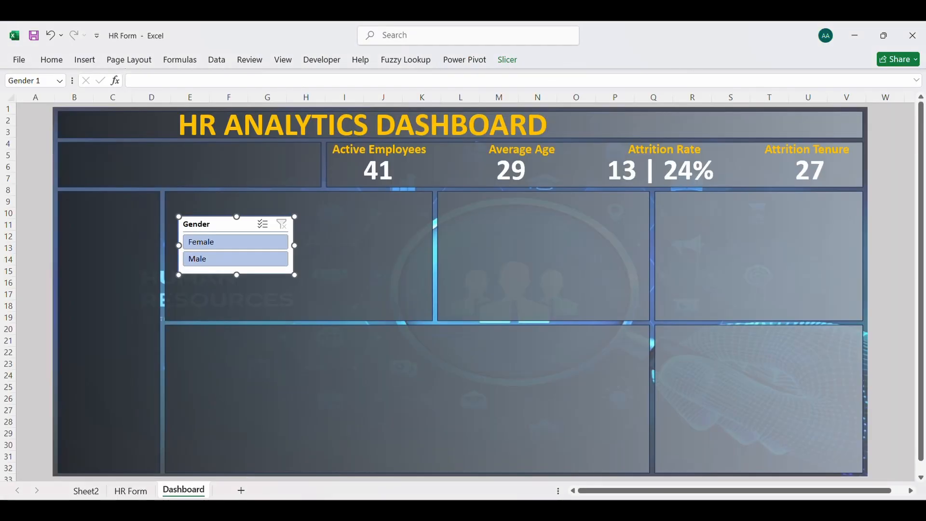
pyautogui.click(365, 237)
pyautogui.hotkey('ctrl', 'v')
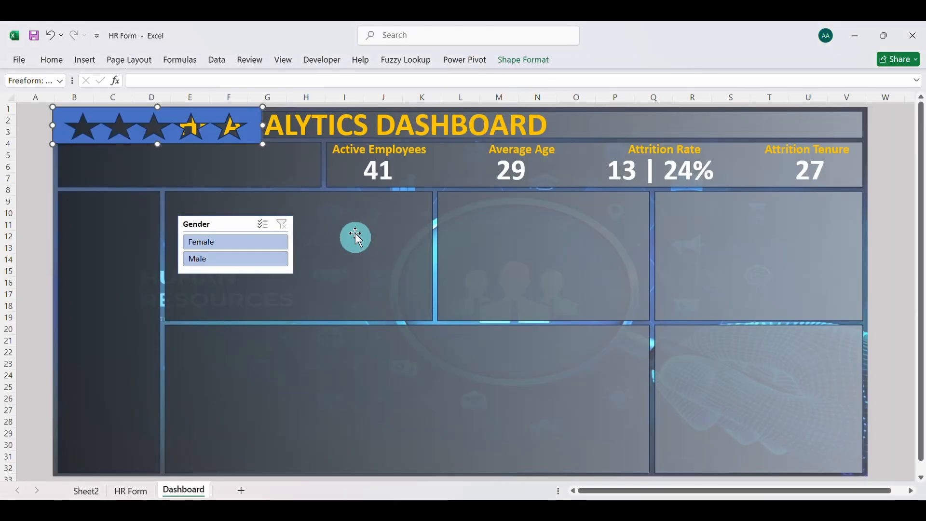
pyautogui.moveTo(176, 143); pyautogui.dragTo(393, 318)
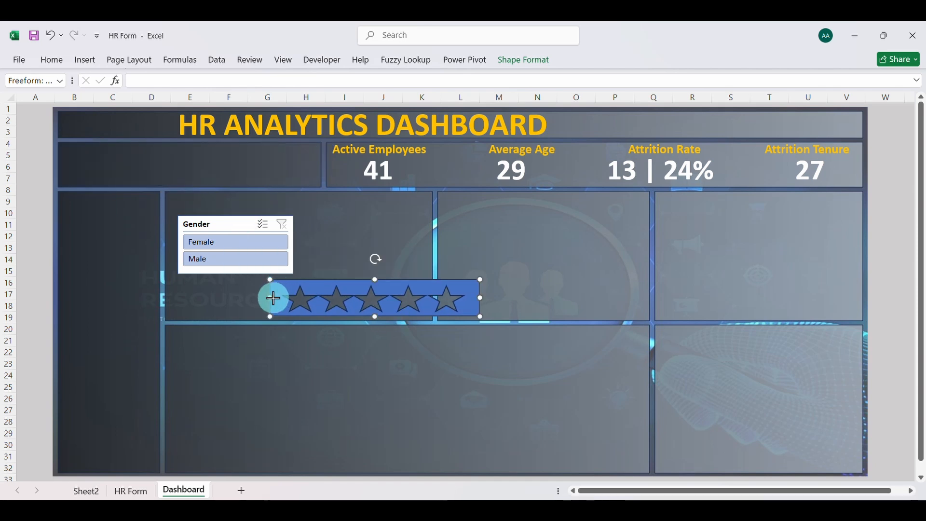
pyautogui.moveTo(274, 298); pyautogui.dragTo(127, 200)
# Copy the stacked bar chart from Sheet2 to the Dashboard sheet and place it in the empty card around B4:D7
pyautogui.click(86, 491)
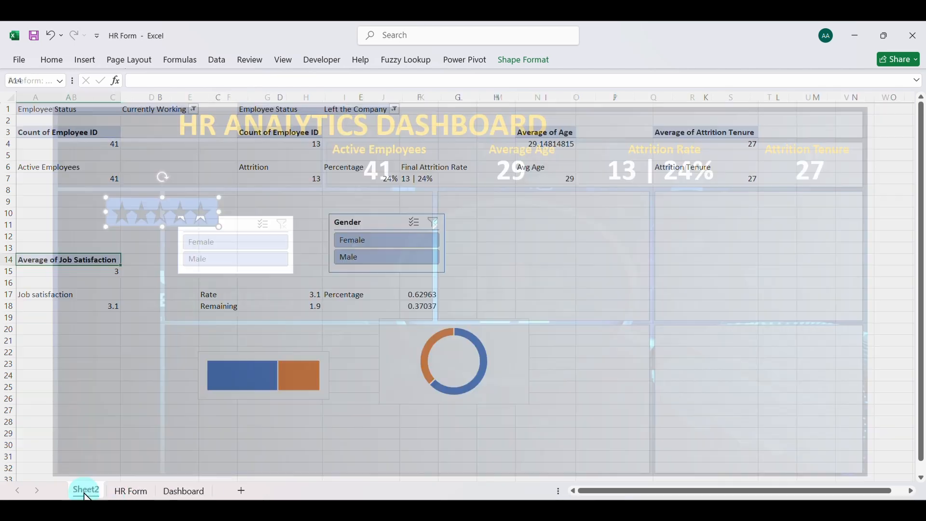
pyautogui.click(249, 358)
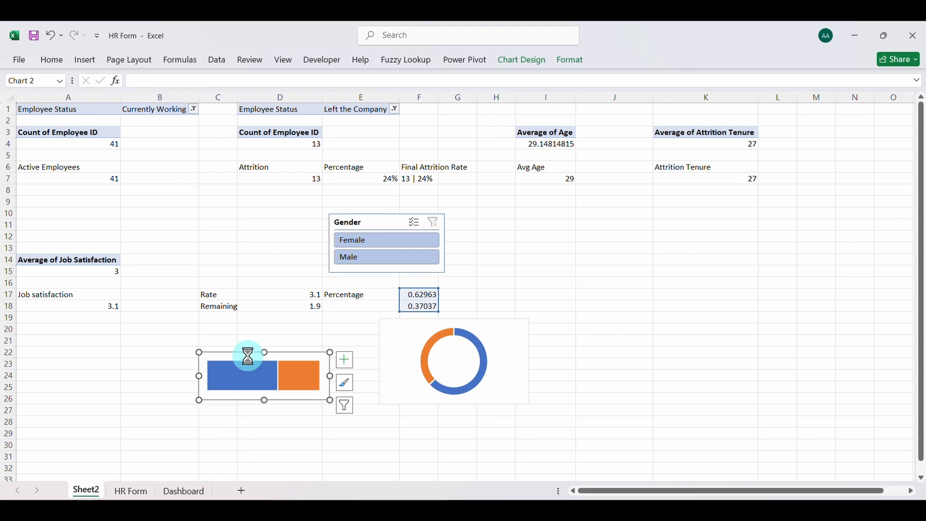
pyautogui.click(183, 491)
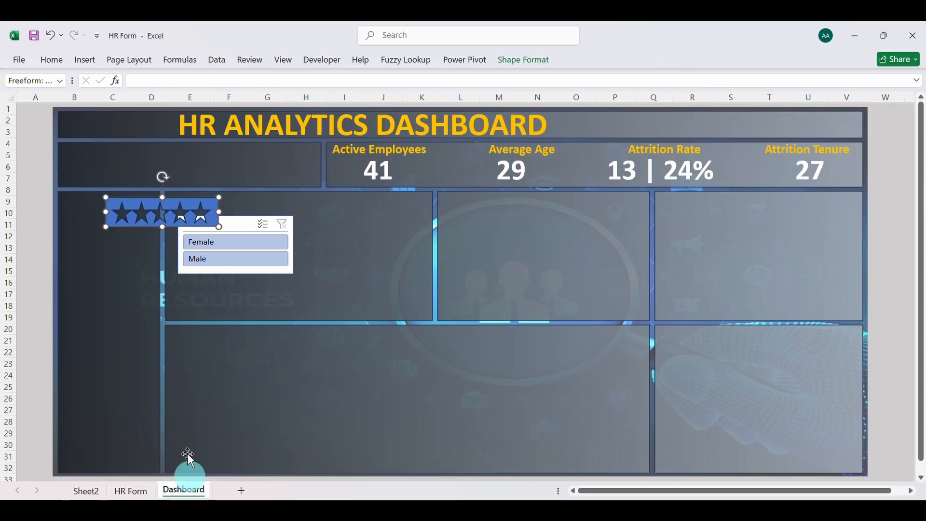
pyautogui.click(124, 158)
pyautogui.hotkey('ctrl', 'v')
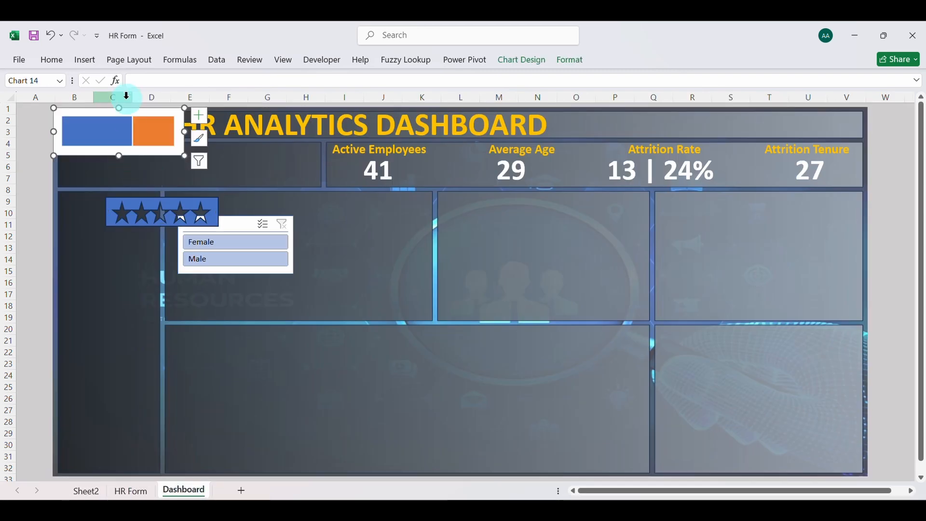
pyautogui.moveTo(119, 108); pyautogui.dragTo(126, 145)
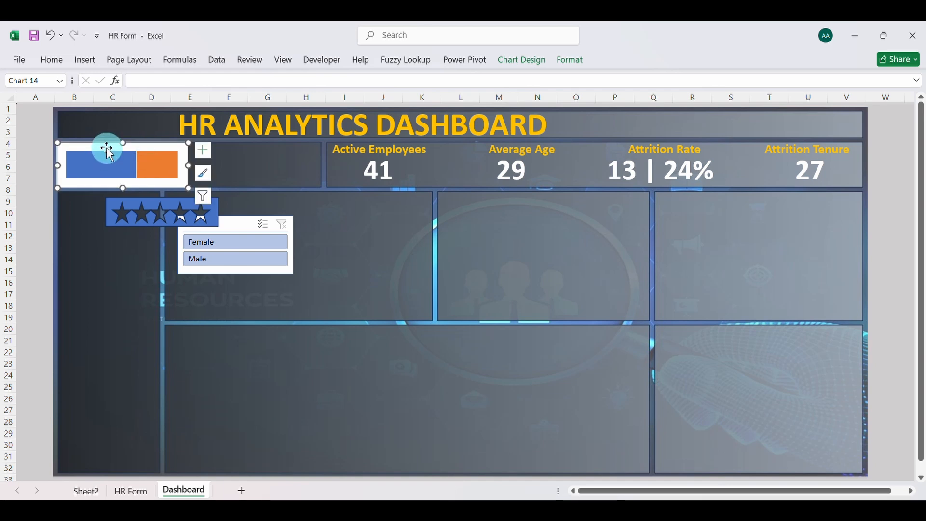
# Set the chart area of the Dashboard's stacked bar chart to no border line and no fill
pyautogui.rightClick(109, 153)
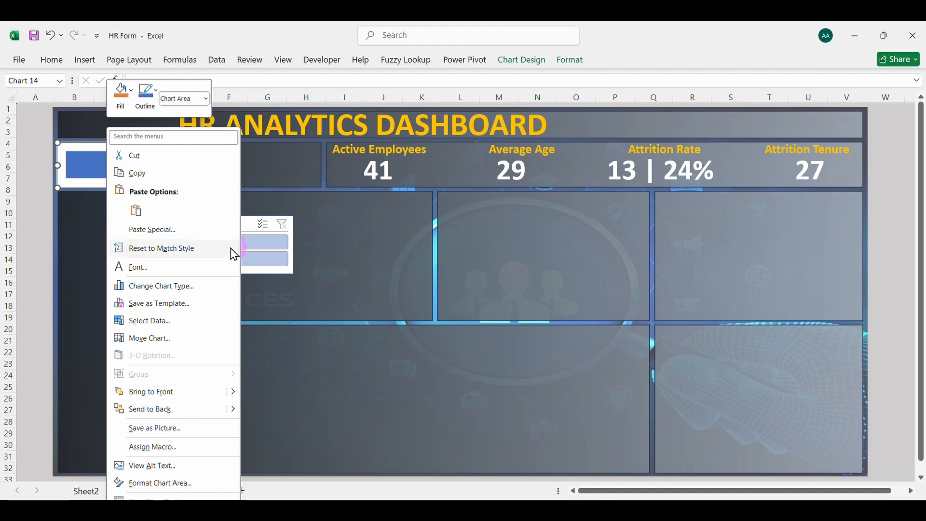
pyautogui.click(160, 484)
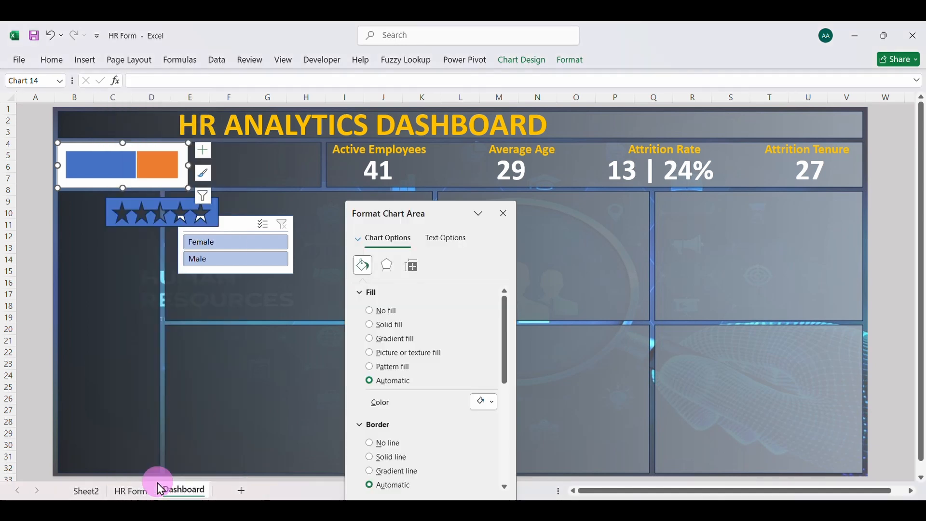
pyautogui.click(371, 445)
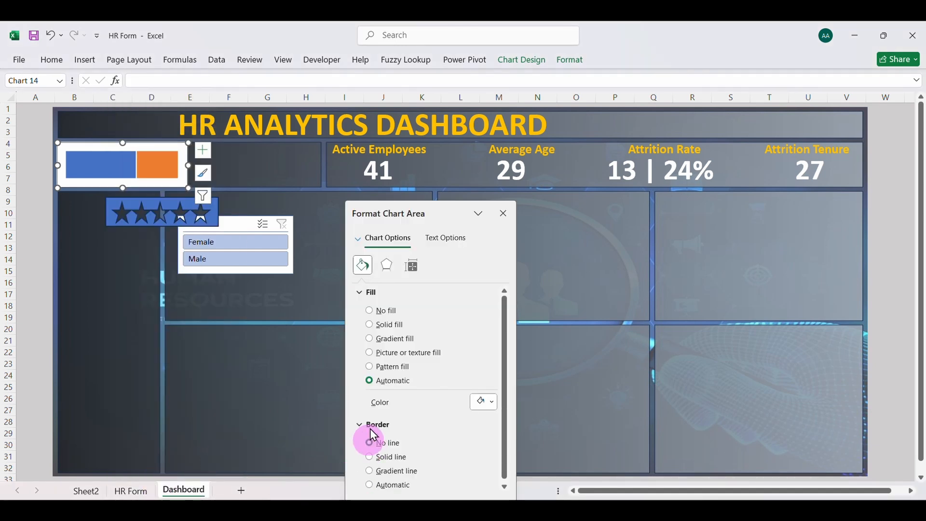
pyautogui.click(370, 311)
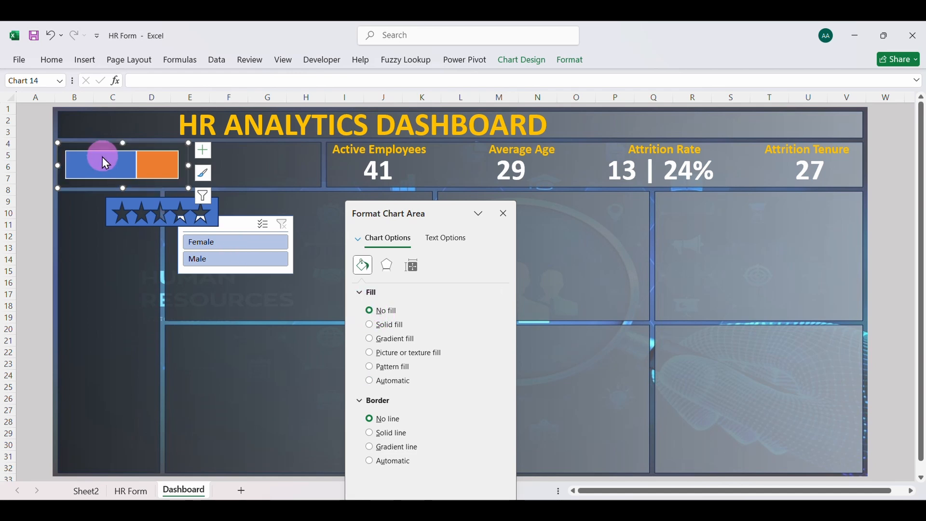
# Remove the border lines from both data series of the Dashboard's stacked bar chart
pyautogui.click(121, 166)
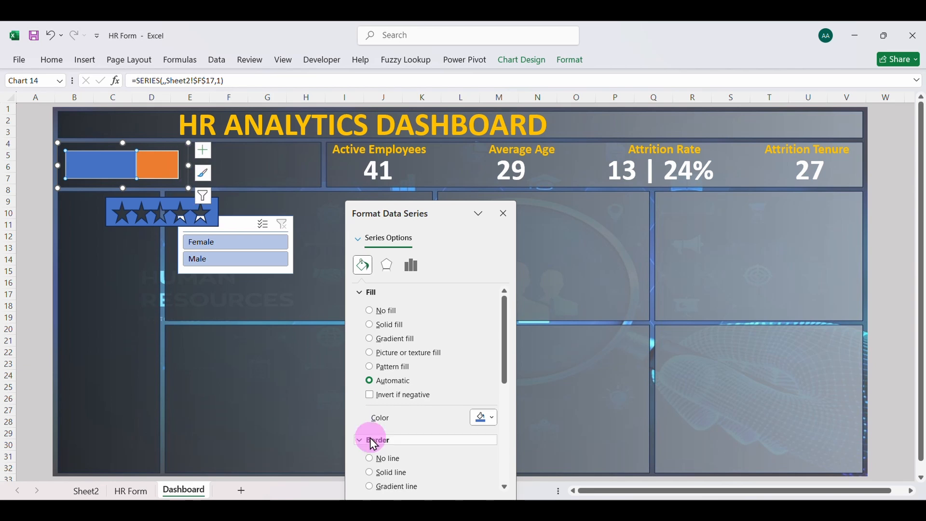
pyautogui.click(370, 459)
pyautogui.click(155, 160)
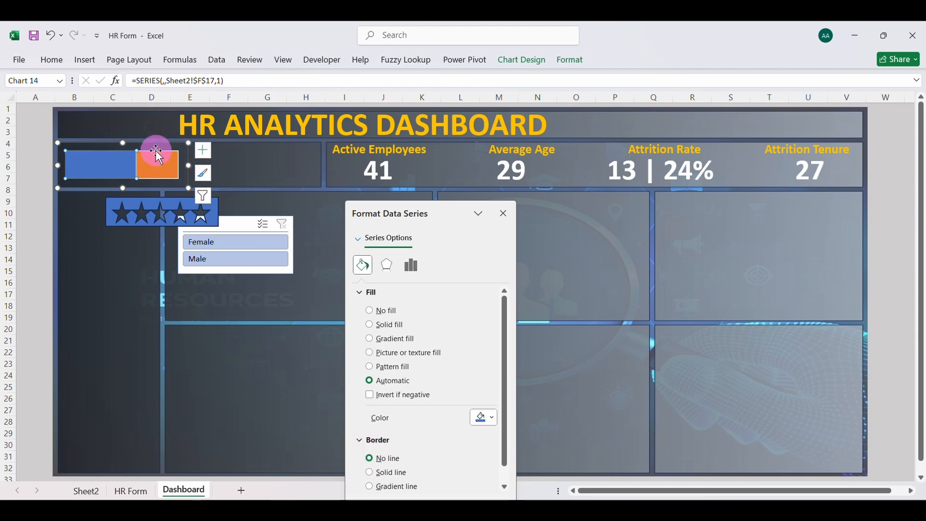
pyautogui.click(377, 459)
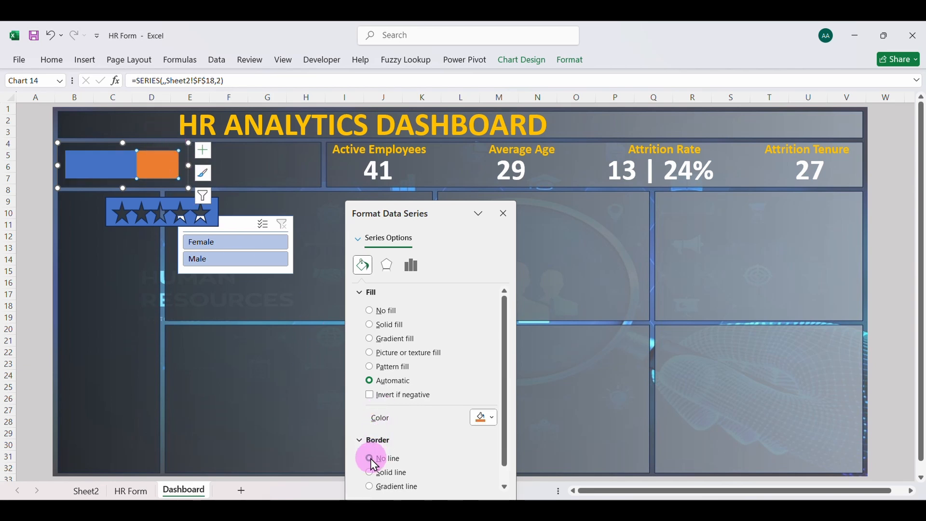
# Fill the blue series of the stacked bar chart with the darkest shade of Orange, Accent 2
pyautogui.click(112, 164)
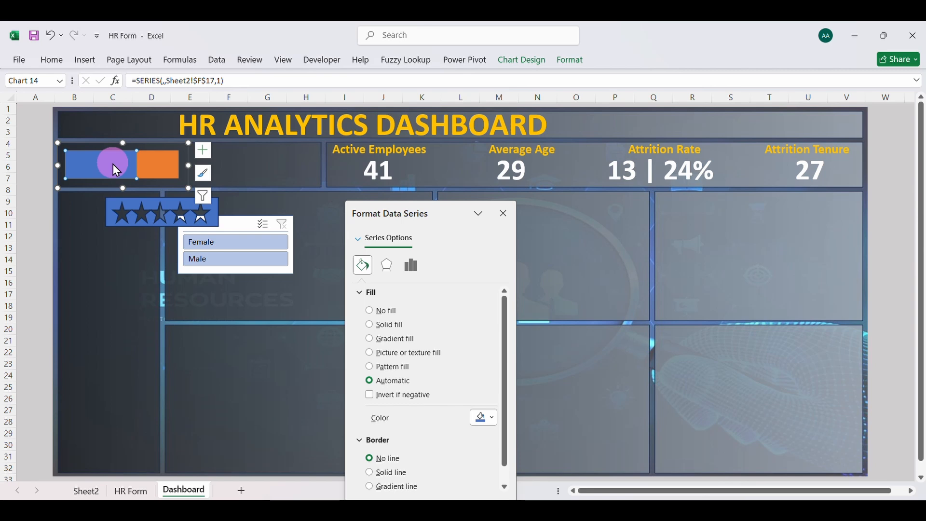
pyautogui.click(477, 419)
pyautogui.click(497, 421)
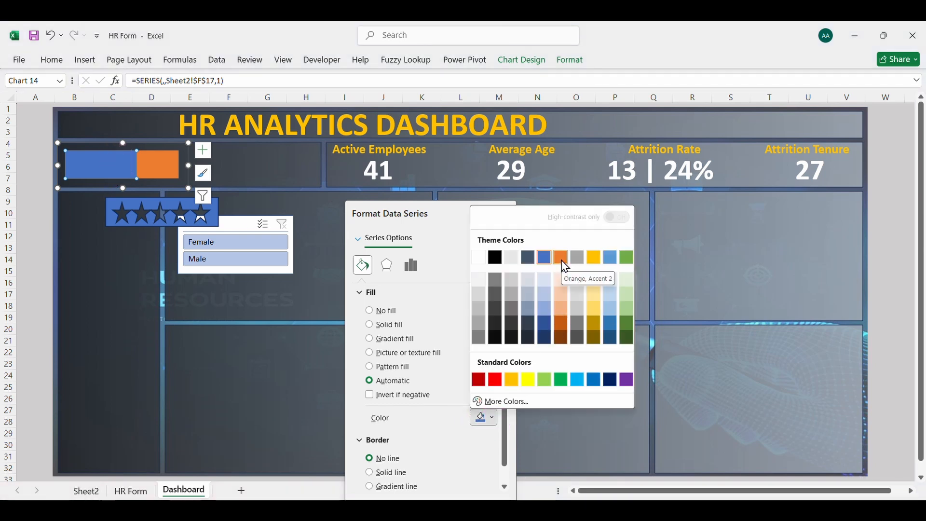
pyautogui.click(562, 338)
# Fill the orange segment of the stacked bar chart with the lightest grey shade just below white in the theme colors
pyautogui.click(160, 163)
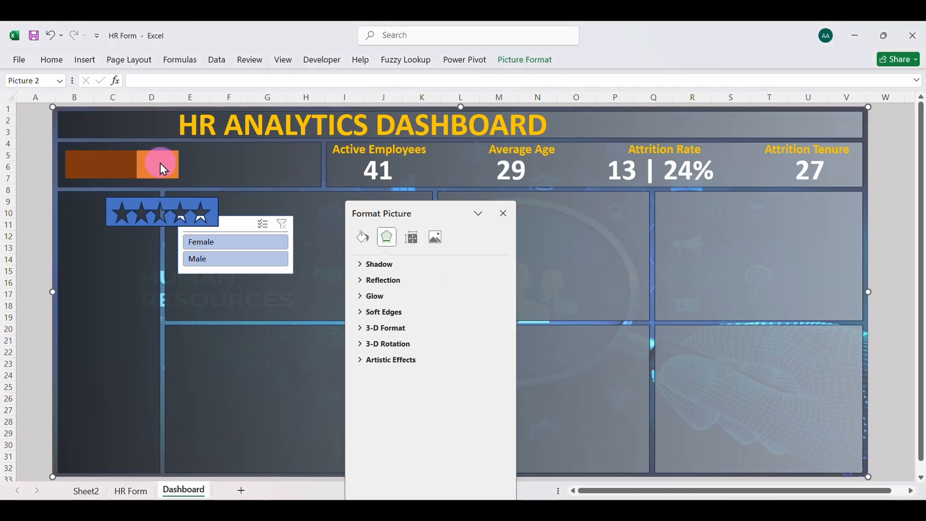
pyautogui.click(160, 164)
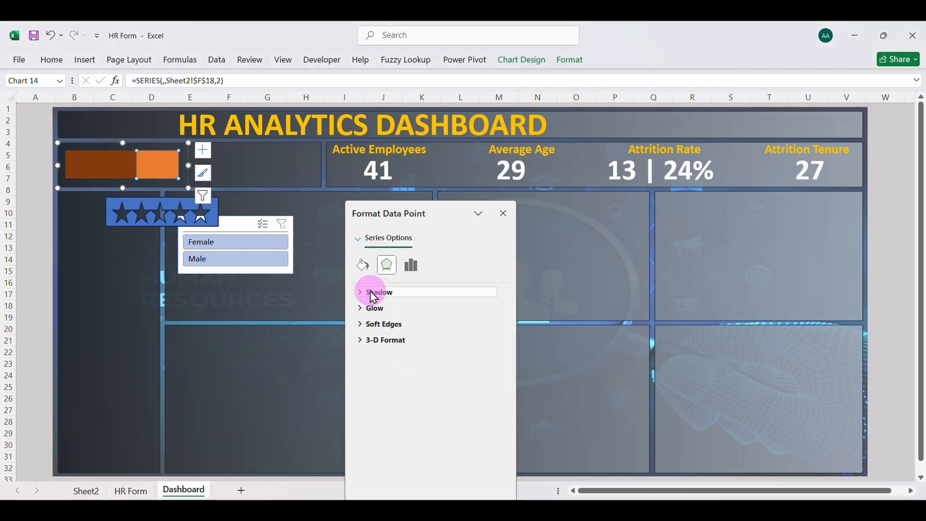
pyautogui.click(412, 270)
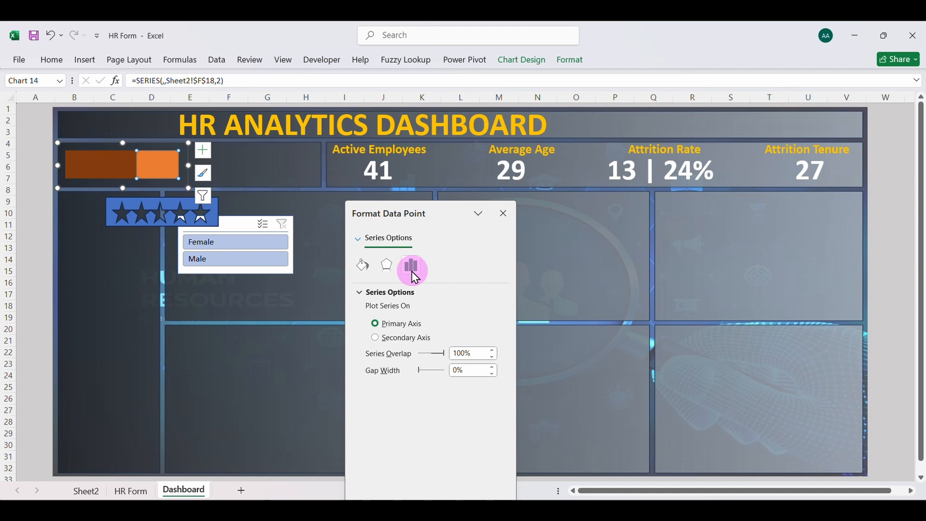
pyautogui.click(367, 265)
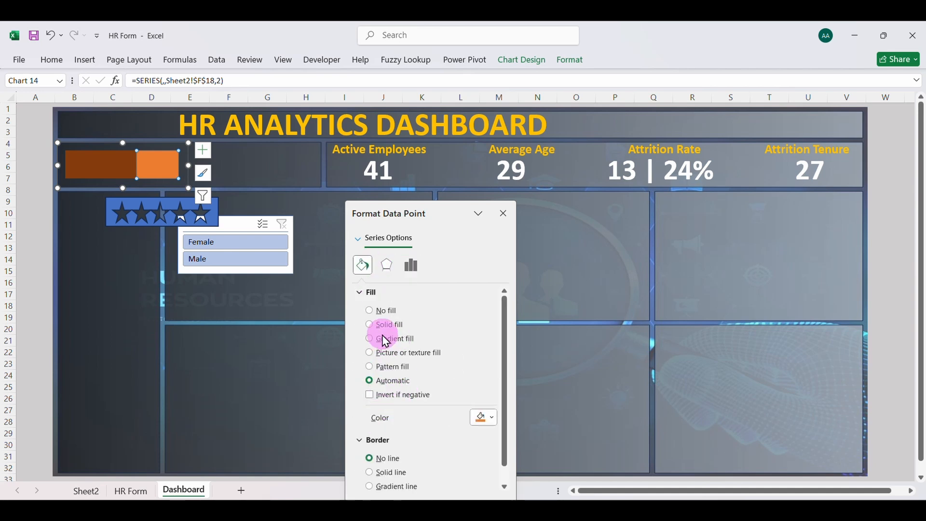
pyautogui.click(492, 418)
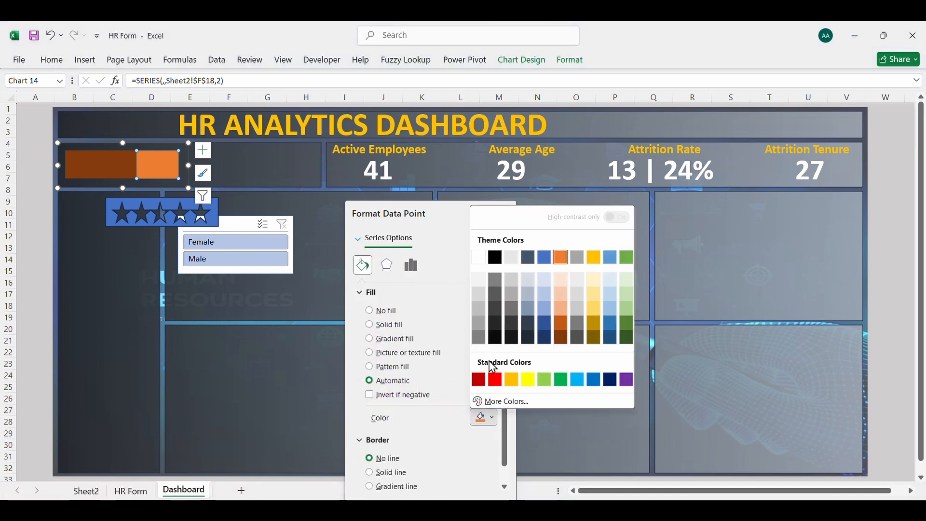
pyautogui.click(480, 280)
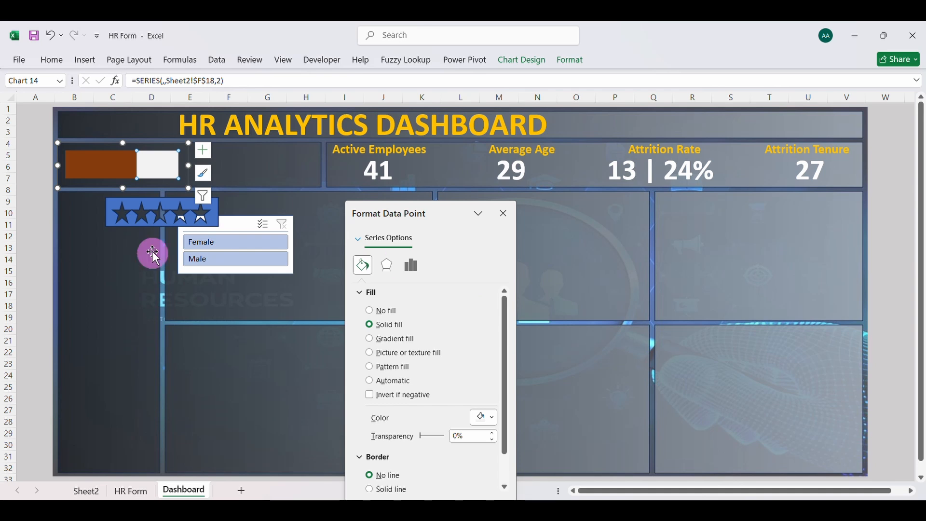
pyautogui.click(242, 178)
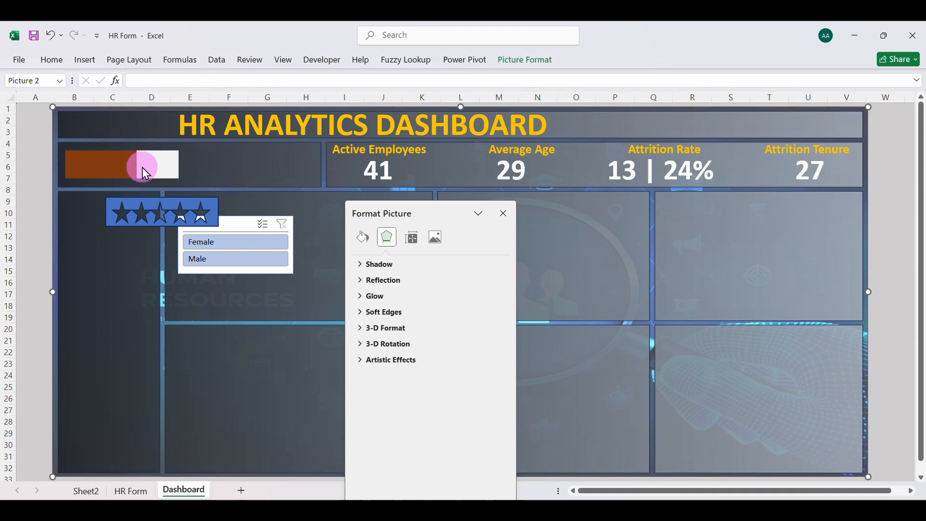
# Move the five-star cutout shape onto the stacked bar chart and bring it to the front
pyautogui.moveTo(142, 201); pyautogui.dragTo(103, 164)
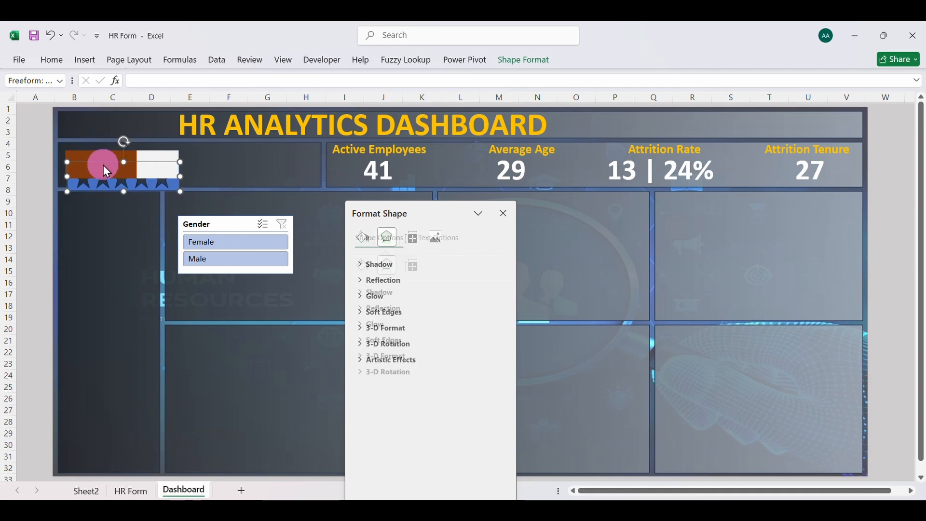
pyautogui.click(414, 276)
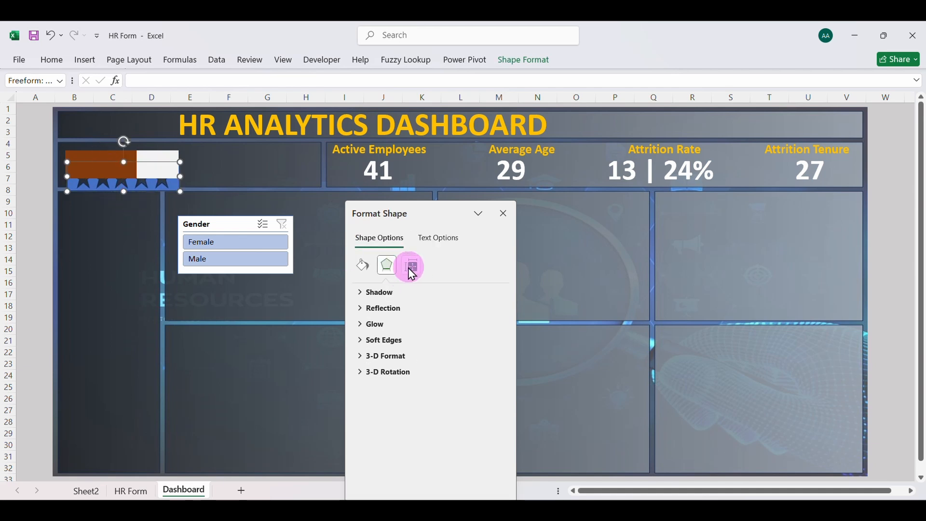
pyautogui.click(364, 268)
pyautogui.click(370, 292)
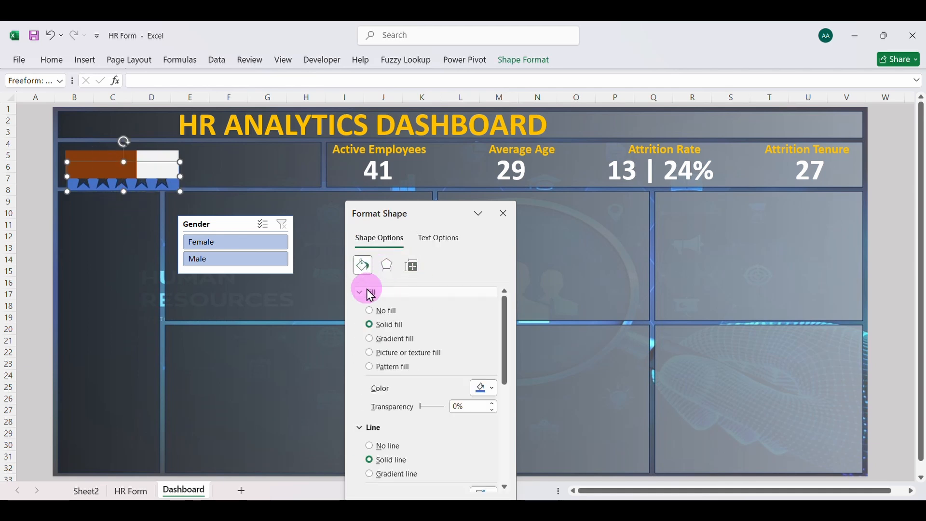
pyautogui.click(503, 214)
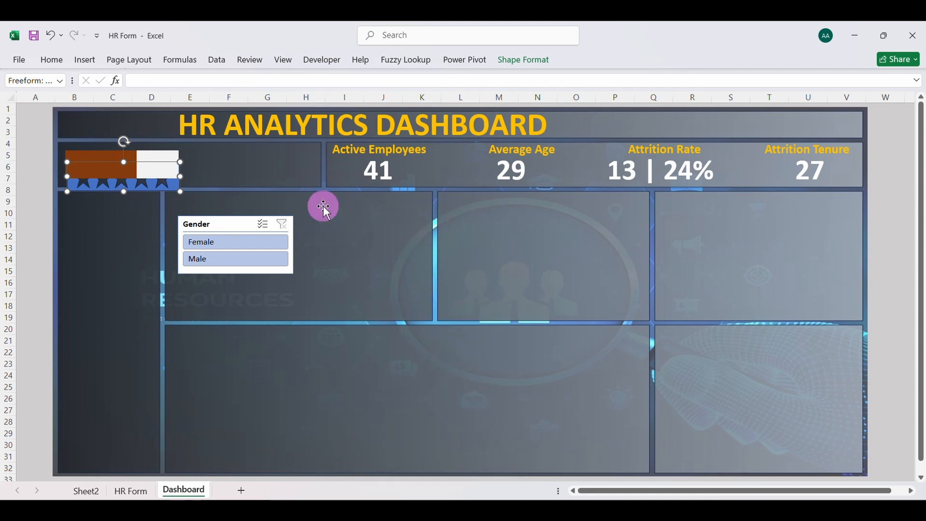
pyautogui.rightClick(134, 188)
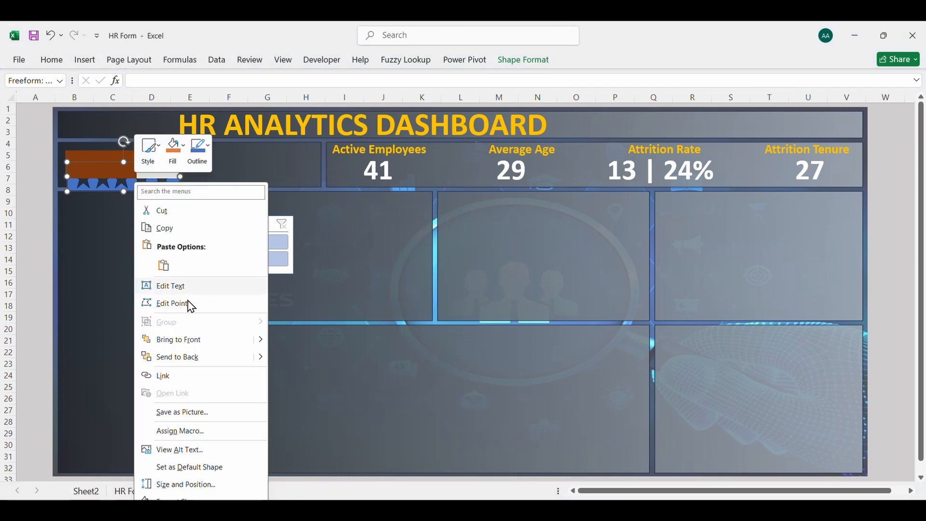
pyautogui.click(182, 339)
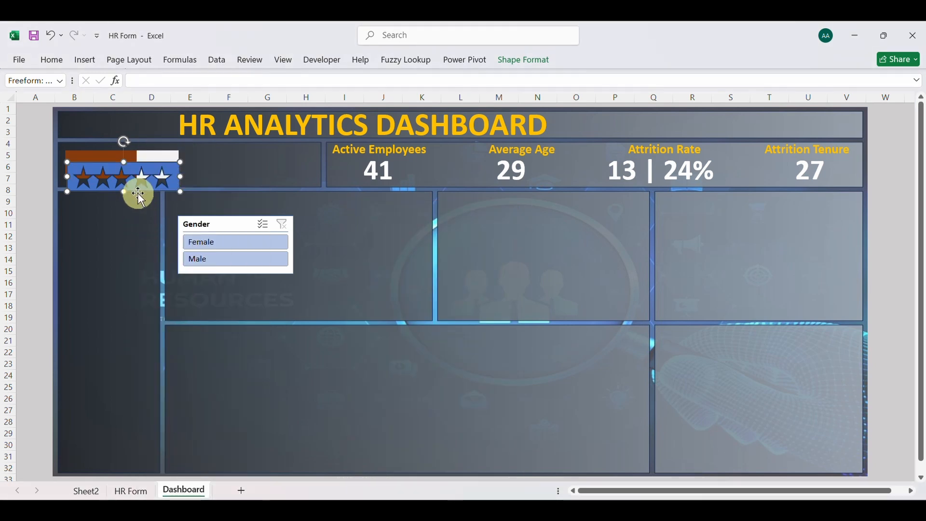
# Make the bar chart slightly taller and shift it a little, then stretch the star cutout and place it exactly over the bars
pyautogui.moveTo(135, 191); pyautogui.dragTo(136, 213)
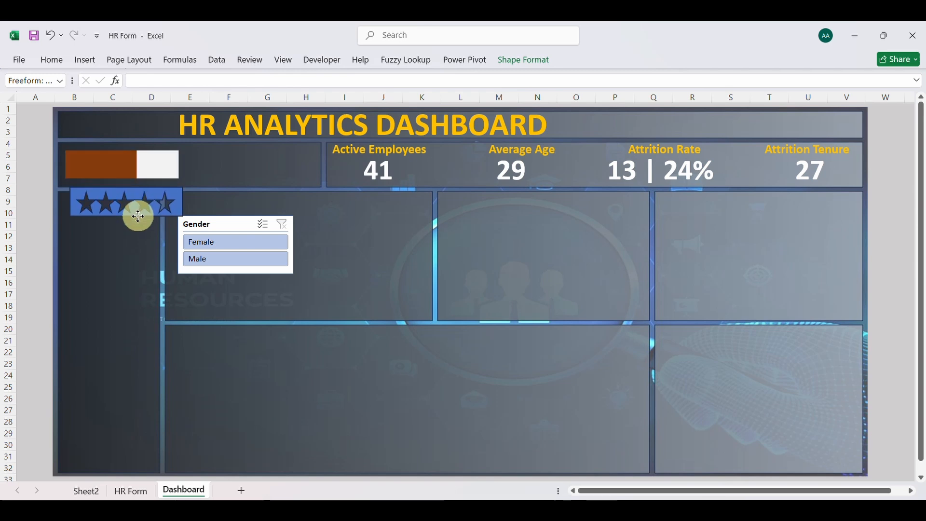
pyautogui.click(115, 160)
pyautogui.moveTo(124, 142); pyautogui.dragTo(125, 140)
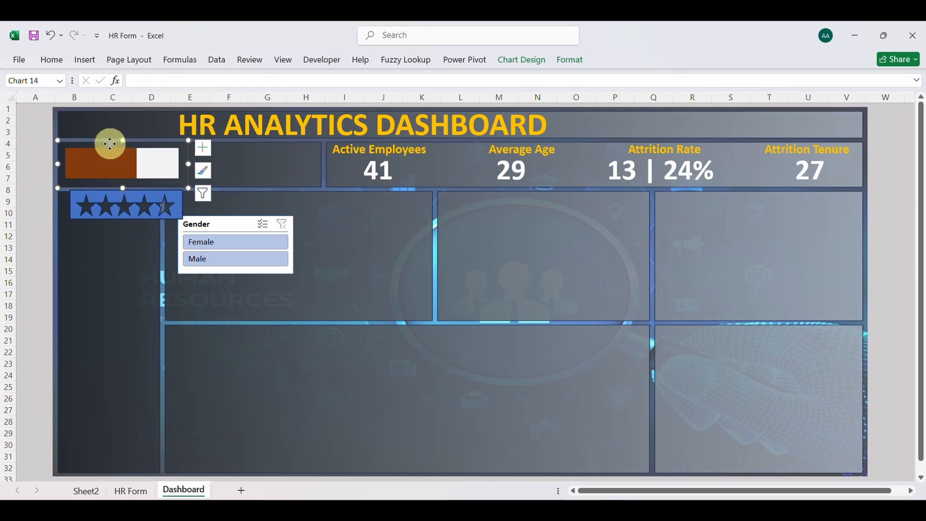
pyautogui.moveTo(110, 144); pyautogui.dragTo(108, 146)
pyautogui.click(127, 218)
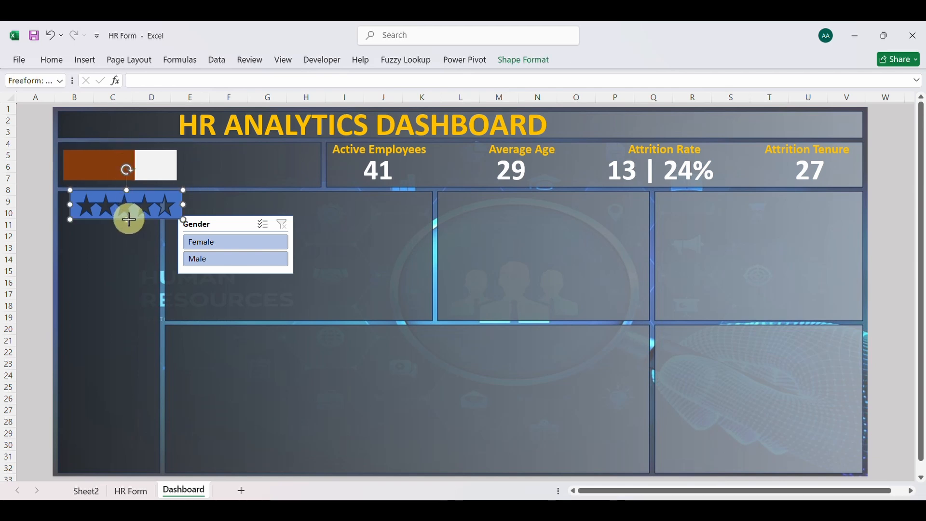
pyautogui.moveTo(129, 219); pyautogui.dragTo(122, 184)
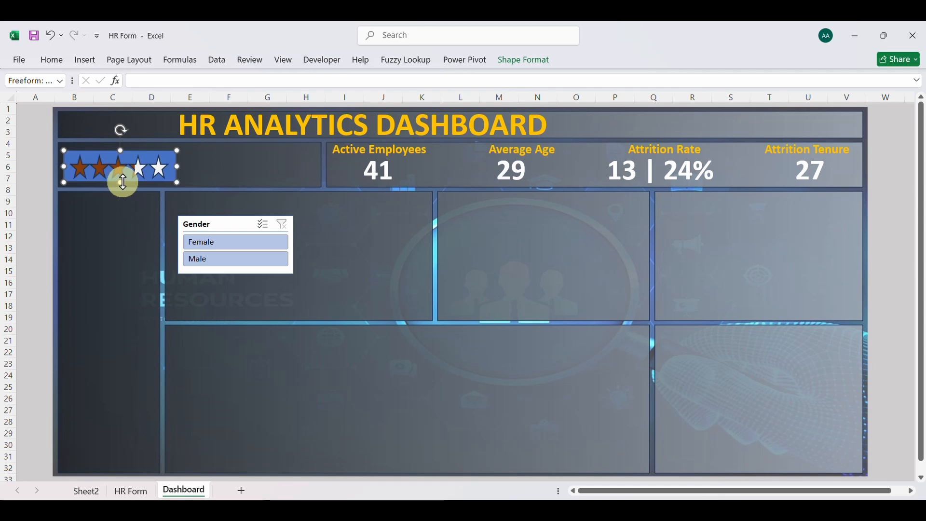
# Format the five-star cutout shape with no outline and a custom solid fill of #23282D
pyautogui.rightClick(157, 155)
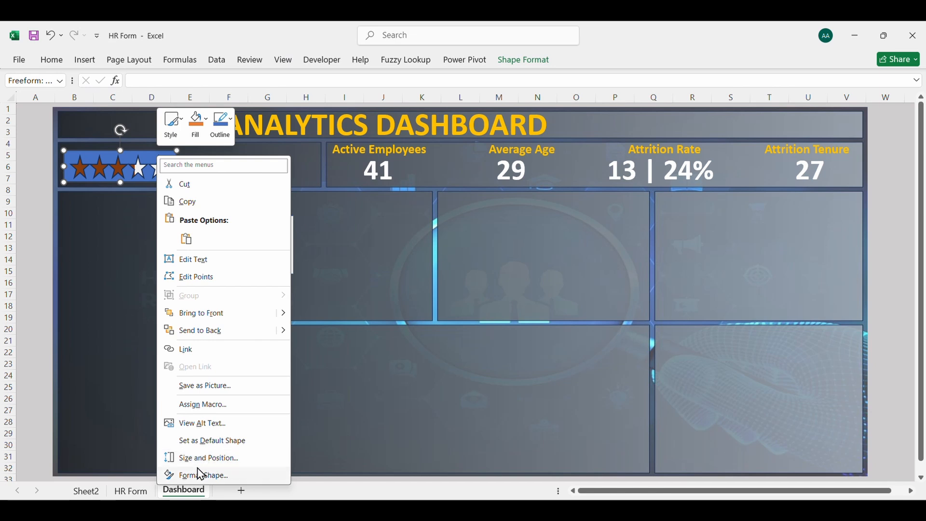
pyautogui.click(224, 481)
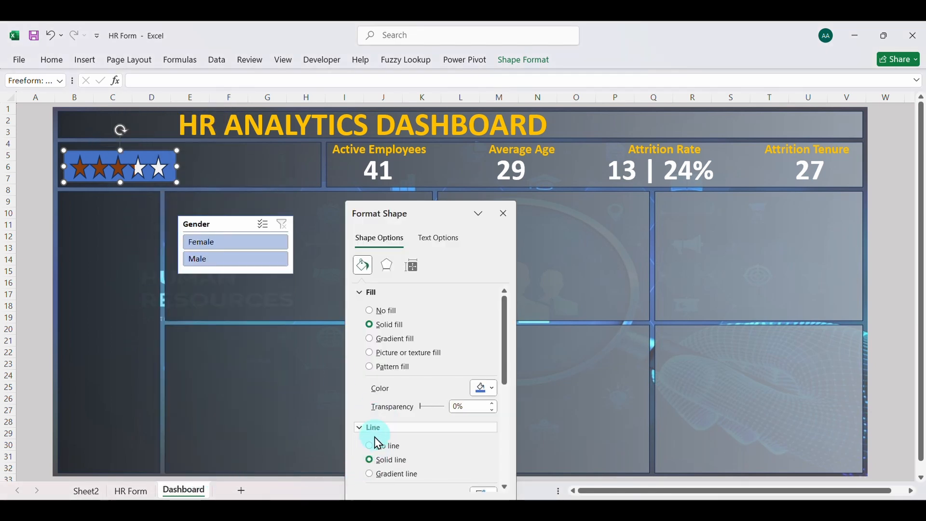
pyautogui.click(371, 447)
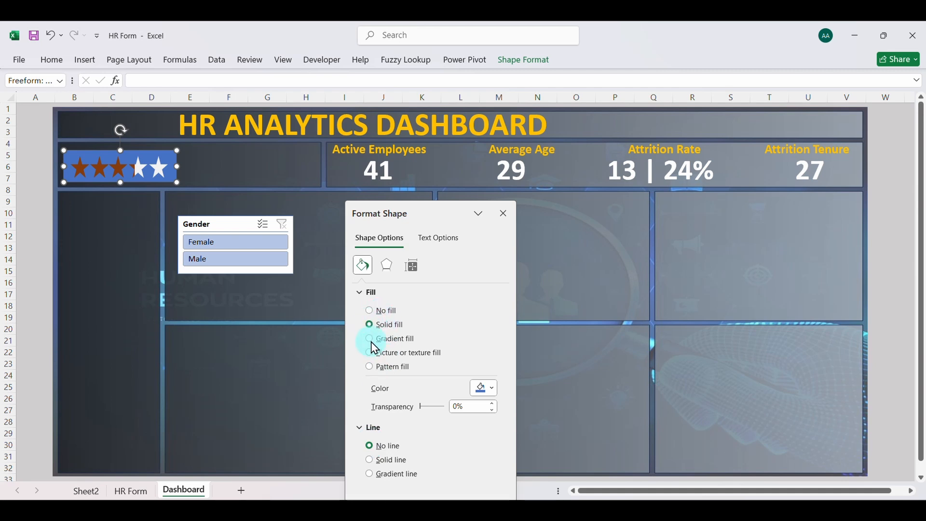
pyautogui.click(492, 389)
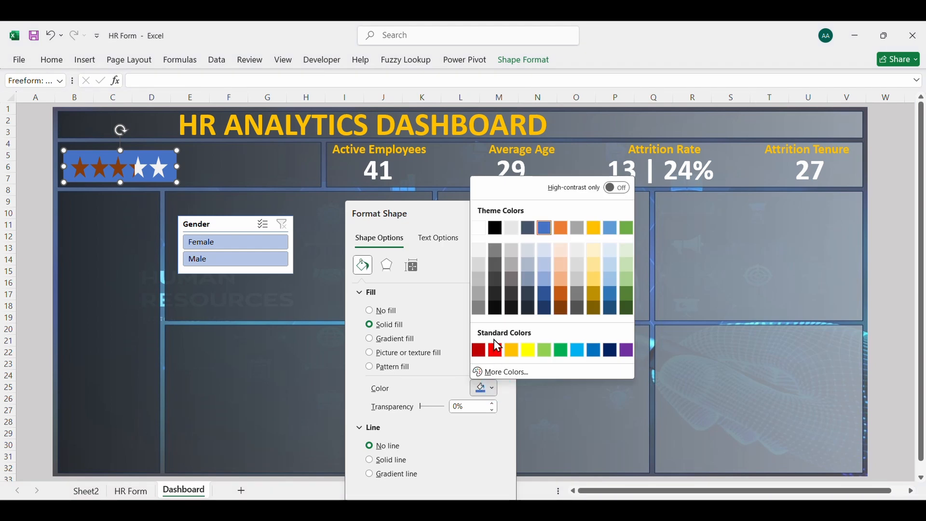
pyautogui.click(499, 372)
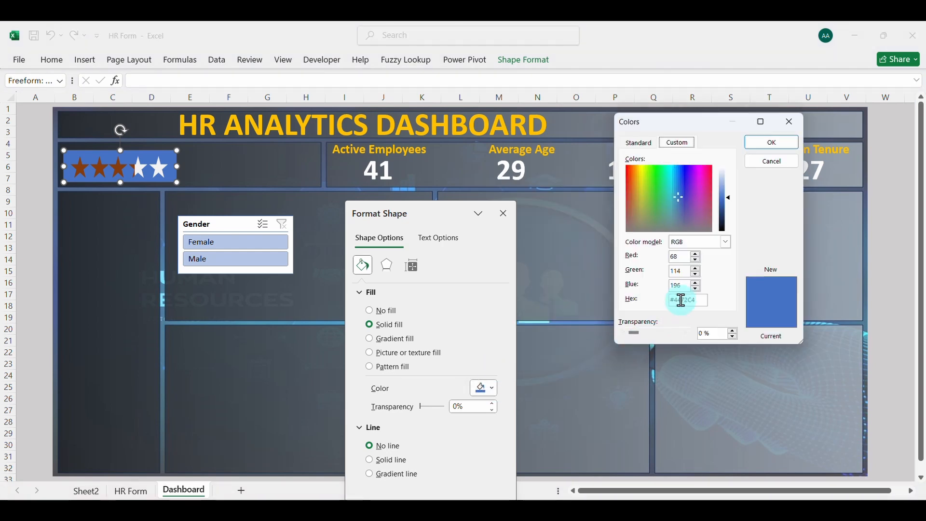
pyautogui.moveTo(687, 301); pyautogui.dragTo(700, 300)
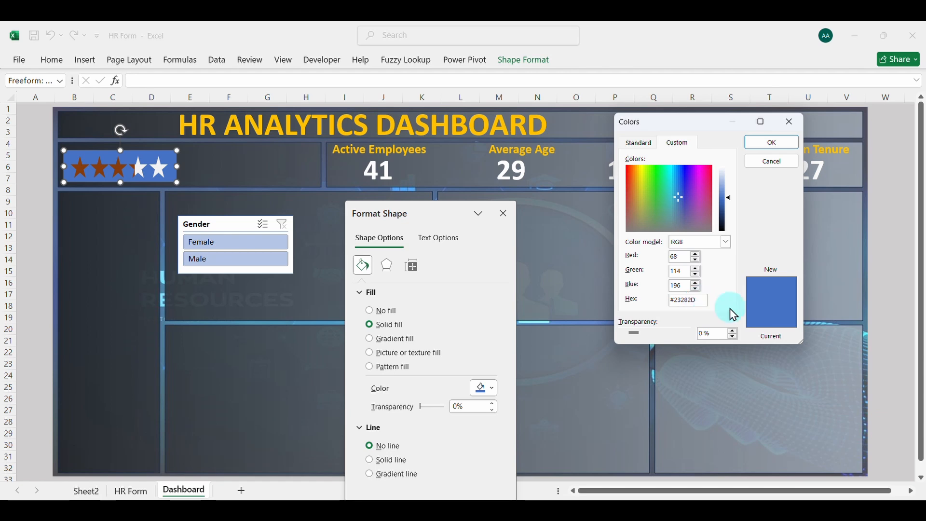
pyautogui.press('Return')
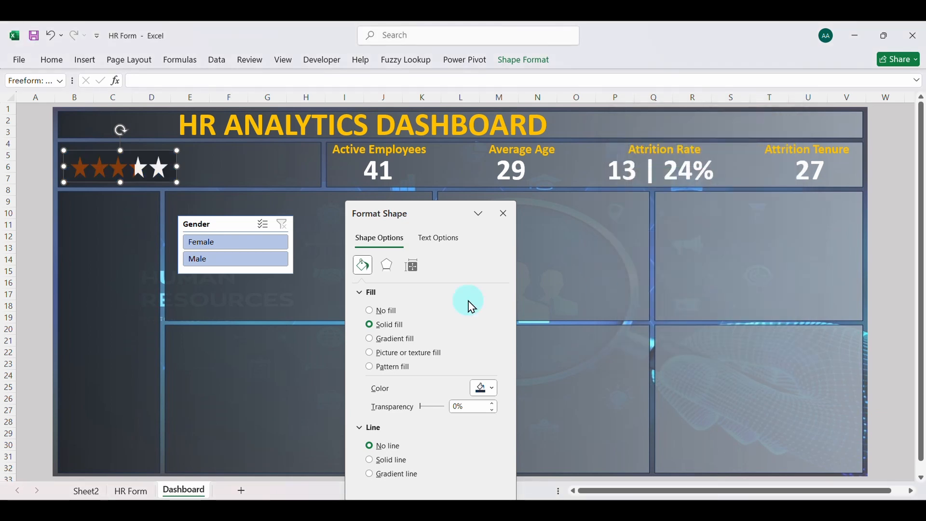
pyautogui.click(217, 169)
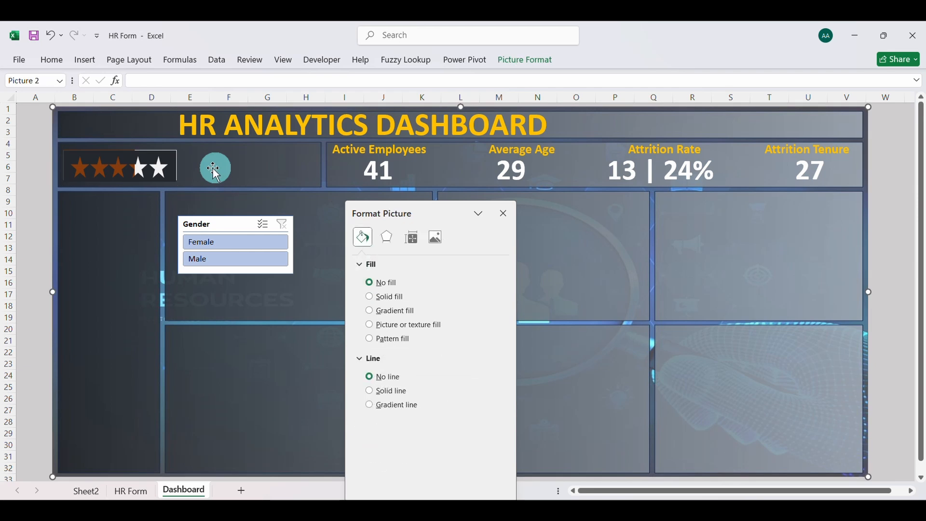
# Nudge and slightly widen the star cutout so it covers the exposed edges of the bar chart behind it
pyautogui.click(127, 159)
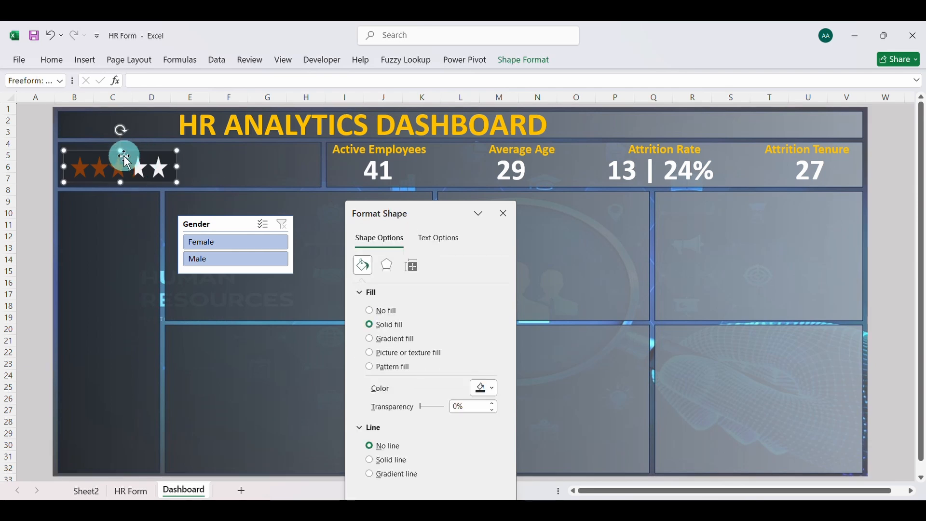
pyautogui.moveTo(121, 151); pyautogui.dragTo(111, 152)
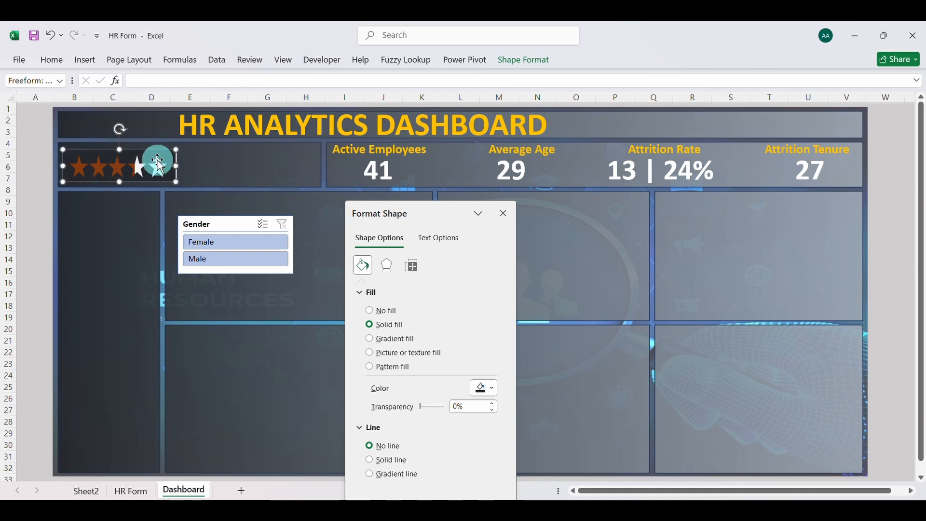
pyautogui.moveTo(175, 165); pyautogui.dragTo(178, 166)
pyautogui.click(223, 169)
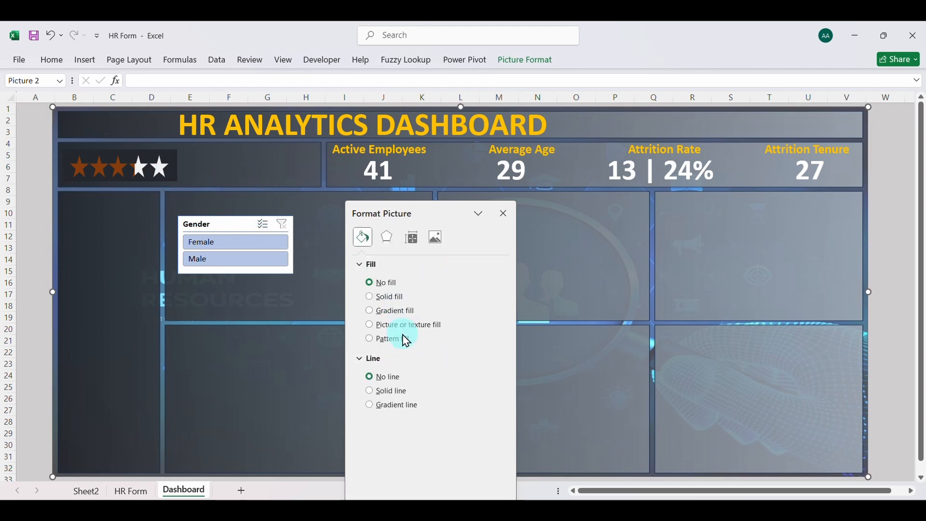
# Slightly lighten the star cutout's custom fill color so it blends better with the card behind it
pyautogui.click(169, 161)
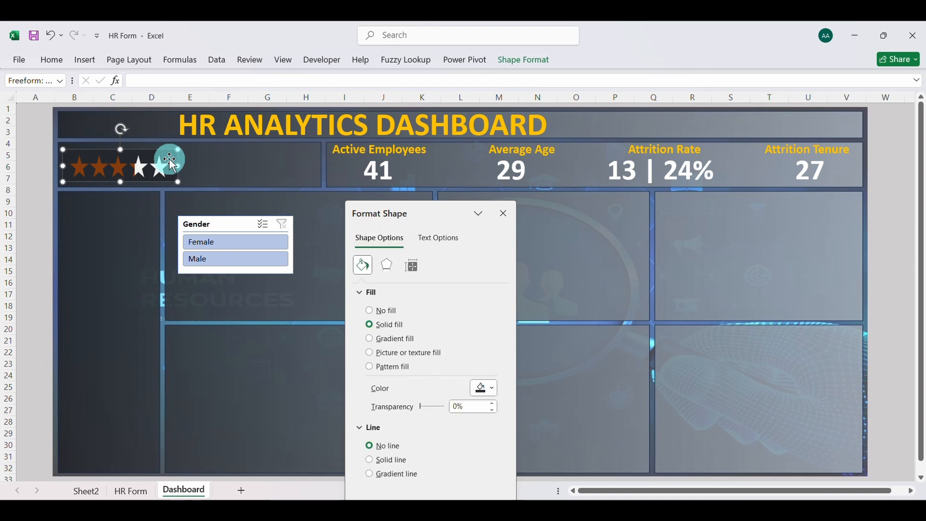
pyautogui.click(493, 389)
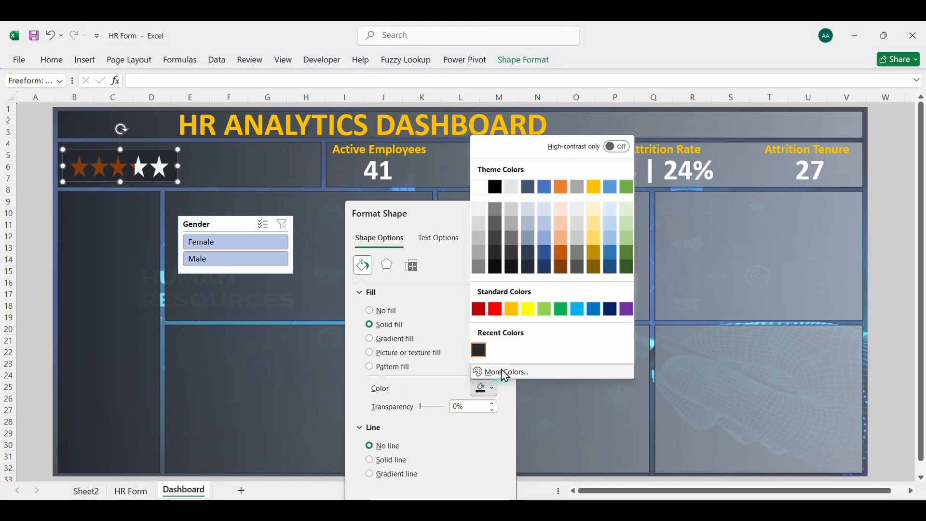
pyautogui.click(526, 373)
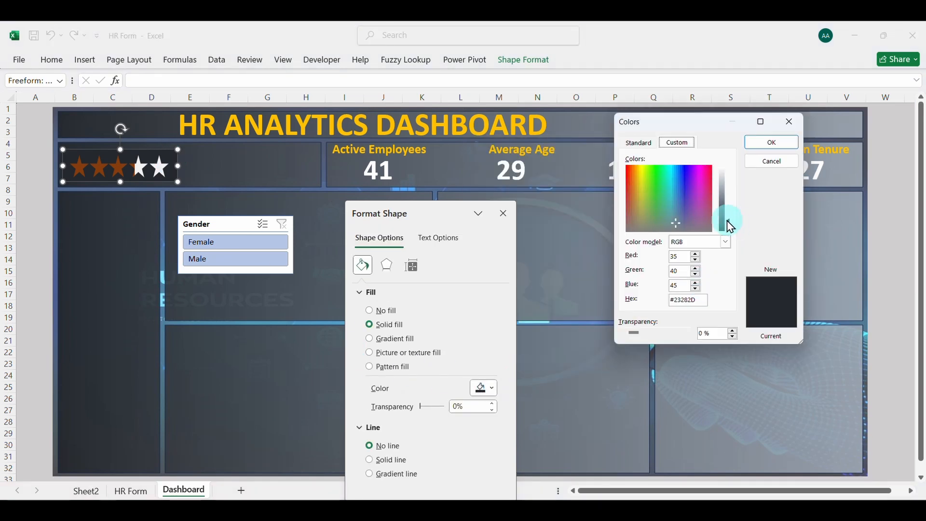
pyautogui.moveTo(728, 221); pyautogui.dragTo(728, 218)
pyautogui.click(772, 143)
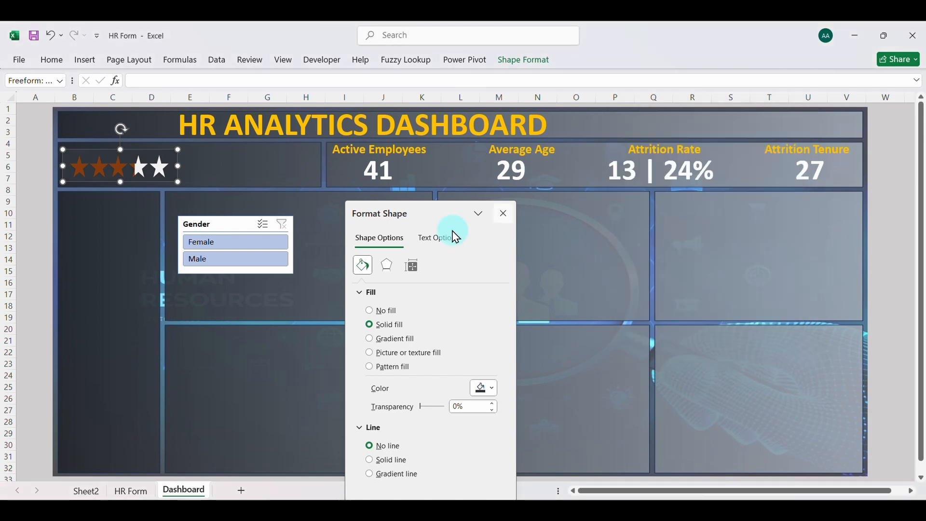
pyautogui.click(330, 220)
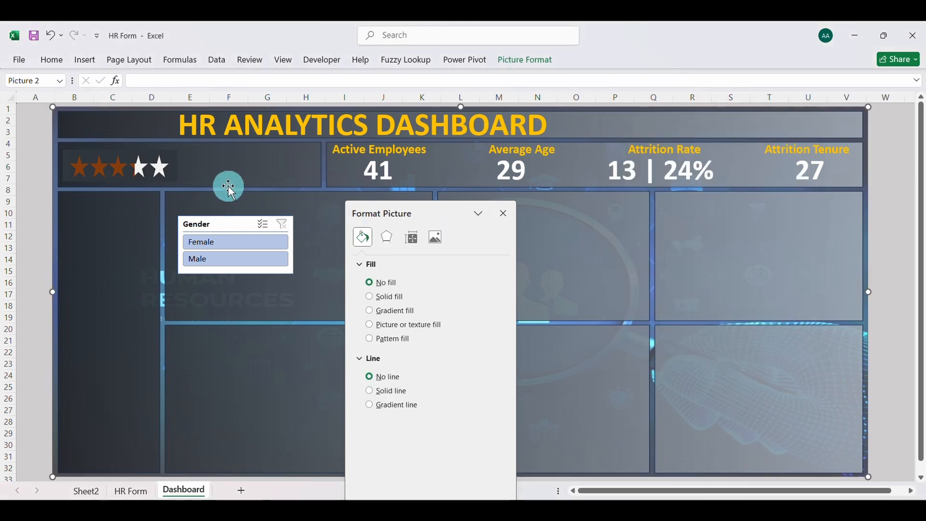
# Test the Gender slicer by filtering to Female and to Male, then clear the filter
pyautogui.click(239, 242)
pyautogui.click(236, 255)
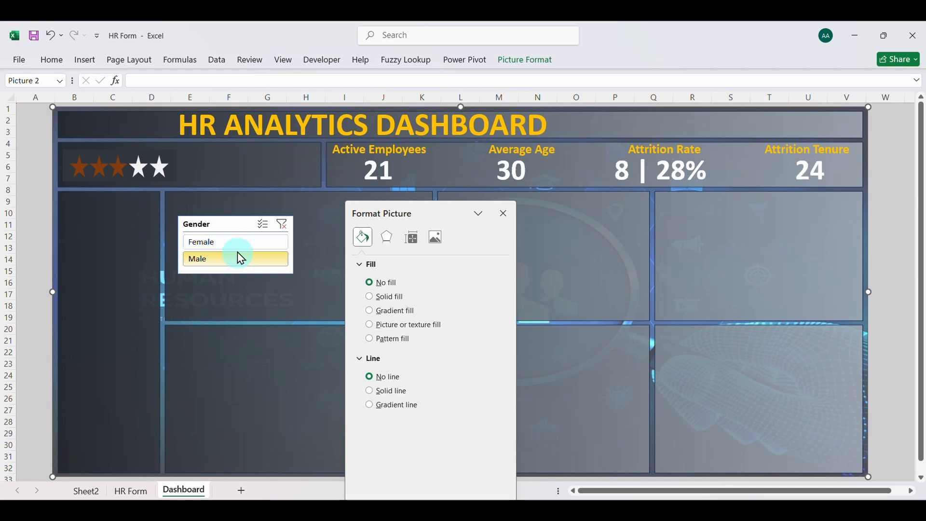
pyautogui.click(284, 225)
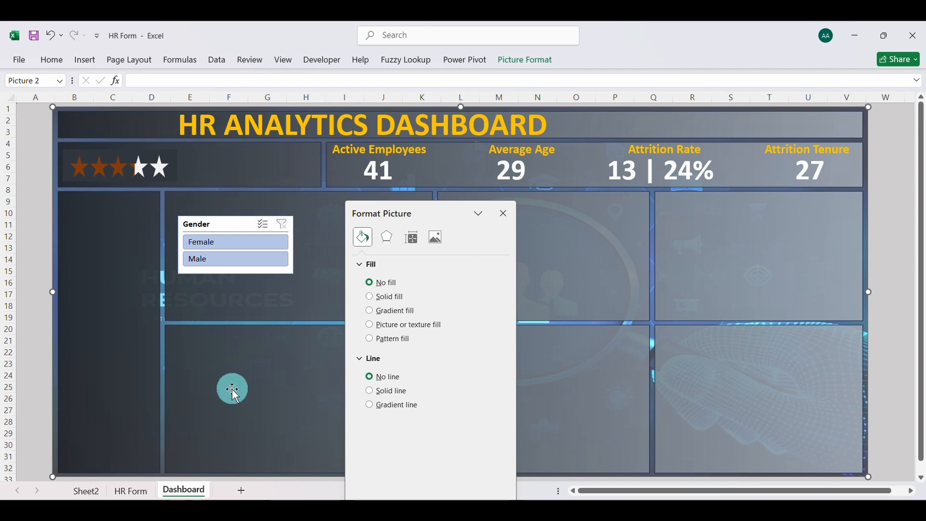
# Copy the doughnut chart from Sheet2 and paste it onto the Dashboard sheet
pyautogui.click(87, 491)
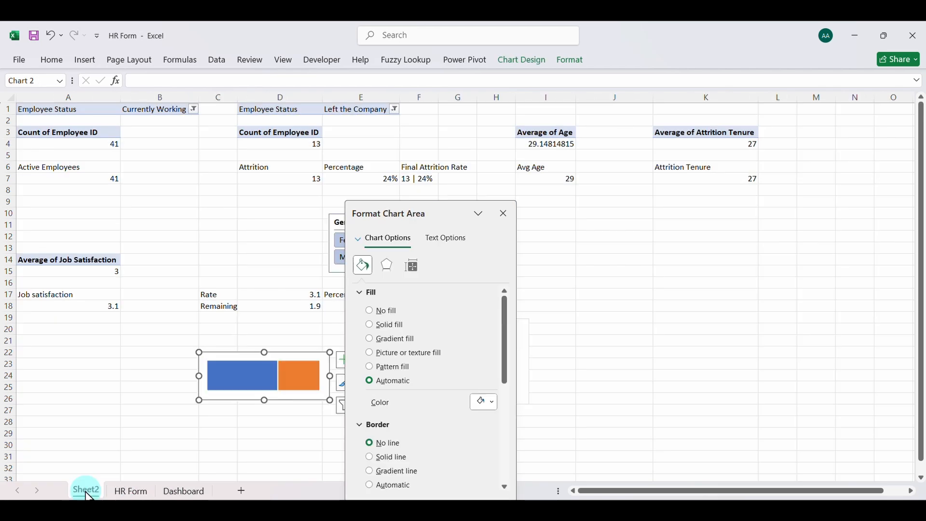
pyautogui.click(503, 214)
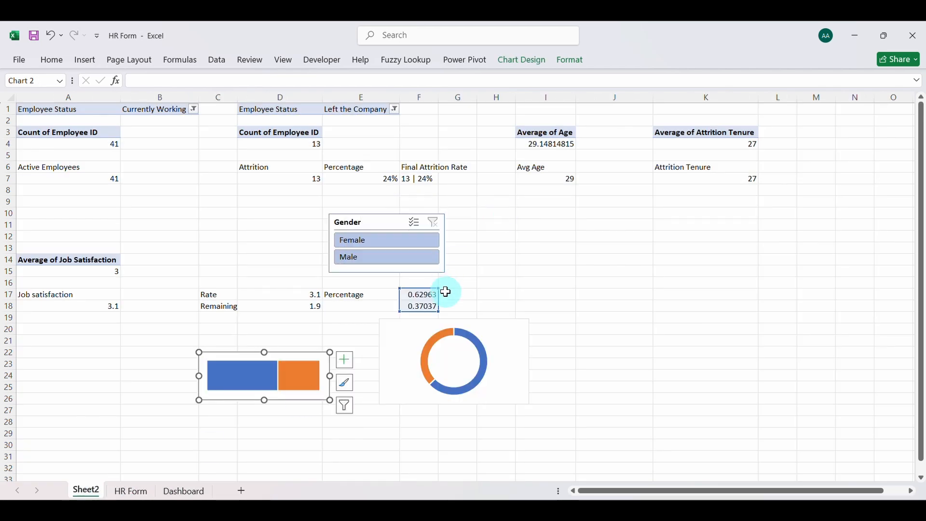
pyautogui.click(403, 330)
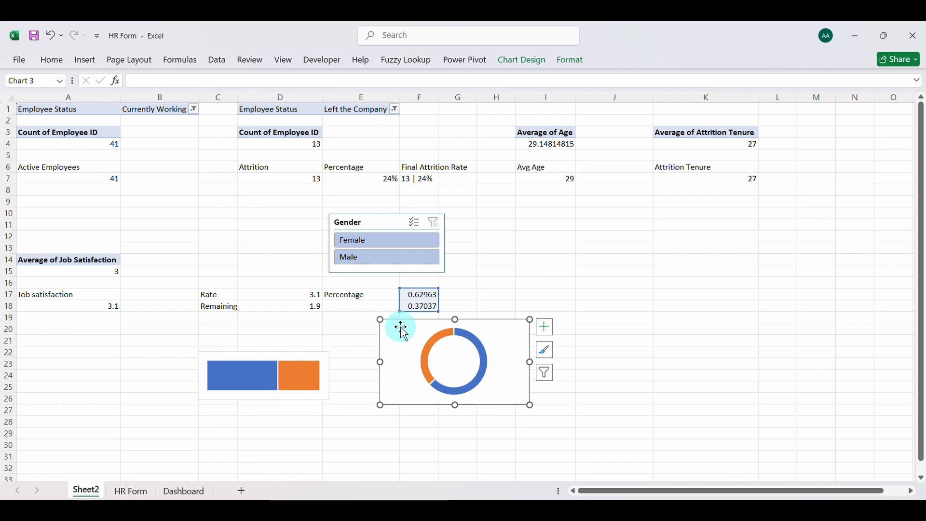
pyautogui.click(177, 490)
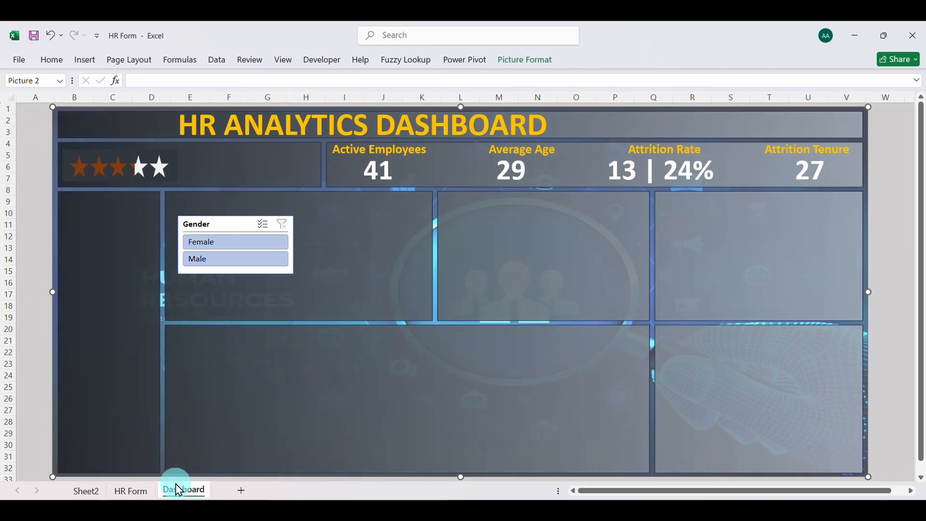
pyautogui.hotkey('ctrl', 'v')
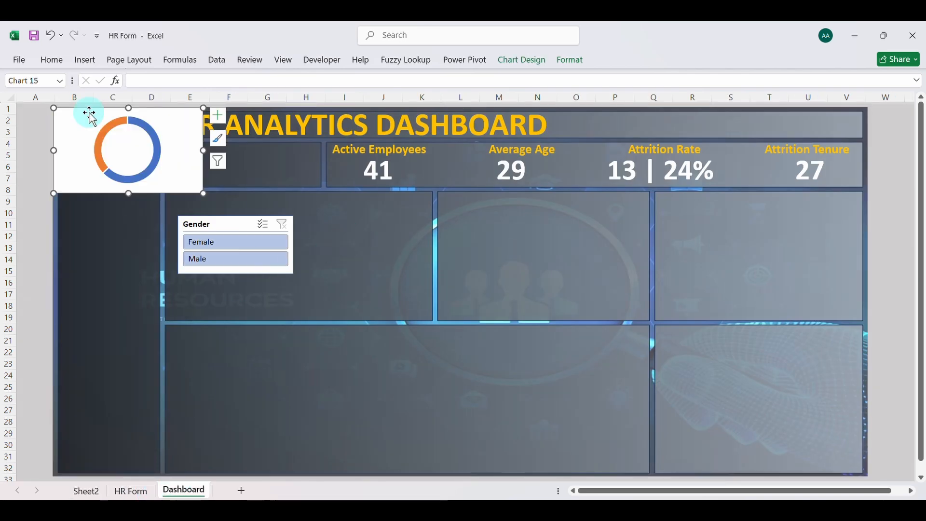
# Shrink the doughnut chart to fit the height of the rating card and place it right beside the stars
pyautogui.moveTo(53, 108); pyautogui.dragTo(218, 157)
pyautogui.click(247, 176)
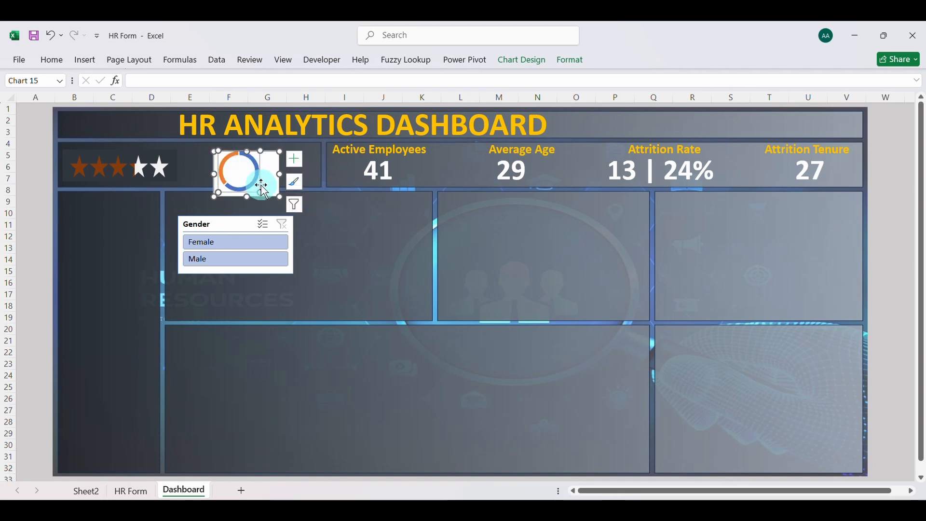
pyautogui.moveTo(263, 192)
pyautogui.mouseDown()
pyautogui.moveTo(274, 193)
pyautogui.moveTo(274, 181)
pyautogui.moveTo(259, 177)
pyautogui.mouseUp()
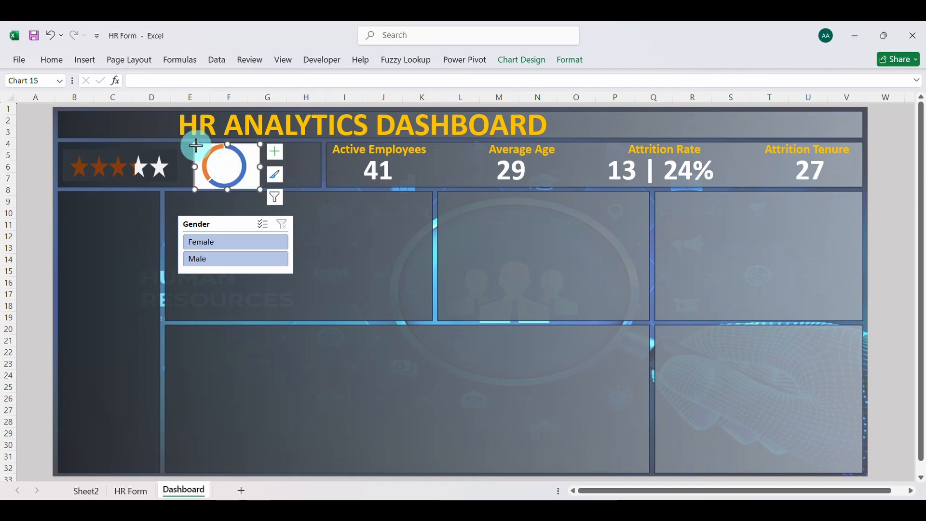
pyautogui.moveTo(195, 144); pyautogui.dragTo(199, 147)
pyautogui.click(244, 174)
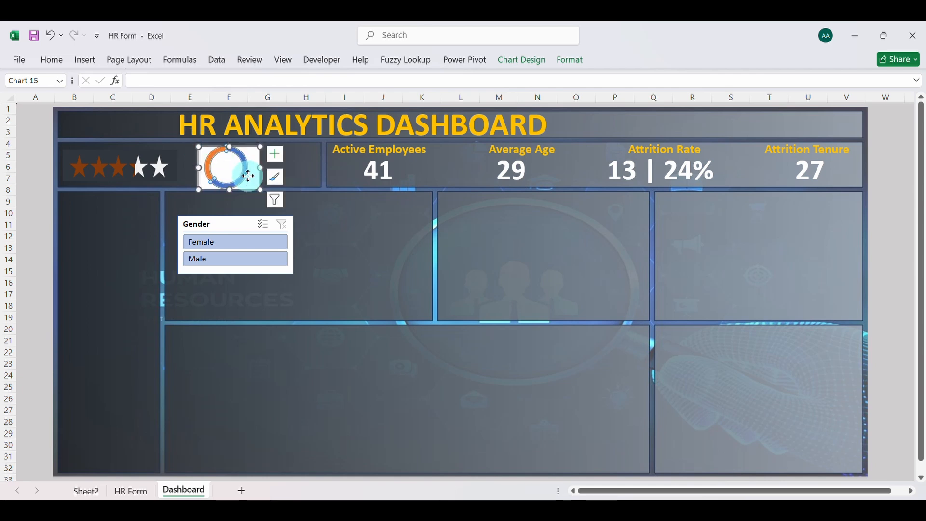
pyautogui.click(244, 174)
pyautogui.moveTo(253, 175); pyautogui.dragTo(238, 177)
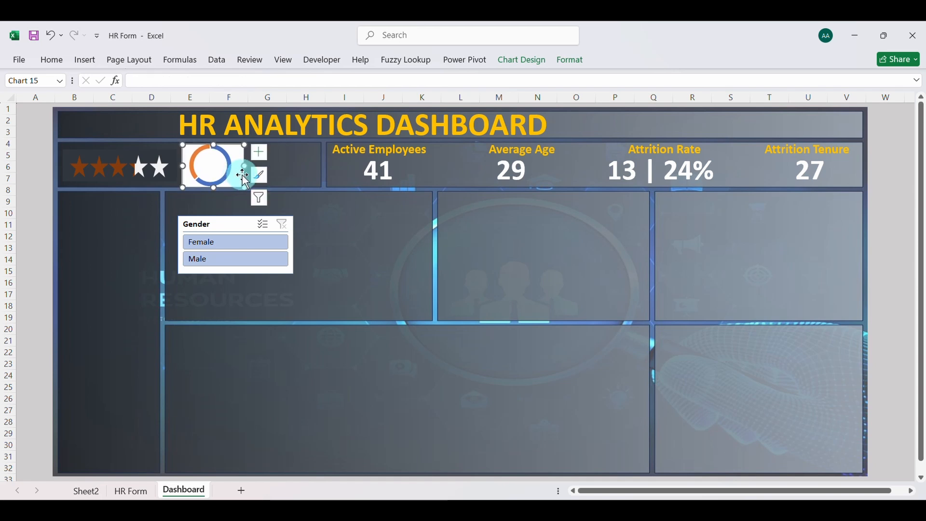
# Format the doughnut chart area with no fill and no border, and remove the border line from its data series
pyautogui.rightClick(244, 177)
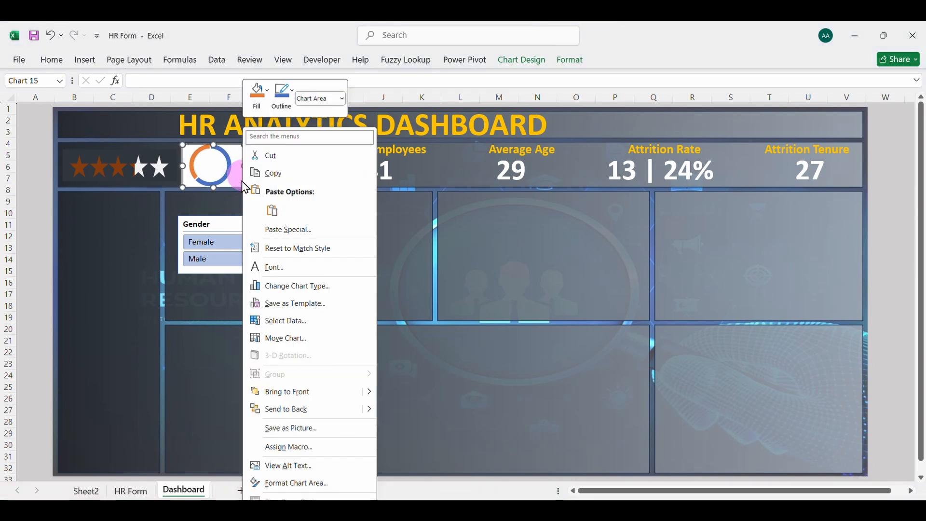
pyautogui.click(307, 485)
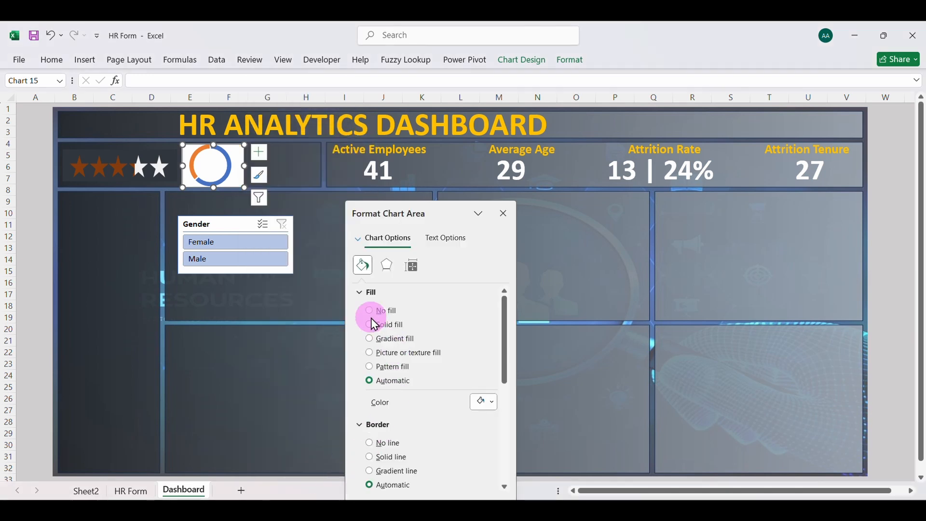
pyautogui.click(370, 312)
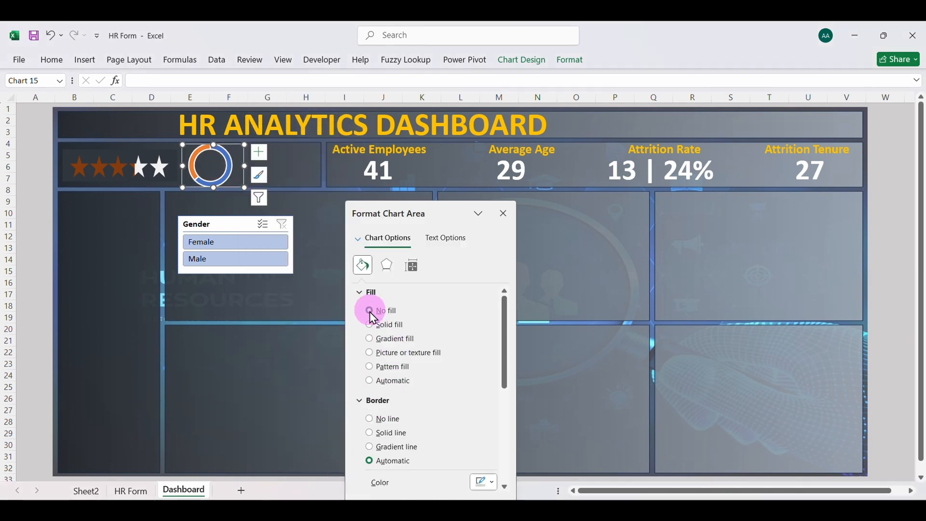
pyautogui.click(370, 419)
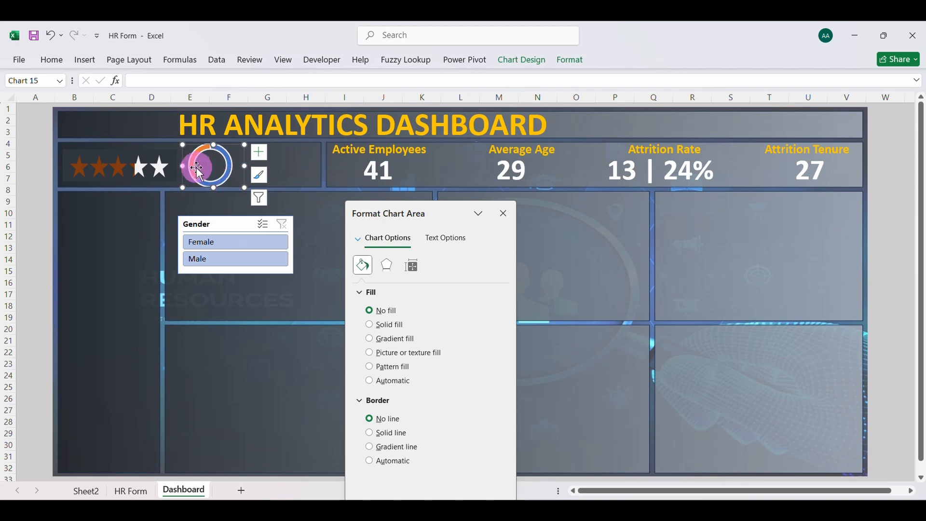
pyautogui.click(194, 165)
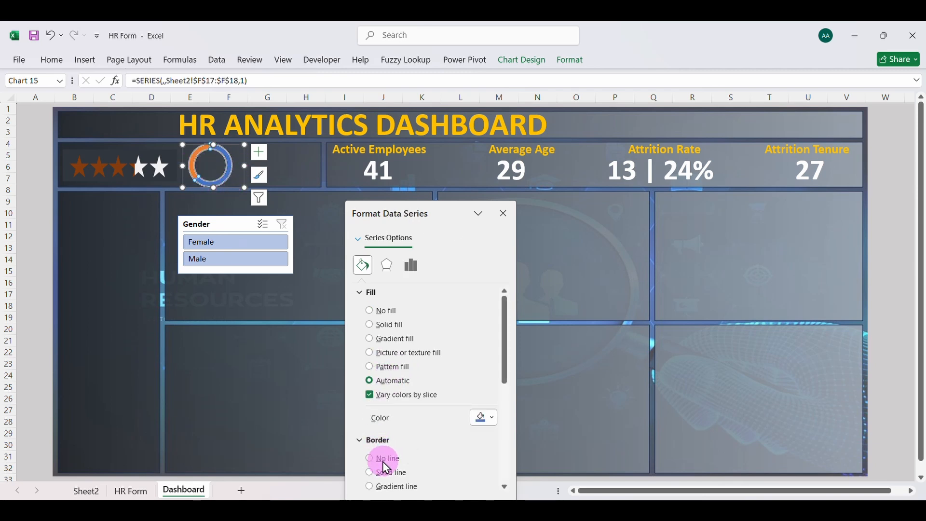
pyautogui.click(369, 458)
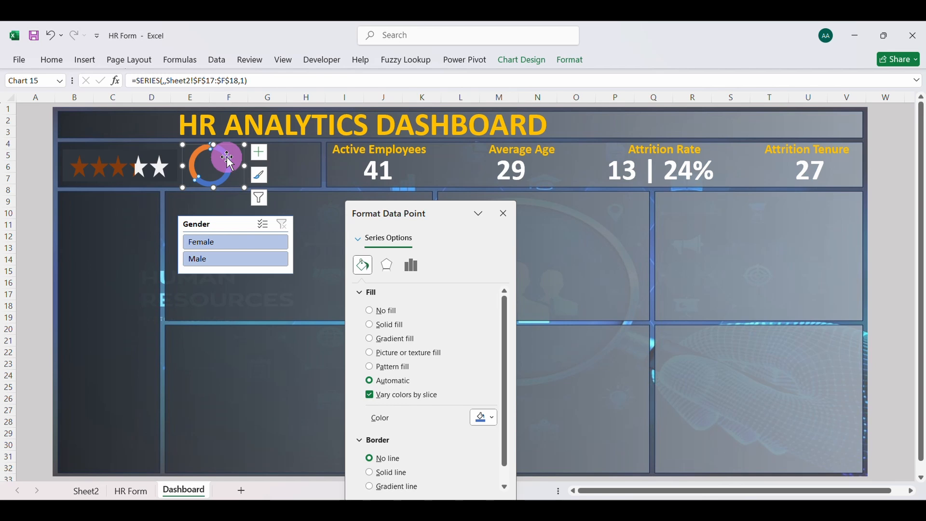
# Apply a gradient fill to the larger blue doughnut slice and remove the two middle gradient stops
pyautogui.moveTo(227, 173)
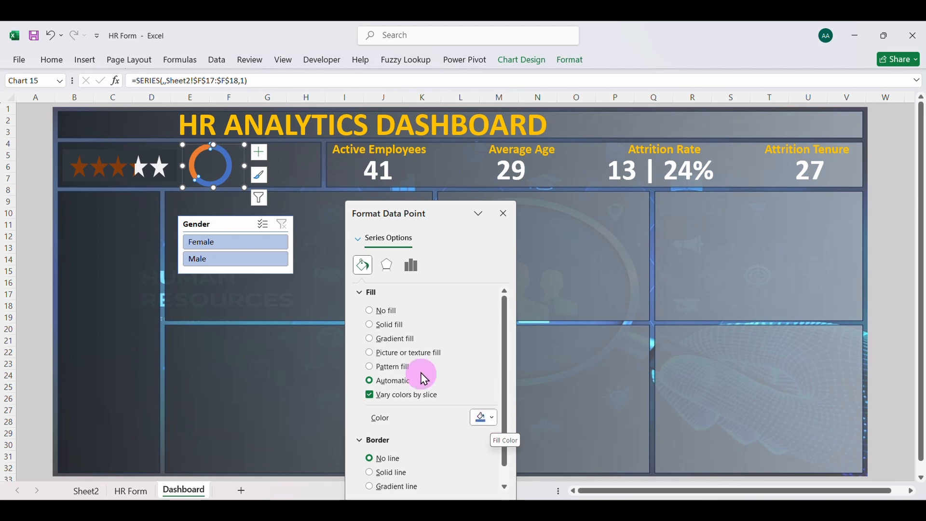
pyautogui.click(371, 339)
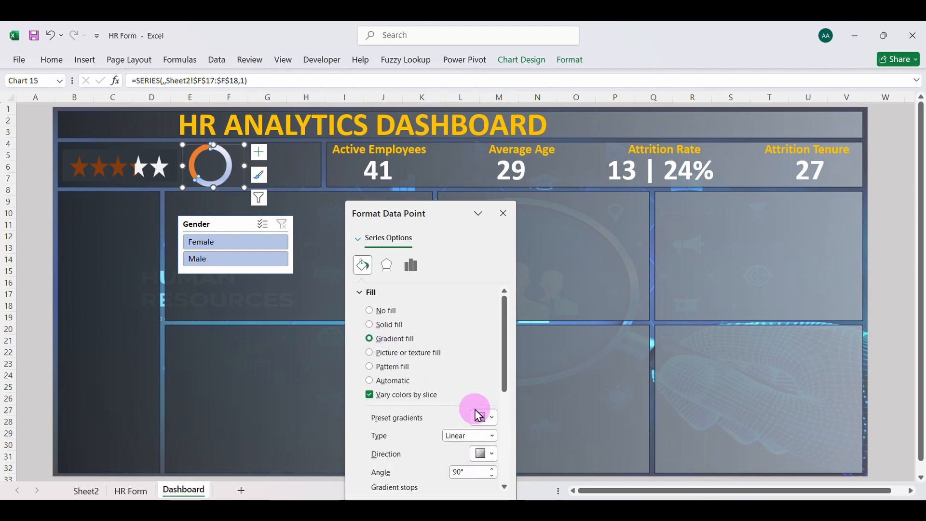
pyautogui.scroll(-2, 463, 431)
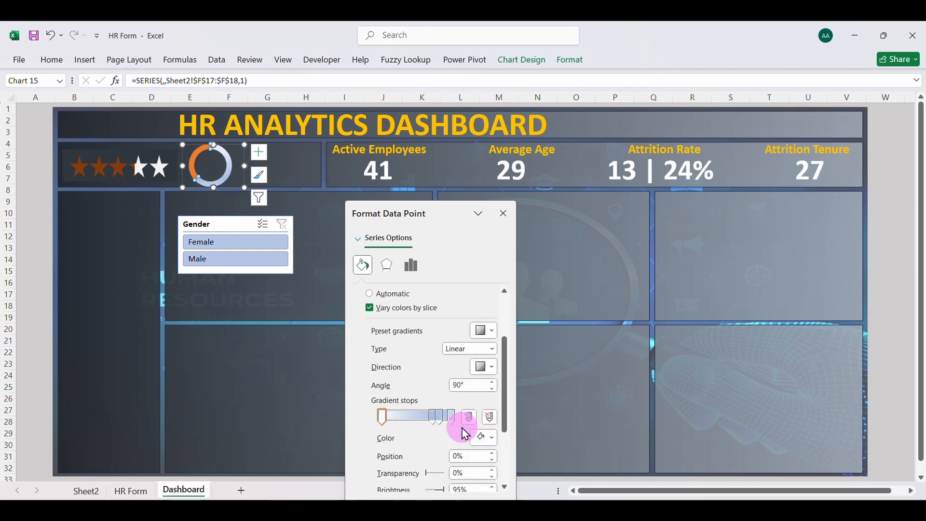
pyautogui.click(439, 417)
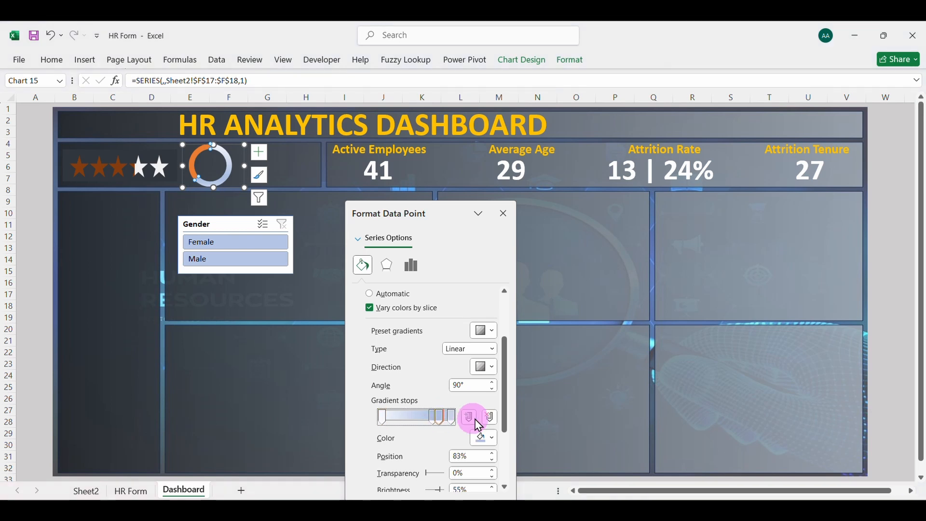
pyautogui.click(490, 417)
pyautogui.click(449, 418)
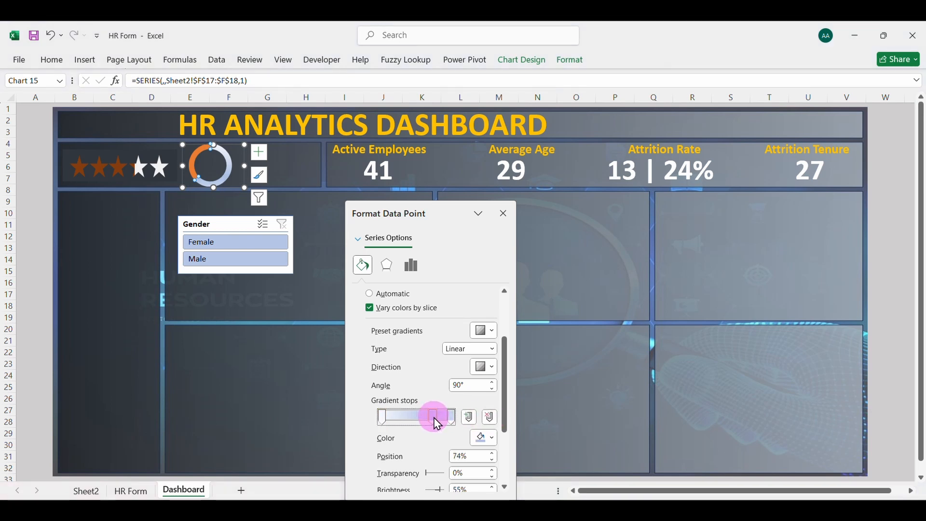
pyautogui.click(489, 418)
pyautogui.click(490, 418)
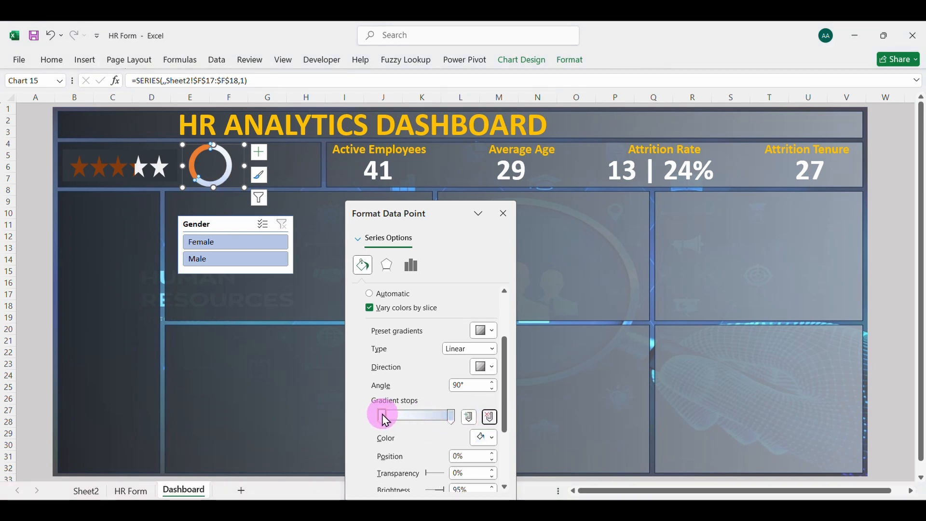
pyautogui.click(491, 438)
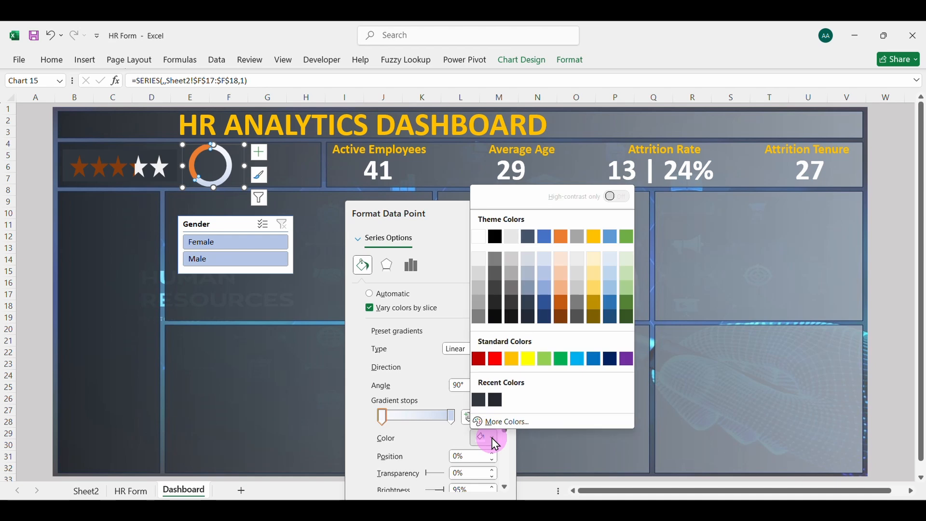
pyautogui.click(504, 423)
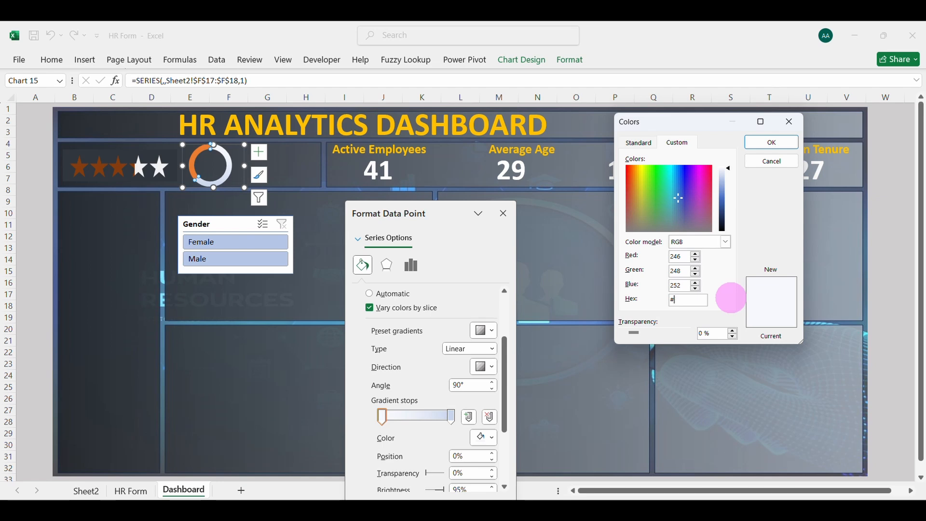
pyautogui.click(789, 121)
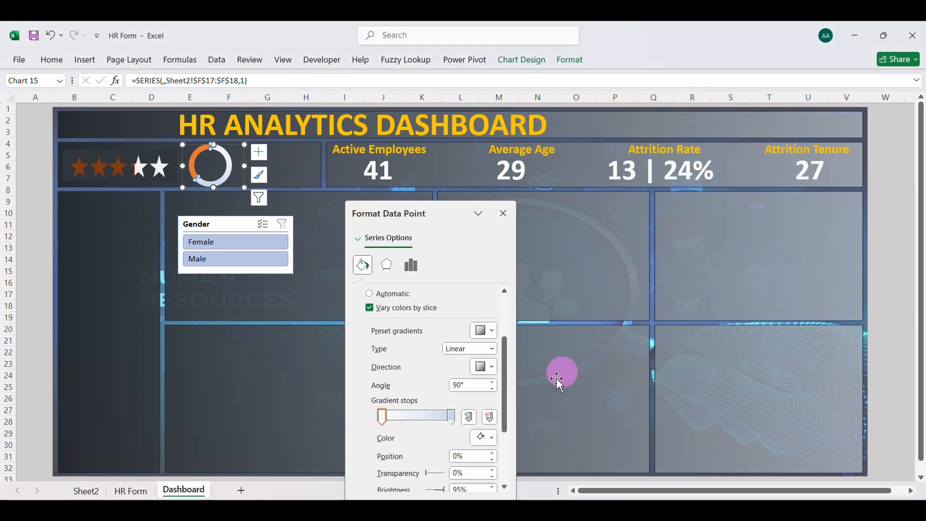
# Color the larger slice's gradient stops dark orange (50% darker) at 0% and light orange (60% lighter) at 100%
pyautogui.click(493, 438)
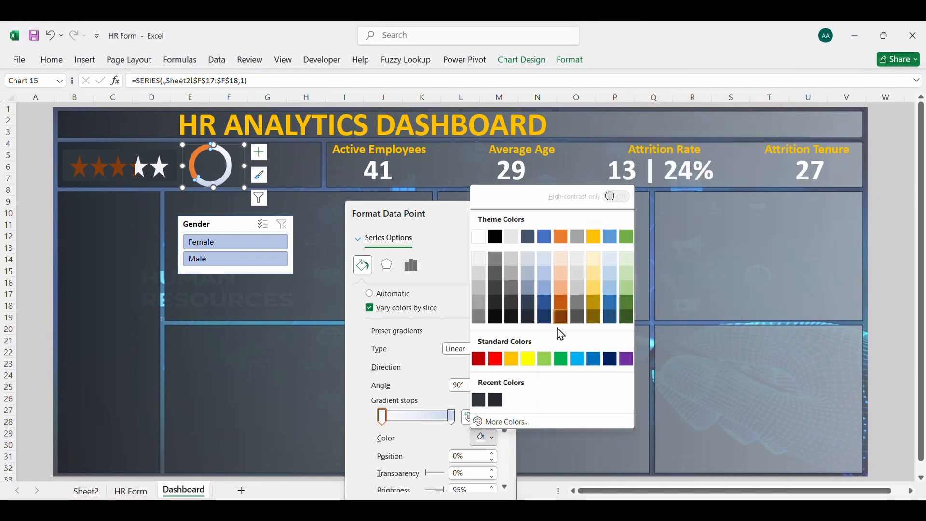
pyautogui.click(565, 317)
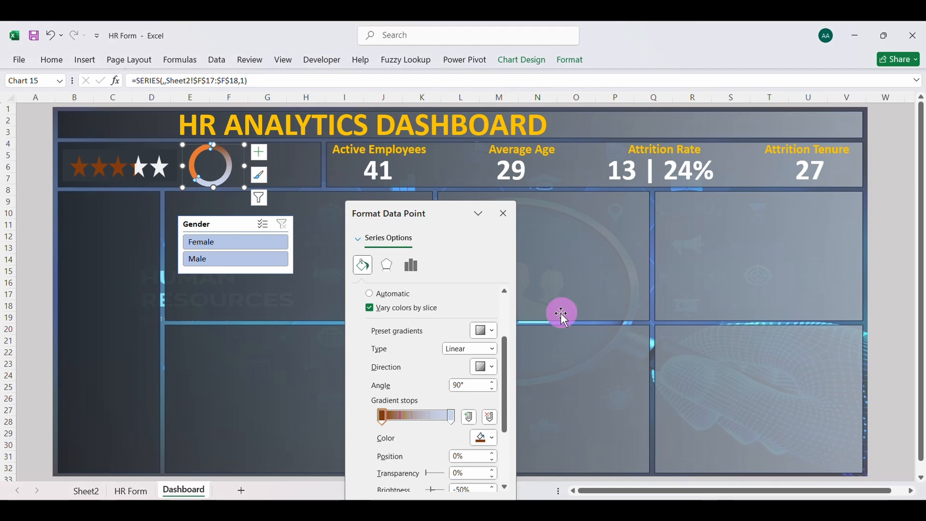
pyautogui.click(493, 437)
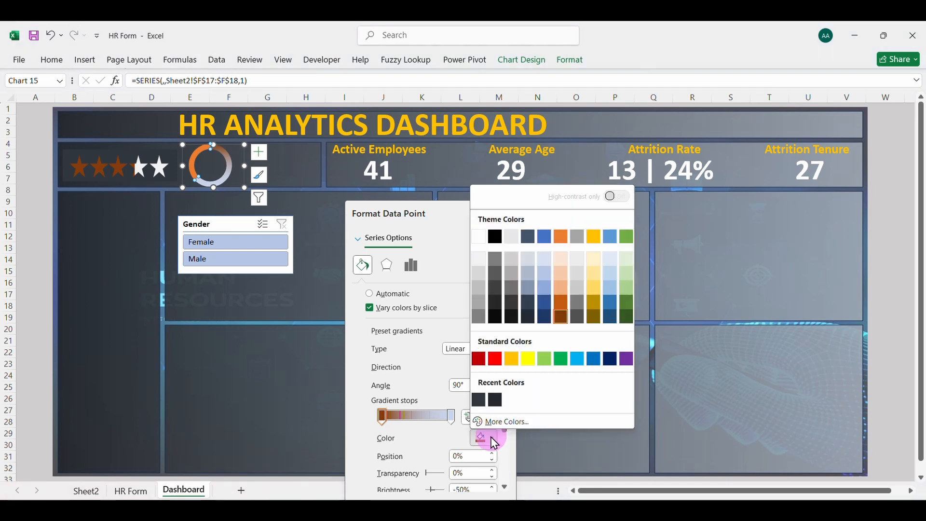
pyautogui.click(454, 421)
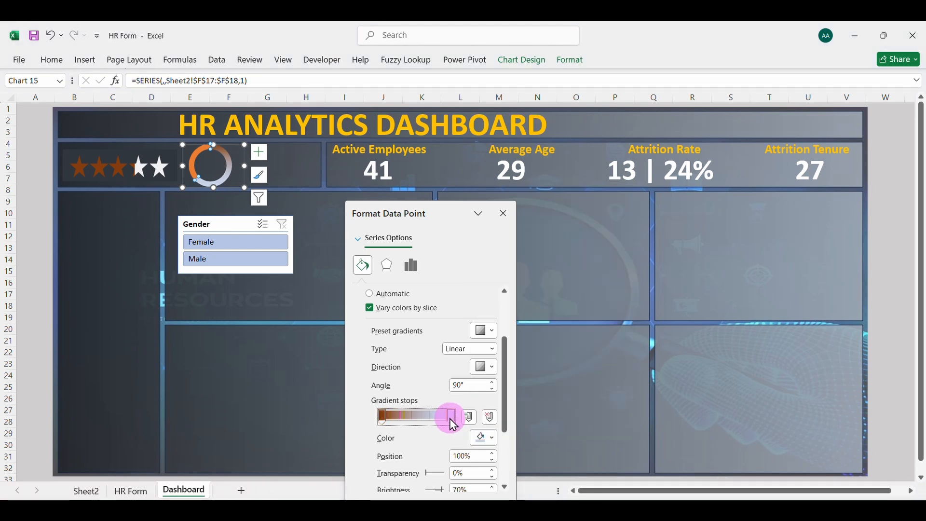
pyautogui.click(493, 438)
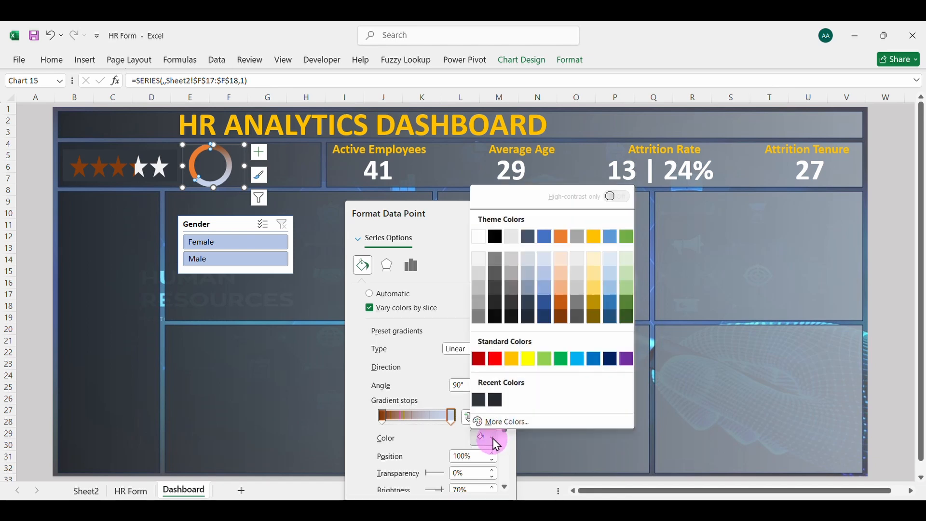
pyautogui.click(564, 274)
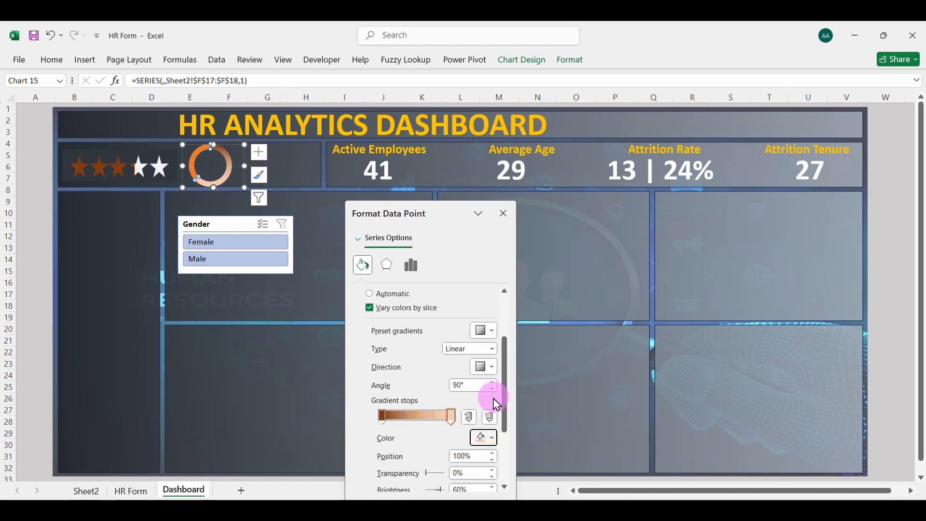
# Give the smaller orange doughnut slice a solid light gray fill, White, Background 1, Darker 15%
pyautogui.click(192, 162)
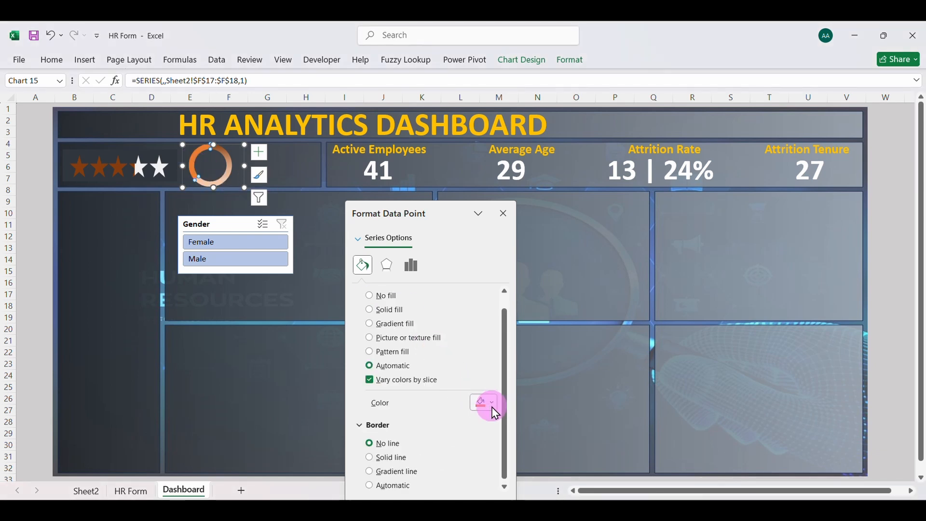
pyautogui.click(488, 403)
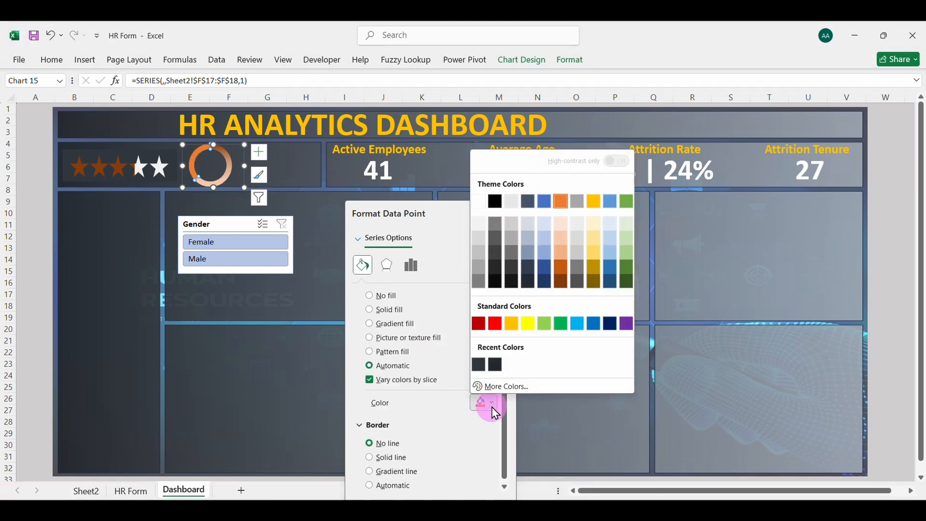
pyautogui.click(482, 253)
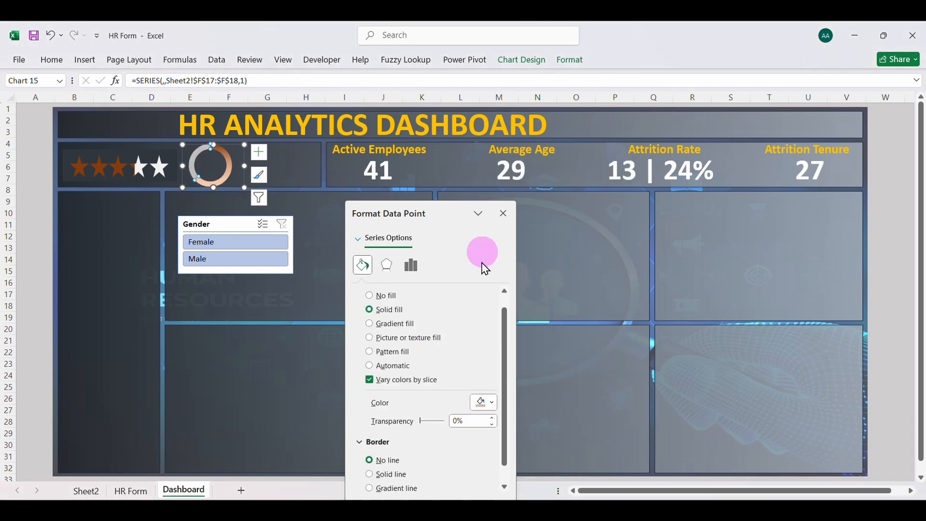
pyautogui.click(490, 404)
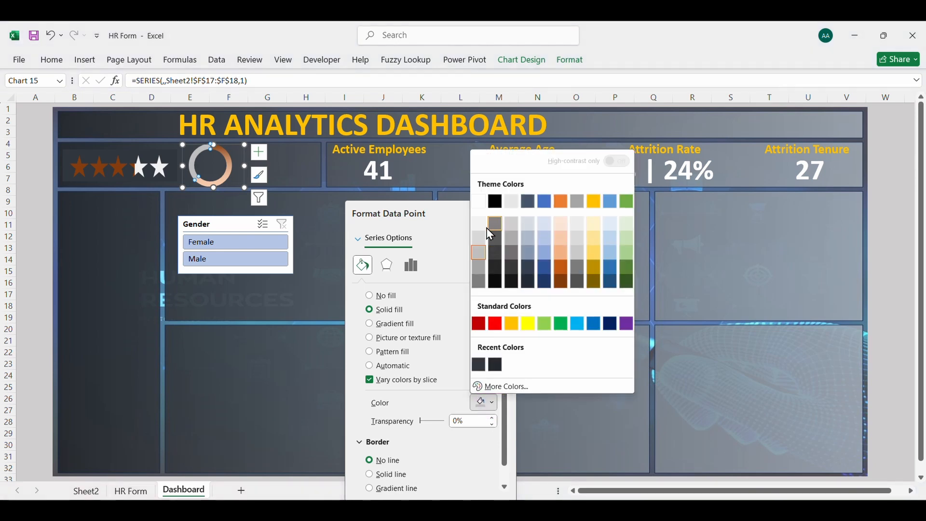
pyautogui.click(481, 243)
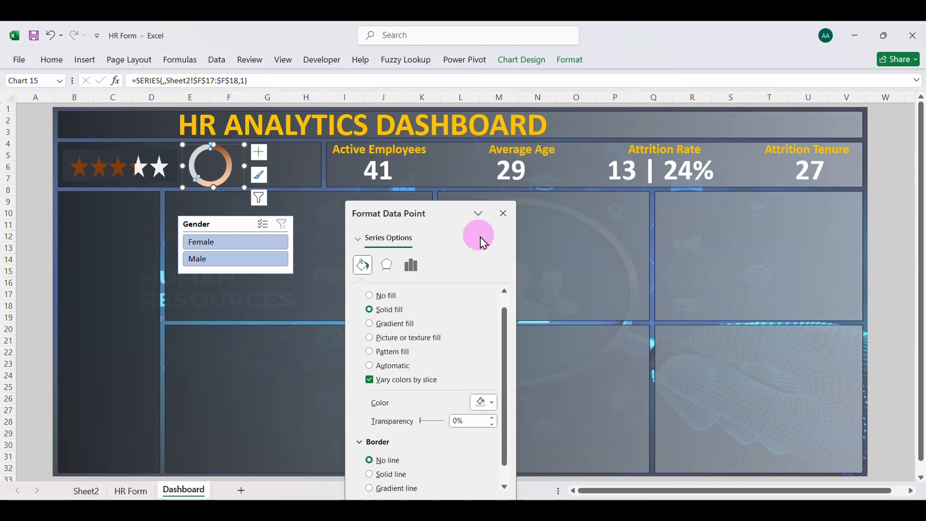
pyautogui.click(569, 263)
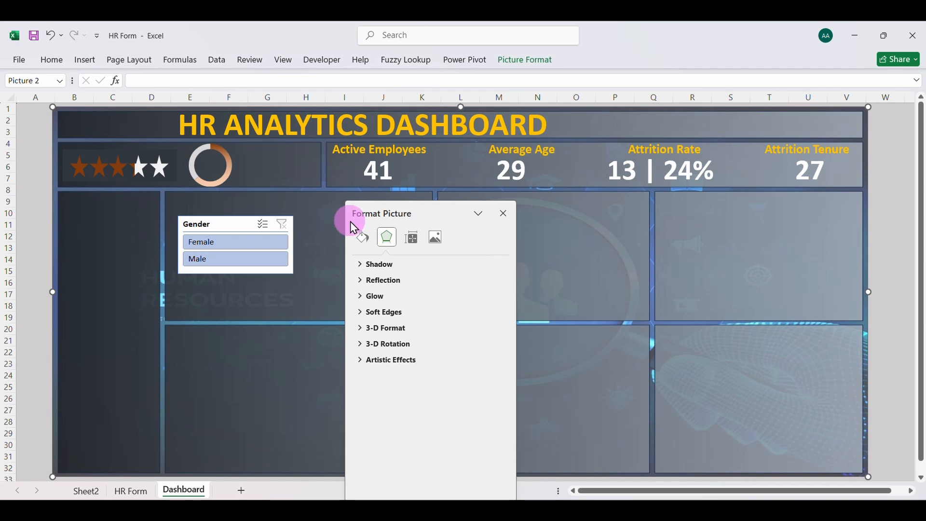
# Set the doughnut hole size of the chart's data series to 65%
pyautogui.click(185, 165)
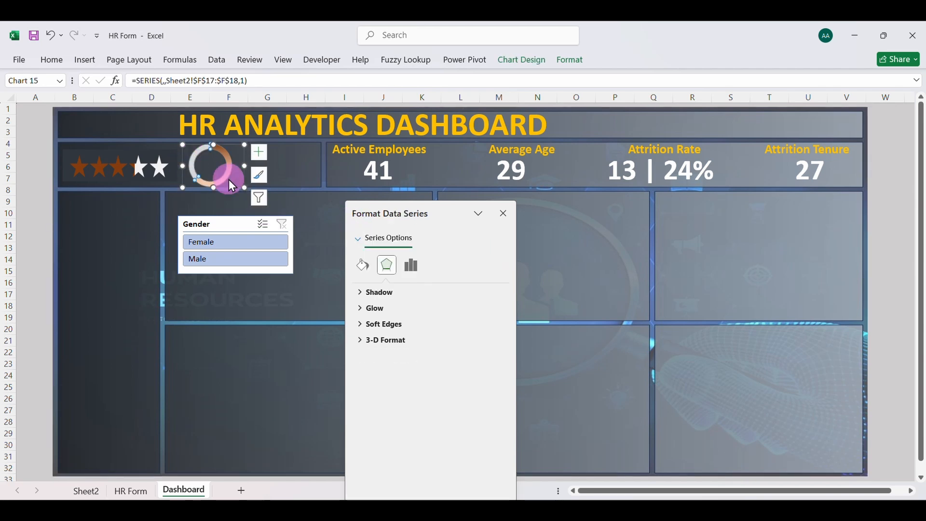
pyautogui.click(424, 306)
pyautogui.click(405, 242)
pyautogui.click(416, 271)
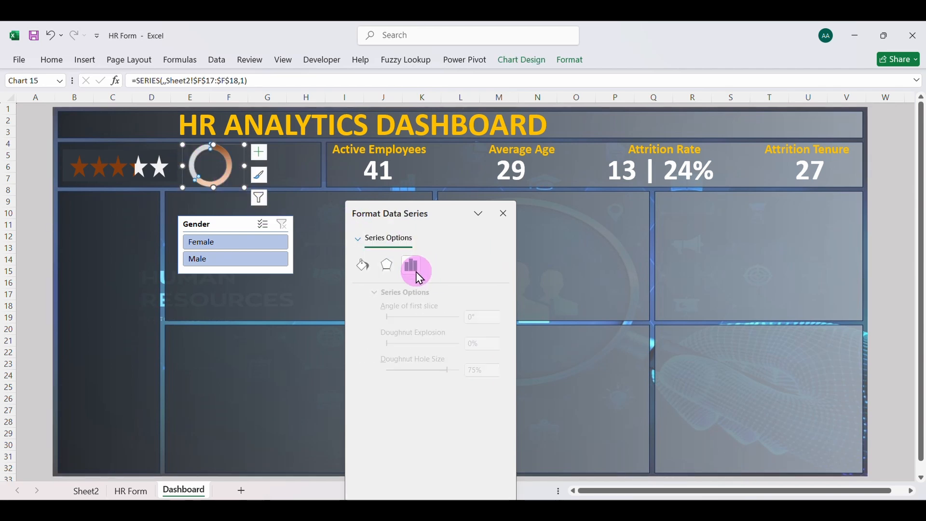
pyautogui.click(461, 371)
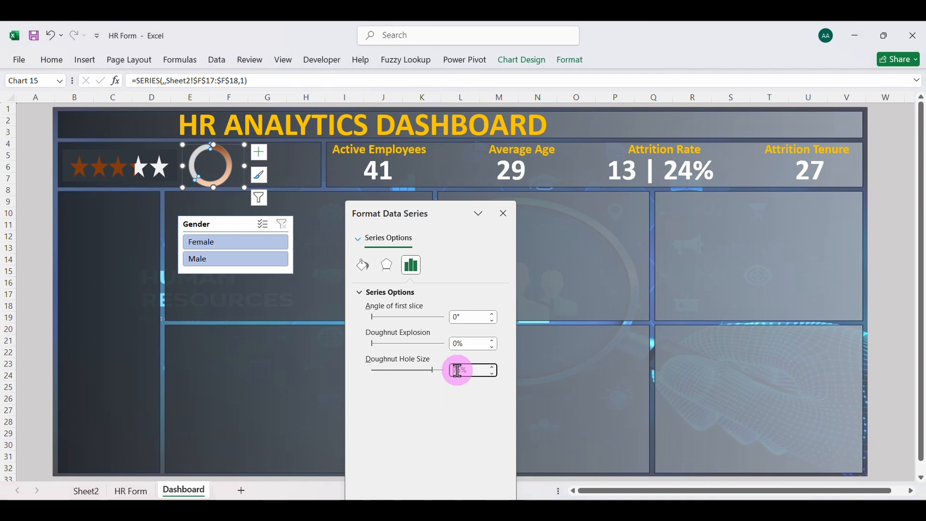
pyautogui.press('BackSpace')
pyautogui.write('6')
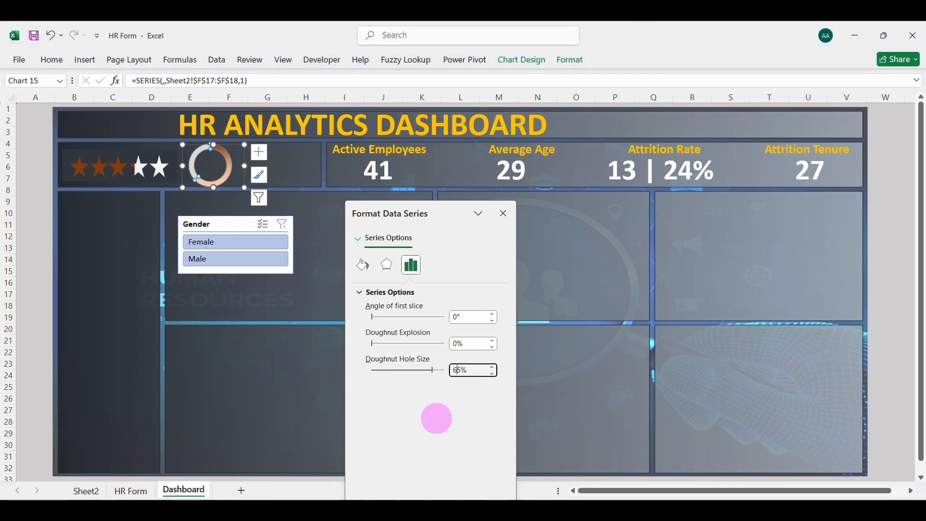
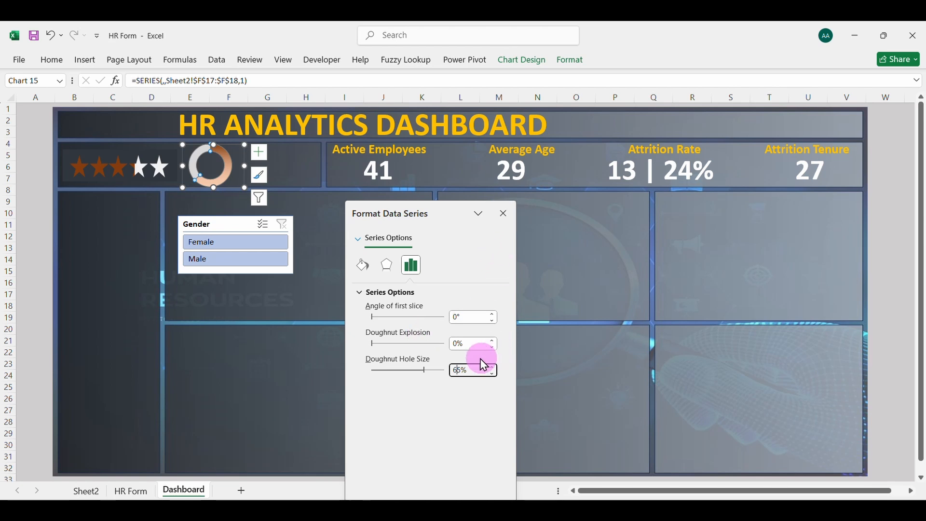
# Recolor the 100% gradient stop of the larger doughnut slice to orange, 40% lighter, and close the formatting pane
pyautogui.click(363, 265)
pyautogui.click(230, 167)
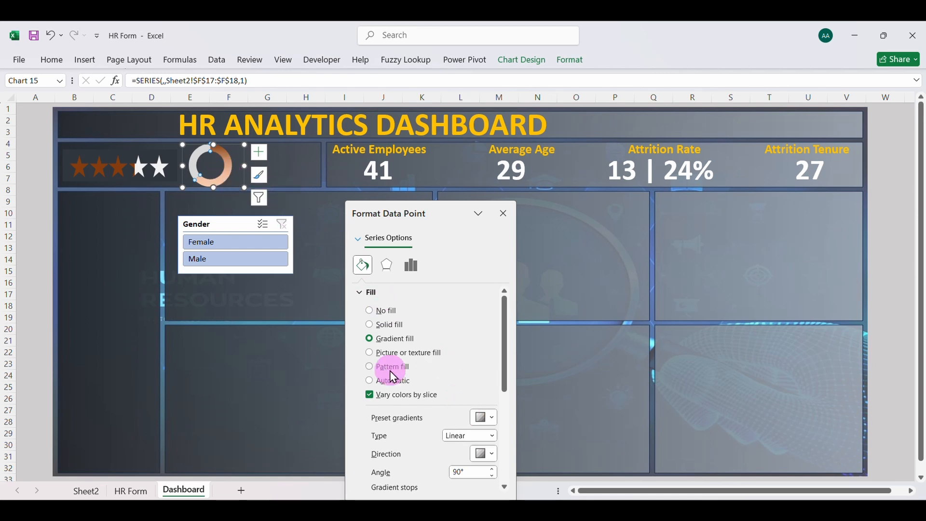
pyautogui.scroll(-3, 435, 421)
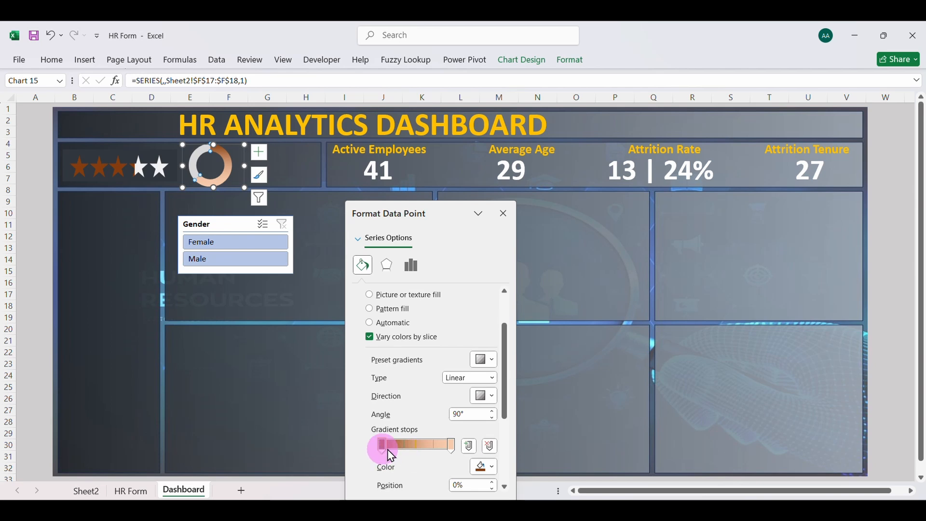
pyautogui.click(452, 445)
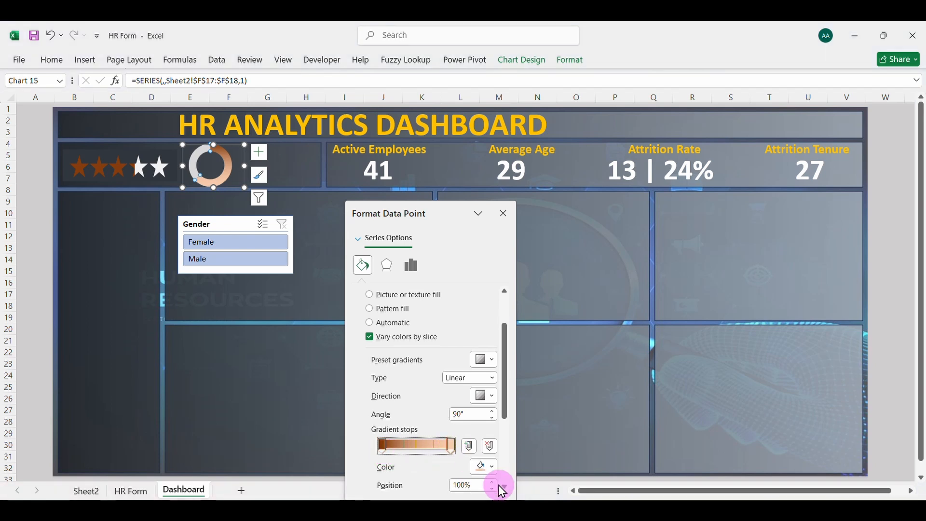
pyautogui.click(493, 468)
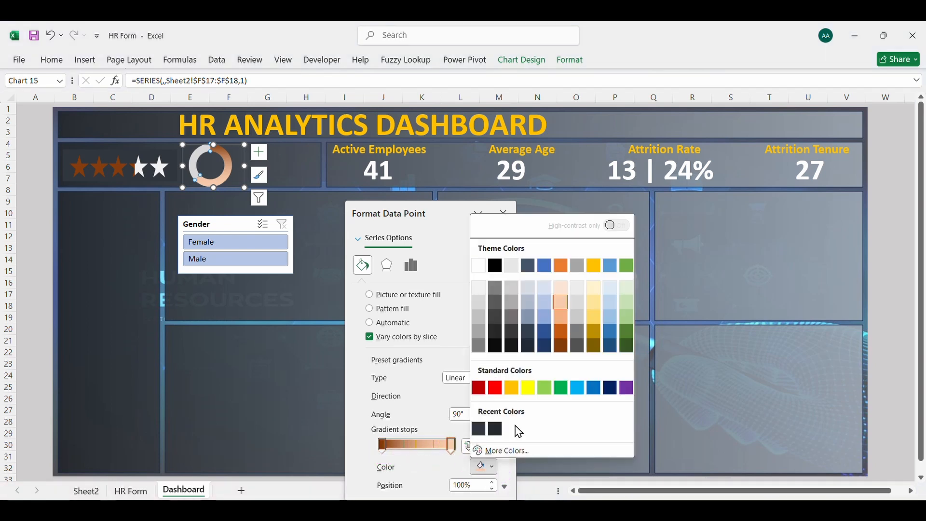
pyautogui.click(565, 323)
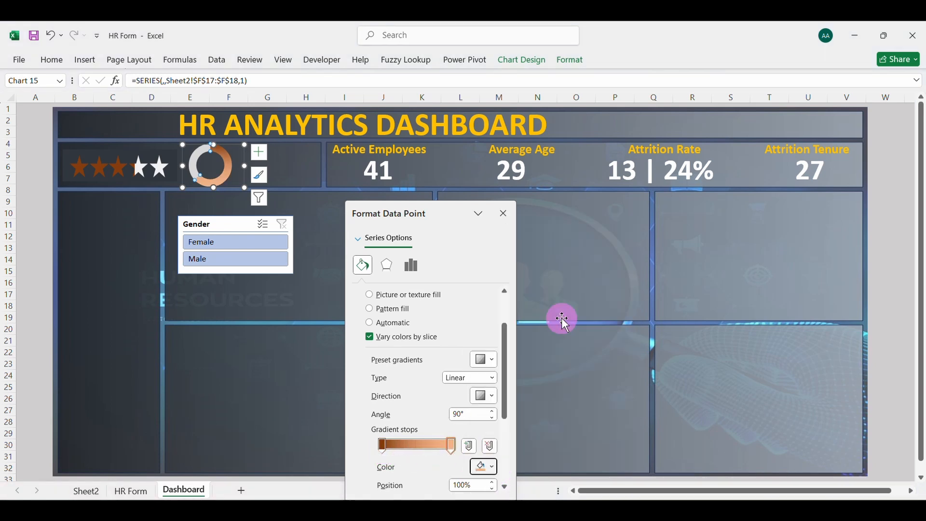
pyautogui.click(504, 214)
pyautogui.click(388, 240)
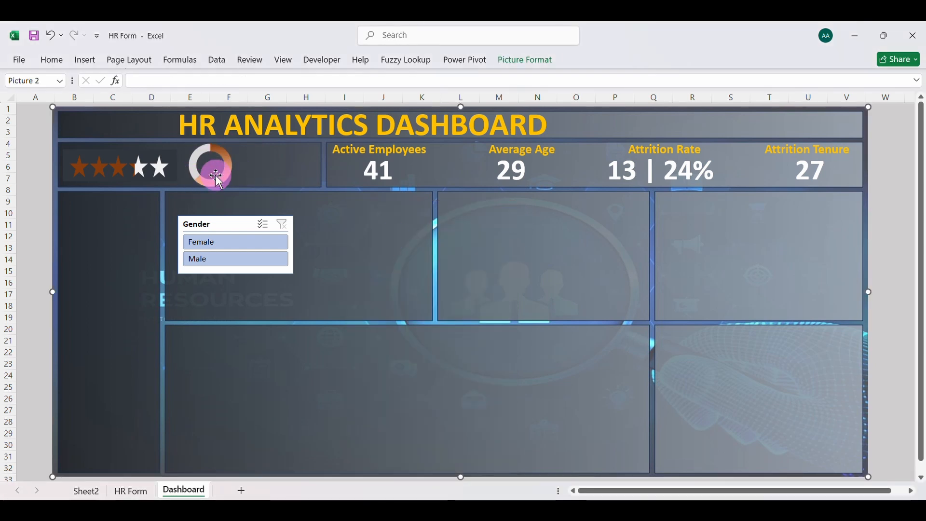
# Duplicate the Active Employees value text box and place the copy beside the doughnut chart
pyautogui.click(377, 175)
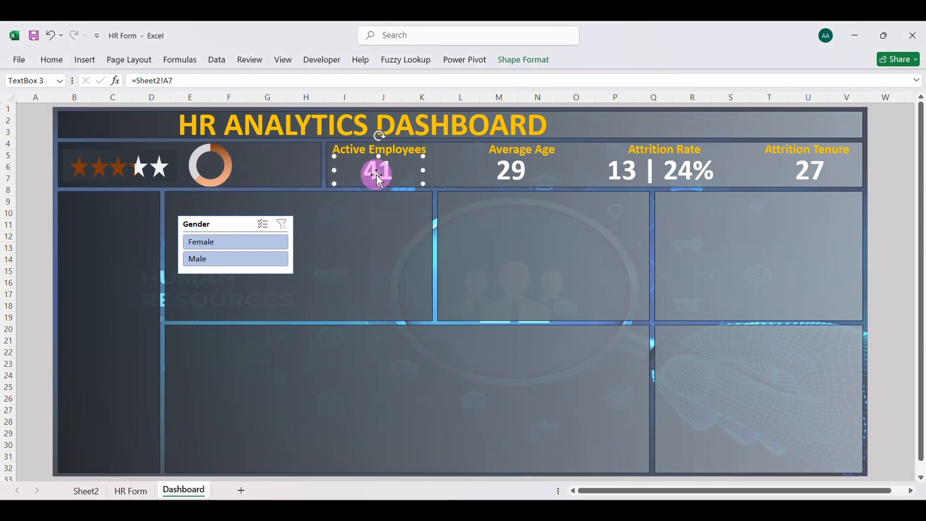
pyautogui.moveTo(381, 179); pyautogui.dragTo(266, 181)
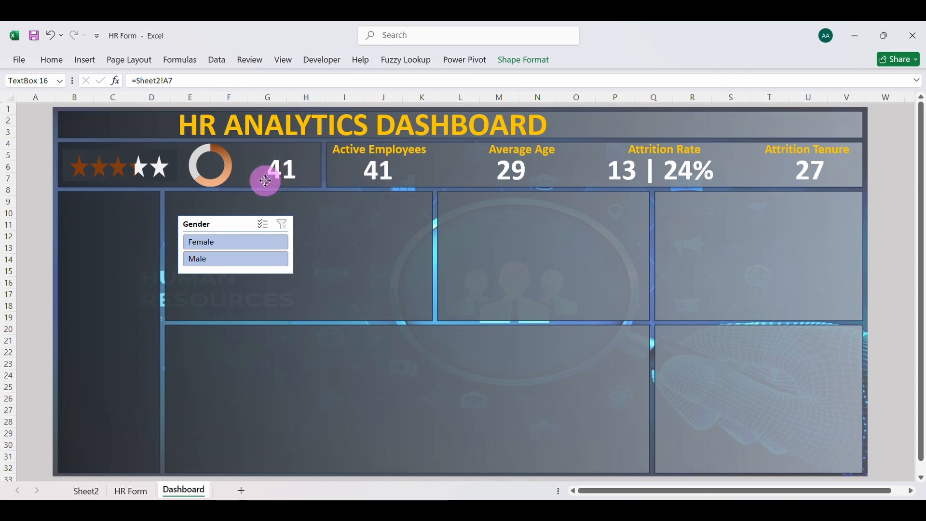
pyautogui.click(194, 81)
pyautogui.press('BackSpace')
pyautogui.press('BackSpace')
pyautogui.press('BackSpace')
pyautogui.press('BackSpace')
pyautogui.press('BackSpace')
pyautogui.press('BackSpace')
pyautogui.press('BackSpace')
pyautogui.press('BackSpace')
pyautogui.press('BackSpace')
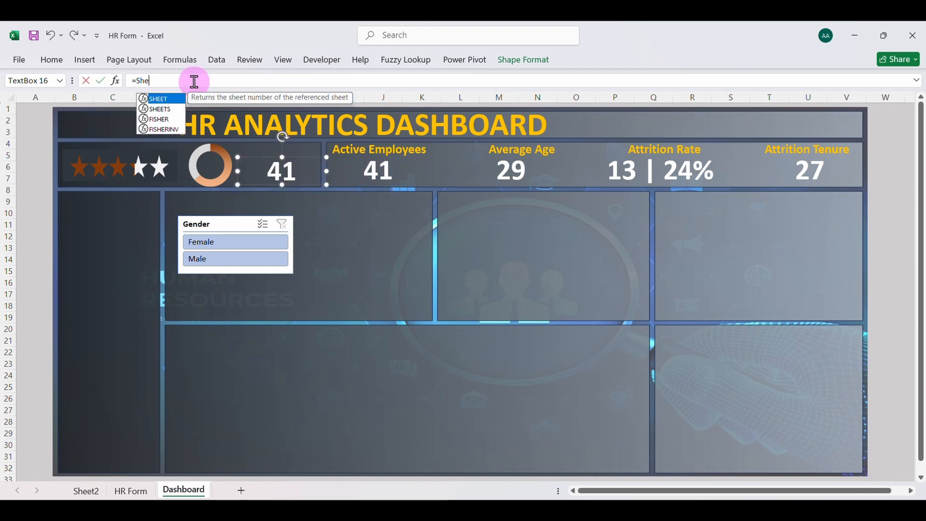
pyautogui.click(92, 492)
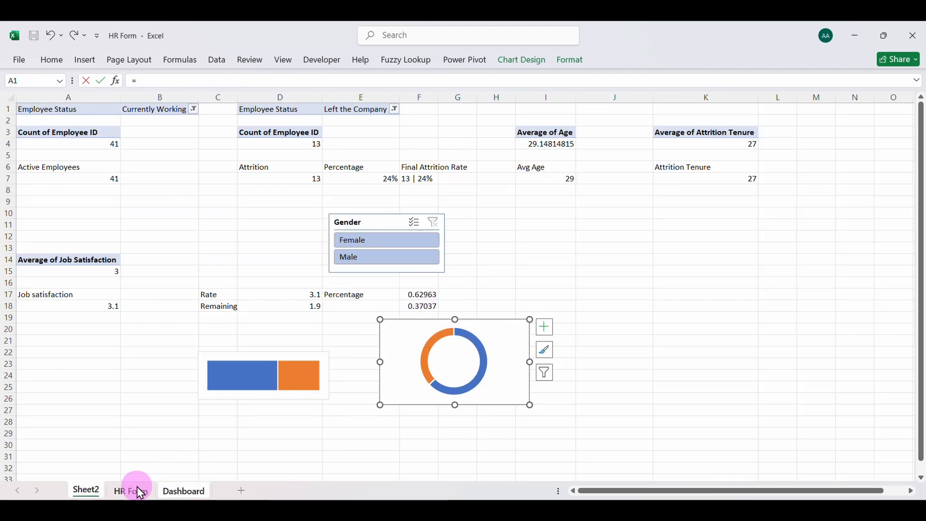
pyautogui.click(181, 492)
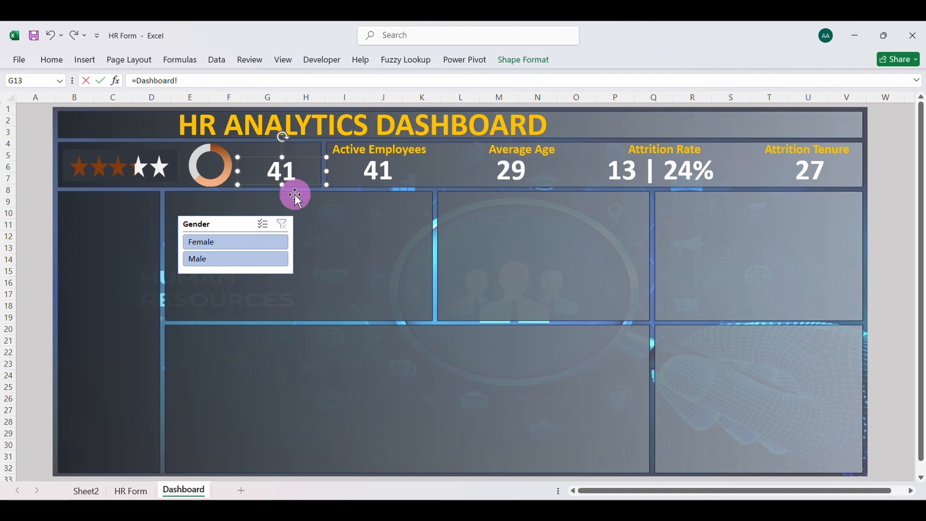
# Format the job satisfaction percentage cells F17:F18 on Sheet2 as percentages
pyautogui.click(84, 490)
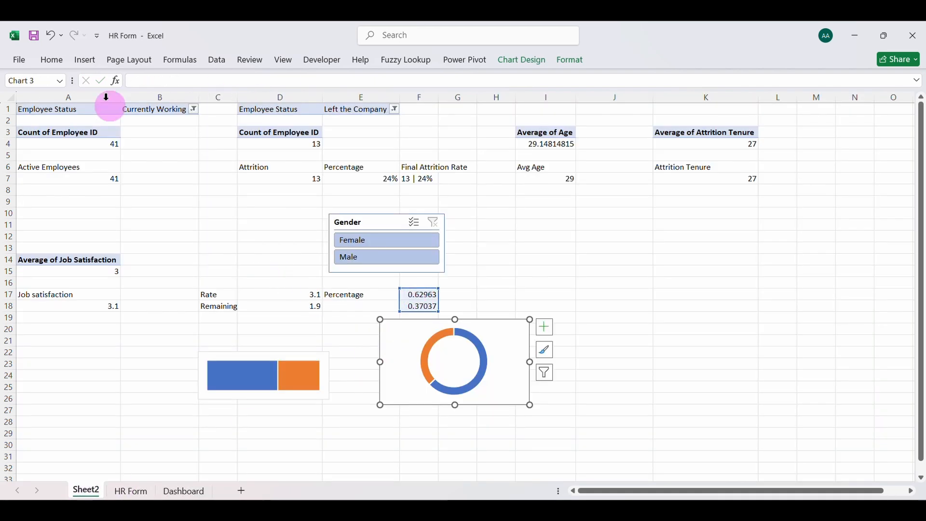
pyautogui.click(58, 61)
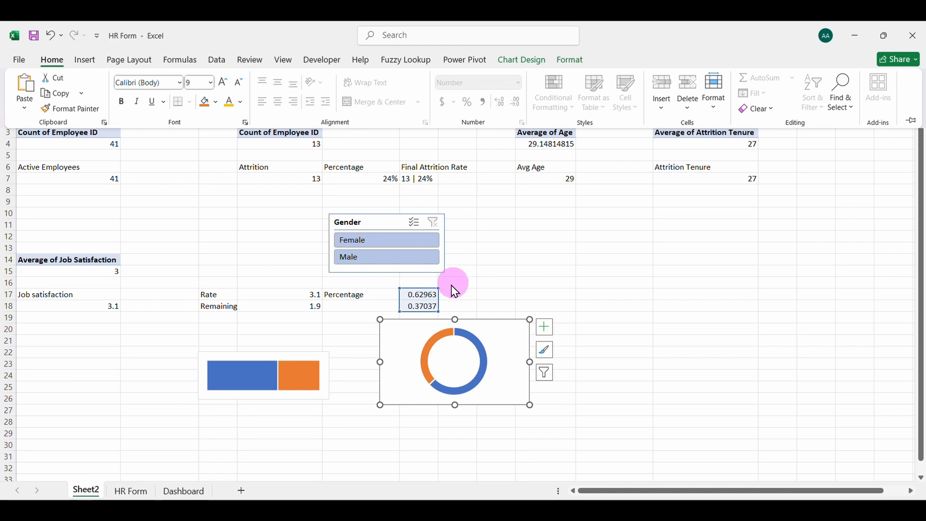
pyautogui.click(432, 301)
pyautogui.click(425, 295)
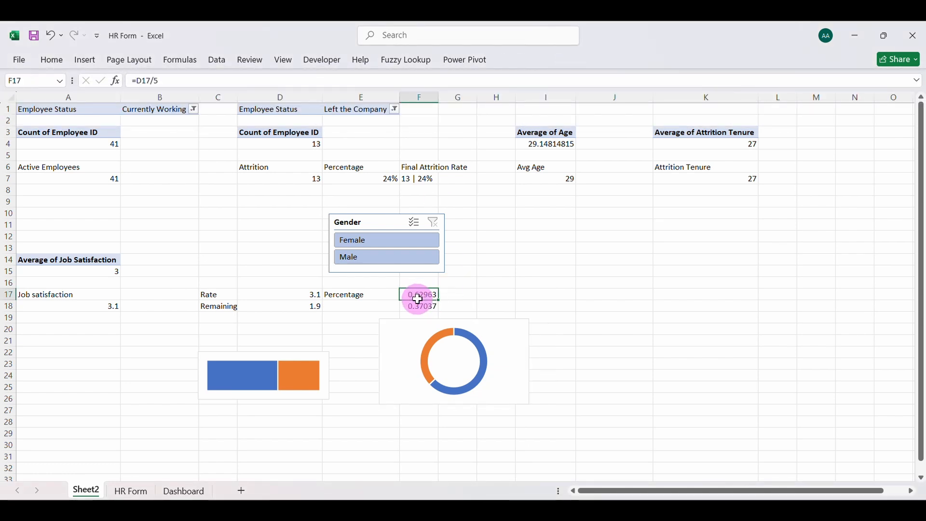
pyautogui.moveTo(418, 299); pyautogui.dragTo(419, 307)
pyautogui.click(52, 61)
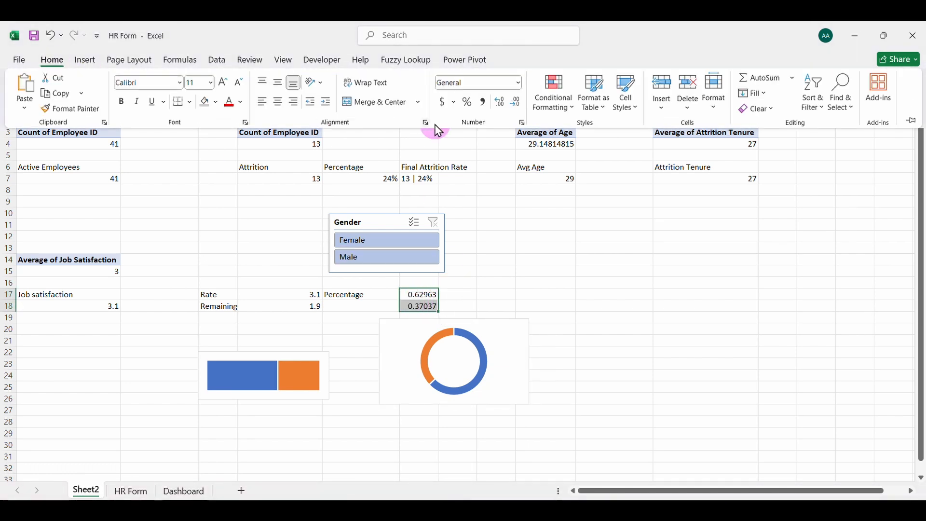
pyautogui.click(467, 103)
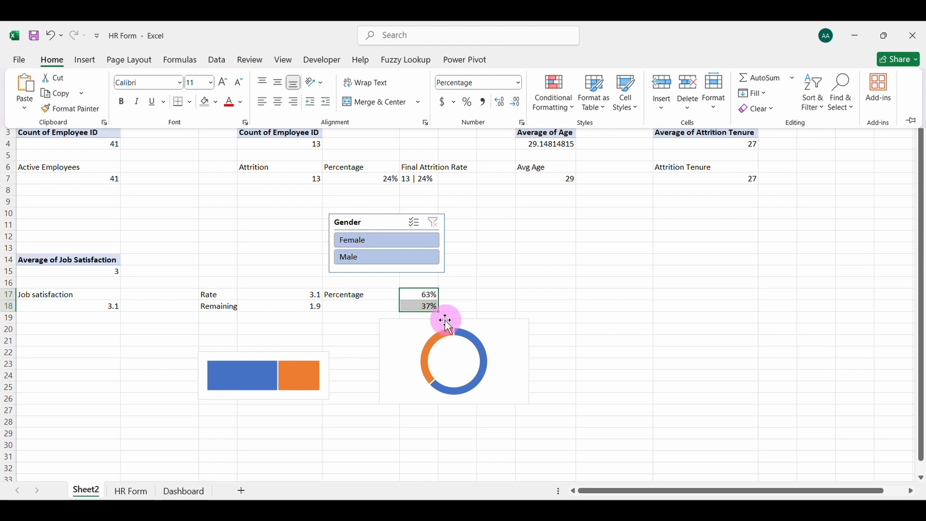
# Link the copied text box beside the dashboard's doughnut chart to cell F17 on Sheet2
pyautogui.click(350, 304)
pyautogui.click(427, 297)
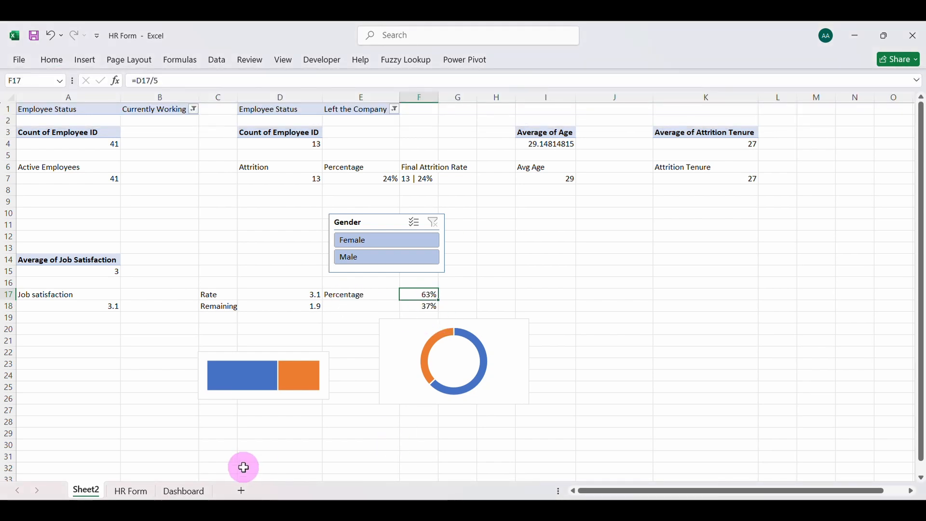
pyautogui.click(183, 491)
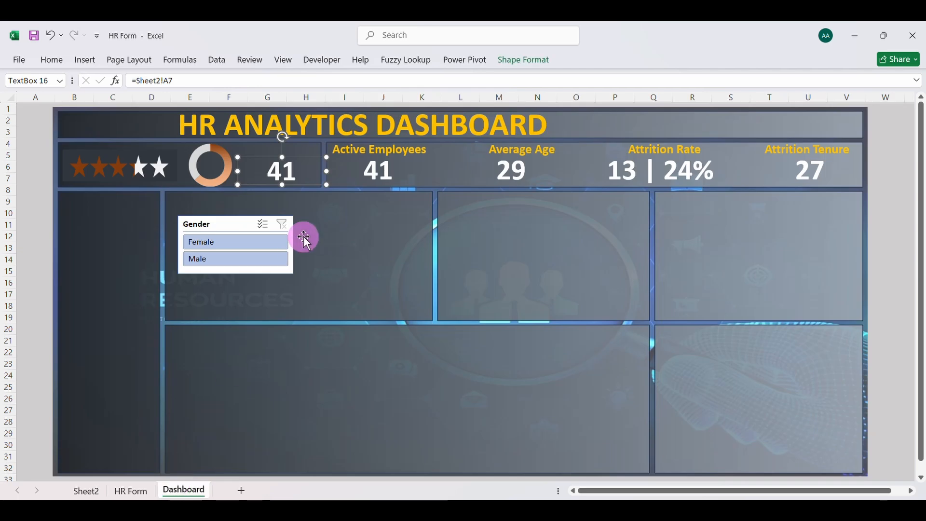
pyautogui.click(192, 80)
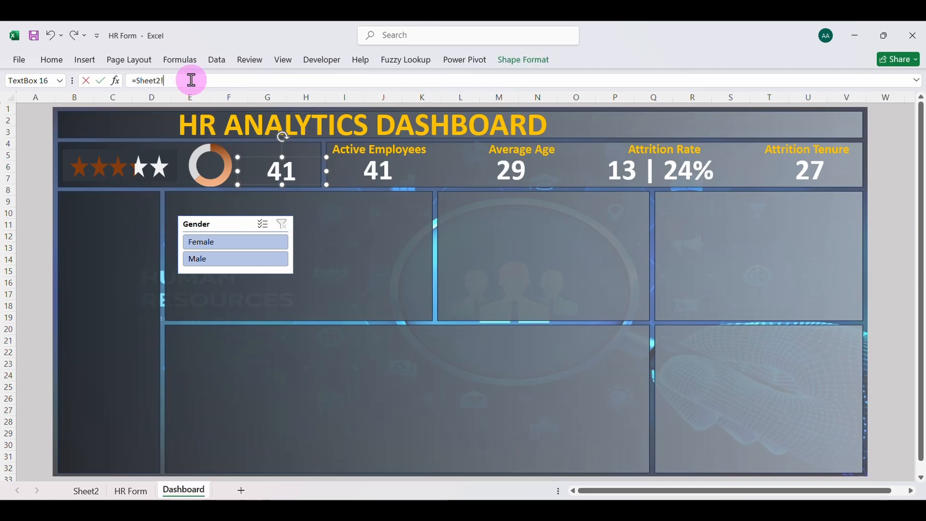
pyautogui.press('BackSpace')
pyautogui.press('BackSpace')
pyautogui.press('BackSpace')
pyautogui.press('BackSpace')
pyautogui.press('BackSpace')
pyautogui.press('BackSpace')
pyautogui.press('BackSpace')
pyautogui.click(92, 490)
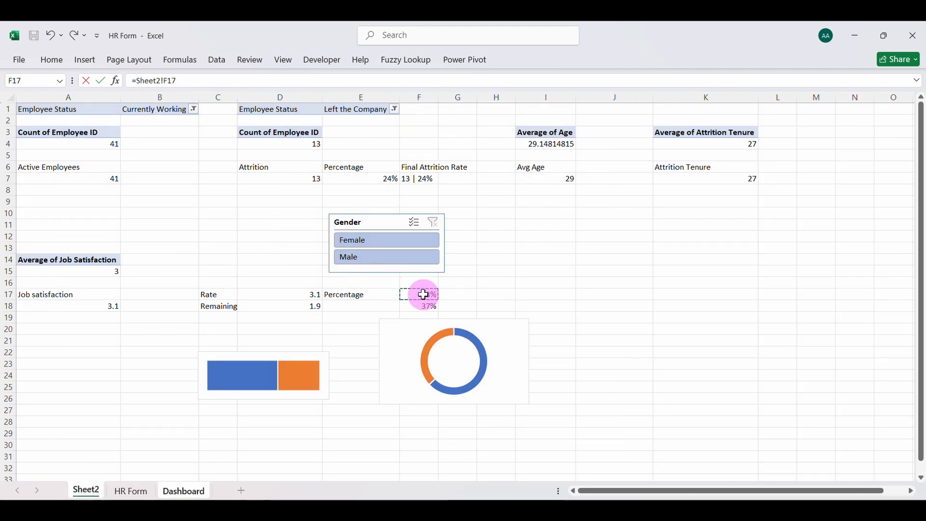
pyautogui.press('Return')
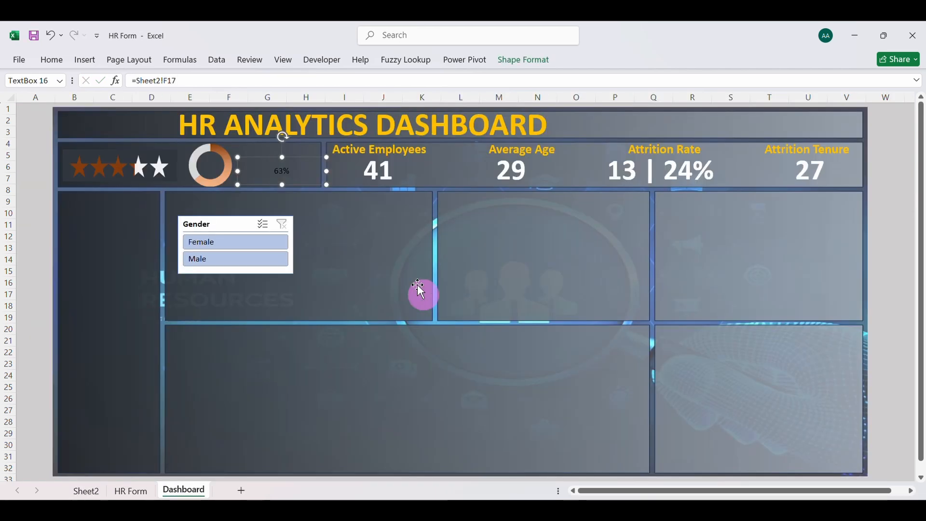
# Copy the formatting of the Active Employees value onto the percentage text box with Format Painter
pyautogui.click(370, 172)
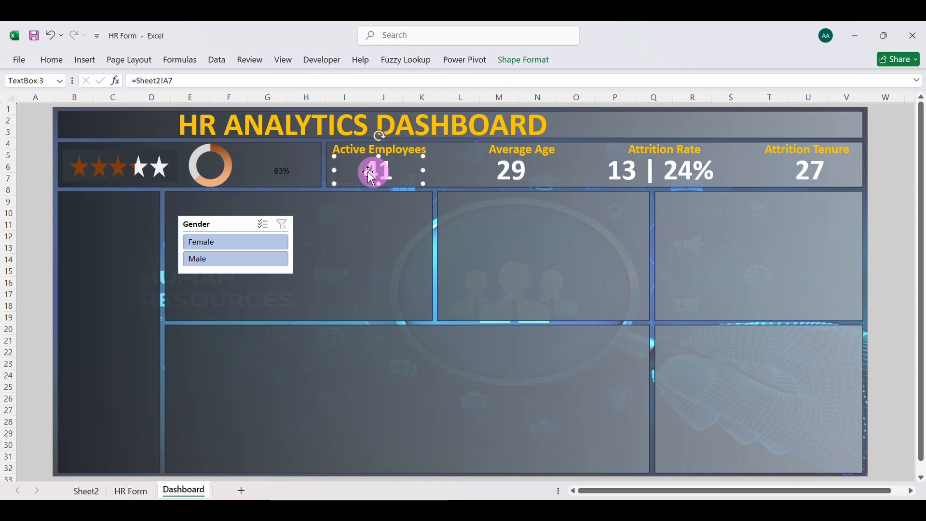
pyautogui.click(51, 59)
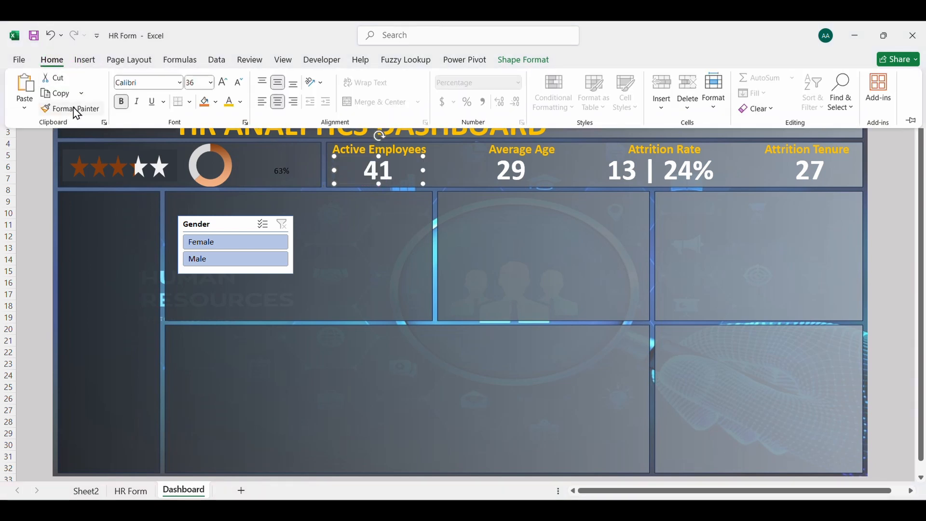
pyautogui.click(287, 168)
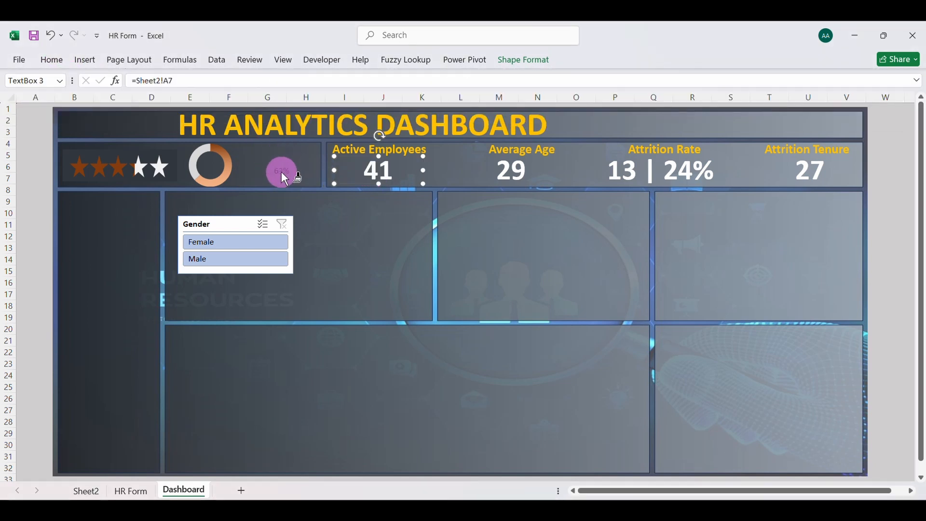
pyautogui.click(282, 172)
pyautogui.press('Escape')
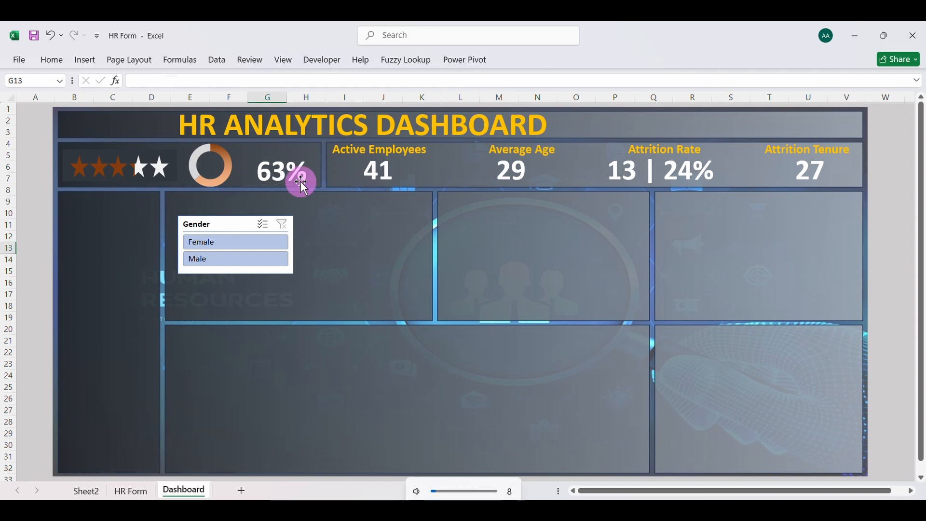
# Narrow the percentage text box and reduce its font size to 20
pyautogui.click(295, 171)
pyautogui.moveTo(238, 157); pyautogui.dragTo(254, 159)
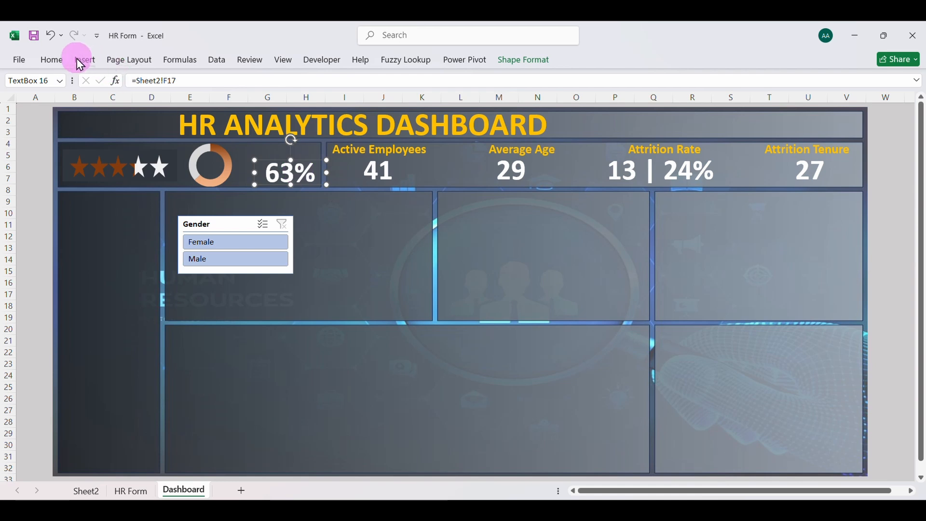
pyautogui.click(53, 59)
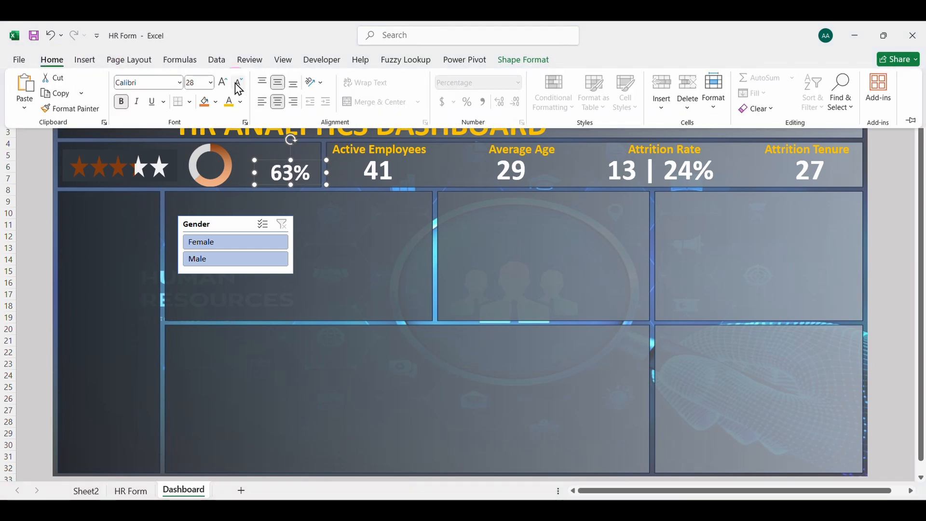
pyautogui.click(238, 83)
pyautogui.click(238, 83)
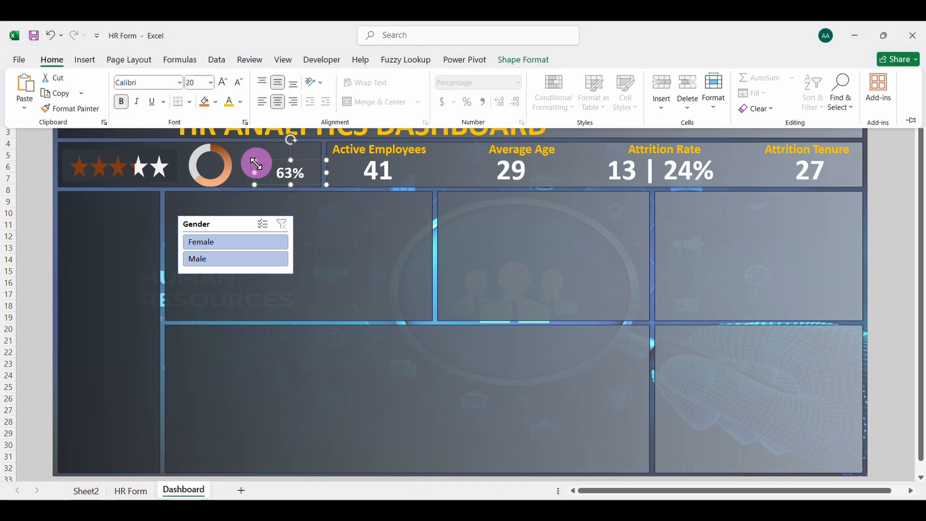
pyautogui.click(255, 170)
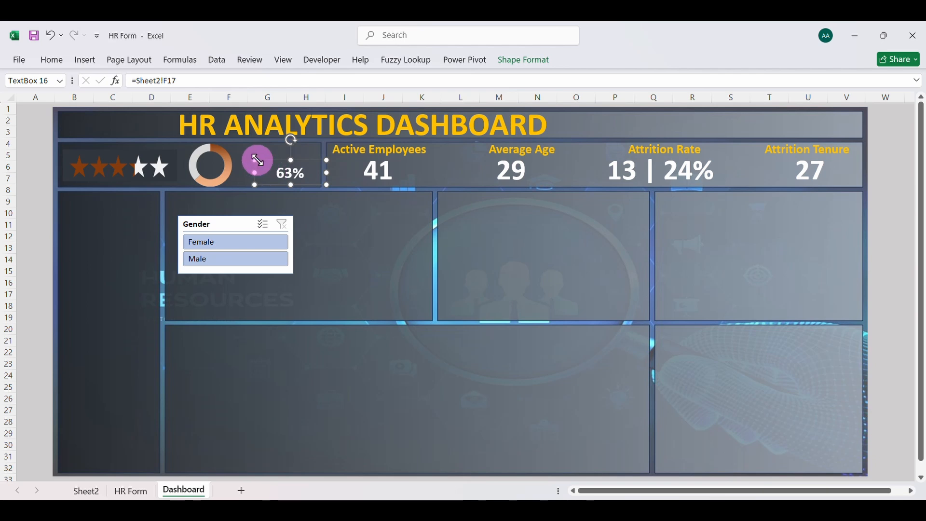
# Shrink the percentage text box to fit the doughnut chart and center it in the hole
pyautogui.moveTo(256, 161); pyautogui.dragTo(216, 171)
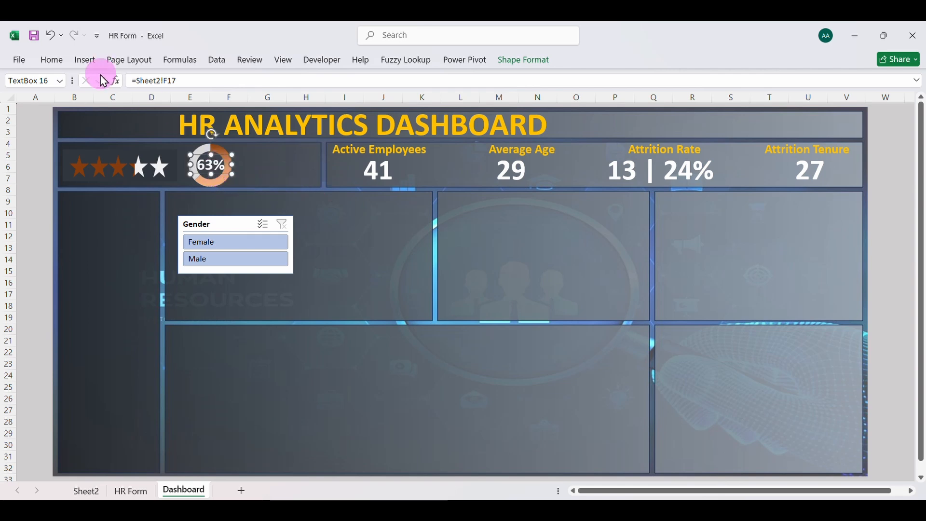
pyautogui.click(52, 60)
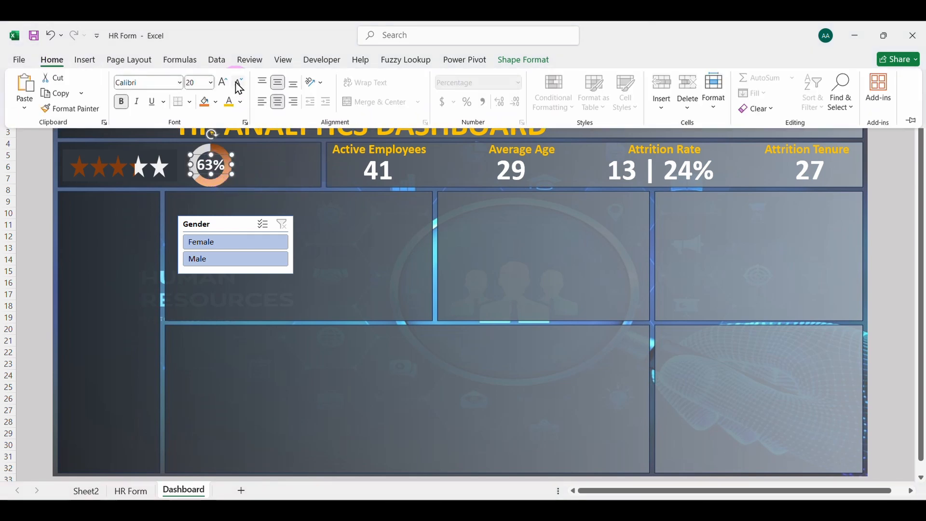
pyautogui.click(271, 169)
pyautogui.click(271, 170)
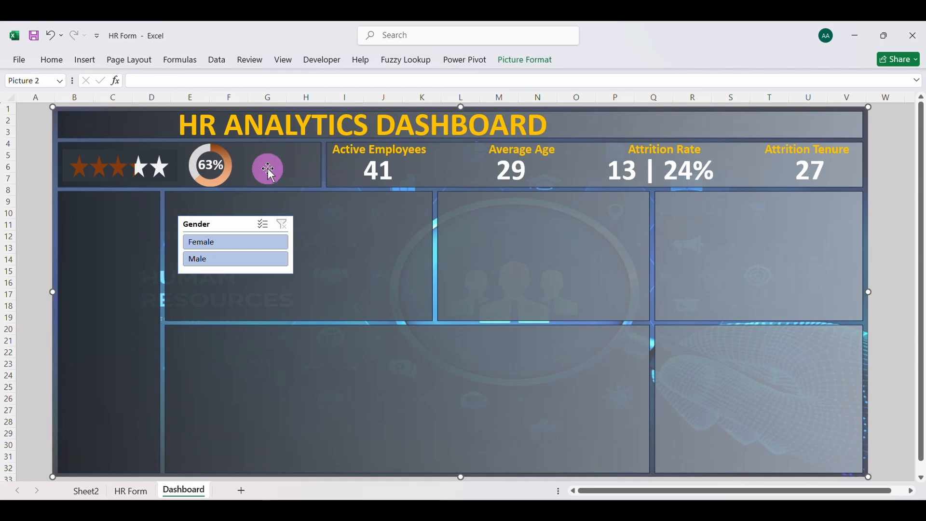
# Duplicate the Active Employees label beside the doughnut chart and change its text to Job Satisfaction on two lines
pyautogui.click(357, 157)
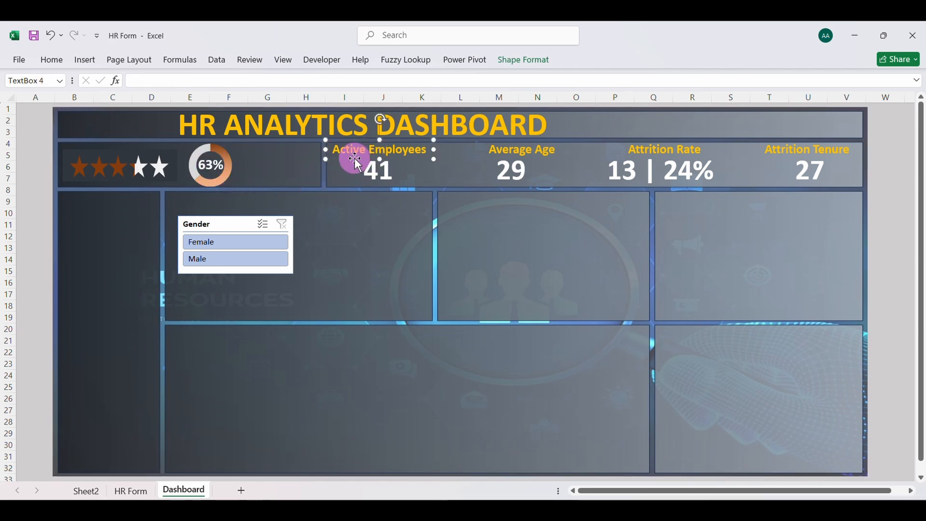
pyautogui.moveTo(356, 159); pyautogui.dragTo(301, 170)
pyautogui.click(286, 157)
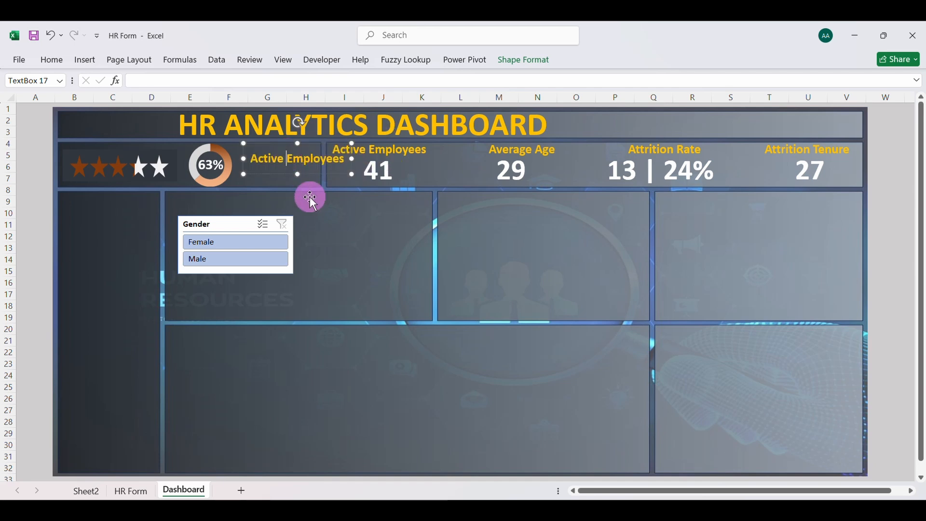
pyautogui.press('Return')
pyautogui.doubleClick(303, 155)
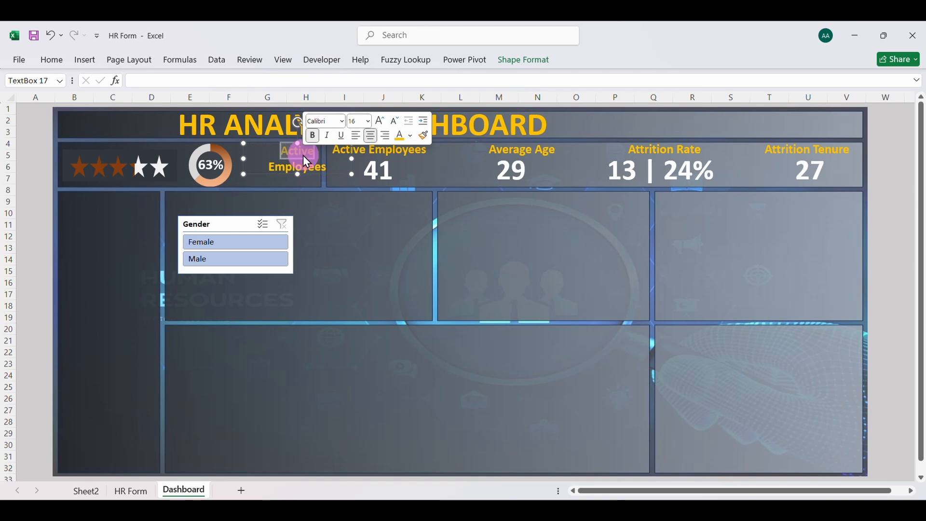
pyautogui.write('Job')
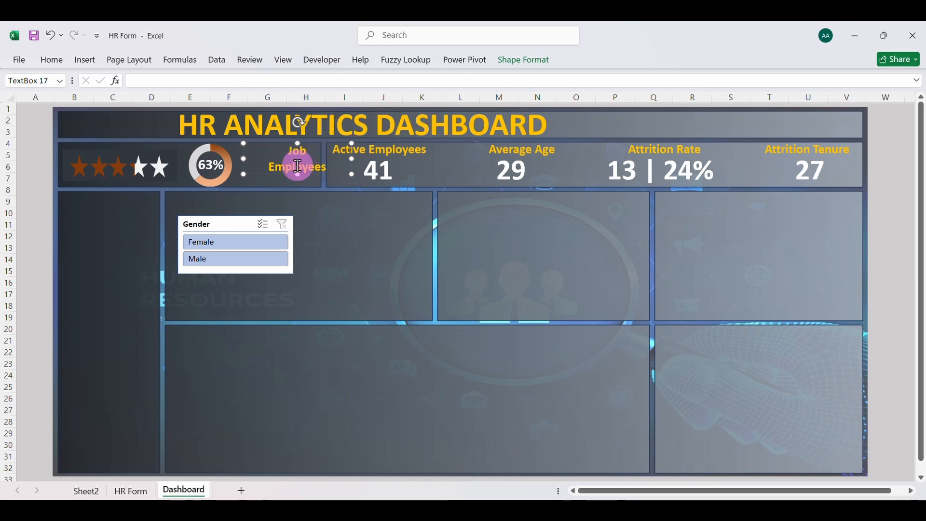
pyautogui.doubleClick(295, 165)
pyautogui.write('Satisfaction')
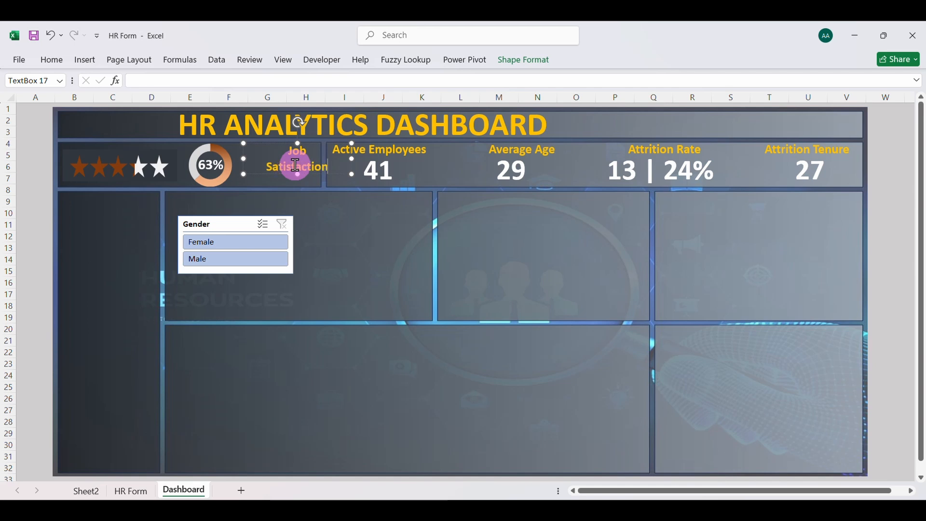
# Resize the Job Satisfaction text box to show both lines and position it between the doughnut chart and the Active Employees card
pyautogui.click(308, 174)
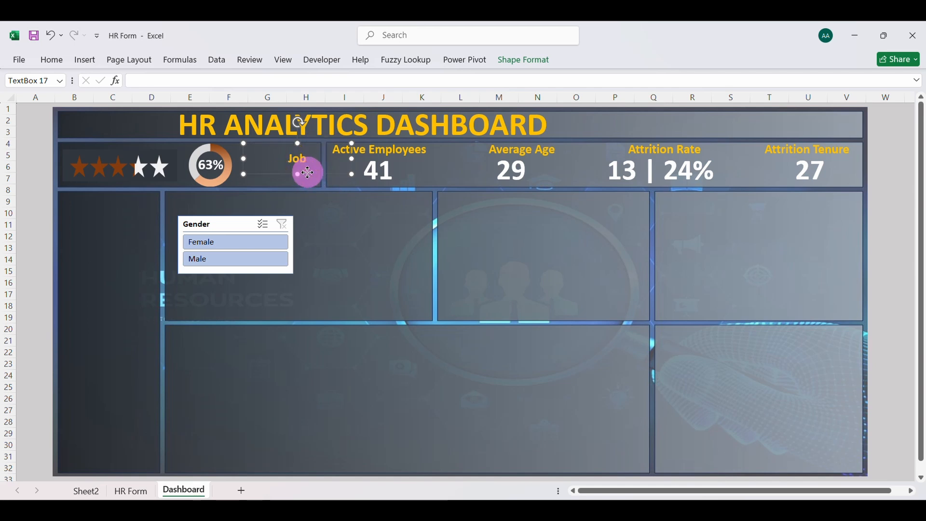
pyautogui.moveTo(299, 174); pyautogui.dragTo(296, 183)
pyautogui.moveTo(342, 163); pyautogui.dragTo(321, 164)
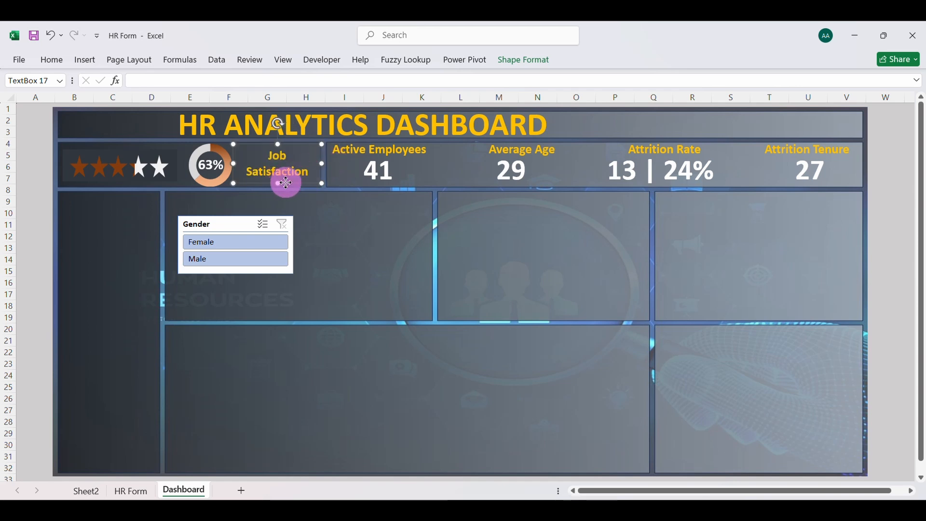
pyautogui.moveTo(286, 184); pyautogui.dragTo(289, 182)
# Test the dashboard's Gender slicer by filtering to Female and switching the filter to Male
pyautogui.click(389, 235)
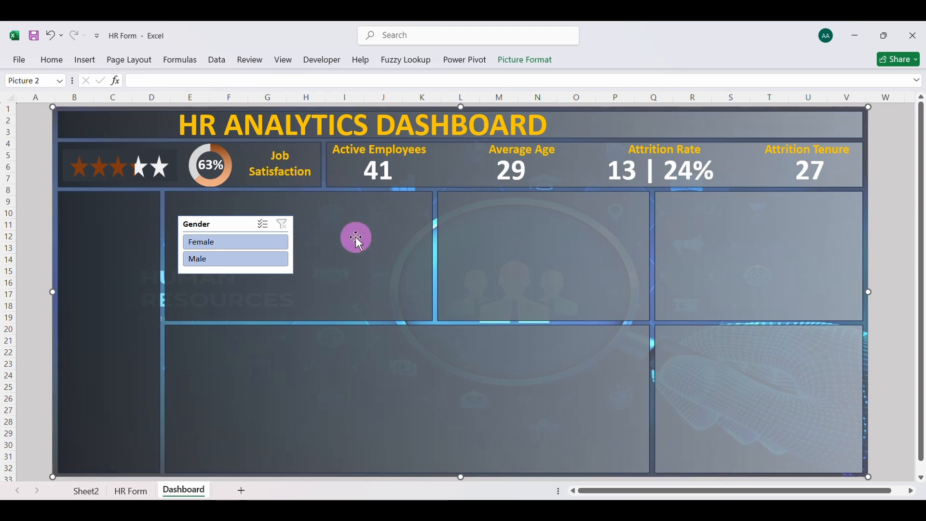
pyautogui.click(236, 243)
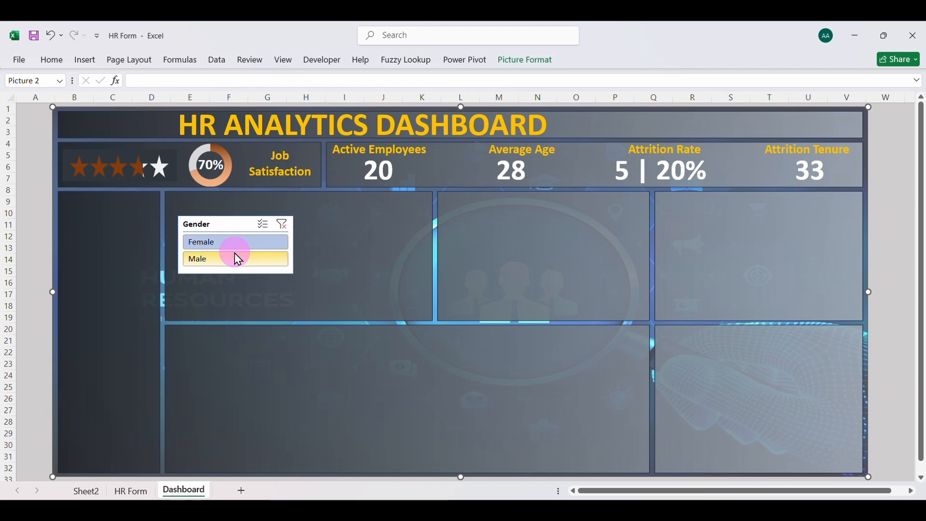
pyautogui.click(235, 259)
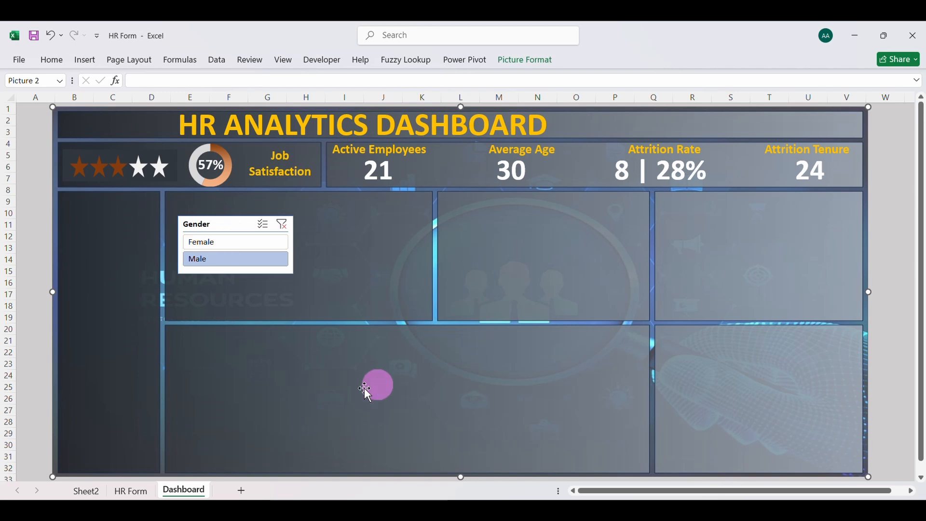
# Insert a Year of joining slicer from the Average of Job Satisfaction PivotTable on Sheet2
pyautogui.click(85, 491)
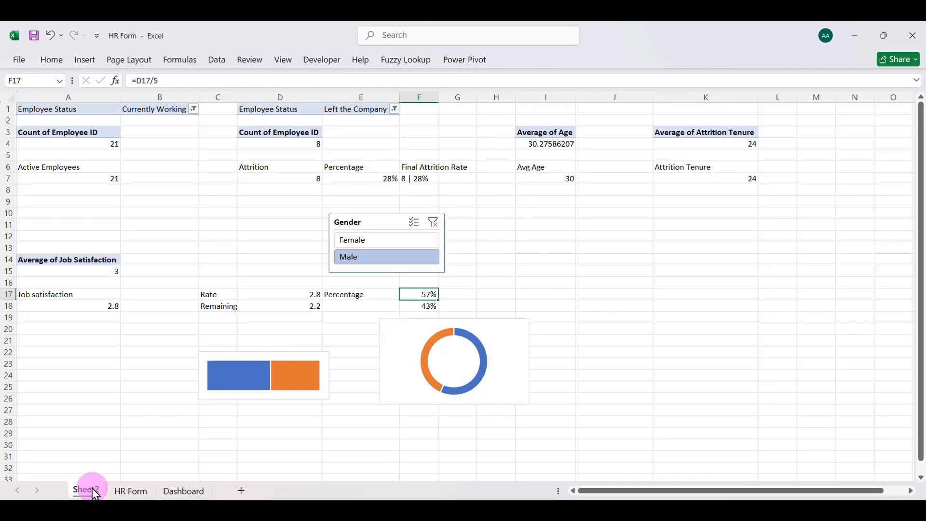
pyautogui.click(75, 271)
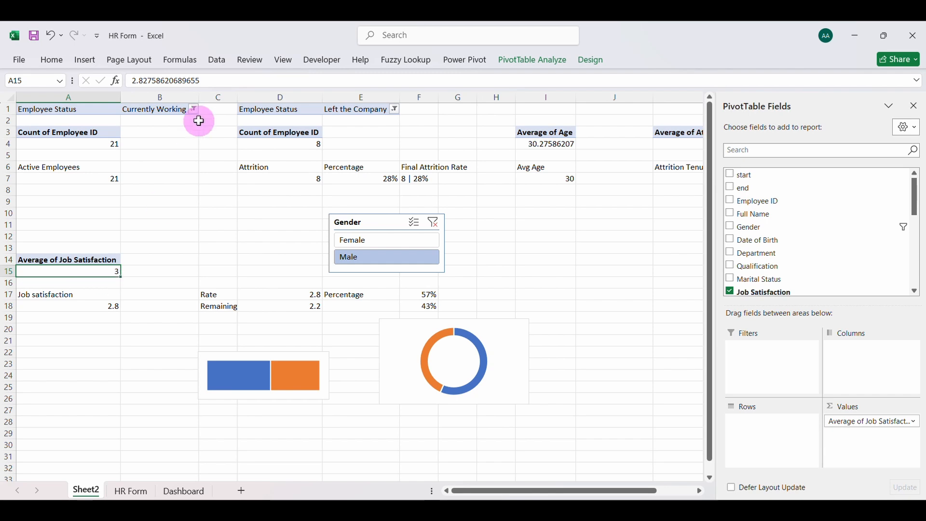
pyautogui.click(78, 61)
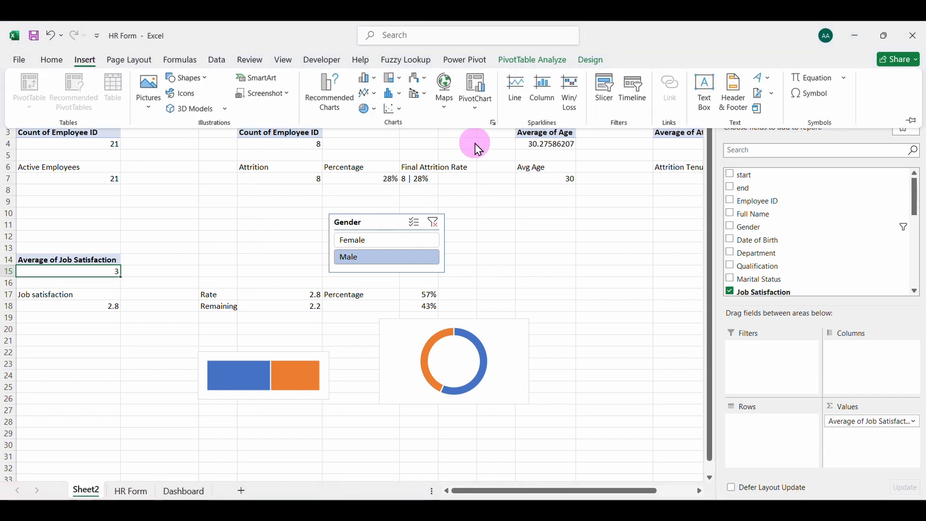
pyautogui.click(609, 90)
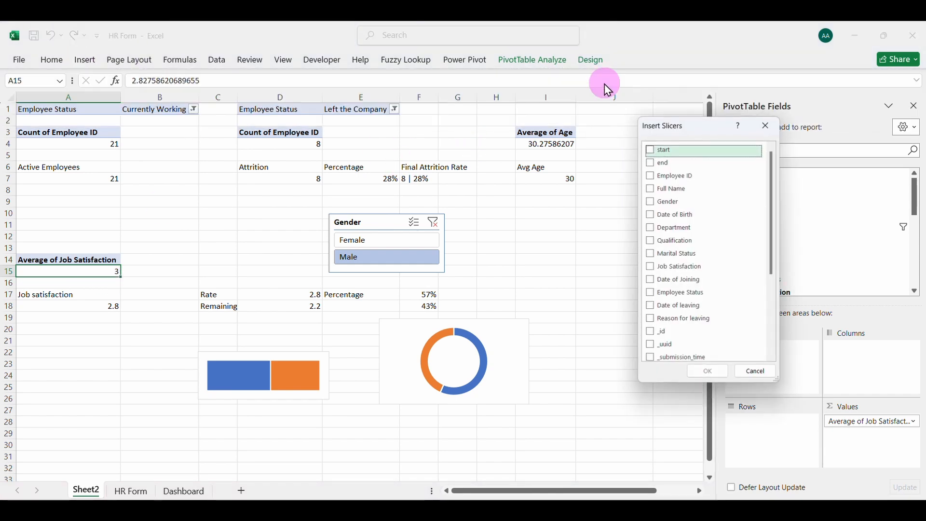
pyautogui.scroll(-5, 705, 280)
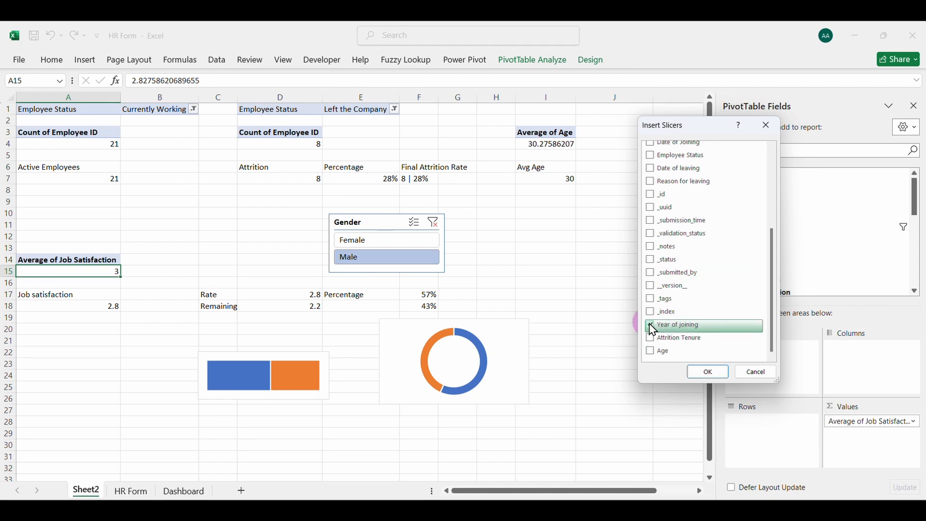
pyautogui.click(708, 371)
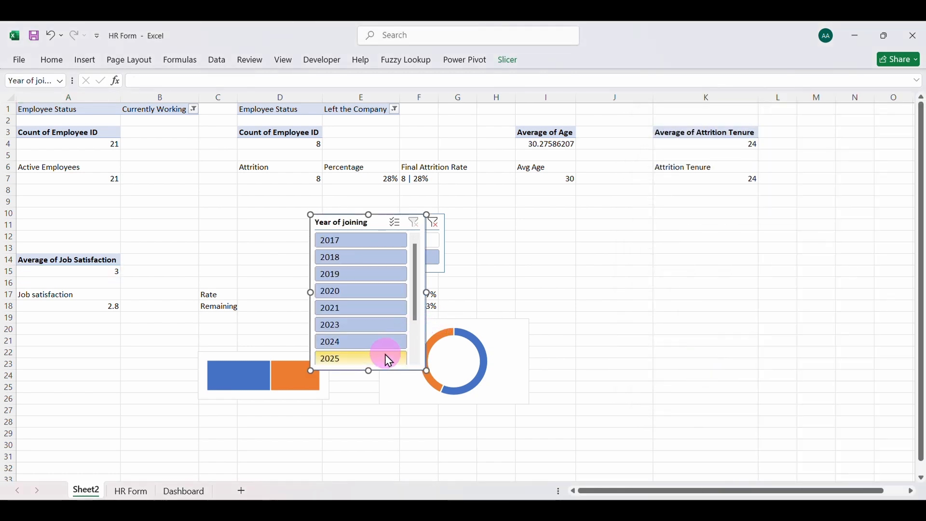
# Turn off the header display in the Year of joining slicer's settings
pyautogui.moveTo(416, 306); pyautogui.dragTo(410, 288)
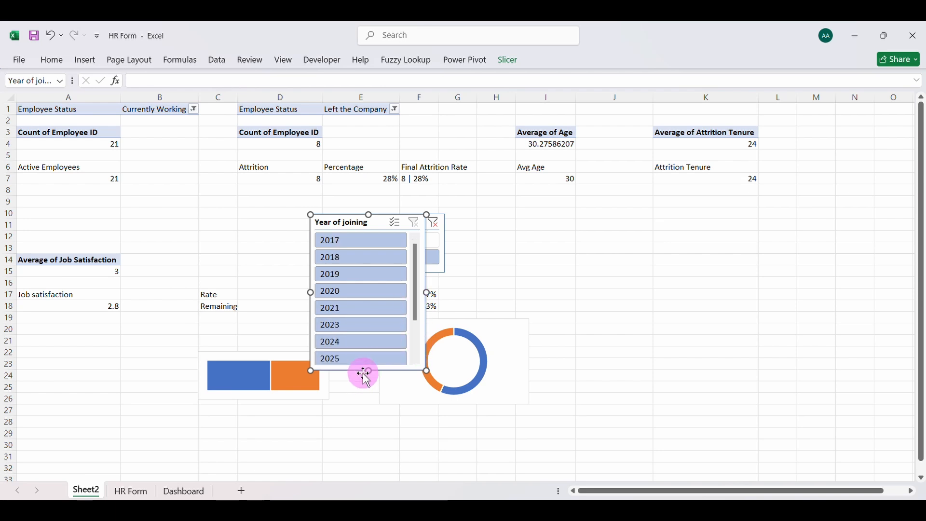
pyautogui.moveTo(367, 371)
pyautogui.mouseDown()
pyautogui.moveTo(363, 325)
pyautogui.moveTo(369, 370)
pyautogui.mouseUp()
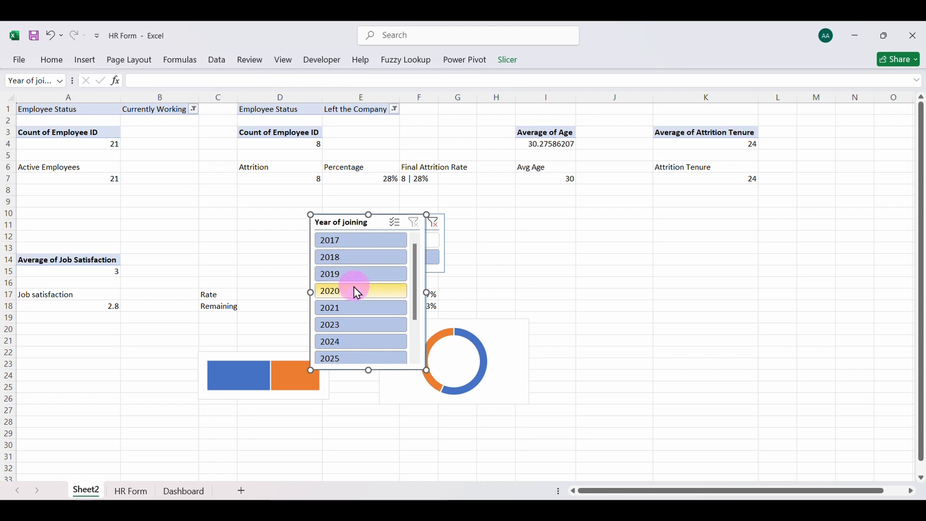
pyautogui.rightClick(350, 222)
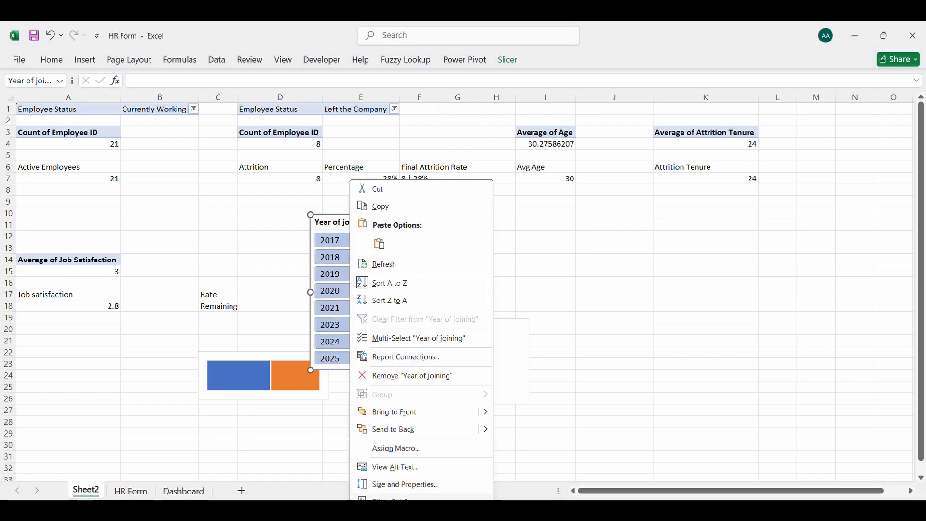
pyautogui.click(390, 499)
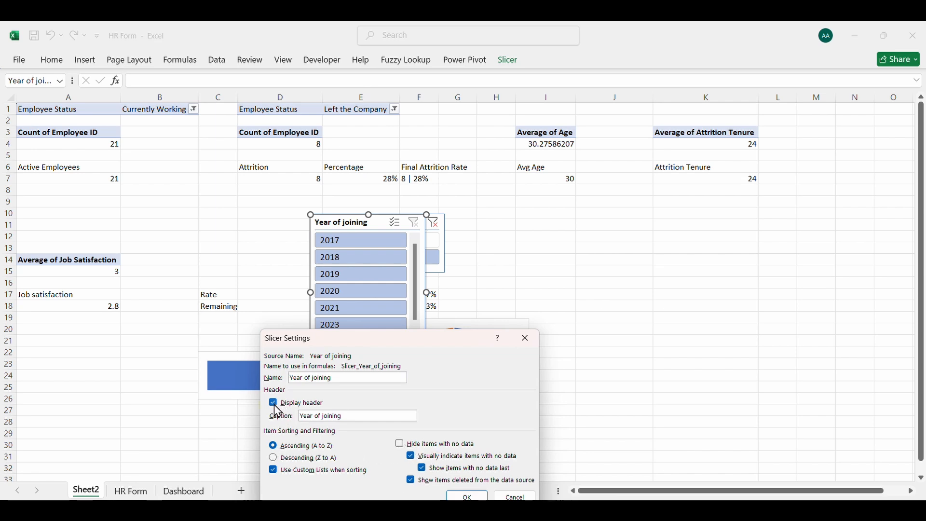
pyautogui.click(467, 497)
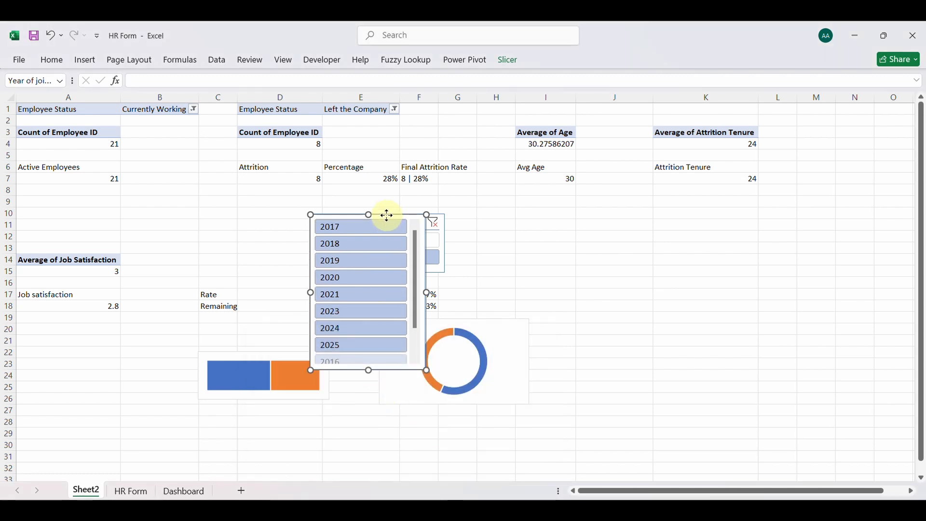
# Widen the Year of joining slicer to about 5.24 inches
pyautogui.click(508, 60)
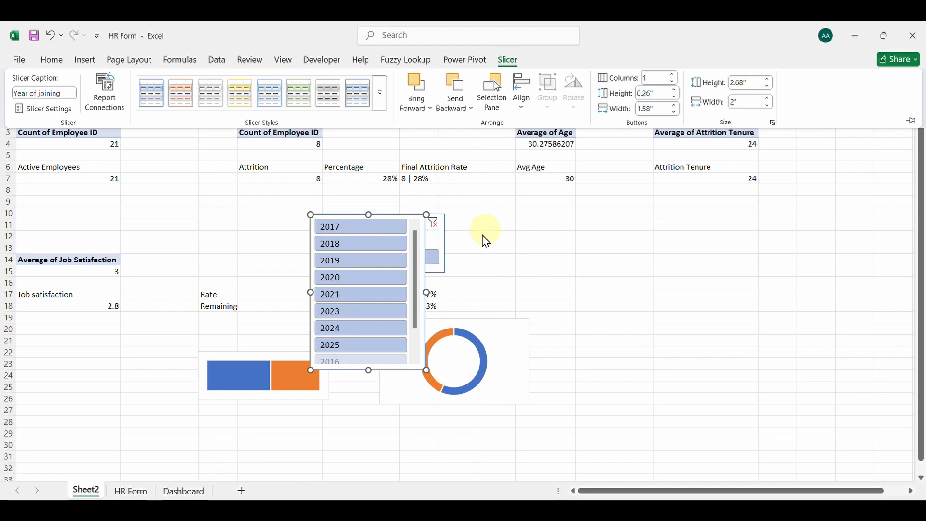
pyautogui.click(427, 292)
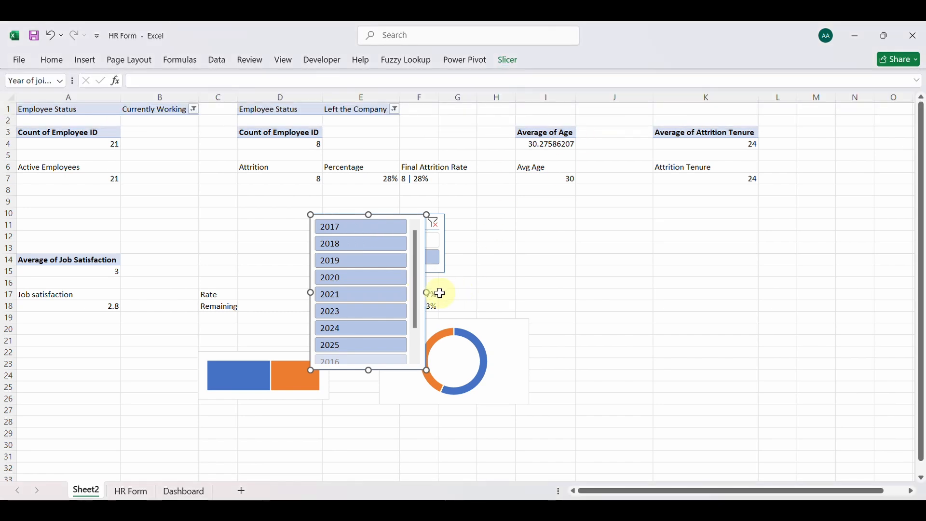
pyautogui.moveTo(429, 294); pyautogui.dragTo(614, 290)
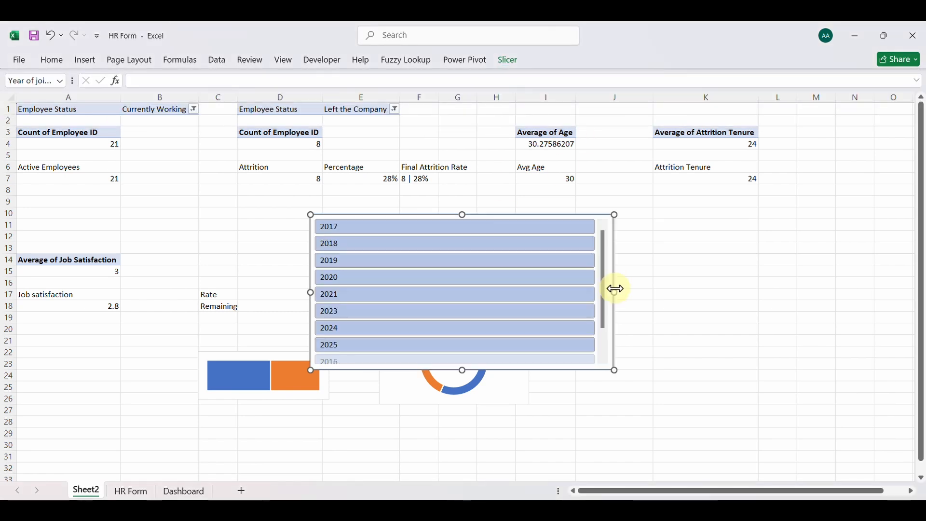
# Arrange the Year of joining slicer's buttons in 10 columns
pyautogui.click(507, 61)
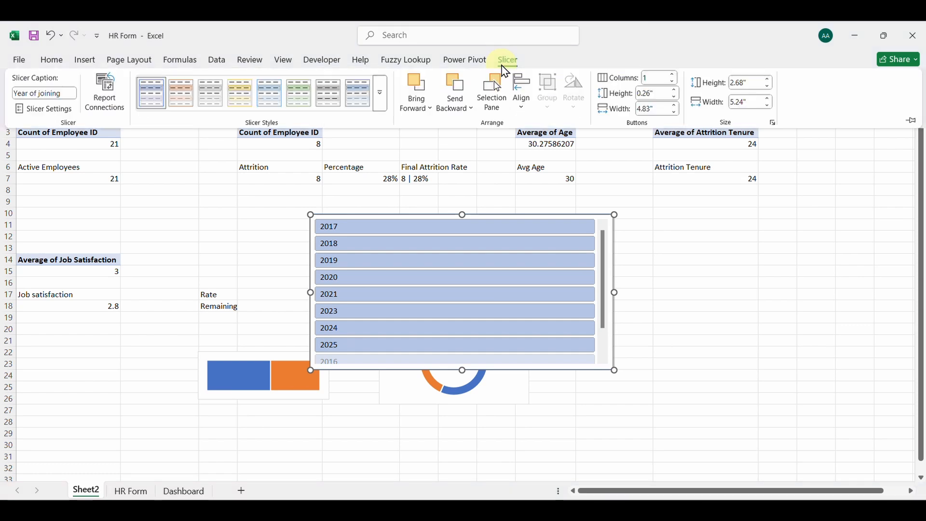
pyautogui.click(673, 75)
pyautogui.click(674, 75)
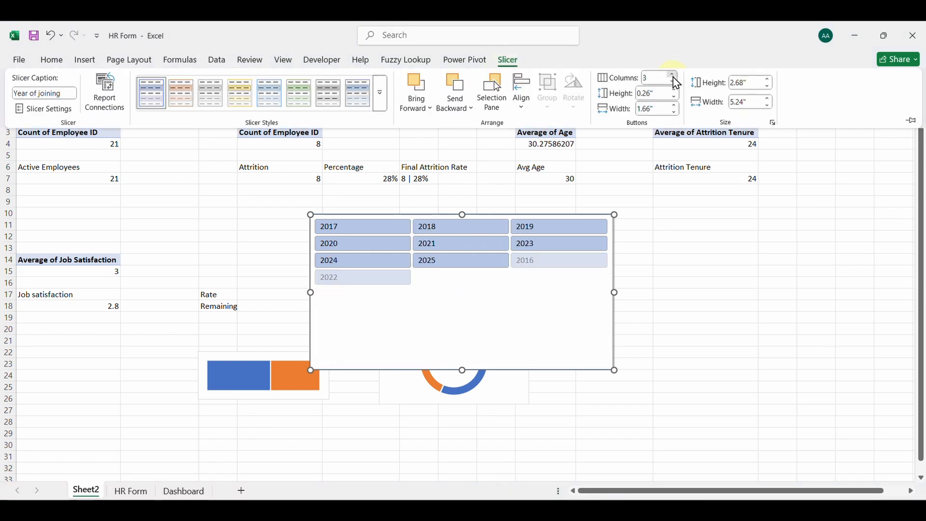
pyautogui.click(674, 75)
pyautogui.click(674, 75)
pyautogui.click(674, 76)
pyautogui.click(674, 75)
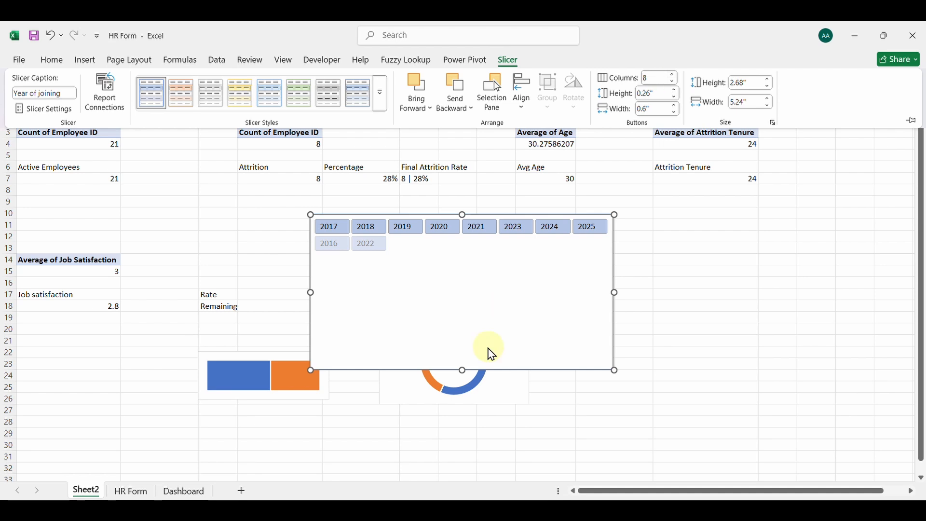
pyautogui.click(662, 89)
pyautogui.click(675, 76)
pyautogui.click(674, 77)
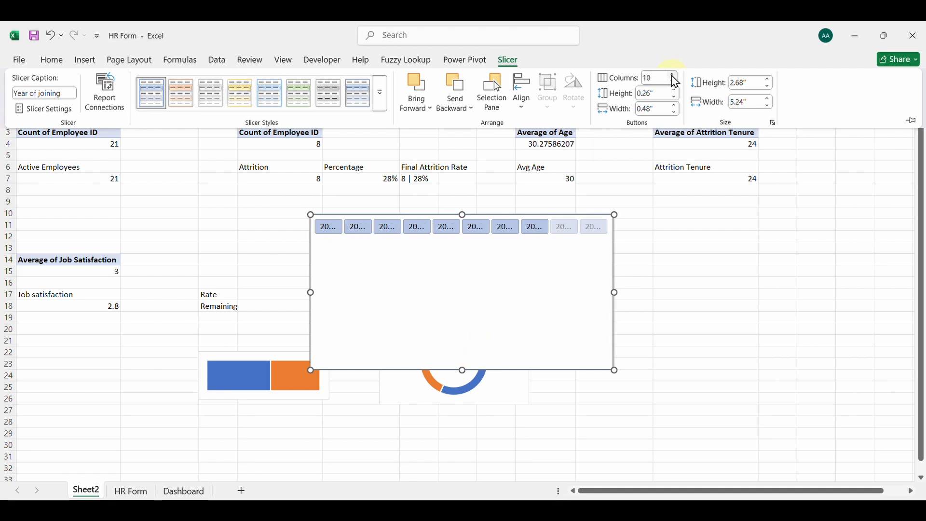
# Widen the Year of joining slicer until the full years fit its buttons, and reduce its height to a single row
pyautogui.click(613, 290)
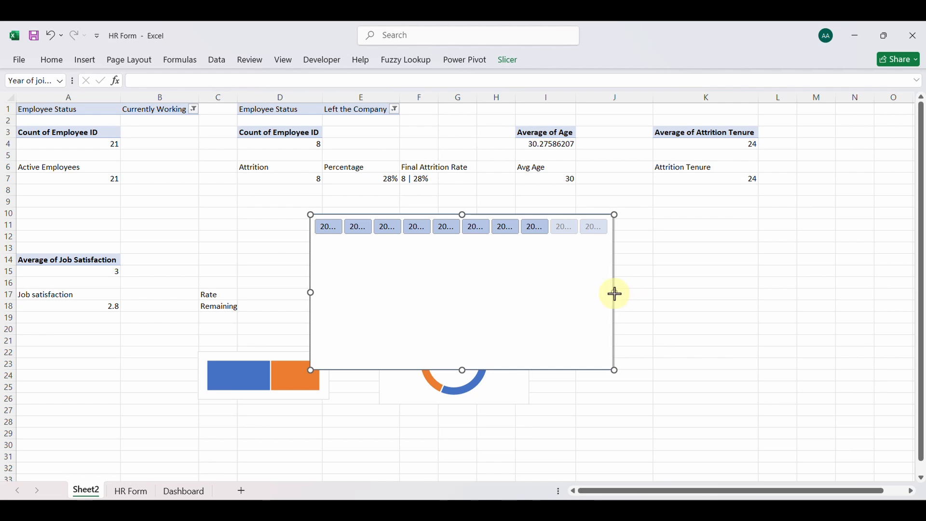
pyautogui.moveTo(614, 292); pyautogui.dragTo(629, 293)
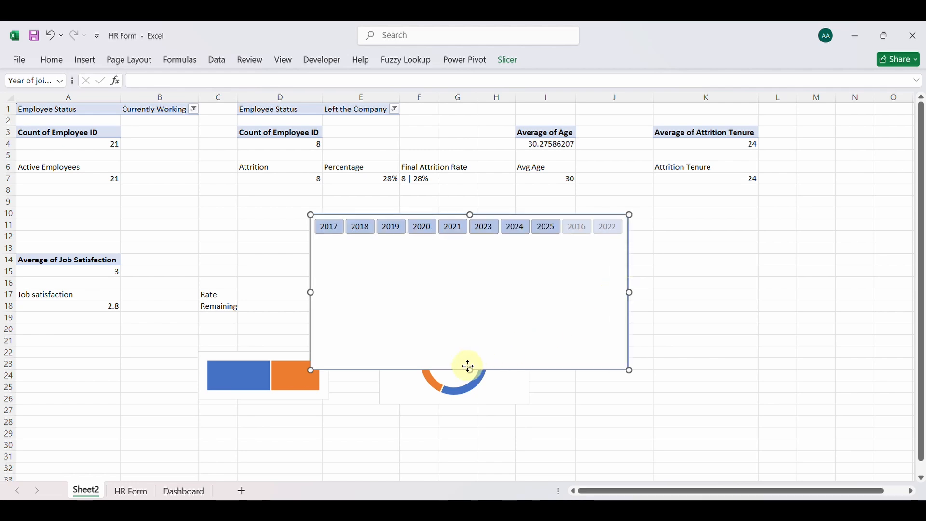
pyautogui.moveTo(469, 366); pyautogui.dragTo(480, 226)
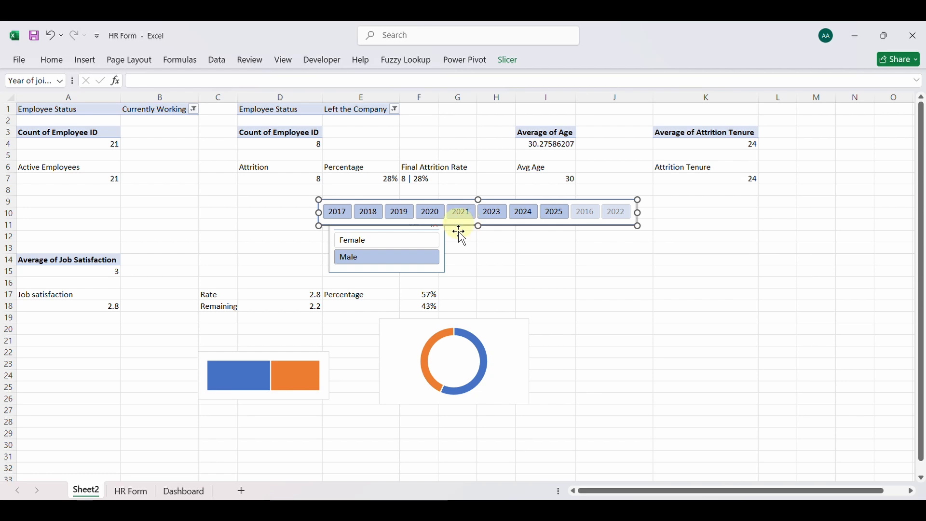
# Paste the Year of joining slicer onto the Dashboard sheet and place it at the right end of the title banner
pyautogui.click(178, 495)
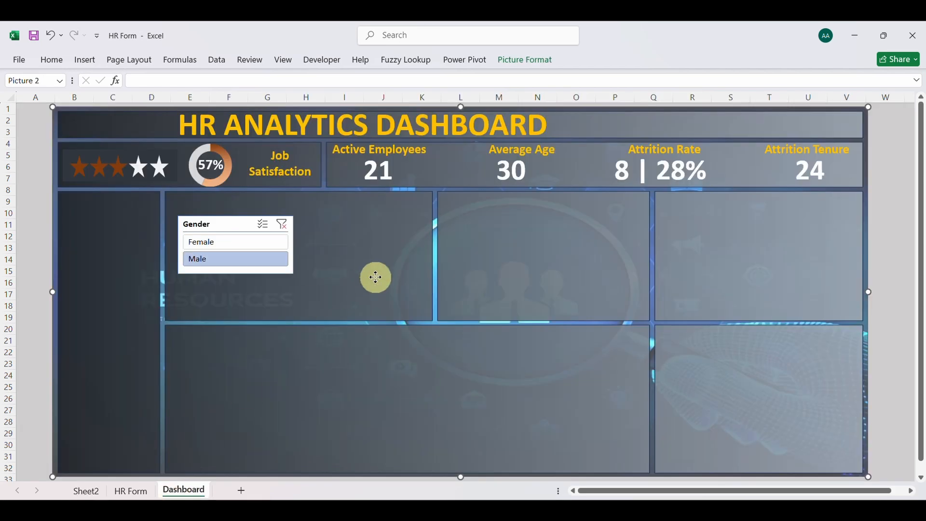
pyautogui.hotkey('ctrl', 'v')
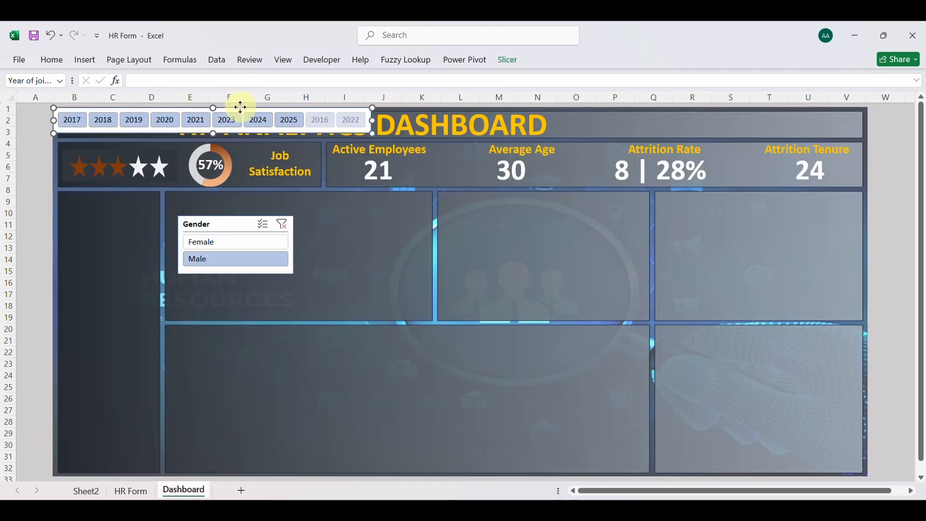
pyautogui.moveTo(240, 107); pyautogui.dragTo(733, 113)
# Move the HR ANALYTICS DASHBOARD title left within the banner, clear of the Year of joining slicer
pyautogui.click(459, 135)
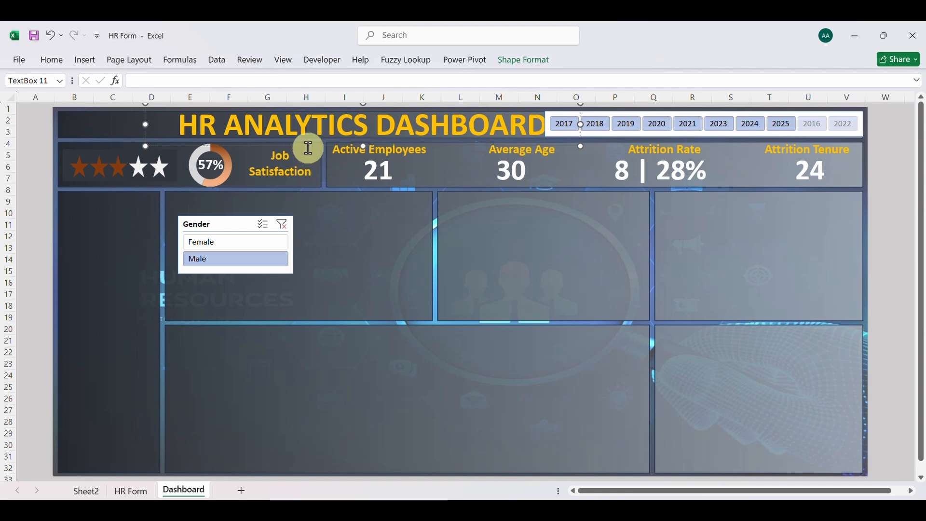
pyautogui.moveTo(310, 145); pyautogui.dragTo(250, 145)
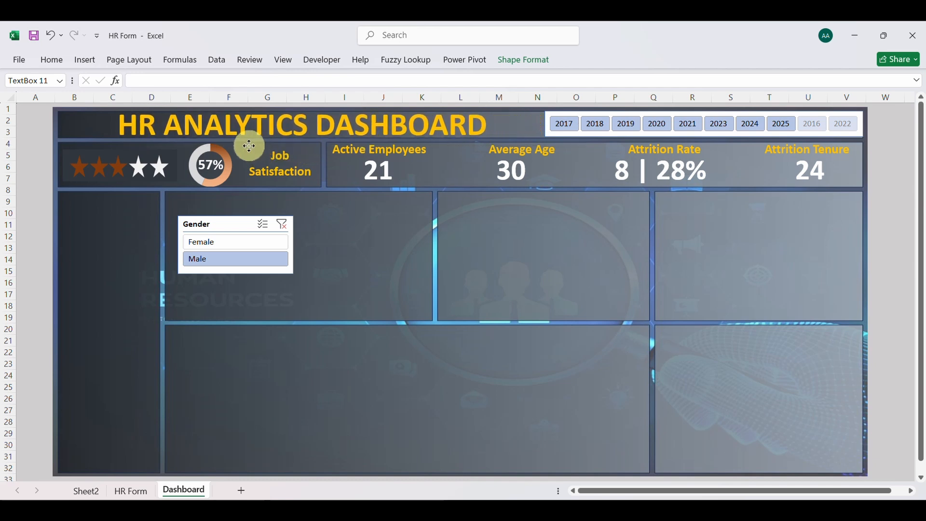
# Connect the Year of joining slicer to the KPI1, KPI2, KPI3 and KPI4 pivot tables as well as jobsatisfaction
pyautogui.click(80, 127)
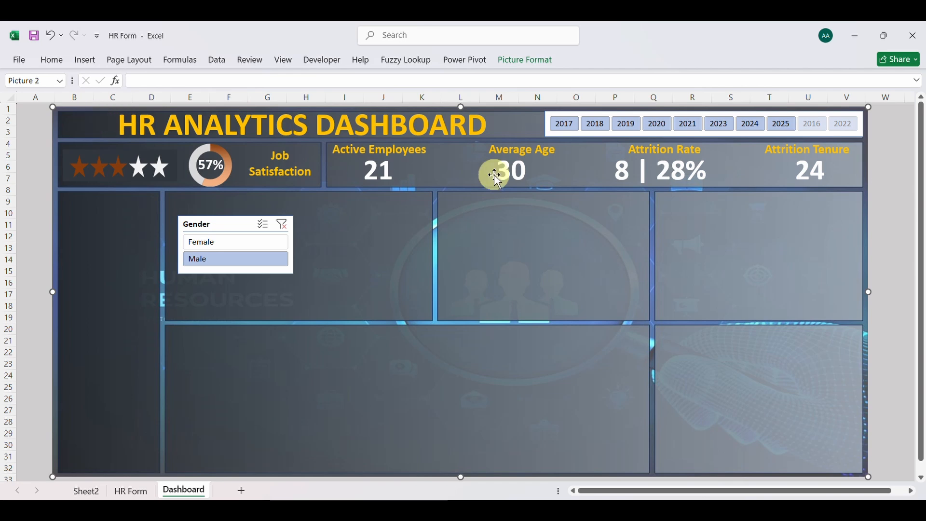
pyautogui.rightClick(612, 116)
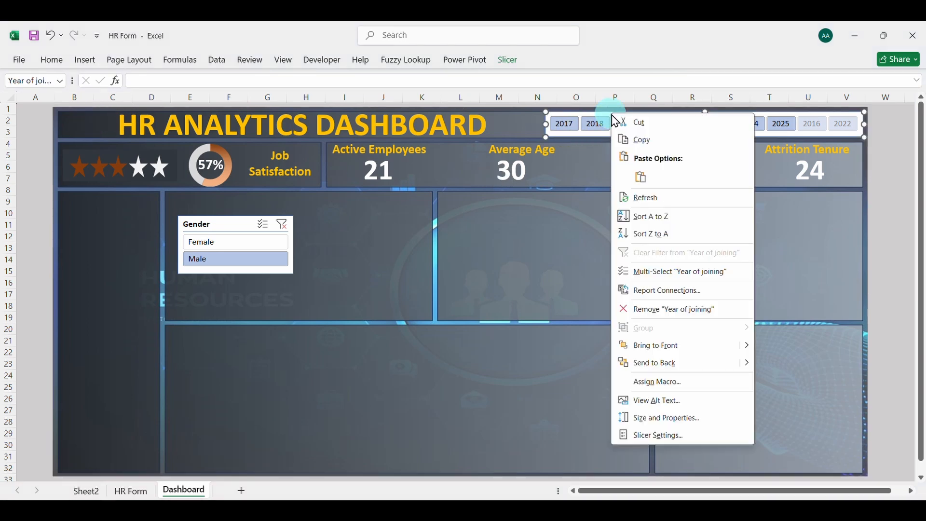
pyautogui.click(659, 289)
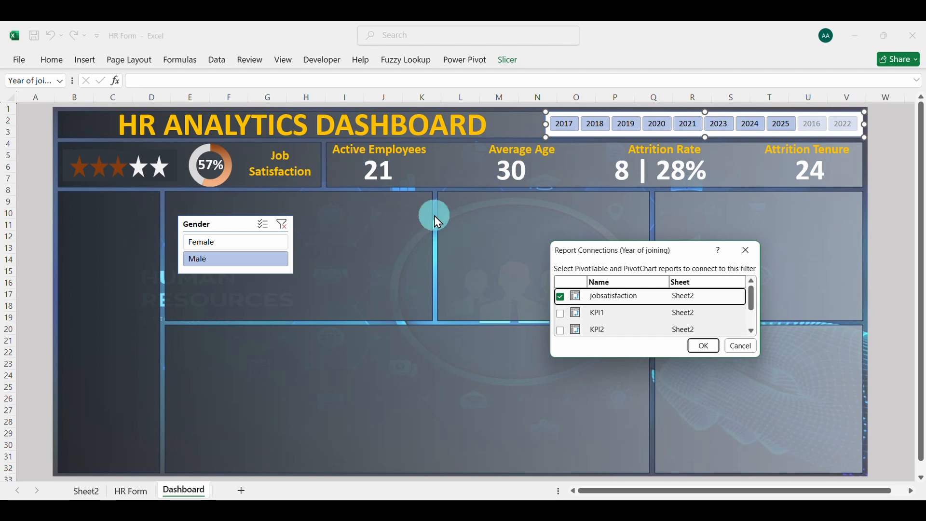
pyautogui.click(560, 313)
pyautogui.click(560, 331)
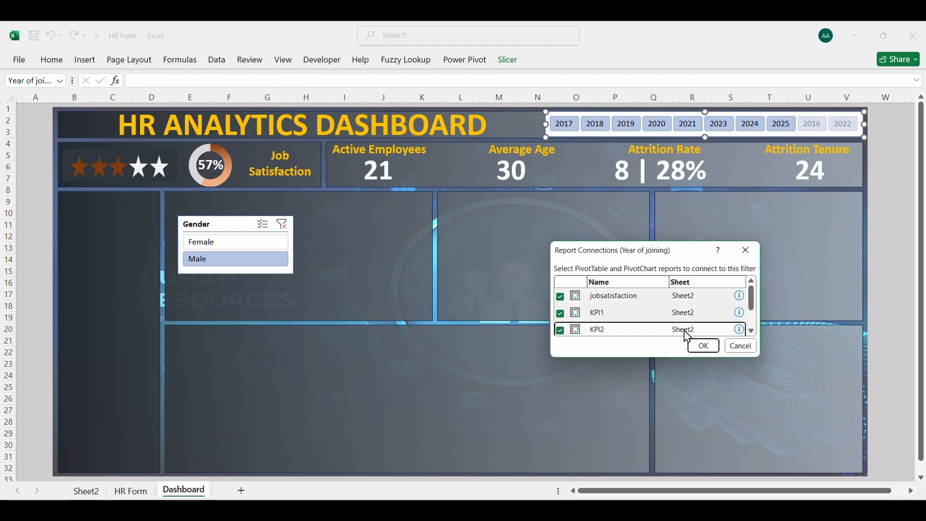
pyautogui.click(752, 332)
pyautogui.click(752, 333)
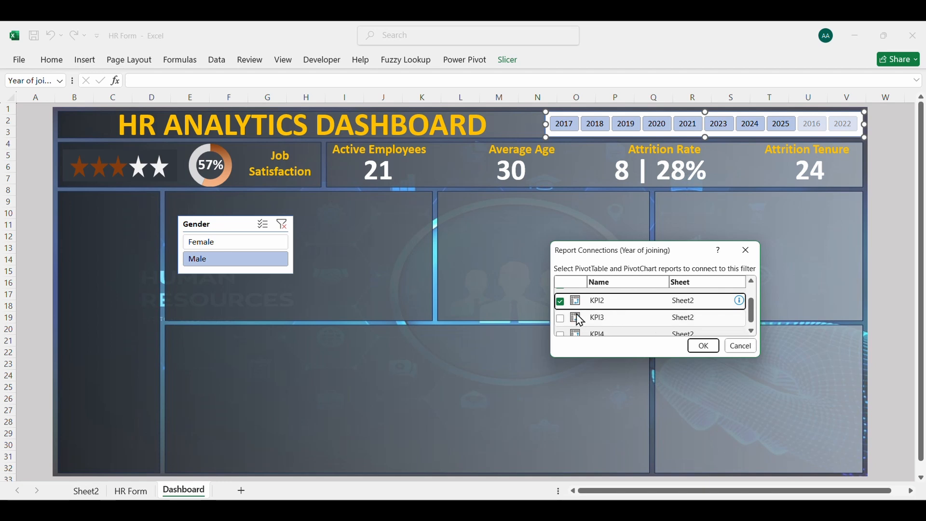
pyautogui.click(561, 319)
pyautogui.click(561, 319)
pyautogui.click(560, 333)
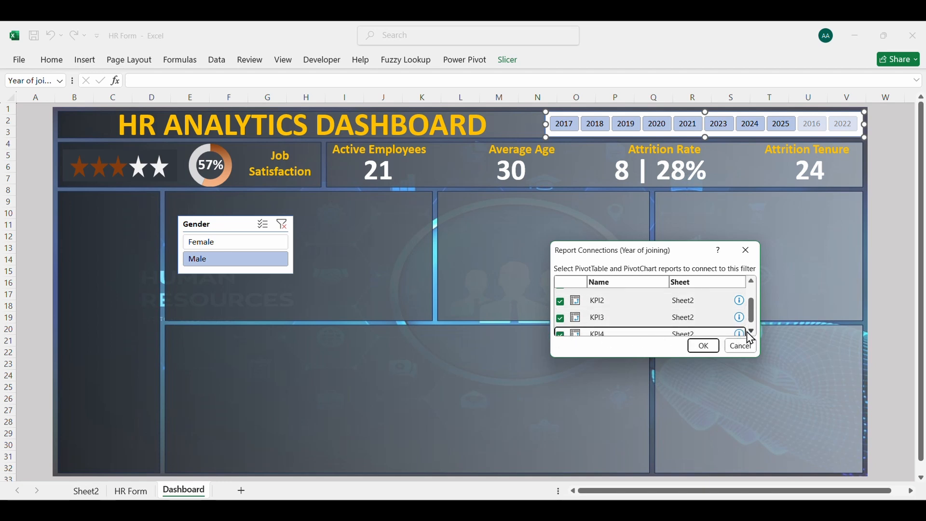
pyautogui.click(704, 345)
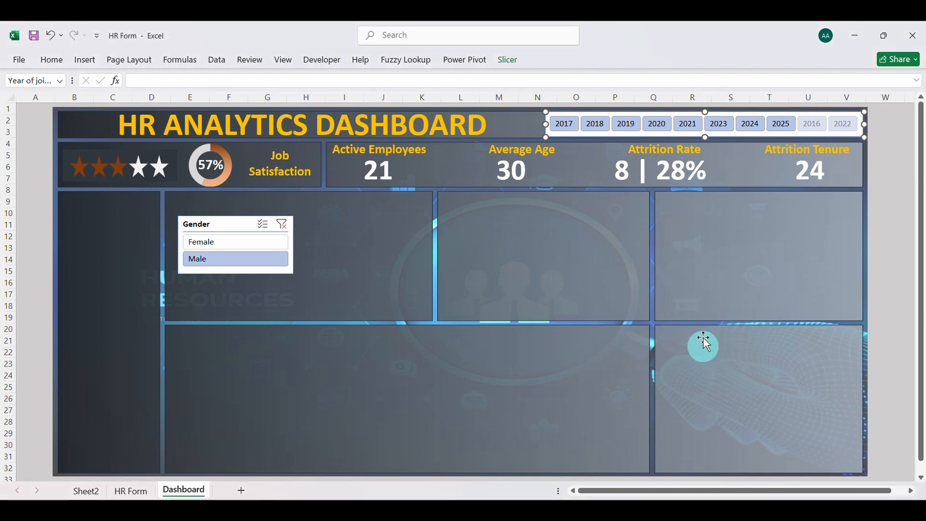
# Filter the dashboard by each year in the Year of joining slicer in turn to check how the linked cards respond
pyautogui.click(572, 128)
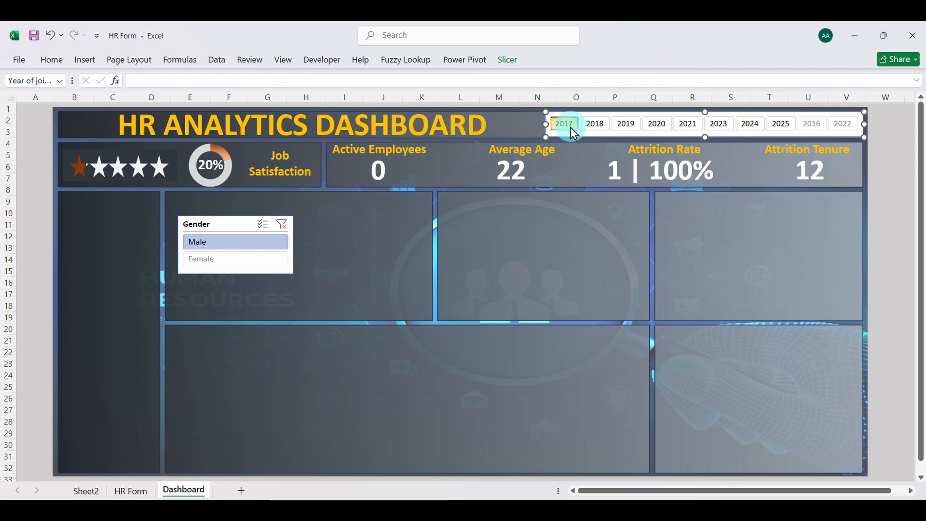
pyautogui.click(596, 126)
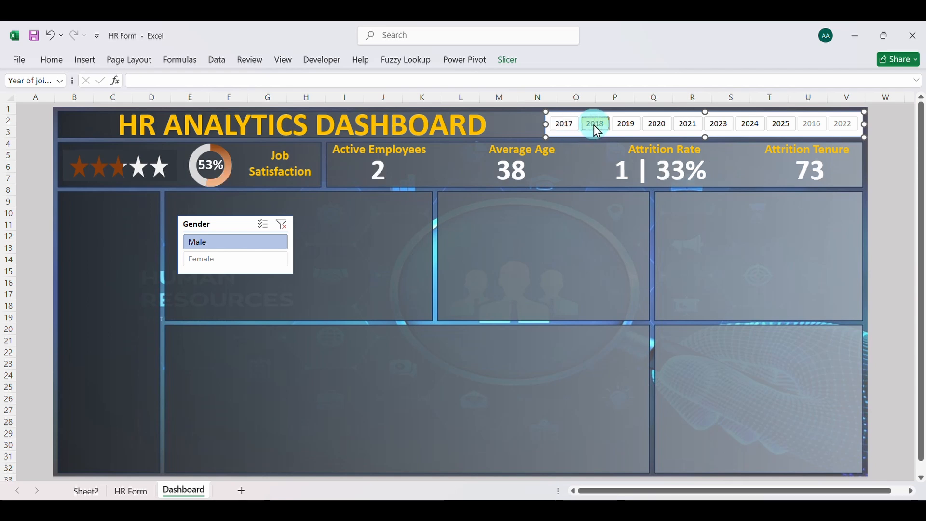
pyautogui.click(623, 126)
pyautogui.click(651, 125)
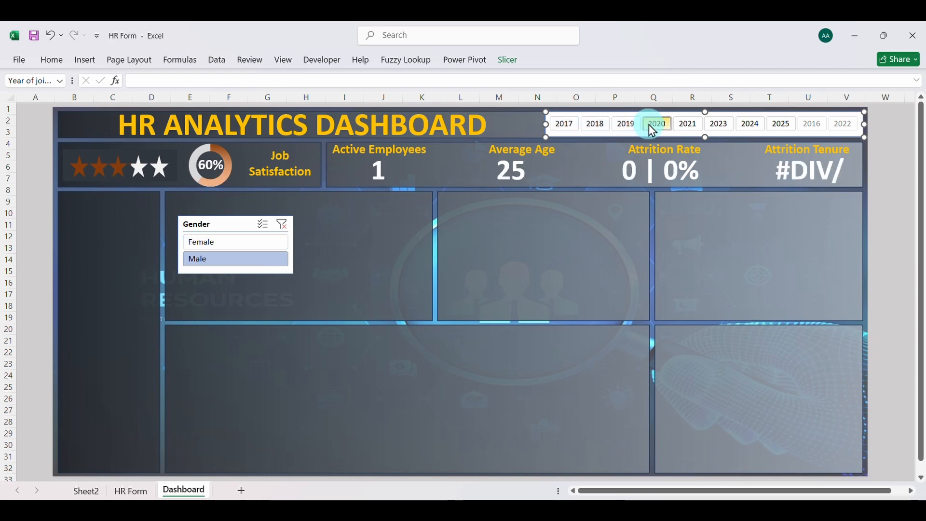
pyautogui.click(685, 126)
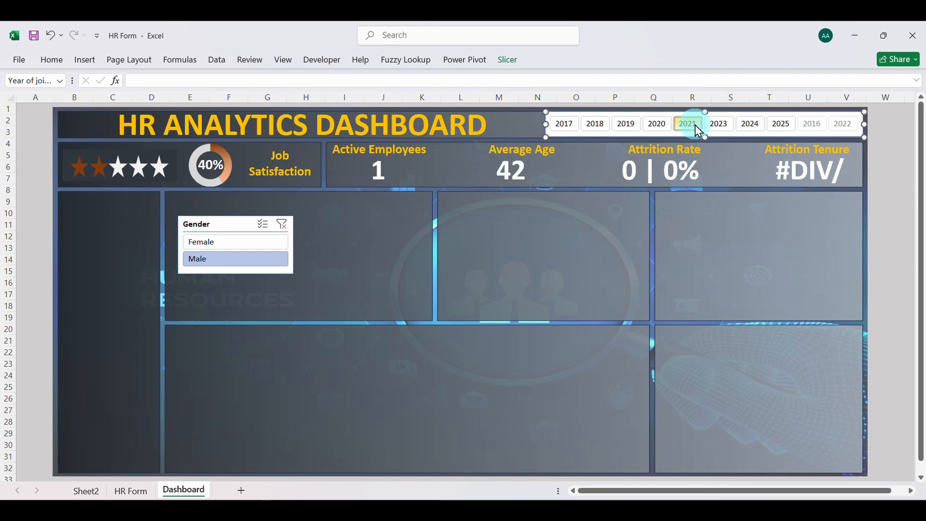
pyautogui.click(716, 126)
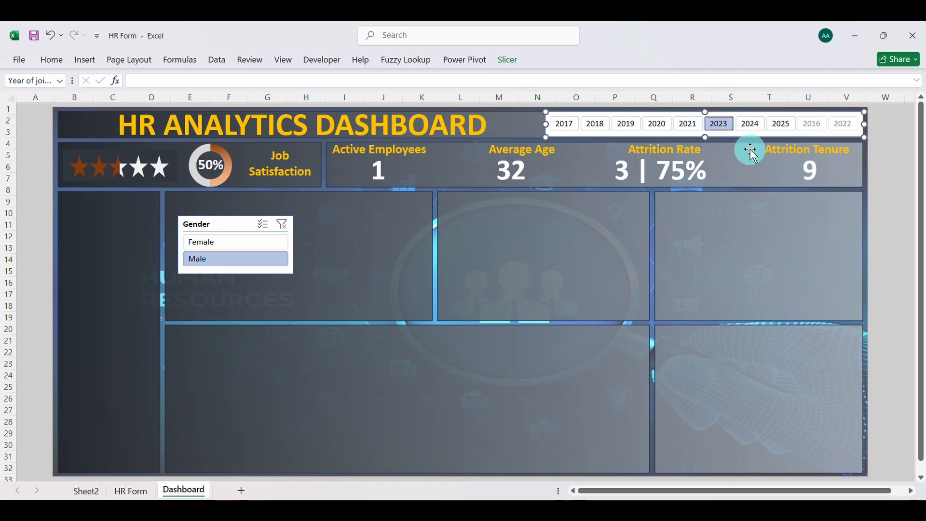
pyautogui.click(701, 127)
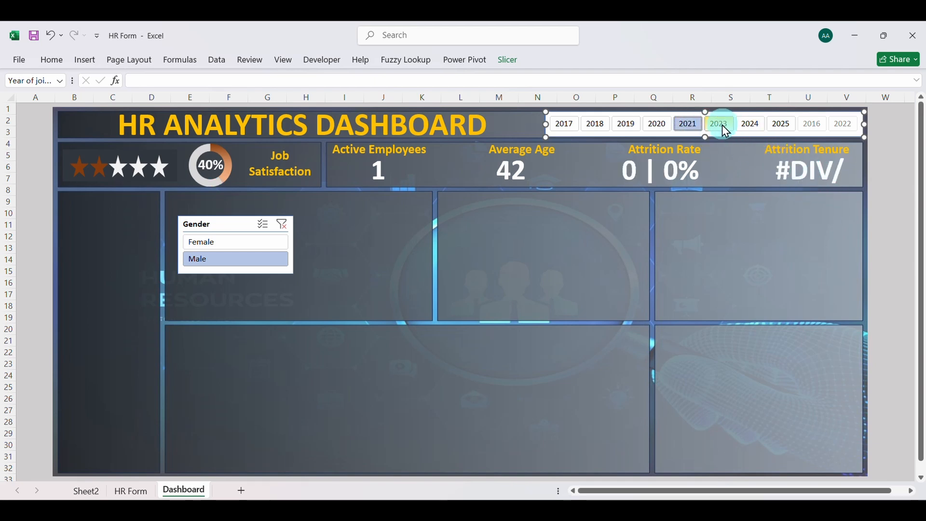
pyautogui.click(722, 126)
pyautogui.click(744, 126)
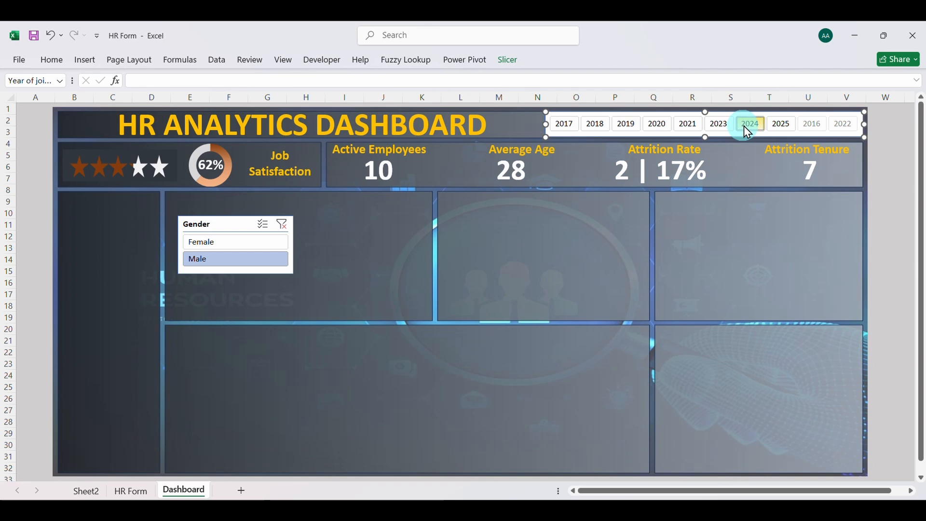
pyautogui.click(777, 126)
pyautogui.click(818, 126)
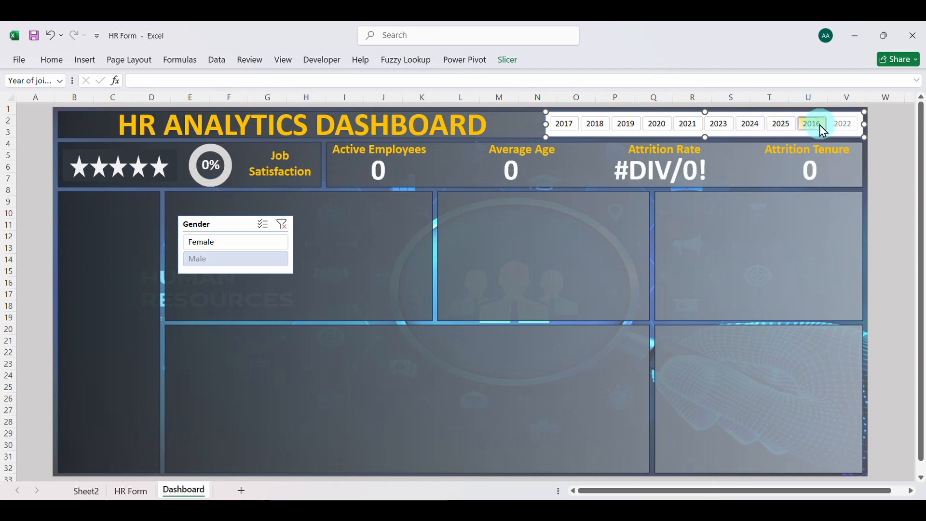
pyautogui.click(844, 124)
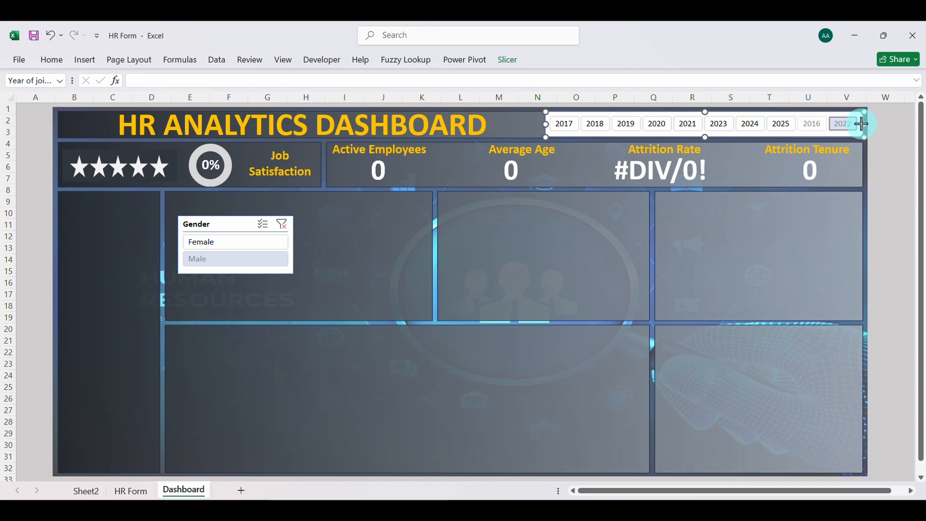
pyautogui.moveTo(818, 125); pyautogui.dragTo(817, 126)
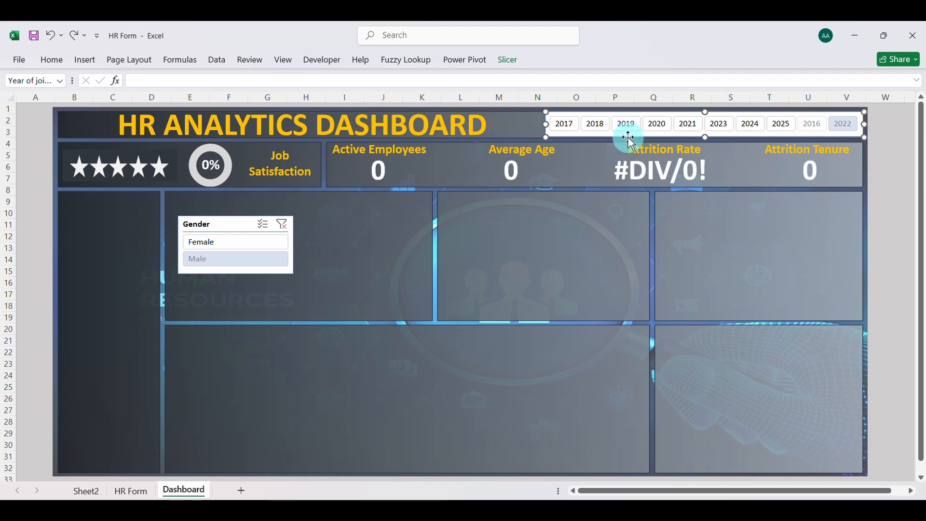
# Clear the year selection in the Year of joining slicer and deselect the slicer
pyautogui.press('ctrl')
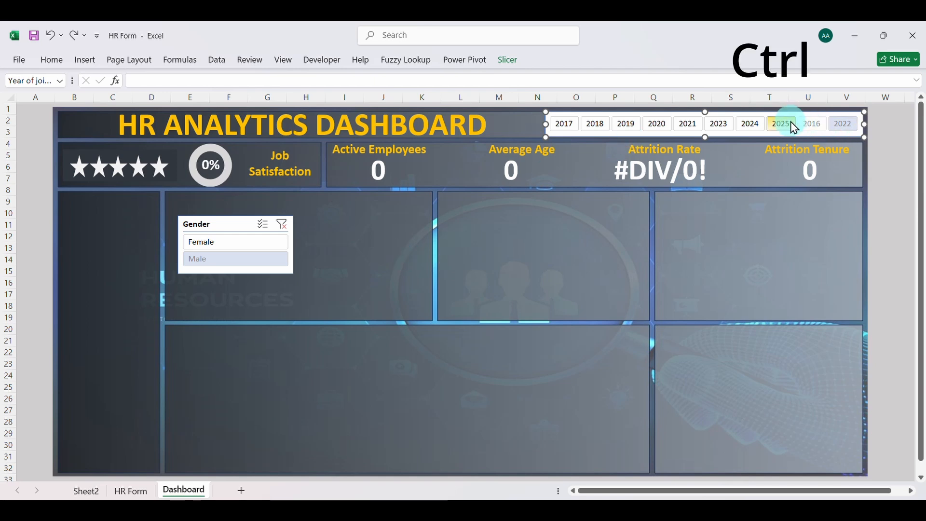
pyautogui.keyDown('ctrl'); pyautogui.click(852, 126); pyautogui.keyUp('ctrl')
pyautogui.click(488, 273)
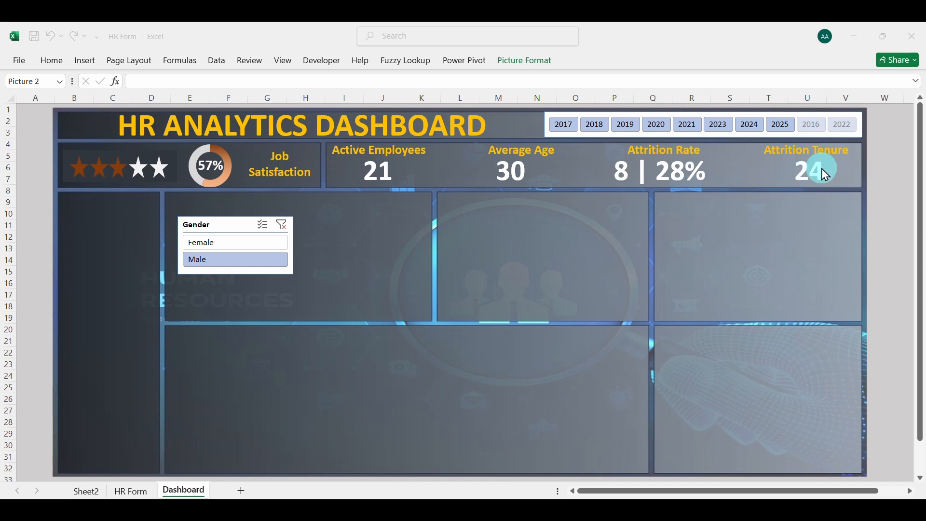
# On Sheet2, replace the Attrition Tenure formula in K7 with =GETPIVOTDATA("Attrition Tenure",$K$3)& " months"
pyautogui.click(83, 492)
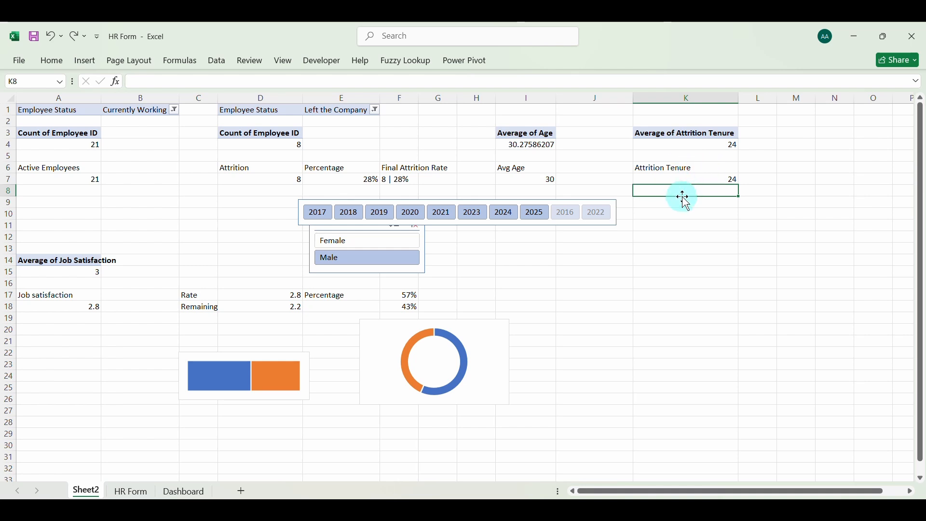
pyautogui.click(689, 180)
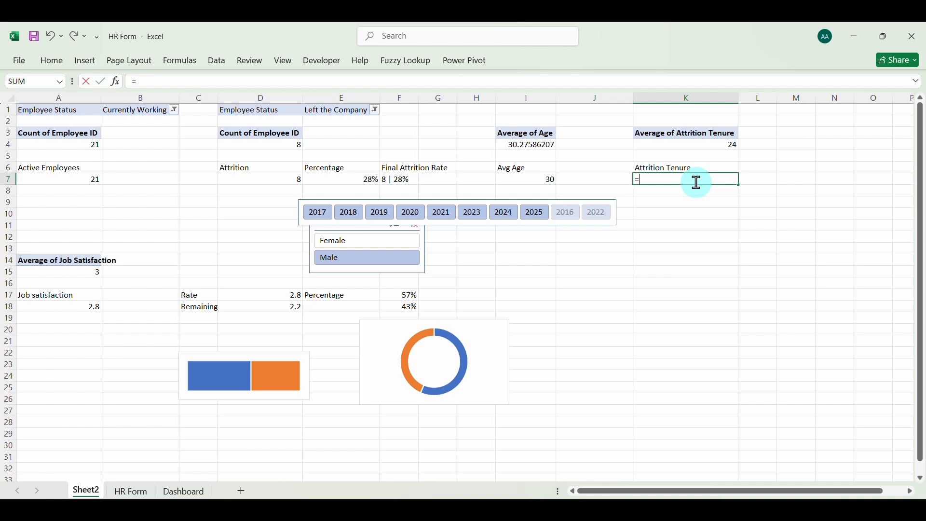
pyautogui.click(707, 145)
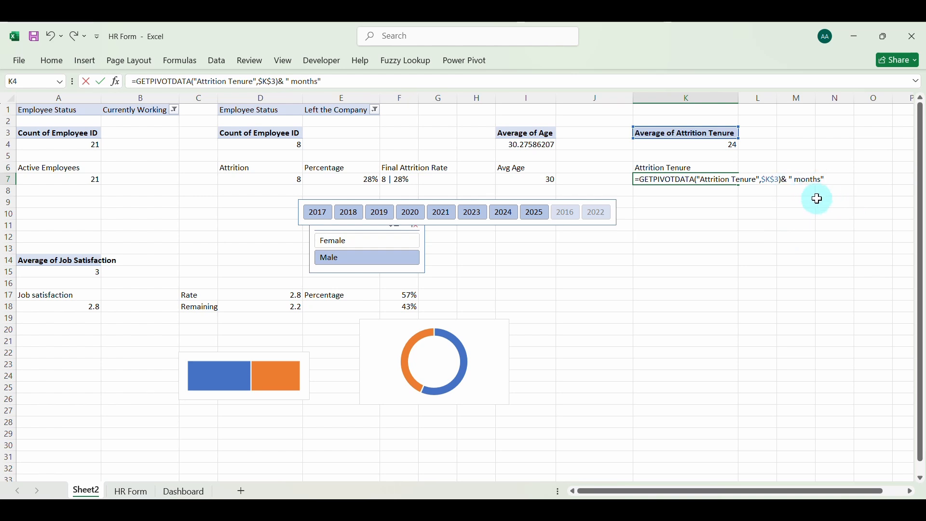
pyautogui.press('Return')
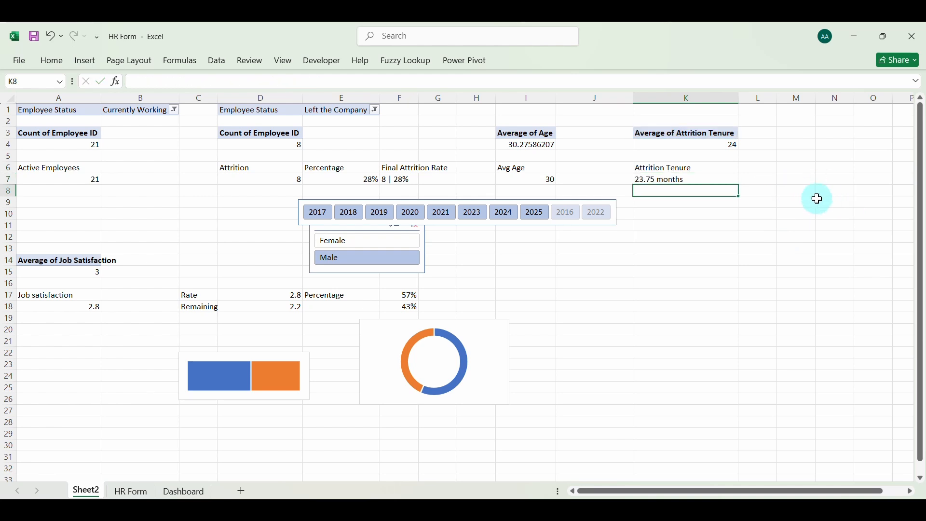
# Round the tenure value in K7 to 0 decimals, making the formula =ROUND(GETPIVOTDATA("Attrition Tenure",$K$3),0) & " months"
pyautogui.click(659, 180)
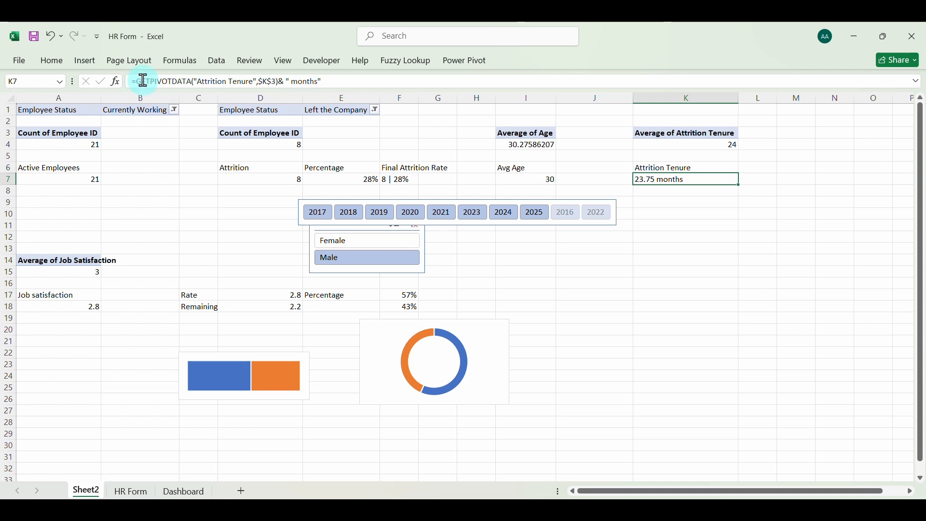
pyautogui.click(60, 65)
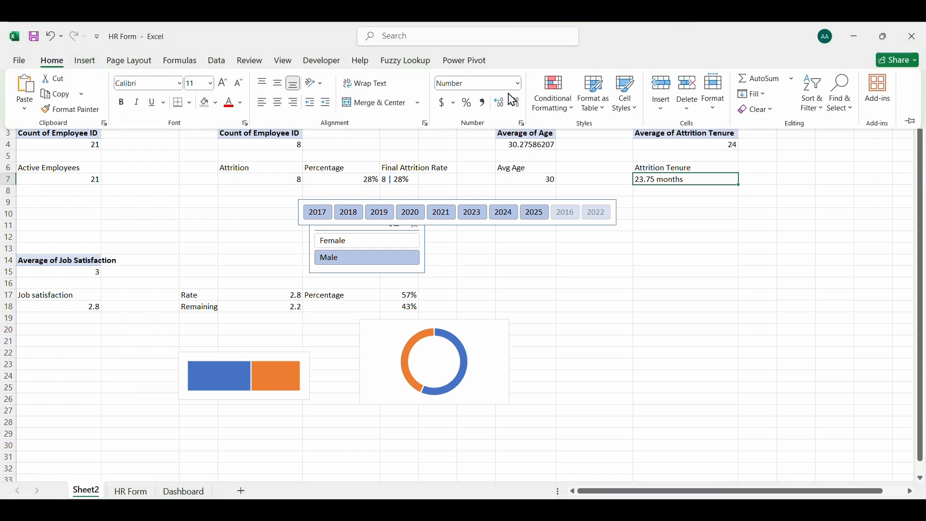
pyautogui.click(670, 183)
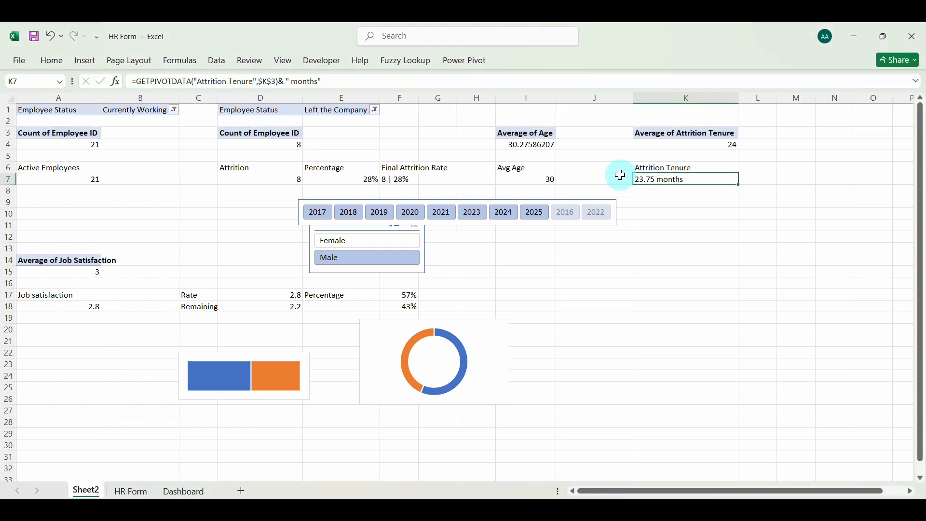
pyautogui.doubleClick(689, 180)
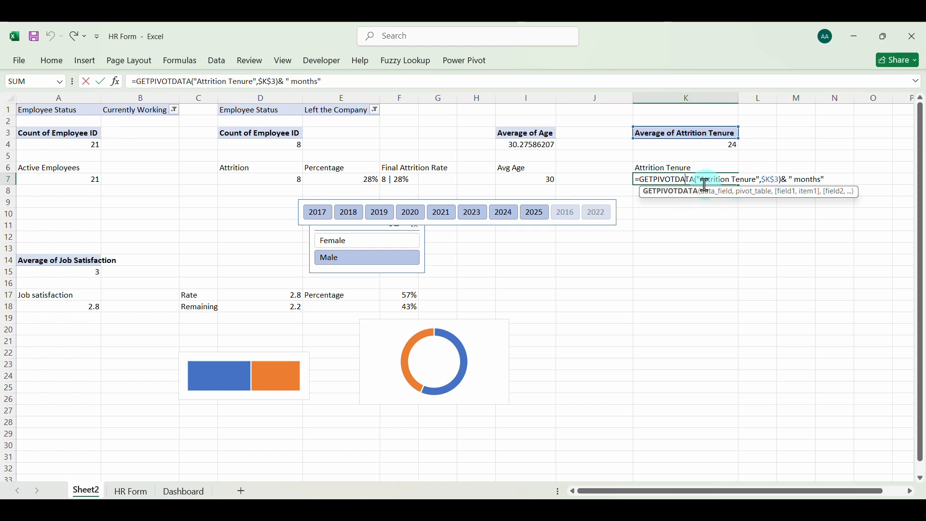
pyautogui.click(643, 181)
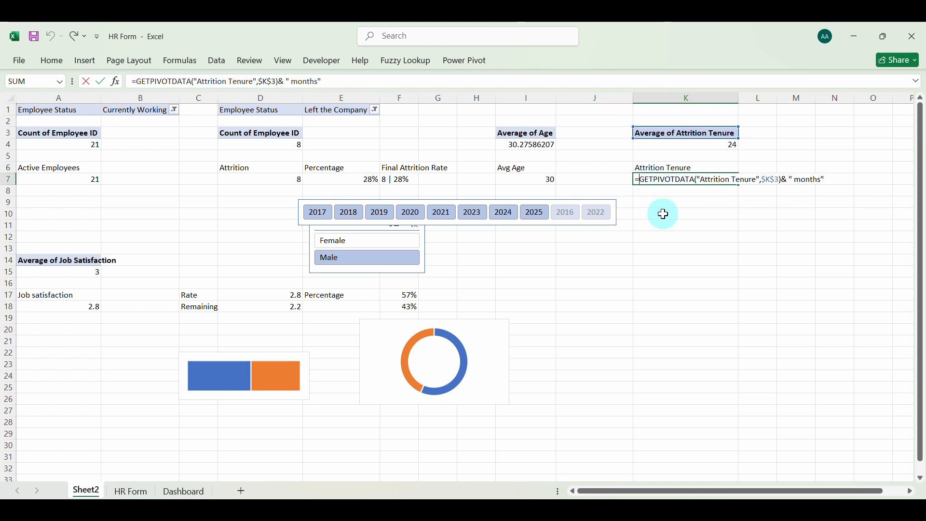
pyautogui.write('R')
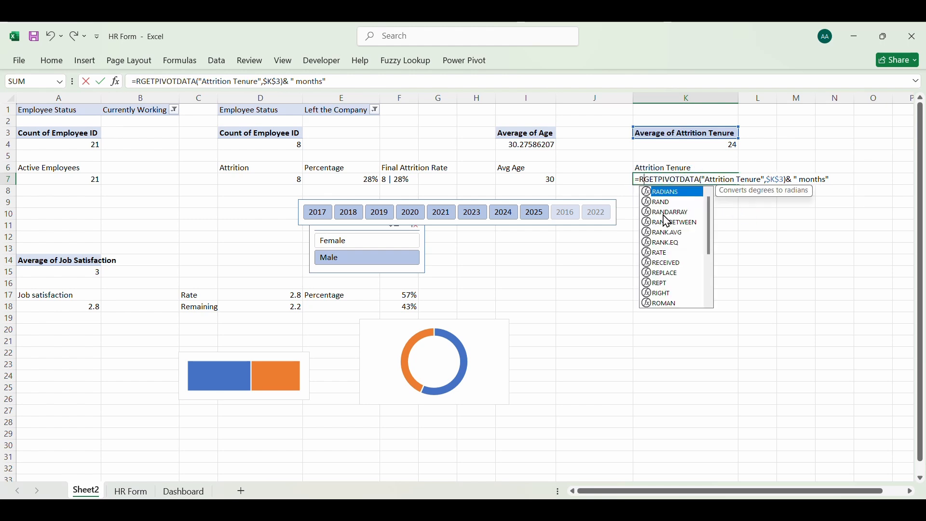
pyautogui.write('ound')
pyautogui.press('Tab')
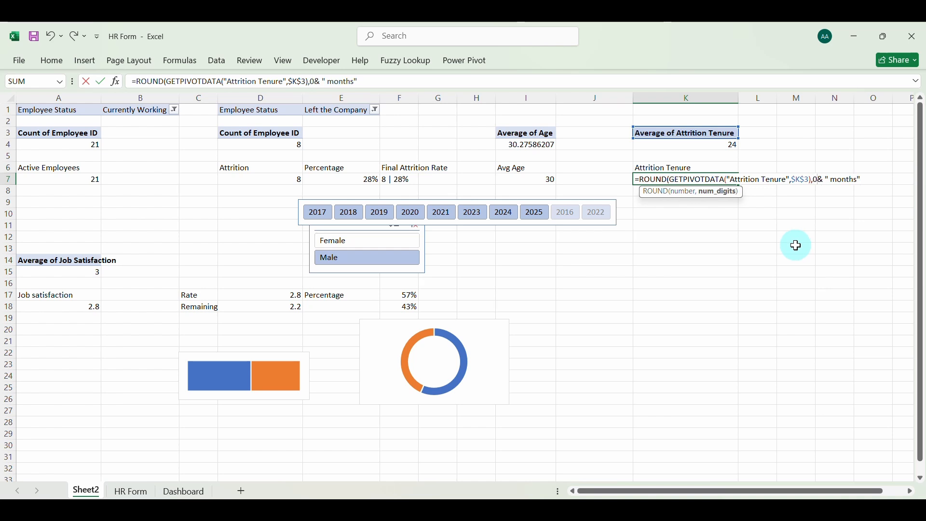
pyautogui.write(')')
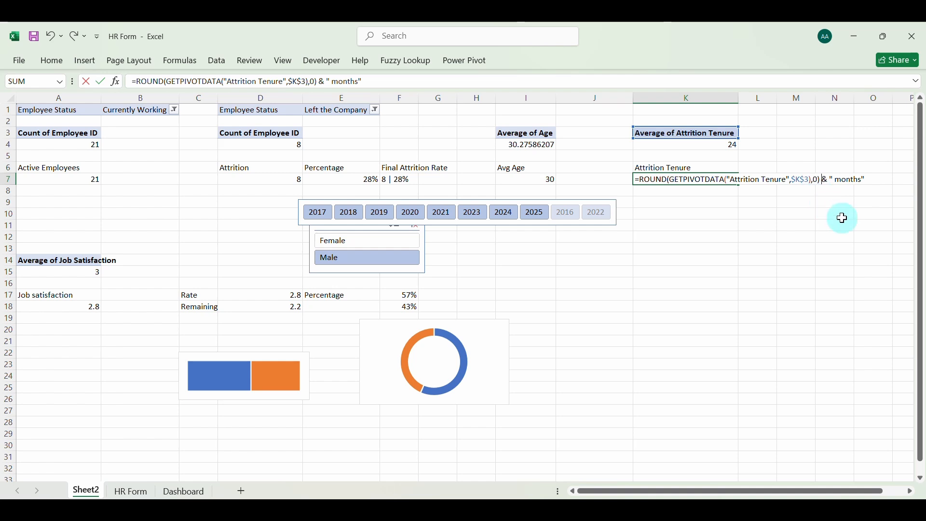
pyautogui.press('Return')
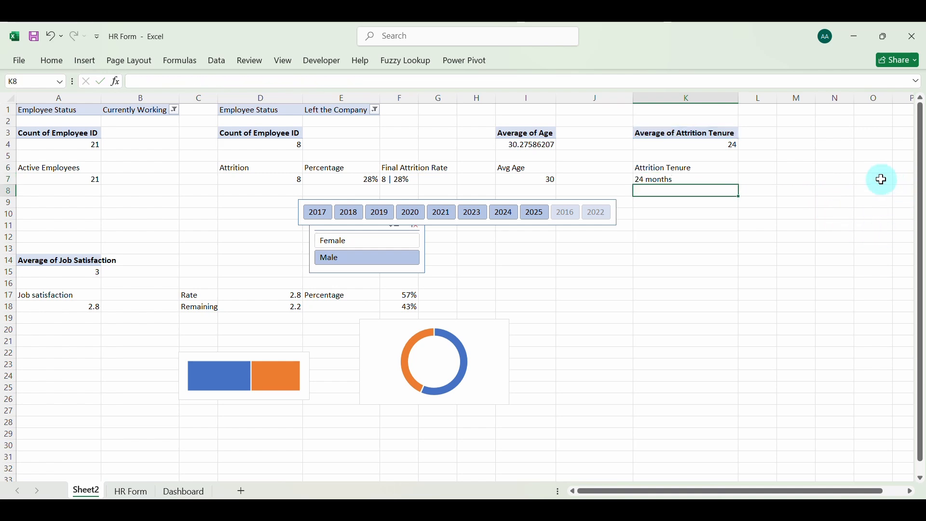
pyautogui.click(671, 182)
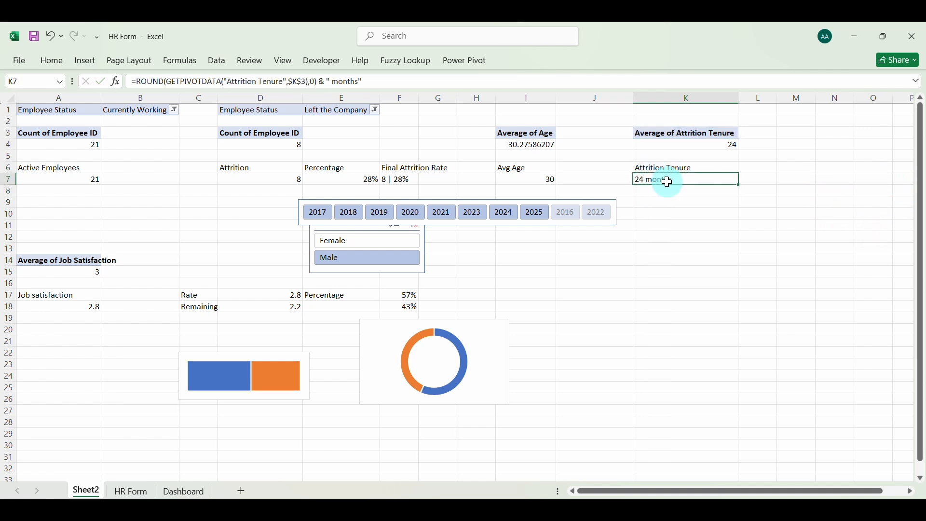
# Return to the Dashboard sheet and filter it by joining year 2025 to check the Attrition Tenure card
pyautogui.click(184, 491)
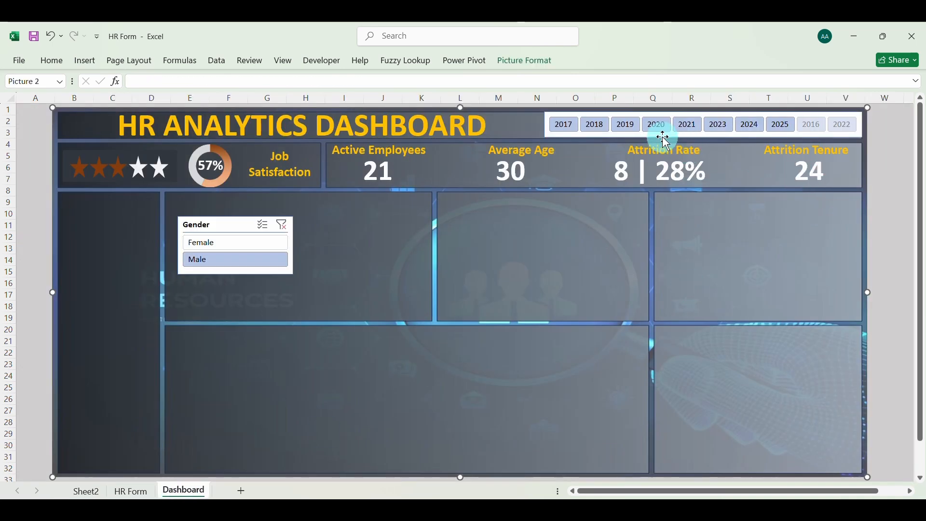
pyautogui.click(781, 125)
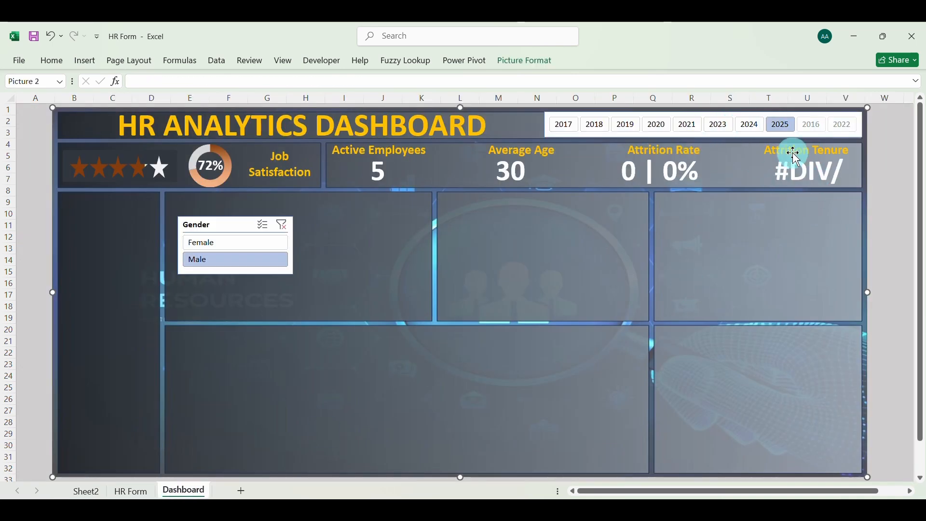
# Clear the 2025 filter, and on Sheet2 wrap the K7 tenure formula in IFERROR with "0" as the fallback value
pyautogui.click(786, 130)
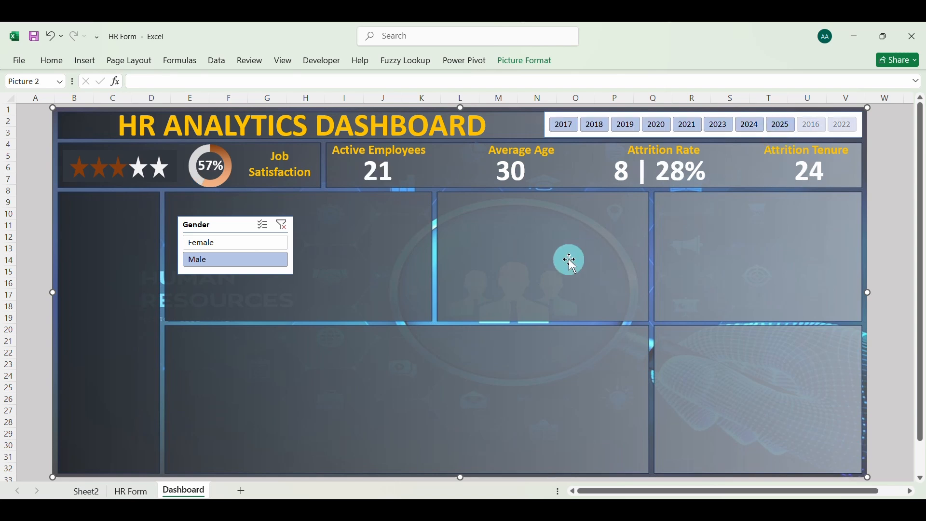
pyautogui.click(90, 492)
pyautogui.doubleClick(660, 182)
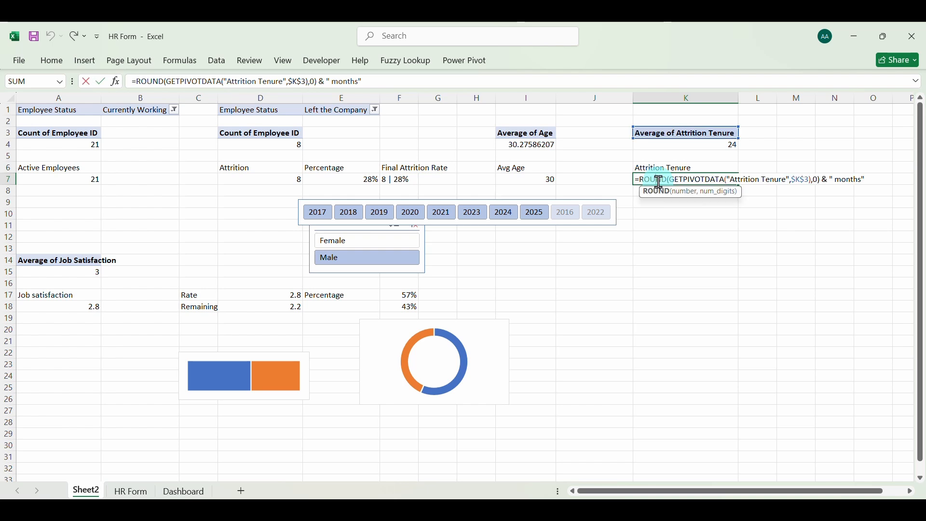
pyautogui.click(643, 181)
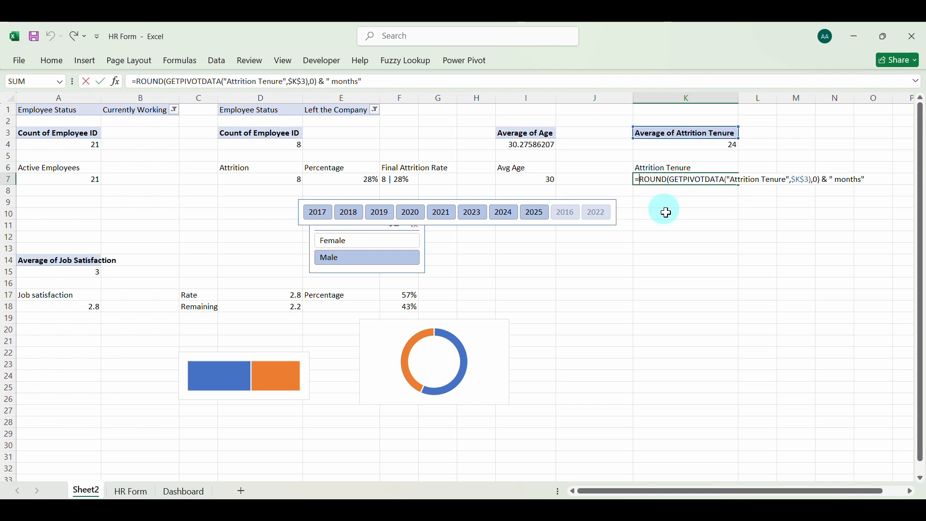
pyautogui.write('Ife')
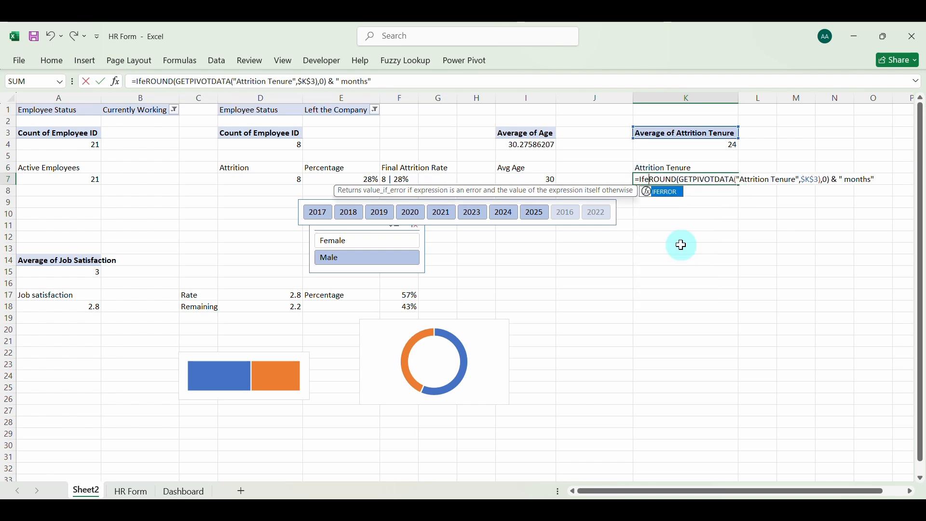
pyautogui.press('Tab')
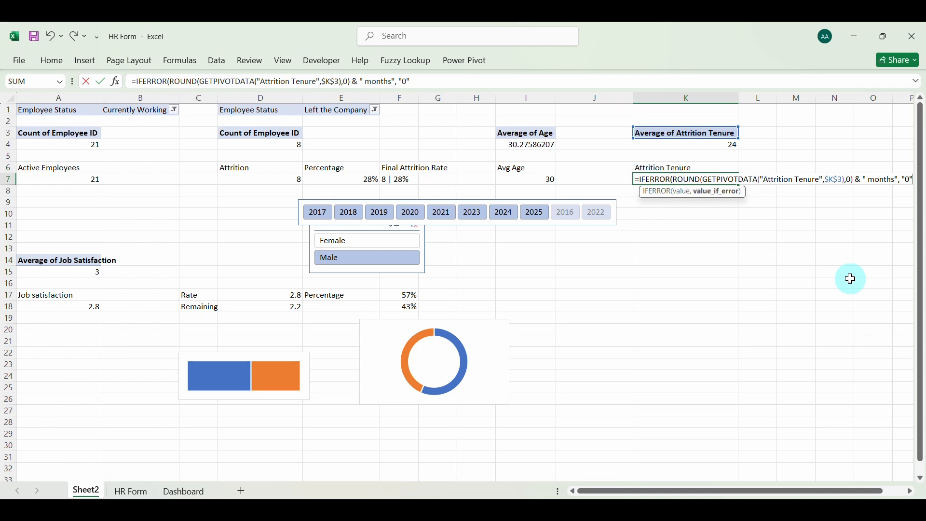
pyautogui.write(')')
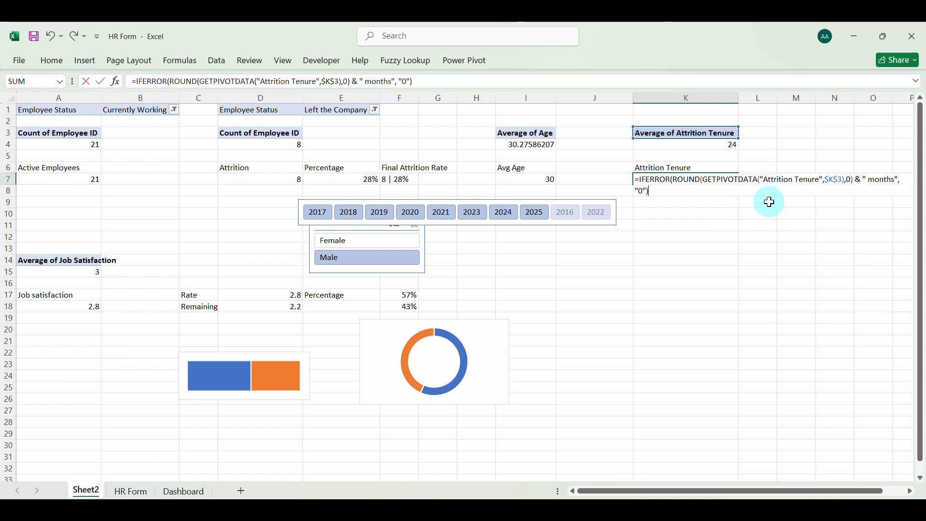
pyautogui.press('Return')
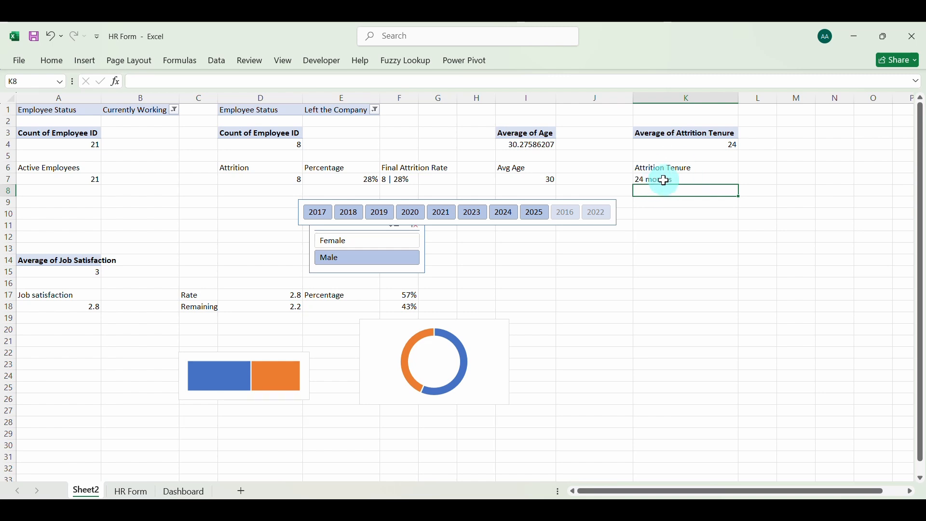
# On the Dashboard, widen and reposition the Attrition Tenure value box under its heading, then check it with the 2025 filter on and off
pyautogui.click(186, 491)
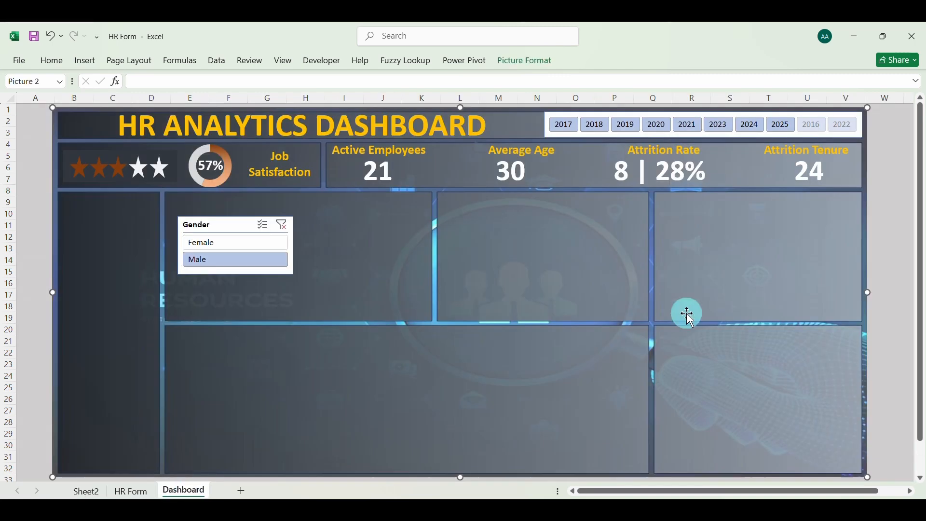
pyautogui.click(798, 176)
pyautogui.moveTo(766, 169); pyautogui.dragTo(711, 172)
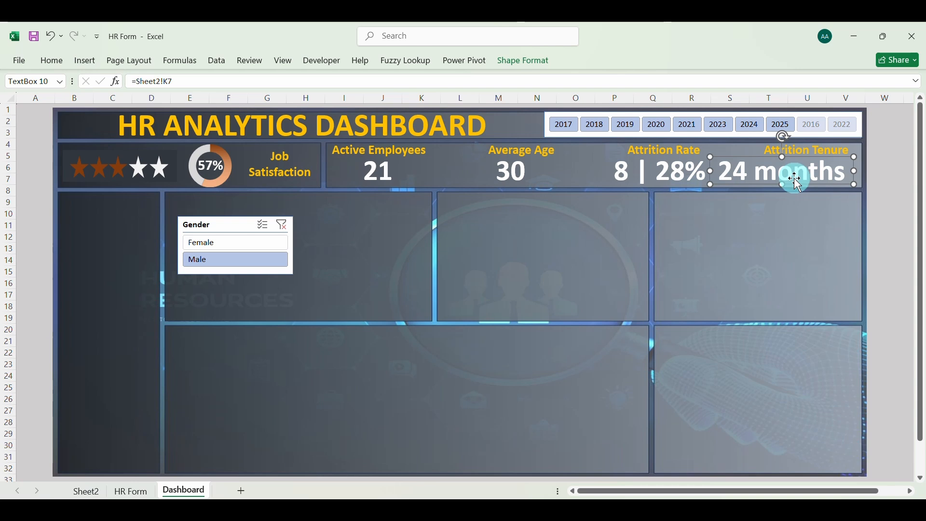
pyautogui.moveTo(795, 182); pyautogui.dragTo(807, 181)
pyautogui.click(775, 127)
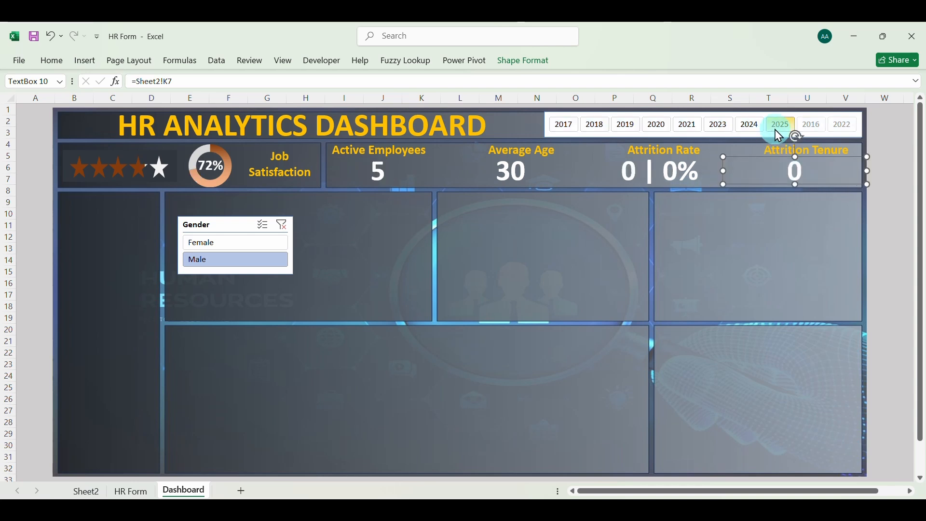
pyautogui.click(785, 127)
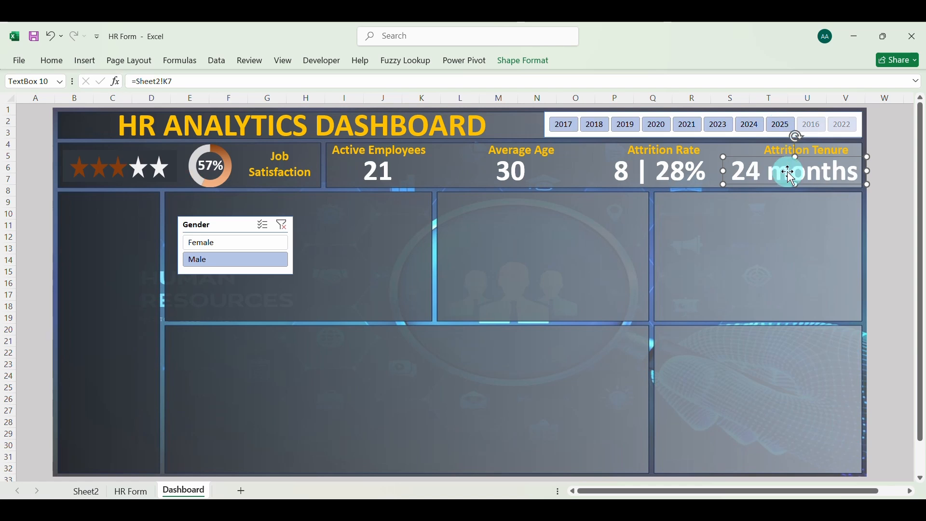
# Reduce the font size of the Attrition Rate and Attrition Tenure value boxes together by one step
pyautogui.keyDown('shift'); pyautogui.click(695, 178); pyautogui.keyUp('shift')
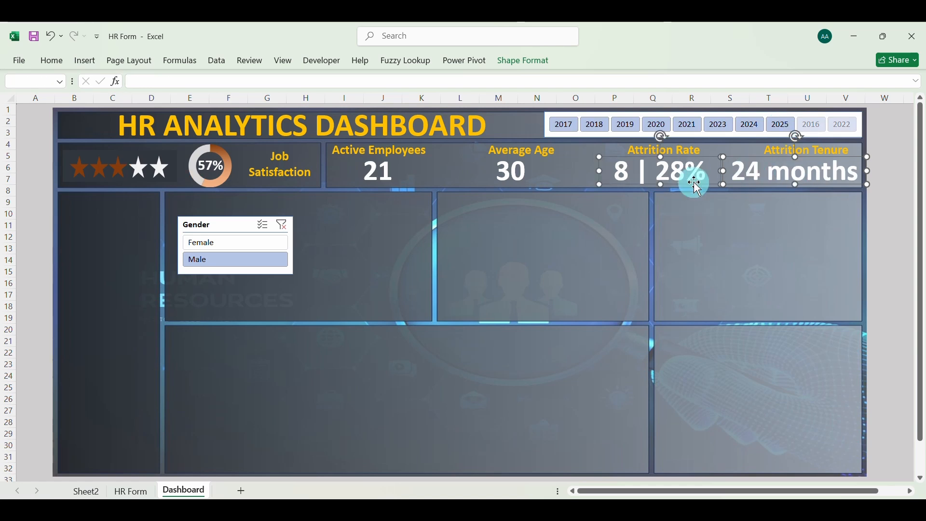
pyautogui.click(53, 61)
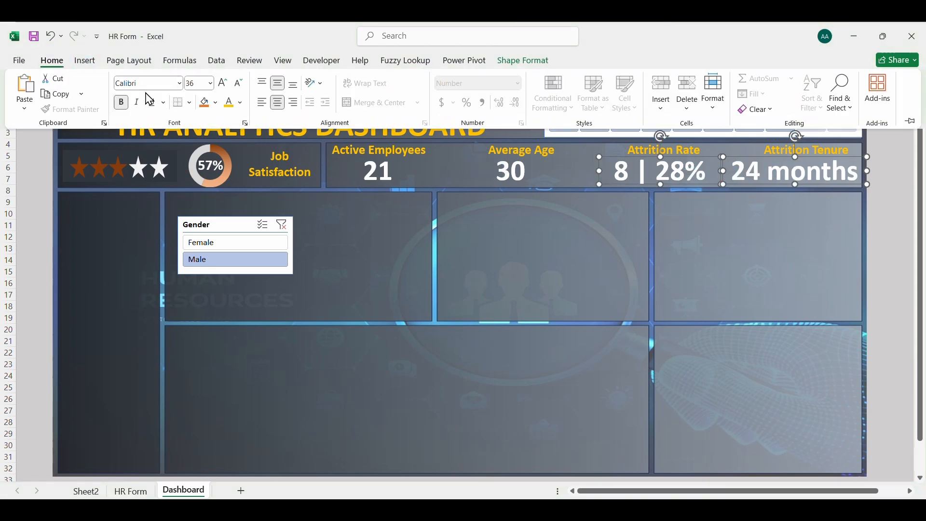
pyautogui.click(242, 90)
pyautogui.click(550, 250)
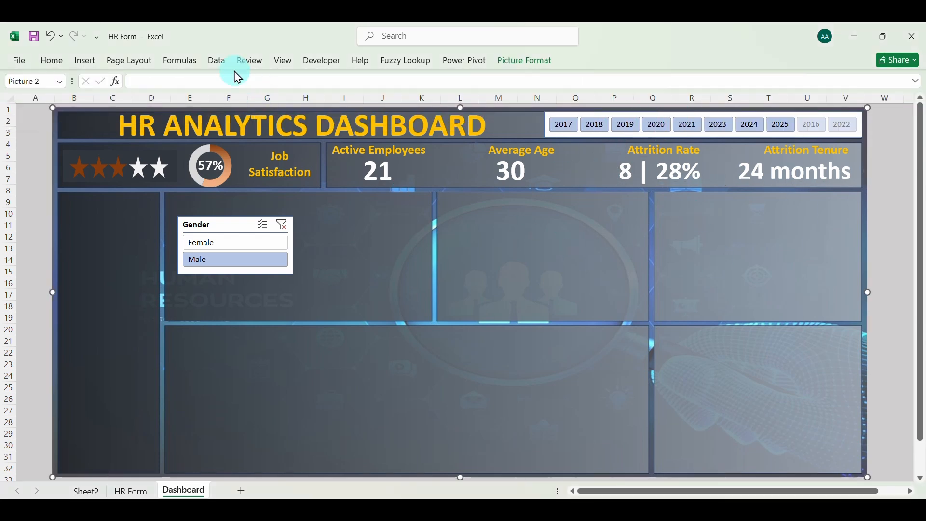
# Start a new slicer style from the Year of joining slicer, giving the Whole Slicer element bold Calibri (Body) text and a dark blue fill
pyautogui.click(560, 114)
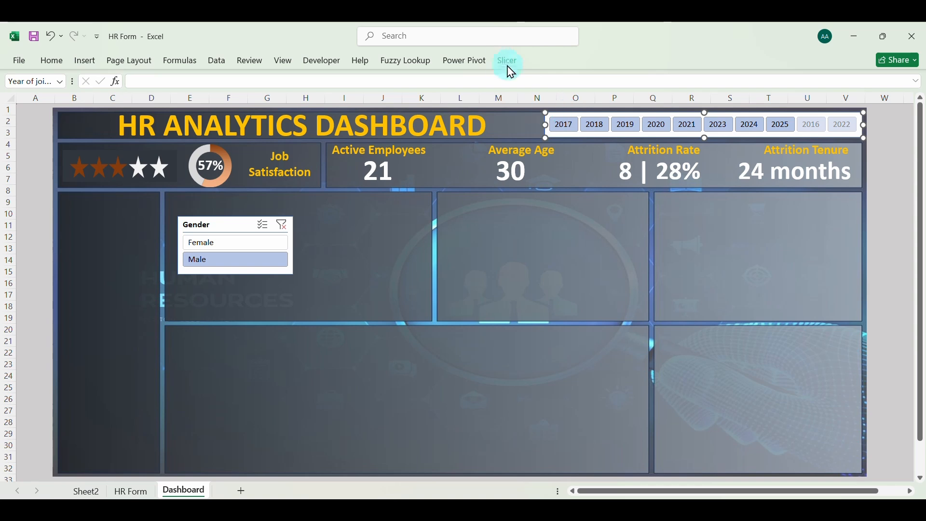
pyautogui.click(509, 61)
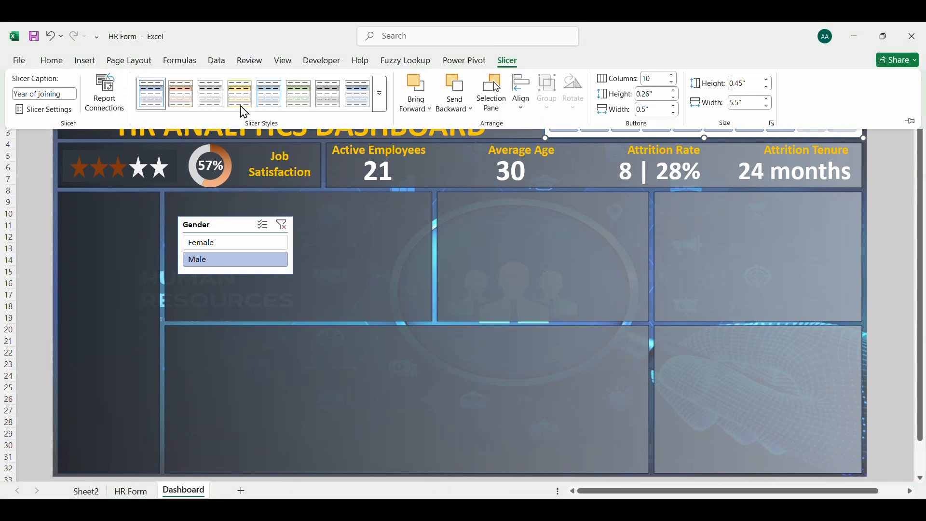
pyautogui.click(382, 93)
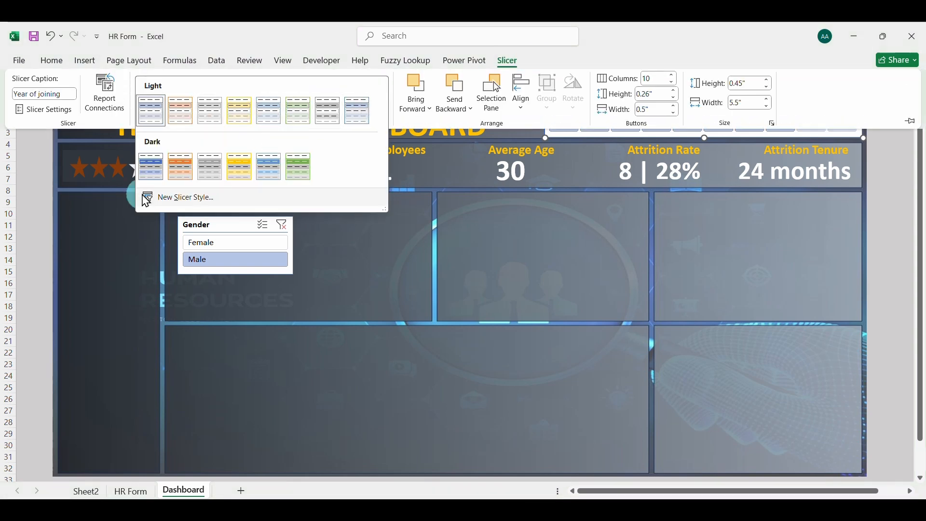
pyautogui.click(149, 198)
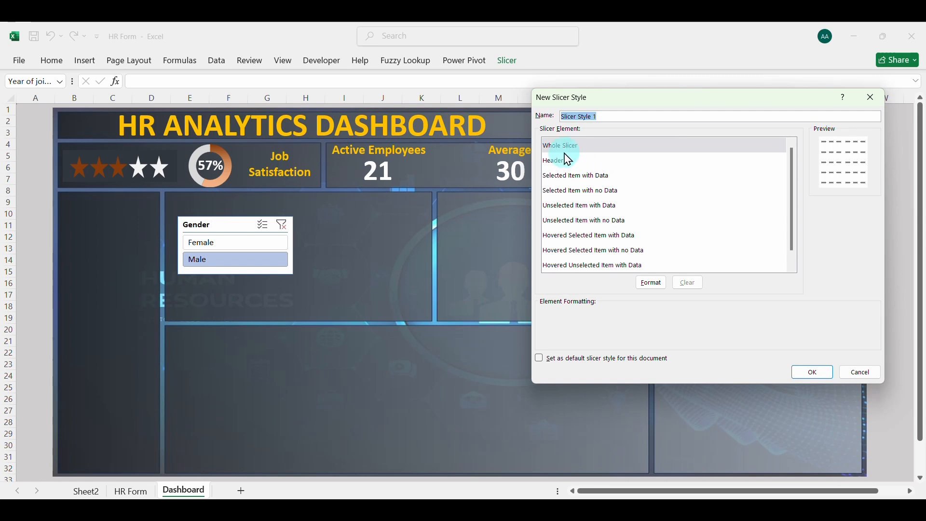
pyautogui.click(574, 145)
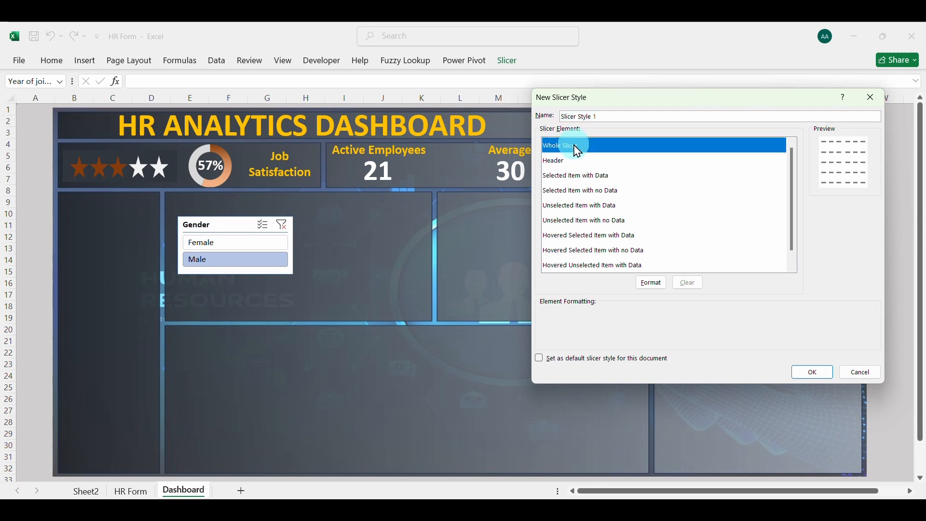
pyautogui.click(649, 285)
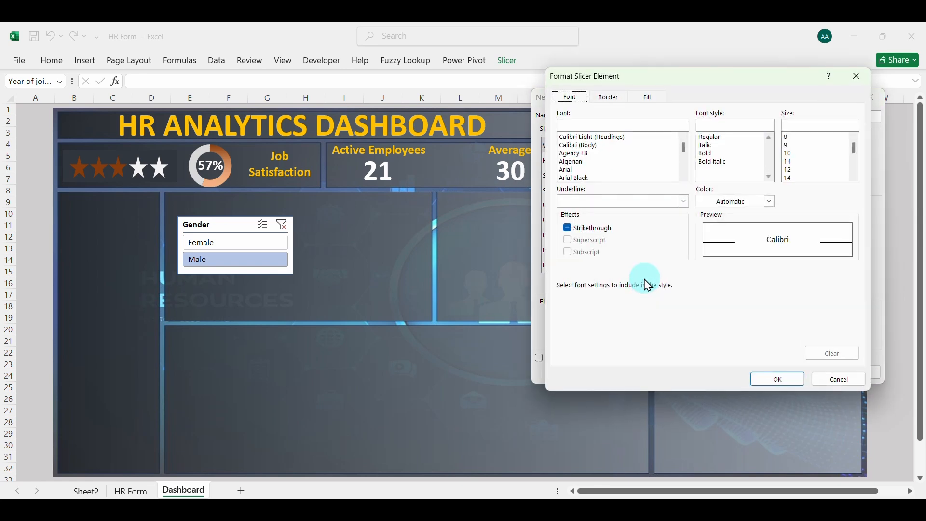
pyautogui.click(577, 145)
pyautogui.click(717, 154)
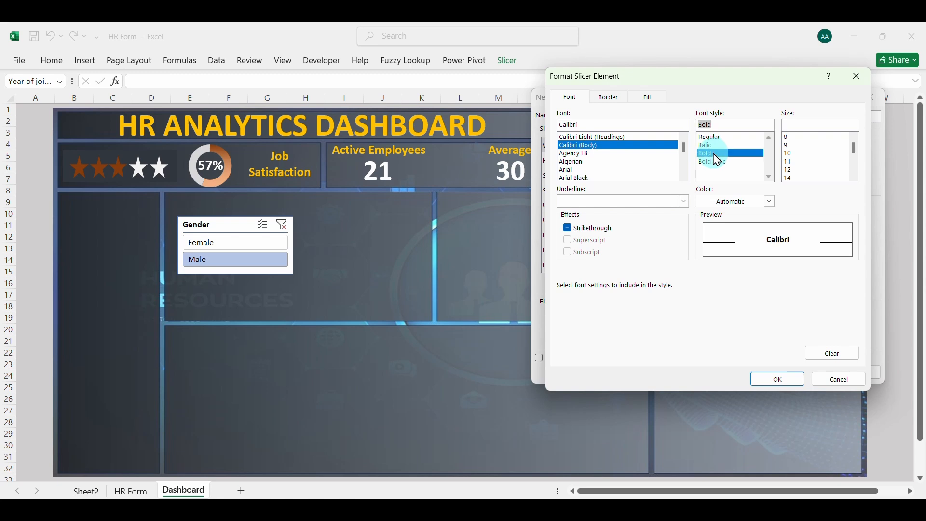
pyautogui.click(651, 102)
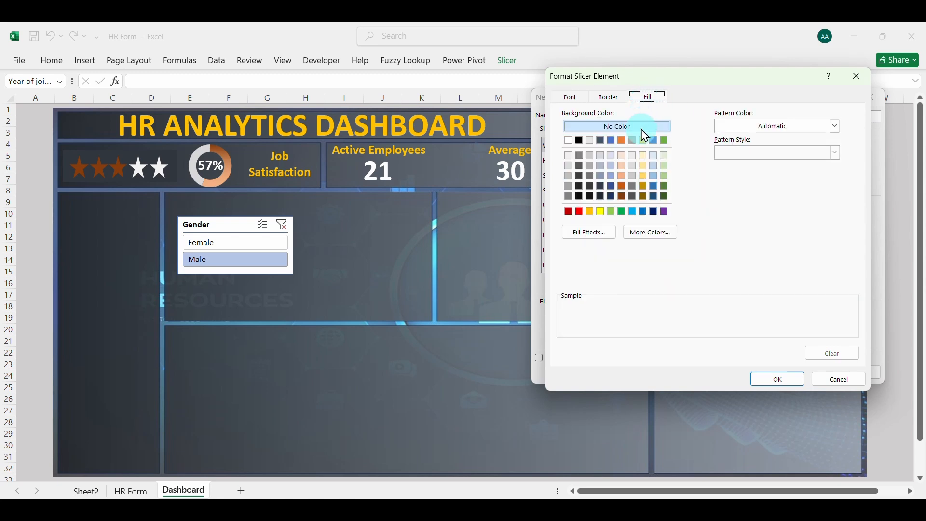
pyautogui.click(655, 195)
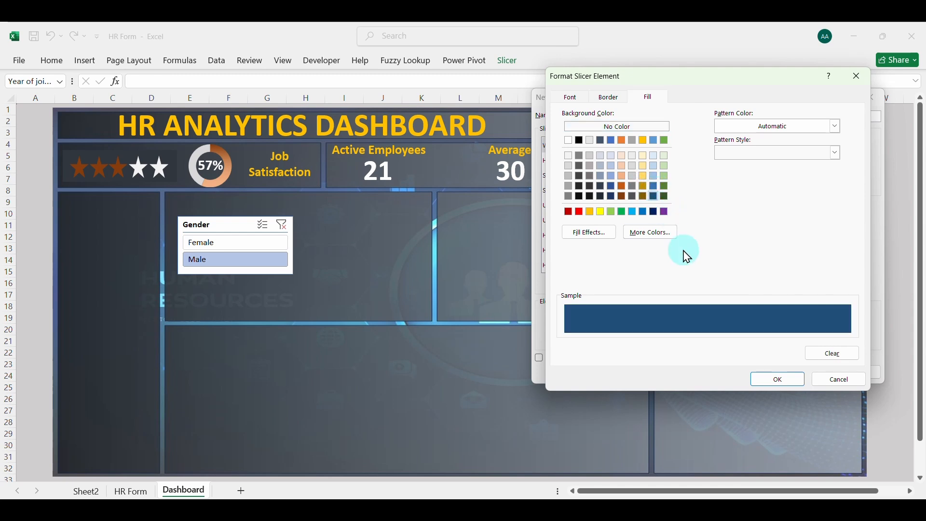
pyautogui.click(783, 380)
# Format the new slicer style's Header element with bold Calibri (Body) text in white (Background 1)
pyautogui.click(569, 163)
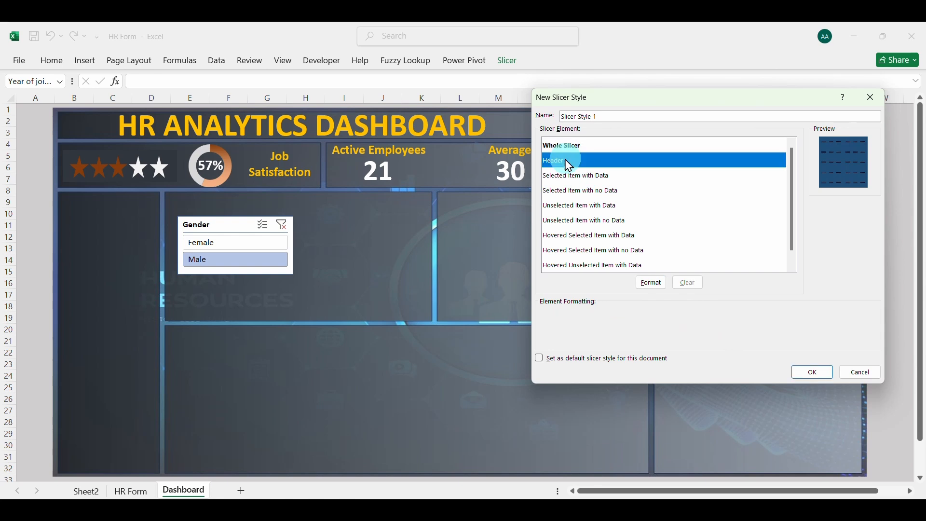
pyautogui.click(655, 283)
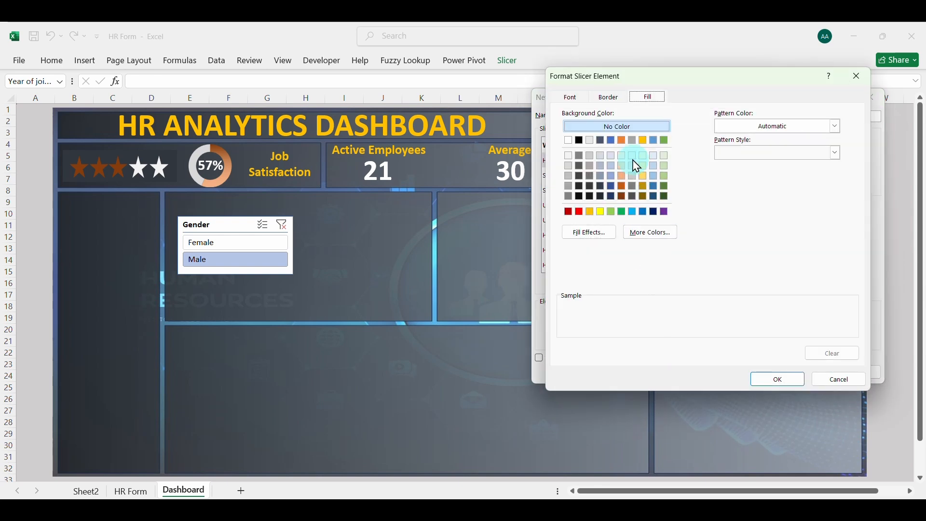
pyautogui.click(574, 98)
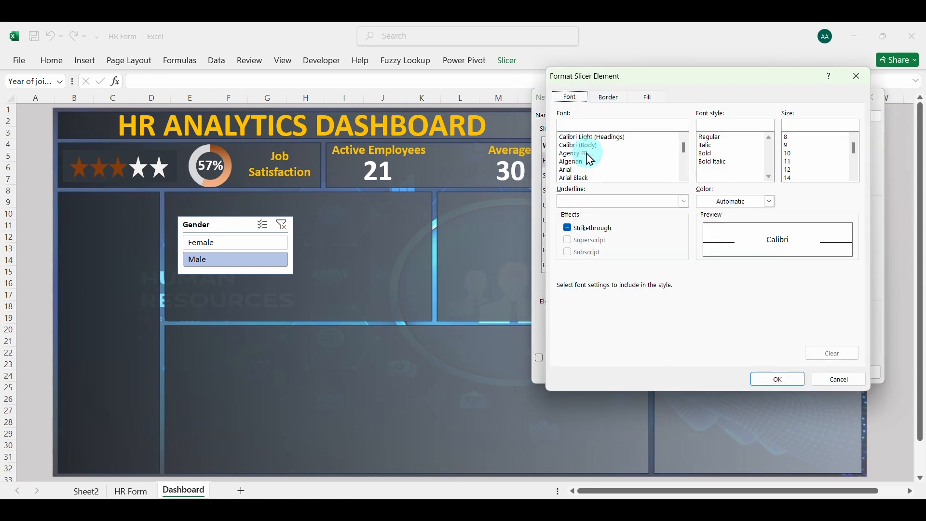
pyautogui.click(580, 145)
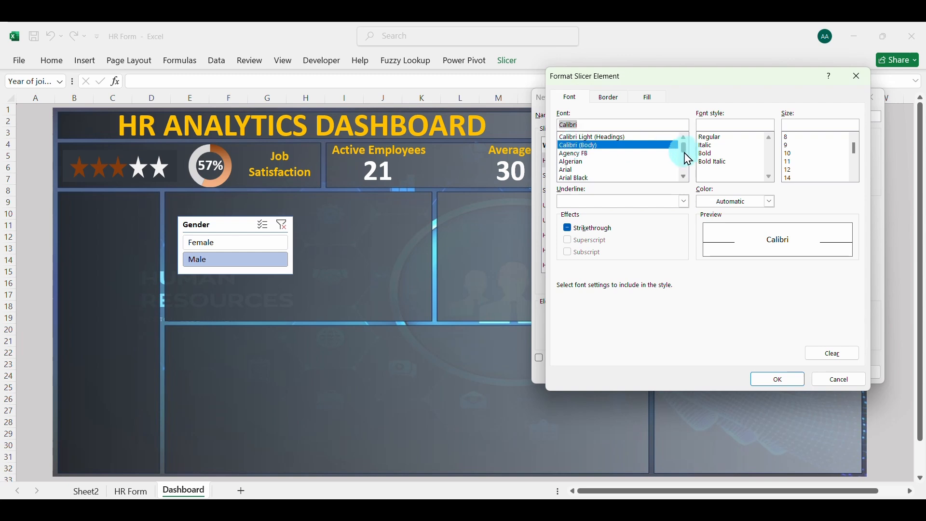
pyautogui.click(707, 154)
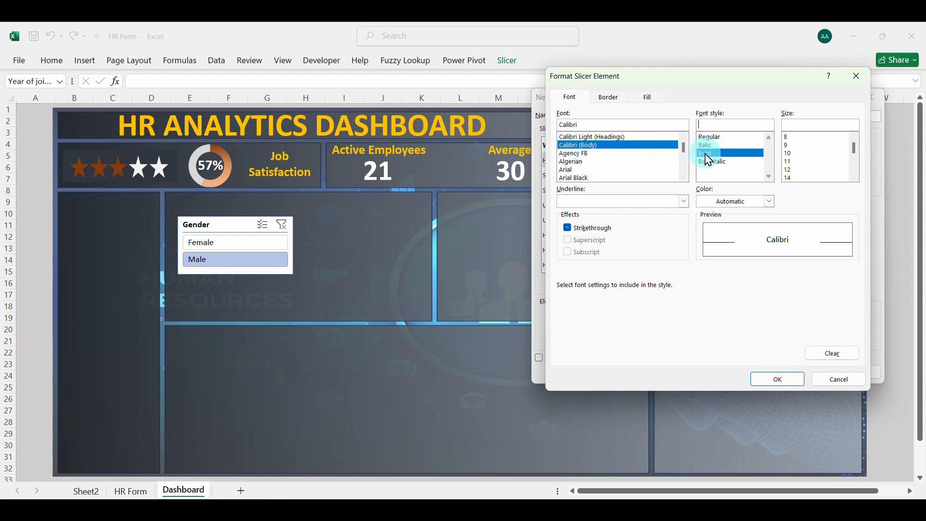
pyautogui.click(771, 203)
pyautogui.click(709, 255)
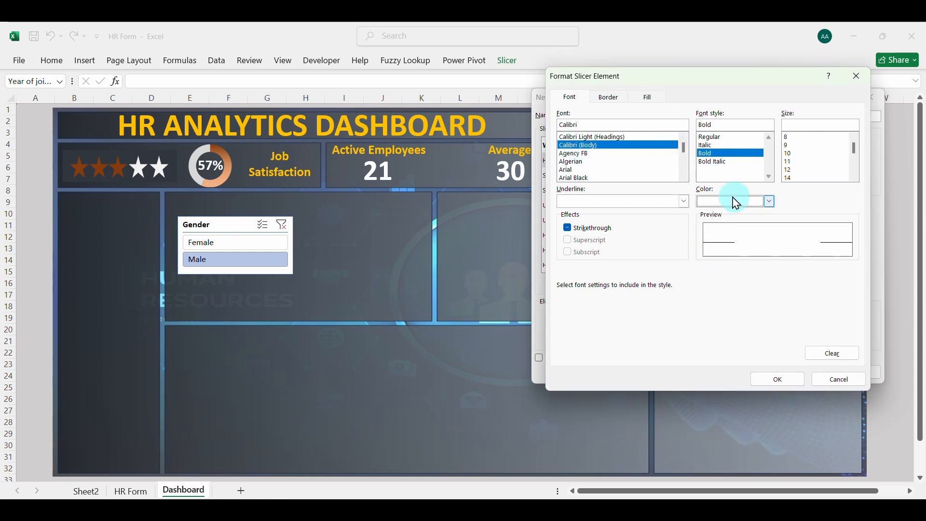
pyautogui.click(785, 379)
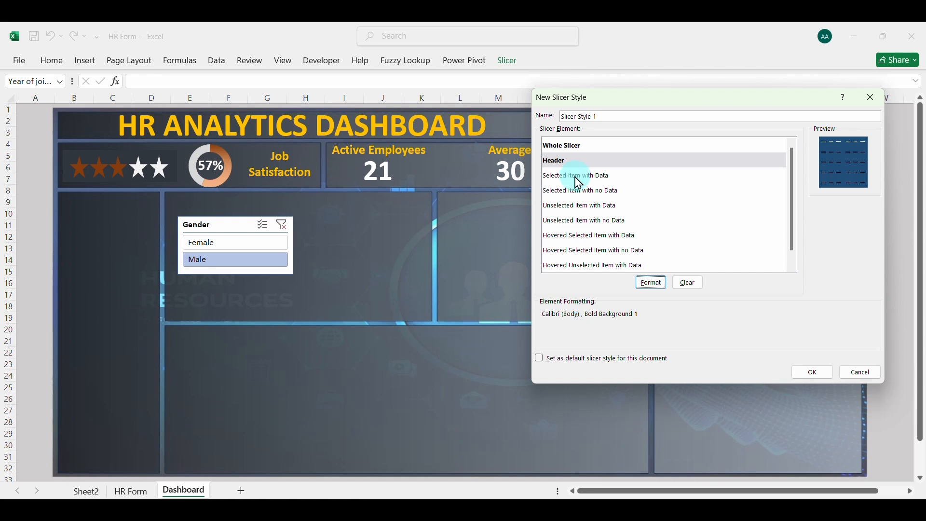
# Give the style's Selected Item with Data element a vertical two-colour gradient fill from dark green to light green
pyautogui.click(604, 177)
pyautogui.click(649, 283)
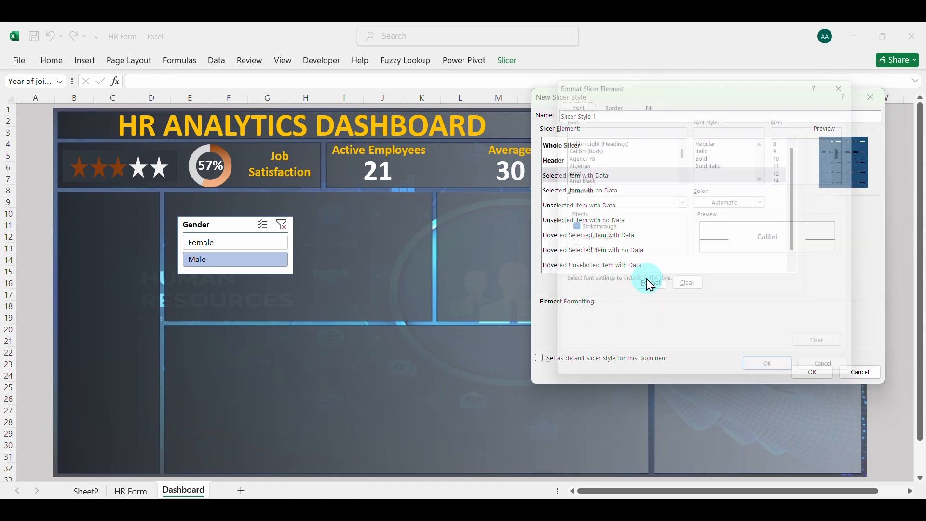
pyautogui.click(646, 99)
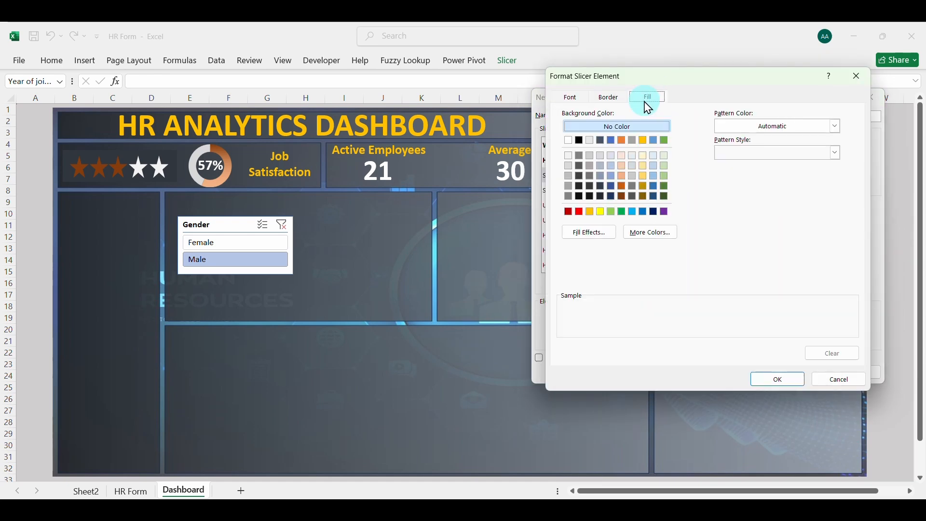
pyautogui.click(598, 234)
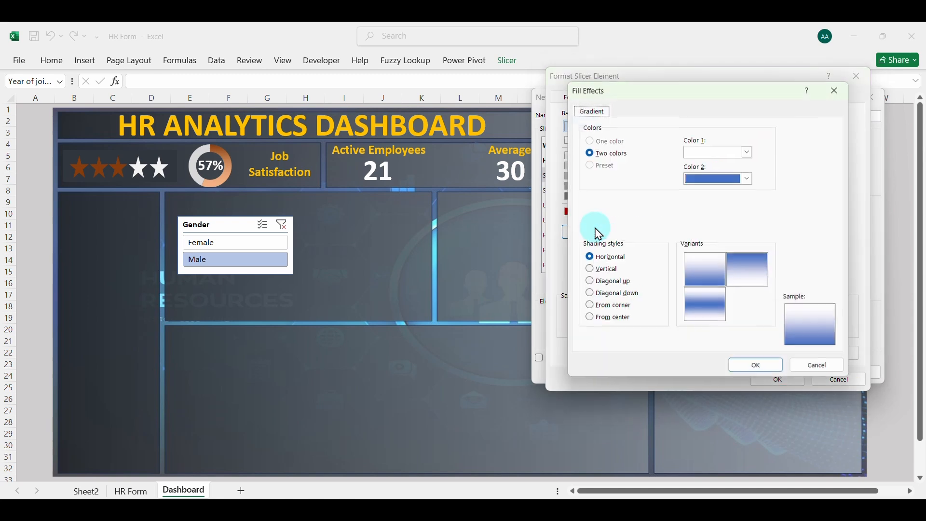
pyautogui.click(749, 153)
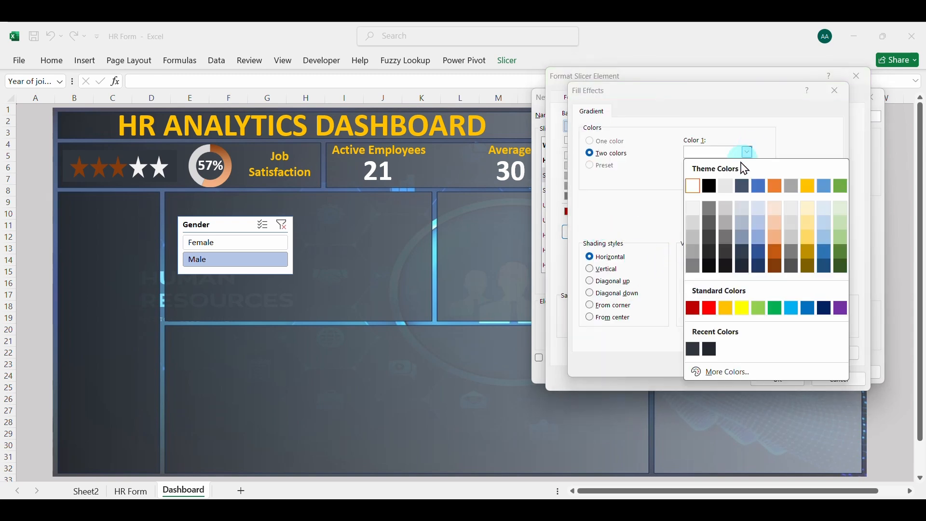
pyautogui.click(843, 274)
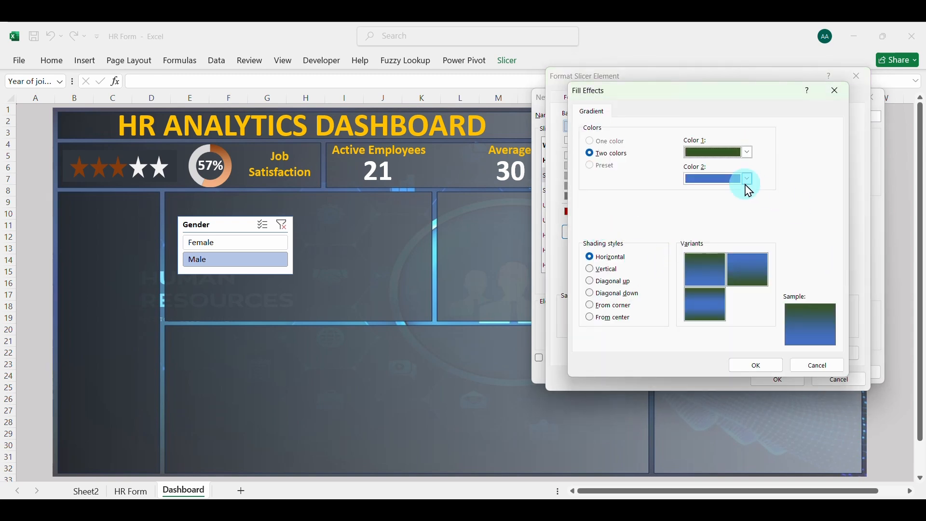
pyautogui.click(748, 179)
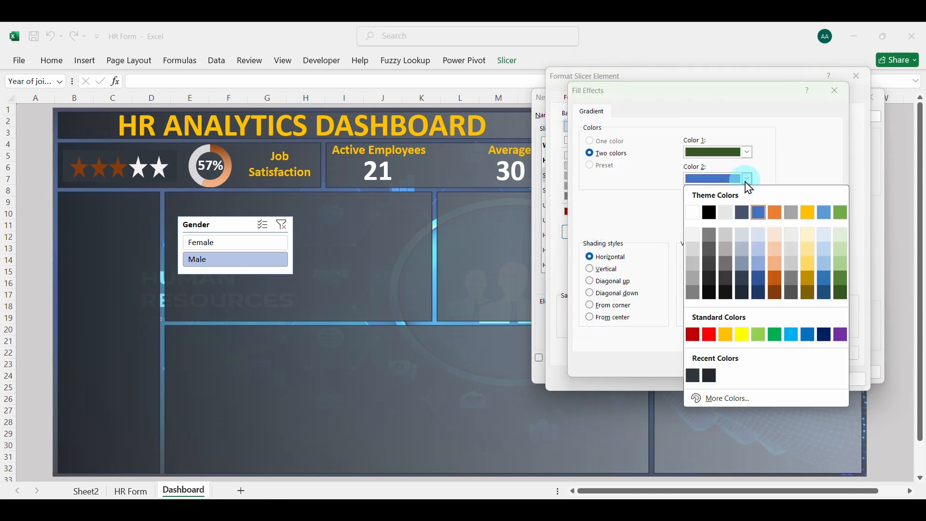
pyautogui.click(837, 264)
pyautogui.click(627, 270)
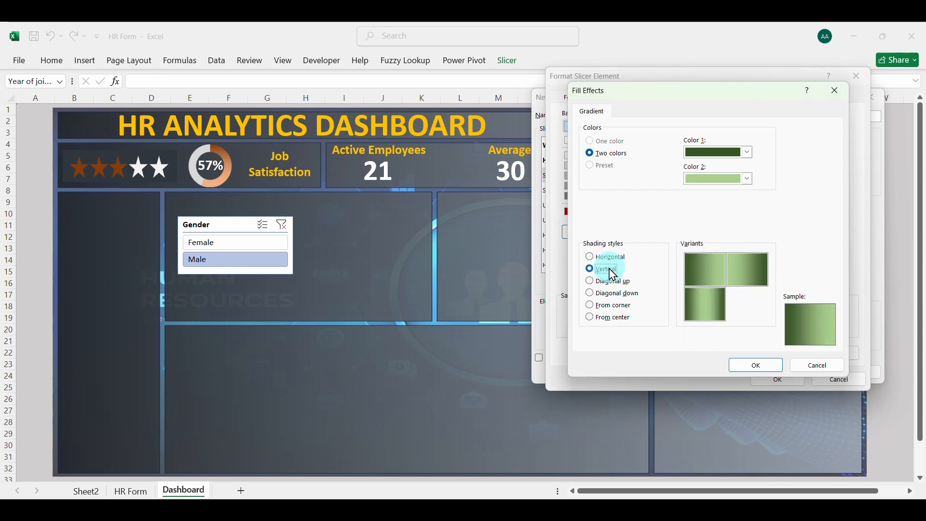
pyautogui.click(750, 365)
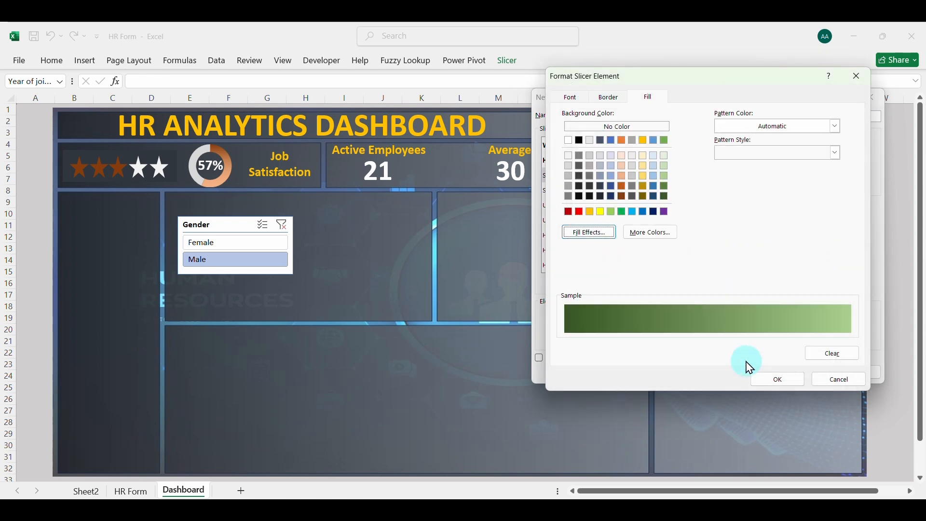
pyautogui.click(775, 380)
# Set the Selected Item with no Data element's font to bold Calibri (Body)
pyautogui.click(588, 192)
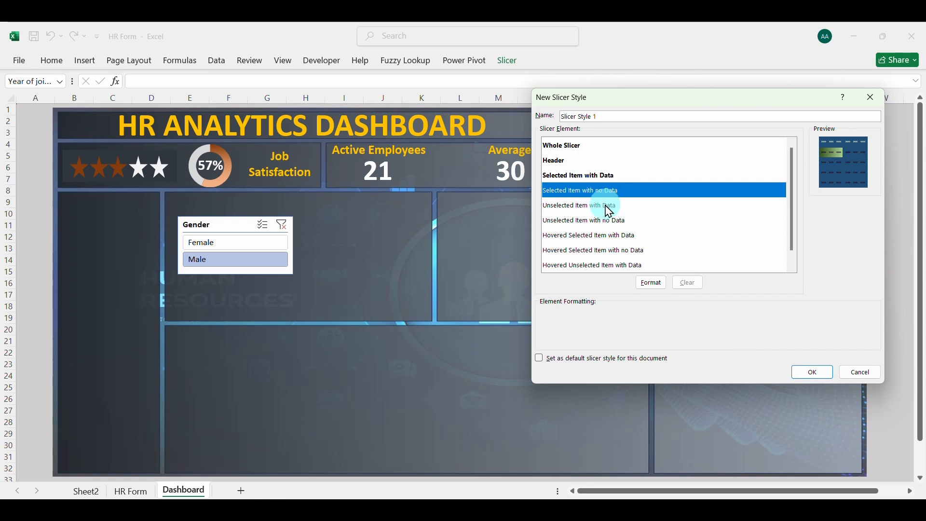
pyautogui.click(651, 283)
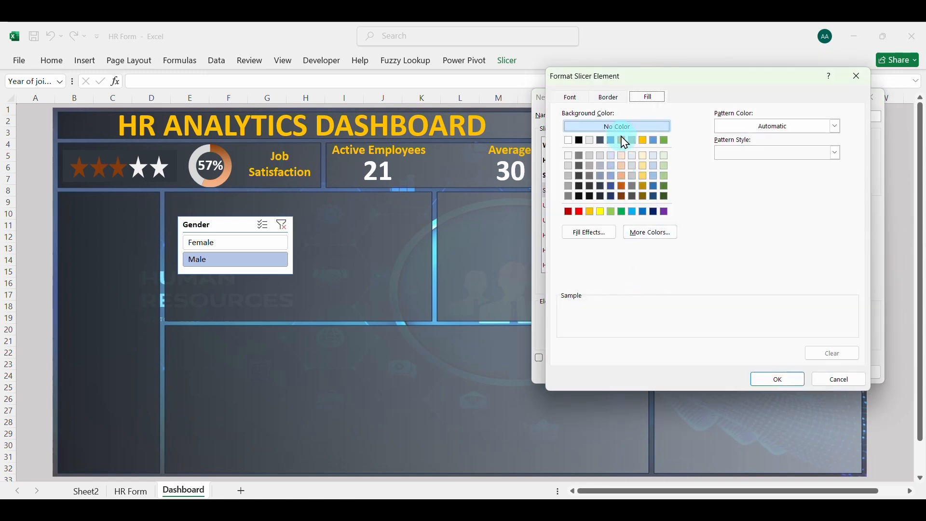
pyautogui.click(571, 97)
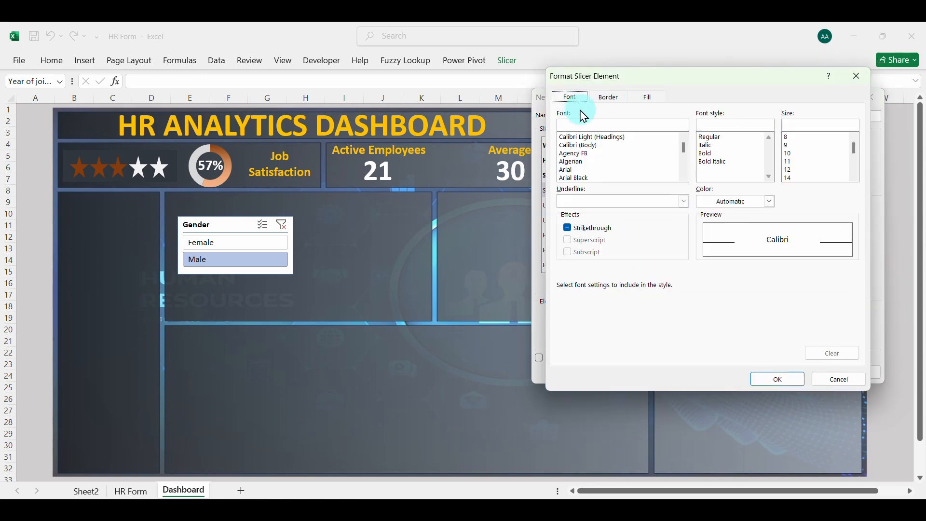
pyautogui.click(591, 147)
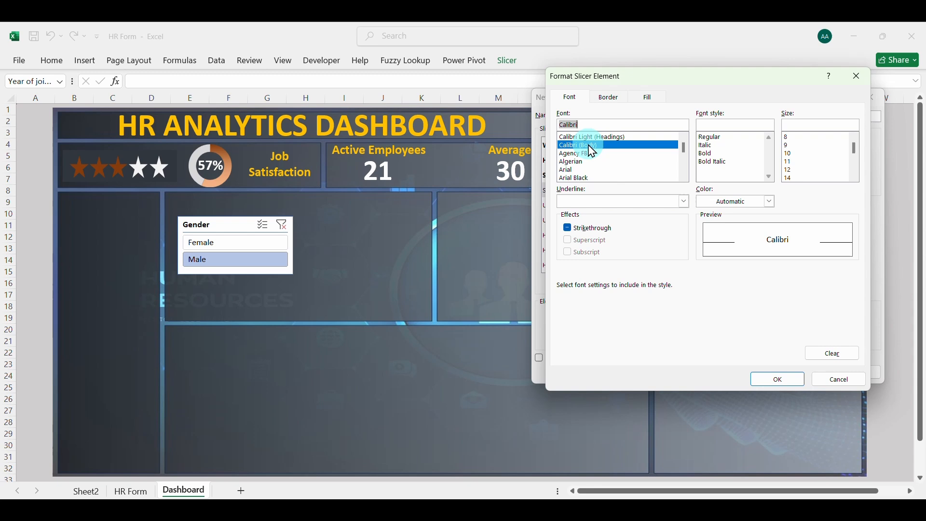
pyautogui.click(706, 146)
pyautogui.click(710, 153)
# Give the Selected Item with no Data element a vertical two-colour gradient fill from dark grey to medium grey
pyautogui.click(651, 99)
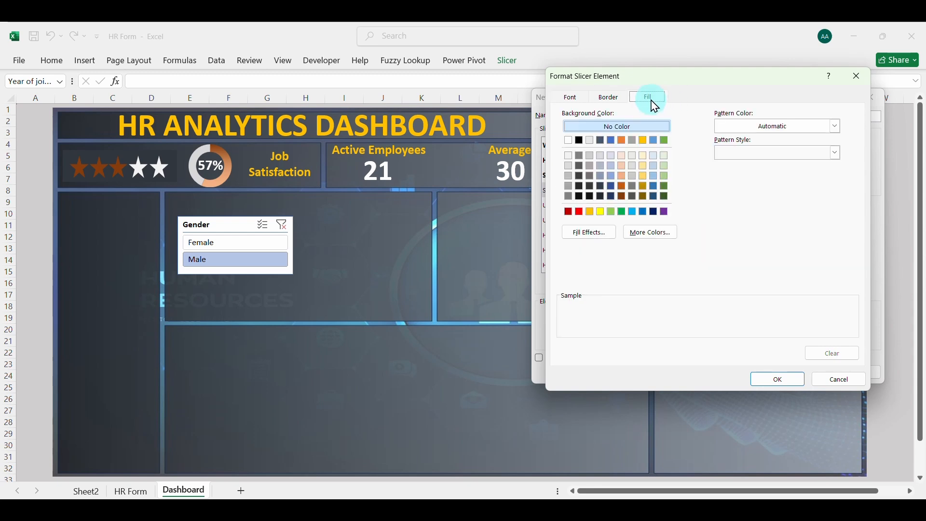
pyautogui.click(599, 233)
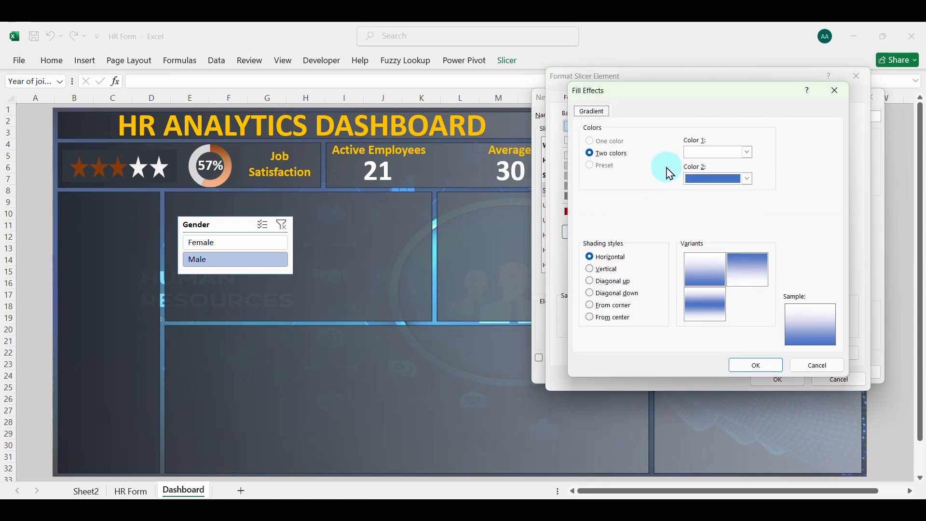
pyautogui.click(749, 153)
pyautogui.click(726, 251)
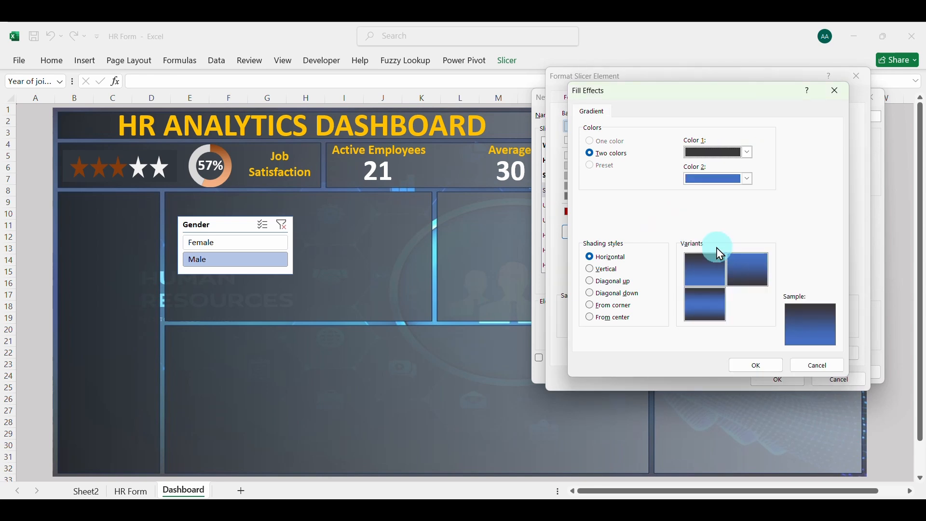
pyautogui.click(748, 152)
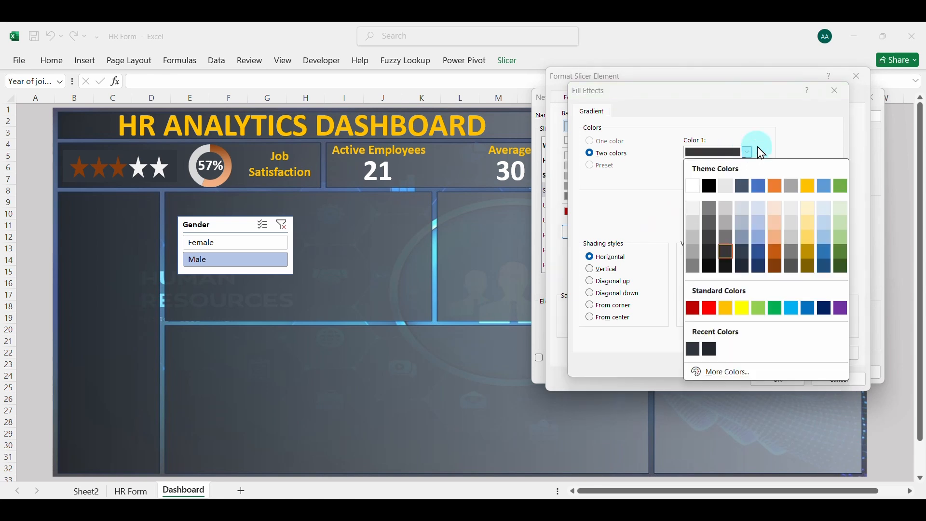
pyautogui.click(762, 152)
pyautogui.click(747, 180)
pyautogui.click(696, 278)
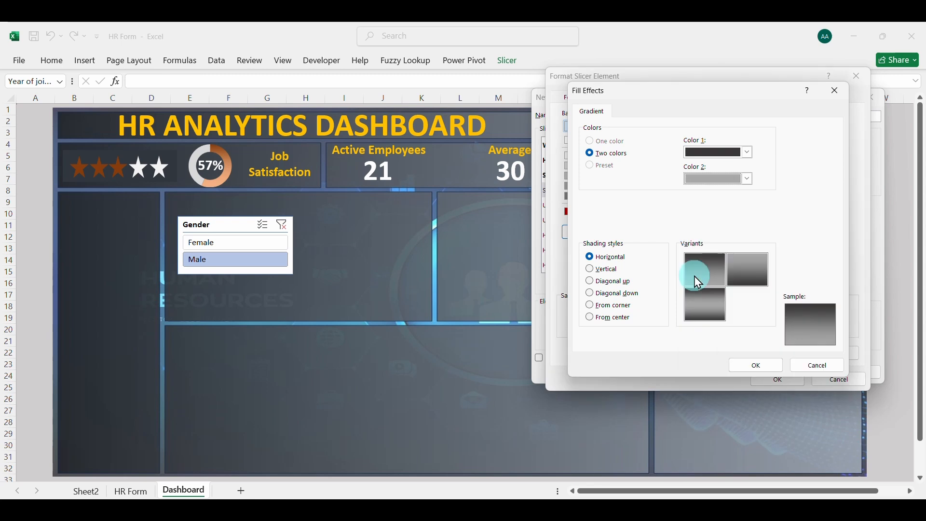
pyautogui.click(591, 269)
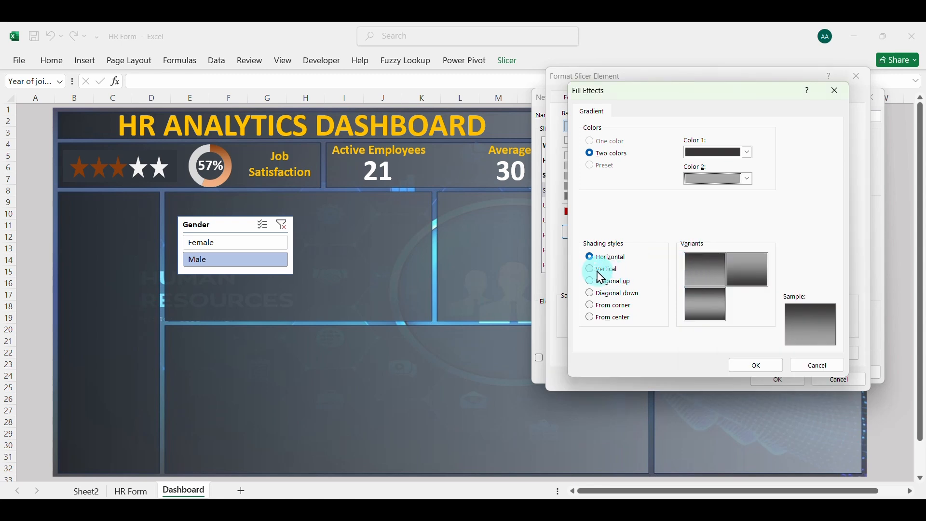
pyautogui.click(752, 366)
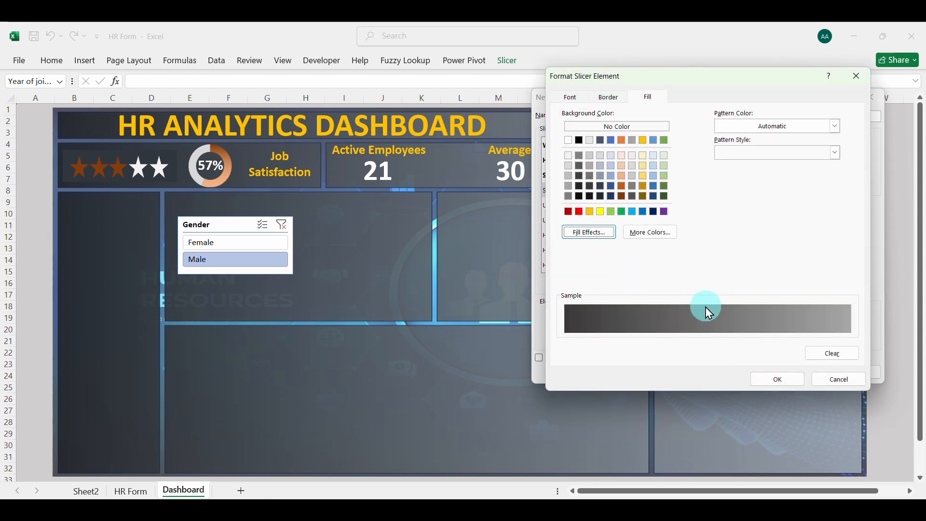
pyautogui.click(776, 381)
# Give the Unselected Item with Data element a vertical two-colour gradient fill from black to grey
pyautogui.click(590, 215)
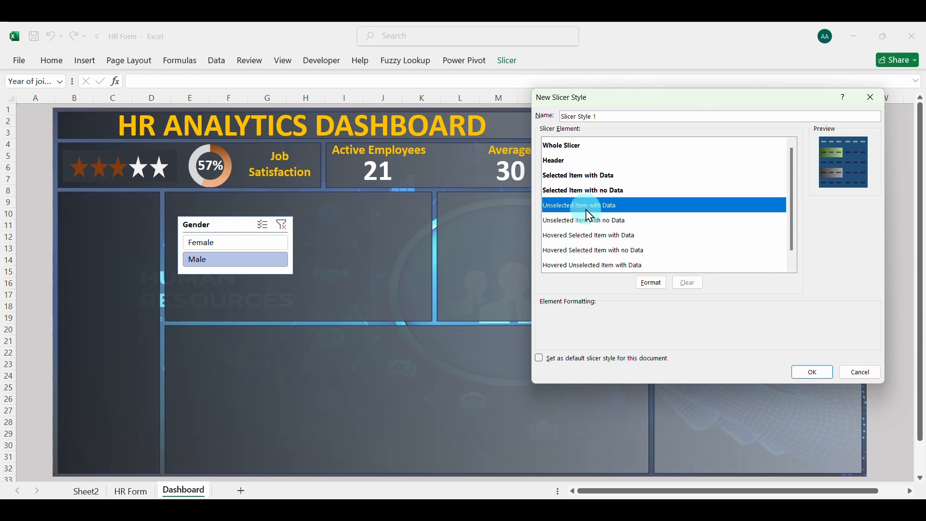
pyautogui.click(653, 290)
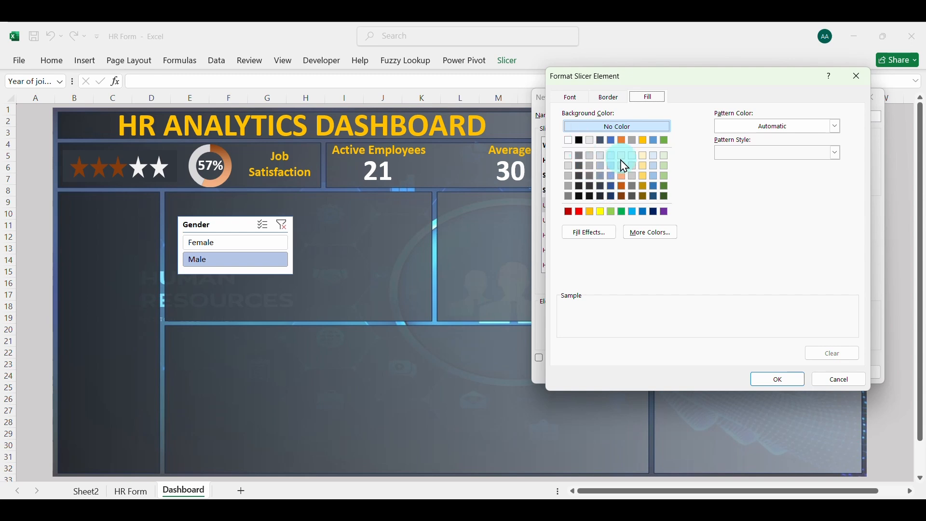
pyautogui.click(594, 234)
pyautogui.click(749, 153)
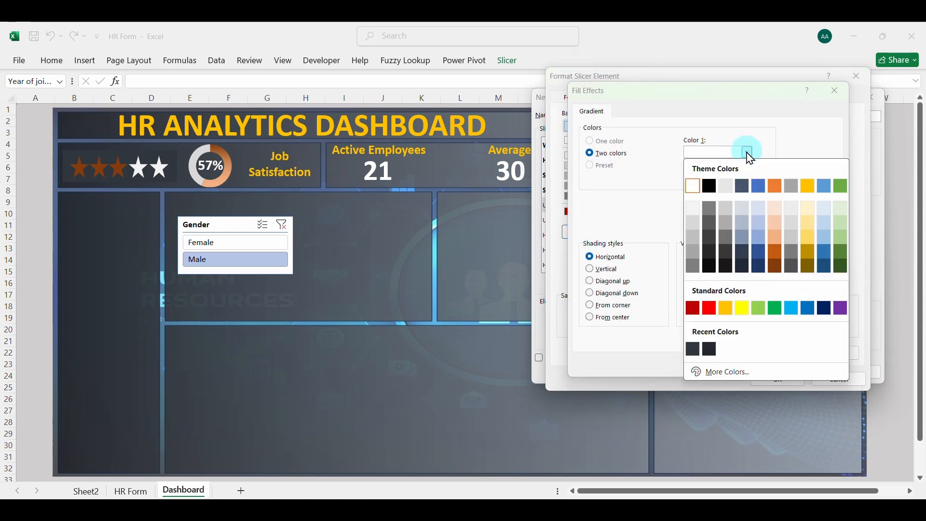
pyautogui.click(708, 187)
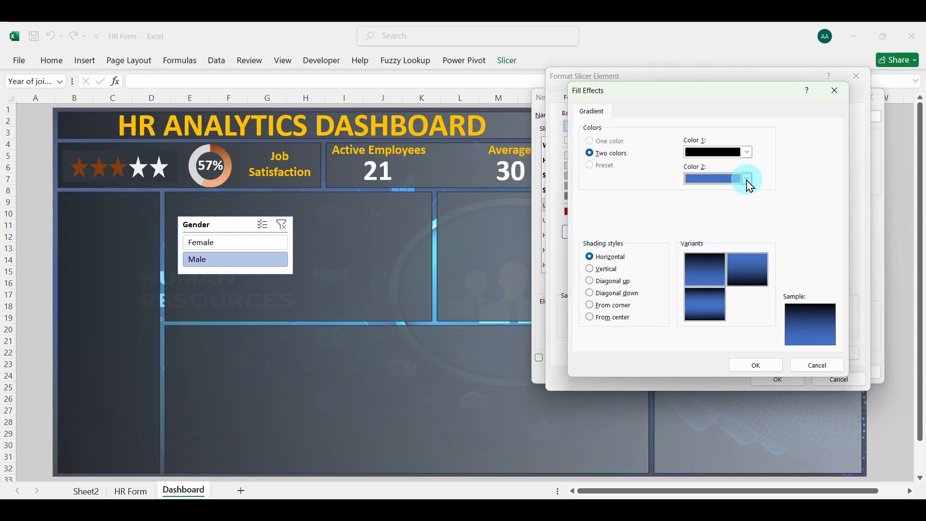
pyautogui.click(750, 181)
pyautogui.click(693, 292)
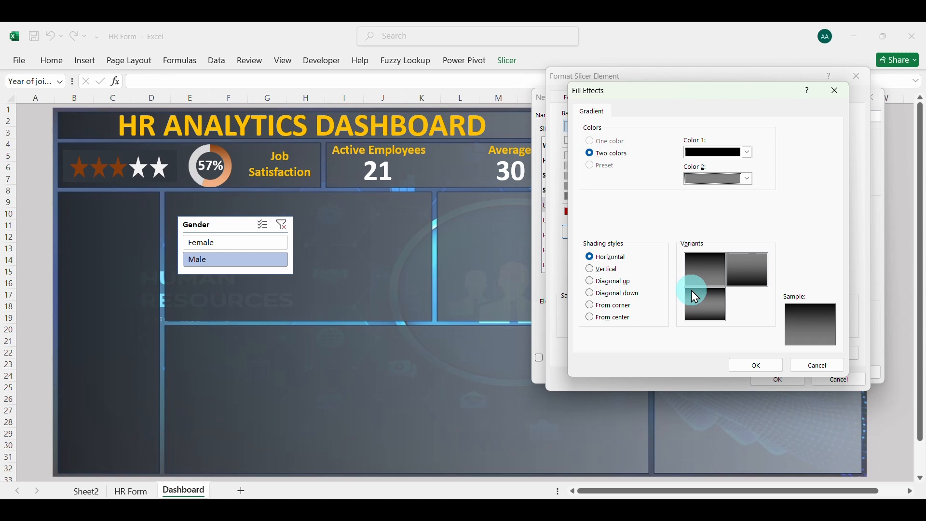
pyautogui.click(604, 268)
pyautogui.click(757, 365)
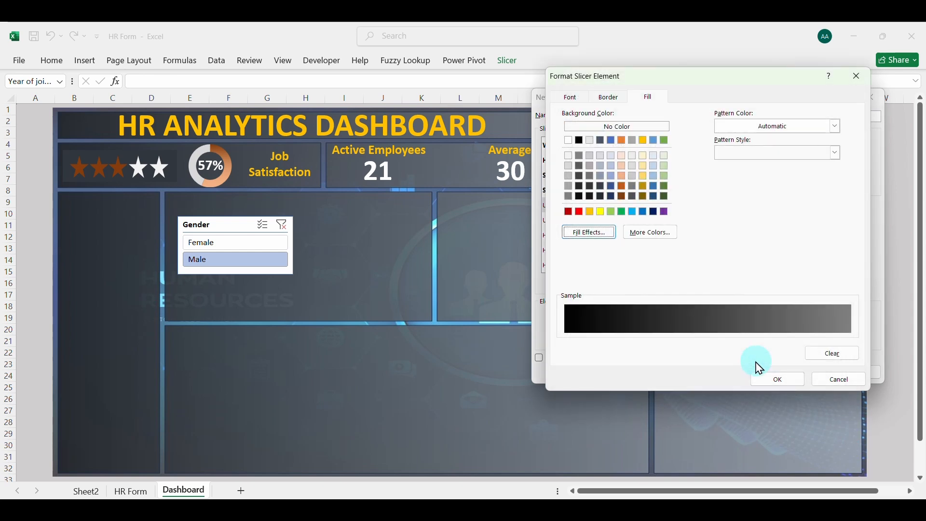
pyautogui.click(771, 378)
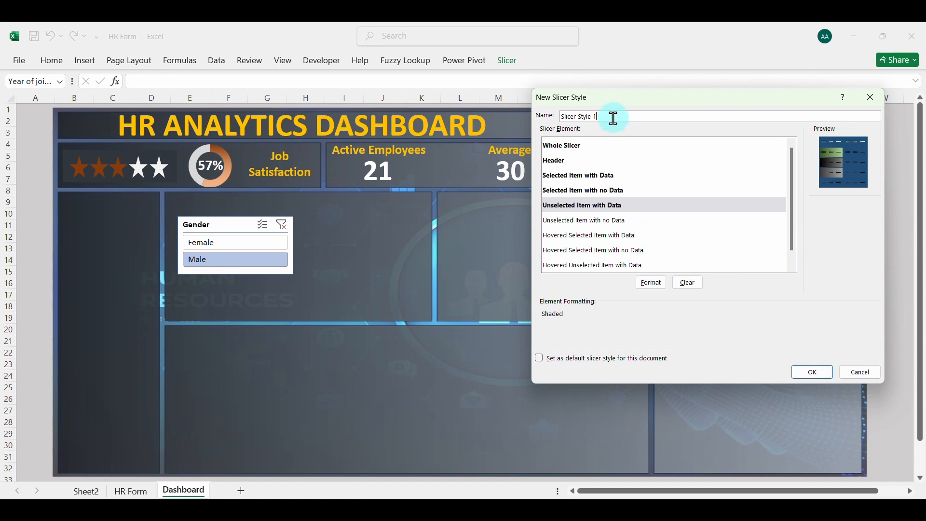
# Save the slicer style under the name data_professionals_slicer and apply it to the Year of joining slicer
pyautogui.press('BackSpace')
pyautogui.write('a_professionals_slicer')
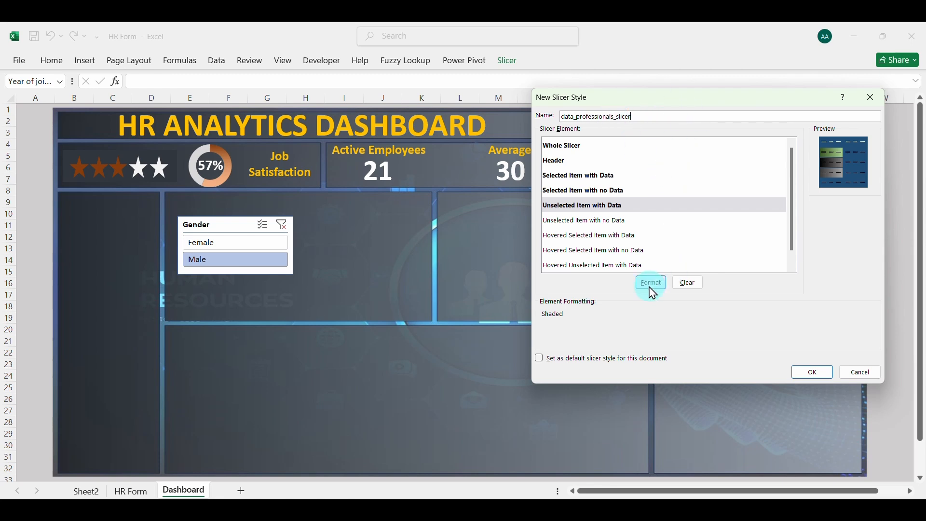
pyautogui.click(807, 372)
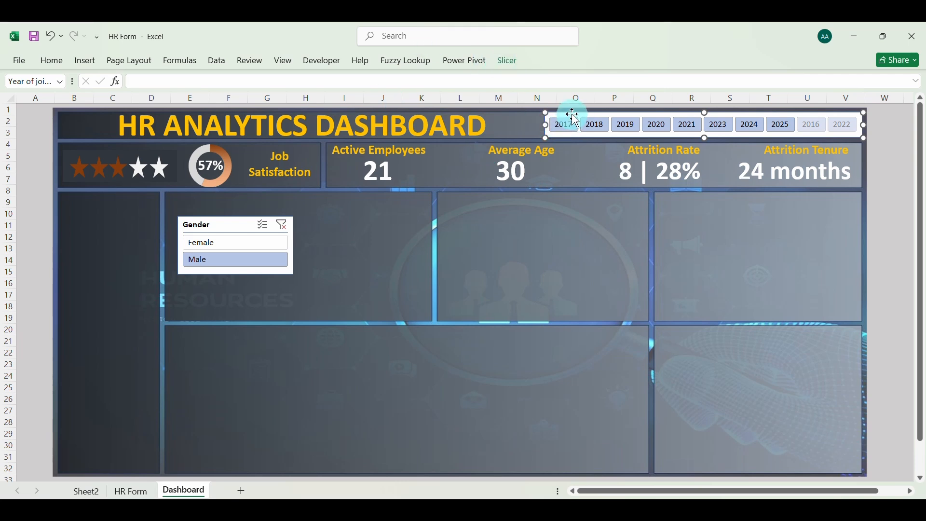
pyautogui.click(511, 62)
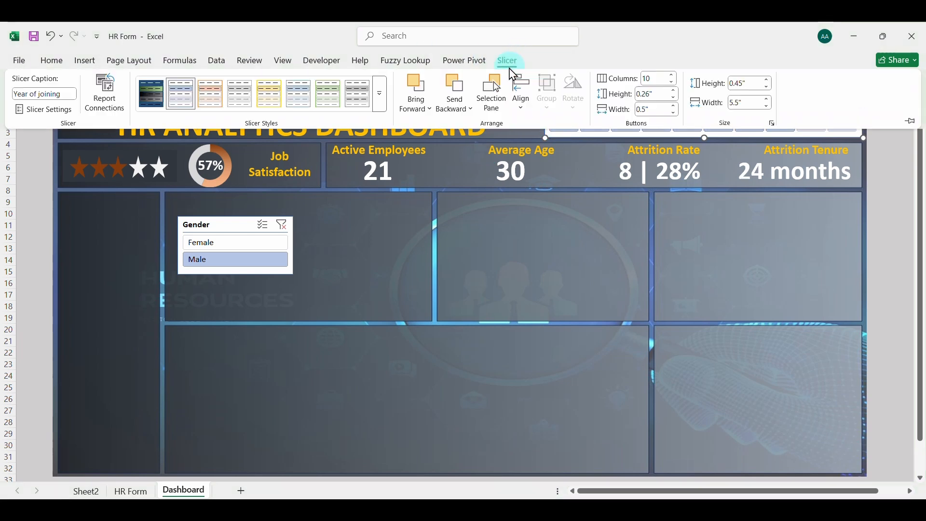
pyautogui.click(151, 94)
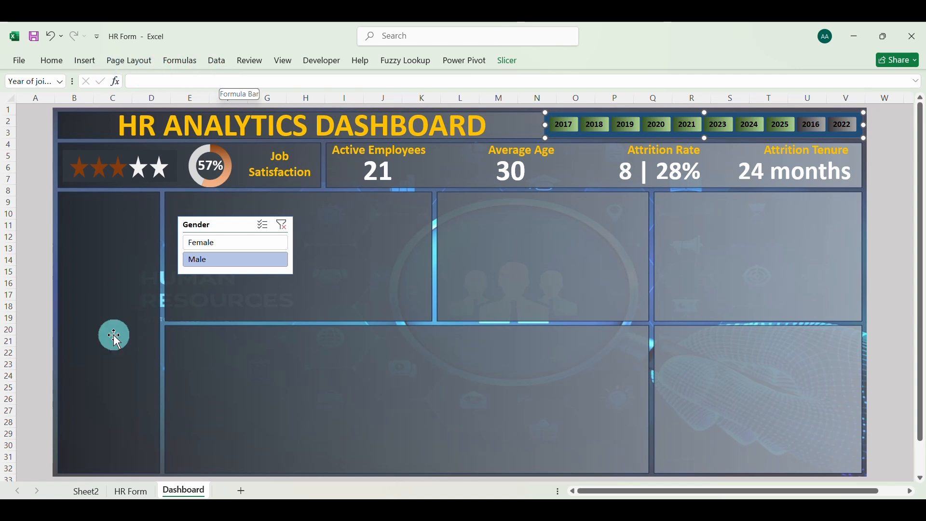
# On Sheet2, insert a Department slicer for the Average of Job Satisfaction PivotTable
pyautogui.click(92, 490)
pyautogui.click(97, 273)
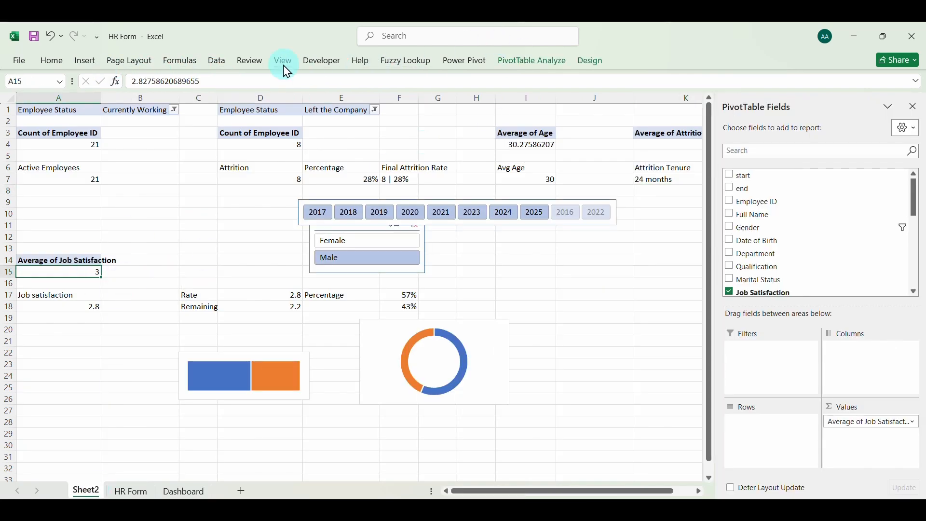
pyautogui.click(86, 61)
pyautogui.click(606, 102)
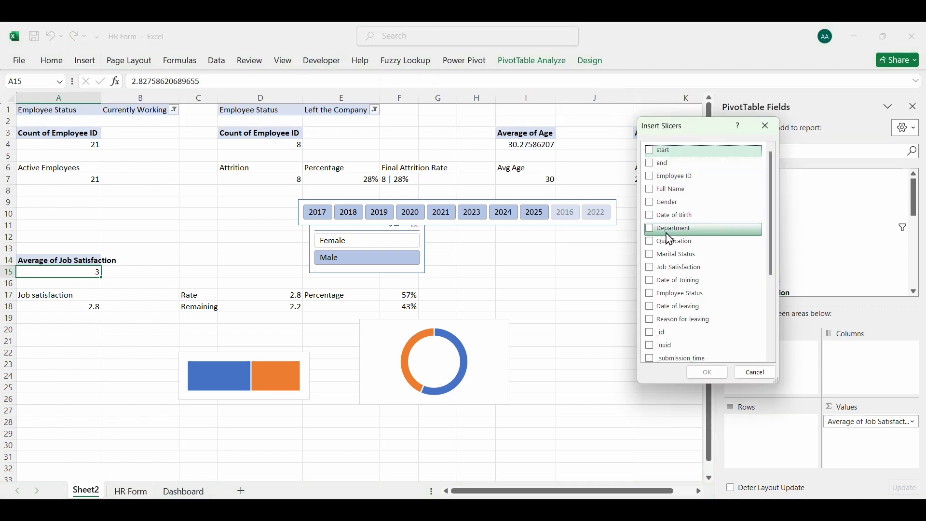
pyautogui.click(652, 230)
pyautogui.click(704, 372)
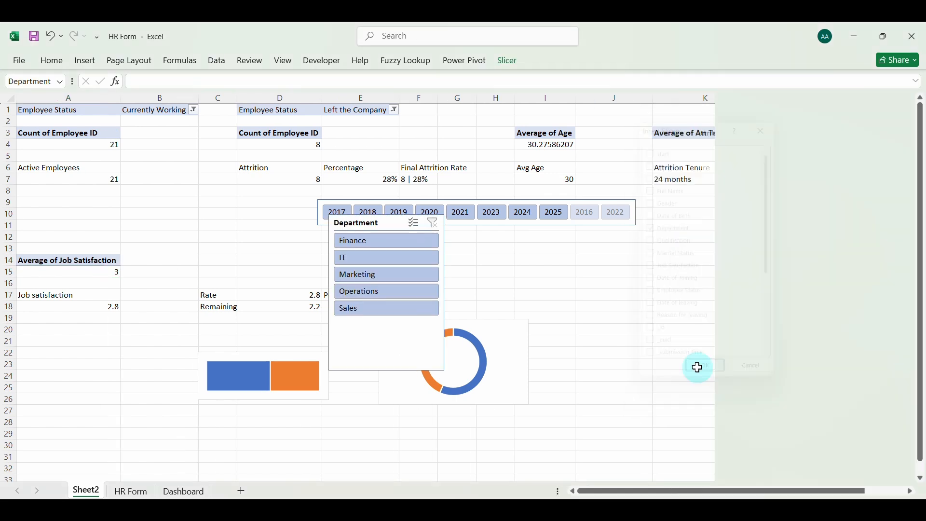
# Narrow and shorten the Department slicer so it closely fits its items
pyautogui.moveTo(331, 292); pyautogui.dragTo(347, 293)
pyautogui.moveTo(395, 369); pyautogui.dragTo(397, 324)
pyautogui.moveTo(379, 226); pyautogui.dragTo(379, 227)
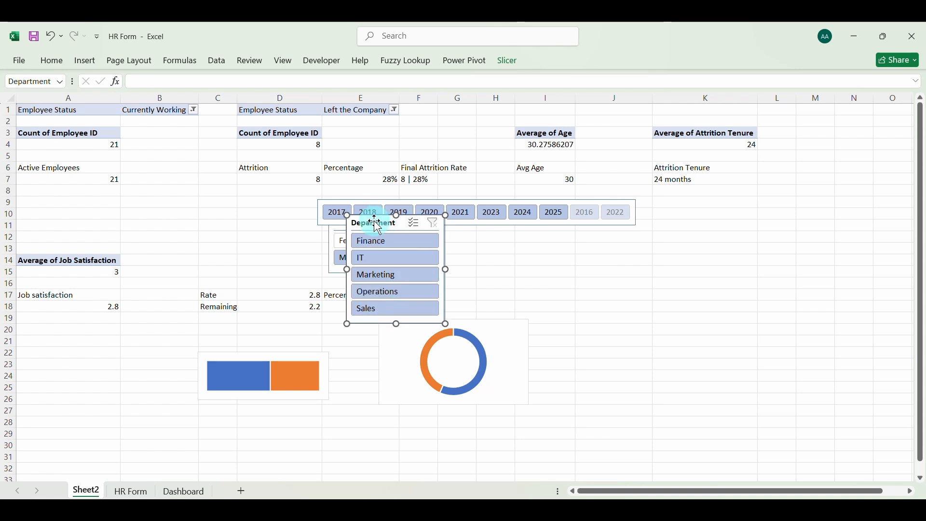
# Copy the Department slicer to the Dashboard sheet and fit it at the top of the narrow panel below the star rating
pyautogui.hotkey('ctrl', 'c')
pyautogui.click(183, 491)
pyautogui.click(269, 368)
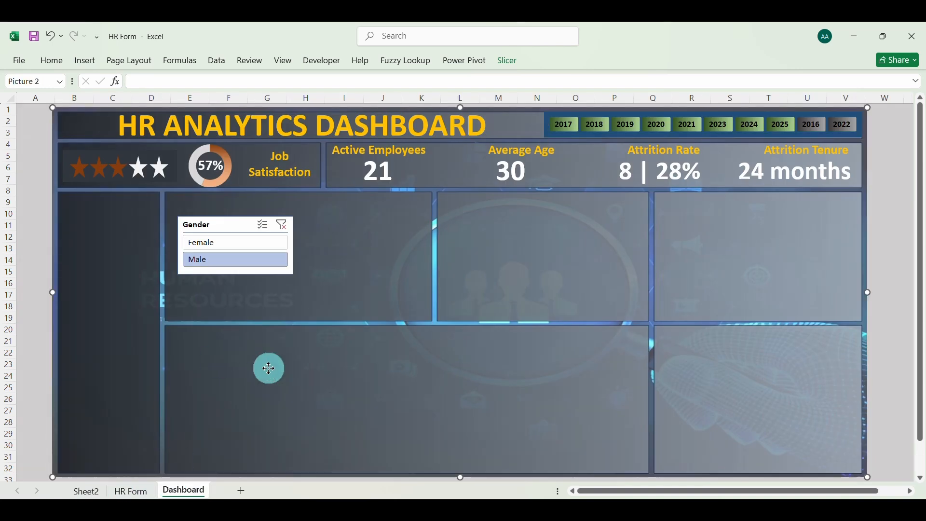
pyautogui.hotkey('ctrl', 'v')
pyautogui.click(96, 144)
pyautogui.moveTo(90, 120); pyautogui.dragTo(94, 198)
pyautogui.moveTo(158, 248); pyautogui.dragTo(161, 248)
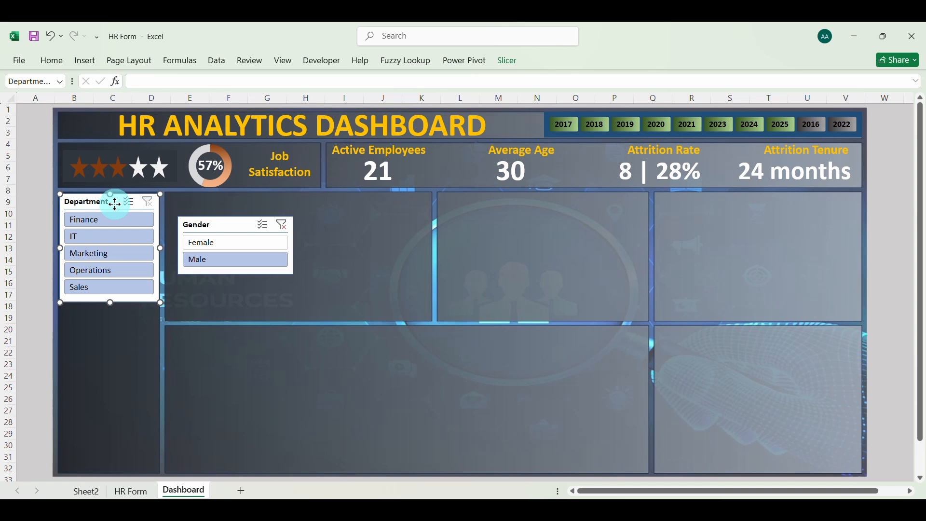
pyautogui.click(116, 329)
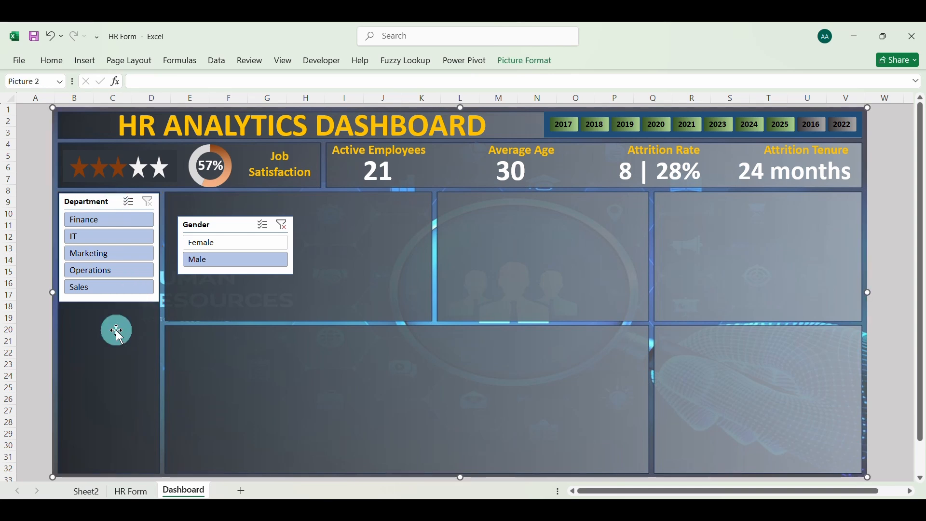
# Apply the custom data_professionals_slicer style to the Department slicer on the dashboard
pyautogui.click(97, 205)
pyautogui.click(508, 63)
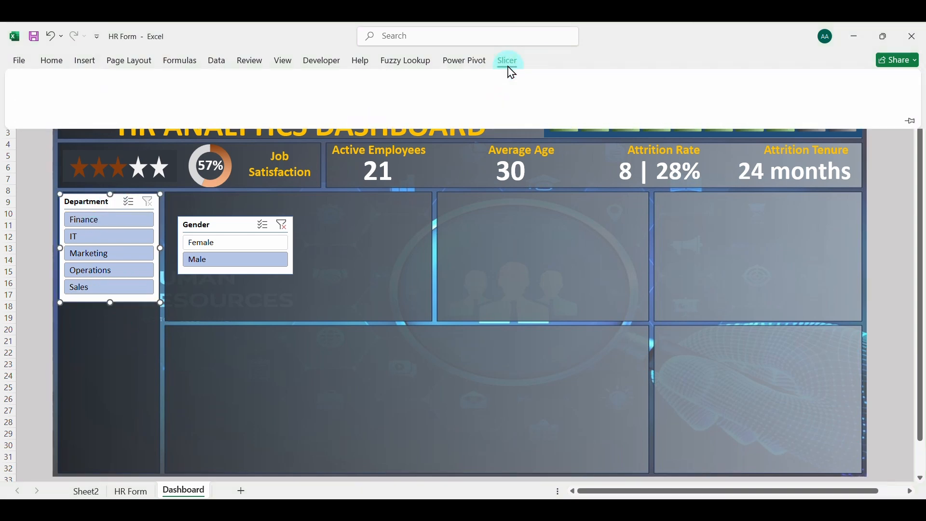
pyautogui.click(149, 105)
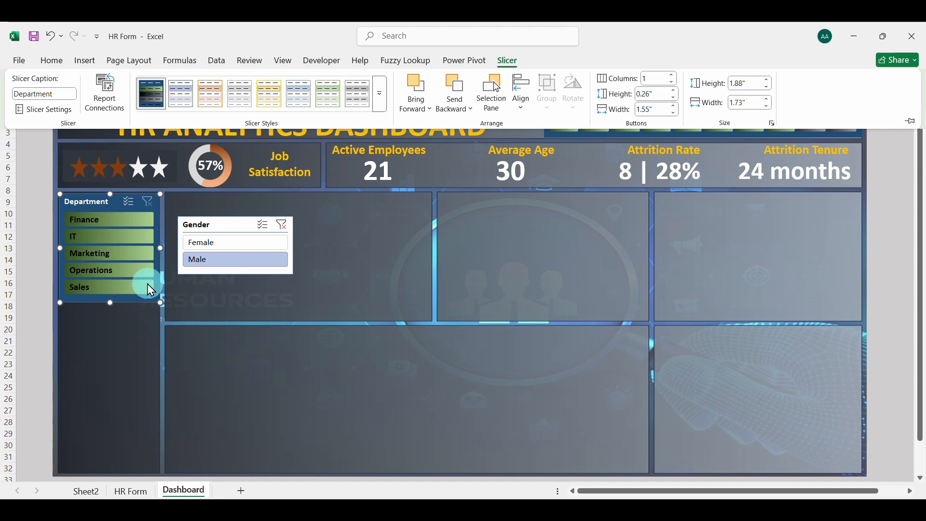
pyautogui.click(114, 366)
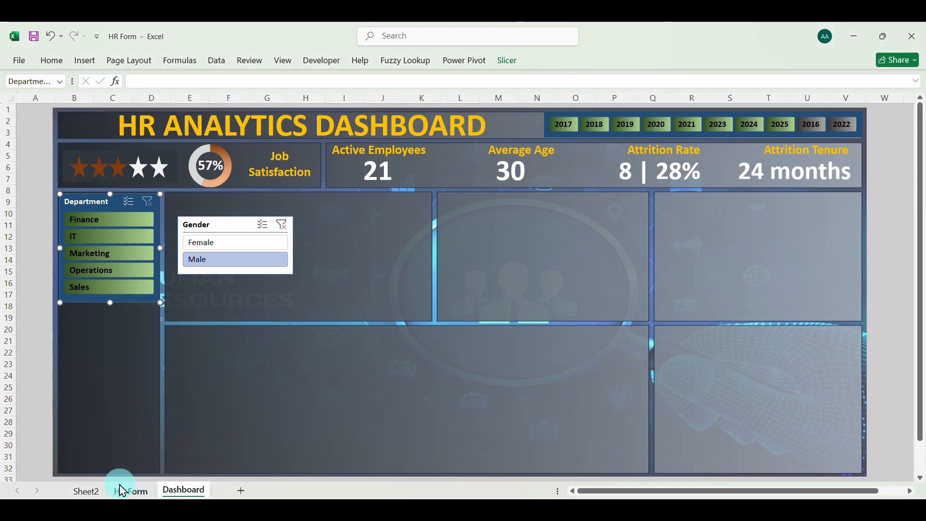
# On Sheet2, insert a Qualification slicer for the Average of Job Satisfaction PivotTable and shrink it to fit its items
pyautogui.click(89, 493)
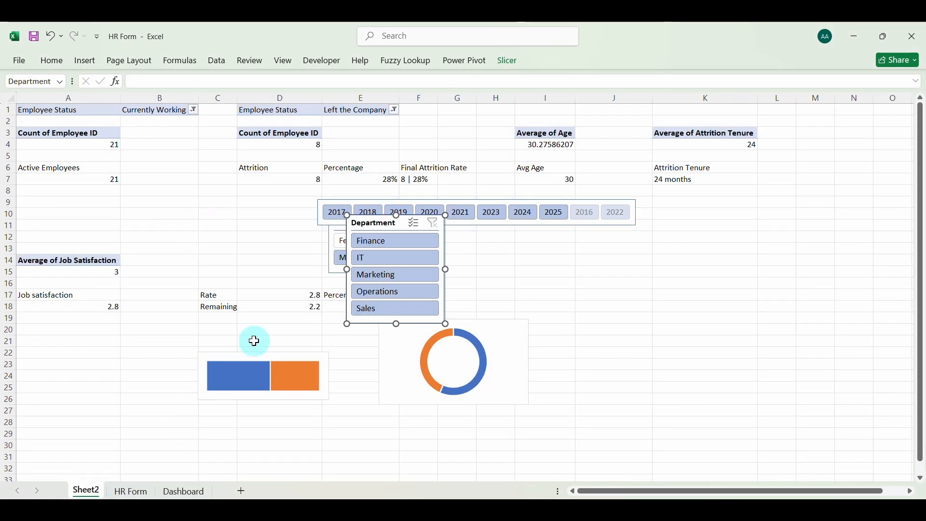
pyautogui.click(106, 271)
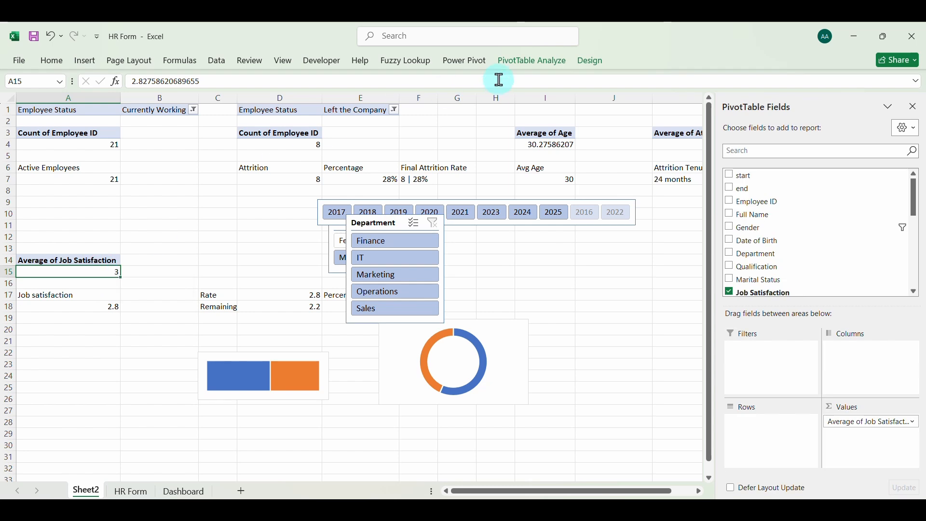
pyautogui.click(590, 61)
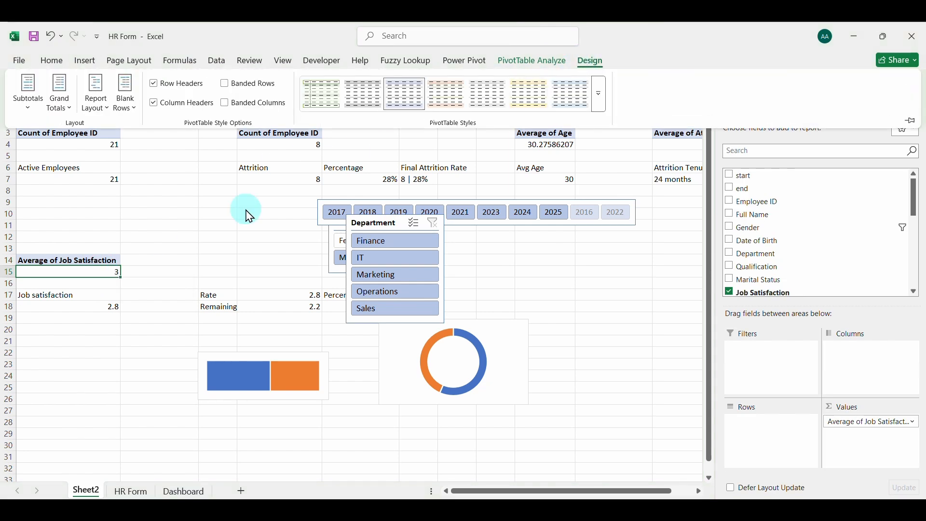
pyautogui.click(84, 61)
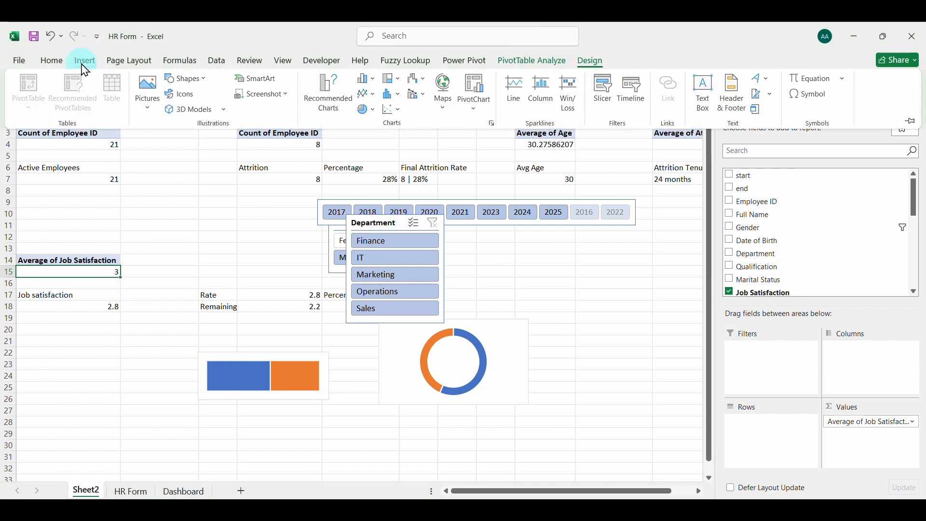
pyautogui.click(616, 100)
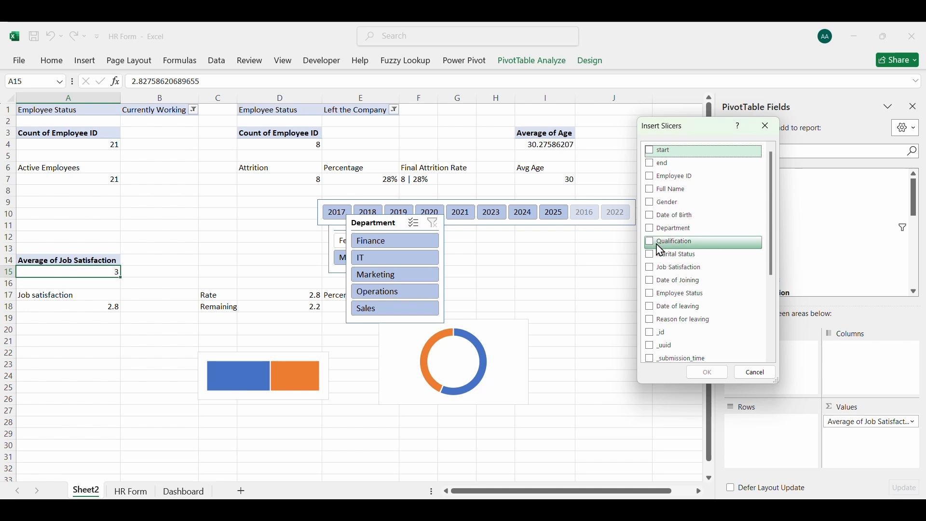
pyautogui.click(662, 243)
pyautogui.click(711, 374)
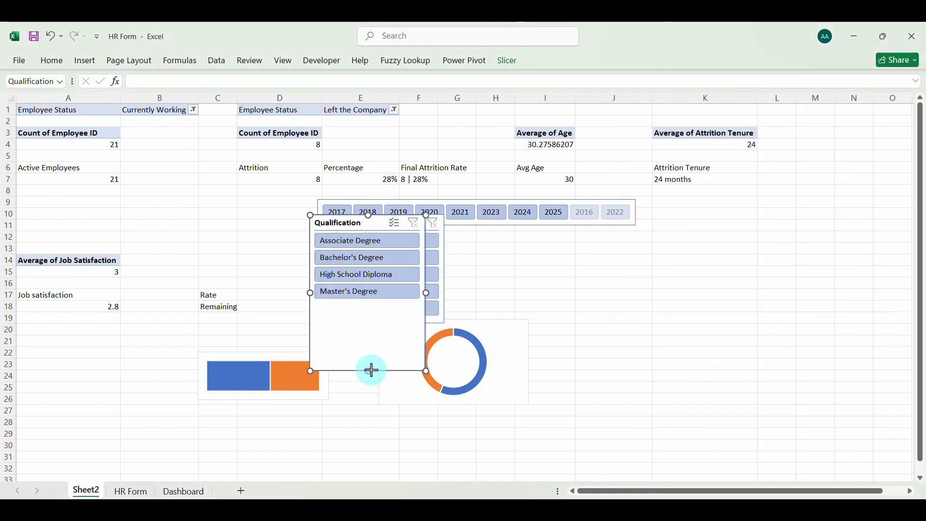
pyautogui.moveTo(372, 370); pyautogui.dragTo(367, 308)
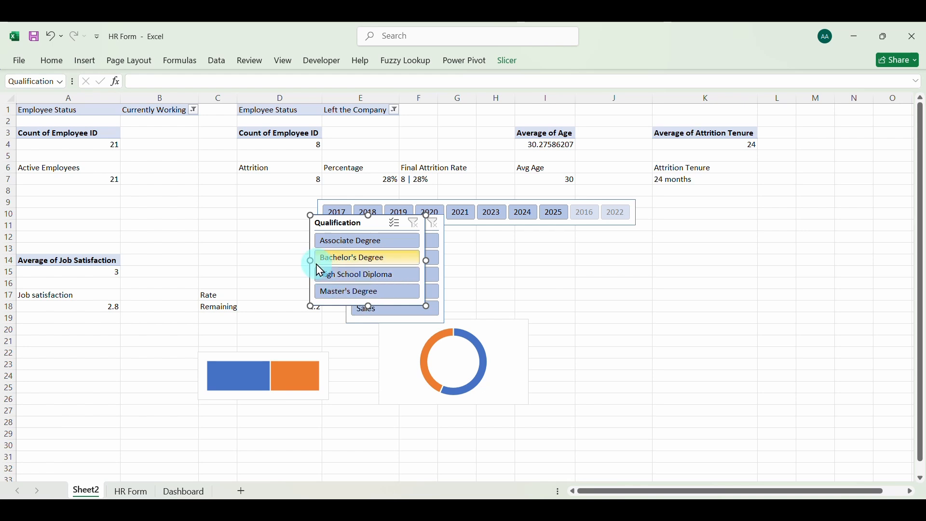
pyautogui.moveTo(310, 261); pyautogui.dragTo(328, 261)
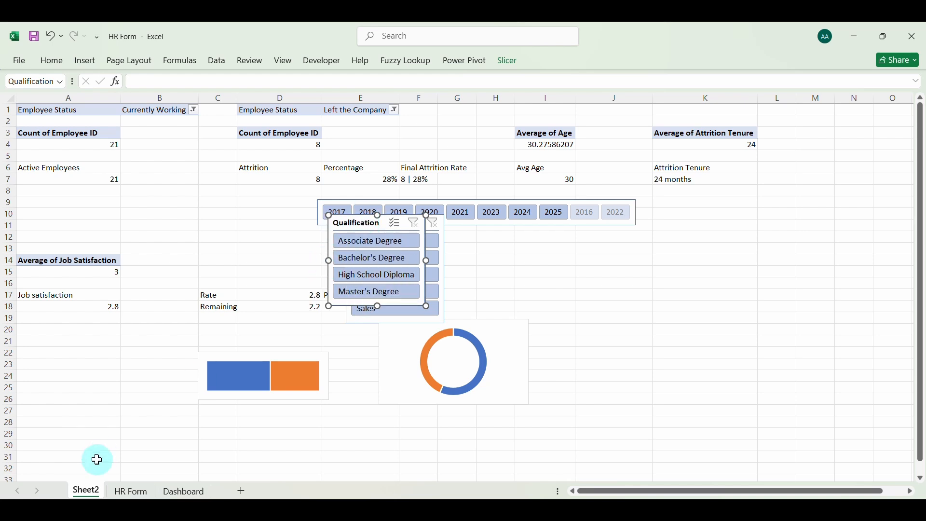
# Copy the Qualification slicer to the Dashboard sheet, place it directly below the Department slicer and match its width
pyautogui.click(178, 492)
pyautogui.click(293, 296)
pyautogui.hotkey('ctrl', 'v')
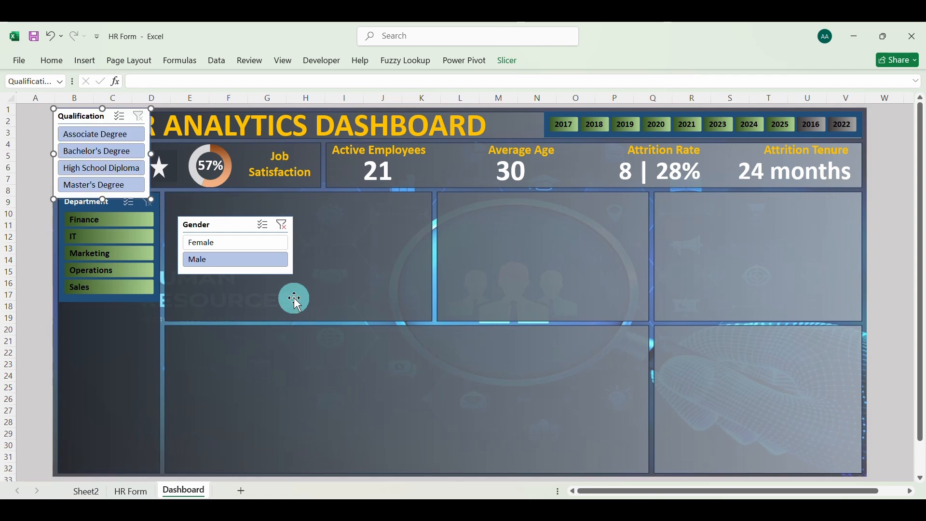
pyautogui.moveTo(93, 116); pyautogui.dragTo(98, 314)
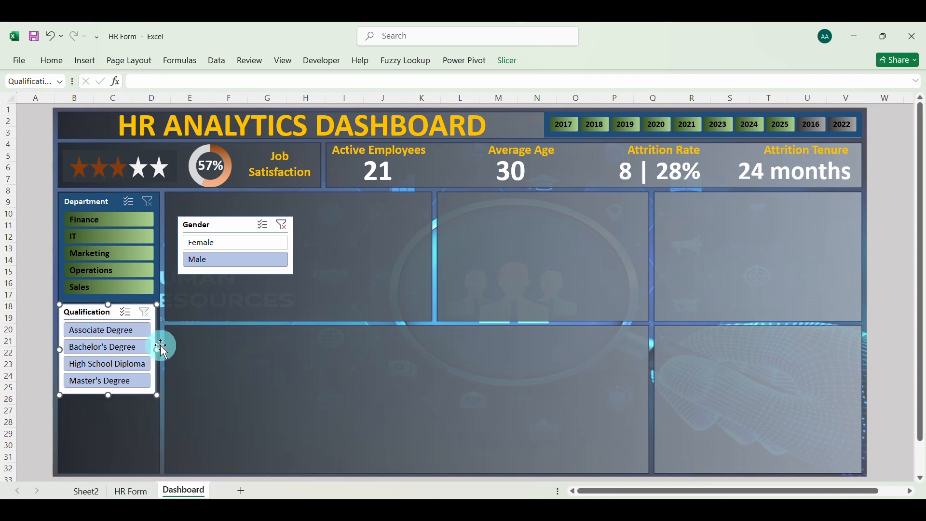
pyautogui.moveTo(157, 351); pyautogui.dragTo(159, 351)
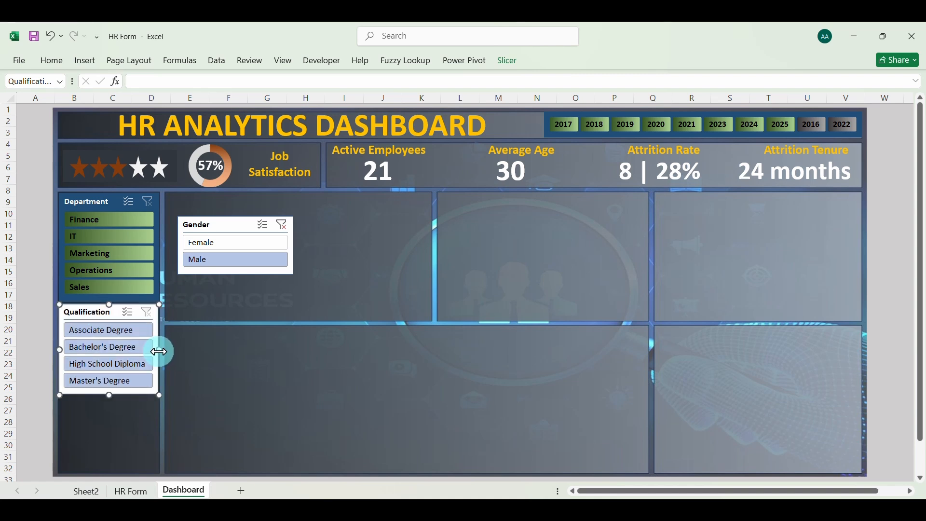
pyautogui.click(208, 381)
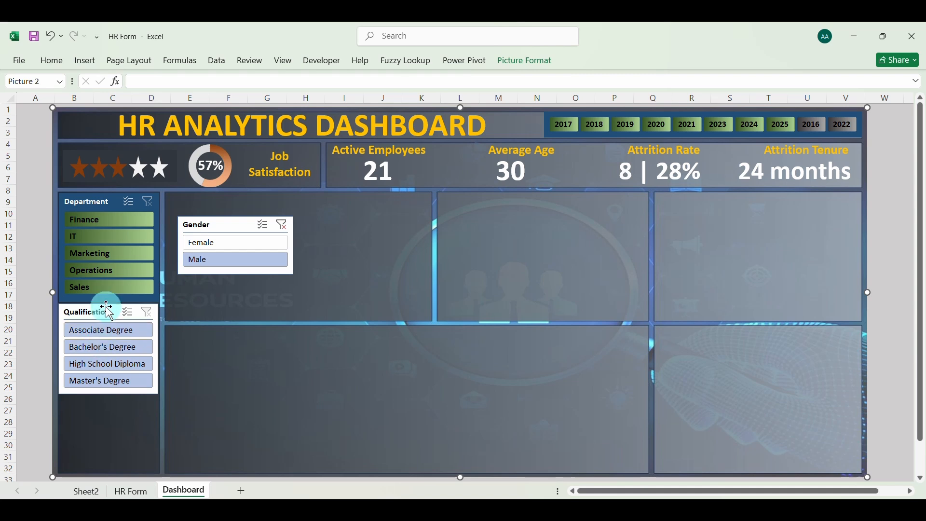
# Apply the custom data_professionals_slicer style to the dashboard's Qualification slicer
pyautogui.click(100, 312)
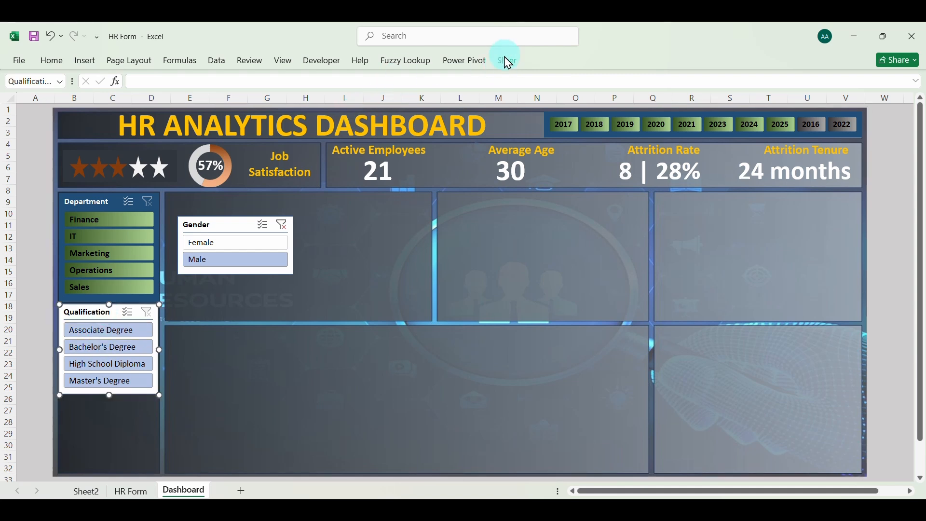
pyautogui.click(501, 67)
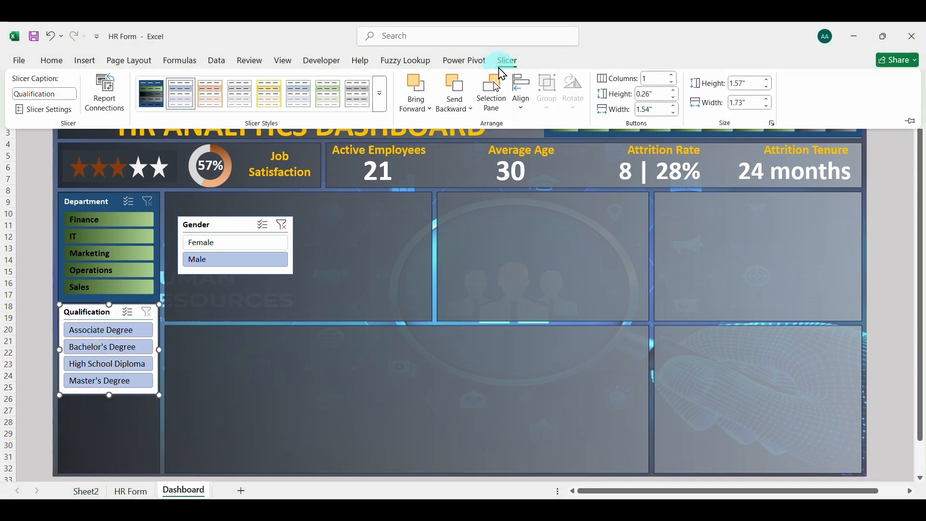
pyautogui.click(225, 364)
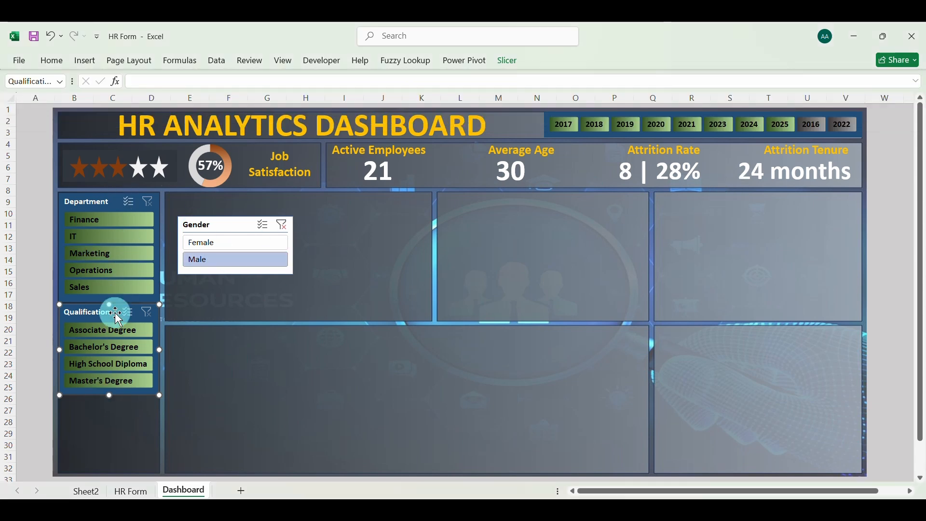
# Connect the Department slicer to the KPI1, KPI2, KPI3 and KPI4 PivotTables in addition to jobsatisfaction
pyautogui.rightClick(101, 206)
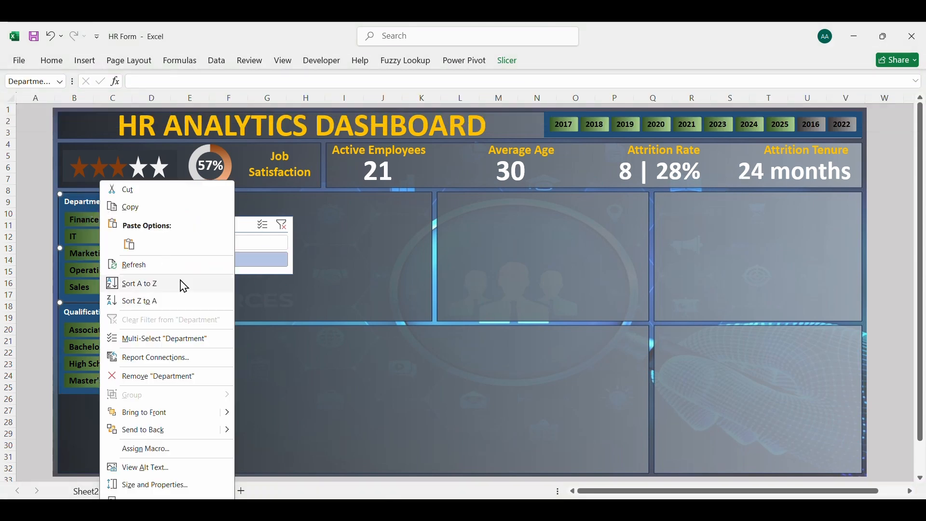
pyautogui.click(149, 359)
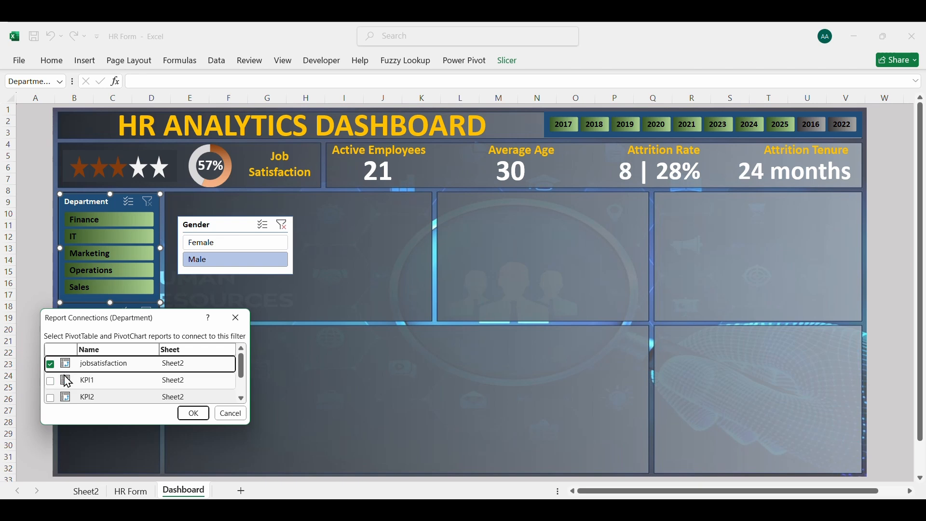
pyautogui.click(50, 381)
pyautogui.click(51, 400)
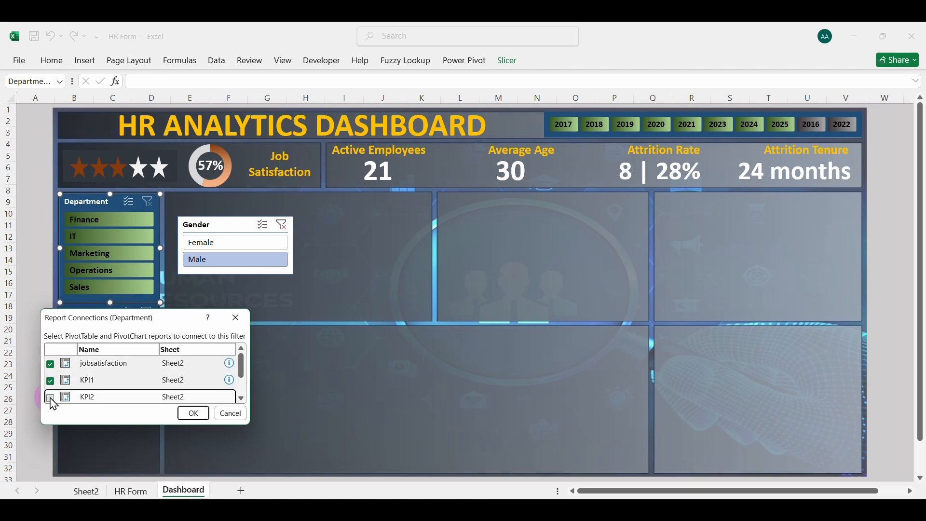
pyautogui.click(242, 400)
pyautogui.click(241, 400)
pyautogui.click(50, 379)
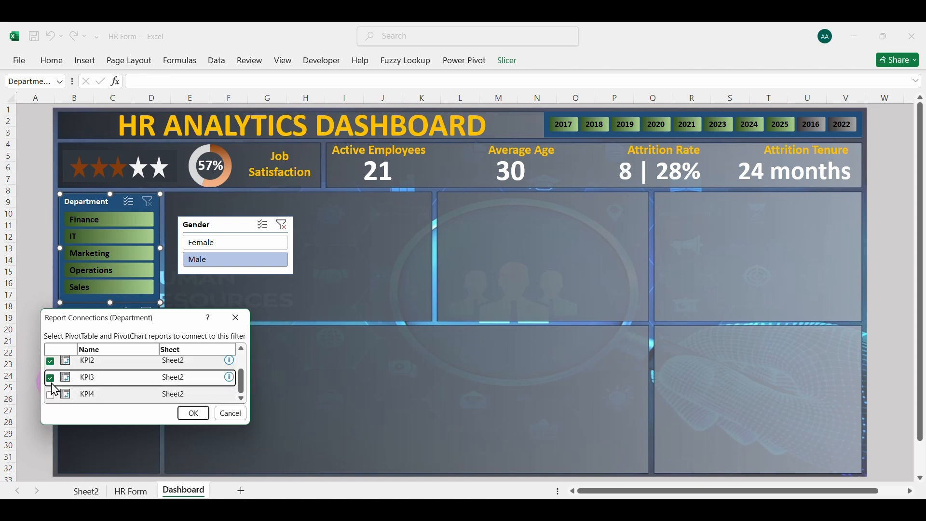
pyautogui.click(50, 397)
pyautogui.click(191, 414)
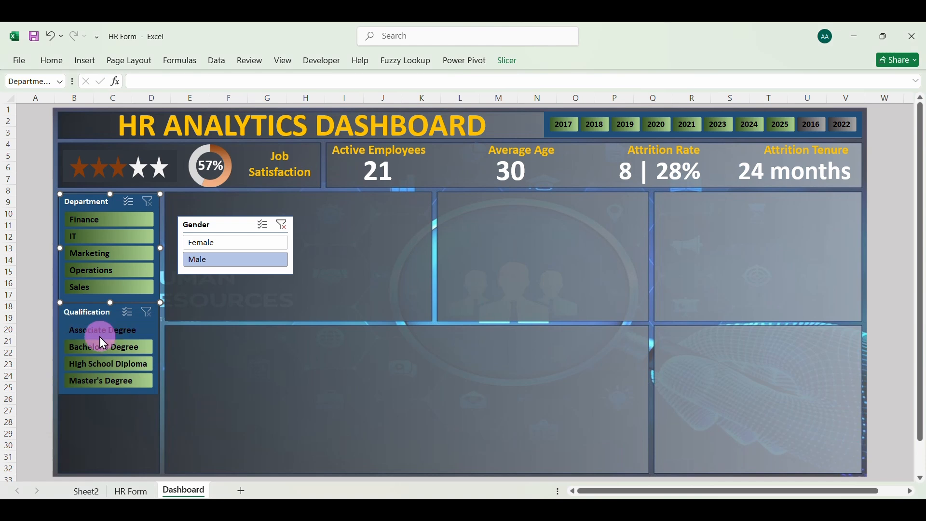
# Connect the Qualification slicer to the KPI1, KPI2, KPI3 and KPI4 PivotTables in addition to jobsatisfaction
pyautogui.click(73, 312)
pyautogui.rightClick(89, 319)
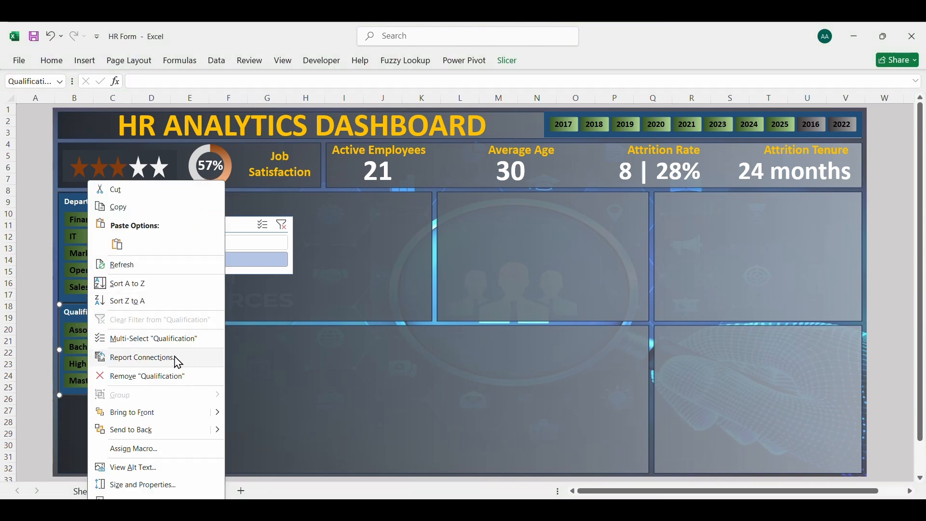
pyautogui.click(135, 358)
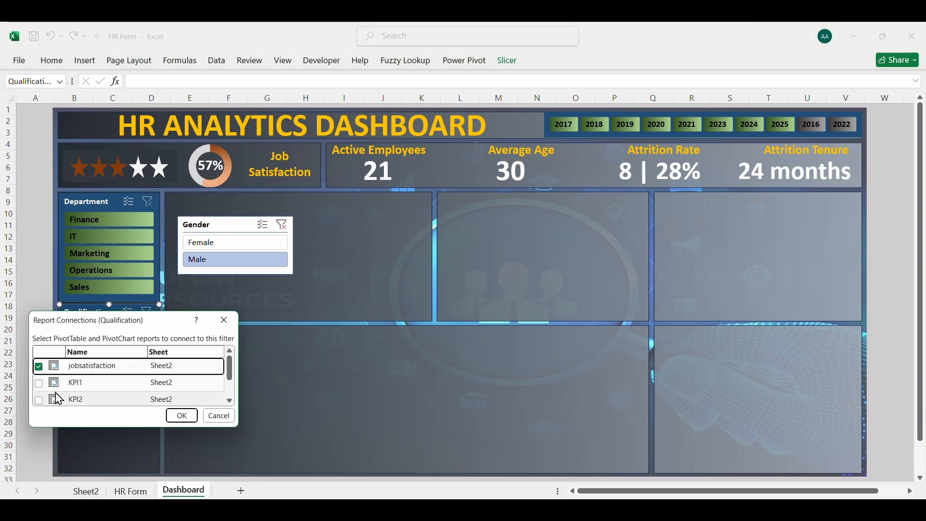
pyautogui.click(39, 384)
pyautogui.click(39, 401)
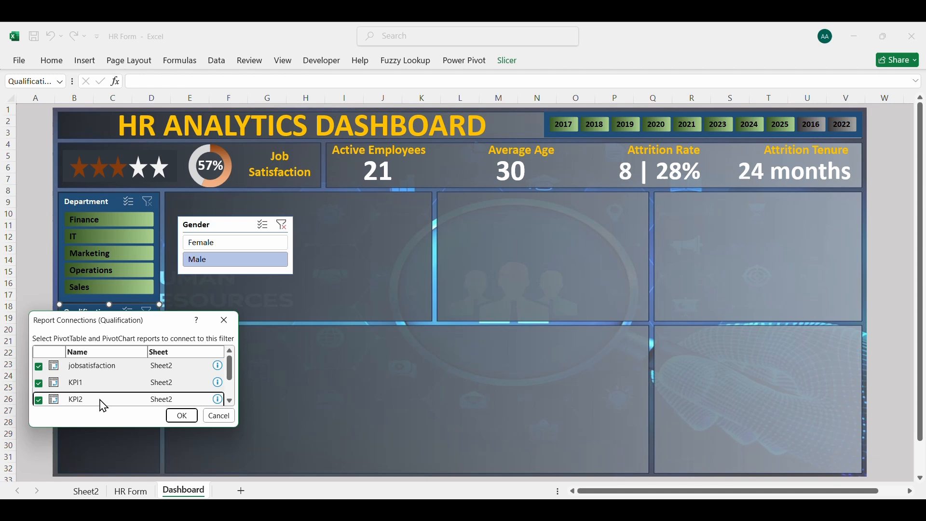
pyautogui.click(229, 402)
pyautogui.click(230, 400)
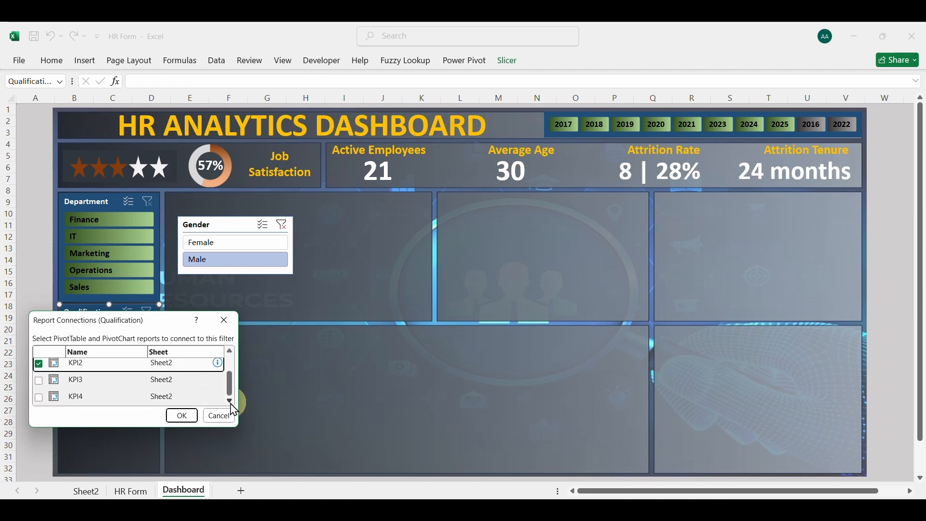
pyautogui.click(39, 381)
pyautogui.click(38, 398)
pyautogui.click(181, 416)
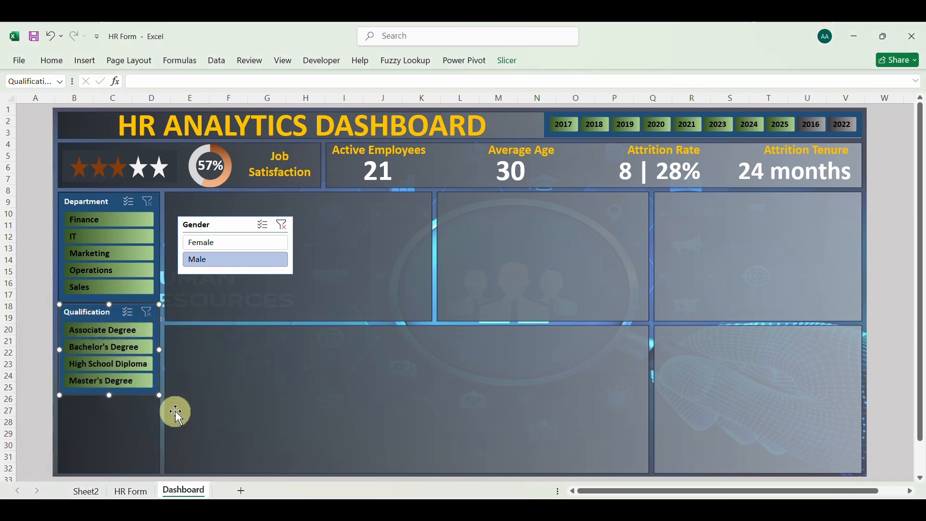
# Test the Qualification slicer with Master's Degree, High School Diploma, Bachelor's Degree and Associate Degree in turn, and clear its filter
pyautogui.click(113, 385)
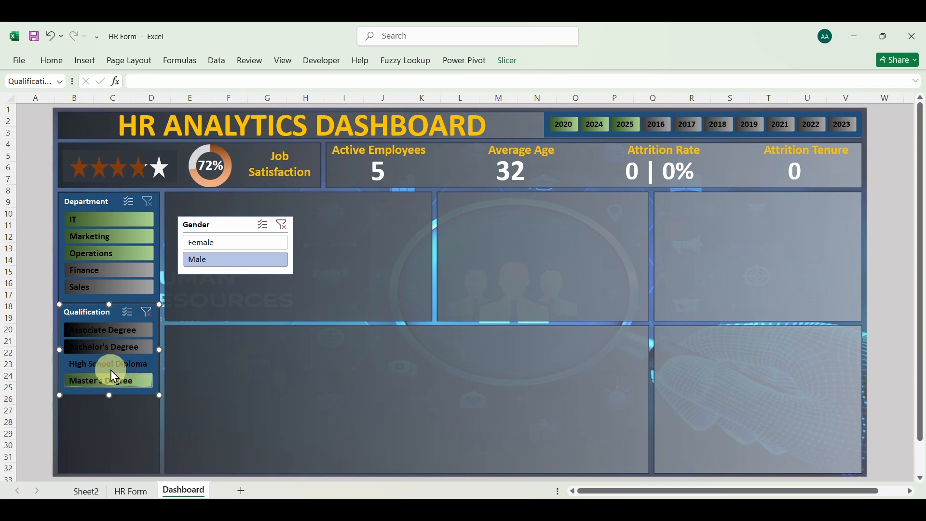
pyautogui.click(111, 370)
pyautogui.click(104, 349)
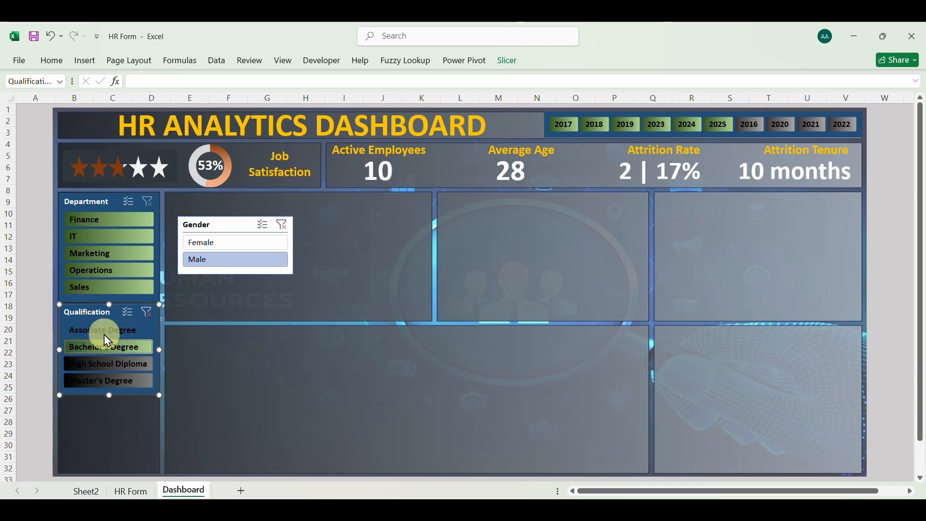
pyautogui.click(103, 334)
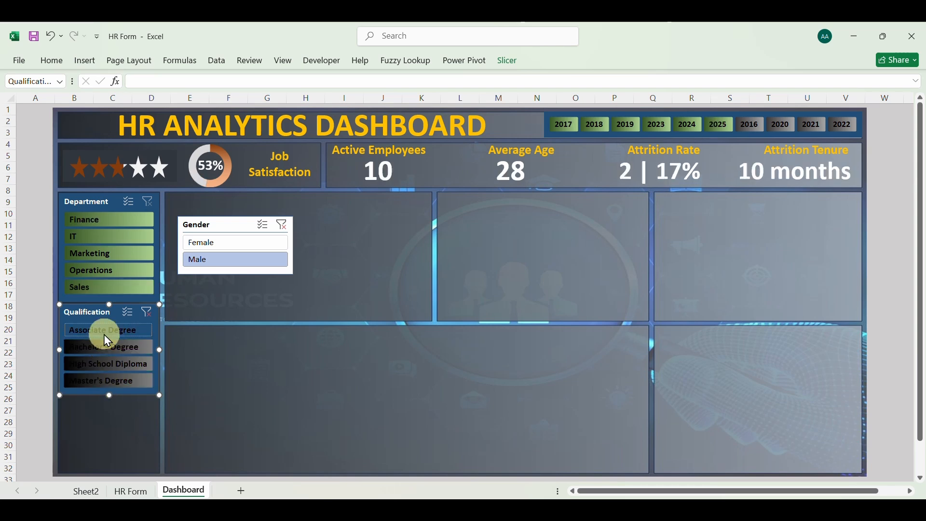
pyautogui.click(147, 314)
# Test the Department slicer with Sales, Operations, Marketing, IT and Finance in turn, and clear its filter
pyautogui.click(112, 291)
pyautogui.click(105, 268)
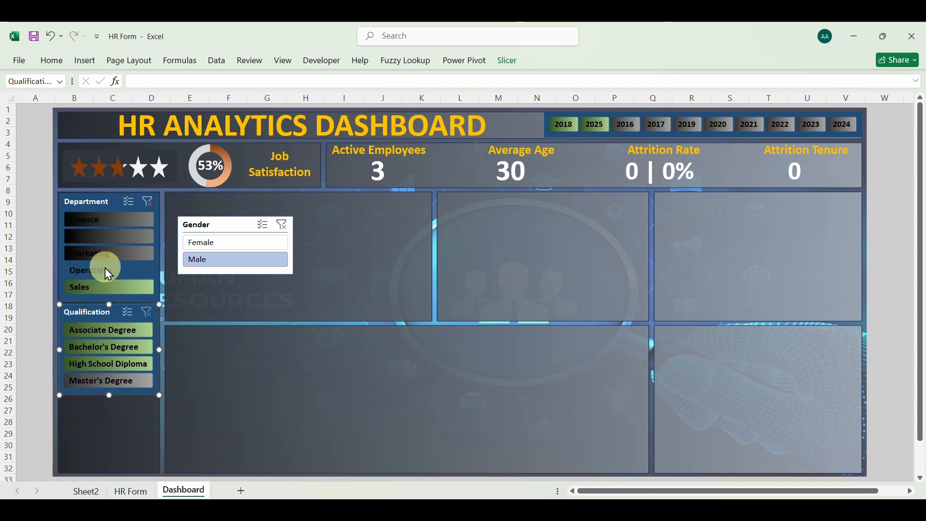
pyautogui.click(108, 251)
pyautogui.click(108, 236)
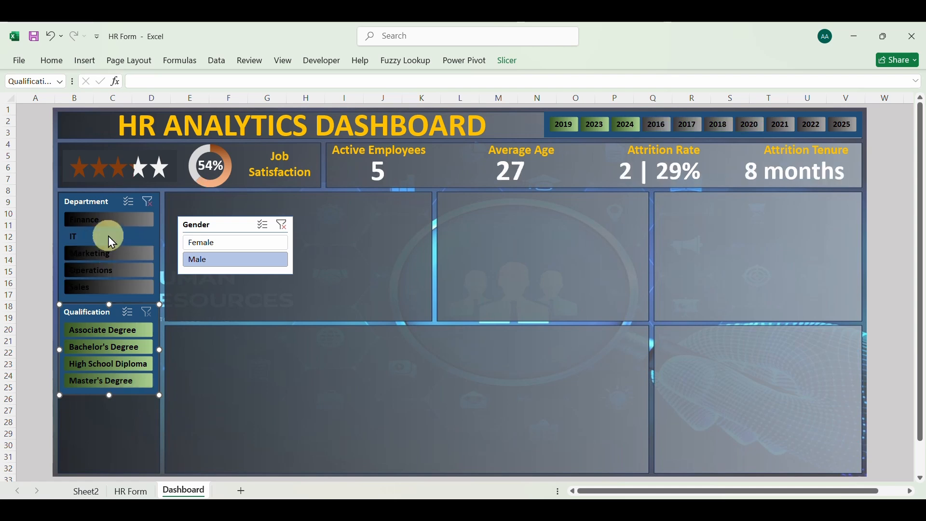
pyautogui.click(109, 220)
pyautogui.click(147, 202)
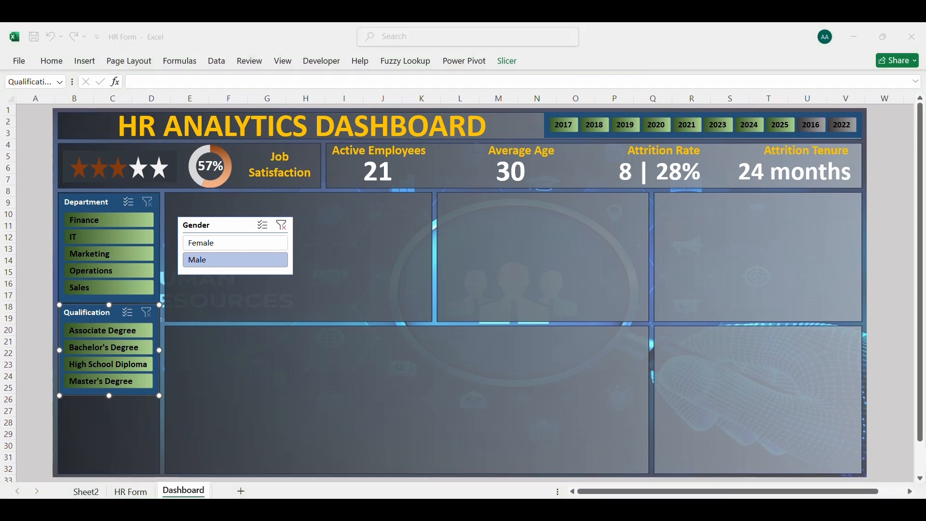
# Switch to the HR Form project in KoboToolbox and open its online-offline data entry form
pyautogui.click(504, 511)
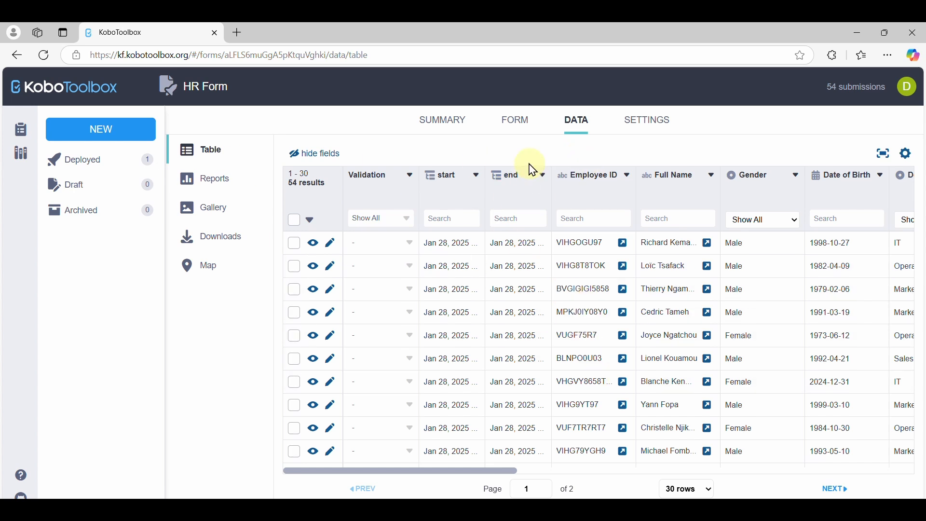
pyautogui.click(515, 126)
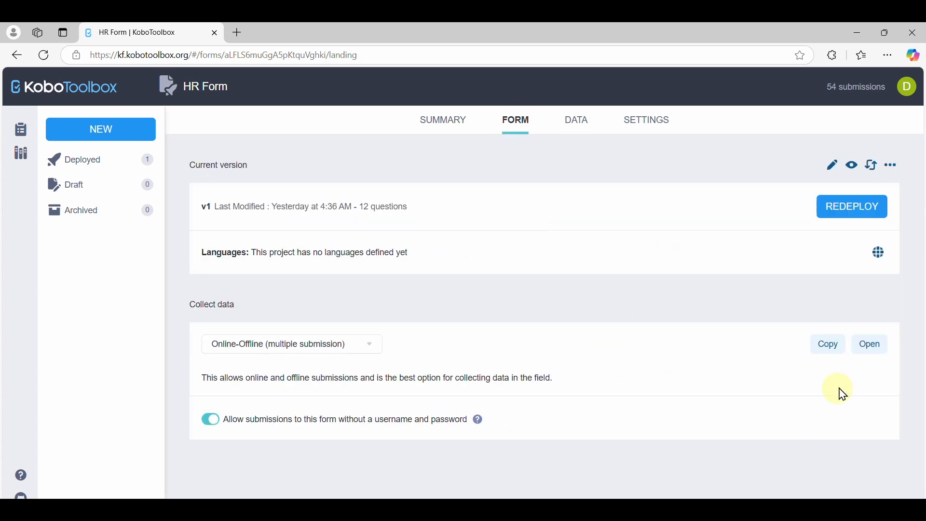
pyautogui.click(870, 345)
pyautogui.click(471, 283)
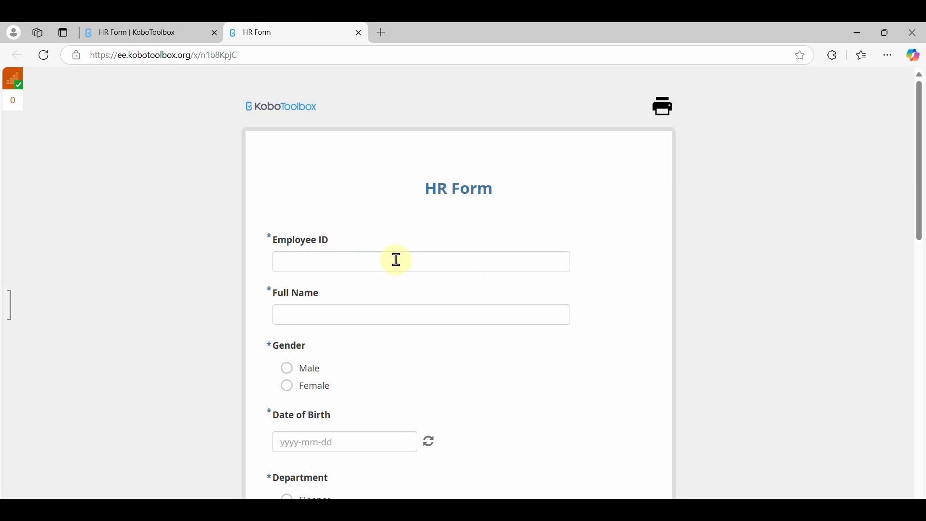
# Enter a new employee's ID and full name in the HR Form and choose Male as the gender
pyautogui.click(397, 261)
pyautogui.write('hgfhuy8658')
pyautogui.click(372, 316)
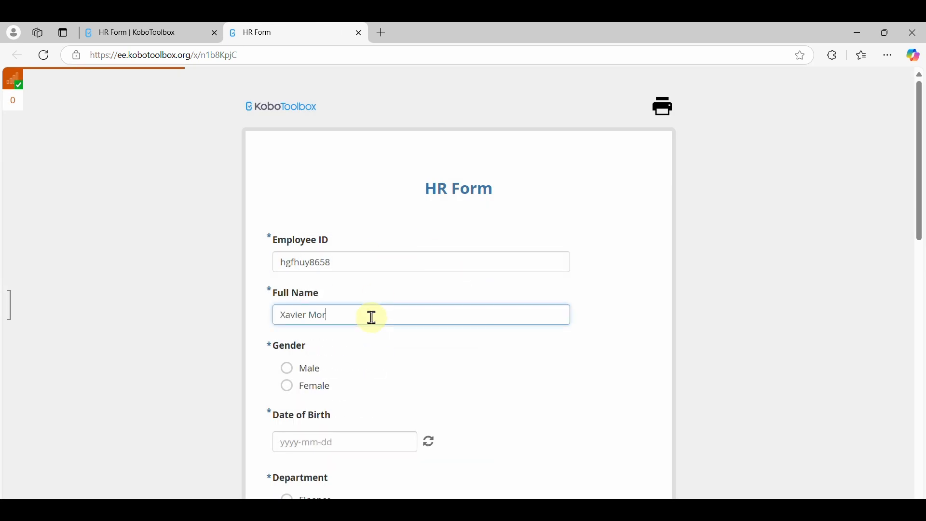
pyautogui.click(345, 442)
pyautogui.click(331, 286)
pyautogui.click(280, 304)
pyautogui.click(280, 304)
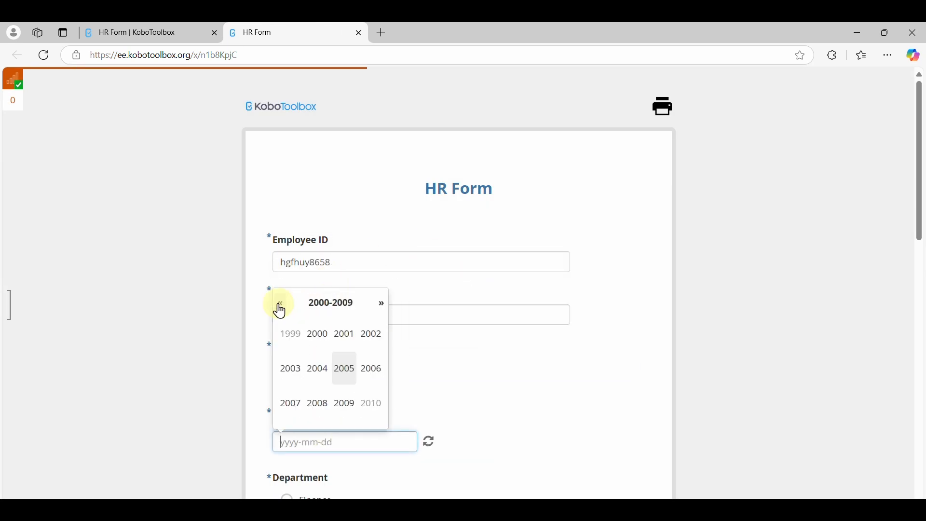
pyautogui.click(324, 374)
pyautogui.click(321, 372)
pyautogui.click(357, 375)
# Choose Sales as department, Master's Degree as qualification, Married as marital status and 2 for job satisfaction
pyautogui.scroll(-3, 386, 391)
pyautogui.click(343, 418)
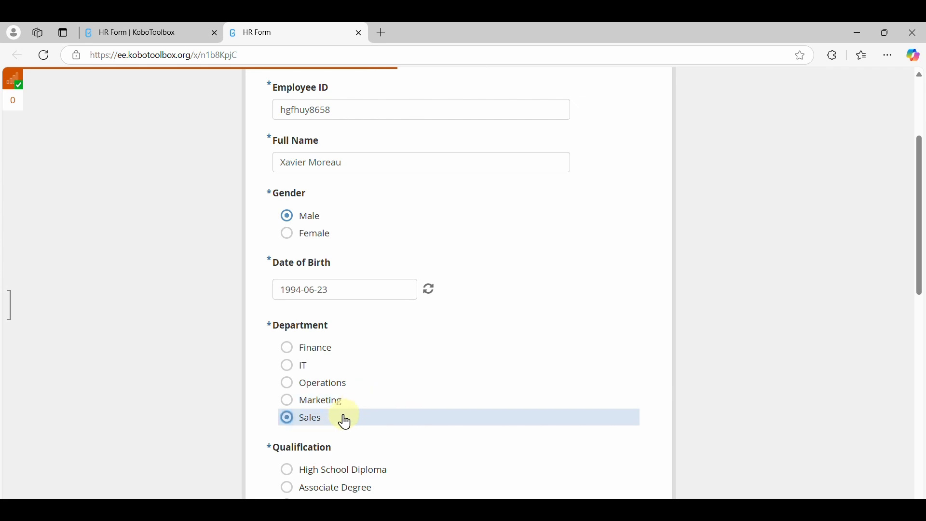
pyautogui.scroll(-5, 341, 415)
pyautogui.click(359, 288)
pyautogui.click(381, 357)
pyautogui.scroll(-2, 338, 337)
pyautogui.click(320, 385)
# Set the Sales employee's date of joining to 2016-03-11
pyautogui.scroll(-2, 321, 383)
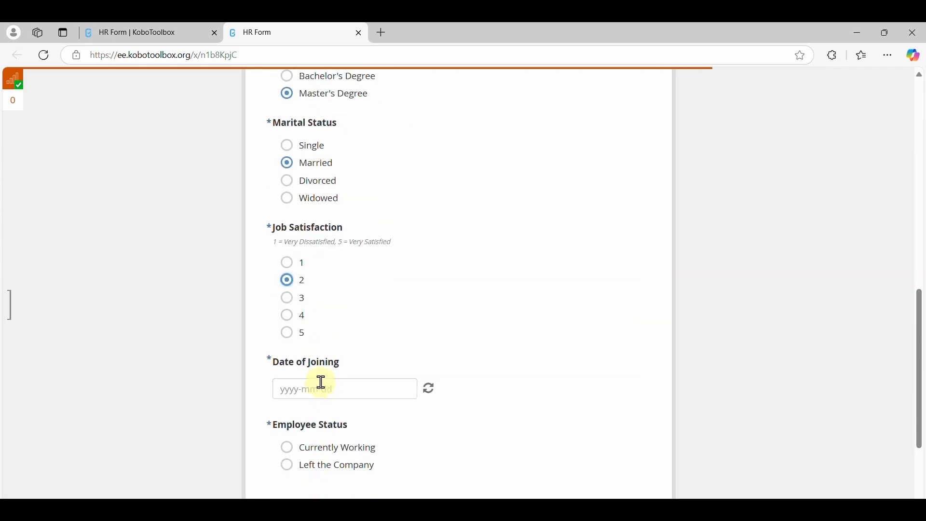
pyautogui.click(321, 386)
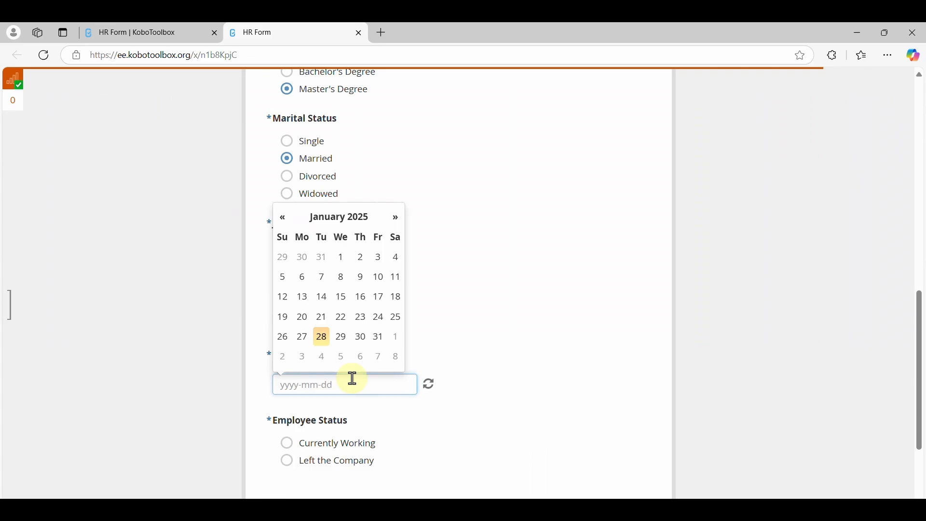
pyautogui.click(337, 215)
pyautogui.click(284, 248)
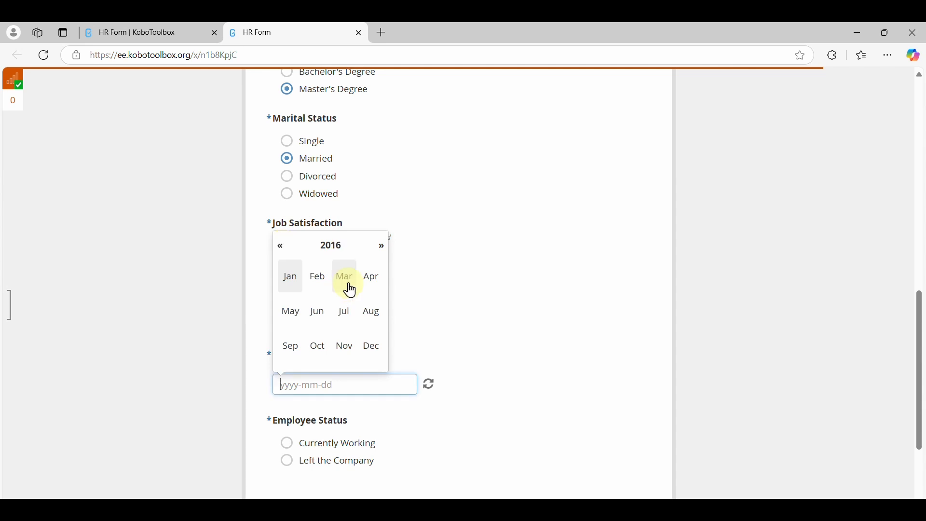
pyautogui.click(351, 289)
pyautogui.click(376, 275)
# Set the Sales employee's status to Currently Working and submit the form
pyautogui.click(335, 443)
pyautogui.scroll(-2, 333, 444)
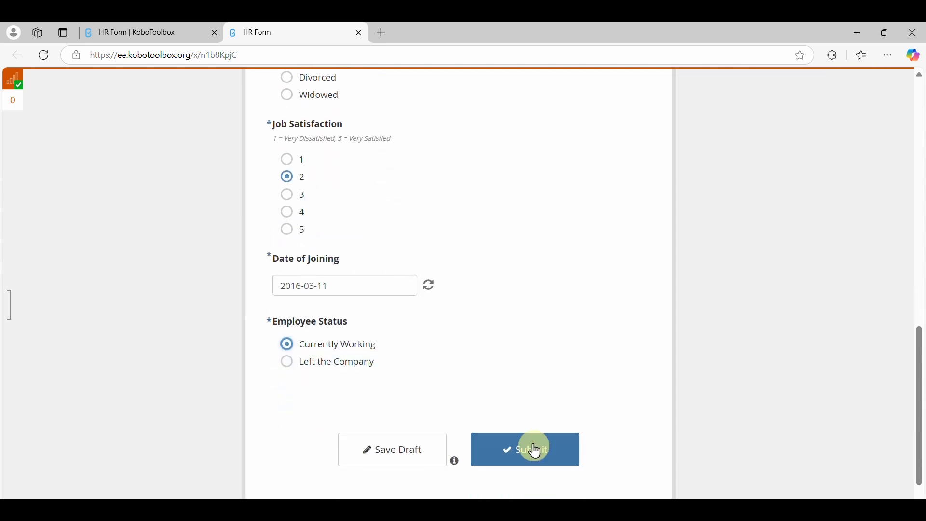
pyautogui.click(535, 451)
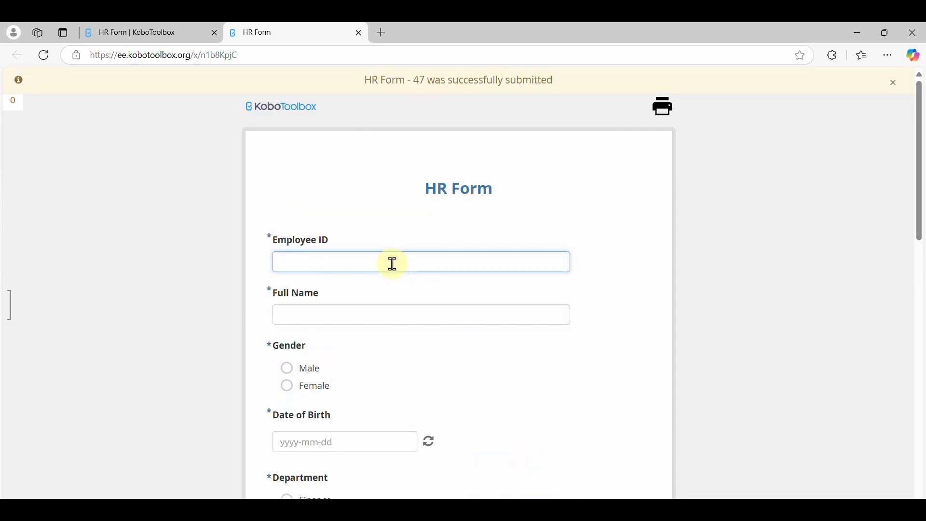
# Enter another employee's ID and full name in the blank form and choose Male as the gender
pyautogui.write('HGGT866')
pyautogui.click(348, 317)
pyautogui.write('Legor City')
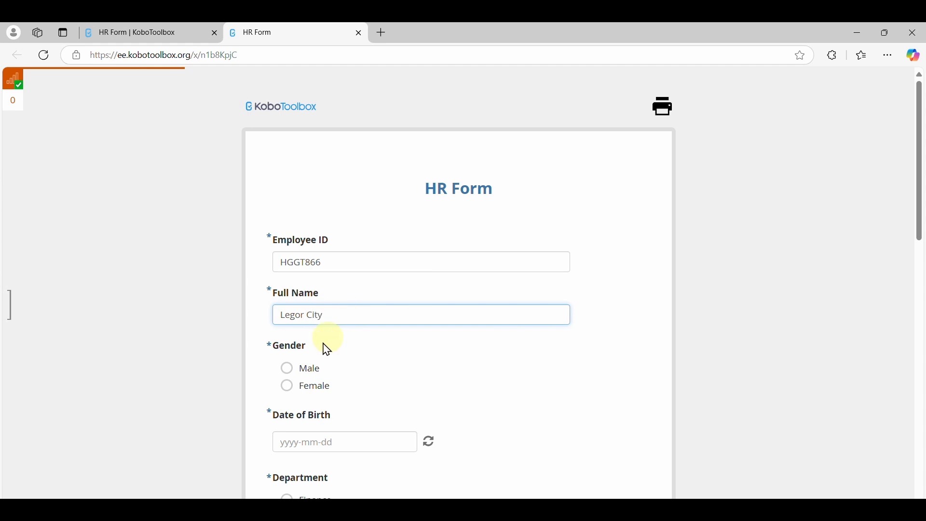
pyautogui.click(305, 369)
# Pick the second new employee's date of birth in the form's calendar
pyautogui.click(362, 440)
pyautogui.click(331, 302)
pyautogui.click(282, 304)
pyautogui.click(281, 304)
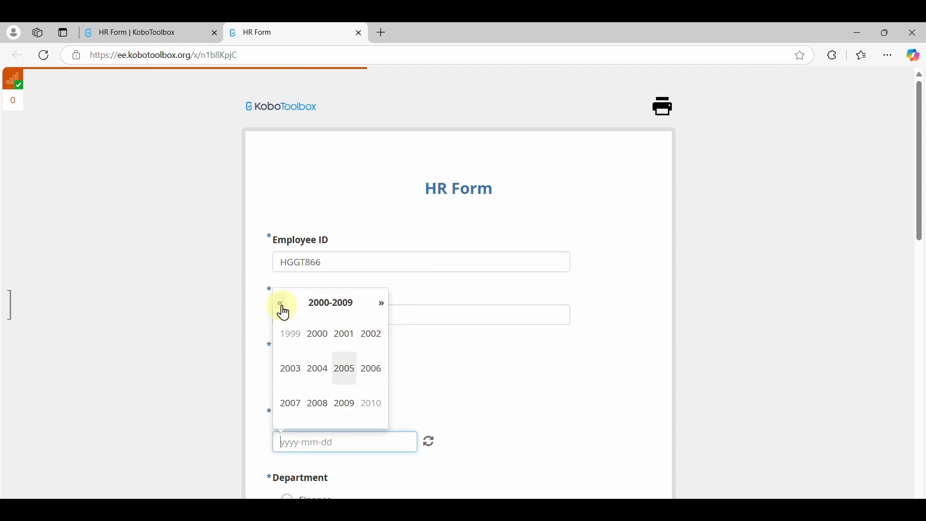
pyautogui.click(318, 334)
pyautogui.click(314, 334)
pyautogui.click(304, 363)
# Choose IT as department, High School Diploma as qualification, Single as marital status and 3 for job satisfaction
pyautogui.scroll(-2, 368, 465)
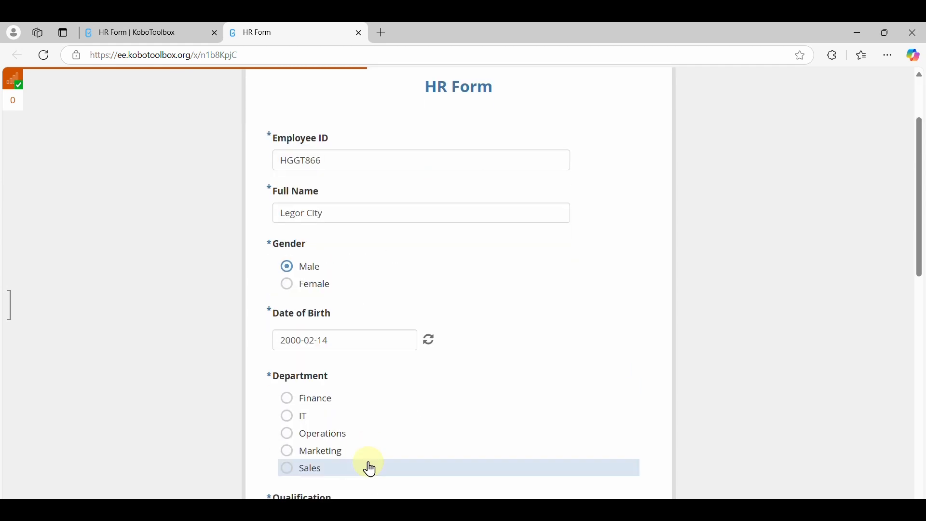
pyautogui.click(321, 420)
pyautogui.scroll(-2, 317, 418)
pyautogui.click(316, 418)
pyautogui.scroll(-2, 316, 425)
pyautogui.click(317, 424)
pyautogui.scroll(-3, 316, 427)
pyautogui.click(317, 427)
# Set the IT employee's date of joining to a day in July 2022
pyautogui.scroll(-2, 315, 416)
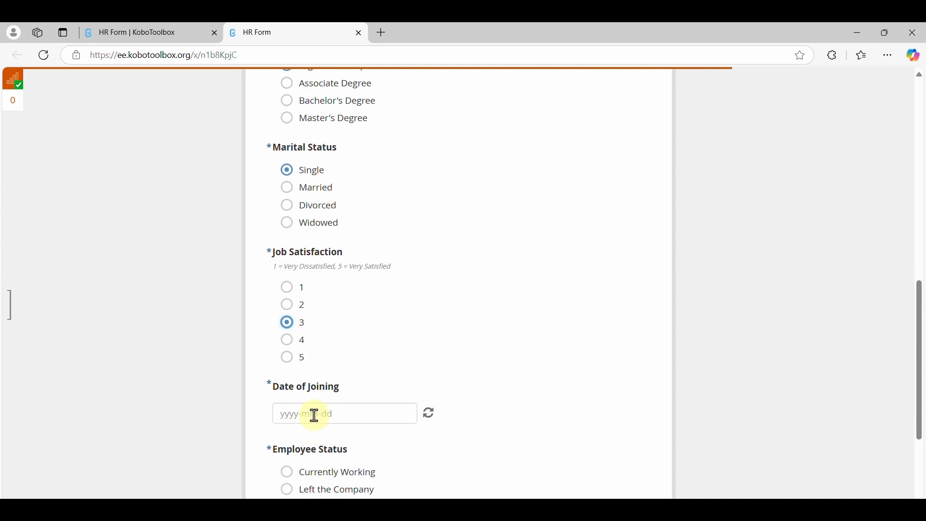
pyautogui.click(314, 416)
pyautogui.click(345, 252)
pyautogui.click(337, 275)
pyautogui.click(370, 309)
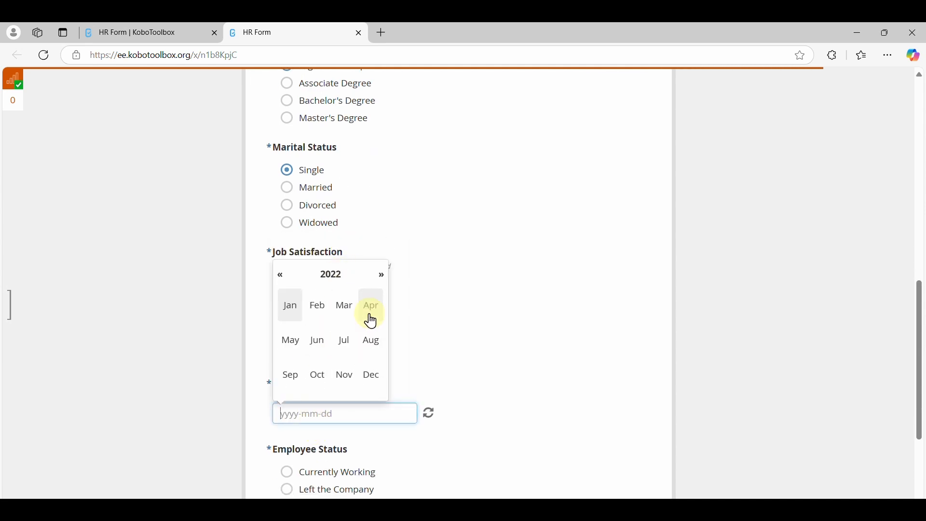
pyautogui.click(344, 341)
pyautogui.click(360, 345)
# Set the IT employee's status to Currently Working and submit the form
pyautogui.scroll(-3, 389, 427)
pyautogui.click(342, 344)
pyautogui.click(505, 457)
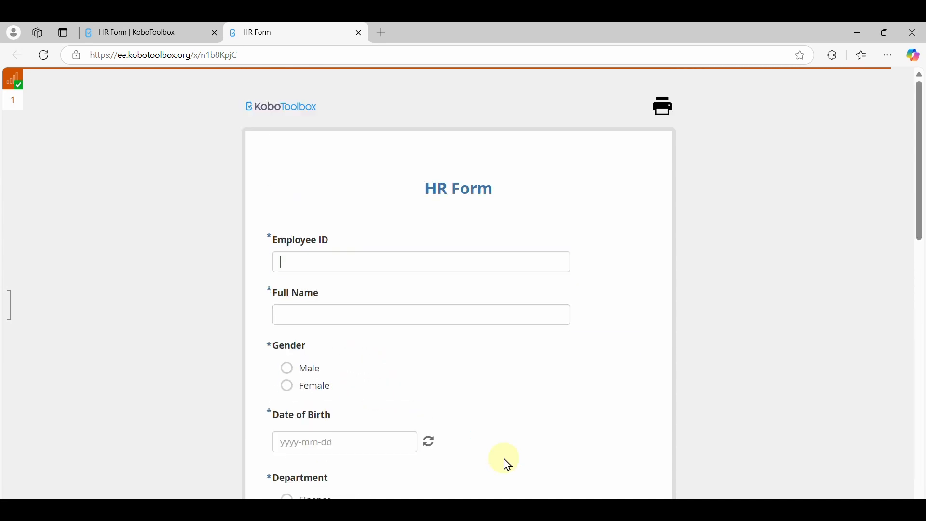
# Enter a third new employee's ID and full name and choose Male as the gender
pyautogui.click(351, 313)
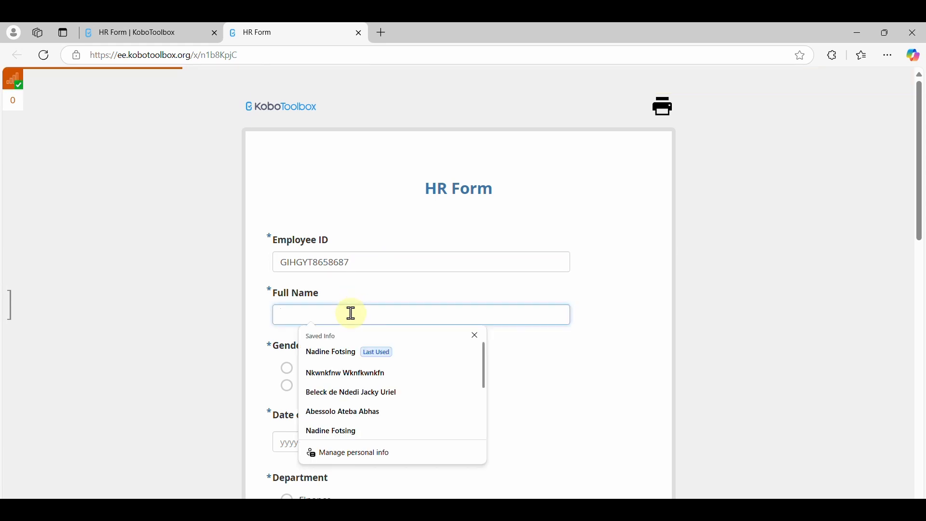
pyautogui.click(312, 368)
# Pick the third new employee's date of birth in the form's calendar
pyautogui.scroll(-2, 313, 365)
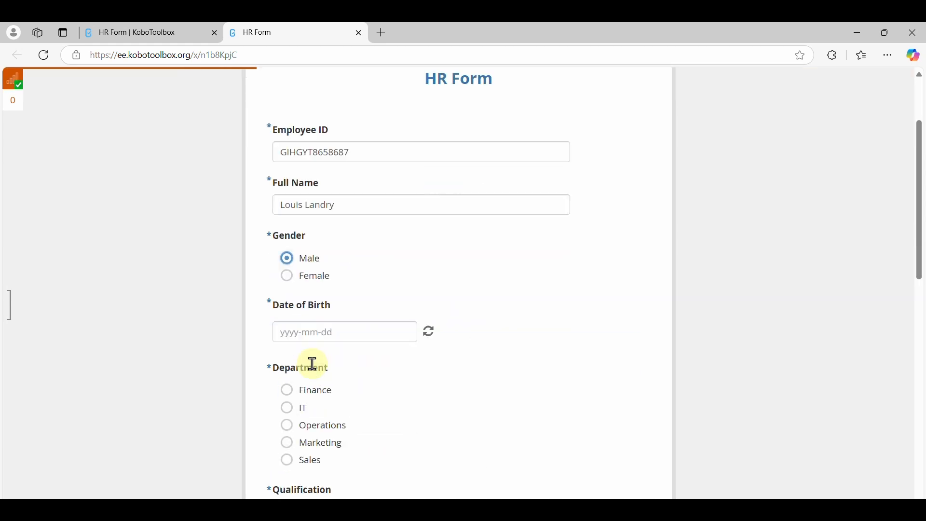
pyautogui.click(347, 331)
pyautogui.click(332, 162)
pyautogui.click(330, 191)
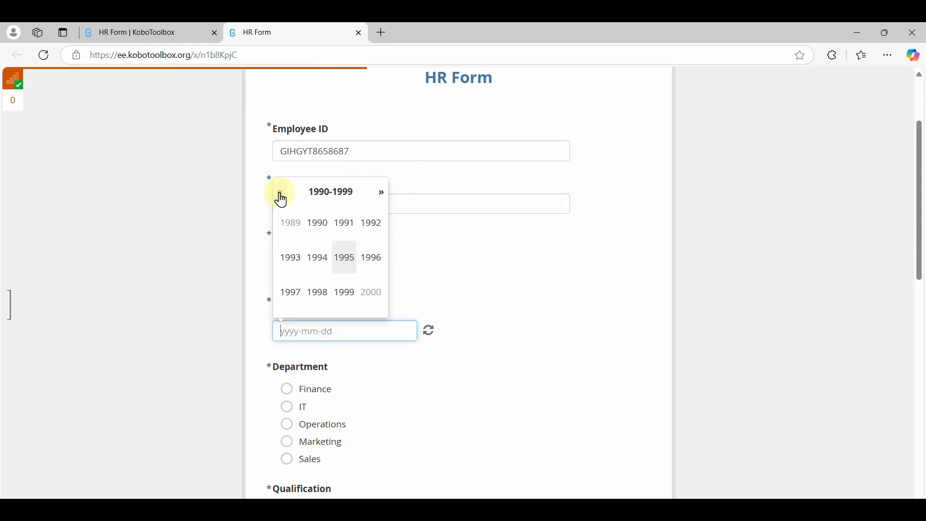
pyautogui.click(317, 223)
pyautogui.click(318, 292)
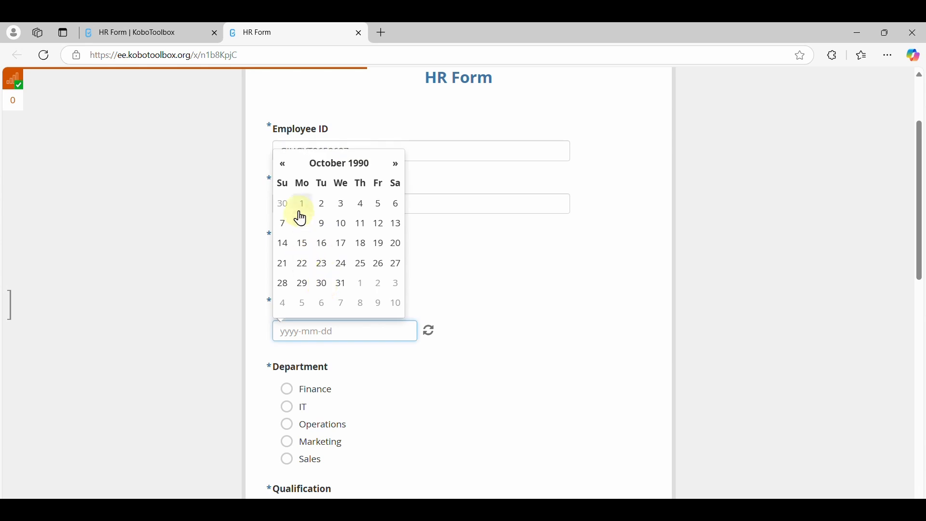
pyautogui.click(302, 222)
# Choose Marketing as department, Bachelor's Degree as qualification, Divorced as marital status and 4 for job satisfaction
pyautogui.click(335, 442)
pyautogui.scroll(-2, 336, 439)
pyautogui.click(335, 435)
pyautogui.scroll(-2, 336, 435)
pyautogui.click(336, 436)
pyautogui.scroll(-2, 337, 435)
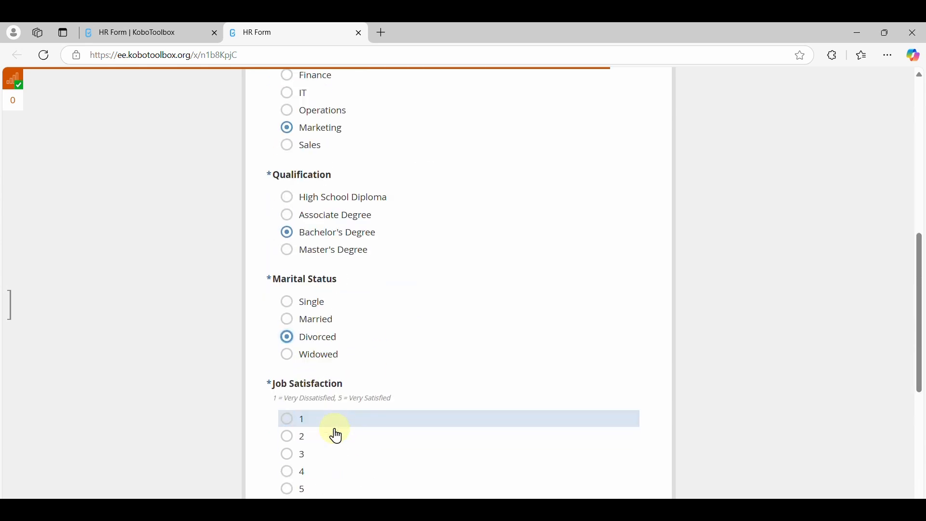
# Set the Marketing employee's status to Currently Working and submit the form
pyautogui.scroll(-1, 336, 436)
pyautogui.click(337, 436)
pyautogui.scroll(-2, 333, 429)
# Set the Marketing employee's date of joining to 2022-02-24
pyautogui.click(333, 385)
pyautogui.click(349, 218)
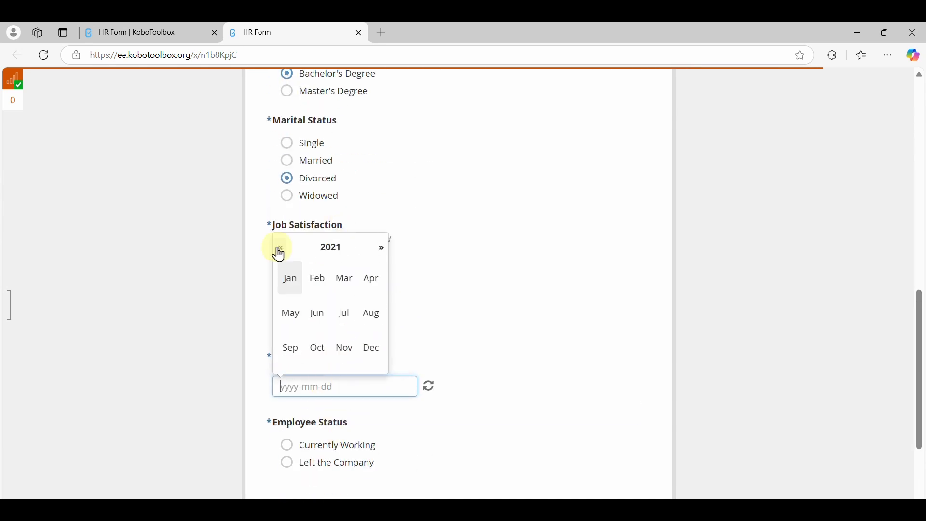
pyautogui.click(354, 293)
pyautogui.click(362, 324)
pyautogui.scroll(-2, 432, 416)
pyautogui.click(343, 344)
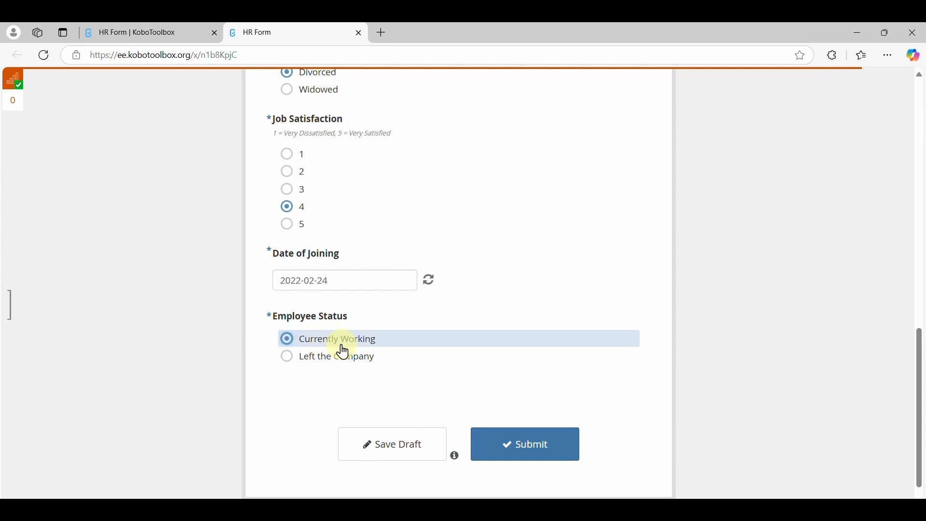
pyautogui.click(524, 443)
# Enter a fourth new employee's ID and full name and choose Female as the gender
pyautogui.click(379, 315)
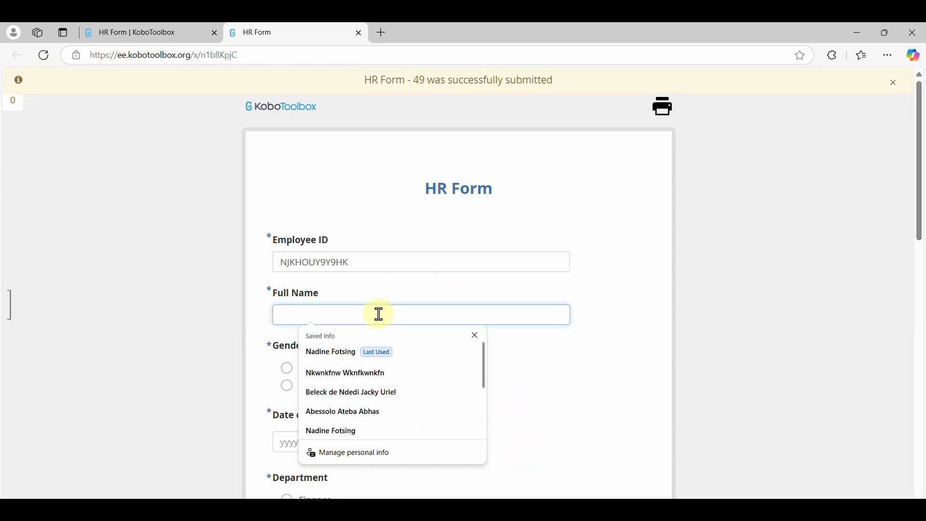
pyautogui.write('Hegiene')
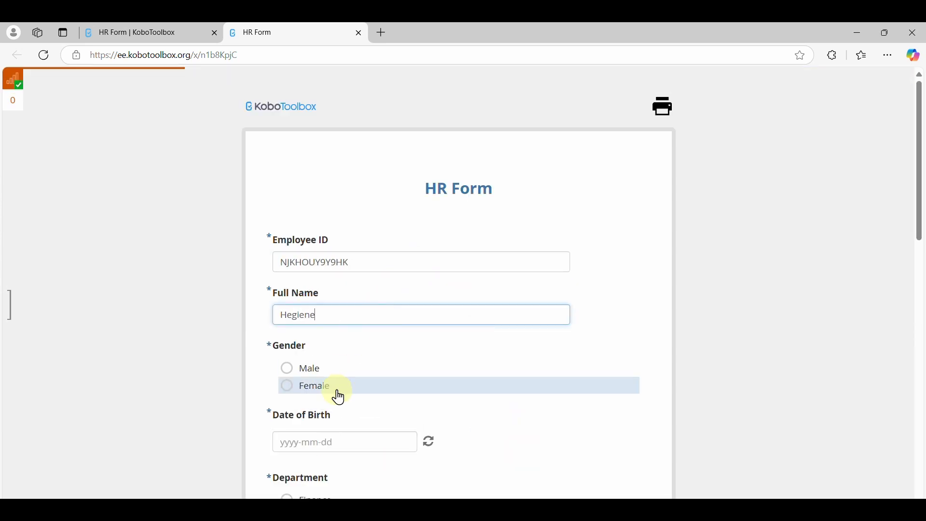
pyautogui.click(337, 390)
pyautogui.click(348, 316)
pyautogui.write('Larissa')
# Pick the female employee's date of birth in the form's calendar
pyautogui.scroll(-2, 365, 387)
pyautogui.click(352, 343)
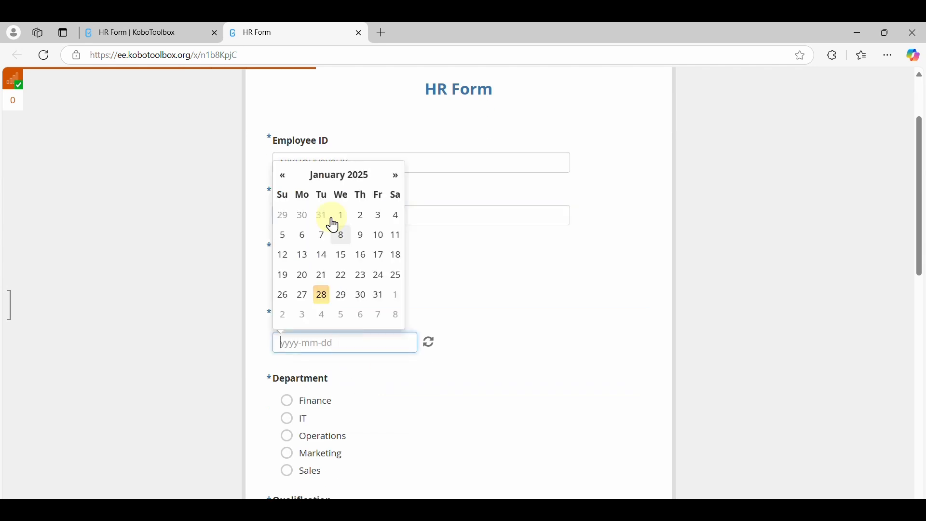
pyautogui.click(339, 175)
pyautogui.click(330, 204)
pyautogui.click(271, 209)
pyautogui.click(372, 235)
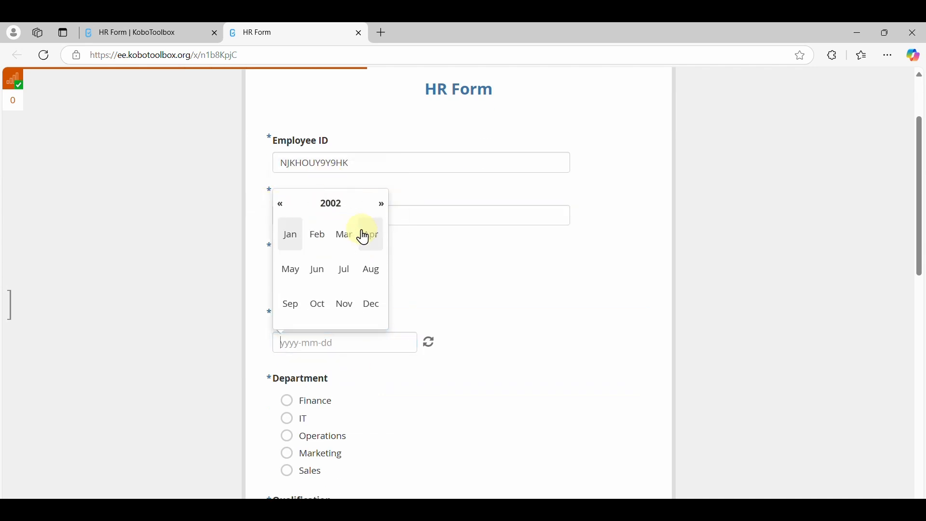
pyautogui.click(344, 269)
pyautogui.click(359, 274)
# Choose Operations as department, Bachelor's Degree as qualification, Married as marital status and 4 for job satisfaction
pyautogui.scroll(-1, 408, 420)
pyautogui.click(343, 372)
pyautogui.scroll(-2, 343, 383)
pyautogui.click(339, 359)
pyautogui.scroll(-2, 339, 366)
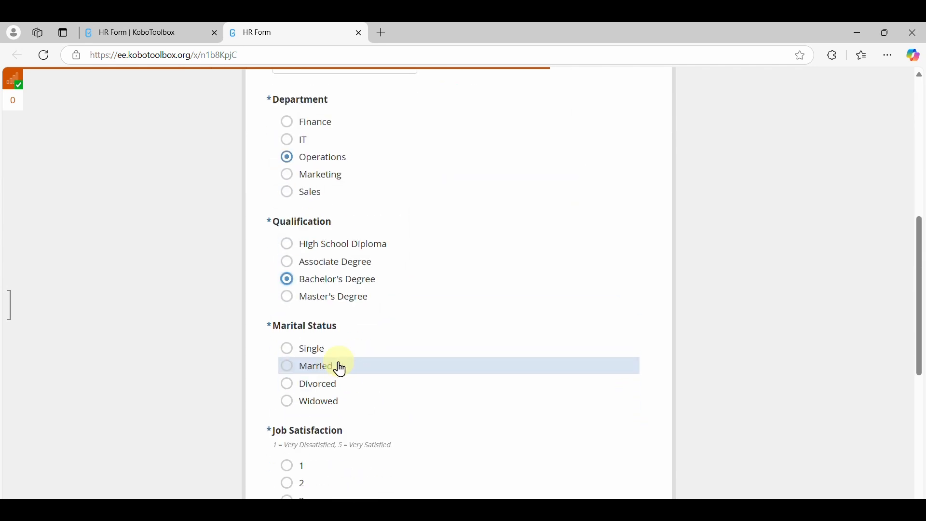
pyautogui.click(339, 366)
pyautogui.scroll(-3, 337, 383)
pyautogui.scroll(-2, 333, 376)
# Set the Operations employee's date of joining to 2016-08-12
pyautogui.click(331, 349)
pyautogui.click(331, 183)
pyautogui.click(331, 212)
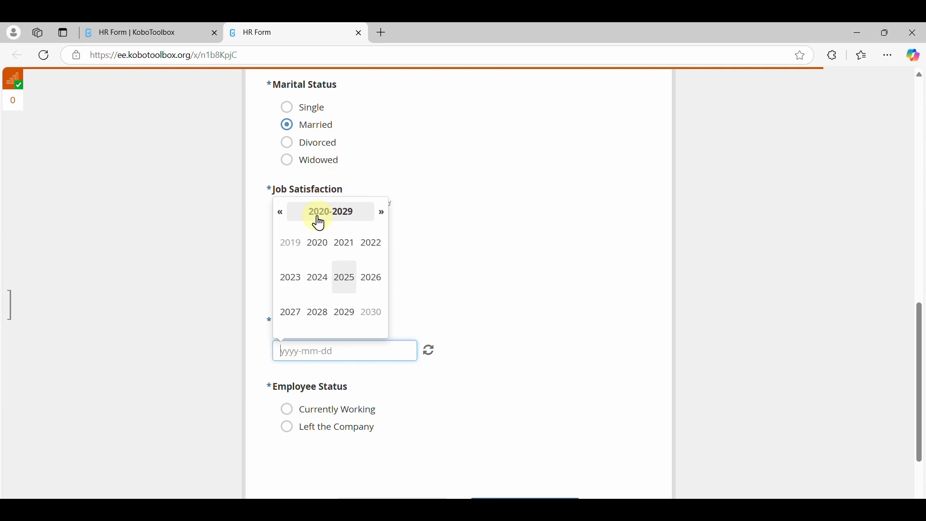
pyautogui.click(282, 212)
pyautogui.click(370, 277)
pyautogui.click(372, 278)
pyautogui.click(374, 289)
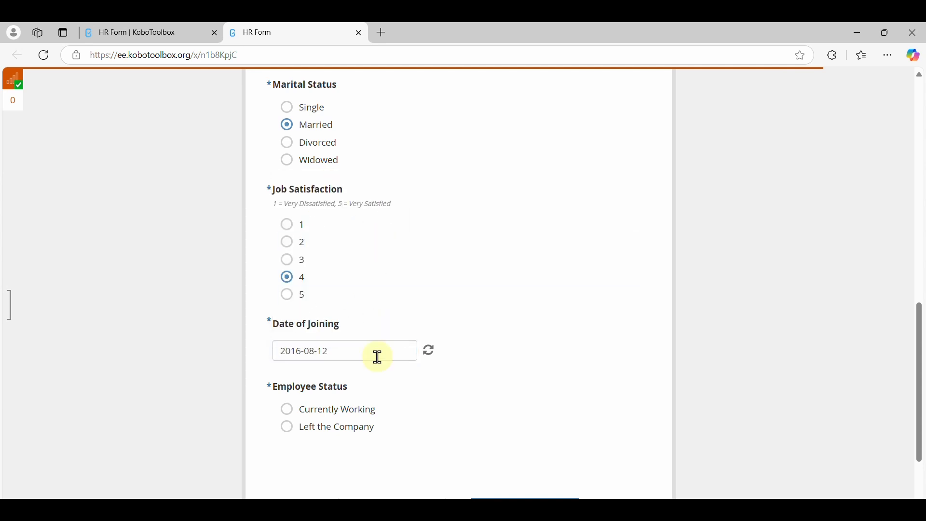
# Set the Operations employee's status to Currently Working and submit the form
pyautogui.click(356, 411)
pyautogui.scroll(-2, 434, 439)
pyautogui.click(514, 440)
# Enter the next employee's ID and full name in the blank HR form and choose Female as gender
pyautogui.write('BGIGIG98Y9')
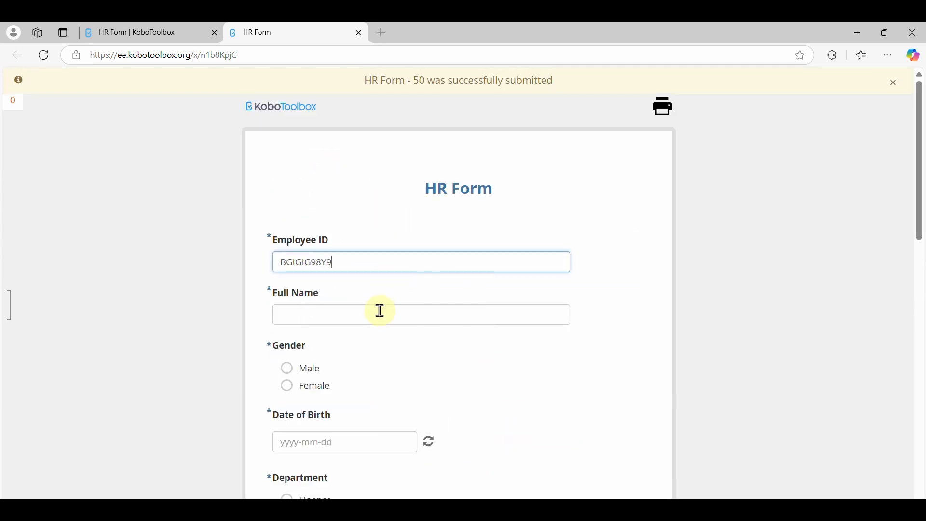
pyautogui.click(380, 315)
pyautogui.write('Ebolo L')
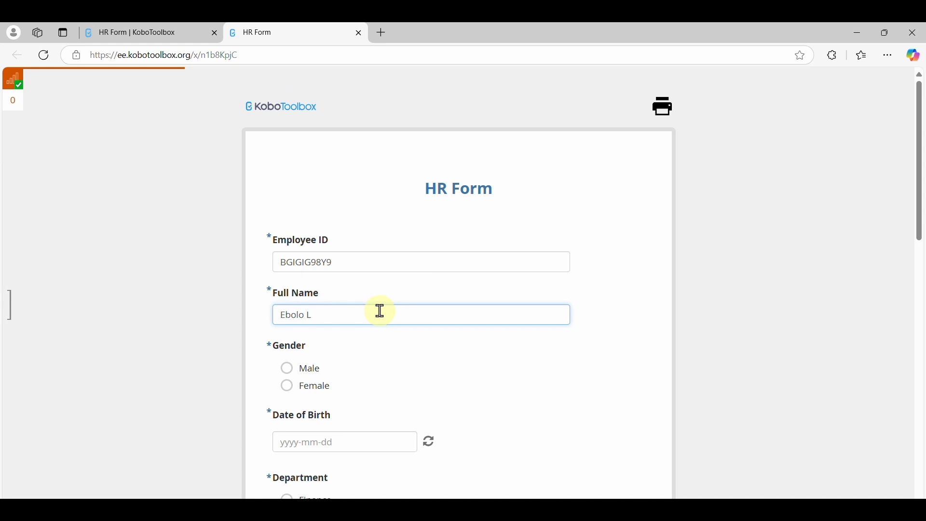
# Pick the new employee's date of birth in the form's calendar
pyautogui.scroll(-2, 311, 367)
pyautogui.click(312, 343)
pyautogui.click(330, 195)
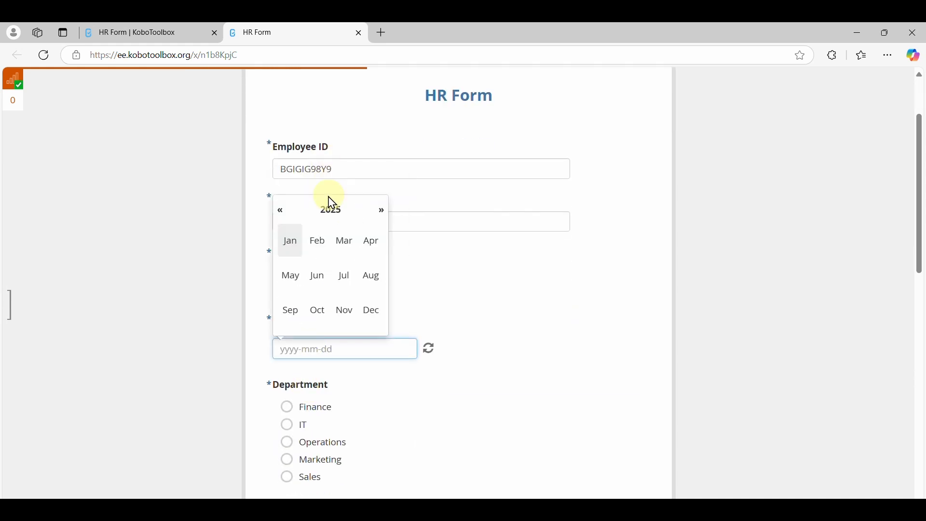
pyautogui.click(281, 211)
pyautogui.click(281, 211)
pyautogui.click(309, 283)
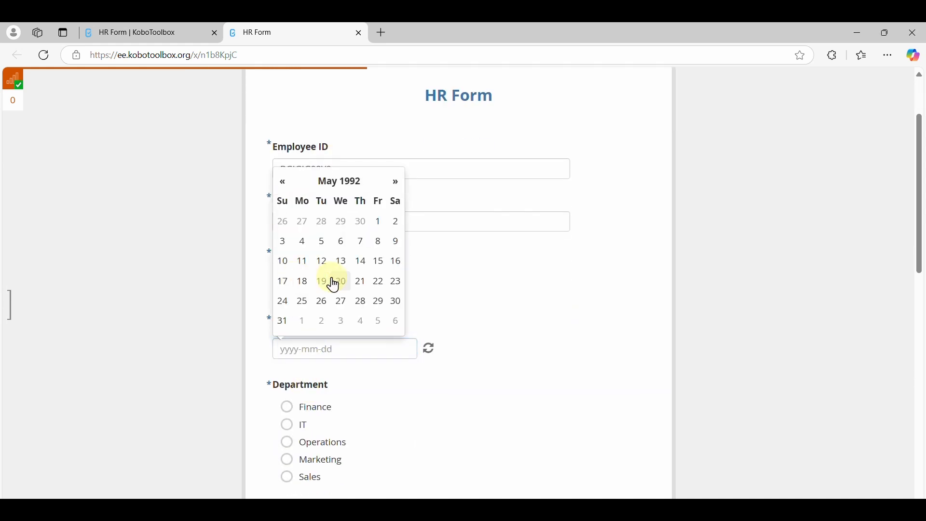
pyautogui.click(338, 280)
# Choose Finance as department, Associate Degree as qualification, Single as marital status and 4 for job satisfaction
pyautogui.scroll(-2, 321, 321)
pyautogui.click(321, 321)
pyautogui.scroll(-3, 321, 321)
pyautogui.click(320, 323)
pyautogui.scroll(-2, 321, 323)
pyautogui.click(312, 308)
pyautogui.scroll(-2, 314, 310)
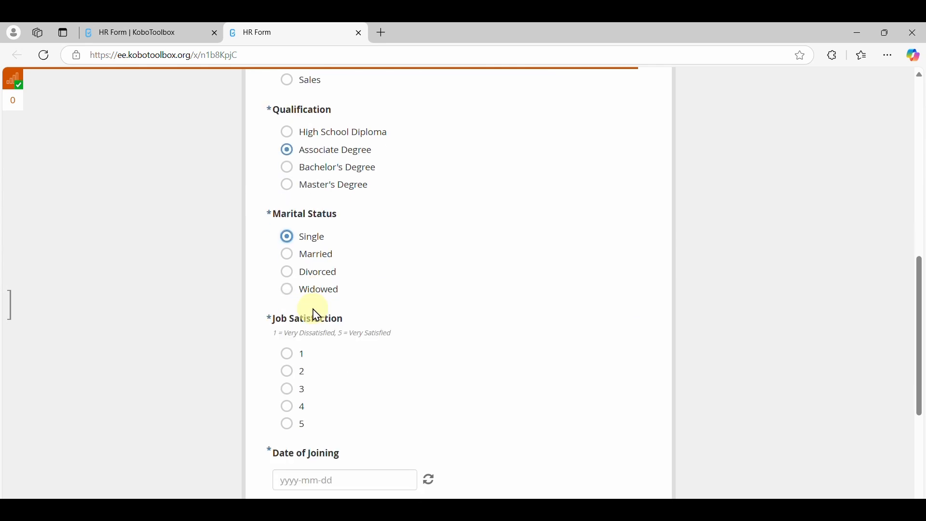
pyautogui.click(309, 404)
# Set the Finance employee's date of joining to 2016-02-09
pyautogui.scroll(-2, 310, 401)
pyautogui.click(319, 367)
pyautogui.click(333, 200)
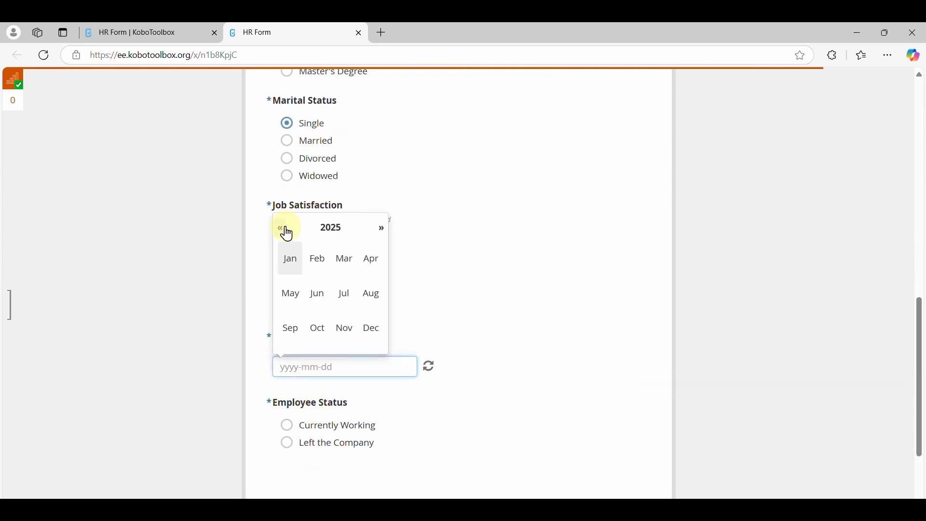
pyautogui.click(283, 231)
pyautogui.click(318, 259)
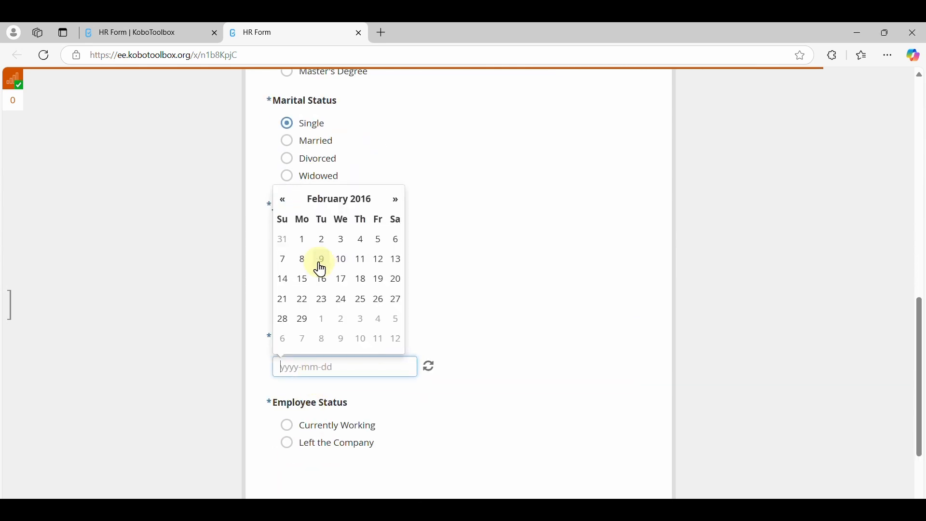
pyautogui.click(320, 261)
# Set the Finance employee's status to Left the Company and the date of leaving to 2025-01-14
pyautogui.scroll(-2, 374, 410)
pyautogui.click(327, 340)
pyautogui.scroll(-2, 324, 333)
pyautogui.click(323, 313)
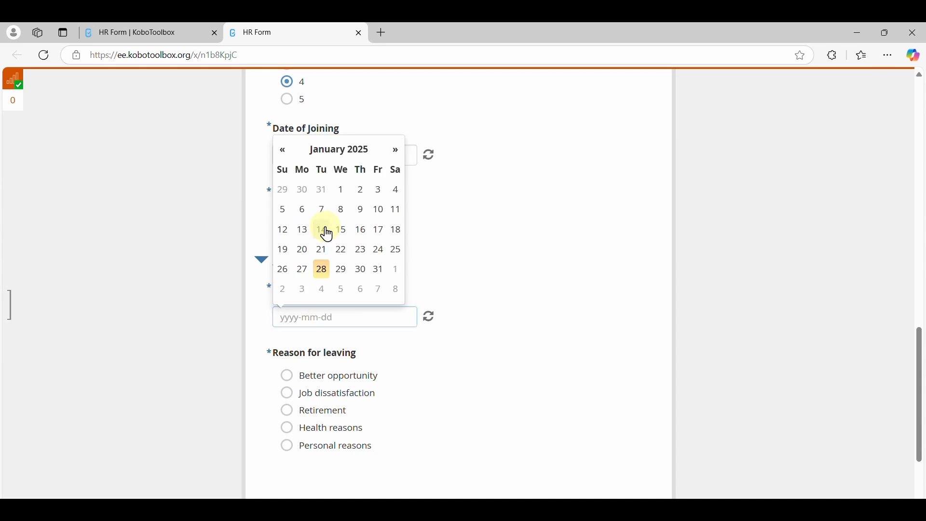
pyautogui.click(325, 234)
# Choose Better opportunity as the reason for leaving and submit the form
pyautogui.click(338, 375)
pyautogui.scroll(-2, 341, 382)
pyautogui.click(524, 424)
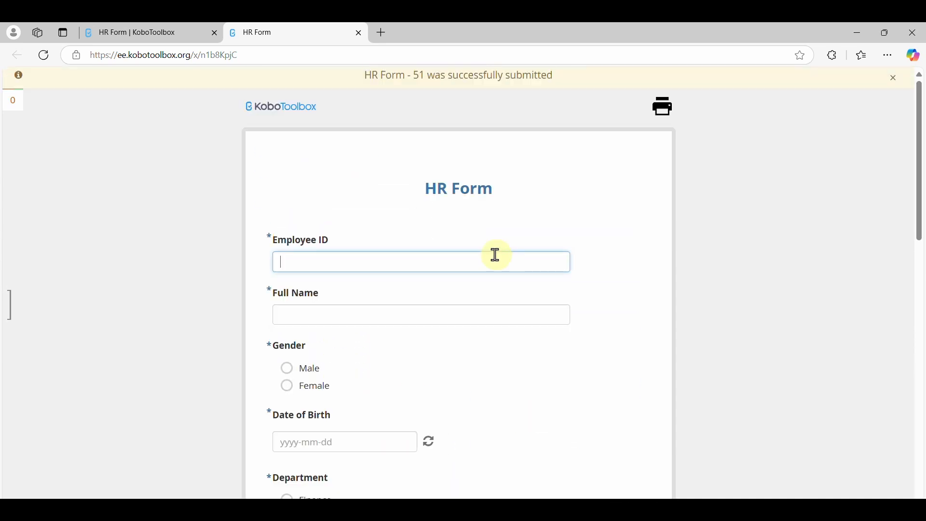
# Open the HR Form project's data table in KoboToolbox and review the submitted employee records across its columns
pyautogui.click(167, 42)
pyautogui.click(577, 127)
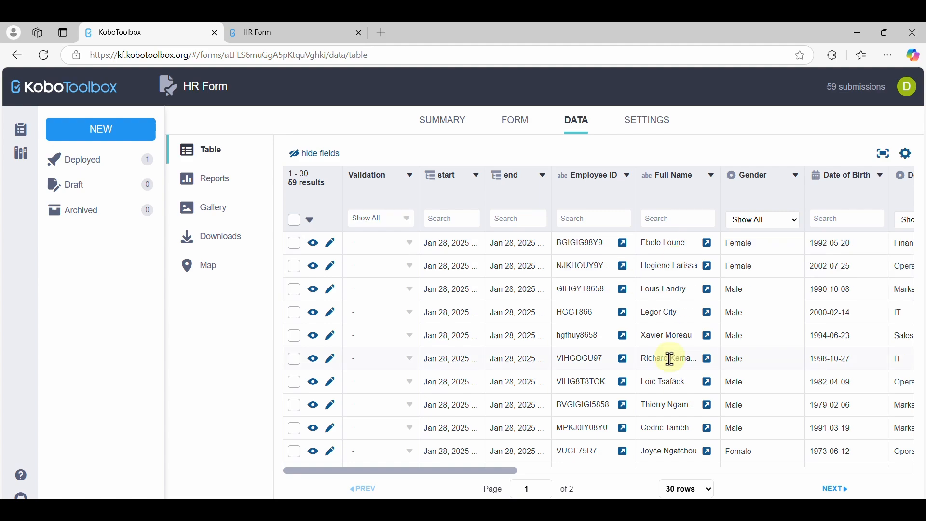
pyautogui.hscroll(5, 668, 338)
pyautogui.hscroll(-2, 668, 327)
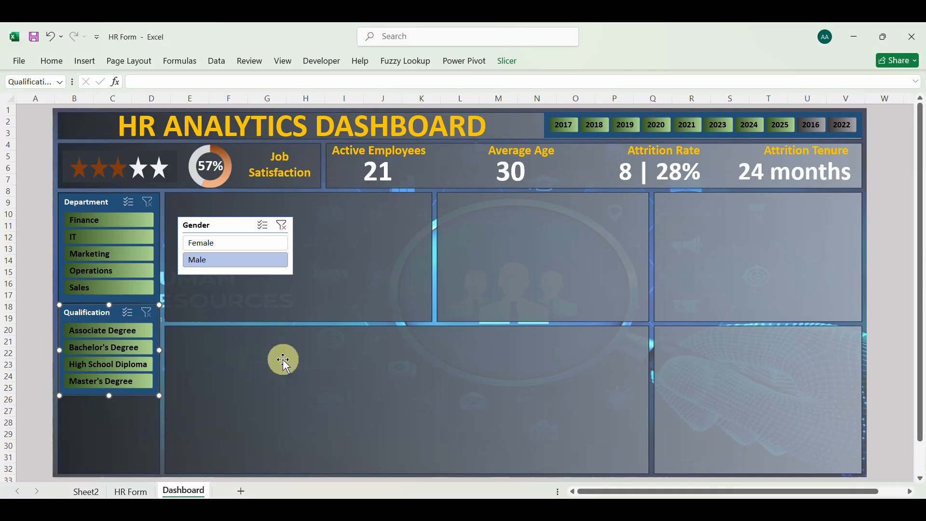
# Switch to the Excel workbook and open the HR Form sheet with the imported employee records
pyautogui.click(130, 492)
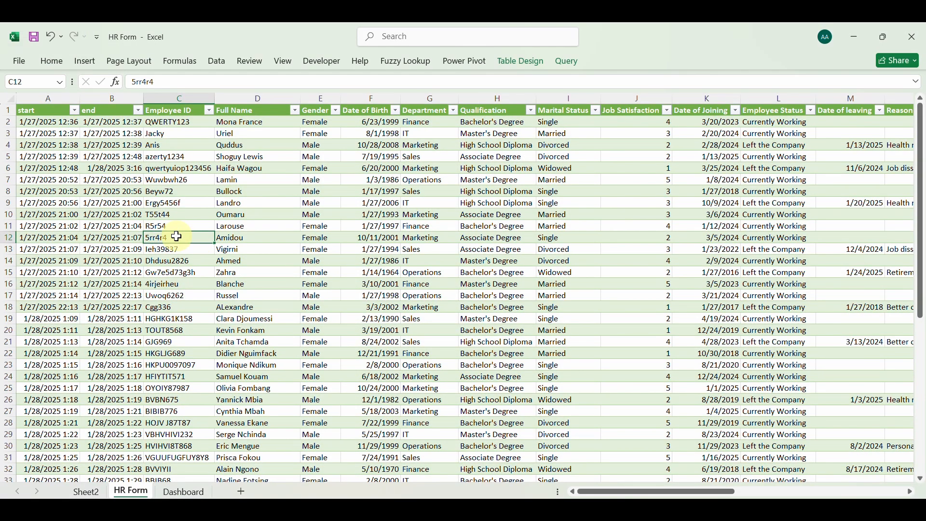
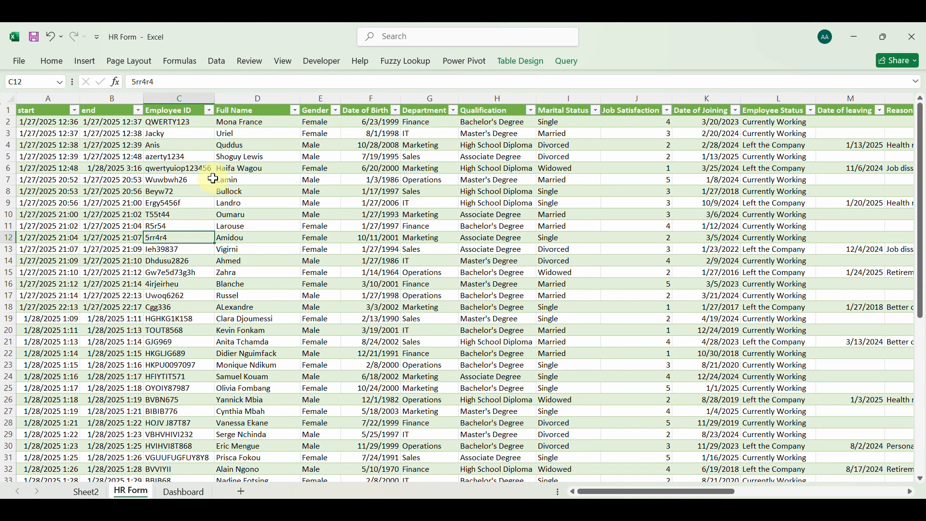
# Refresh the HR Form table's data connection and review the newly imported employee records across all columns
pyautogui.click(222, 68)
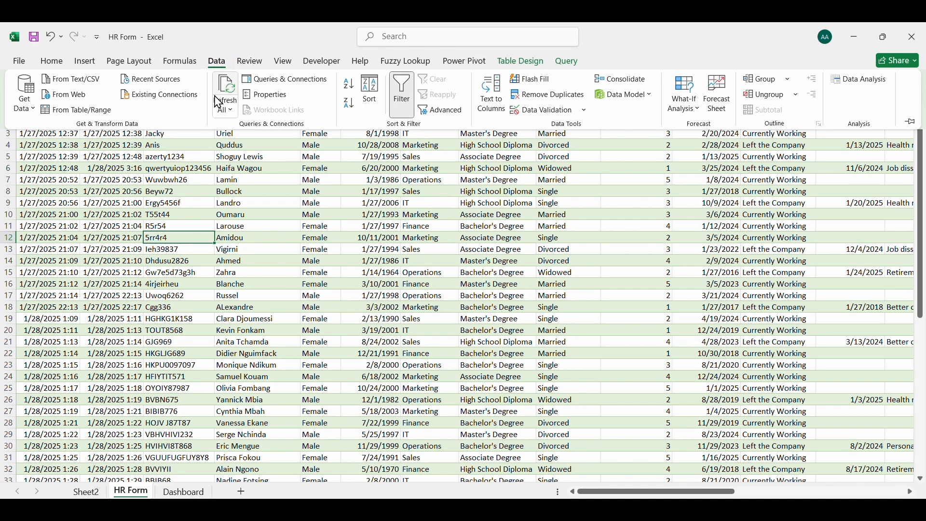
pyautogui.click(232, 89)
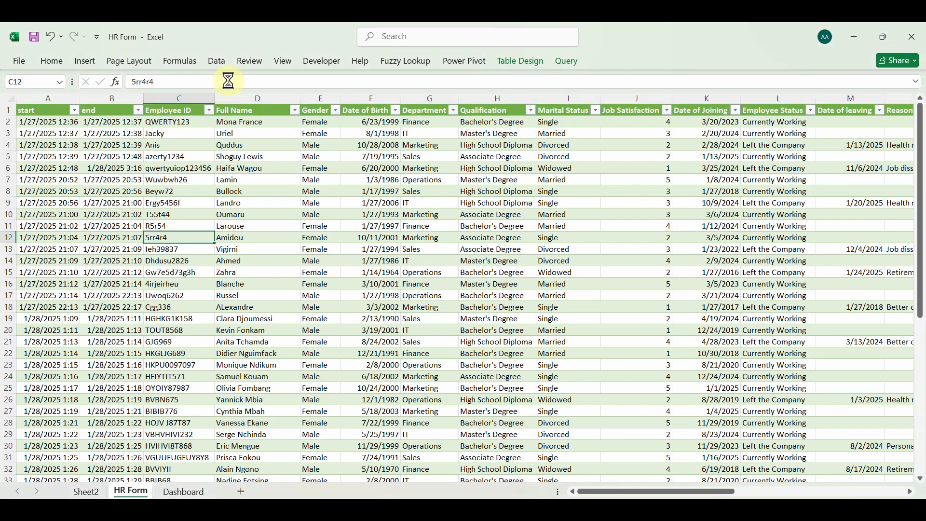
pyautogui.scroll(-11, 119, 360)
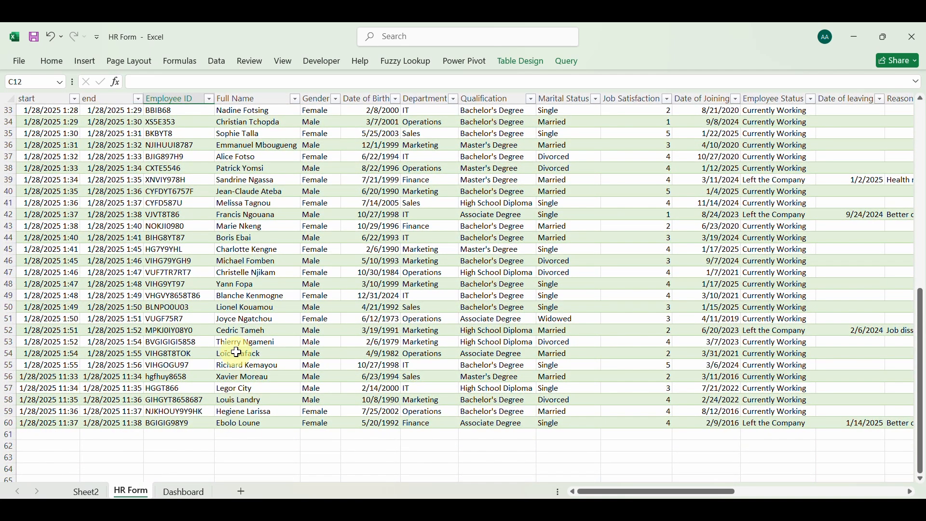
pyautogui.hscroll(10, 298, 422)
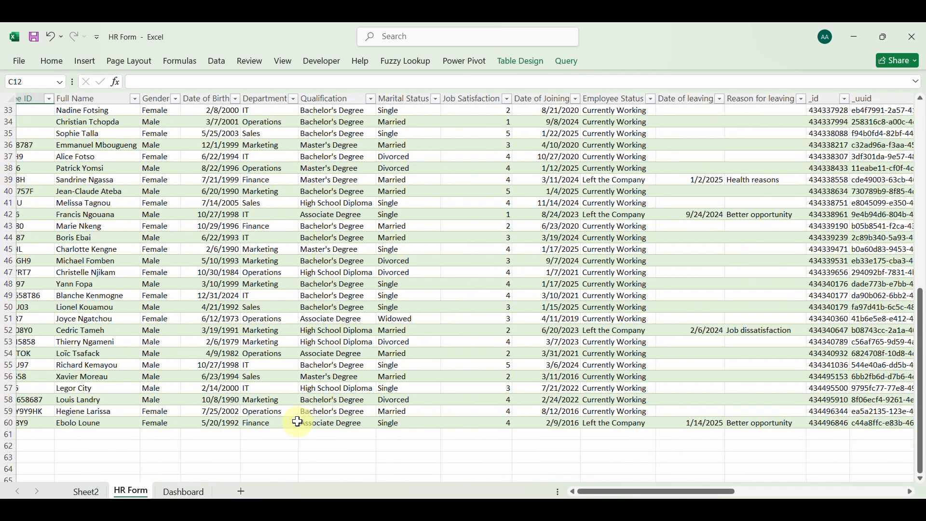
pyautogui.hscroll(-3, 298, 422)
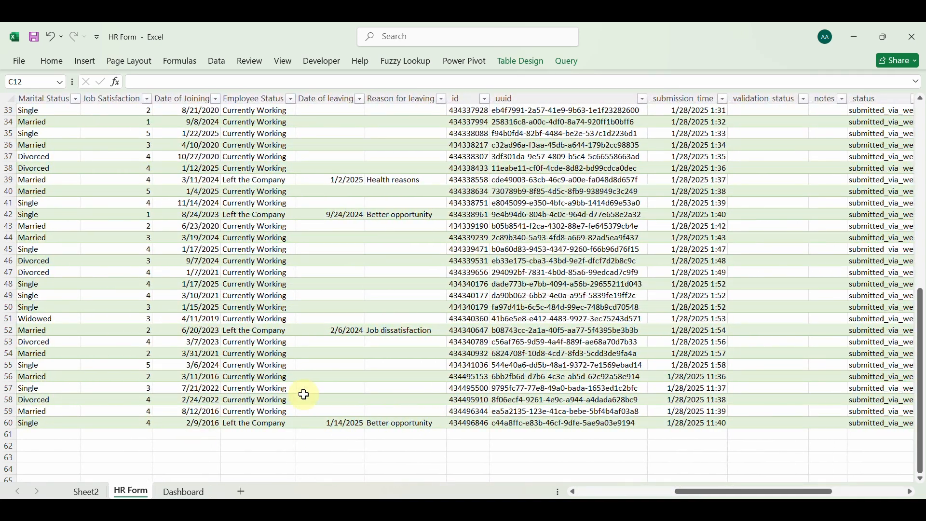
pyautogui.hscroll(10, 304, 395)
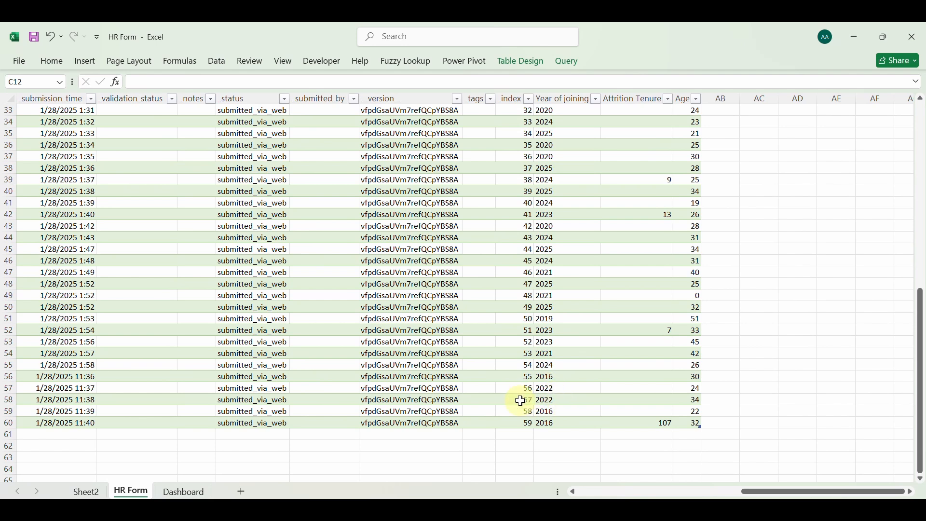
pyautogui.hscroll(-12, 520, 401)
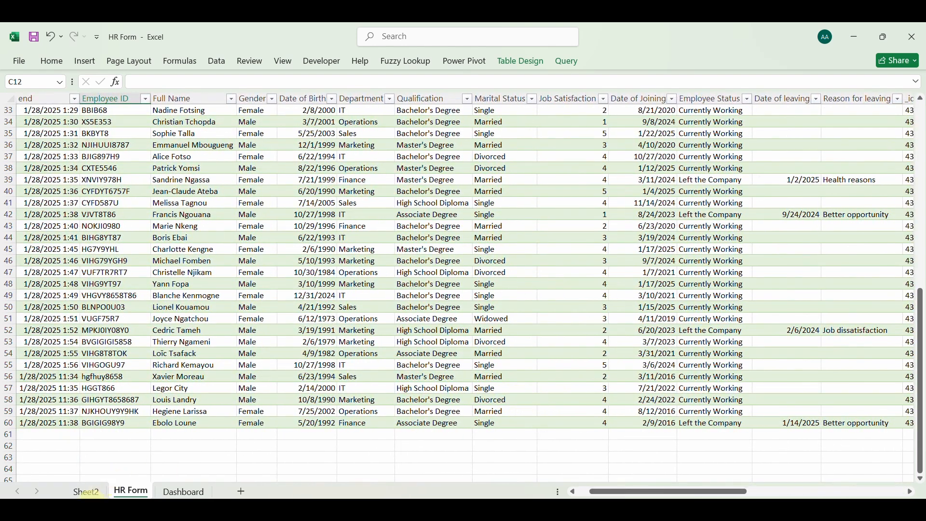
# Refresh the Count of Employee ID pivot table on Sheet2 with the new records
pyautogui.click(87, 492)
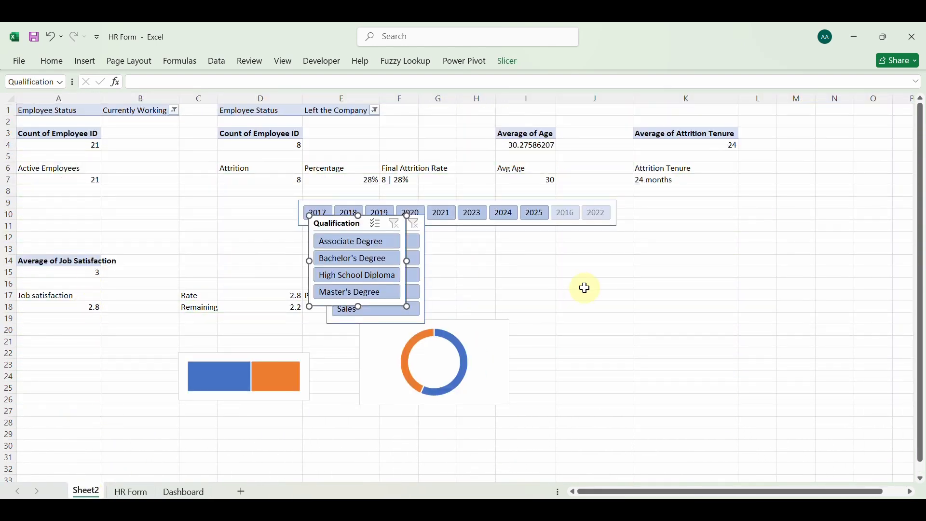
pyautogui.click(96, 145)
pyautogui.rightClick(89, 145)
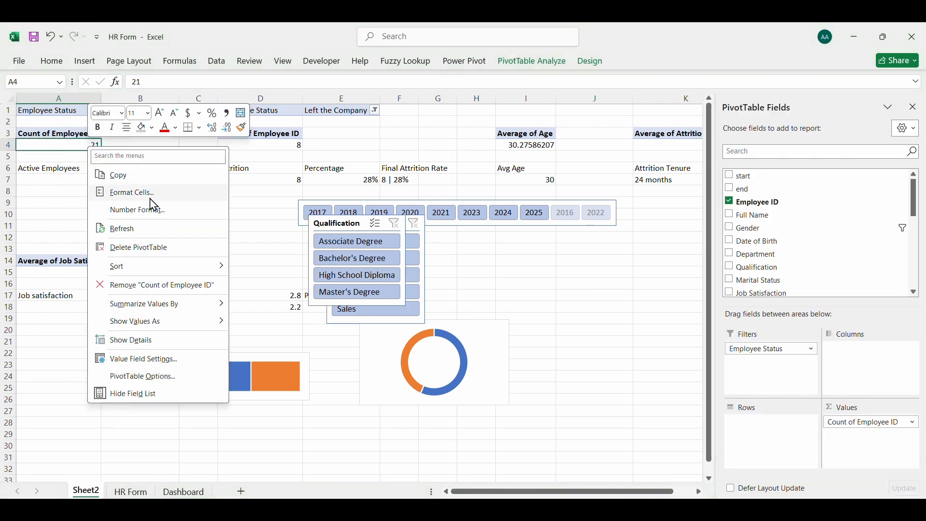
pyautogui.click(148, 230)
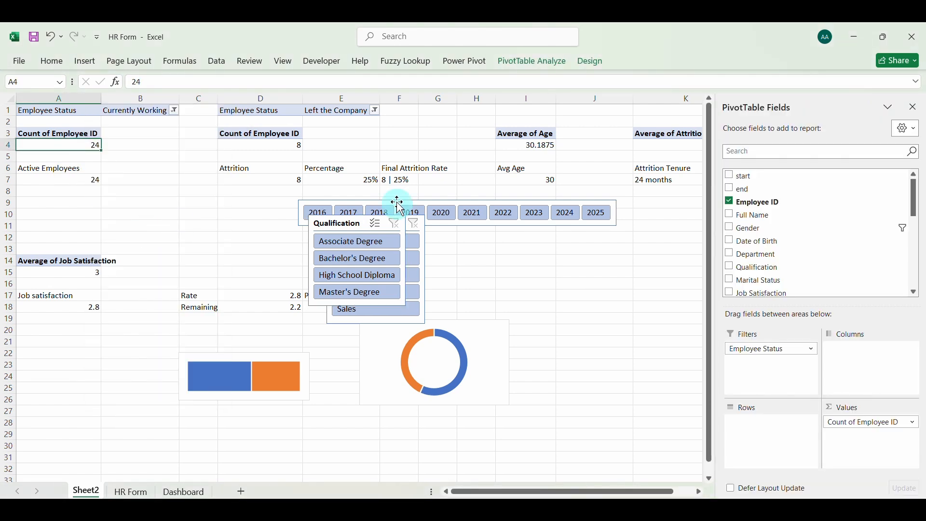
# Test the Dashboard sheet's cards by filtering the joining year through 2017 to 2025 one at a time, and clear the filter
pyautogui.click(183, 491)
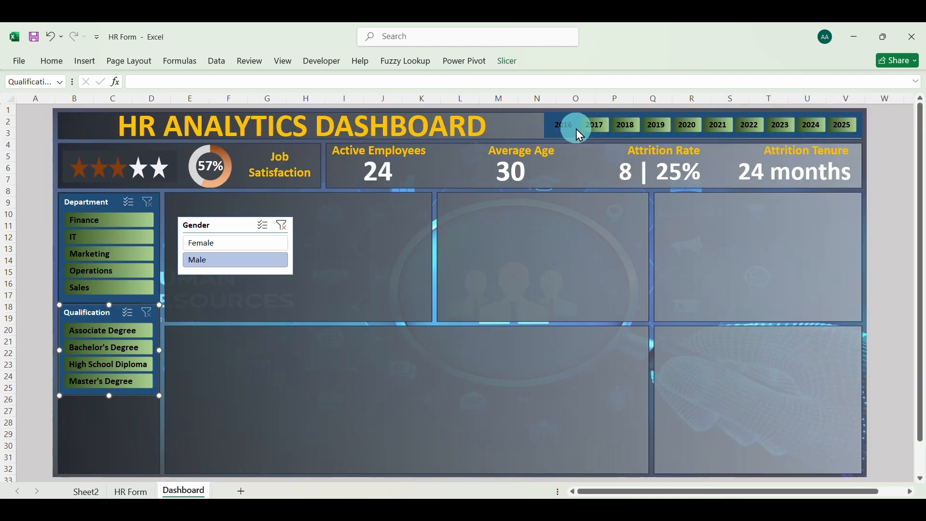
pyautogui.click(595, 126)
pyautogui.click(593, 126)
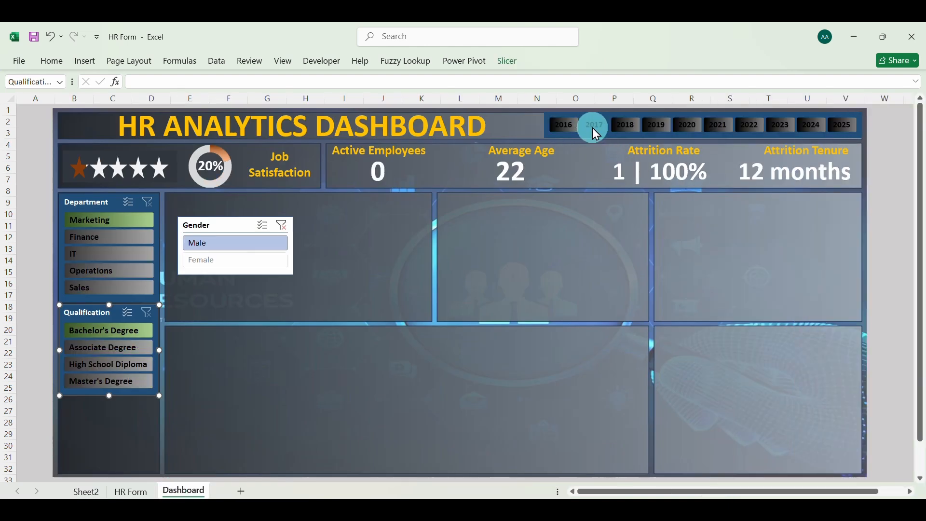
pyautogui.click(622, 126)
pyautogui.click(653, 126)
pyautogui.click(685, 128)
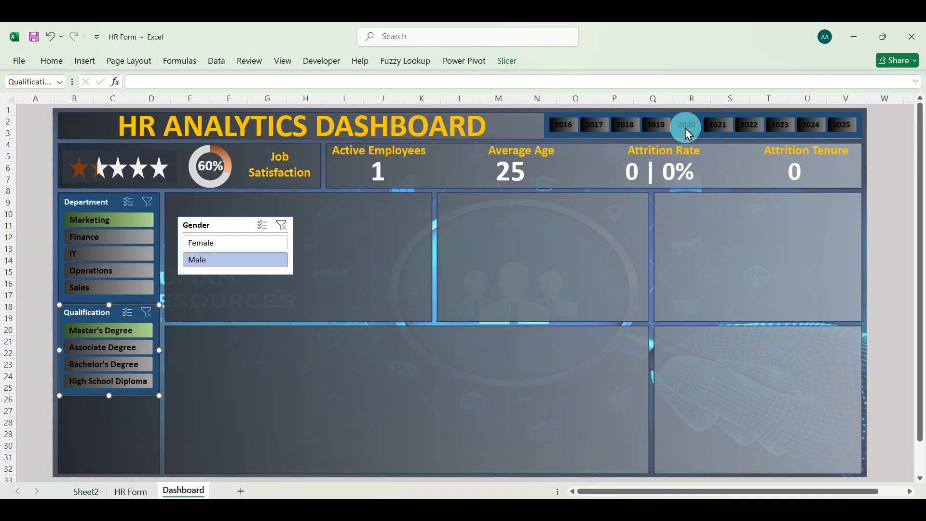
pyautogui.click(720, 128)
pyautogui.click(747, 127)
pyautogui.click(779, 127)
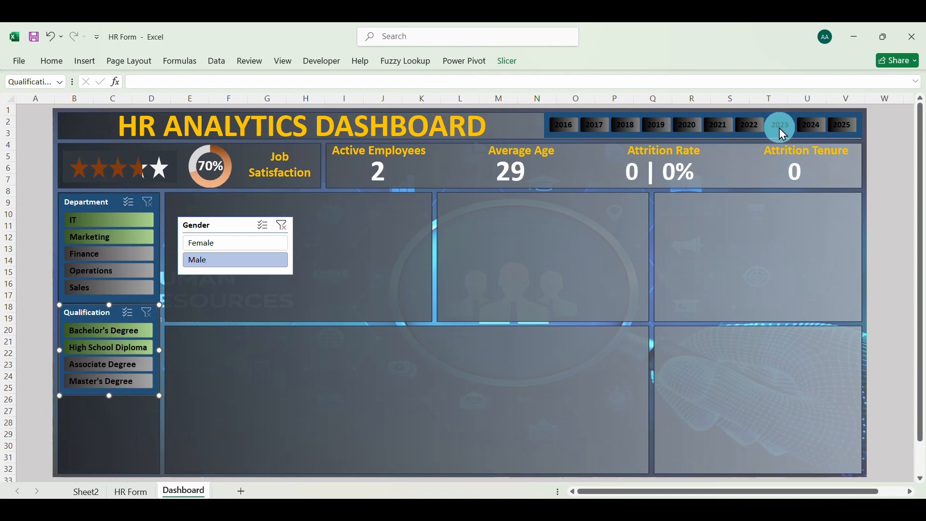
pyautogui.click(813, 127)
pyautogui.click(836, 126)
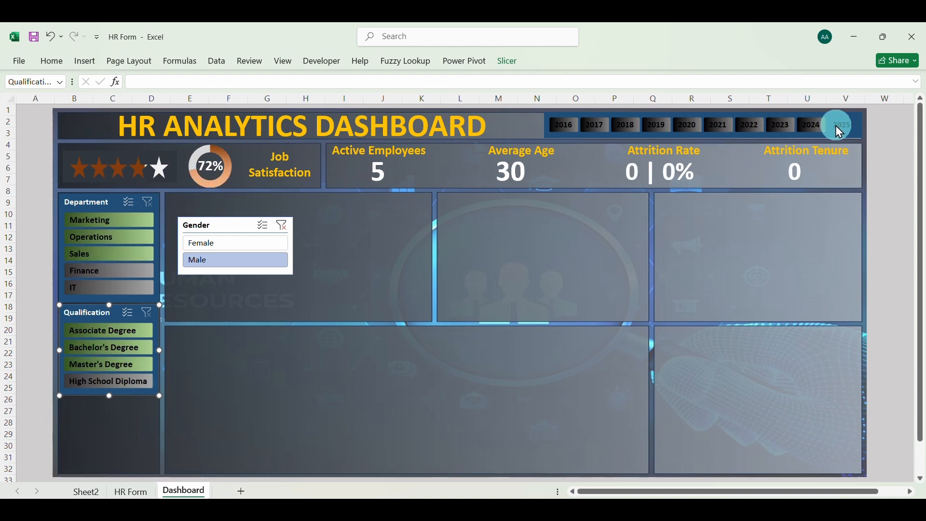
pyautogui.click(835, 125)
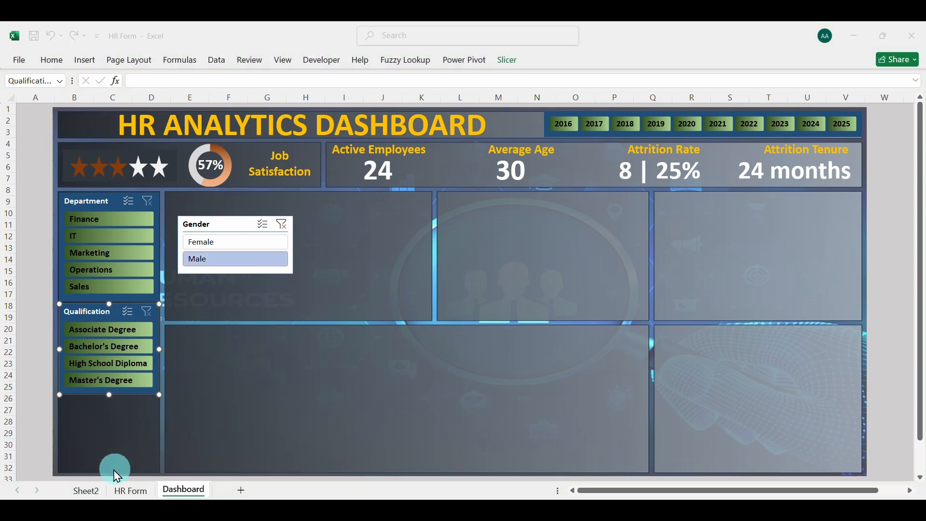
# Copy the Average of Job Satisfaction pivot table on Sheet2 and paste it at cell A31
pyautogui.click(91, 491)
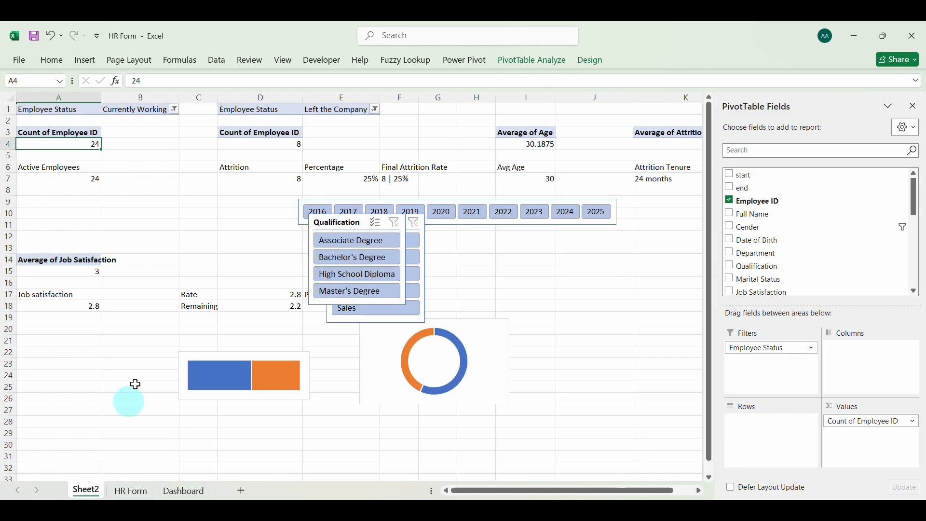
pyautogui.click(55, 261)
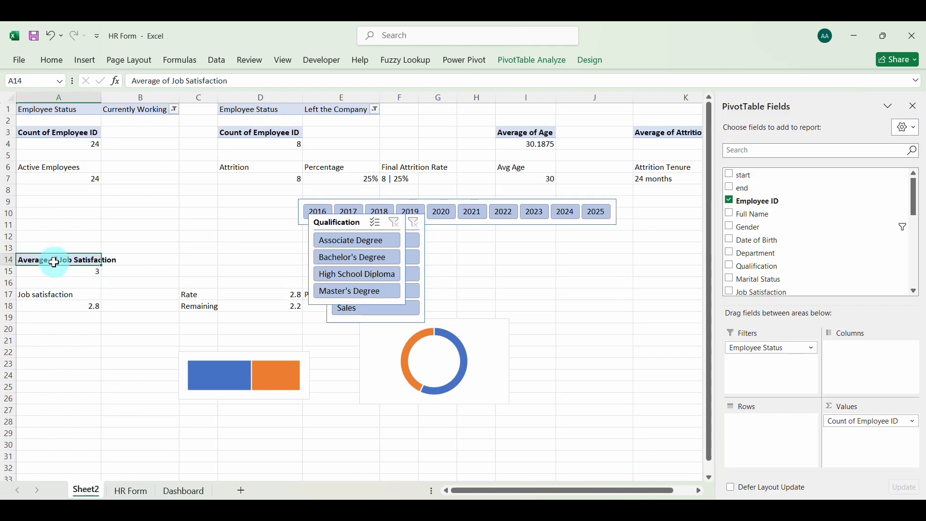
pyautogui.moveTo(55, 262); pyautogui.dragTo(61, 272)
pyautogui.hotkey('ctrl', 'c')
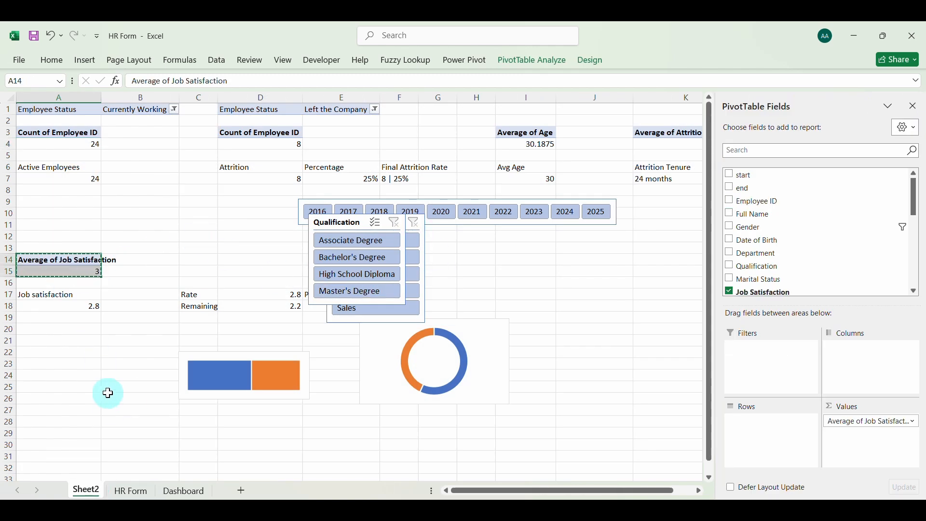
pyautogui.click(56, 455)
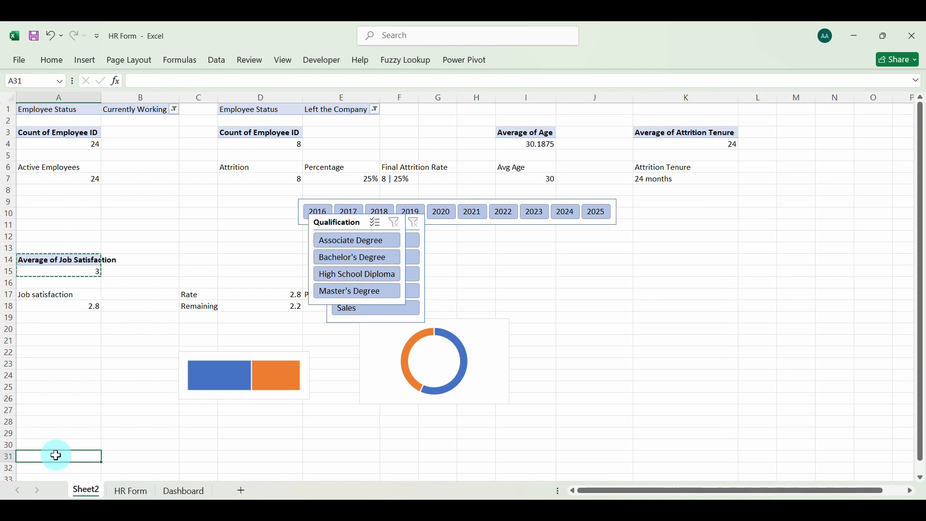
pyautogui.hotkey('ctrl', 'v')
pyautogui.scroll(-2, 77, 431)
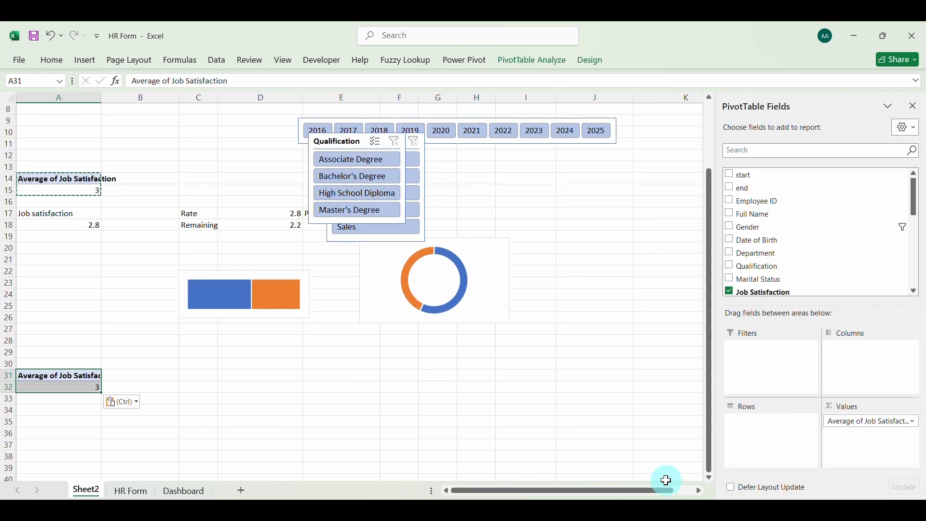
# Replace the job satisfaction field in the pivot table at A31 with Age as its value
pyautogui.click(860, 424)
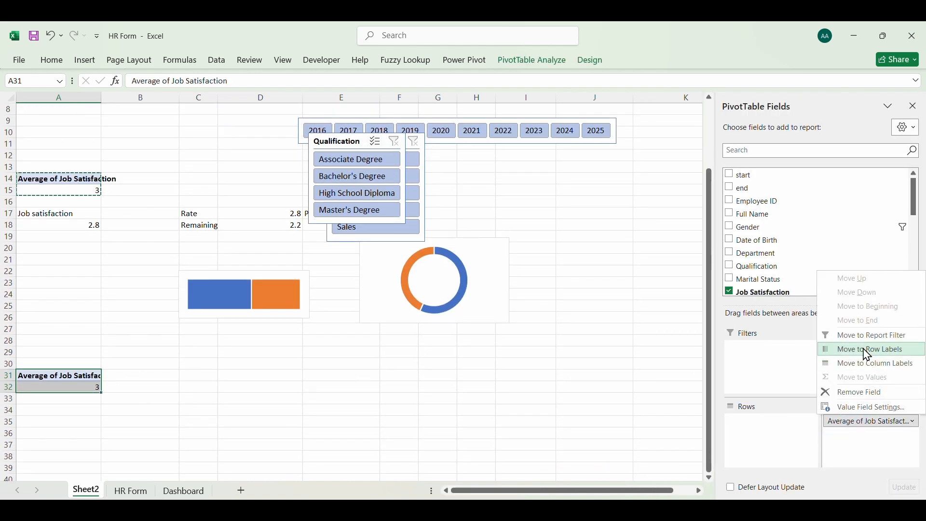
pyautogui.click(852, 392)
pyautogui.scroll(-5, 790, 284)
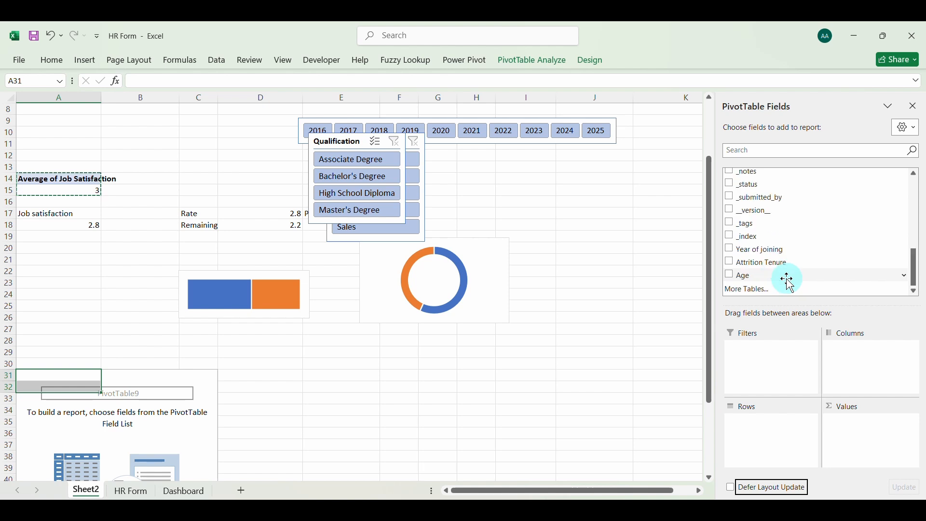
pyautogui.click(732, 278)
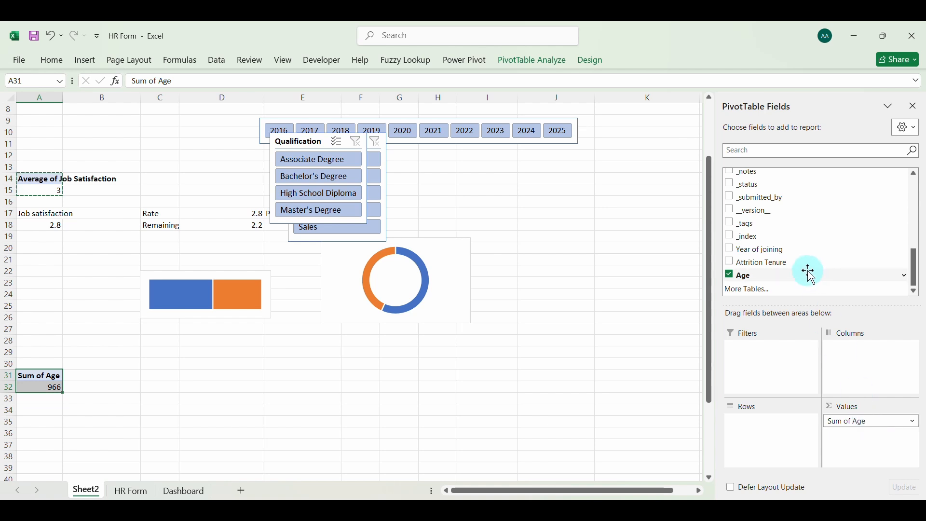
pyautogui.scroll(2, 812, 278)
pyautogui.scroll(1, 812, 278)
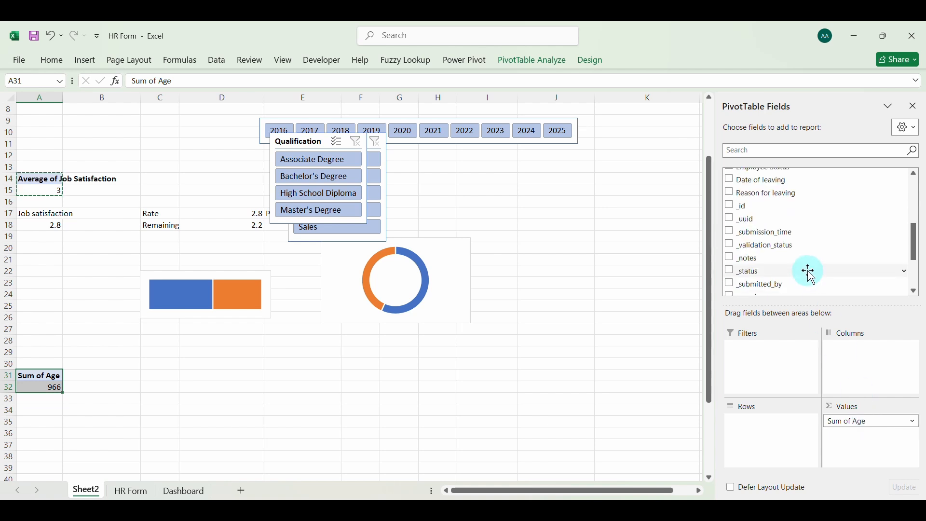
pyautogui.scroll(3, 811, 273)
pyautogui.click(731, 188)
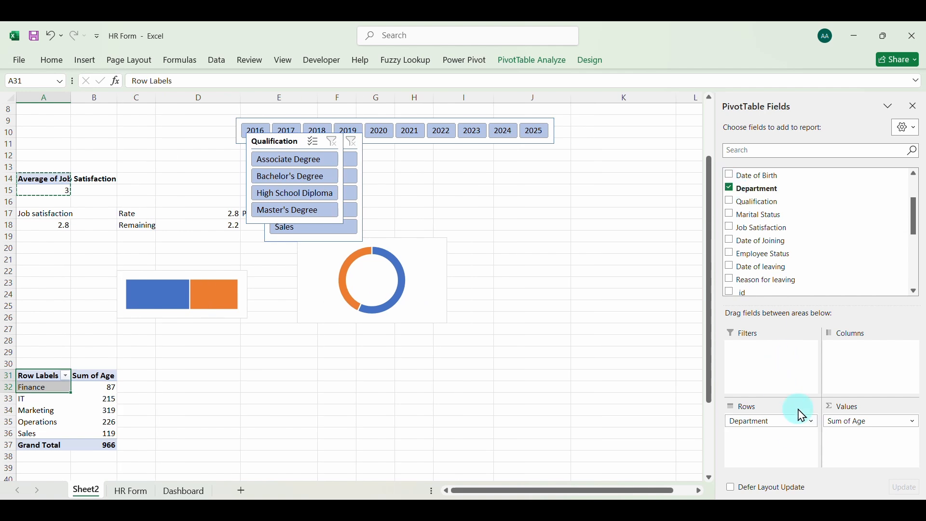
pyautogui.click(731, 188)
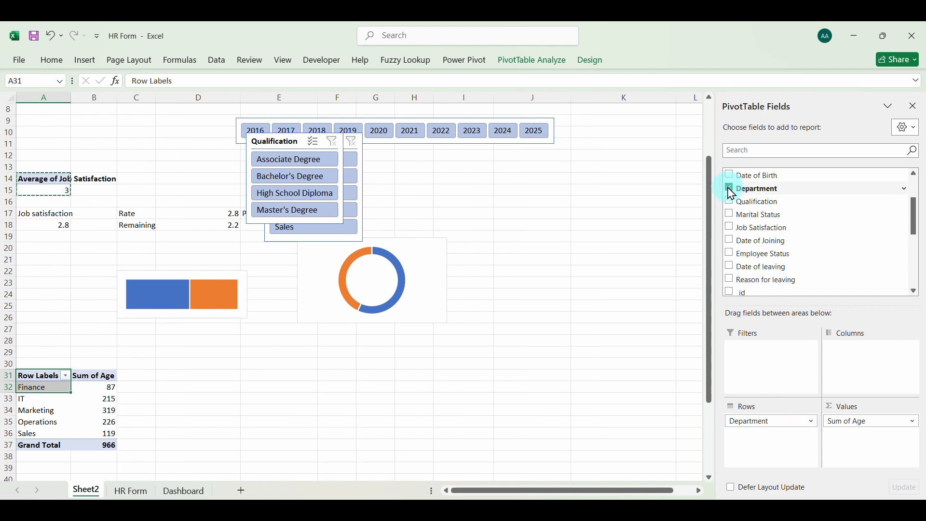
pyautogui.click(898, 425)
pyautogui.click(858, 407)
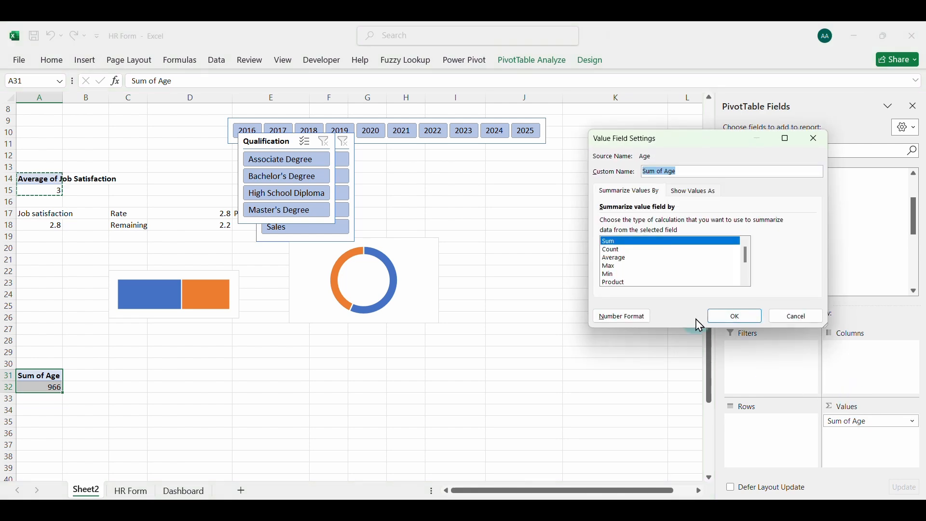
pyautogui.click(618, 259)
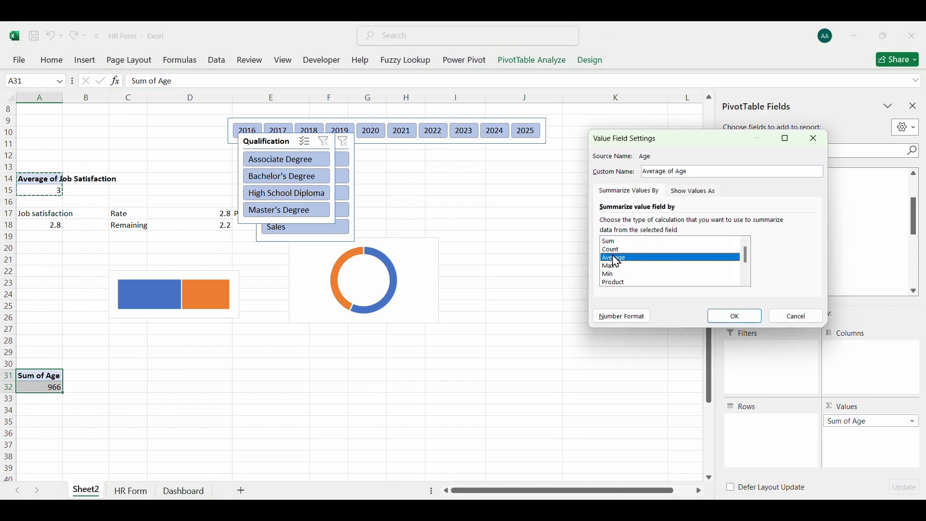
pyautogui.click(796, 317)
# Move Age to the rows of the pivot table at A31 and add Age again as its value
pyautogui.moveTo(835, 425); pyautogui.dragTo(789, 425)
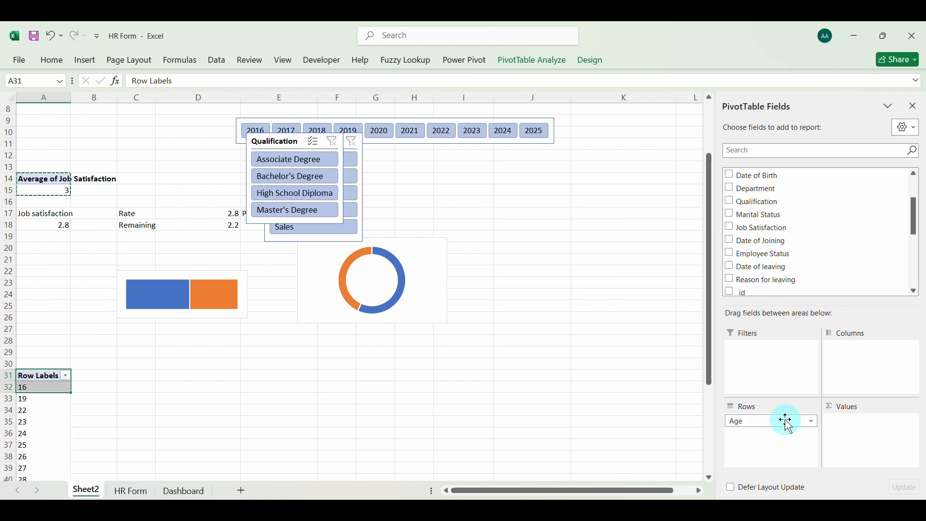
pyautogui.scroll(-5, 329, 407)
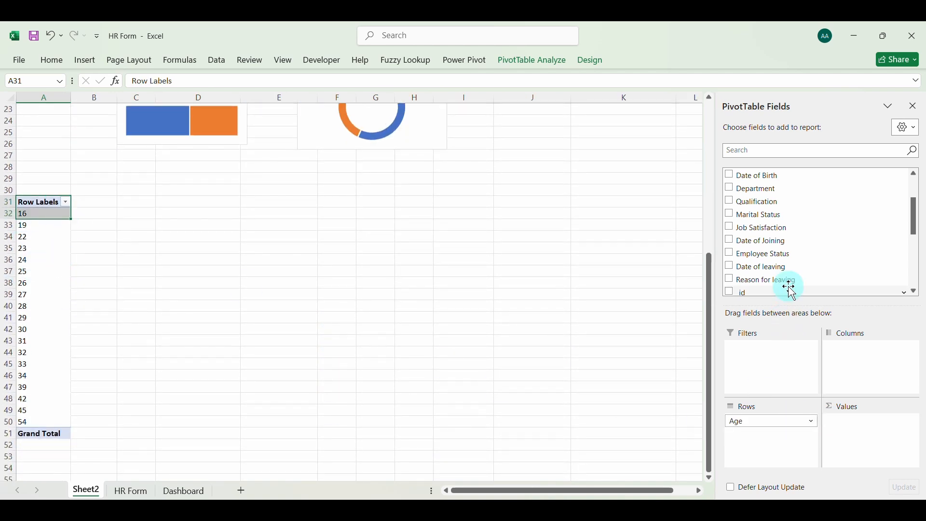
pyautogui.scroll(-2, 789, 288)
pyautogui.scroll(-3, 790, 289)
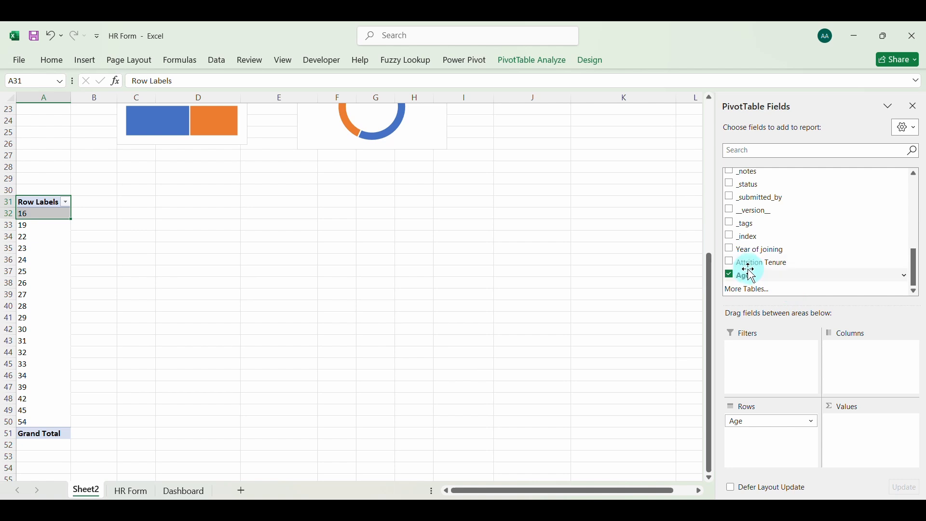
pyautogui.moveTo(753, 278); pyautogui.dragTo(883, 428)
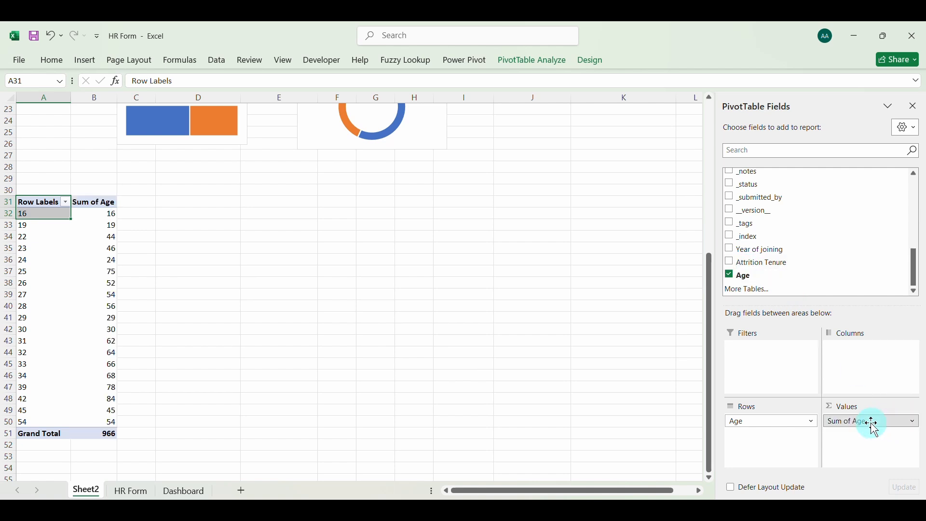
# Summarize the Age values in the pivot table at A31 by Count
pyautogui.click(874, 427)
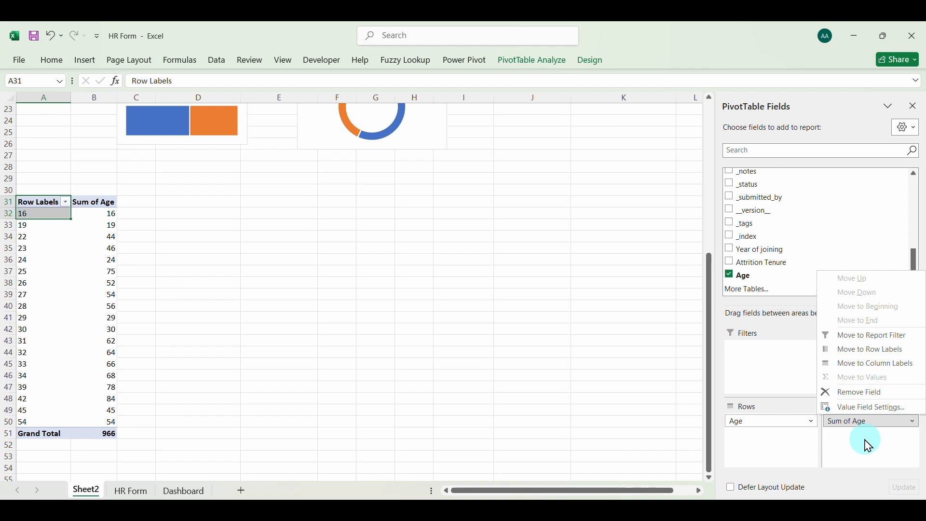
pyautogui.click(863, 410)
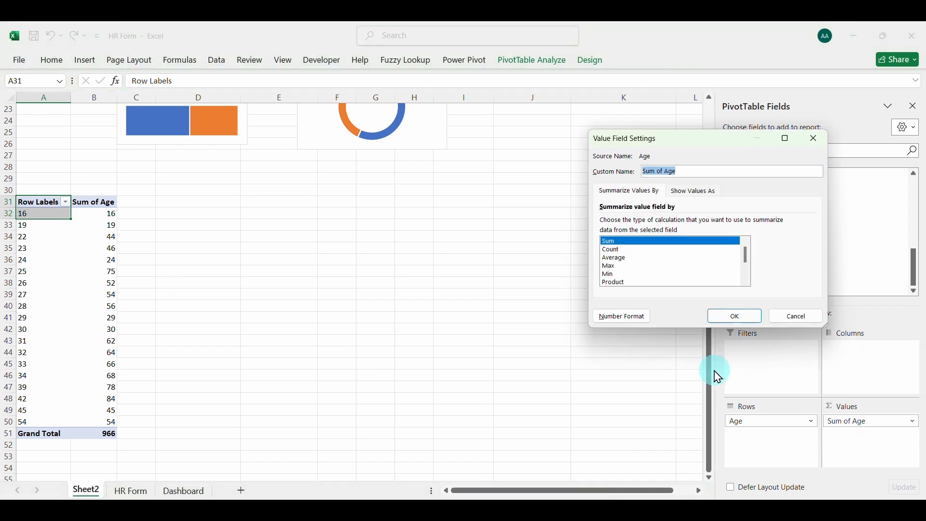
pyautogui.click(610, 251)
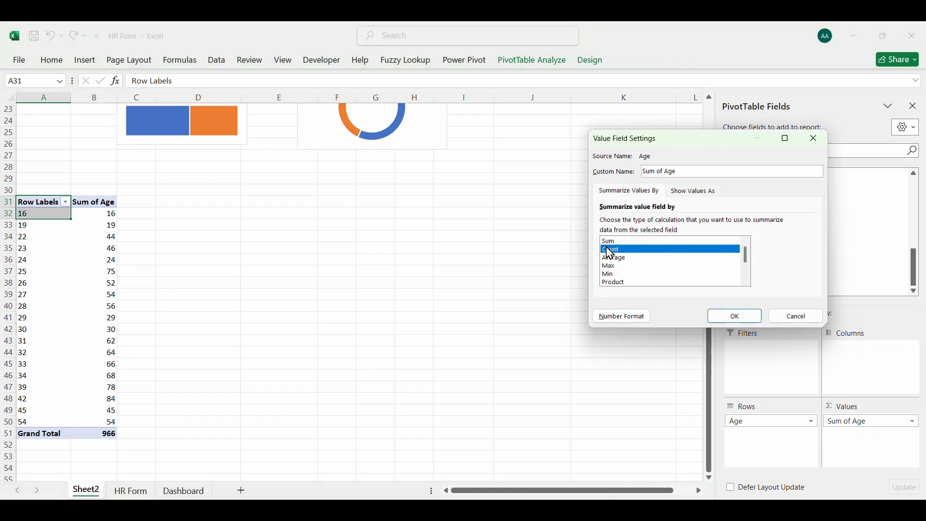
pyautogui.click(732, 318)
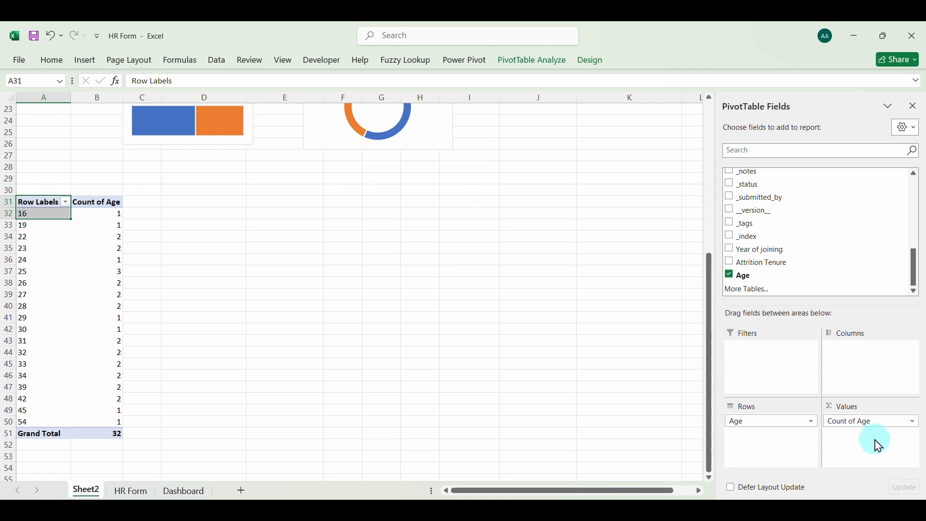
# Switch the Age values in the pivot table at A31 back to being summarized by Sum
pyautogui.click(858, 422)
pyautogui.click(843, 409)
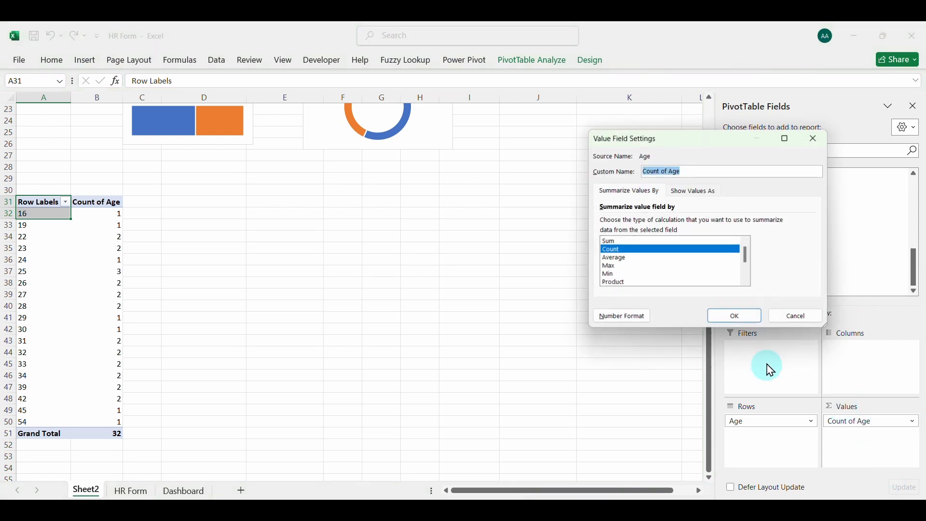
pyautogui.click(612, 242)
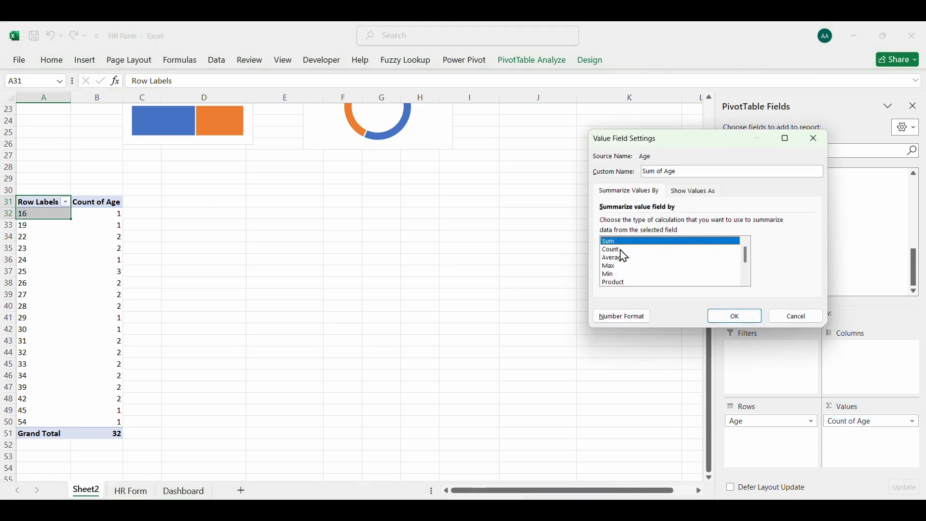
pyautogui.click(735, 317)
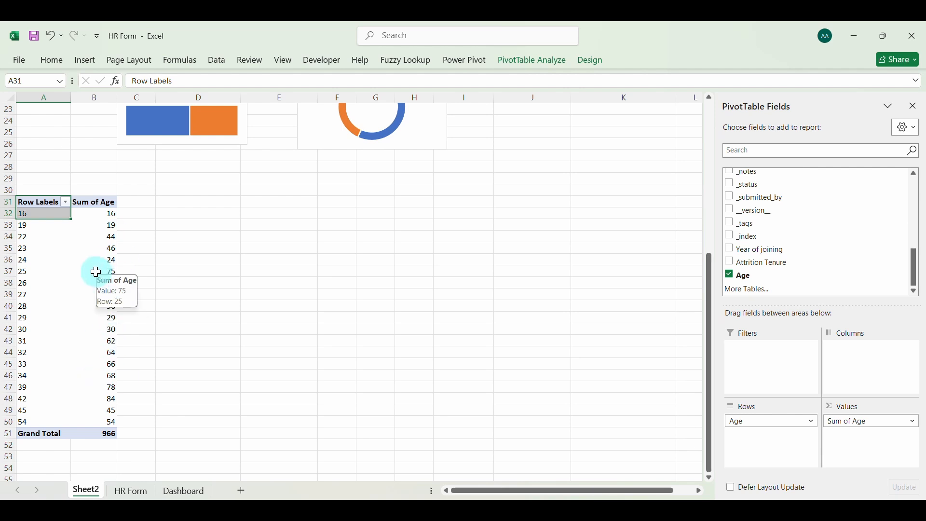
pyautogui.click(98, 224)
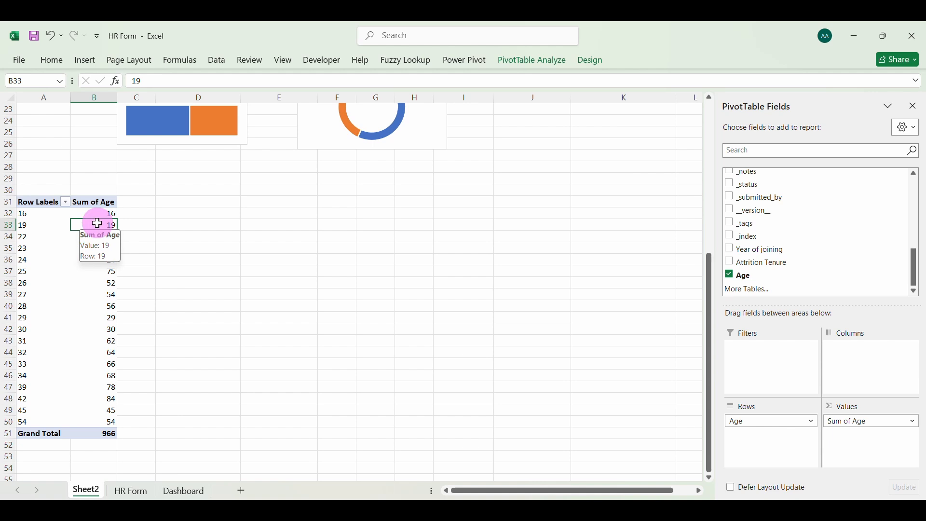
pyautogui.rightClick(98, 225)
pyautogui.moveTo(148, 348)
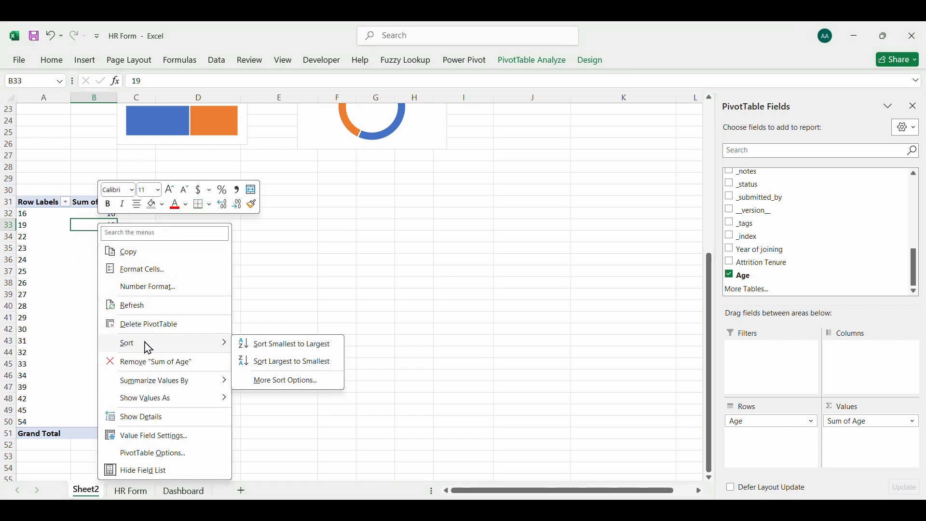
pyautogui.click(60, 287)
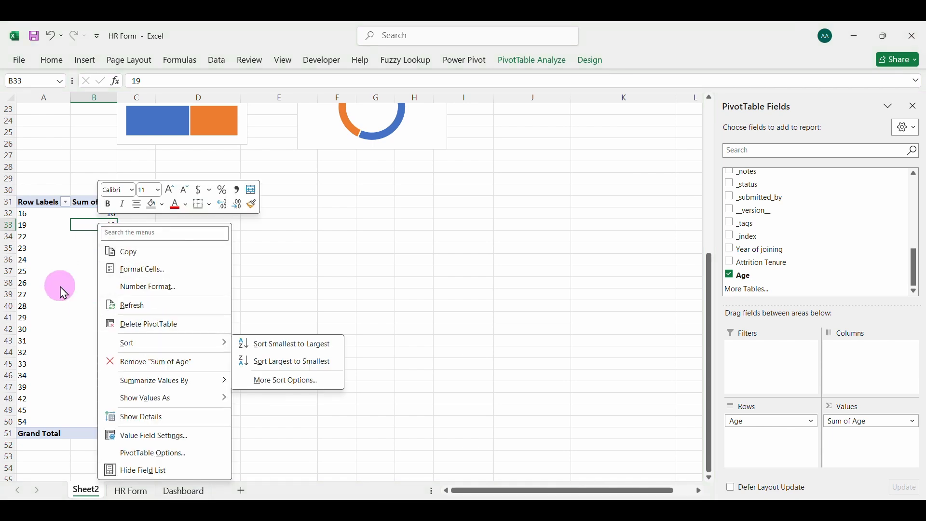
# Group the age row labels of the pivot table at A31 from 16 to 54 in intervals of 5
pyautogui.click(21, 232)
pyautogui.rightClick(23, 225)
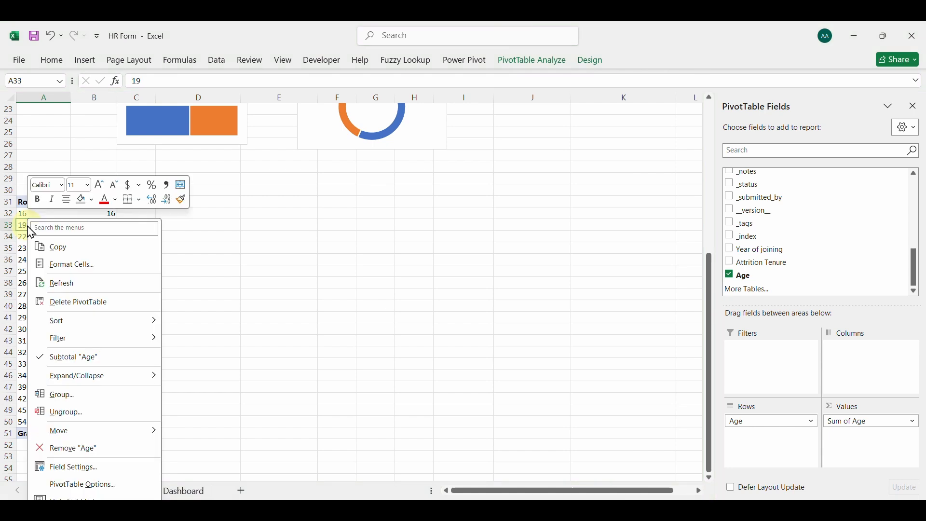
pyautogui.moveTo(85, 328)
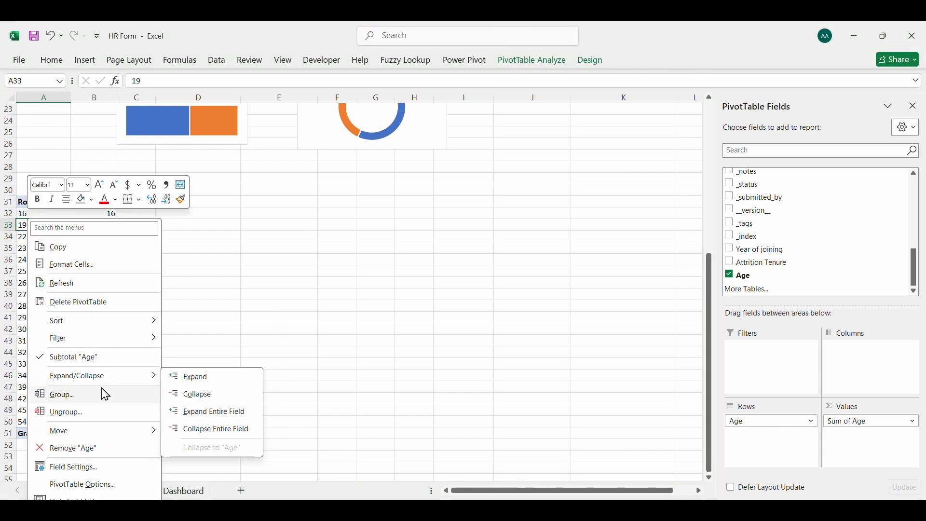
pyautogui.click(57, 400)
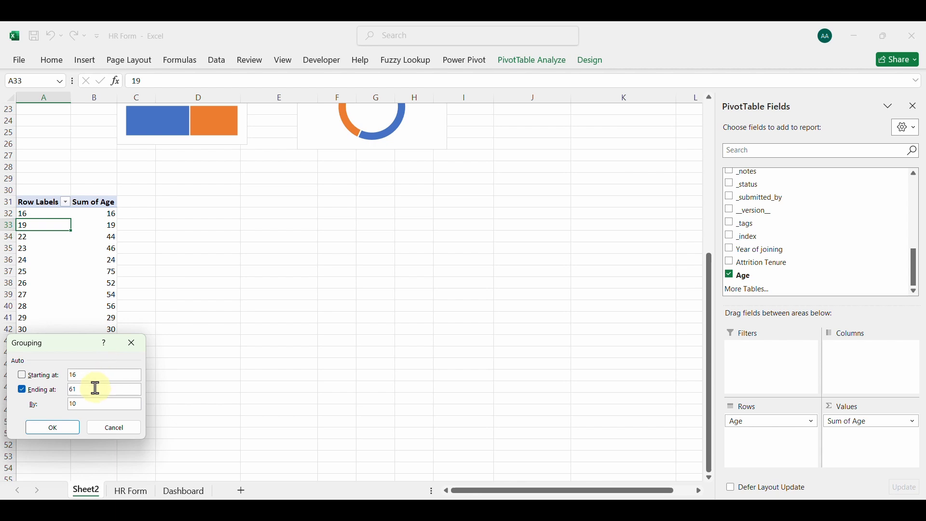
pyautogui.moveTo(79, 350); pyautogui.dragTo(192, 364)
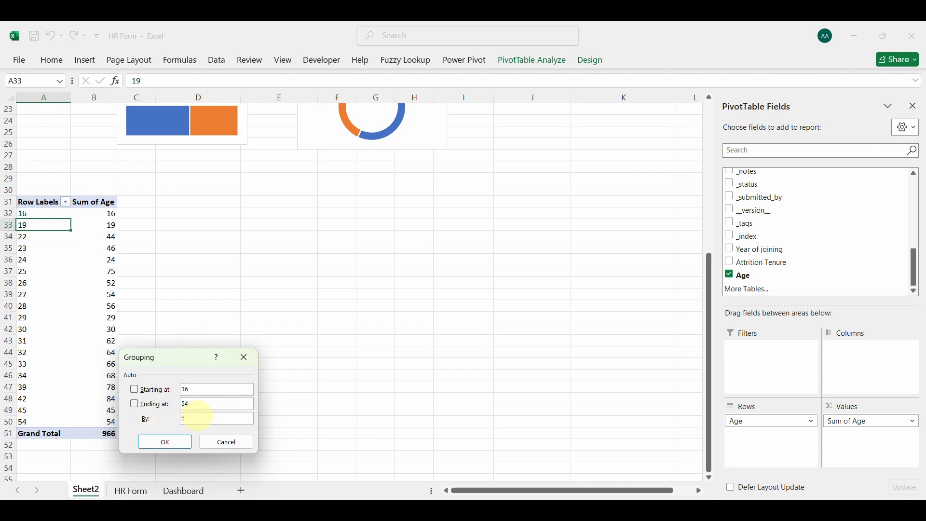
pyautogui.click(184, 437)
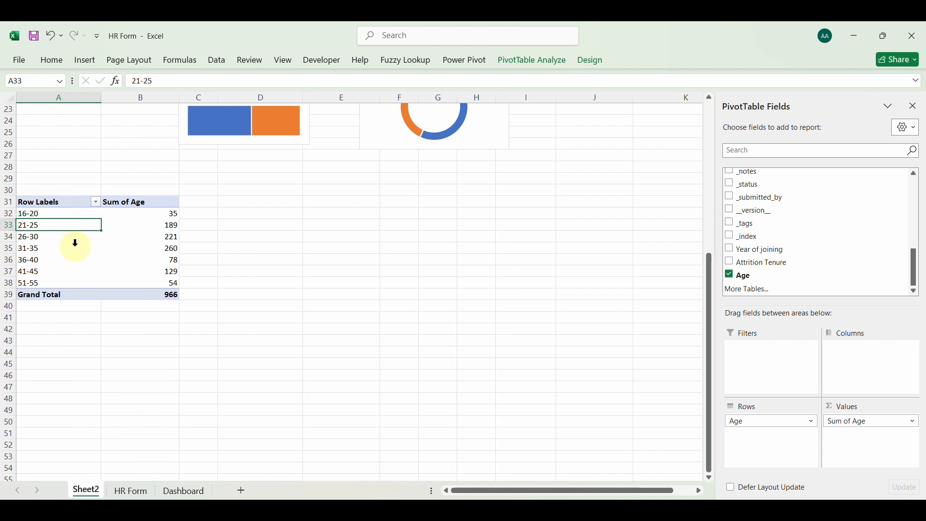
# Insert a 3-D clustered column chart from the grouped age pivot table
pyautogui.click(86, 60)
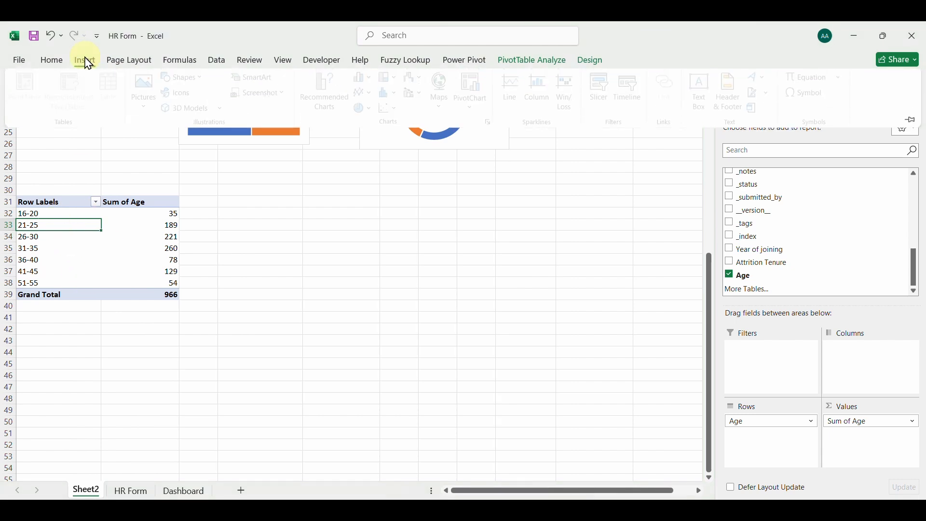
pyautogui.click(375, 80)
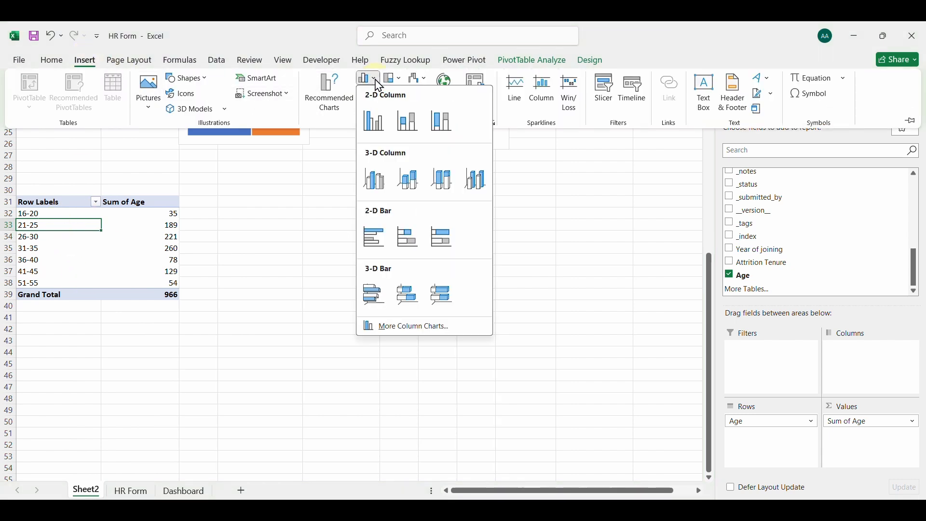
pyautogui.click(347, 107)
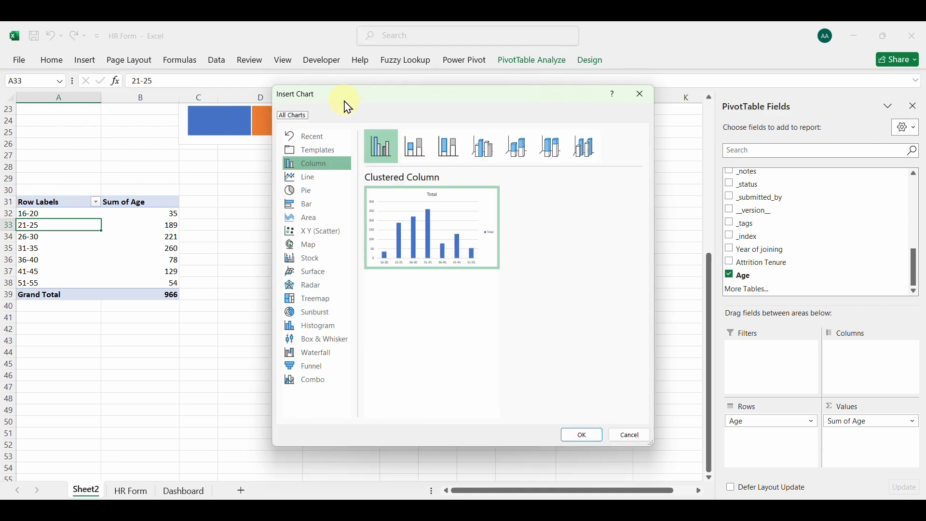
pyautogui.click(483, 146)
pyautogui.moveTo(484, 246)
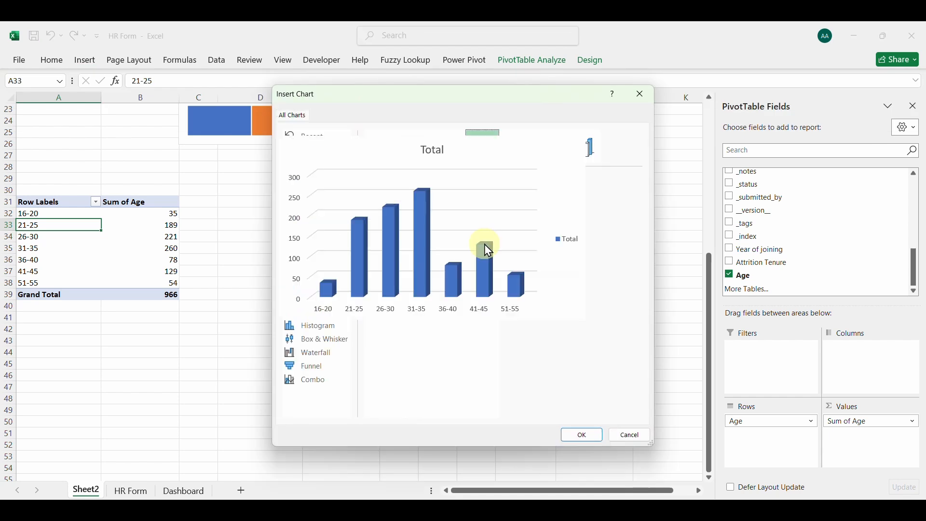
pyautogui.click(574, 436)
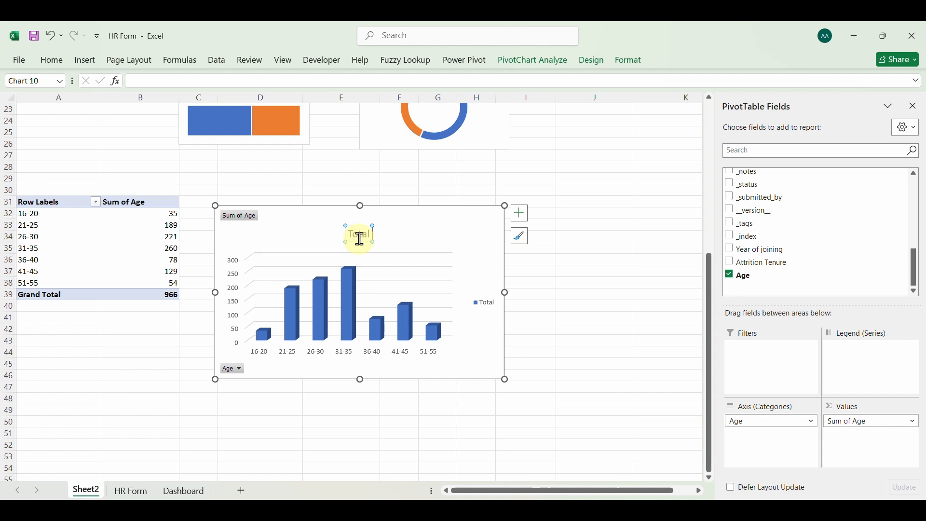
# Strip the age column chart of its title, field buttons, legend and vertical axis
pyautogui.press('Delete')
pyautogui.rightClick(243, 221)
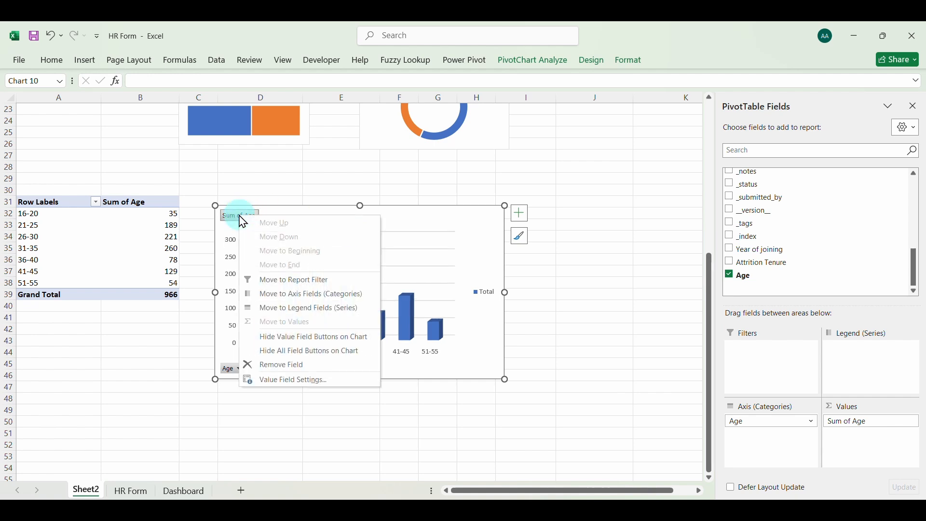
pyautogui.click(293, 351)
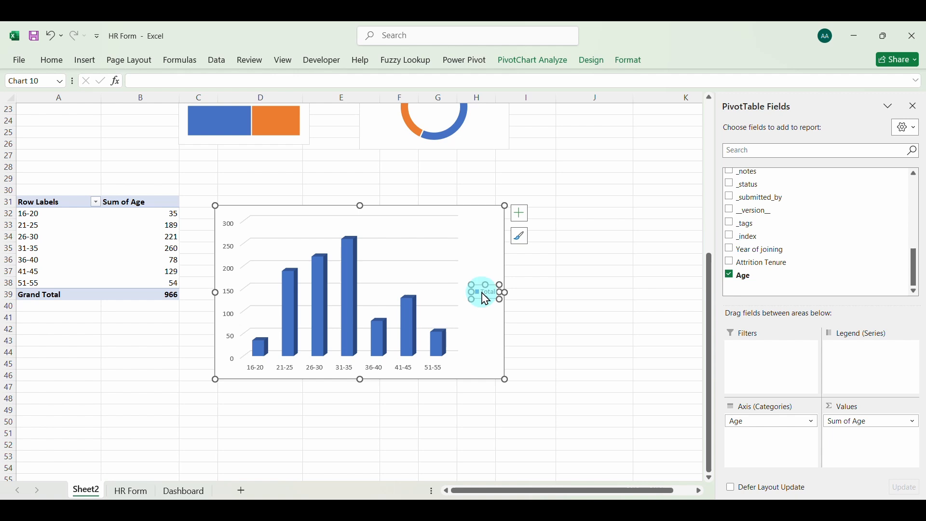
pyautogui.press('Delete')
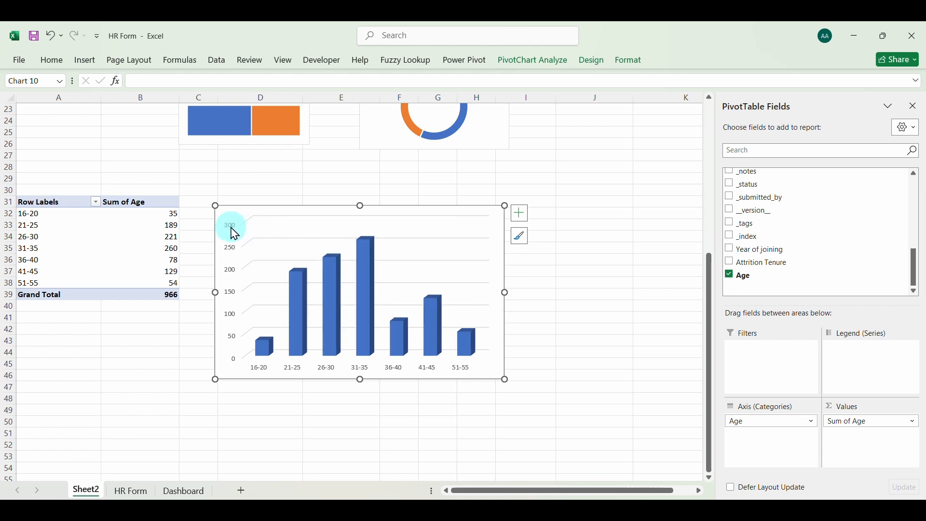
pyautogui.press('Delete')
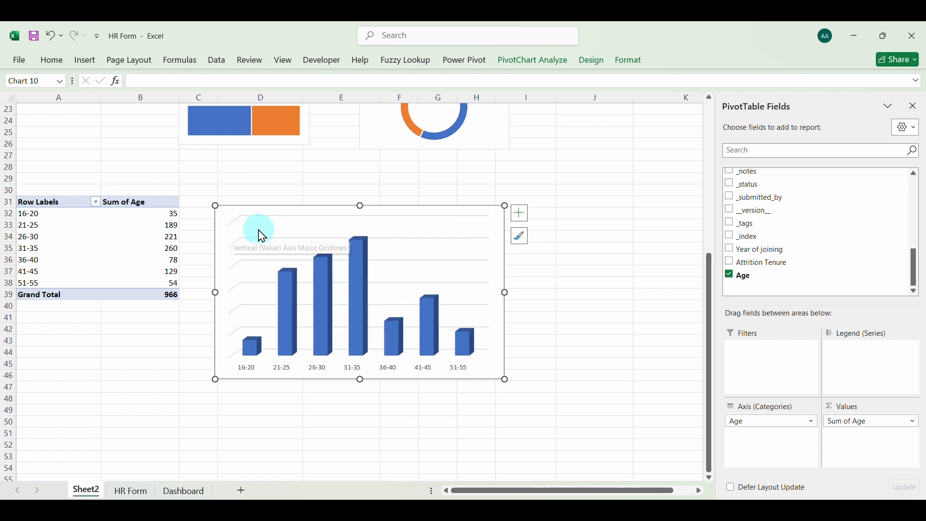
pyautogui.click(272, 217)
pyautogui.click(269, 216)
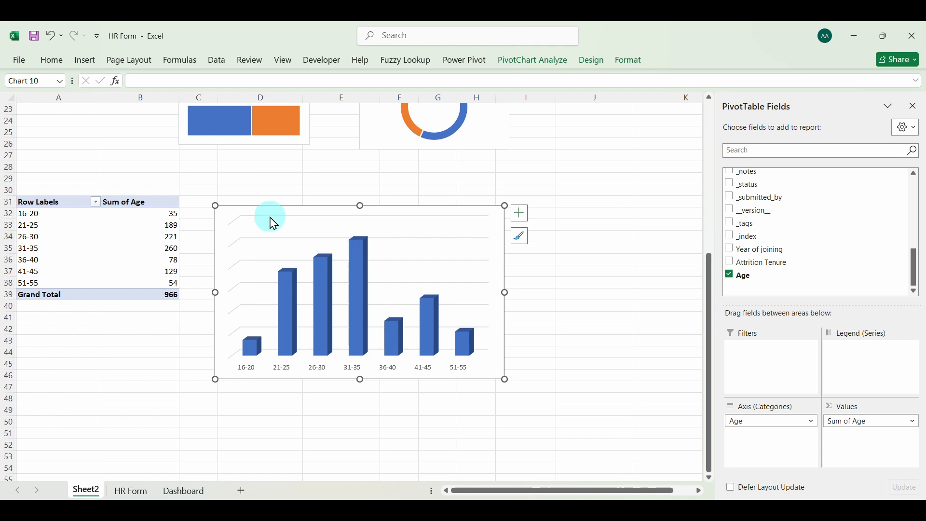
pyautogui.doubleClick(270, 217)
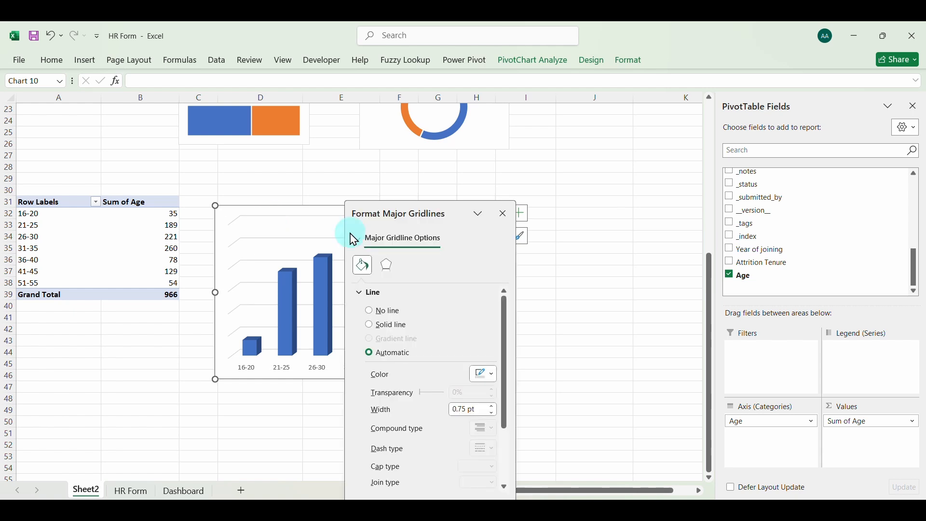
pyautogui.click(504, 216)
# Turn off the gridlines, data labels and axes on the age column chart
pyautogui.click(519, 213)
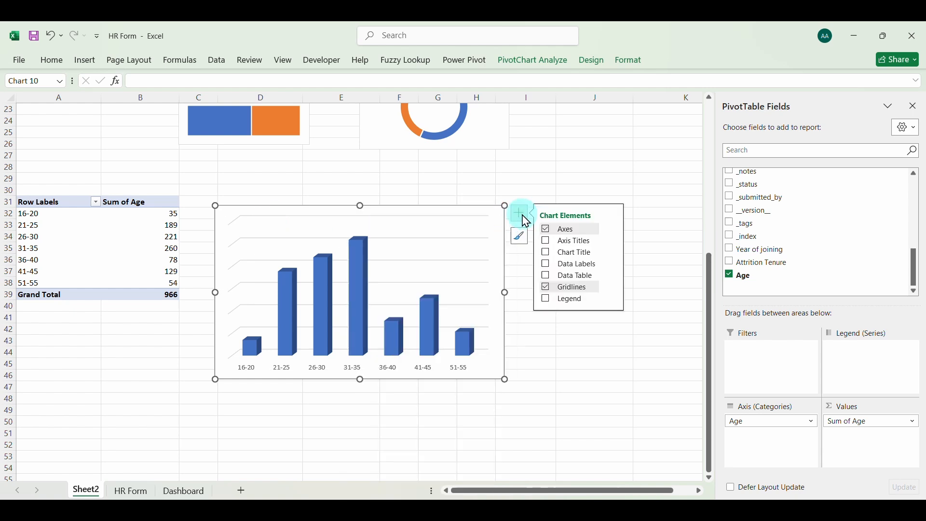
pyautogui.click(563, 289)
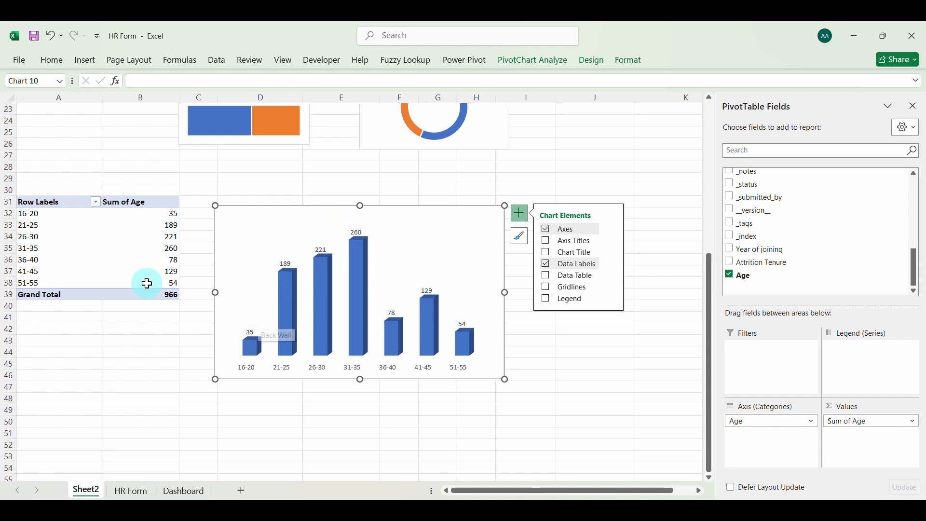
pyautogui.click(547, 264)
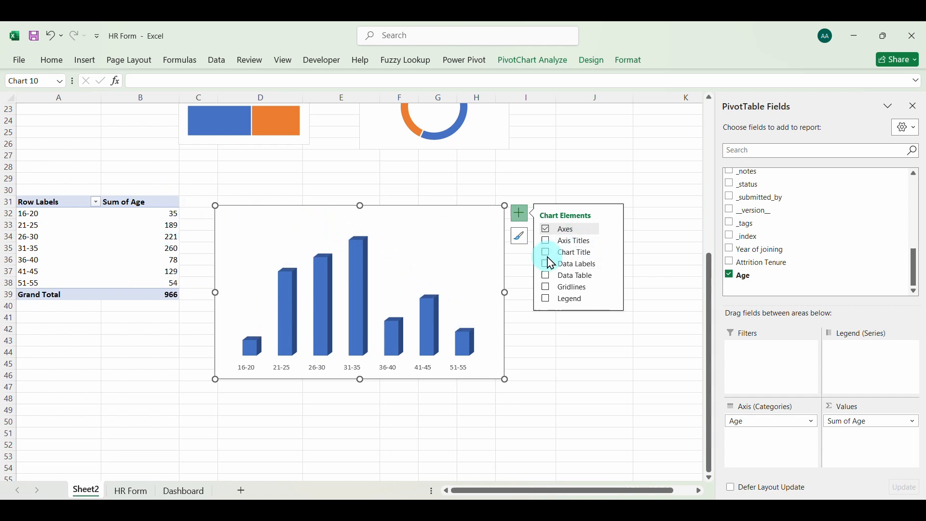
pyautogui.click(548, 230)
pyautogui.click(411, 225)
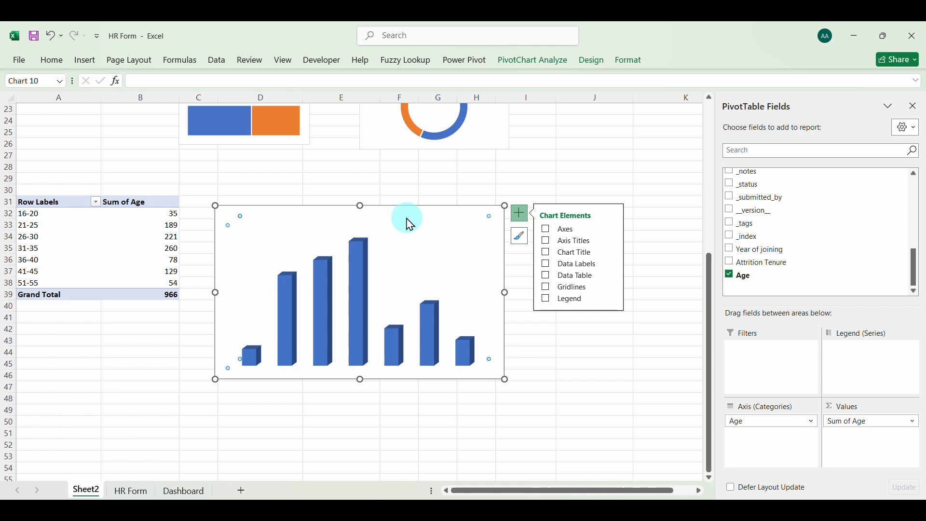
# Show the Sum of Age values in the age pivot table as % of Parent Row Total
pyautogui.click(168, 233)
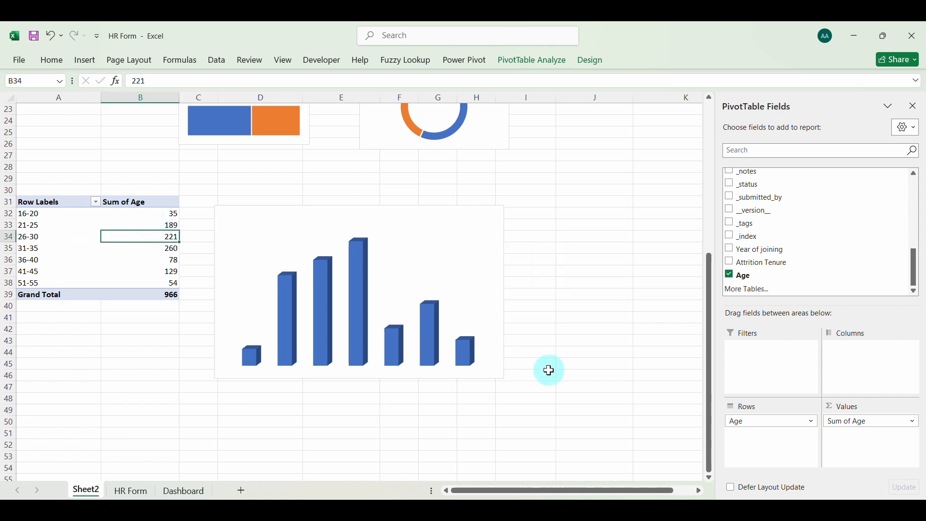
pyautogui.click(851, 421)
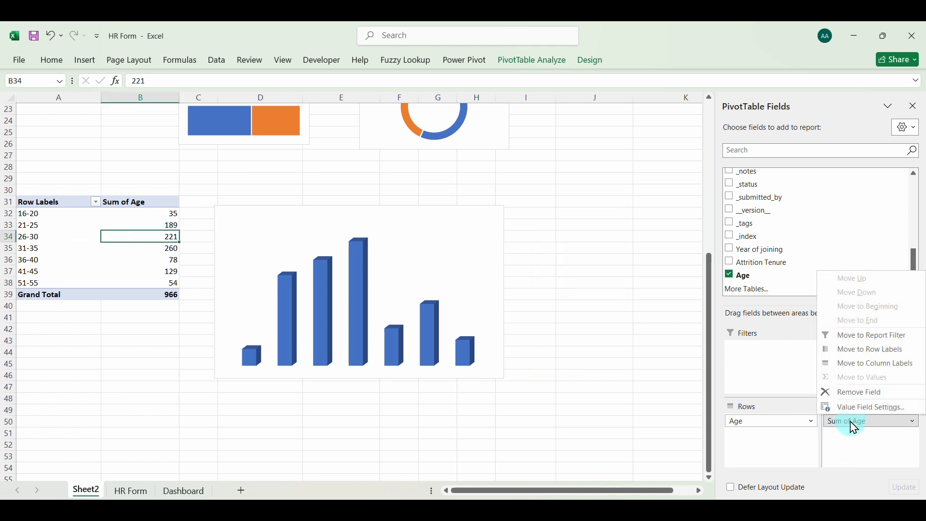
pyautogui.click(858, 411)
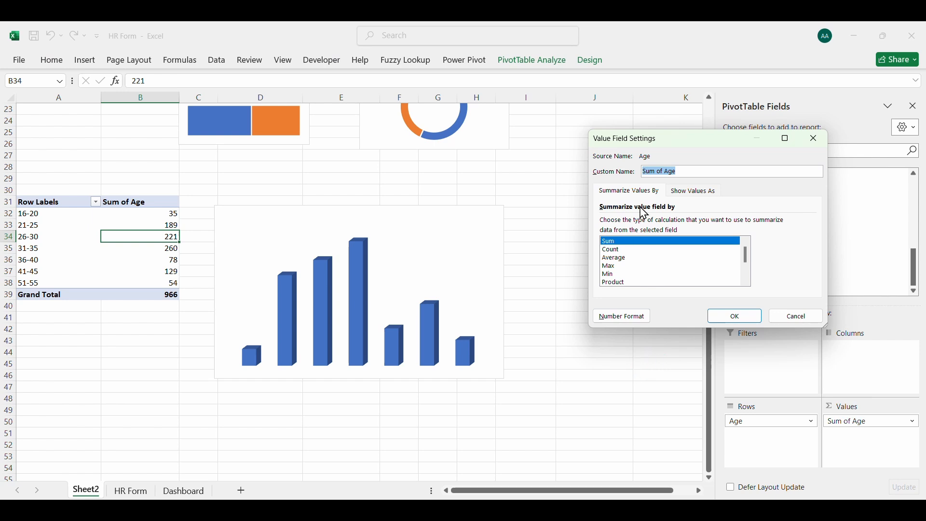
pyautogui.click(703, 193)
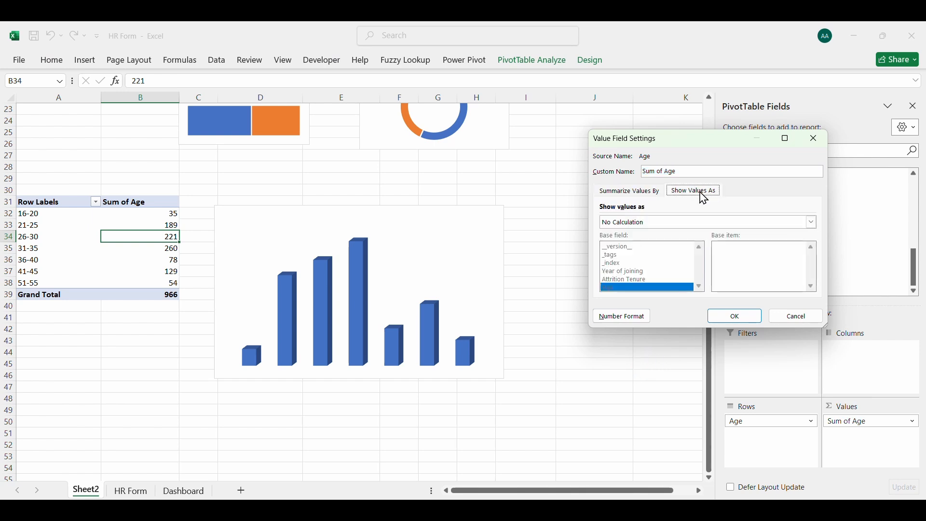
pyautogui.click(739, 224)
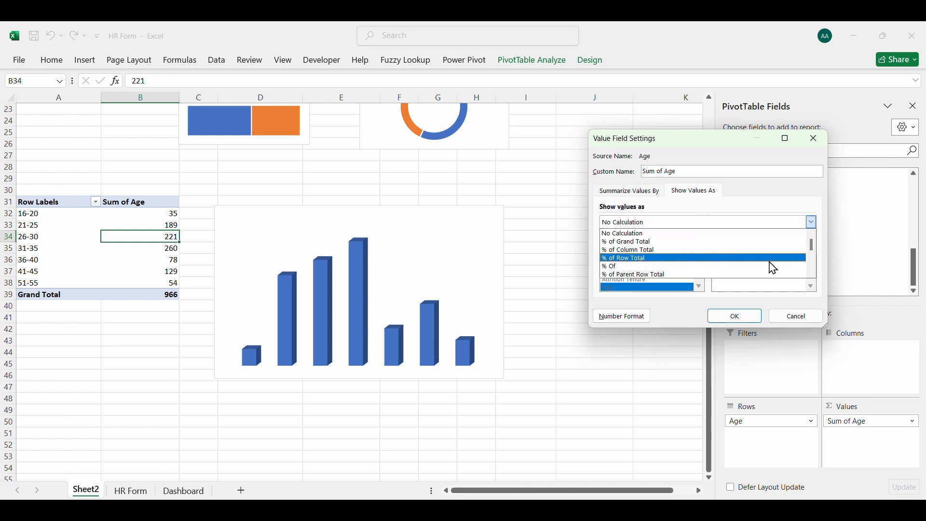
pyautogui.click(814, 275)
pyautogui.click(815, 276)
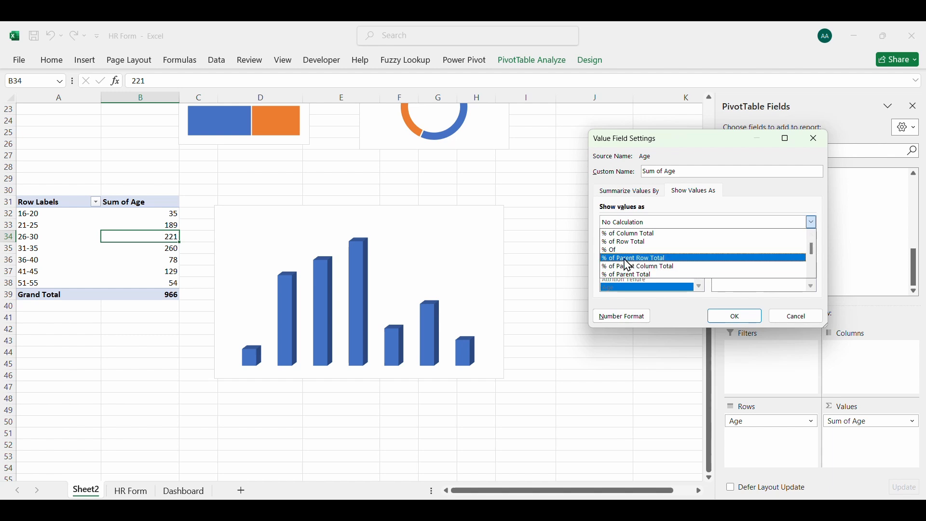
pyautogui.click(644, 261)
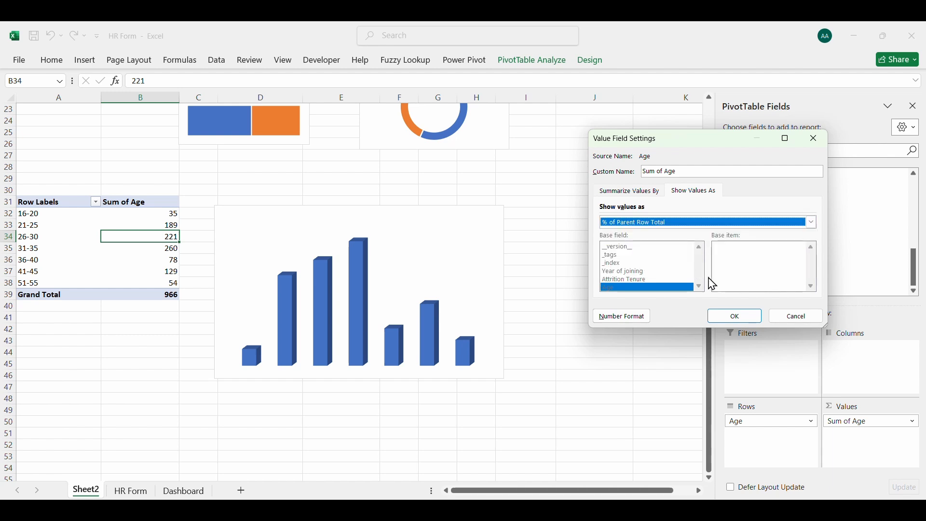
pyautogui.click(733, 316)
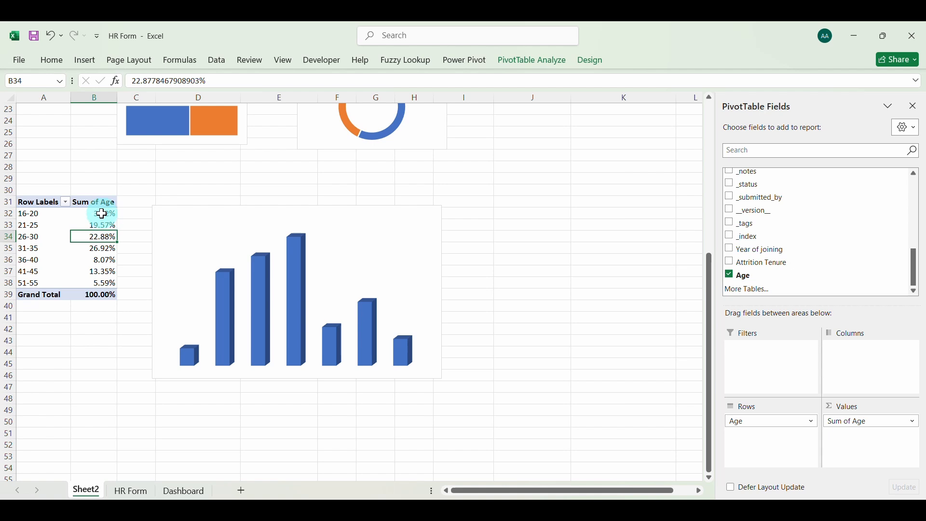
# Format the age group percentages in B32:B38 with no decimal places
pyautogui.moveTo(102, 214); pyautogui.dragTo(102, 280)
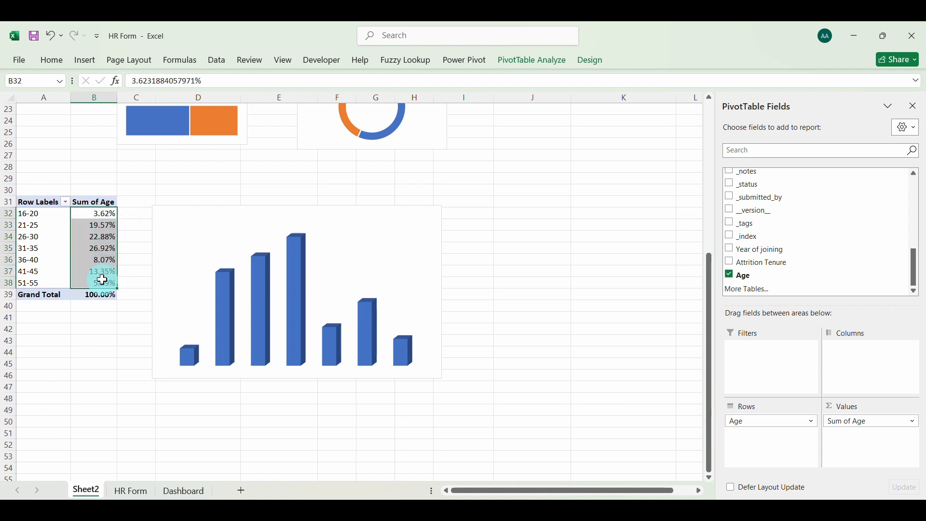
pyautogui.click(53, 61)
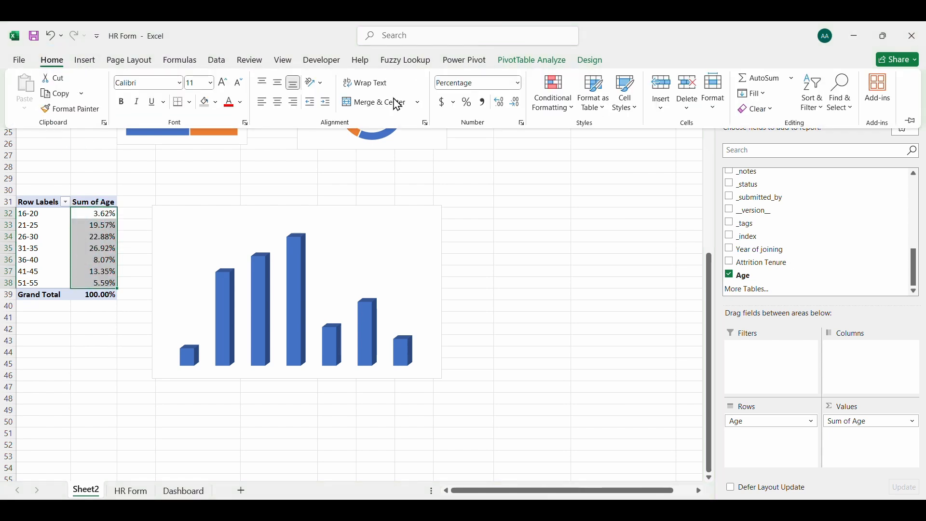
pyautogui.click(521, 104)
pyautogui.click(521, 104)
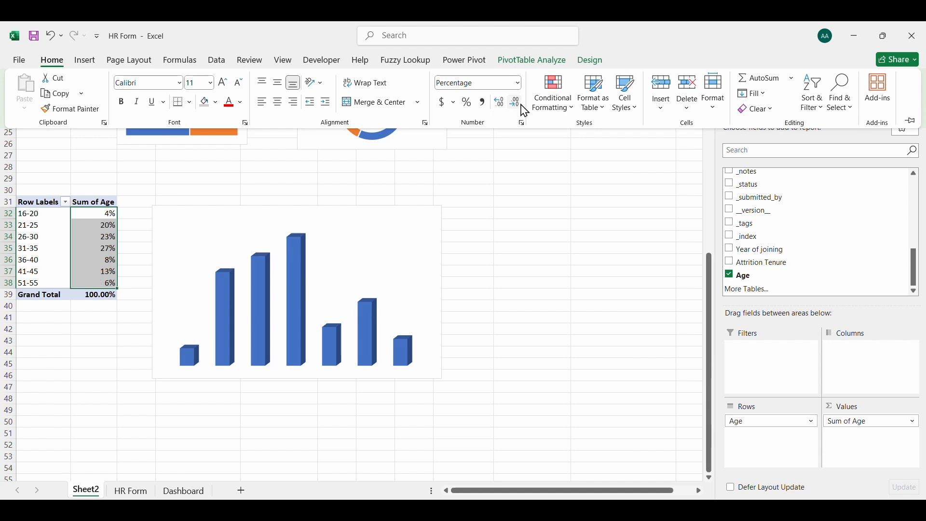
pyautogui.click(89, 247)
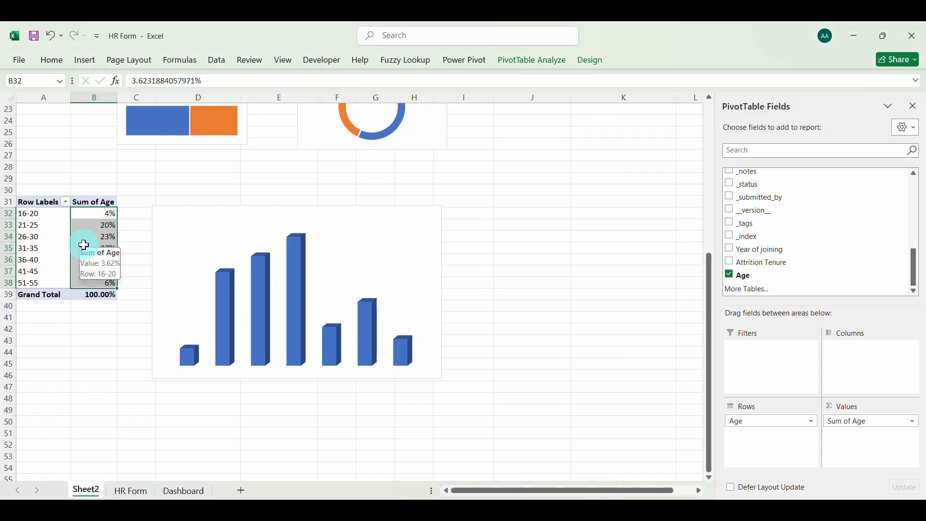
# Add data labels to the age column chart and make them bold at font size 10
pyautogui.click(306, 210)
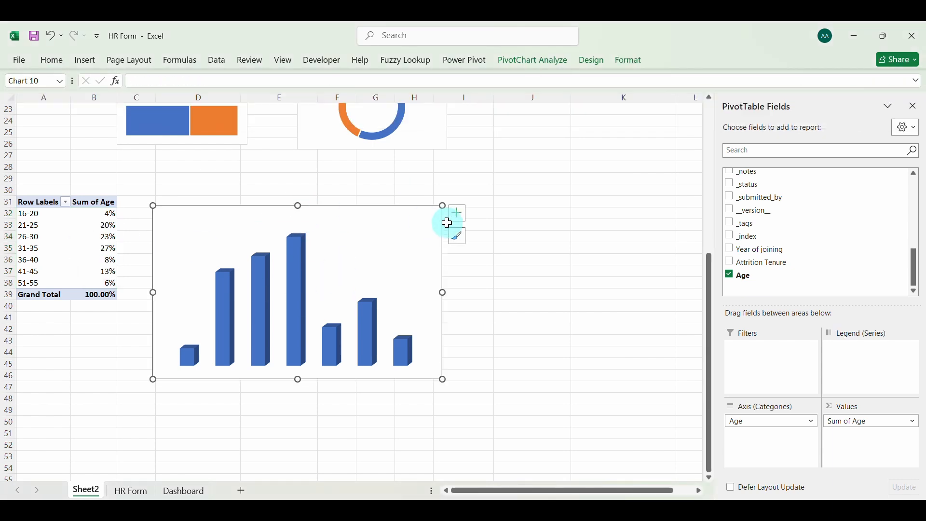
pyautogui.click(457, 214)
pyautogui.click(486, 264)
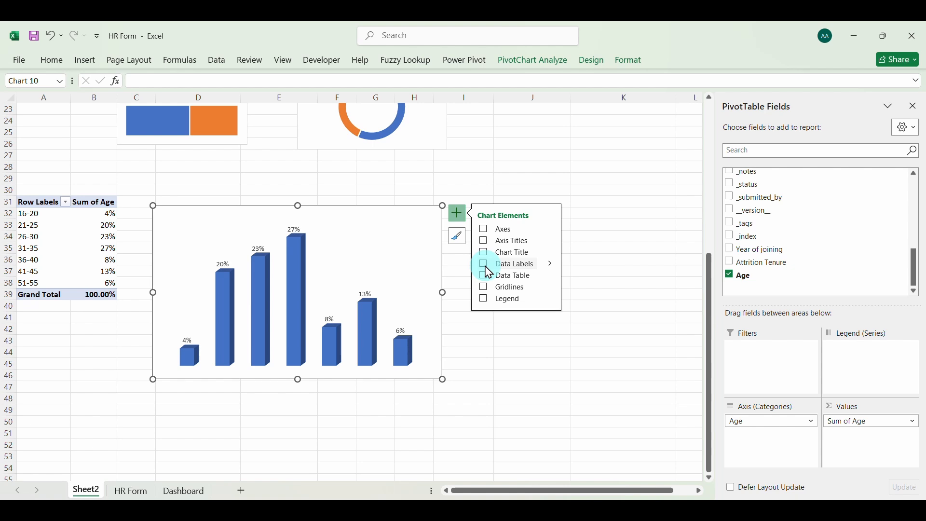
pyautogui.click(296, 229)
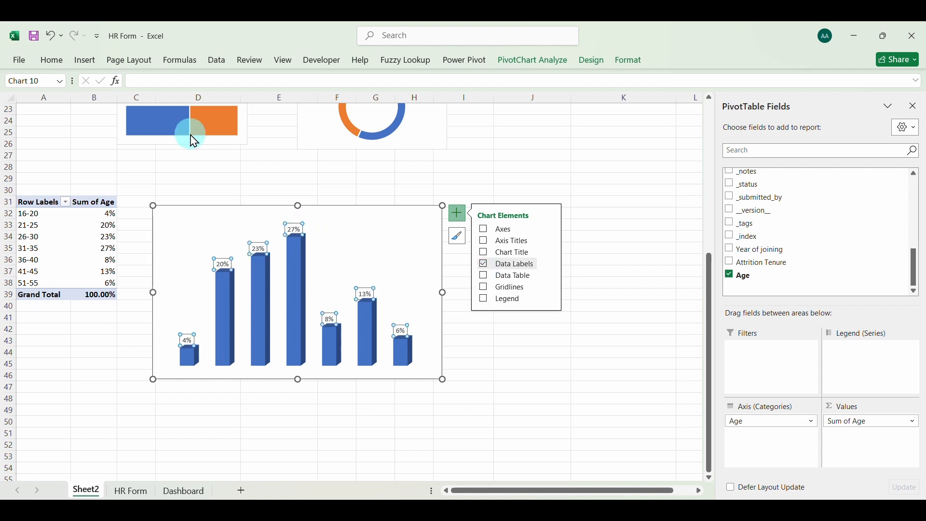
pyautogui.click(52, 60)
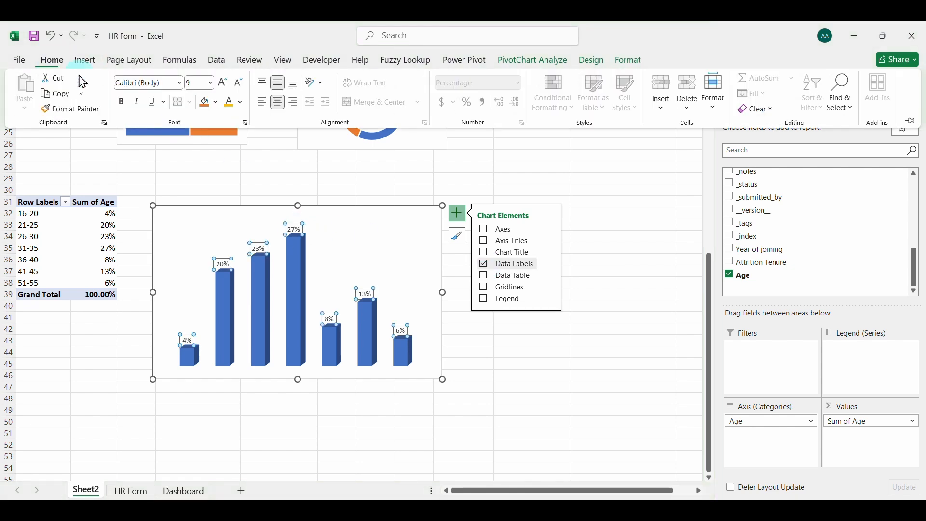
pyautogui.click(224, 83)
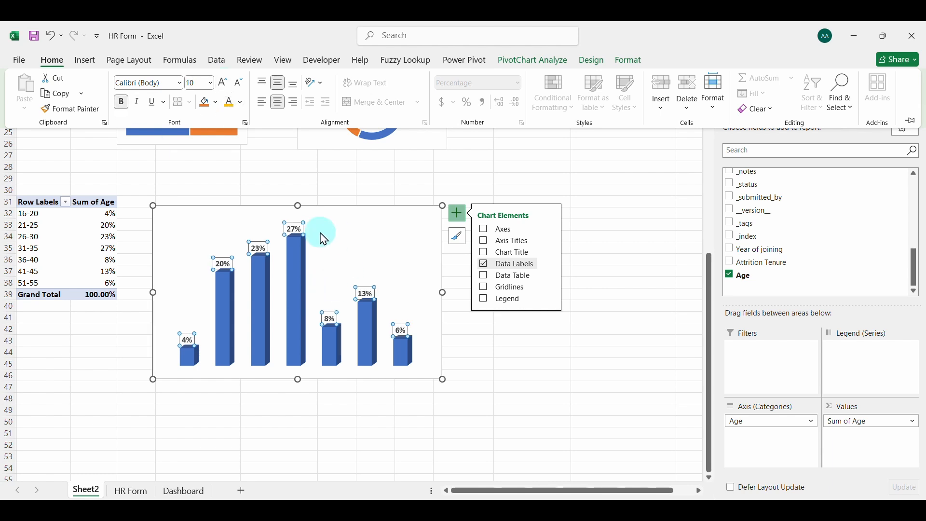
pyautogui.click(341, 221)
pyautogui.click(341, 223)
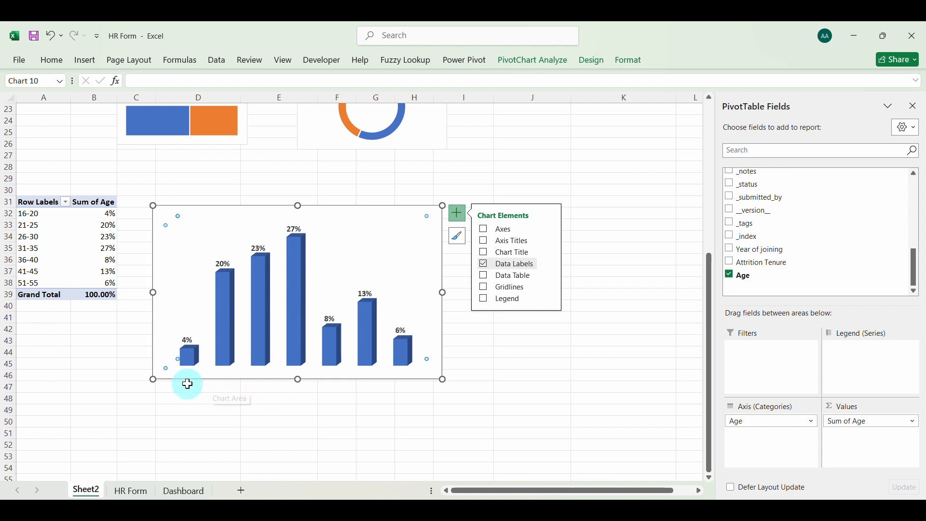
# Turn on the age chart's axes and delete the vertical percentage axis, keeping only the age group axis
pyautogui.click(486, 230)
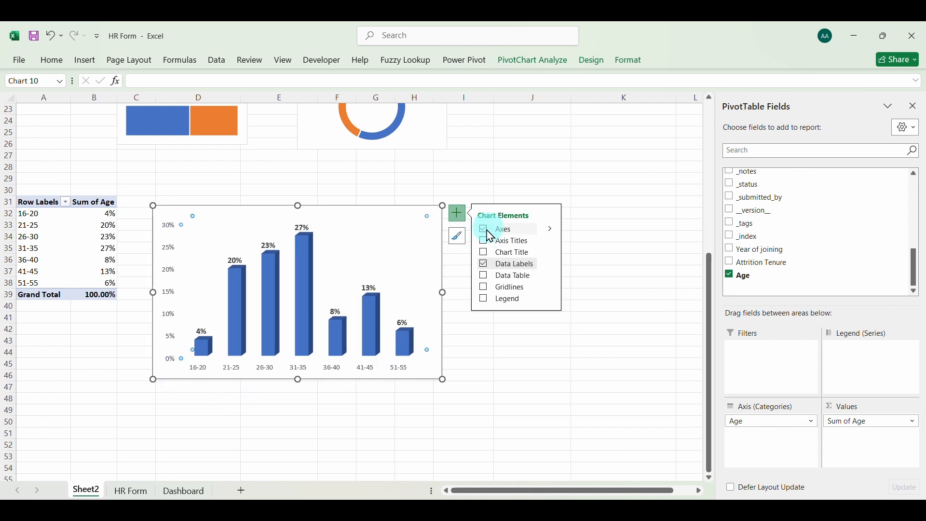
pyautogui.click(174, 250)
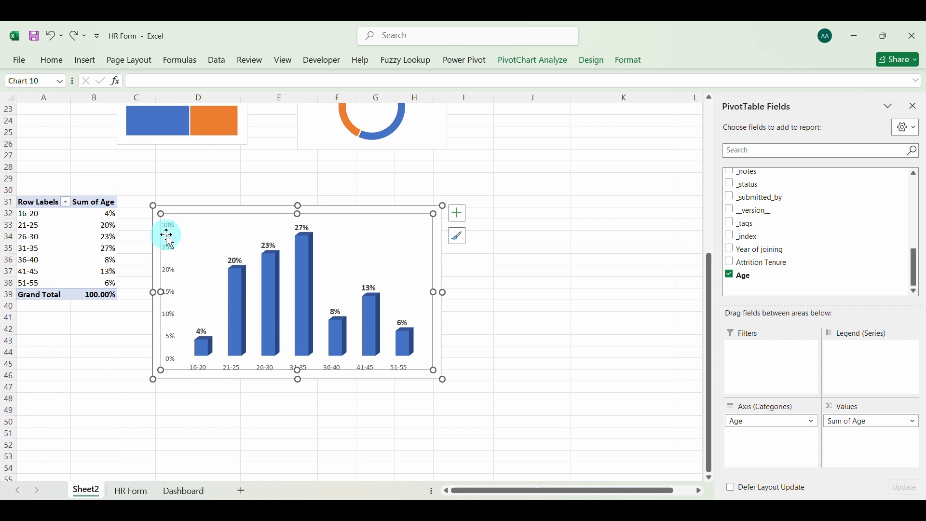
pyautogui.click(173, 250)
pyautogui.press('Delete')
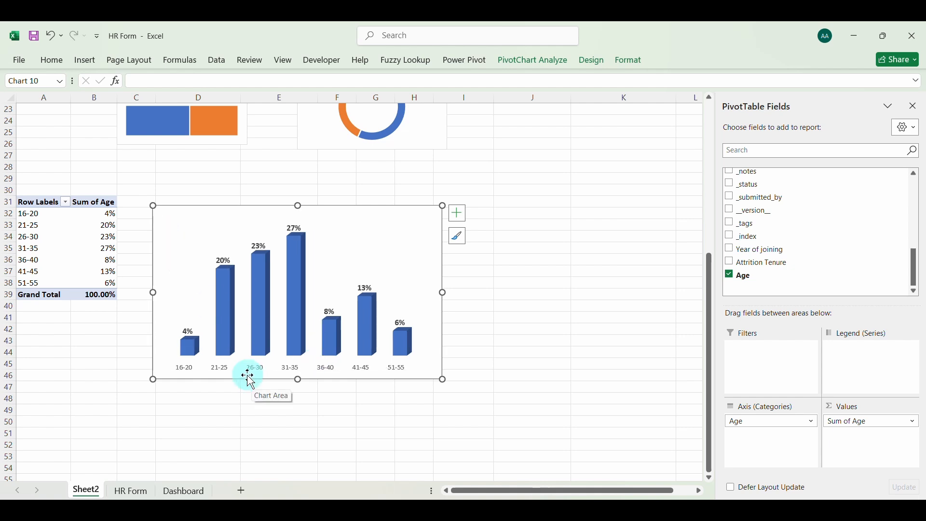
# Make the age chart's horizontal axis labels bold at font size 10.5
pyautogui.click(221, 370)
pyautogui.click(230, 371)
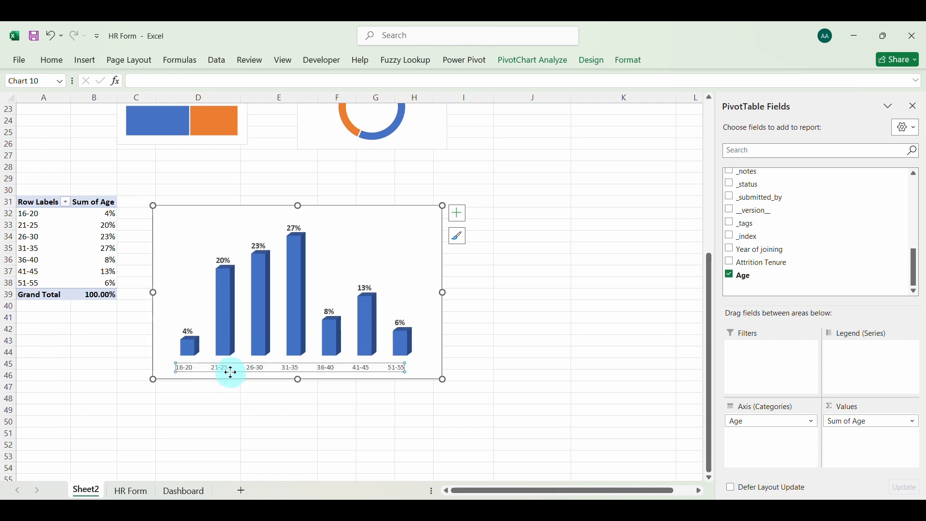
pyautogui.click(52, 61)
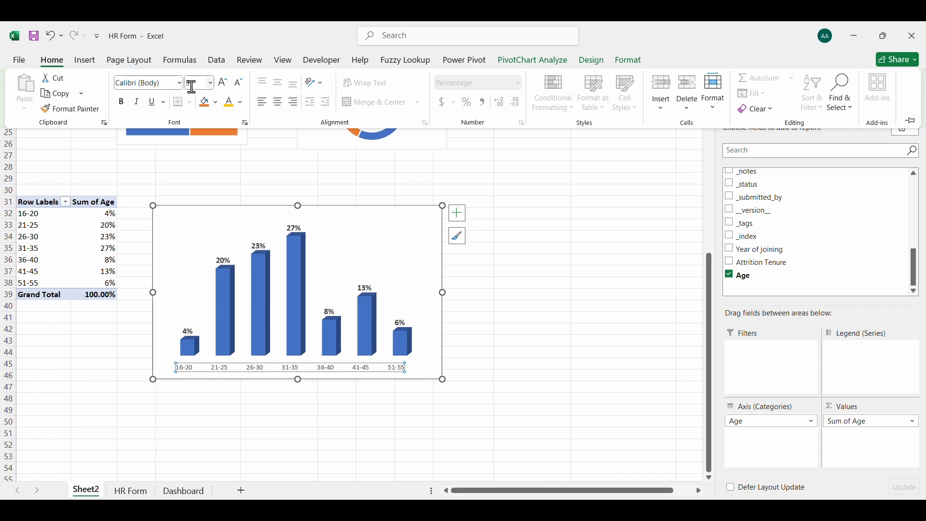
pyautogui.click(223, 83)
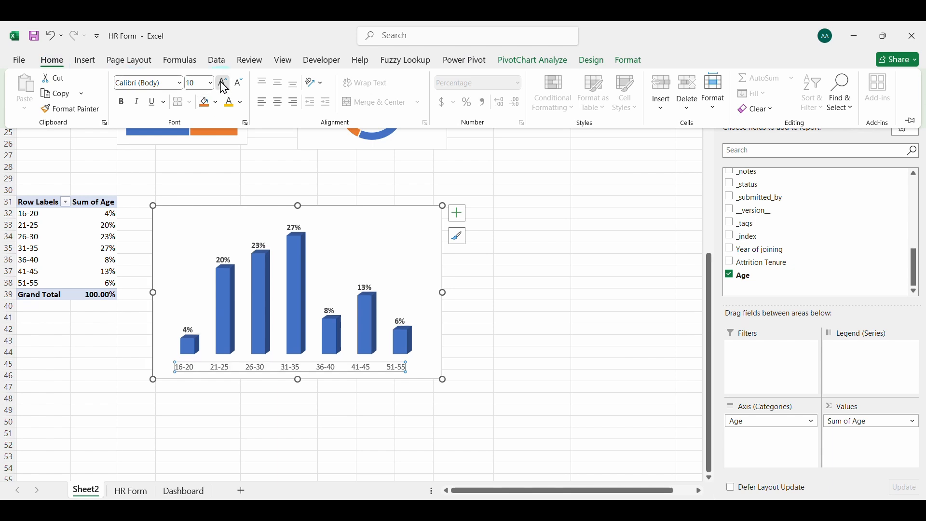
pyautogui.click(224, 85)
pyautogui.click(123, 103)
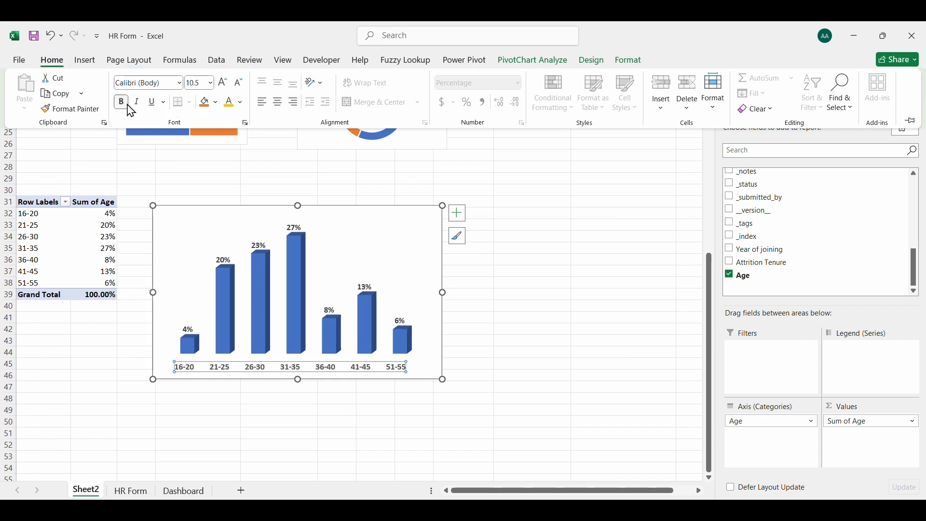
# Shrink the age column chart by pulling in its upper and left edges
pyautogui.click(297, 203)
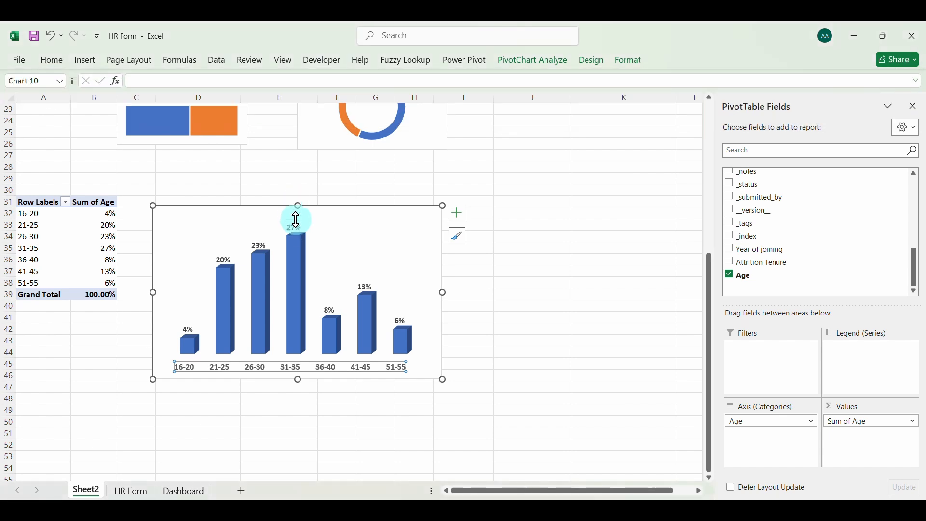
pyautogui.click(373, 200)
pyautogui.click(305, 209)
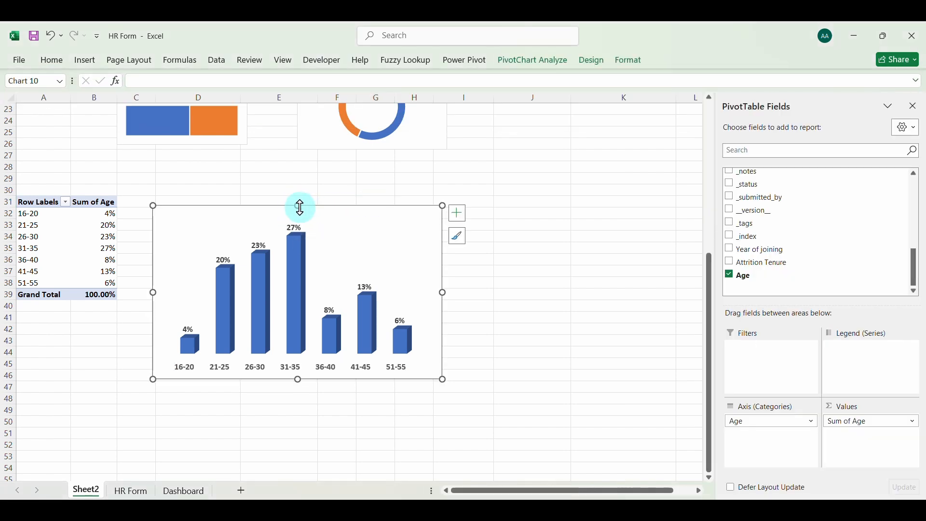
pyautogui.moveTo(298, 208); pyautogui.dragTo(300, 246)
pyautogui.moveTo(153, 312); pyautogui.dragTo(182, 311)
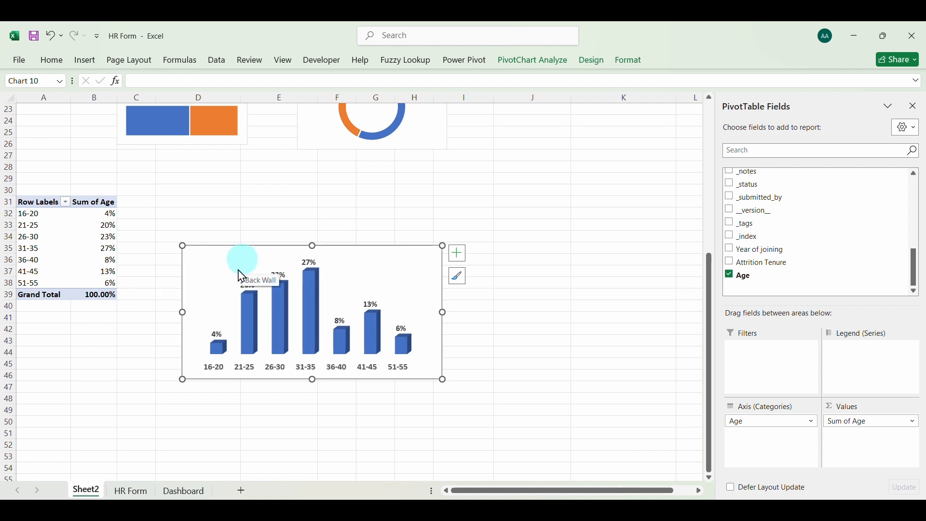
# Move the Gender slicer aside on the Dashboard sheet and paste the age column chart over the first panel beside the Department slicer
pyautogui.click(190, 491)
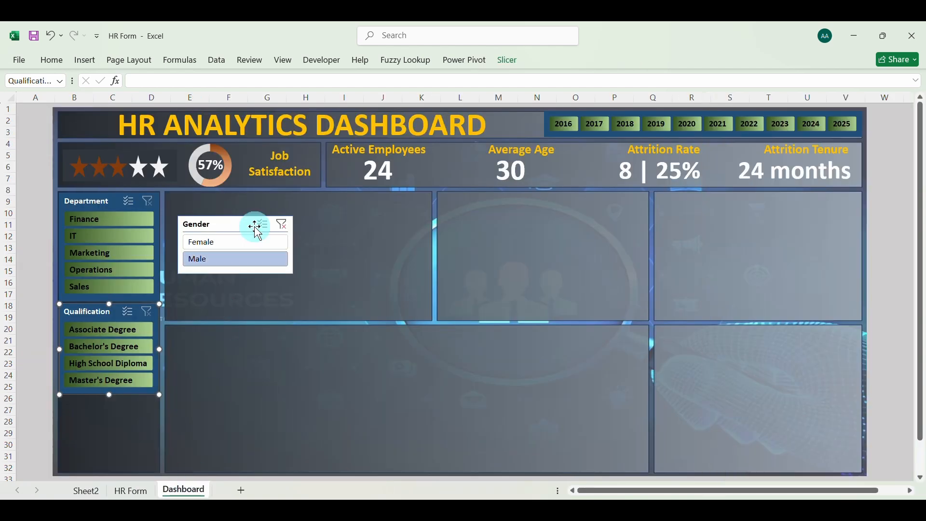
pyautogui.moveTo(257, 226); pyautogui.dragTo(627, 265)
pyautogui.click(385, 253)
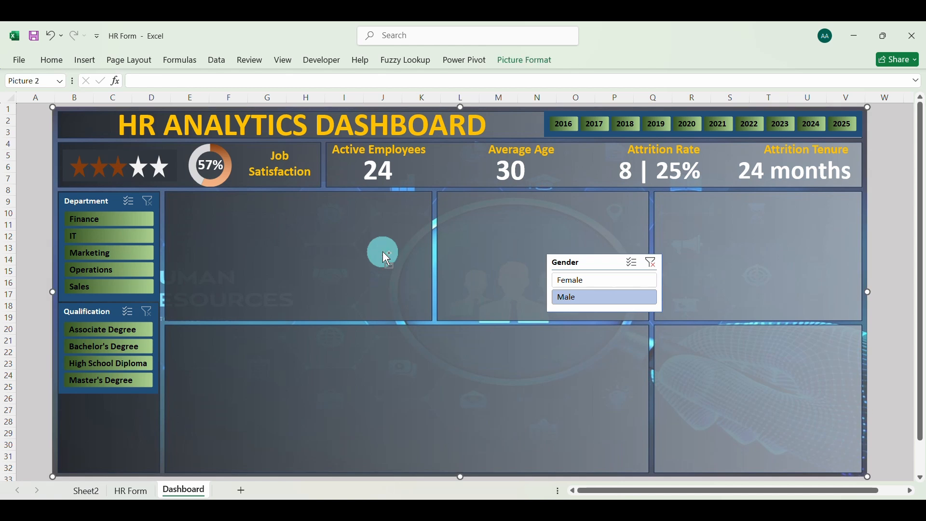
pyautogui.hotkey('ctrl', 'v')
pyautogui.moveTo(246, 110); pyautogui.dragTo(354, 197)
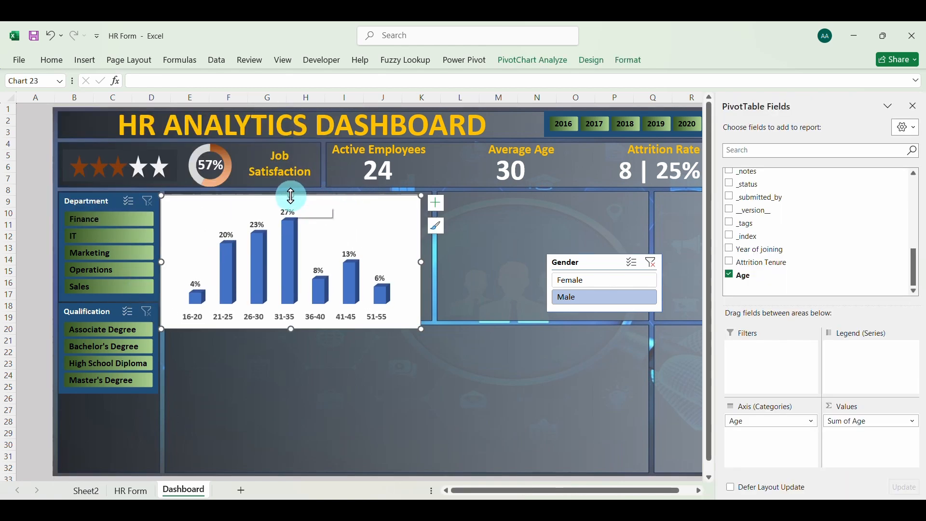
# Resize and position the pasted age chart to fill the first panel's width, leaving a strip free above it
pyautogui.moveTo(292, 196)
pyautogui.mouseDown()
pyautogui.moveTo(291, 224)
pyautogui.moveTo(290, 213)
pyautogui.mouseUp()
pyautogui.click(347, 220)
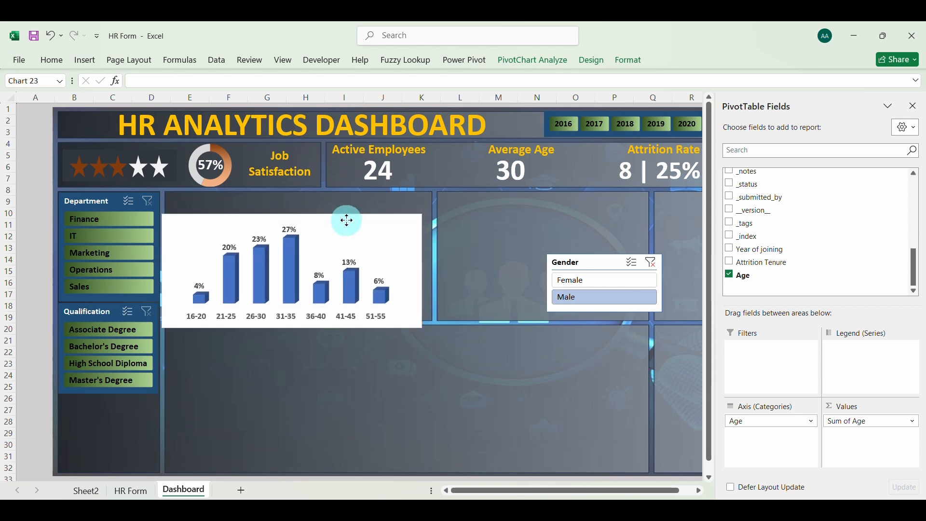
pyautogui.moveTo(347, 221); pyautogui.dragTo(350, 212)
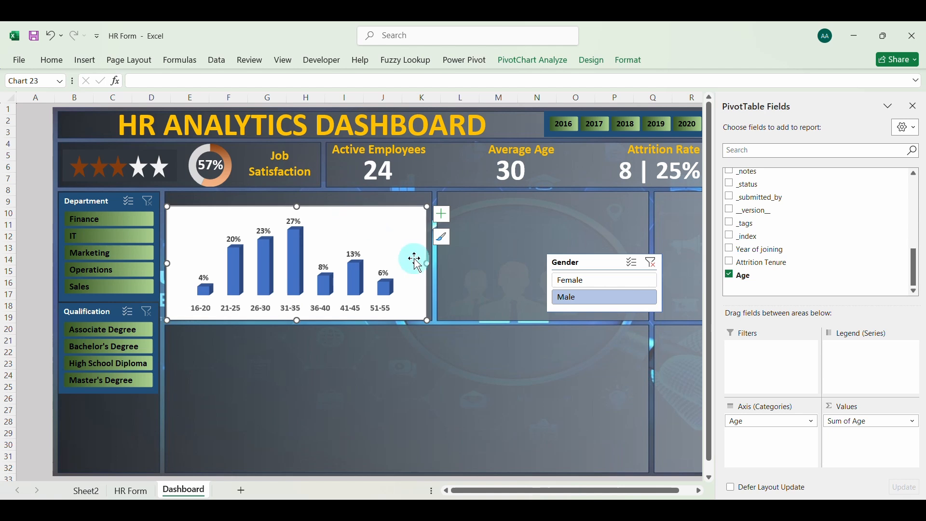
pyautogui.moveTo(430, 263); pyautogui.dragTo(432, 263)
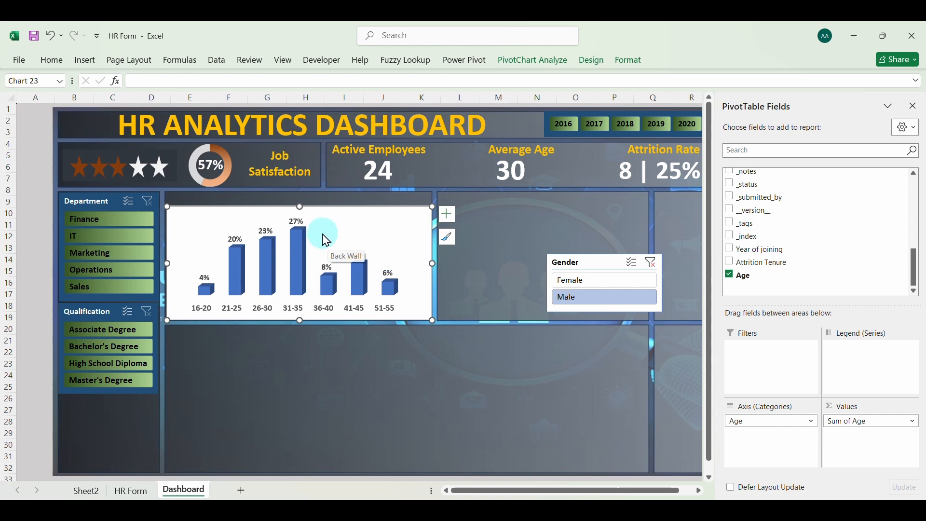
# Set the pasted age chart's area to no fill and its border to no line
pyautogui.rightClick(356, 211)
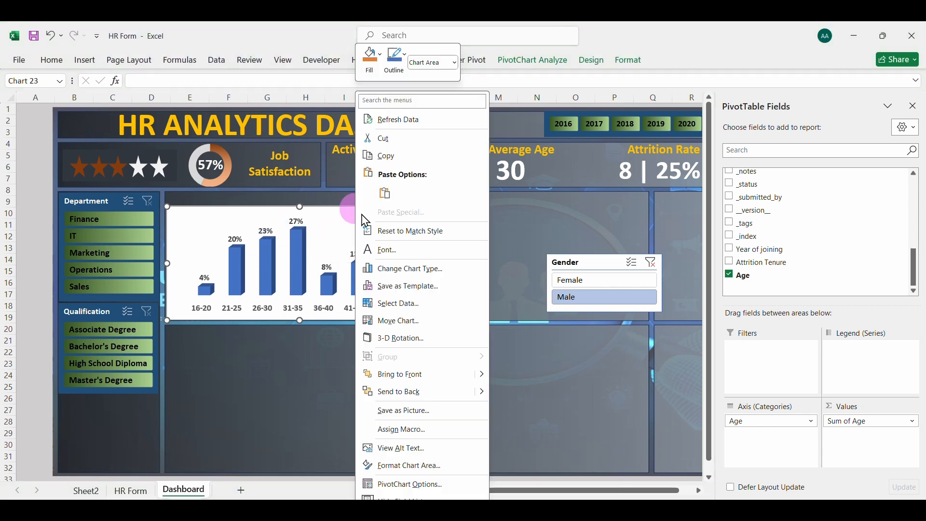
pyautogui.click(402, 466)
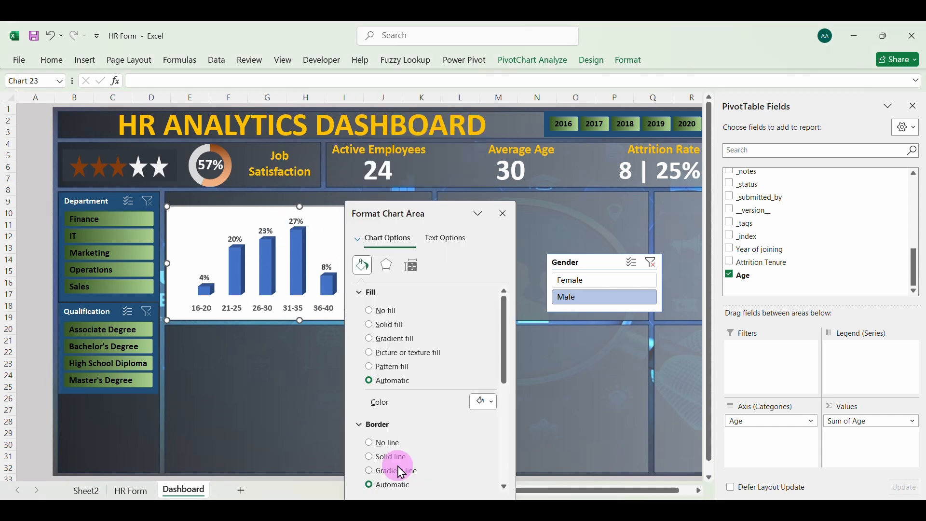
pyautogui.click(373, 314)
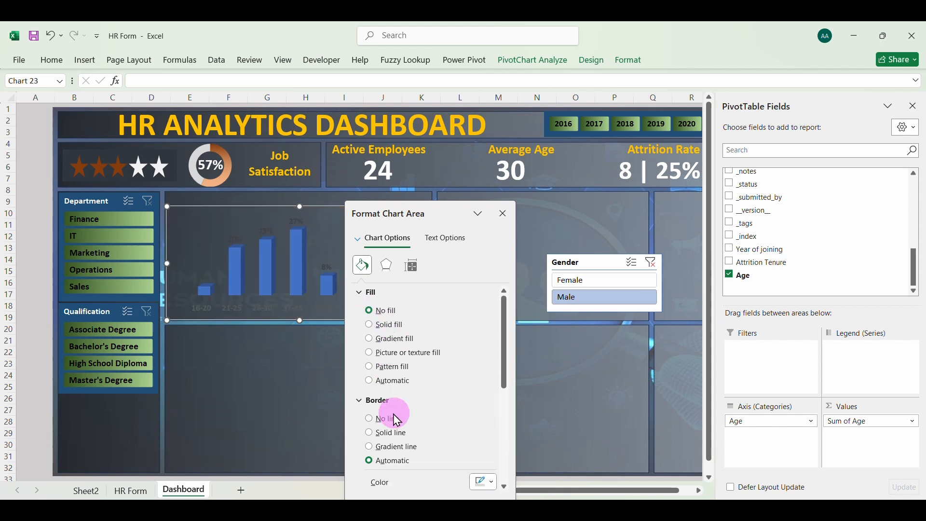
pyautogui.click(373, 421)
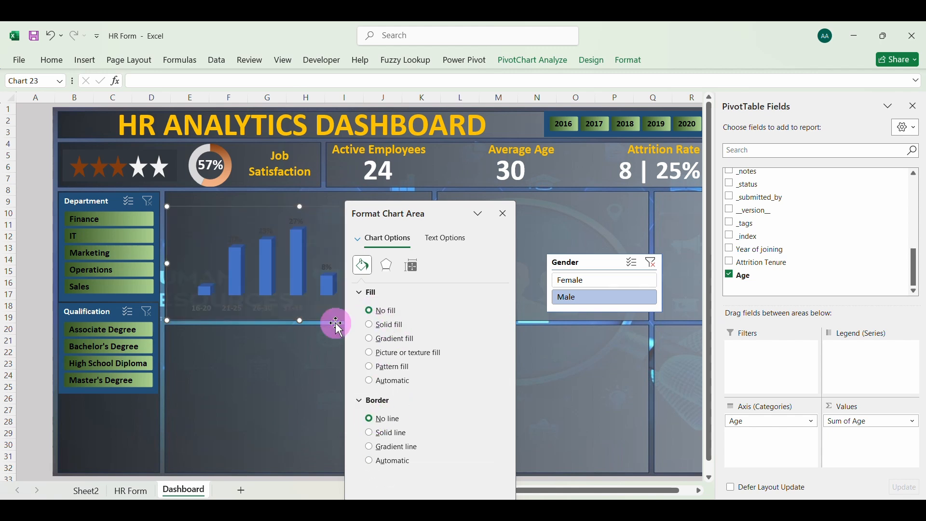
# Give the age chart's columns a gradient fill and set their border to no line
pyautogui.click(299, 269)
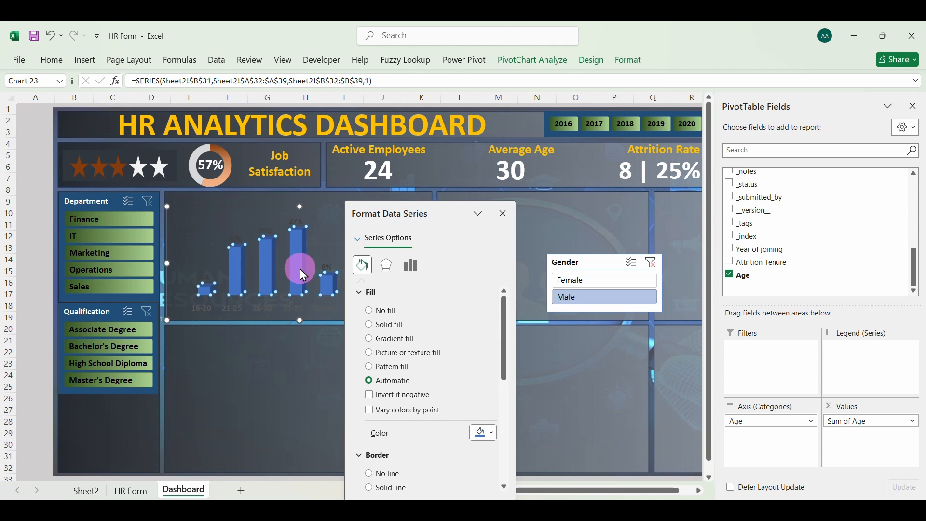
pyautogui.click(370, 476)
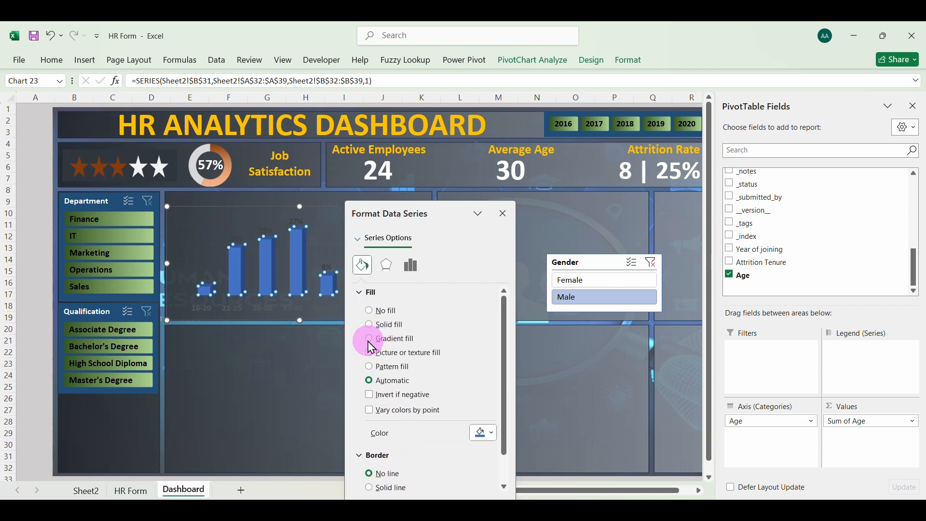
pyautogui.click(369, 342)
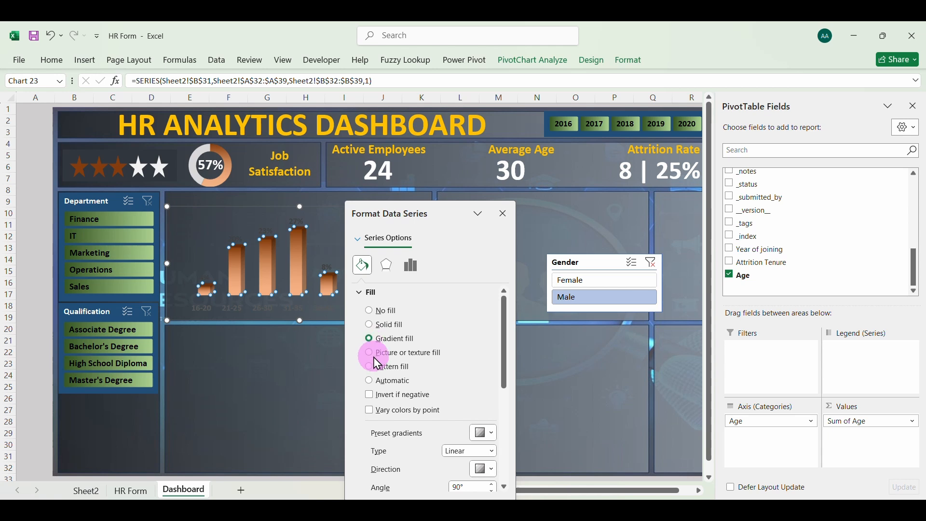
# Change the age chart's data labels to a white font and close the formatting pane
pyautogui.click(293, 222)
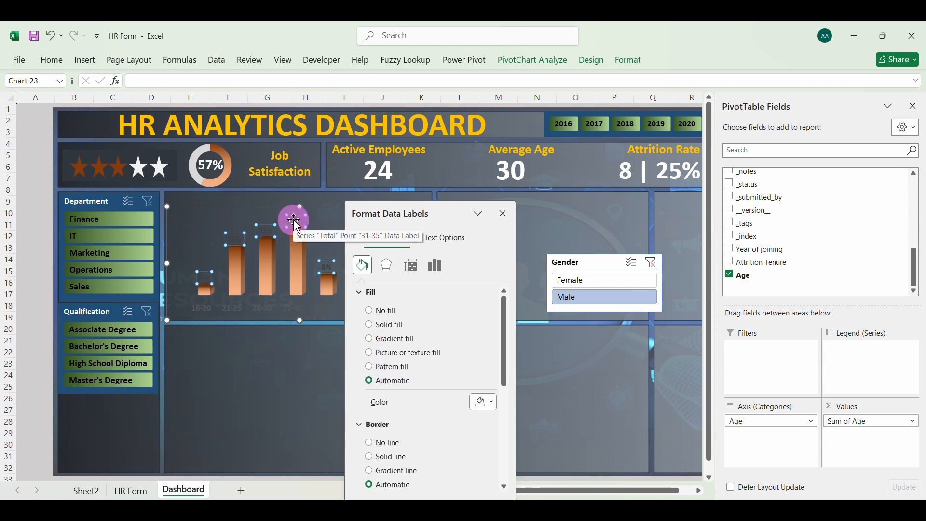
pyautogui.click(58, 60)
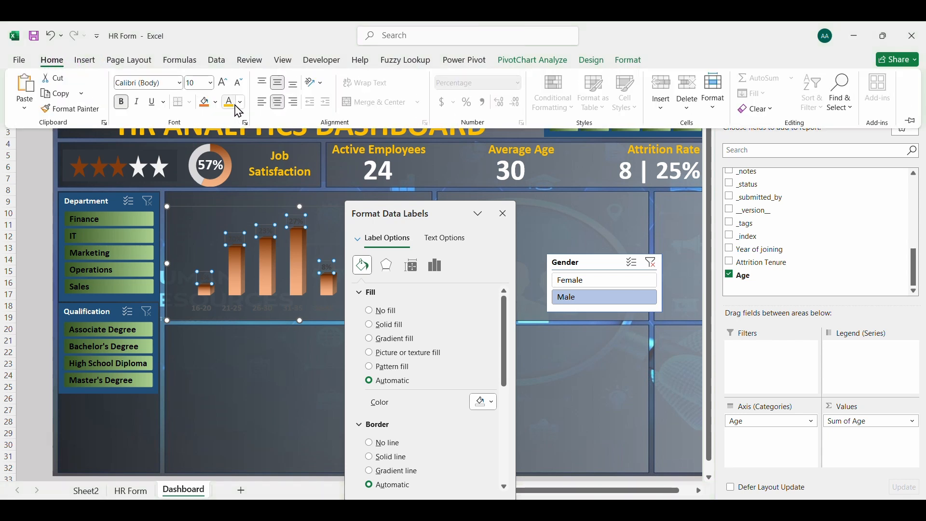
pyautogui.click(240, 102)
pyautogui.click(232, 177)
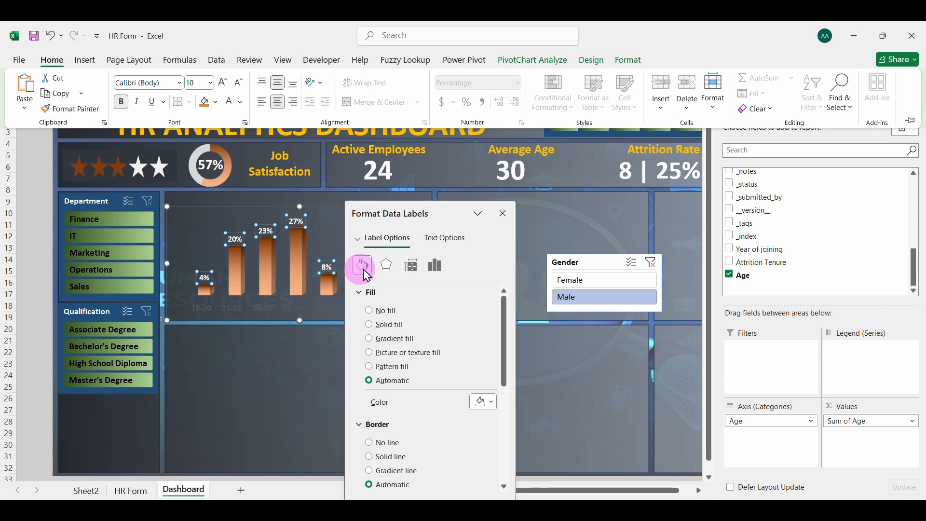
pyautogui.click(444, 213)
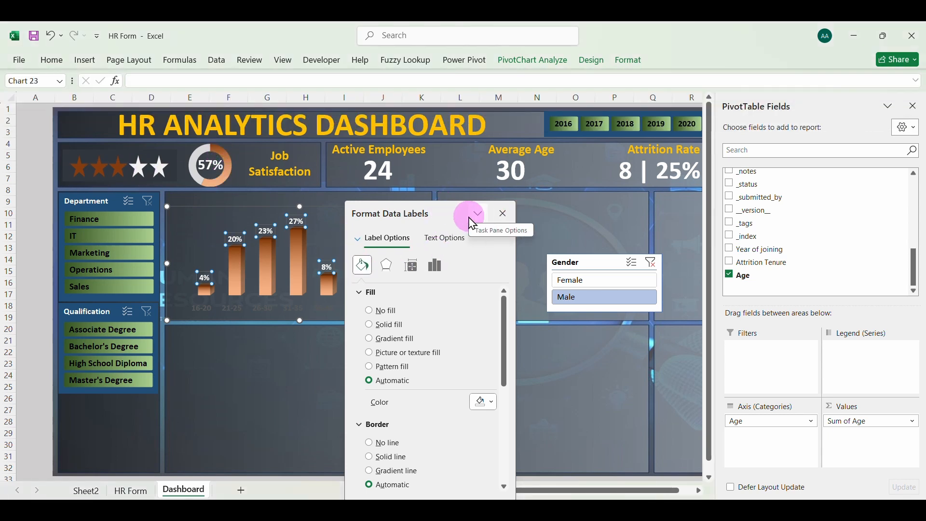
pyautogui.moveTo(463, 213); pyautogui.dragTo(575, 203)
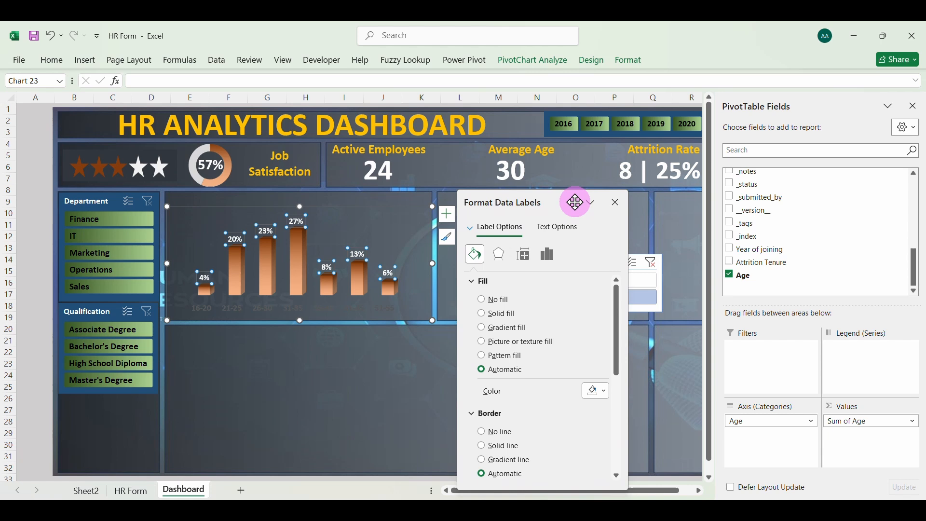
pyautogui.click(398, 335)
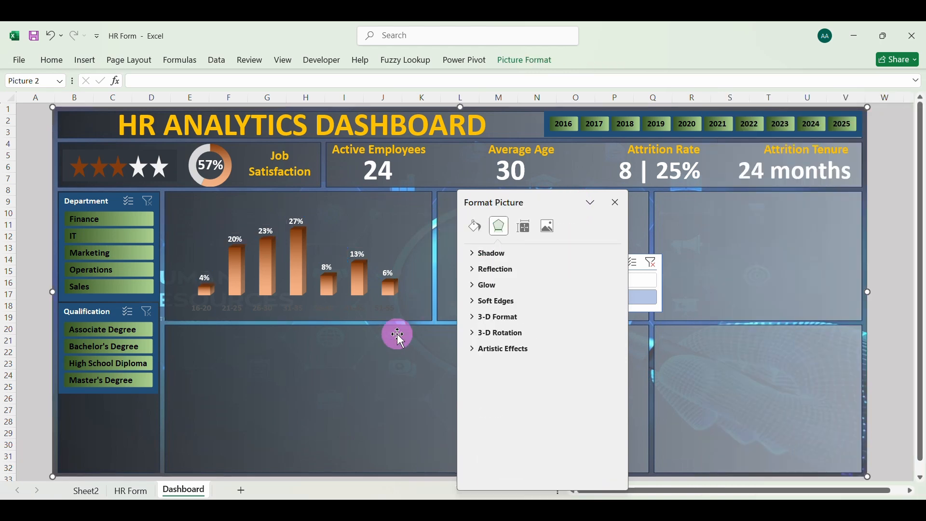
pyautogui.click(615, 203)
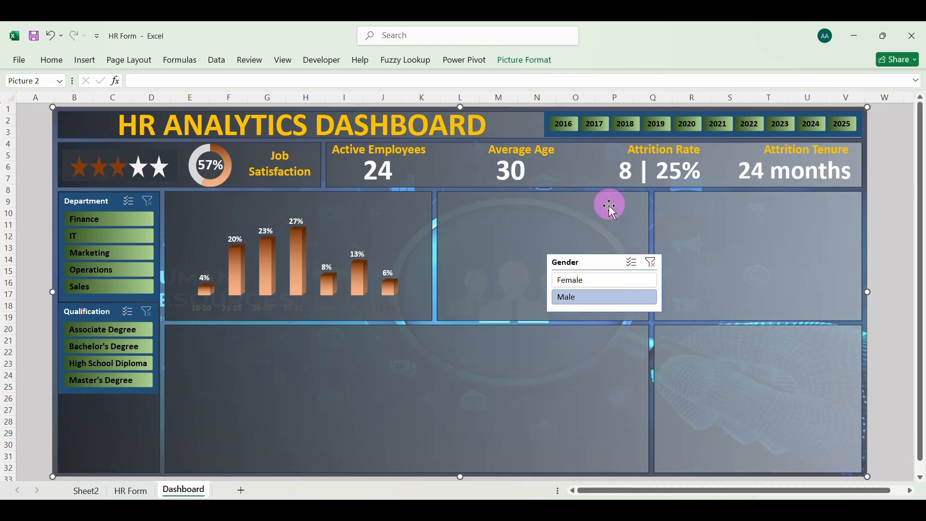
# Duplicate the "Active Employees" text box and place the copy in the strip above the age chart
pyautogui.click(239, 237)
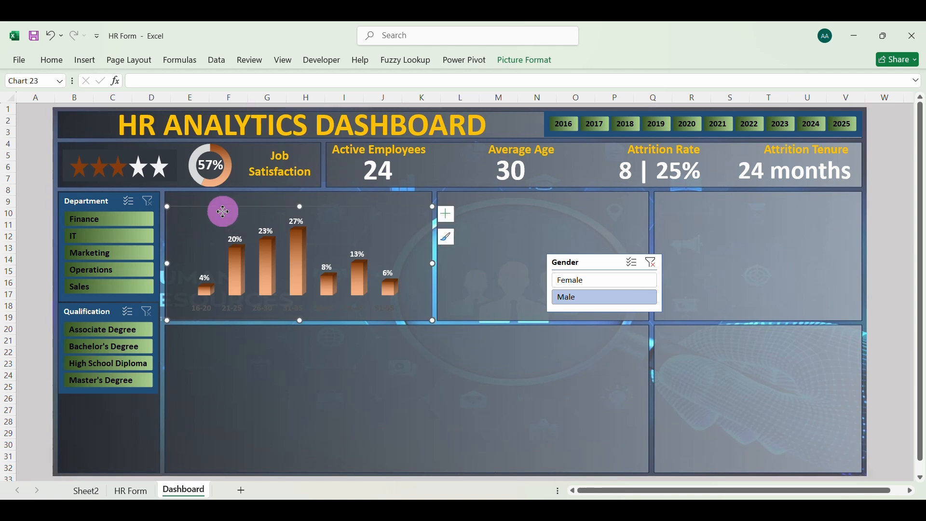
pyautogui.click(354, 150)
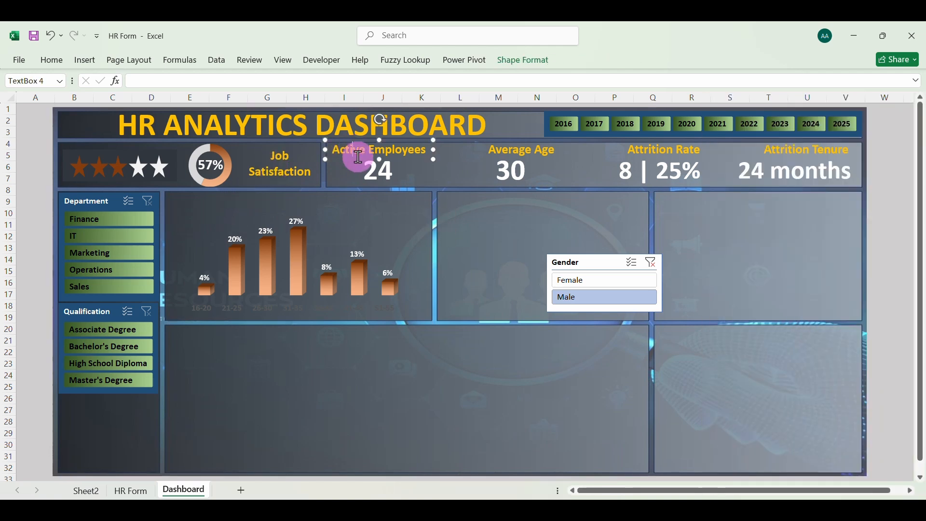
pyautogui.hotkey('ctrl', 'd')
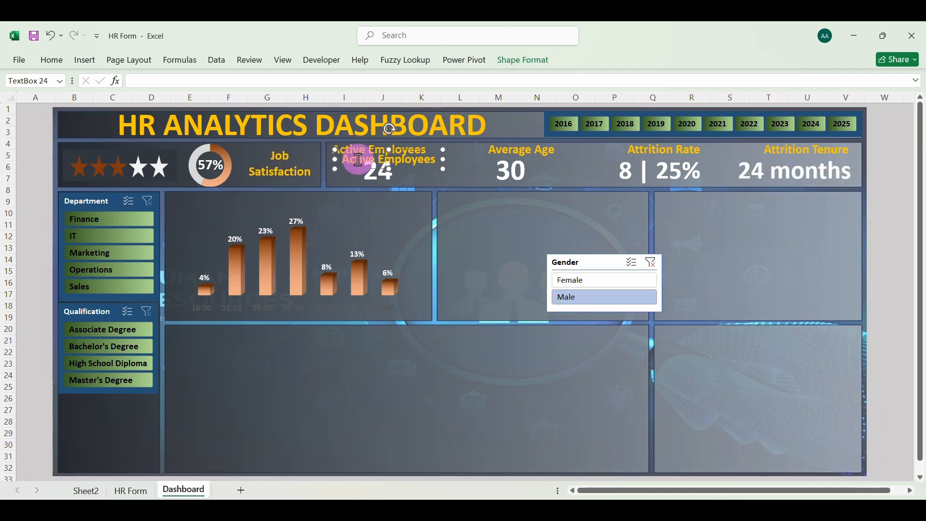
pyautogui.moveTo(357, 171); pyautogui.dragTo(191, 215)
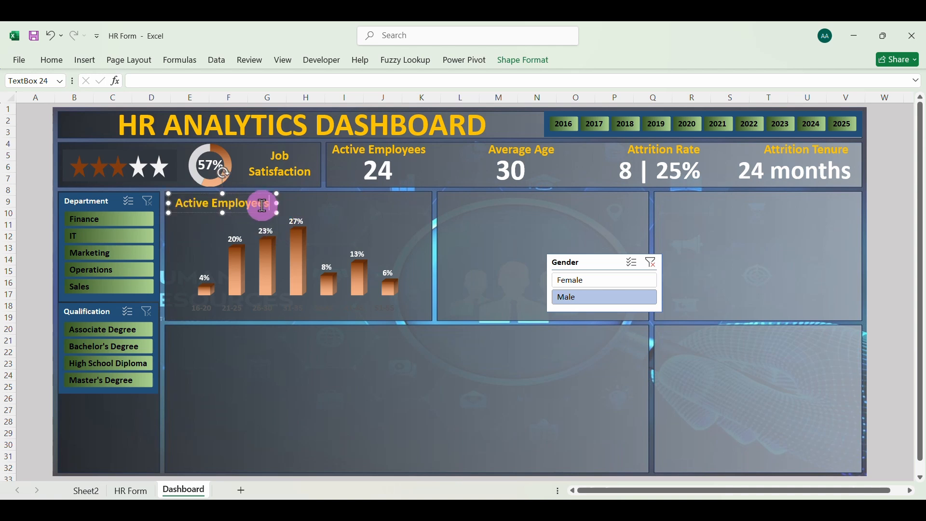
# Change the copied title to "Employees by Age Range", widen its box to fit one line and left-align the text
pyautogui.doubleClick(193, 203)
pyautogui.press('BackSpace')
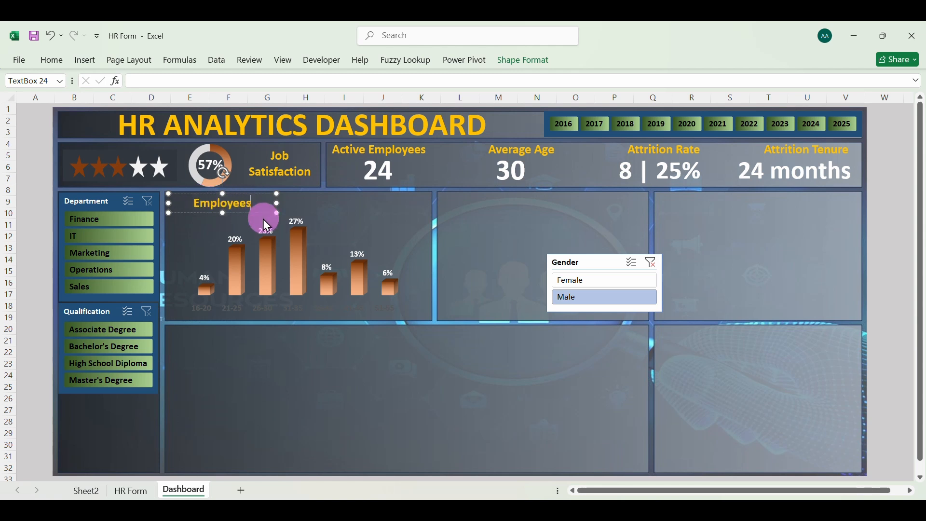
pyautogui.write('by')
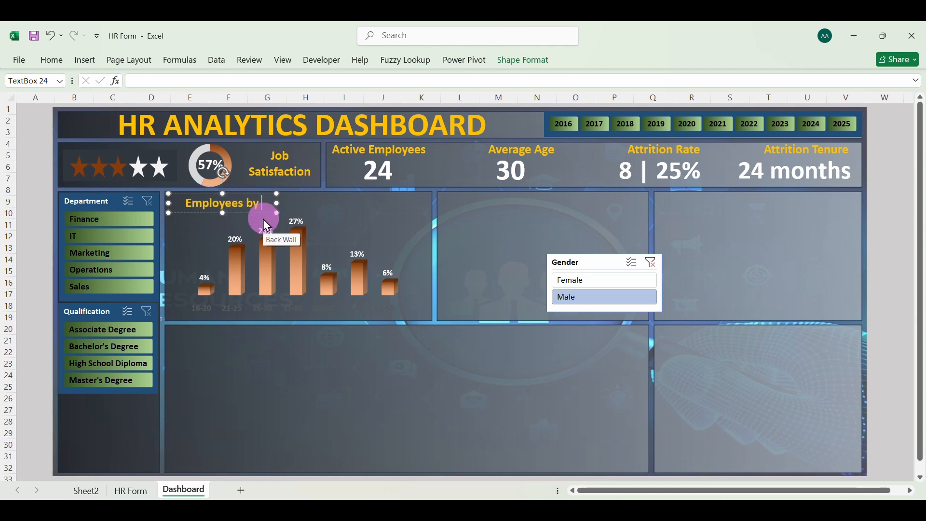
pyautogui.write(' Age Ra')
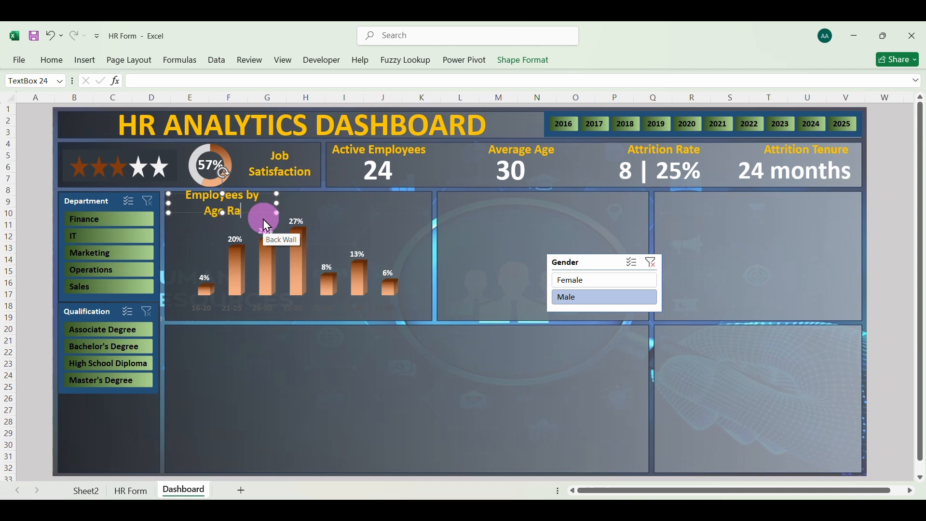
pyautogui.write('nge')
pyautogui.moveTo(279, 204); pyautogui.dragTo(215, 204)
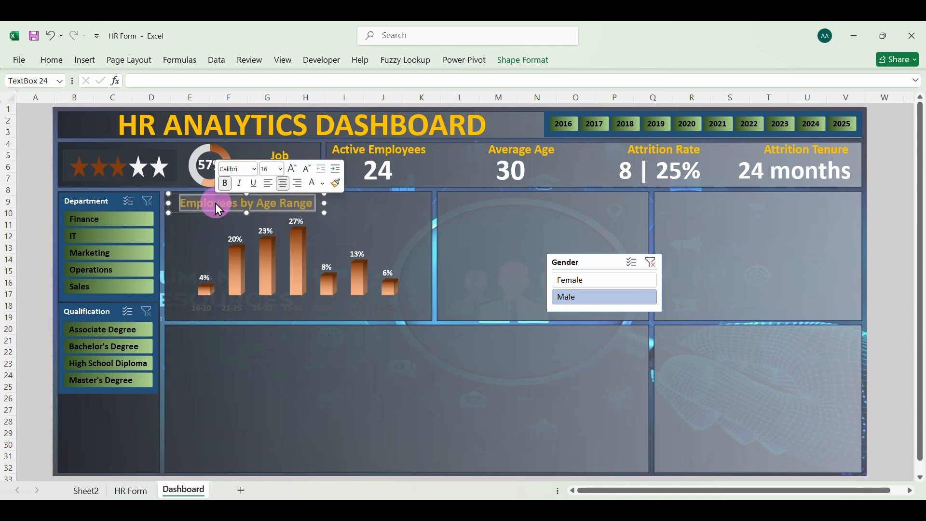
pyautogui.click(271, 185)
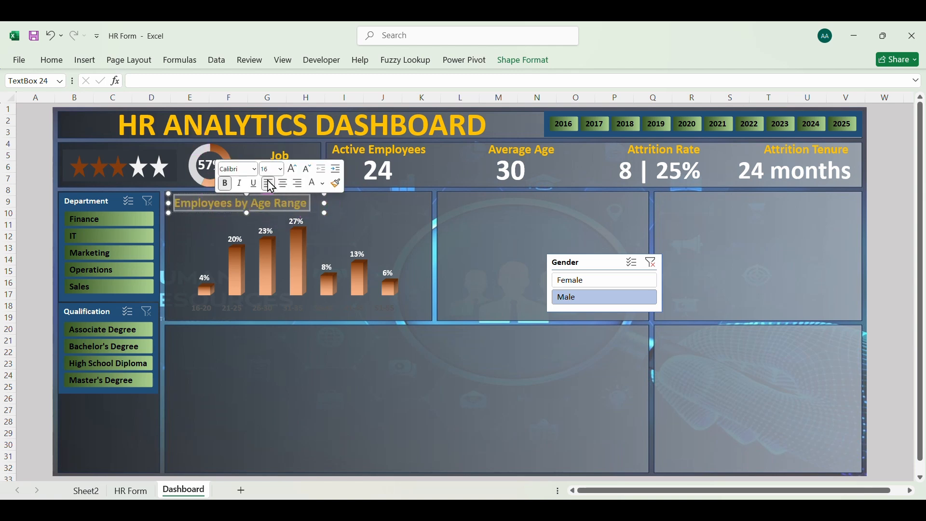
pyautogui.click(200, 243)
pyautogui.click(491, 216)
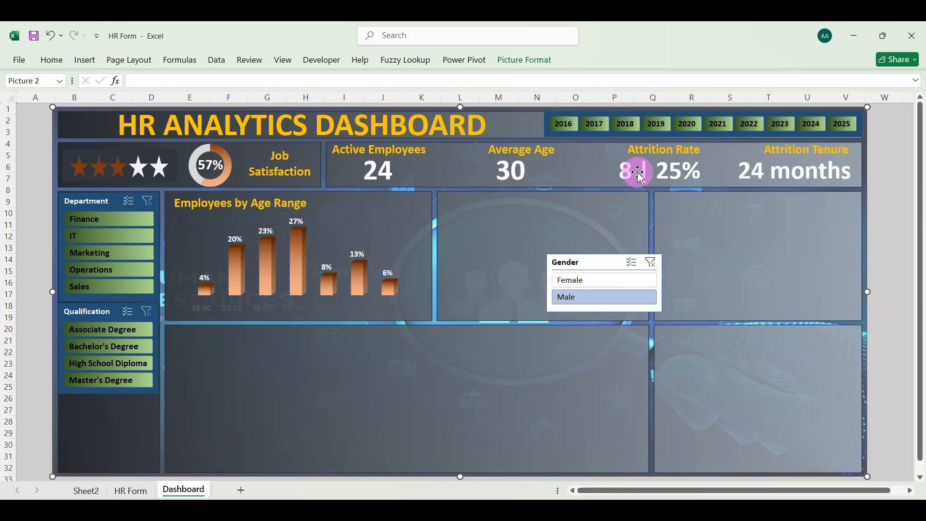
# Add the Employee Status field as a report filter to the age PivotTable on Sheet2
pyautogui.click(85, 490)
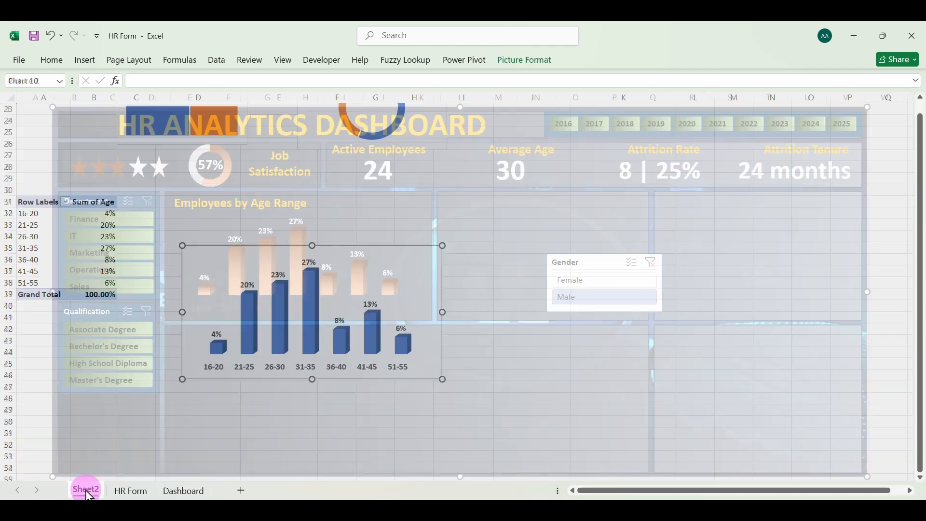
pyautogui.click(52, 237)
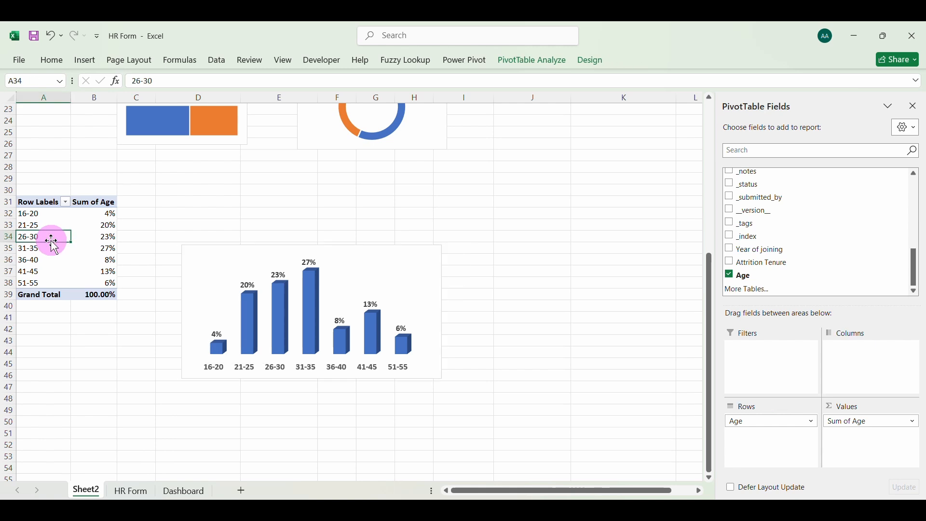
pyautogui.scroll(1, 762, 238)
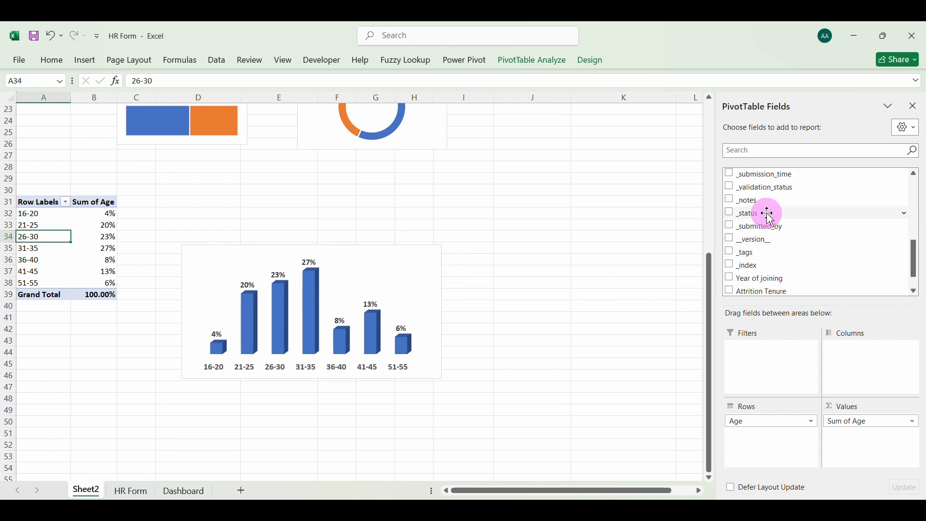
pyautogui.scroll(2, 774, 268)
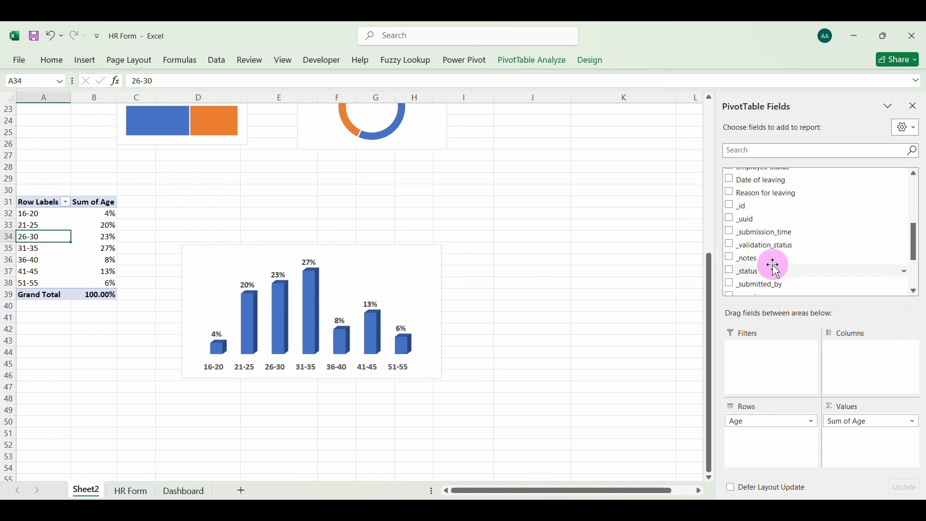
pyautogui.scroll(1, 777, 270)
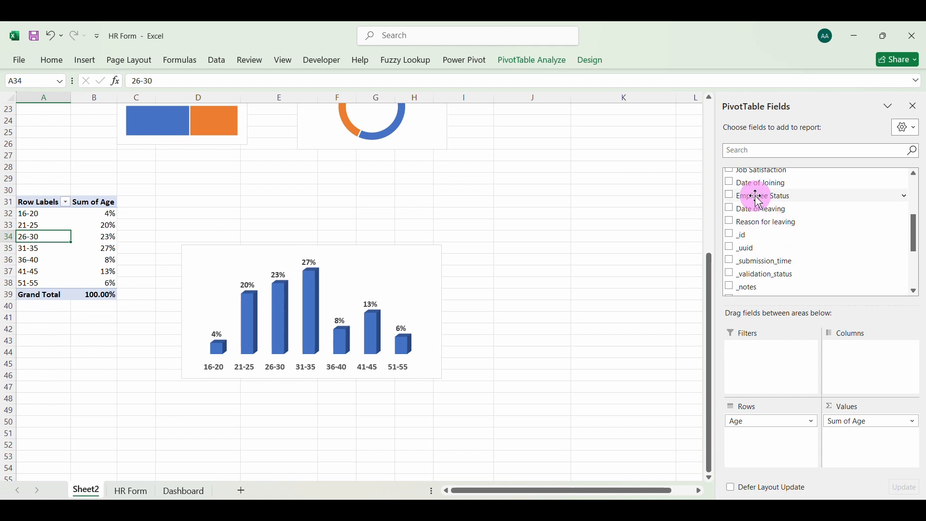
pyautogui.moveTo(757, 197); pyautogui.dragTo(769, 350)
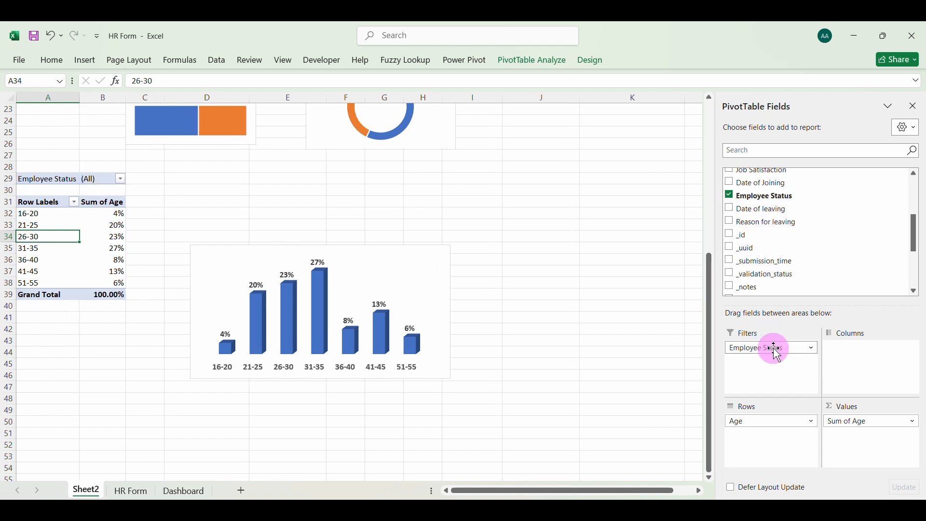
# Filter the age PivotTable to Currently Working by excluding Left the Company from Employee Status
pyautogui.click(120, 179)
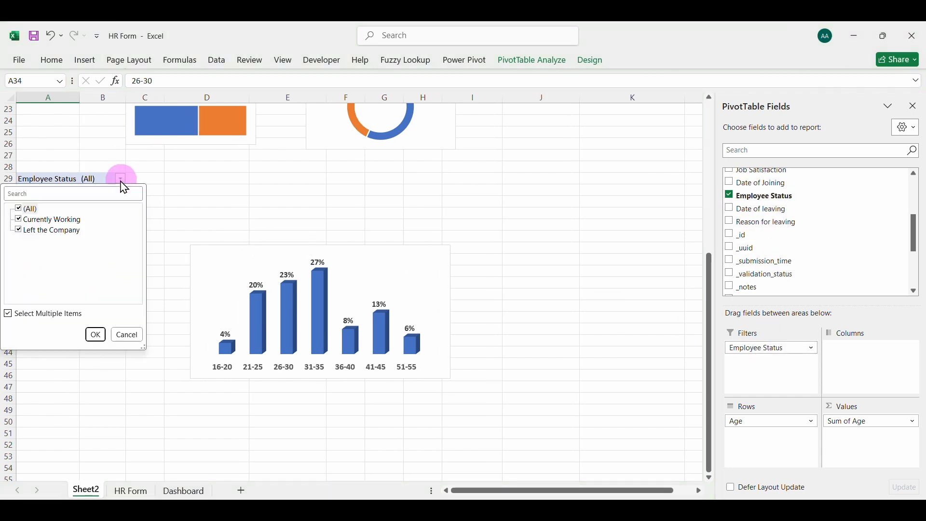
pyautogui.click(46, 236)
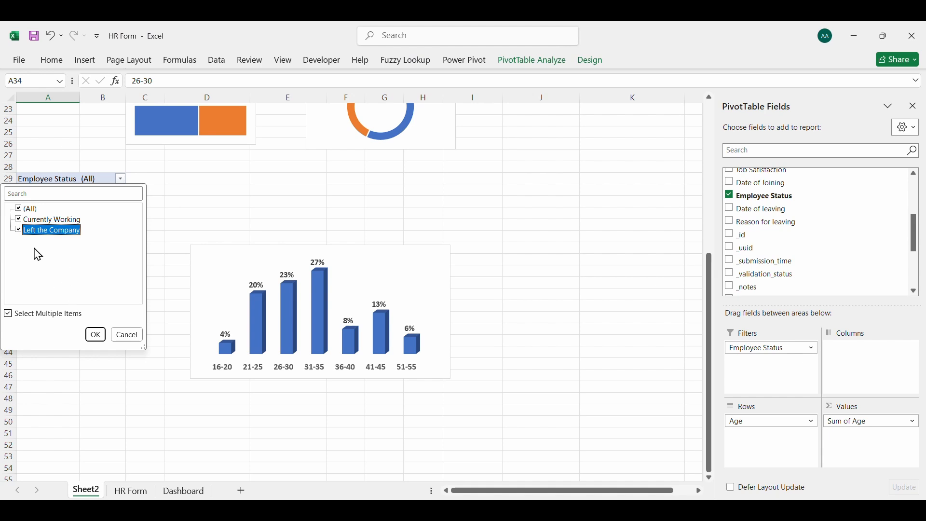
pyautogui.click(17, 231)
pyautogui.click(95, 340)
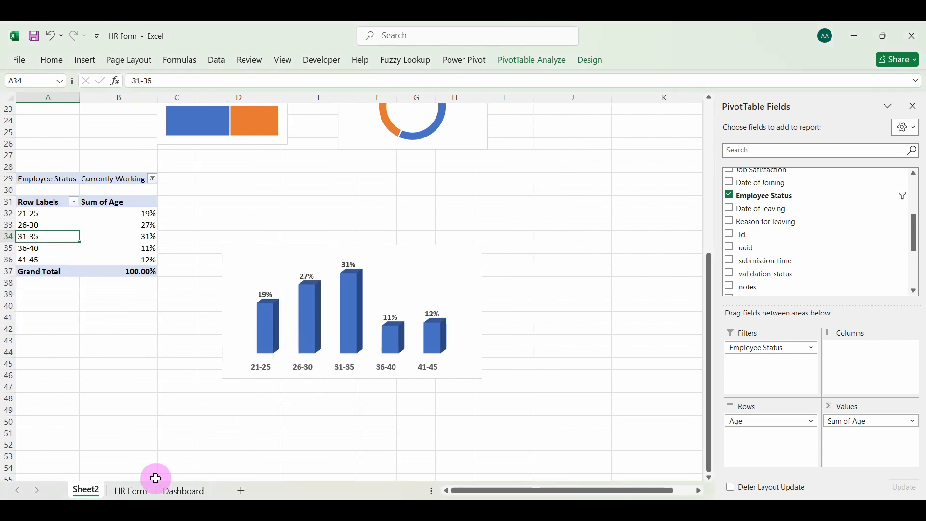
# Recolor the age range labels on the horizontal axis of the Dashboard's Employees by Age Range chart to light gray
pyautogui.click(170, 490)
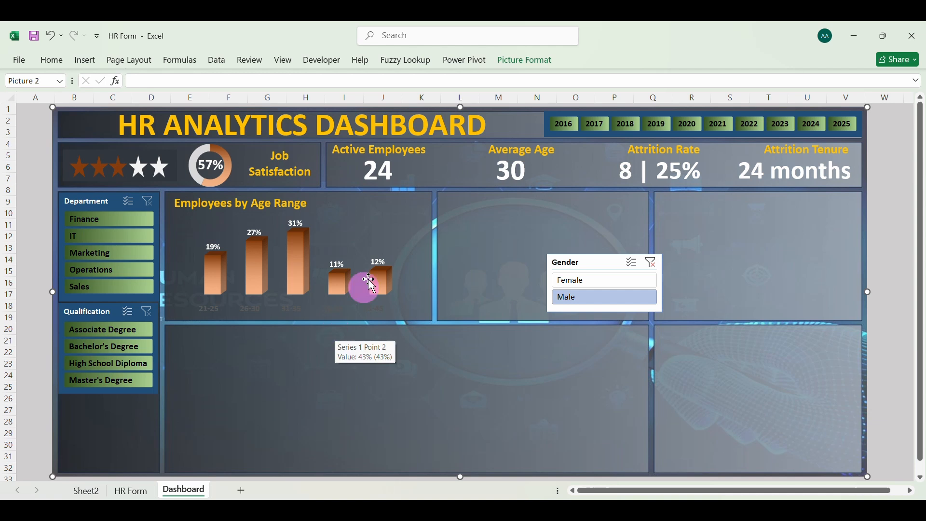
pyautogui.click(366, 246)
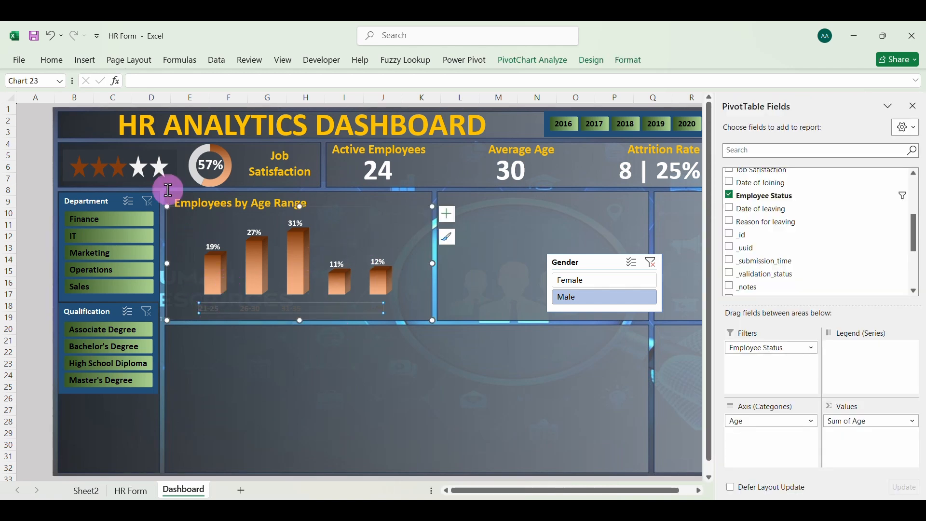
pyautogui.click(51, 60)
pyautogui.click(241, 103)
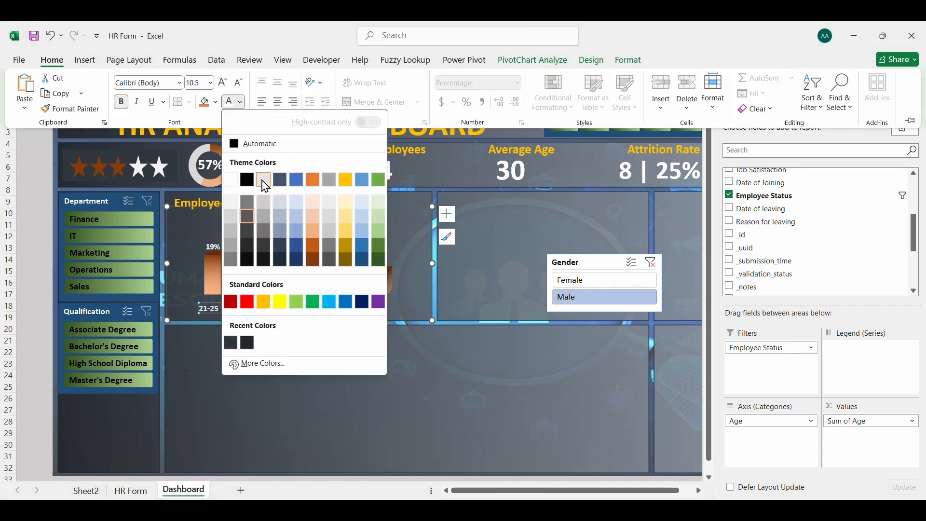
pyautogui.click(266, 184)
pyautogui.click(260, 211)
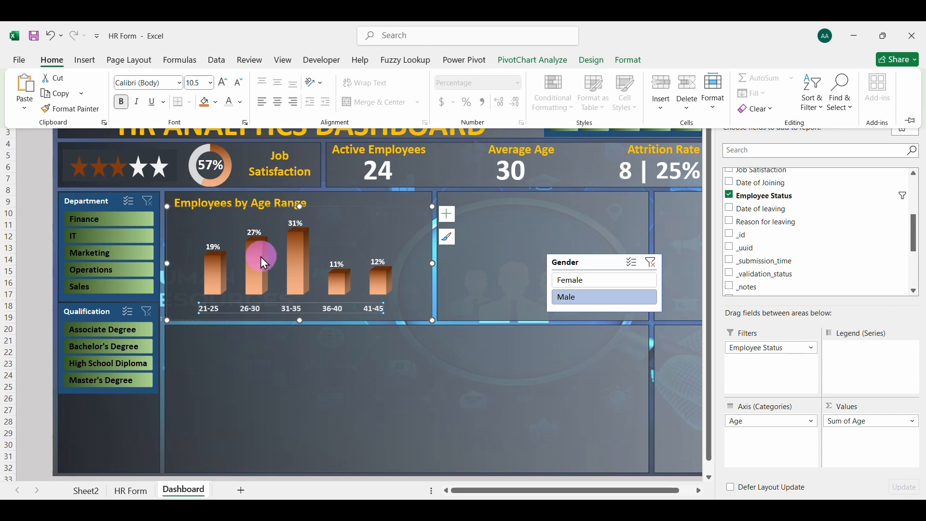
pyautogui.click(302, 331)
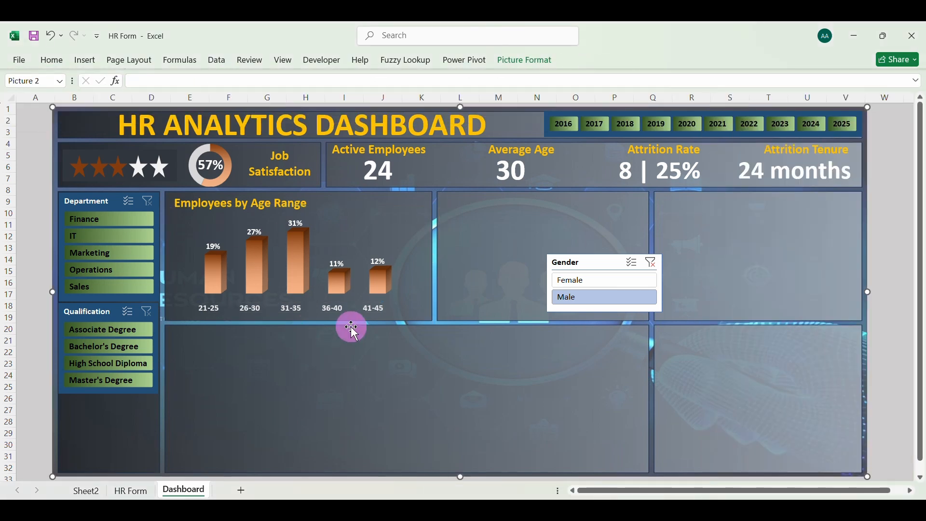
# Name the age PivotTable on Sheet2 "agerange"
pyautogui.click(88, 491)
pyautogui.click(115, 237)
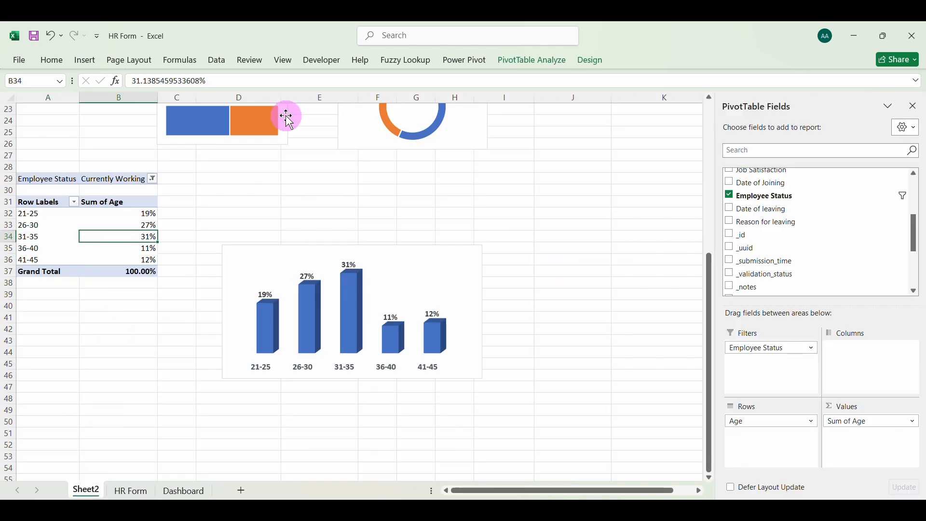
pyautogui.click(512, 64)
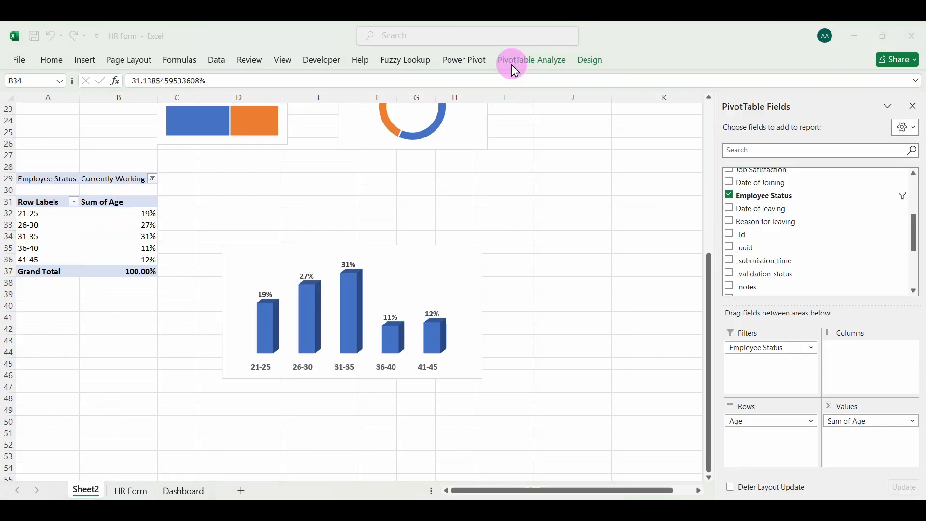
pyautogui.click(115, 236)
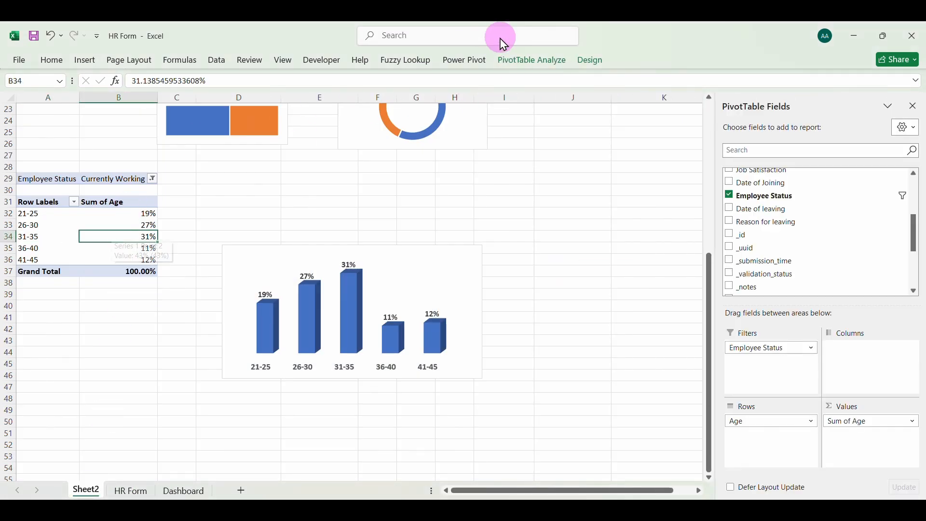
pyautogui.click(525, 71)
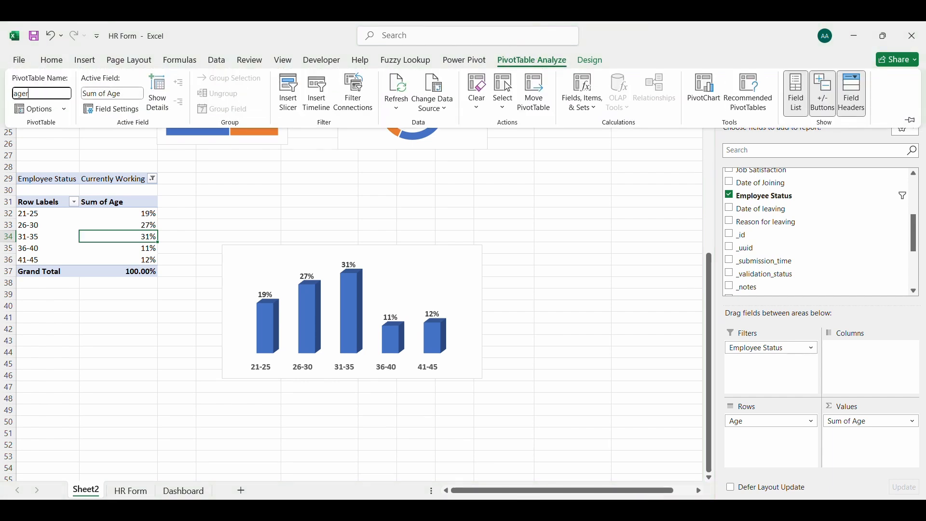
pyautogui.press('Return')
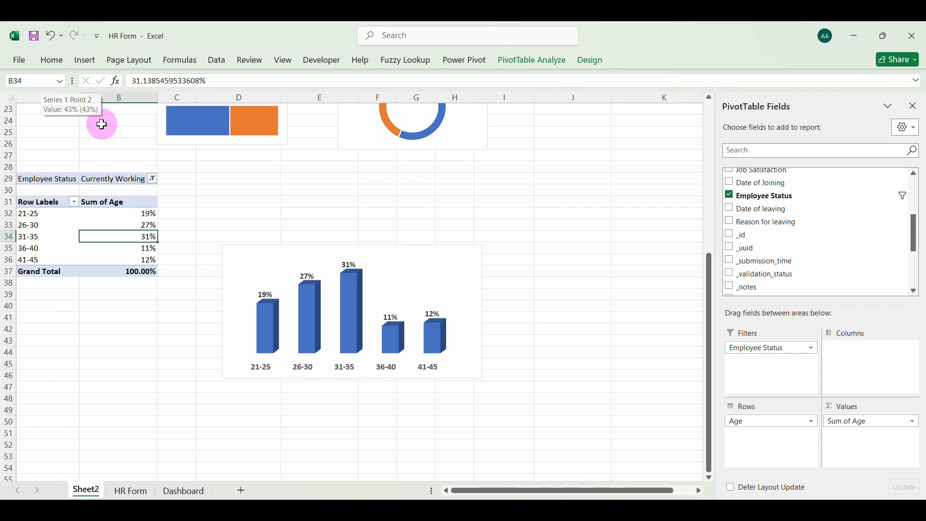
# Connect the Department and Qualification slicers on the Dashboard to the agerange PivotTable
pyautogui.click(180, 492)
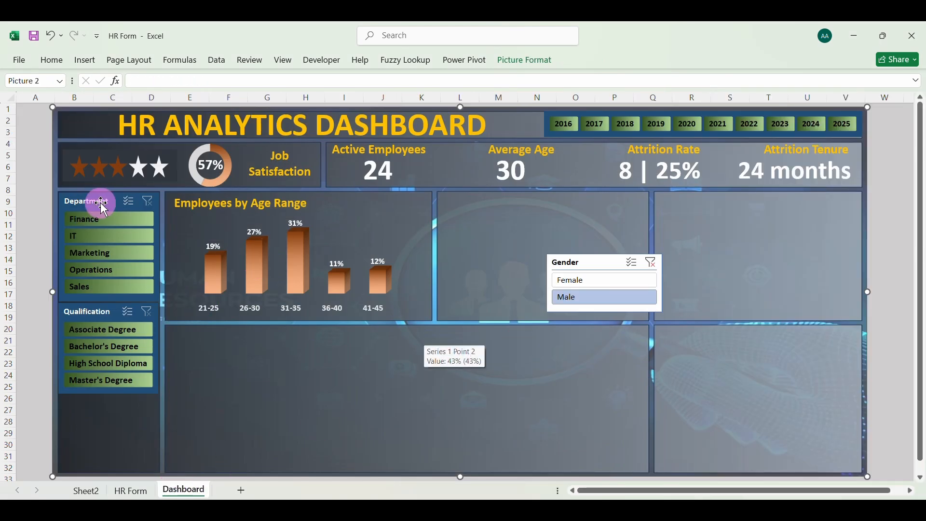
pyautogui.rightClick(98, 201)
pyautogui.click(147, 357)
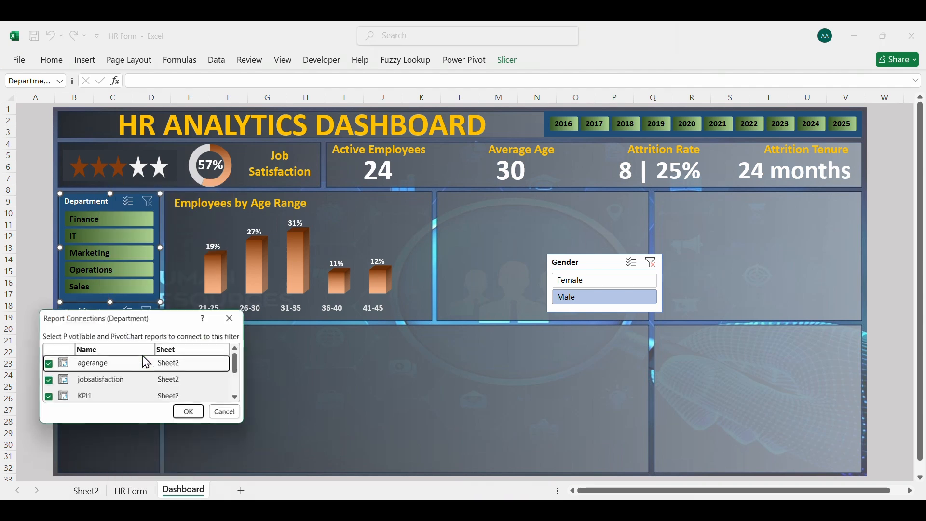
pyautogui.click(190, 414)
pyautogui.rightClick(92, 317)
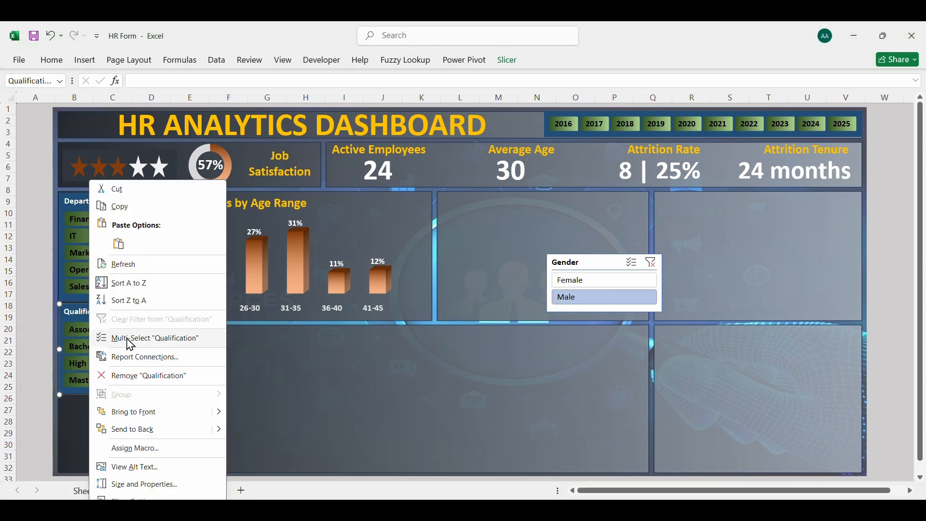
pyautogui.click(132, 356)
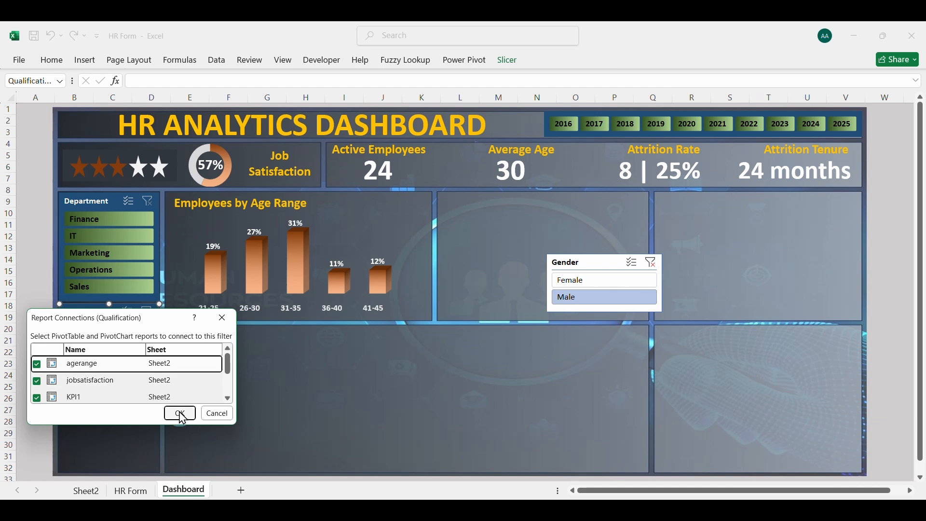
pyautogui.click(180, 413)
# Connect the Year of joining slicer to the agerange PivotTable
pyautogui.click(547, 128)
pyautogui.rightClick(547, 128)
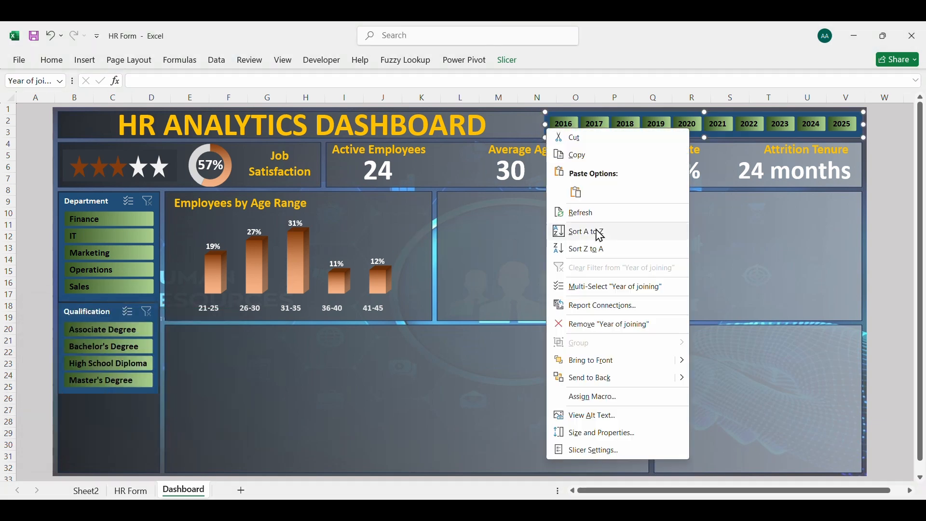
pyautogui.click(581, 305)
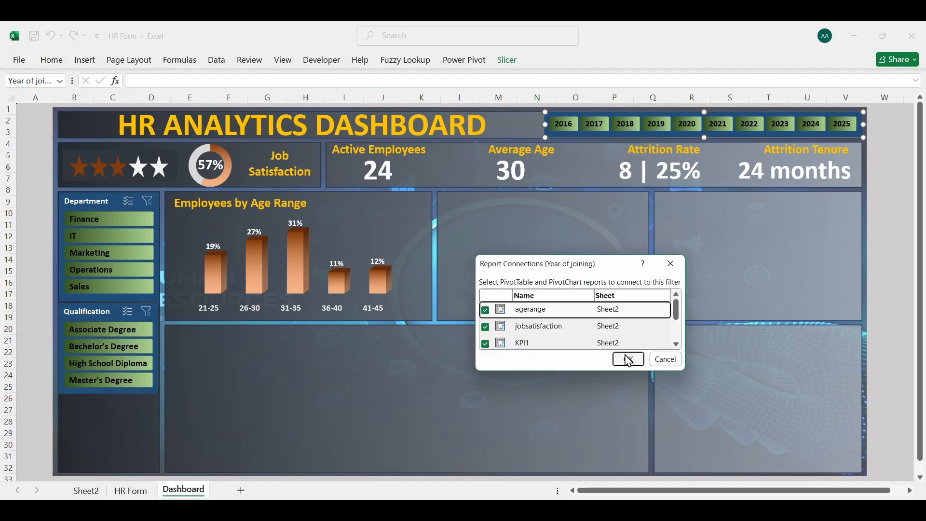
pyautogui.click(629, 360)
# Test the Department slicer on the age chart by filtering each department from Finance to Sales in turn, and clear the filter
pyautogui.click(128, 220)
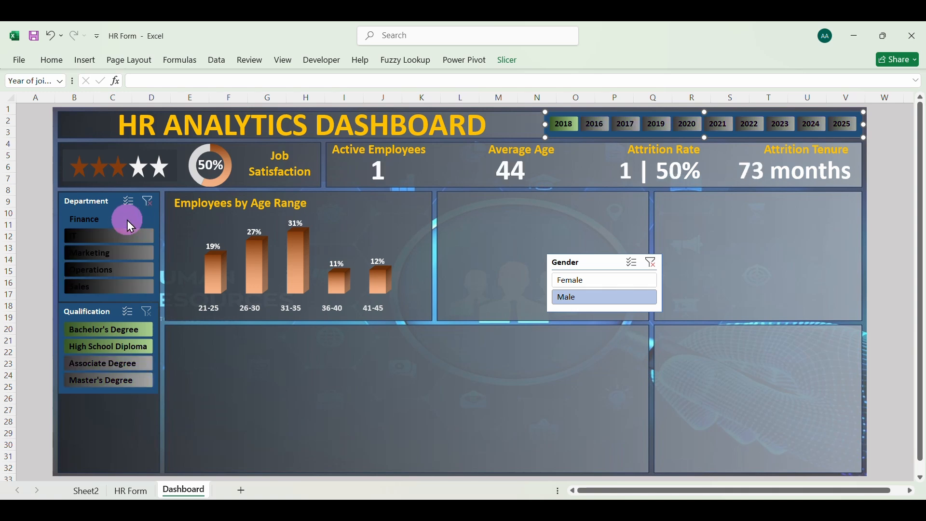
pyautogui.click(122, 238)
pyautogui.click(122, 251)
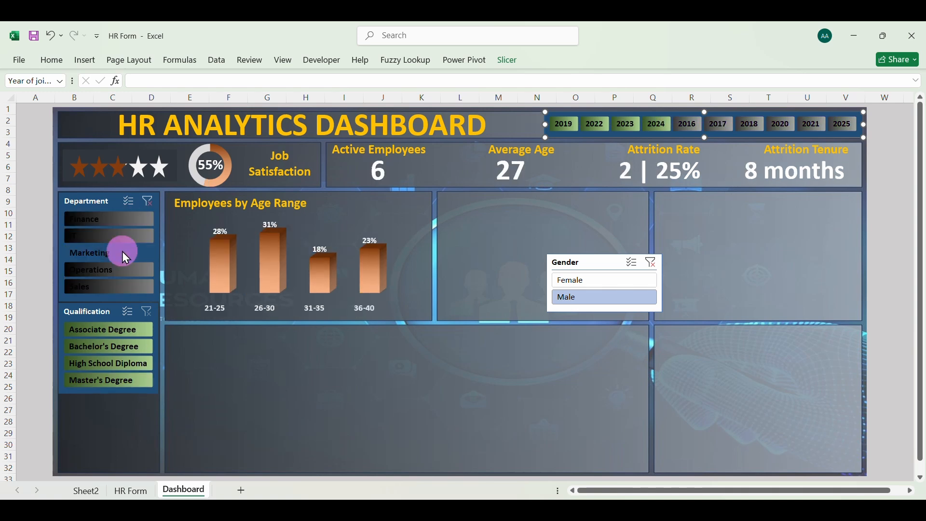
pyautogui.click(120, 265)
pyautogui.click(117, 285)
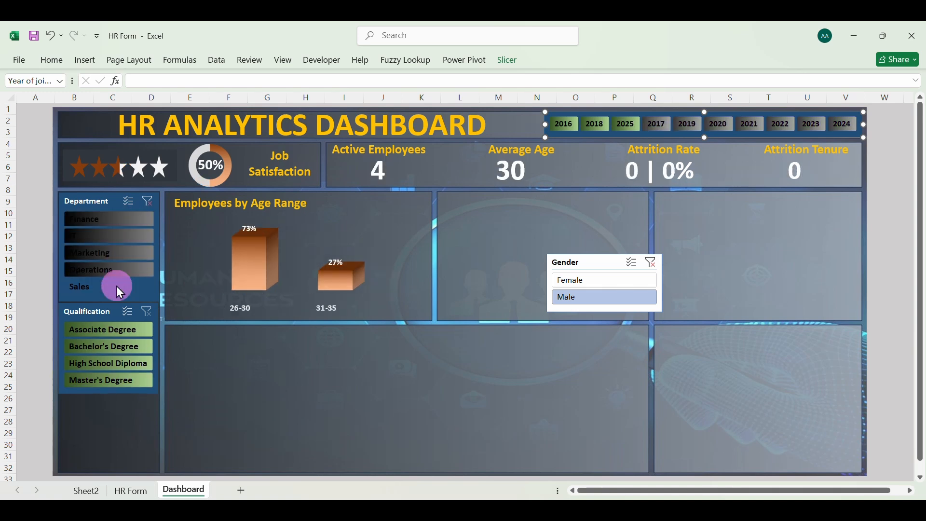
pyautogui.click(148, 201)
# Test the Qualification slicer by filtering each qualification from Associate Degree to Master's Degree in turn, and clear the filter
pyautogui.click(108, 328)
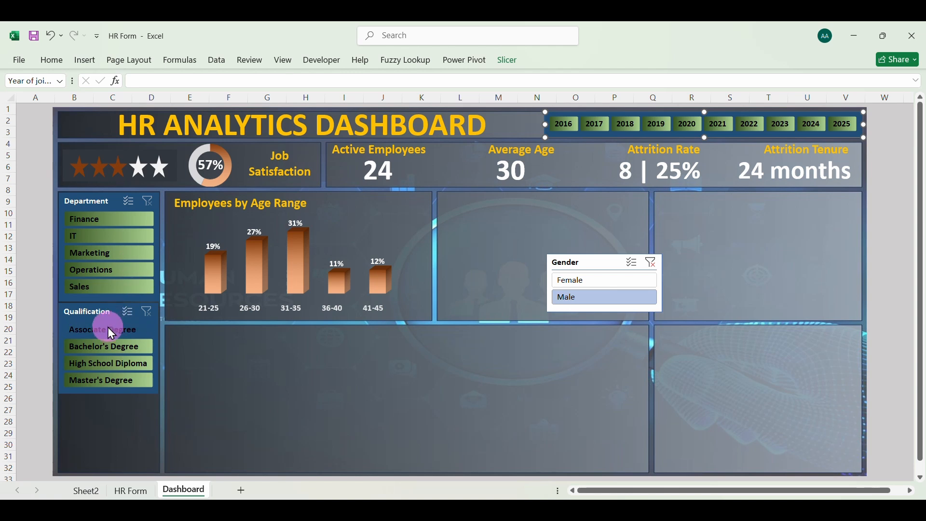
pyautogui.click(105, 346)
pyautogui.click(105, 363)
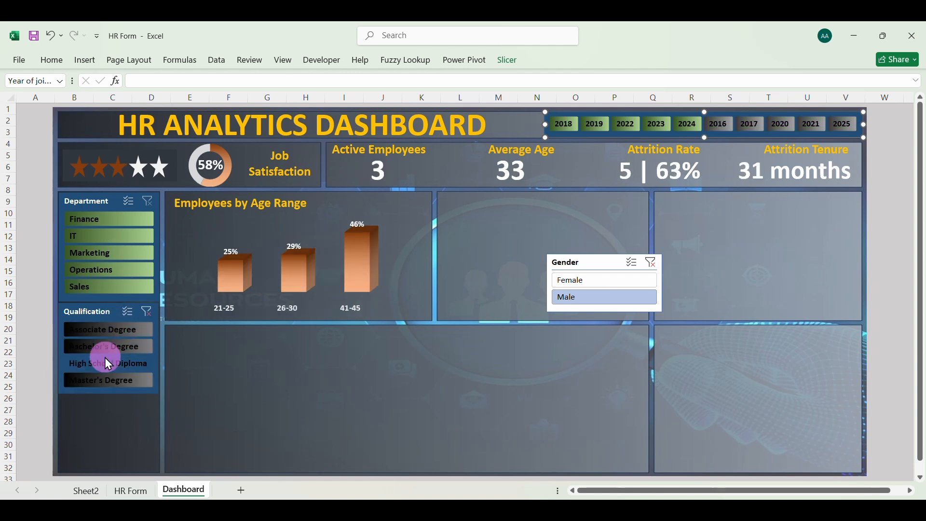
pyautogui.click(104, 379)
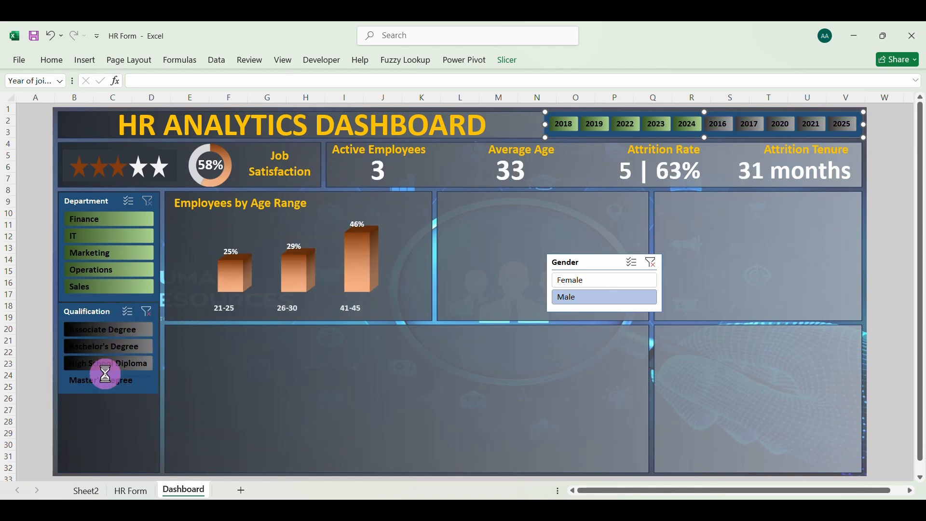
pyautogui.click(145, 315)
# Test the Year of joining slicer by filtering the dashboard by the years 2016 to 2022 in turn, and clear the filter
pyautogui.click(564, 125)
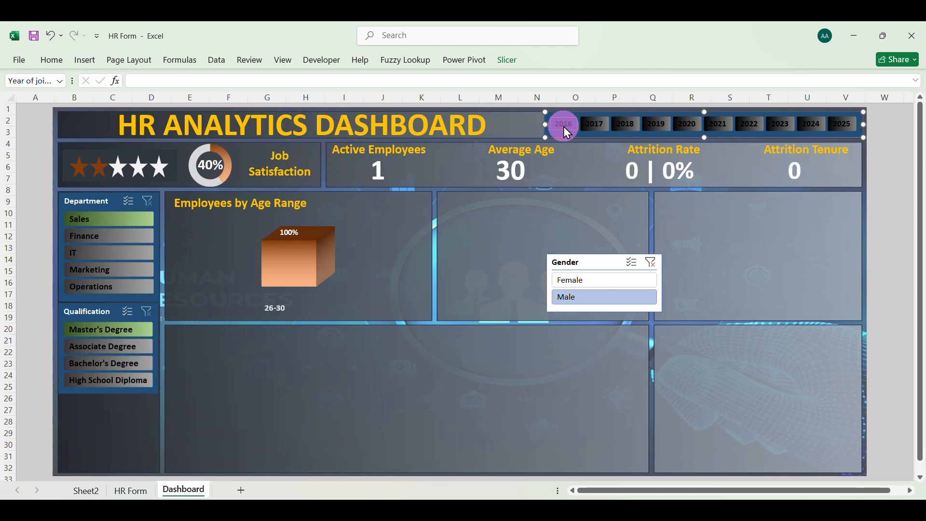
pyautogui.click(593, 126)
pyautogui.click(624, 124)
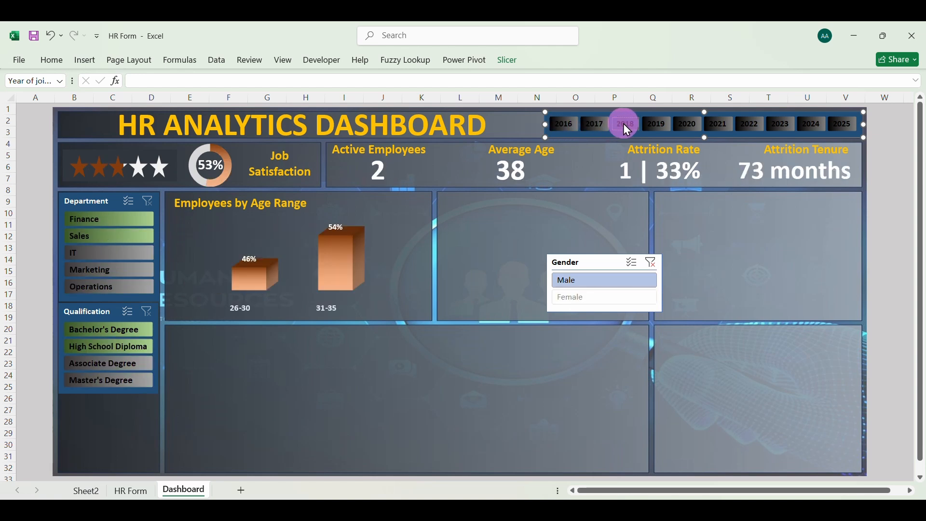
pyautogui.click(648, 126)
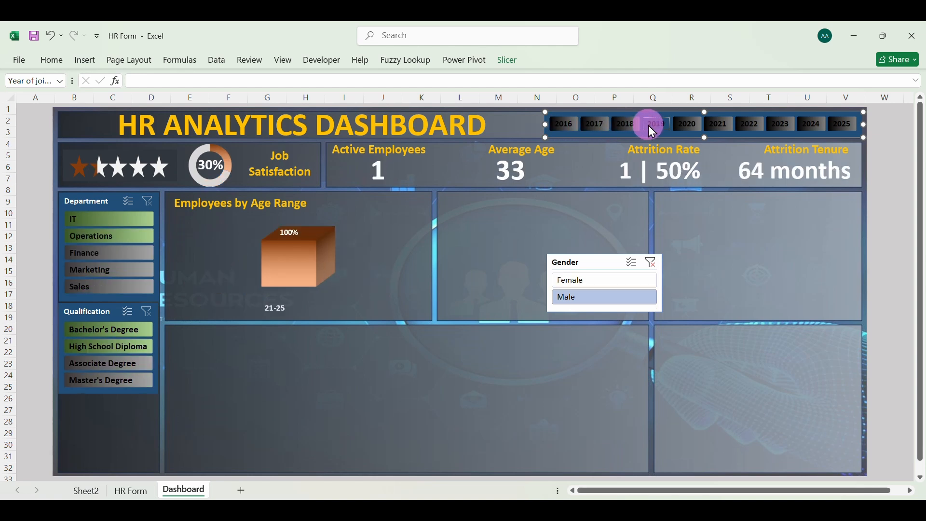
pyautogui.click(684, 126)
pyautogui.click(718, 123)
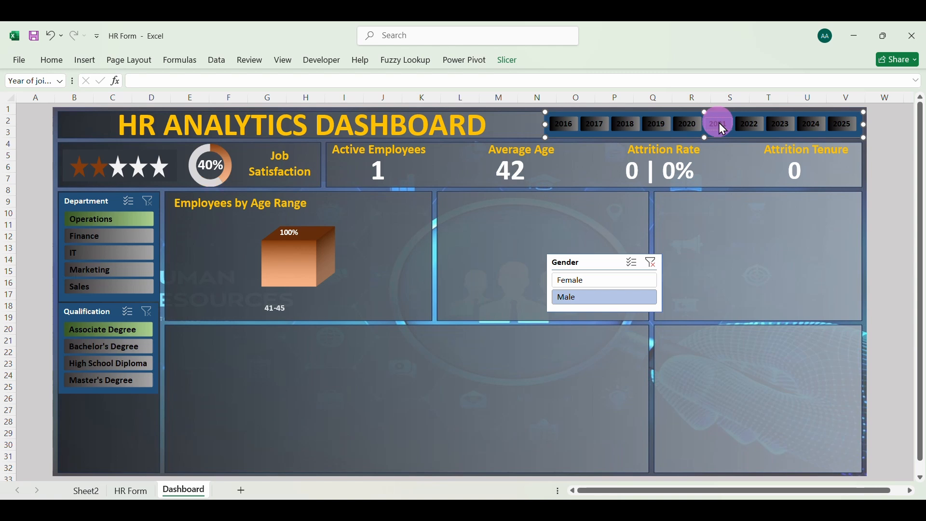
pyautogui.click(742, 124)
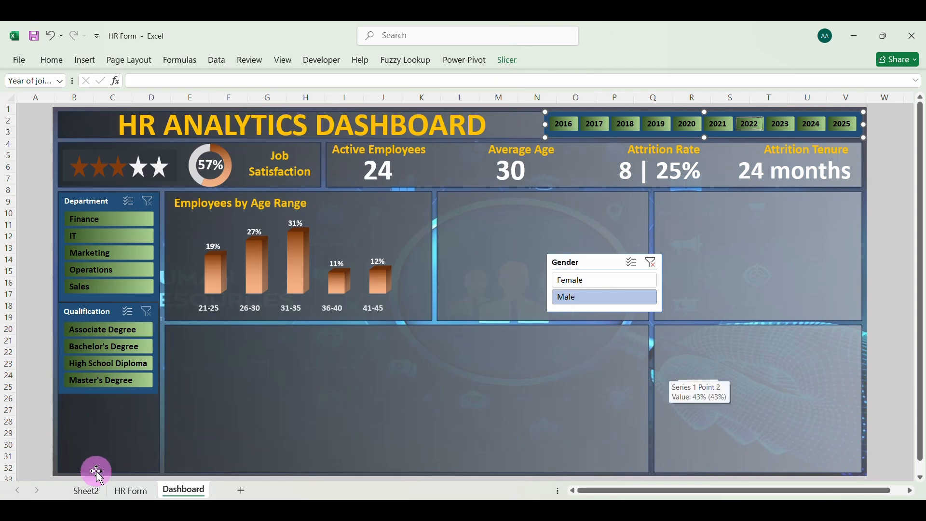
# Copy the age PivotTable on Sheet2, including its Employee Status filter, and paste it at cell A43
pyautogui.click(87, 491)
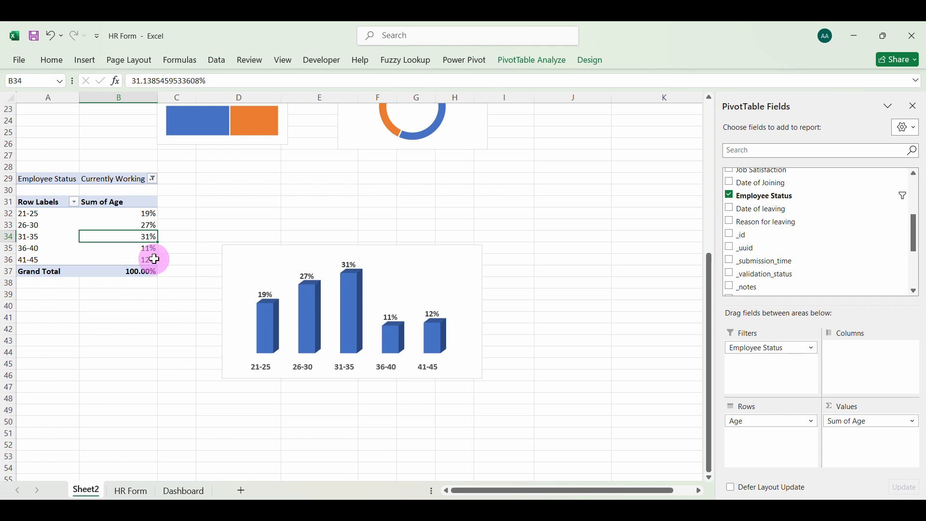
pyautogui.moveTo(48, 181); pyautogui.dragTo(126, 236)
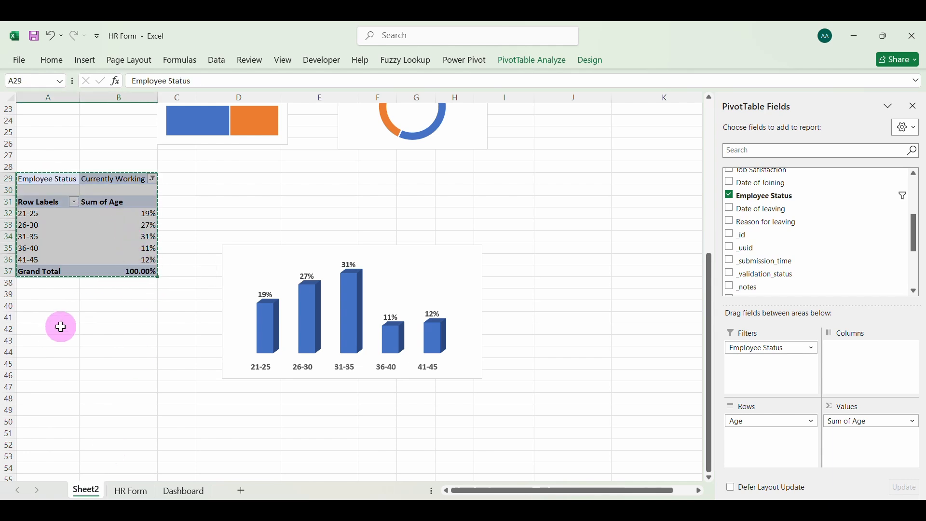
pyautogui.click(43, 341)
pyautogui.hotkey('ctrl', 'v')
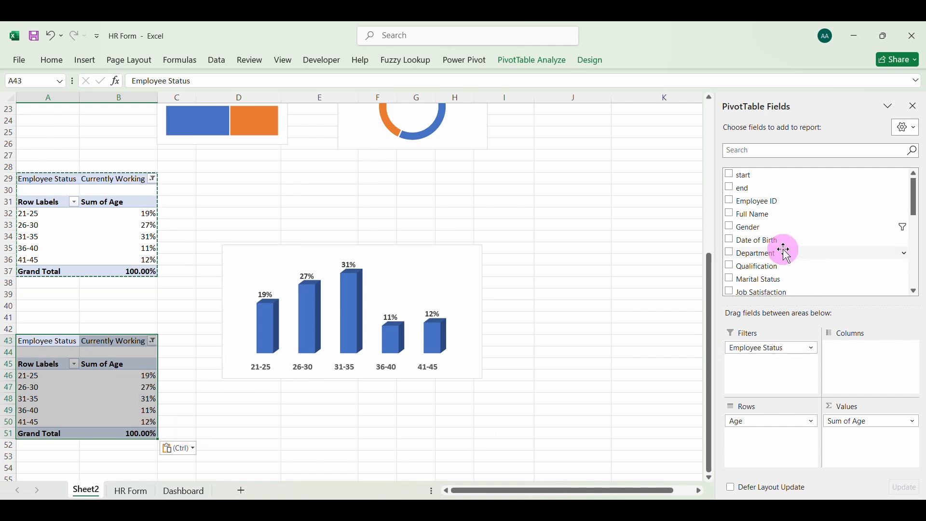
# Replace the Age fields in the copied PivotTable with Marital Status as the row field and Count of Marital Status as the value
pyautogui.click(870, 421)
pyautogui.click(853, 391)
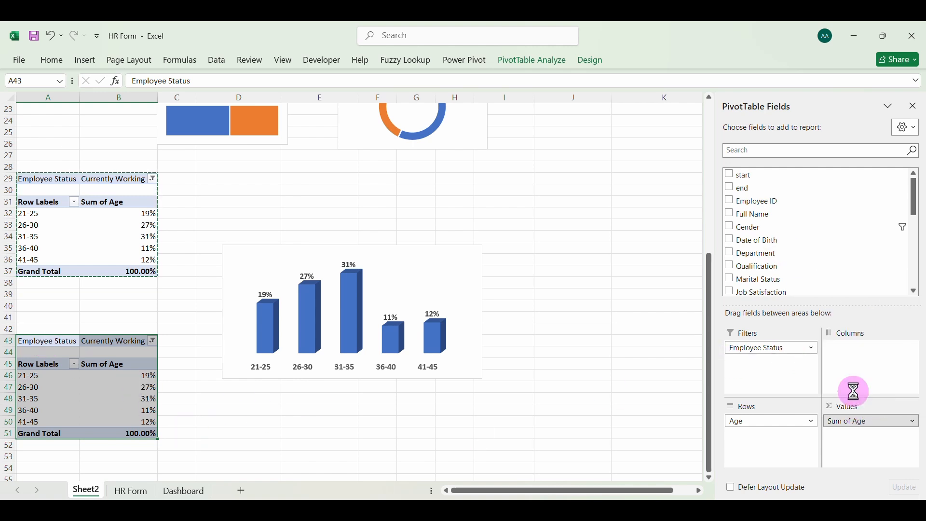
pyautogui.click(781, 423)
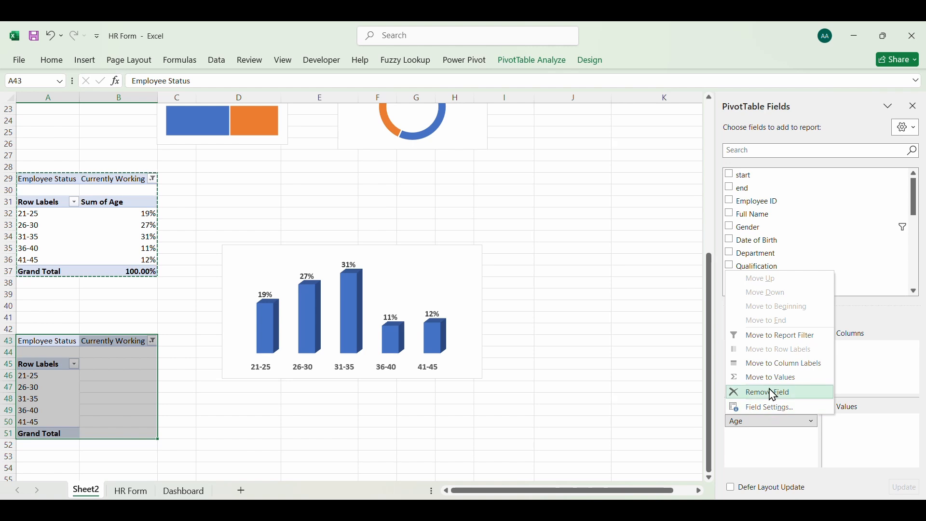
pyautogui.click(774, 390)
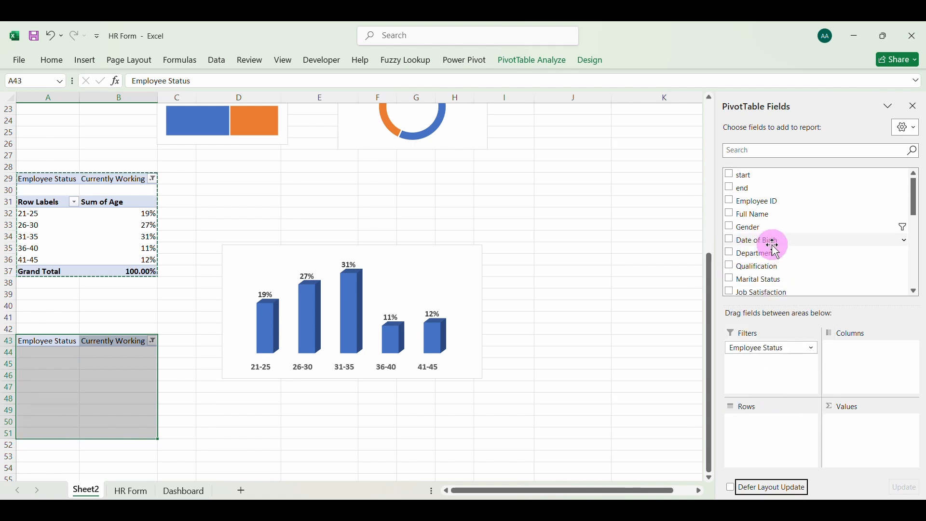
pyautogui.click(733, 280)
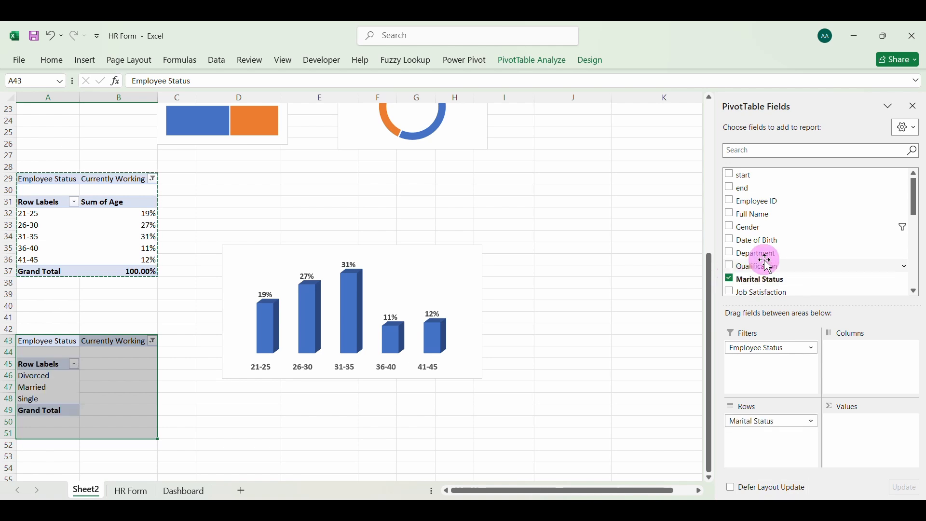
pyautogui.moveTo(762, 279); pyautogui.dragTo(861, 420)
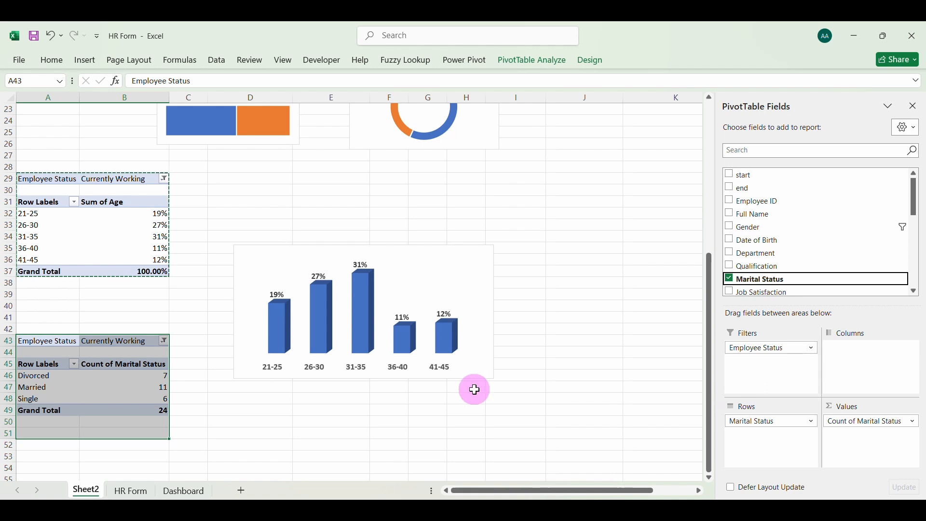
# Insert a 3-D Pie PivotChart based on the marital status PivotTable at A43
pyautogui.moveTo(151, 381)
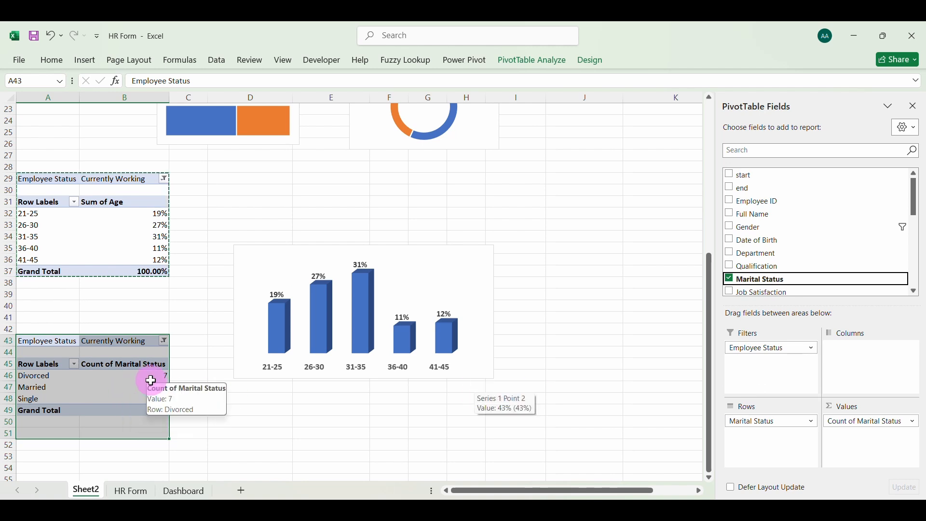
pyautogui.click(122, 386)
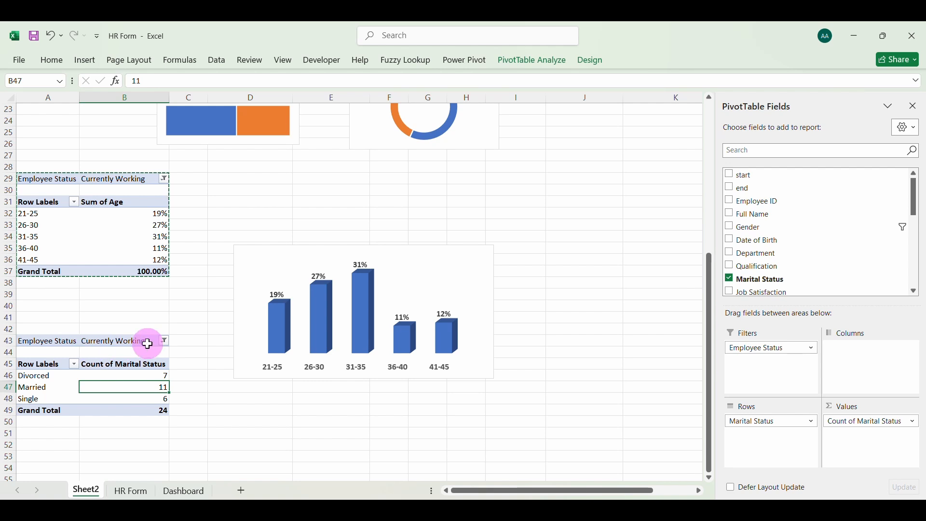
pyautogui.click(164, 342)
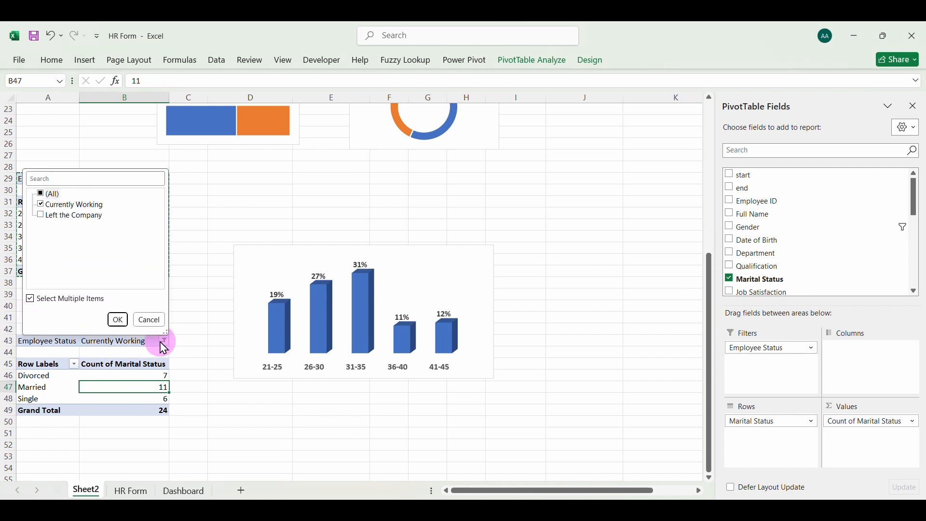
pyautogui.click(100, 389)
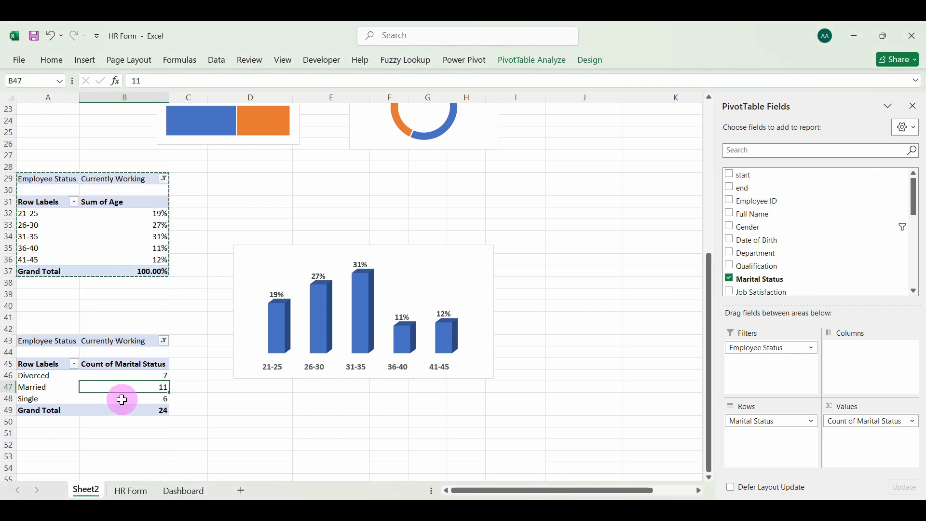
pyautogui.click(86, 62)
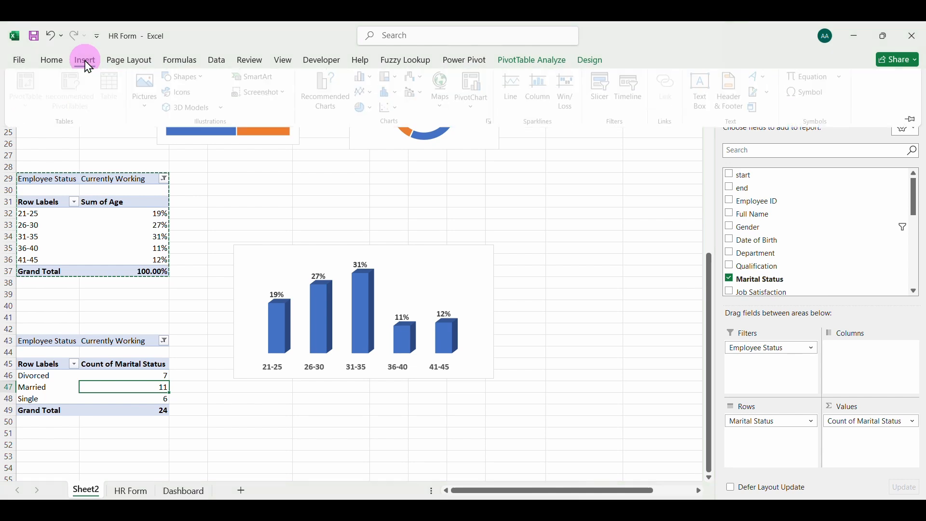
pyautogui.click(375, 110)
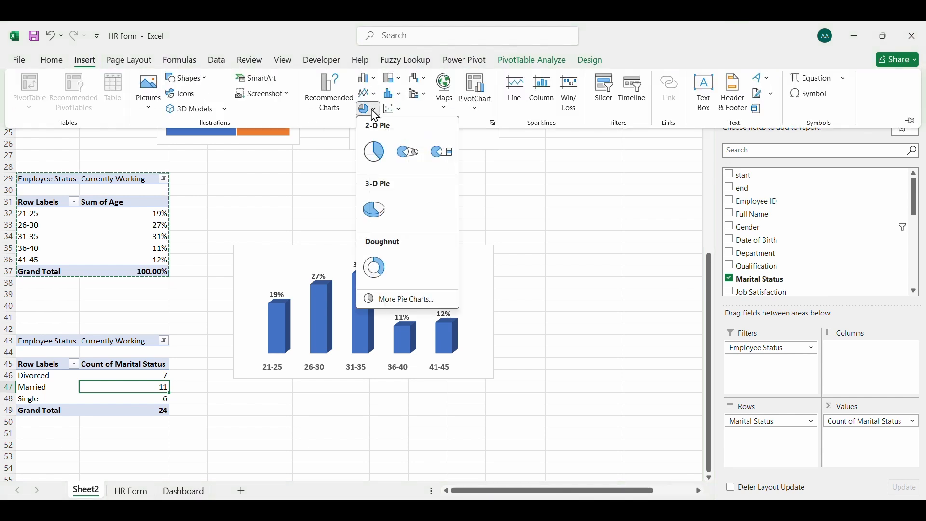
pyautogui.click(341, 104)
pyautogui.click(319, 193)
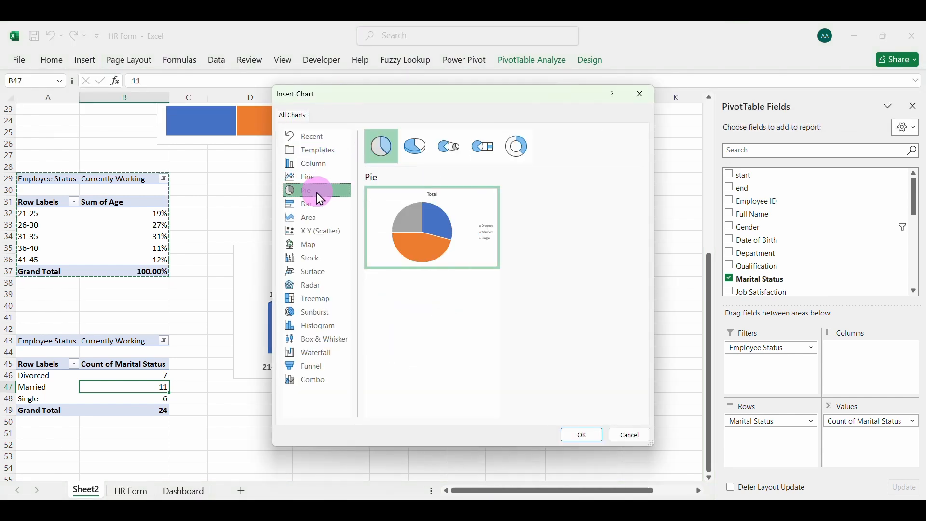
pyautogui.click(415, 146)
pyautogui.moveTo(437, 236)
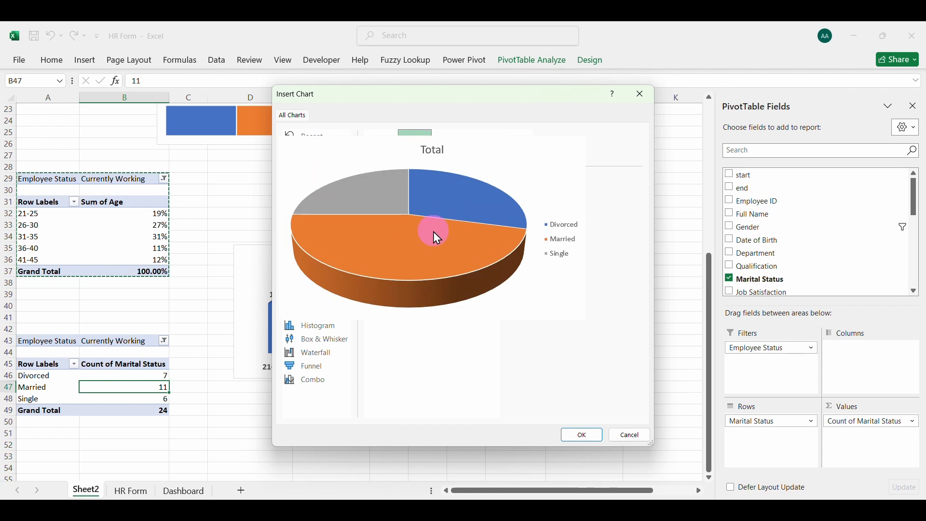
pyautogui.click(574, 435)
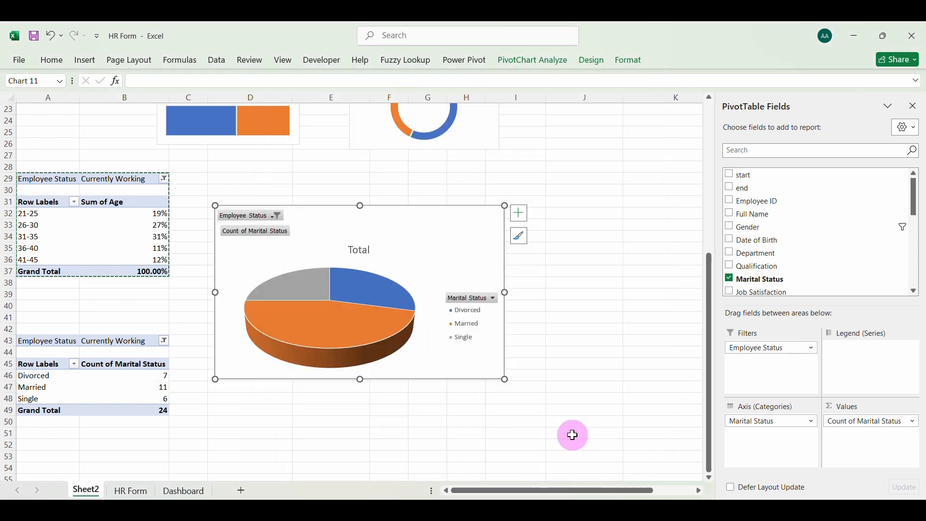
# Delete the pie chart's title and hide all field buttons on the chart
pyautogui.click(361, 253)
pyautogui.press('Delete')
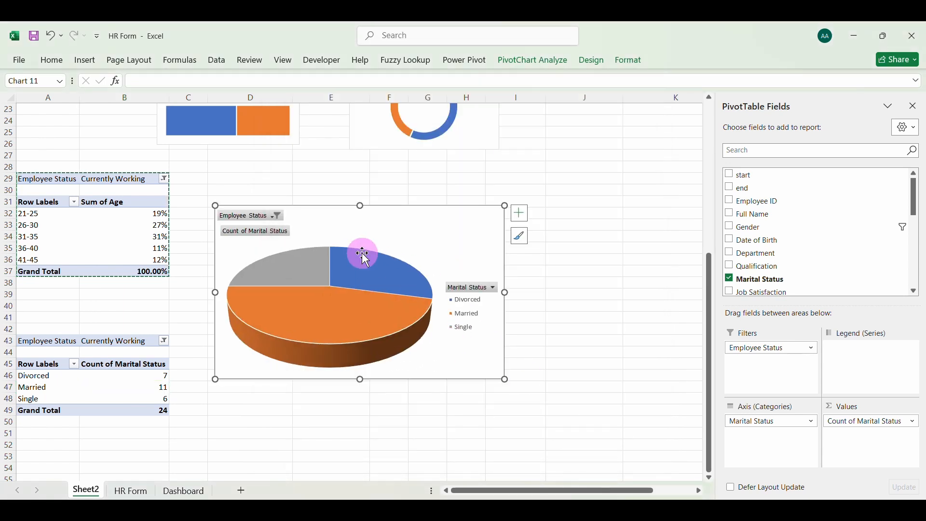
pyautogui.rightClick(275, 235)
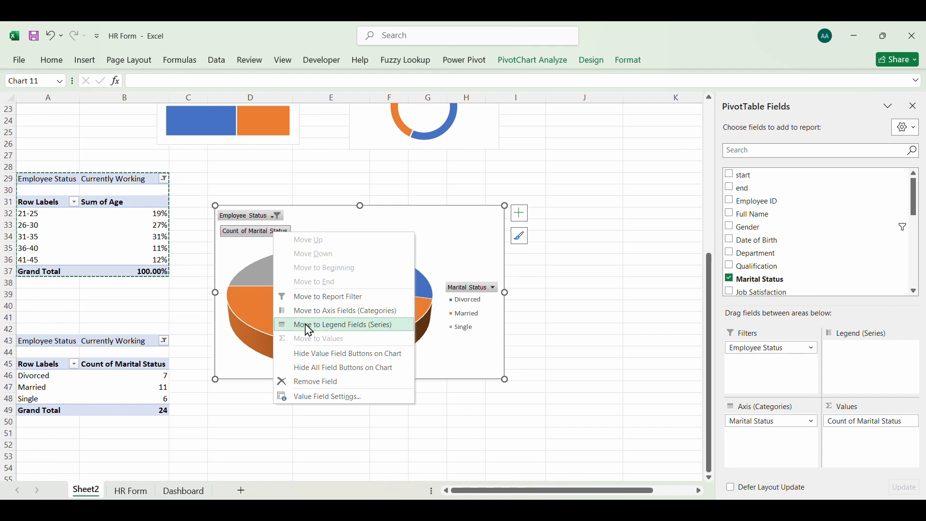
pyautogui.click(331, 369)
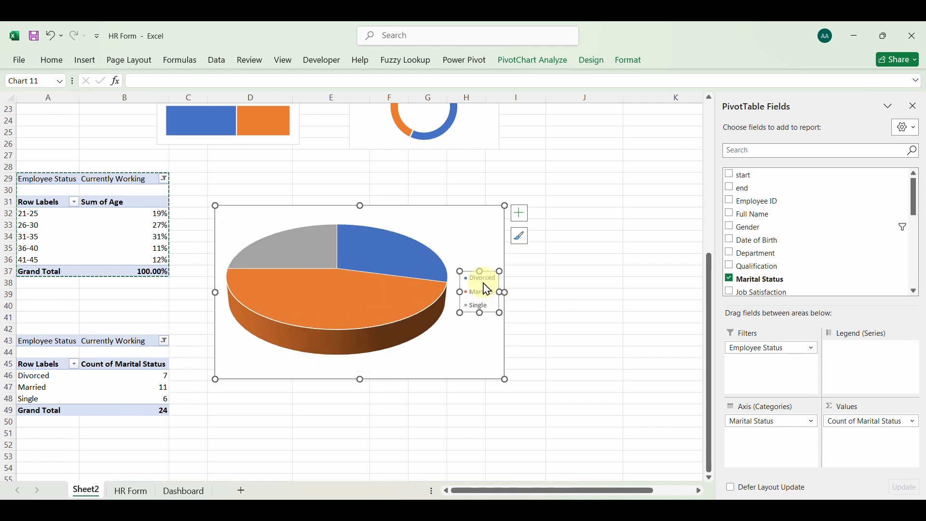
# Apply the white-background pie chart style that has bevelled slices and colour-matched category labels outside the pie
pyautogui.click(519, 241)
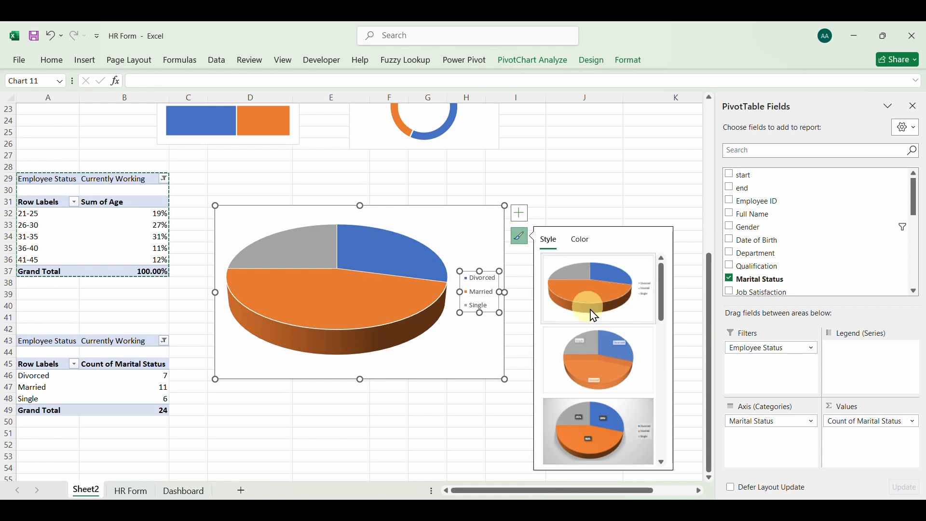
pyautogui.click(662, 462)
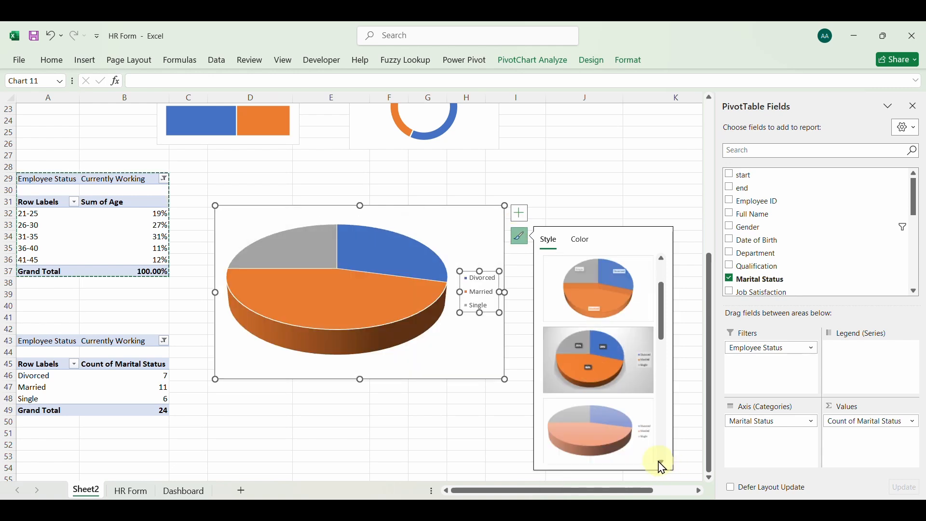
pyautogui.click(662, 463)
pyautogui.click(662, 463)
pyautogui.click(662, 462)
pyautogui.click(662, 464)
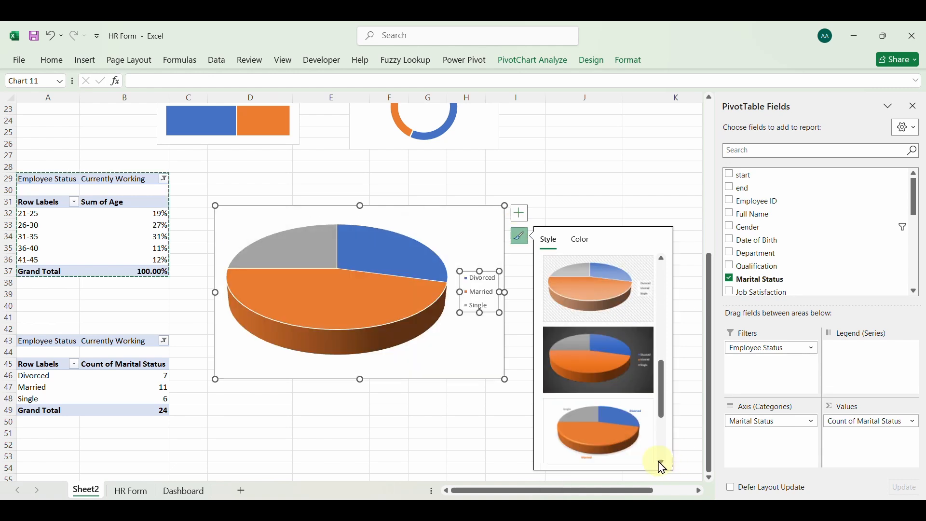
pyautogui.click(610, 431)
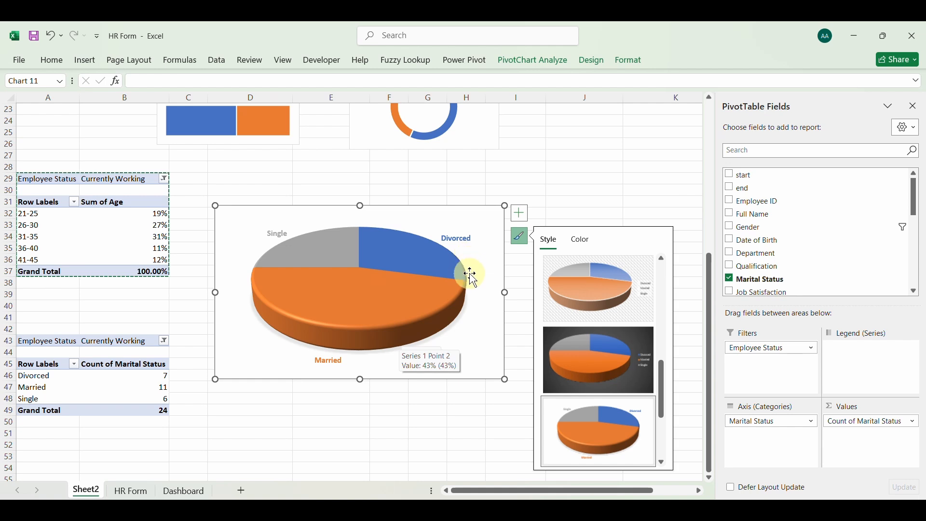
pyautogui.click(519, 213)
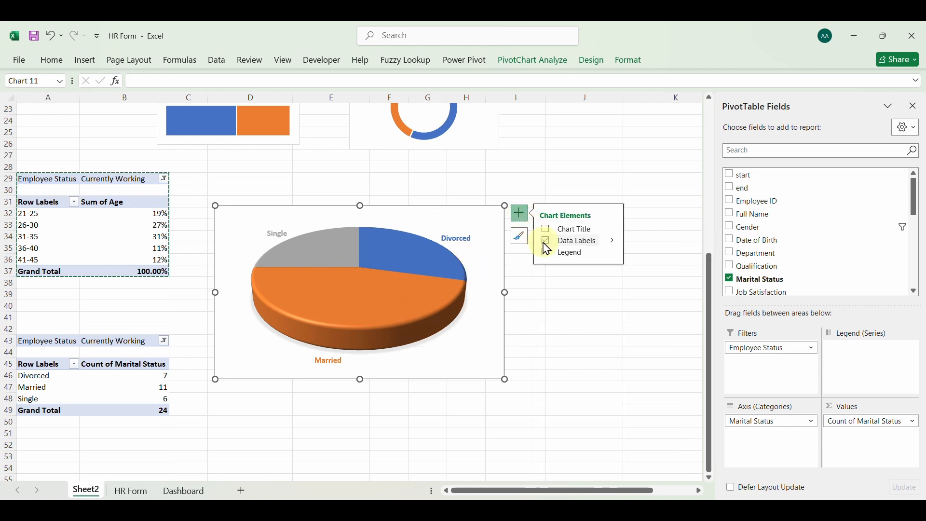
# Show the Count of Marital Status values as % of Parent Row Total
pyautogui.click(150, 382)
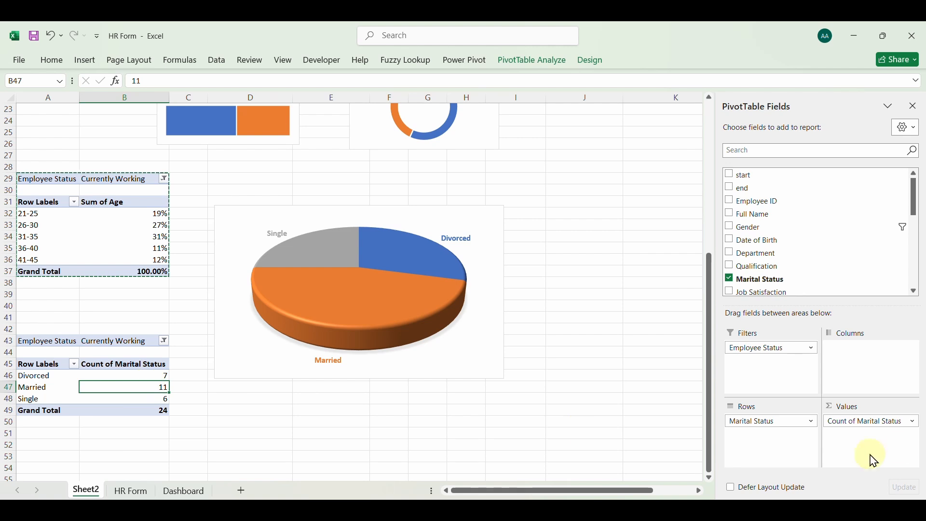
pyautogui.click(878, 427)
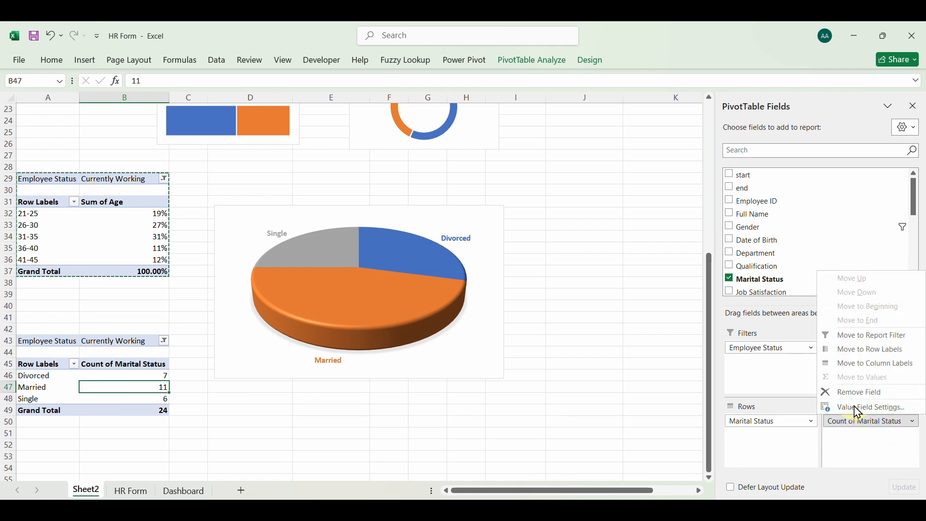
pyautogui.click(861, 408)
pyautogui.click(691, 193)
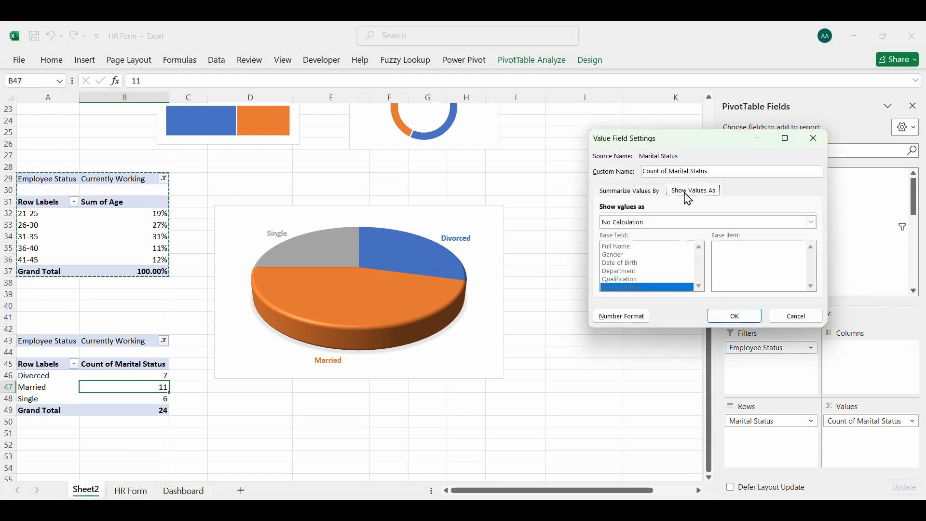
pyautogui.click(745, 223)
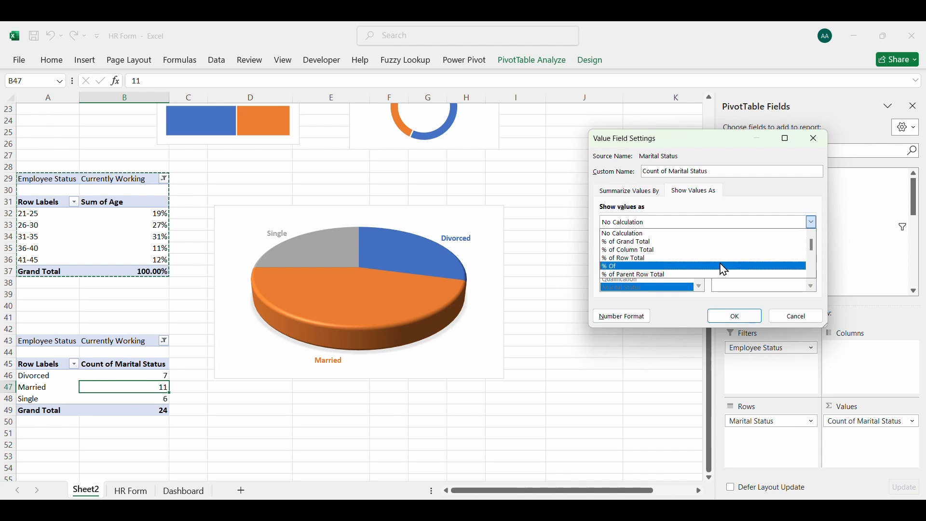
pyautogui.click(647, 273)
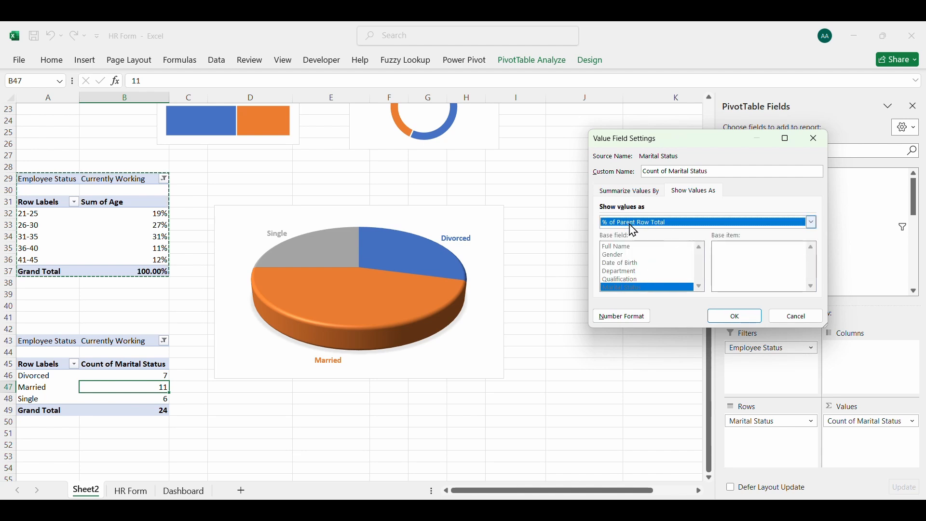
pyautogui.click(730, 315)
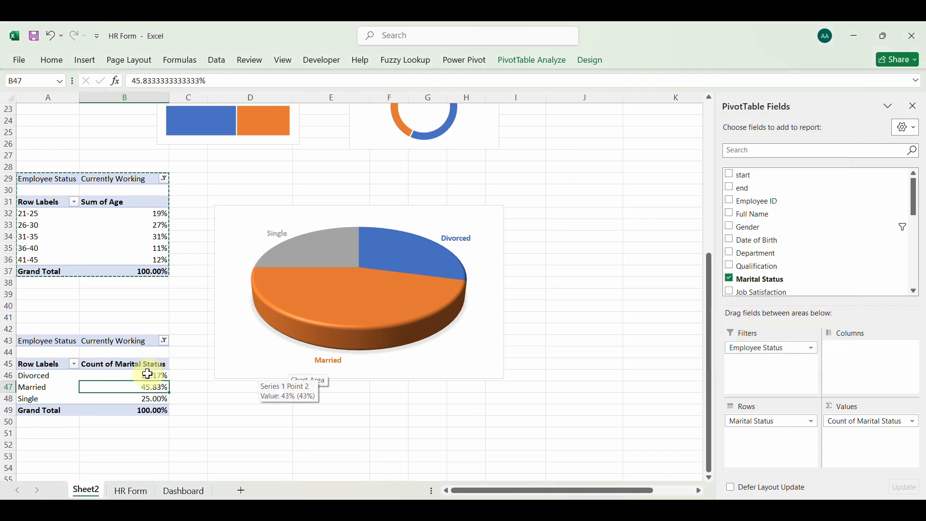
# Format the marital status percentages in B46:B48 with no decimal places
pyautogui.moveTo(147, 374); pyautogui.dragTo(144, 396)
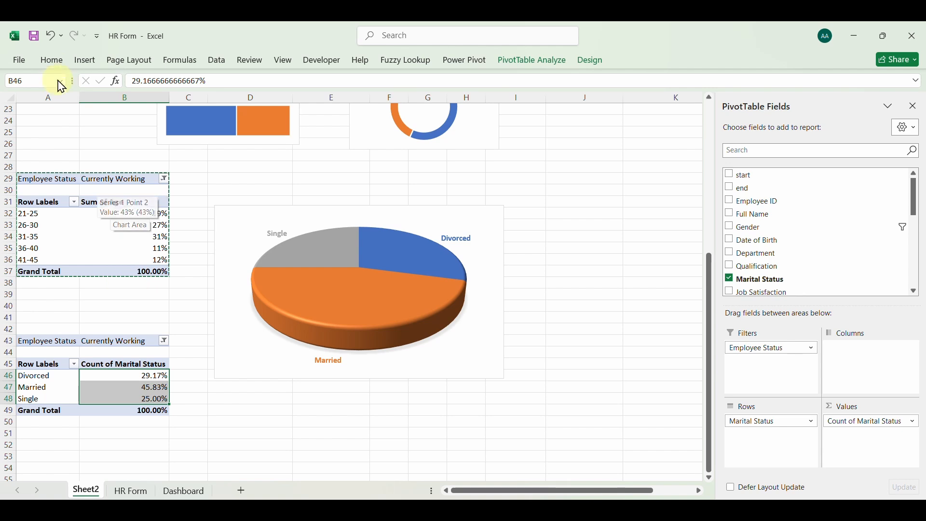
pyautogui.click(51, 60)
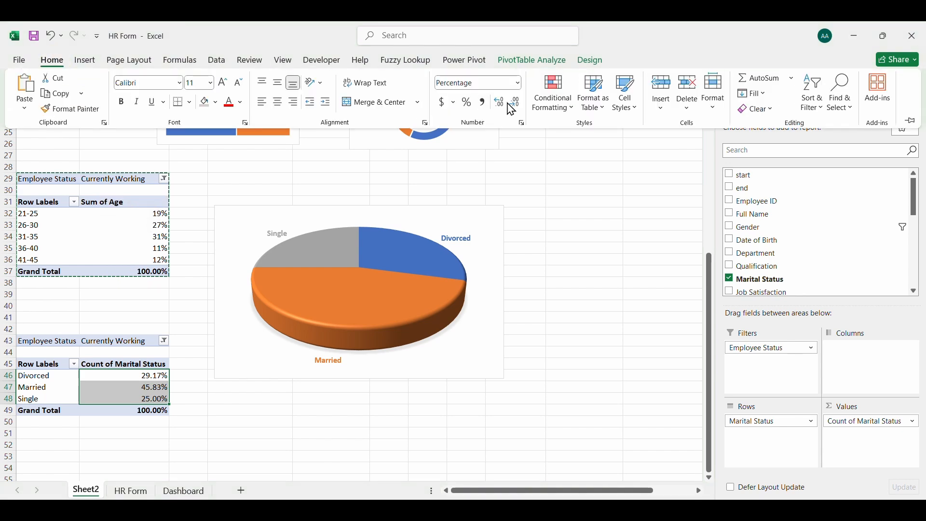
pyautogui.click(518, 111)
pyautogui.click(517, 111)
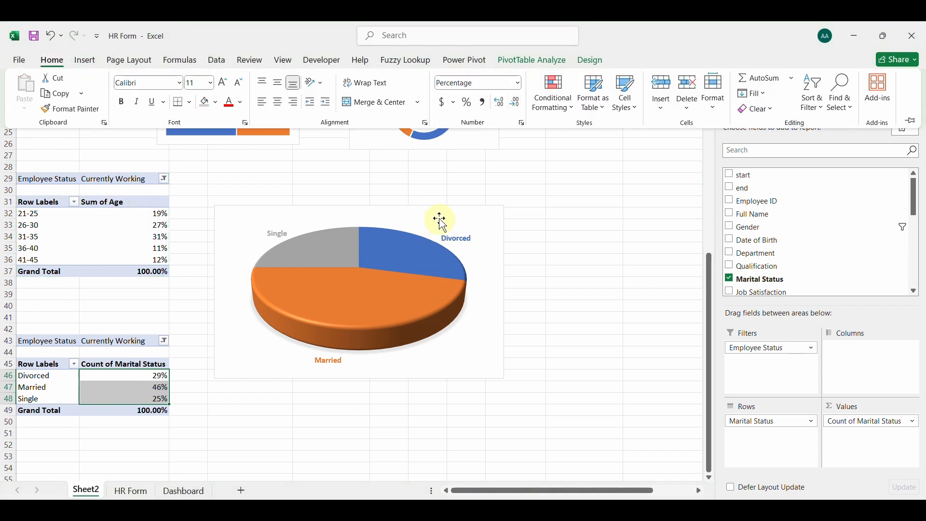
pyautogui.press('Escape')
pyautogui.click(132, 376)
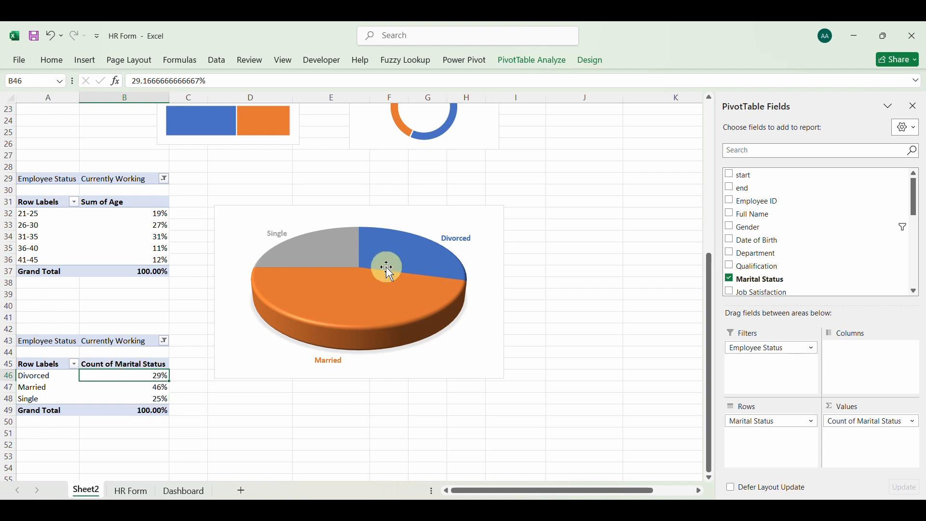
# Add the percentage to the pie chart's data labels alongside the category name, and close the label formatting options
pyautogui.click(388, 272)
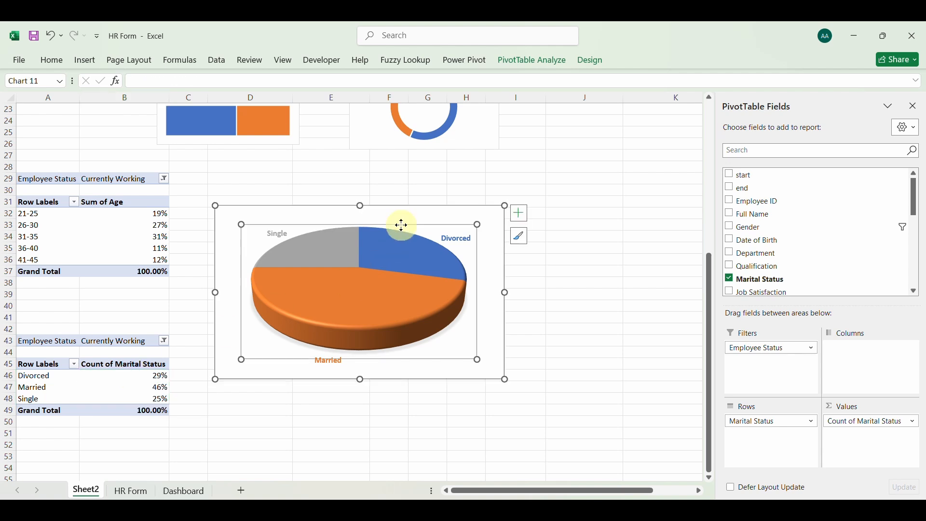
pyautogui.click(521, 213)
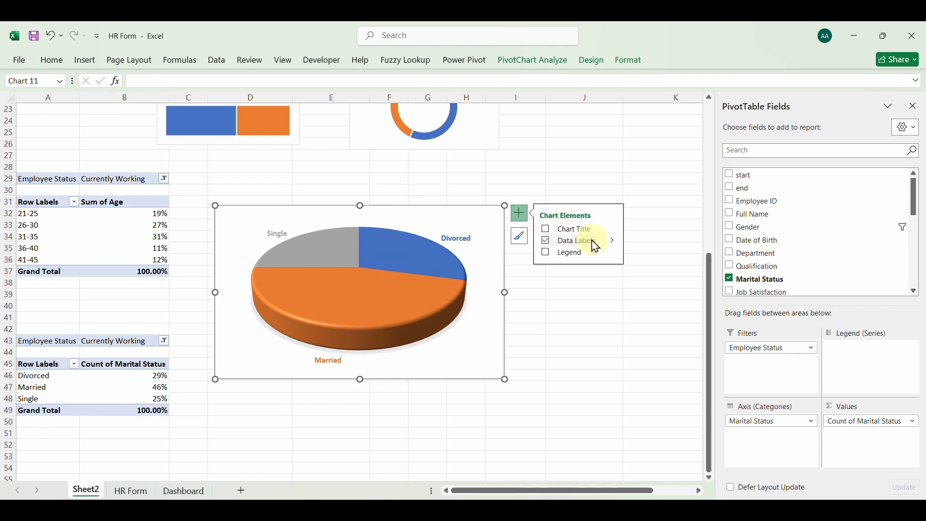
pyautogui.click(613, 241)
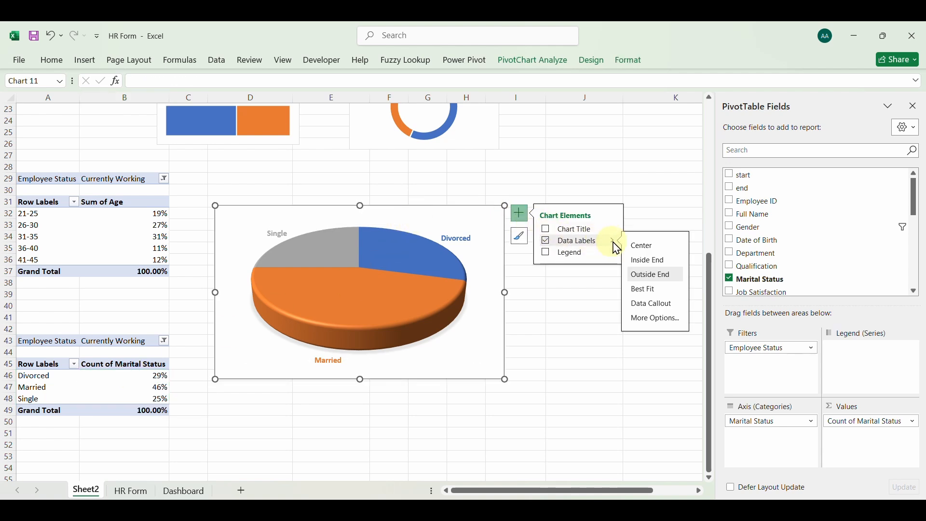
pyautogui.click(650, 319)
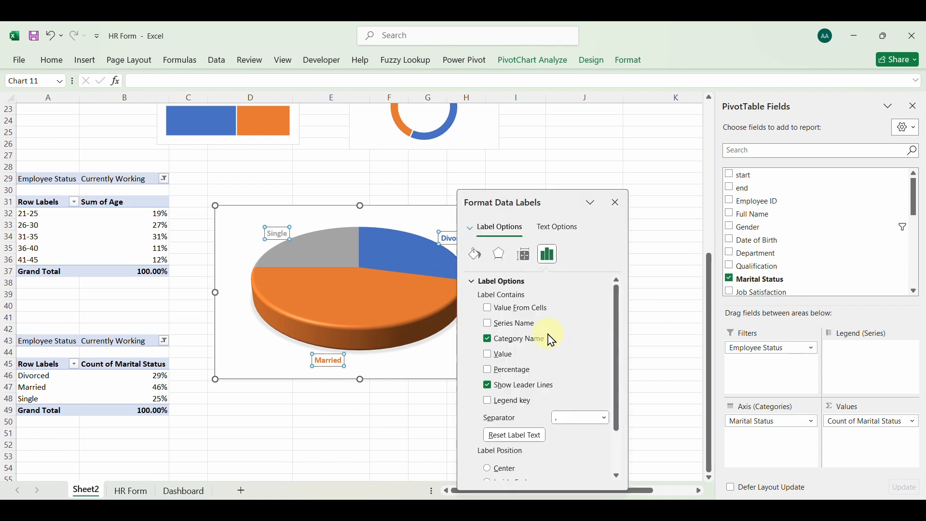
pyautogui.click(489, 371)
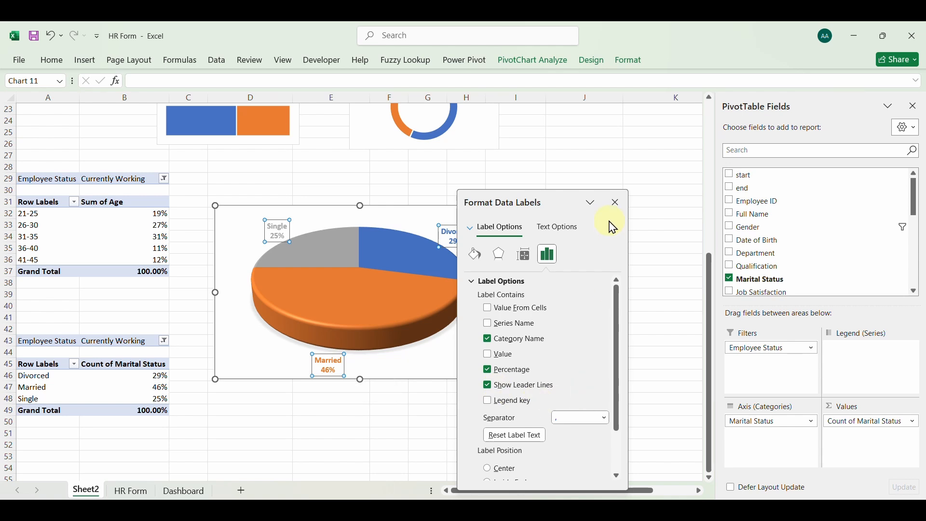
pyautogui.moveTo(558, 198); pyautogui.dragTo(630, 188)
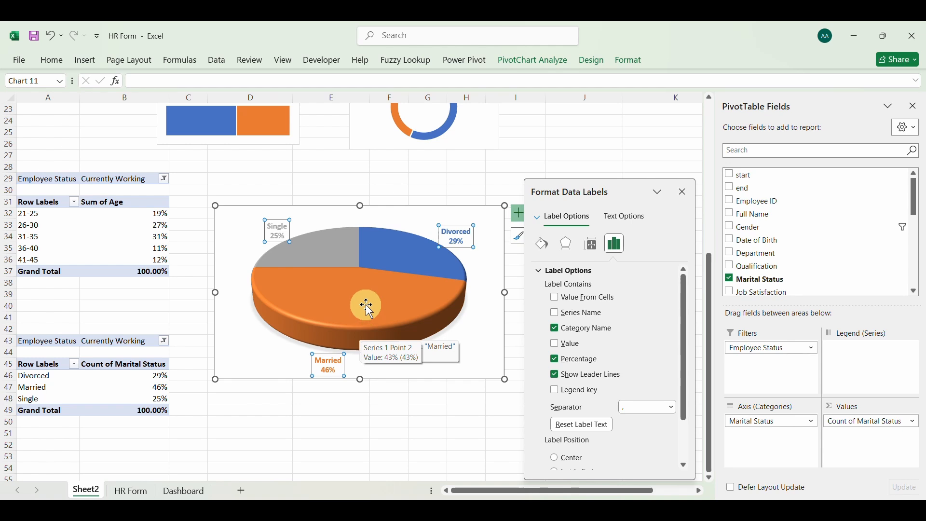
pyautogui.click(685, 192)
pyautogui.click(677, 192)
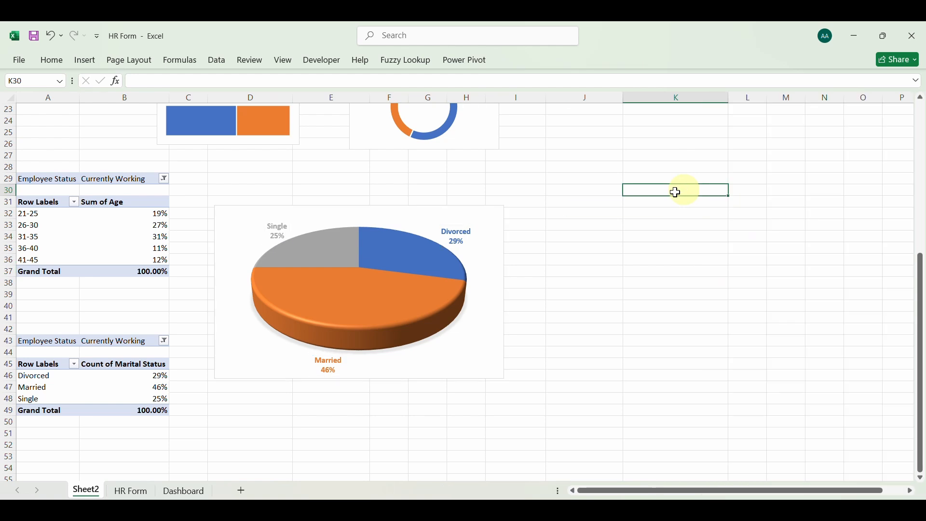
# Enlarge the pie chart's data label text by one size and shrink the chart from its upper-left corner
pyautogui.click(299, 220)
pyautogui.click(283, 225)
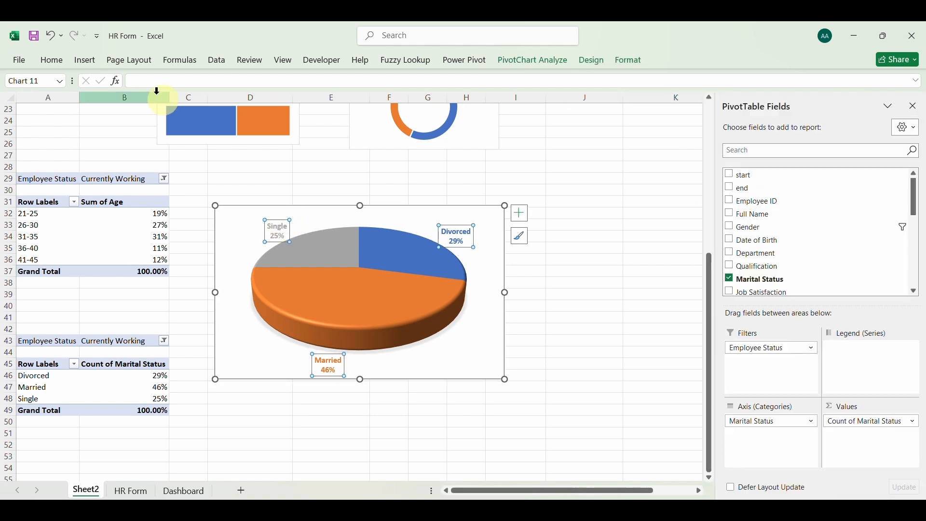
pyautogui.click(52, 61)
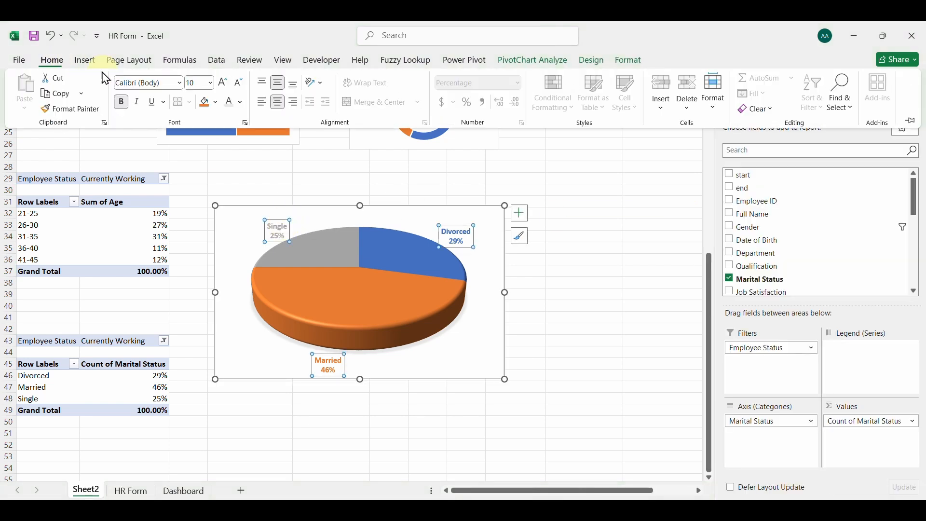
pyautogui.click(223, 84)
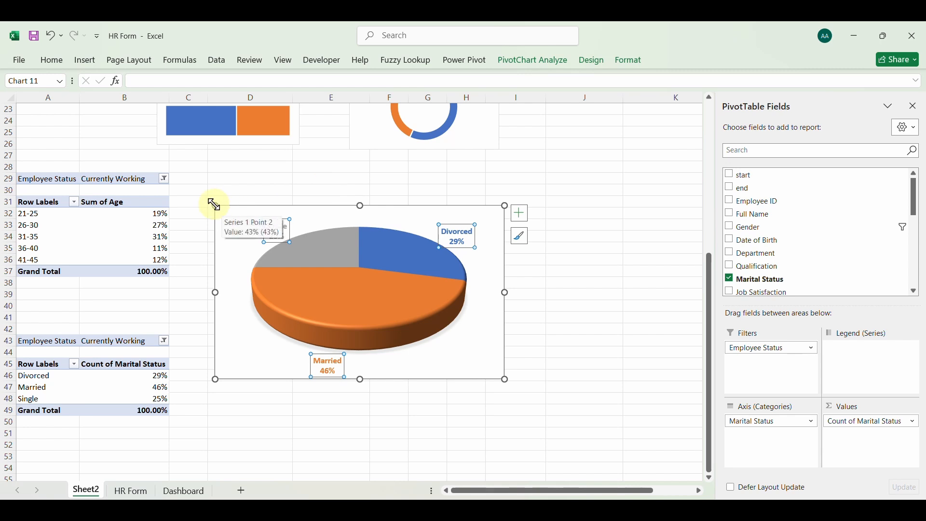
pyautogui.moveTo(216, 206); pyautogui.dragTo(302, 259)
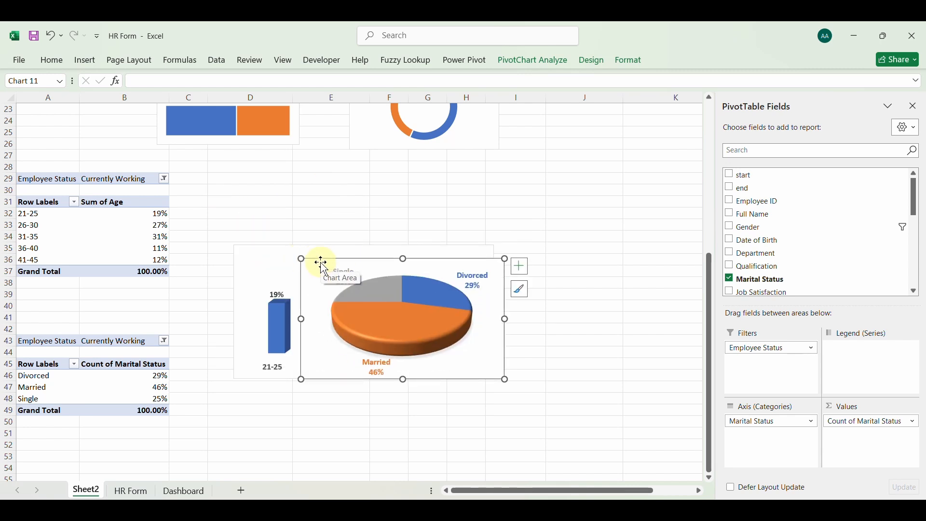
# Move the Gender slicer on the Dashboard sheet into the empty lower-right panel
pyautogui.click(186, 491)
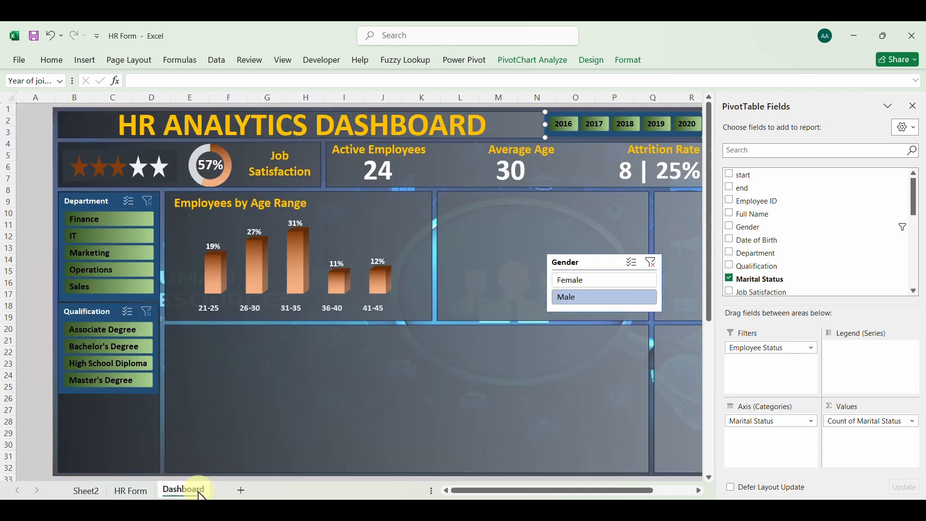
pyautogui.click(511, 247)
pyautogui.click(581, 262)
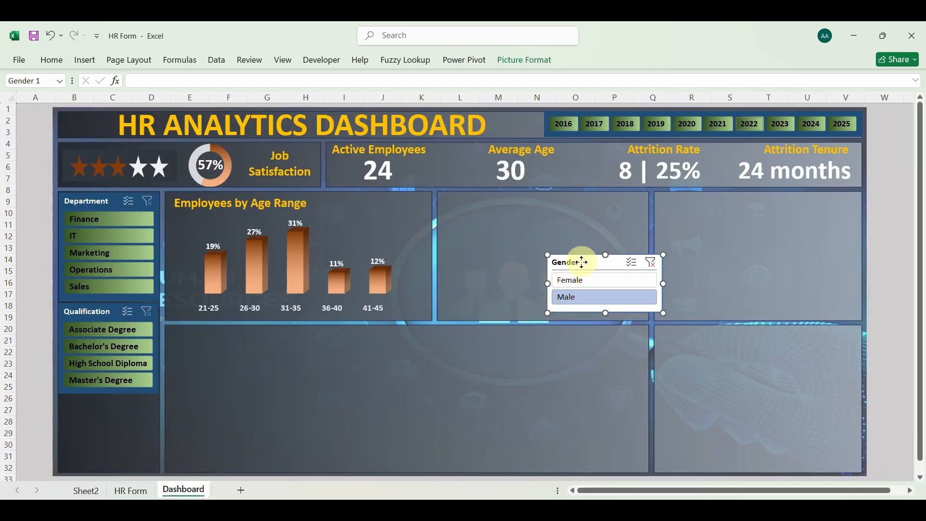
pyautogui.moveTo(581, 262); pyautogui.dragTo(710, 383)
# Paste the marital status pie chart onto the dashboard, fit it in the panel below Attrition Tenure, and reduce its height slightly
pyautogui.click(570, 260)
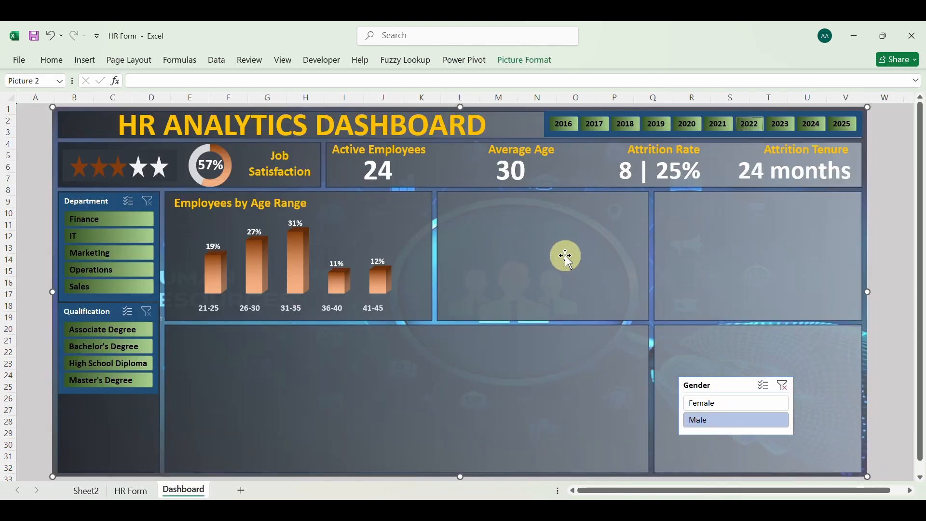
pyautogui.hotkey('ctrl', 'v')
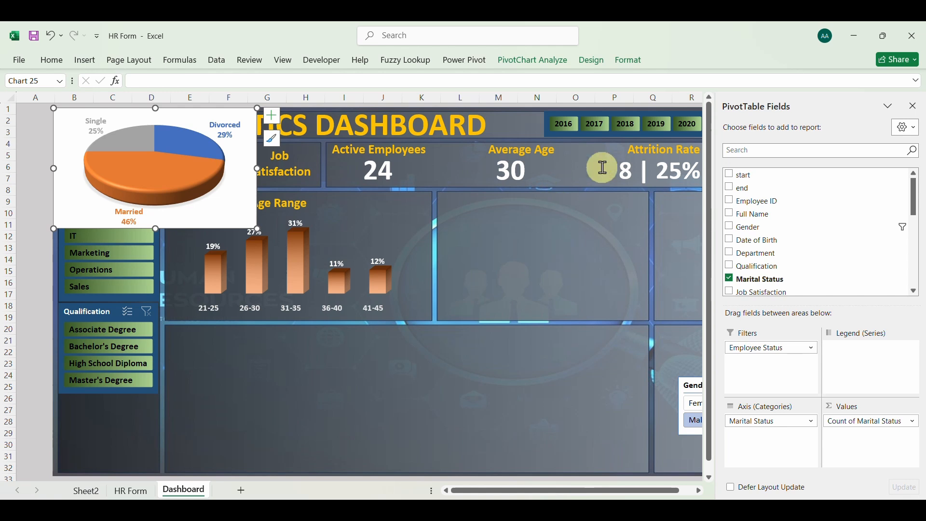
pyautogui.click(914, 106)
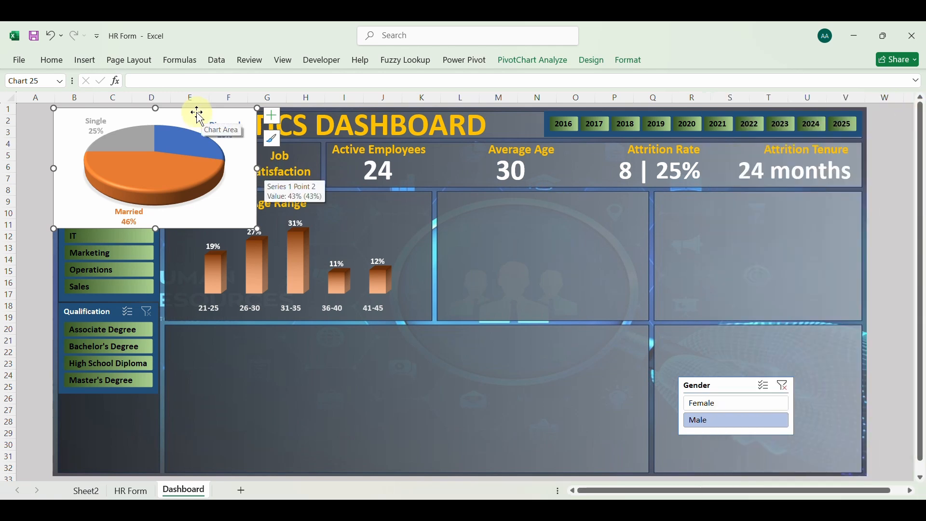
pyautogui.moveTo(194, 112)
pyautogui.mouseDown()
pyautogui.moveTo(277, 171)
pyautogui.moveTo(617, 209)
pyautogui.moveTo(799, 203)
pyautogui.mouseUp()
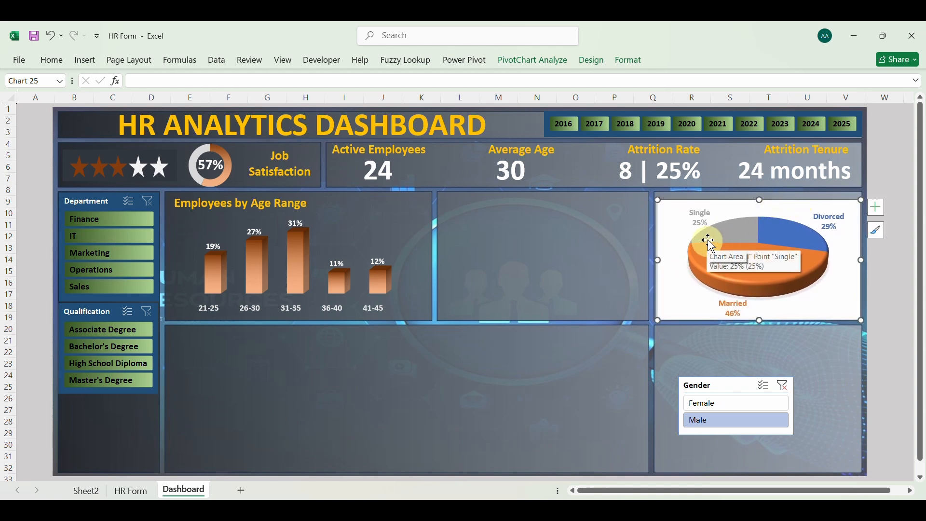
pyautogui.moveTo(761, 200); pyautogui.dragTo(761, 208)
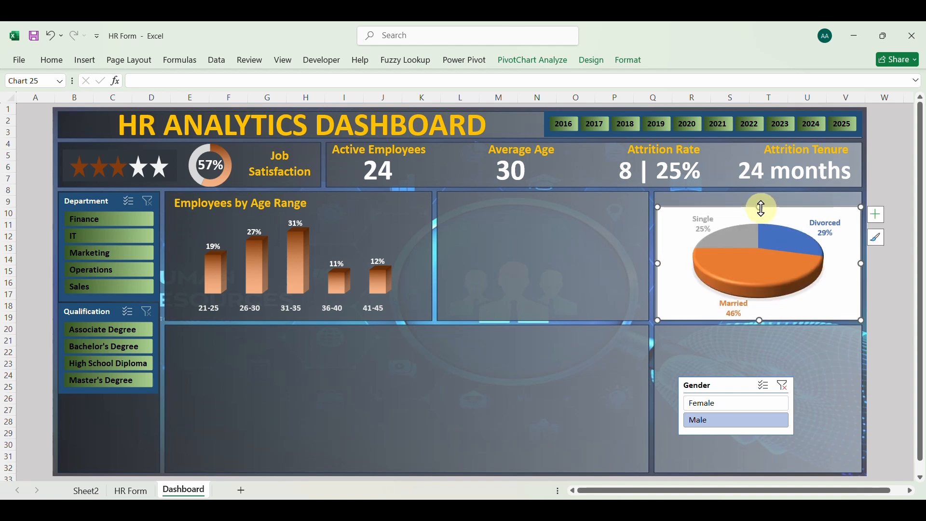
# Remove the fill and border from the dashboard pie chart's chart area
pyautogui.rightClick(667, 288)
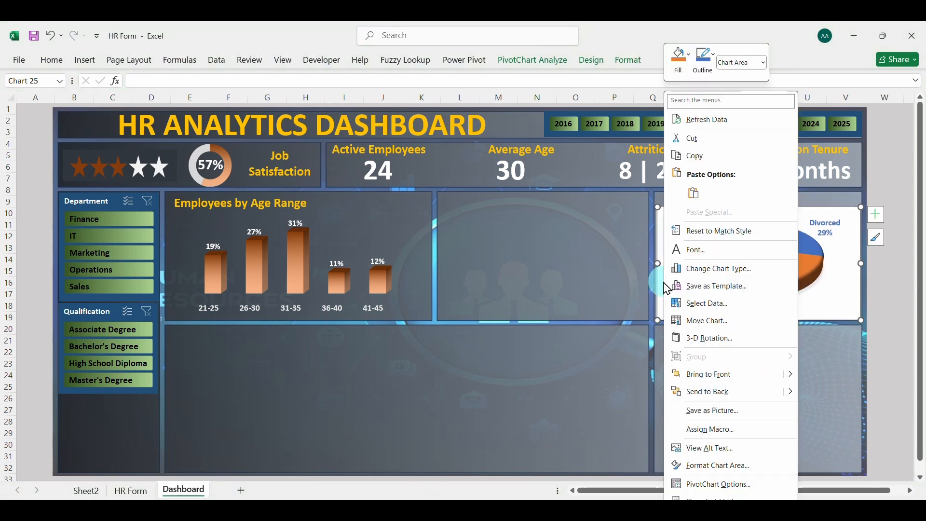
pyautogui.click(720, 469)
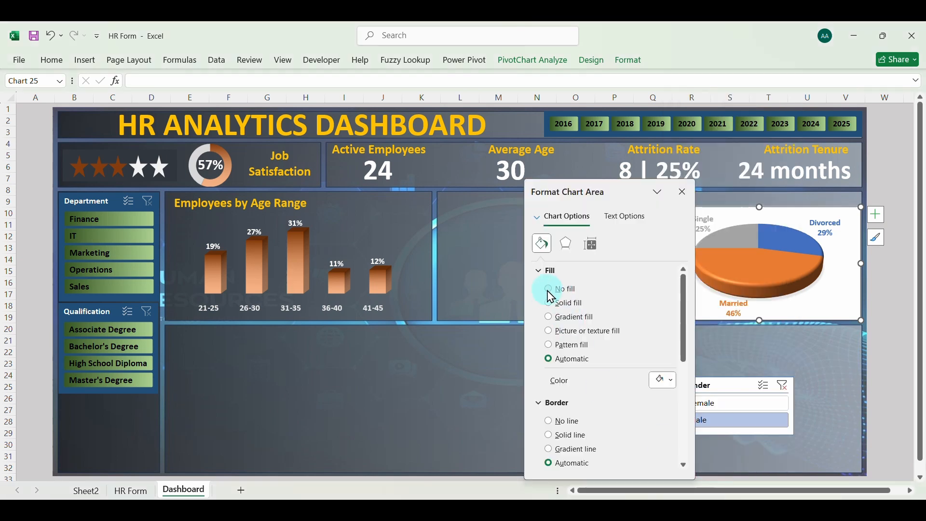
pyautogui.click(551, 296)
pyautogui.click(557, 401)
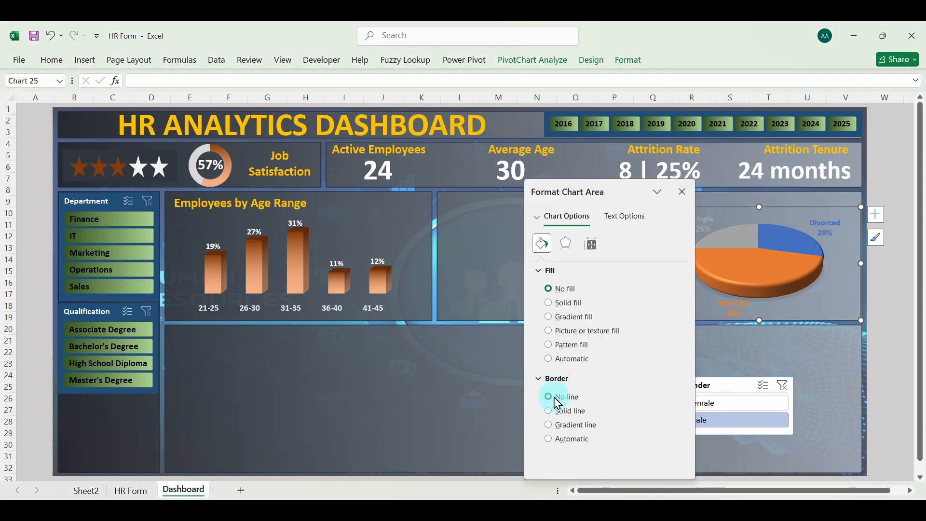
pyautogui.click(684, 193)
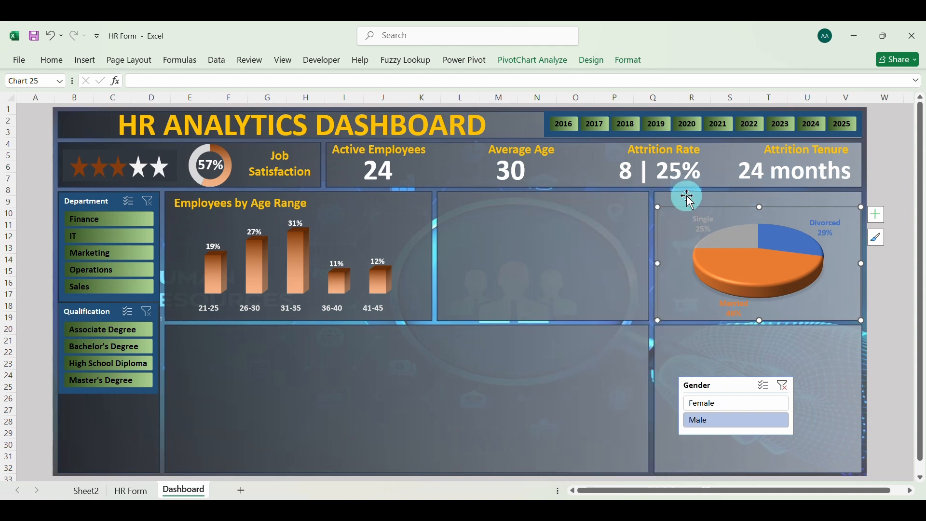
# Give all the pie chart's data labels a solid white fill and close the label formatting options
pyautogui.click(708, 235)
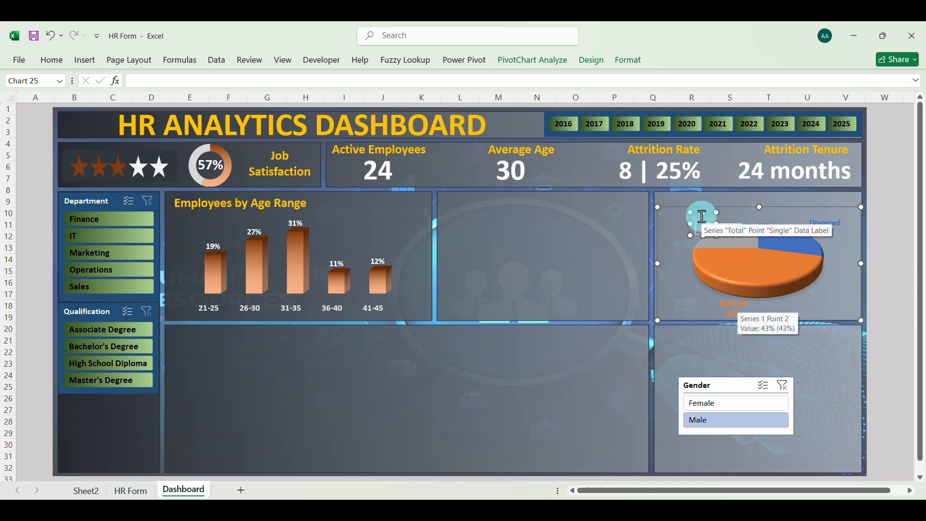
pyautogui.click(693, 257)
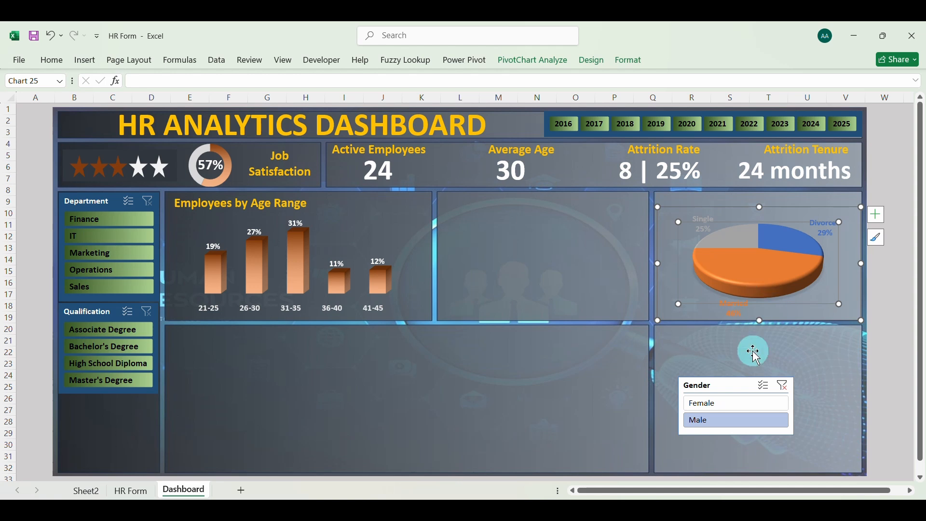
pyautogui.click(708, 213)
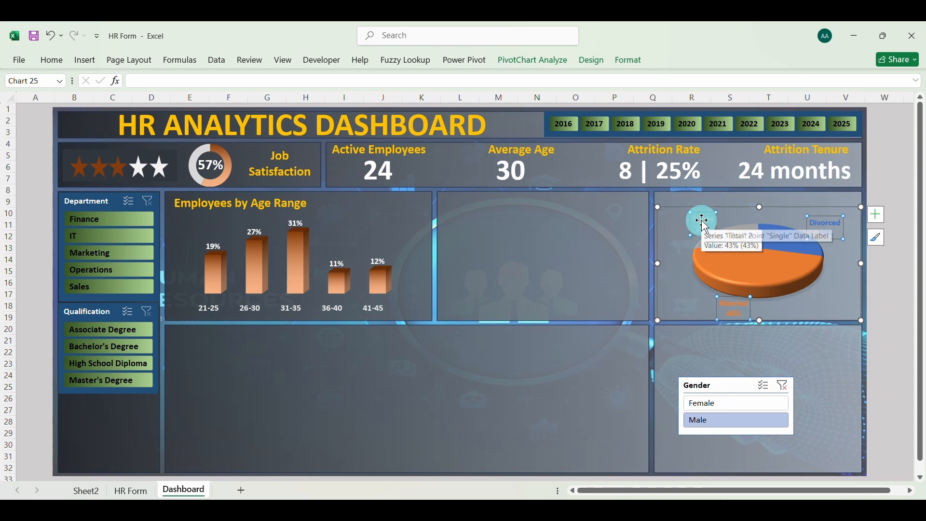
pyautogui.rightClick(703, 220)
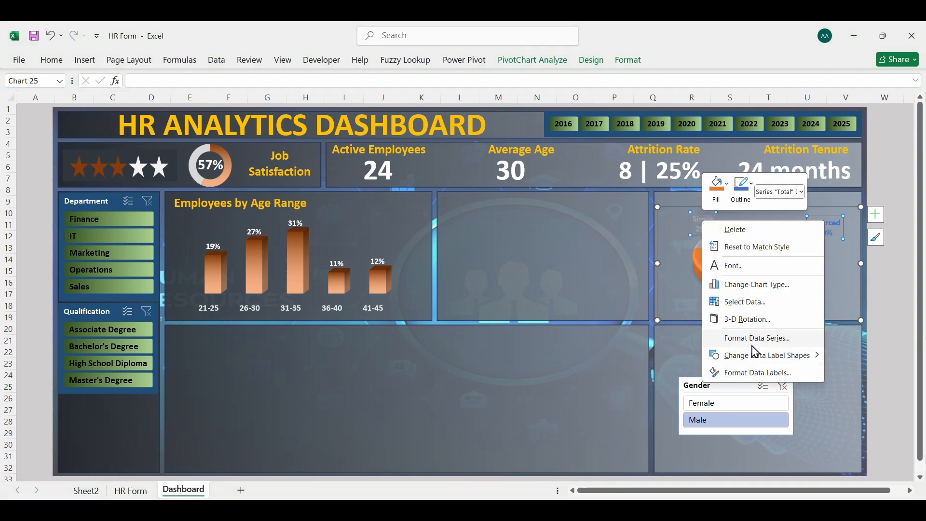
pyautogui.click(756, 378)
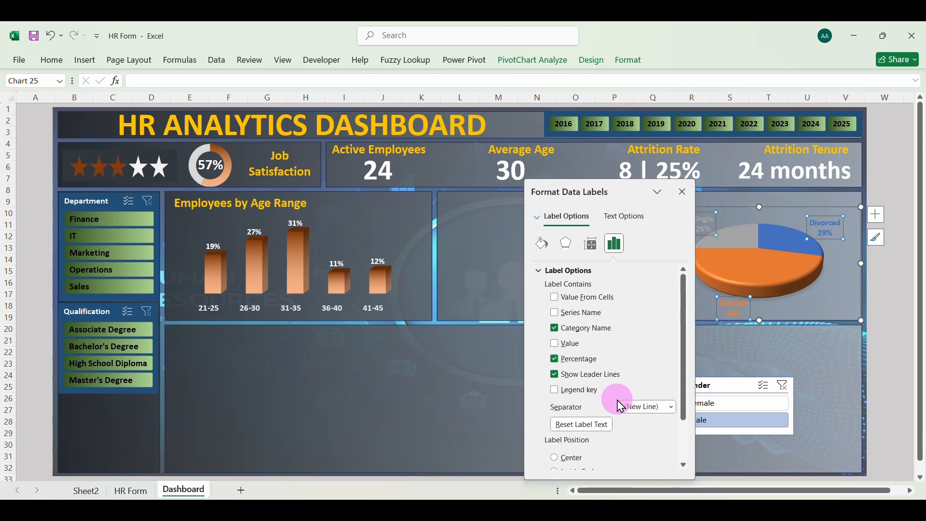
pyautogui.scroll(-1, 621, 407)
pyautogui.scroll(-1, 621, 407)
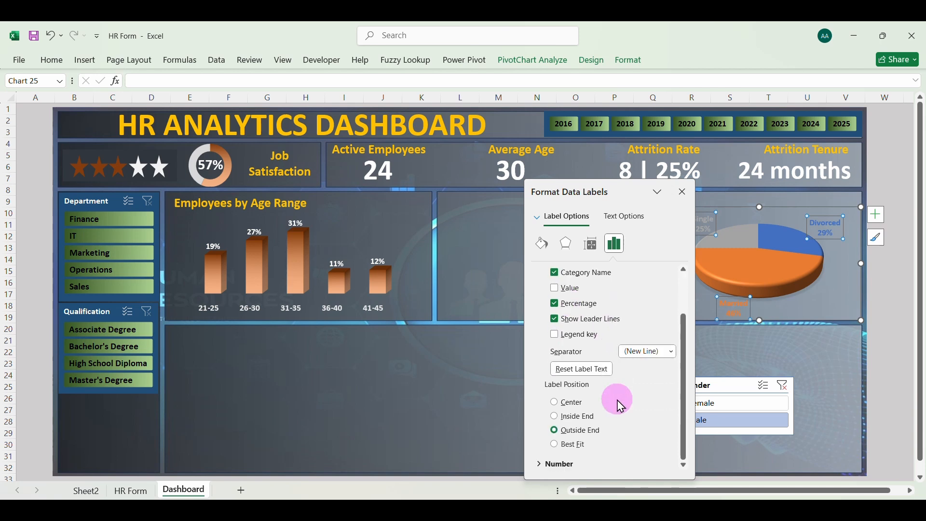
pyautogui.click(540, 467)
pyautogui.scroll(-3, 624, 430)
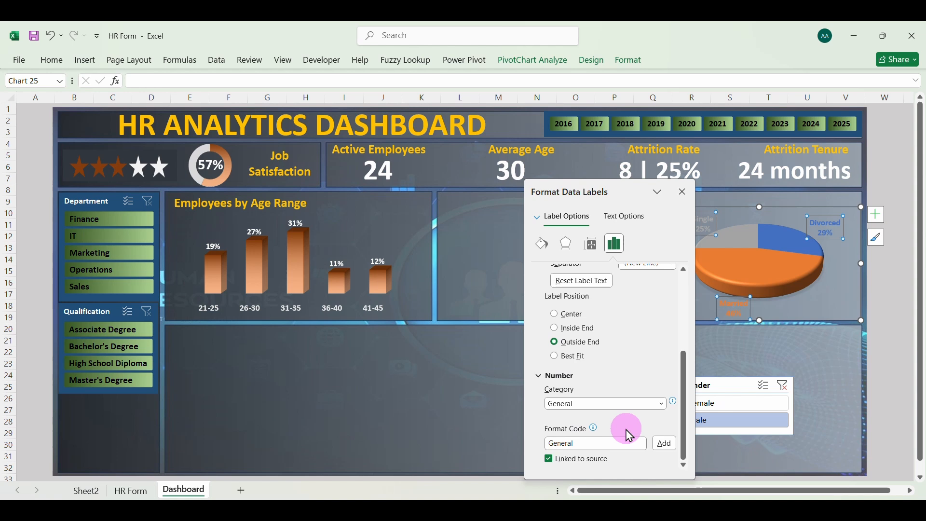
pyautogui.scroll(5, 629, 435)
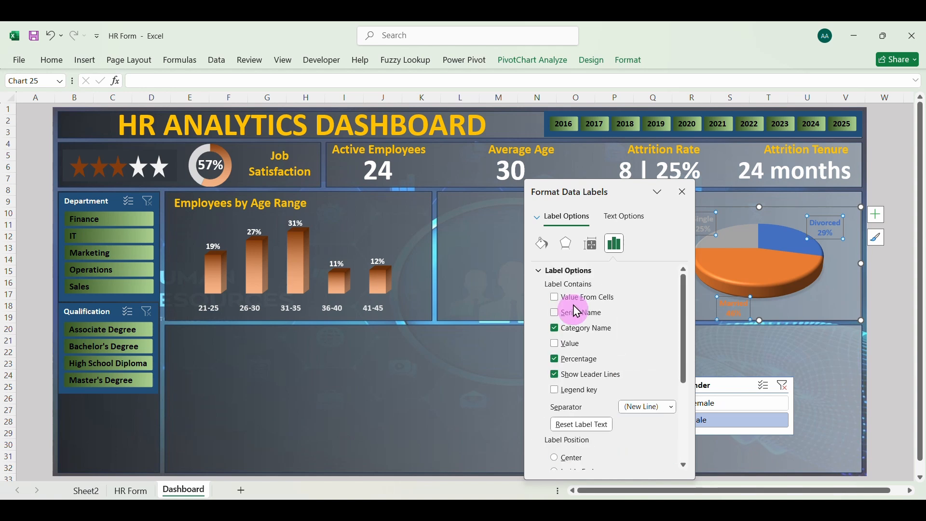
pyautogui.click(542, 244)
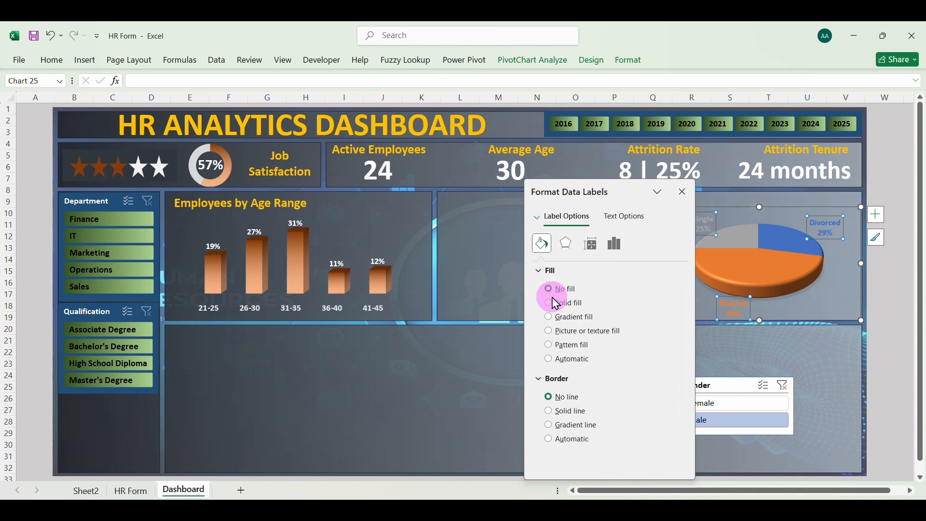
pyautogui.click(549, 304)
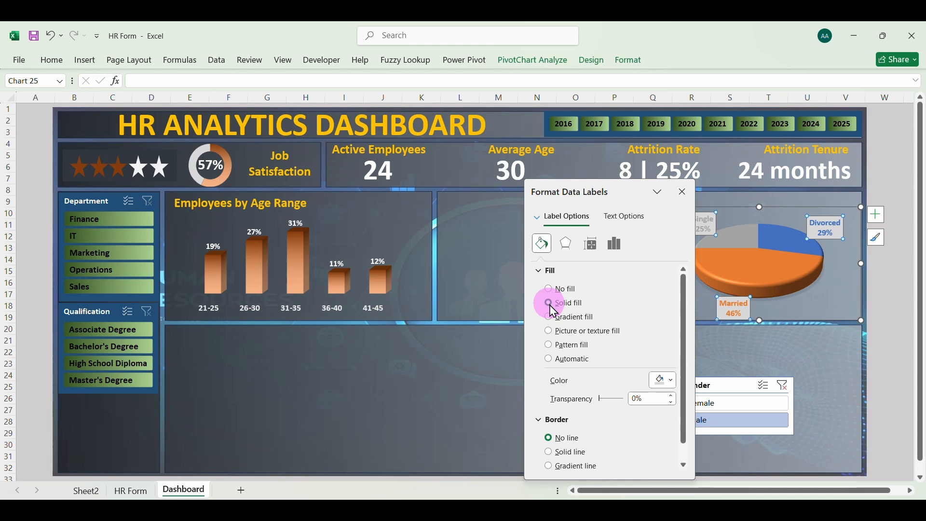
pyautogui.click(670, 384)
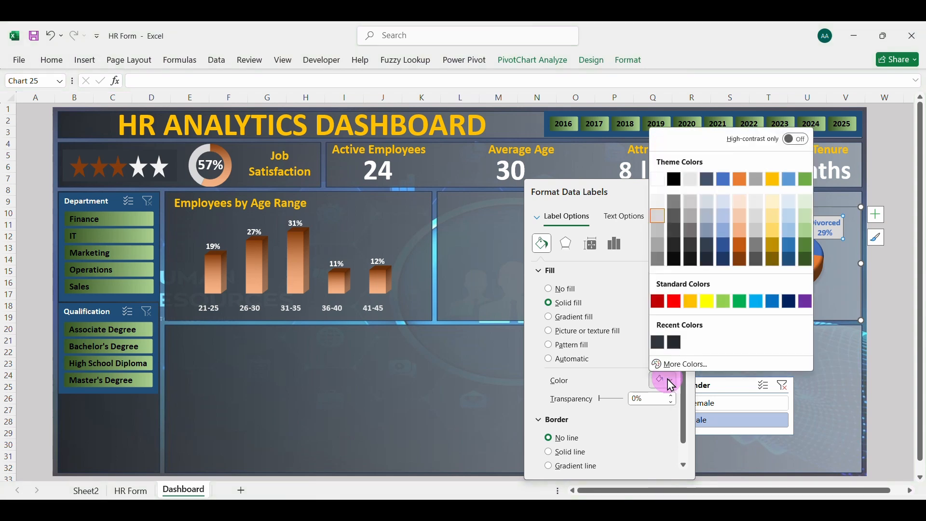
pyautogui.click(656, 184)
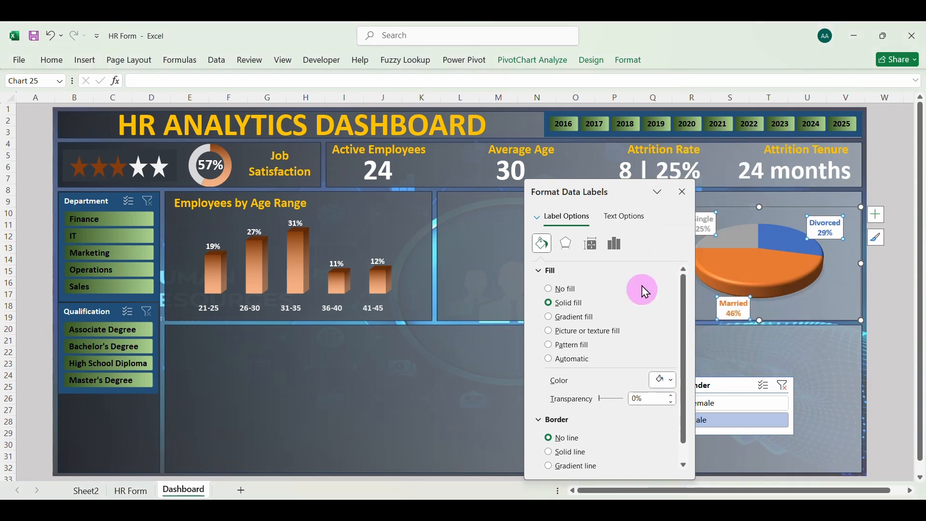
pyautogui.click(686, 193)
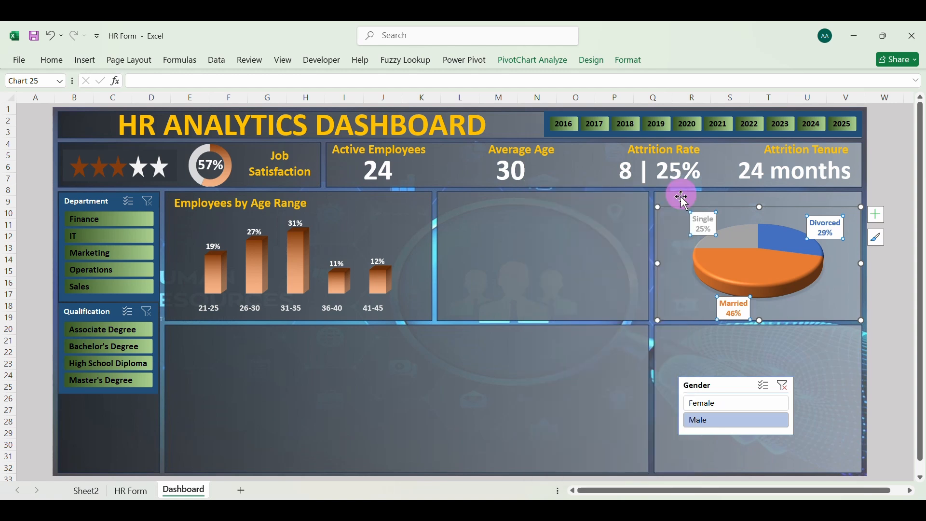
# Enlarge the pie's plot area from its two upper corners to fill more of the chart, and deselect the chart
pyautogui.click(685, 274)
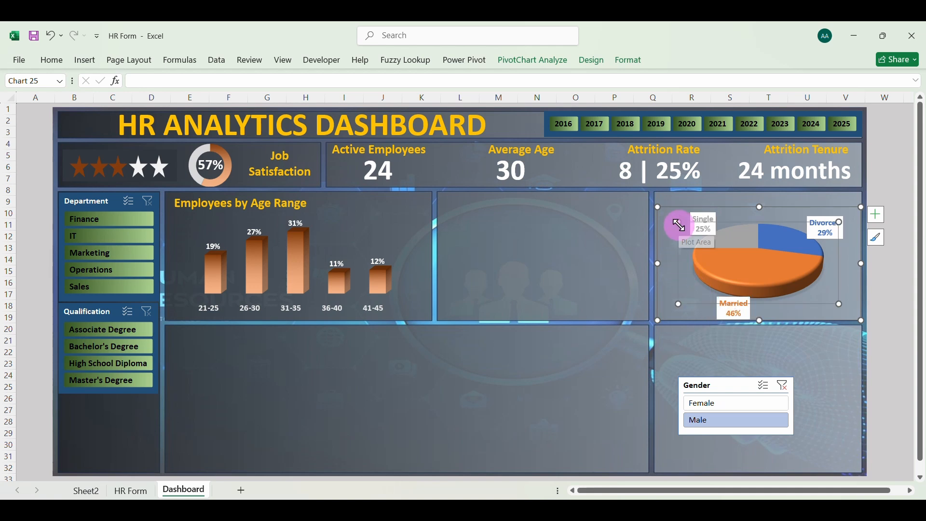
pyautogui.moveTo(679, 225); pyautogui.dragTo(667, 216)
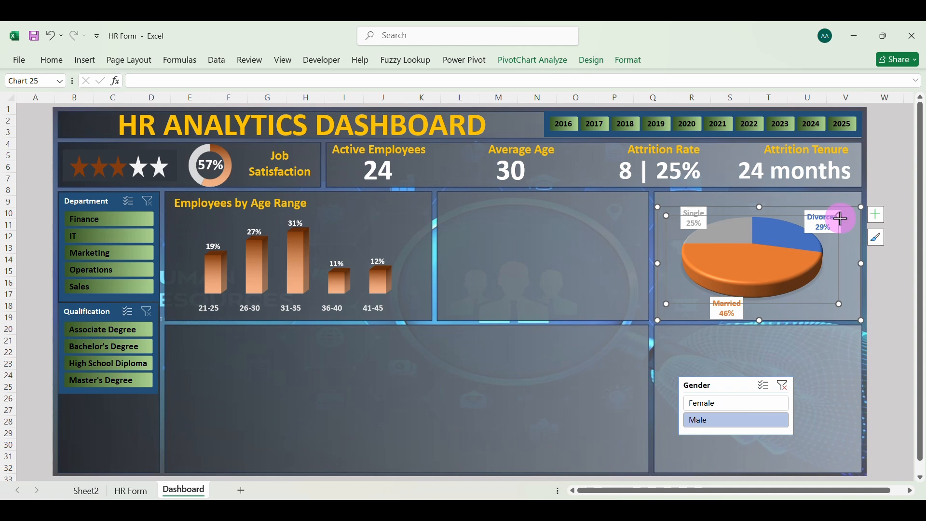
pyautogui.moveTo(840, 216); pyautogui.dragTo(849, 213)
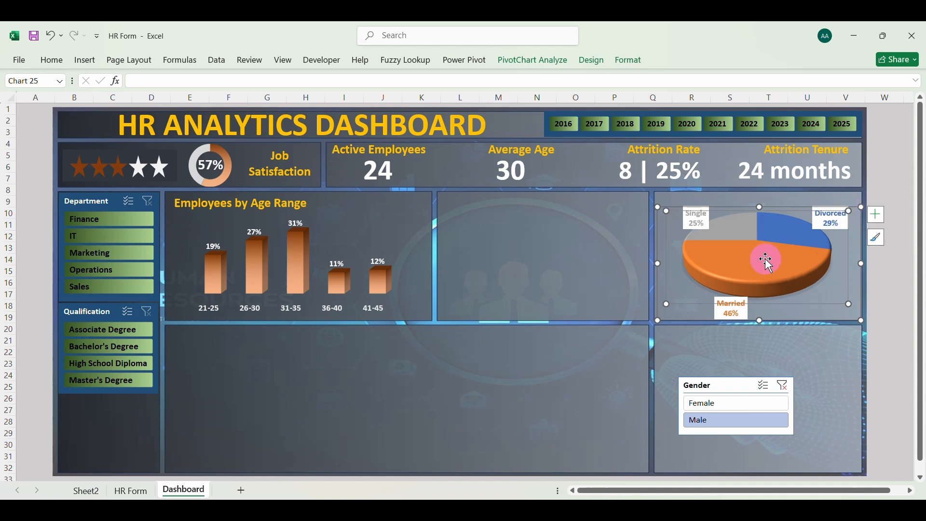
pyautogui.click(525, 302)
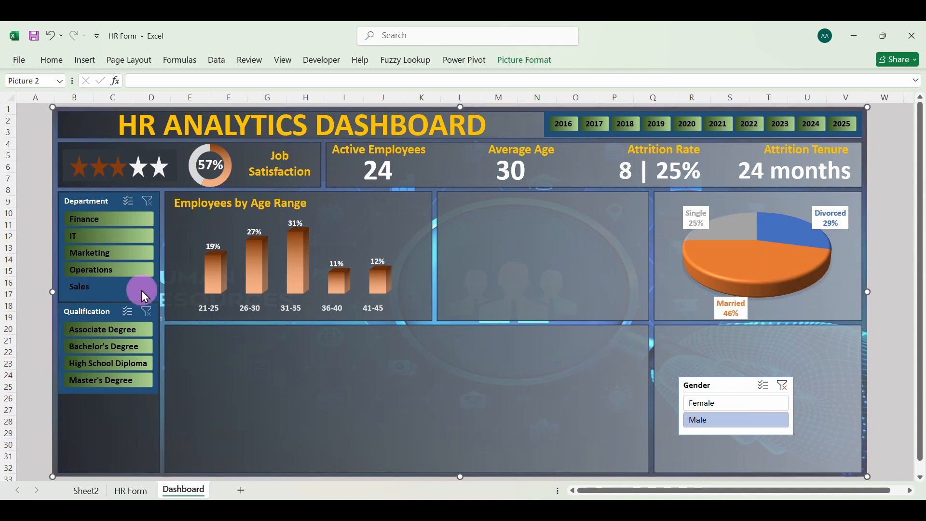
# Test the dashboard's department filter with Finance, IT, Marketing, Operations and Sales one after another
pyautogui.click(129, 225)
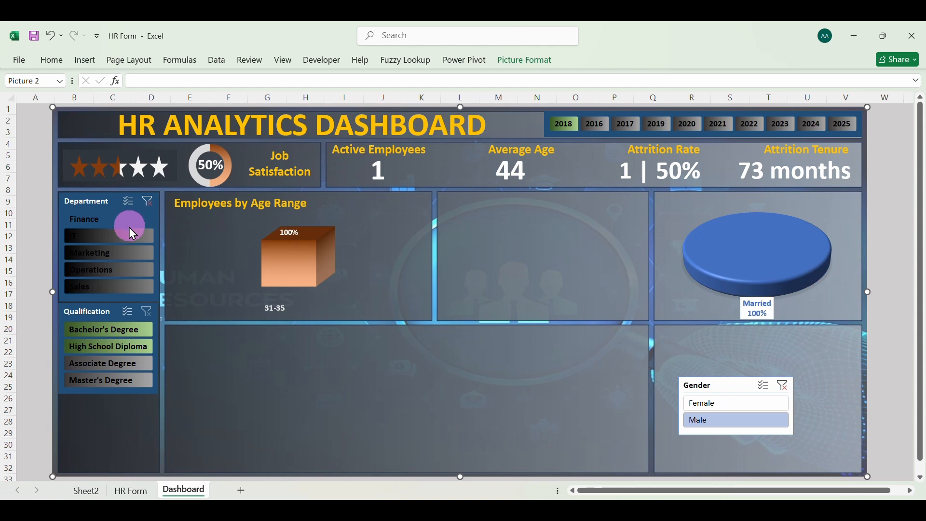
pyautogui.click(128, 233)
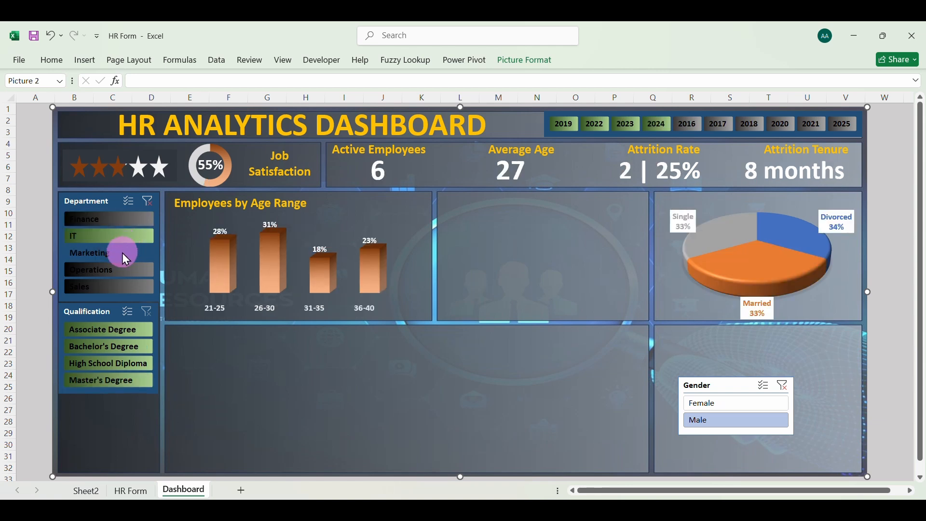
pyautogui.click(122, 253)
pyautogui.click(117, 270)
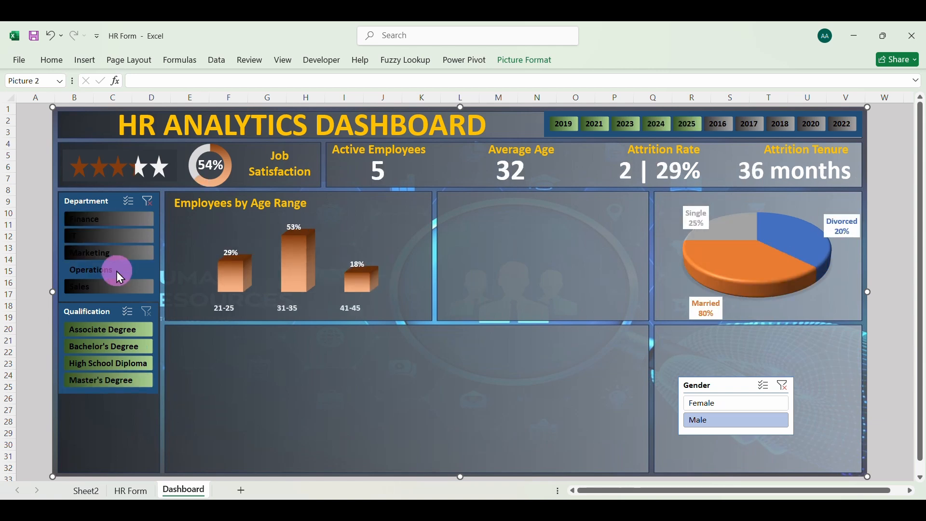
pyautogui.click(118, 285)
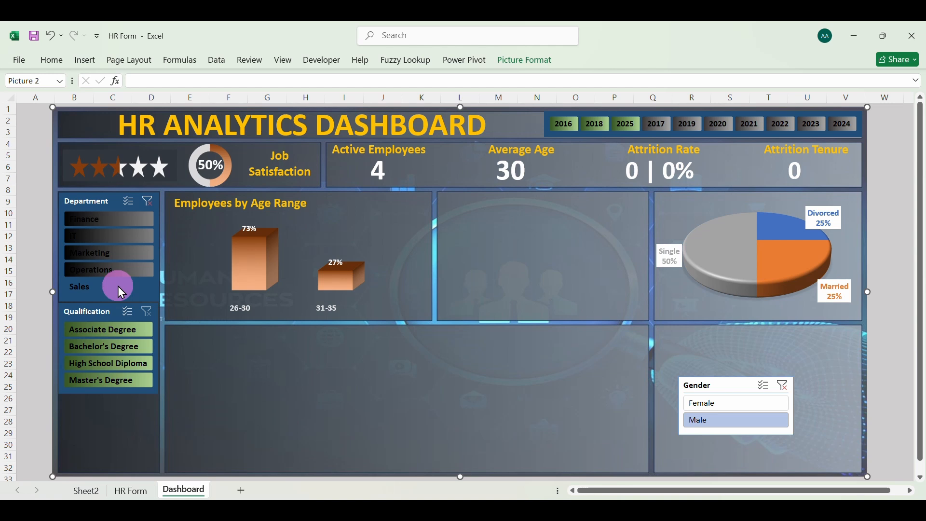
# Test the qualification filter with Associate, Bachelor's, High School Diploma and Master's in turn, clearing the department and qualification filters
pyautogui.click(95, 331)
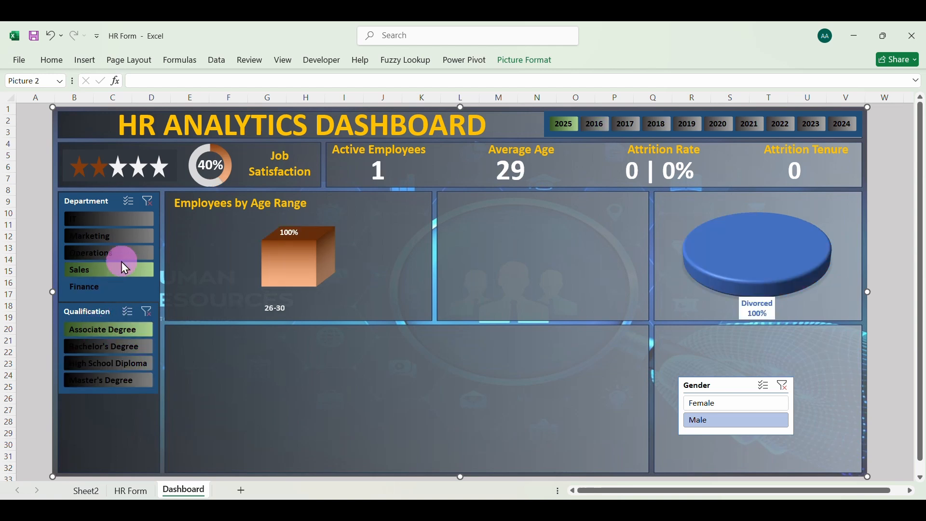
pyautogui.click(157, 208)
pyautogui.click(118, 344)
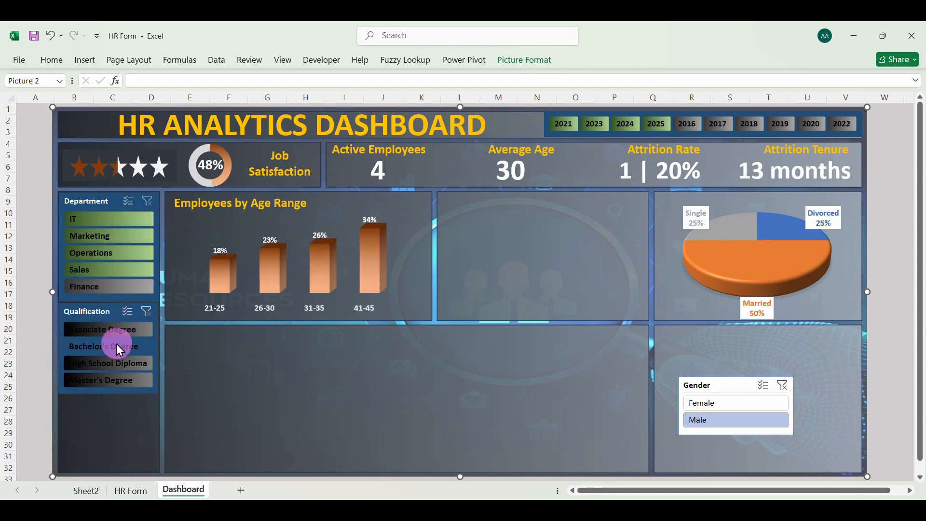
pyautogui.click(114, 363)
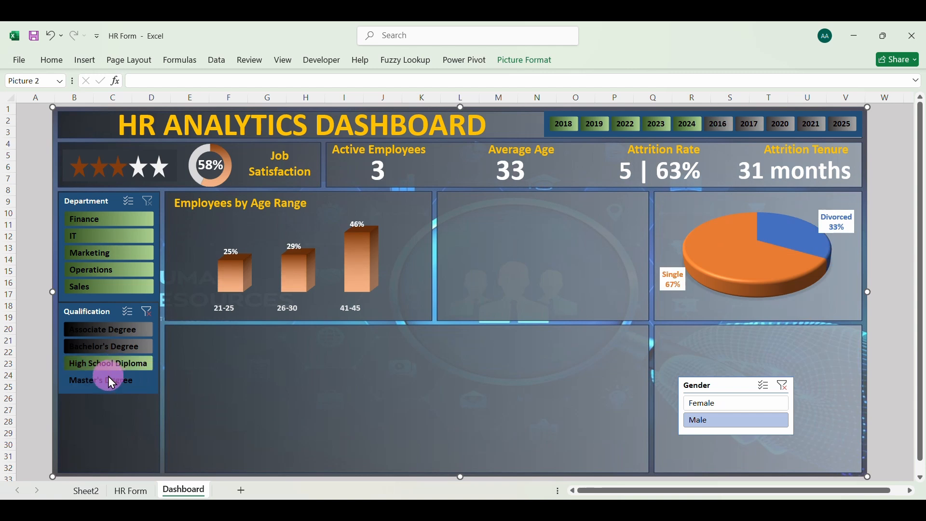
pyautogui.click(106, 381)
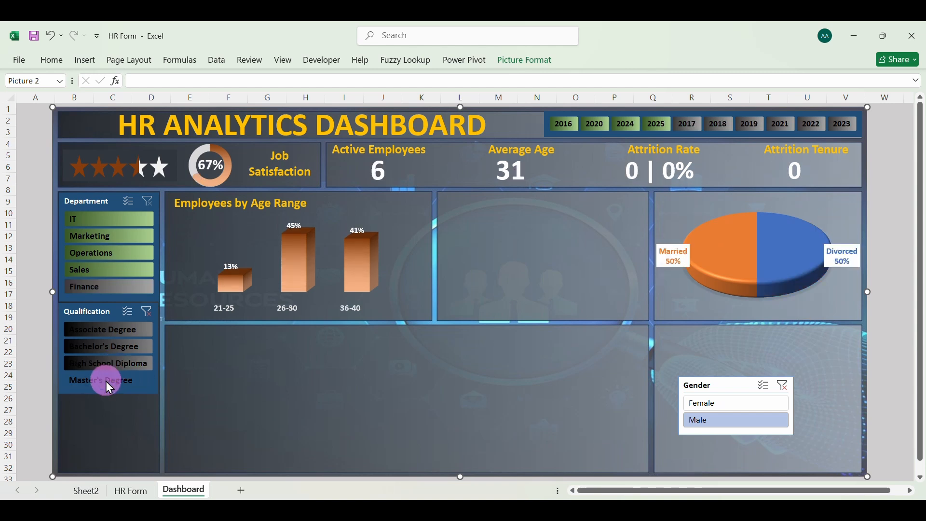
pyautogui.click(150, 312)
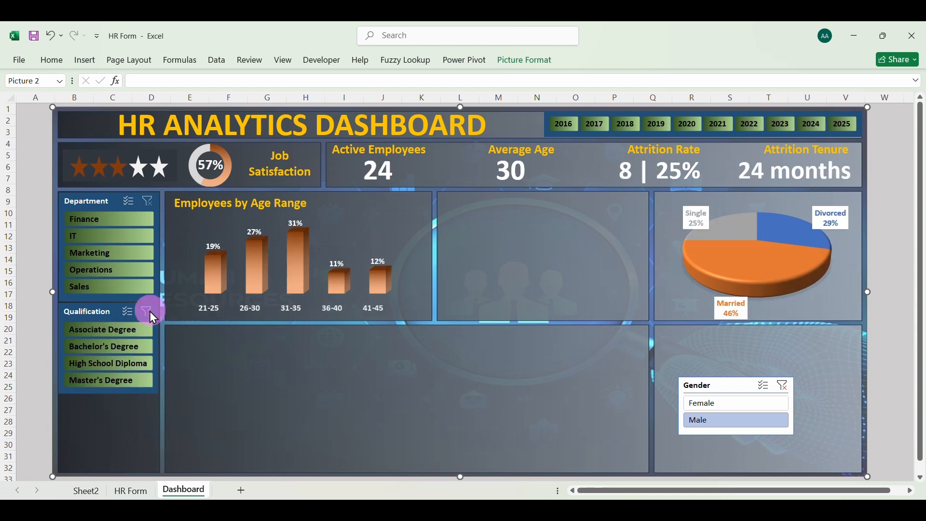
# Test the dashboard's year filter with 2016, 2017 and 2018, and restore all years
pyautogui.click(564, 125)
pyautogui.click(593, 125)
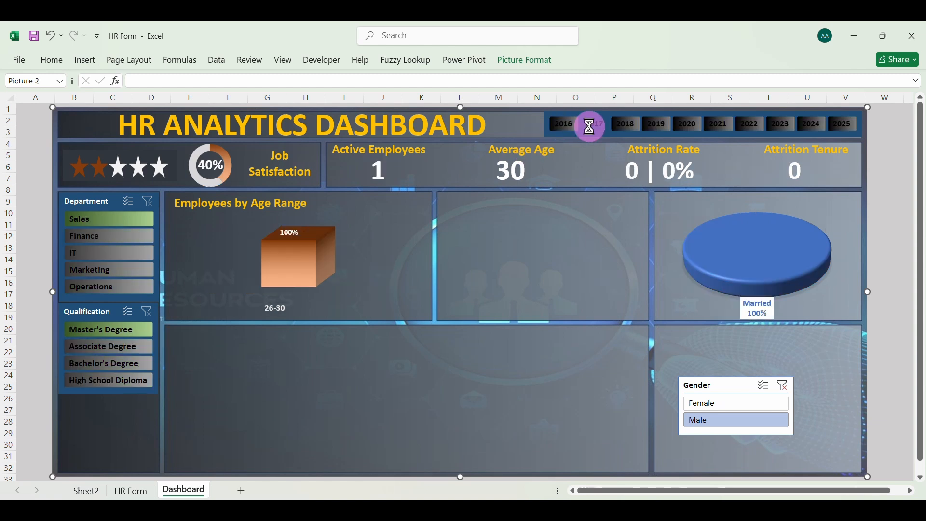
pyautogui.click(625, 126)
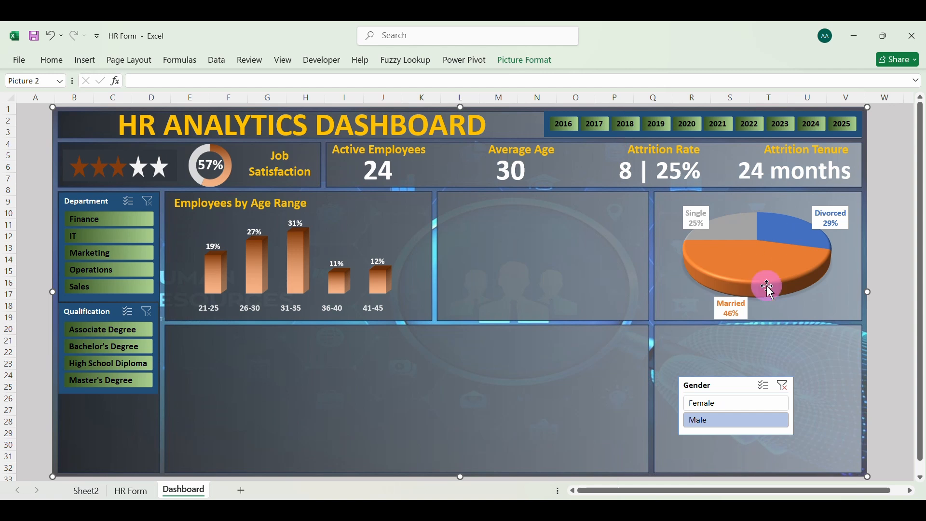
# Lower the marital status pie chart's upper edge slightly to make room for a title above it
pyautogui.click(734, 222)
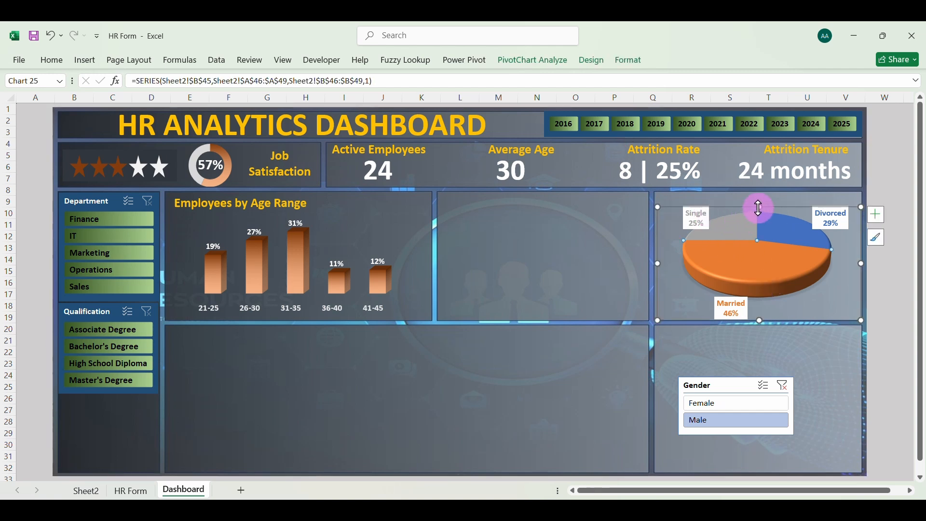
pyautogui.moveTo(759, 208); pyautogui.dragTo(758, 212)
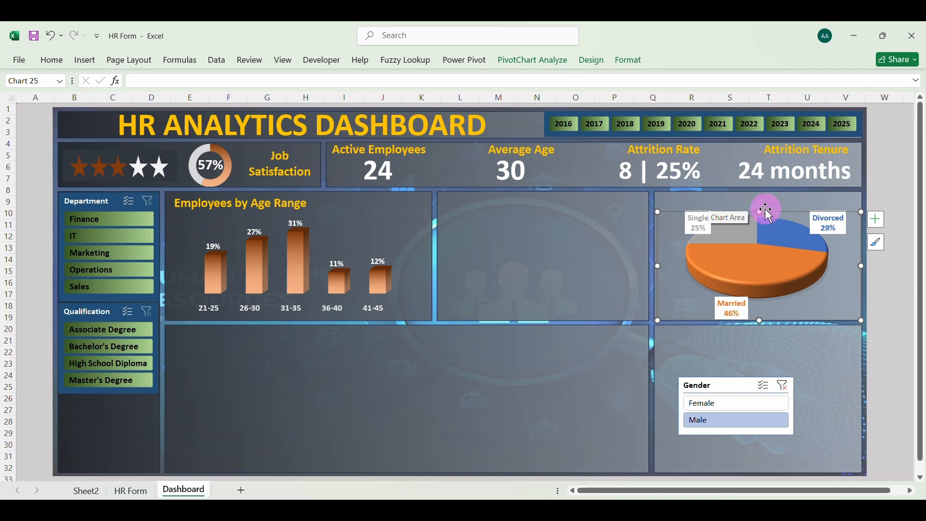
pyautogui.moveTo(763, 211); pyautogui.dragTo(762, 208)
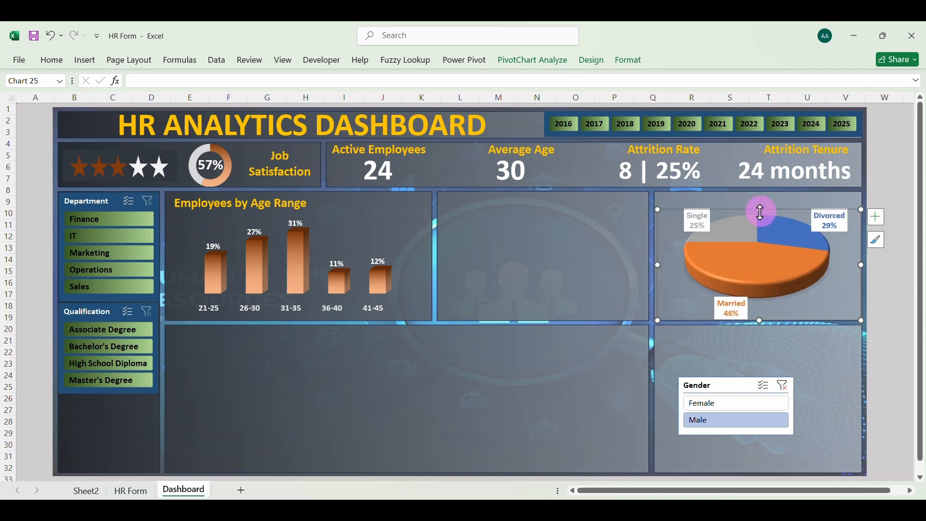
# Duplicate the Employees by Age Range title and place the copy above the marital status pie chart
pyautogui.click(312, 210)
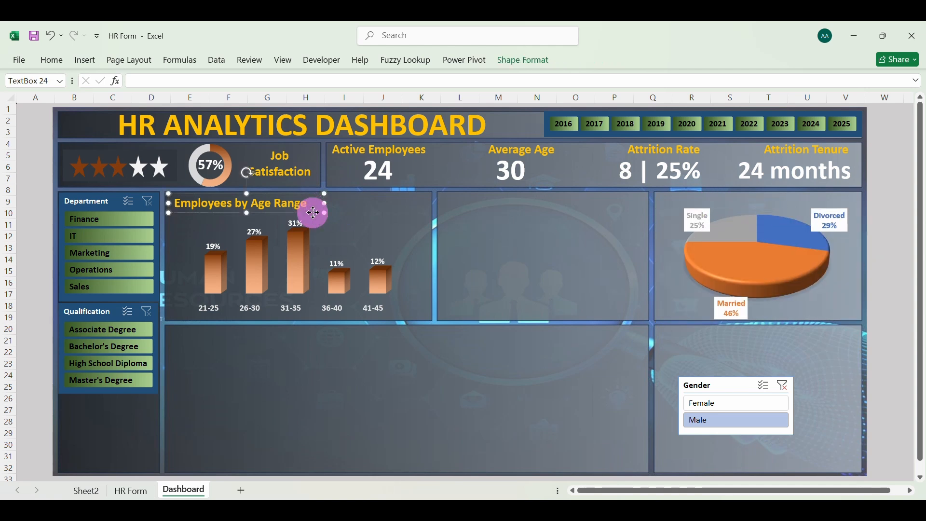
pyautogui.hotkey('ctrl', 'd')
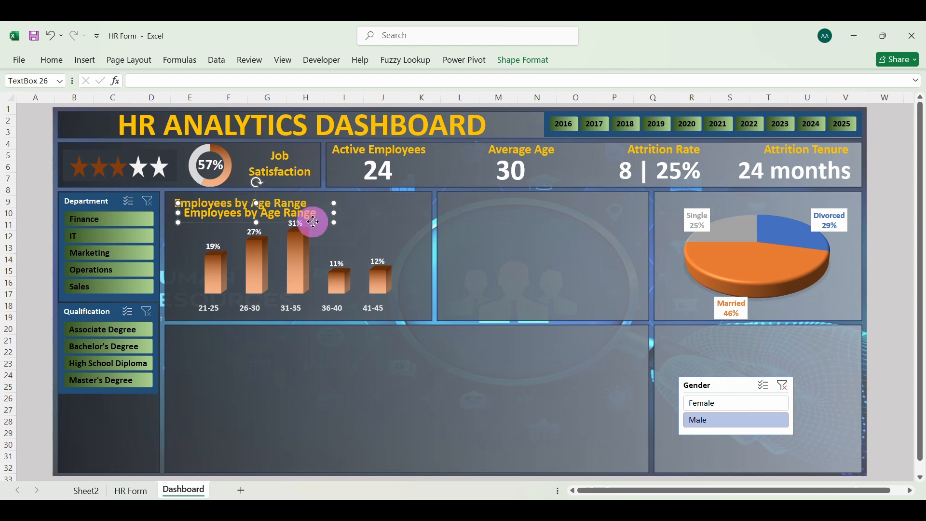
pyautogui.moveTo(314, 222); pyautogui.dragTo(787, 205)
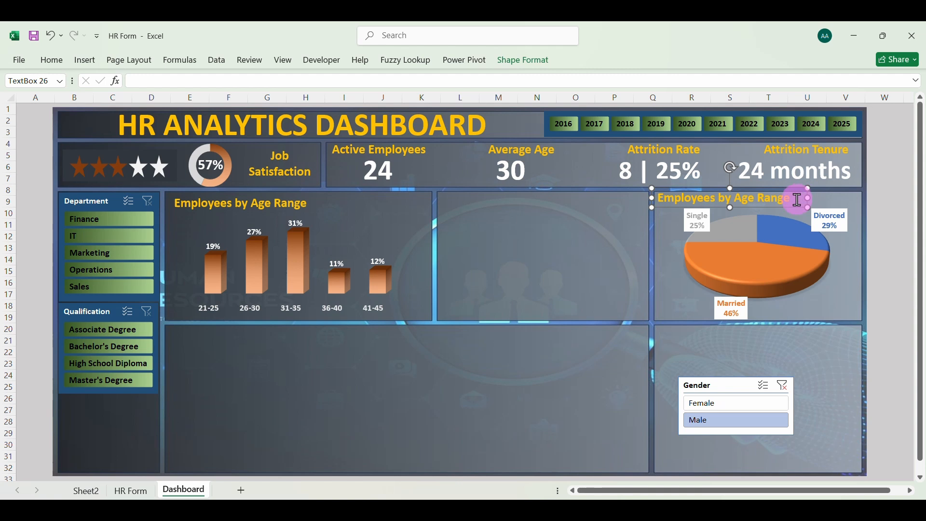
# Change the copied title to "Employees by Marital Status", widen its text box to fit one line, and deselect it
pyautogui.press('XF86AudioLowerVolume')
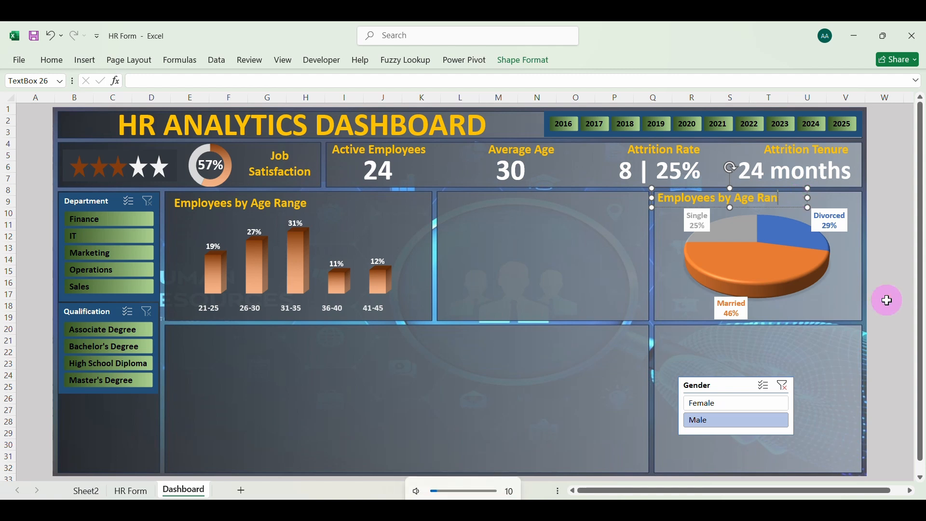
pyautogui.press('BackSpace')
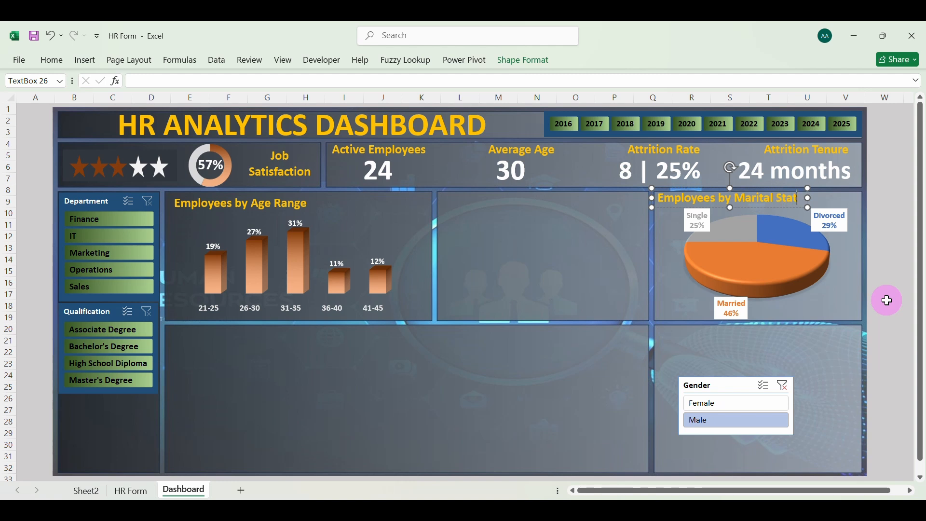
pyautogui.write('us')
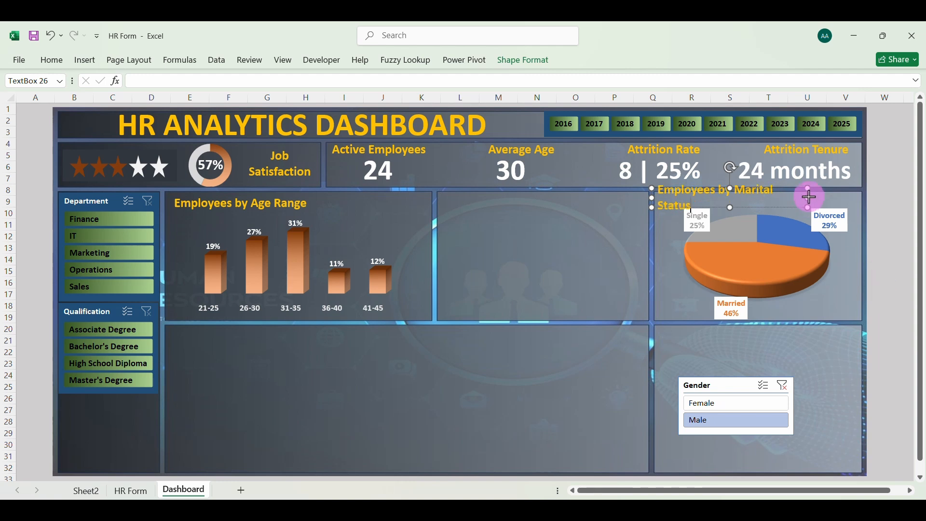
pyautogui.moveTo(810, 197); pyautogui.dragTo(826, 196)
pyautogui.click(901, 225)
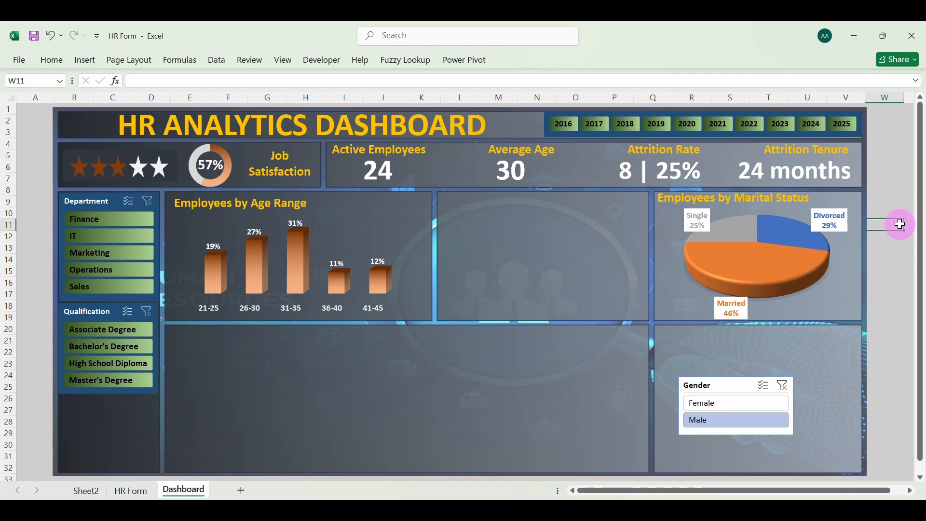
pyautogui.click(831, 399)
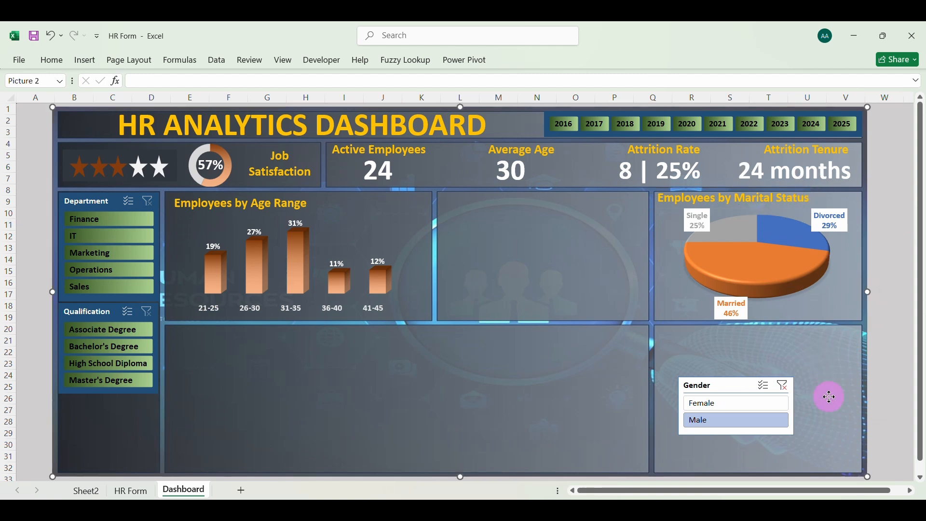
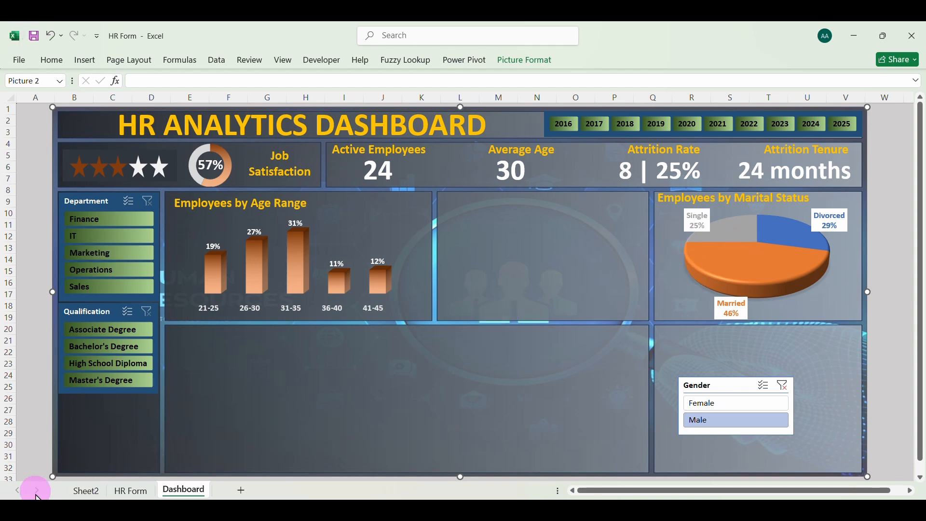
# On Sheet2, copy the marital status pivot table with its Employee Status filter and paste the copy at cell A59
pyautogui.click(96, 493)
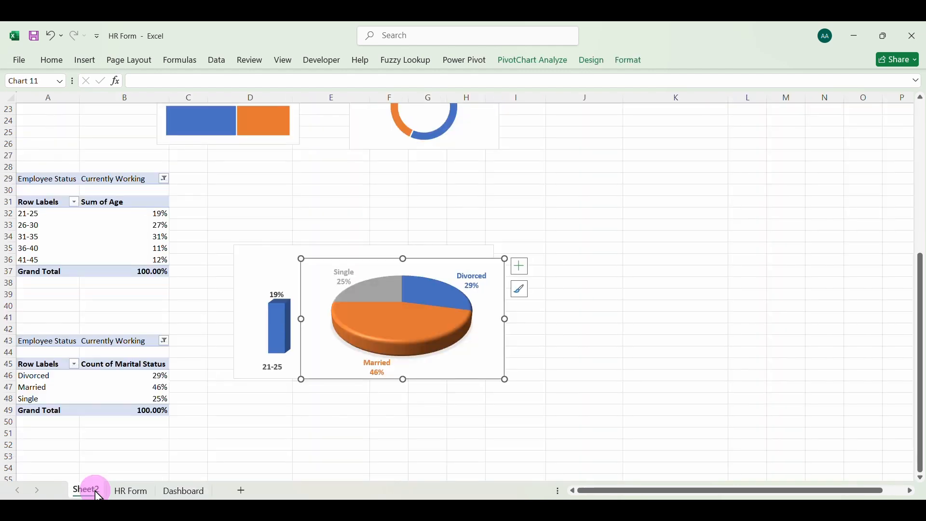
pyautogui.moveTo(40, 342); pyautogui.dragTo(150, 408)
pyautogui.hotkey('ctrl', 'c')
pyautogui.scroll(-3, 150, 408)
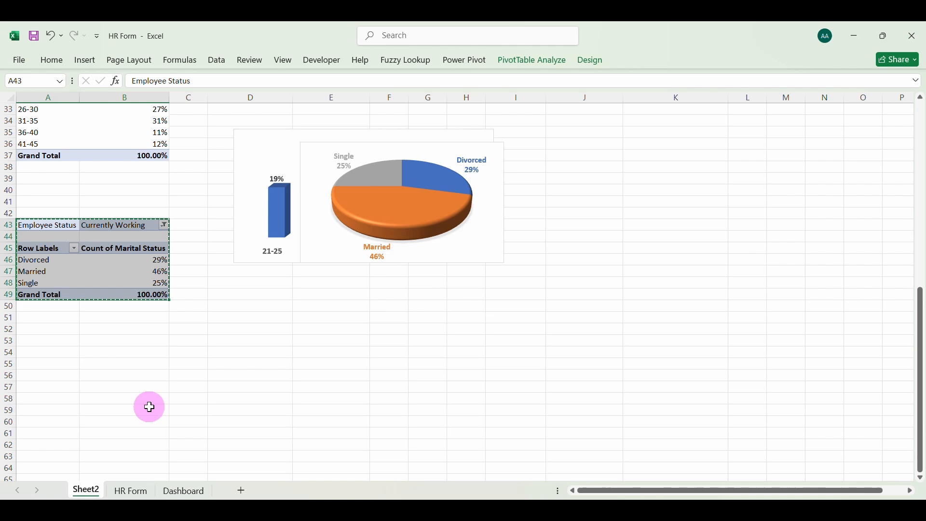
pyautogui.click(47, 413)
pyautogui.hotkey('ctrl', 'v')
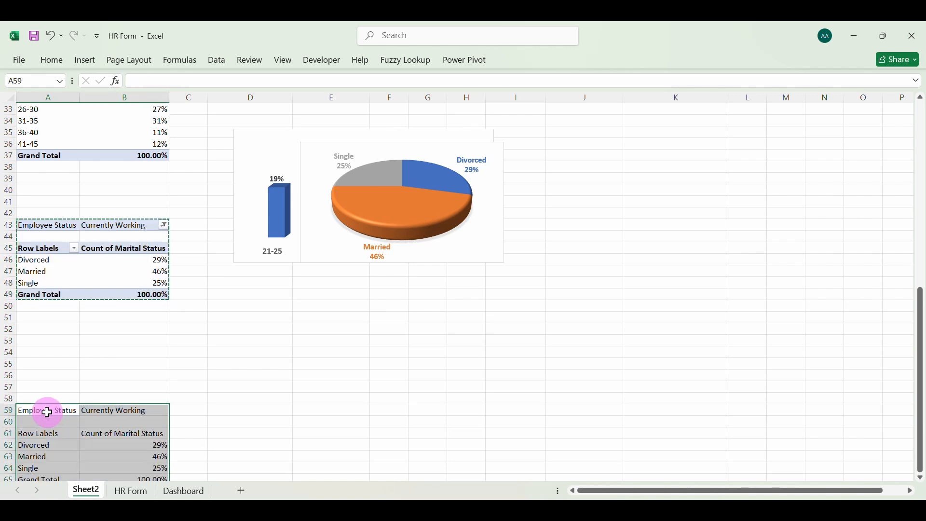
pyautogui.scroll(-2, 47, 412)
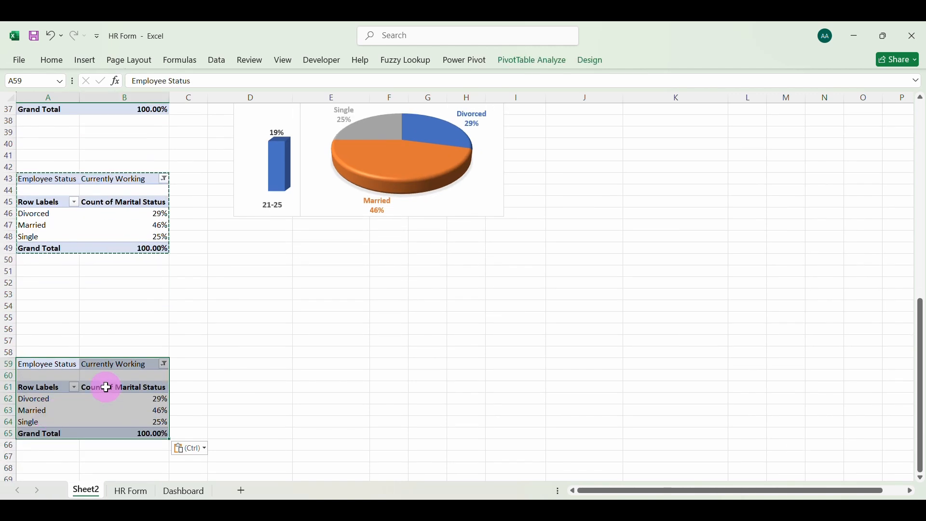
# Replace Marital Status in the copied pivot table with Department as rows and the count of Employee ID as values
pyautogui.click(594, 60)
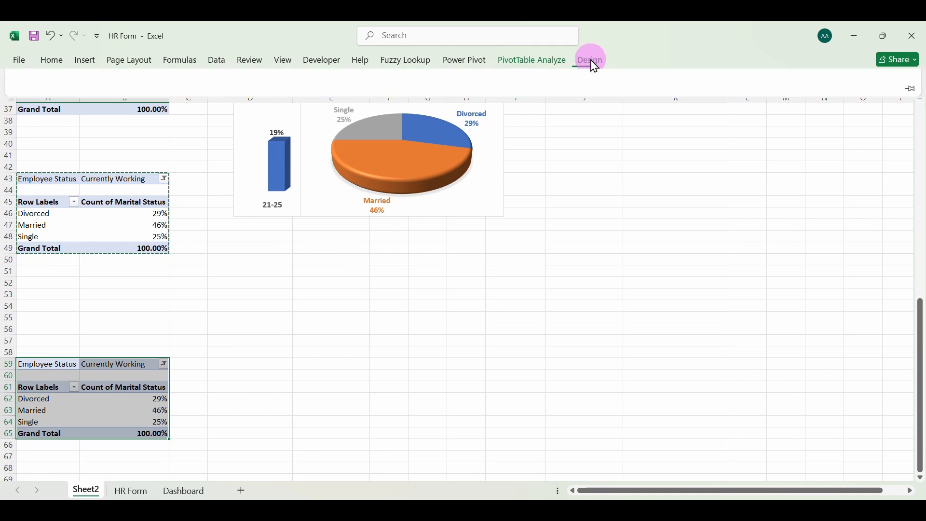
pyautogui.click(562, 63)
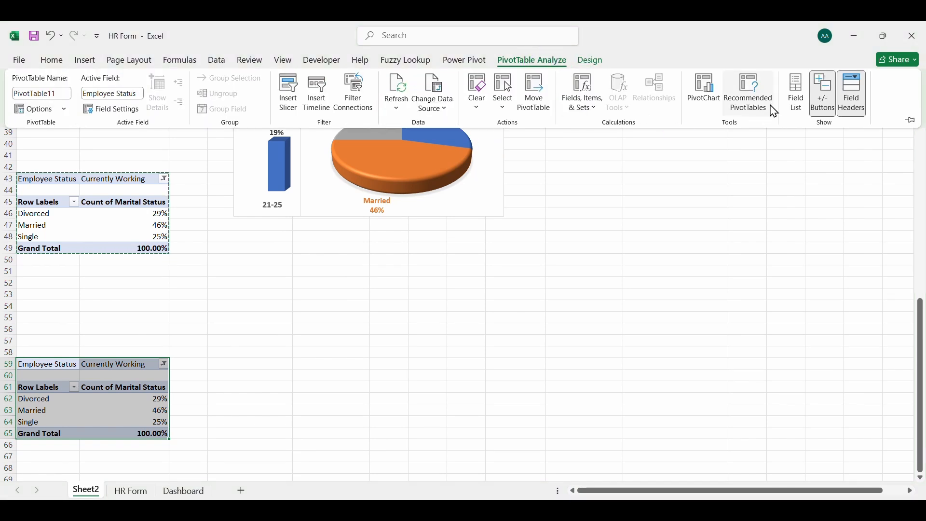
pyautogui.click(798, 92)
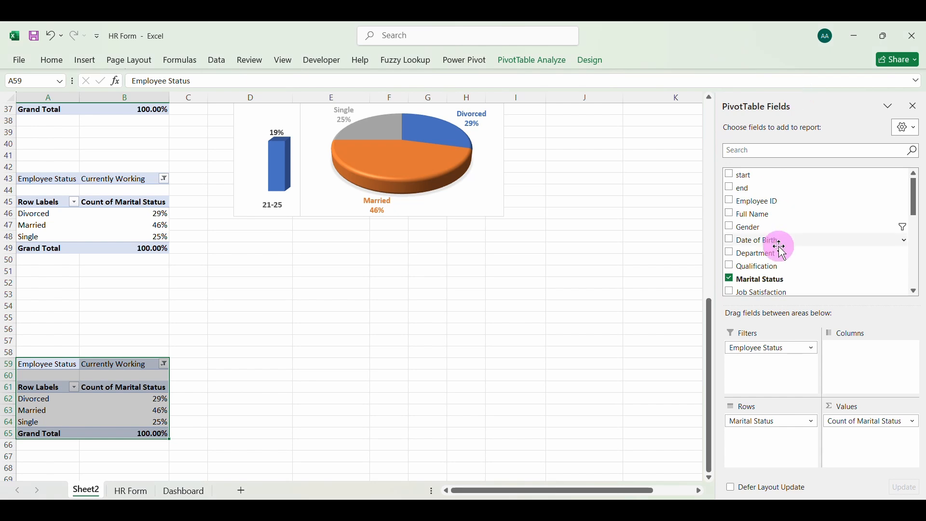
pyautogui.click(731, 280)
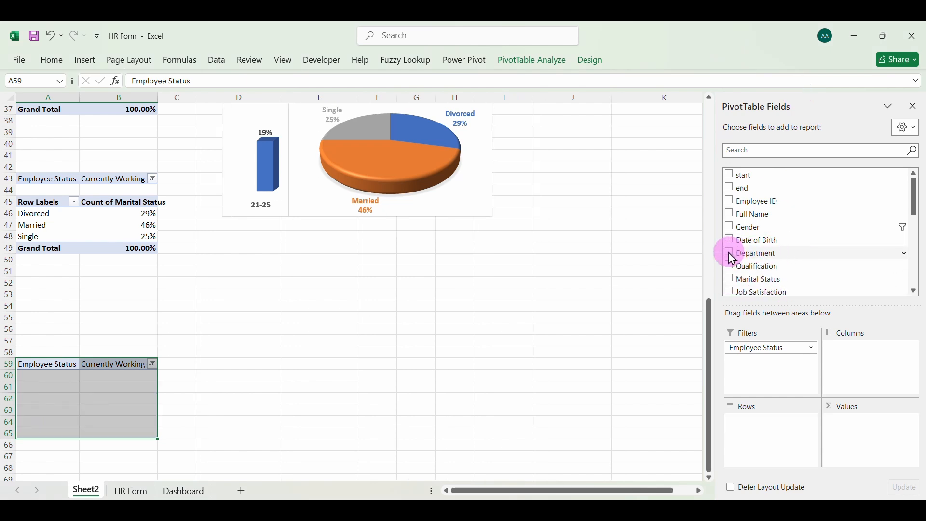
pyautogui.click(732, 255)
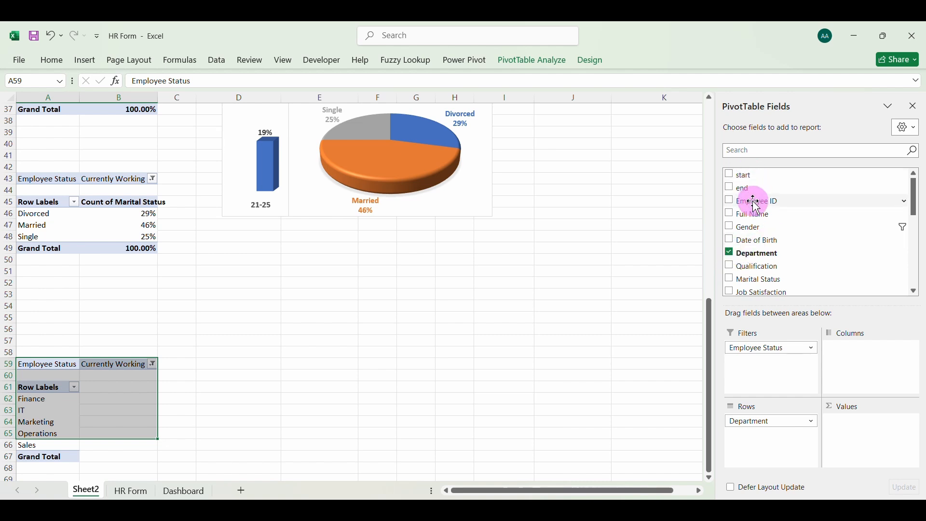
pyautogui.moveTo(756, 203); pyautogui.dragTo(868, 422)
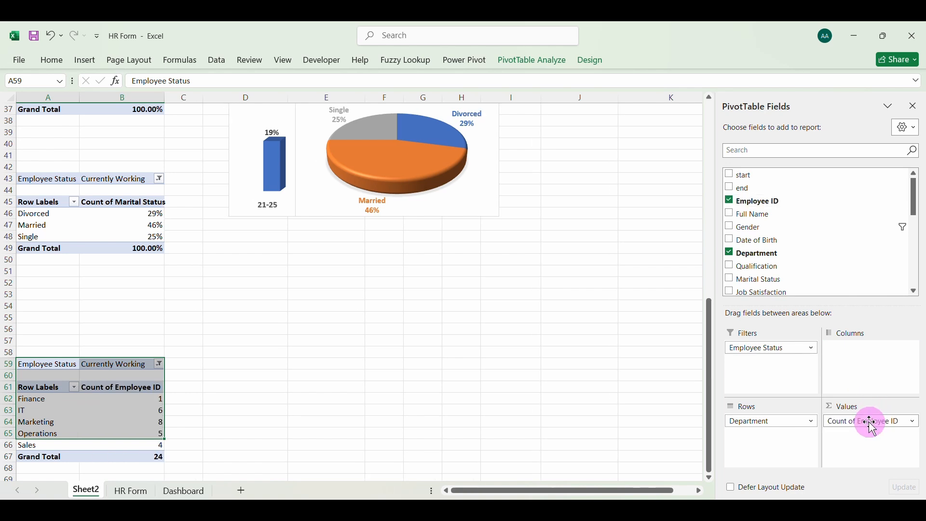
# Check the Employee Status filter of the department pivot table, keeping only Currently Working selected
pyautogui.click(101, 411)
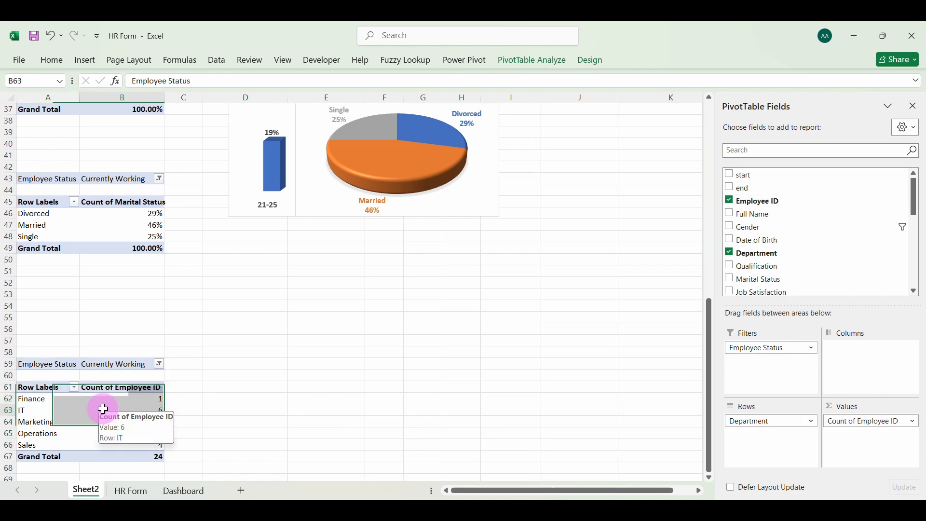
pyautogui.click(158, 365)
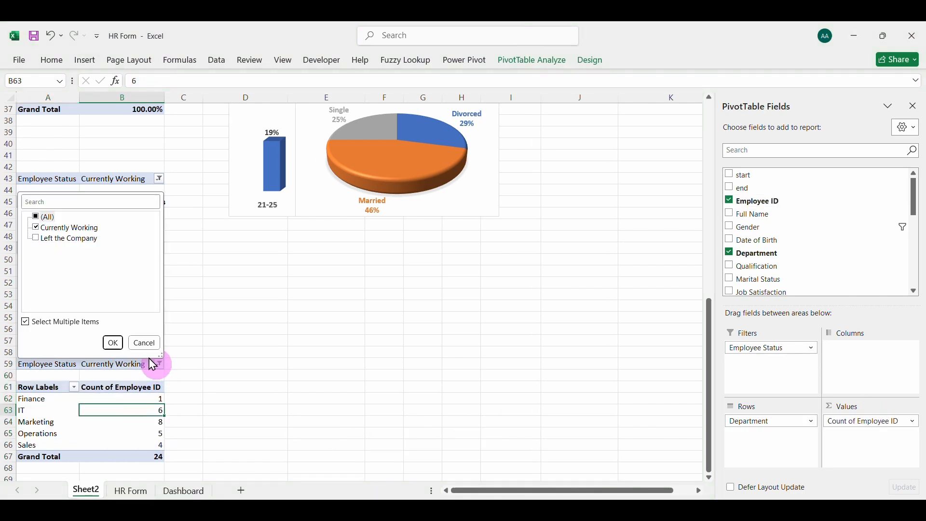
pyautogui.click(113, 342)
pyautogui.click(93, 428)
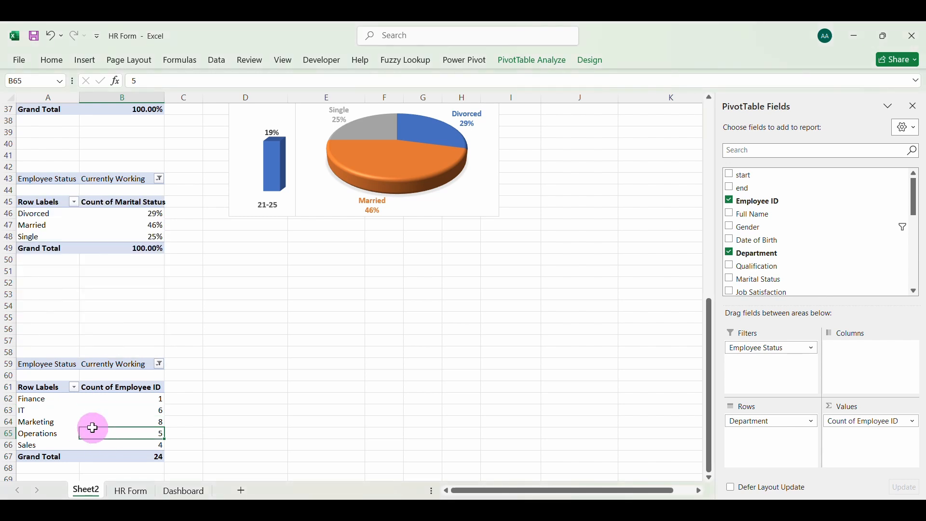
# Insert a 3-D Clustered Bar chart from the department pivot table
pyautogui.click(90, 57)
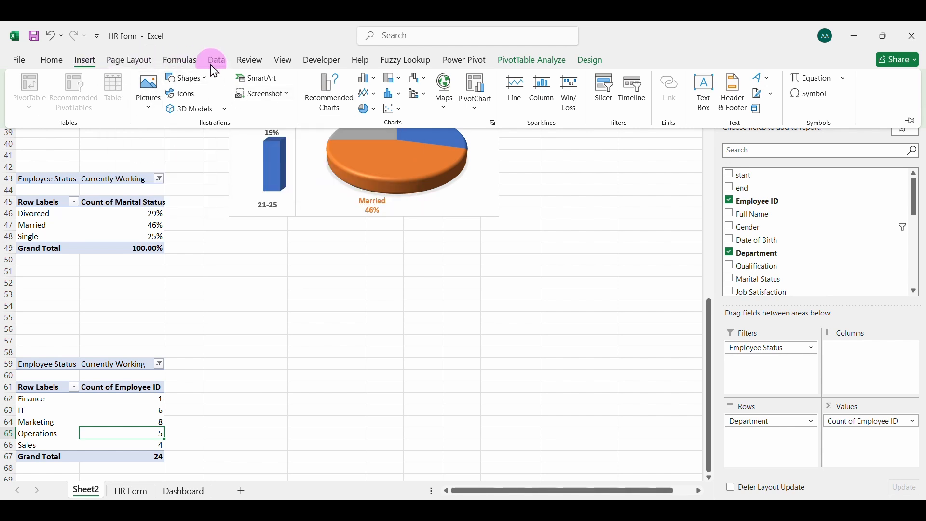
pyautogui.click(330, 103)
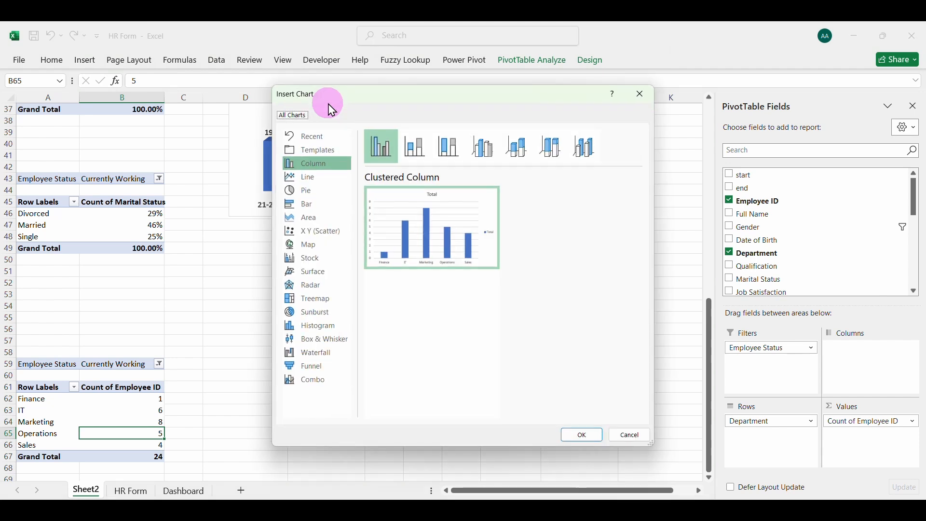
pyautogui.click(311, 204)
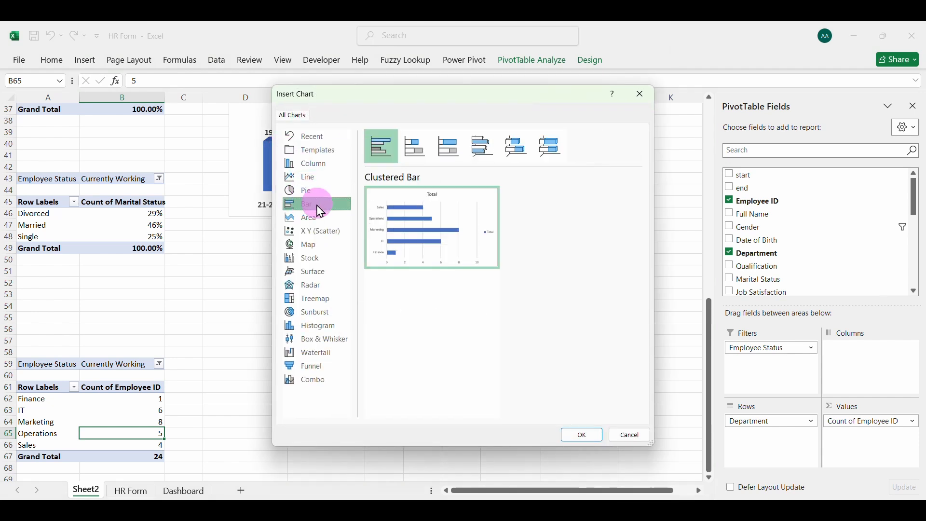
pyautogui.click(449, 147)
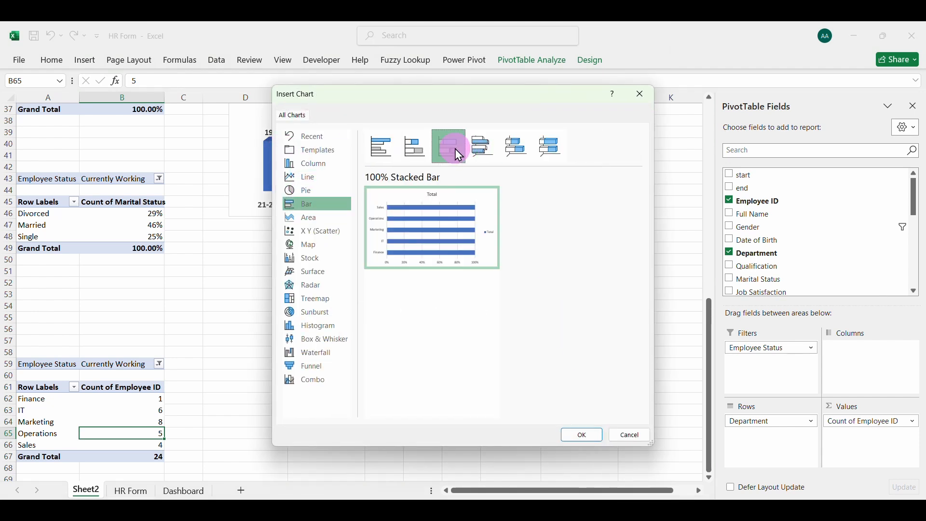
pyautogui.click(482, 148)
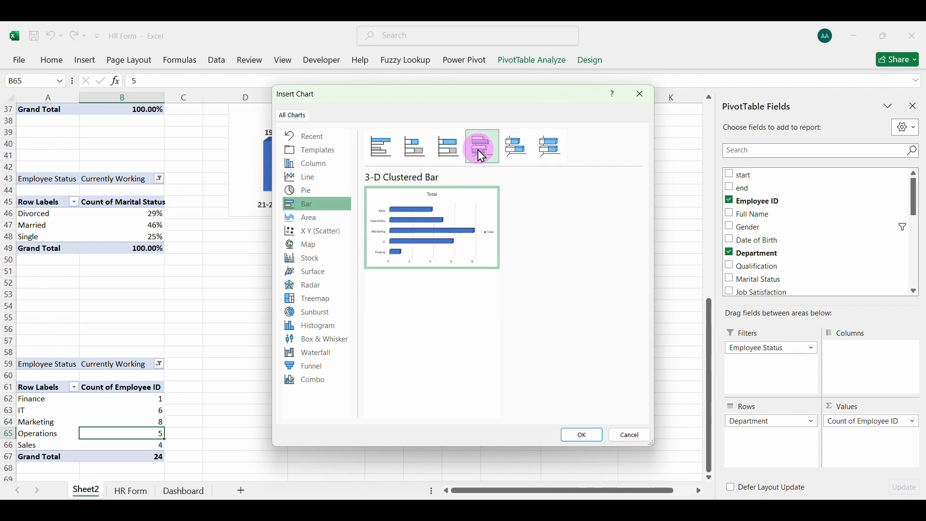
pyautogui.click(582, 436)
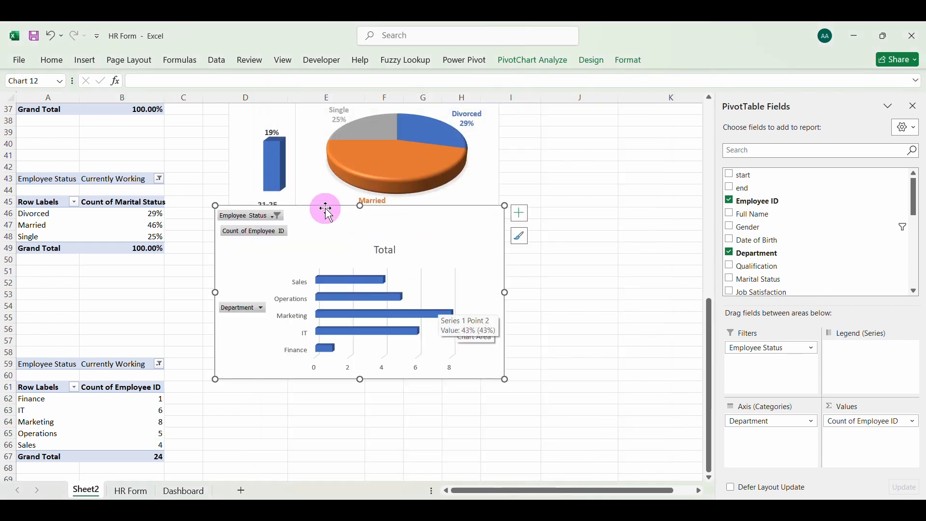
# Hide all field buttons on the department bar chart and delete its title and legend
pyautogui.rightClick(269, 234)
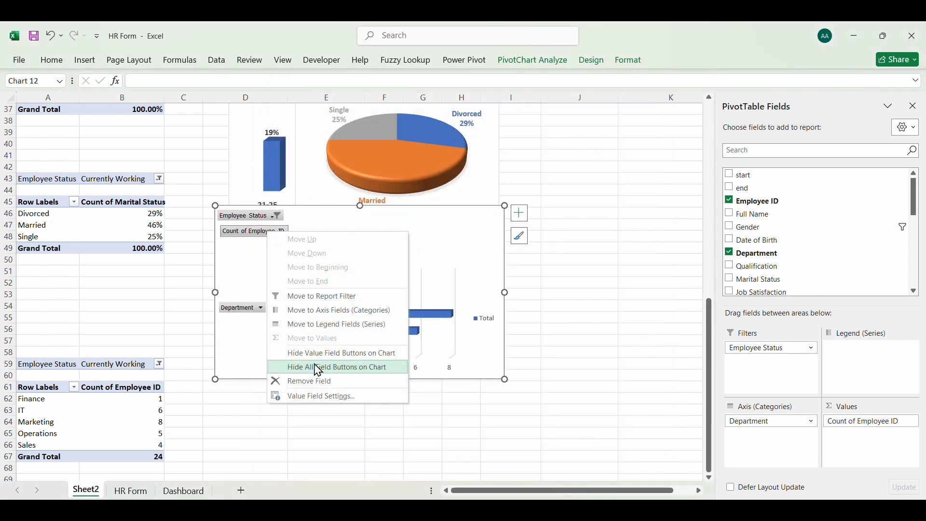
pyautogui.click(316, 367)
pyautogui.click(359, 220)
pyautogui.press('Delete')
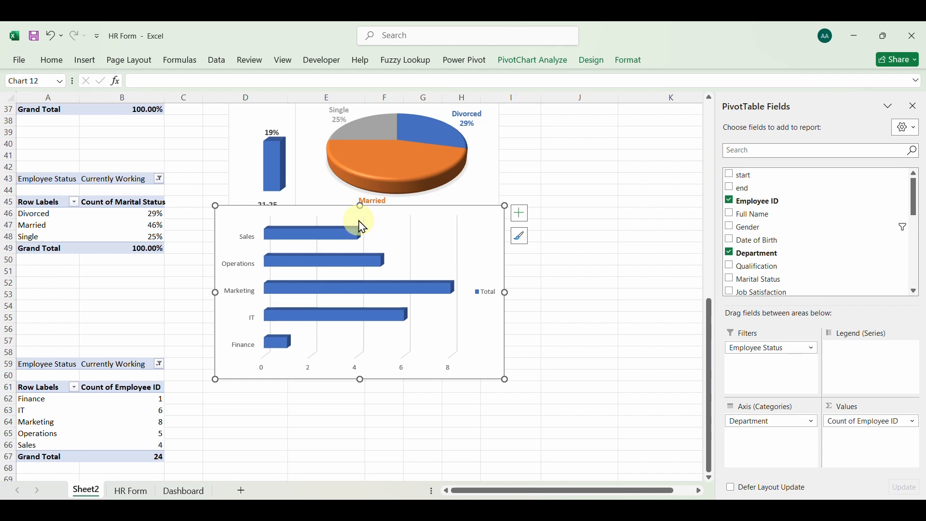
pyautogui.press('Delete')
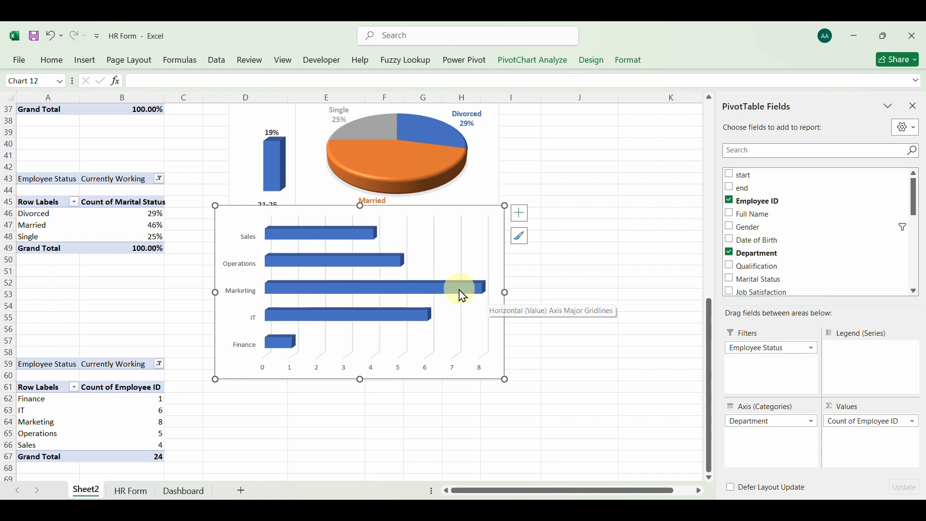
# Apply the third chart style, with the gray gradient background, to the department bar chart and add data labels
pyautogui.click(520, 235)
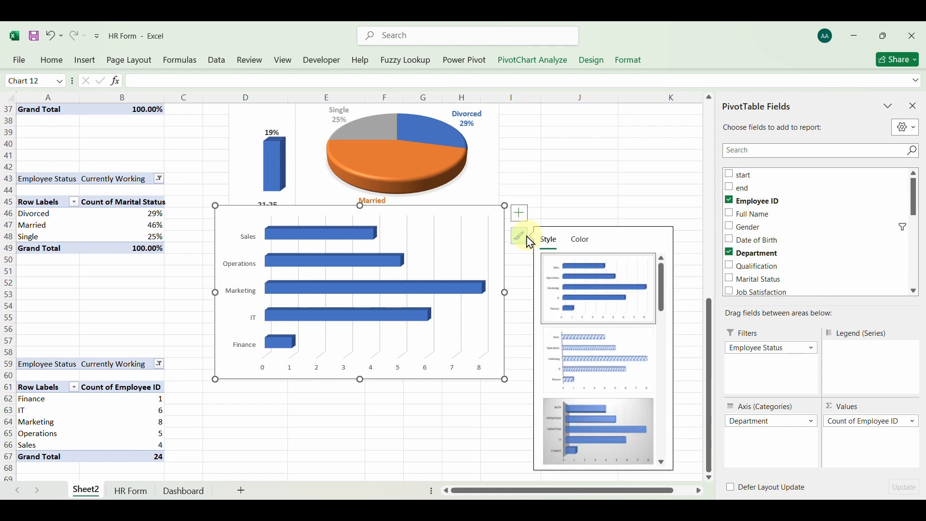
pyautogui.click(612, 427)
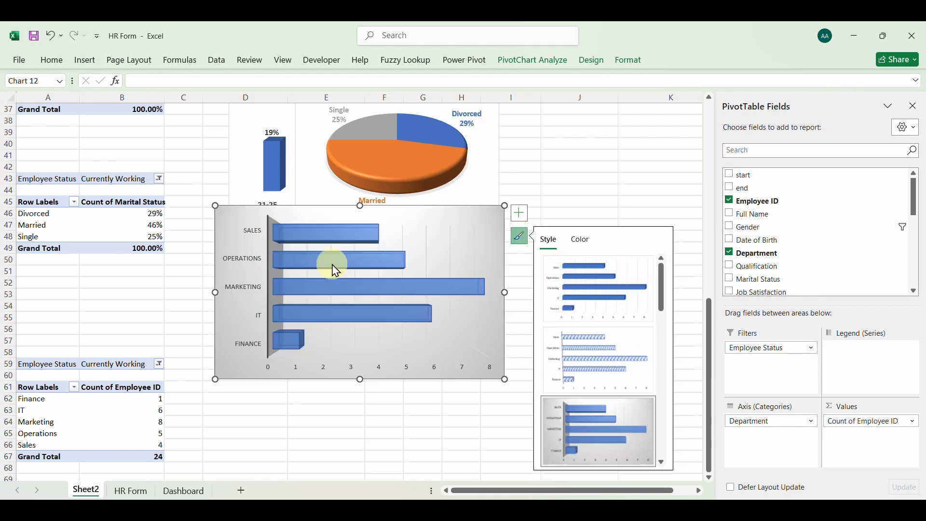
pyautogui.click(521, 215)
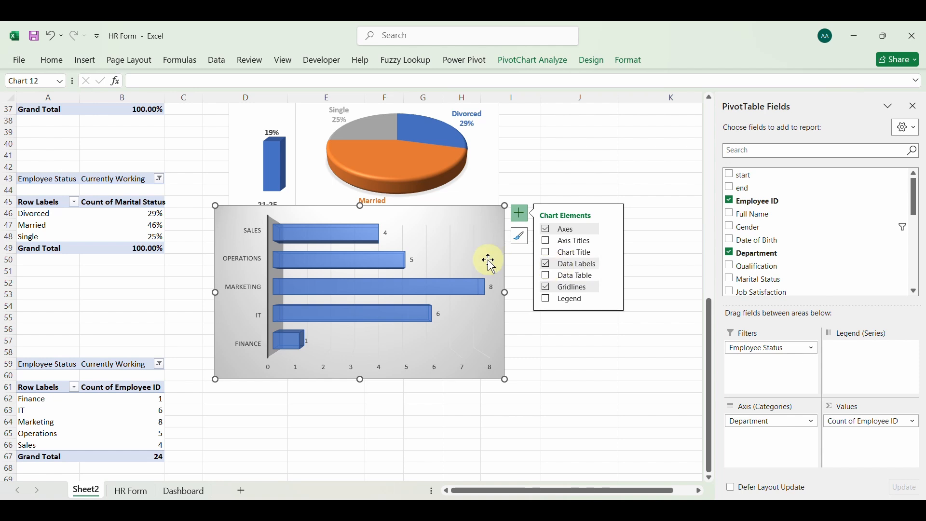
# Make the data labels of the department bar chart bold
pyautogui.click(389, 234)
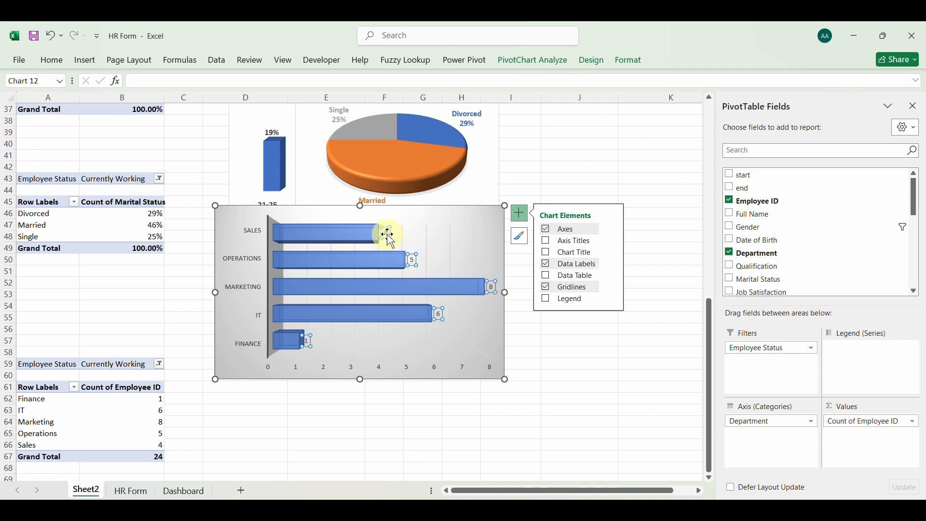
pyautogui.click(50, 60)
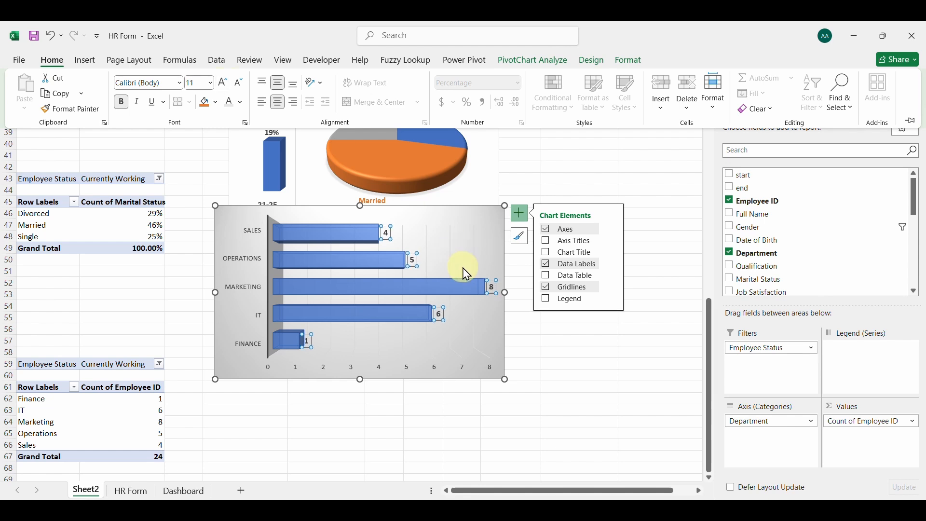
pyautogui.click(434, 348)
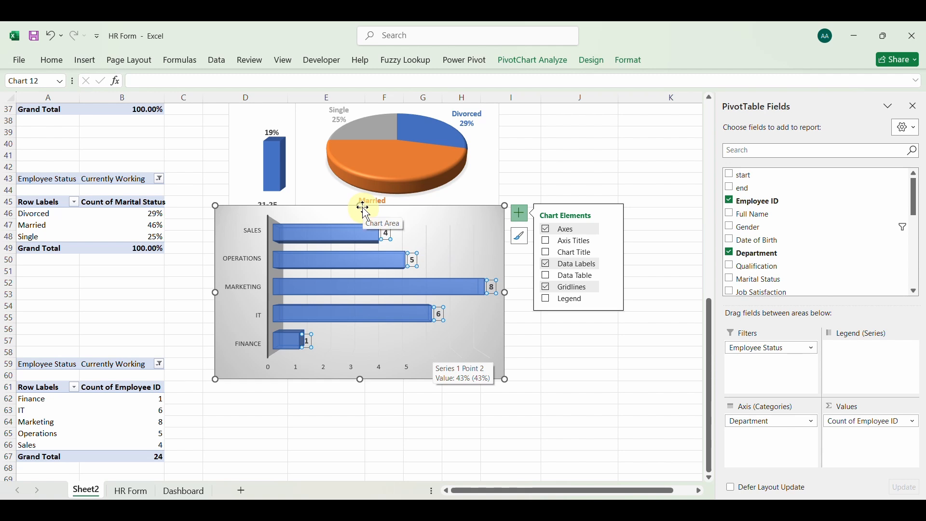
# Reduce the department bar chart's height and width to a compact size and delete its horizontal value axis
pyautogui.moveTo(360, 206); pyautogui.dragTo(361, 246)
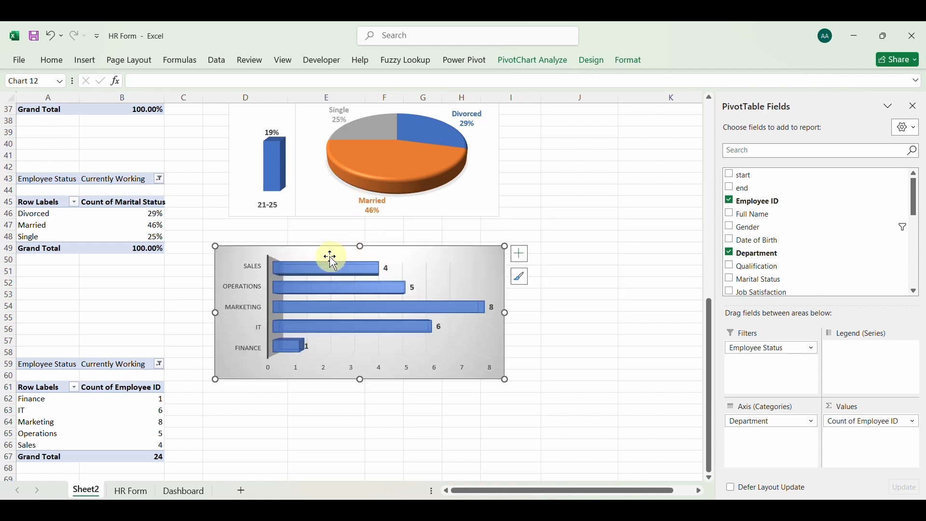
pyautogui.click(351, 368)
pyautogui.press('Delete')
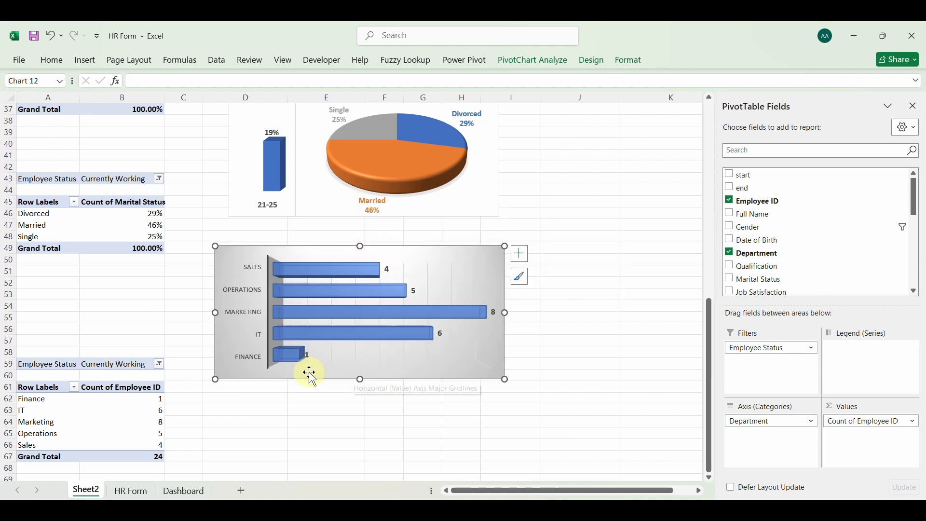
pyautogui.moveTo(507, 315); pyautogui.dragTo(405, 324)
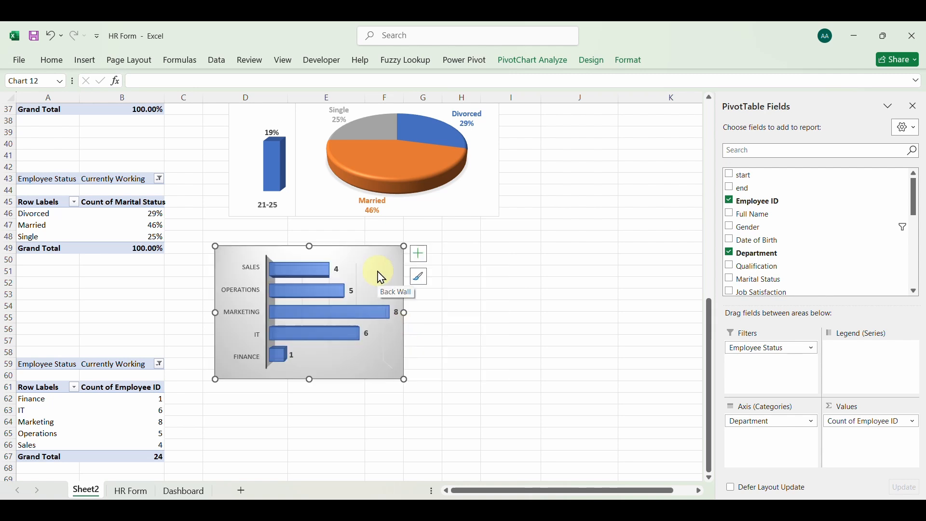
# Paste a copy of the department bar chart onto the Dashboard sheet and close the pivot field list
pyautogui.click(183, 490)
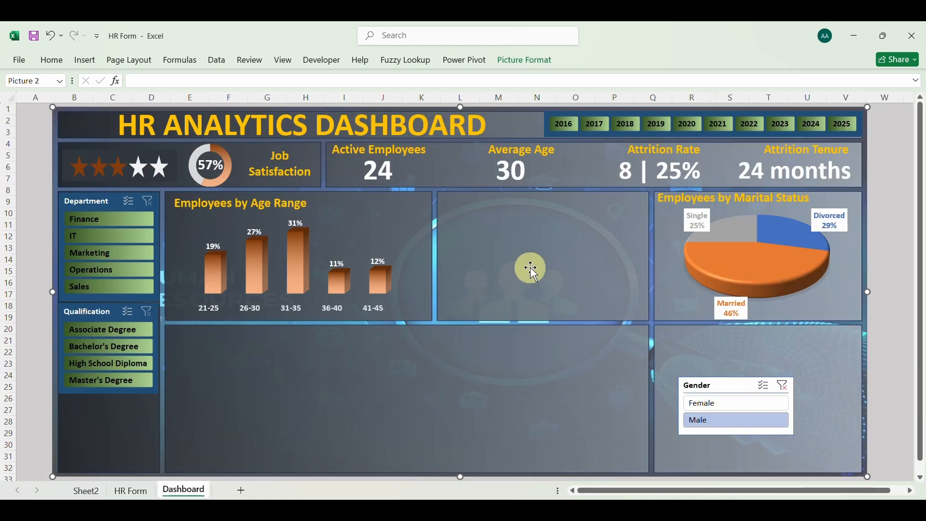
pyautogui.hotkey('ctrl', 'v')
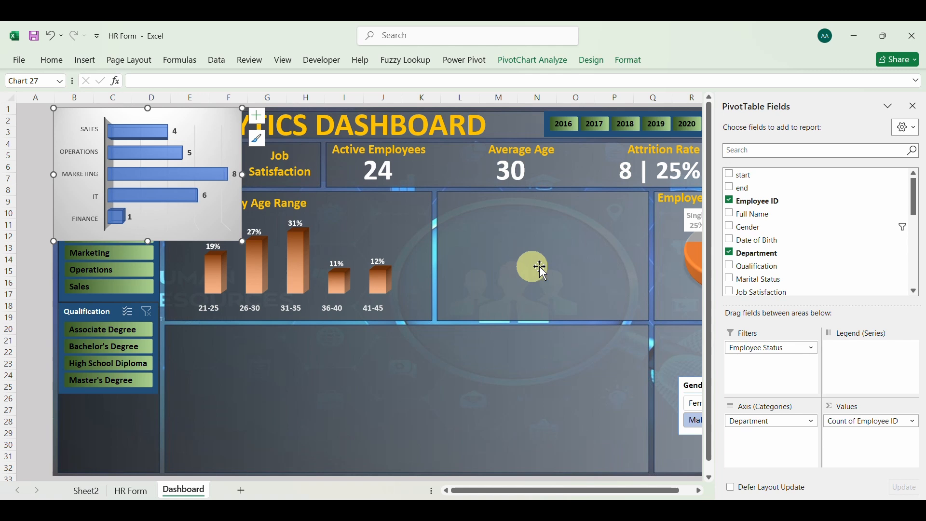
pyautogui.click(915, 106)
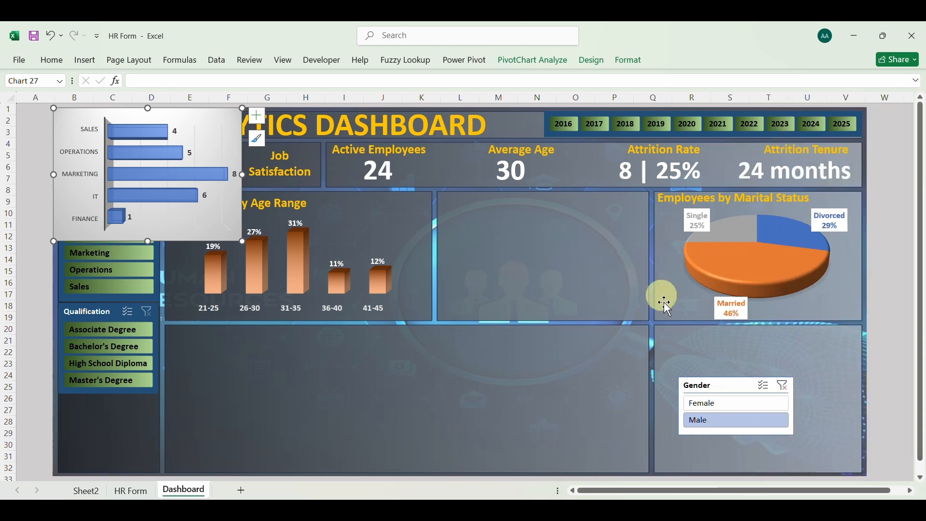
# Move the Gender slicer out of the dashboard's lower-right panel into the large lower-middle panel
pyautogui.moveTo(707, 386); pyautogui.dragTo(463, 390)
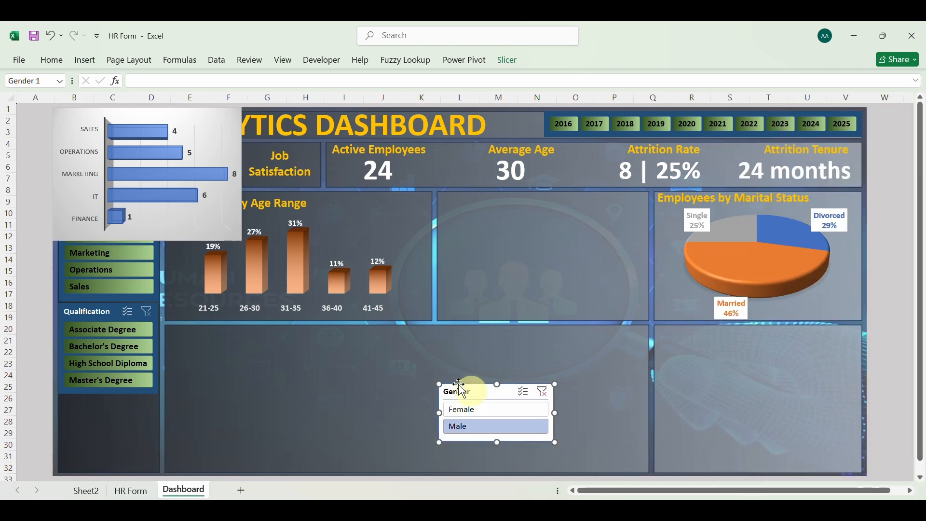
# Place the department bar chart in the dashboard's lower-right panel and widen it to span the panel
pyautogui.moveTo(149, 110); pyautogui.dragTo(751, 345)
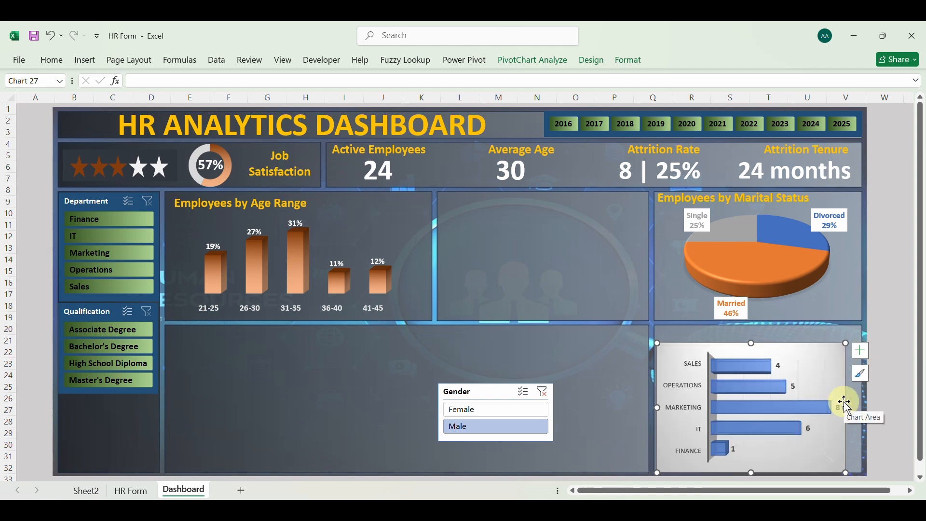
pyautogui.moveTo(845, 408); pyautogui.dragTo(863, 409)
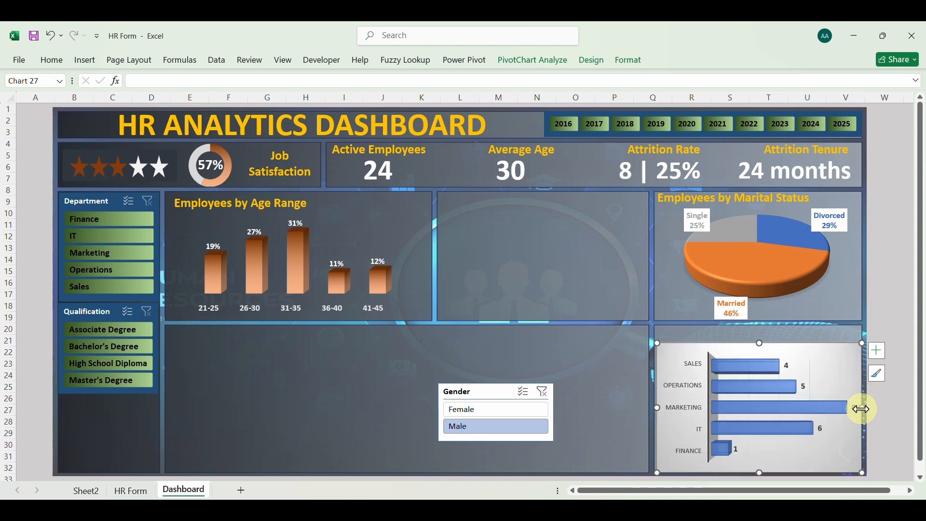
# Remove the fill and border from both the plot area and the chart area of the department bar chart
pyautogui.rightClick(754, 358)
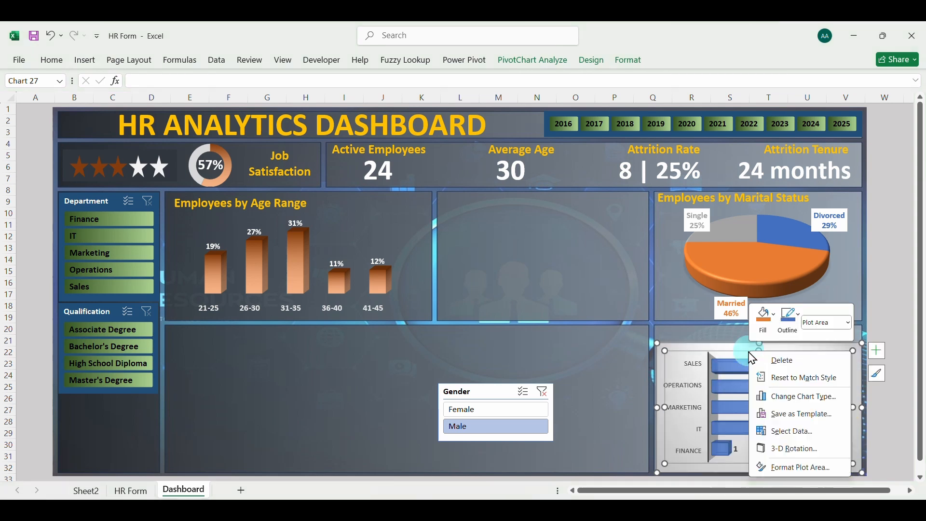
pyautogui.click(787, 468)
pyautogui.click(563, 290)
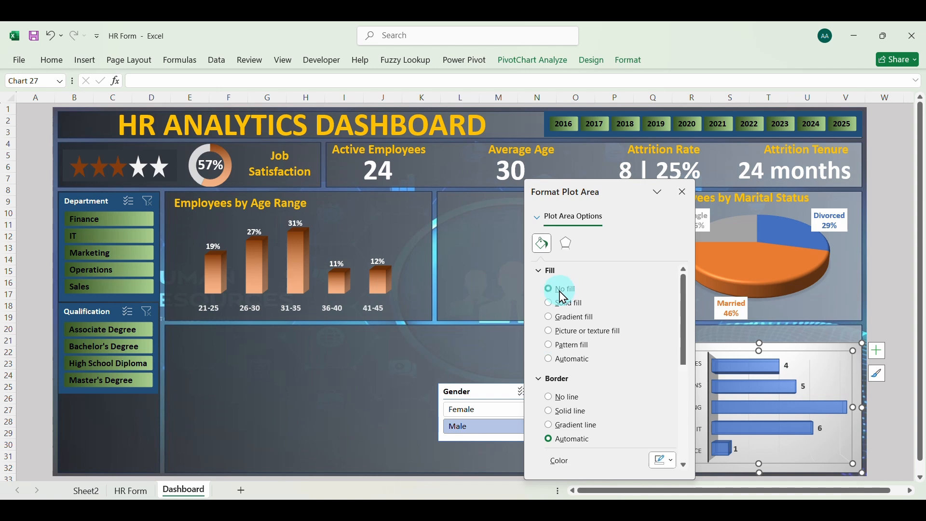
pyautogui.click(563, 399)
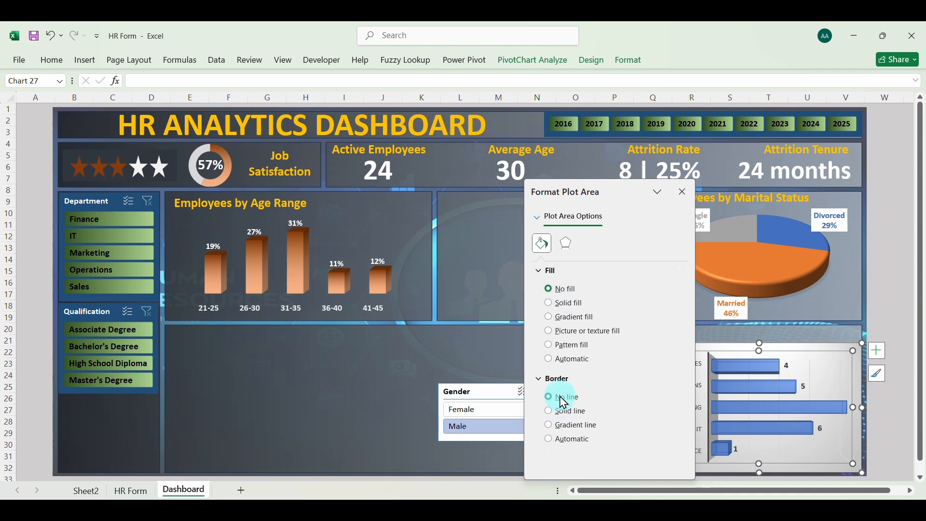
pyautogui.click(797, 352)
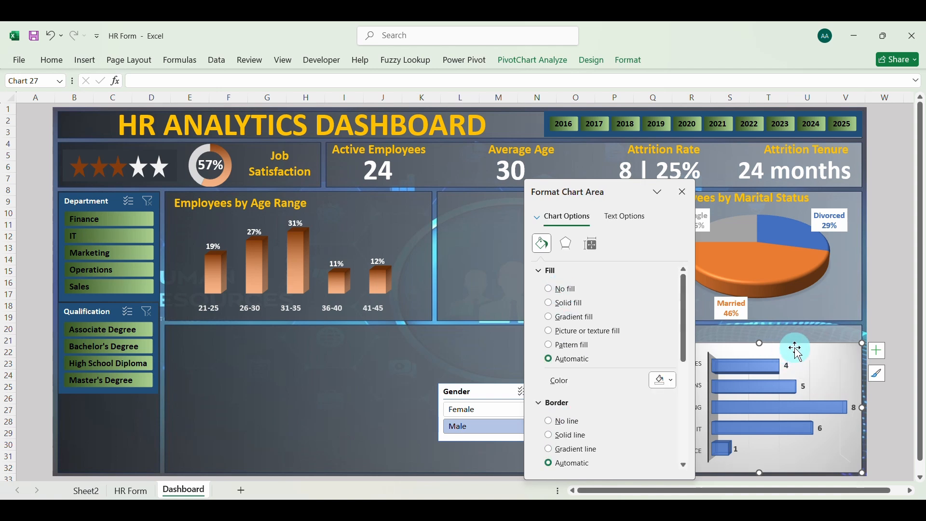
pyautogui.click(563, 291)
pyautogui.click(569, 400)
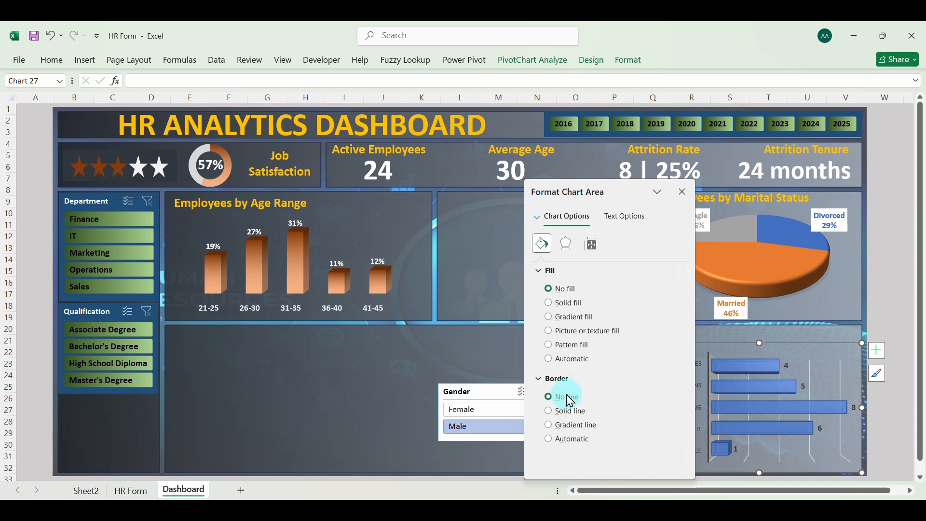
pyautogui.click(683, 197)
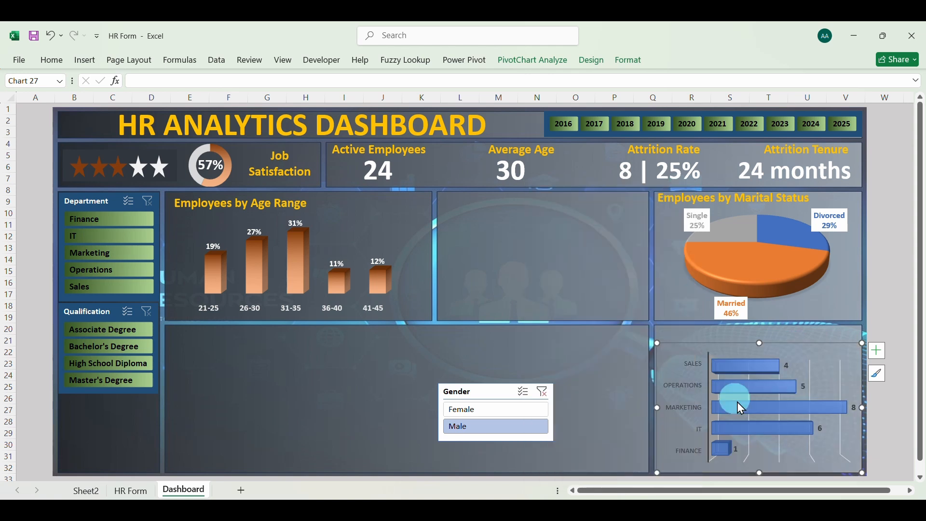
# Hide the department chart's gridlines and format its department axis labels as white, bold, size 10 text
pyautogui.click(879, 351)
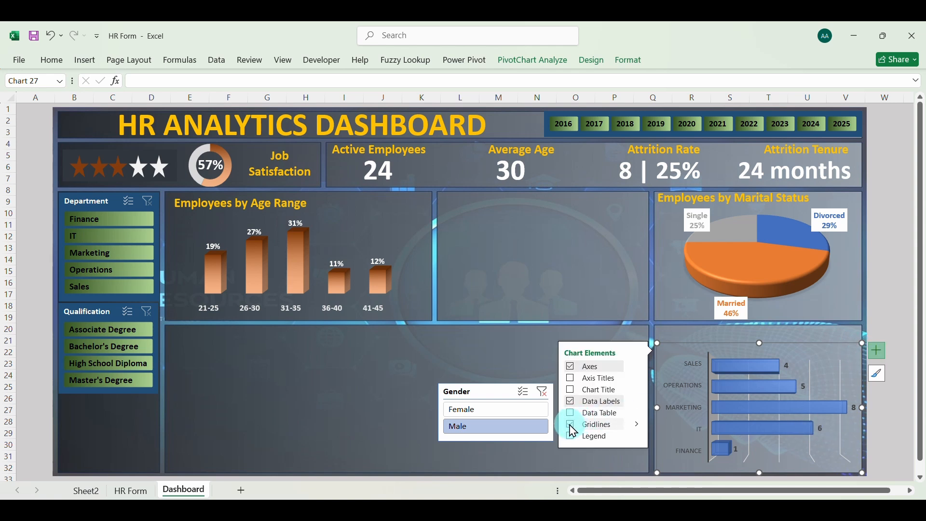
pyautogui.click(689, 365)
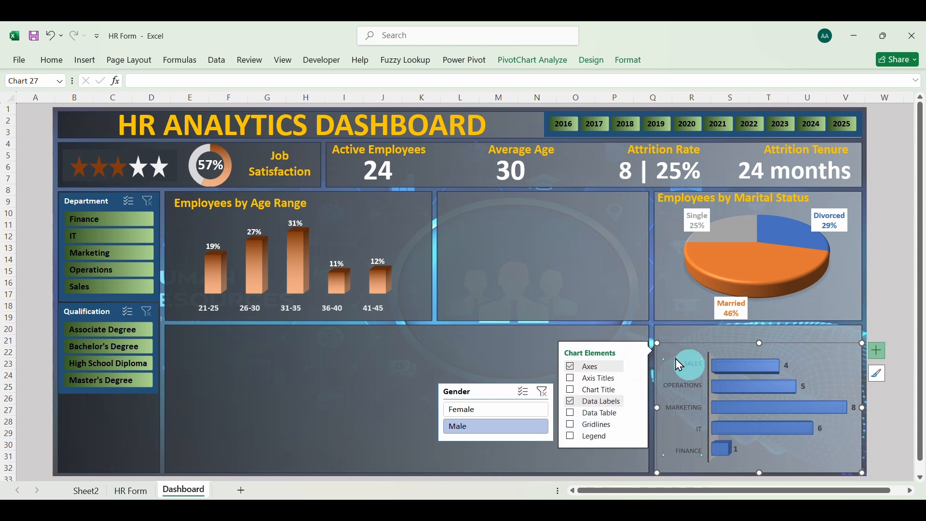
pyautogui.click(61, 58)
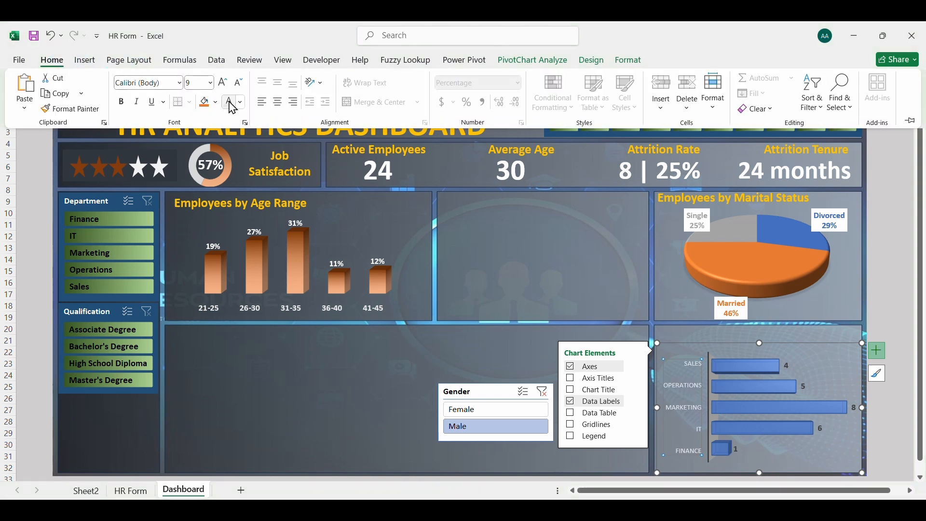
pyautogui.click(122, 103)
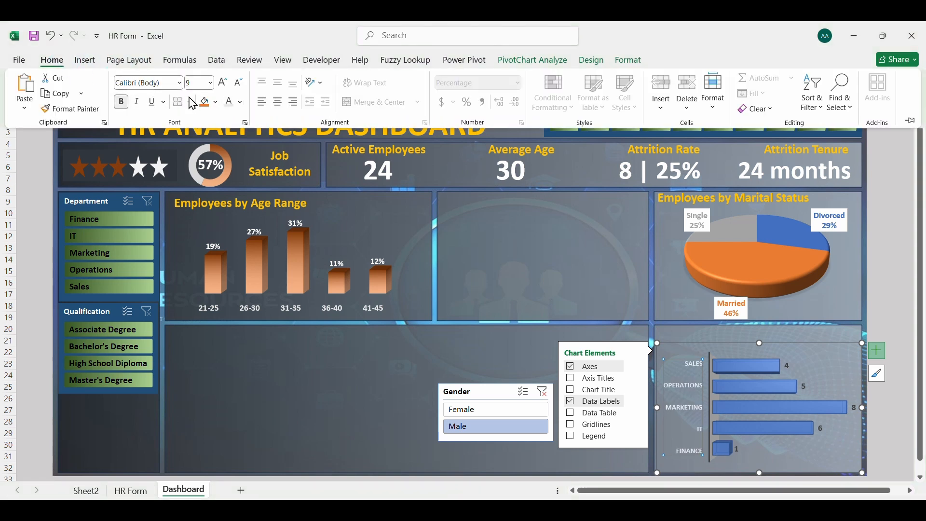
pyautogui.click(219, 87)
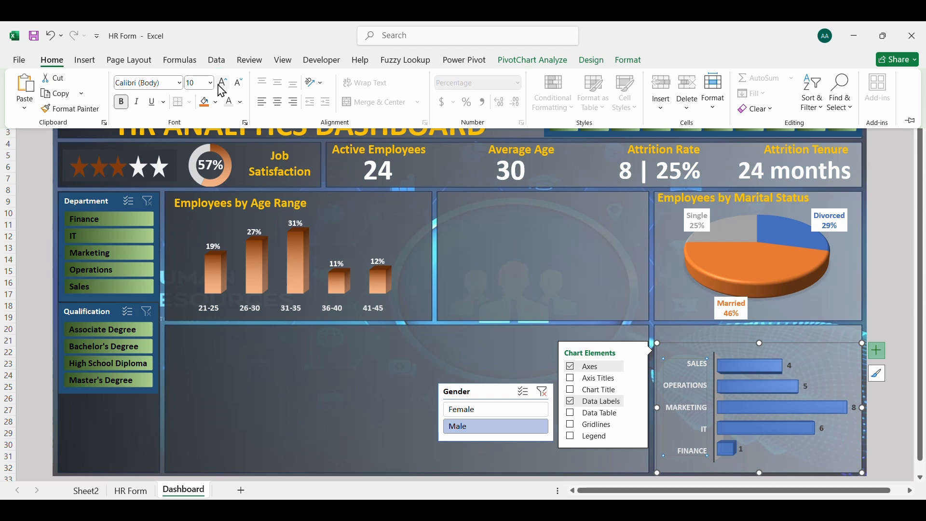
# Format the department chart's data labels as white text at font size 14, then deselect the chart
pyautogui.click(791, 367)
pyautogui.click(803, 384)
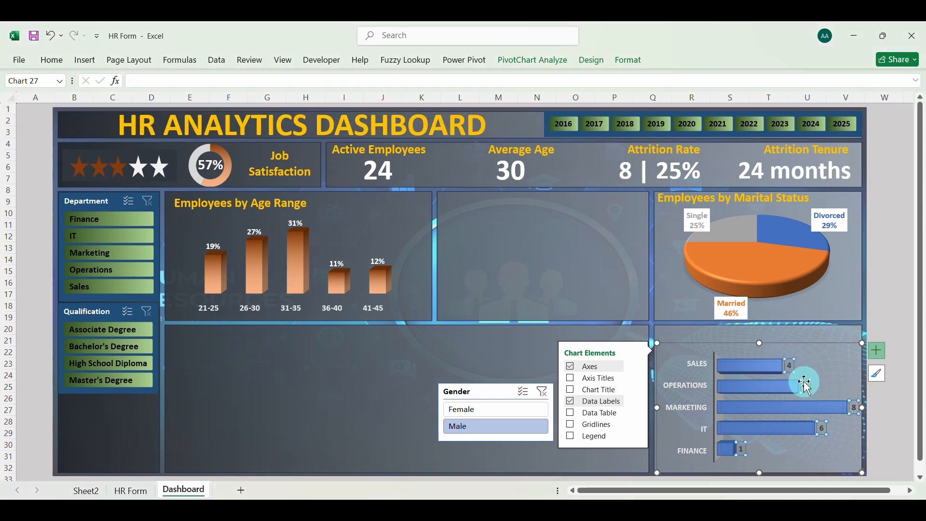
pyautogui.click(50, 60)
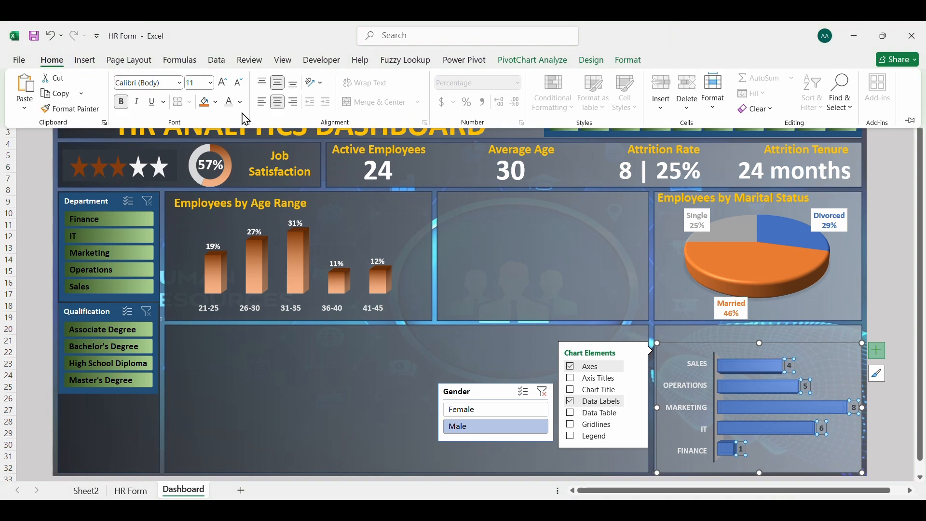
pyautogui.click(240, 85)
pyautogui.click(240, 104)
pyautogui.click(231, 176)
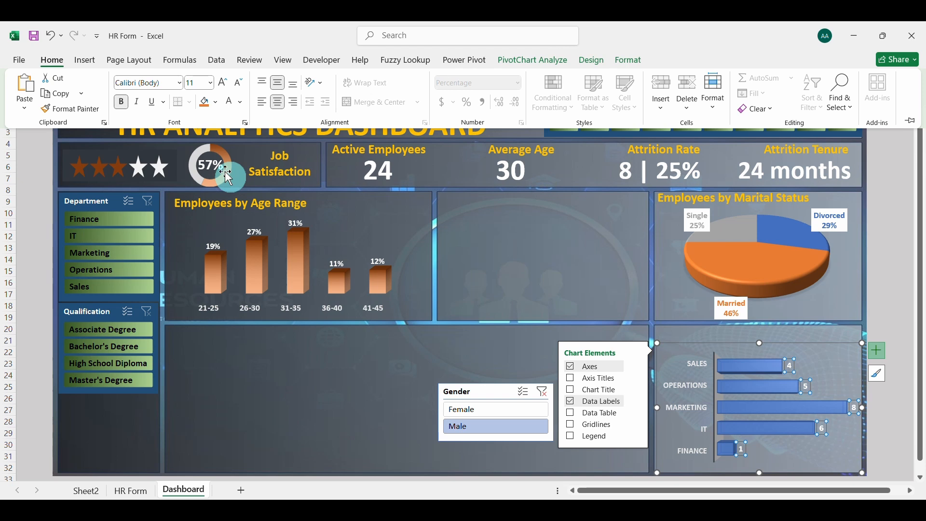
pyautogui.click(222, 84)
pyautogui.click(241, 103)
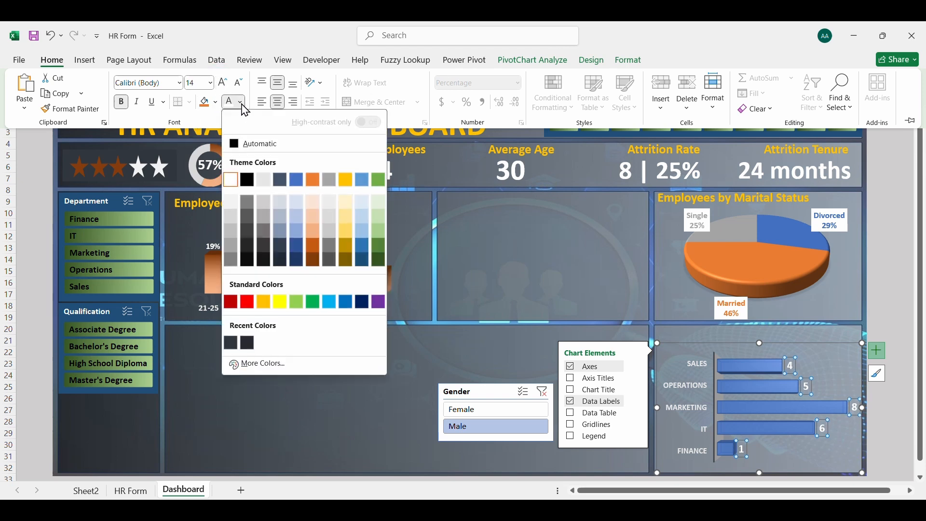
pyautogui.click(233, 178)
pyautogui.click(382, 404)
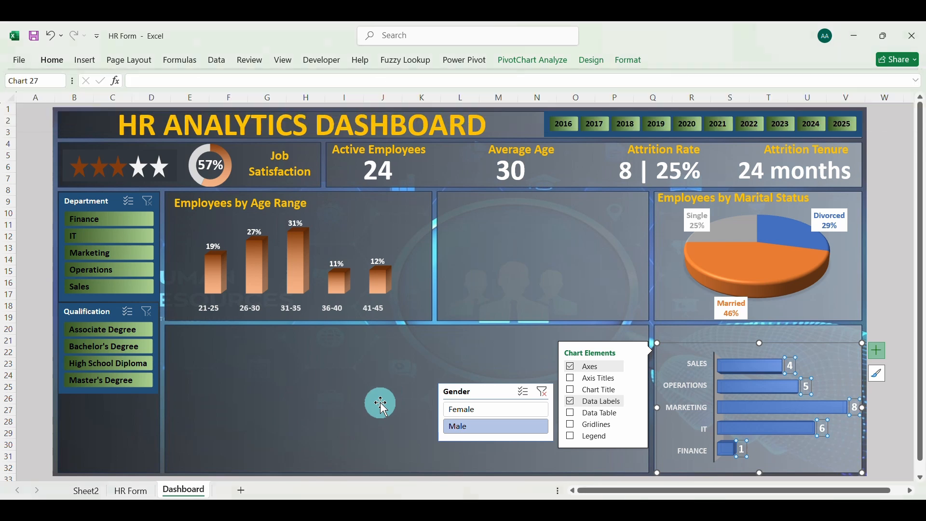
pyautogui.click(381, 404)
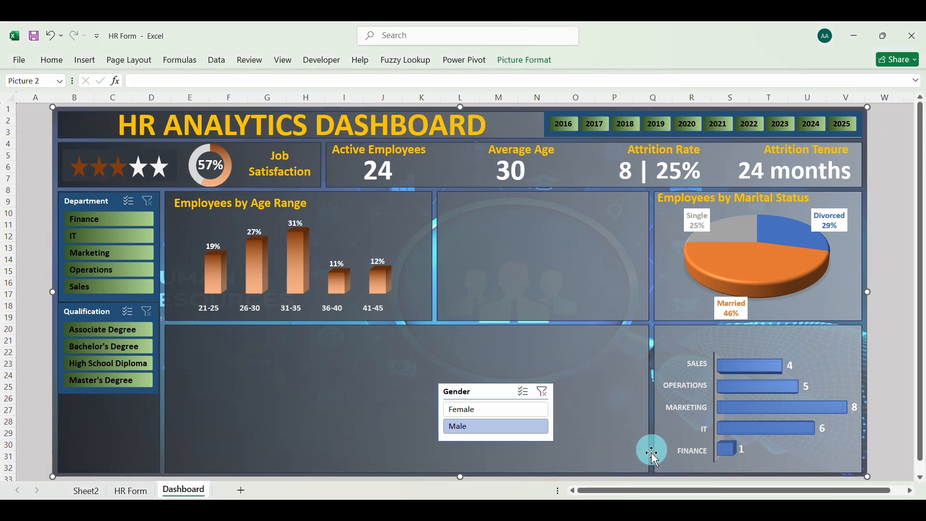
# Apply a gradient fill to the bars of the department chart's data series
pyautogui.click(736, 387)
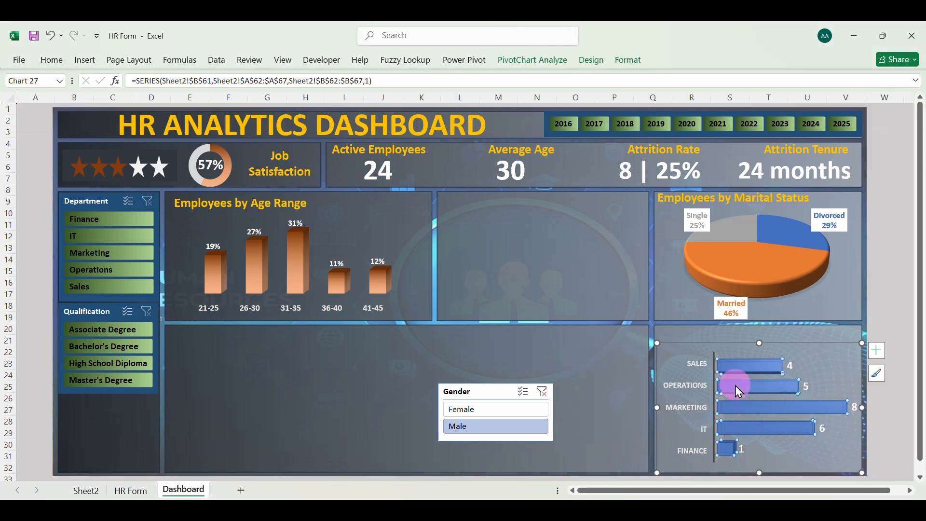
pyautogui.rightClick(735, 386)
pyautogui.click(784, 376)
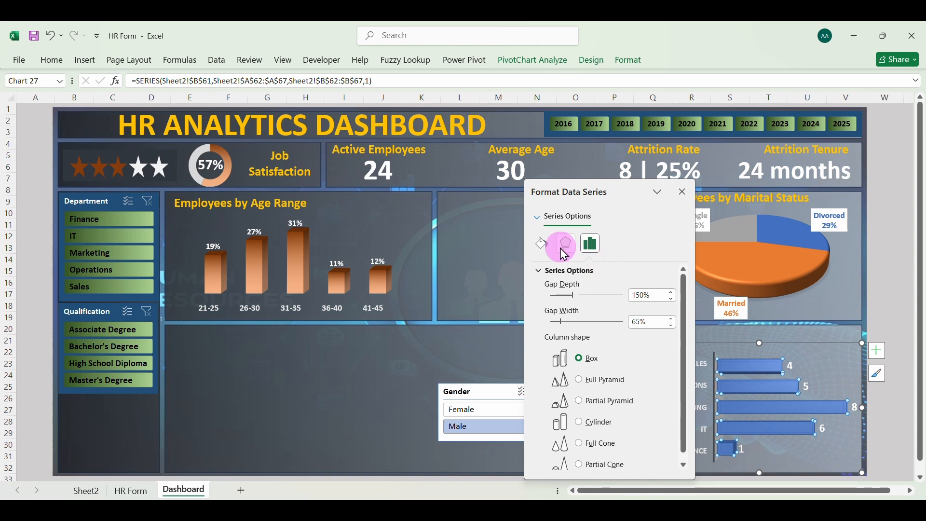
pyautogui.click(542, 244)
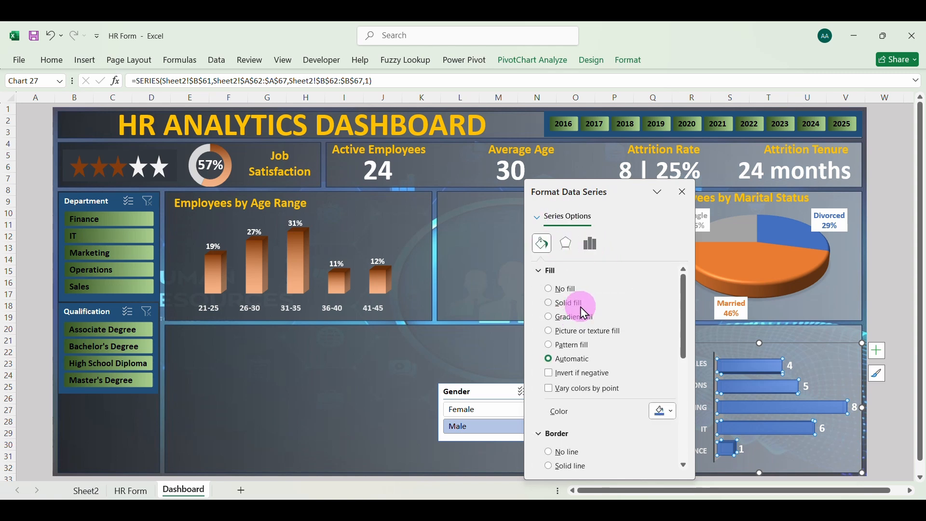
pyautogui.click(548, 317)
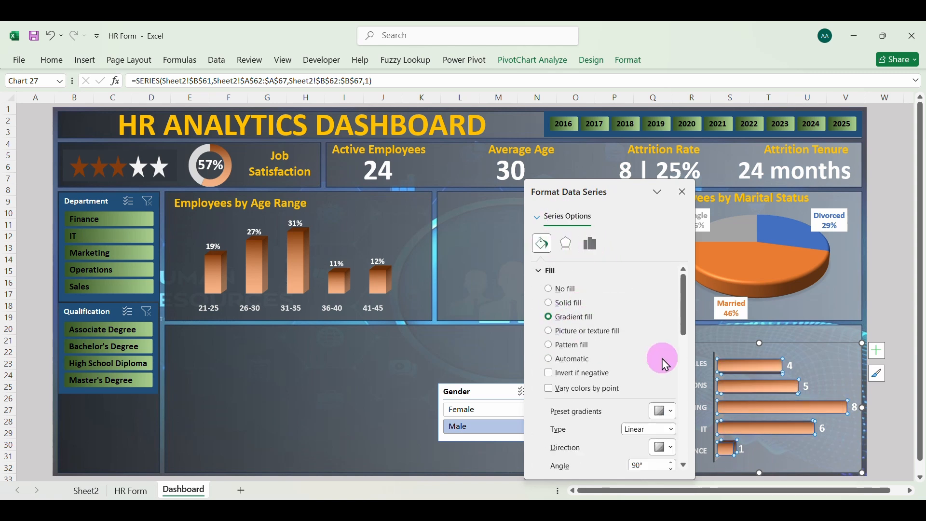
# Set the first gradient stop of the department bars to the custom dark green colour #355B52
pyautogui.scroll(-5, 662, 413)
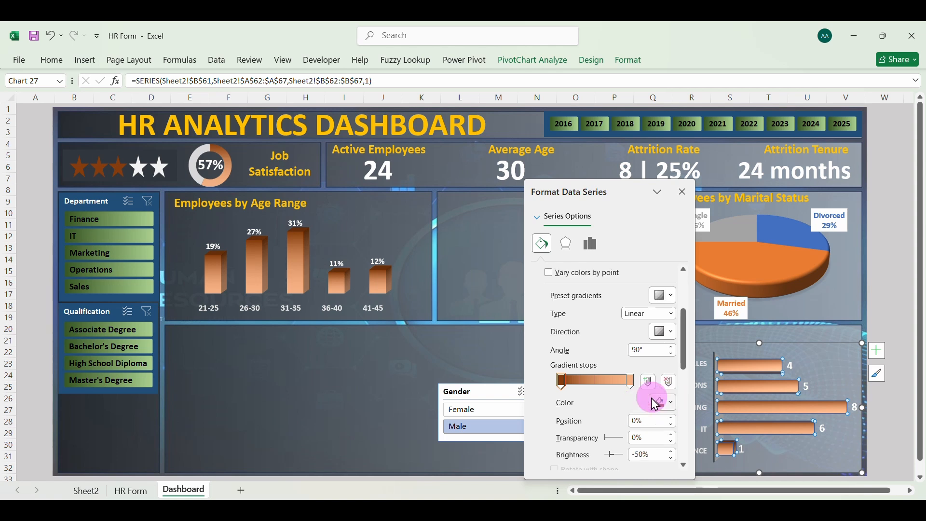
pyautogui.click(671, 403)
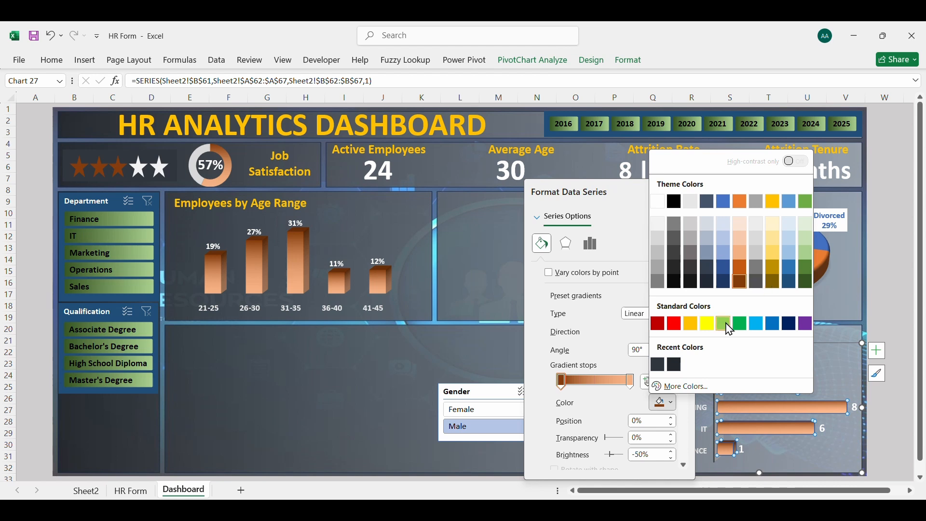
pyautogui.click(687, 386)
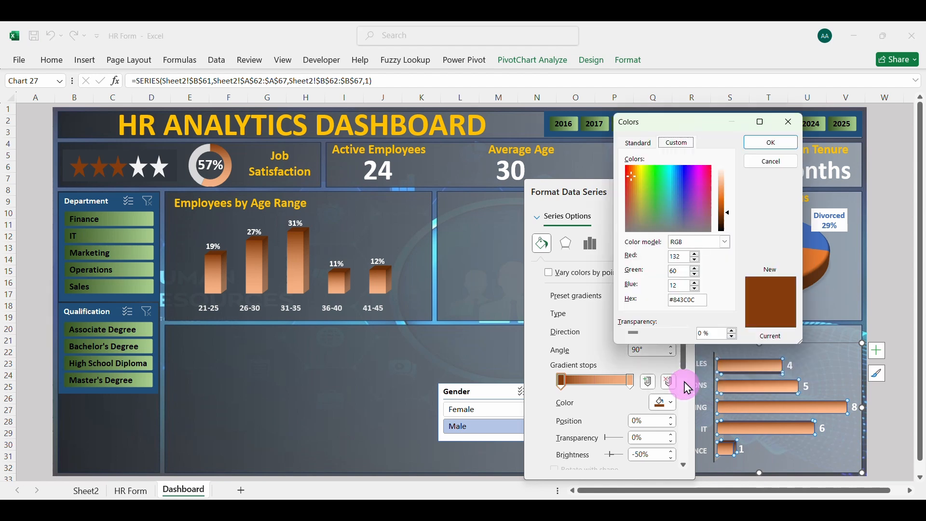
pyautogui.click(664, 203)
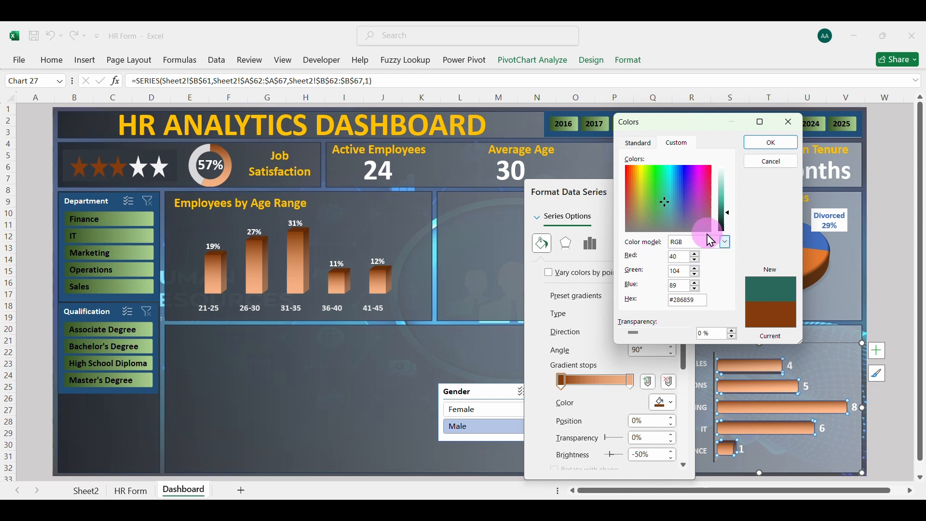
pyautogui.click(691, 300)
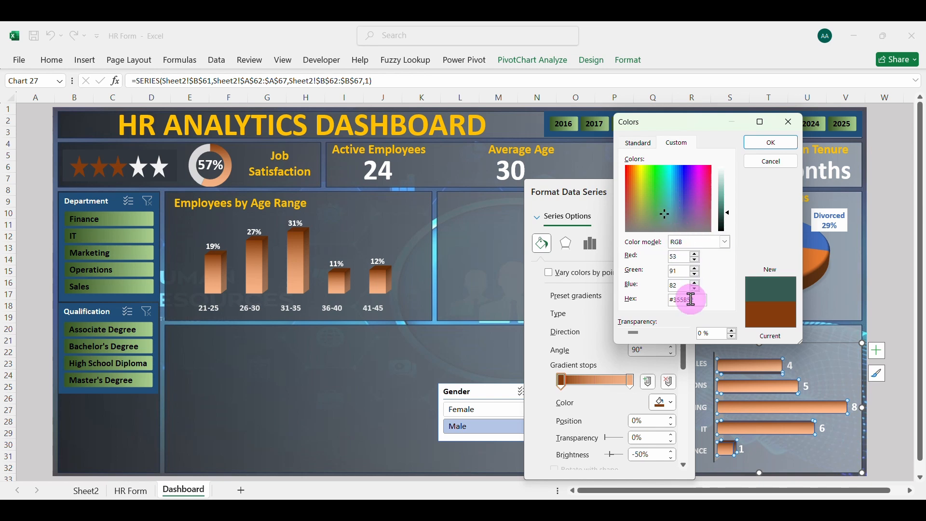
pyautogui.click(772, 142)
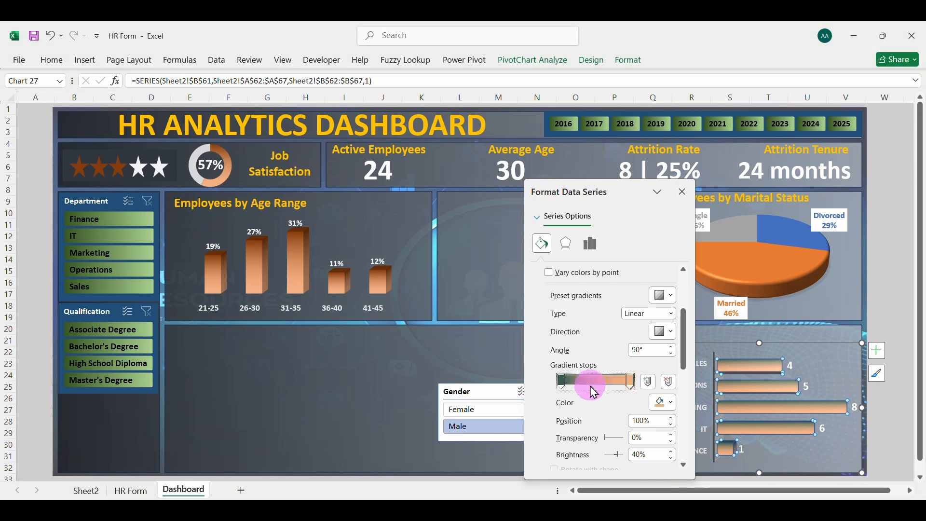
# Copy the hex code #355B52 from the custom colour of the gradient stop at position 0%
pyautogui.click(666, 403)
pyautogui.click(684, 387)
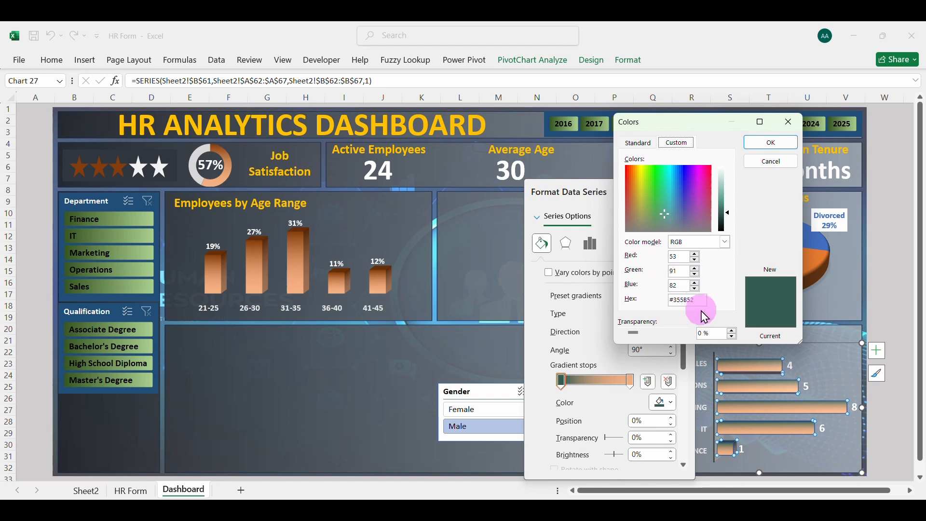
pyautogui.doubleClick(686, 299)
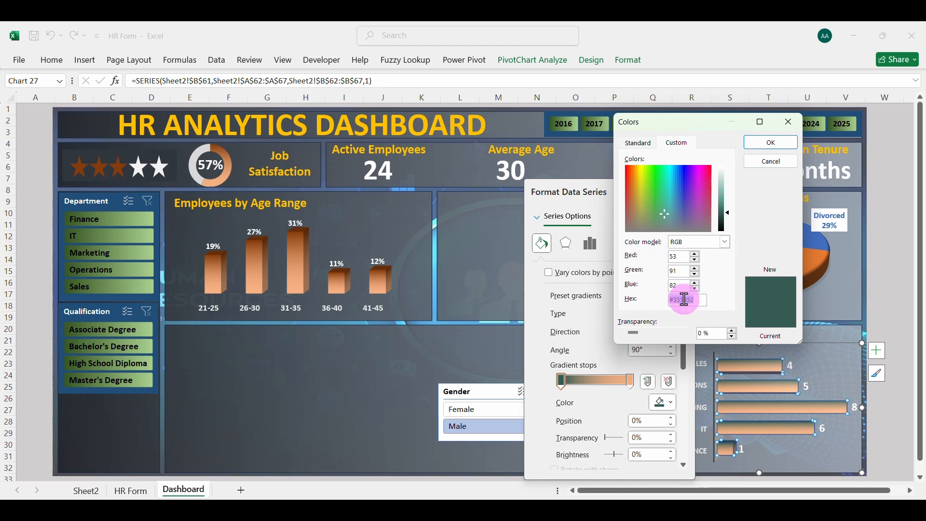
pyautogui.click(770, 142)
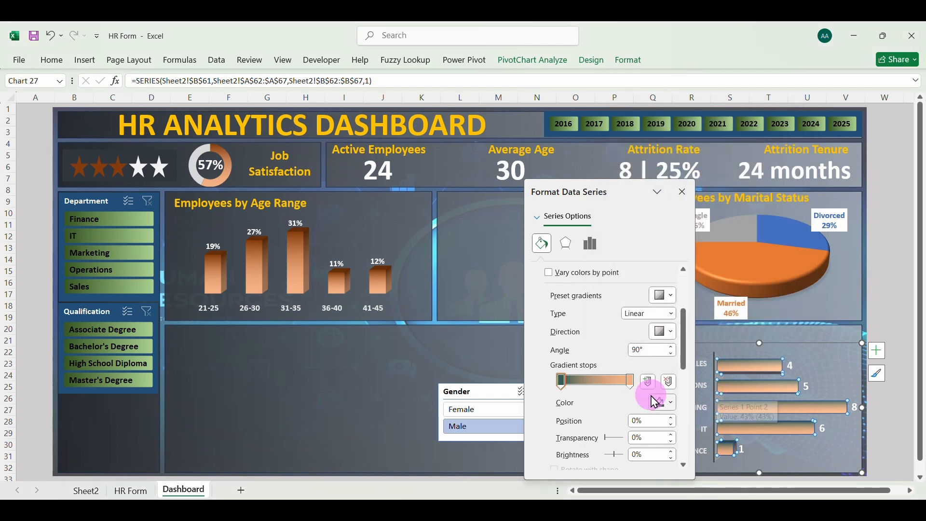
# Apply the custom colour #355B52 to the department bars' gradient stop at position 100%
pyautogui.click(632, 381)
pyautogui.click(670, 404)
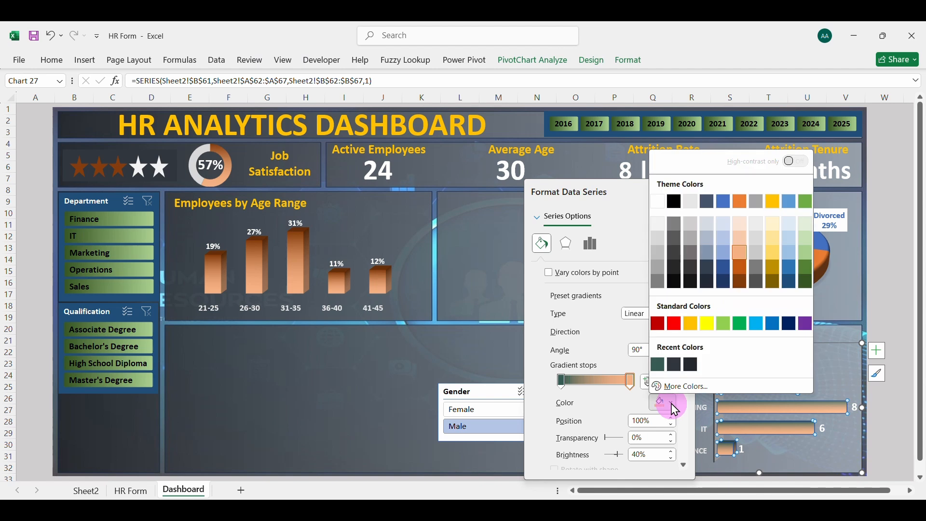
pyautogui.click(684, 386)
pyautogui.click(695, 300)
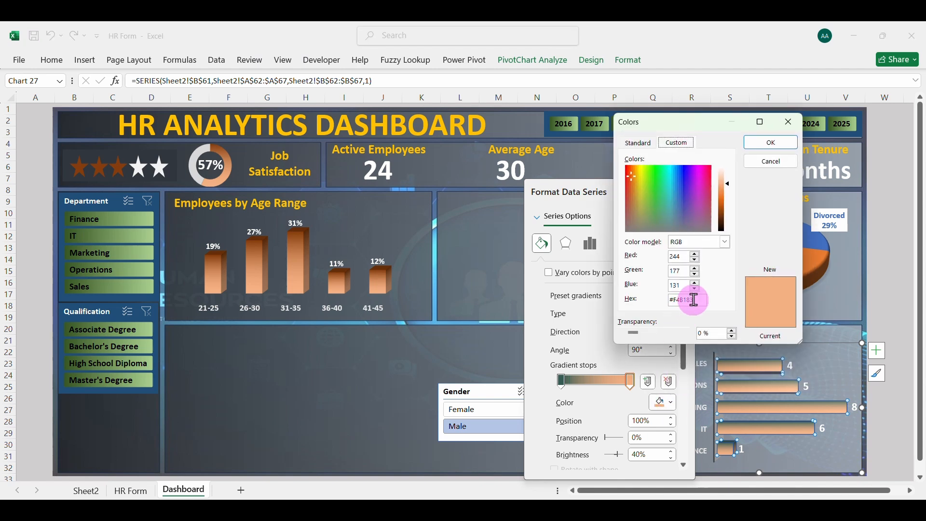
pyautogui.moveTo(695, 300); pyautogui.dragTo(672, 307)
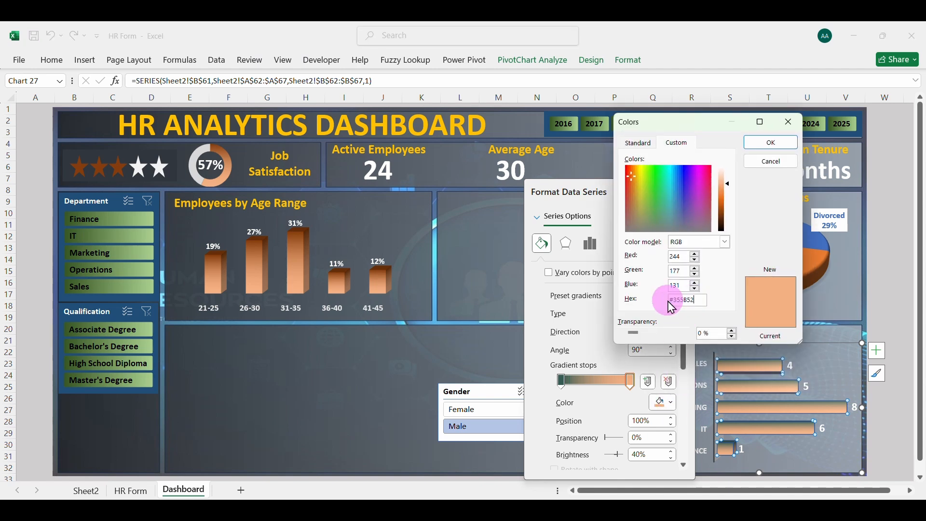
pyautogui.write('#355B52')
pyautogui.press('Return')
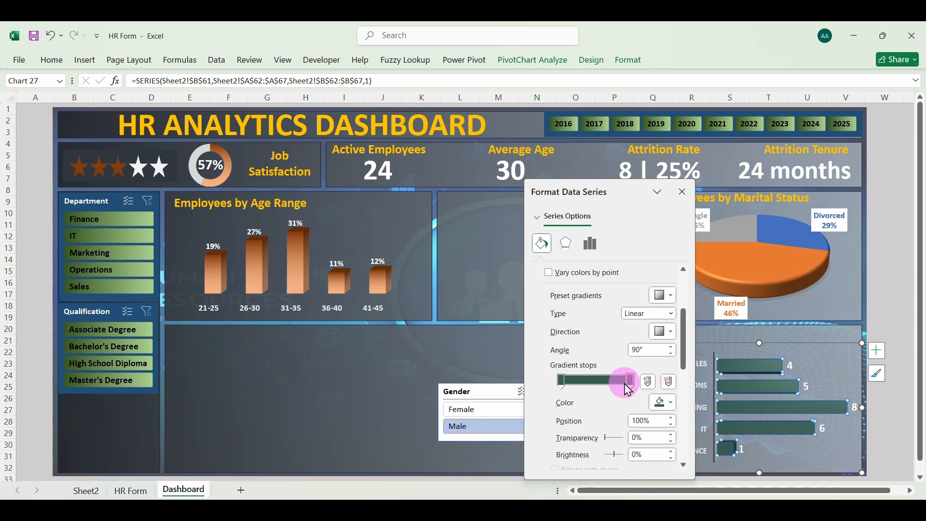
# Lighten the gradient stop at position 100% to the custom colour #99C3B9, then close the series formatting and deselect the chart
pyautogui.click(672, 402)
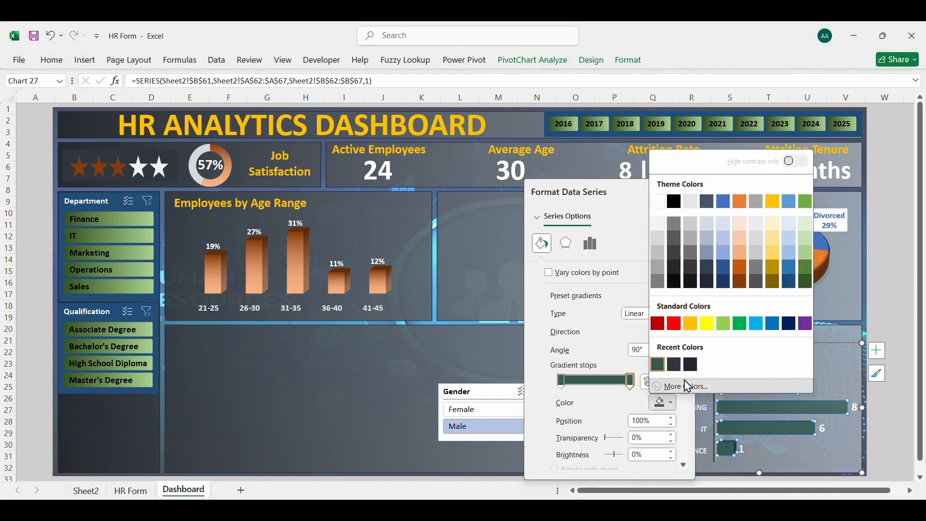
pyautogui.click(688, 387)
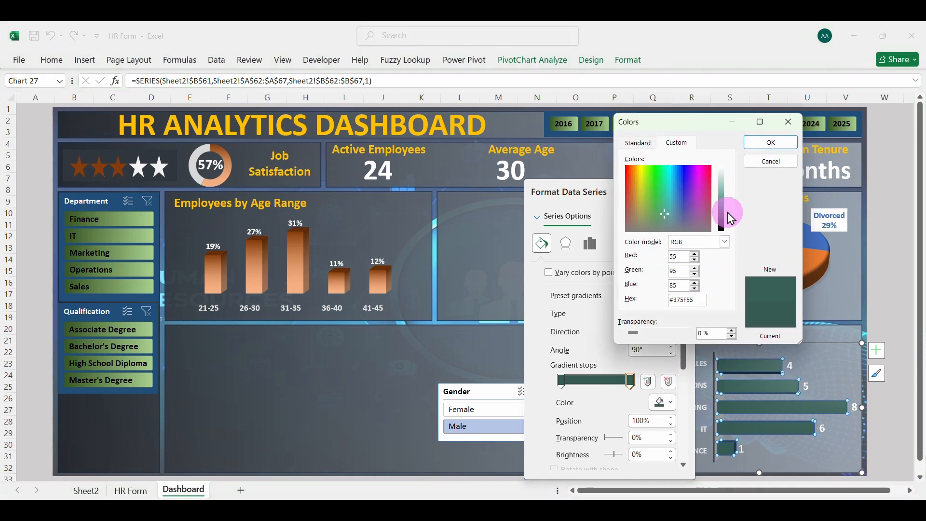
pyautogui.moveTo(732, 218); pyautogui.dragTo(731, 191)
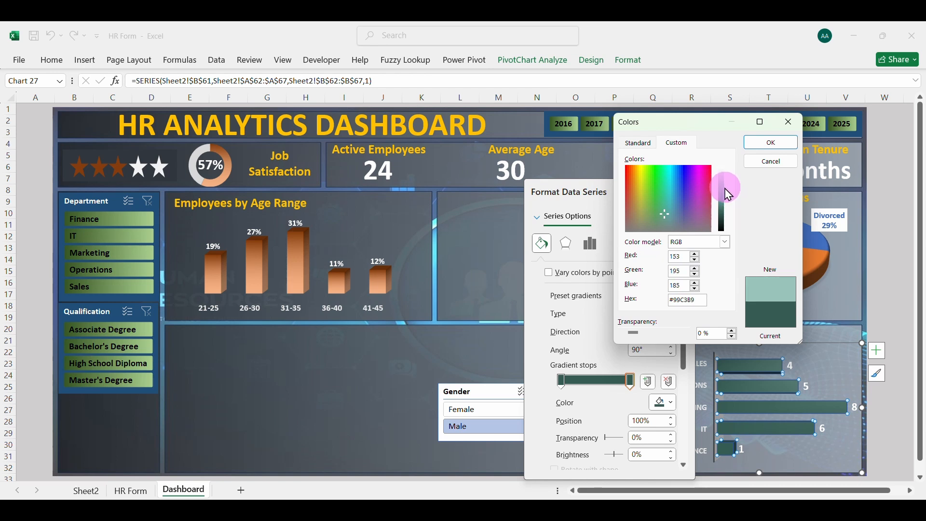
pyautogui.click(772, 143)
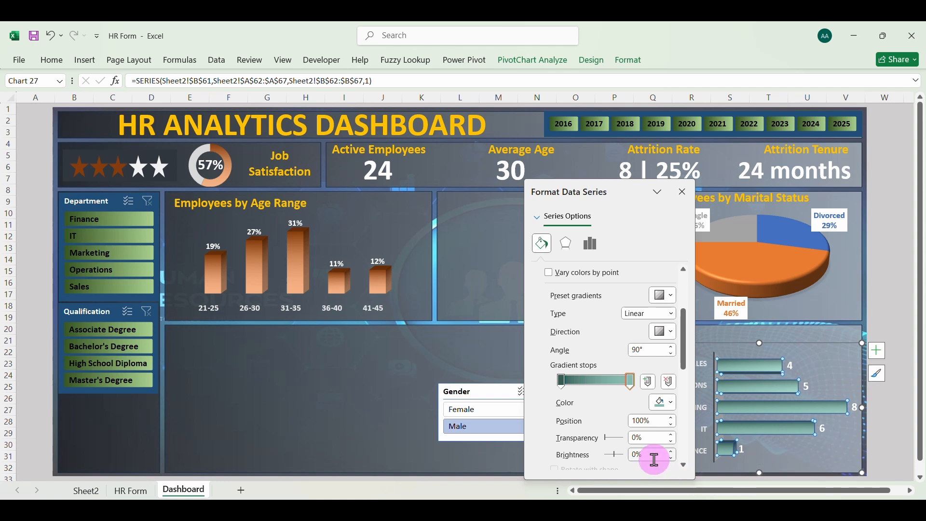
pyautogui.click(683, 192)
pyautogui.click(615, 384)
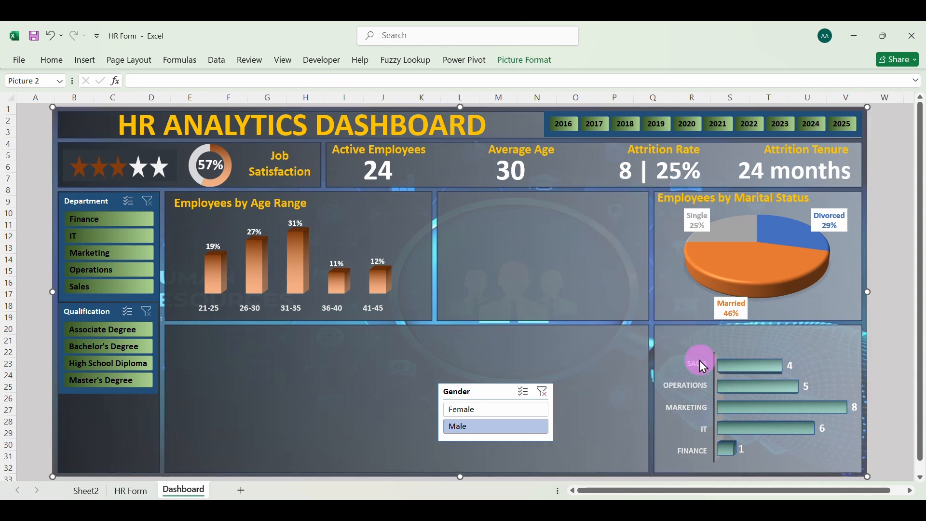
# Duplicate the "Employees by Marital Status" title text box and place the copy above the department bar chart
pyautogui.click(717, 207)
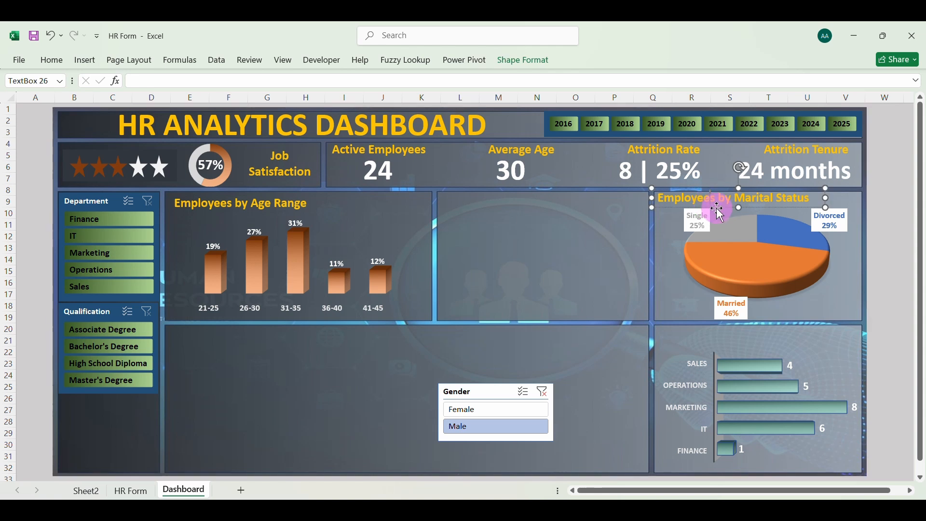
pyautogui.click(723, 211)
pyautogui.click(714, 198)
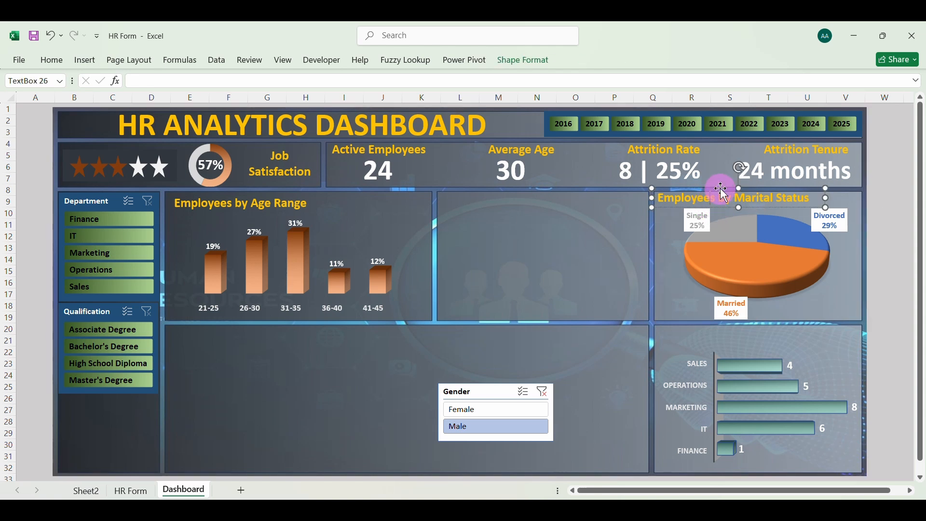
pyautogui.hotkey('ctrl', 'd')
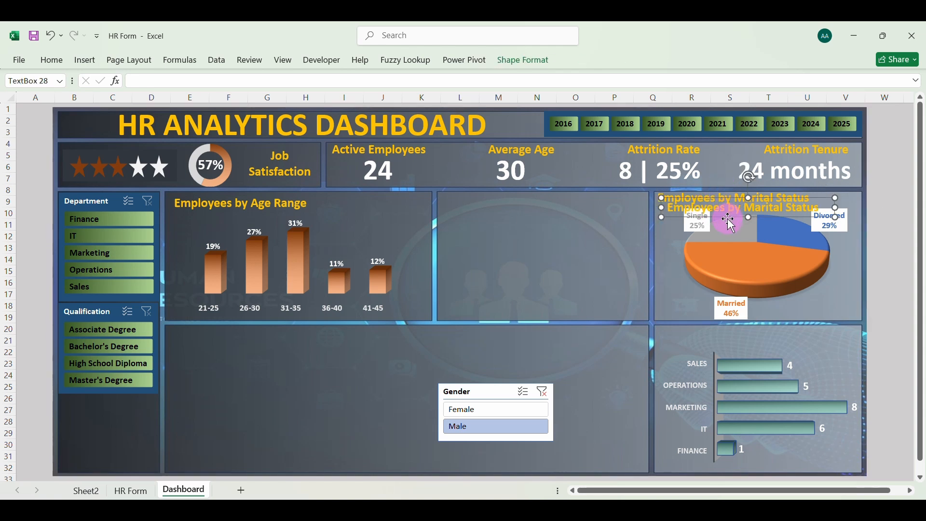
pyautogui.moveTo(729, 218); pyautogui.dragTo(719, 343)
# Change the copied title's text to "Employees by Department" and deselect the text box
pyautogui.press('BackSpace')
pyautogui.press('BackSpace')
pyautogui.press('BackSpace')
pyautogui.press('BackSpace')
pyautogui.press('BackSpace')
pyautogui.press('BackSpace')
pyautogui.press('BackSpace')
pyautogui.press('BackSpace')
pyautogui.press('BackSpace')
pyautogui.press('BackSpace')
pyautogui.press('BackSpace')
pyautogui.press('BackSpace')
pyautogui.press('BackSpace')
pyautogui.press('BackSpace')
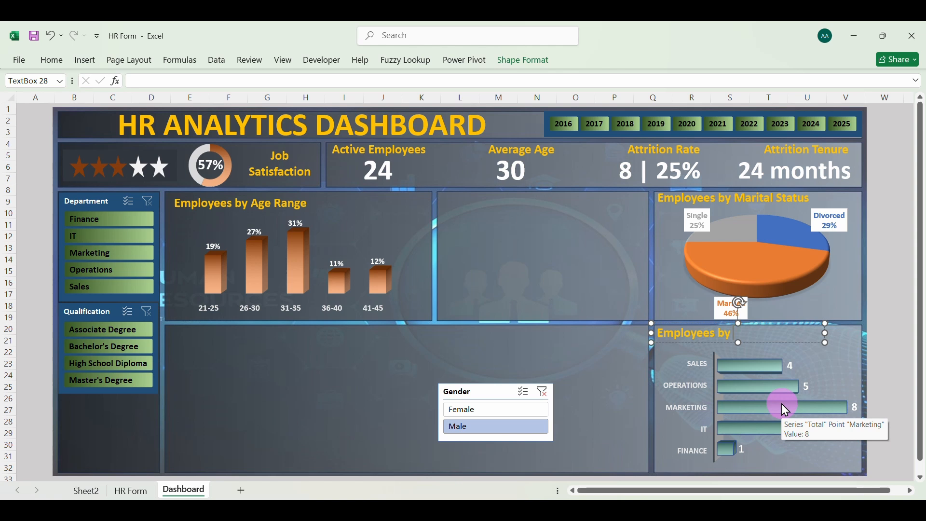
pyautogui.write('Department')
pyautogui.click(606, 370)
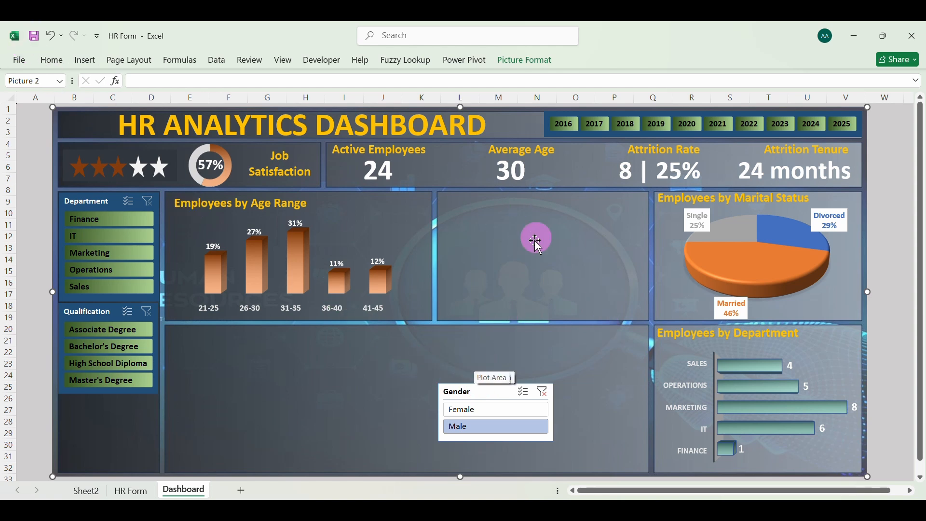
# Test the Qualification slicer by filtering the dashboard by each qualification in turn, then clear its filter
pyautogui.click(111, 333)
pyautogui.click(117, 348)
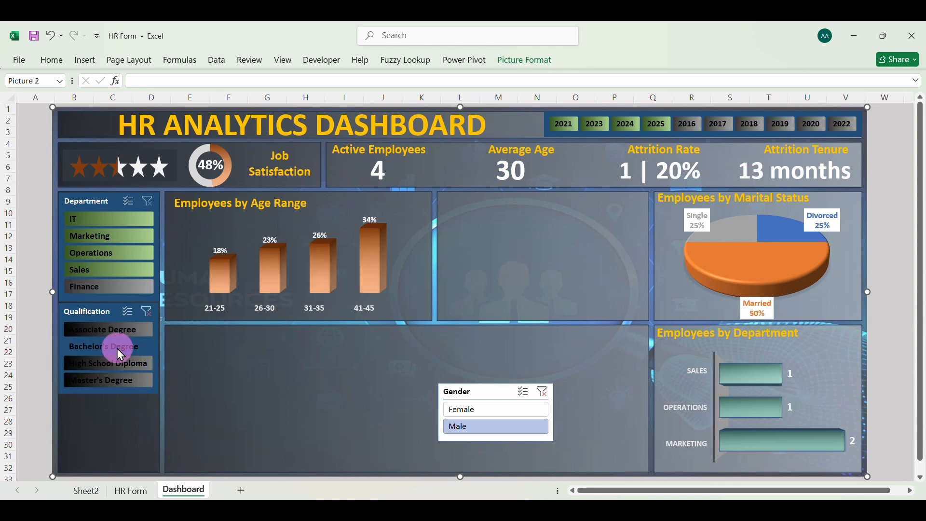
pyautogui.click(118, 361)
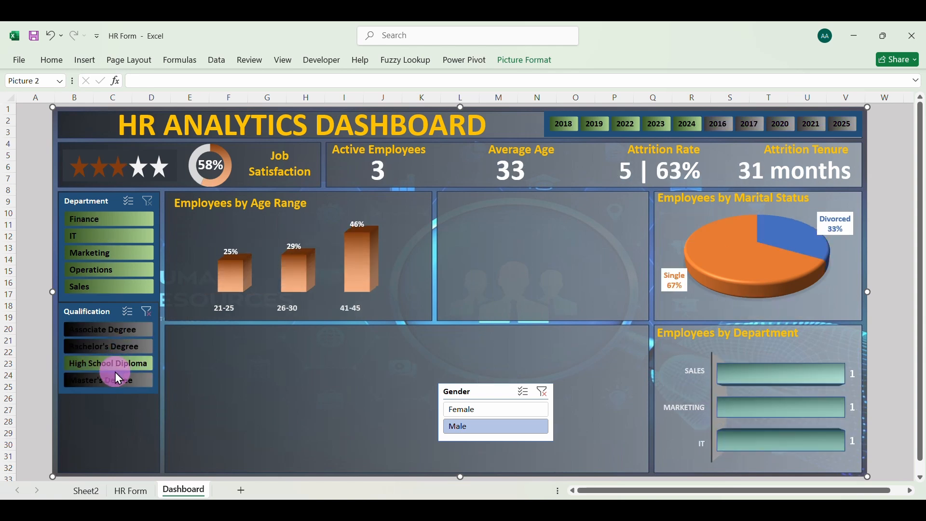
pyautogui.click(117, 378)
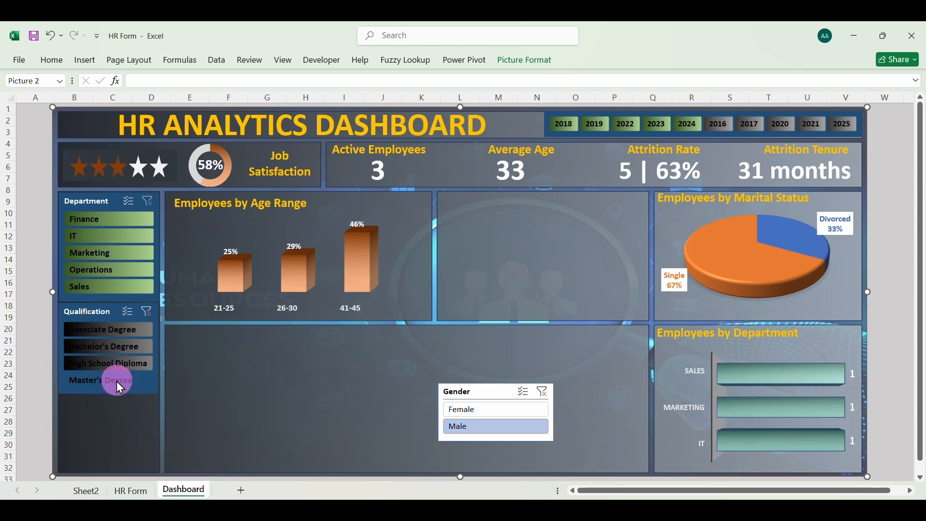
pyautogui.click(146, 313)
# Test the Department slicer by filtering for Sales, Operations, Marketing, IT and Finance in turn, then clear its filter
pyautogui.click(123, 286)
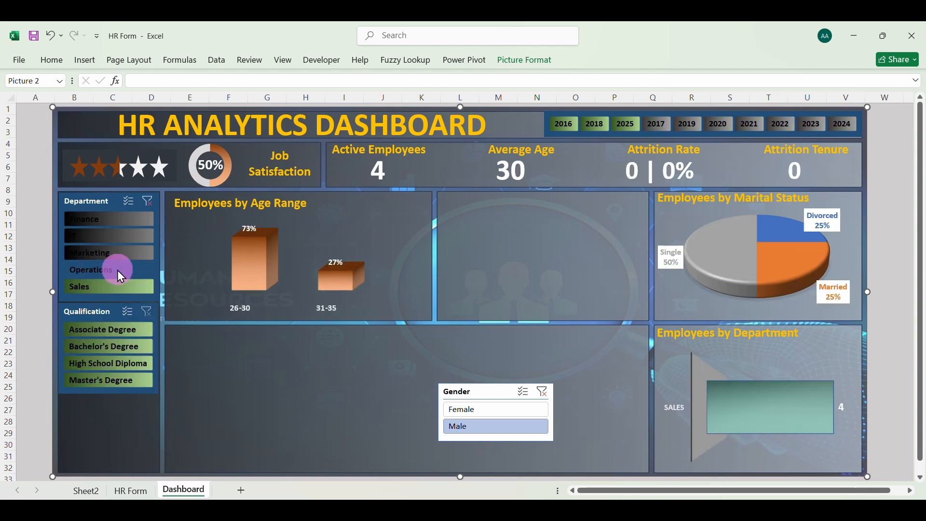
pyautogui.click(117, 270)
pyautogui.click(111, 253)
pyautogui.click(106, 238)
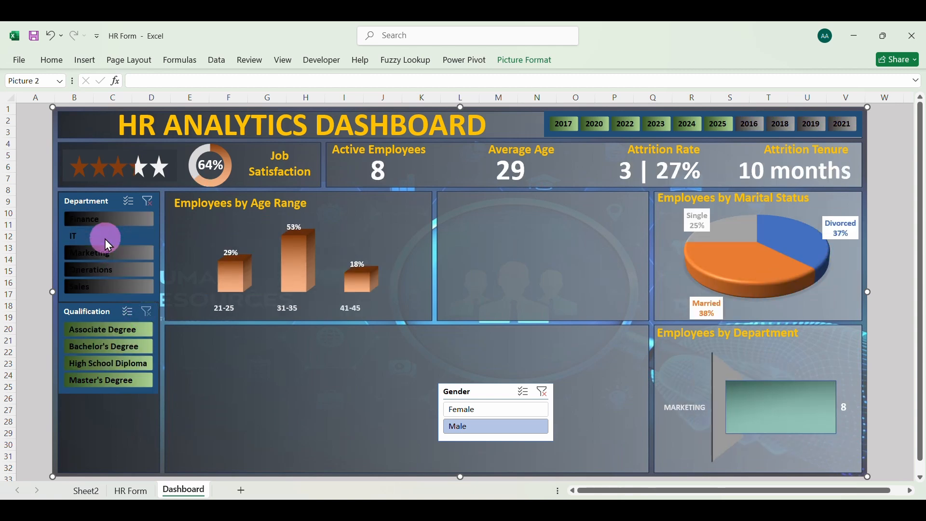
pyautogui.click(103, 219)
pyautogui.click(149, 203)
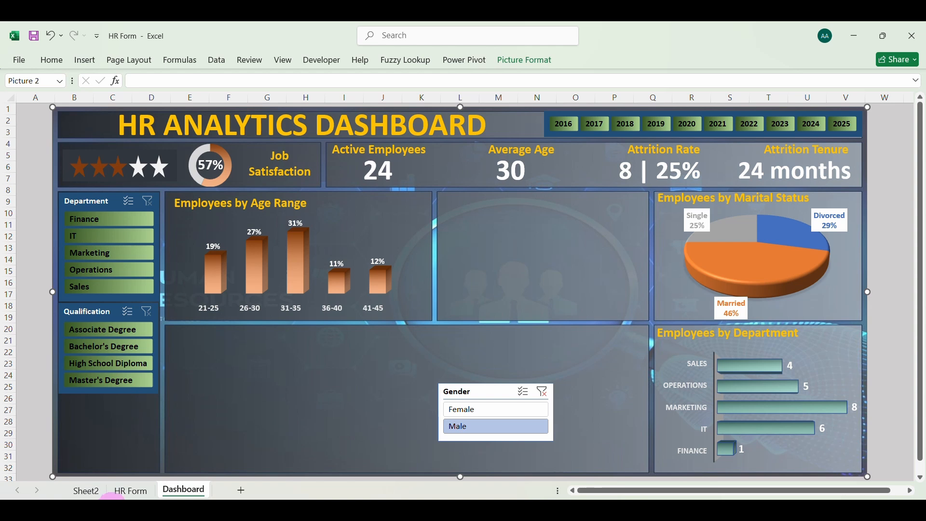
# Copy the department pivot table in A59:B67 on Sheet2 and paste it at cell A75
pyautogui.click(86, 491)
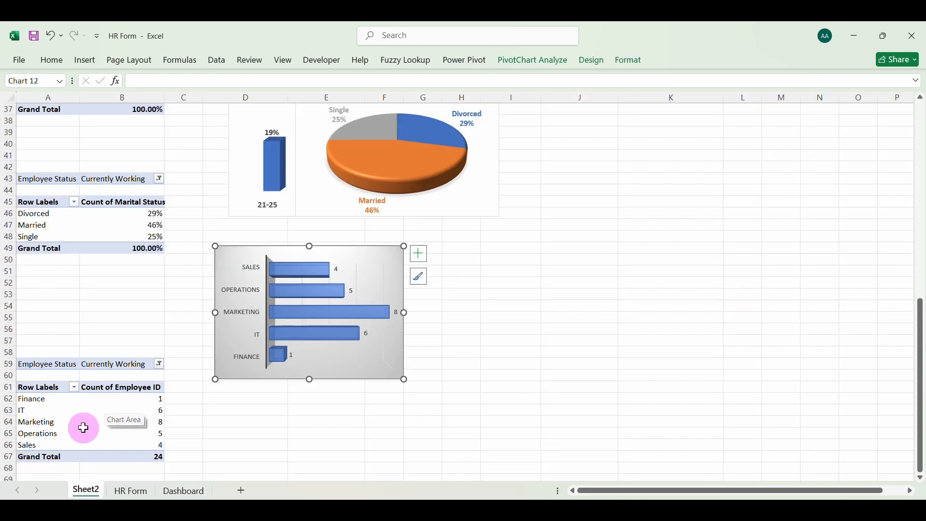
pyautogui.click(45, 364)
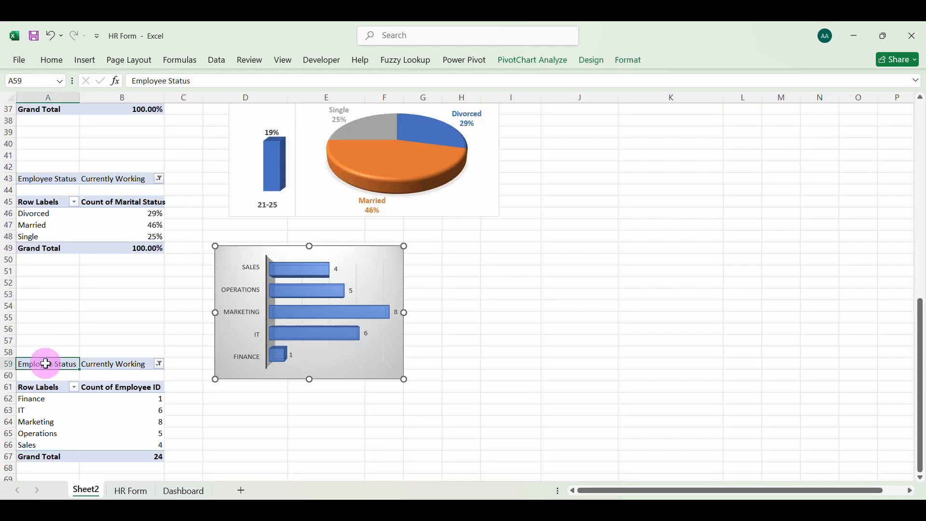
pyautogui.moveTo(46, 364); pyautogui.dragTo(142, 456)
pyautogui.hotkey('ctrl', 'c')
pyautogui.scroll(-4, 140, 451)
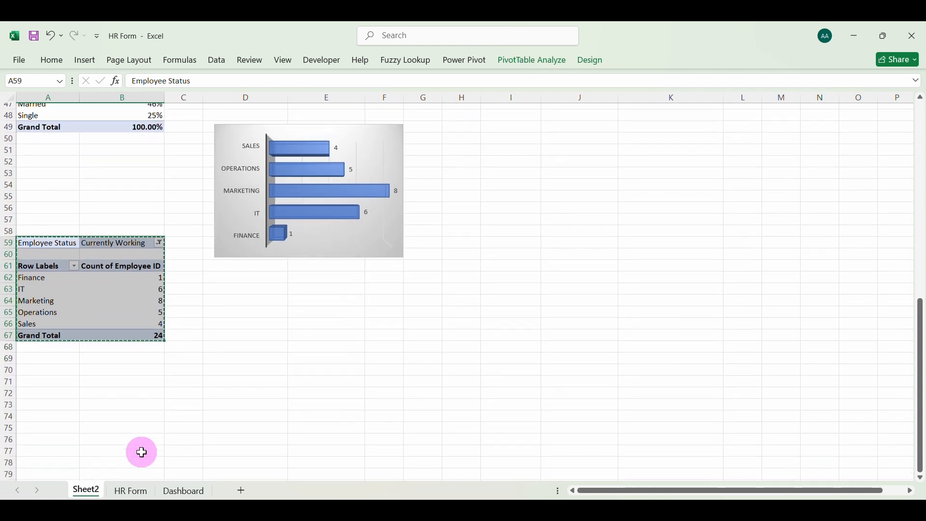
pyautogui.click(38, 426)
pyautogui.hotkey('ctrl', 'v')
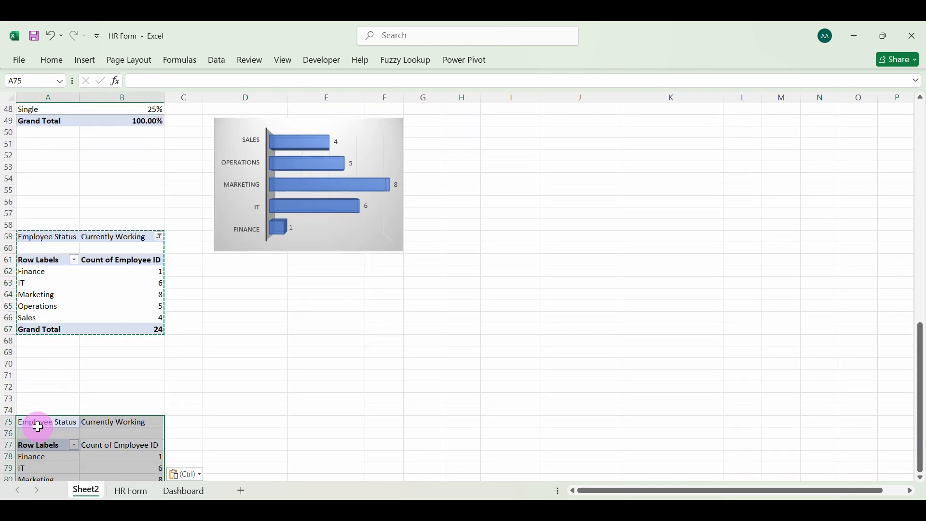
pyautogui.scroll(-2, 38, 426)
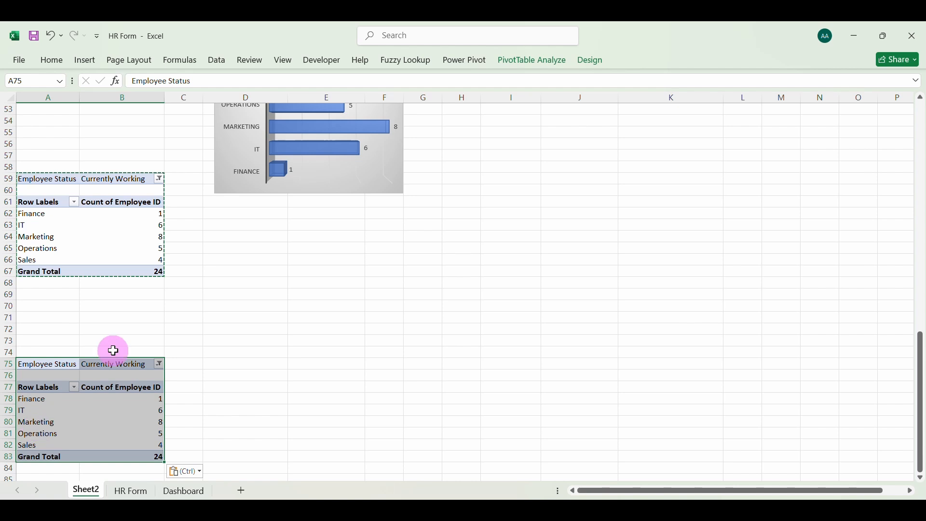
# Show the field list for the copied pivot table and remove its Department, Employee ID and Employee Status fields
pyautogui.click(511, 62)
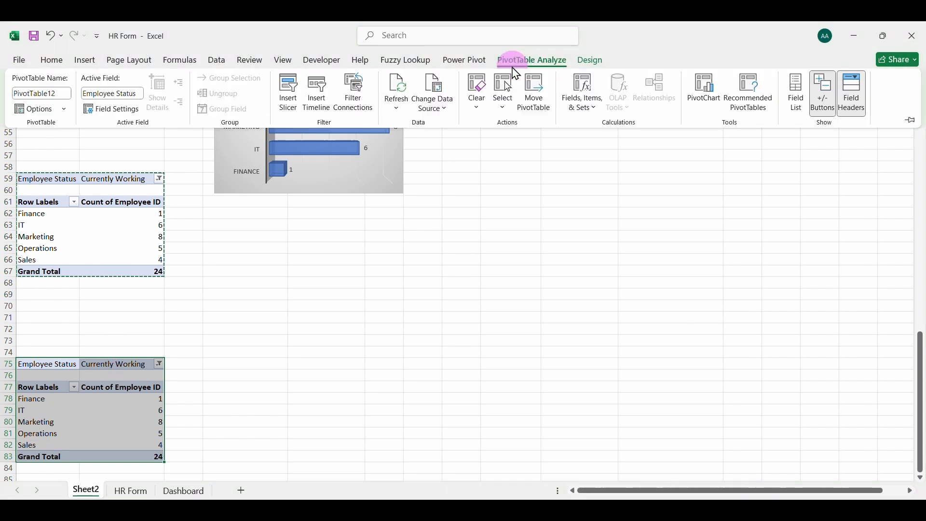
pyautogui.click(793, 92)
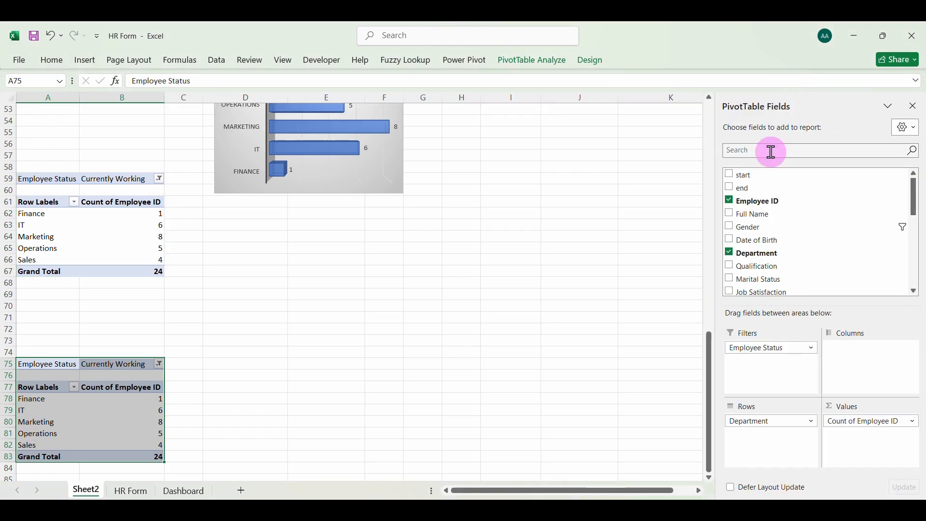
pyautogui.click(730, 253)
pyautogui.click(732, 201)
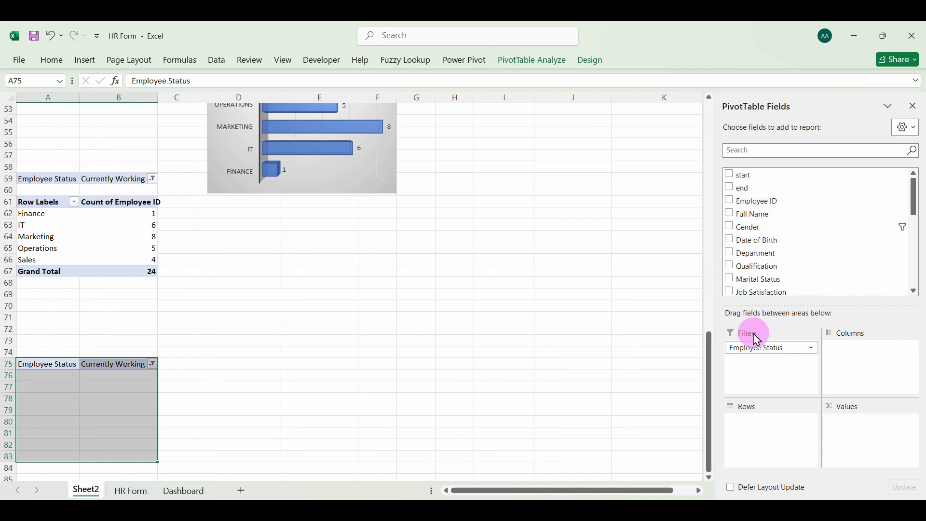
pyautogui.click(768, 347)
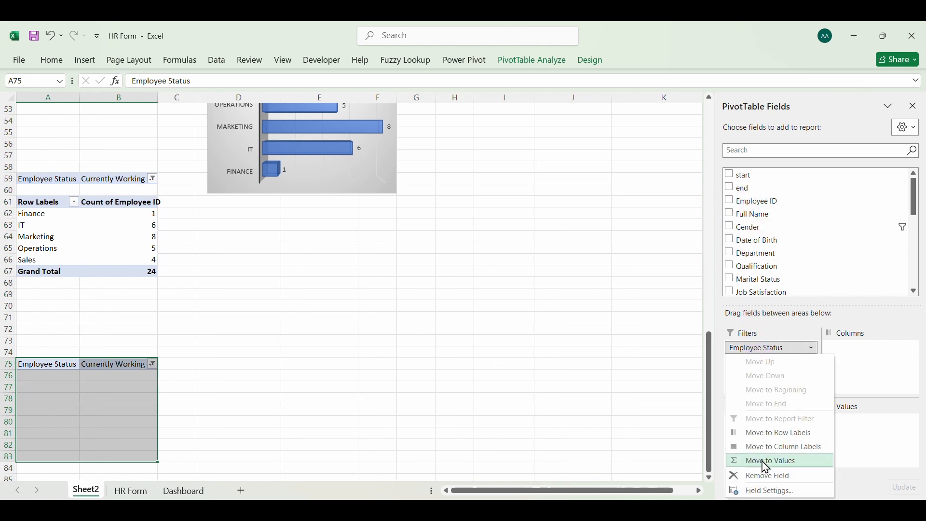
pyautogui.click(765, 479)
pyautogui.scroll(-8, 788, 272)
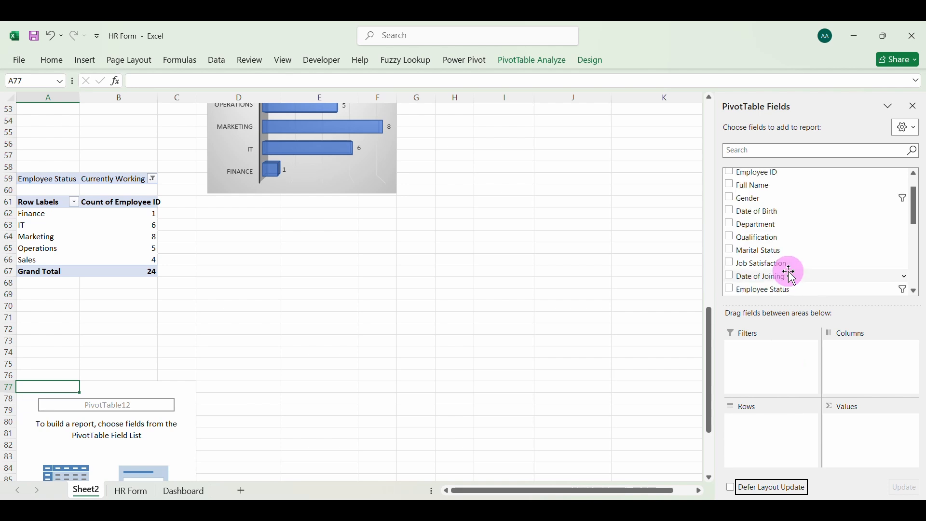
pyautogui.click(730, 275)
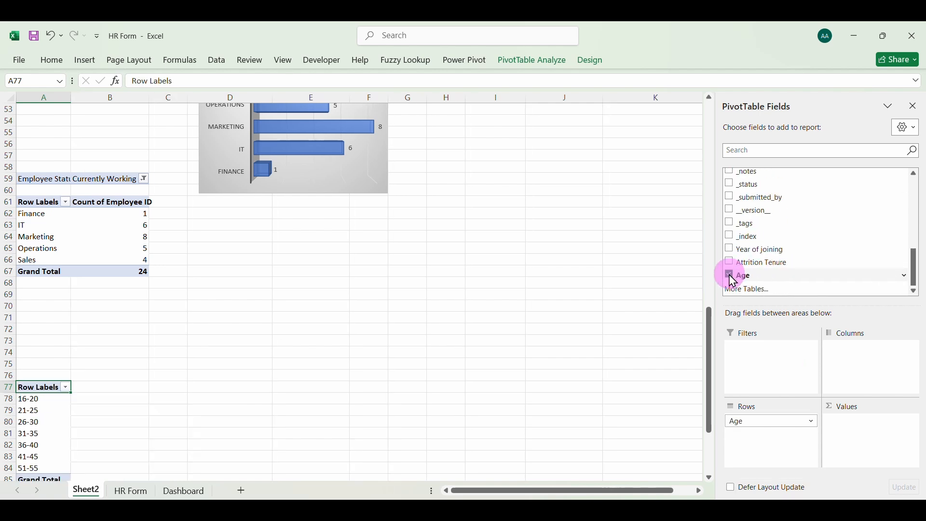
pyautogui.click(730, 275)
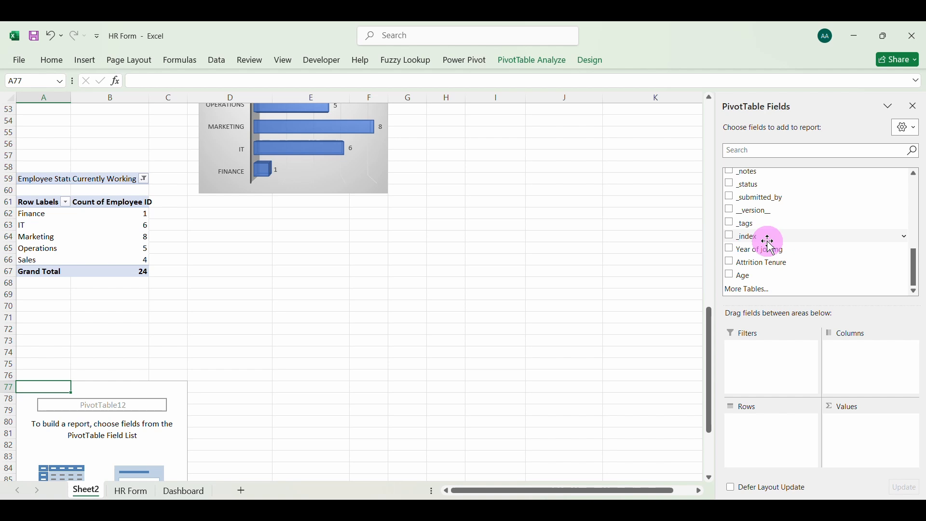
# Add the Gender field to the rows of the emptied pivot table at A77
pyautogui.scroll(10, 769, 243)
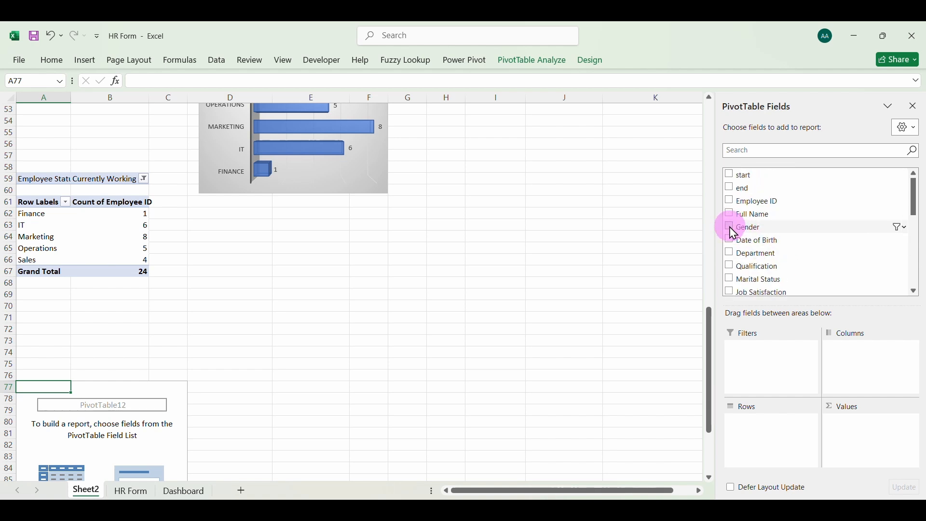
pyautogui.click(731, 229)
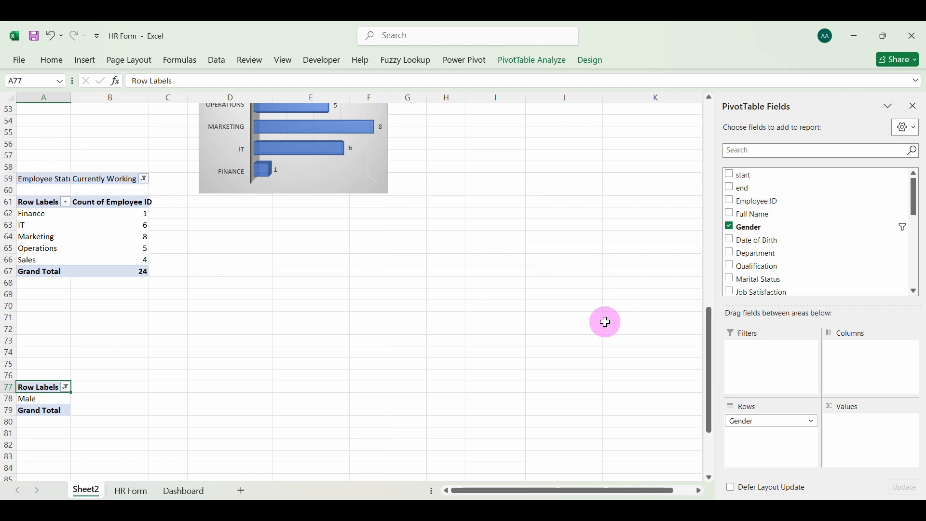
pyautogui.scroll(17, 605, 322)
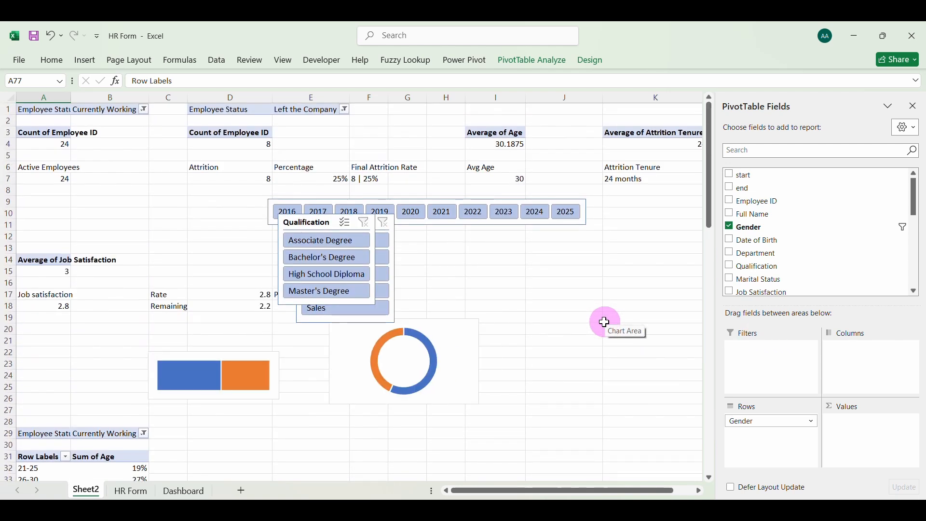
# Clear the Gender slicer's filter on the Dashboard sheet
pyautogui.click(172, 496)
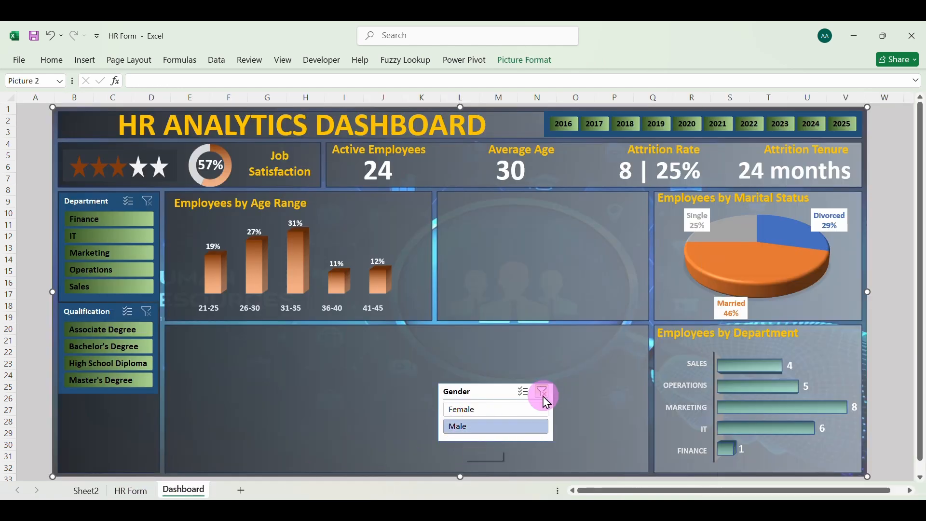
pyautogui.click(546, 400)
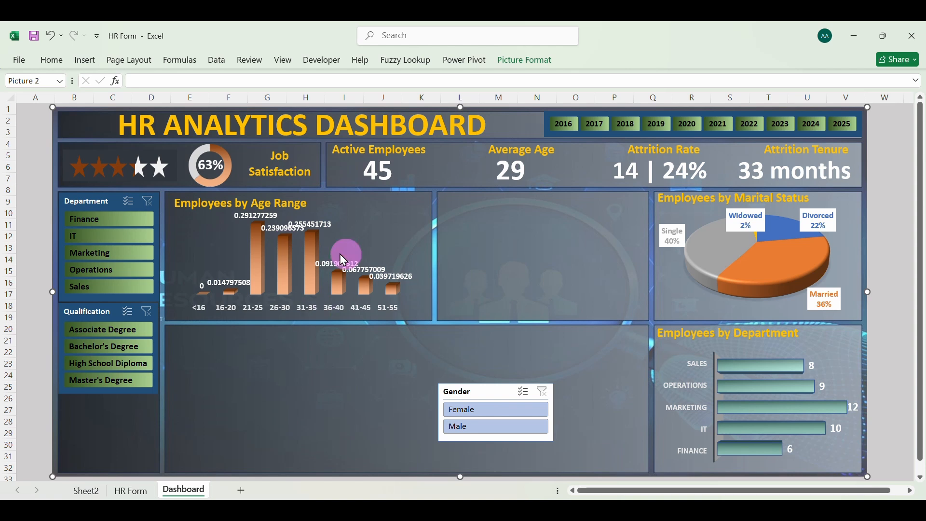
pyautogui.moveTo(741, 277)
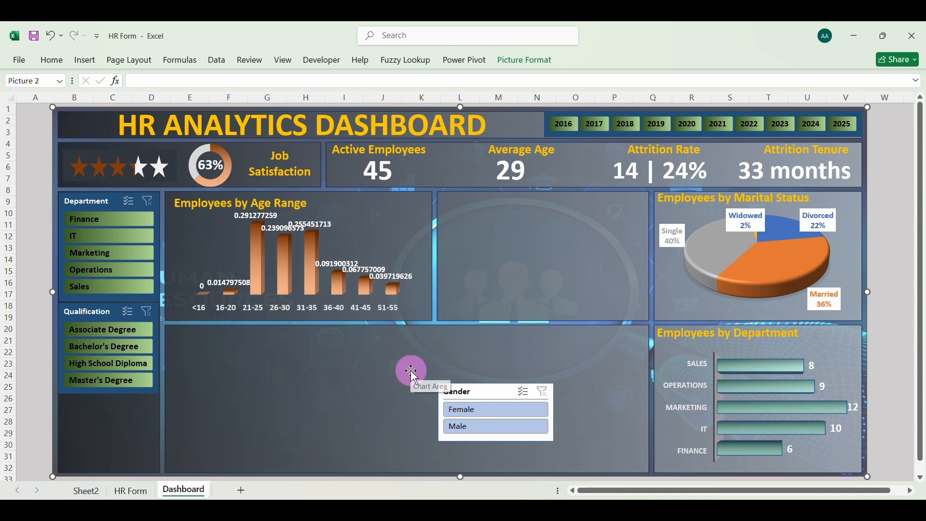
# Format the Sum of Age percentages in B32:B39 on Sheet2 with no decimals and check the age range chart on the Dashboard sheet
pyautogui.click(87, 489)
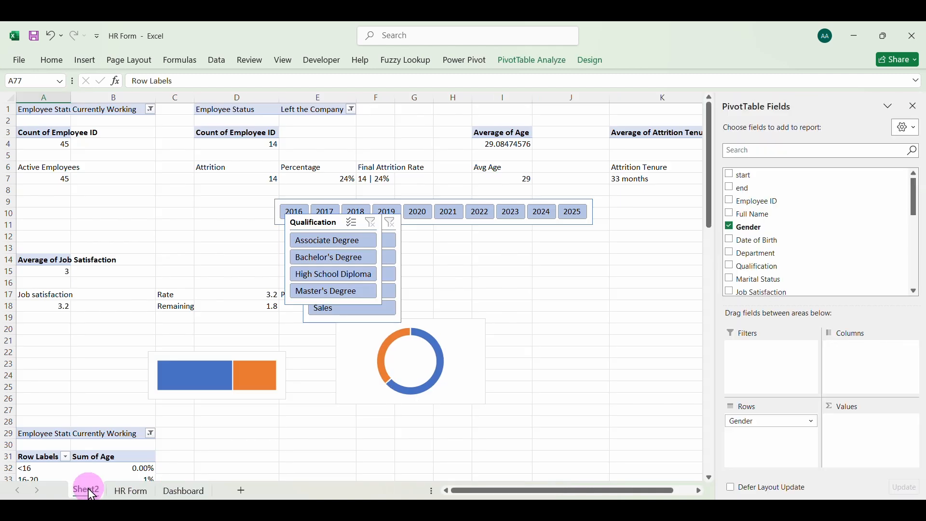
pyautogui.scroll(-6, 140, 341)
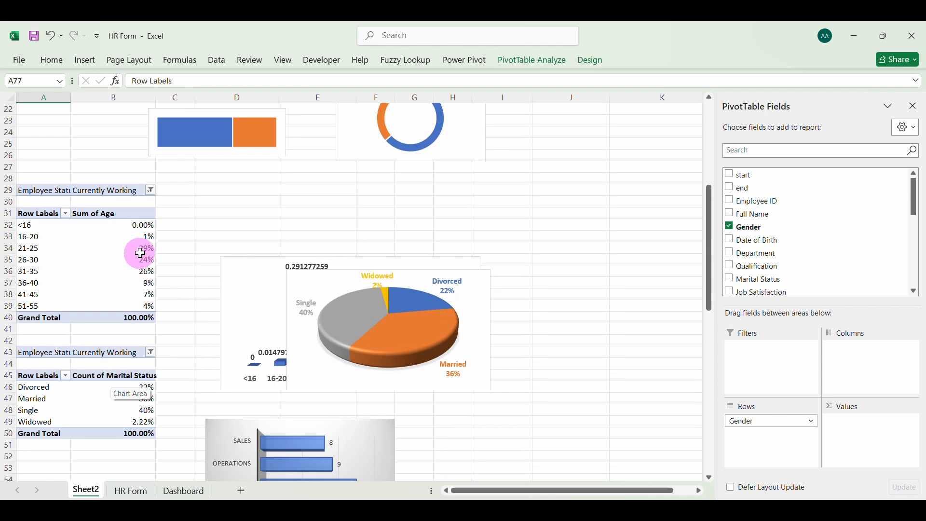
pyautogui.click(139, 249)
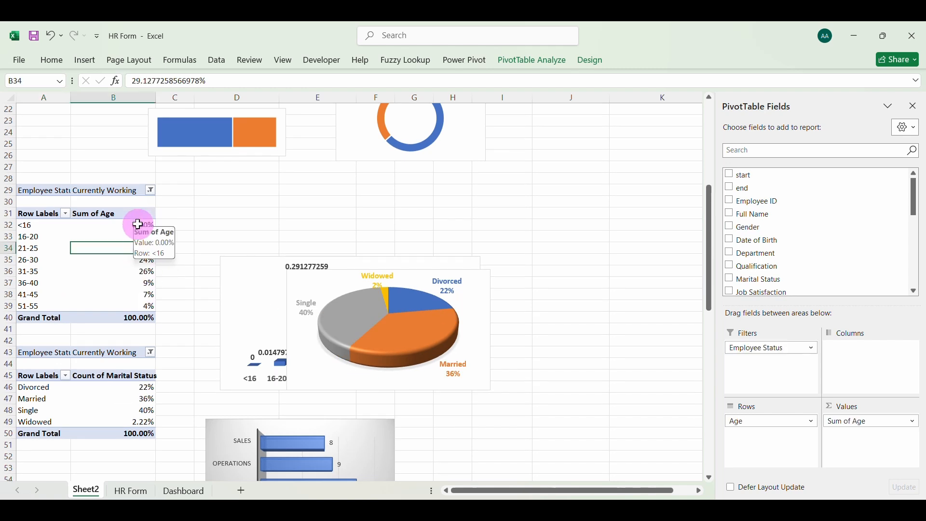
pyautogui.moveTo(136, 225); pyautogui.dragTo(147, 305)
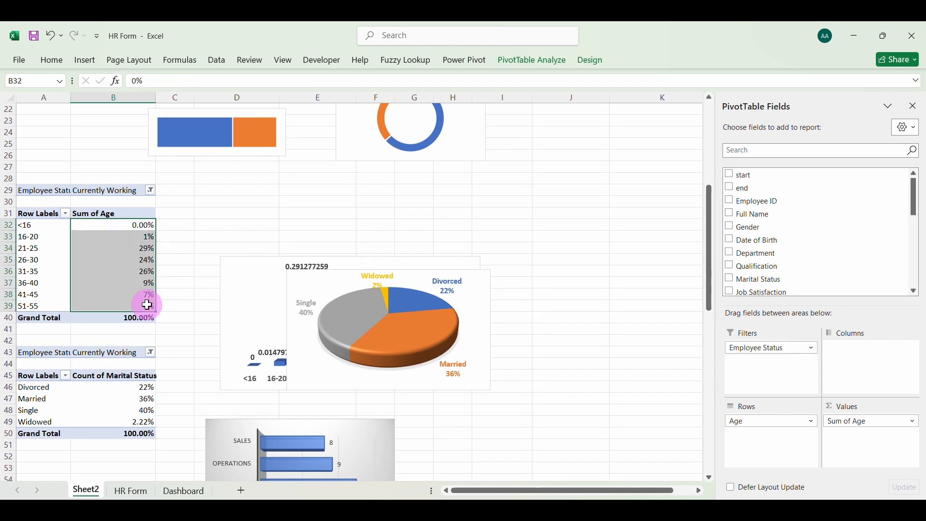
pyautogui.click(52, 60)
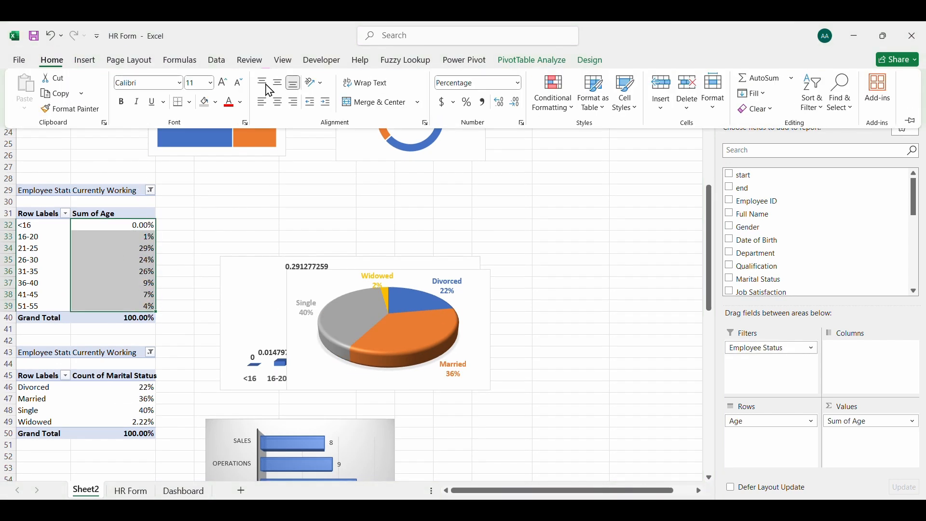
pyautogui.click(516, 103)
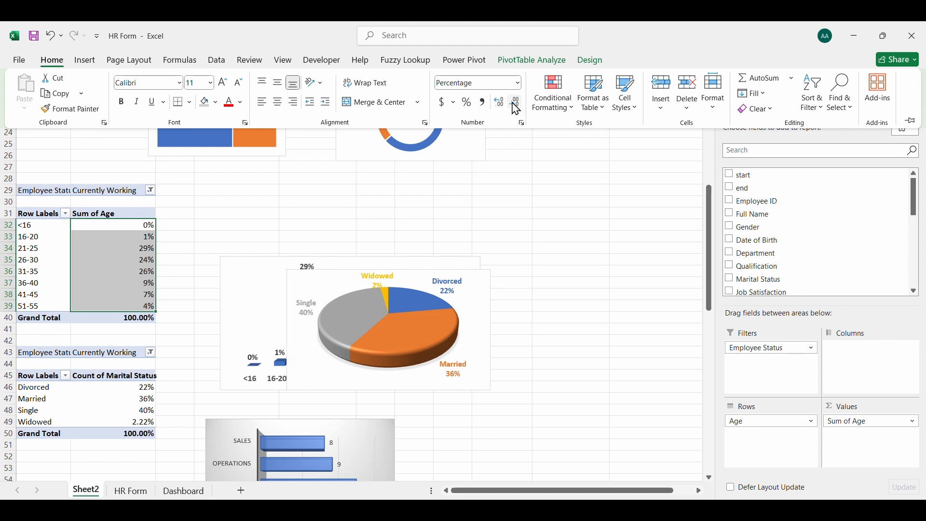
pyautogui.click(128, 250)
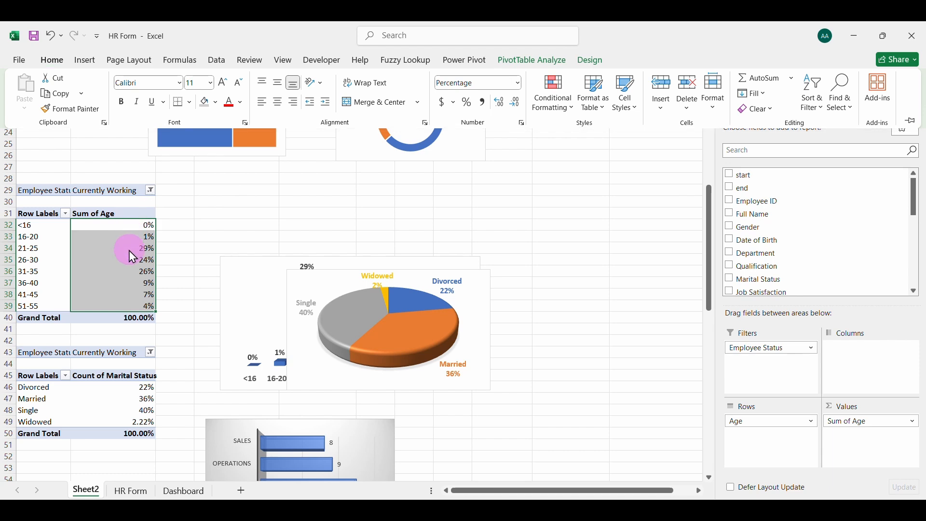
pyautogui.click(129, 278)
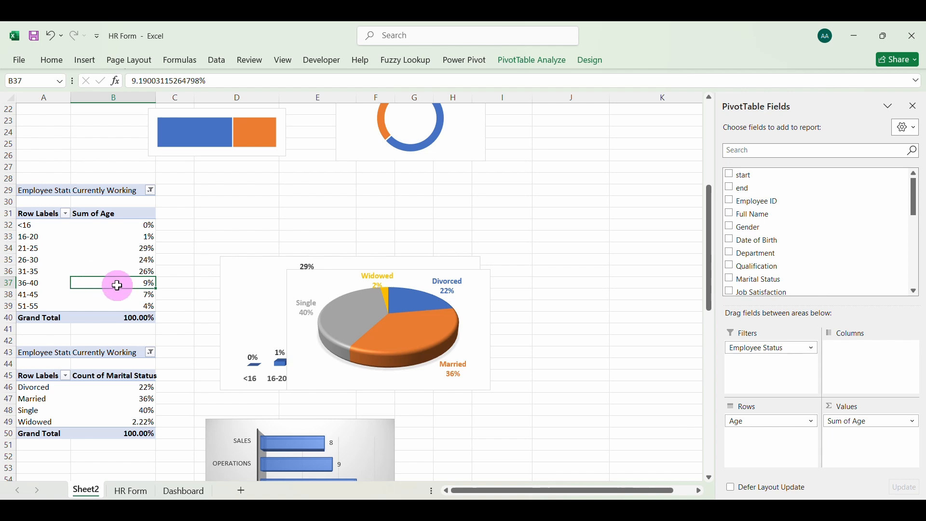
pyautogui.moveTo(117, 285)
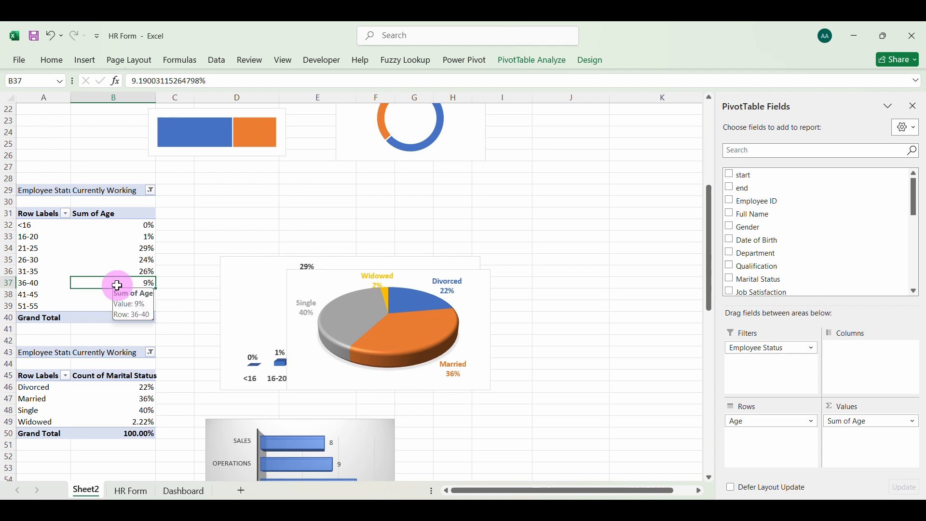
pyautogui.click(183, 491)
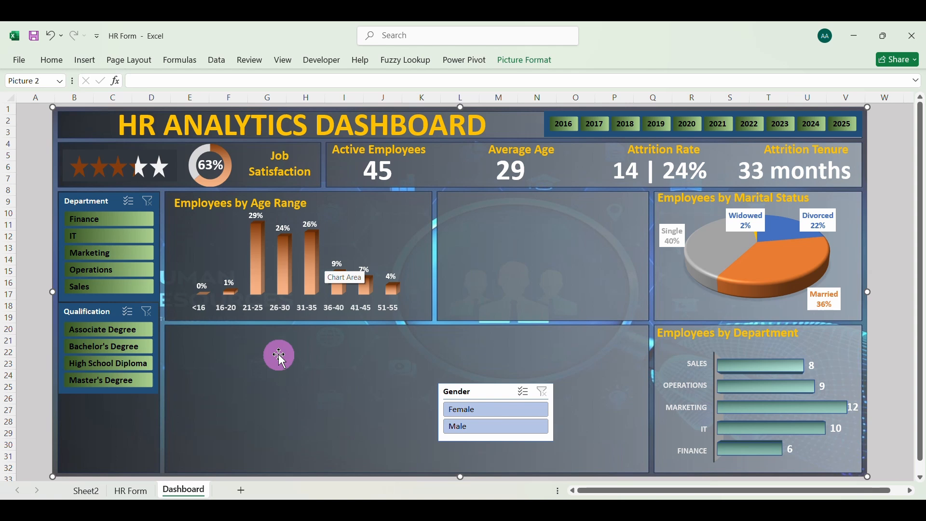
pyautogui.click(88, 489)
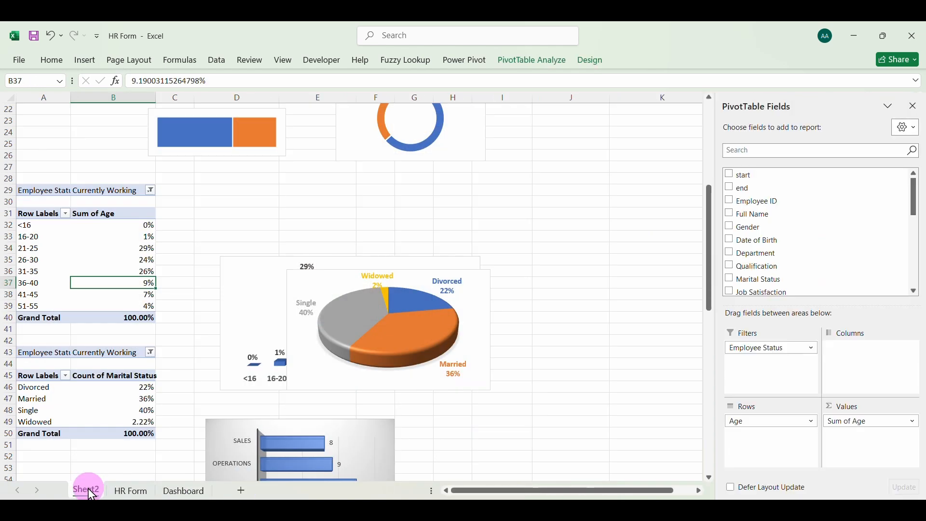
pyautogui.click(123, 247)
pyautogui.rightClick(133, 253)
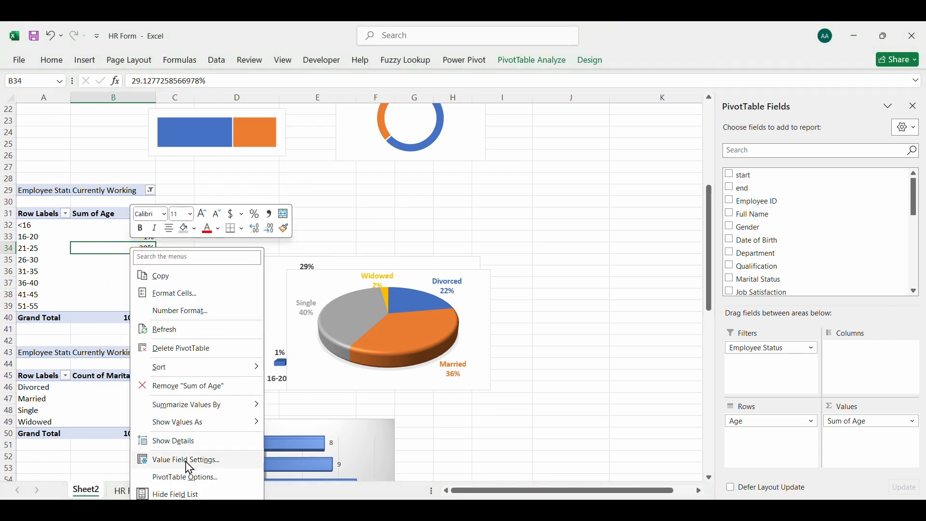
pyautogui.click(112, 330)
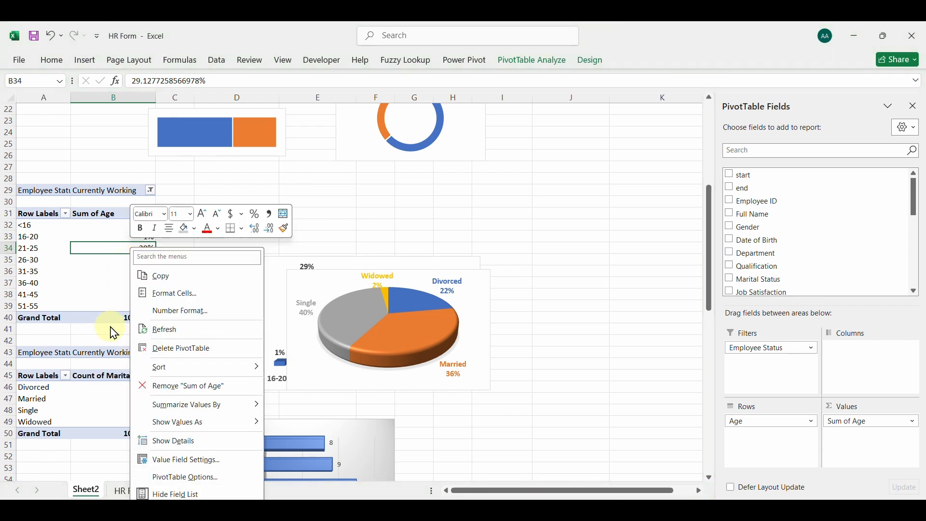
pyautogui.click(53, 283)
# Select the Employees by Marital Status pie chart on the Dashboard sheet and close its field list
pyautogui.click(185, 492)
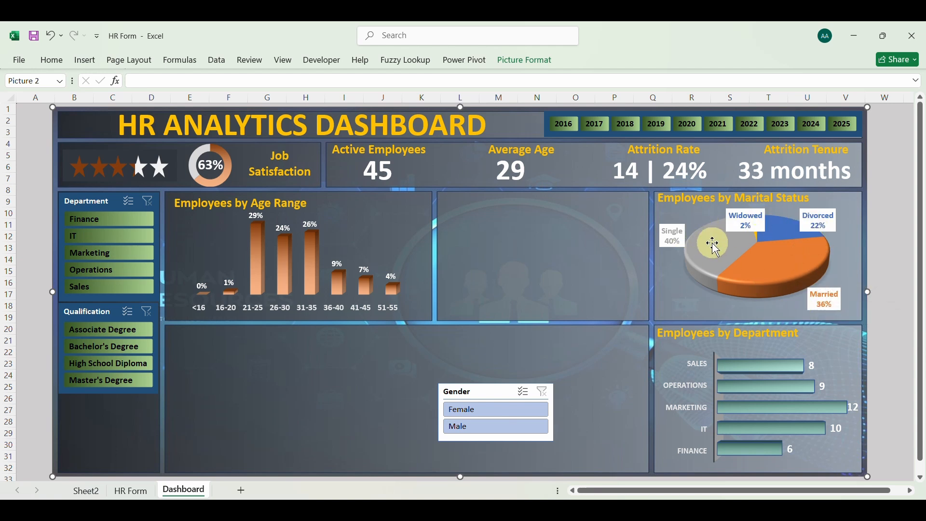
pyautogui.click(748, 276)
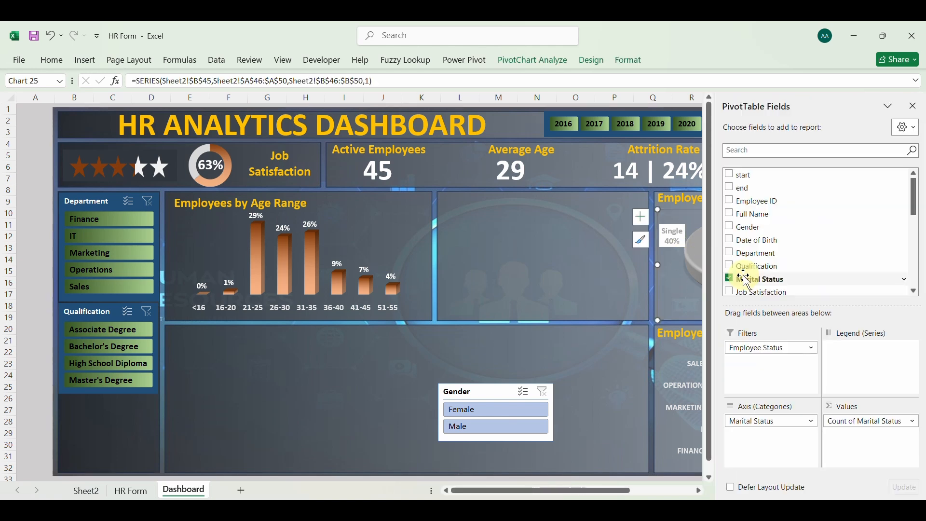
pyautogui.click(914, 106)
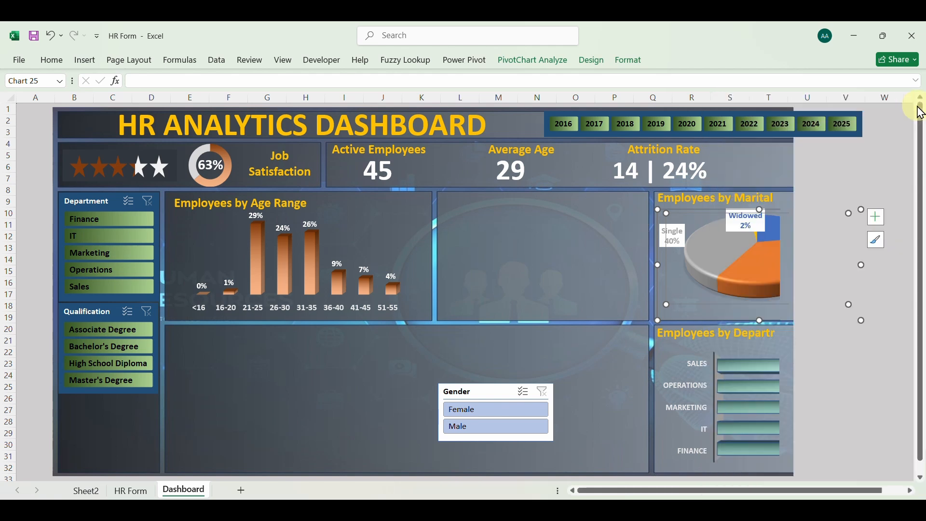
pyautogui.rightClick(672, 315)
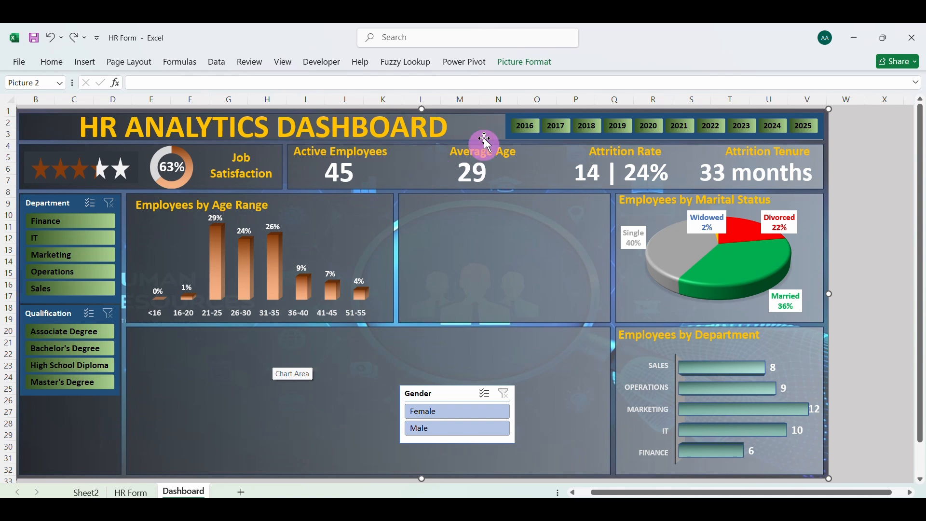
# Modify the Year of joining slicer's style, data_professionals_slicer, by filling the Whole Slicer element with the darkest blue-gray theme color
pyautogui.click(508, 129)
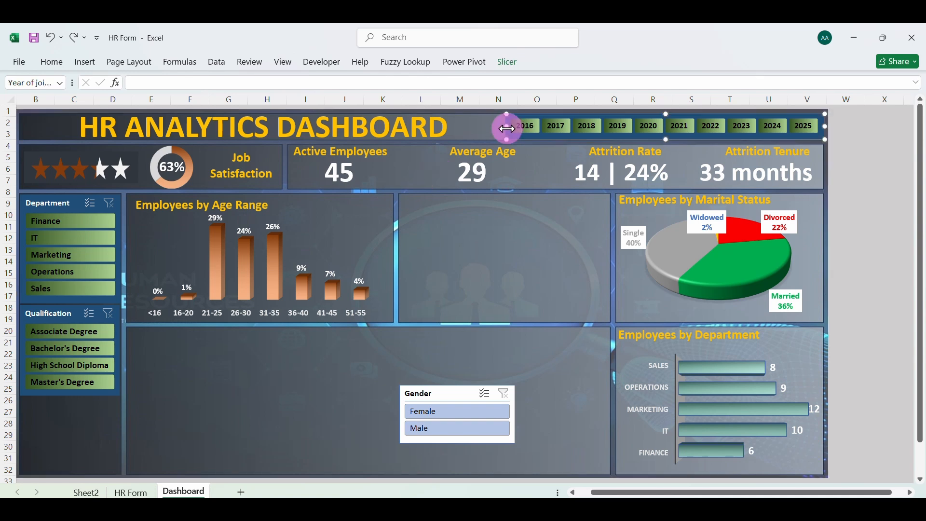
pyautogui.rightClick(511, 129)
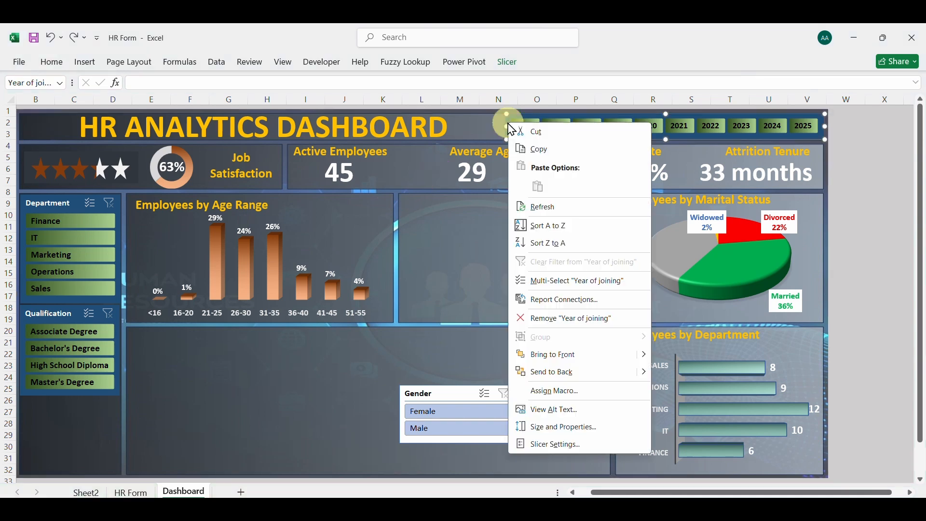
pyautogui.click(509, 62)
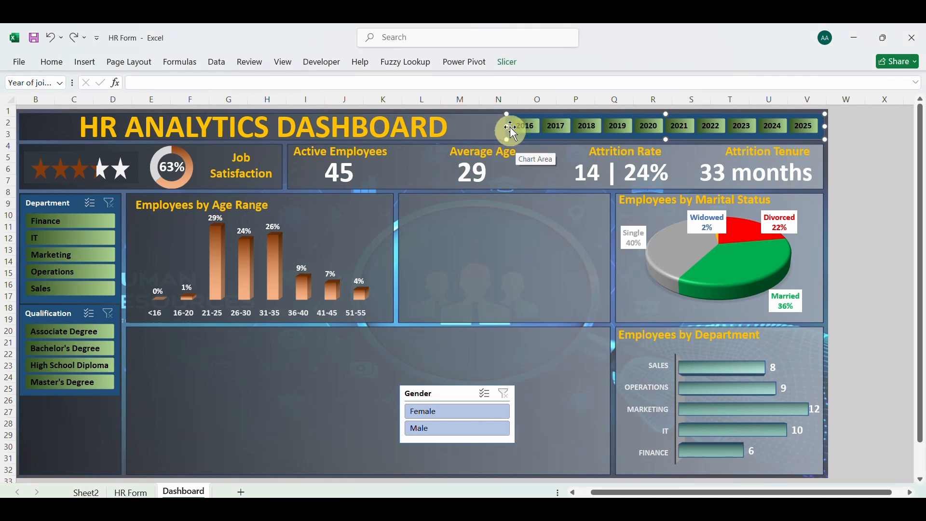
pyautogui.click(507, 64)
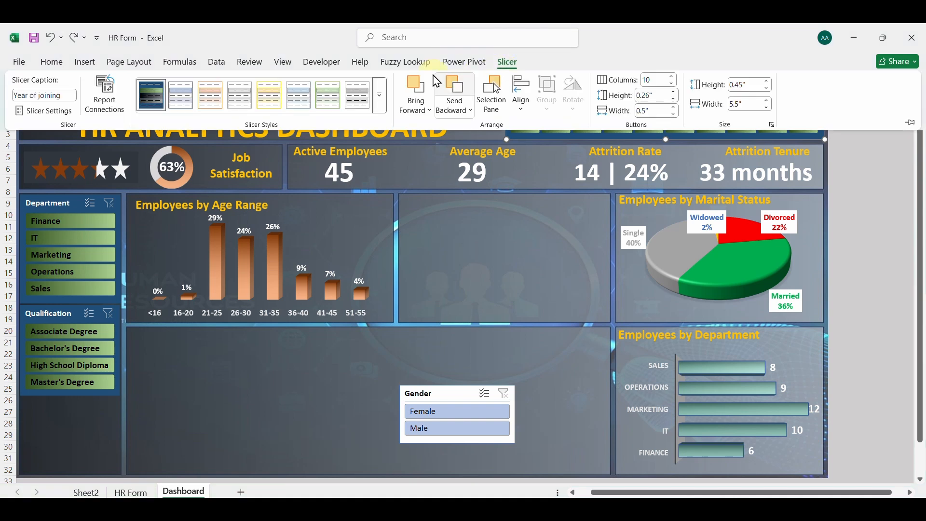
pyautogui.rightClick(152, 94)
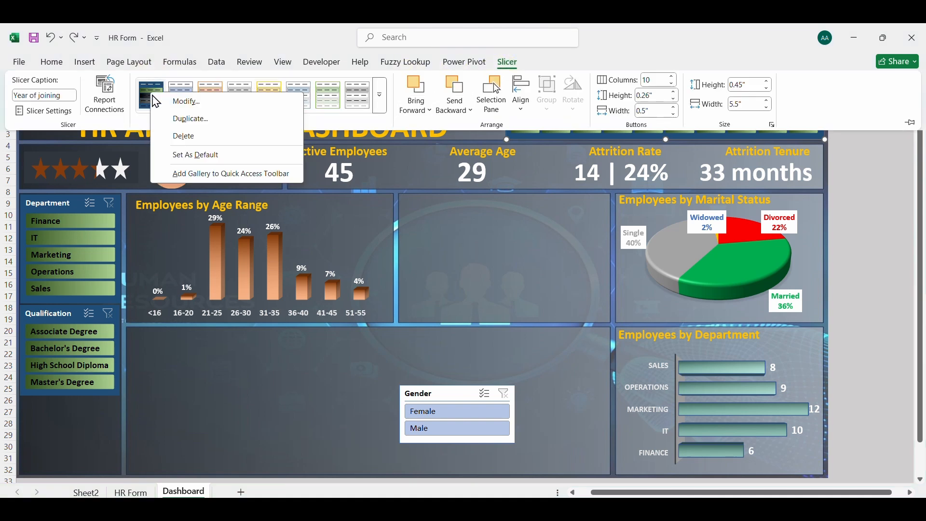
pyautogui.click(197, 106)
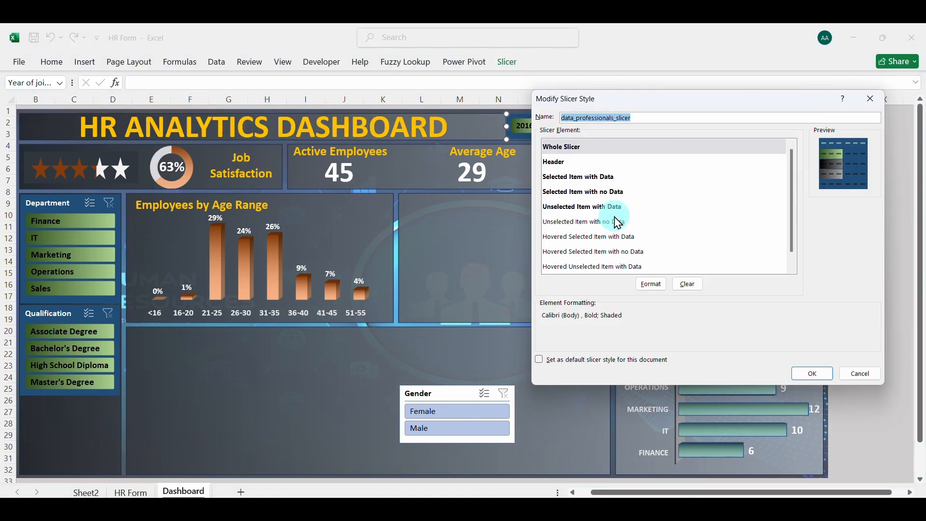
pyautogui.click(619, 145)
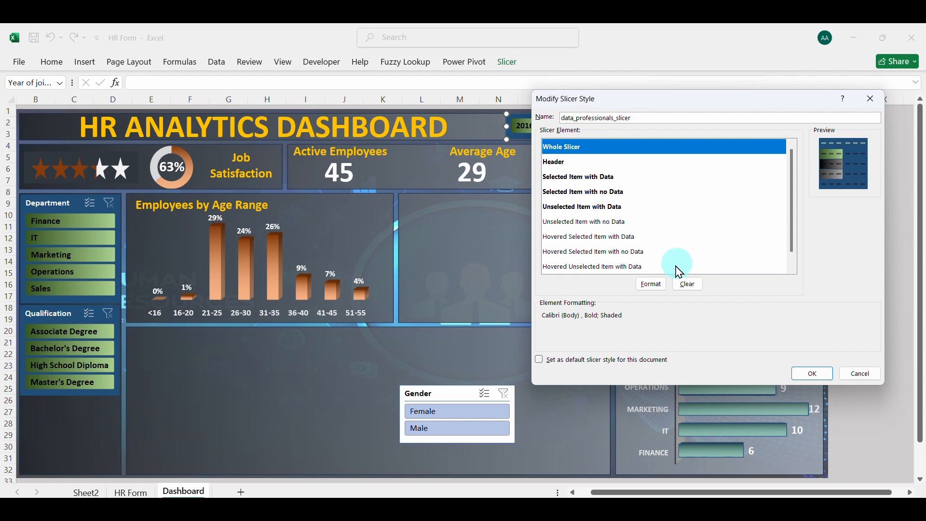
pyautogui.click(654, 287)
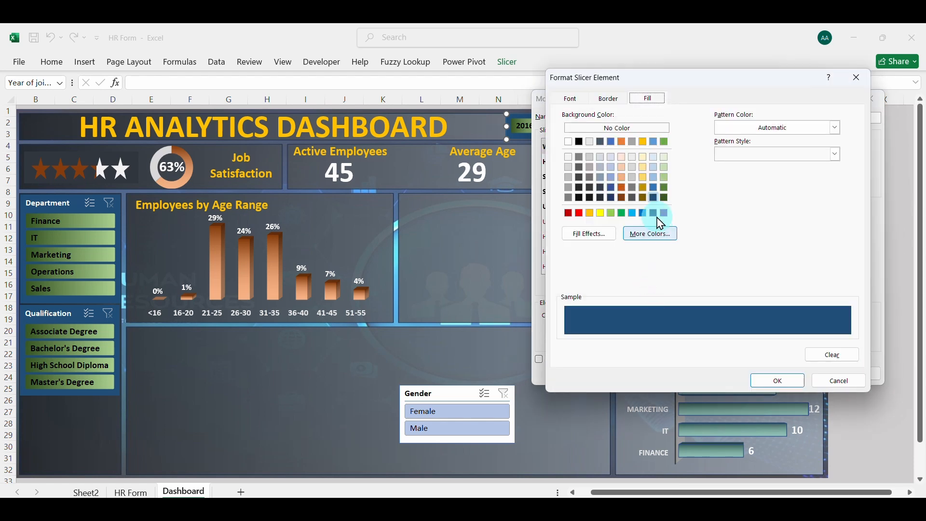
pyautogui.click(601, 199)
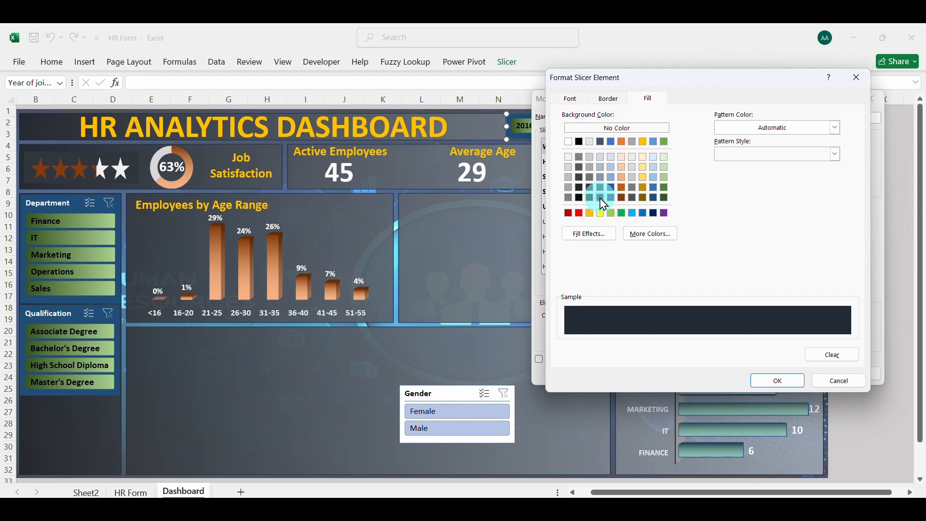
pyautogui.click(777, 382)
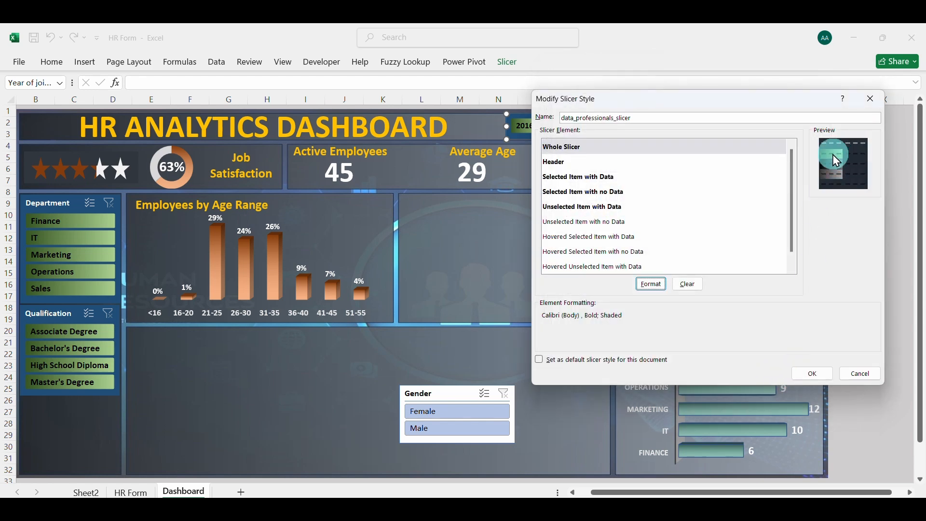
pyautogui.click(812, 374)
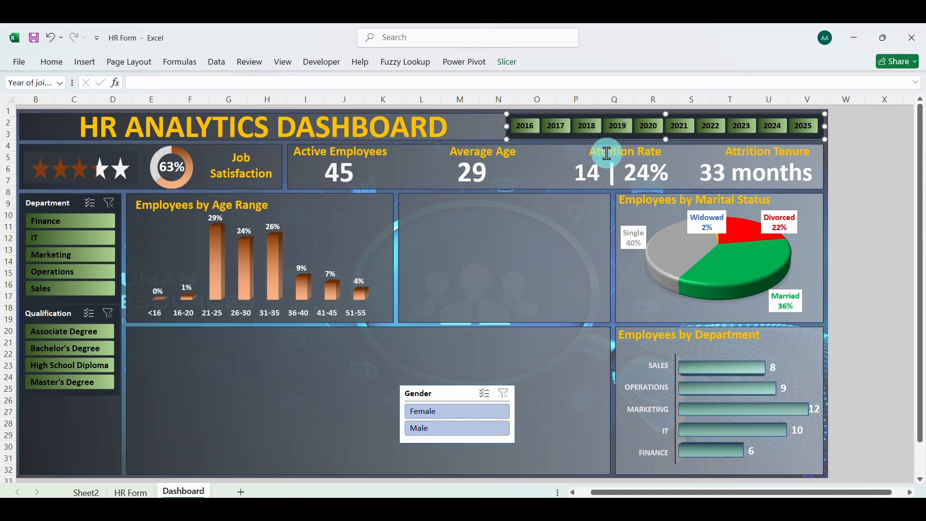
pyautogui.click(286, 427)
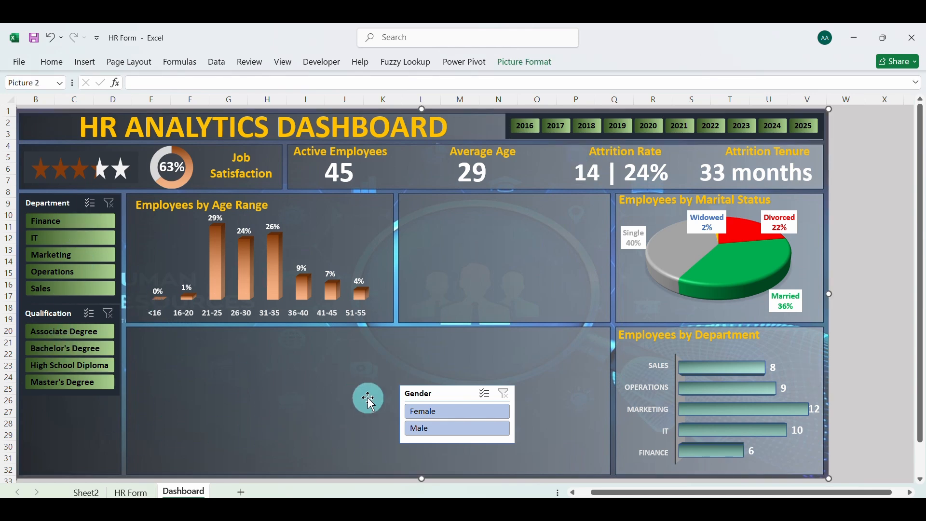
# Copy the department pivot table in A59:B67 on Sheet2 and paste it at A75
pyautogui.click(92, 492)
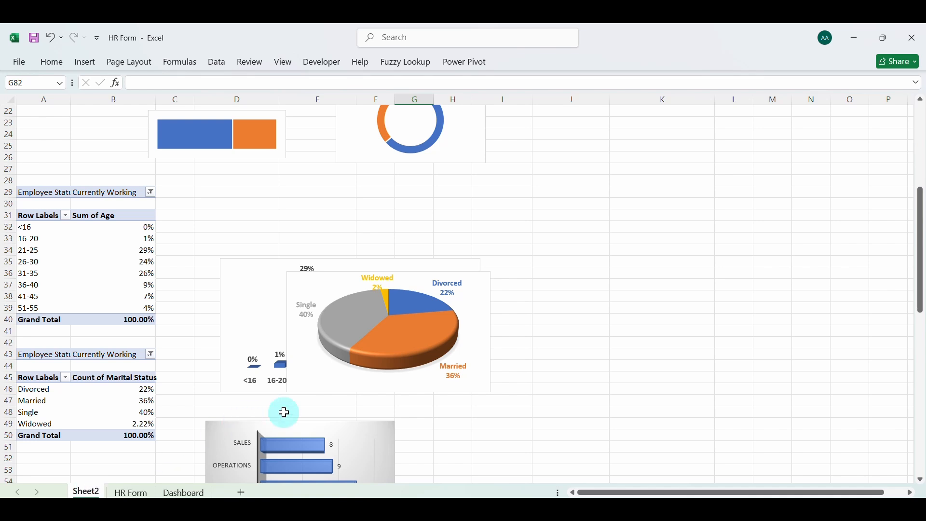
pyautogui.scroll(-6, 300, 414)
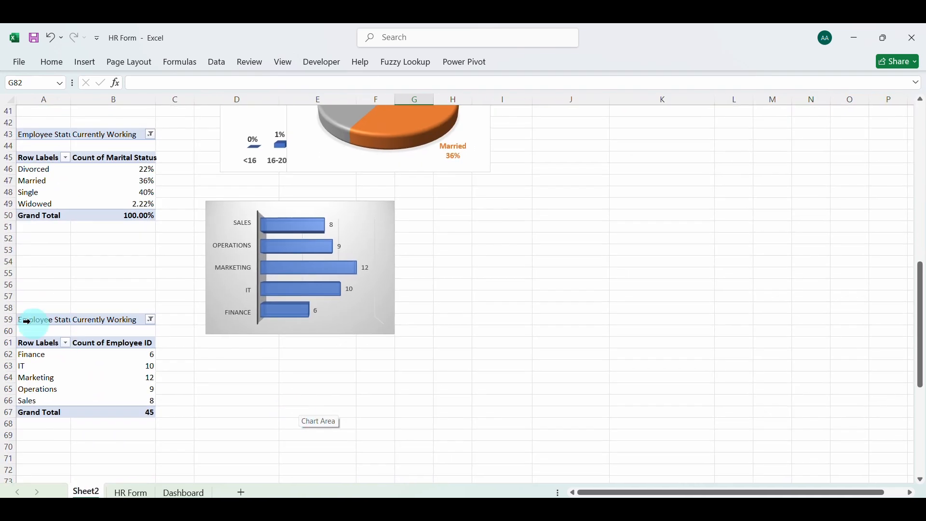
pyautogui.moveTo(29, 321); pyautogui.dragTo(114, 408)
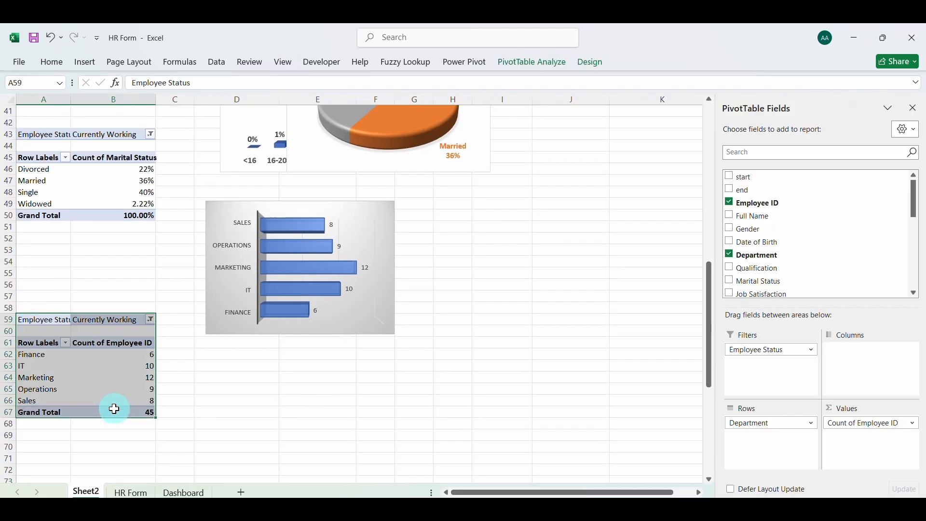
pyautogui.scroll(-3, 114, 409)
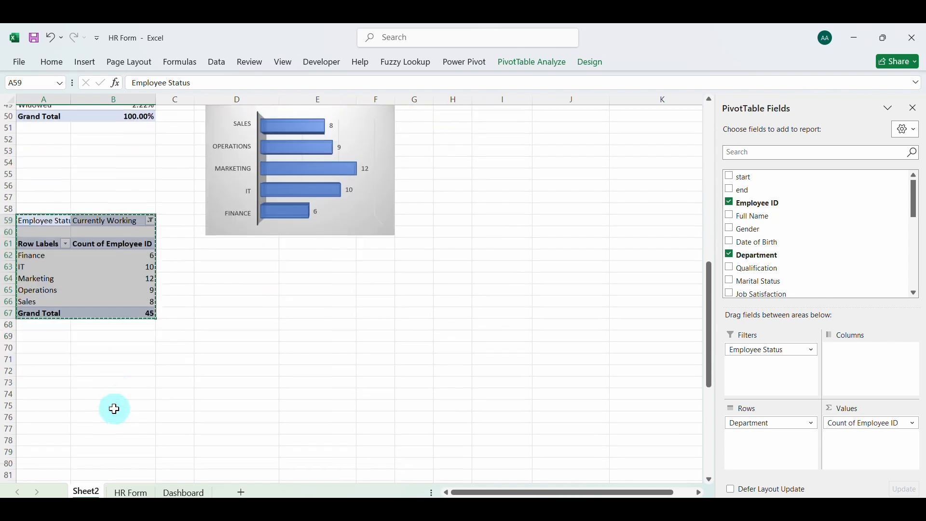
pyautogui.hotkey('ctrl', 'c')
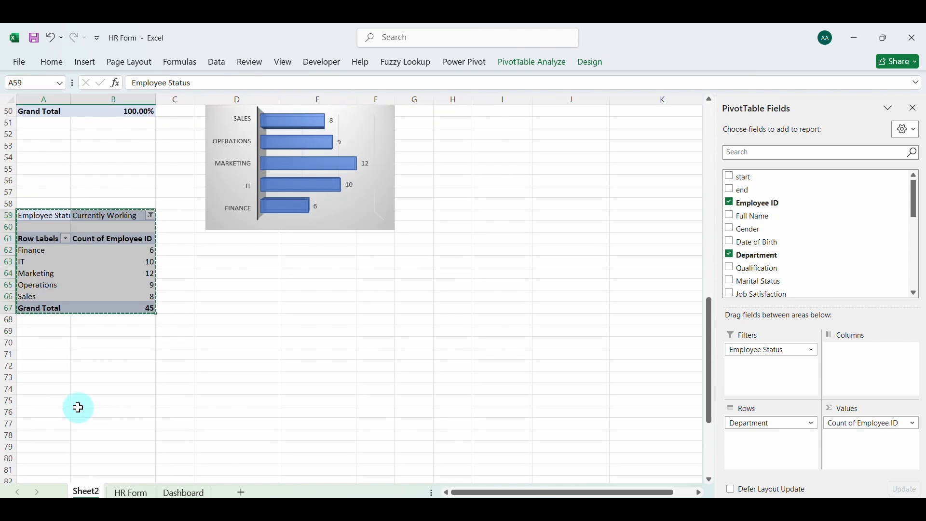
pyautogui.click(57, 402)
pyautogui.hotkey('ctrl', 'v')
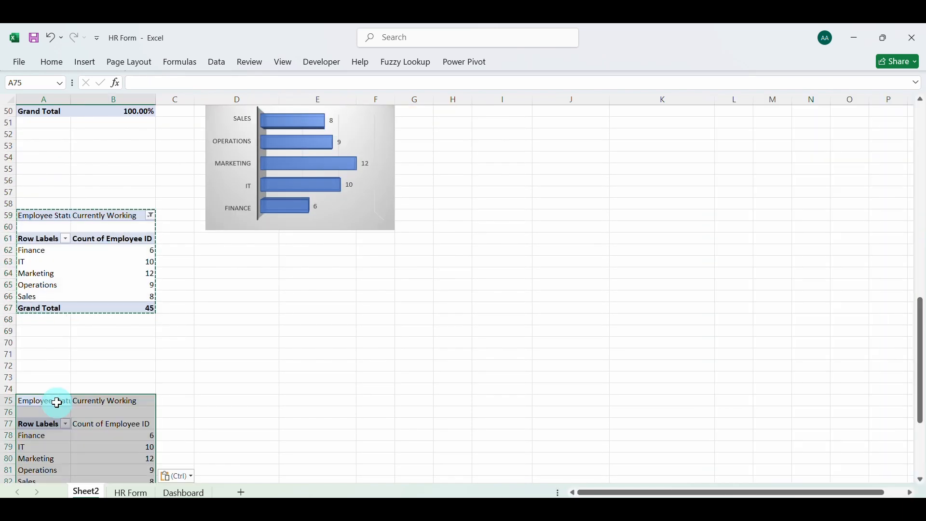
# Remove all fields from the pasted pivot table and rebuild it with Gender as rows and Count of Employee ID as values
pyautogui.scroll(-2, 57, 402)
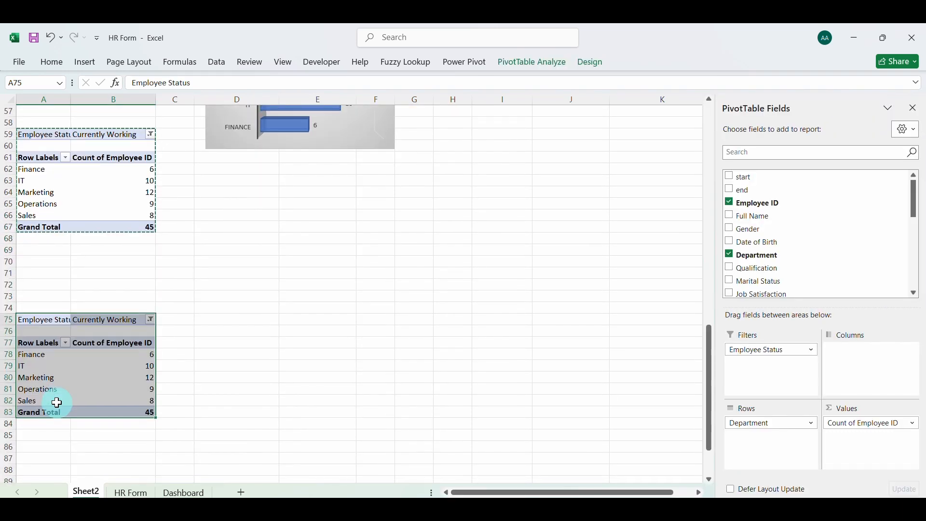
pyautogui.click(754, 424)
pyautogui.click(756, 392)
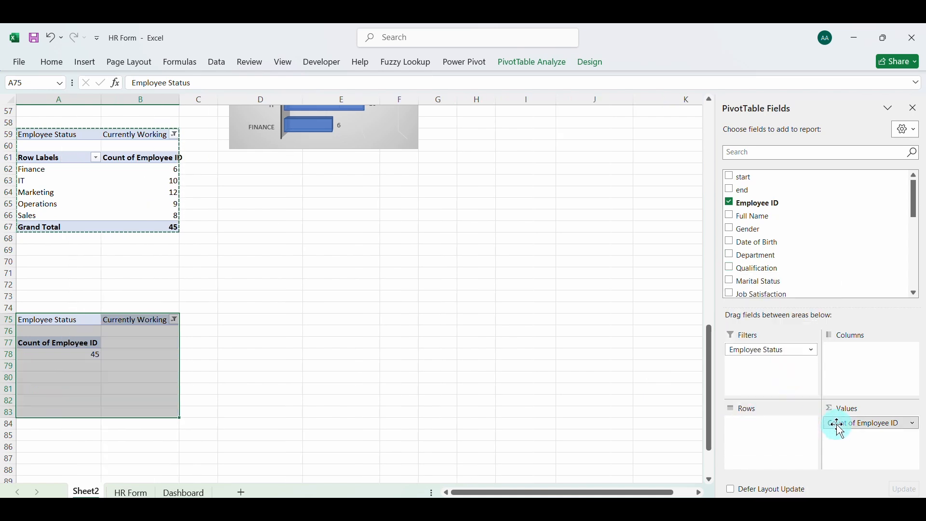
pyautogui.click(833, 427)
pyautogui.click(844, 391)
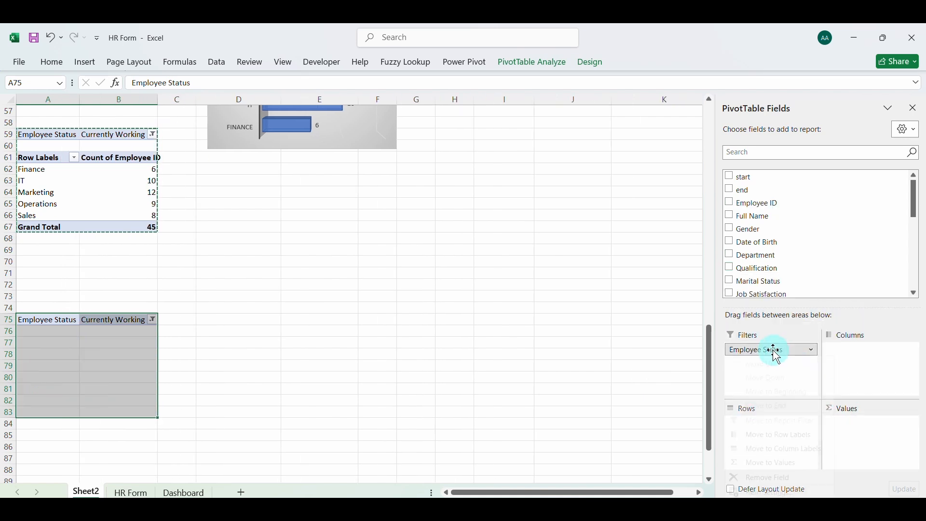
pyautogui.click(772, 350)
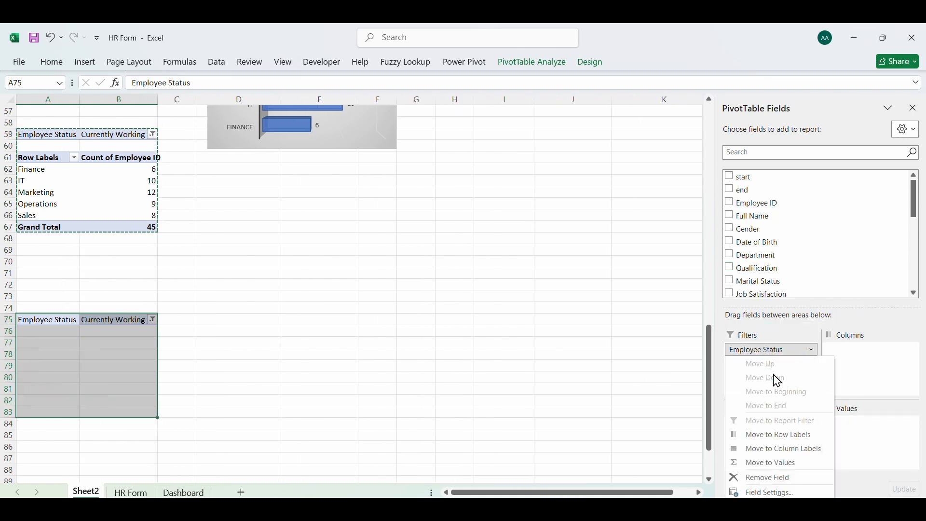
pyautogui.click(767, 479)
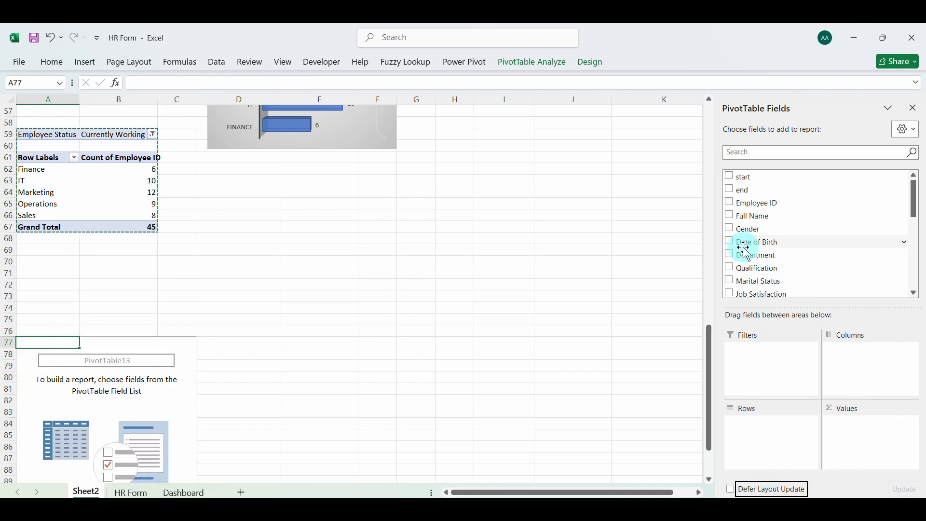
pyautogui.click(730, 230)
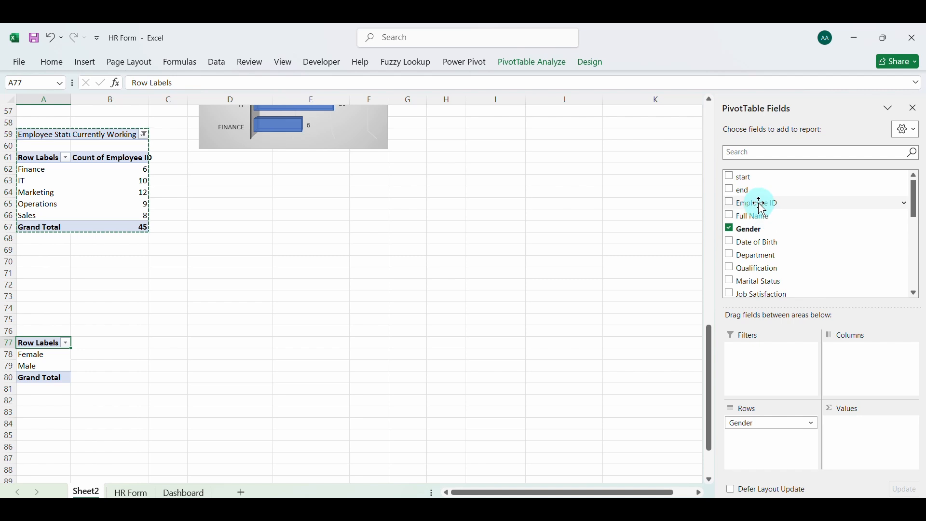
pyautogui.moveTo(762, 205); pyautogui.dragTo(884, 451)
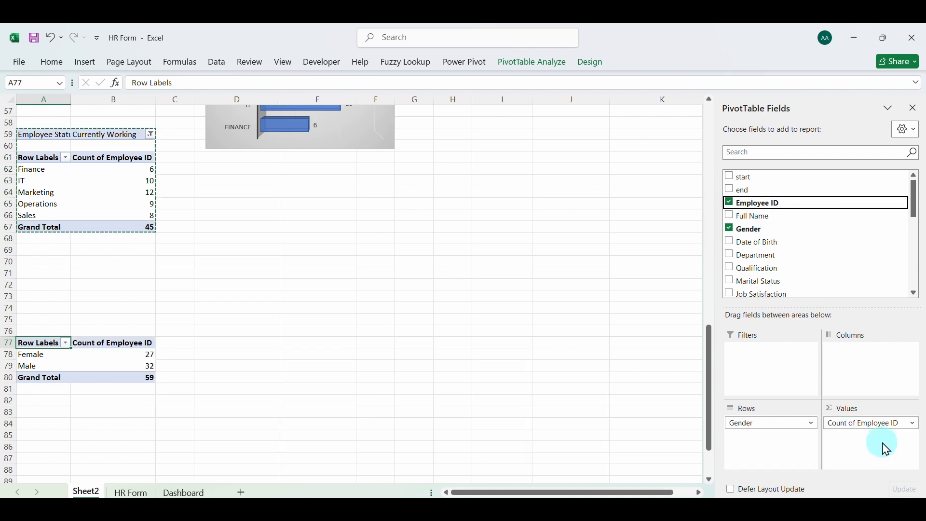
# Enter the labels Female in A84 and Male in A85 below the gender pivot table
pyautogui.scroll(-3, 95, 364)
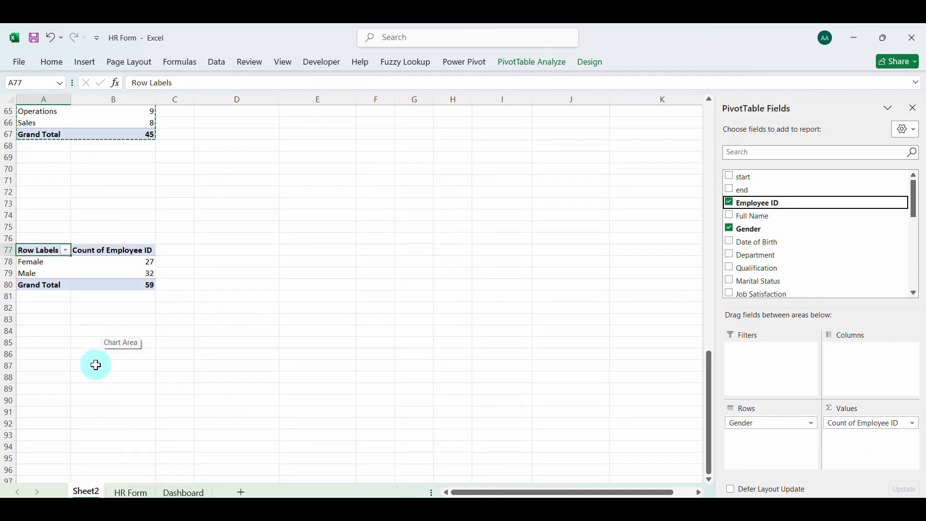
pyautogui.click(54, 333)
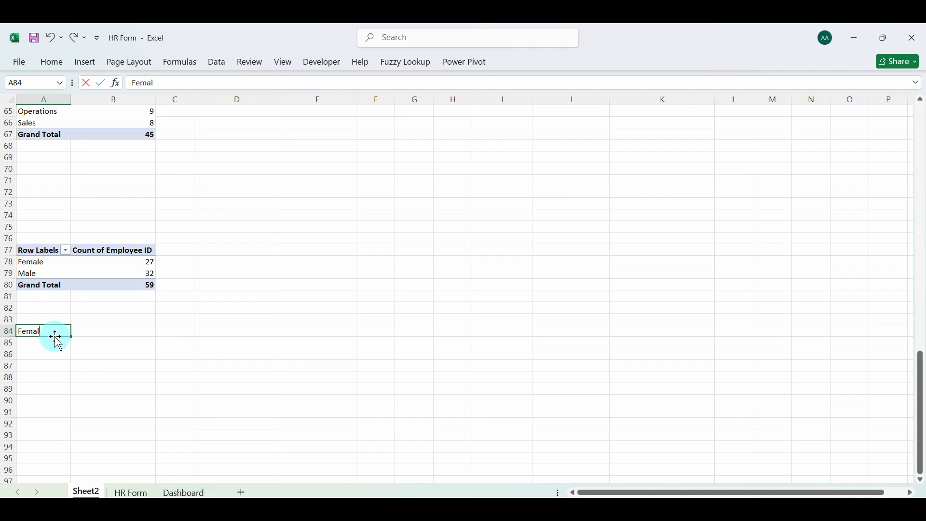
pyautogui.click(53, 342)
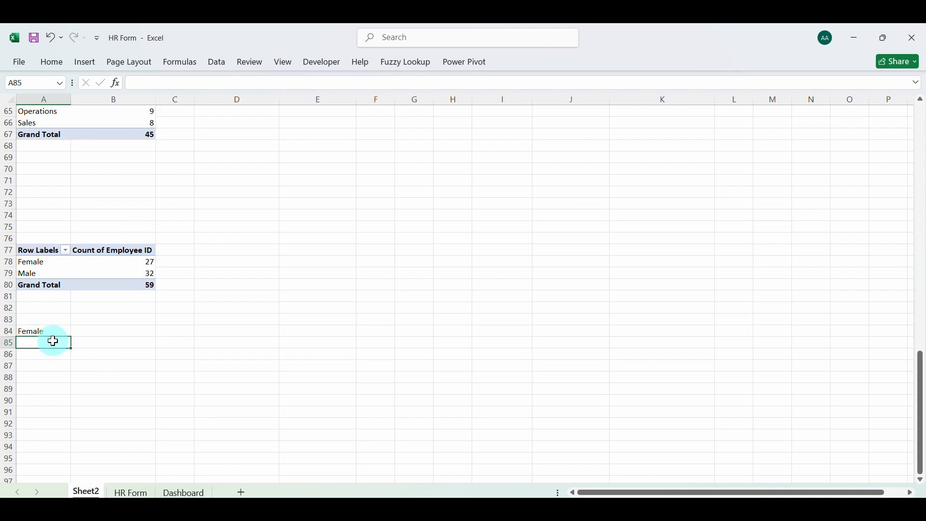
# Link B84 and B85 to the Female and Male employee counts in the gender pivot table
pyautogui.click(93, 331)
pyautogui.write('=')
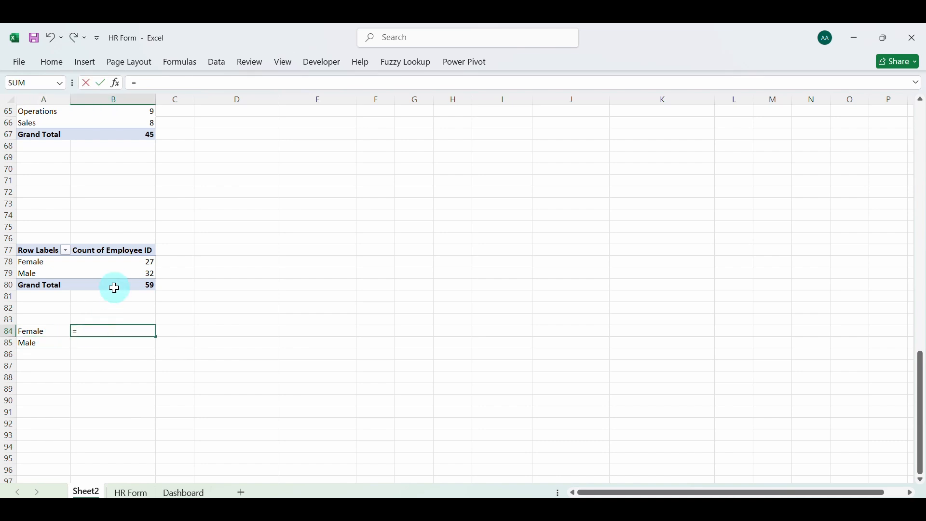
pyautogui.click(120, 262)
pyautogui.press('Return')
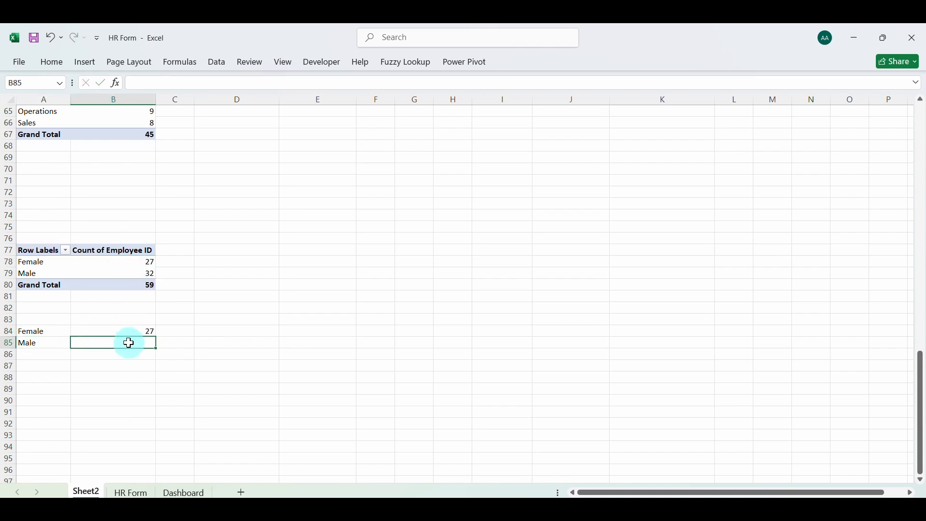
pyautogui.write('=')
pyautogui.click(132, 273)
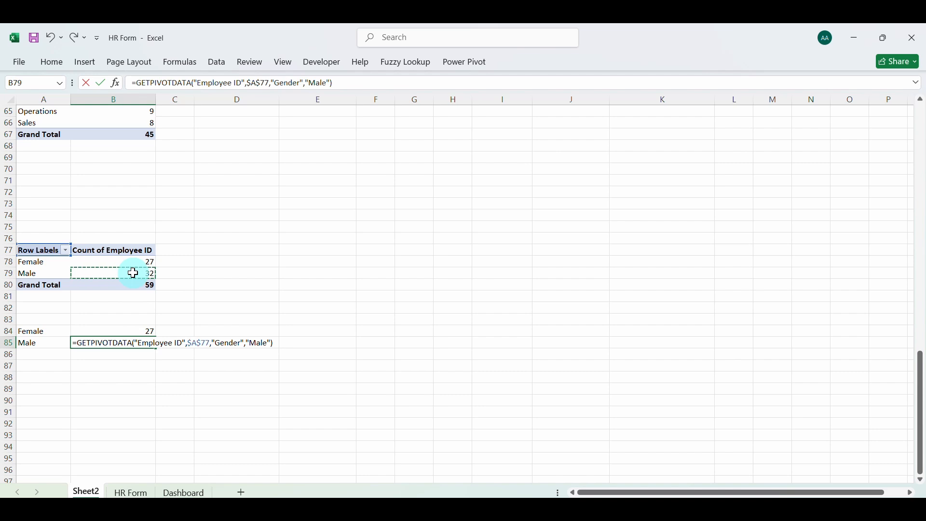
pyautogui.press('Return')
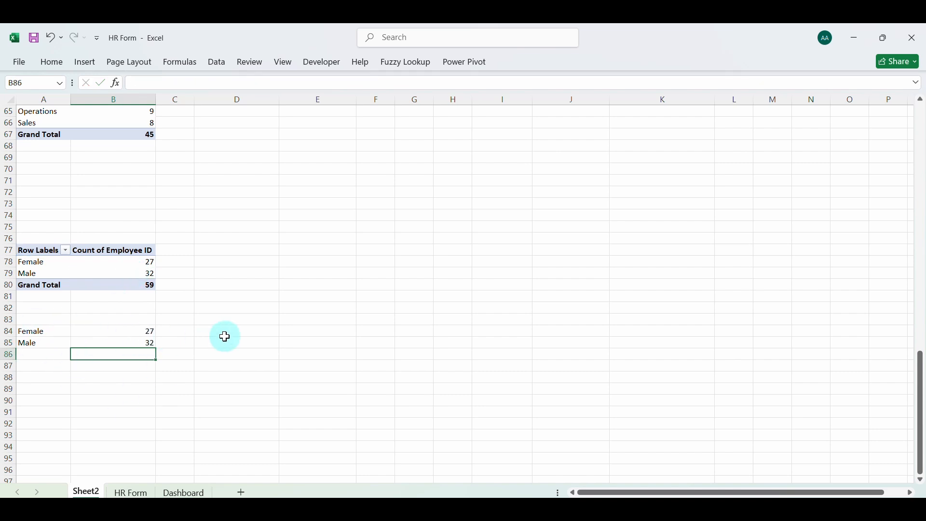
# Copy the Gender slicer from the Dashboard sheet and paste it at E91 on Sheet2
pyautogui.scroll(11, 312, 343)
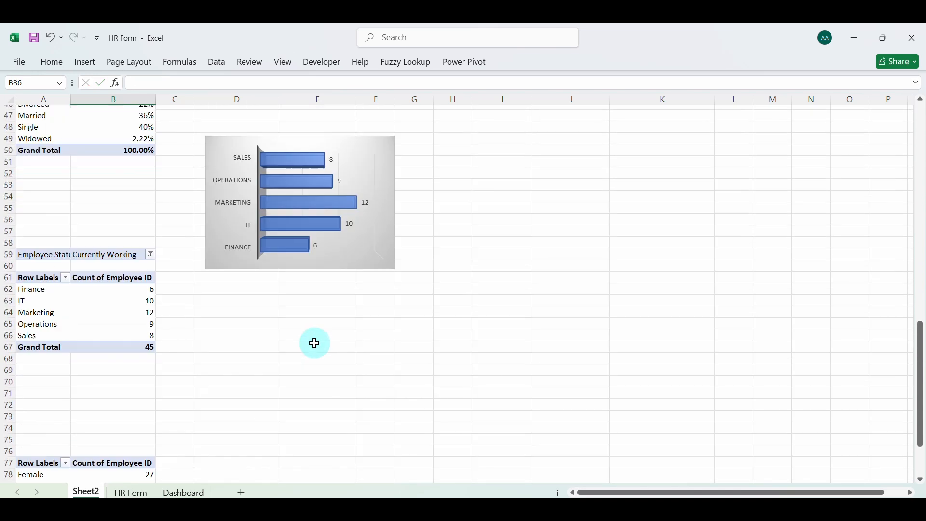
pyautogui.scroll(10, 315, 343)
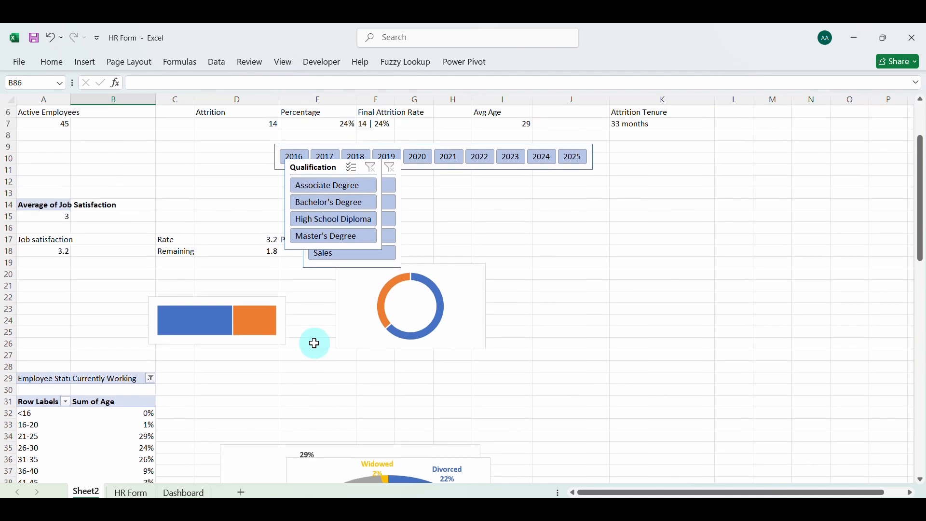
pyautogui.scroll(1, 314, 344)
pyautogui.scroll(-13, 314, 343)
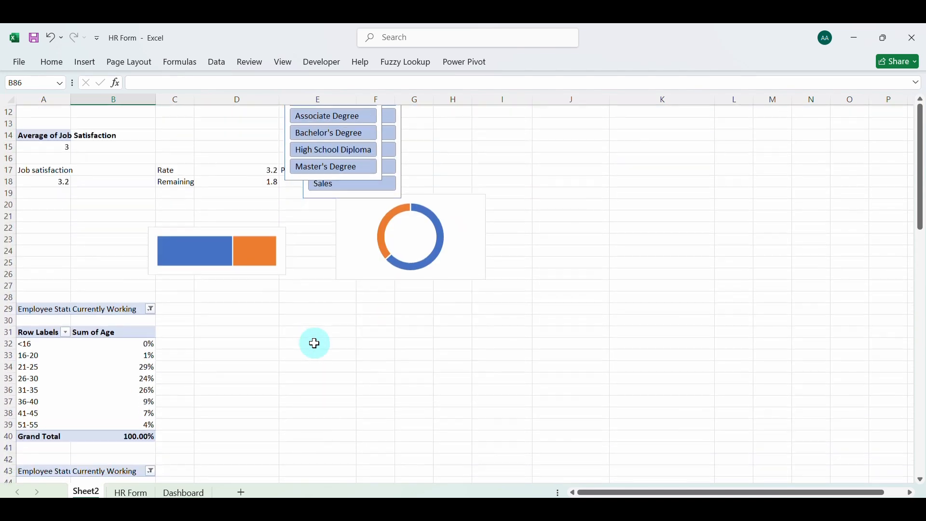
pyautogui.scroll(-10, 315, 343)
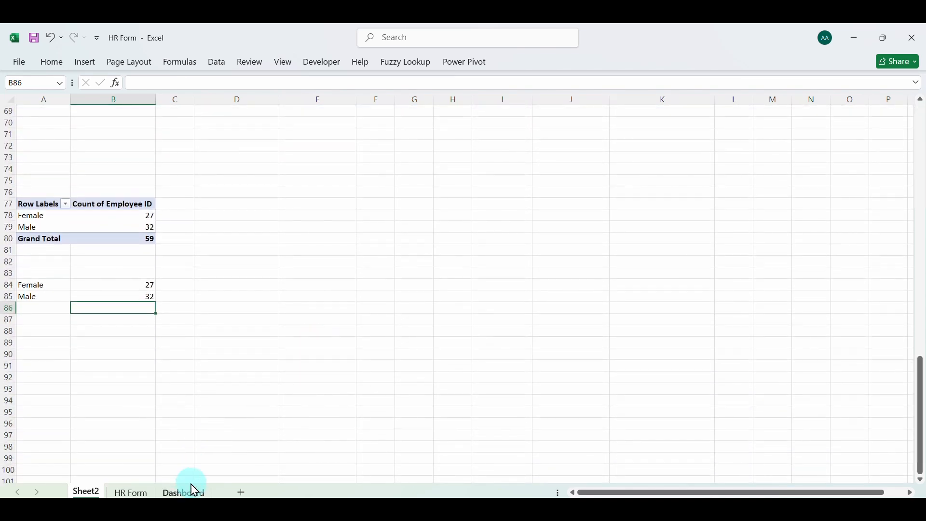
pyautogui.click(191, 493)
pyautogui.click(454, 394)
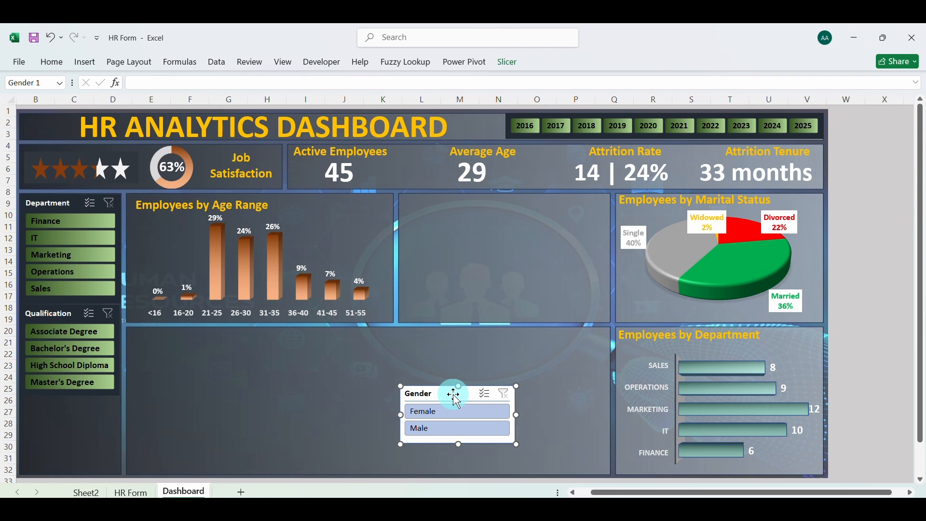
pyautogui.click(87, 492)
pyautogui.click(282, 365)
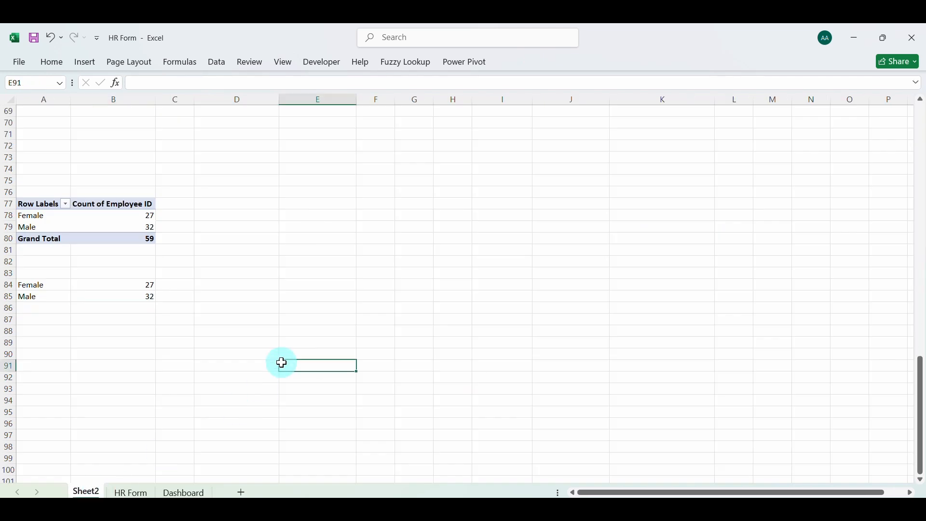
pyautogui.hotkey('ctrl', 'v')
# Test the pasted Gender slicer by filtering to Female and to Male, and clear its filter
pyautogui.click(307, 388)
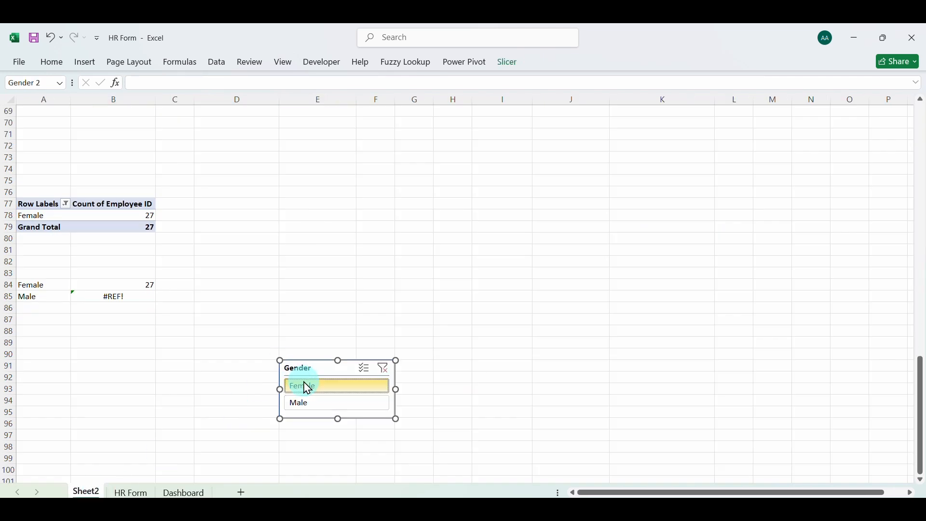
pyautogui.click(300, 404)
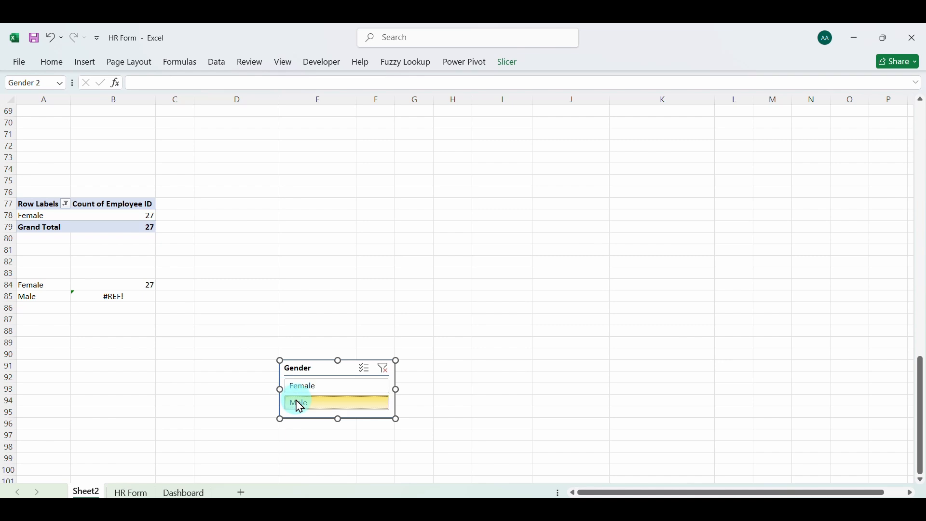
pyautogui.click(385, 371)
# Wrap the GETPIVOTDATA formula in B84 in IFERROR with 0 as the value if error
pyautogui.click(118, 285)
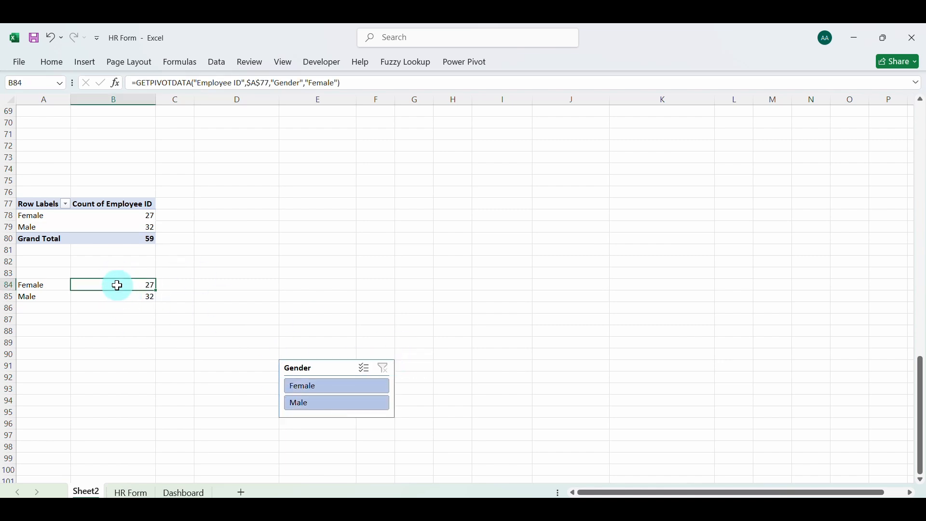
pyautogui.click(137, 85)
pyautogui.write('ifer')
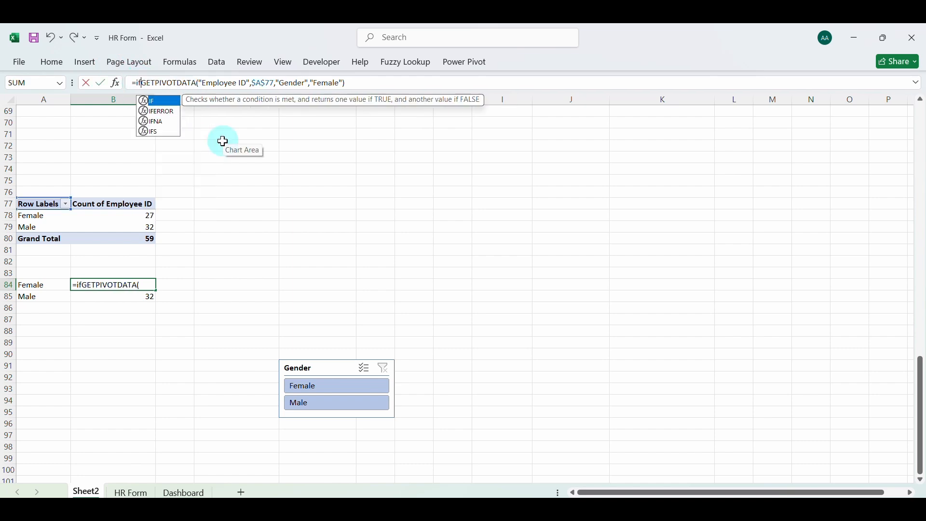
pyautogui.press('Tab')
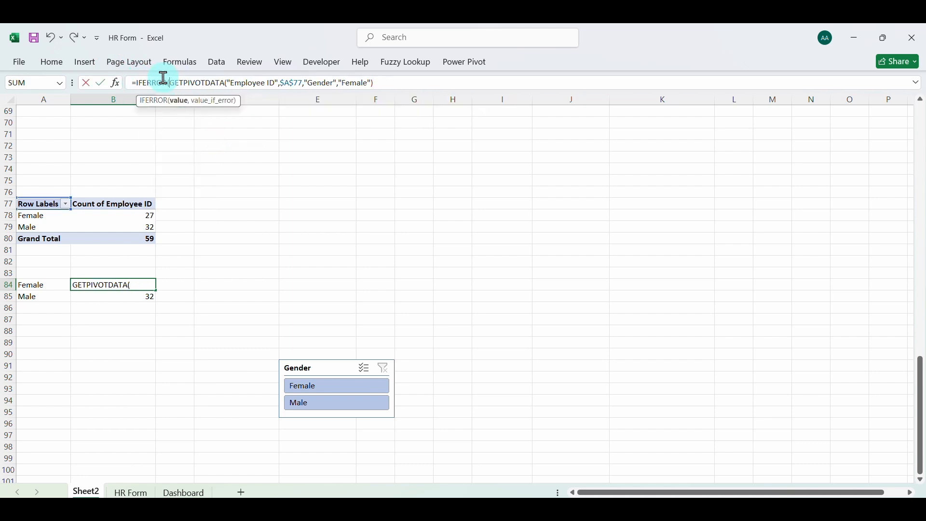
pyautogui.click(389, 86)
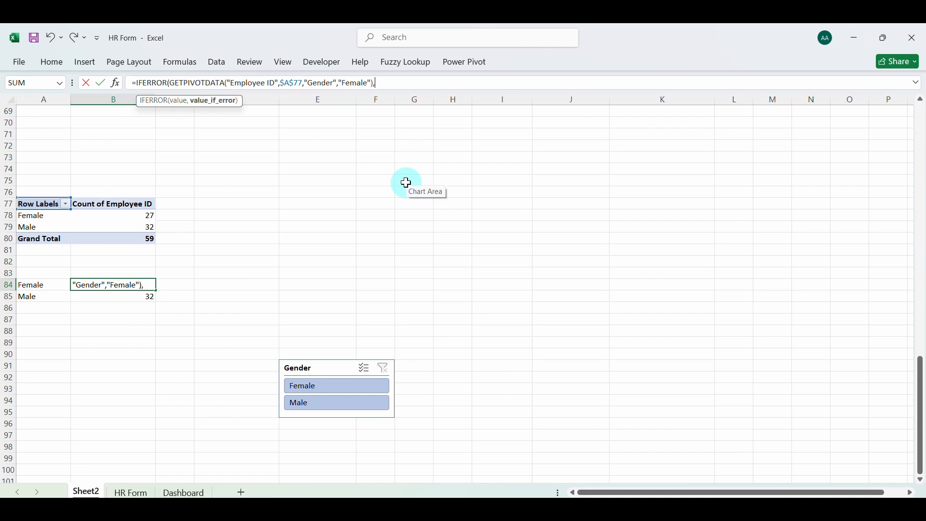
pyautogui.write(',0)')
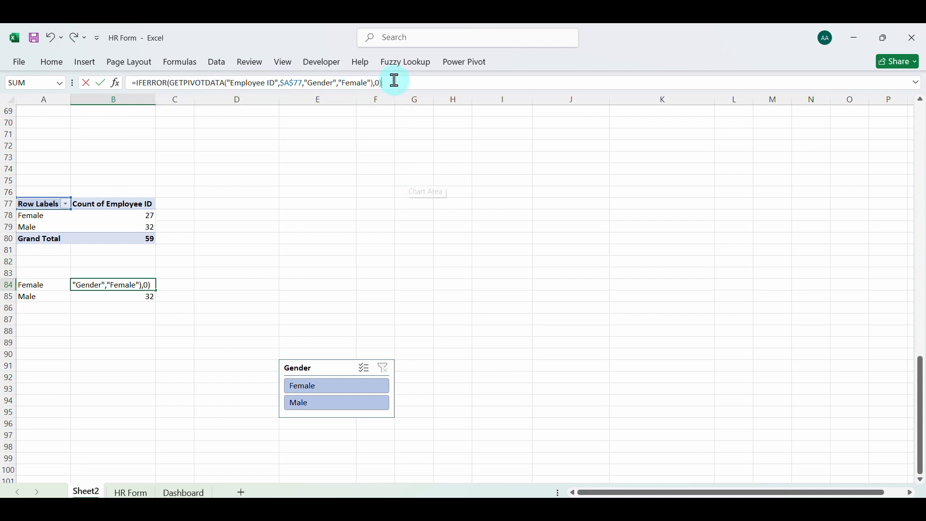
pyautogui.press('Return')
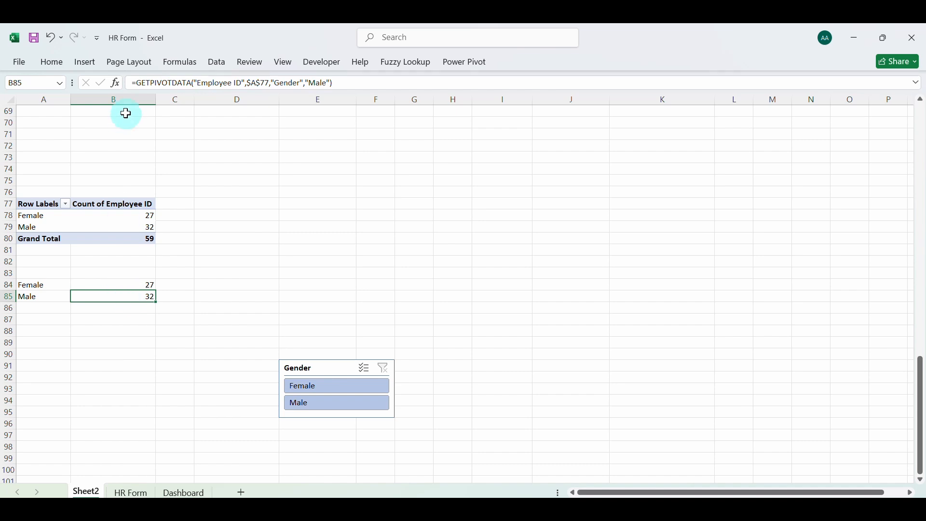
# Wrap the GETPIVOTDATA formula for Male in B85 in IFERROR with 0 as the value if error
pyautogui.click(141, 83)
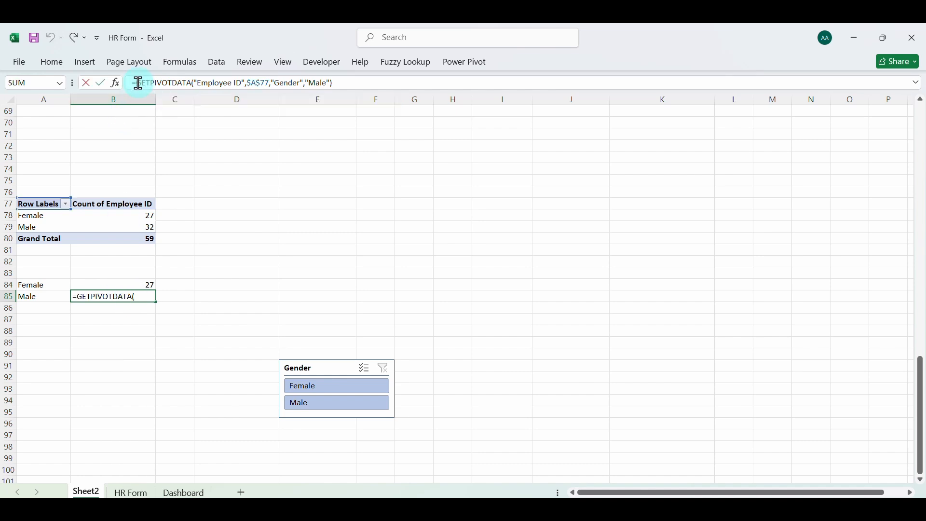
pyautogui.write('iferr')
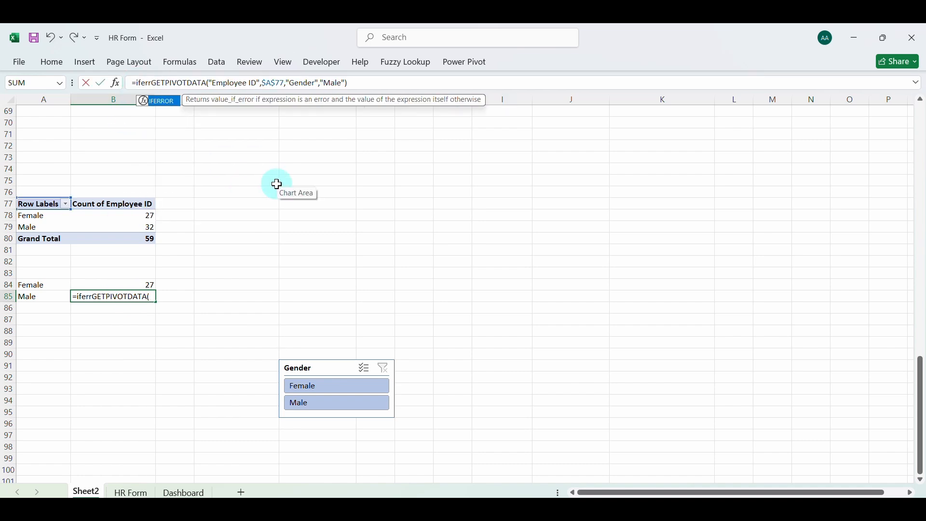
pyautogui.press('Tab')
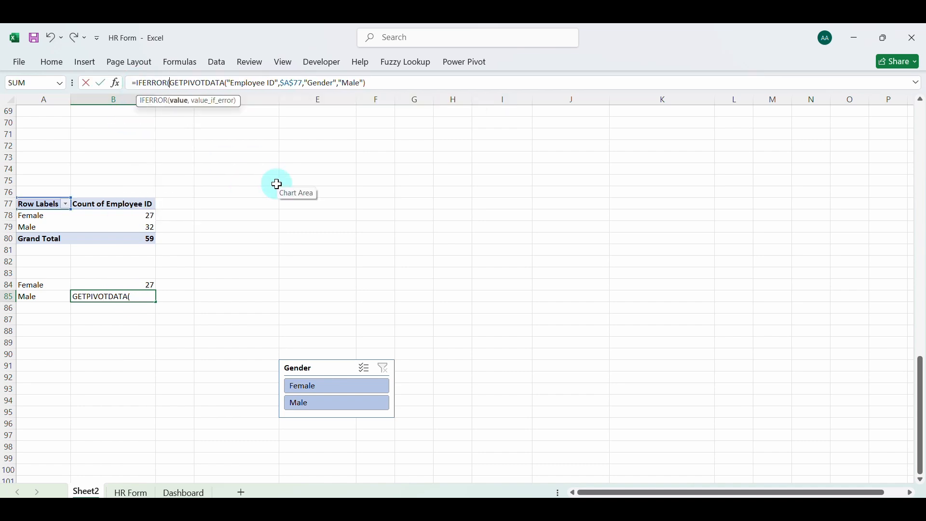
pyautogui.click(374, 86)
pyautogui.write(',')
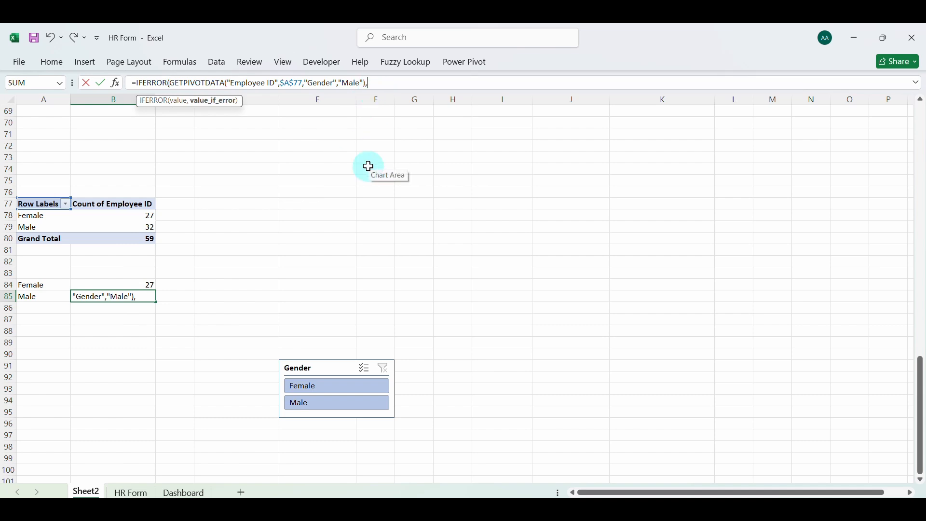
pyautogui.write('0)')
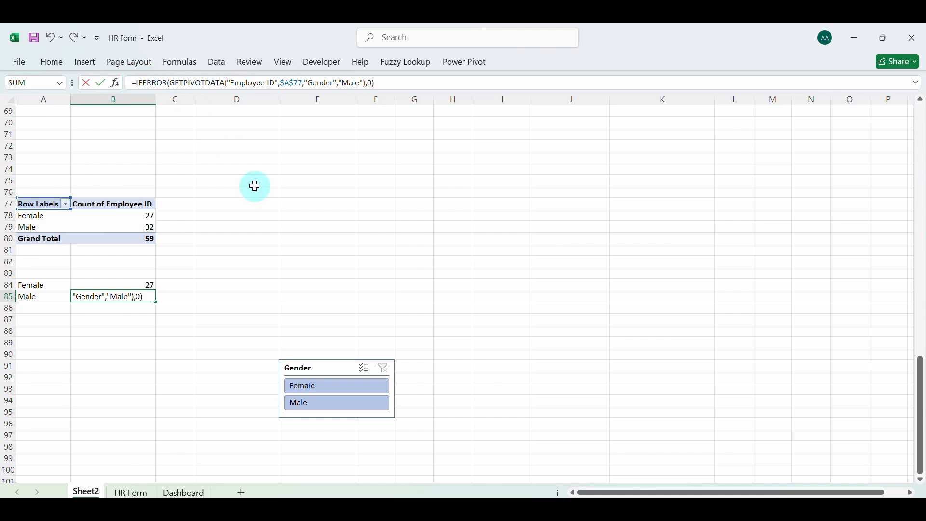
pyautogui.press('Return')
# Test the error-proofed counts by filtering the Gender slicer to Female and to Male, clear its filter, and move the slicer down to row 93
pyautogui.click(303, 386)
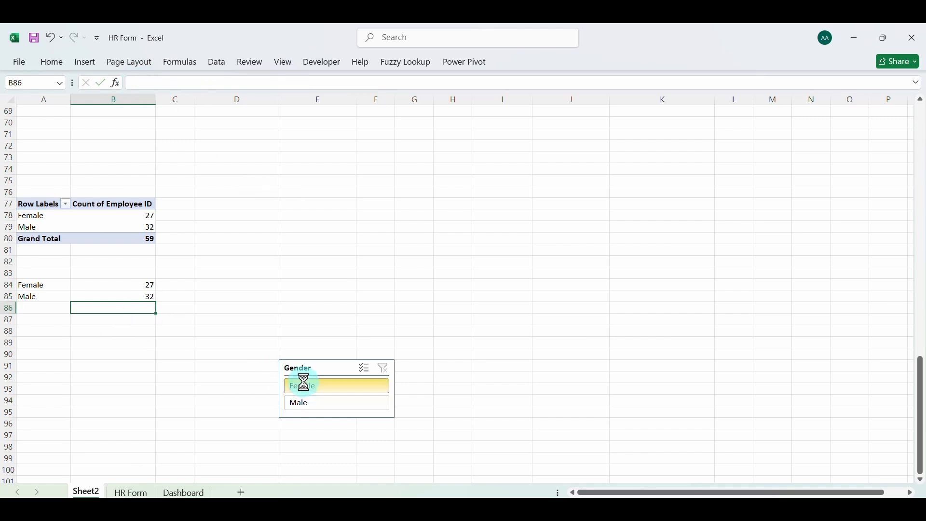
pyautogui.click(306, 404)
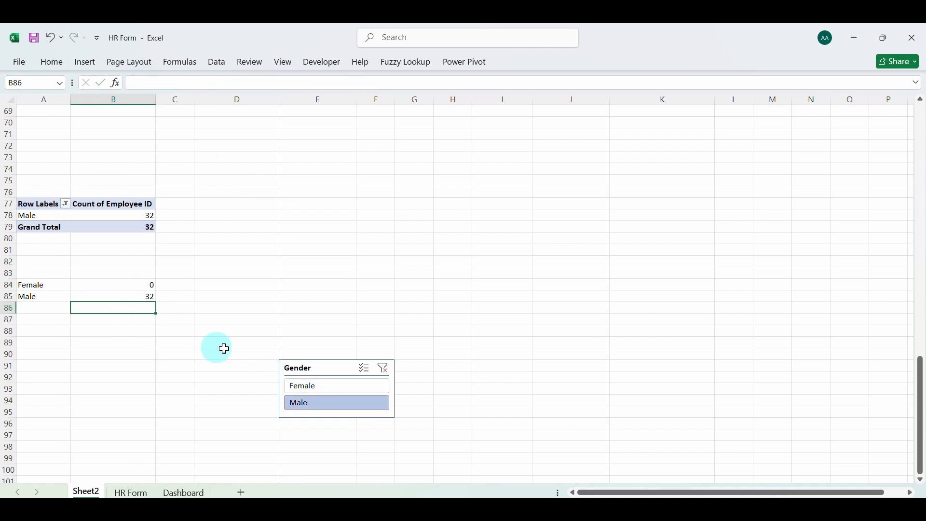
pyautogui.click(382, 370)
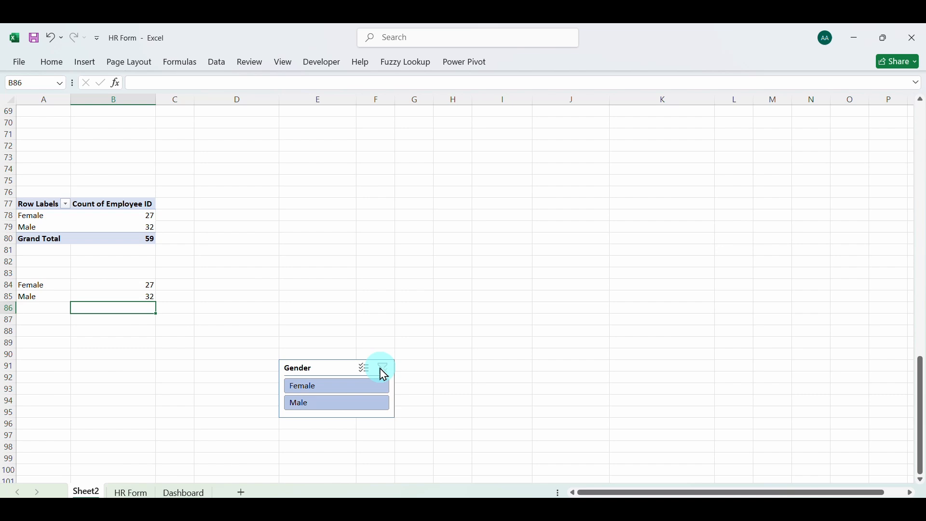
pyautogui.click(340, 375)
pyautogui.moveTo(340, 375); pyautogui.dragTo(330, 398)
# Enter the label Female in D84 and link E84 to the Female count in B84
pyautogui.click(214, 285)
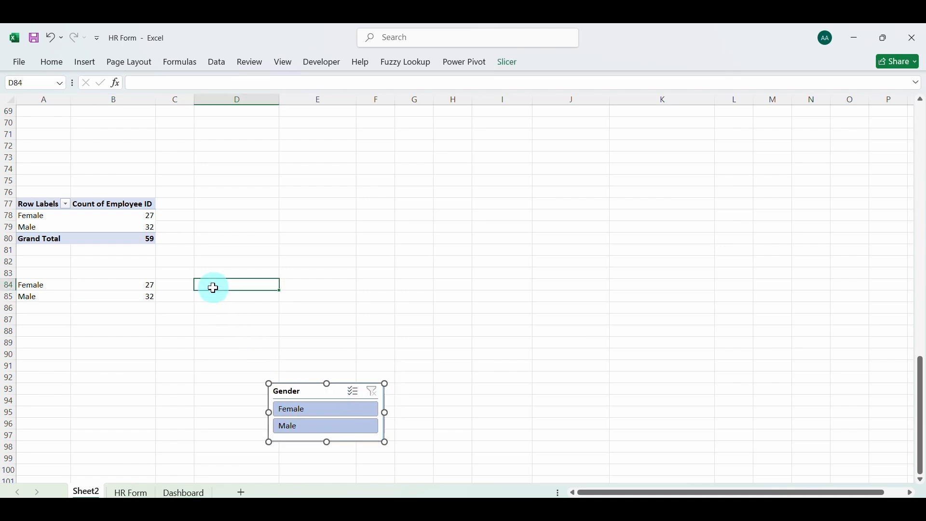
pyautogui.click(216, 274)
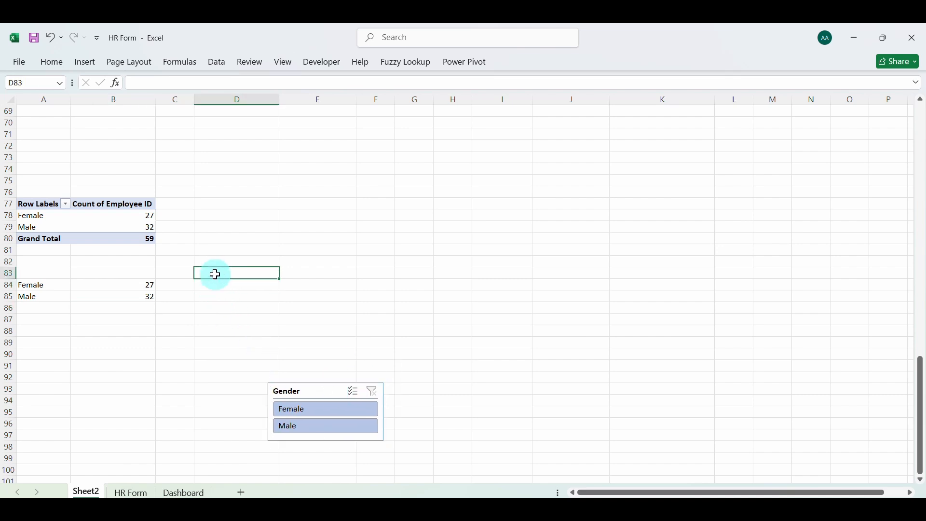
pyautogui.click(216, 285)
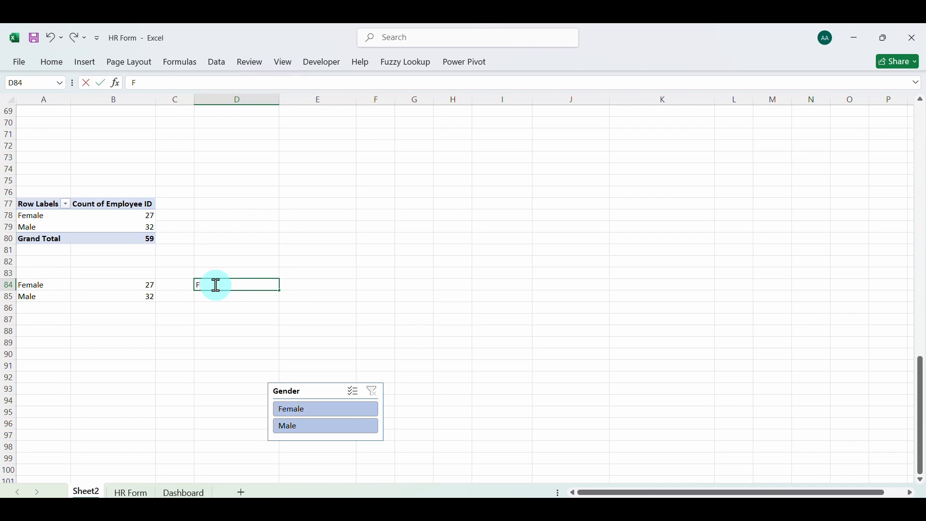
pyautogui.click(302, 284)
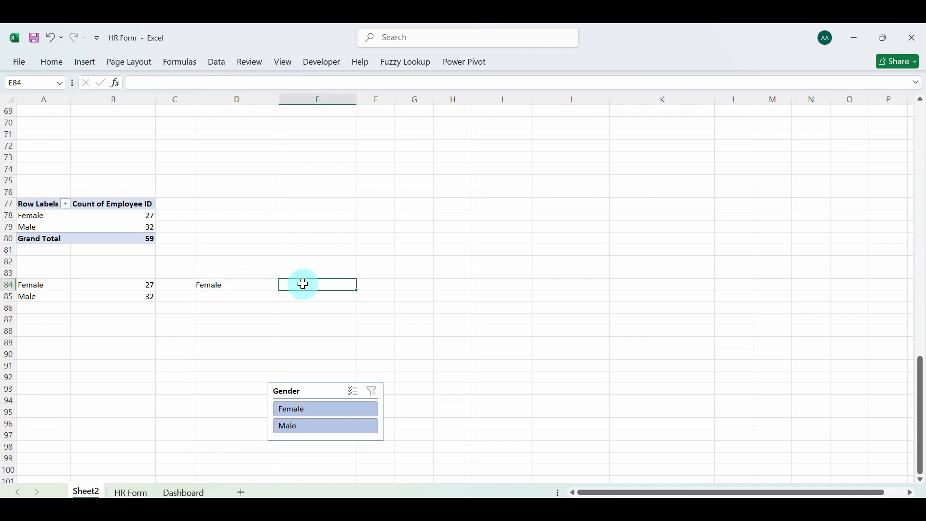
pyautogui.write('=')
pyautogui.click(153, 284)
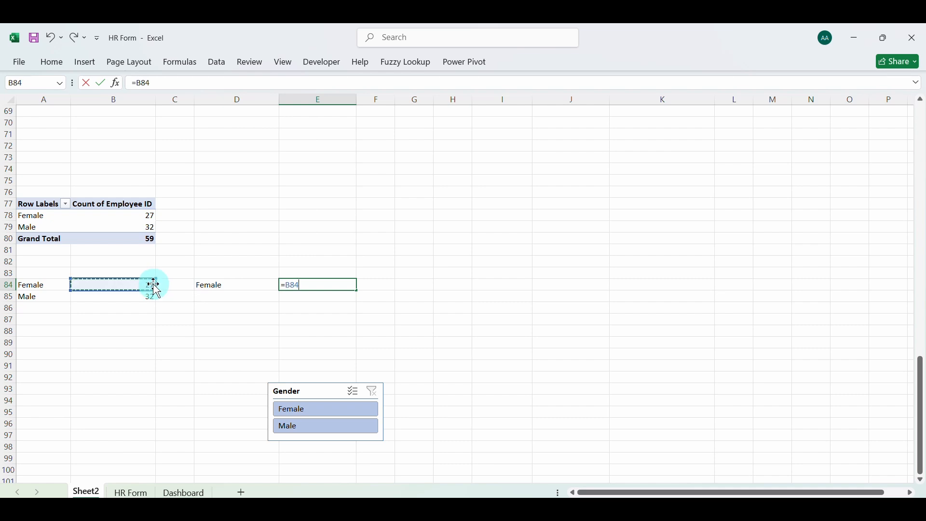
pyautogui.press('Return')
# Enter the label Other in D85 and link E85 to the Male count in B85
pyautogui.click(219, 297)
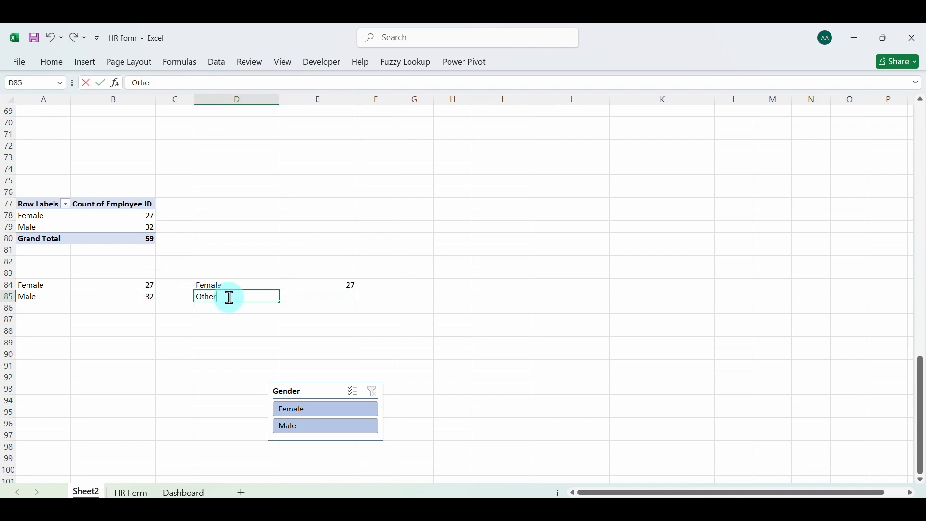
pyautogui.click(320, 298)
pyautogui.write('=')
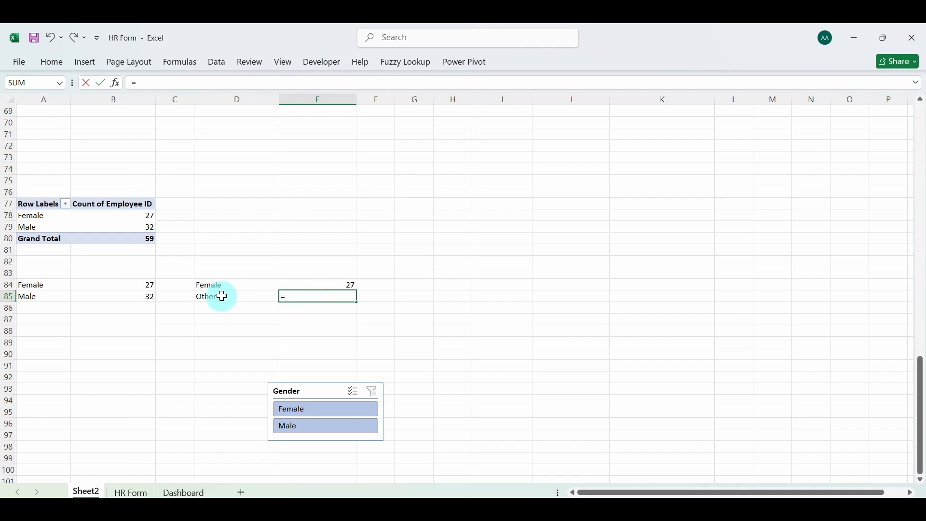
pyautogui.click(149, 298)
pyautogui.press('Return')
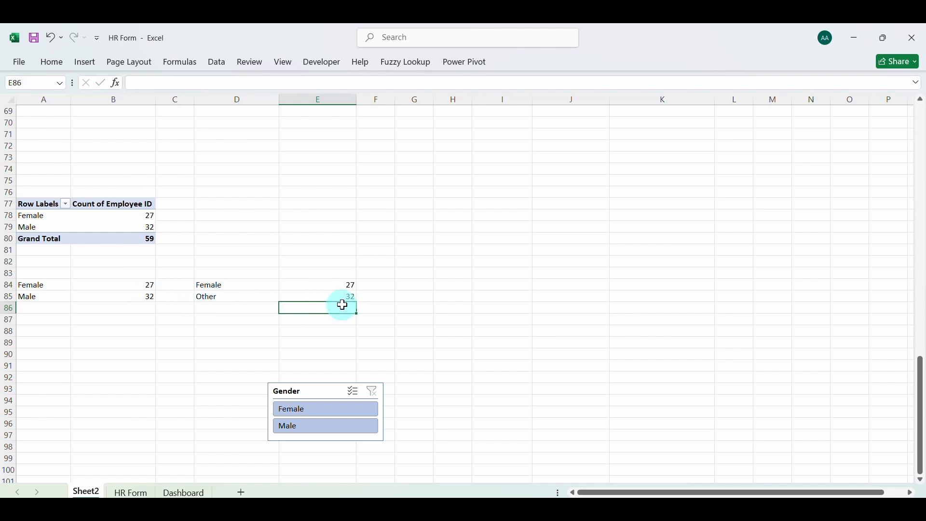
# Add a Percentage header in F83 above the cells beside the Female and Other counts
pyautogui.click(374, 288)
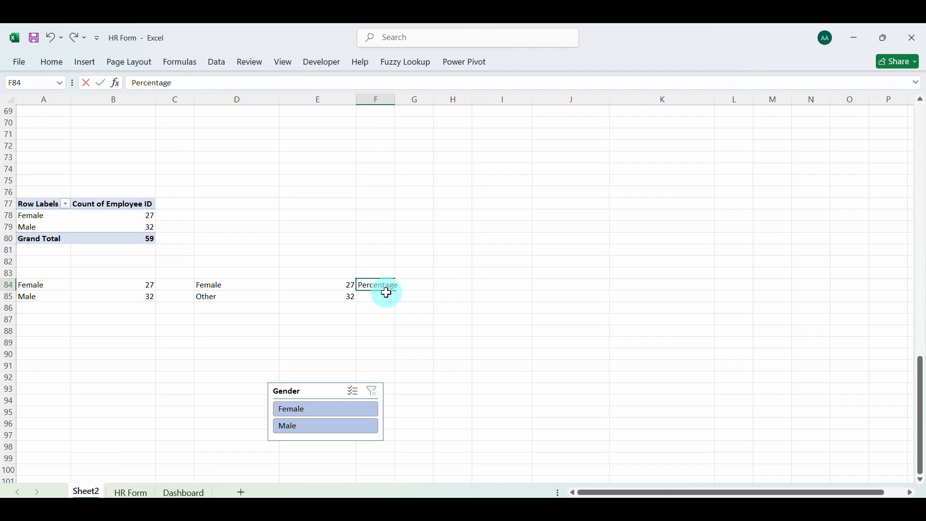
pyautogui.click(415, 297)
pyautogui.click(392, 288)
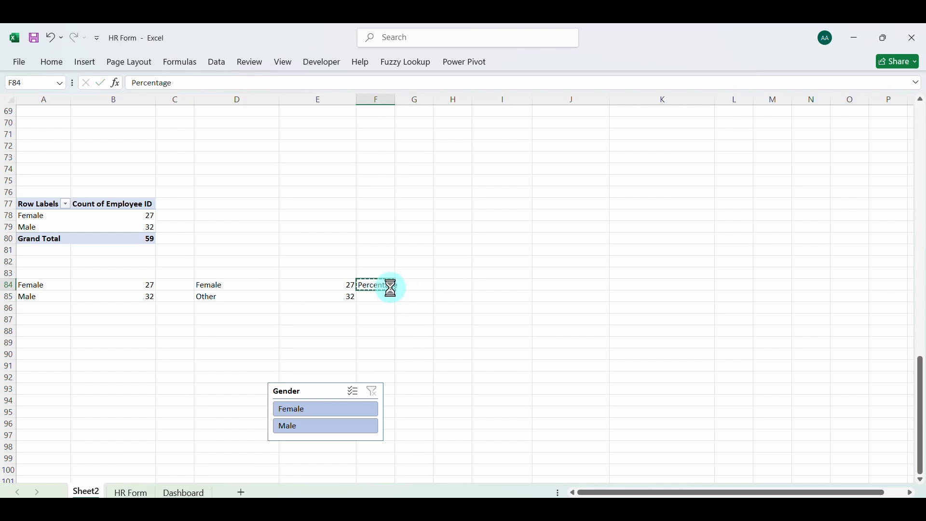
pyautogui.click(372, 271)
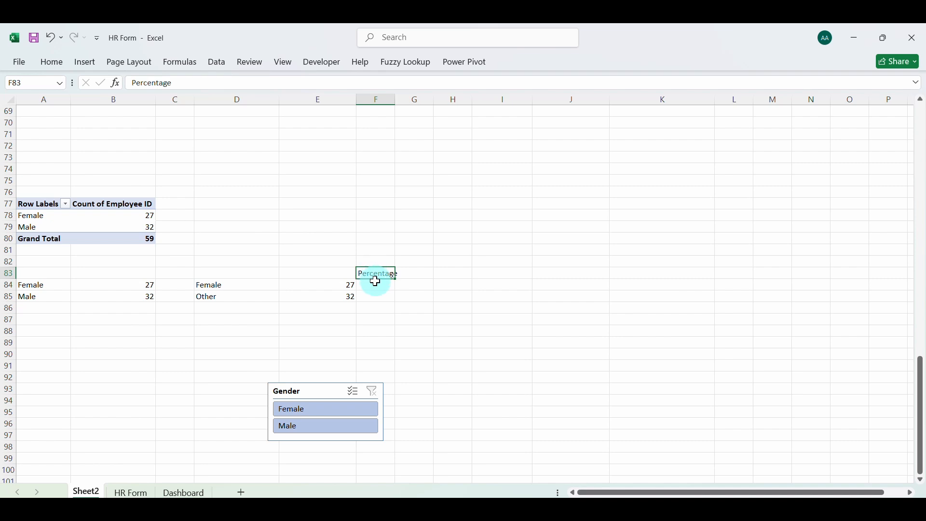
# Calculate the Female share in F84 with =E84/($E$84+$E$85) and fill the formula down to F85
pyautogui.click(374, 285)
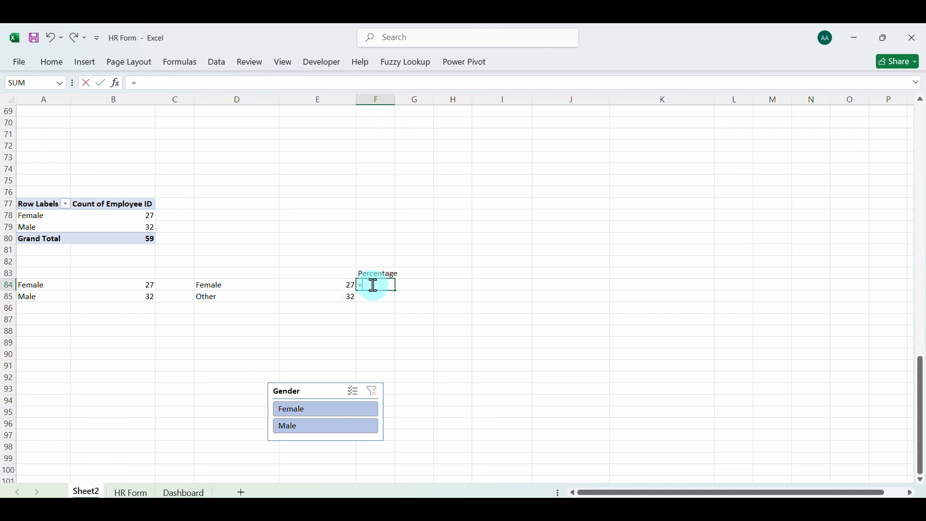
pyautogui.click(332, 285)
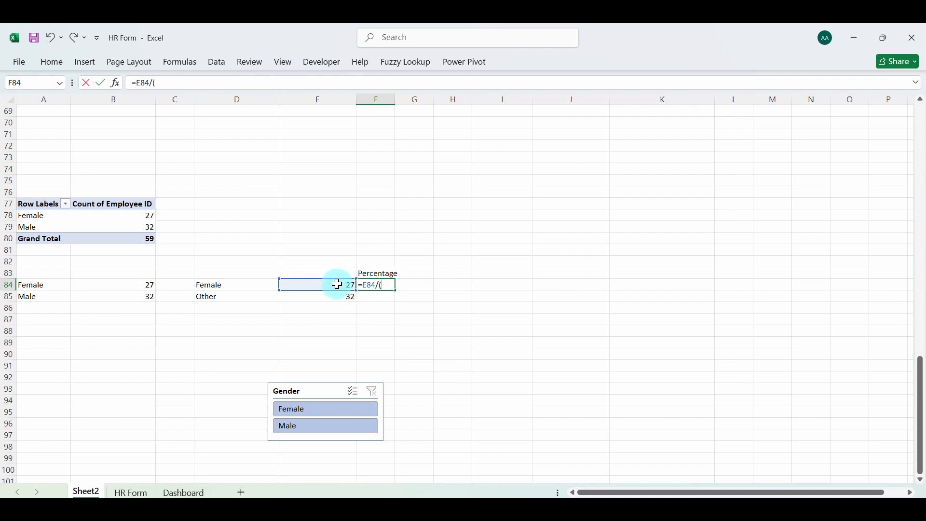
pyautogui.click(337, 285)
pyautogui.write('+')
pyautogui.click(341, 297)
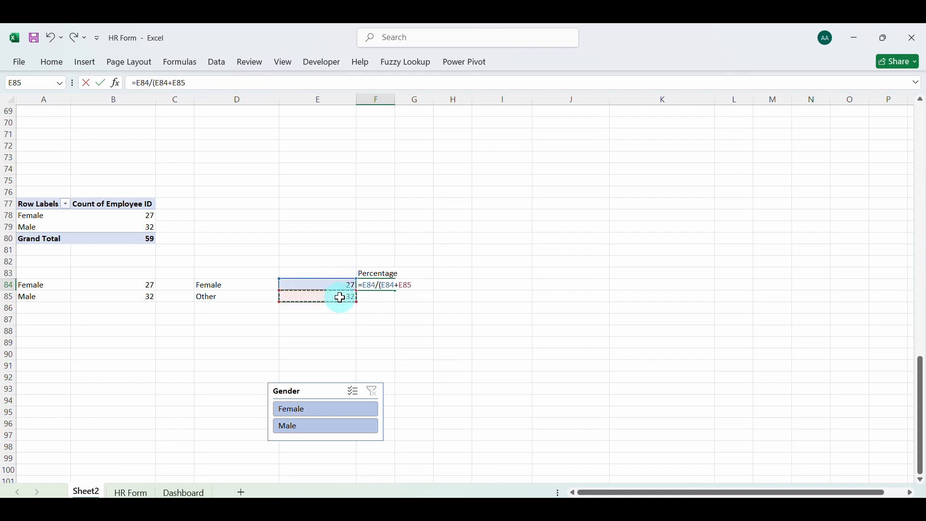
pyautogui.write(')')
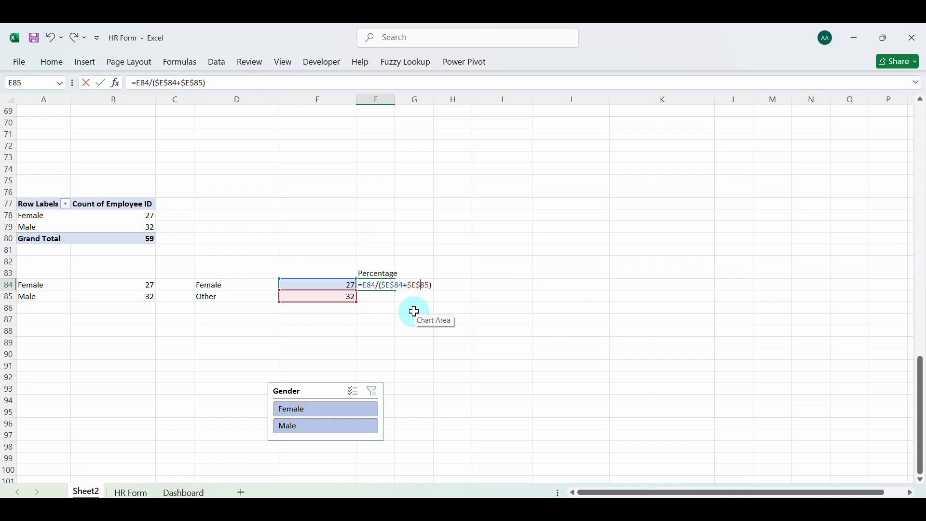
pyautogui.press('Return')
pyautogui.click(384, 284)
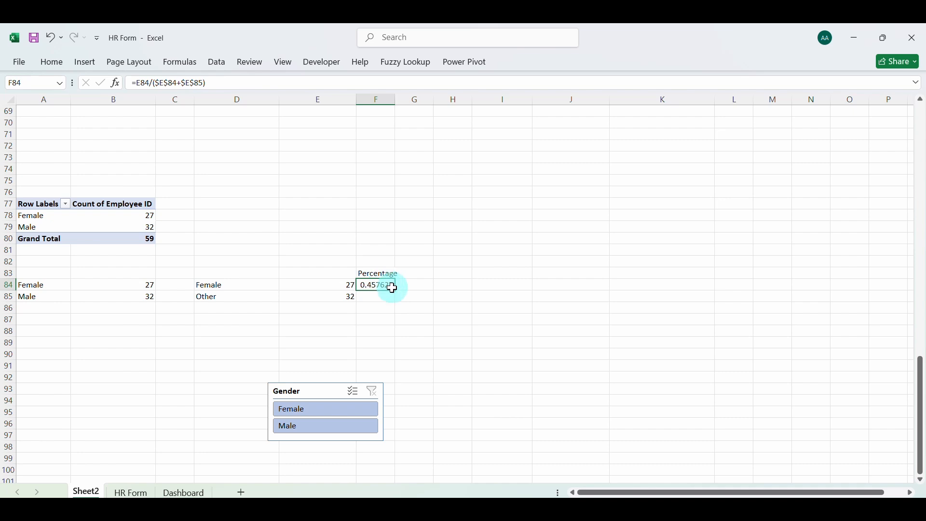
pyautogui.moveTo(396, 301); pyautogui.dragTo(396, 302)
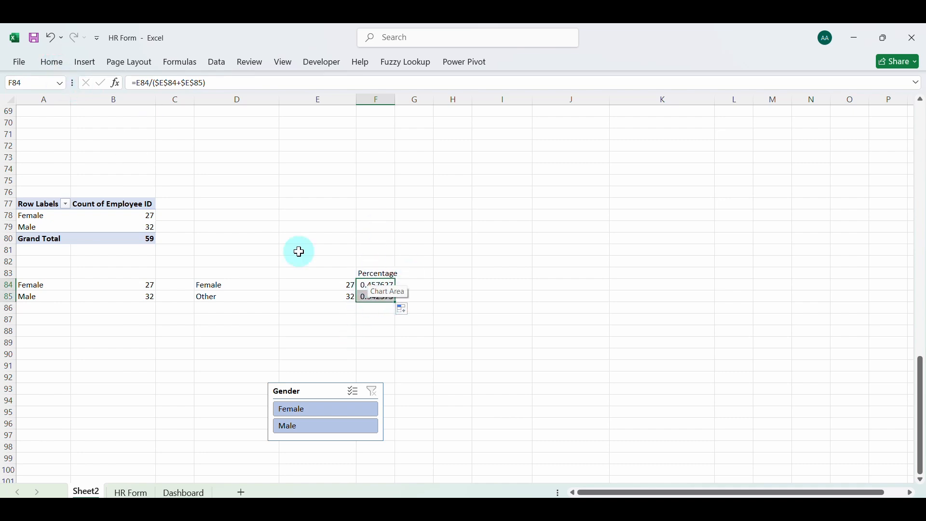
# Format the shares in F84:F85 as percentages without decimals
pyautogui.click(85, 63)
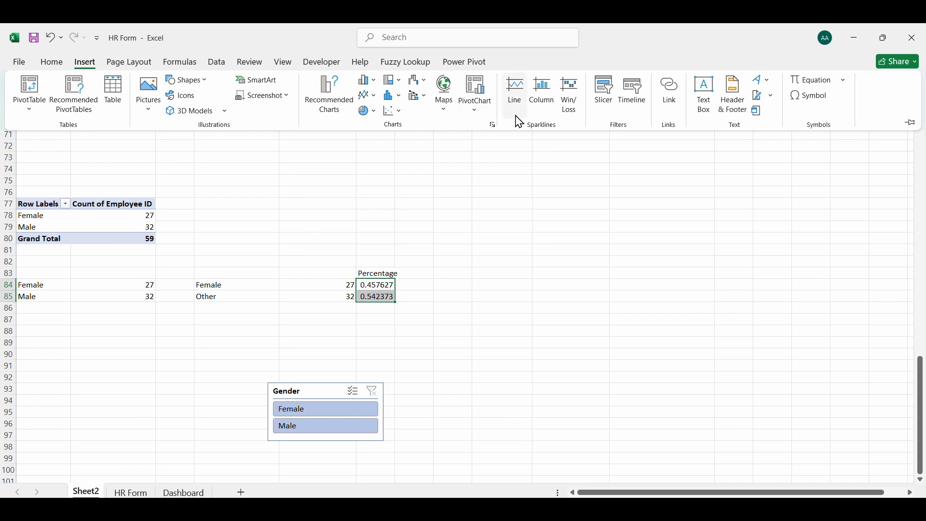
pyautogui.click(53, 63)
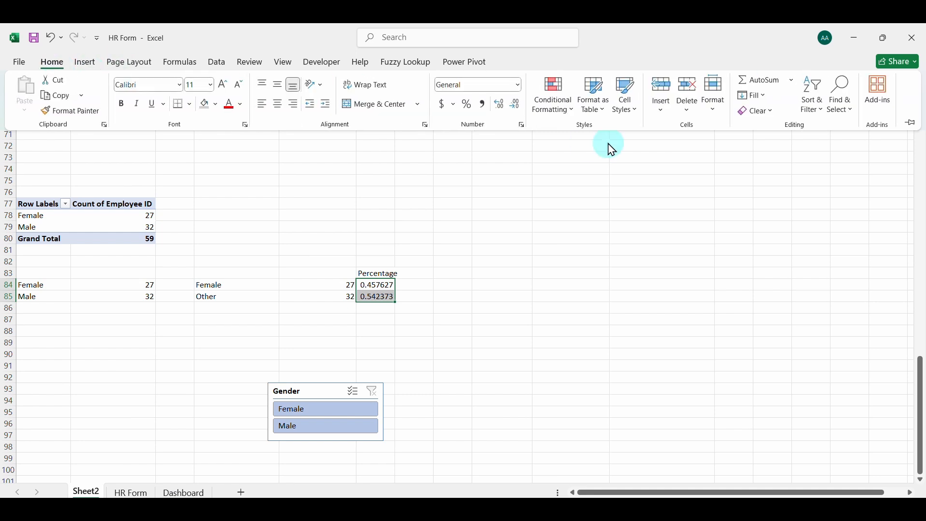
pyautogui.click(467, 105)
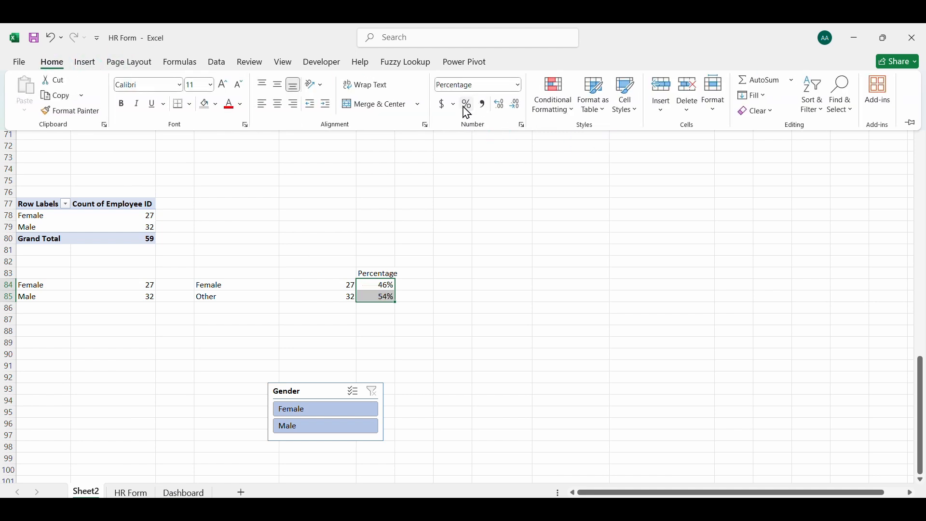
# Insert a doughnut chart from F84:F85 and delete its title and legend
pyautogui.click(80, 62)
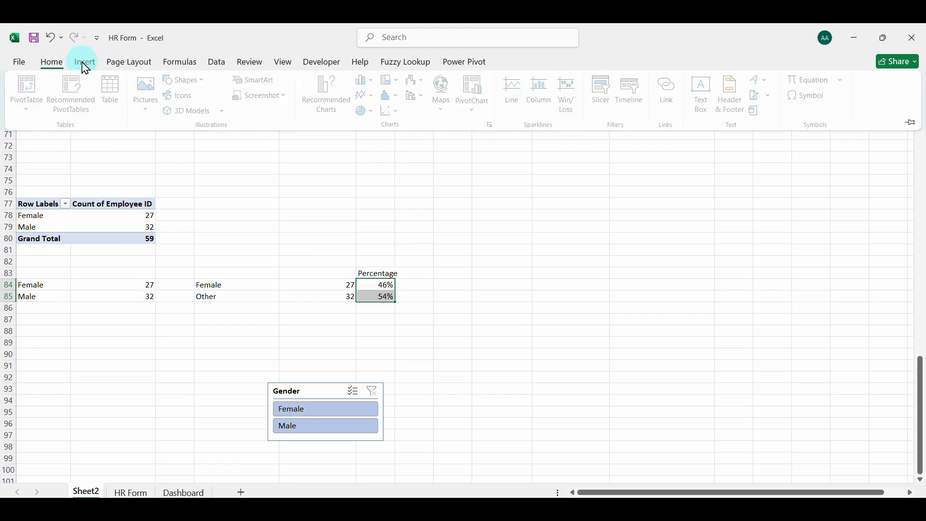
pyautogui.click(374, 112)
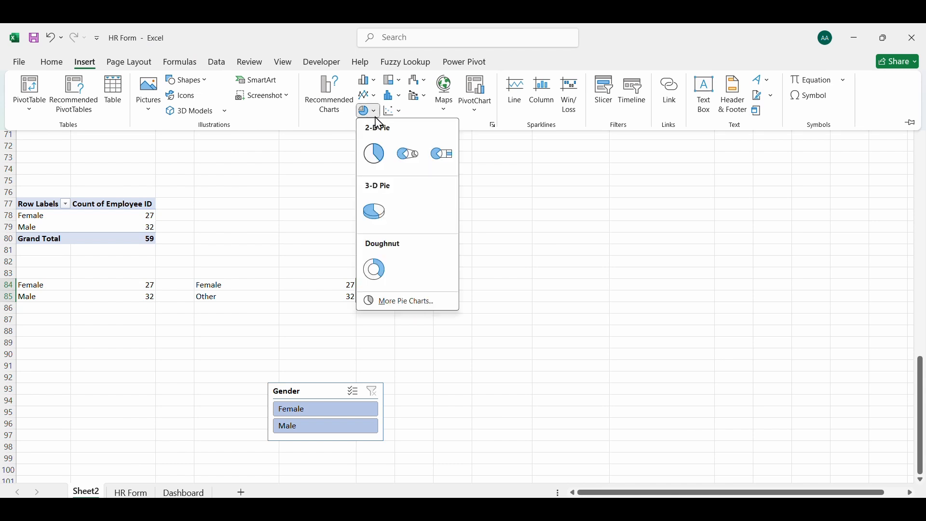
pyautogui.click(375, 266)
pyautogui.click(468, 227)
pyautogui.press('Delete')
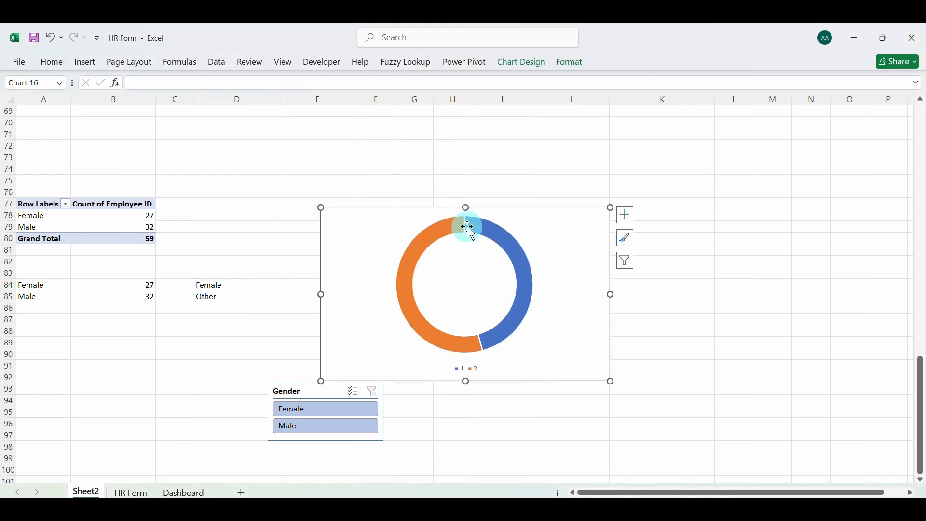
pyautogui.press('Delete')
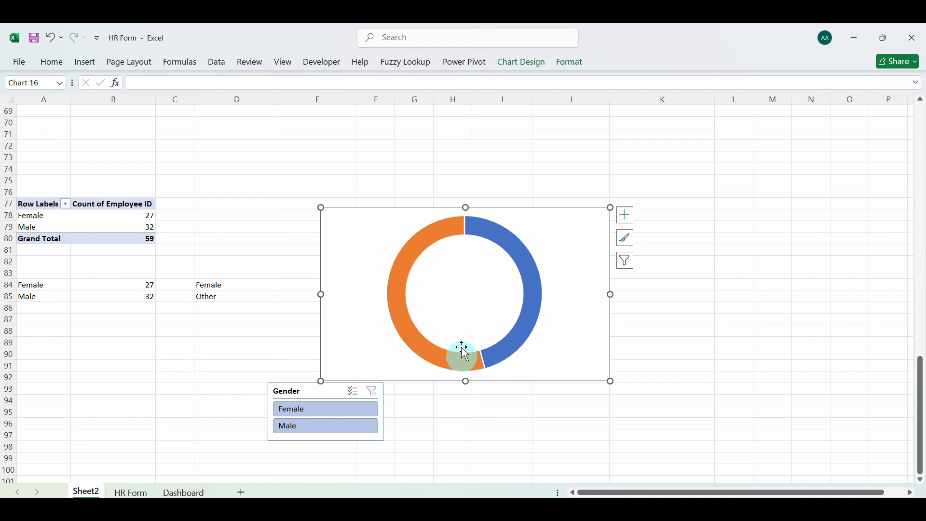
# Shrink the doughnut chart and place it below the Female and Other rows at D86, with the Gender slicer beside it at F89
pyautogui.moveTo(324, 206); pyautogui.dragTo(242, 312)
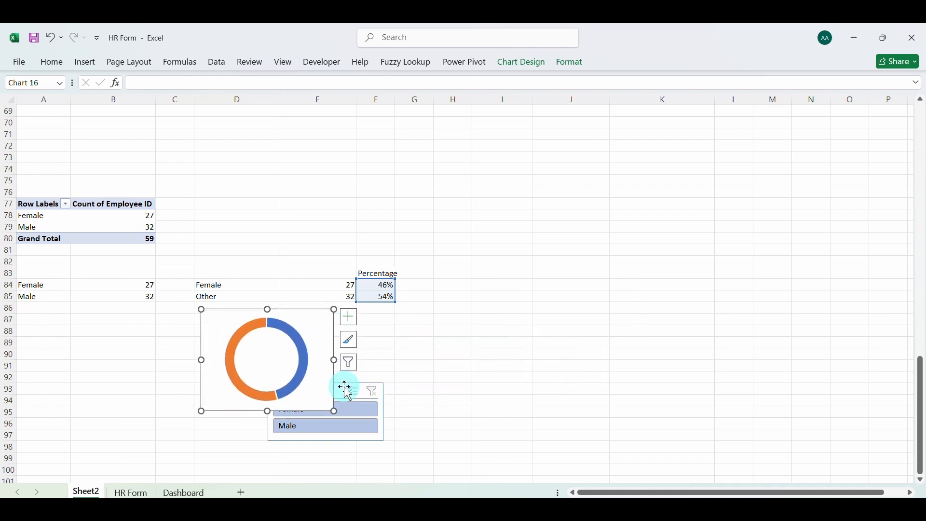
pyautogui.moveTo(343, 386); pyautogui.dragTo(429, 343)
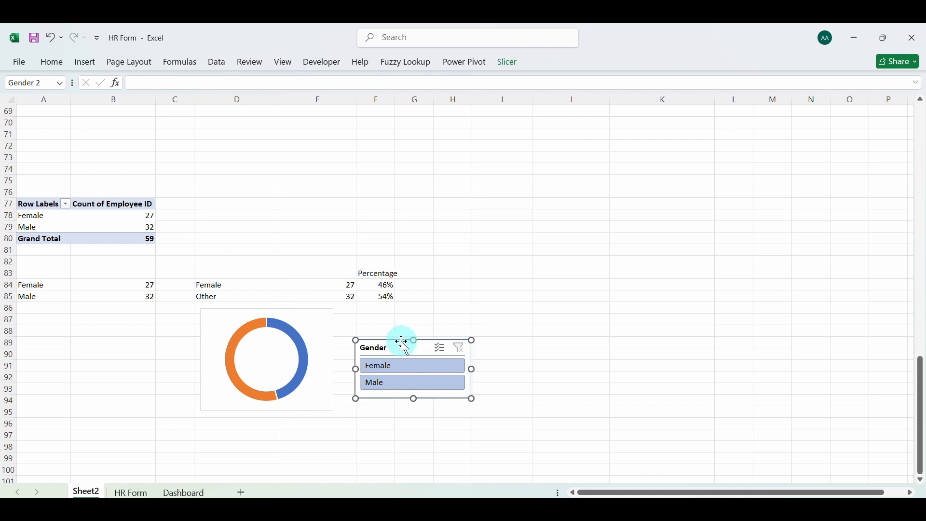
# Label J83 and J84 as Male and Female, and link their counts with =B85 in K83 and =B84 in K84
pyautogui.click(552, 276)
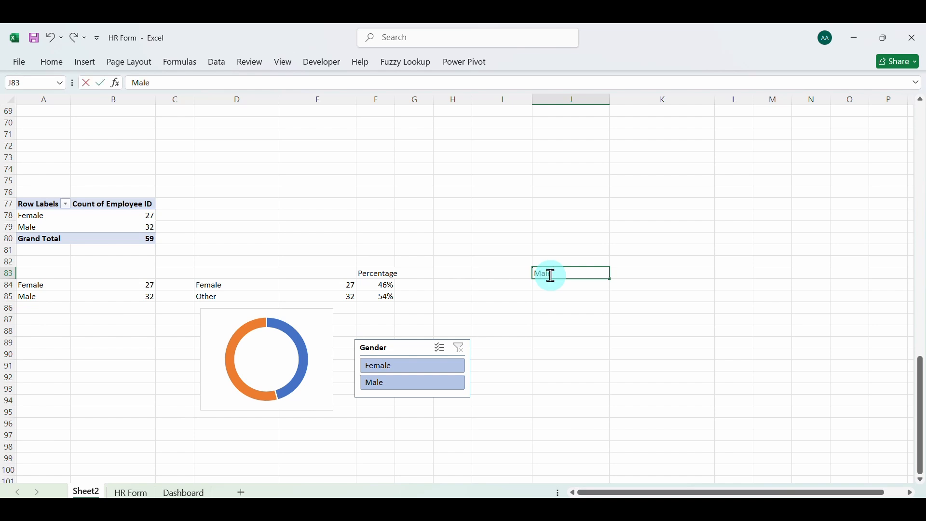
pyautogui.click(556, 285)
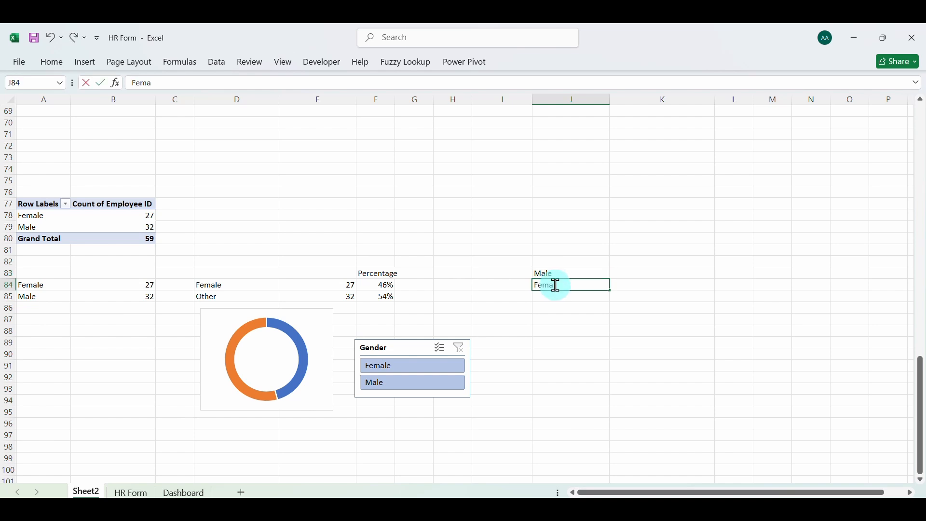
pyautogui.click(617, 272)
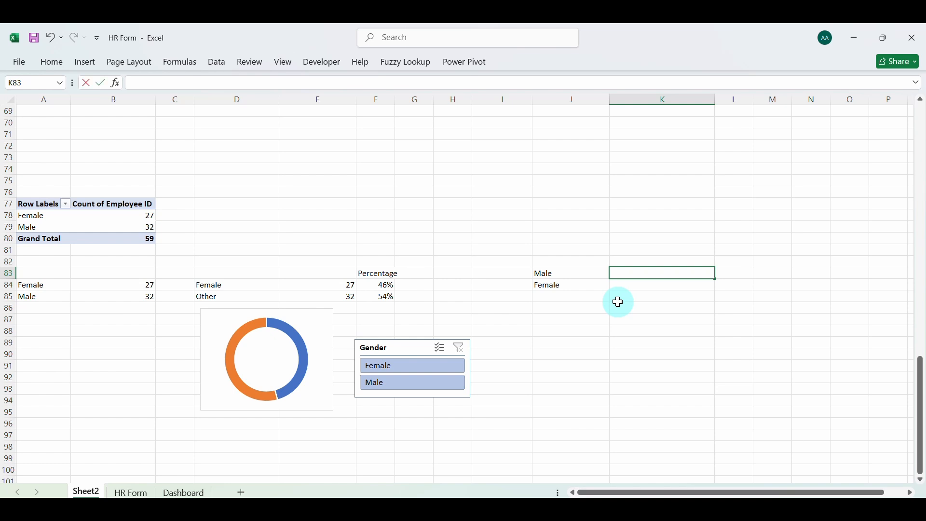
pyautogui.write('=')
pyautogui.click(132, 300)
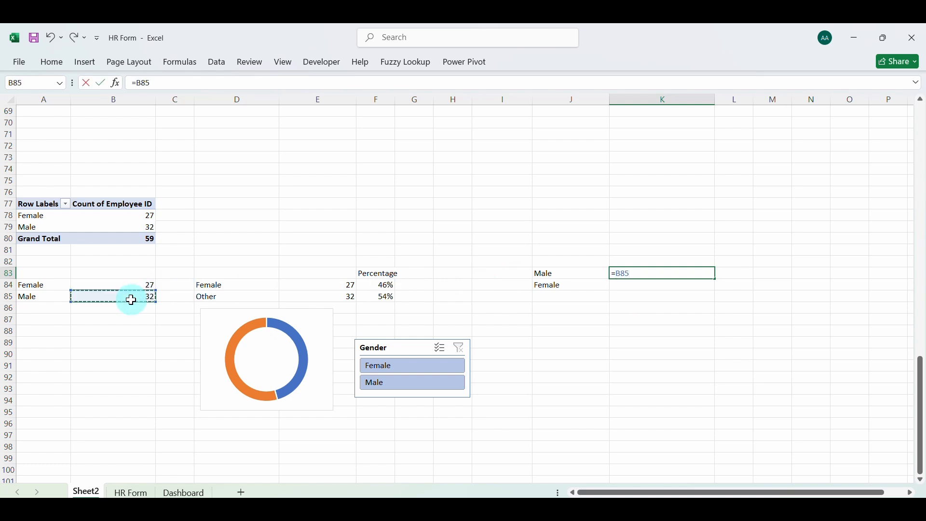
pyautogui.press('Return')
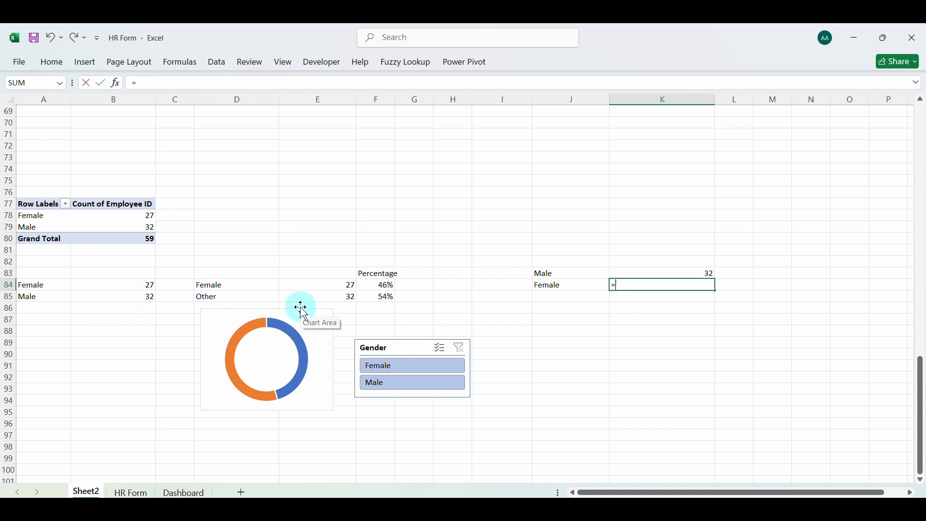
pyautogui.write('=')
pyautogui.click(148, 286)
pyautogui.press('Return')
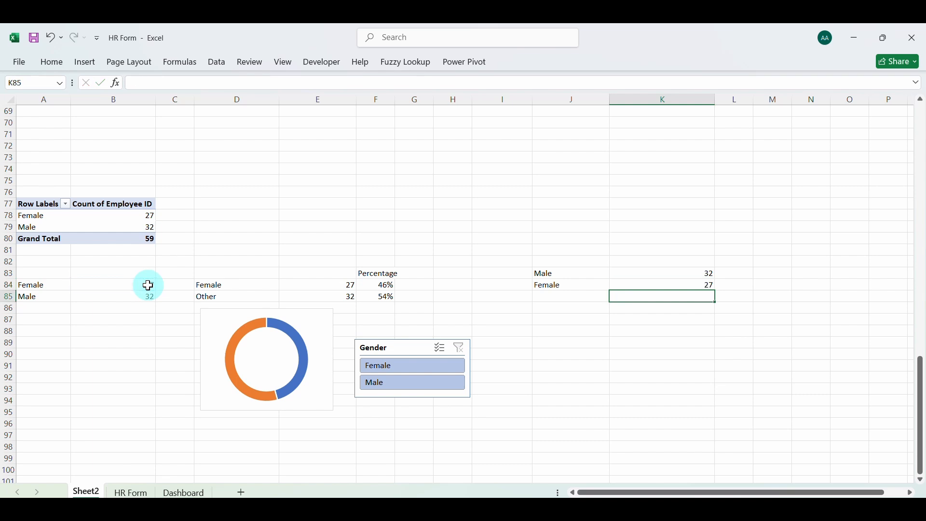
# Change the label in J84 to Other and enter the heading Percentage in L82
pyautogui.click(548, 287)
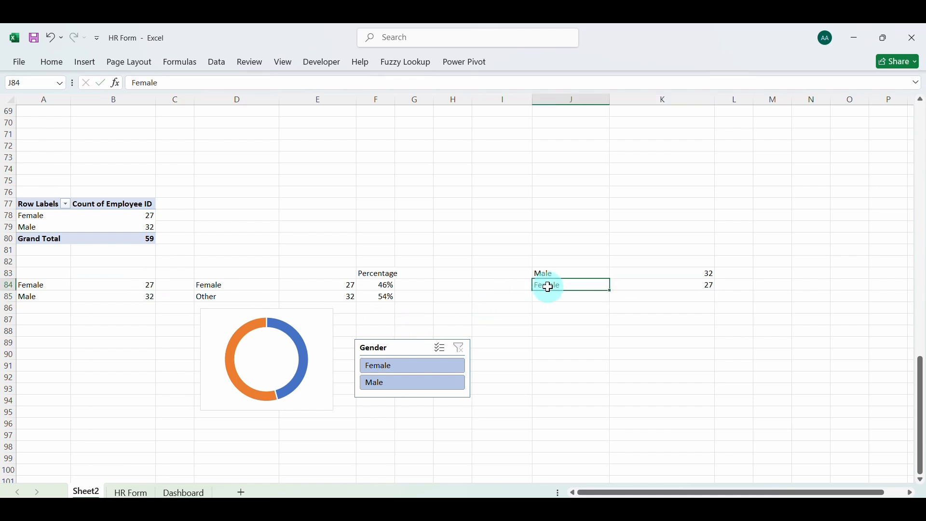
pyautogui.click(657, 297)
pyautogui.click(736, 261)
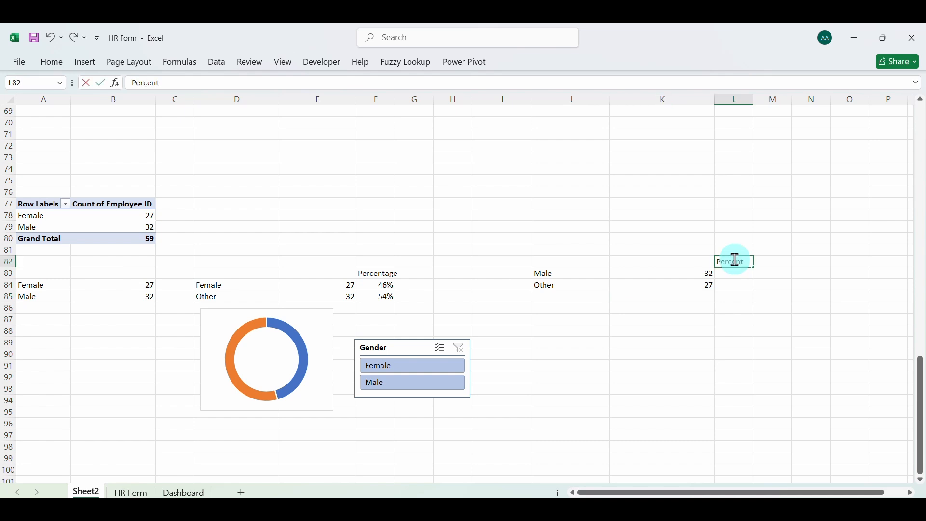
pyautogui.write('Percentage')
# Calculate the Male share in L83 with =K83/($K$83+$K$84)
pyautogui.click(738, 278)
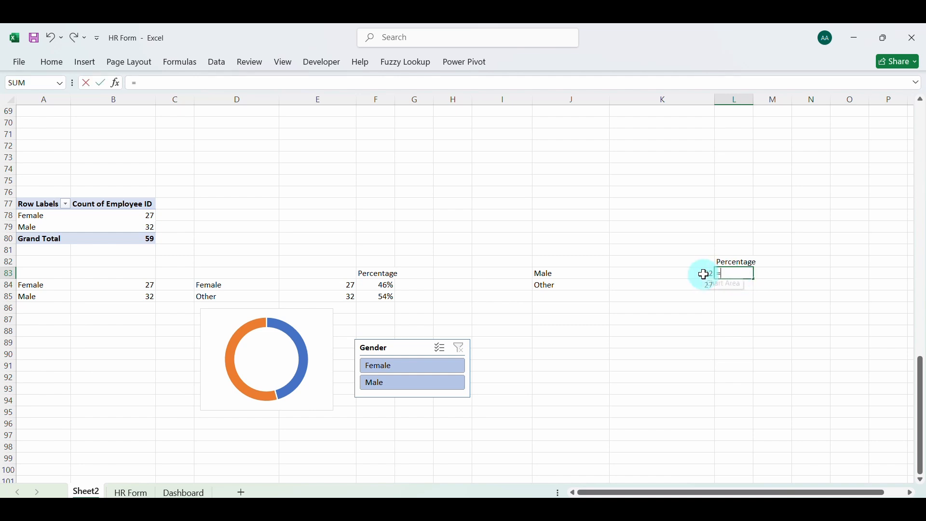
pyautogui.click(706, 274)
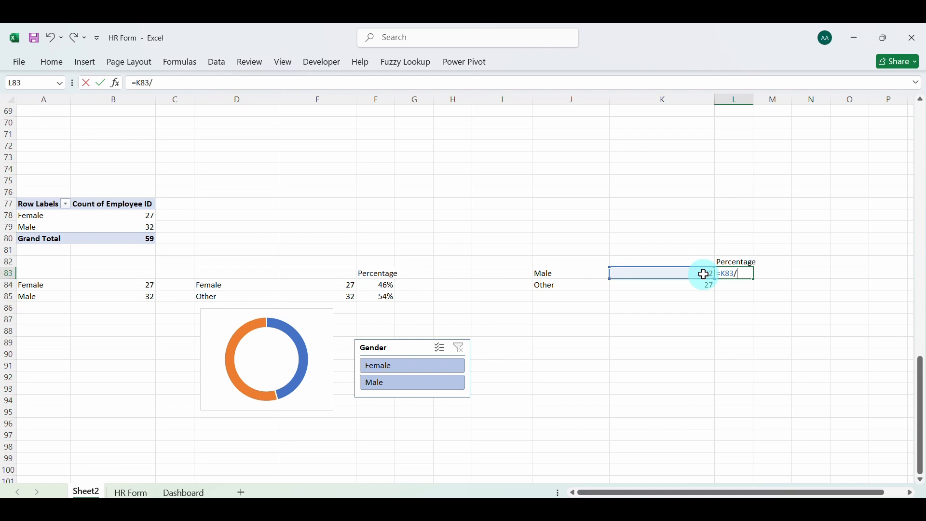
pyautogui.click(706, 275)
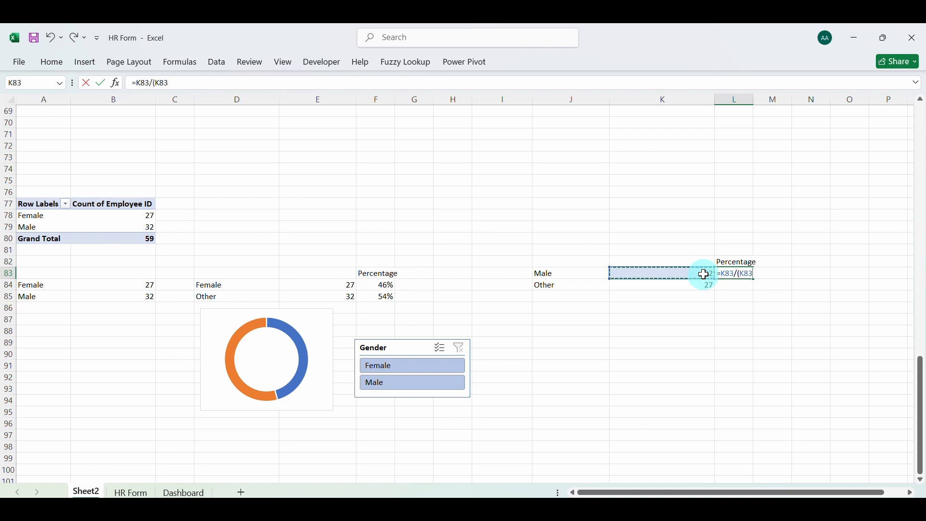
pyautogui.click(701, 287)
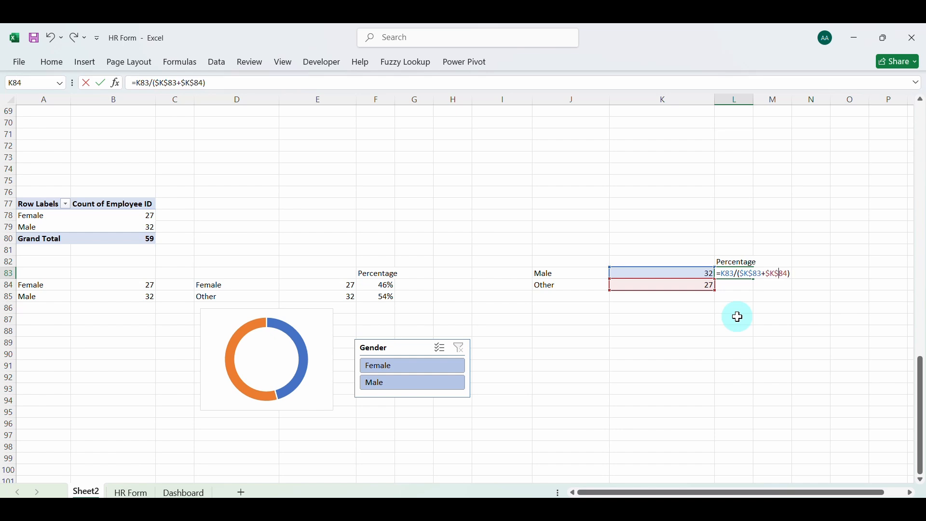
pyautogui.press('Return')
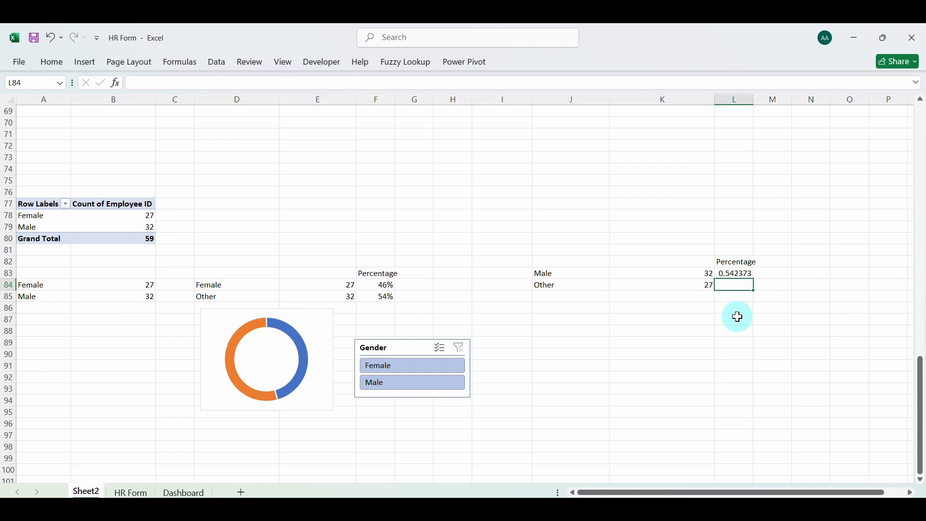
# Fill the share formula down to L84 and format L83:L84 as percentages without decimals
pyautogui.click(746, 276)
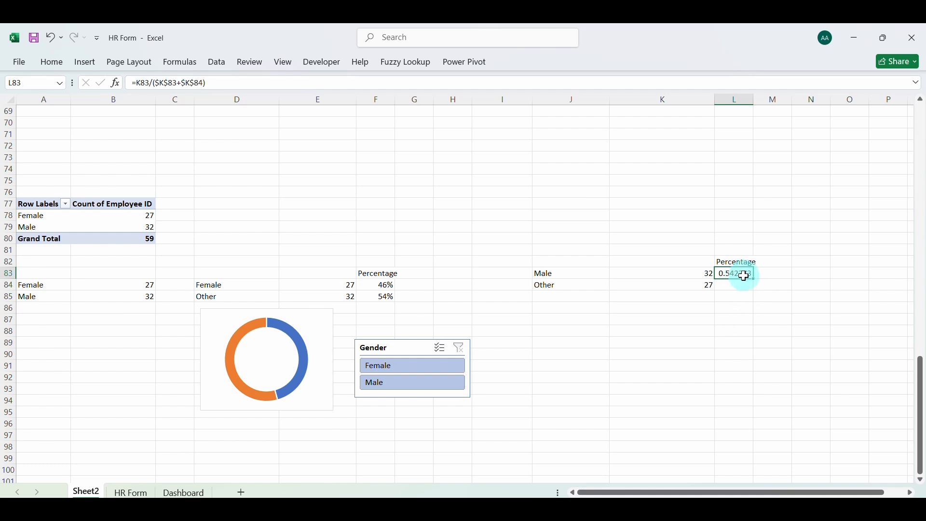
pyautogui.moveTo(755, 287); pyautogui.dragTo(755, 288)
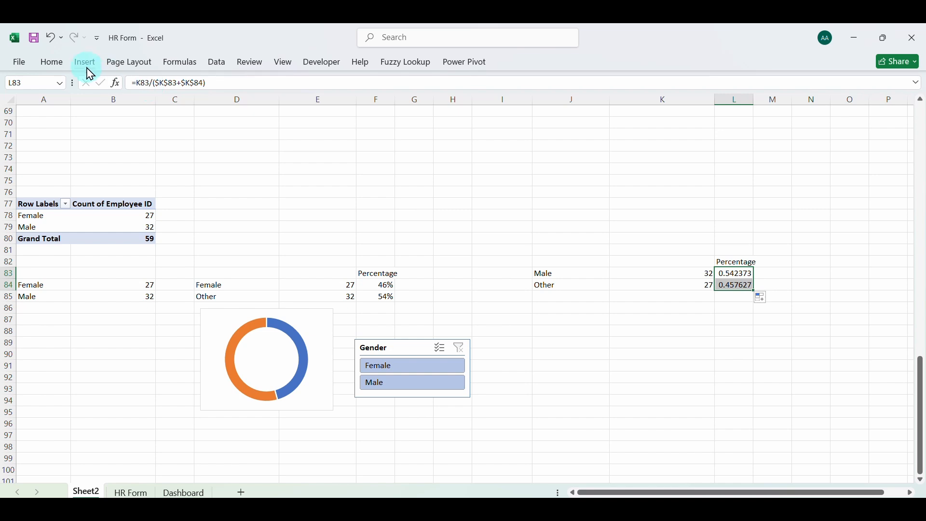
pyautogui.click(57, 64)
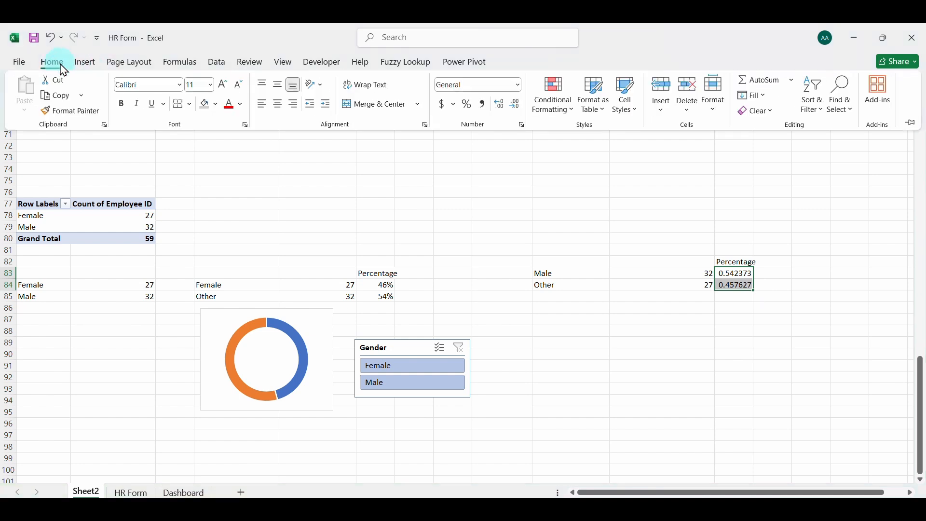
pyautogui.click(469, 105)
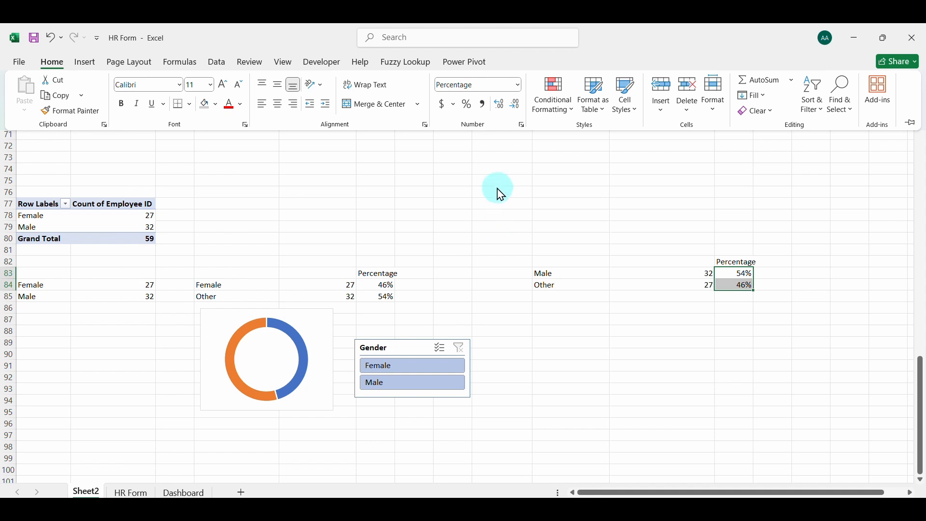
# Insert a doughnut chart from the Male and Other shares in L83:L84
pyautogui.click(86, 62)
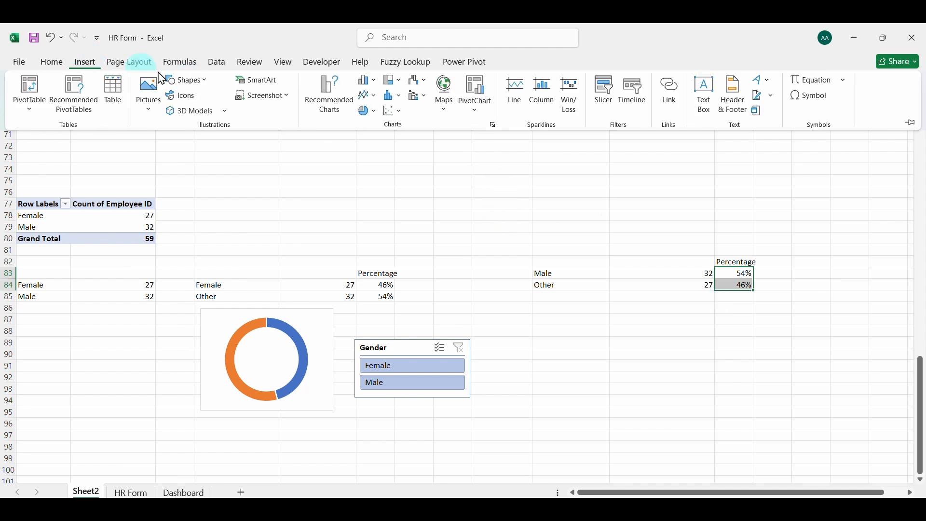
pyautogui.click(374, 112)
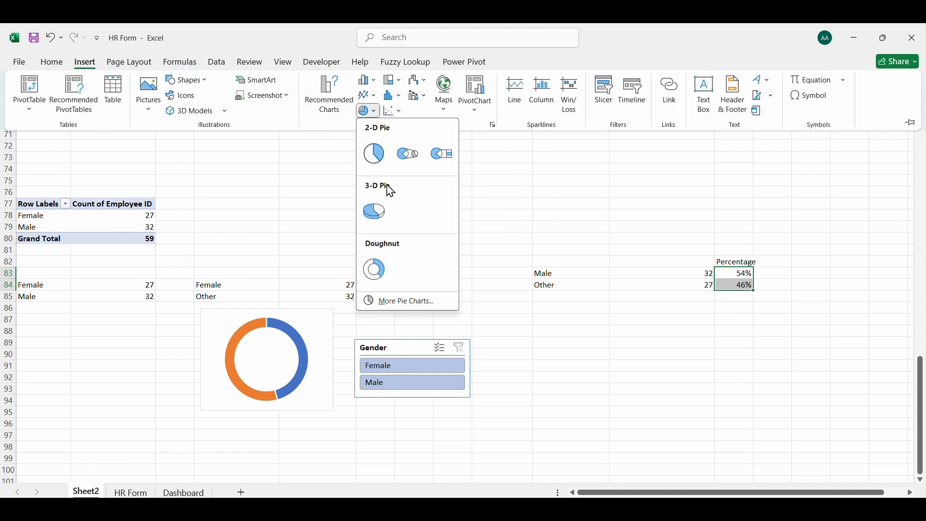
pyautogui.click(381, 270)
# Delete the new doughnut chart's title and legend, and place it at reduced size below the Male and Other rows
pyautogui.click(465, 222)
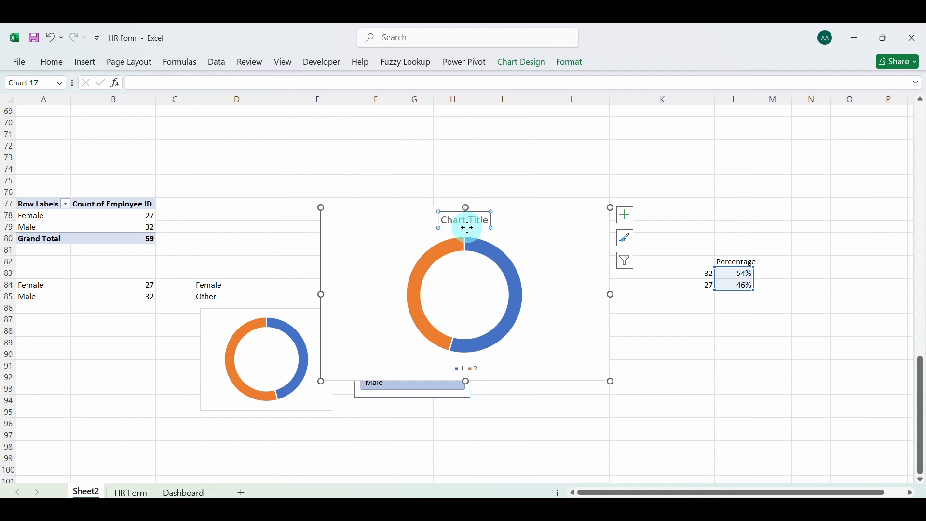
pyautogui.press('Delete')
pyautogui.click(476, 365)
pyautogui.press('Delete')
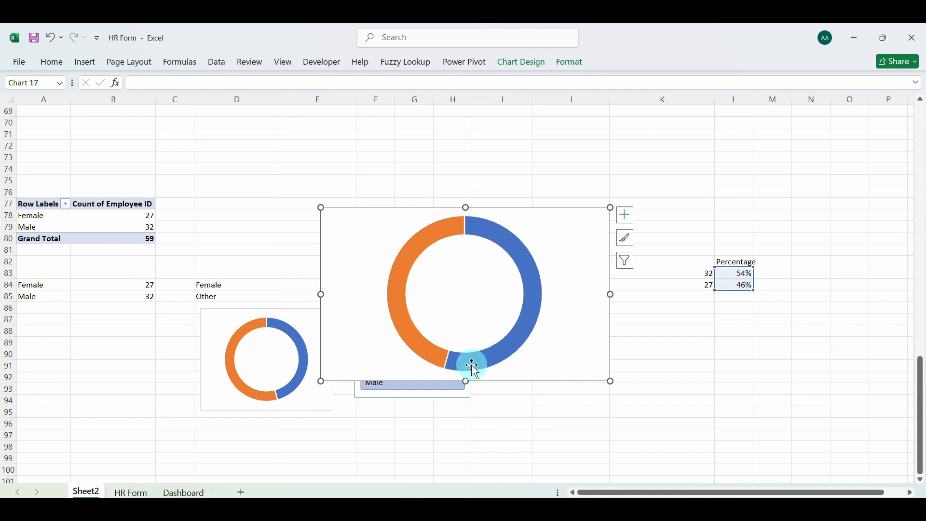
pyautogui.moveTo(327, 211); pyautogui.dragTo(708, 305)
pyautogui.click(775, 274)
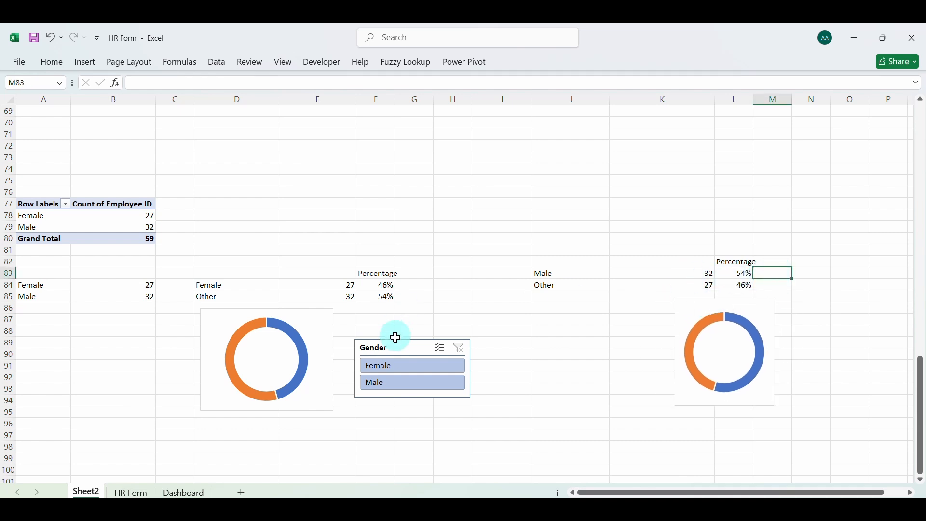
# Test both doughnut charts by filtering the Gender slicer to Female and Male, and clear the filter
pyautogui.click(395, 367)
pyautogui.click(402, 383)
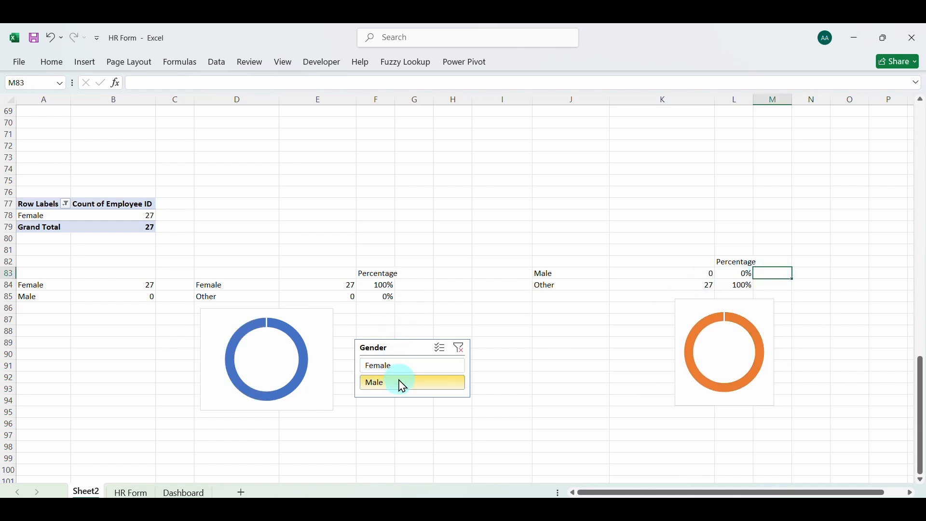
pyautogui.click(460, 349)
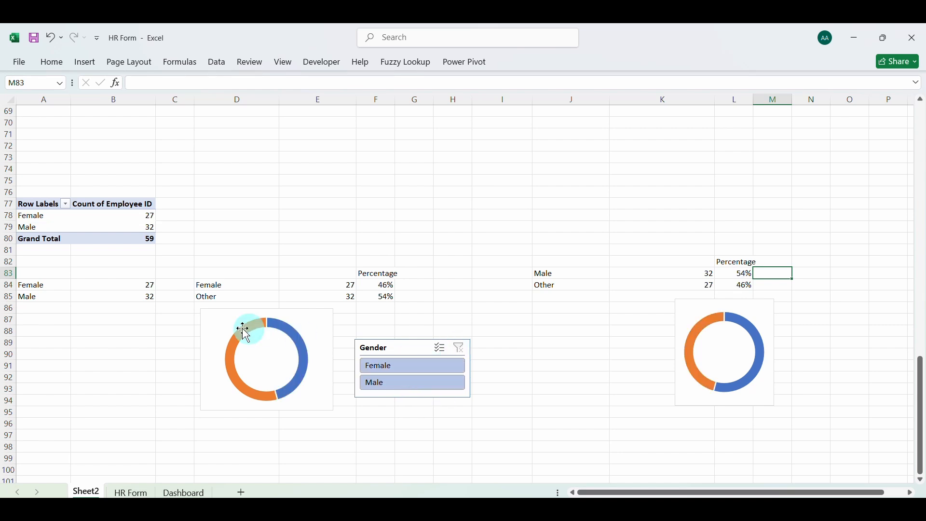
# Copy the Female doughnut chart to the Dashboard sheet and place it at reduced size in the empty panel beside Employees by Age Range
pyautogui.click(215, 318)
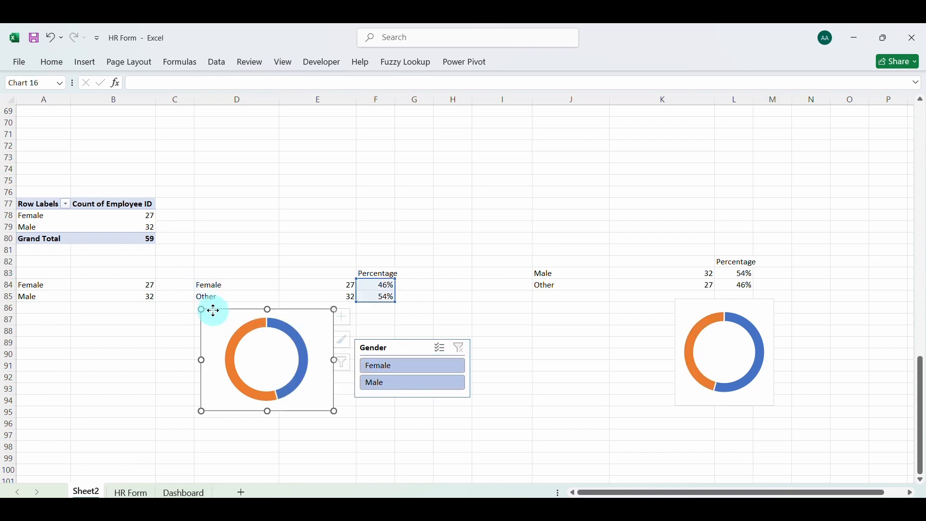
pyautogui.click(184, 492)
pyautogui.click(447, 296)
pyautogui.hotkey('ctrl', 'v')
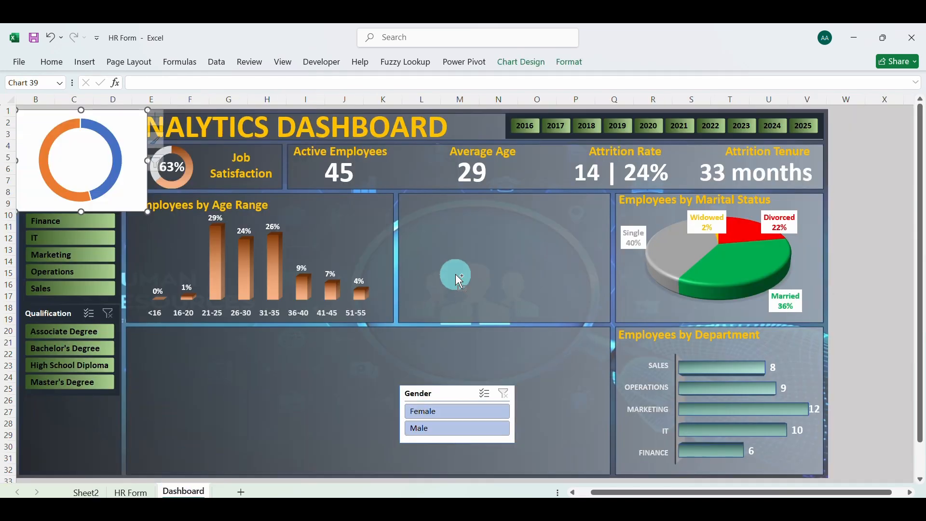
pyautogui.moveTo(37, 115); pyautogui.dragTo(319, 250)
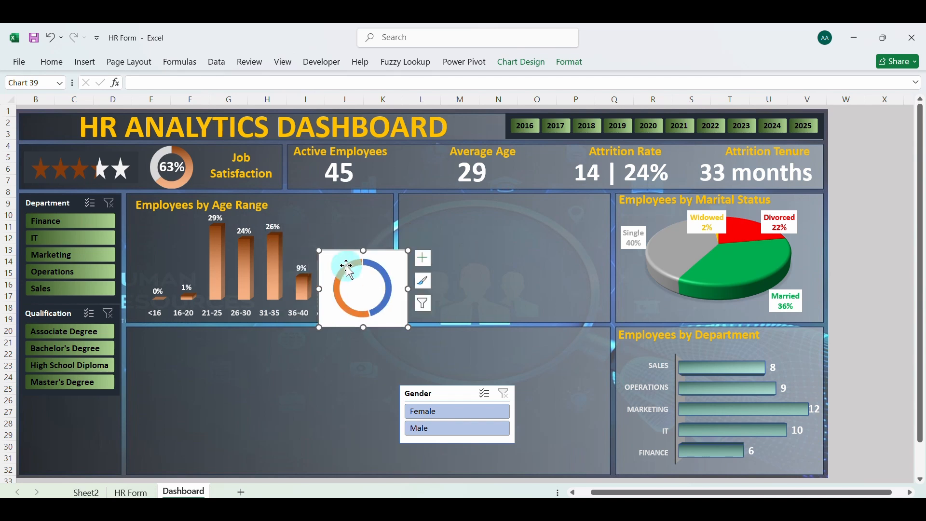
pyautogui.moveTo(362, 288); pyautogui.dragTo(447, 233)
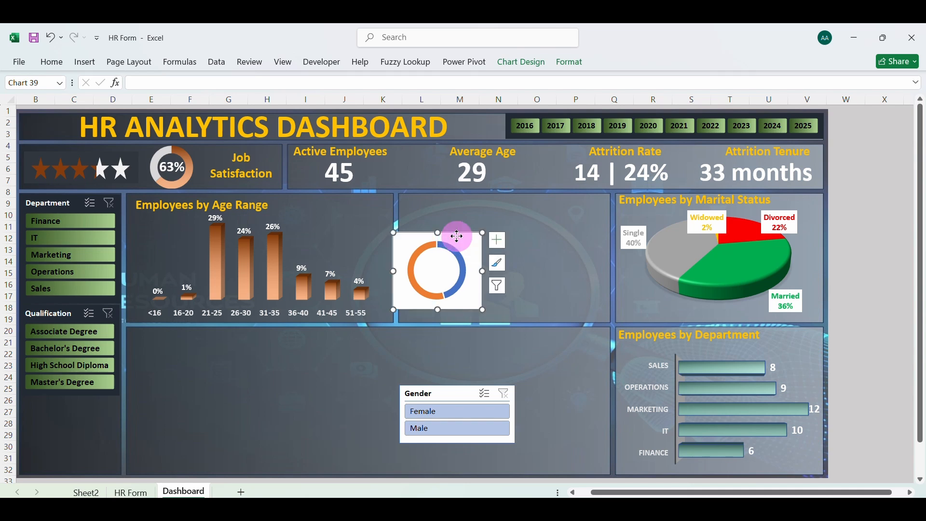
# Set the pasted doughnut chart's area to No fill and its border to No line
pyautogui.rightClick(450, 234)
pyautogui.click(504, 485)
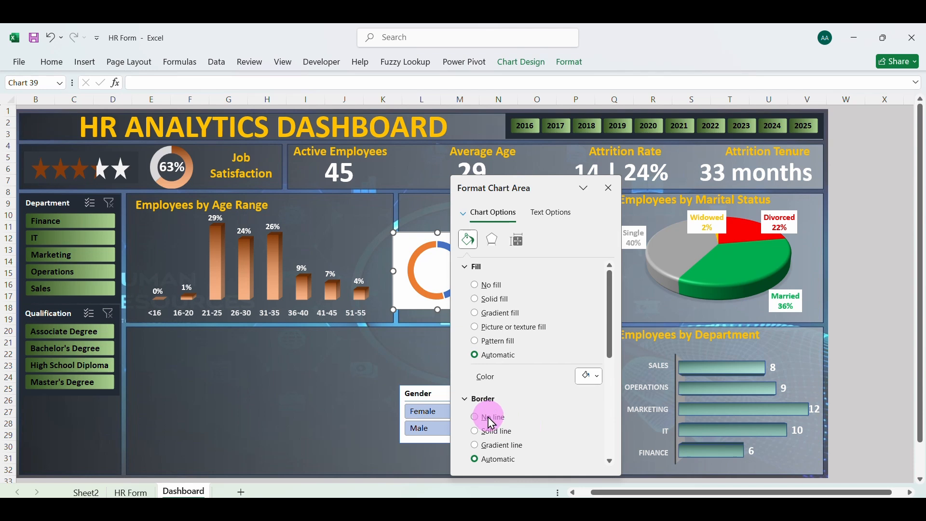
pyautogui.click(490, 419)
pyautogui.click(478, 285)
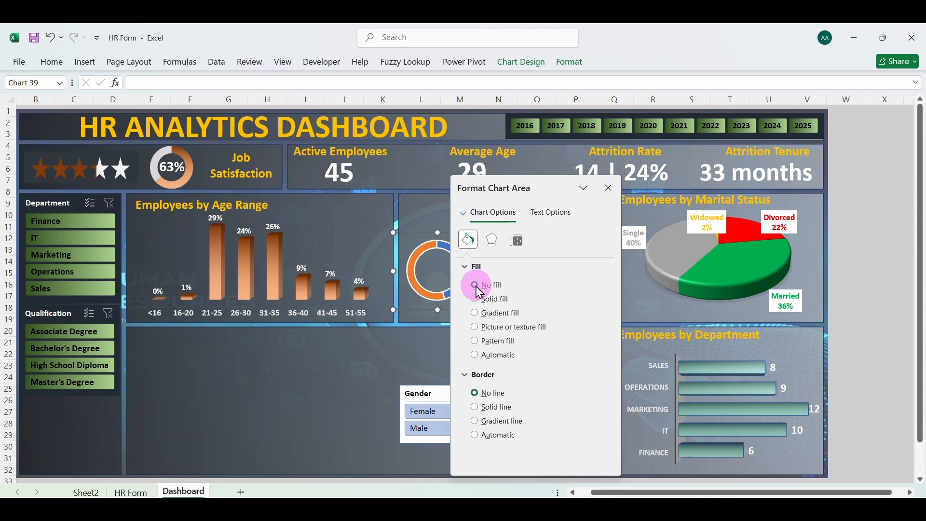
# Remove the border line from the doughnut series and set the doughnut hole size to 65%
pyautogui.click(422, 249)
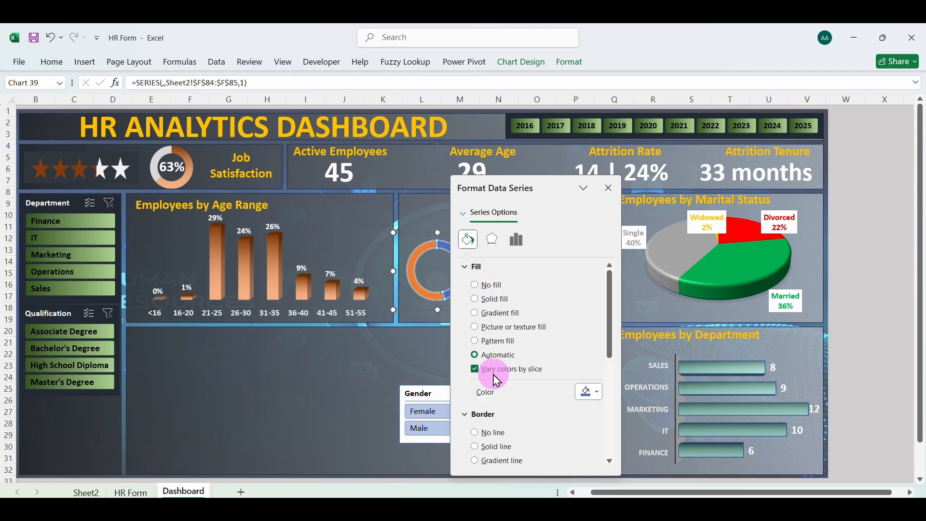
pyautogui.click(479, 435)
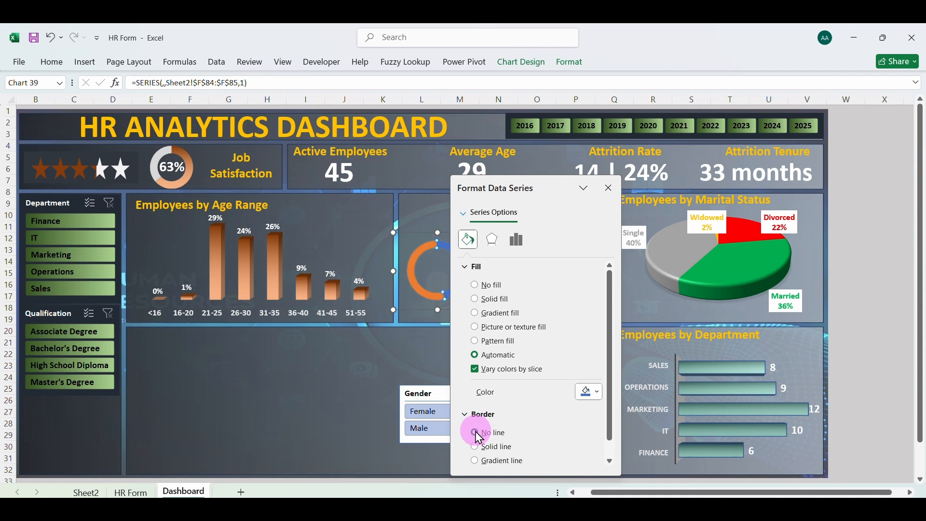
pyautogui.click(520, 246)
pyautogui.click(559, 344)
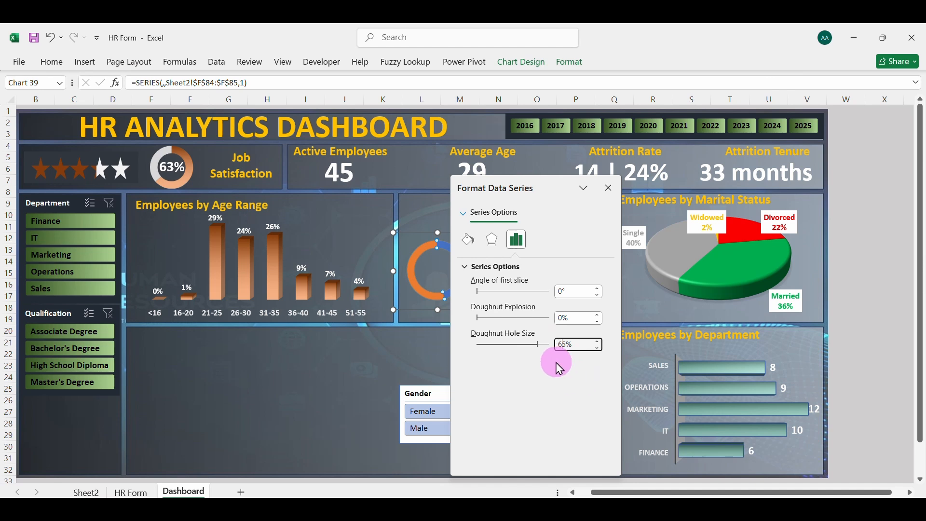
pyautogui.click(429, 295)
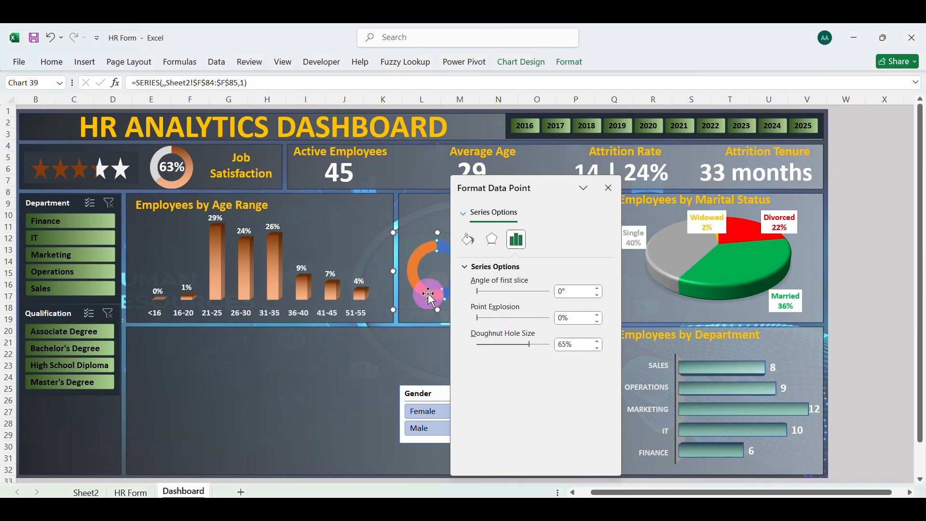
pyautogui.moveTo(552, 188); pyautogui.dragTo(615, 202)
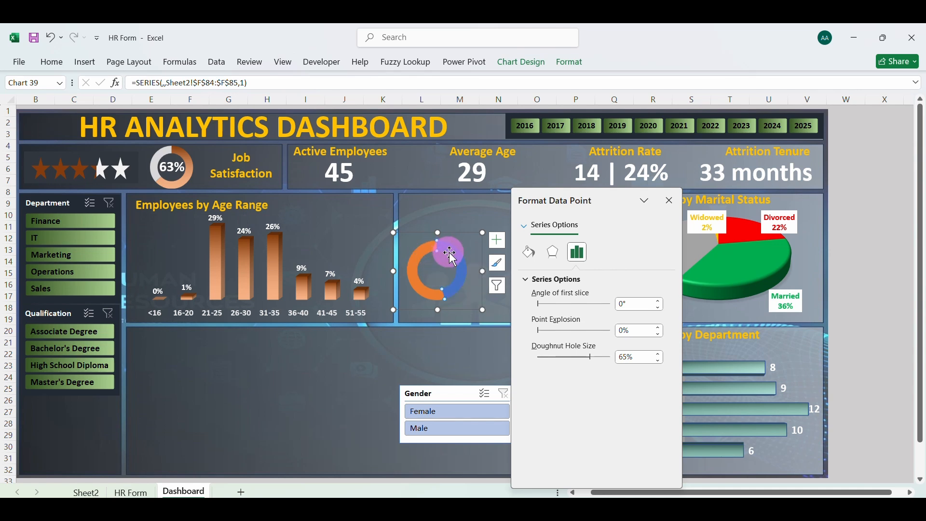
# Fill the orange slice of the Dashboard's new doughnut chart with solid light grey and apply a gradient fill to the blue slice
pyautogui.moveTo(461, 278); pyautogui.dragTo(413, 268)
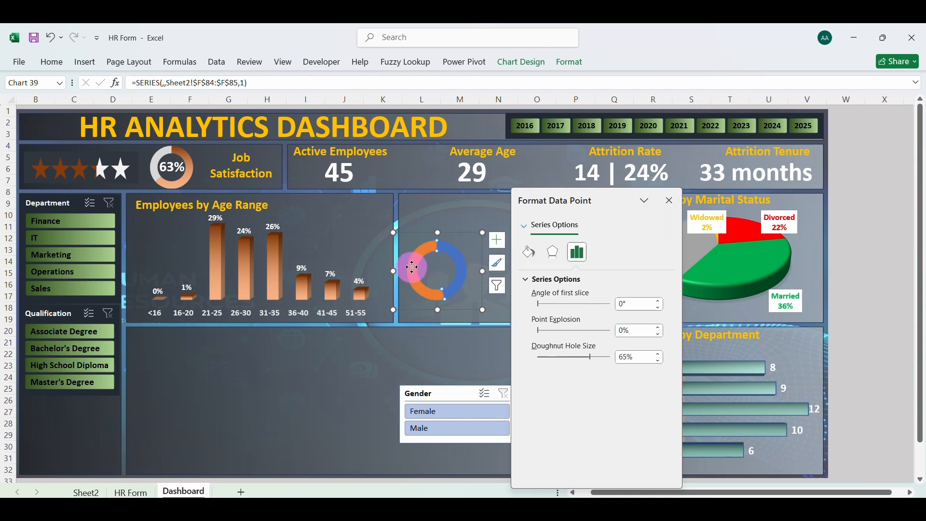
pyautogui.click(530, 252)
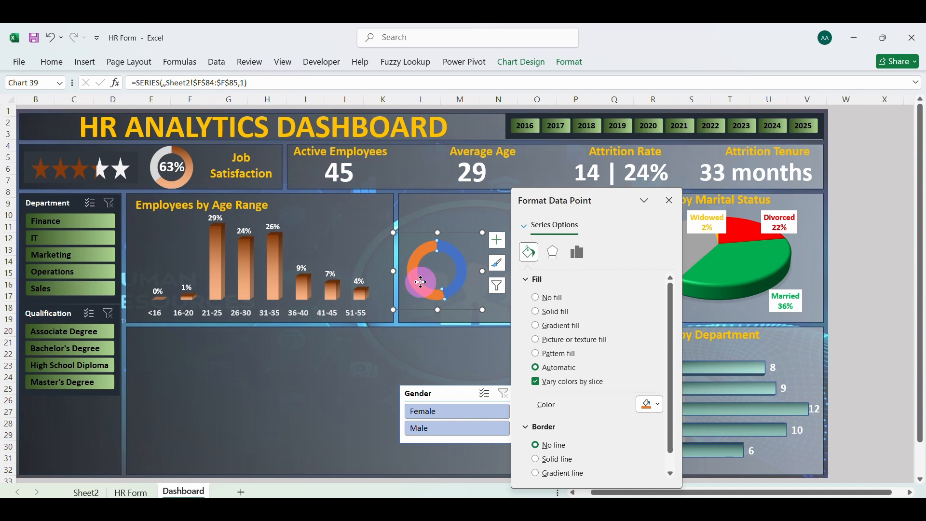
pyautogui.click(659, 406)
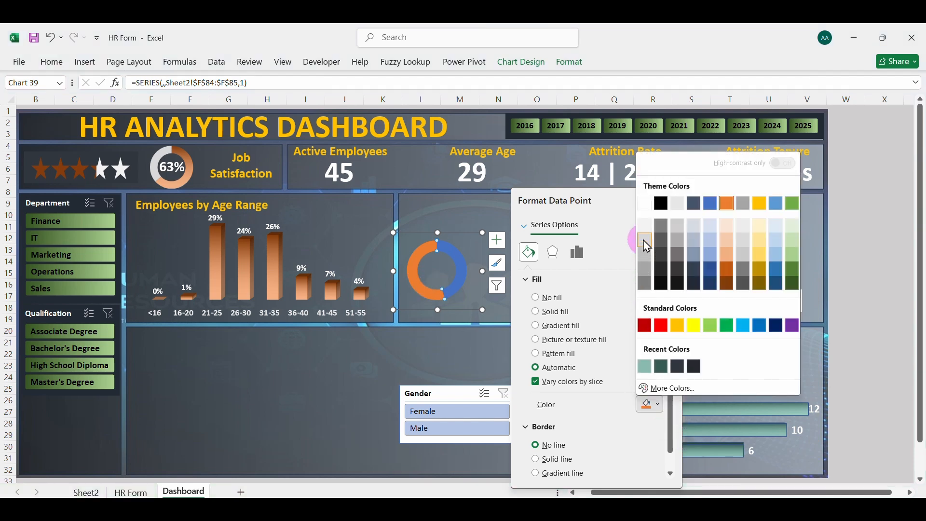
pyautogui.click(647, 269)
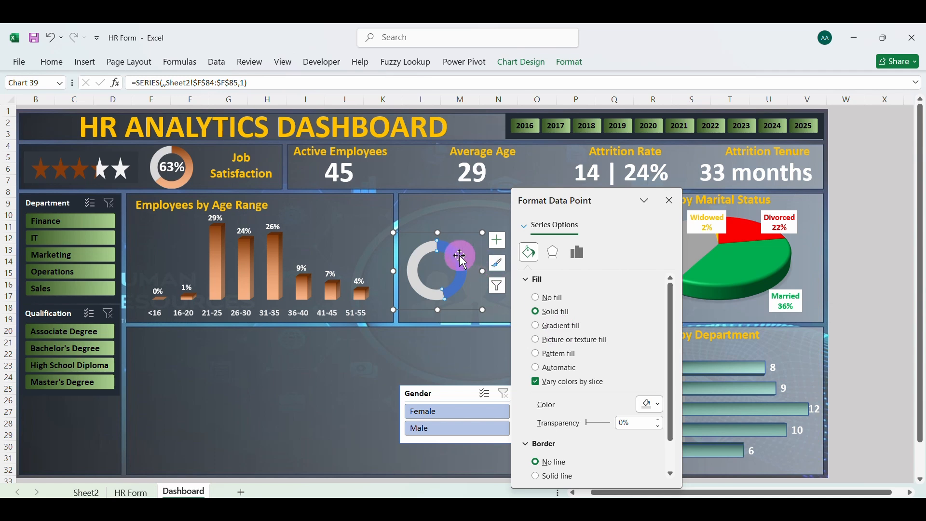
pyautogui.click(557, 368)
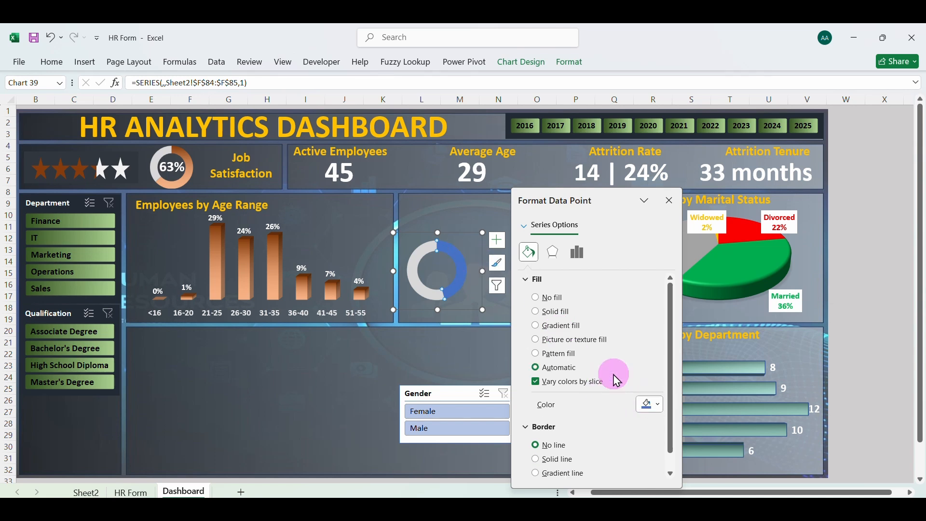
pyautogui.click(544, 328)
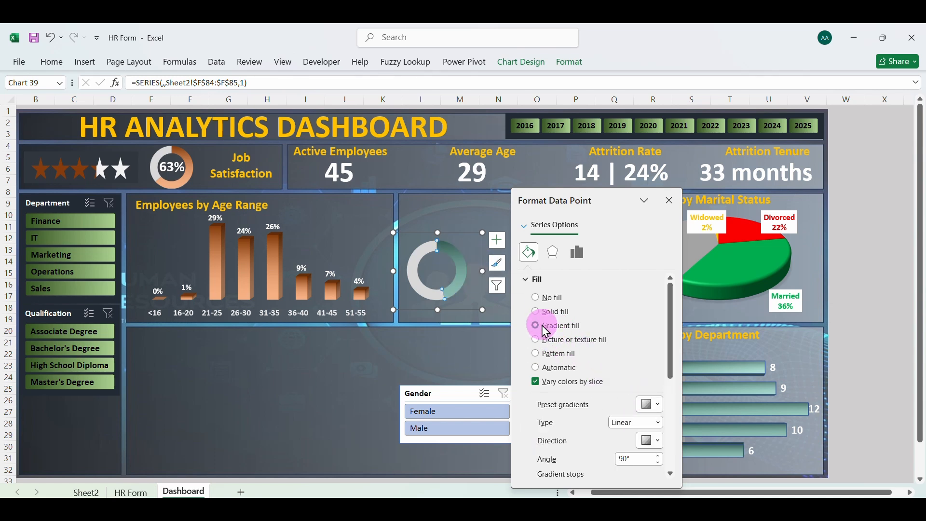
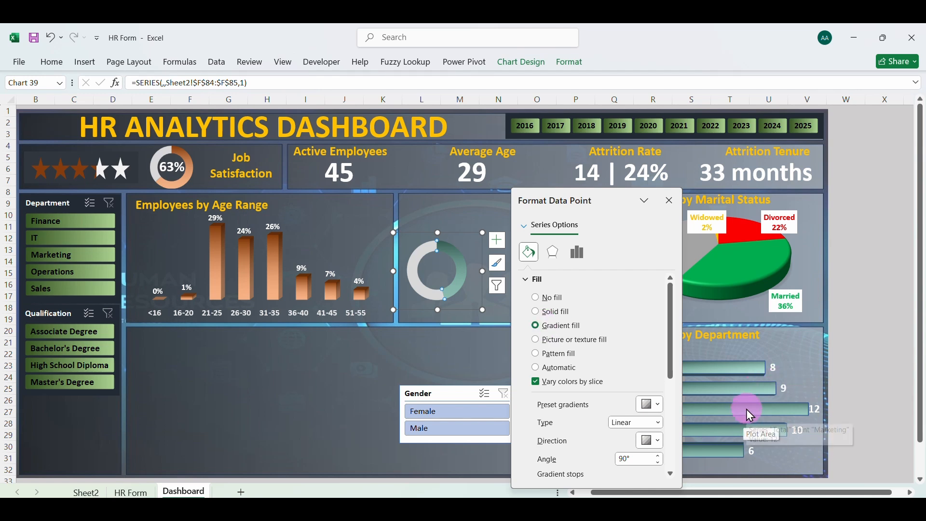
# Copy the male percentage doughnut chart from Sheet2 onto the Dashboard and place it beside the existing doughnut in the middle panel
pyautogui.click(669, 201)
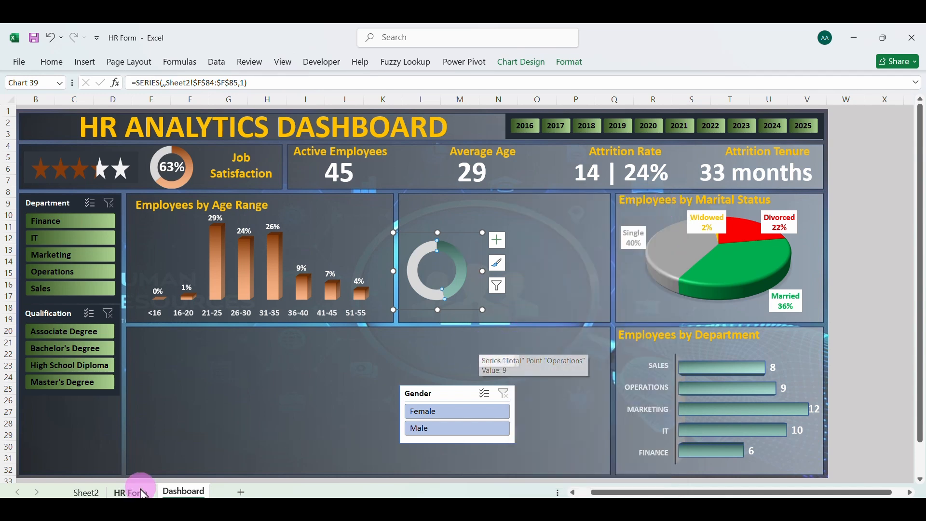
pyautogui.click(86, 492)
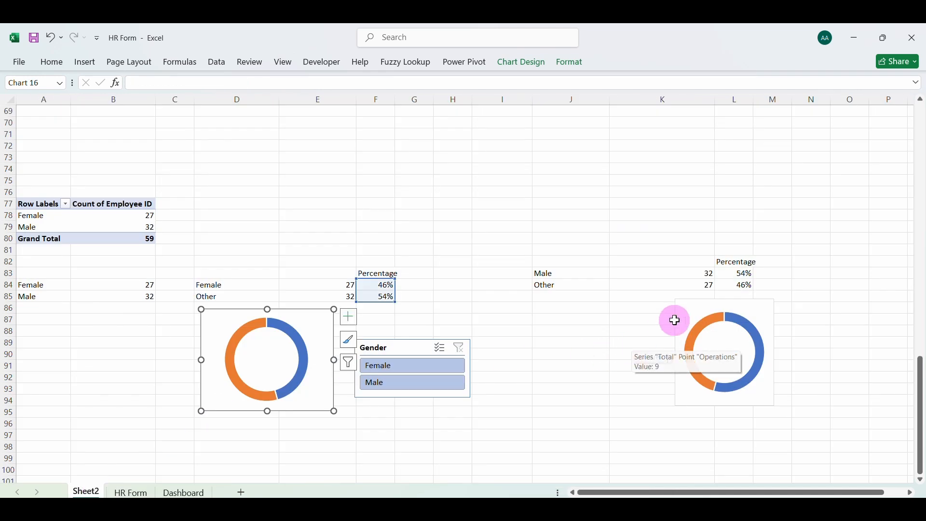
pyautogui.click(691, 311)
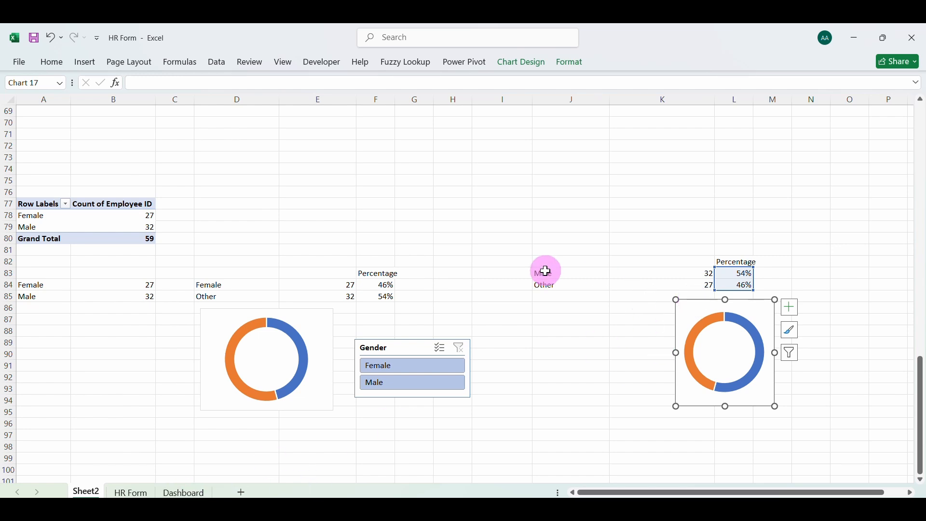
pyautogui.click(183, 492)
pyautogui.click(515, 290)
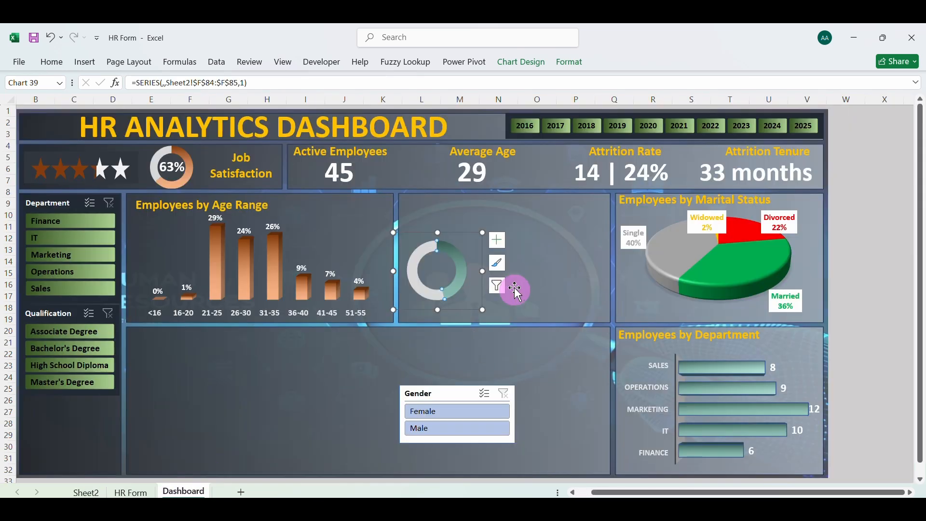
pyautogui.click(524, 282)
pyautogui.click(523, 283)
pyautogui.moveTo(523, 282); pyautogui.dragTo(67, 144)
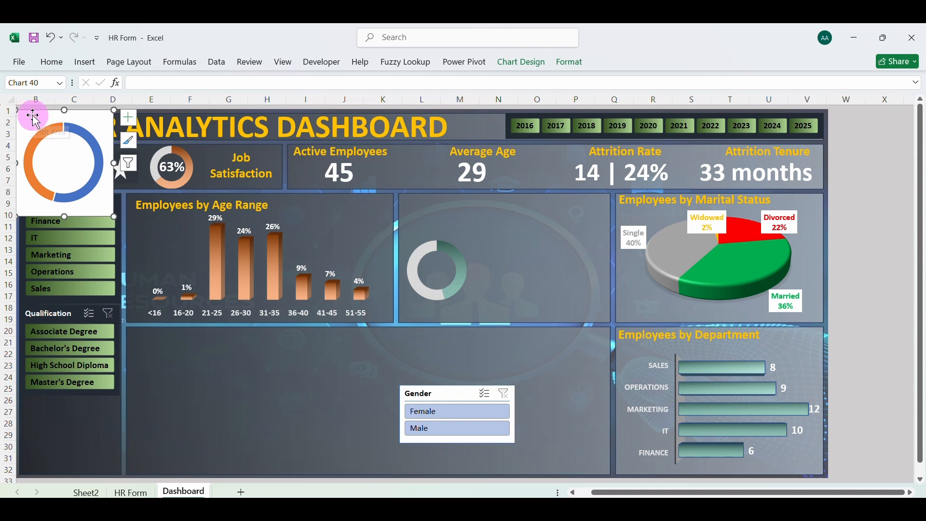
pyautogui.moveTo(33, 114)
pyautogui.mouseDown()
pyautogui.moveTo(206, 182)
pyautogui.moveTo(463, 248)
pyautogui.moveTo(529, 233)
pyautogui.moveTo(545, 258)
pyautogui.moveTo(533, 253)
pyautogui.moveTo(553, 252)
pyautogui.moveTo(548, 240)
pyautogui.mouseUp()
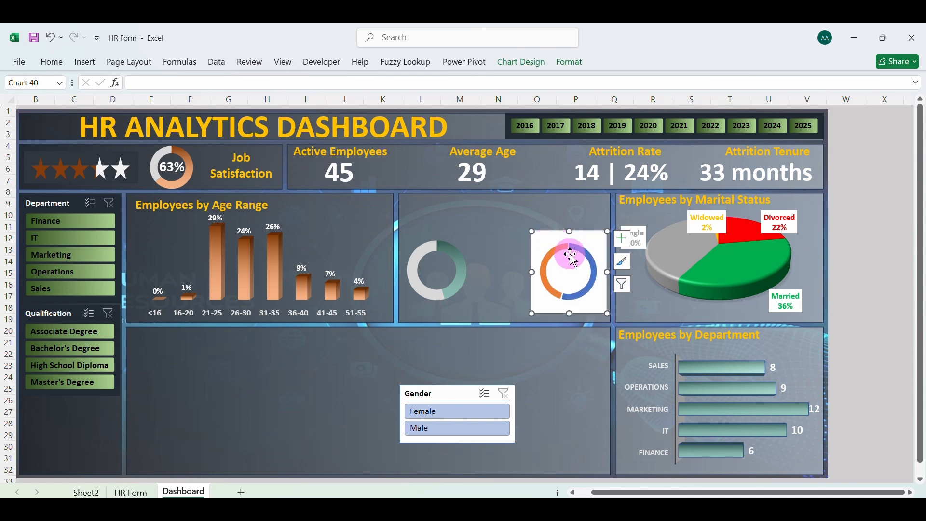
# Remove the fill and border from the chart area of the new male doughnut chart
pyautogui.rightClick(578, 227)
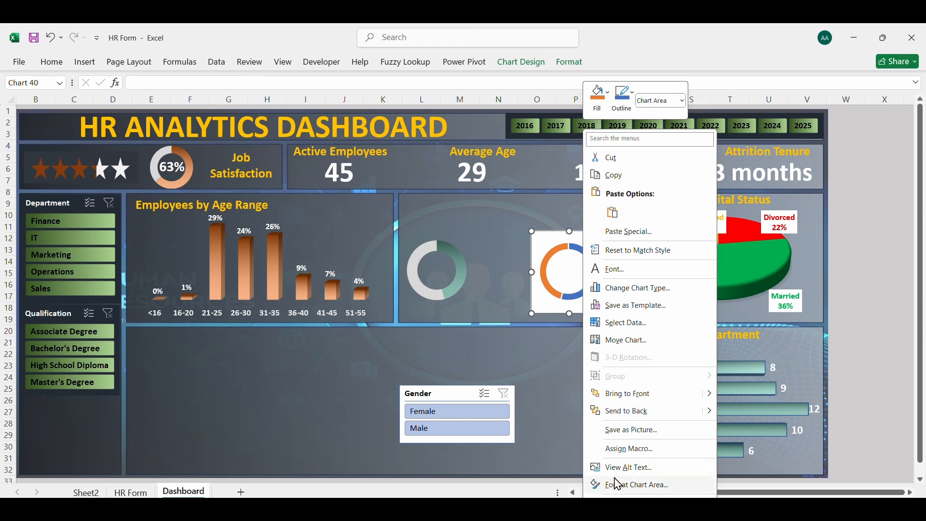
pyautogui.click(627, 485)
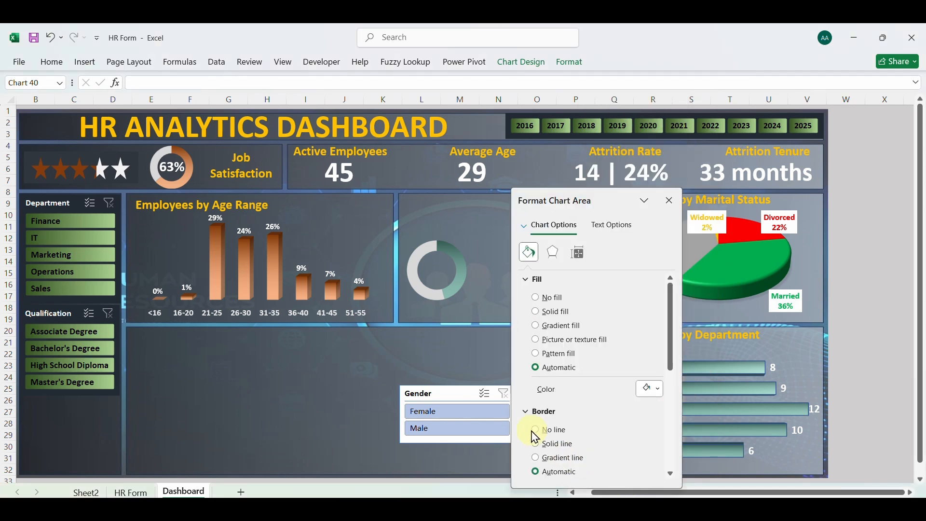
pyautogui.click(540, 431)
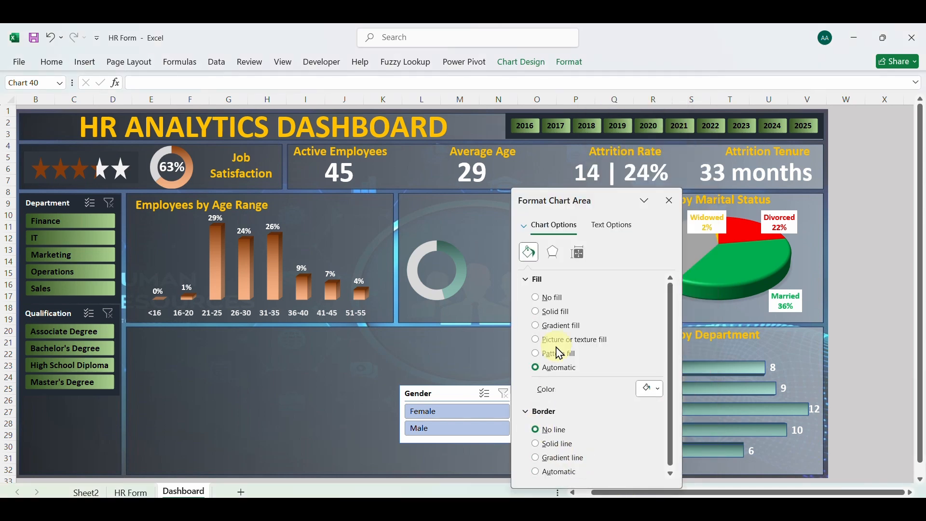
pyautogui.click(538, 300)
pyautogui.moveTo(587, 197); pyautogui.dragTo(689, 201)
# Set the male doughnut series to no border line and a doughnut hole size of 65%
pyautogui.click(555, 253)
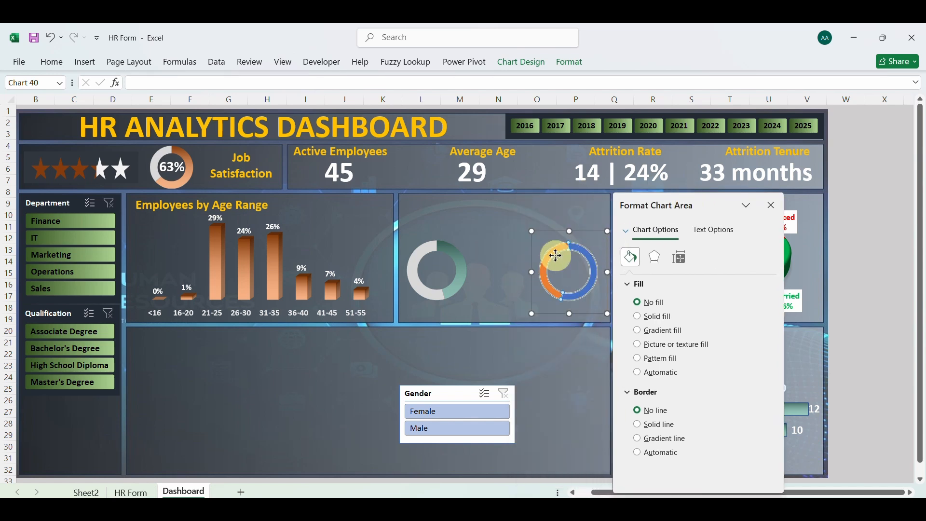
pyautogui.click(654, 450)
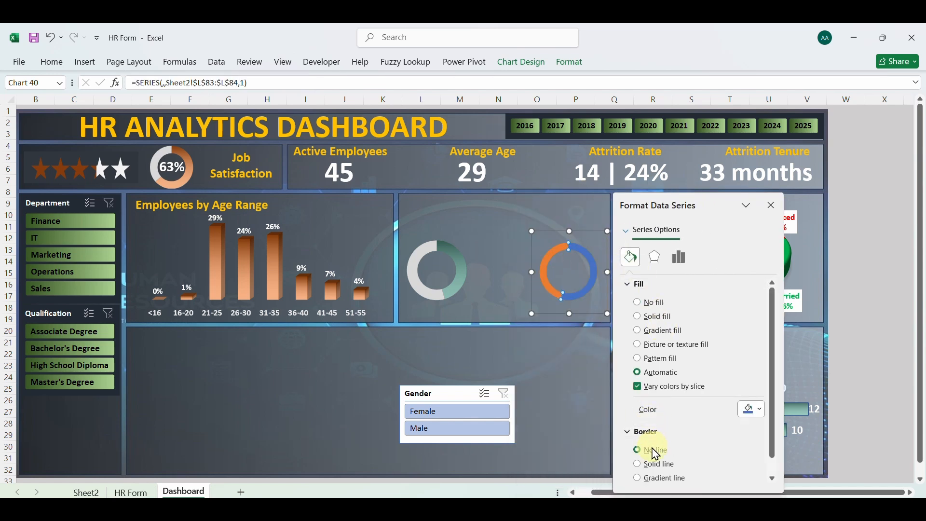
pyautogui.click(682, 266)
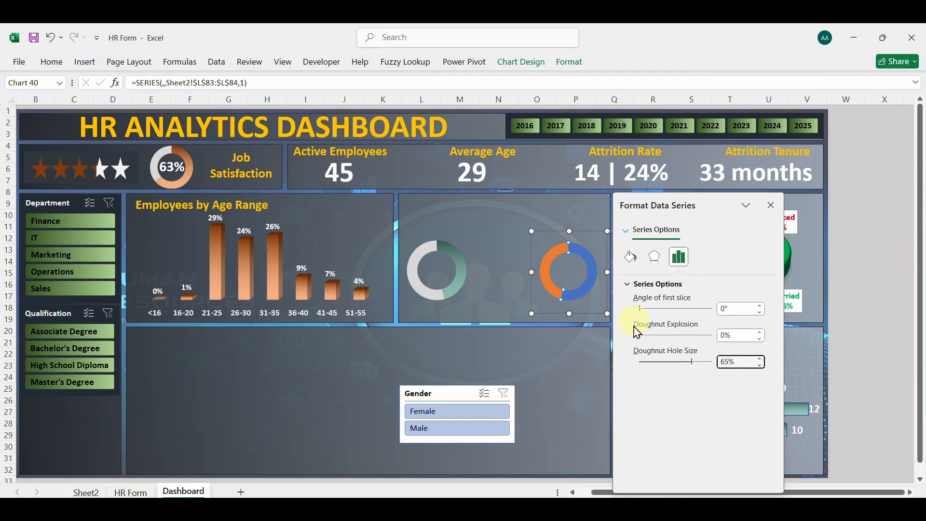
# Fill the orange slice of the male doughnut with solid light grey
pyautogui.click(549, 266)
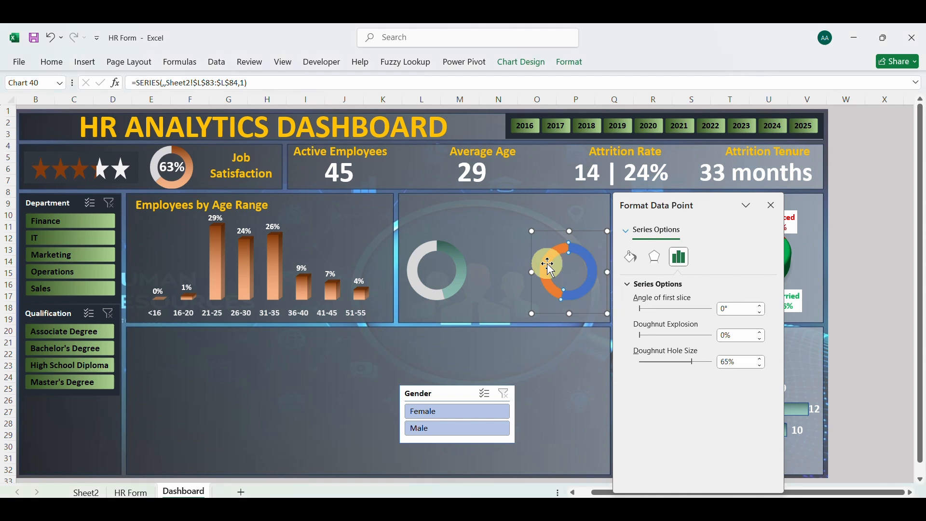
pyautogui.click(632, 258)
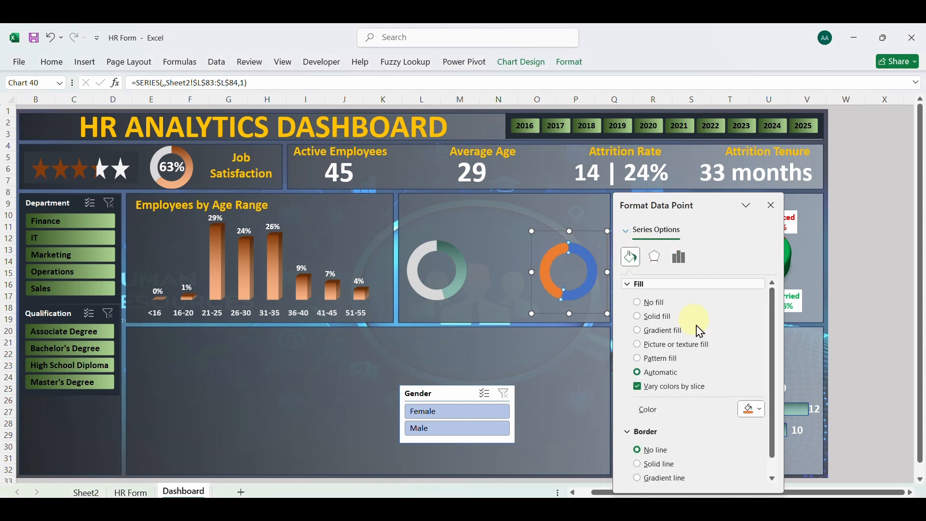
pyautogui.click(761, 413)
pyautogui.click(748, 246)
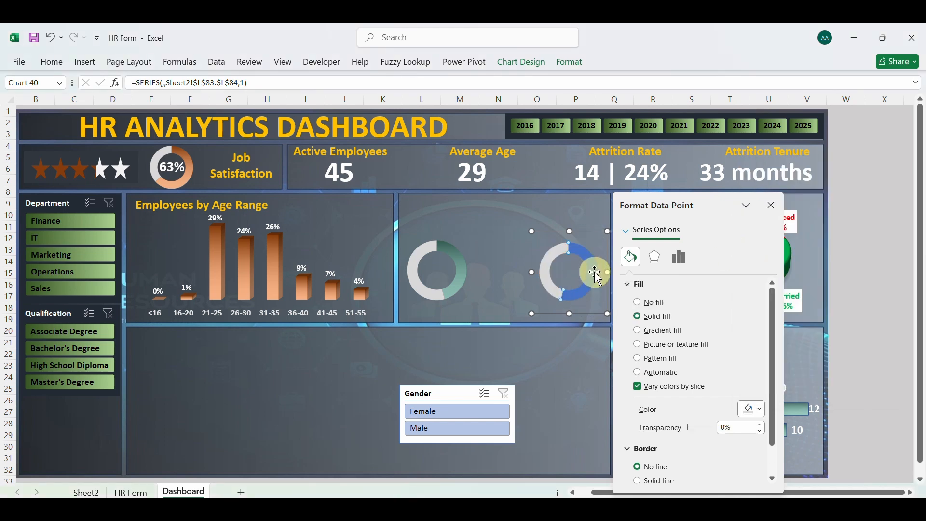
# Give the blue slice of the male doughnut a green linear gradient fill matching the female doughnut
pyautogui.click(659, 372)
pyautogui.click(761, 413)
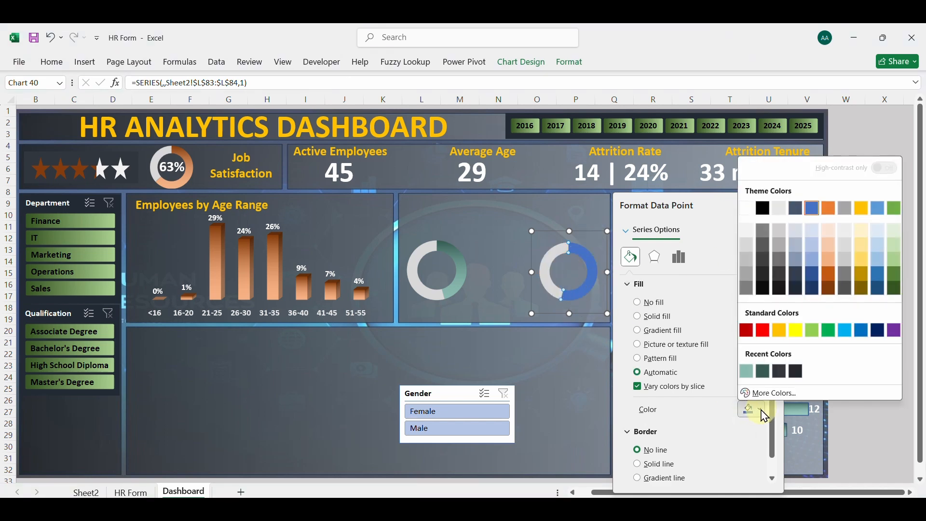
pyautogui.click(690, 416)
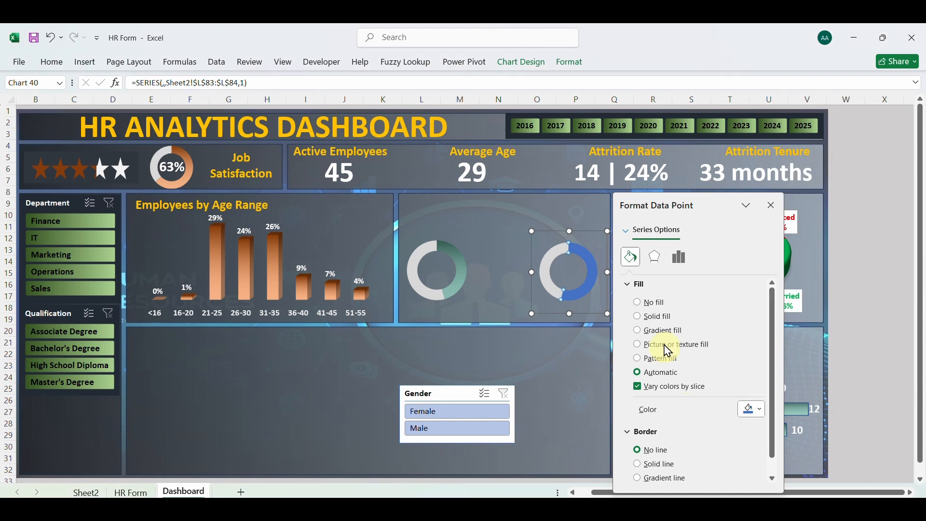
pyautogui.click(639, 332)
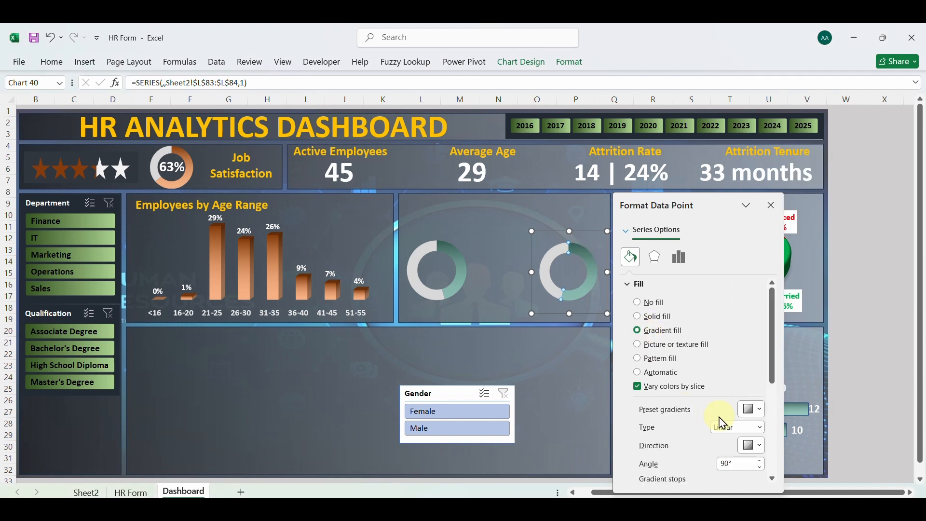
pyautogui.click(772, 205)
pyautogui.click(592, 367)
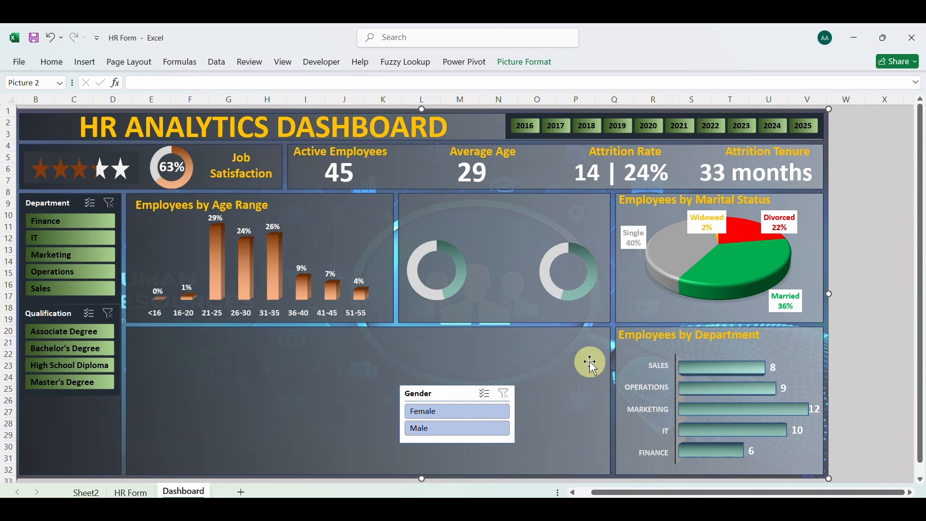
# Duplicate the Active Employees label and place the copy below the female doughnut chart
pyautogui.click(324, 156)
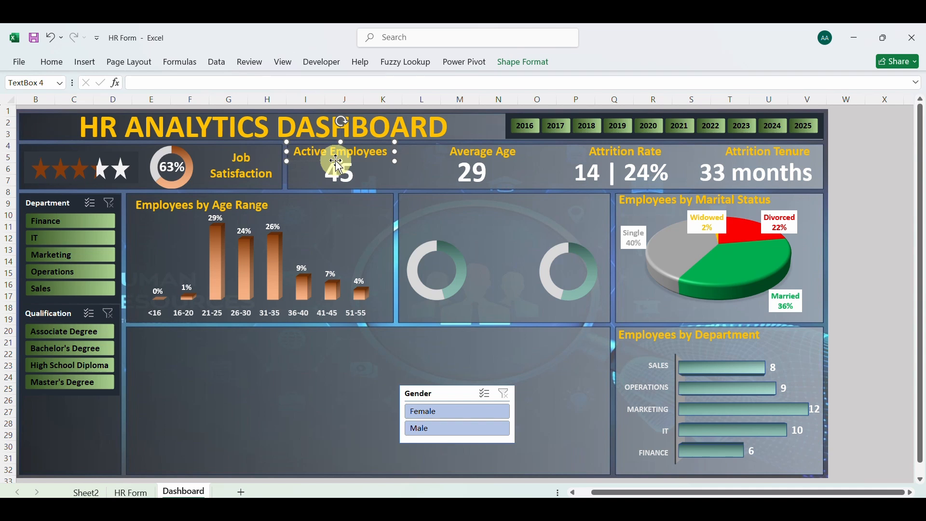
pyautogui.hotkey('ctrl', 'd')
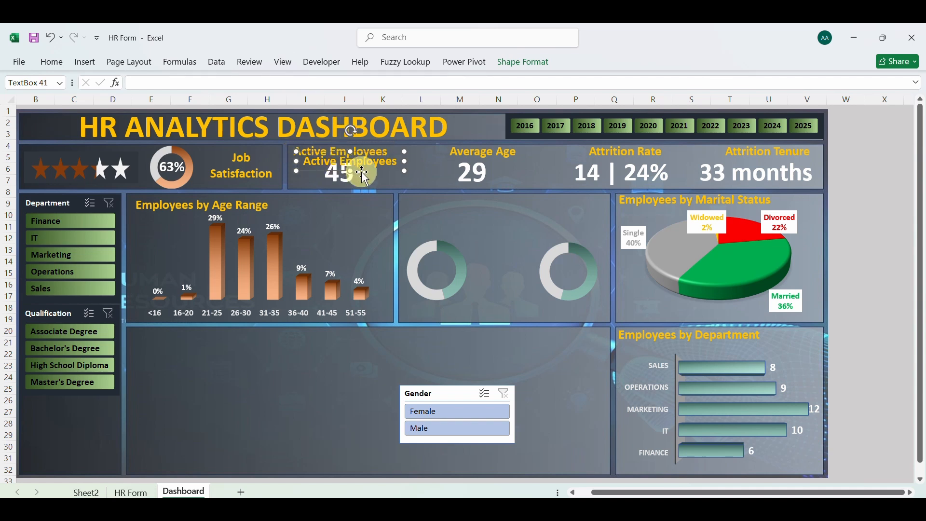
pyautogui.moveTo(365, 175); pyautogui.dragTo(471, 320)
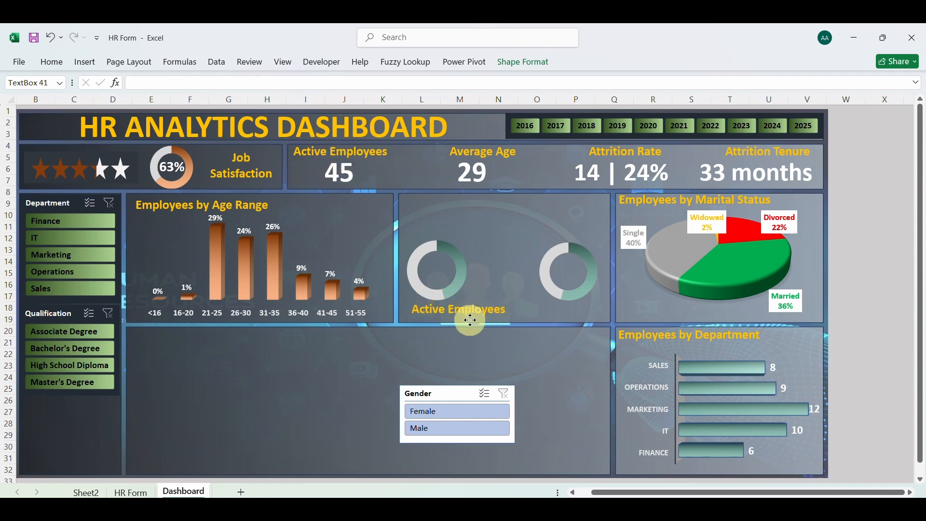
# Change the copied label's text to Female, narrow its box and centre it under the female doughnut
pyautogui.doubleClick(473, 311)
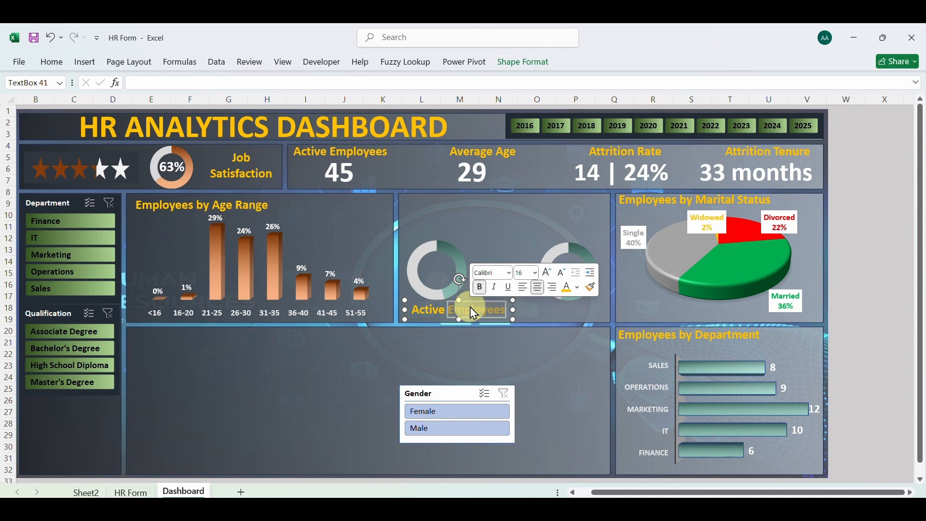
pyautogui.press('BackSpace')
pyautogui.press('BackSpace')
pyautogui.press('BackSpace')
pyautogui.press('BackSpace')
pyautogui.press('BackSpace')
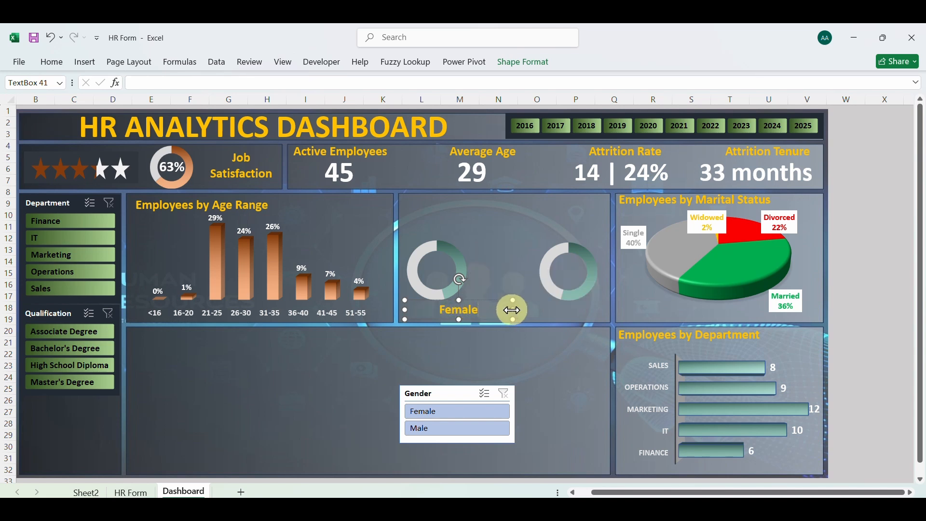
pyautogui.moveTo(514, 311); pyautogui.dragTo(467, 317)
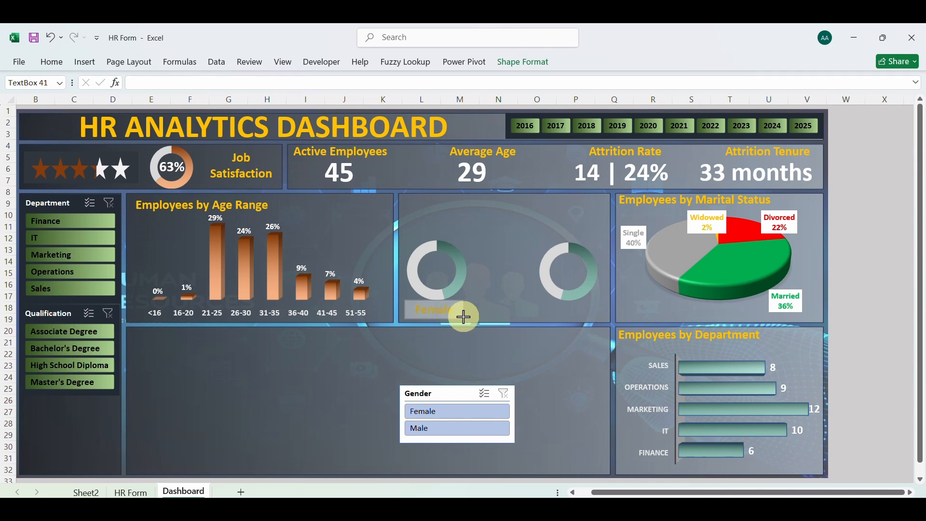
pyautogui.moveTo(458, 317); pyautogui.dragTo(440, 321)
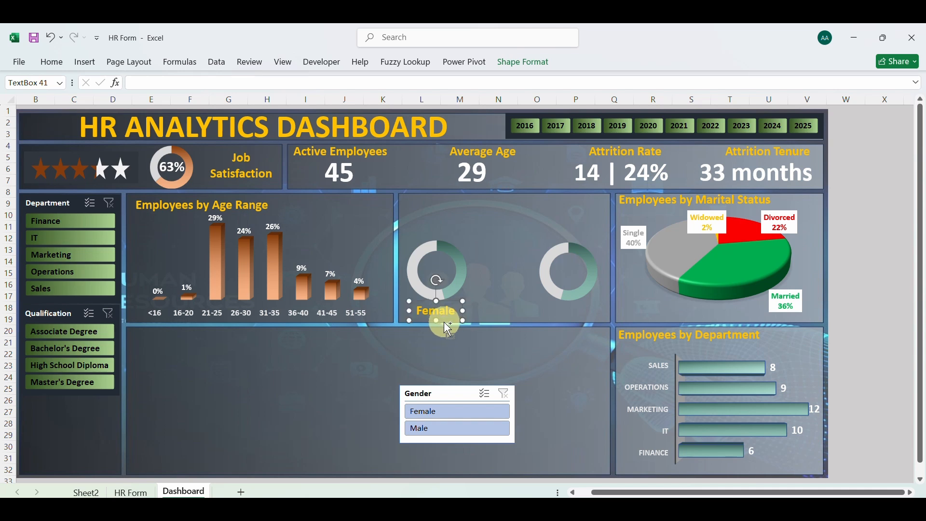
# Duplicate the Female label, place the copy under the second doughnut and change its text to Male
pyautogui.hotkey('ctrl', 'd')
pyautogui.moveTo(456, 338); pyautogui.dragTo(578, 322)
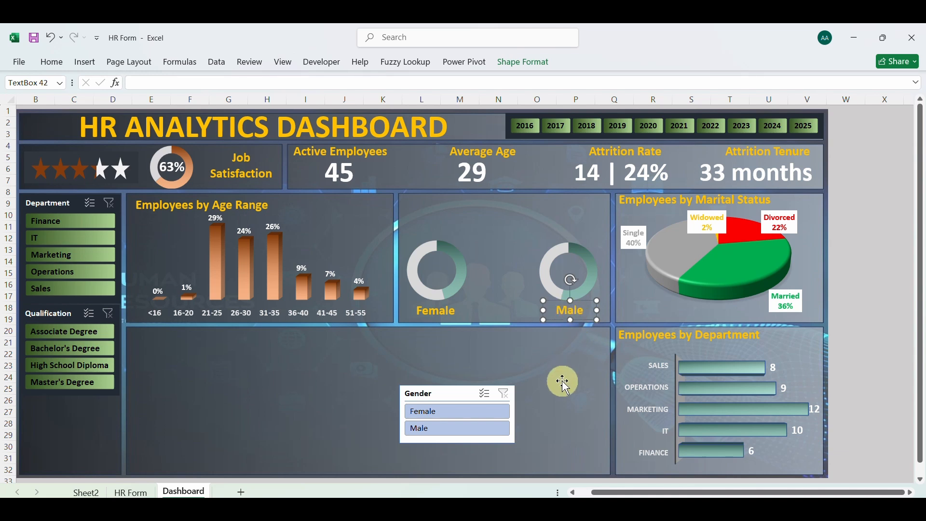
pyautogui.click(562, 356)
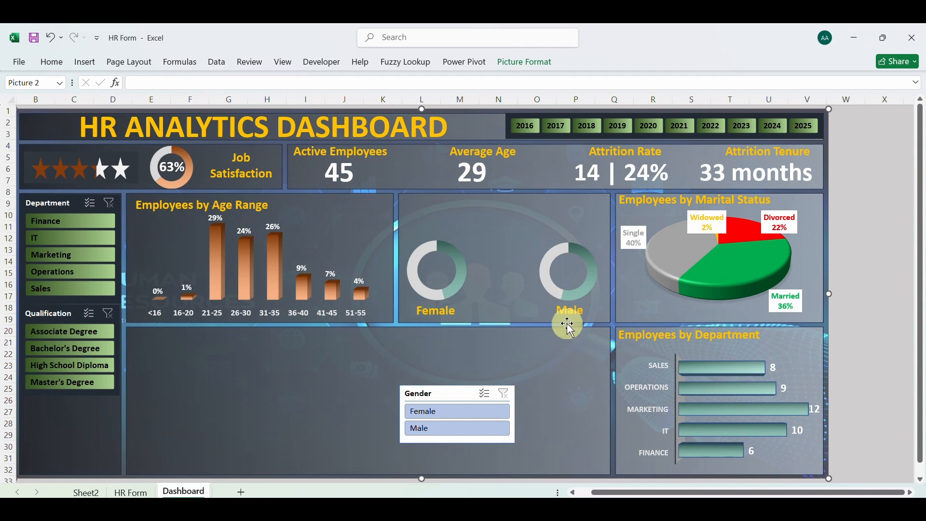
# Duplicate the active employees value box near the female doughnut and link the copy to cell F84 on Sheet2
pyautogui.click(350, 182)
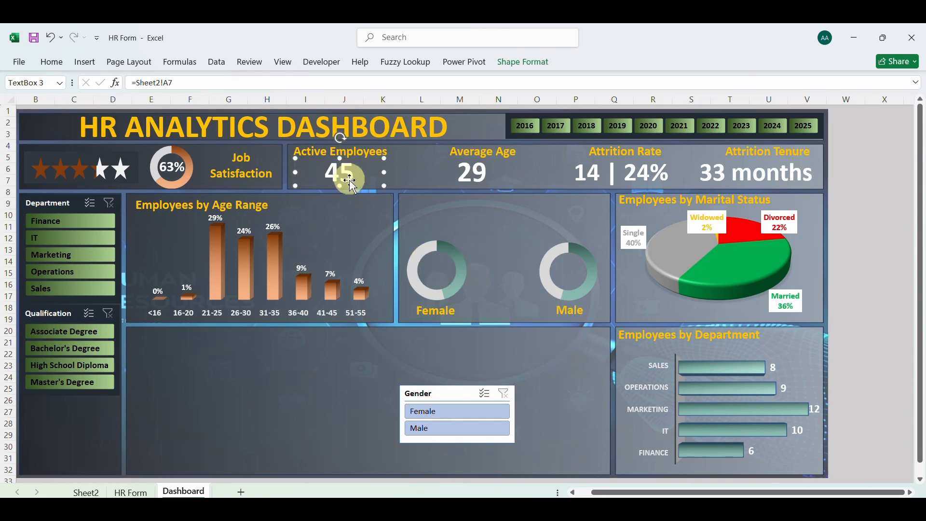
pyautogui.moveTo(355, 190); pyautogui.dragTo(388, 247)
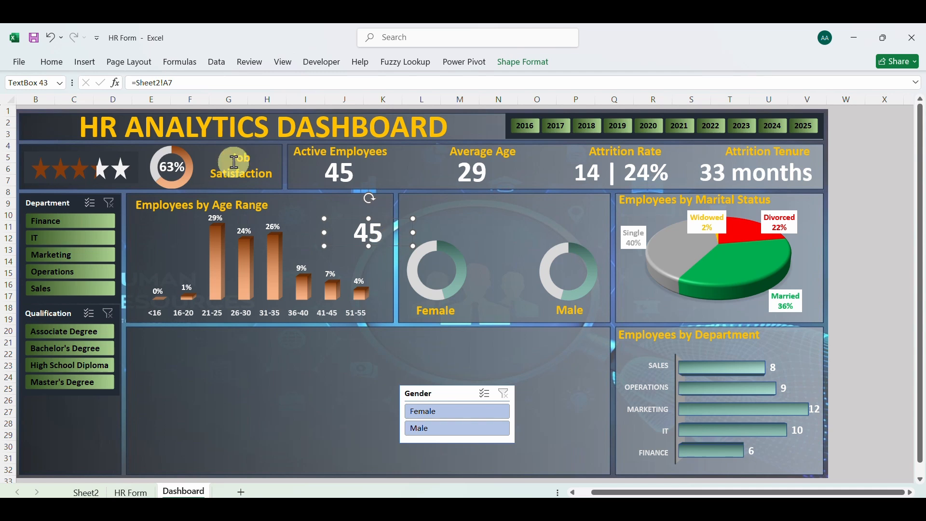
pyautogui.click(170, 85)
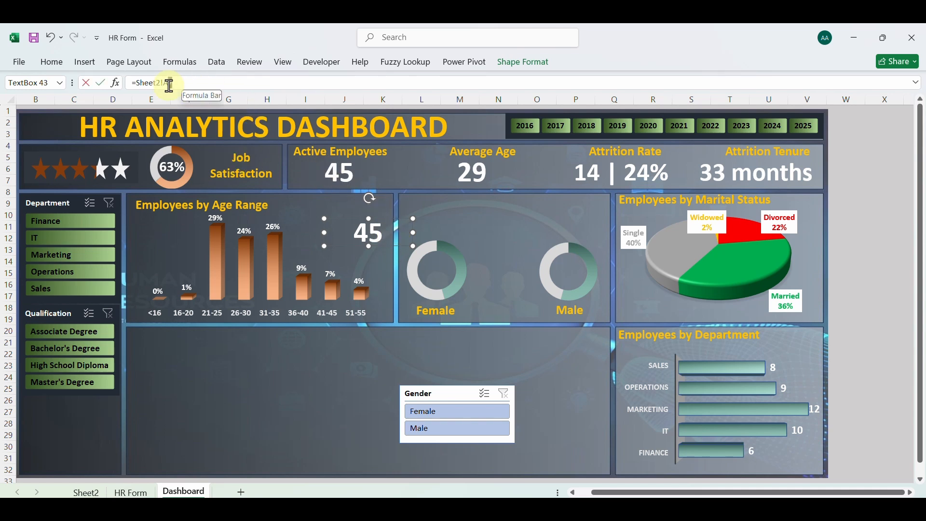
pyautogui.moveTo(142, 86); pyautogui.dragTo(138, 85)
pyautogui.press('BackSpace')
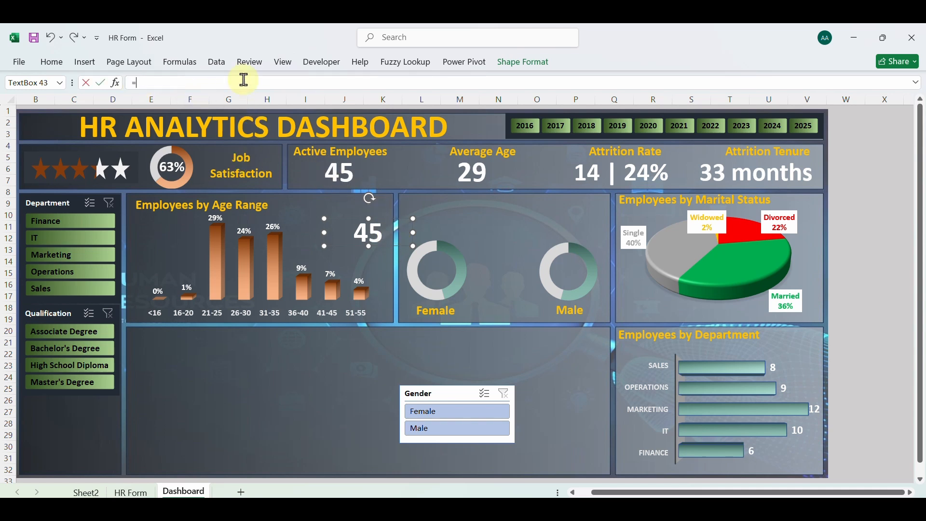
pyautogui.click(88, 491)
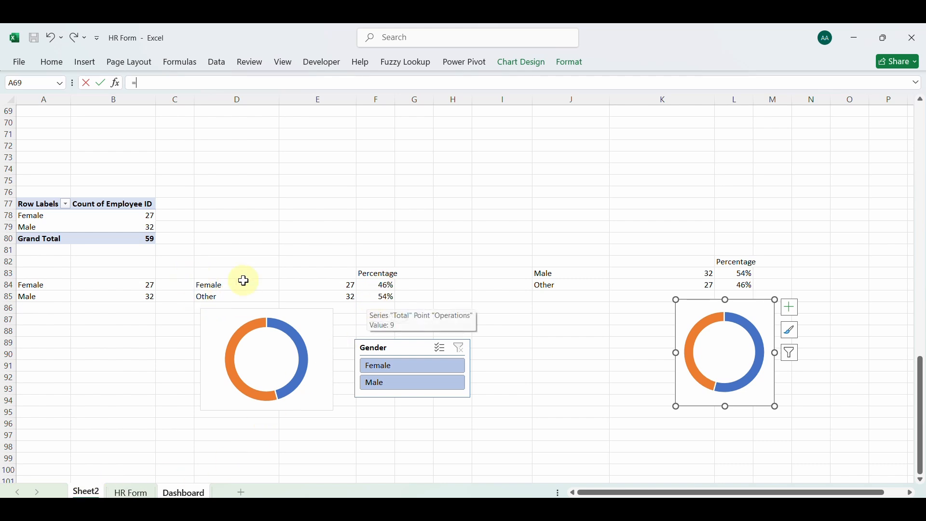
pyautogui.click(370, 283)
pyautogui.press('Return')
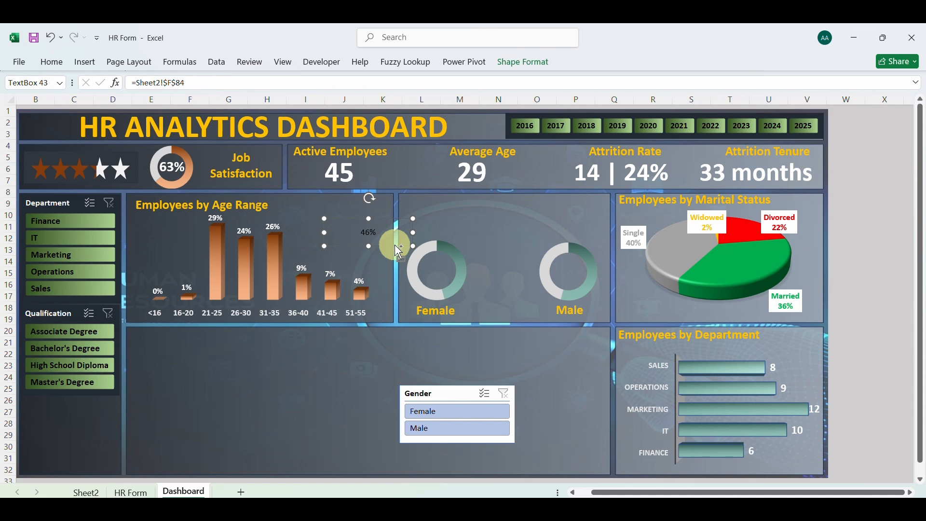
# Duplicate the female percentage box, place the copy above the male doughnut and link it to cell L83 on Sheet2
pyautogui.hotkey('ctrl', 'd')
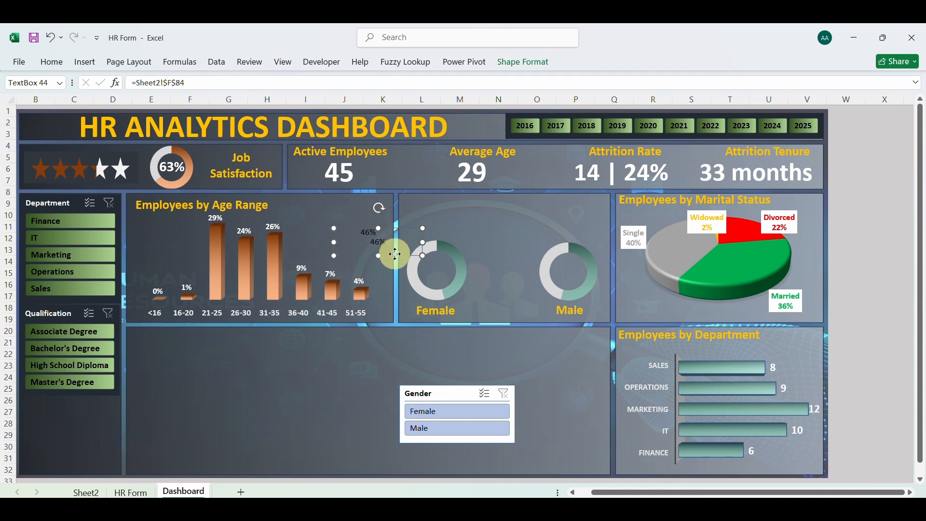
pyautogui.moveTo(396, 254); pyautogui.dragTo(558, 240)
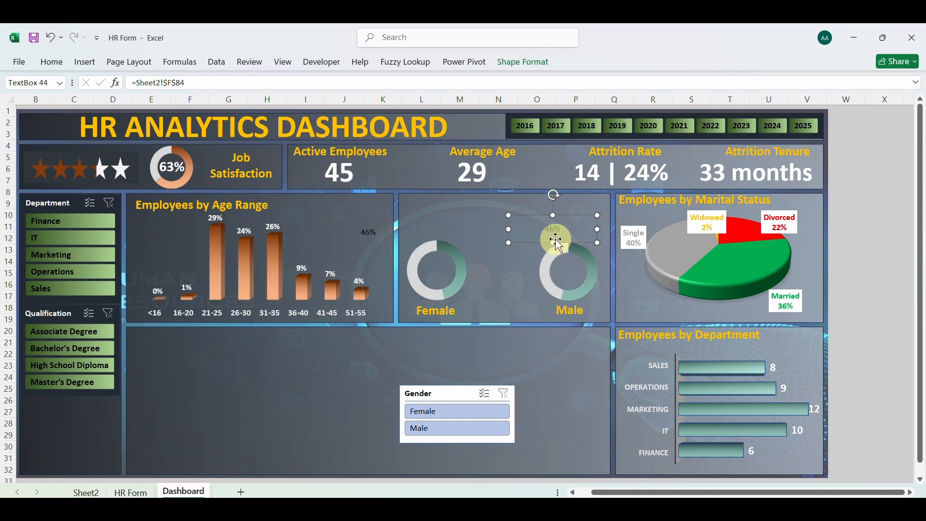
pyautogui.click(211, 87)
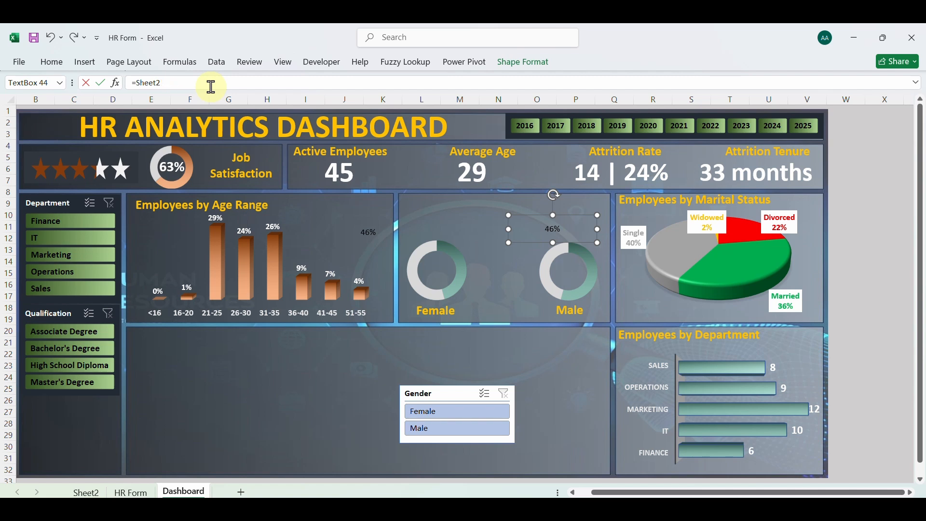
pyautogui.press('BackSpace')
pyautogui.press('BackSpace')
pyautogui.press('BackSpace')
pyautogui.press('BackSpace')
pyautogui.press('BackSpace')
pyautogui.press('BackSpace')
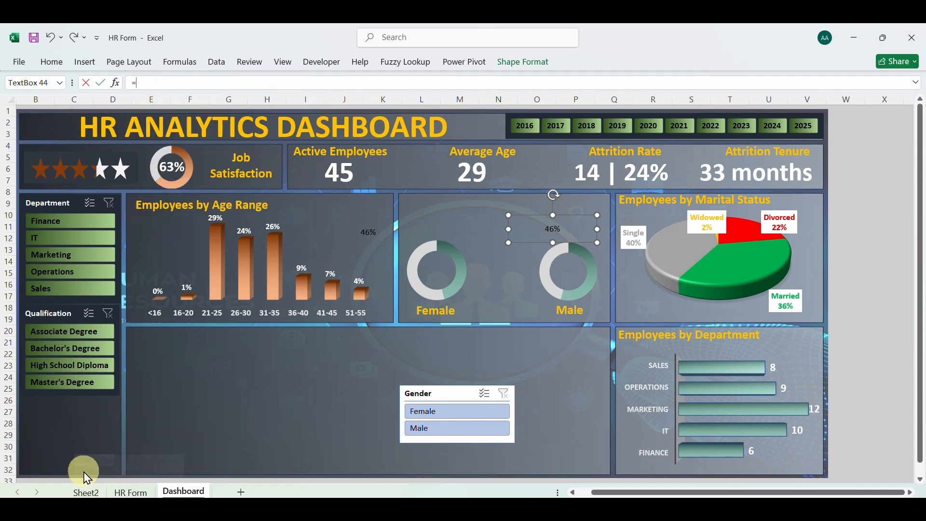
pyautogui.click(85, 492)
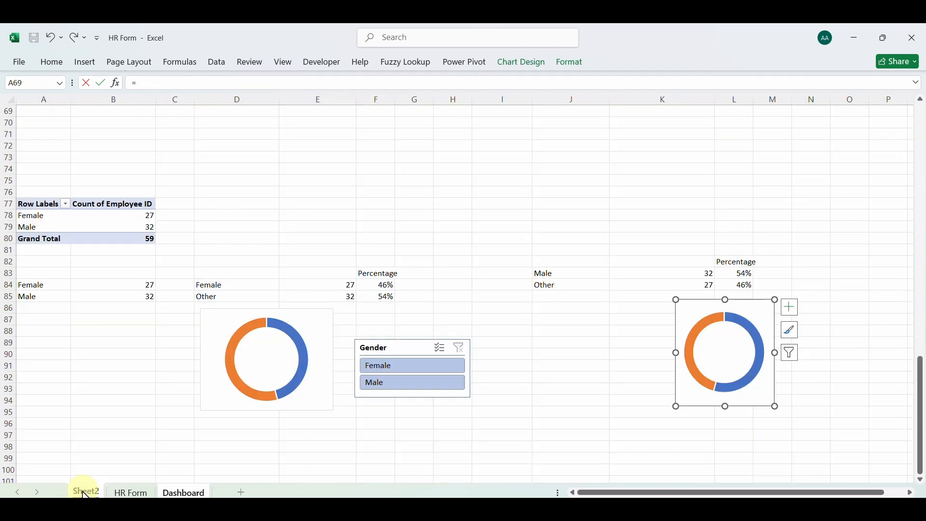
pyautogui.click(741, 274)
pyautogui.press('Return')
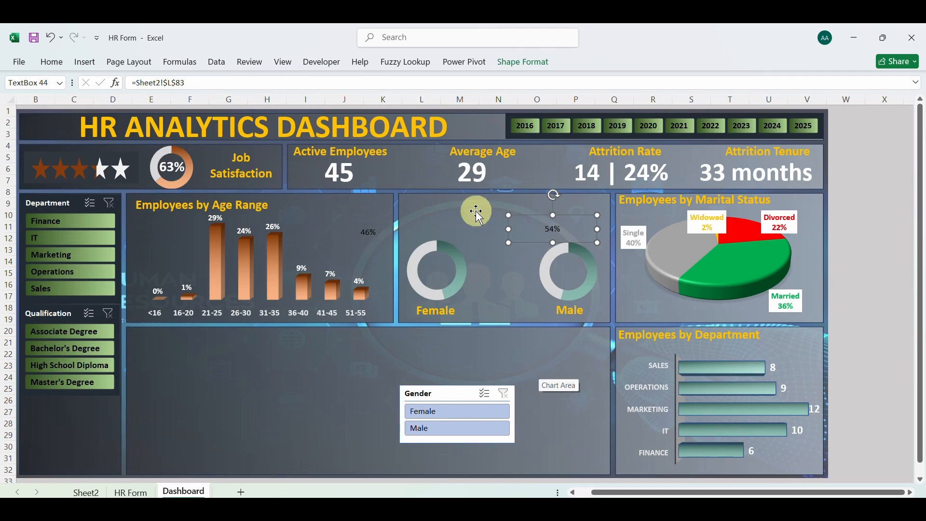
# Copy the formatting of the active employees value onto both the female and male percentage boxes with Format Painter
pyautogui.click(348, 171)
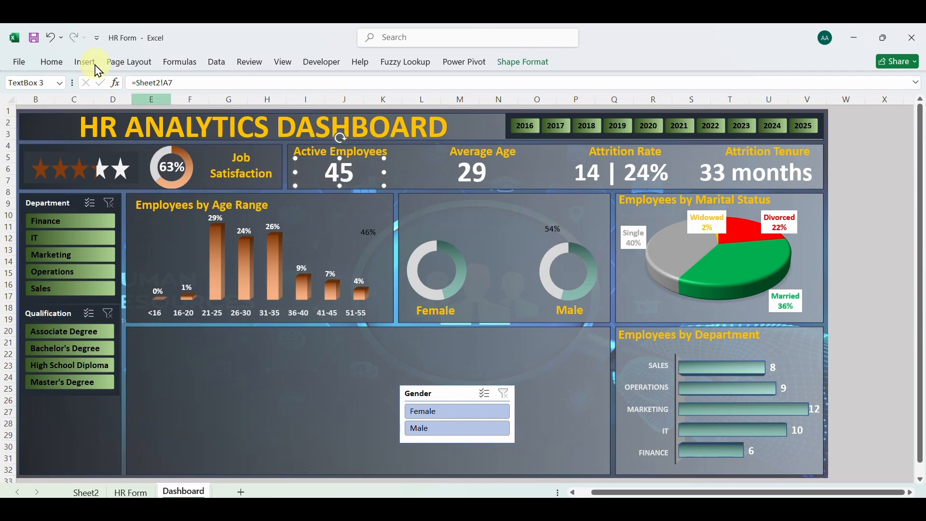
pyautogui.click(51, 63)
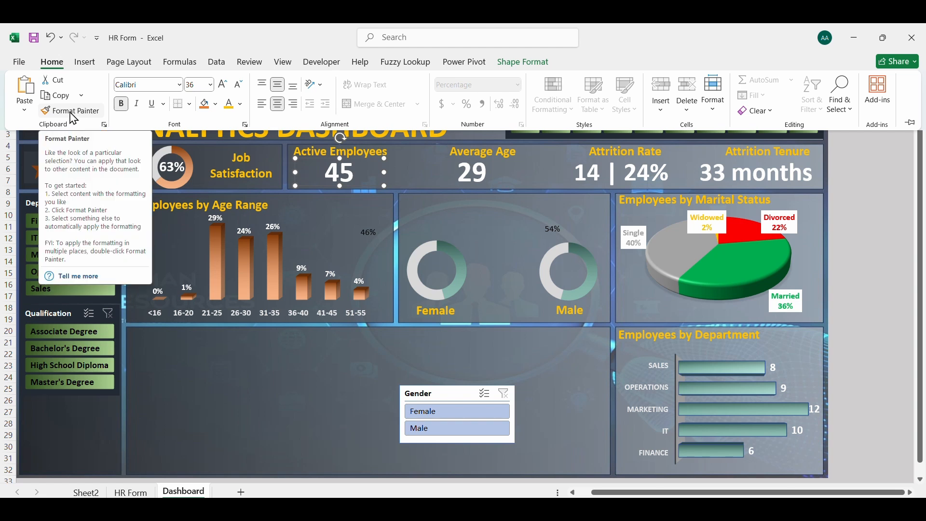
pyautogui.click(69, 113)
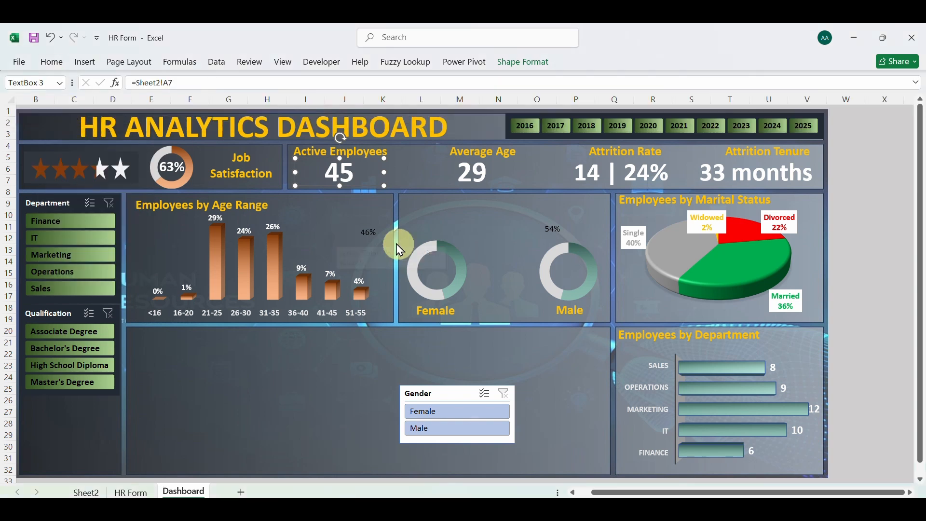
pyautogui.click(370, 235)
pyautogui.click(557, 235)
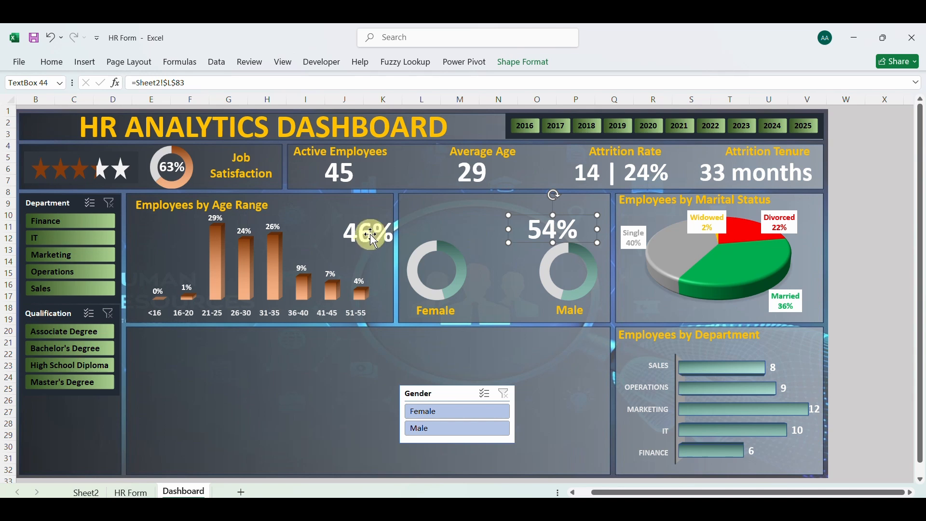
# Reduce the font size of both gender percentage boxes to 20
pyautogui.click(372, 236)
pyautogui.click(542, 228)
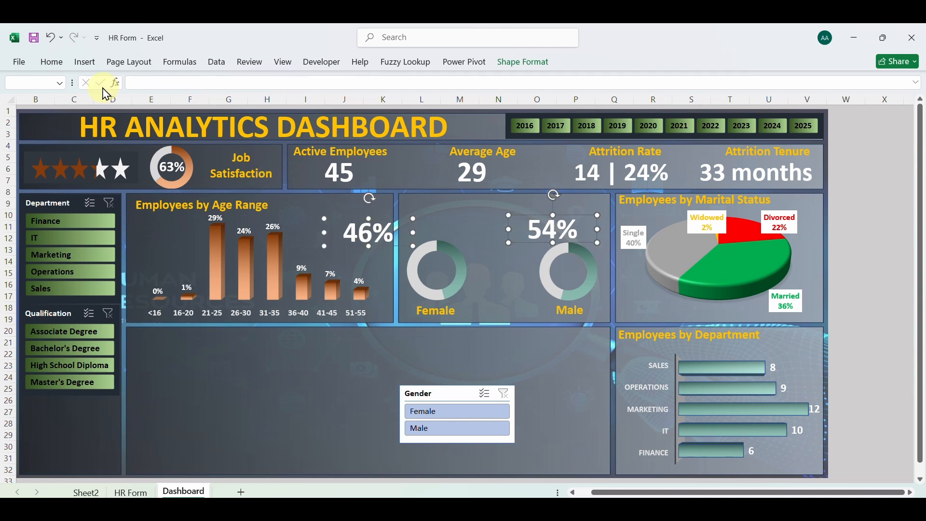
pyautogui.click(52, 62)
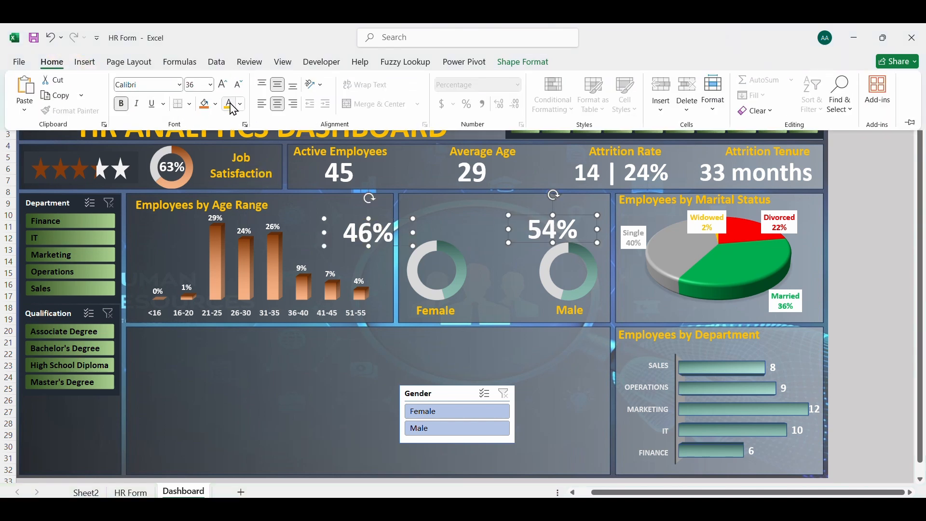
pyautogui.click(239, 91)
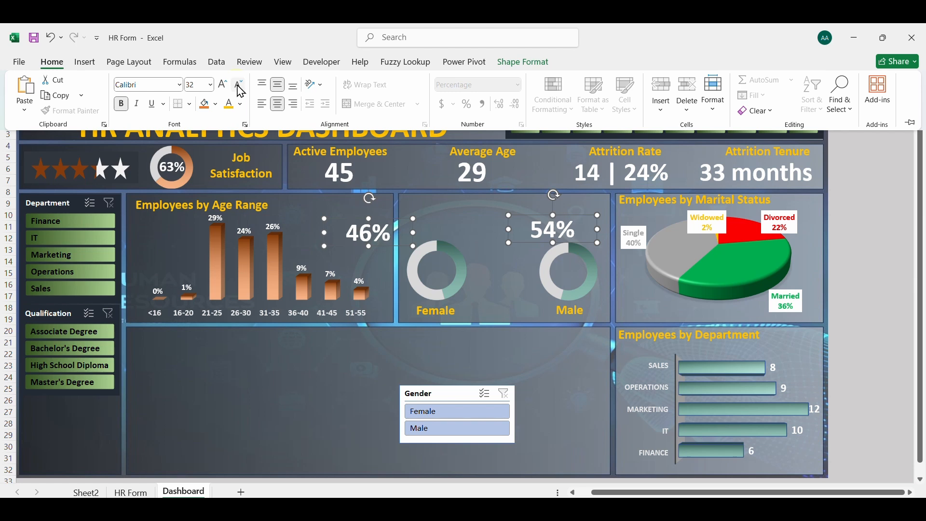
pyautogui.click(240, 91)
pyautogui.click(240, 92)
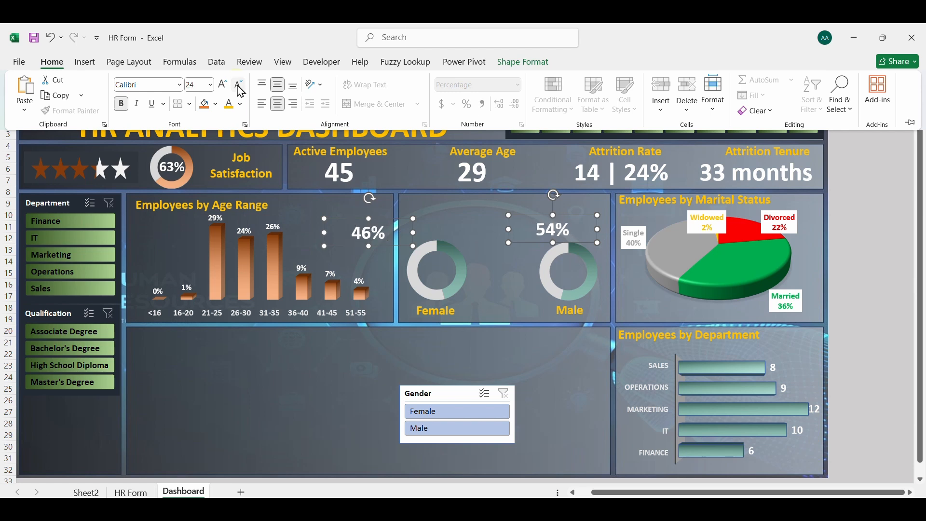
pyautogui.click(240, 92)
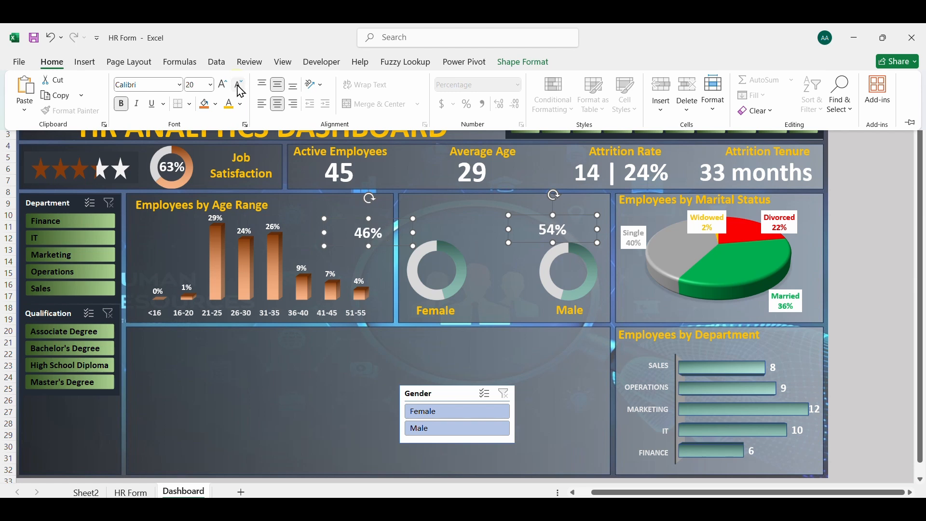
pyautogui.click(446, 221)
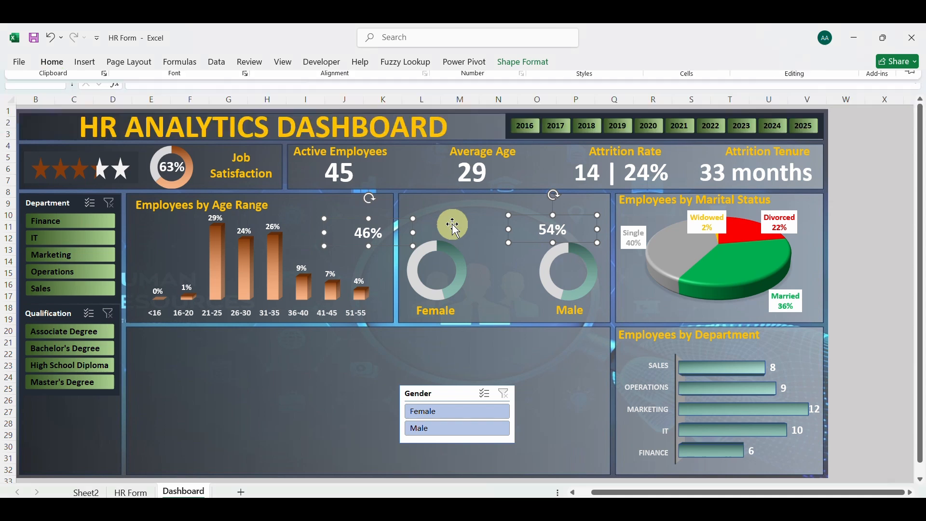
pyautogui.click(439, 226)
# Narrow each percentage box and centre it inside its doughnut, the female value in the first and the male value in the second
pyautogui.click(374, 235)
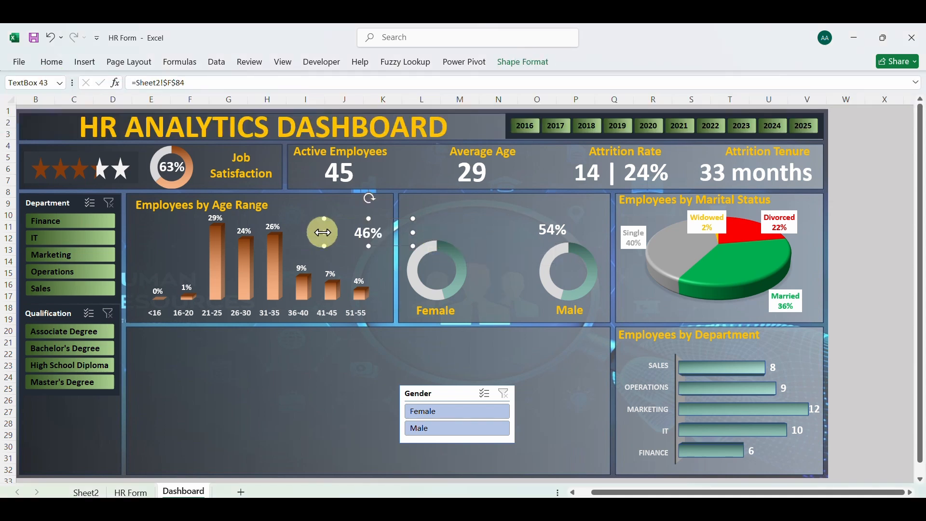
pyautogui.moveTo(325, 233); pyautogui.dragTo(428, 273)
pyautogui.click(554, 228)
pyautogui.moveTo(509, 228); pyautogui.dragTo(576, 282)
pyautogui.click(513, 284)
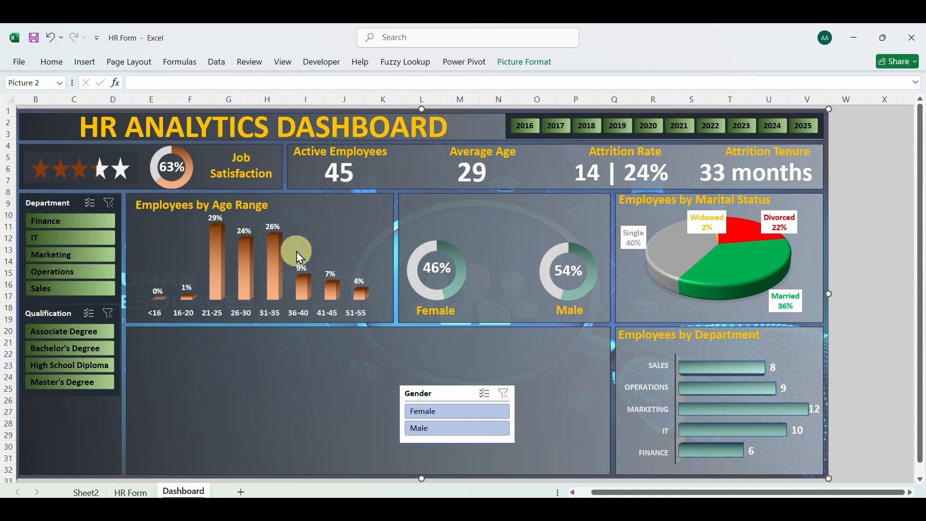
# Insert the avatar and avatar-user pictures from this device into the dashboard sheet
pyautogui.click(86, 62)
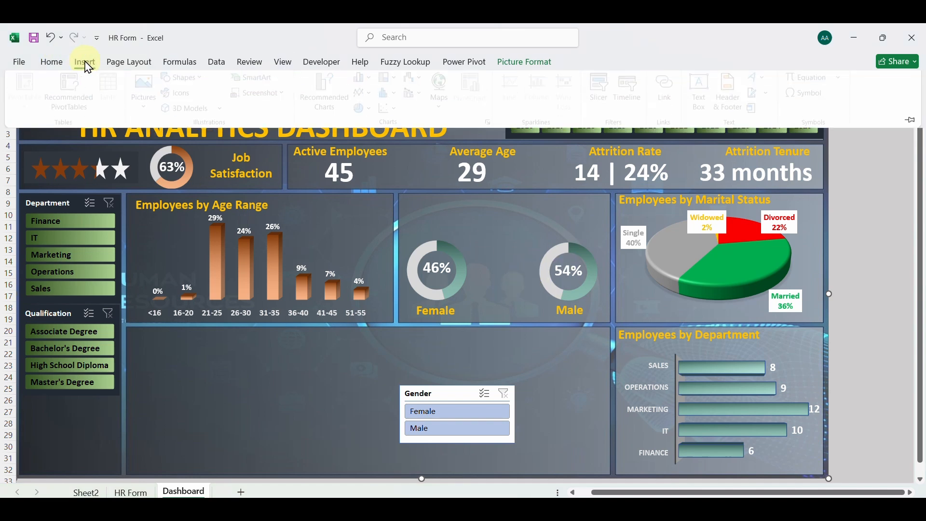
pyautogui.click(149, 94)
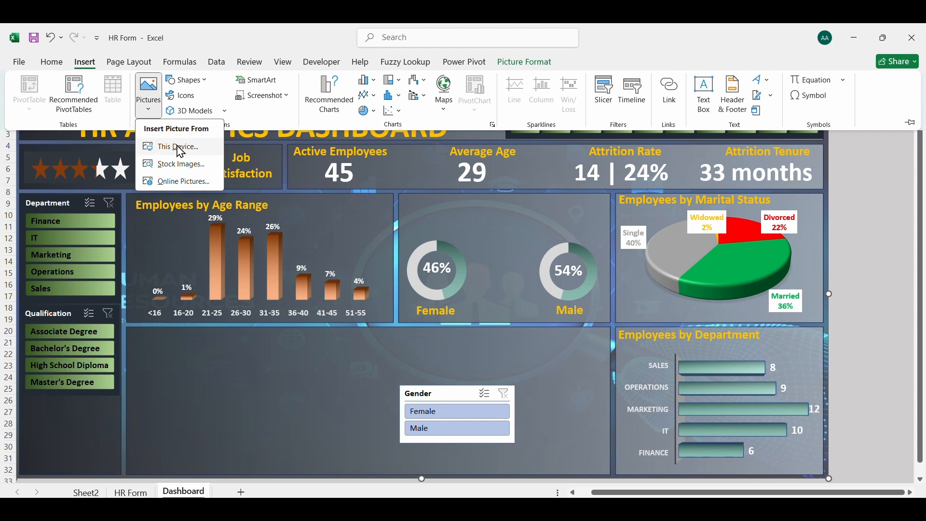
pyautogui.click(176, 145)
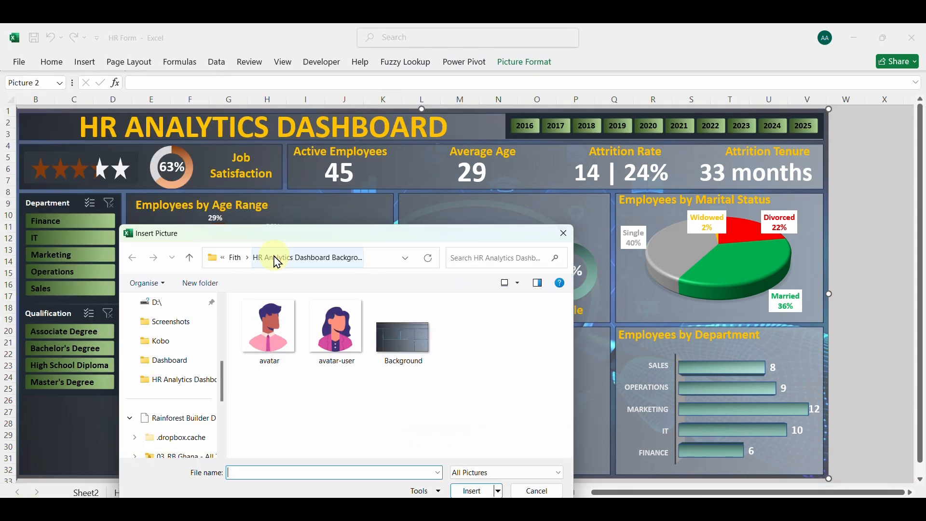
pyautogui.click(319, 340)
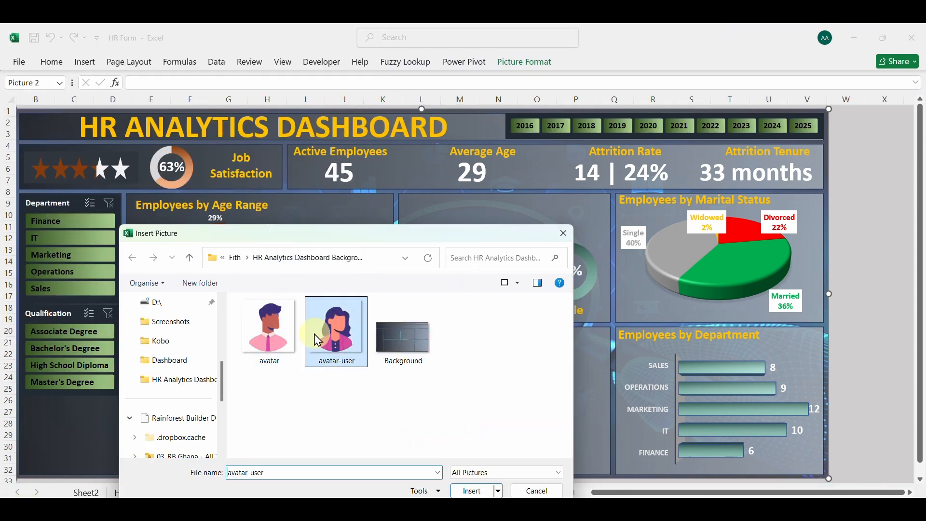
pyautogui.keyDown('ctrl'); pyautogui.click(272, 340); pyautogui.keyUp('ctrl')
pyautogui.click(472, 492)
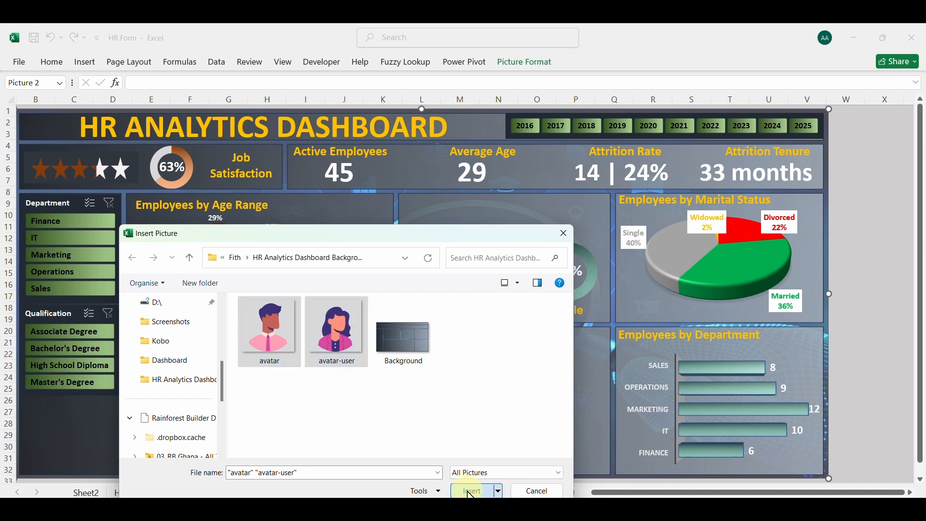
# Shrink the two inserted avatar pictures together to small icons and move them onto the dashboard's lower middle area
pyautogui.scroll(-7, 581, 369)
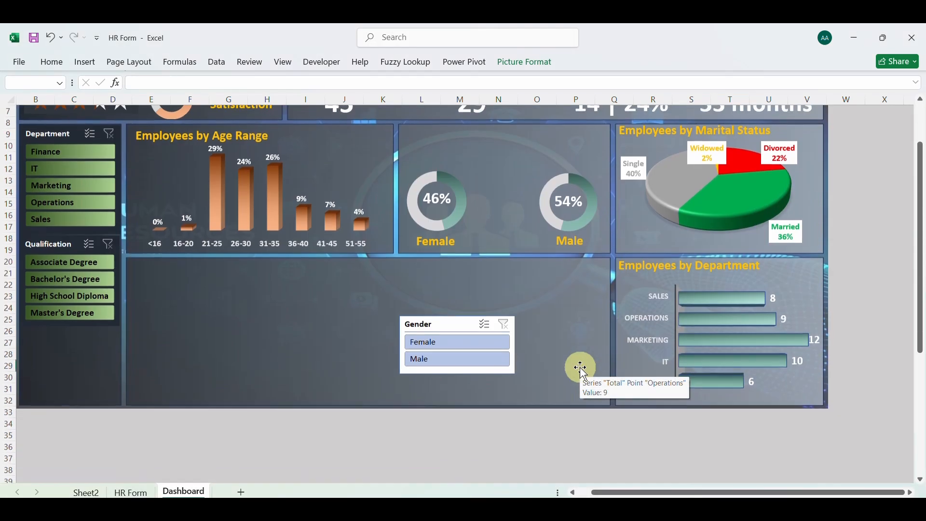
pyautogui.scroll(-4, 581, 369)
pyautogui.scroll(11, 582, 369)
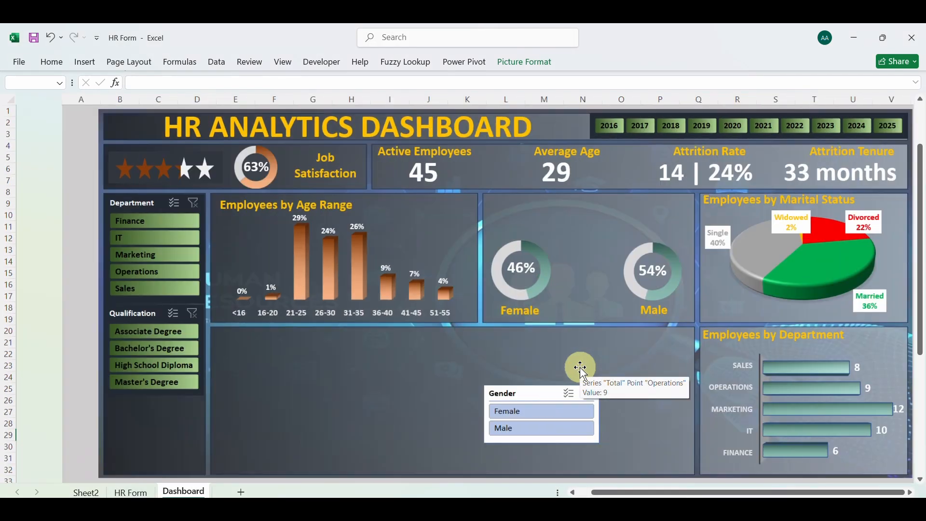
pyautogui.hscroll(-1, 581, 369)
pyautogui.scroll(-1, 581, 369)
pyautogui.hscroll(4, 581, 369)
pyautogui.scroll(-3, 581, 369)
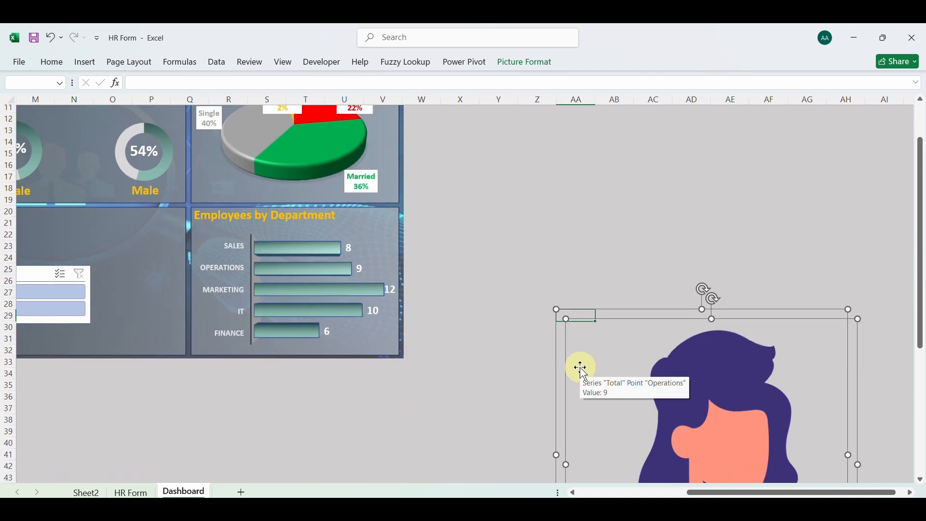
pyautogui.scroll(-4, 572, 333)
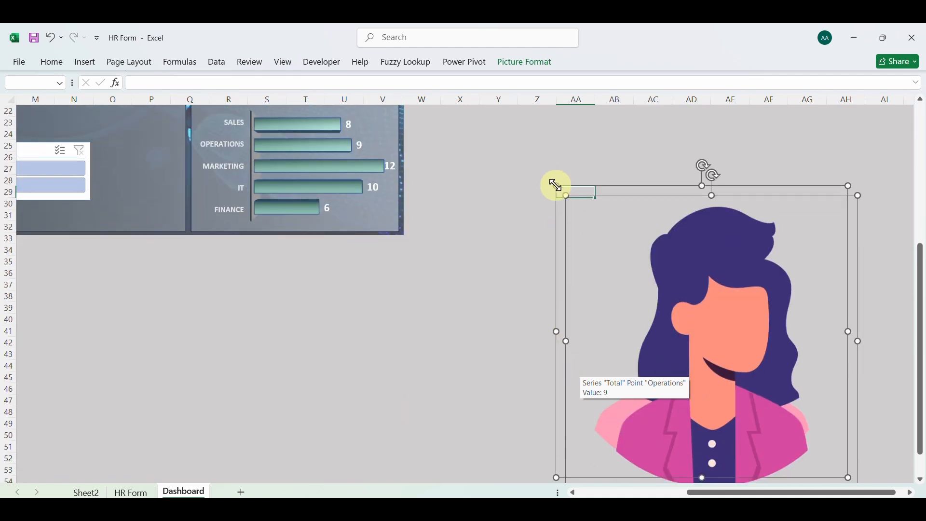
pyautogui.moveTo(557, 185); pyautogui.dragTo(511, 189)
pyautogui.moveTo(513, 192); pyautogui.dragTo(165, 154)
pyautogui.scroll(6, 167, 158)
pyautogui.hscroll(-2, 168, 162)
pyautogui.scroll(1, 166, 158)
pyautogui.hscroll(-5, 166, 158)
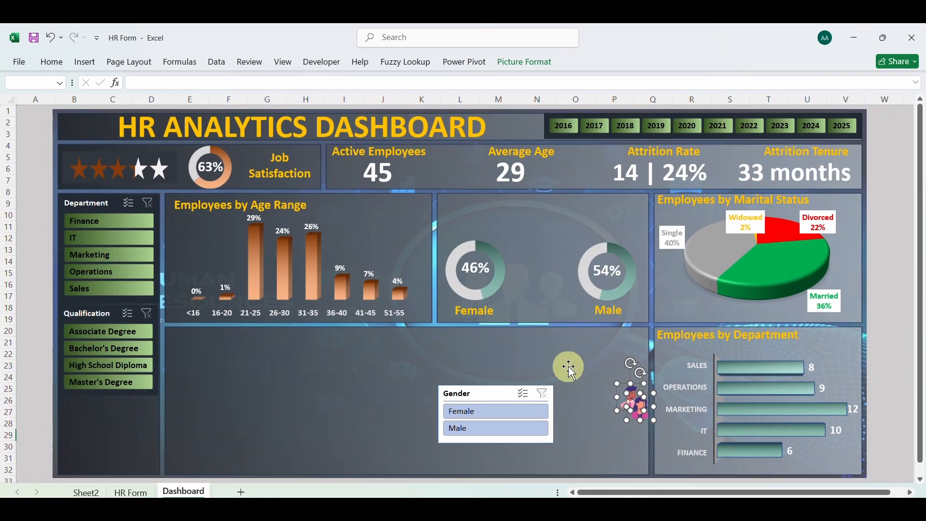
# Place the woman avatar beside the Female label and the man avatar beside the Male label, between the doughnuts
pyautogui.moveTo(642, 403); pyautogui.dragTo(520, 297)
pyautogui.click(609, 370)
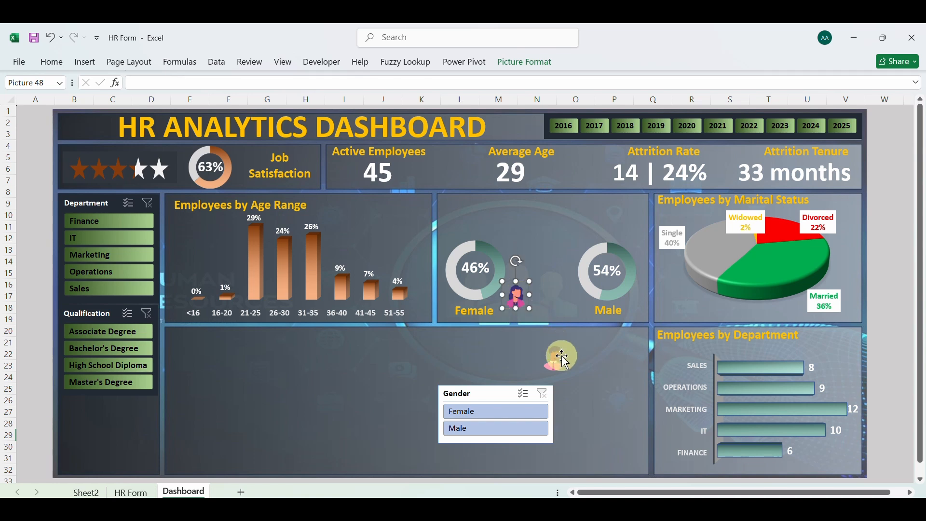
pyautogui.click(556, 359)
pyautogui.moveTo(550, 351); pyautogui.dragTo(563, 296)
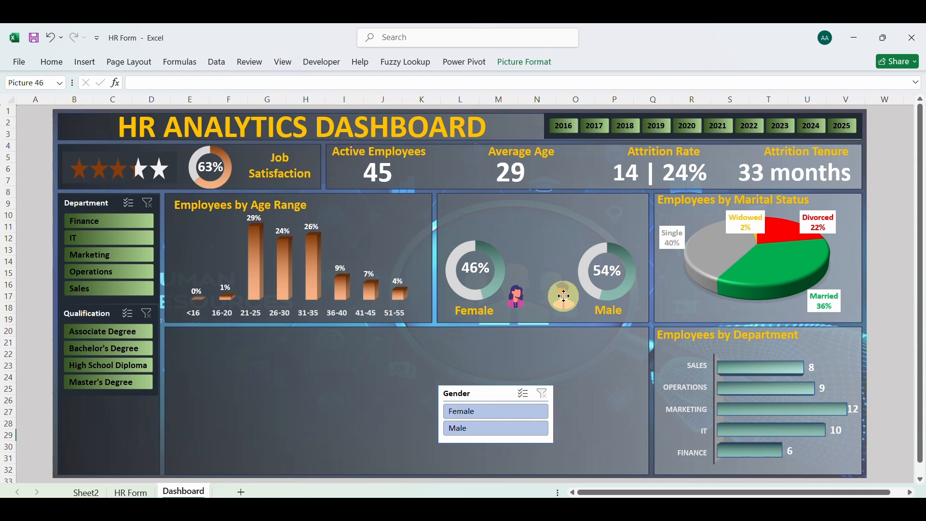
pyautogui.click(609, 394)
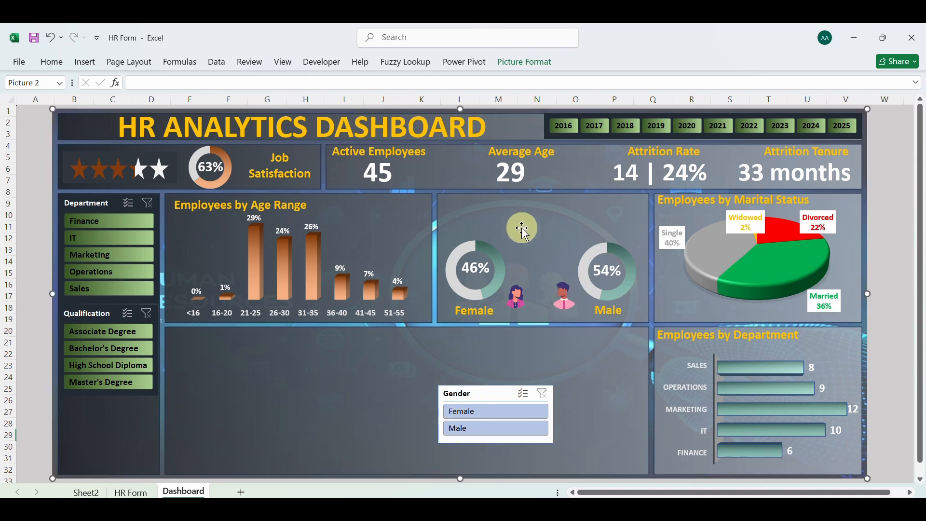
# Narrow the Gender slicer to about 1.22" wide and place it between the two doughnuts, above the avatars
pyautogui.click(475, 397)
pyautogui.moveTo(442, 416); pyautogui.dragTo(485, 415)
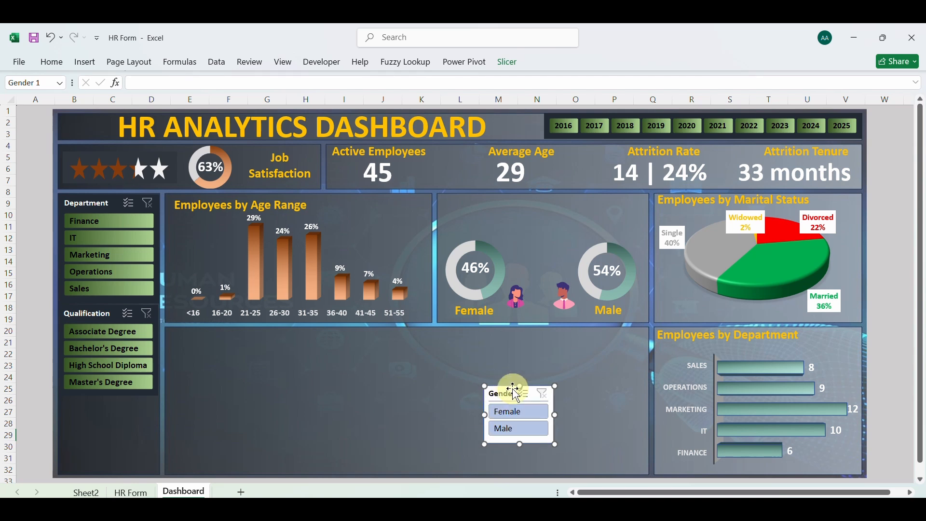
pyautogui.moveTo(519, 387); pyautogui.dragTo(526, 220)
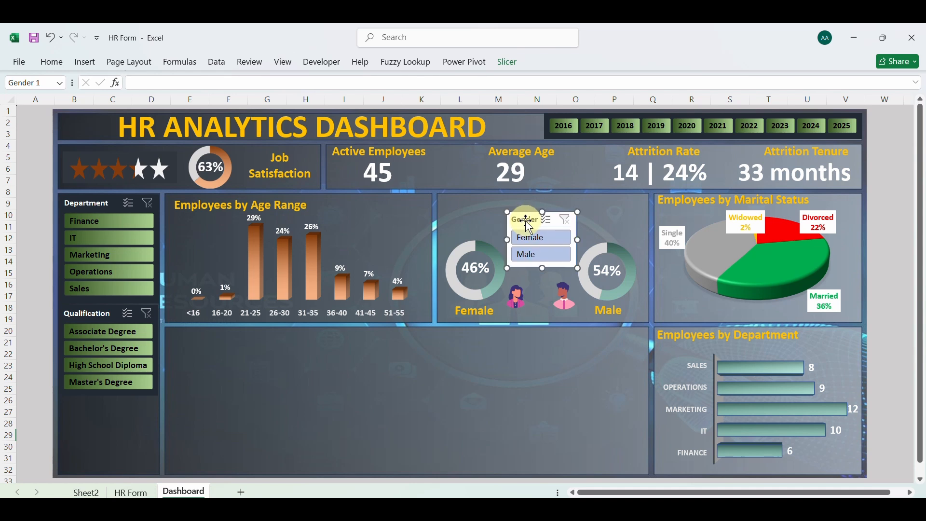
# Apply the custom dark slicer style with green buttons to the Gender slicer, matching the Department and Qualification slicers
pyautogui.click(510, 68)
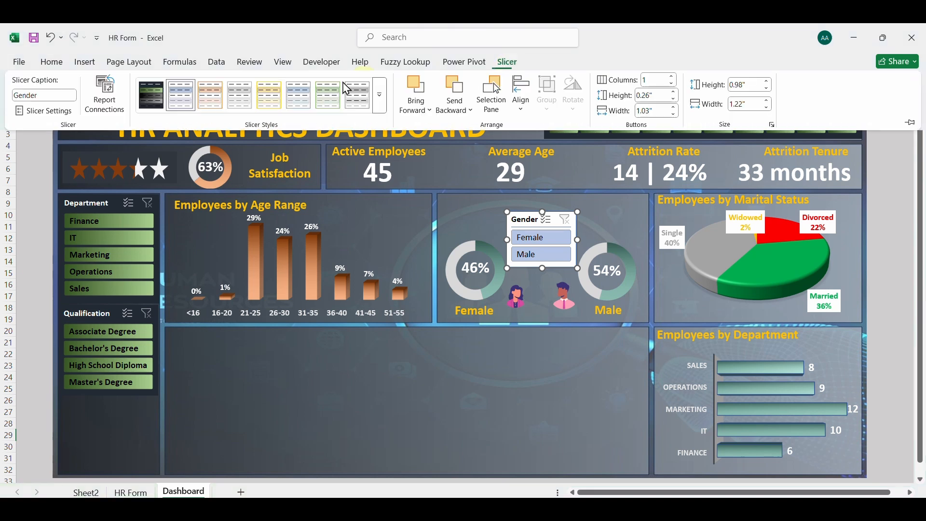
pyautogui.click(151, 95)
pyautogui.click(475, 352)
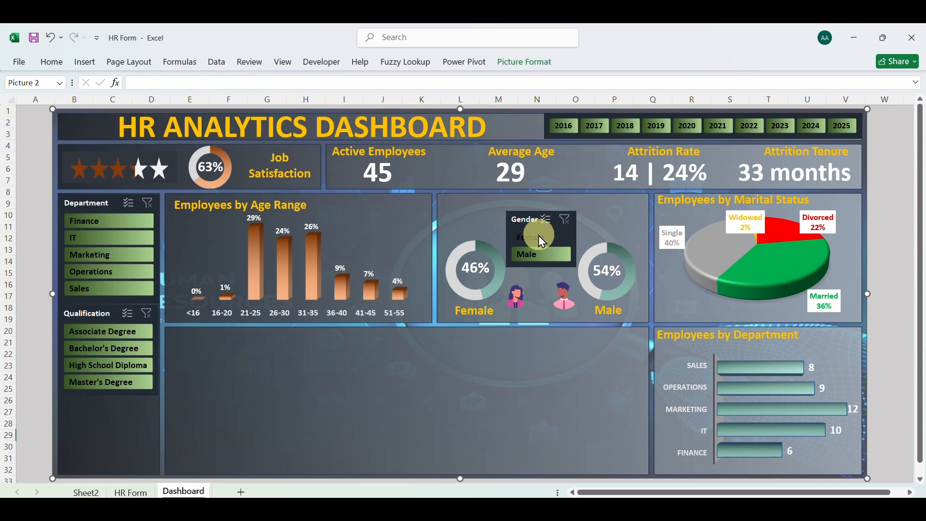
# Reduce the Employees by Age Range, Employees by Marital Status and Employees by Department titles to font size 14
pyautogui.click(284, 206)
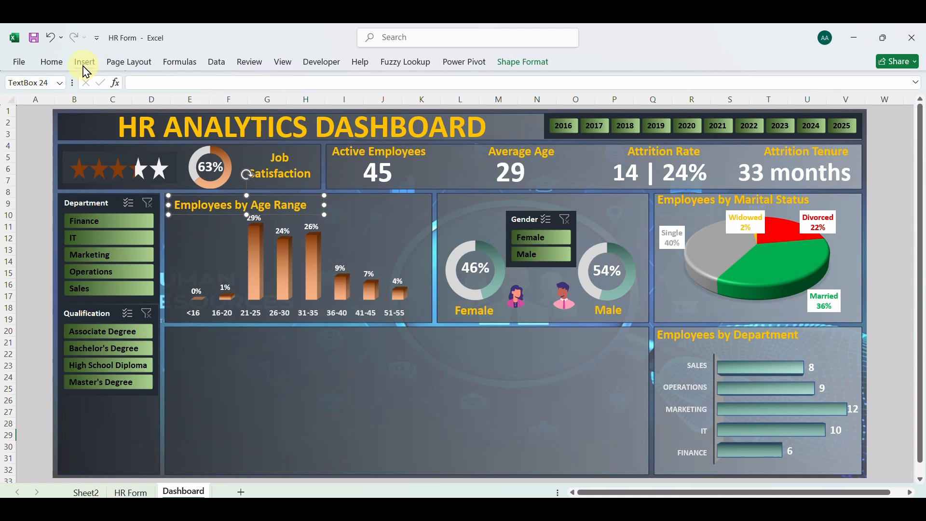
pyautogui.click(52, 63)
pyautogui.click(235, 88)
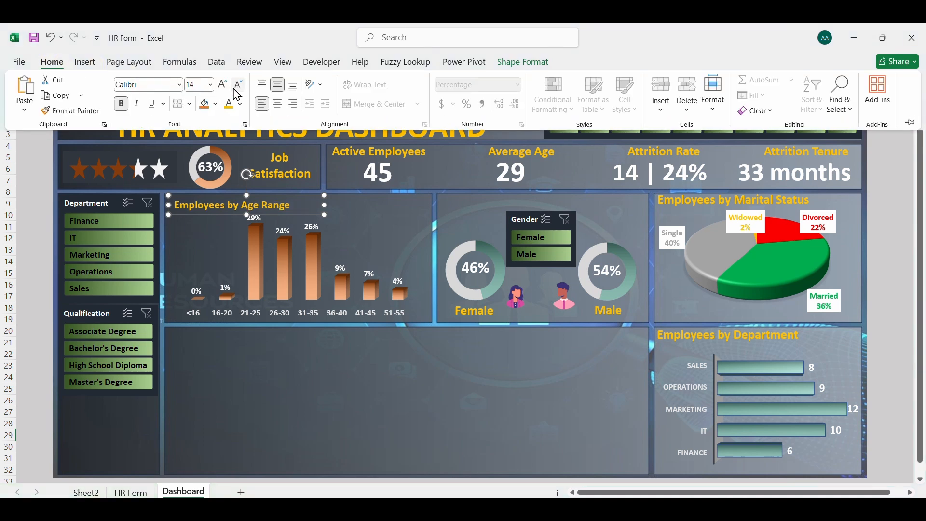
pyautogui.click(704, 203)
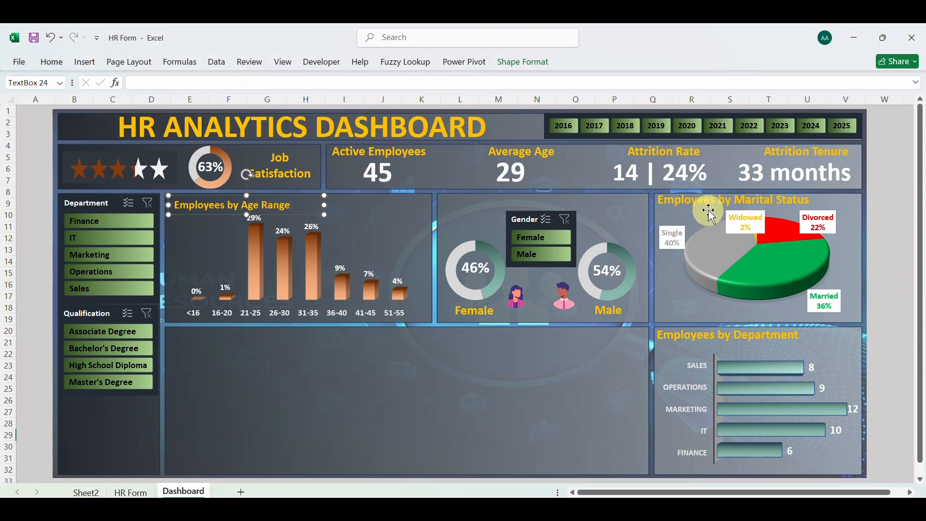
pyautogui.click(710, 208)
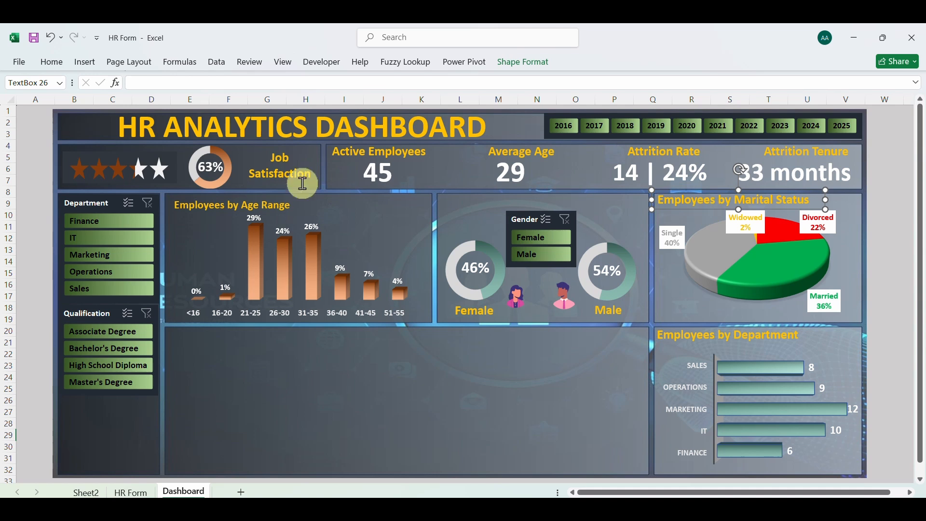
pyautogui.click(52, 62)
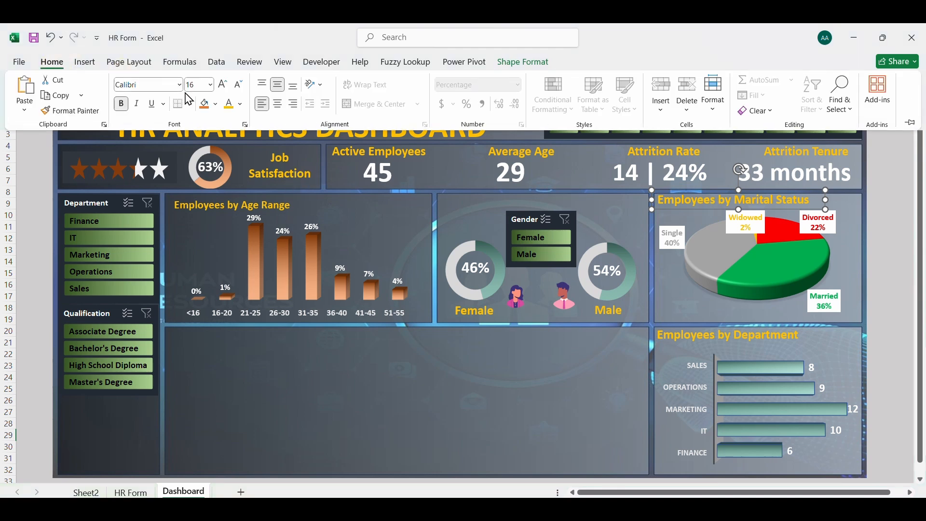
pyautogui.click(238, 86)
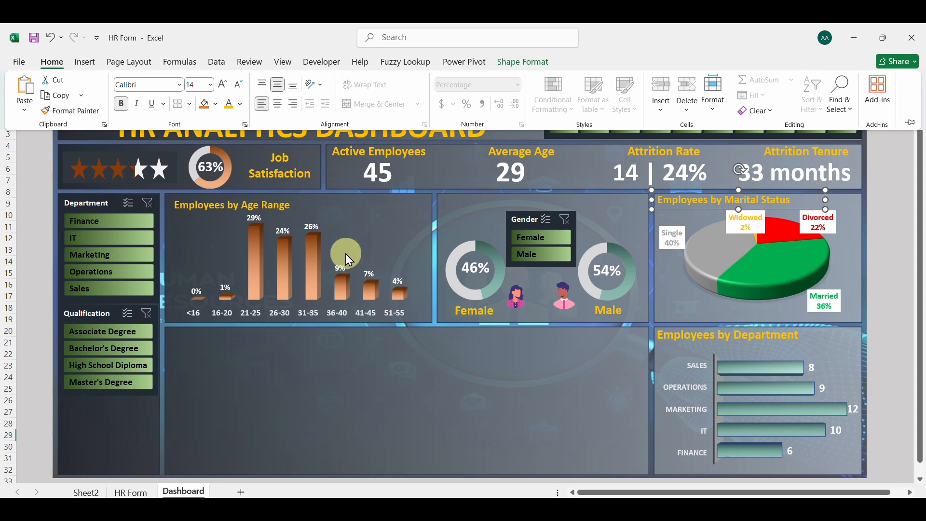
pyautogui.click(714, 339)
pyautogui.click(712, 342)
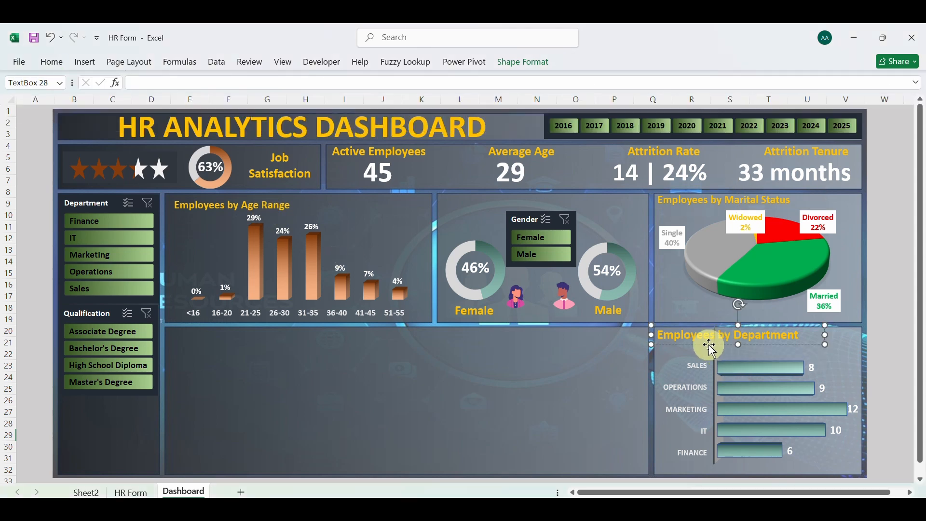
pyautogui.click(54, 63)
pyautogui.click(238, 85)
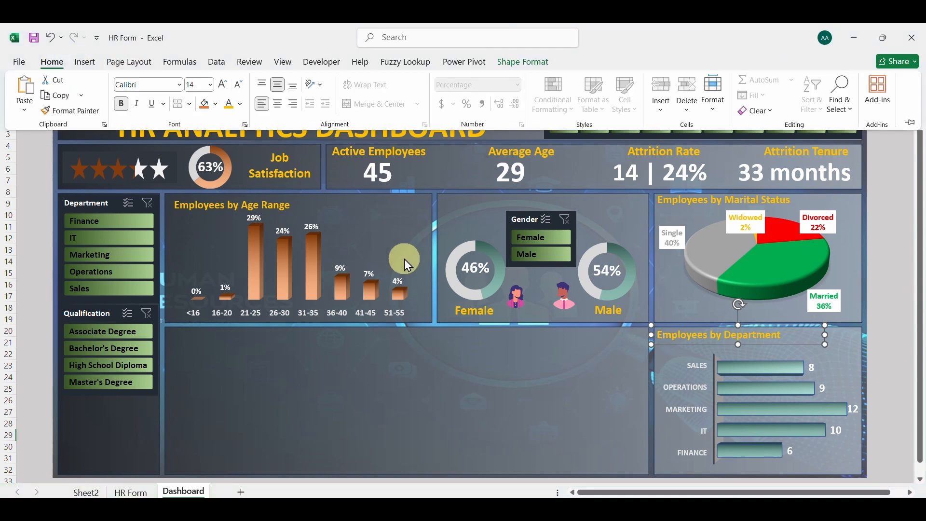
# Duplicate the Employees by Department title, place the copy above the gender doughnuts and change its text to Employees by Gender
pyautogui.moveTo(696, 333); pyautogui.dragTo(699, 352)
pyautogui.click(694, 356)
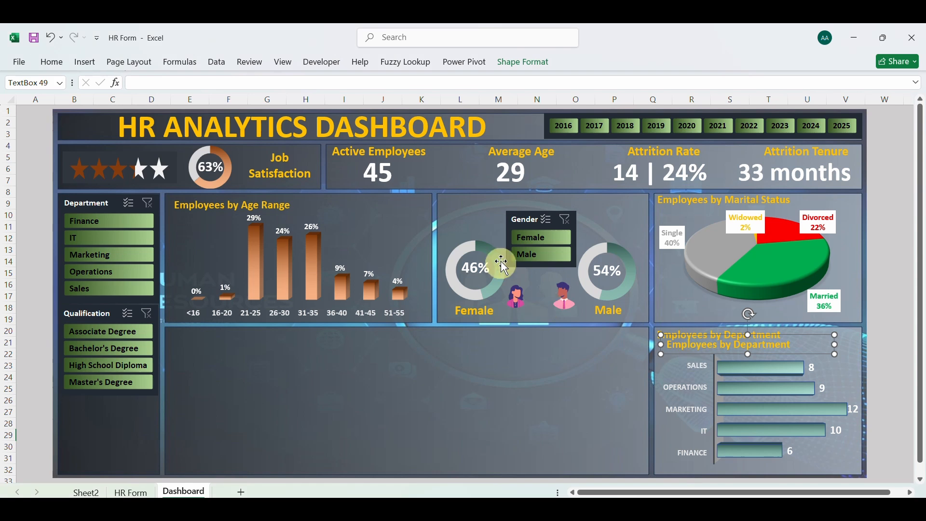
pyautogui.moveTo(719, 356); pyautogui.dragTo(490, 211)
pyautogui.doubleClick(557, 200)
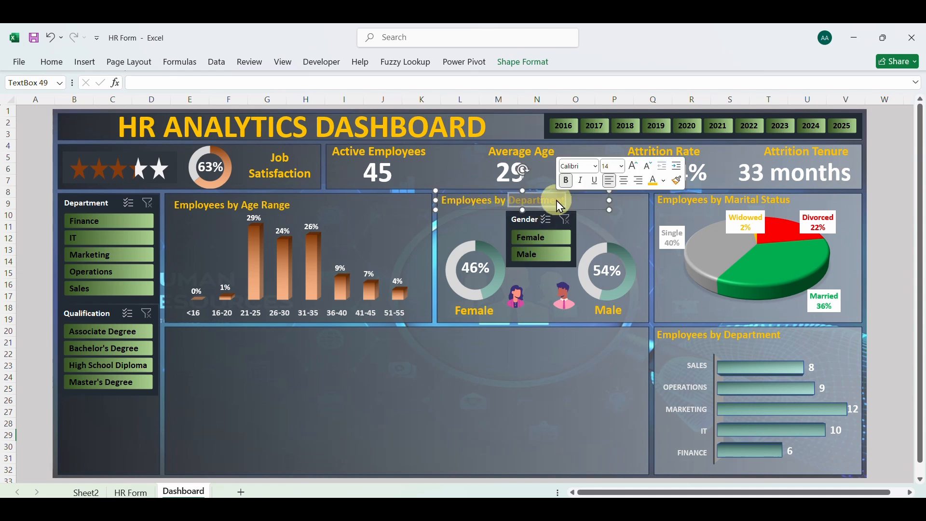
pyautogui.write('Gender')
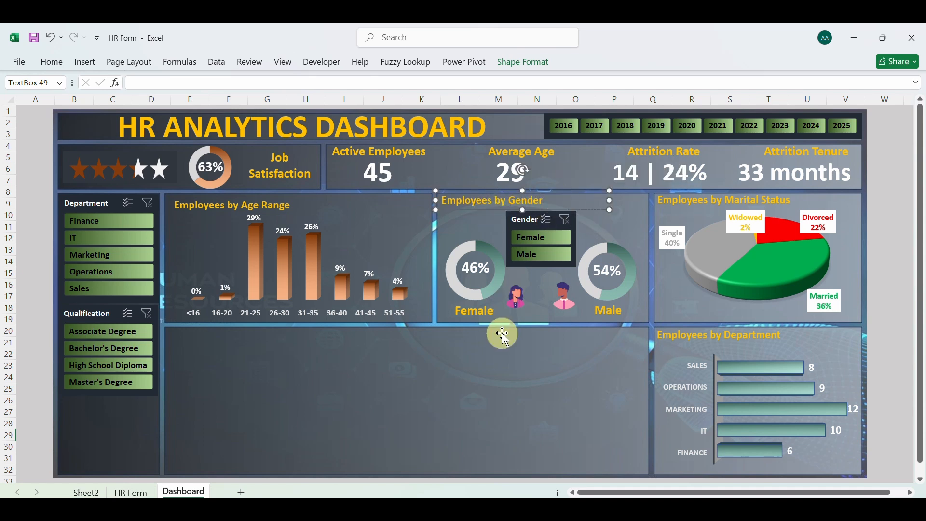
pyautogui.click(495, 367)
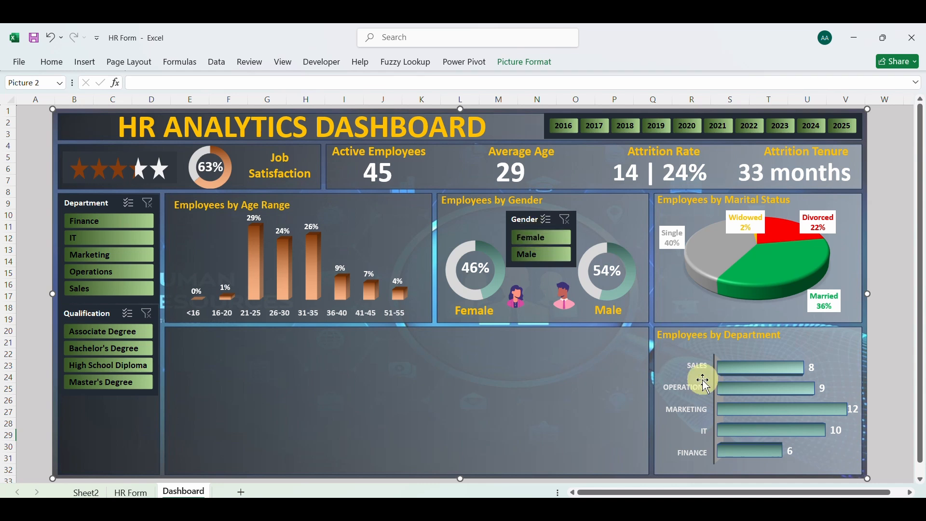
# Filter the dashboard by each qualification in turn, from Associate Degree to Master's Degree, and clear the Qualification filter
pyautogui.click(130, 334)
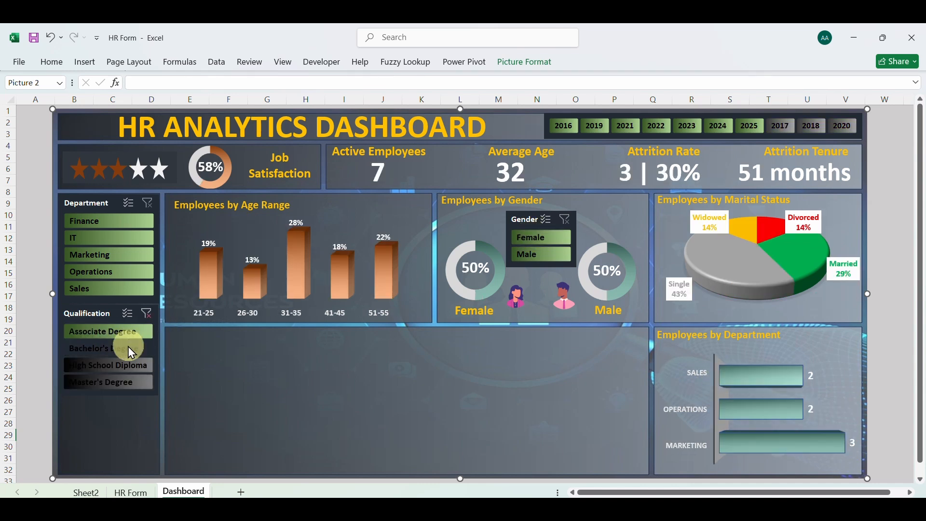
pyautogui.click(128, 348)
pyautogui.click(125, 365)
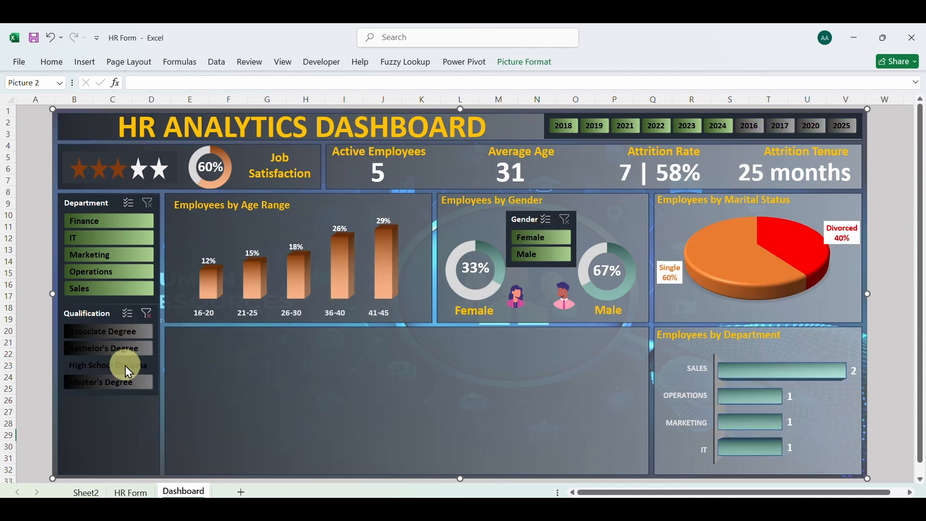
pyautogui.click(125, 383)
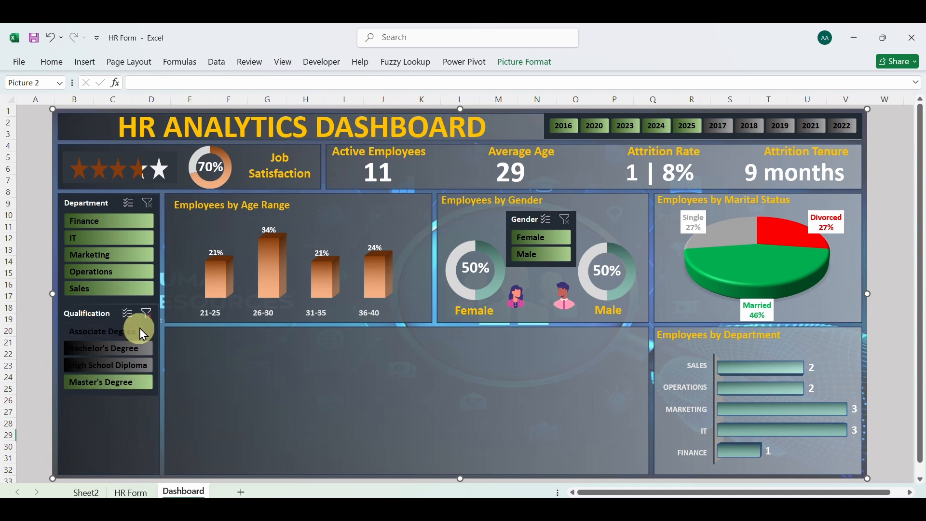
pyautogui.click(147, 314)
# Filter the dashboard by Sales, Operations, Marketing, IT and Finance in turn, and clear the Department filter
pyautogui.click(125, 288)
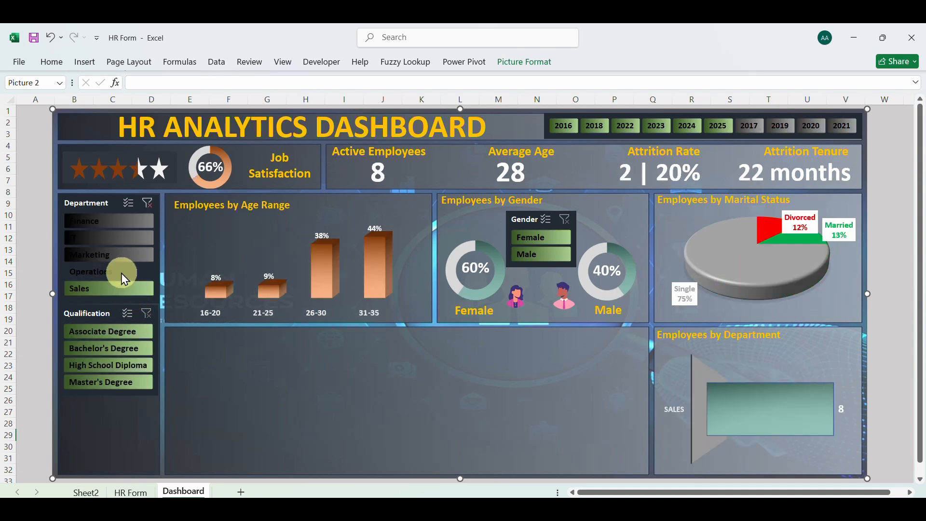
pyautogui.click(121, 273)
pyautogui.click(120, 257)
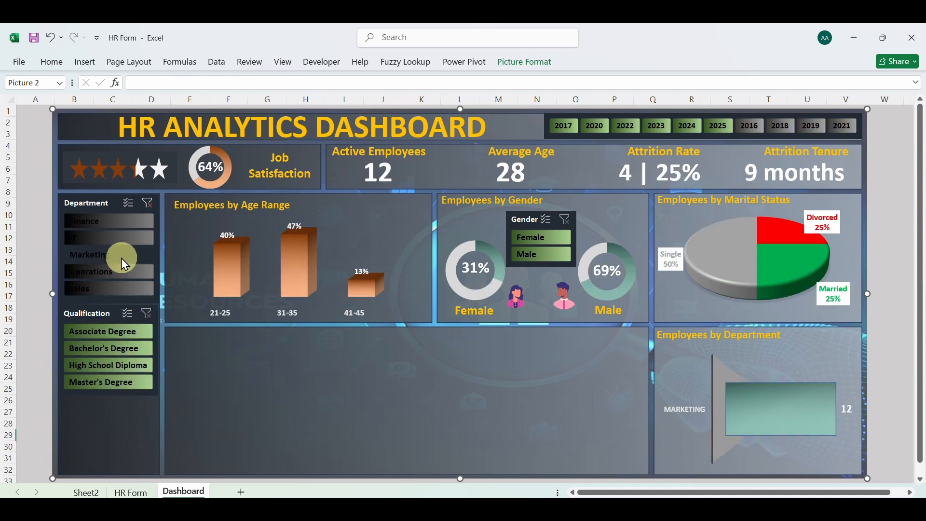
pyautogui.click(120, 240)
pyautogui.click(121, 224)
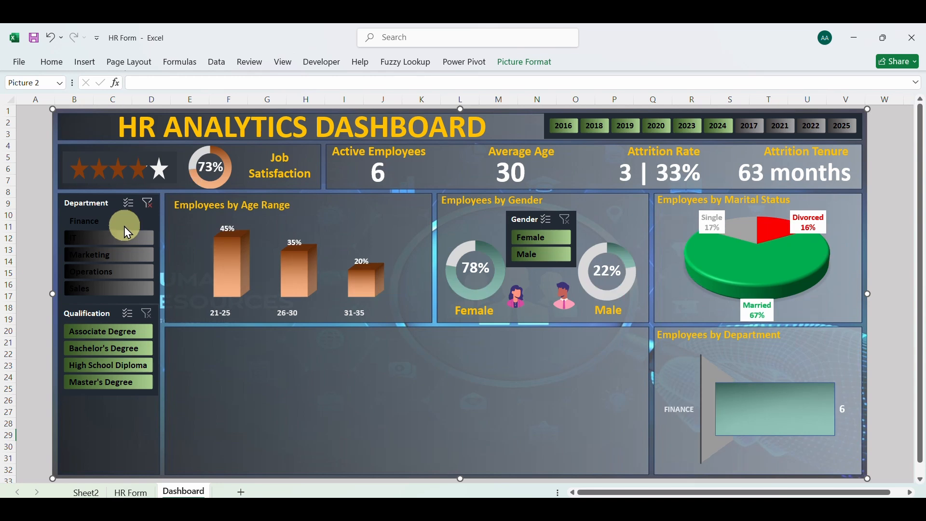
pyautogui.click(150, 207)
pyautogui.click(152, 209)
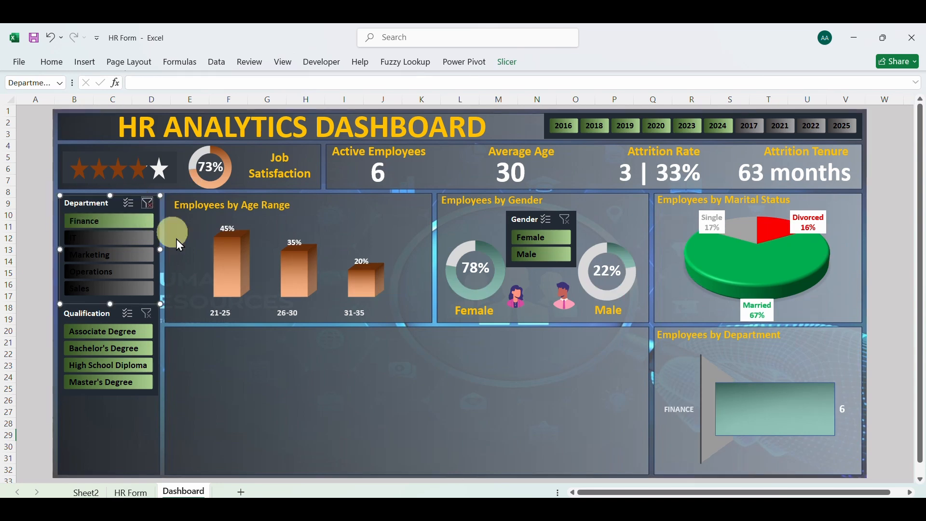
pyautogui.click(281, 398)
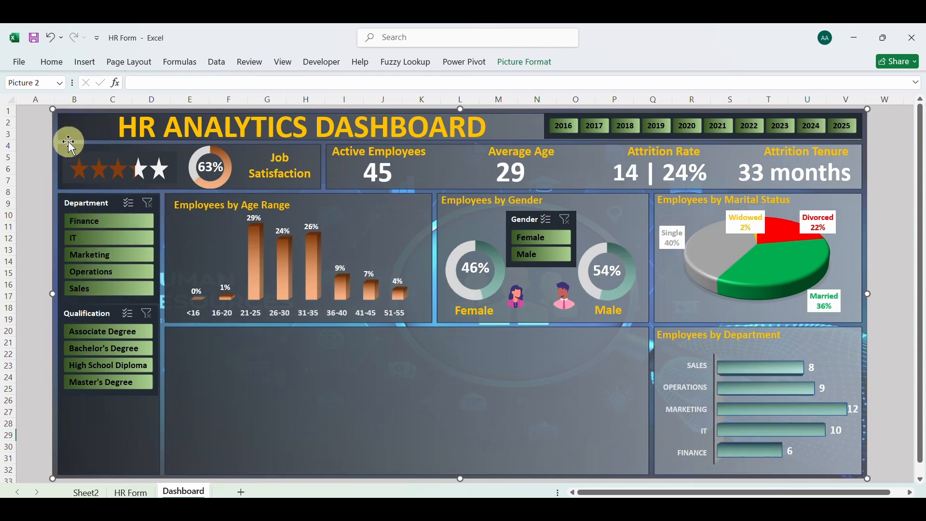
# Save the workbook and paste a copy of the gender PivotTable at cell A104 on Sheet2
pyautogui.click(35, 40)
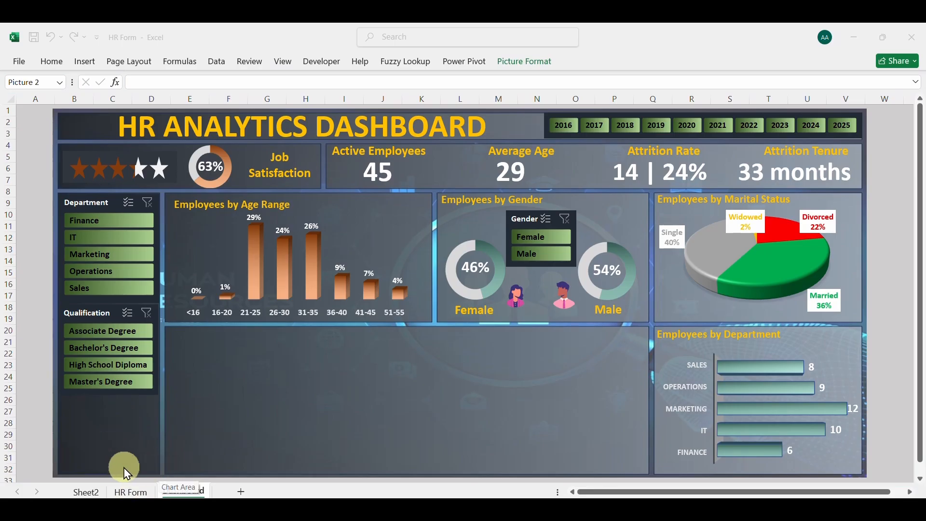
pyautogui.click(87, 493)
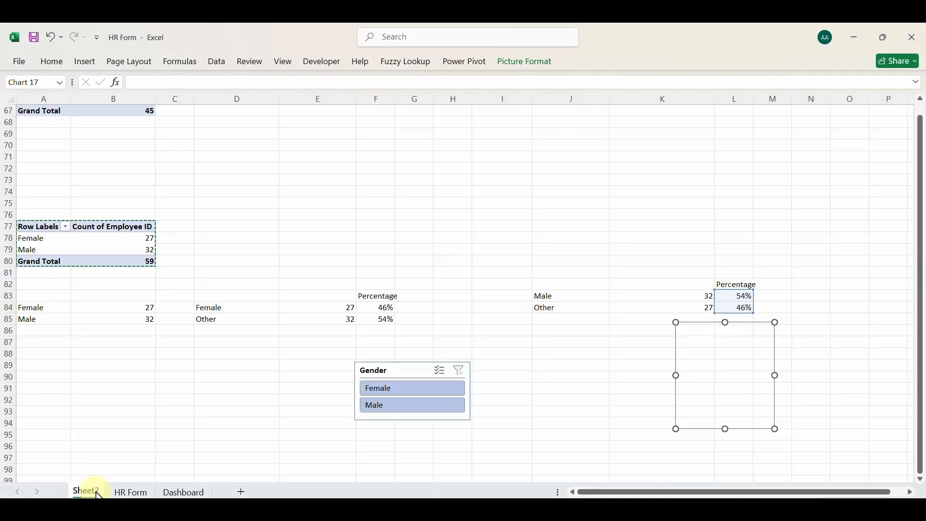
pyautogui.moveTo(42, 228); pyautogui.dragTo(133, 260)
pyautogui.hotkey('ctrl', 'c')
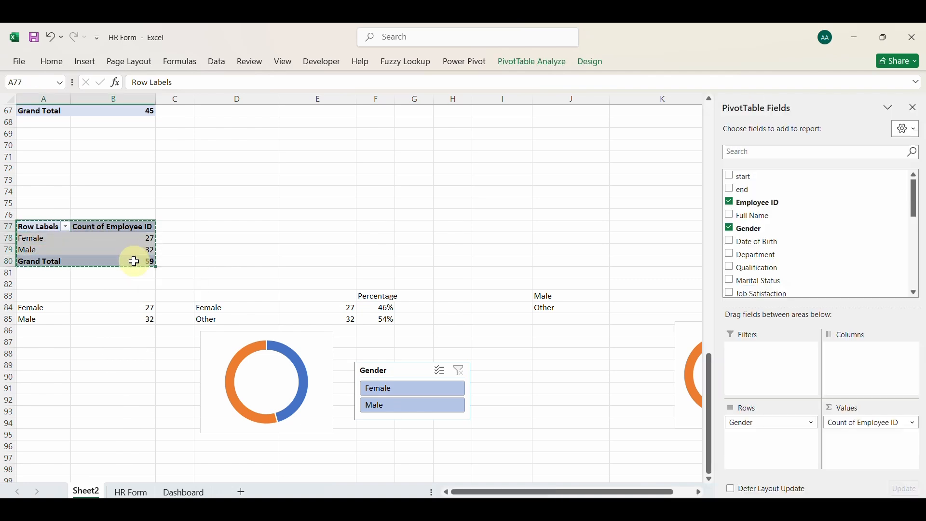
pyautogui.scroll(-7, 134, 261)
pyautogui.click(44, 284)
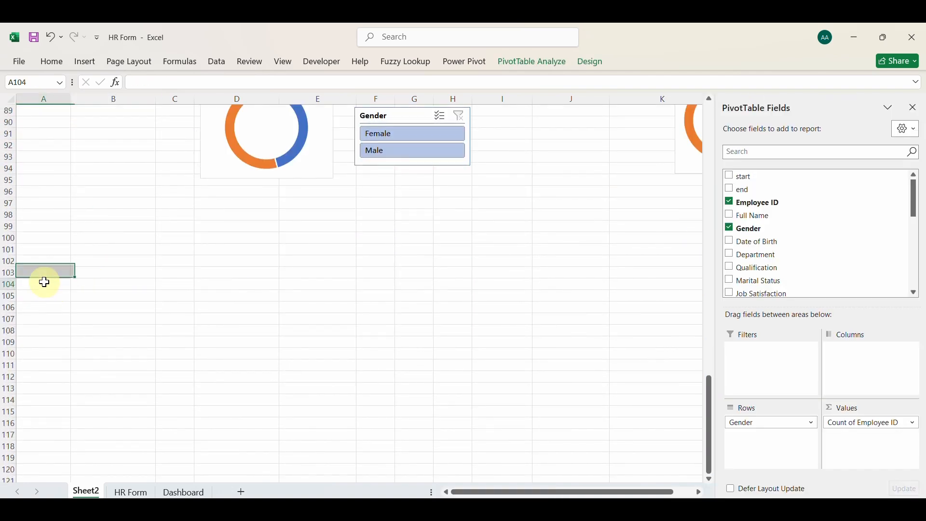
pyautogui.hotkey('ctrl', 'v')
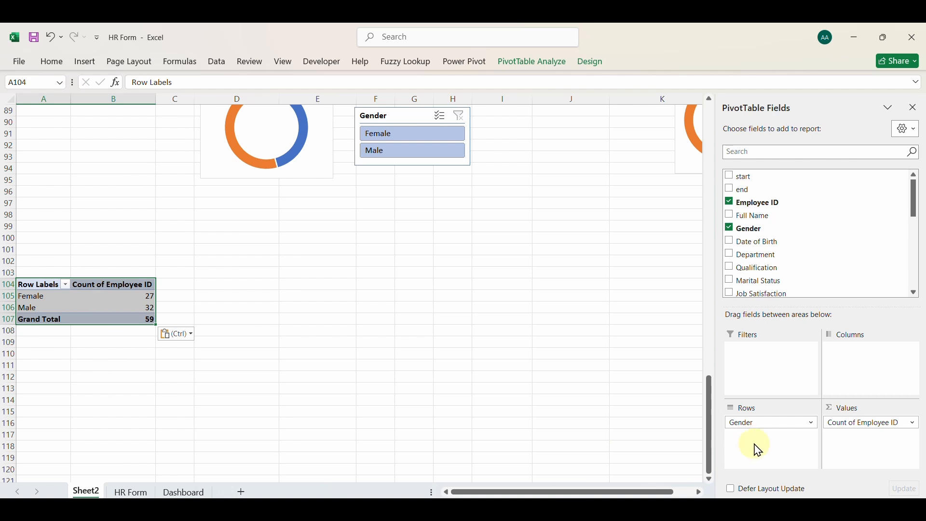
# Remove the Gender row field and the Count of Employee ID value from the copied PivotTable
pyautogui.click(763, 425)
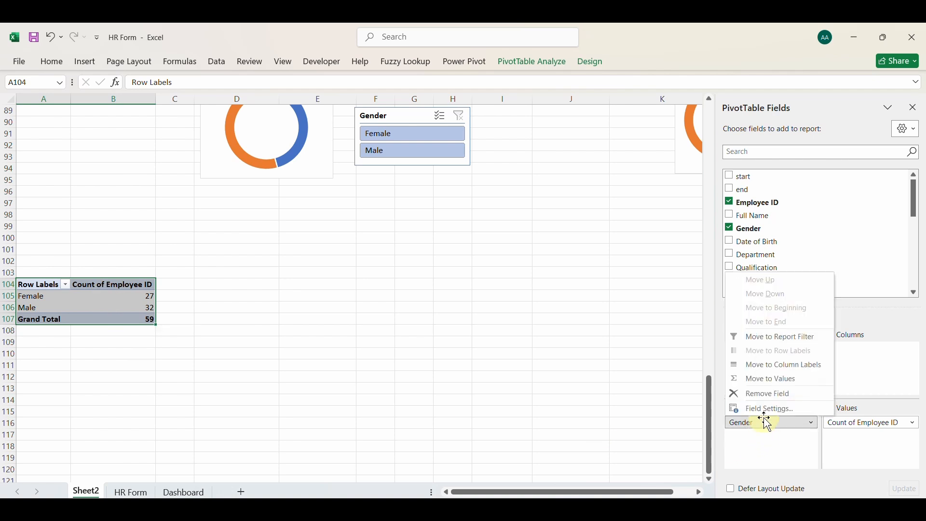
pyautogui.click(763, 393)
pyautogui.click(849, 426)
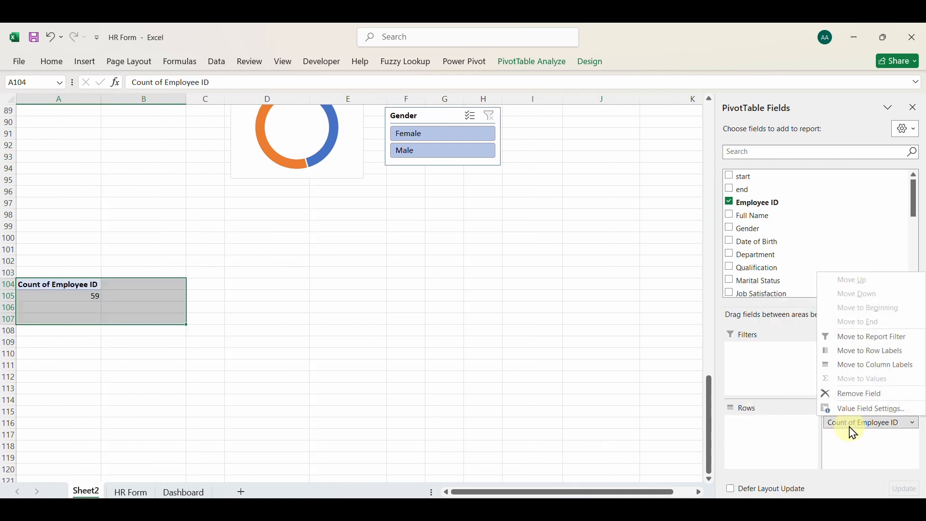
pyautogui.click(845, 395)
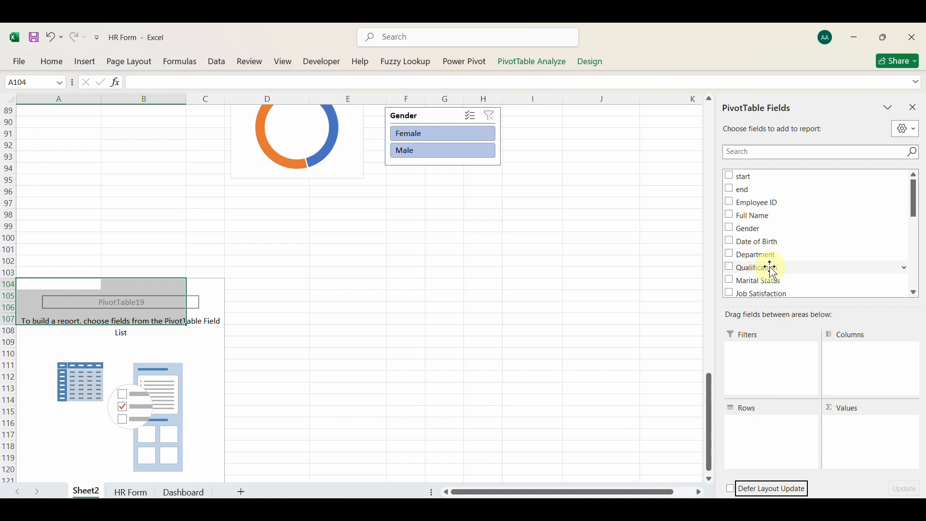
# Add Reason for leaving as the row field and the count of Employee ID as the value in the emptied PivotTable
pyautogui.scroll(-3, 773, 271)
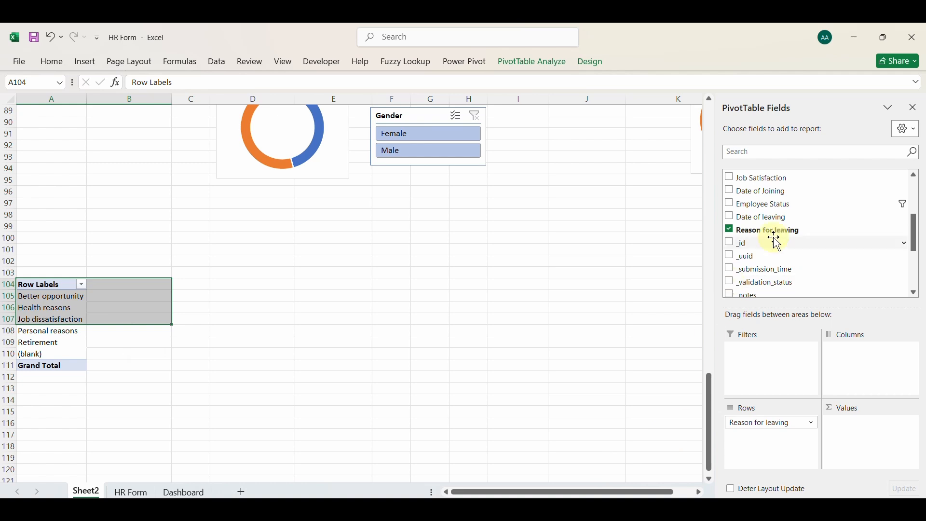
pyautogui.scroll(3, 777, 242)
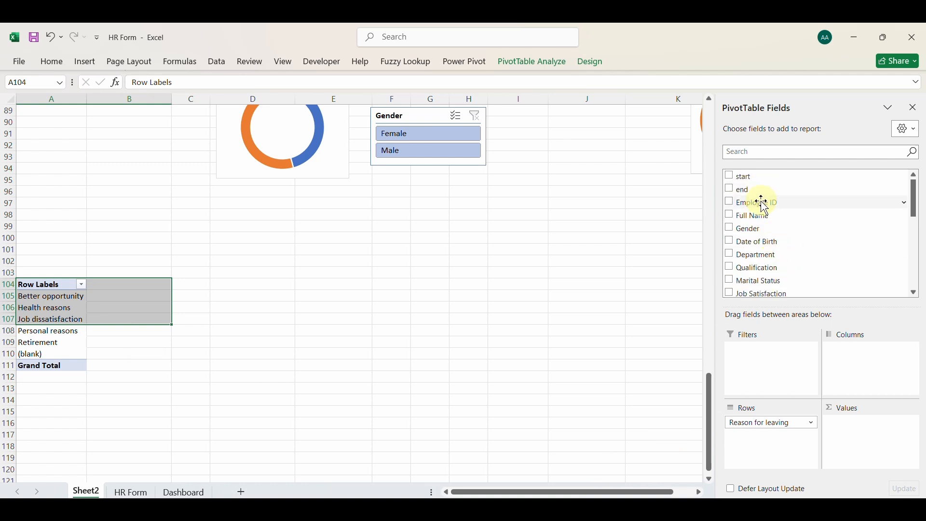
pyautogui.moveTo(764, 208); pyautogui.dragTo(899, 293)
pyautogui.moveTo(902, 413); pyautogui.dragTo(892, 427)
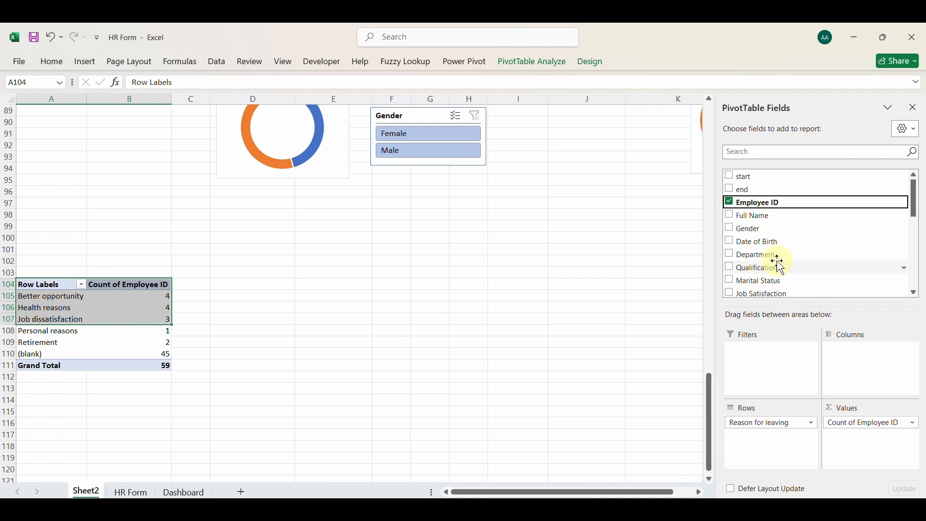
# Add Employee Status as the report filter of the reasons-for-leaving PivotTable and filter it to Left the Company only
pyautogui.scroll(-1, 782, 267)
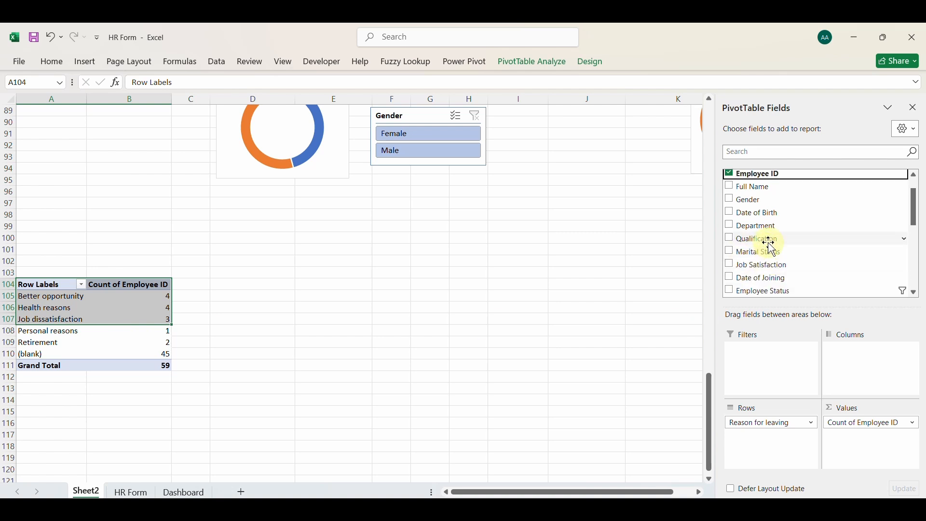
pyautogui.scroll(-3, 767, 241)
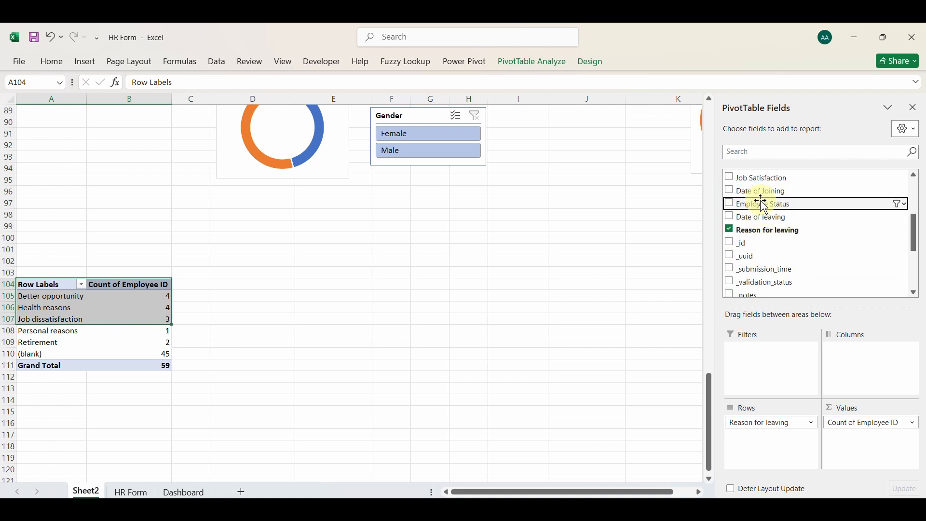
pyautogui.moveTo(759, 203); pyautogui.dragTo(790, 355)
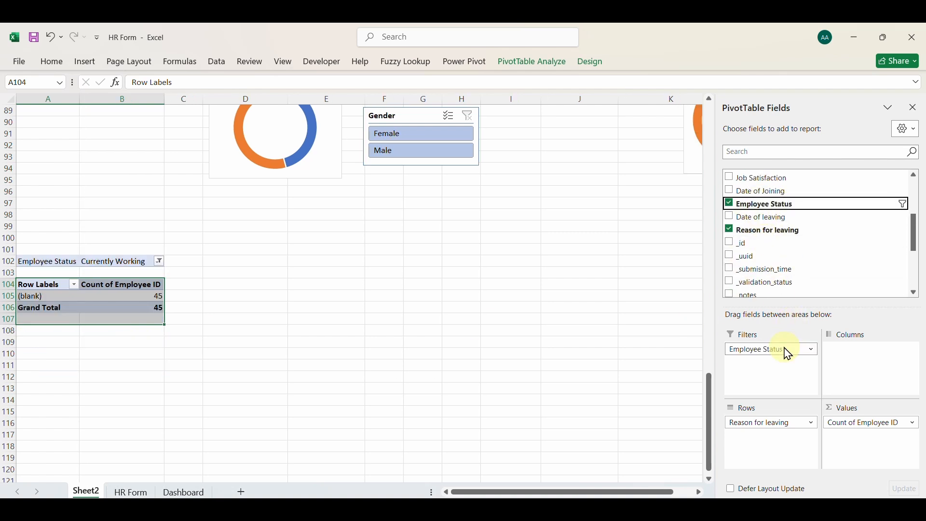
pyautogui.click(159, 263)
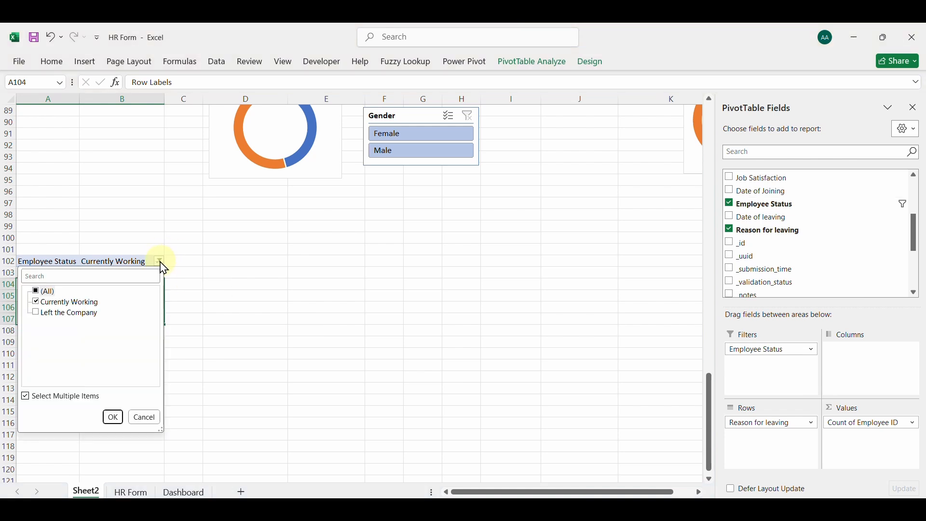
pyautogui.click(64, 303)
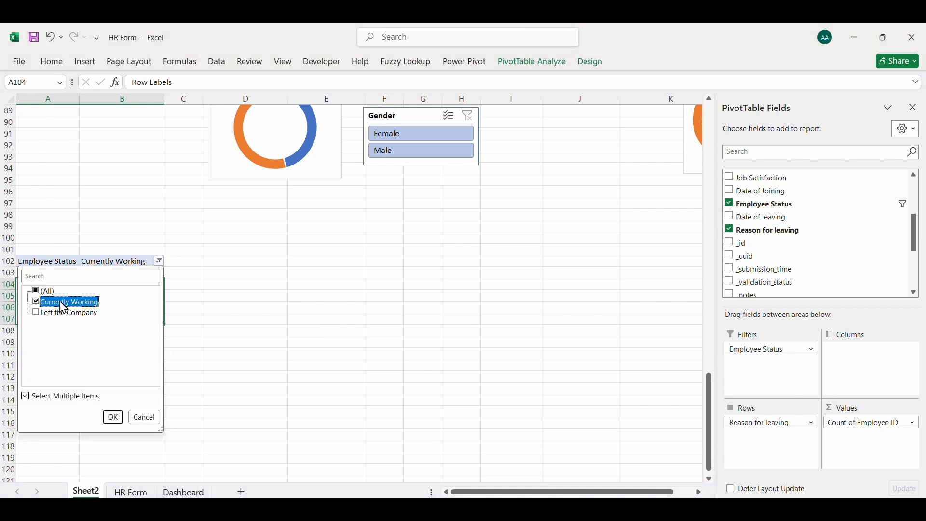
pyautogui.click(36, 313)
pyautogui.click(111, 419)
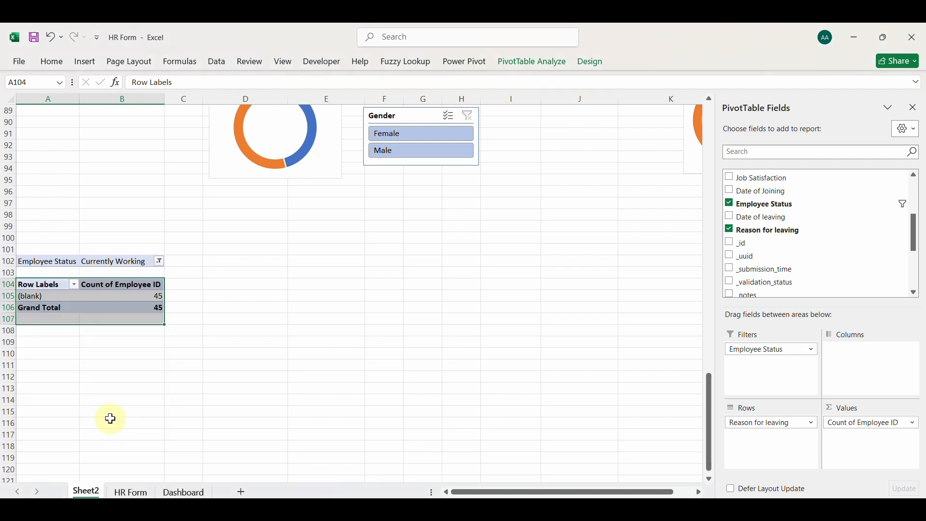
pyautogui.click(124, 340)
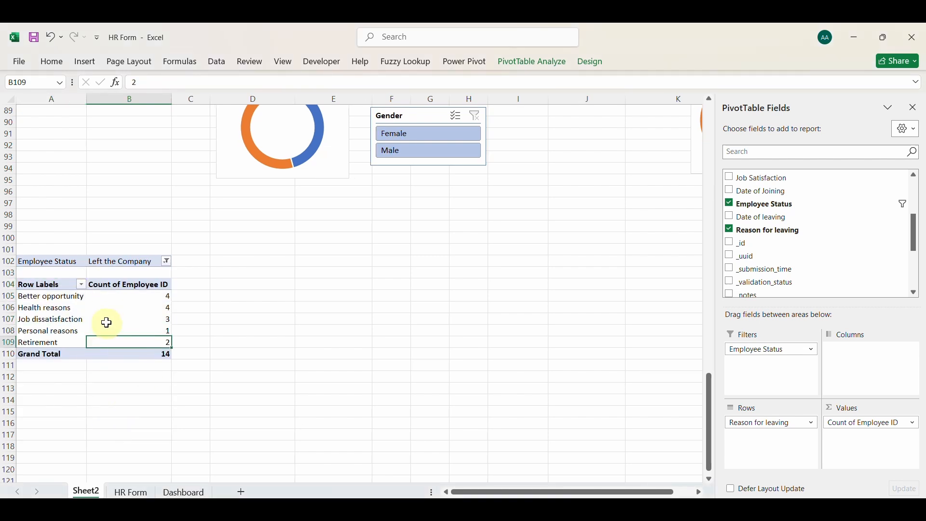
# Link cell D104 to the PivotTable with =A104 and fill the formula across D104:E109 to mirror the reasons and counts
pyautogui.click(246, 289)
pyautogui.write('=')
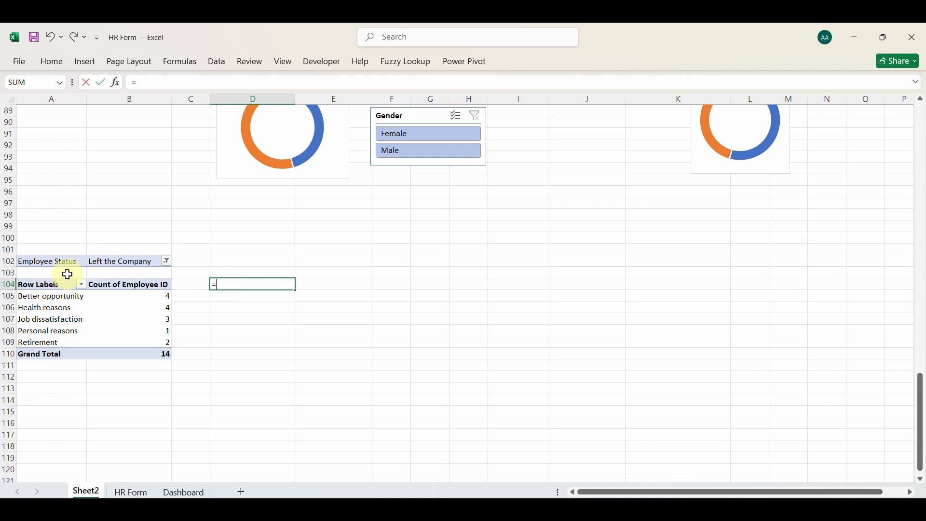
pyautogui.click(58, 284)
pyautogui.press('Return')
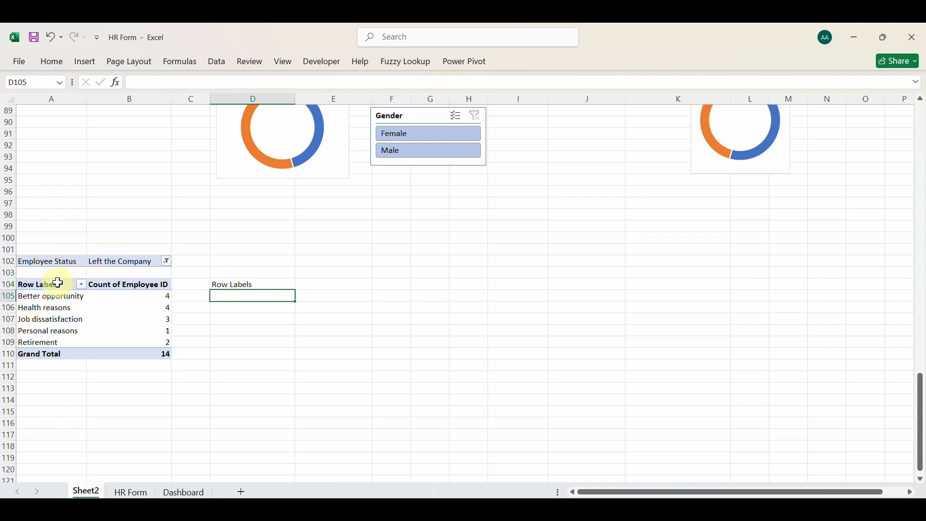
pyautogui.click(245, 286)
pyautogui.moveTo(296, 289); pyautogui.dragTo(296, 349)
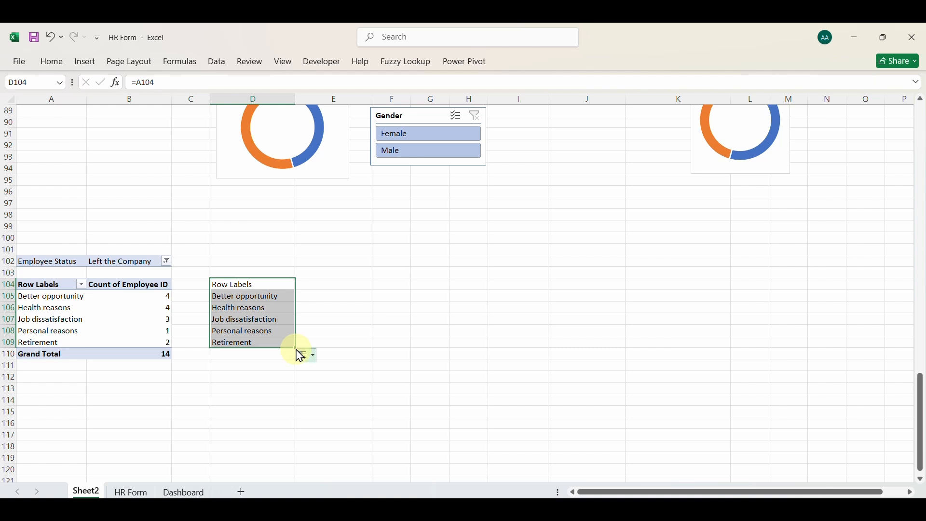
pyautogui.moveTo(296, 349); pyautogui.dragTo(338, 345)
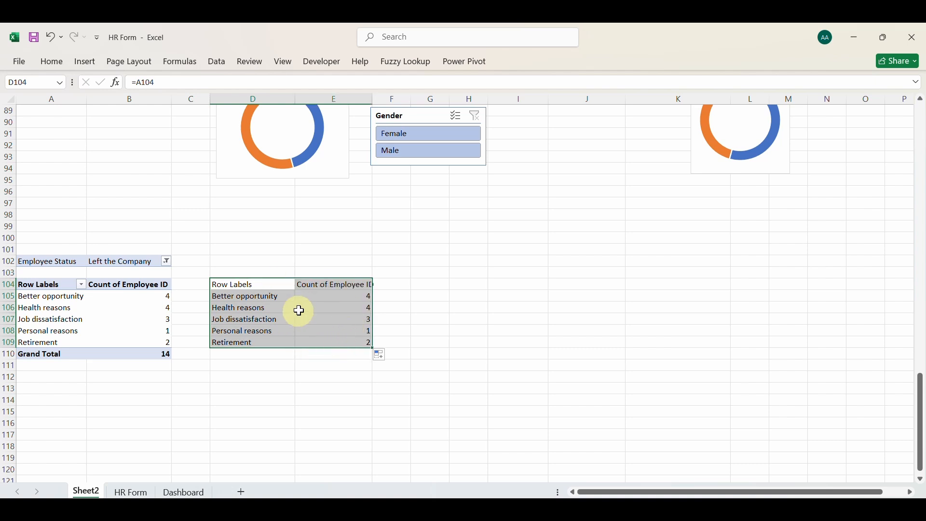
# Insert a Treemap chart based on the linked reasons-for-leaving table in D104:E109
pyautogui.click(281, 311)
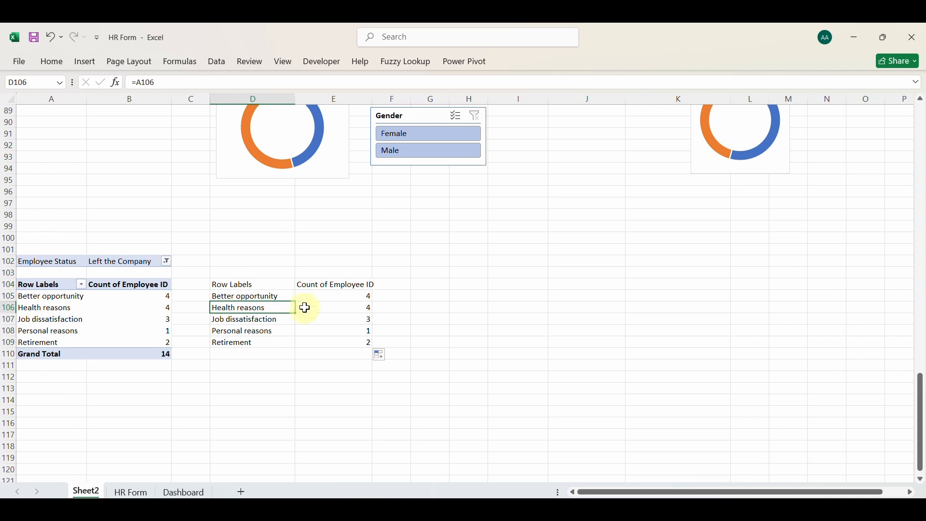
pyautogui.click(86, 62)
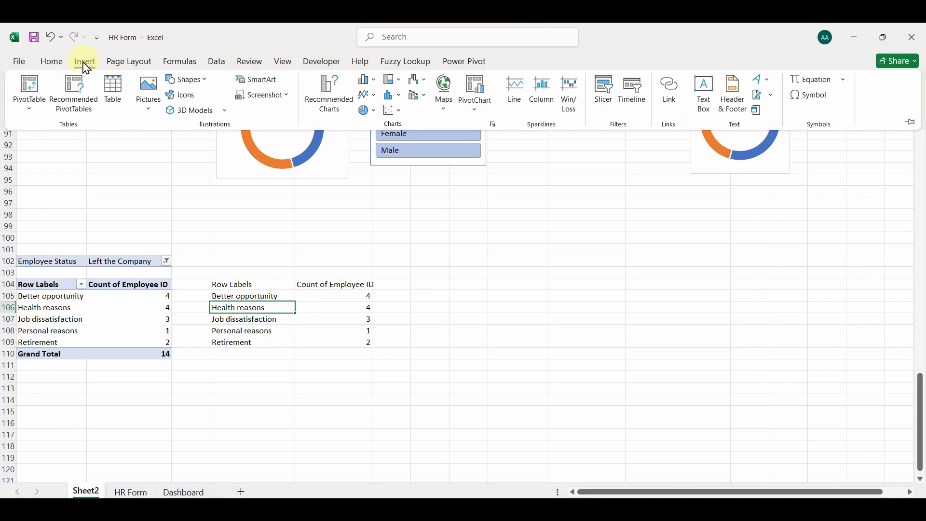
pyautogui.click(337, 112)
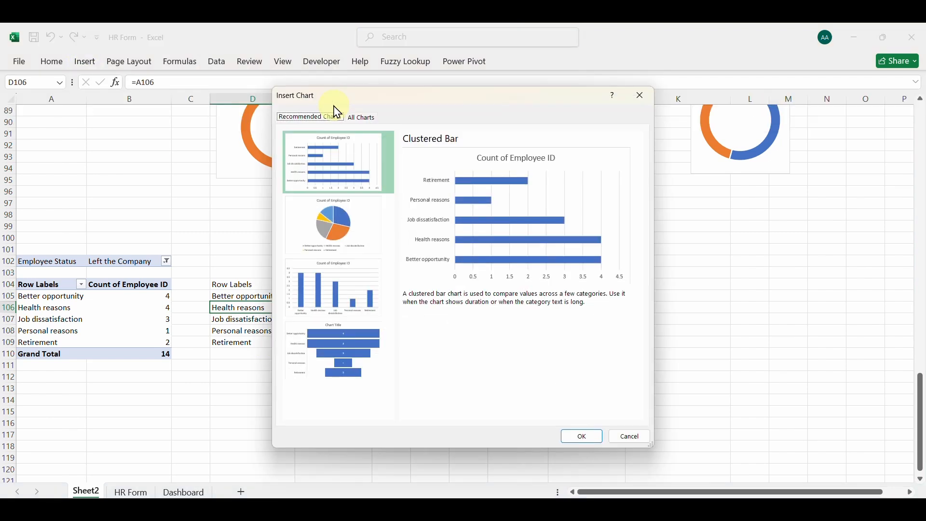
pyautogui.click(364, 118)
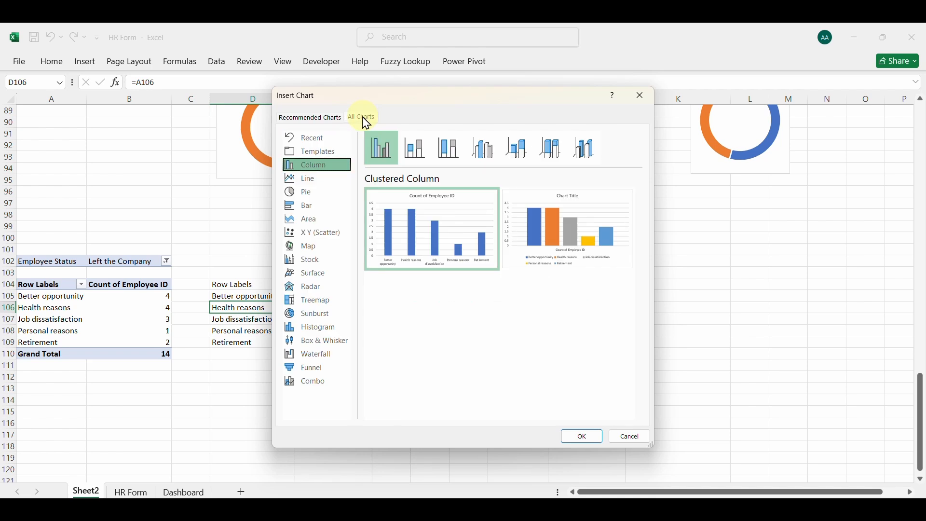
pyautogui.click(319, 303)
pyautogui.moveTo(427, 249)
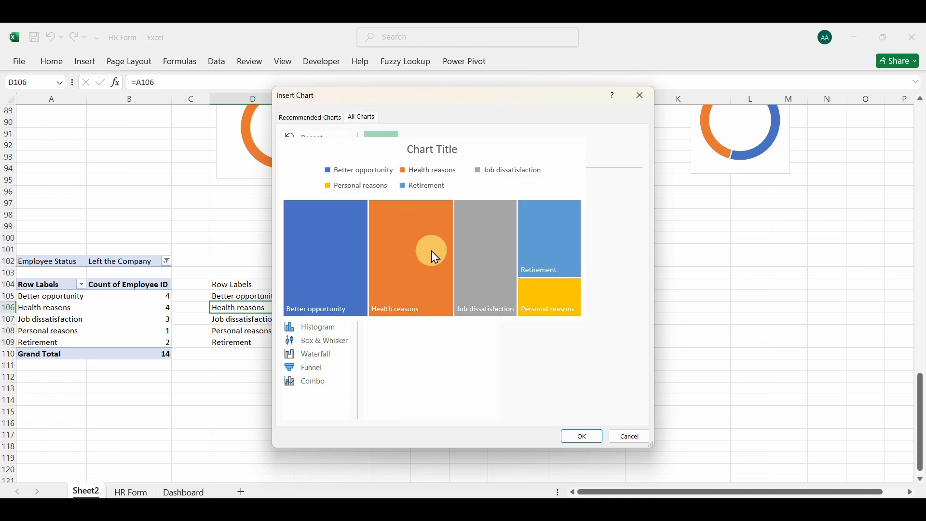
pyautogui.click(587, 439)
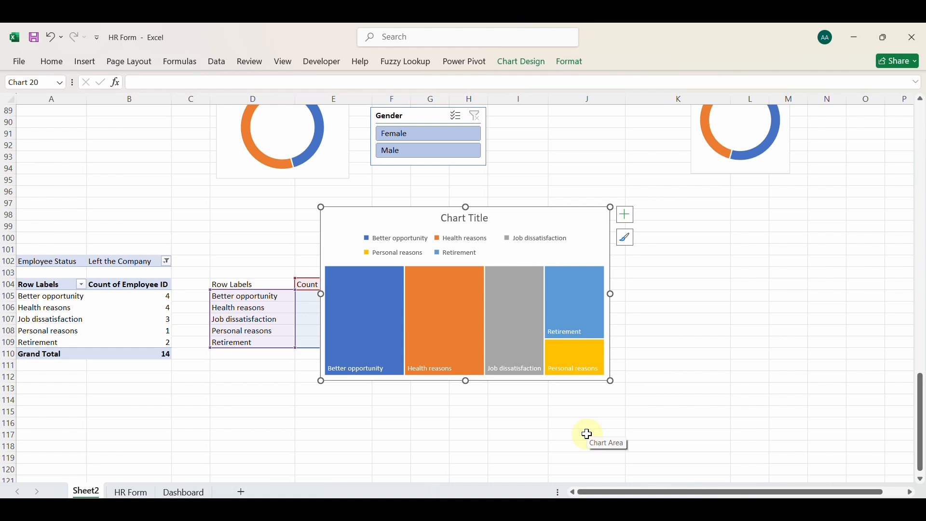
# Delete the treemap's legend and chart title, and move the chart clear of the linked table, beginning around column G
pyautogui.click(470, 243)
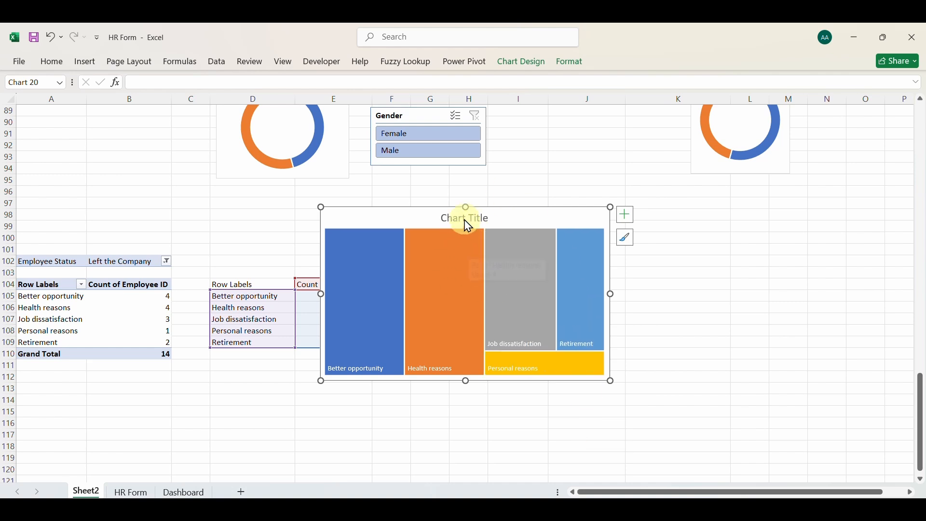
pyautogui.press('Delete')
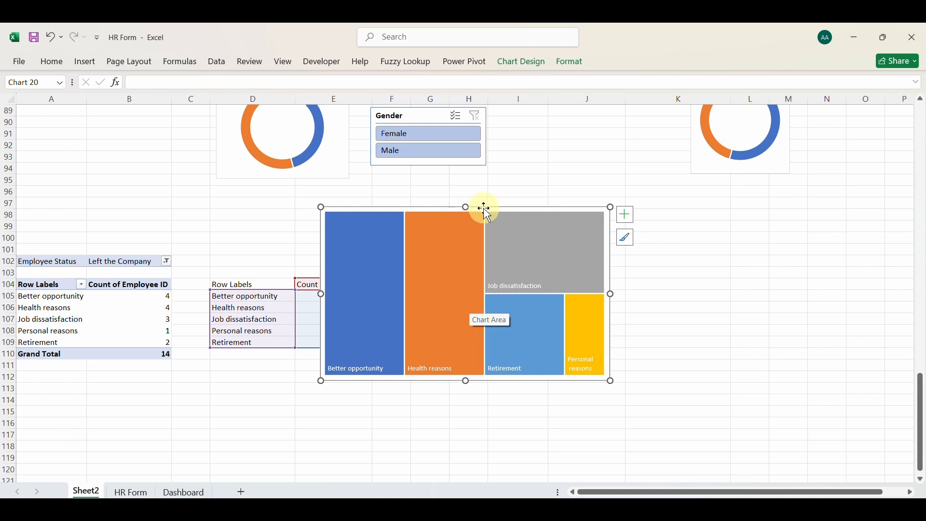
pyautogui.moveTo(482, 209); pyautogui.dragTo(584, 228)
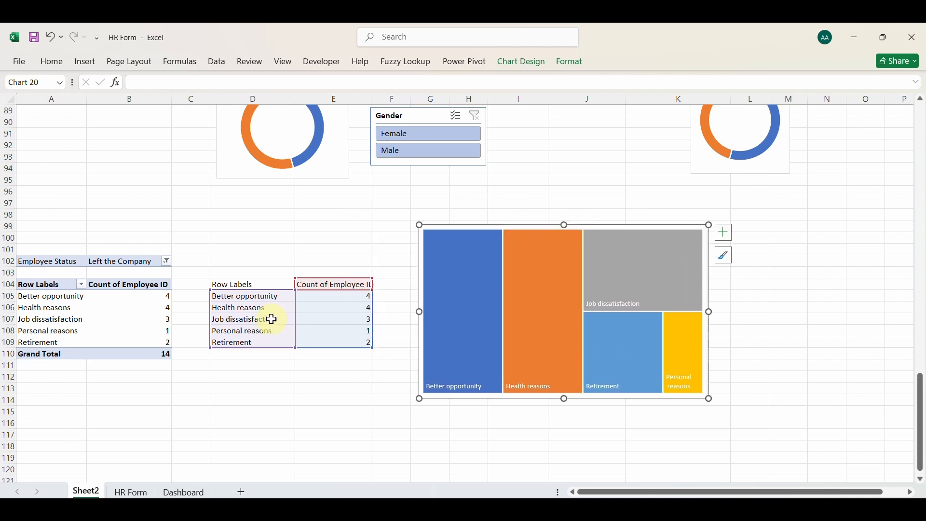
# Show the PivotTable's Count of Employee ID values as % of Parent Row Total
pyautogui.click(148, 307)
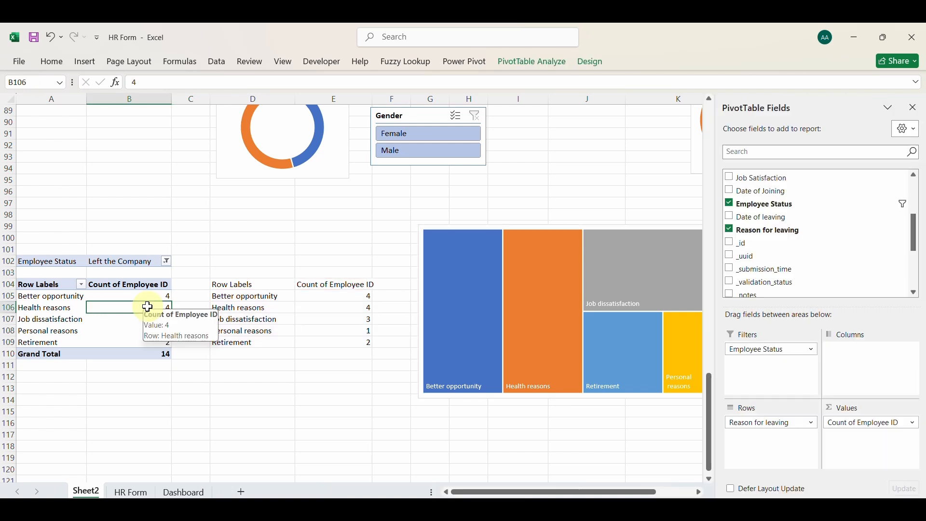
pyautogui.click(871, 424)
pyautogui.click(867, 411)
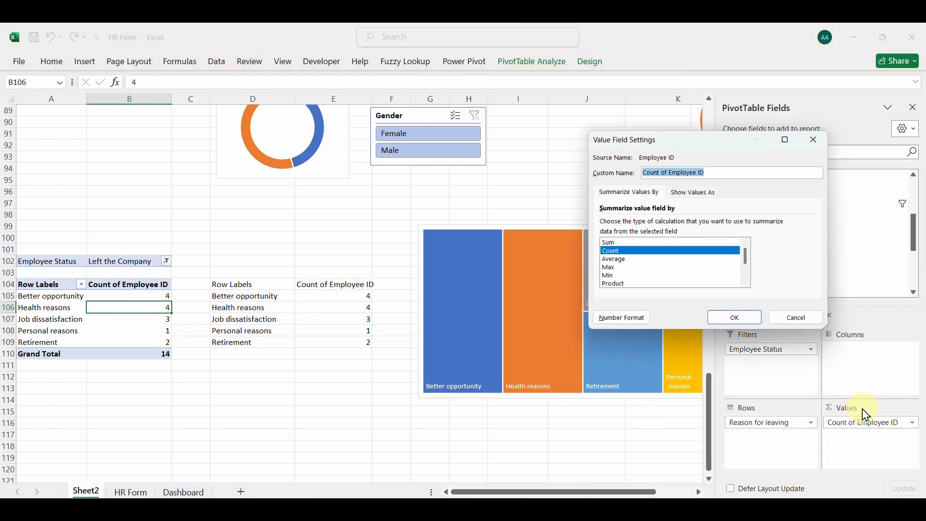
pyautogui.click(689, 198)
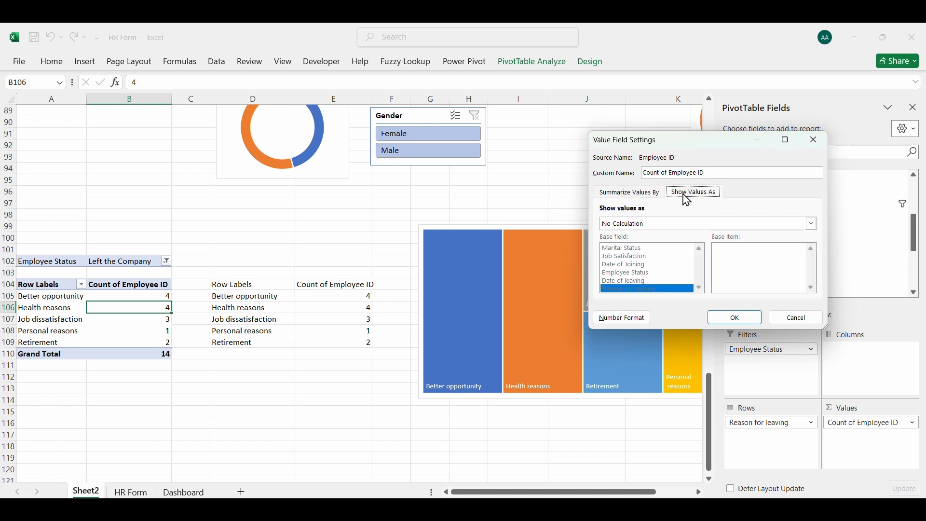
pyautogui.click(811, 224)
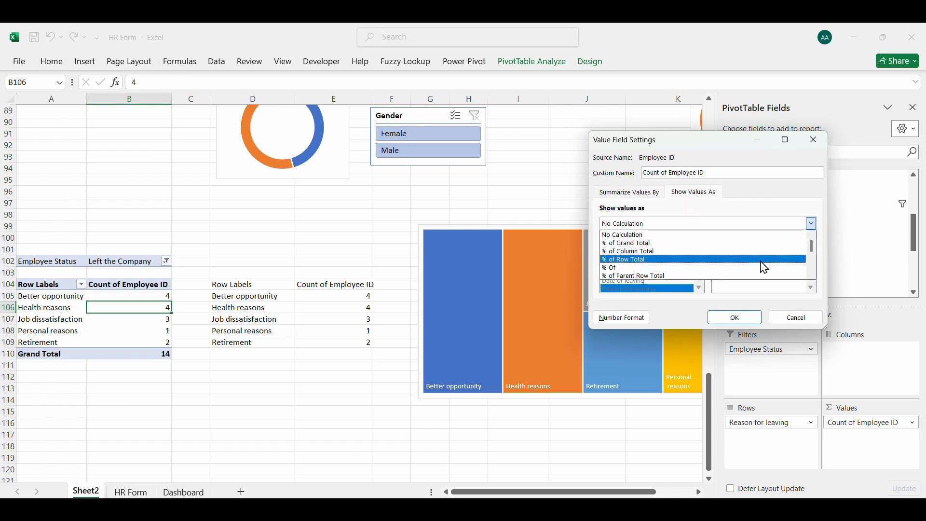
pyautogui.click(638, 276)
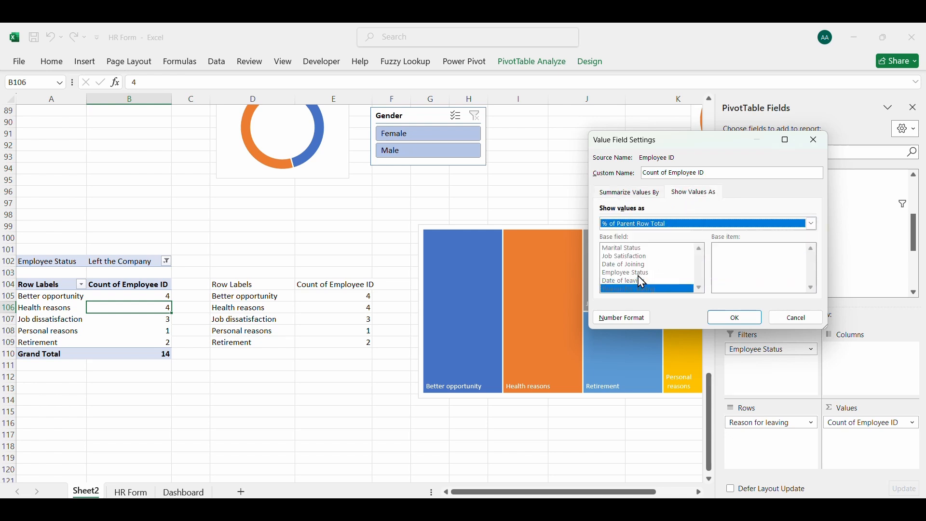
pyautogui.click(734, 318)
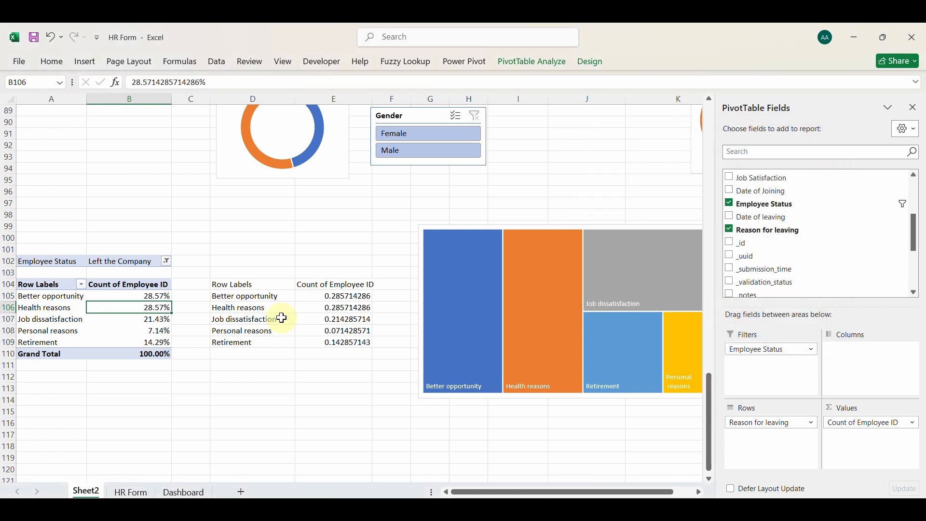
# Reduce the PivotTable percentages in B105:B109 to zero decimal places
pyautogui.moveTo(151, 296); pyautogui.dragTo(152, 342)
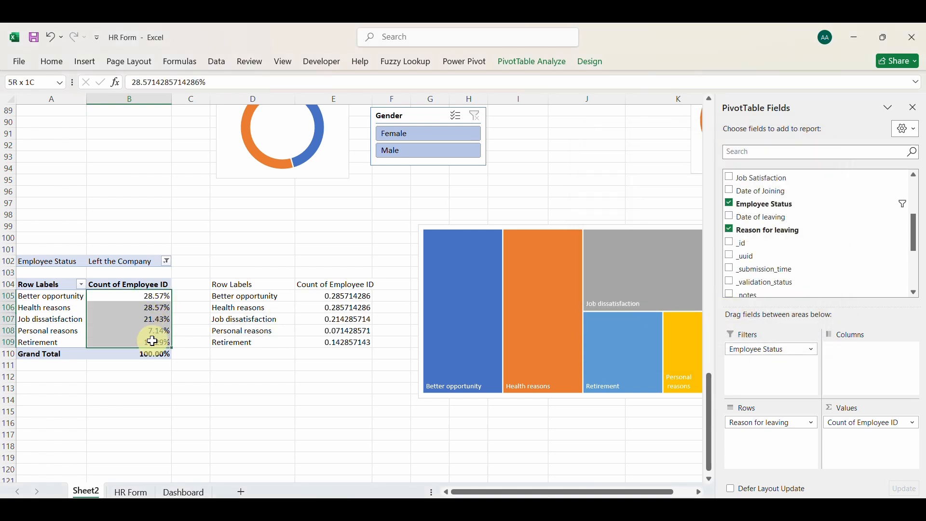
pyautogui.click(52, 68)
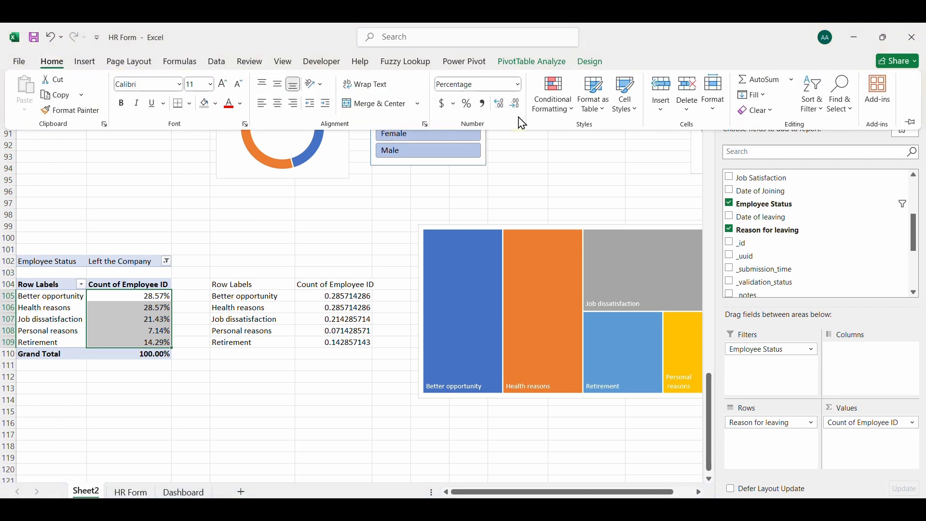
pyautogui.click(517, 106)
pyautogui.click(517, 106)
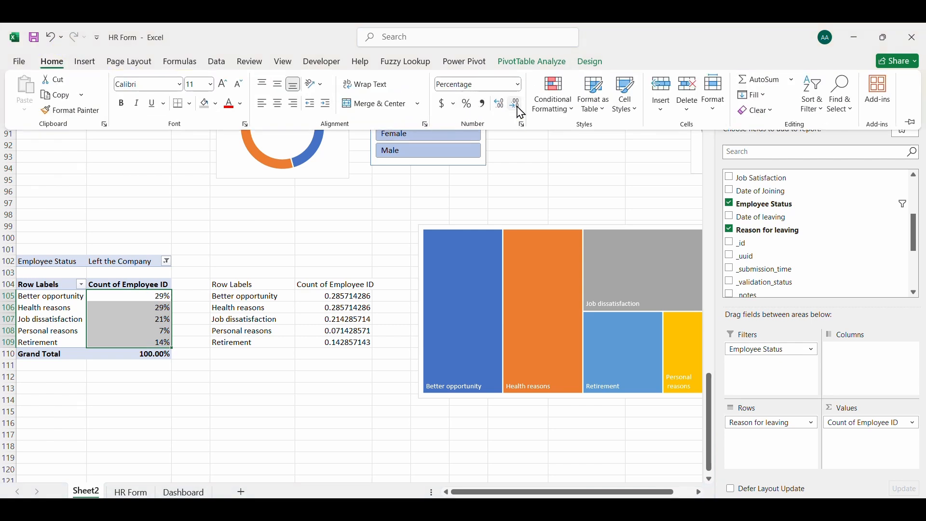
pyautogui.click(346, 313)
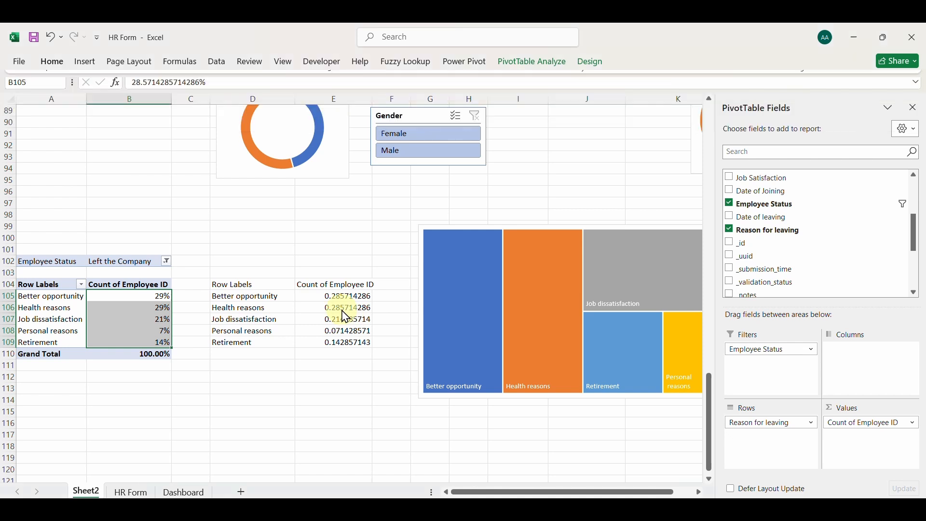
# Format the linked values in E105:E109 as whole percentages
pyautogui.click(344, 309)
pyautogui.moveTo(339, 295); pyautogui.dragTo(347, 338)
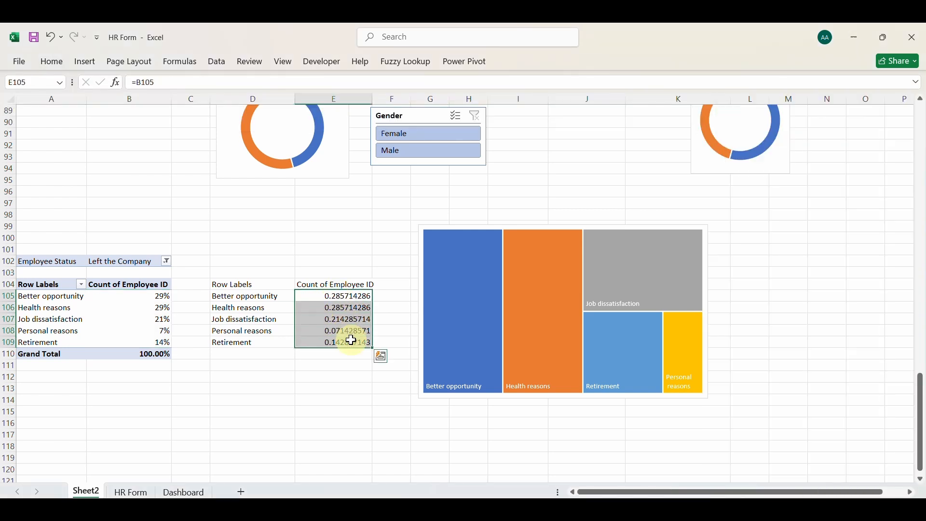
pyautogui.click(57, 66)
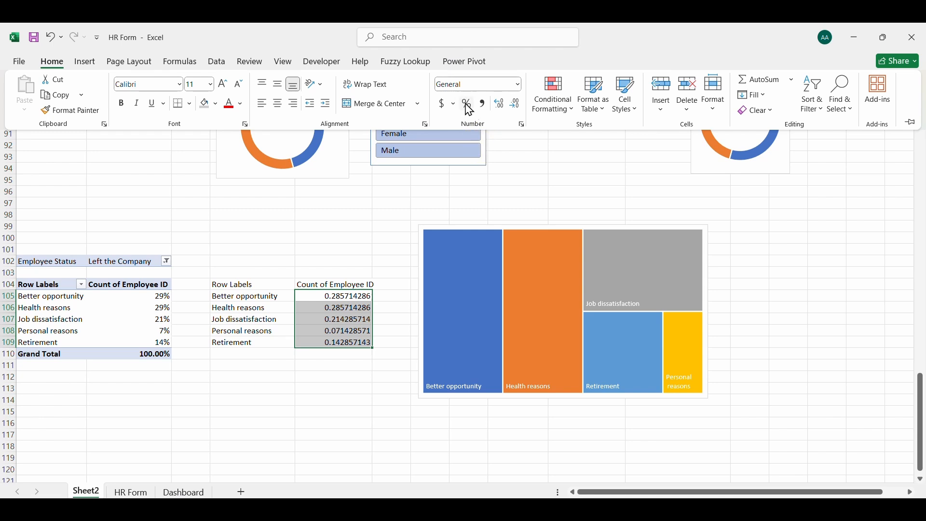
pyautogui.click(468, 105)
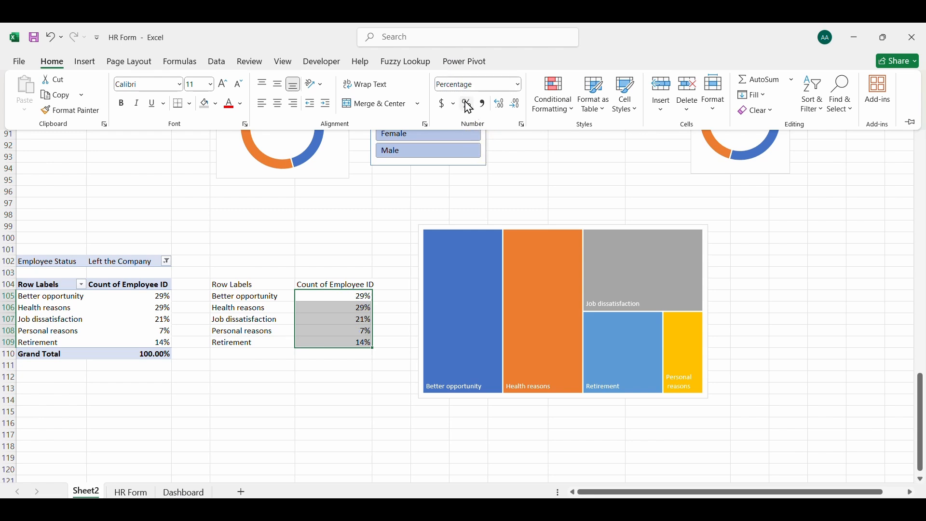
pyautogui.click(265, 322)
pyautogui.click(264, 322)
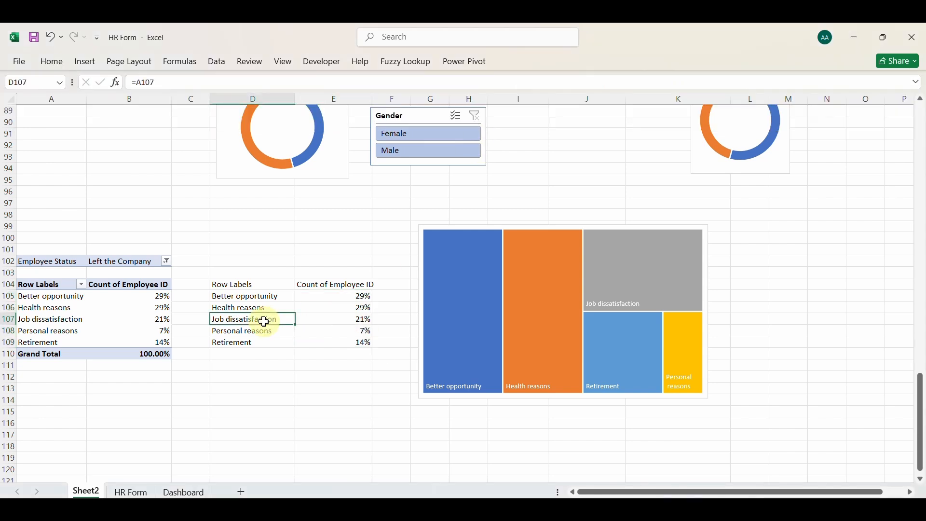
# Show values alongside the category names in the treemap's data labels
pyautogui.click(626, 269)
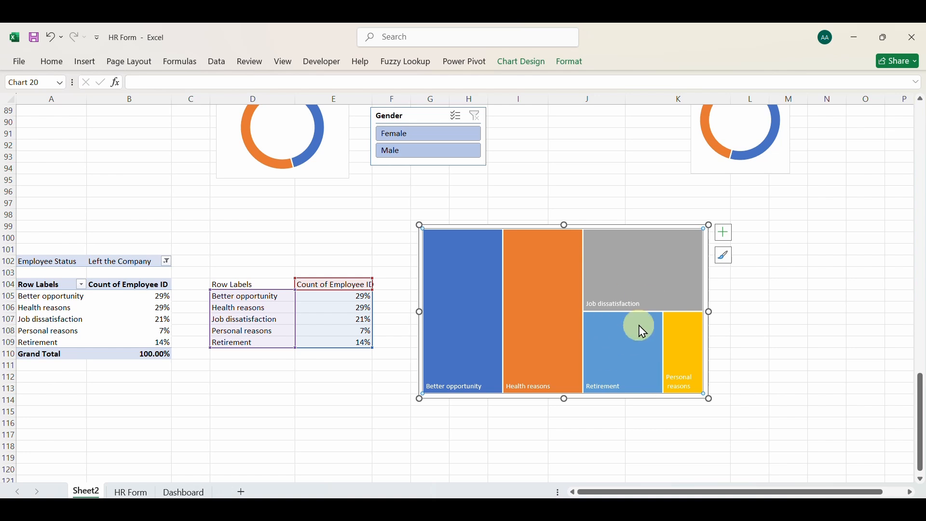
pyautogui.click(723, 239)
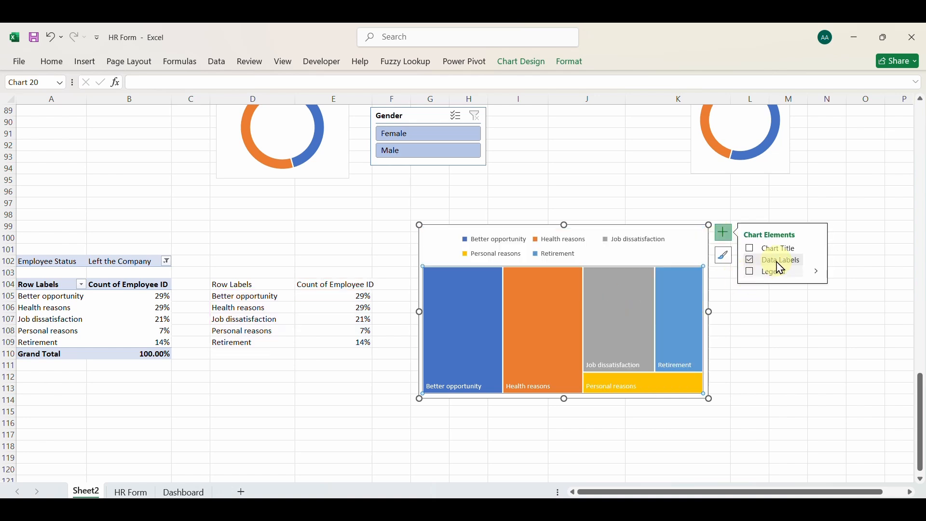
pyautogui.click(822, 268)
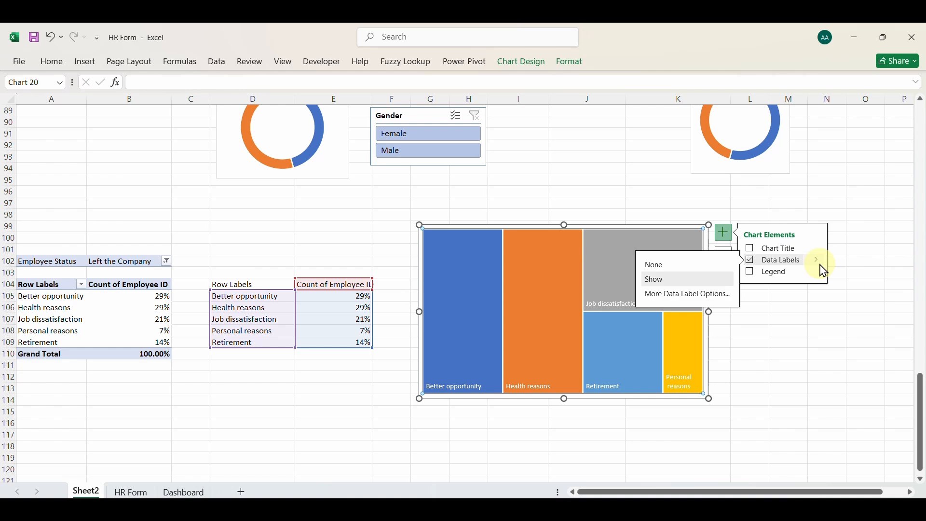
pyautogui.click(687, 299)
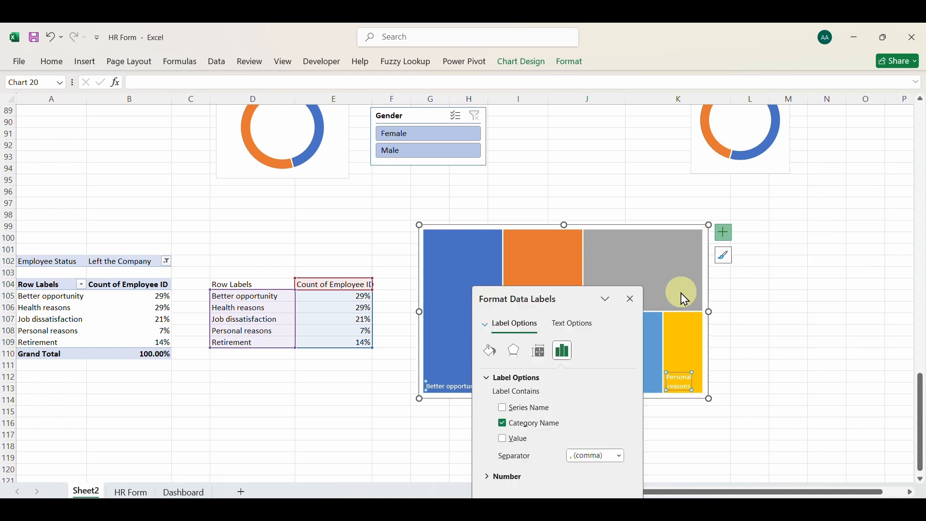
pyautogui.click(506, 441)
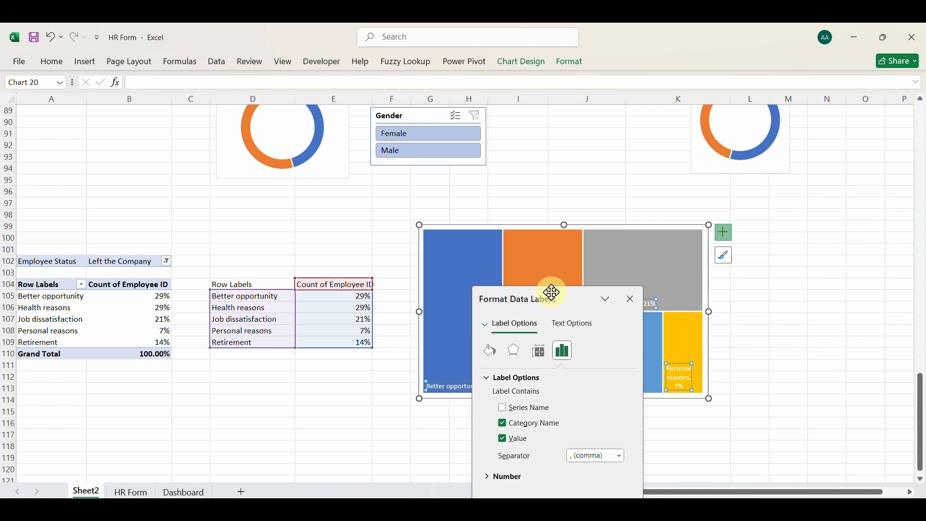
pyautogui.moveTo(553, 293); pyautogui.dragTo(278, 280)
# Make all the treemap's data labels bold and set their font size to 10
pyautogui.click(467, 374)
pyautogui.click(462, 389)
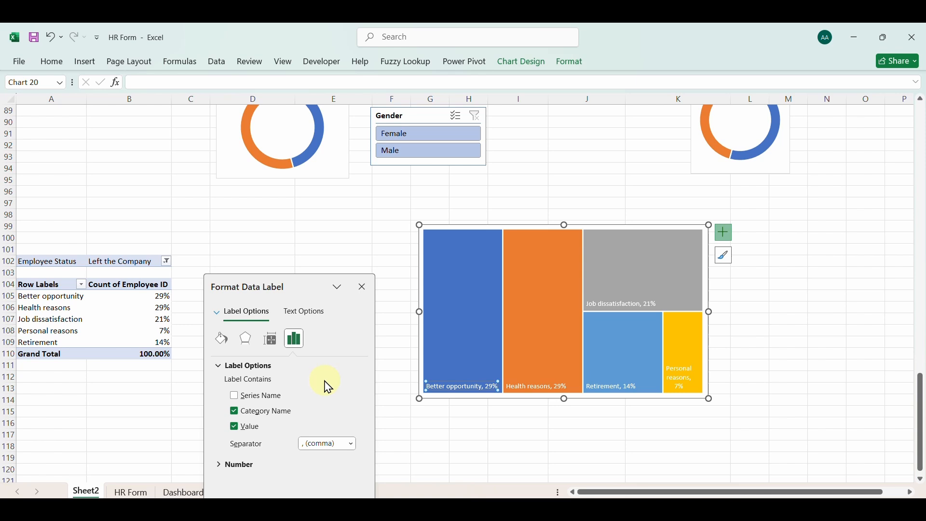
pyautogui.click(449, 331)
pyautogui.click(527, 381)
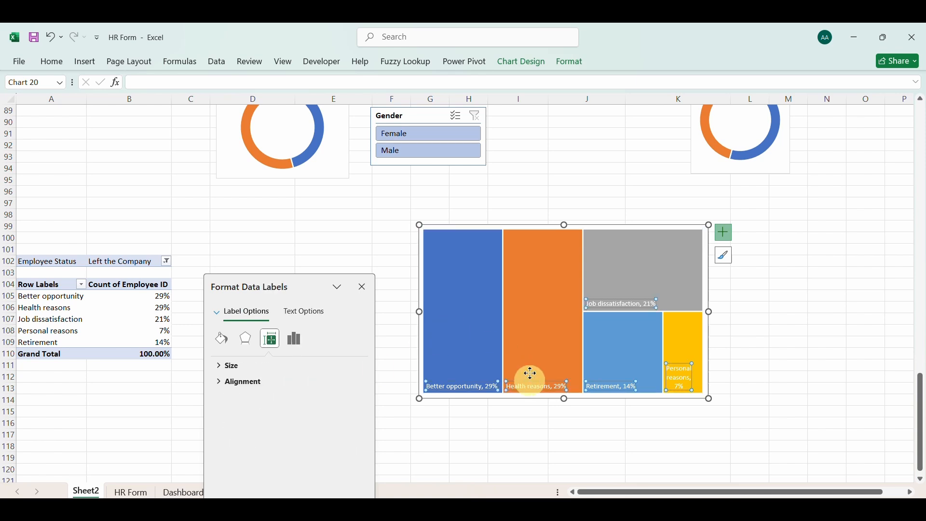
pyautogui.click(54, 62)
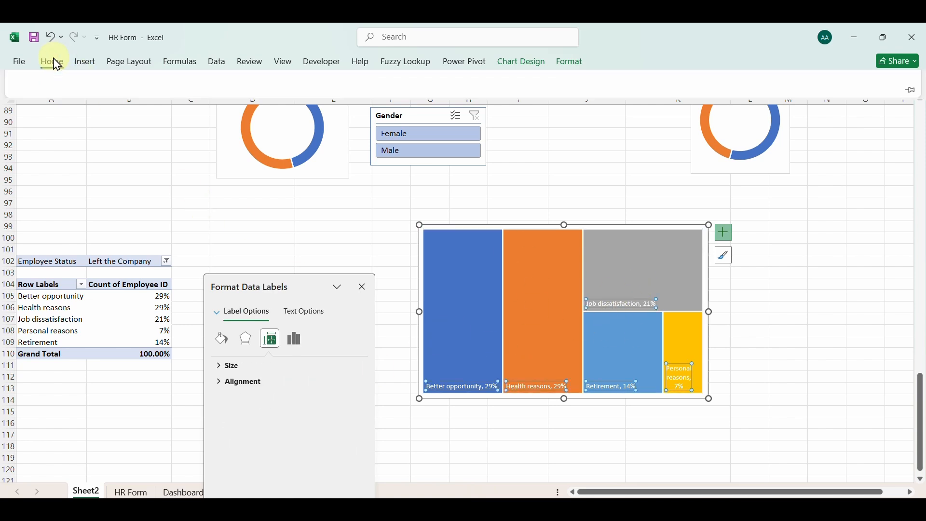
pyautogui.click(122, 104)
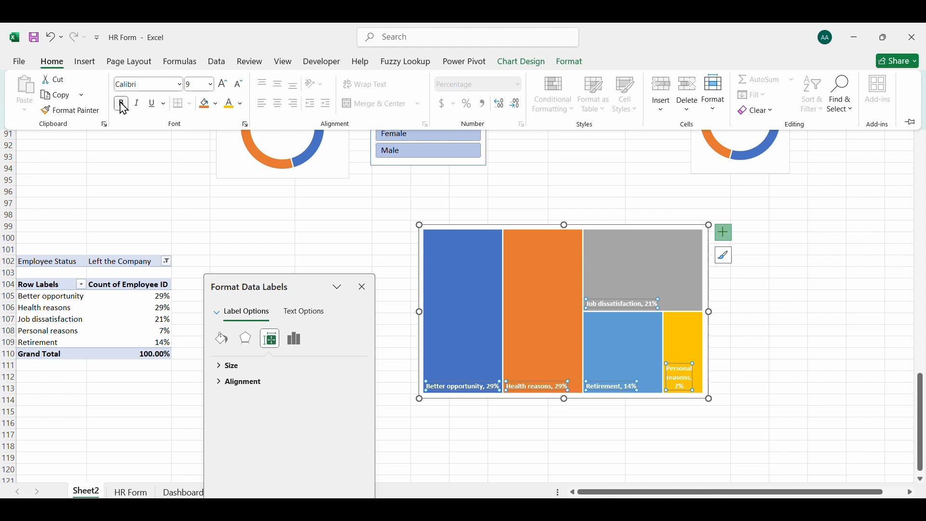
pyautogui.click(225, 85)
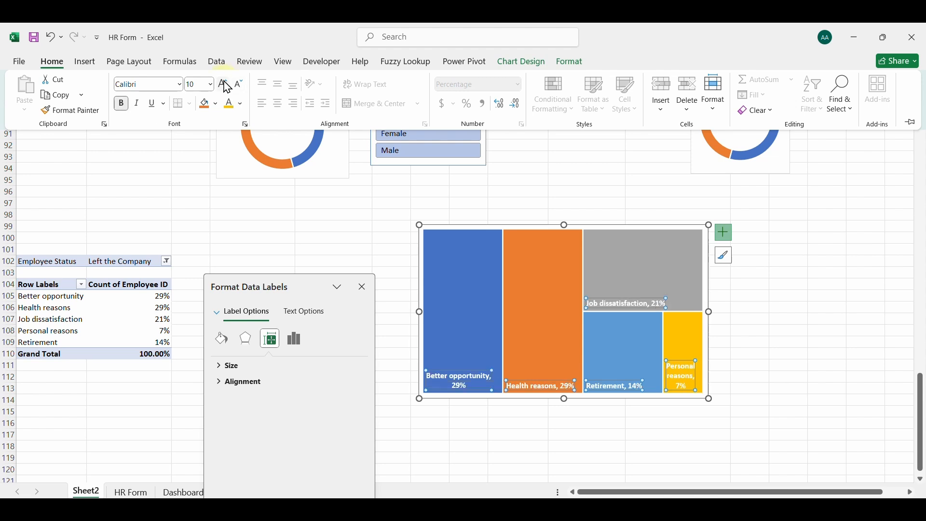
# Shrink the treemap's height and width so it spans about rows 102 to 113 and columns H to K
pyautogui.click(565, 225)
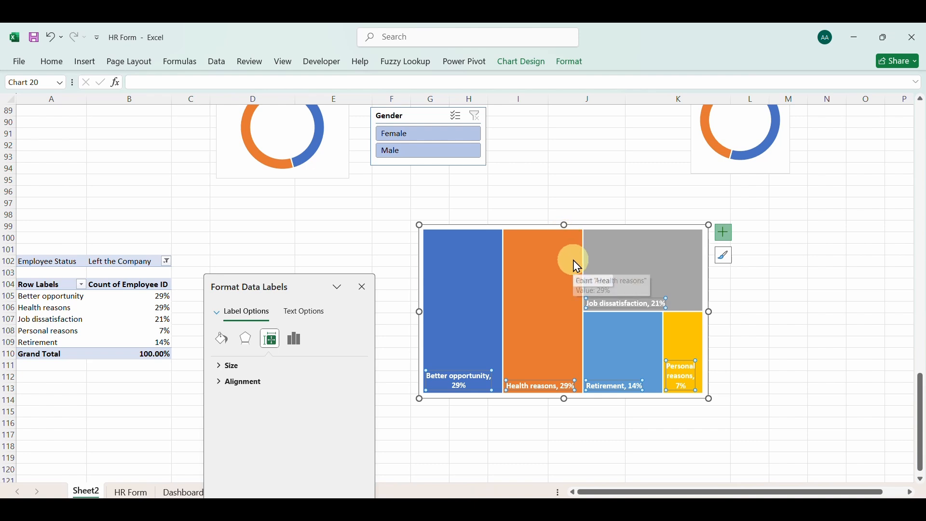
pyautogui.click(559, 242)
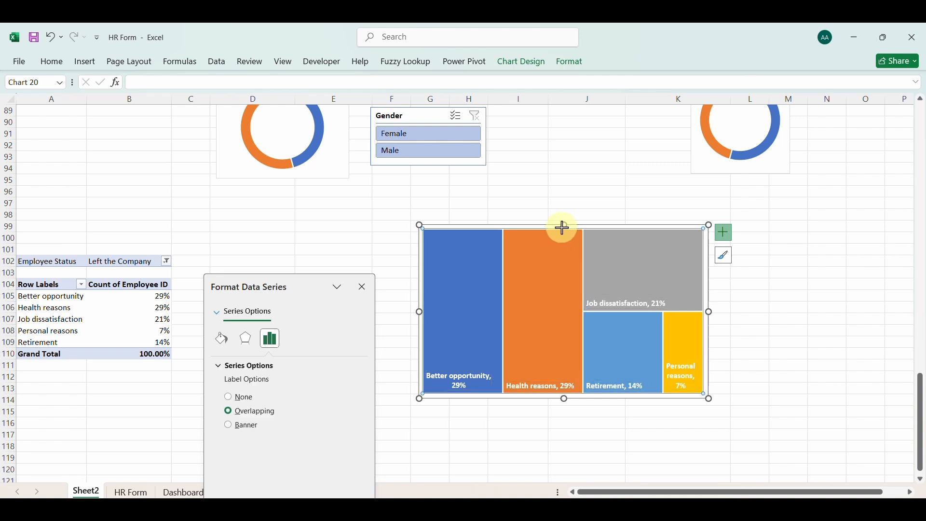
pyautogui.moveTo(563, 227); pyautogui.dragTo(564, 261)
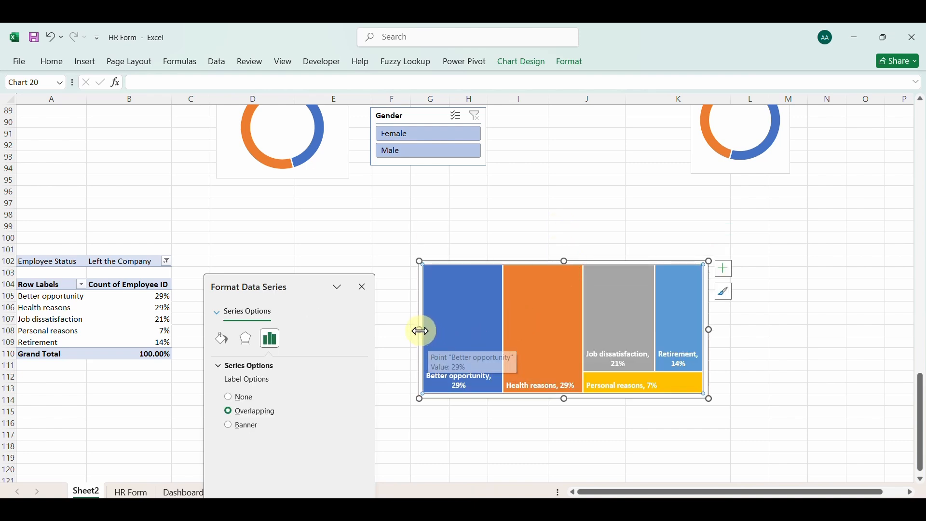
pyautogui.moveTo(421, 332); pyautogui.dragTo(476, 330)
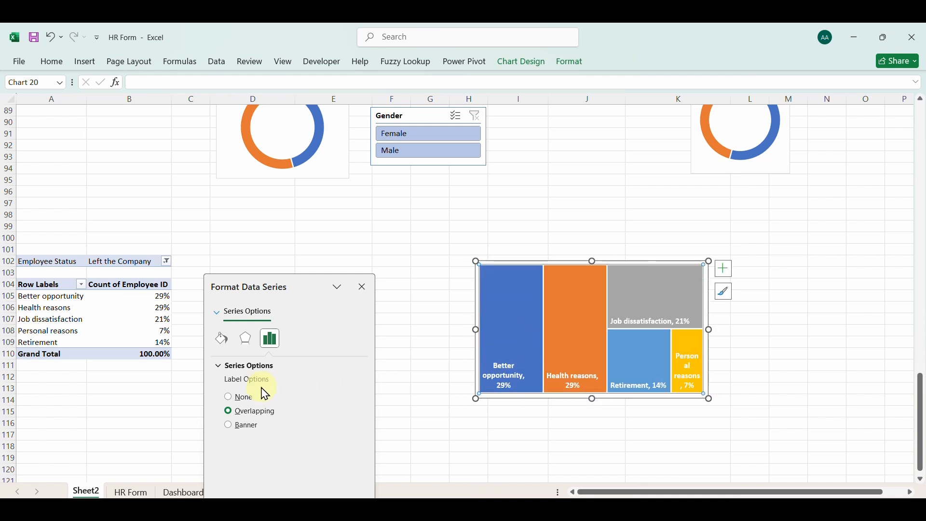
# Set the separator in the treemap's data labels to (New Line) and close the label formatting options
pyautogui.click(505, 374)
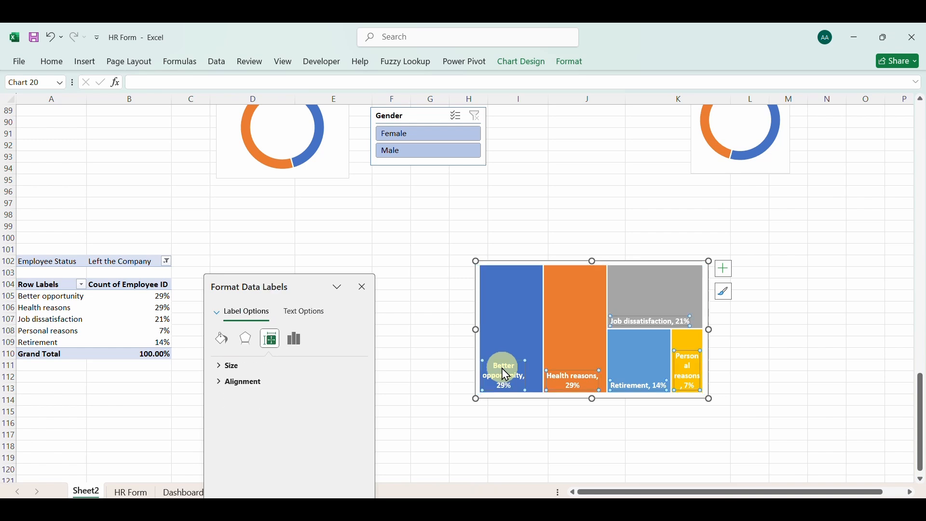
pyautogui.click(223, 366)
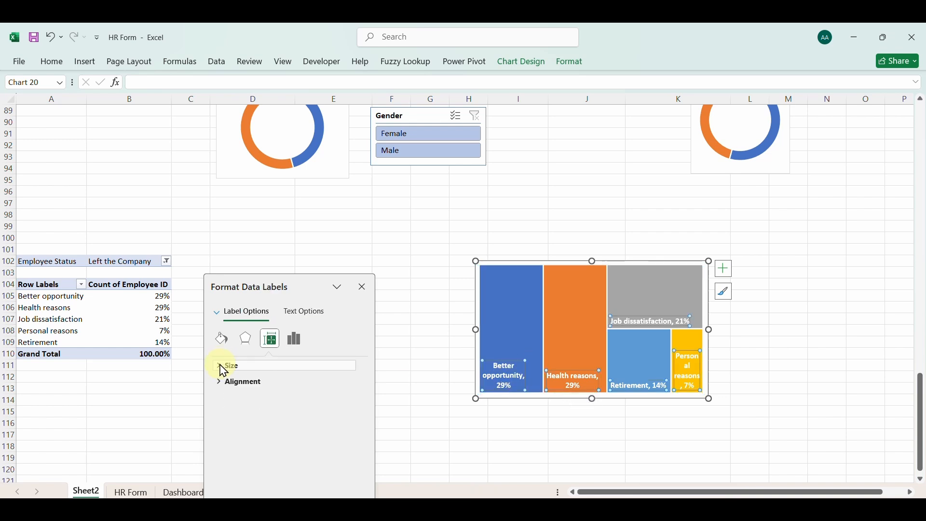
pyautogui.click(223, 368)
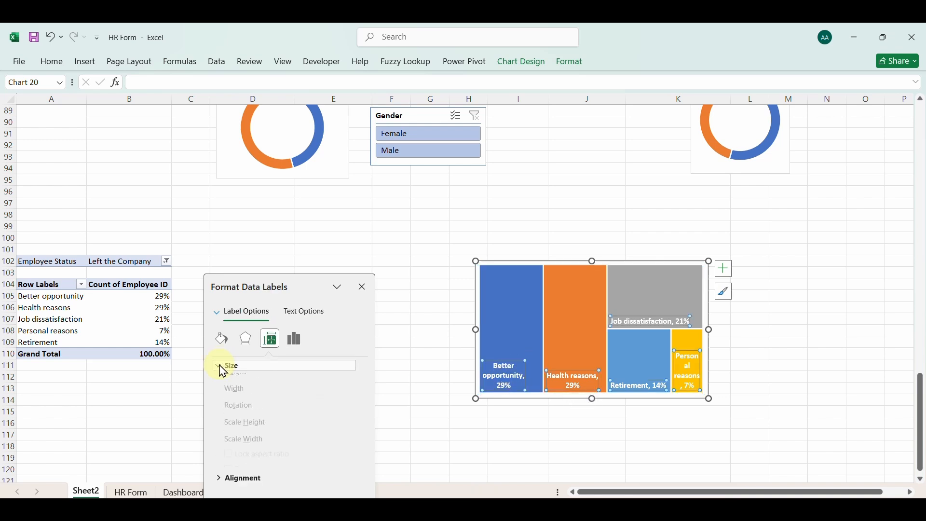
pyautogui.click(295, 340)
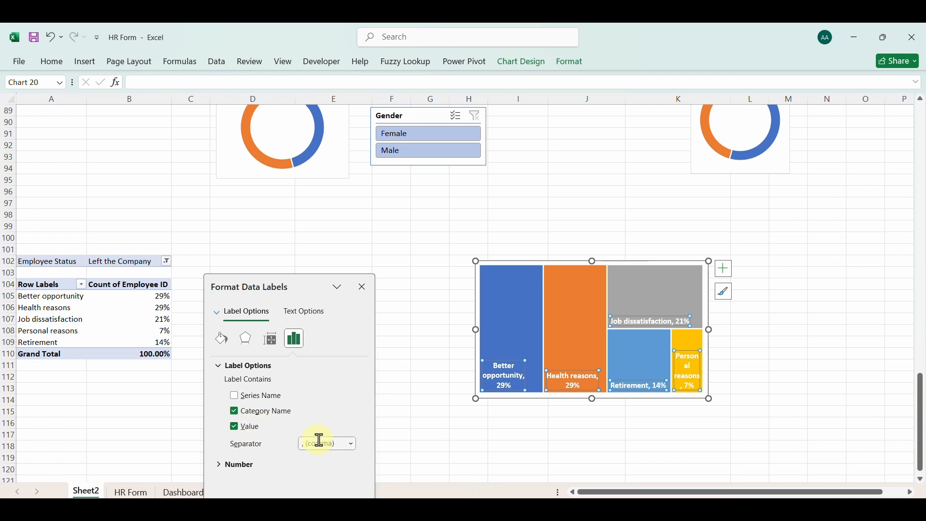
pyautogui.click(352, 445)
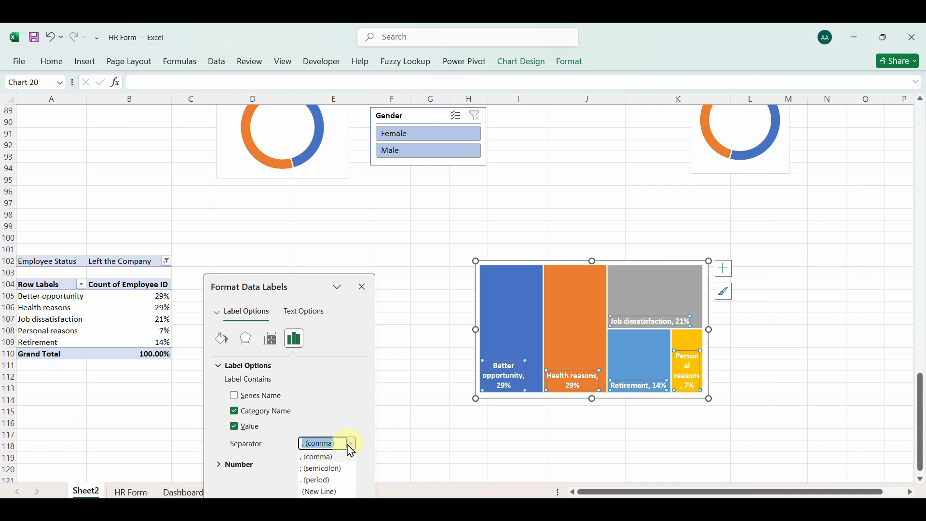
pyautogui.click(319, 493)
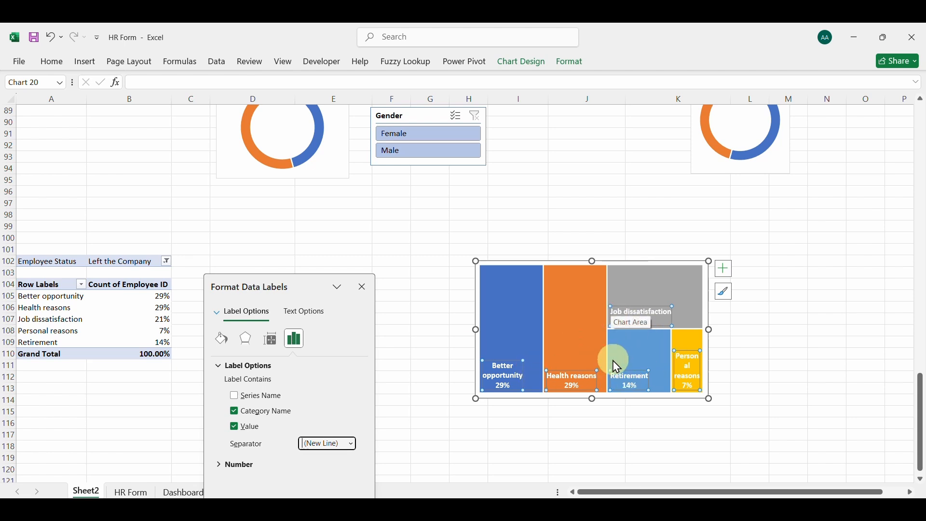
pyautogui.click(362, 287)
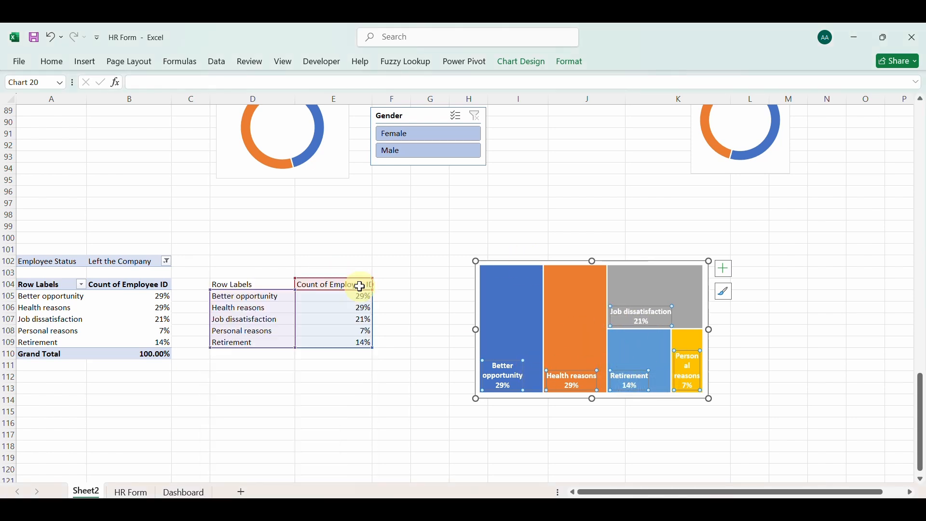
# Copy the treemap to the Dashboard sheet and place it in the empty panel below Employees by Age Range
pyautogui.click(515, 261)
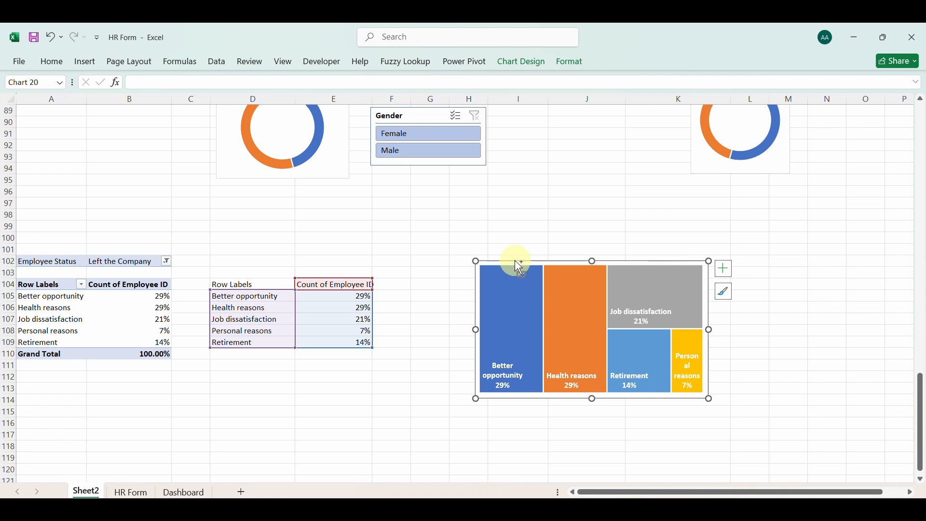
pyautogui.click(183, 492)
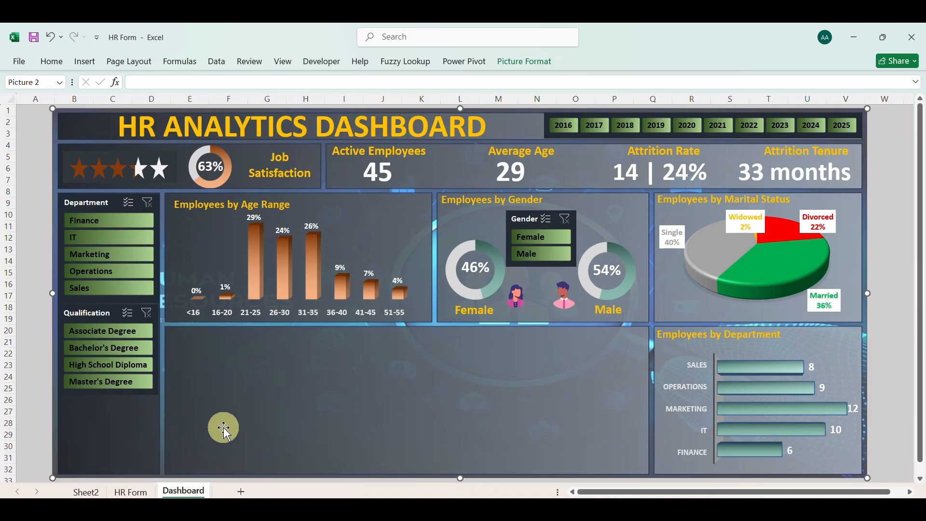
pyautogui.hotkey('ctrl', 'v')
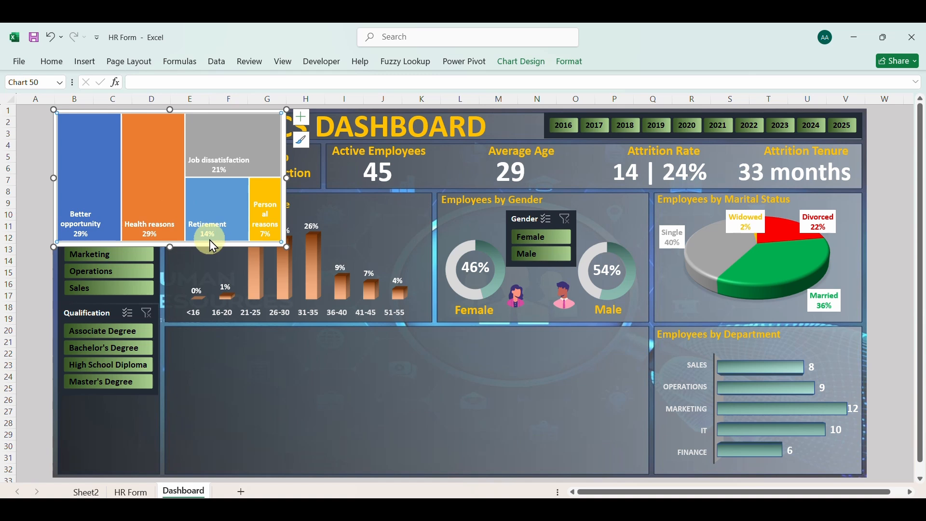
pyautogui.click(309, 390)
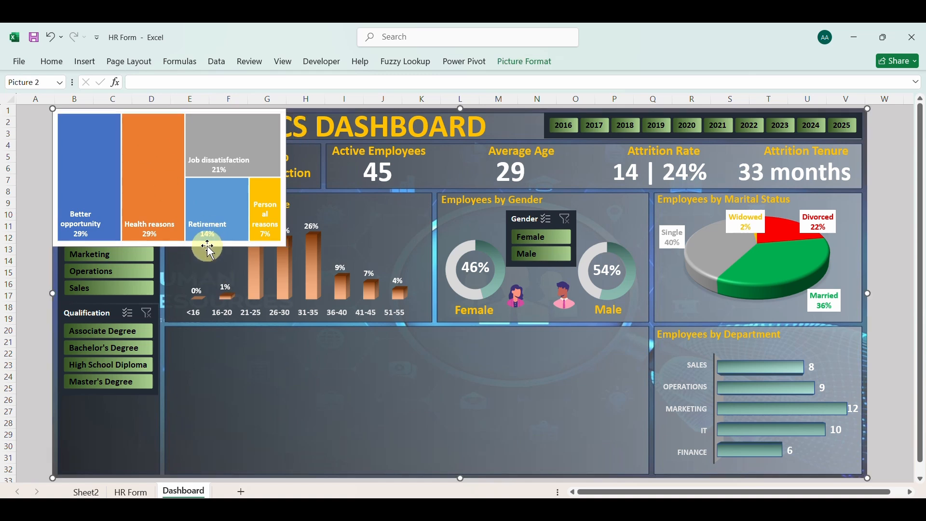
pyautogui.moveTo(207, 244); pyautogui.dragTo(320, 472)
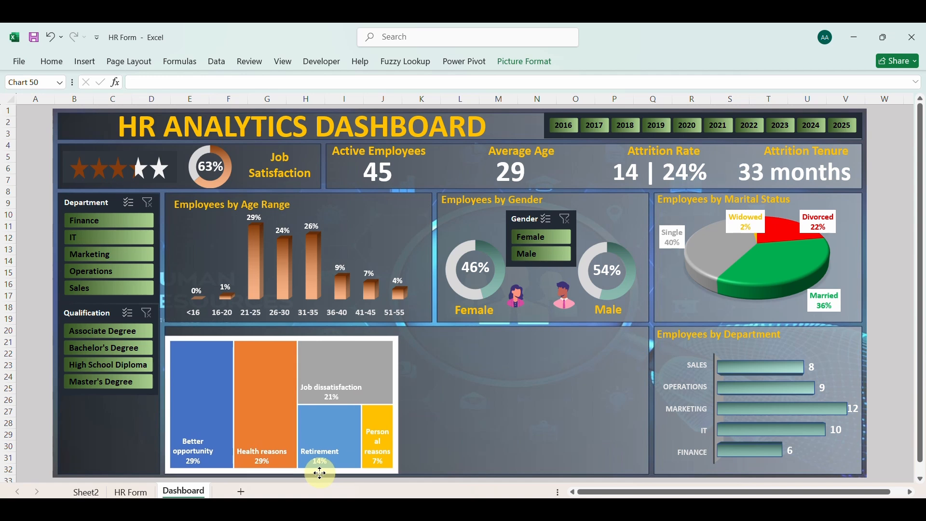
# Resize the dashboard treemap to span about columns E to L and rows 21 to 32, leaving space above for a heading
pyautogui.moveTo(283, 338); pyautogui.dragTo(285, 345)
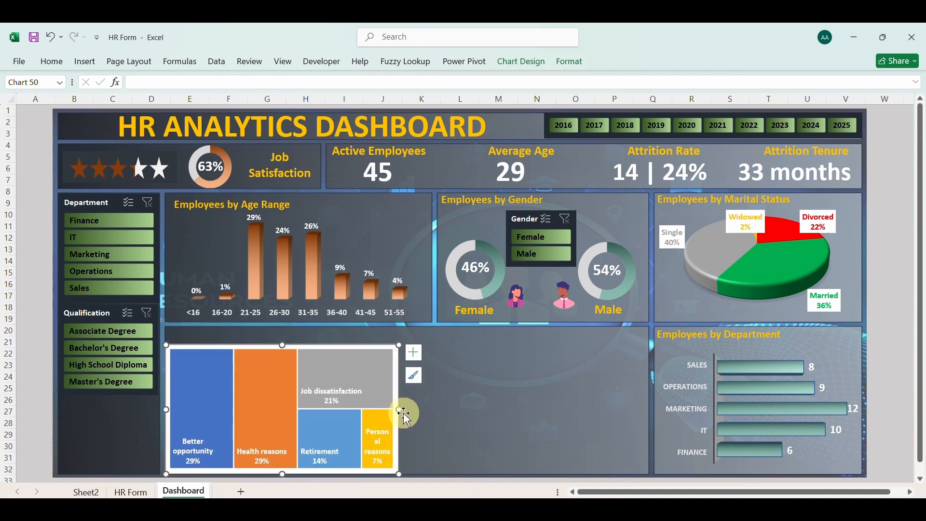
pyautogui.moveTo(402, 412)
pyautogui.mouseDown()
pyautogui.moveTo(456, 410)
pyautogui.moveTo(436, 410)
pyautogui.mouseUp()
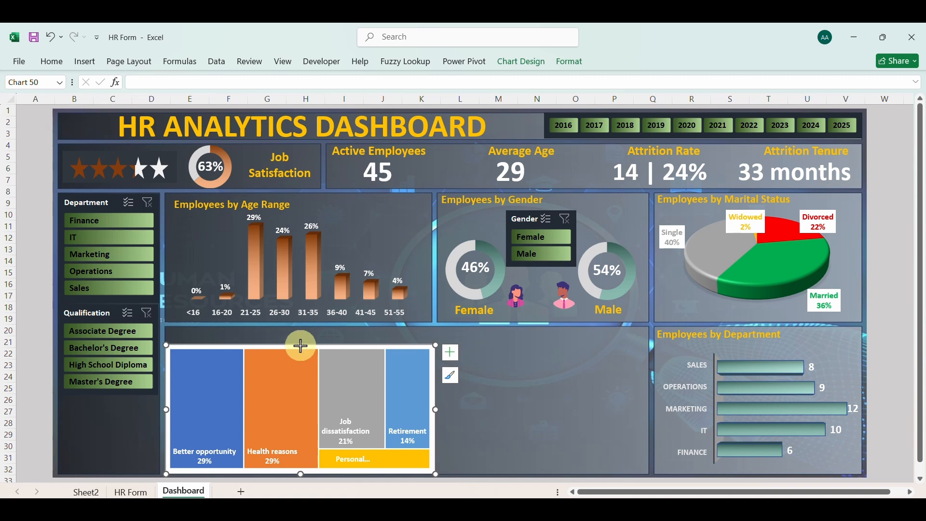
pyautogui.moveTo(300, 345); pyautogui.dragTo(301, 341)
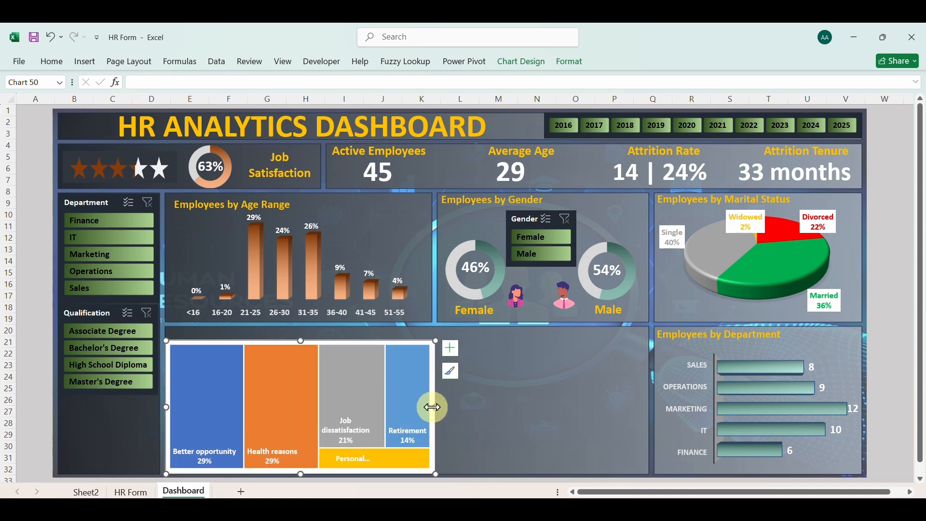
pyautogui.moveTo(438, 408); pyautogui.dragTo(472, 409)
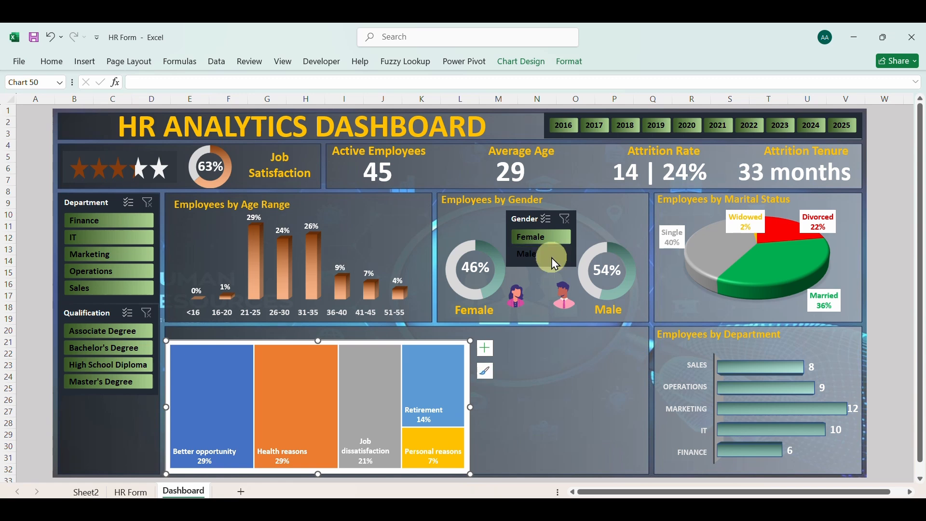
# Test the treemap with the Gender slicer by filtering to Female and Male, and clear the filter
pyautogui.click(535, 237)
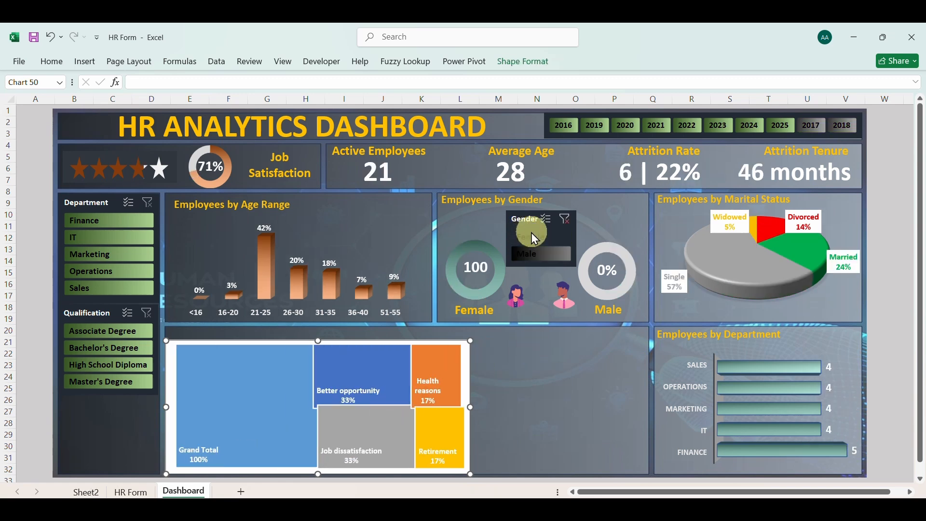
pyautogui.click(536, 252)
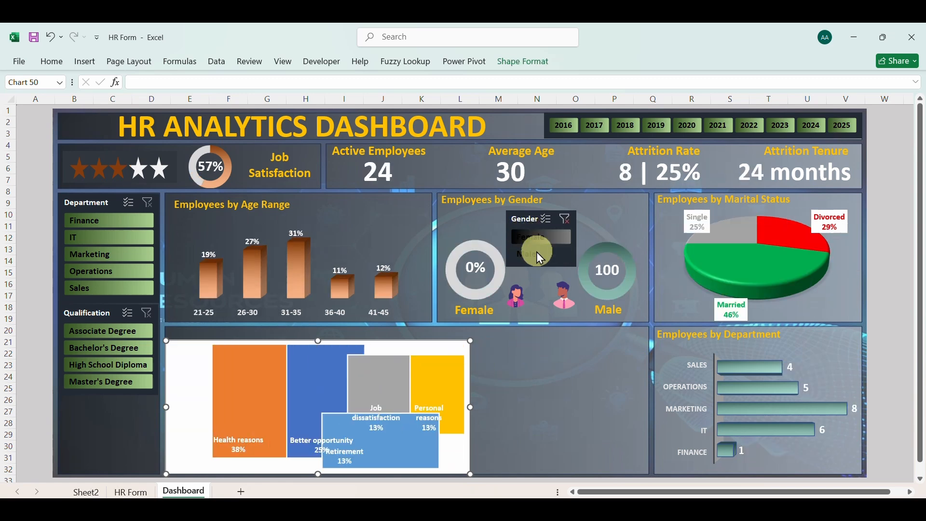
pyautogui.click(565, 219)
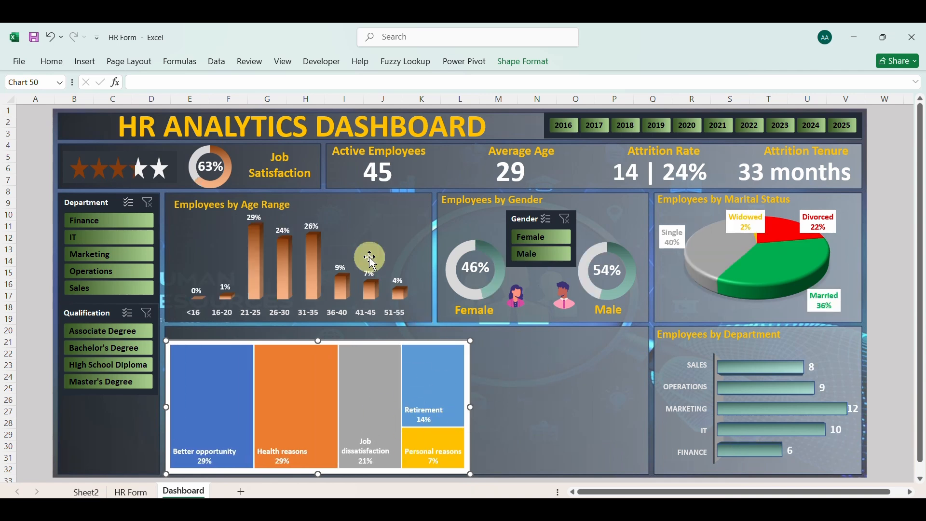
# Duplicate the Employees by Age Range heading and place the copy just above the treemap
pyautogui.click(289, 213)
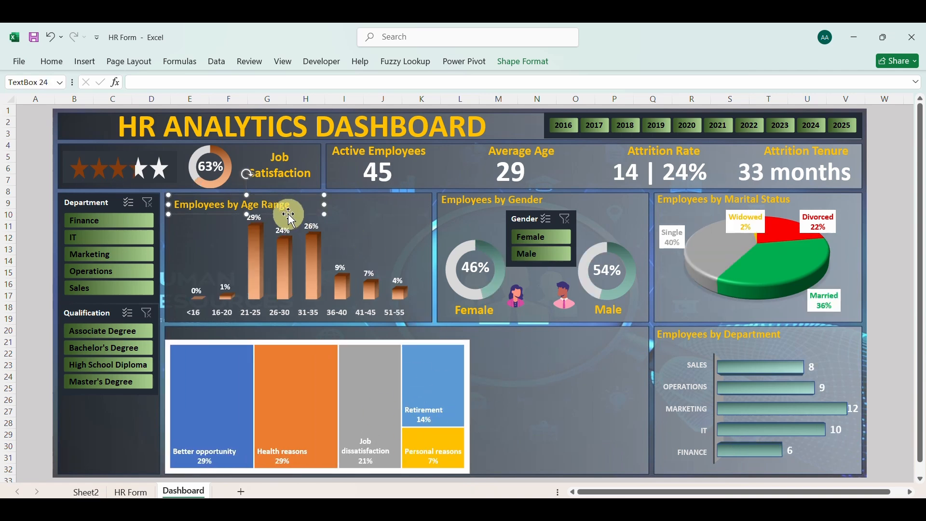
pyautogui.hotkey('ctrl', 'd')
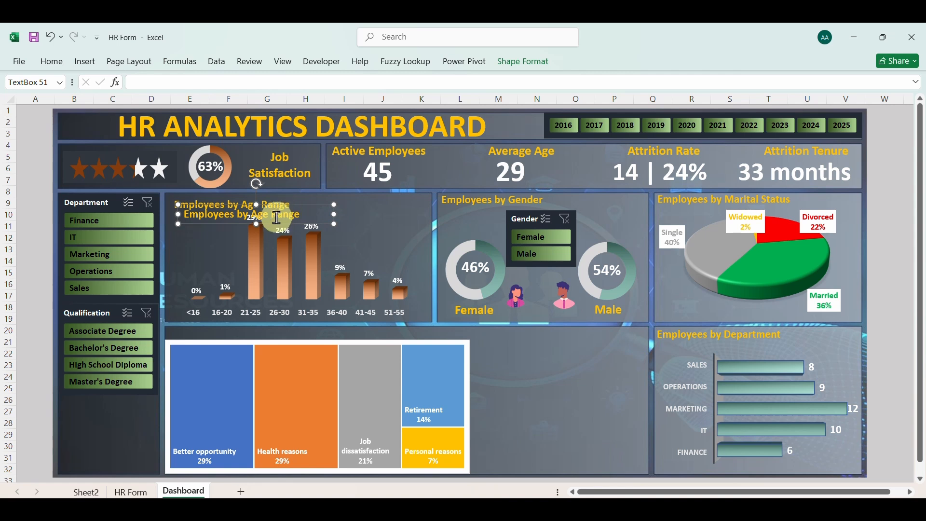
pyautogui.moveTo(273, 224); pyautogui.dragTo(254, 341)
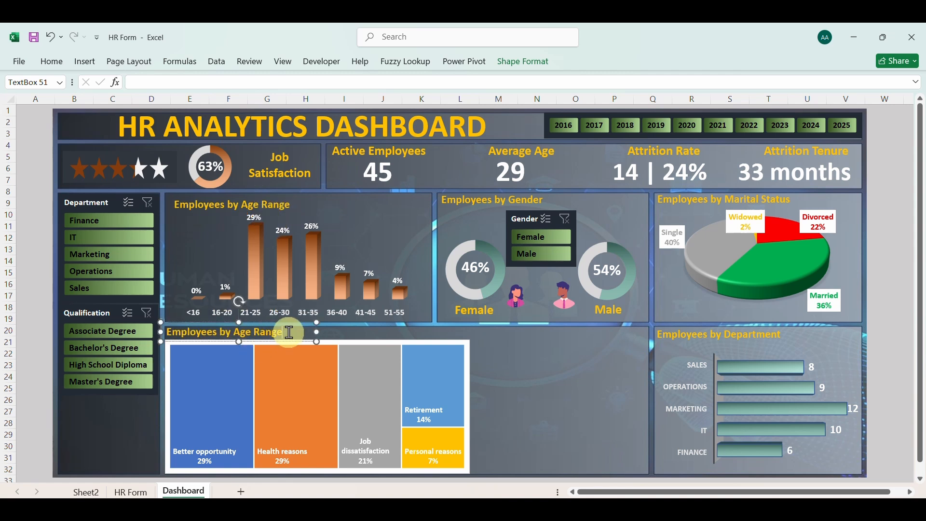
# Replace the copied heading's text with "Attrition by Reason"
pyautogui.press('BackSpace')
pyautogui.press('BackSpace')
pyautogui.press('BackSpace')
pyautogui.press('BackSpace')
pyautogui.press('BackSpace')
pyautogui.press('BackSpace')
pyautogui.press('BackSpace')
pyautogui.press('BackSpace')
pyautogui.press('BackSpace')
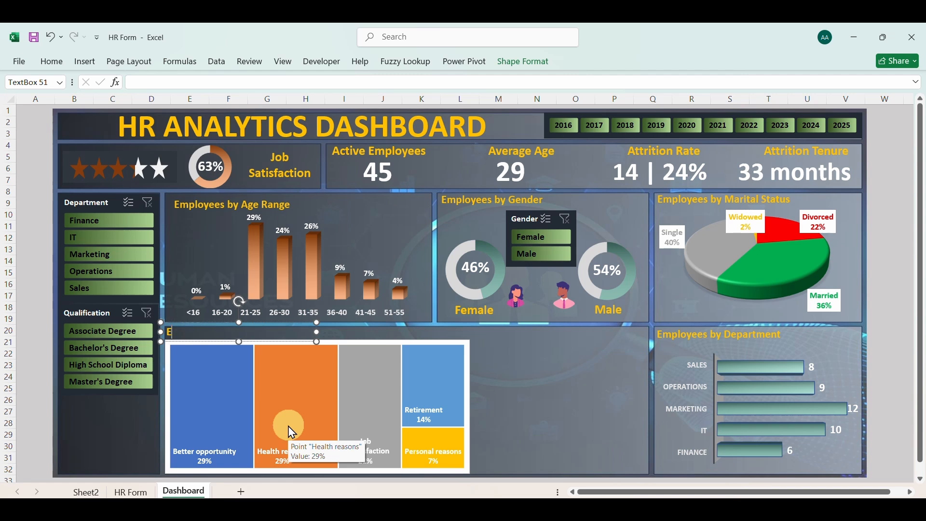
pyautogui.write('Attrition by Reason')
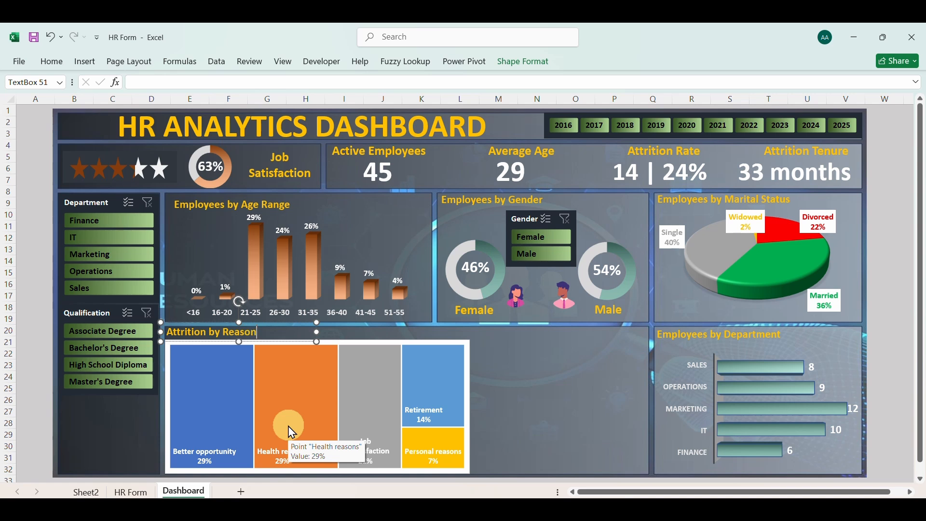
pyautogui.click(551, 423)
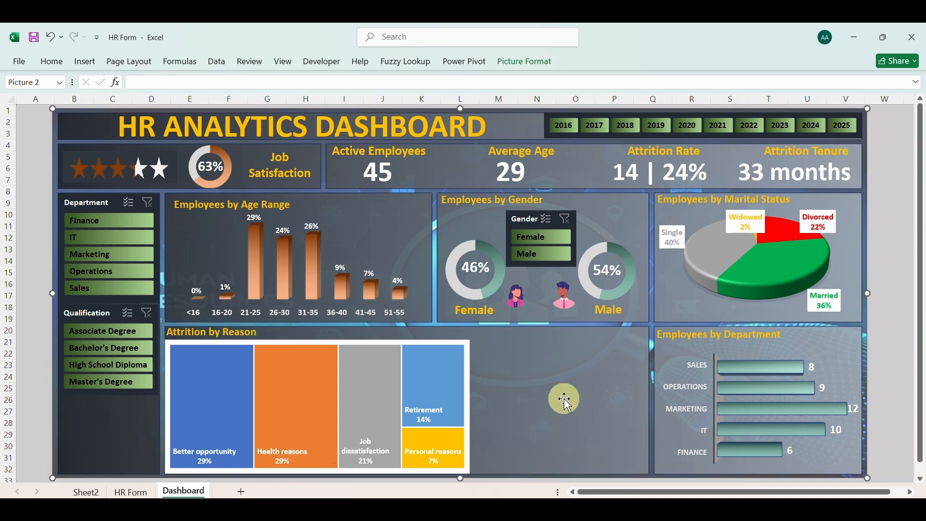
# Format the dashboard treemap's chart area with no fill and no border line
pyautogui.click(380, 343)
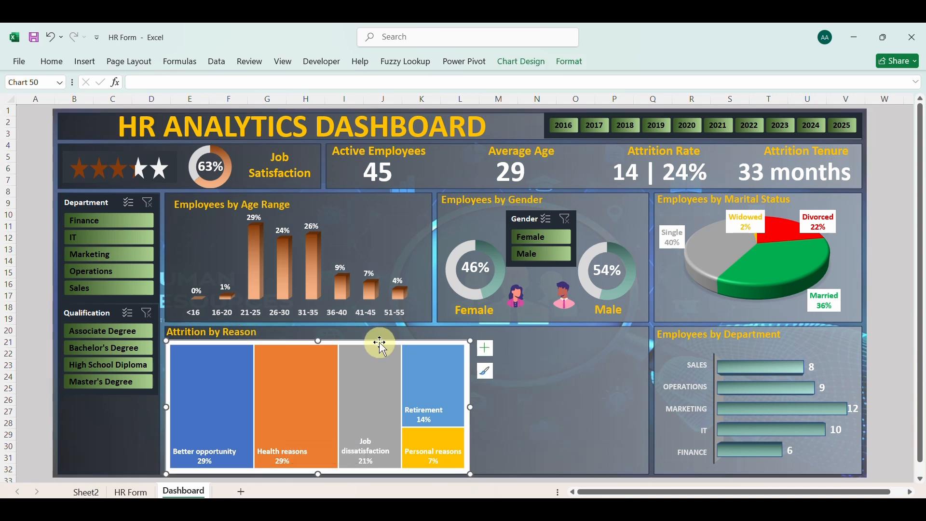
pyautogui.rightClick(380, 342)
pyautogui.click(459, 484)
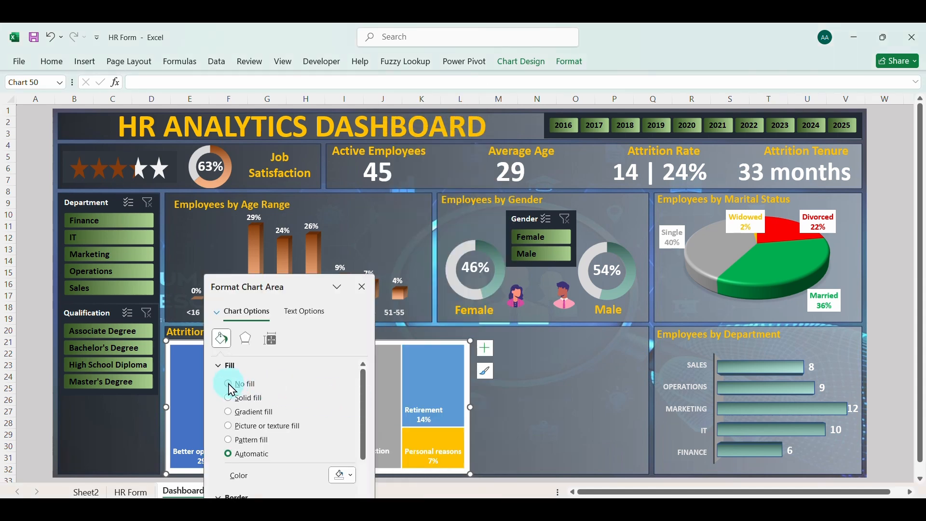
pyautogui.click(230, 385)
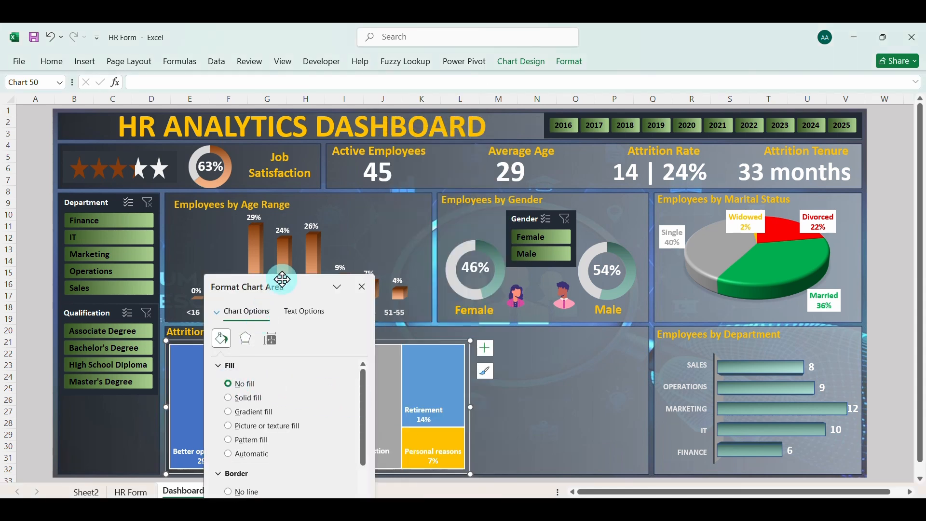
pyautogui.moveTo(282, 280); pyautogui.dragTo(403, 223)
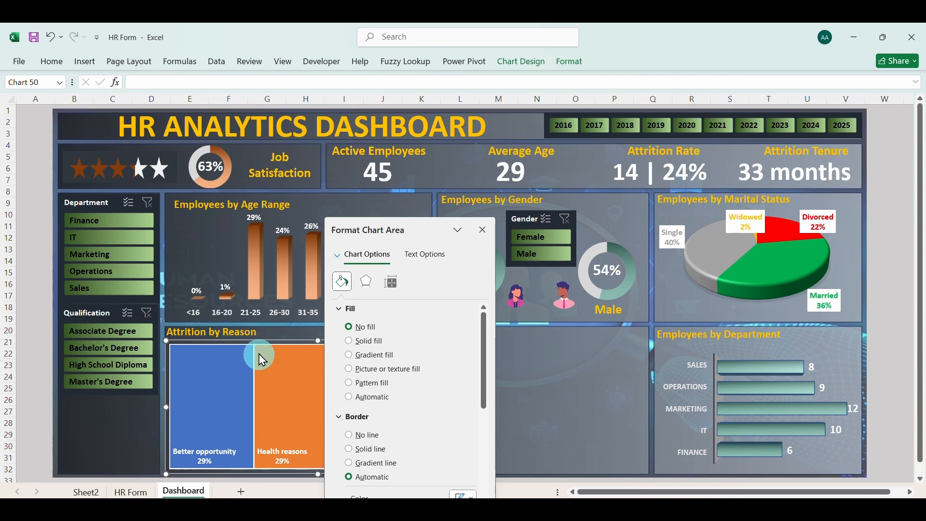
pyautogui.click(349, 435)
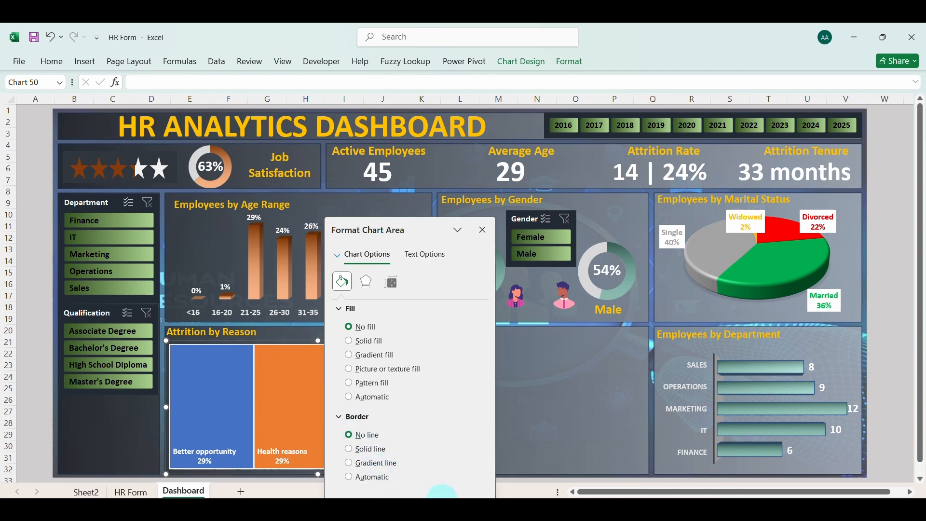
pyautogui.click(483, 231)
pyautogui.click(569, 427)
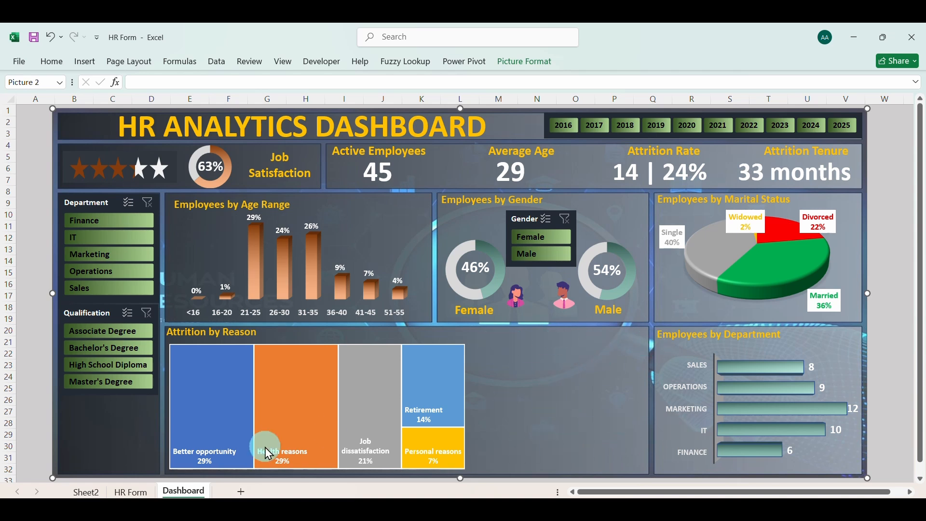
# Nudge the treemap slightly down and to the left within its dashboard panel
pyautogui.click(307, 349)
pyautogui.moveTo(302, 340); pyautogui.dragTo(301, 342)
pyautogui.click(555, 398)
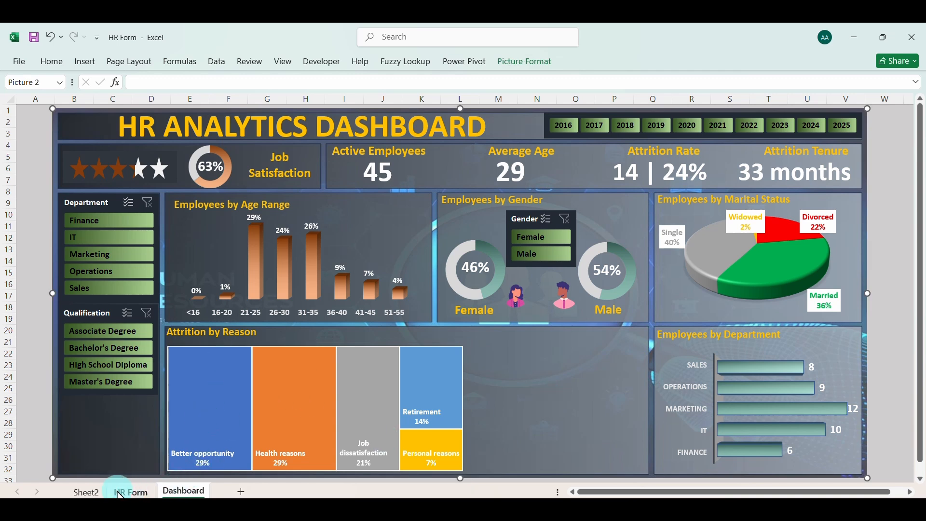
# Copy the reason-for-leaving pivot table in A102:B110 of Sheet2 and paste it at cell A122
pyautogui.click(86, 492)
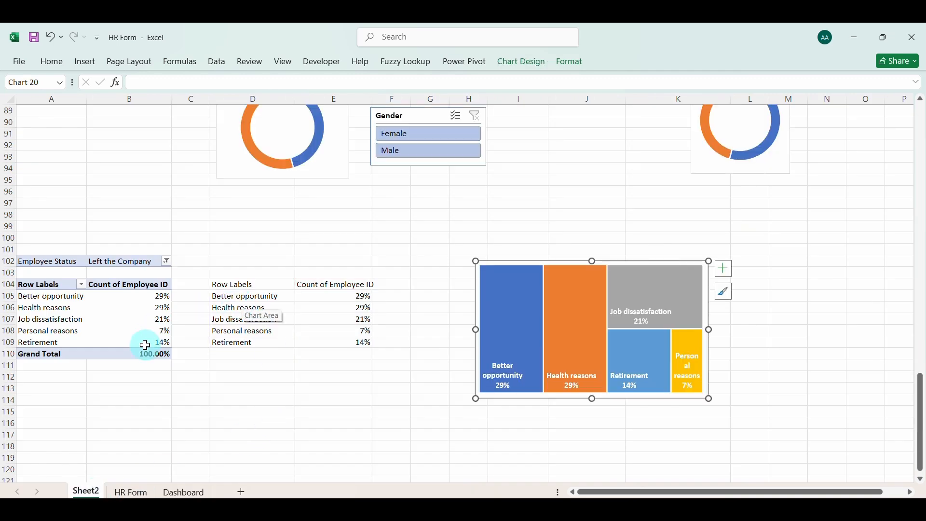
pyautogui.moveTo(60, 264); pyautogui.dragTo(159, 351)
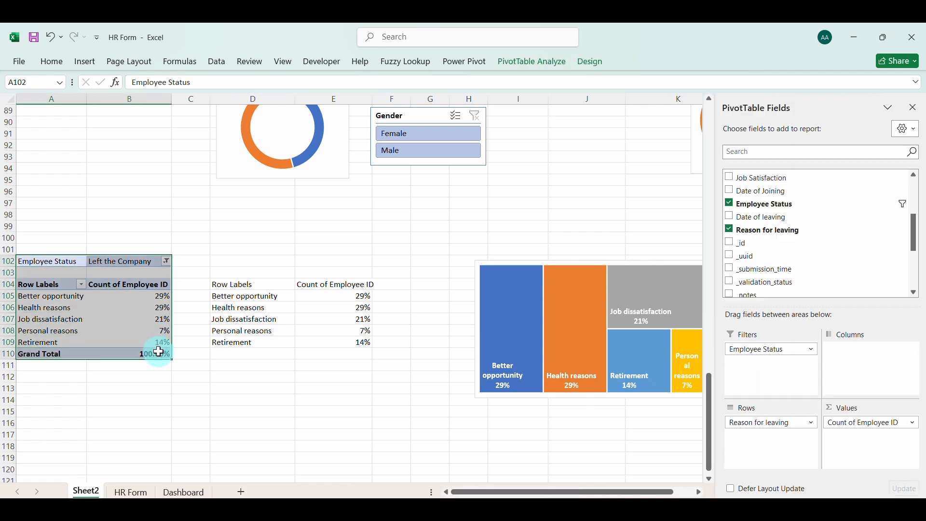
pyautogui.hotkey('ctrl', 'c')
pyautogui.scroll(-3, 159, 352)
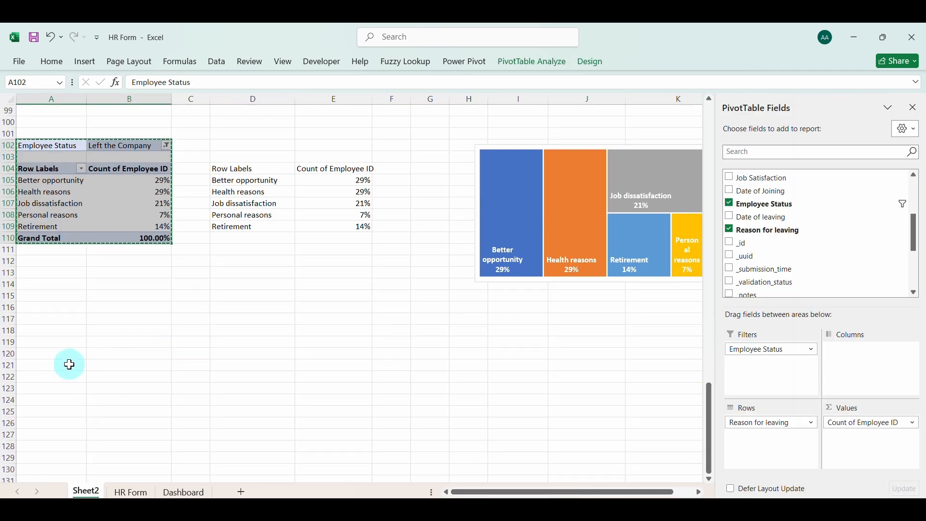
pyautogui.click(61, 377)
pyautogui.hotkey('ctrl', 'v')
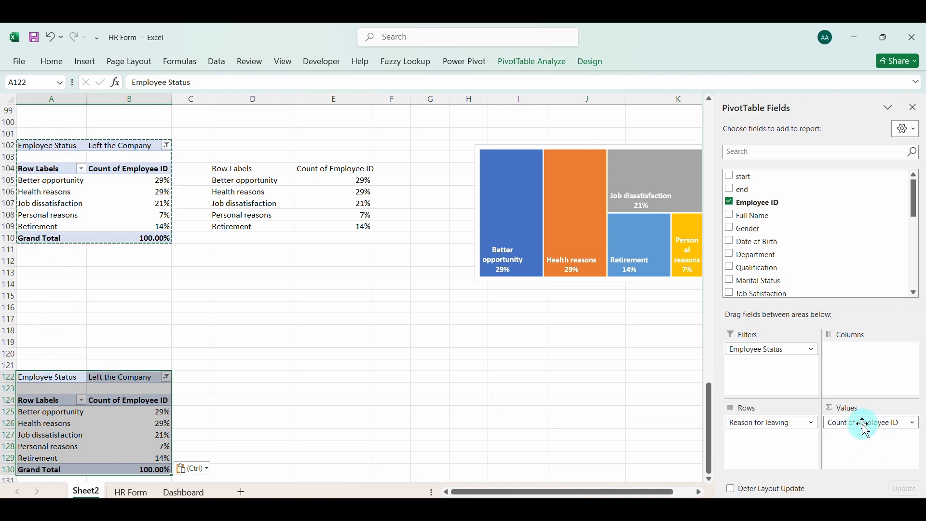
# Replace Reason for leaving with Qualification as the row field of the pasted pivot table
pyautogui.click(776, 422)
pyautogui.click(771, 400)
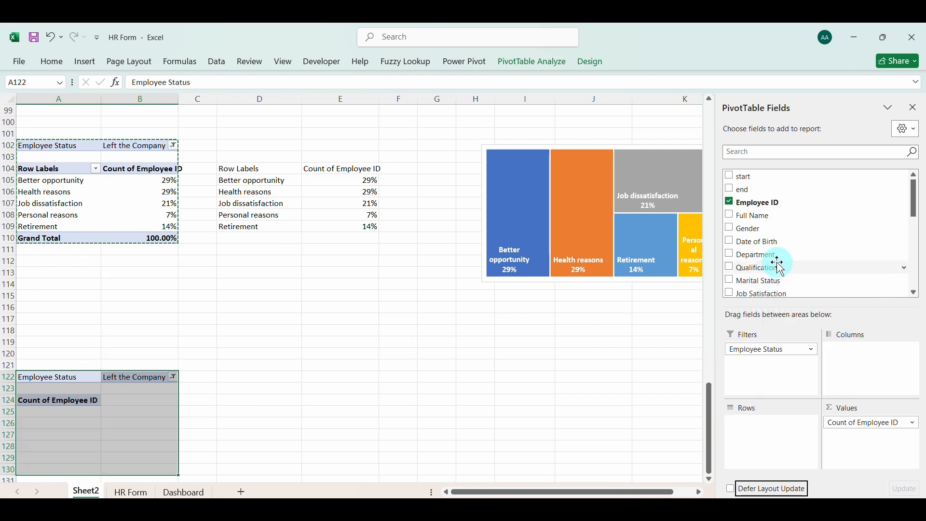
pyautogui.click(734, 272)
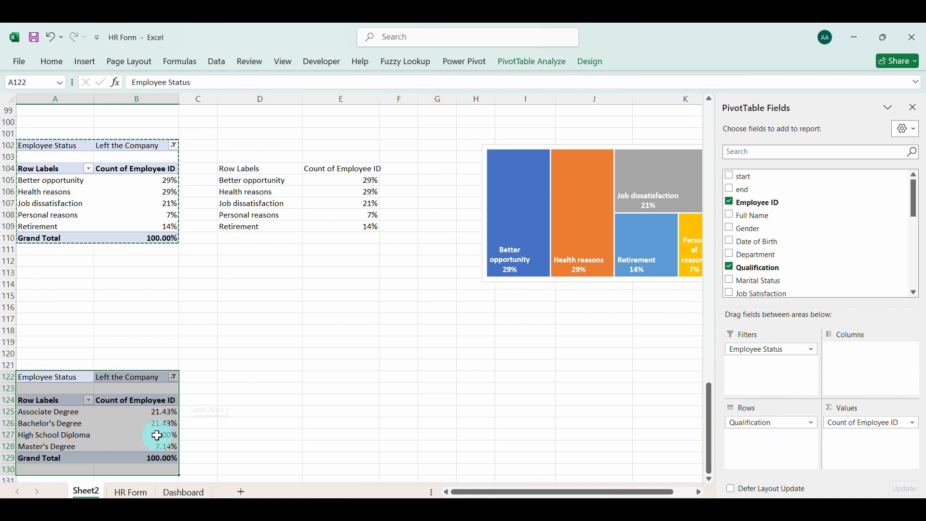
# Format the qualification pivot table's percentages in B125:B128 with no decimal places
pyautogui.click(156, 418)
pyautogui.moveTo(159, 423); pyautogui.dragTo(155, 447)
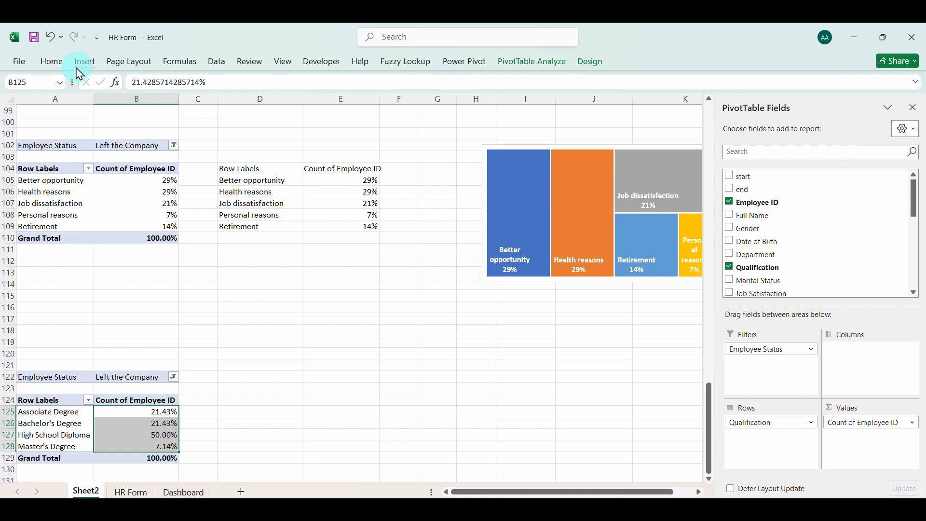
pyautogui.click(60, 62)
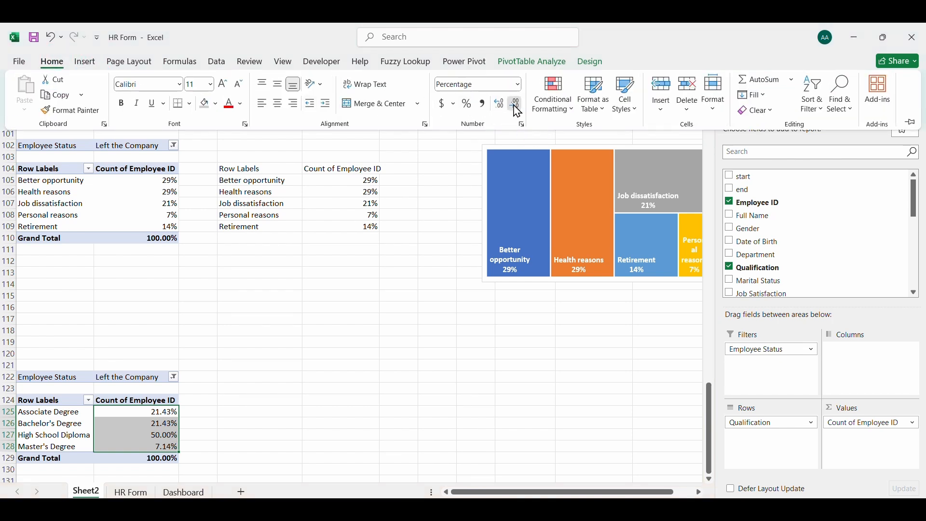
pyautogui.click(514, 106)
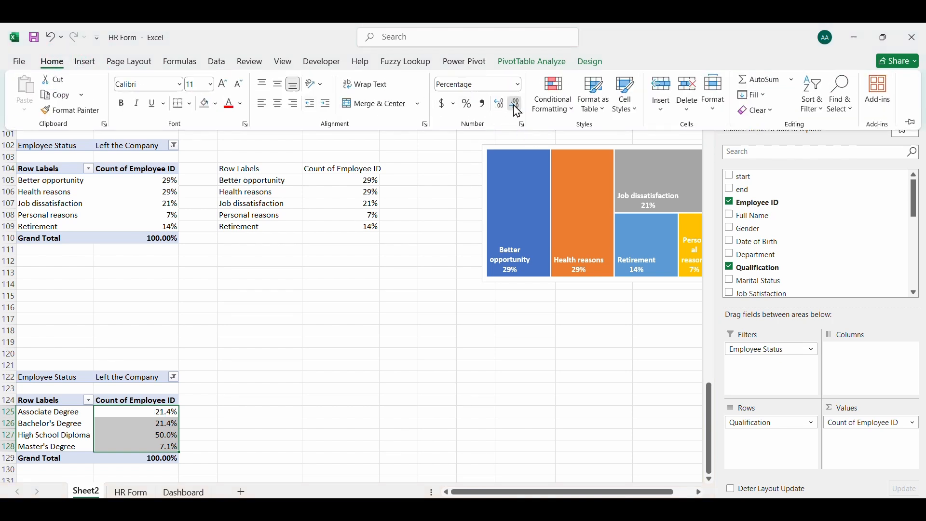
pyautogui.click(261, 423)
# Link D124 to the pivot table with =A124 and fill the formula across D124:E128
pyautogui.click(252, 402)
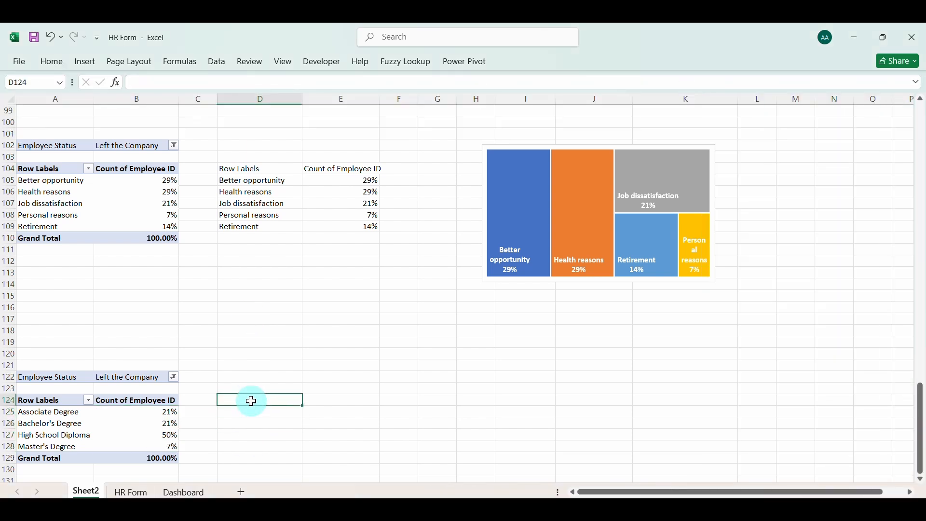
pyautogui.write('=')
pyautogui.click(59, 400)
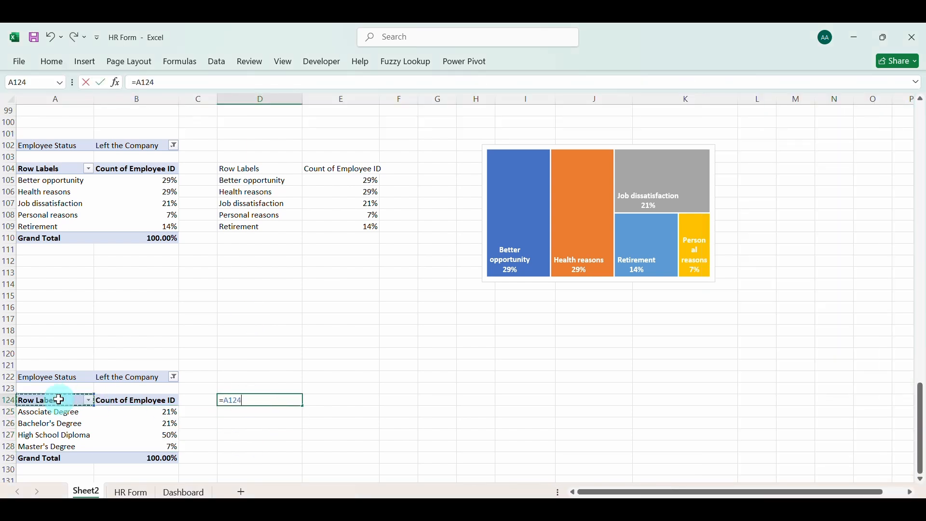
pyautogui.press('Return')
pyautogui.click(250, 399)
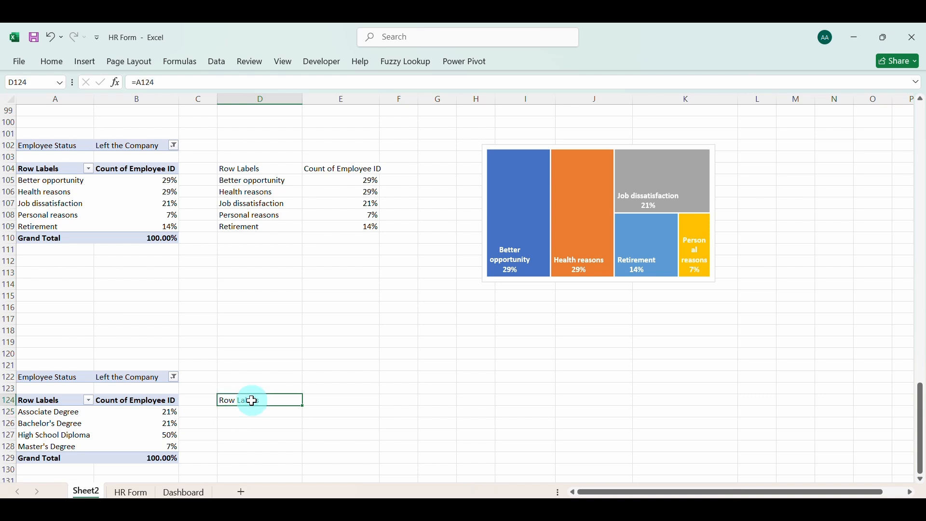
pyautogui.moveTo(304, 406); pyautogui.dragTo(304, 448)
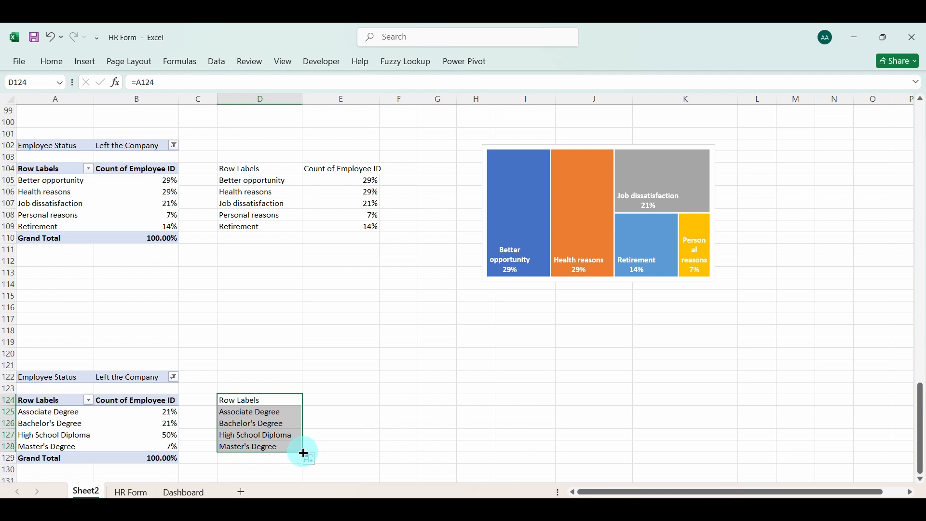
pyautogui.moveTo(304, 452); pyautogui.dragTo(333, 450)
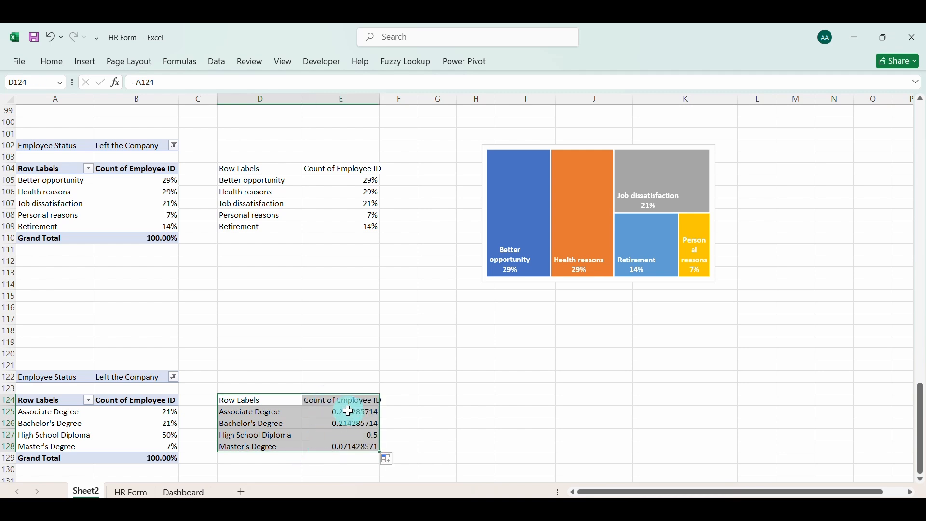
# Format the linked values in E125:E128 as whole percentages
pyautogui.moveTo(330, 412); pyautogui.dragTo(356, 449)
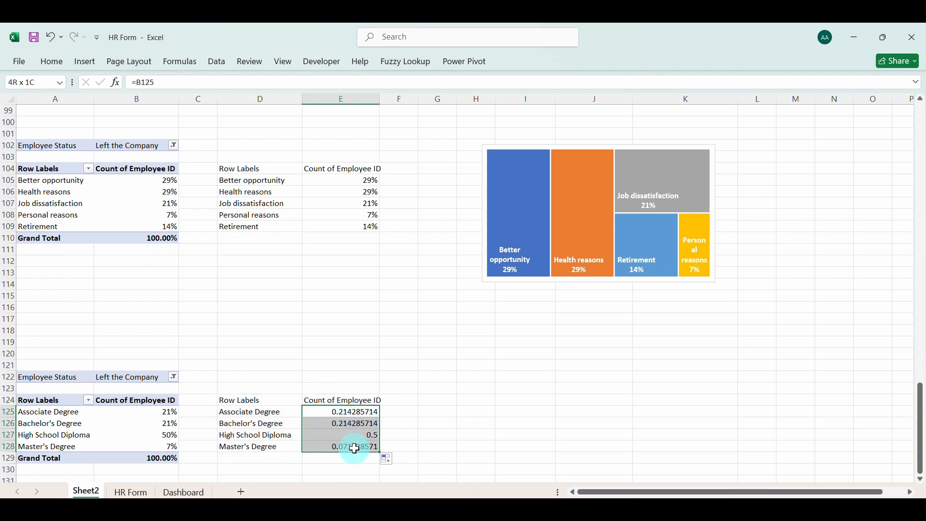
pyautogui.click(66, 60)
pyautogui.click(467, 104)
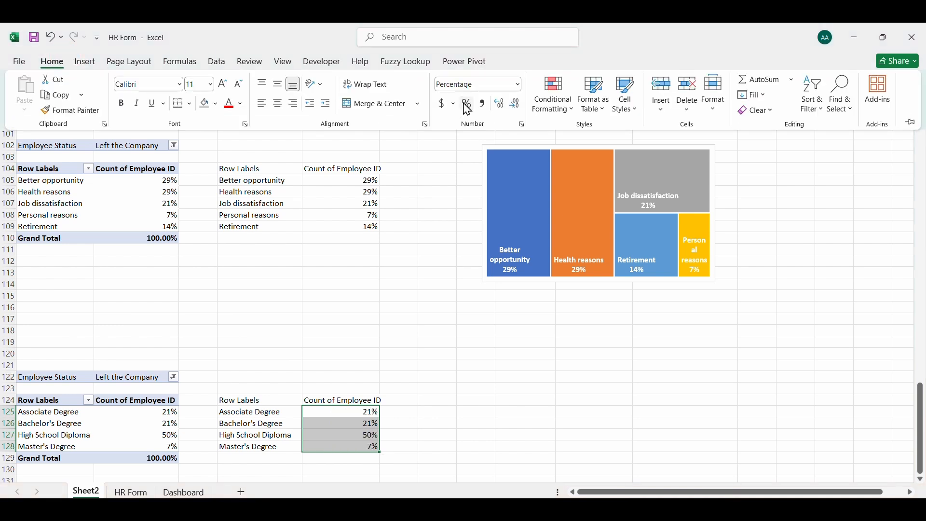
pyautogui.click(341, 414)
# Insert the recommended funnel chart from the linked qualification data in D124:E128
pyautogui.moveTo(246, 399); pyautogui.dragTo(352, 445)
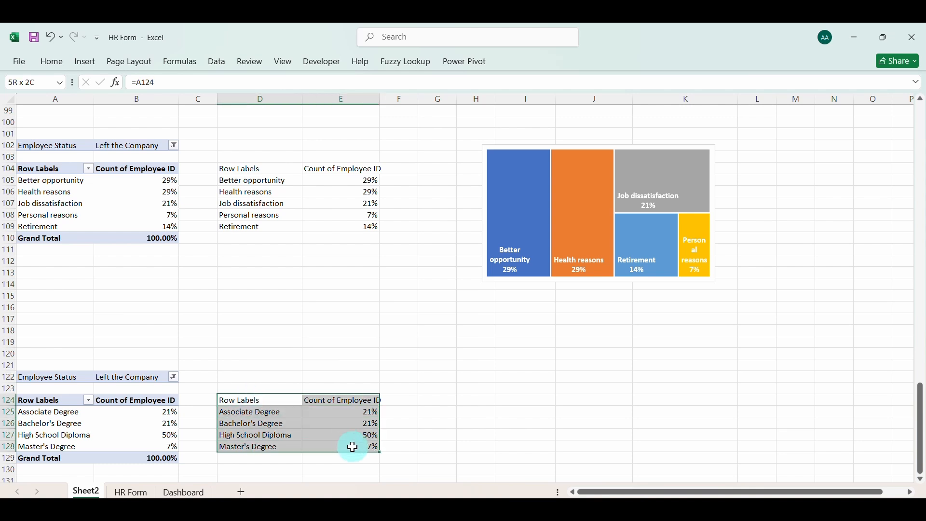
pyautogui.click(82, 62)
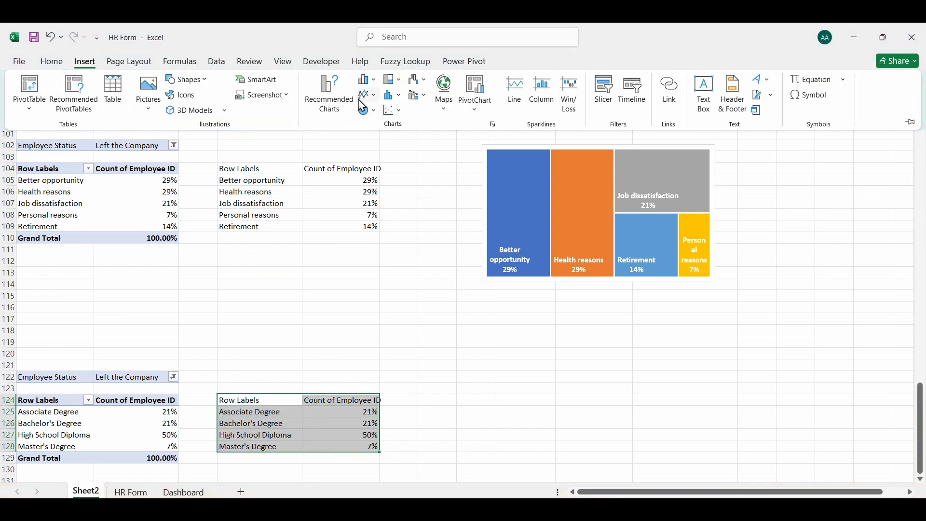
pyautogui.click(331, 96)
pyautogui.click(350, 335)
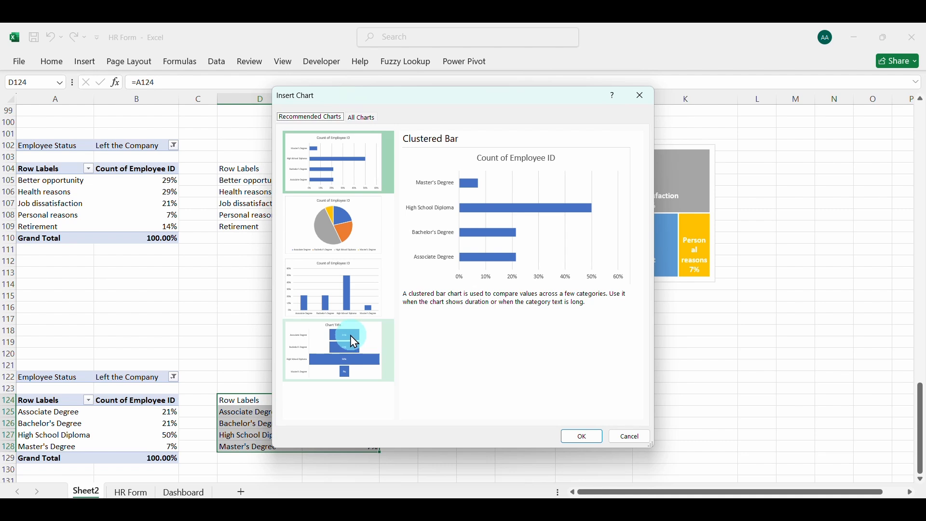
pyautogui.click(577, 435)
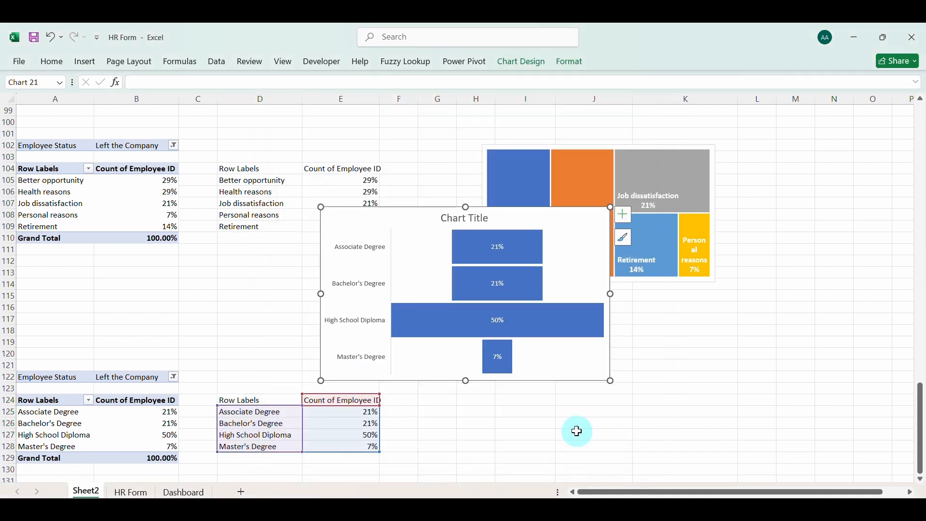
# Sort the qualification pivot table's values from smallest to largest and delete the funnel chart's title
pyautogui.click(147, 413)
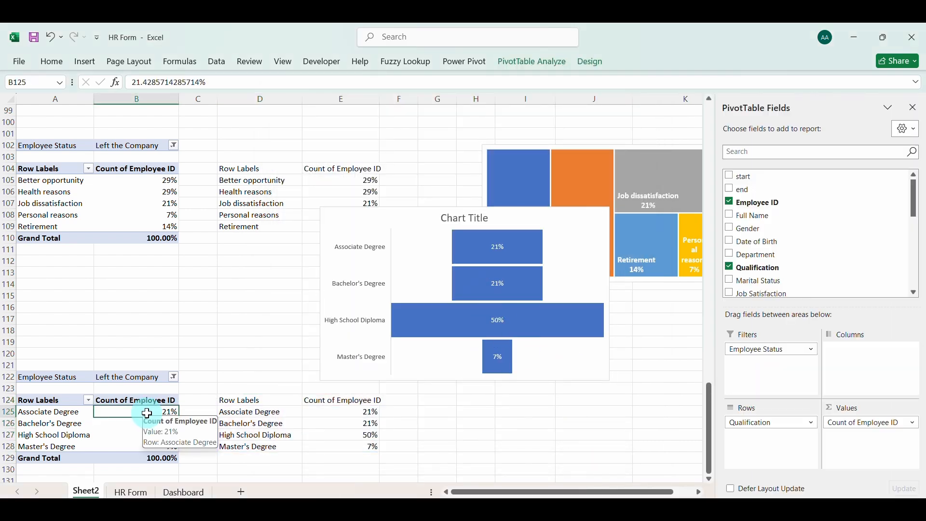
pyautogui.rightClick(147, 414)
pyautogui.moveTo(193, 285)
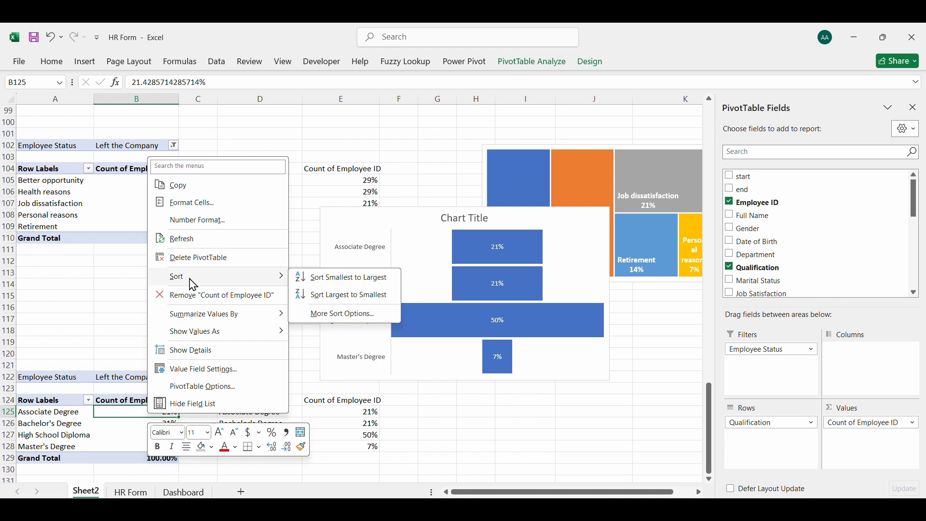
pyautogui.click(389, 278)
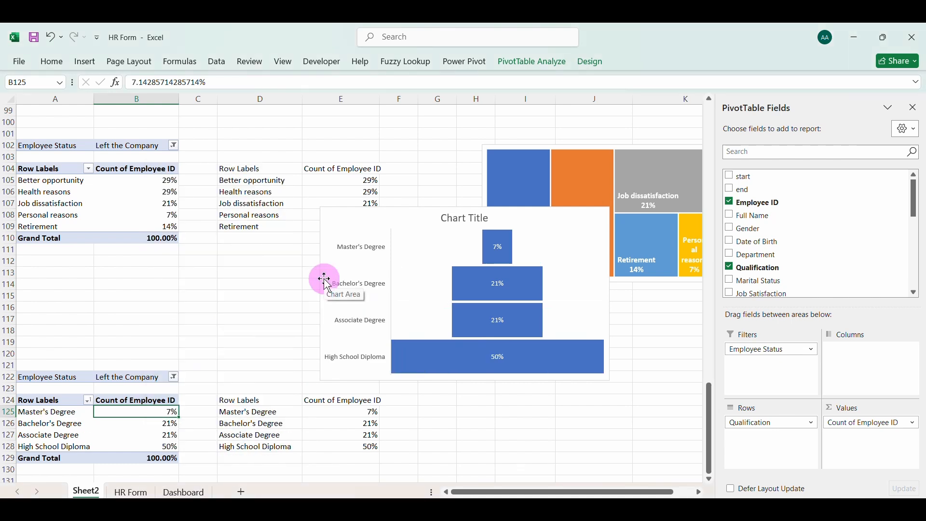
pyautogui.click(461, 221)
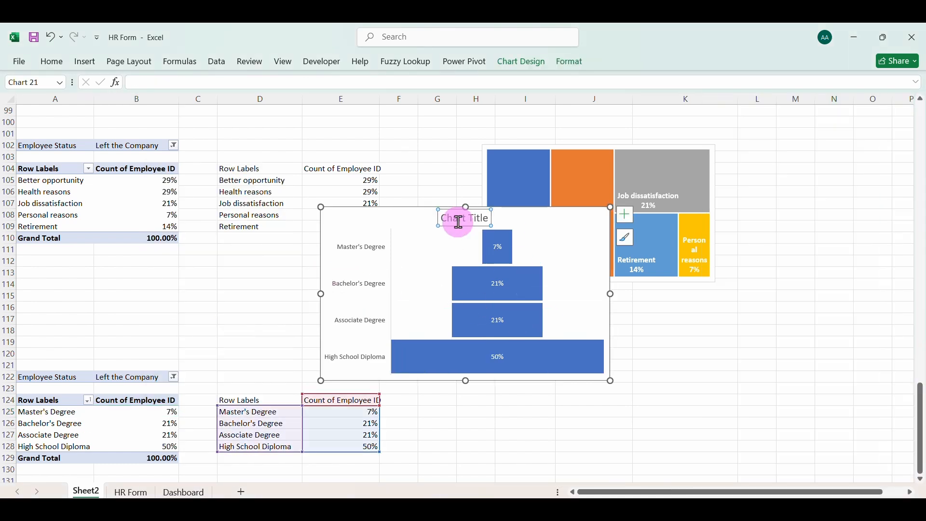
pyautogui.press('Delete')
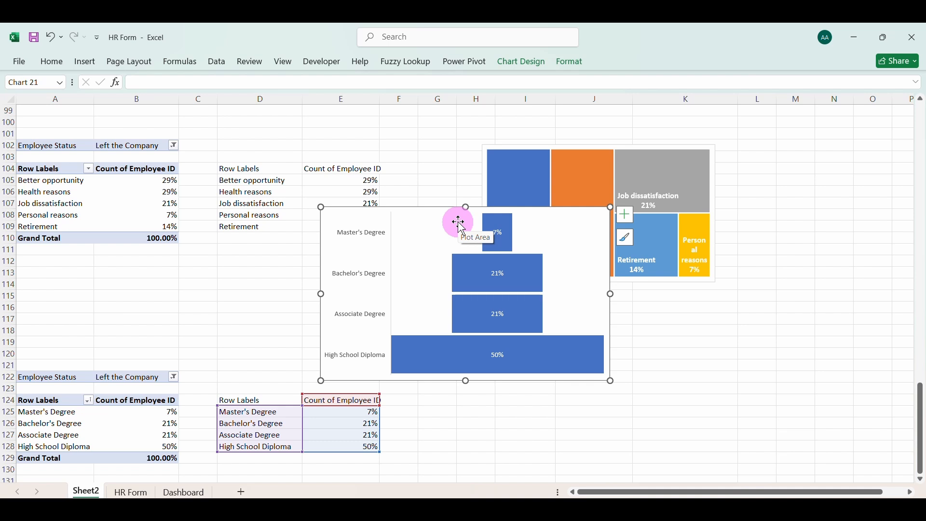
# Try Style 4 and the dark-background chart style on the qualification funnel chart
pyautogui.click(625, 237)
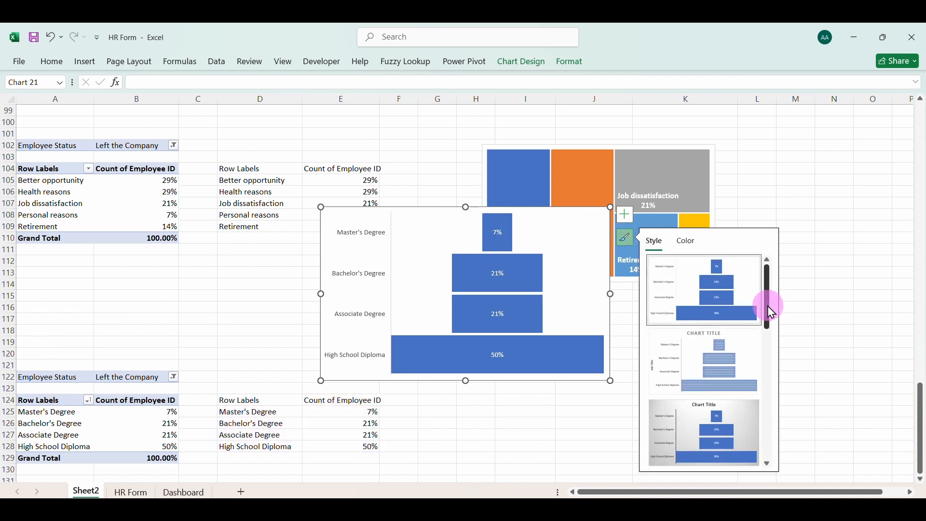
pyautogui.moveTo(768, 306); pyautogui.dragTo(766, 340)
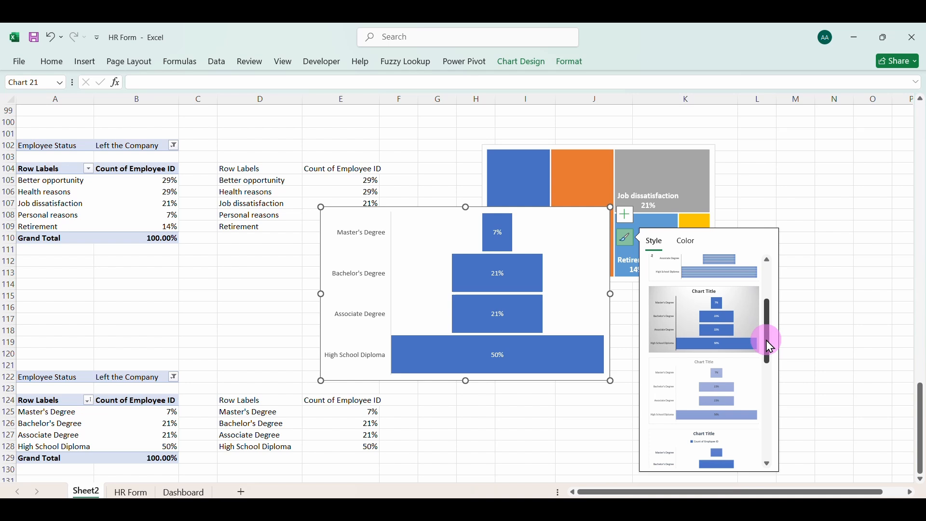
pyautogui.click(736, 395)
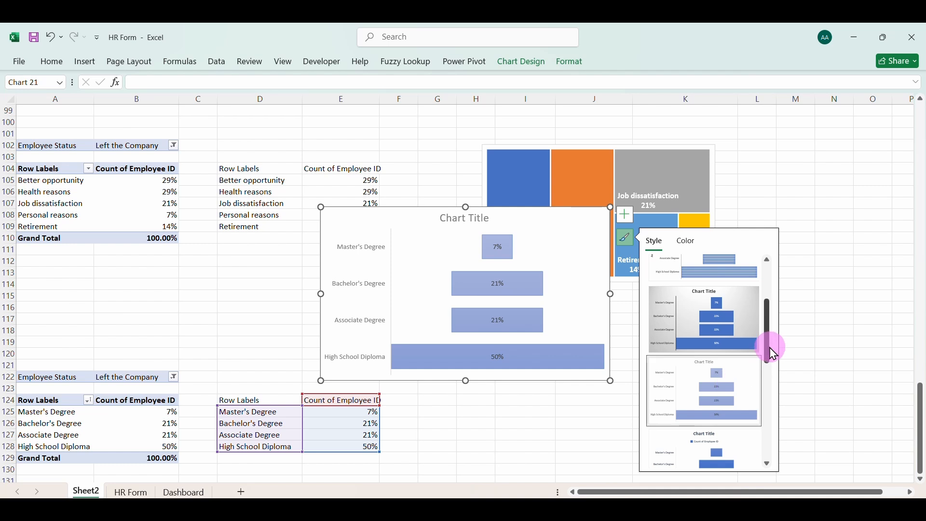
pyautogui.moveTo(768, 347); pyautogui.dragTo(793, 464)
pyautogui.click(690, 381)
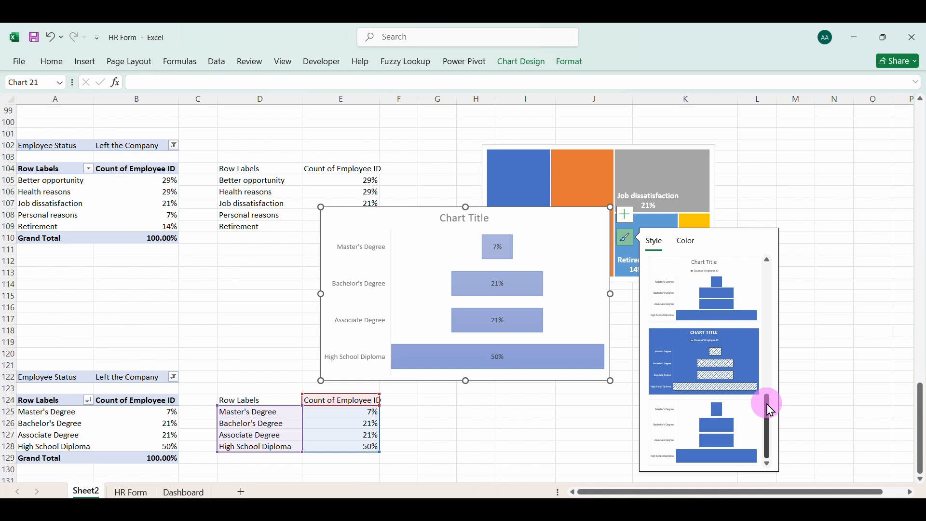
pyautogui.moveTo(776, 437); pyautogui.dragTo(781, 360)
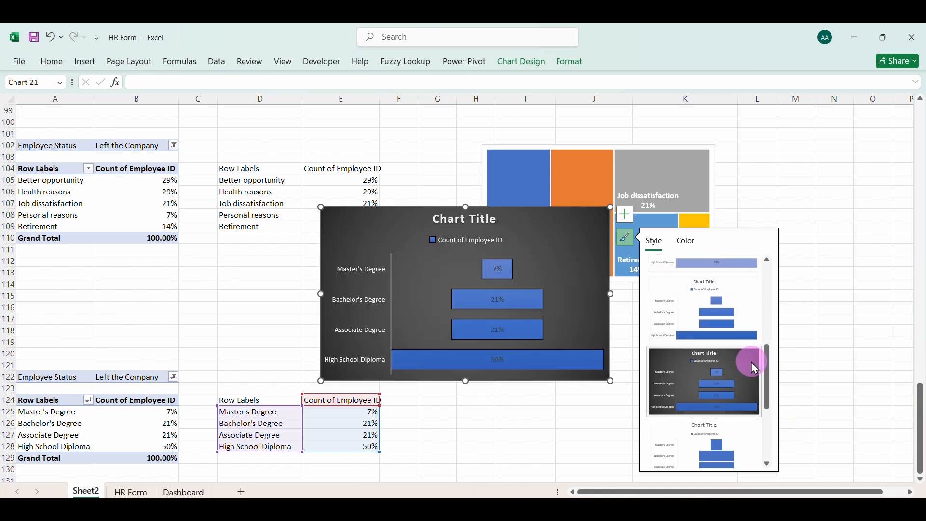
pyautogui.click(753, 367)
# Delete the legend and the chart title from the dark-styled funnel chart
pyautogui.click(489, 242)
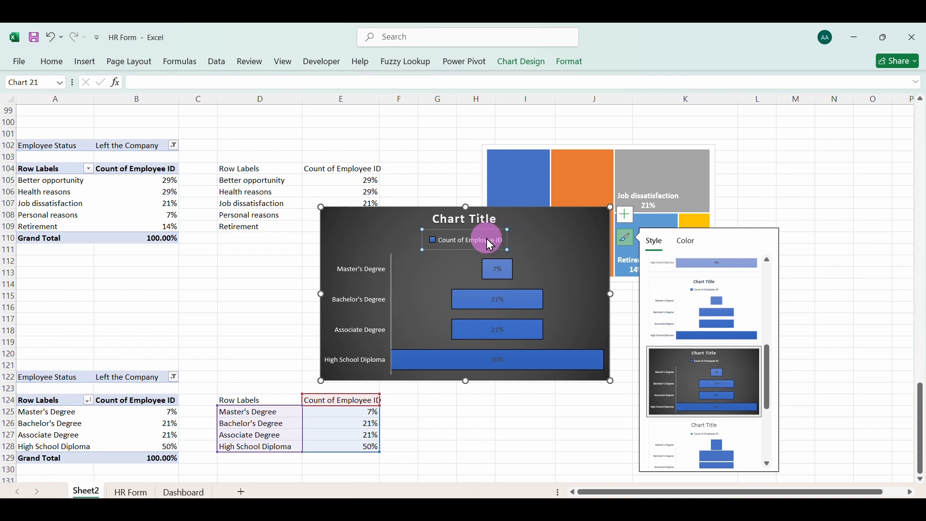
pyautogui.press('Delete')
pyautogui.click(483, 232)
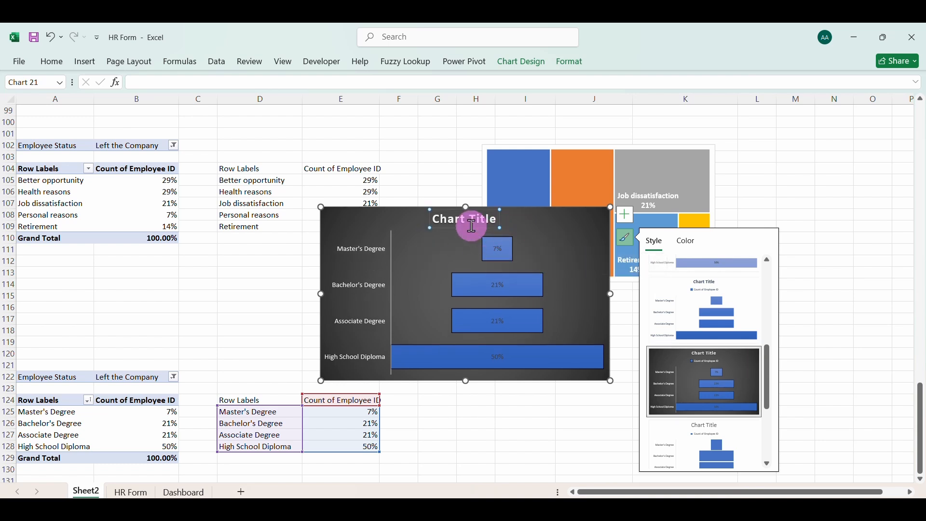
pyautogui.press('Delete')
# Shrink the funnel chart in height and width by pulling in its upper and left edges
pyautogui.click(490, 332)
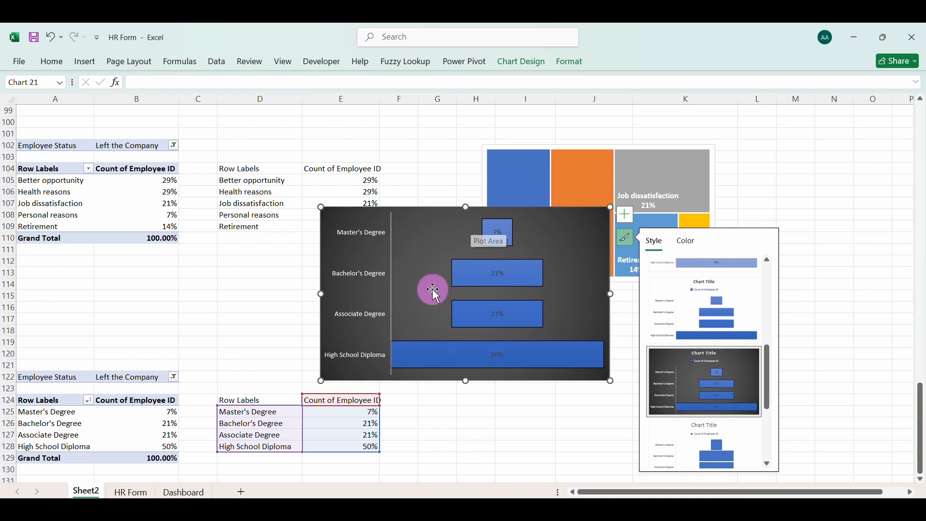
pyautogui.click(420, 213)
pyautogui.click(409, 211)
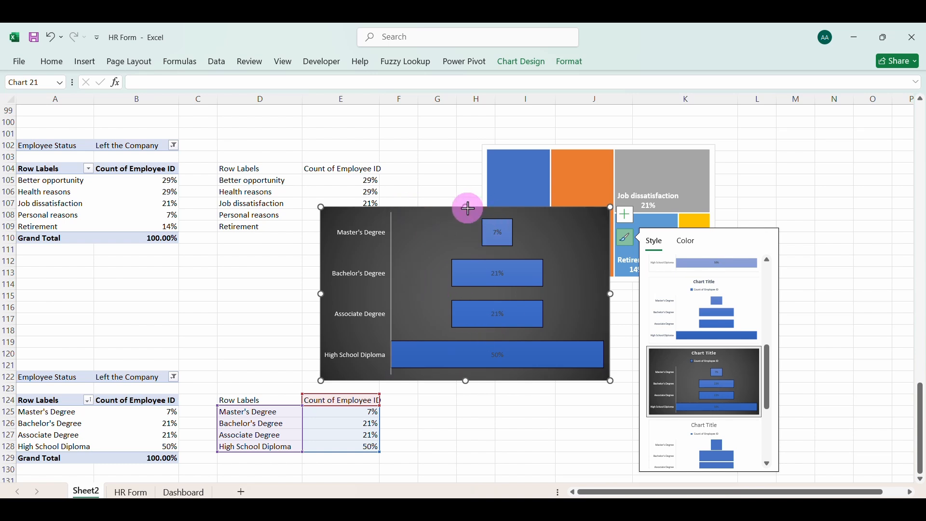
pyautogui.moveTo(468, 208); pyautogui.dragTo(470, 261)
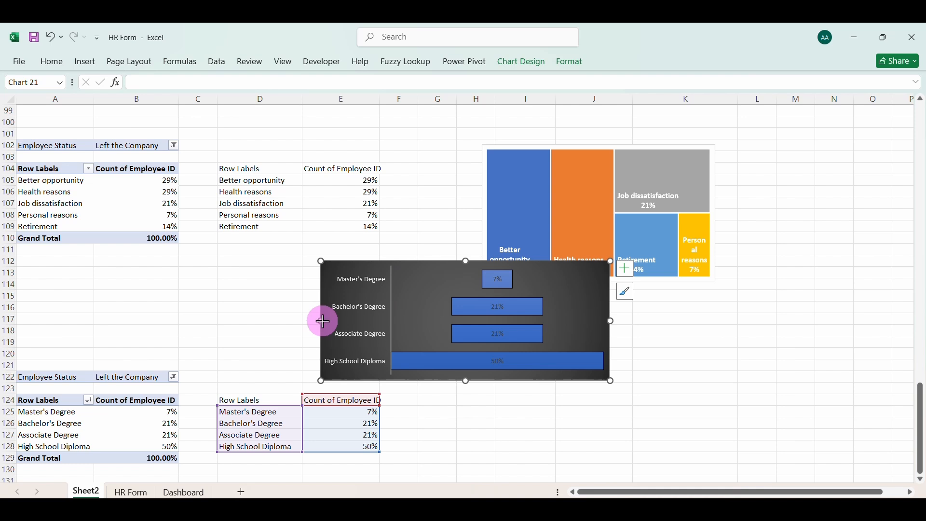
pyautogui.moveTo(323, 321); pyautogui.dragTo(403, 322)
# Apply the last chart style, plain white without title or legend, to the funnel chart and turn on its data labels
pyautogui.click(496, 274)
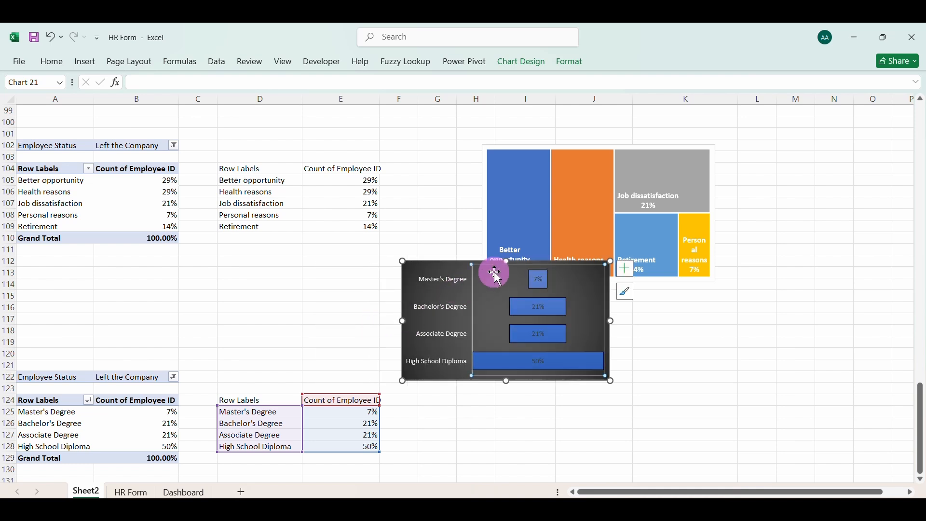
pyautogui.click(459, 265)
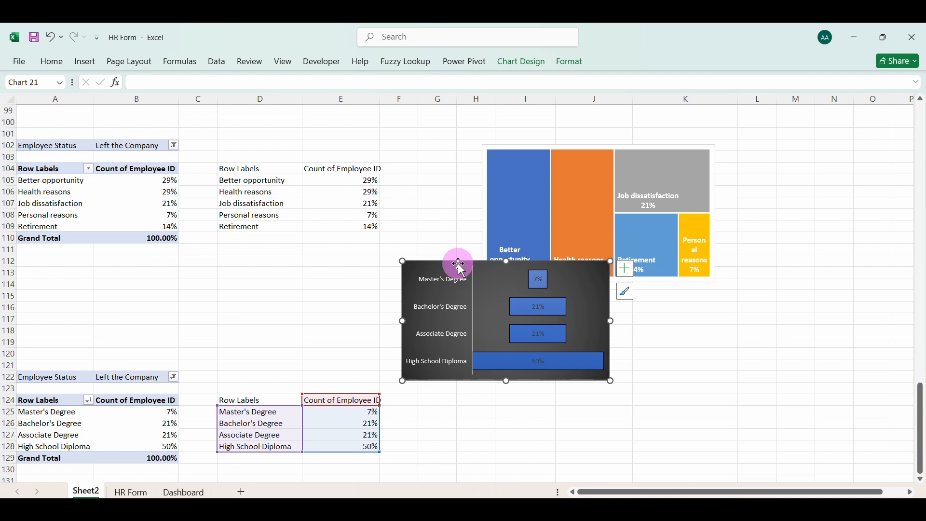
pyautogui.click(625, 293)
pyautogui.click(729, 409)
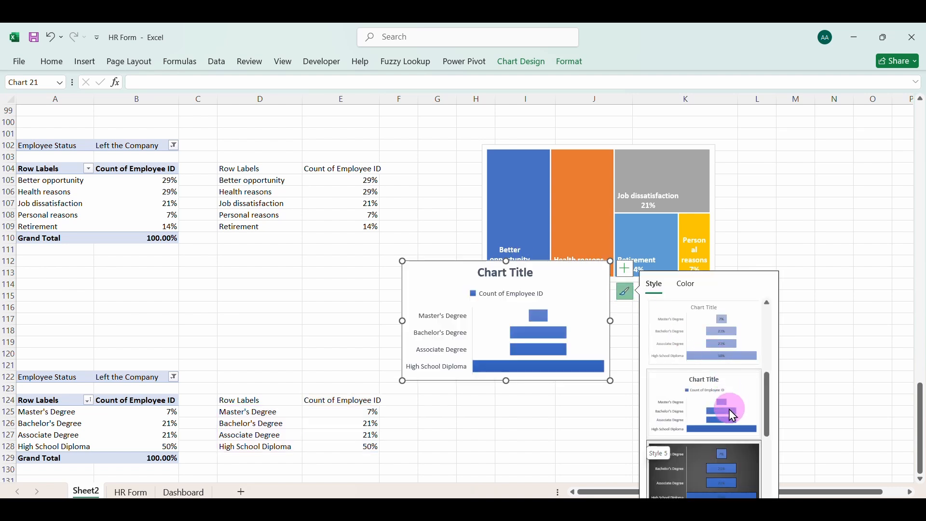
pyautogui.moveTo(768, 408); pyautogui.dragTo(772, 480)
pyautogui.click(747, 479)
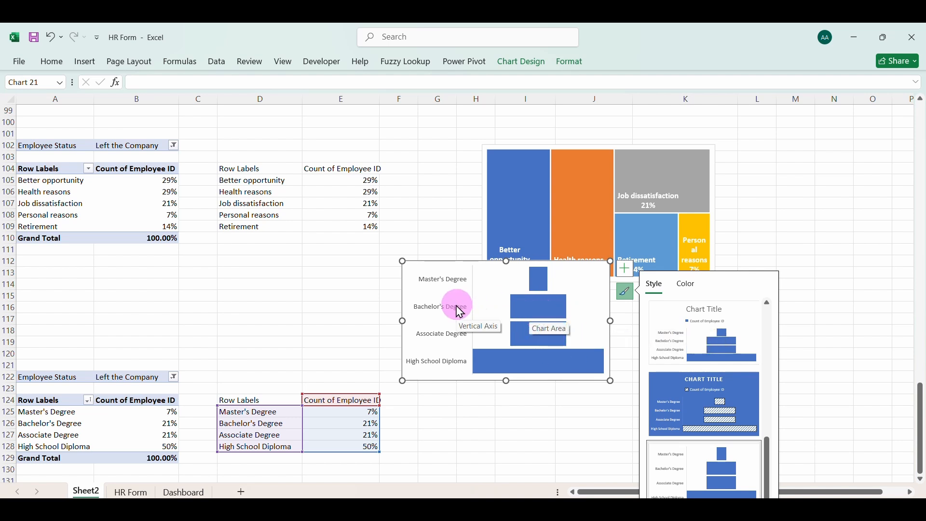
pyautogui.click(625, 270)
pyautogui.click(655, 320)
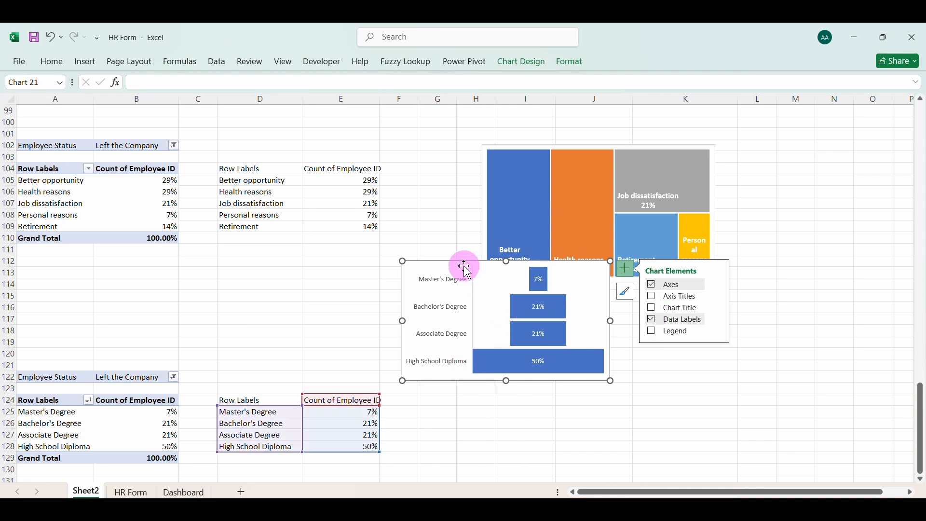
# Paste the funnel chart onto the Dashboard sheet and fit it into the empty space beside the Attrition by Reason treemap
pyautogui.click(184, 492)
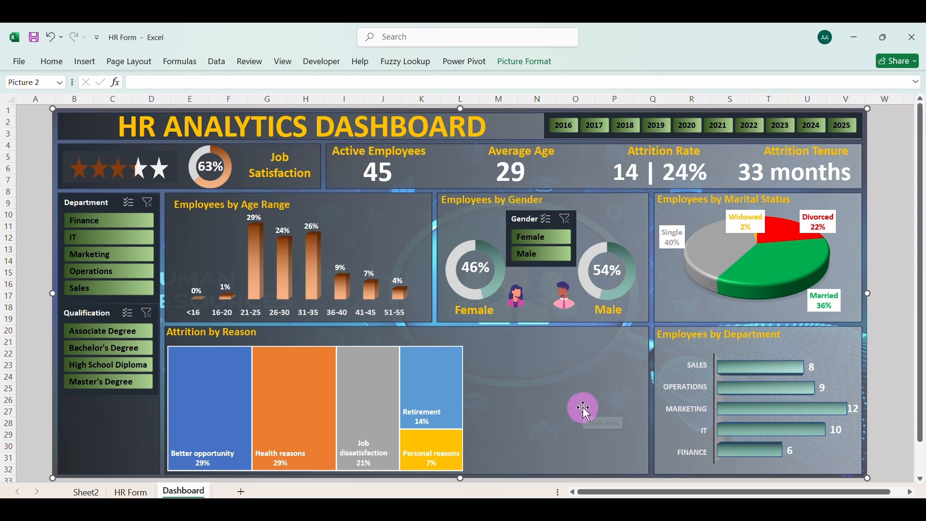
pyautogui.hotkey('ctrl', 'v')
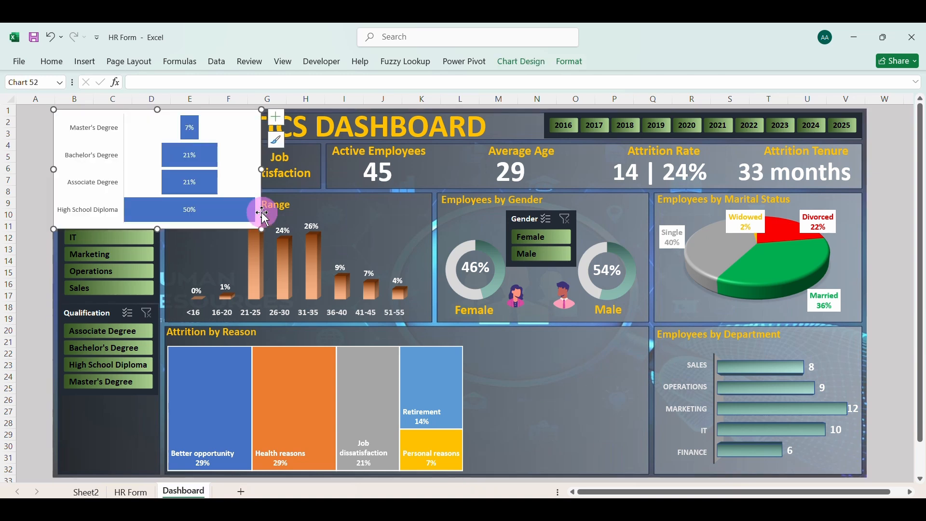
pyautogui.click(144, 116)
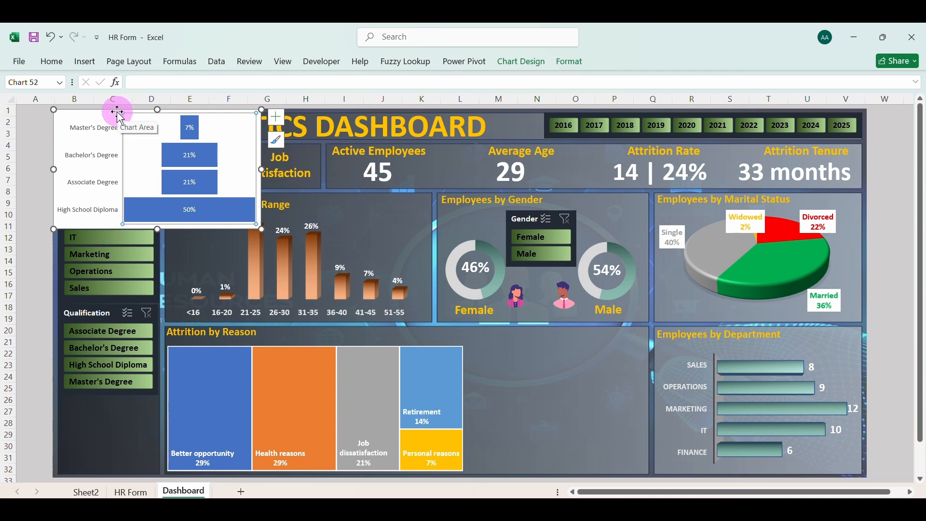
pyautogui.moveTo(118, 113)
pyautogui.mouseDown()
pyautogui.moveTo(471, 352)
pyautogui.moveTo(504, 356)
pyautogui.mouseUp()
pyautogui.moveTo(439, 413); pyautogui.dragTo(472, 410)
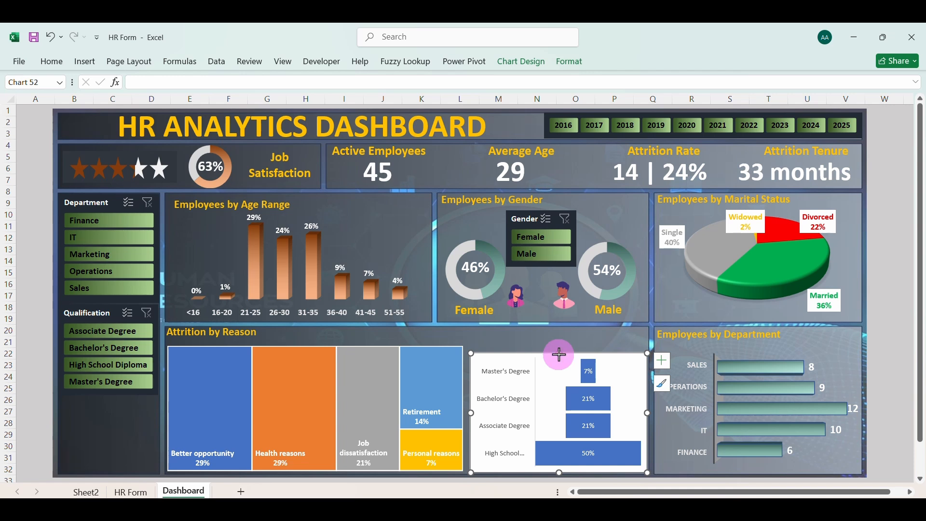
pyautogui.moveTo(559, 354); pyautogui.dragTo(561, 347)
# Make the funnel chart's category axis labels bold at size 9 with a near-white font colour
pyautogui.click(514, 371)
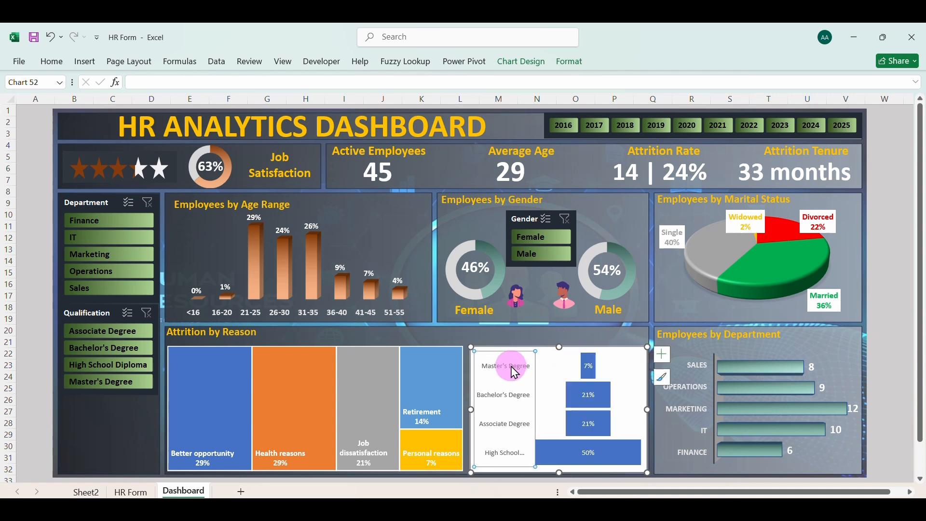
pyautogui.click(50, 61)
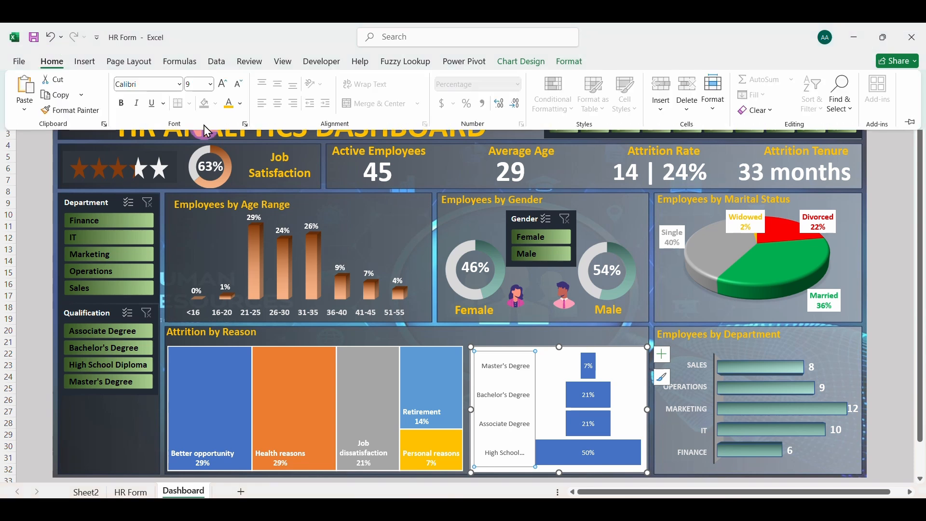
pyautogui.click(118, 107)
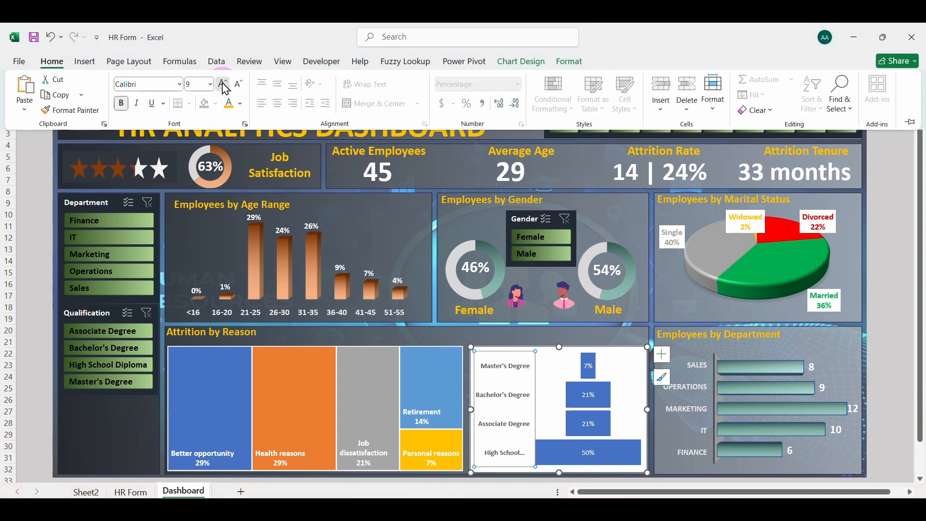
pyautogui.click(223, 85)
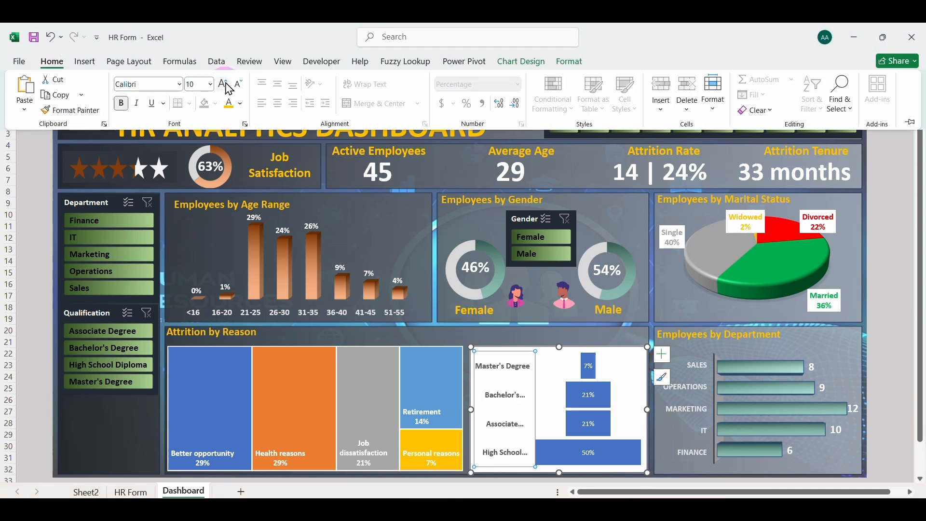
pyautogui.click(239, 87)
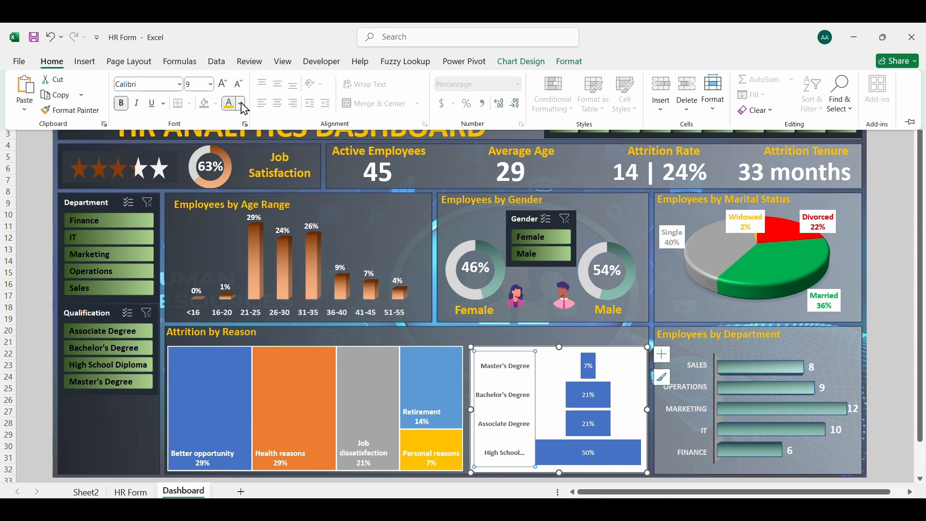
pyautogui.click(240, 103)
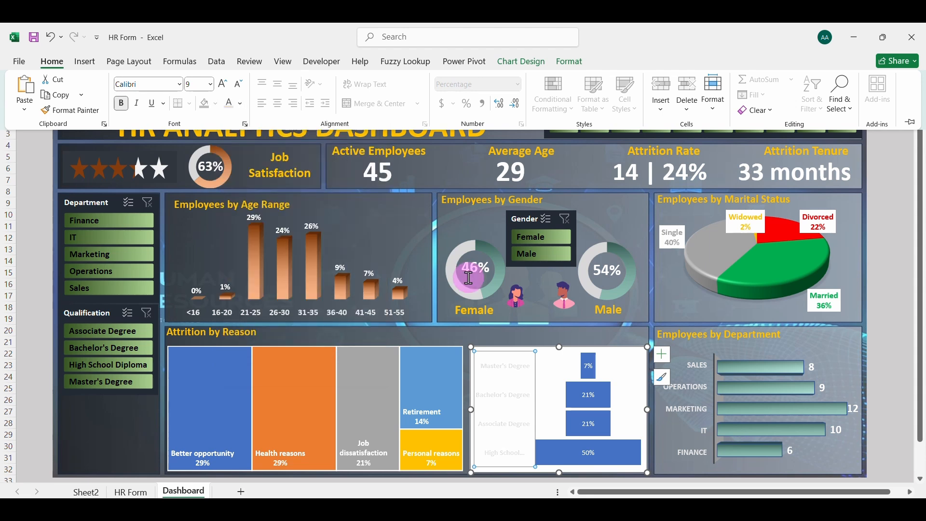
pyautogui.hotkey('ctrl', 'F1')
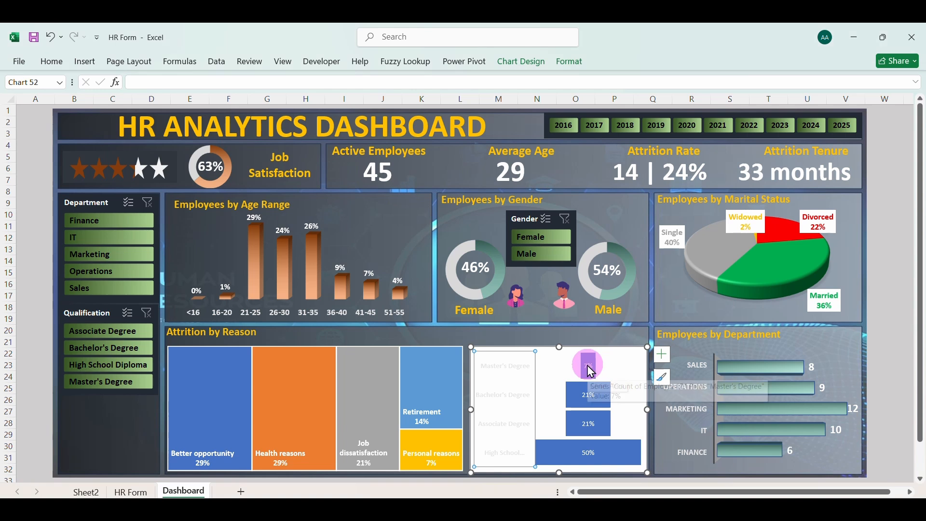
# Set the font colour of the funnel chart's data labels to white
pyautogui.click(588, 367)
pyautogui.click(52, 61)
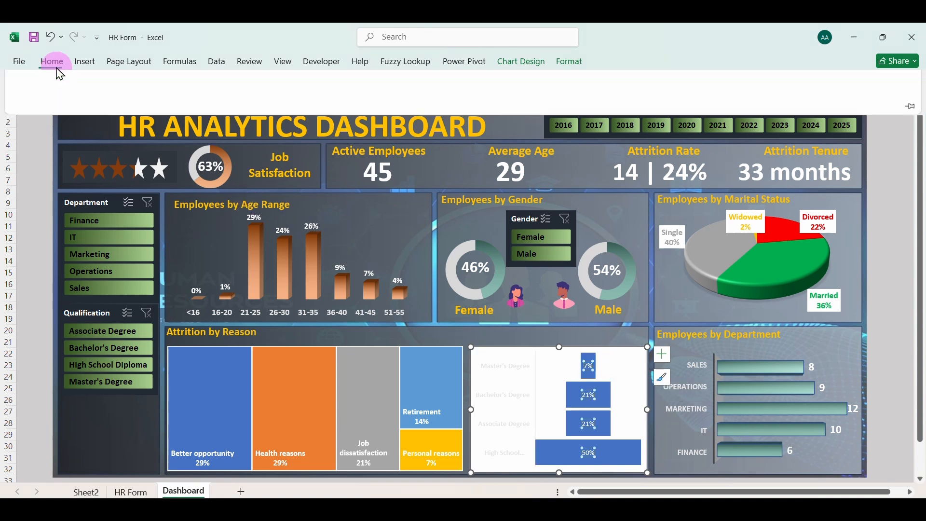
pyautogui.click(530, 334)
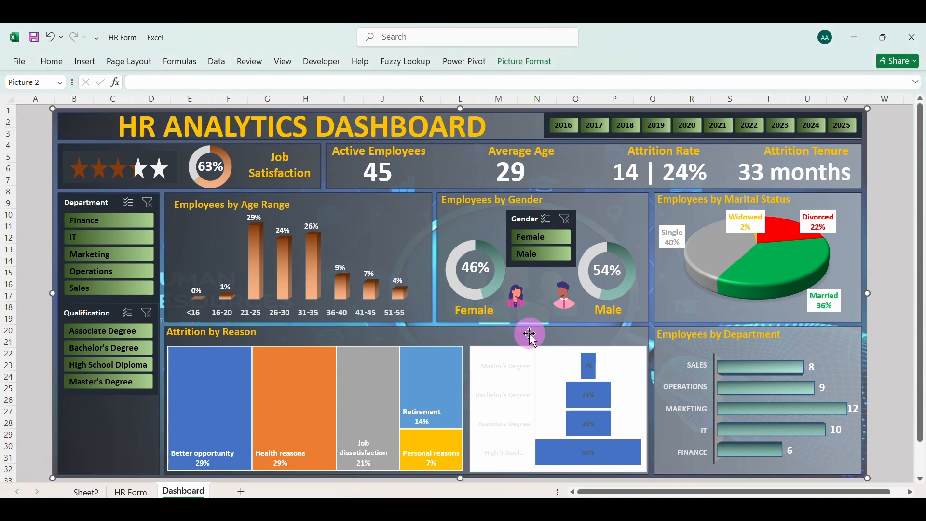
pyautogui.click(589, 368)
pyautogui.click(47, 61)
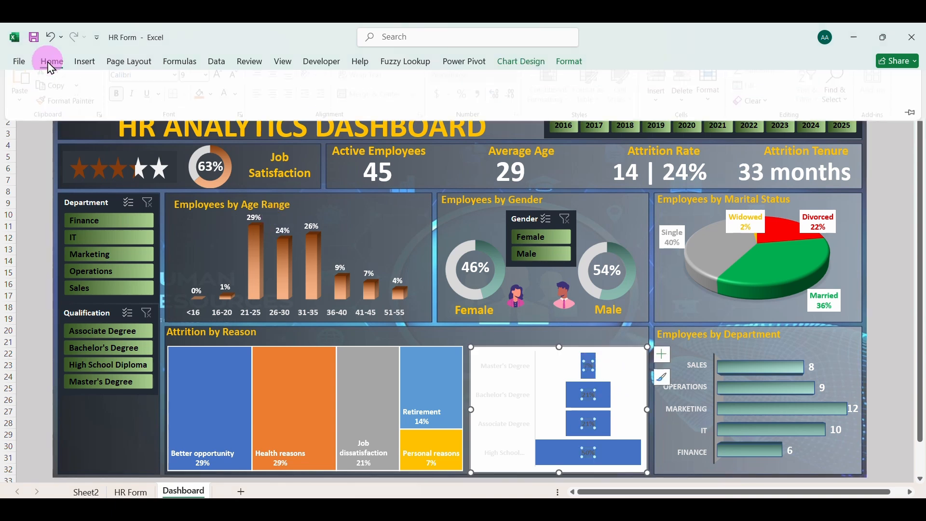
pyautogui.click(241, 104)
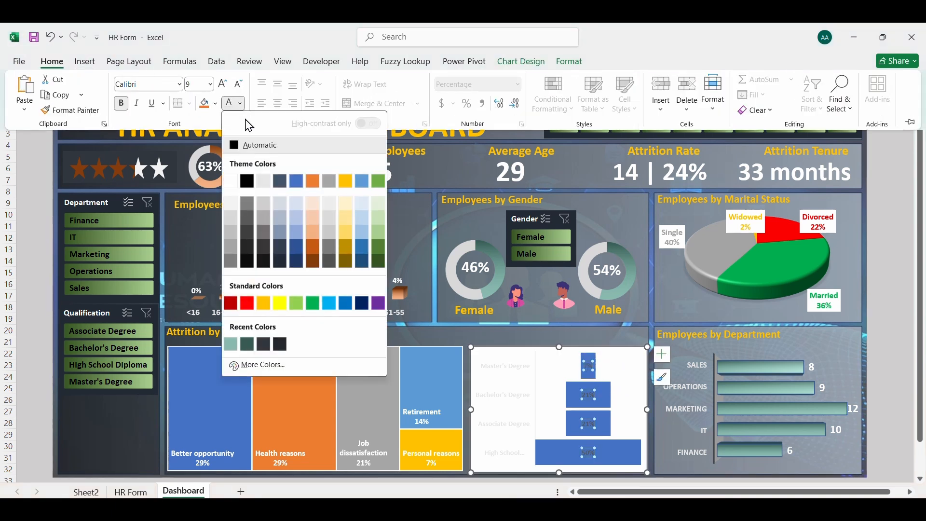
pyautogui.click(231, 181)
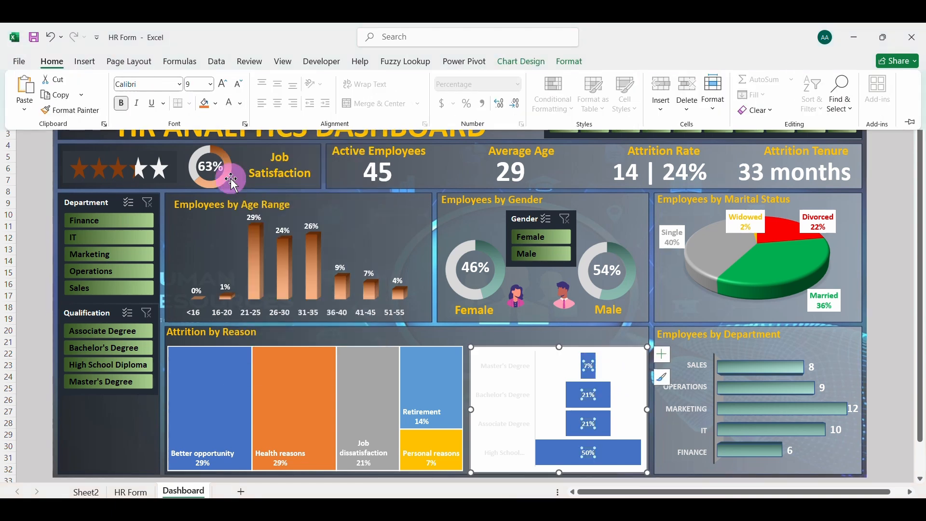
# Format the funnel chart's chart area with no border line and no fill
pyautogui.click(520, 348)
pyautogui.rightClick(517, 350)
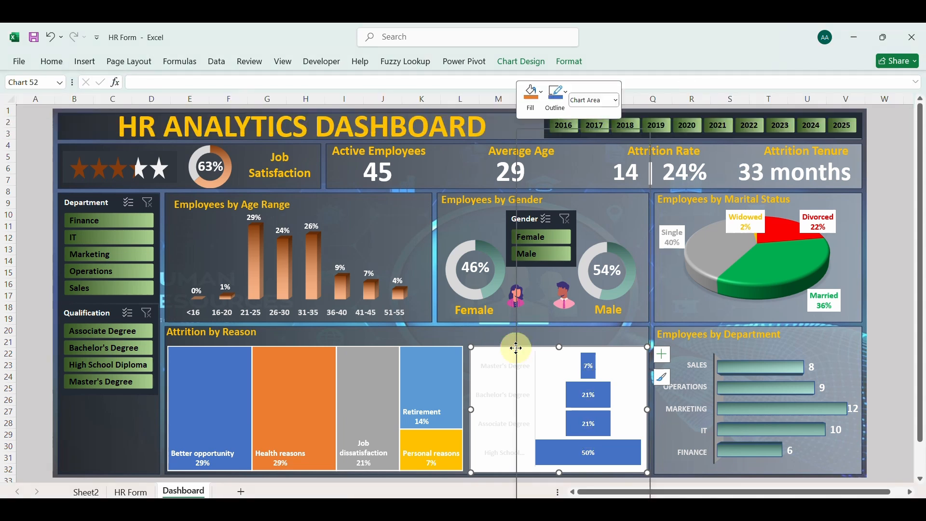
pyautogui.click(569, 484)
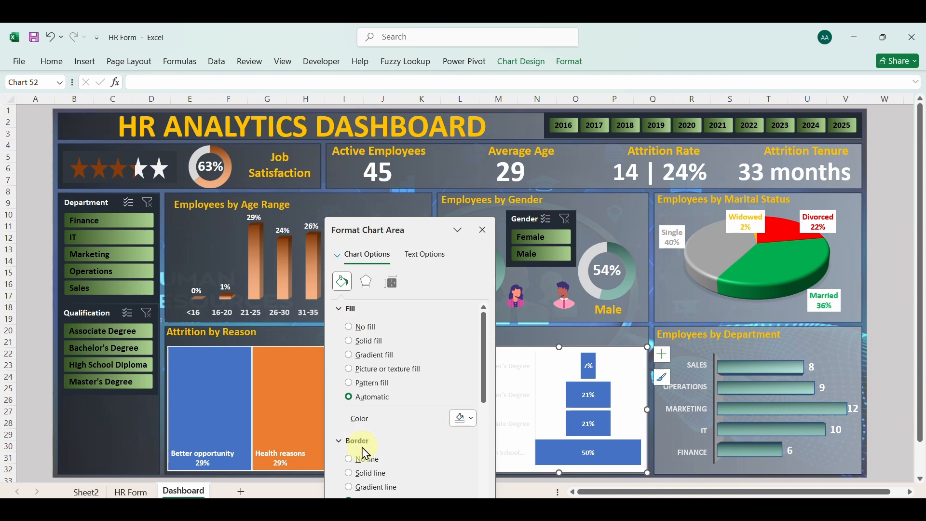
pyautogui.click(352, 459)
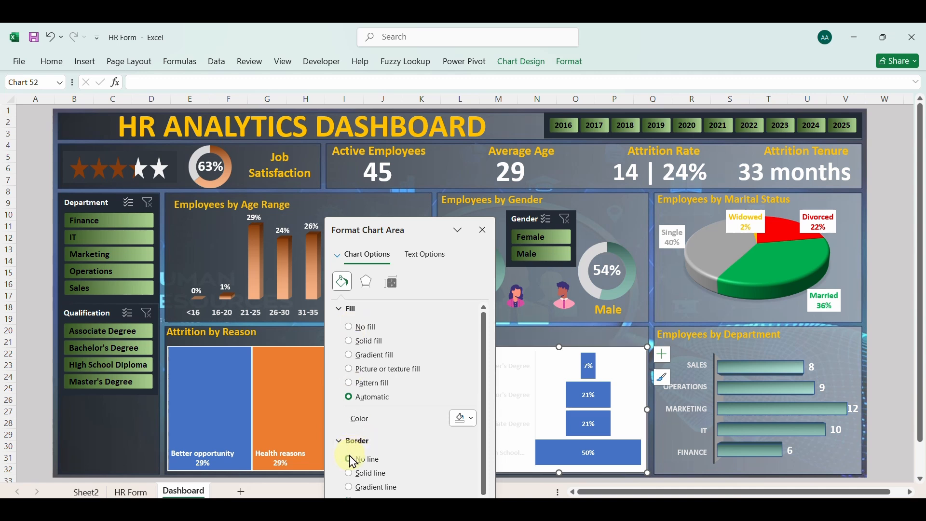
pyautogui.click(350, 327)
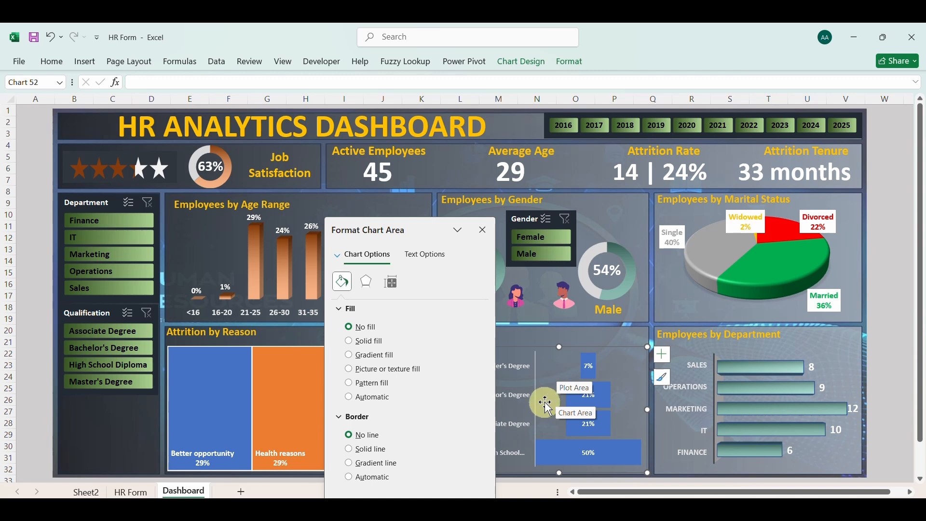
# Give the funnel chart's bars no border line and a gradient fill
pyautogui.moveTo(422, 228); pyautogui.dragTo(372, 234)
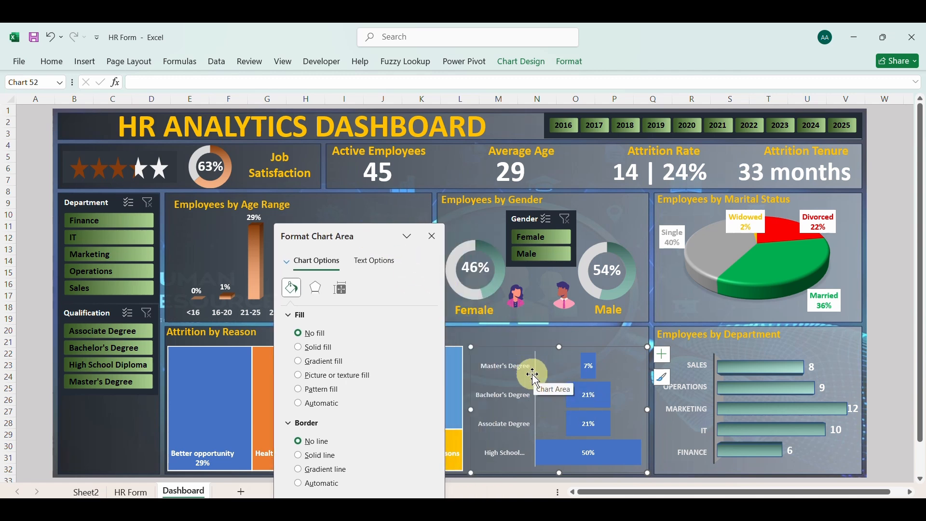
pyautogui.click(601, 392)
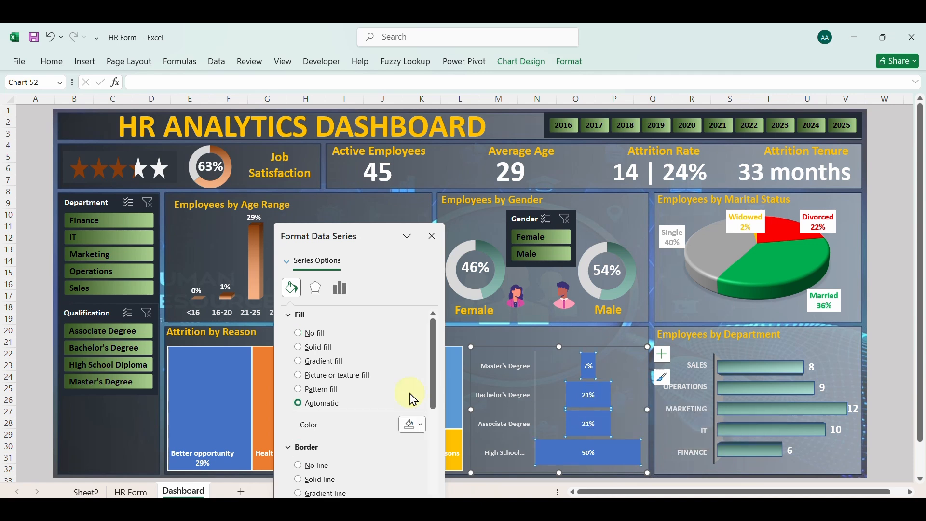
pyautogui.click(300, 467)
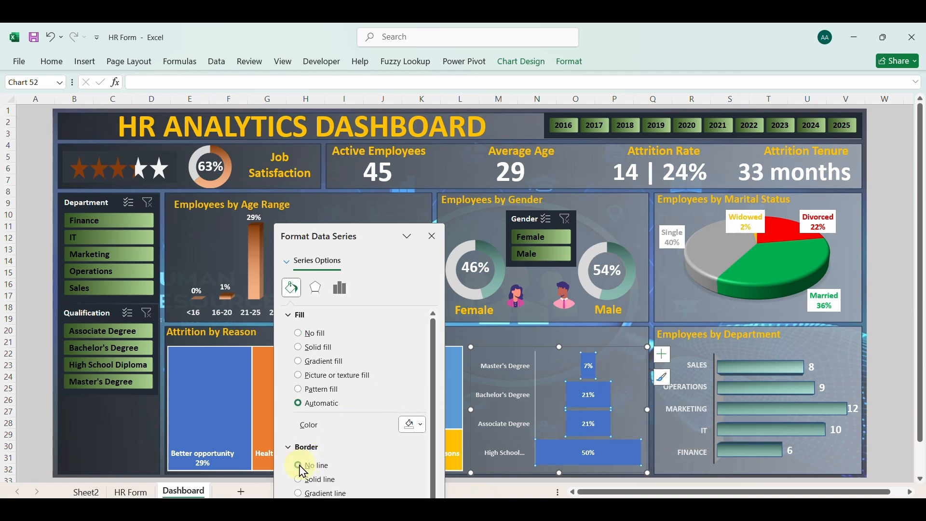
pyautogui.click(299, 366)
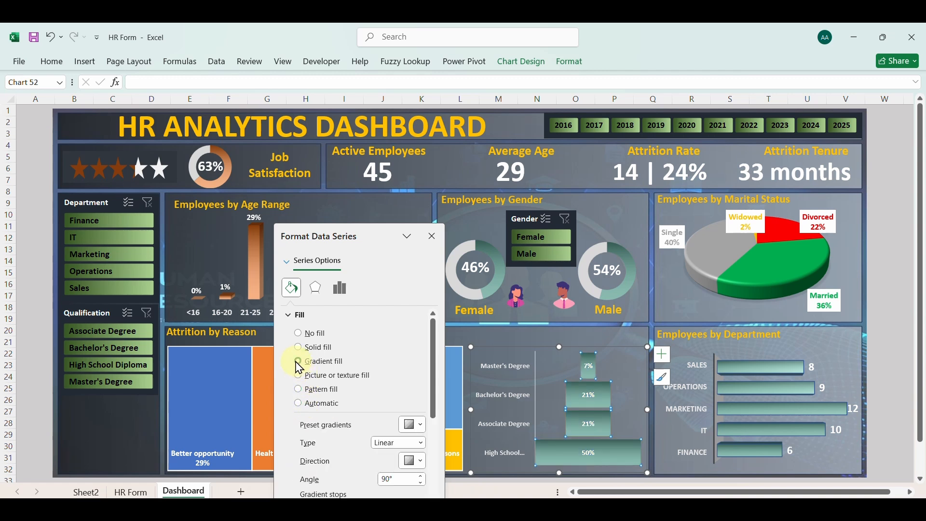
# Colour the first gradient stop of the funnel bars, at 0%, with the standard purple
pyautogui.scroll(-1, 407, 432)
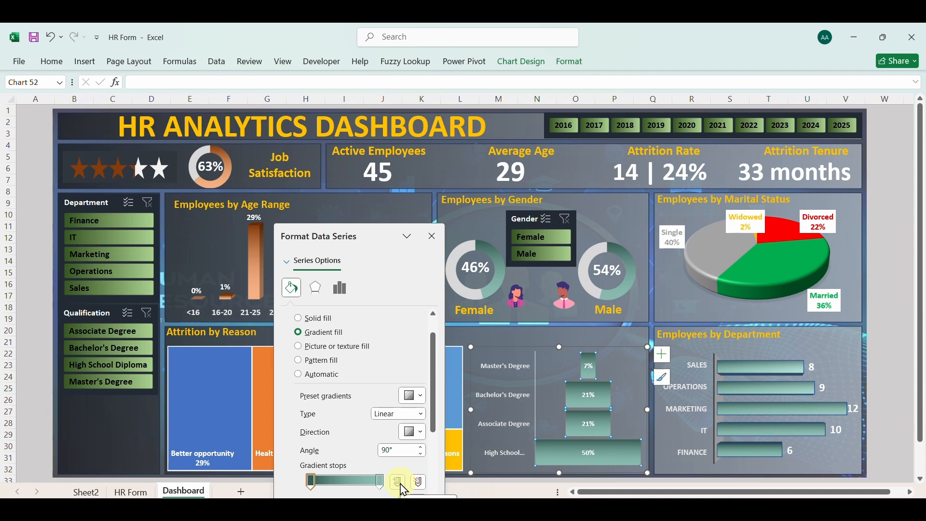
pyautogui.scroll(-2, 404, 489)
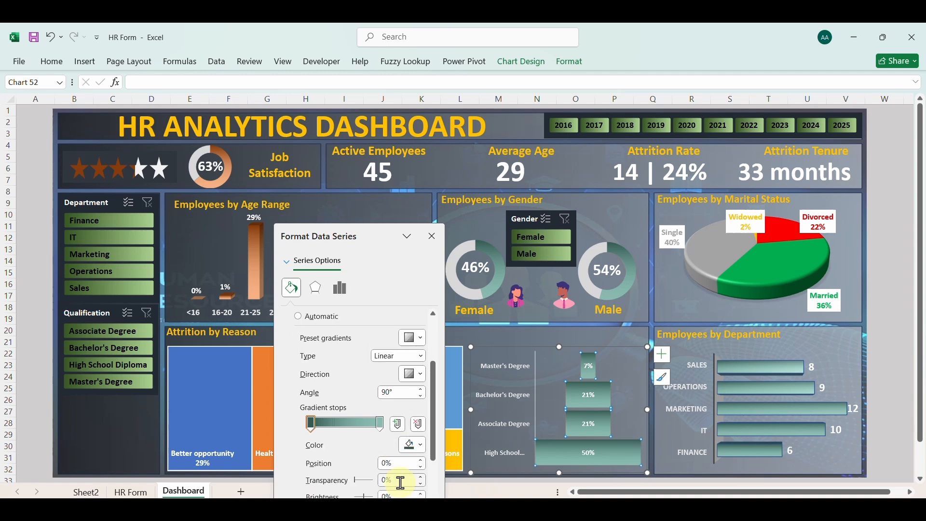
pyautogui.click(426, 452)
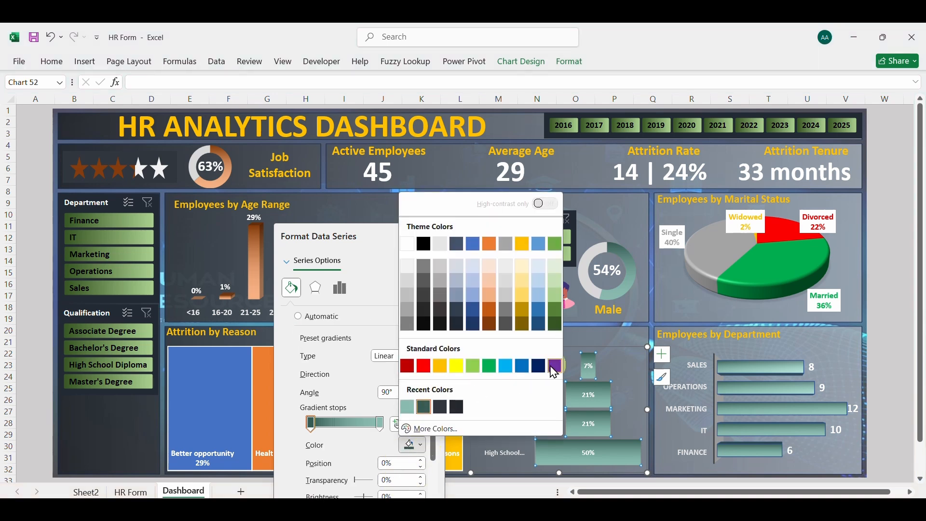
pyautogui.click(427, 428)
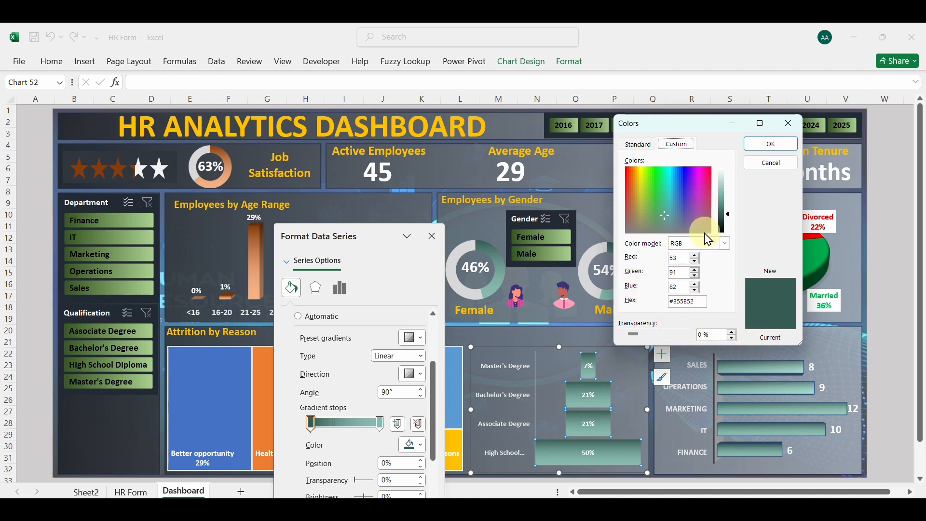
pyautogui.click(792, 142)
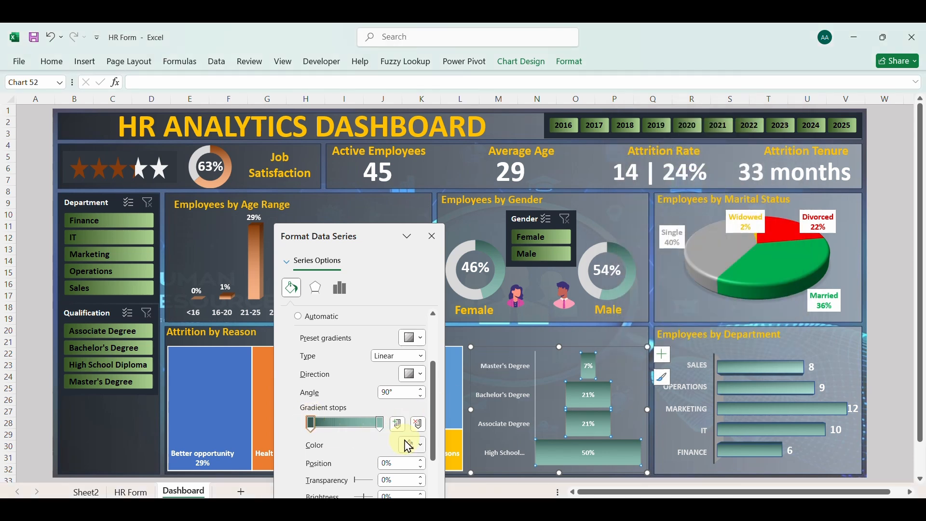
pyautogui.click(427, 451)
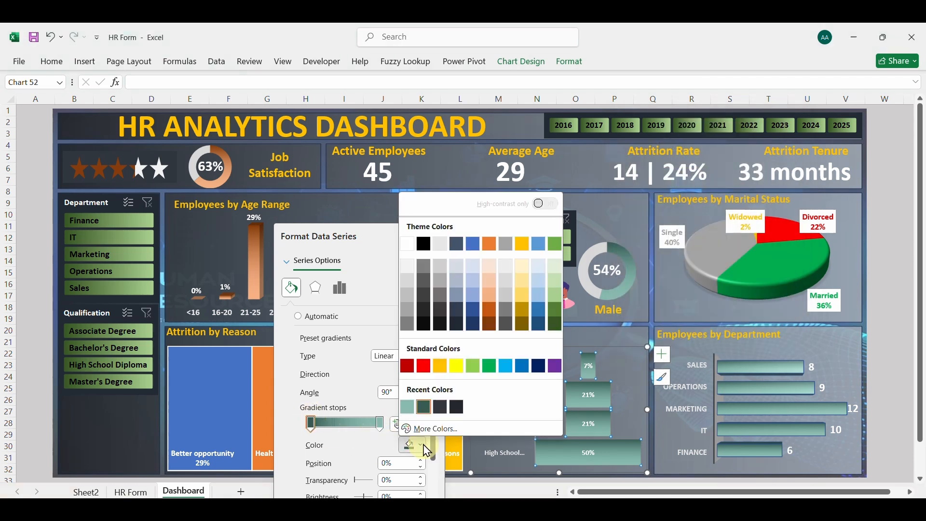
pyautogui.click(555, 366)
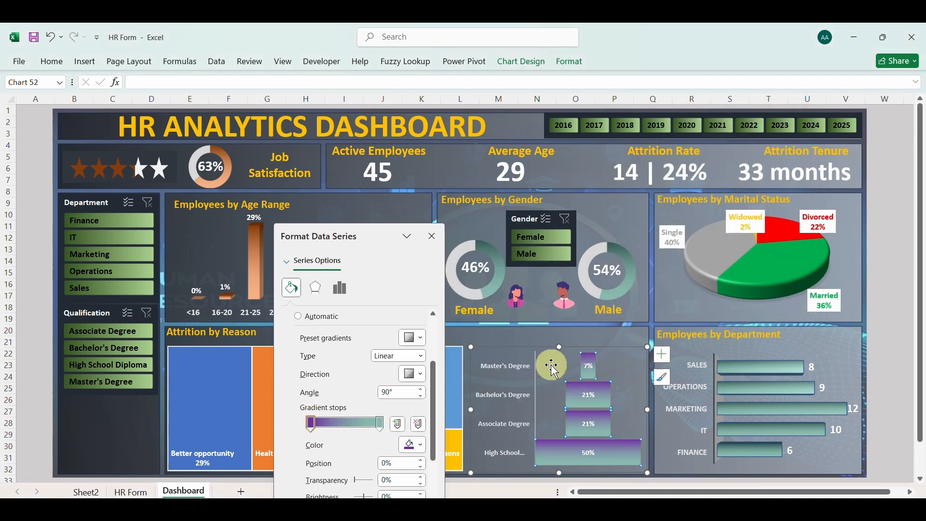
# Colour the last gradient stop of the funnel bars, at 100%, with a light purple, hex #CBA9E5
pyautogui.click(382, 424)
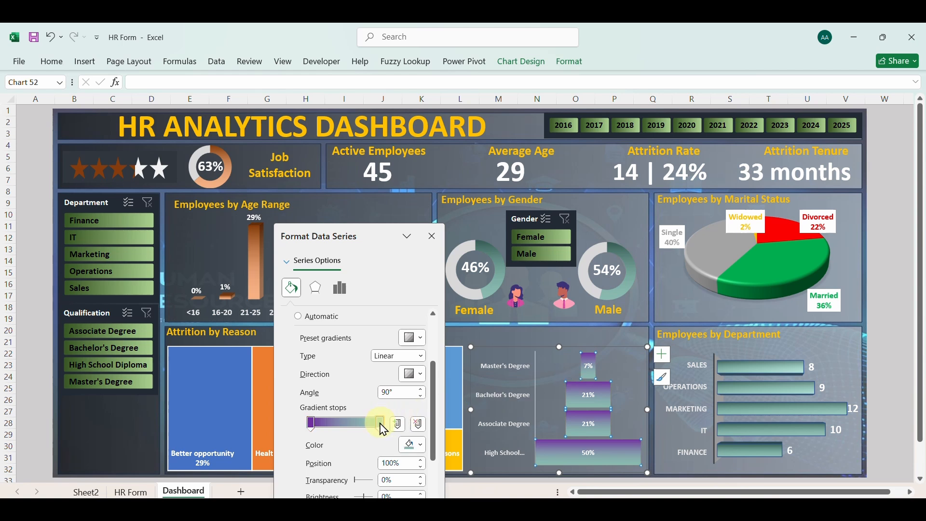
pyautogui.click(418, 445)
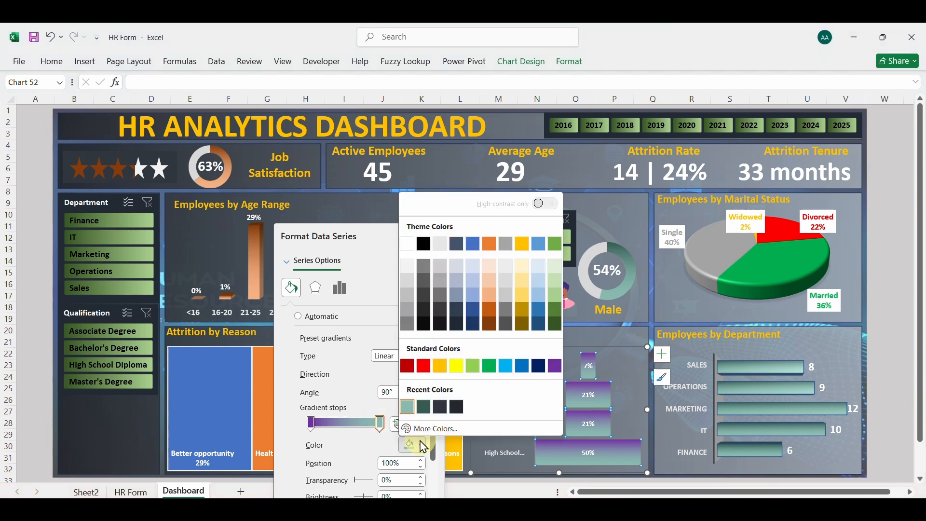
pyautogui.click(555, 366)
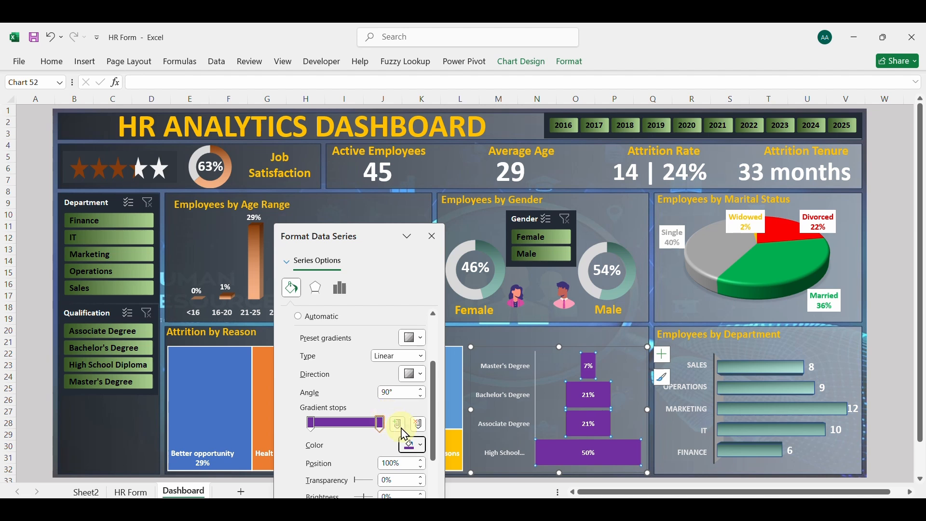
pyautogui.click(418, 444)
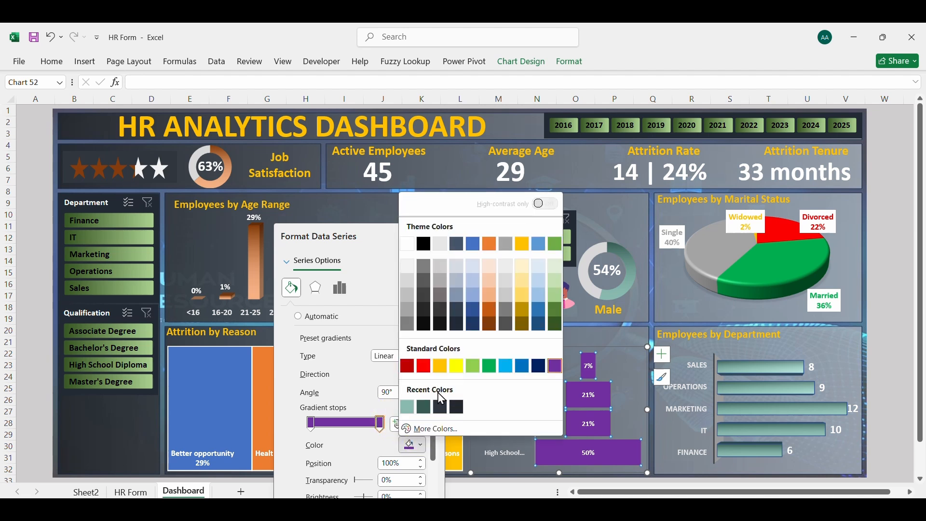
pyautogui.click(431, 429)
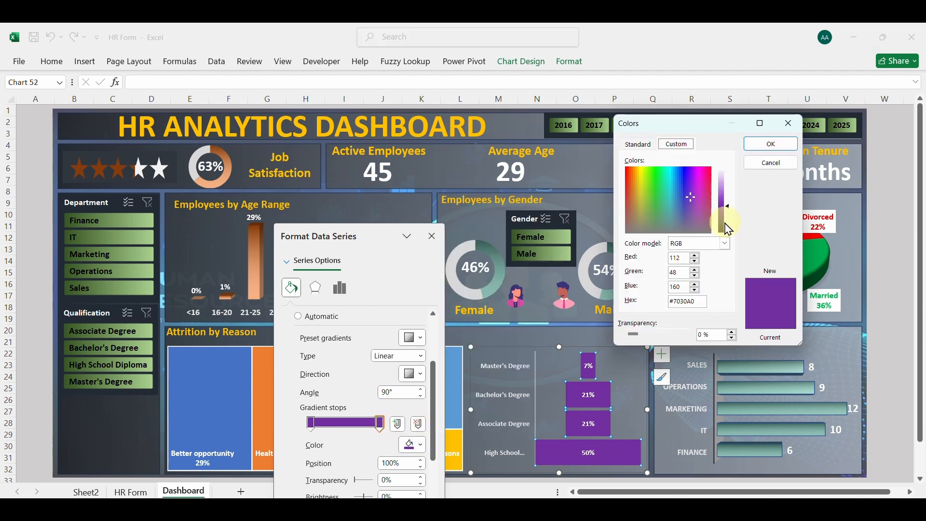
pyautogui.moveTo(732, 213); pyautogui.dragTo(730, 194)
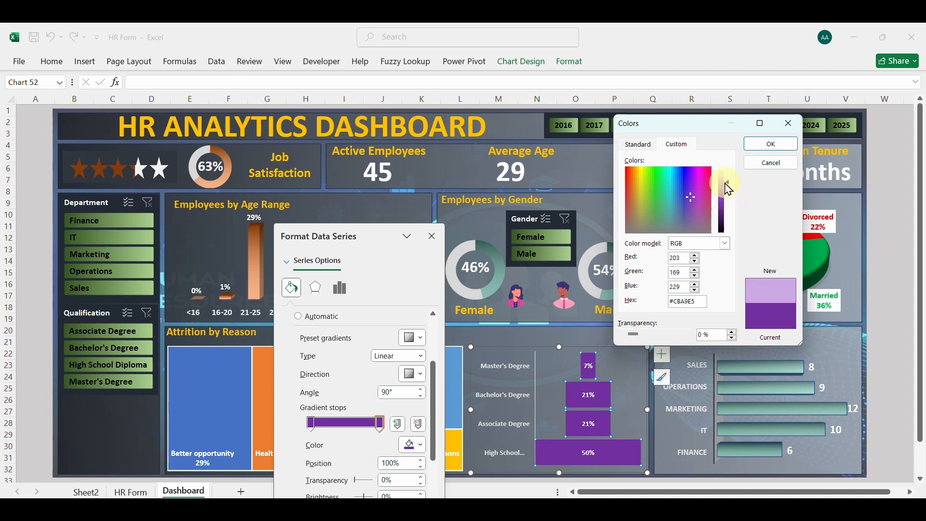
pyautogui.click(772, 143)
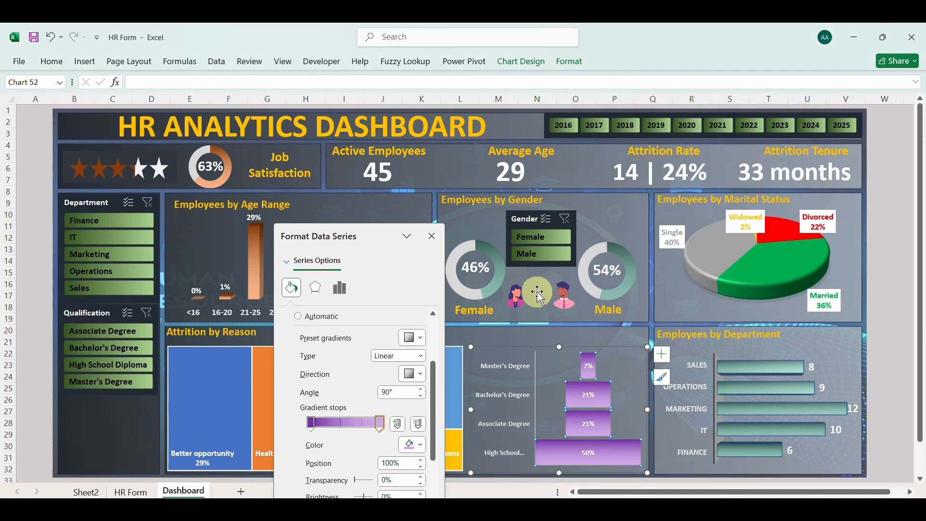
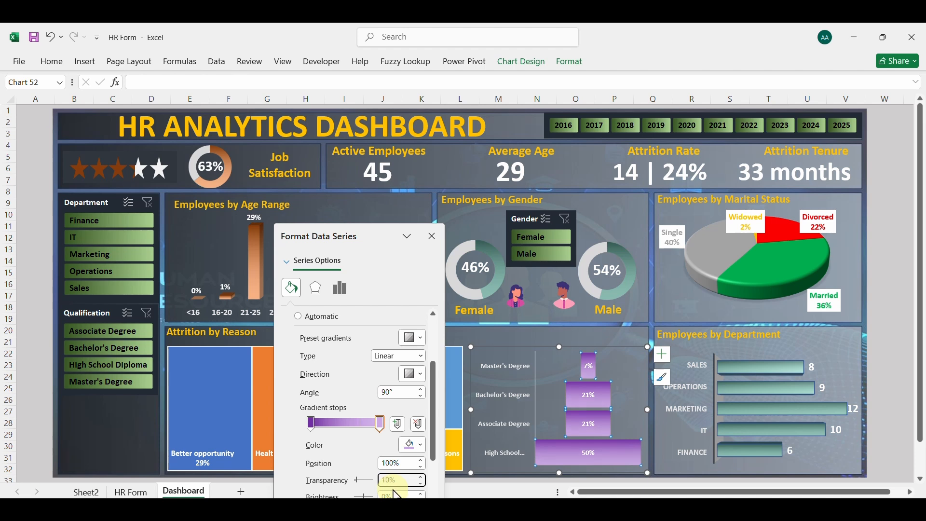
# Set the transparency of the funnel bars' first gradient stop, at 0%, to 5% and finish formatting the series
pyautogui.click(312, 425)
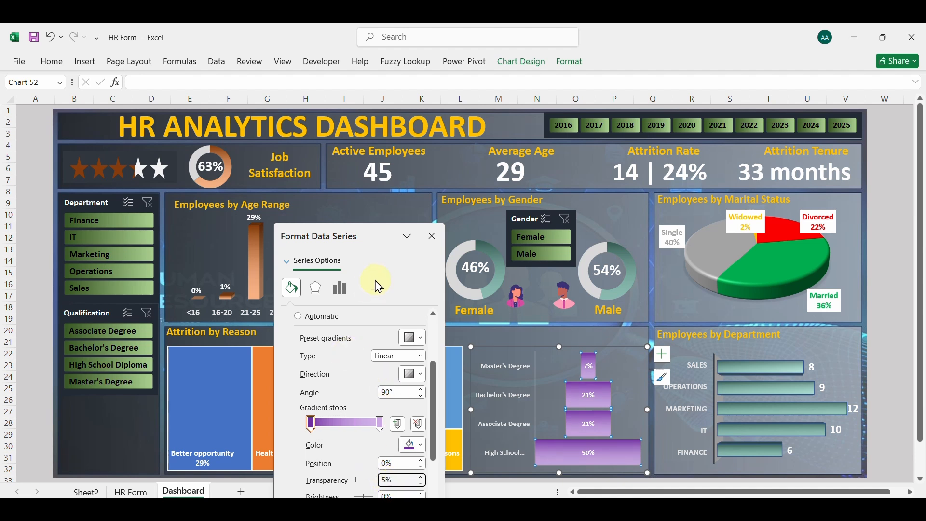
pyautogui.click(432, 237)
pyautogui.click(502, 340)
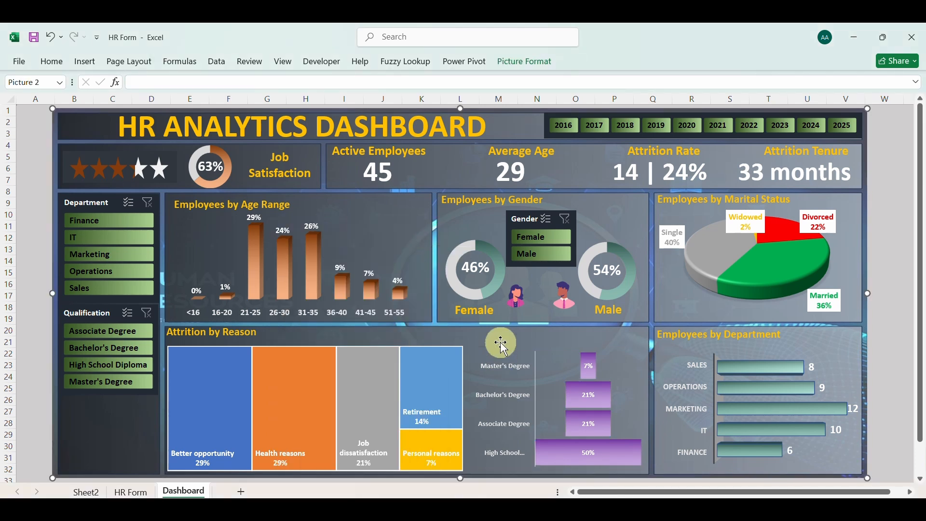
# Remove the border lines from the tiles of the Attrition by Reason treemap
pyautogui.click(375, 353)
pyautogui.rightClick(376, 354)
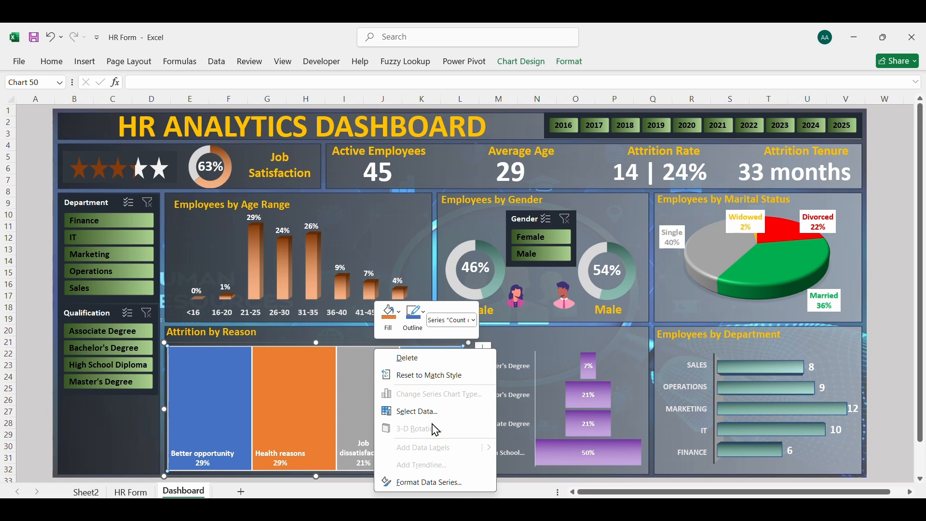
pyautogui.click(429, 483)
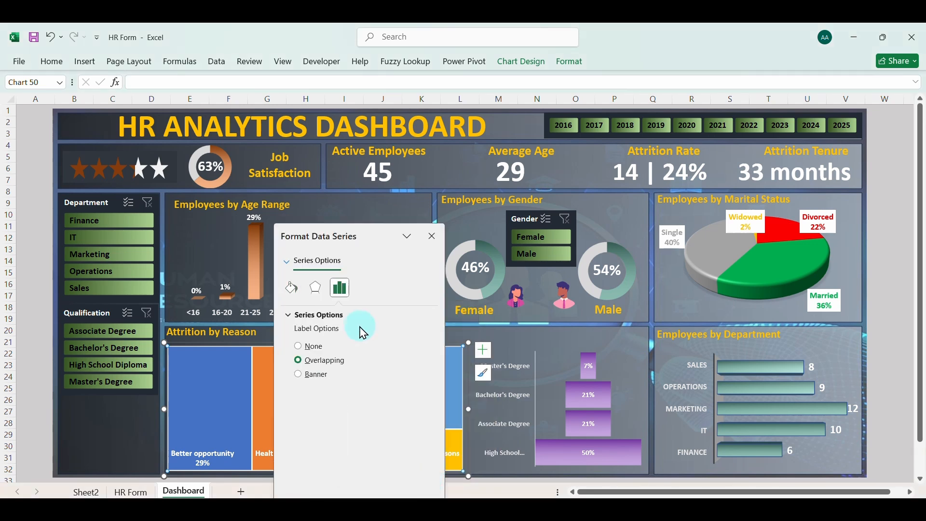
pyautogui.click(298, 291)
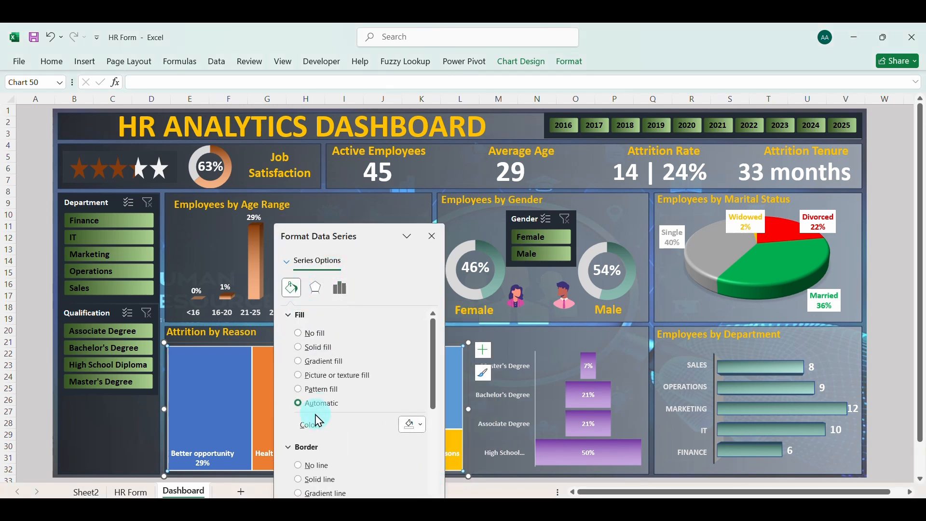
pyautogui.click(299, 466)
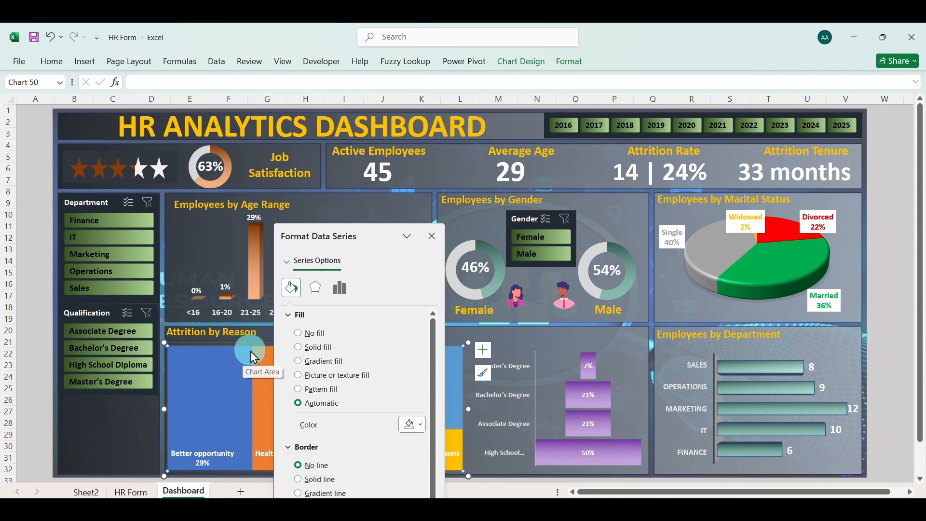
pyautogui.click(433, 236)
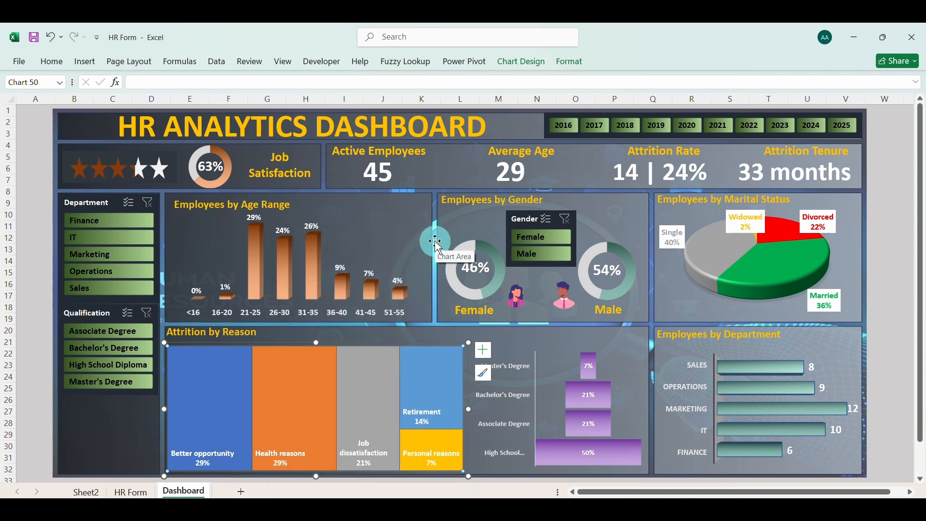
pyautogui.click(419, 327)
# Duplicate the Attrition by Reason title above the funnel chart, reword it as Attrition by Qualification and fit it inside the panel
pyautogui.click(257, 332)
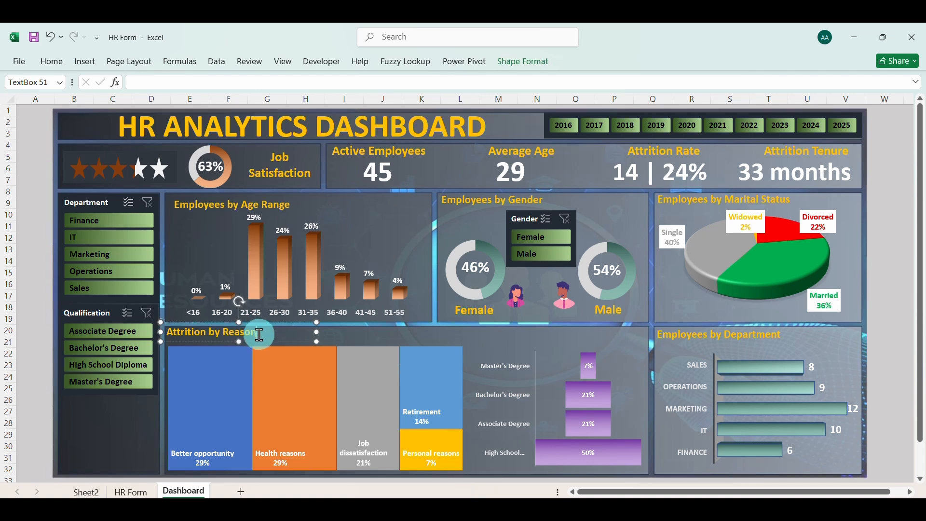
pyautogui.moveTo(263, 348); pyautogui.dragTo(627, 343)
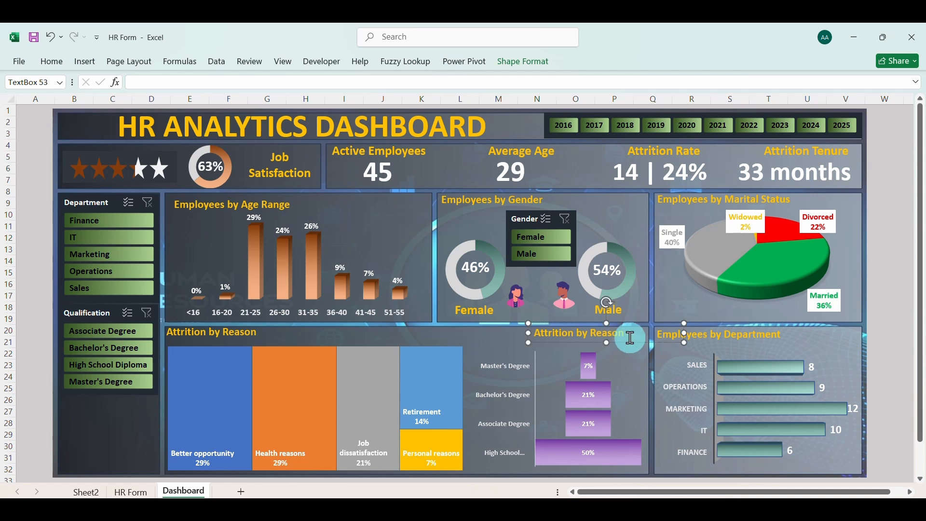
pyautogui.doubleClick(615, 334)
pyautogui.write('Qualificati')
pyautogui.moveTo(633, 342); pyautogui.dragTo(626, 342)
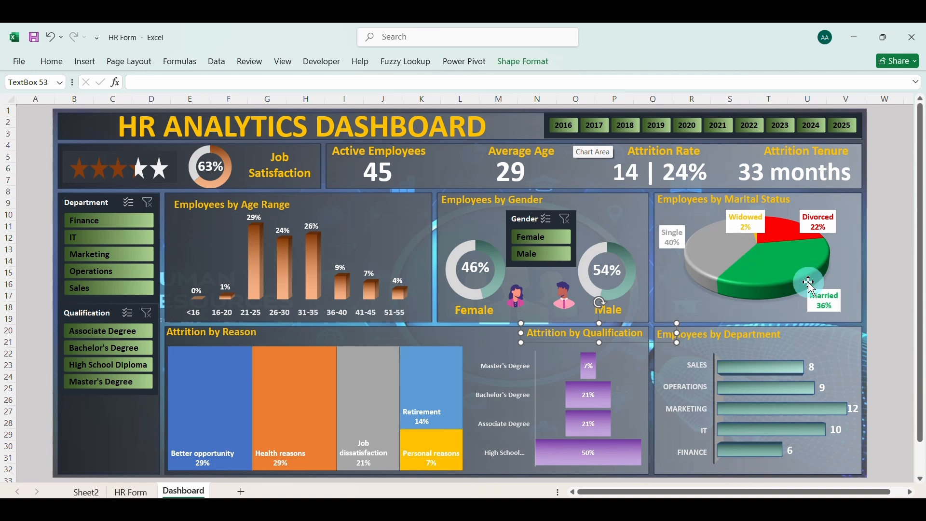
pyautogui.click(856, 159)
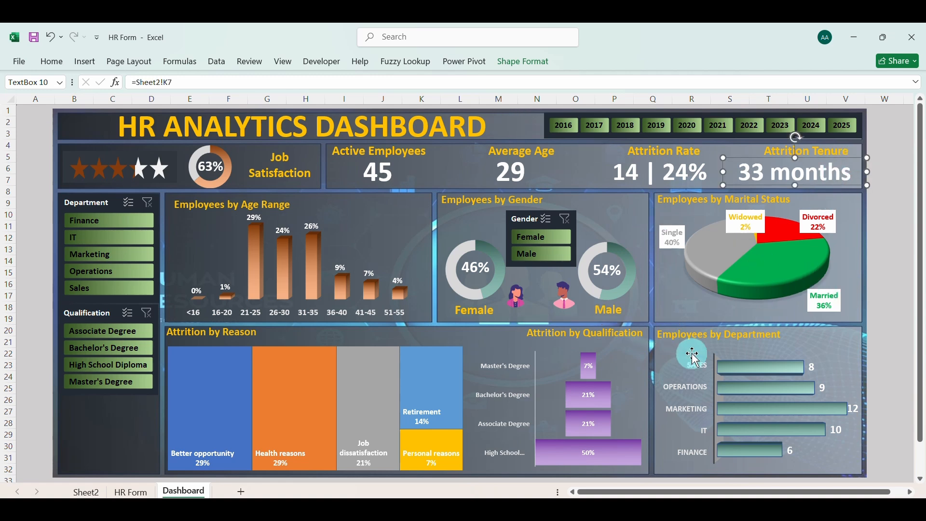
pyautogui.click(655, 360)
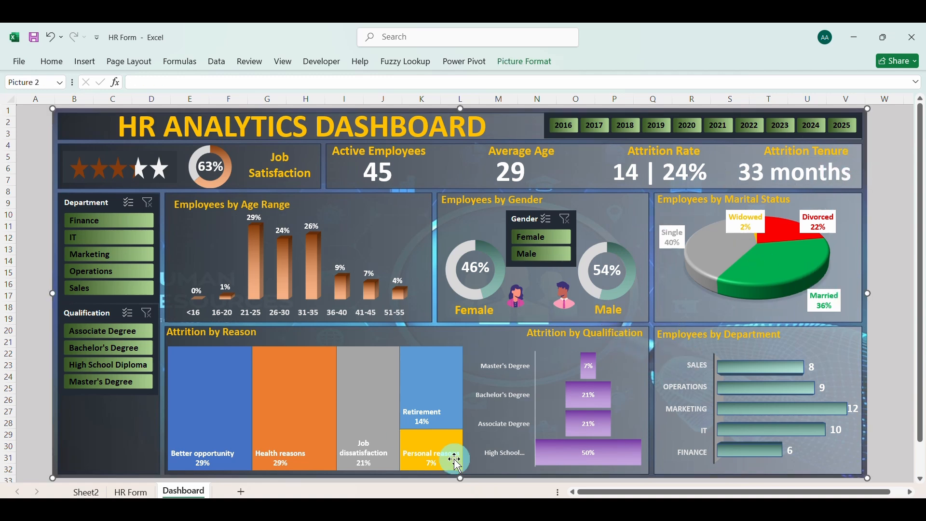
# Test the Gender slicer by filtering the dashboard for Female and for Male, and clear the filter
pyautogui.click(545, 234)
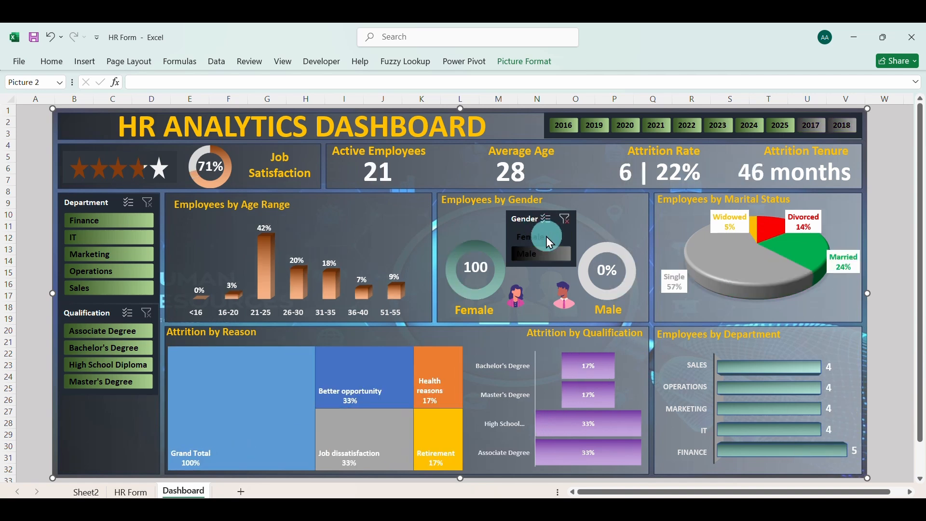
pyautogui.click(546, 254)
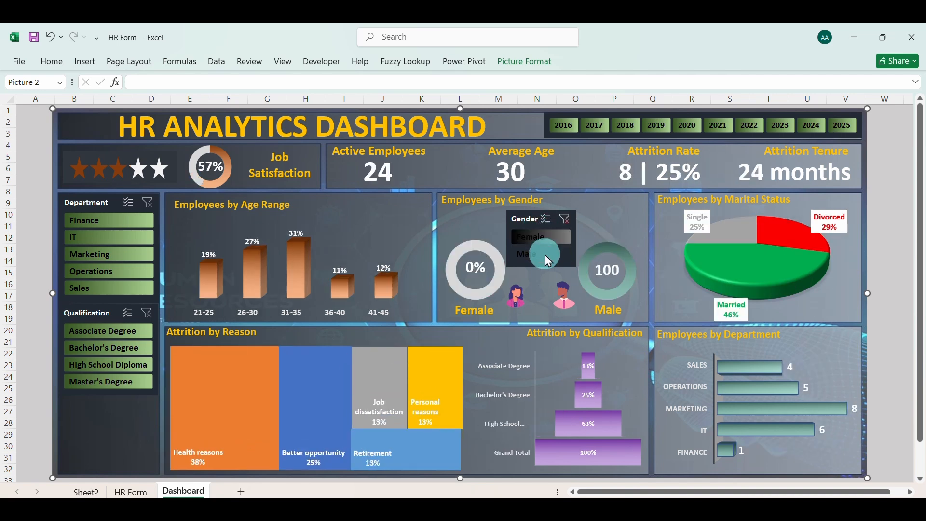
pyautogui.click(568, 221)
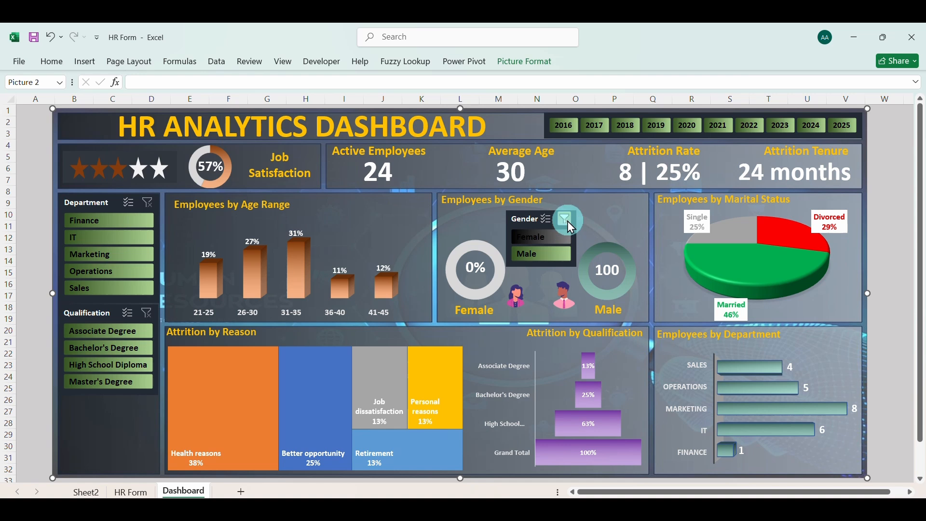
# Test the Qualification slicer with Master's Degree, High School Diploma, Bachelor's Degree and Associate Degree in turn, and clear the filter
pyautogui.click(121, 380)
pyautogui.click(111, 366)
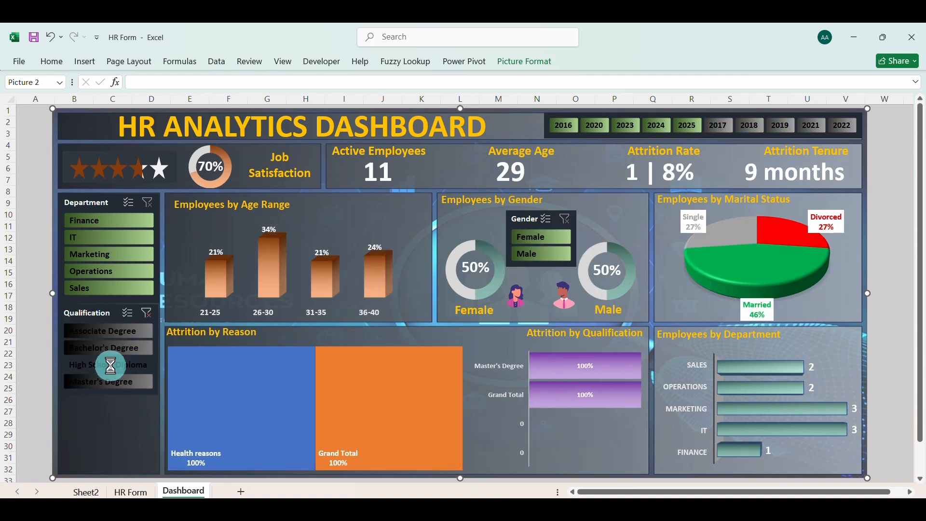
pyautogui.click(115, 344)
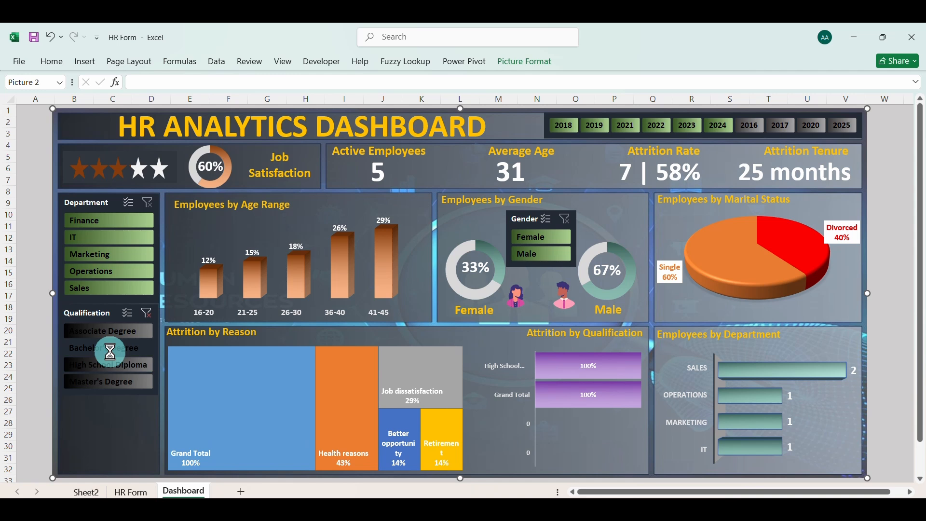
pyautogui.click(115, 334)
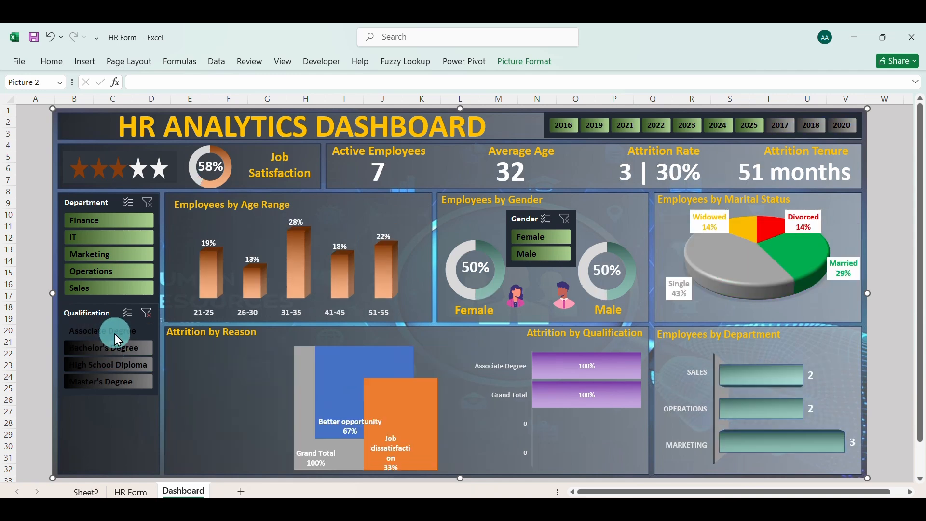
pyautogui.click(144, 314)
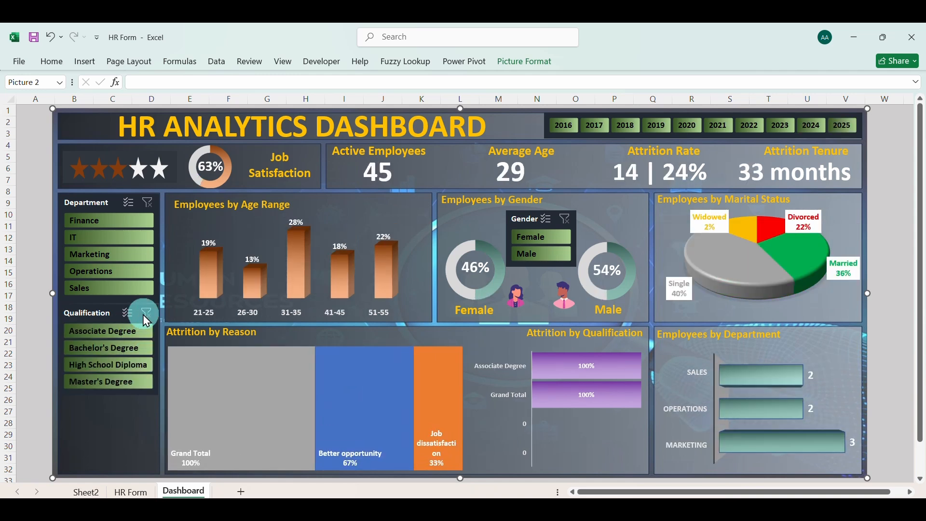
# Test the Department slicer with Sales, Operations, Marketing, IT and Finance in turn, and clear the filter
pyautogui.click(114, 288)
pyautogui.click(106, 274)
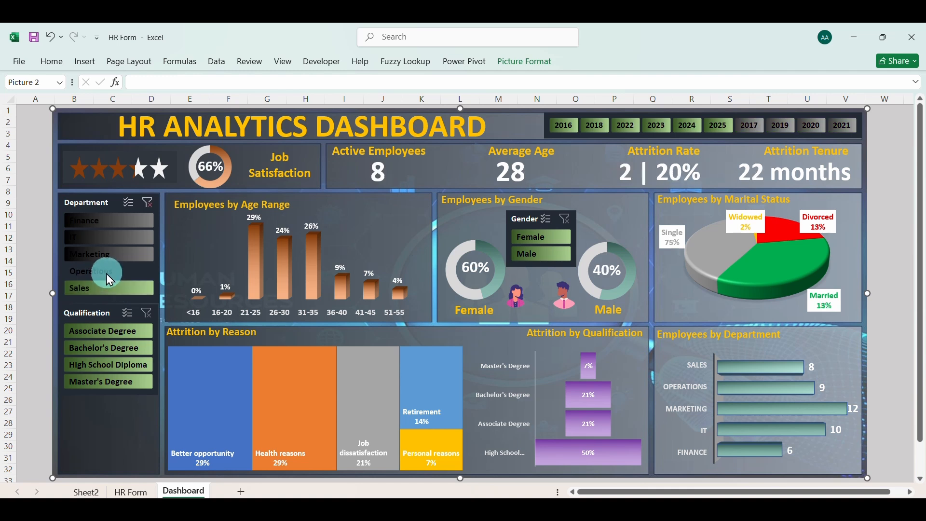
pyautogui.click(103, 259)
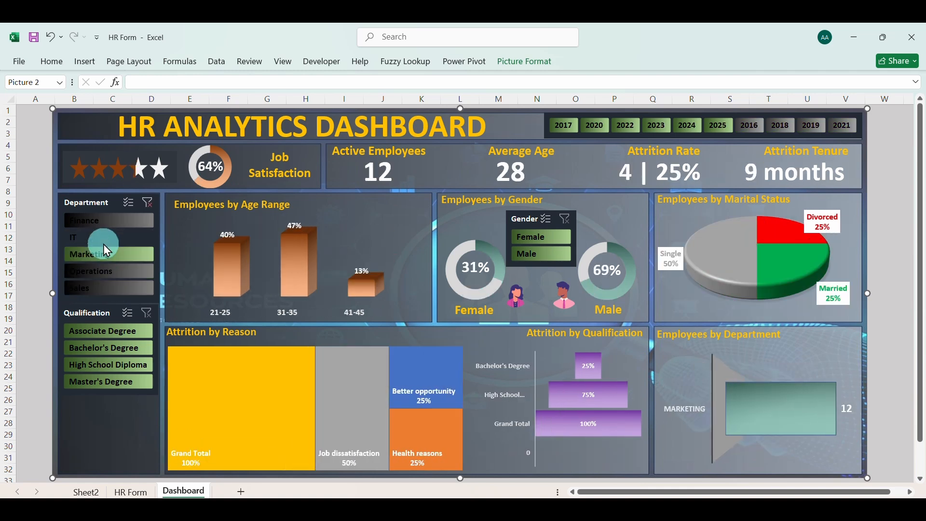
pyautogui.click(103, 244)
pyautogui.click(102, 225)
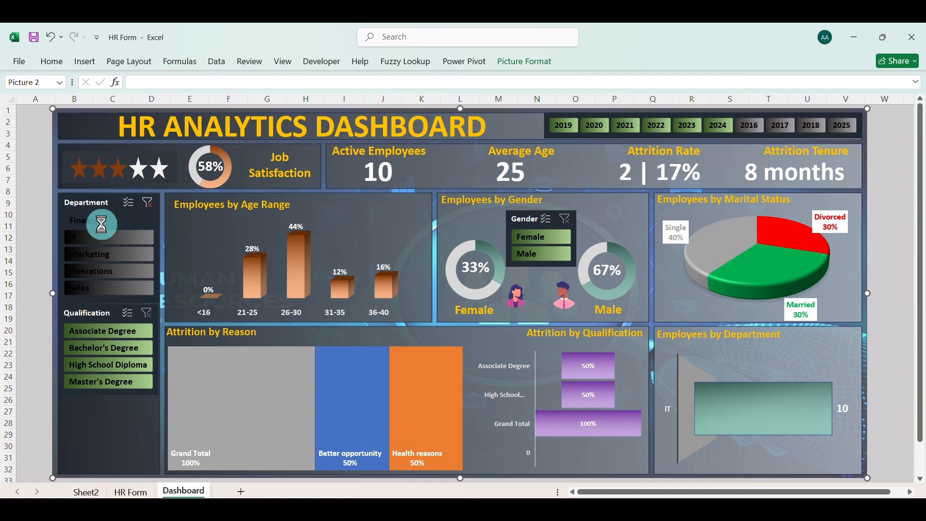
pyautogui.click(147, 203)
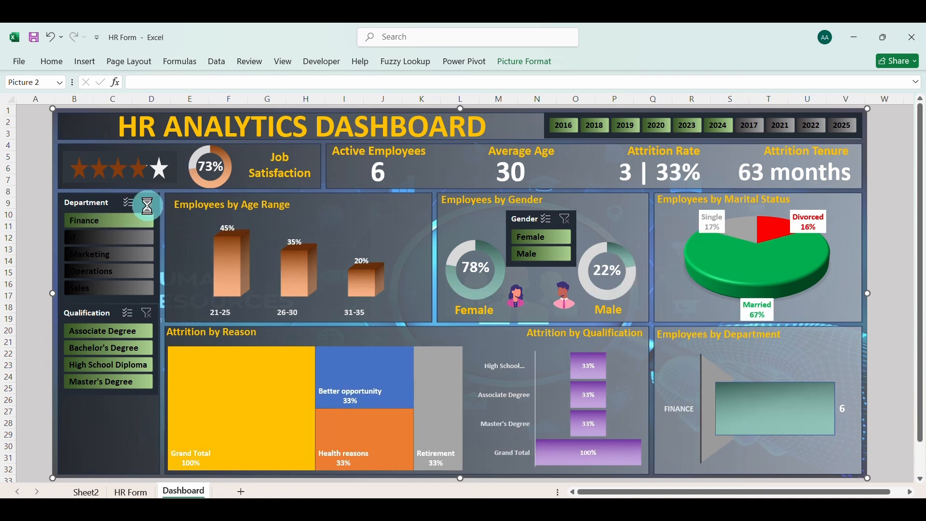
# Test the year slicer by filtering the dashboard for each year from 2016 to 2025, and restore all years
pyautogui.click(554, 160)
pyautogui.click(566, 129)
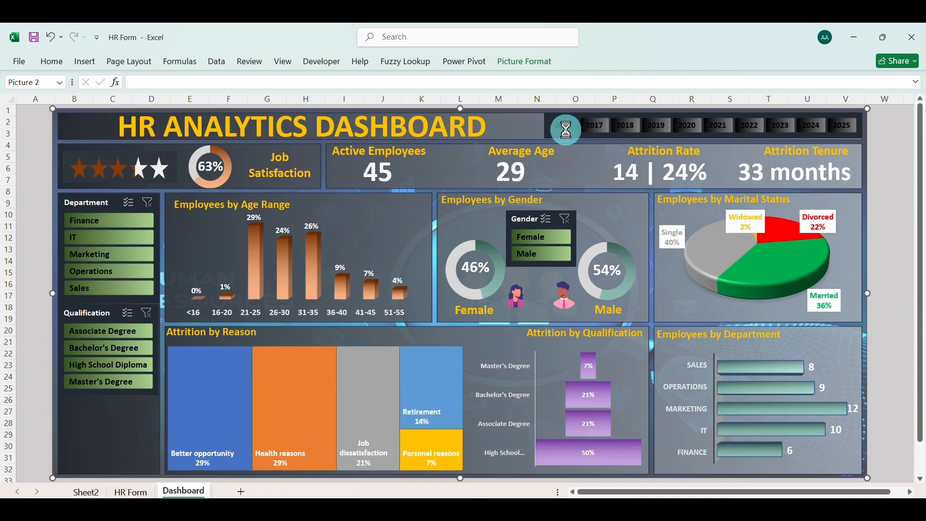
pyautogui.click(595, 128)
pyautogui.click(623, 123)
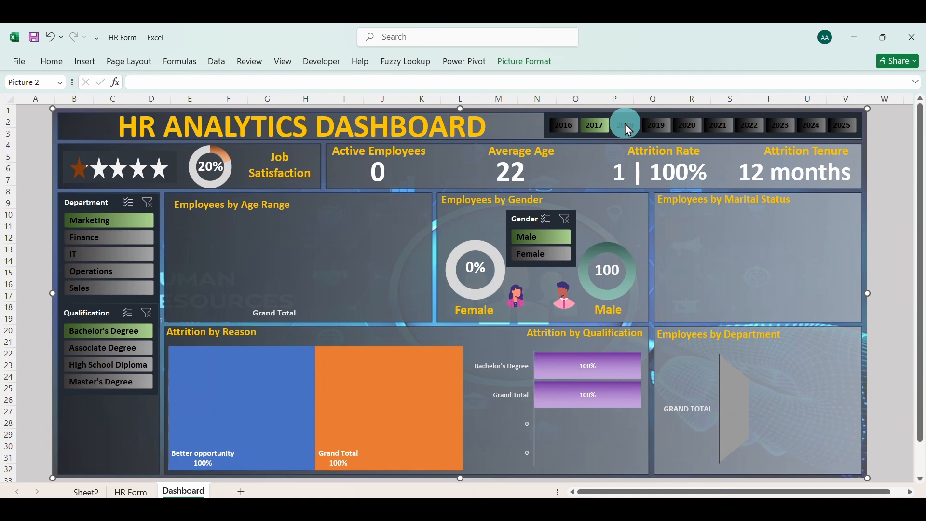
pyautogui.click(662, 126)
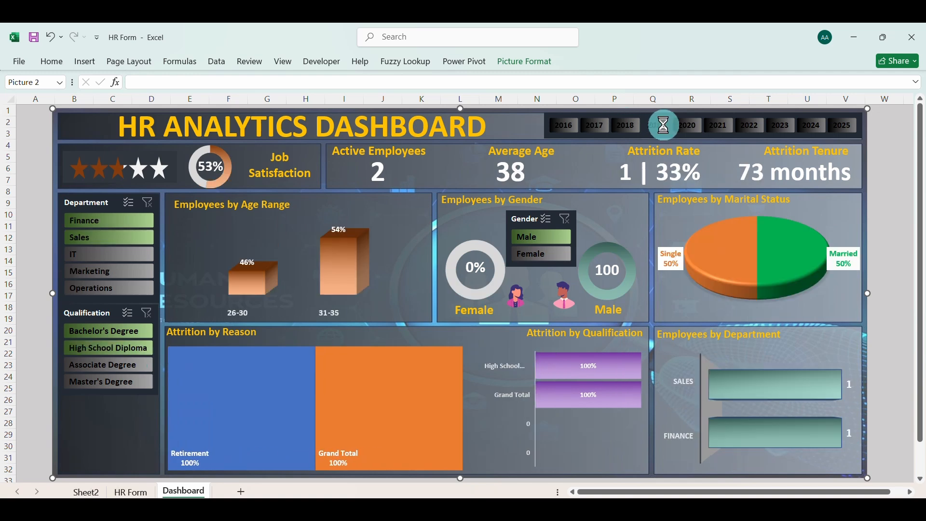
pyautogui.click(690, 125)
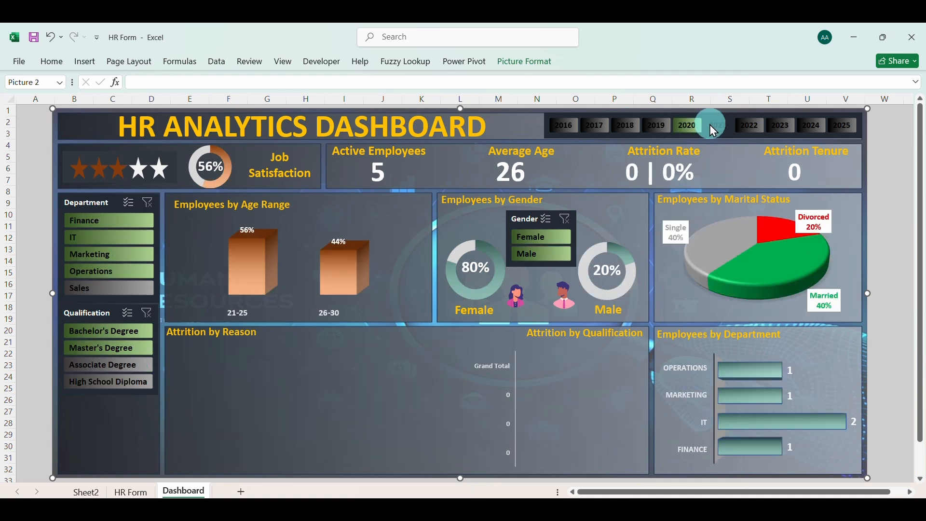
pyautogui.click(710, 125)
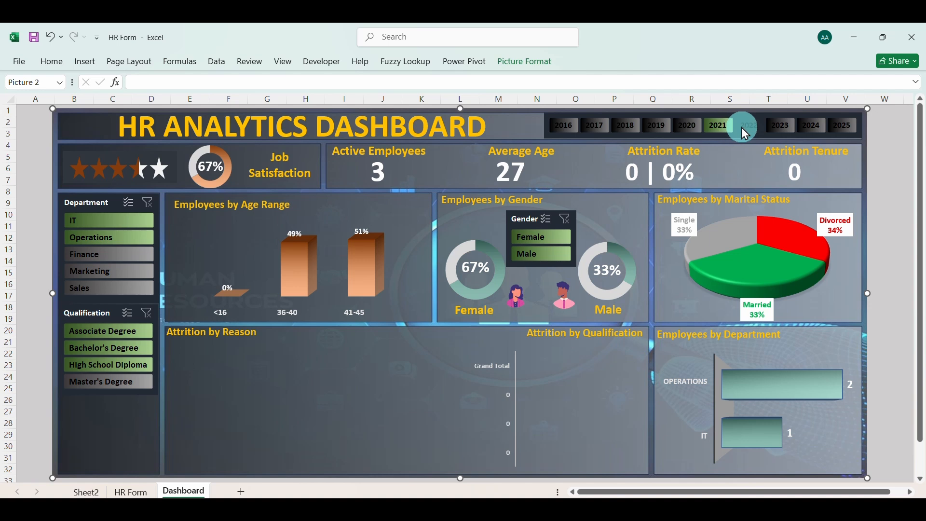
pyautogui.click(761, 125)
pyautogui.click(780, 125)
pyautogui.click(815, 128)
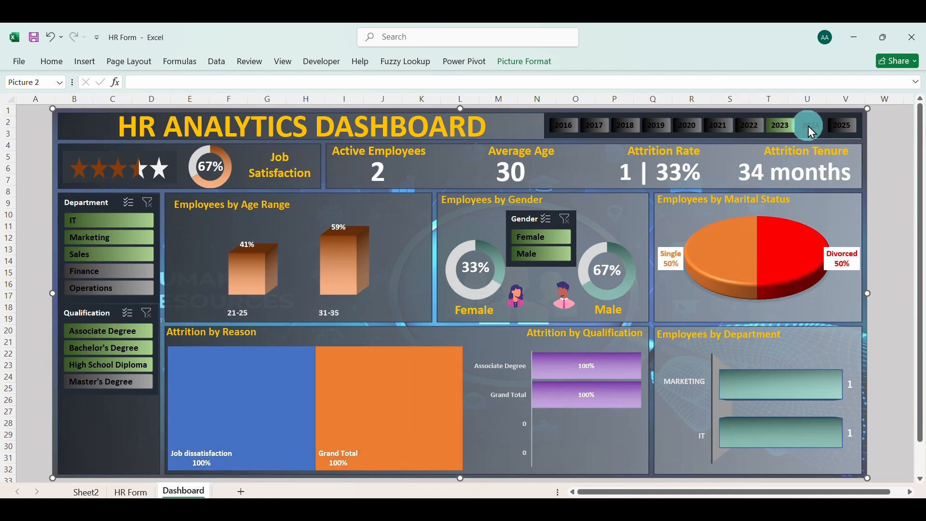
pyautogui.click(841, 126)
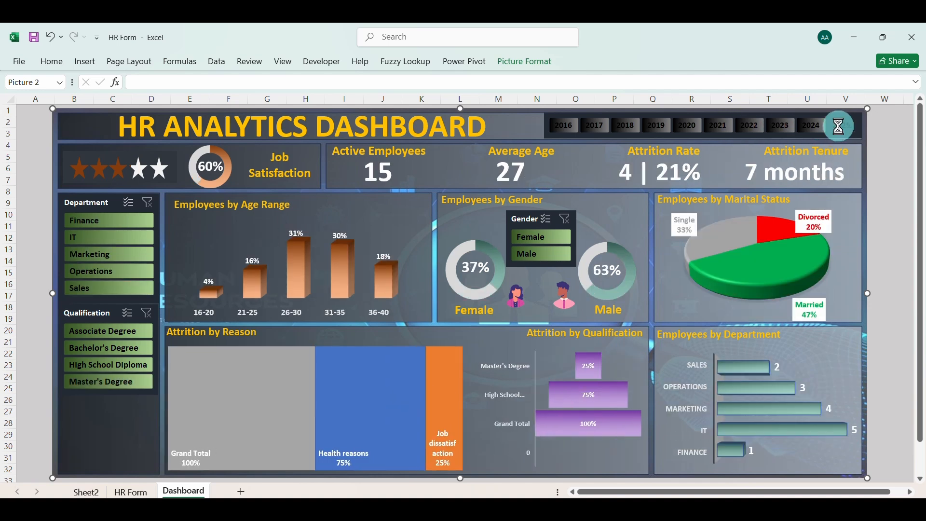
pyautogui.click(840, 126)
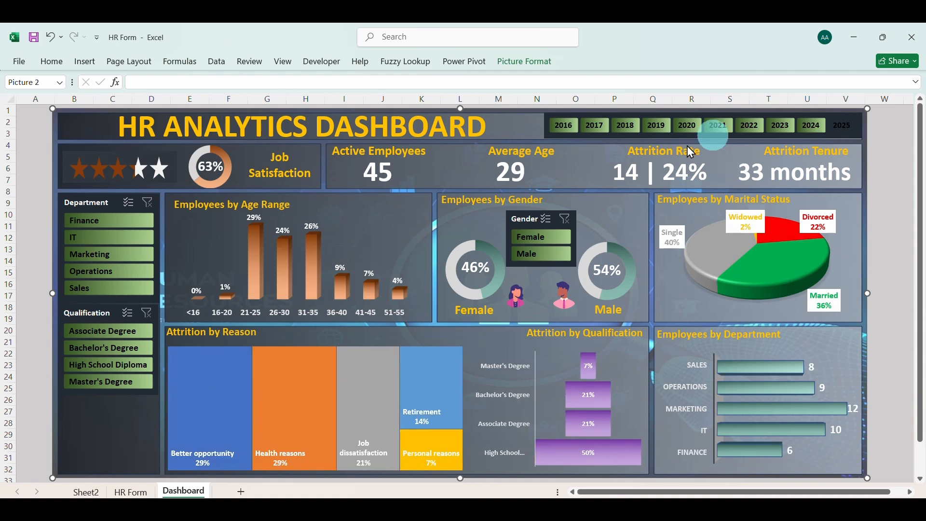
pyautogui.click(178, 145)
pyautogui.click(22, 51)
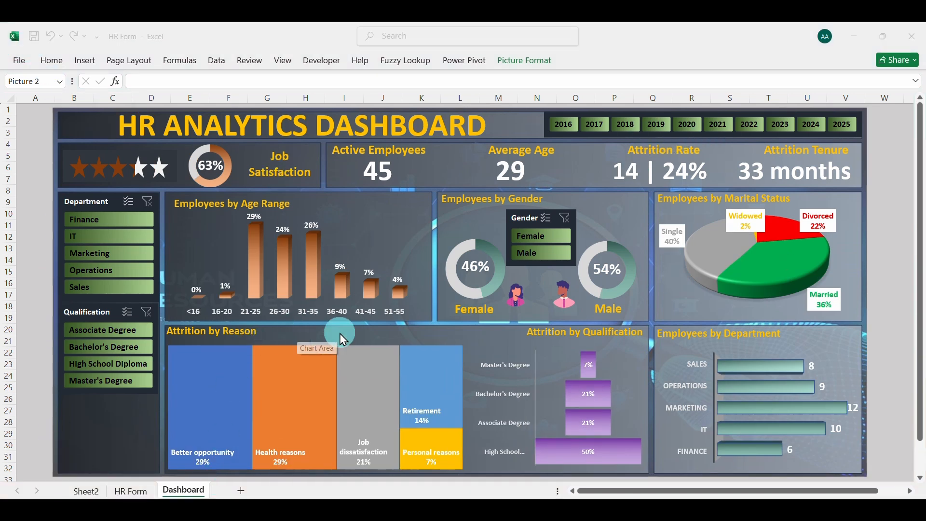
# Change the text of the Female label under its doughnut chart in the Employees by Gender panel to light grey
pyautogui.click(477, 312)
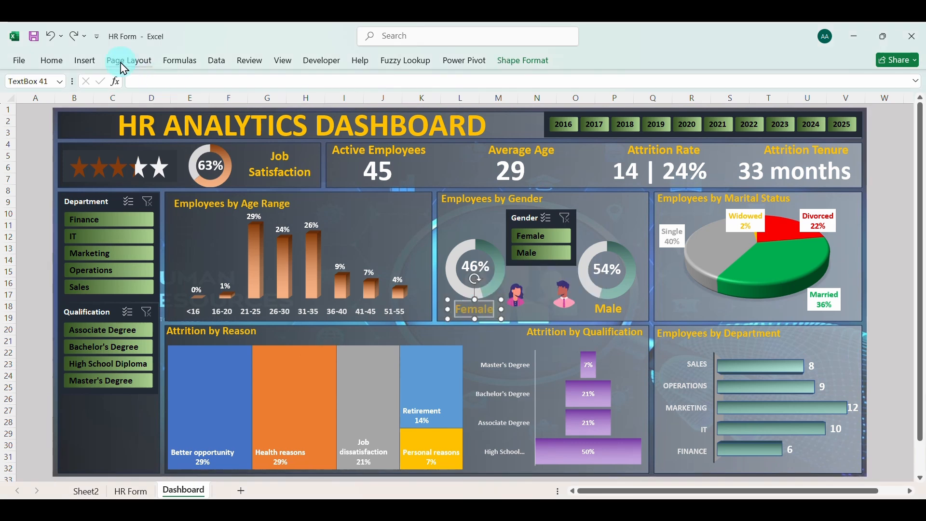
pyautogui.click(53, 63)
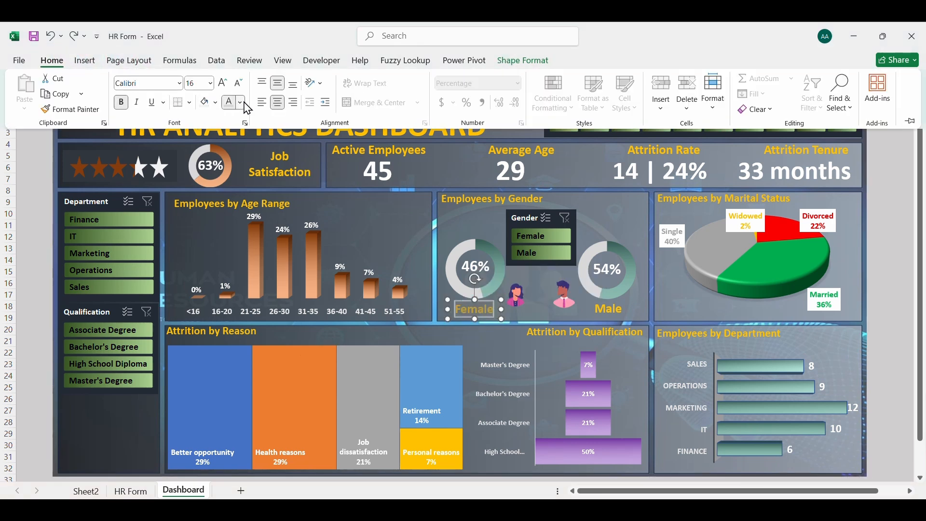
pyautogui.click(240, 103)
pyautogui.click(269, 185)
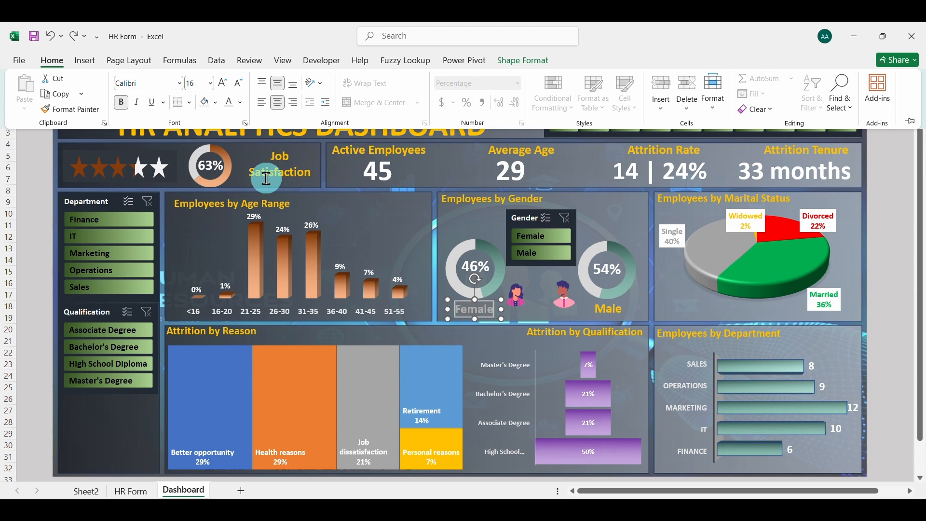
# Change the text of the Male label under its doughnut chart to light grey, matching the Female label
pyautogui.click(609, 308)
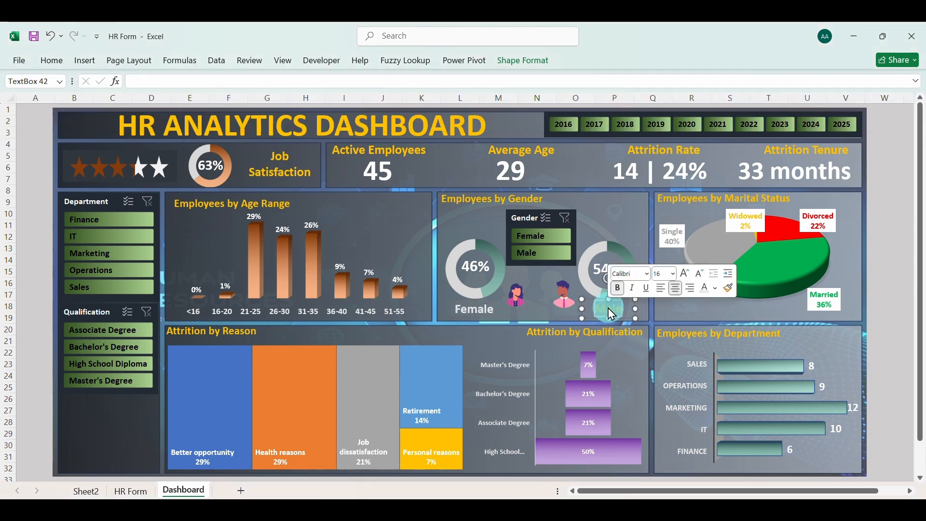
pyautogui.click(54, 61)
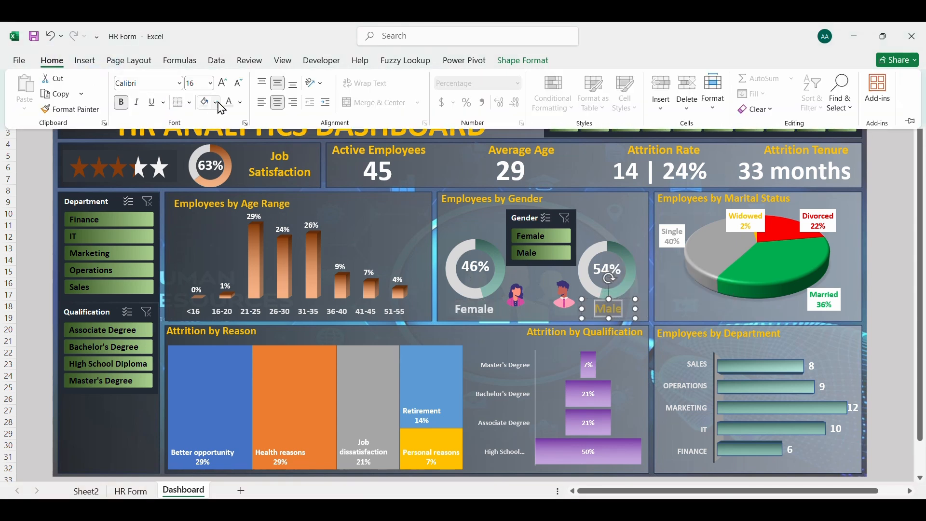
pyautogui.click(664, 302)
# Fill the data labels of the Employees by Marital Status pie chart with White, Background 1, Darker 5%, keeping their font colours
pyautogui.click(676, 300)
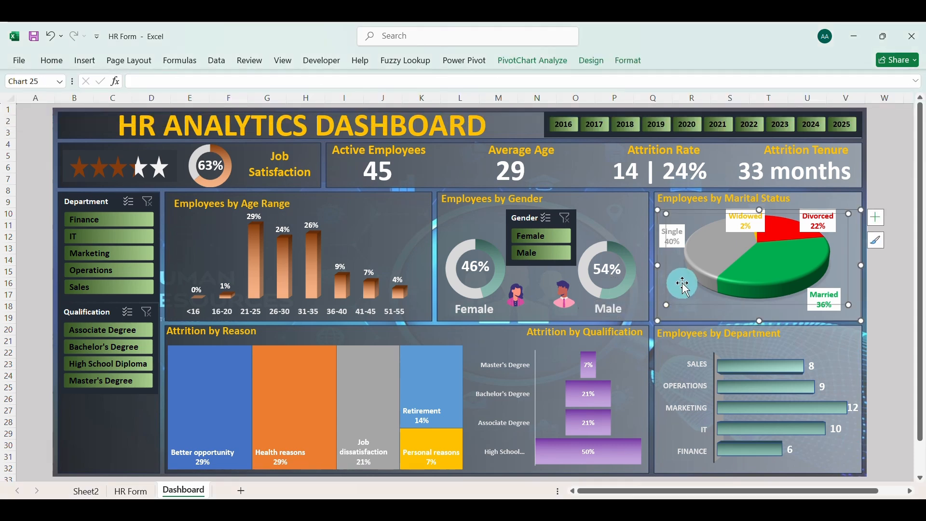
pyautogui.click(681, 242)
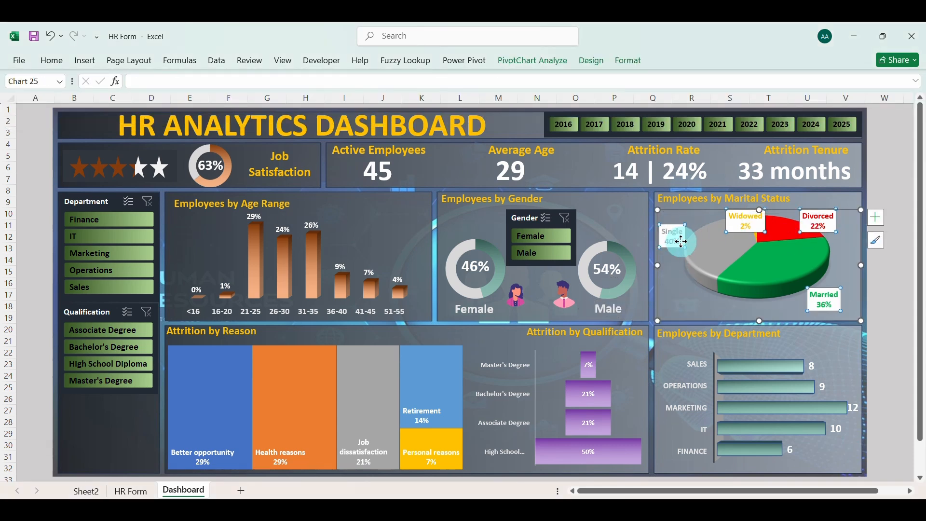
pyautogui.click(54, 61)
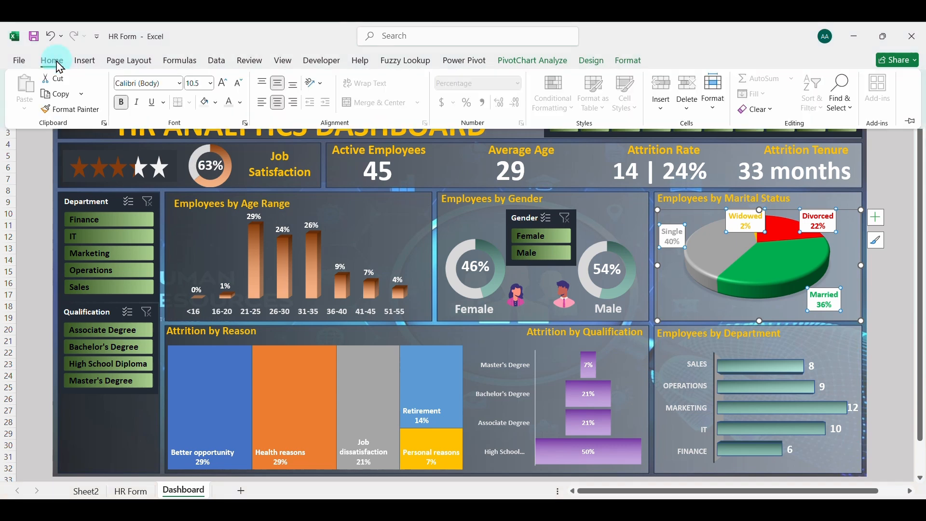
pyautogui.click(241, 102)
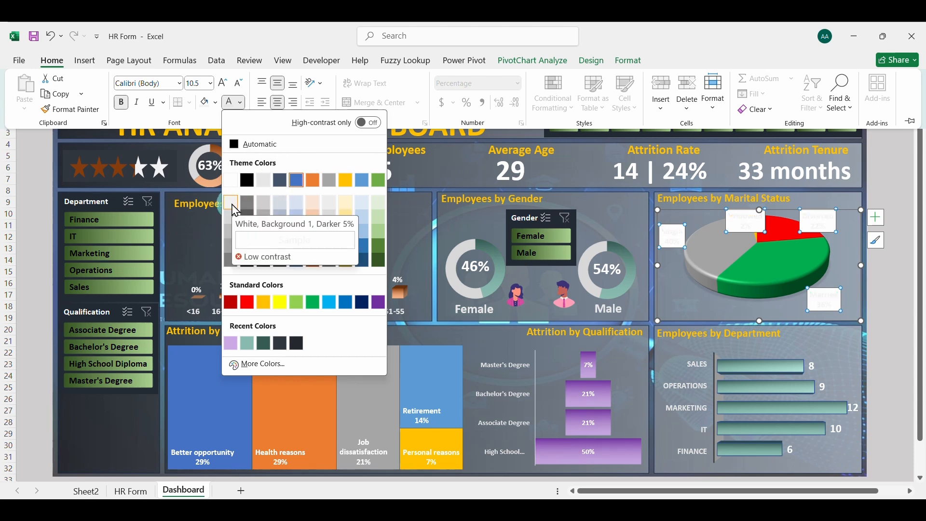
pyautogui.click(216, 102)
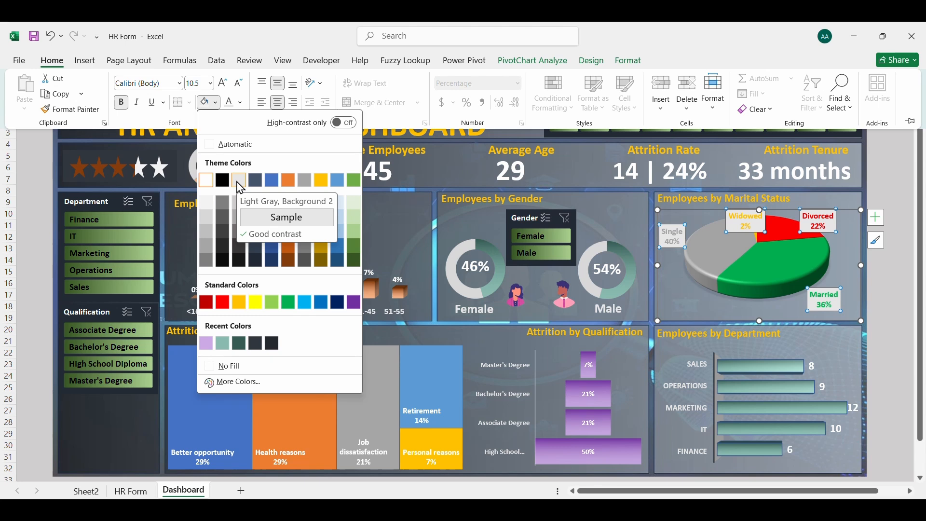
pyautogui.click(210, 202)
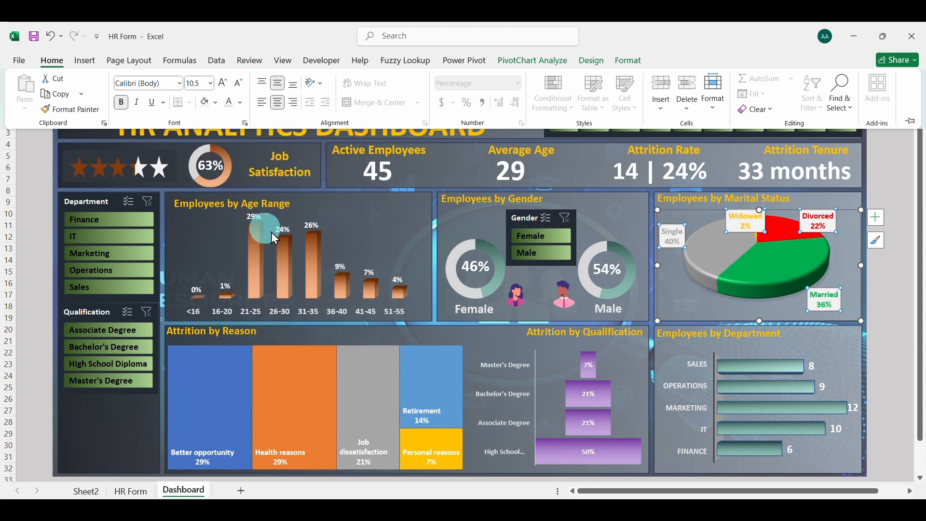
# Move the Qualification slicer down level with the Attrition by Reason panel and stretch its lower edge to the bottom of the dashboard
pyautogui.click(102, 315)
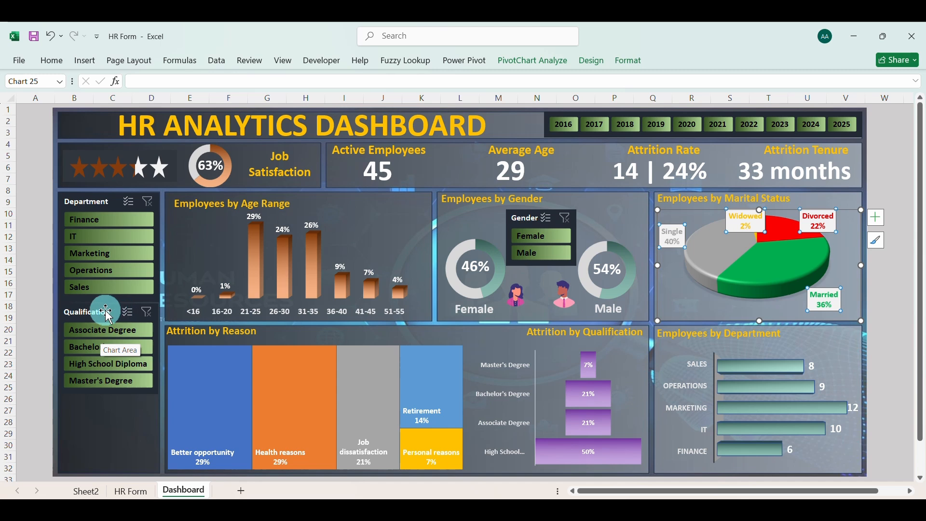
pyautogui.moveTo(103, 313); pyautogui.dragTo(102, 330)
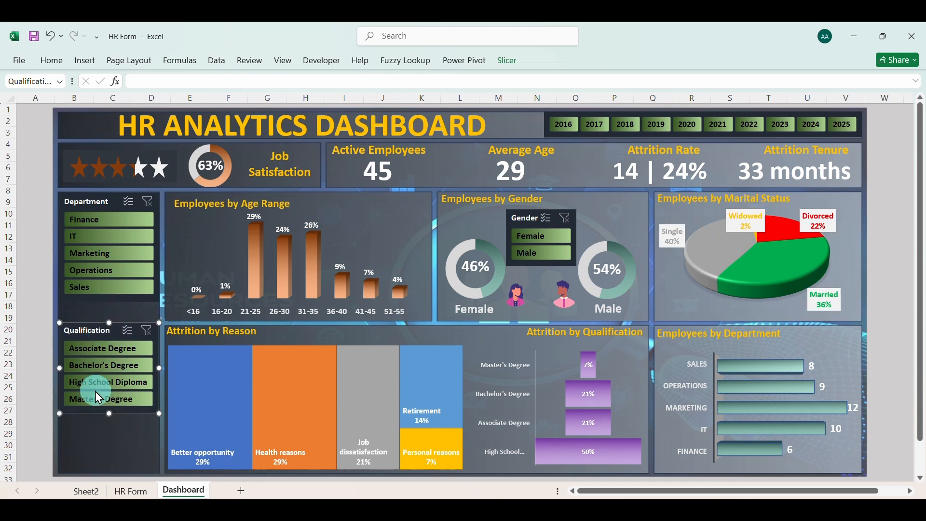
pyautogui.moveTo(109, 414); pyautogui.dragTo(105, 473)
# Extend the Department slicer's lower edge down to meet the top of the Qualification slicer
pyautogui.click(113, 297)
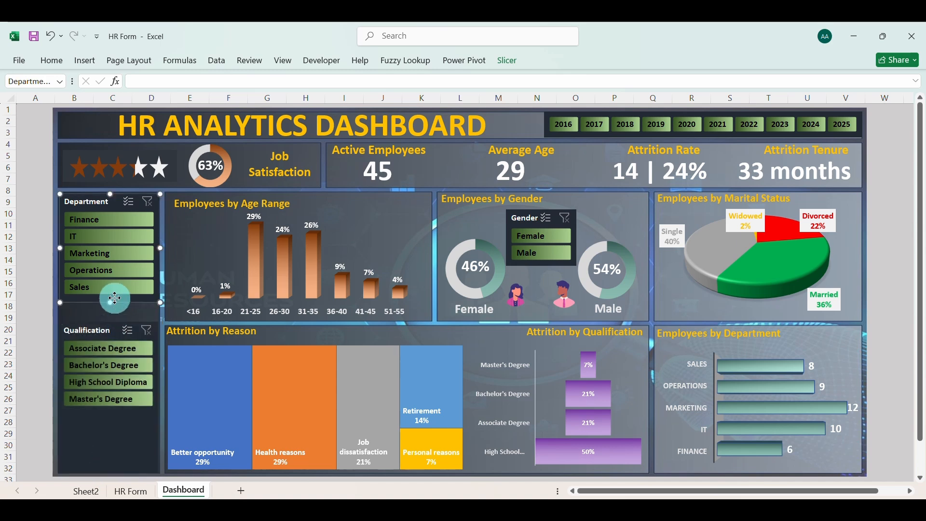
pyautogui.moveTo(112, 304); pyautogui.dragTo(113, 323)
pyautogui.click(513, 131)
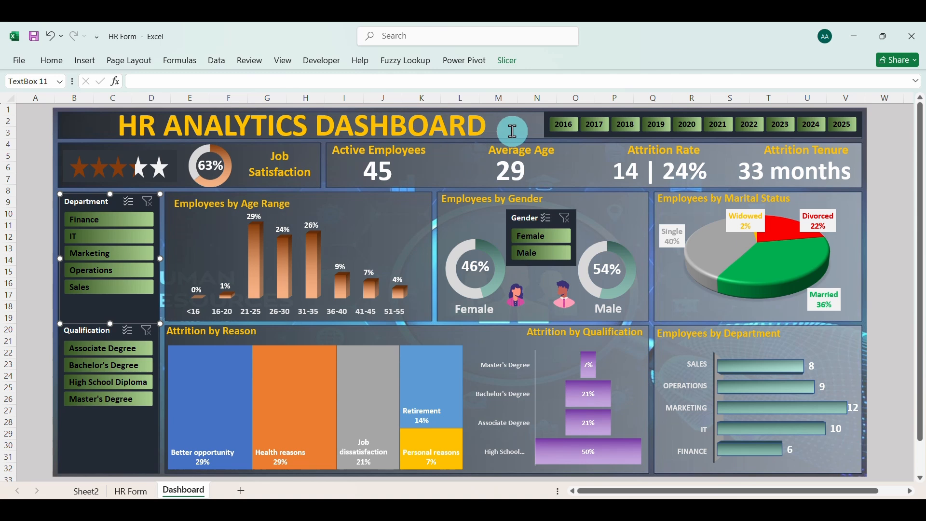
pyautogui.click(523, 125)
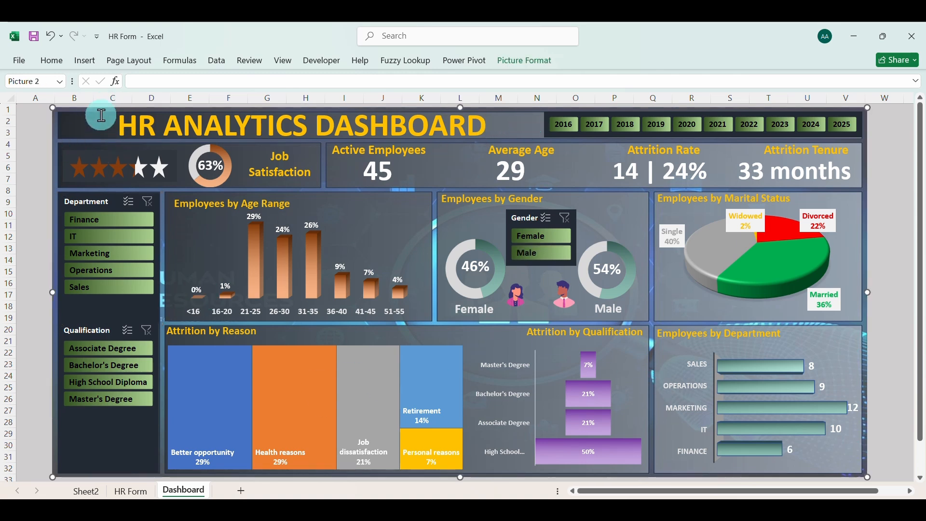
# Save the HR Form workbook
pyautogui.moveTo(517, 511)
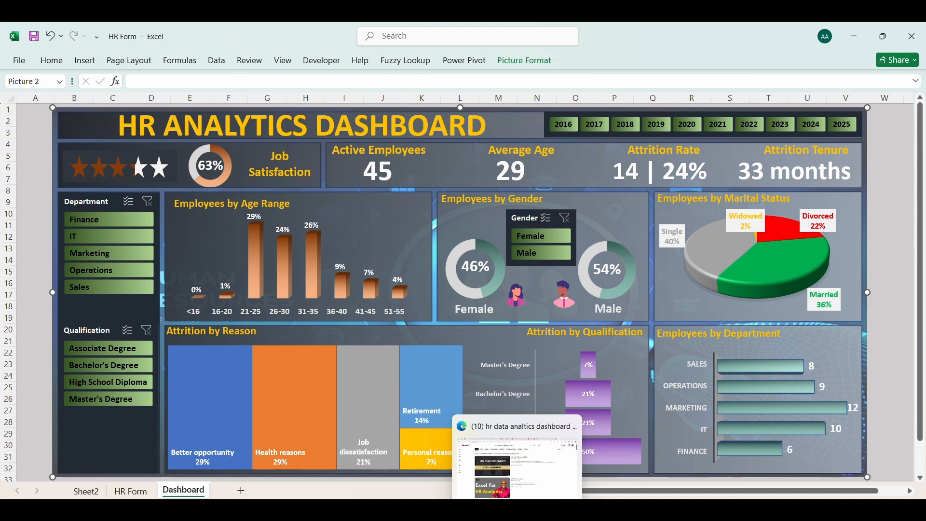
pyautogui.click(33, 34)
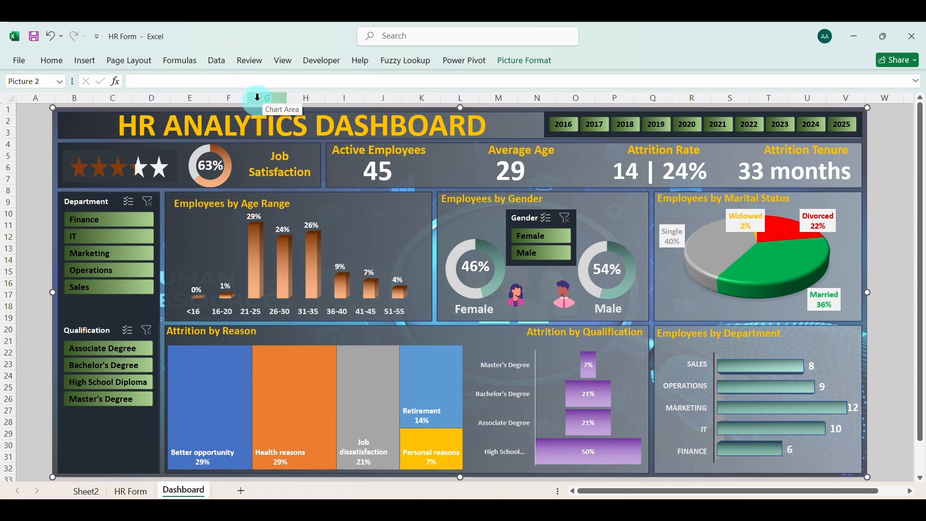
# Hide the formula bar to give the dashboard sheet more room
pyautogui.click(34, 167)
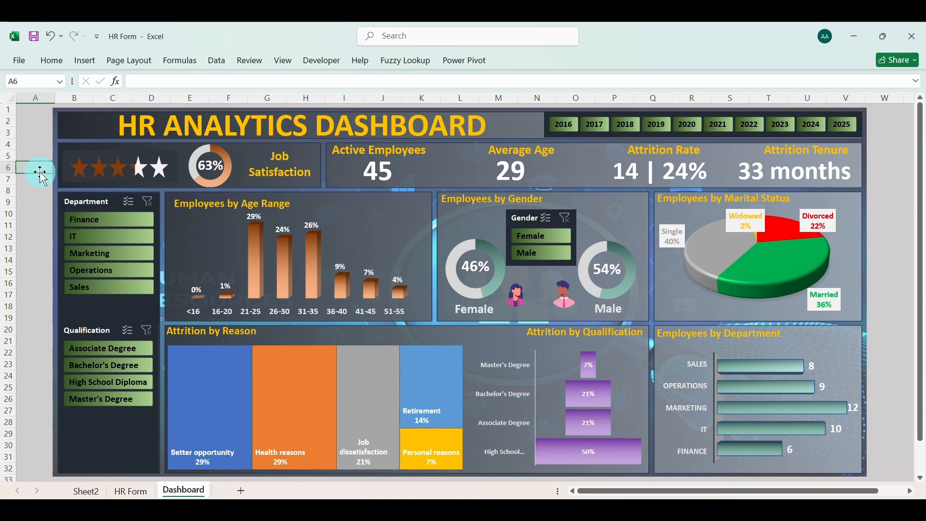
pyautogui.click(284, 63)
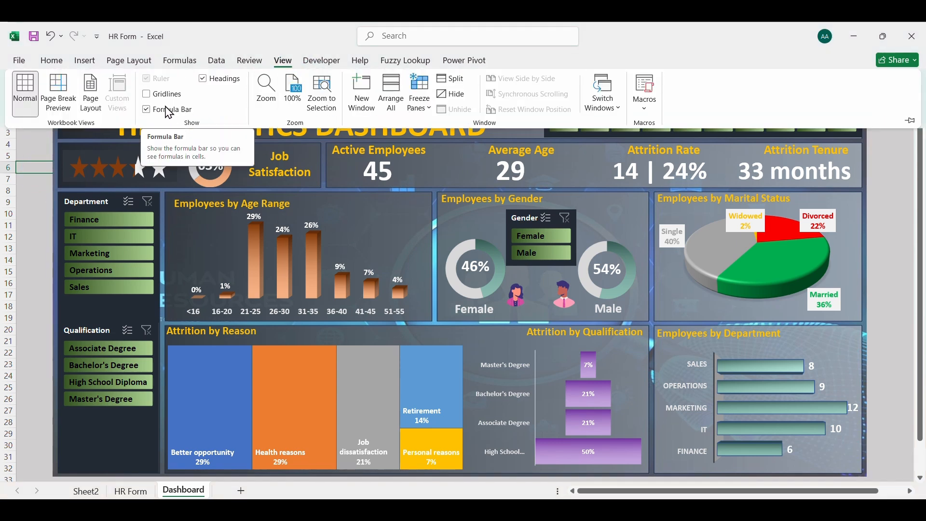
pyautogui.click(146, 109)
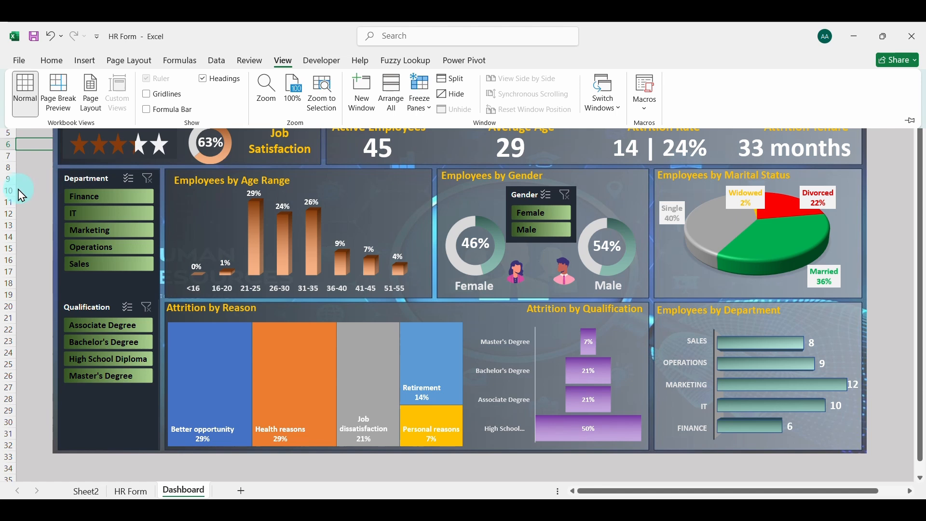
pyautogui.click(31, 183)
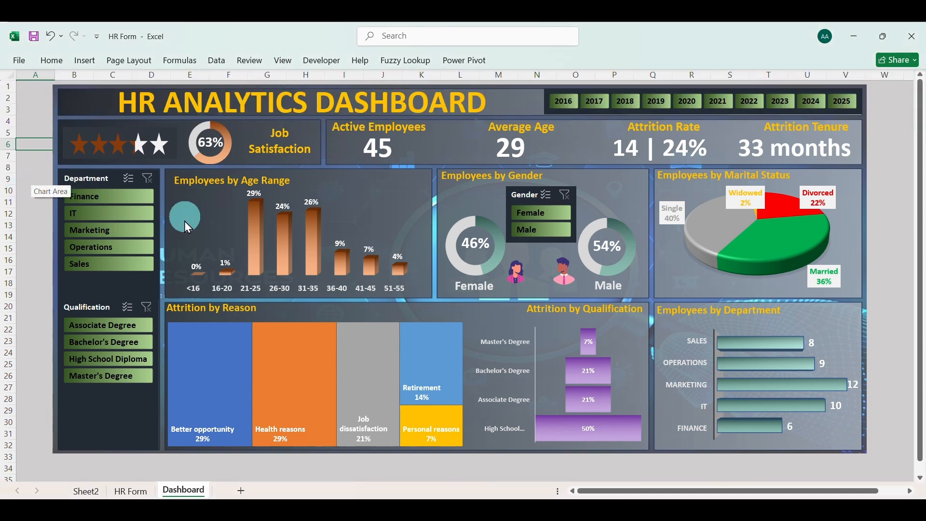
pyautogui.click(528, 106)
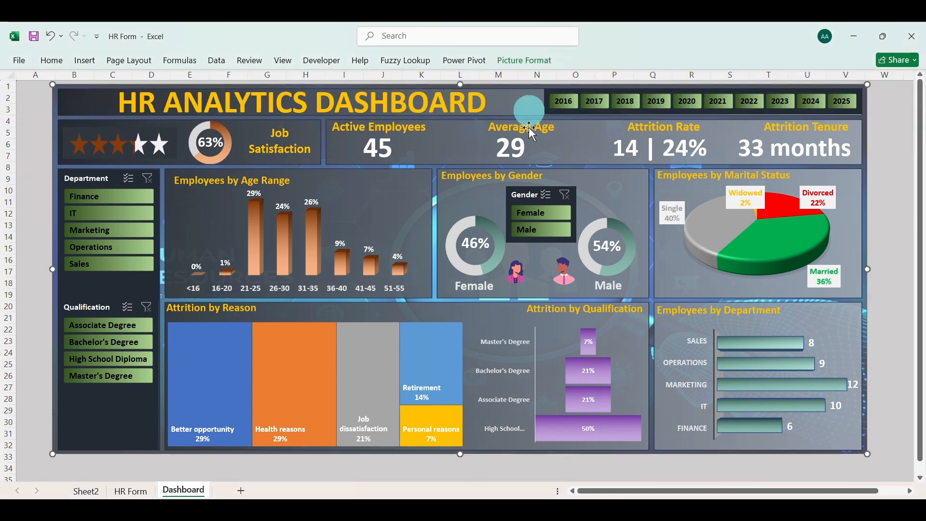